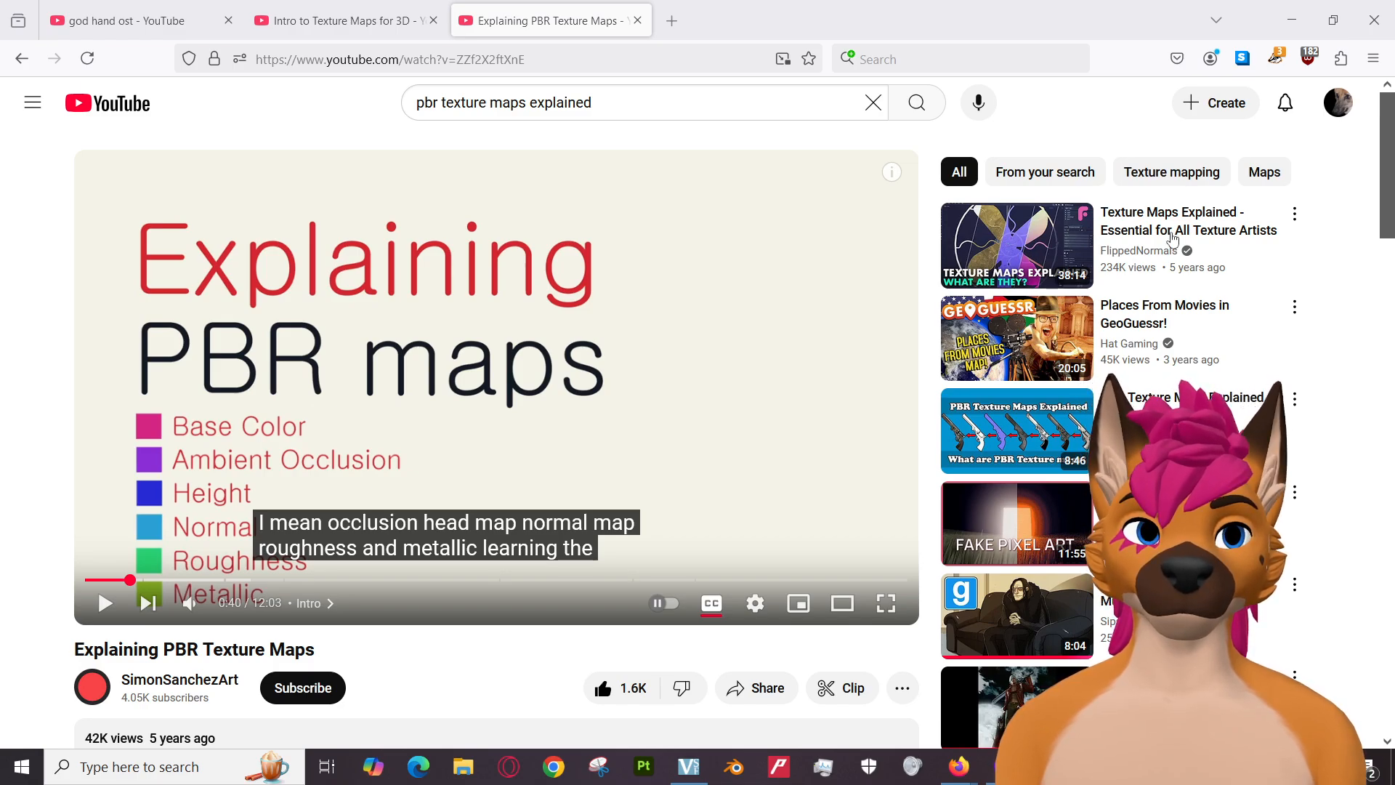
key(alt+Tab)
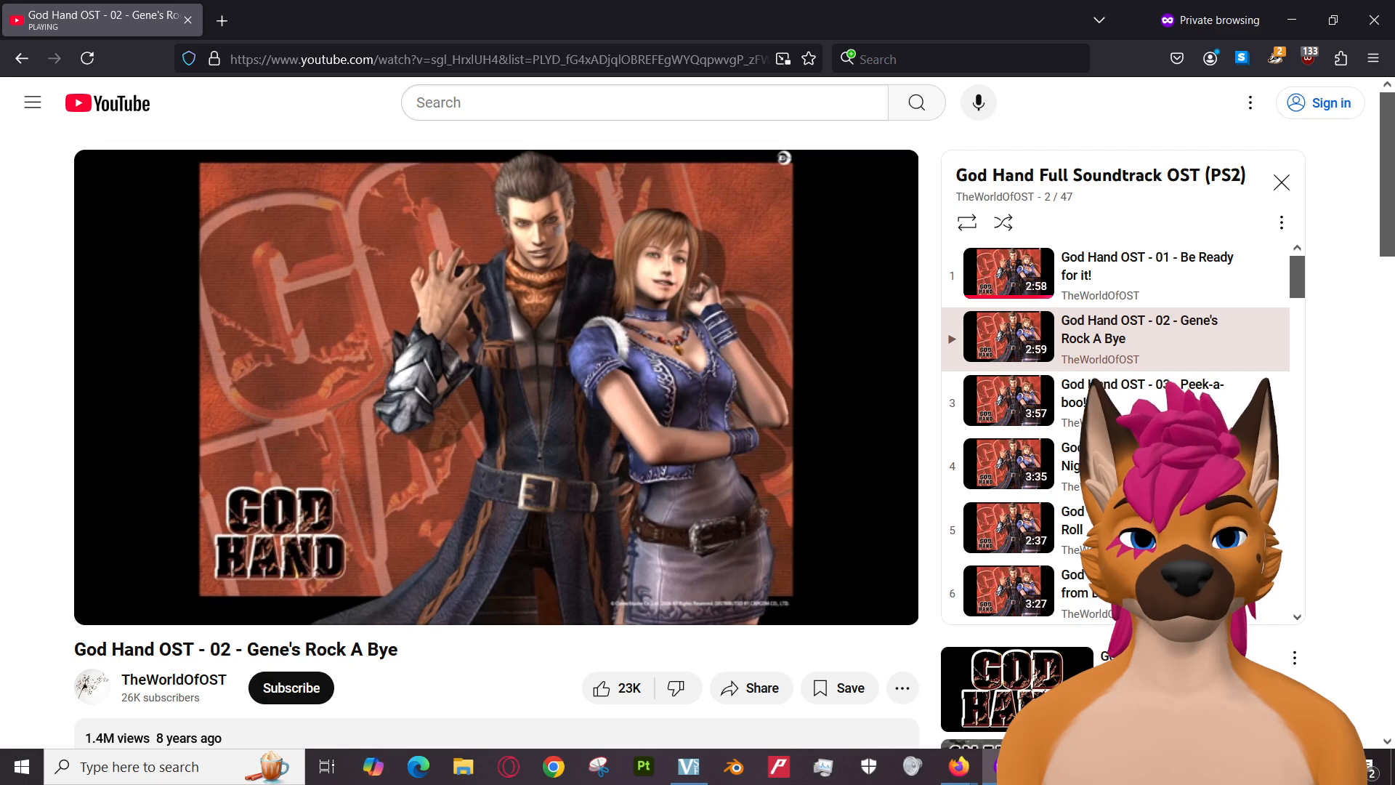
click(846, 680)
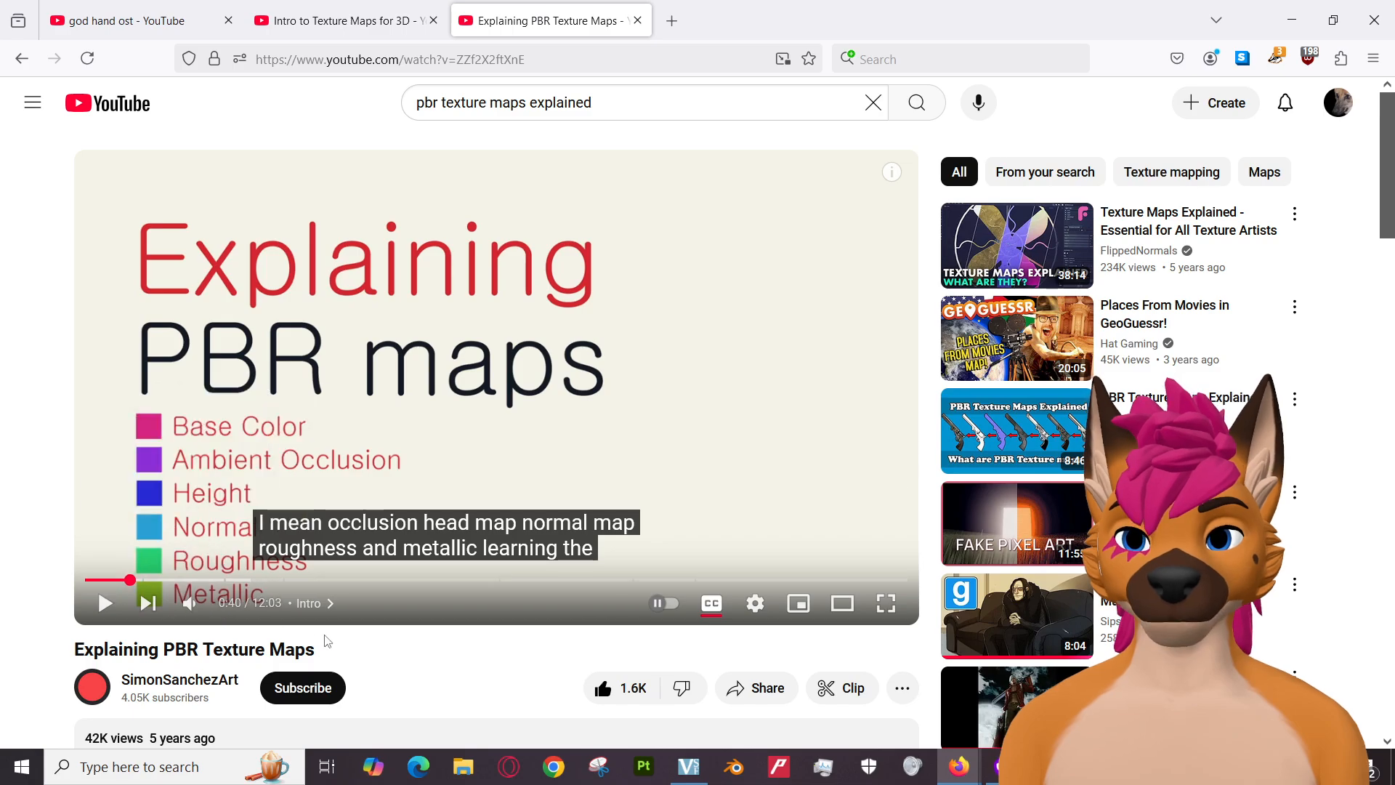
Look over the description and comments of the "Explaining PBR Texture Maps" video.
scroll(414, 694, down, 5)
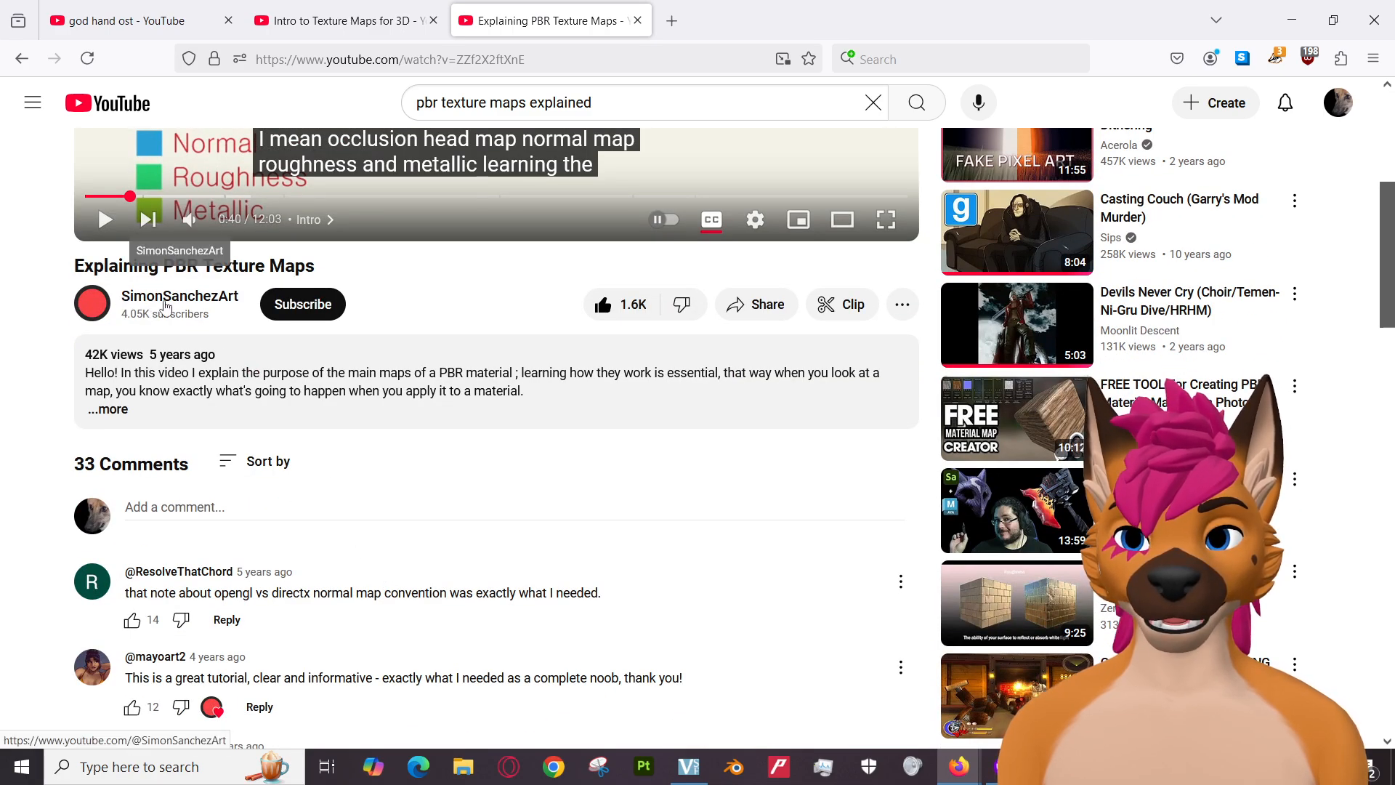
scroll(400, 514, up, 5)
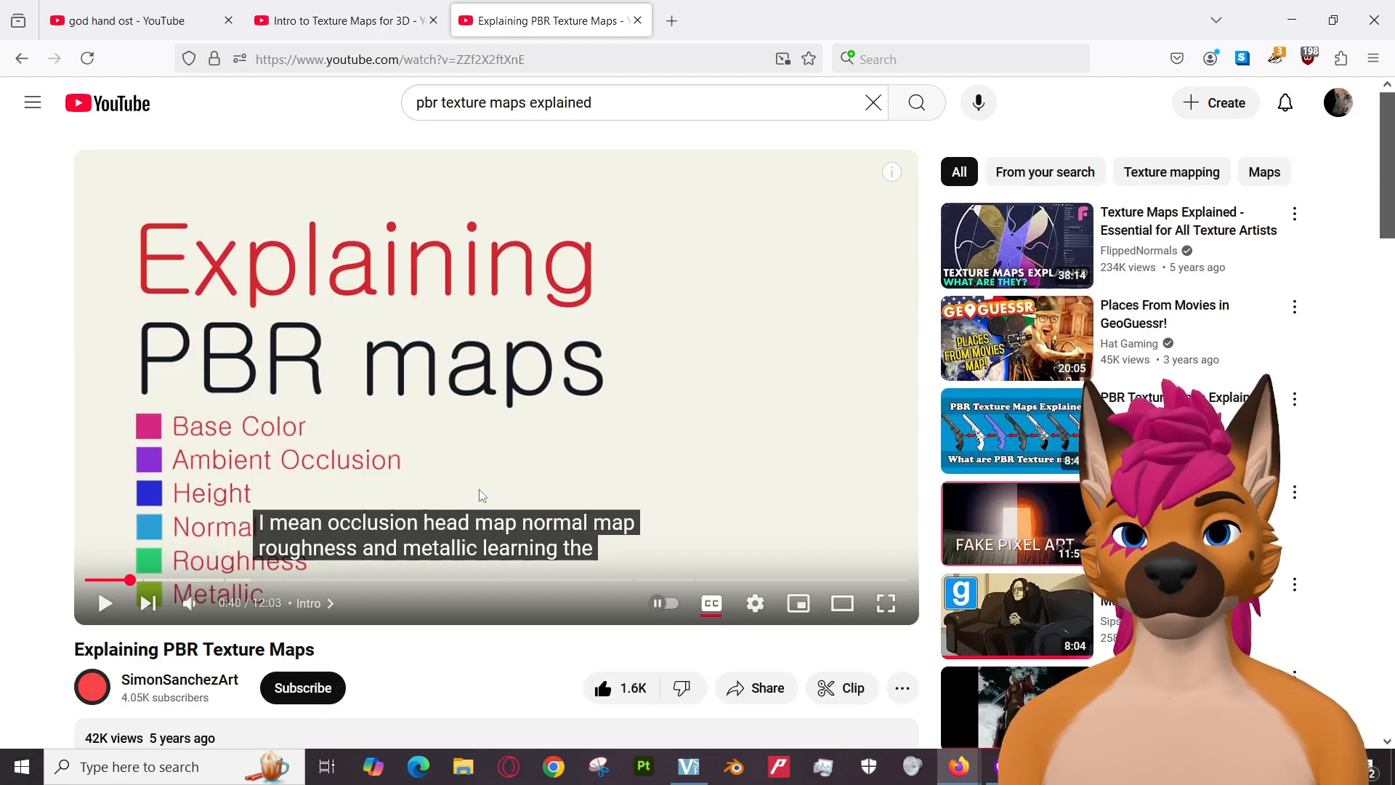
scroll(548, 496, down, 5)
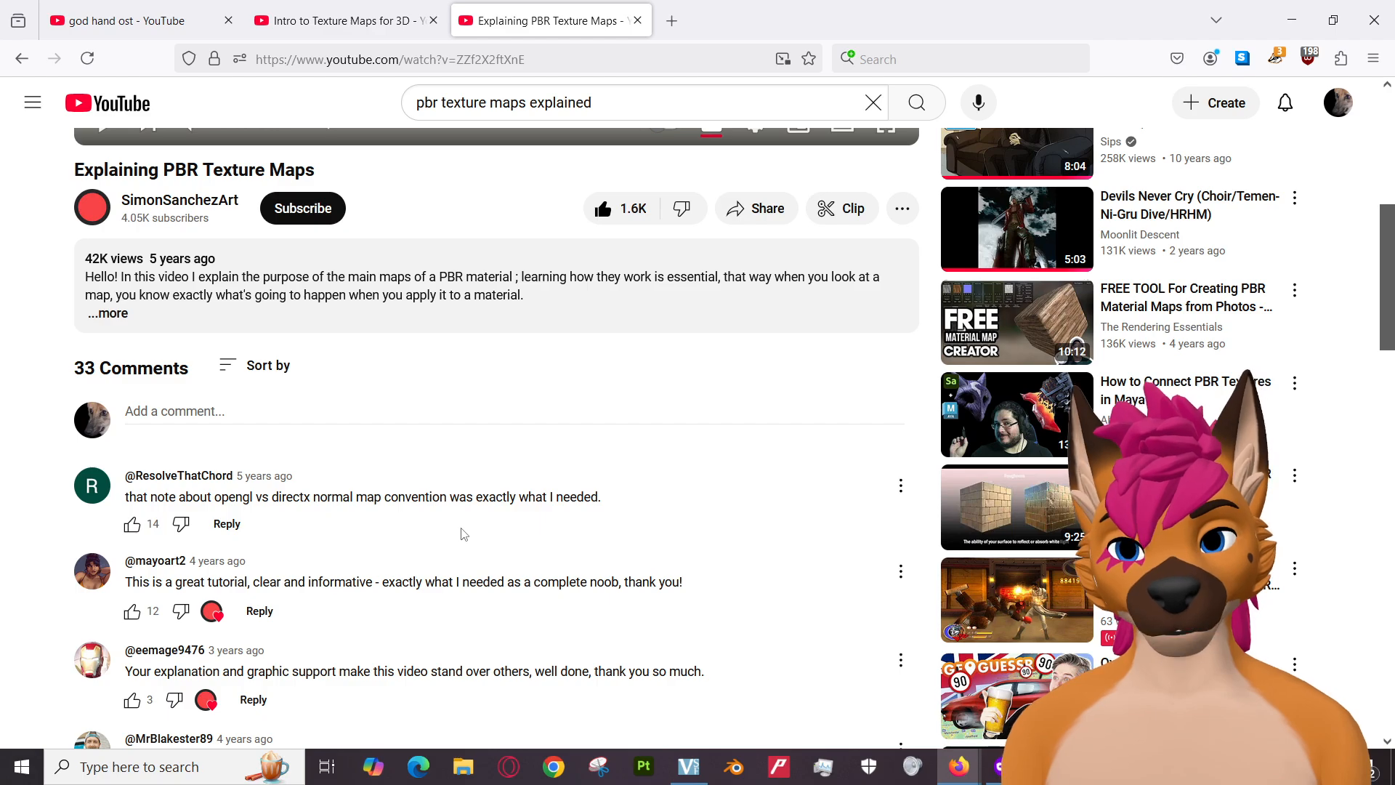
scroll(558, 512, up, 5)
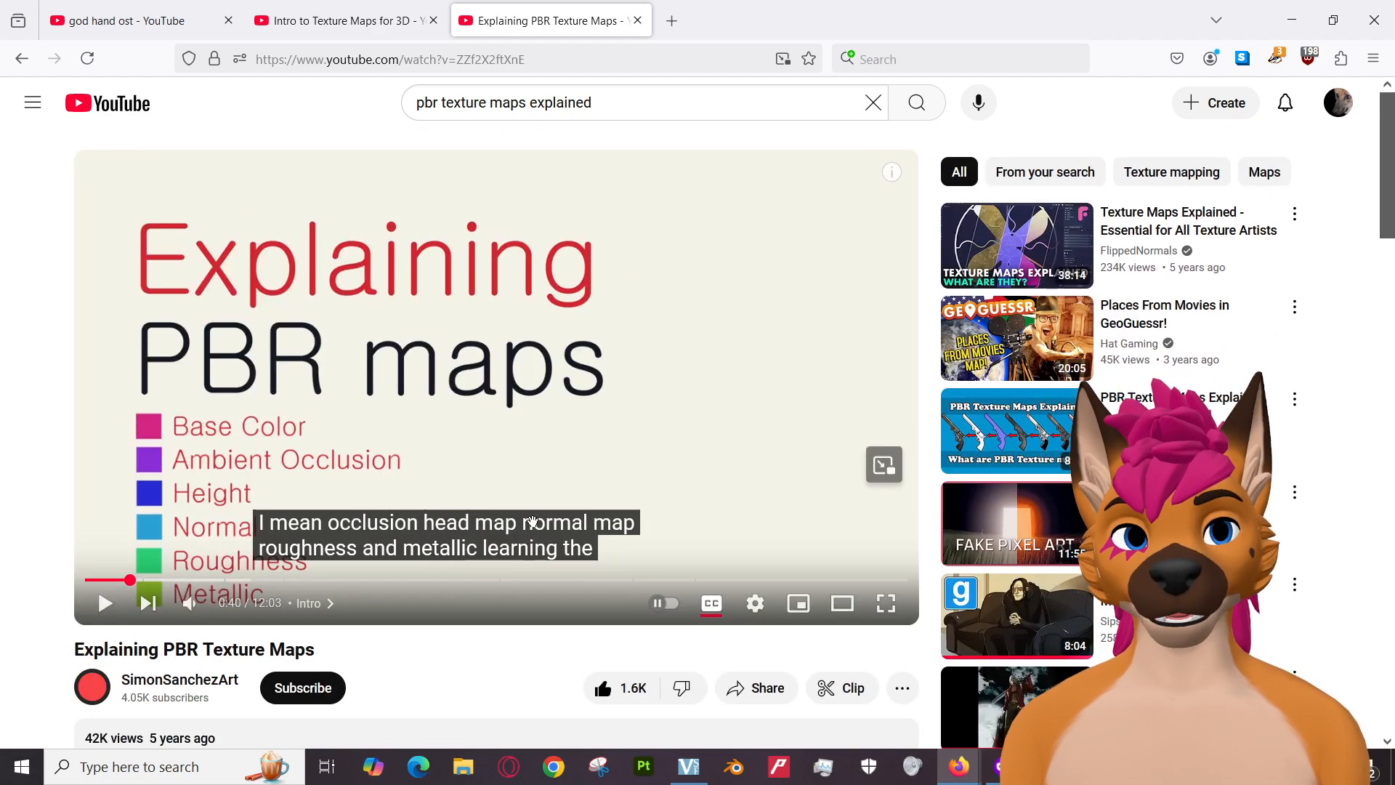
right_click(810, 4)
click(779, 6)
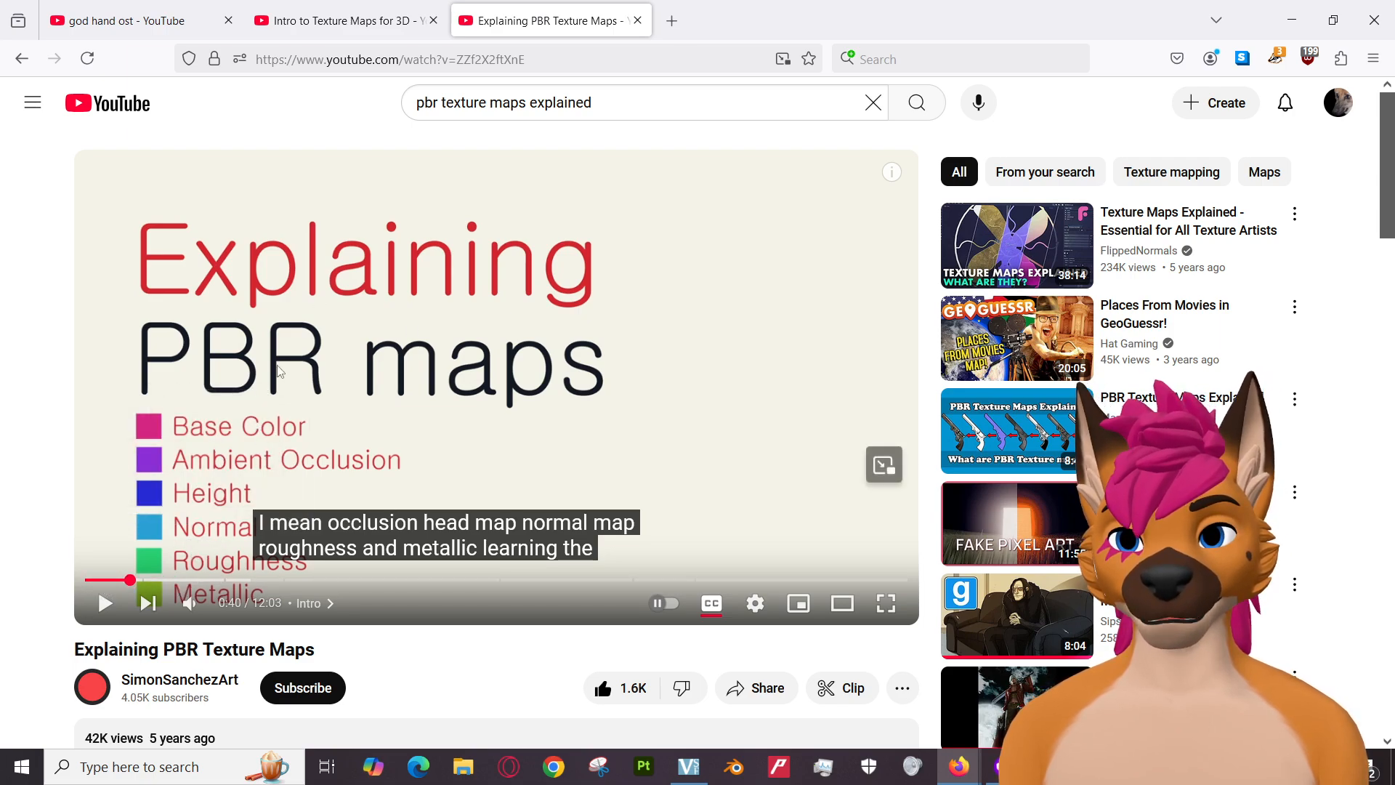
Switch to the "Intro to Texture Maps for 3D" video and look over its description and comments.
click(325, 6)
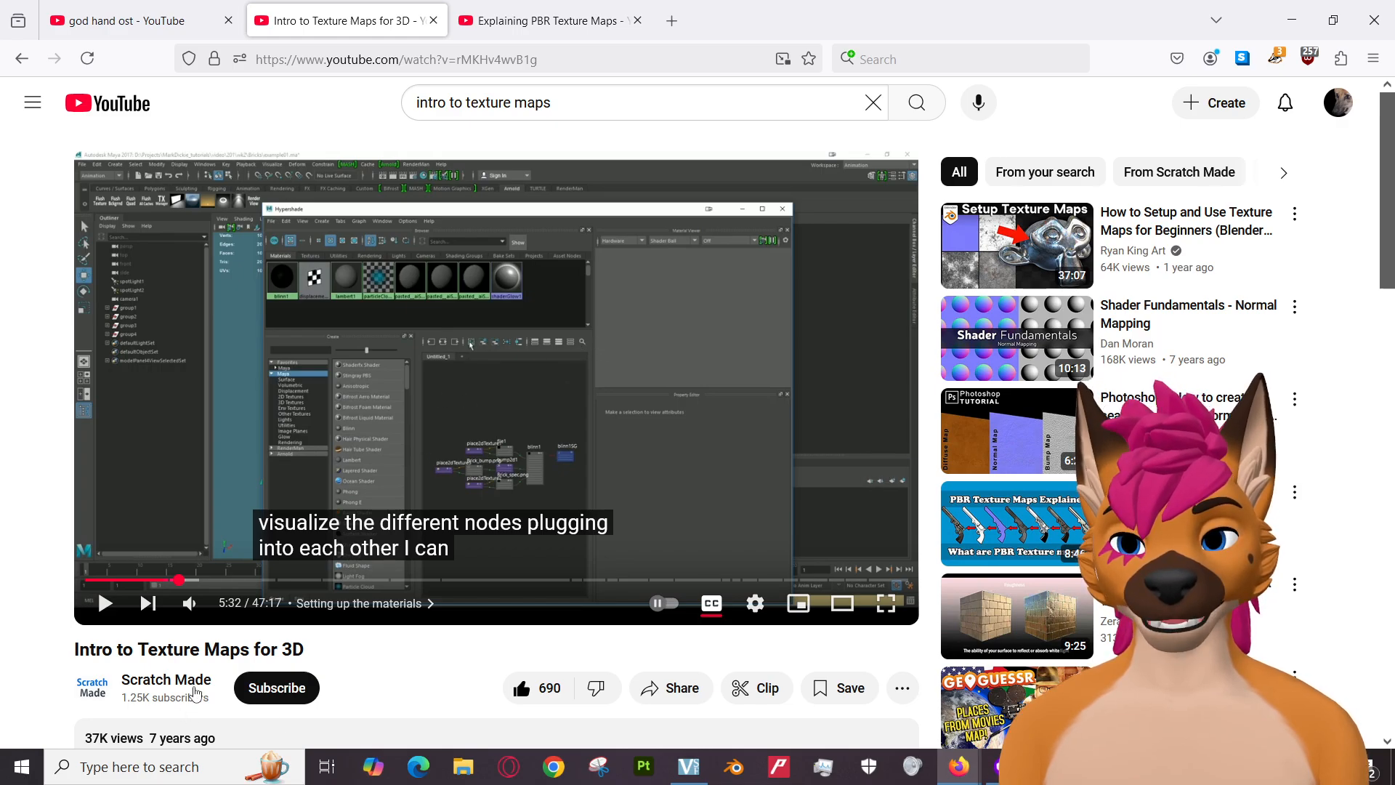
scroll(431, 690, down, 3)
scroll(431, 690, down, 4)
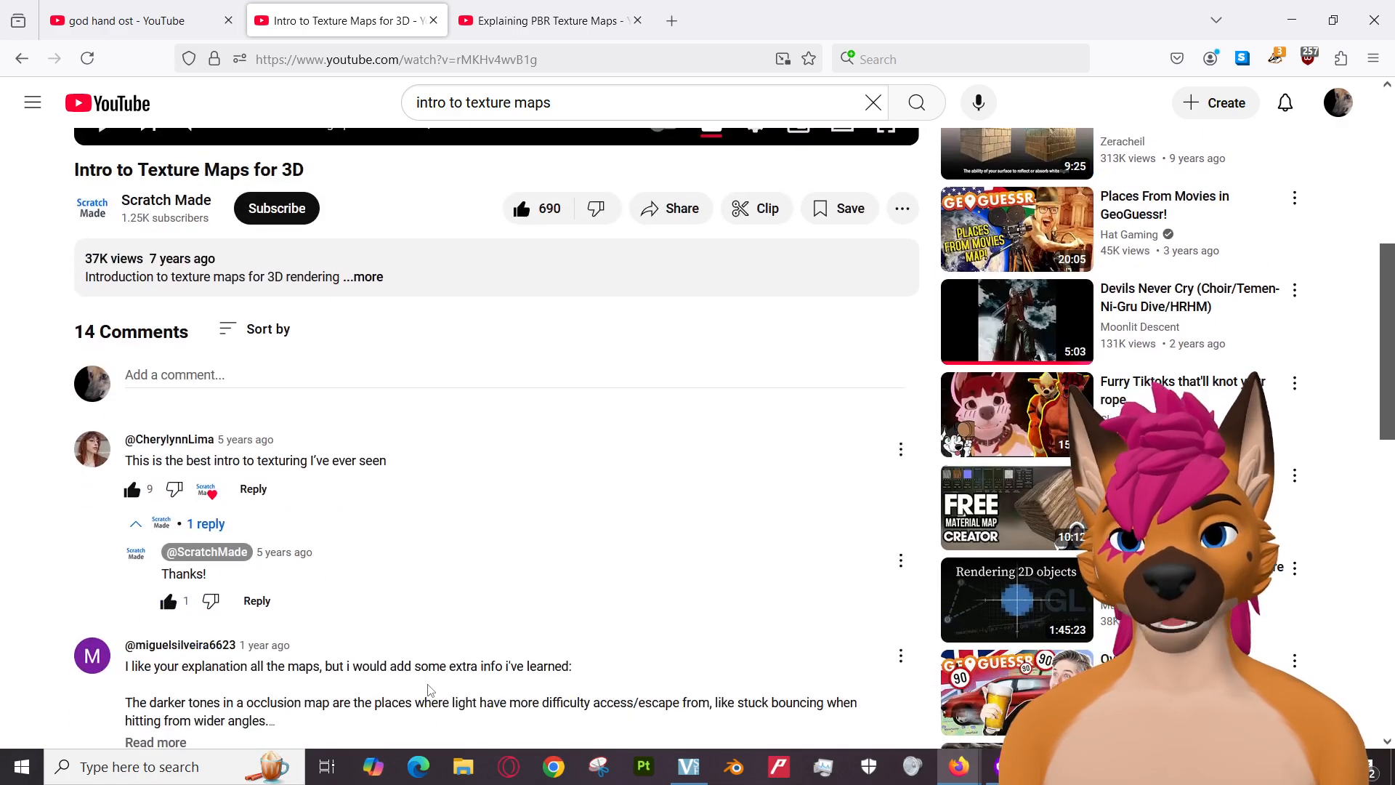
scroll(430, 690, up, 7)
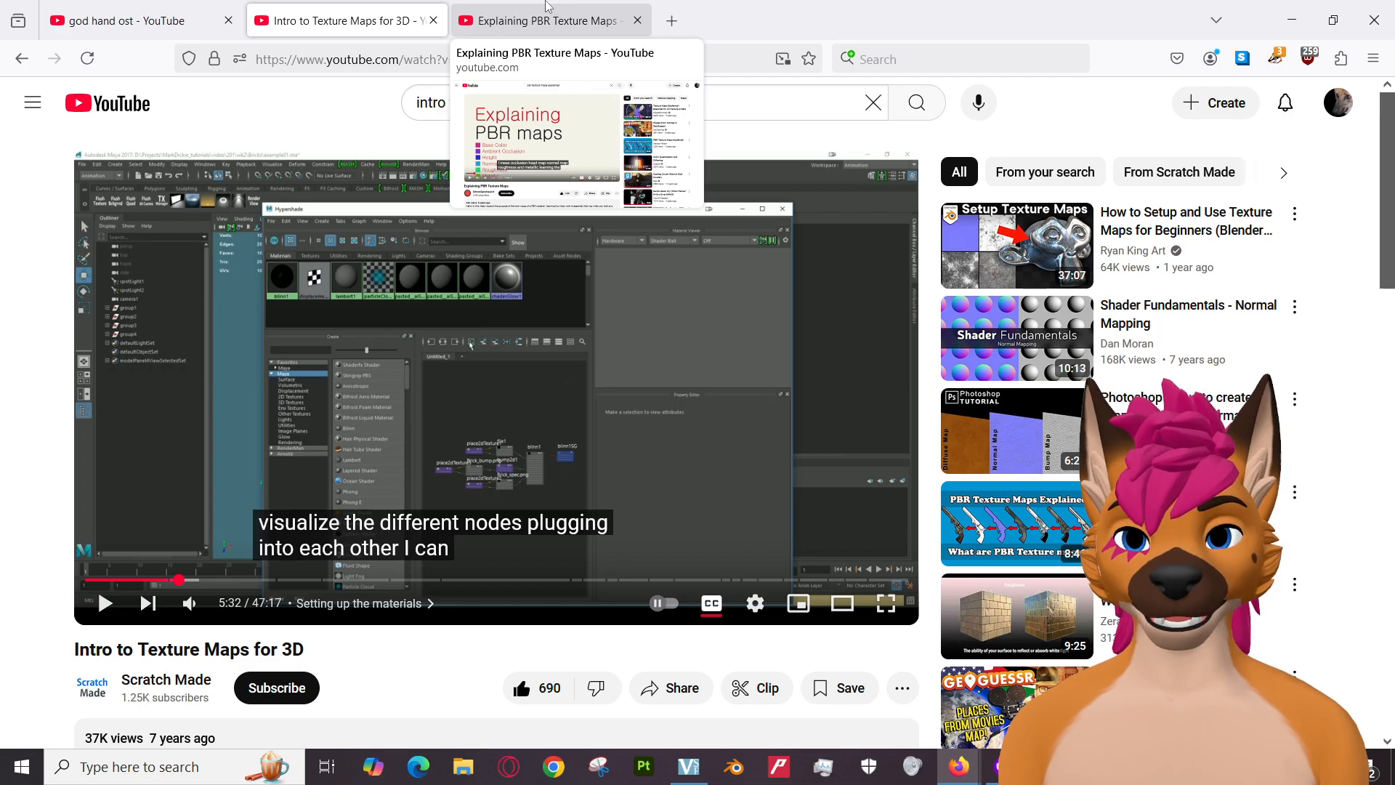
Open File Explorer and launch GIMP 2.10.24 from the Desktop folder's Programs > Used subfolder.
click(459, 776)
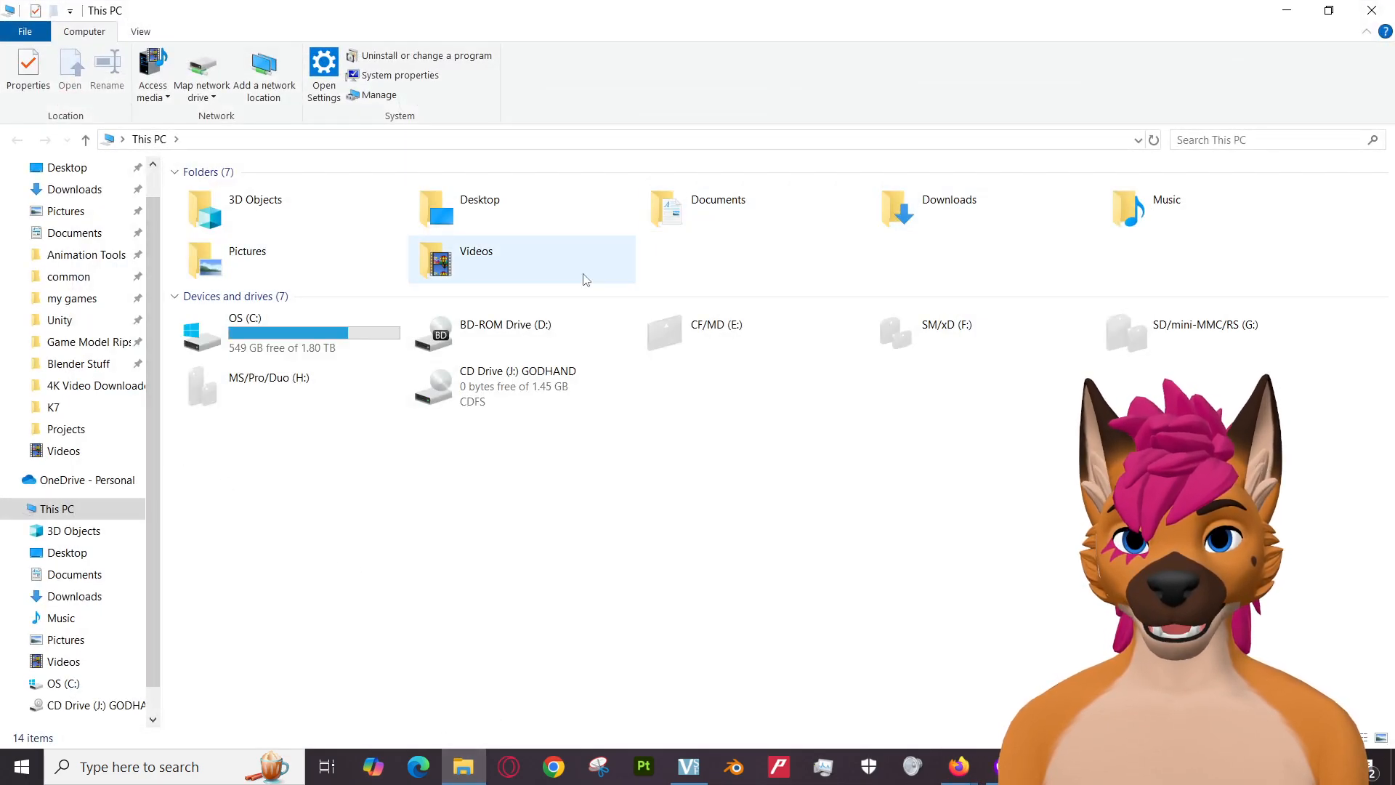
click(502, 204)
double_click(502, 200)
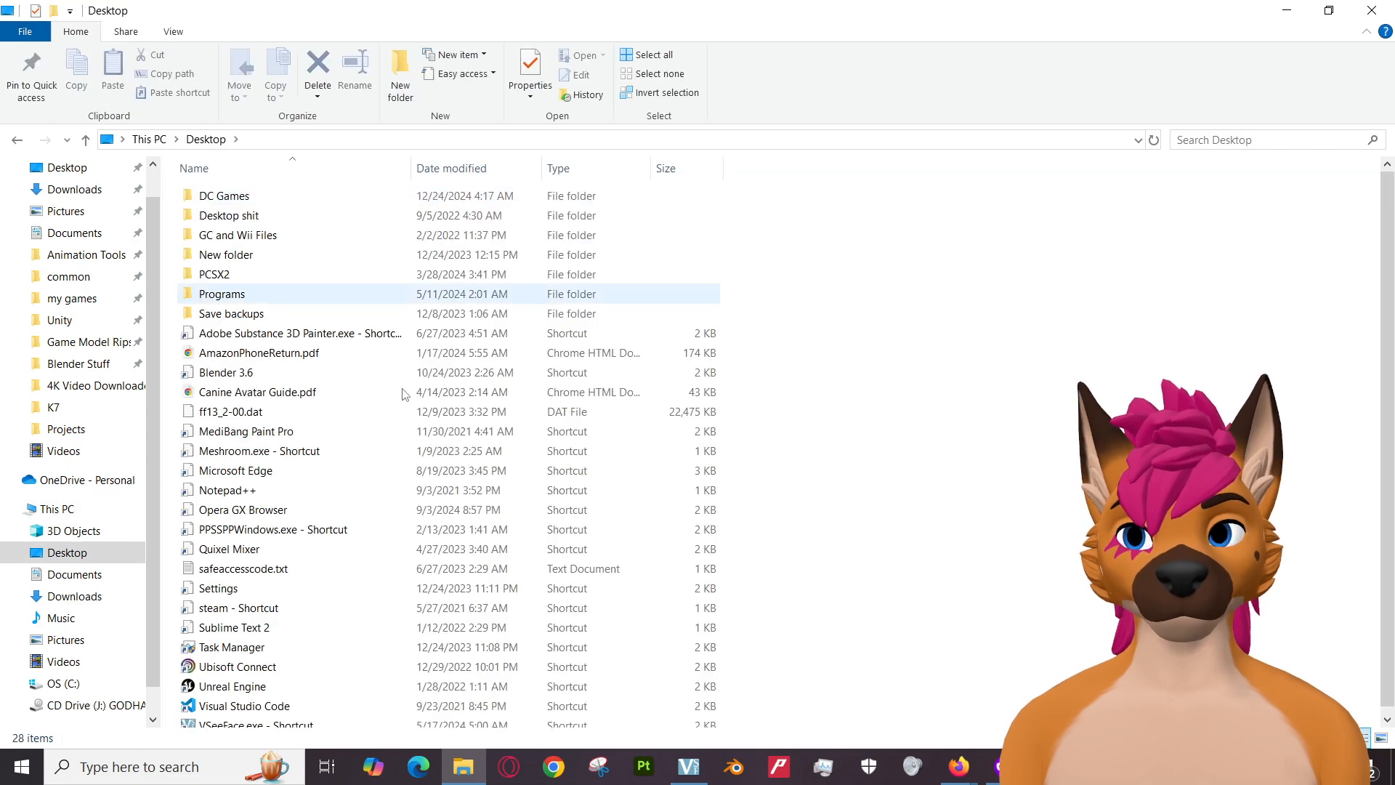
double_click(225, 278)
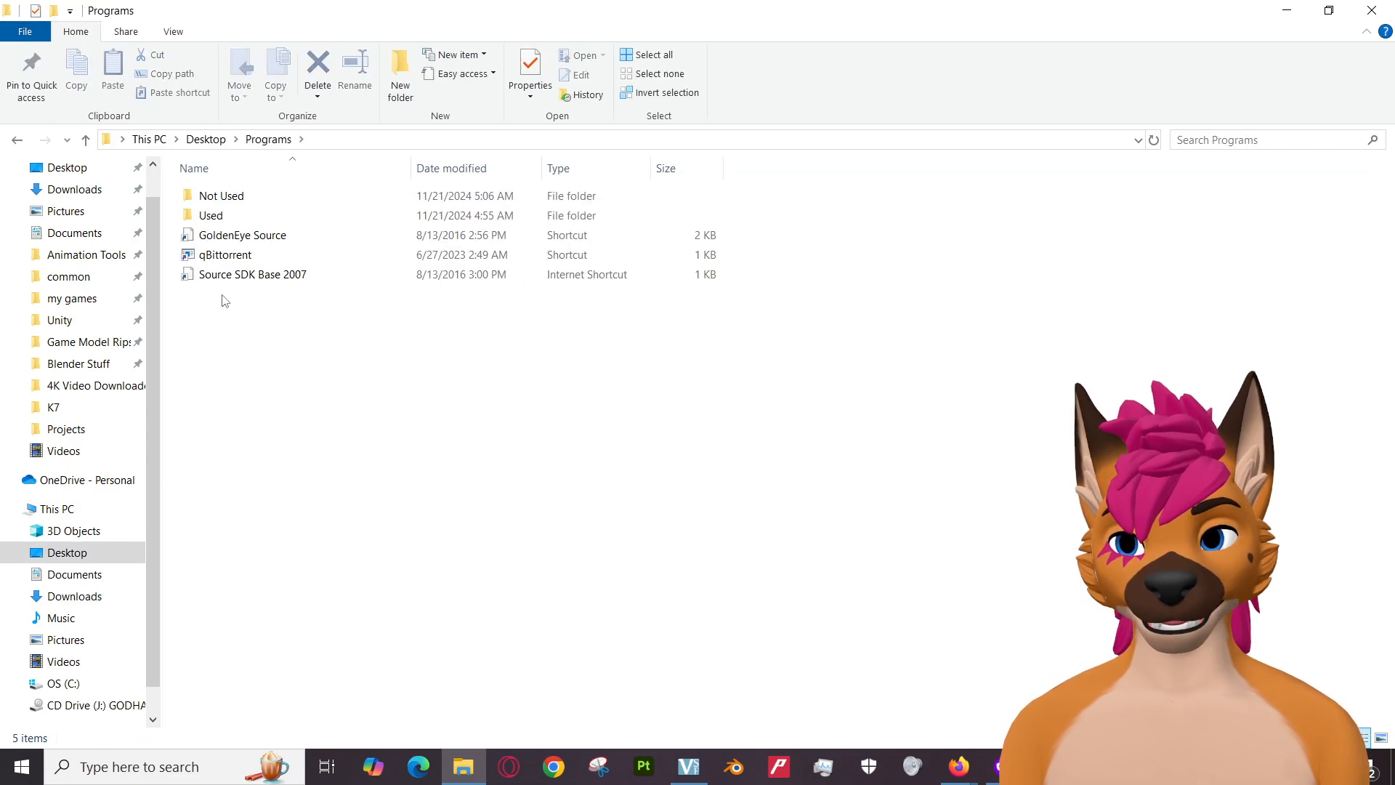
double_click(234, 216)
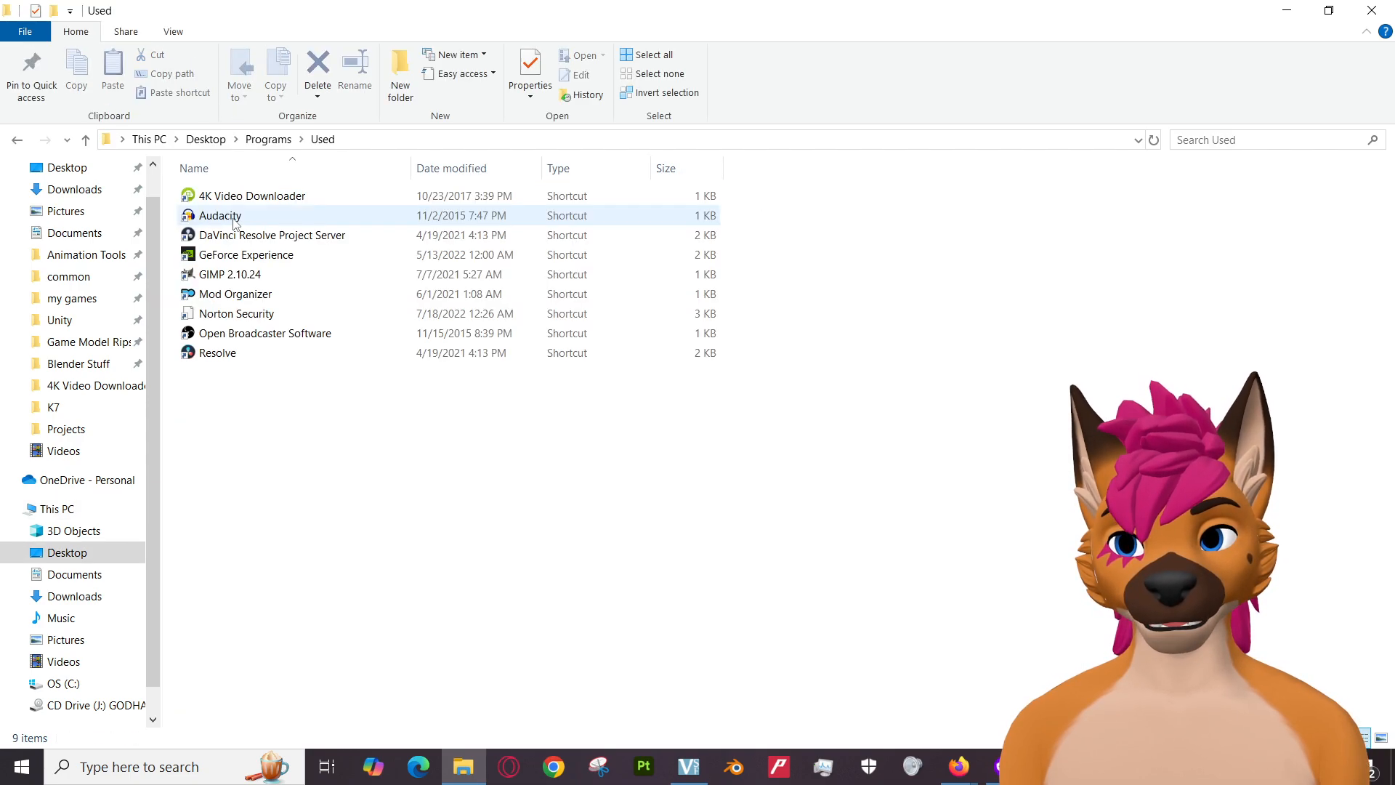
click(242, 276)
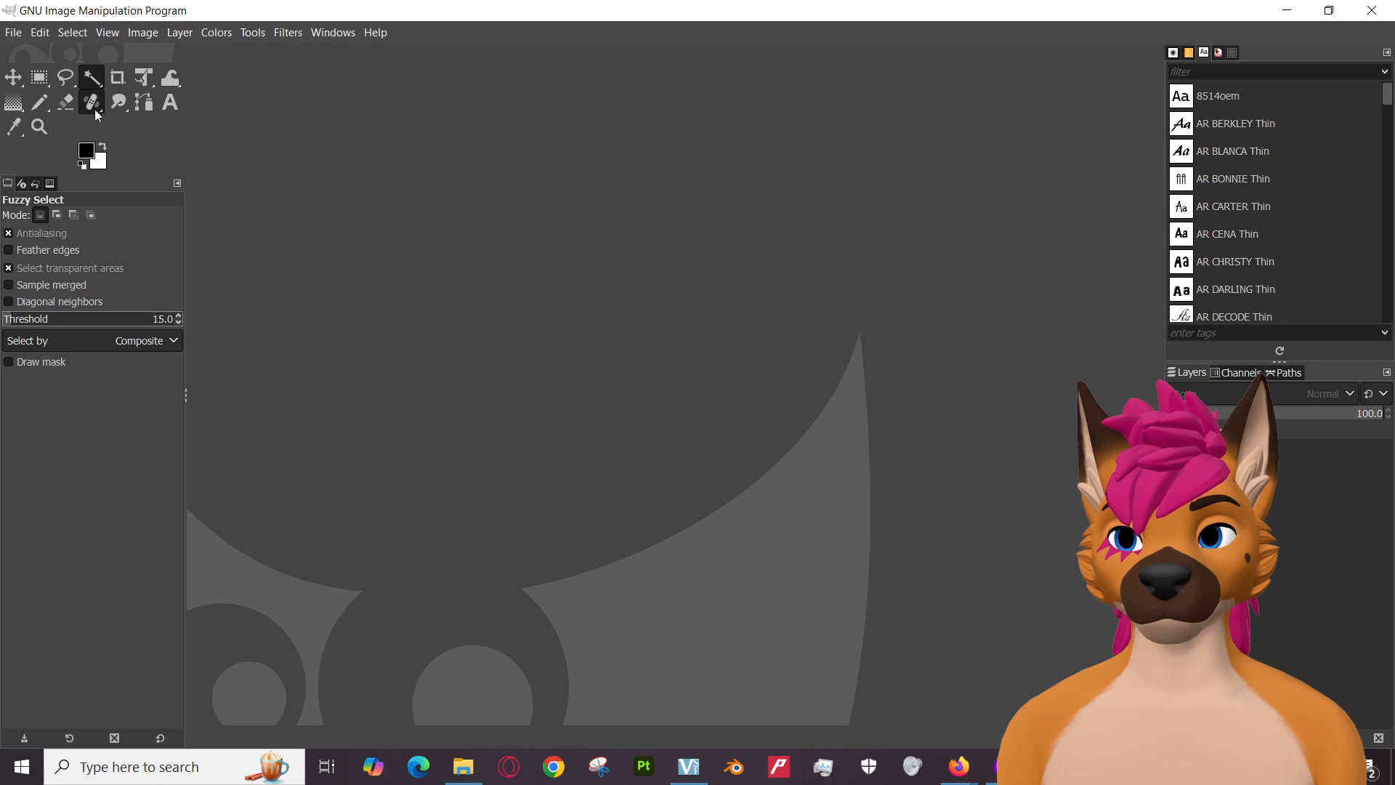
mouse_move(95, 113)
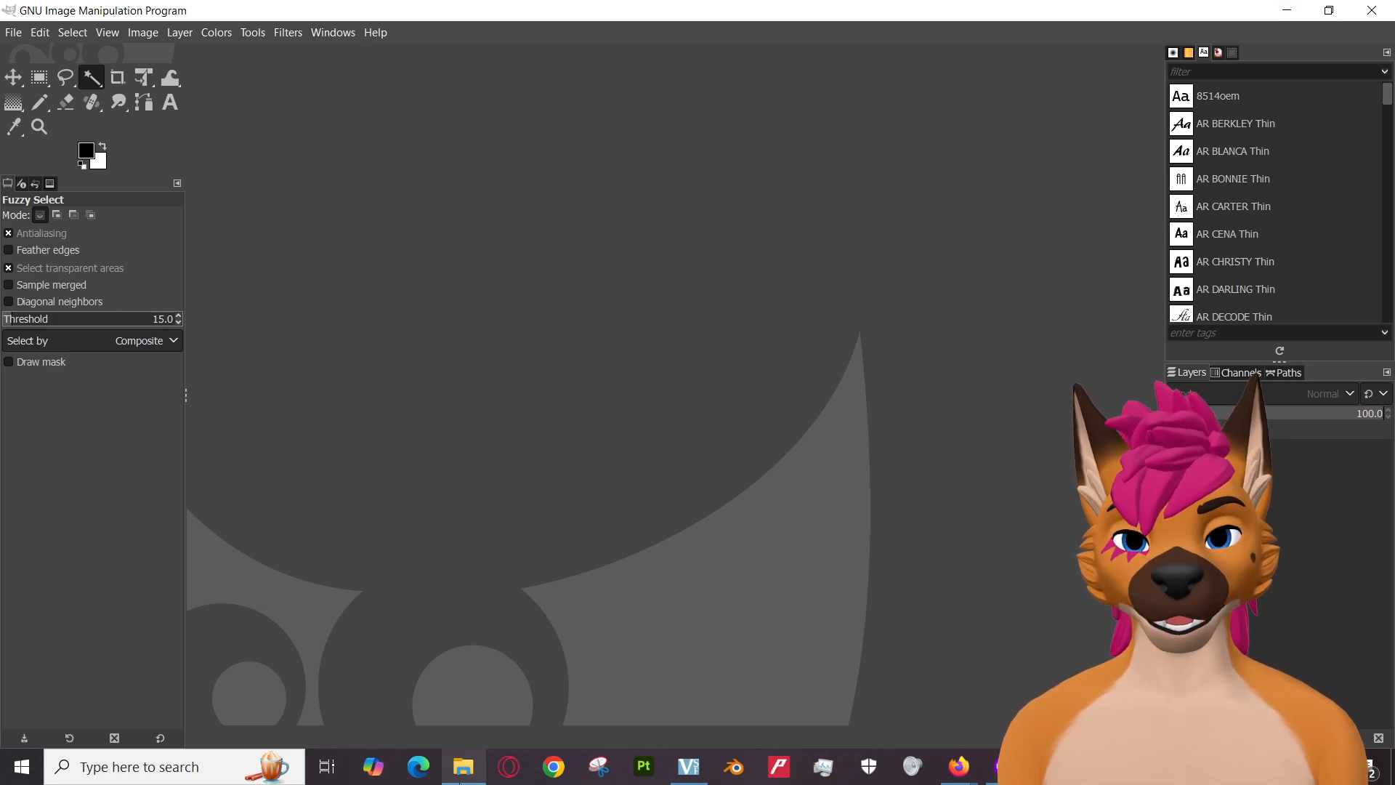
Switch to File Explorer and view the armortools folder inside Blender Stuff > ArmorPaintGithub.
mouse_move(462, 767)
click(465, 679)
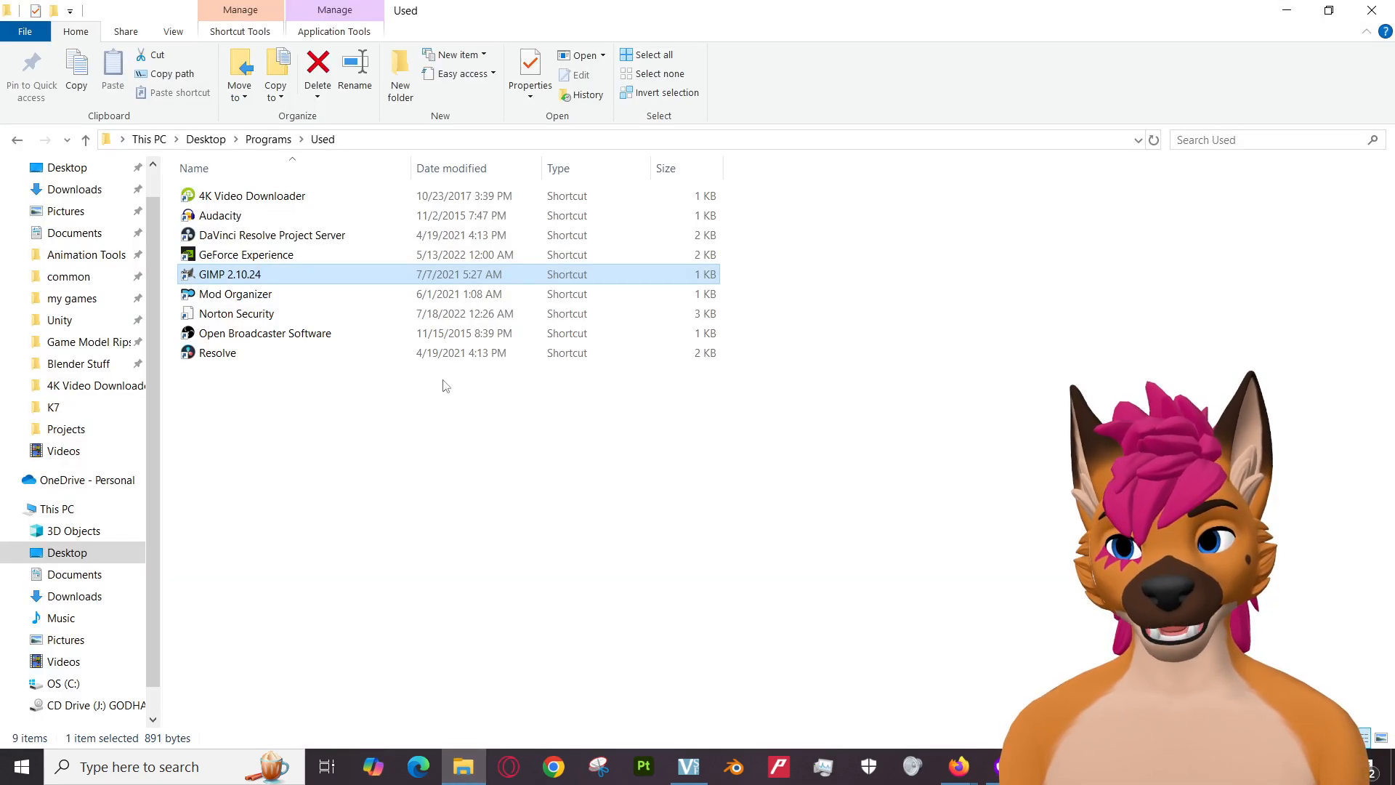
click(78, 363)
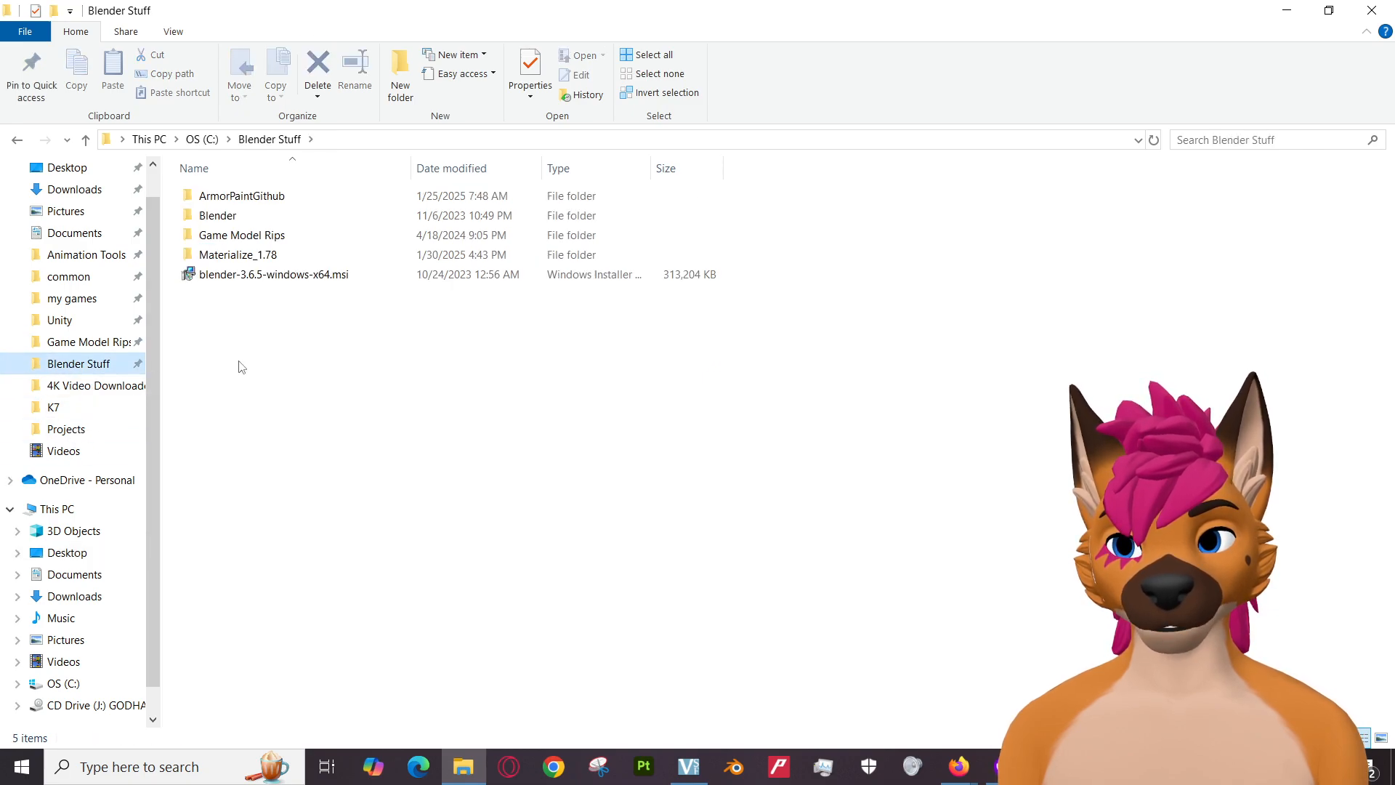
double_click(247, 195)
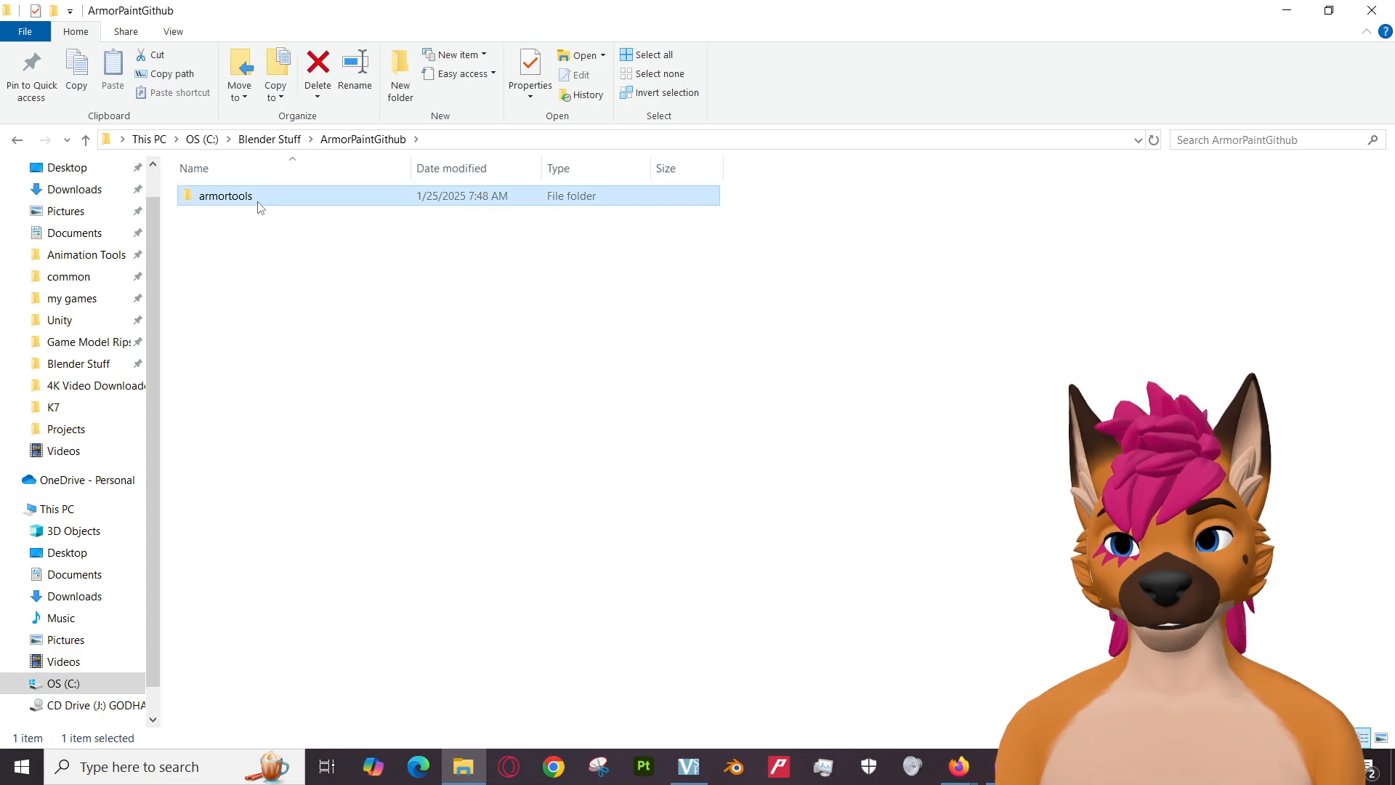
double_click(258, 203)
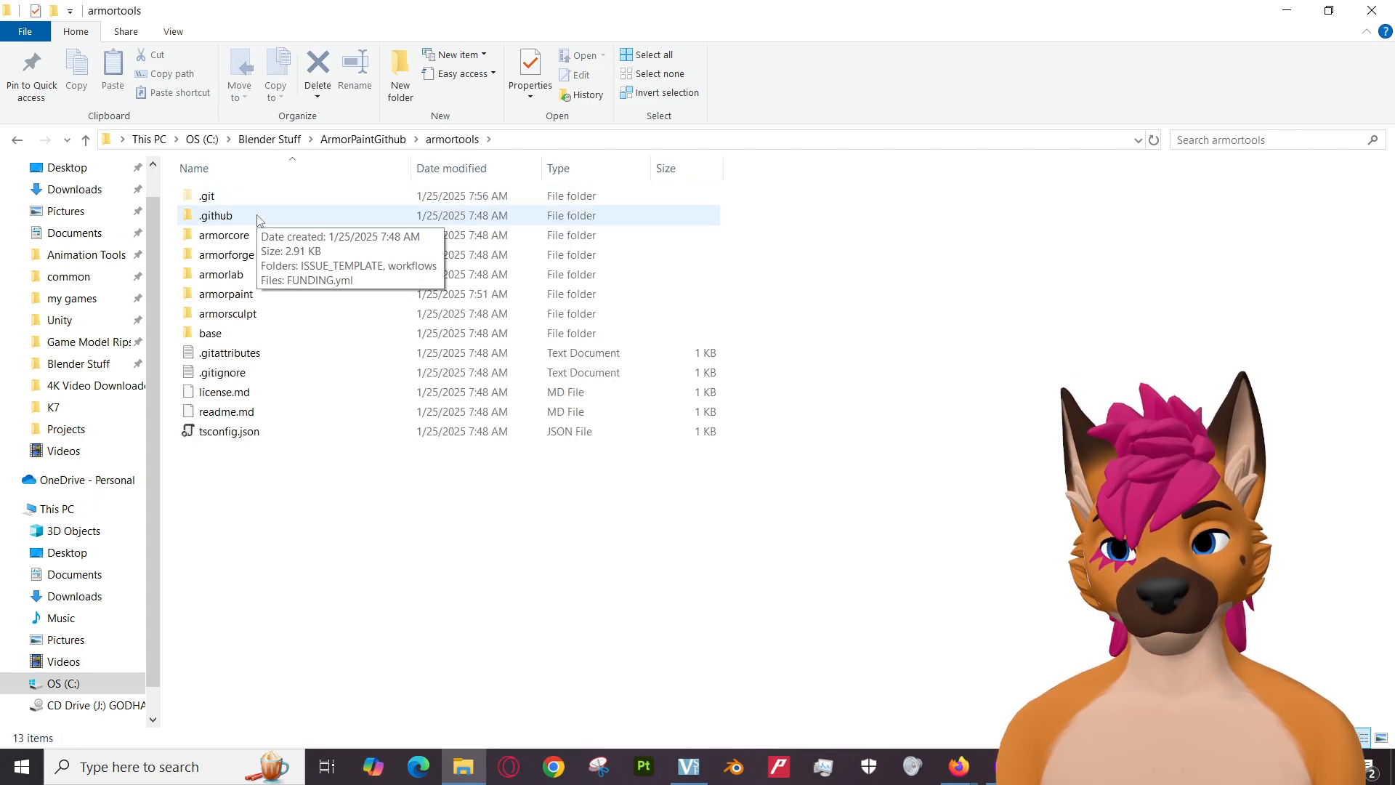
View the Pictures folder and open the Downloads folder.
click(86, 641)
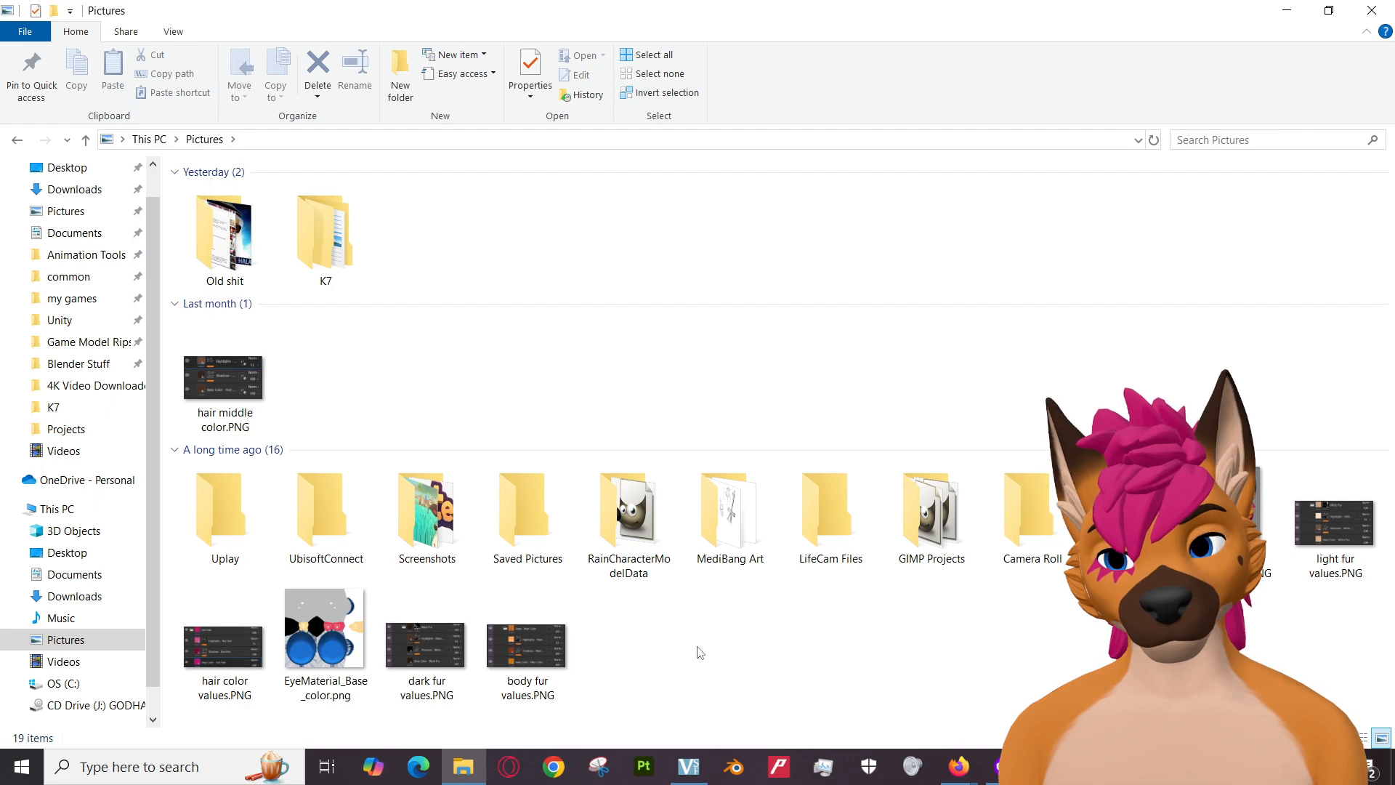
click(77, 191)
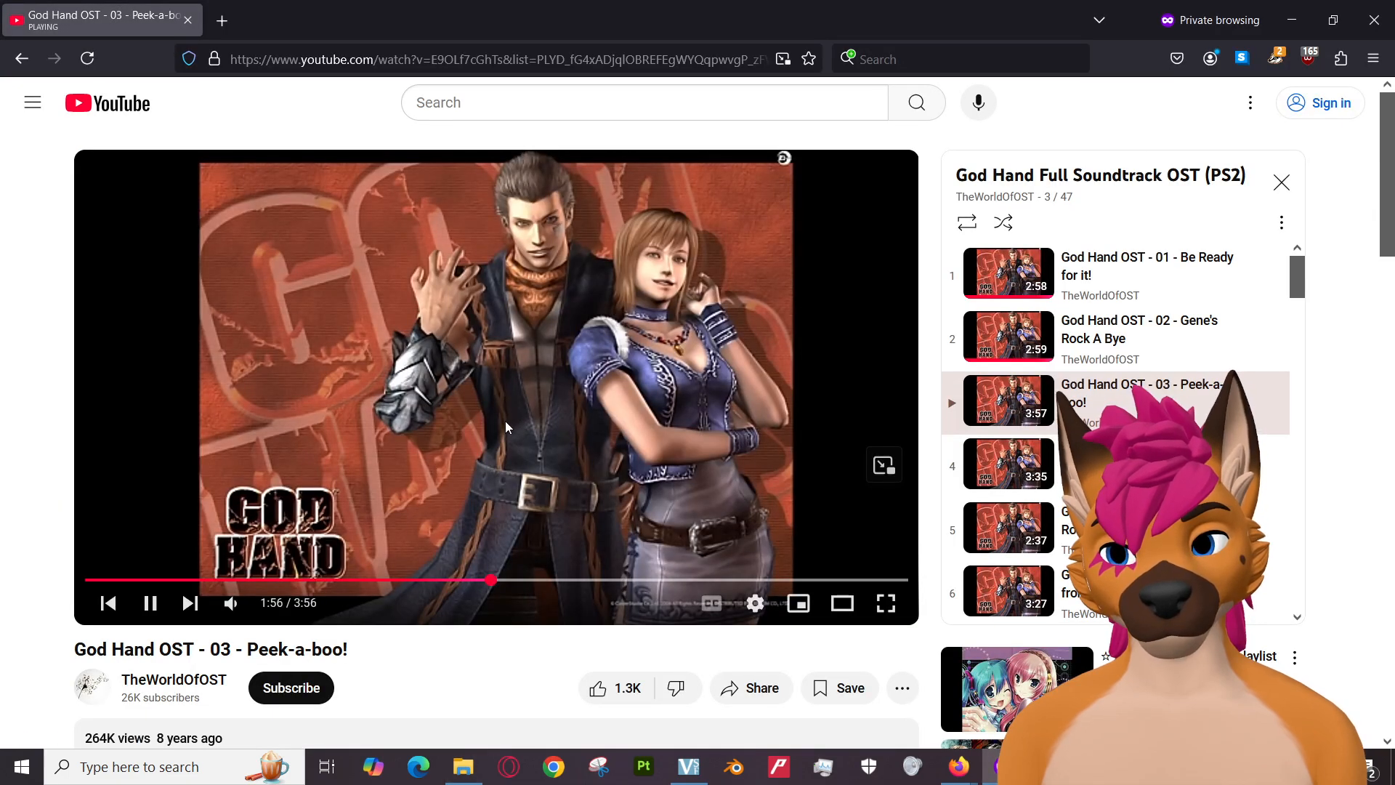
Play track 04, Sweet Nightmare, from the God Hand soundtrack playlist and return to the Downloads folder in File Explorer.
drag(663, 579, 853, 579)
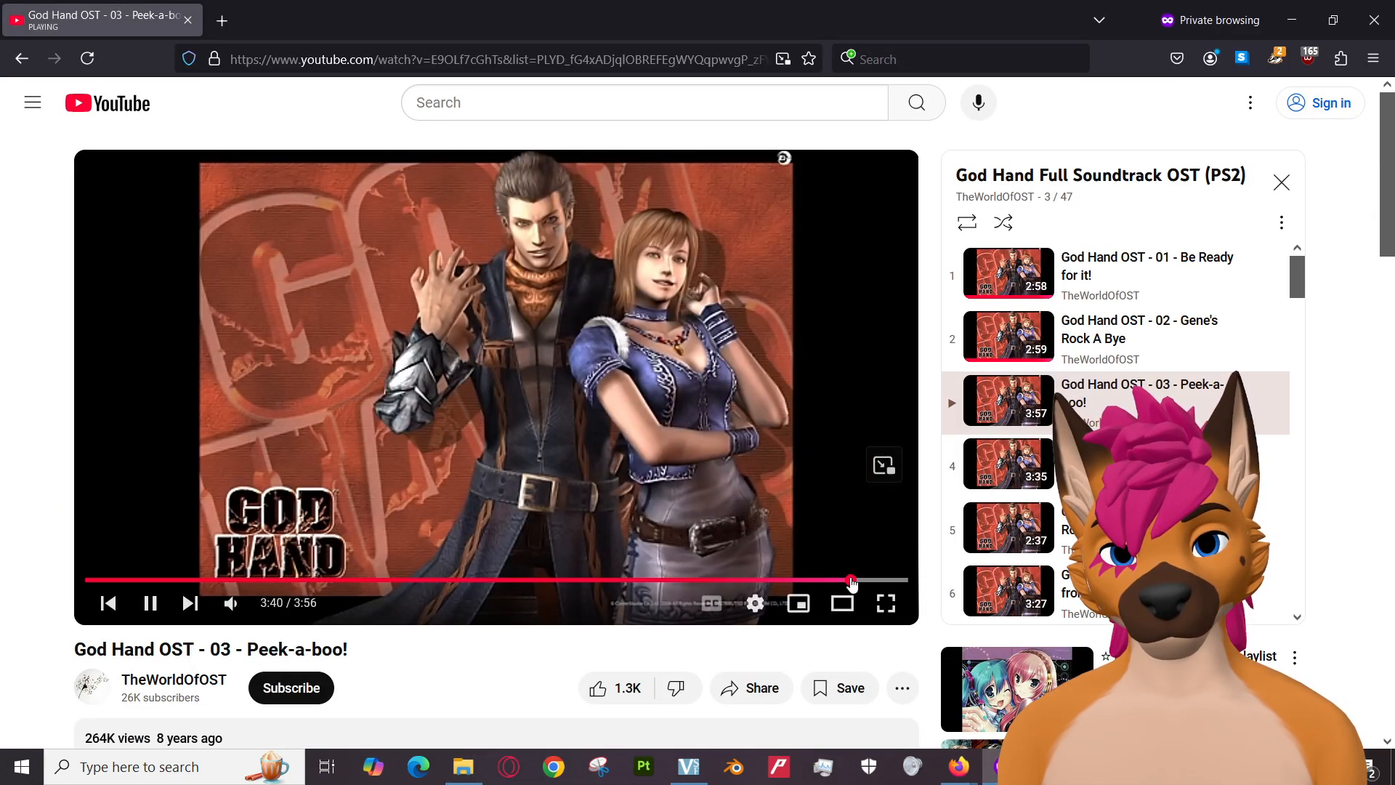
click(1008, 463)
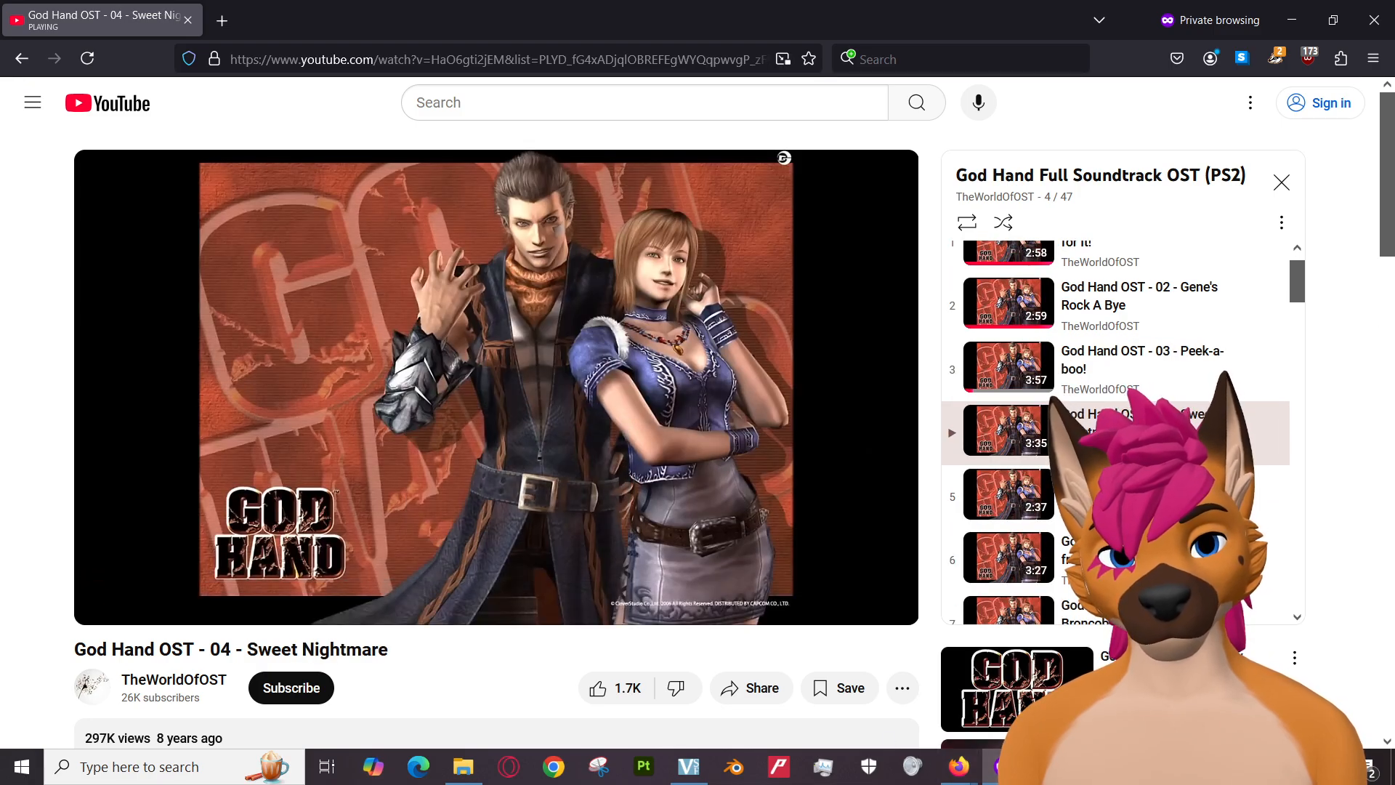
mouse_move(995, 776)
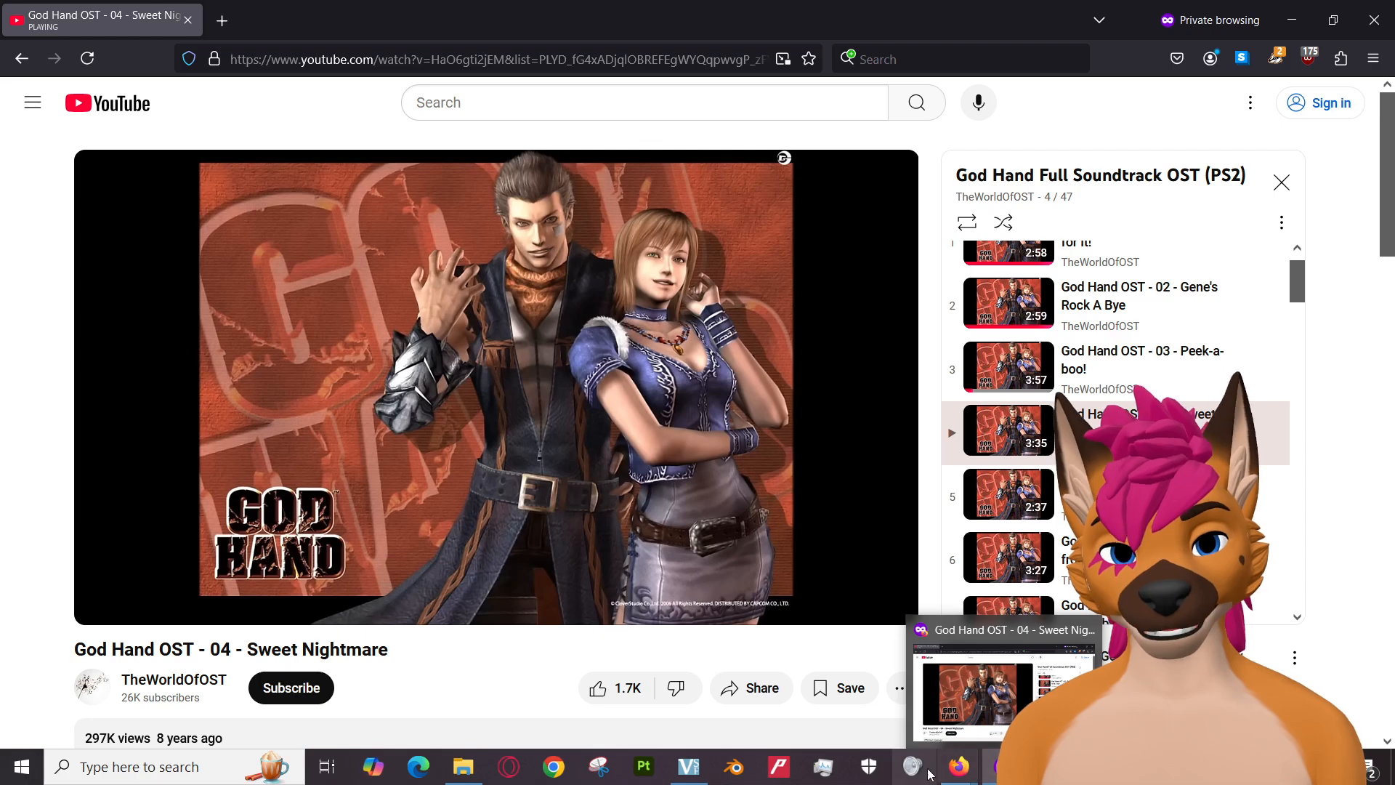
click(995, 771)
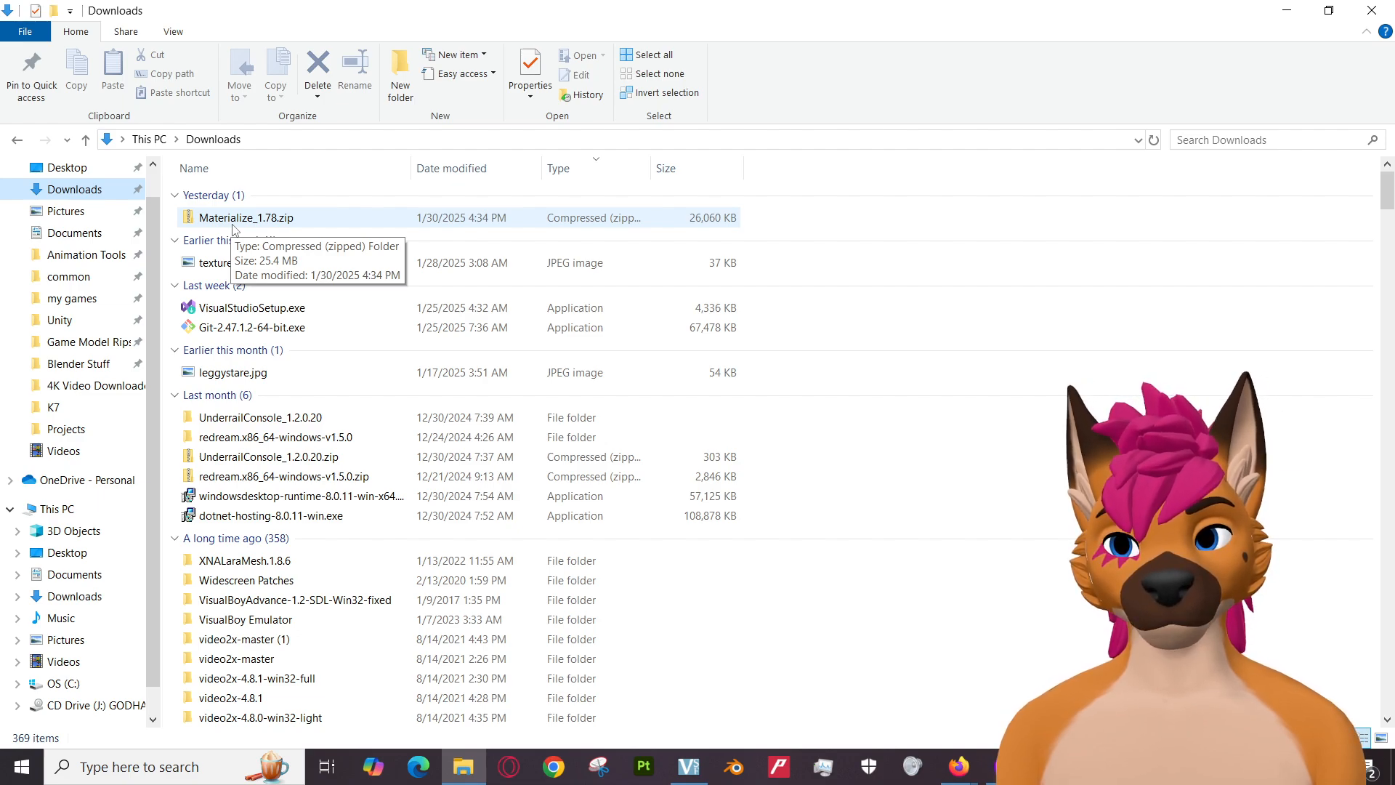
Inspect the contents of the Materialize_1.78 folder inside Blender Stuff and go back to Downloads.
click(87, 370)
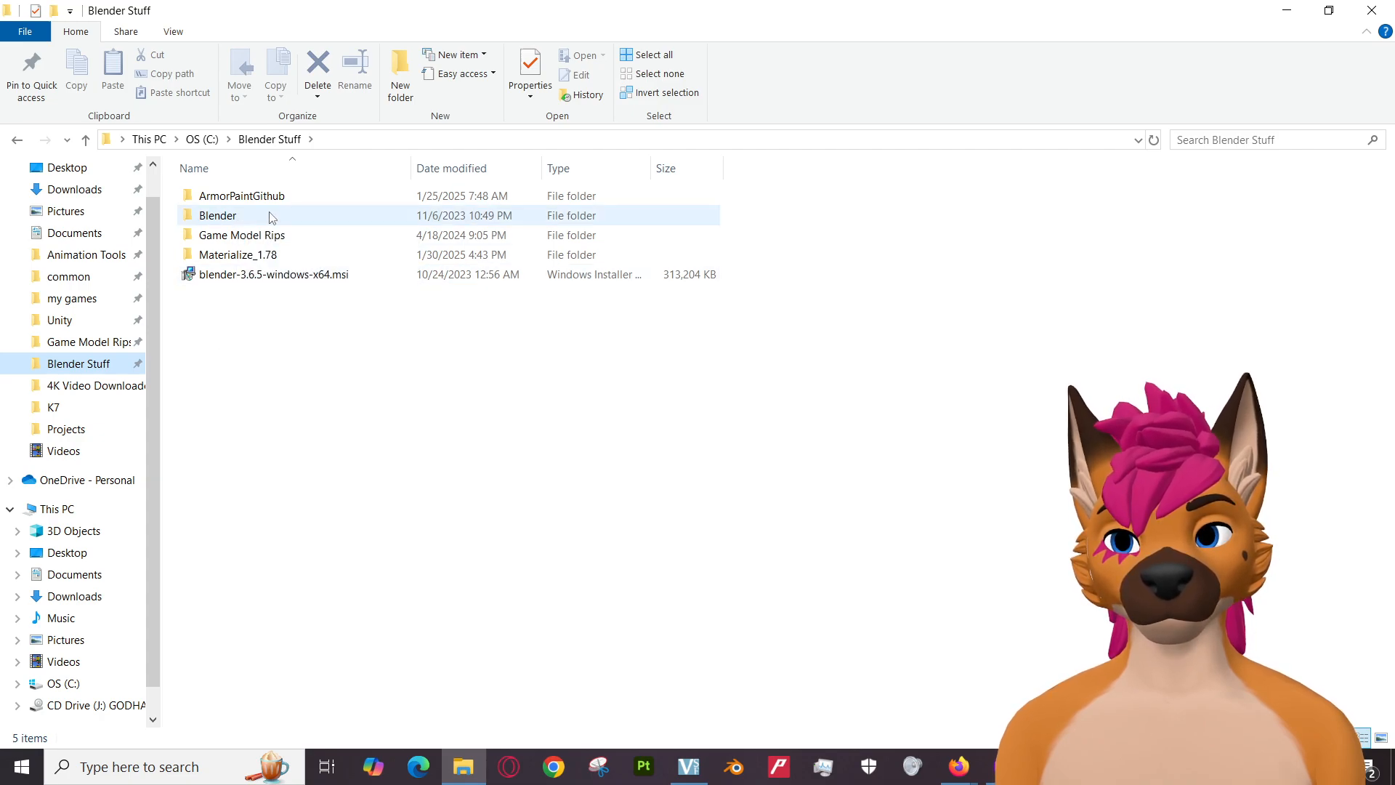
click(256, 256)
double_click(256, 258)
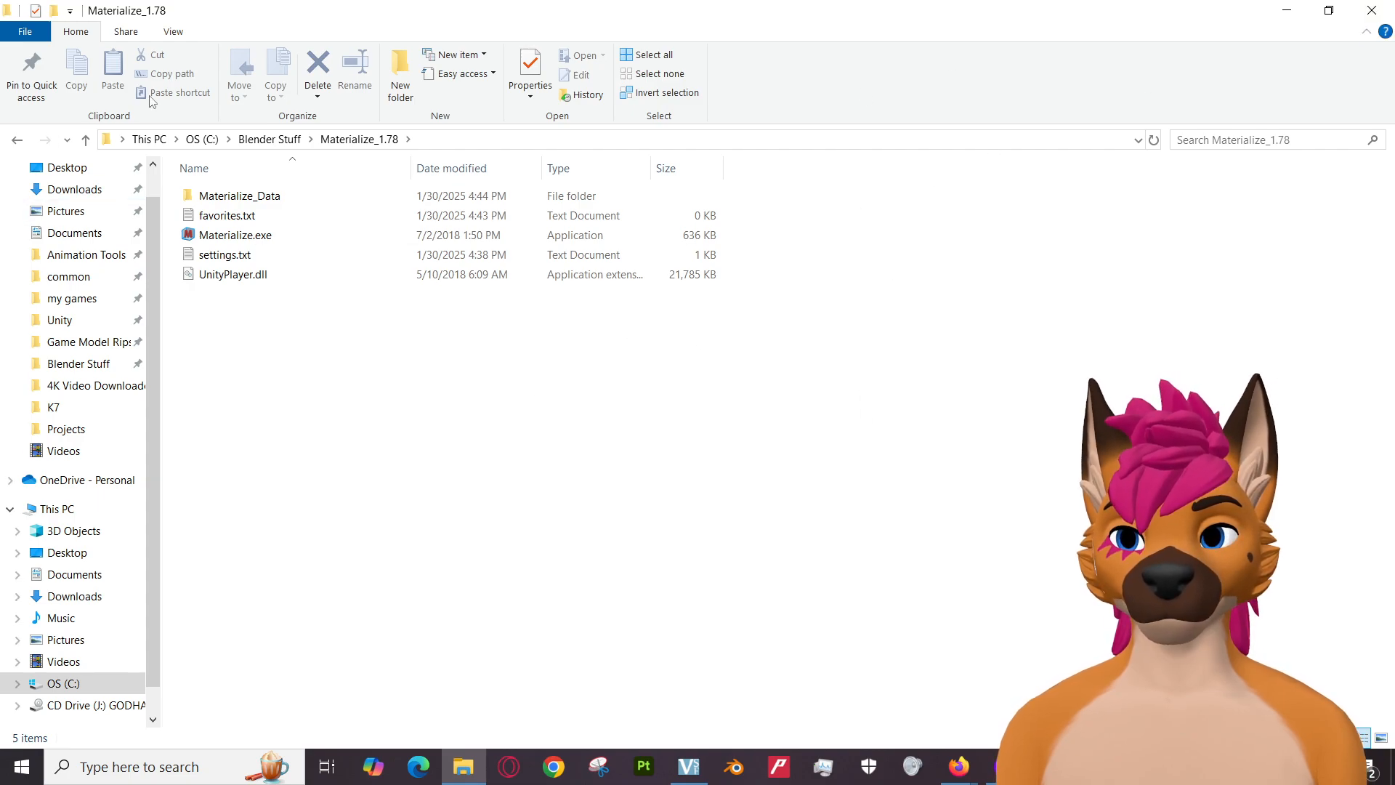
click(86, 189)
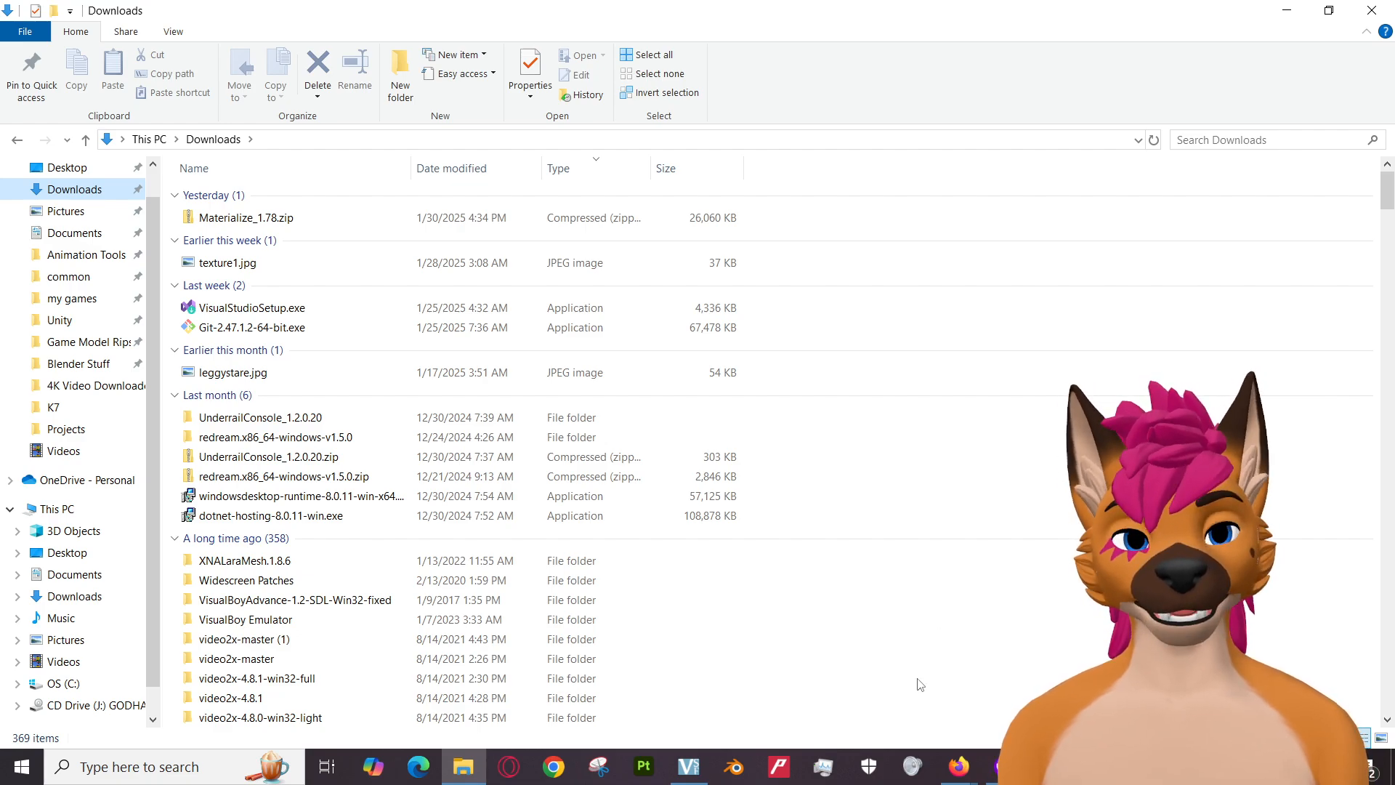
Switch to the browser's "Explaining PBR Texture Maps" video and seek to 1:03 in the Base Color chapter.
click(879, 693)
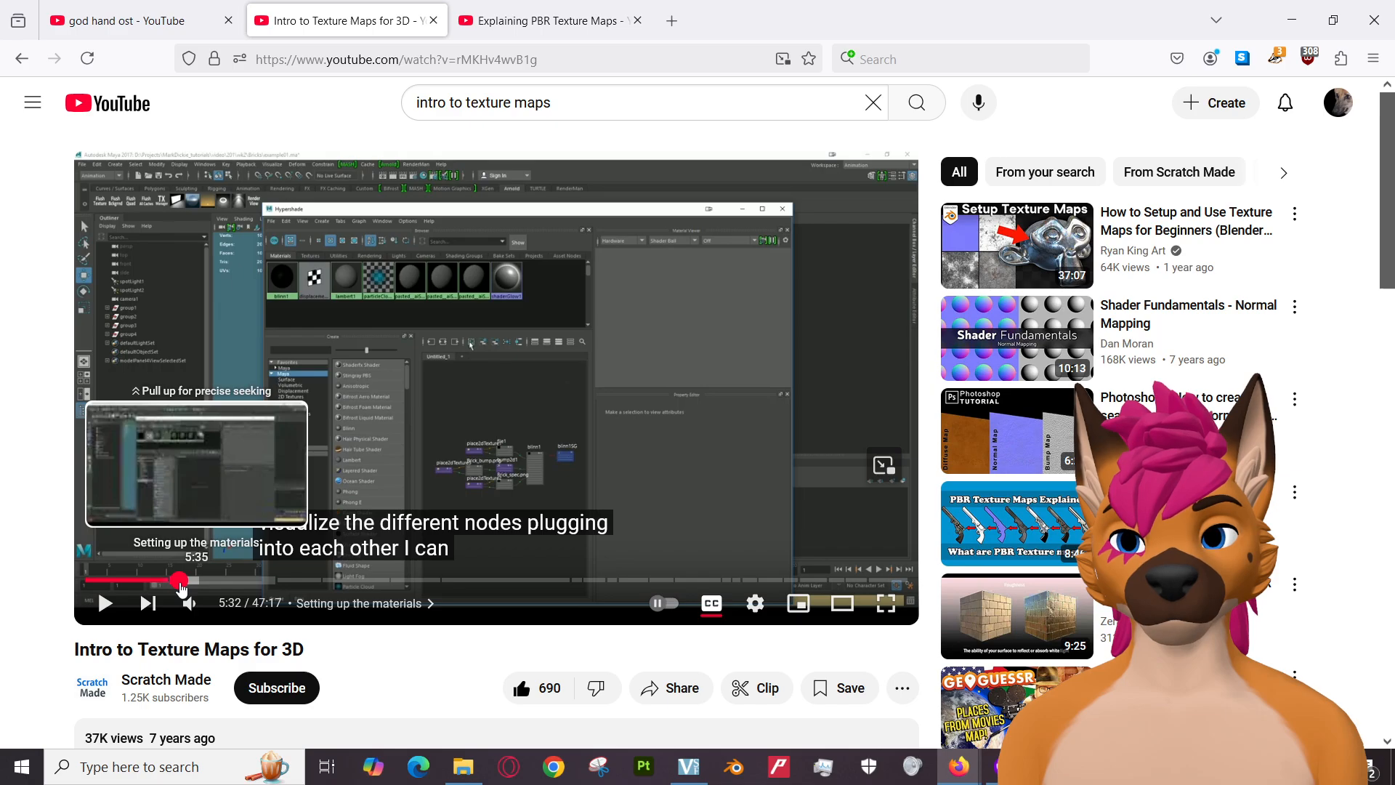
click(519, 30)
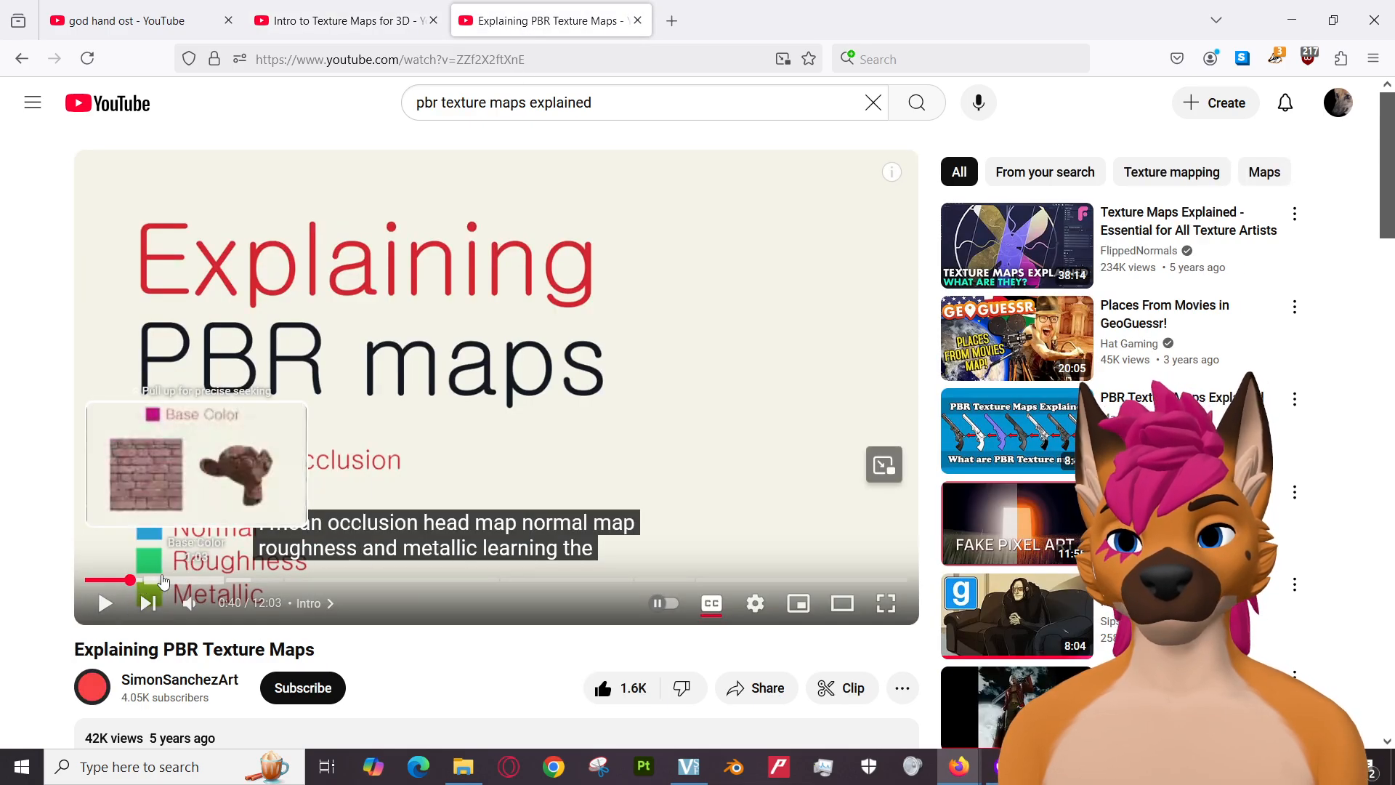
click(158, 580)
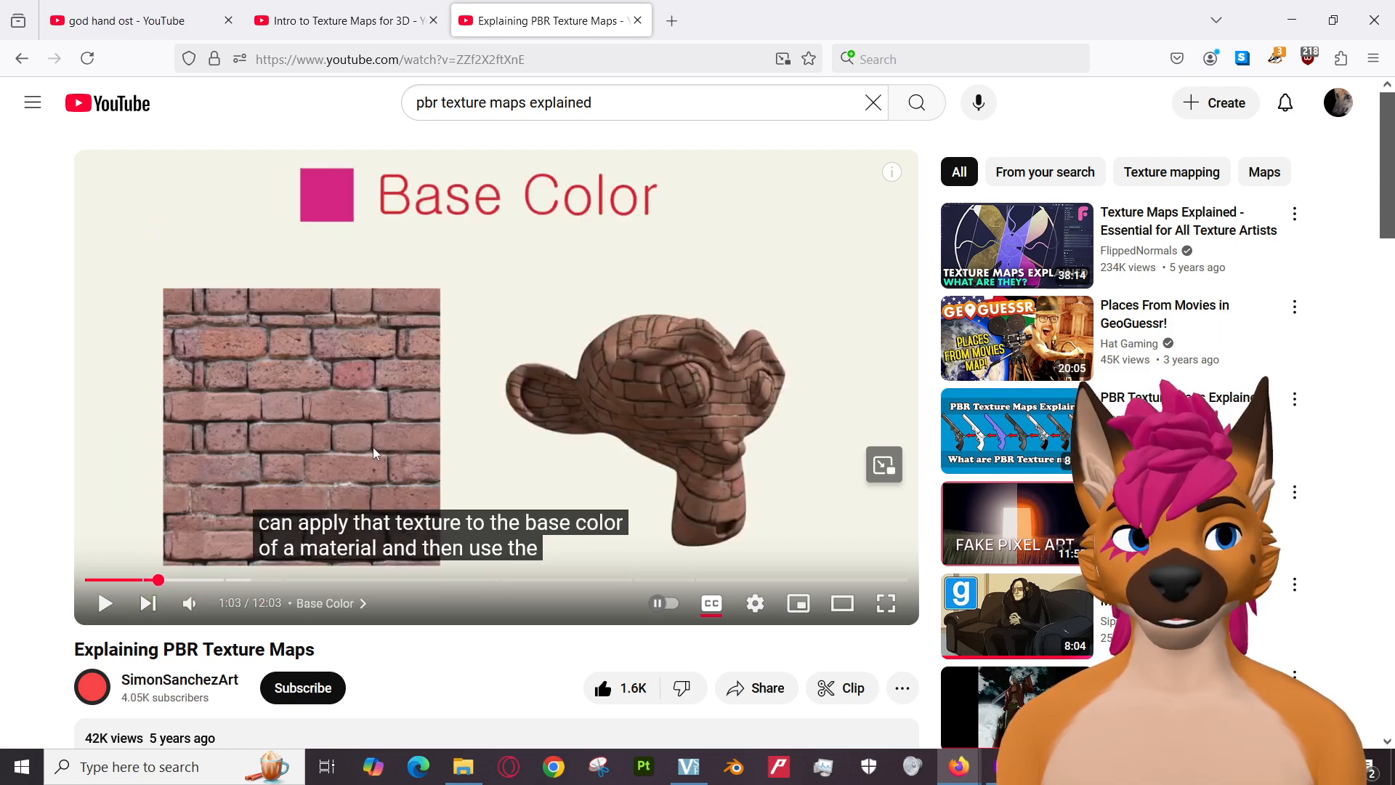
drag(157, 579, 154, 579)
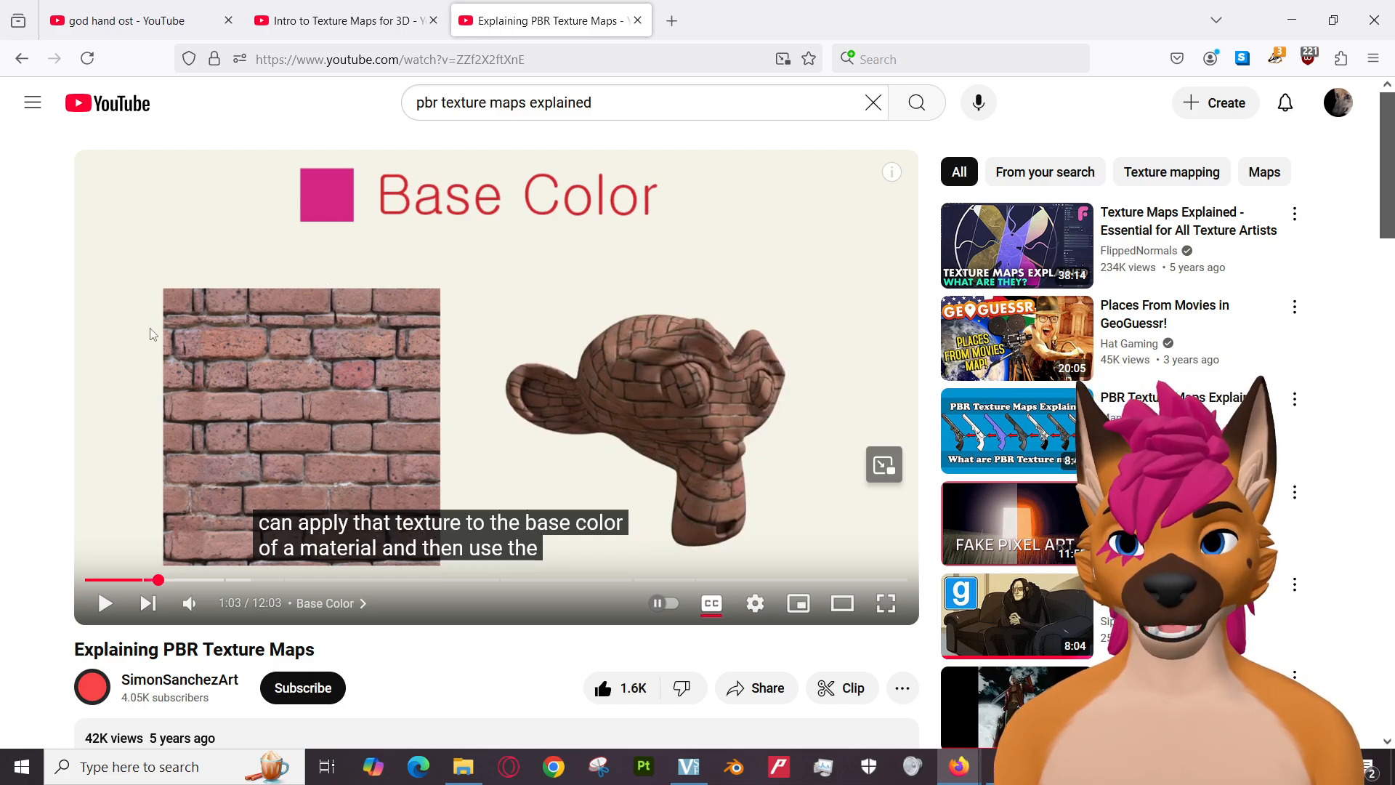
Seek the video to the base color and albedo comparison at 1:46, and on to Ambient Occlusion at 2:32.
click(207, 580)
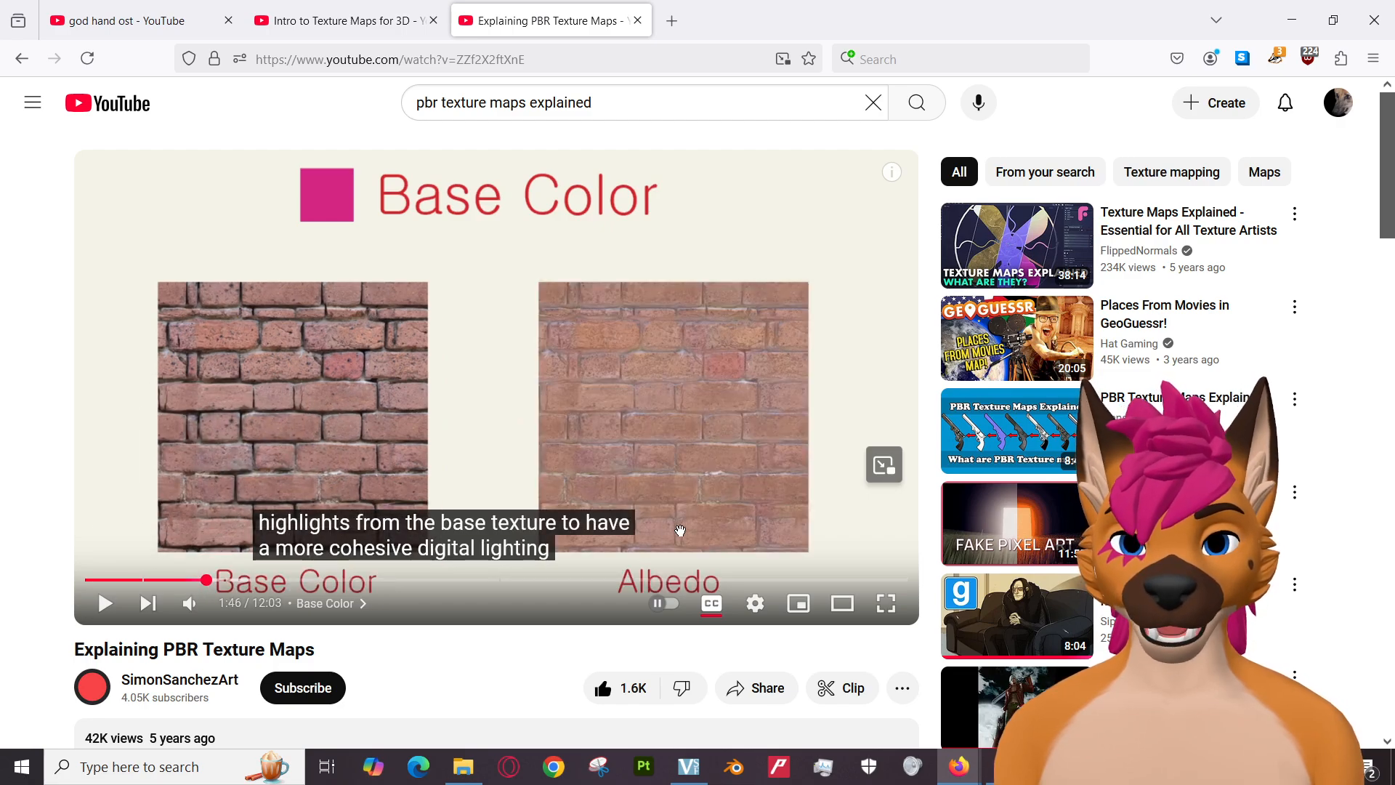
click(263, 579)
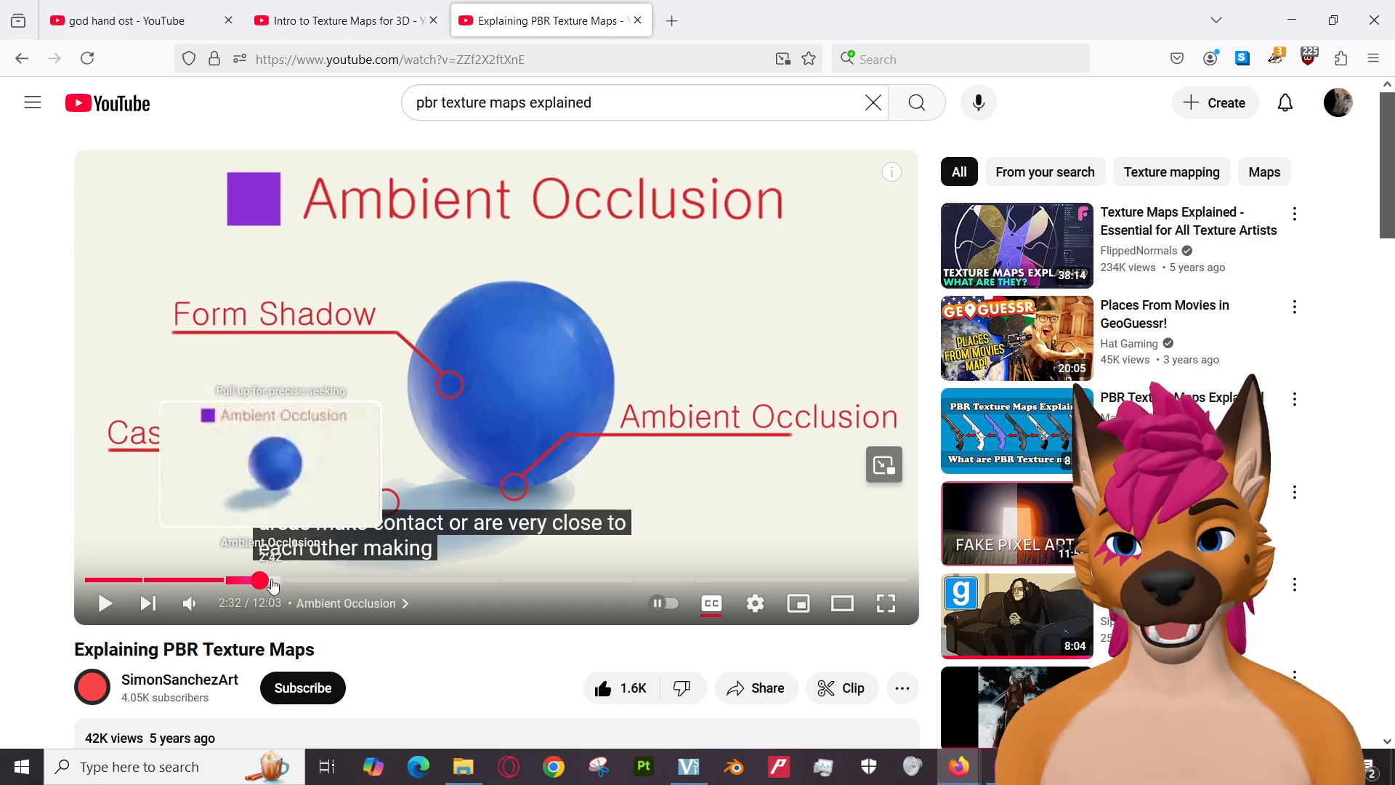
Seek the video to 2:48 in the Ambient Occlusion chapter, and briefly check the God Hand soundtrack window before returning.
click(277, 580)
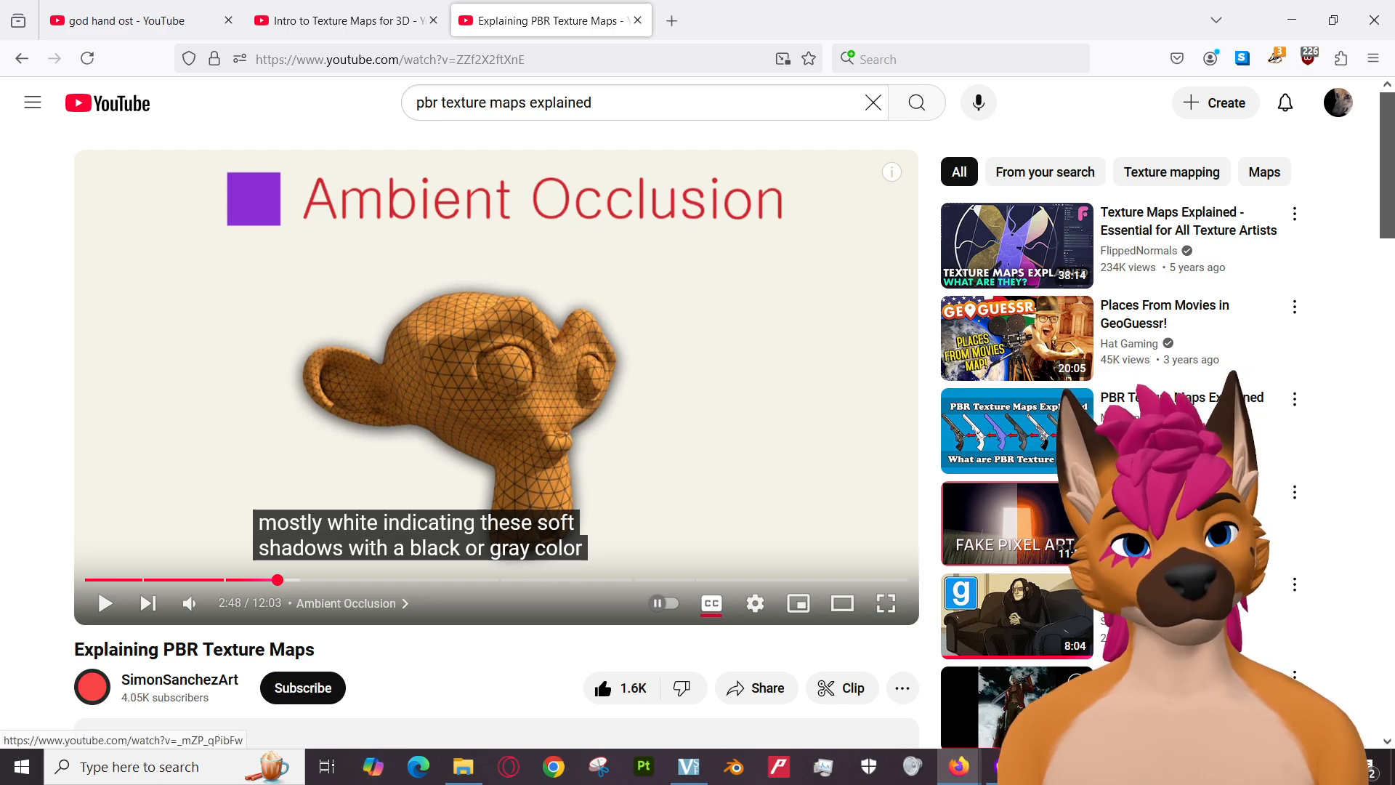
mouse_move(962, 774)
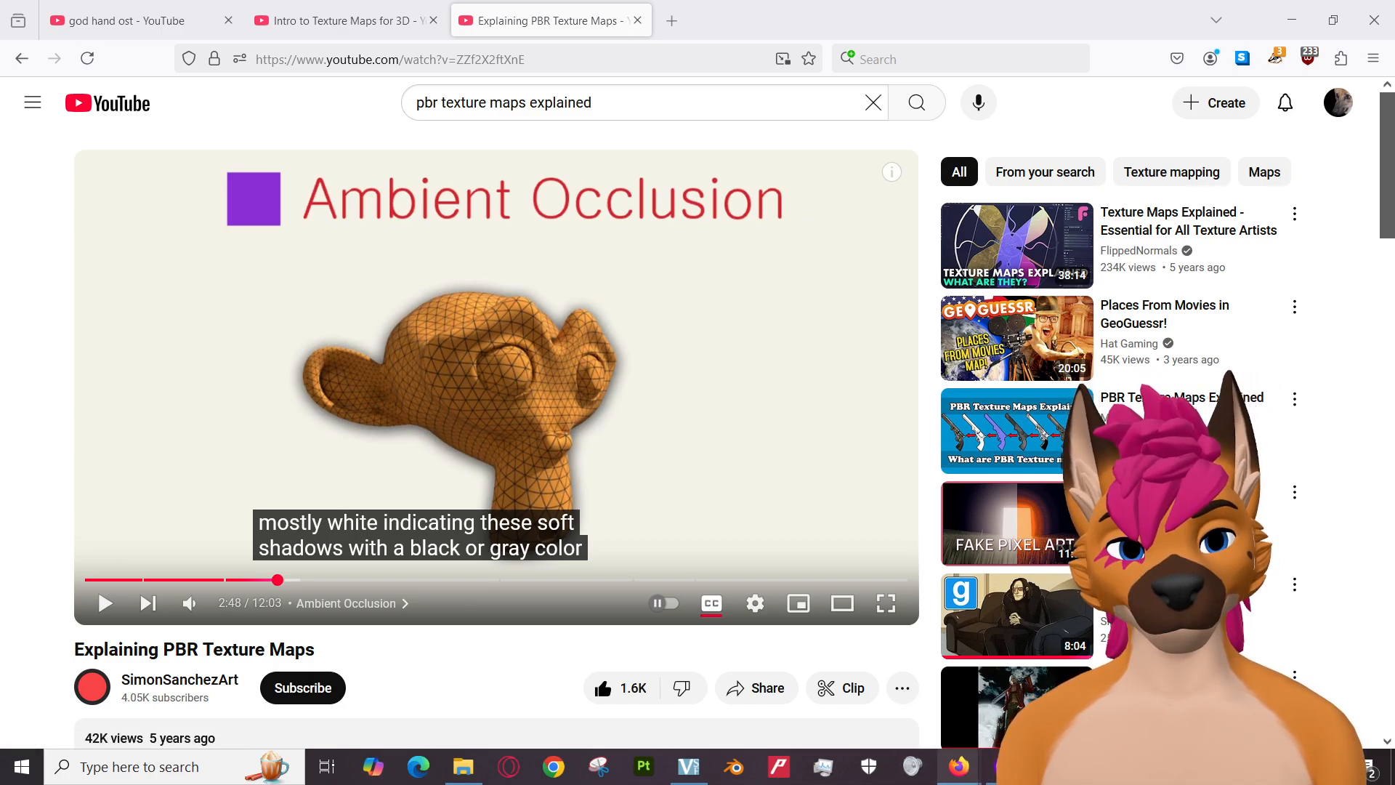
click(1003, 767)
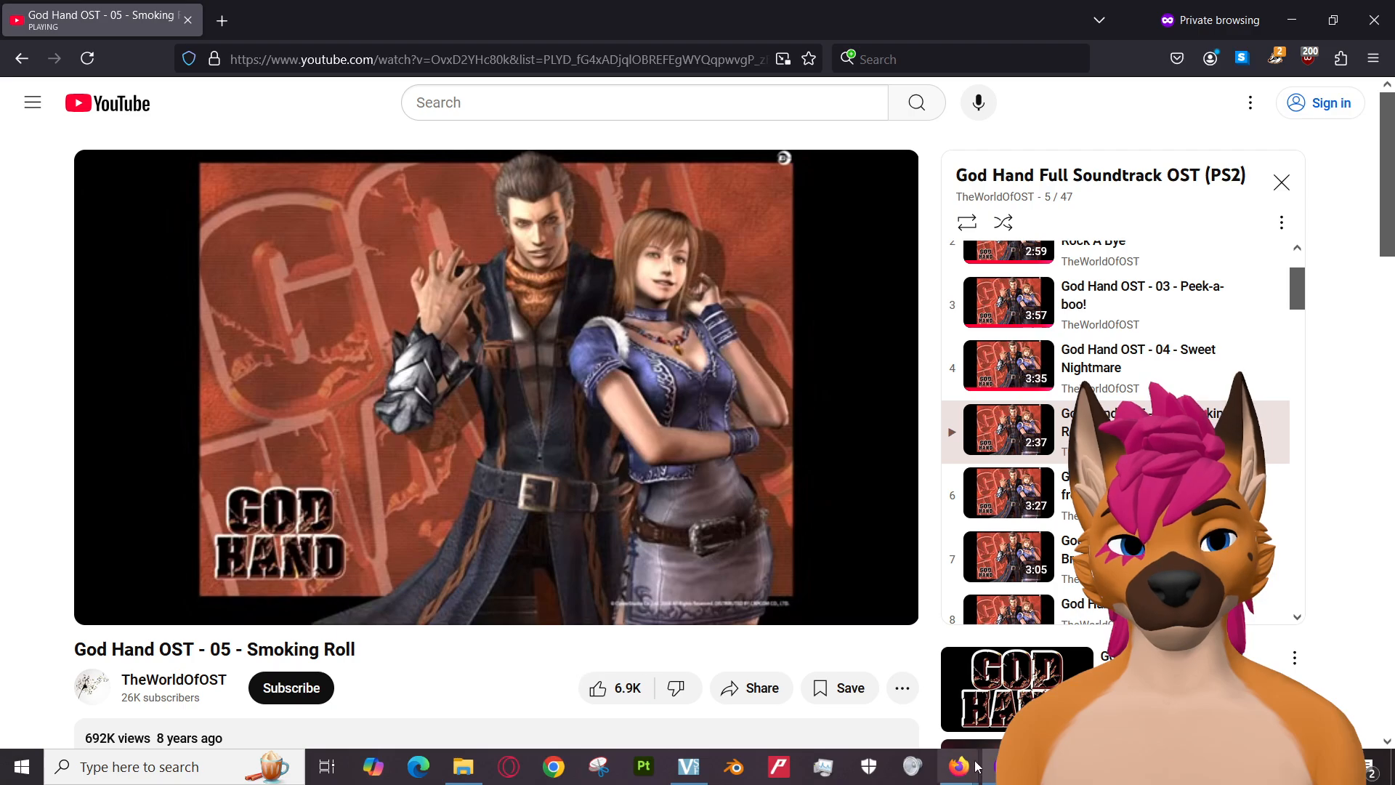
click(821, 686)
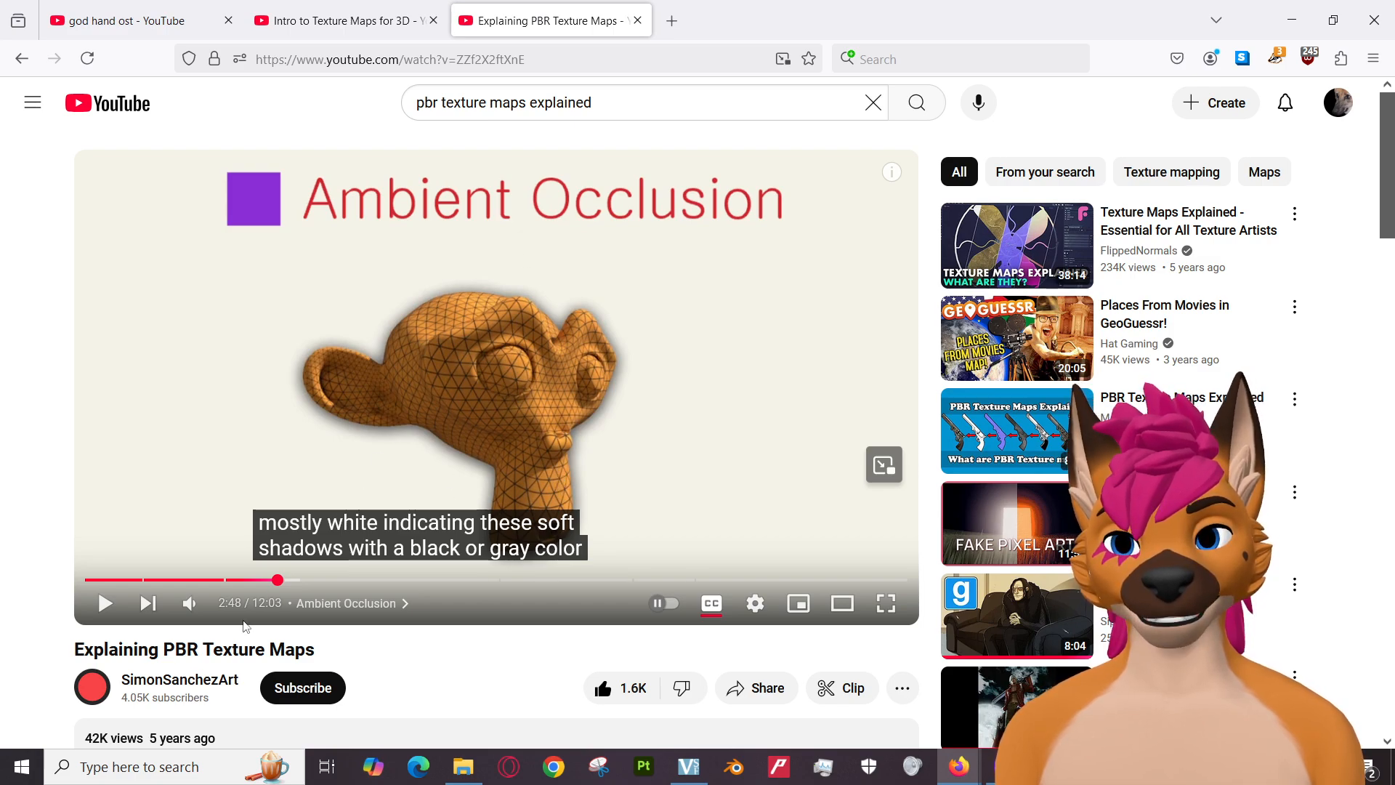
Seek back to the labelled shadow diagram at 2:33 and play the Ambient Occlusion explanation up to 2:42.
click(266, 583)
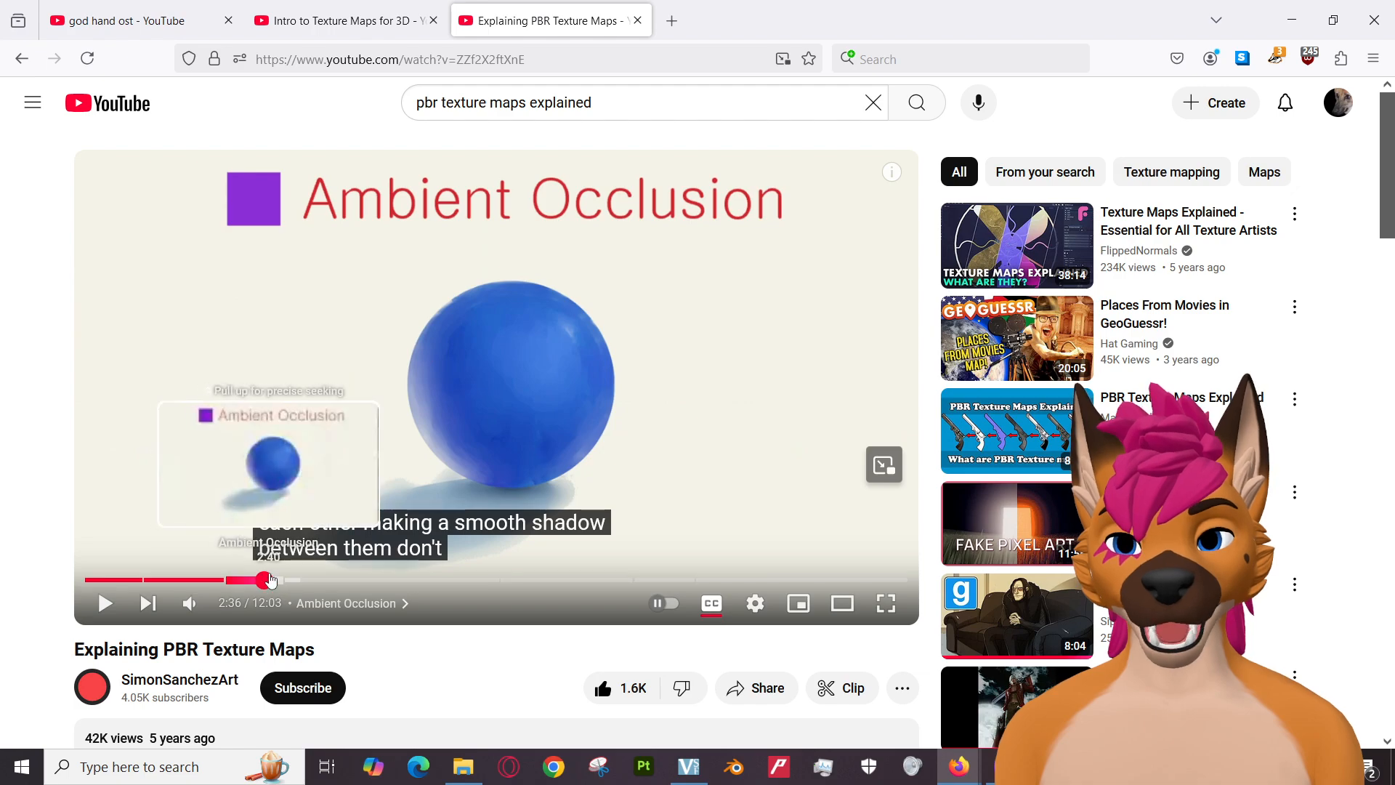
click(270, 581)
click(260, 581)
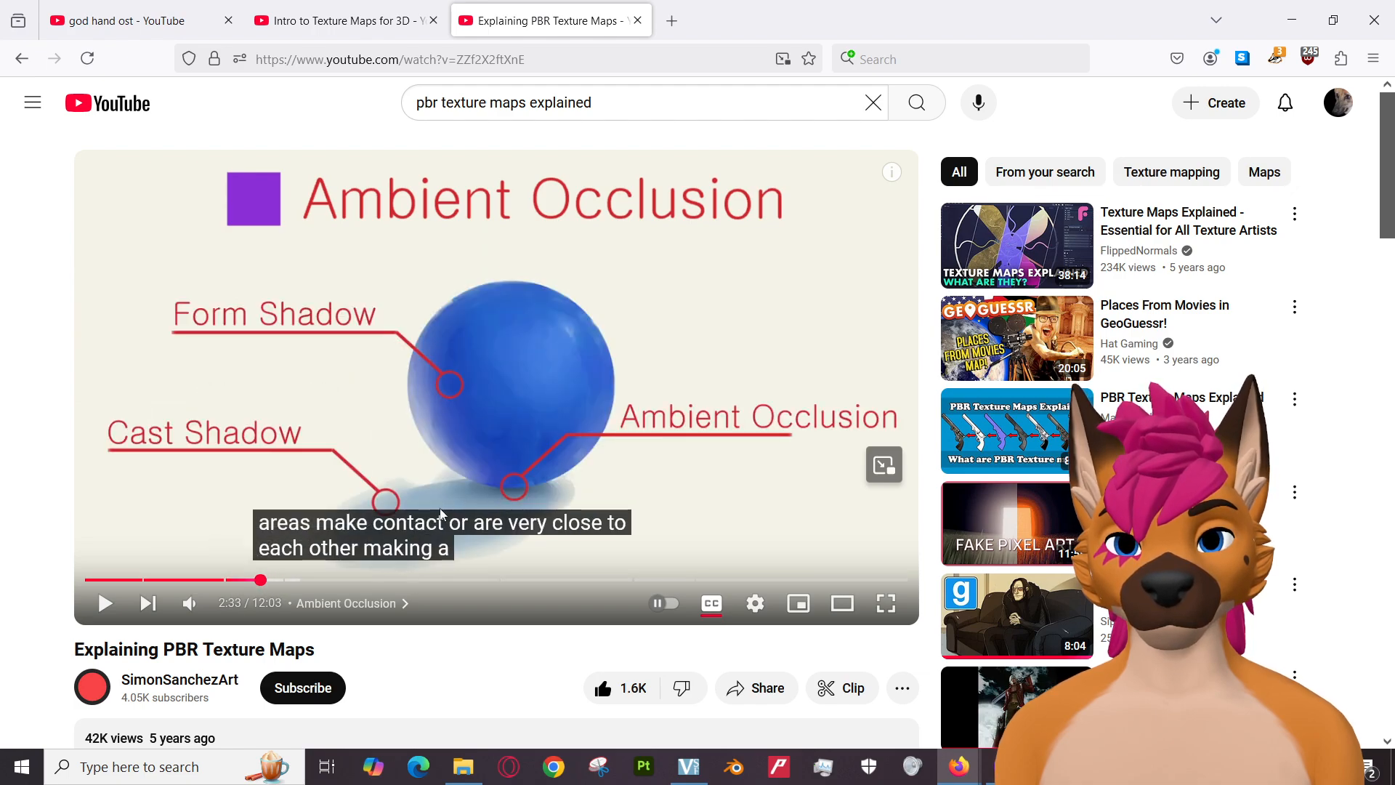
click(506, 496)
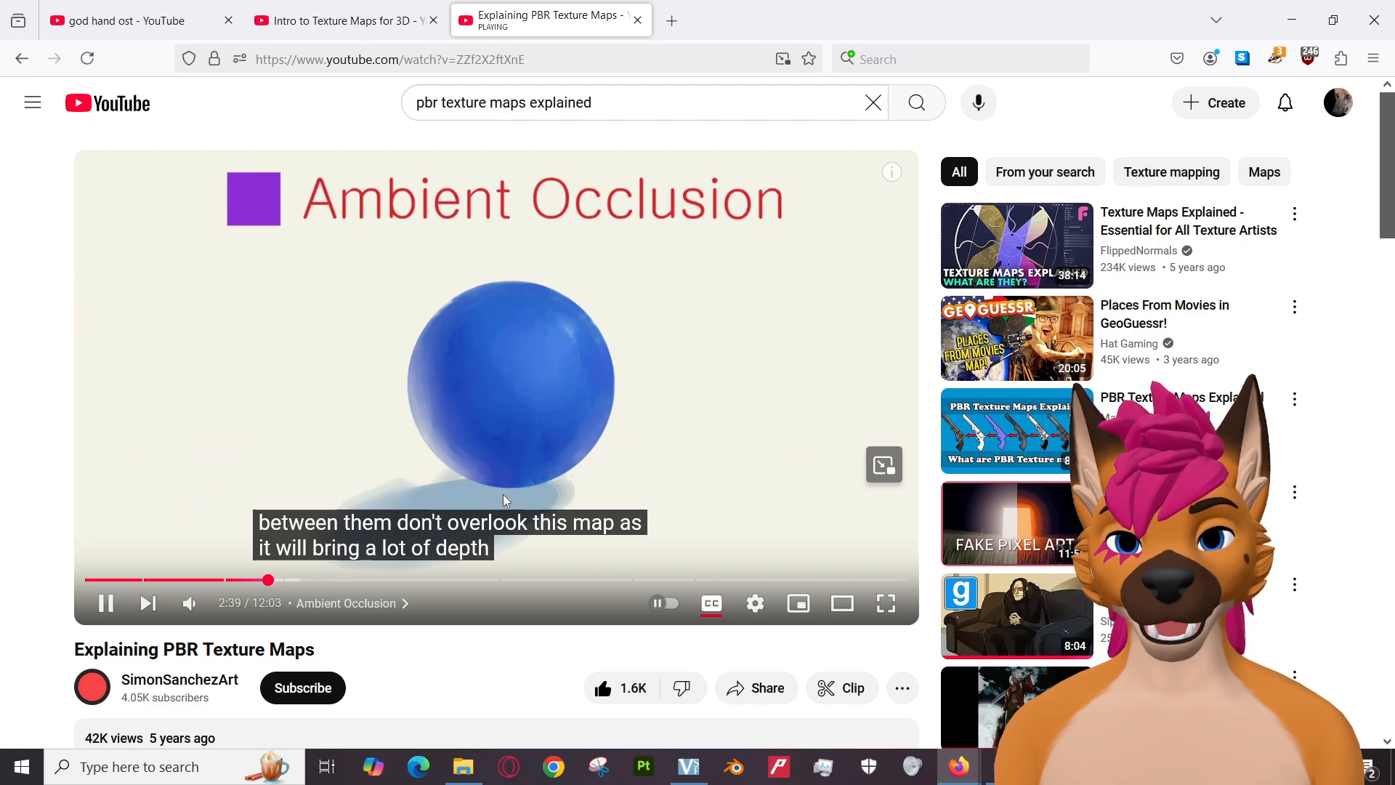
click(465, 406)
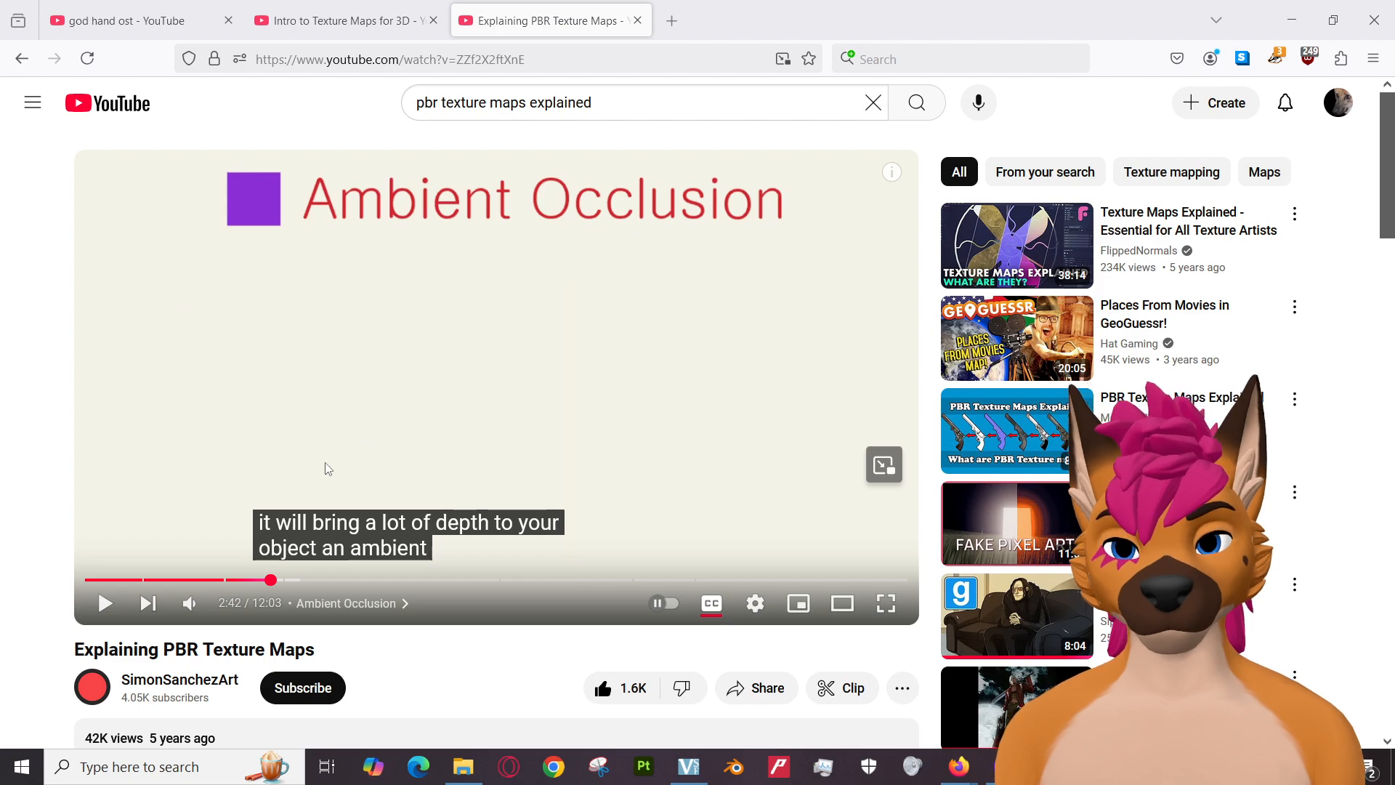
Seek the video to the Height chapter's bump comparison at 3:10, and on to the monkey head mesh at 4:01.
click(276, 580)
drag(276, 580, 299, 584)
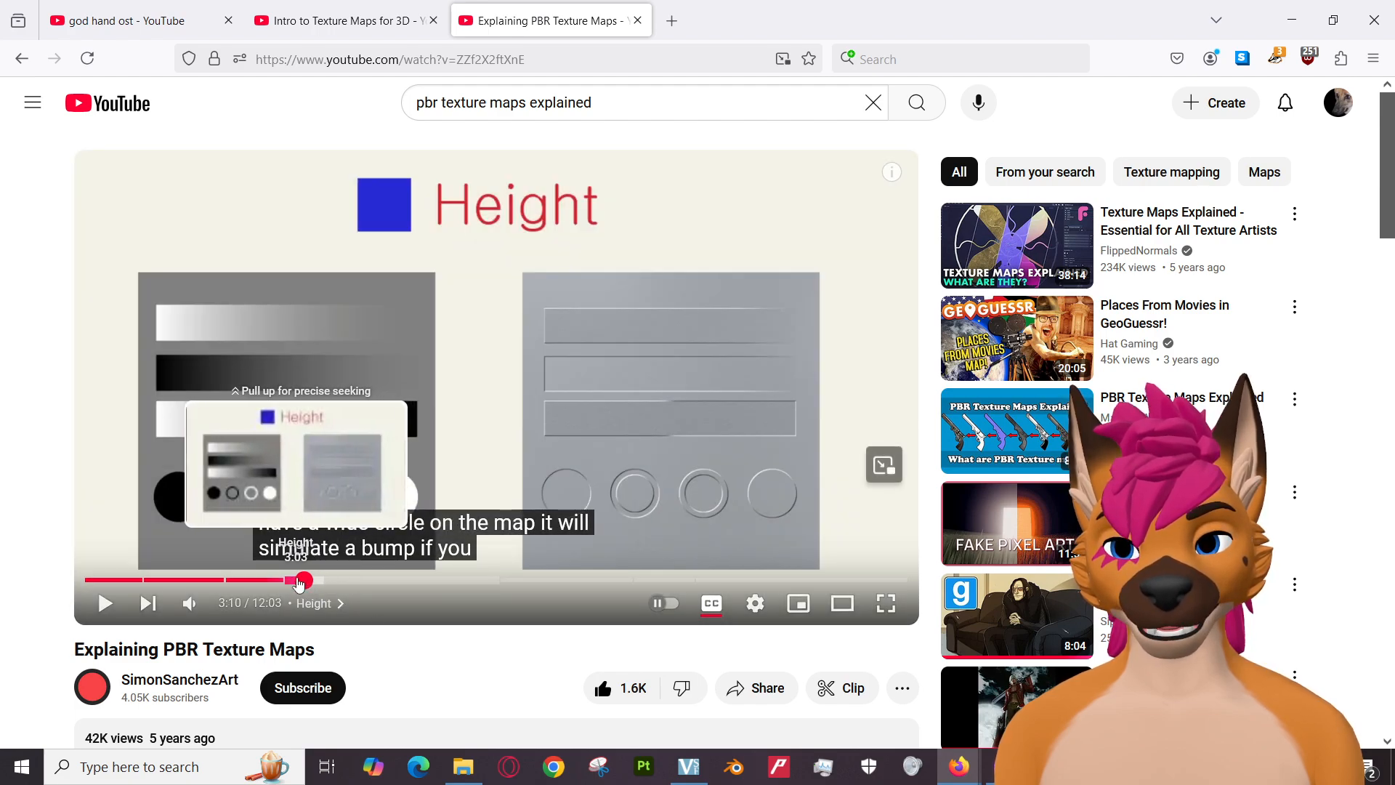
click(349, 585)
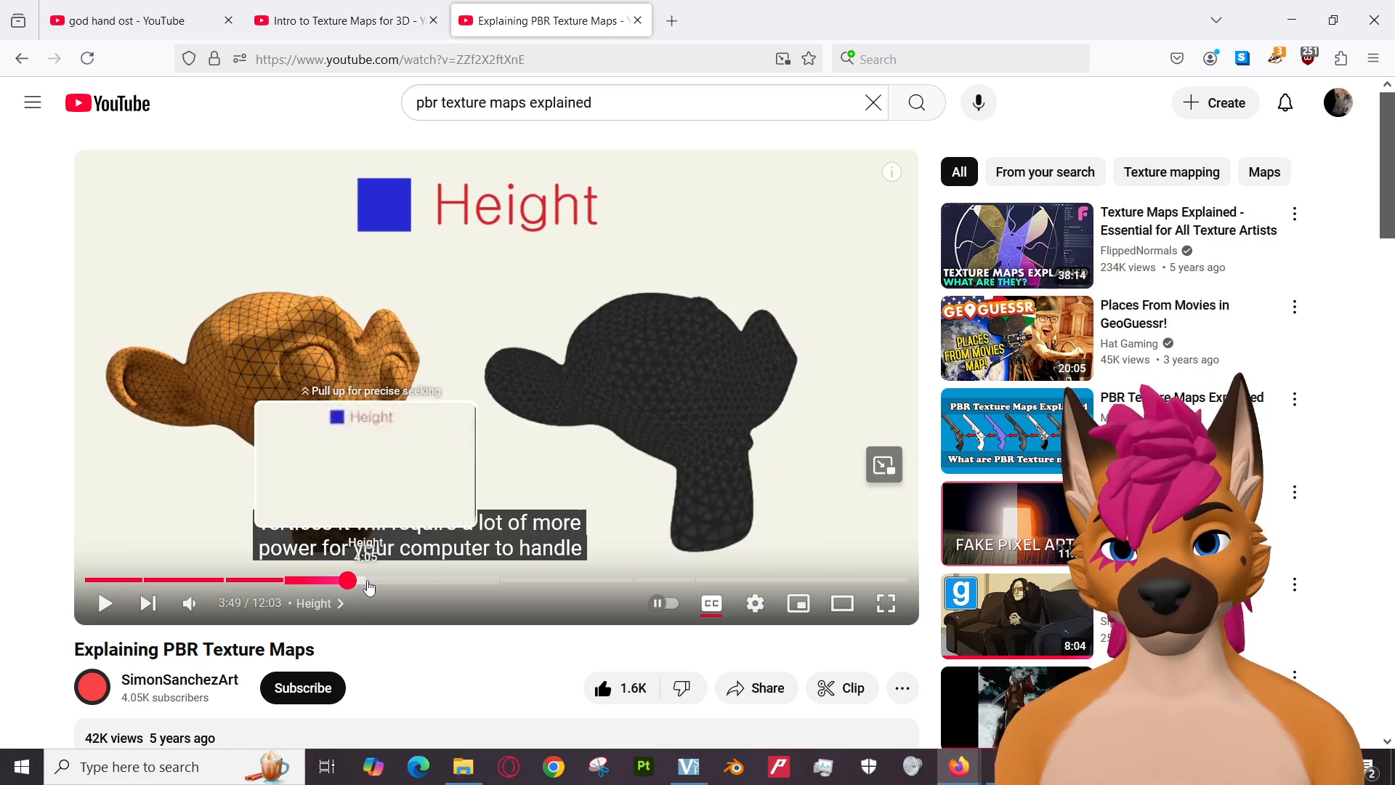
drag(372, 587, 377, 588)
click(361, 587)
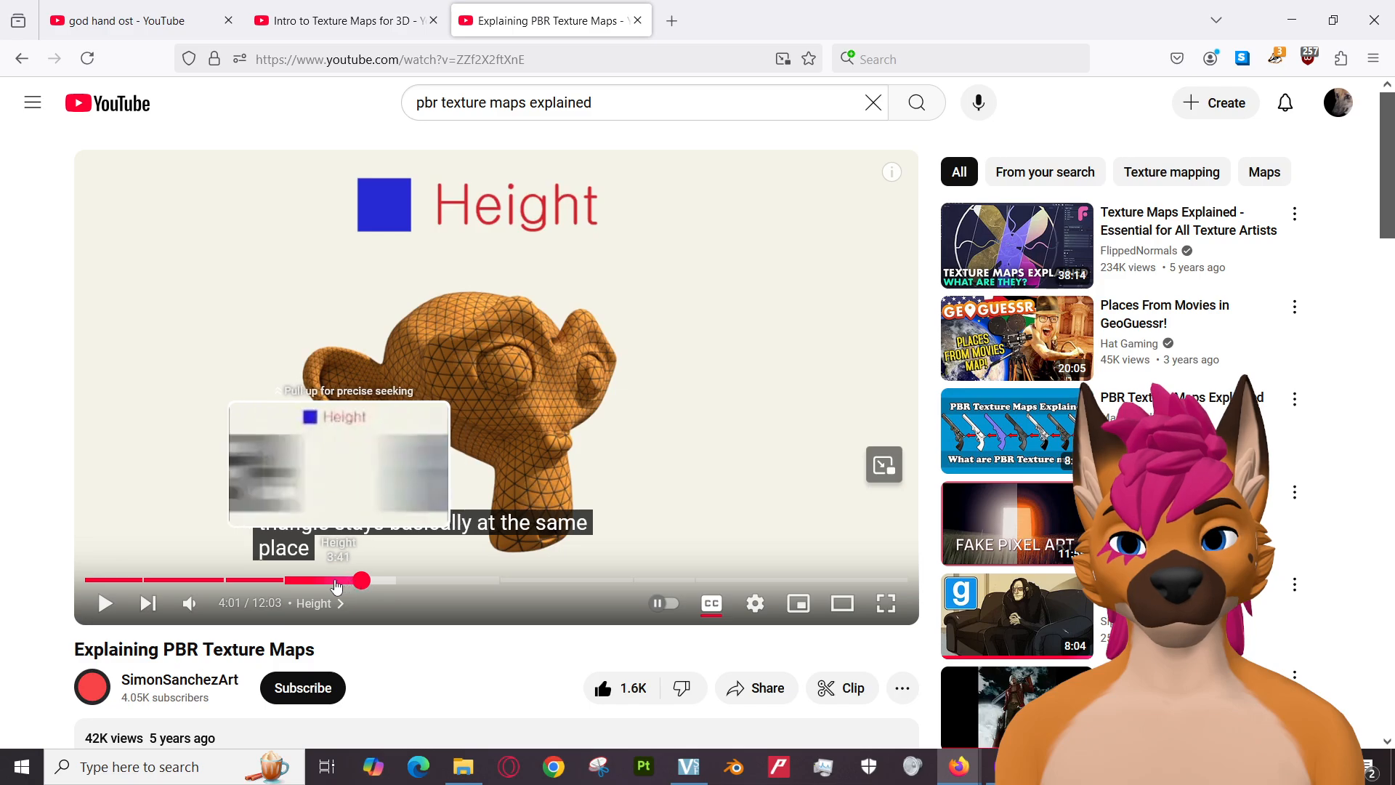
Return to the early part of the Height chapter and play the bump comparison up to 3:11.
click(291, 581)
click(498, 408)
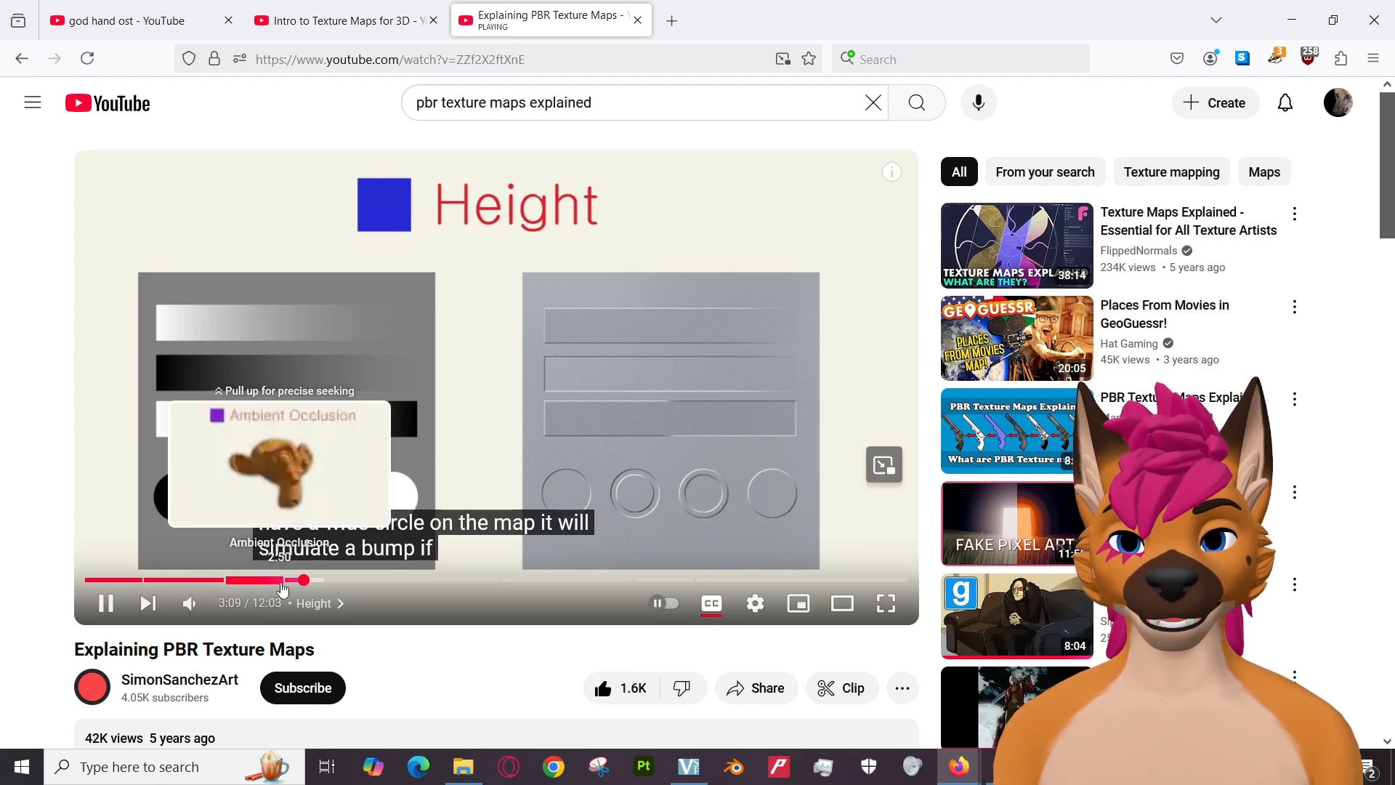
key(space)
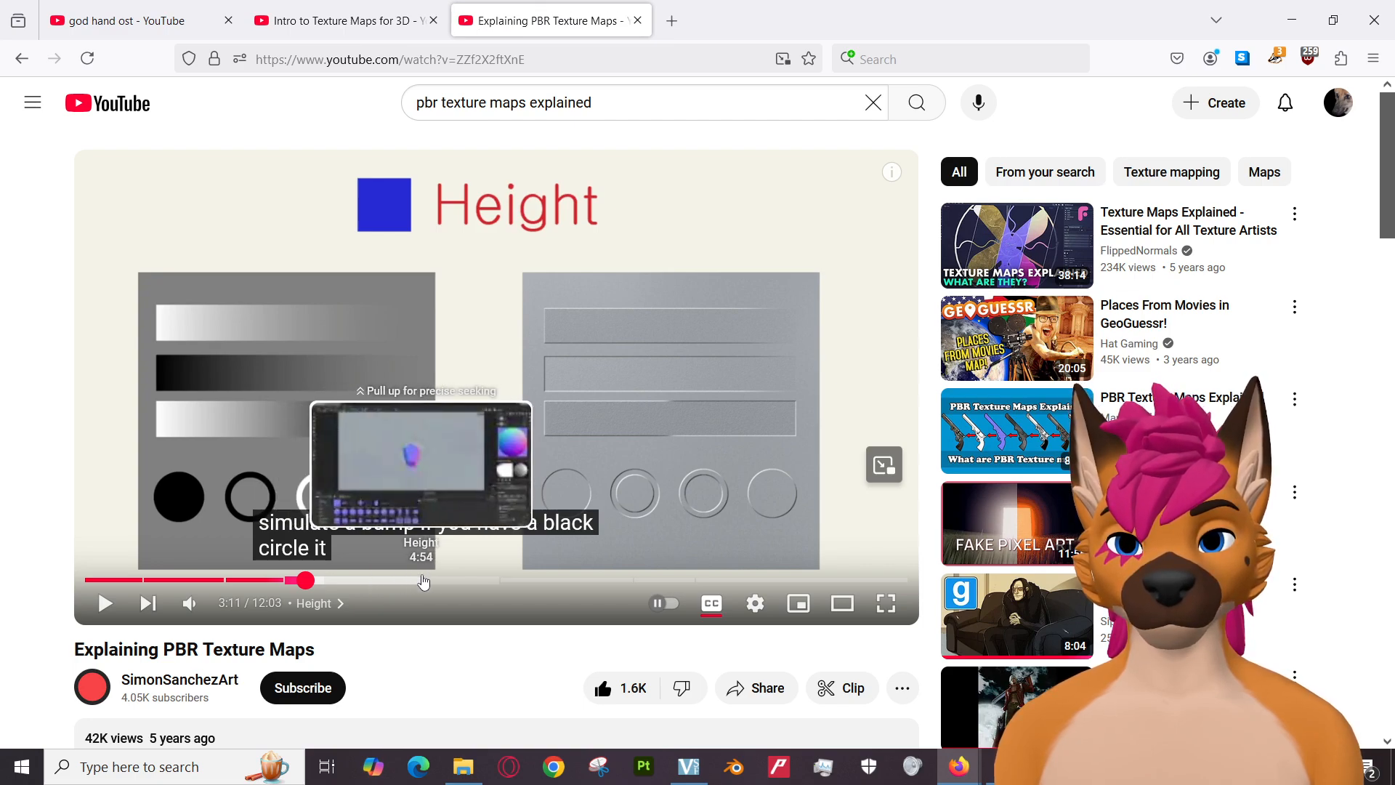
Seek to the normal map painting demonstration at 5:44 and play it up to 6:03.
click(421, 580)
drag(423, 581, 476, 581)
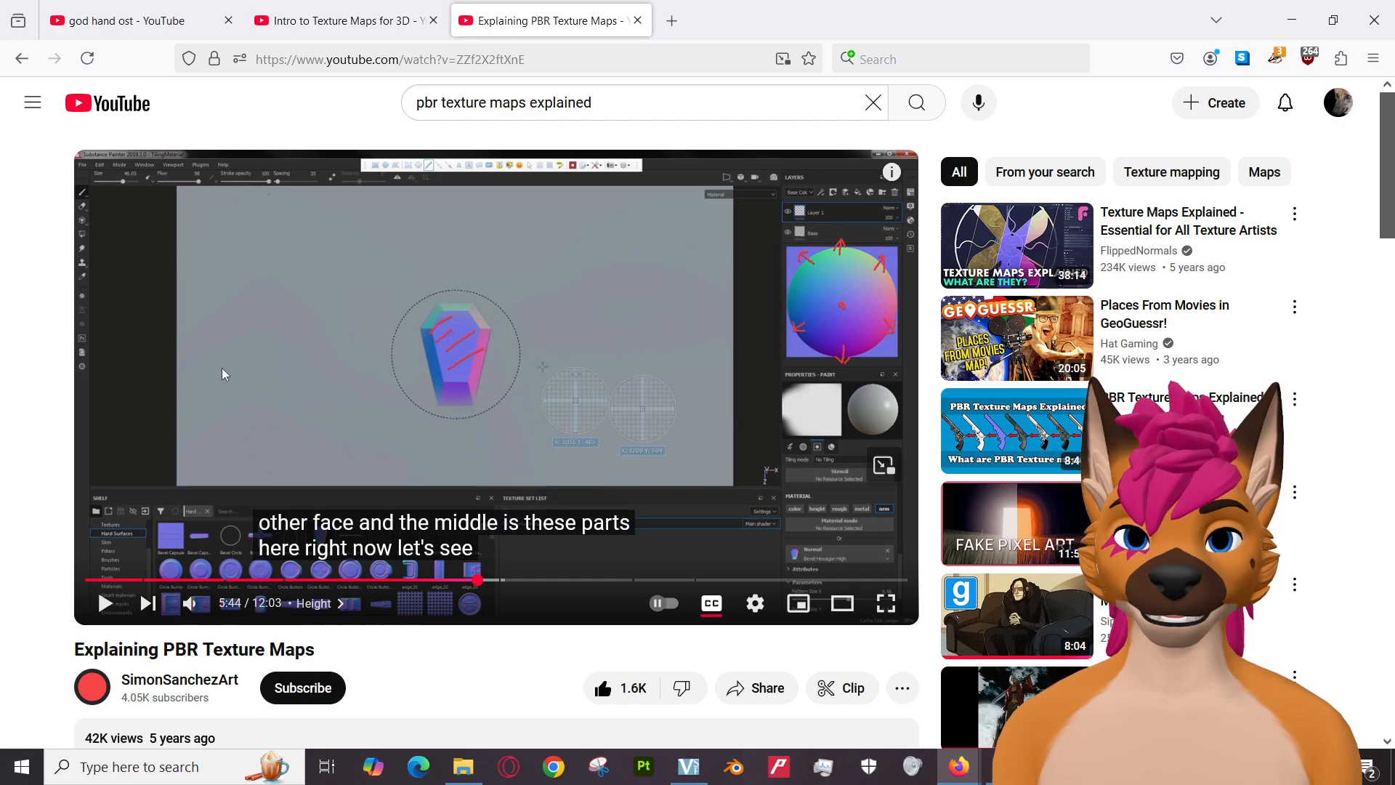
click(408, 395)
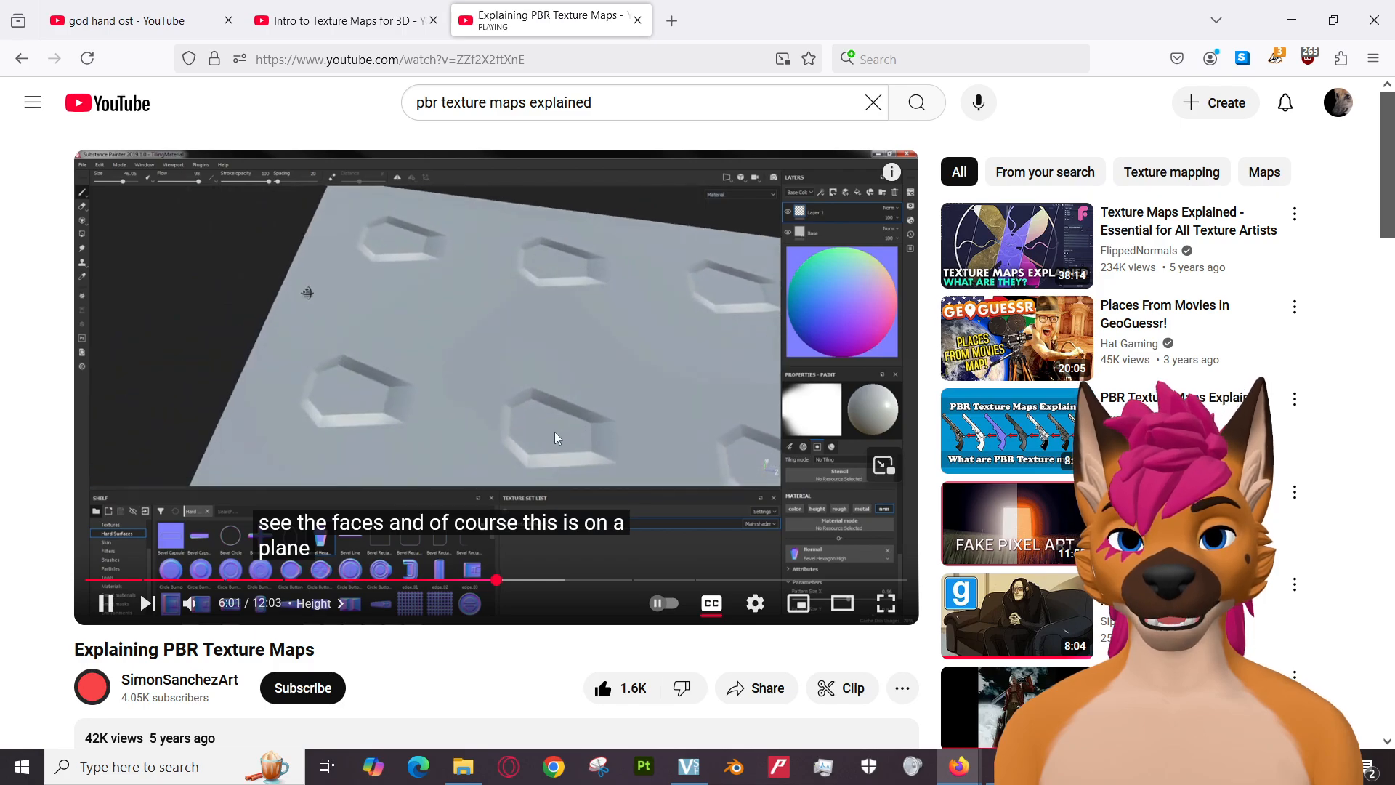
click(570, 318)
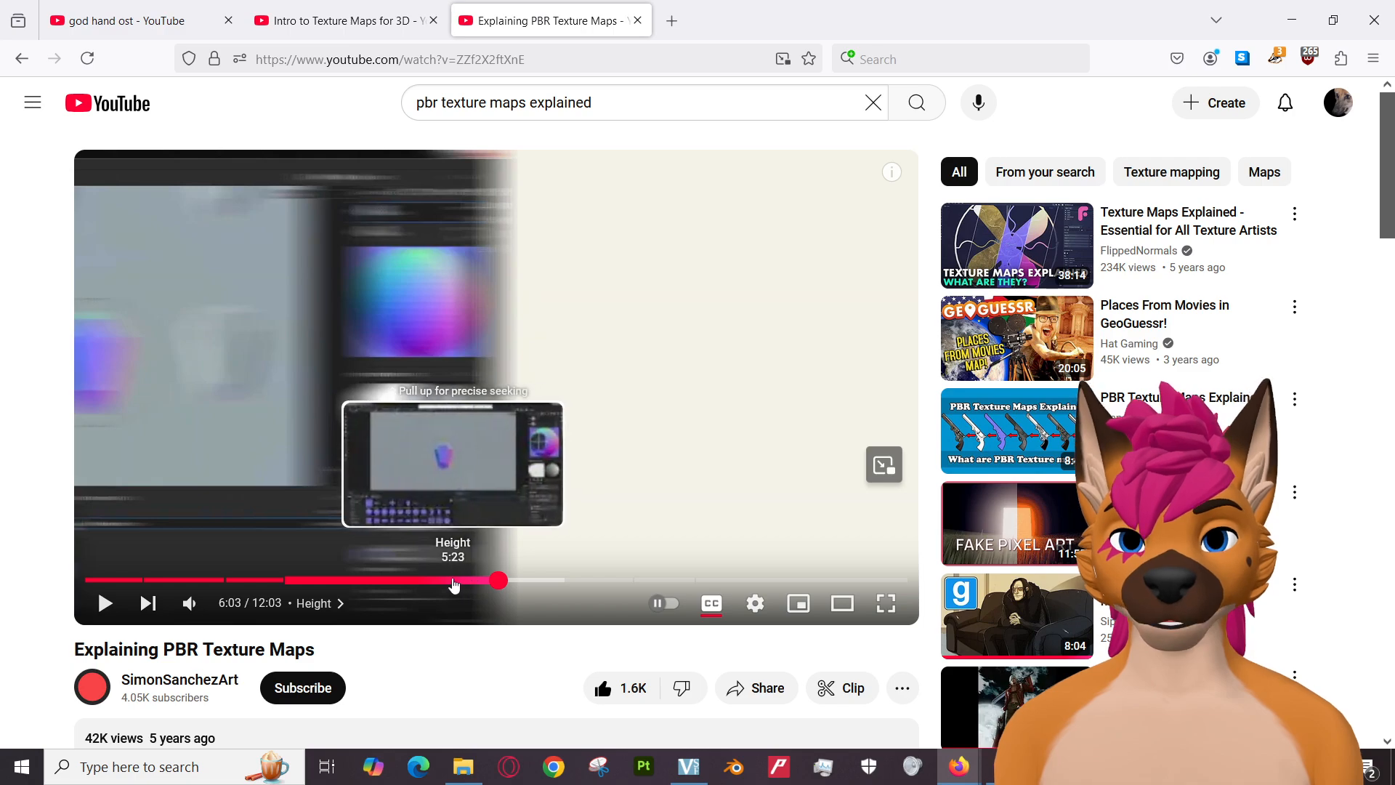
Seek to the DirectX and OpenGL normal map comparison at 6:59, and play the Roughness chapter from 8:02.
click(563, 581)
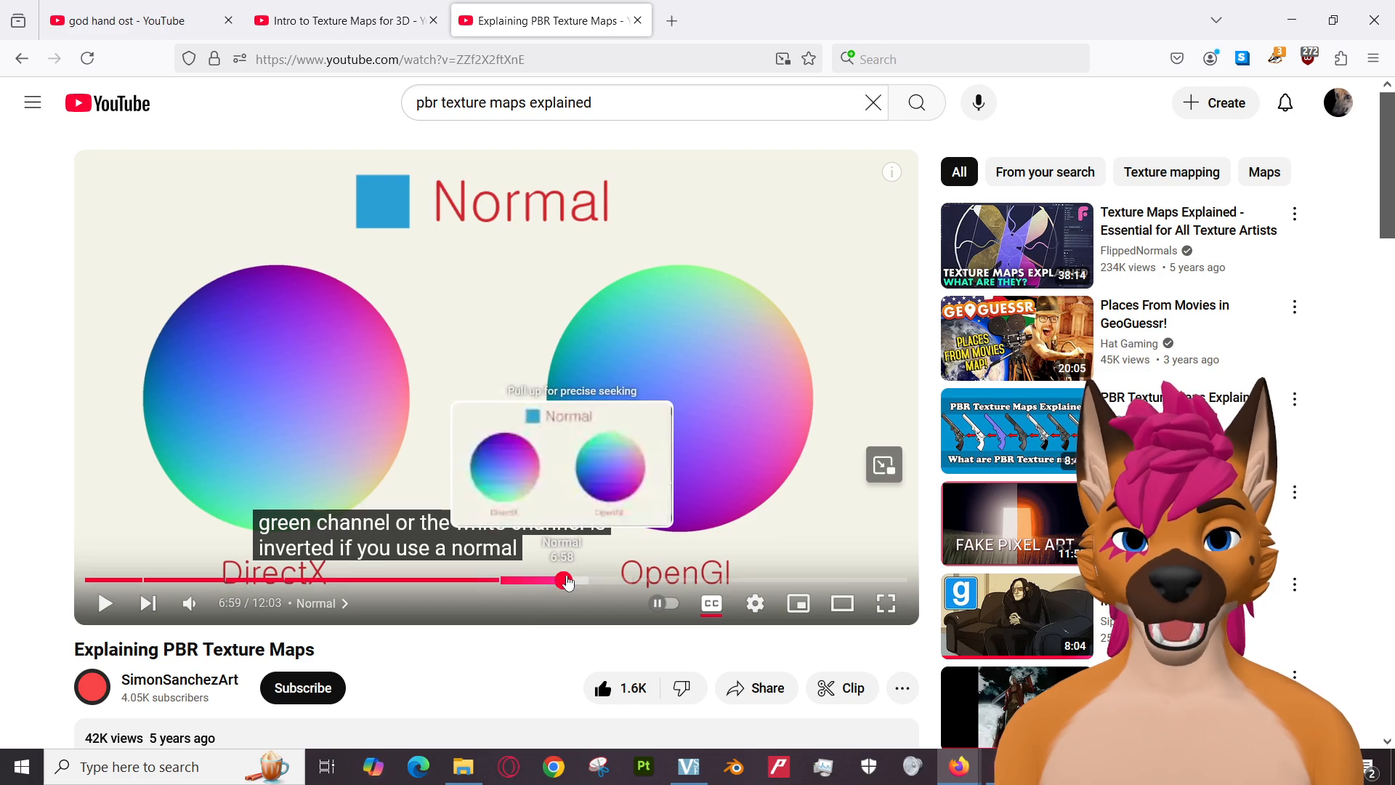
click(635, 586)
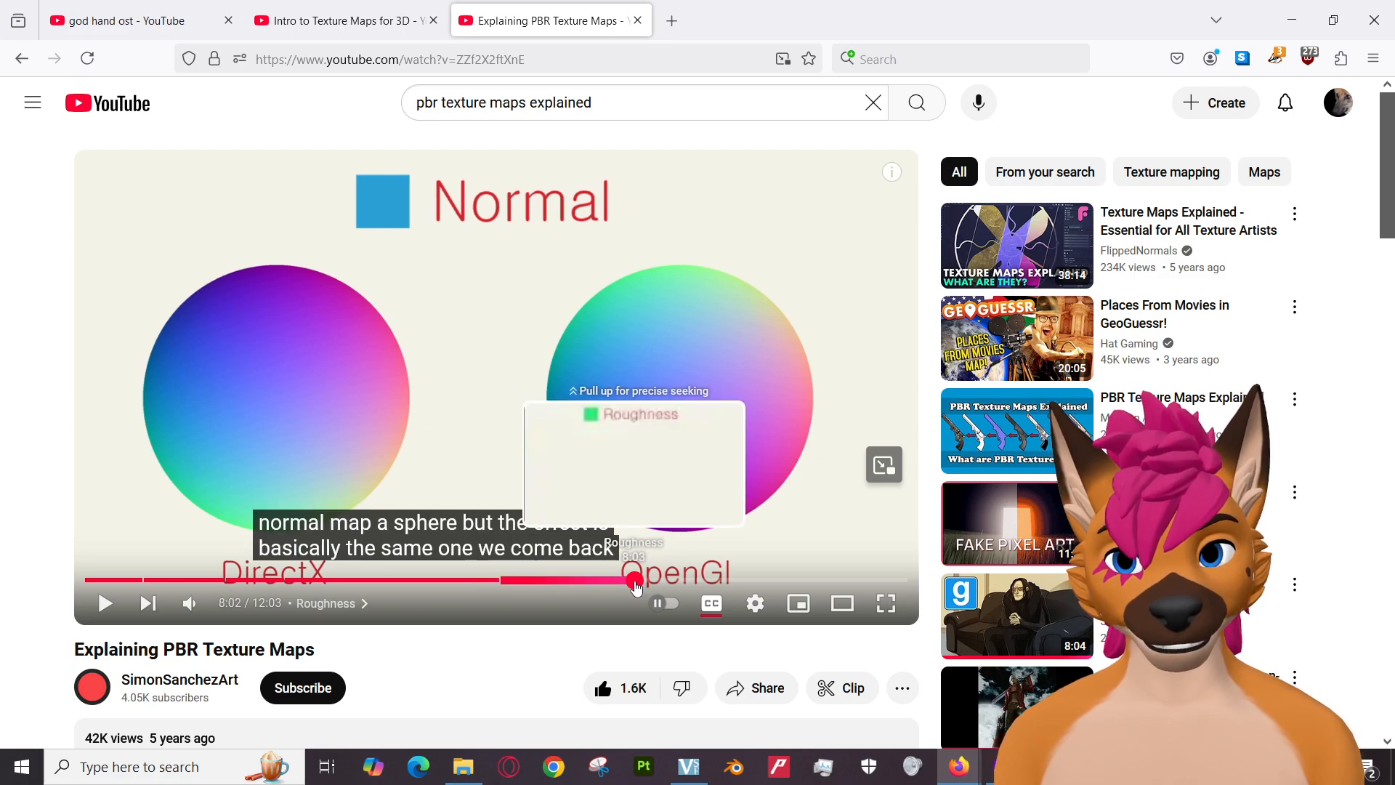
click(611, 326)
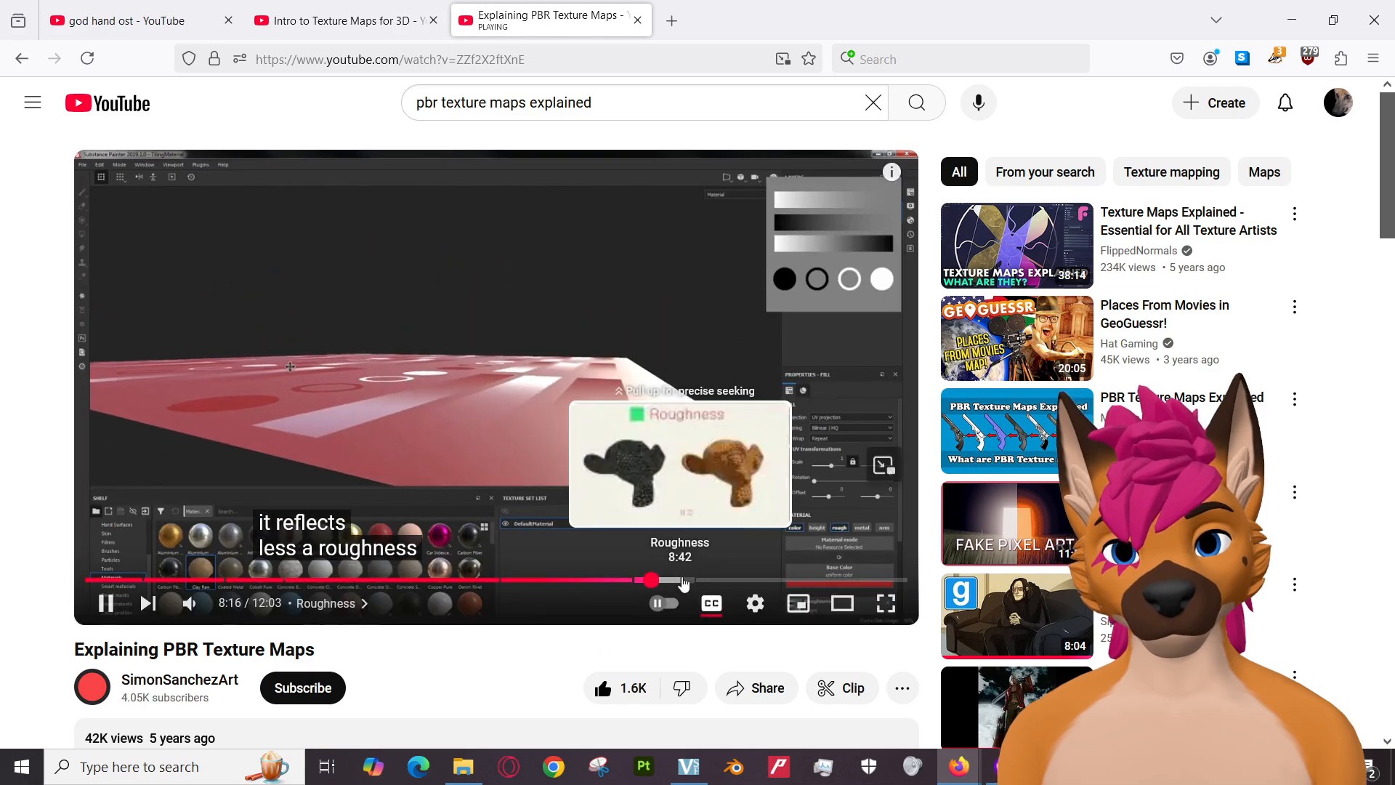
Seek to the Metallic chapter and play the explanation of metallic and nonmetallic values up to 9:14.
click(694, 579)
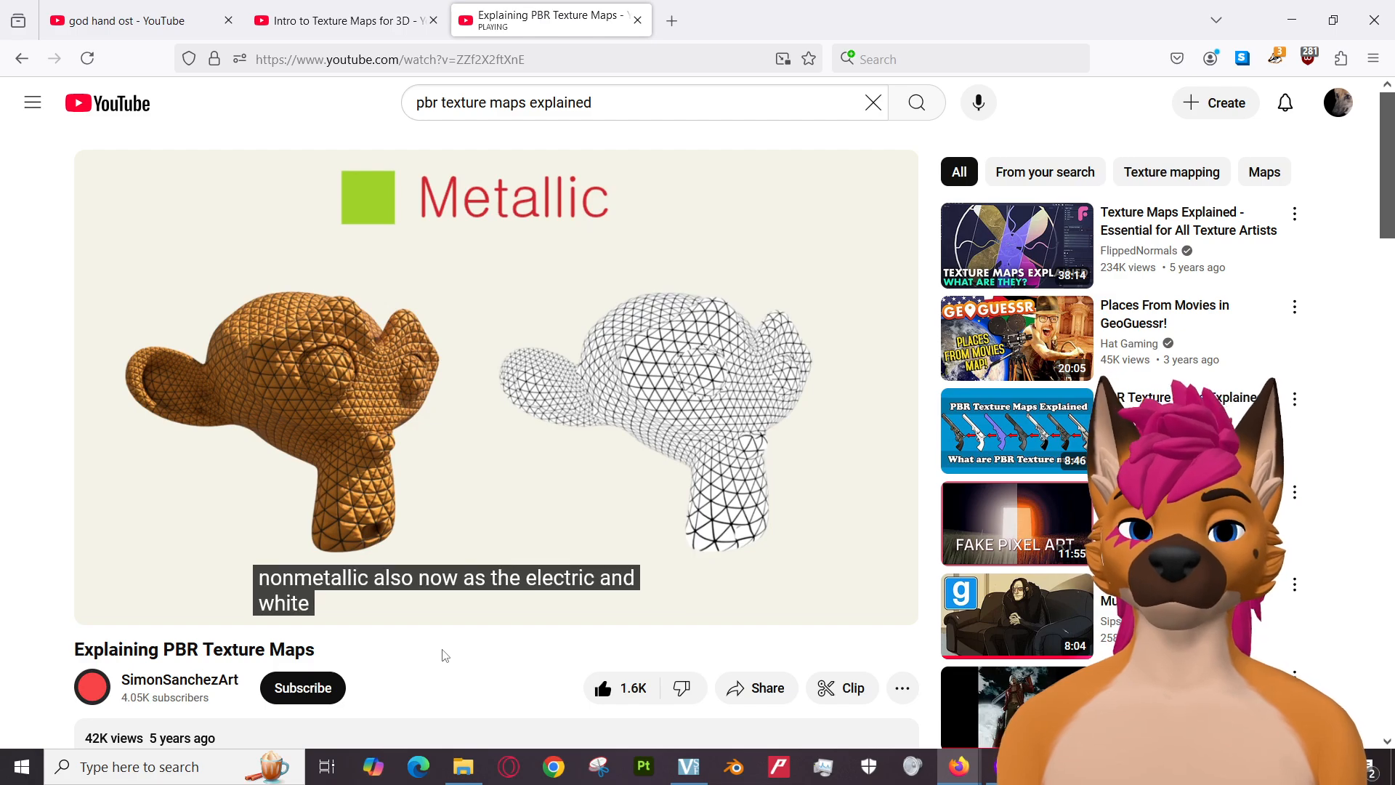
click(494, 355)
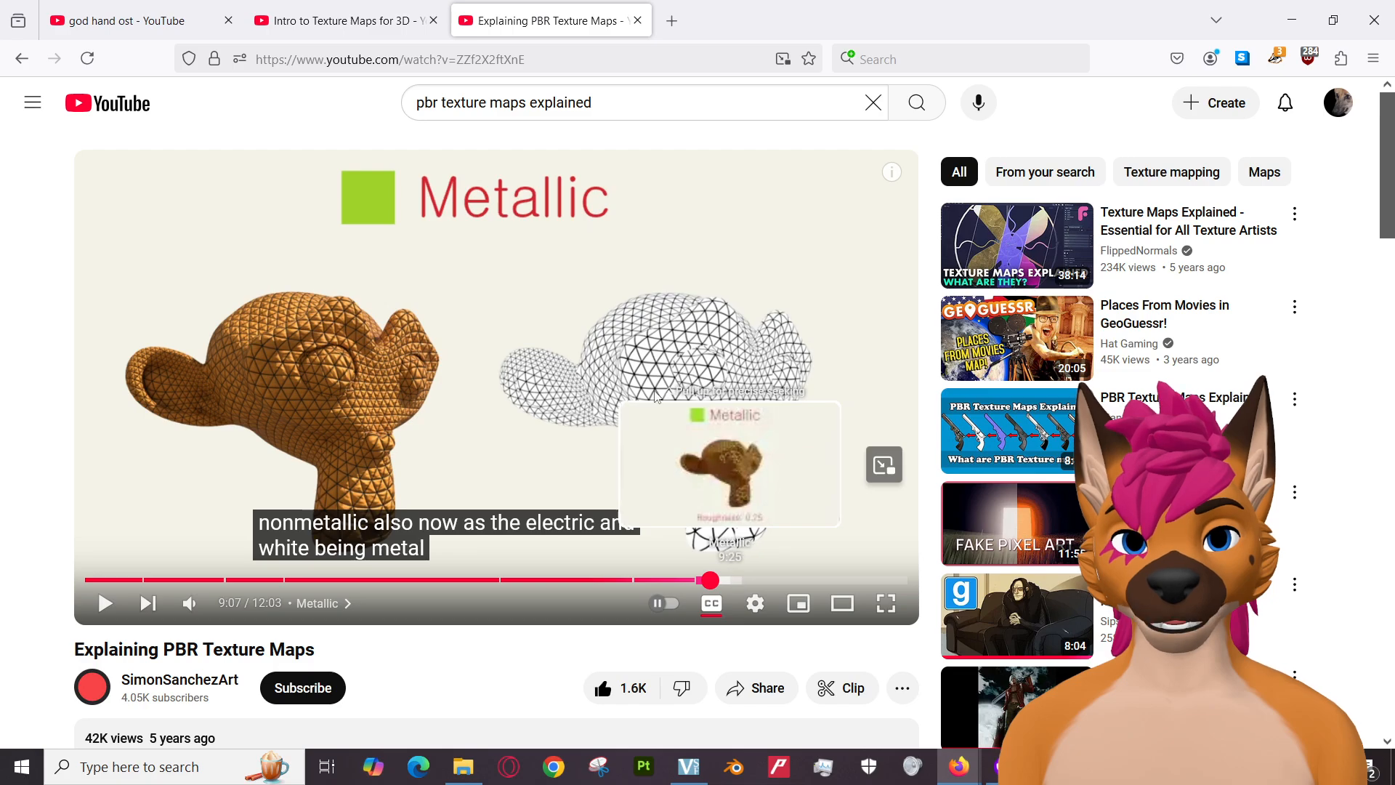
click(773, 557)
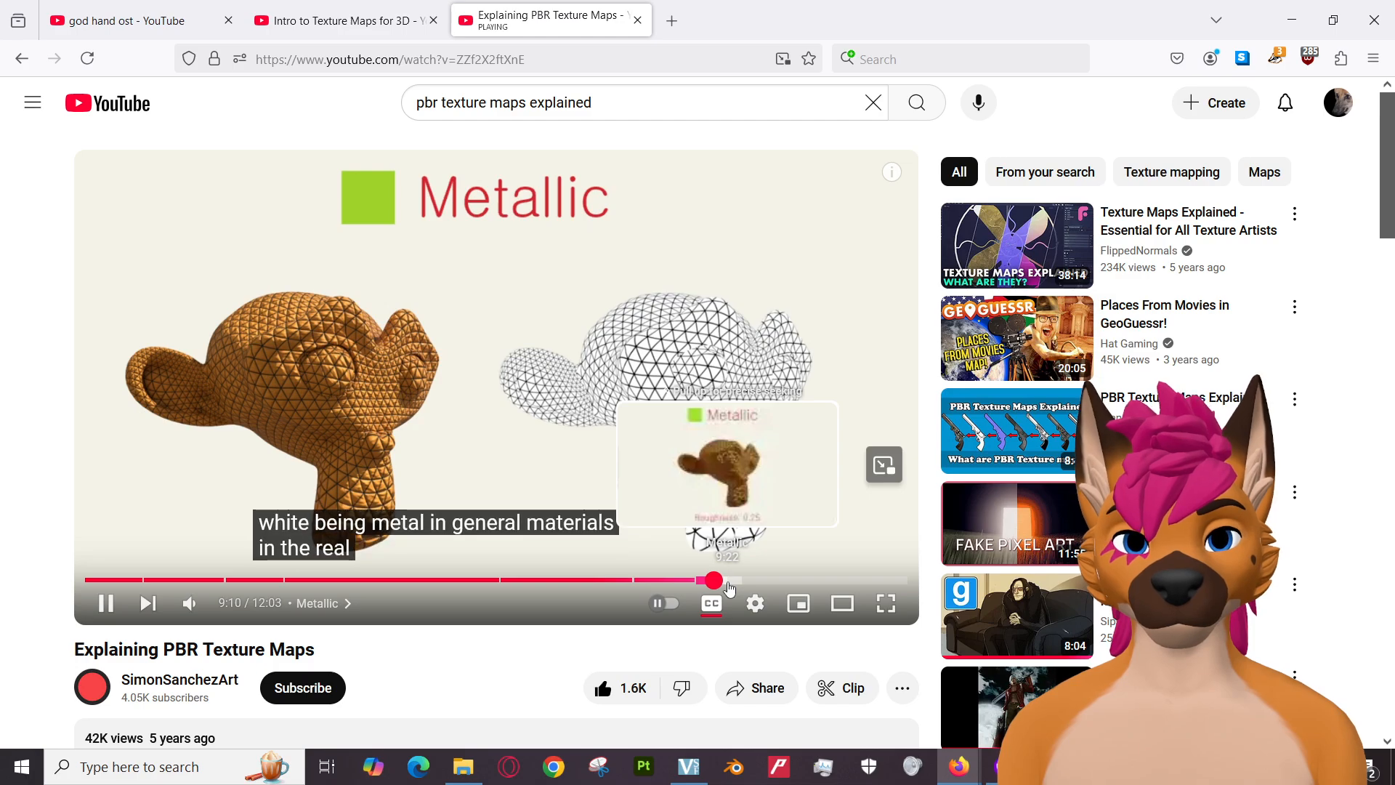
click(444, 281)
click(486, 356)
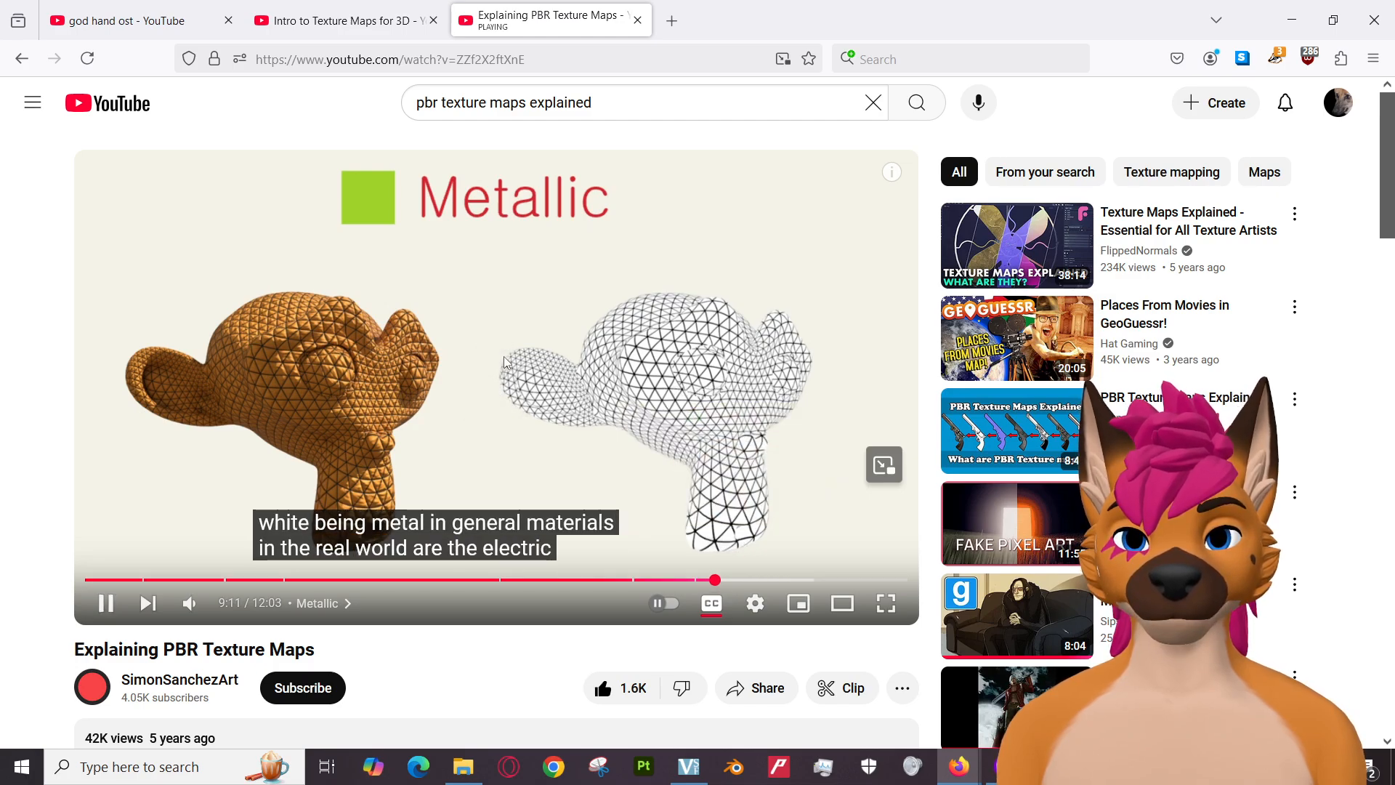
click(553, 356)
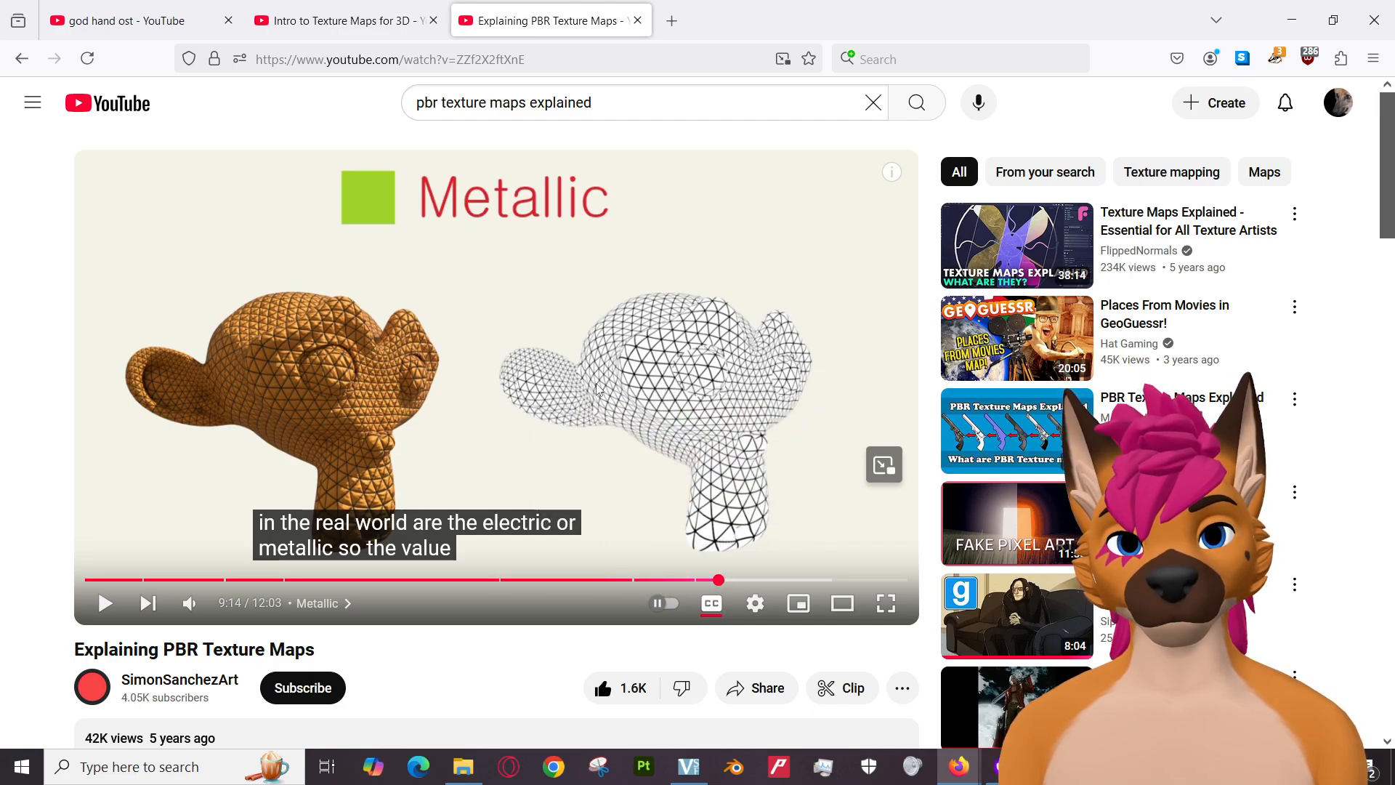
Seek back to the Roughness chapter's surface detail example at 8:35.
click(678, 580)
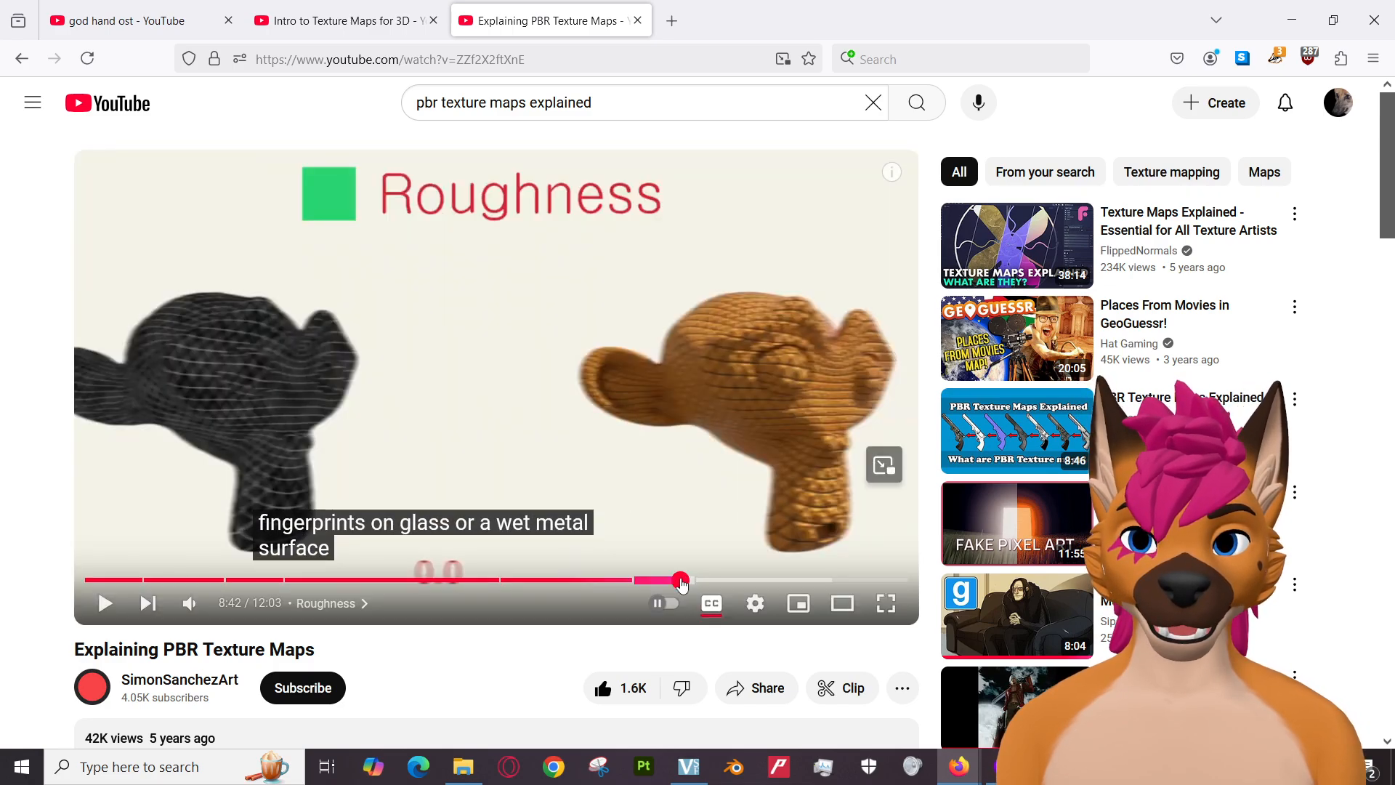
click(676, 581)
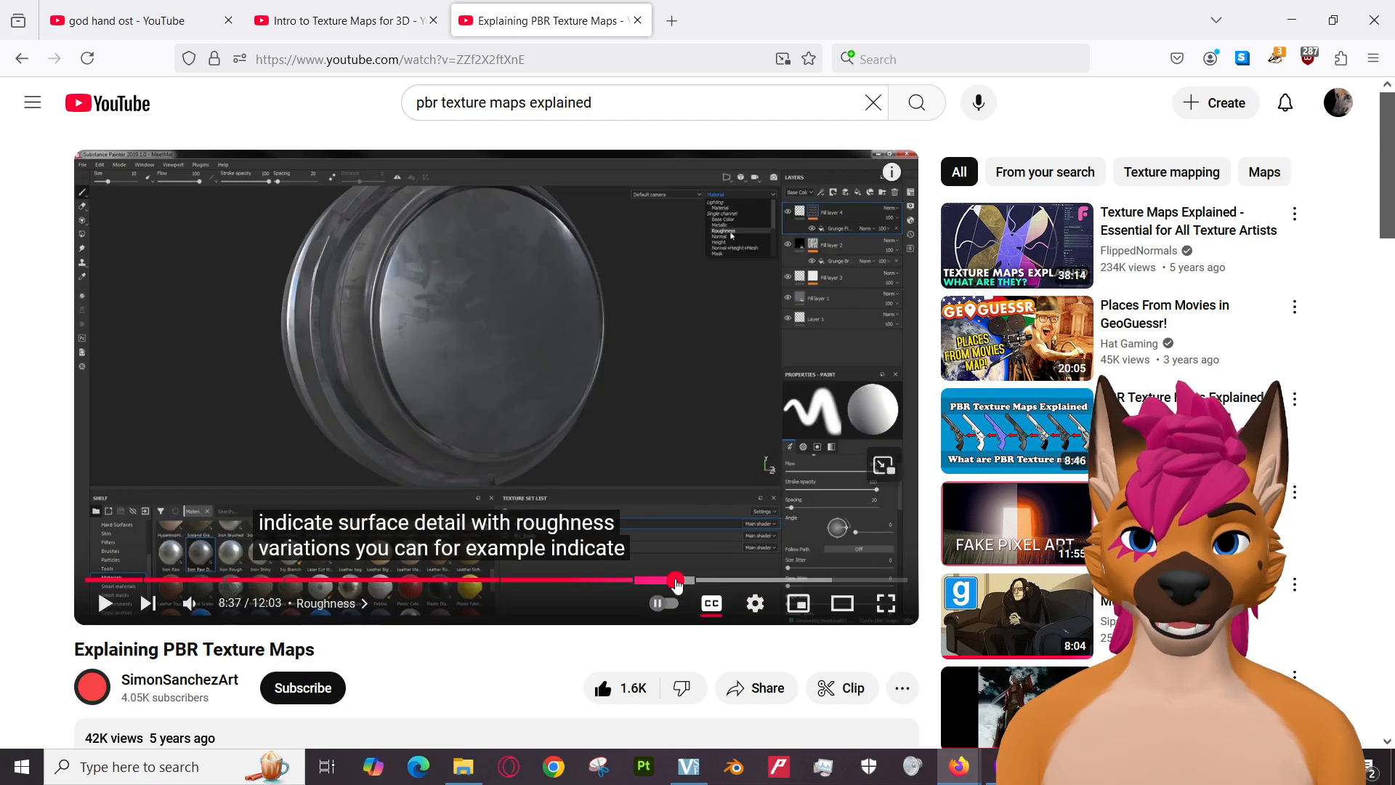
click(672, 580)
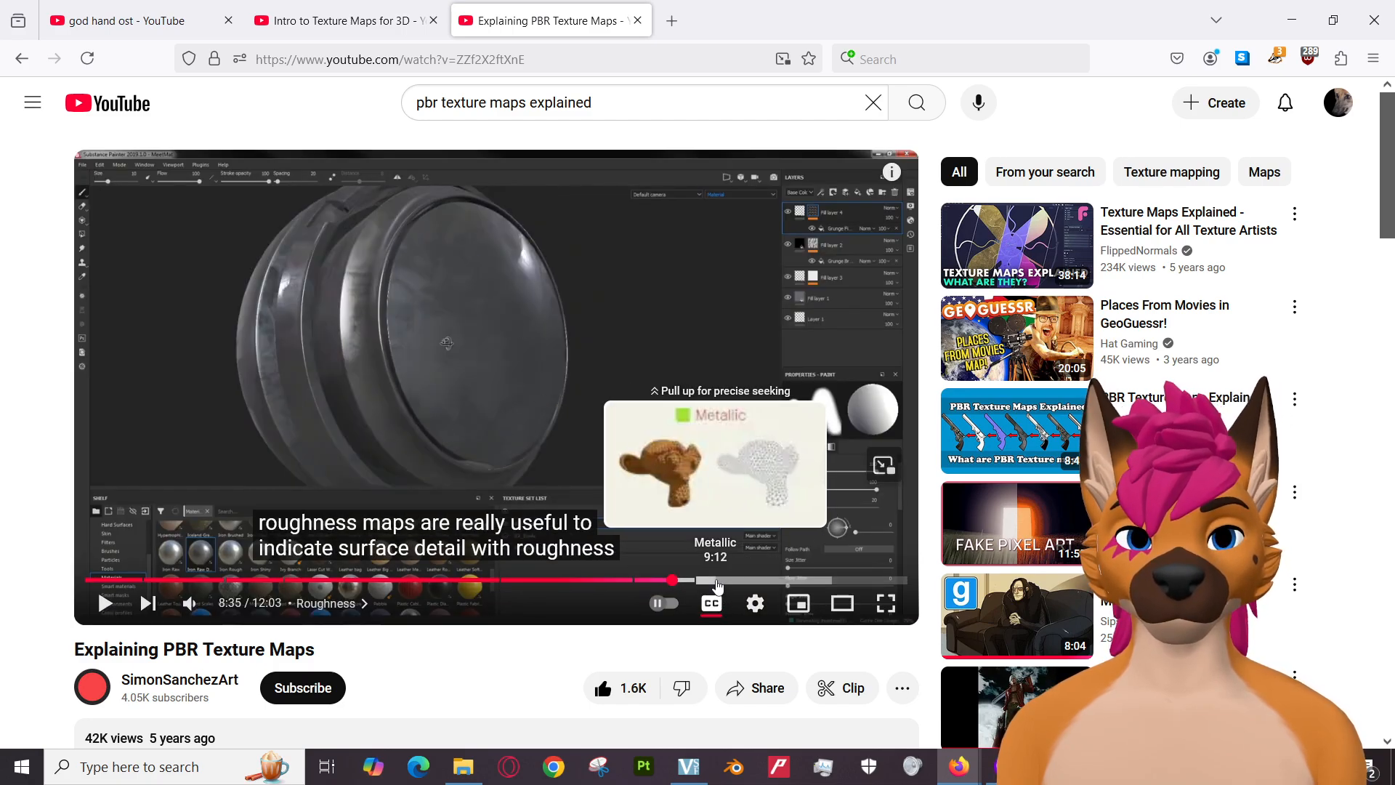
Play the Metallic chapter again, skip to the list of all maps at 9:56, and pause at 10:00.
click(709, 581)
click(614, 435)
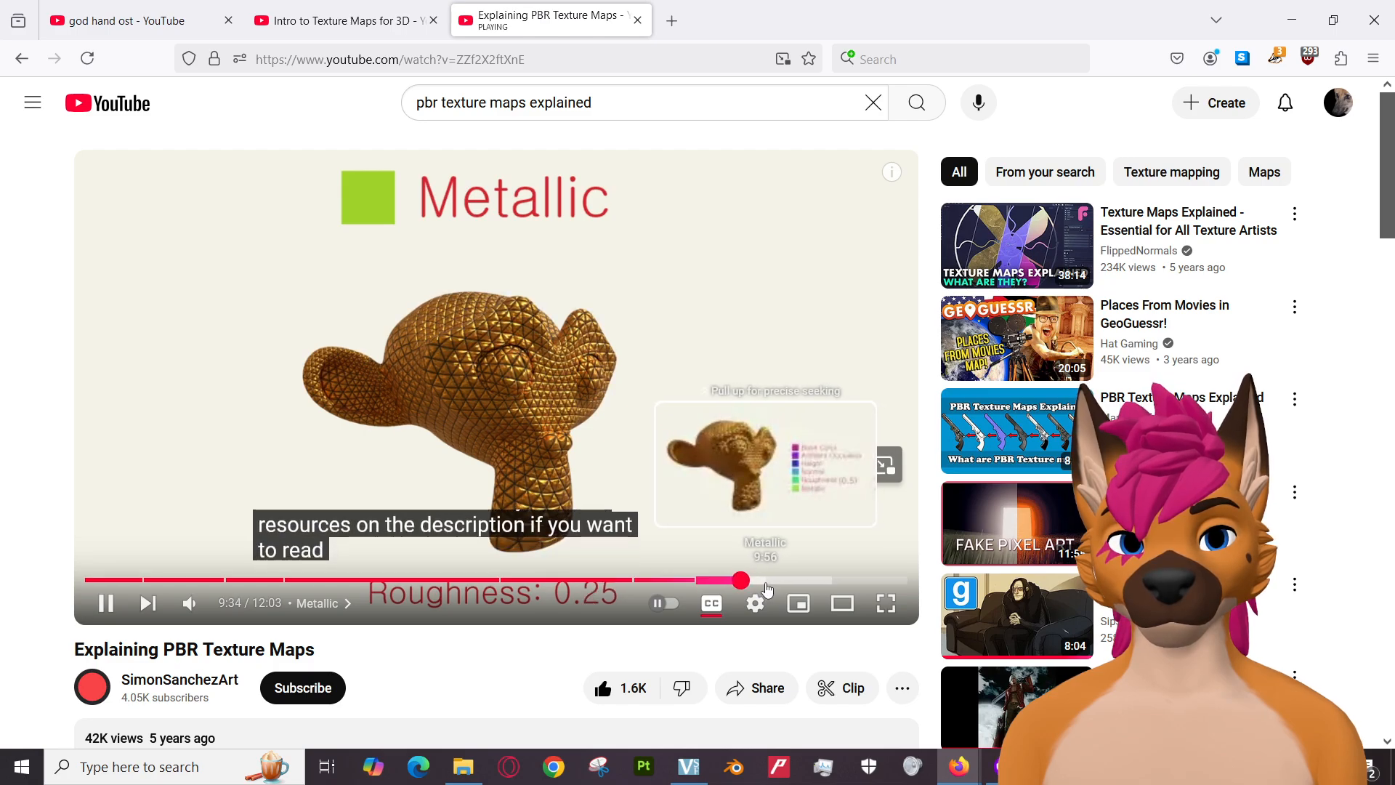
click(766, 581)
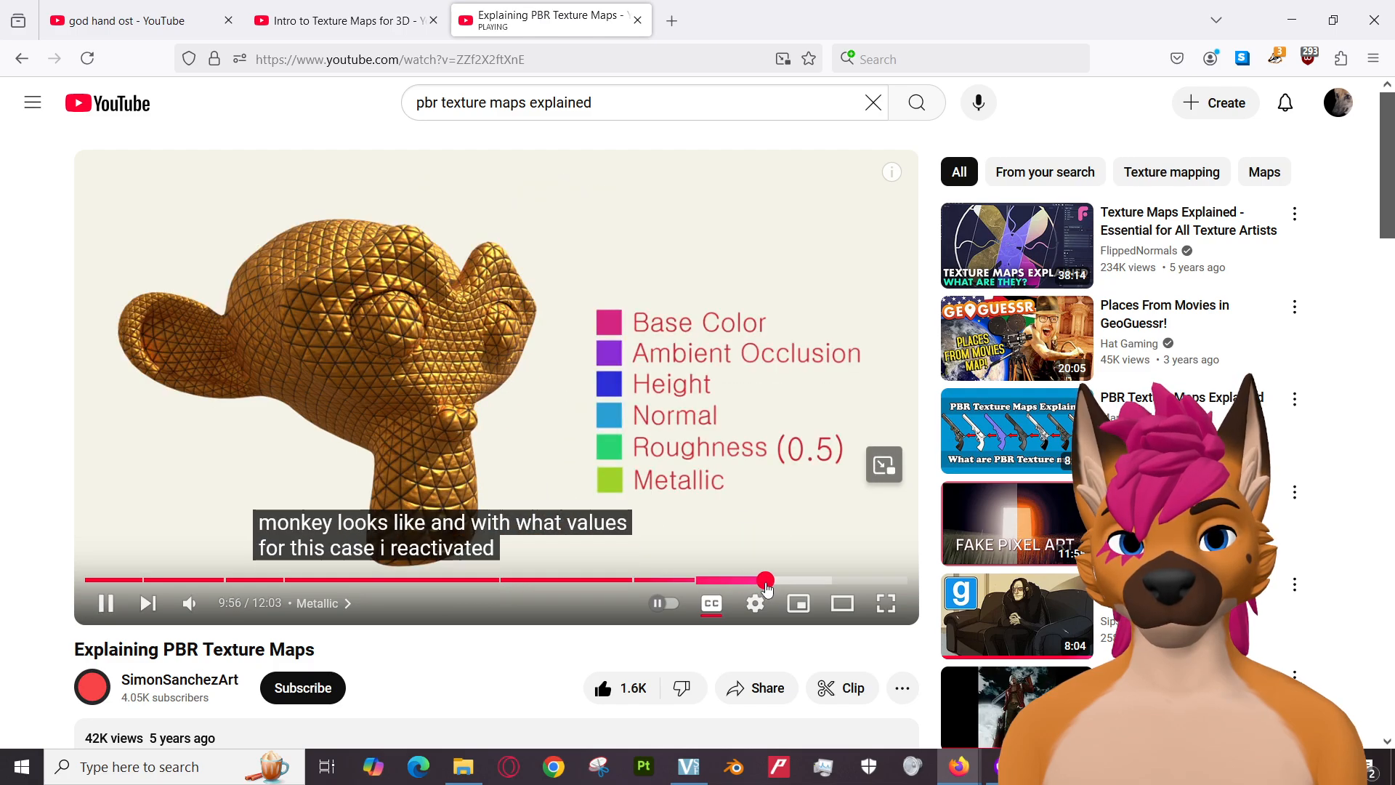
click(747, 503)
click(747, 503)
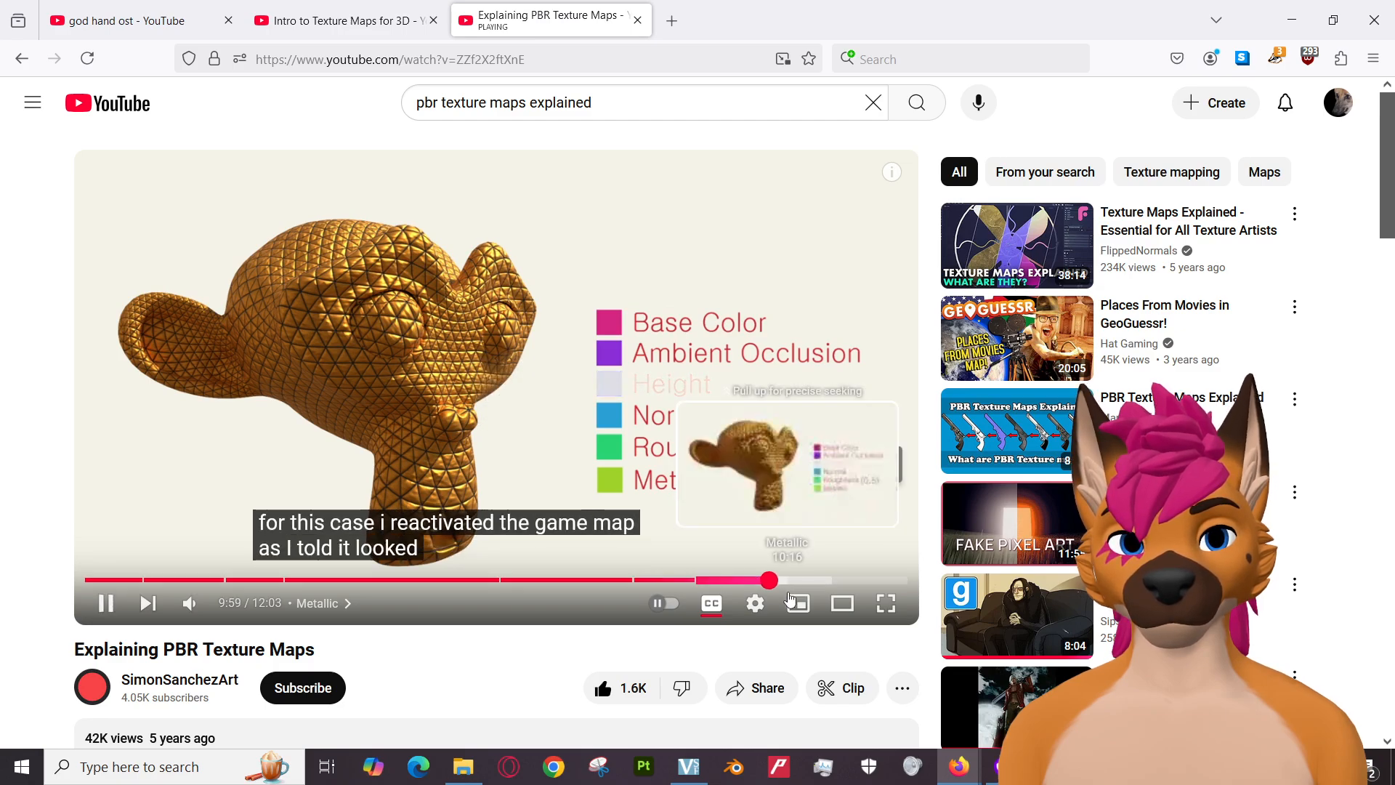
click(732, 481)
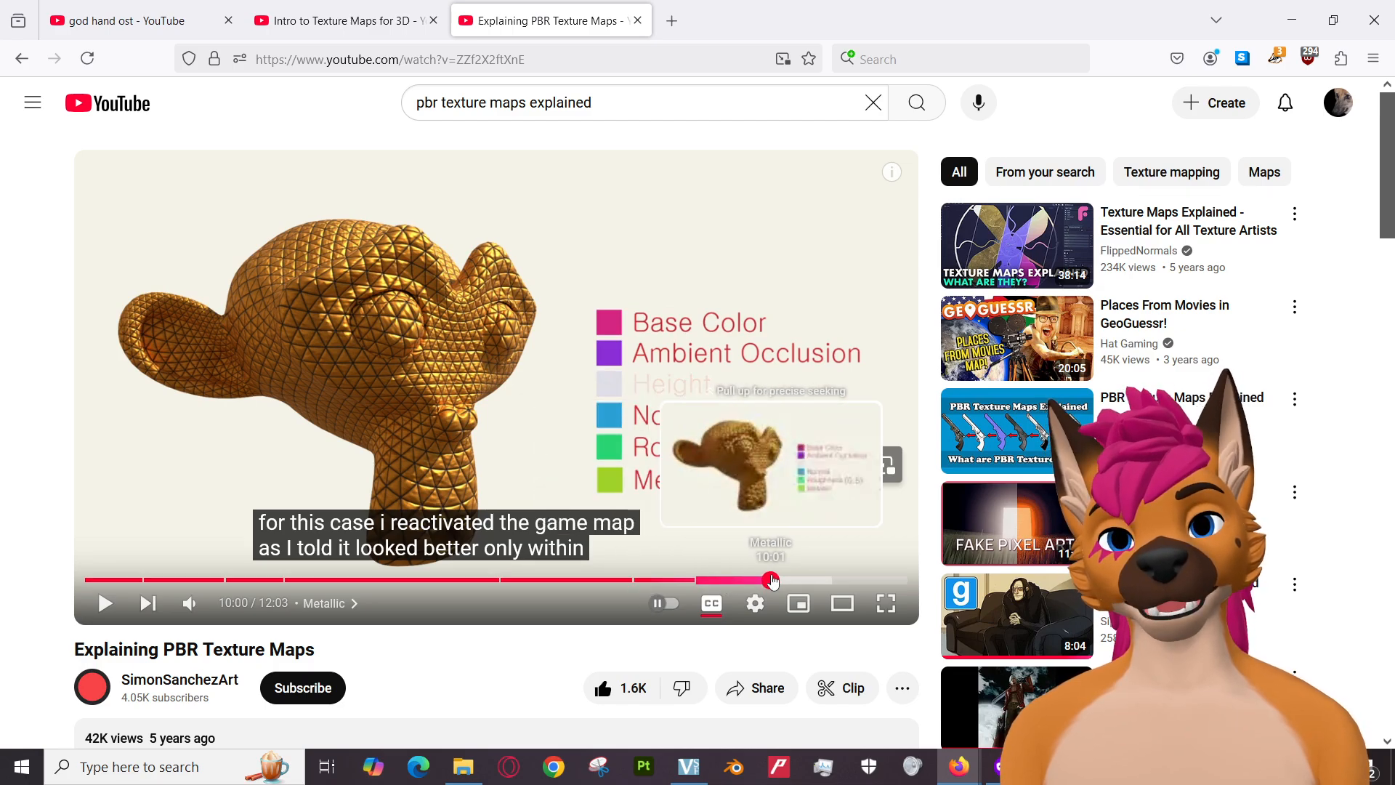
Replay the Metallic chapter's roughness comparison up to 9:36 and switch to the "Intro to Texture Maps for 3D" video.
click(722, 580)
click(607, 425)
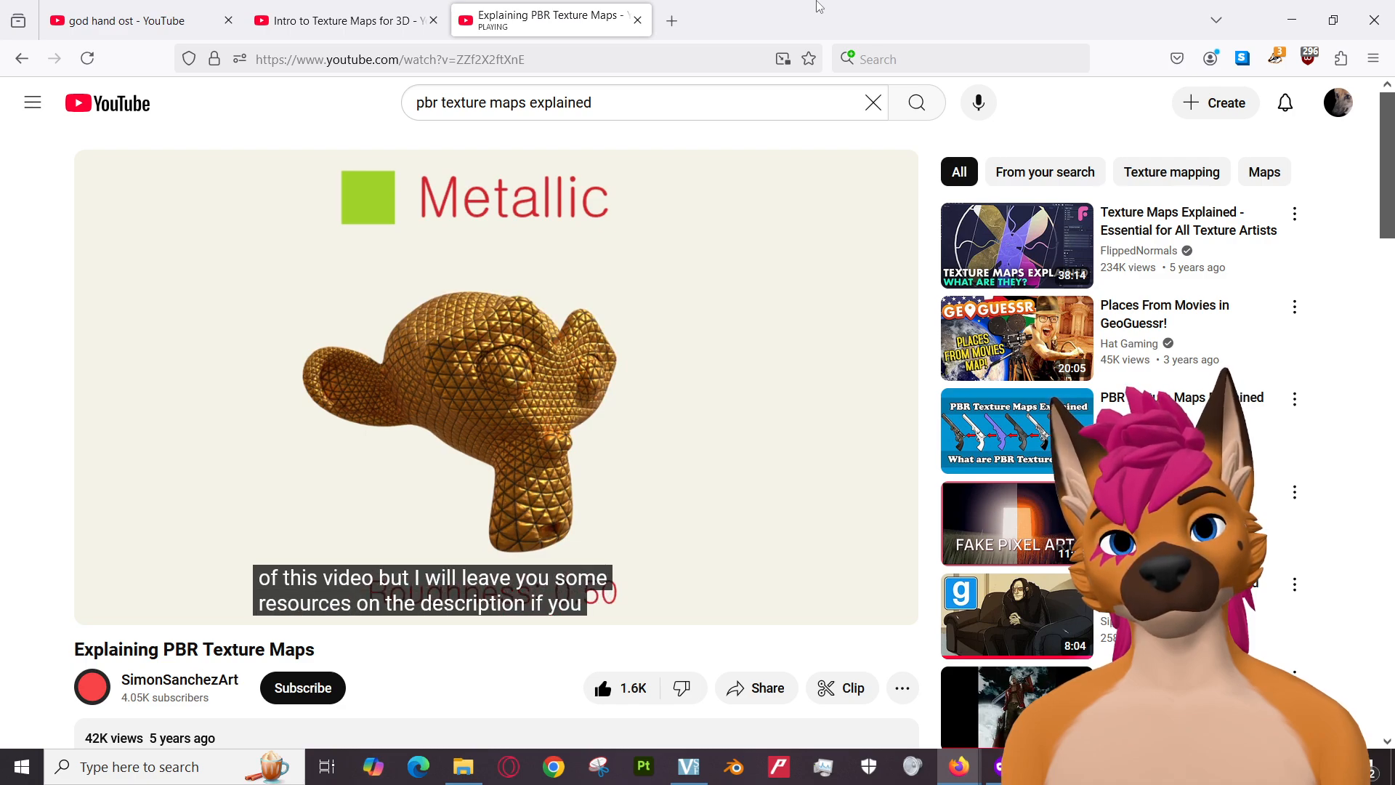
click(654, 429)
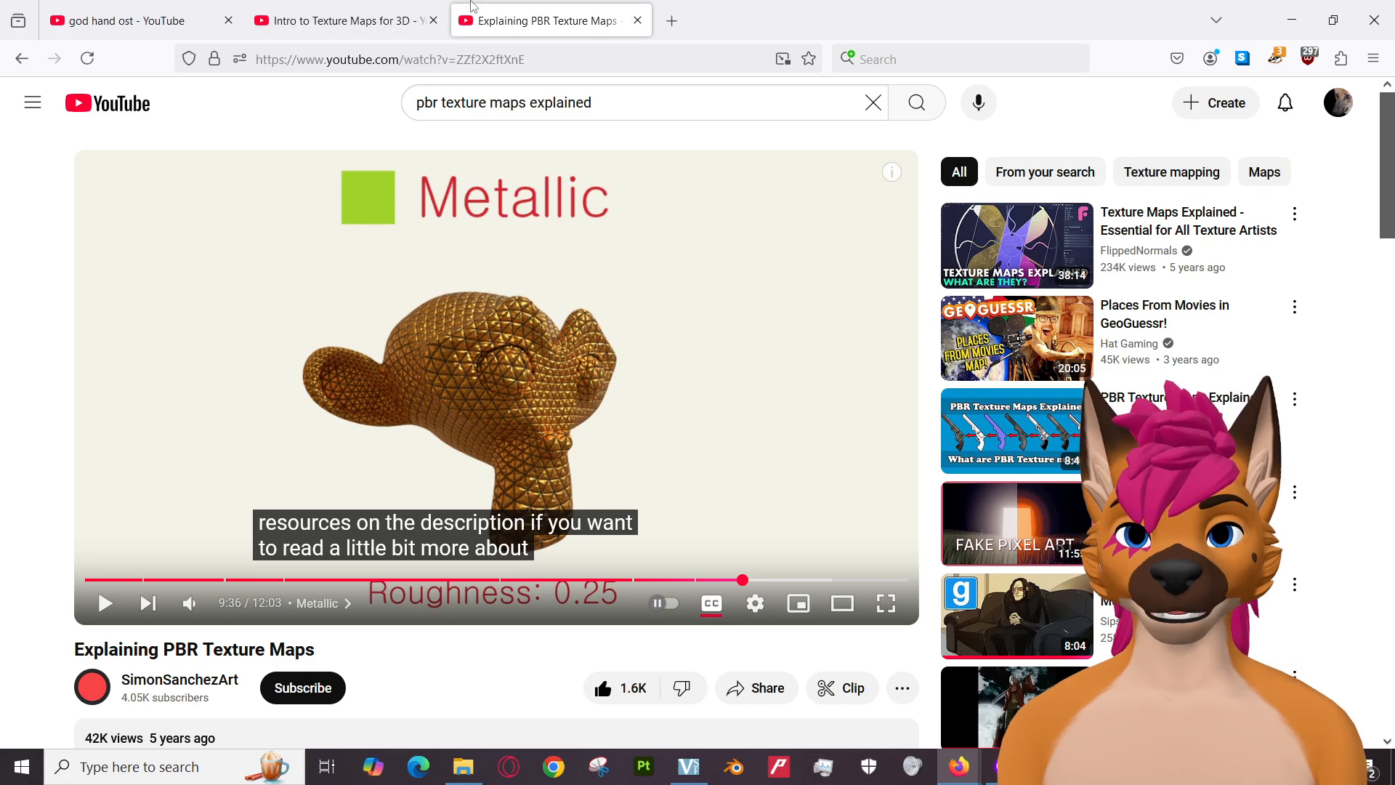
mouse_move(390, 6)
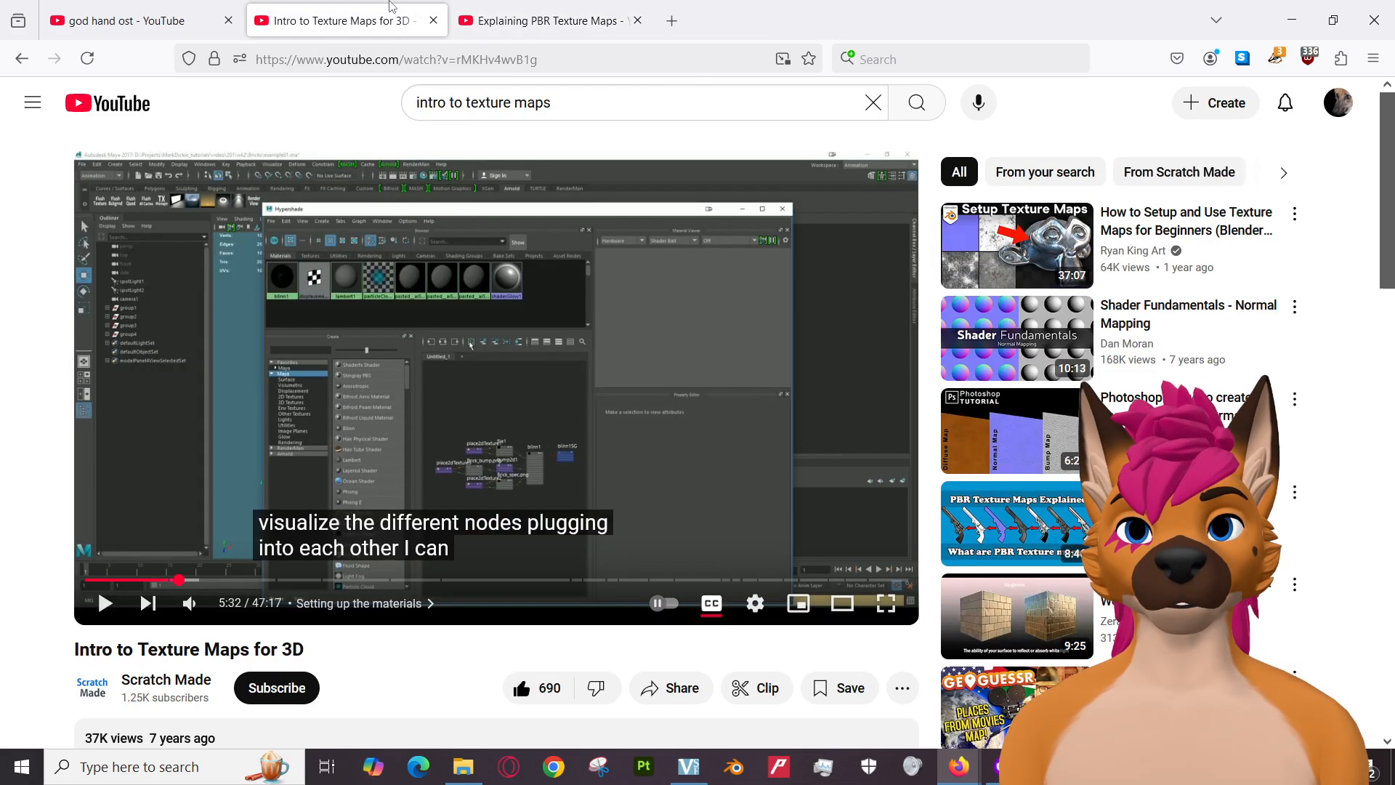
click(390, 7)
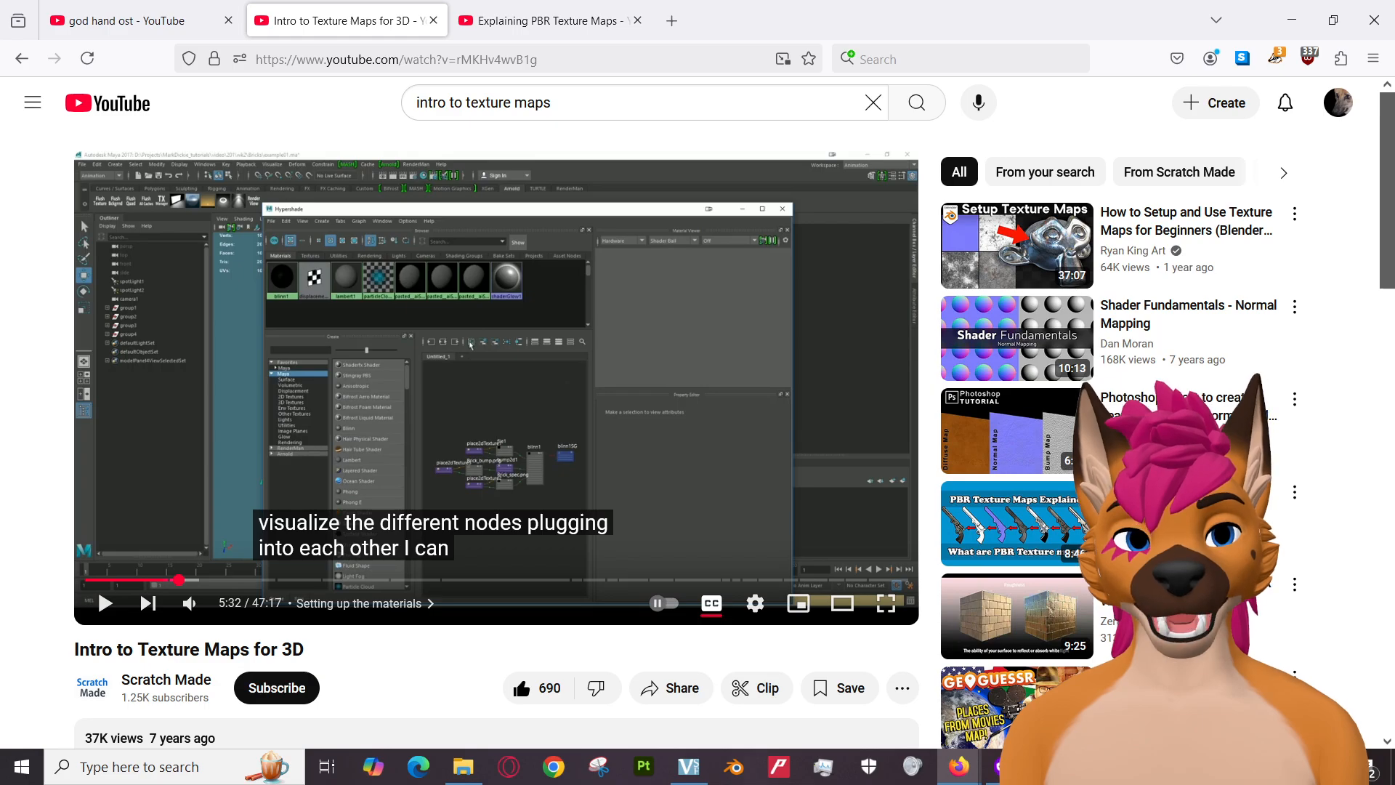
Switch to GIMP and import texture1.jpg from the Downloads folder, keeping its embedded sRGB IEC61966-2.1 color profile.
click(1048, 766)
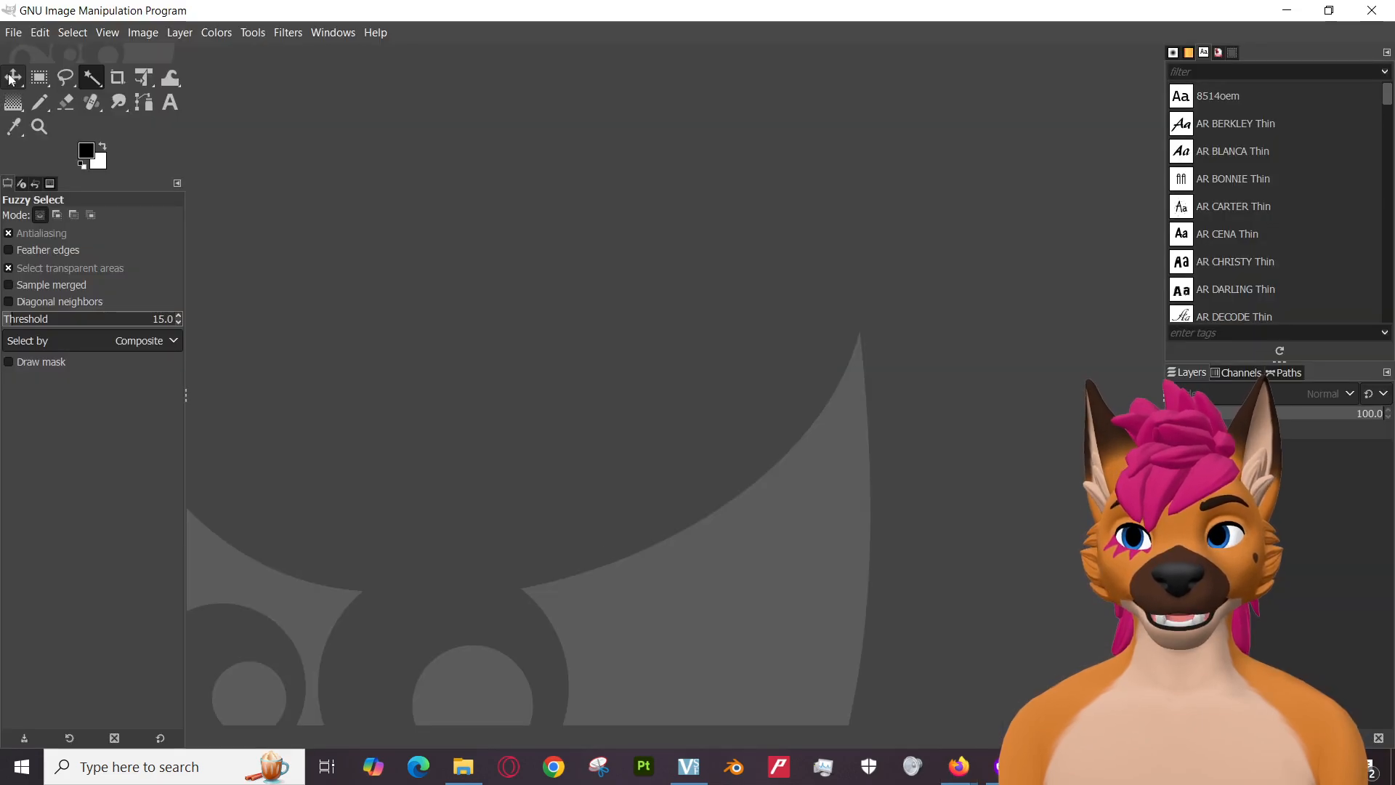
click(462, 766)
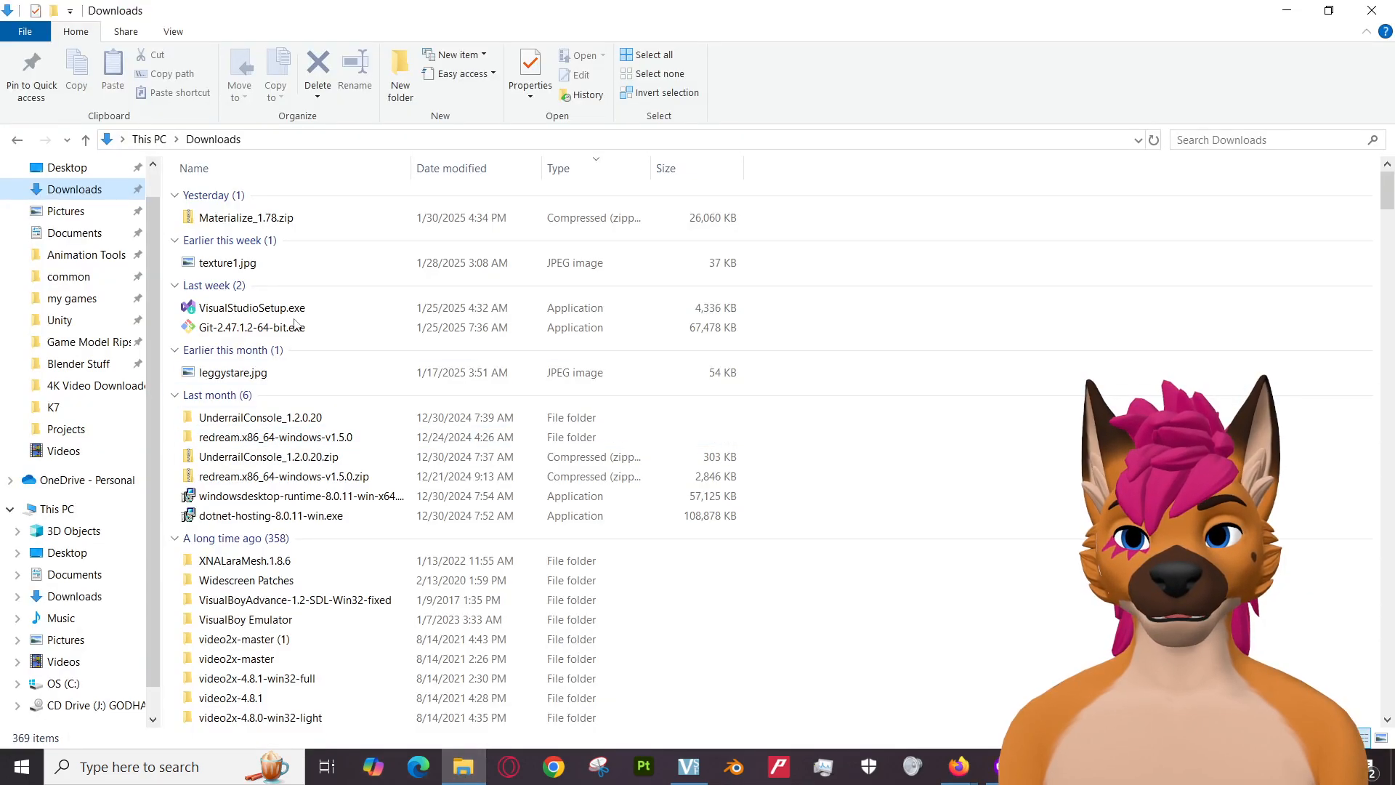
double_click(342, 12)
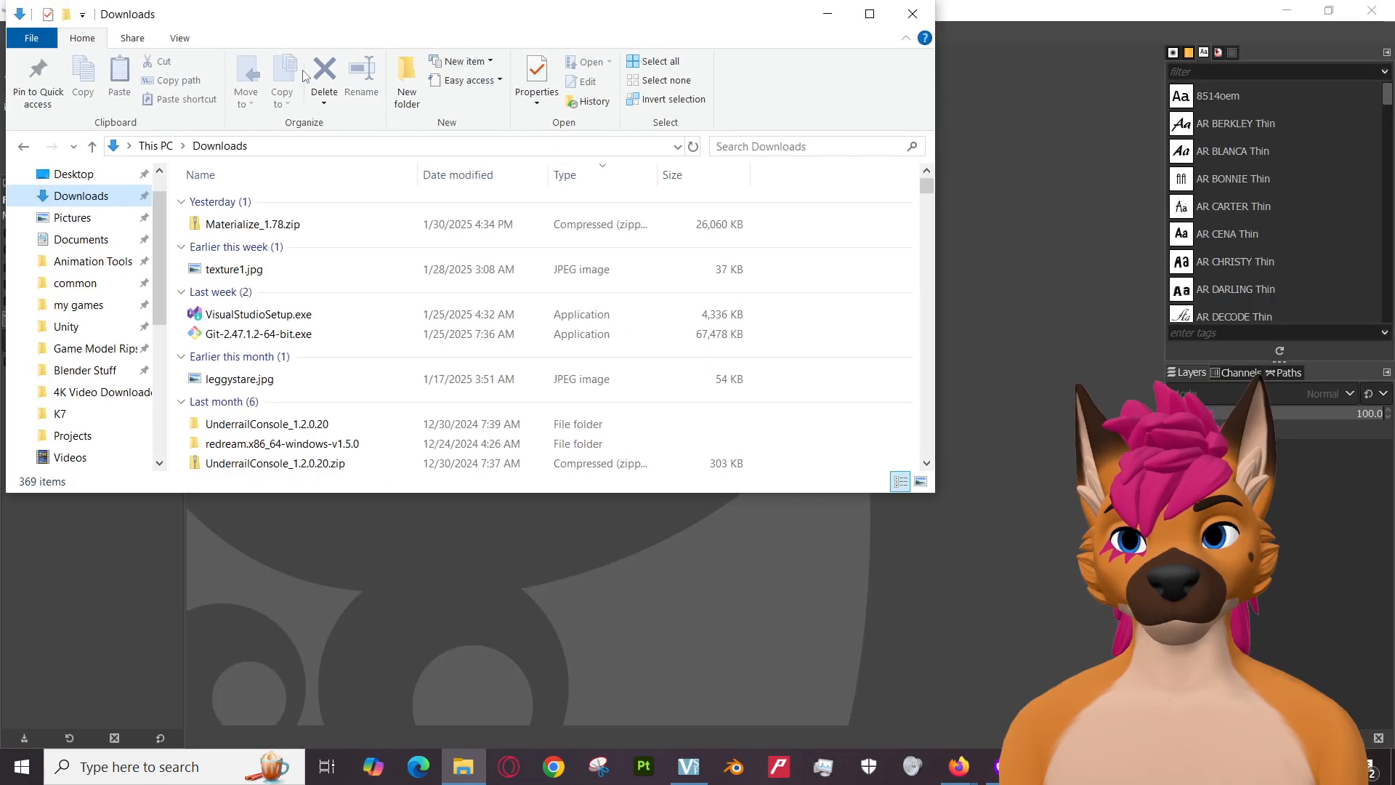
drag(234, 270, 489, 569)
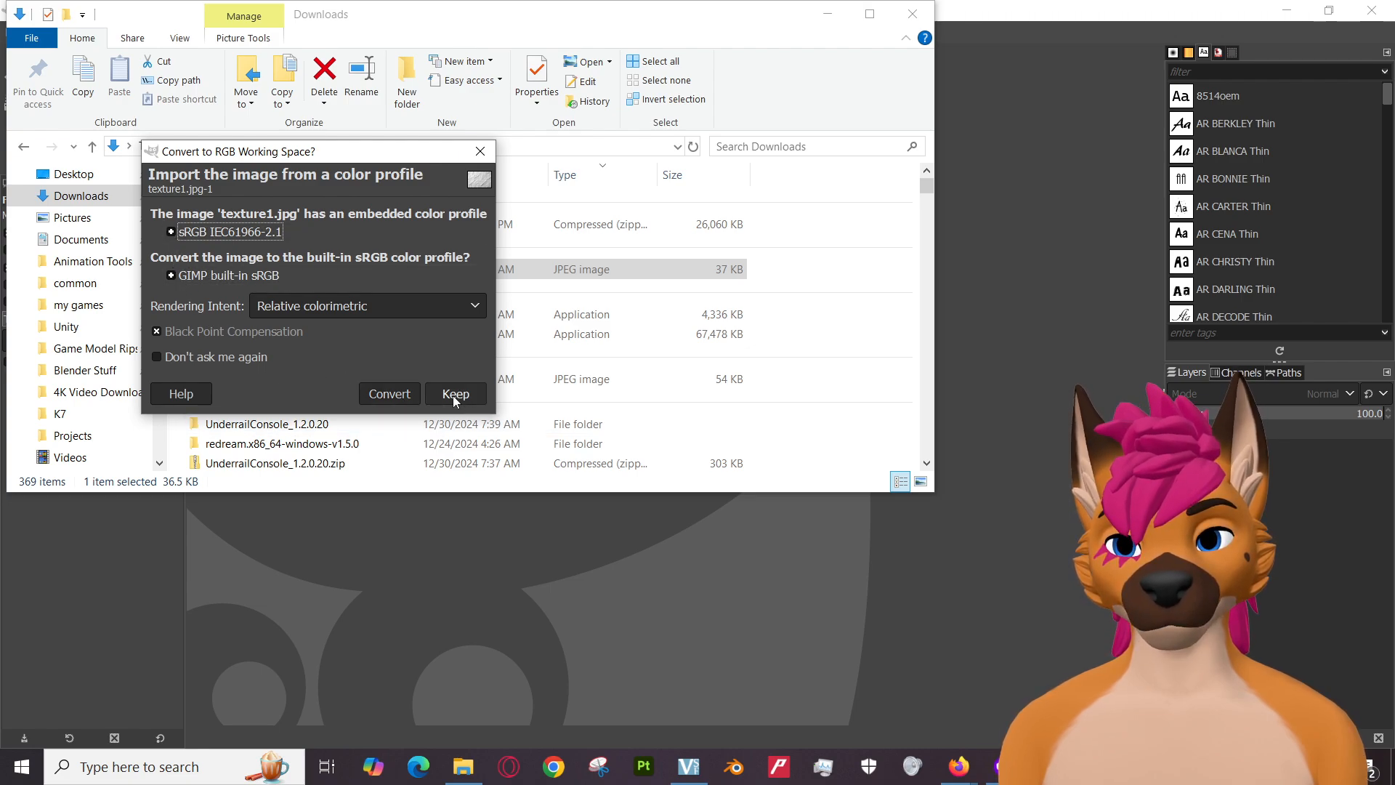
click(398, 308)
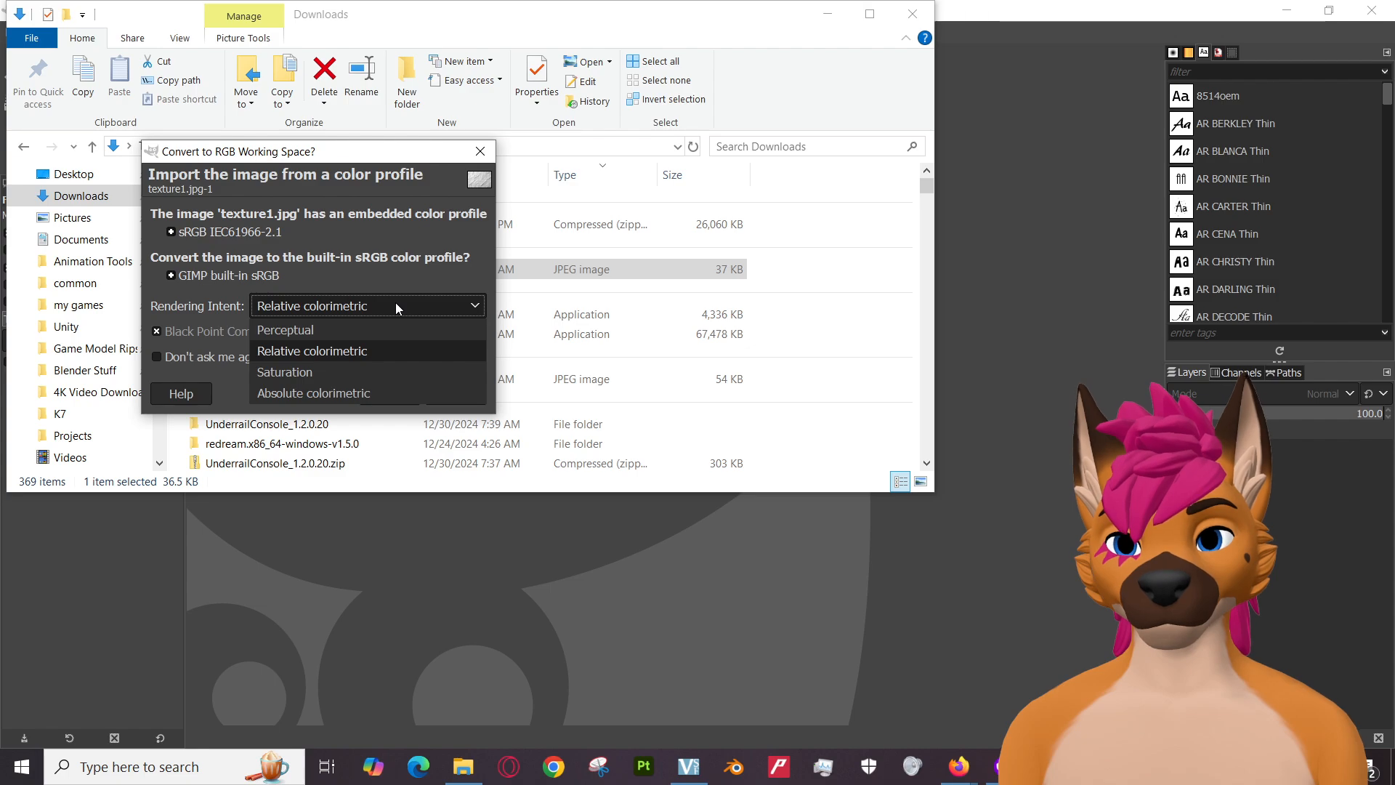
click(395, 302)
click(457, 395)
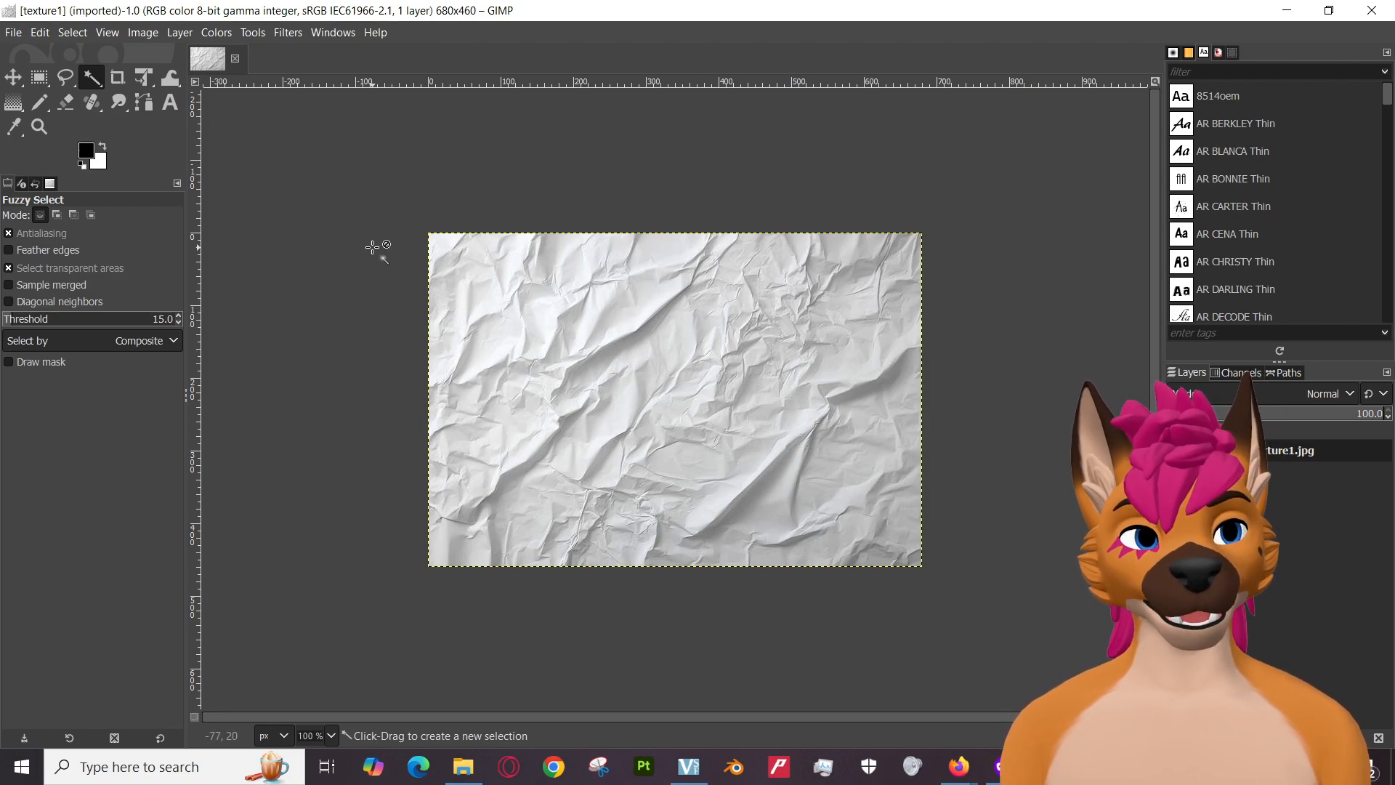
click(14, 32)
click(13, 32)
In File Explorer, browse to Desktop > Programs > Not Used to examine the Adobe Photoshop Elements 8.0 shortcut, and close the window.
click(468, 772)
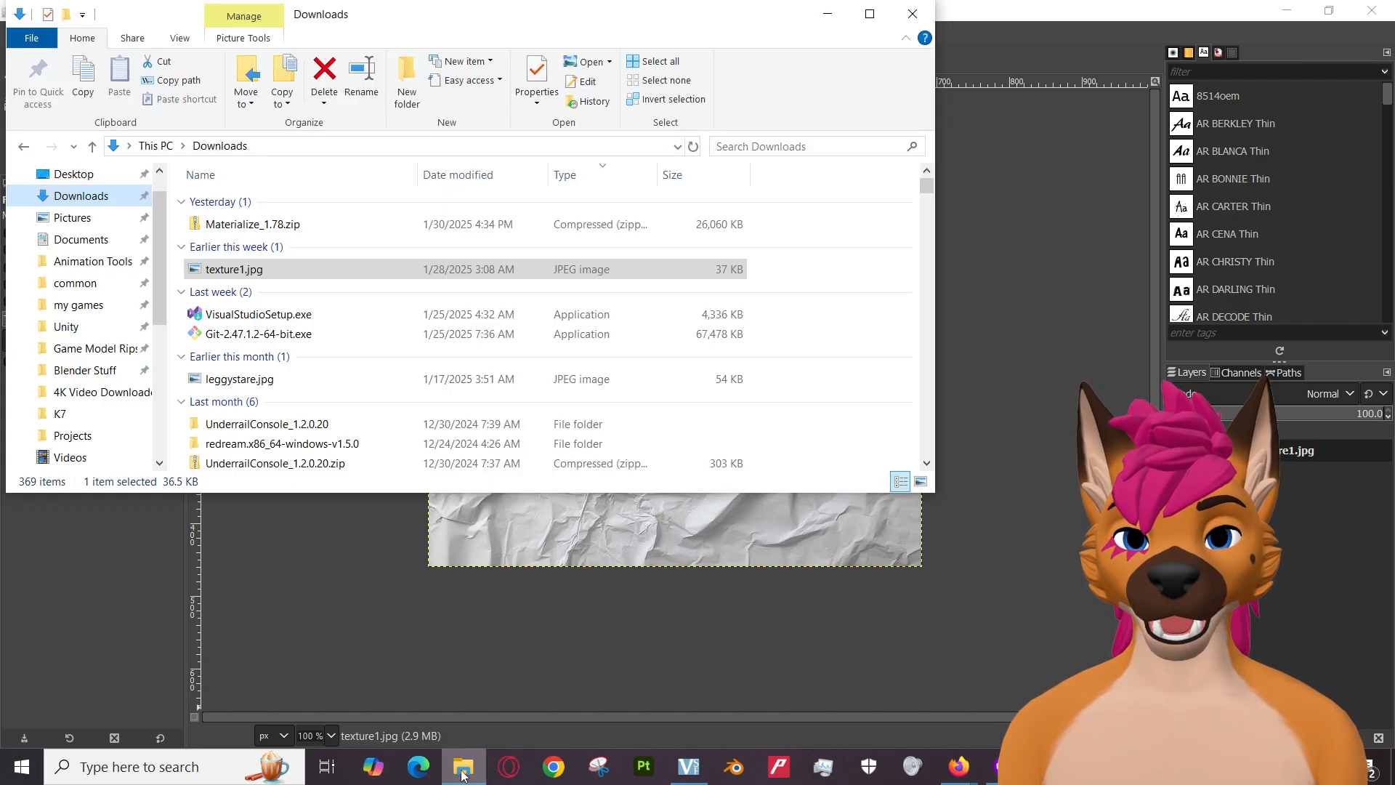
click(871, 16)
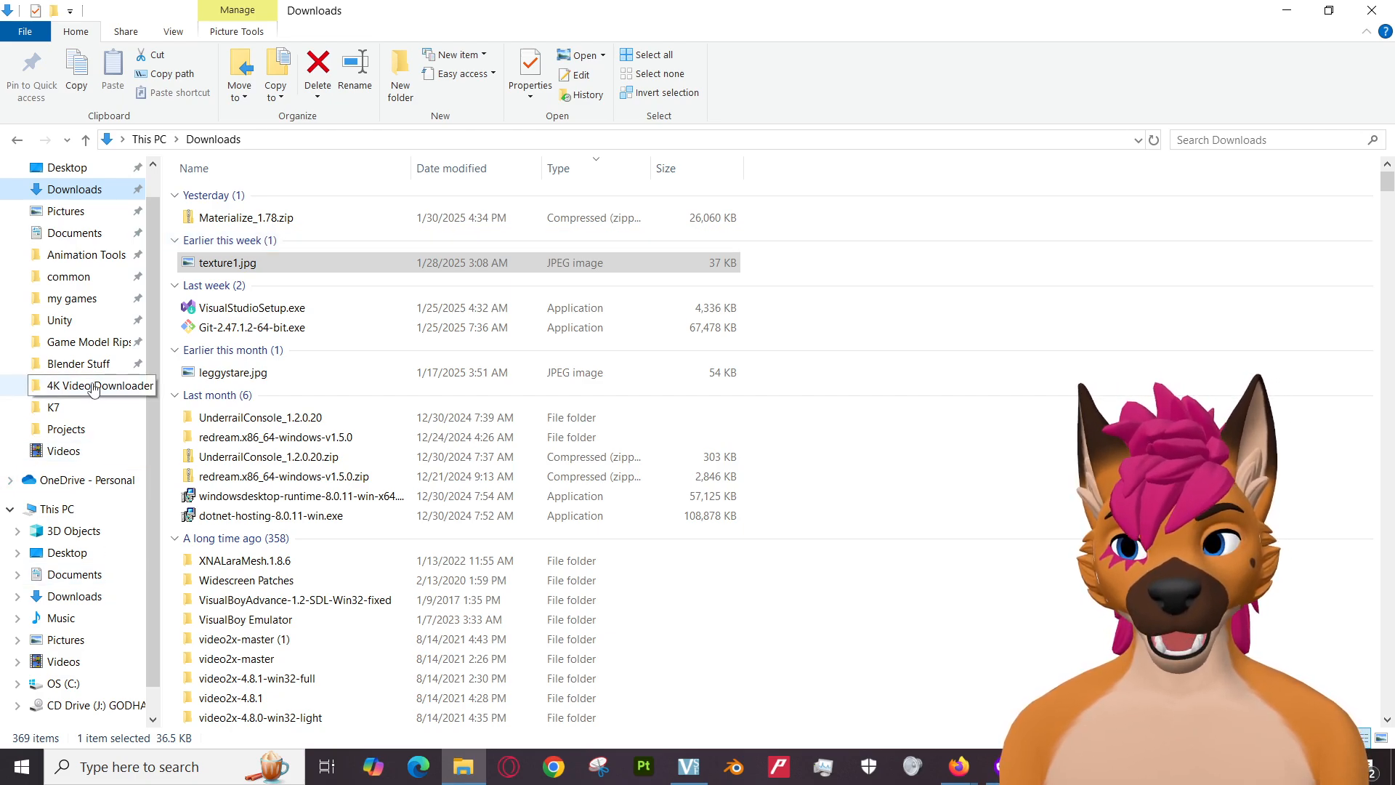
click(65, 167)
double_click(265, 294)
double_click(231, 198)
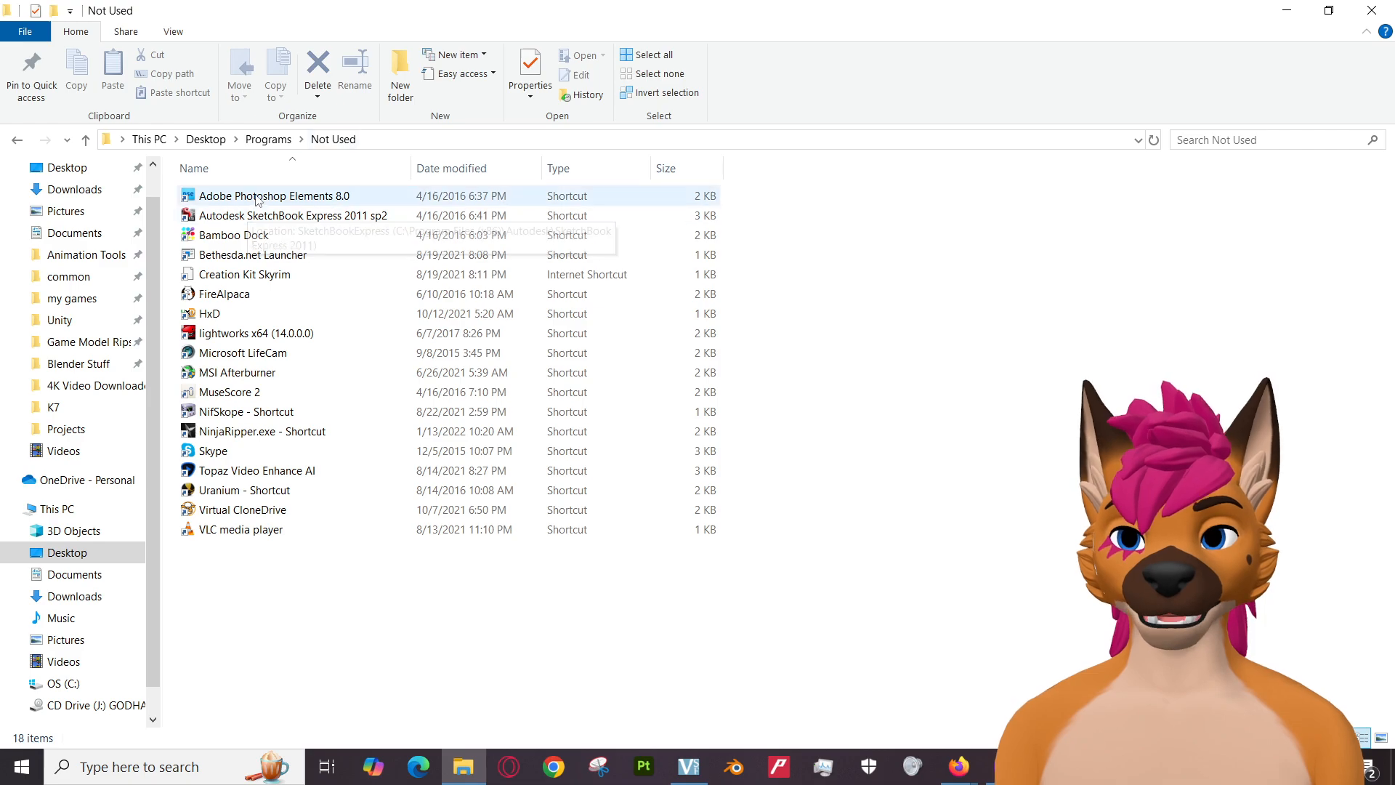
click(1371, 10)
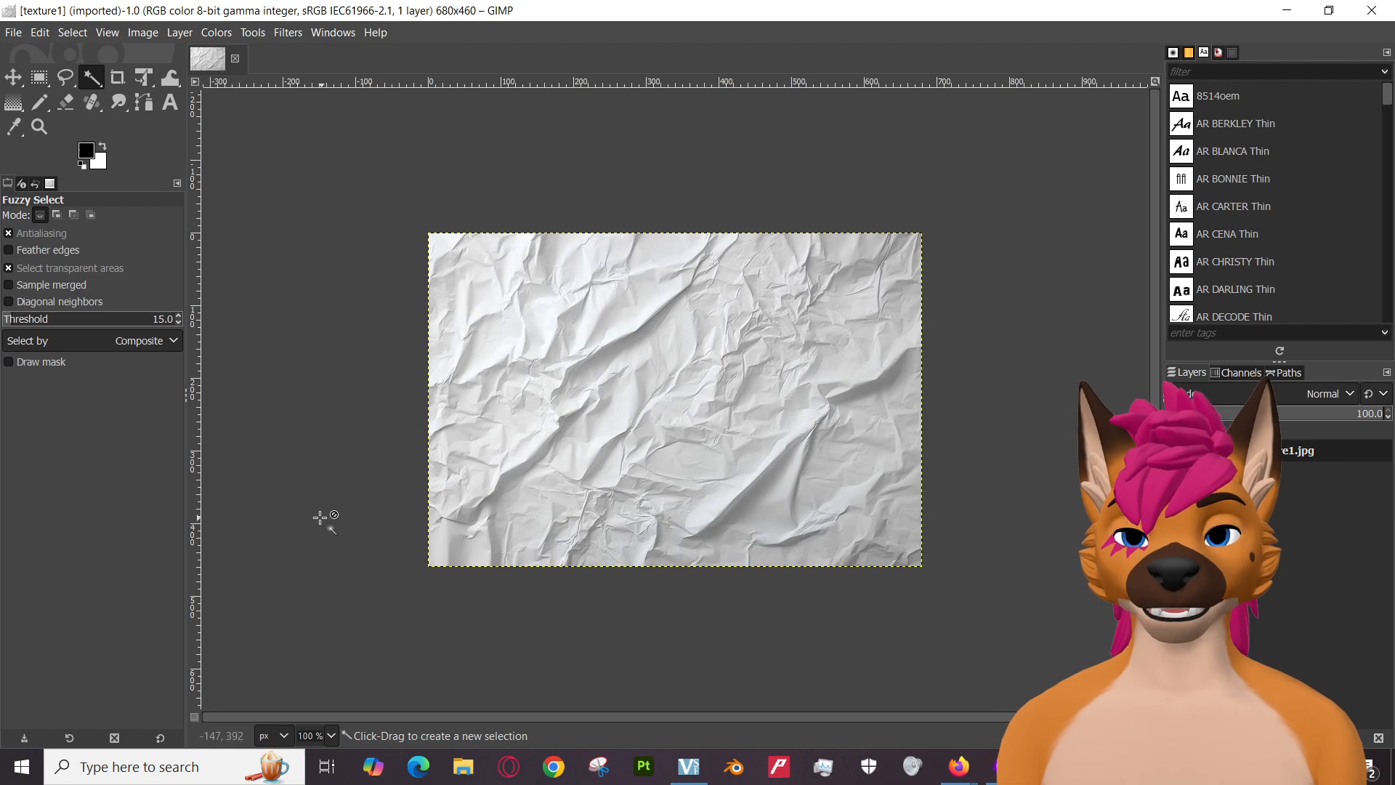
click(958, 766)
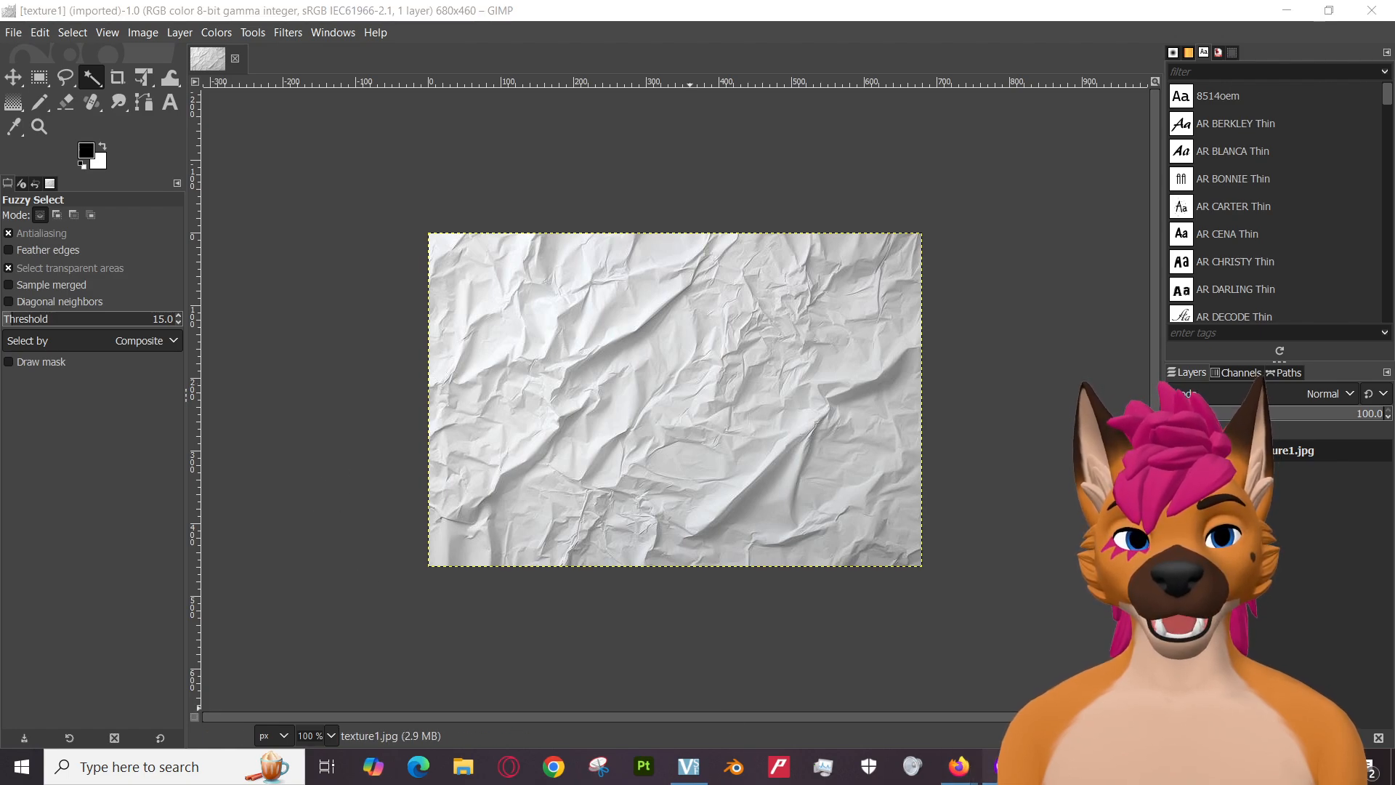
mouse_move(959, 766)
click(911, 716)
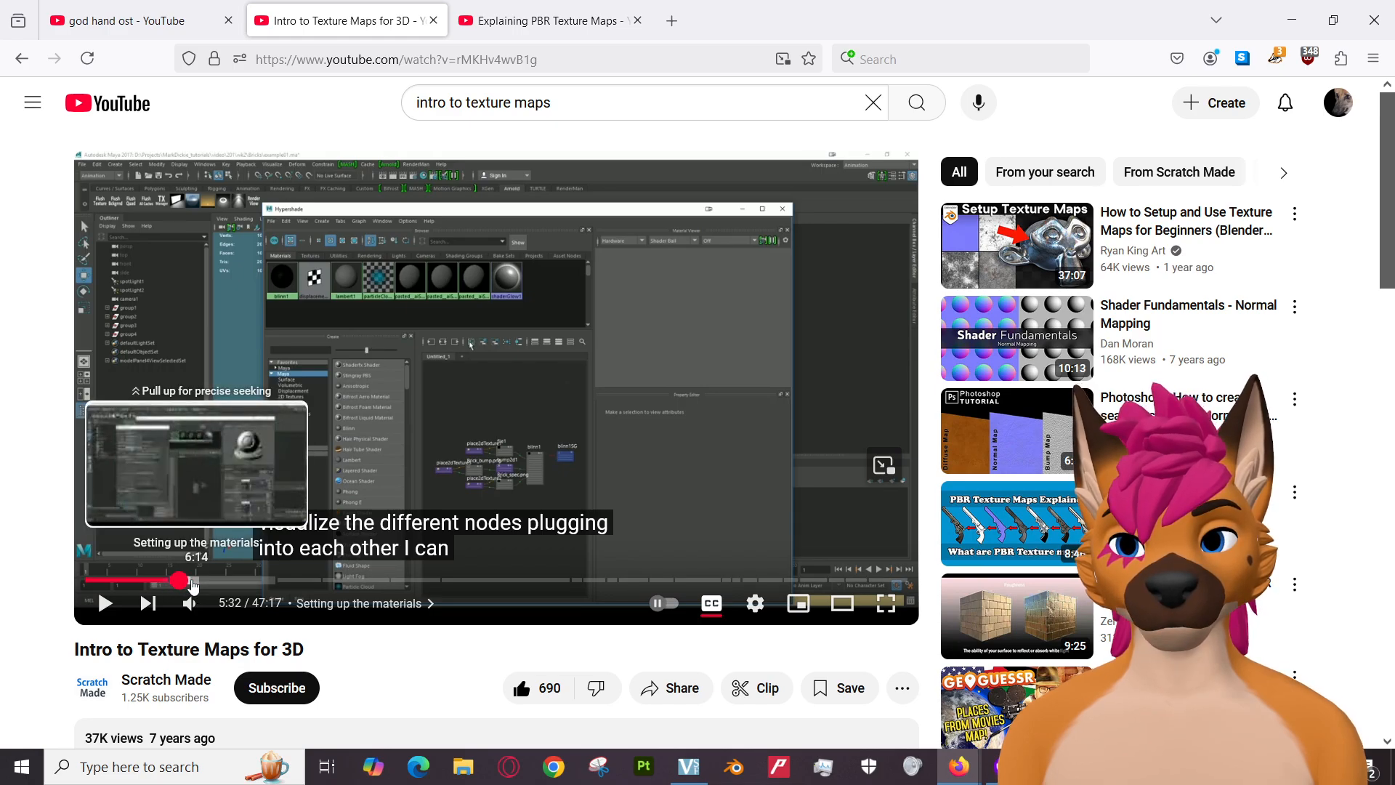
key(alt+Tab)
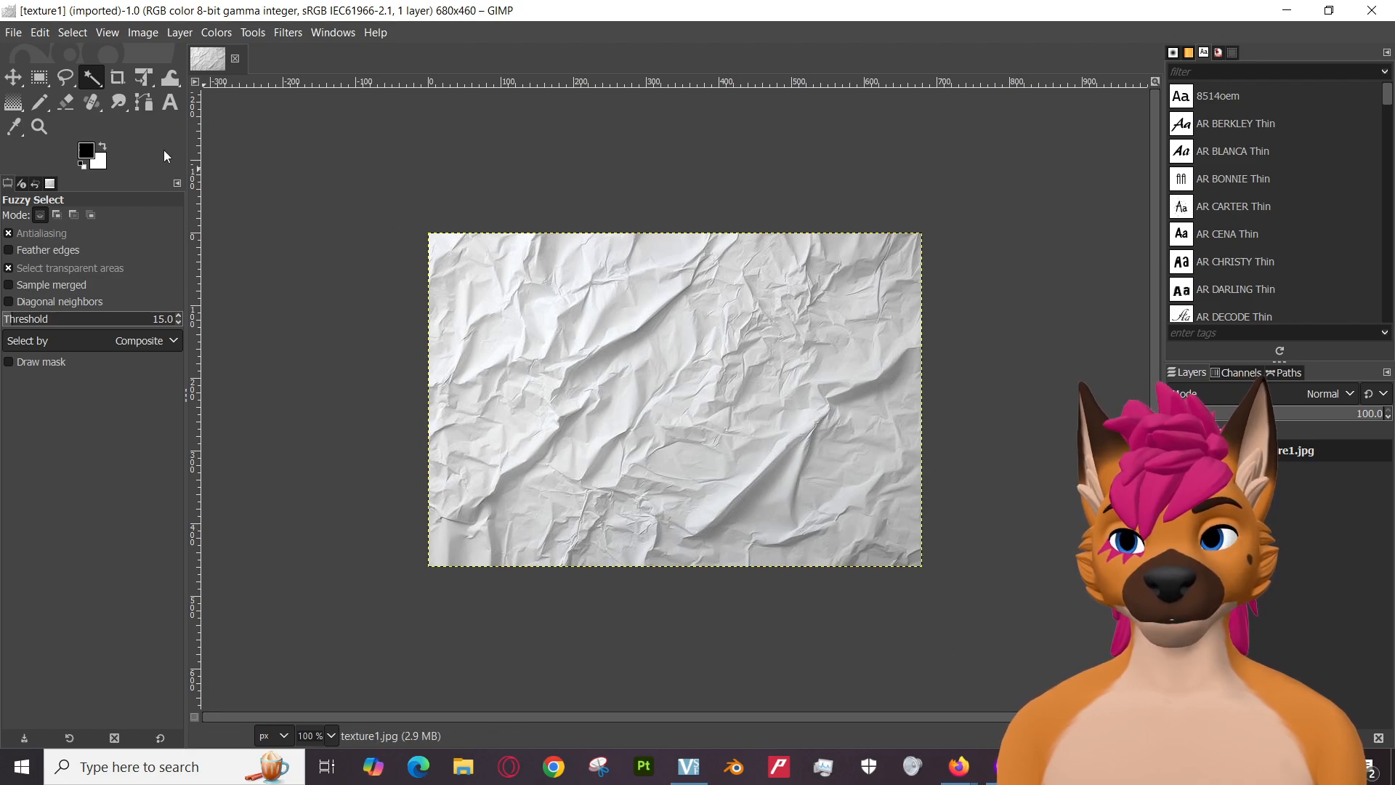
click(247, 34)
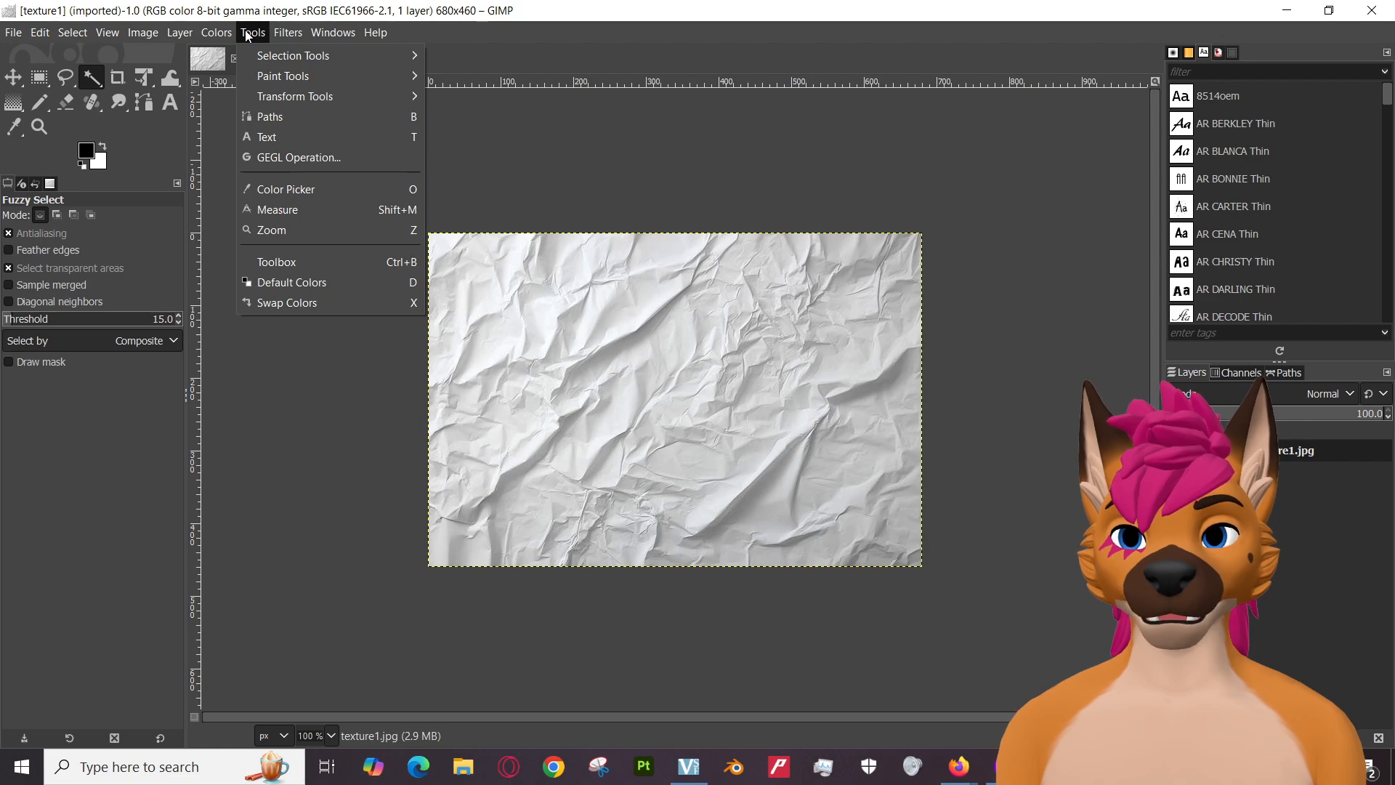
click(247, 35)
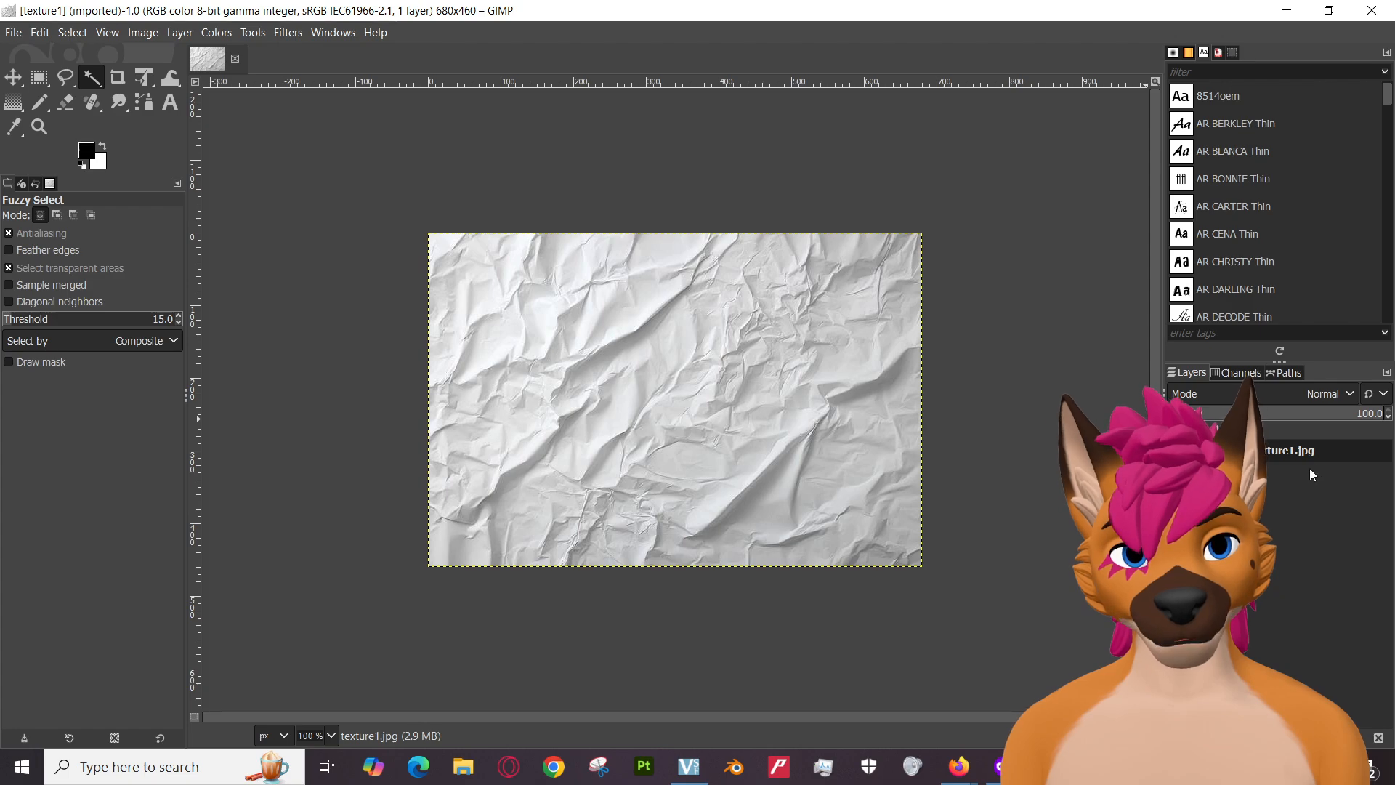
Examine the full list of blend modes available for the texture1.jpg layer, down to Luminance.
click(1349, 393)
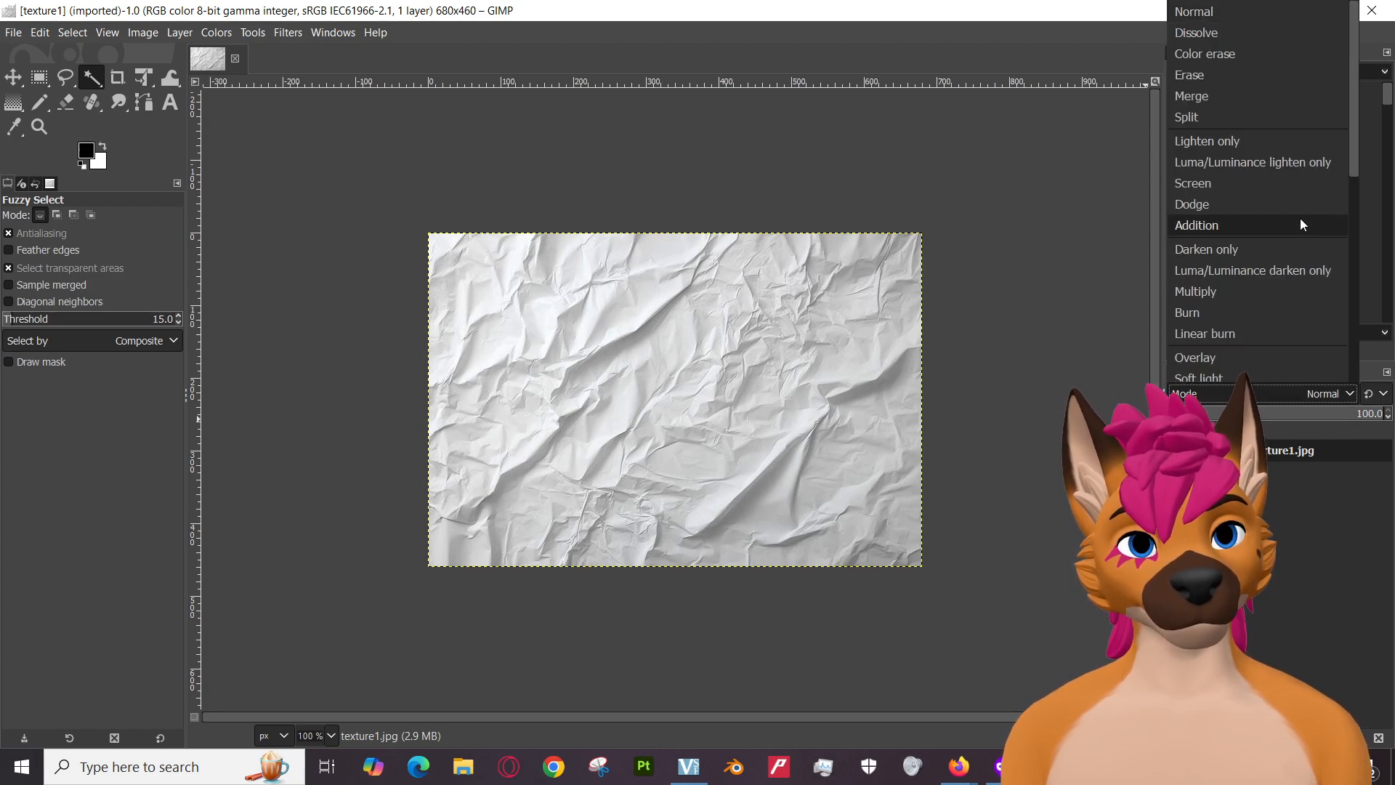
scroll(1300, 225, down, 5)
scroll(1300, 218, down, 3)
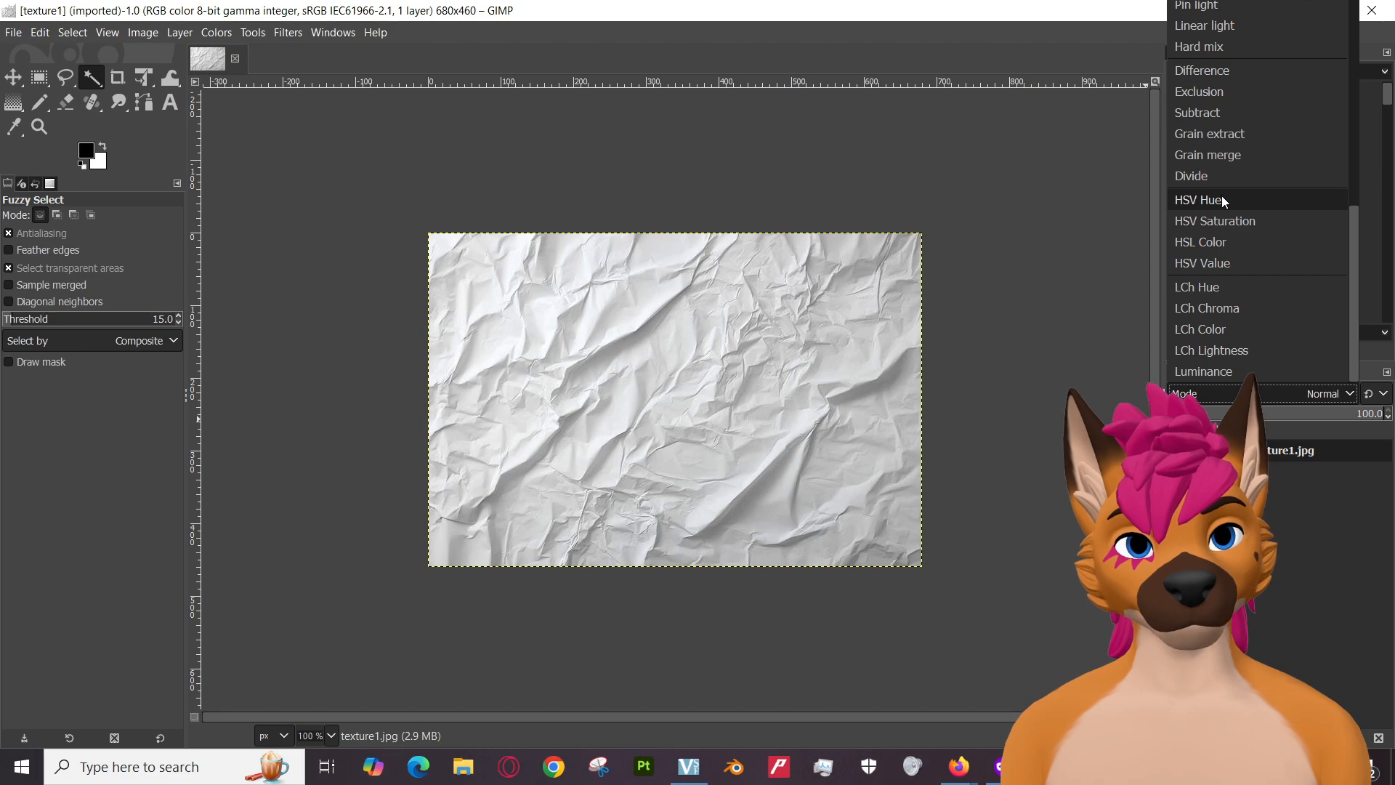
click(552, 22)
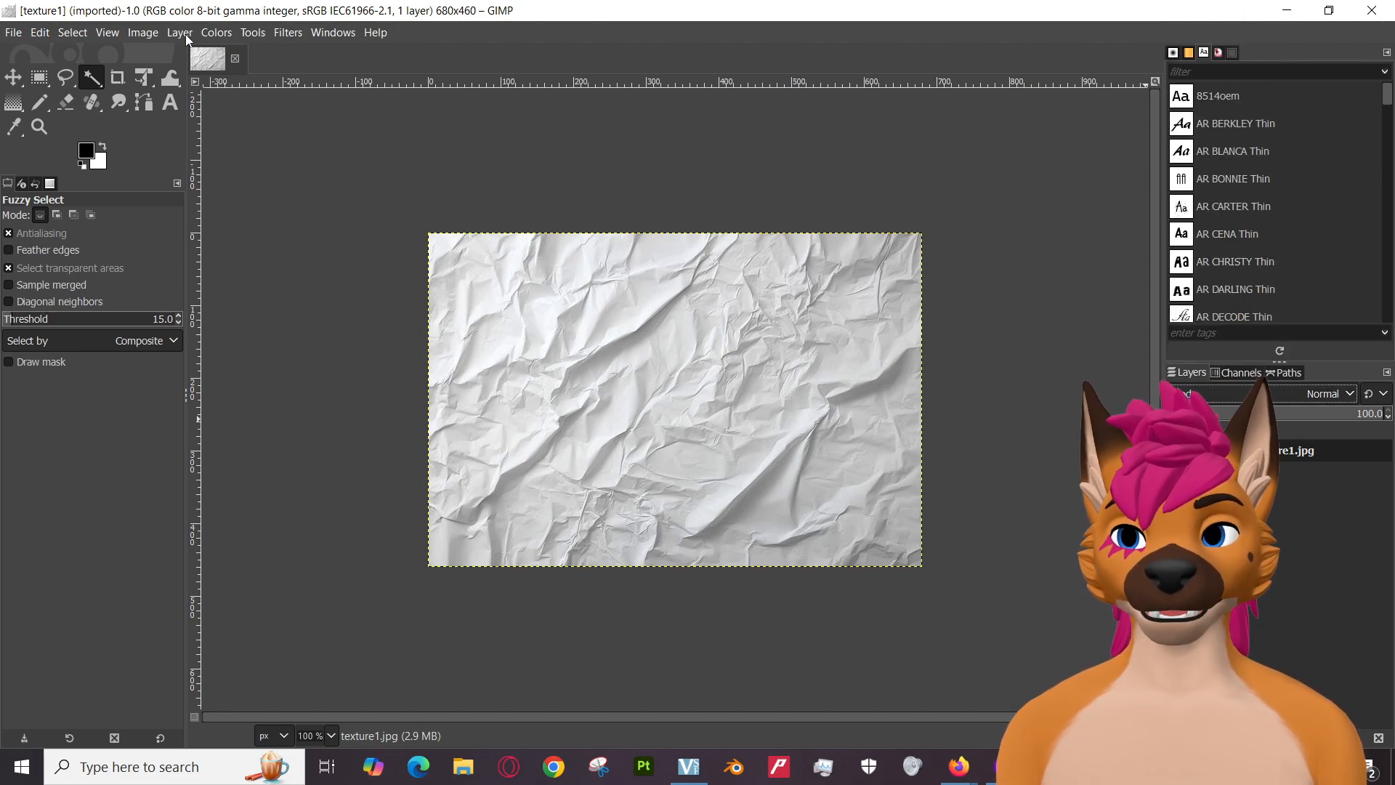
Open the Levels adjustment for the texture1.jpg layer to examine its input and output settings.
click(254, 32)
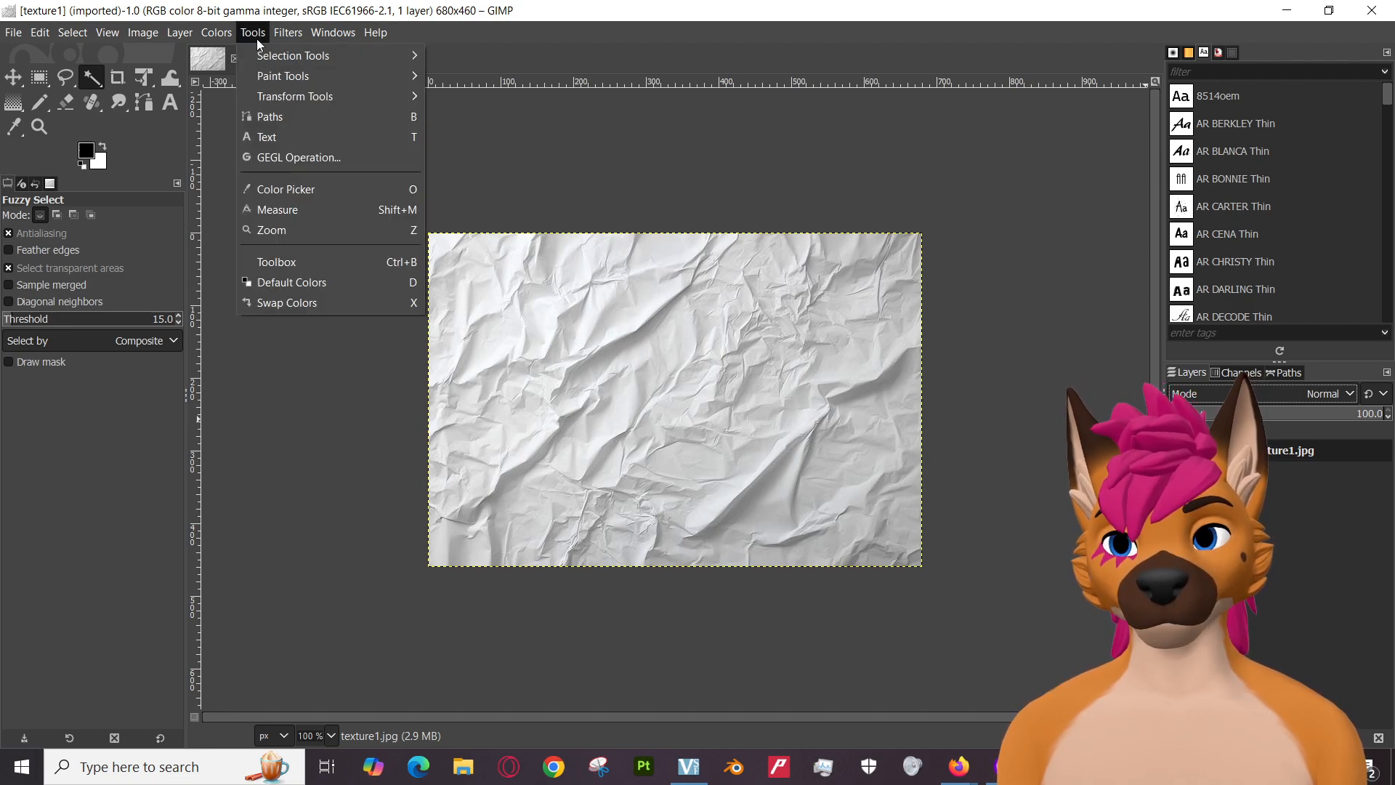
mouse_move(261, 56)
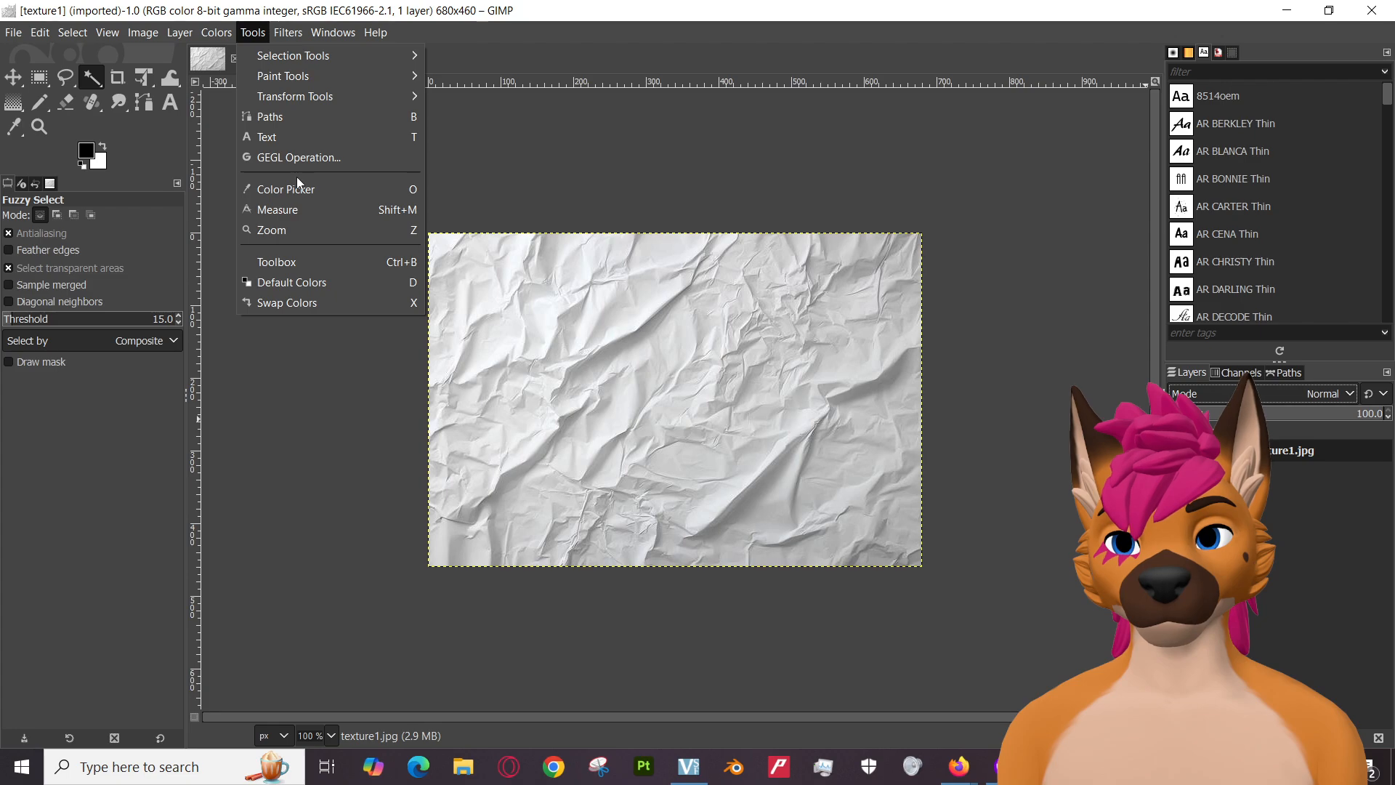
click(220, 33)
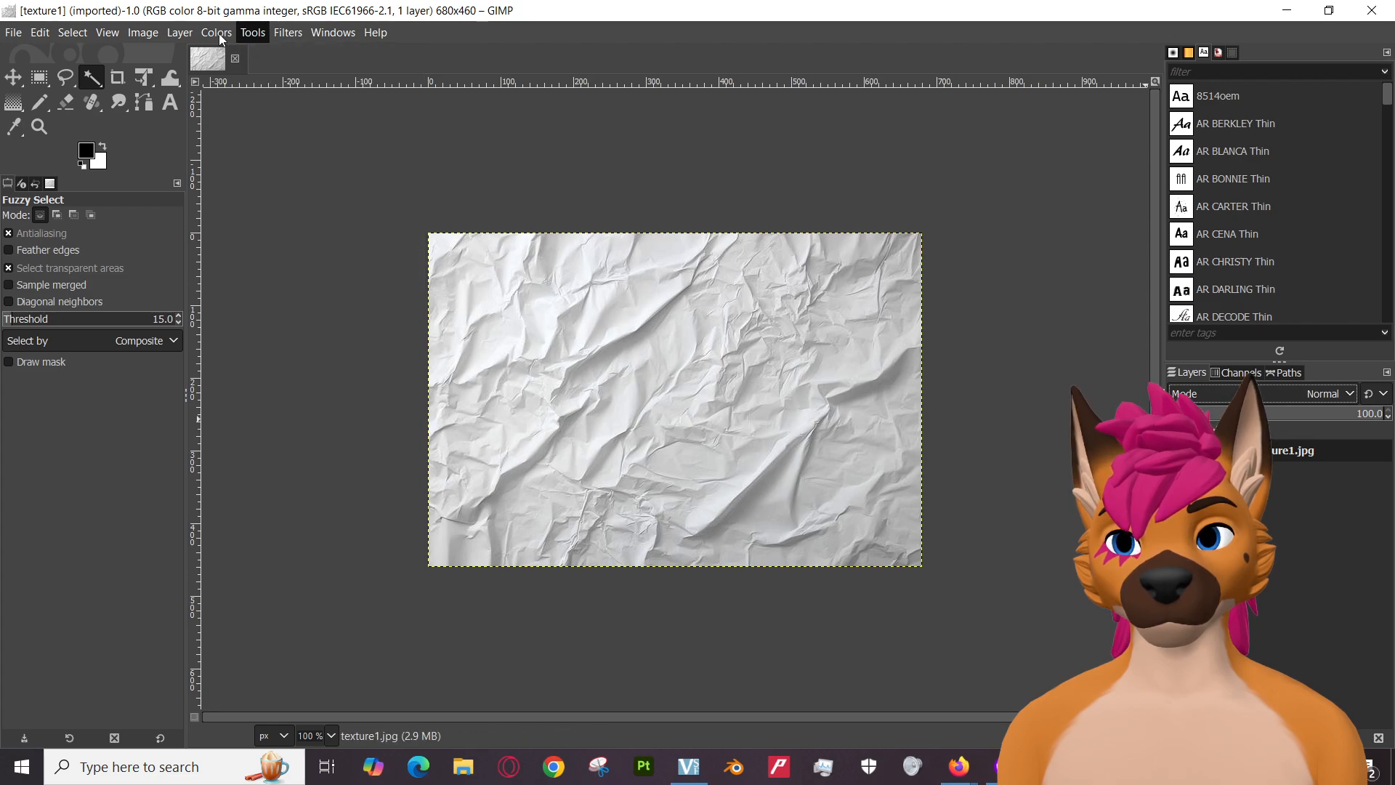
click(183, 32)
mouse_move(211, 30)
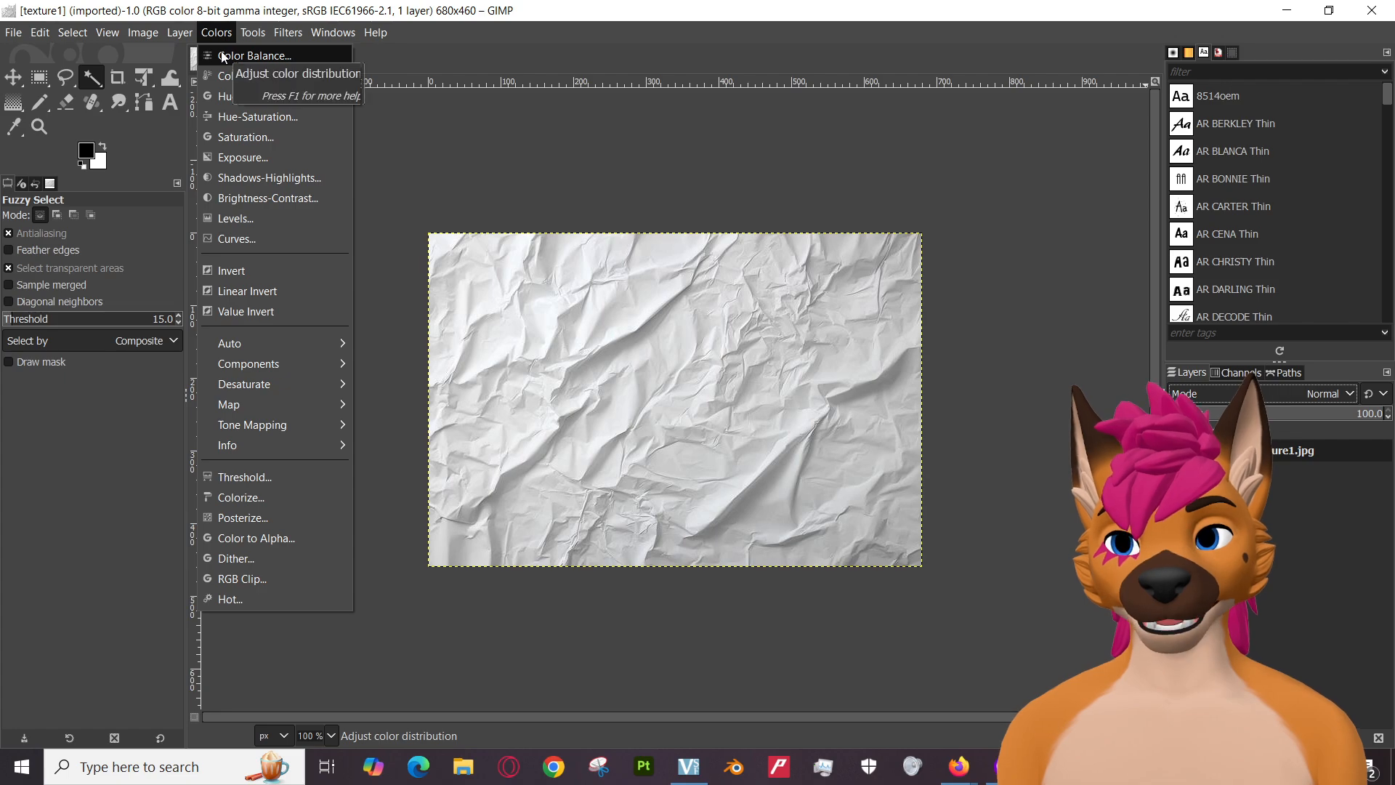
click(247, 216)
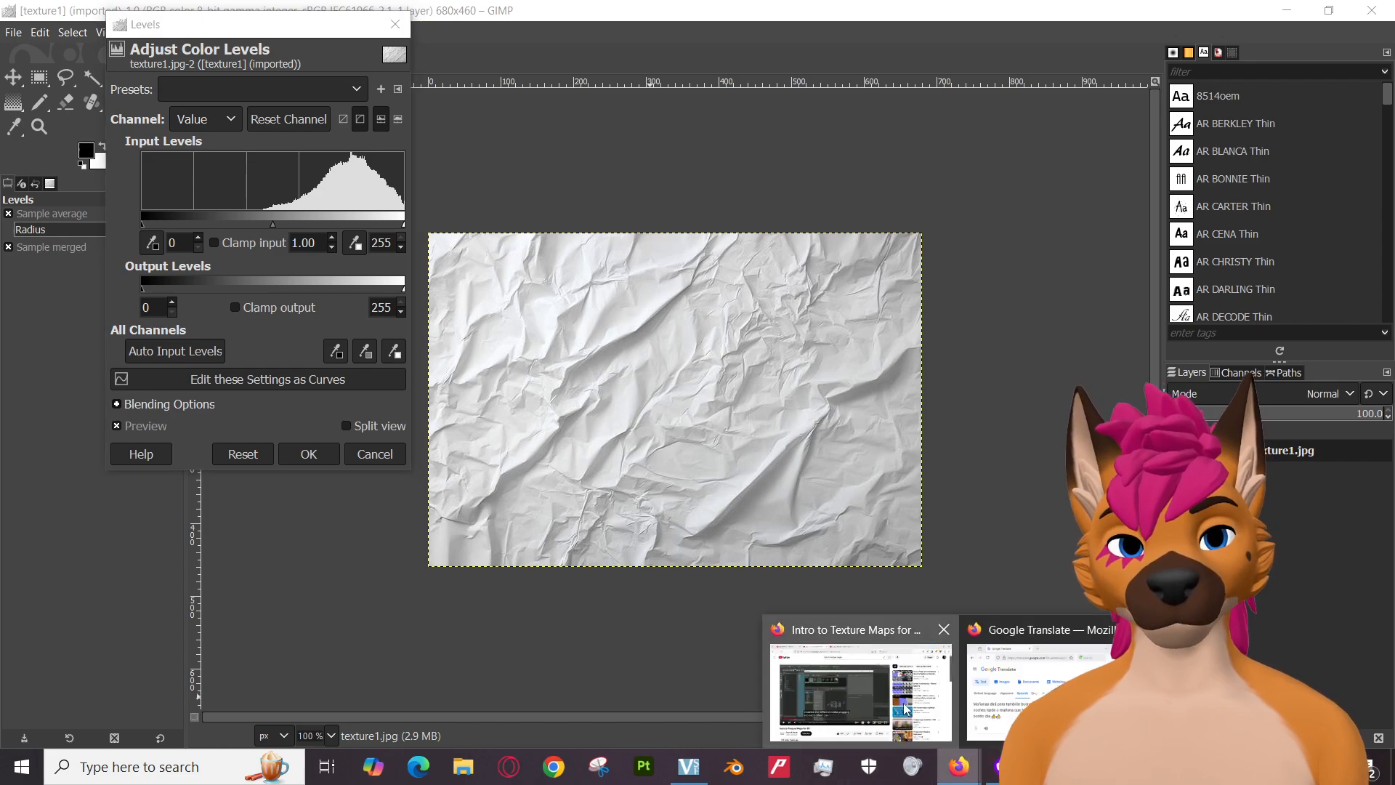
Switch to Firefox and play the "Intro to Texture Maps for 3D" video from 20:54 in Using Online Textures, pausing at 21:44.
click(861, 693)
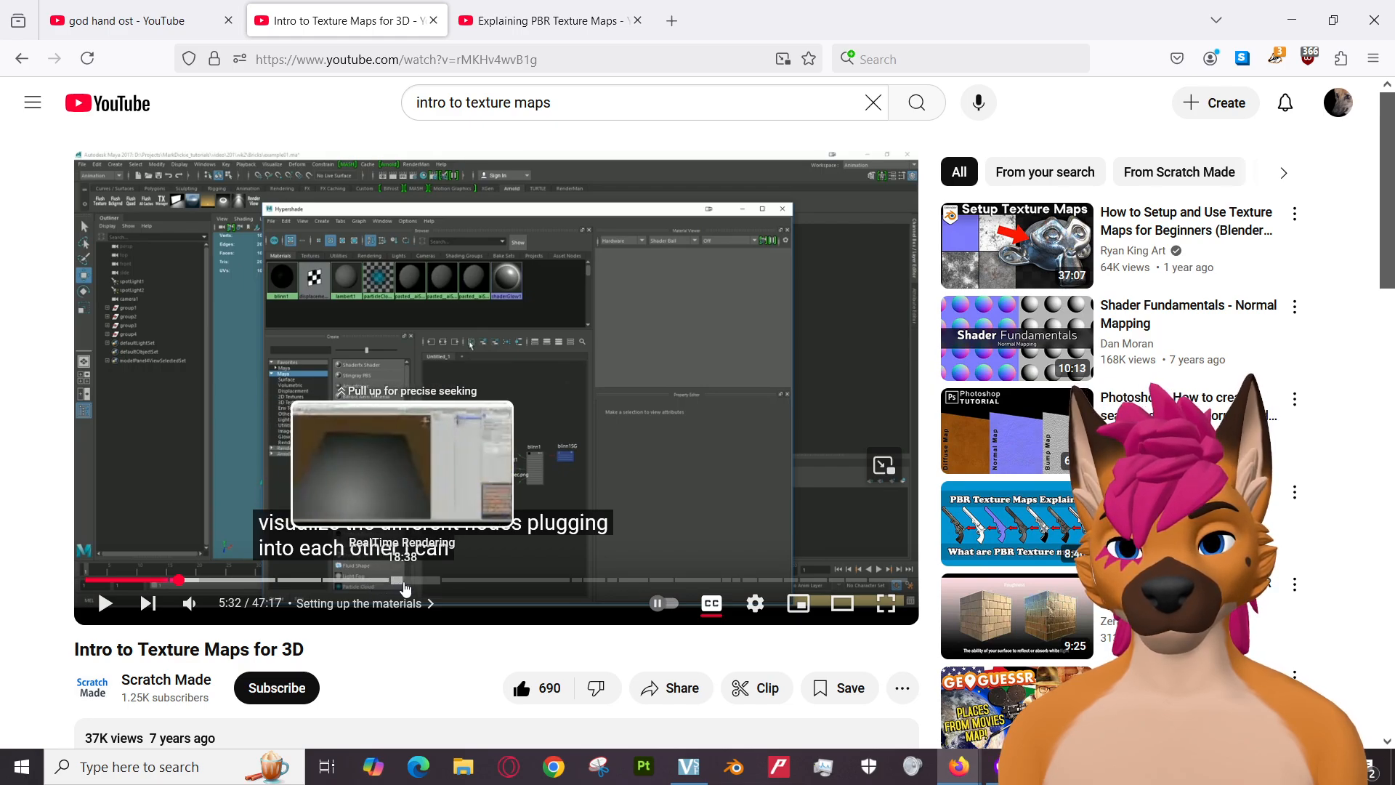
click(443, 580)
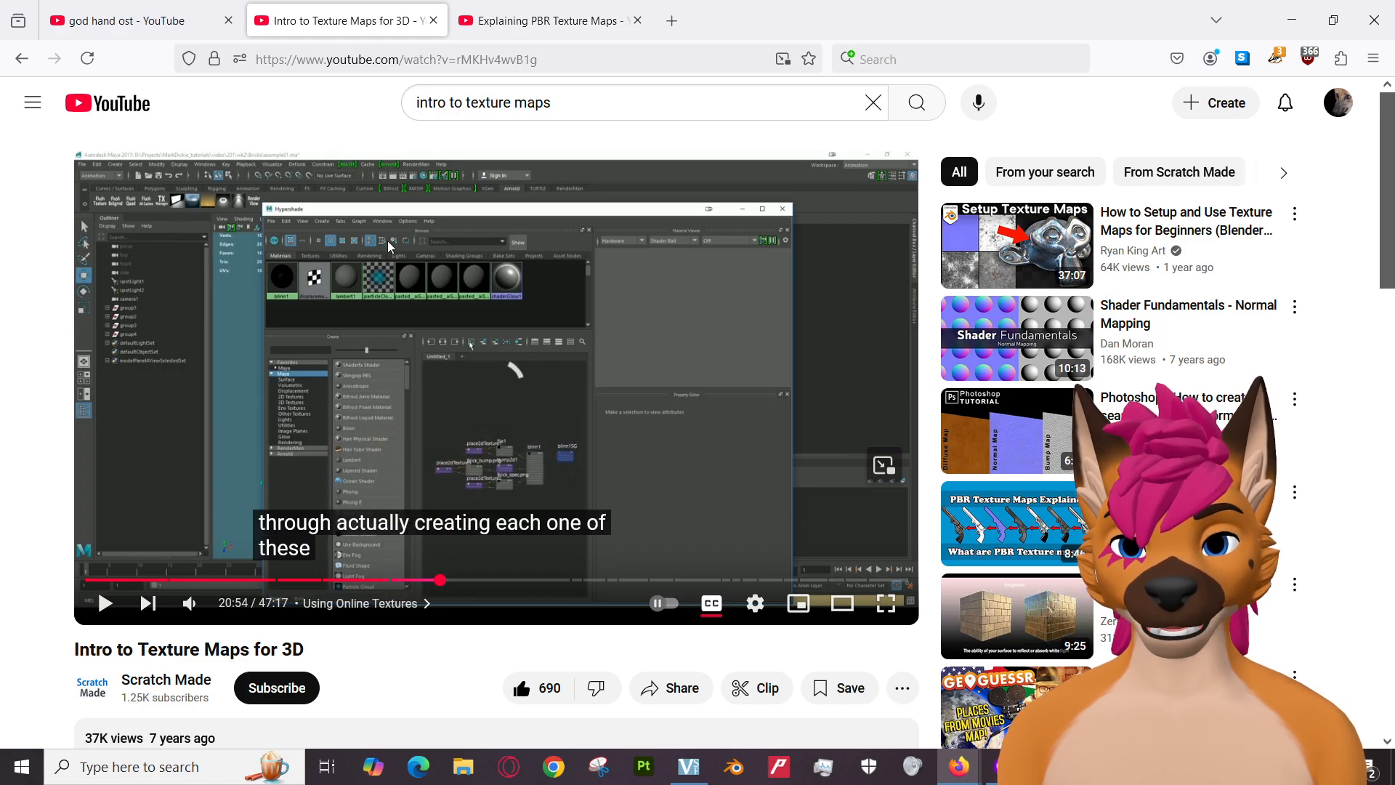
click(390, 367)
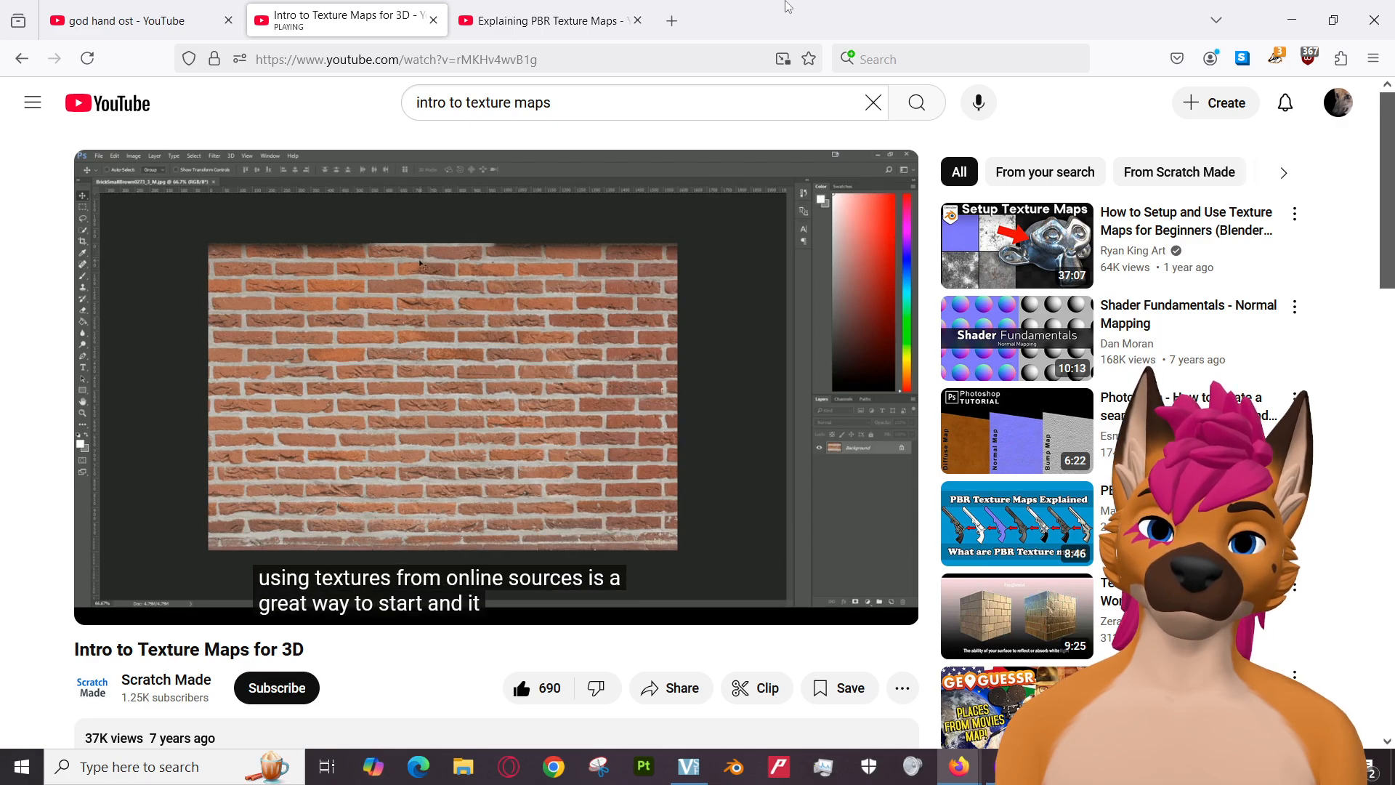
mouse_move(635, 329)
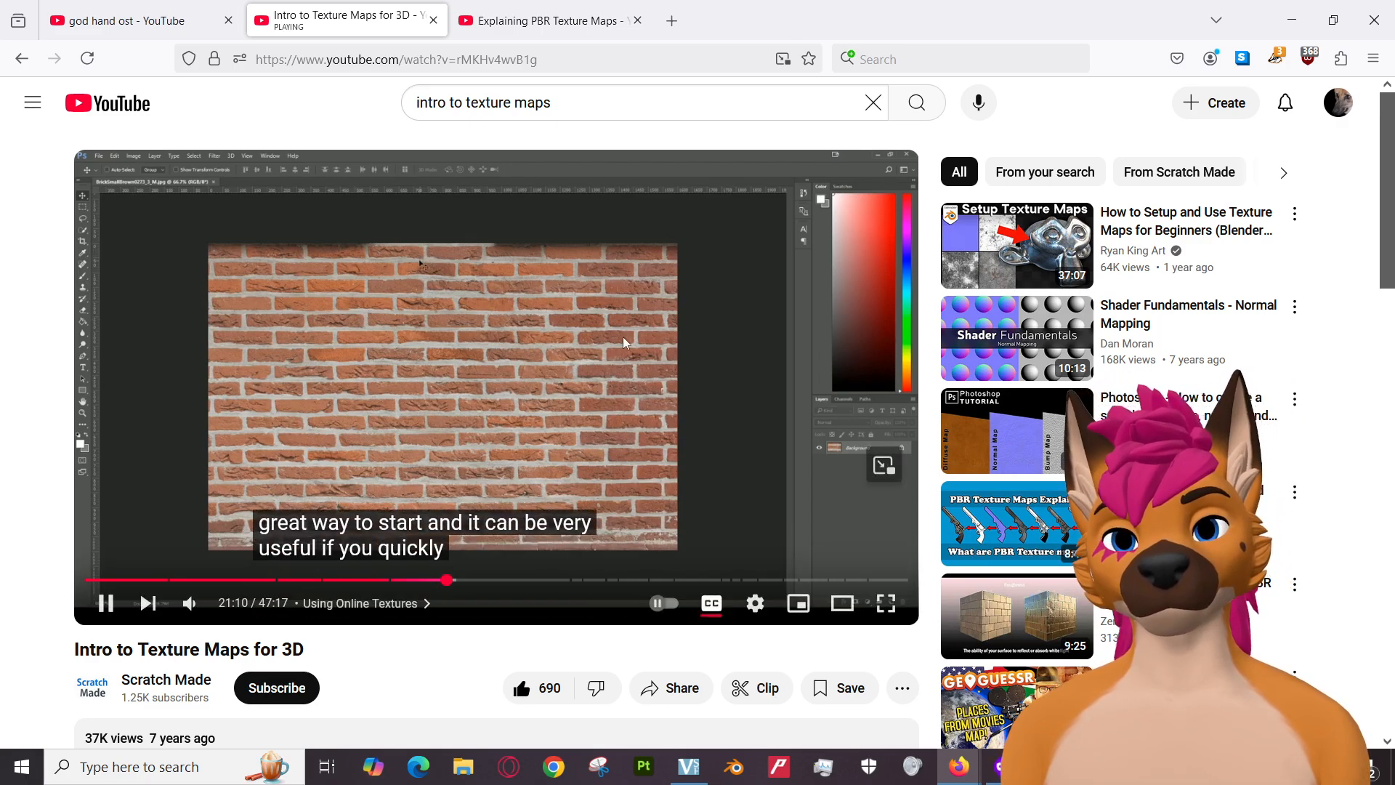
mouse_move(190, 604)
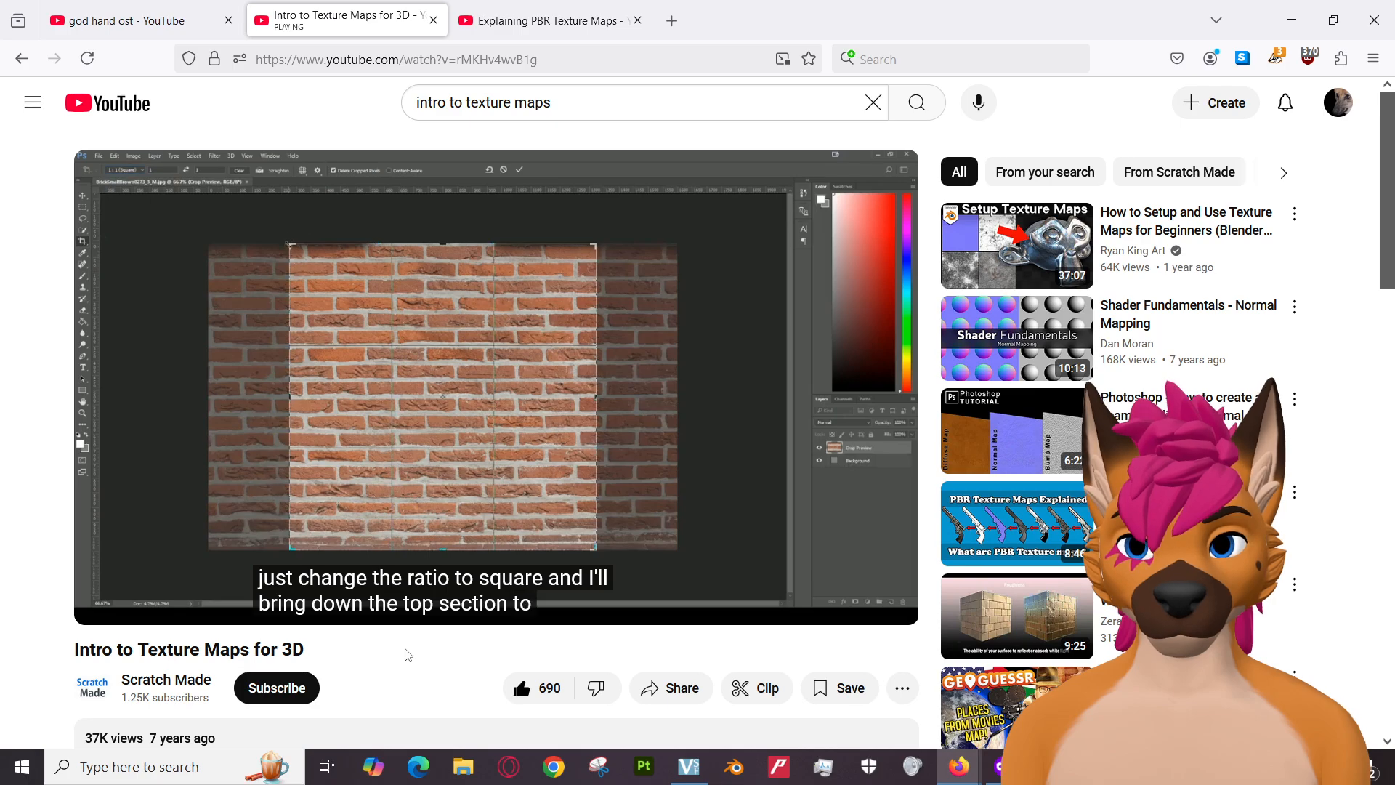
click(421, 552)
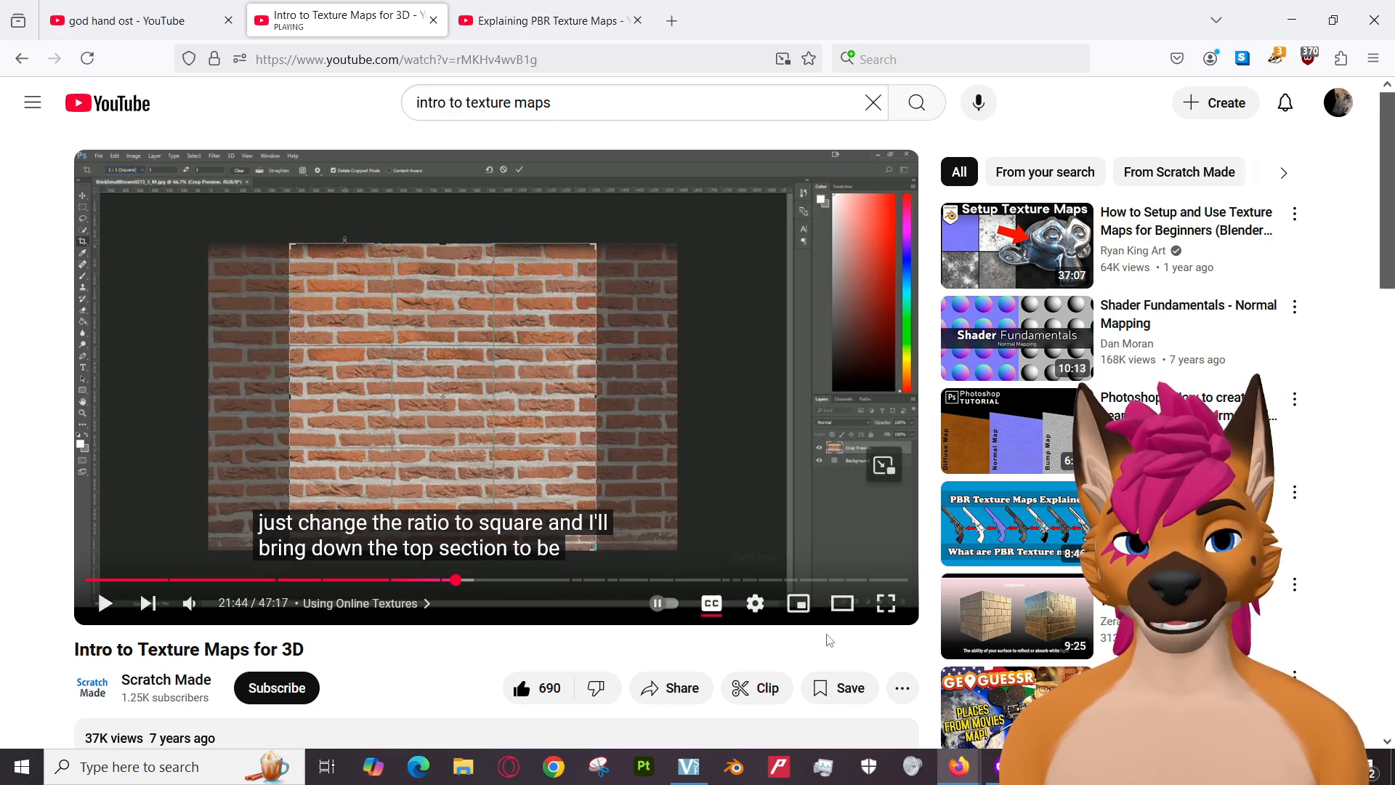
Switch to GIMP and dismiss the Levels adjustment for texture1.jpg without applying it.
key(alt+Tab)
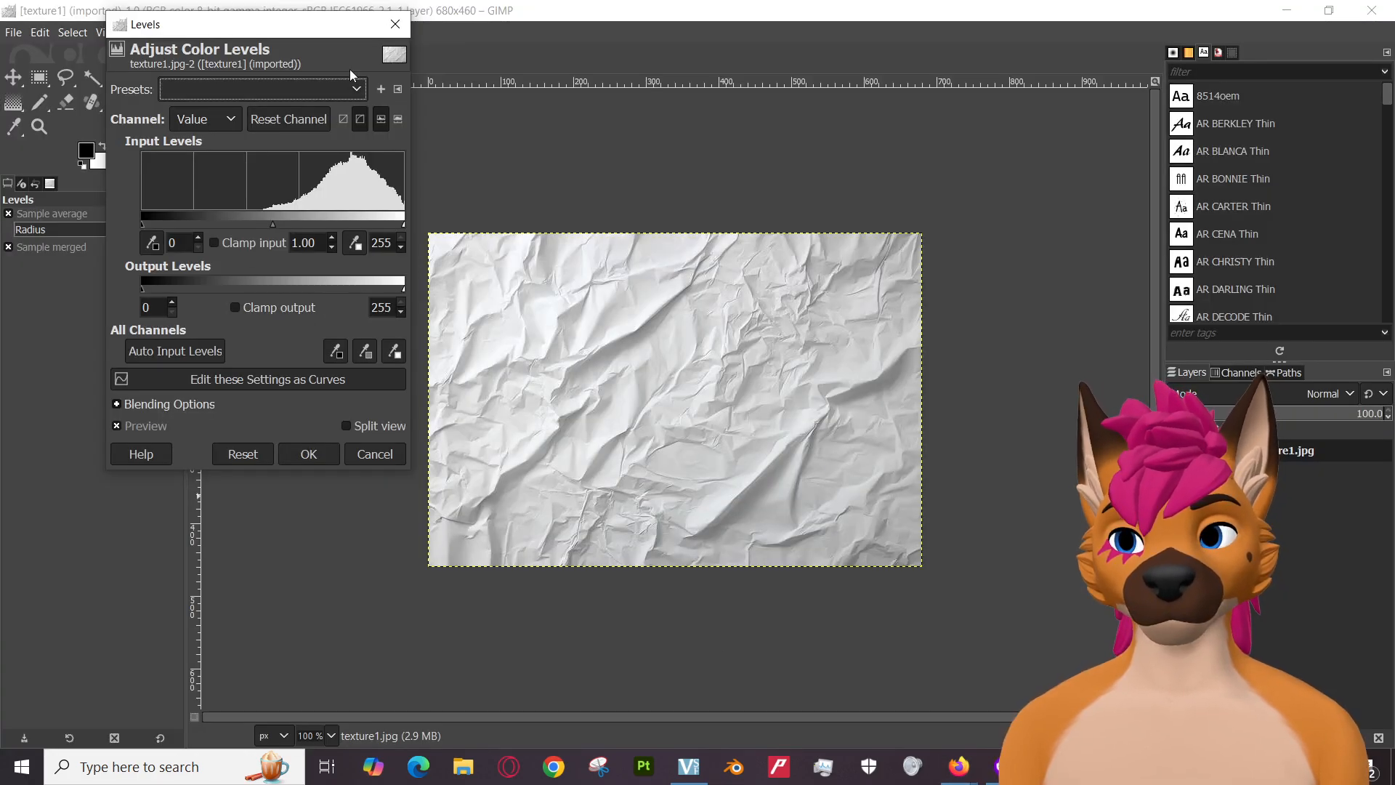
click(397, 461)
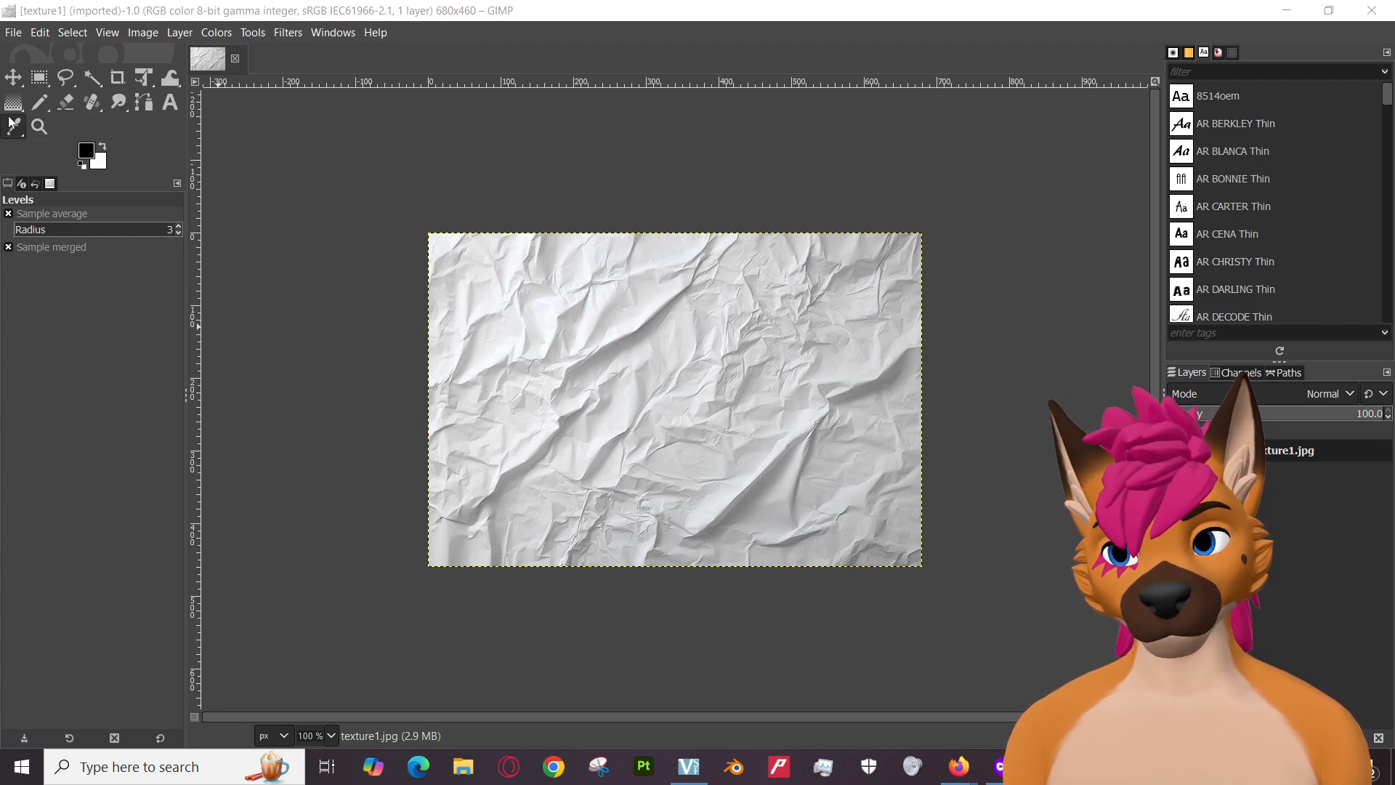
click(42, 34)
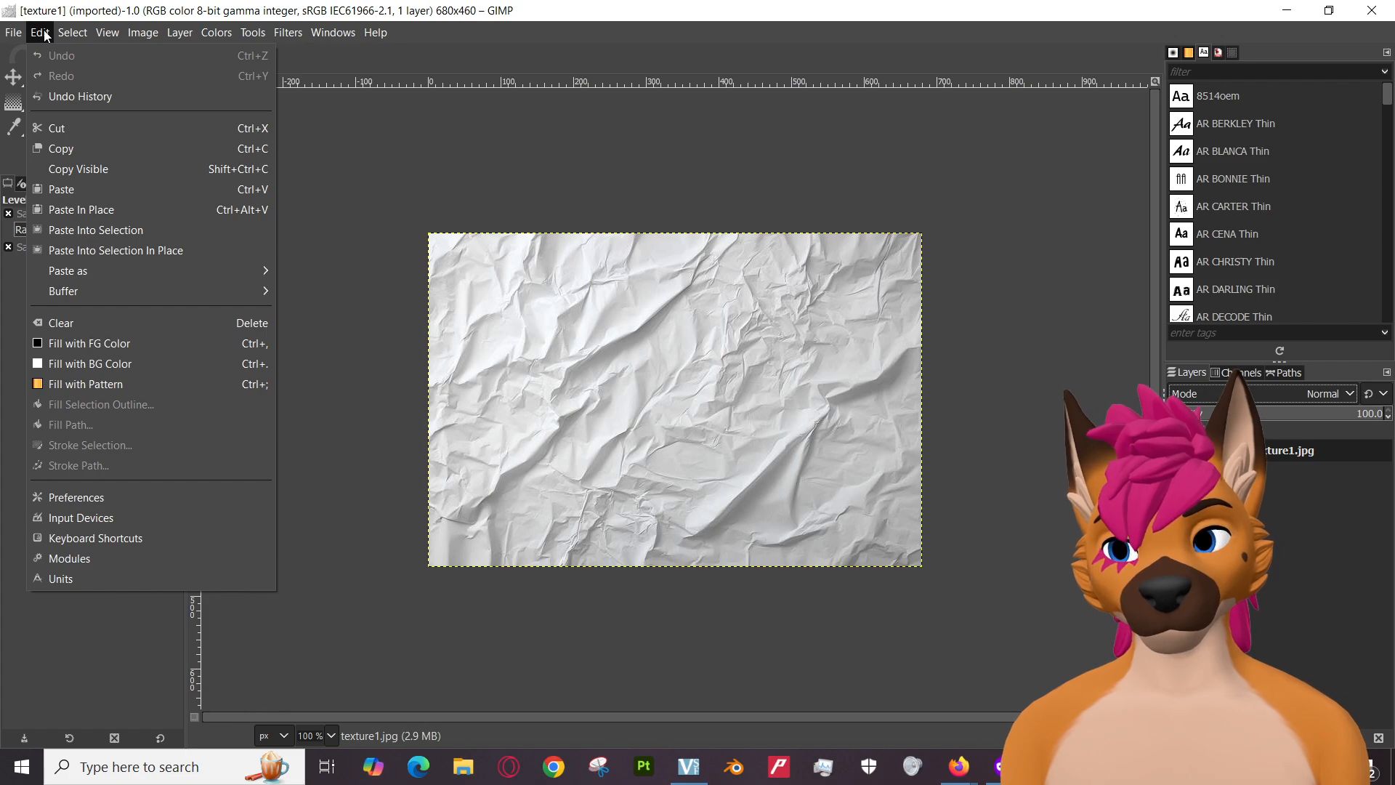
click(42, 33)
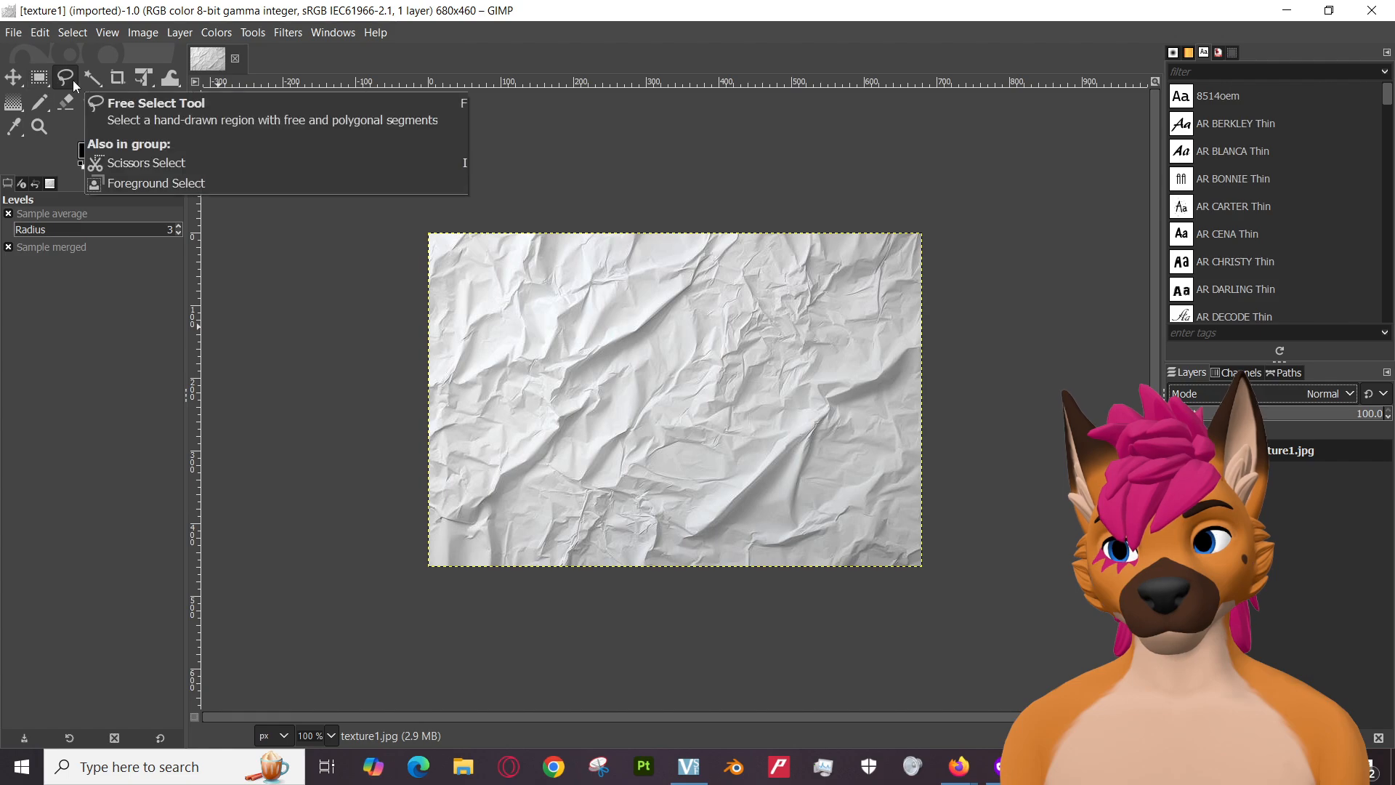
Activate the Crop tool and set its aspect ratio value to 300:300.
click(118, 79)
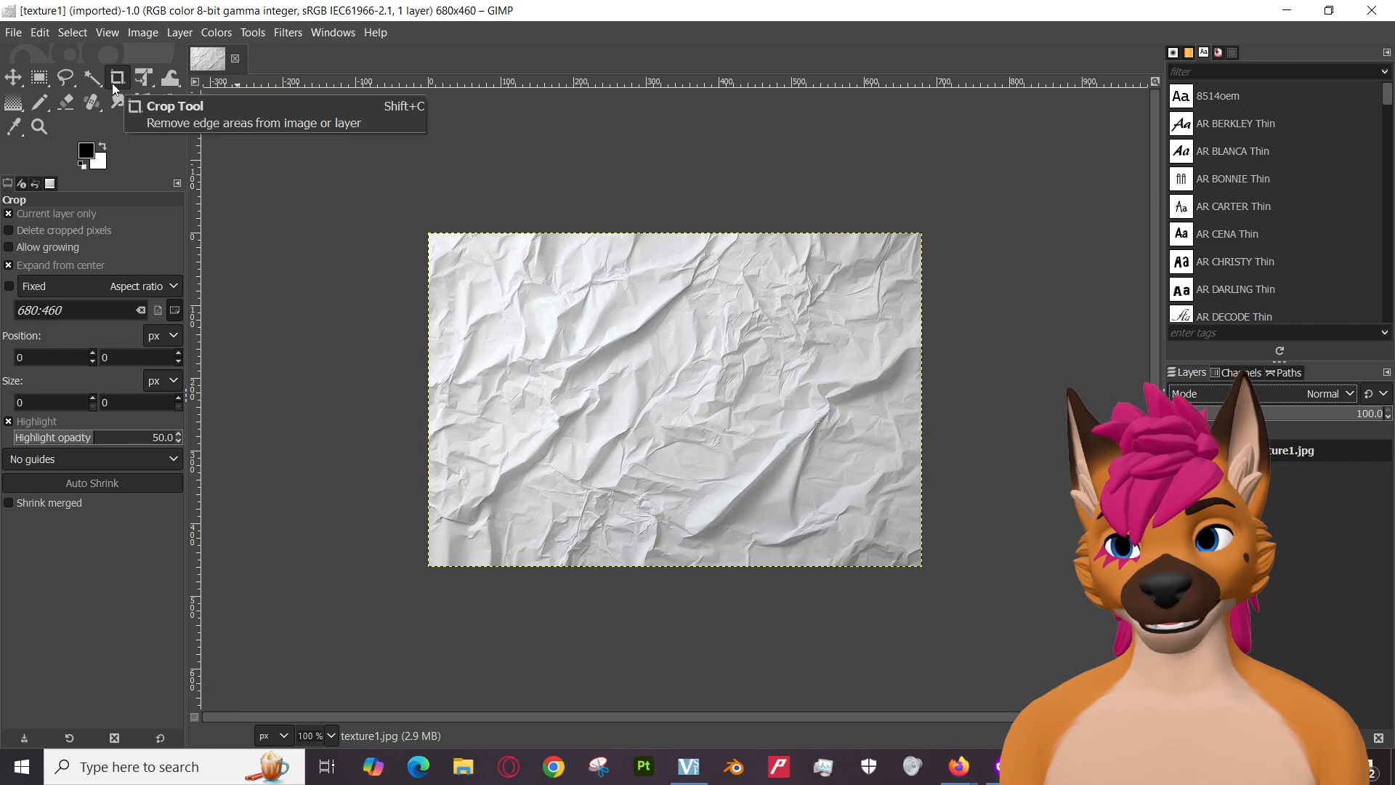
click(143, 33)
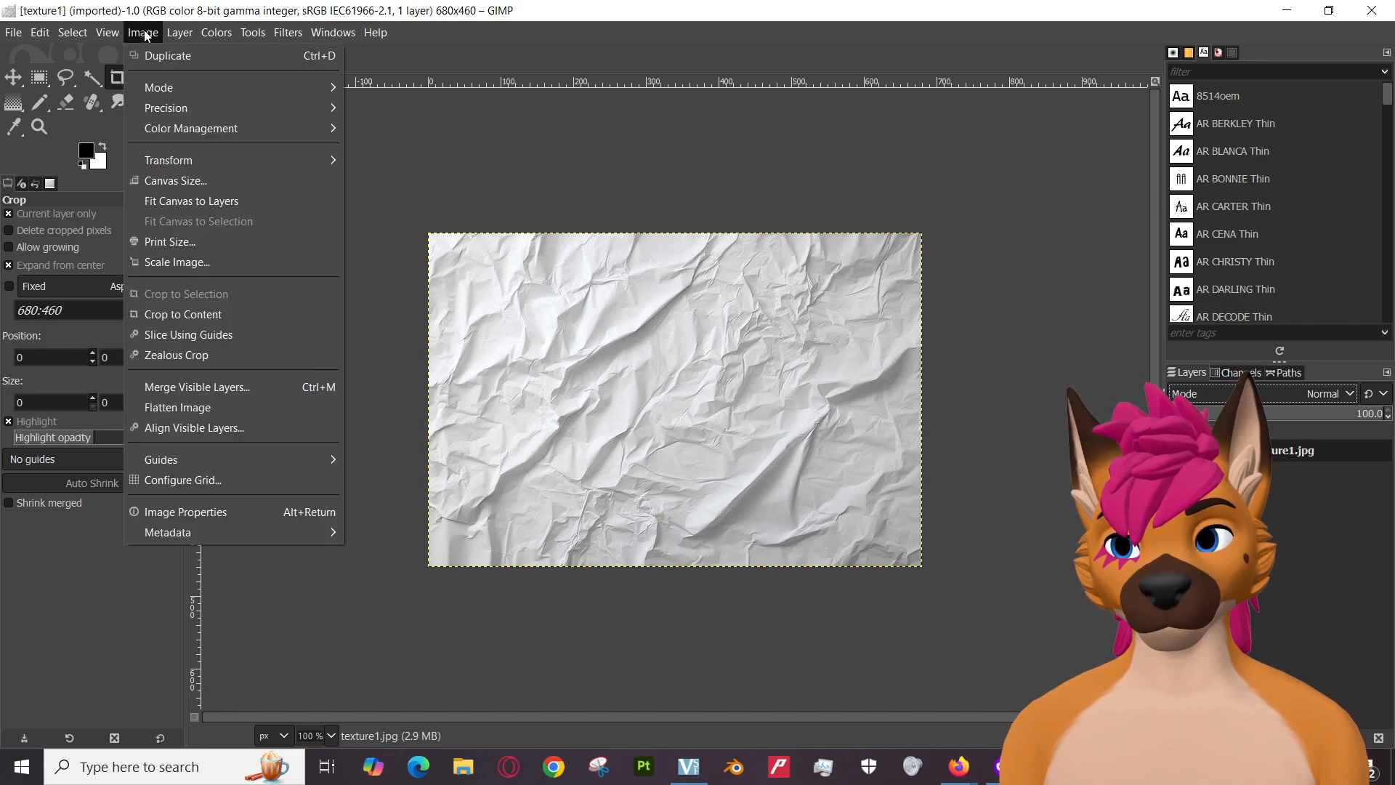
click(146, 35)
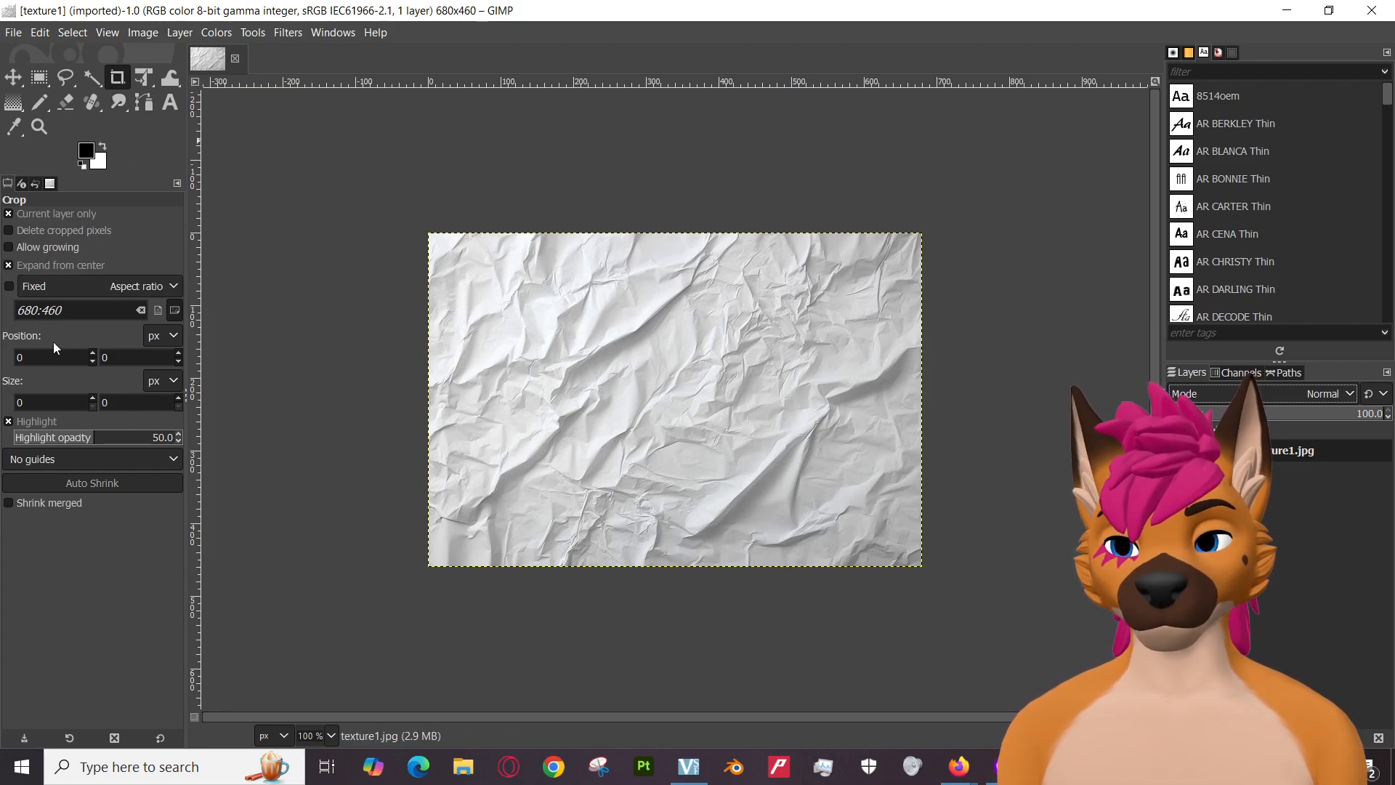
click(152, 289)
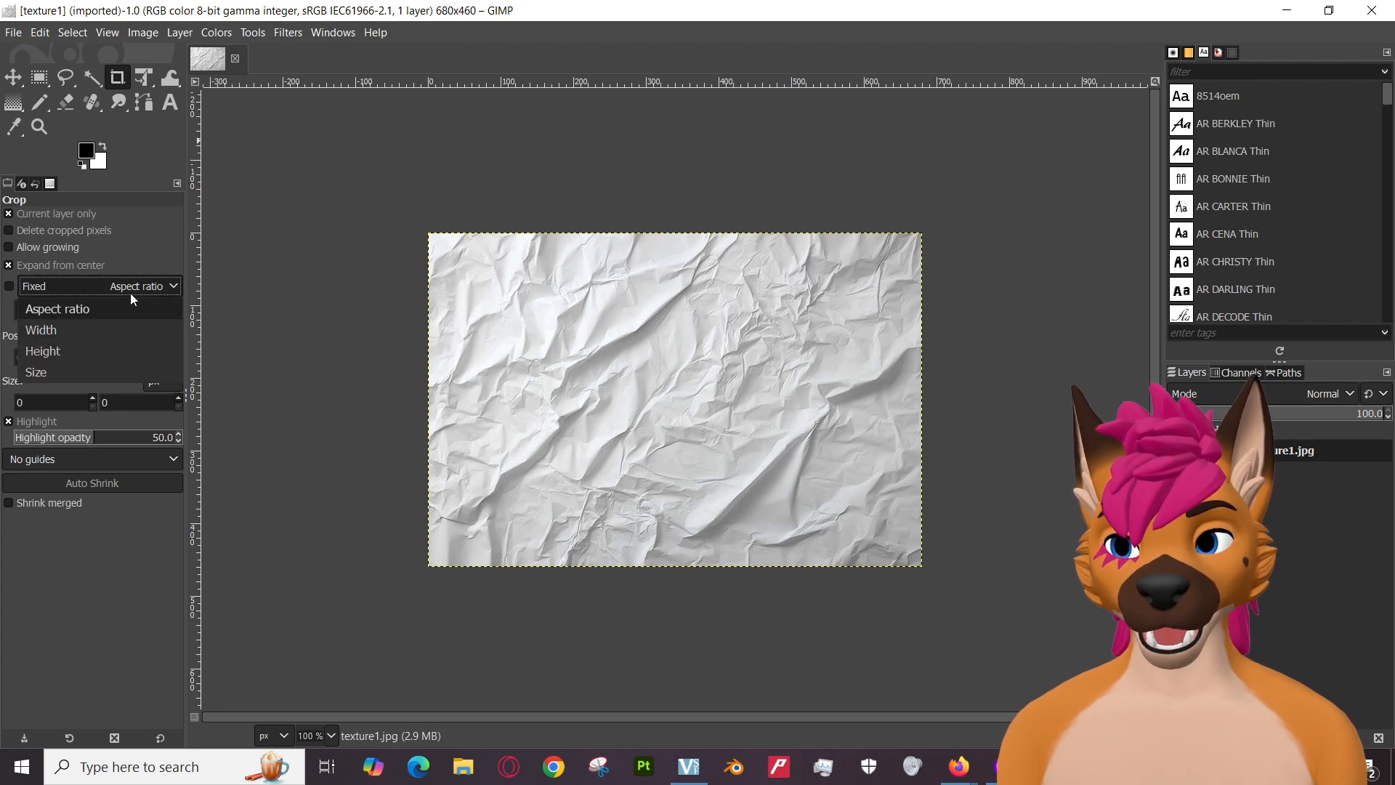
click(157, 287)
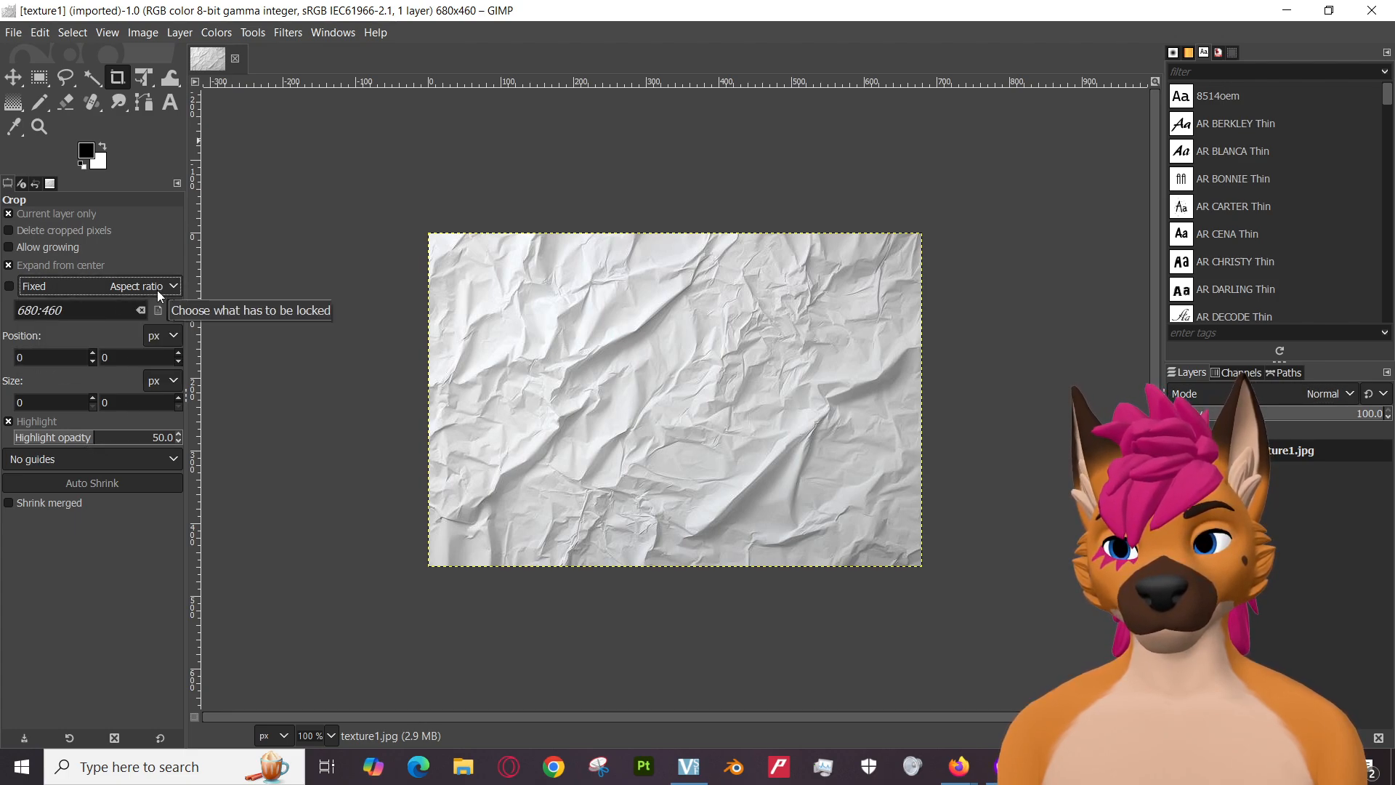
triple_click(78, 312)
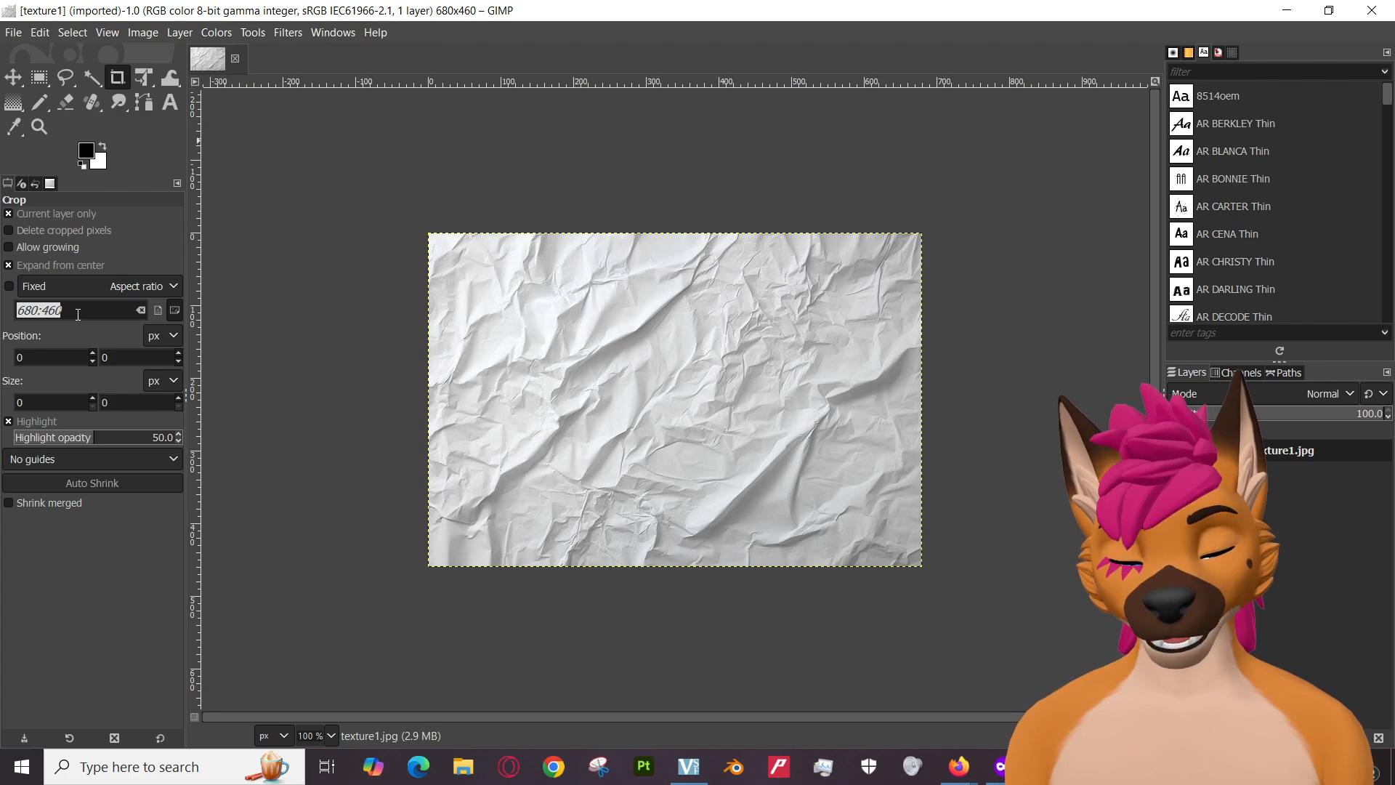
text(3)
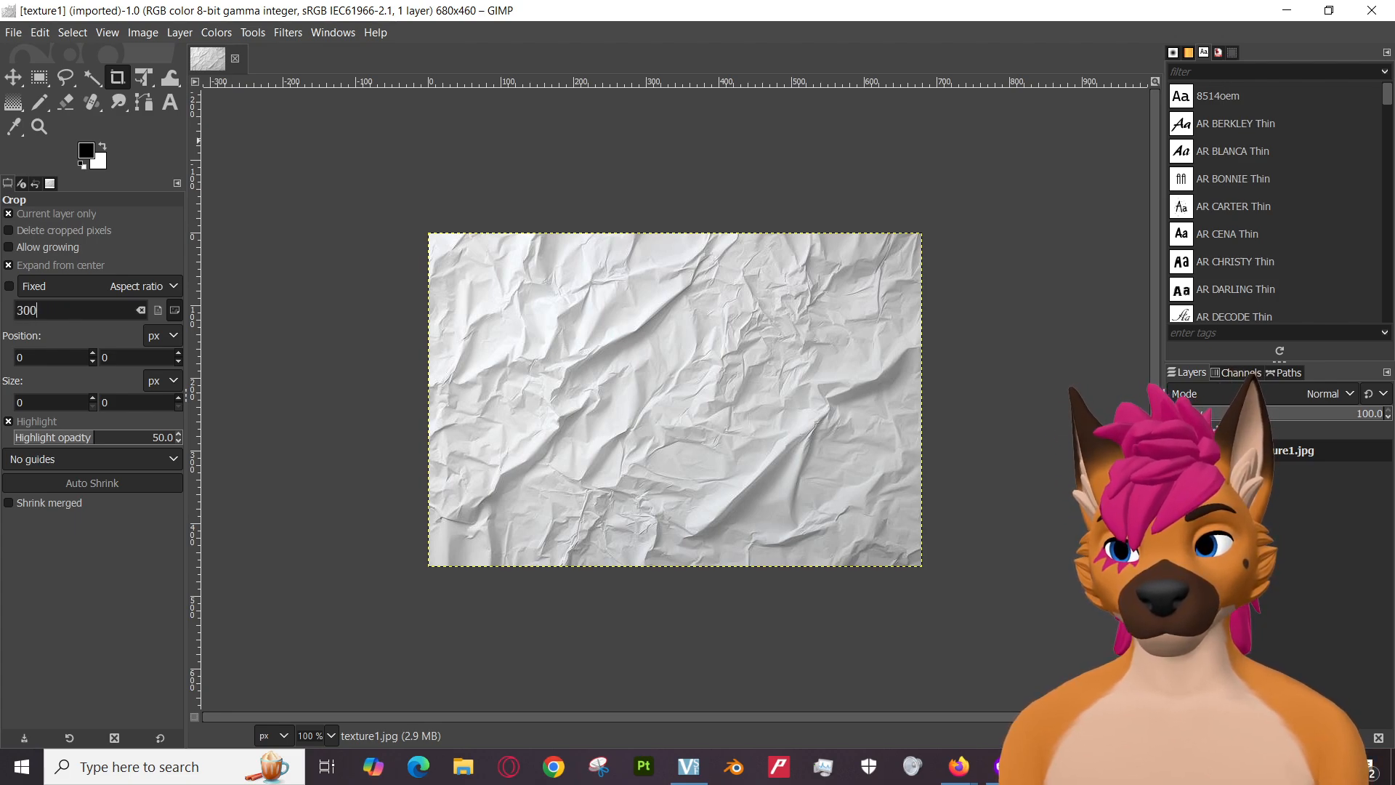
text(00)
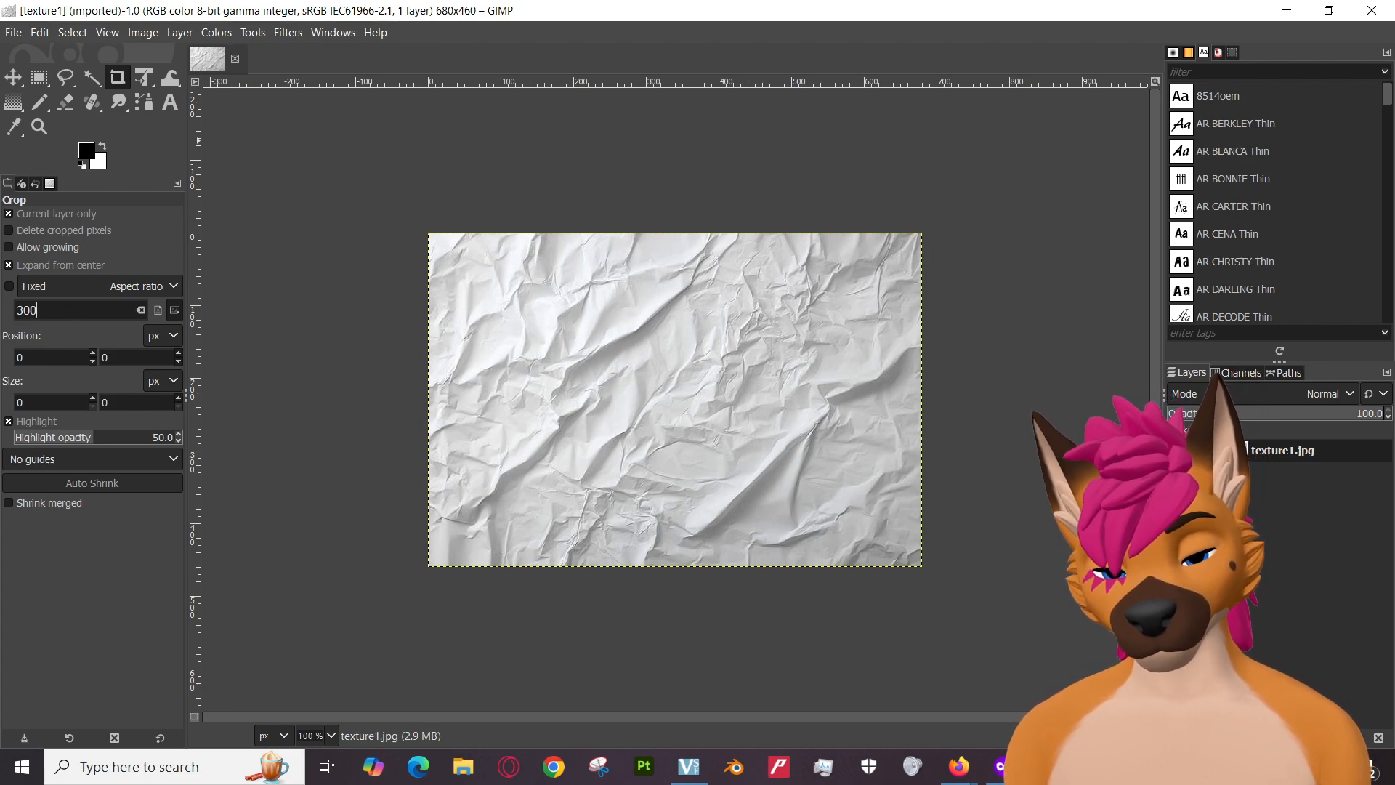
text(:300)
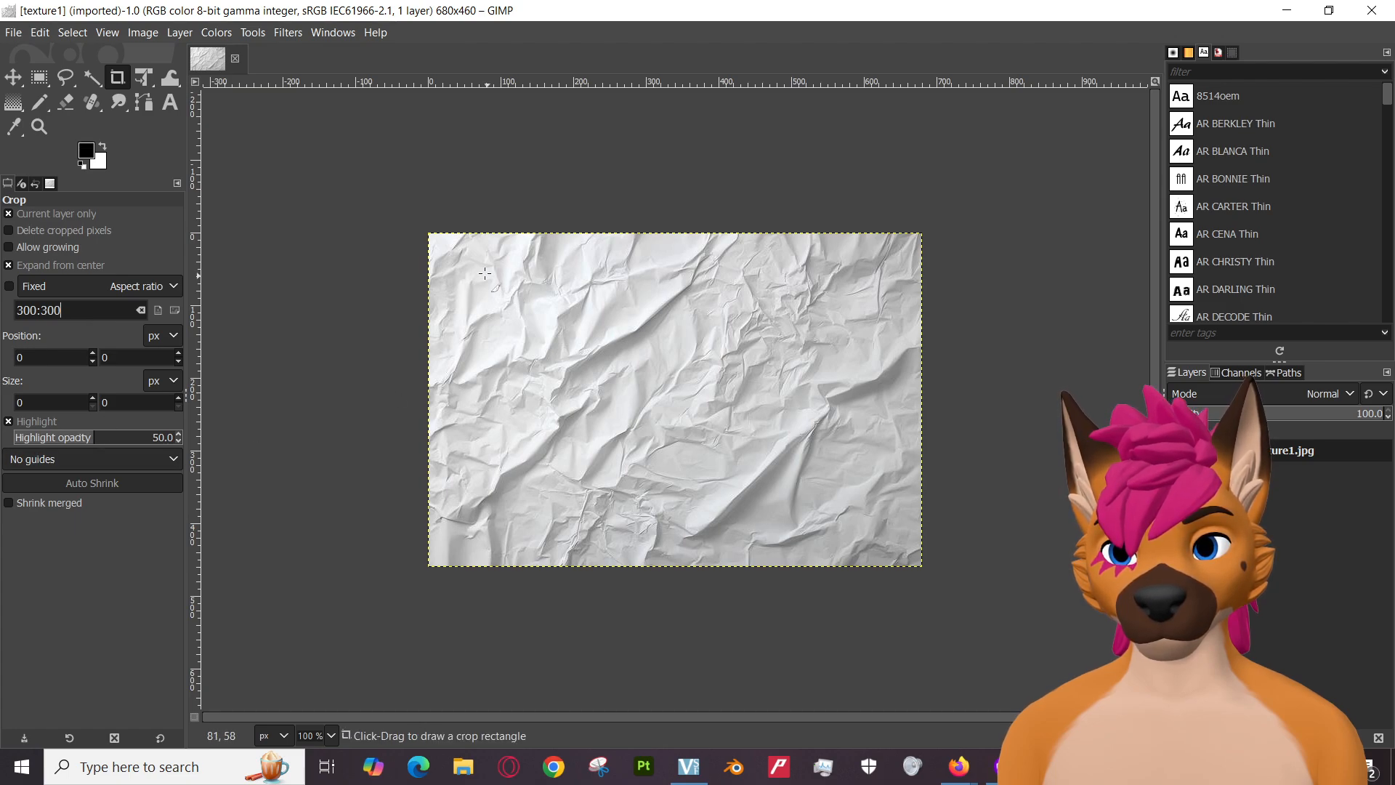
Draw a crop rectangle of about 334 × 208 px over the upper-left part of the crumpled paper image.
mouse_move(470, 253)
mouse_down()
mouse_move(658, 407)
mouse_move(506, 420)
mouse_up()
drag(508, 273, 581, 363)
drag(475, 260, 704, 274)
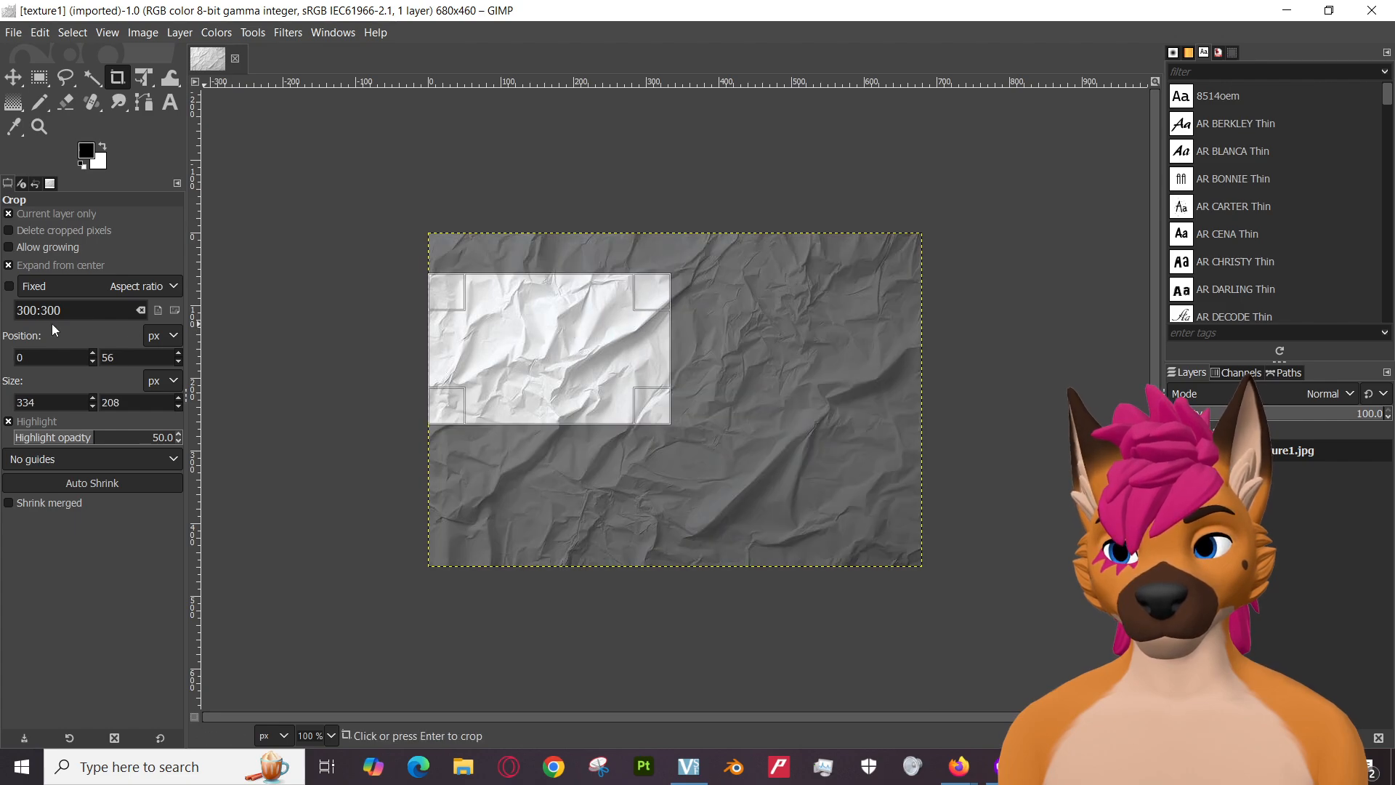
Try the Size constraint for the crop, return it to Aspect ratio, and resize the rectangle to about 270 × 254 px.
click(102, 286)
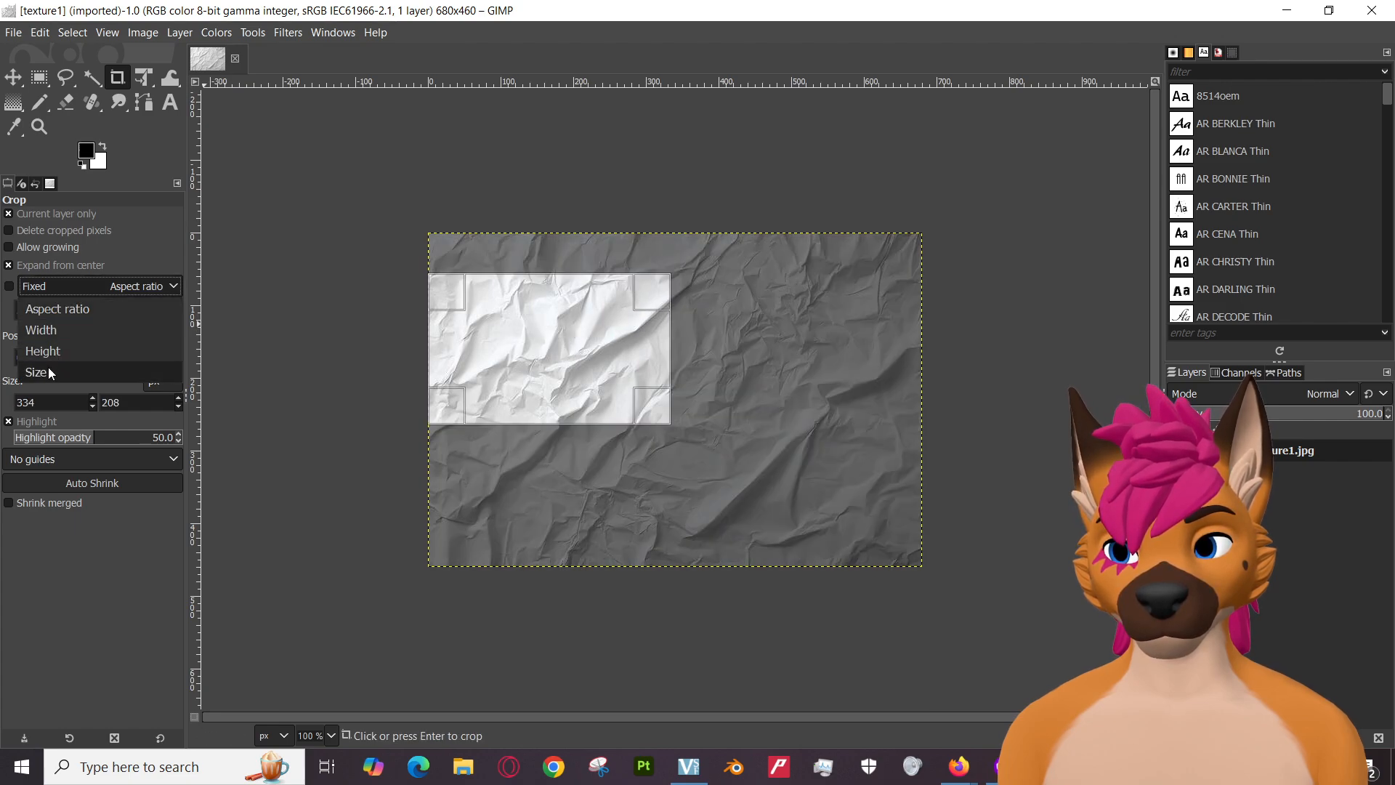
click(48, 370)
click(85, 318)
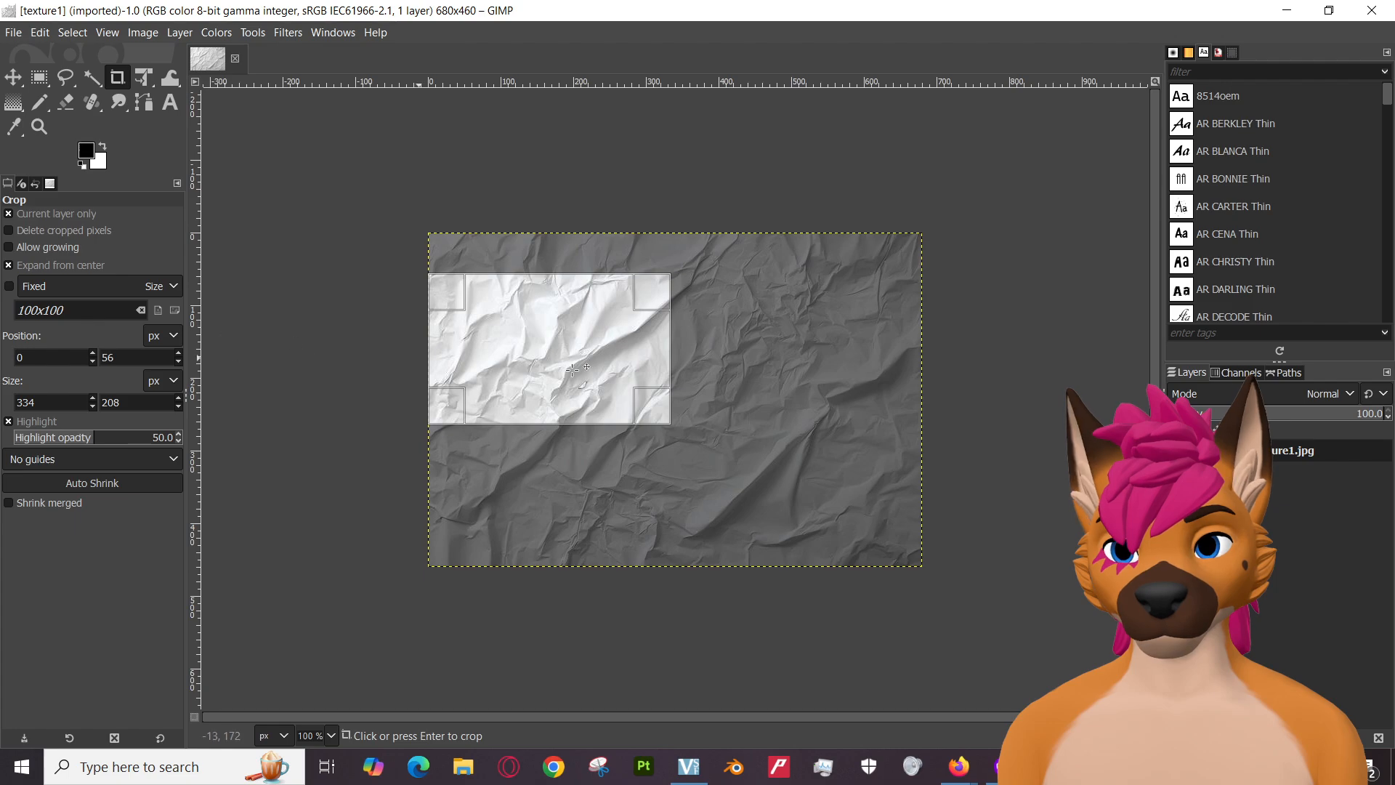
mouse_move(645, 296)
mouse_down()
mouse_move(560, 340)
mouse_move(652, 294)
mouse_move(640, 298)
mouse_move(667, 261)
mouse_move(667, 282)
mouse_up()
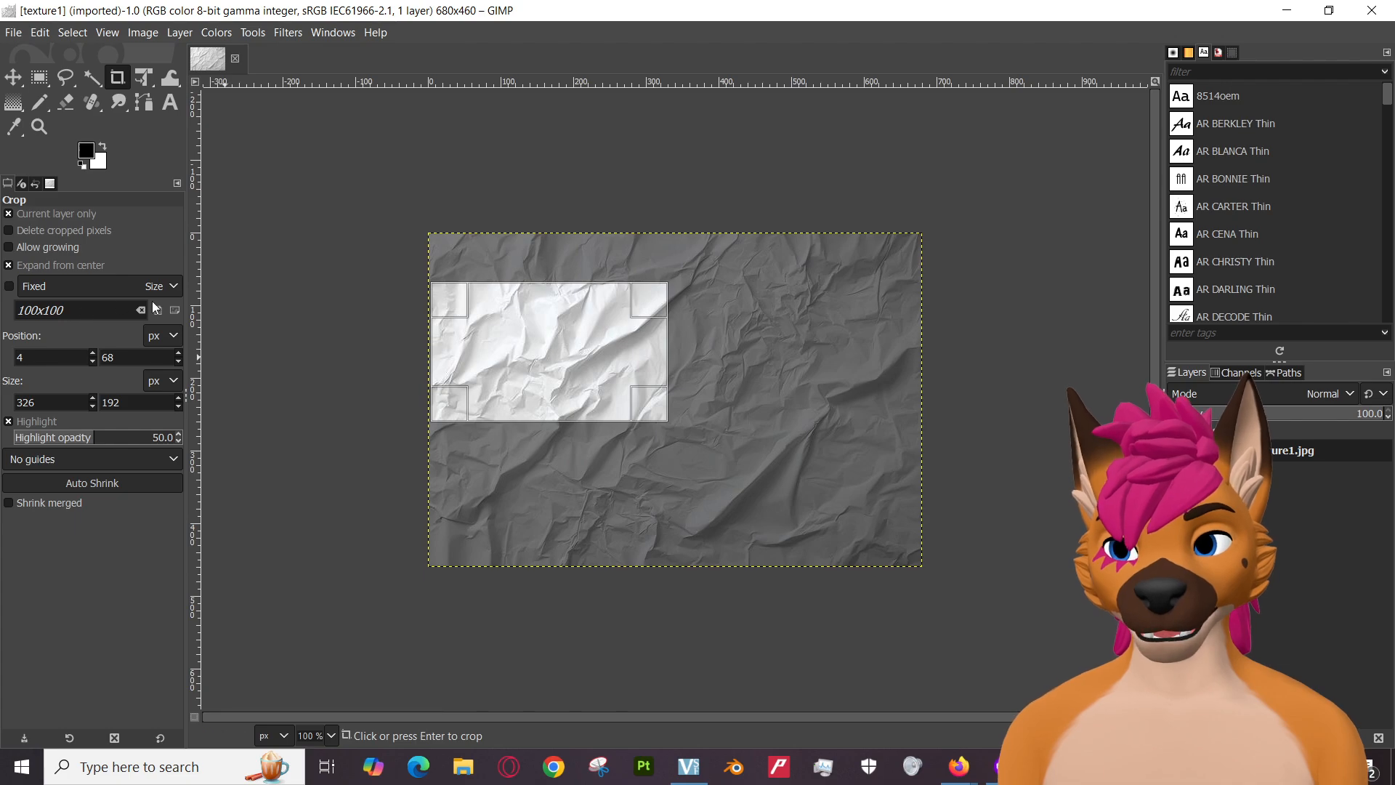
click(173, 286)
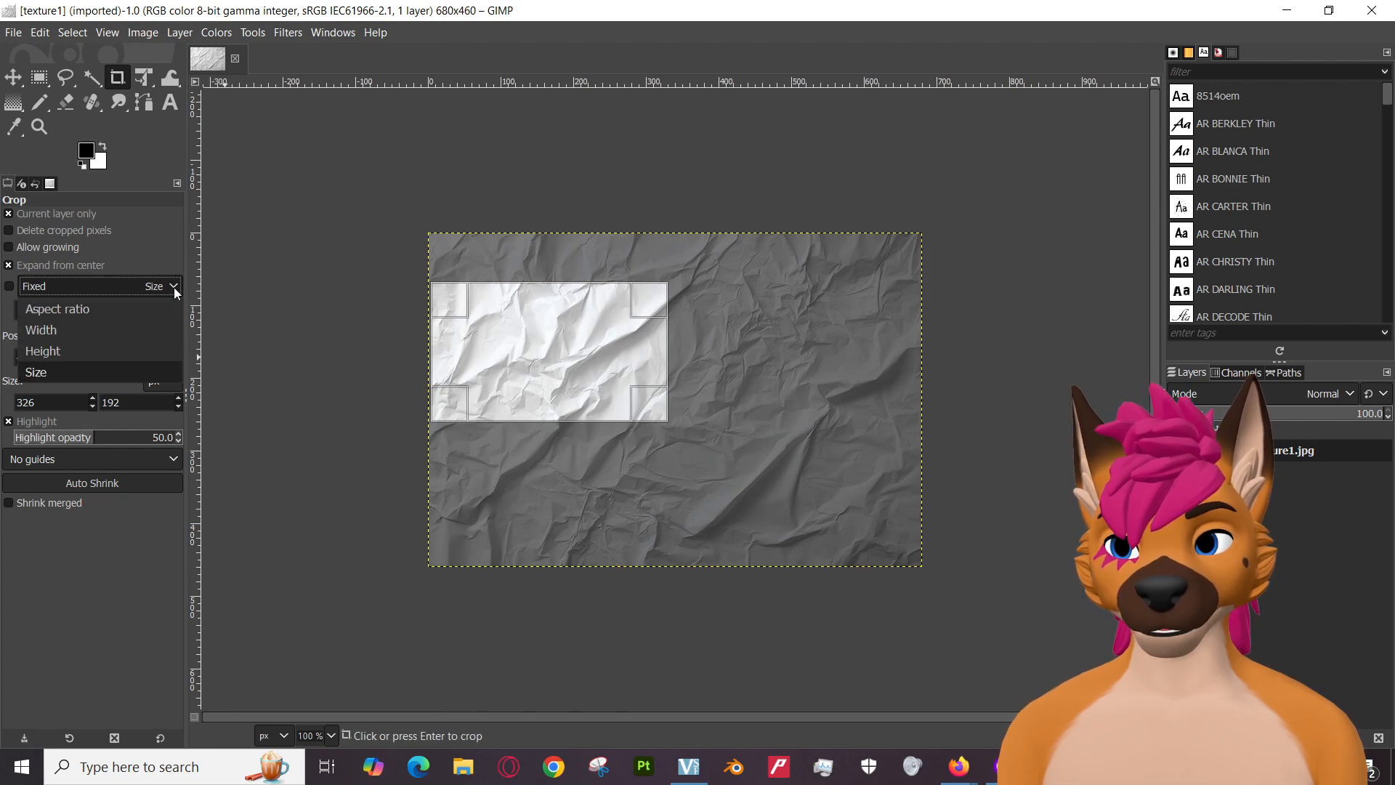
click(116, 309)
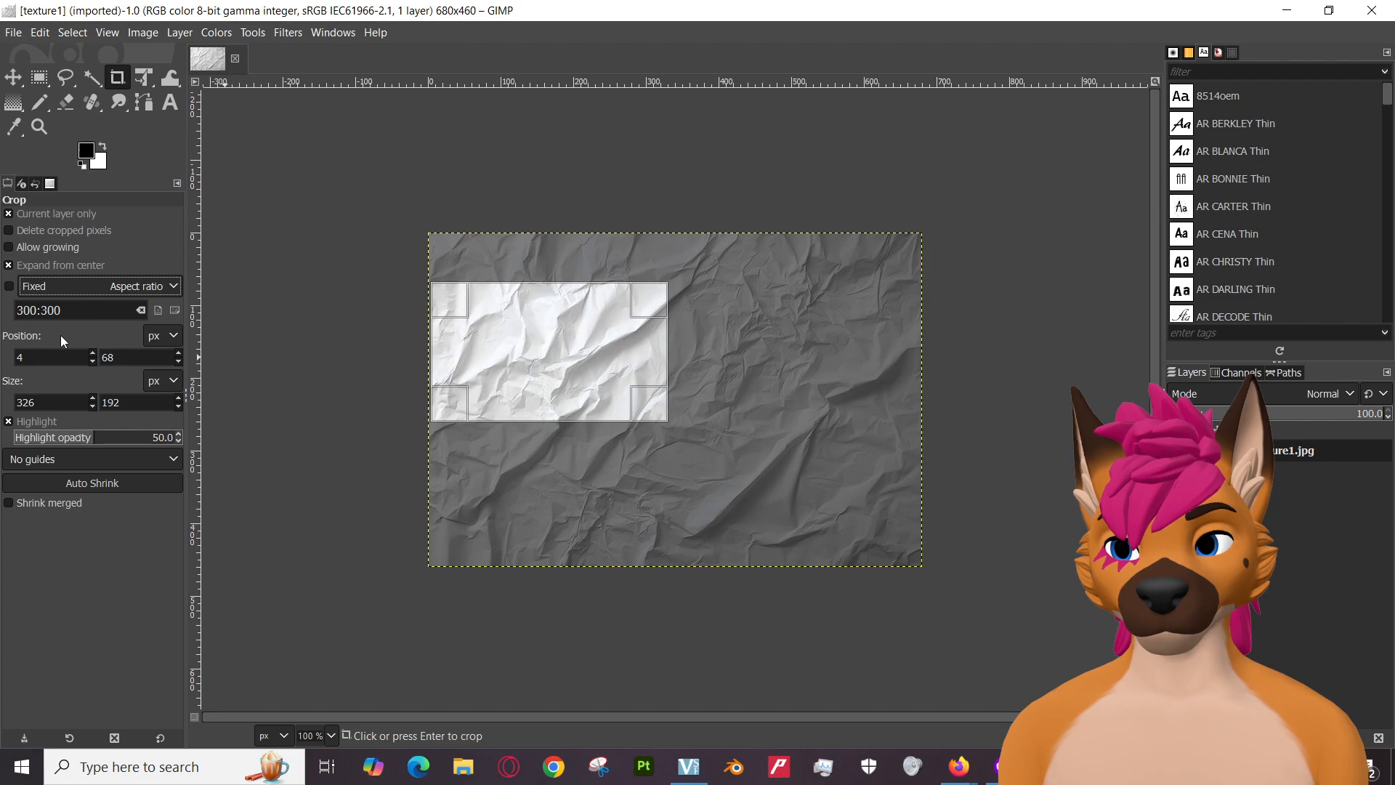
drag(647, 295, 647, 261)
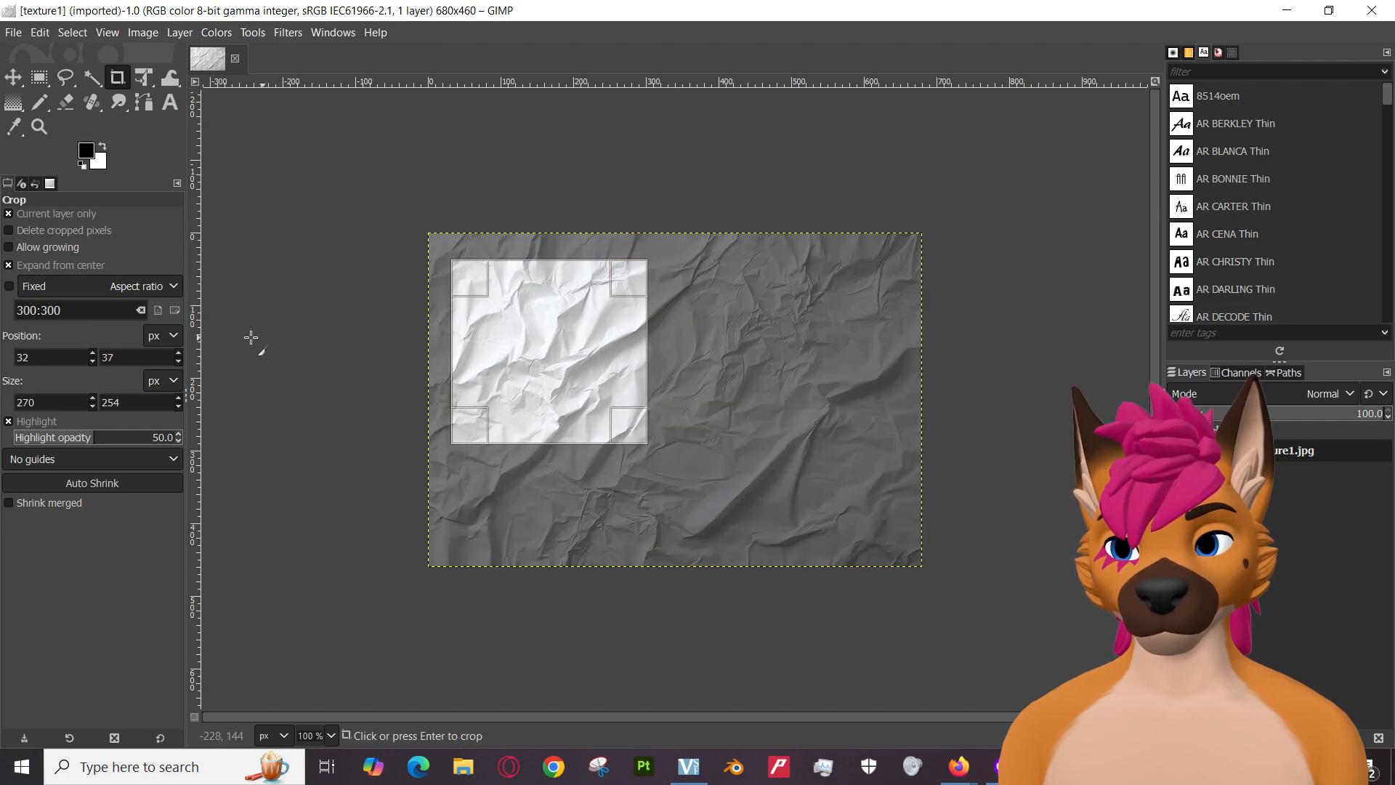
Try resizing the crop rectangle to about 282 × 242 px with Allow growing enabled, and disable that option again.
click(11, 248)
mouse_move(641, 285)
mouse_down()
mouse_move(599, 298)
mouse_move(636, 292)
mouse_move(634, 241)
mouse_move(634, 284)
mouse_up()
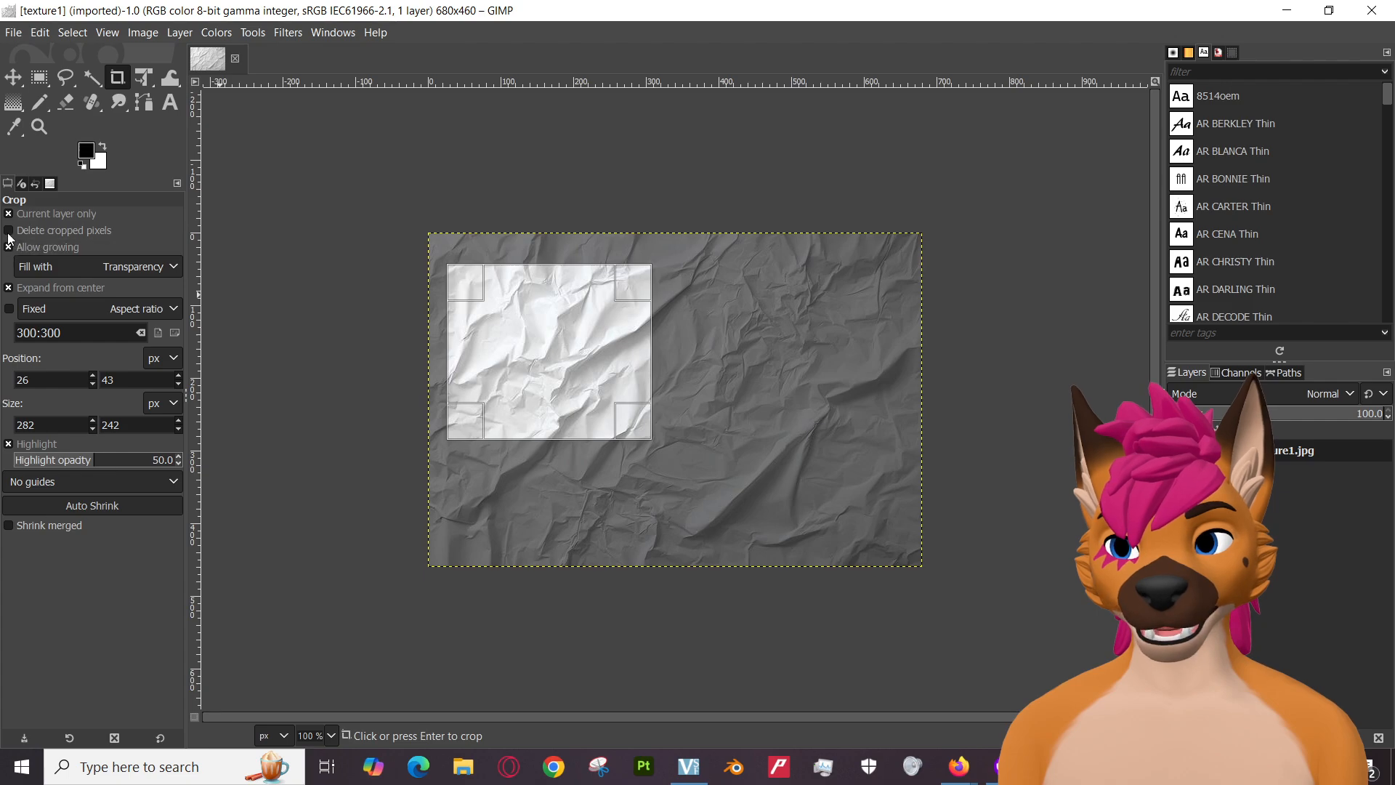
click(9, 248)
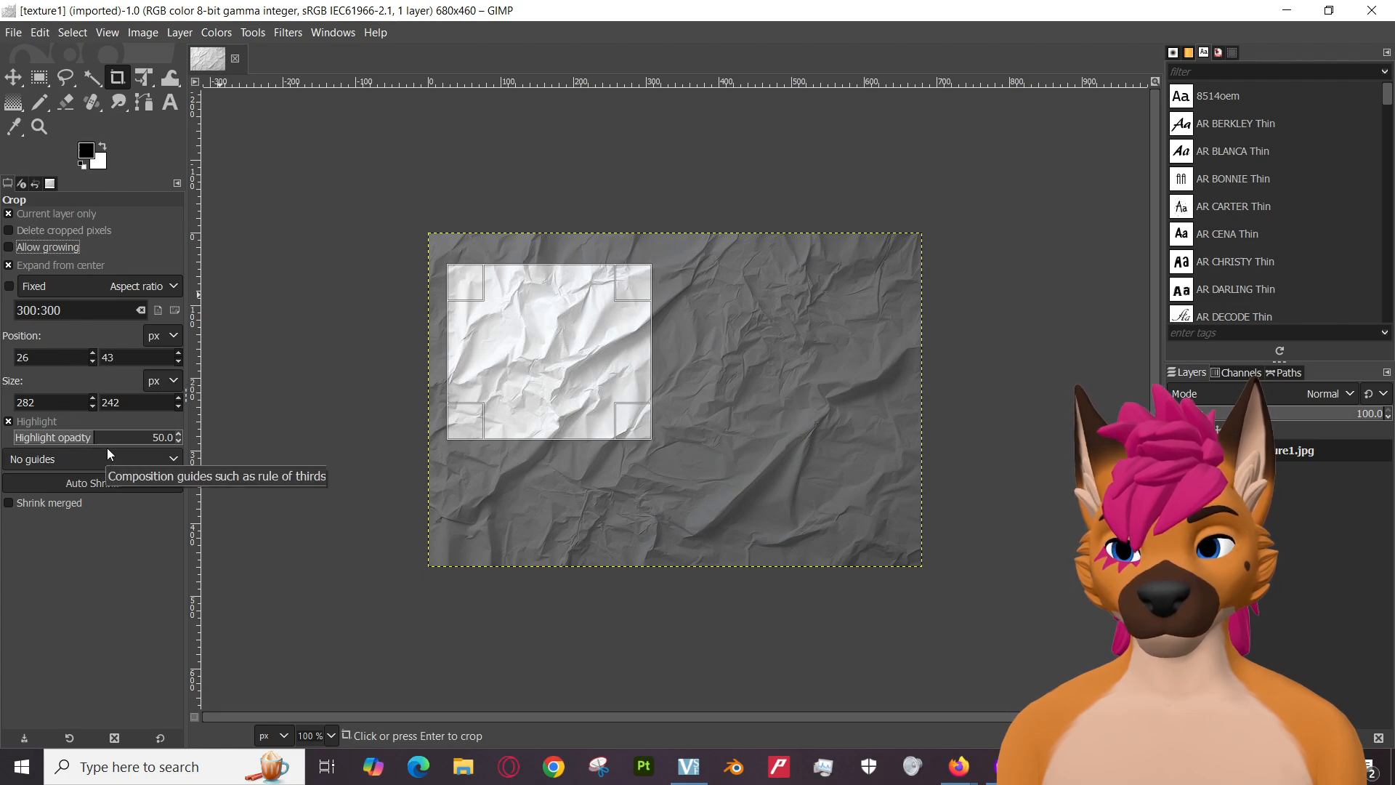
Review the composition guide choices and lock the crop rectangle to the fixed 300:300 aspect ratio.
click(132, 459)
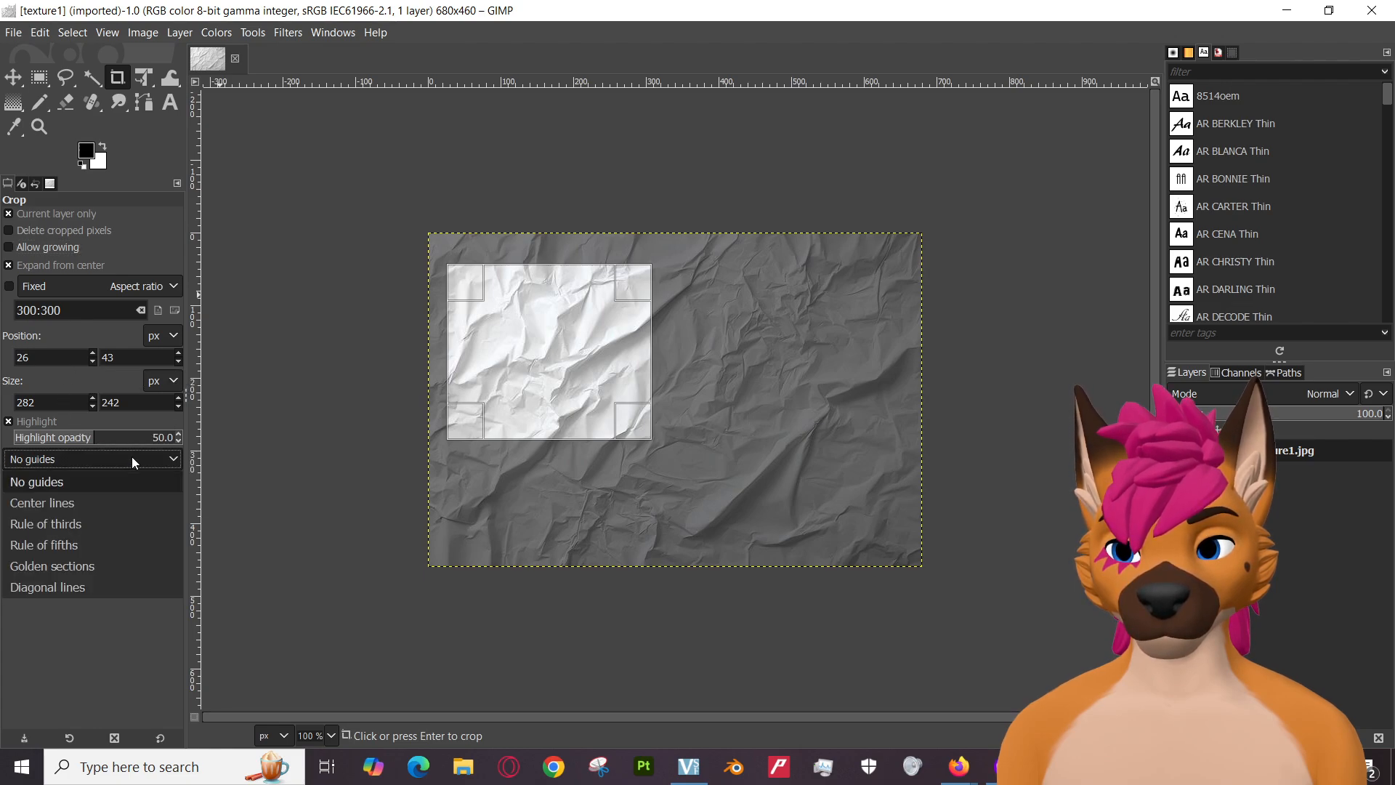
click(132, 456)
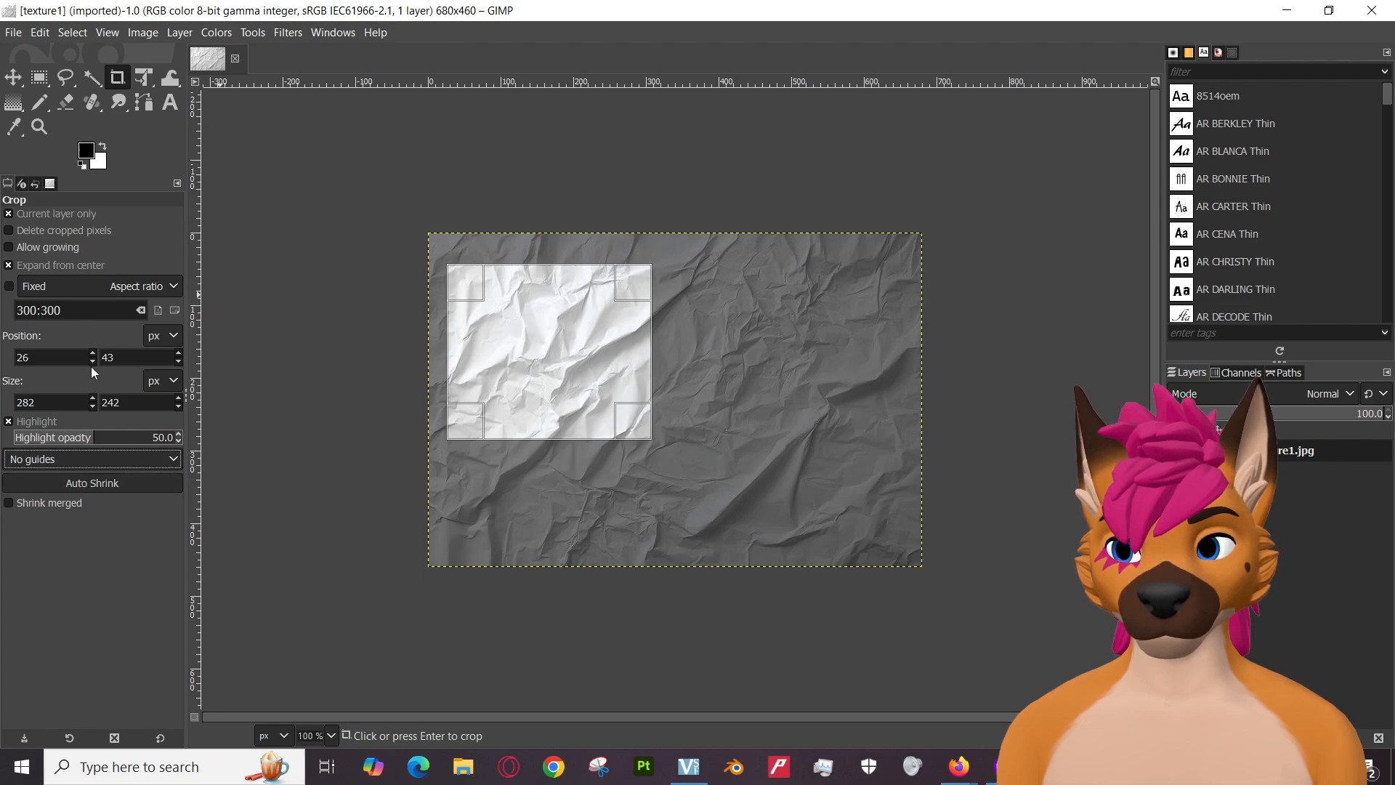
click(142, 290)
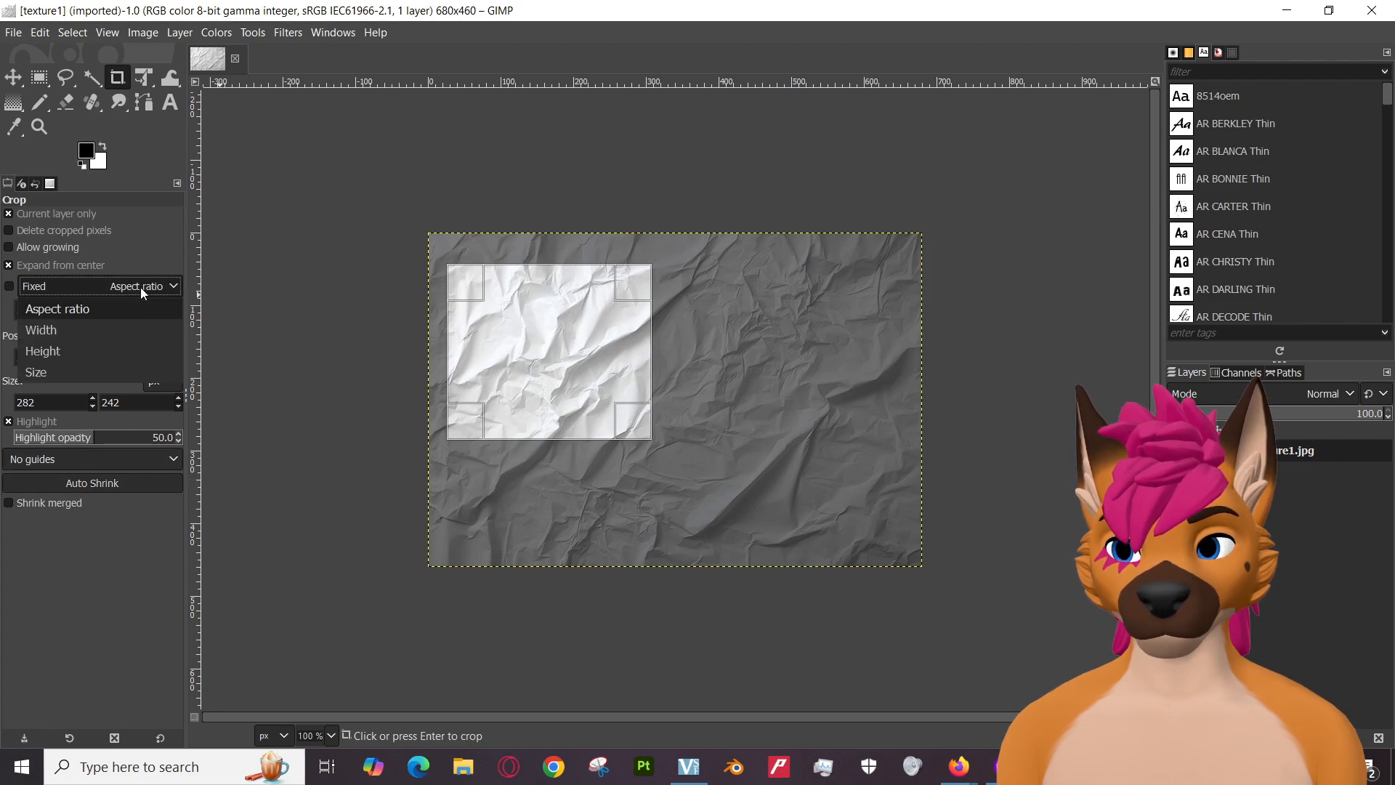
click(11, 292)
click(9, 290)
Enlarge the crop rectangle to a square of 460 × 460 px, covering the full image height from position 0, 0.
drag(646, 294, 690, 260)
drag(555, 342, 554, 436)
drag(631, 341, 631, 342)
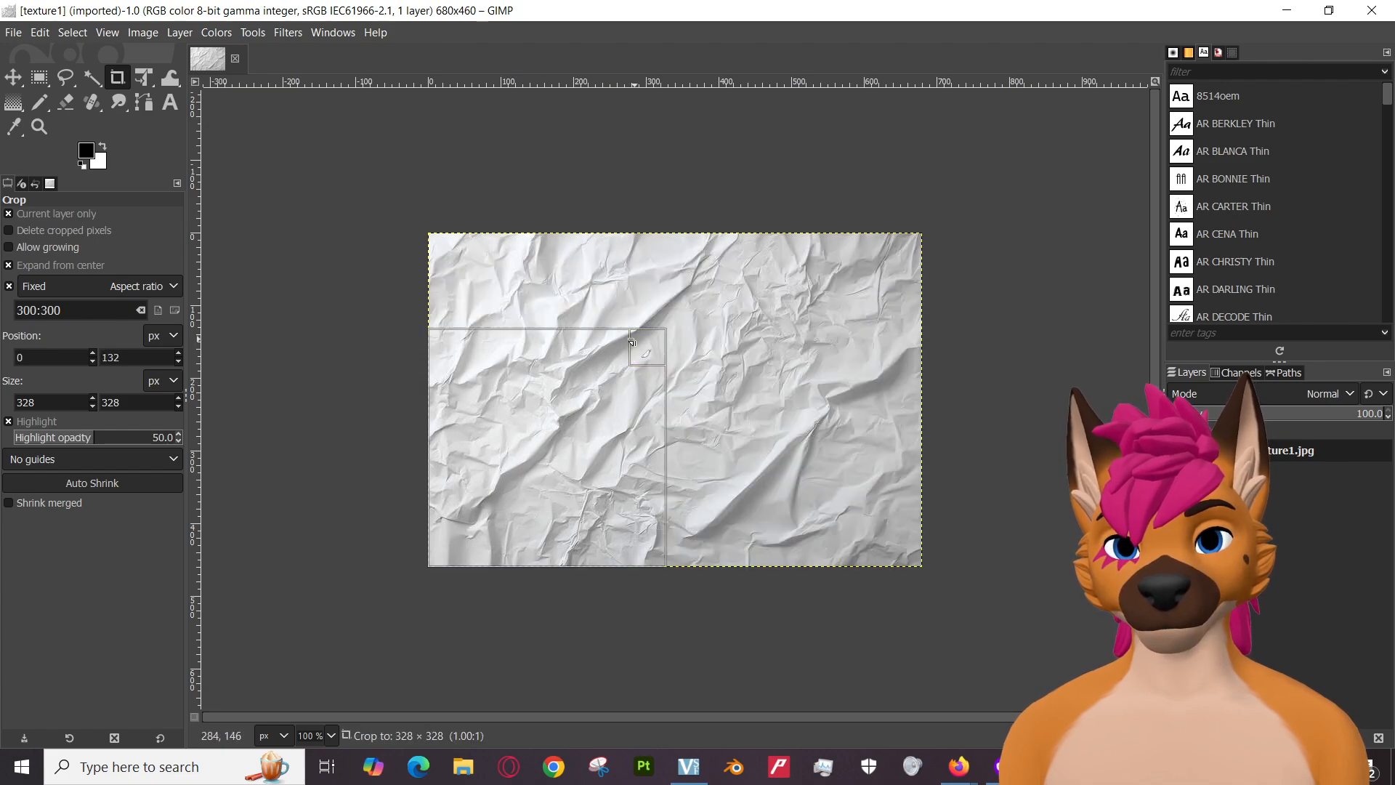
drag(741, 266, 701, 298)
drag(647, 356, 659, 325)
drag(758, 245, 769, 234)
drag(600, 370, 547, 379)
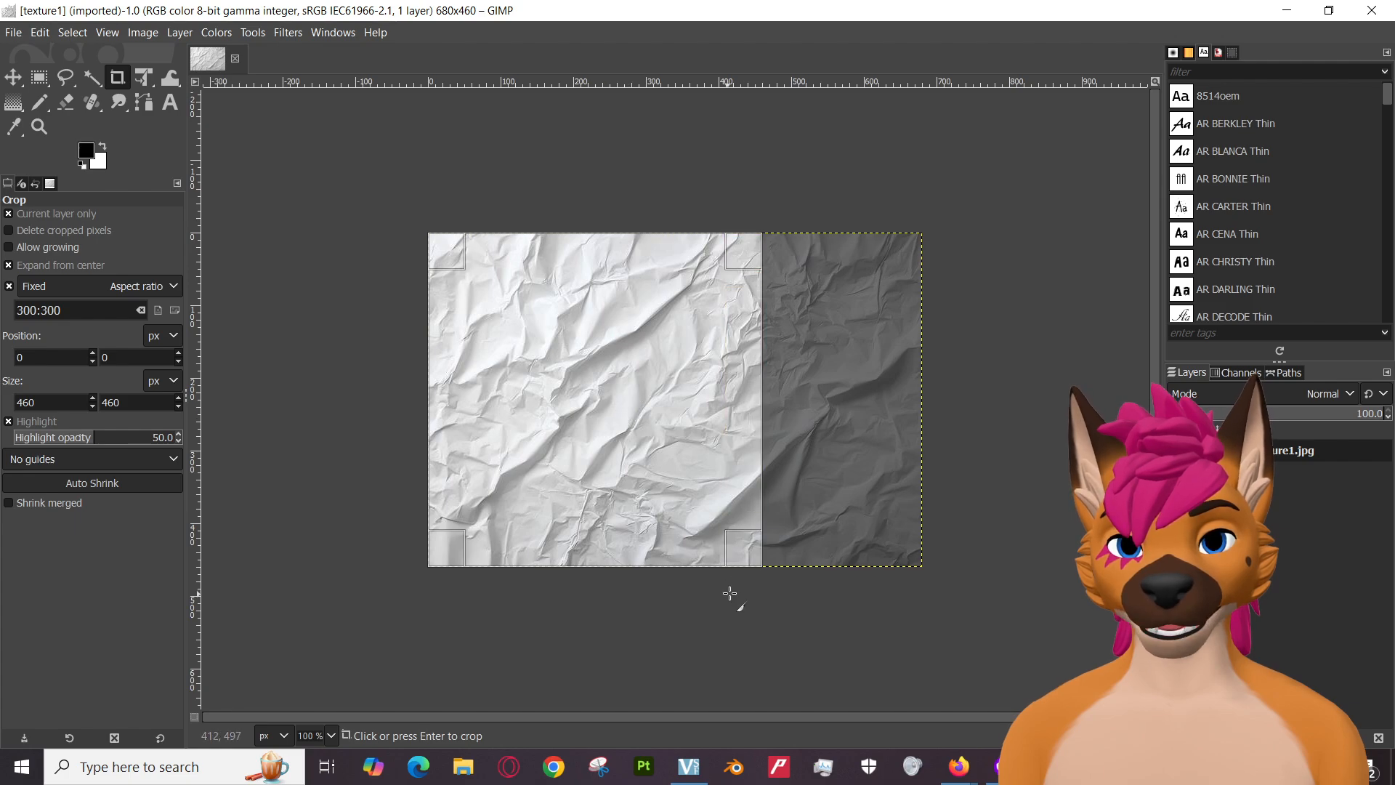
Shrink the crop square to 400 × 400 px and move it to position 177, 0.
drag(647, 416, 707, 411)
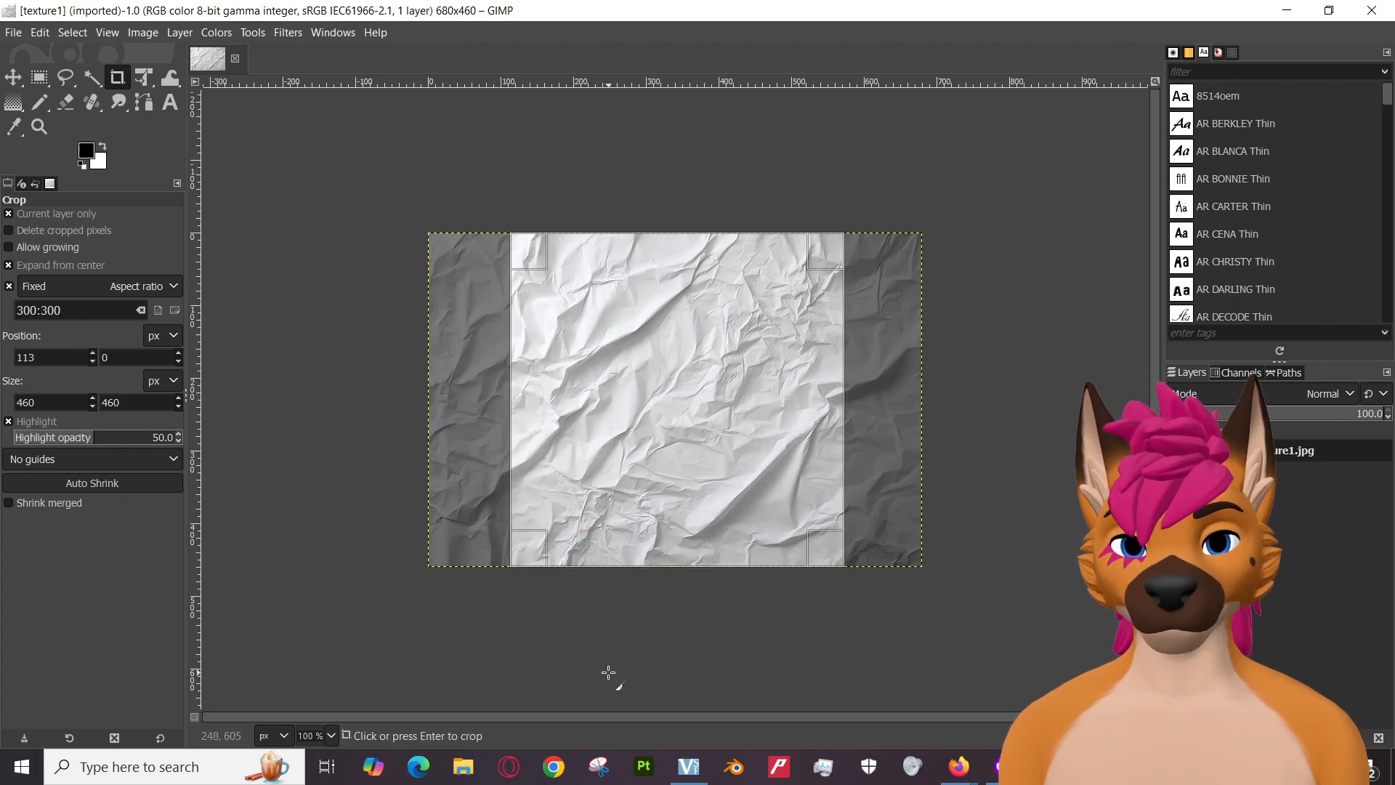
drag(832, 565, 823, 545)
drag(677, 379, 675, 348)
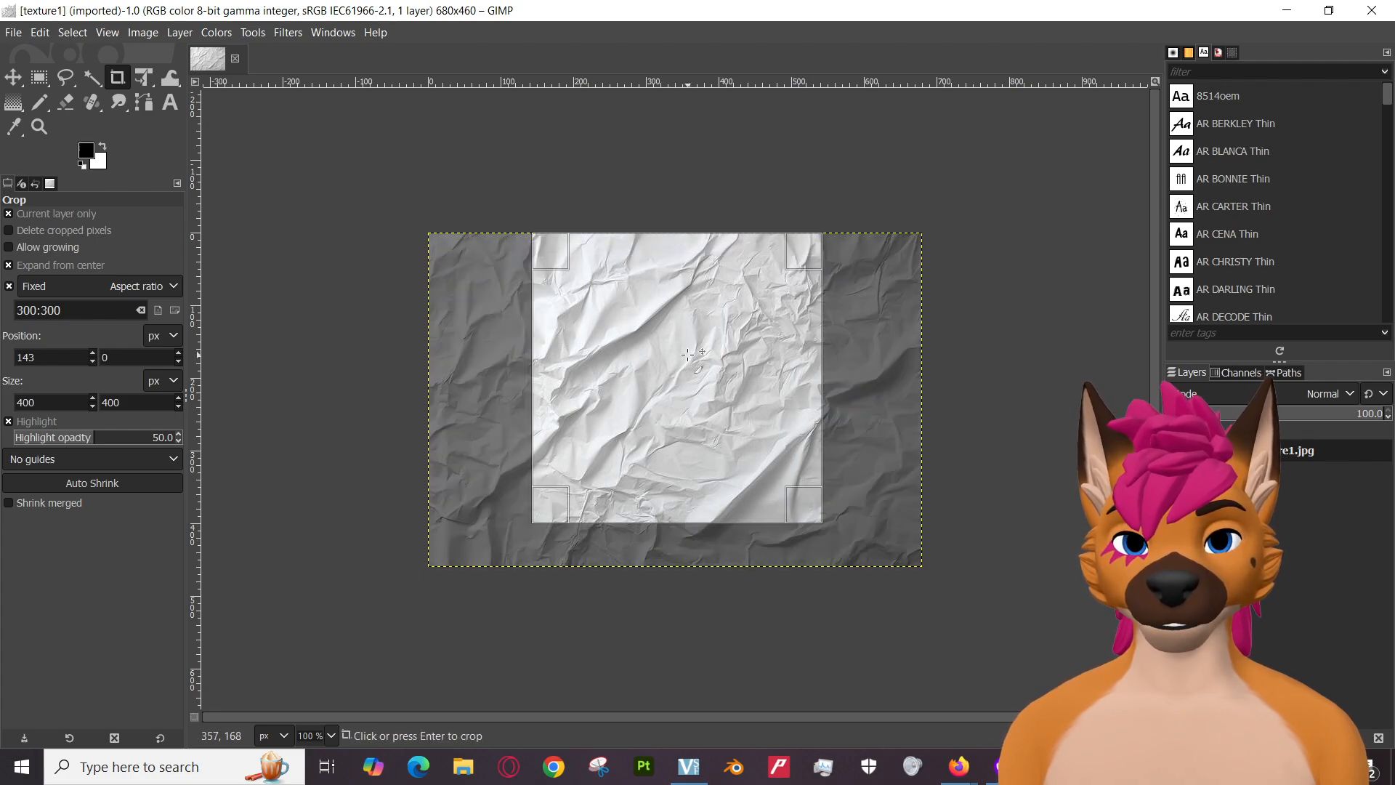
drag(662, 346, 694, 341)
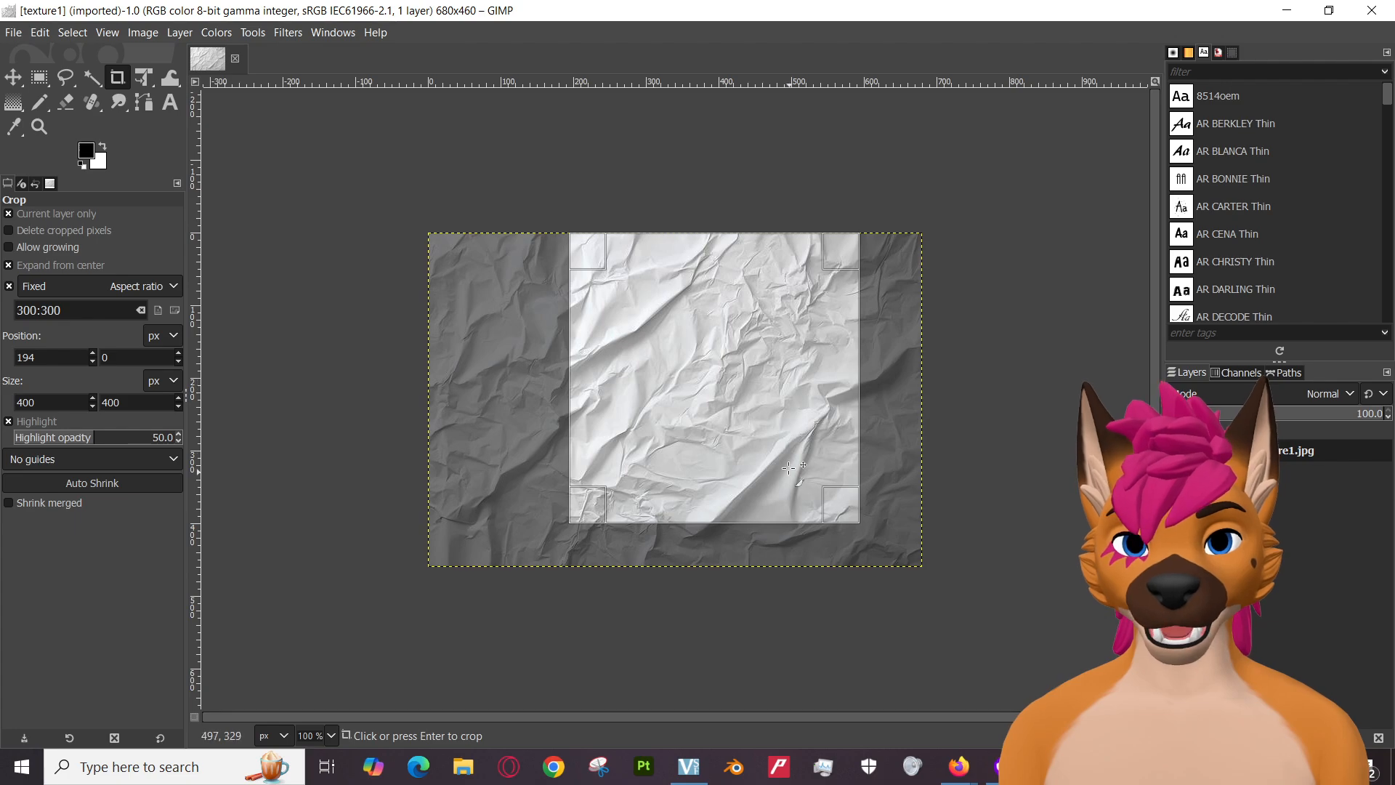
drag(736, 383, 725, 383)
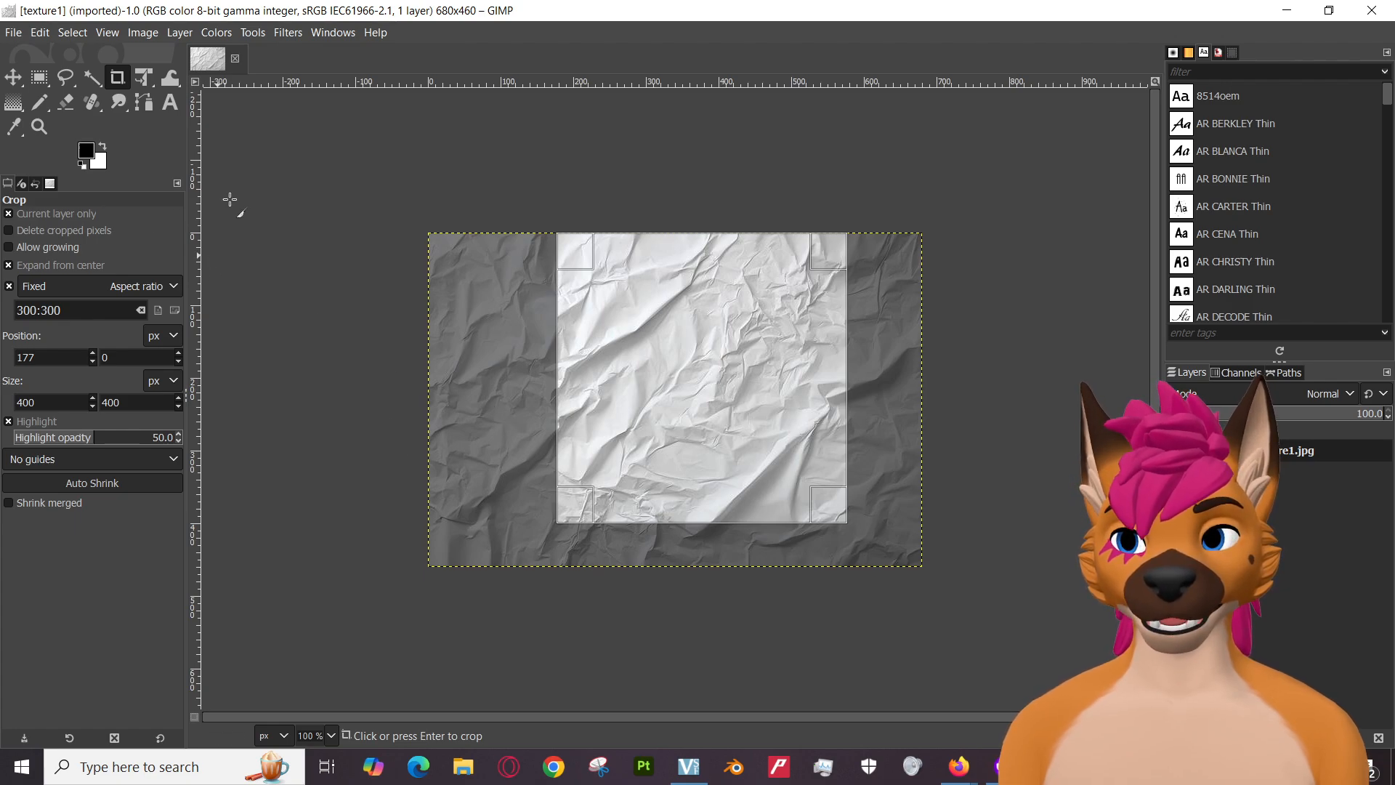
Apply the square crop to the texture1.jpg layer and undo it.
key(Return)
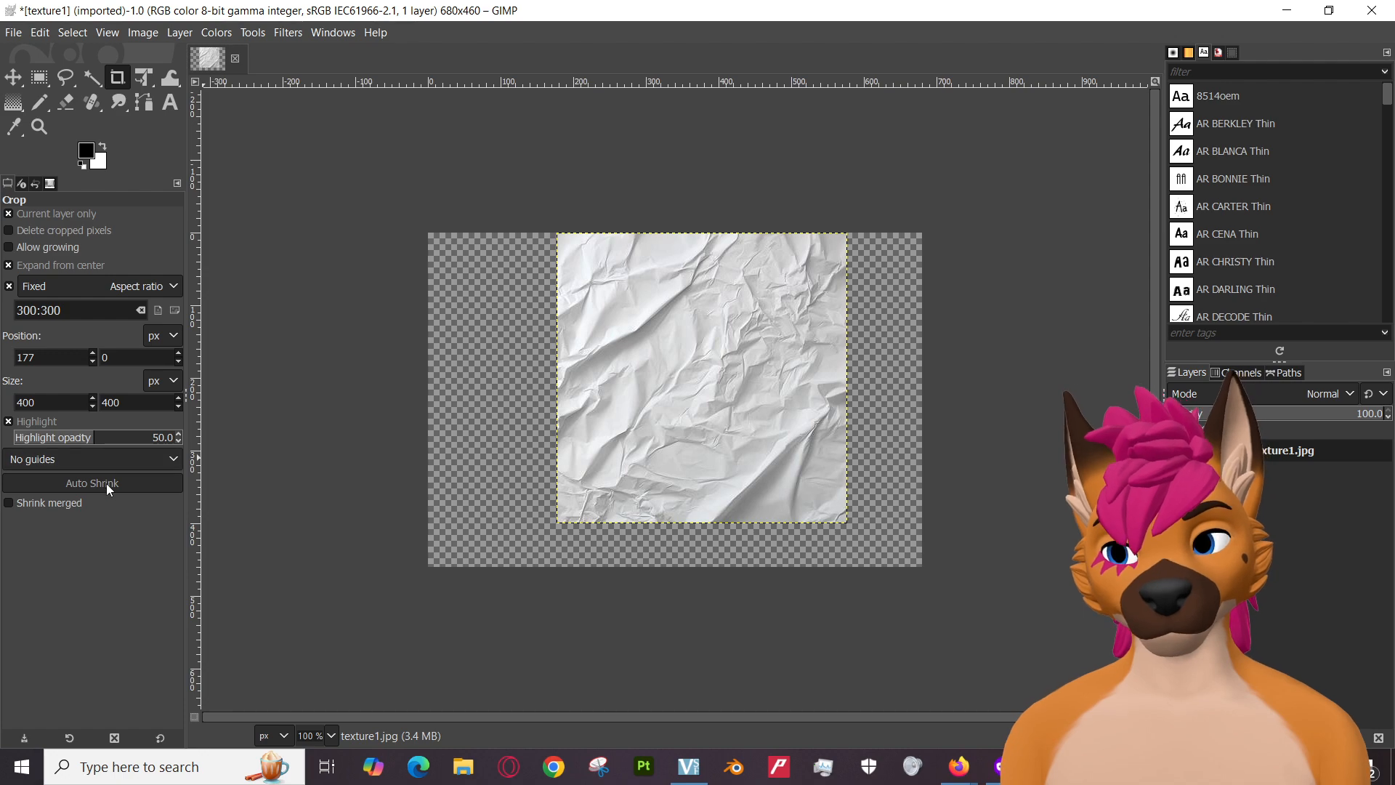
click(42, 34)
click(55, 57)
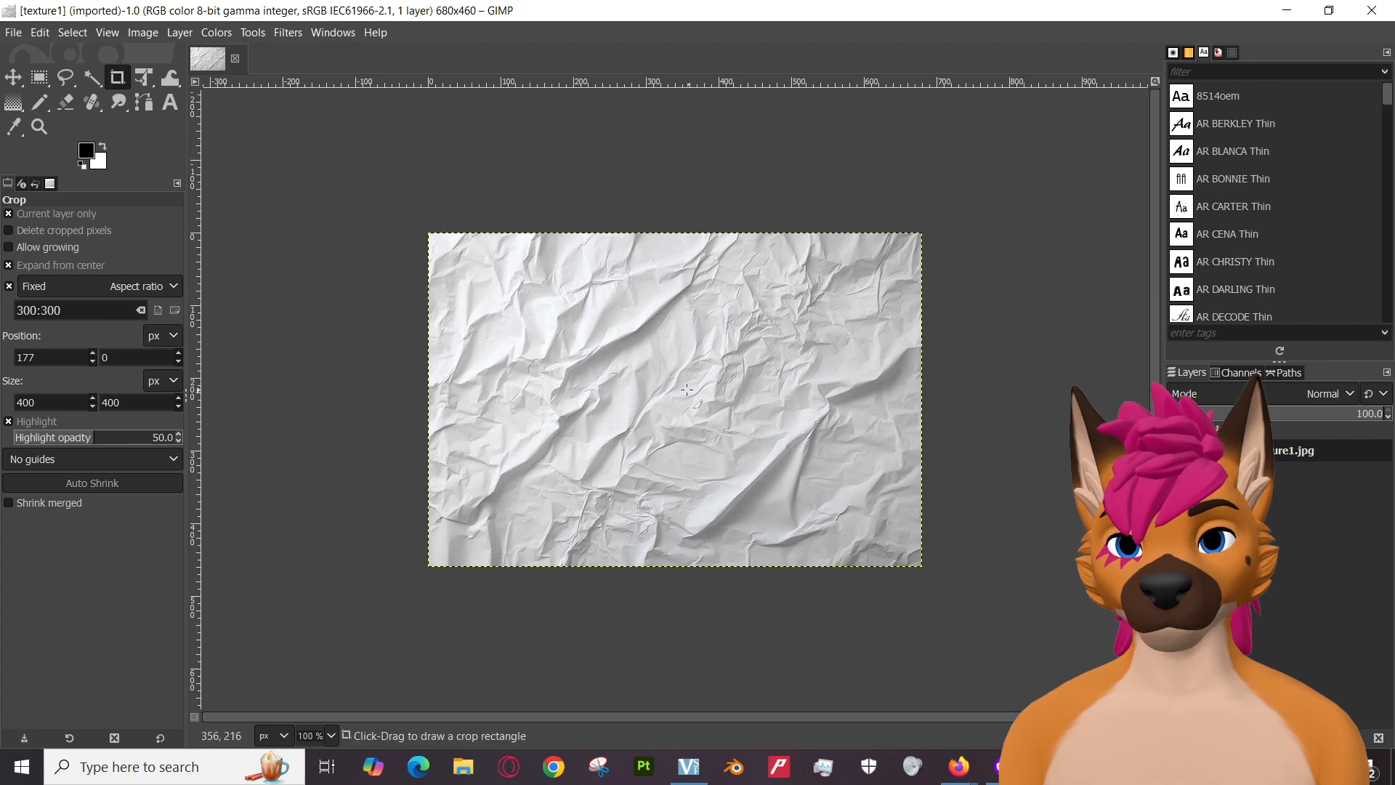
drag(589, 356, 704, 455)
drag(615, 382, 688, 381)
drag(784, 456, 791, 516)
drag(702, 415, 725, 381)
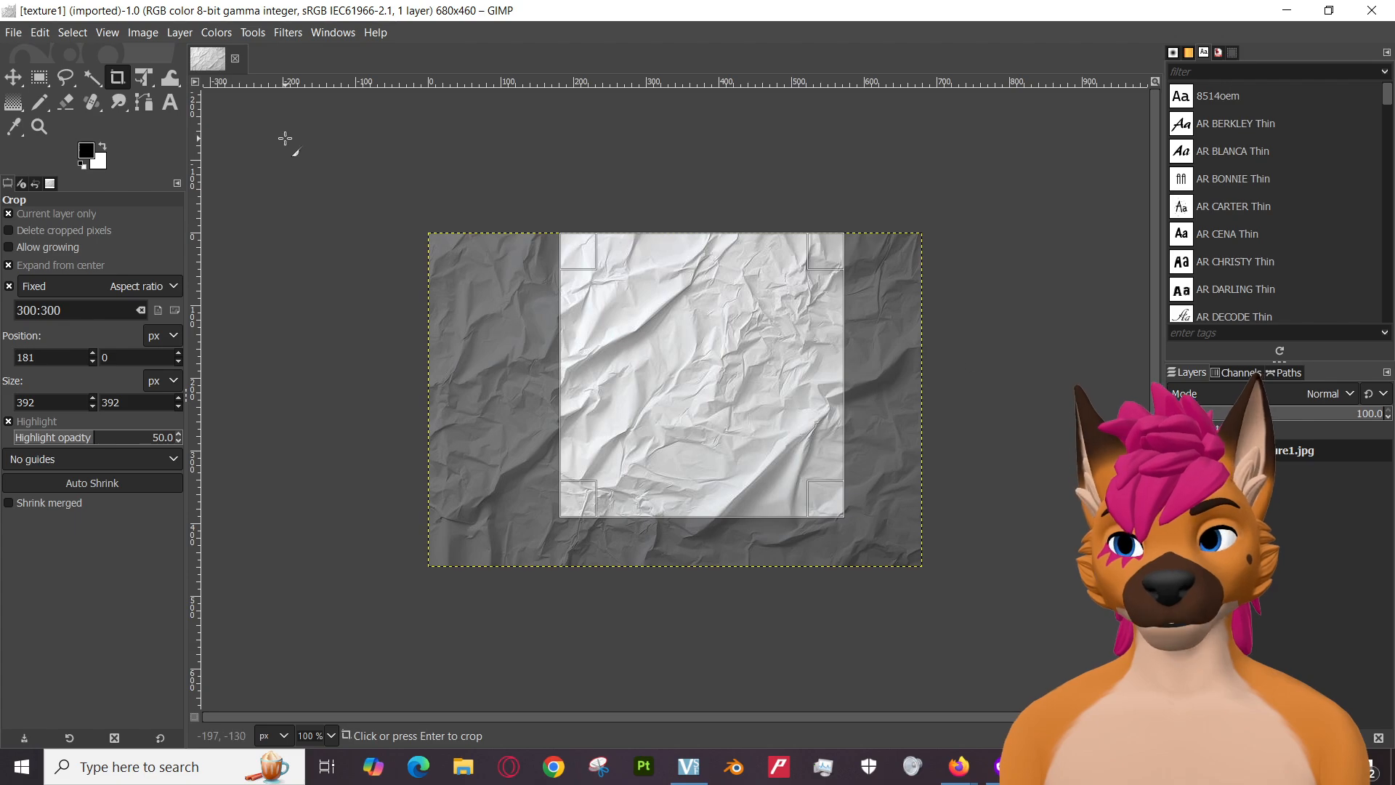
click(40, 32)
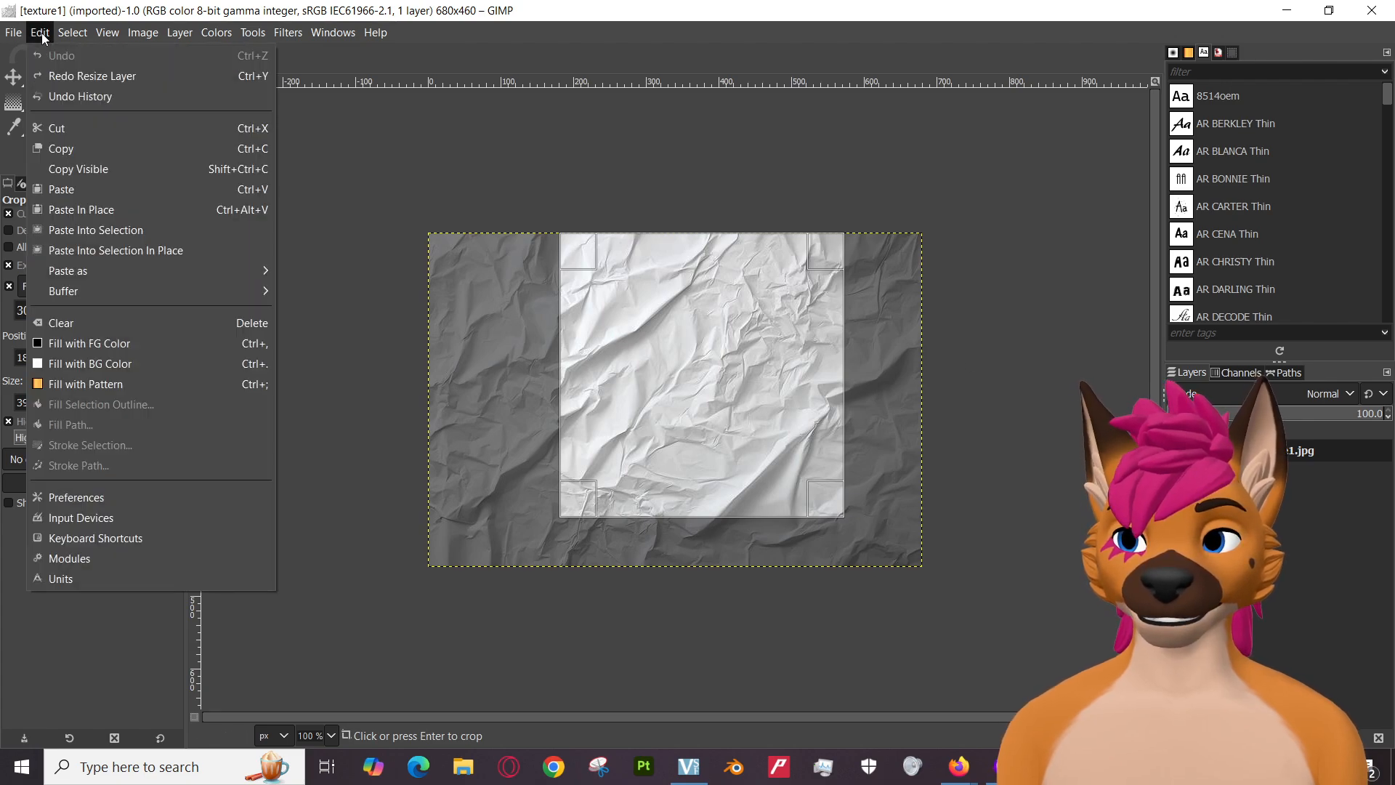
click(41, 33)
click(373, 304)
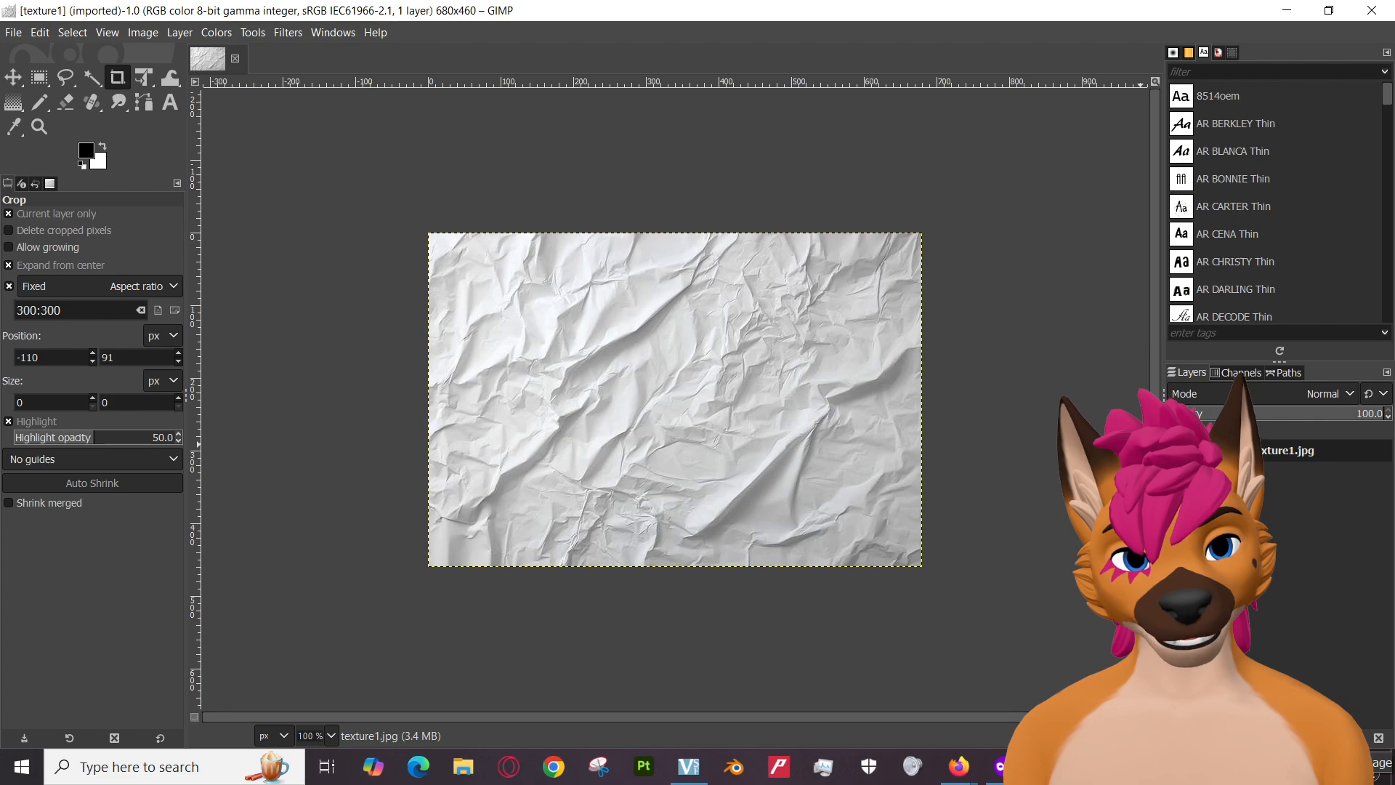
Add a new 680 × 460 px layer named Signature and frame a 400 × 400 px crop square at position 162, 0.
key(ctrl+shift+n)
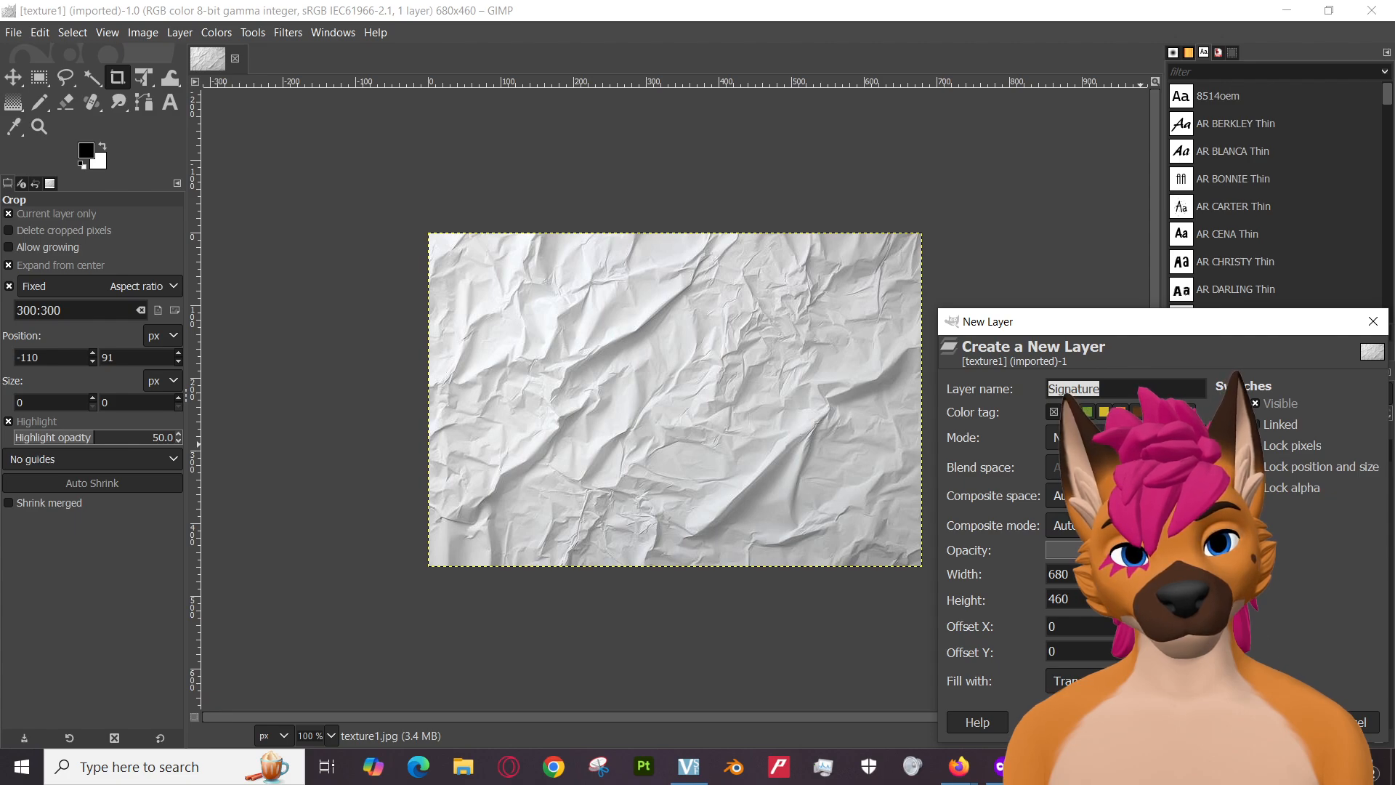
key(Return)
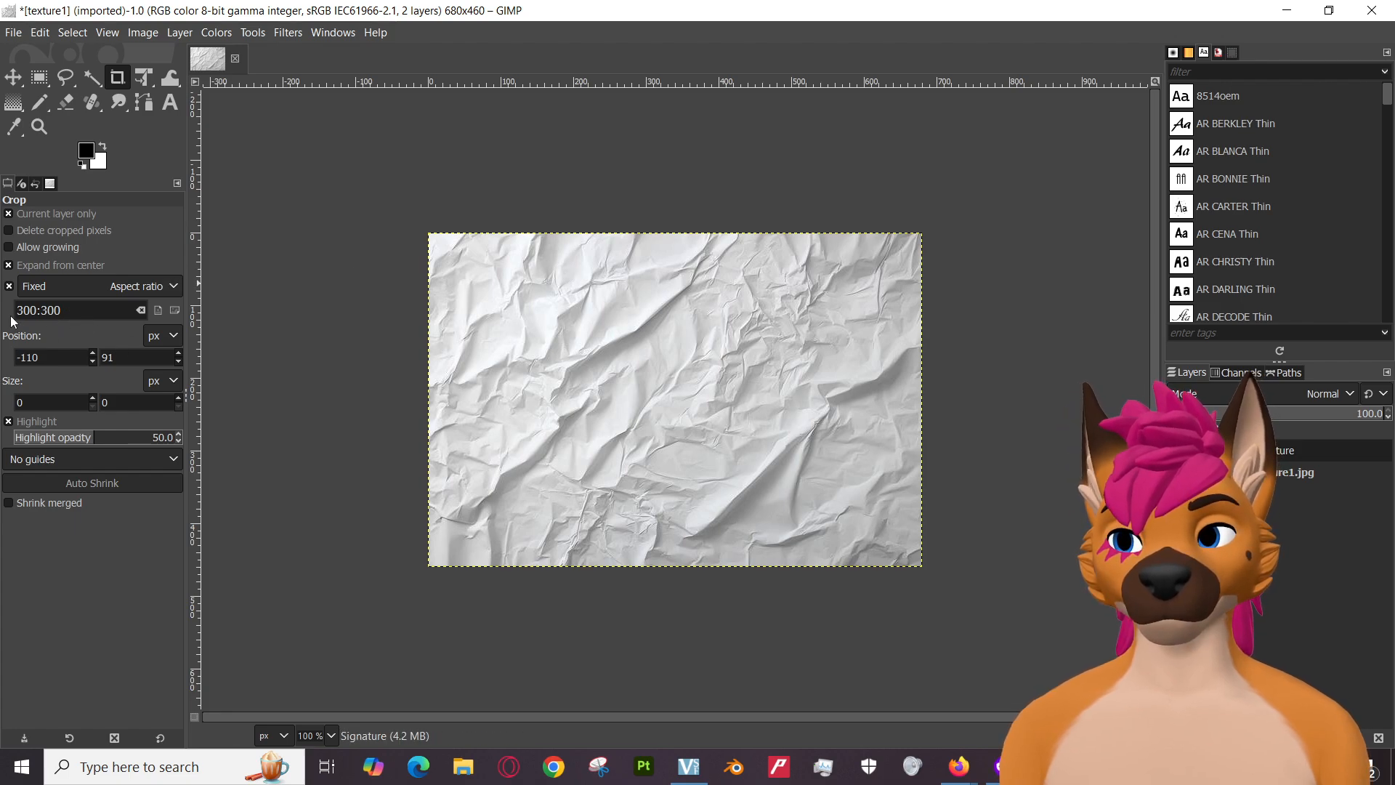
drag(552, 296, 614, 363)
mouse_move(580, 261)
mouse_down()
mouse_move(610, 331)
mouse_move(692, 272)
mouse_up()
drag(560, 359, 664, 356)
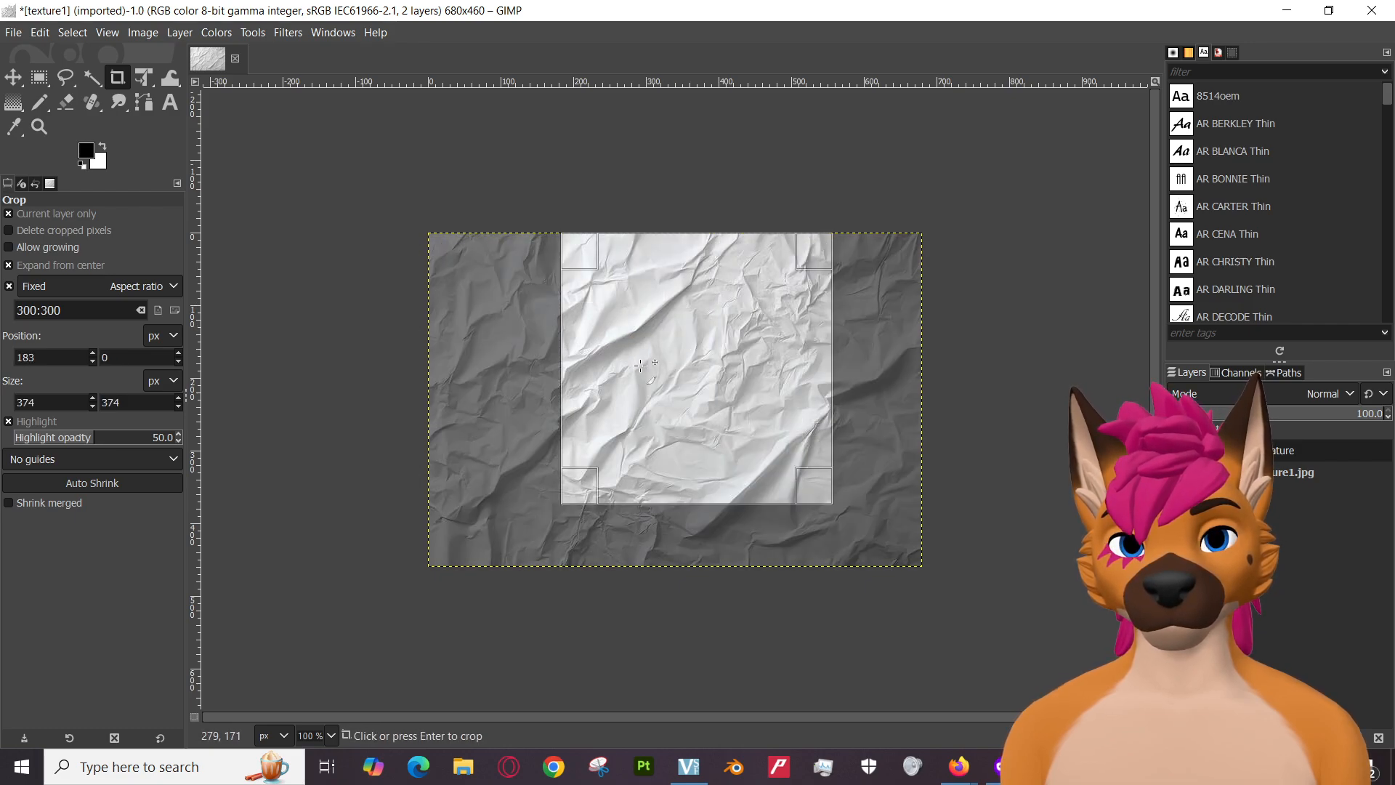
click(745, 421)
drag(823, 498, 832, 507)
mouse_move(722, 412)
mouse_down()
mouse_move(751, 412)
mouse_move(716, 401)
mouse_up()
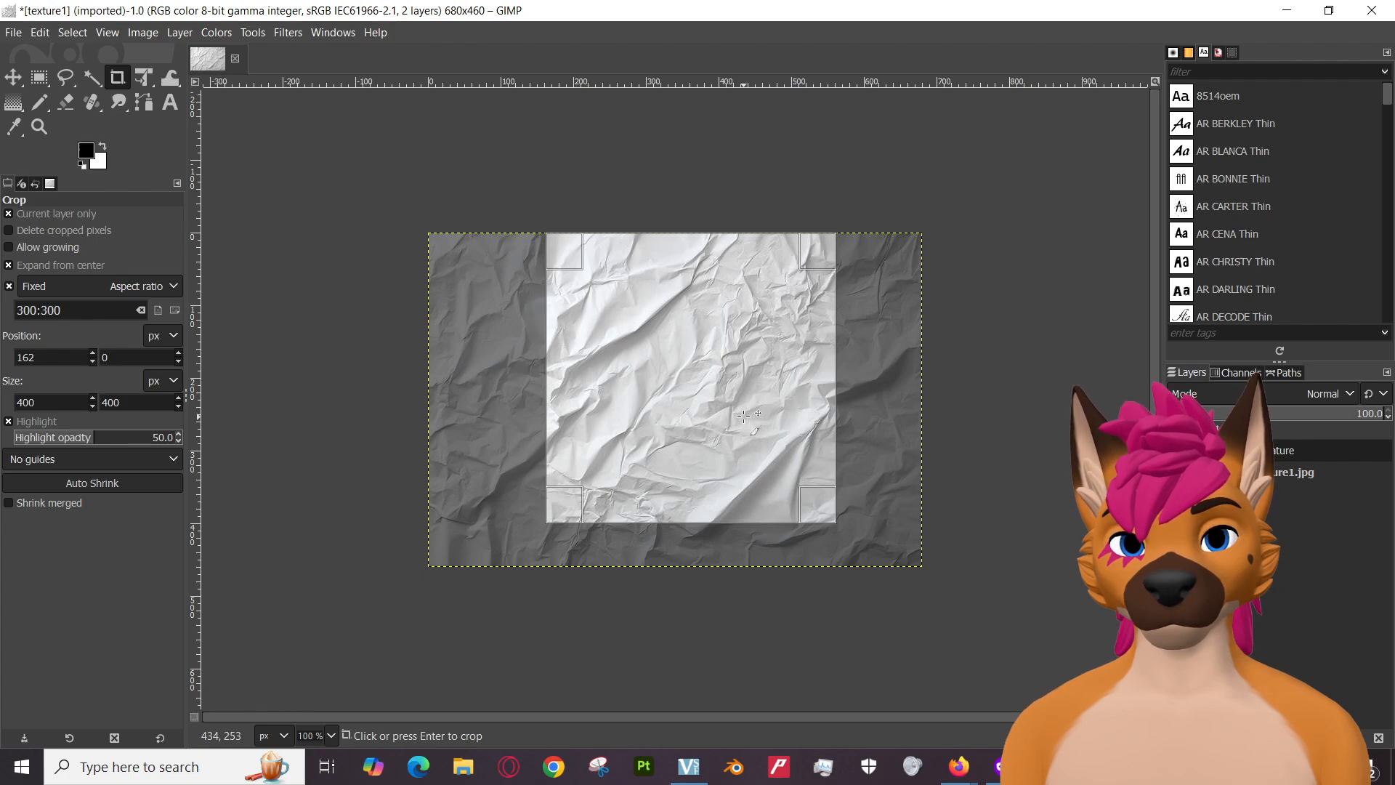
Try Auto Shrink with the Shrink merged option on and off, and review the composition guide choices.
click(8, 503)
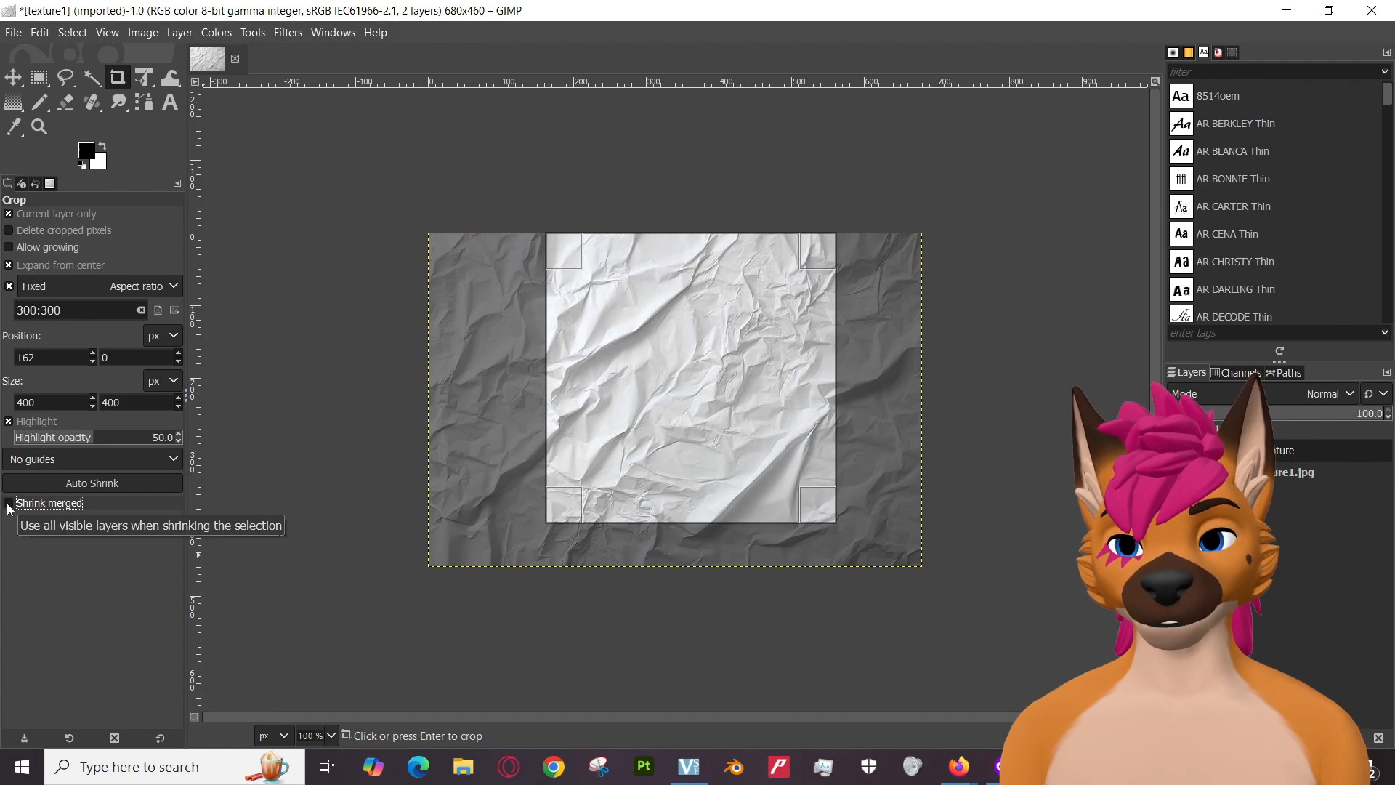
click(81, 481)
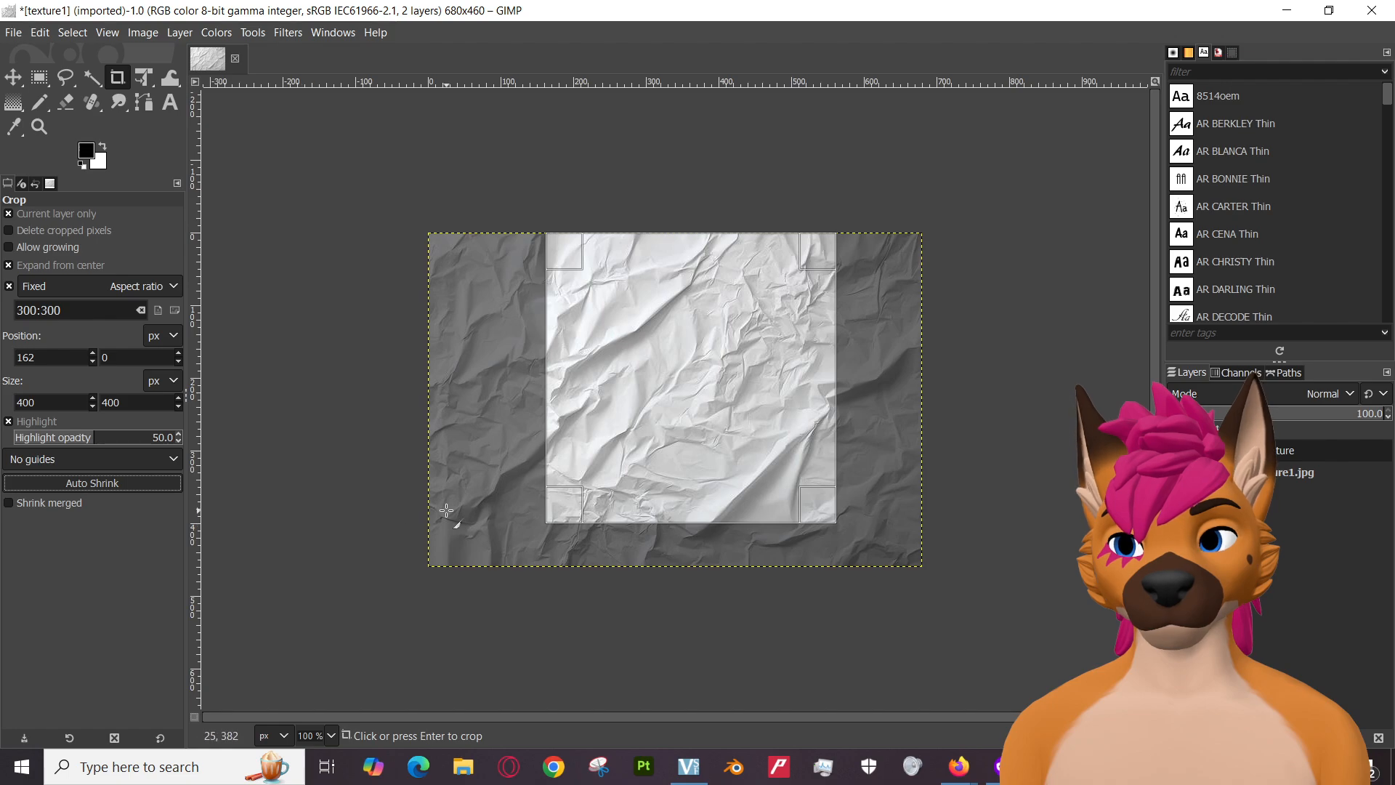
click(72, 500)
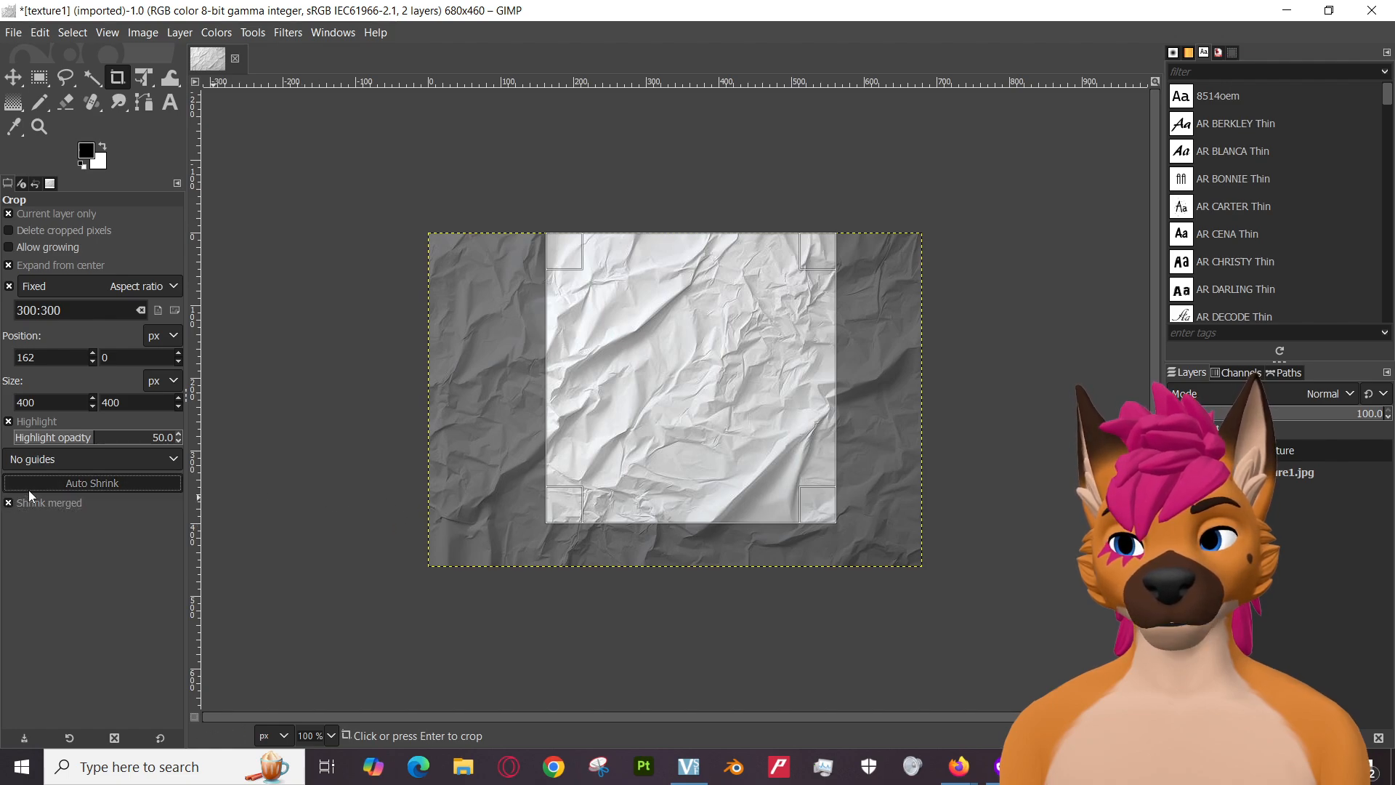
click(10, 503)
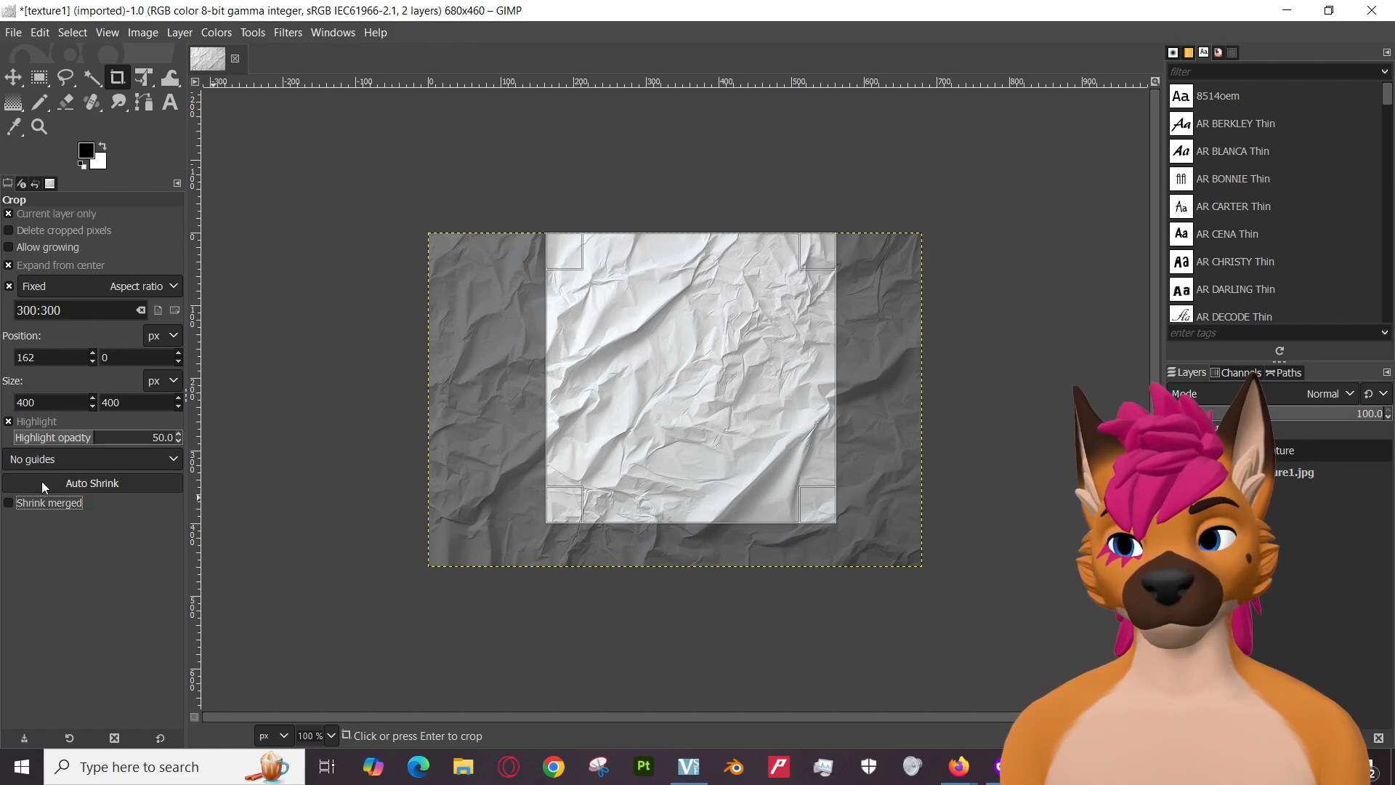
click(141, 460)
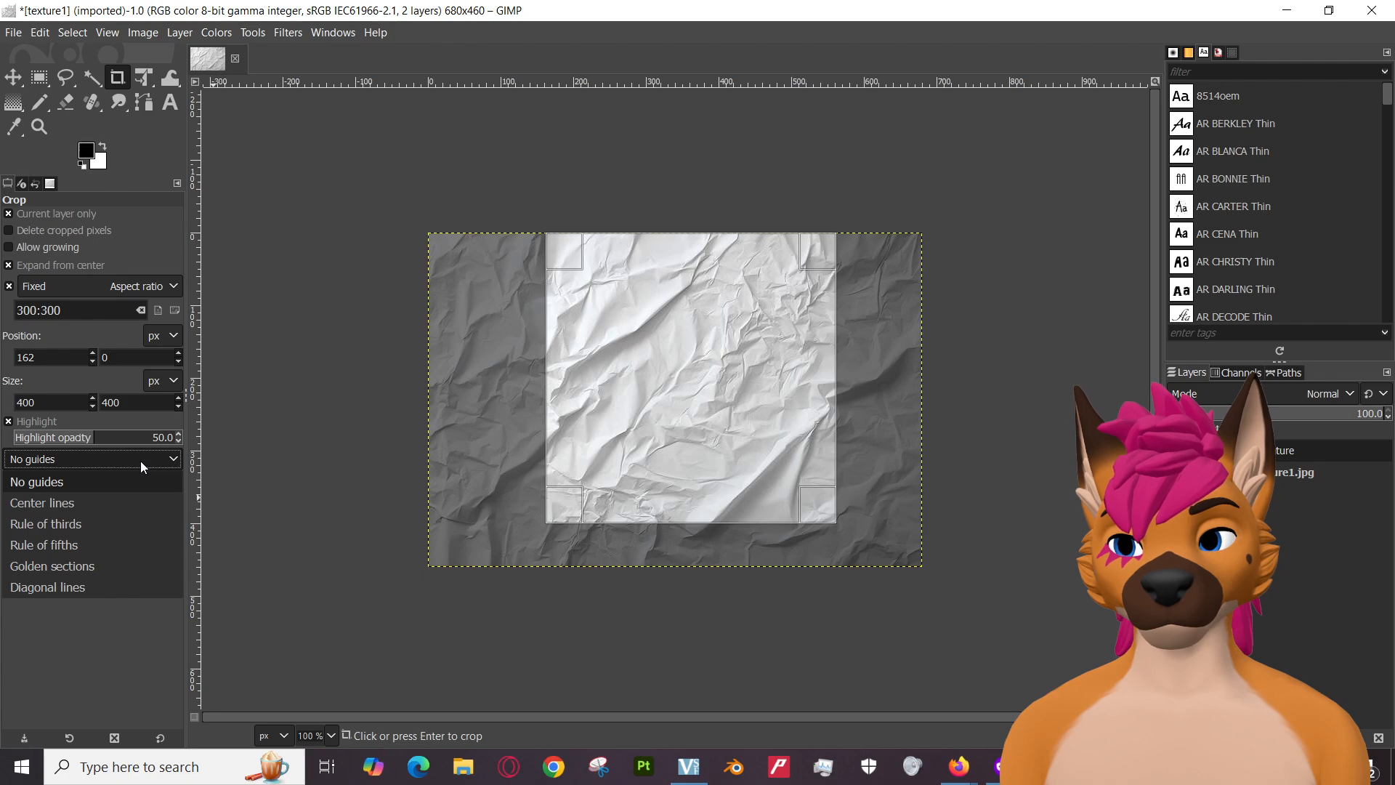
click(141, 461)
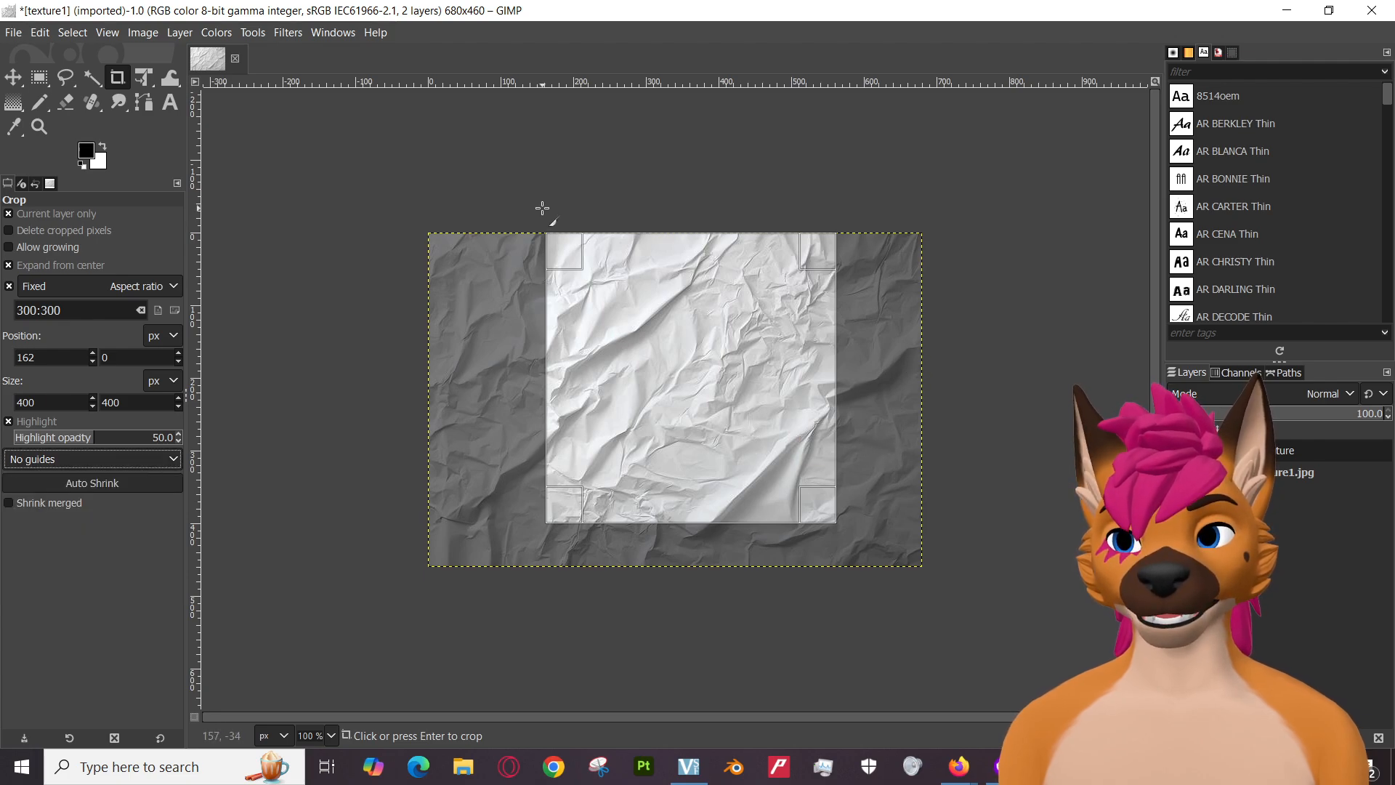
key(space)
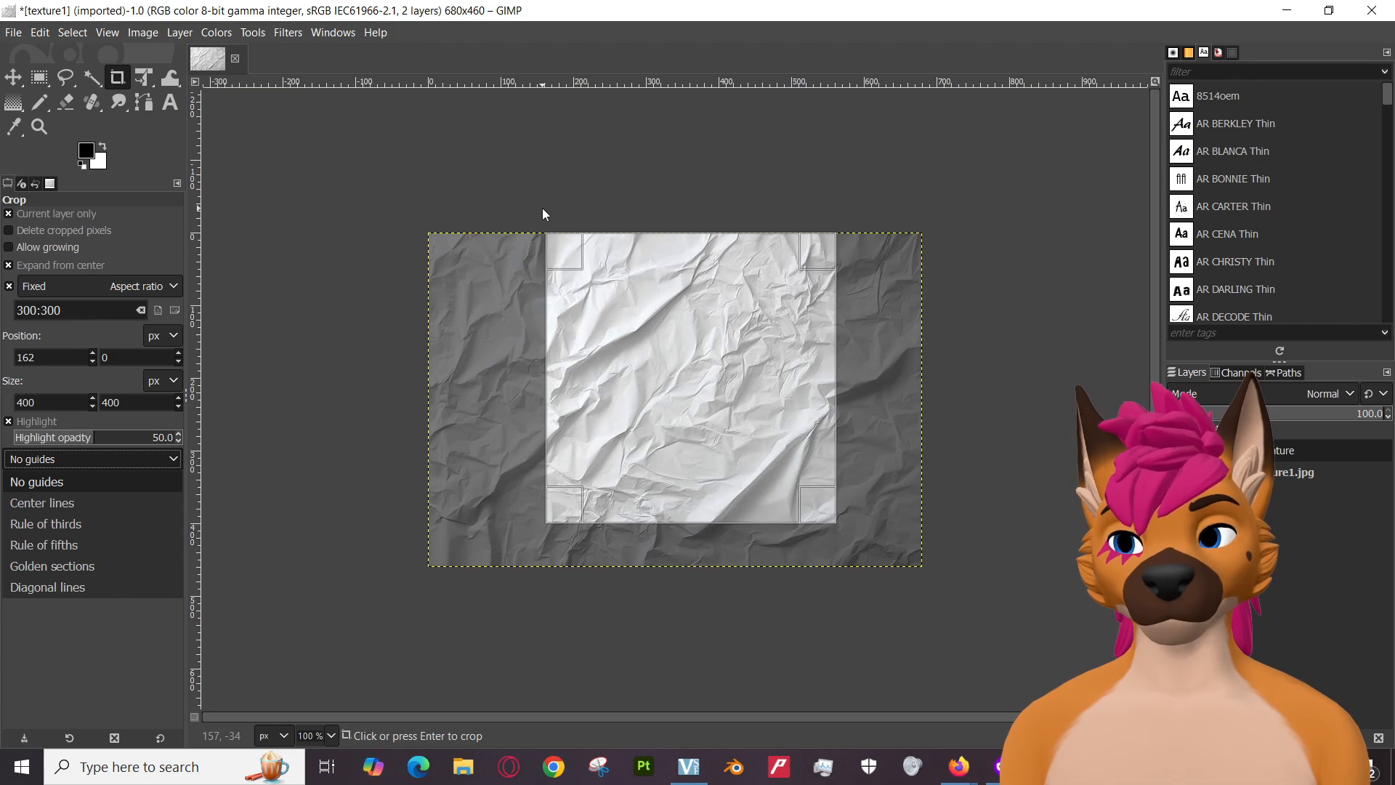
click(327, 375)
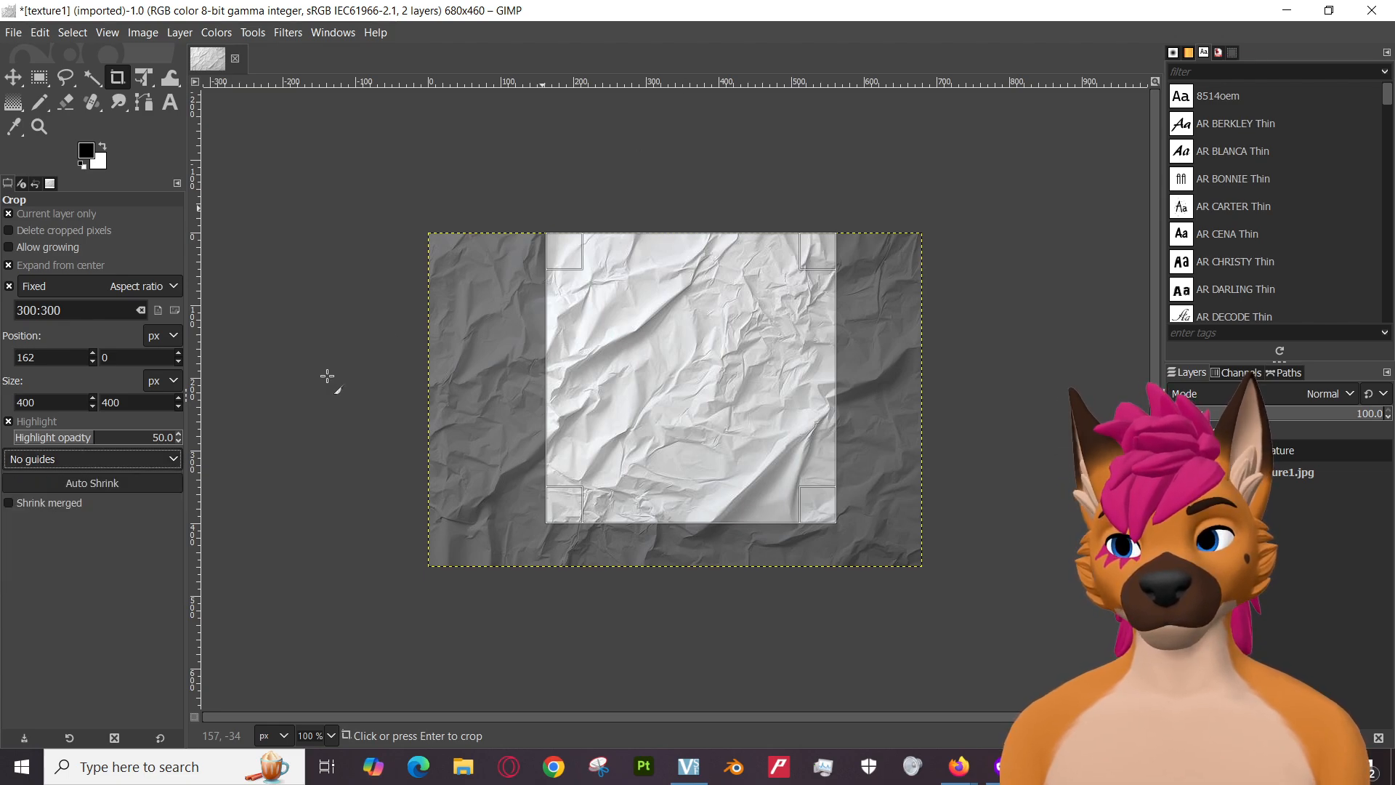
key(space)
click(115, 643)
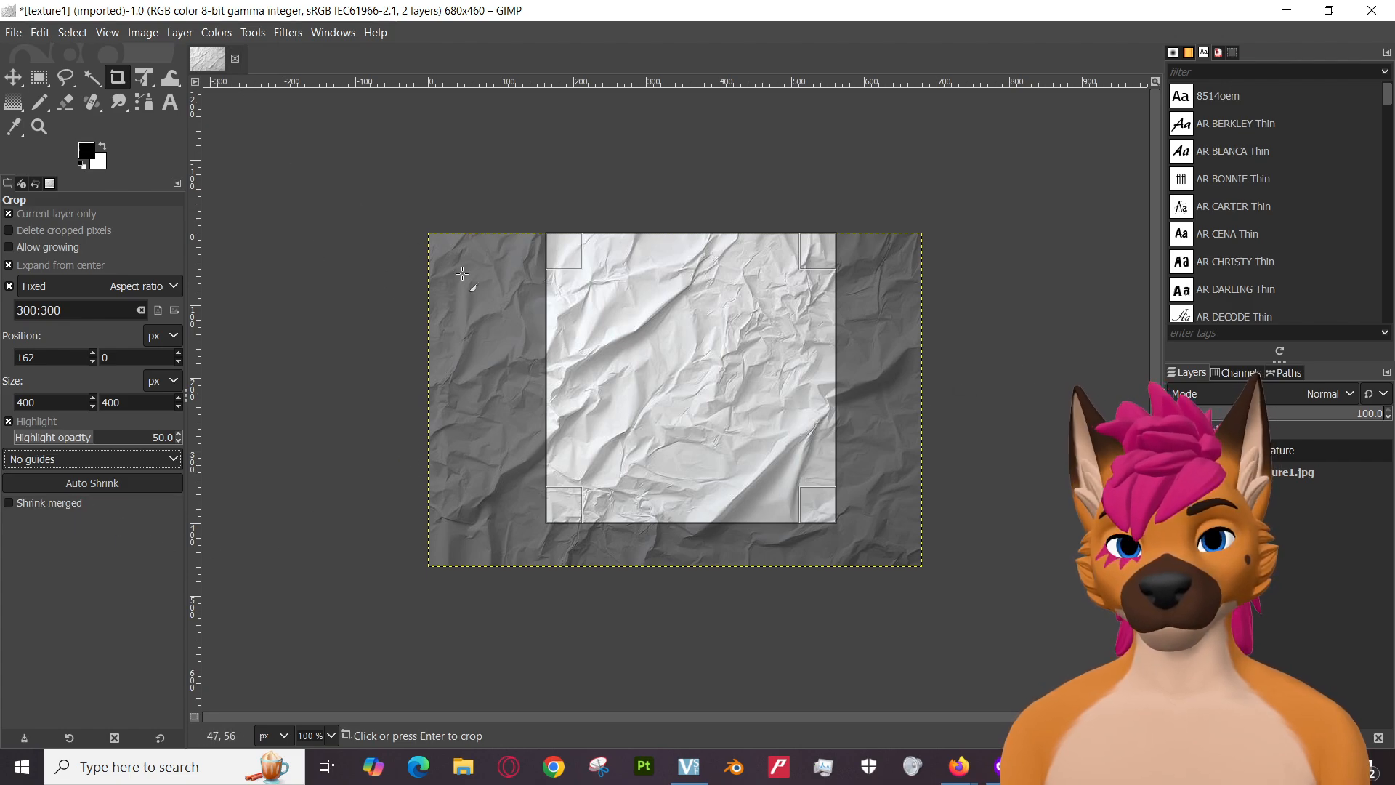
Apply the square crop to the Signature layer and toggle the visibility of the texture1.jpg layer.
drag(647, 380, 661, 375)
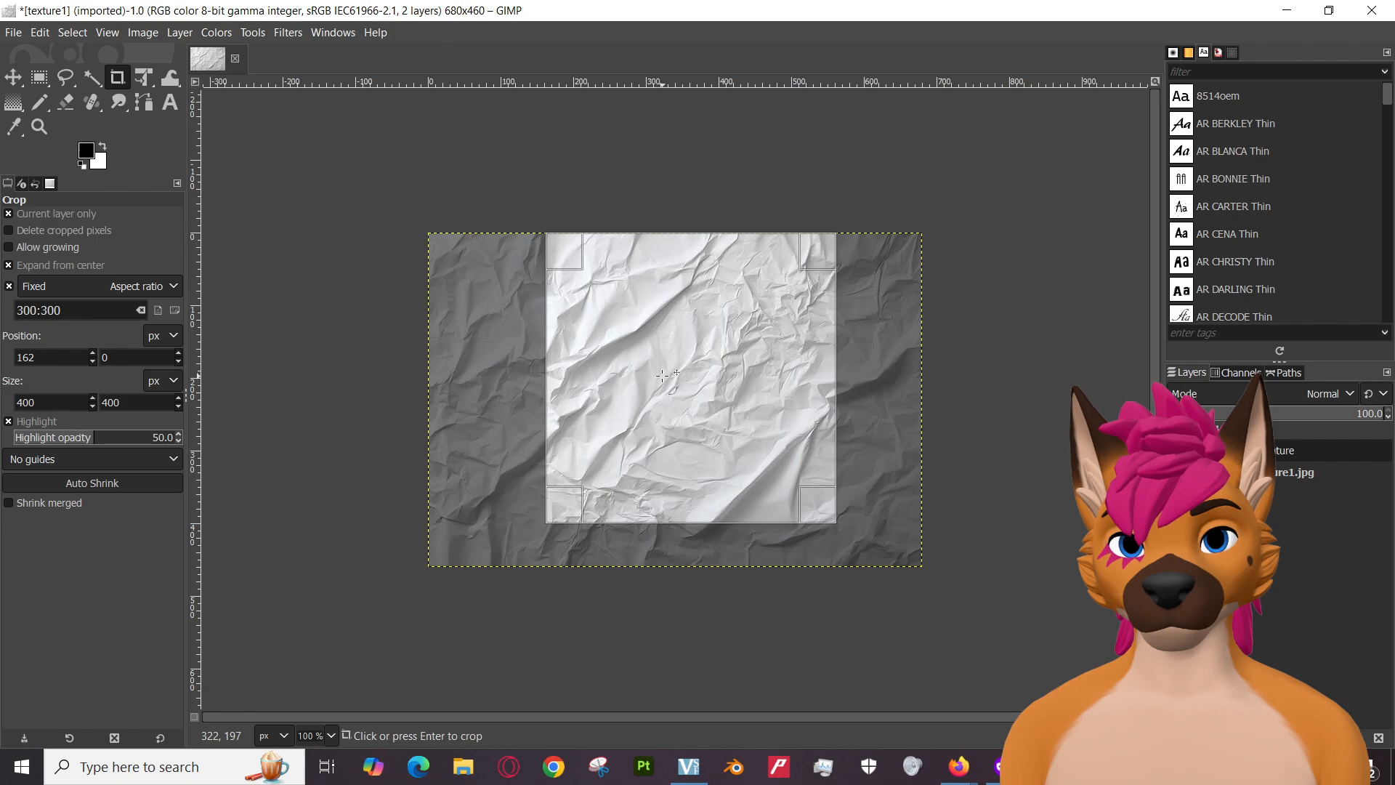
click(695, 125)
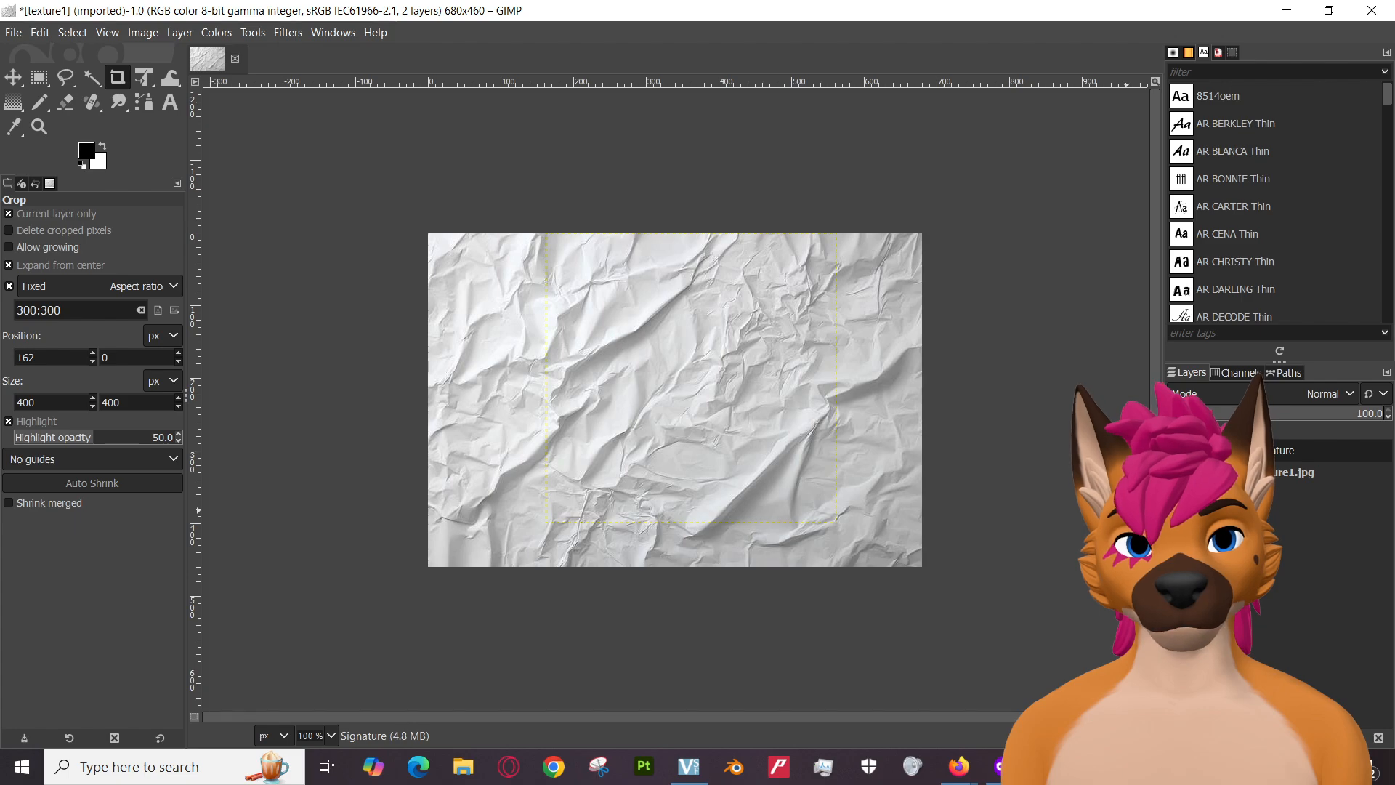
click(1176, 473)
click(1176, 473)
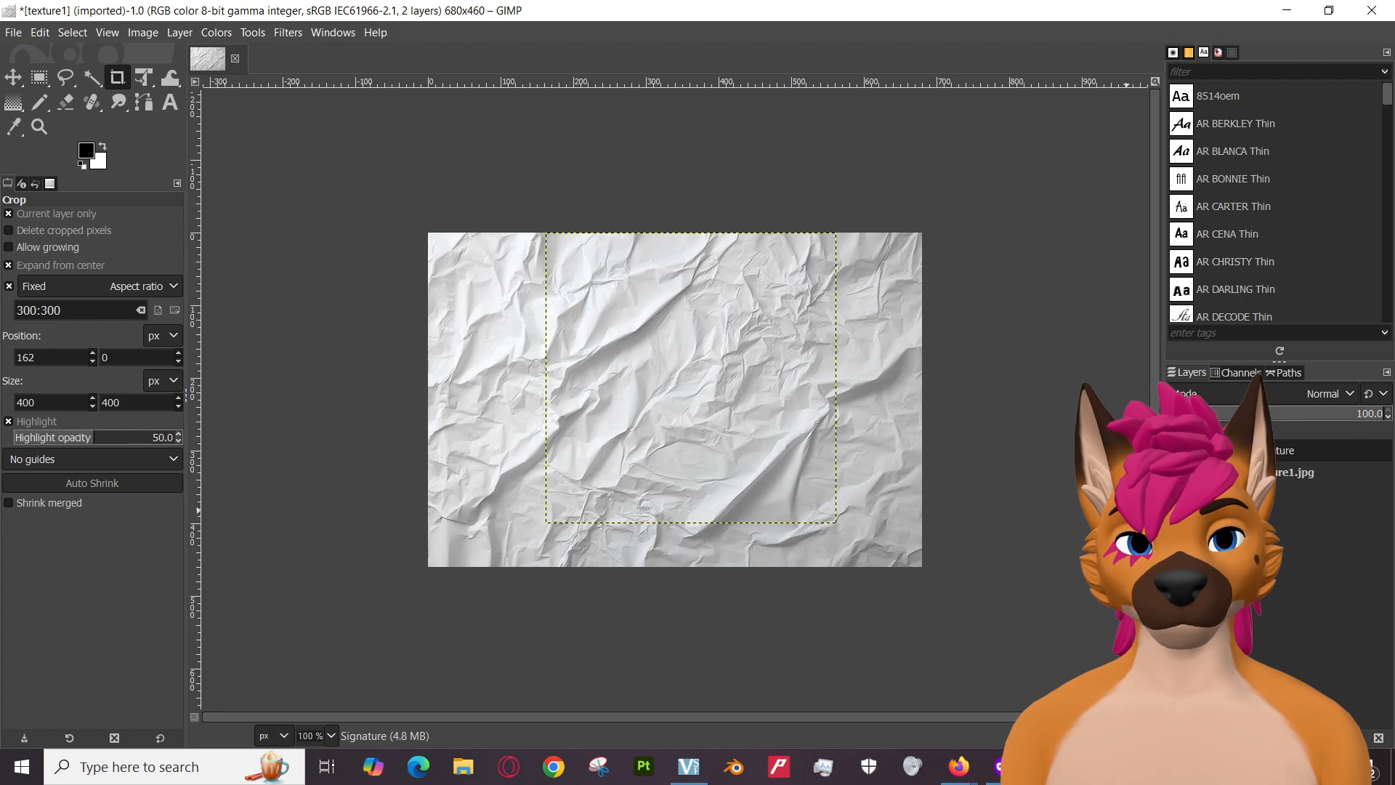
right_click(1268, 465)
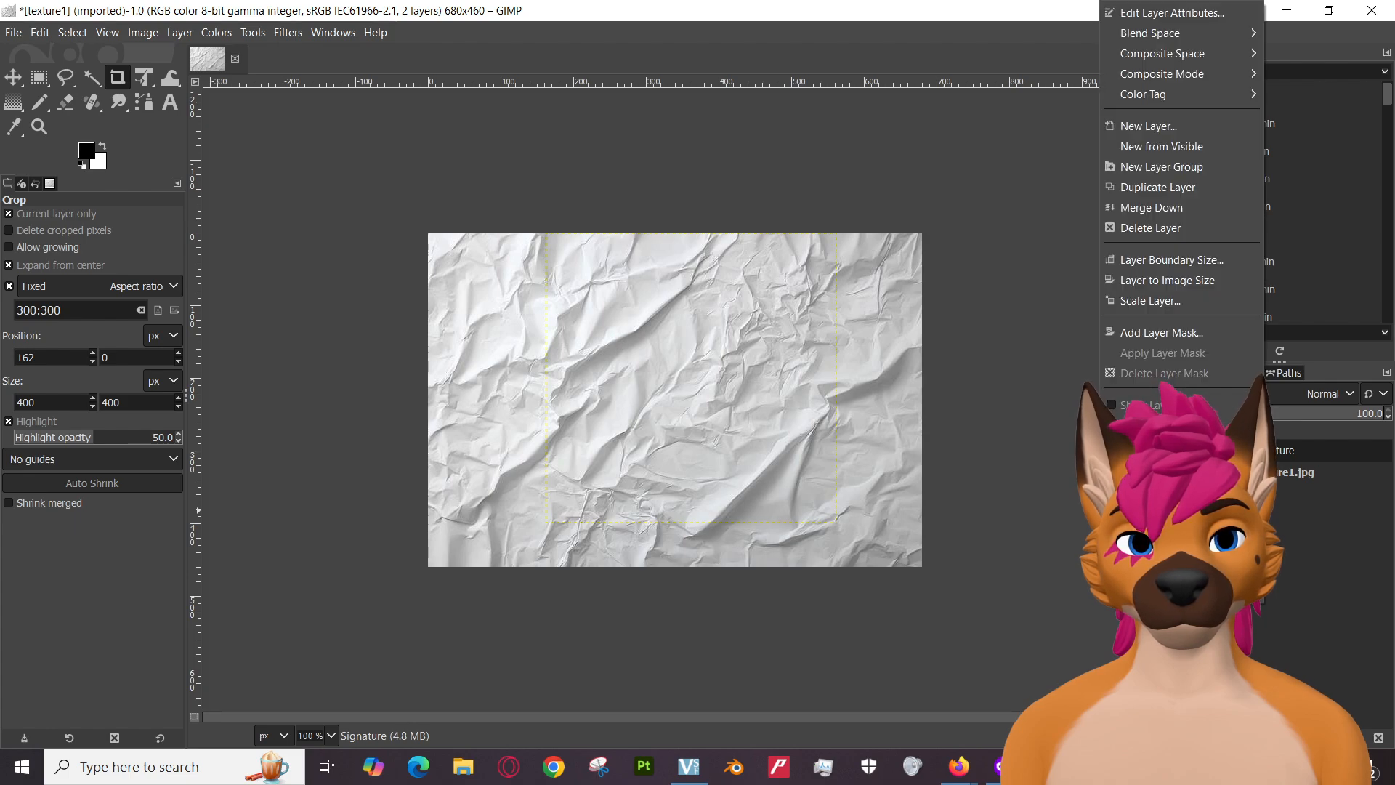
click(1284, 503)
click(1278, 474)
click(1280, 450)
Undo the layer visibility changes, the crop and the addition of the Signature layer.
click(37, 36)
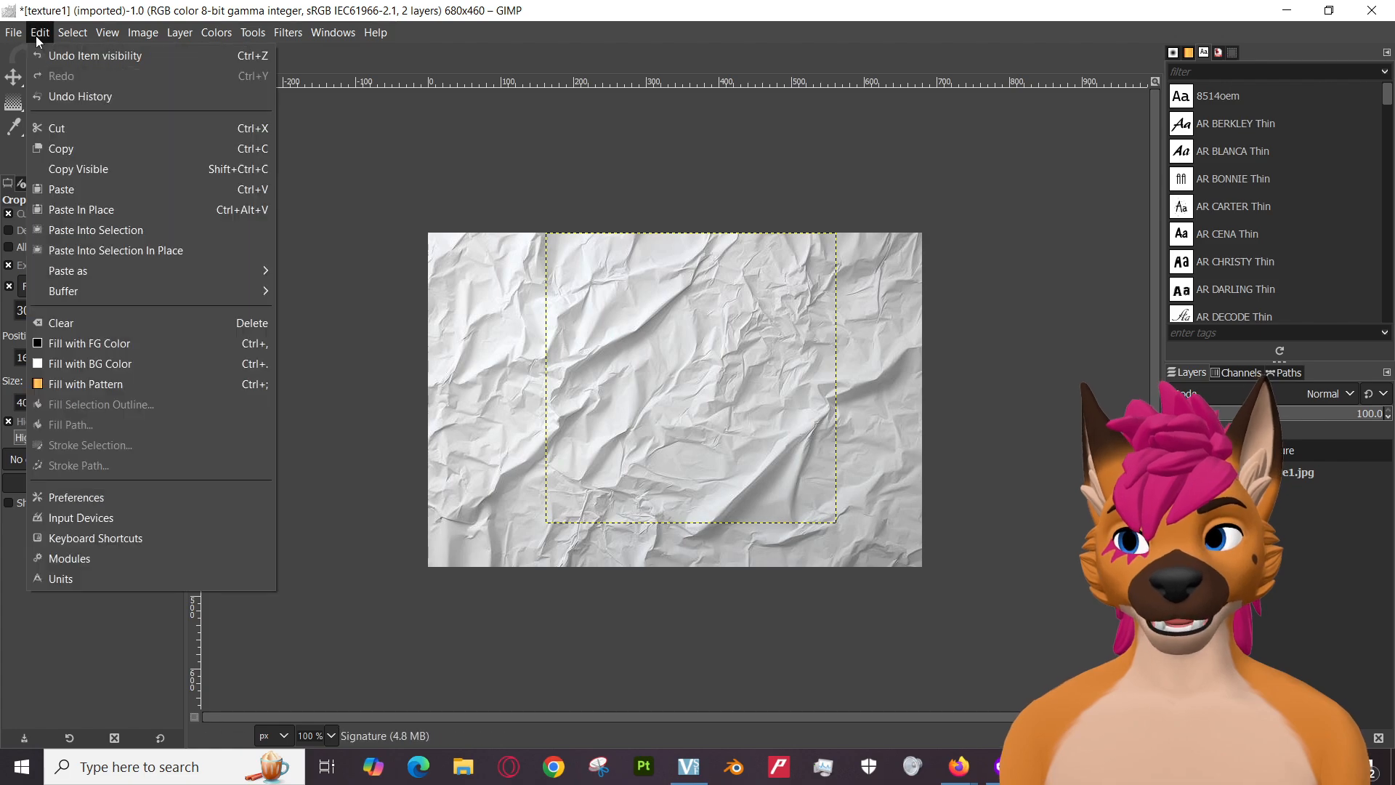
click(50, 53)
click(40, 35)
click(49, 52)
click(42, 34)
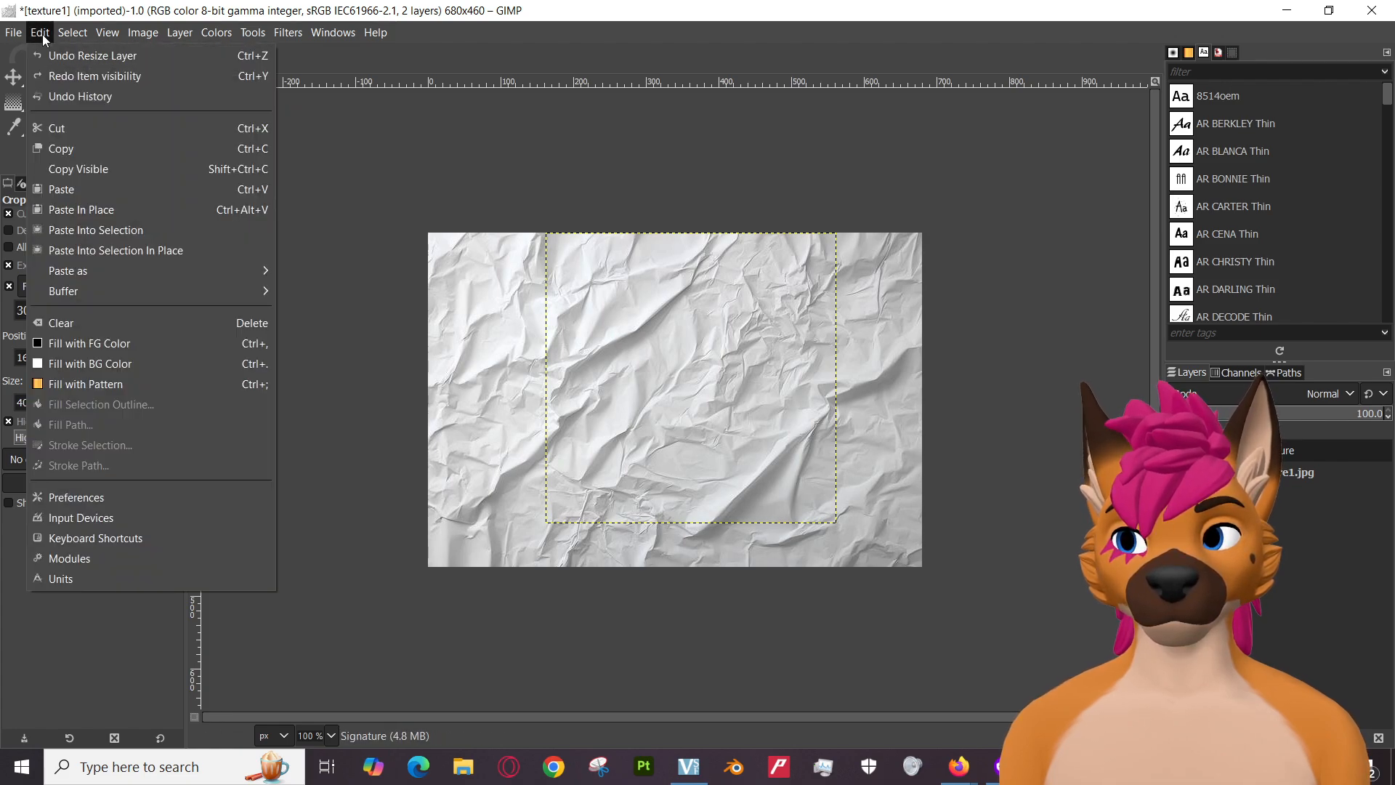
click(45, 52)
click(41, 35)
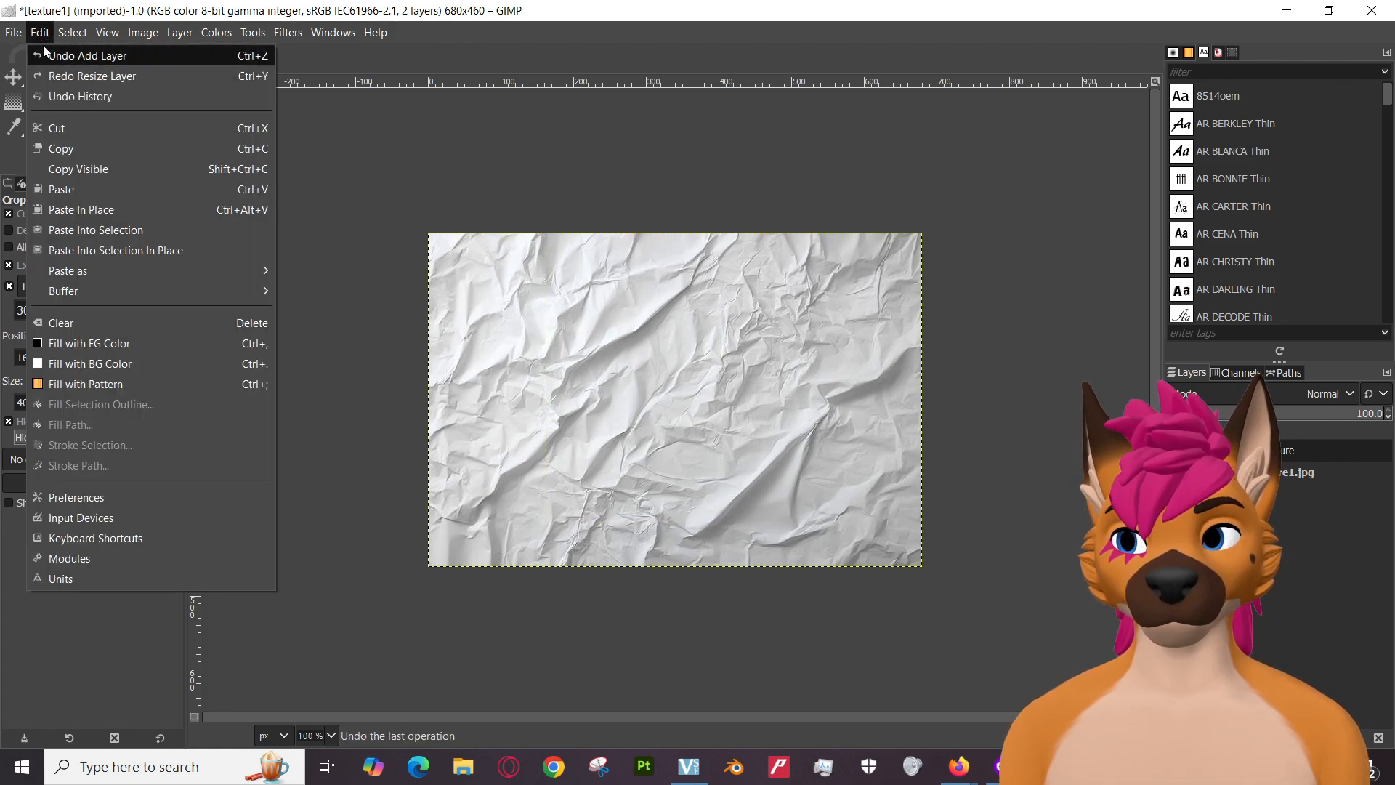
click(42, 52)
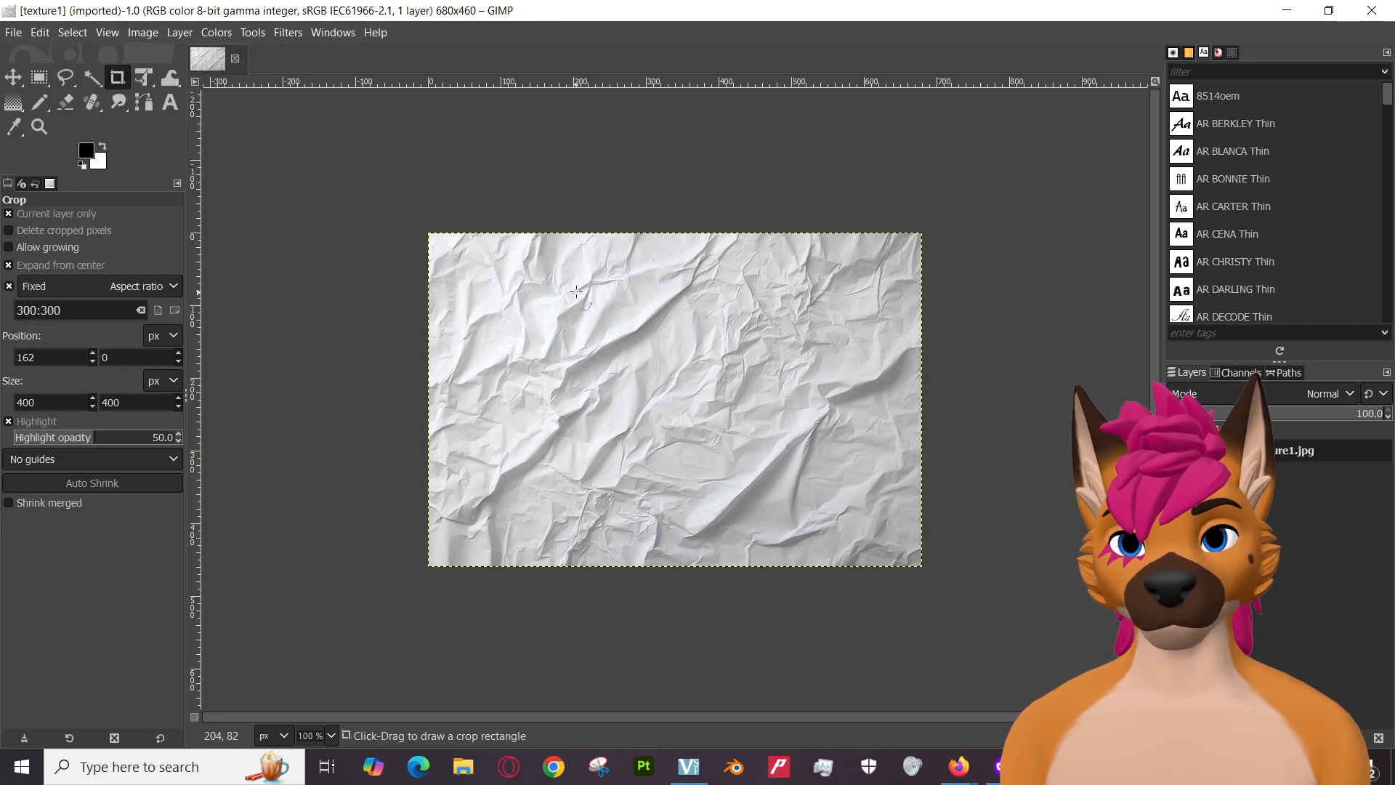
Crop the texture1.jpg layer to a square of about 370 × 370 px at position 148, 0.
mouse_move(575, 292)
mouse_down()
mouse_move(617, 304)
mouse_move(578, 325)
mouse_move(579, 342)
mouse_move(682, 436)
mouse_up()
drag(596, 342, 657, 382)
drag(735, 467, 769, 499)
drag(694, 441, 721, 469)
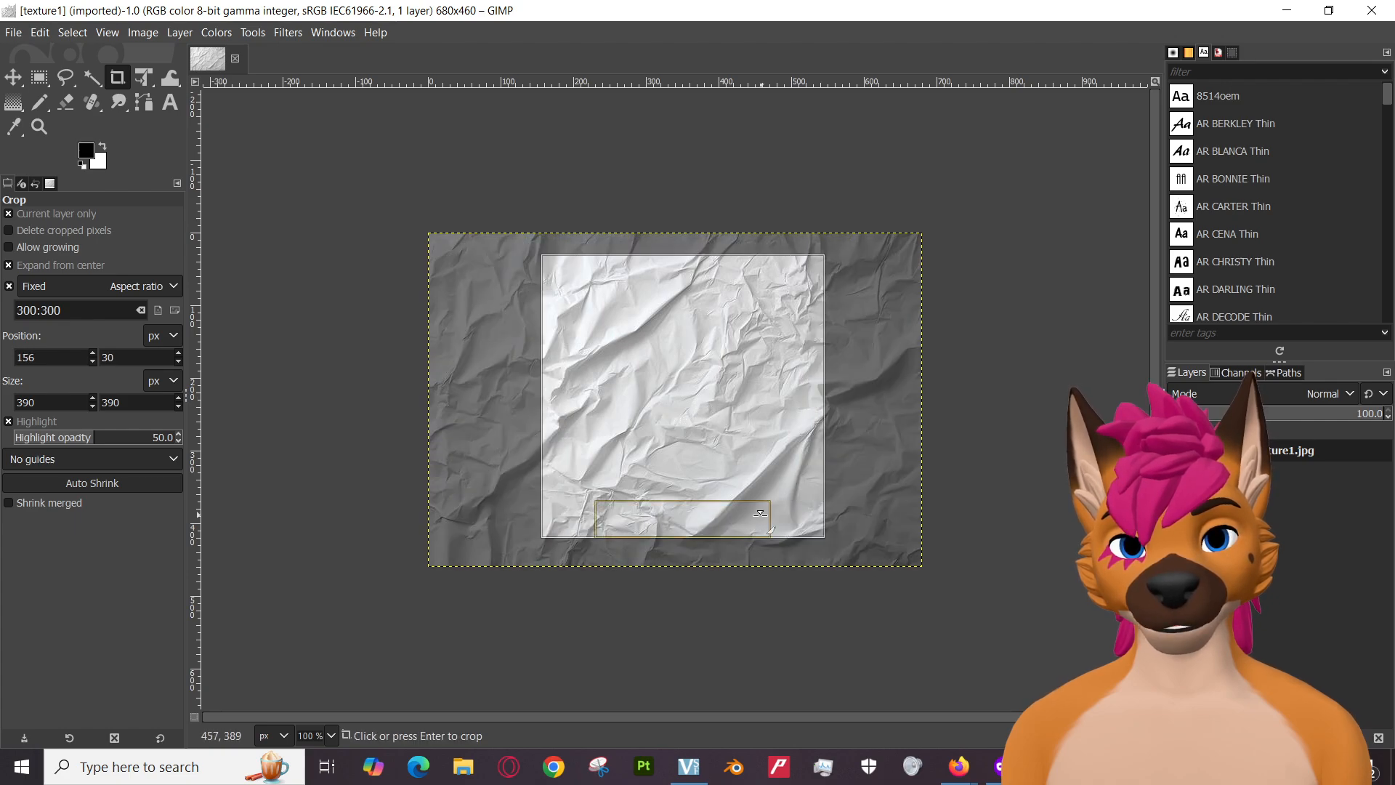
drag(799, 513, 791, 504)
mouse_move(702, 383)
mouse_down()
mouse_move(706, 355)
mouse_move(669, 354)
mouse_move(689, 393)
mouse_up()
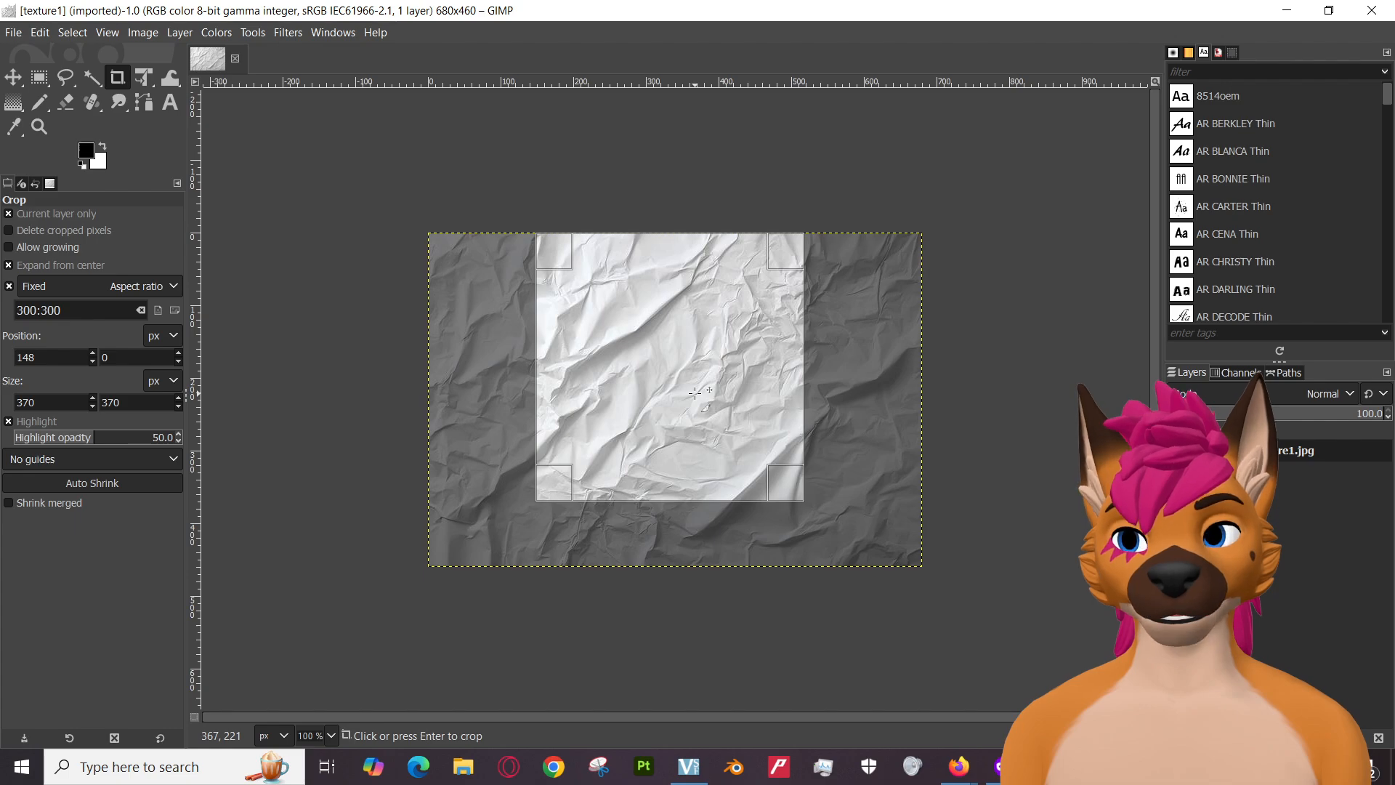
click(695, 393)
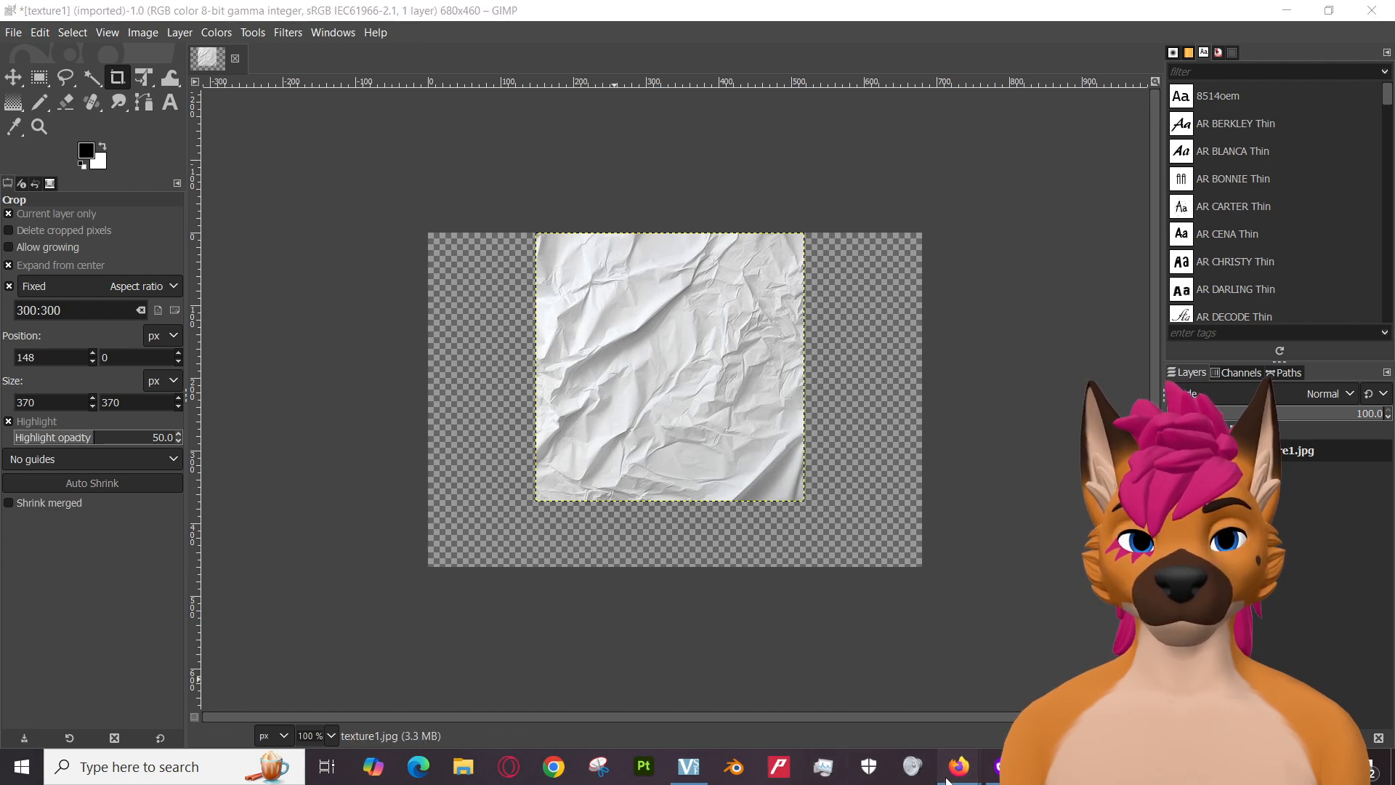
Switch to Firefox, watch the square-cropping part of the Intro to Texture Maps for 3D video, and return to GIMP.
mouse_move(959, 766)
click(896, 714)
click(290, 327)
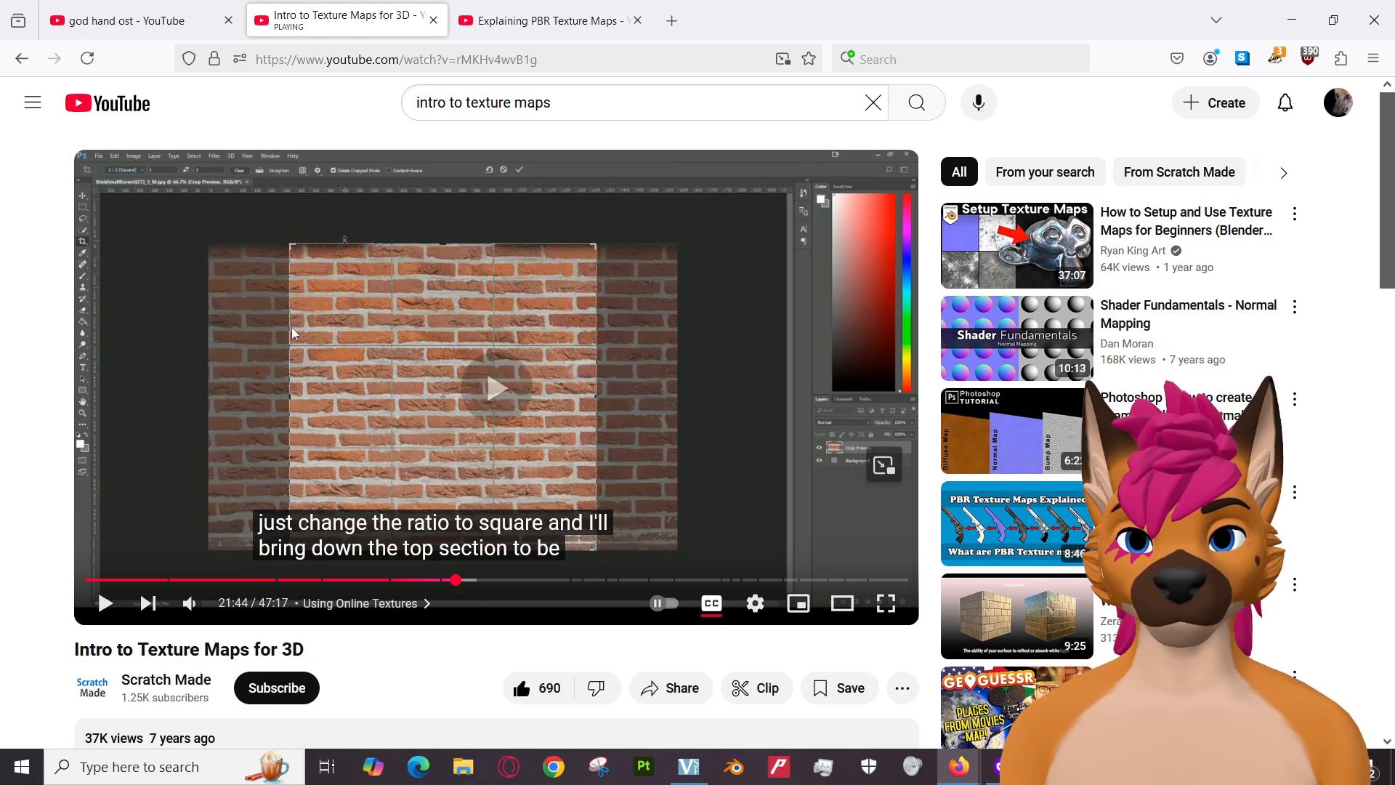
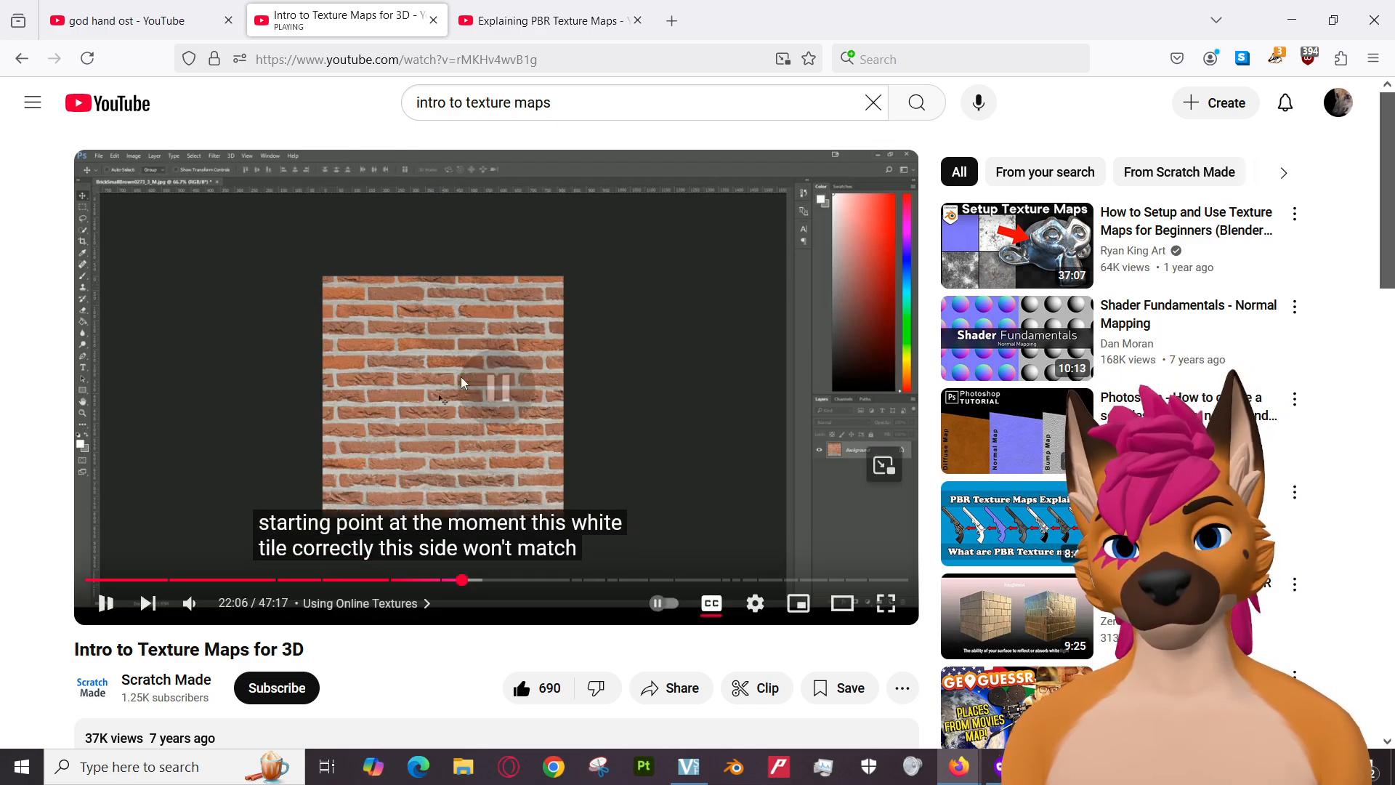
key(alt+Tab)
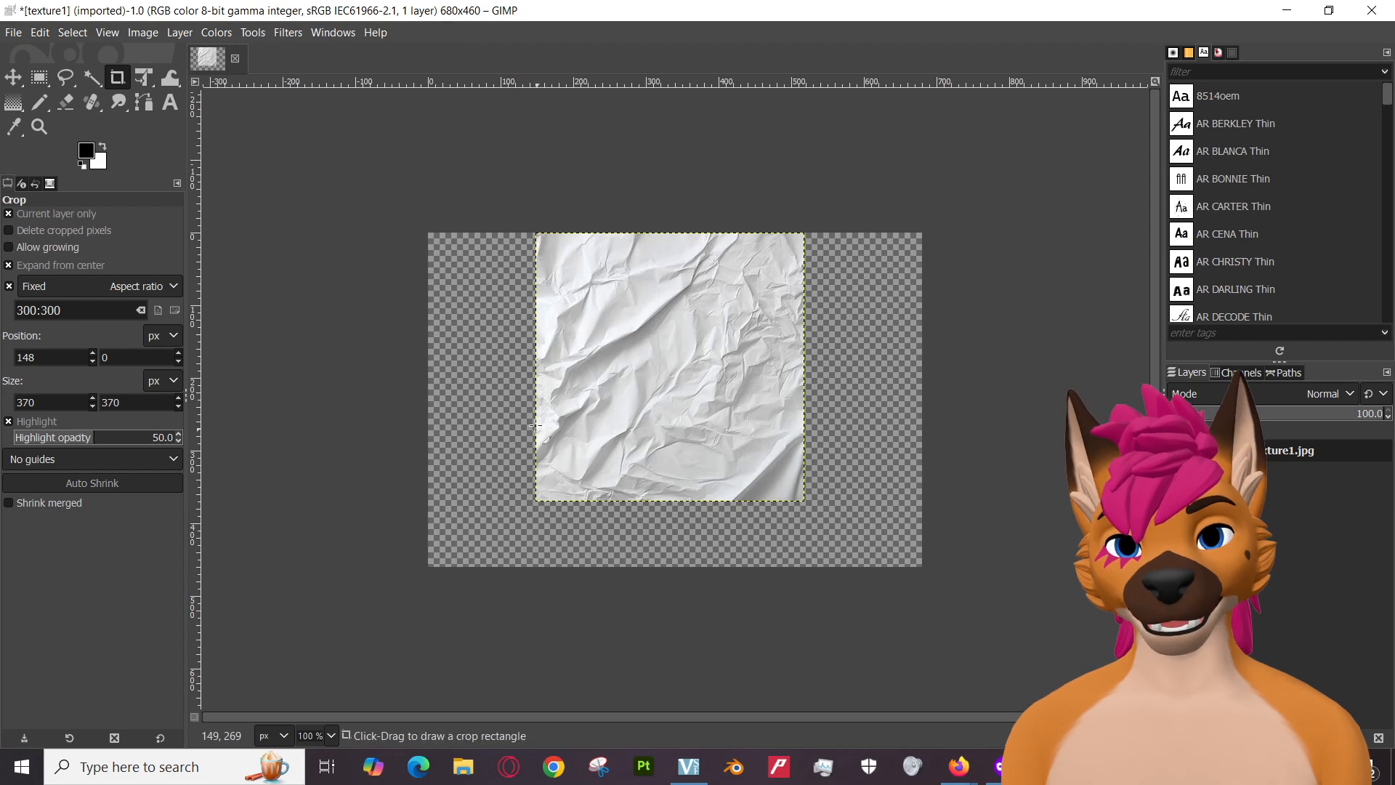
Fit the canvas to the cropped texture1.jpg layer.
right_click(501, 387)
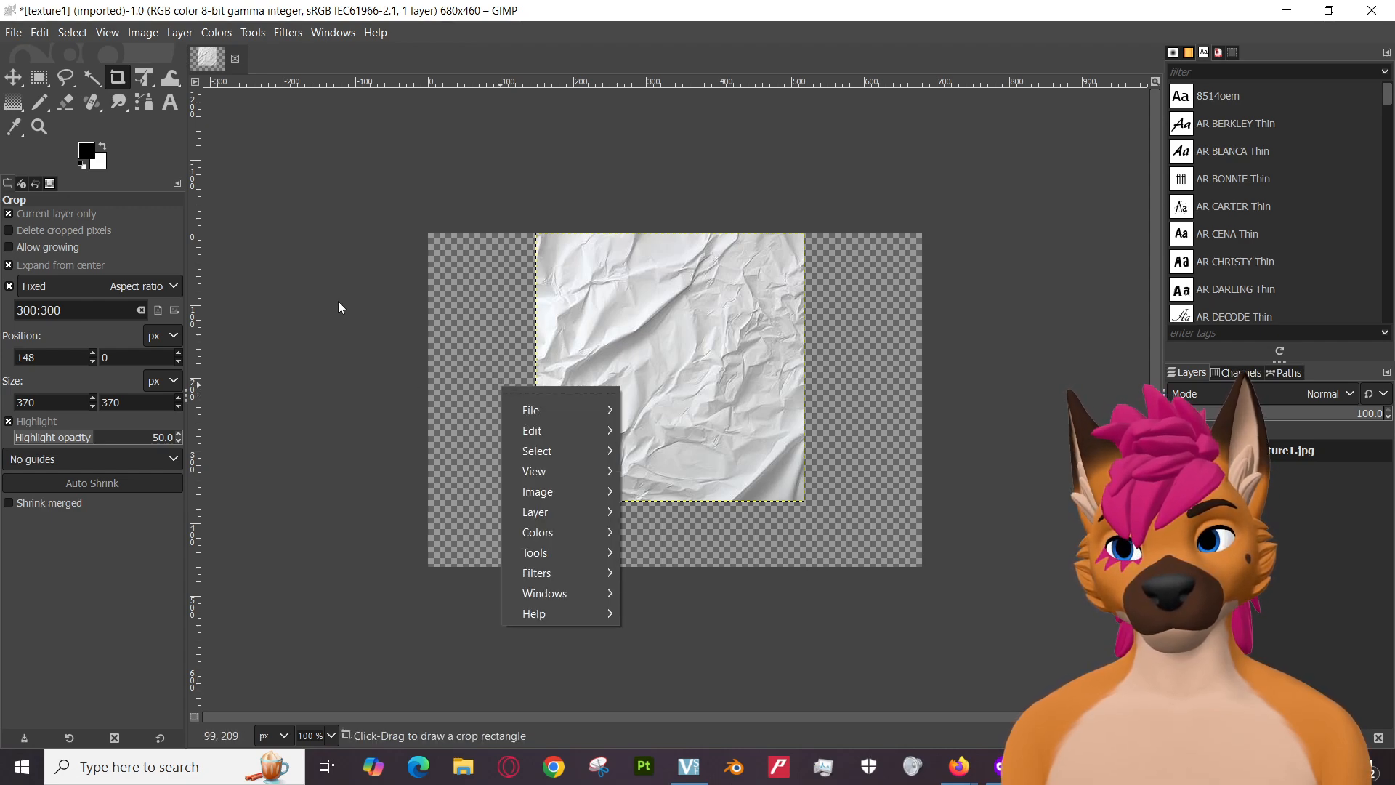
click(298, 238)
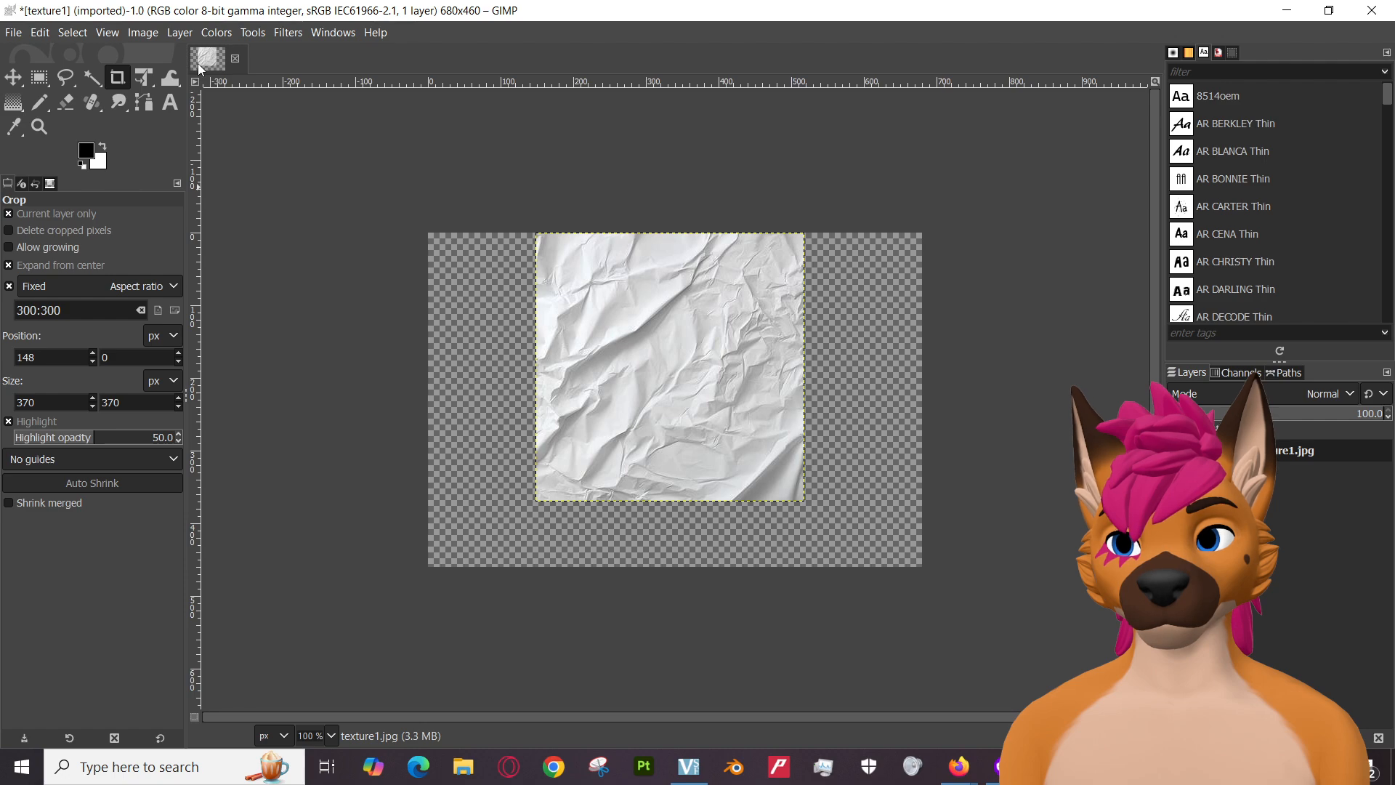
click(143, 32)
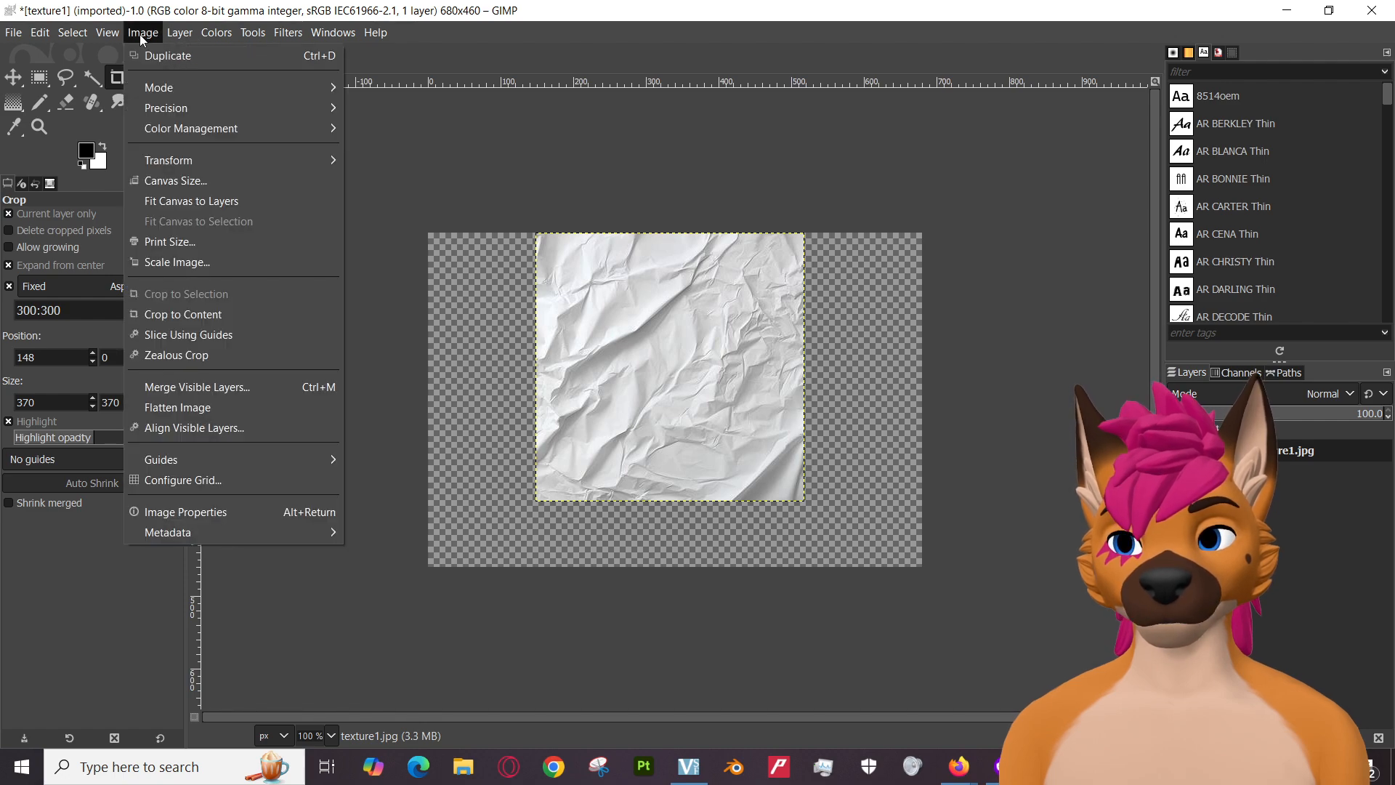
click(202, 207)
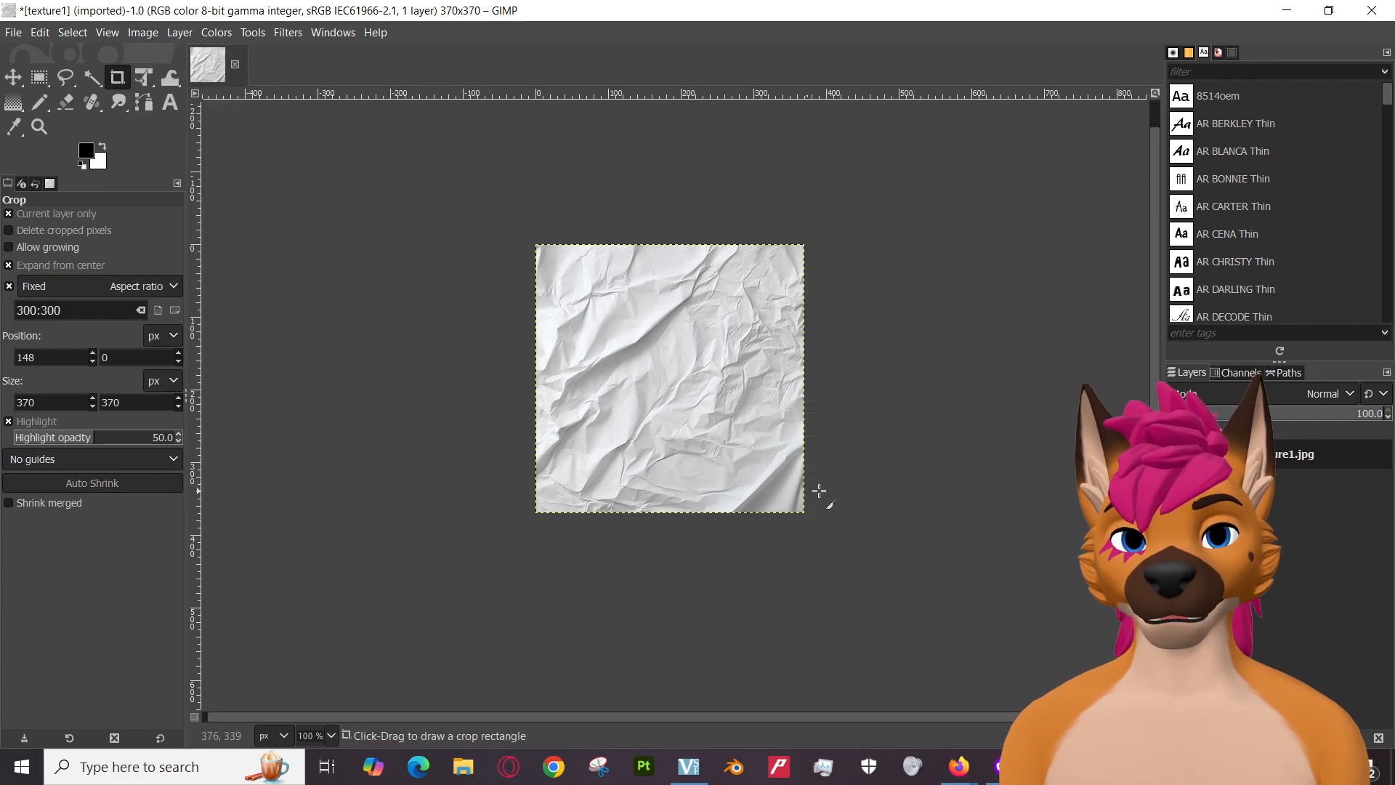
click(880, 430)
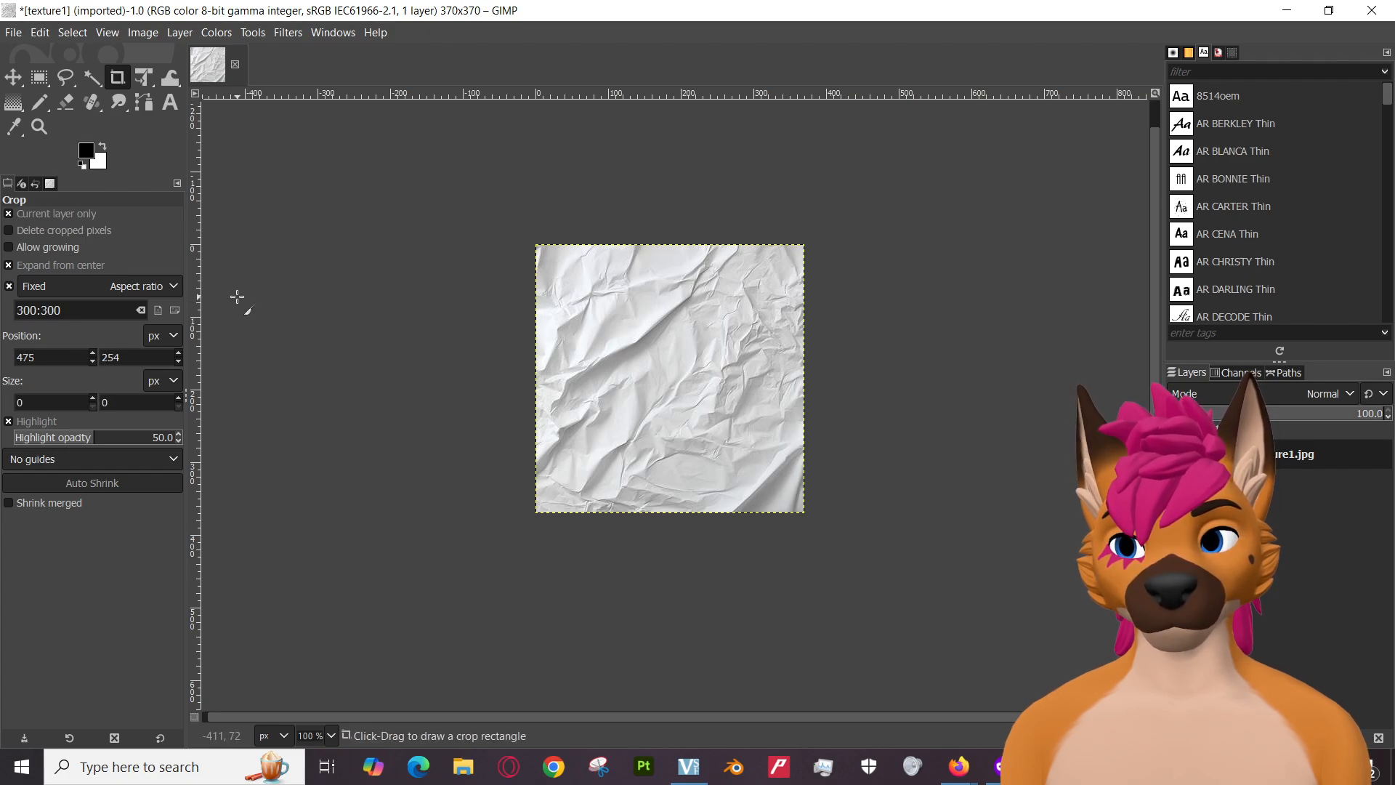
Undo the canvas resize to compare the canvas with the cropped layer, and redo it.
click(39, 33)
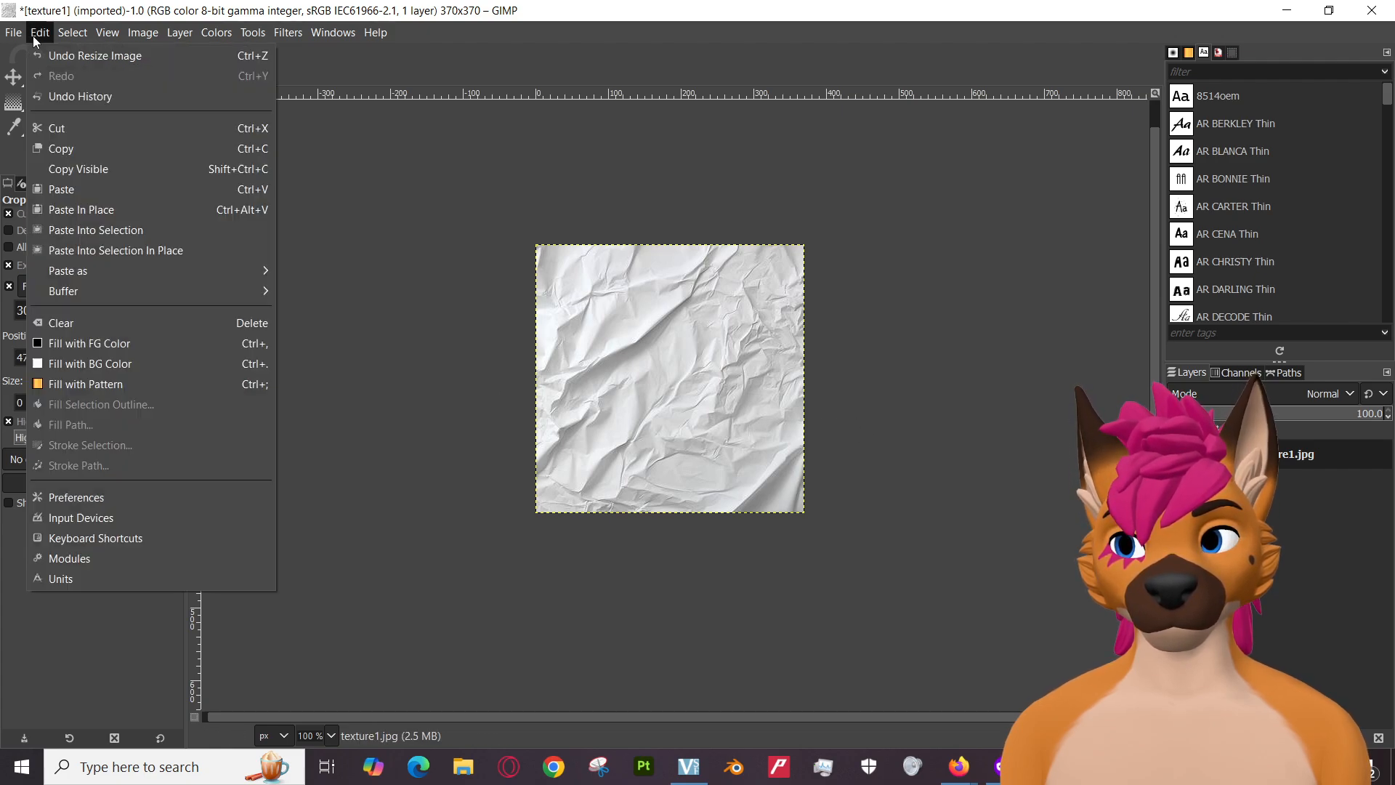
click(57, 55)
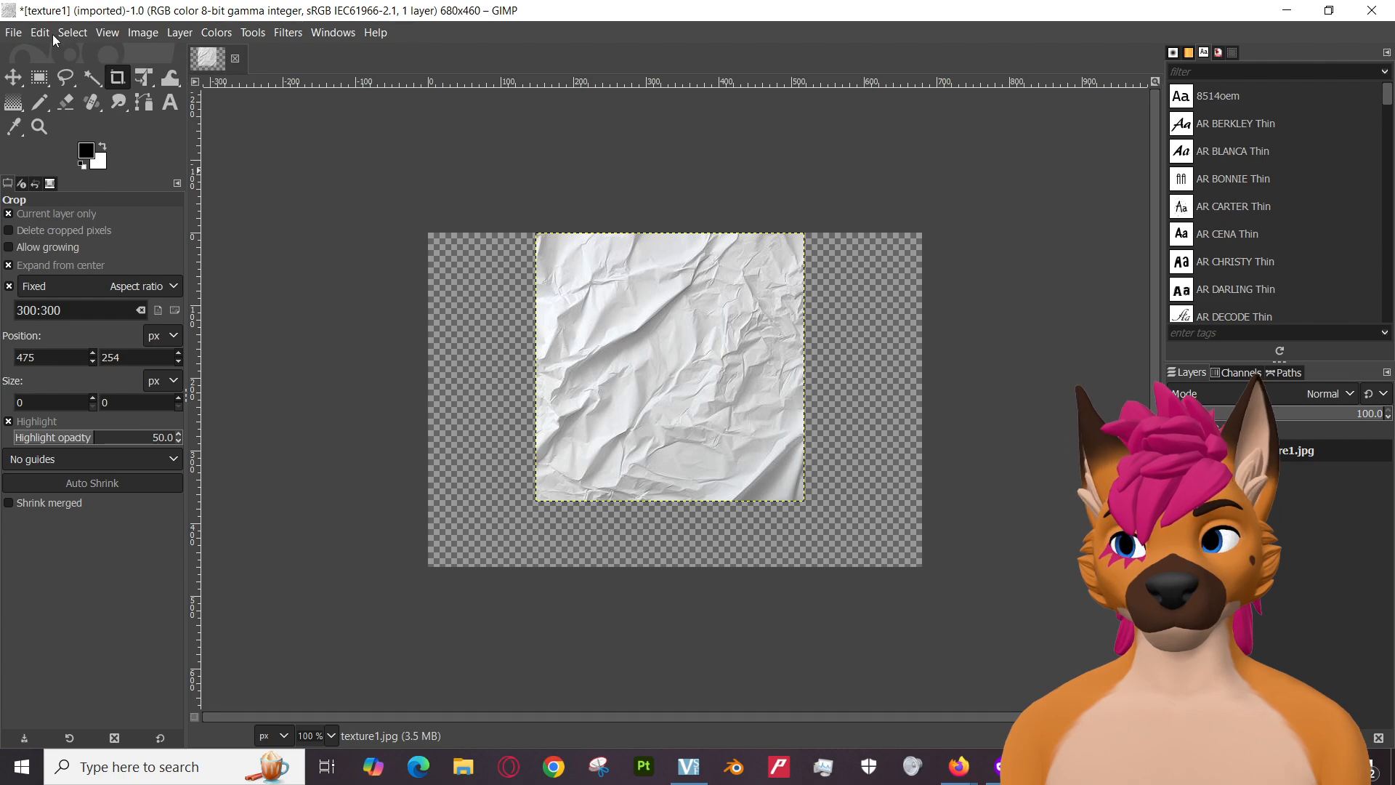
click(39, 33)
click(62, 77)
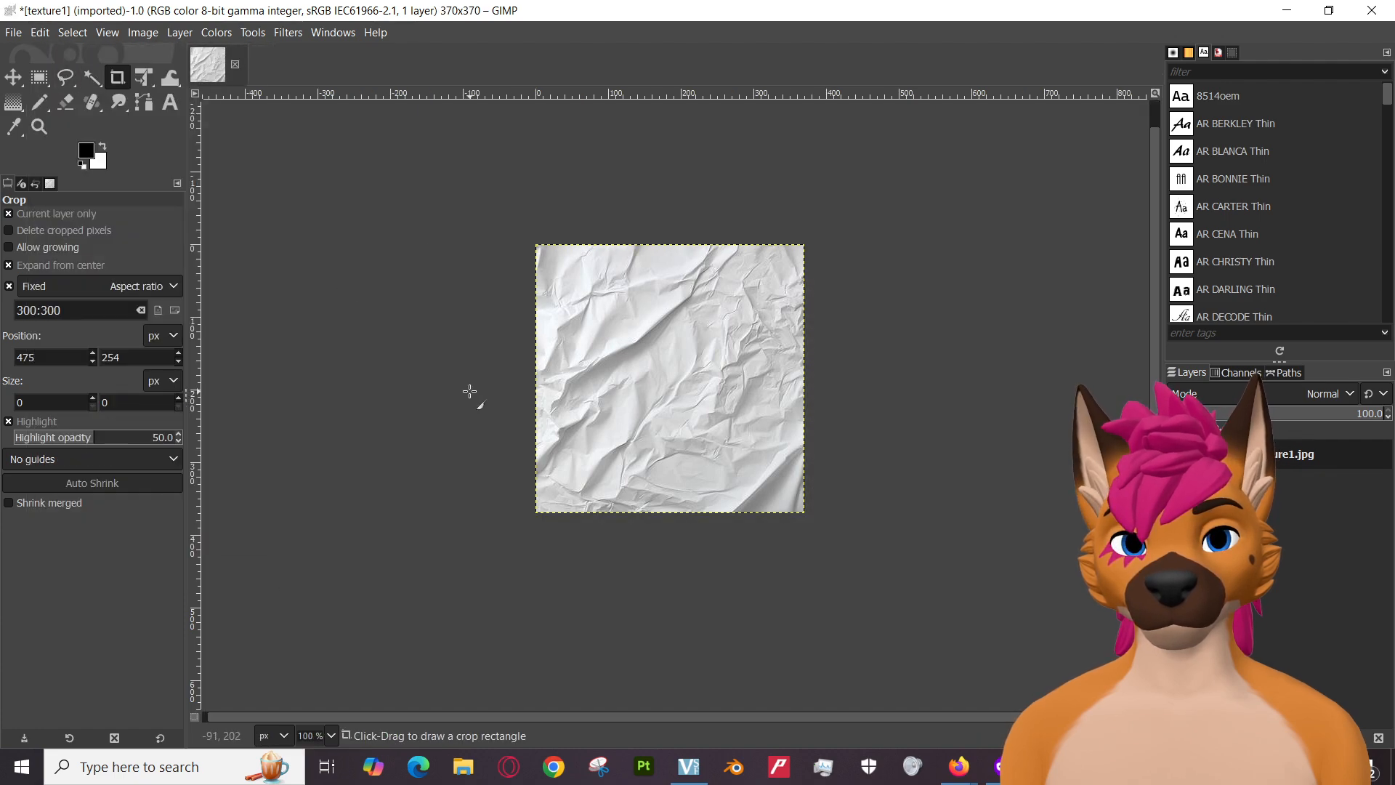
Save the square image as texture1.xcf in the GIMP Projects folder inside Pictures.
click(13, 32)
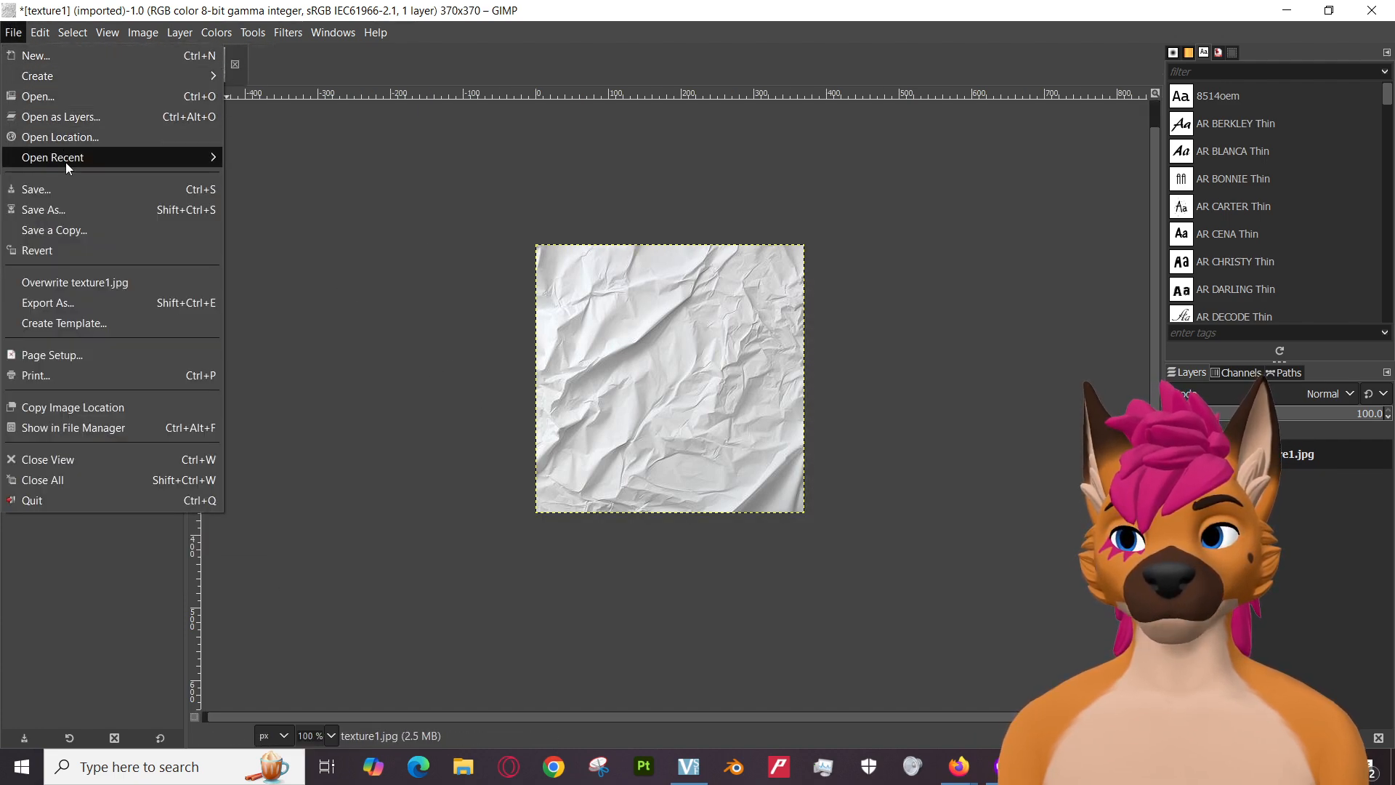
click(73, 212)
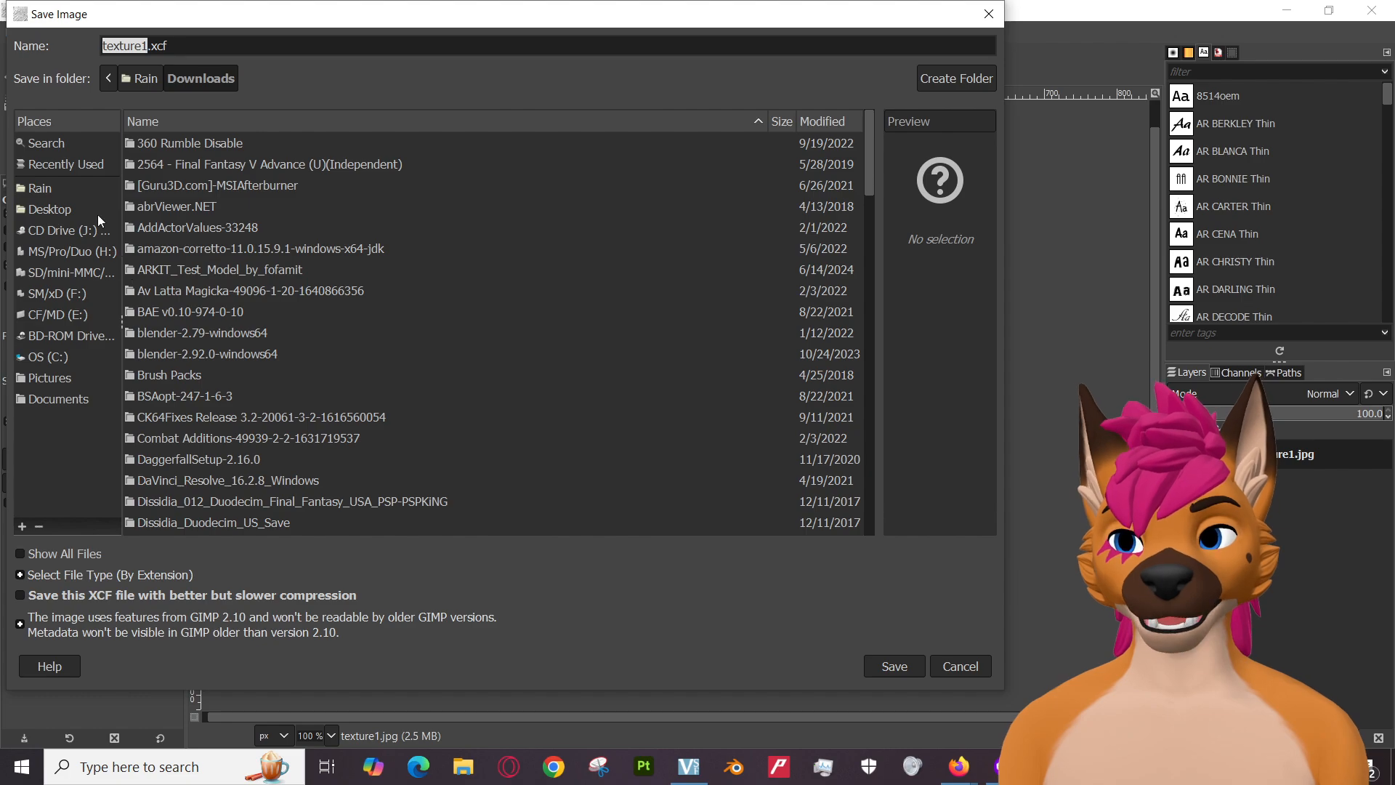
click(47, 357)
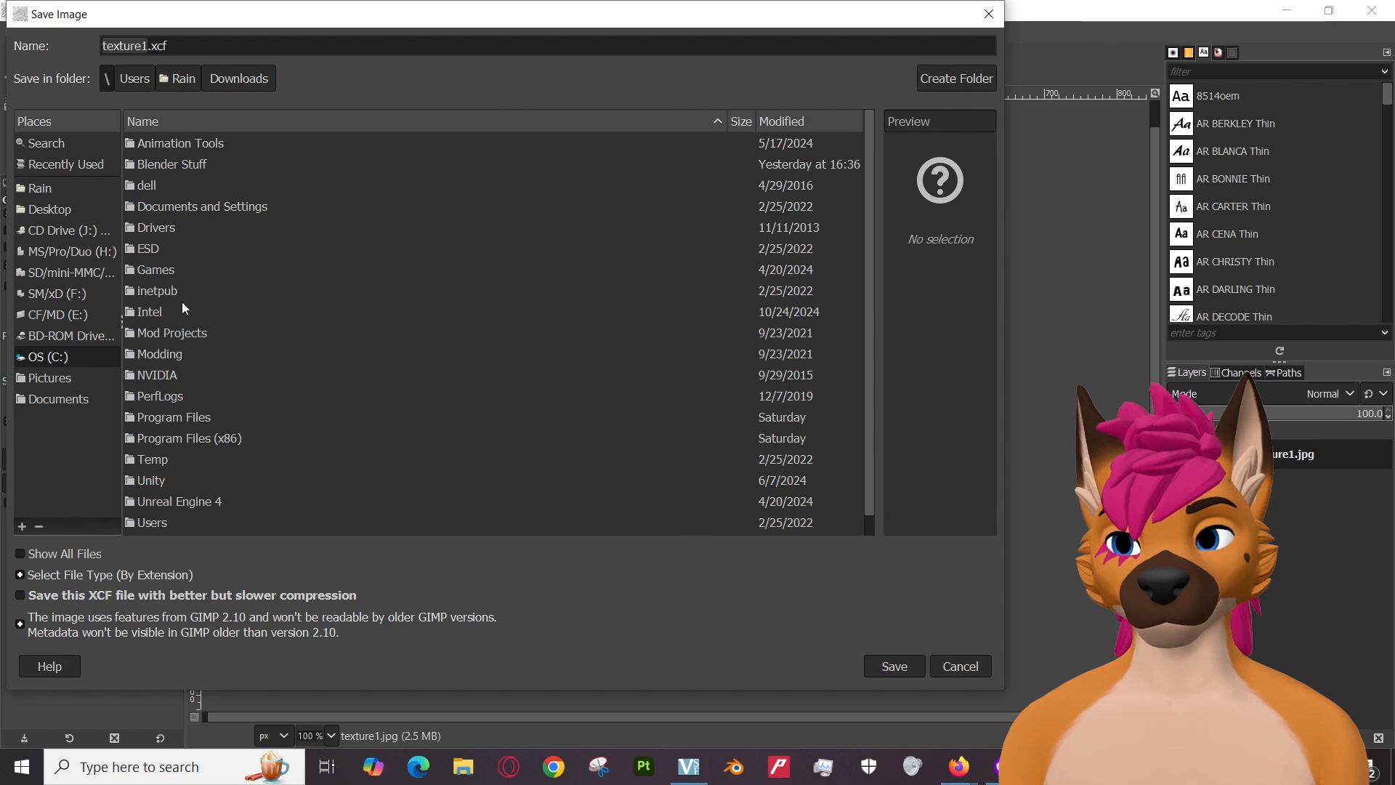
scroll(226, 350, down, 1)
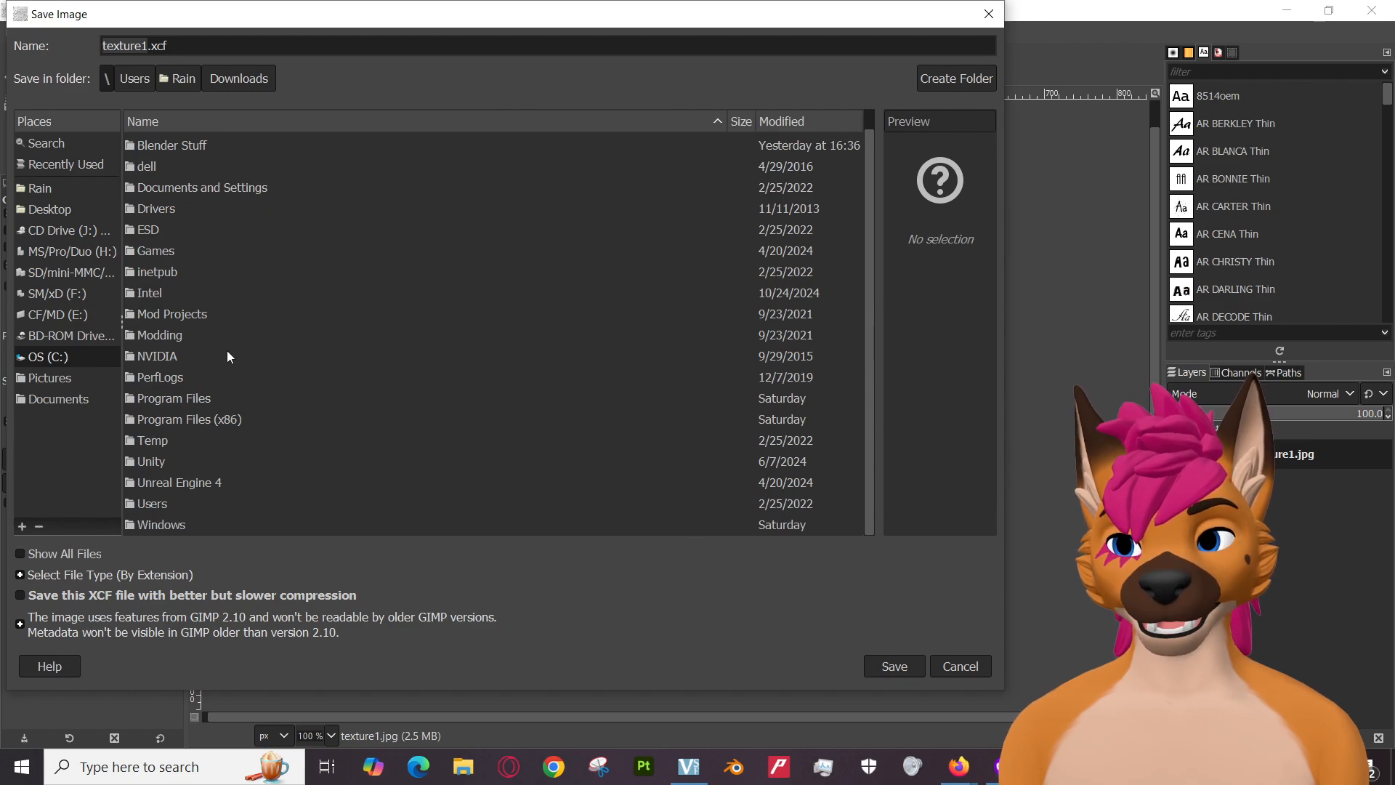
click(46, 379)
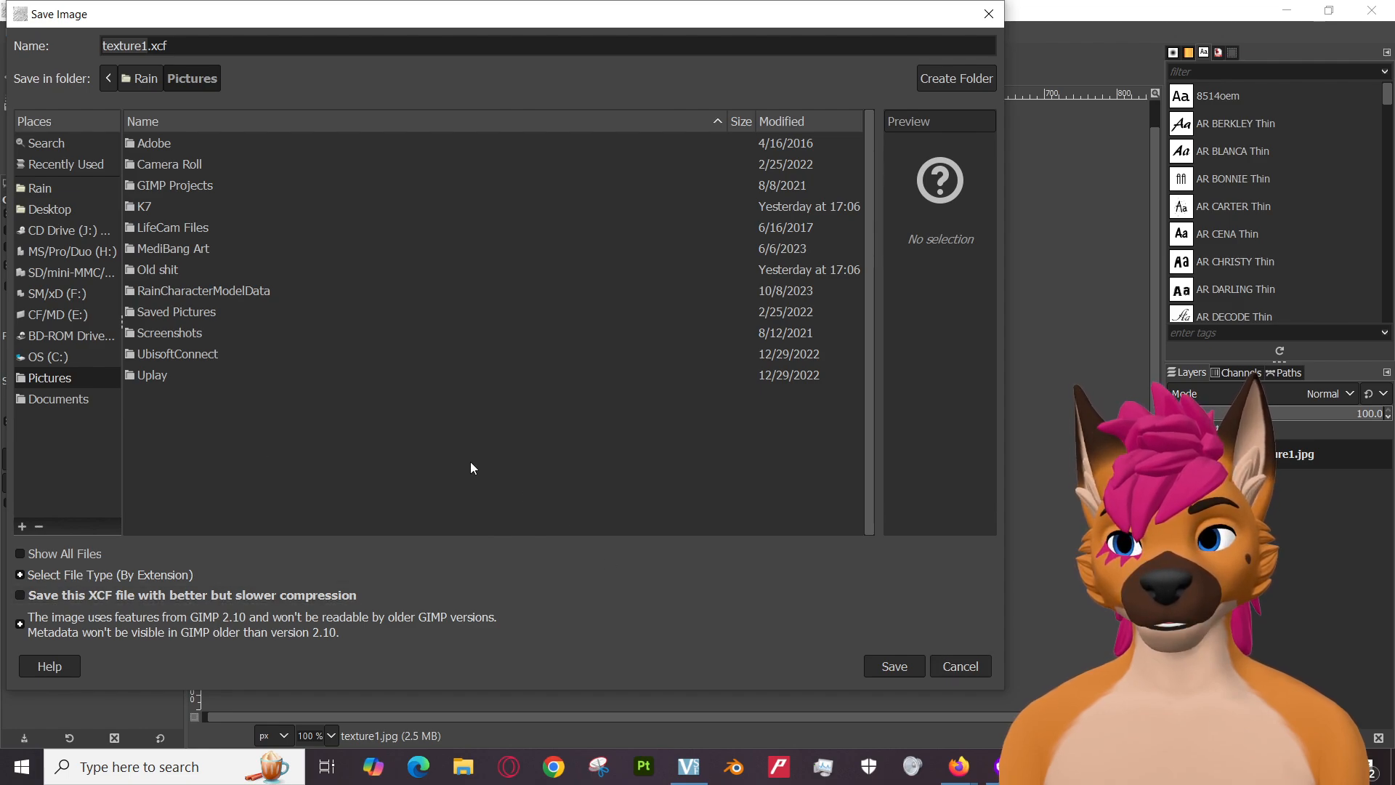
double_click(179, 186)
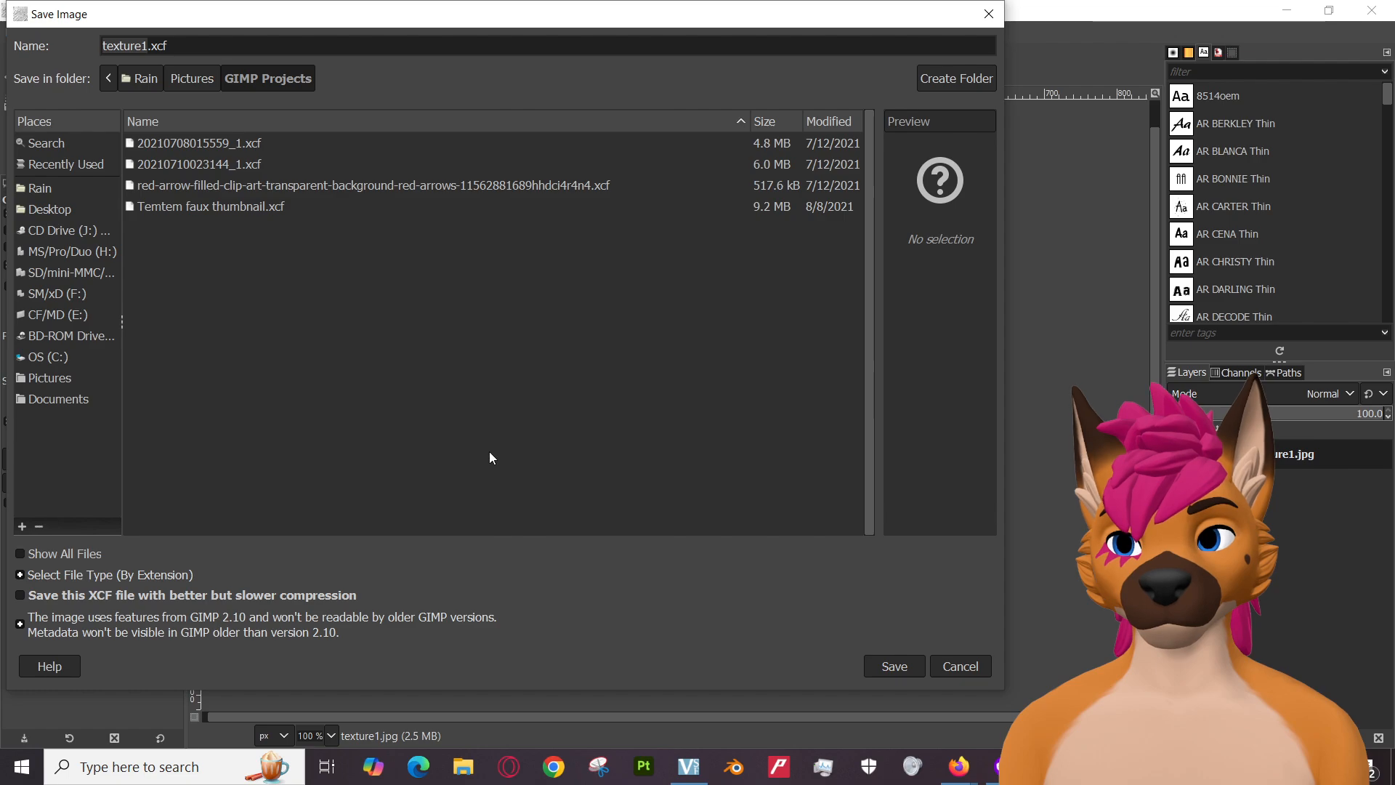
click(895, 668)
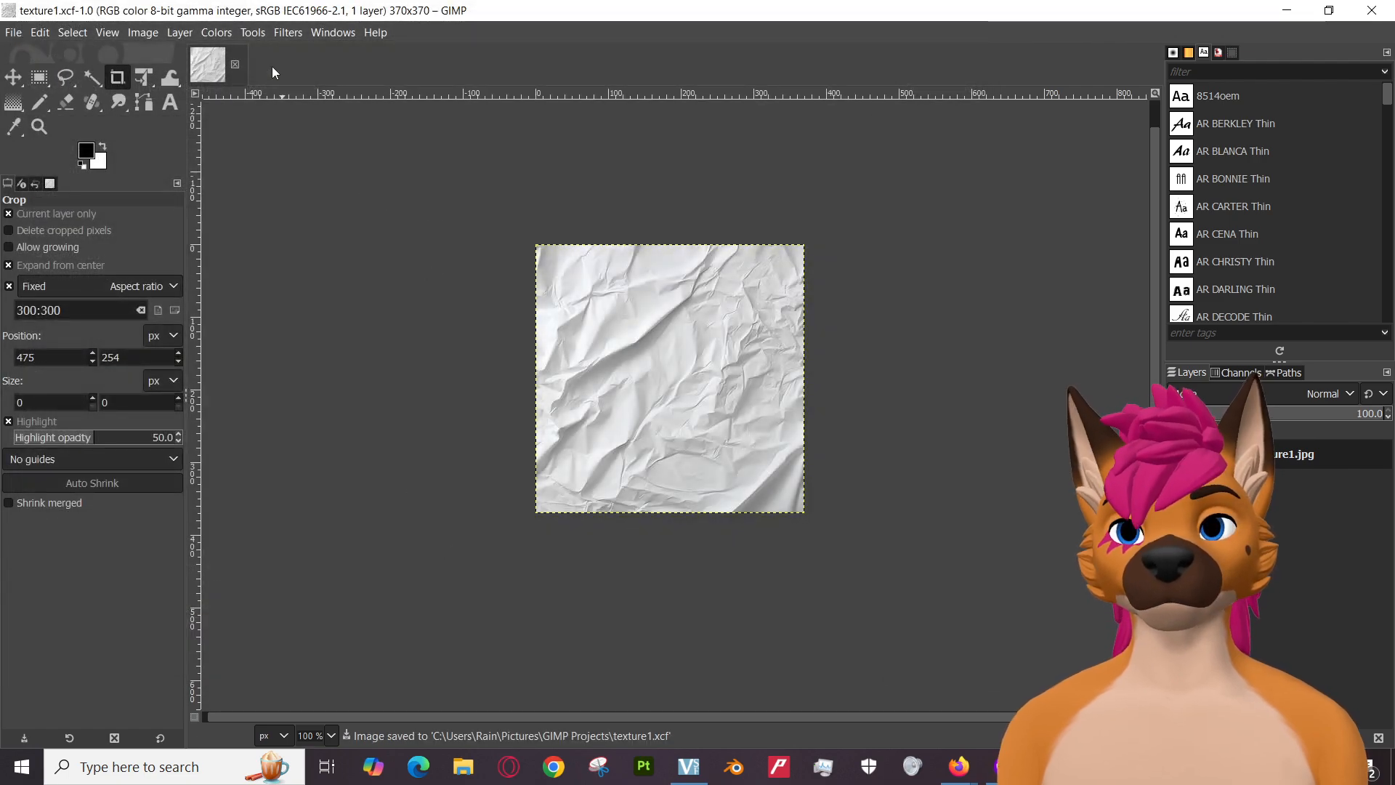
click(13, 34)
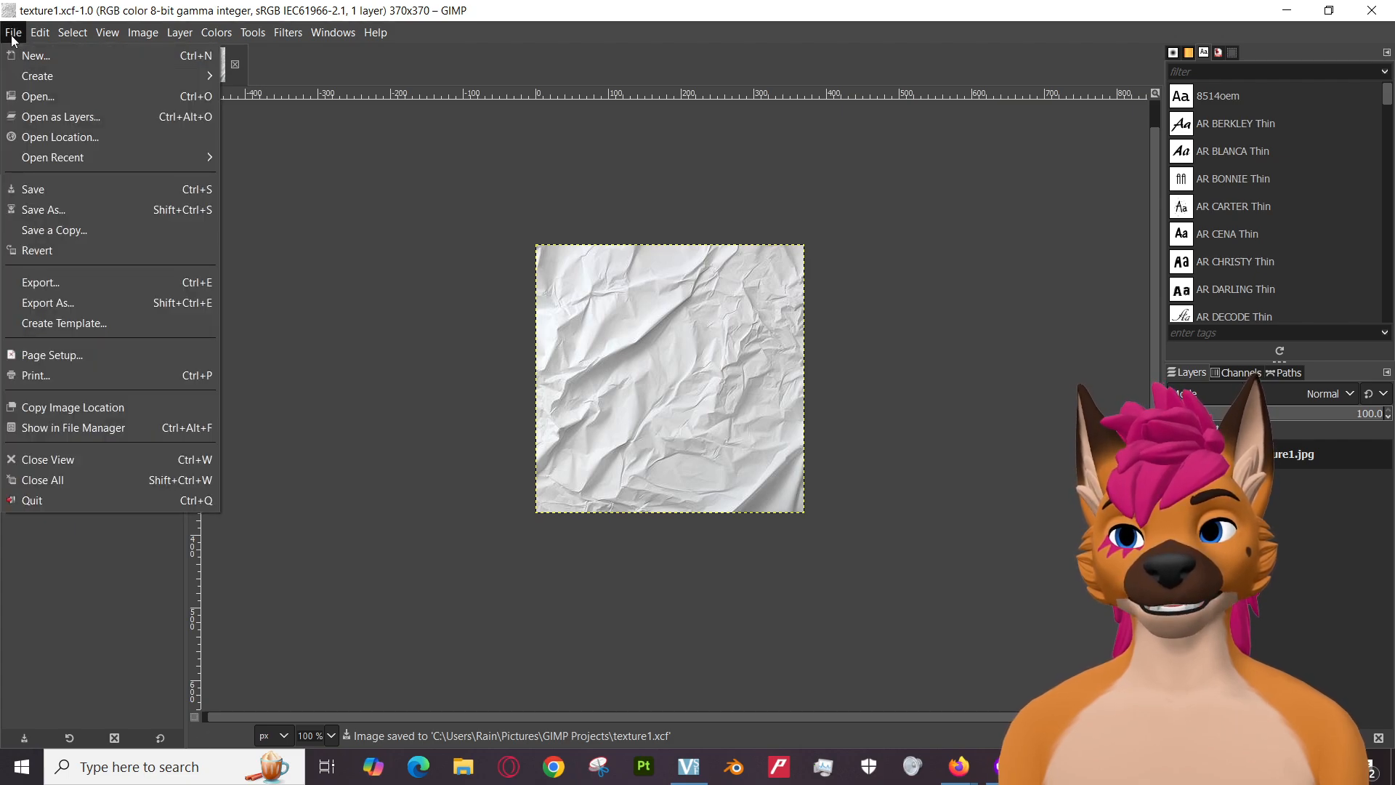
click(13, 36)
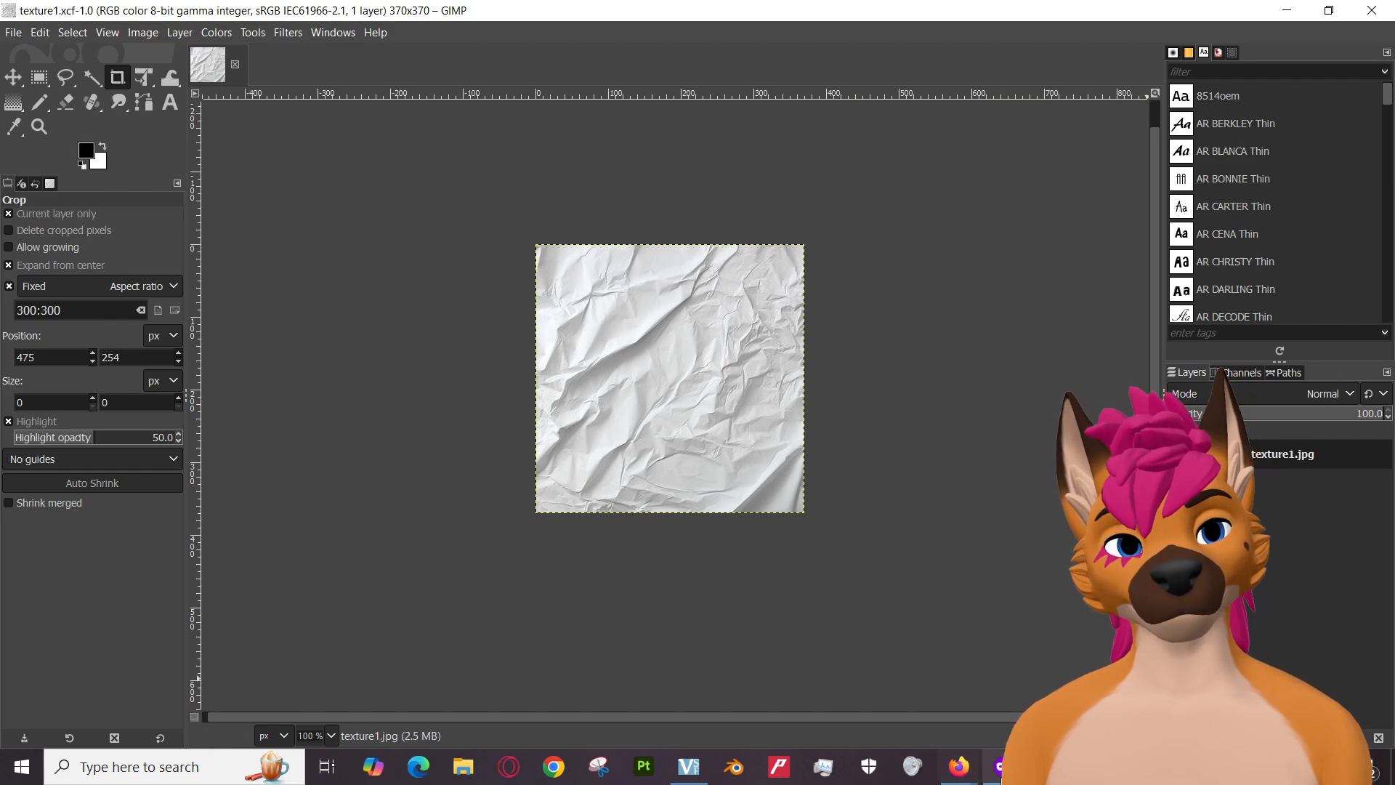
Switch to Firefox, watch the Offset part of the Intro to Texture Maps for 3D video, pause it, and return to GIMP.
mouse_move(959, 763)
click(860, 679)
click(306, 303)
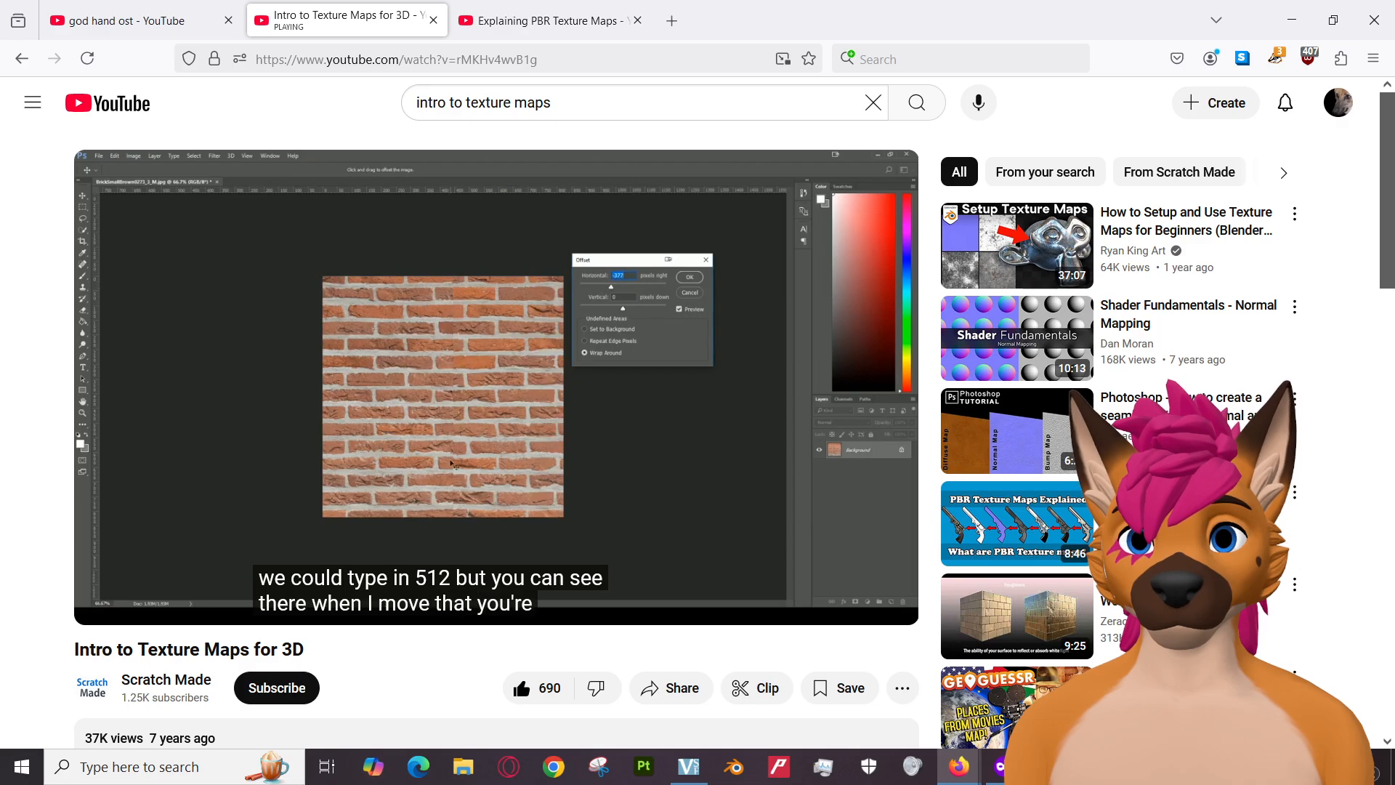
click(446, 311)
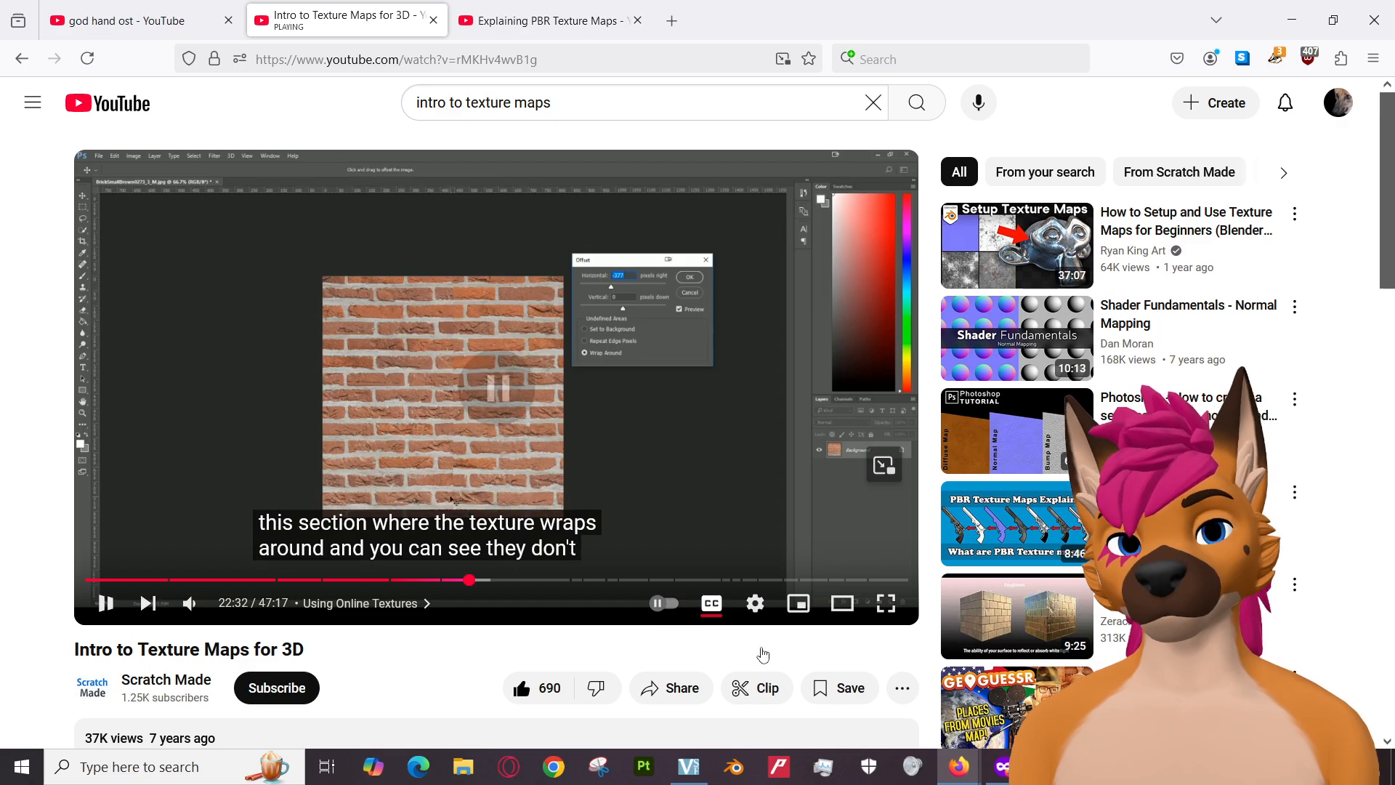
key(alt+Tab)
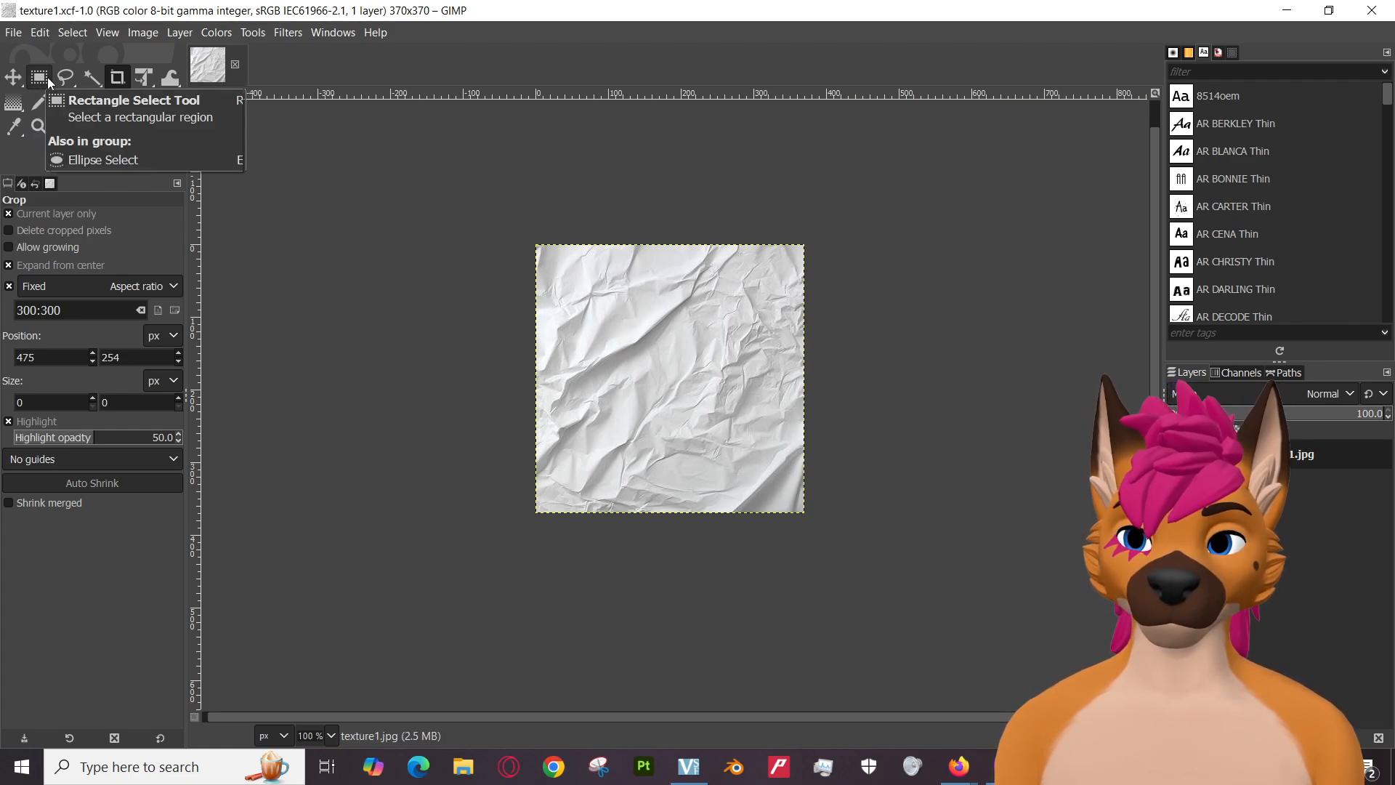
Look through the available layer, image, tool, filter, selection and view commands for an offset function.
click(180, 32)
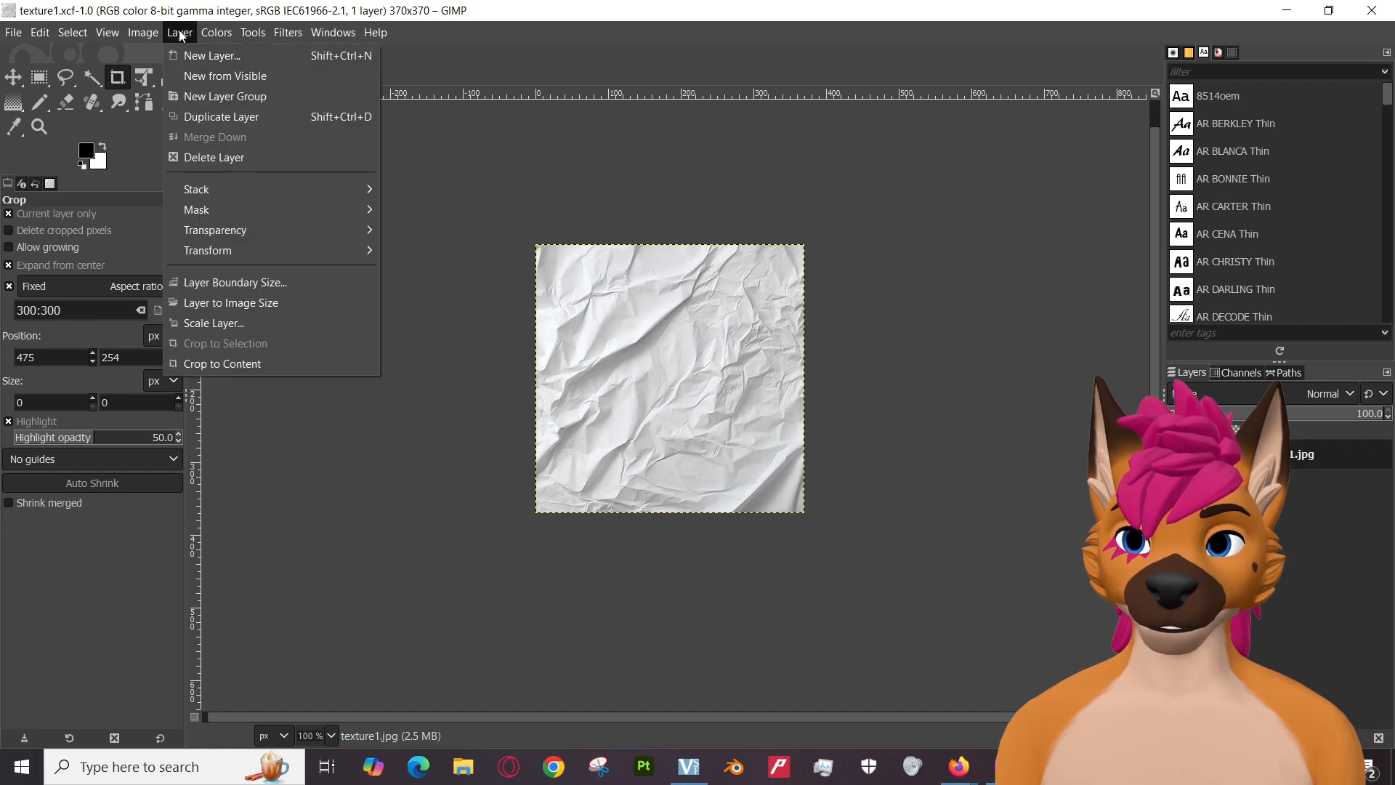
mouse_move(150, 35)
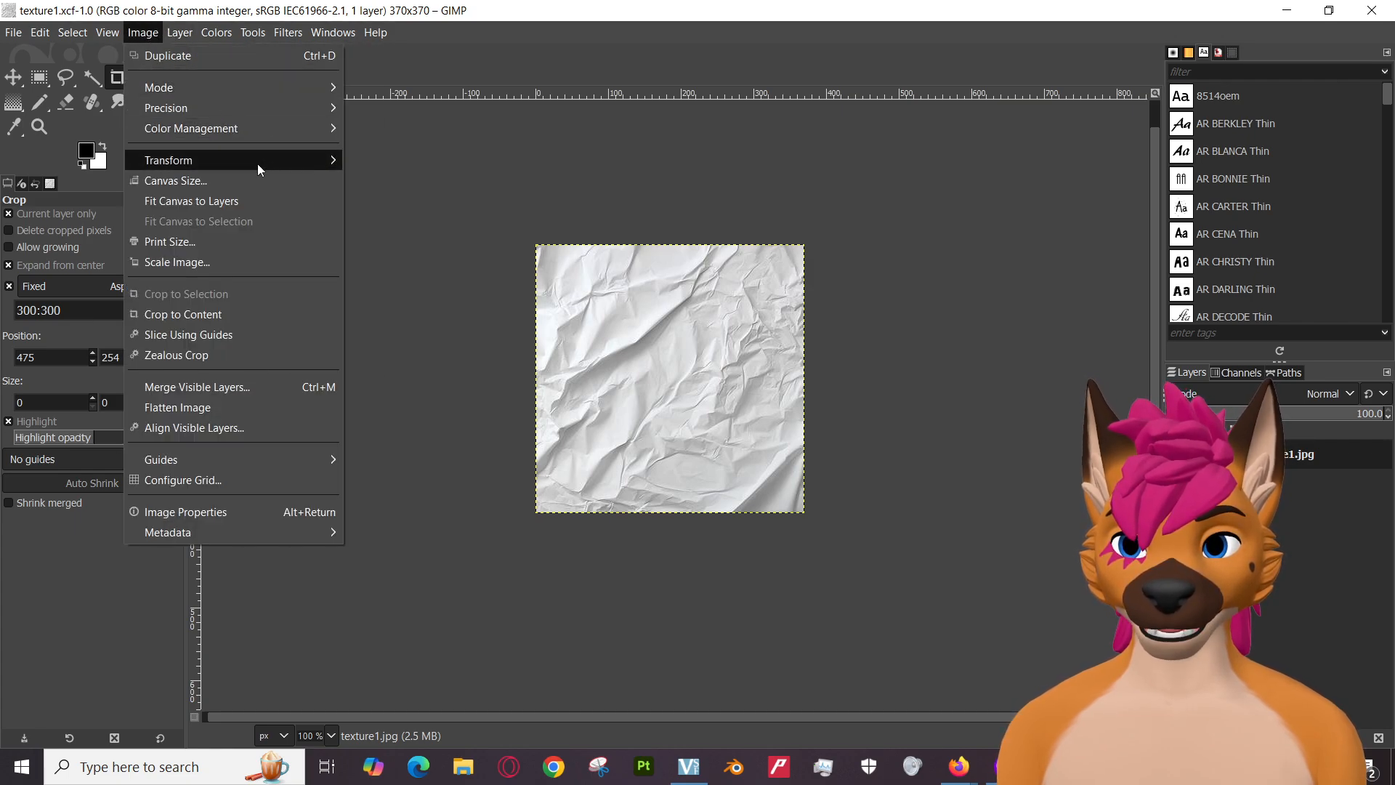
mouse_move(259, 168)
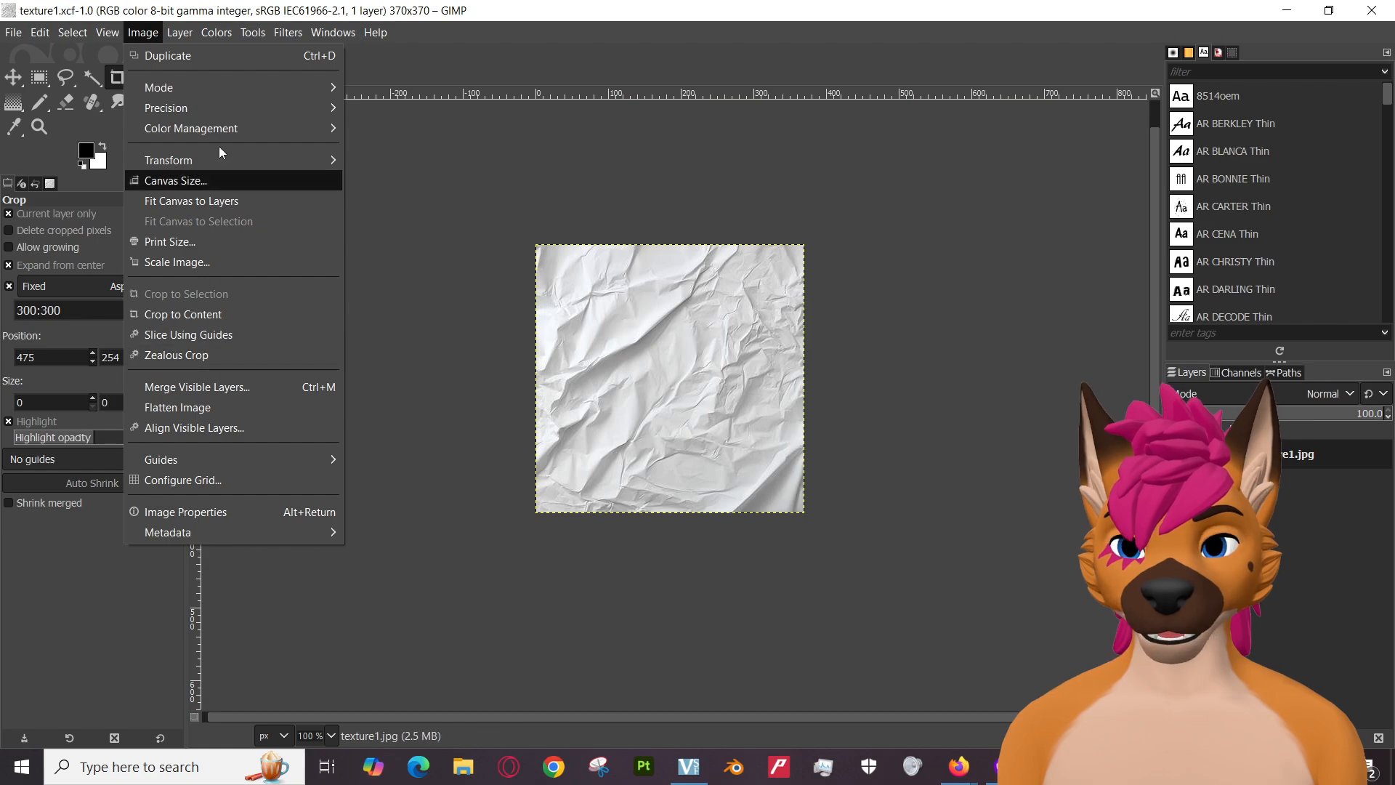
mouse_move(268, 33)
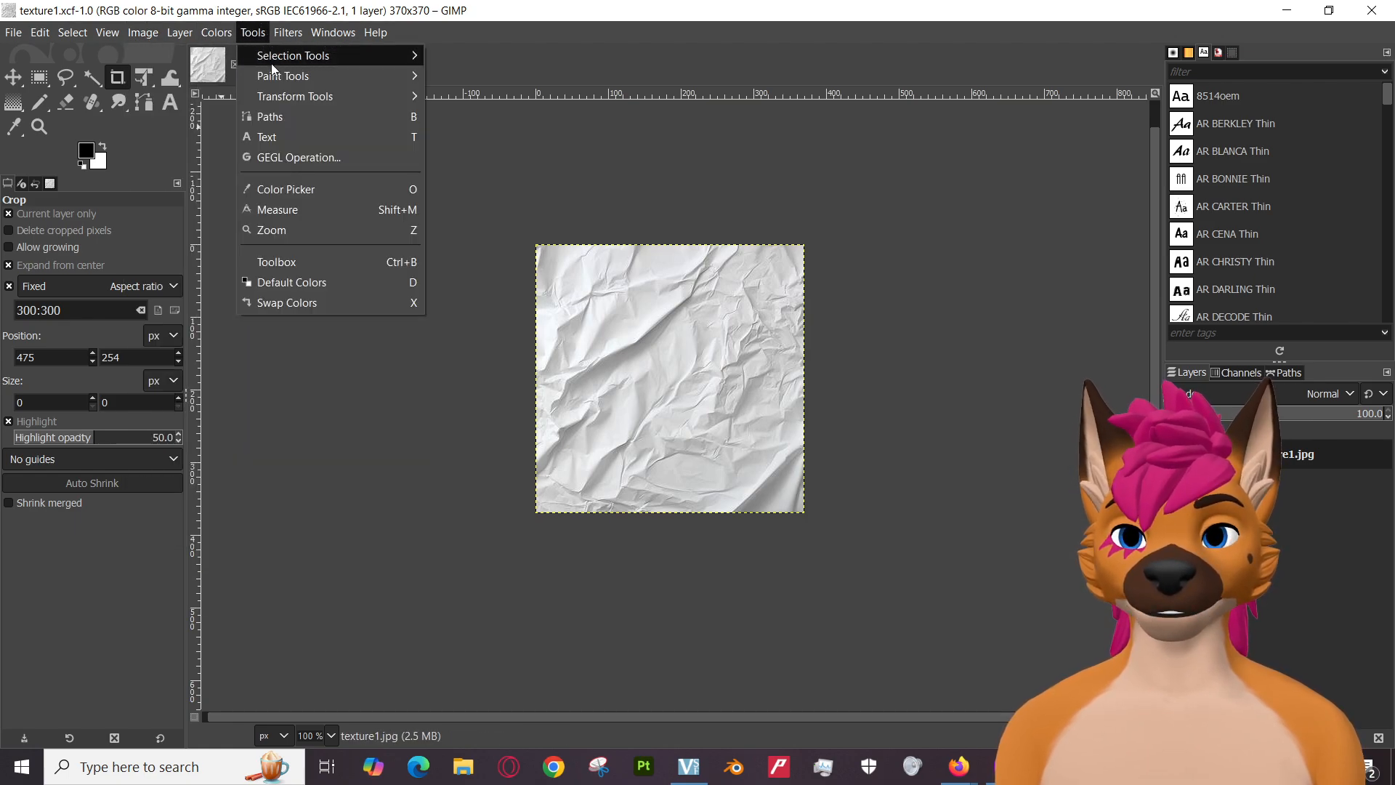
mouse_move(272, 63)
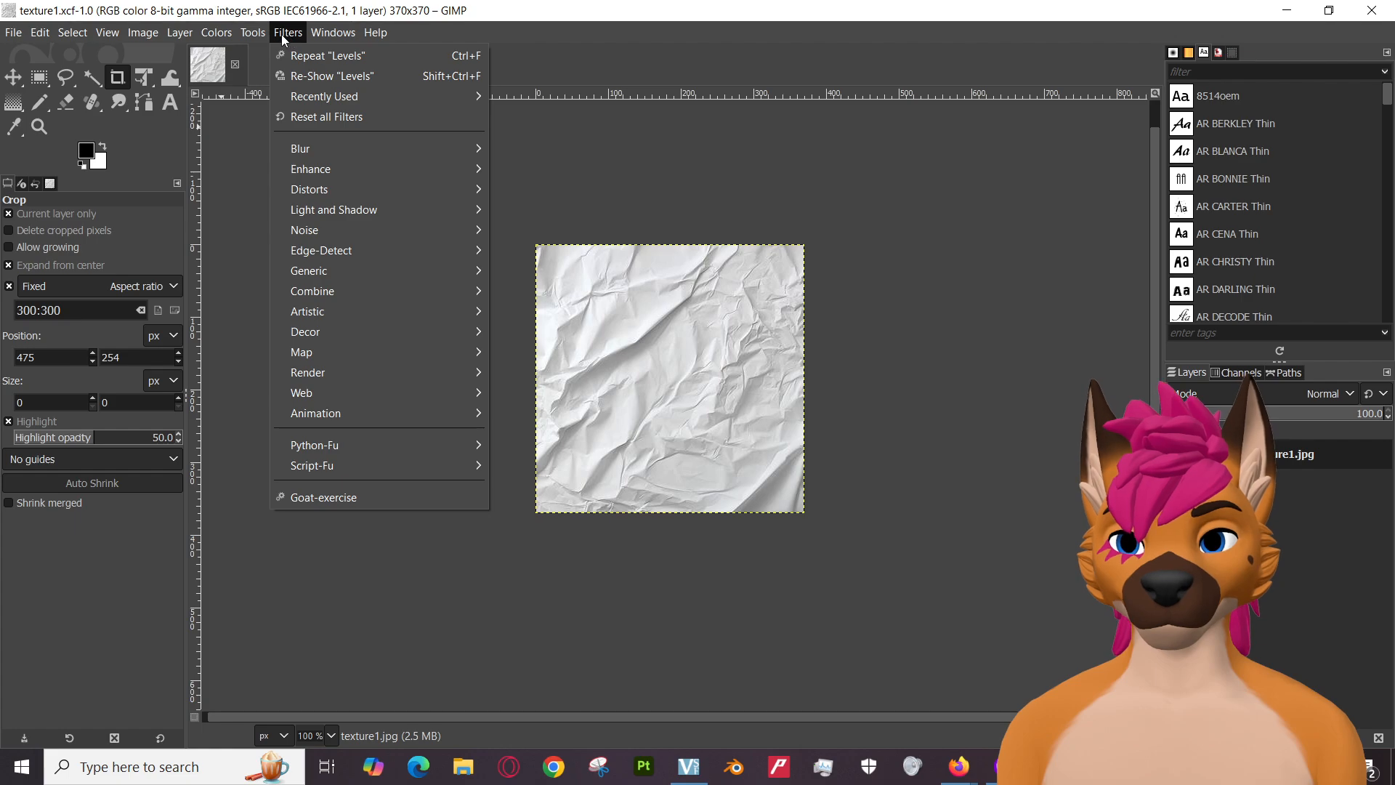
mouse_move(192, 40)
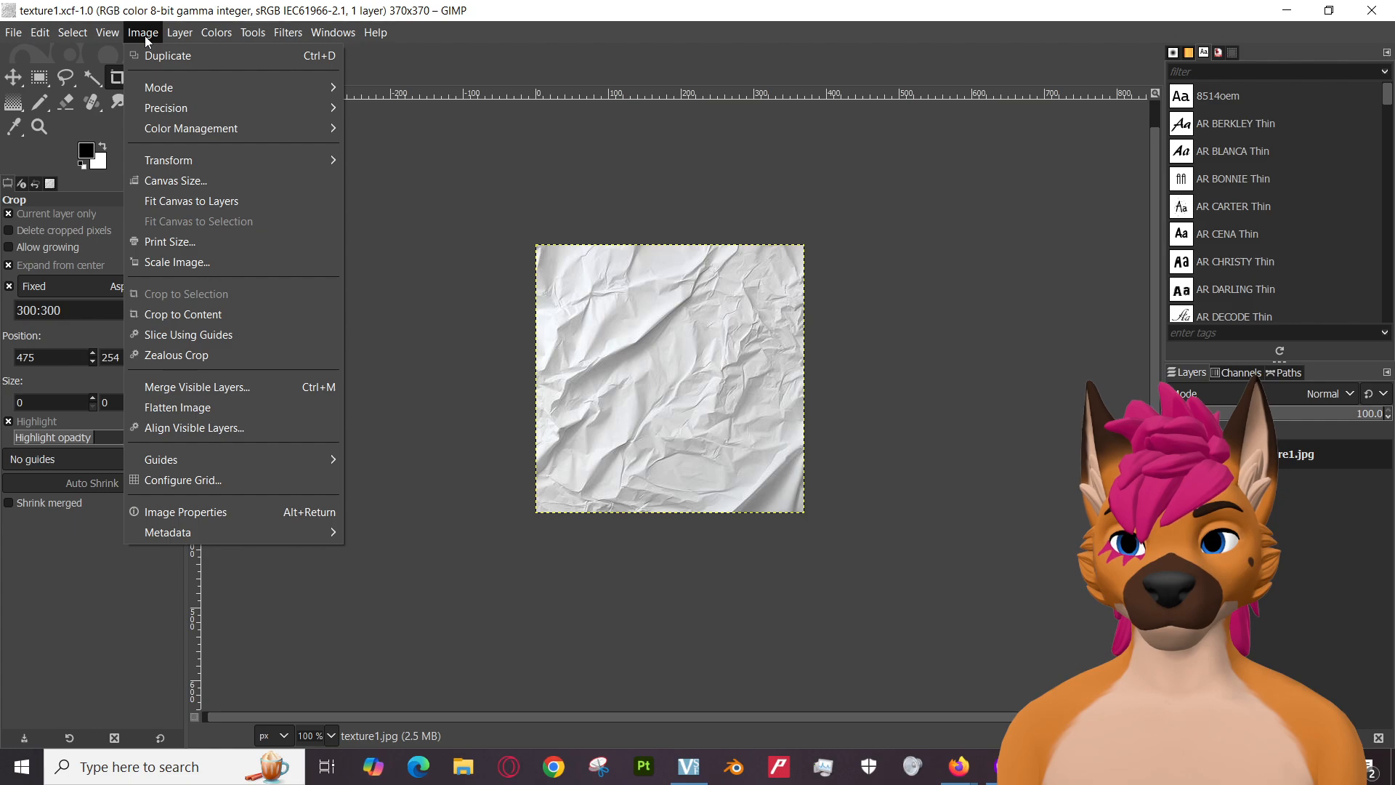
mouse_move(146, 81)
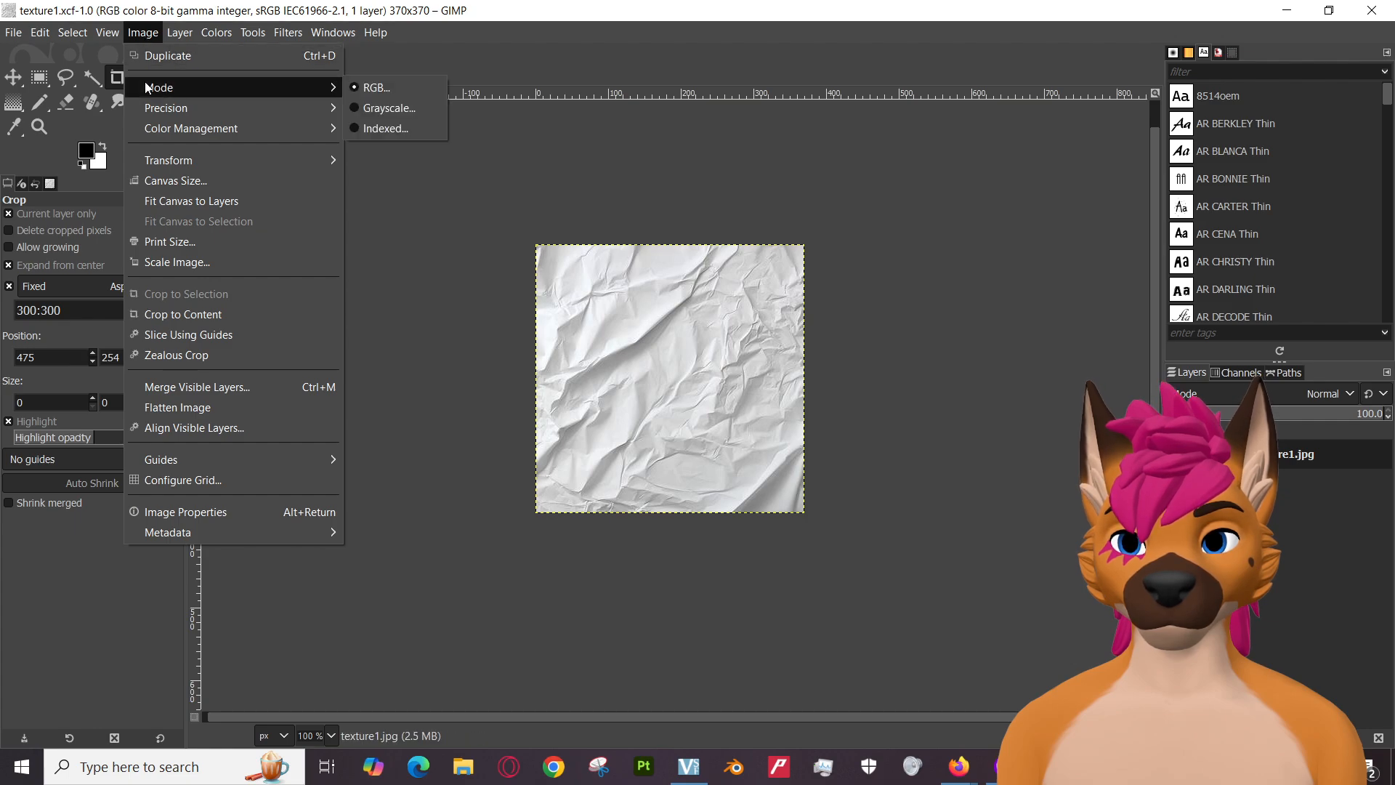
mouse_move(184, 110)
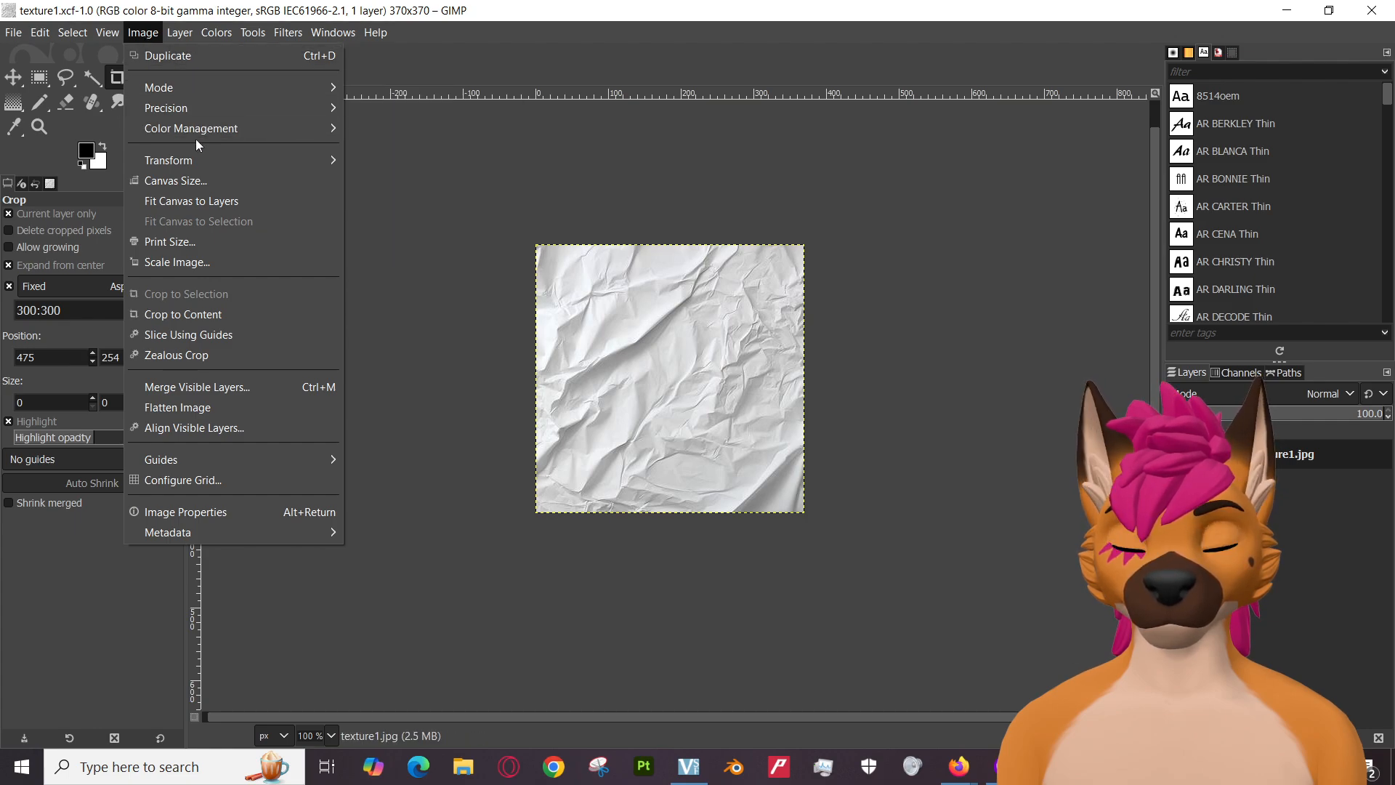
mouse_move(198, 161)
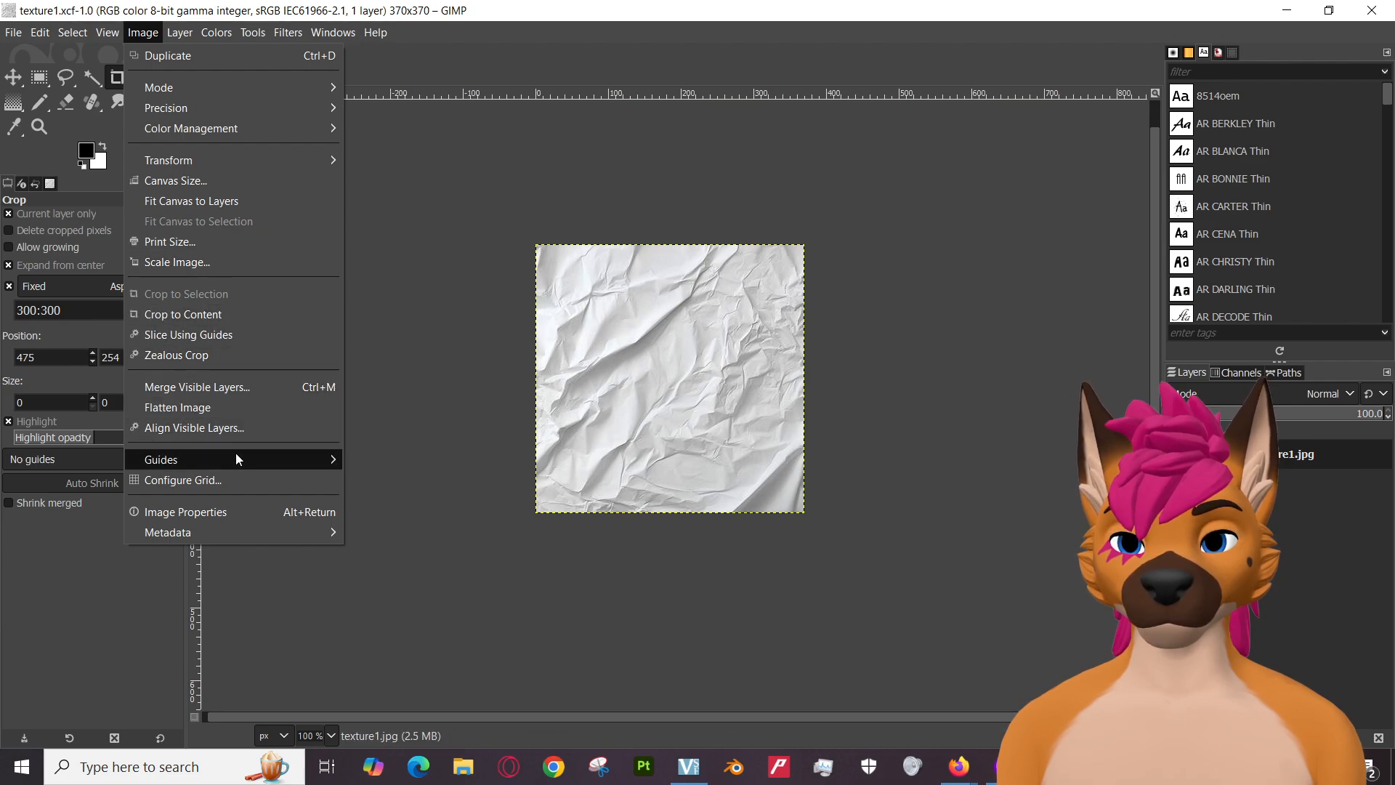
mouse_move(236, 459)
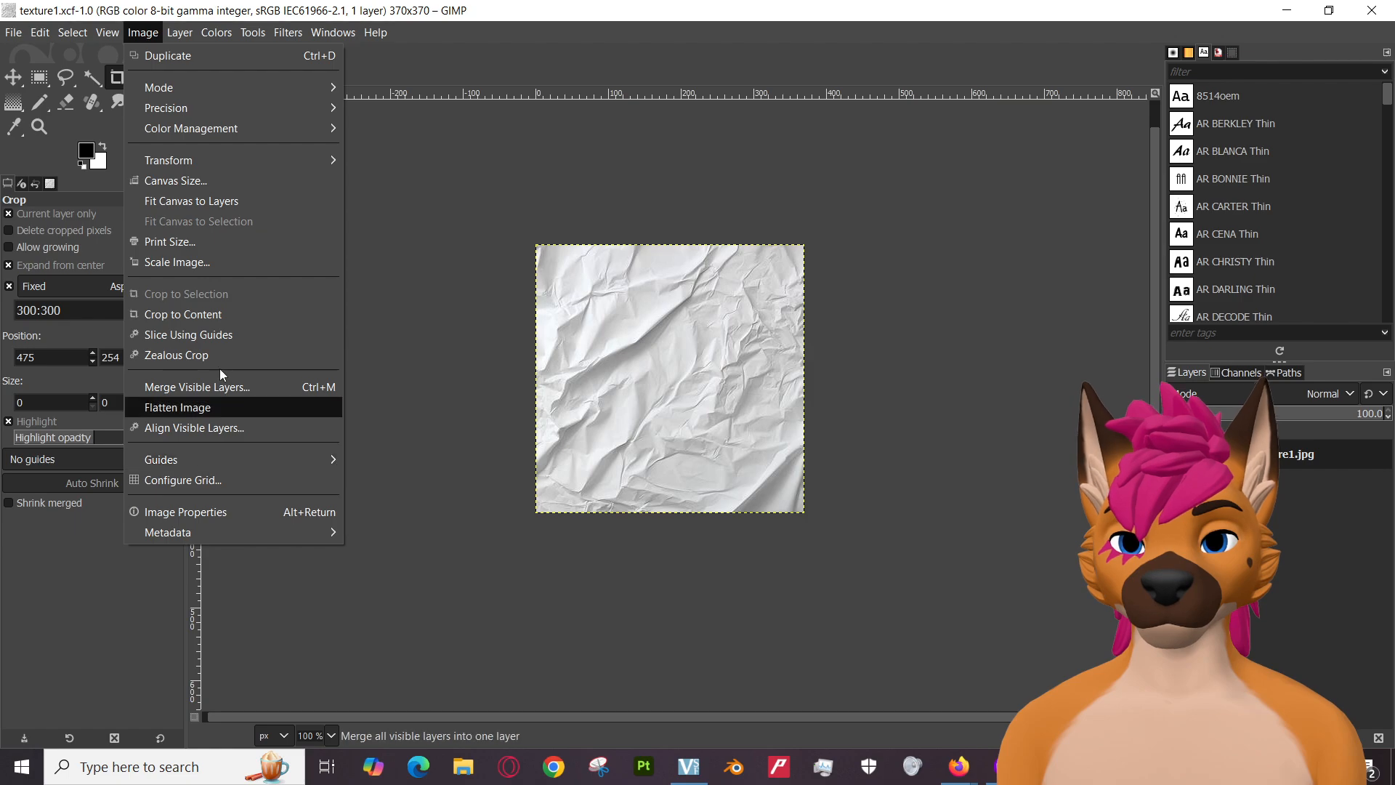
click(144, 32)
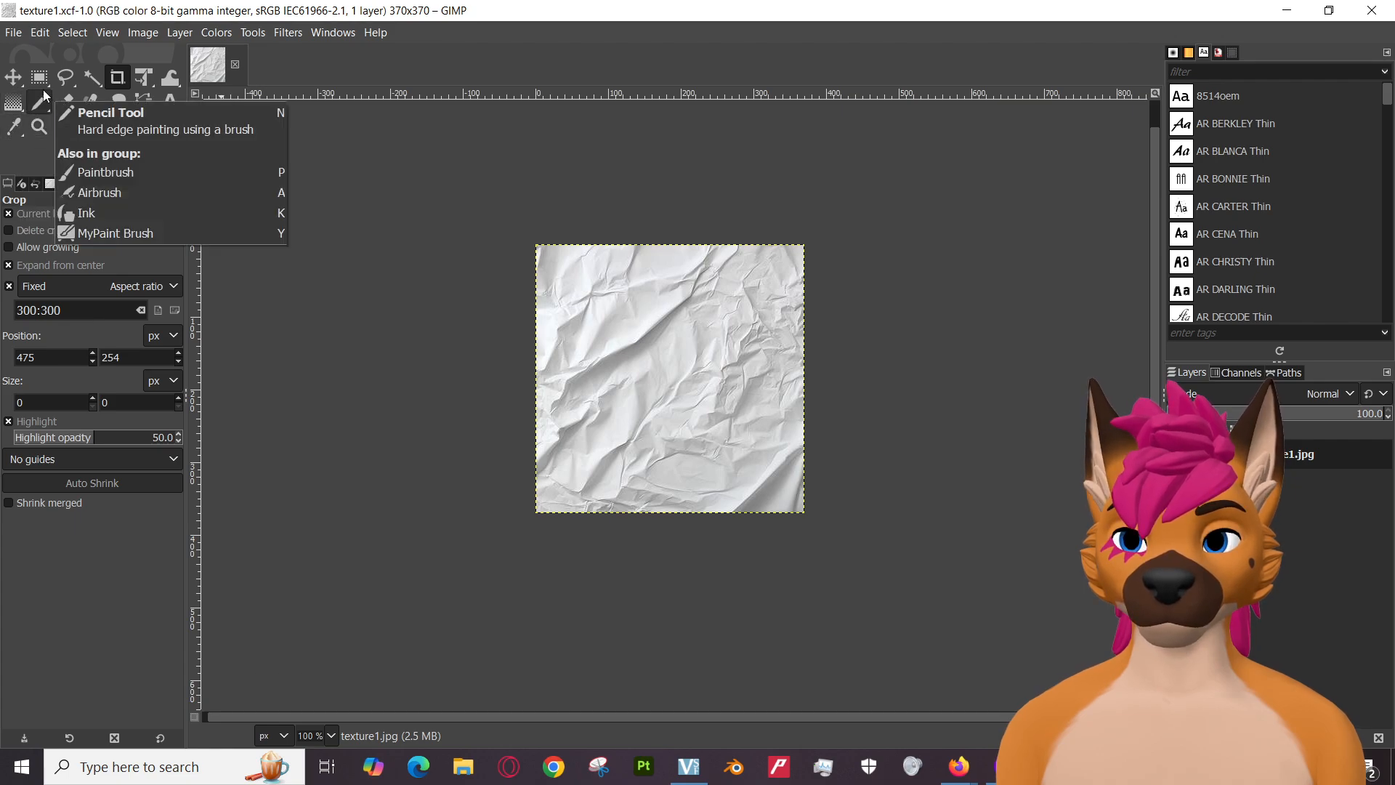
click(72, 33)
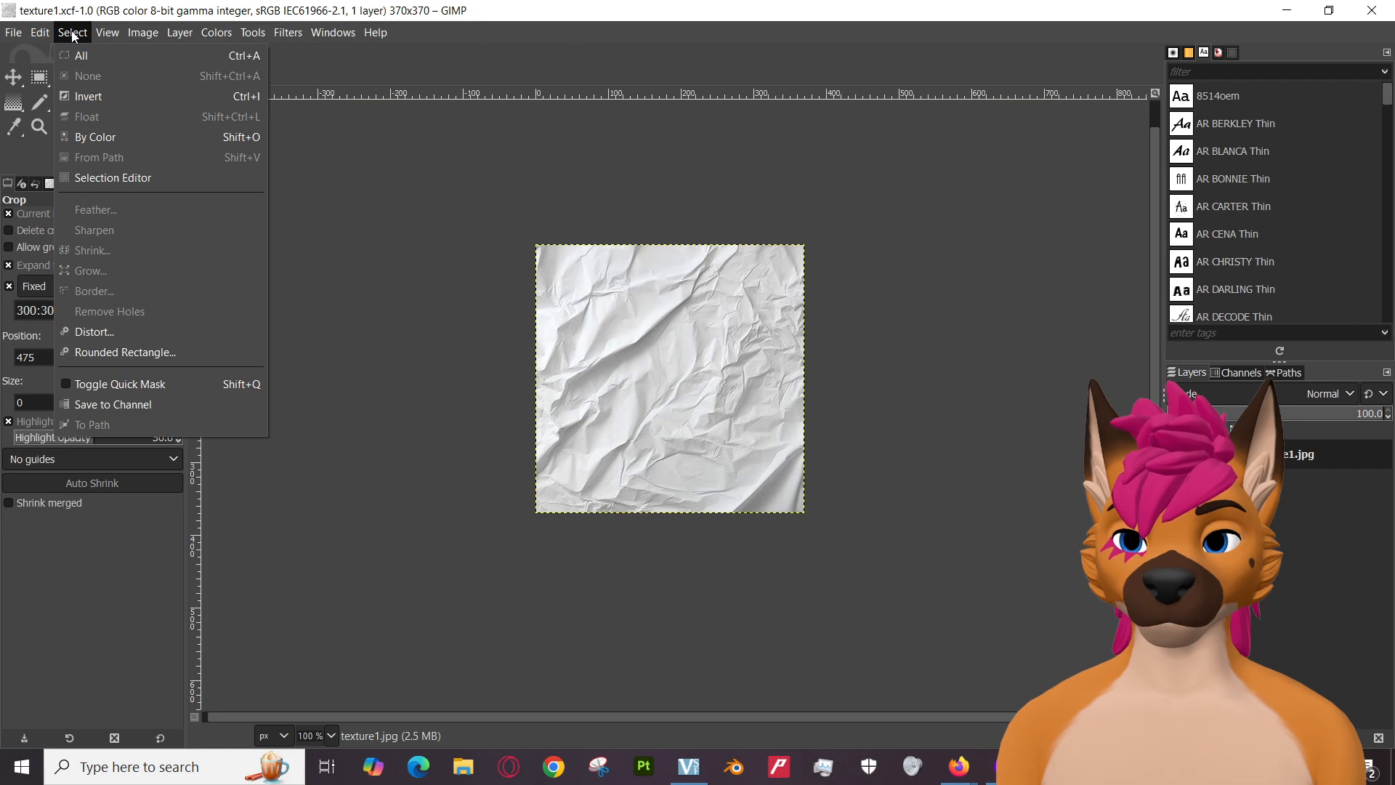
click(106, 34)
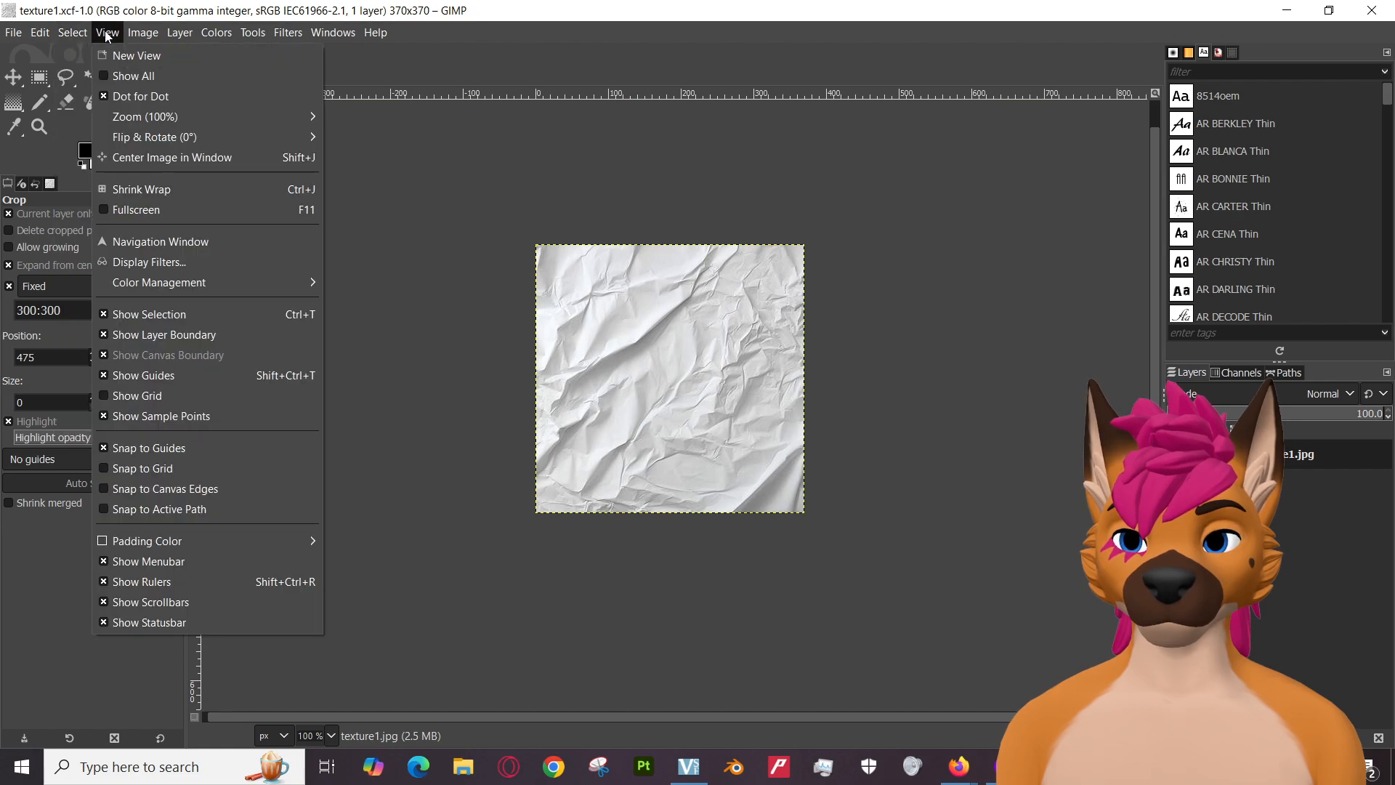
click(107, 34)
Switch to Firefox, search the web for "gimp offset tool" in a new tab, and expand the answer on how to do an offset.
mouse_move(959, 766)
click(802, 645)
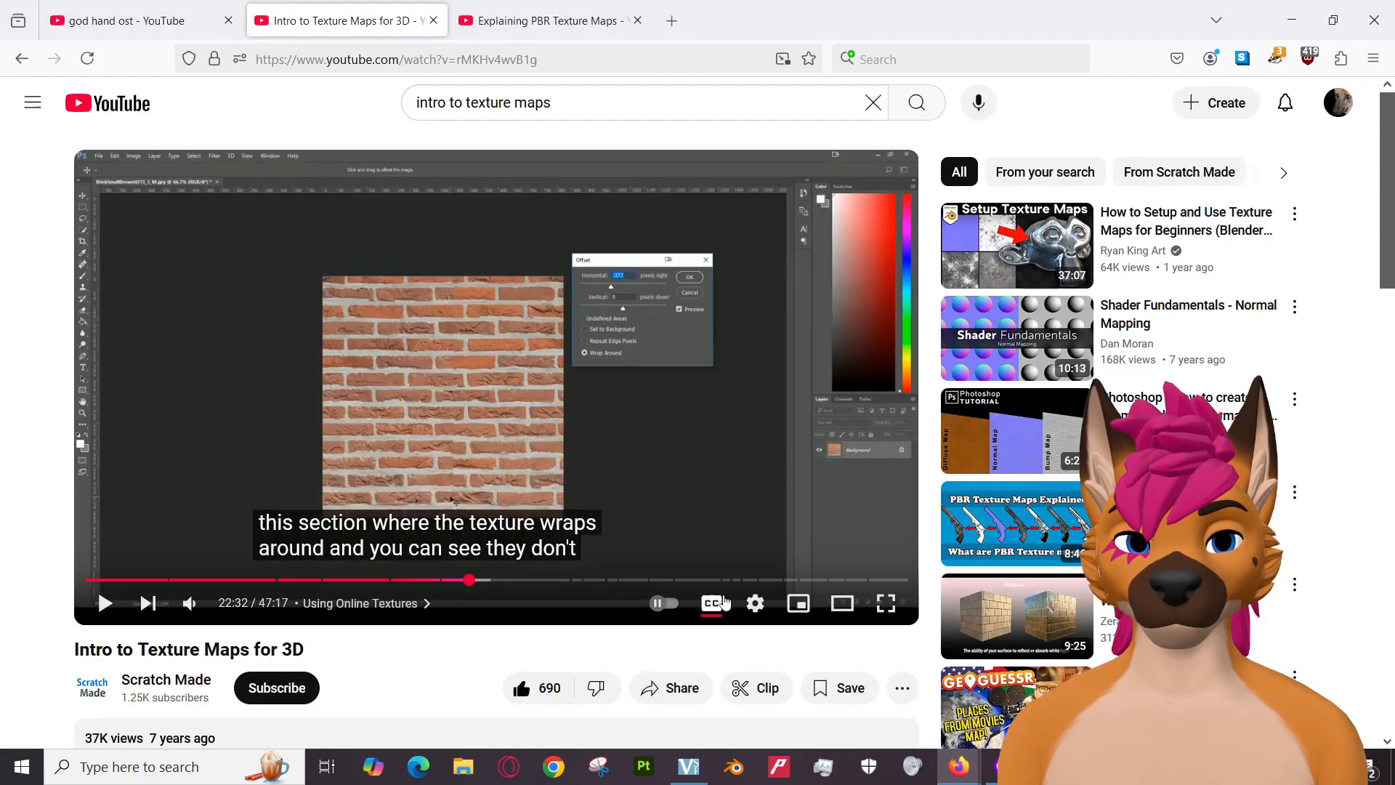
click(678, 19)
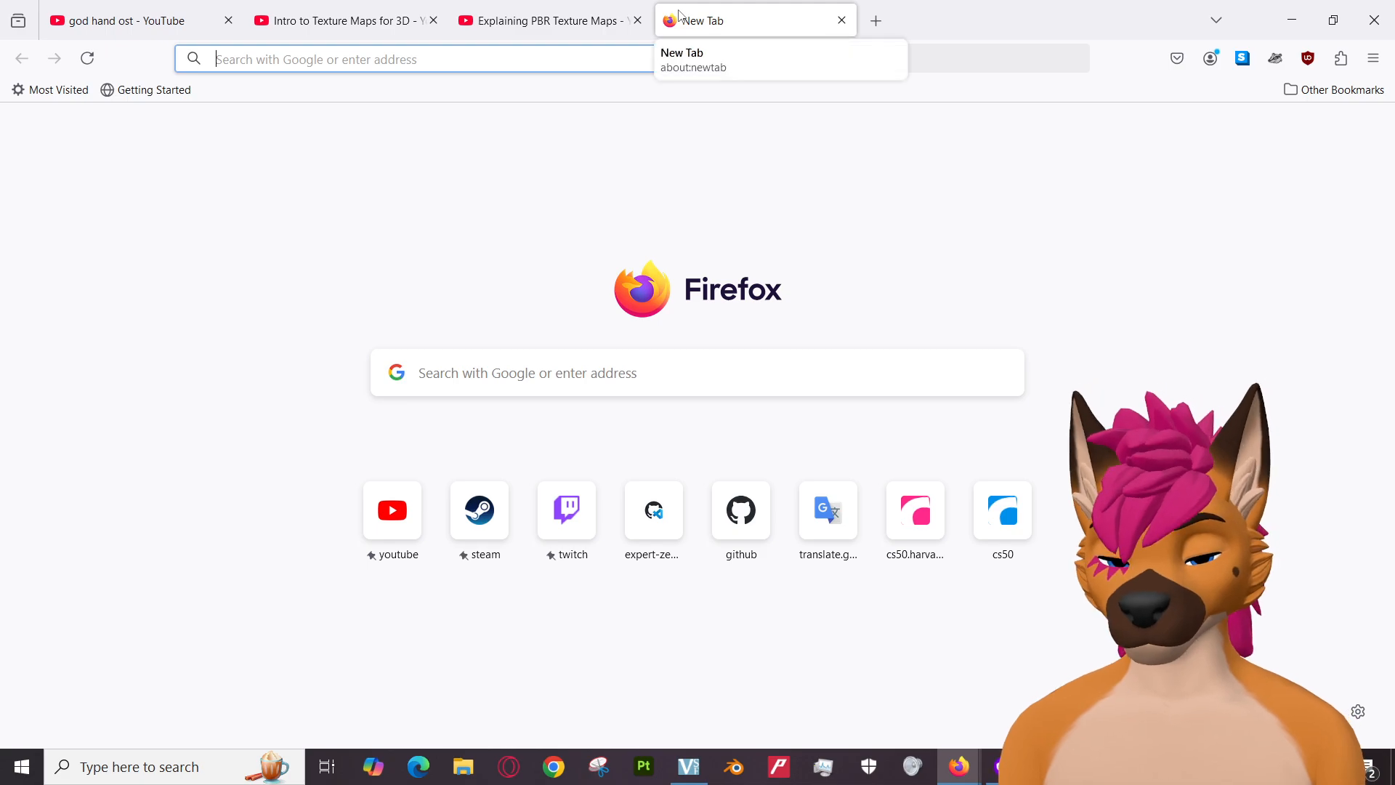
text(gimp offset tool)
key(Return)
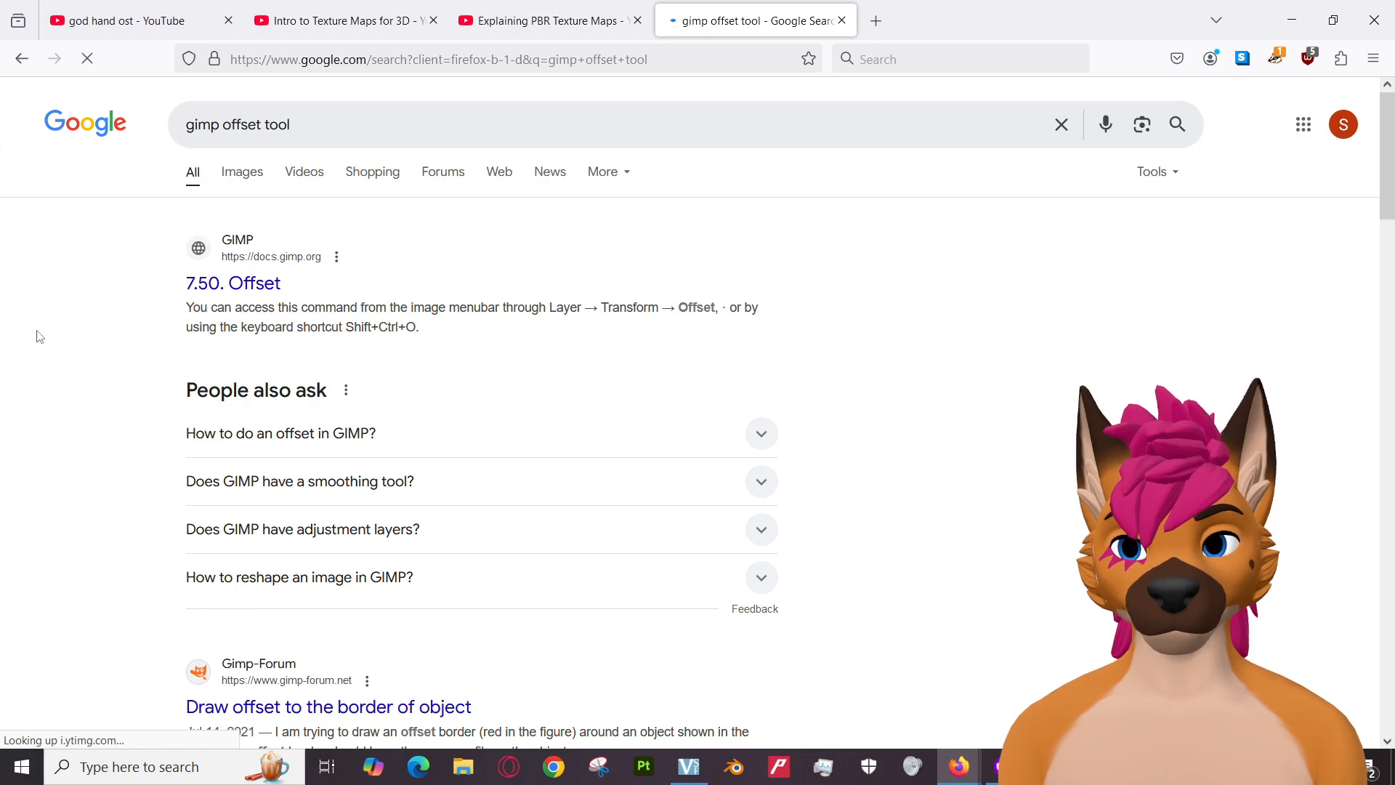
click(304, 436)
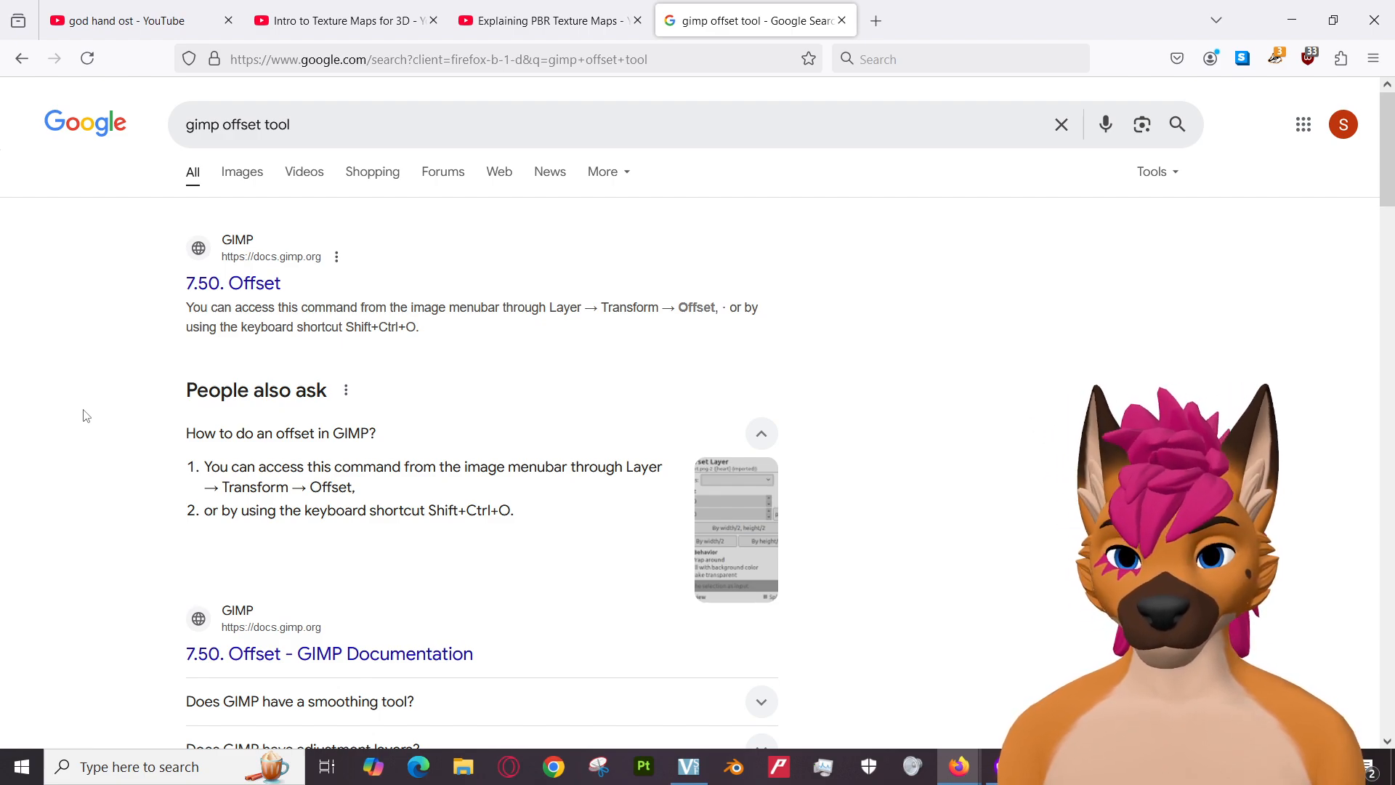
Switch to GIMP, open the Offset command for the texture1 layer, and move its dialog clear of the image.
key(alt+Tab)
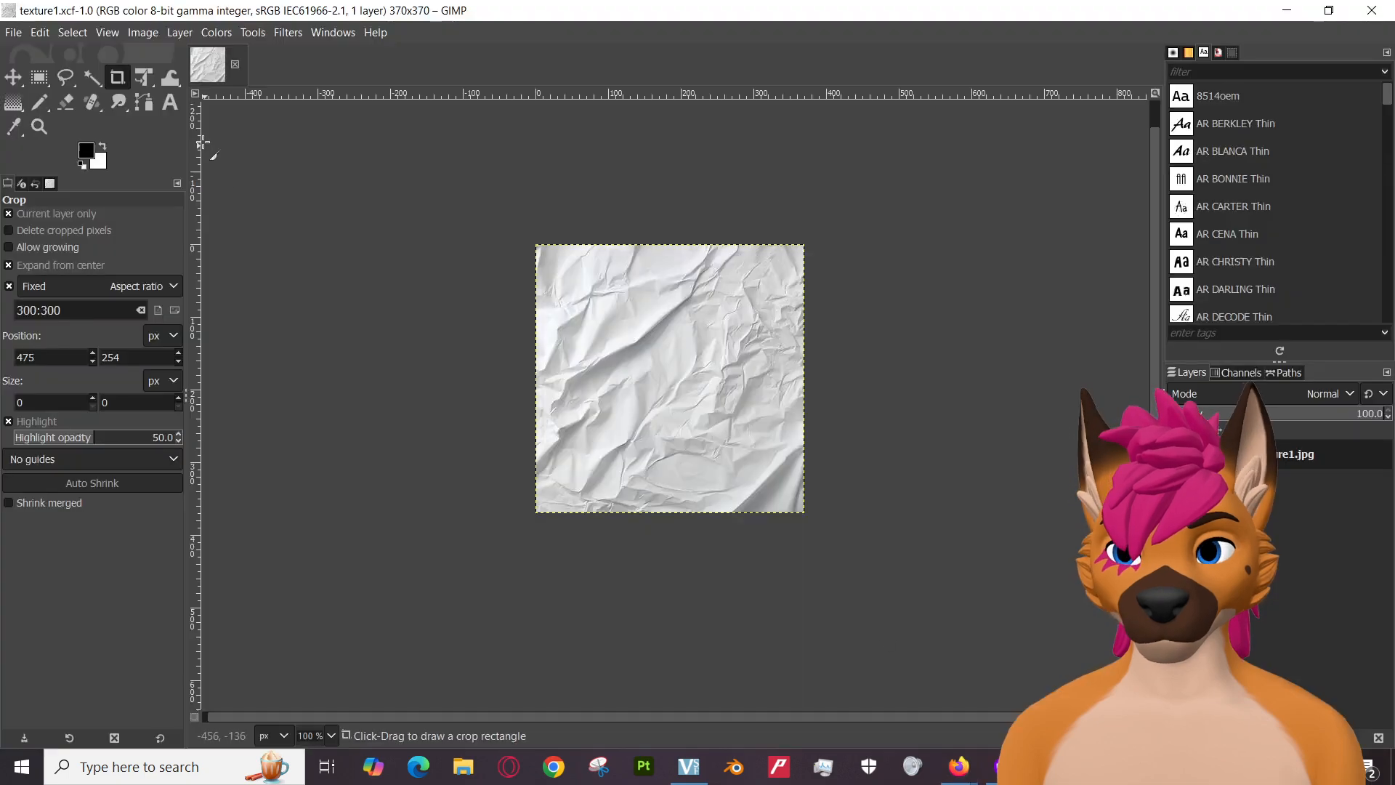
click(180, 32)
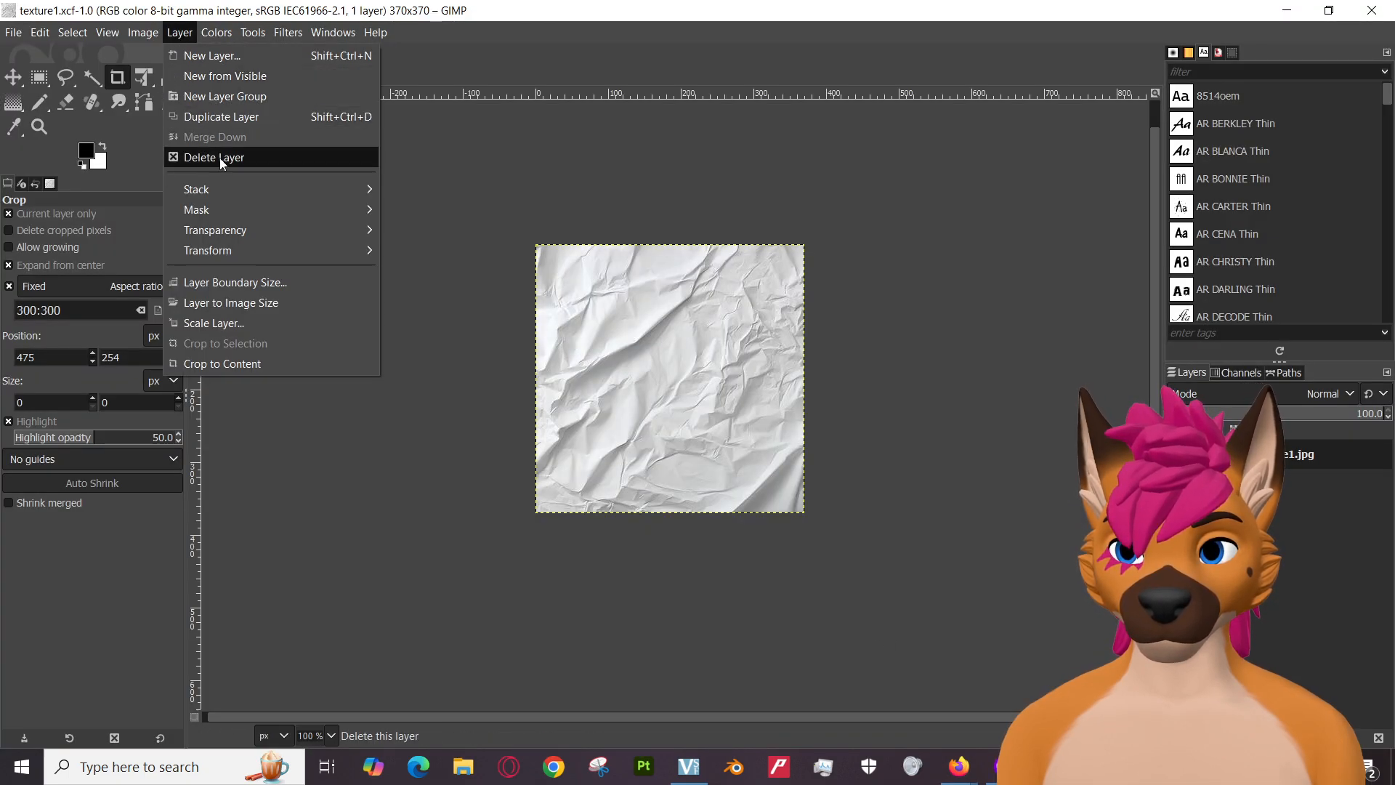
mouse_move(235, 252)
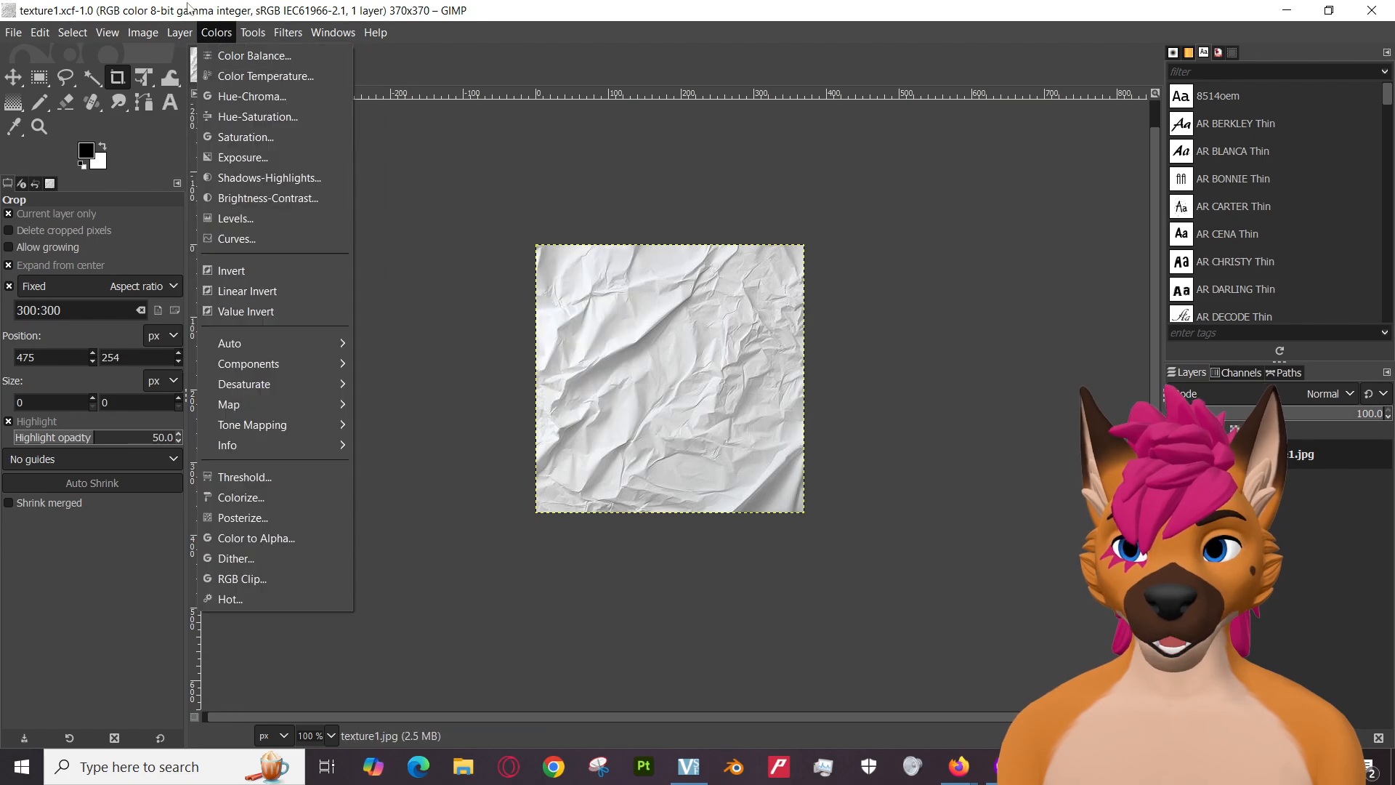
mouse_move(160, 29)
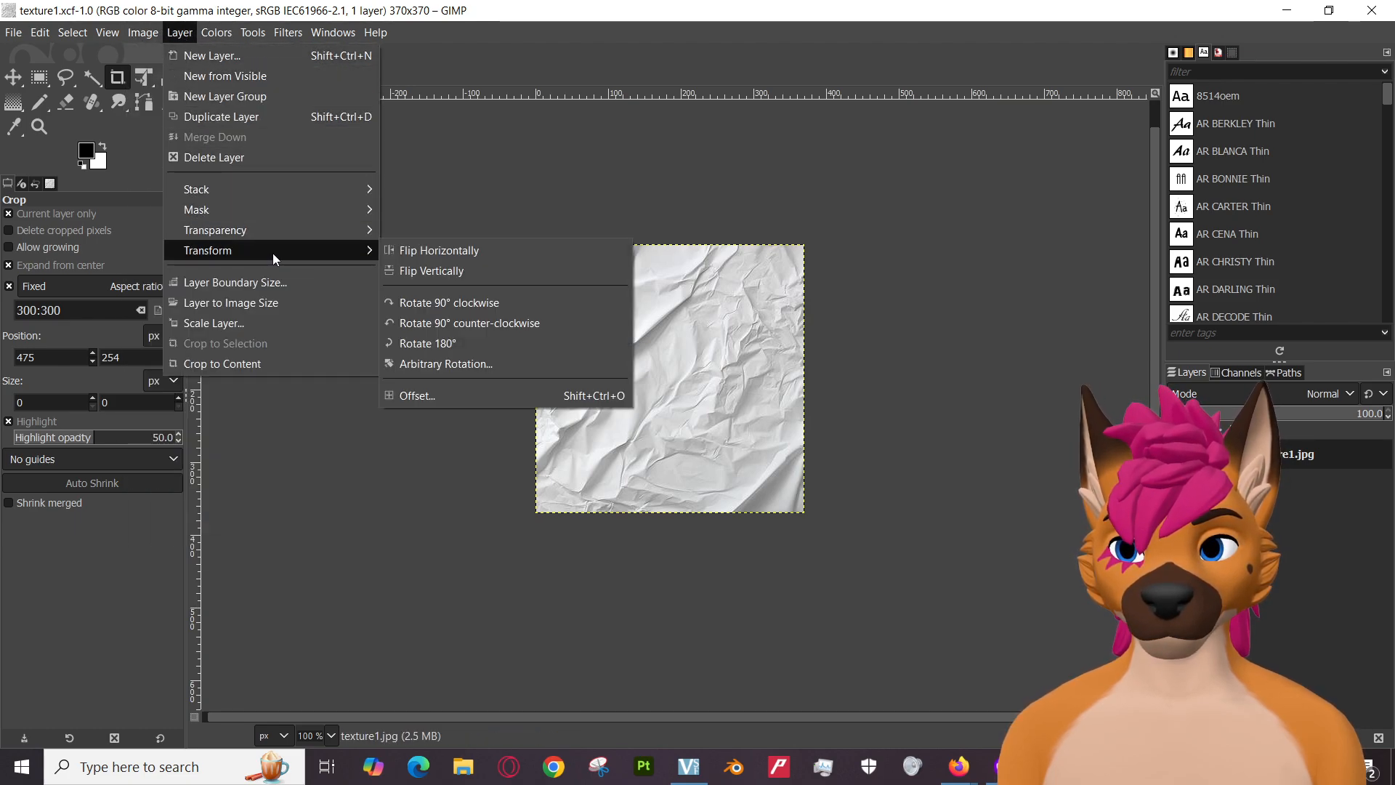
click(455, 395)
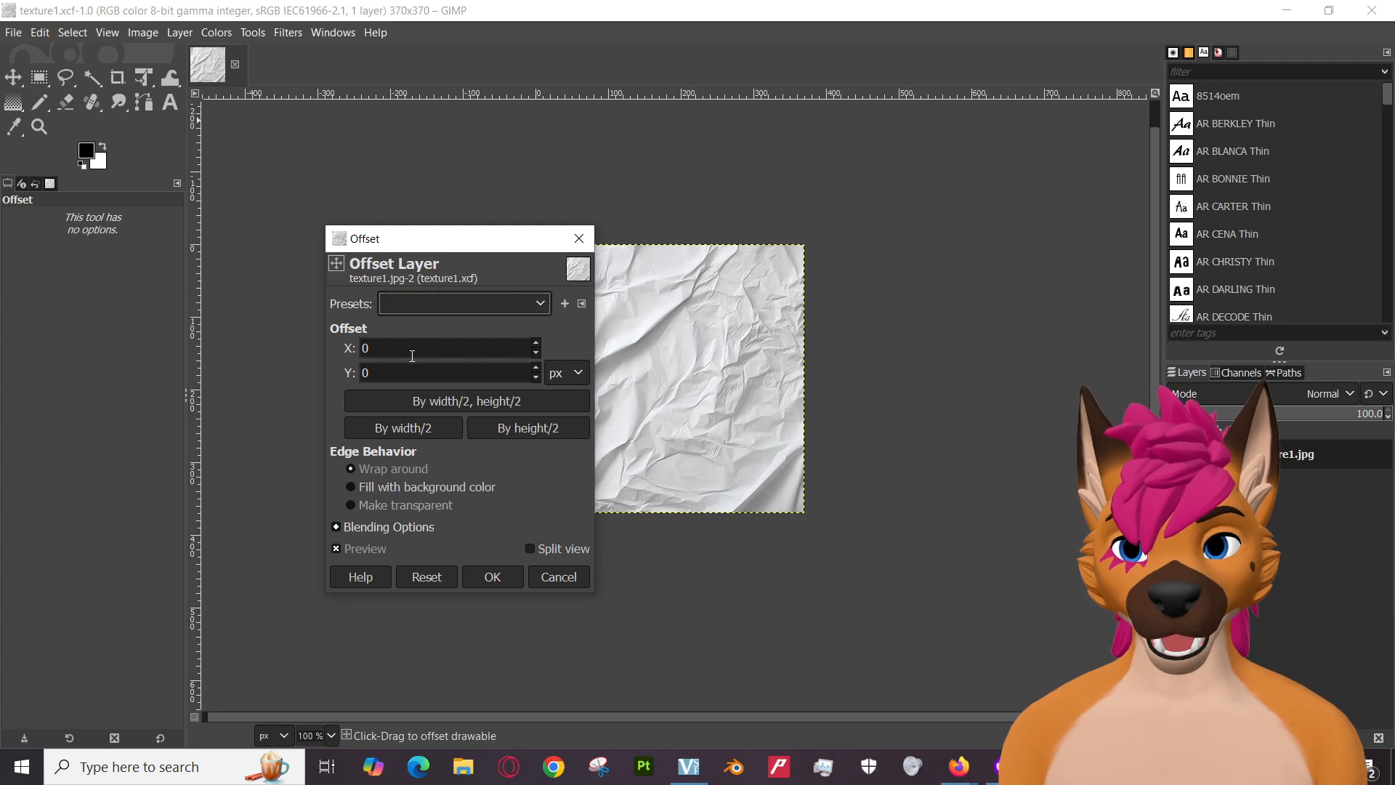
drag(464, 237, 356, 202)
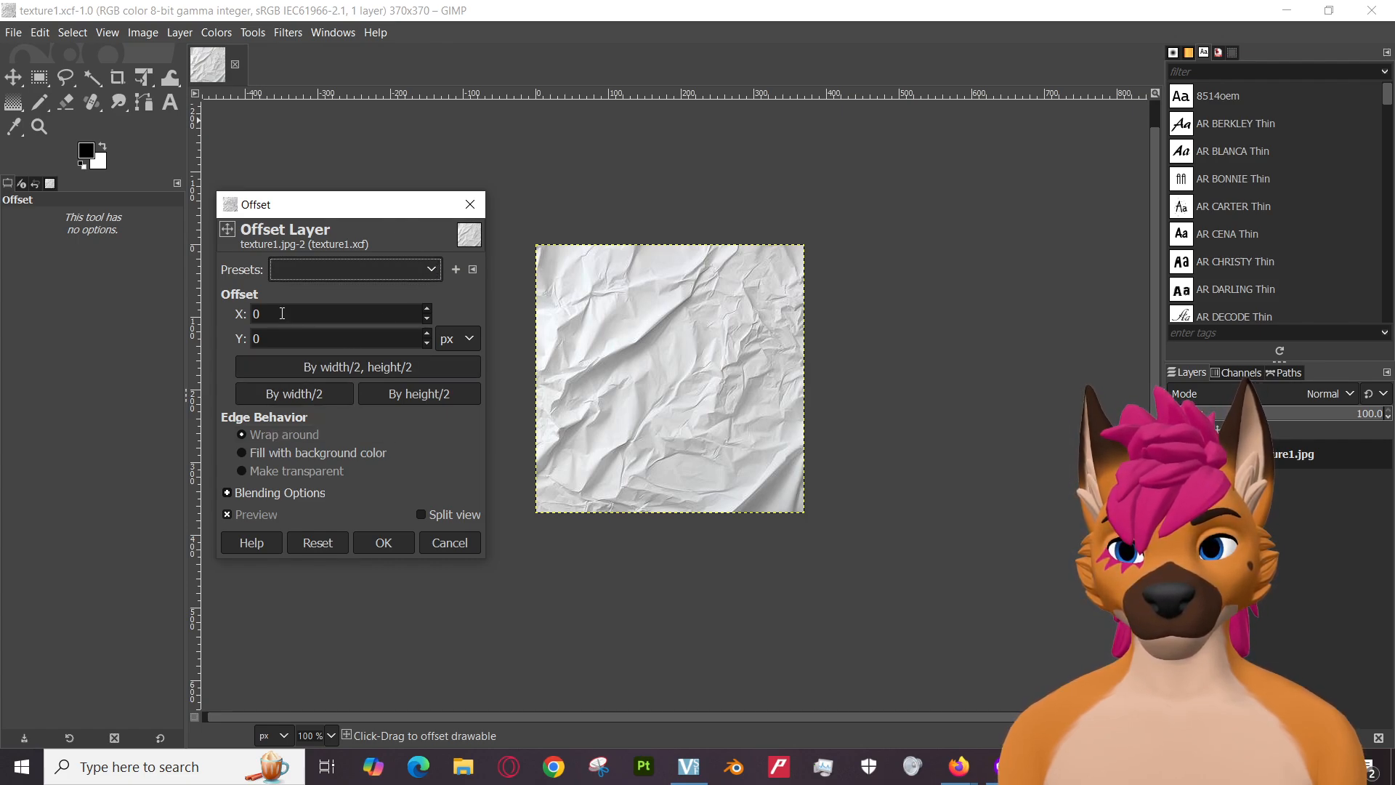
Offset the texture1 layer by 284 px in X and 183 px in Y with wrap-around edges, and apply it.
drag(424, 311, 426, 313)
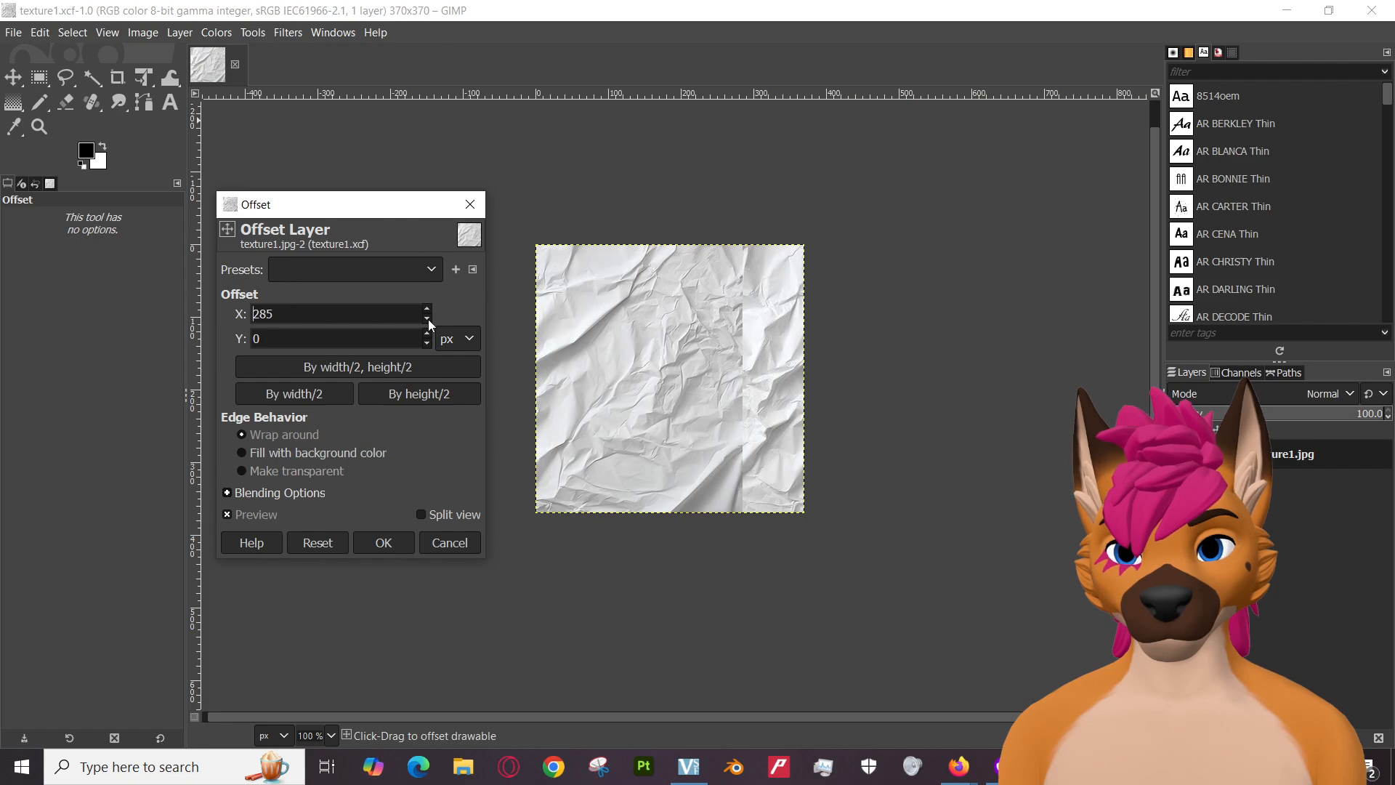
click(428, 320)
drag(427, 341, 426, 338)
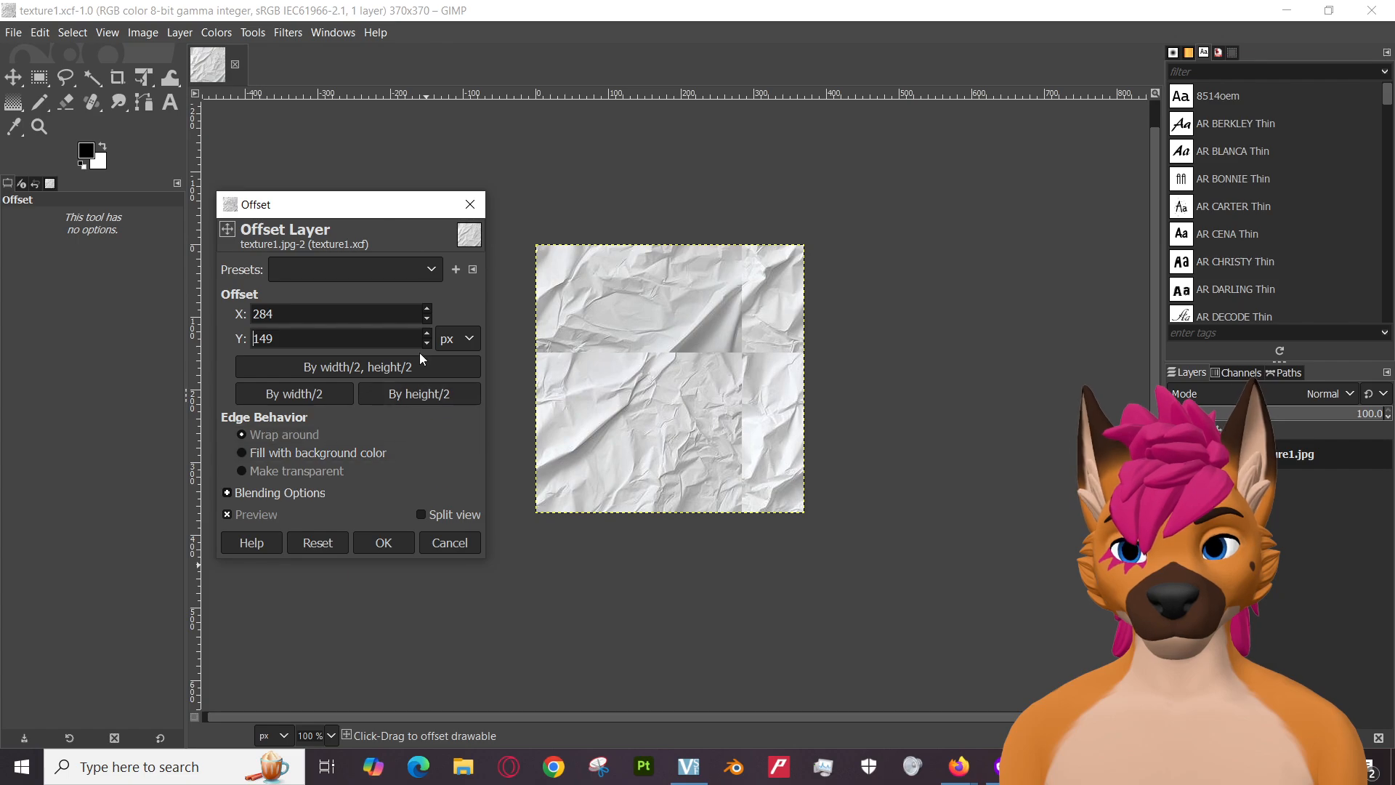
drag(425, 334, 428, 338)
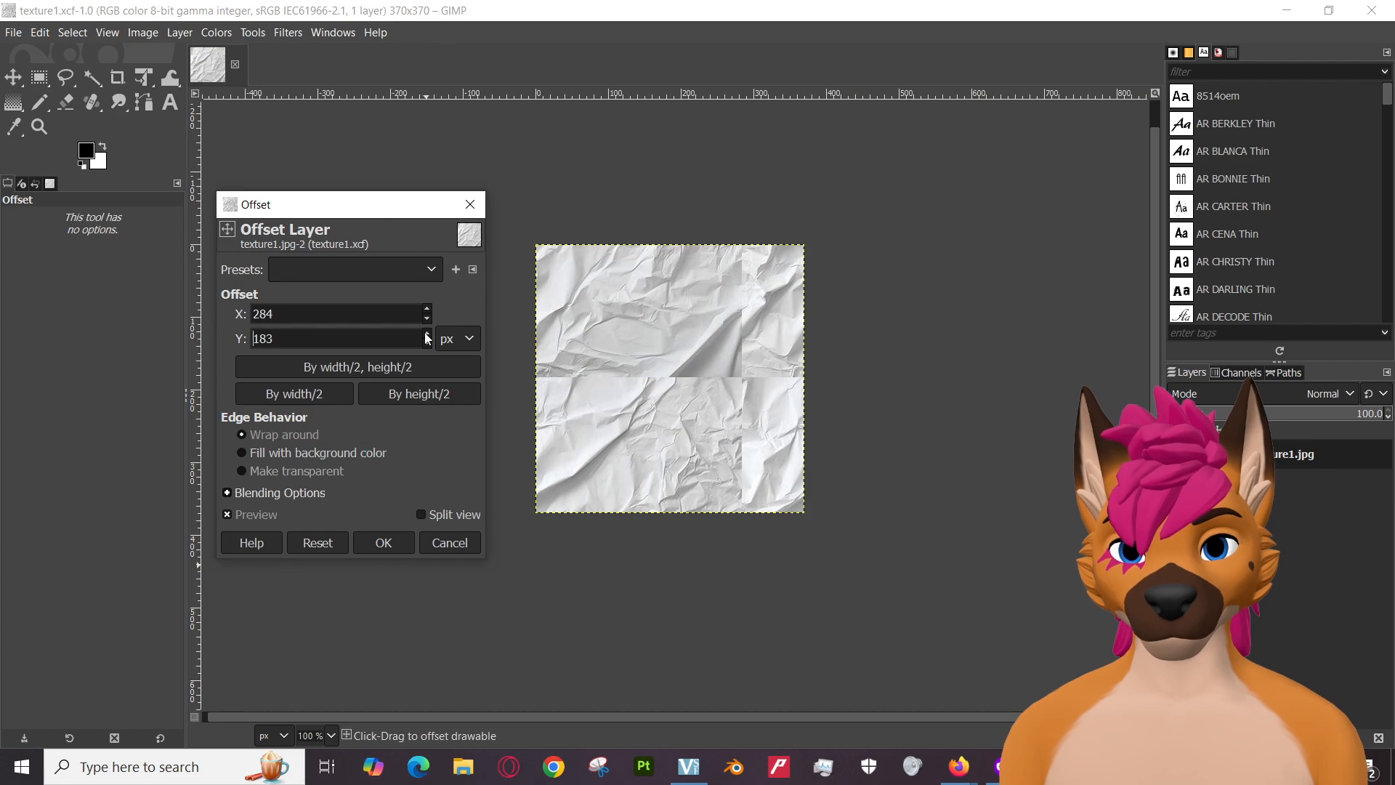
click(385, 544)
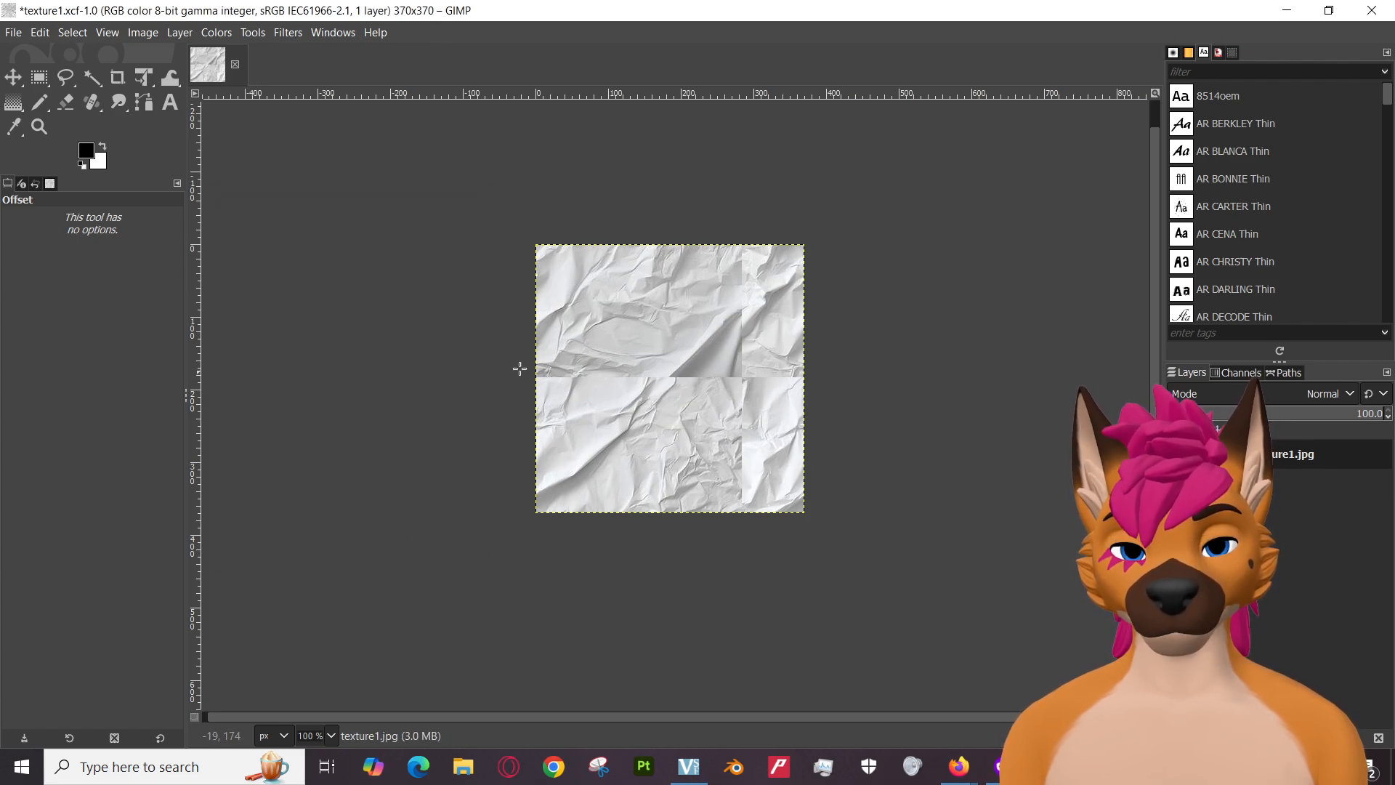
Activate the Move tool for the offset texture.
scroll(730, 415, up, 1)
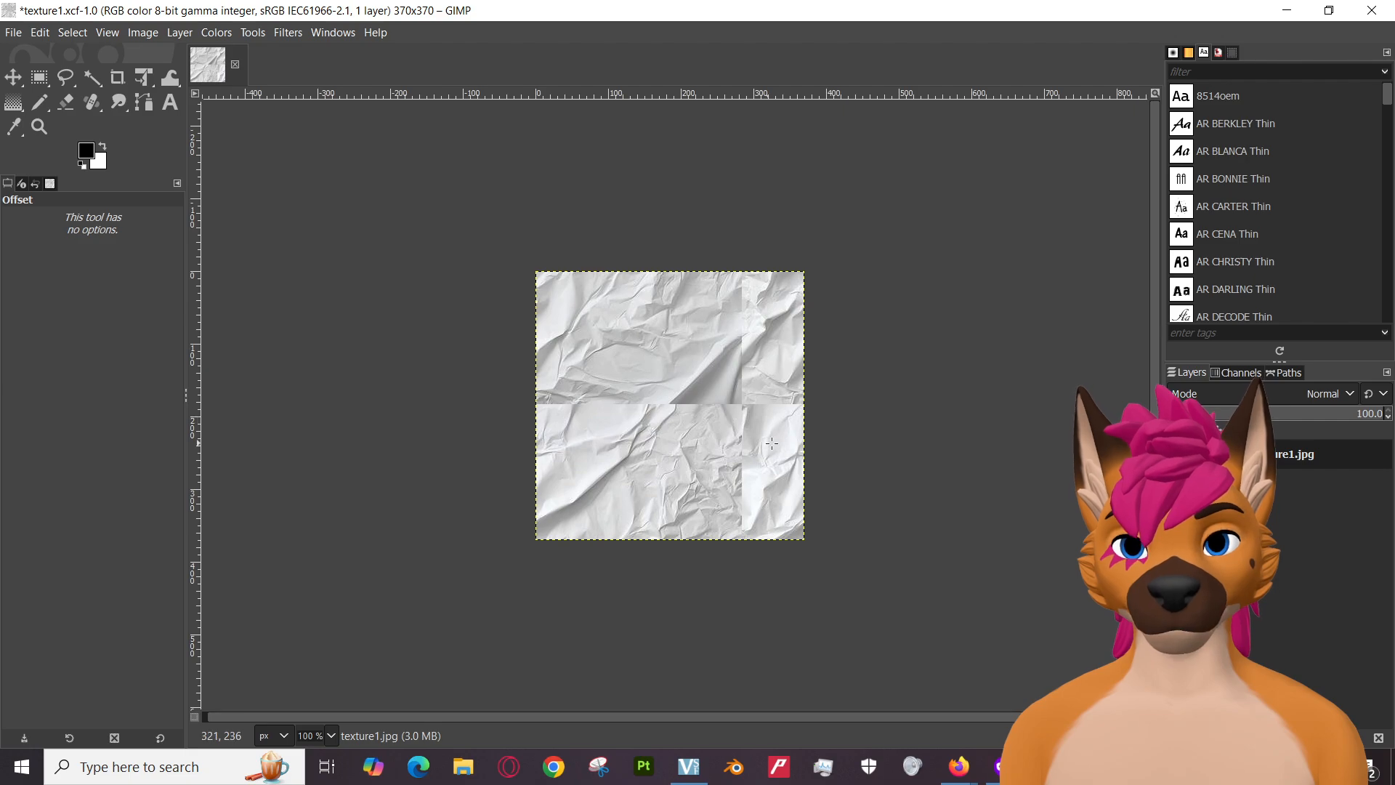
scroll(727, 414, left, 1)
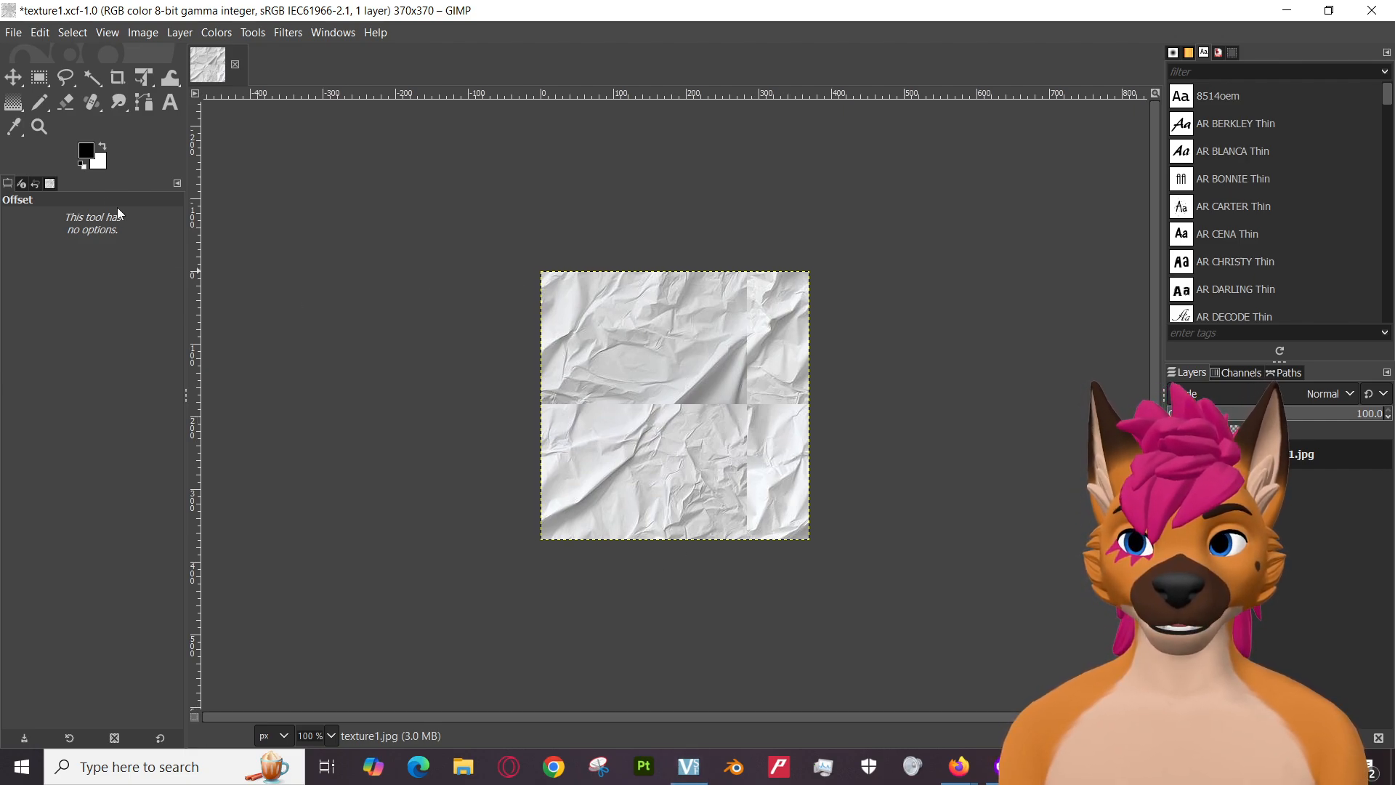
click(18, 80)
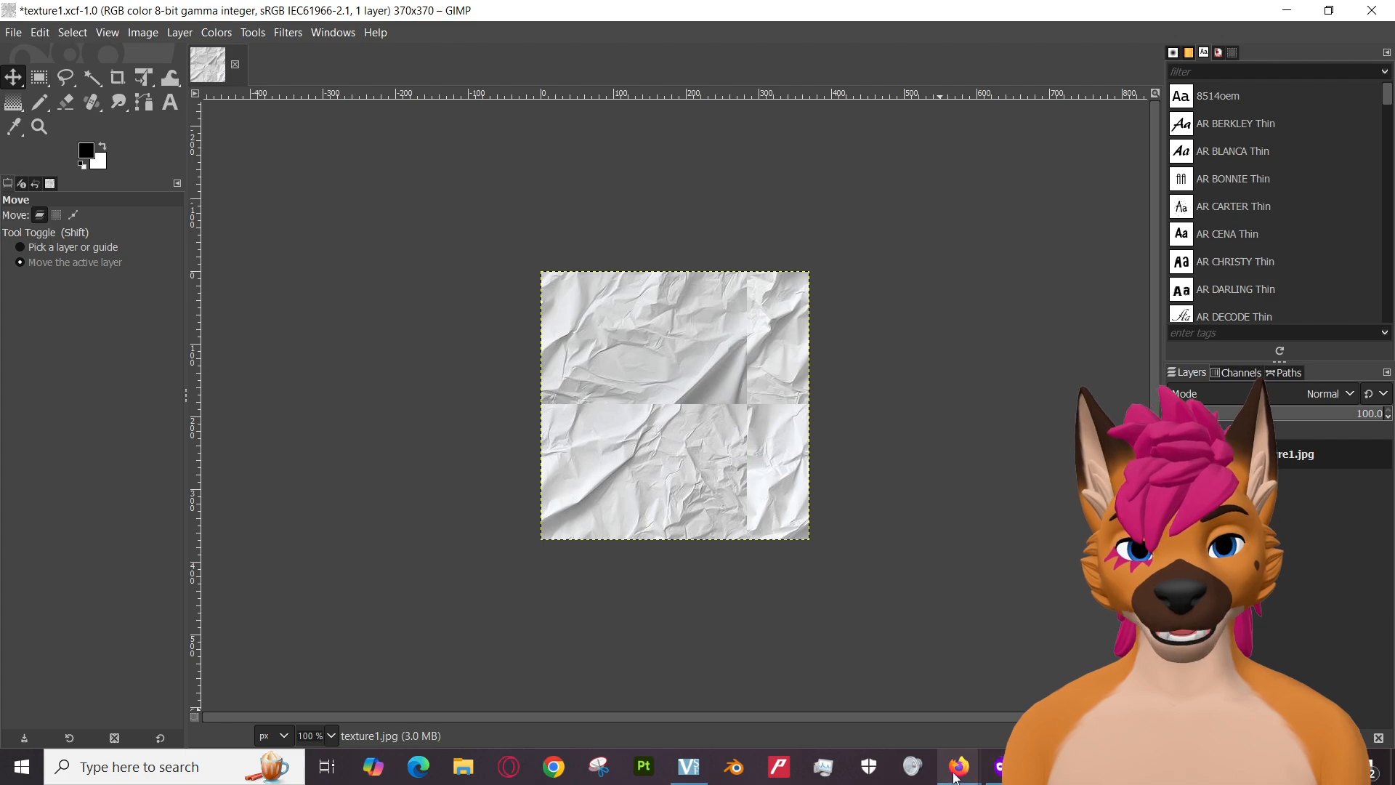
Switch to Firefox, search the web for "gimp zoom in and out", and read how to change the zoom level.
mouse_move(955, 775)
click(862, 683)
click(317, 129)
key(ctrl+a)
text(g)
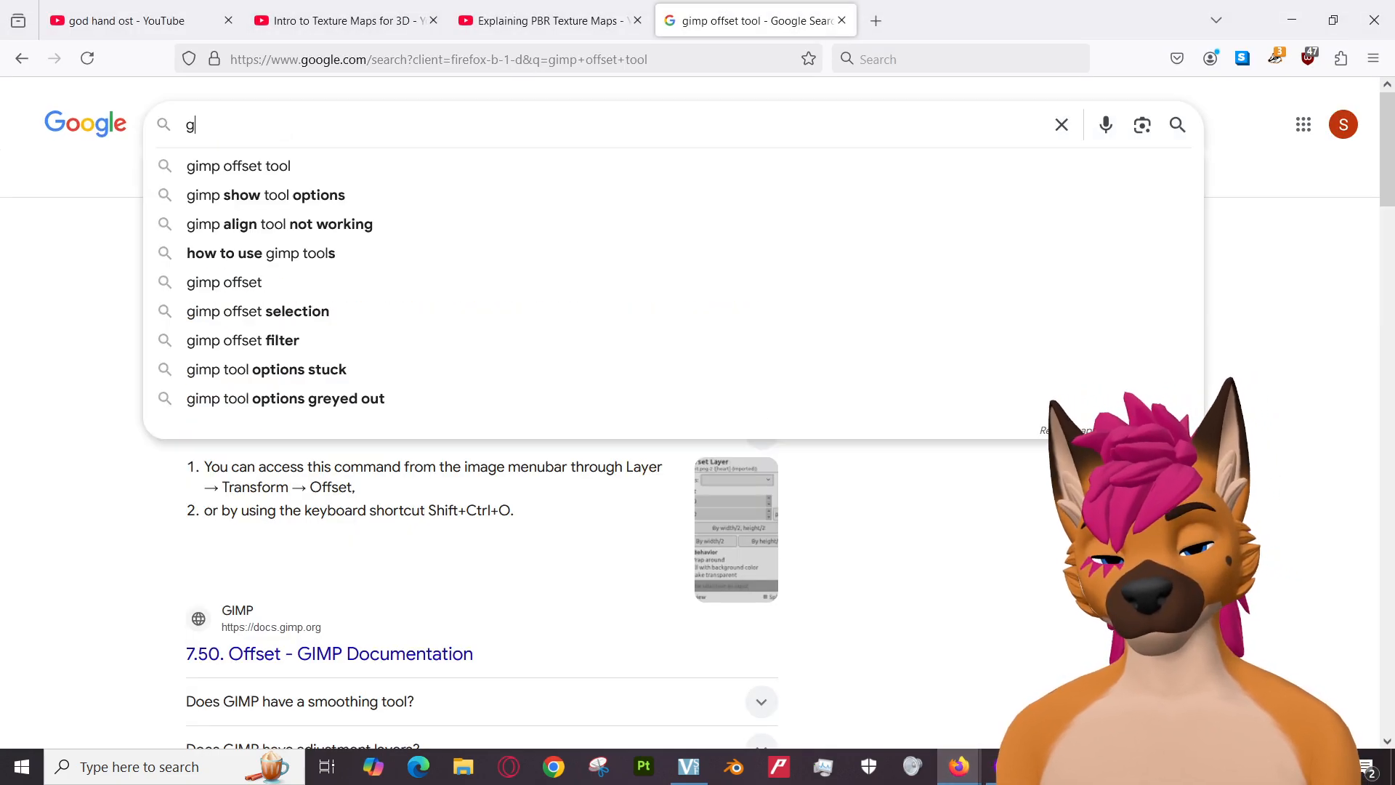
text(imp zo)
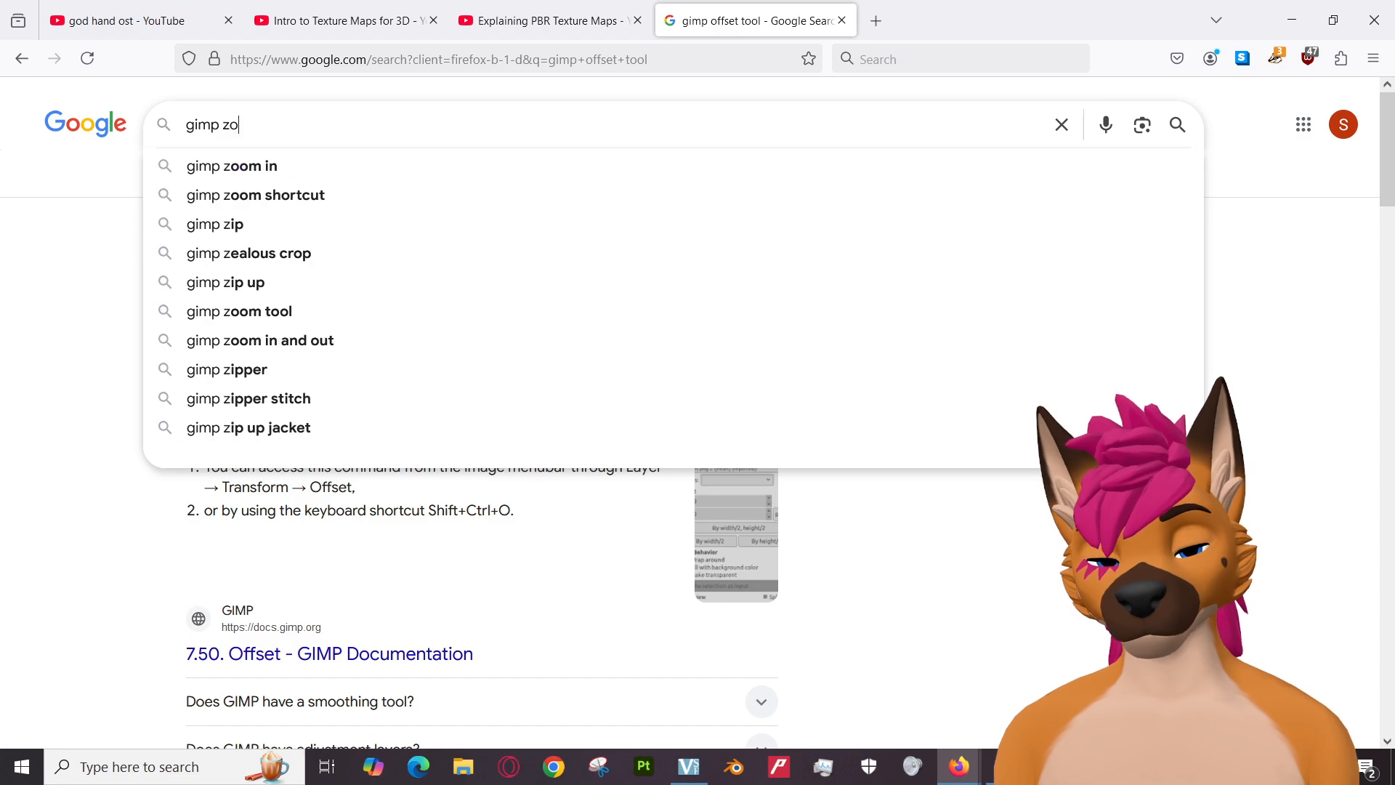
text(om im=)
key(BackSpace)
key(BackSpace)
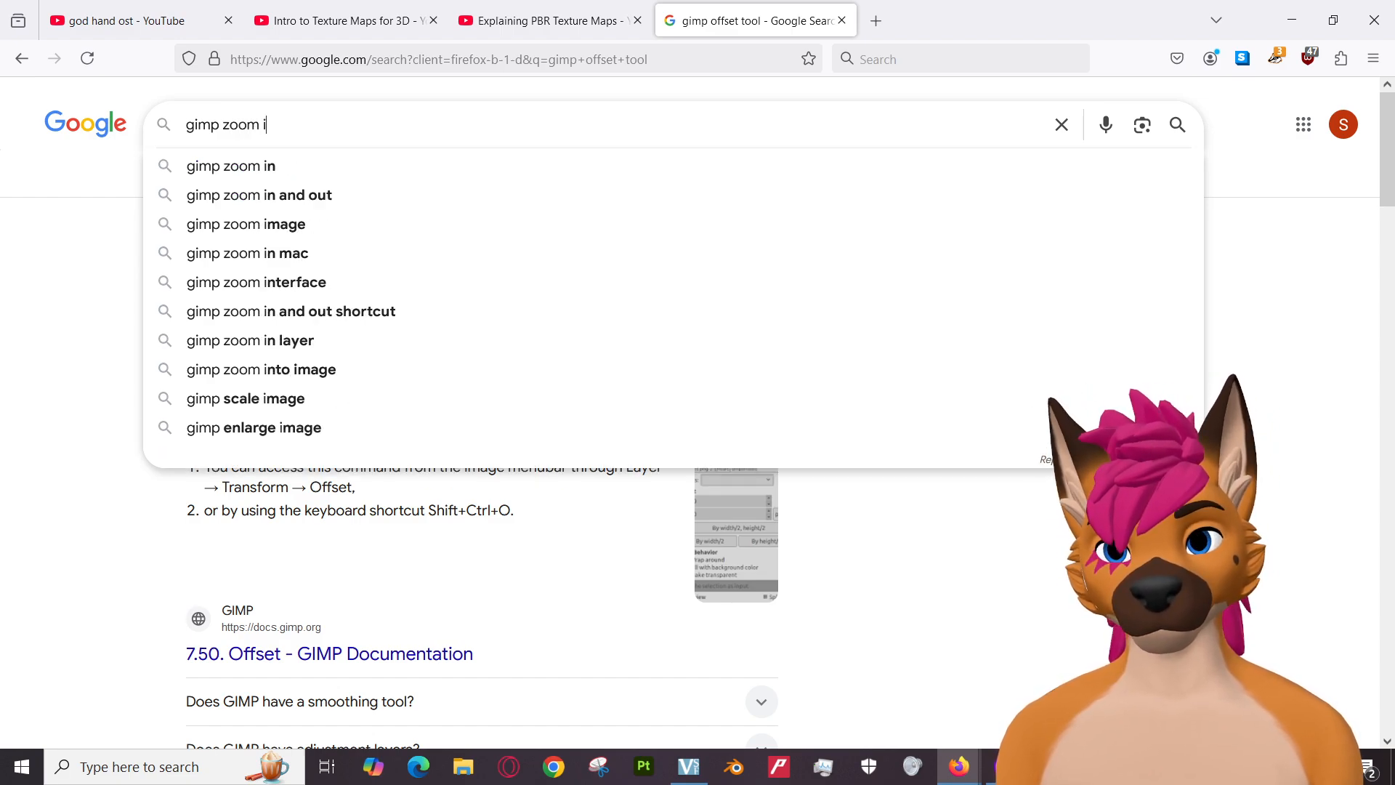
click(346, 197)
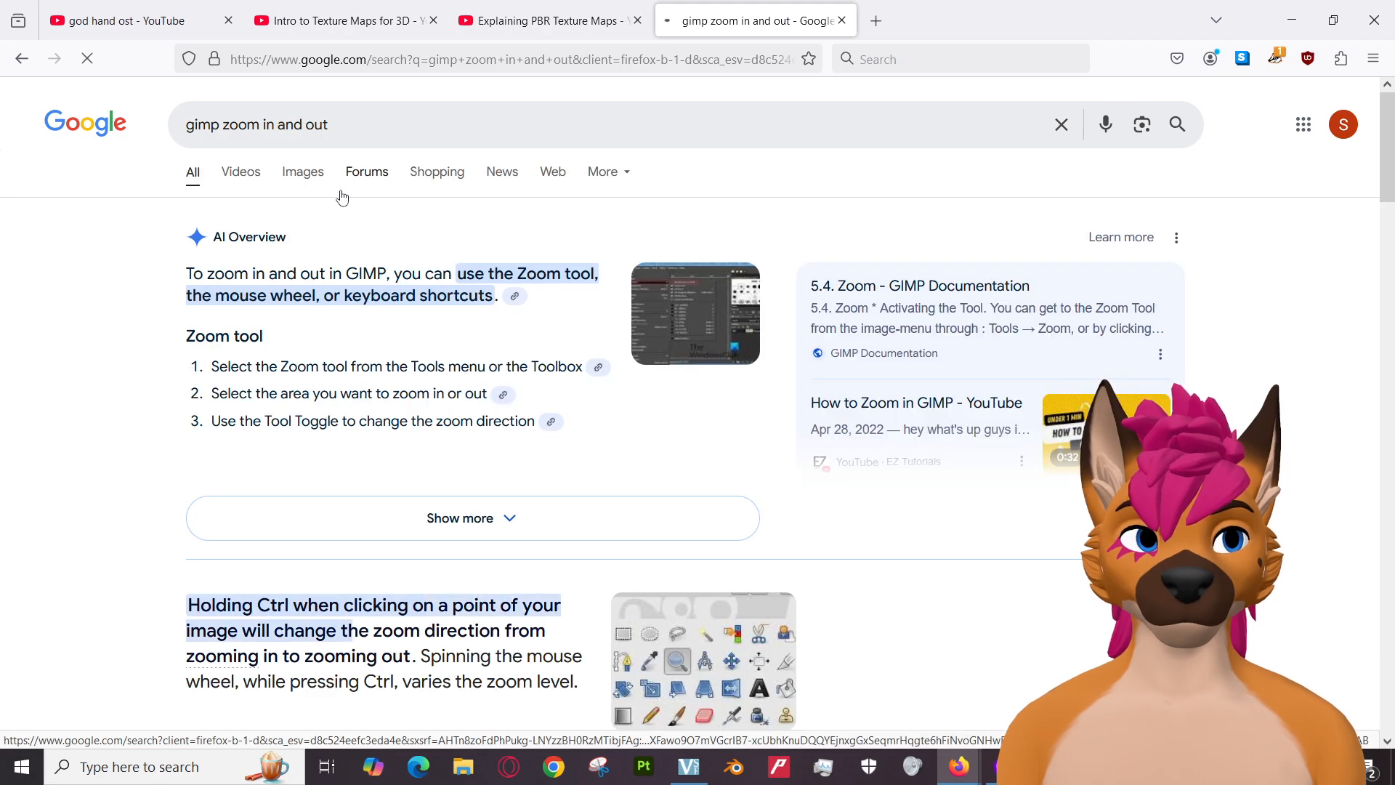
scroll(58, 506, down, 4)
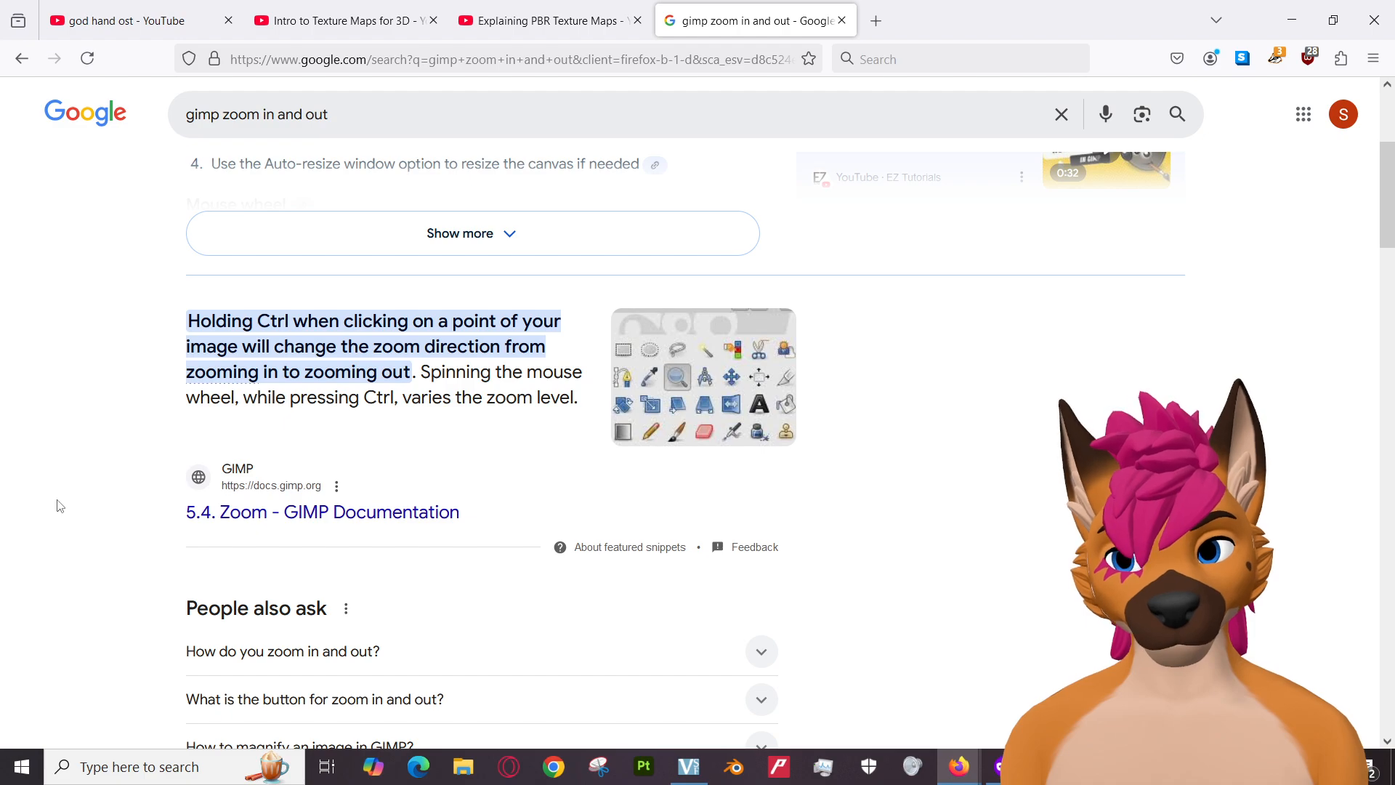
Switch to GIMP and enlarge the texture view to 193% to examine the seams left by the offset.
key(alt+Tab)
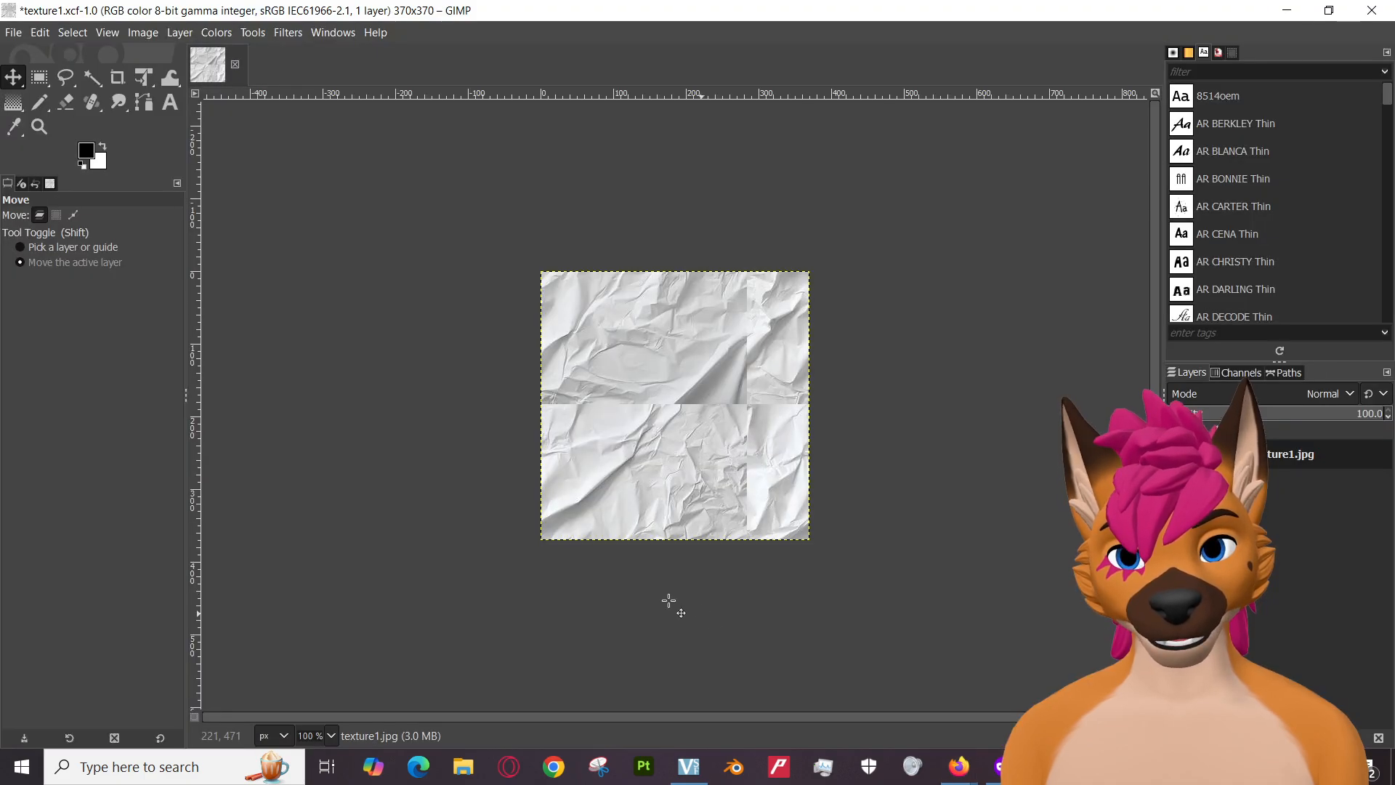
scroll(654, 581, up, 3)
scroll(654, 569, down, 3)
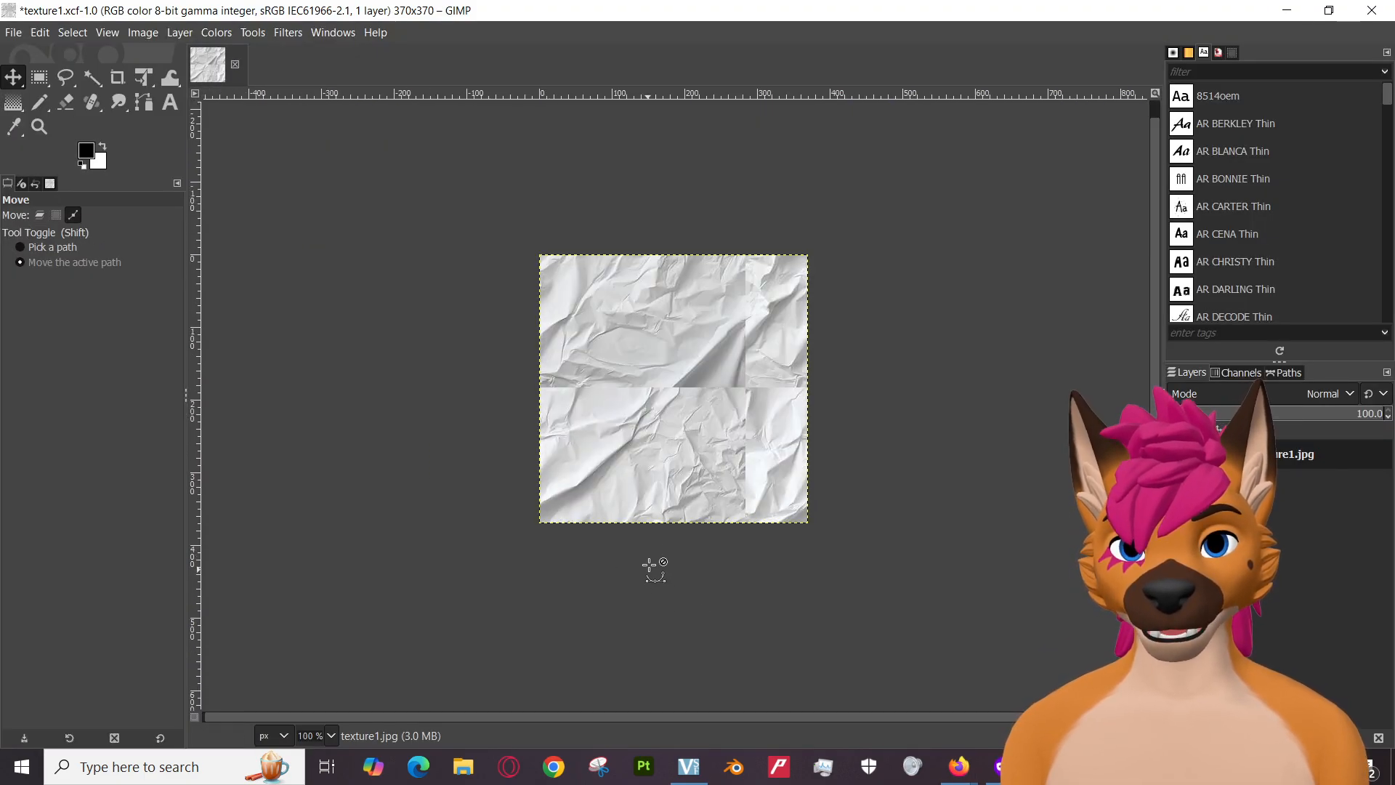
scroll(690, 366, up, 2)
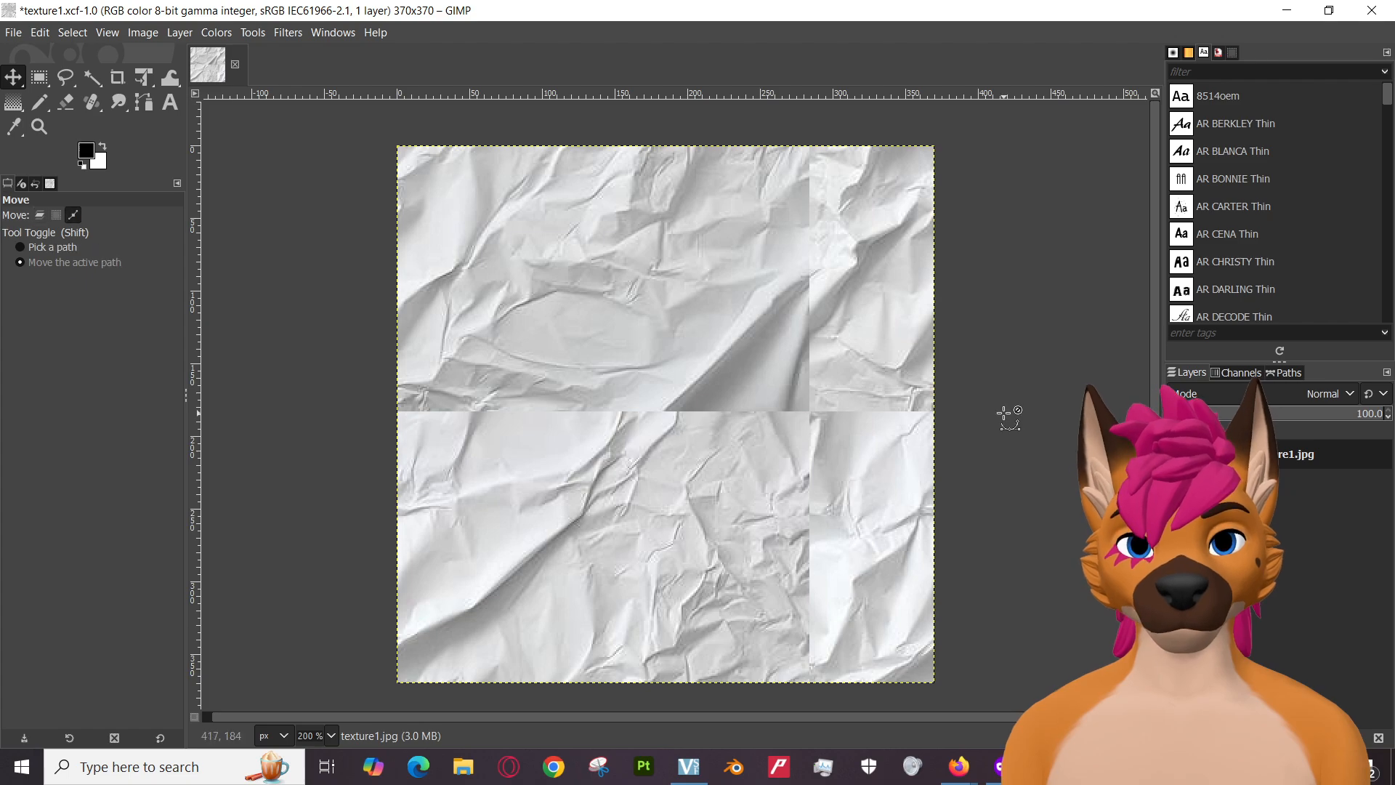
scroll(1000, 397, up, 1)
scroll(1000, 429, down, 3)
scroll(1000, 434, up, 2)
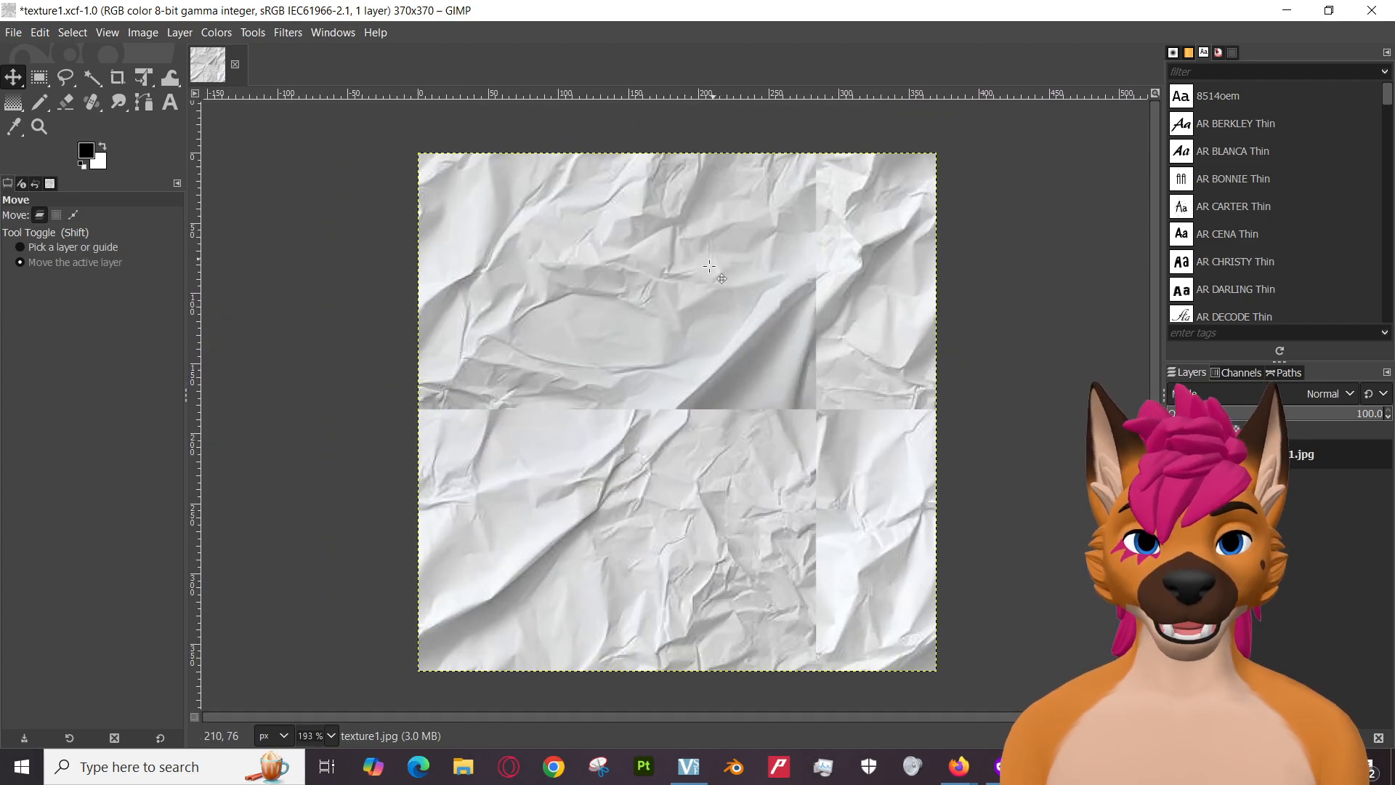
Switch to Firefox and resume the Intro to Texture Maps for 3D video at the explanation of wrapped texture seams.
mouse_move(959, 767)
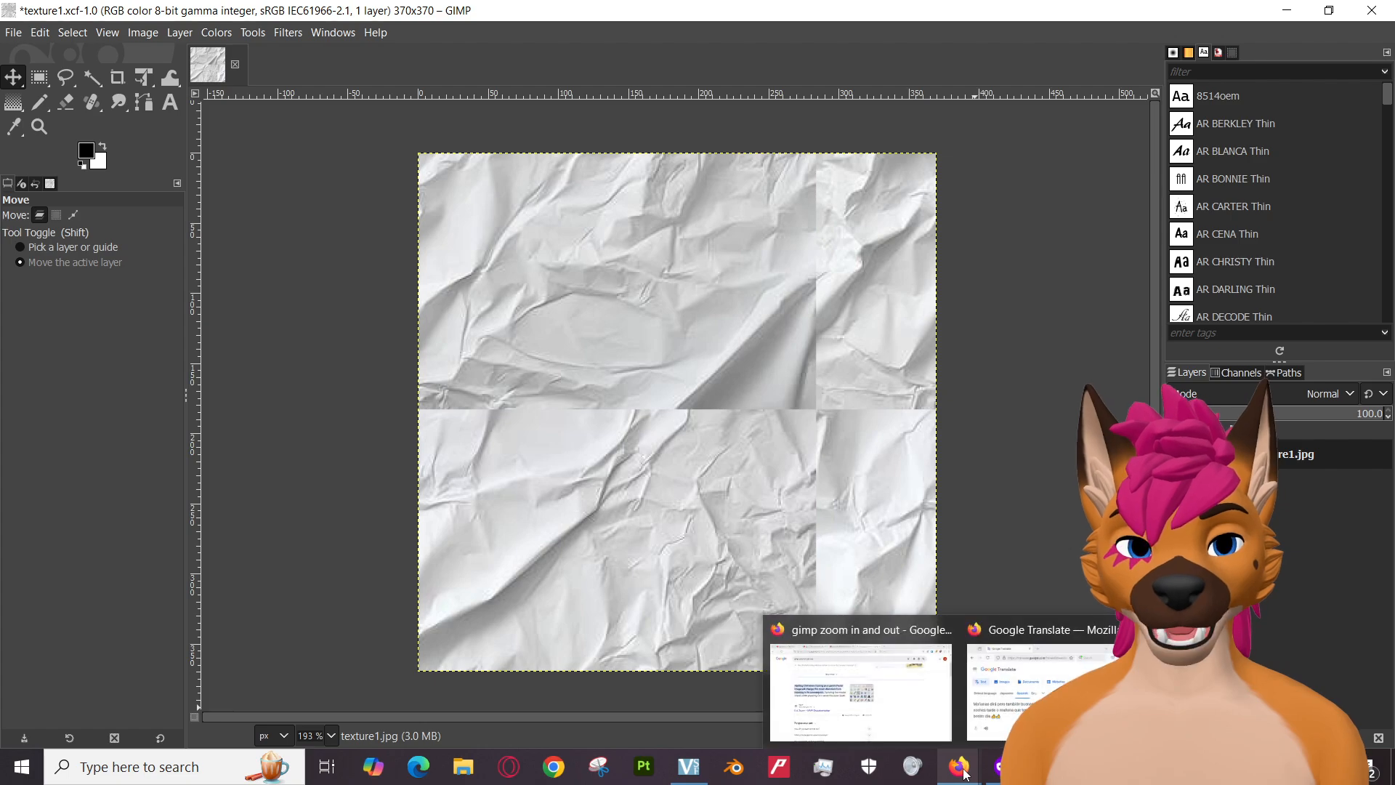
click(892, 708)
click(341, 21)
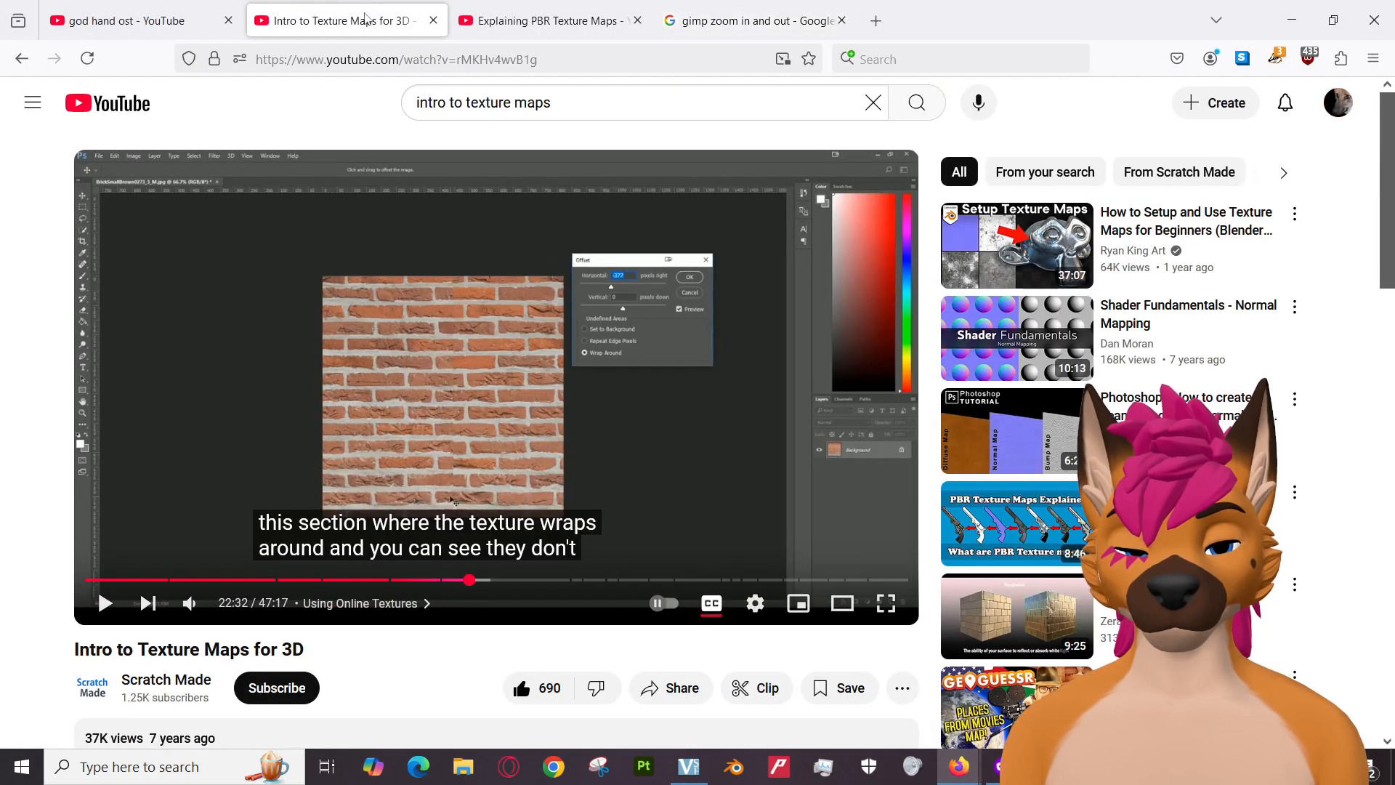
key(alt+Tab)
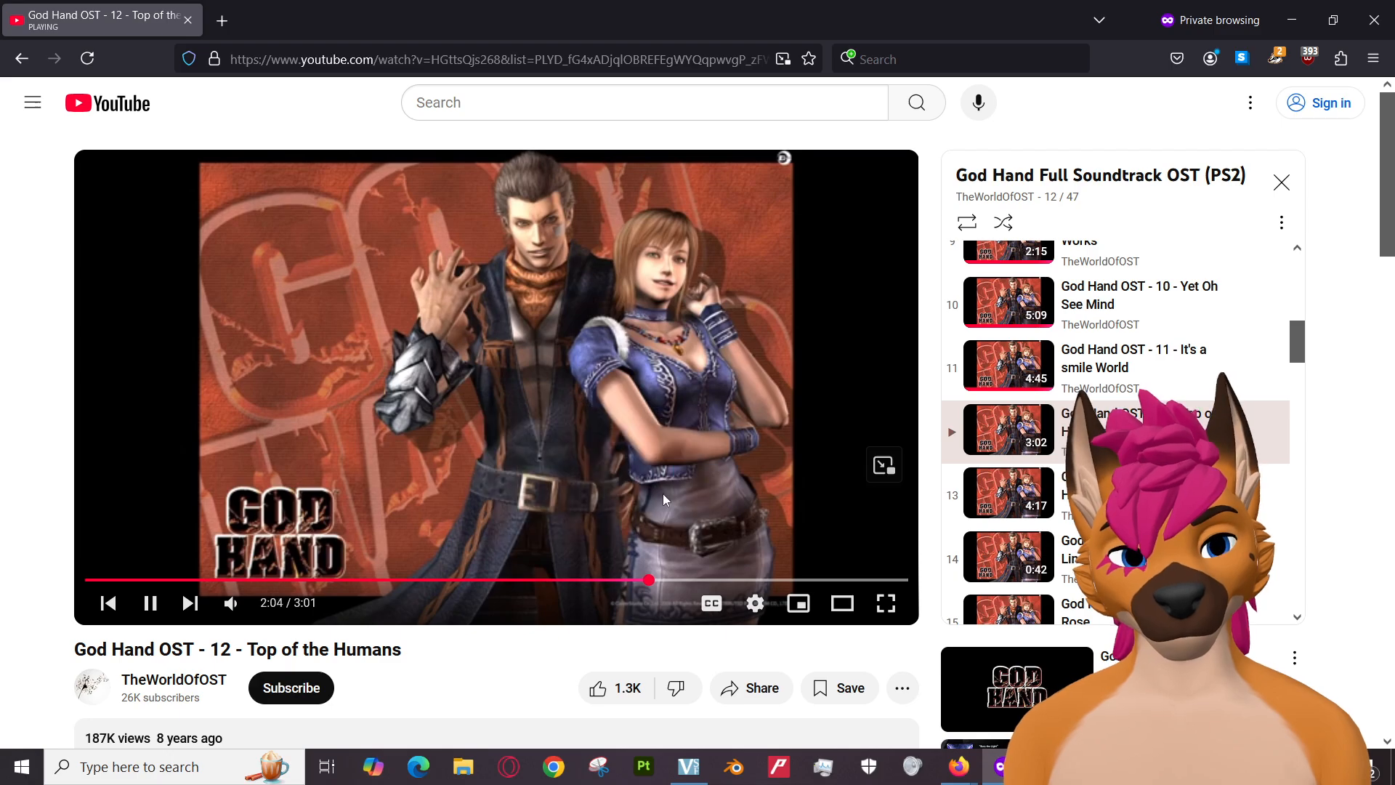
mouse_move(965, 778)
click(843, 680)
click(375, 424)
click(378, 433)
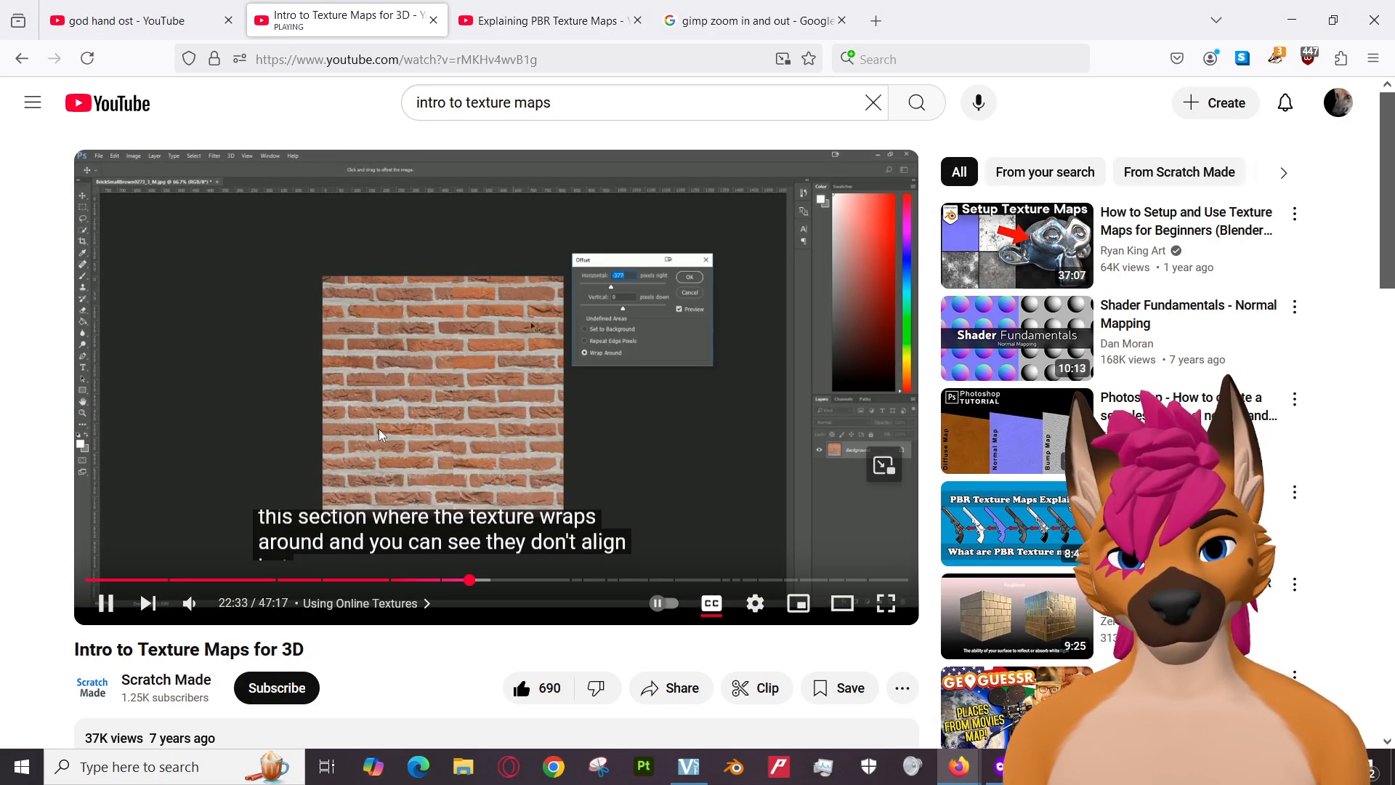
click(994, 767)
scroll(508, 601, down, 5)
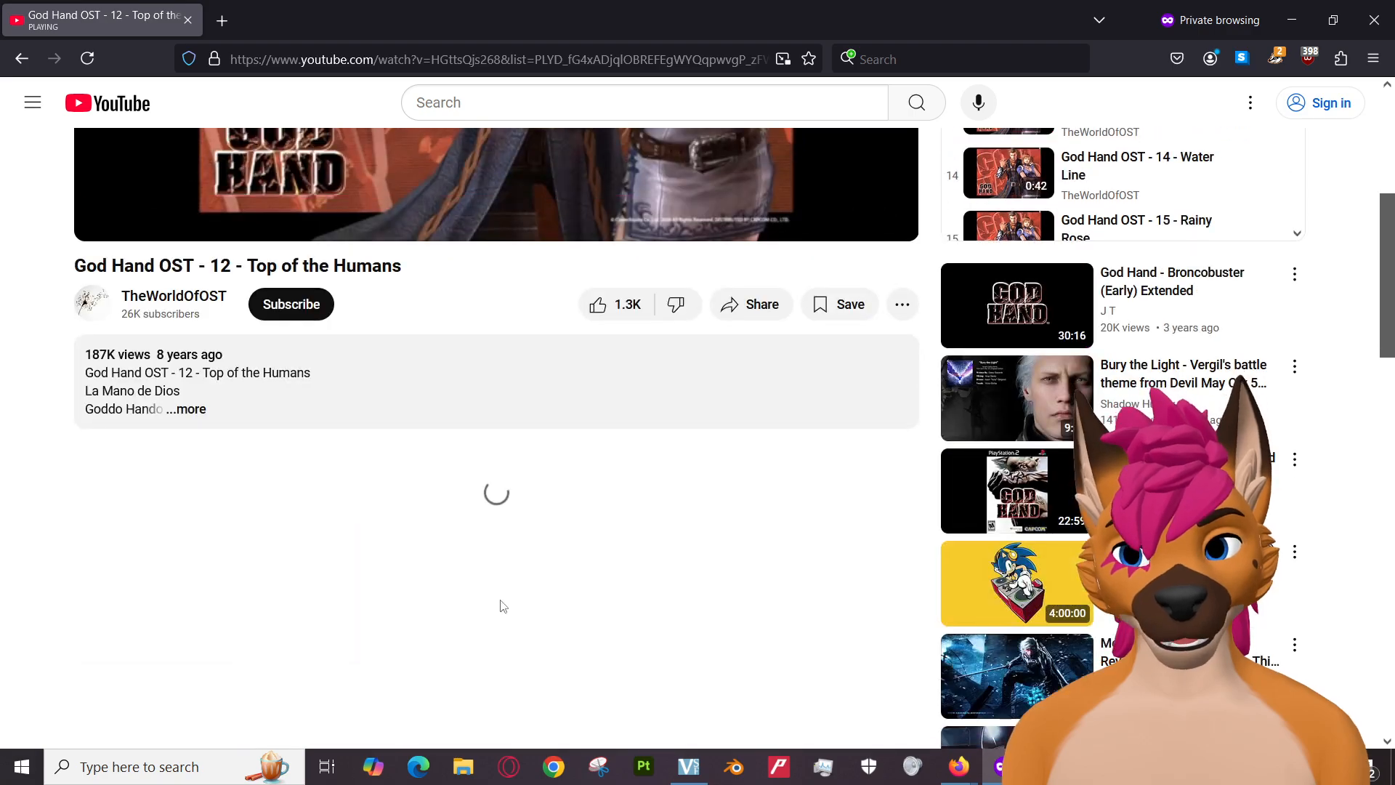
scroll(500, 607, down, 3)
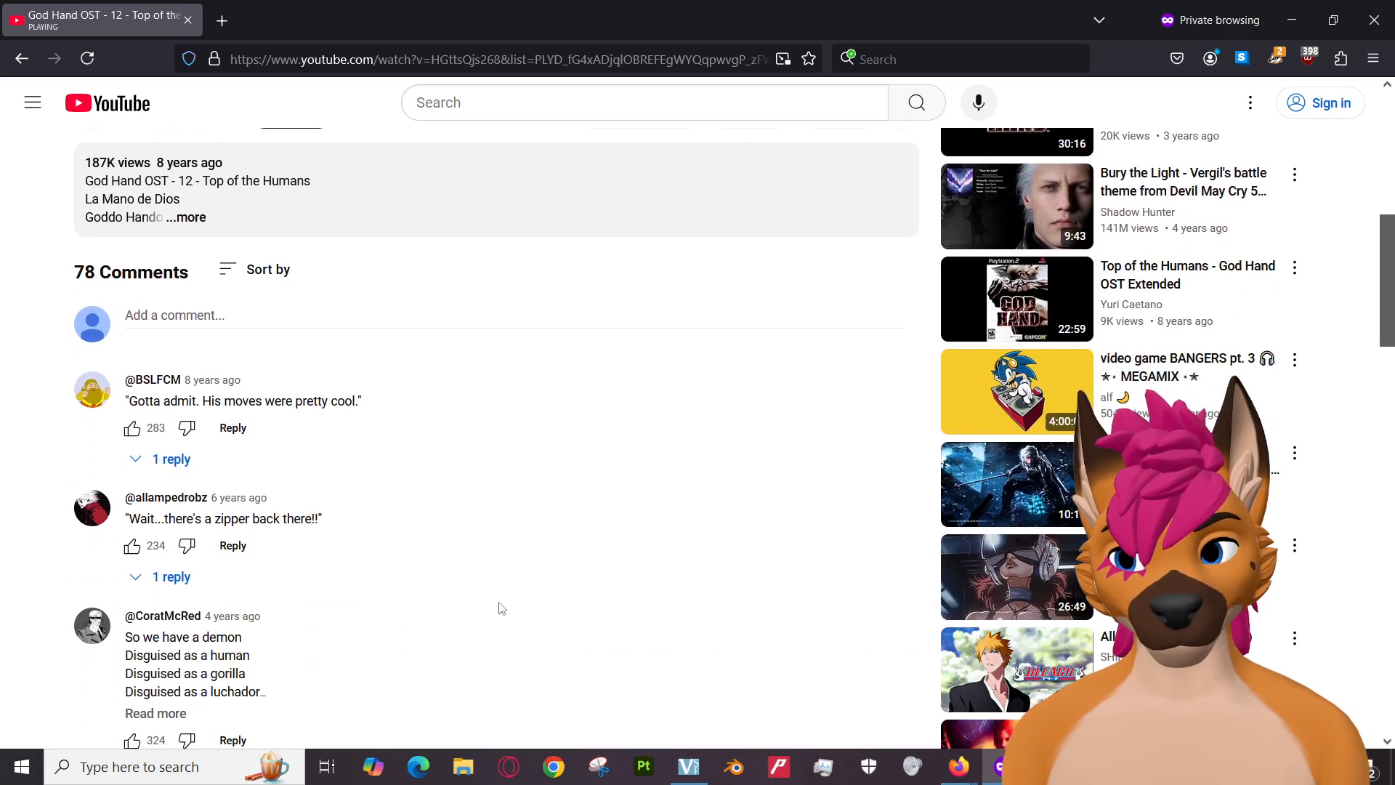
scroll(501, 607, up, 8)
mouse_move(960, 767)
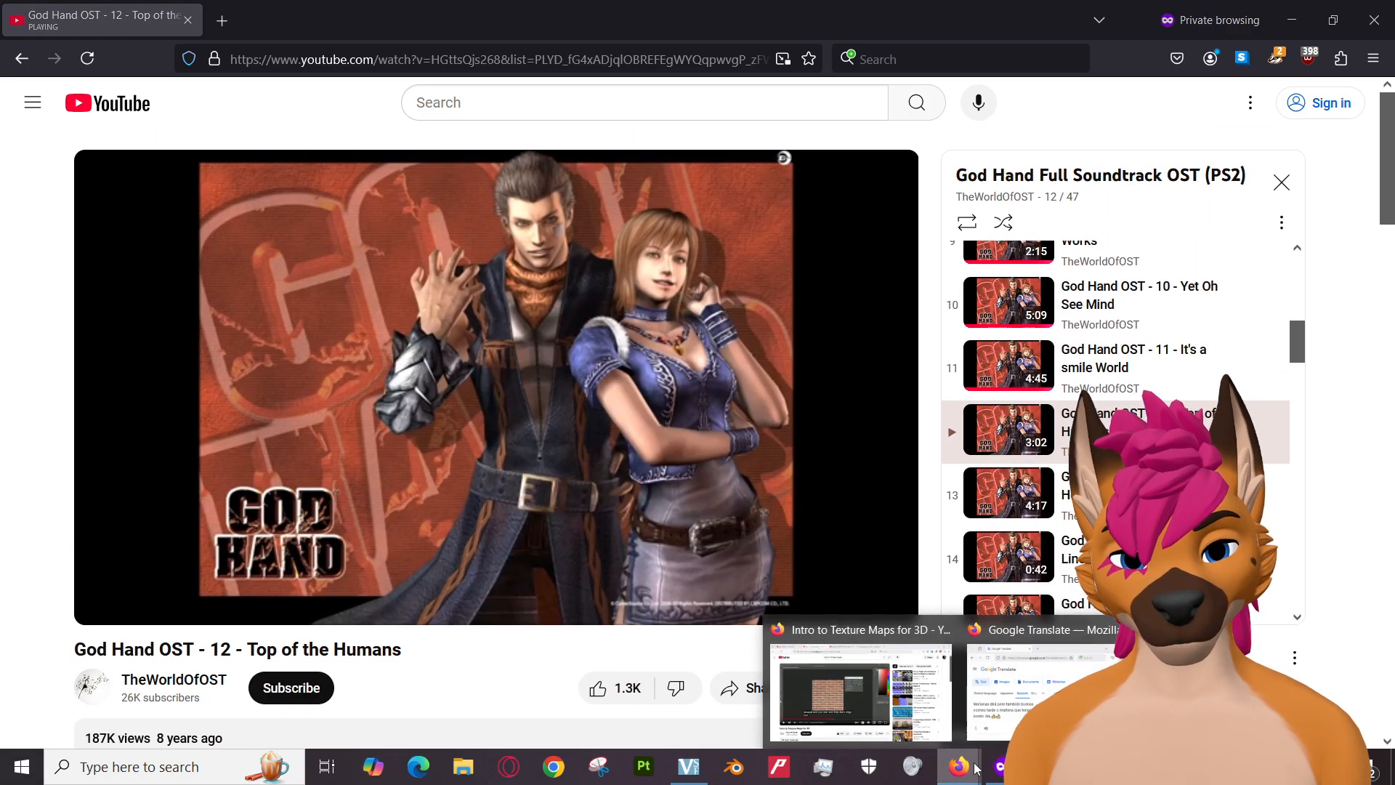
Return to the Intro to Texture Maps for 3D video, watch the seam-sampling part, pause it at 23:31, and switch to GIMP.
click(859, 696)
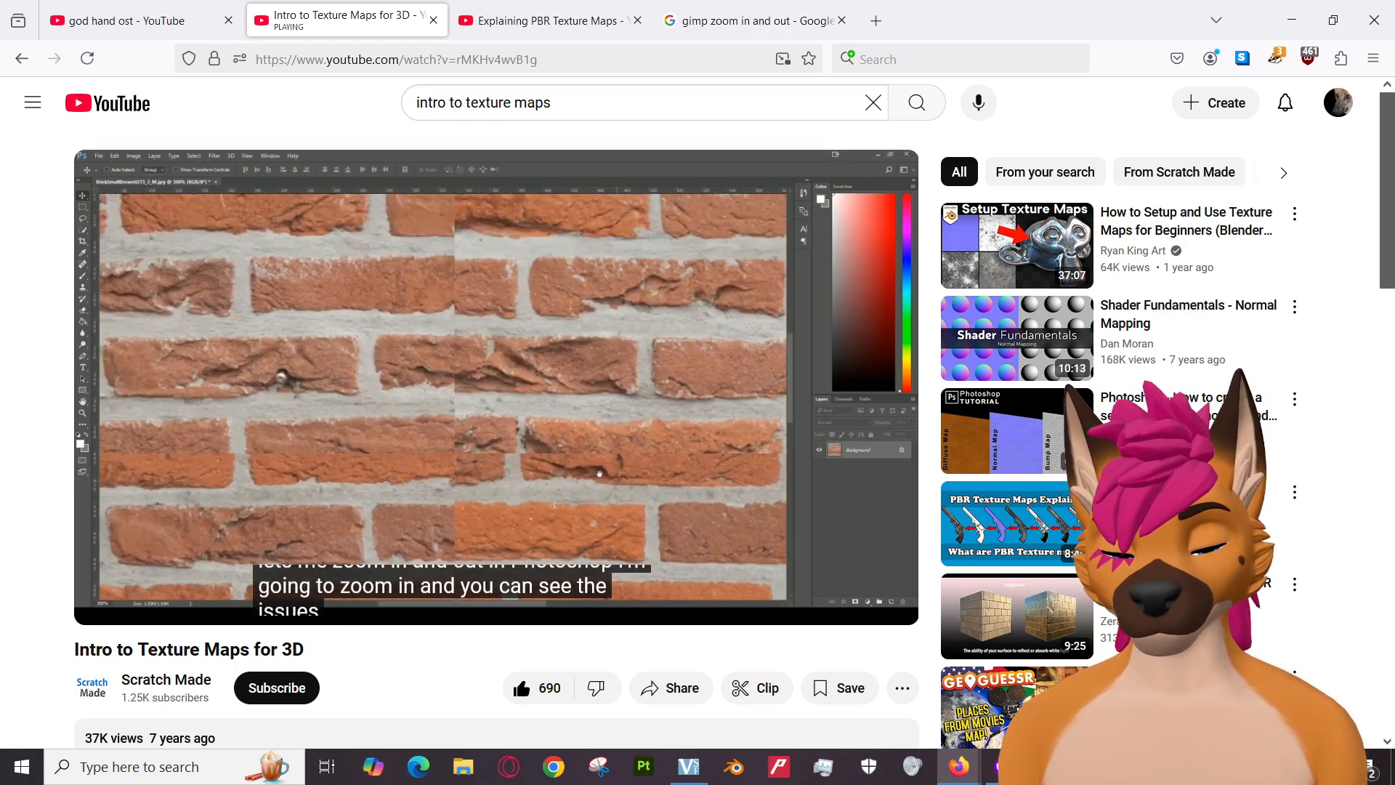
mouse_move(347, 382)
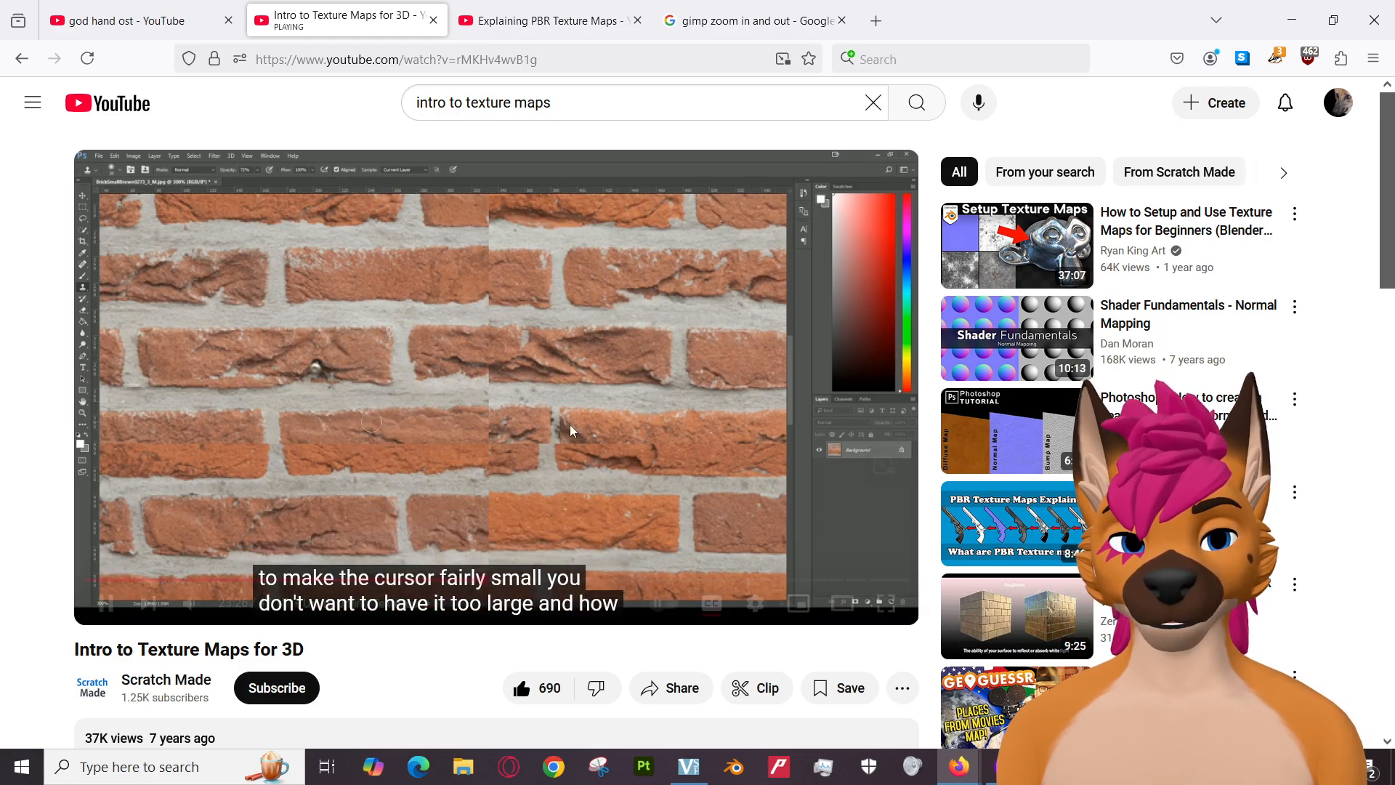
key(alt+Tab)
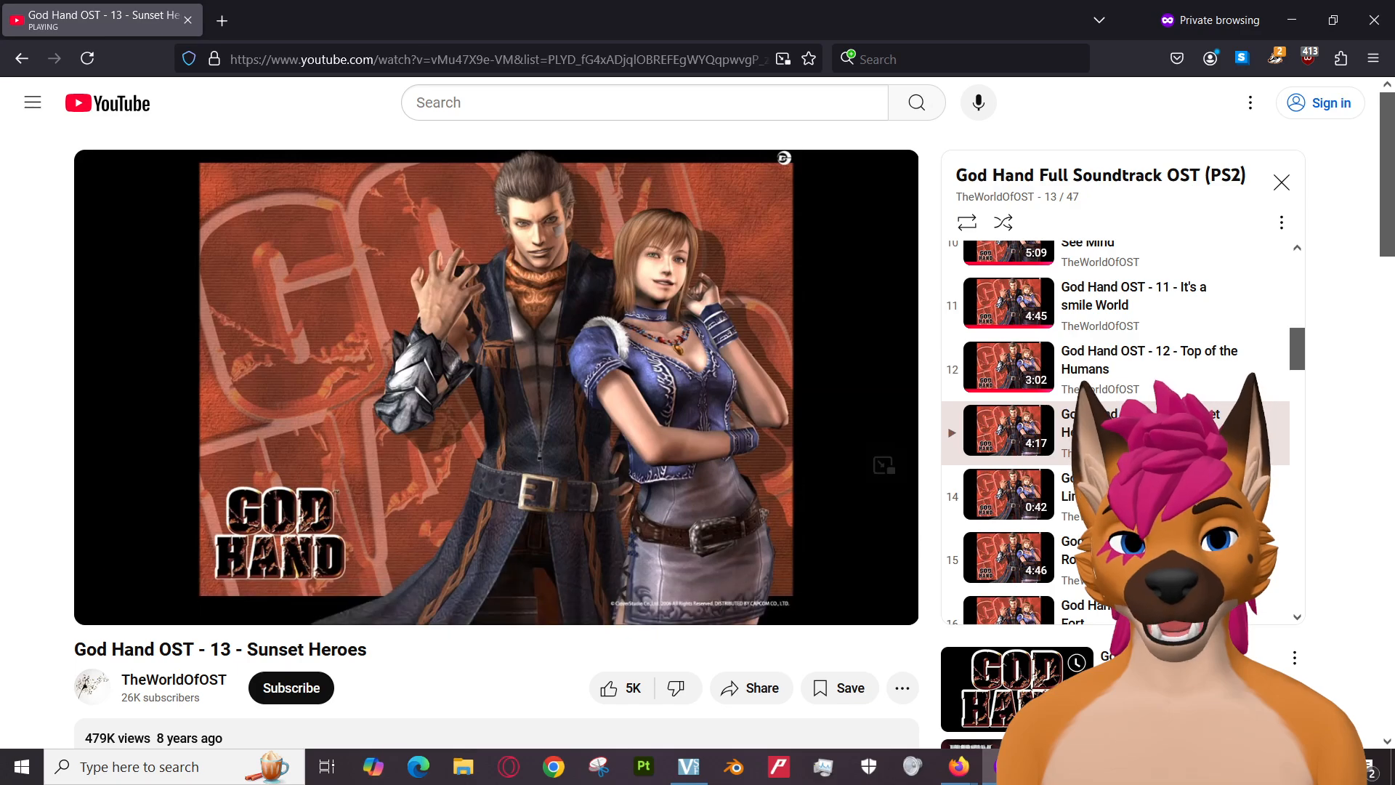
click(939, 746)
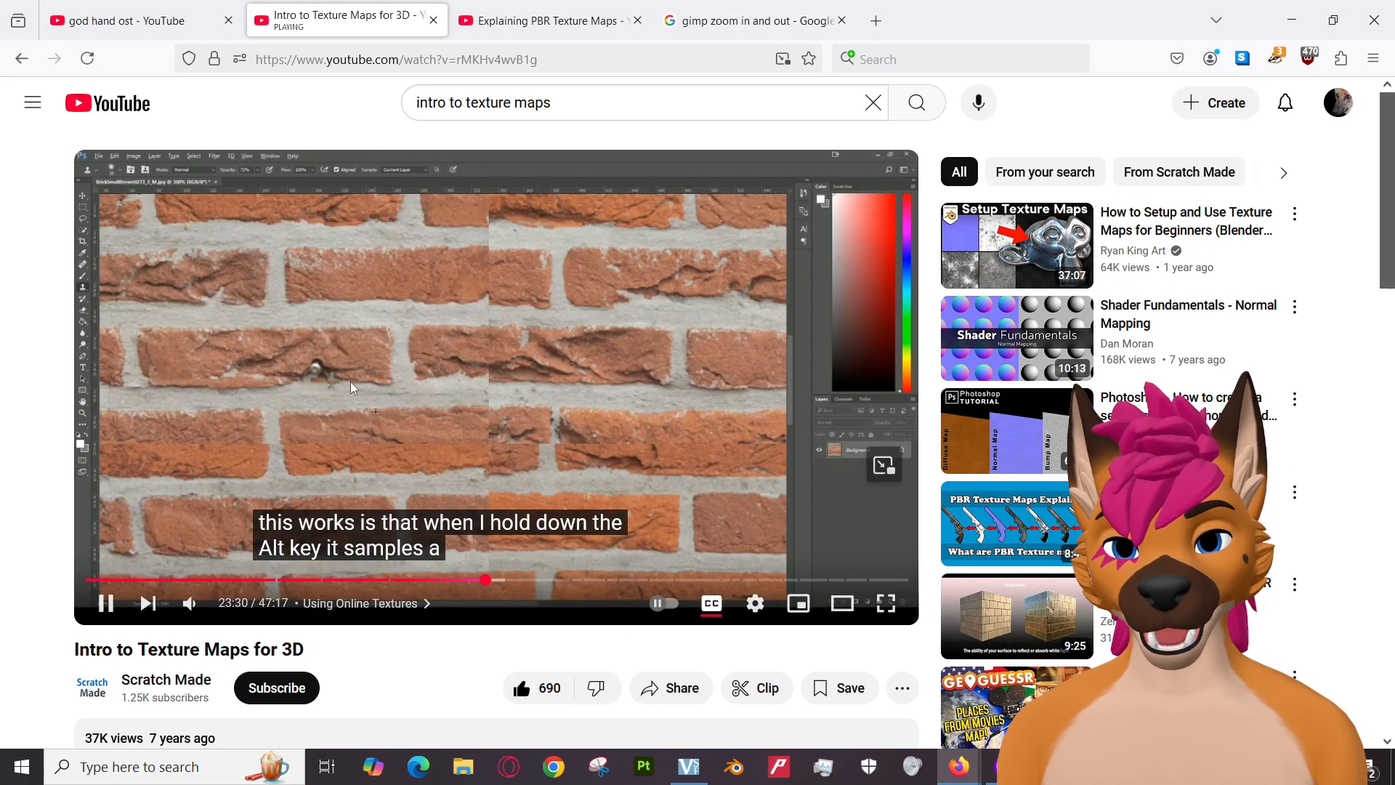
click(469, 448)
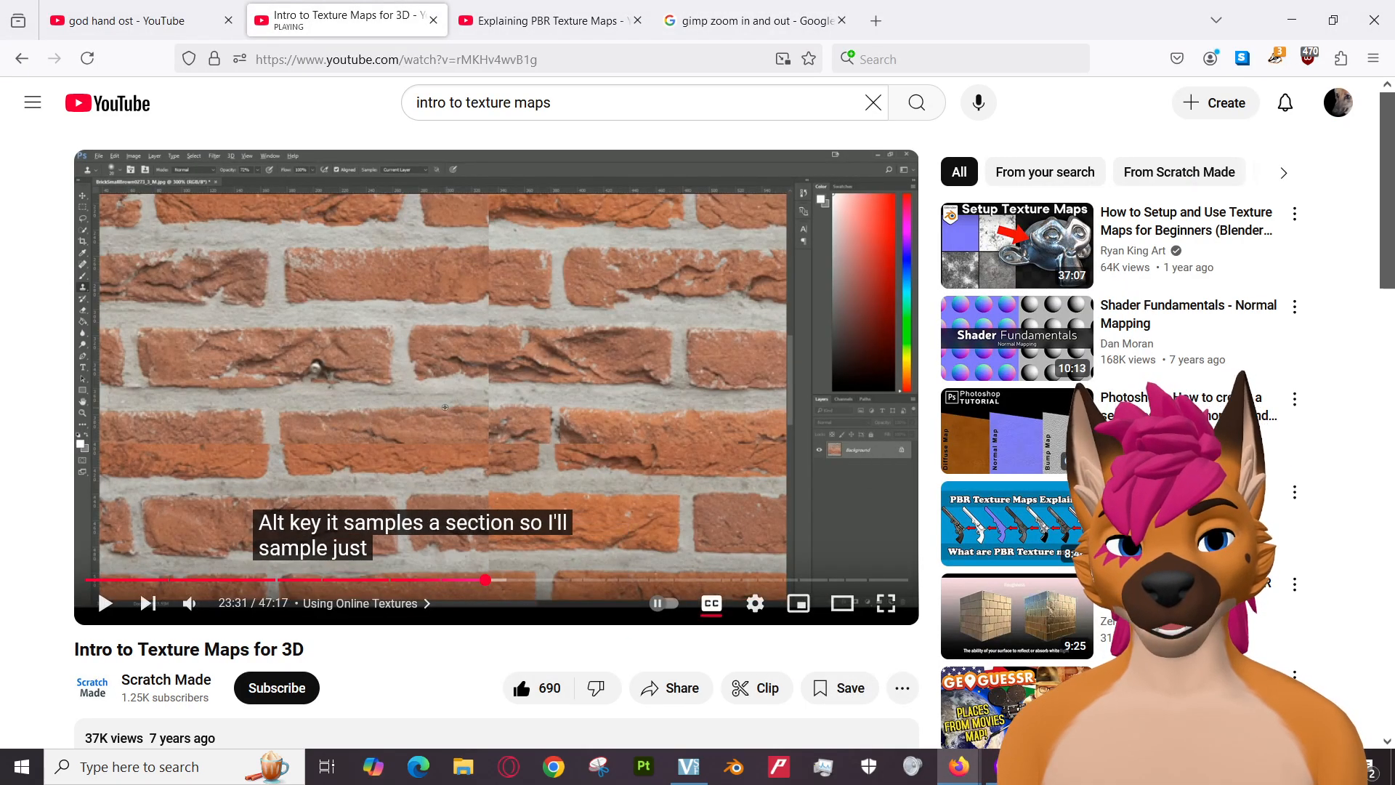
key(alt+Tab)
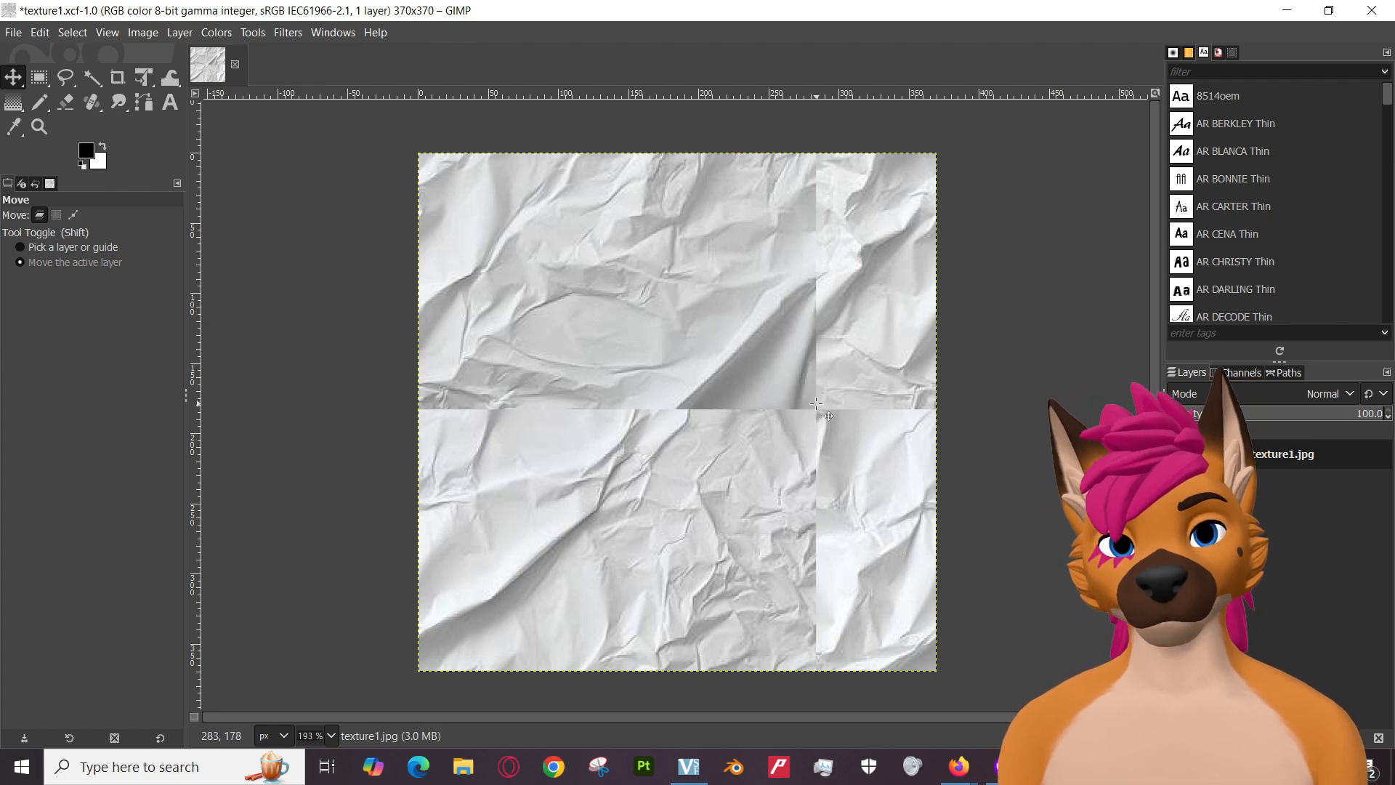
Activate the Clone tool and sample a source point in the grey fold just above the horizontal seam.
key(ctrl)
scroll(807, 412, up, 4)
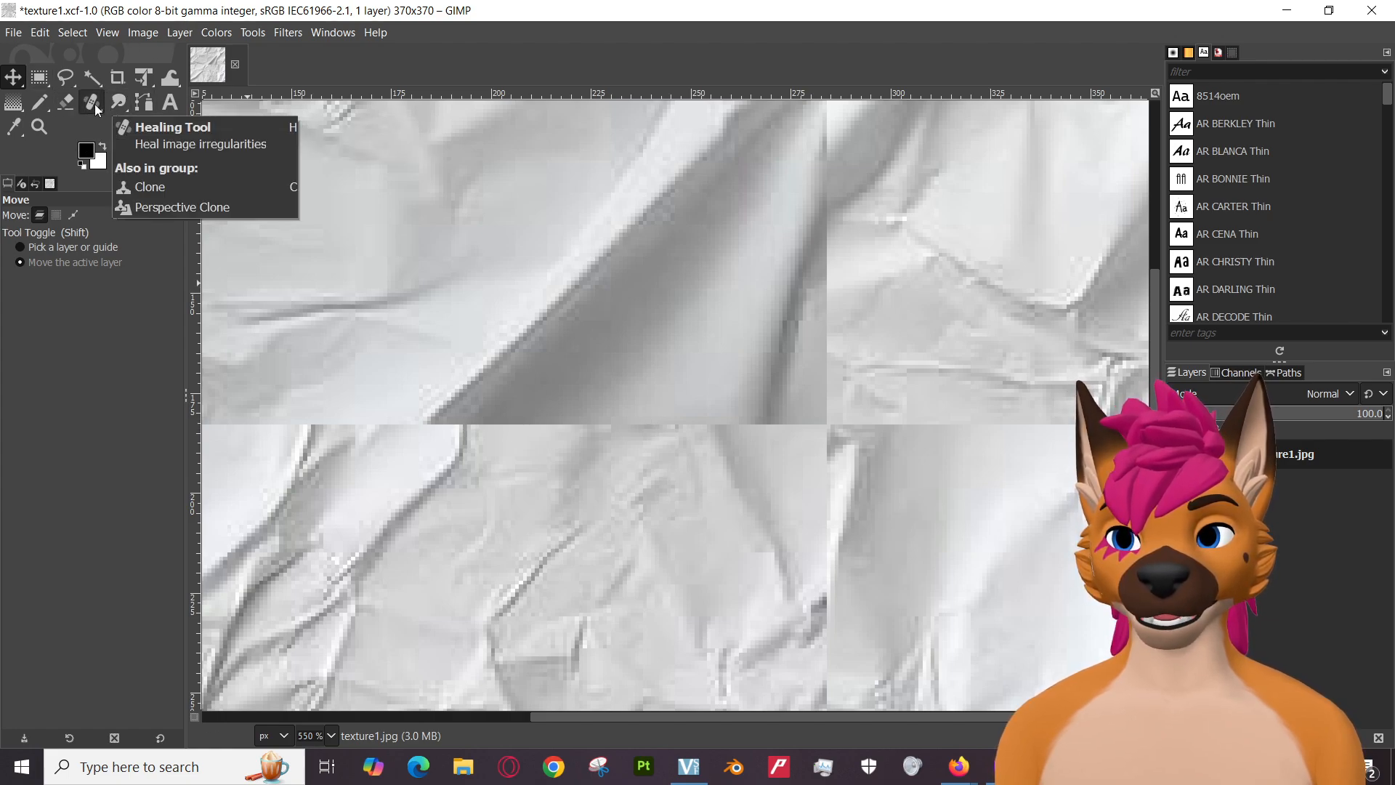
drag(97, 111, 177, 102)
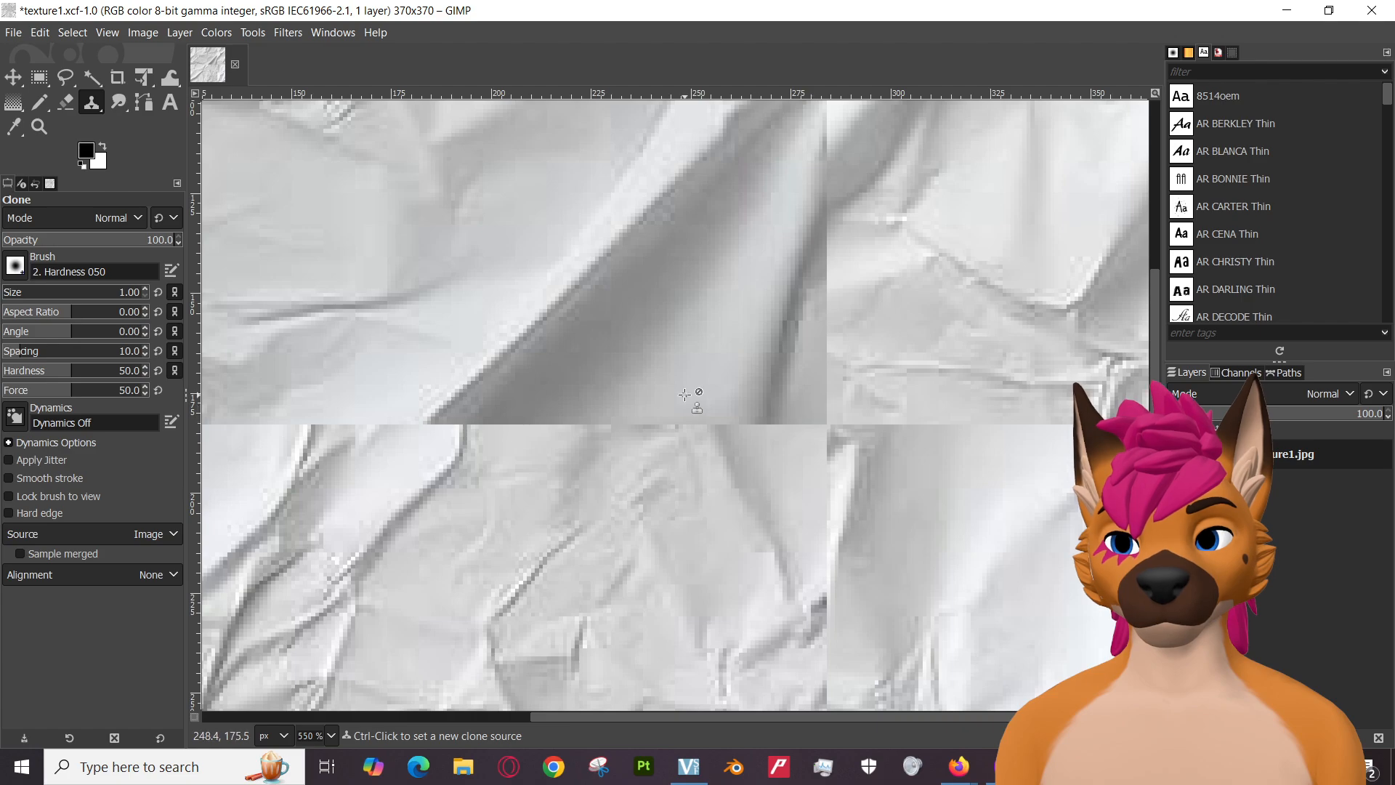
click(832, 424)
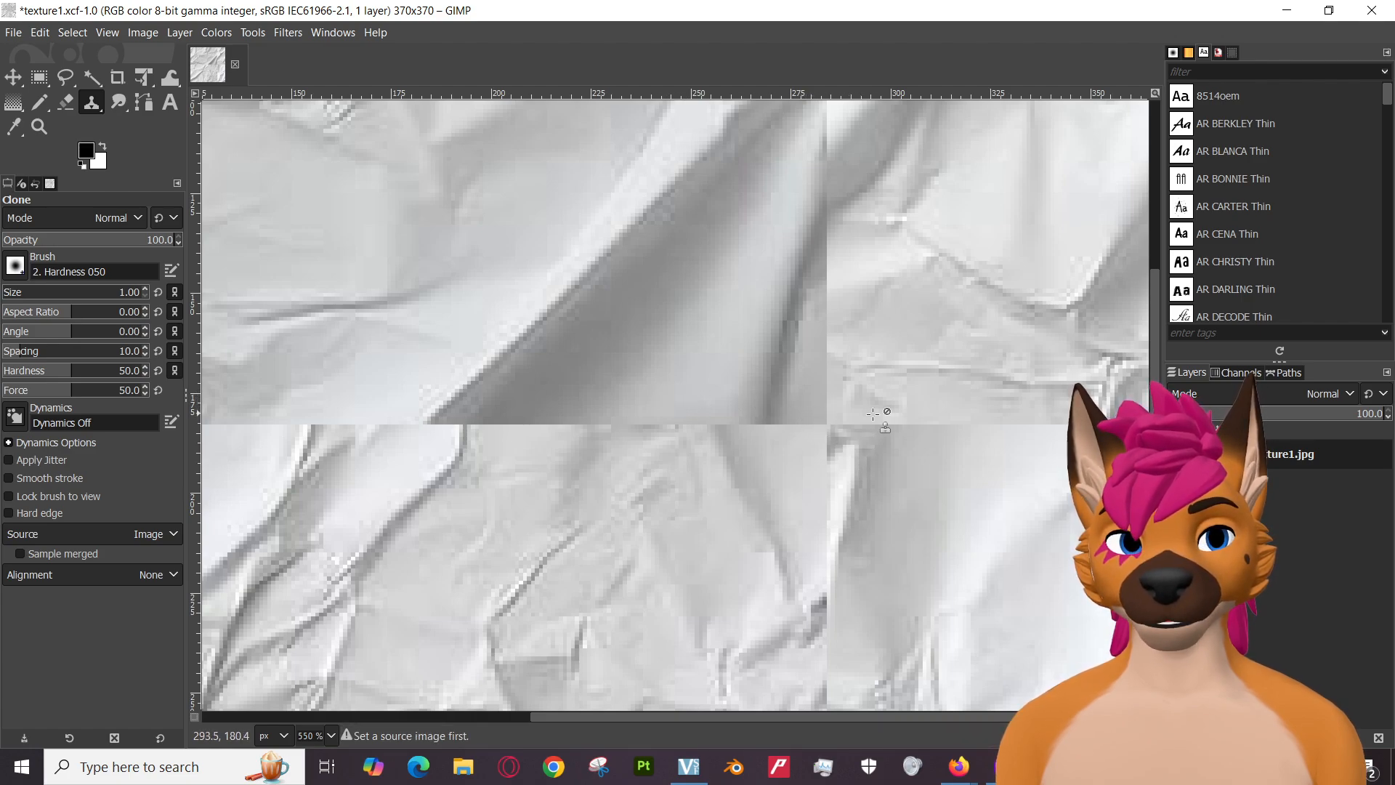
right_click(682, 365)
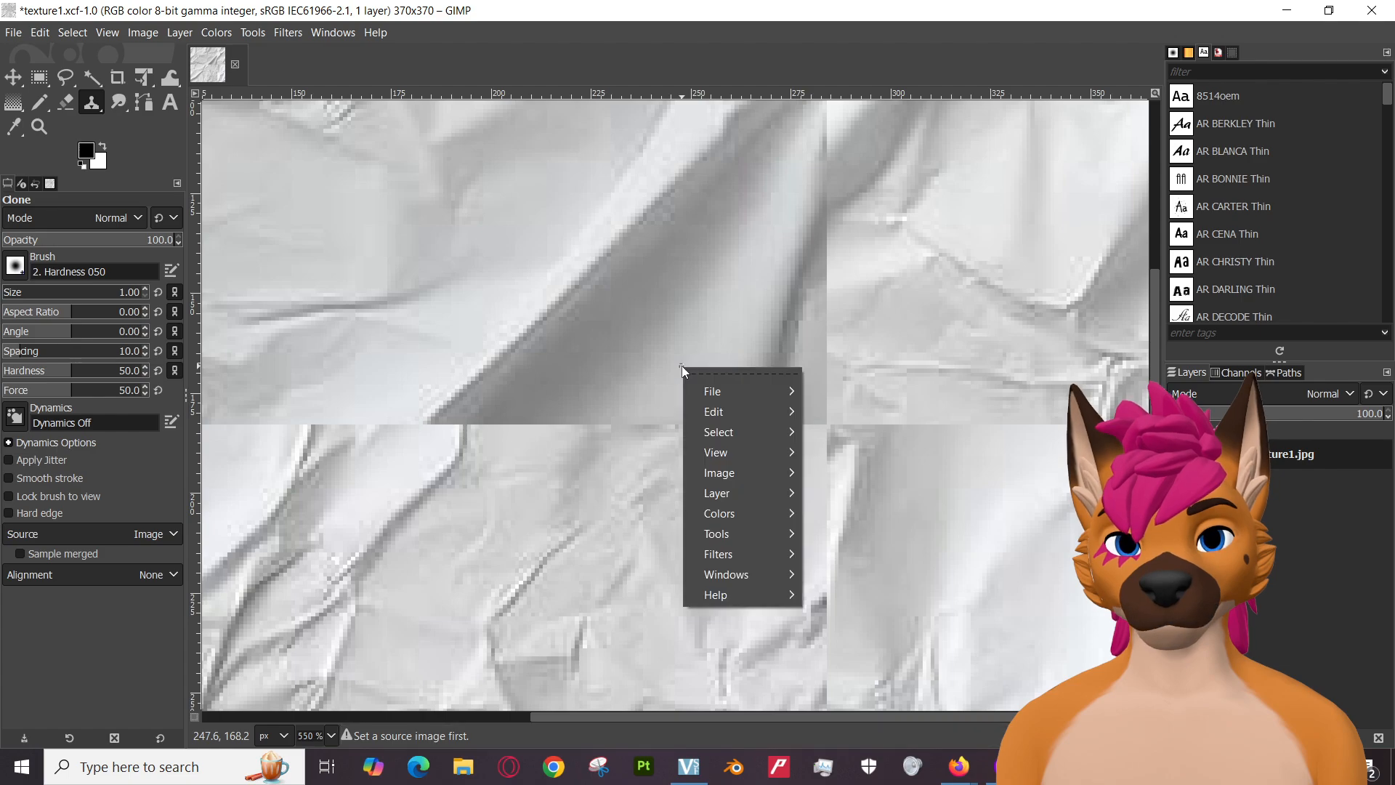
key(Escape)
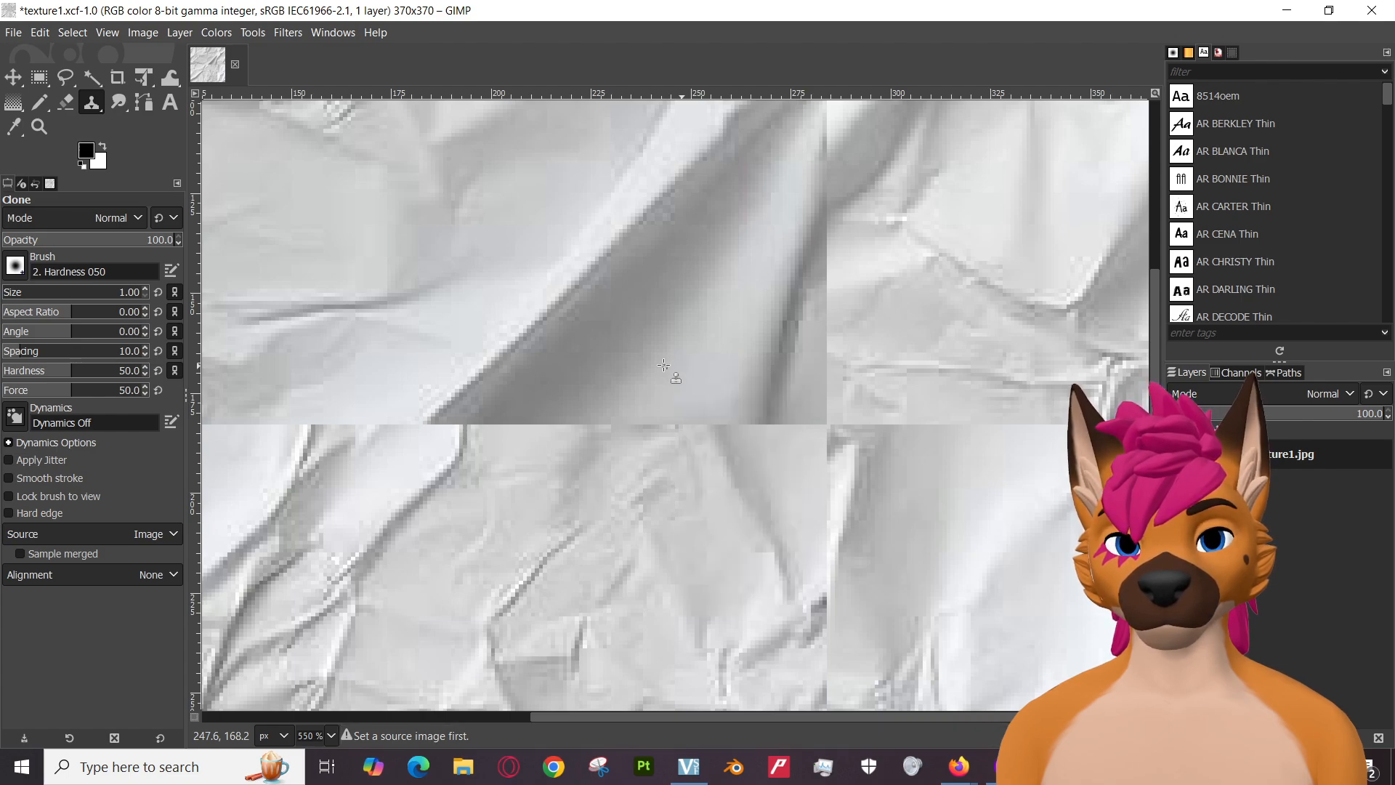
ctrl+click(699, 405)
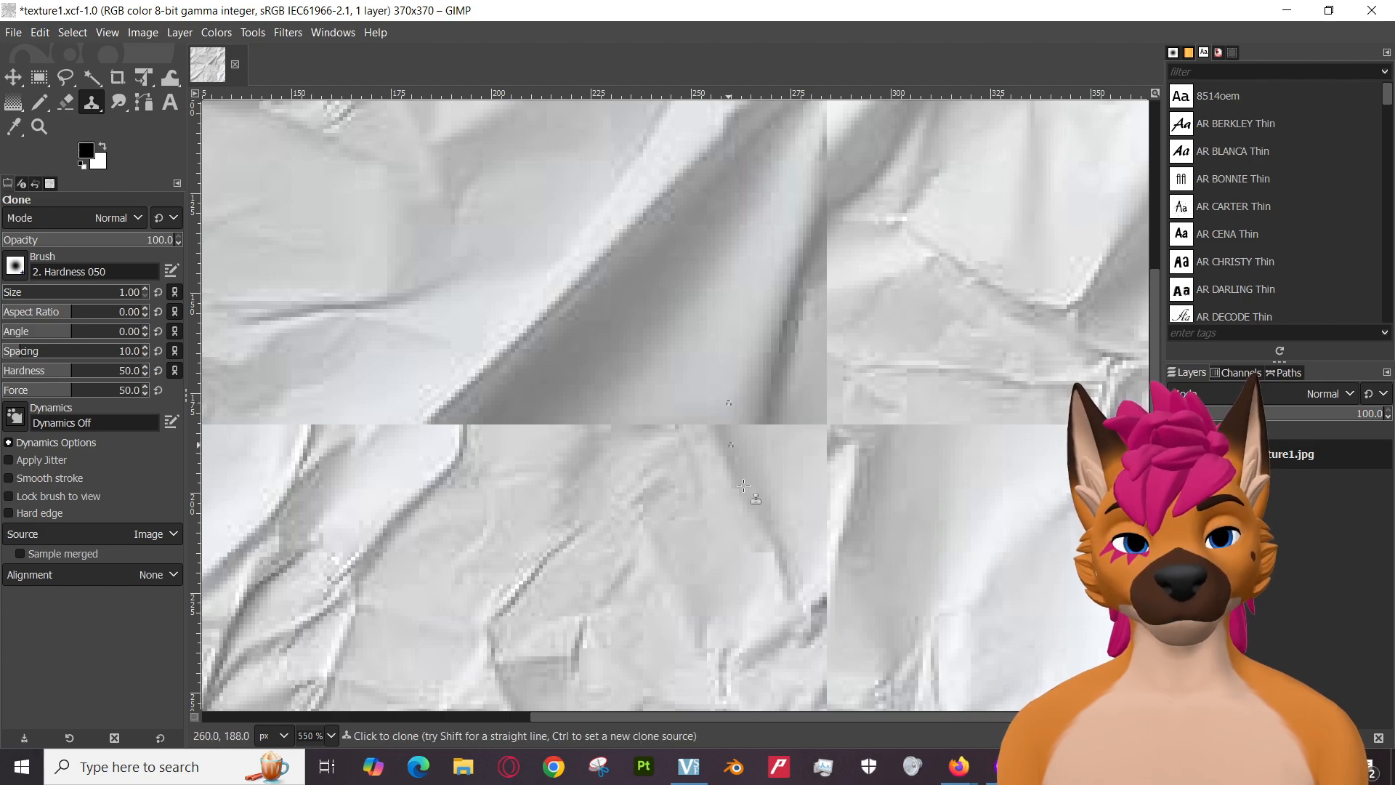
Switch to Firefox and search the web for "gimp clone controls".
click(965, 776)
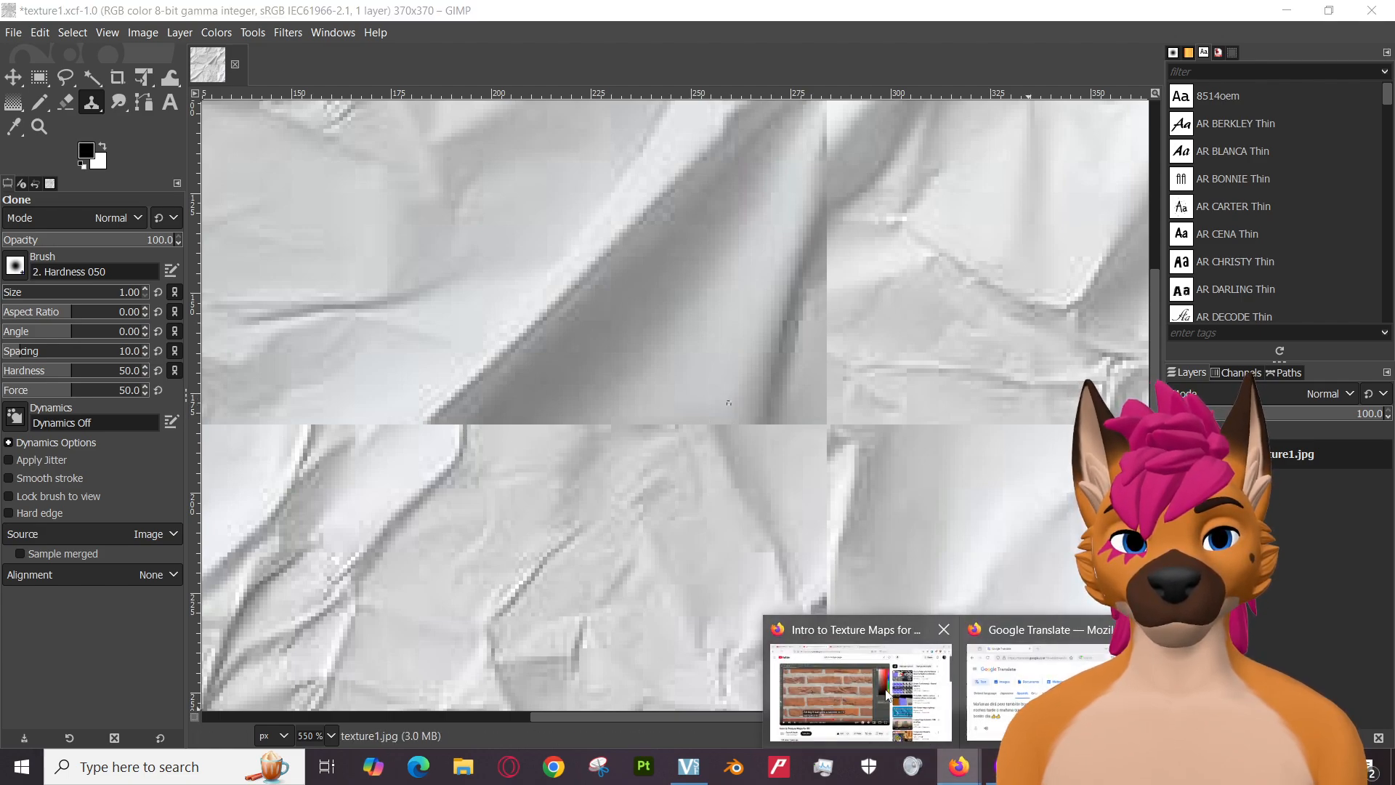
click(861, 690)
click(714, 22)
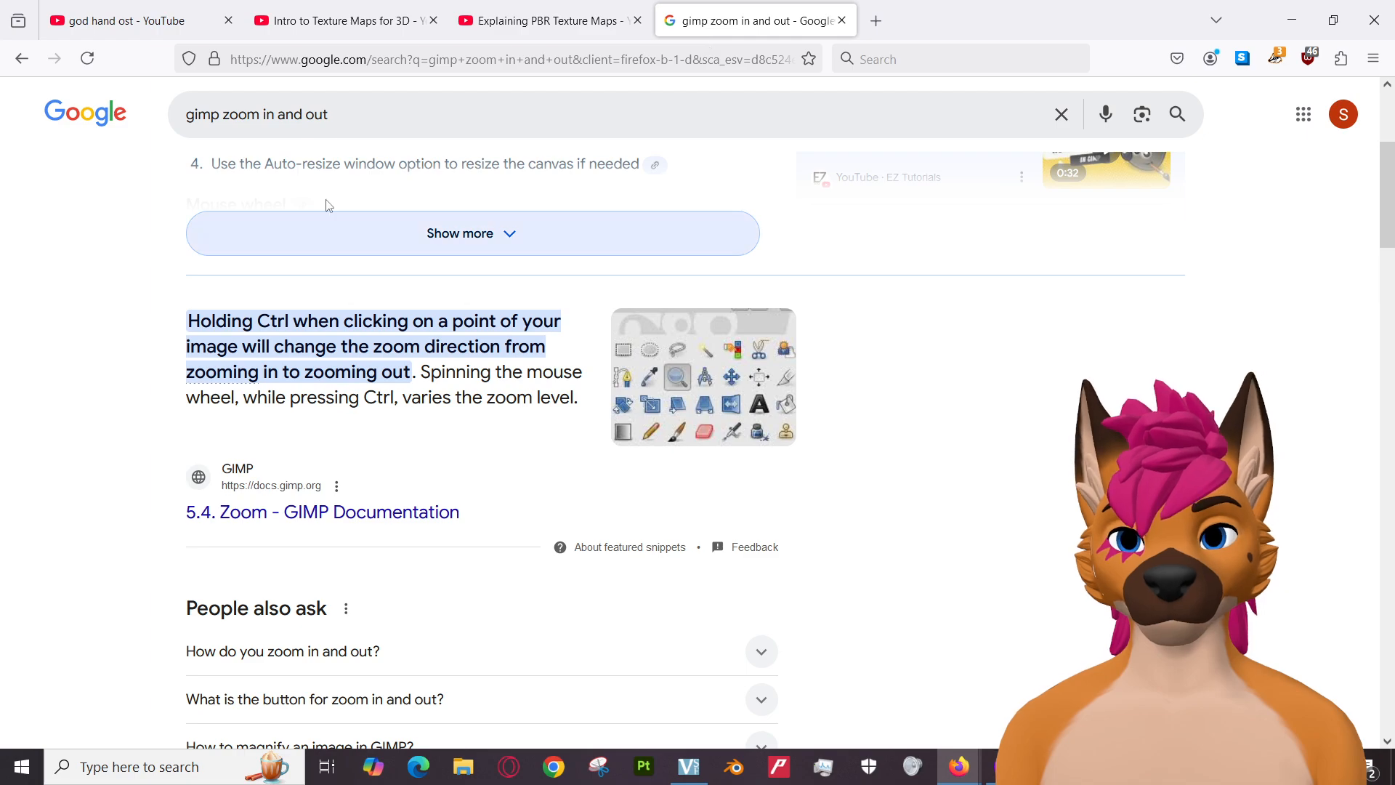
scroll(358, 239, up, 4)
drag(328, 125, 243, 124)
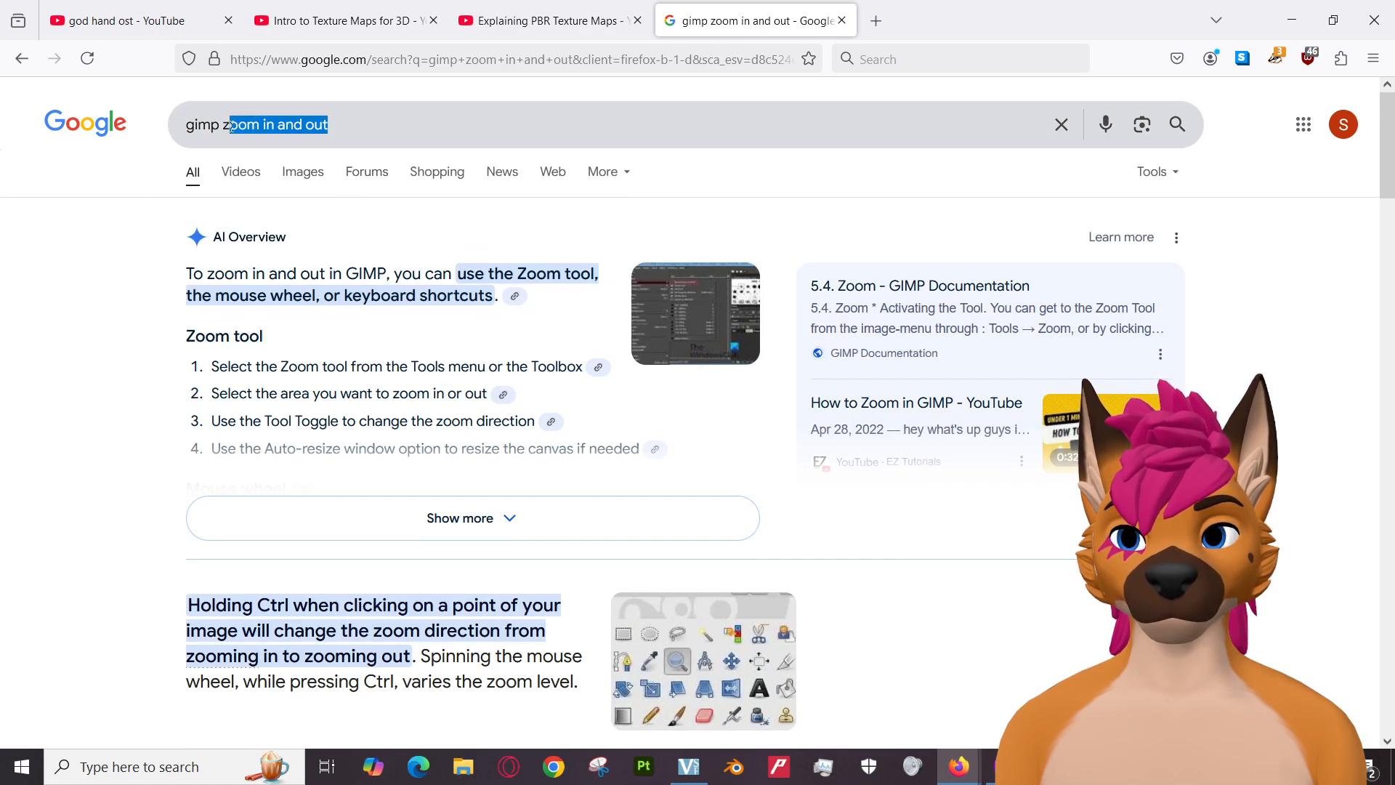
text(clone )
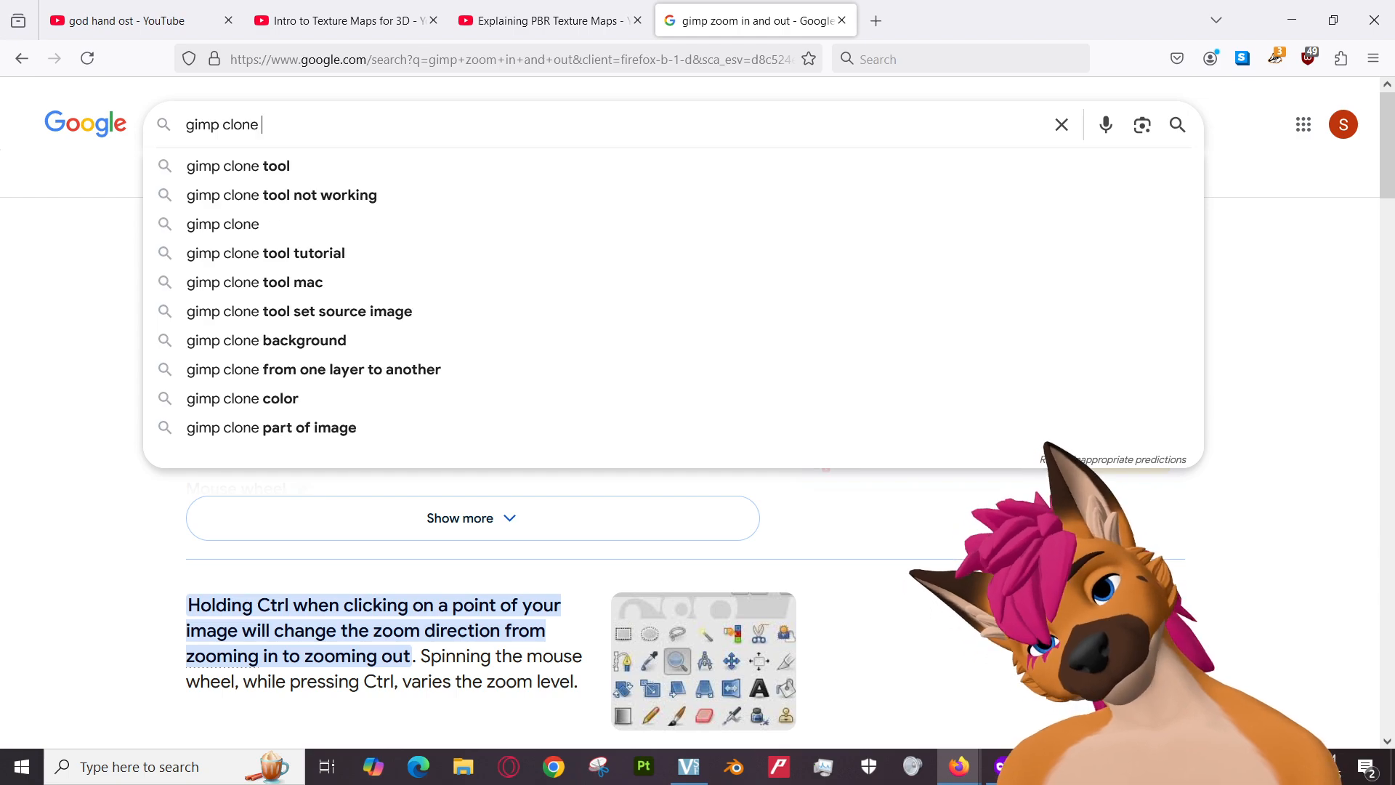
text(controls)
key(Return)
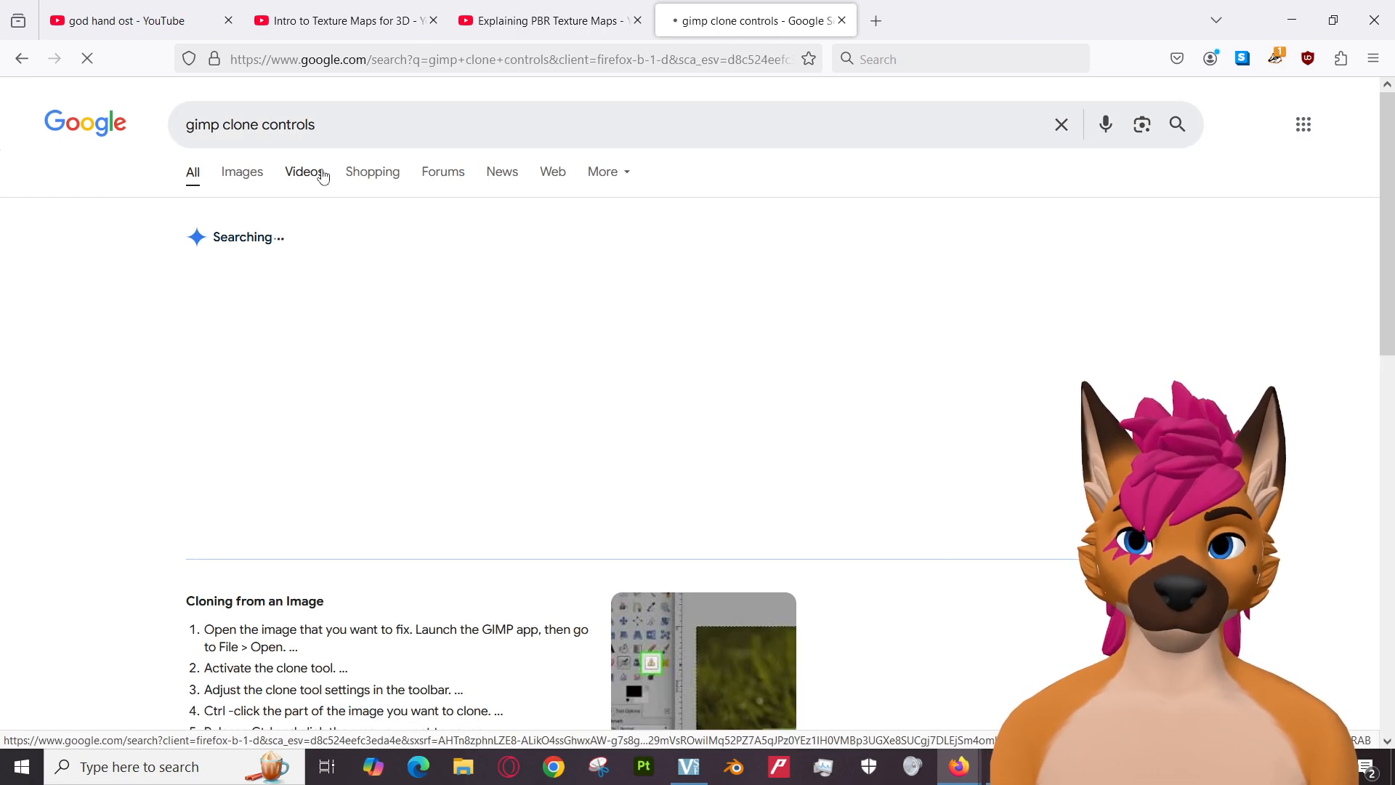
Open the GIMP documentation page "3.12. Clone" from the search results and read how a clone source is set.
scroll(107, 291, down, 3)
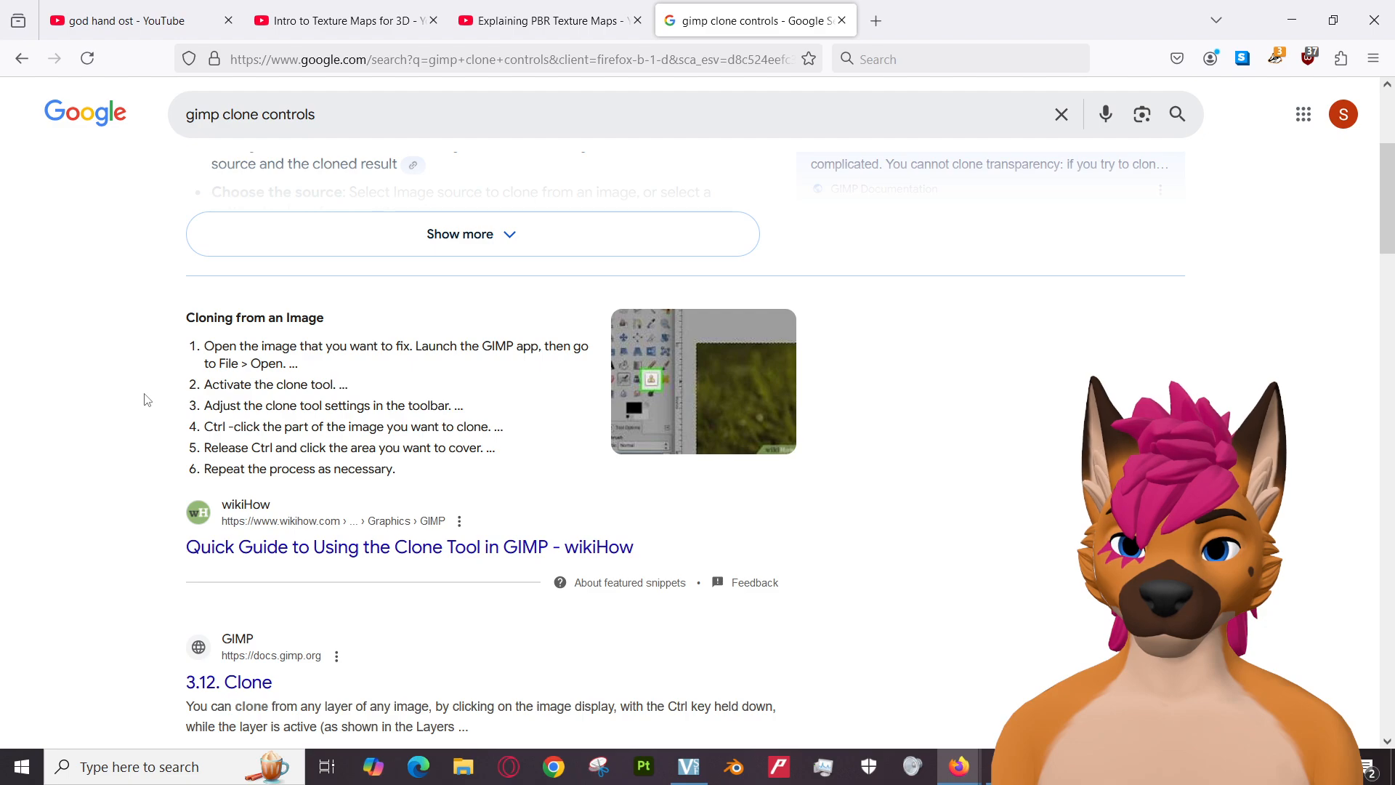
scroll(145, 399, down, 2)
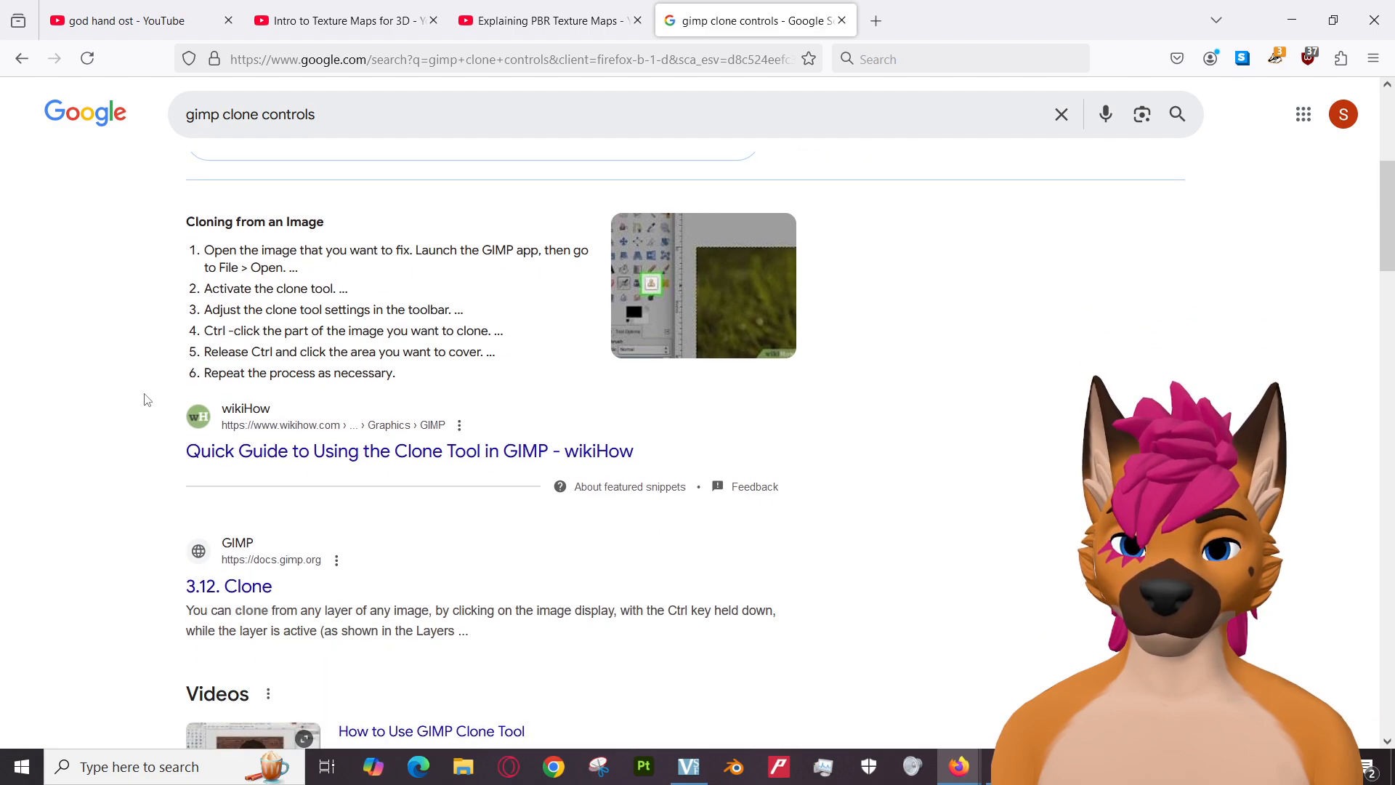
scroll(145, 399, down, 4)
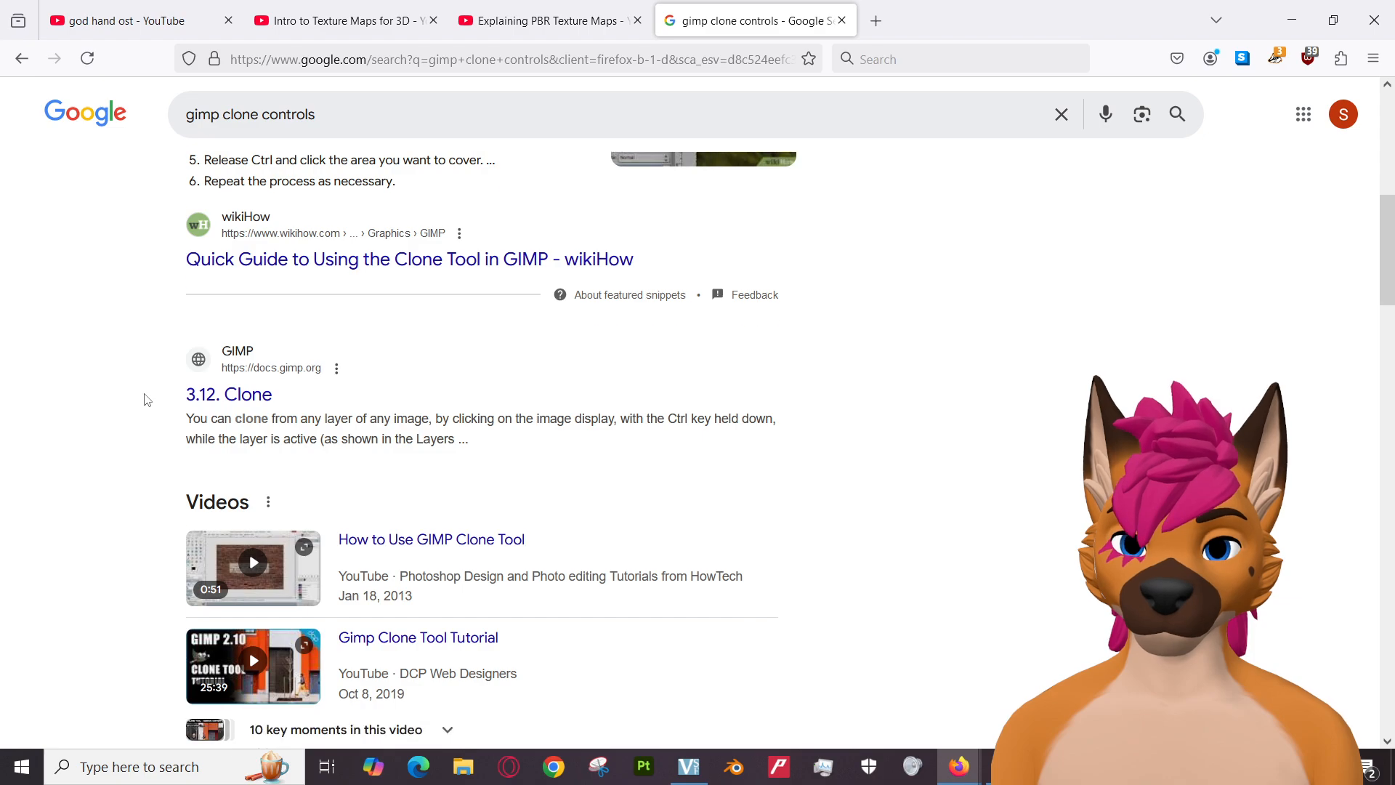
click(240, 403)
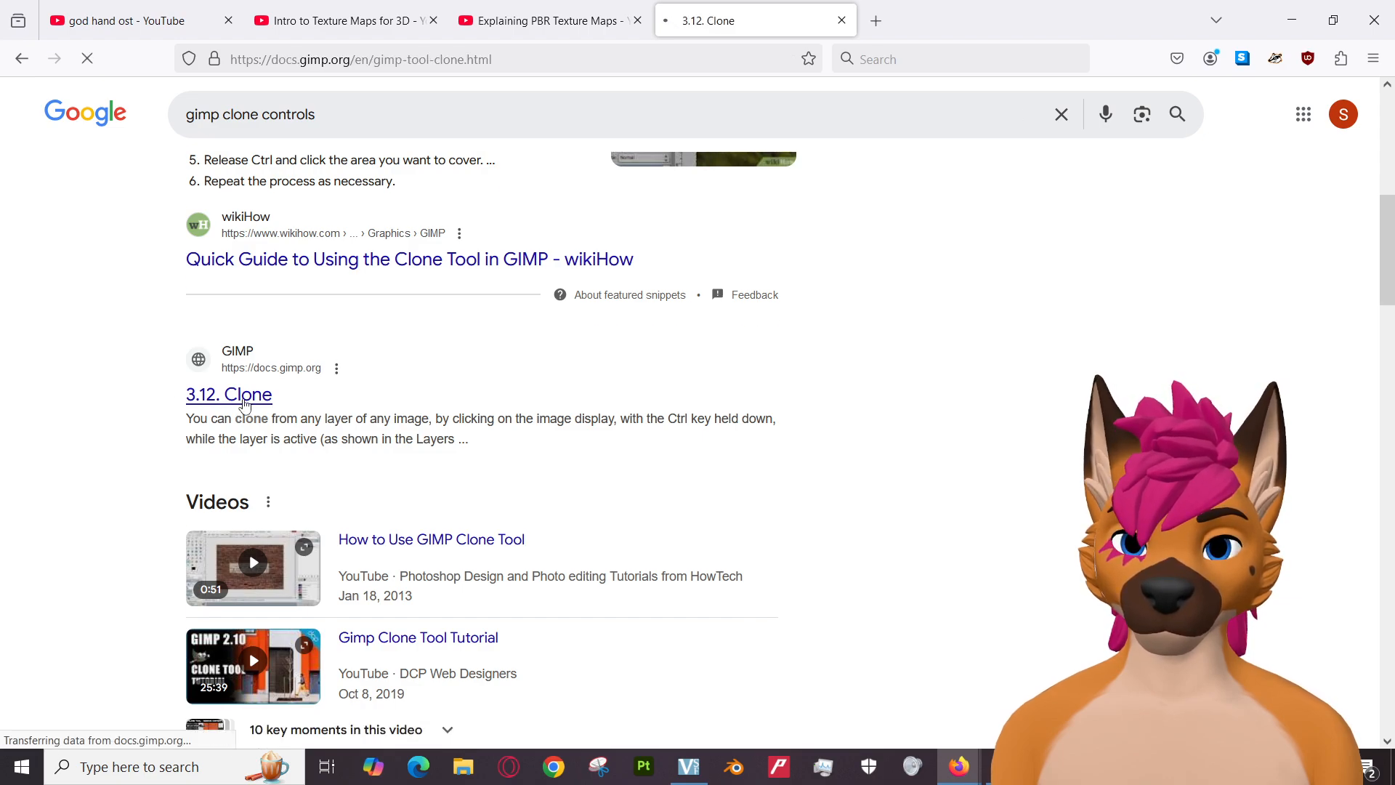
scroll(663, 486, down, 6)
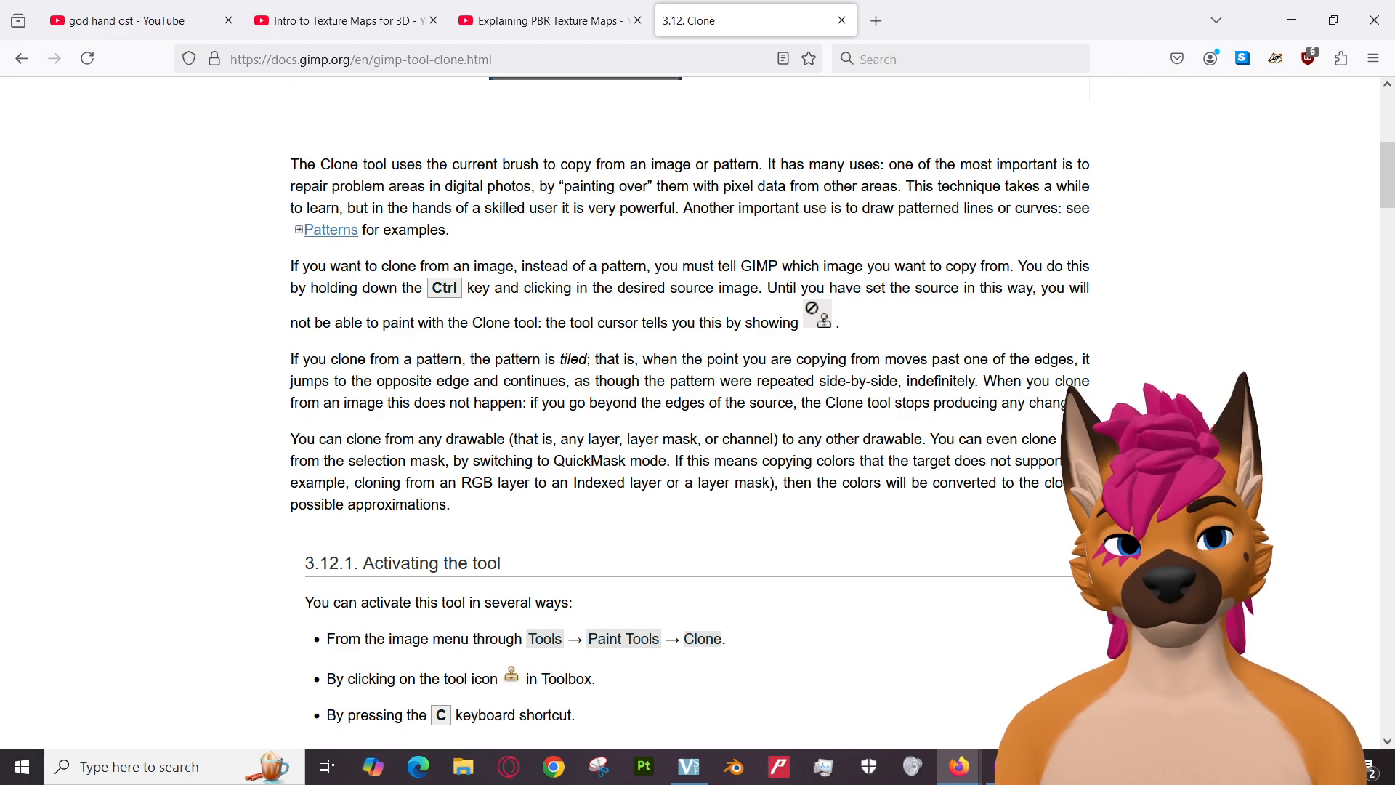
Switch to GIMP, resample the clone source in the grey fold above the seam, and set the brush size to 22.
key(alt+Tab)
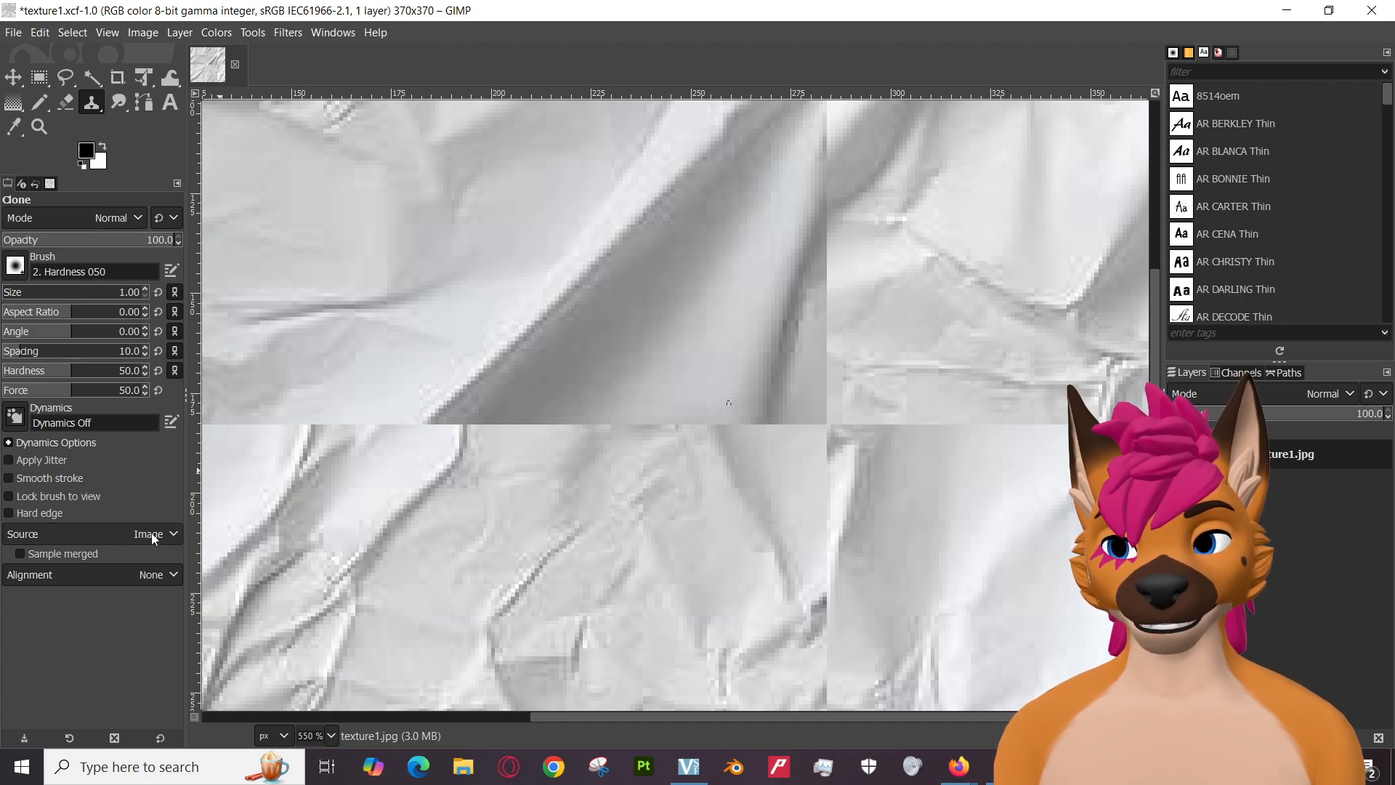
click(175, 536)
click(175, 535)
click(175, 535)
click(42, 559)
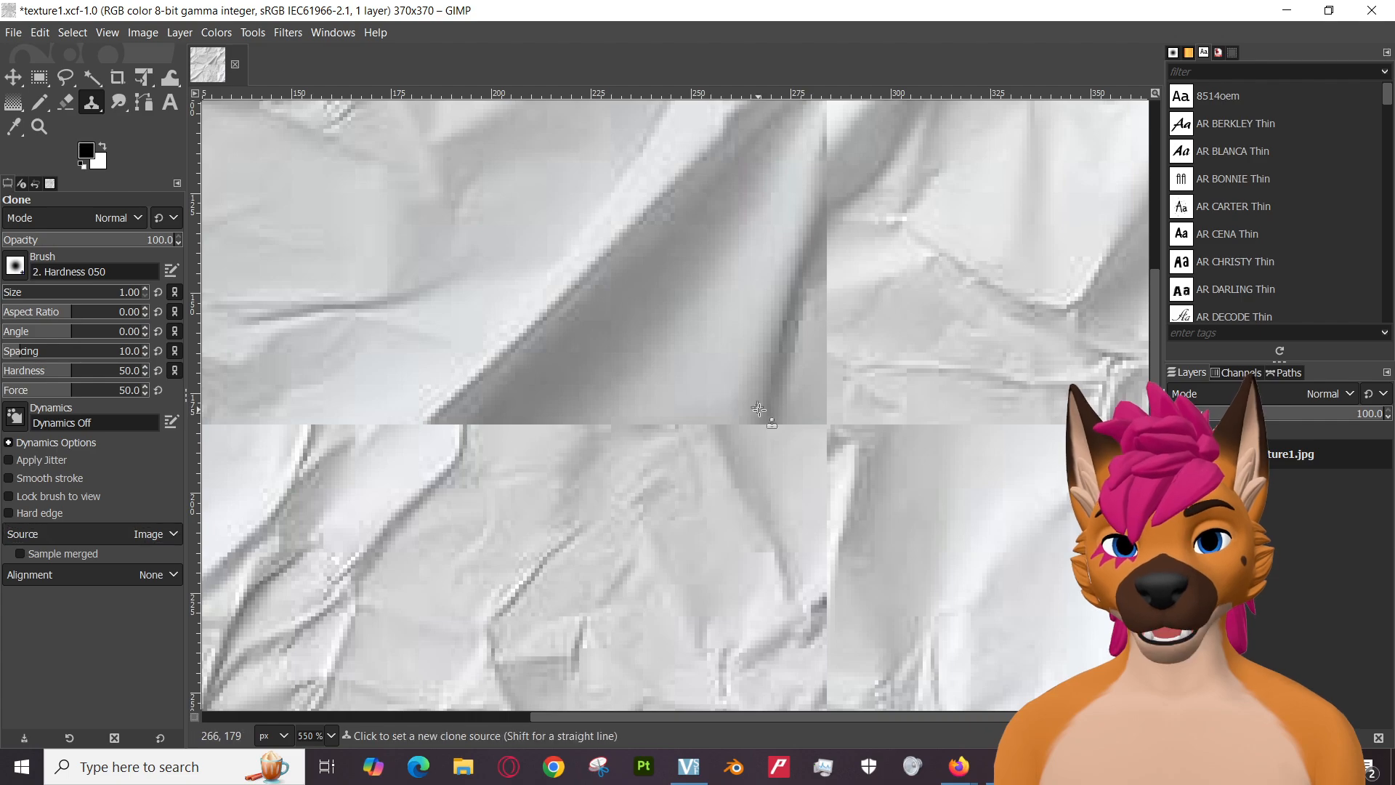
ctrl+click(690, 372)
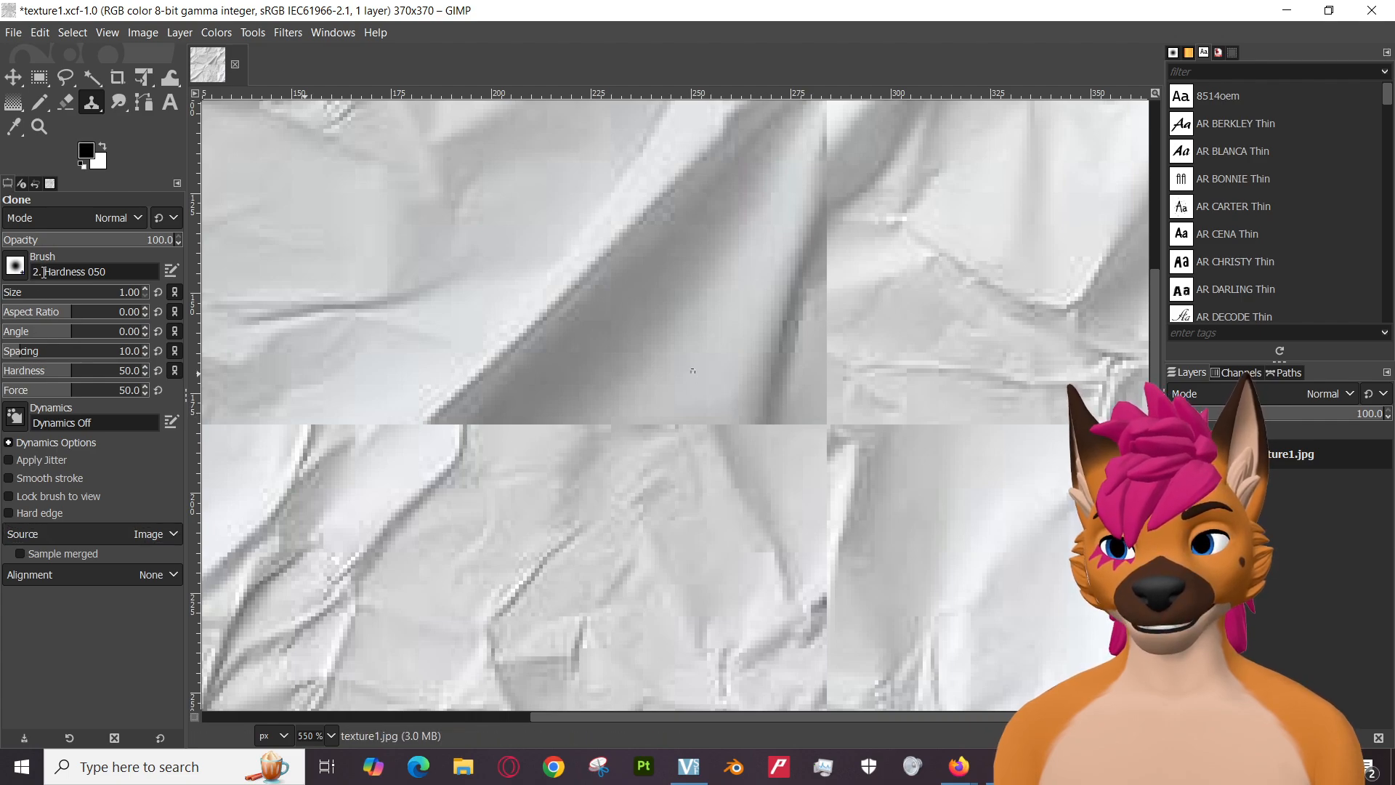
mouse_move(5, 298)
mouse_down()
mouse_move(43, 294)
mouse_move(11, 298)
mouse_up()
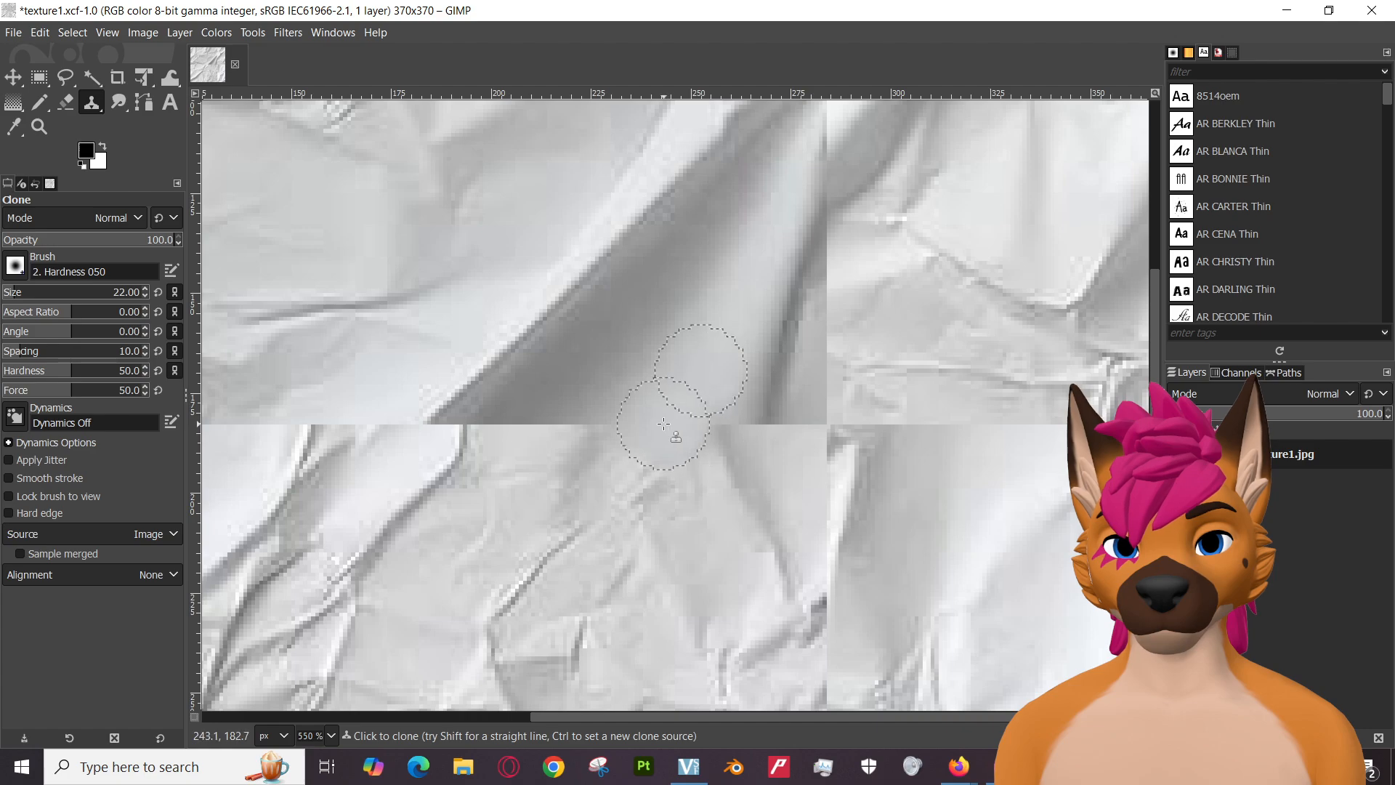
drag(657, 430, 731, 428)
click(40, 32)
click(56, 52)
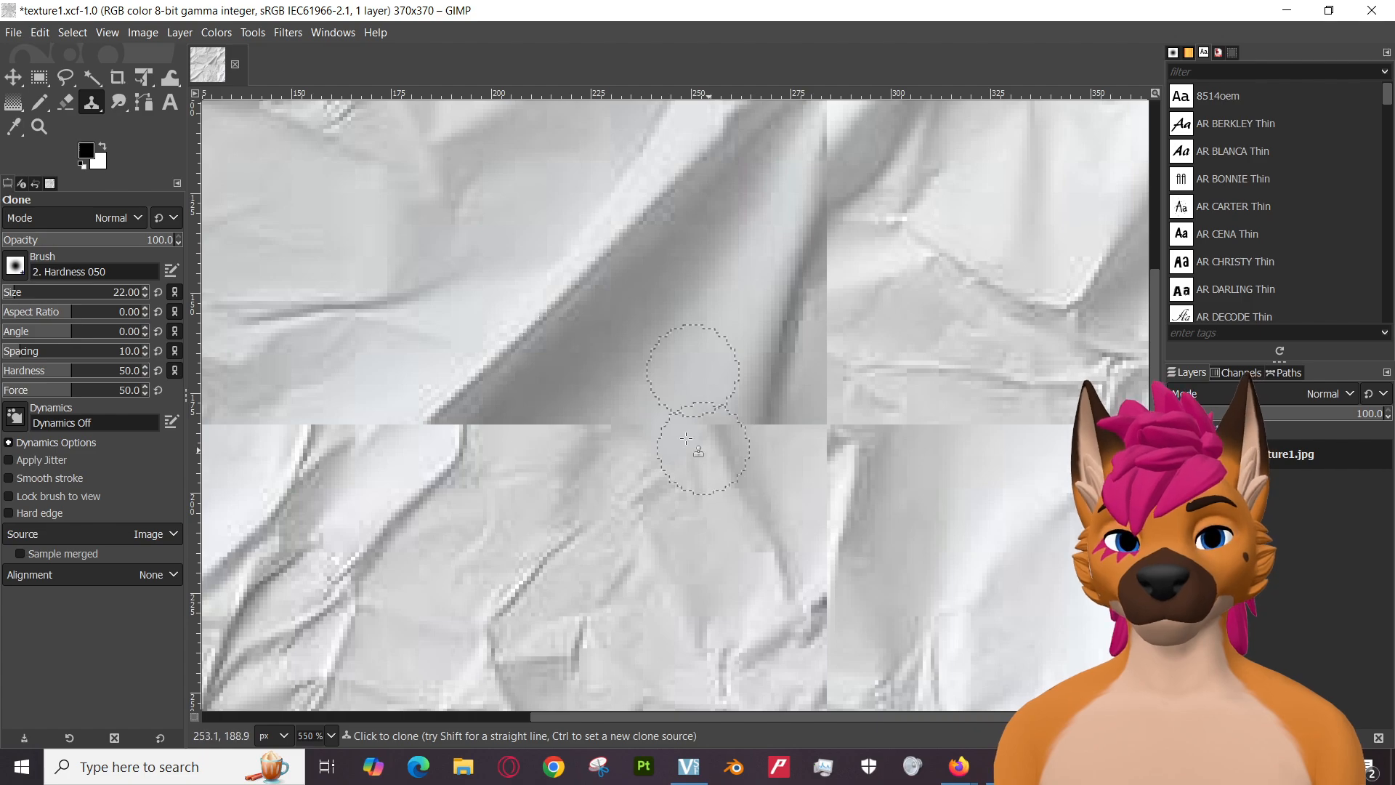
Clone the sampled grey fold across the horizontal seam to blend its edge into the paper below.
mouse_move(673, 426)
mouse_down()
mouse_move(617, 443)
mouse_move(639, 422)
mouse_move(602, 476)
mouse_move(489, 573)
mouse_up()
scroll(717, 544, down, 5)
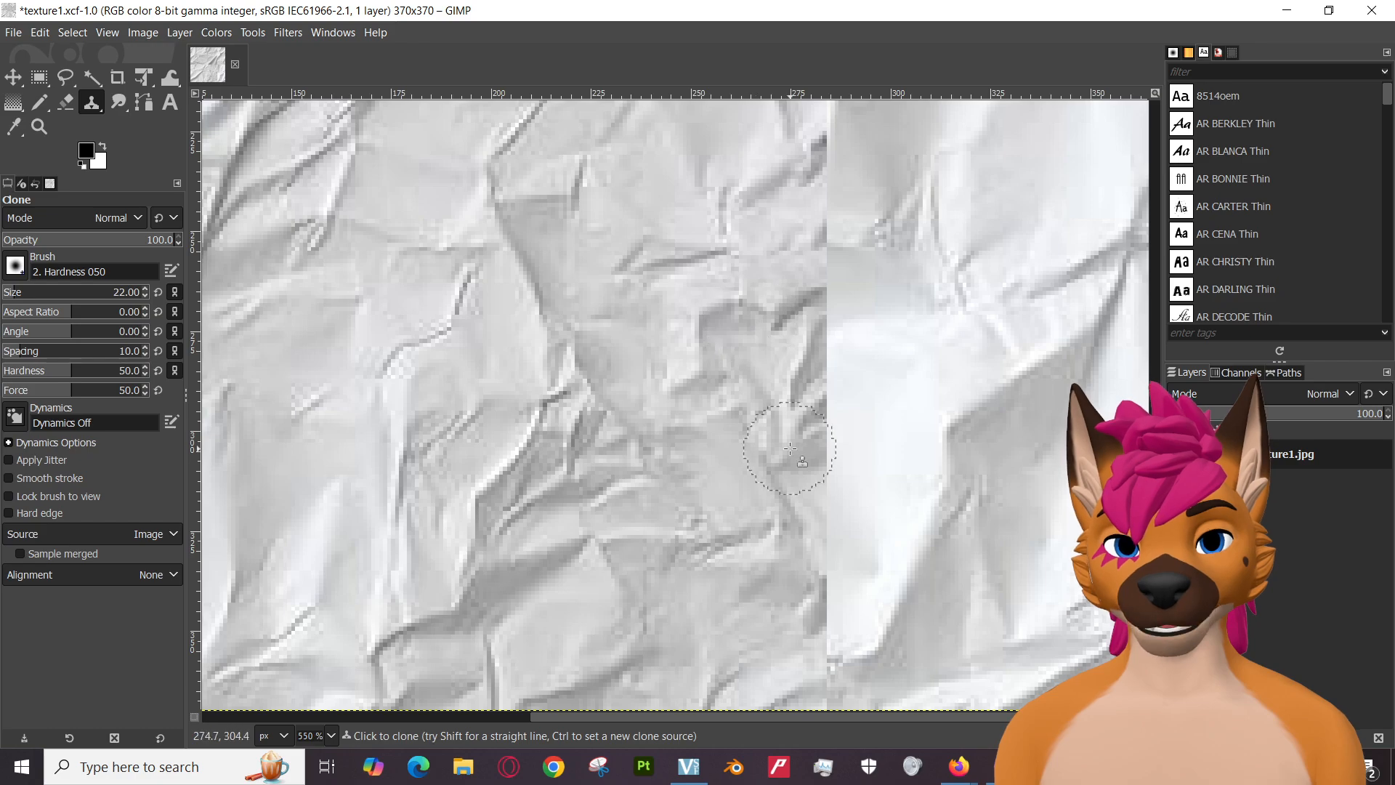
scroll(790, 448, up, 5)
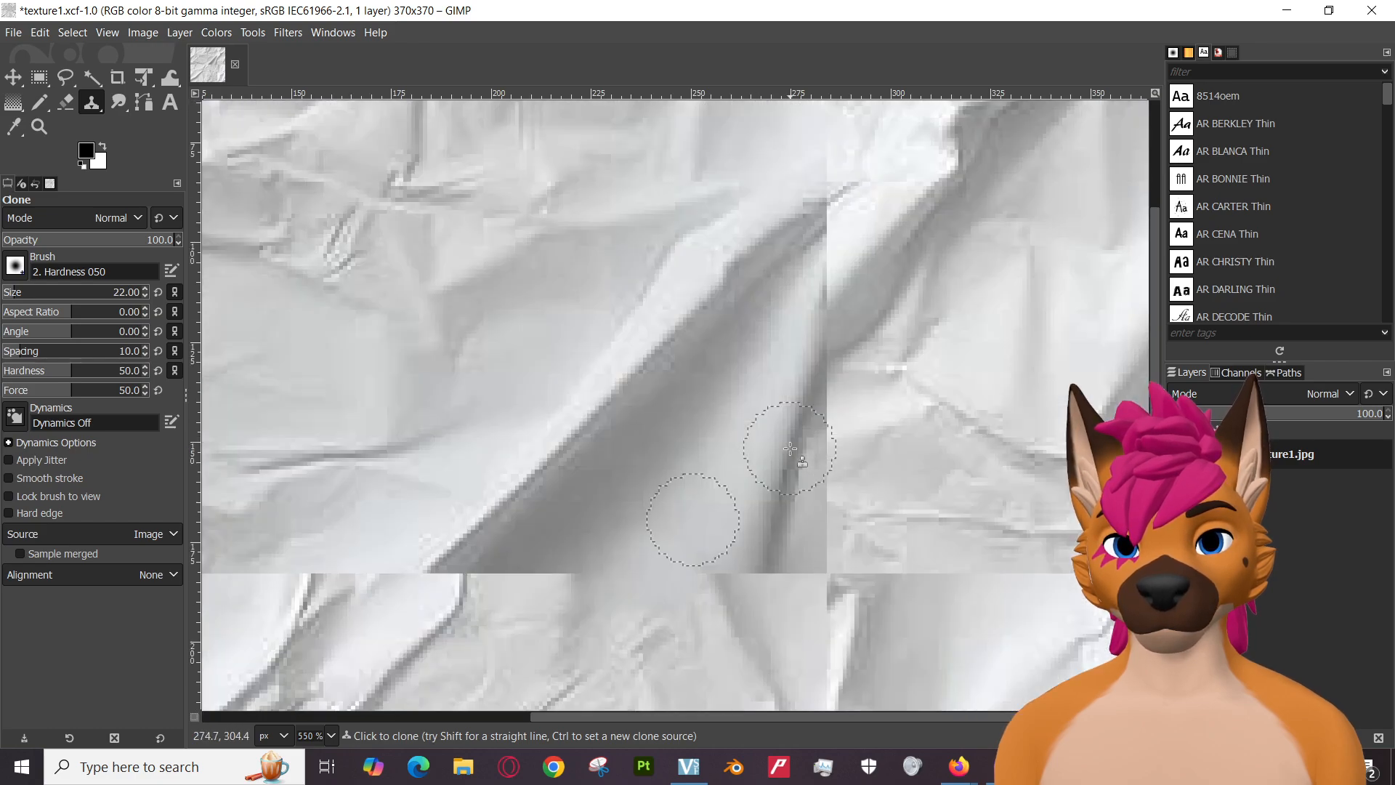
scroll(723, 512, down, 4)
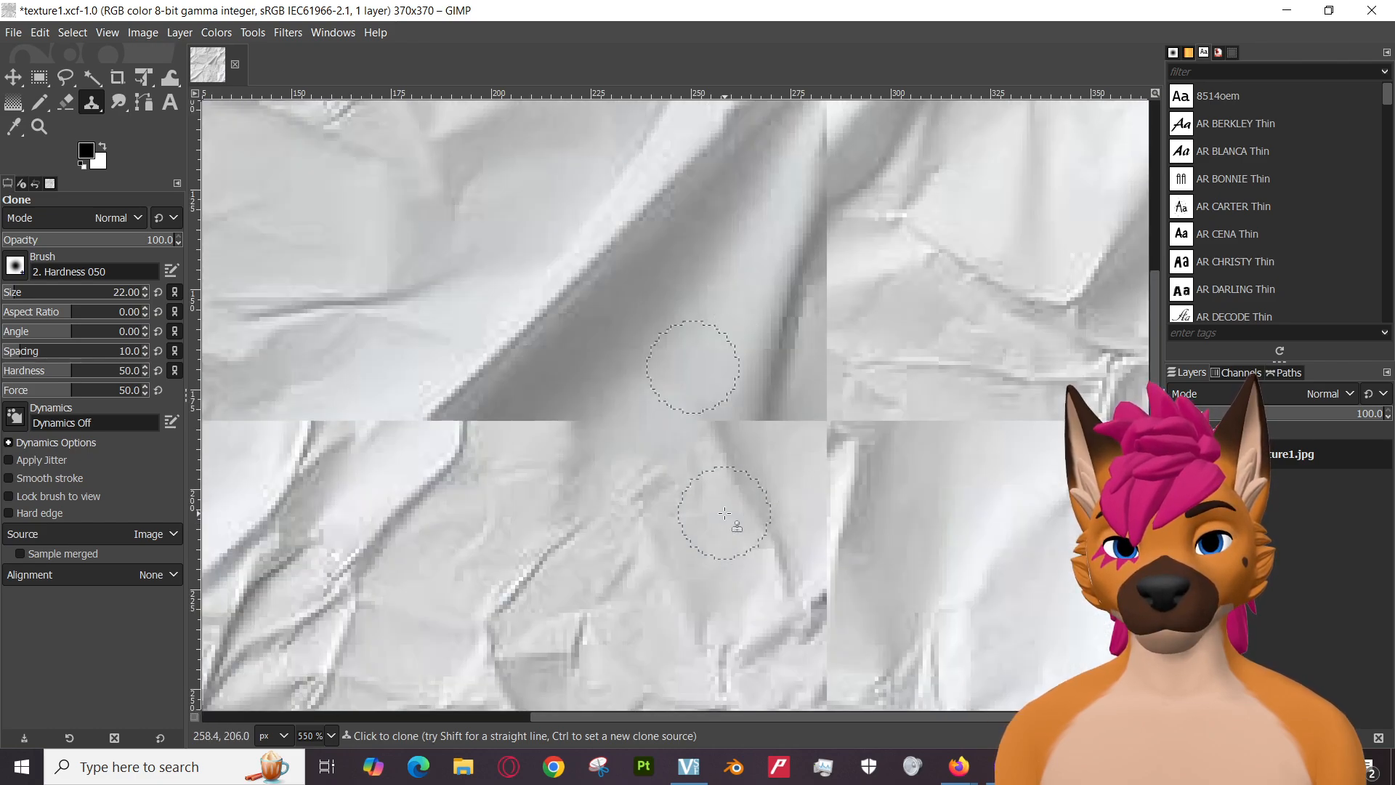
scroll(724, 512, down, 2)
scroll(690, 396, down, 2)
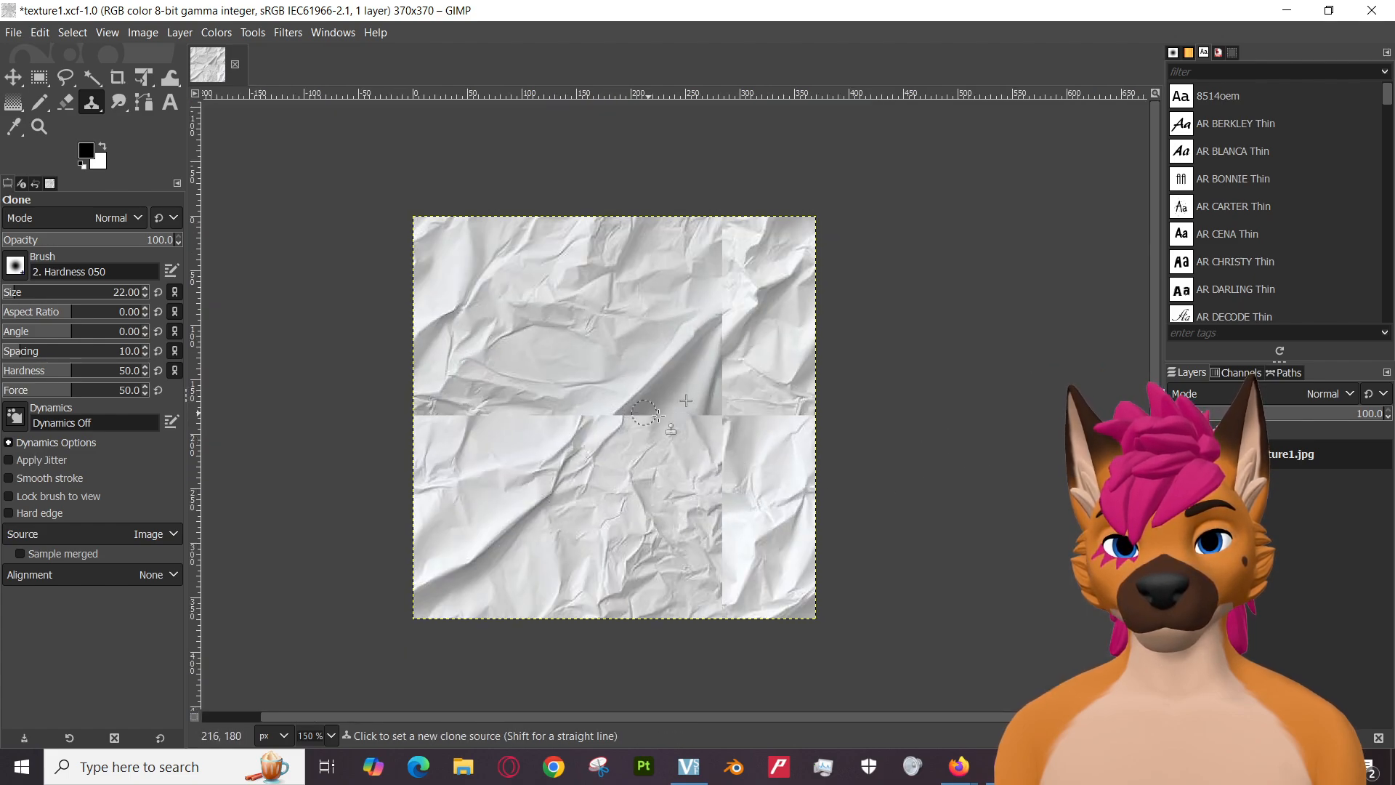
Examine the blended patch and the remaining horizontal seam around the fold at several magnifications.
scroll(678, 417, up, 7)
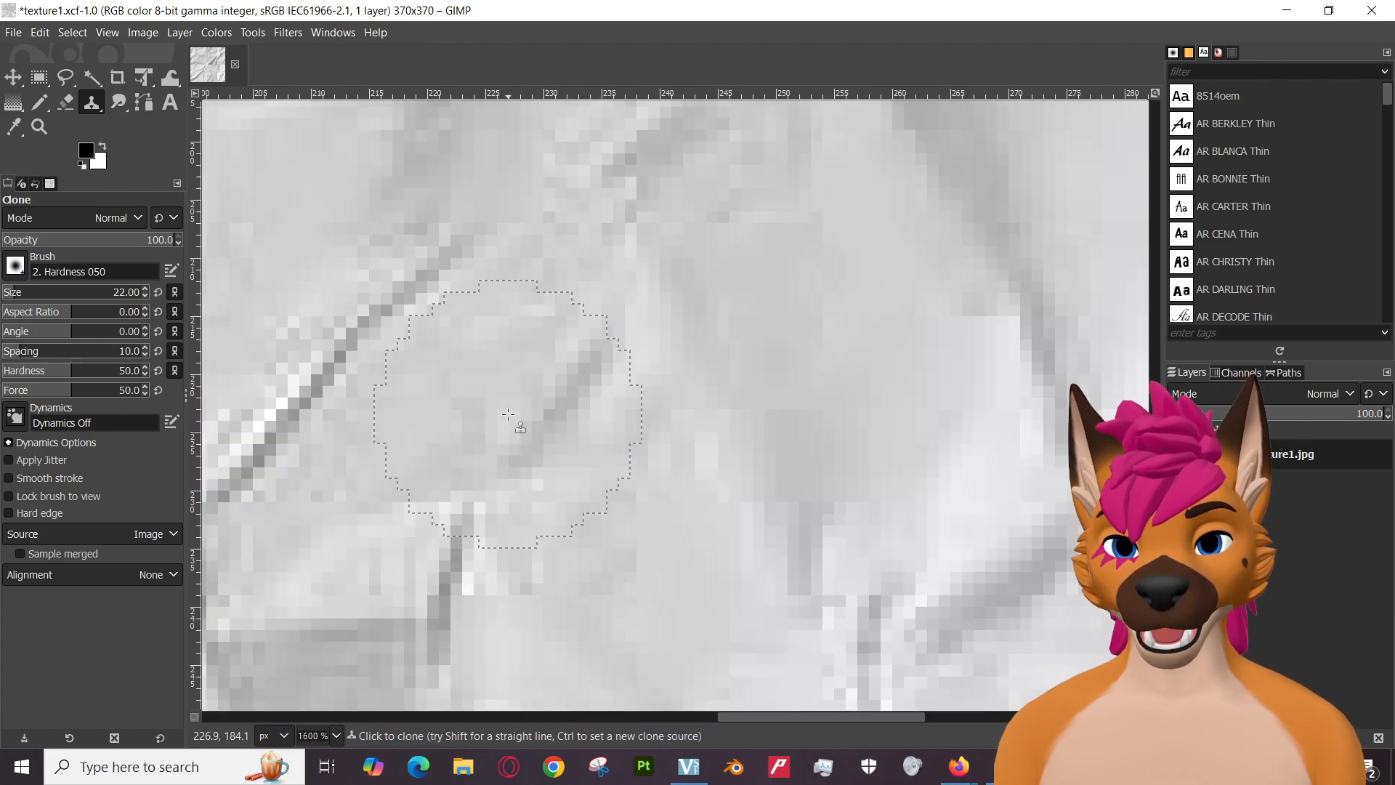
scroll(767, 445, down, 4)
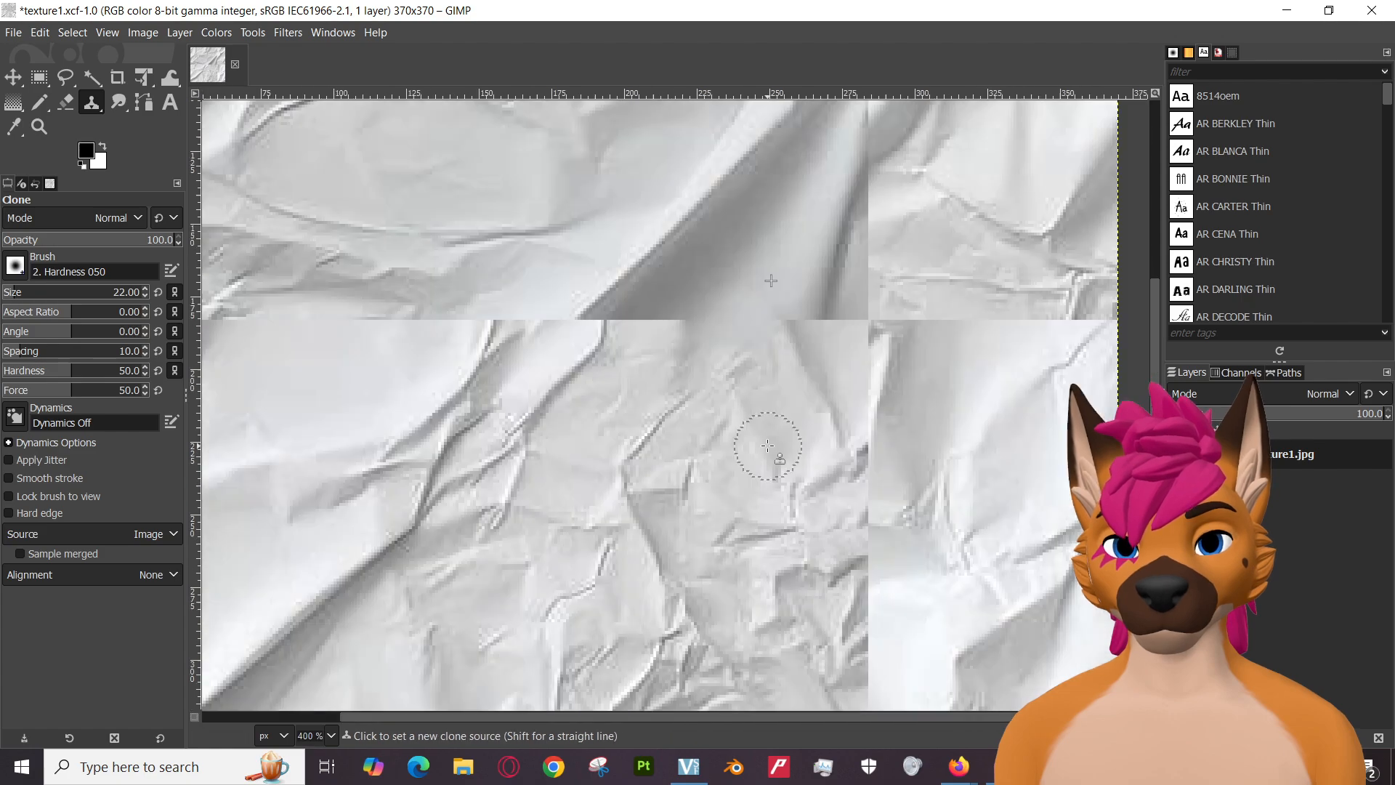
scroll(636, 307, up, 3)
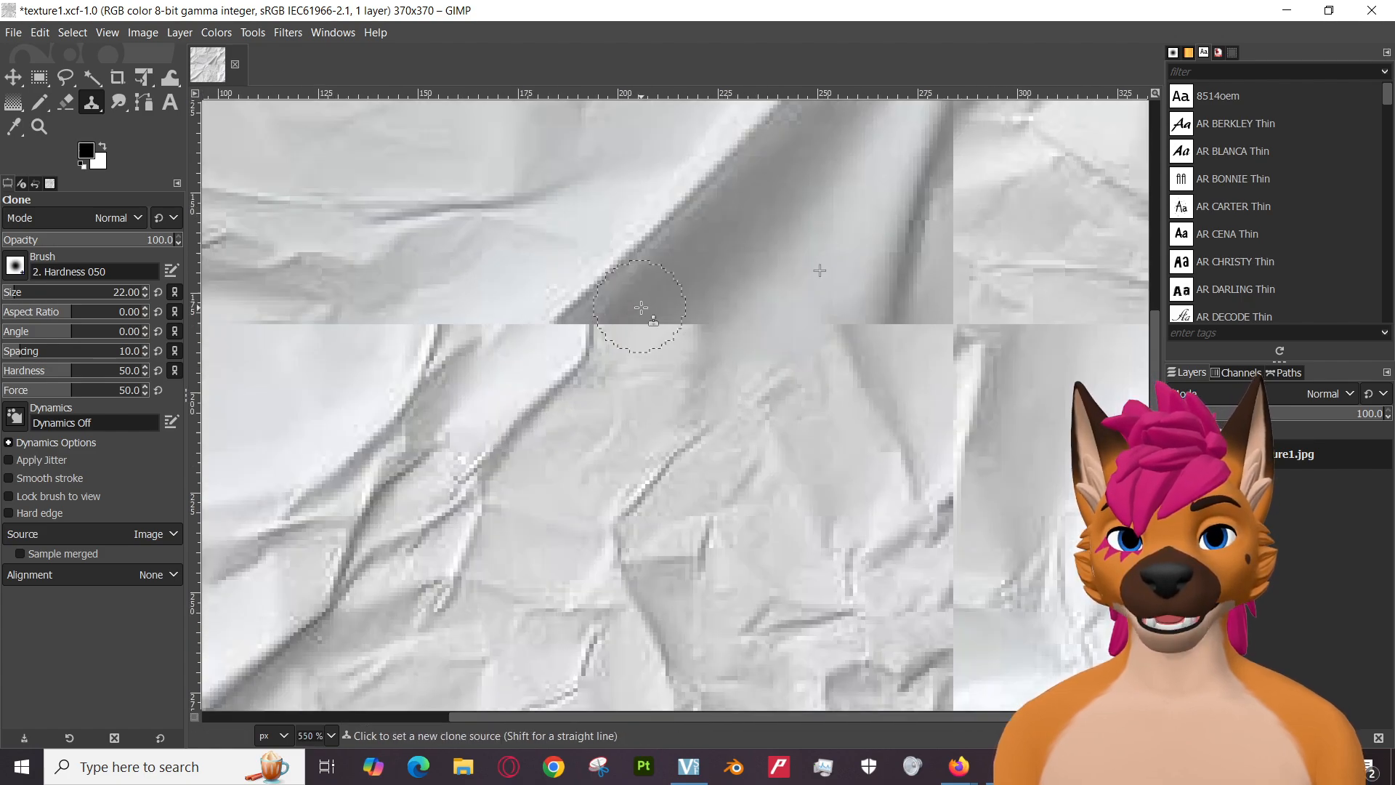
scroll(709, 392, down, 4)
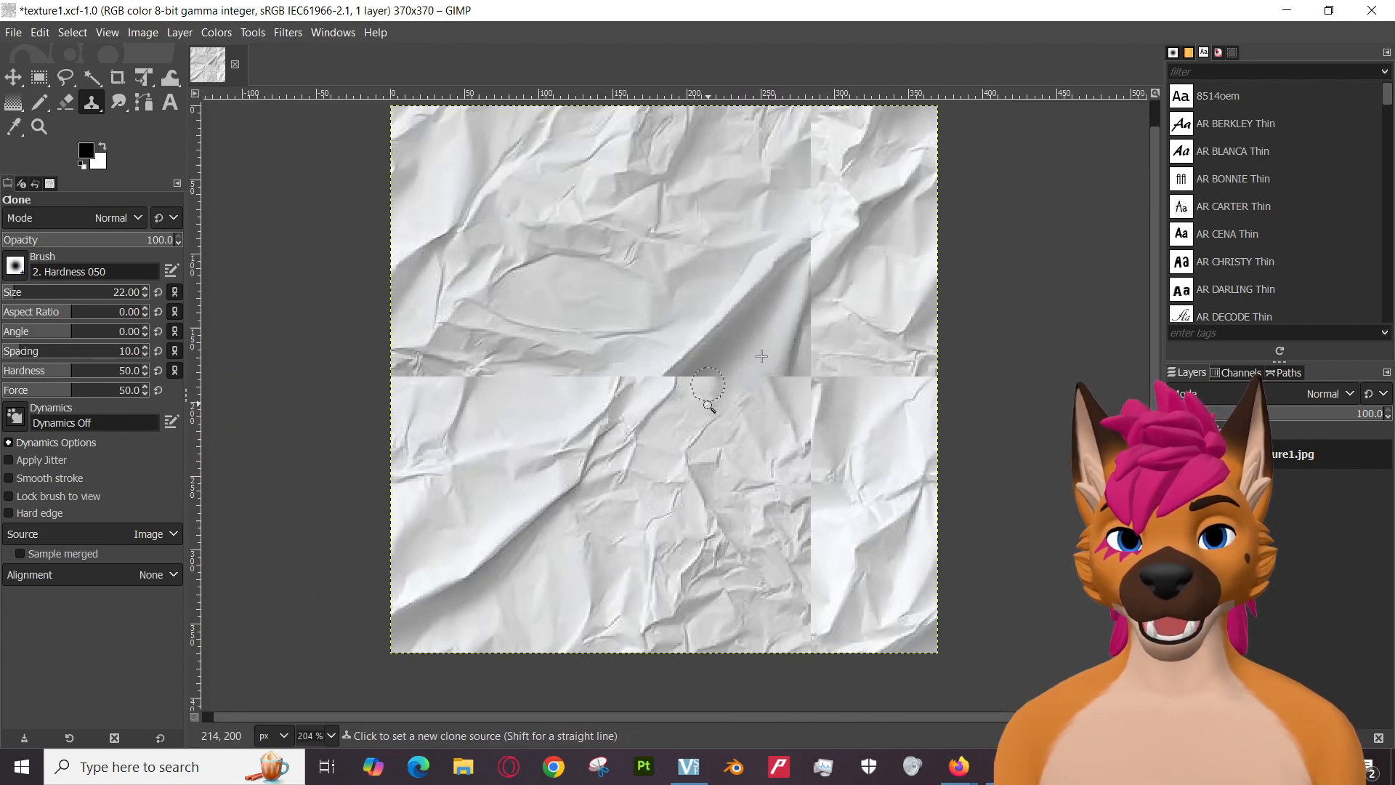
scroll(706, 374, up, 4)
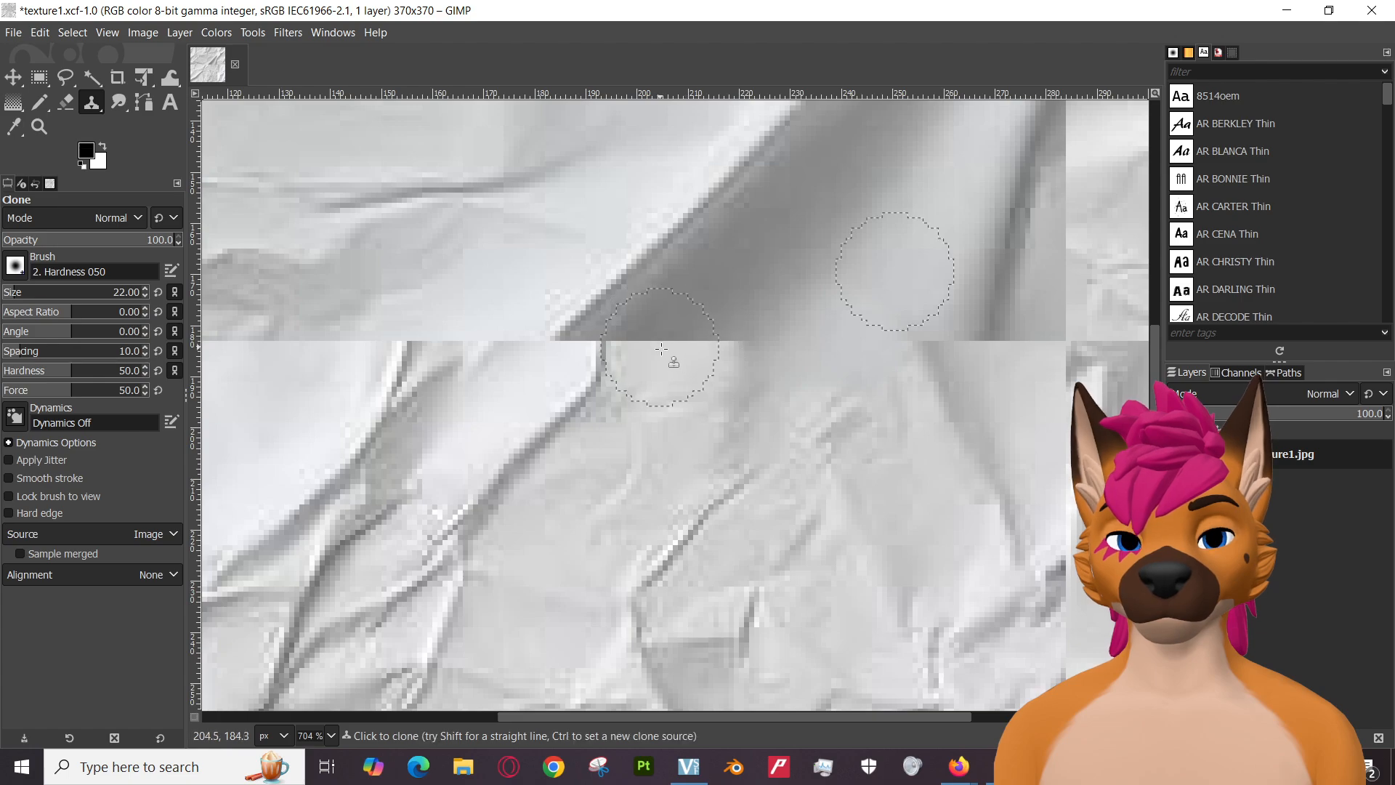
scroll(669, 378, up, 2)
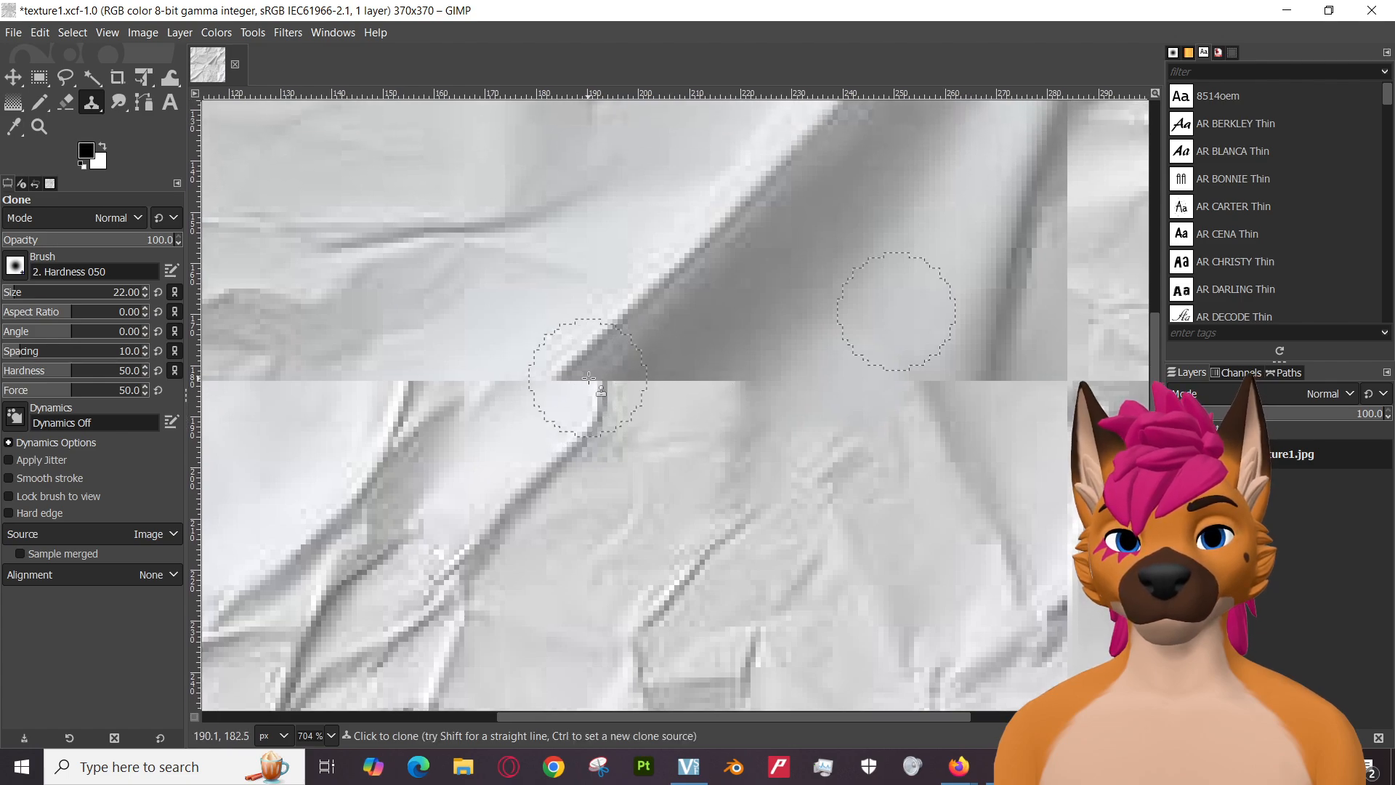
scroll(639, 367, up, 4)
scroll(643, 370, down, 3)
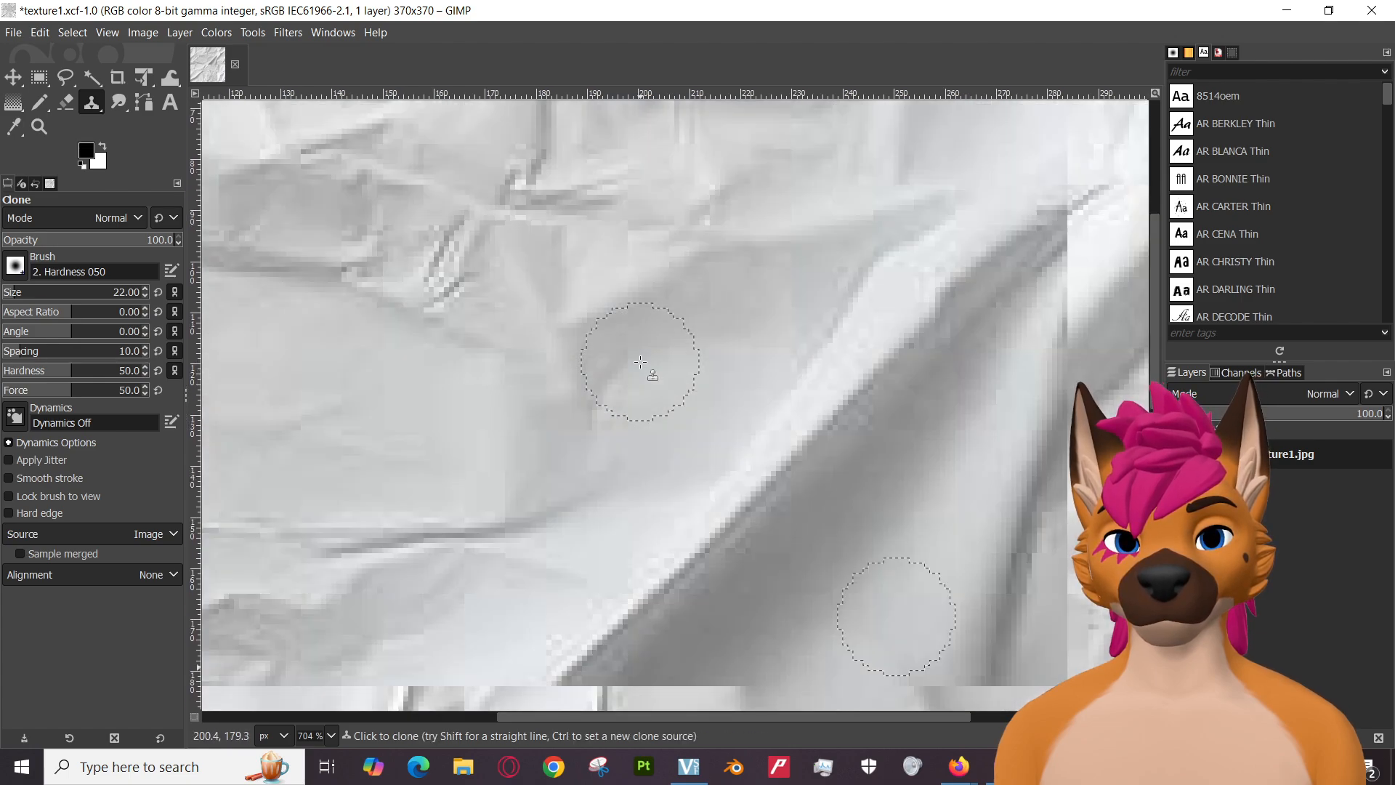
Undo the last clone dab and, with brush size 8, resample the source from the dark fold just above the seam.
scroll(644, 368, up, 4)
scroll(661, 367, up, 3)
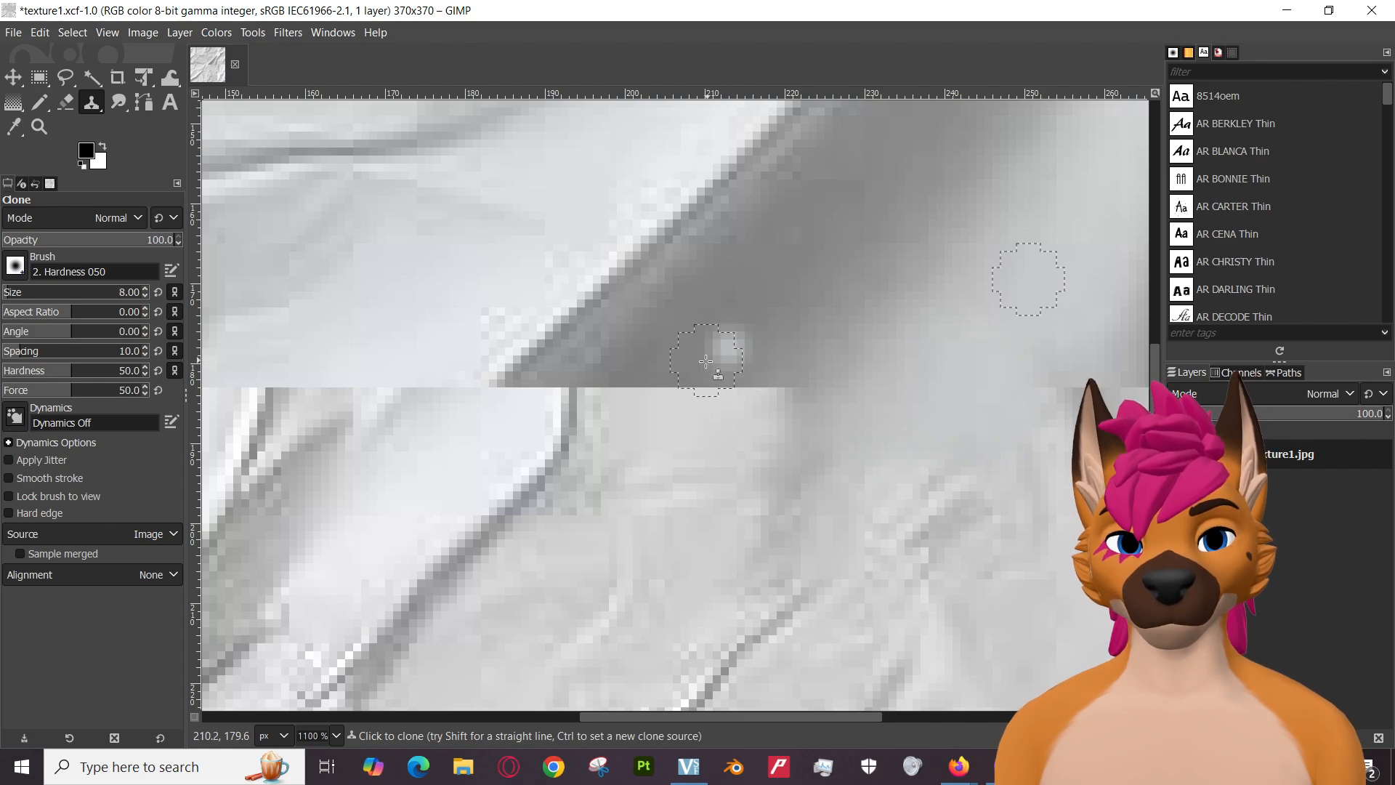
click(40, 32)
click(65, 53)
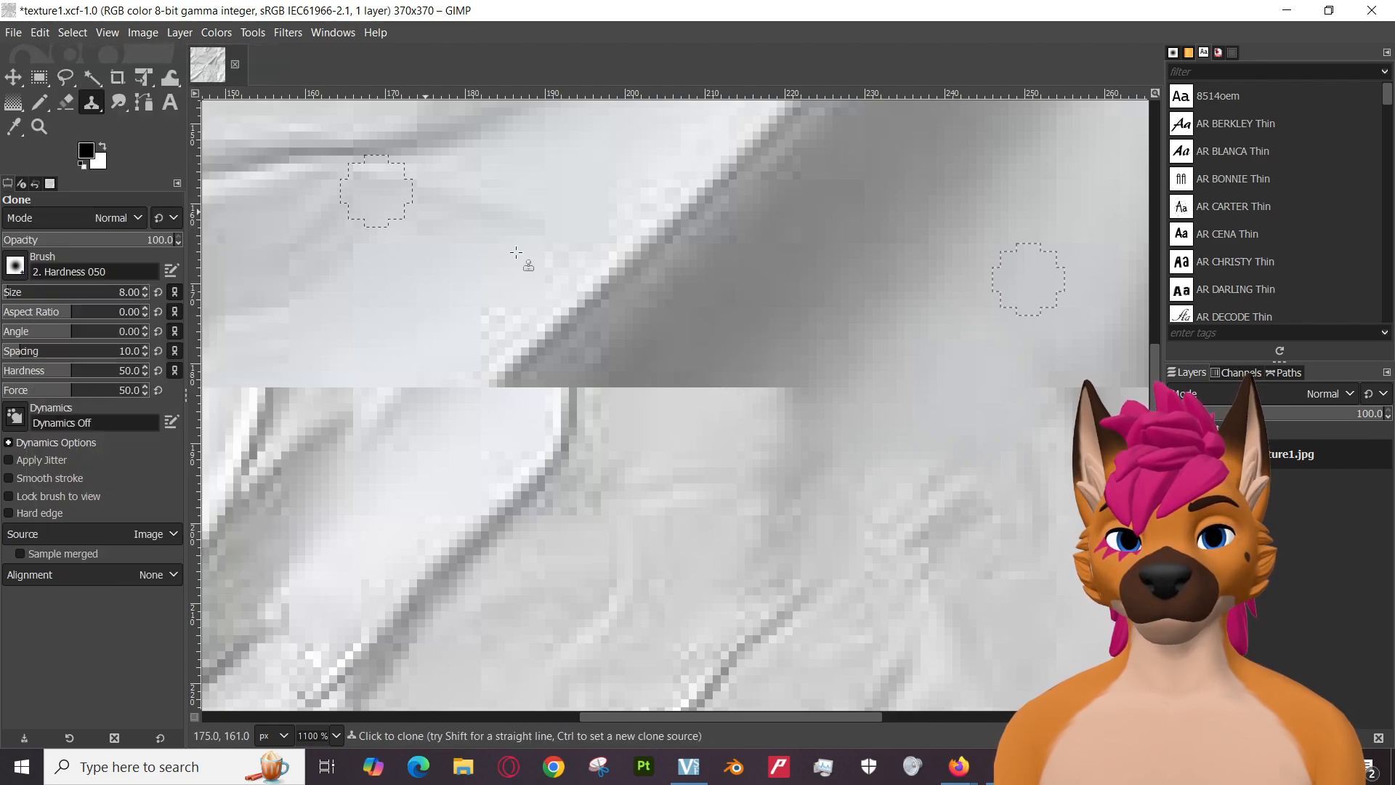
ctrl+click(734, 356)
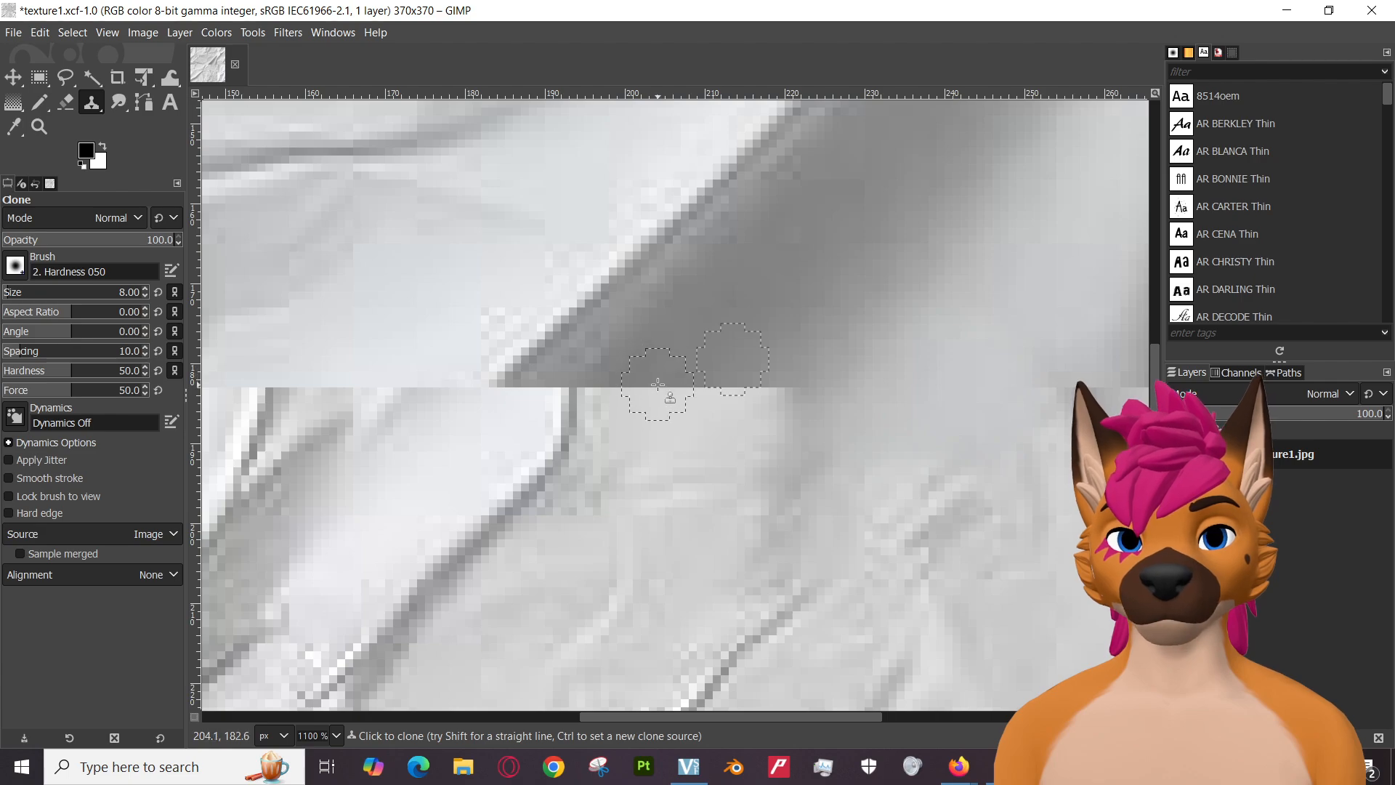
Try to extend the dark grey fold across the horizontal seam, resampling the clone source from the fold's grey area.
ctrl+click(764, 328)
mouse_move(698, 380)
mouse_down()
mouse_move(577, 393)
mouse_move(660, 394)
mouse_up()
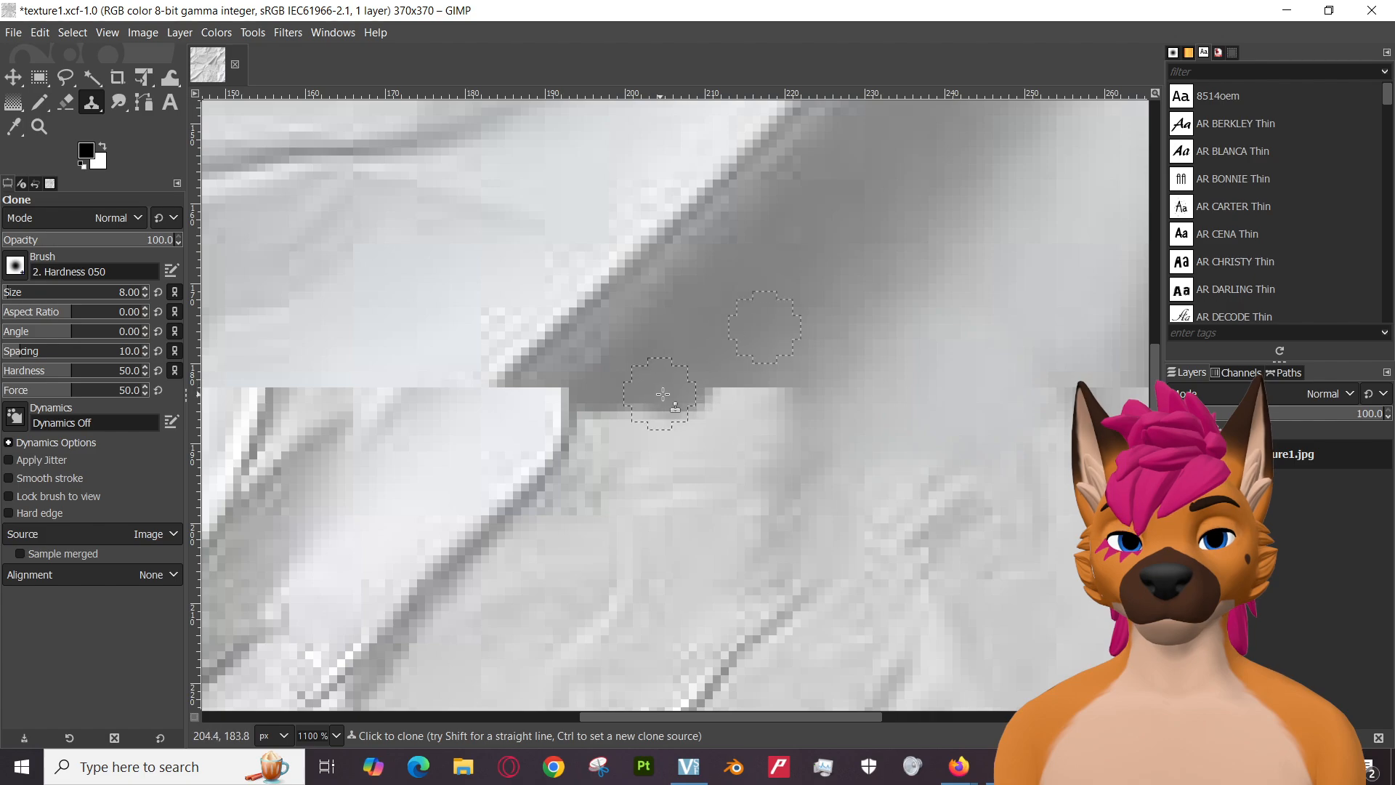
drag(707, 348, 638, 370)
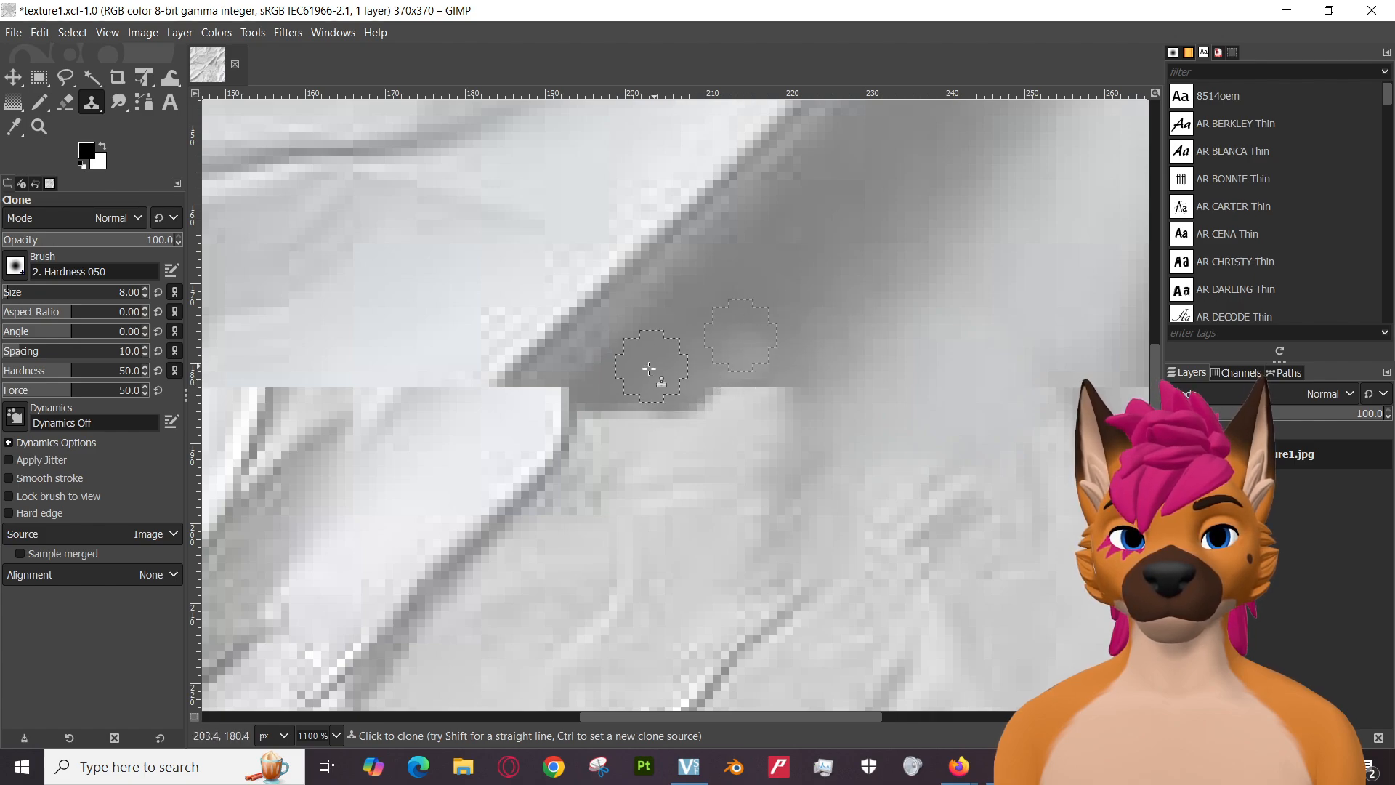
mouse_move(722, 307)
mouse_down()
mouse_move(680, 383)
mouse_move(776, 331)
mouse_move(694, 377)
mouse_move(769, 318)
mouse_move(784, 268)
mouse_move(779, 350)
mouse_move(695, 373)
mouse_move(692, 347)
mouse_move(654, 389)
mouse_up()
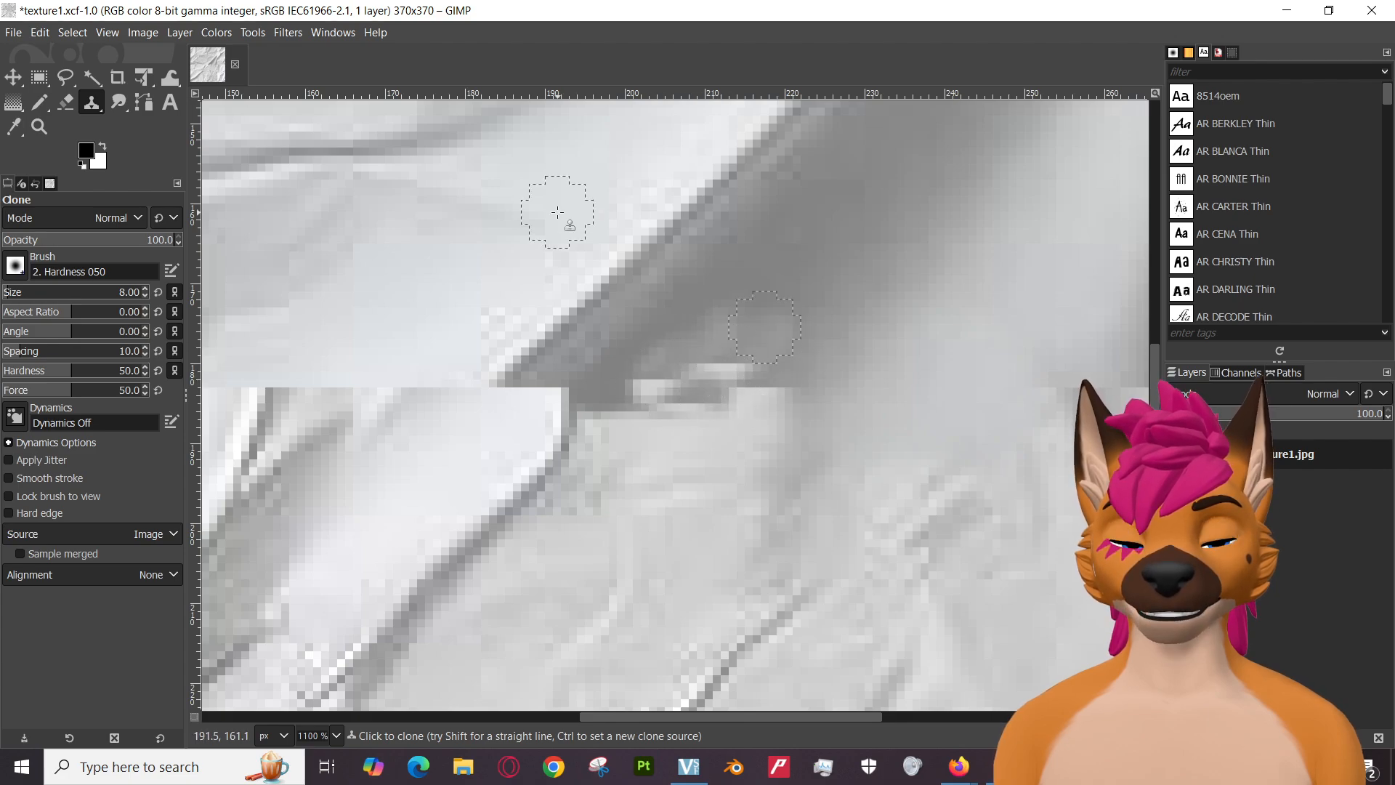
Undo all the clone strokes one after another, back to the offset of the texture.
click(39, 31)
click(37, 51)
click(39, 32)
click(42, 55)
click(39, 32)
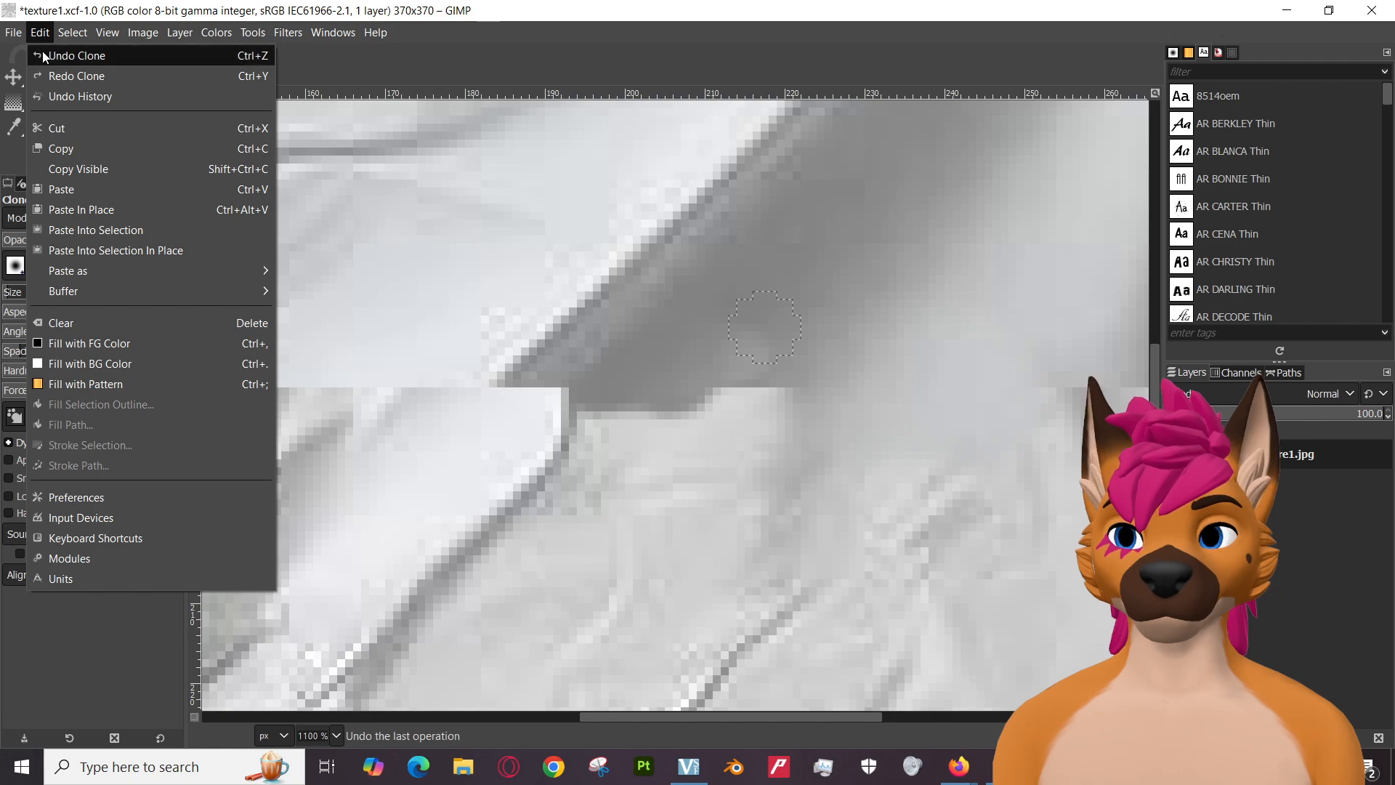
click(43, 53)
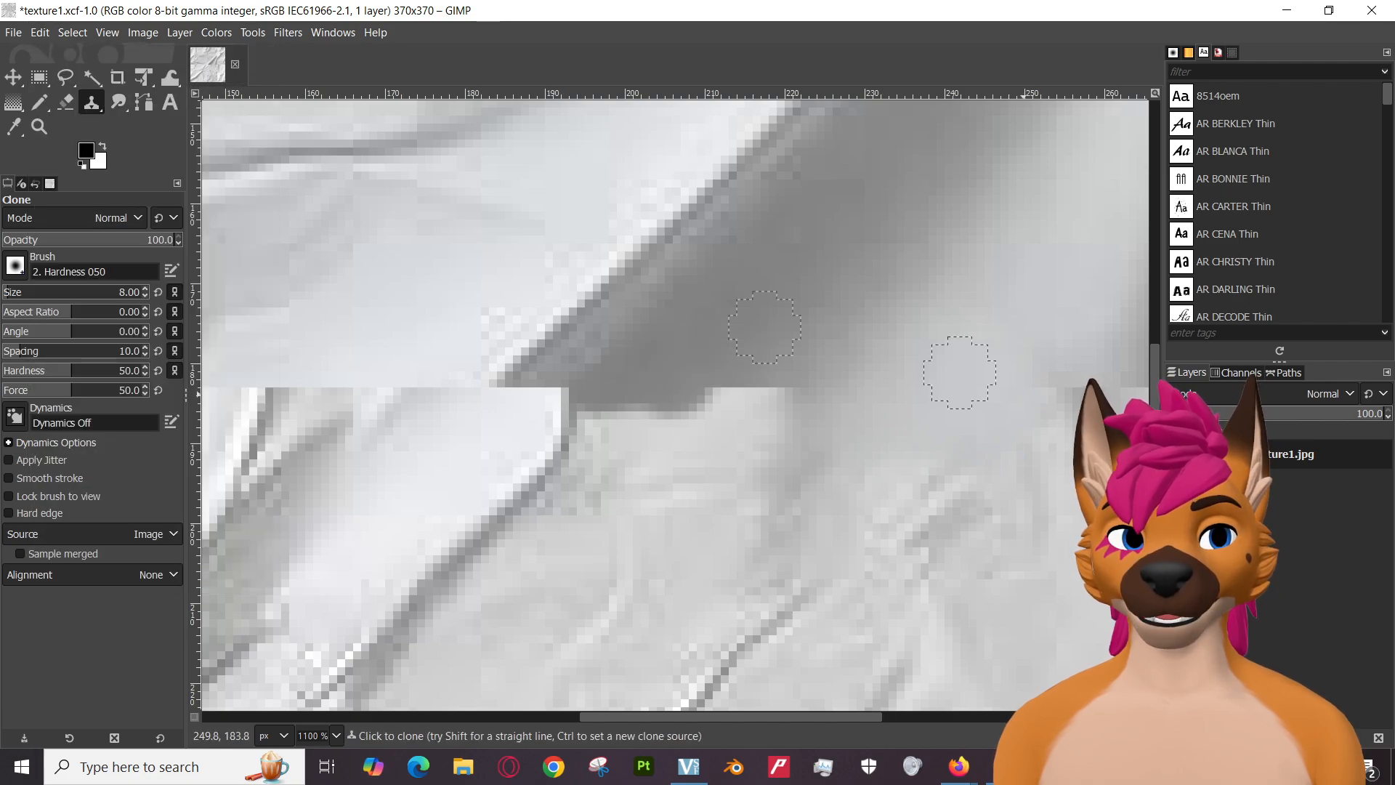
click(42, 33)
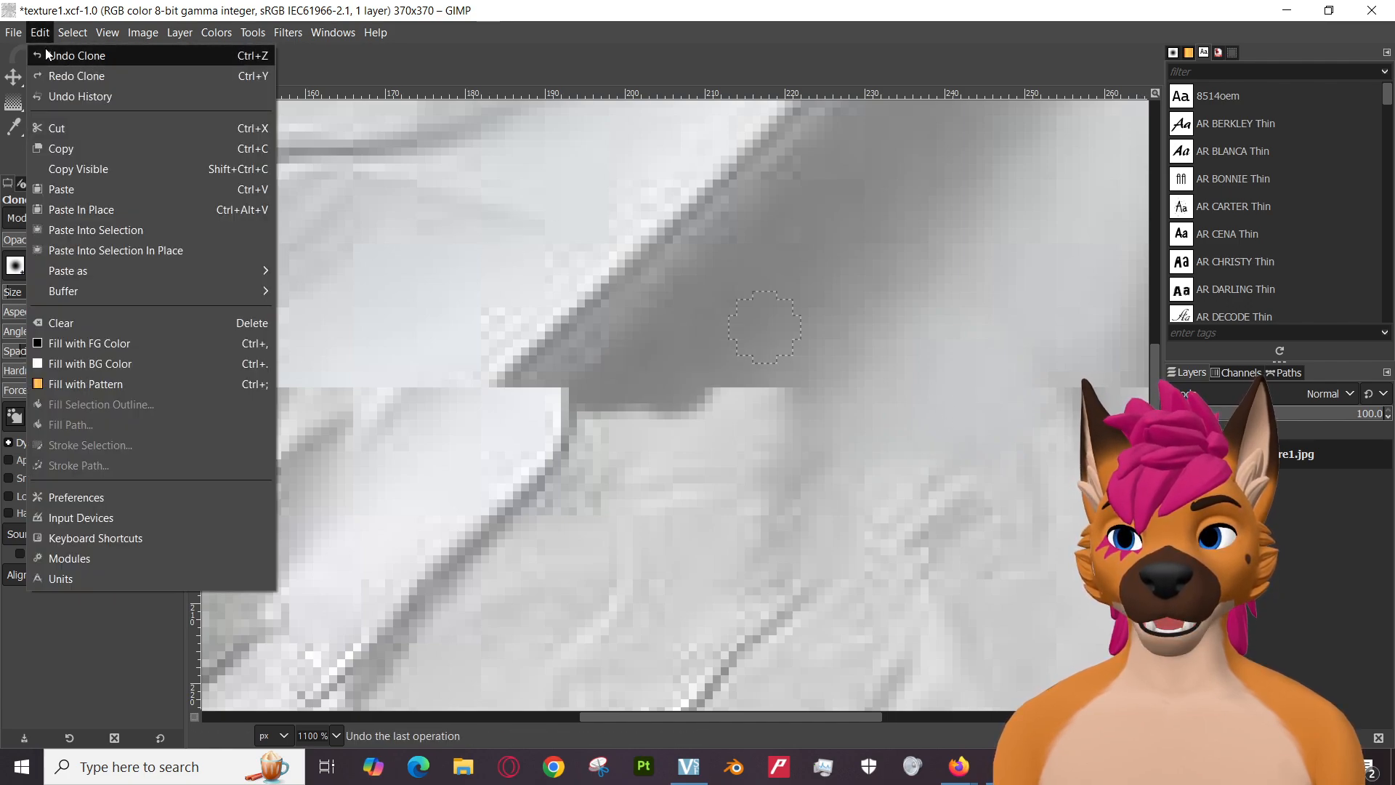
click(45, 54)
click(41, 32)
click(41, 53)
click(29, 32)
click(33, 54)
click(36, 33)
click(39, 53)
click(40, 32)
click(49, 56)
click(41, 32)
click(51, 56)
click(41, 32)
click(53, 55)
click(40, 32)
click(53, 55)
click(40, 32)
click(51, 55)
click(40, 32)
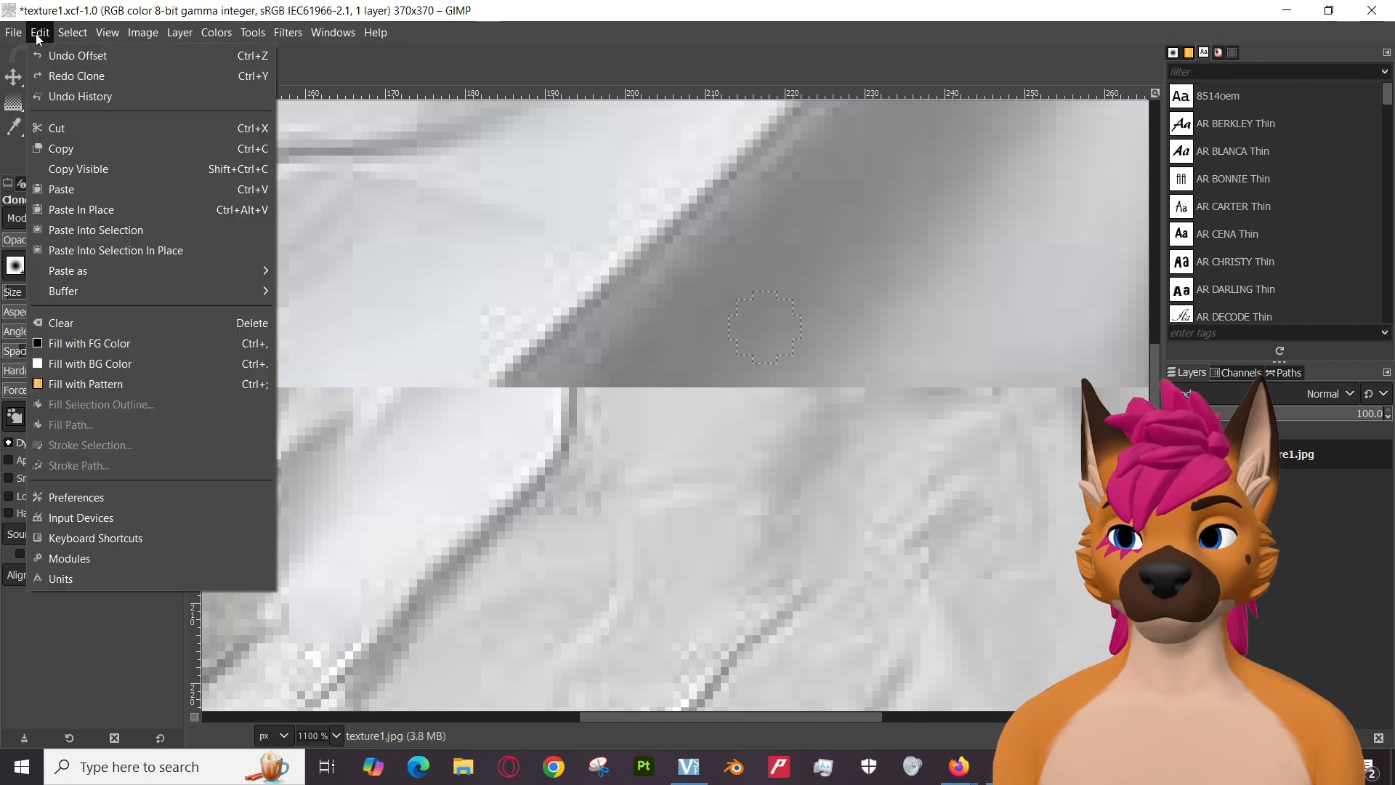
Revert the image to the Resize Image state in the undo history, before the offset.
click(67, 98)
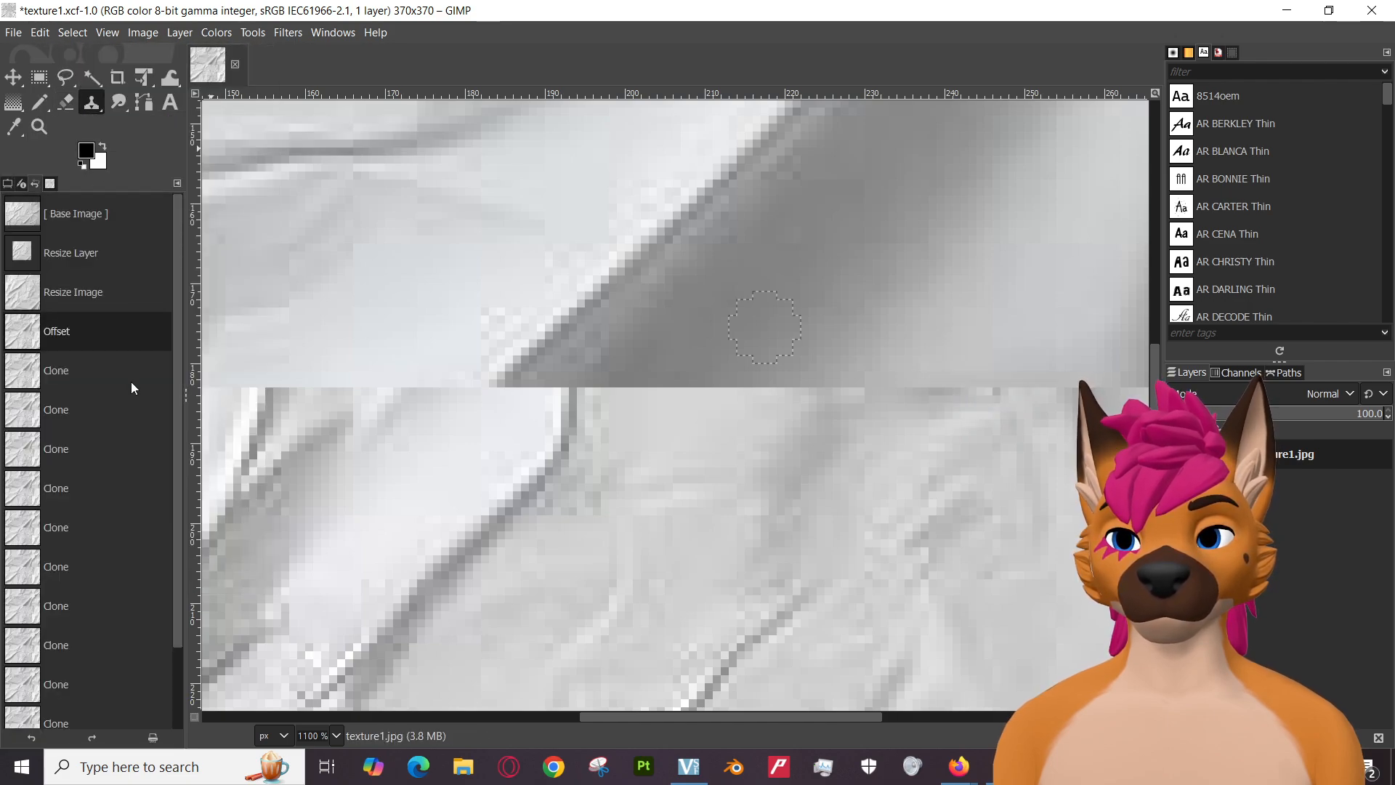
scroll(131, 382, down, 1)
scroll(131, 382, up, 1)
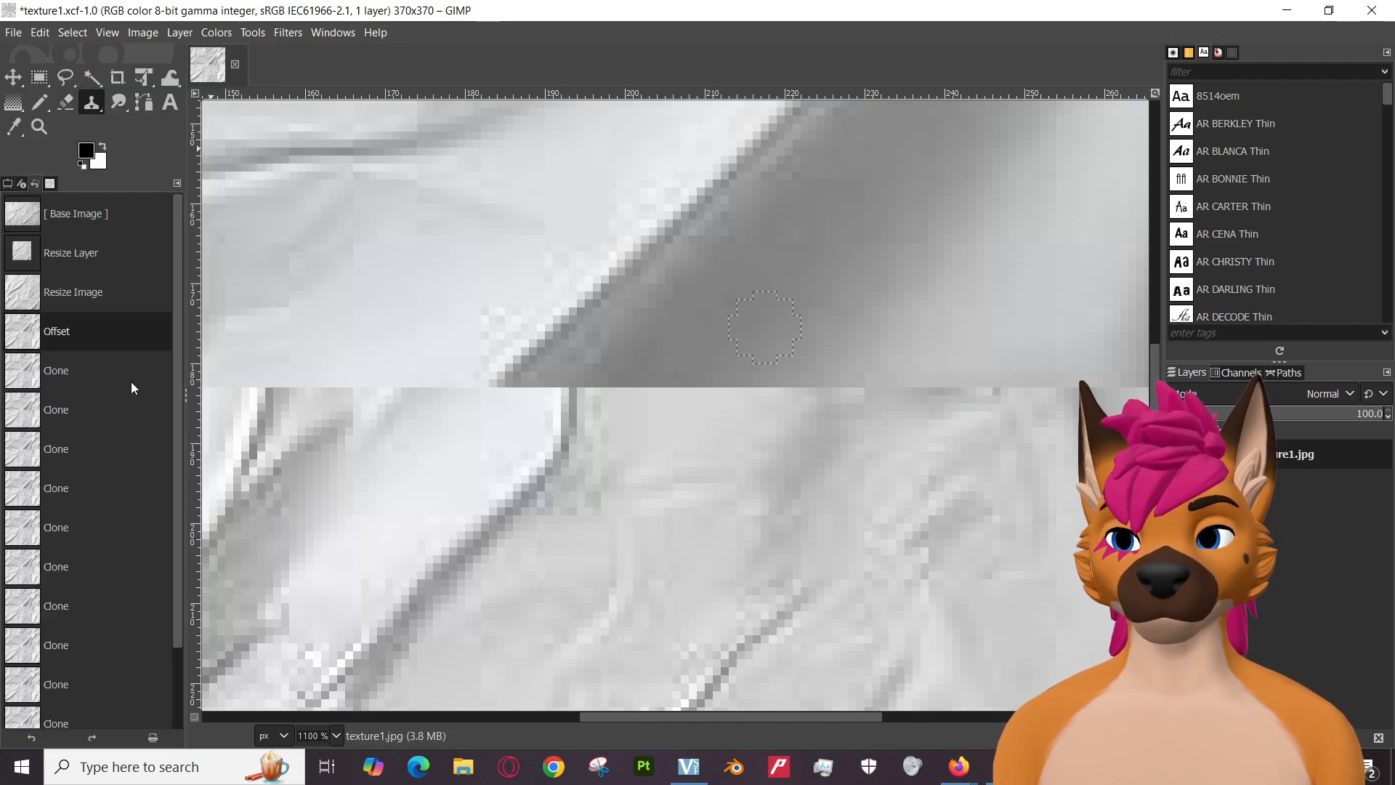
click(98, 300)
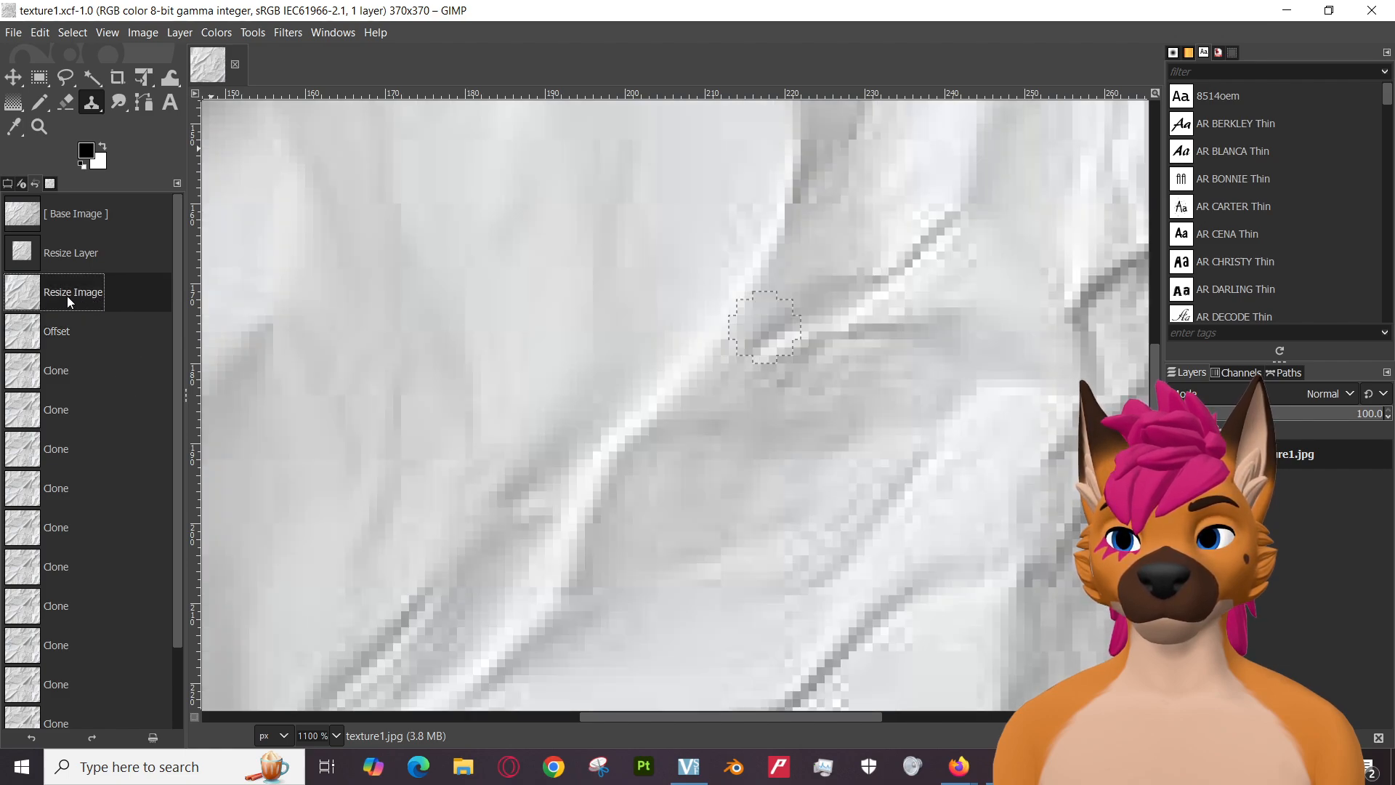
click(40, 32)
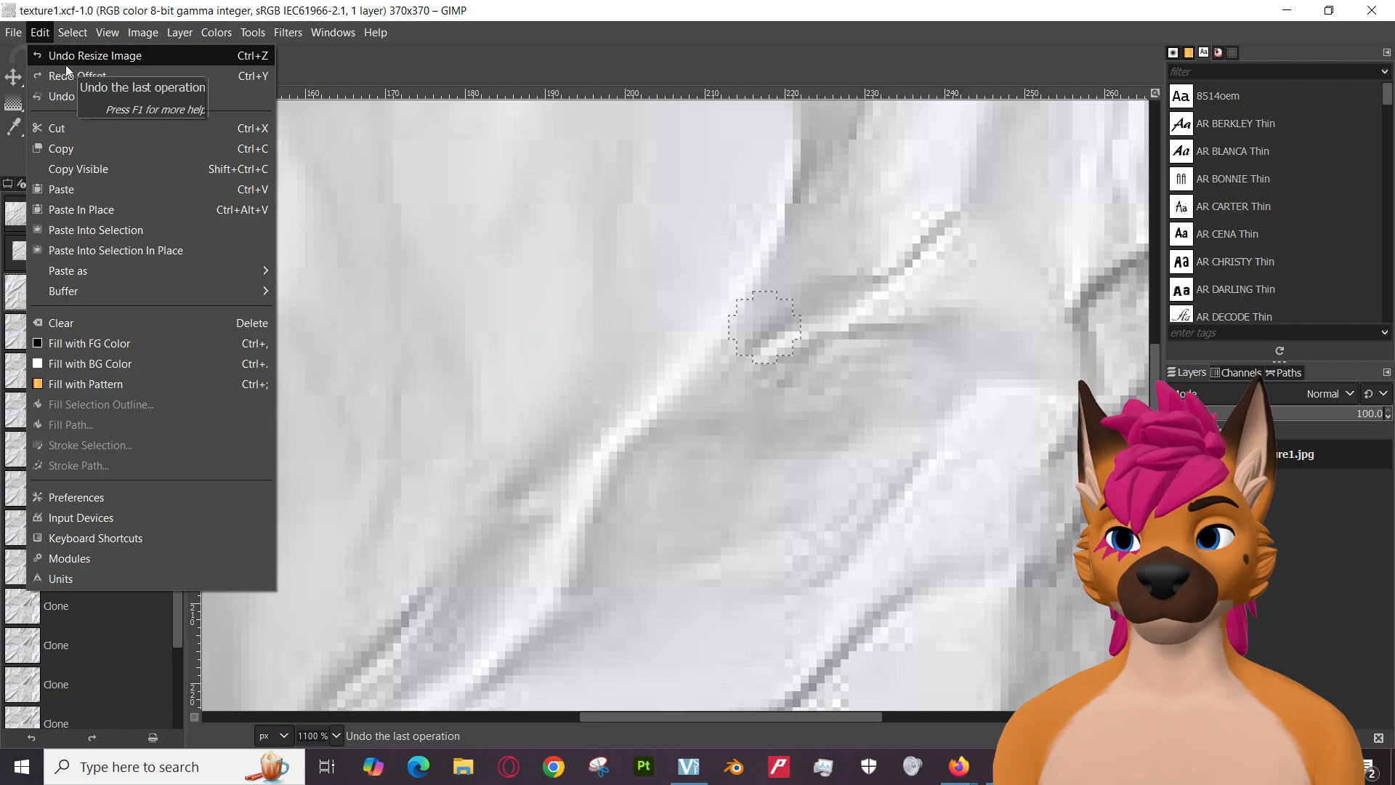
click(47, 33)
scroll(623, 491, down, 8)
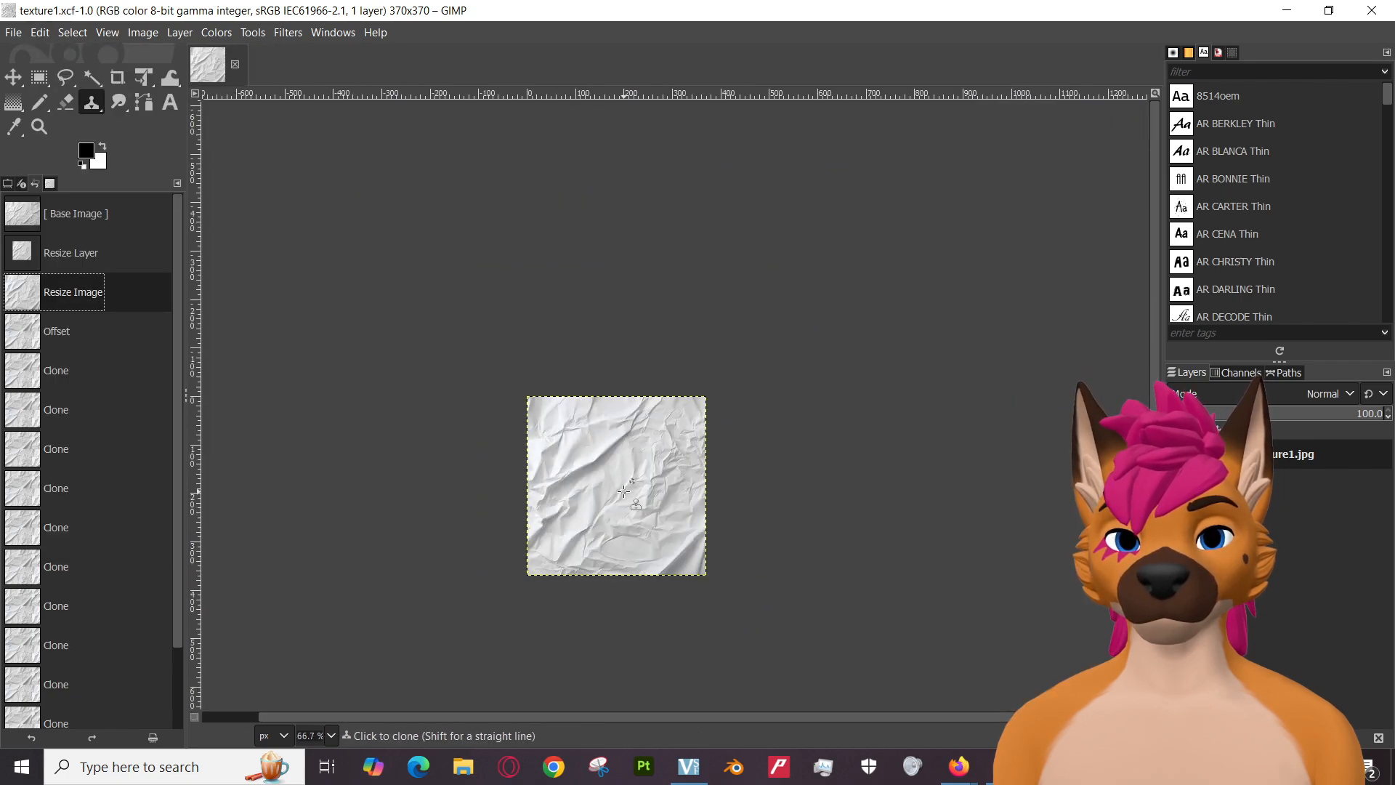
scroll(623, 491, up, 3)
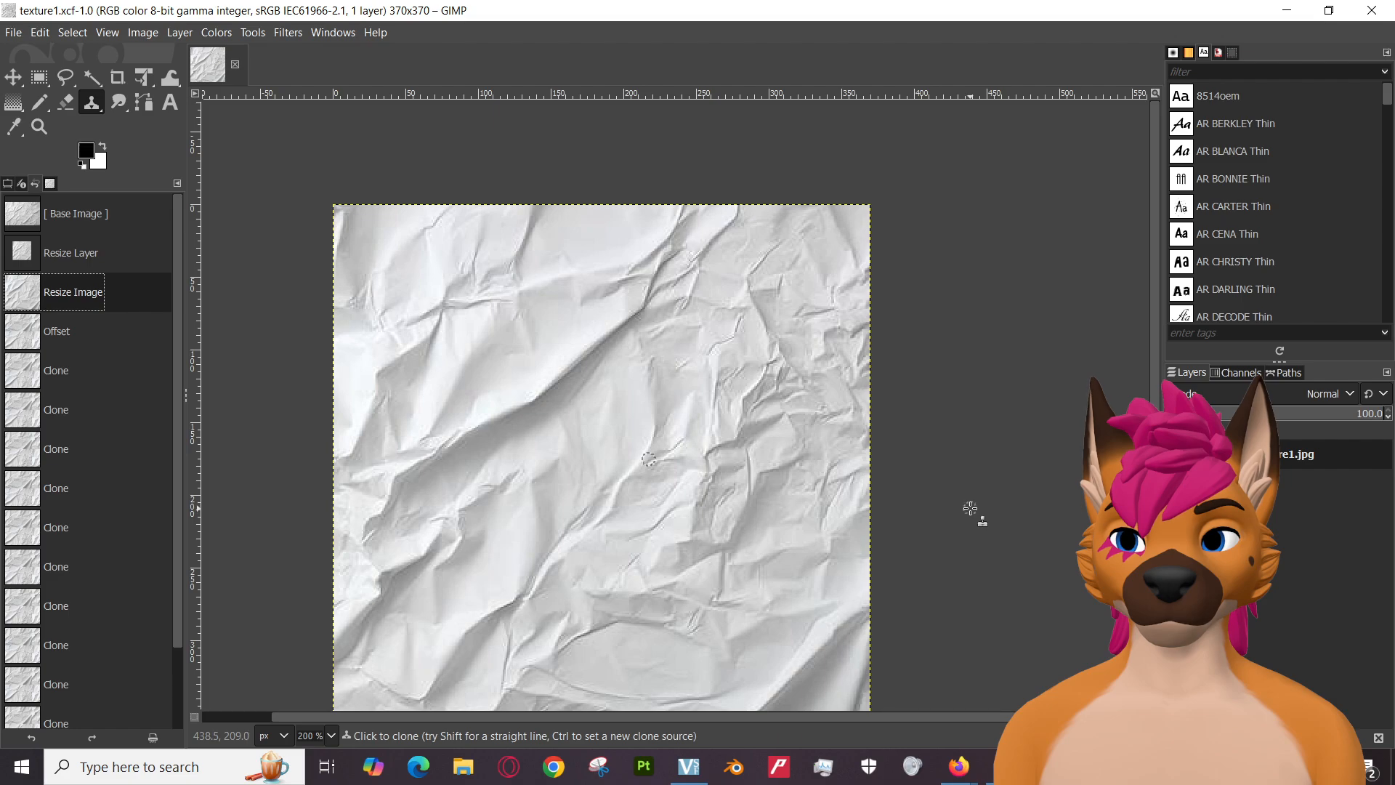
Switch to the Move tool and bring back the tool options in place of the undo history.
click(40, 33)
click(41, 35)
click(13, 77)
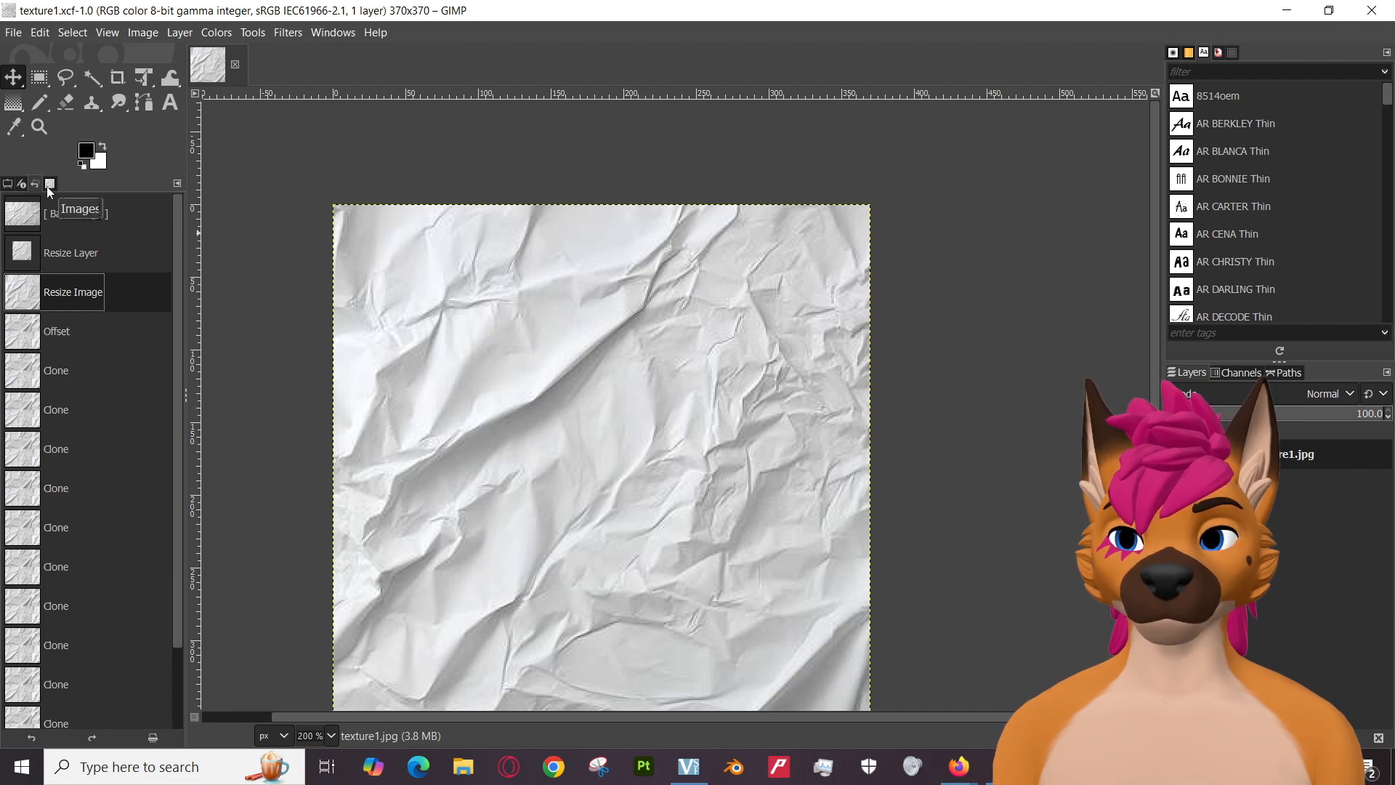
click(8, 184)
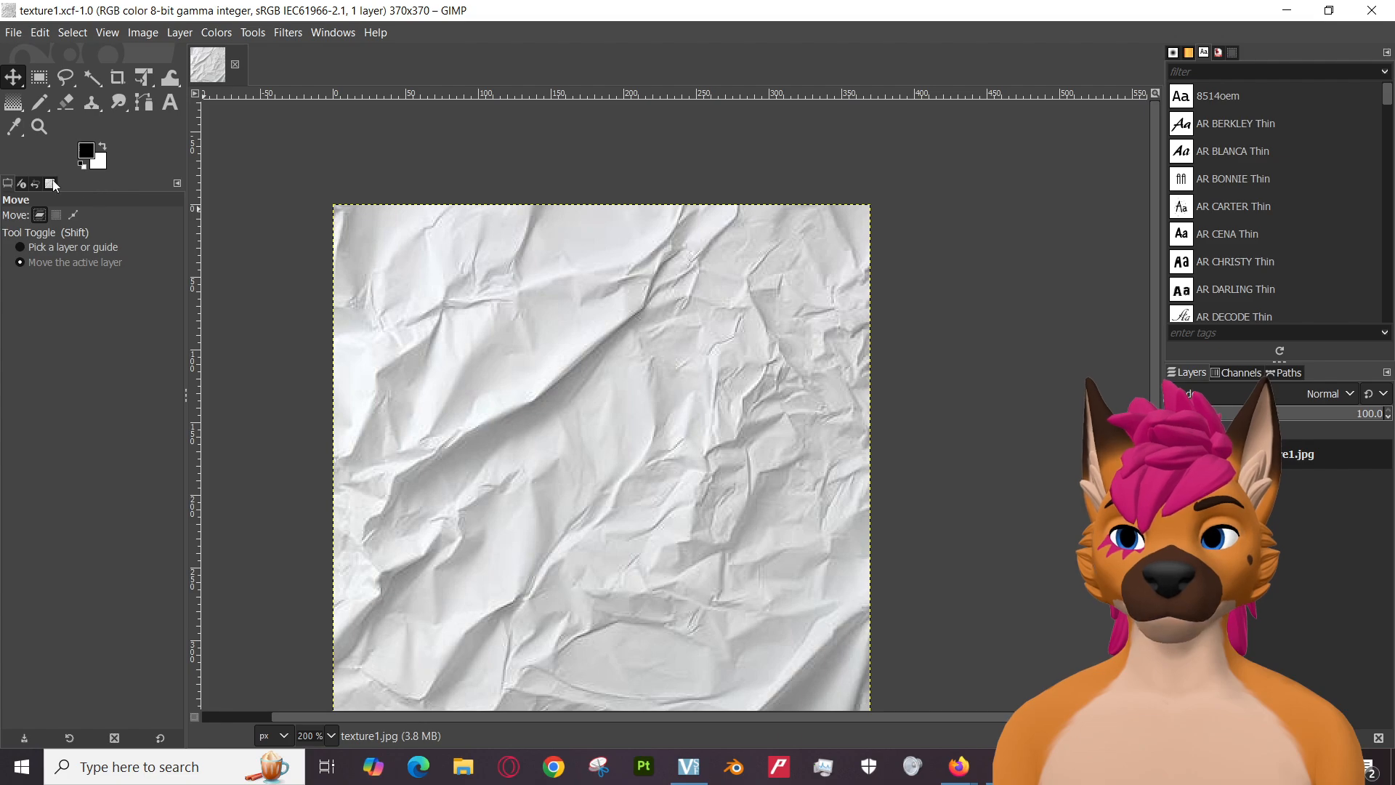
click(52, 184)
click(11, 186)
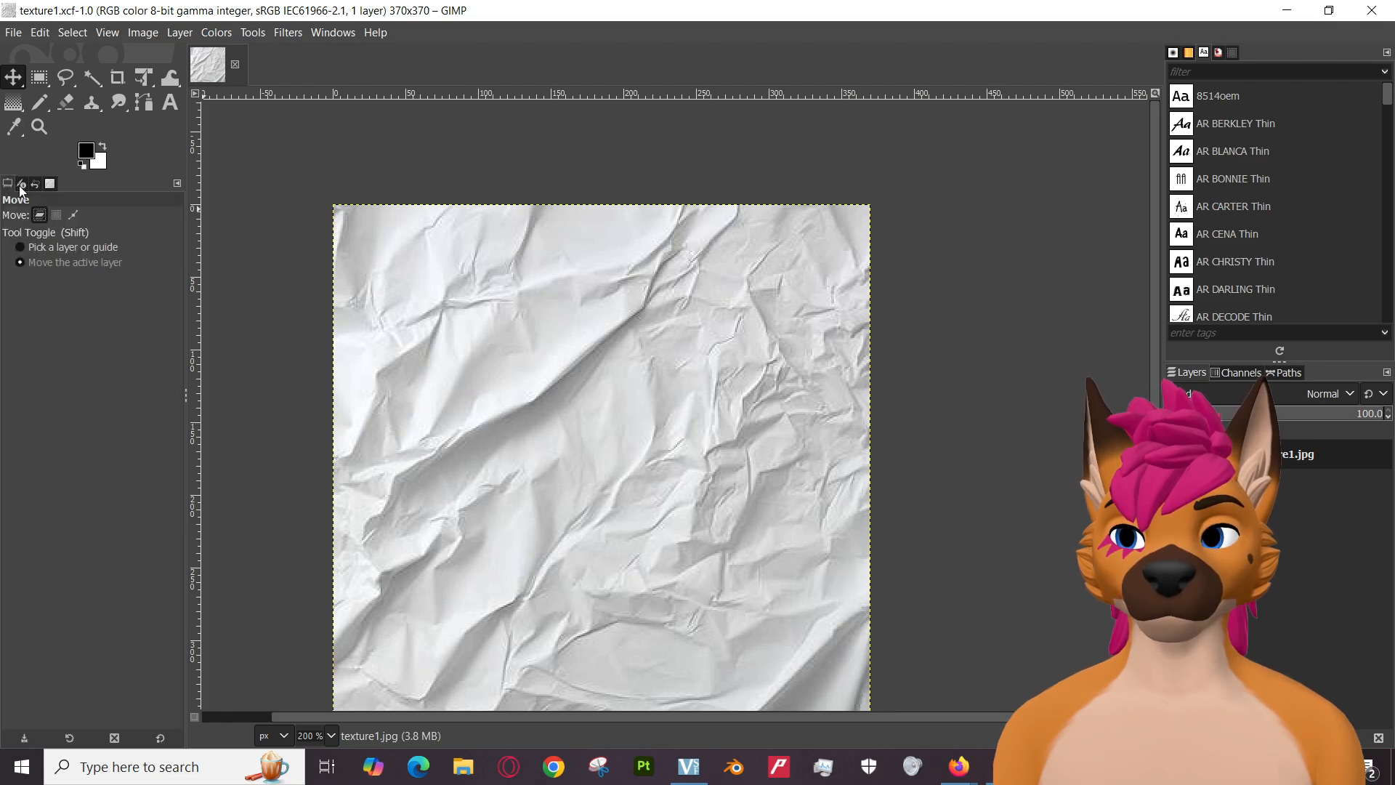
Duplicate the texture1.jpg layer and keep the copy as the active layer.
scroll(872, 427, down, 2)
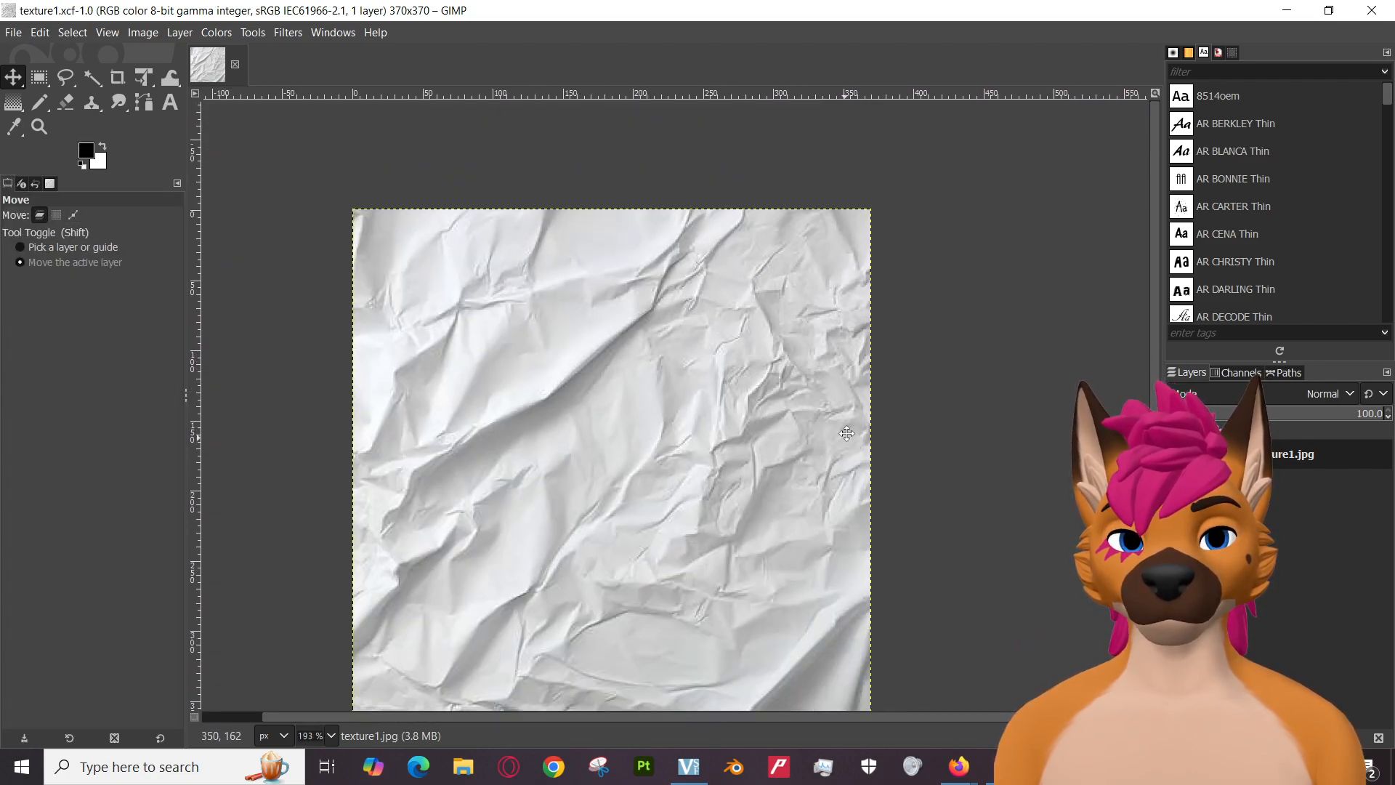
drag(846, 433, 896, 386)
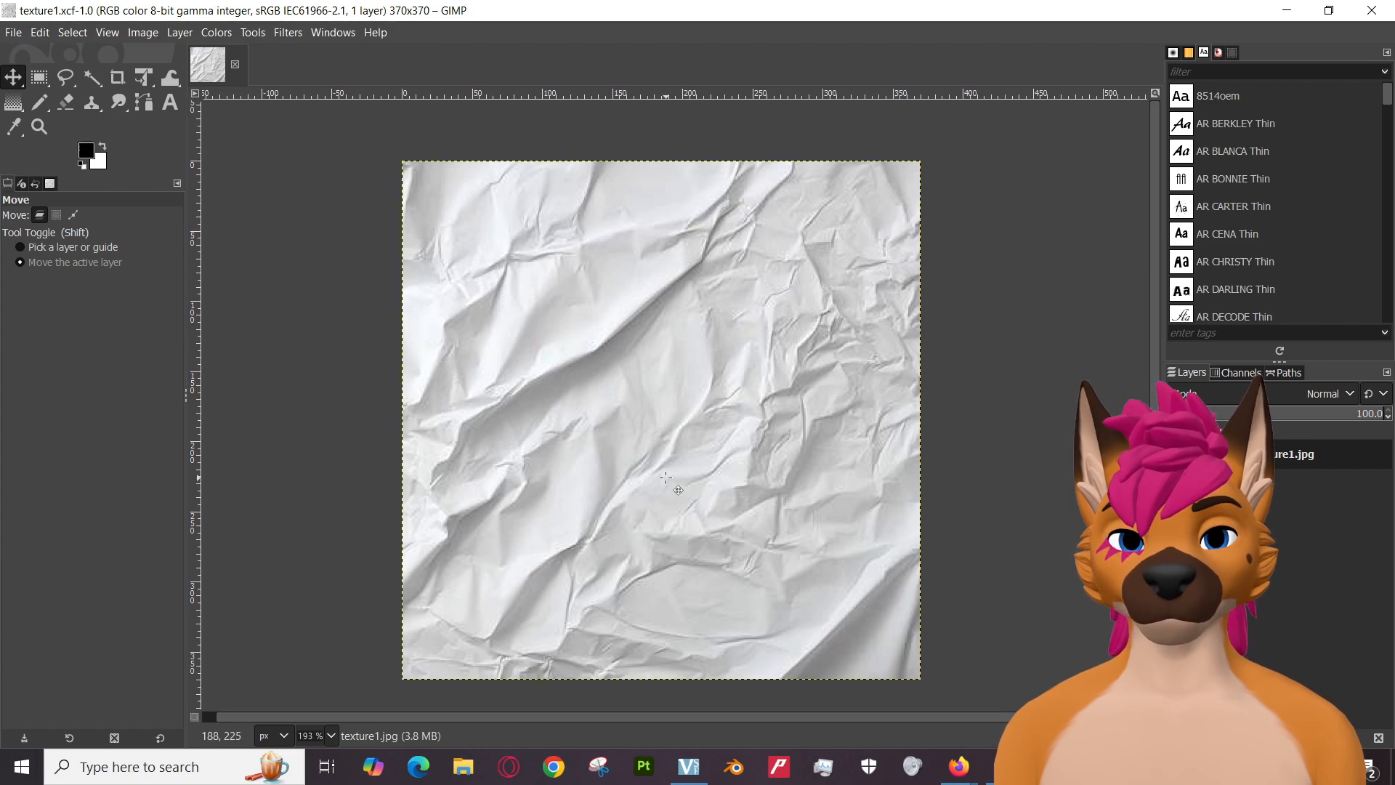
right_click(1277, 476)
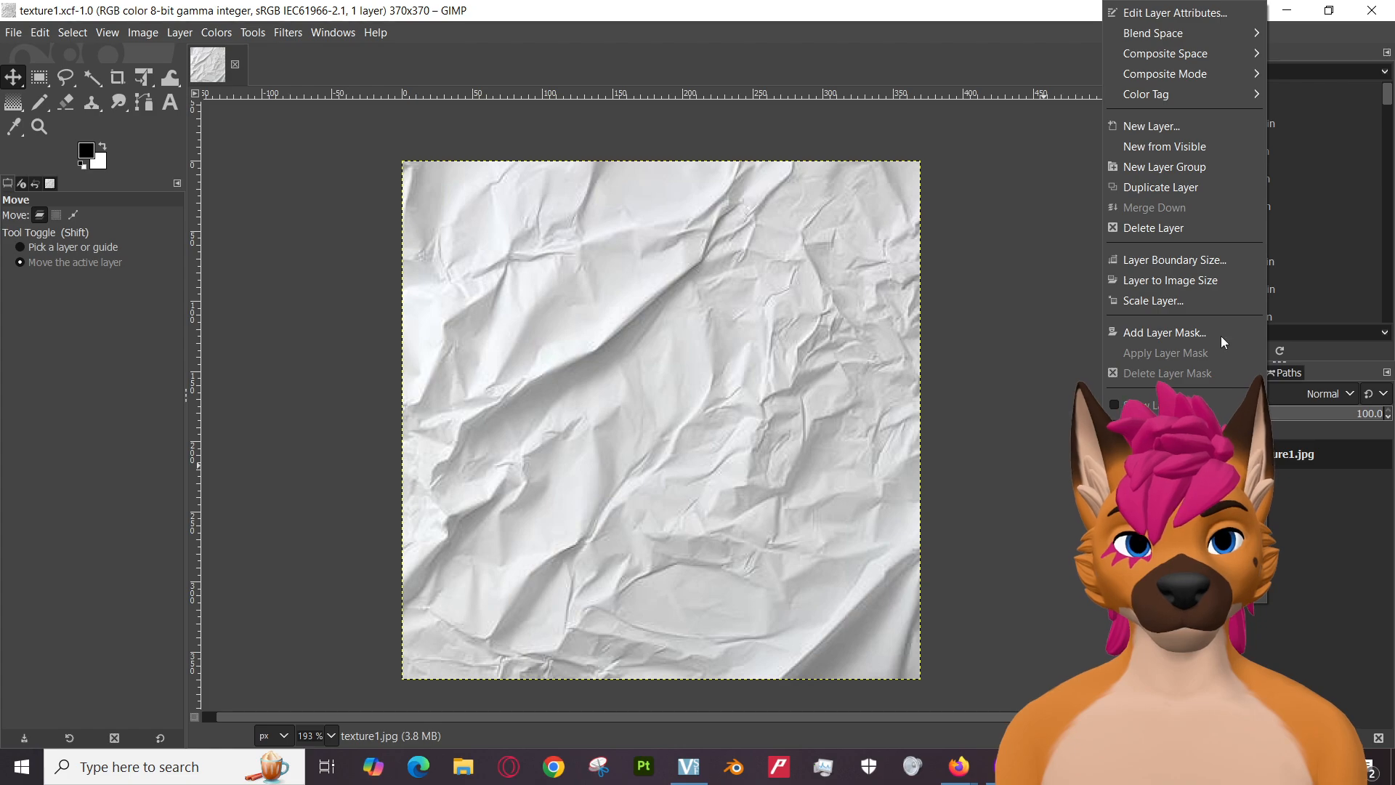
click(1178, 189)
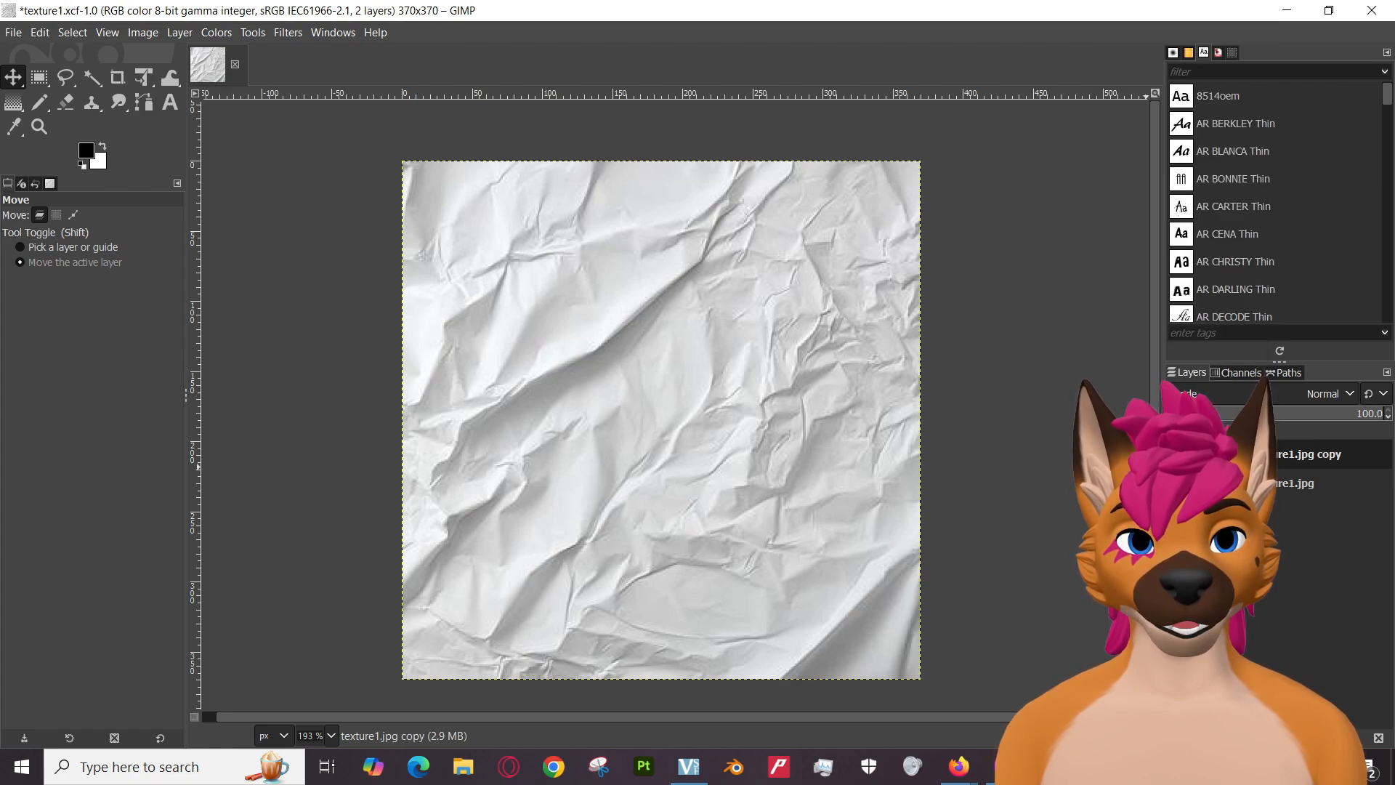
key(Page_Down)
key(Page_Up)
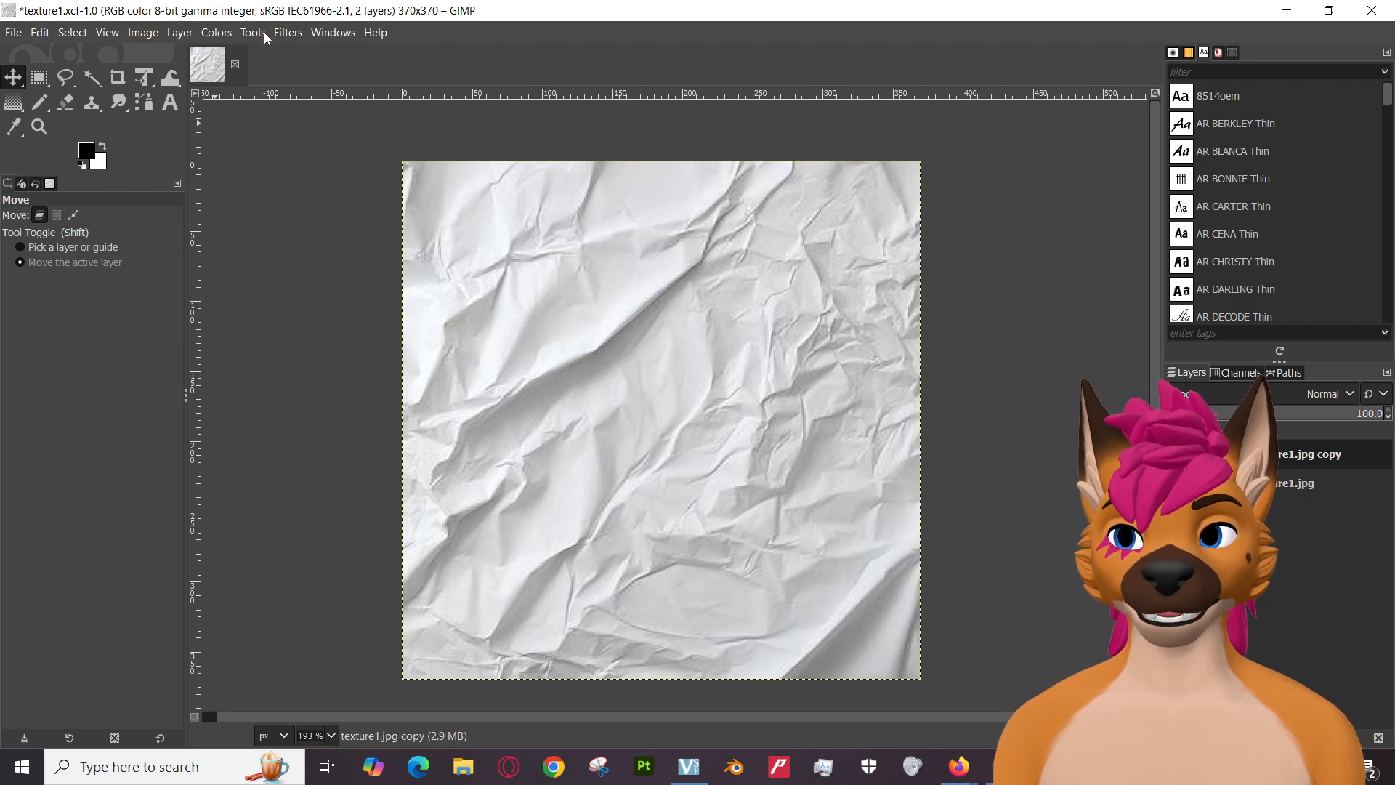
Offset the duplicated layer by X 295 px and Y 169 px with wrap-around edges.
click(180, 32)
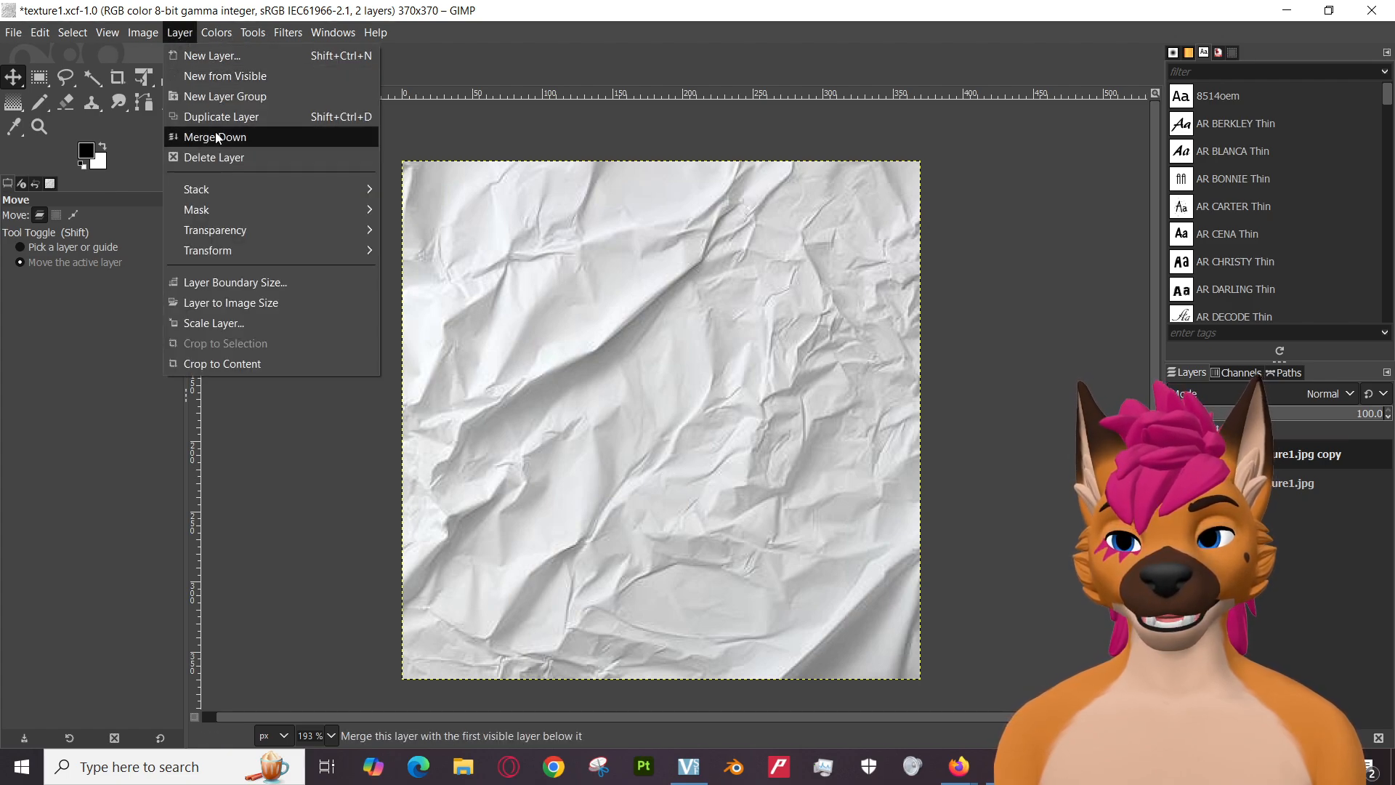
mouse_move(248, 258)
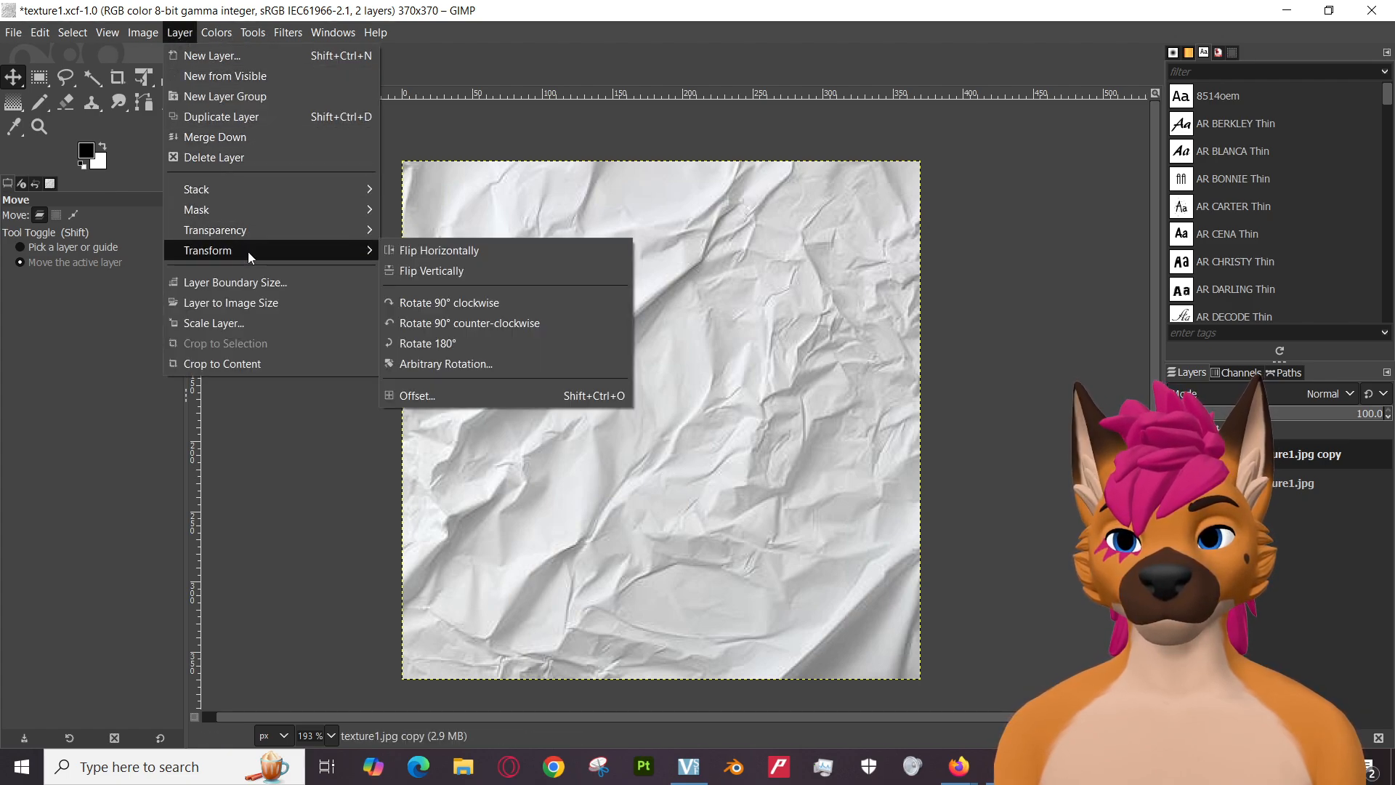
click(465, 396)
click(319, 315)
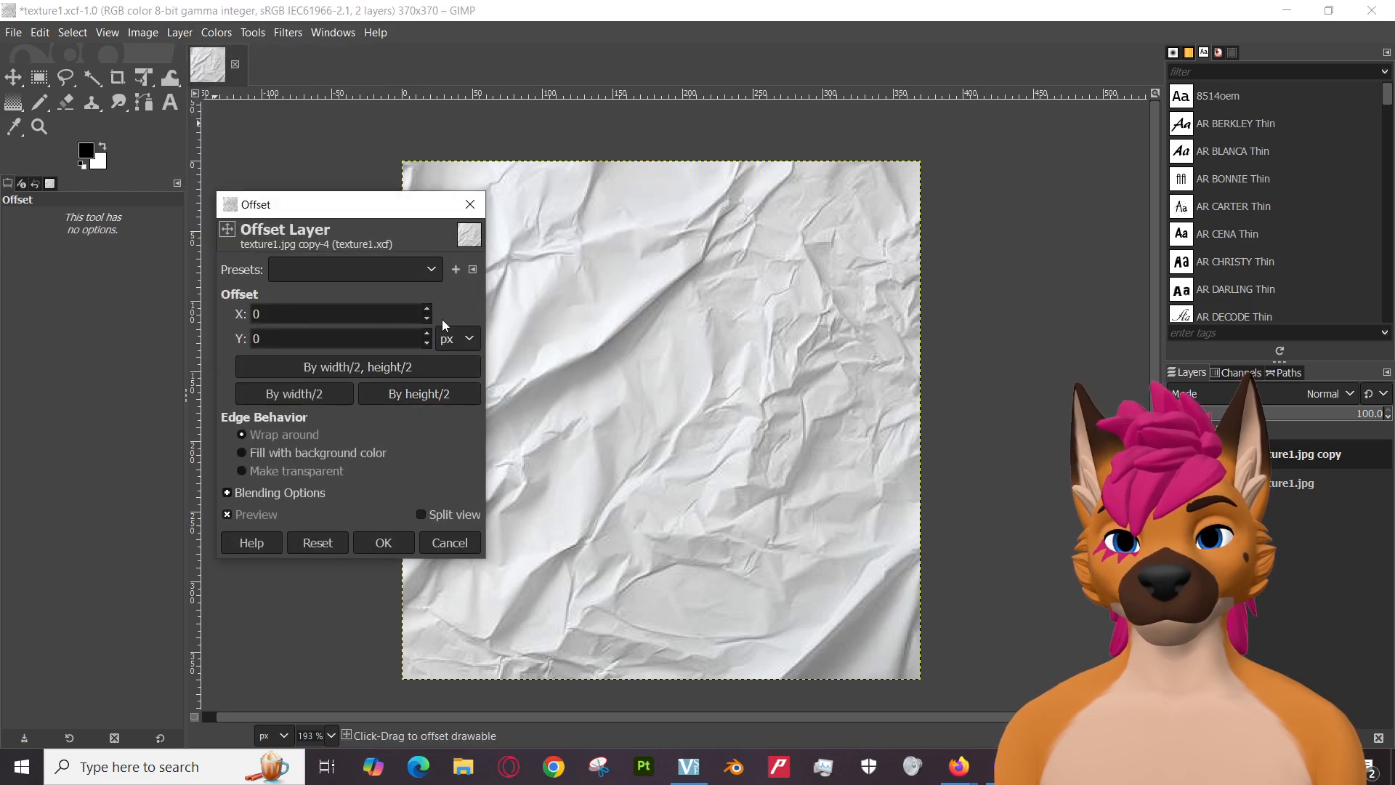
drag(428, 311, 427, 346)
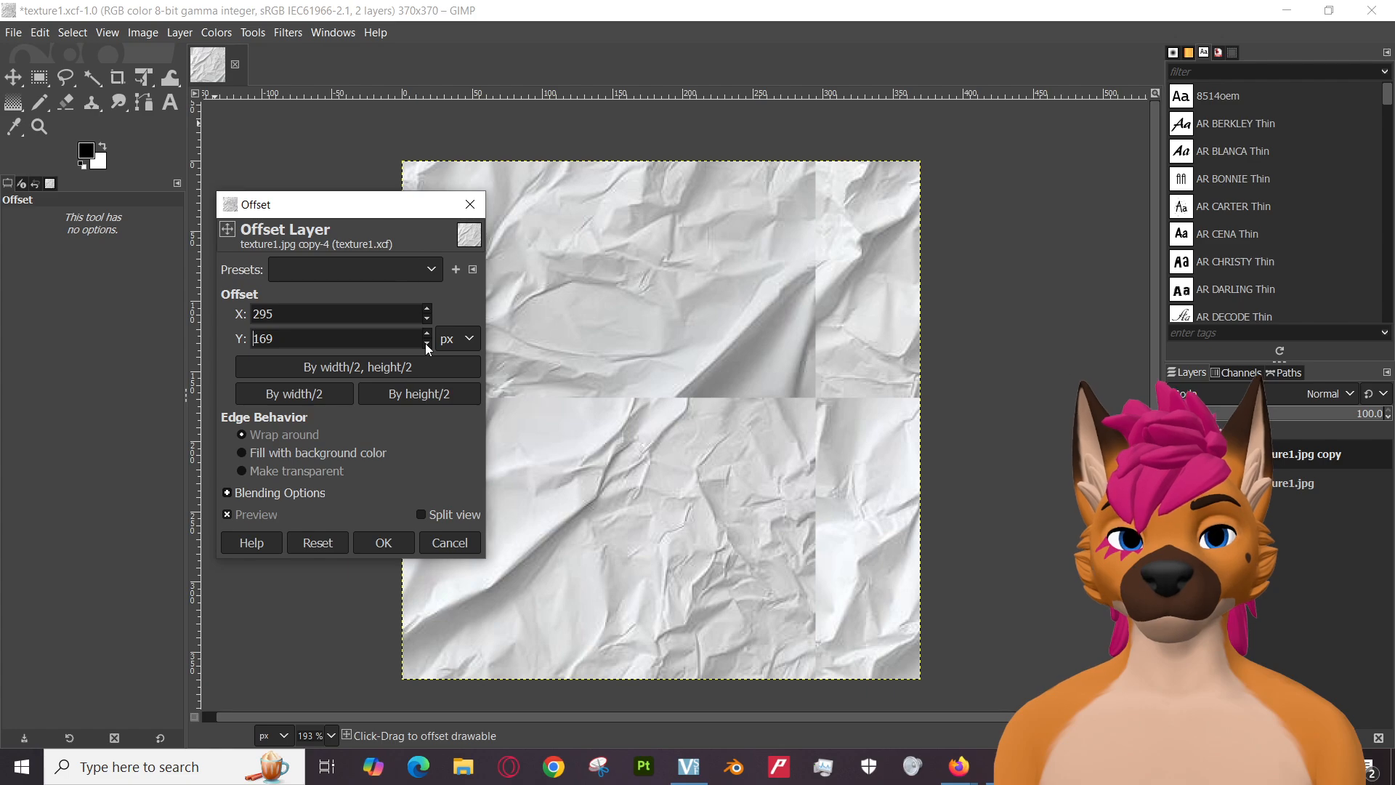
click(383, 543)
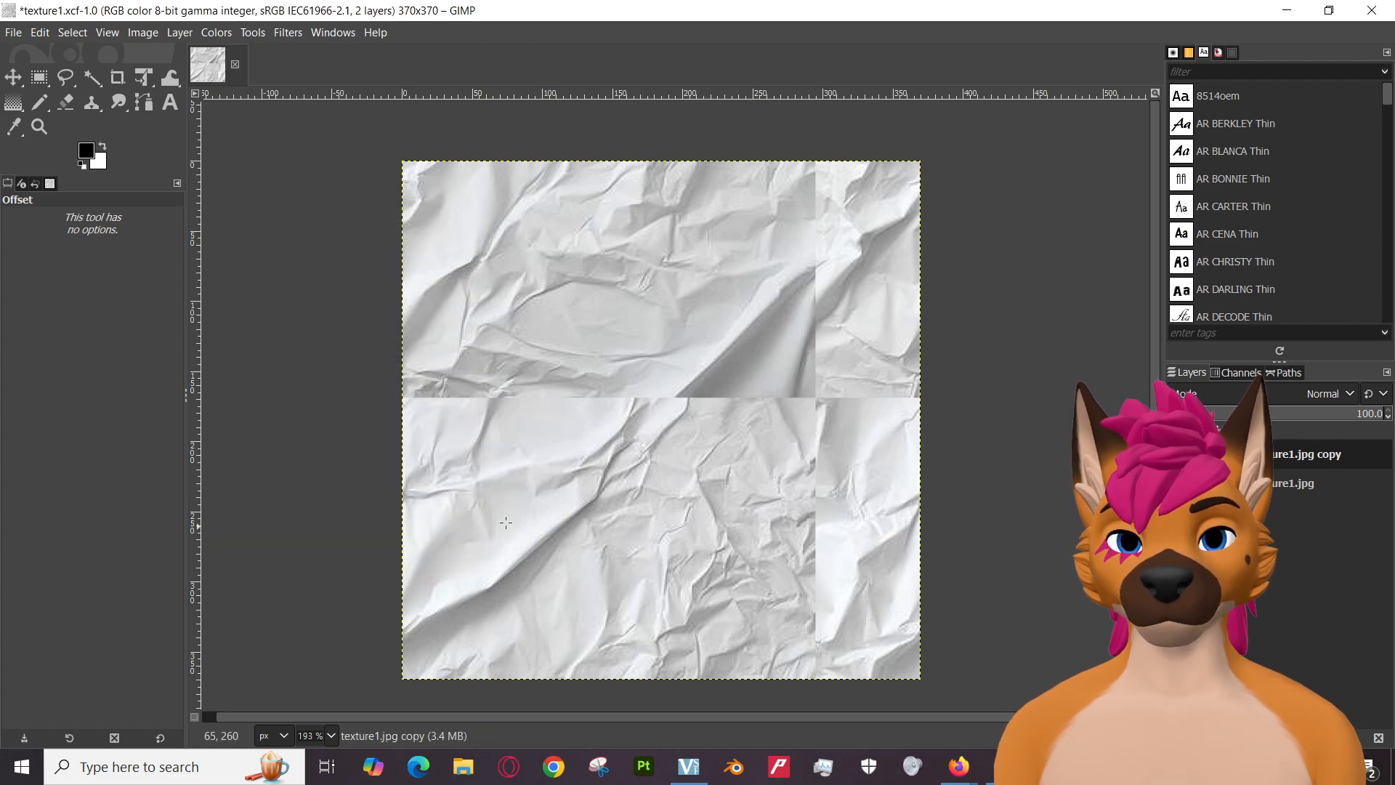
With the Clone tool at brush size 8, sample the fold just above the horizontal seam and paint it across the seam.
click(92, 102)
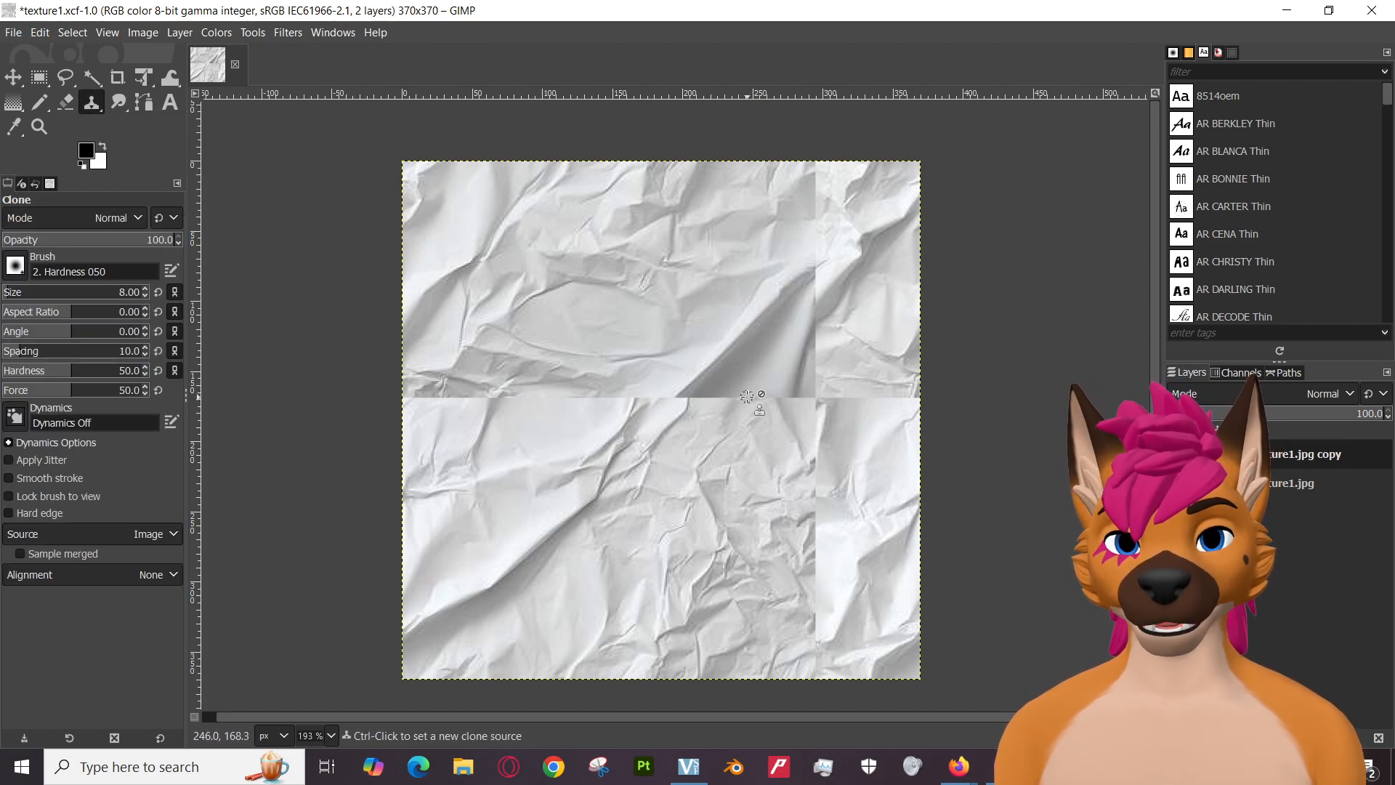
scroll(746, 396, up, 6)
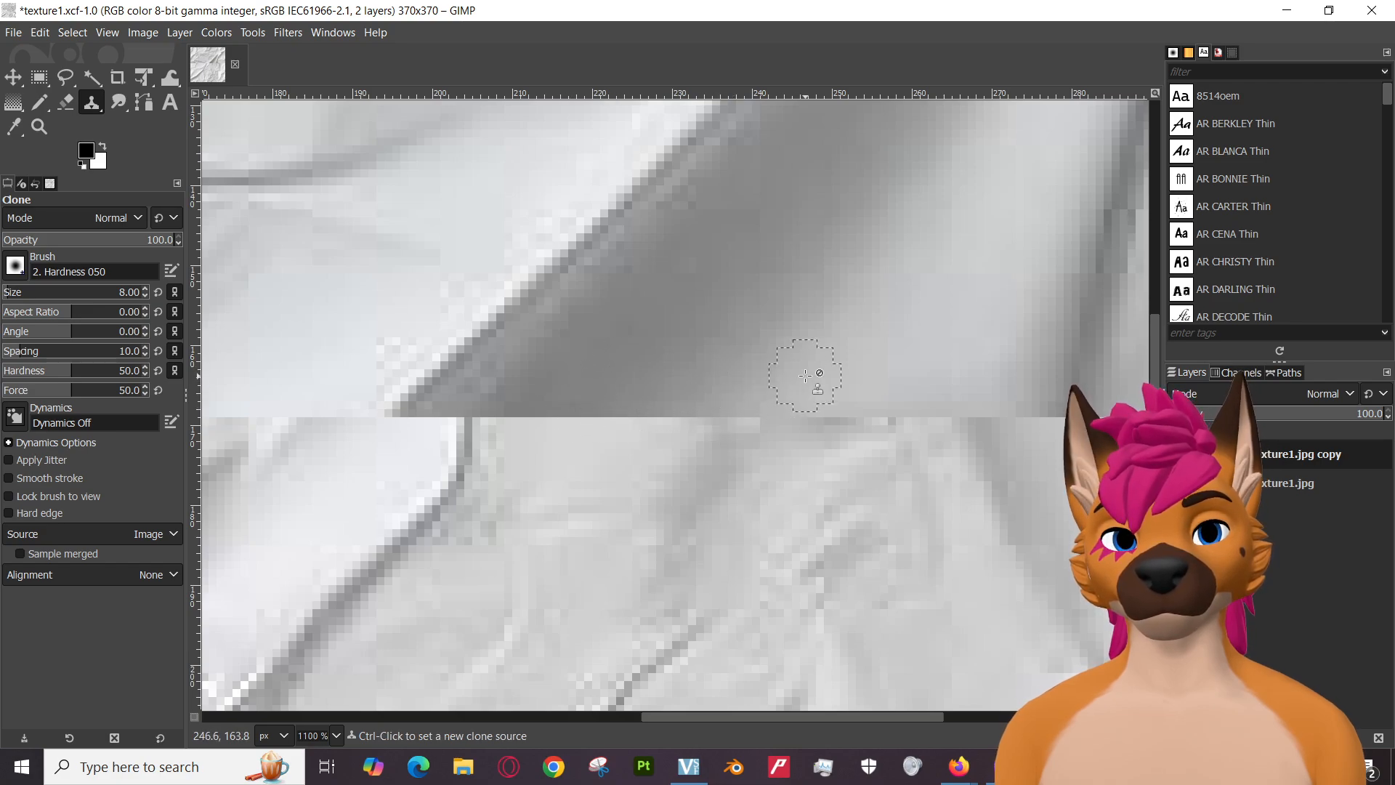
ctrl+click(881, 362)
mouse_move(813, 447)
mouse_down()
mouse_move(864, 407)
mouse_move(811, 427)
mouse_move(845, 392)
mouse_move(801, 419)
mouse_move(870, 338)
mouse_up()
mouse_move(807, 412)
mouse_down()
mouse_move(781, 427)
mouse_move(788, 395)
mouse_move(770, 459)
mouse_move(766, 446)
mouse_move(738, 463)
mouse_move(754, 485)
mouse_move(800, 479)
mouse_up()
mouse_move(820, 396)
mouse_down()
mouse_move(655, 450)
mouse_move(731, 427)
mouse_move(761, 435)
mouse_move(707, 444)
mouse_move(761, 443)
mouse_move(741, 481)
mouse_up()
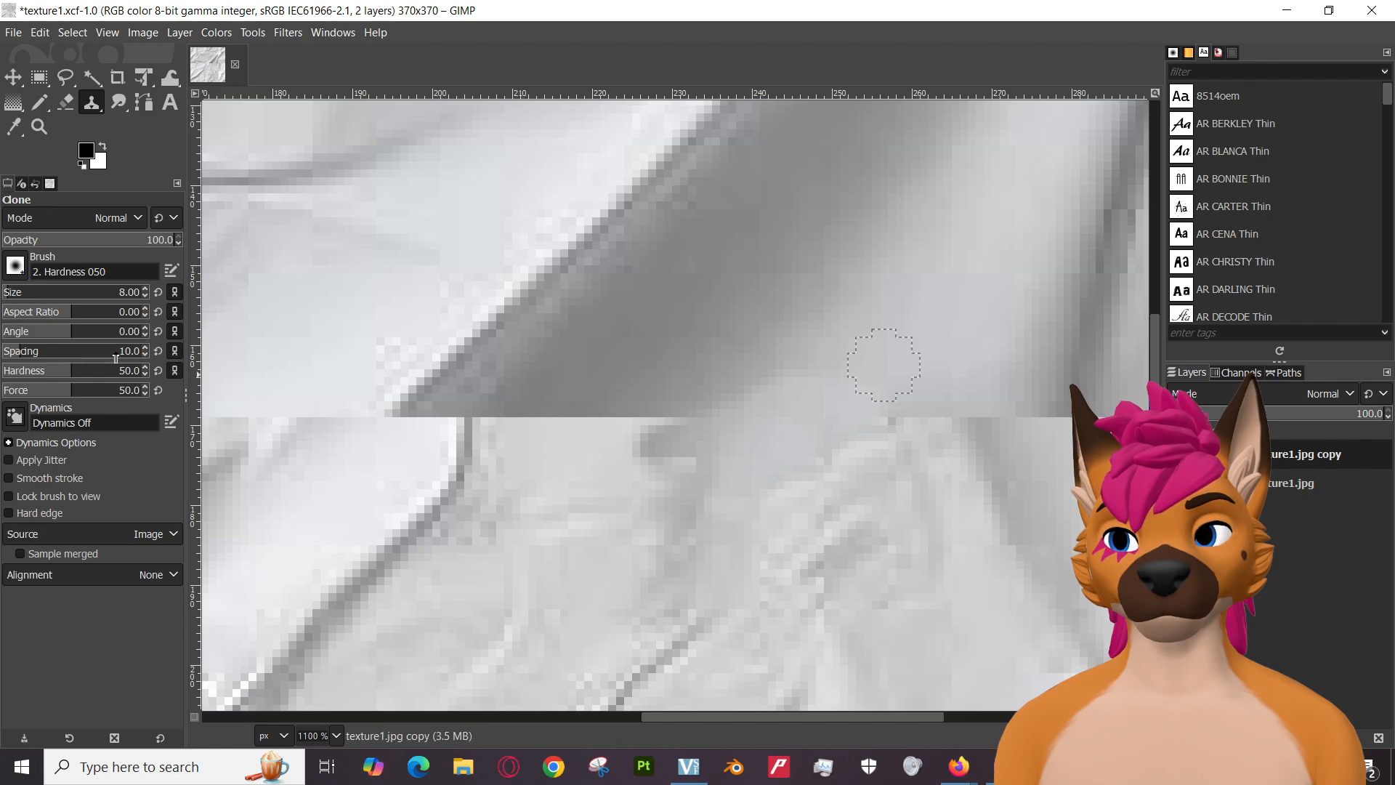
mouse_move(741, 377)
mouse_down()
mouse_move(682, 442)
mouse_move(716, 389)
mouse_move(636, 459)
mouse_move(682, 406)
mouse_move(563, 445)
mouse_up()
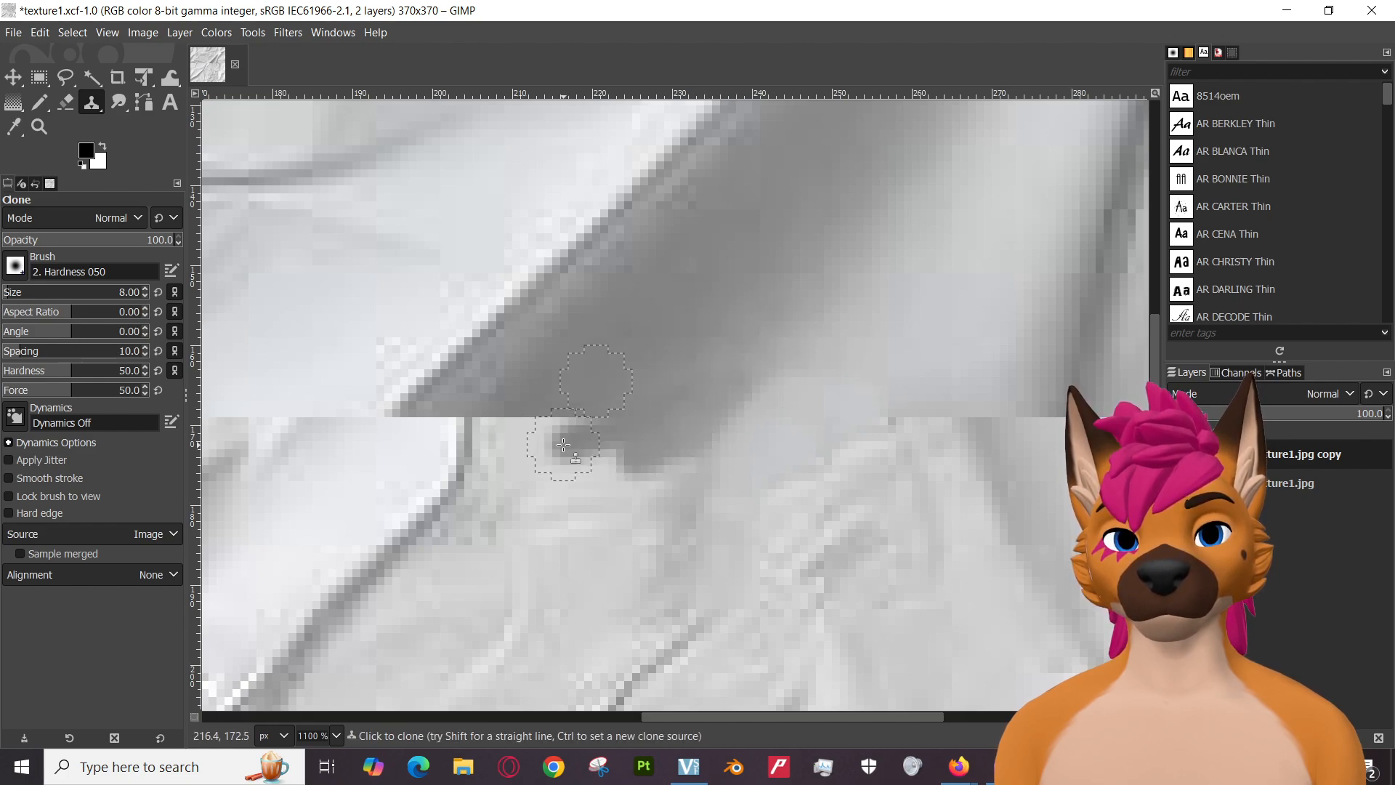
key(ctrl+z)
Set the clone brush size to 4 and extend the fold's thin dark edge line across the horizontal seam.
scroll(786, 418, down, 5)
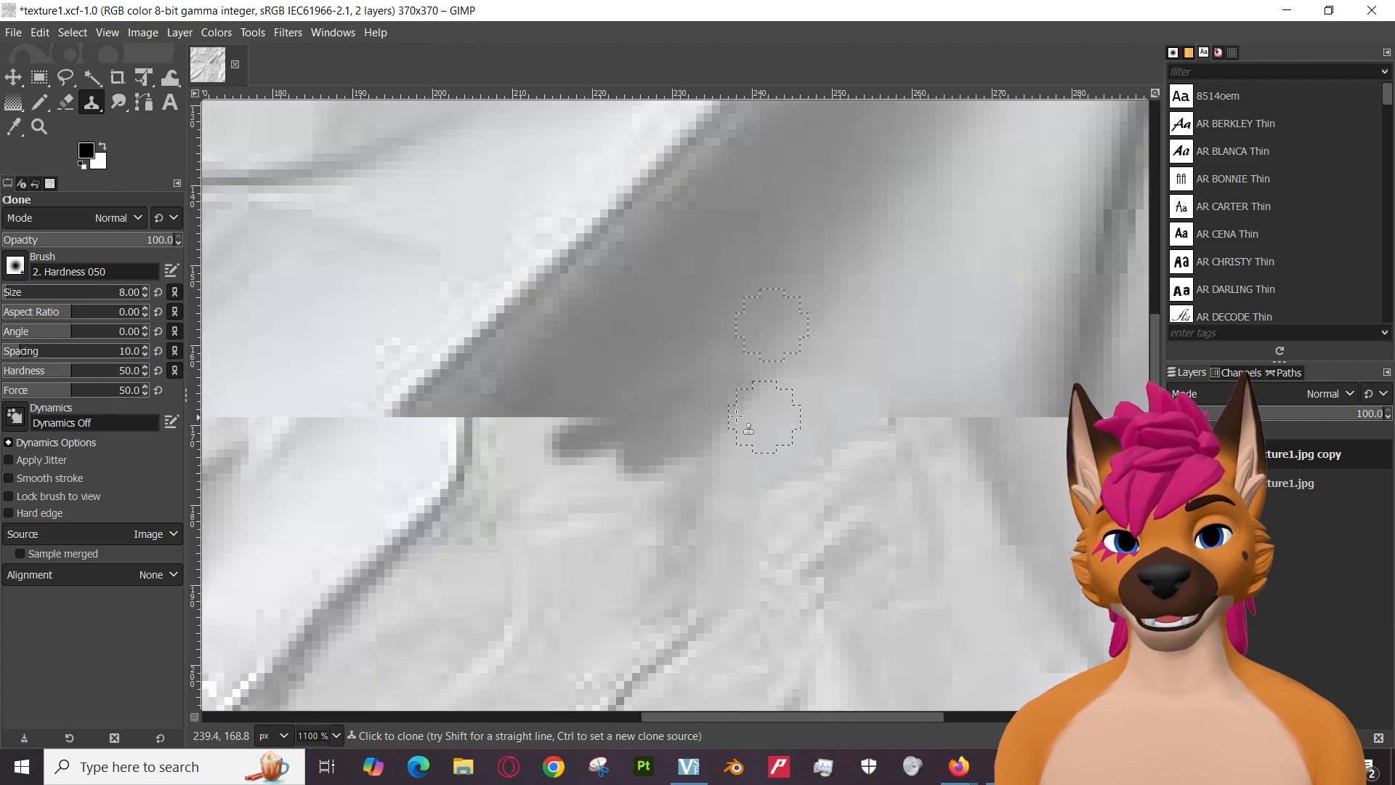
scroll(720, 425, up, 3)
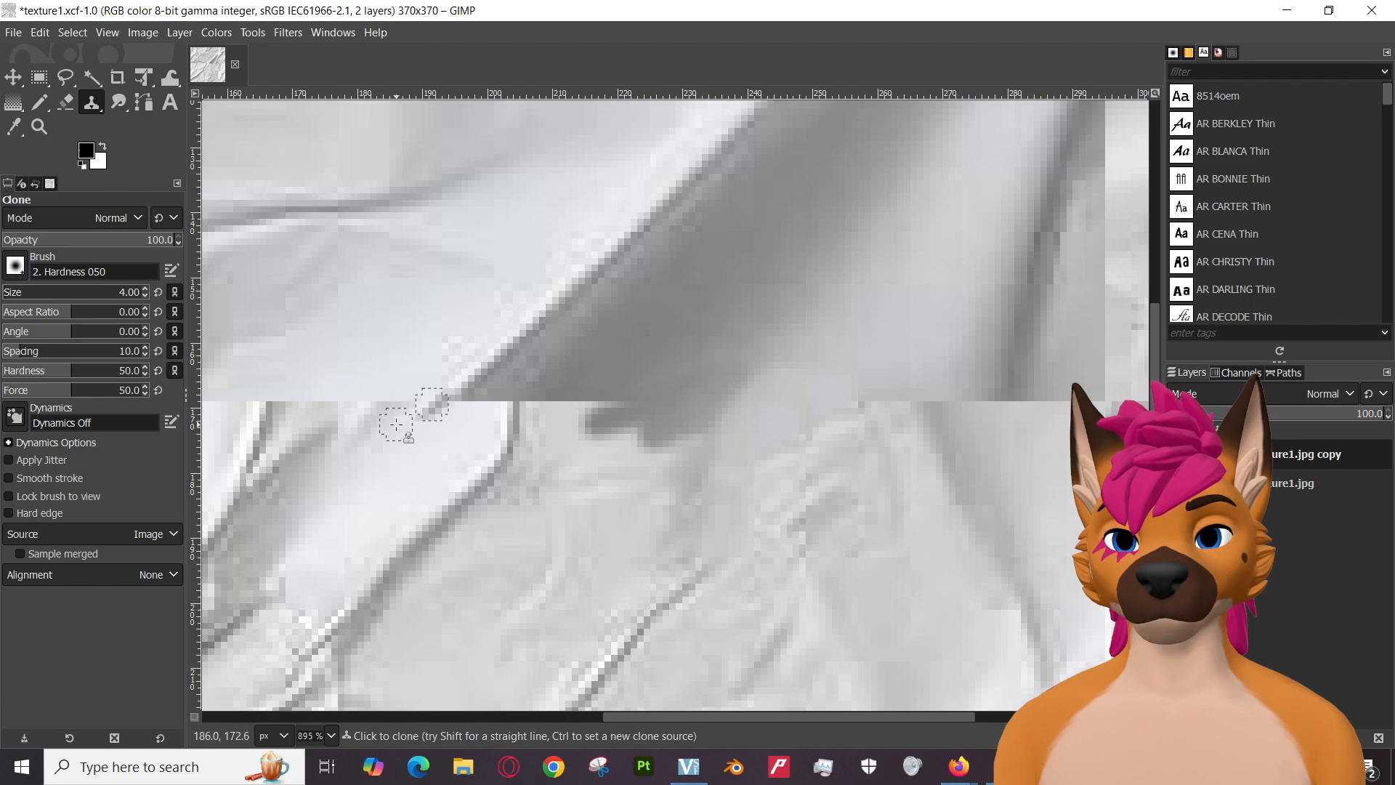
drag(450, 404, 357, 449)
click(583, 433)
scroll(611, 404, left, 5)
scroll(612, 404, down, 2)
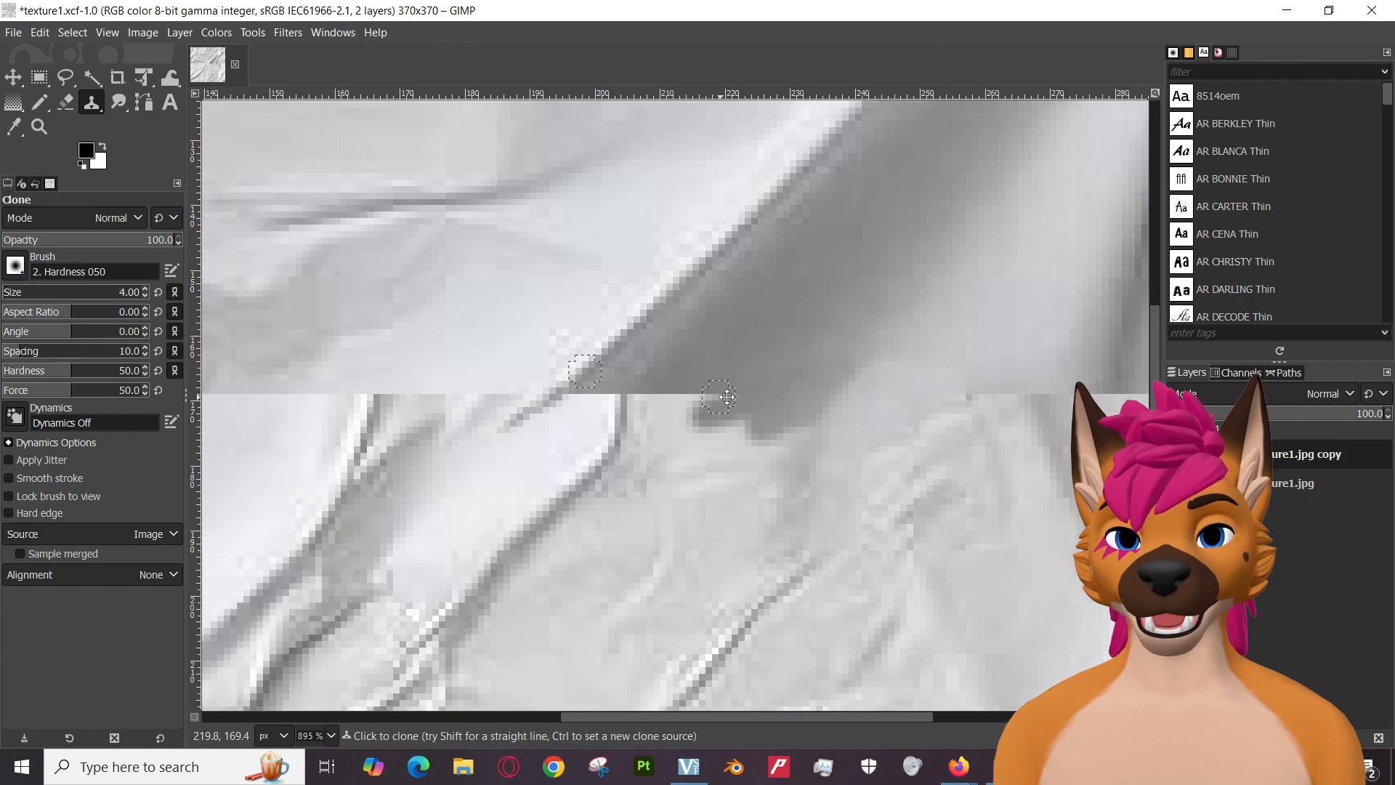
scroll(682, 386, down, 8)
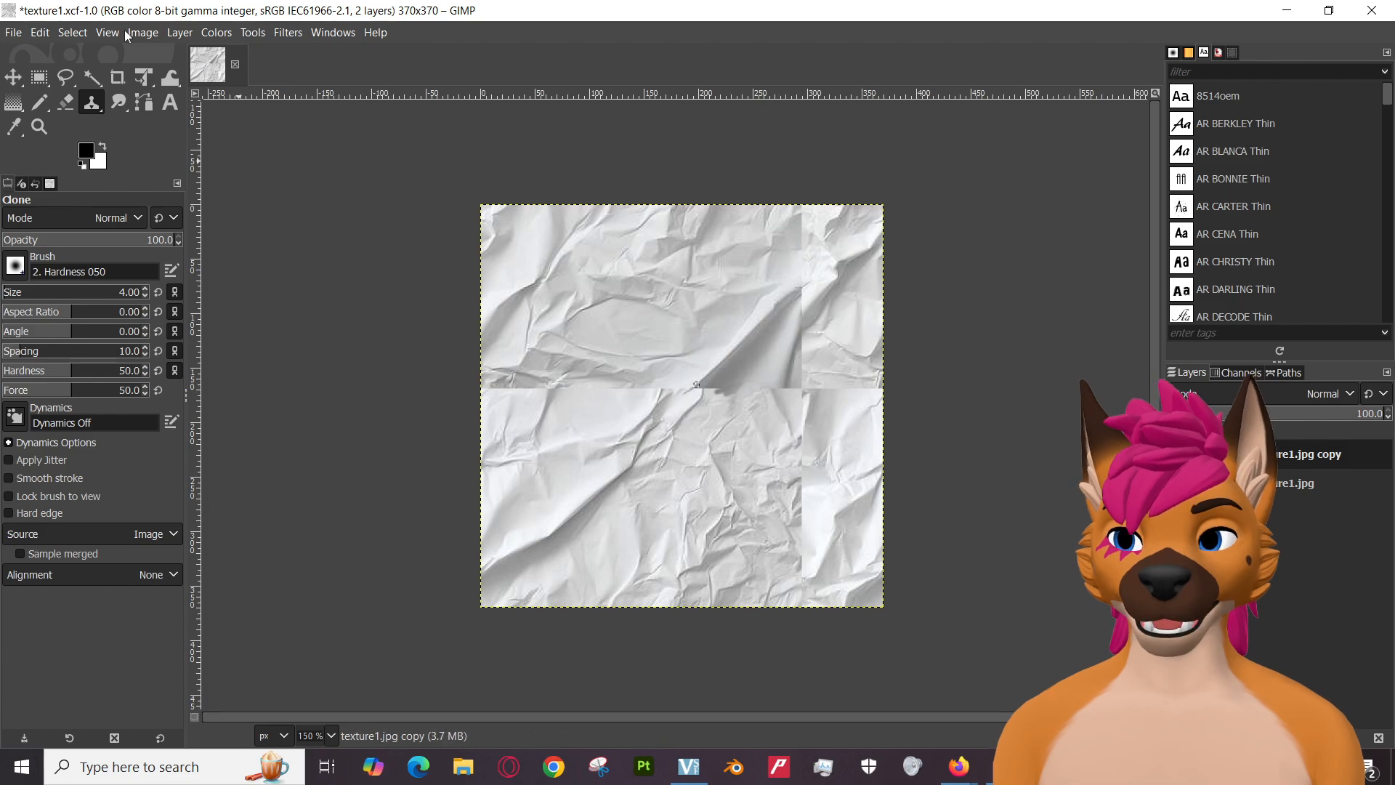
Replace the offset copy layer with a fresh duplicate of the texture1.jpg layer and save the texture1.xcf project.
right_click(1271, 454)
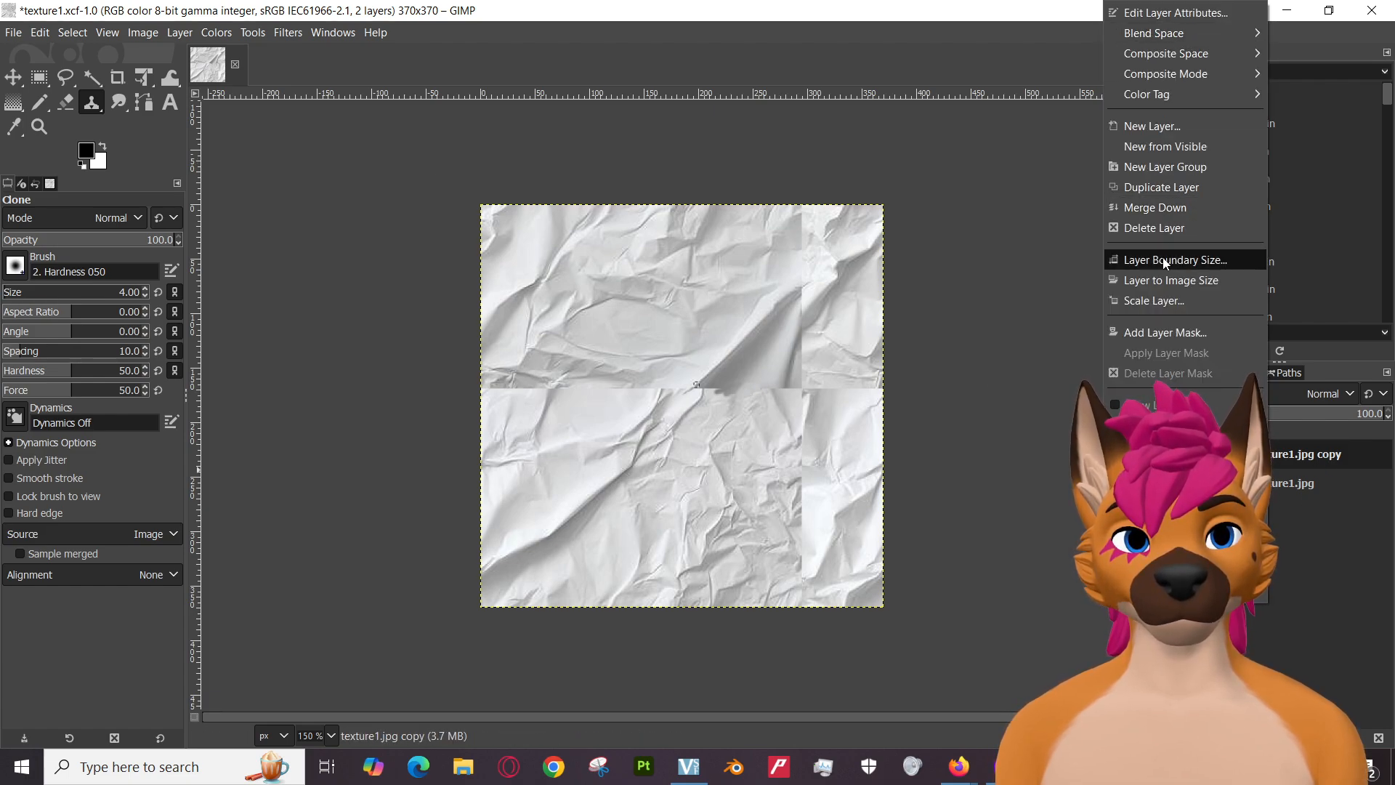
click(1165, 228)
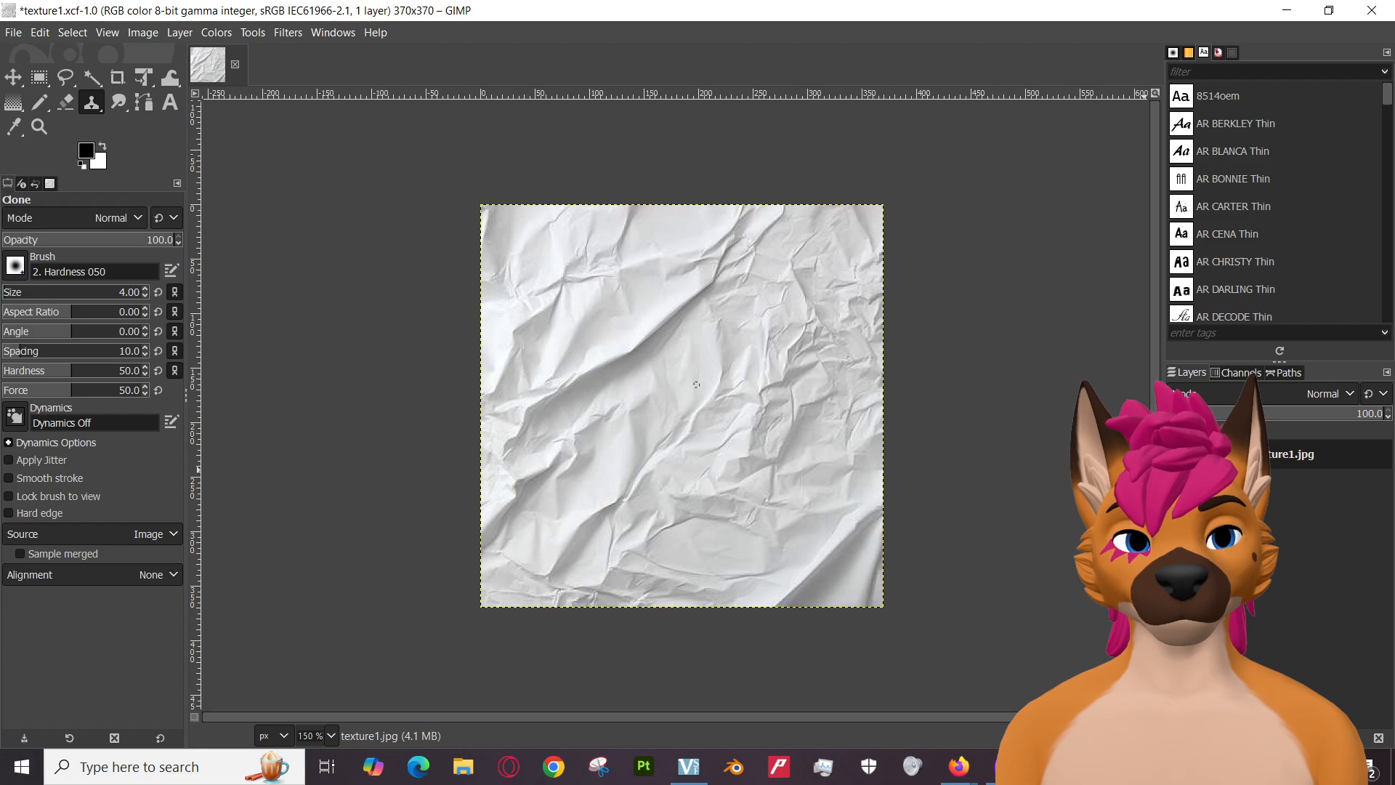
right_click(1271, 454)
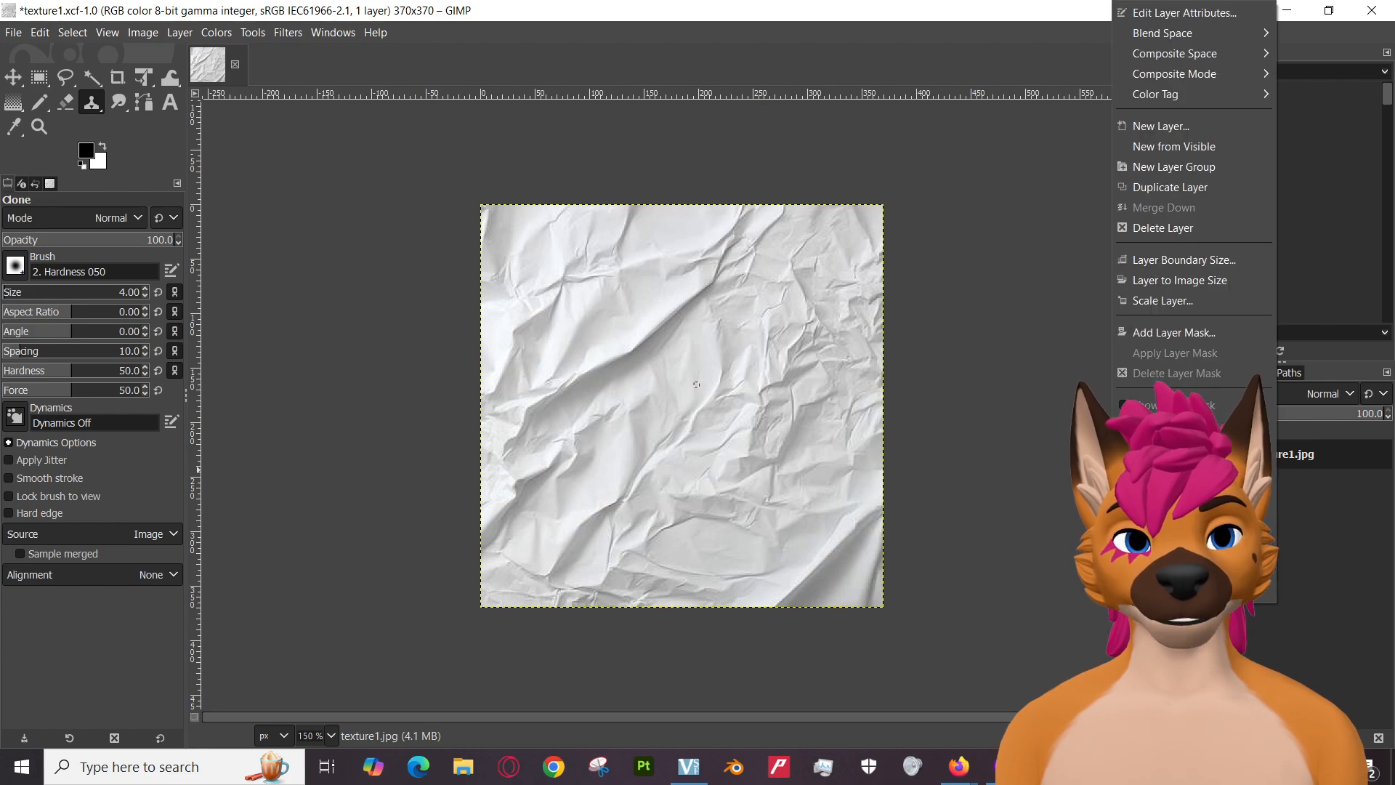
click(1162, 190)
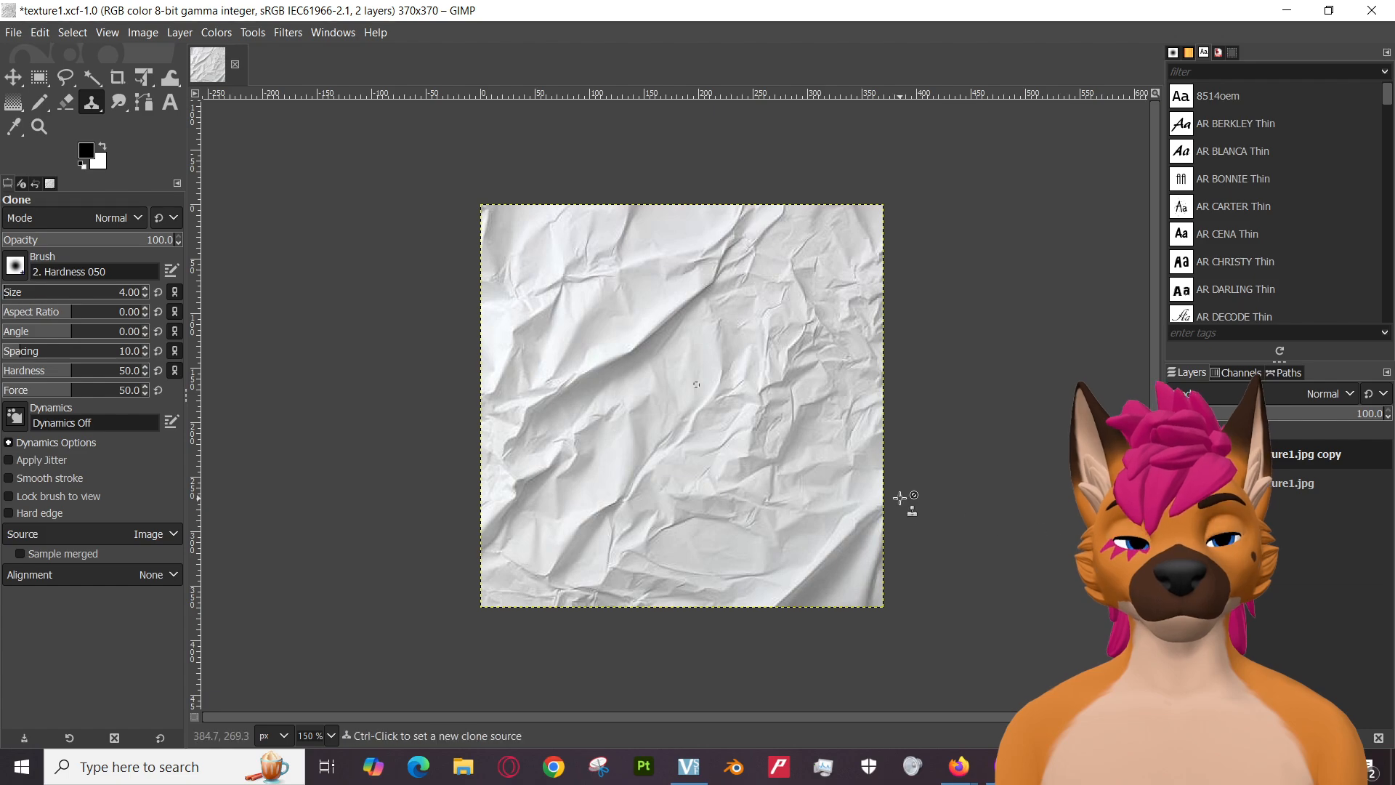
click(13, 32)
click(55, 192)
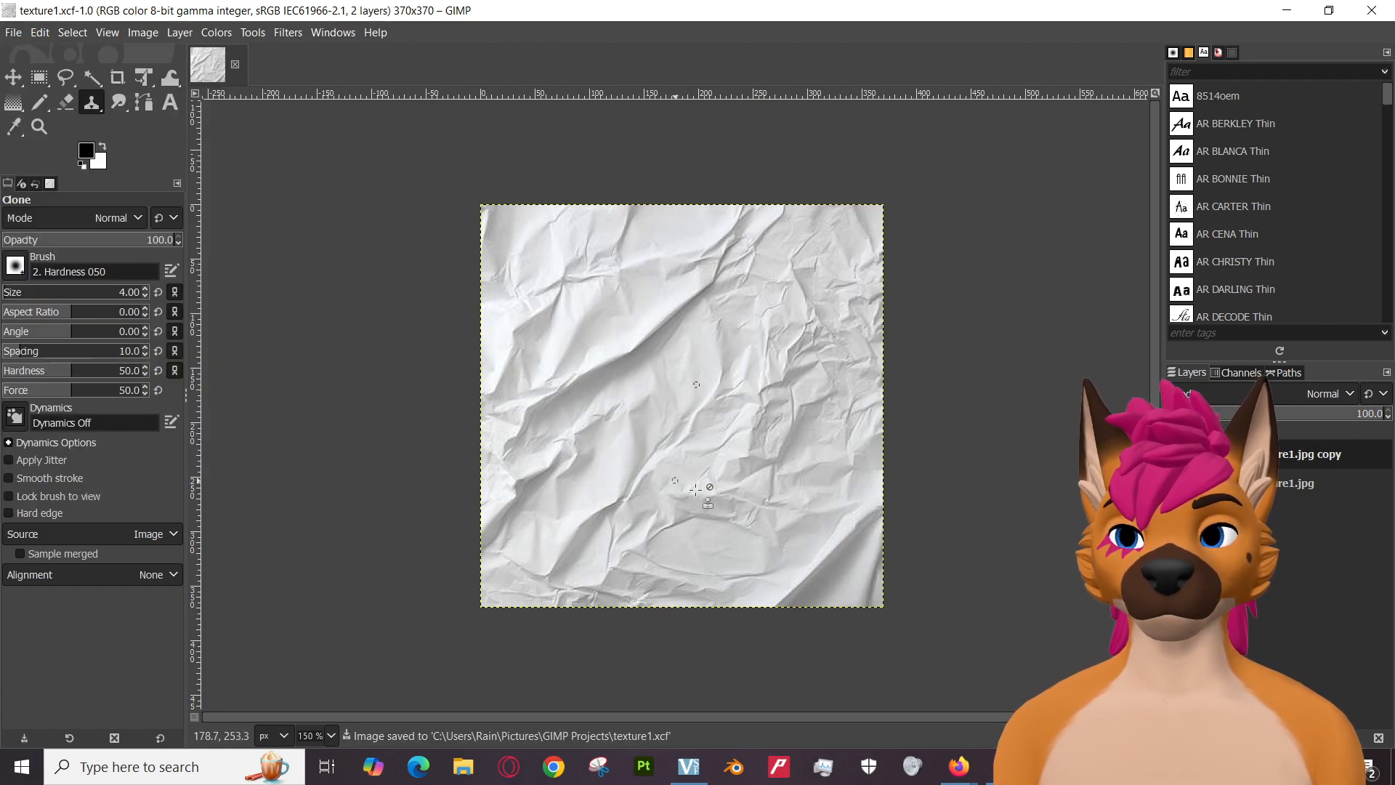
Switch to Firefox and bring up the "Intro to Texture Maps for 3D" video.
mouse_move(959, 767)
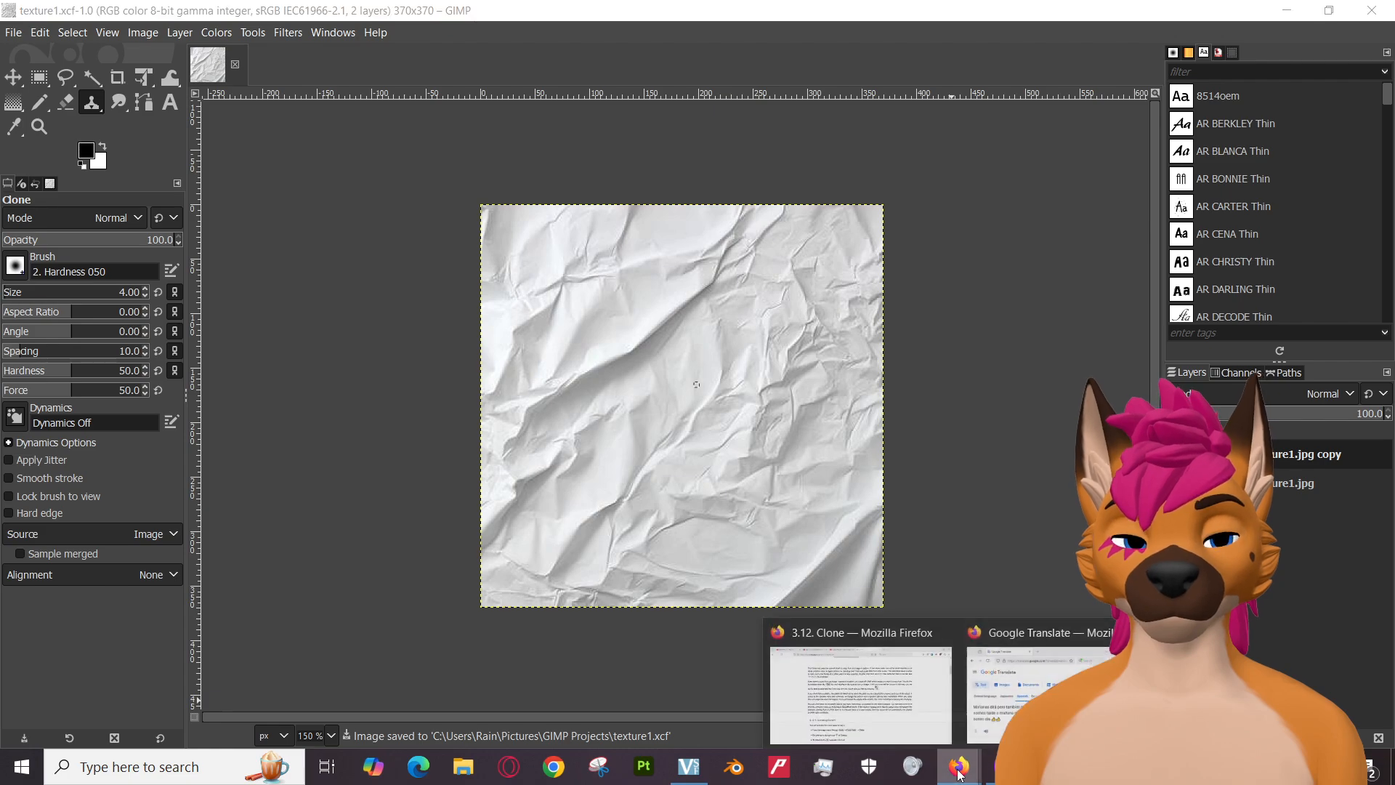
click(904, 722)
click(215, 10)
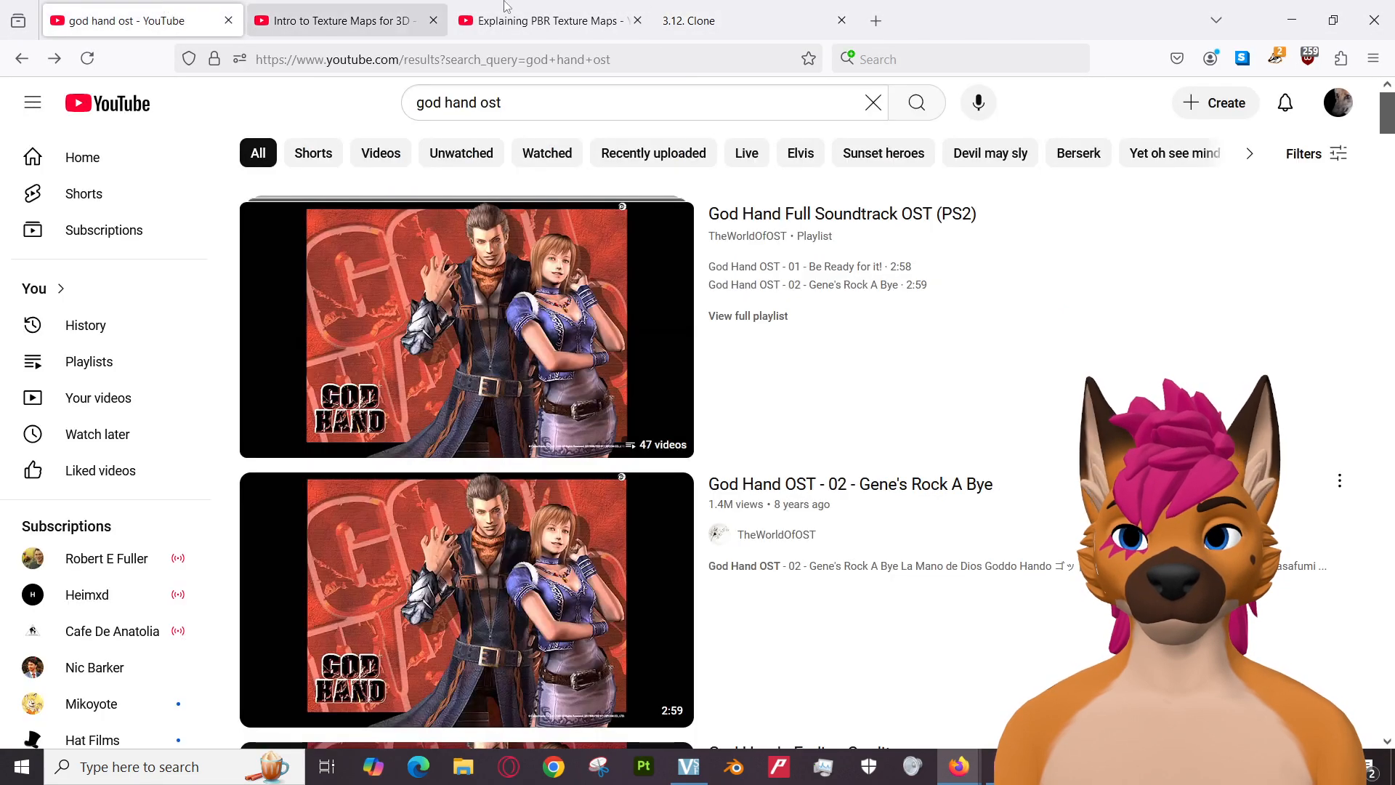
click(688, 20)
click(21, 58)
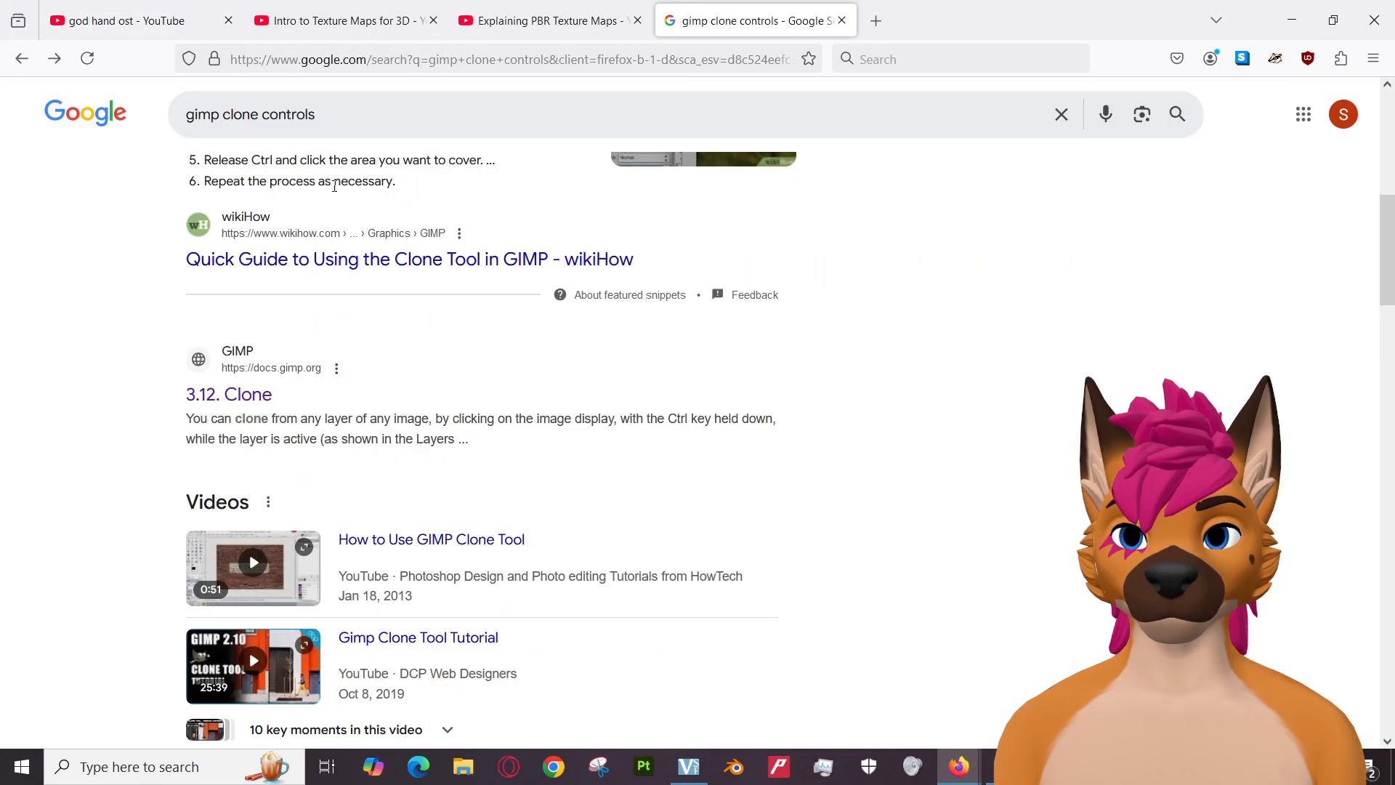
click(337, 16)
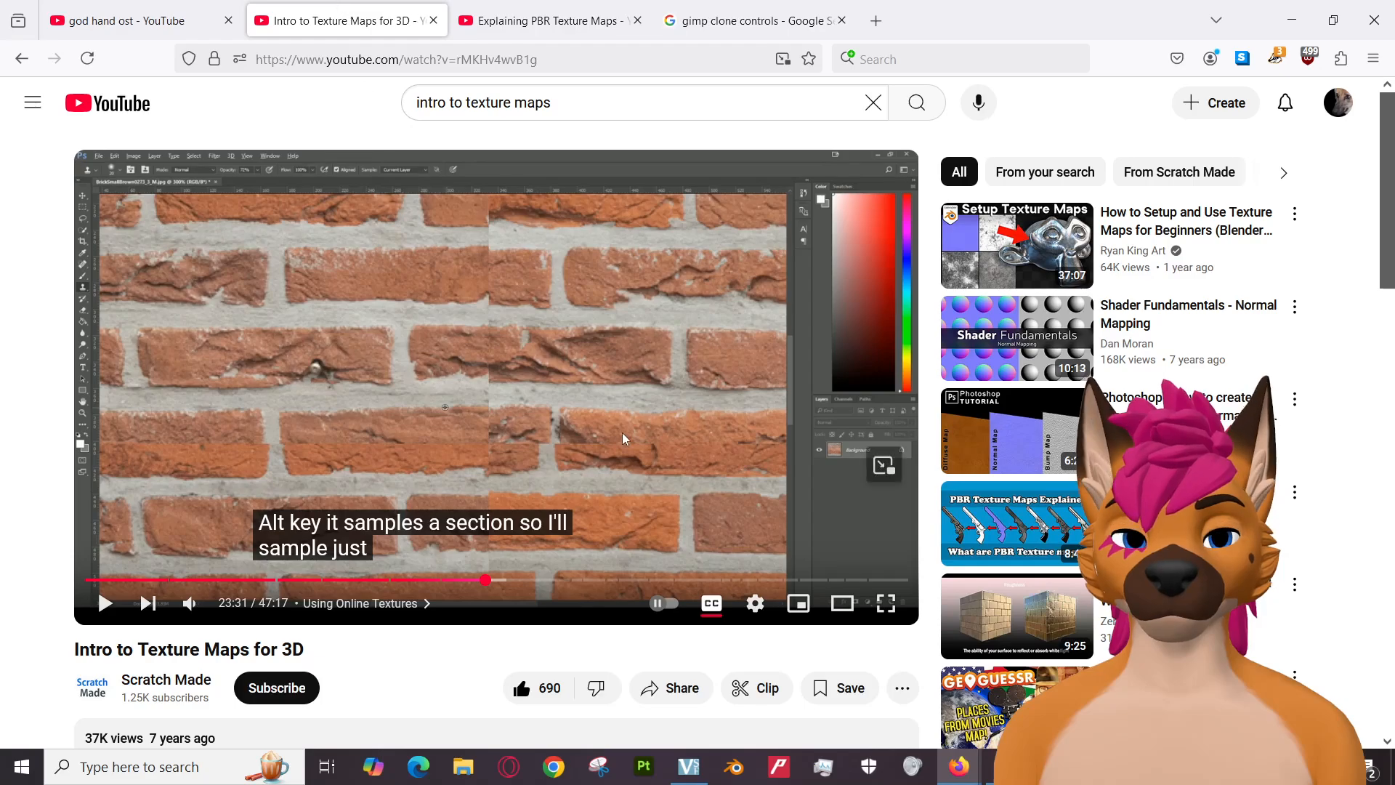
Play "God Hand OST - 16 - Floating Fort" in the private browser window and resume the "Intro to Texture Maps for 3D" video.
key(alt+Tab)
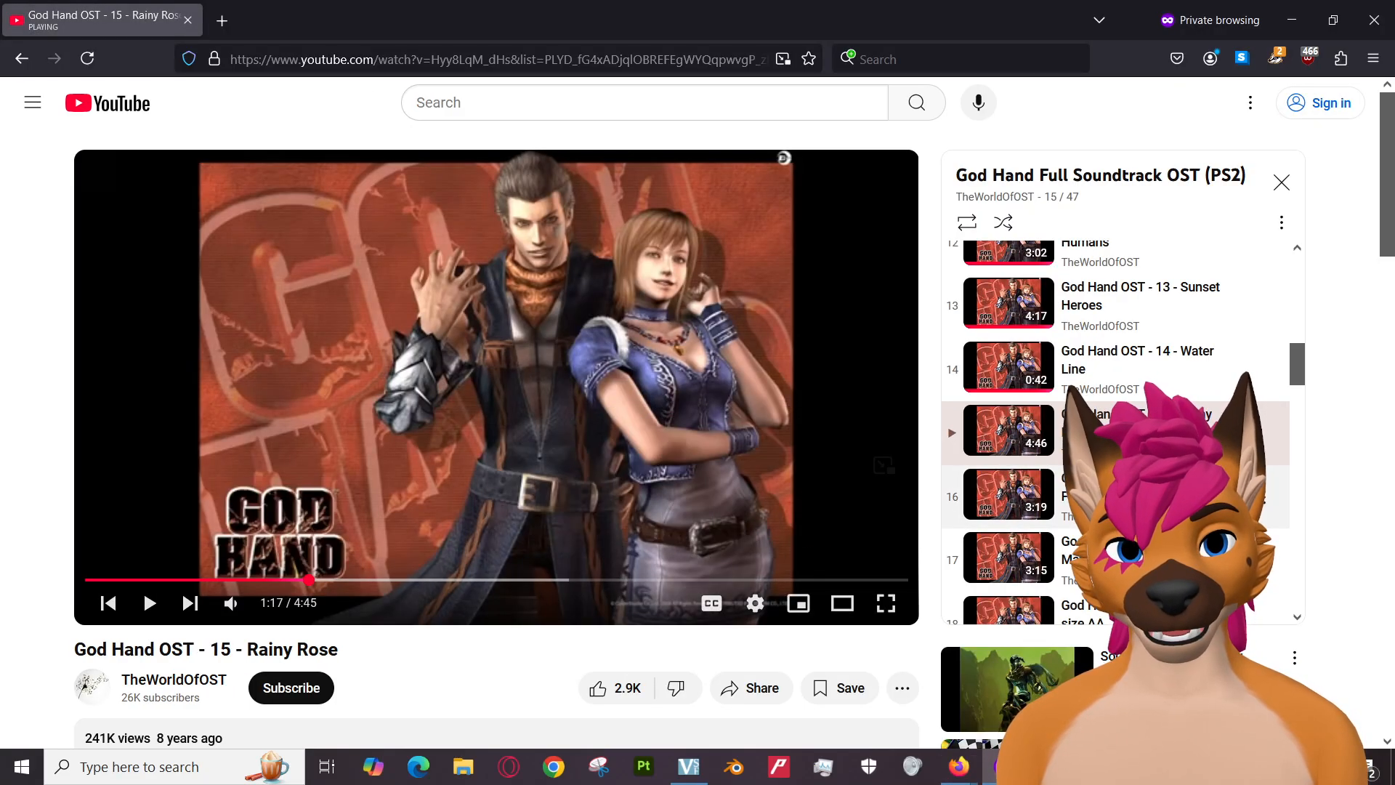
click(1126, 496)
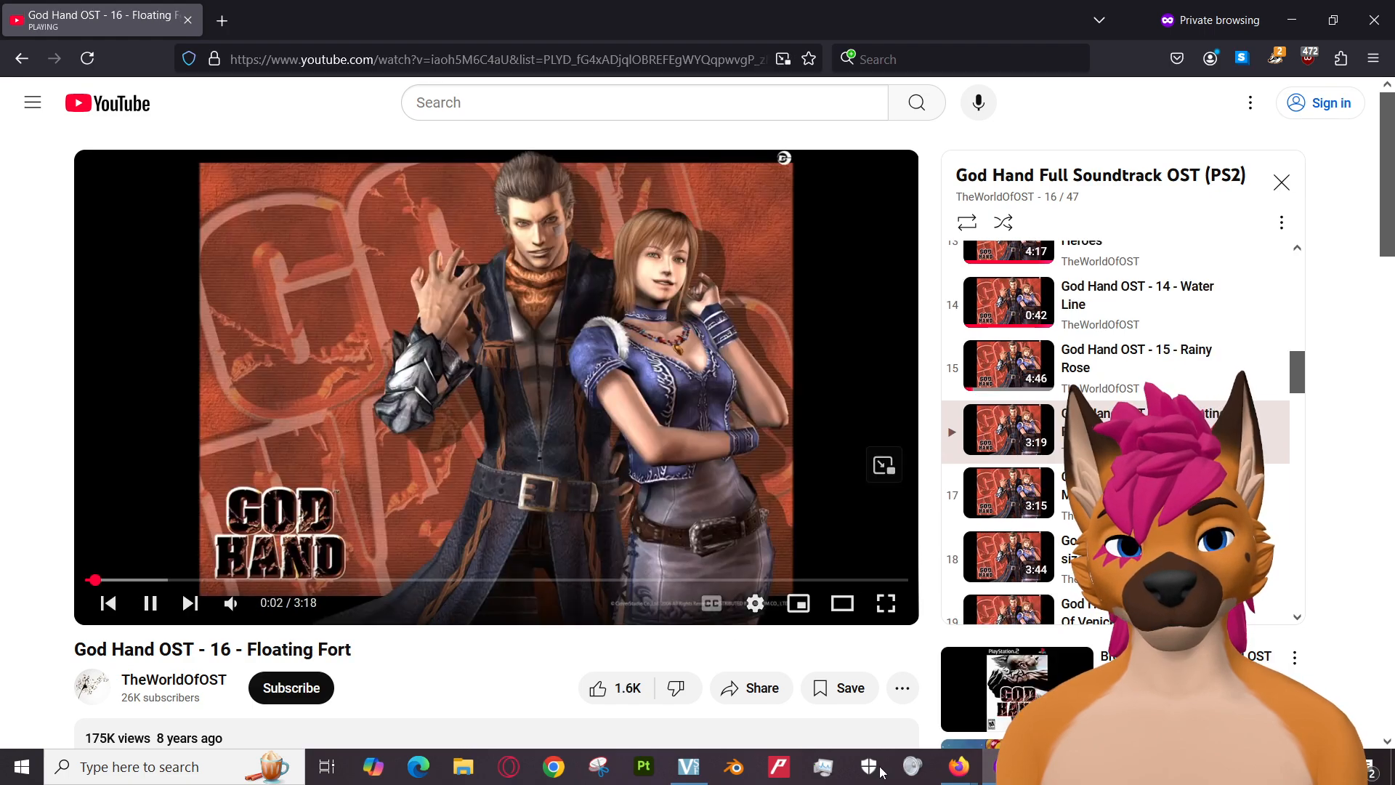
mouse_move(959, 767)
click(862, 687)
click(401, 325)
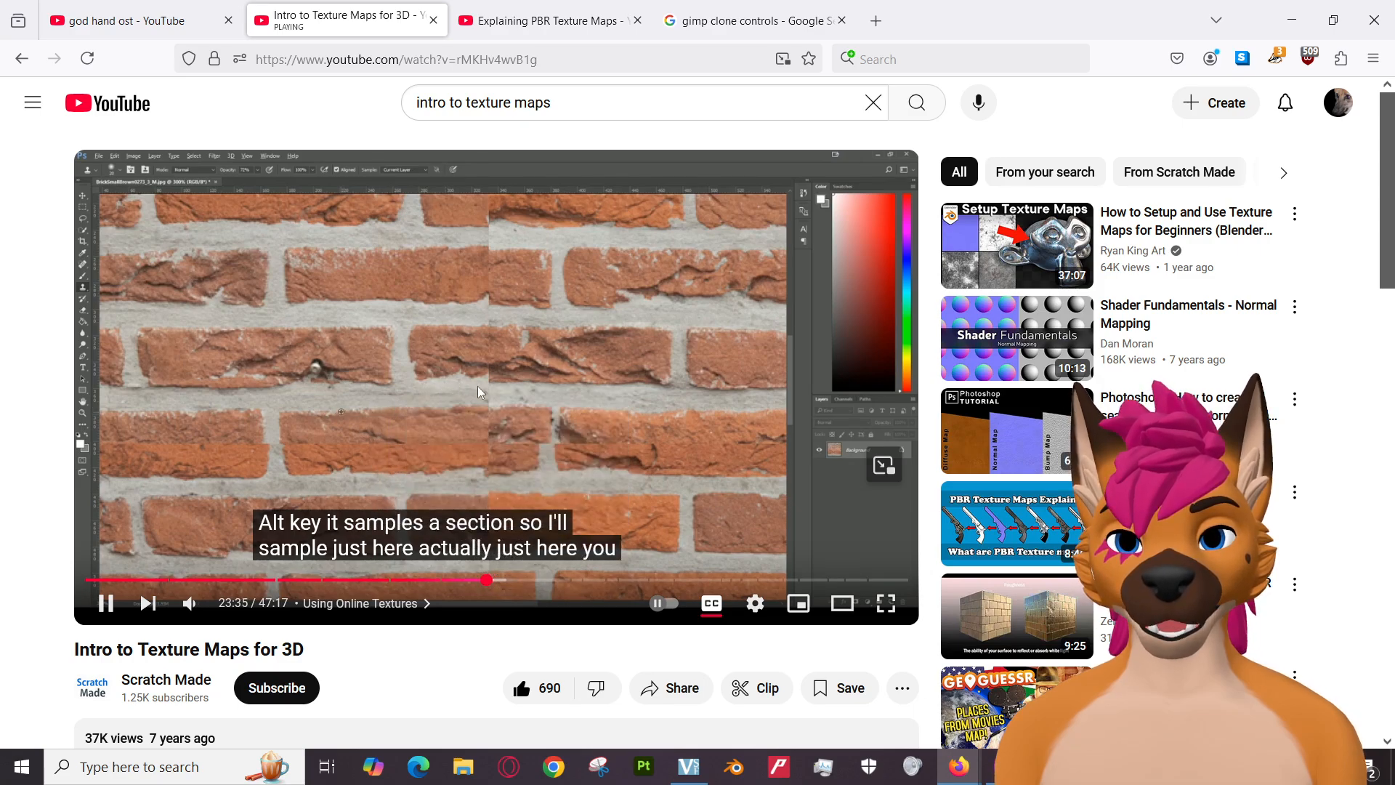
Skip the video ahead to 27:00 and watch from the finished brick texture through the High Pass filter demonstration, stopping at about 29:25.
click(507, 399)
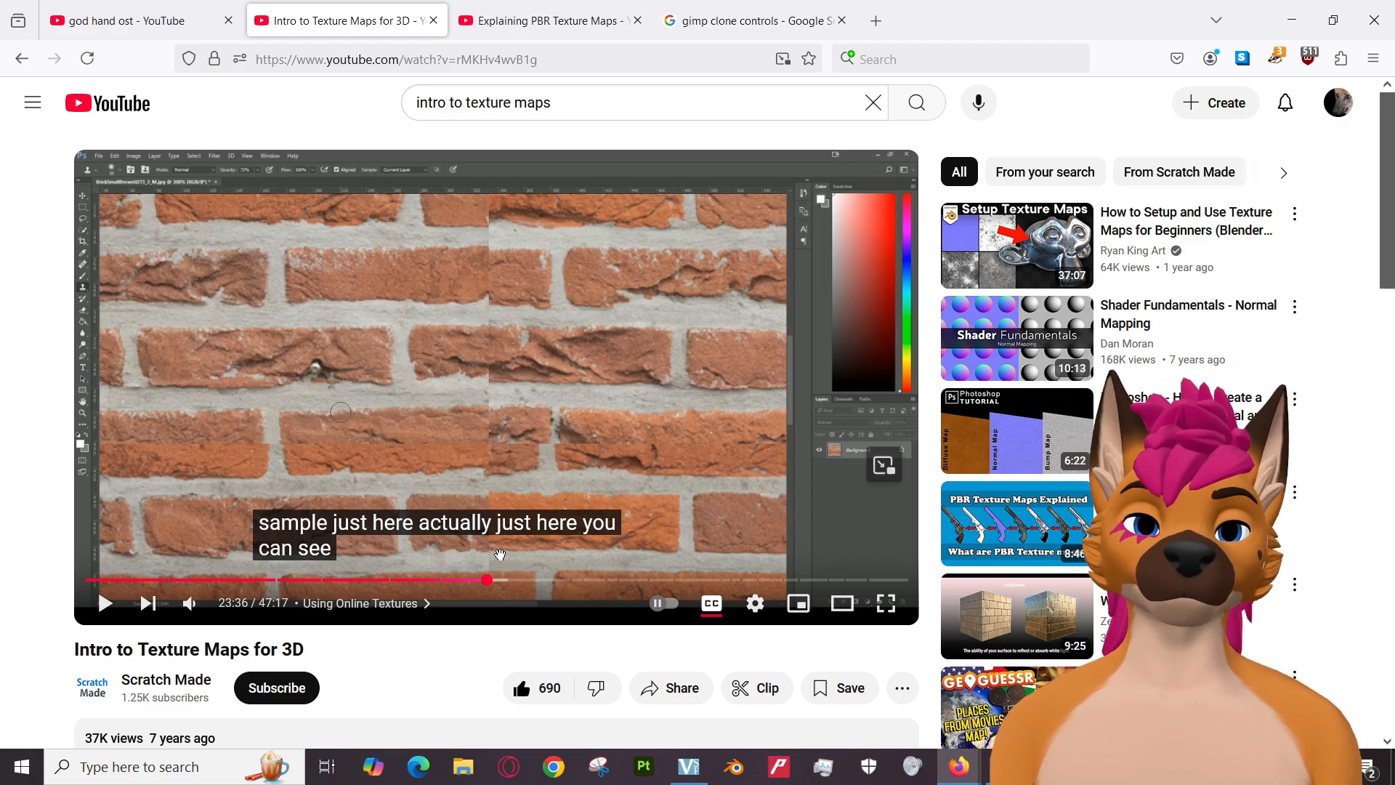
drag(509, 579, 543, 579)
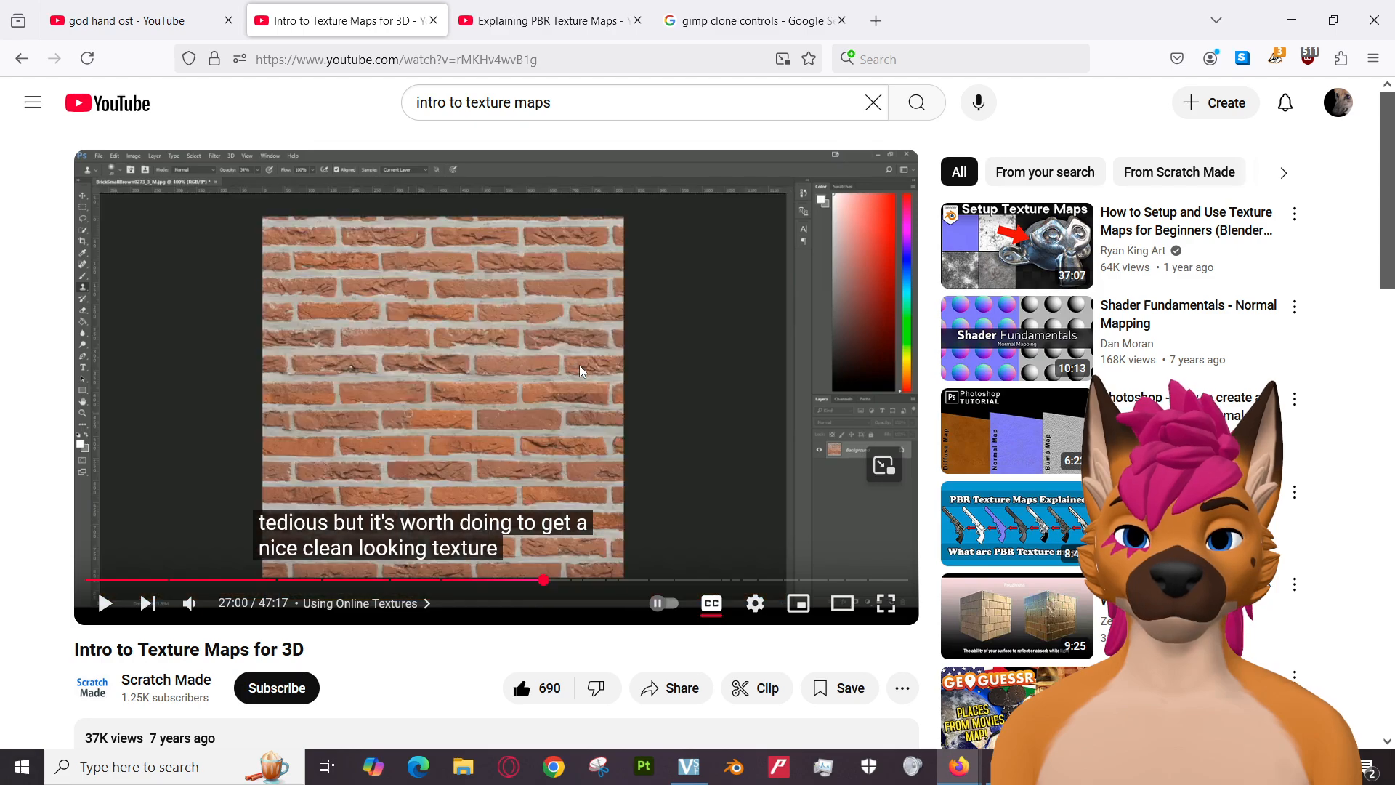
click(579, 366)
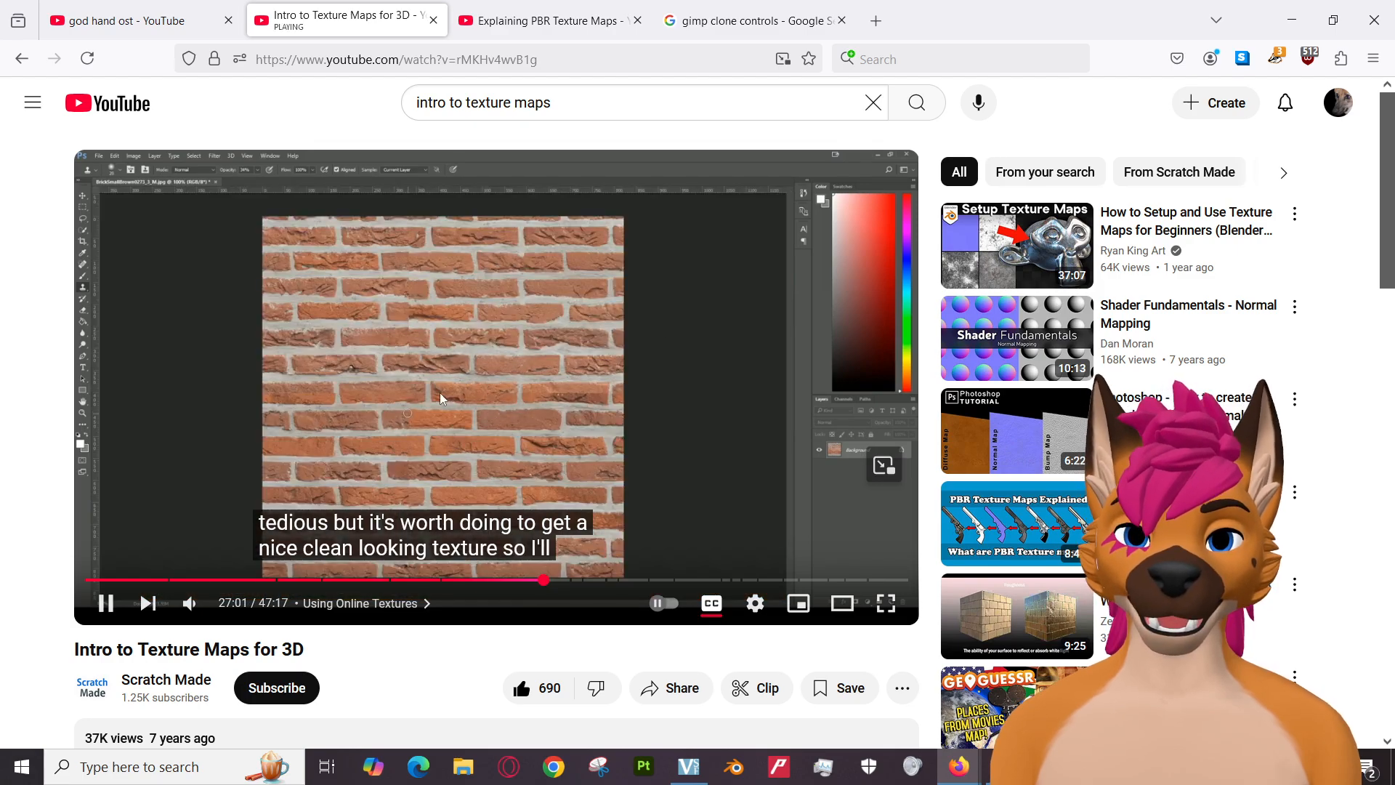
click(558, 582)
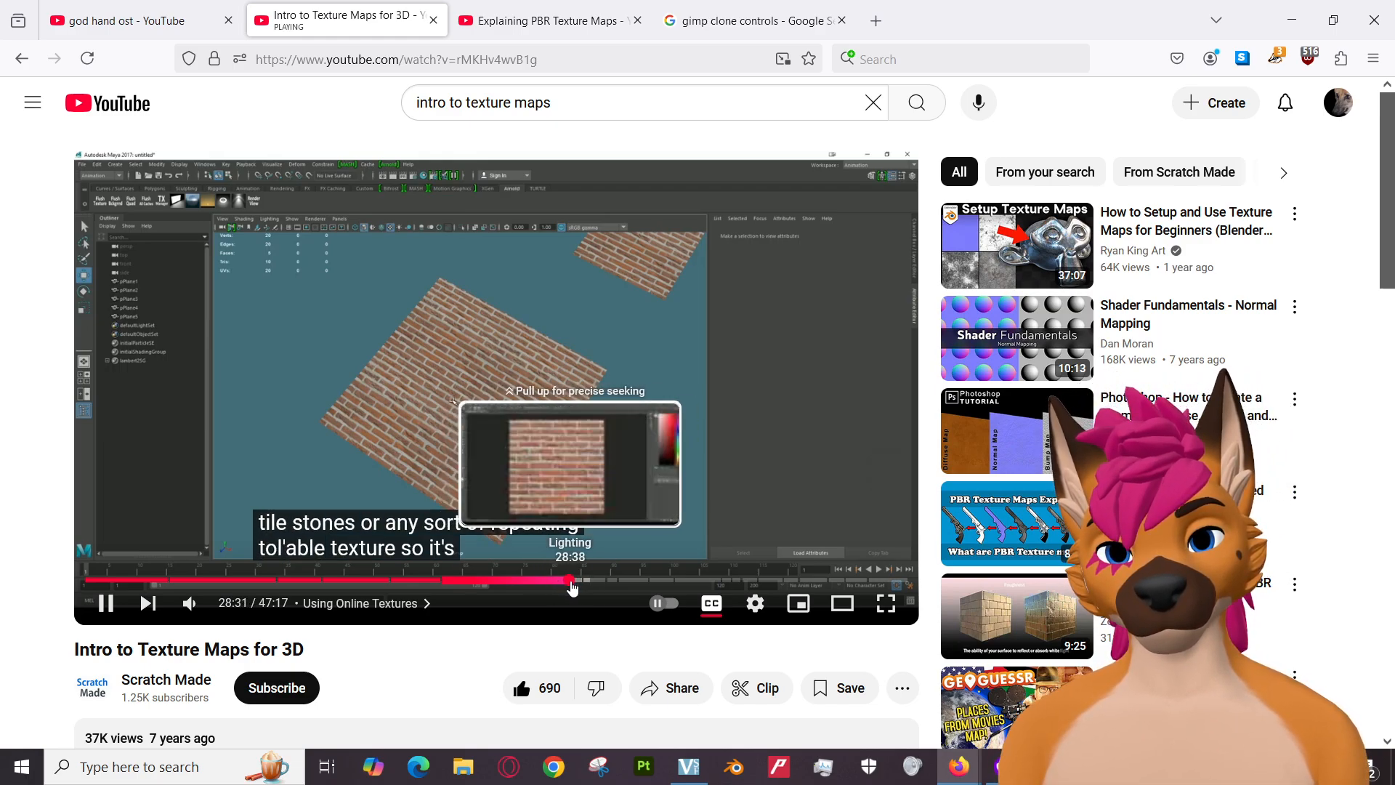
click(700, 402)
click(699, 402)
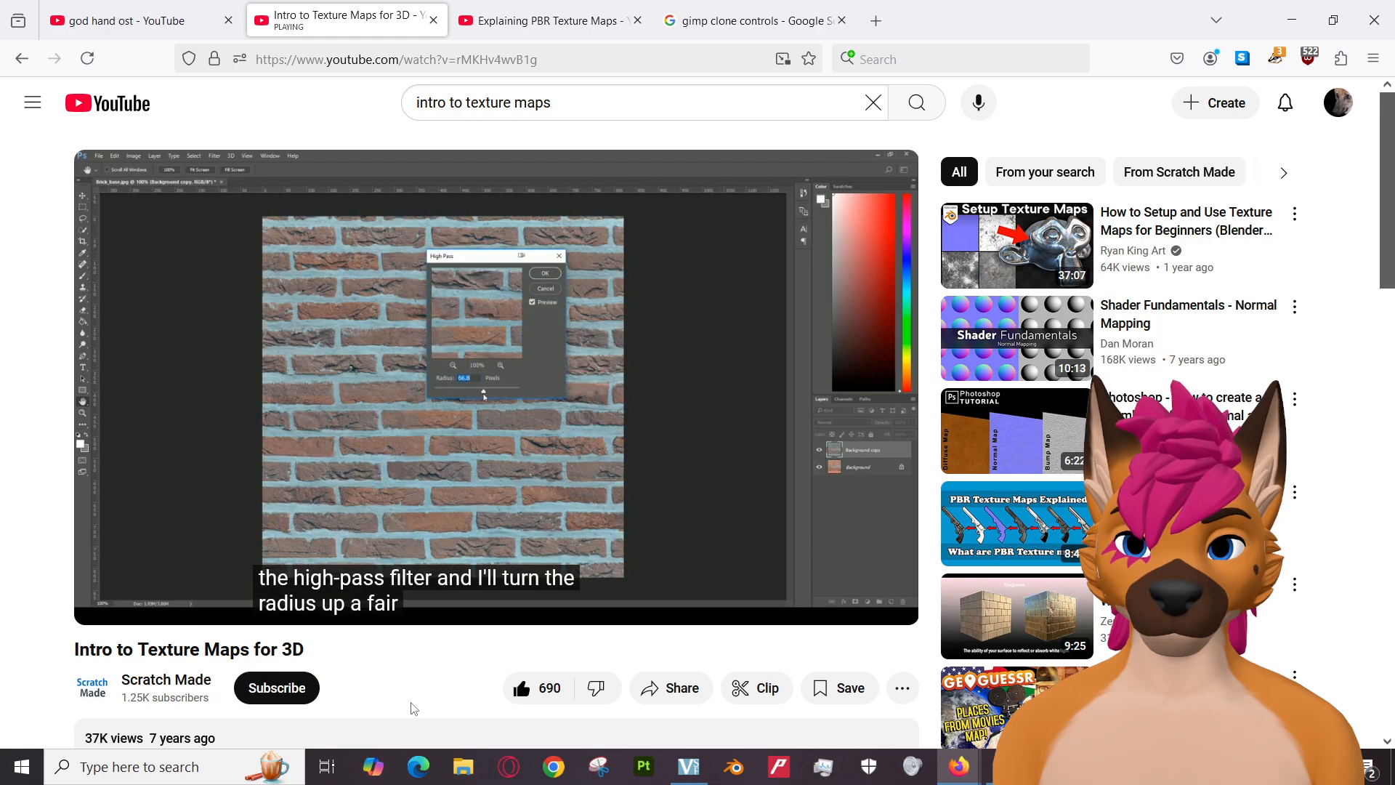
click(569, 401)
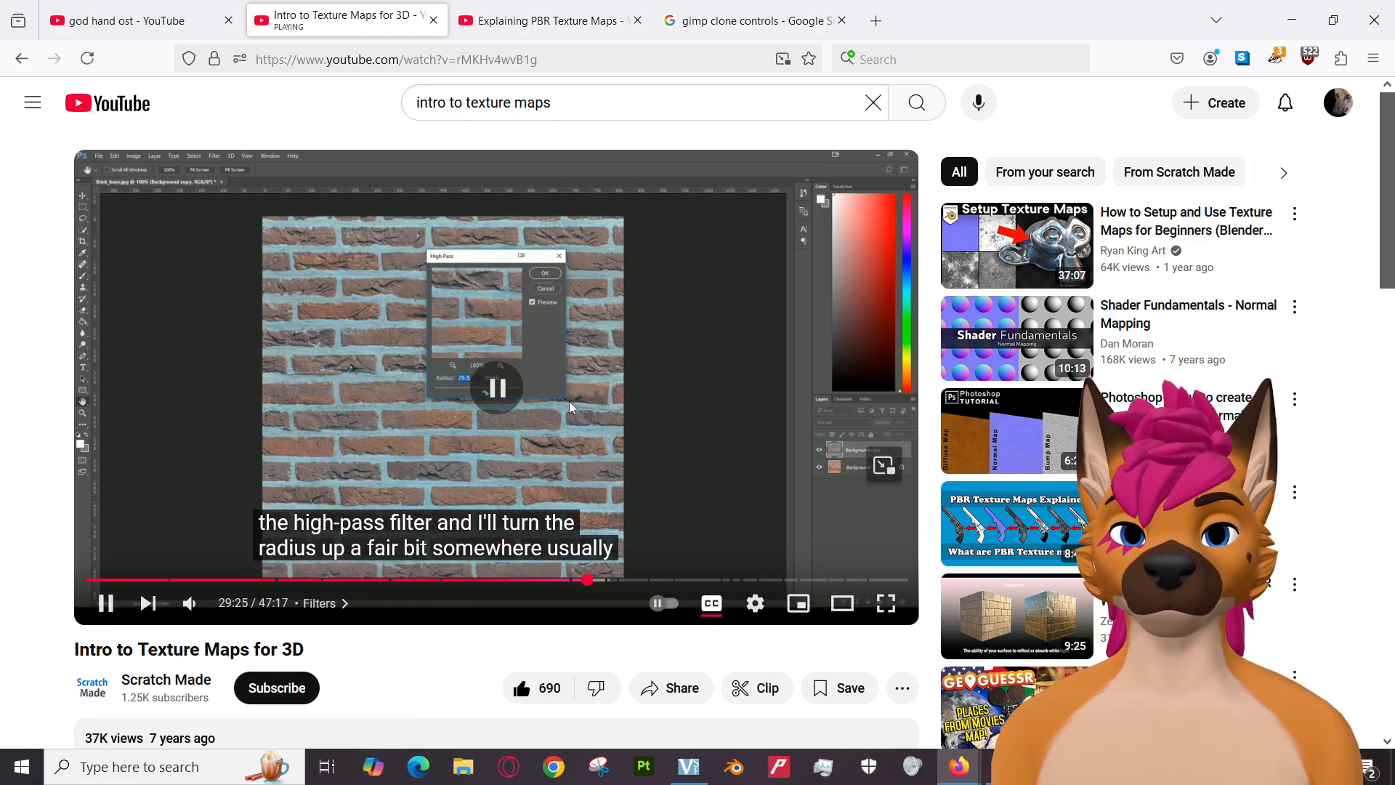
Switch to GIMP and look through its layer, image, color and tool commands for a High Pass filter.
key(alt+Tab)
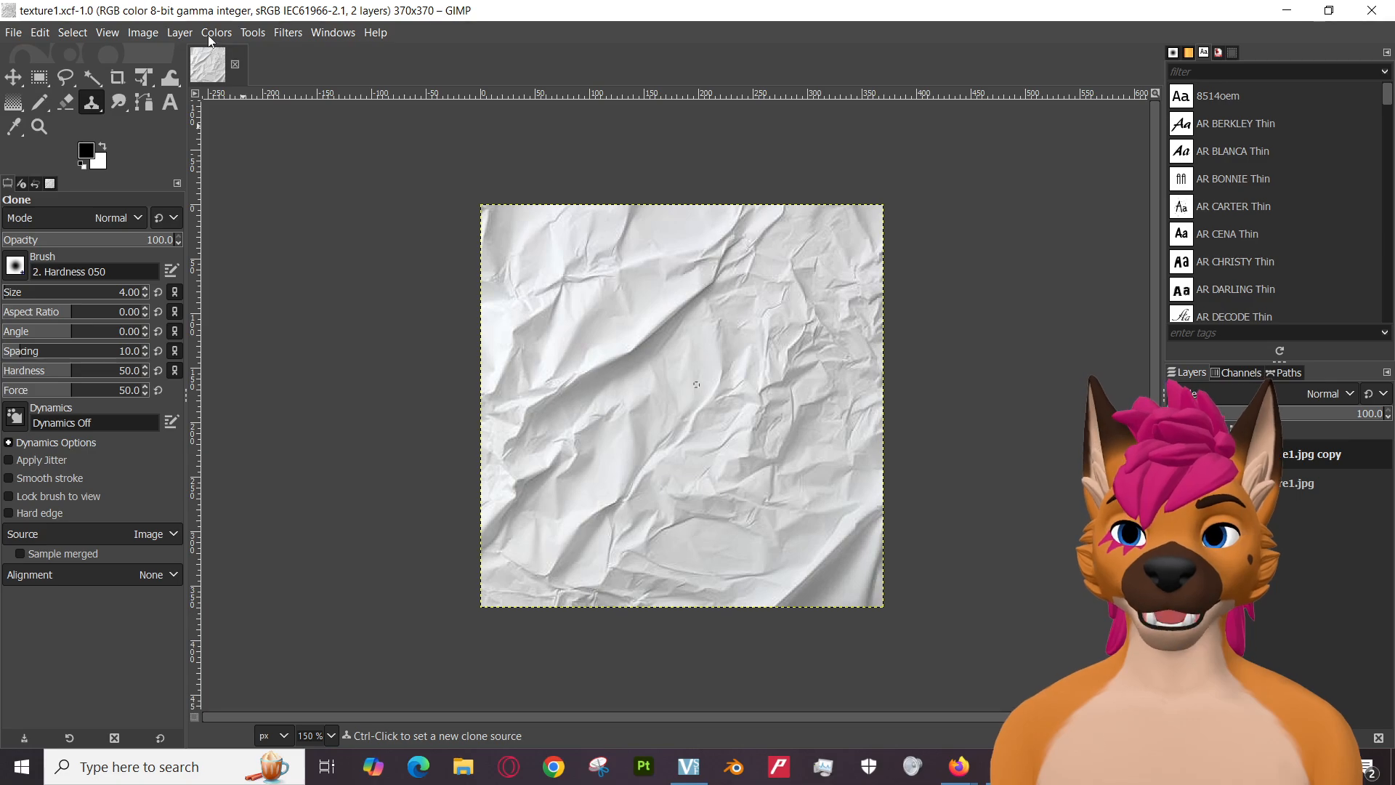
click(179, 34)
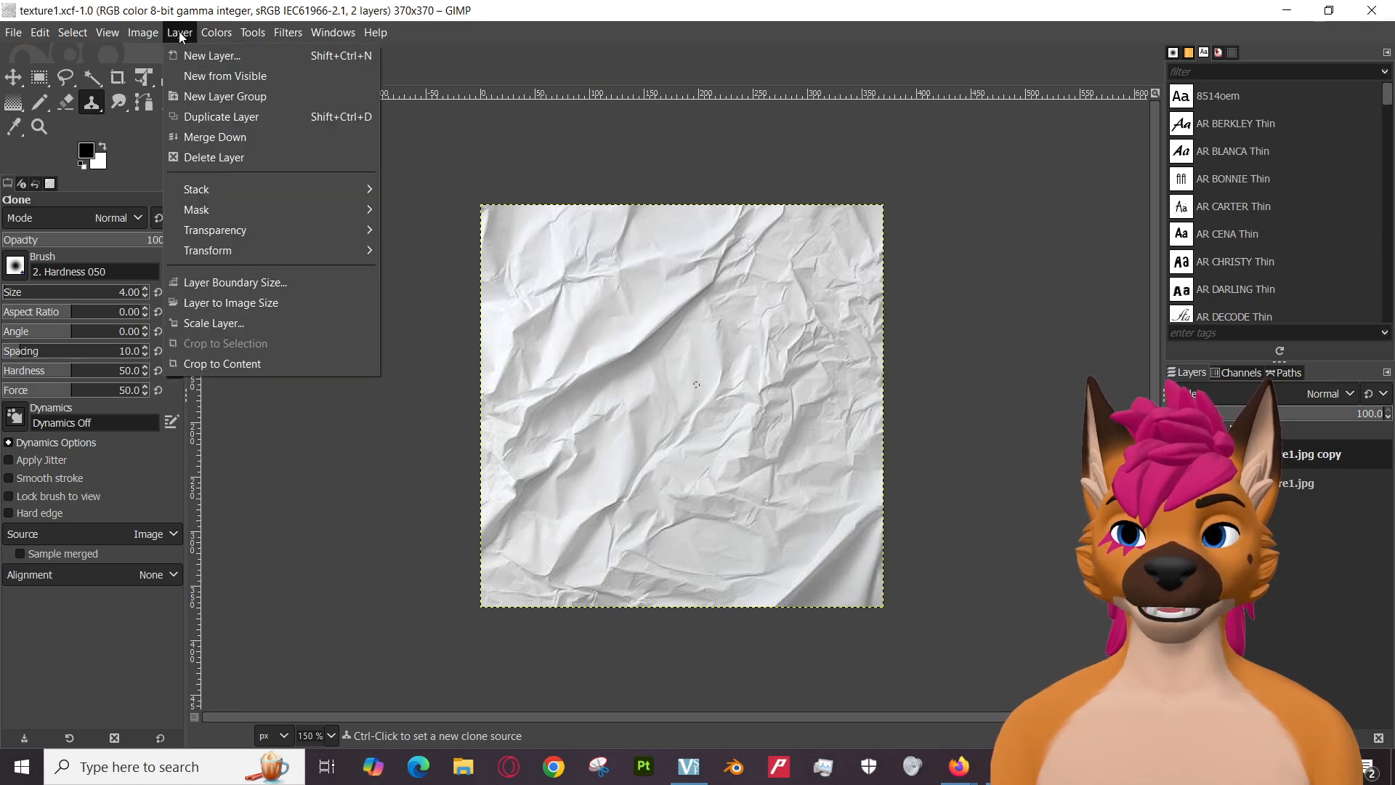
mouse_move(154, 36)
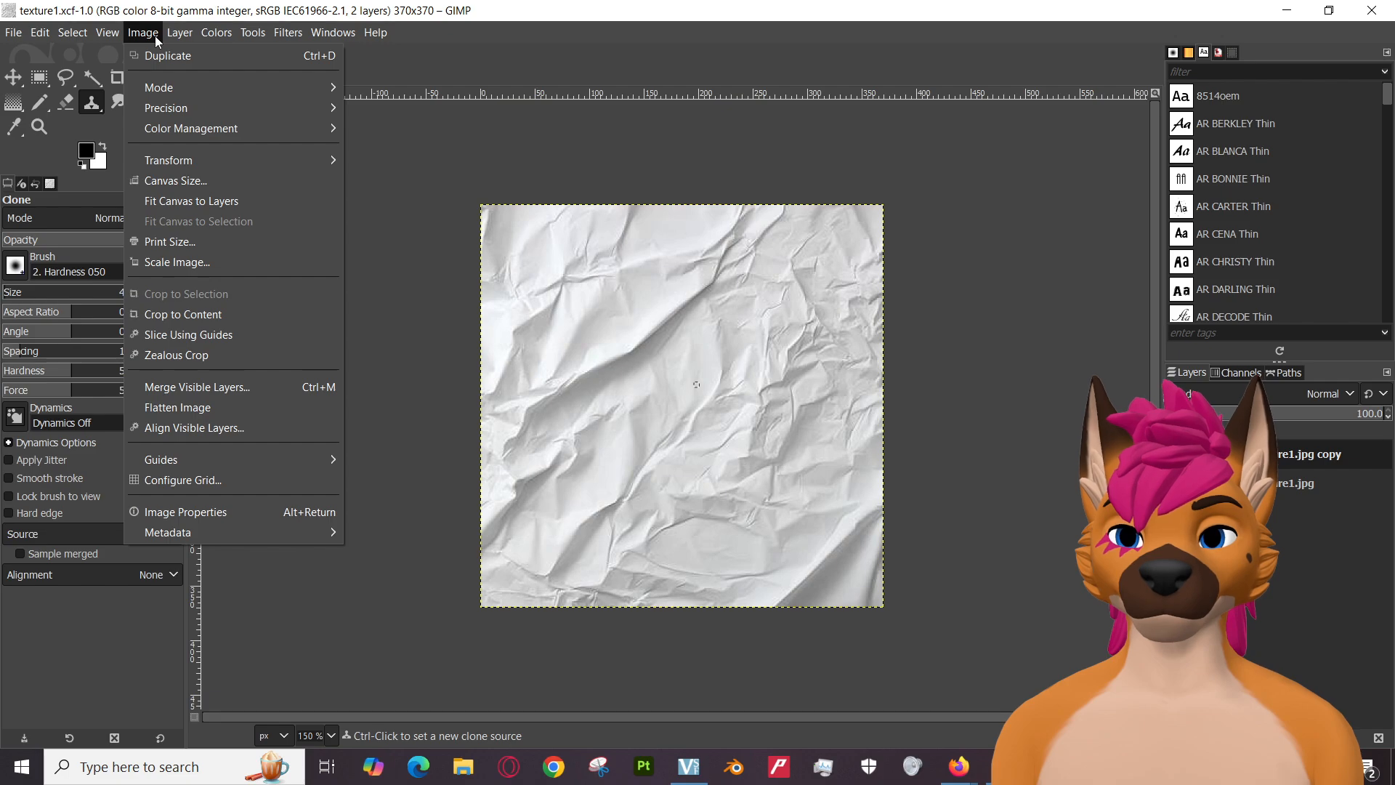
mouse_move(218, 38)
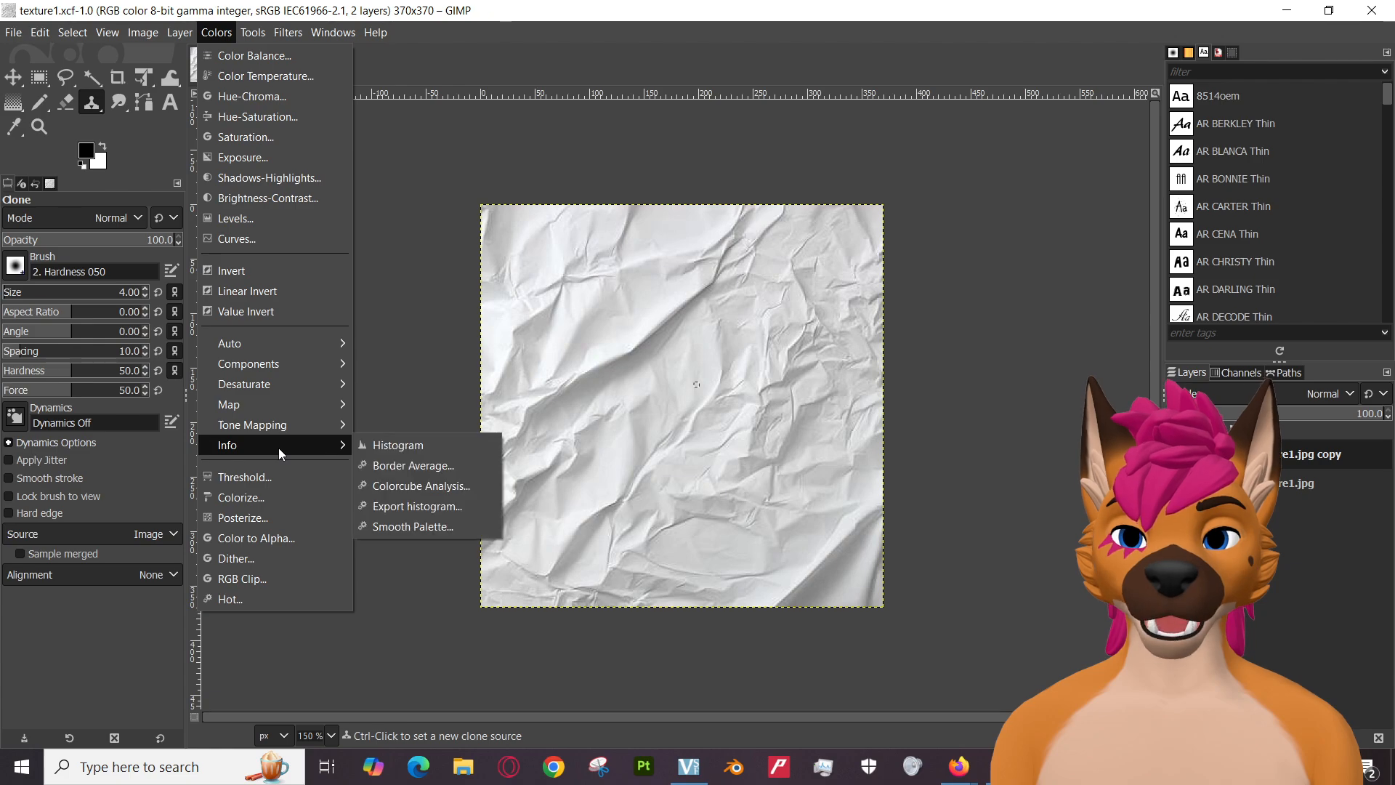
mouse_move(279, 401)
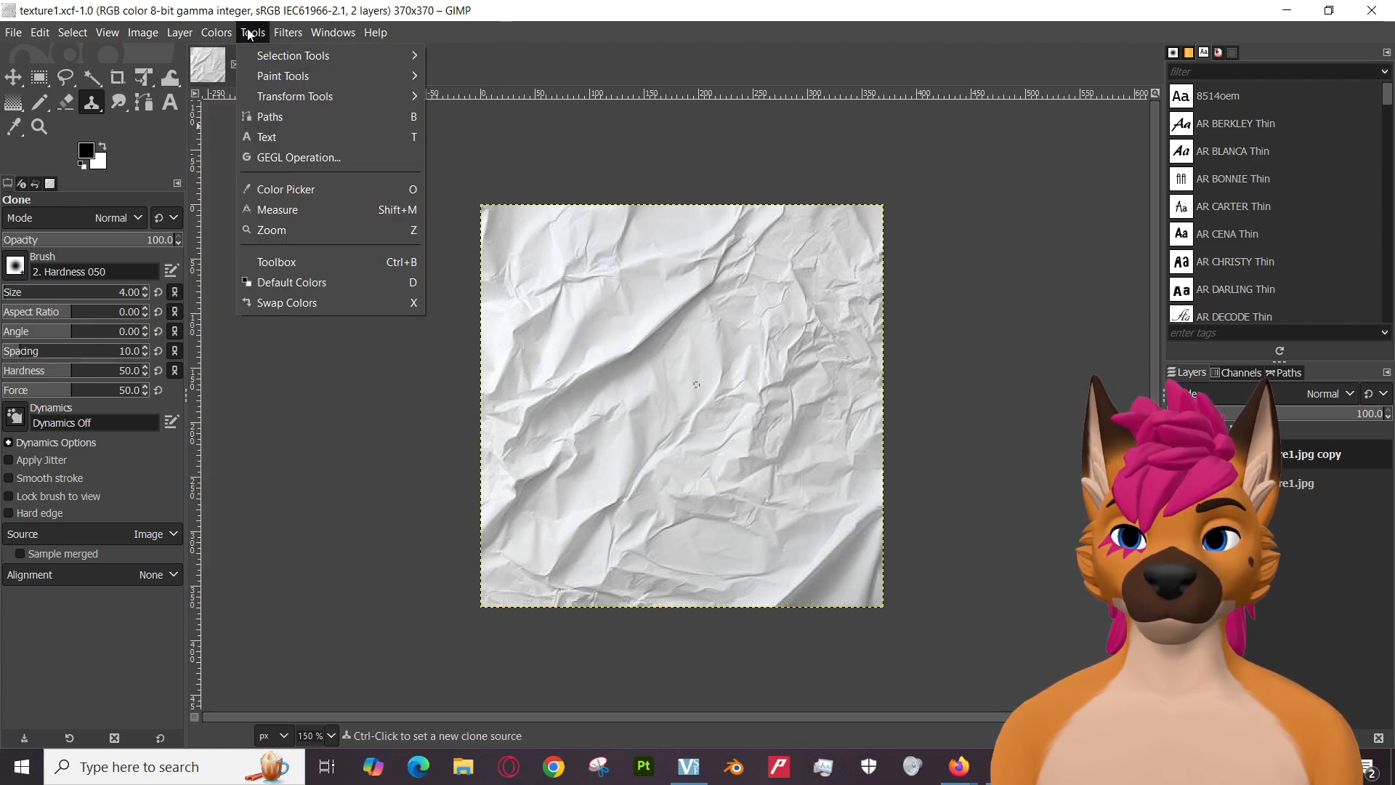
mouse_move(282, 57)
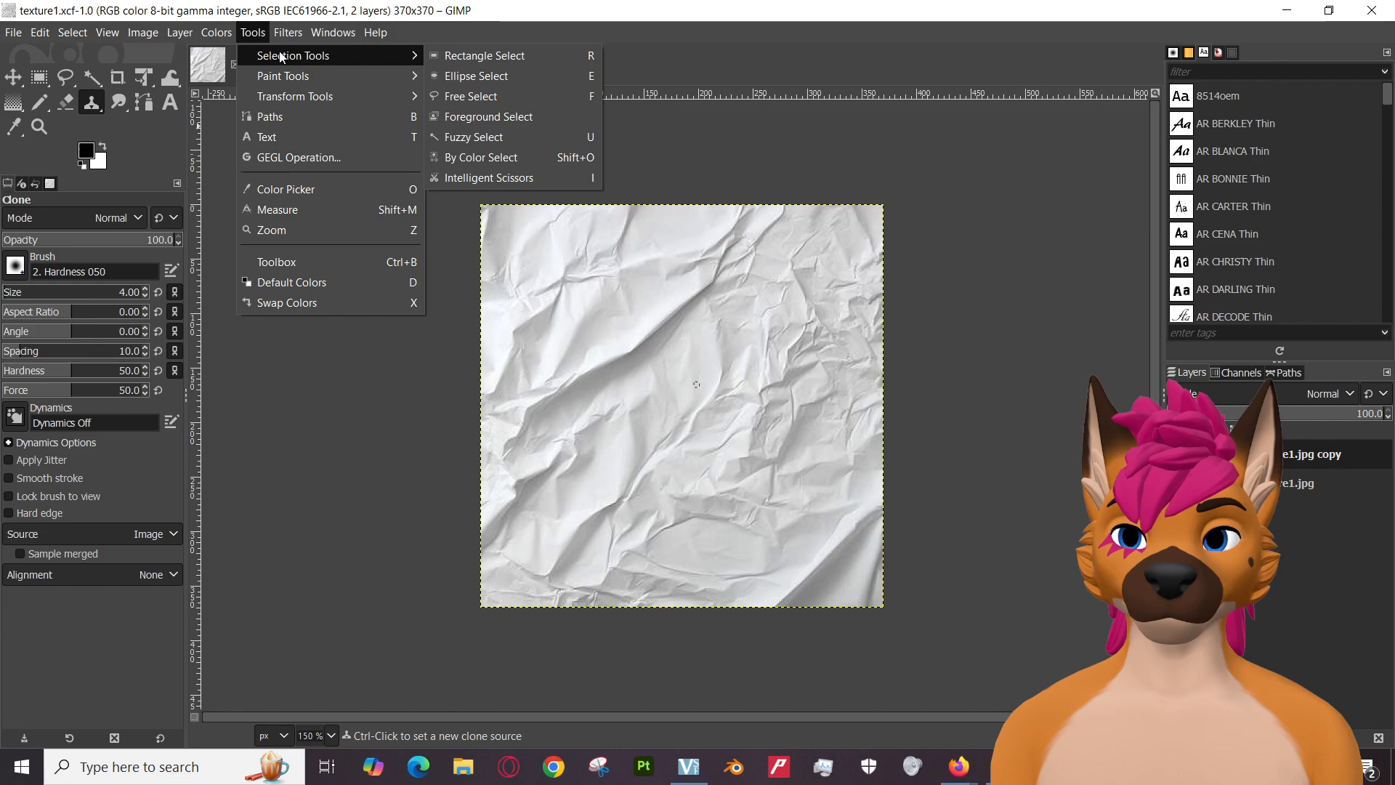
key(Escape)
Switch back to Firefox and search Google for "gimp high pass filter".
mouse_move(959, 766)
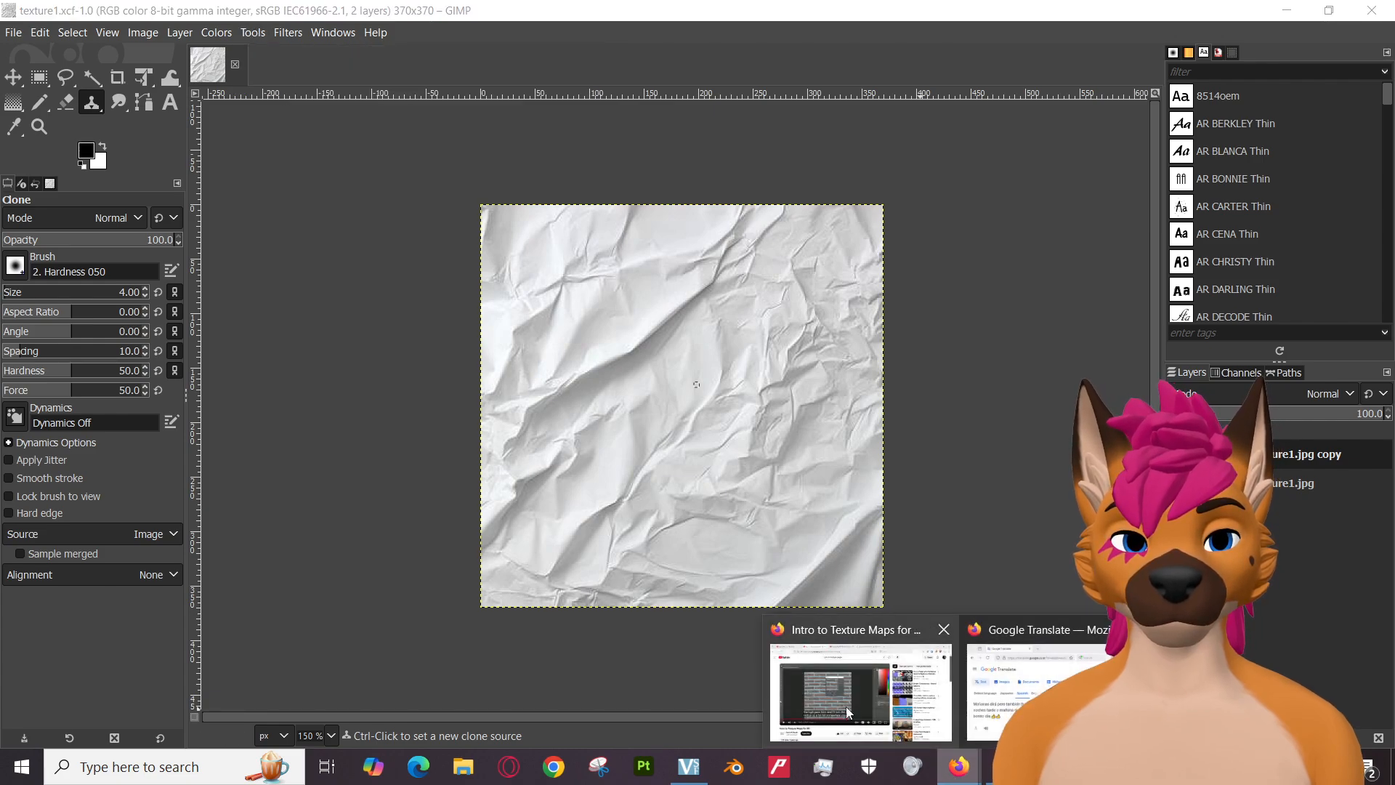
click(852, 715)
click(727, 20)
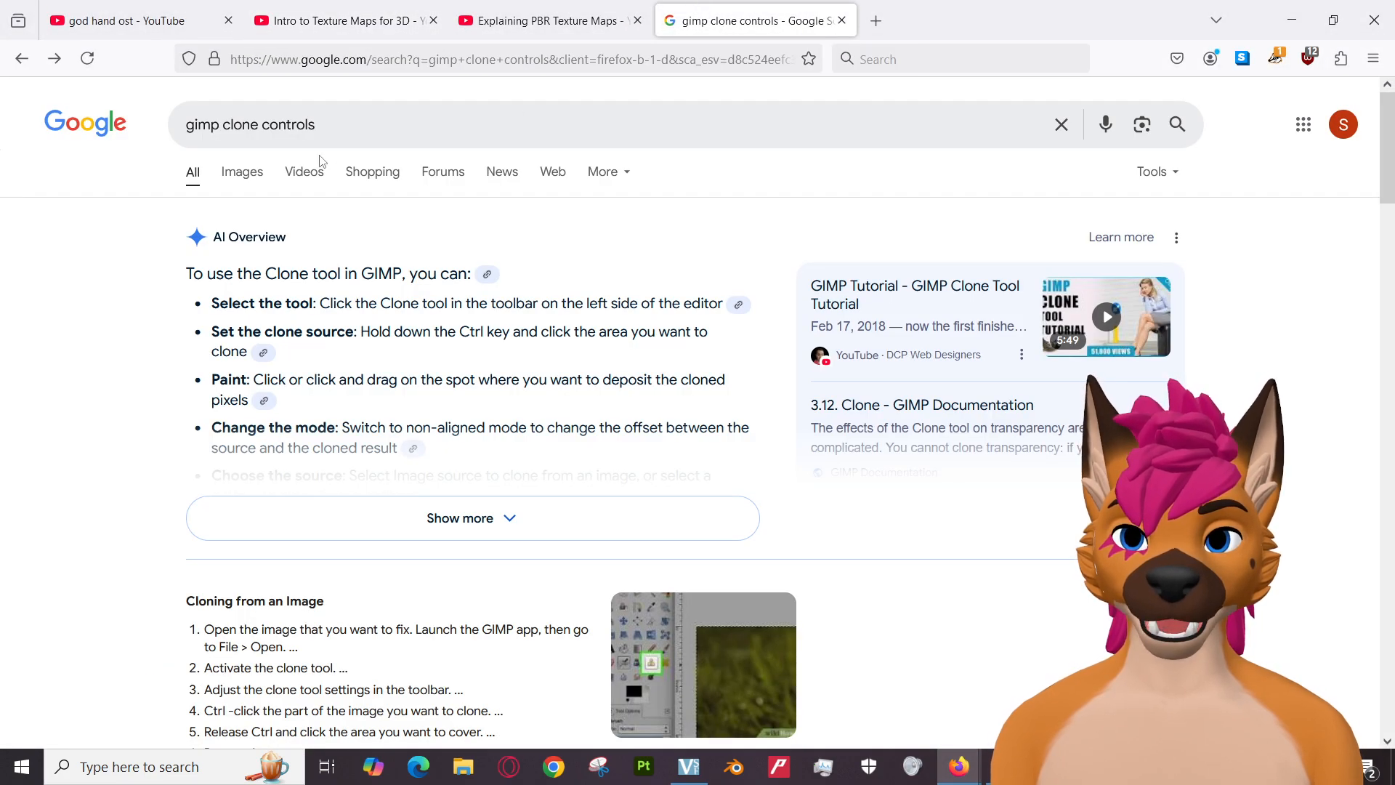
drag(273, 125, 223, 125)
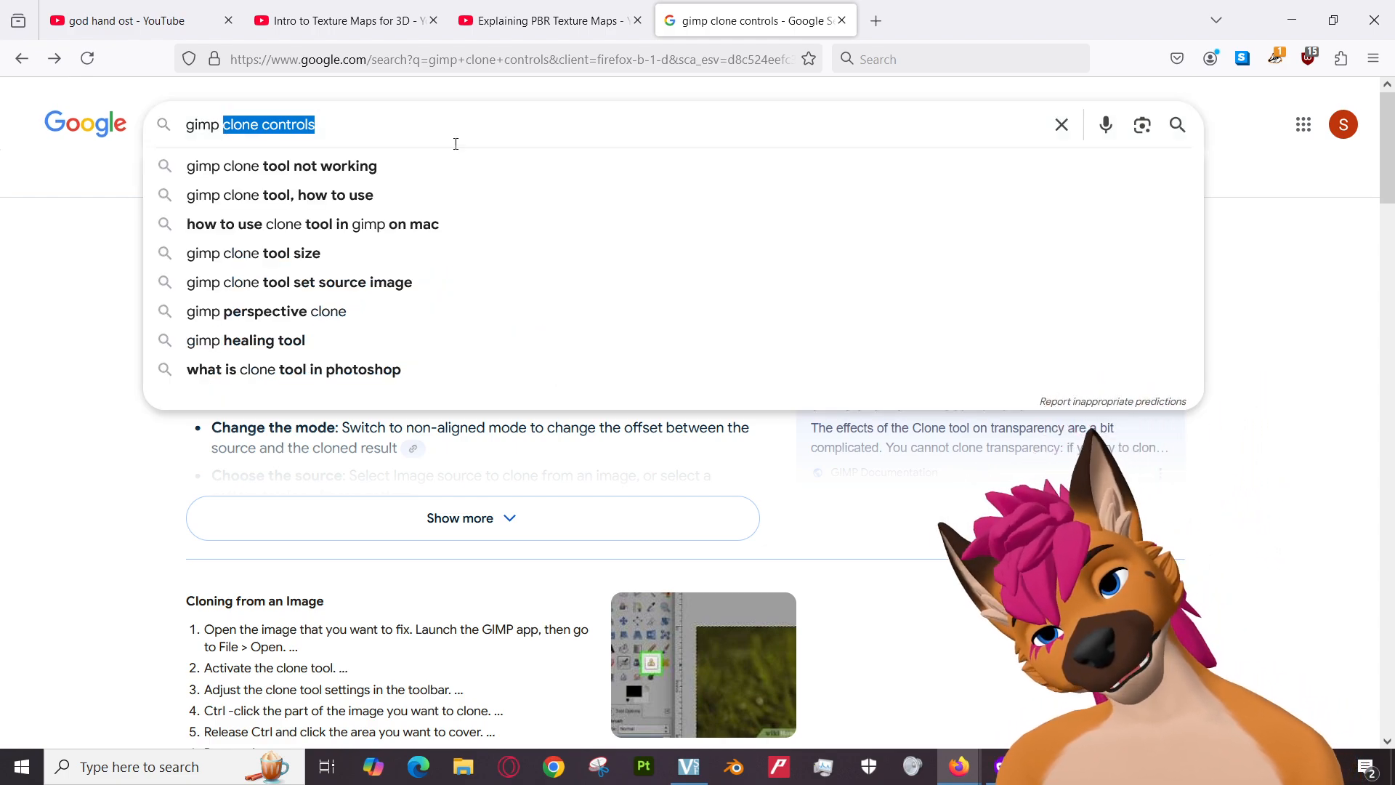
text(hgi)
key(BackSpace)
key(BackSpace)
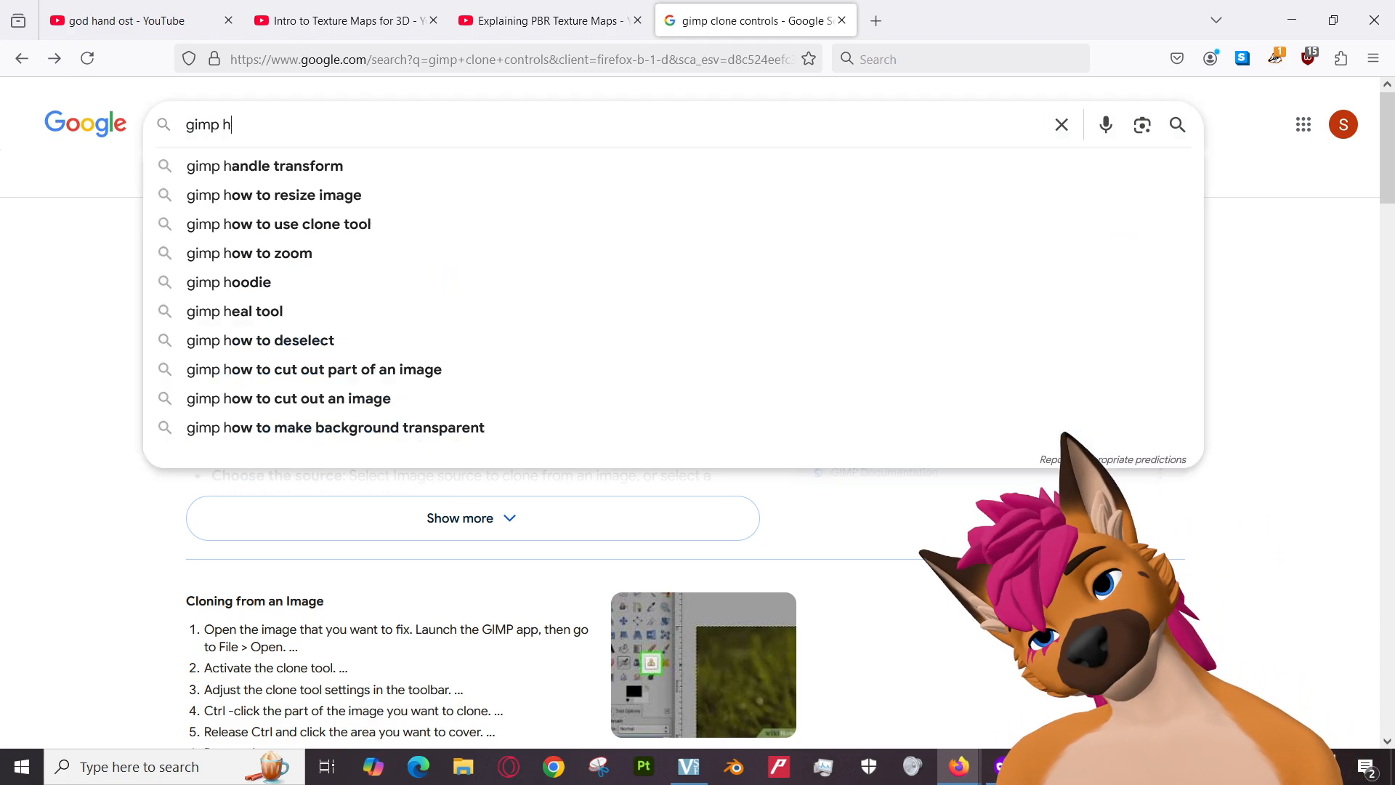
text(igh)
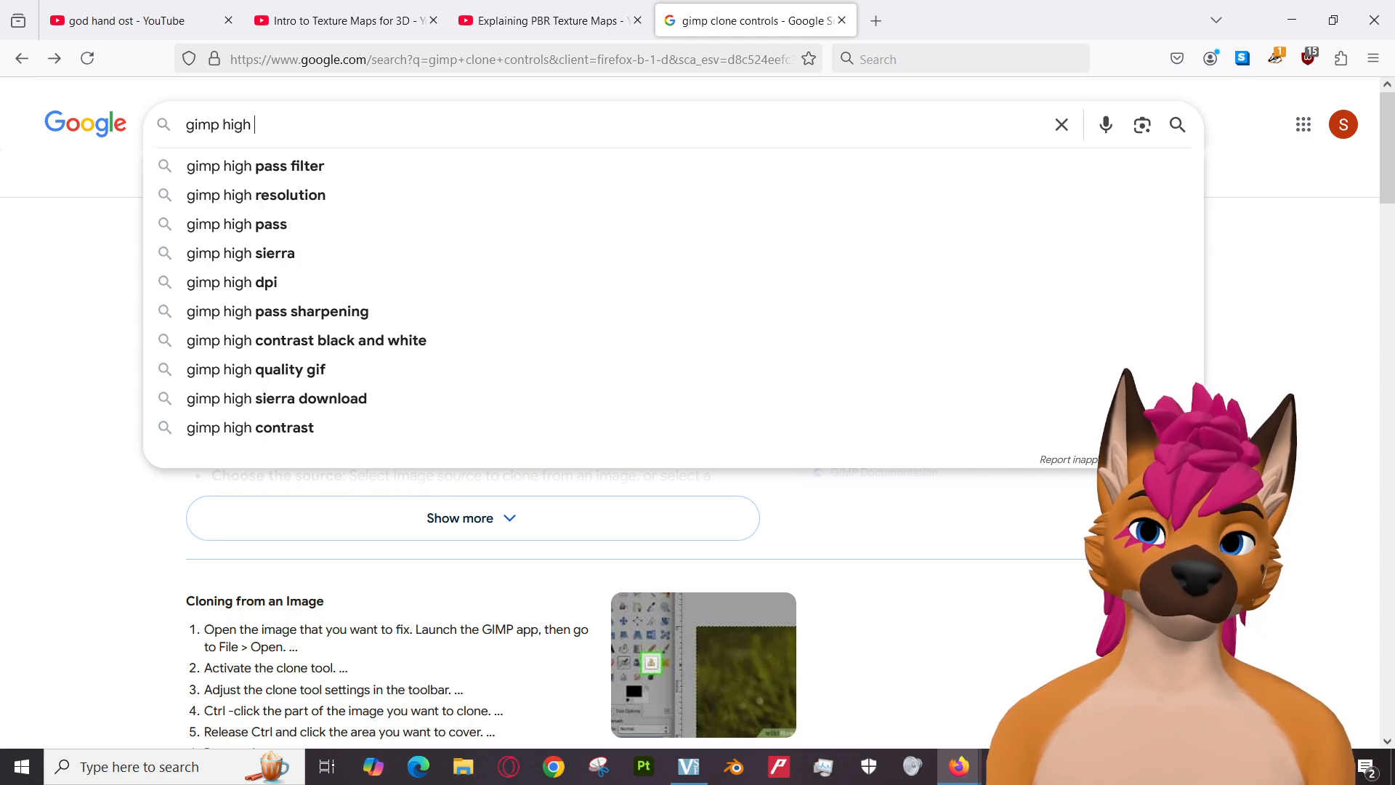
click(344, 166)
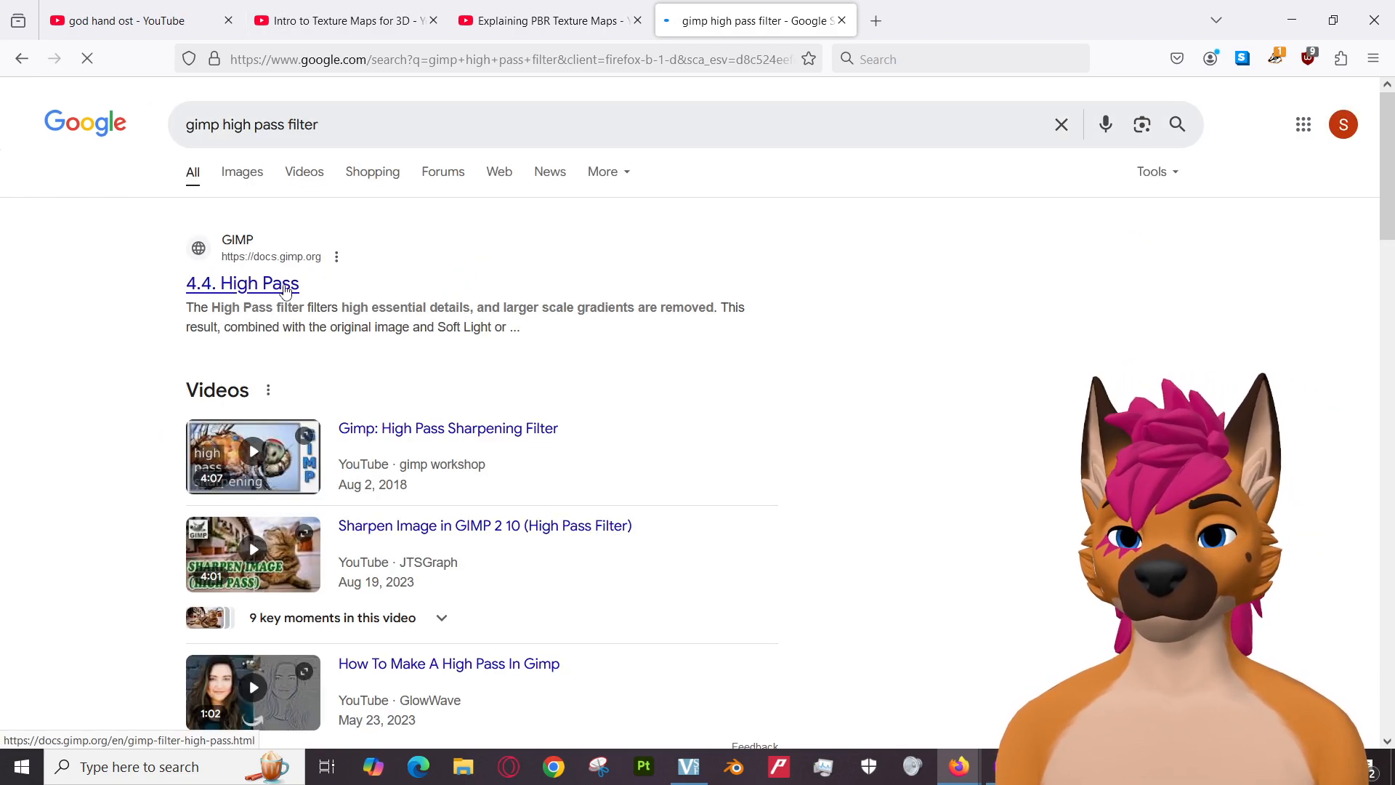
Open the GIMP documentation page "4.4. High Pass" and read how to activate the filter, its options and the sharpening procedure.
click(292, 285)
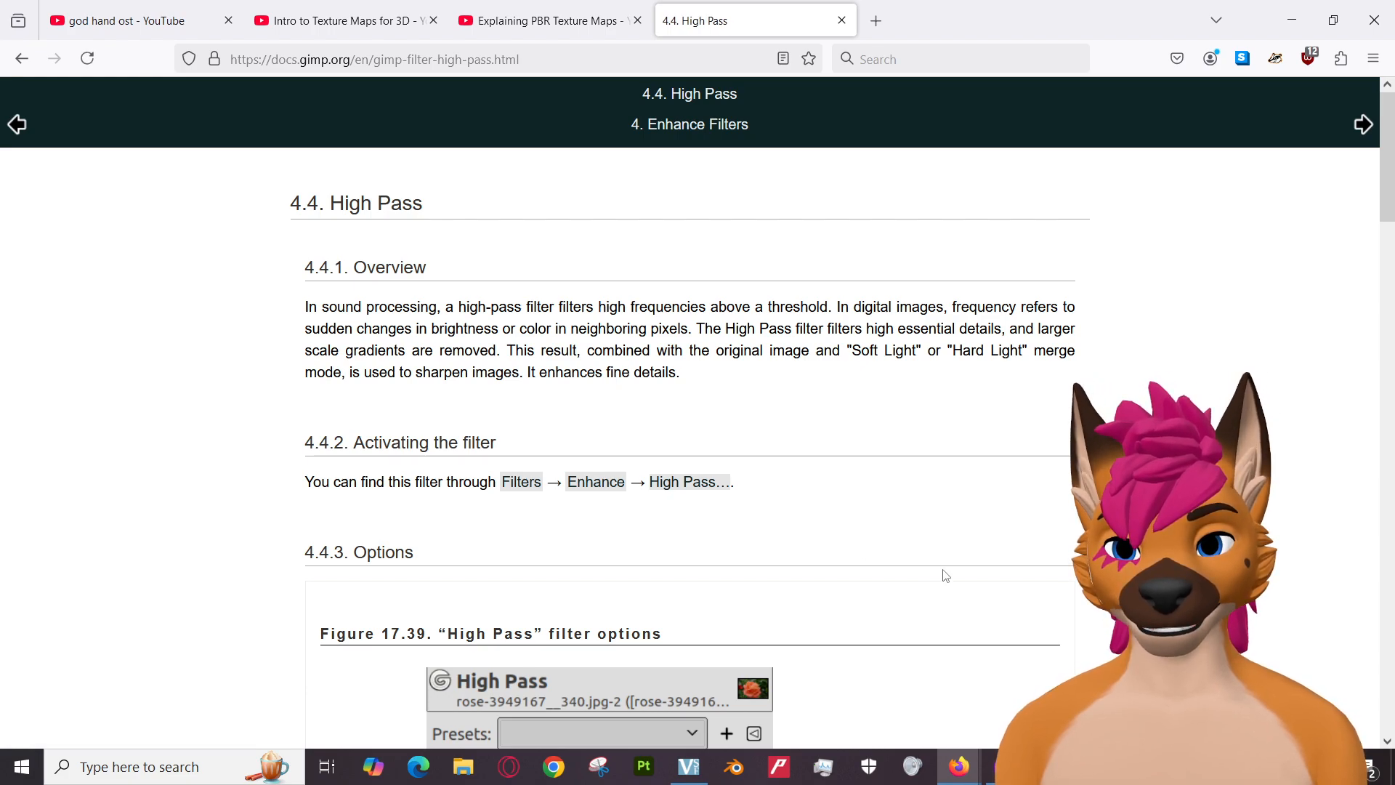
scroll(897, 546, down, 5)
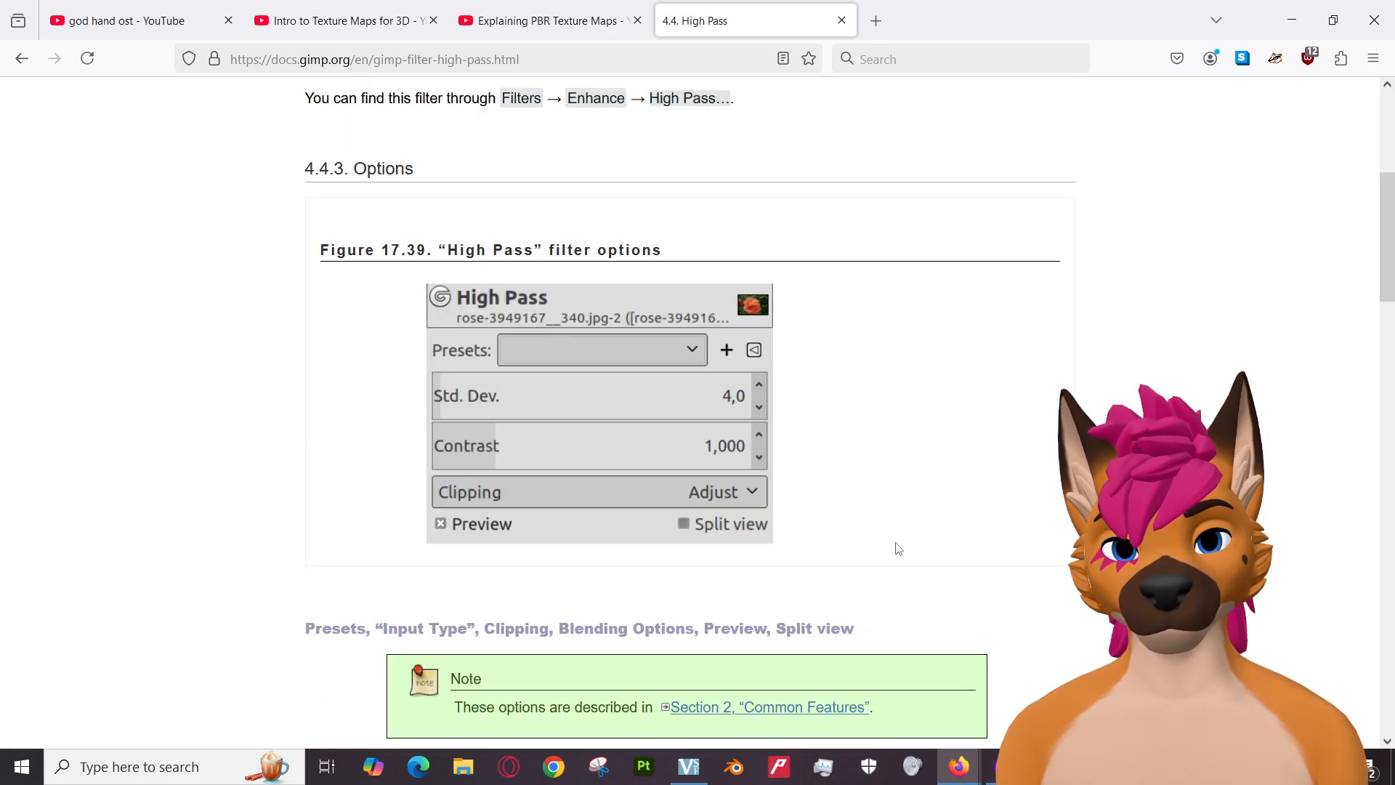
scroll(898, 548, down, 3)
scroll(898, 548, down, 6)
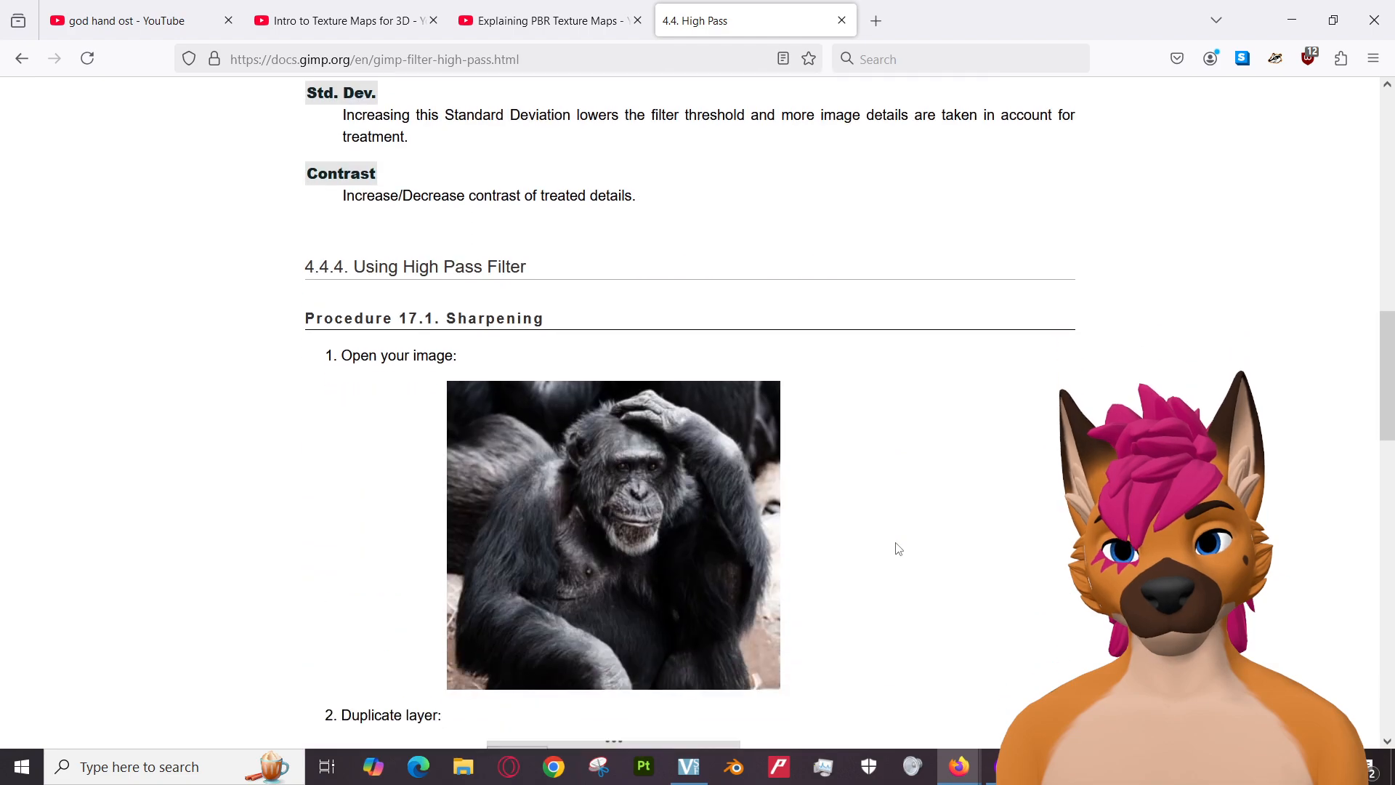
scroll(899, 549, down, 4)
scroll(899, 548, down, 6)
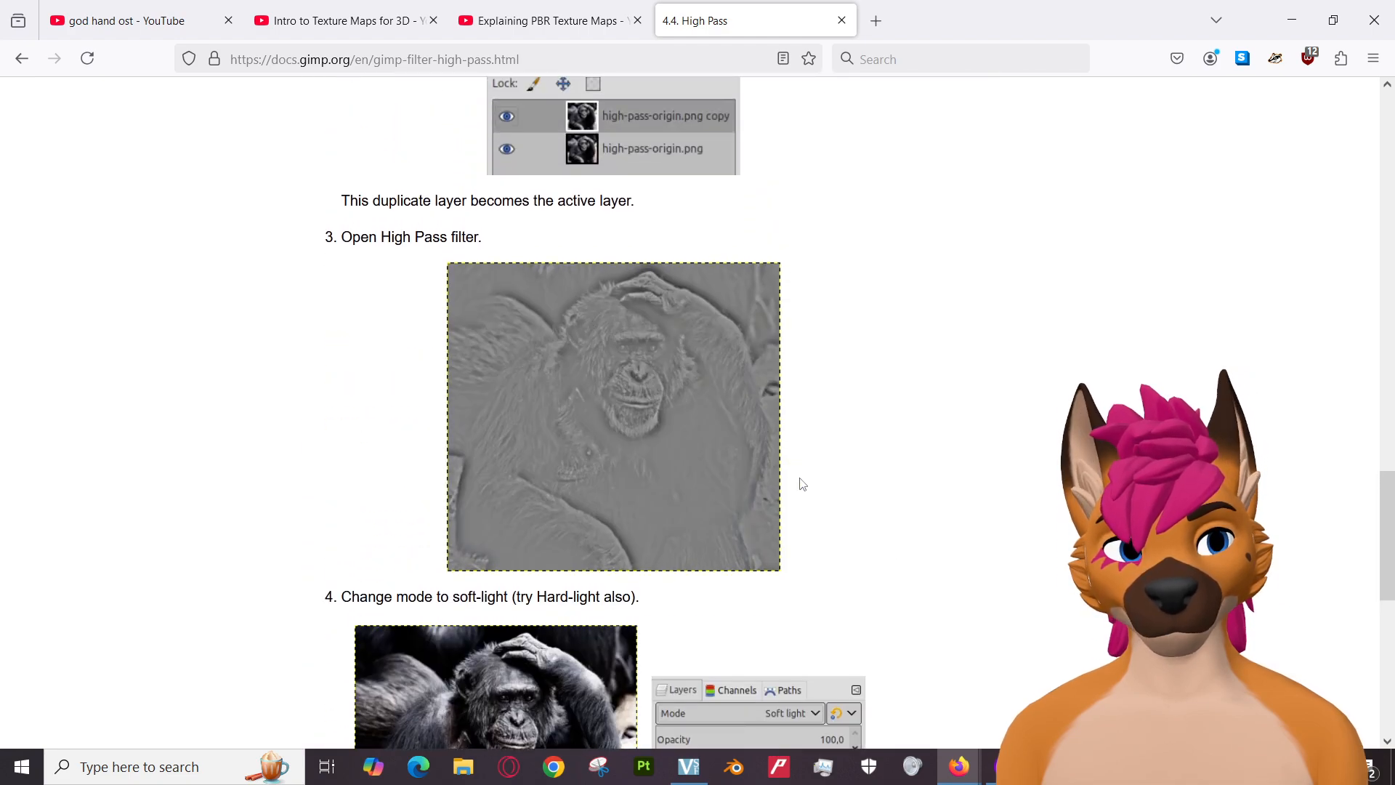
scroll(820, 481, down, 6)
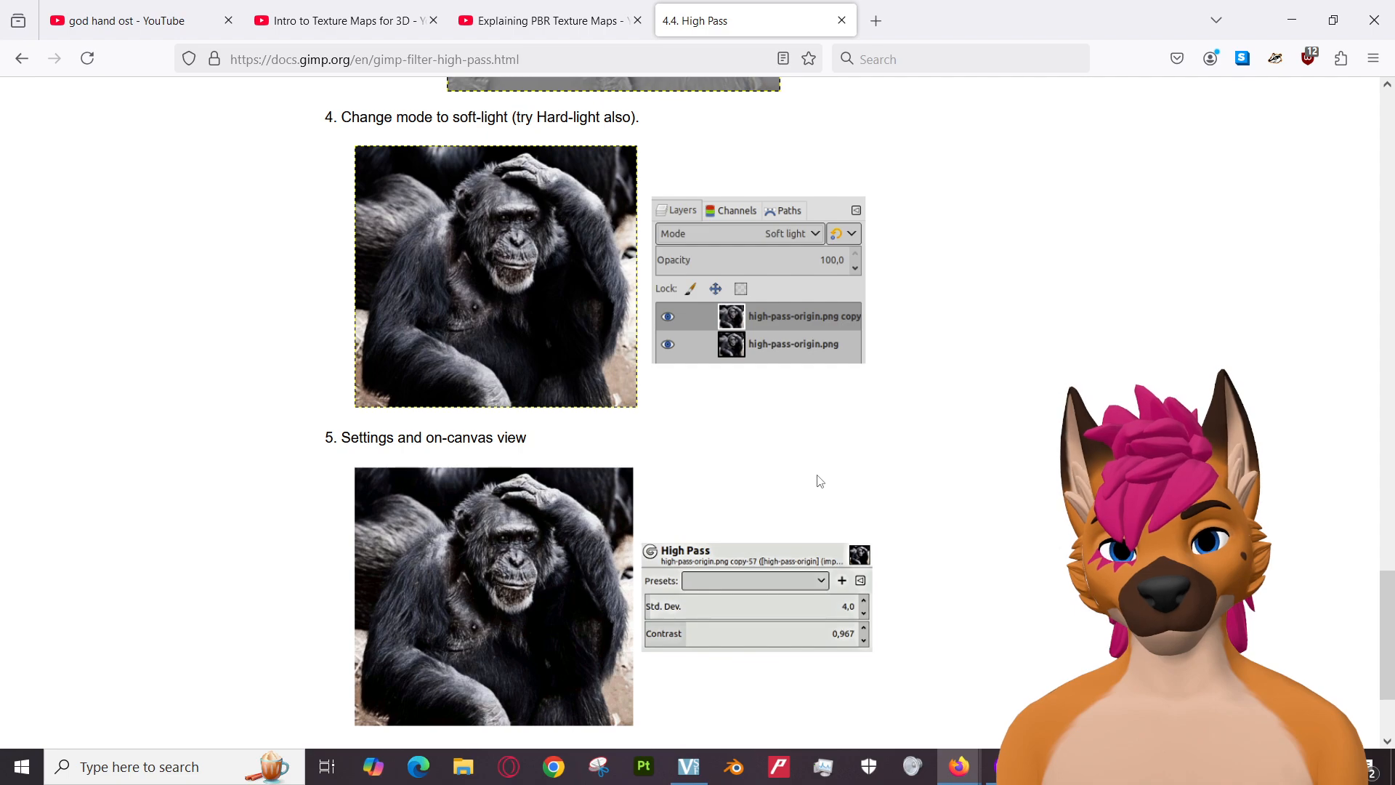
Switch to GIMP, start the High Pass filter on the texture1.jpg copy layer and look over its blending modes.
key(alt+Tab)
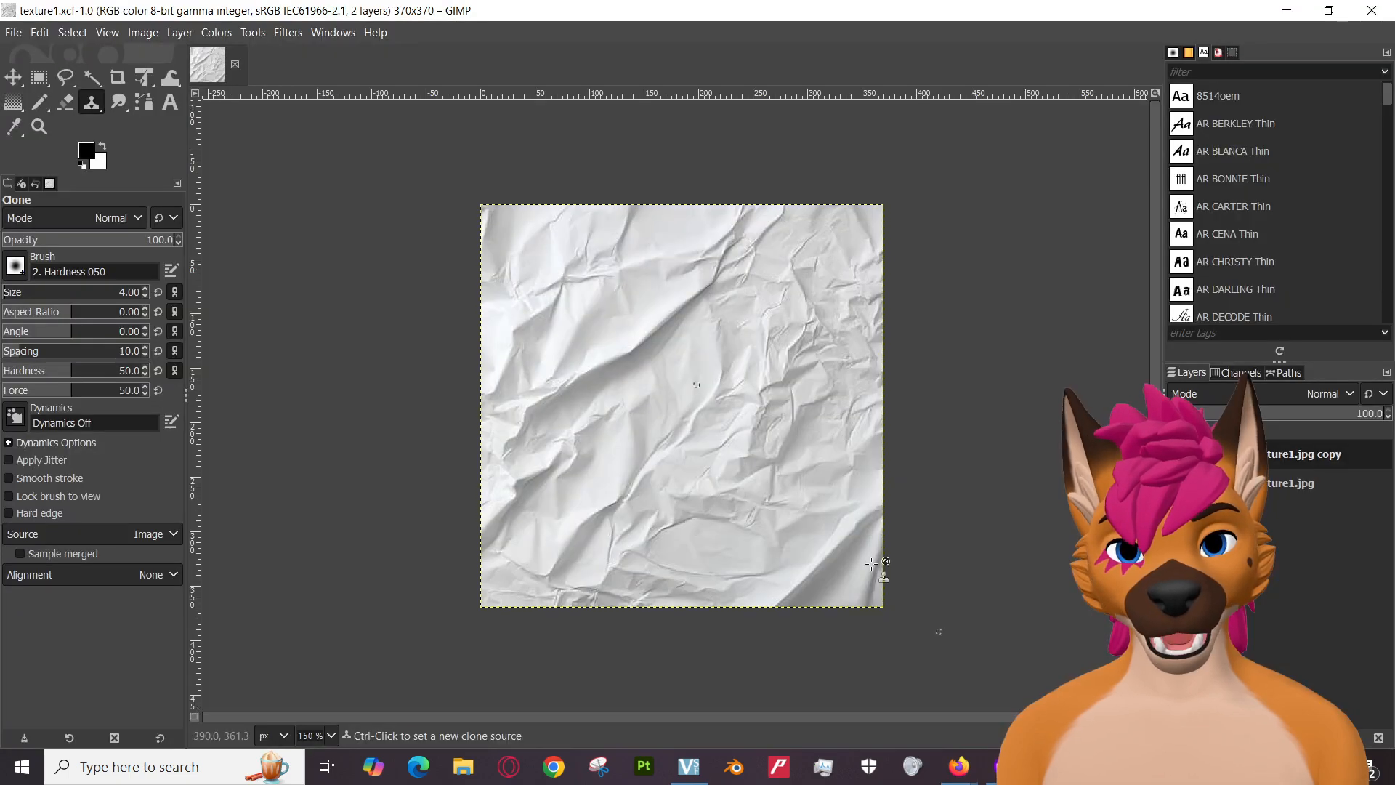
click(287, 33)
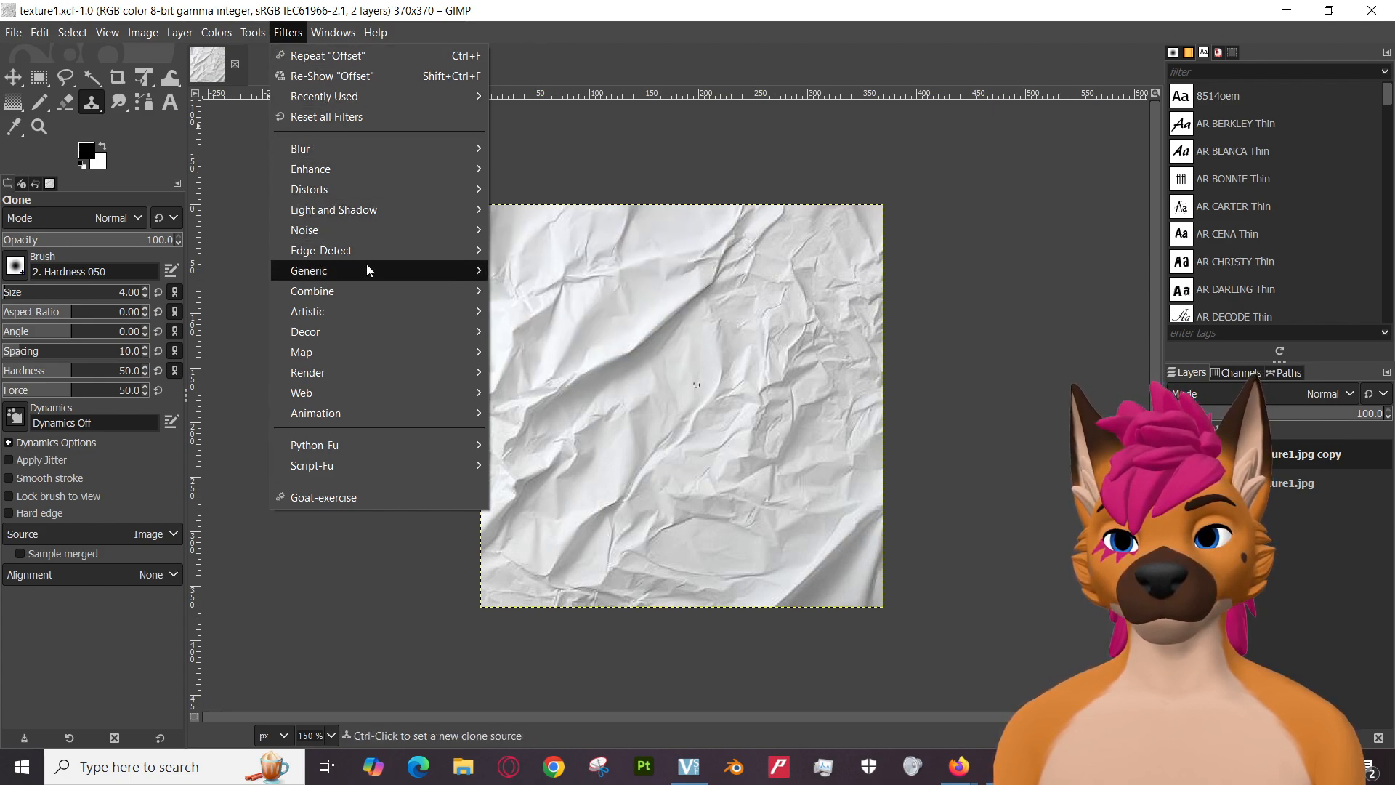
mouse_move(364, 272)
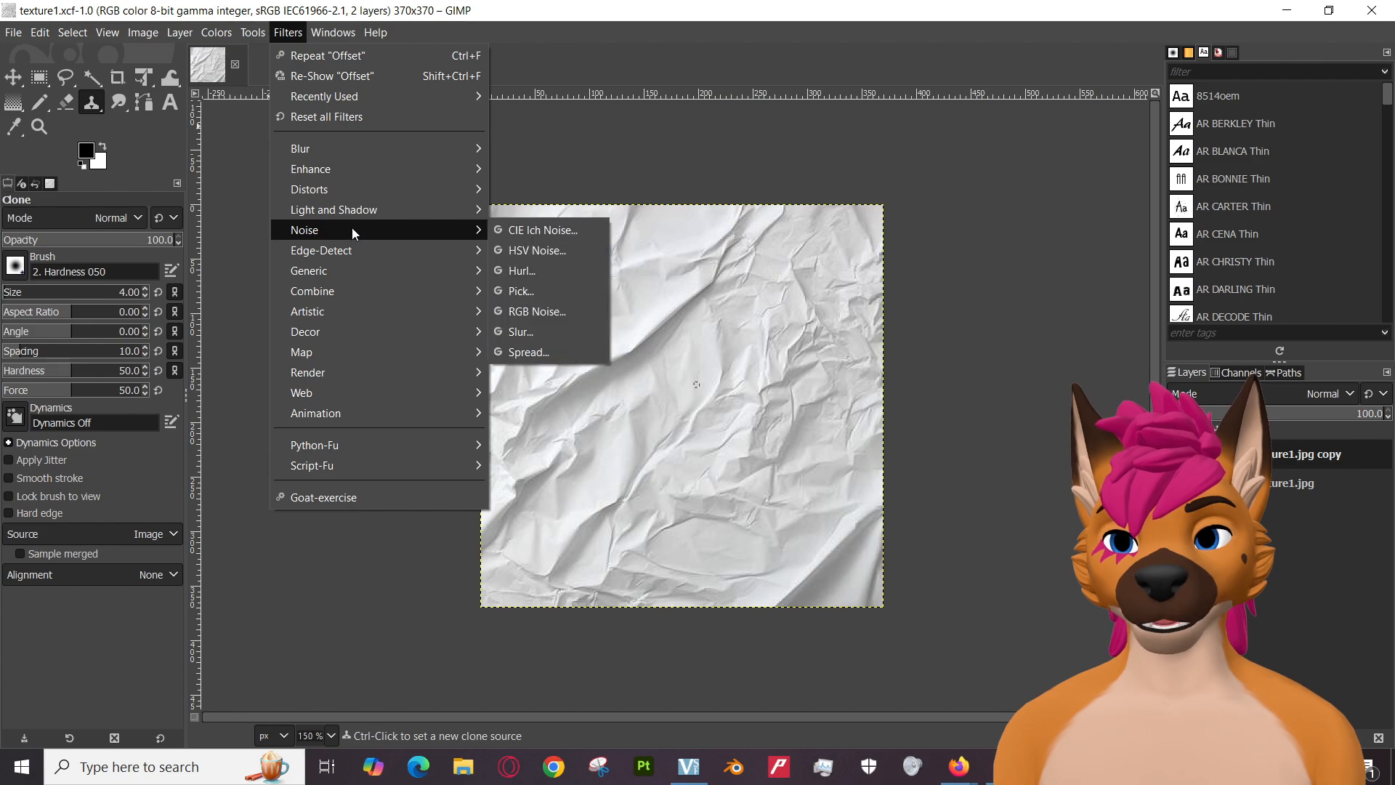
mouse_move(347, 168)
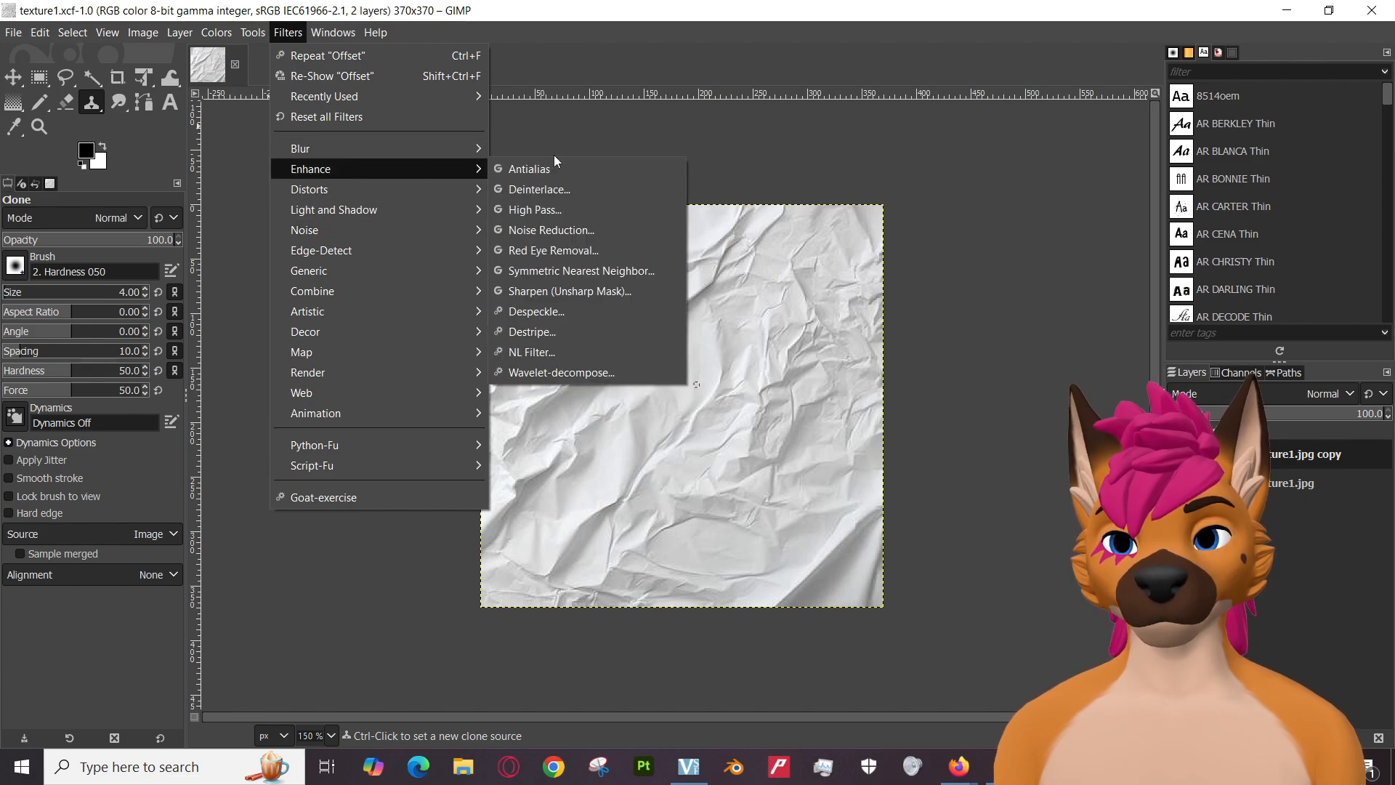
click(535, 214)
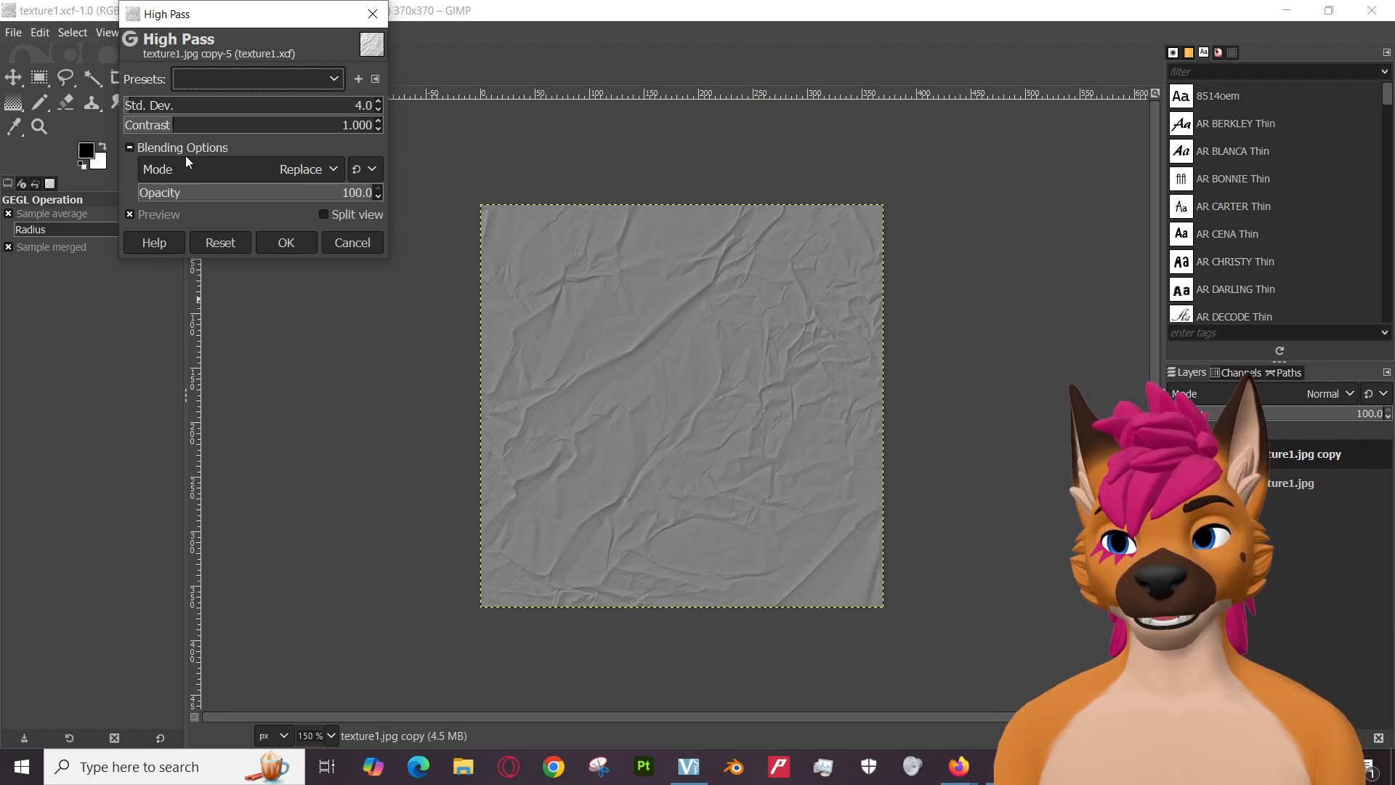
click(332, 170)
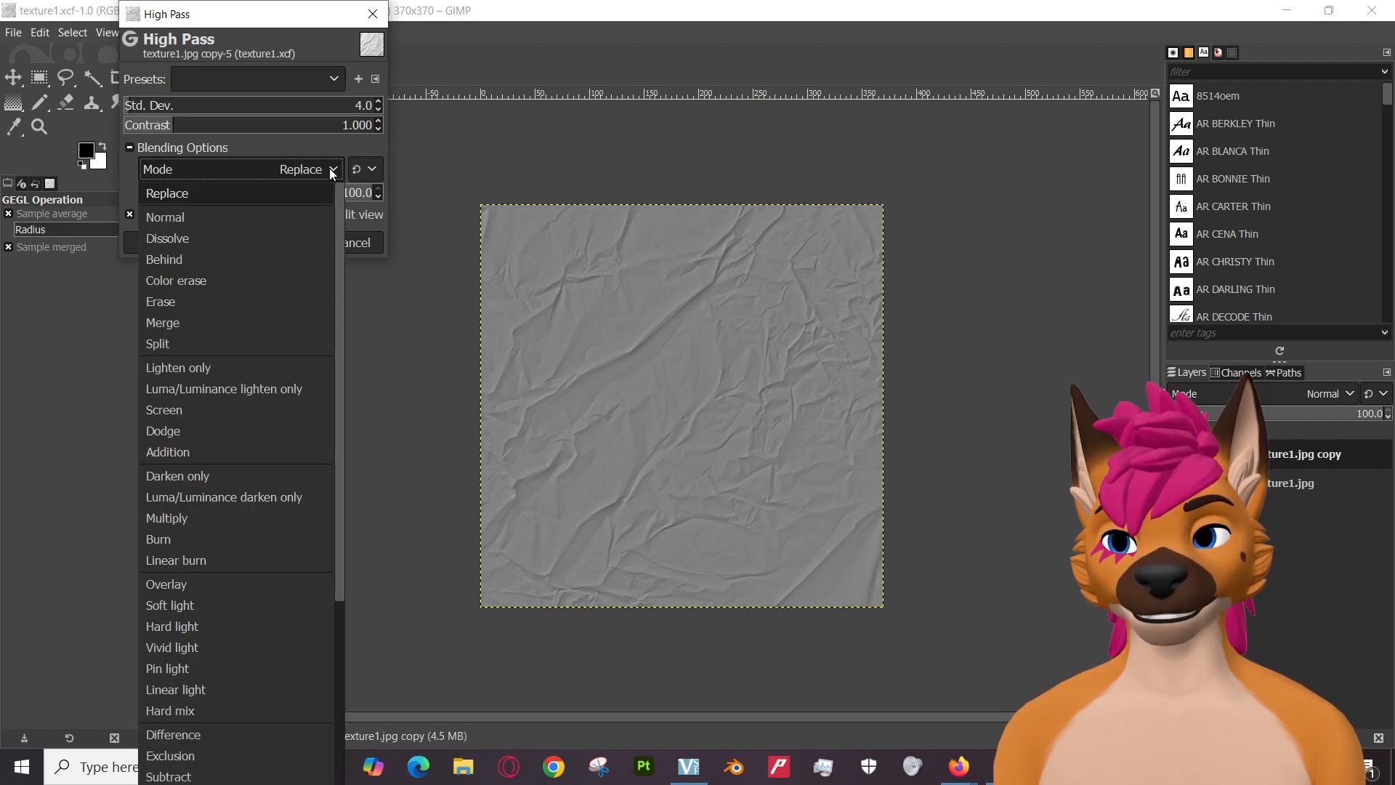
click(329, 168)
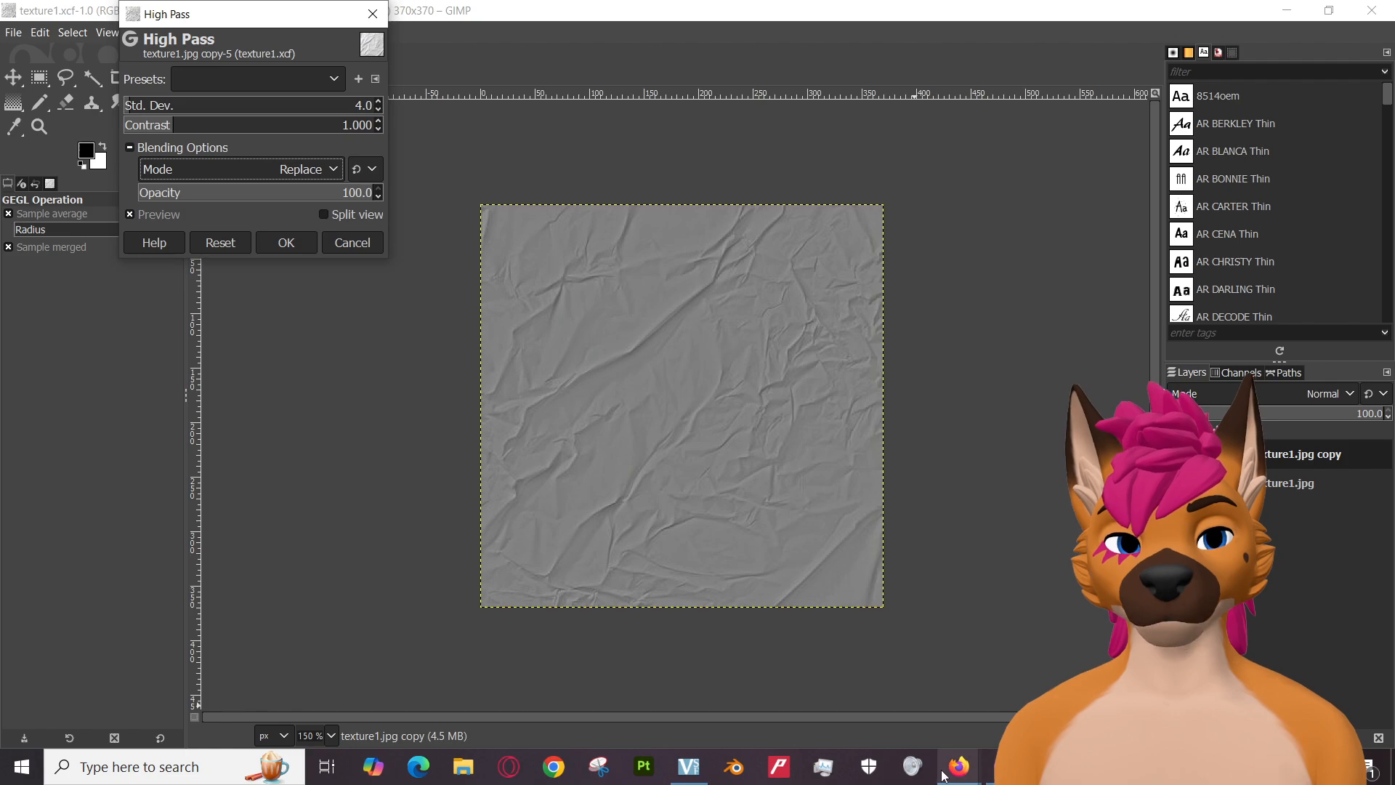
Switch to Firefox and replay the "Intro to Texture Maps for 3D" video's High Pass radius and fade part, pausing at 29:29.
mouse_move(950, 773)
click(858, 691)
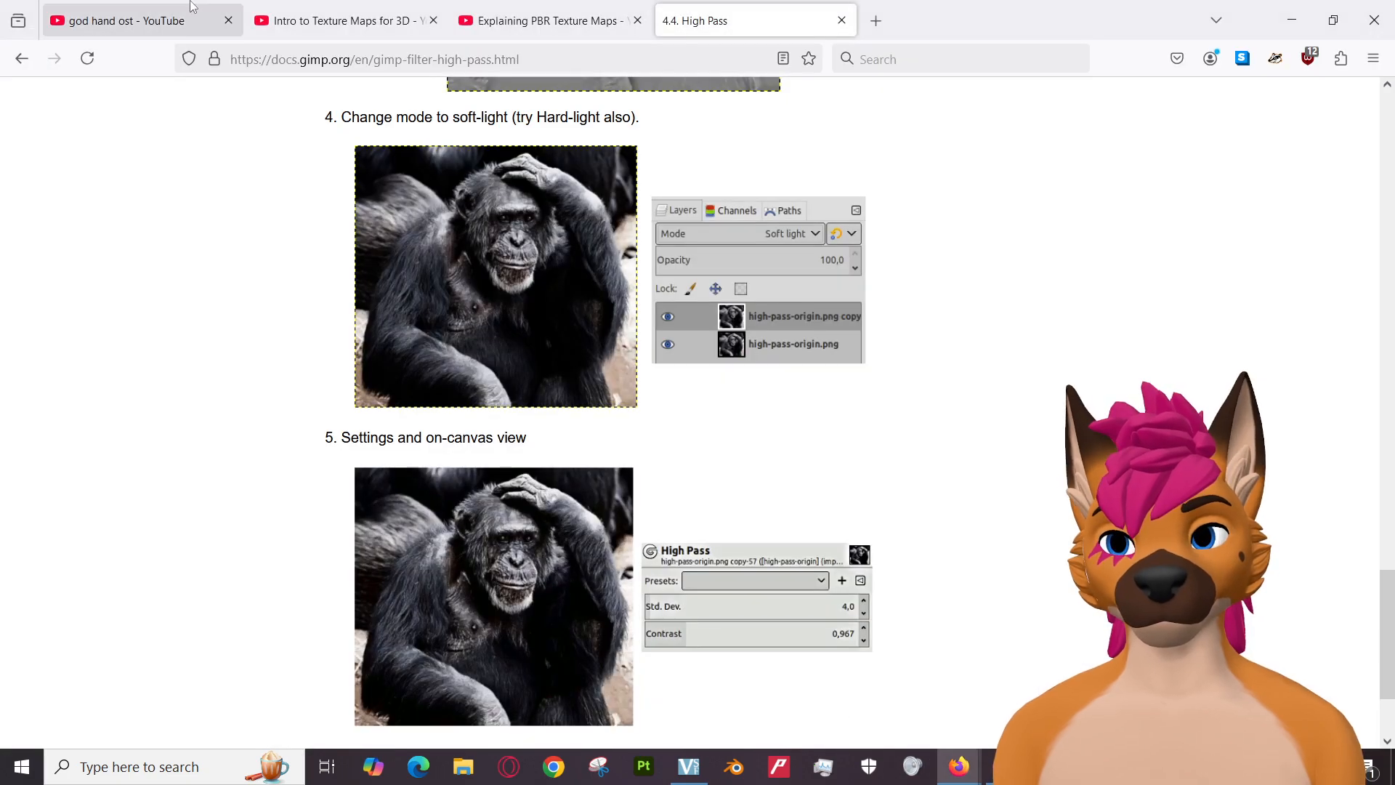
click(263, 9)
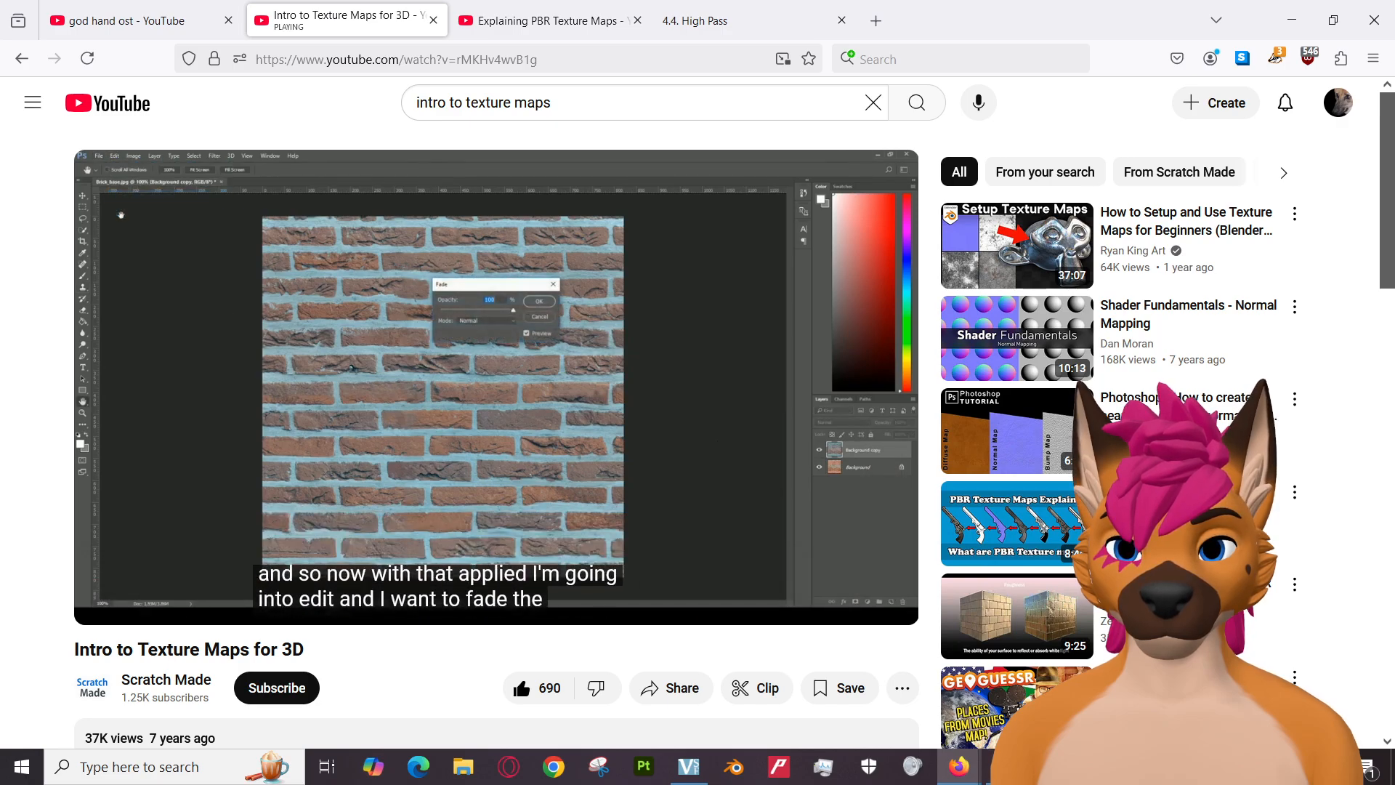
click(447, 411)
click(446, 412)
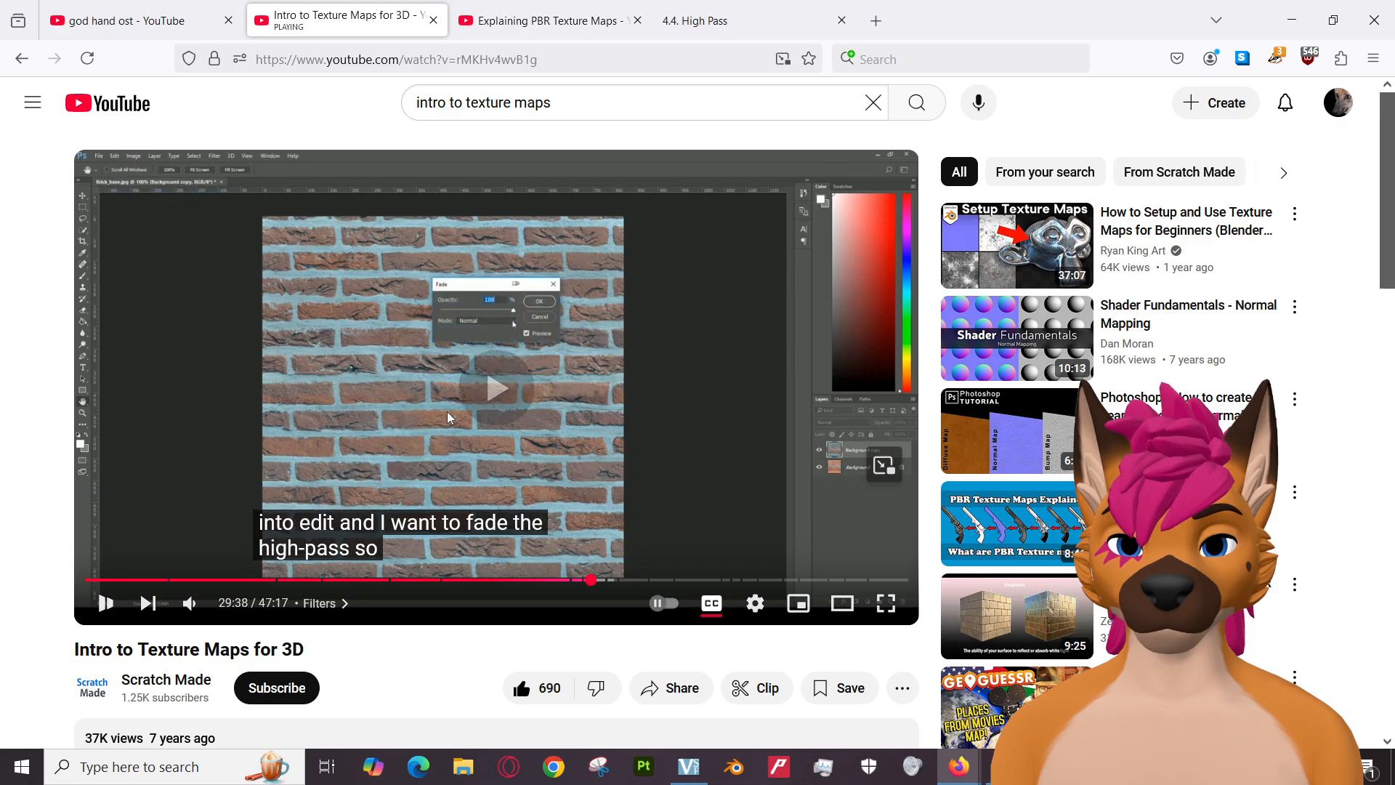
key(Left)
key(Left)
click(446, 411)
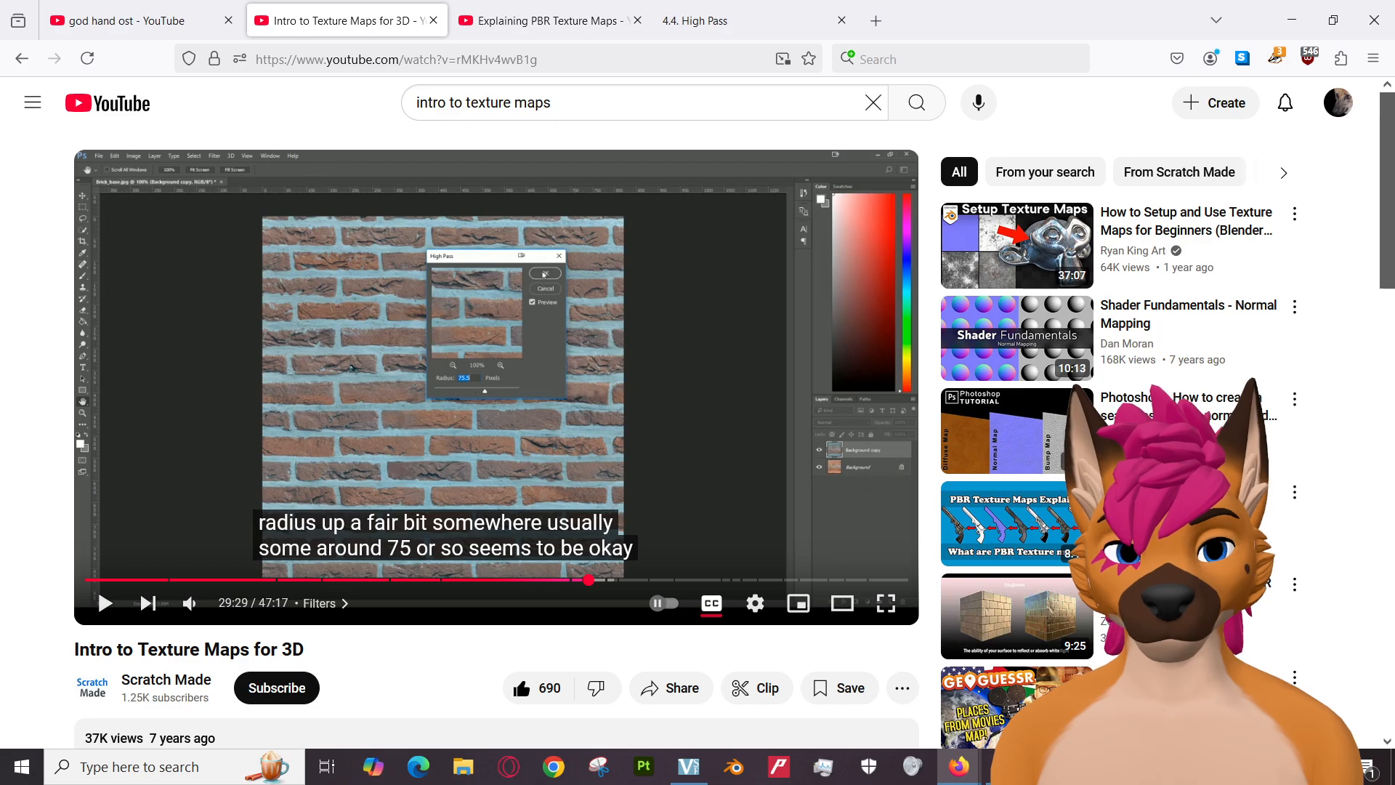
Switch back to GIMP, try the Normal, Replace and Multiply blending modes for the High Pass filter, and browse the remaining modes.
key(alt+Tab)
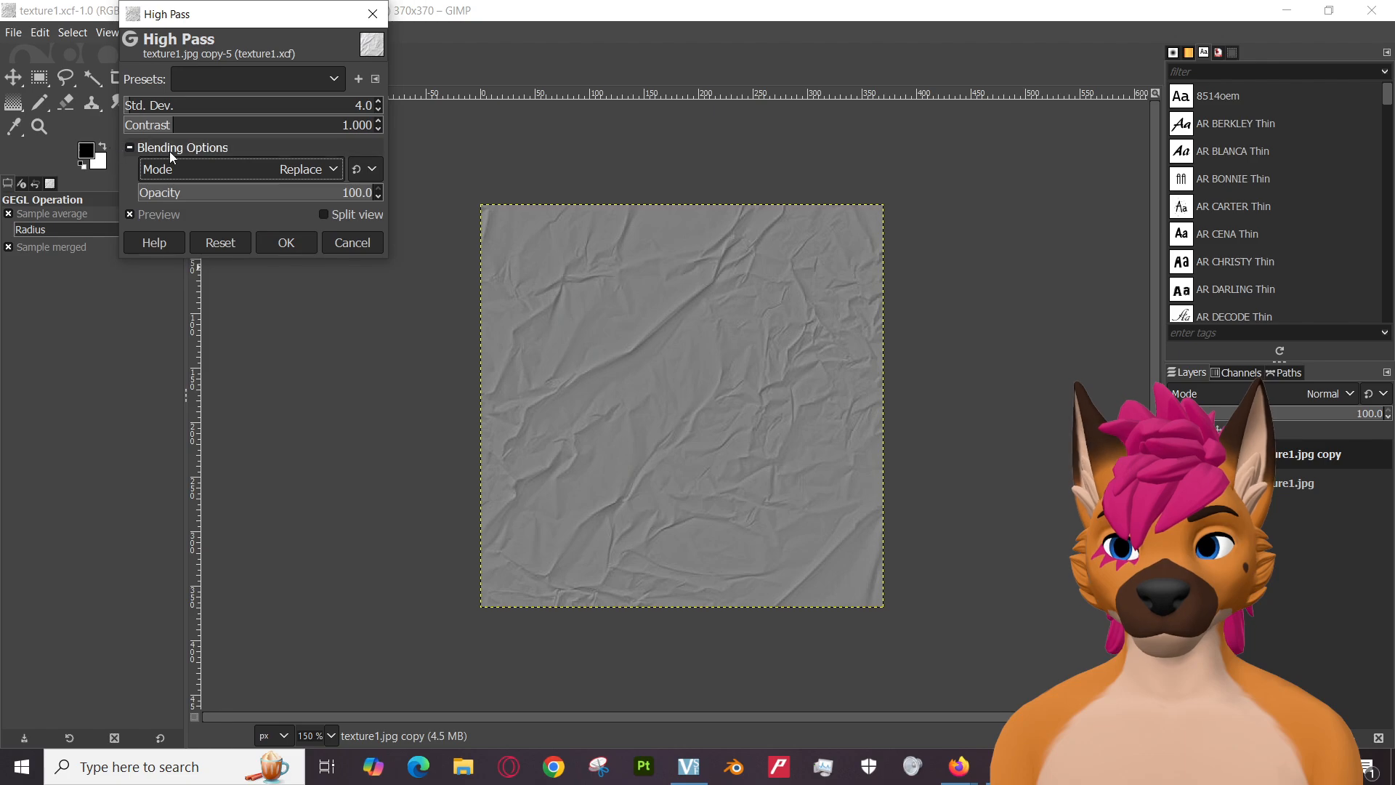
click(324, 171)
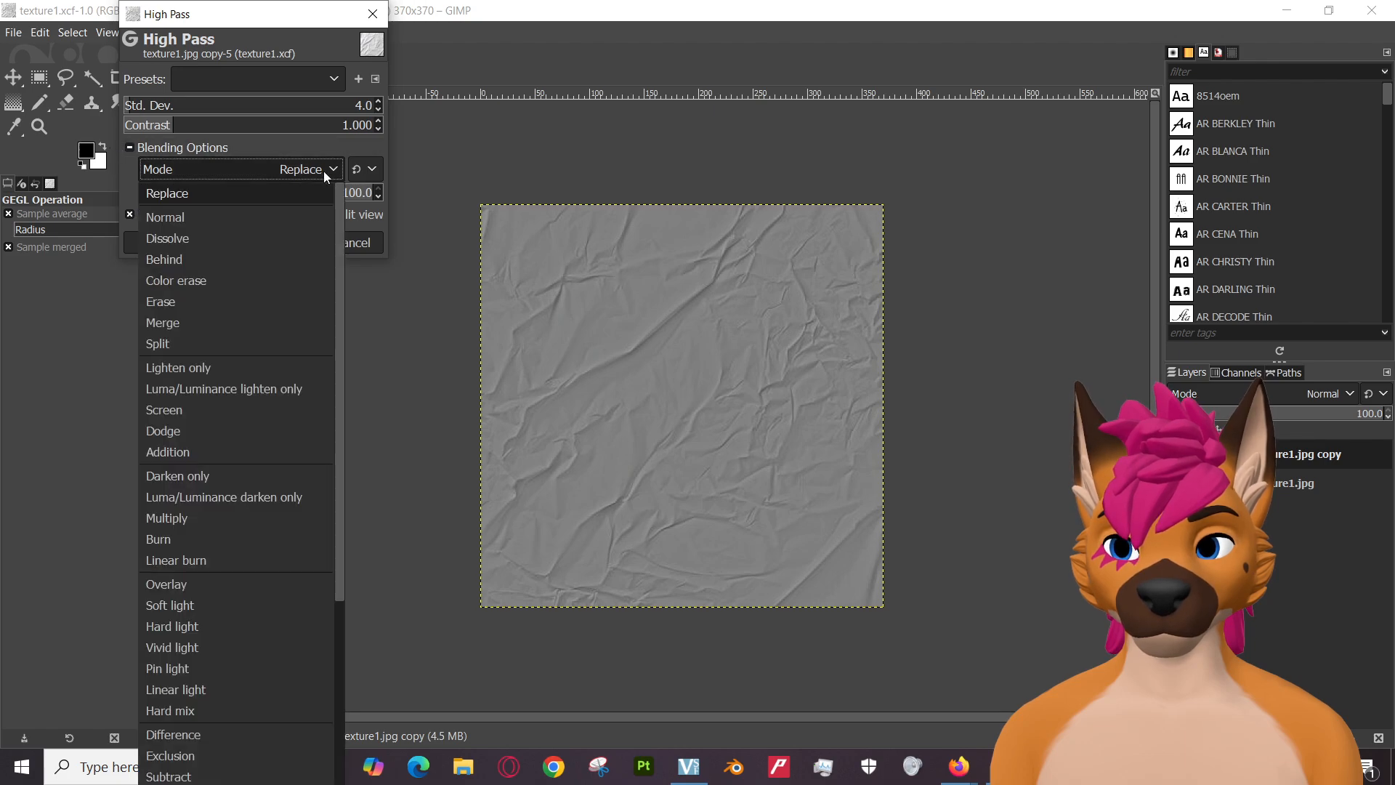
click(206, 213)
click(305, 171)
click(168, 194)
click(313, 171)
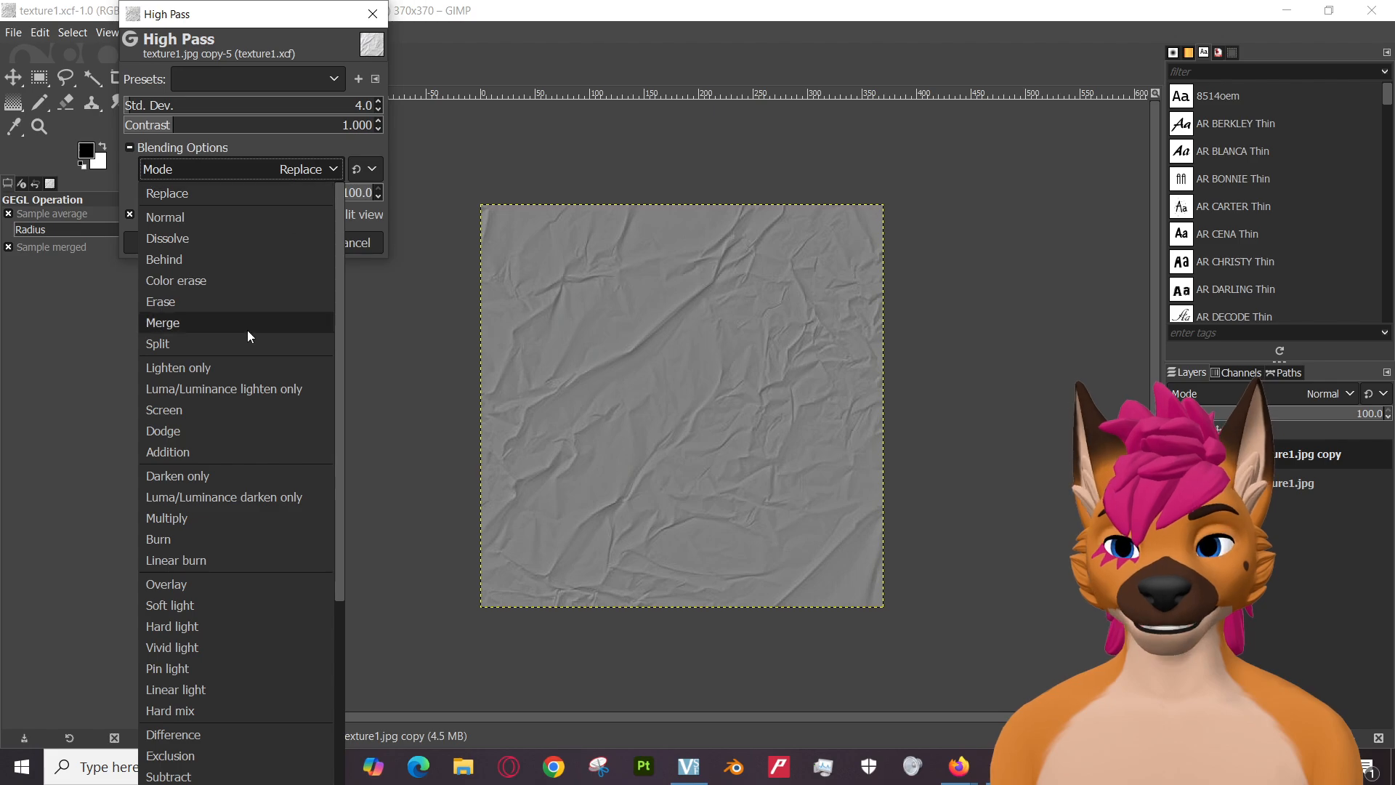
click(215, 520)
click(276, 171)
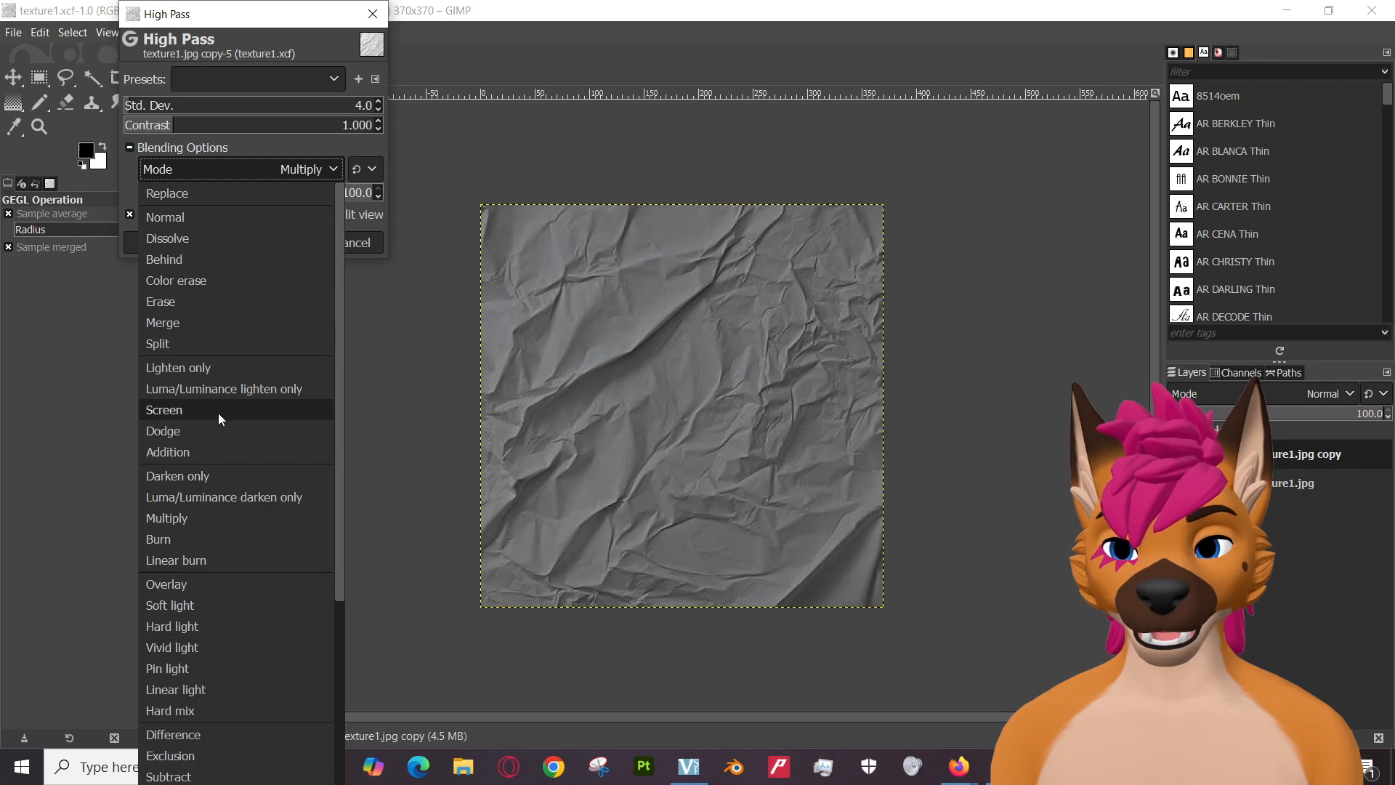
scroll(278, 429, down, 3)
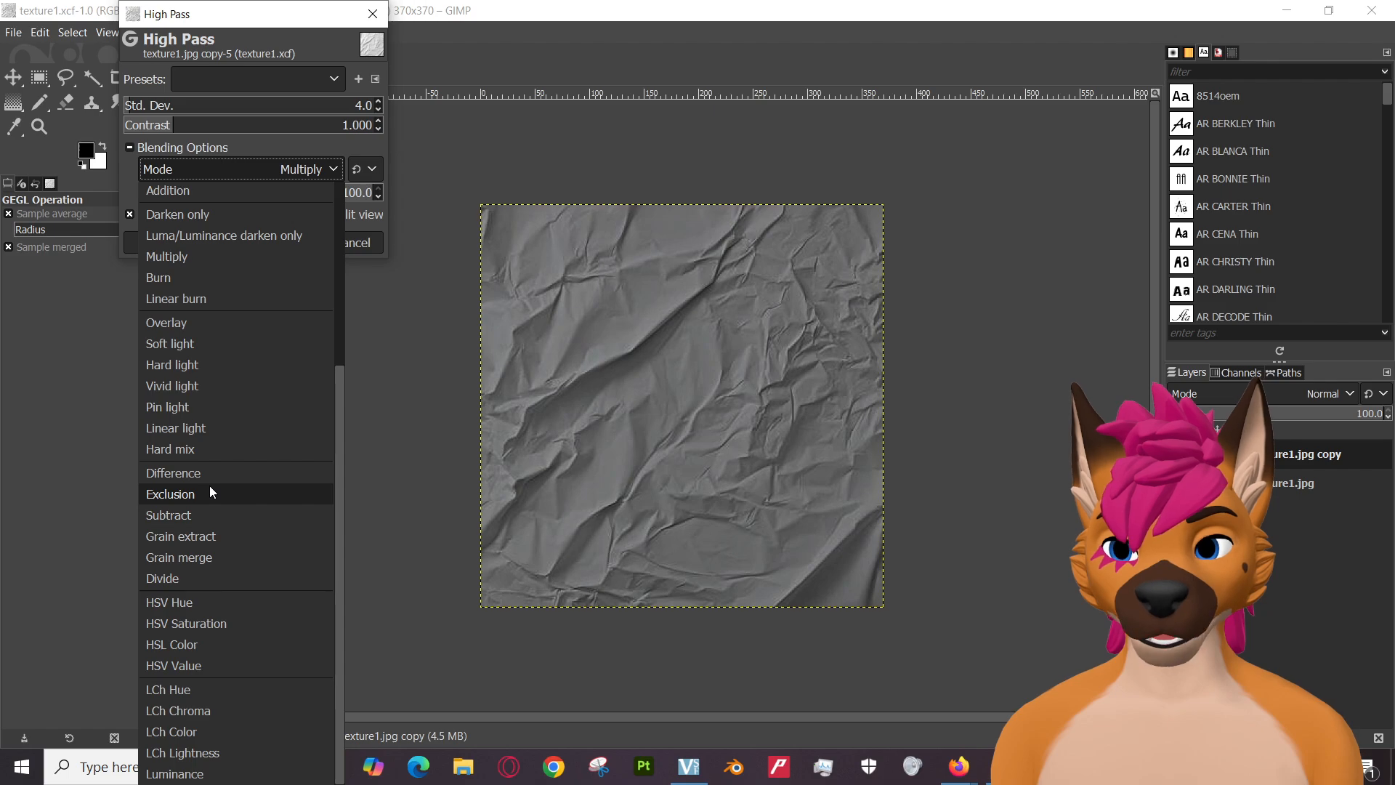
Set the High Pass blend mode to Replace, Std. Dev. to about 39.7 and Contrast to about 0.538.
scroll(209, 486, up, 5)
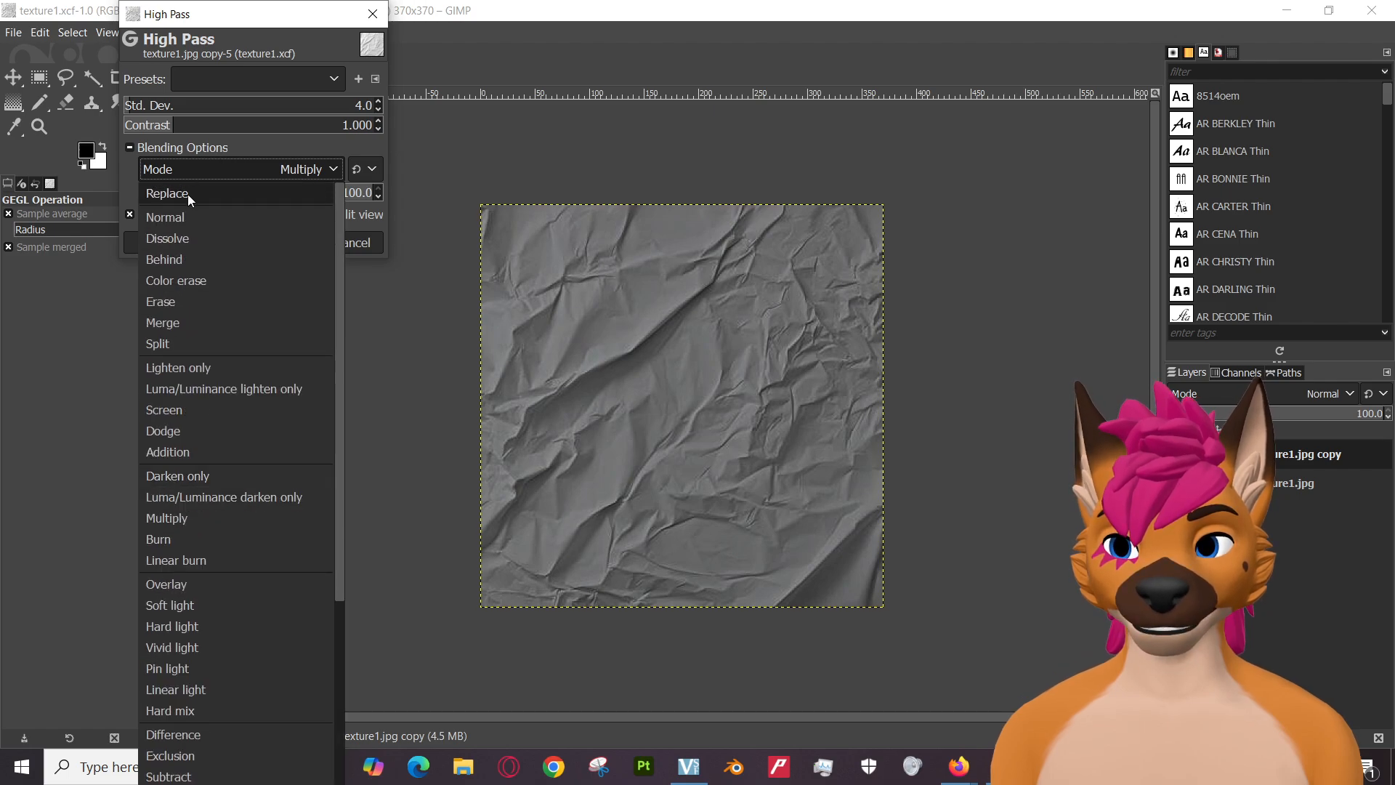
click(187, 194)
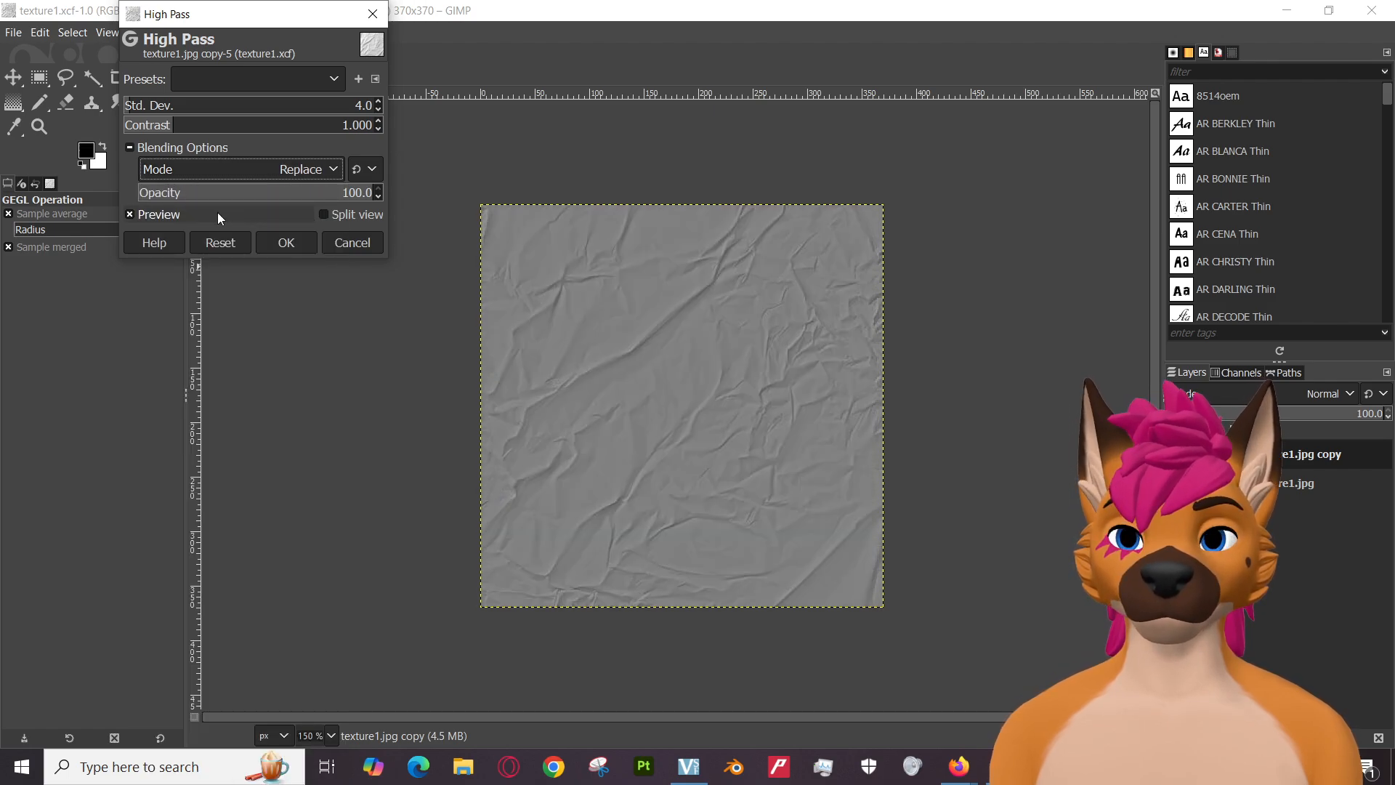
click(153, 105)
mouse_move(152, 105)
mouse_down()
mouse_move(222, 106)
mouse_move(116, 106)
mouse_move(179, 106)
mouse_move(134, 107)
mouse_up()
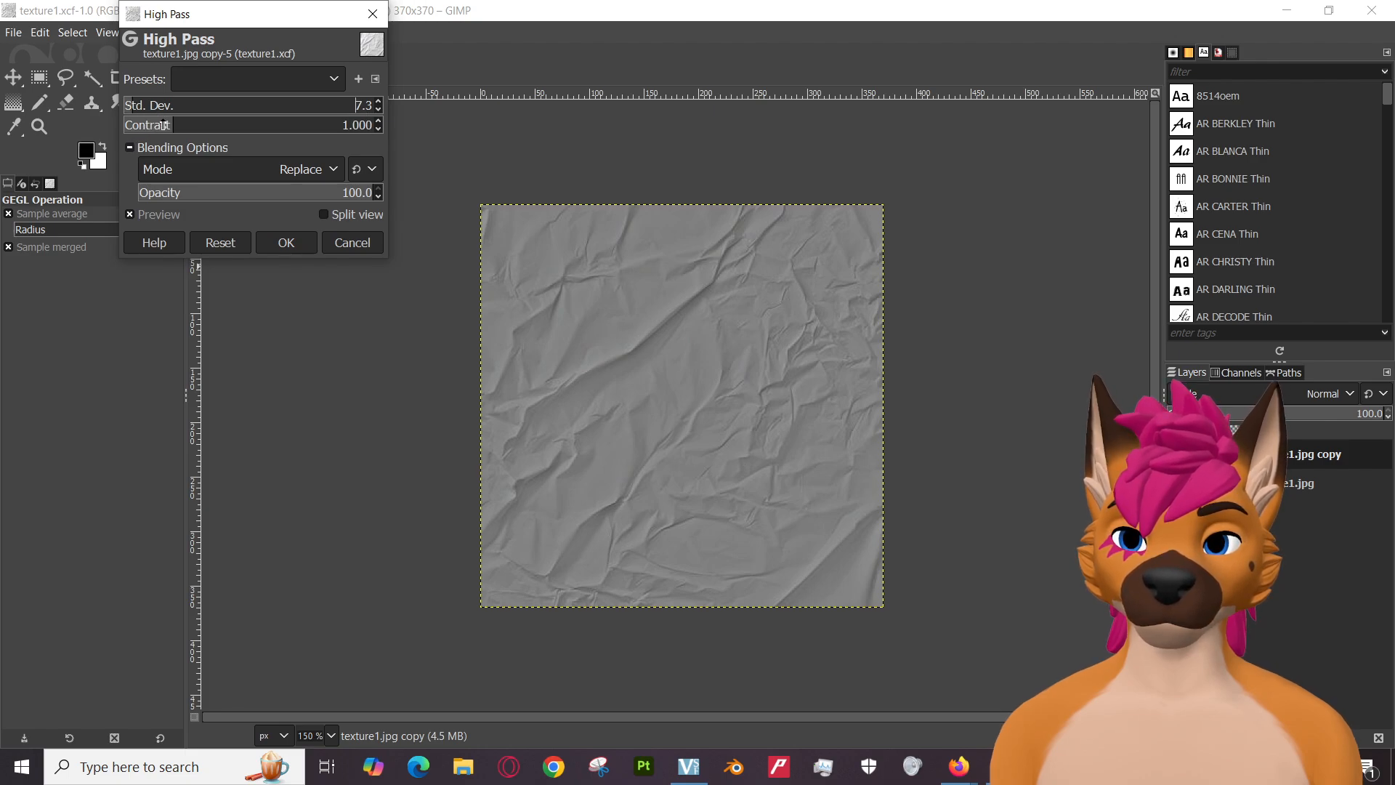
mouse_move(167, 125)
mouse_down()
mouse_move(240, 125)
mouse_move(150, 127)
mouse_up()
click(145, 105)
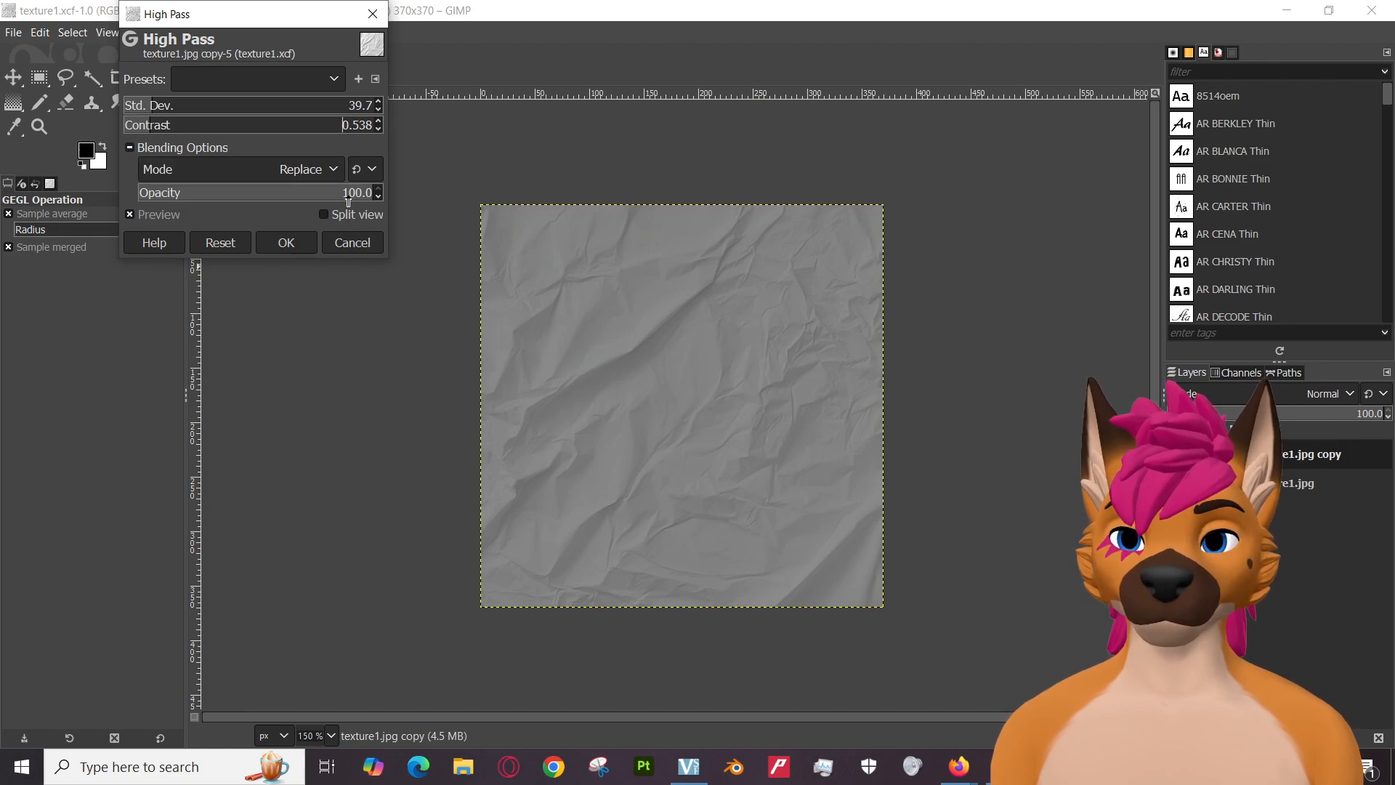
Try the High Pass filter with Std. Dev. about 63.9, Contrast about 1.526 and Opacity about 65.7.
drag(342, 194, 255, 198)
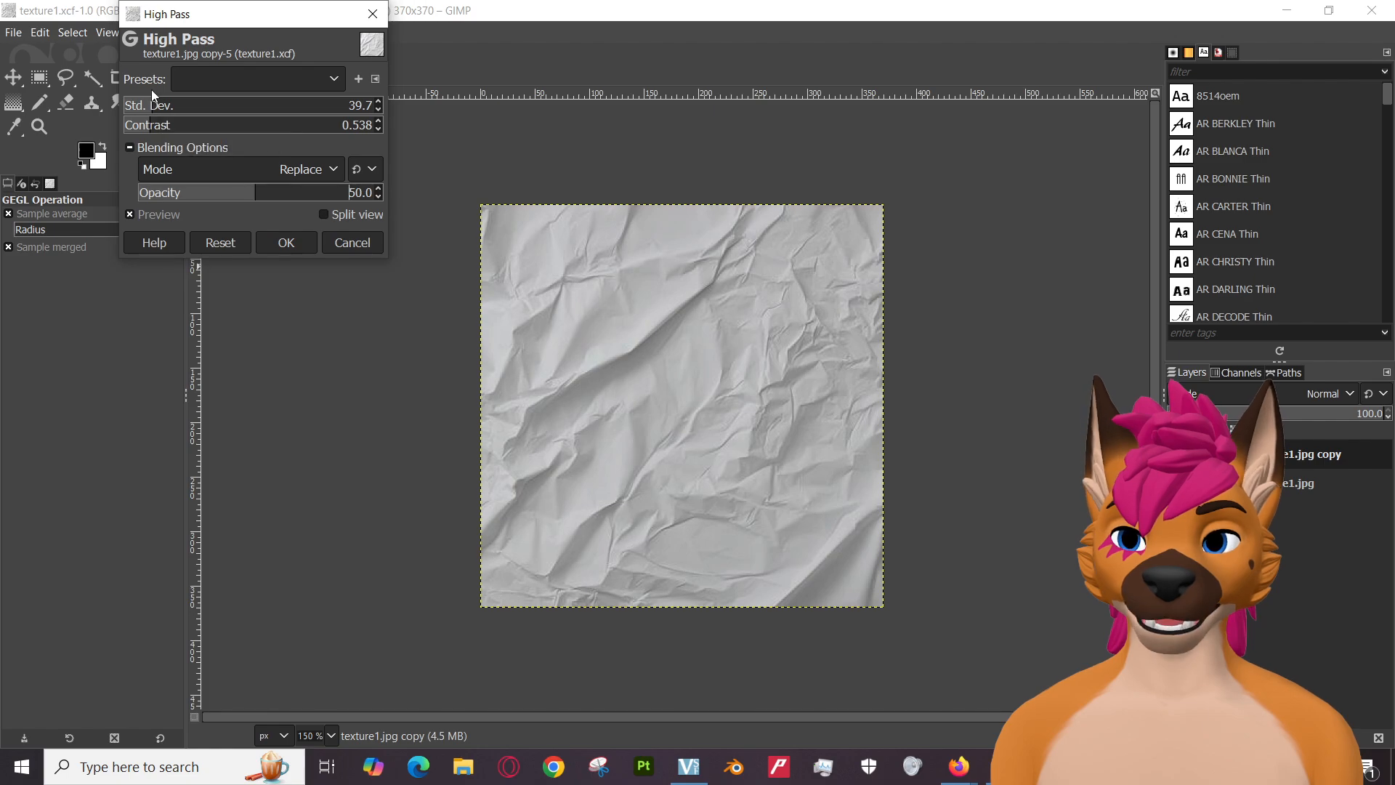
drag(154, 106, 199, 131)
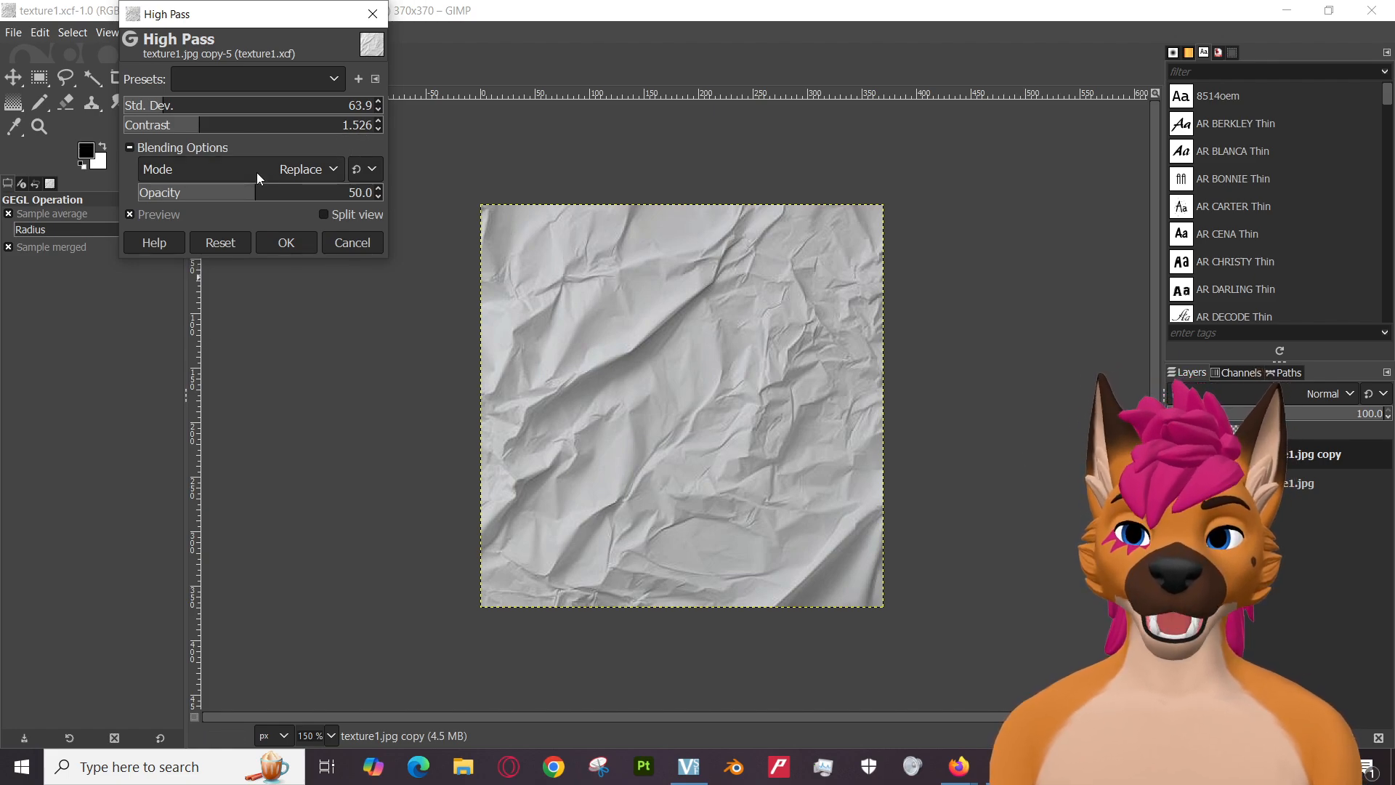
drag(248, 203, 292, 198)
Check the recommended High Pass radius in the browser's texture maps tutorial, and return to GIMP.
mouse_move(985, 768)
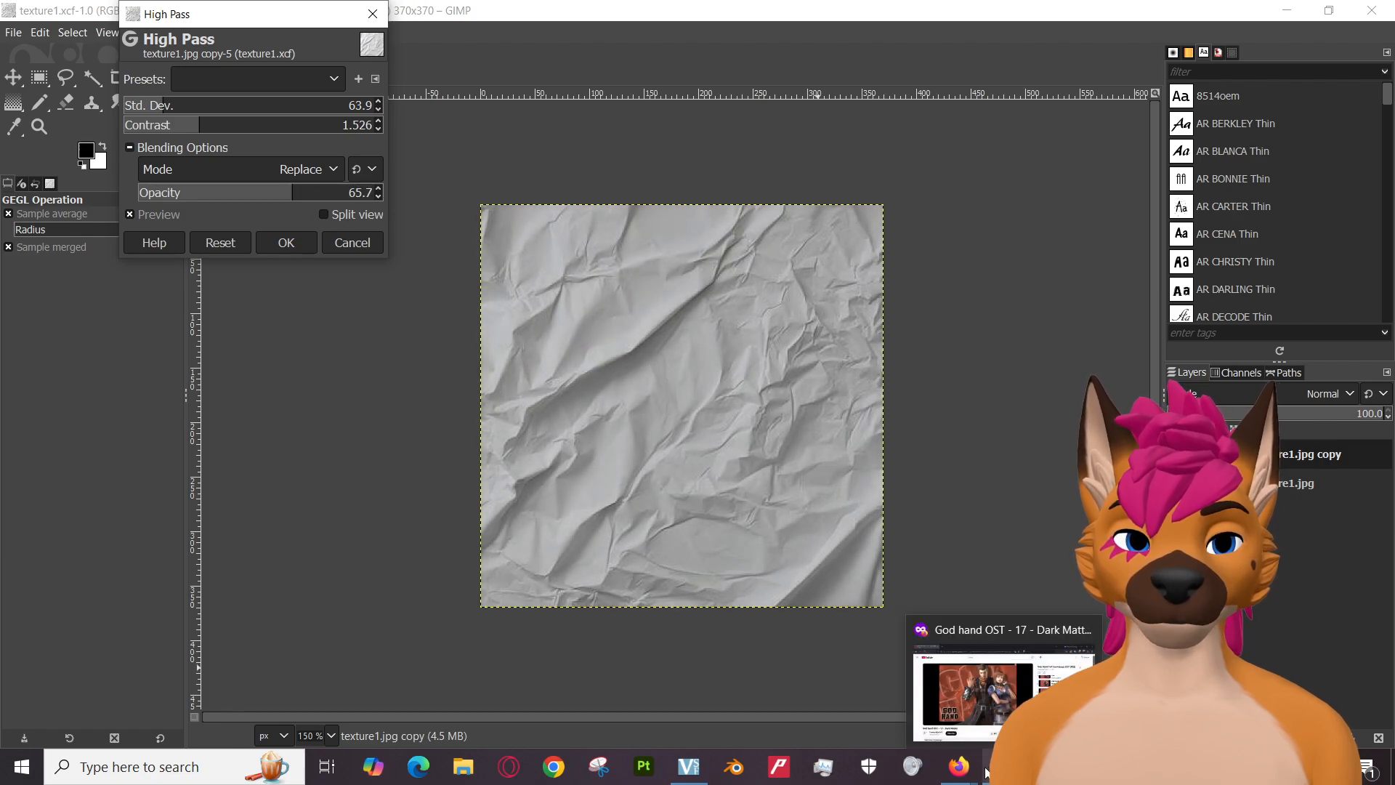
click(716, 610)
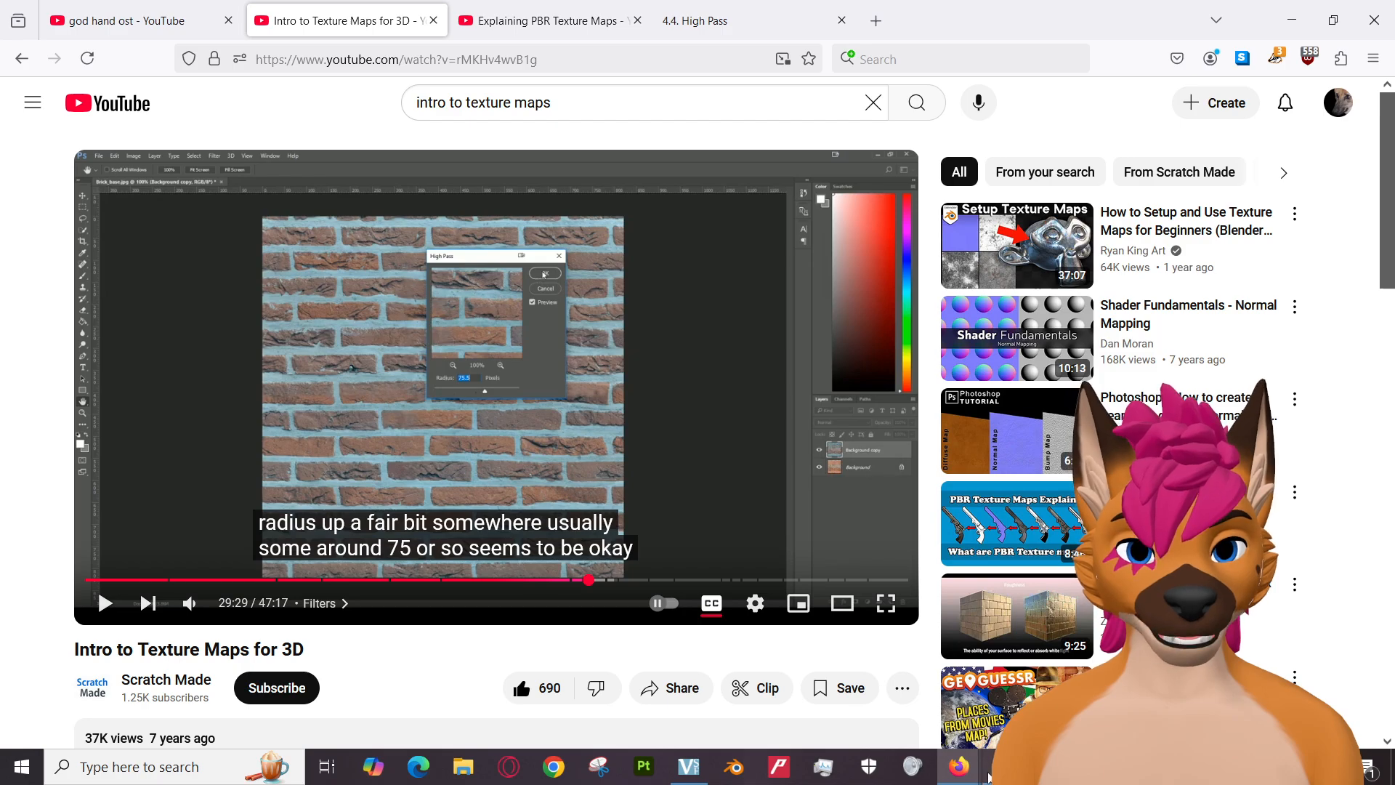
key(alt+Tab)
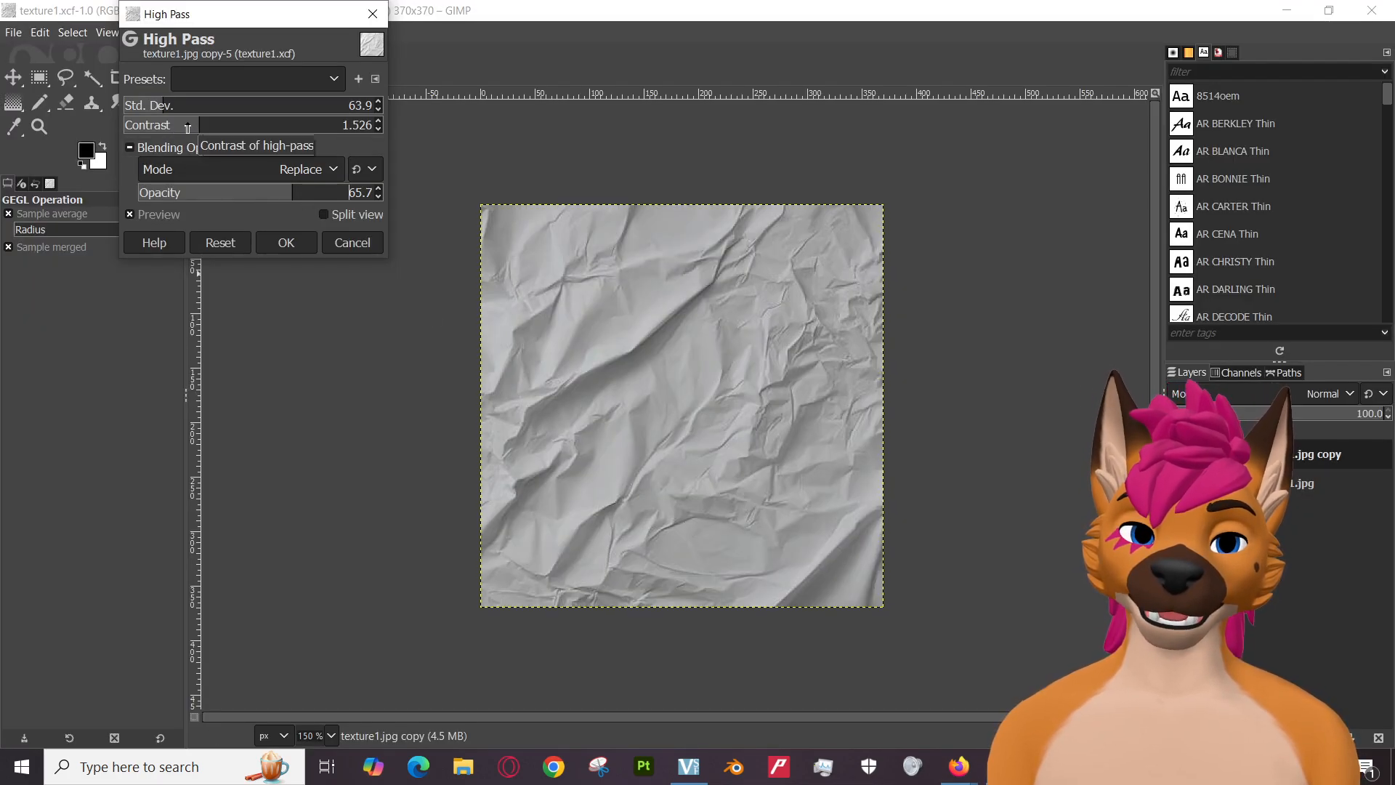
Reduce the High Pass Contrast to about 0.567 and raise the Opacity to about 73.8.
drag(184, 128, 151, 128)
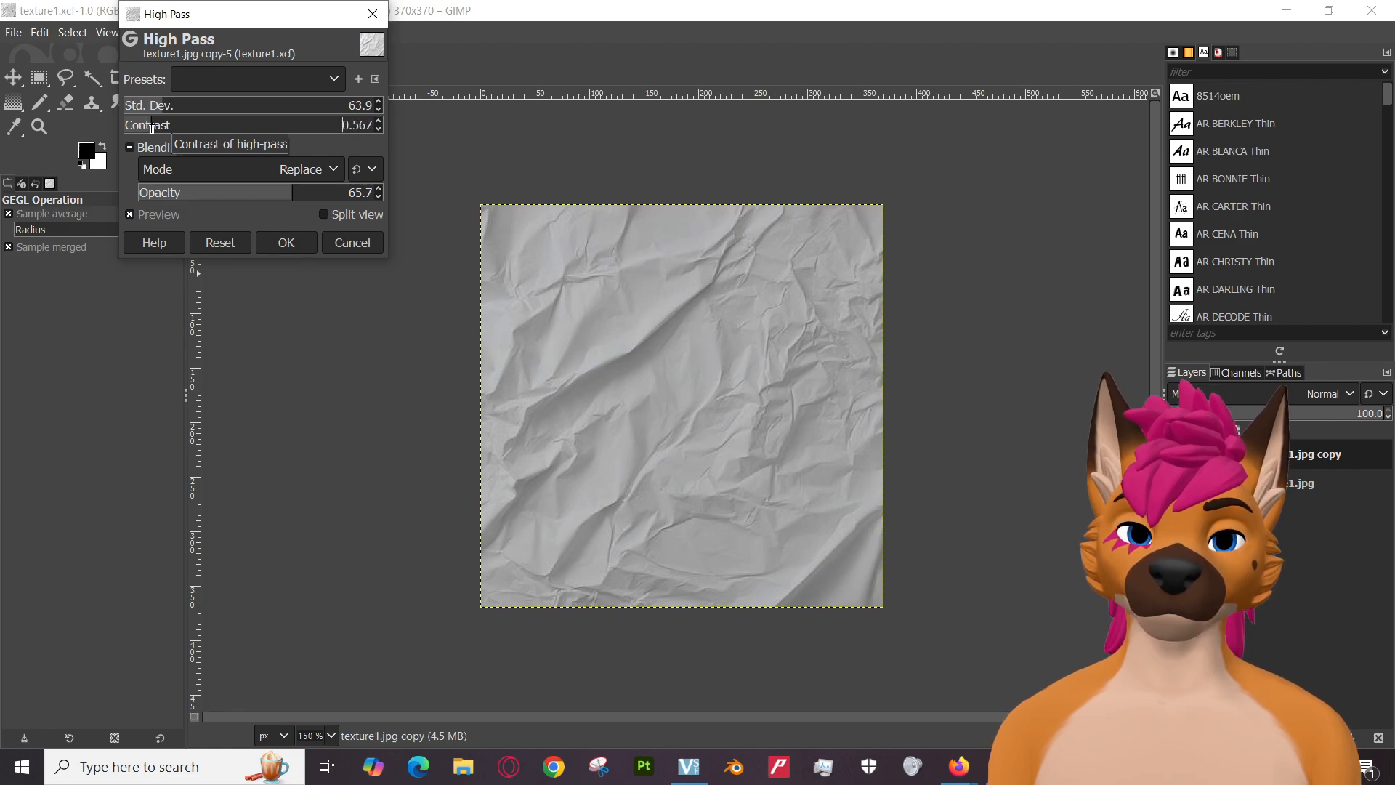
mouse_move(287, 192)
mouse_down()
mouse_move(318, 191)
mouse_move(306, 193)
mouse_up()
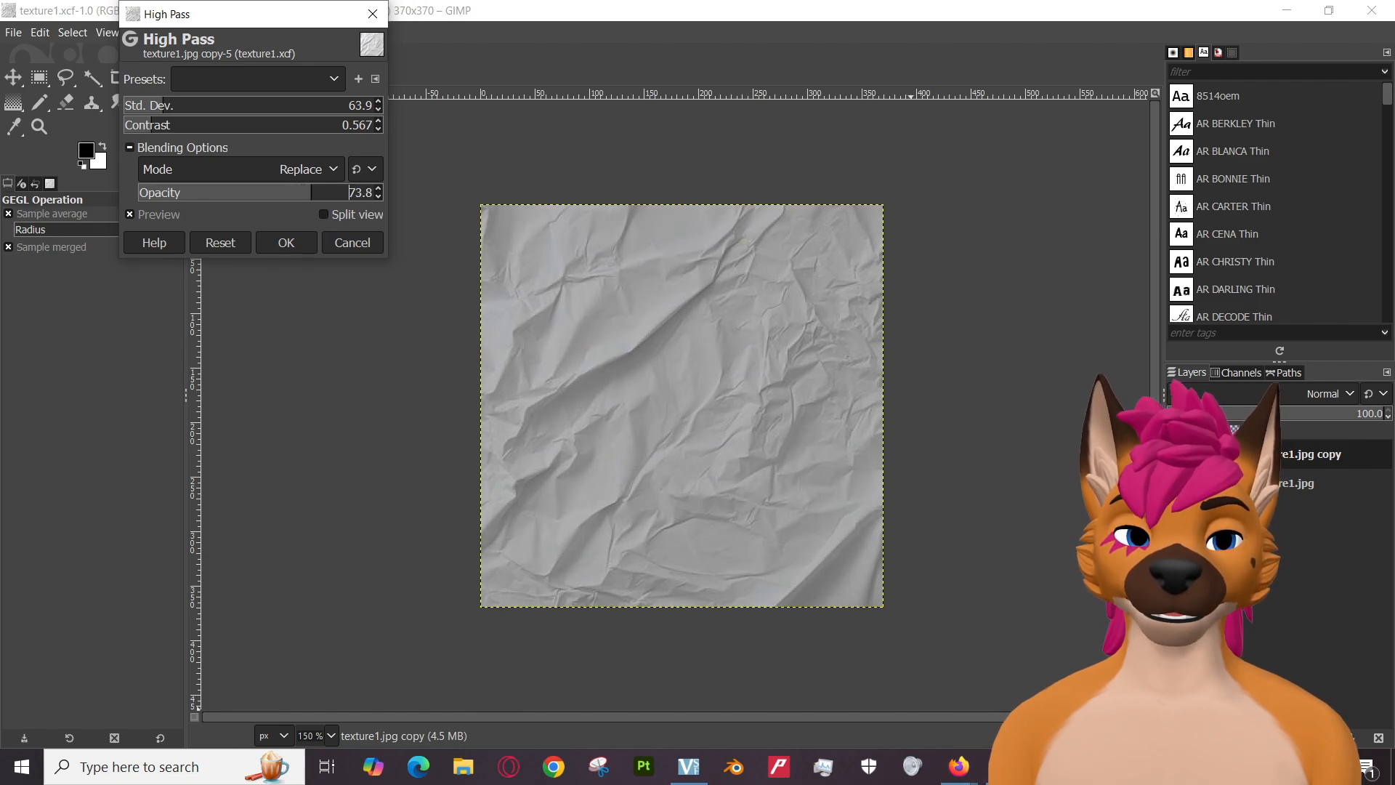
click(959, 766)
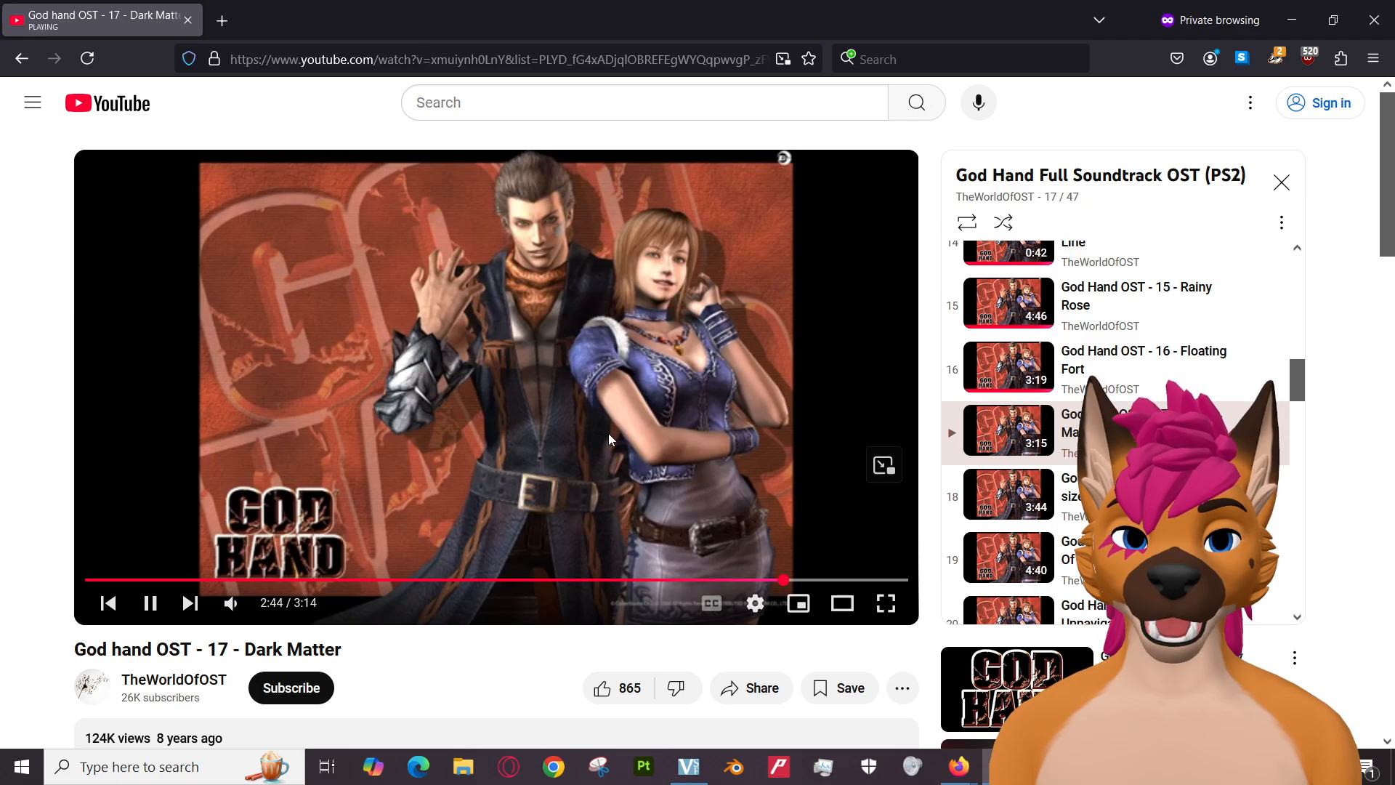
key(alt+Tab)
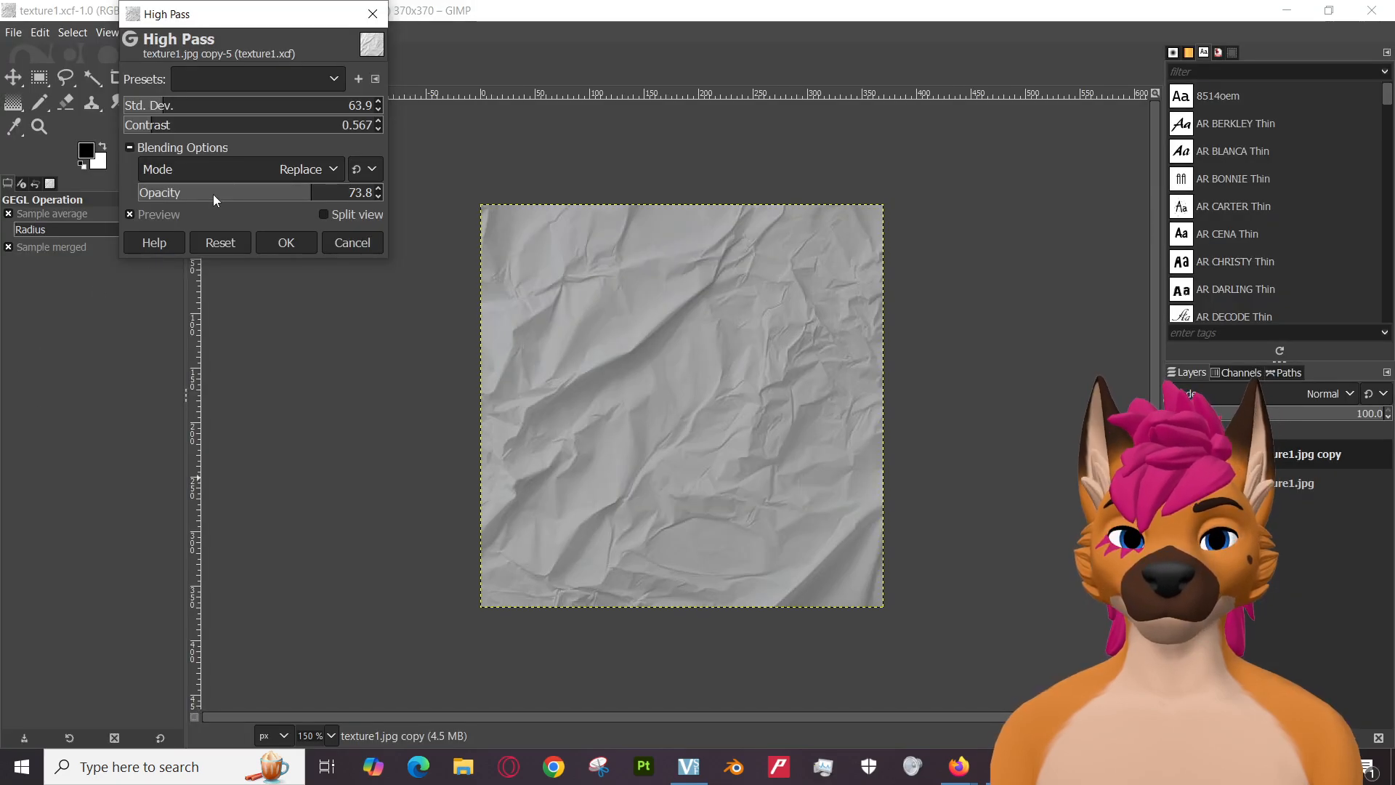
Try different High Pass strengths, ending with Std. Dev. about 105.9 and Opacity 100.
drag(163, 106, 259, 106)
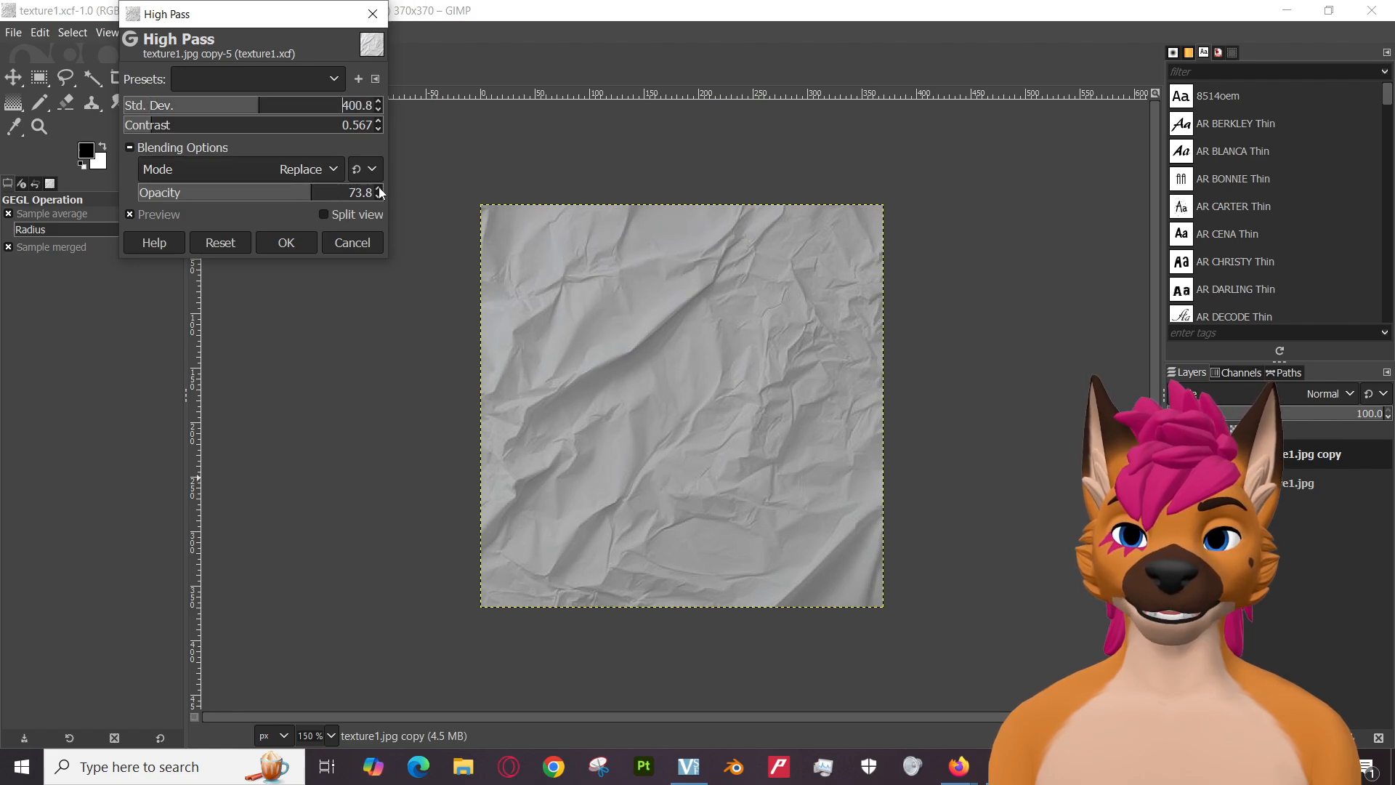
drag(312, 199, 432, 190)
drag(249, 106, 140, 111)
drag(314, 192, 260, 194)
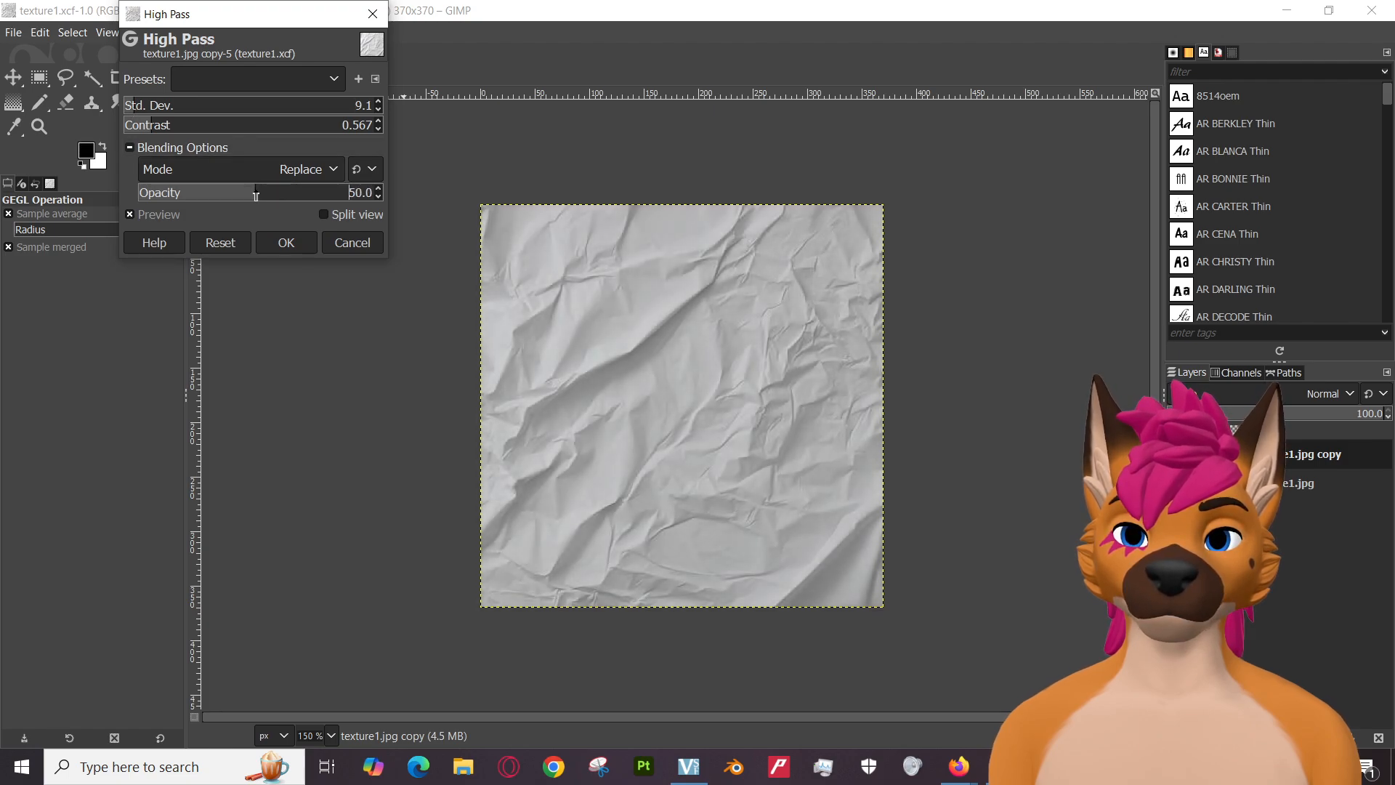
mouse_move(148, 105)
mouse_down()
mouse_move(172, 105)
mouse_move(154, 105)
mouse_up()
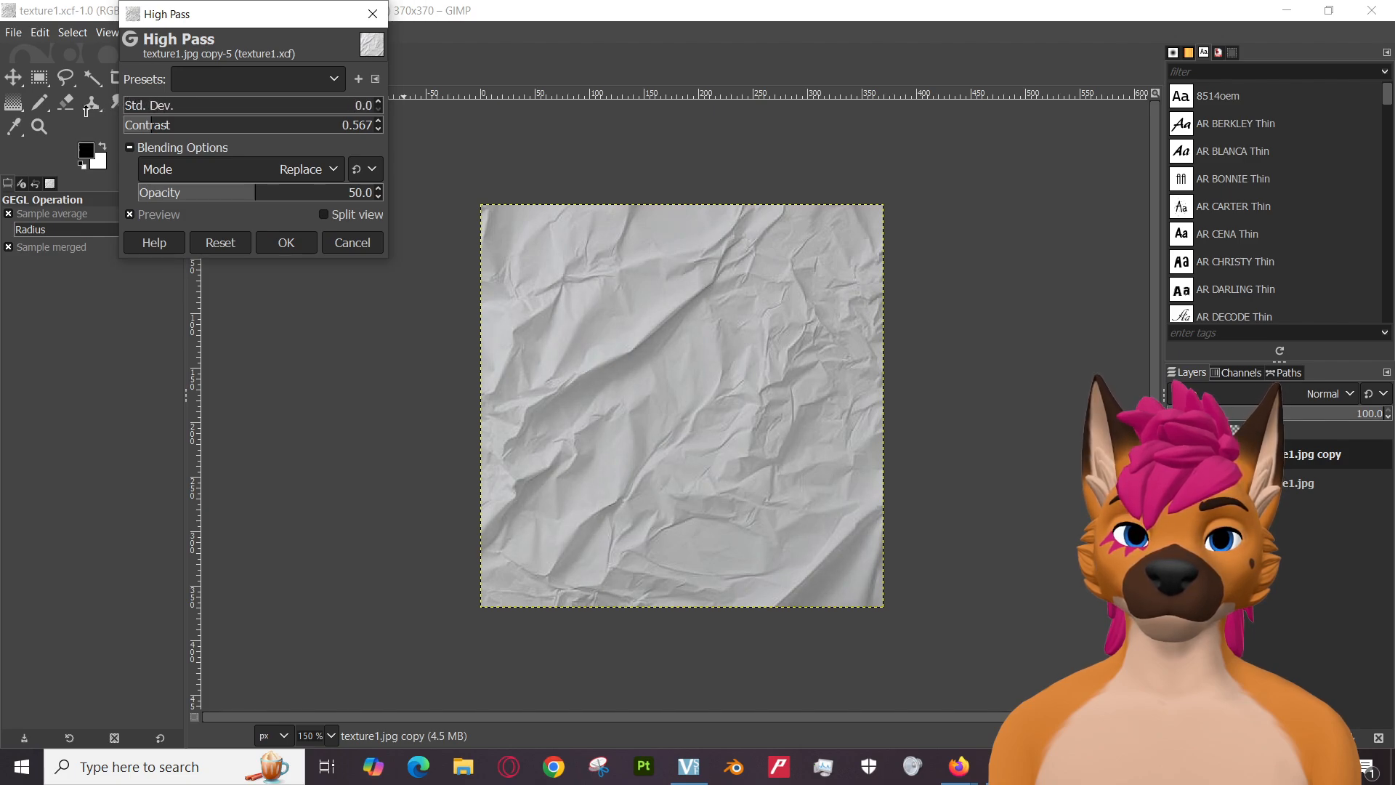
drag(134, 108, 182, 98)
drag(256, 196, 418, 194)
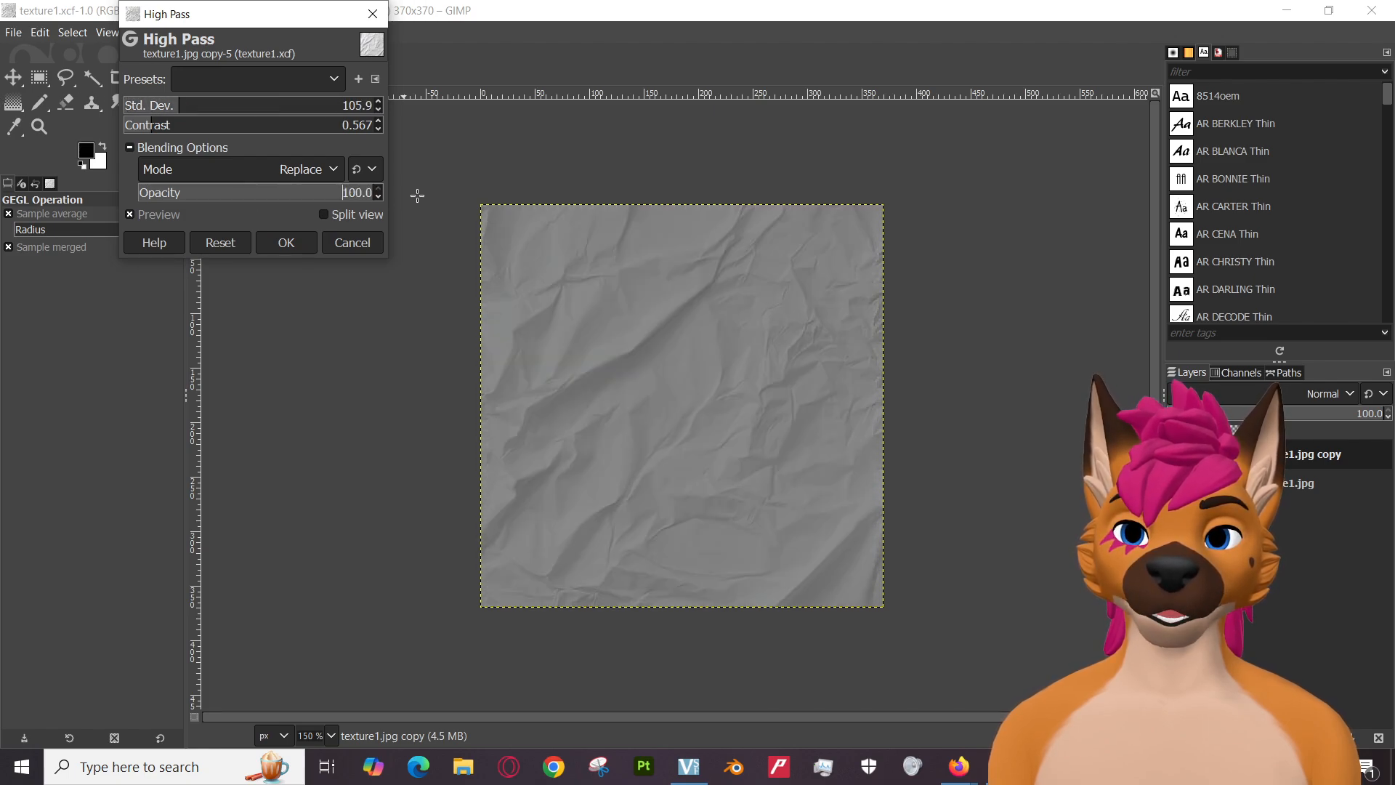
Set High Pass Std. Dev. to about 147.4 and Contrast to about 0.538, and apply the filter to the texture copy layer.
drag(178, 108, 137, 111)
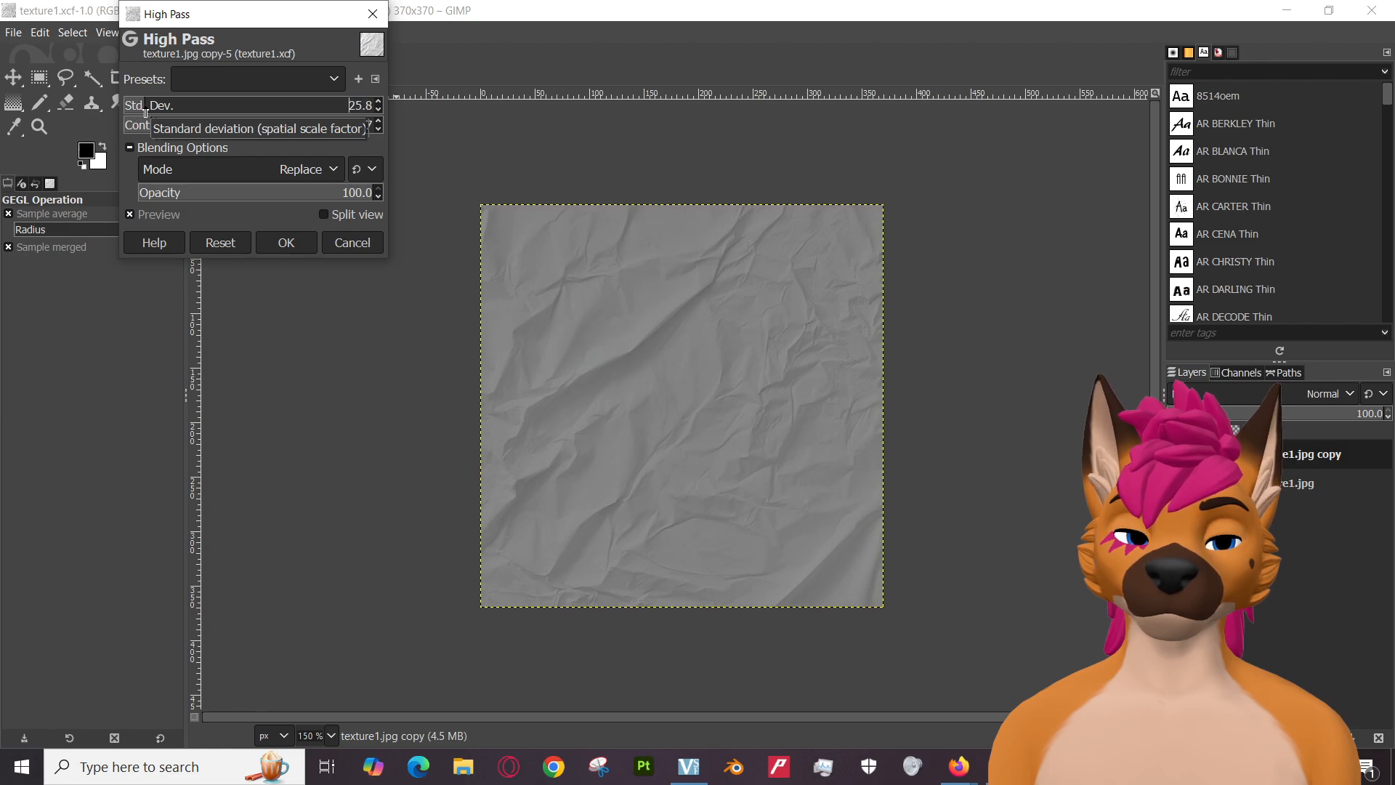
drag(160, 111, 197, 111)
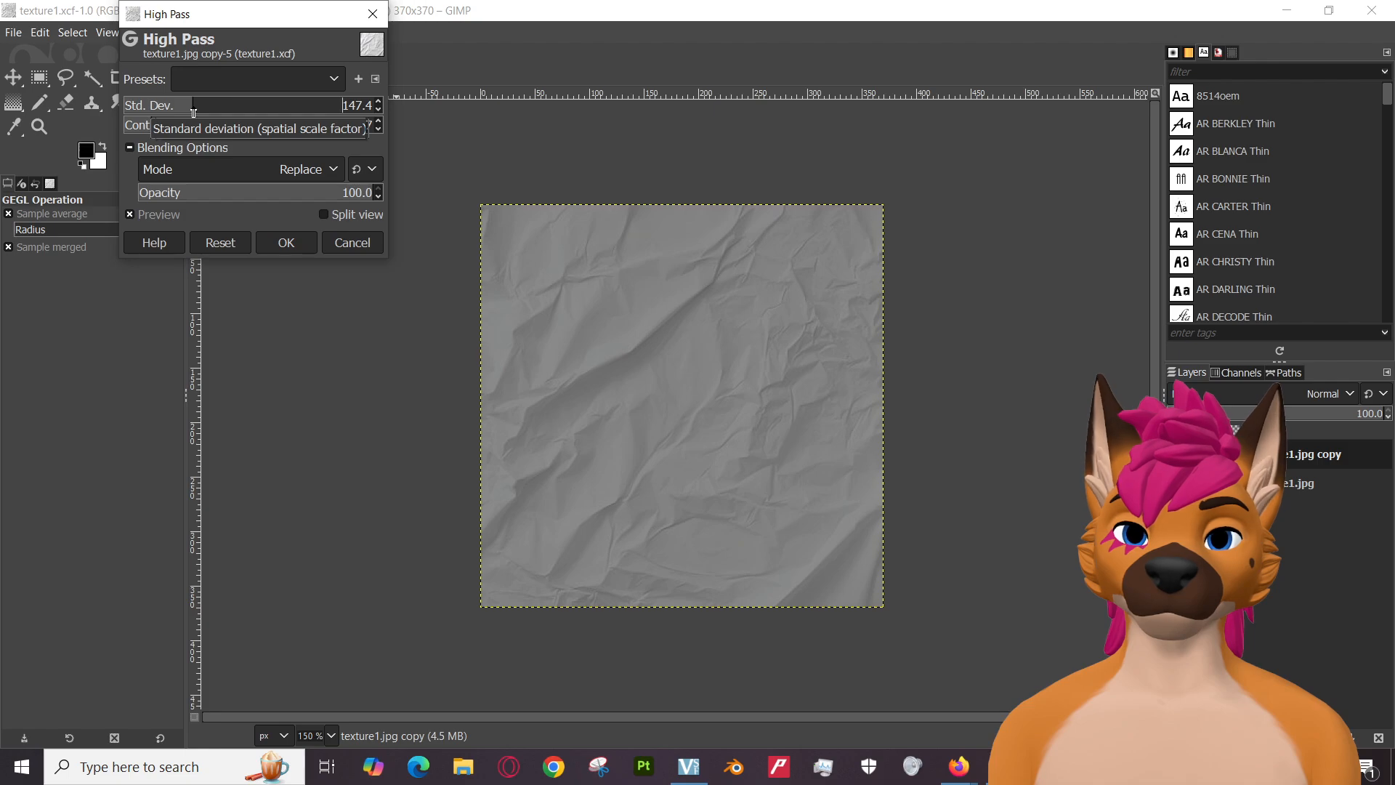
click(182, 126)
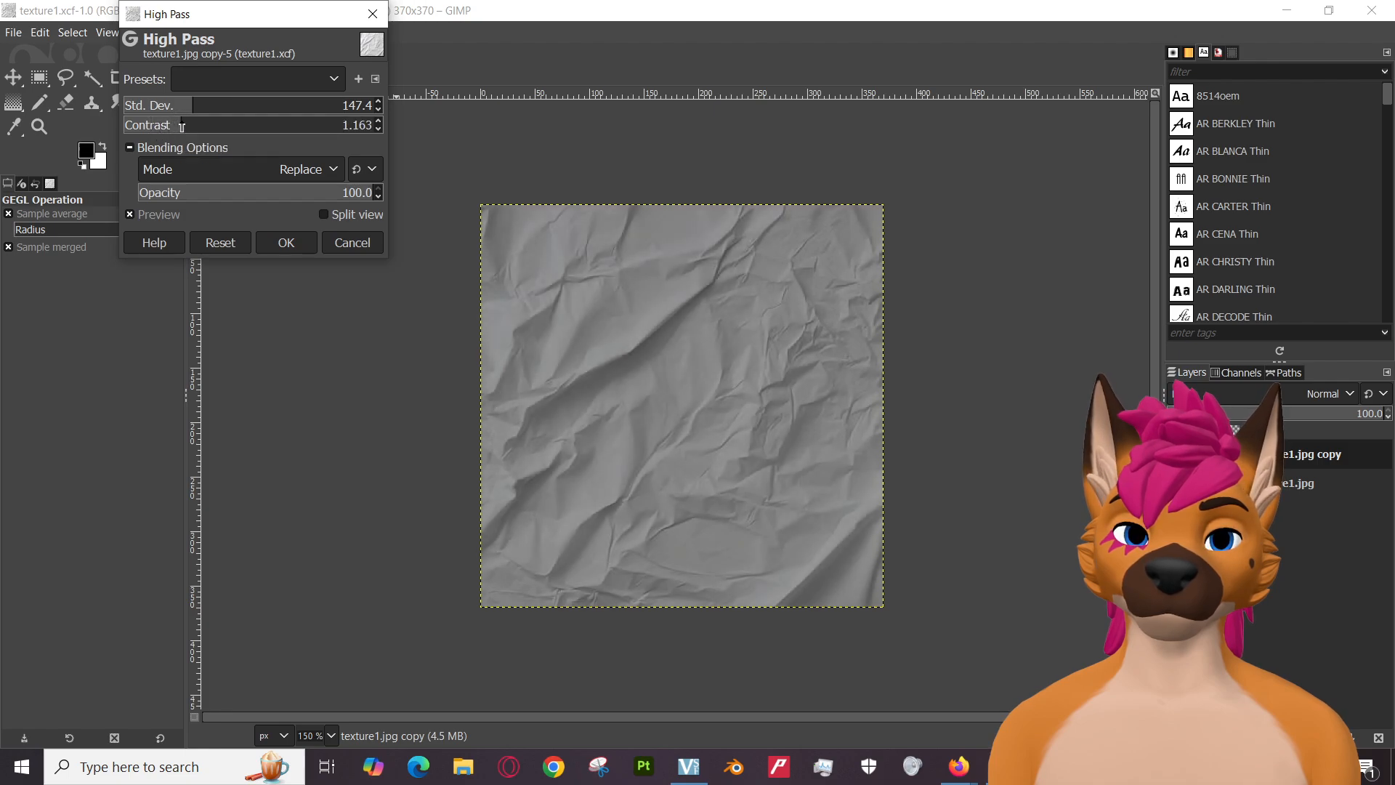
drag(181, 127, 156, 128)
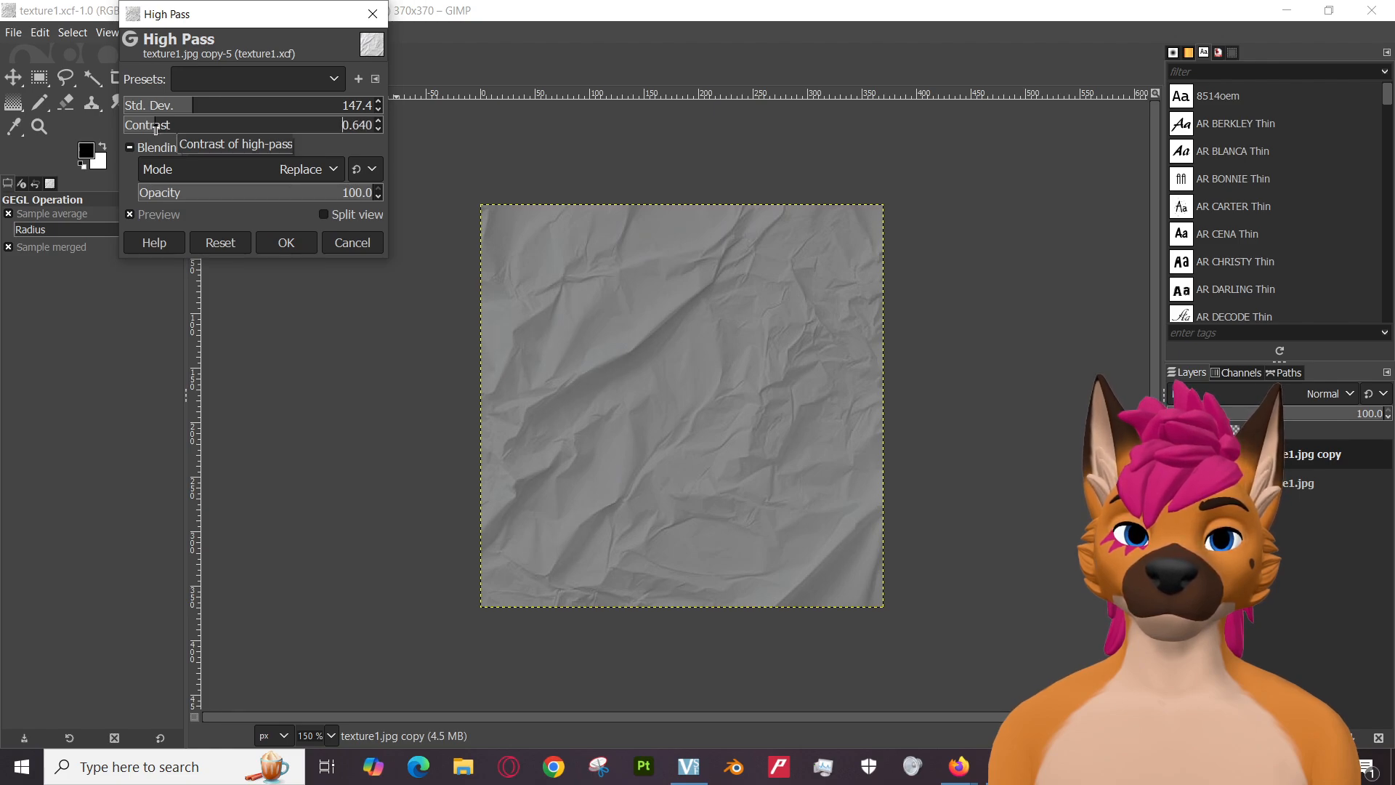
drag(155, 128, 150, 128)
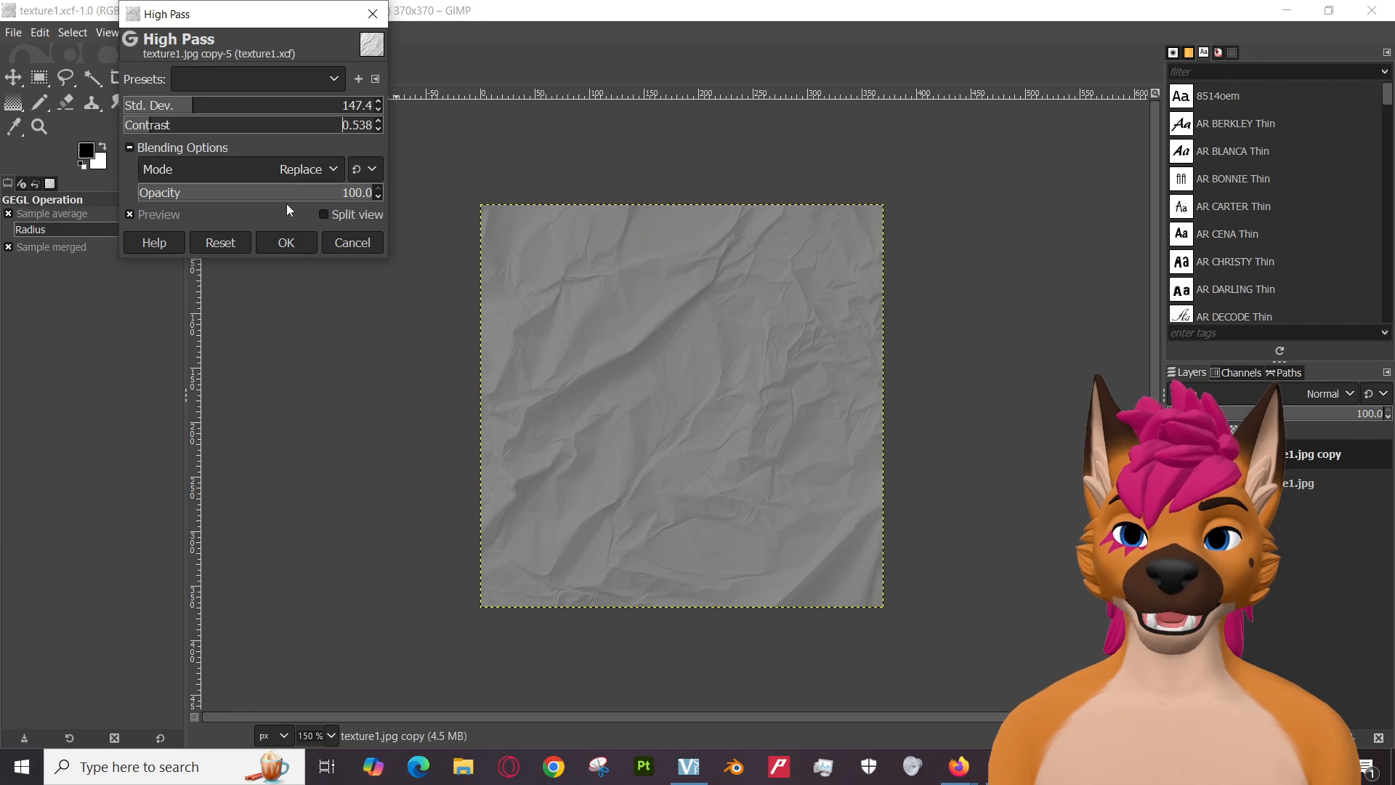
click(287, 242)
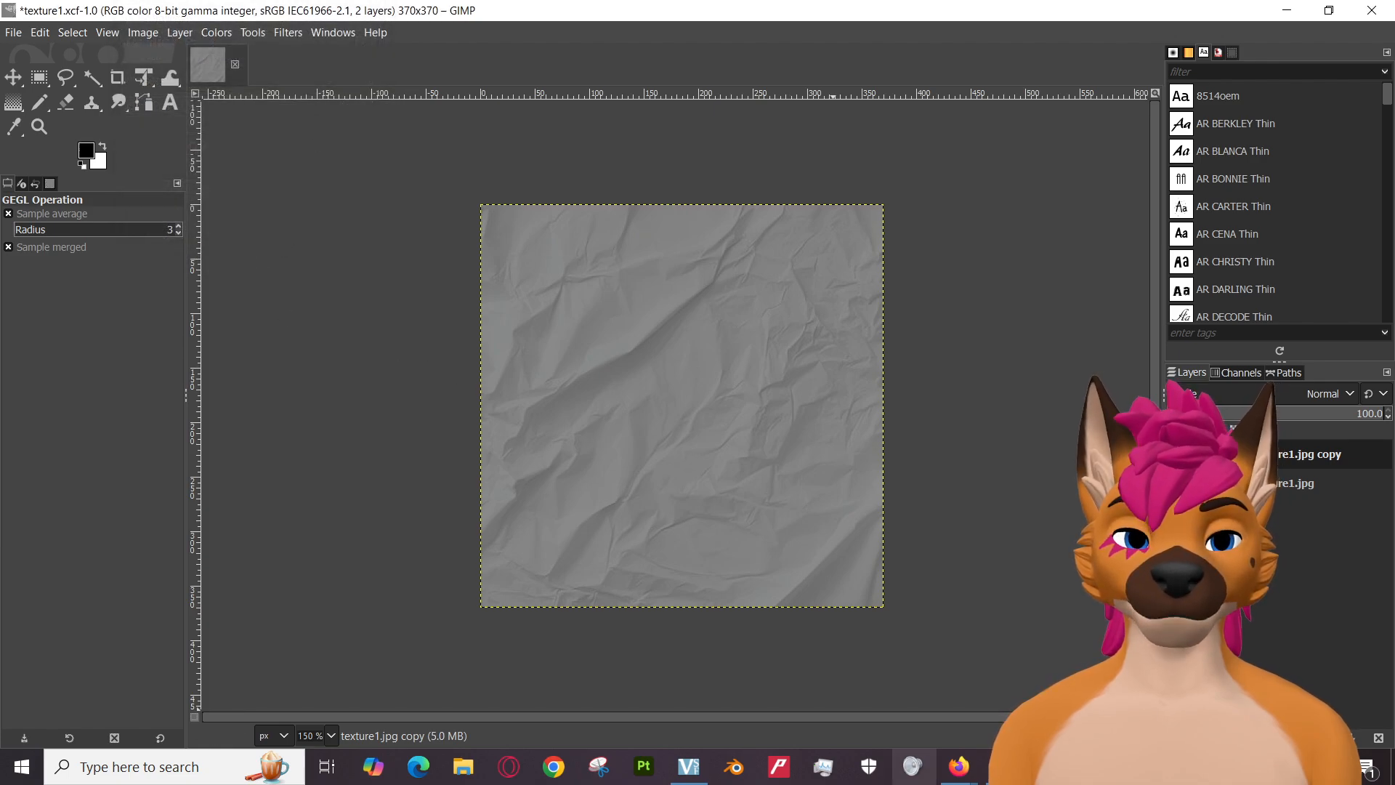
Play the texture maps tutorial in the browser through the Fade mode change to Luminosity, pause it, and return to GIMP.
mouse_move(959, 775)
click(861, 683)
click(353, 432)
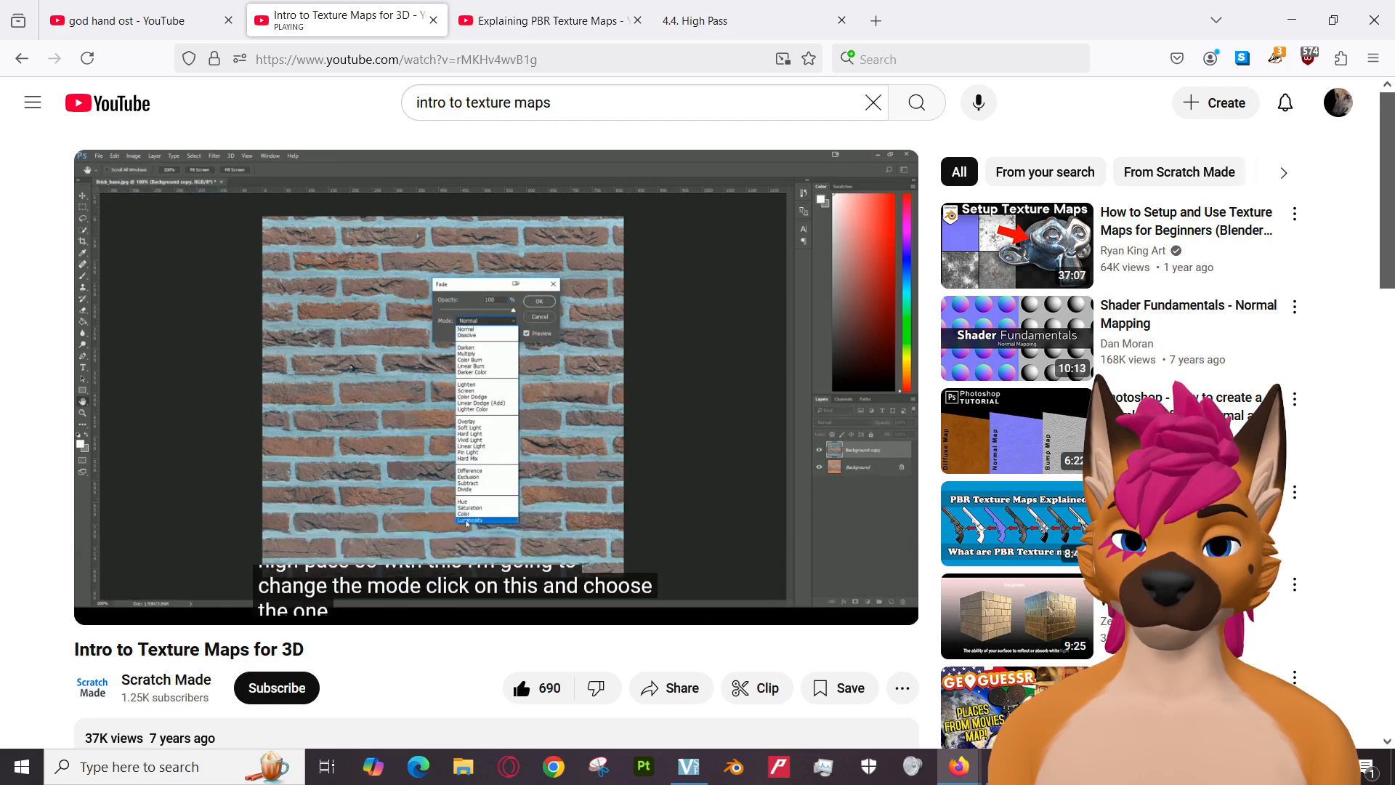
click(487, 399)
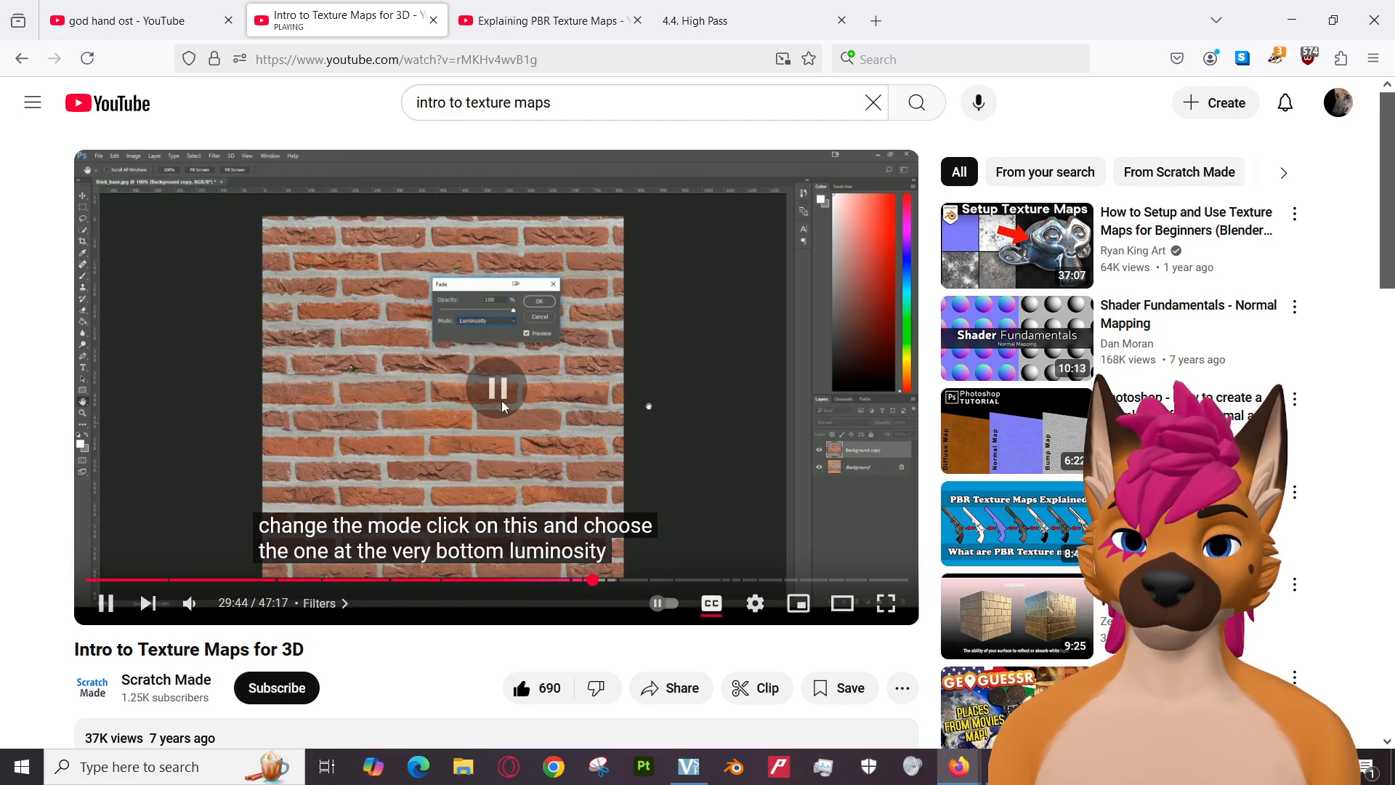
key(alt+Tab)
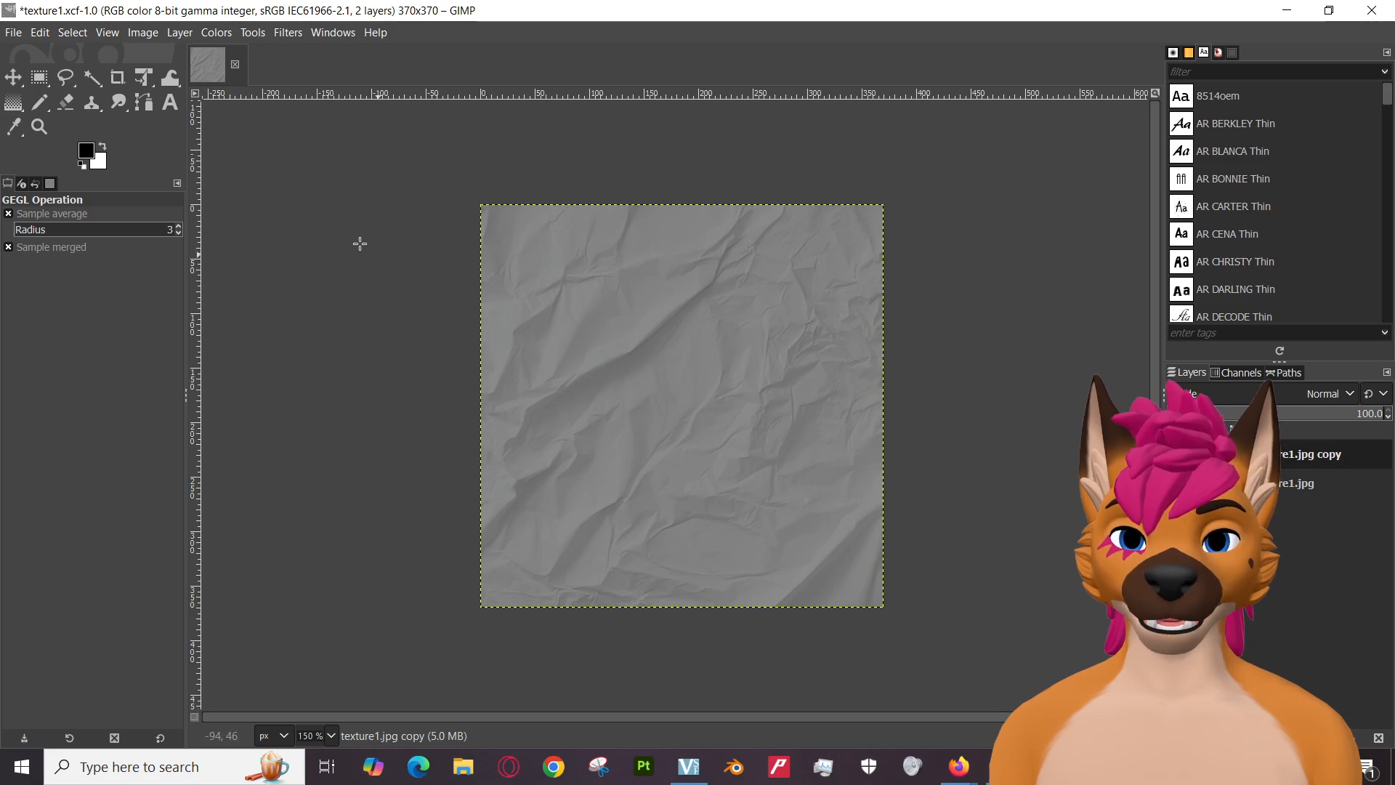
Undo the High Pass filter on the texture copy layer and look through the Enhance filters.
click(40, 32)
click(46, 54)
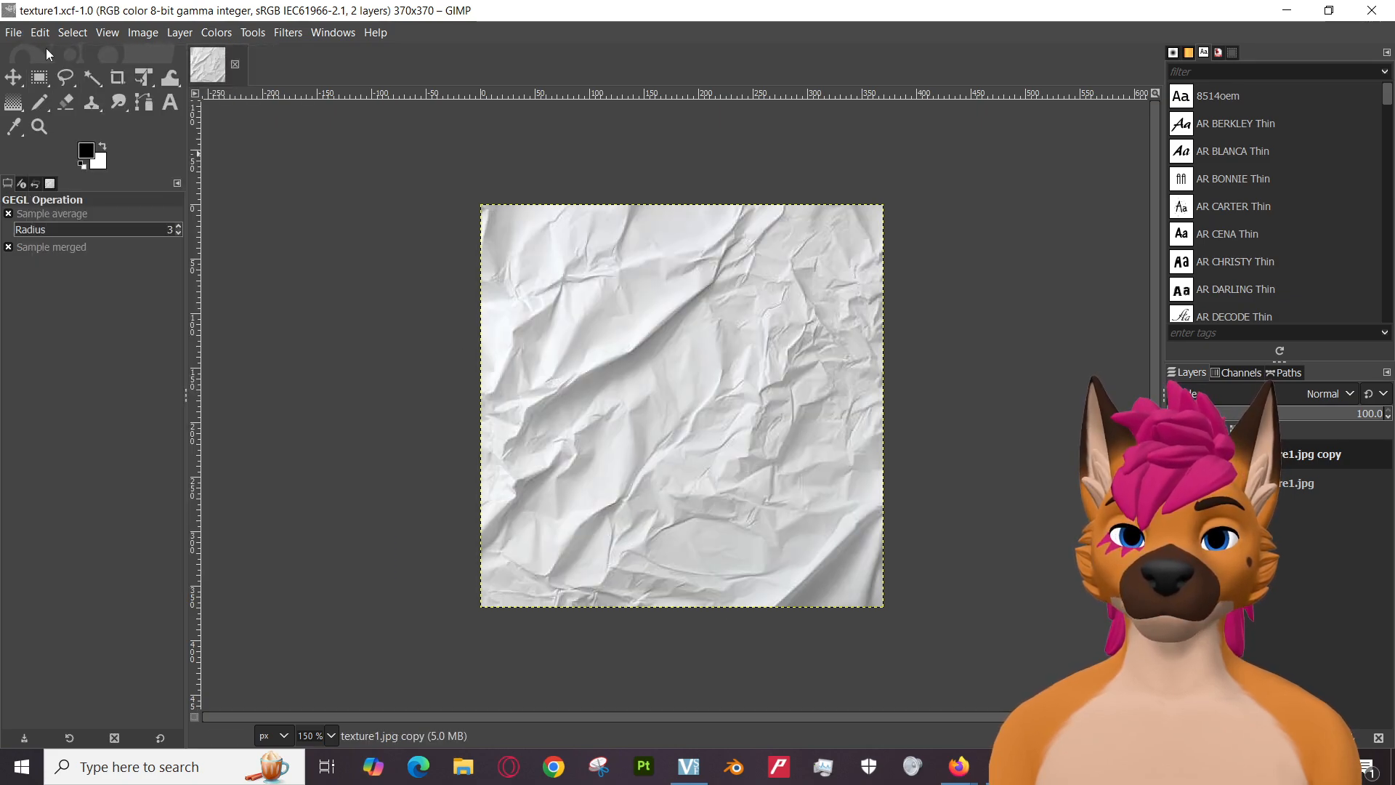
click(288, 33)
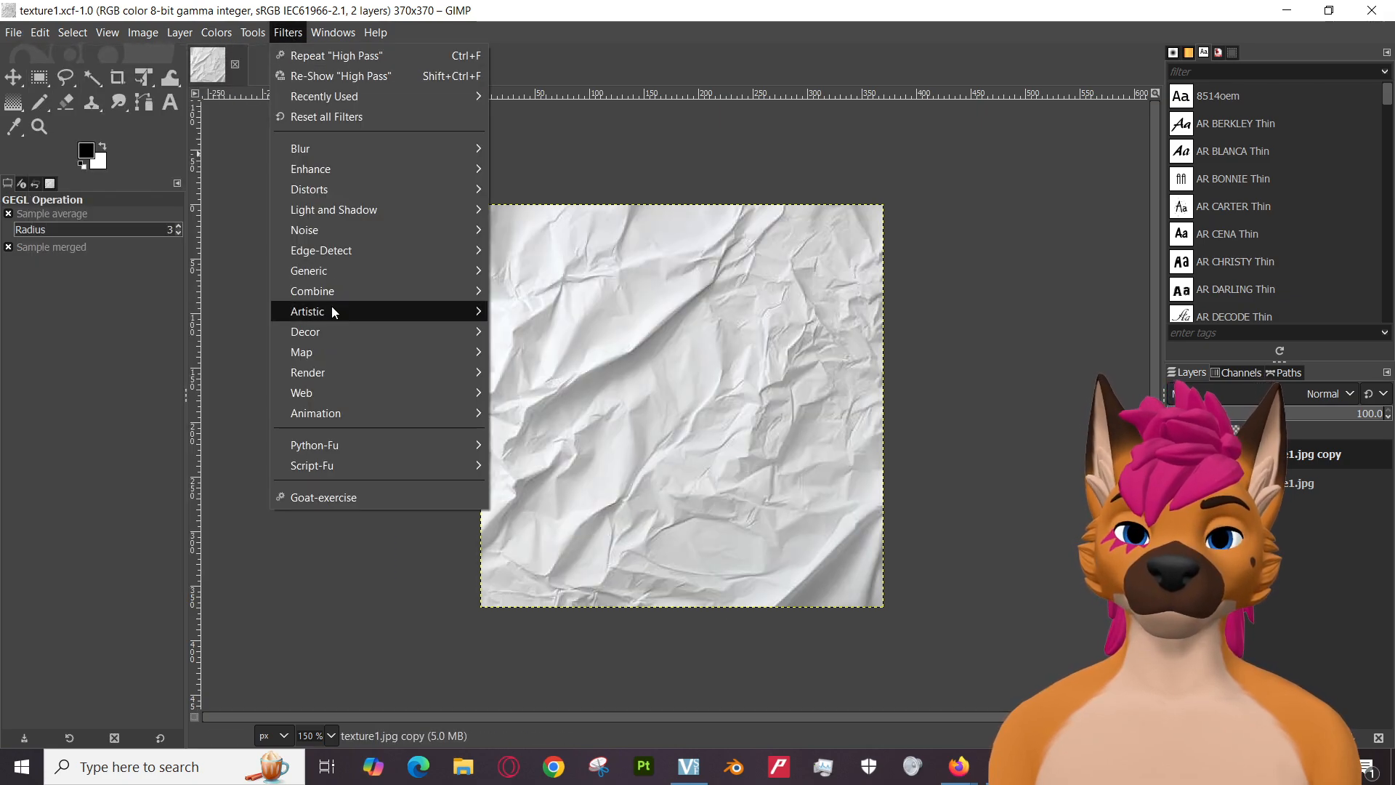
mouse_move(351, 170)
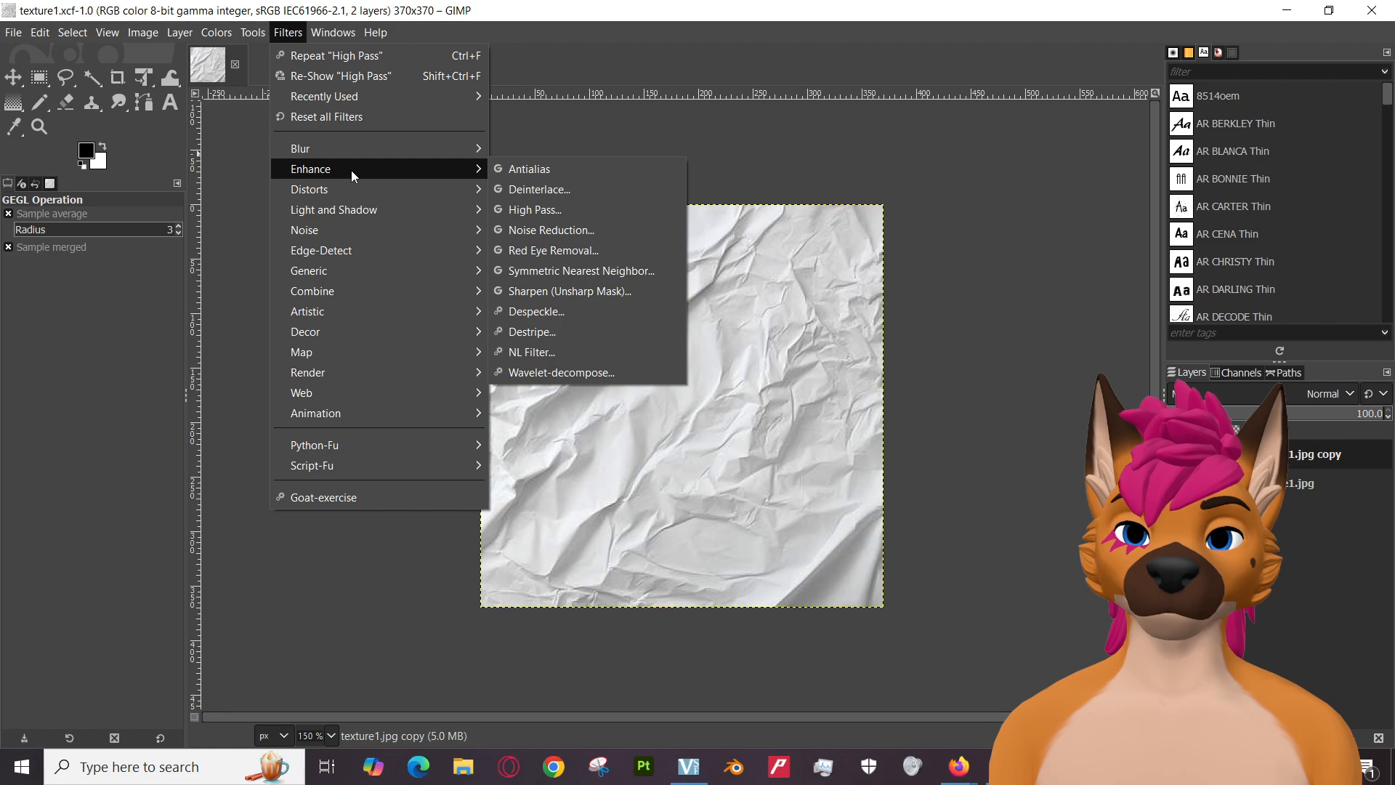
mouse_move(241, 41)
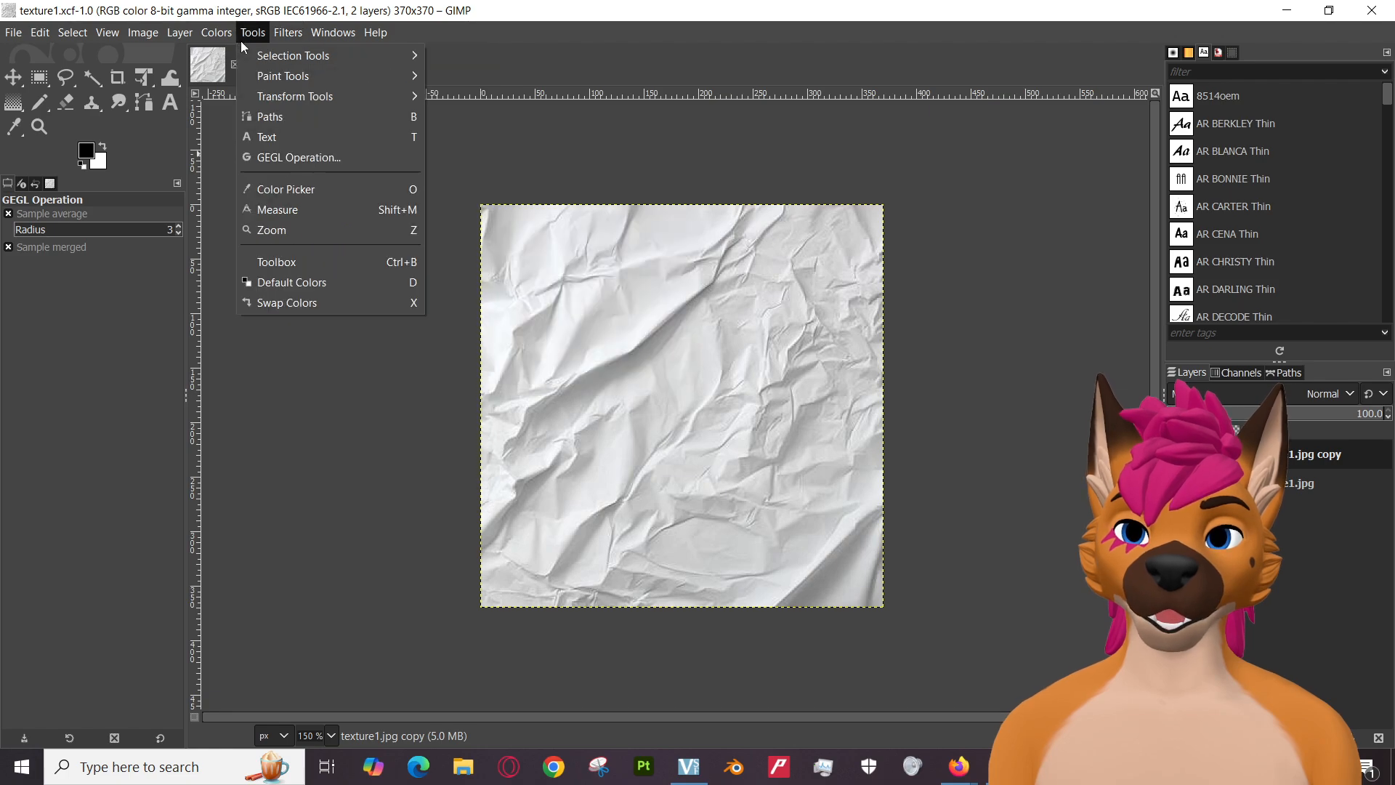
click(280, 34)
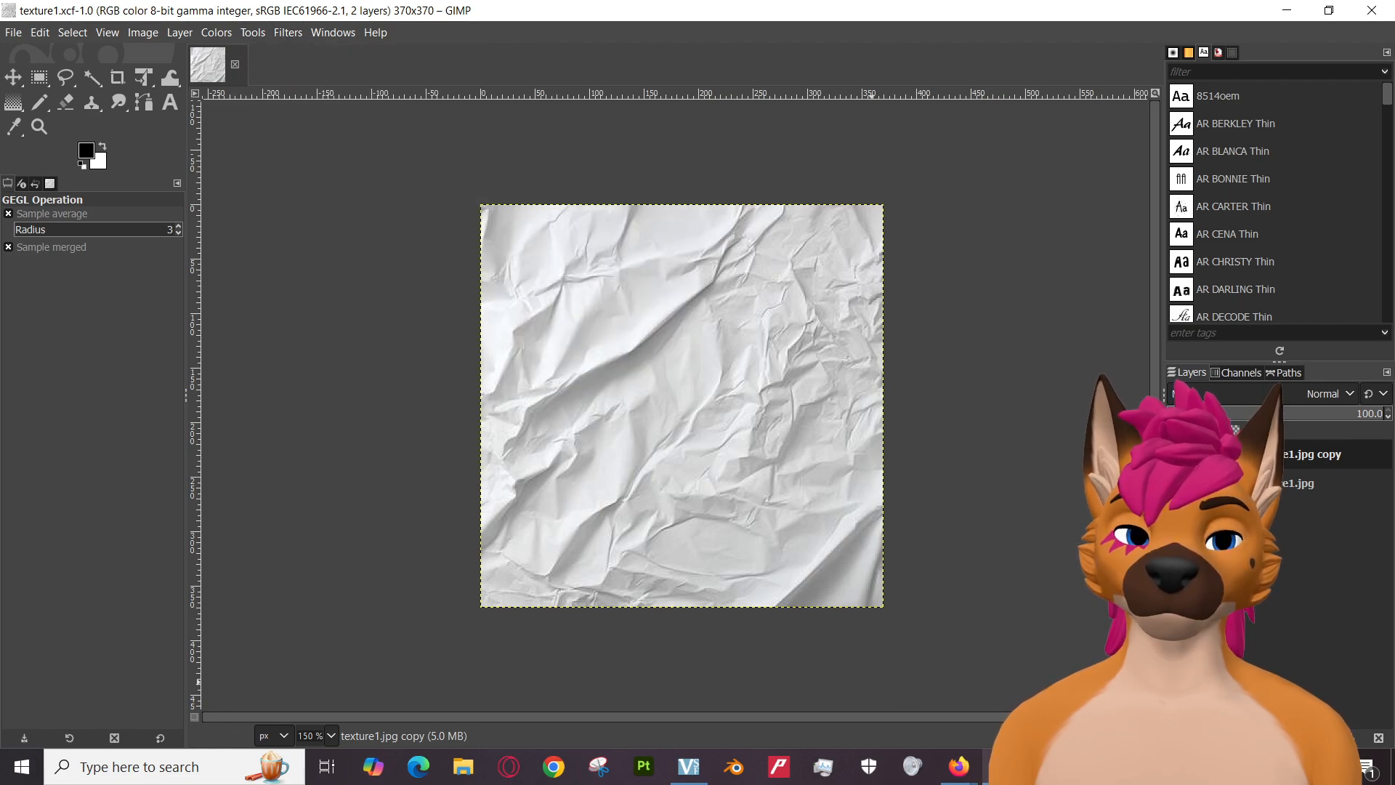
Rewatch the tutorial's Fade High Pass passage in the browser, pause it, and return to GIMP.
mouse_move(954, 775)
click(860, 676)
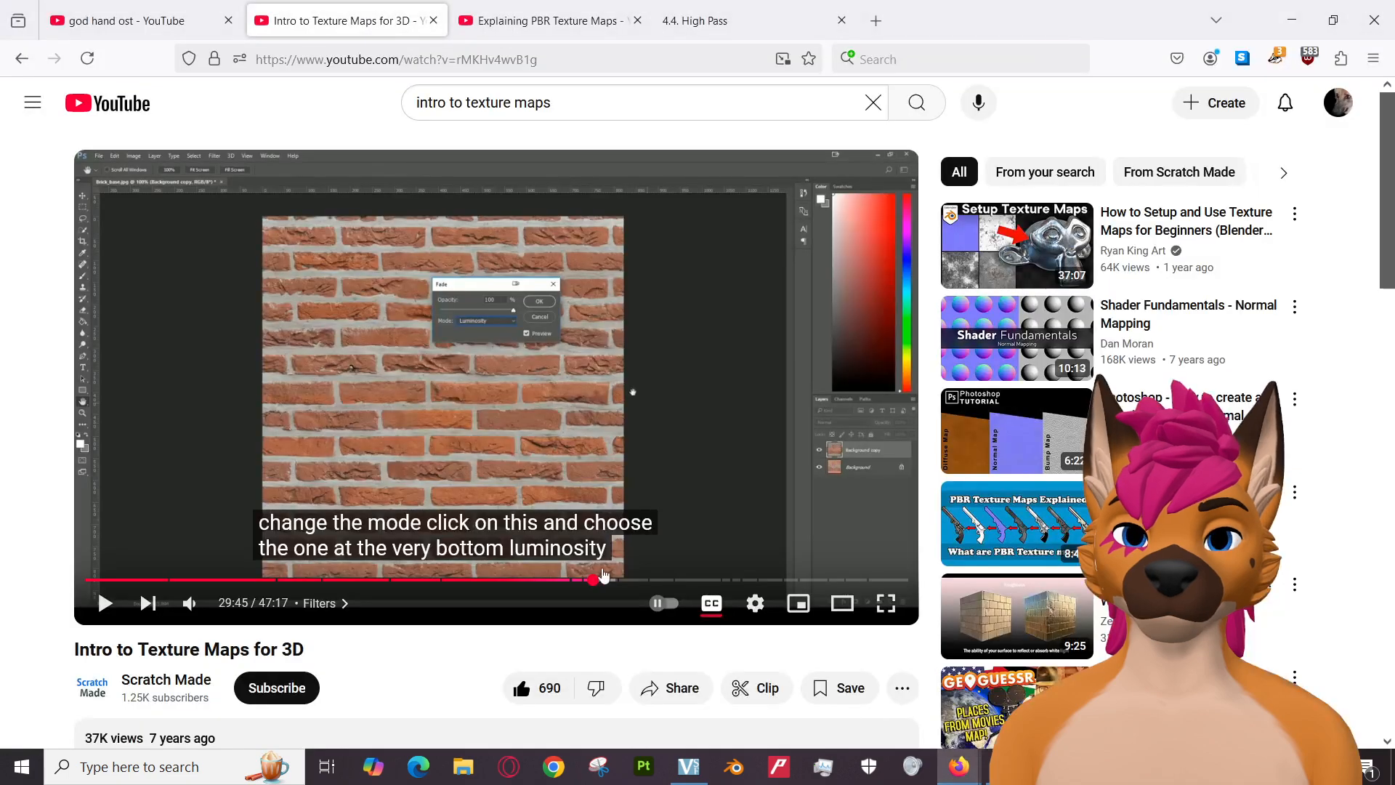
click(407, 412)
key(Left)
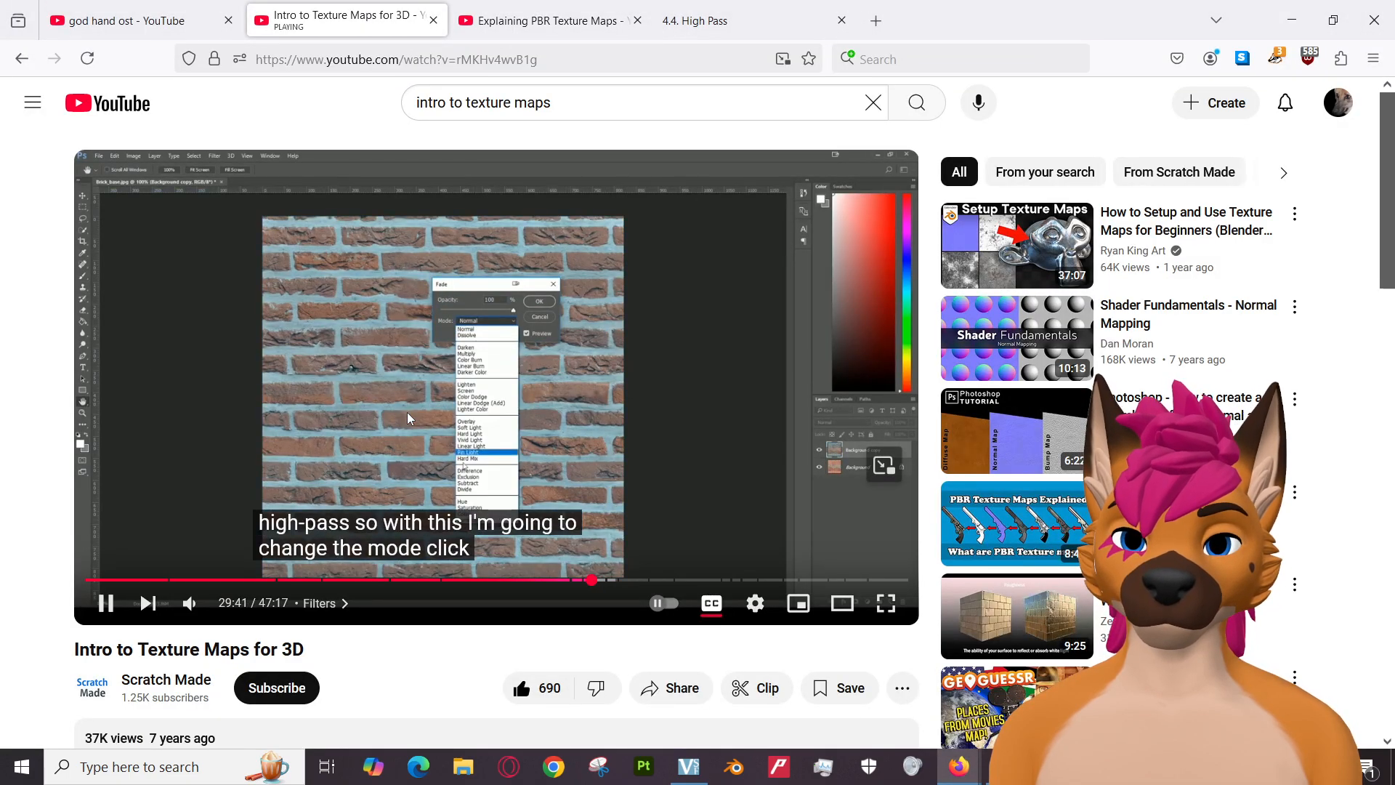
key(Left)
key(Left)
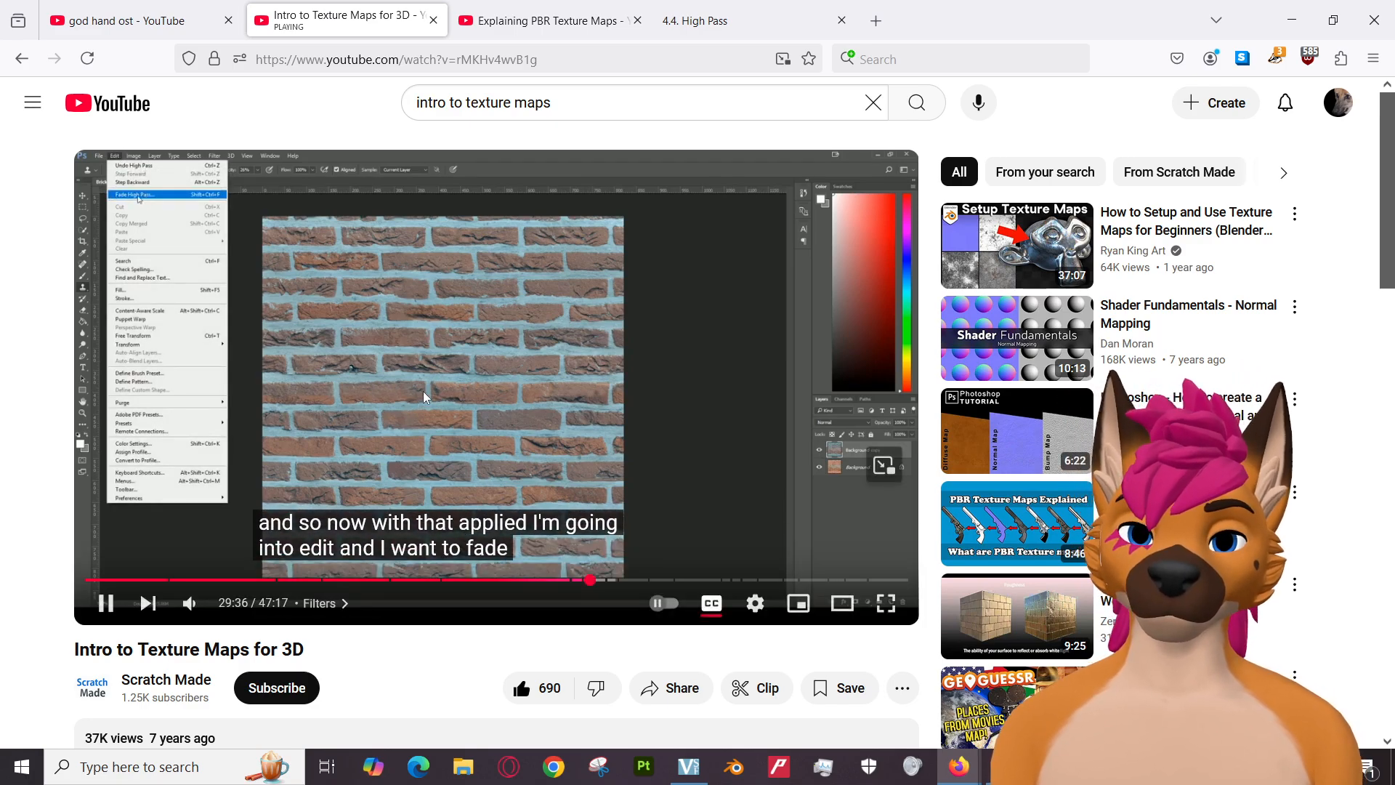
key(space)
key(alt+Tab)
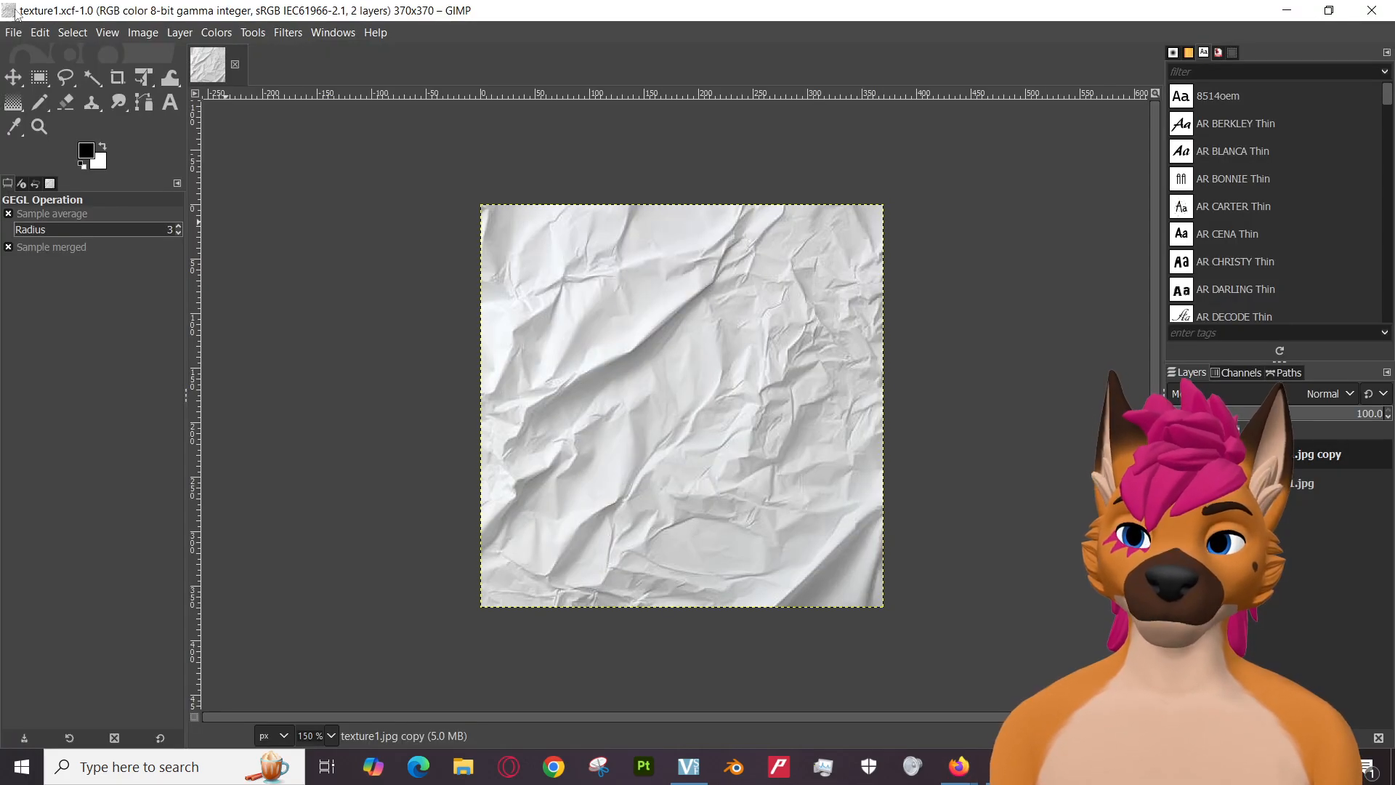
Look through the editing, tool, layer and filter commands for a way to fade the High Pass effect.
click(38, 33)
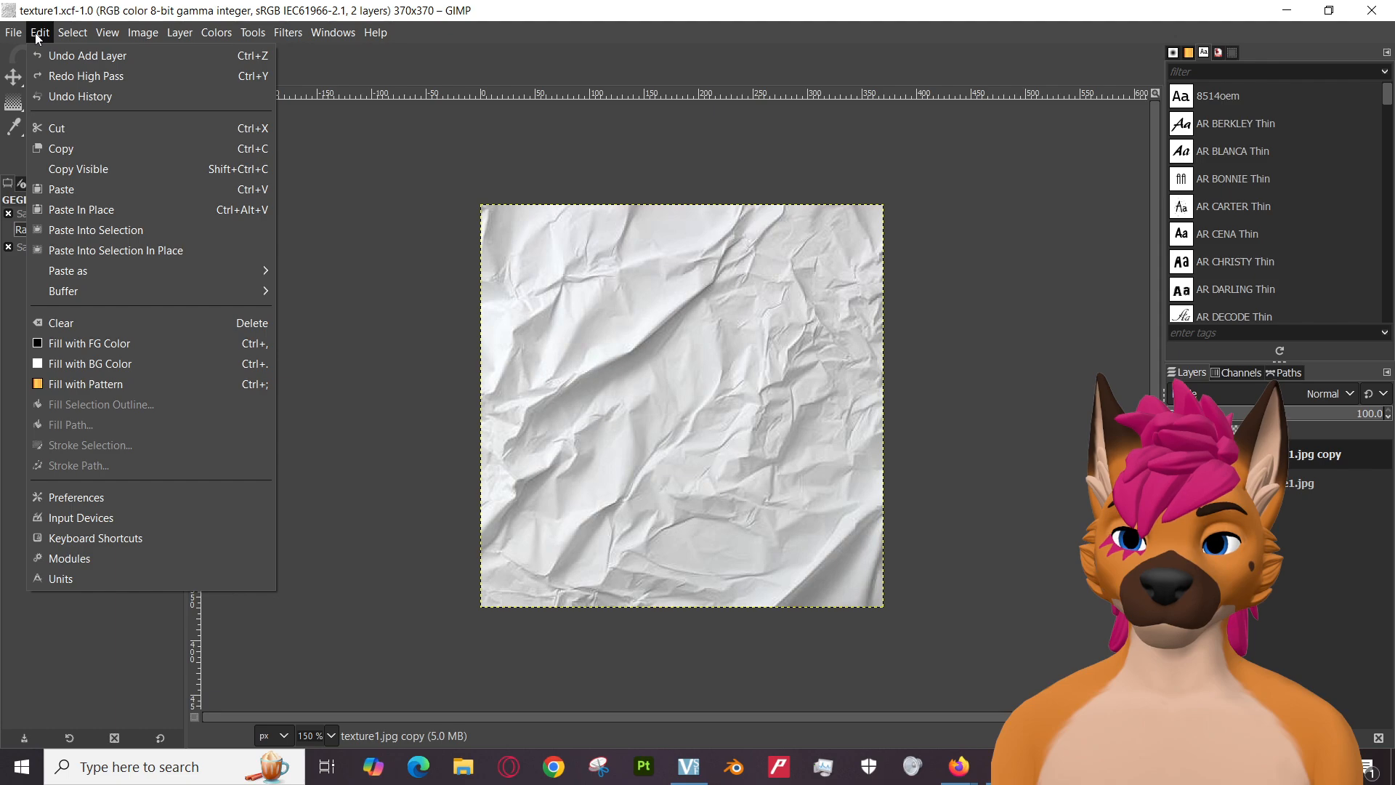
mouse_move(152, 36)
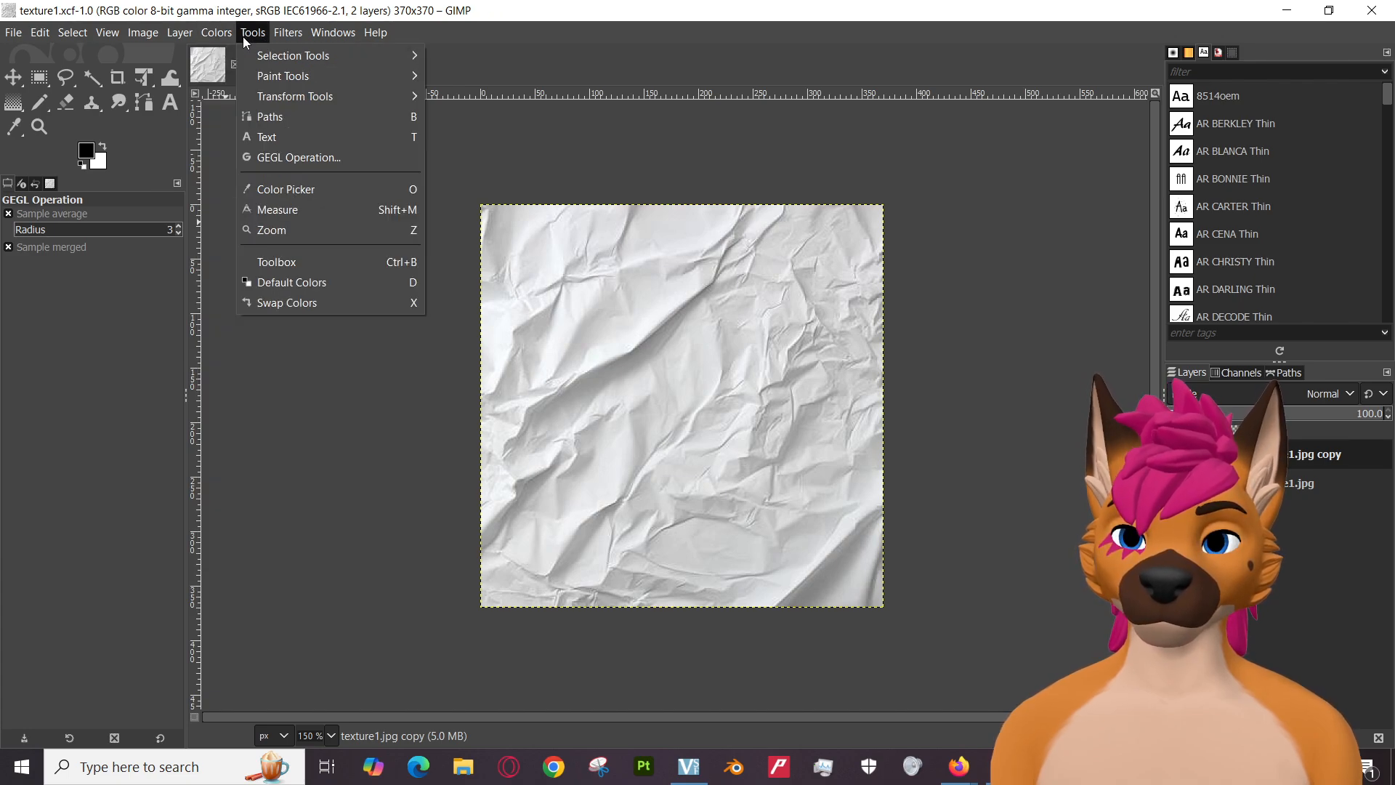
mouse_move(258, 58)
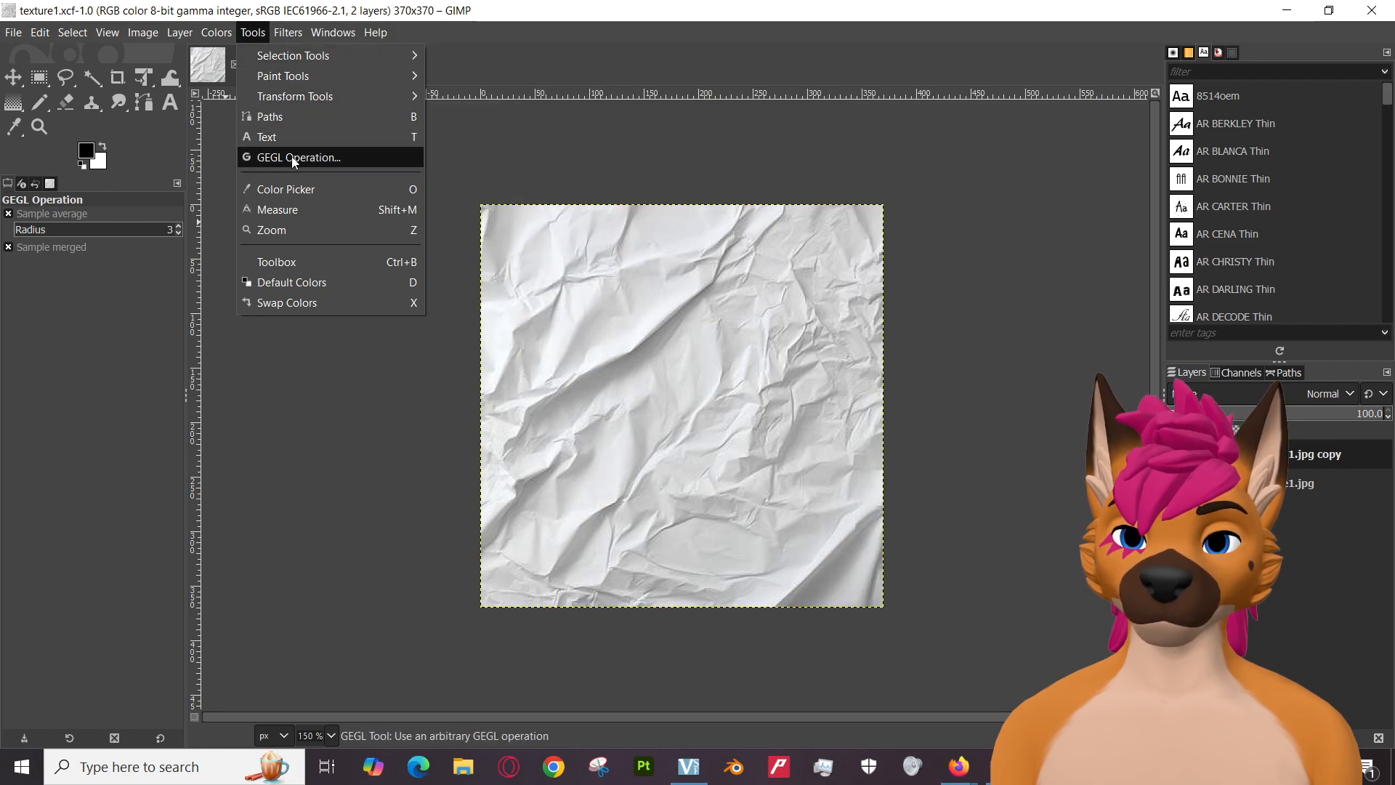
mouse_move(285, 33)
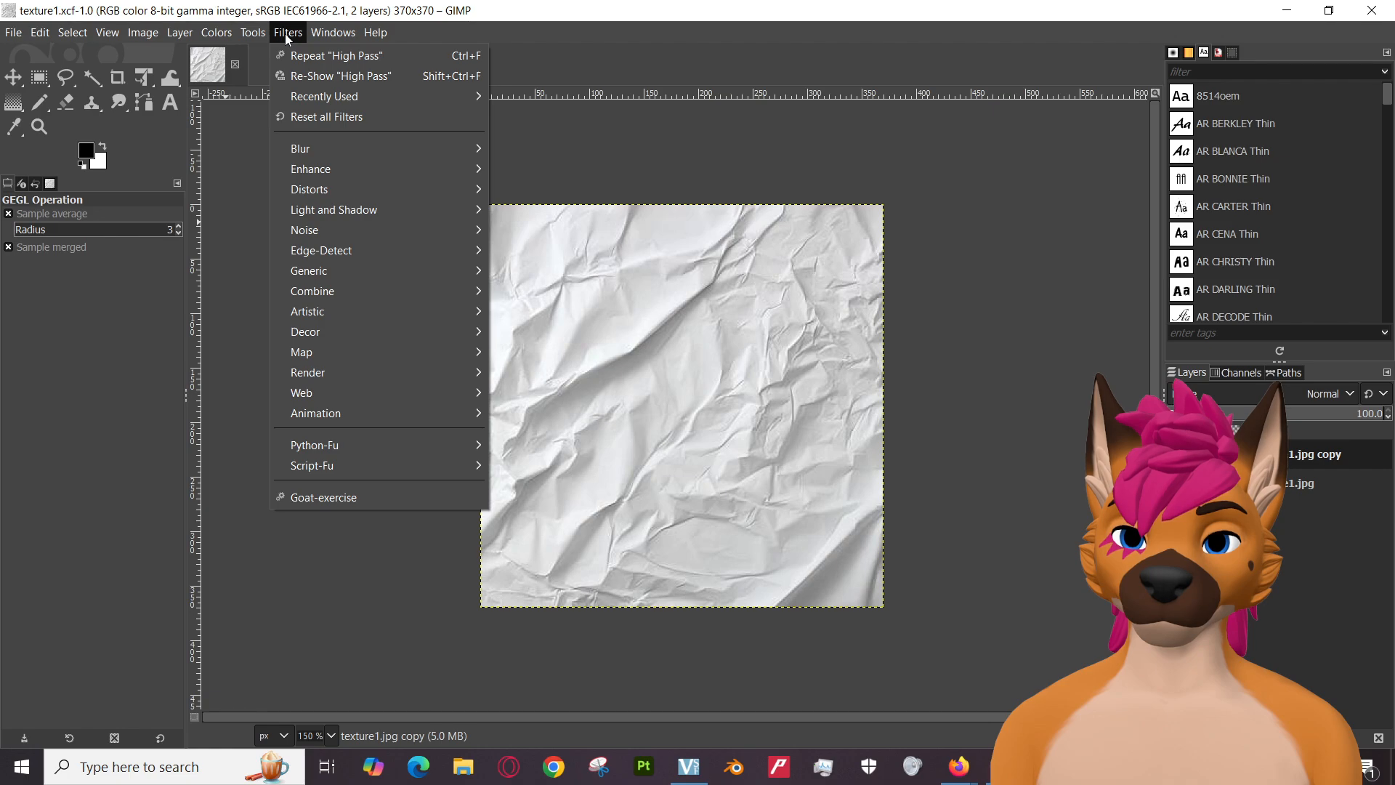
mouse_move(318, 152)
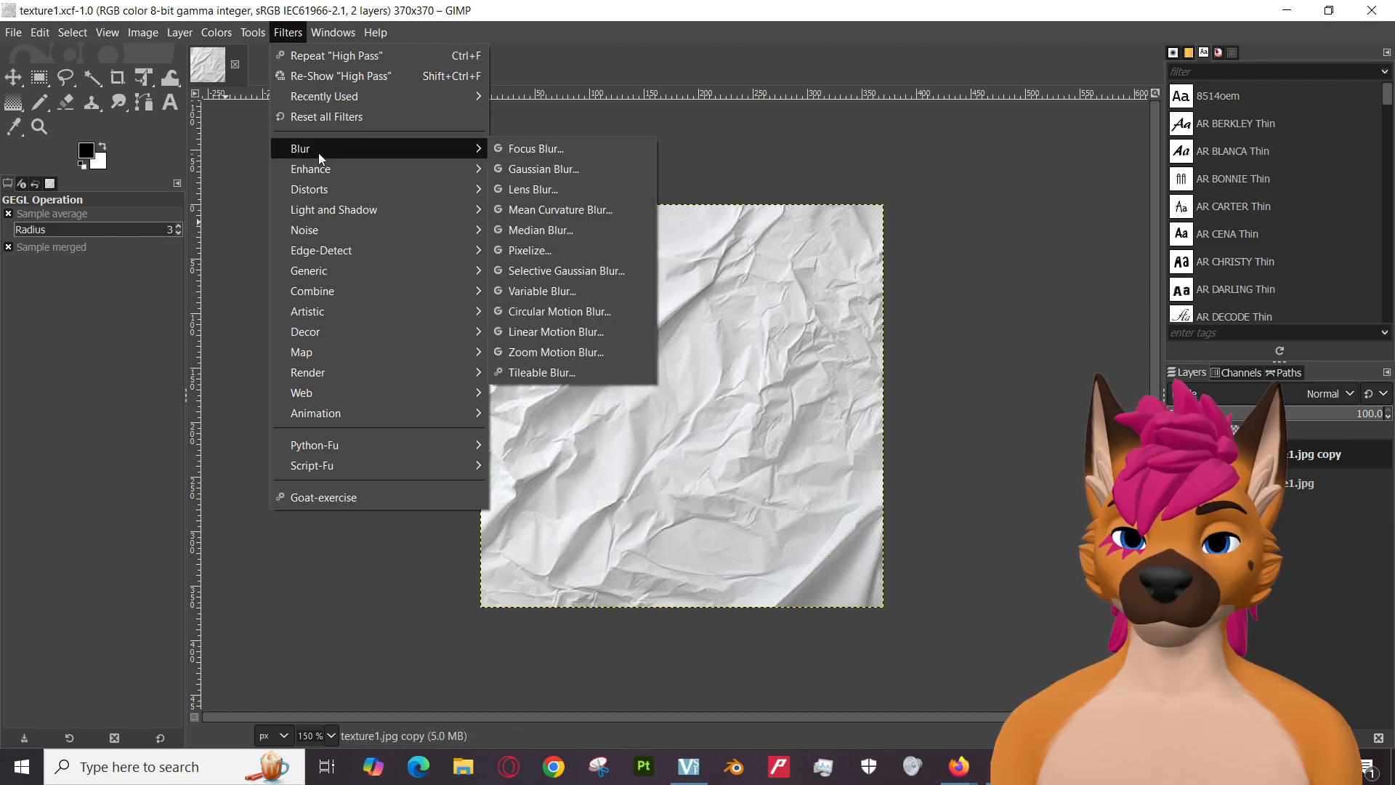
mouse_move(320, 290)
click(285, 33)
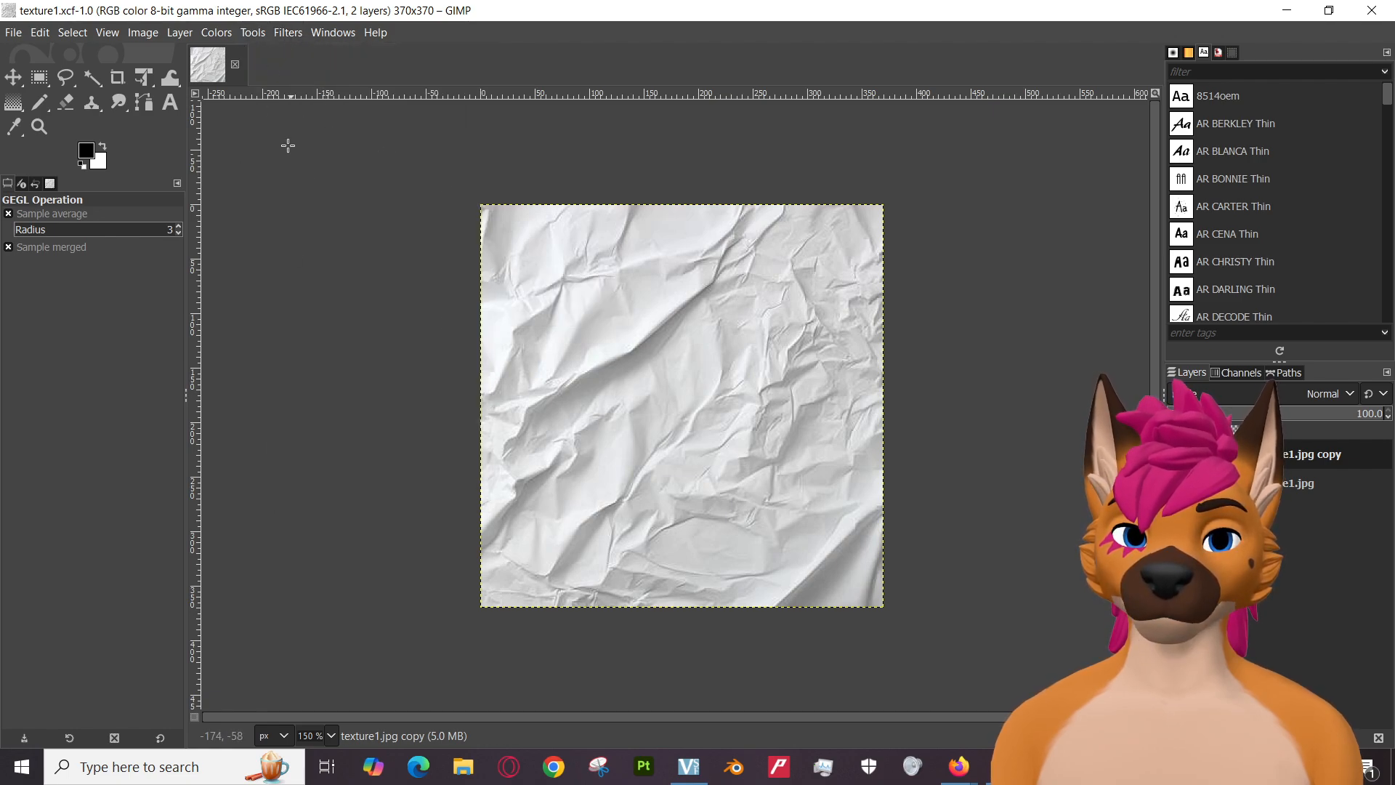
click(254, 33)
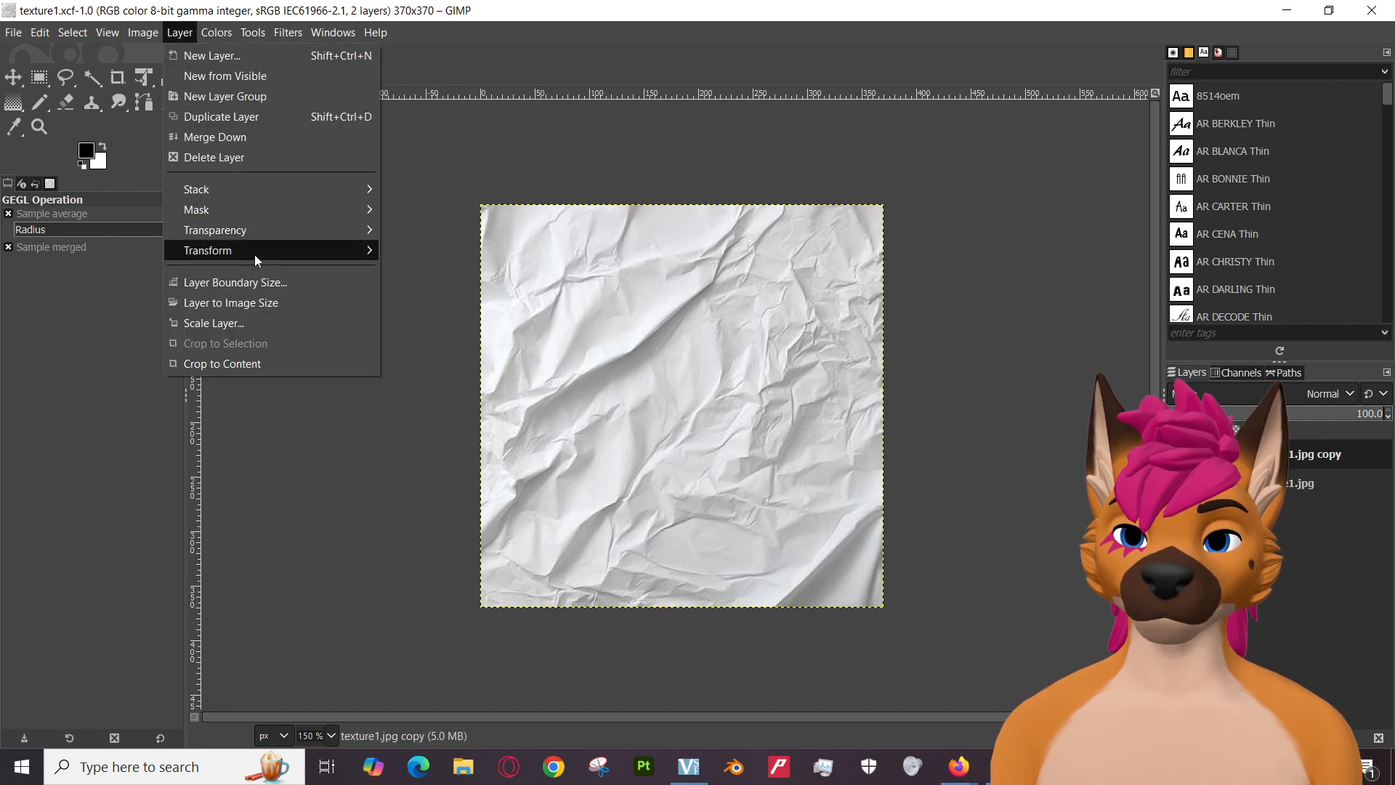
mouse_move(254, 255)
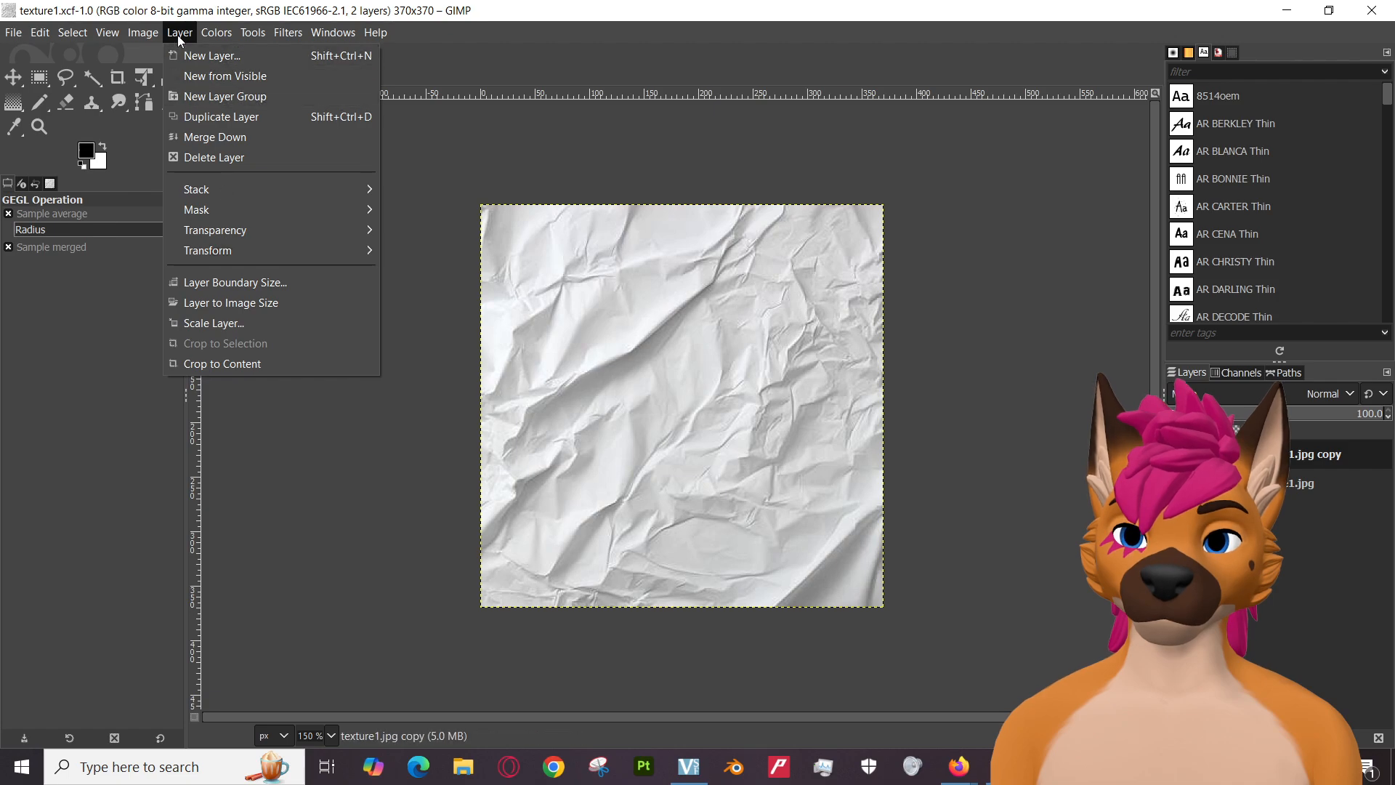
mouse_move(225, 36)
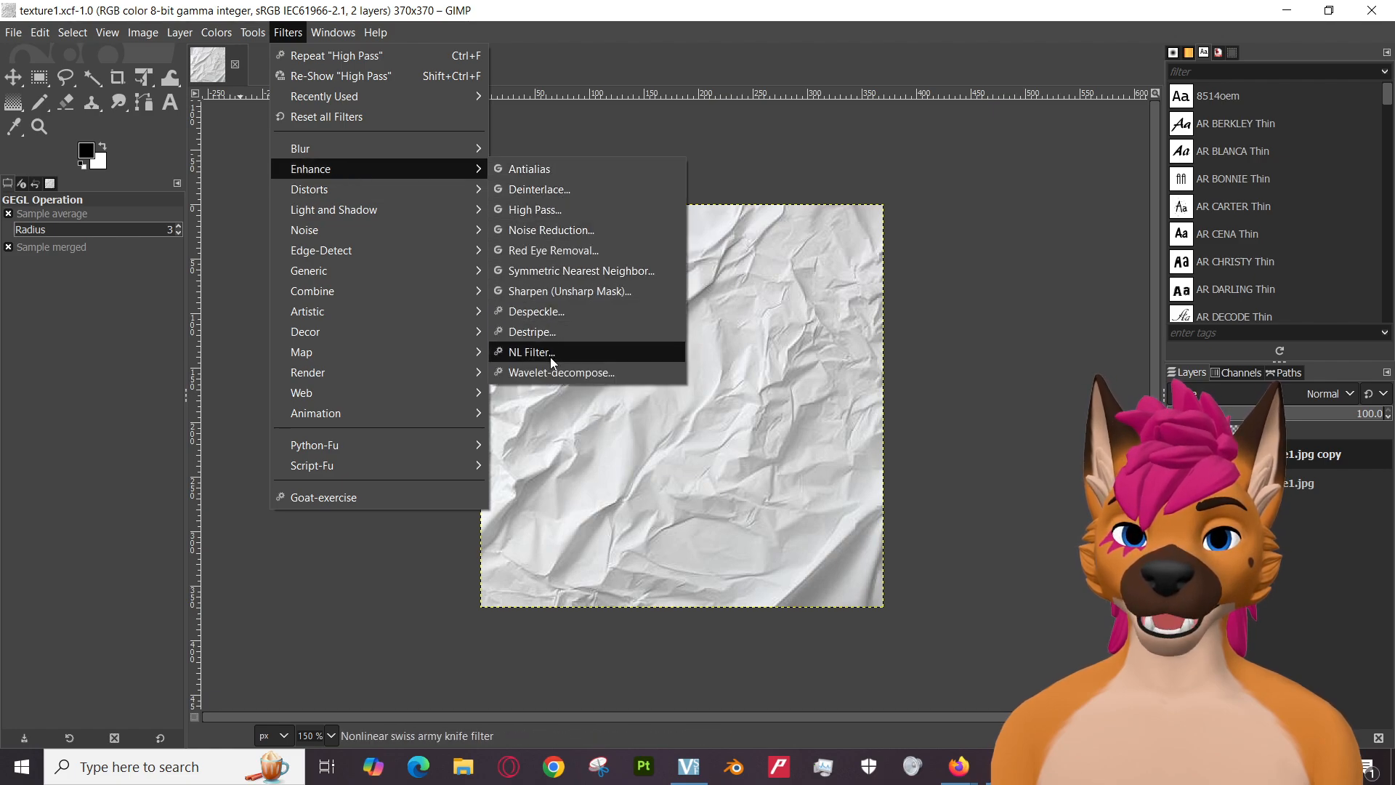
Start a High Pass filter on the texture copy layer with Std. Dev. about 93.8 and Contrast about 0.683.
click(547, 210)
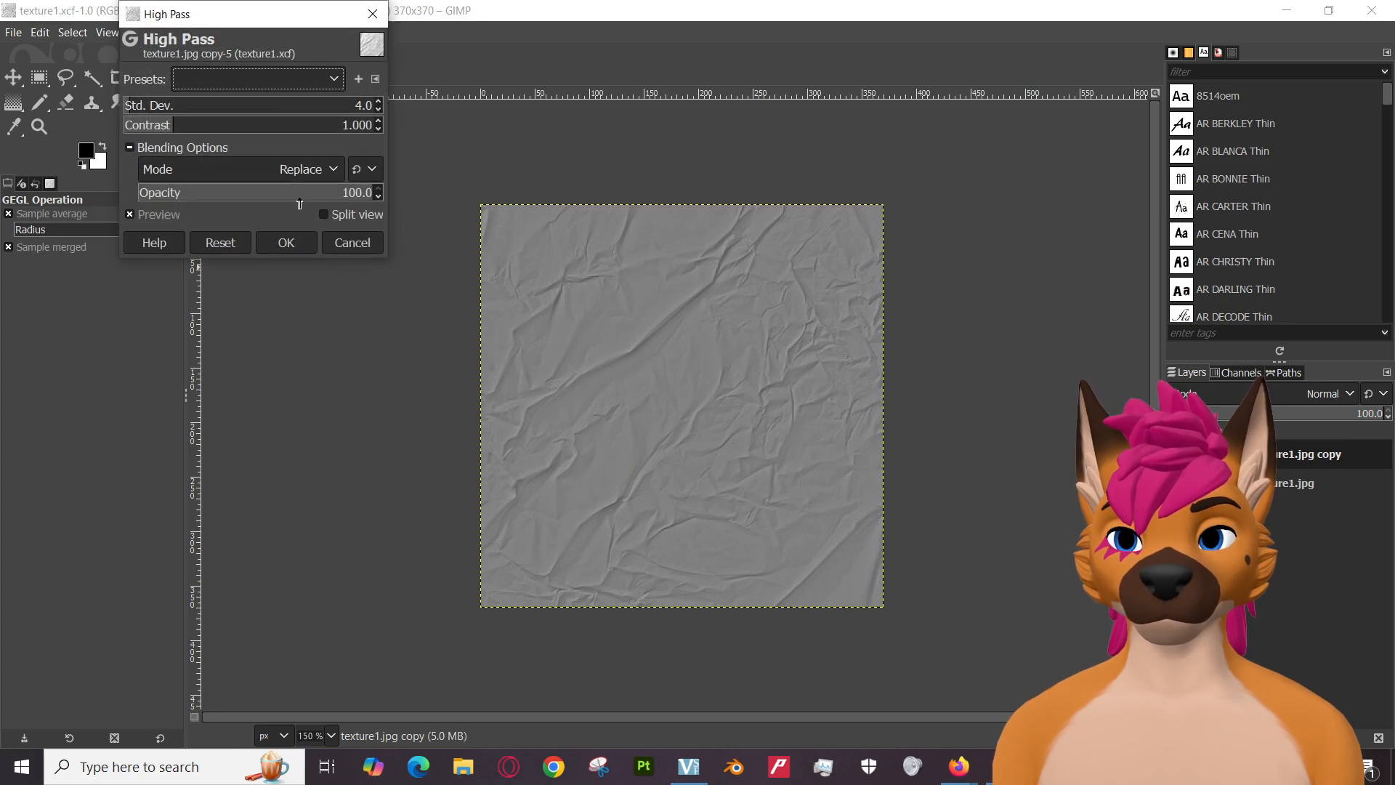
drag(137, 106, 157, 127)
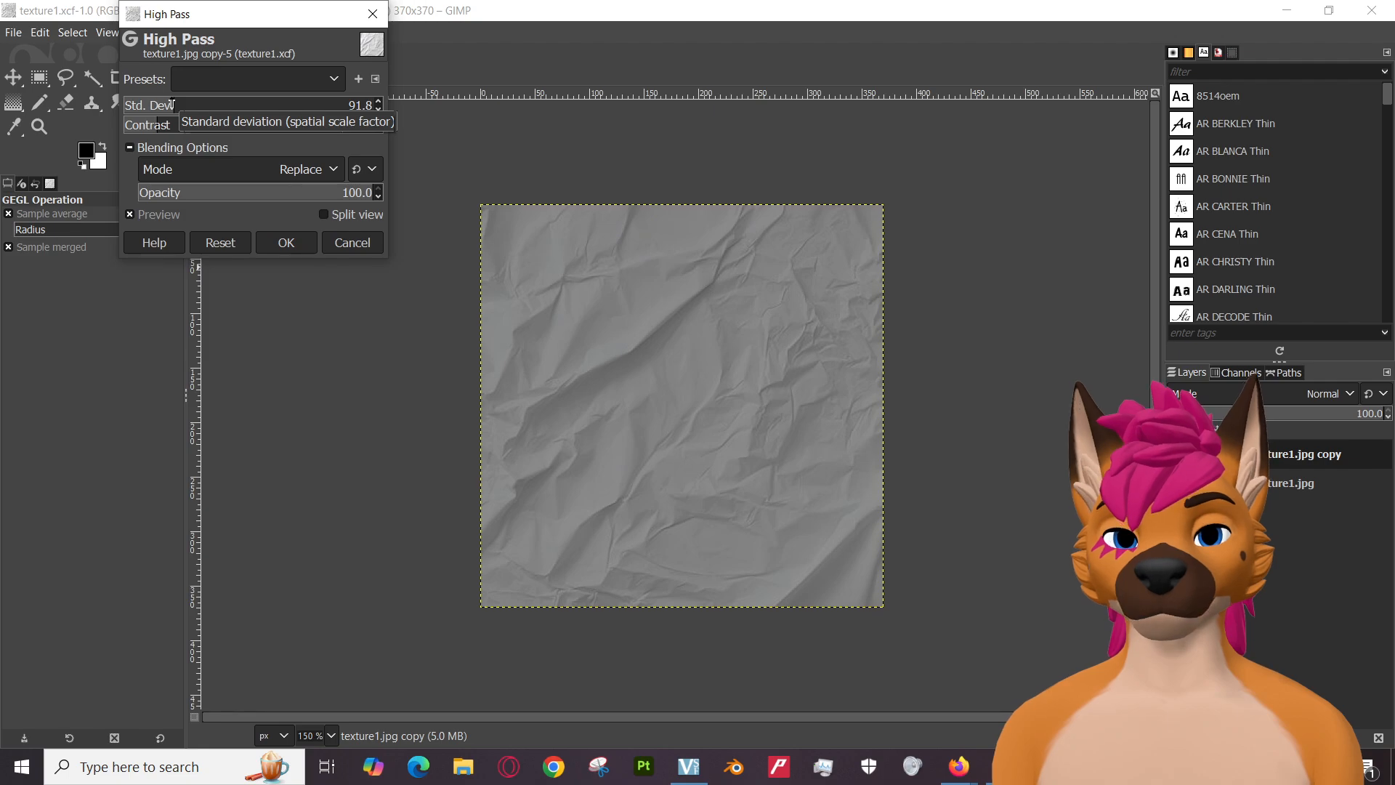
scroll(173, 104, up, 2)
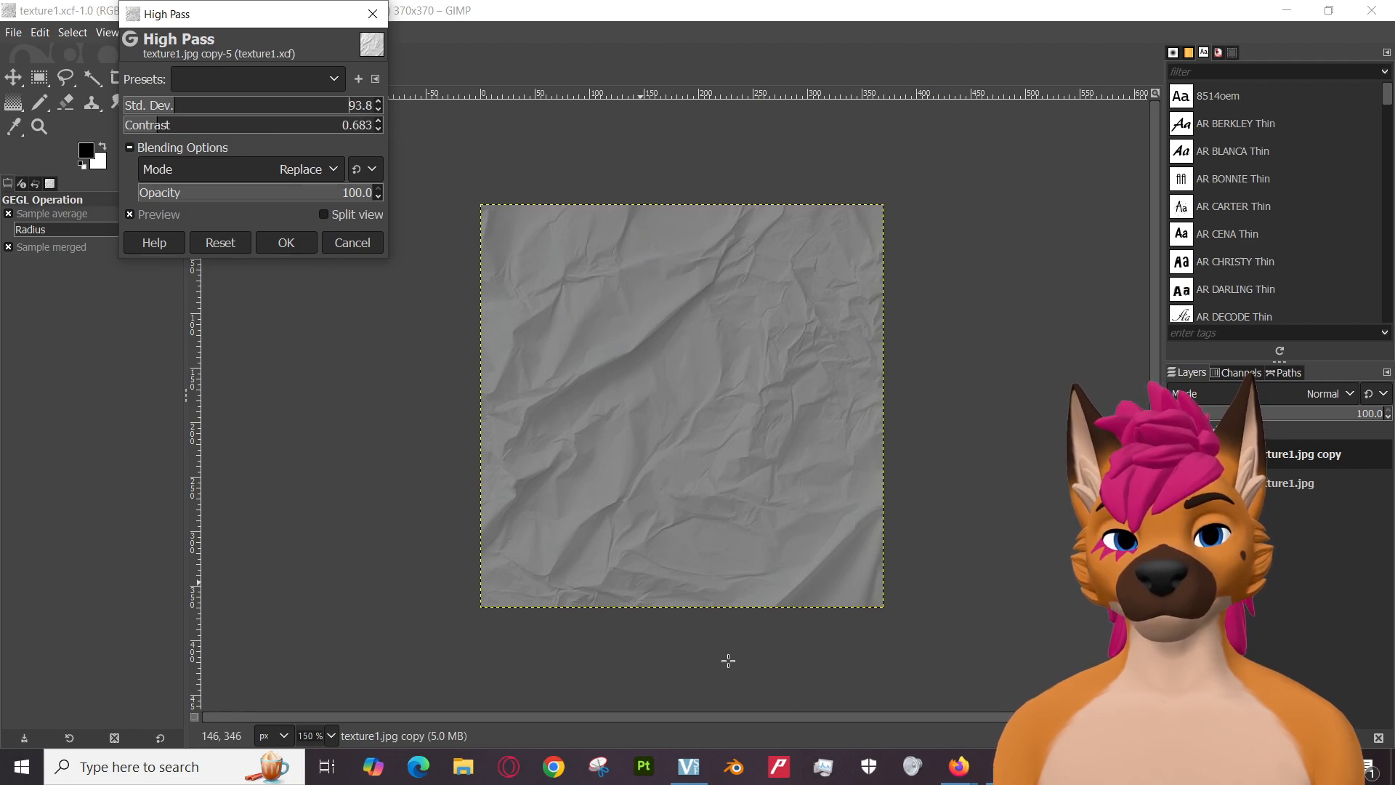
Check the paused Fade passage of the texture maps tutorial in the browser, and return to GIMP.
click(959, 765)
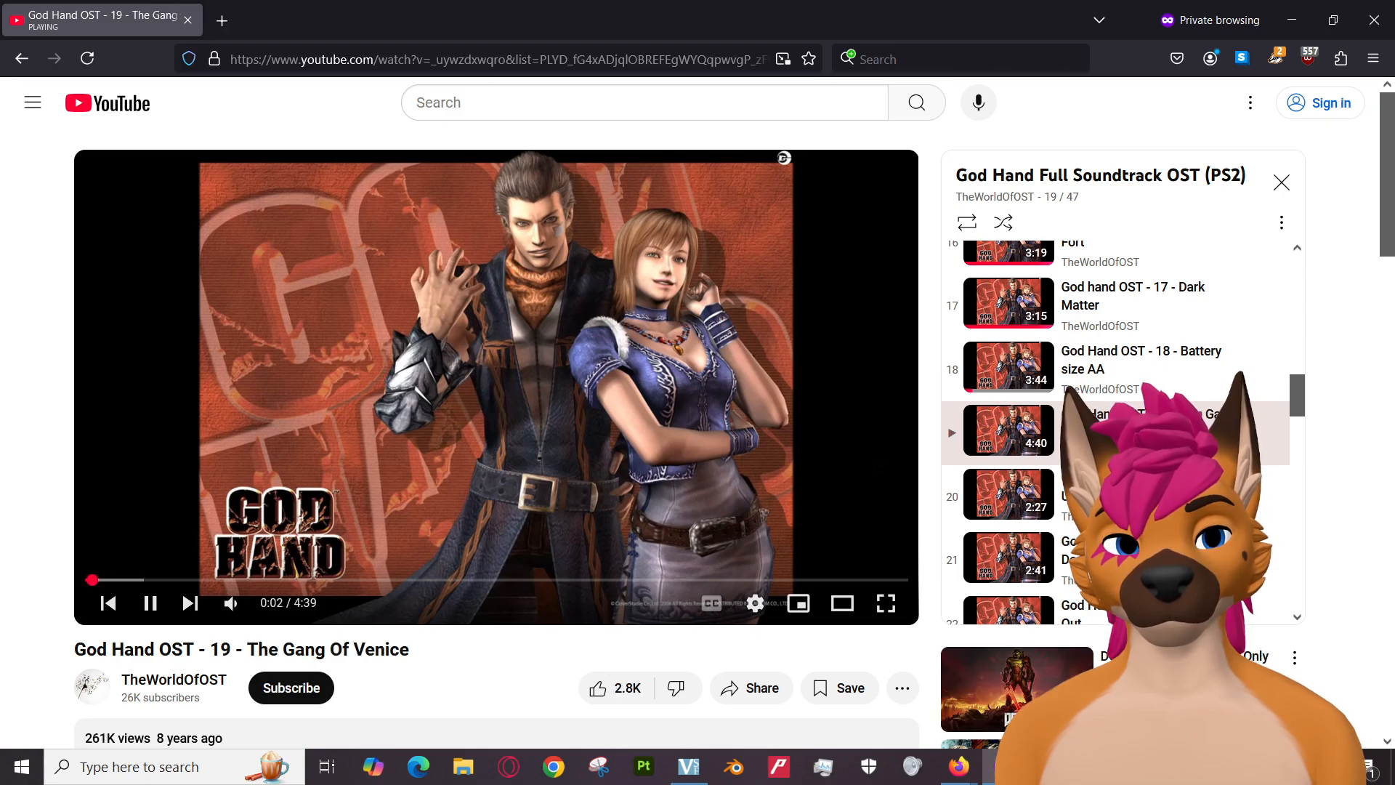
mouse_move(958, 765)
click(856, 690)
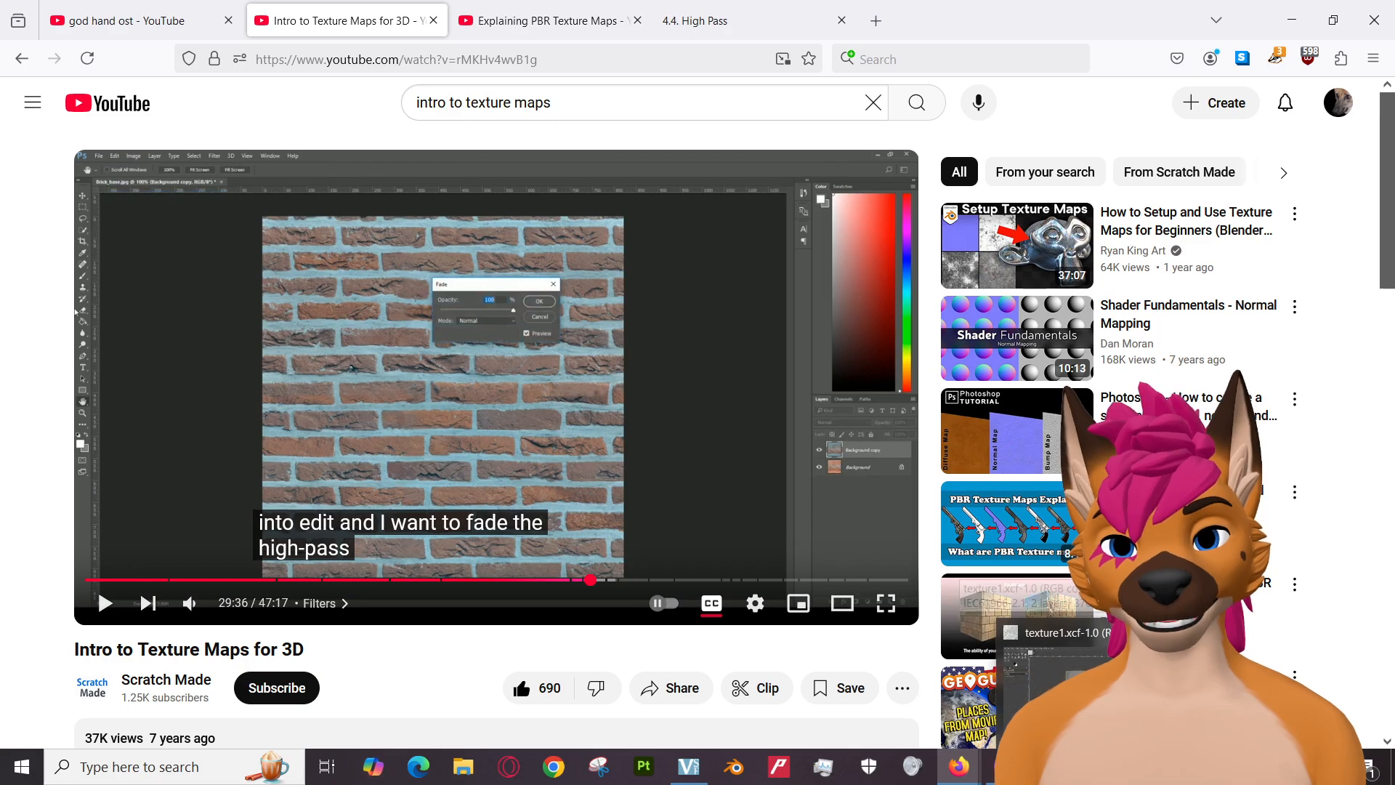
key(alt+Tab)
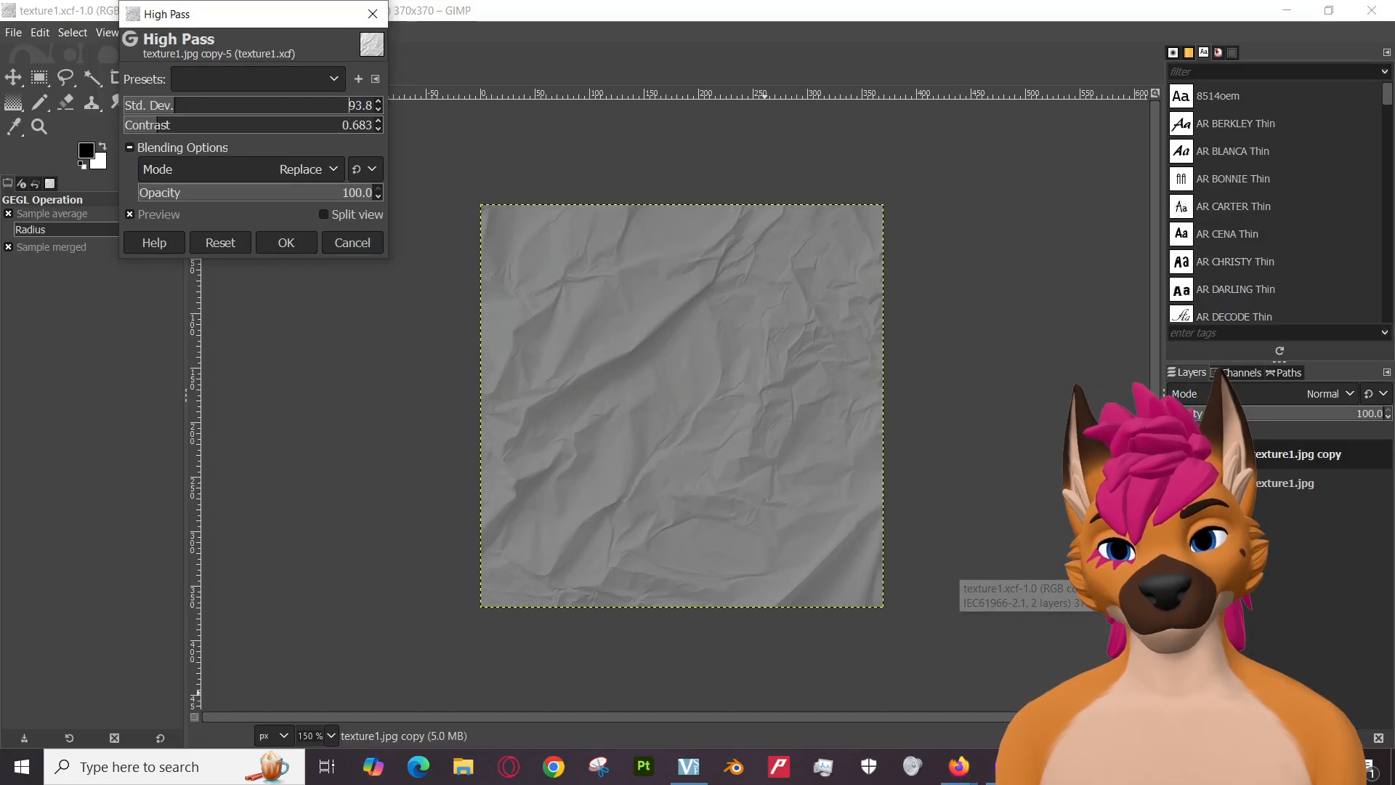
Set the High Pass filter's blending mode to Luminance.
click(320, 166)
scroll(218, 690, down, 5)
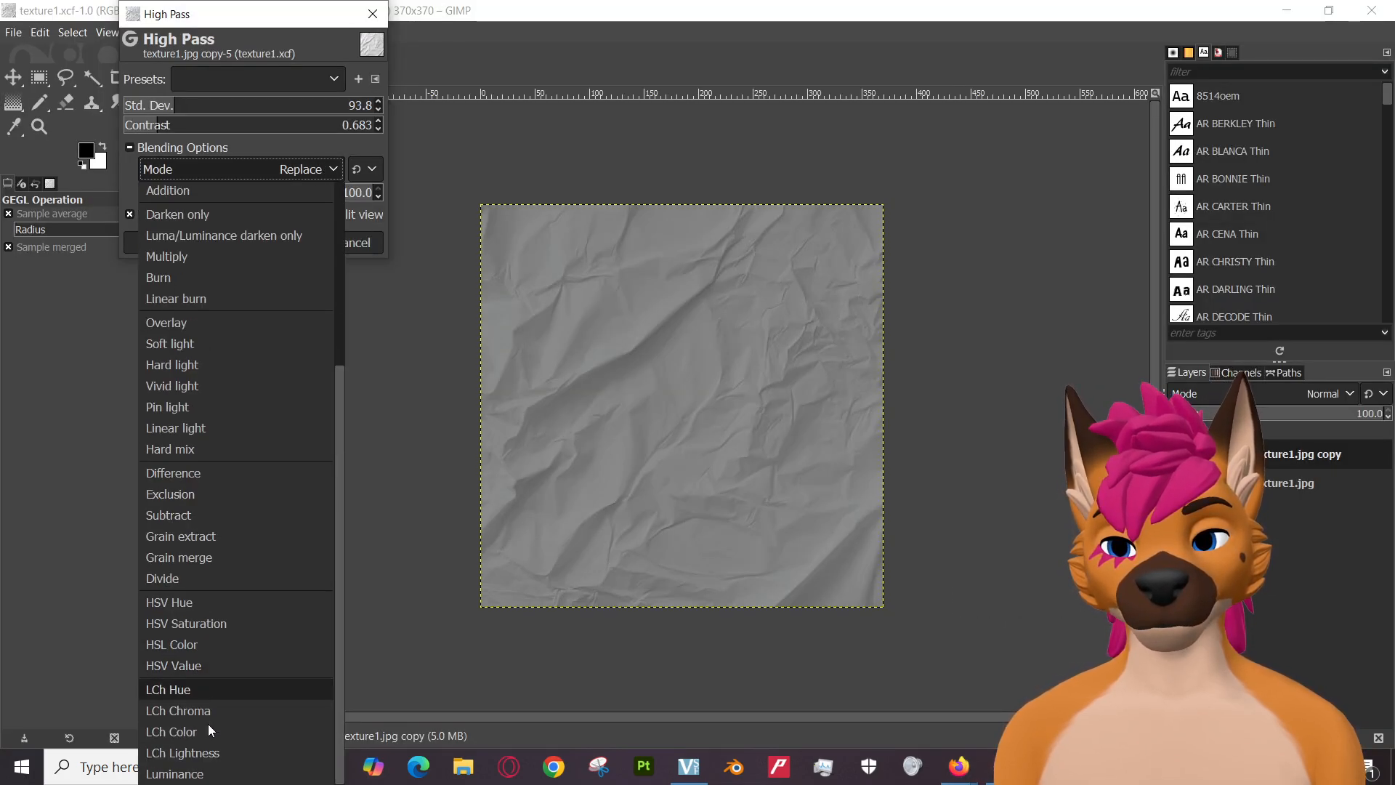
click(193, 773)
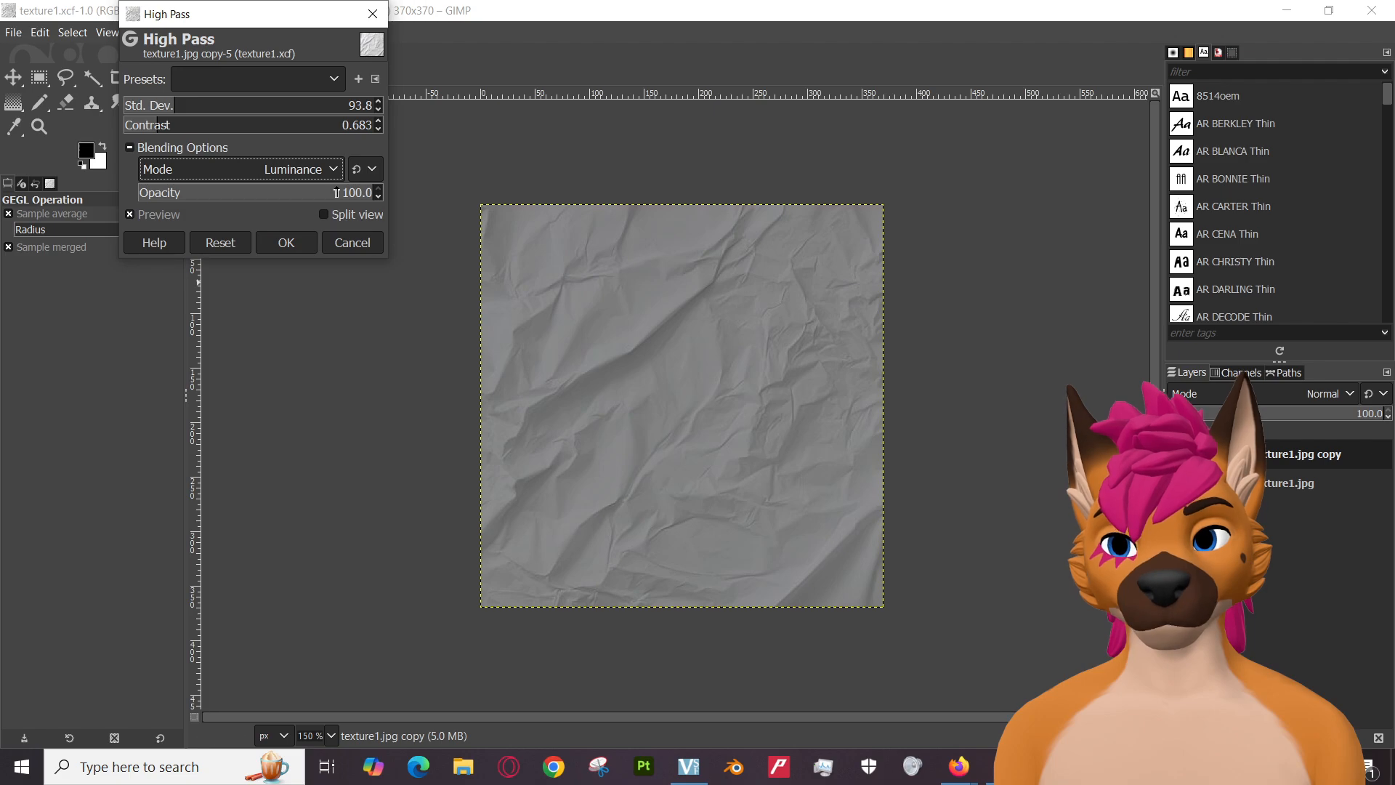
Look through the High Pass filter's blending modes and try Behind.
click(327, 170)
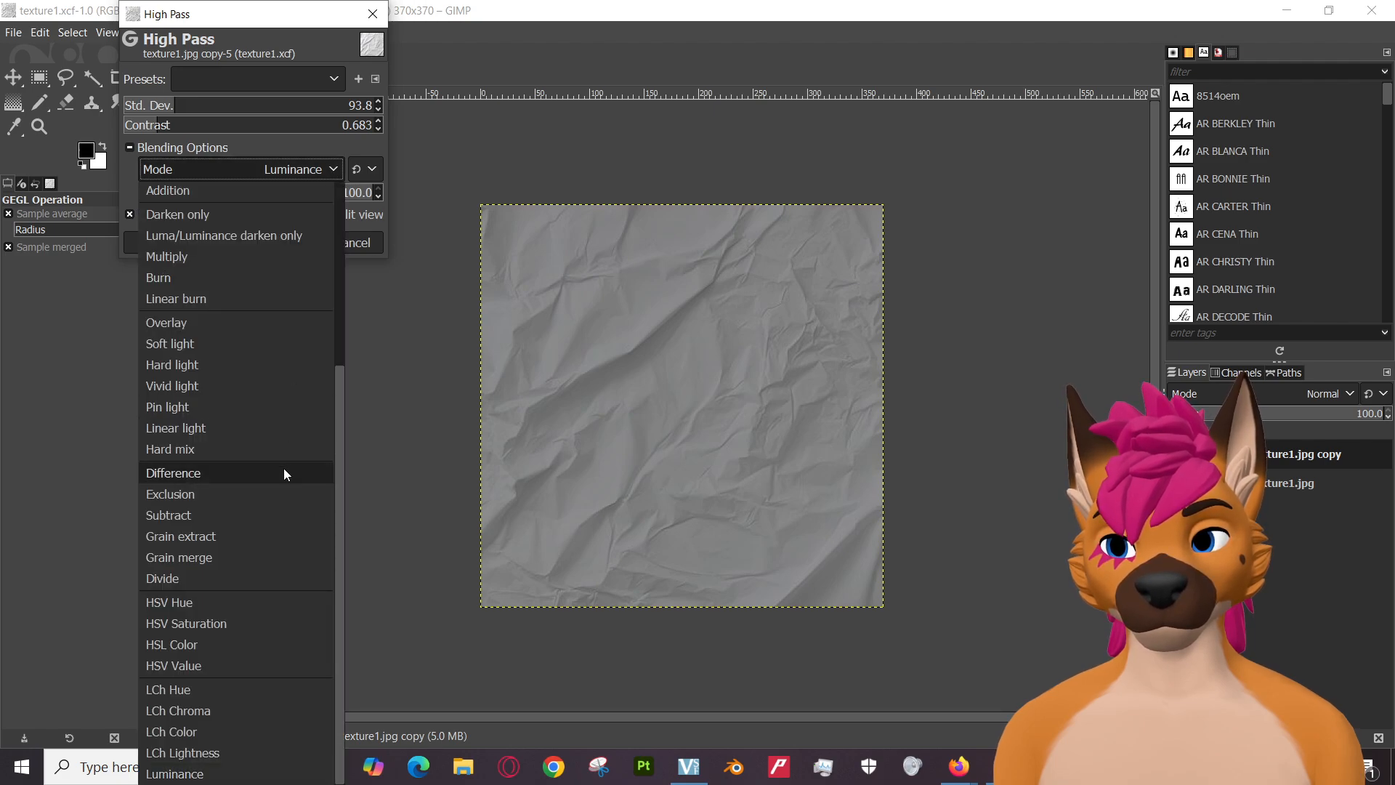
scroll(282, 470, up, 4)
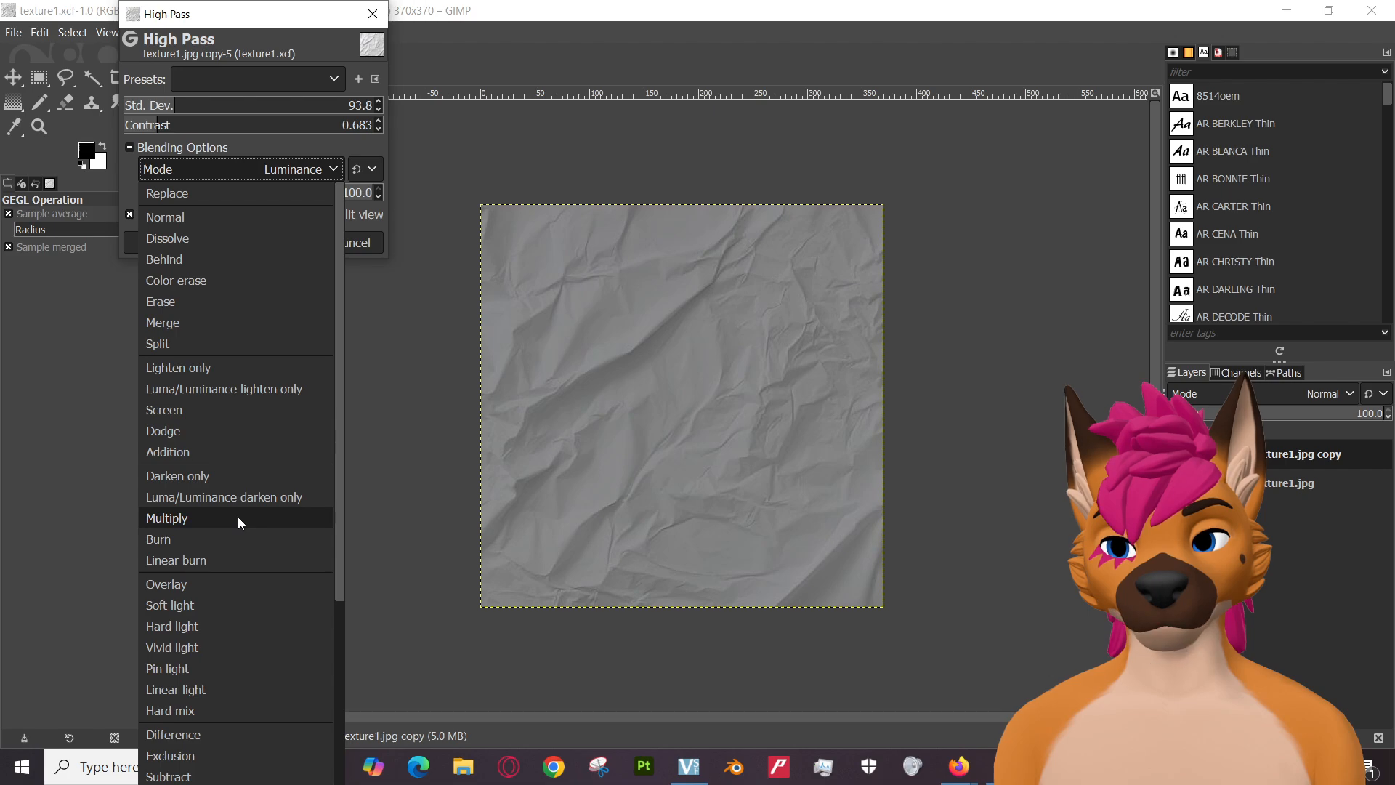
scroll(238, 516, down, 4)
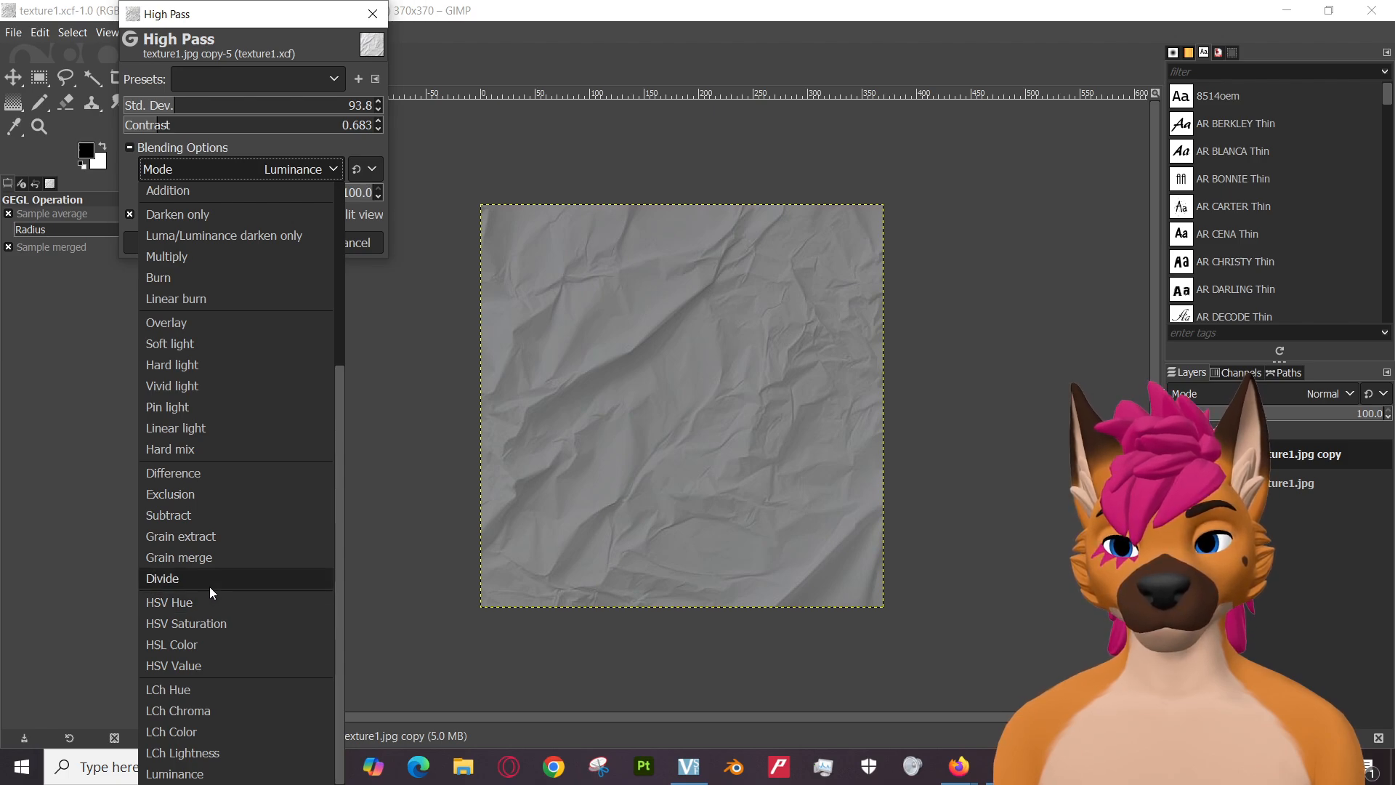
scroll(209, 586, up, 5)
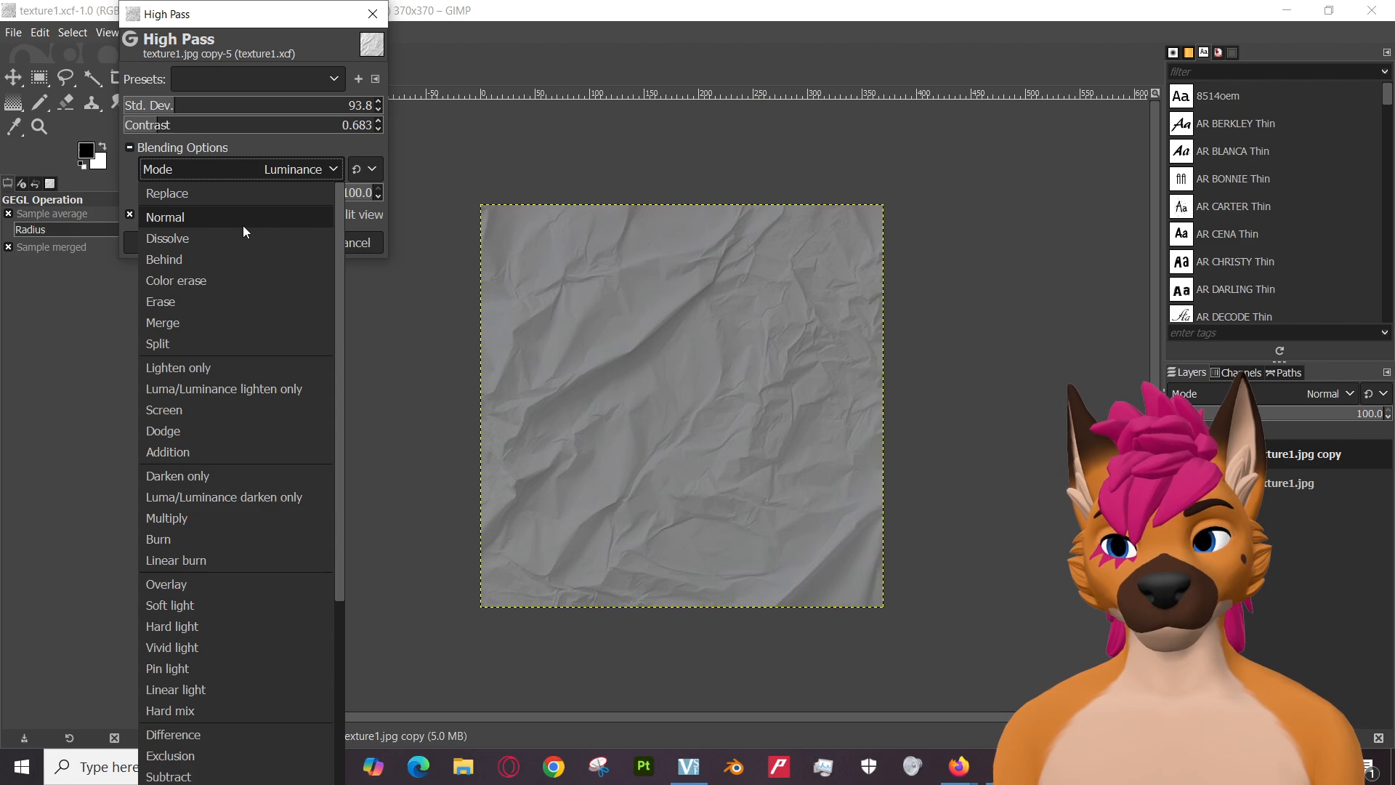
click(225, 255)
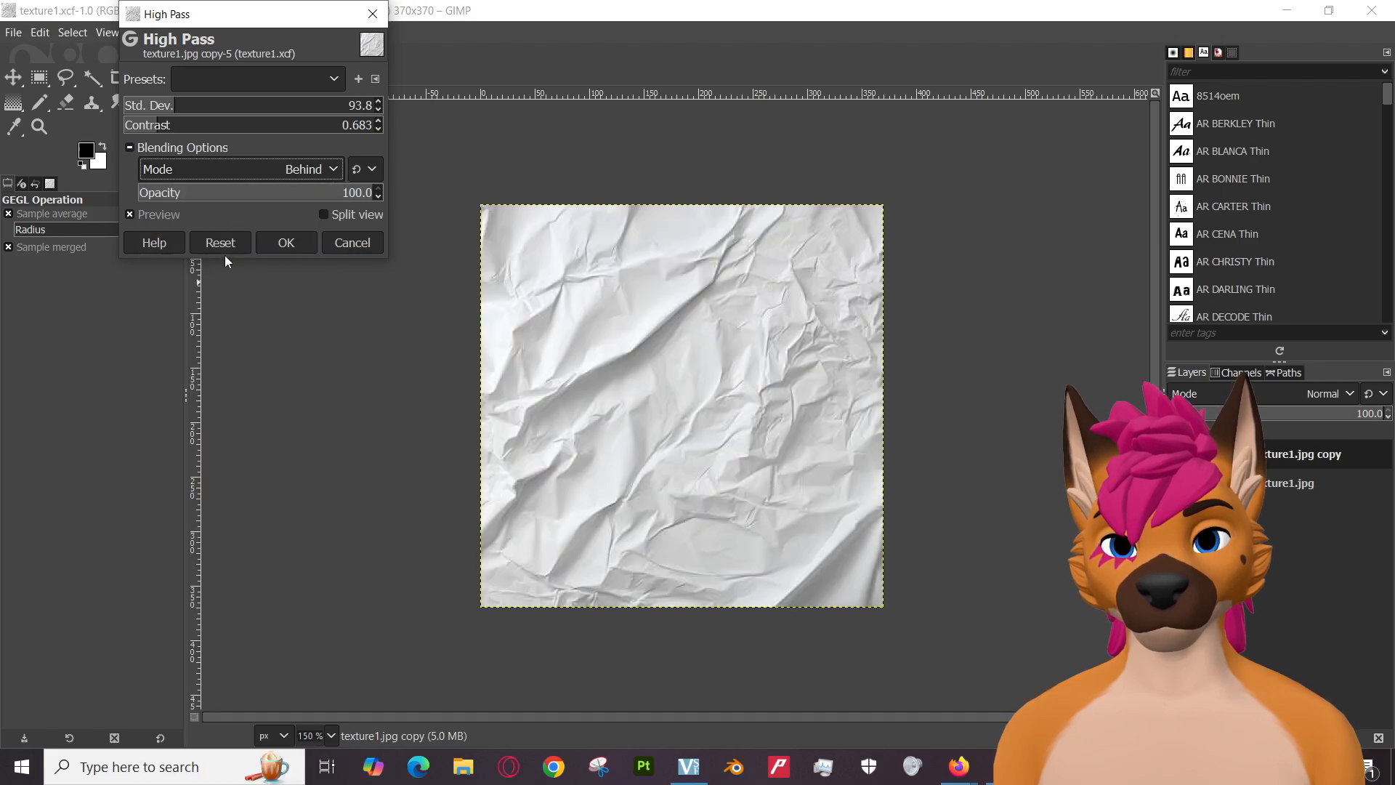
Check the High Pass filter's mode groups, try the Luma lighten only blending mode, and set the mode back to Replace.
click(238, 171)
click(363, 169)
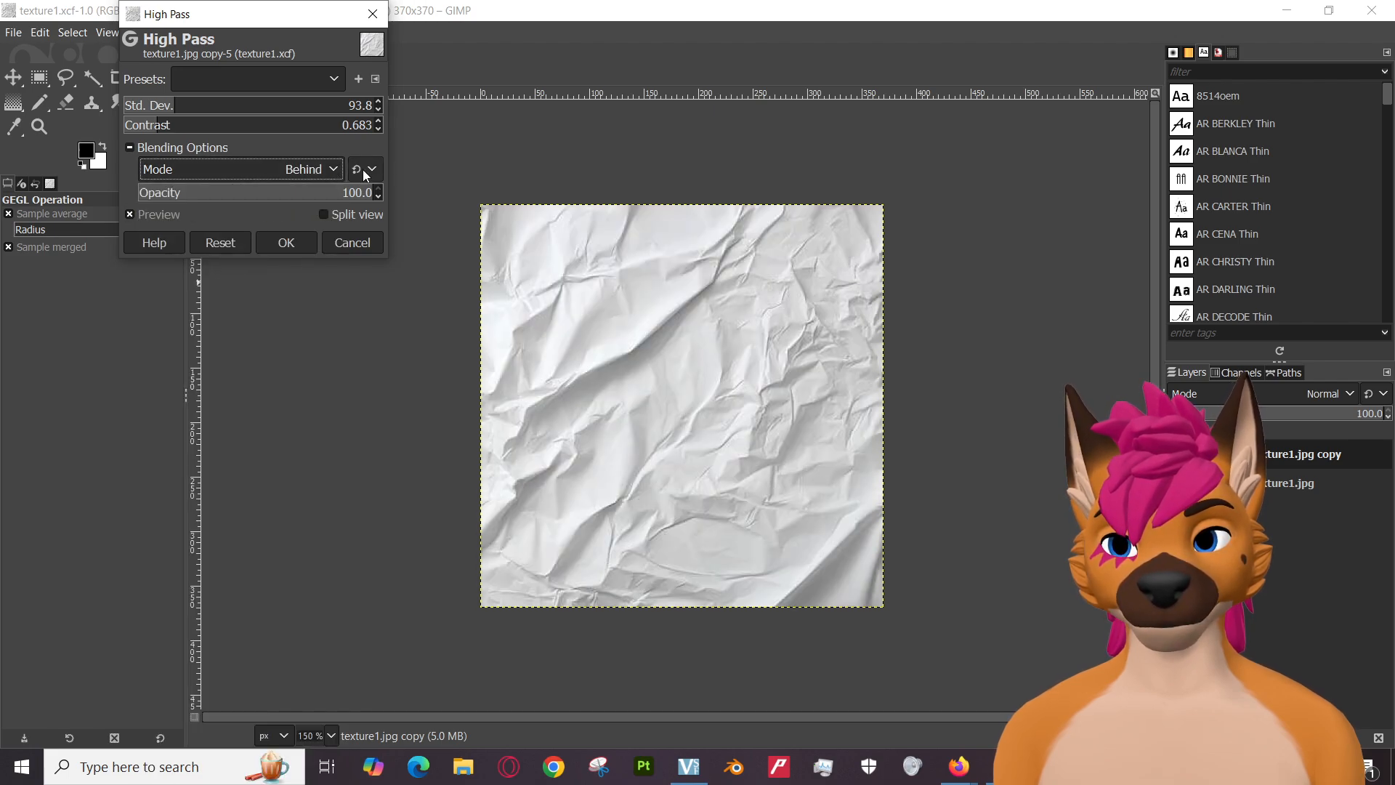
click(302, 171)
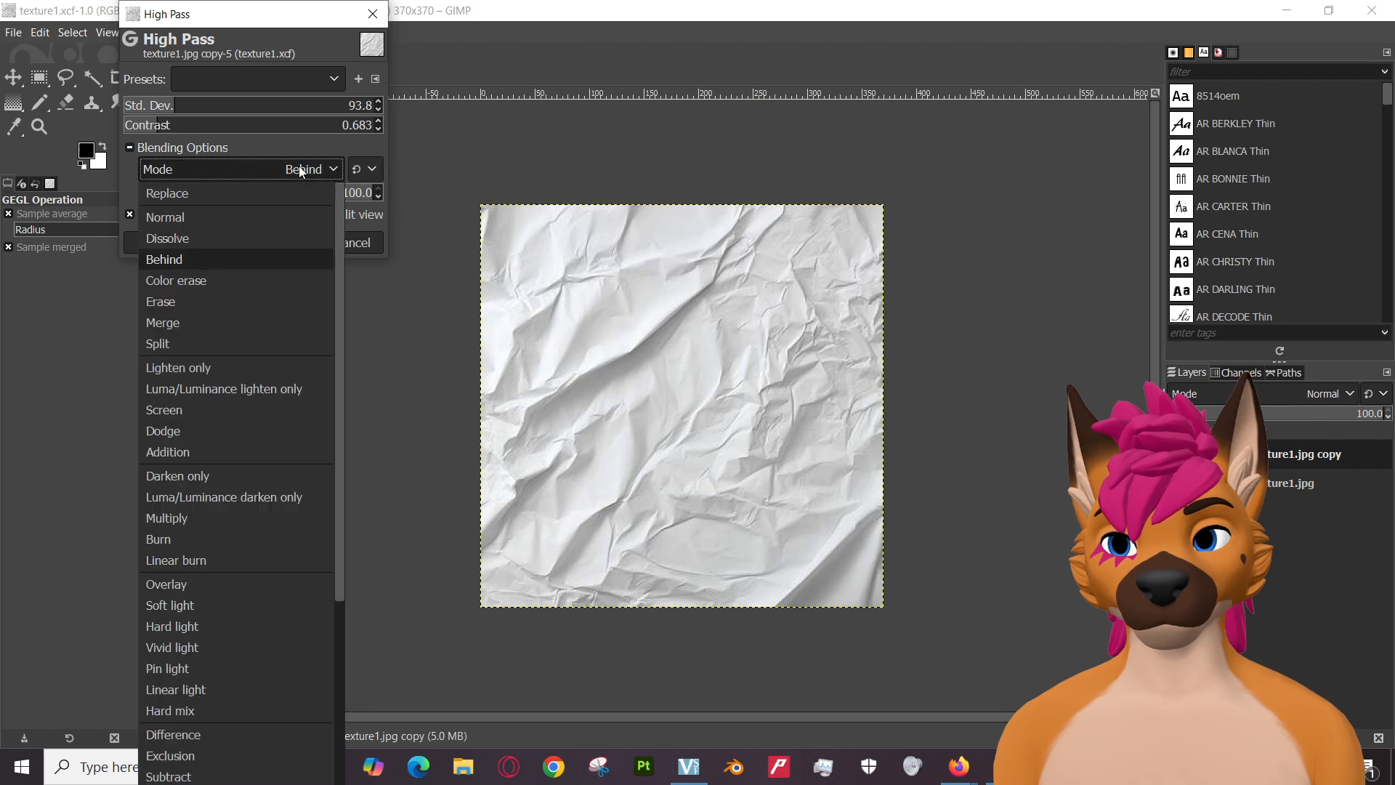
click(301, 171)
click(371, 169)
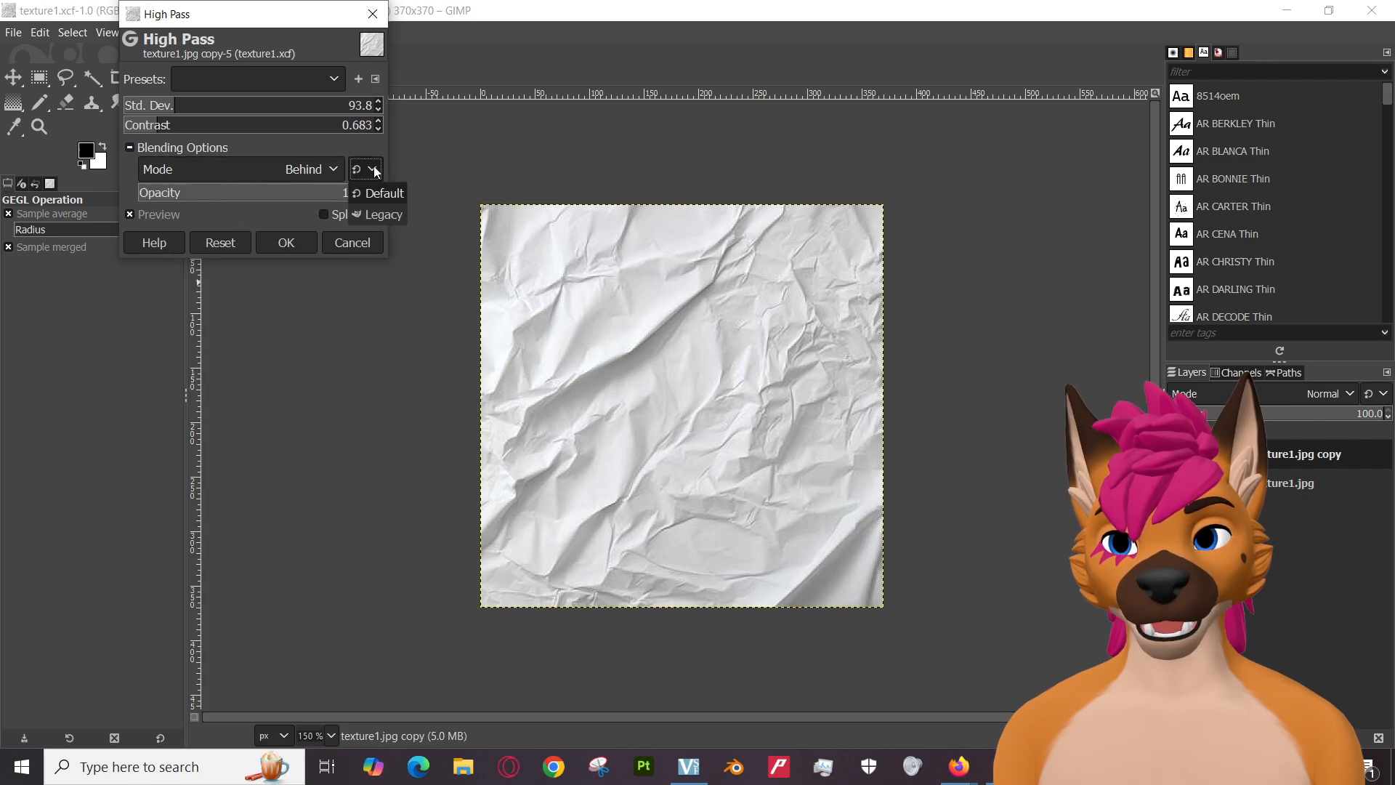
click(302, 169)
click(302, 169)
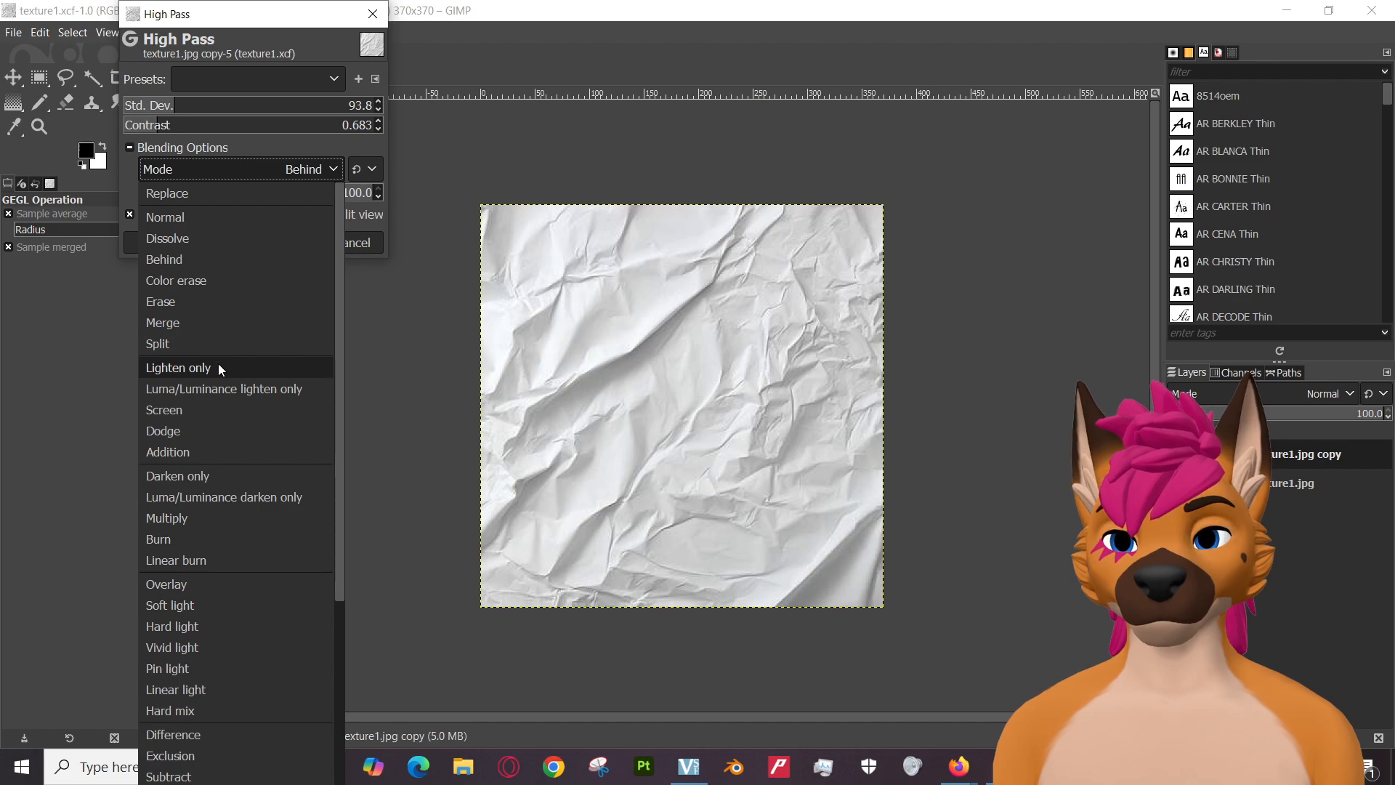
click(223, 387)
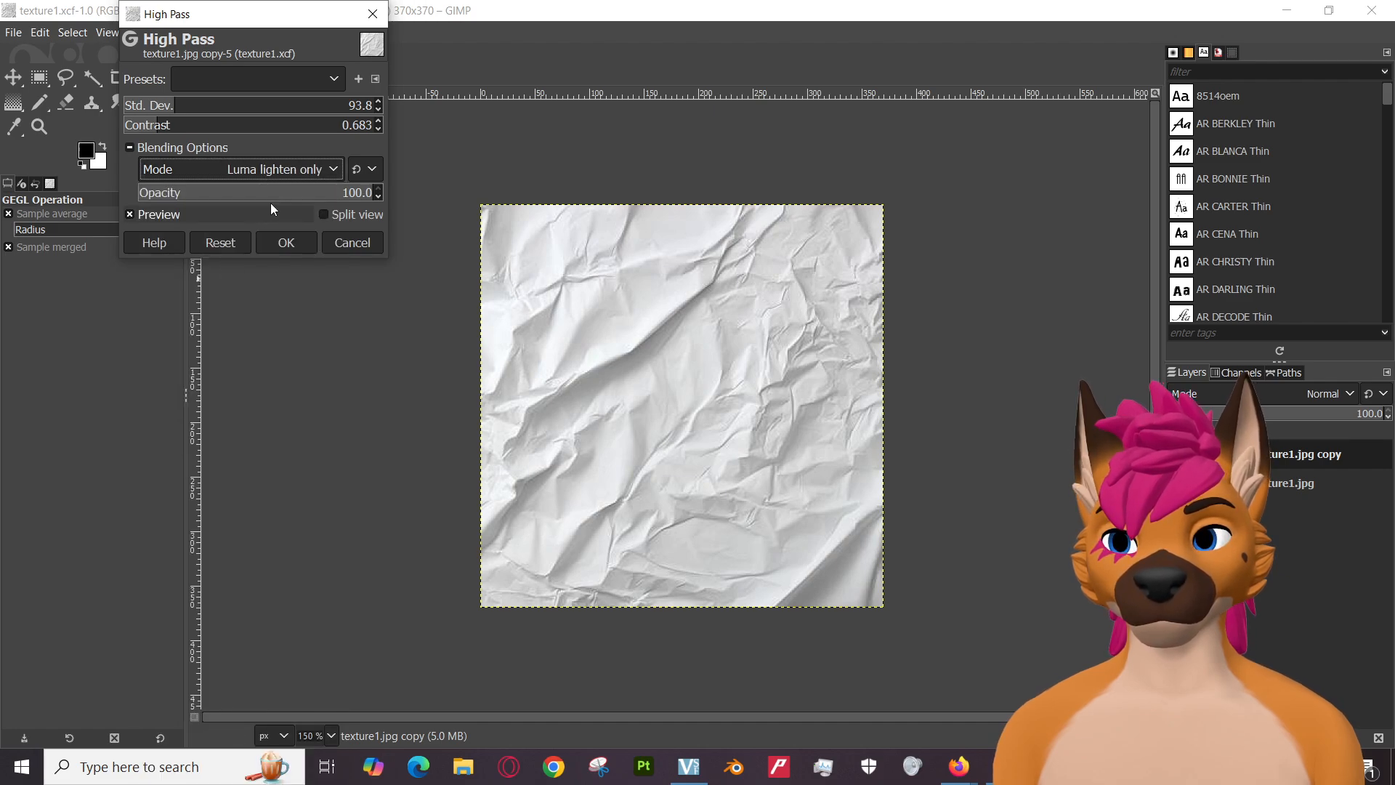
click(293, 171)
click(214, 190)
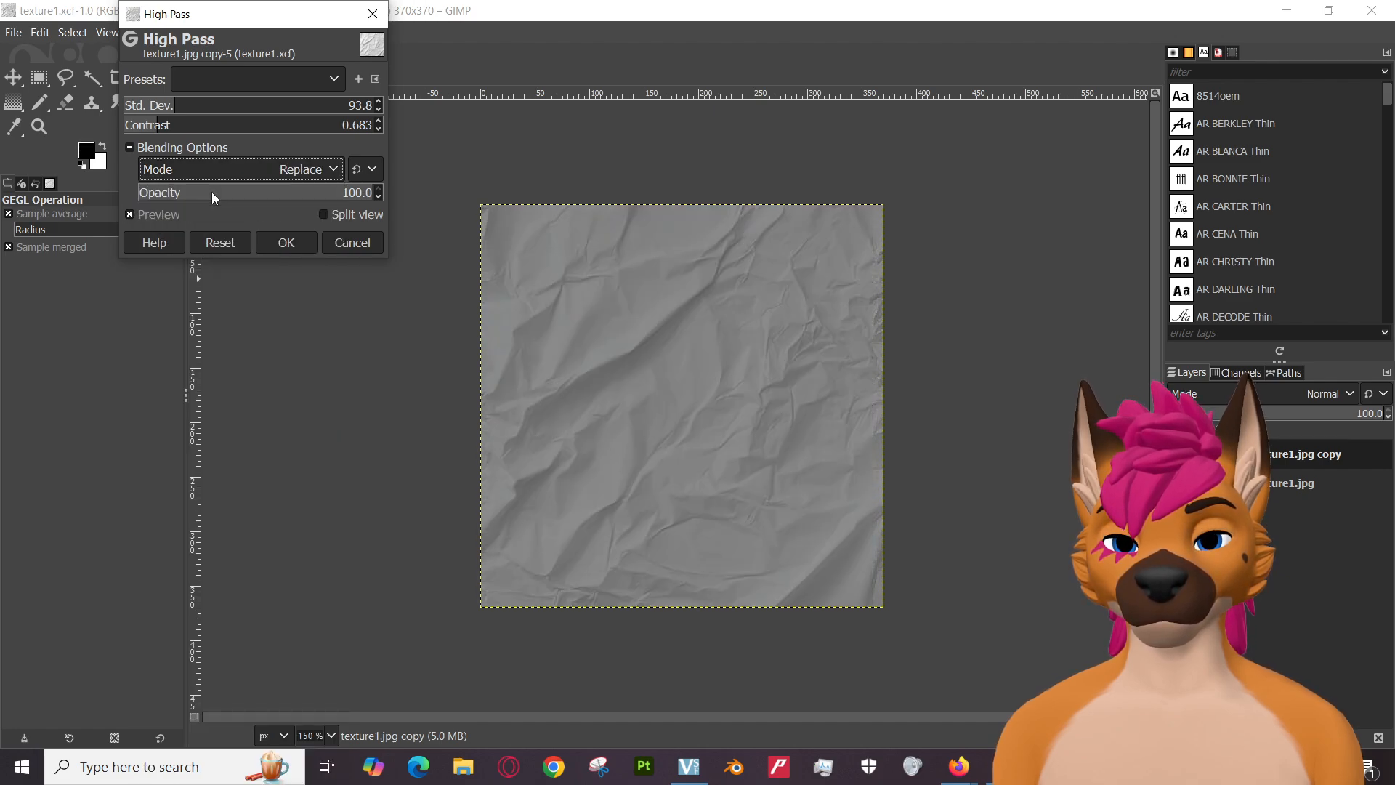
Set the High Pass filter's blending mode to Lighten only.
click(310, 180)
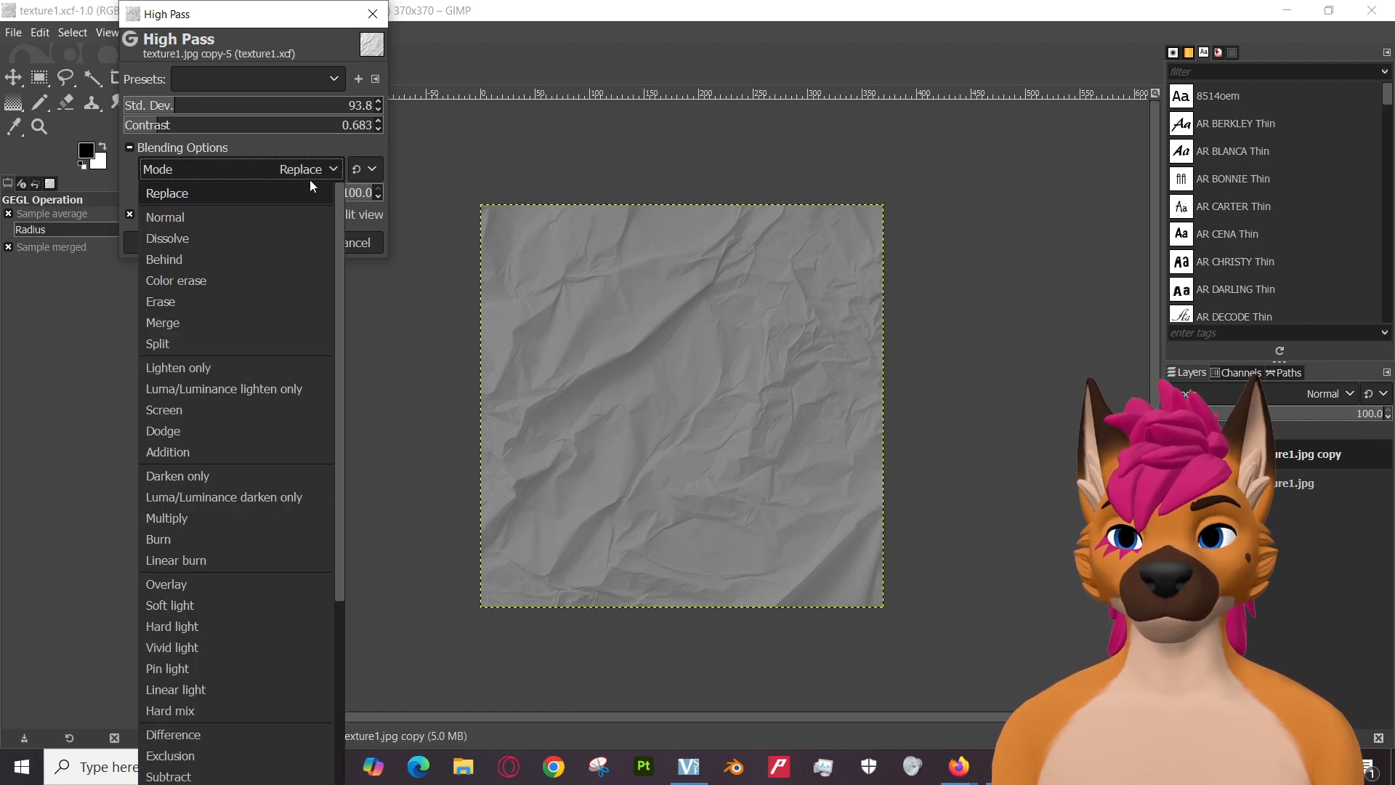
click(310, 183)
click(310, 180)
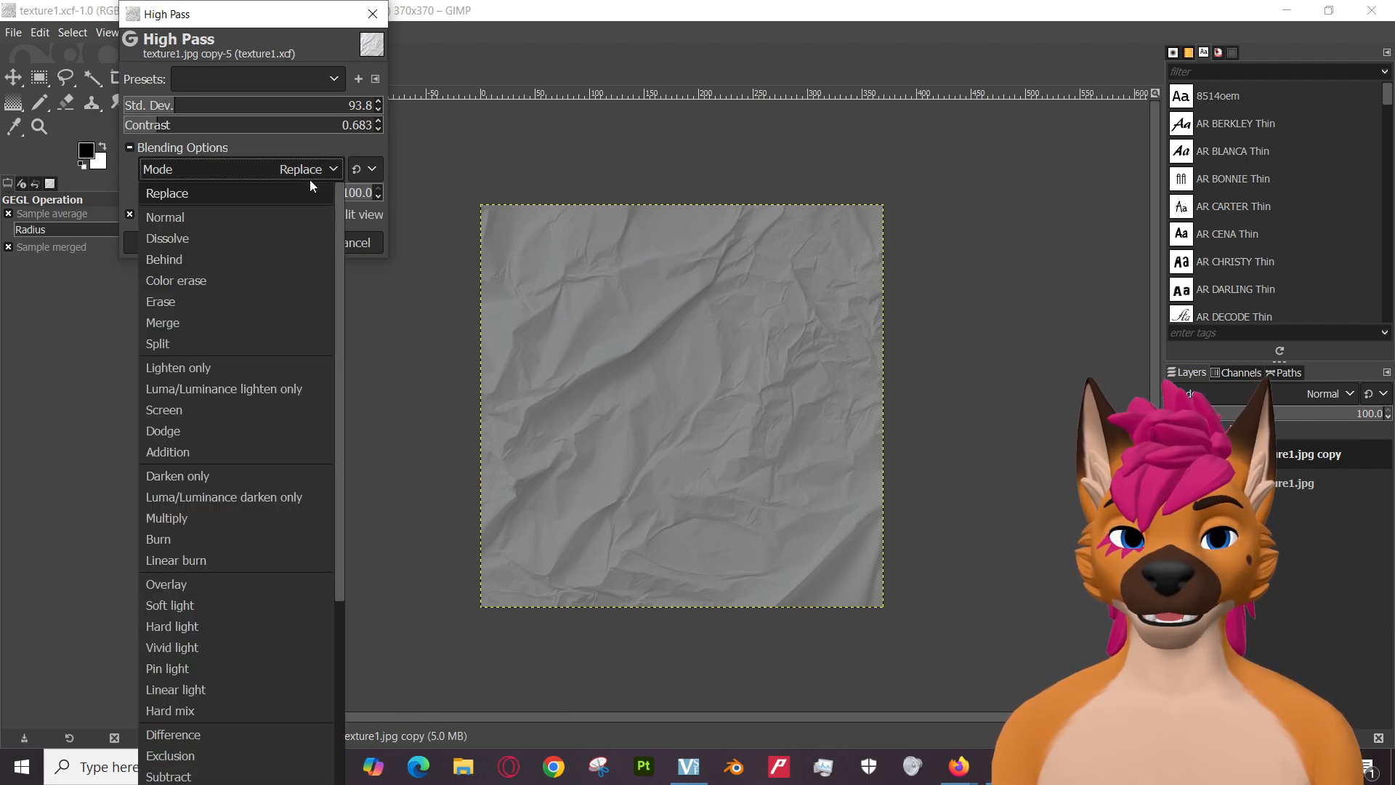
click(211, 369)
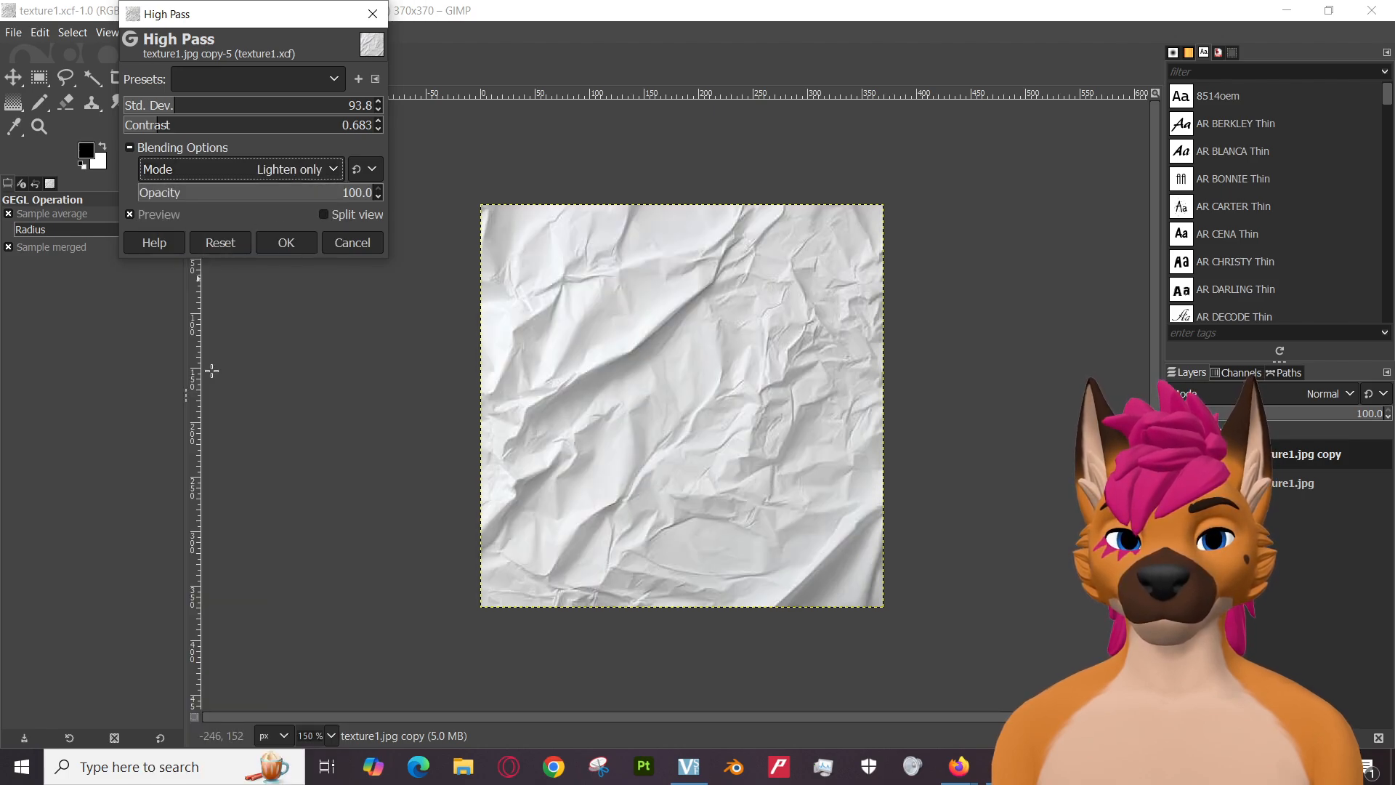
Look through the High Pass filter's blending modes and set the mode to Luminance.
click(297, 174)
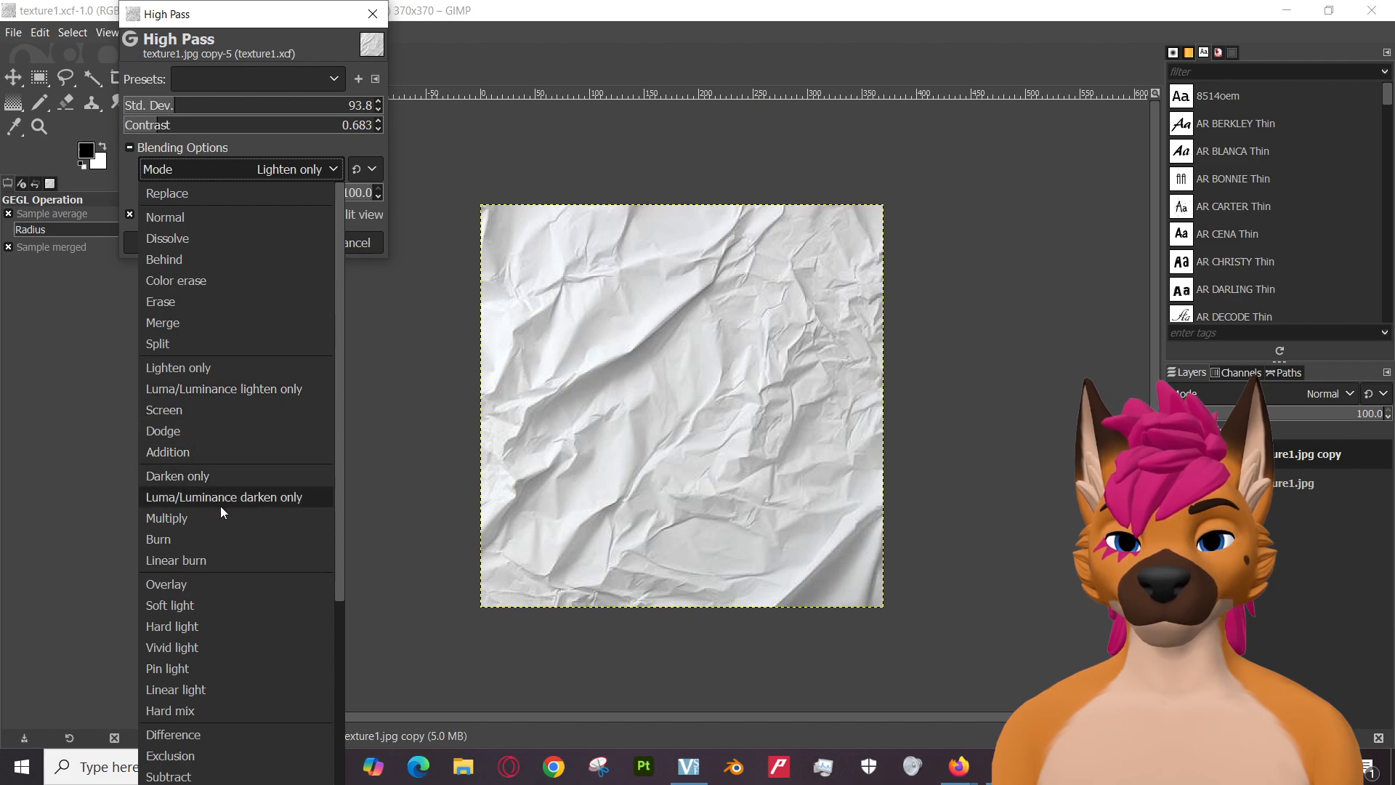
scroll(220, 526, down, 3)
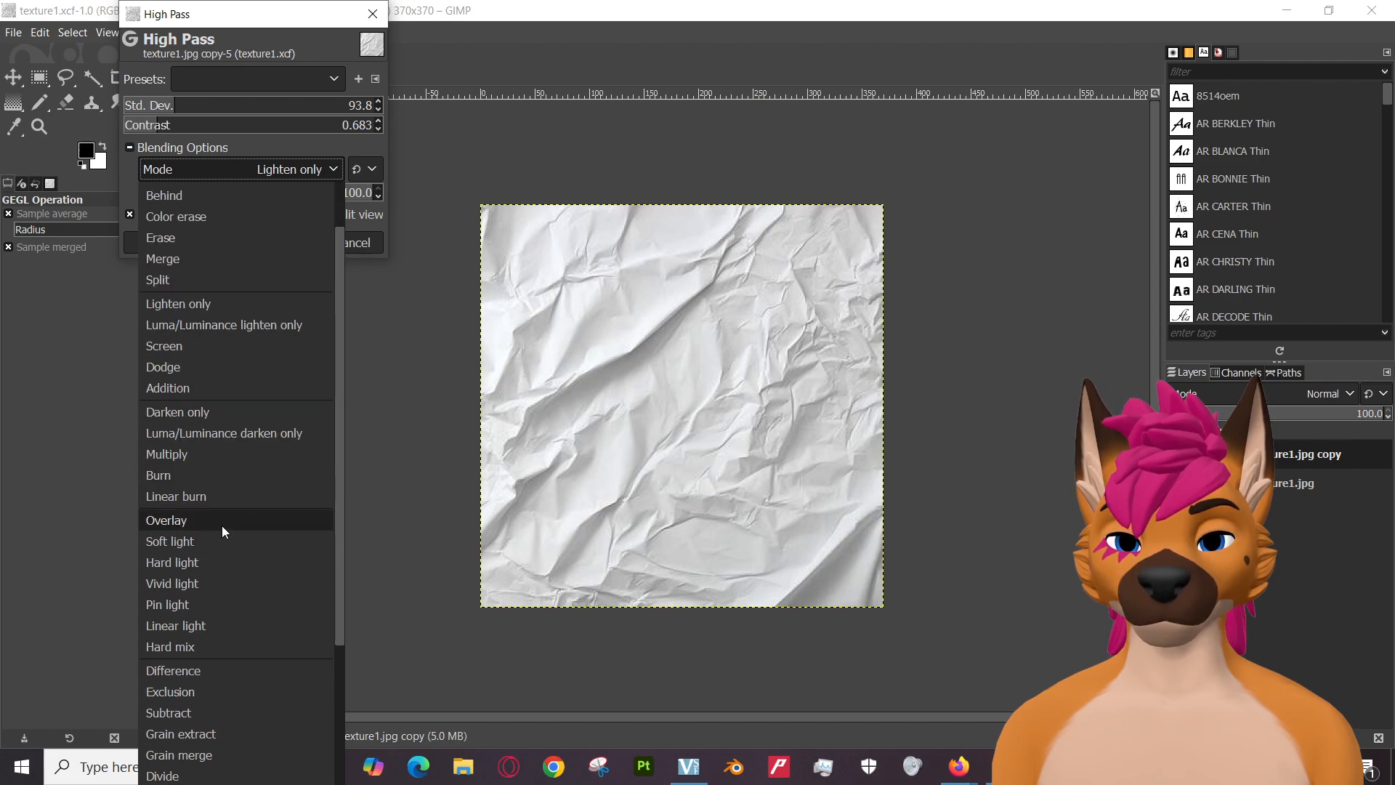
scroll(234, 519, down, 3)
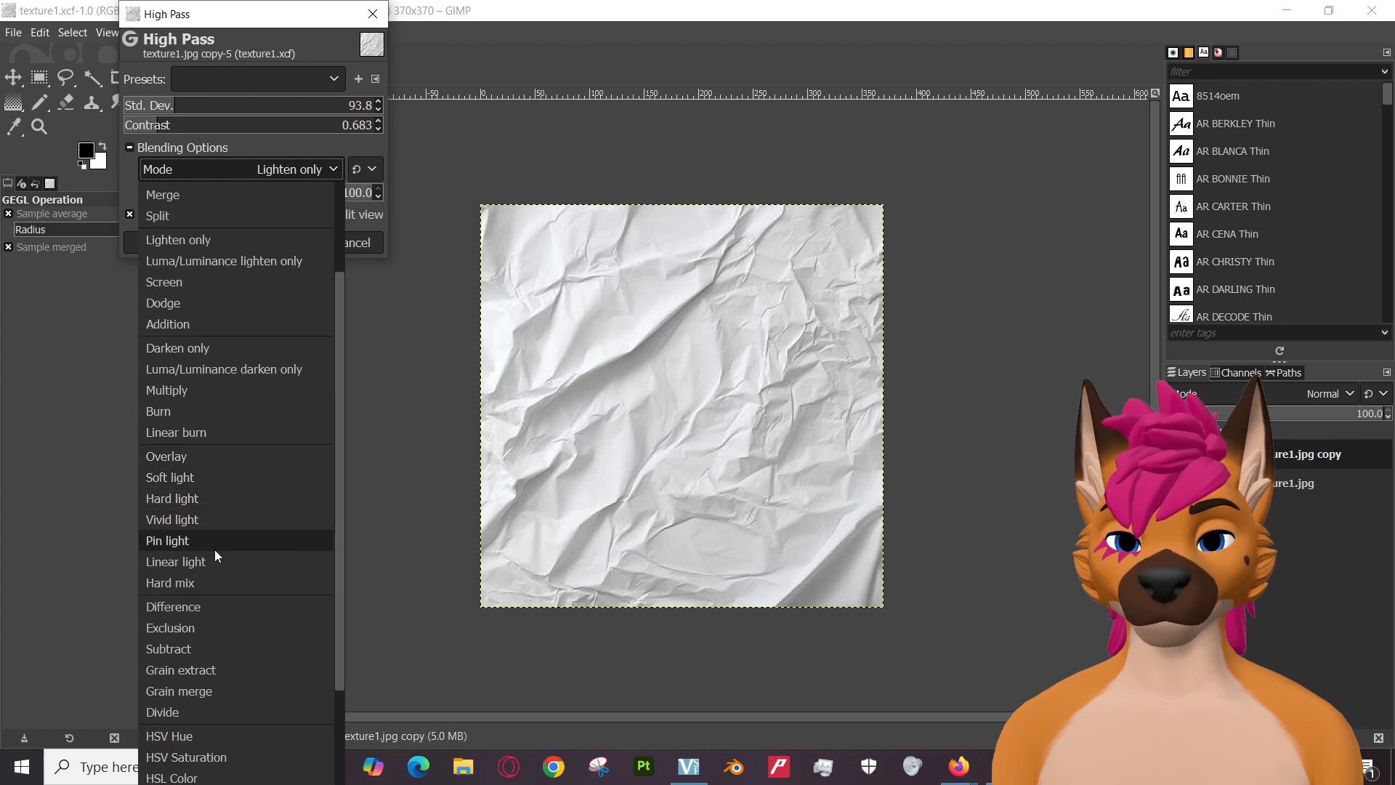
scroll(225, 576, down, 3)
scroll(225, 576, down, 3)
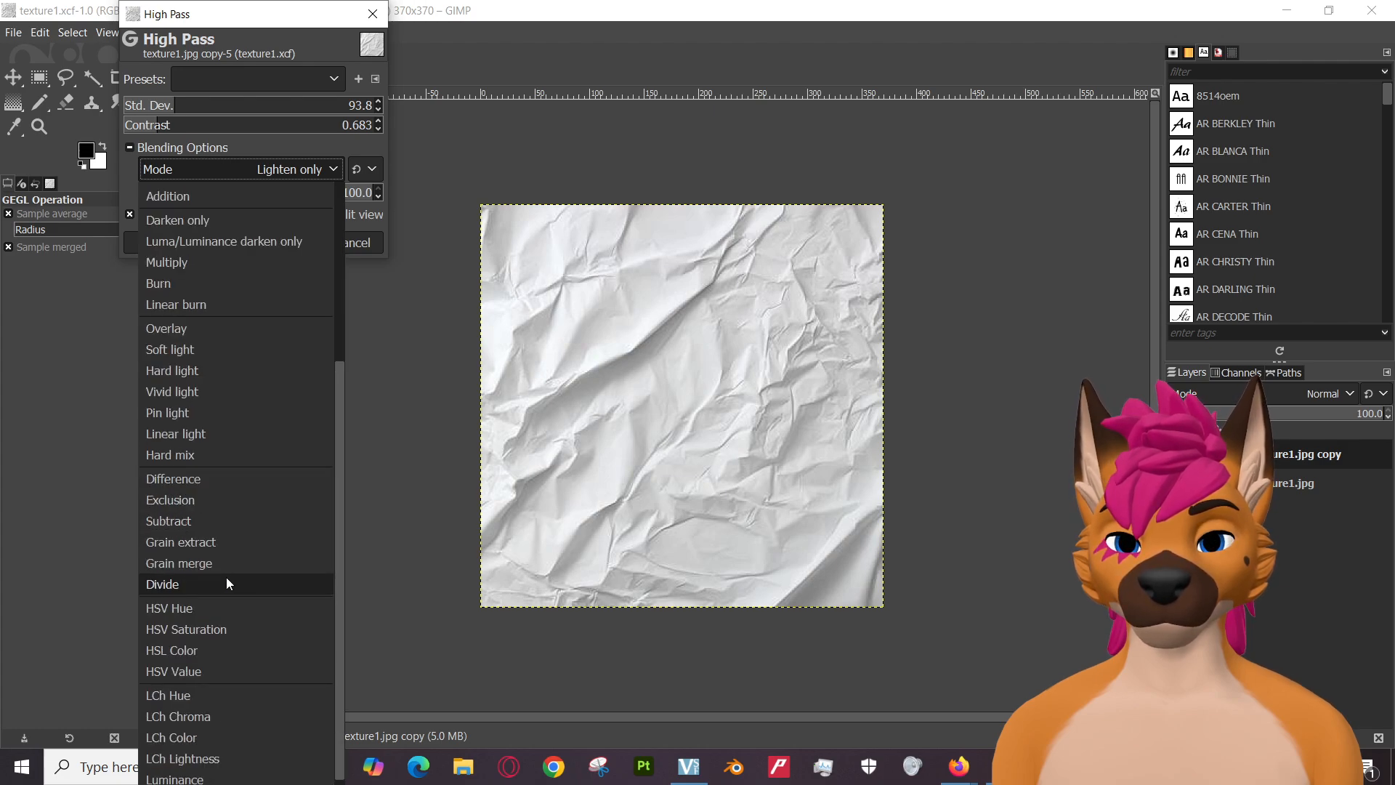
click(212, 753)
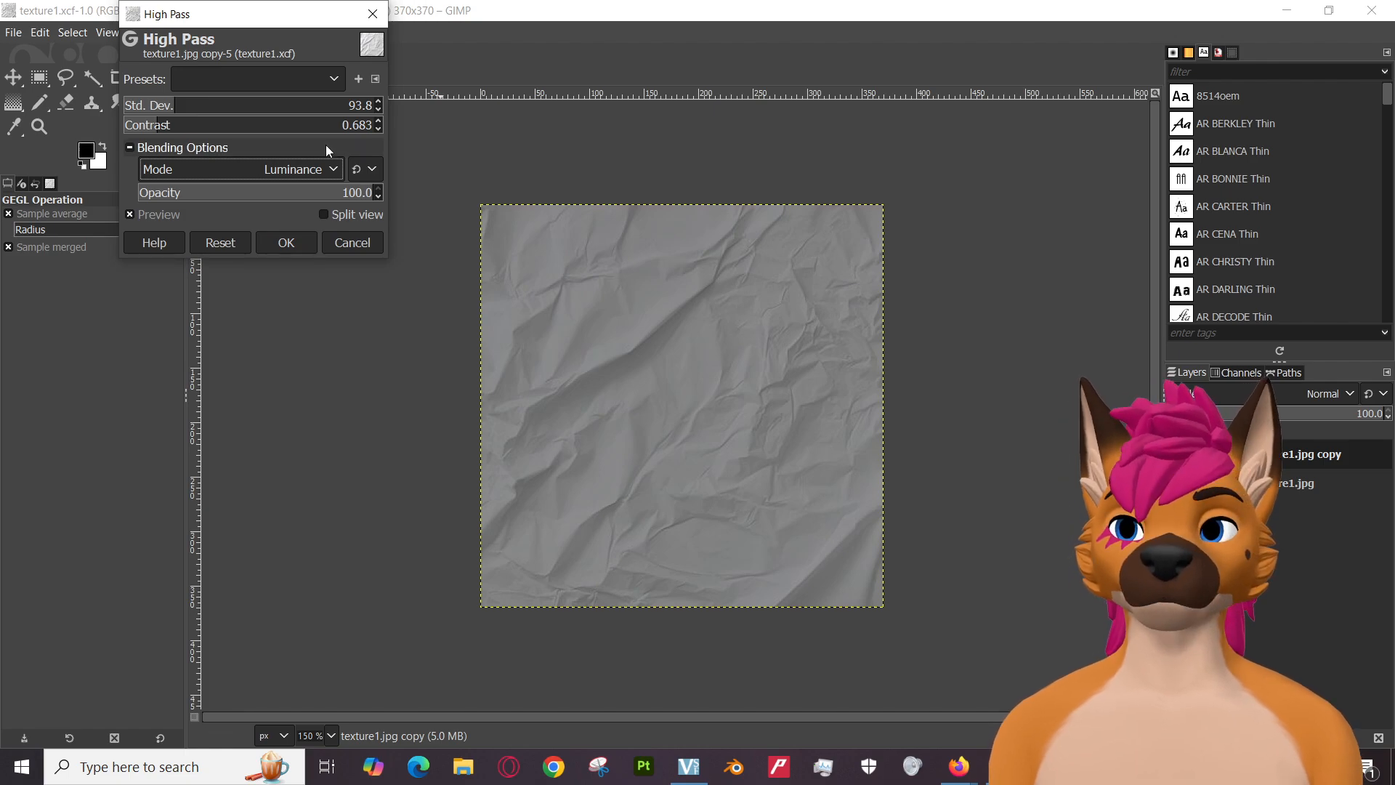
Try the Overlay blending mode on the High Pass filter, then return the mode to Replace.
click(291, 168)
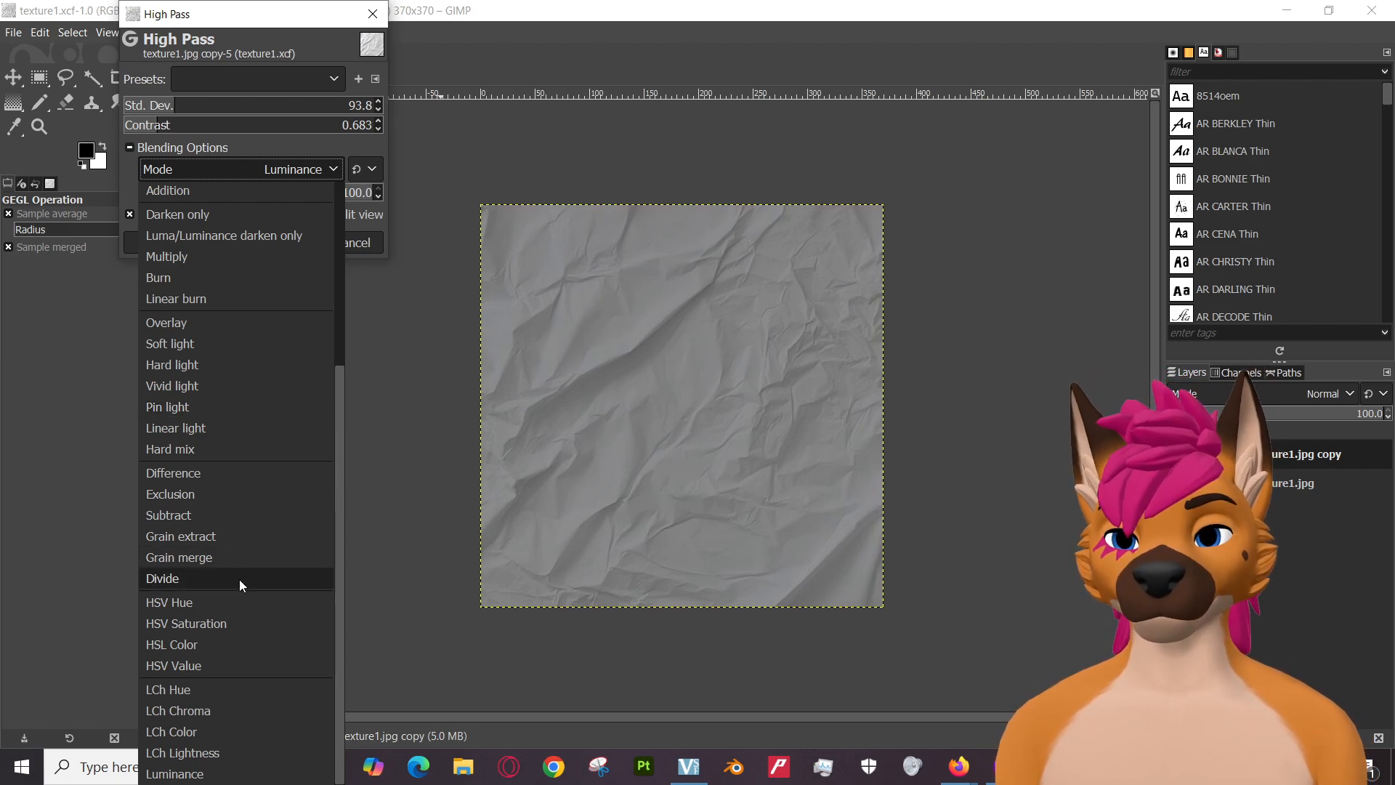
scroll(225, 567, up, 2)
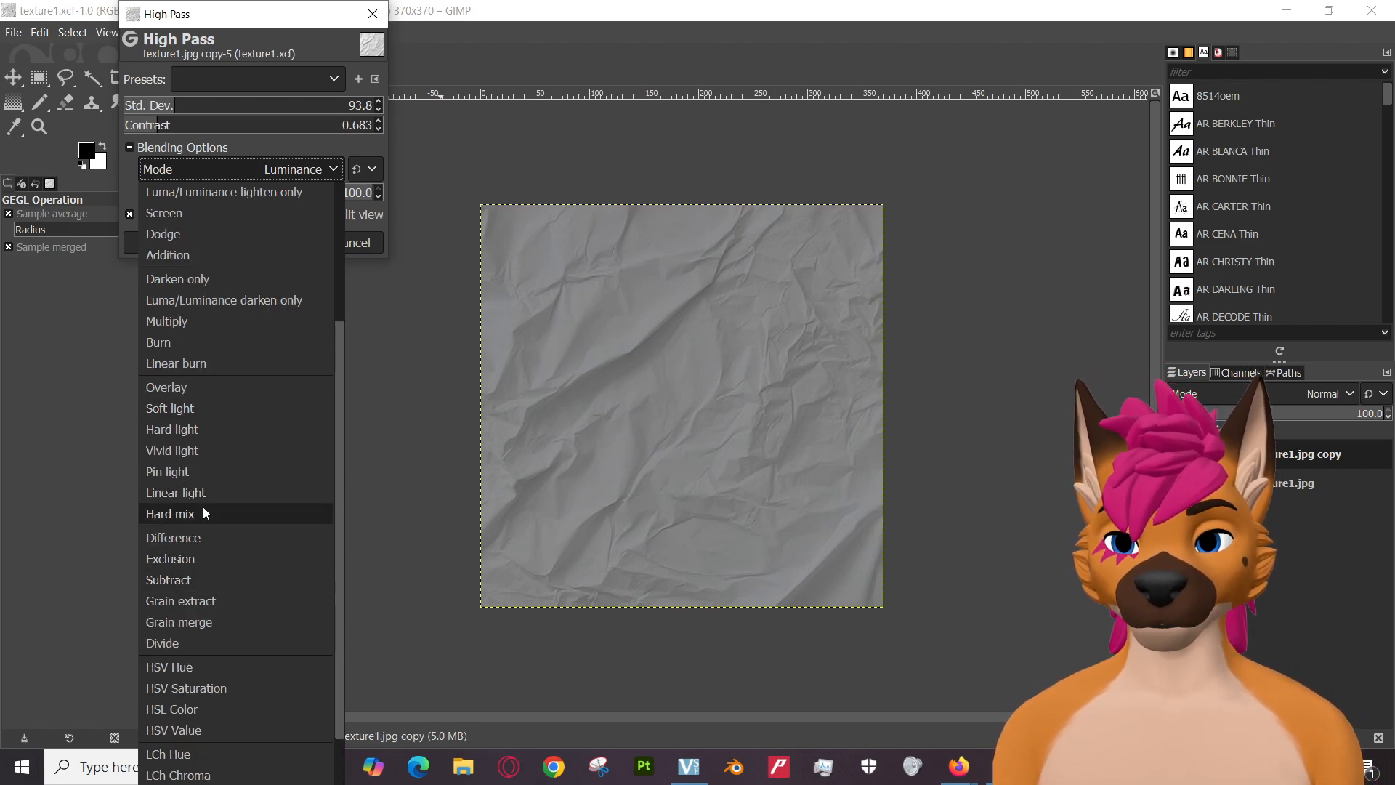
click(195, 392)
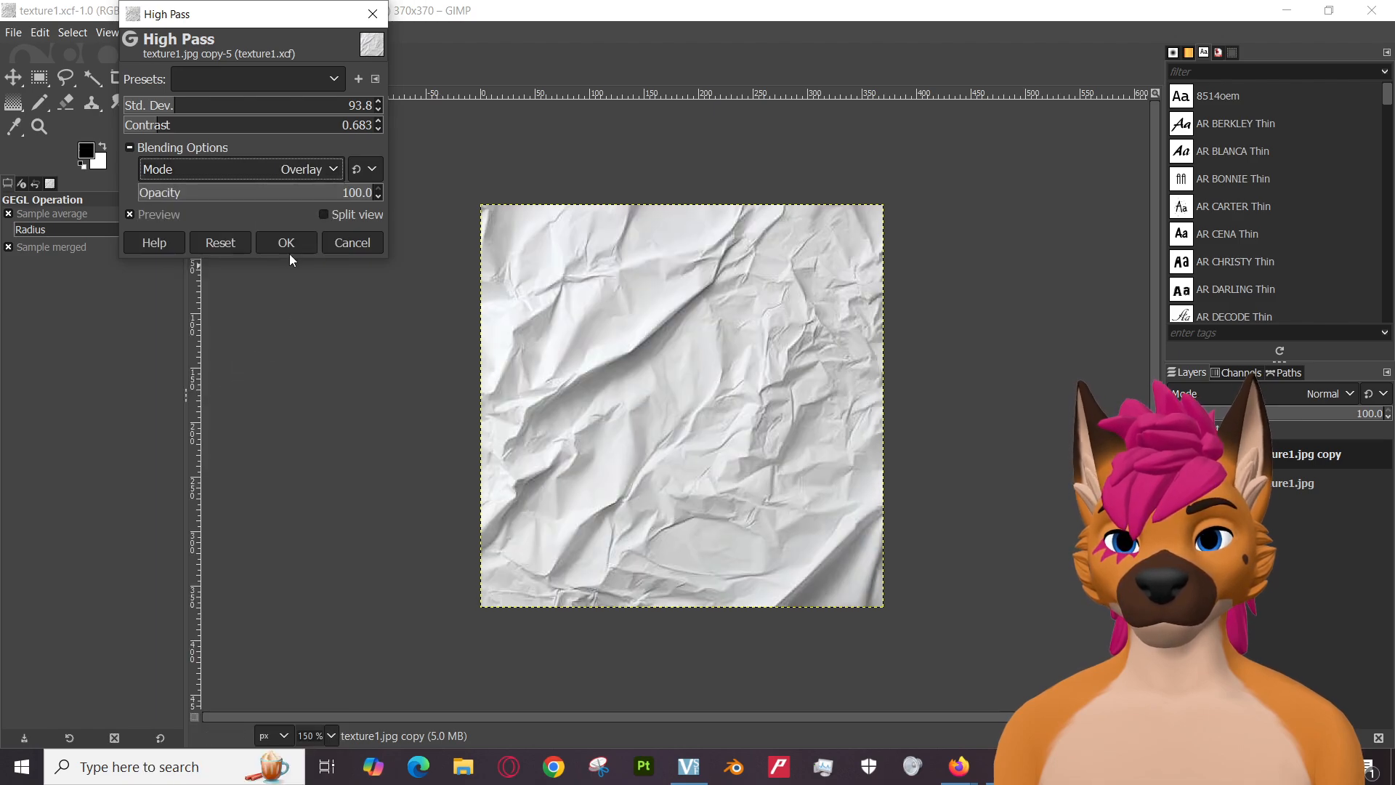
click(279, 170)
scroll(207, 363, up, 5)
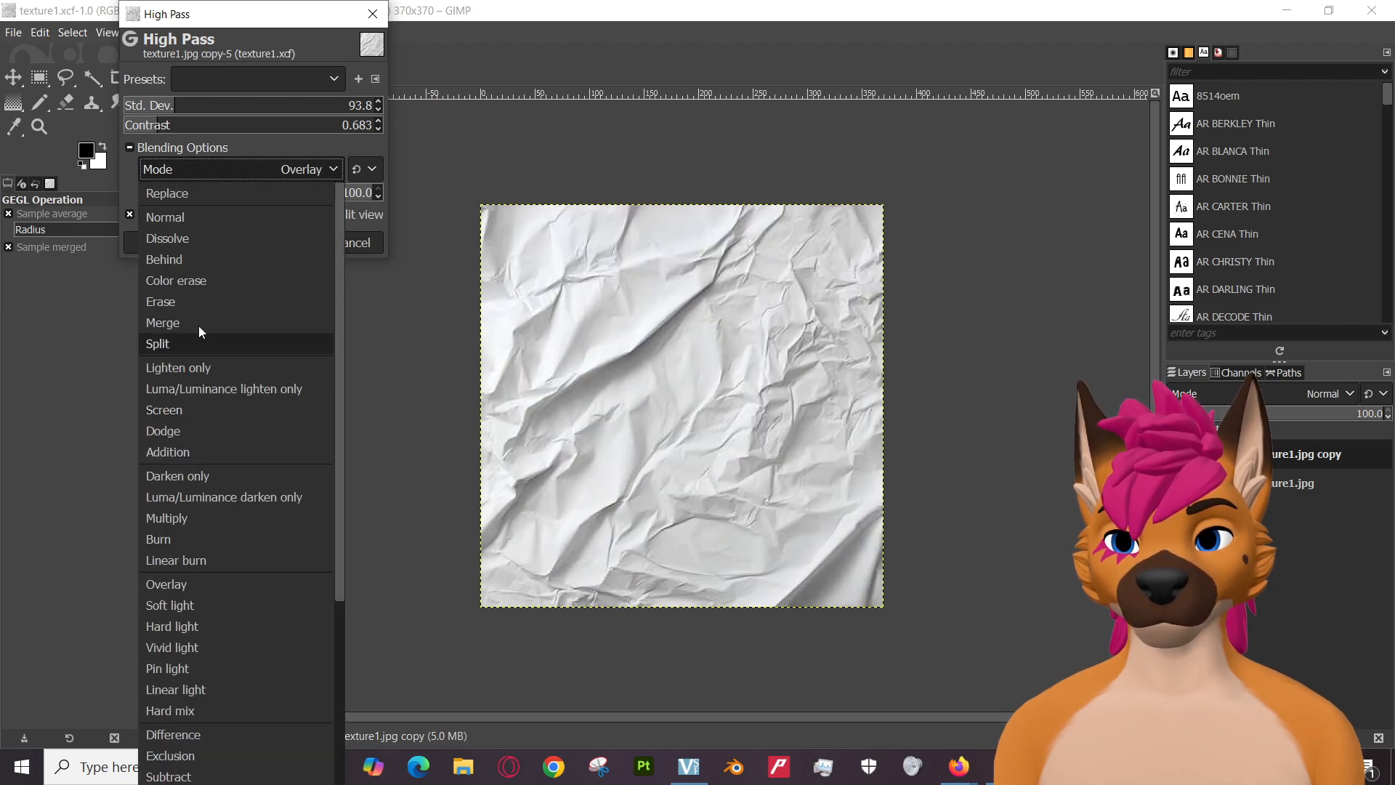
click(196, 195)
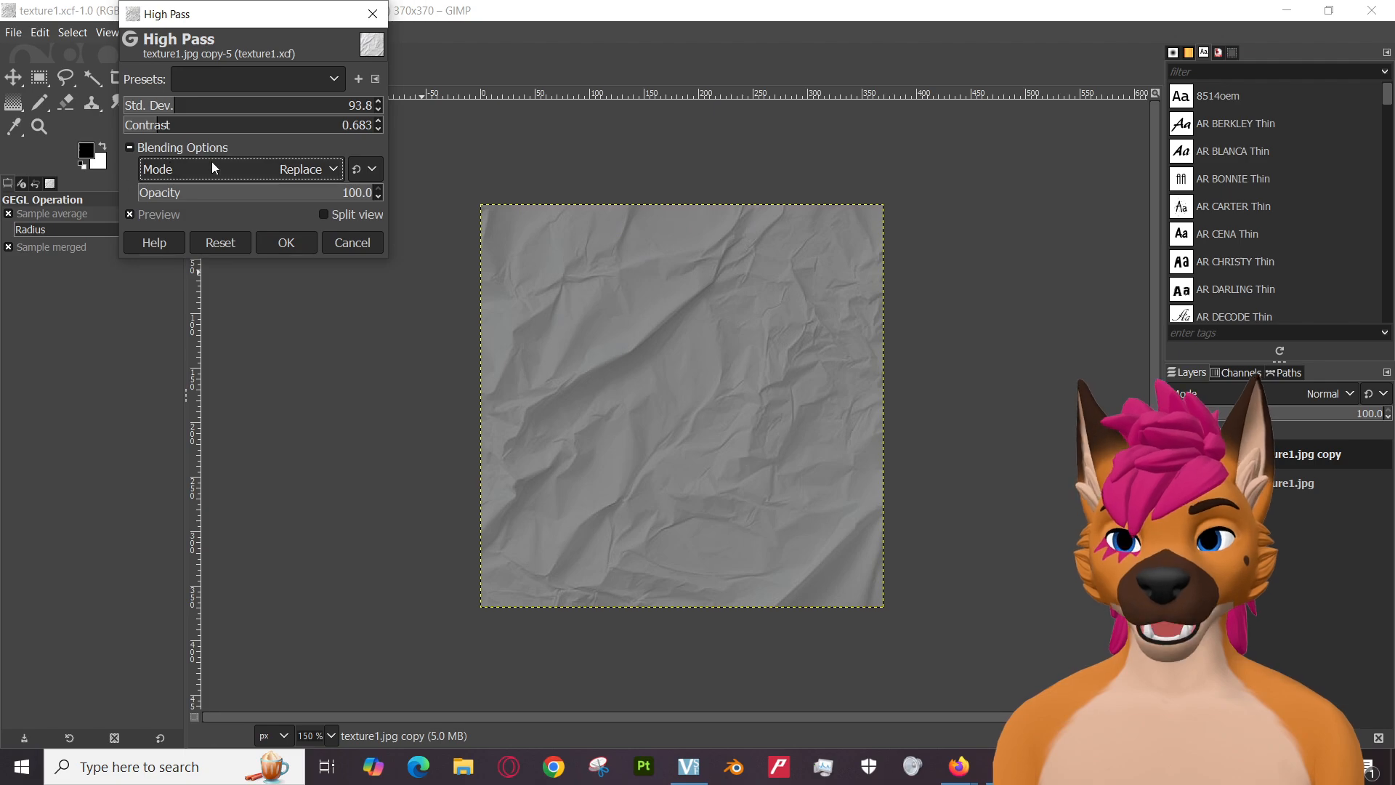
Try the Merge and Lighten only blending modes on the High Pass filter.
click(252, 169)
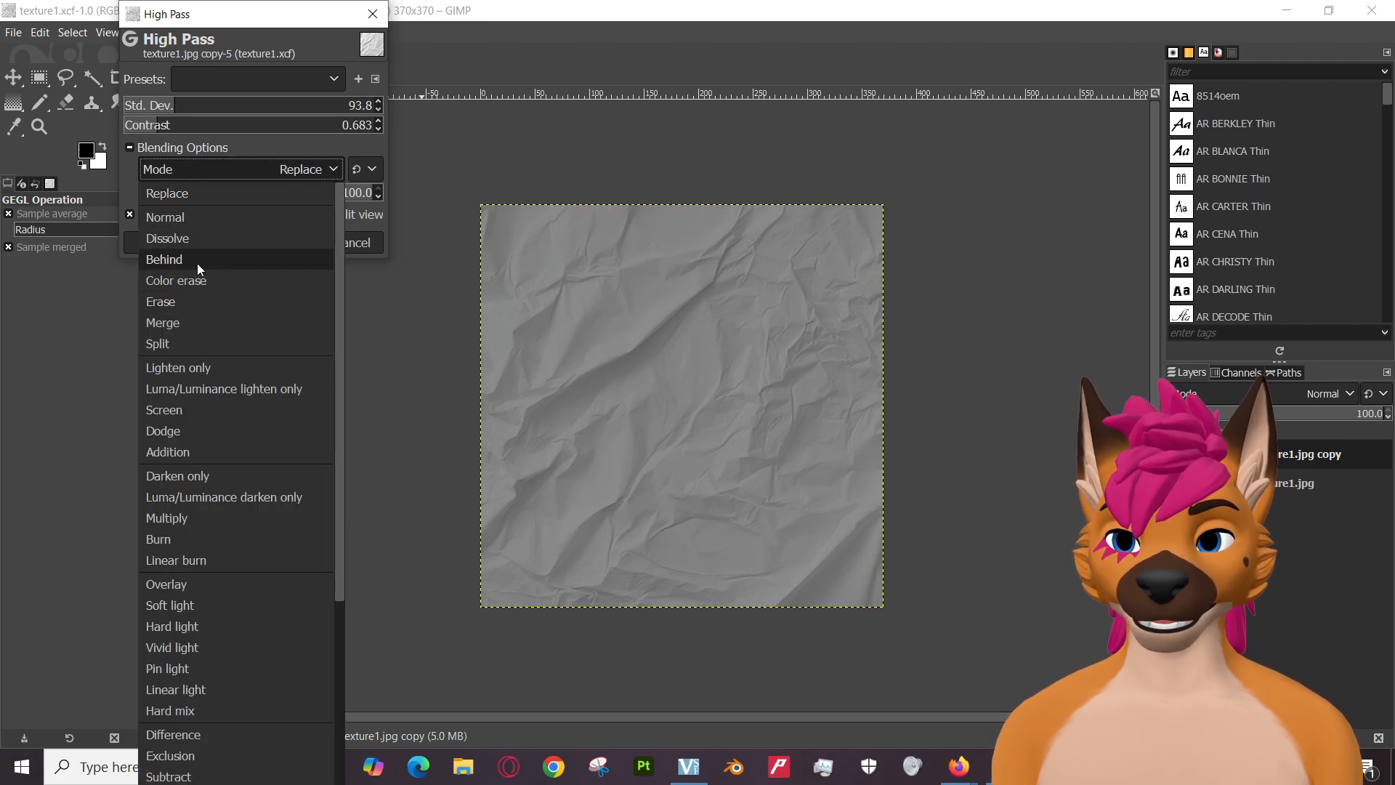
click(194, 321)
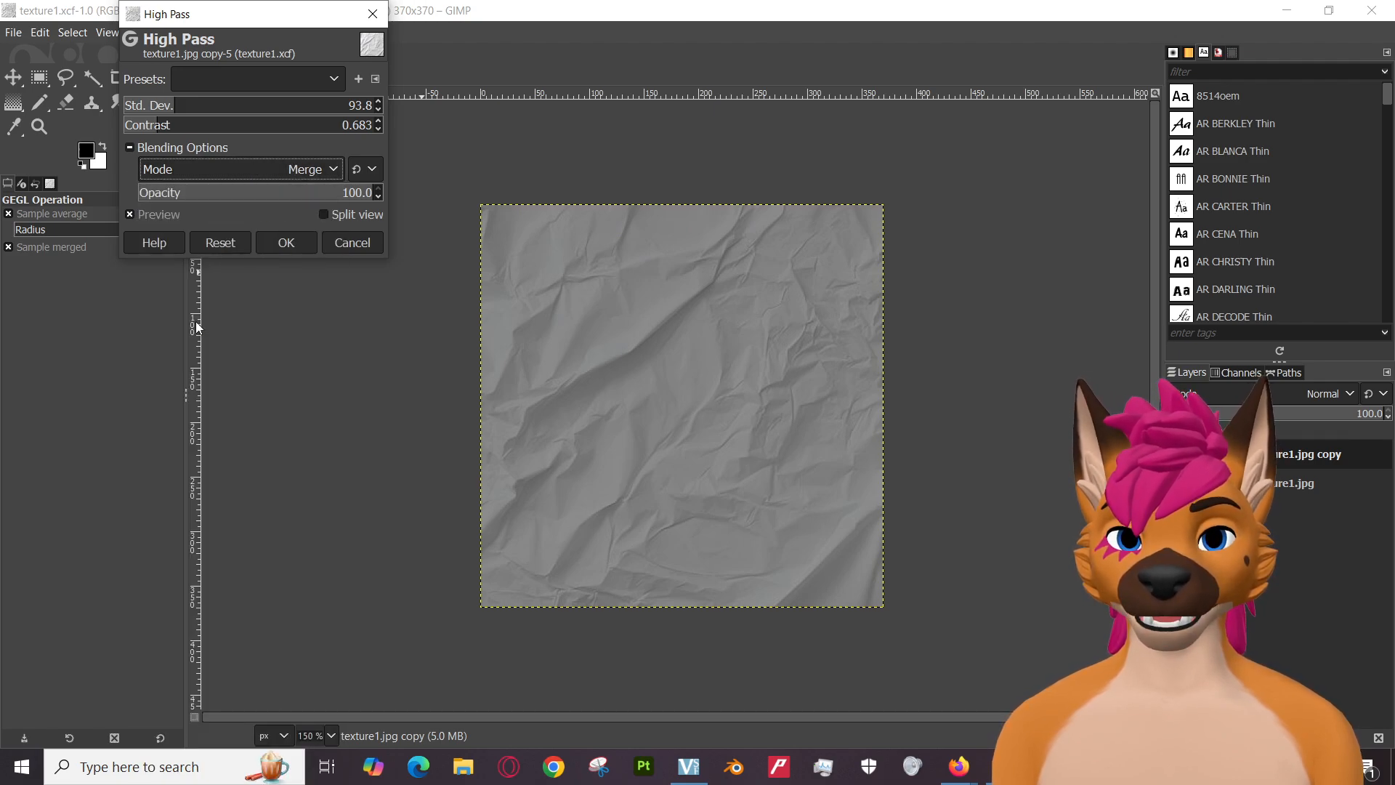
click(246, 174)
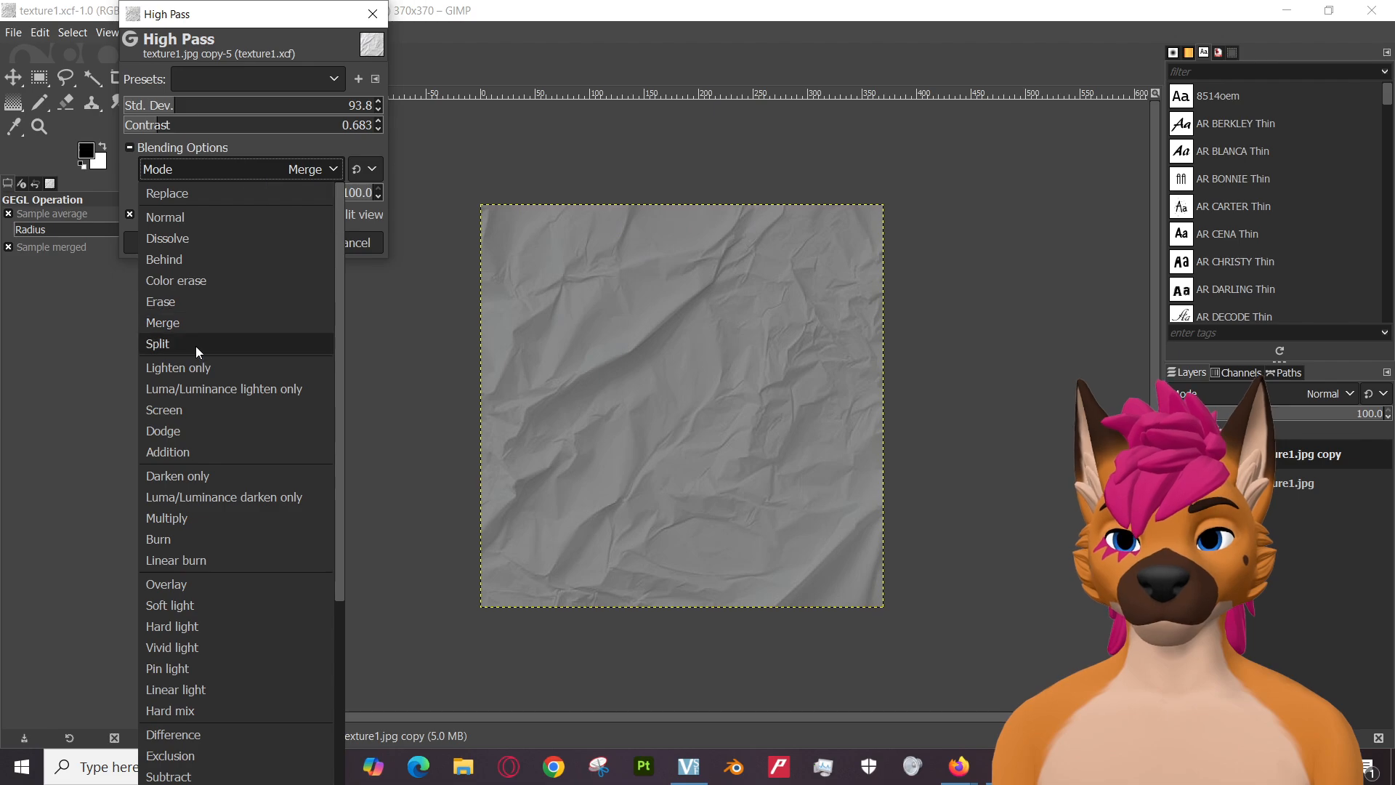
click(196, 367)
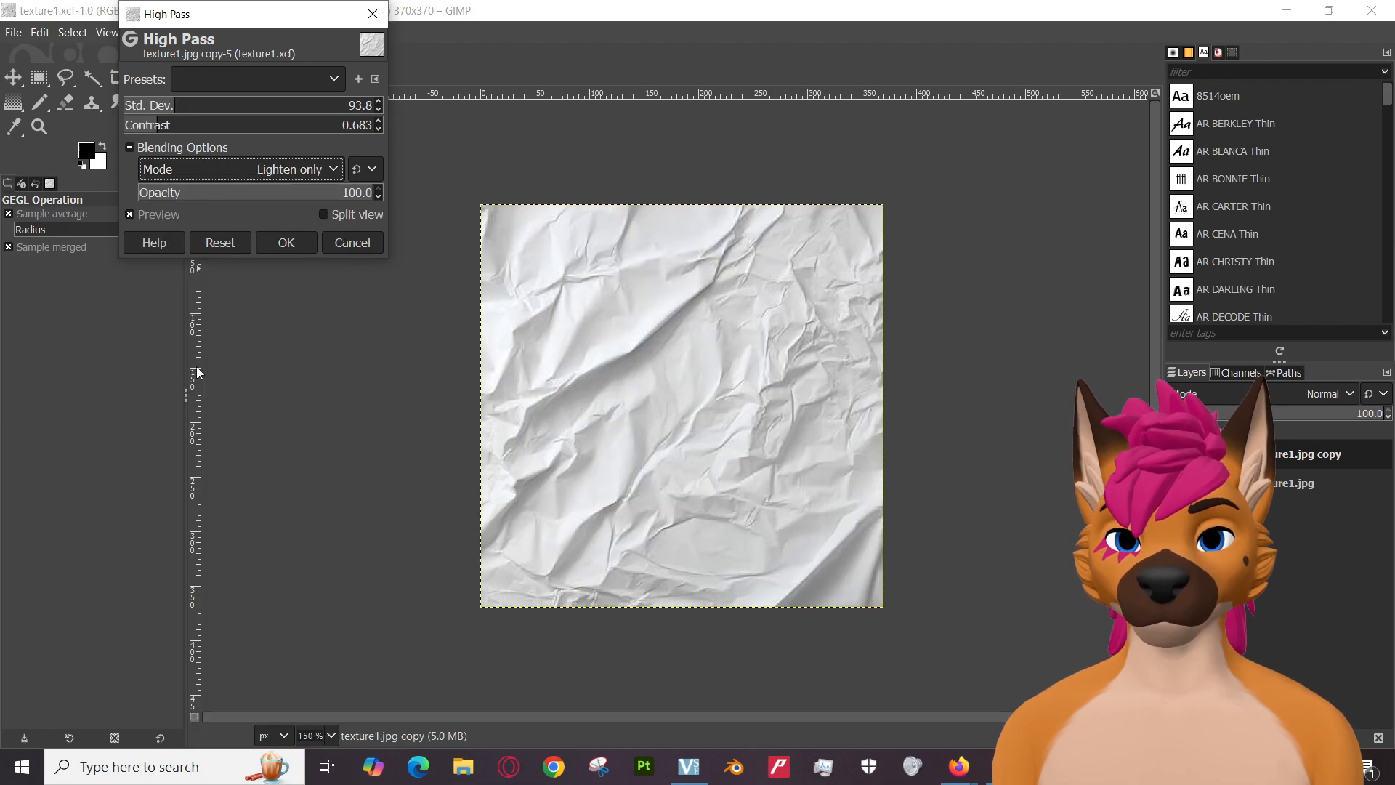
Compare the Luma lighten only and Lighten only blending modes, ending with Luma lighten only.
click(320, 170)
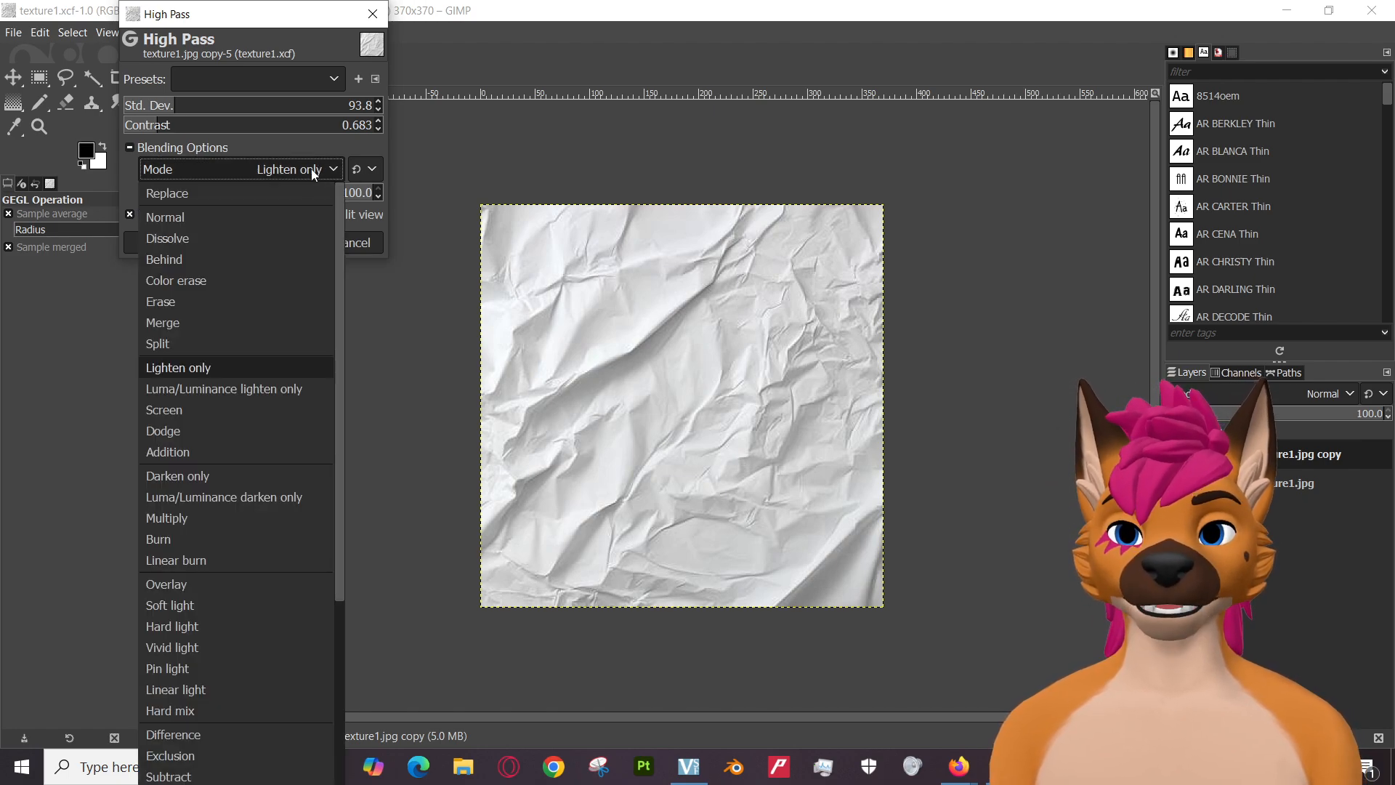
click(238, 390)
click(312, 170)
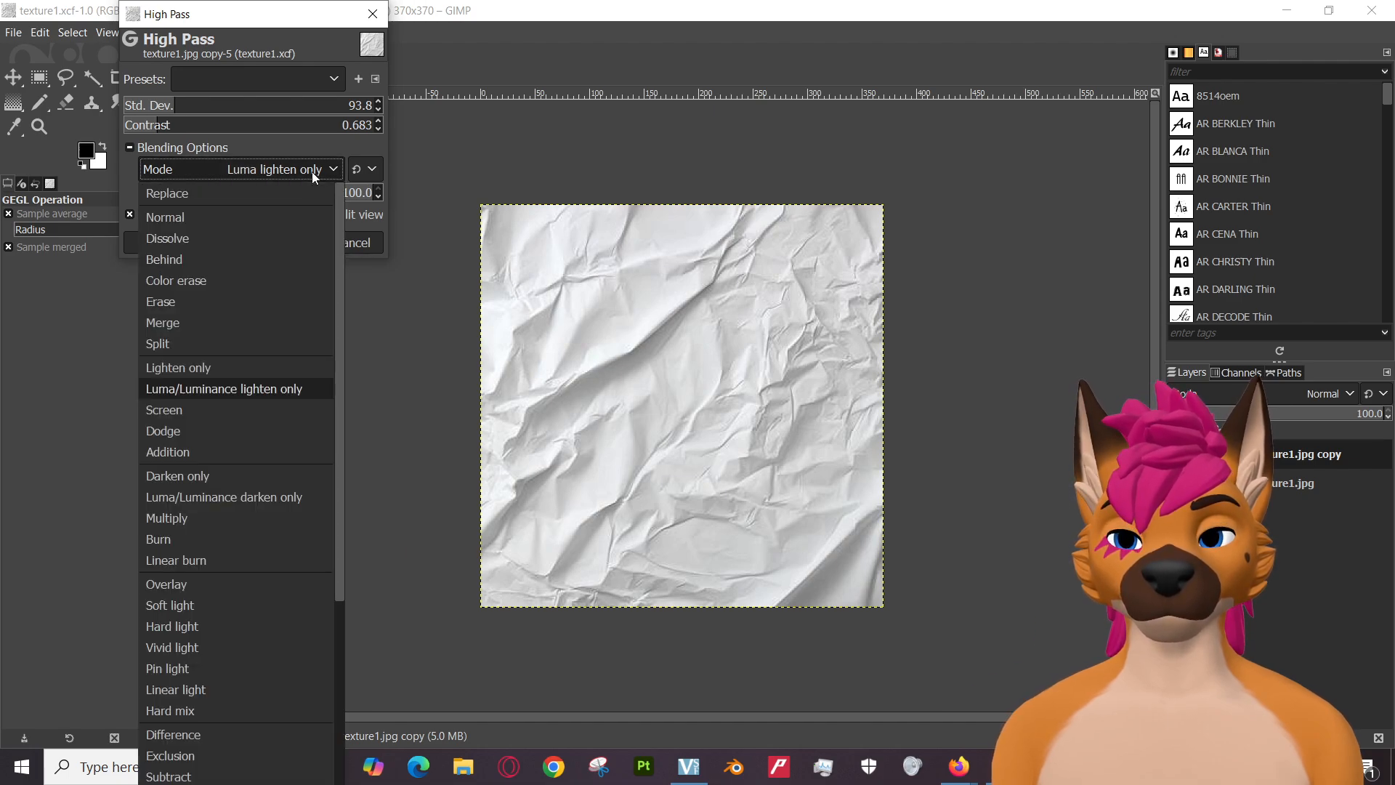
click(254, 372)
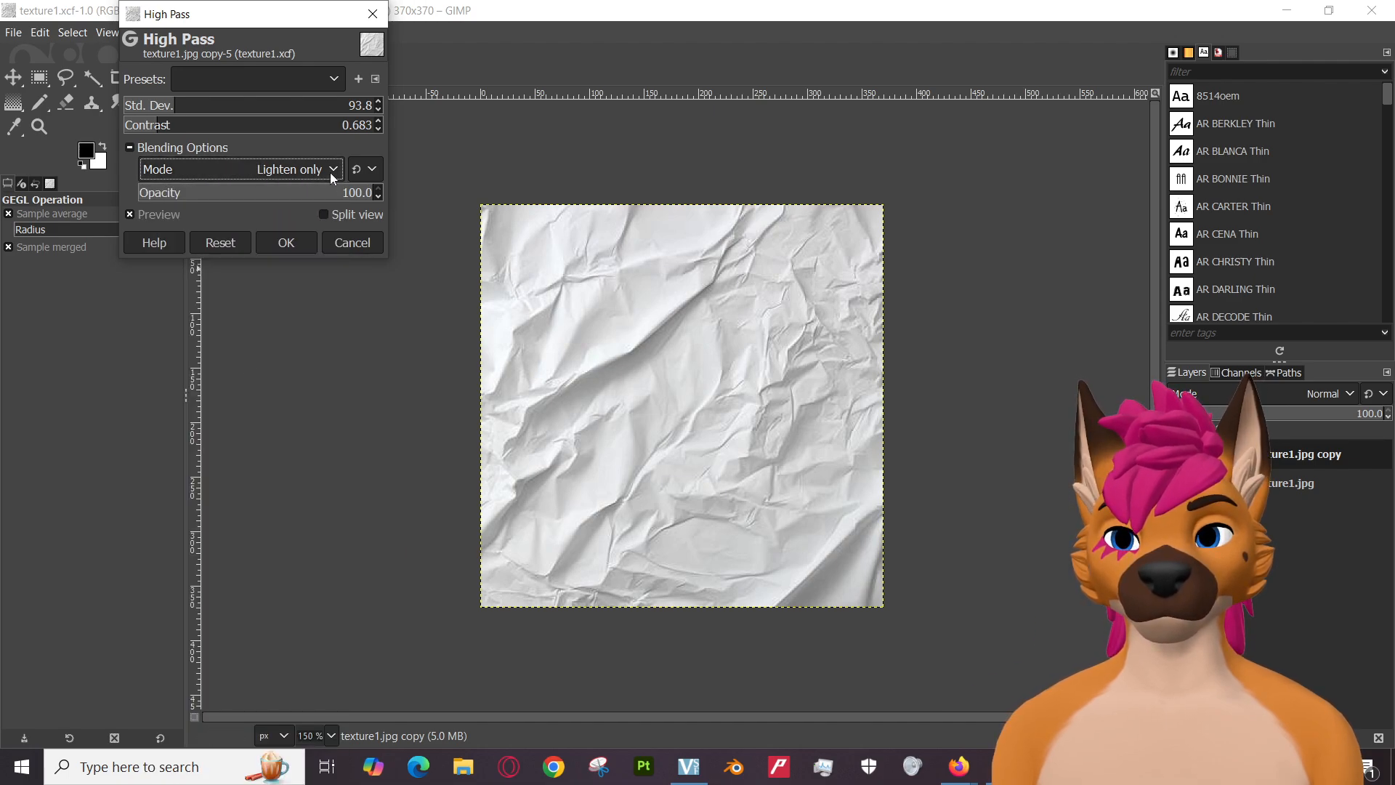
click(331, 172)
click(217, 388)
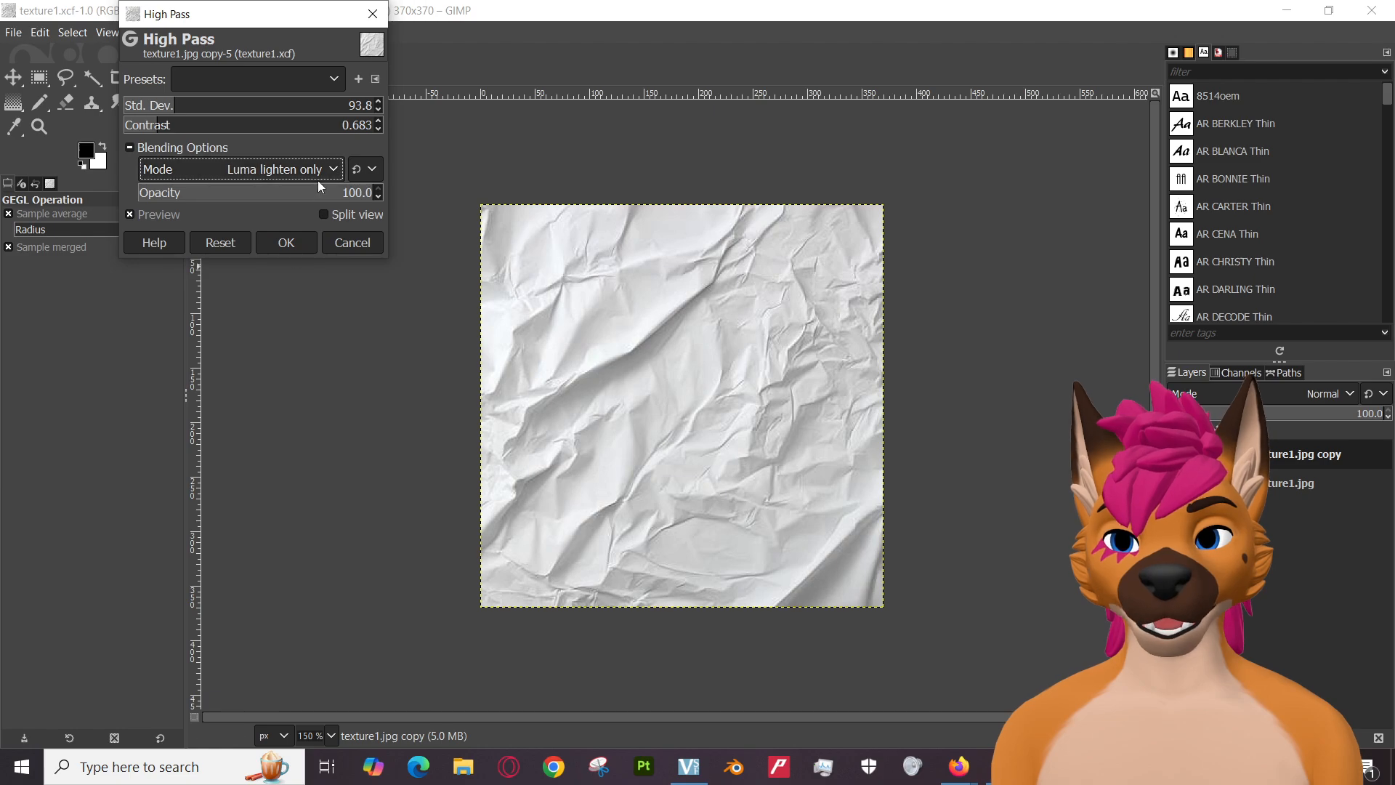
Try the Multiply and Difference blending modes on the High Pass filter.
click(320, 169)
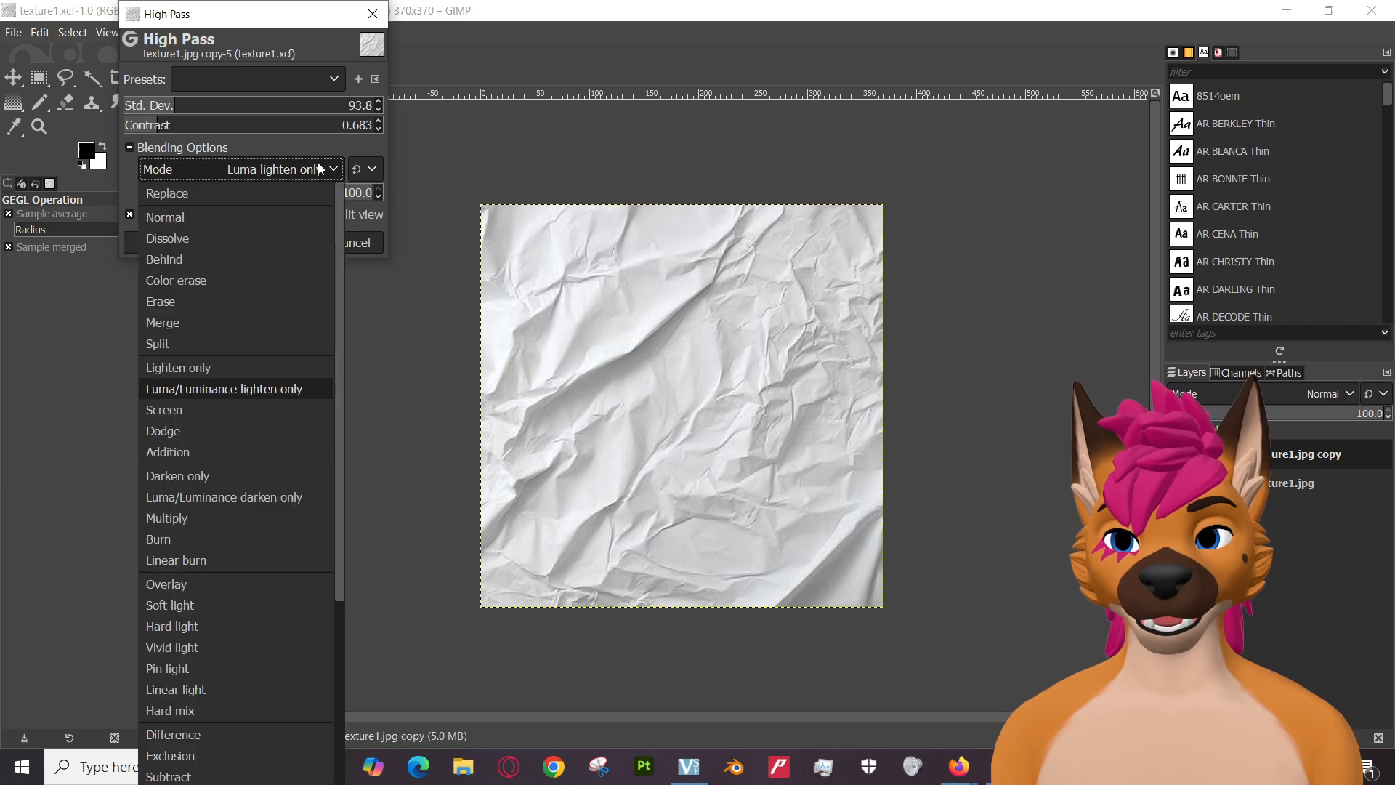
click(228, 521)
click(293, 168)
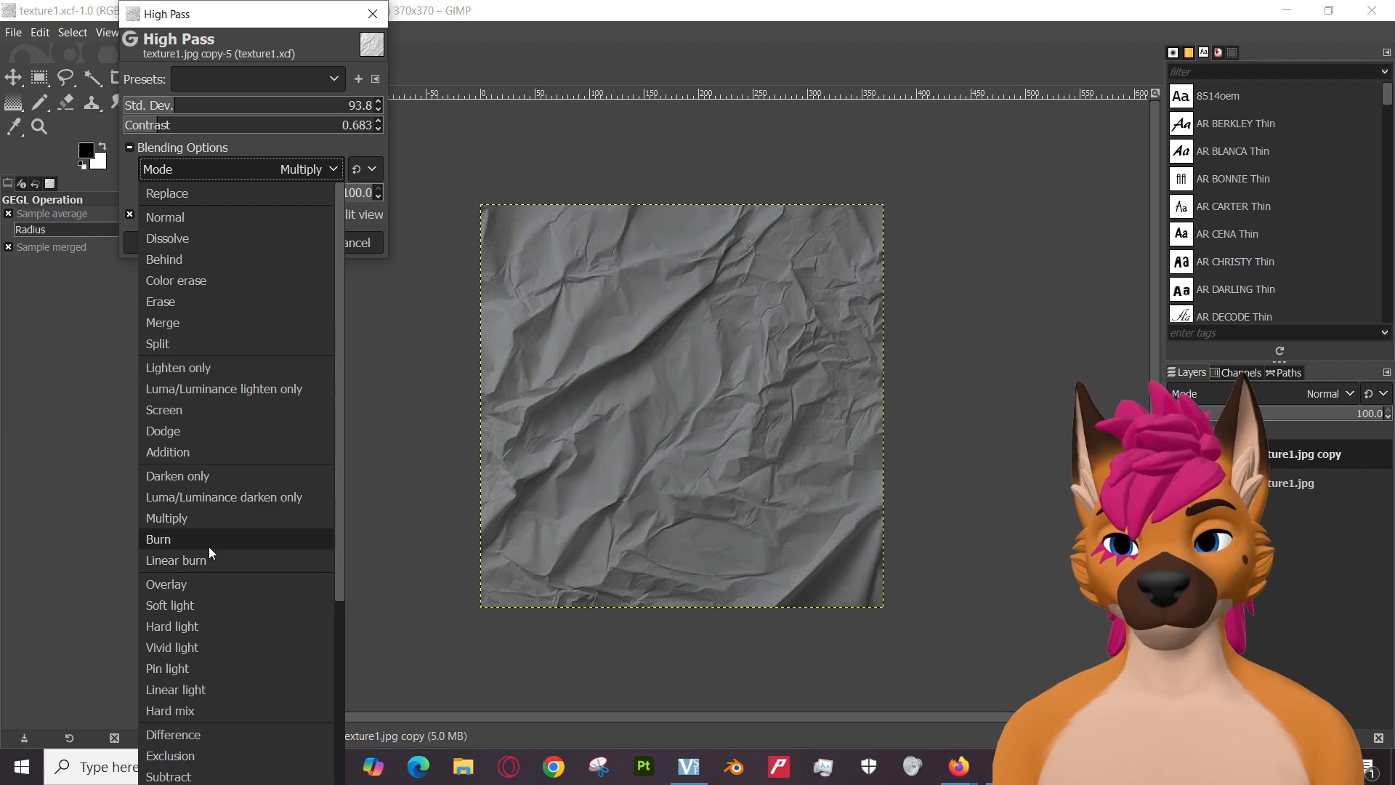
scroll(207, 546, down, 1)
scroll(208, 547, down, 1)
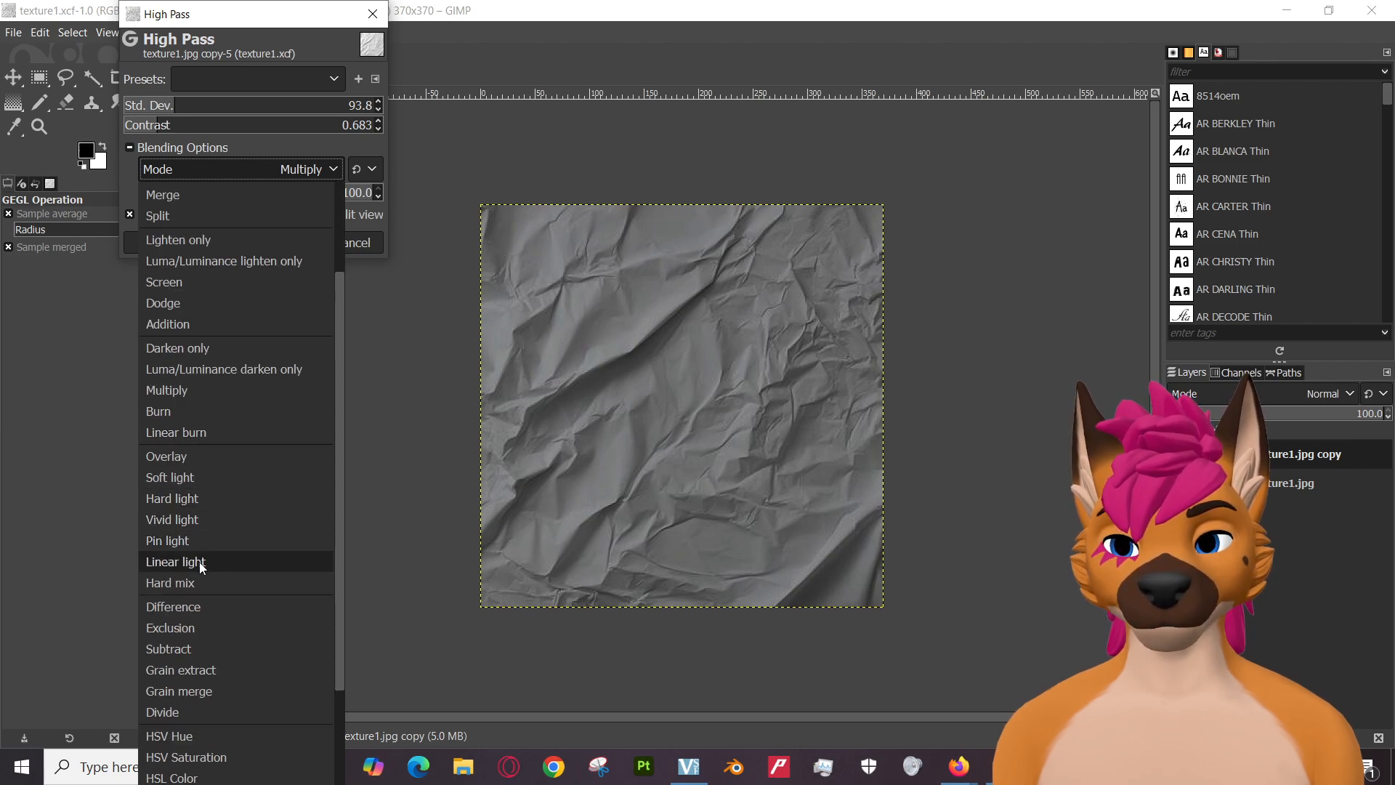
click(197, 607)
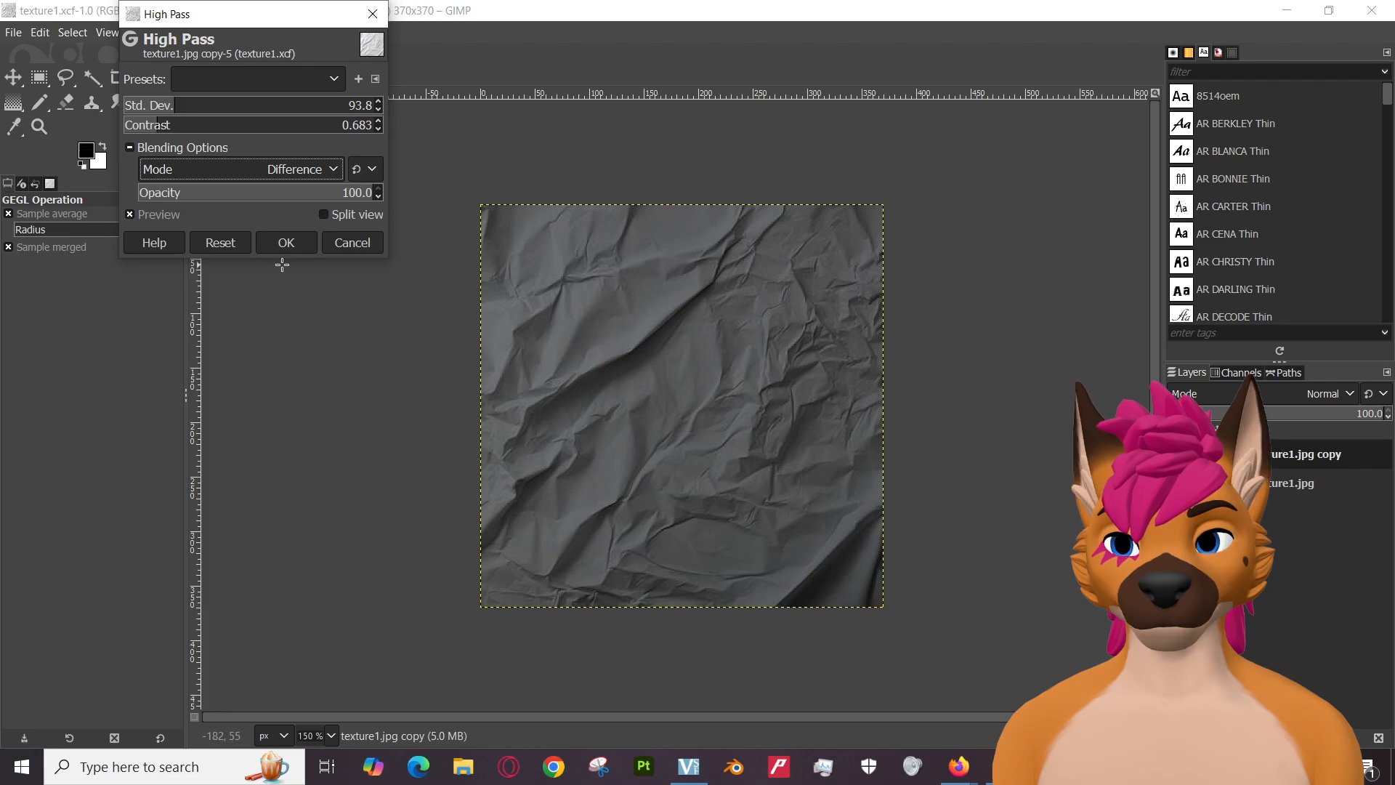
Set the High Pass filter's blending mode to Luminance.
click(286, 169)
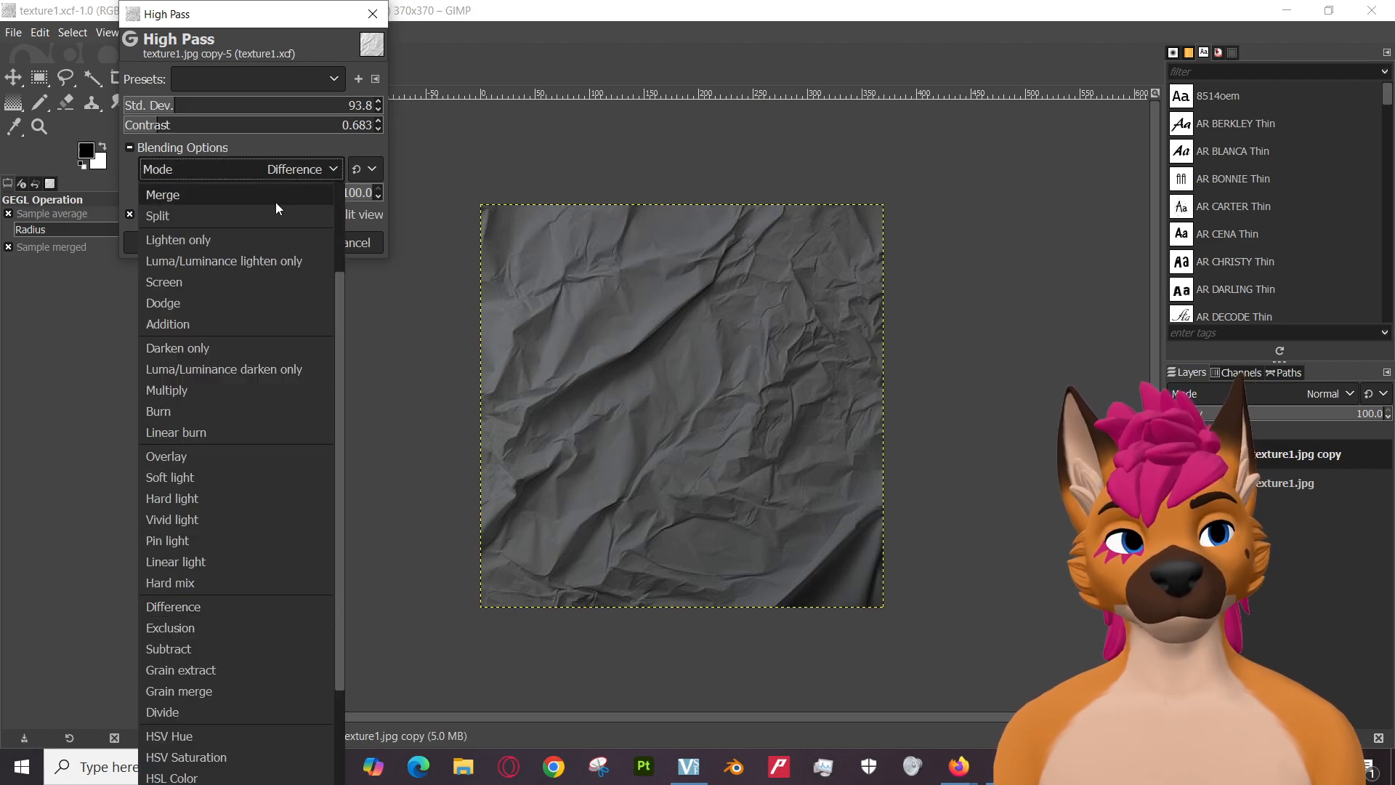
scroll(243, 413, down, 3)
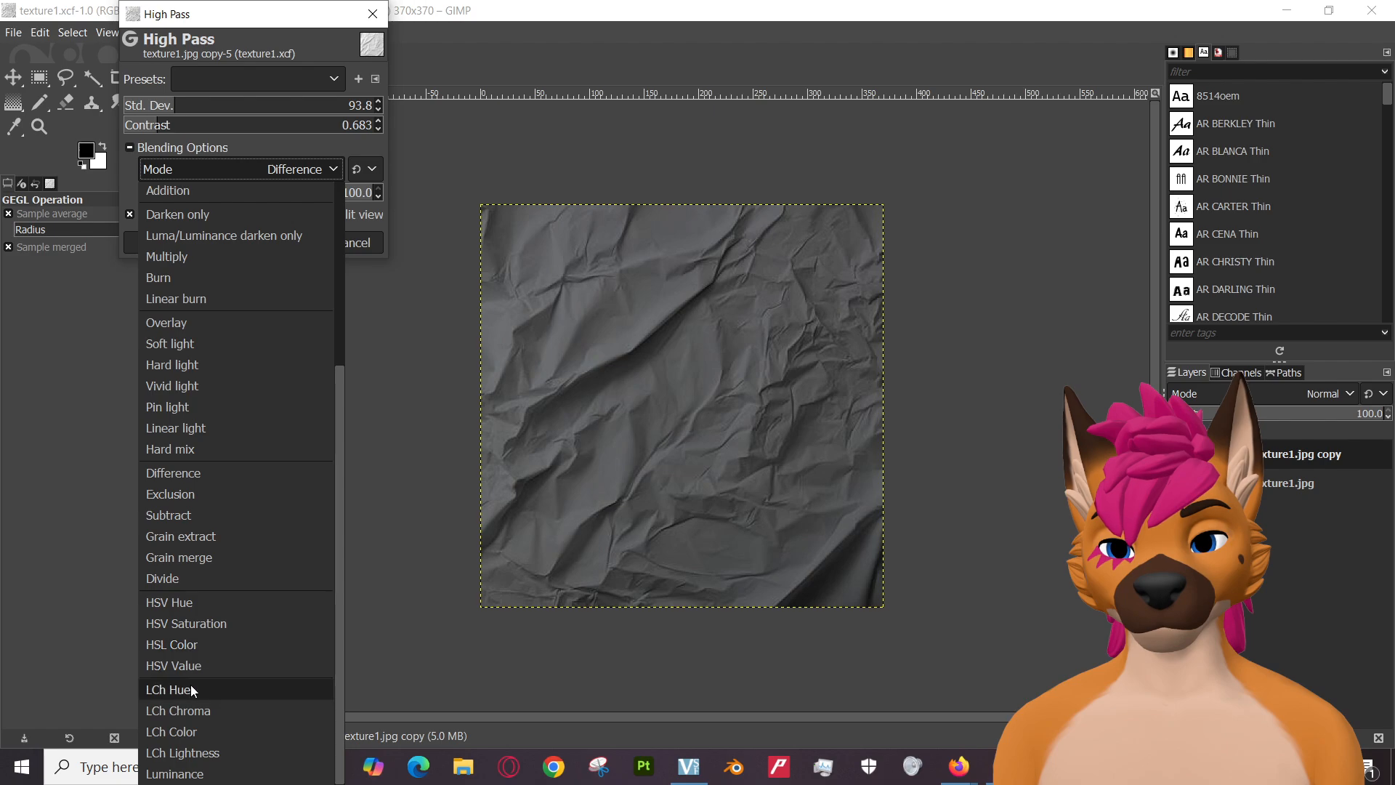
click(178, 773)
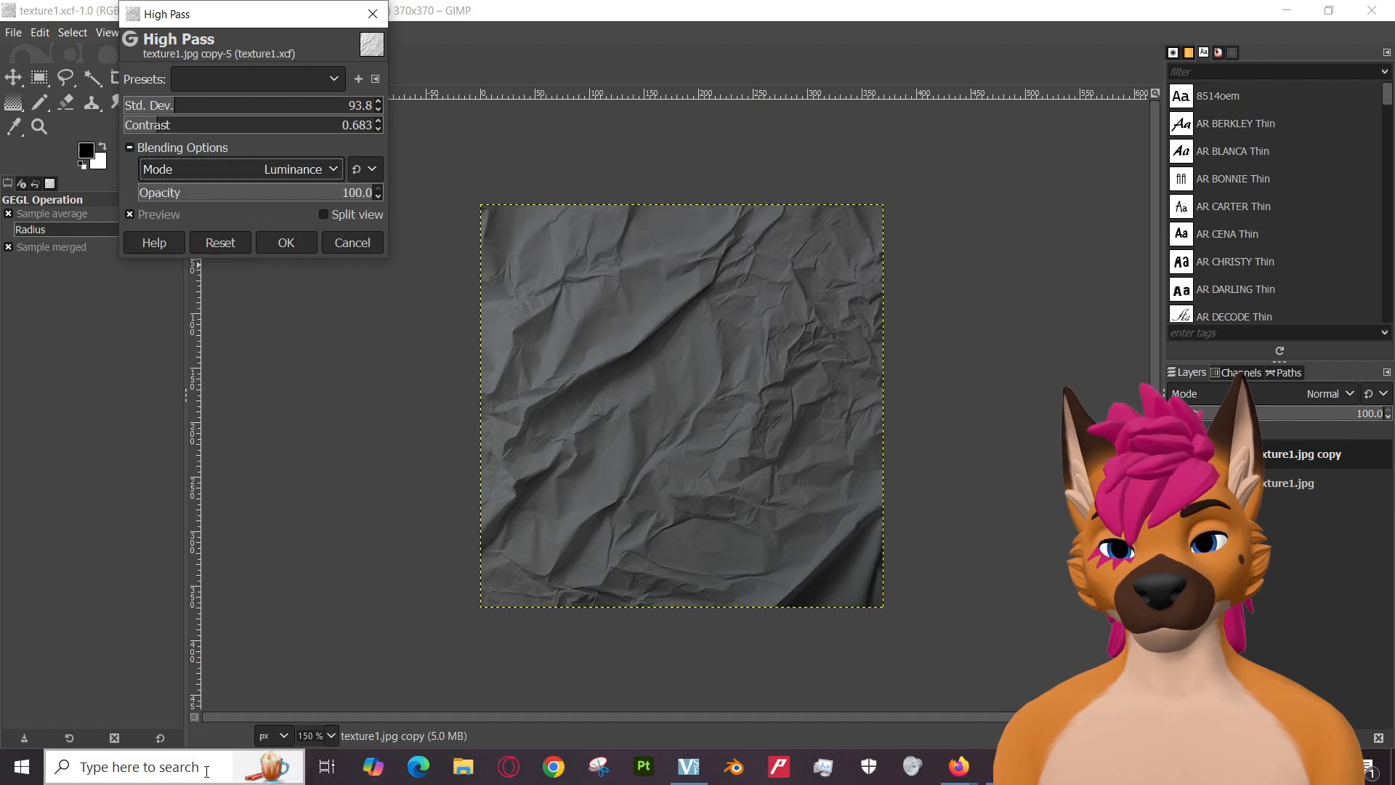
click(307, 169)
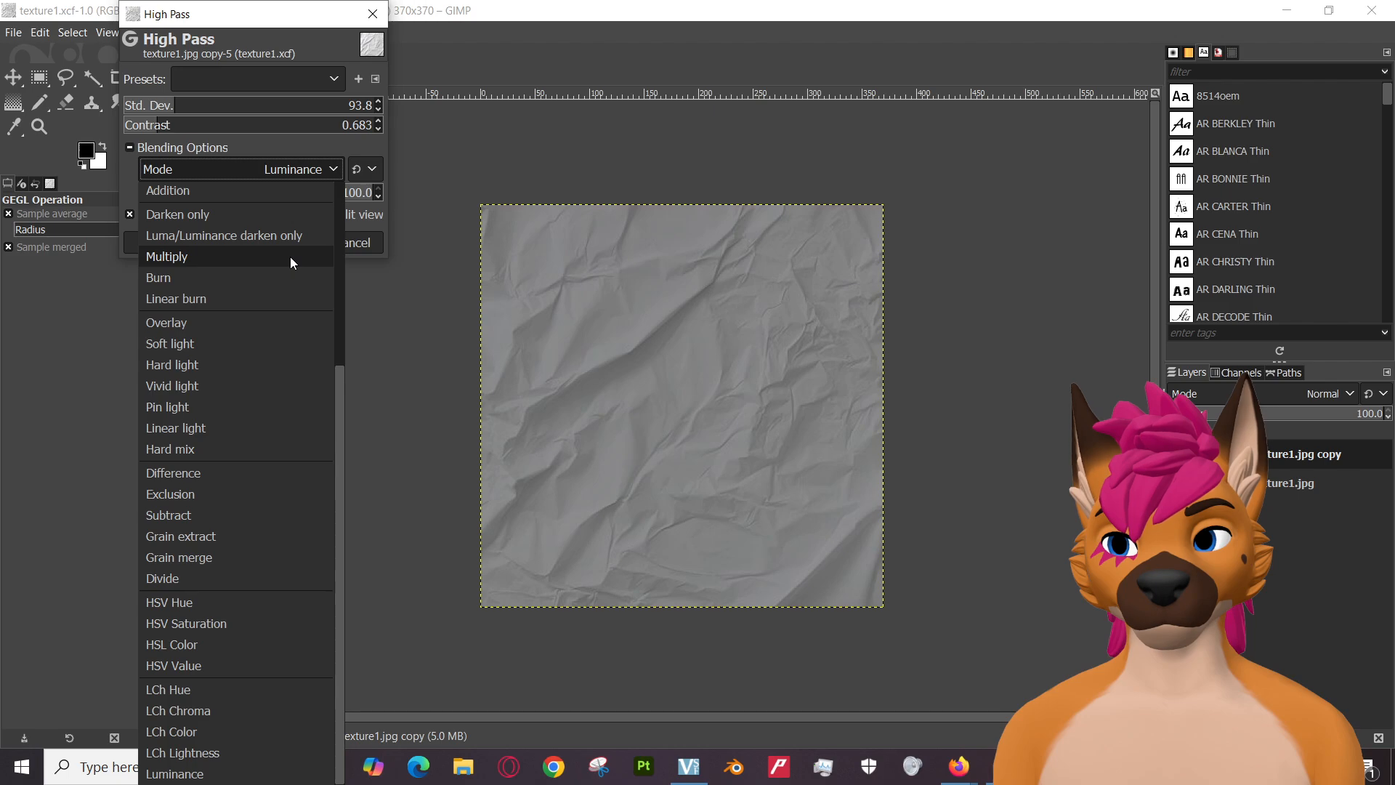
click(299, 173)
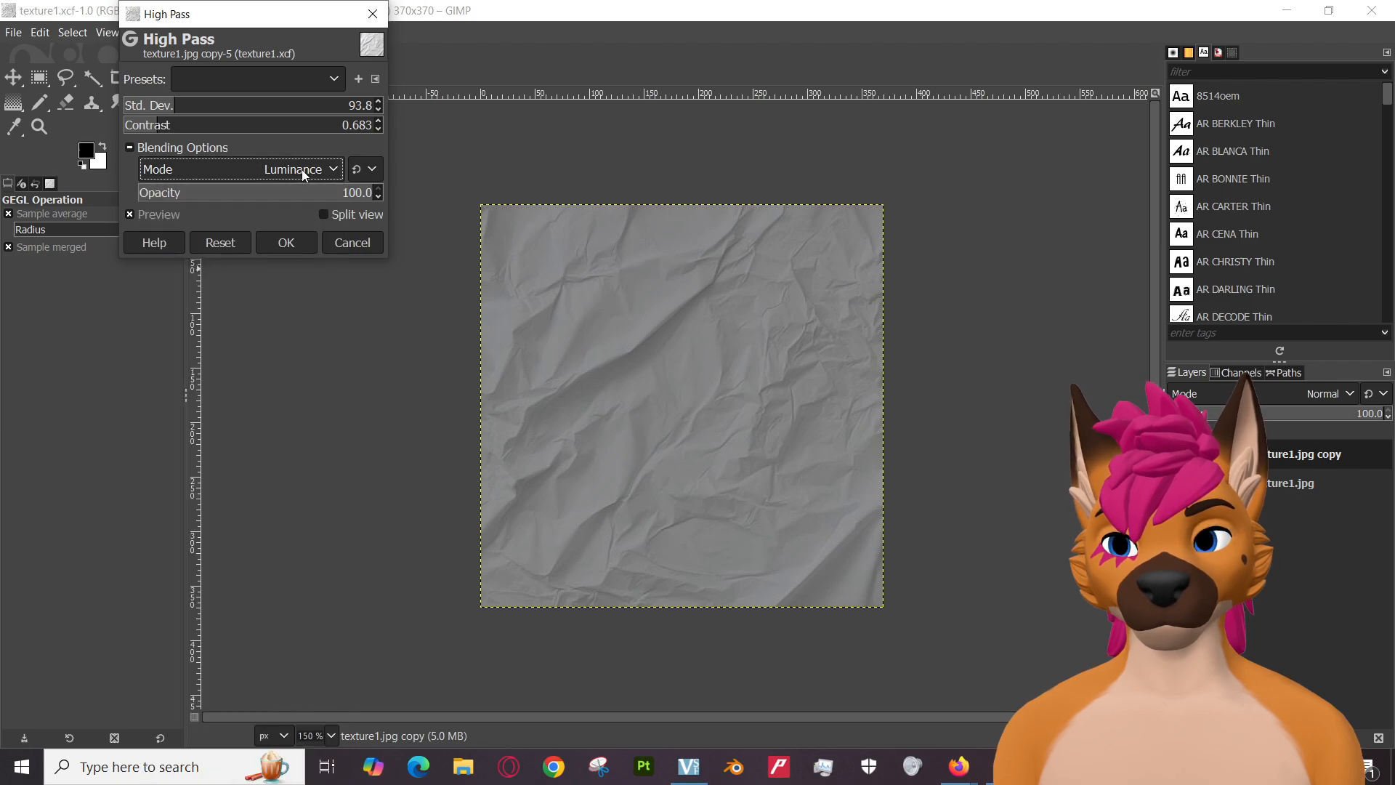
Switch to Firefox, search Google for "gimp fade selection" and look through the results for GIMP's Fade command.
mouse_move(974, 774)
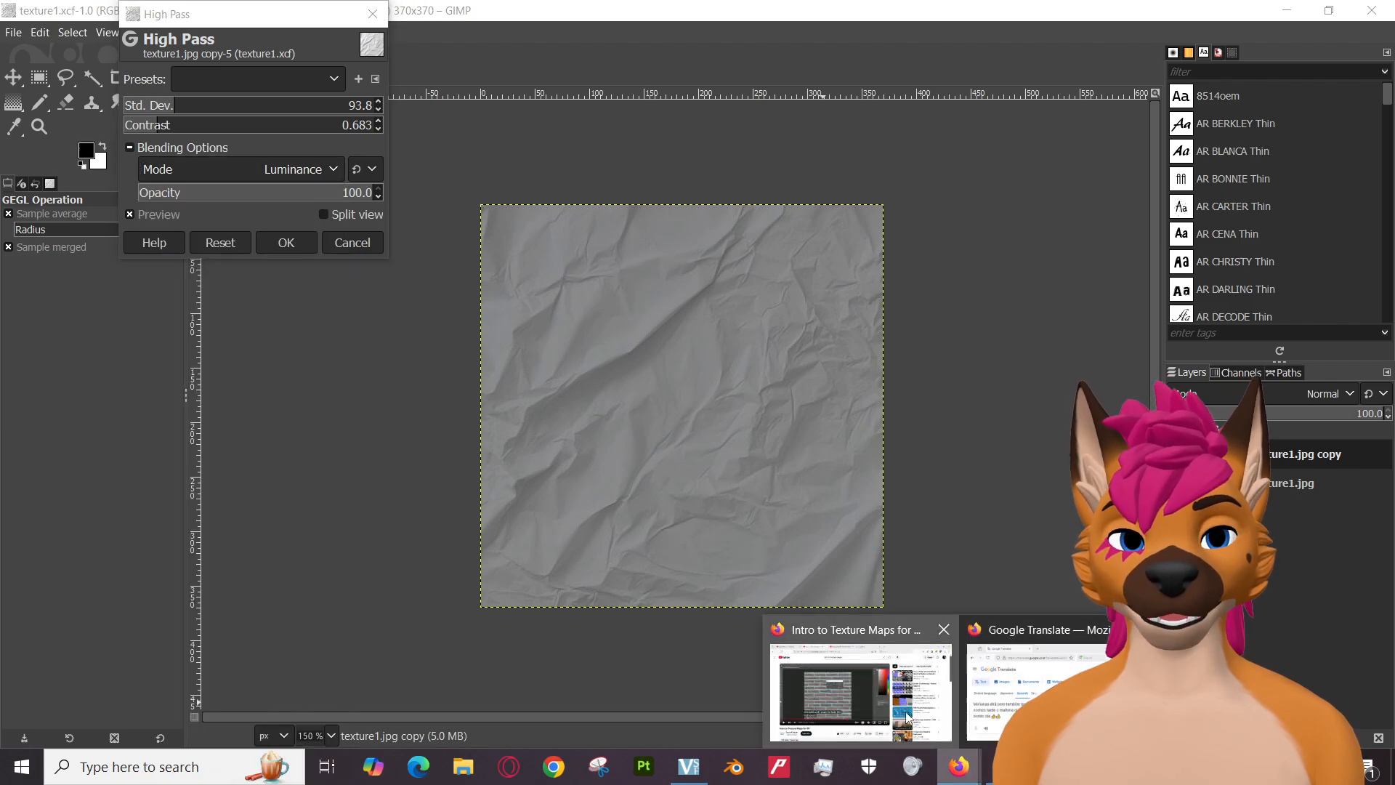
click(861, 683)
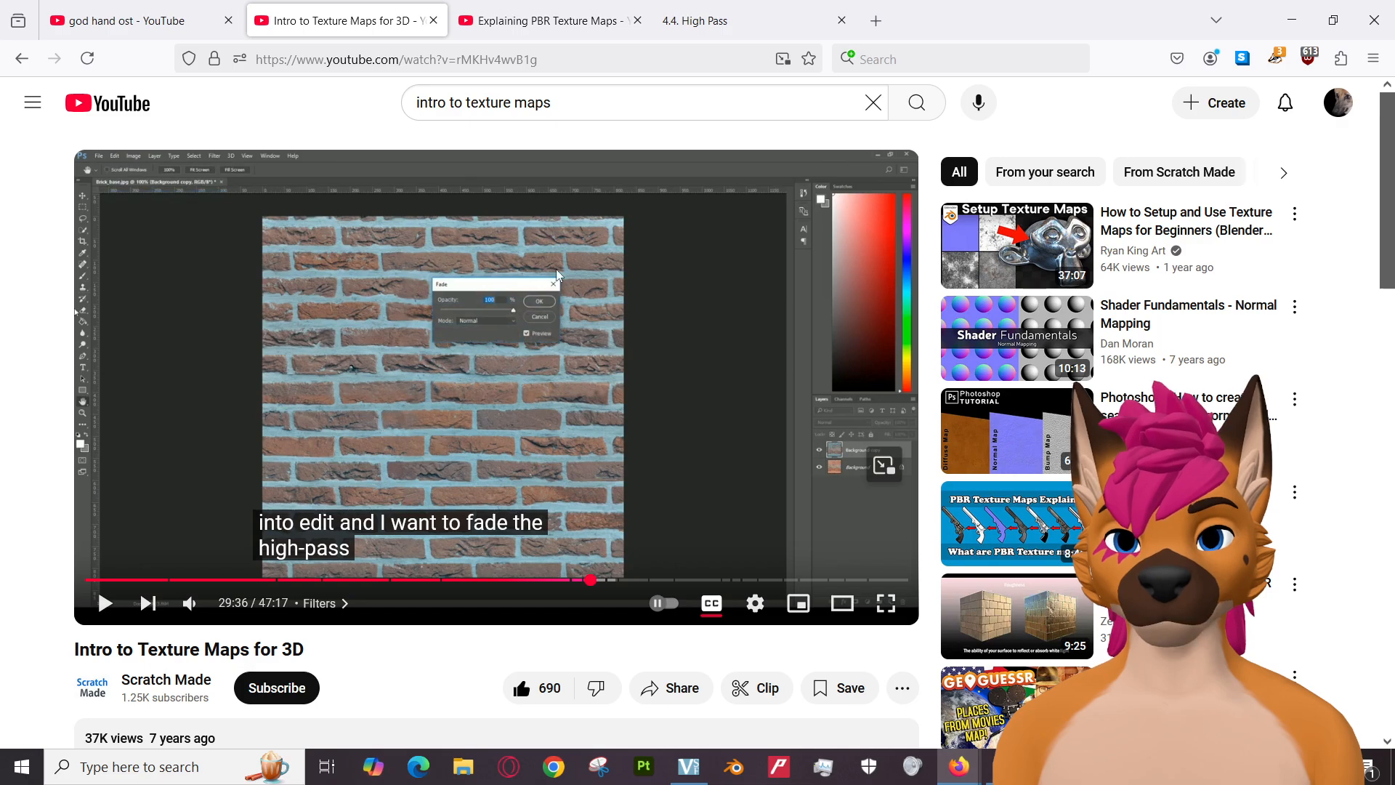
click(694, 21)
click(22, 58)
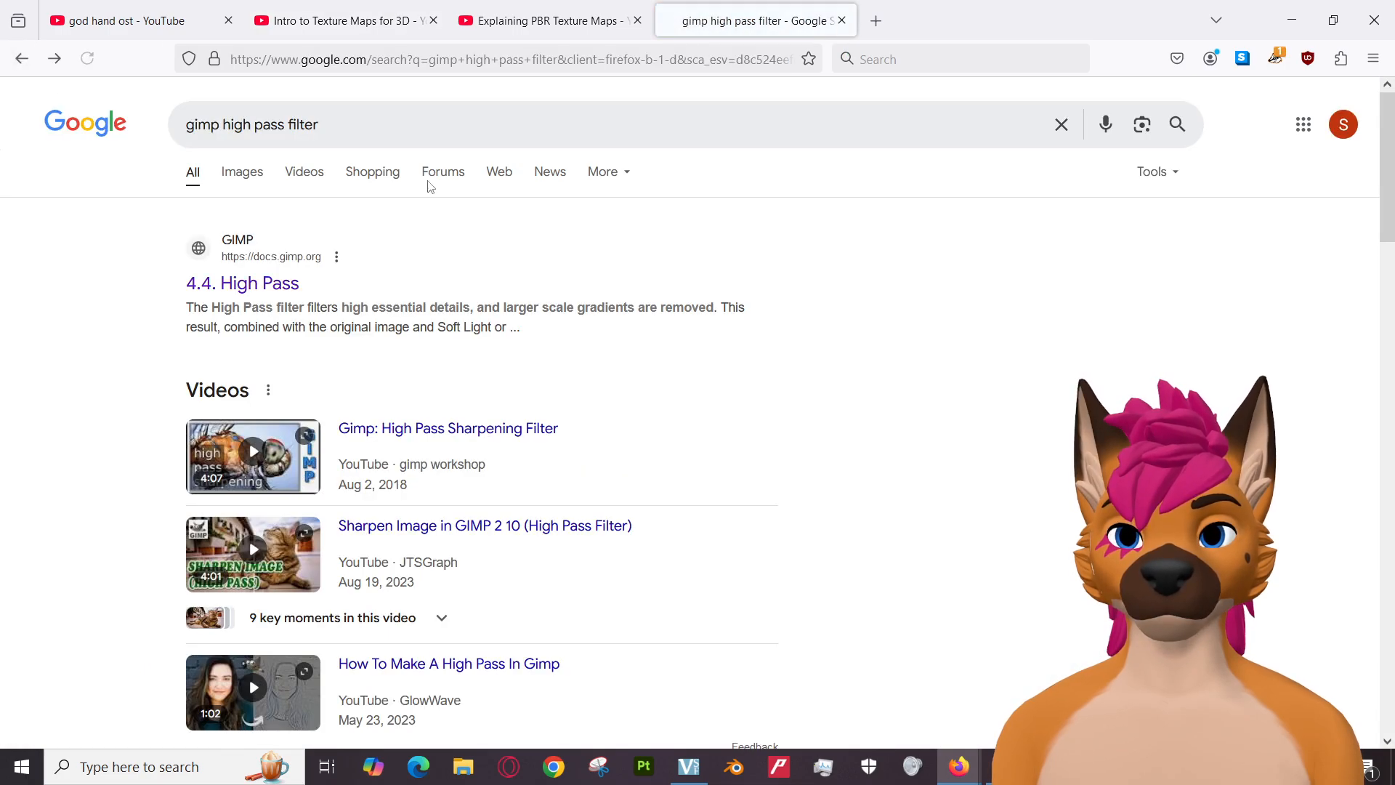
drag(320, 125, 222, 127)
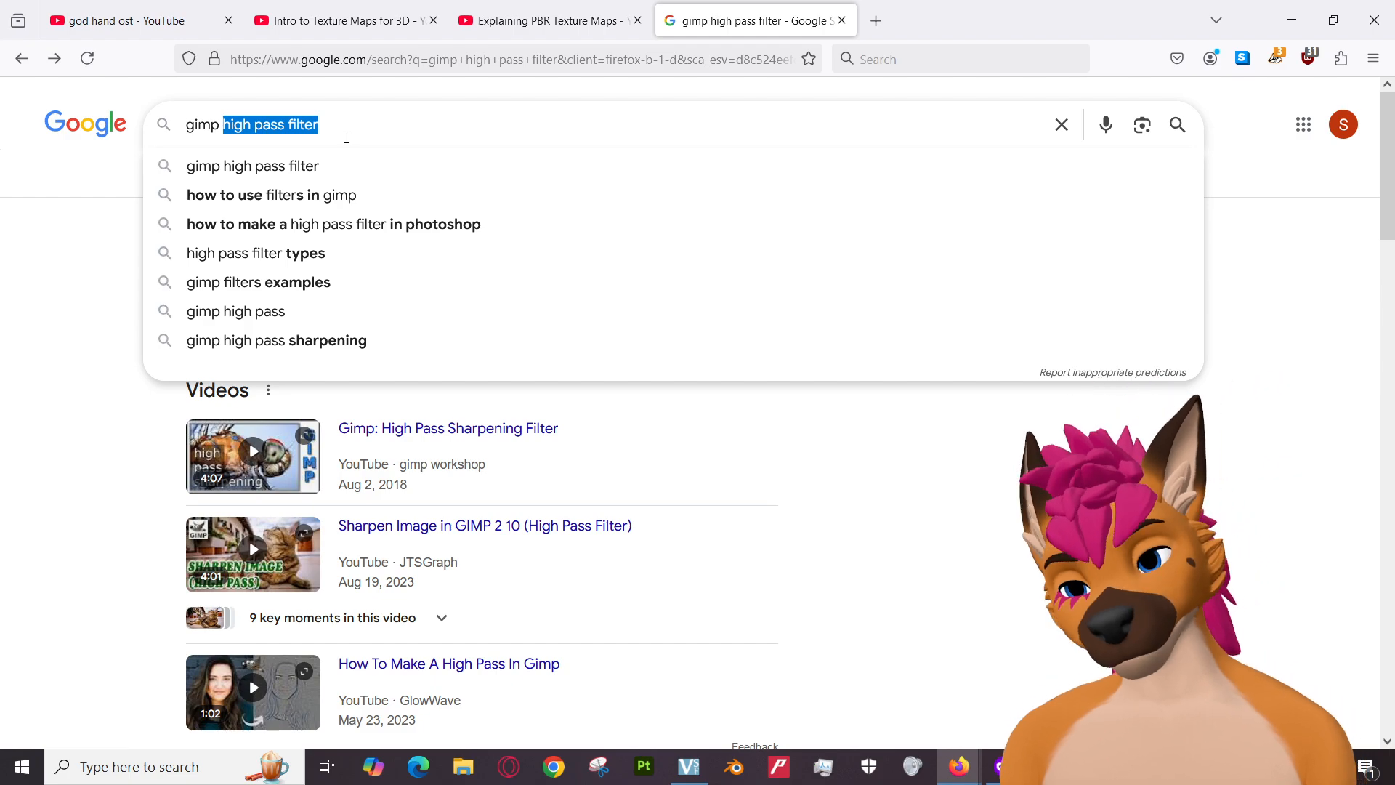
text(fade)
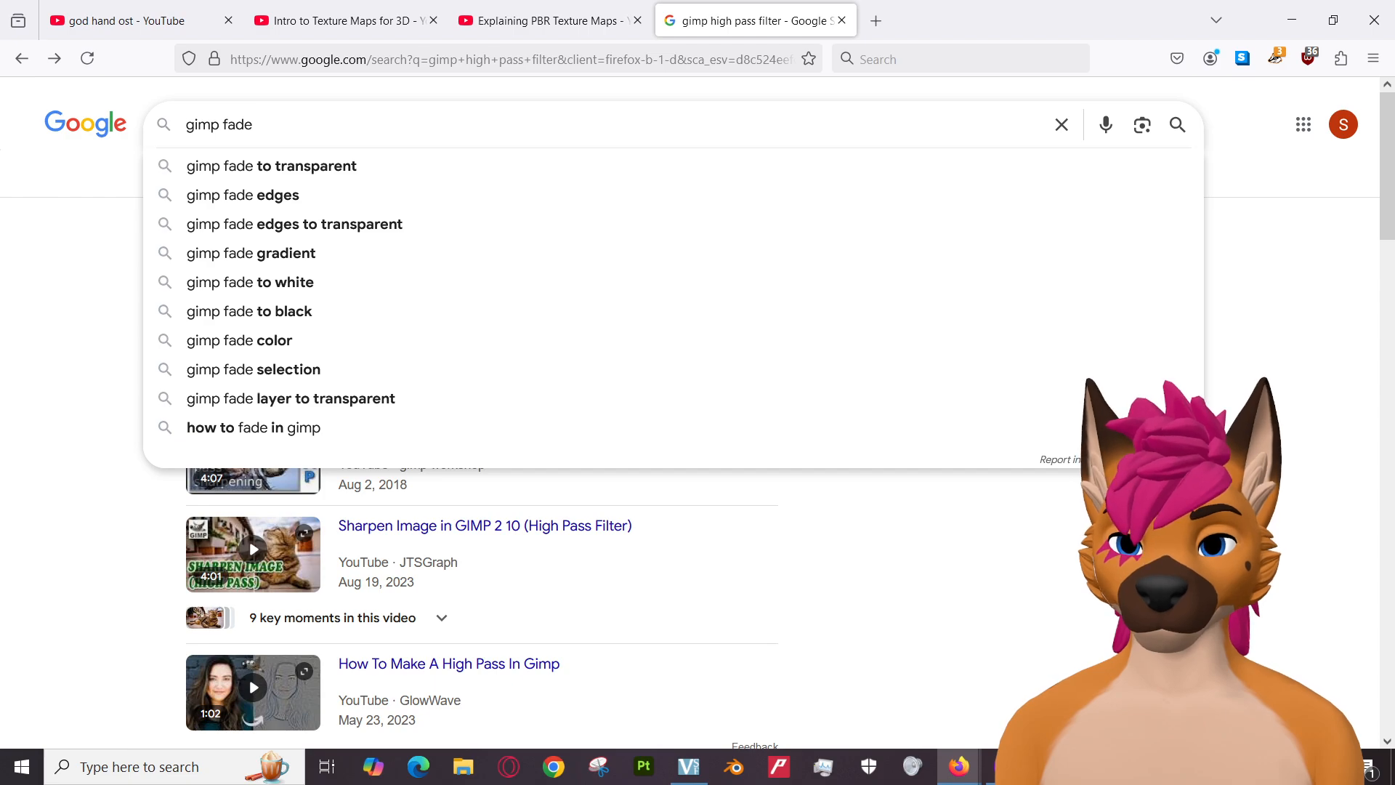
click(308, 371)
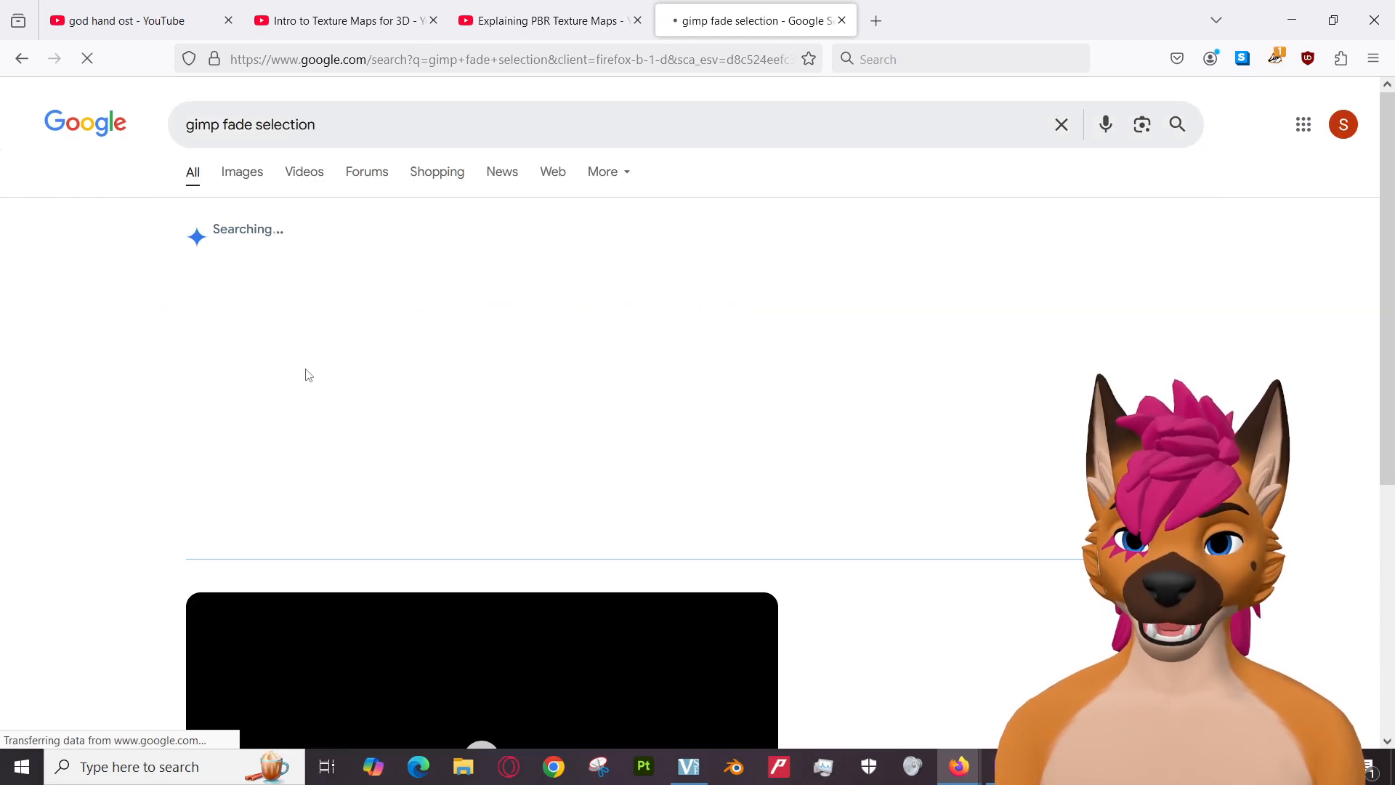
scroll(41, 346, down, 4)
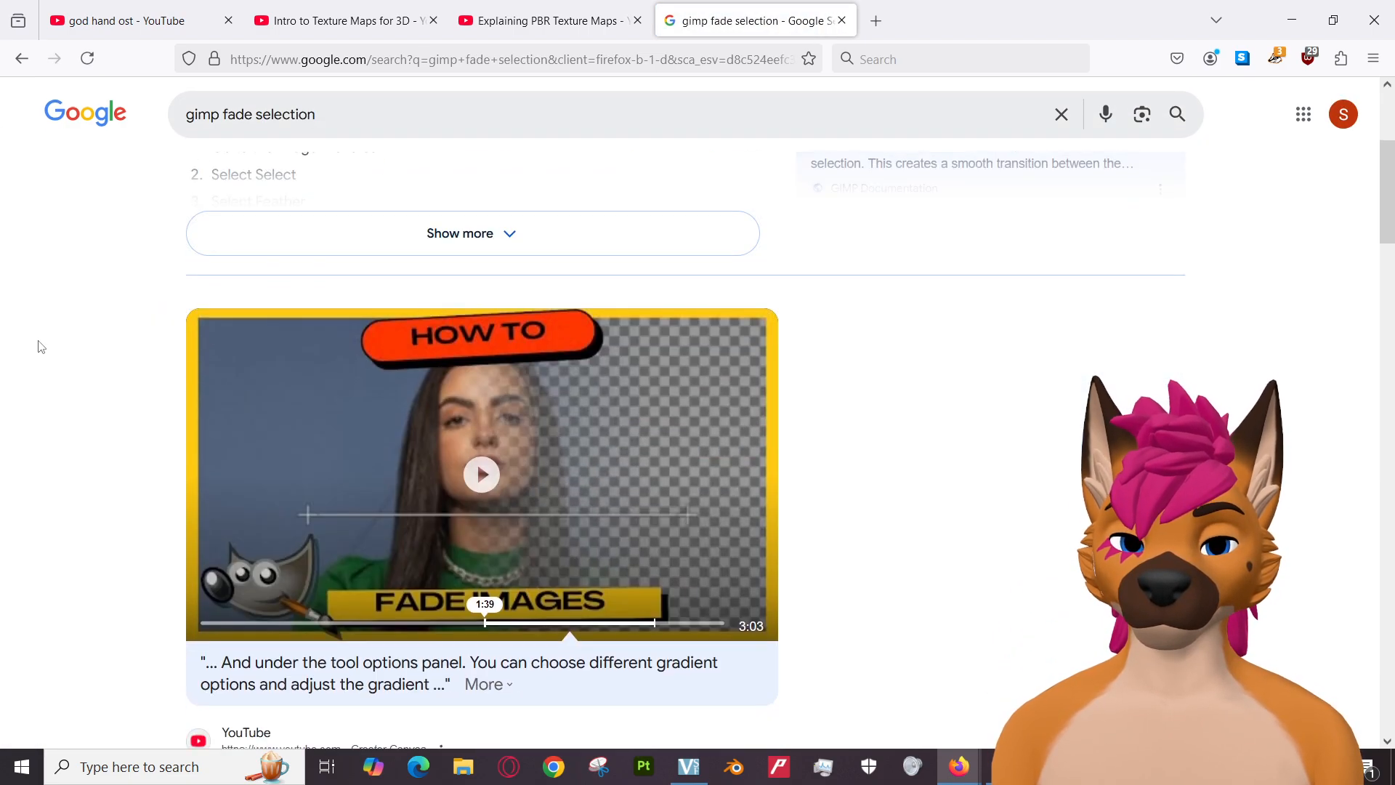
scroll(41, 346, down, 6)
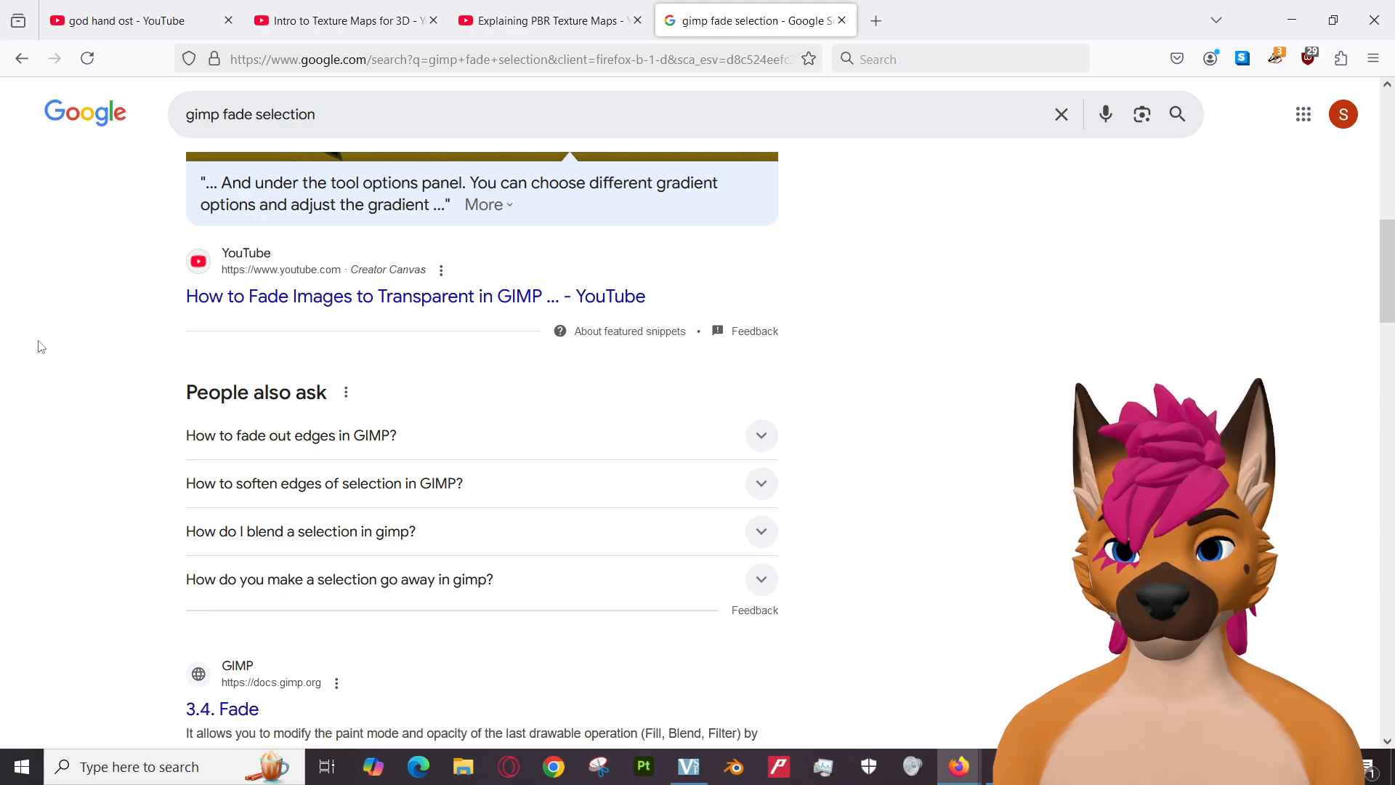
Return to the Intro to Texture Maps for 3D video in Firefox and switch back to GIMP.
scroll(41, 346, up, 7)
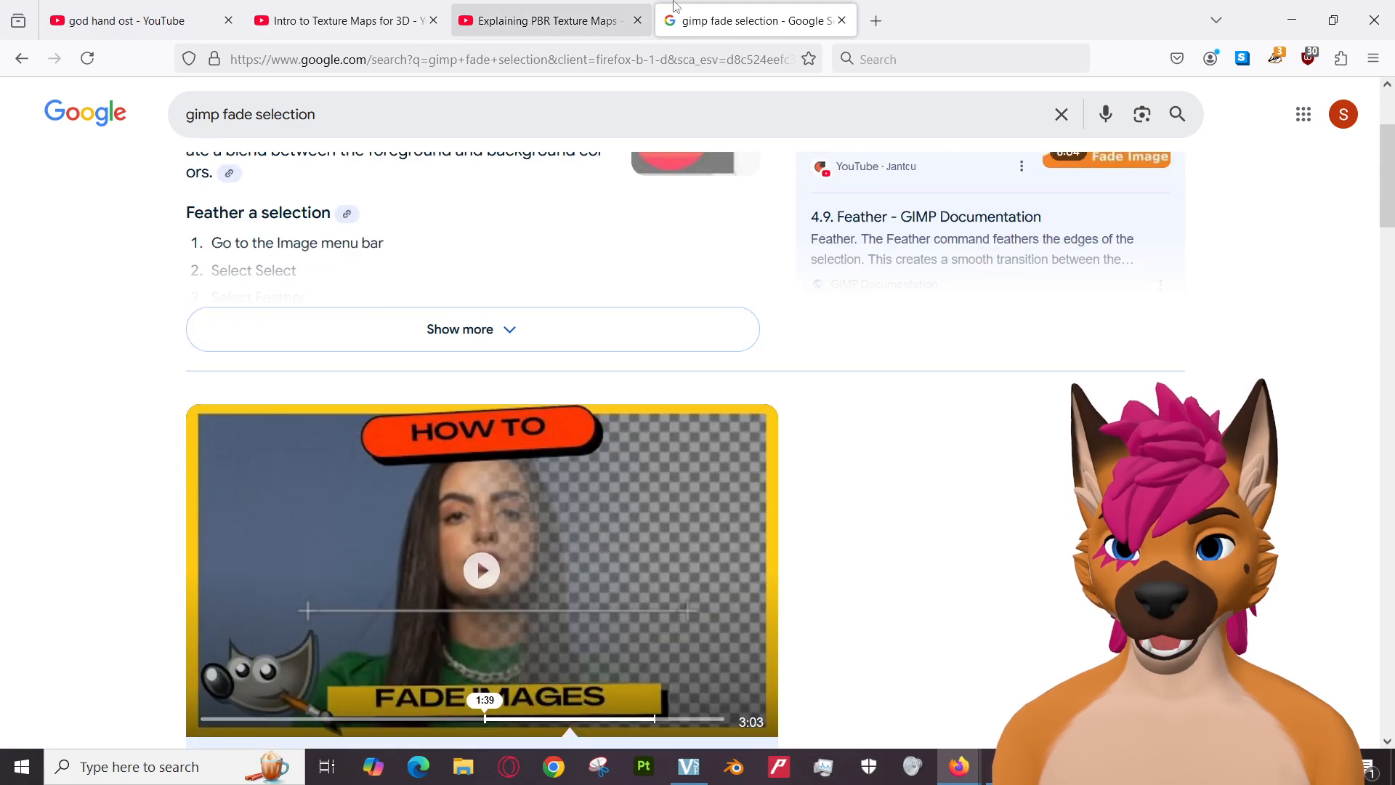
click(314, 16)
key(alt+Tab)
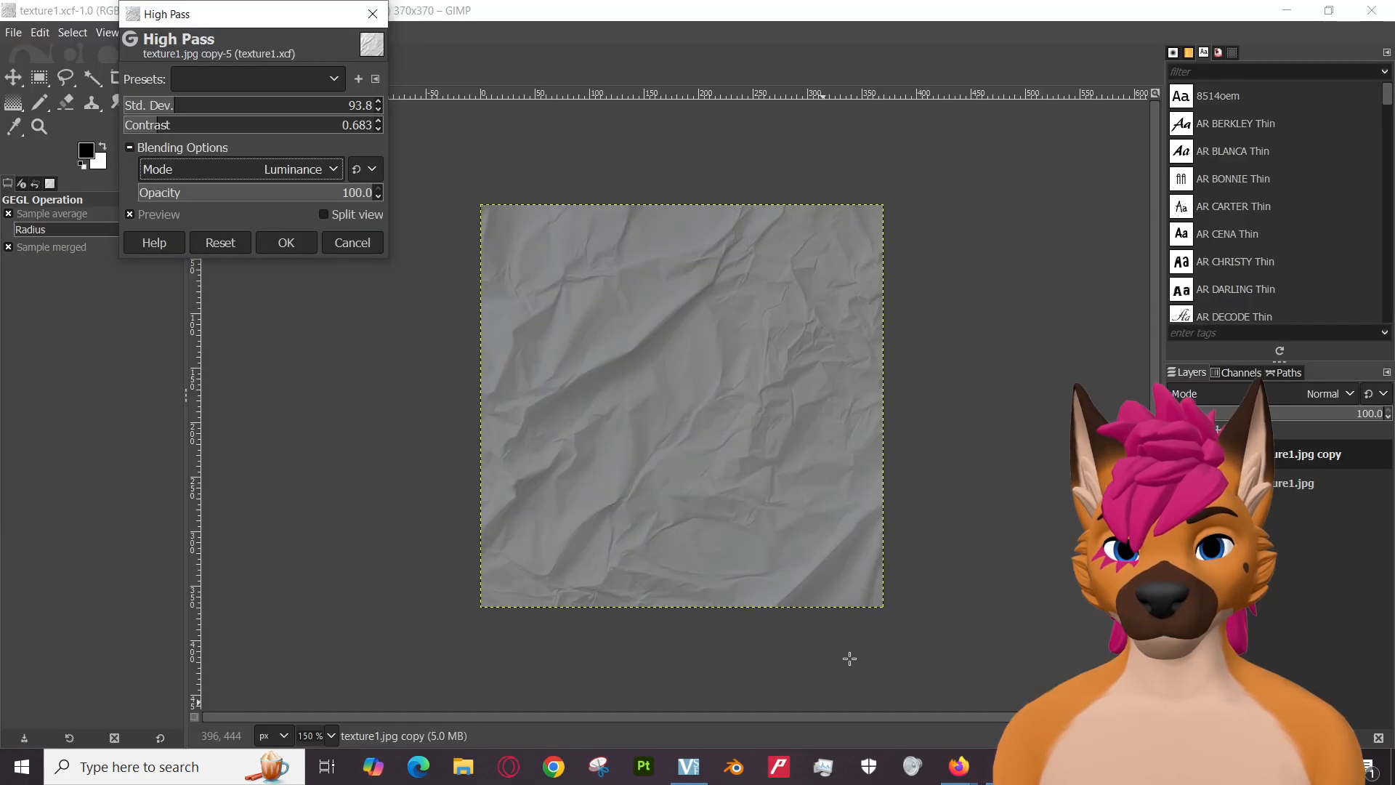
Compare the Luma lighten only and Addition blending modes on the High Pass filter, and apply it with Luma lighten only.
click(248, 168)
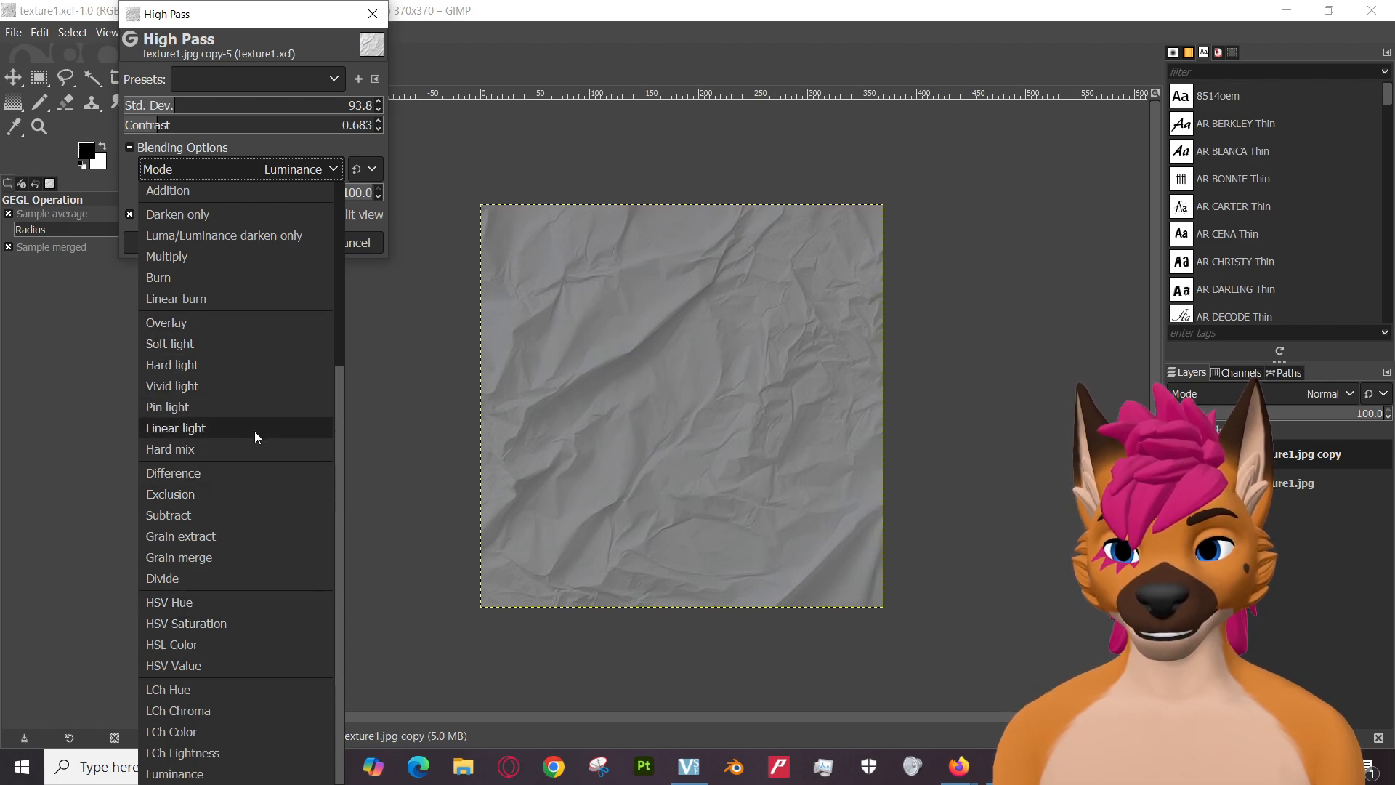
scroll(250, 444, up, 3)
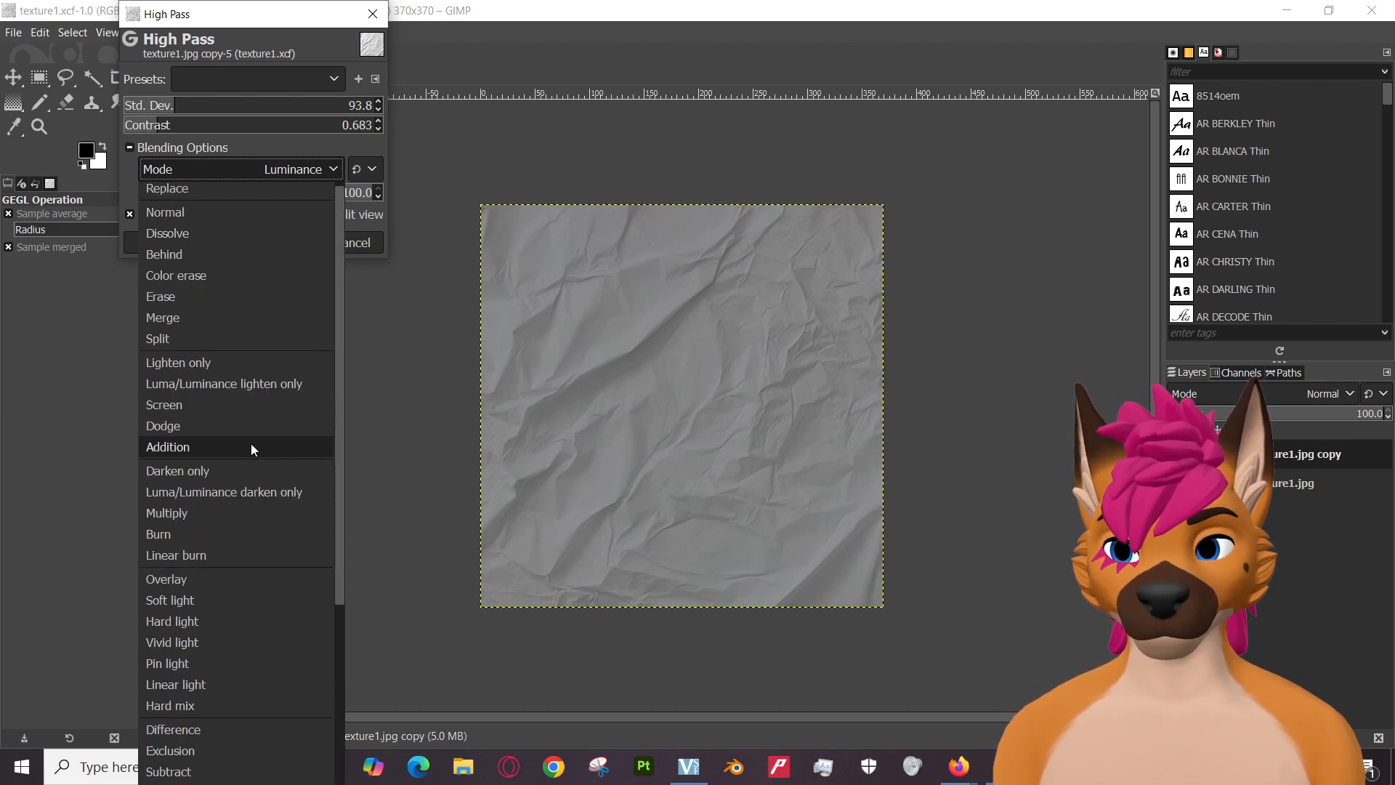
click(224, 390)
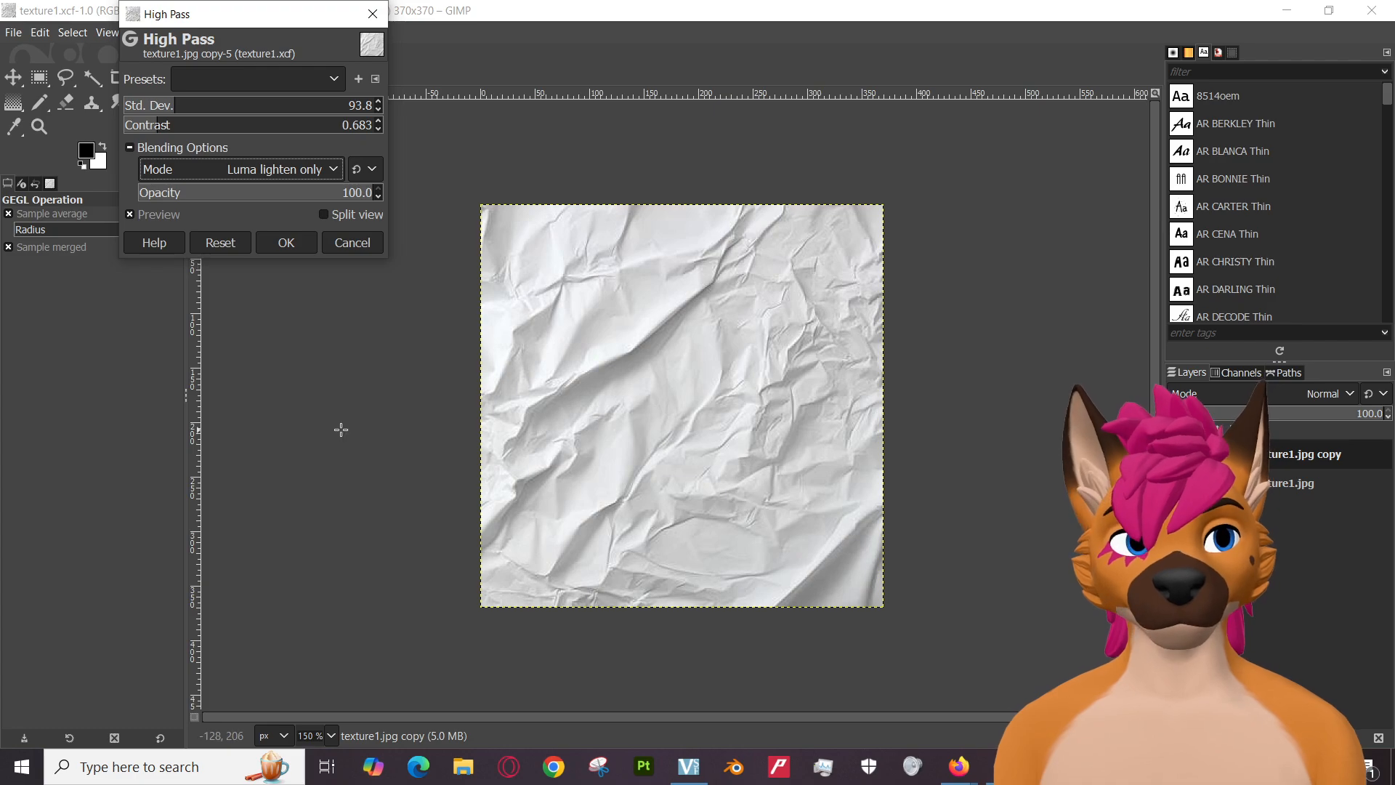
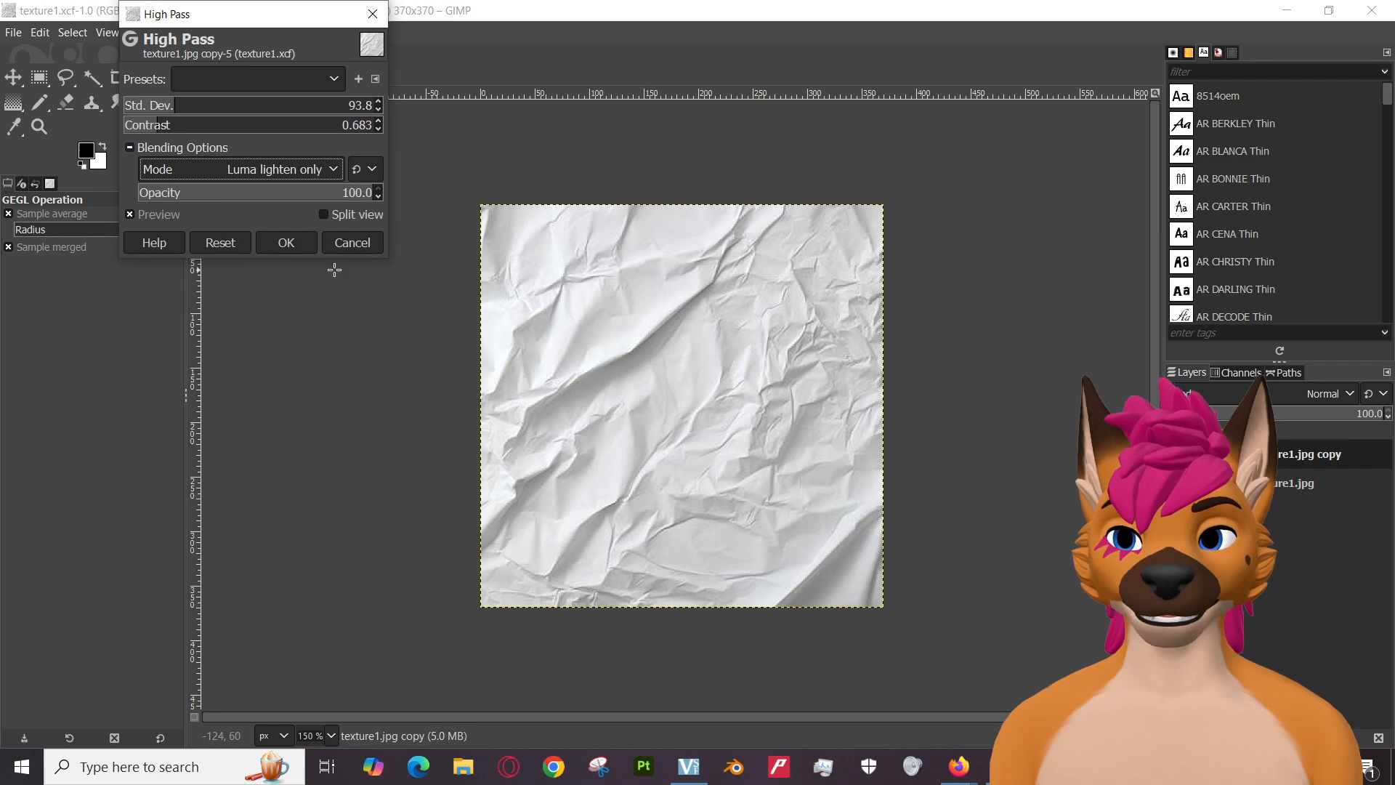
click(314, 171)
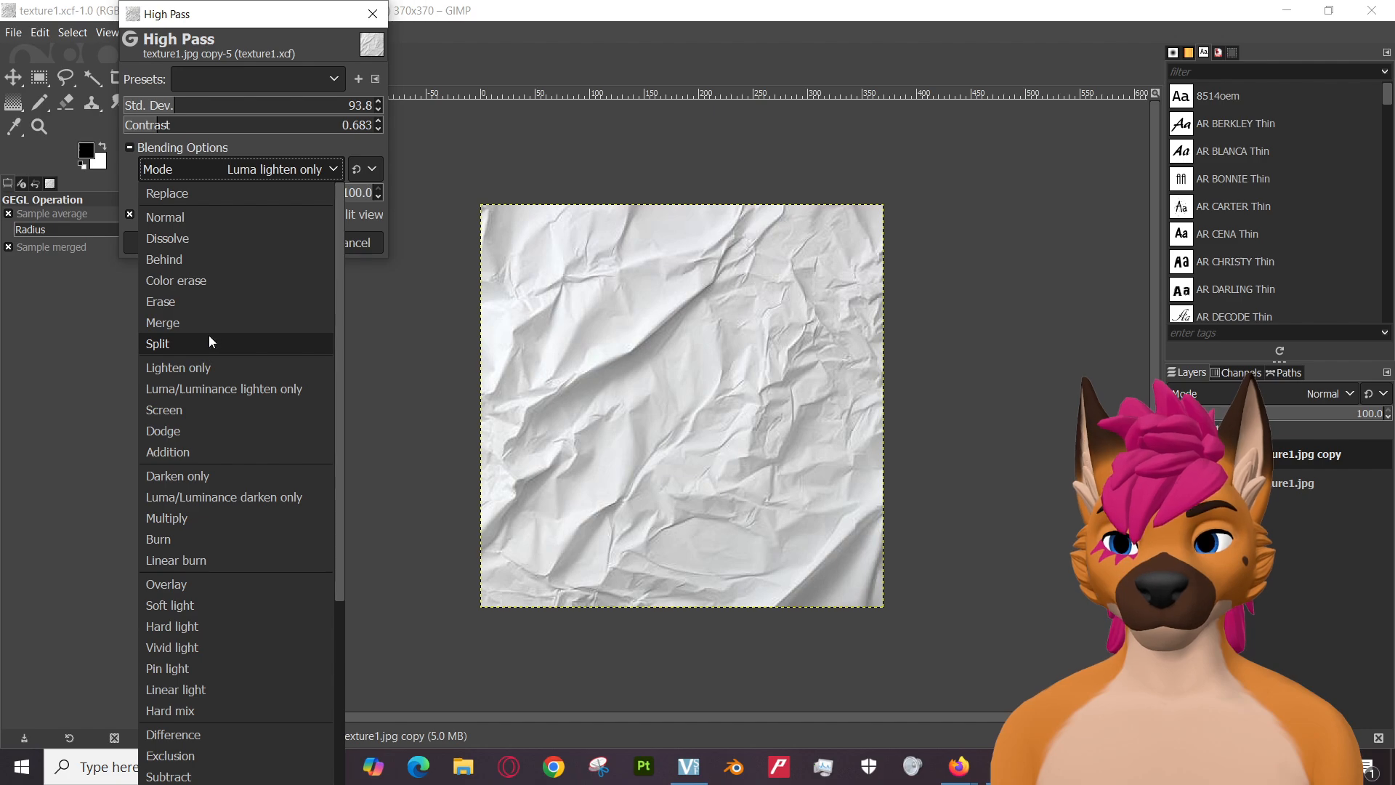
click(220, 452)
click(308, 172)
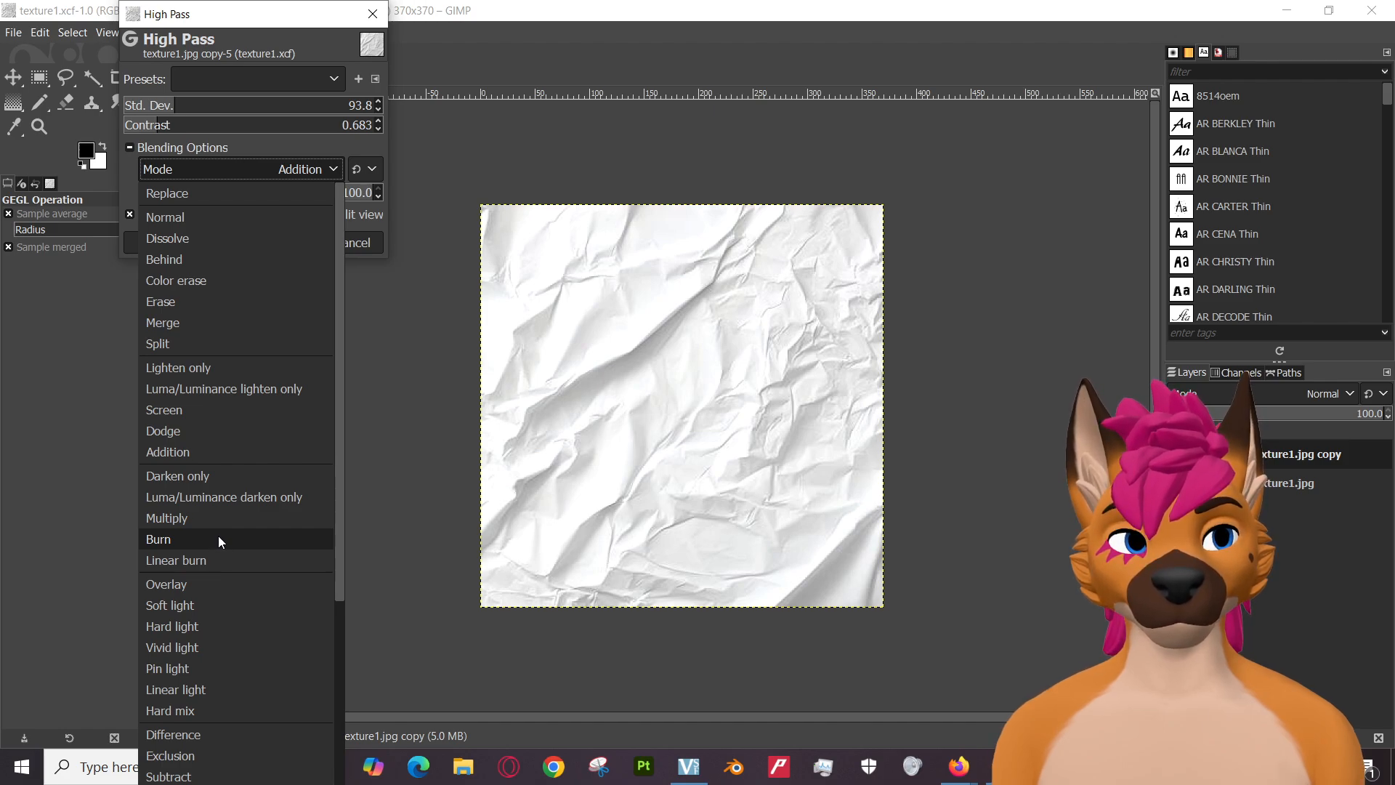
scroll(215, 564, down, 3)
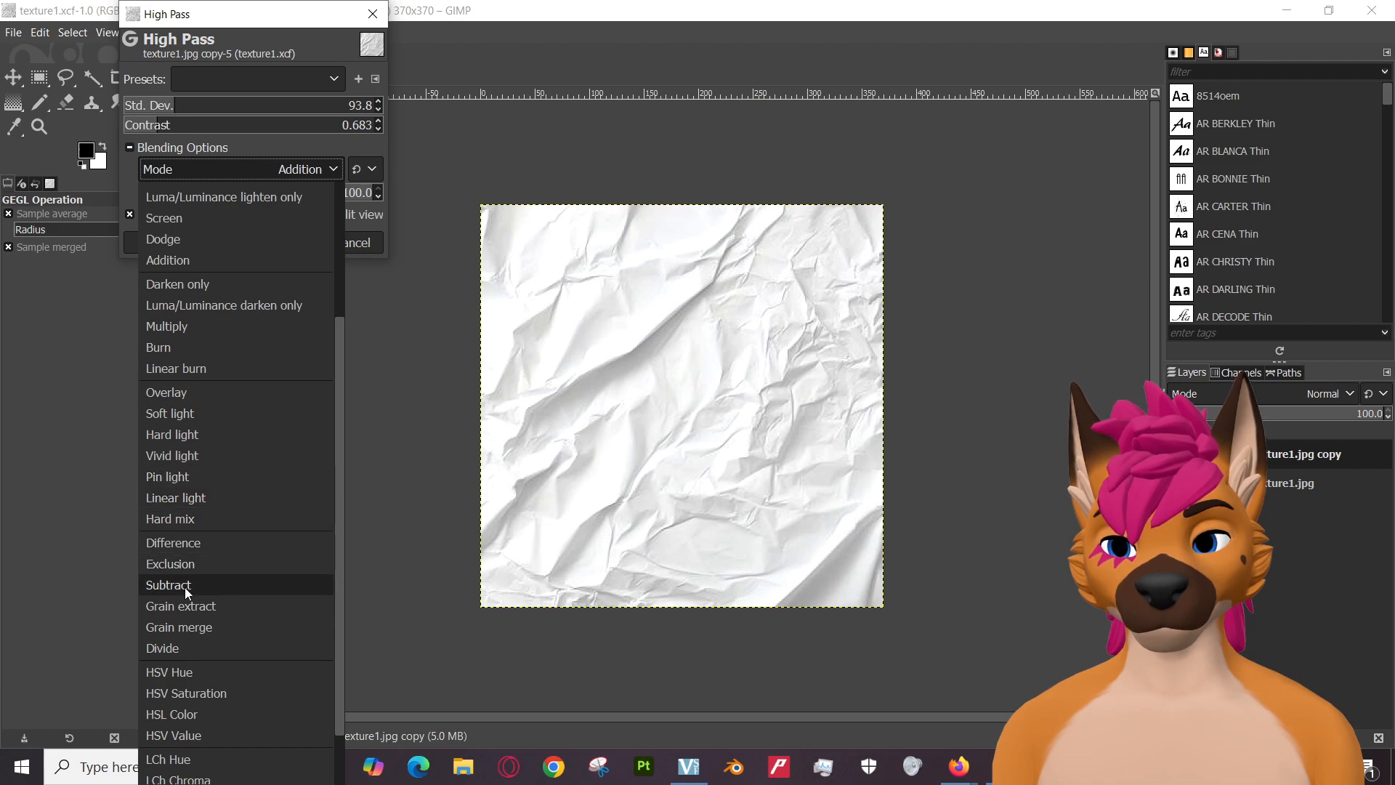
scroll(225, 596, up, 3)
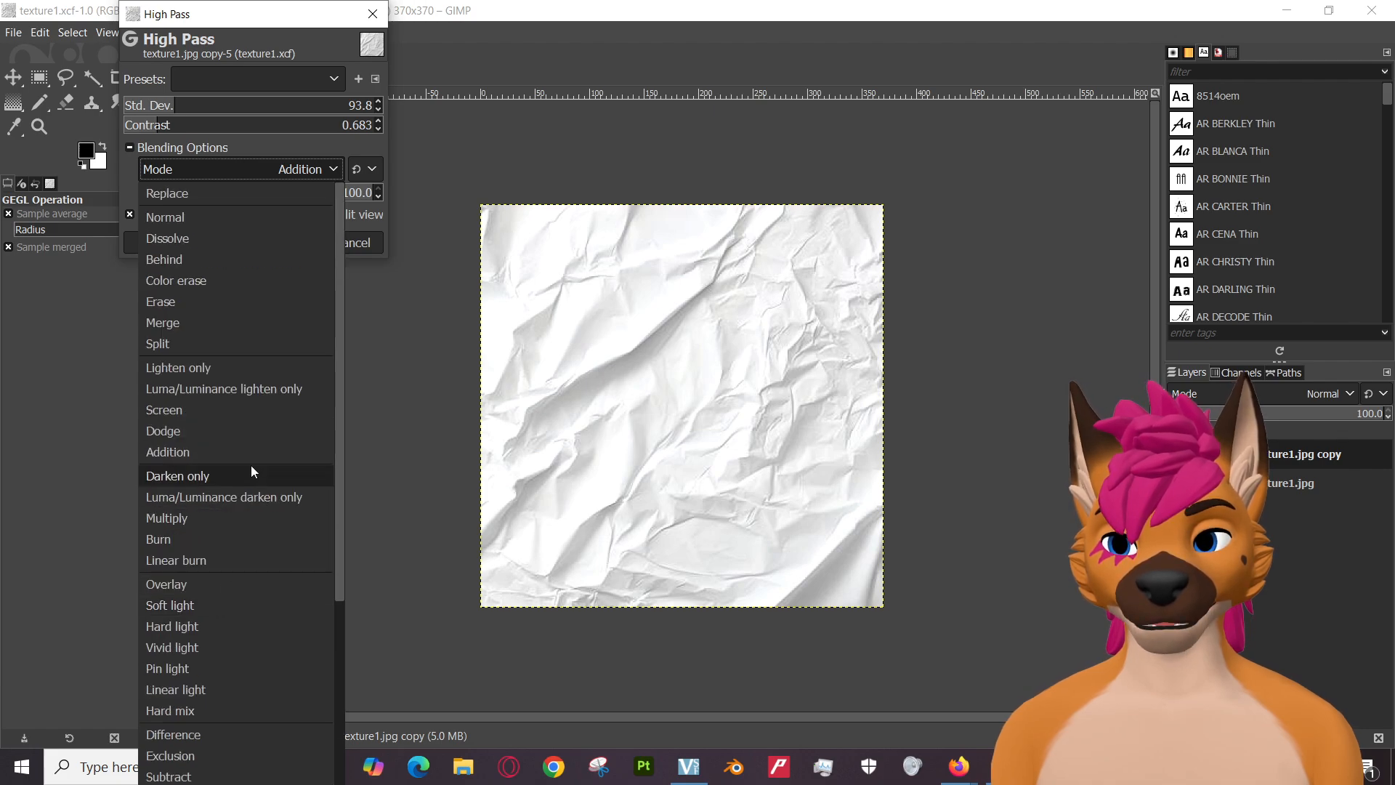
click(252, 394)
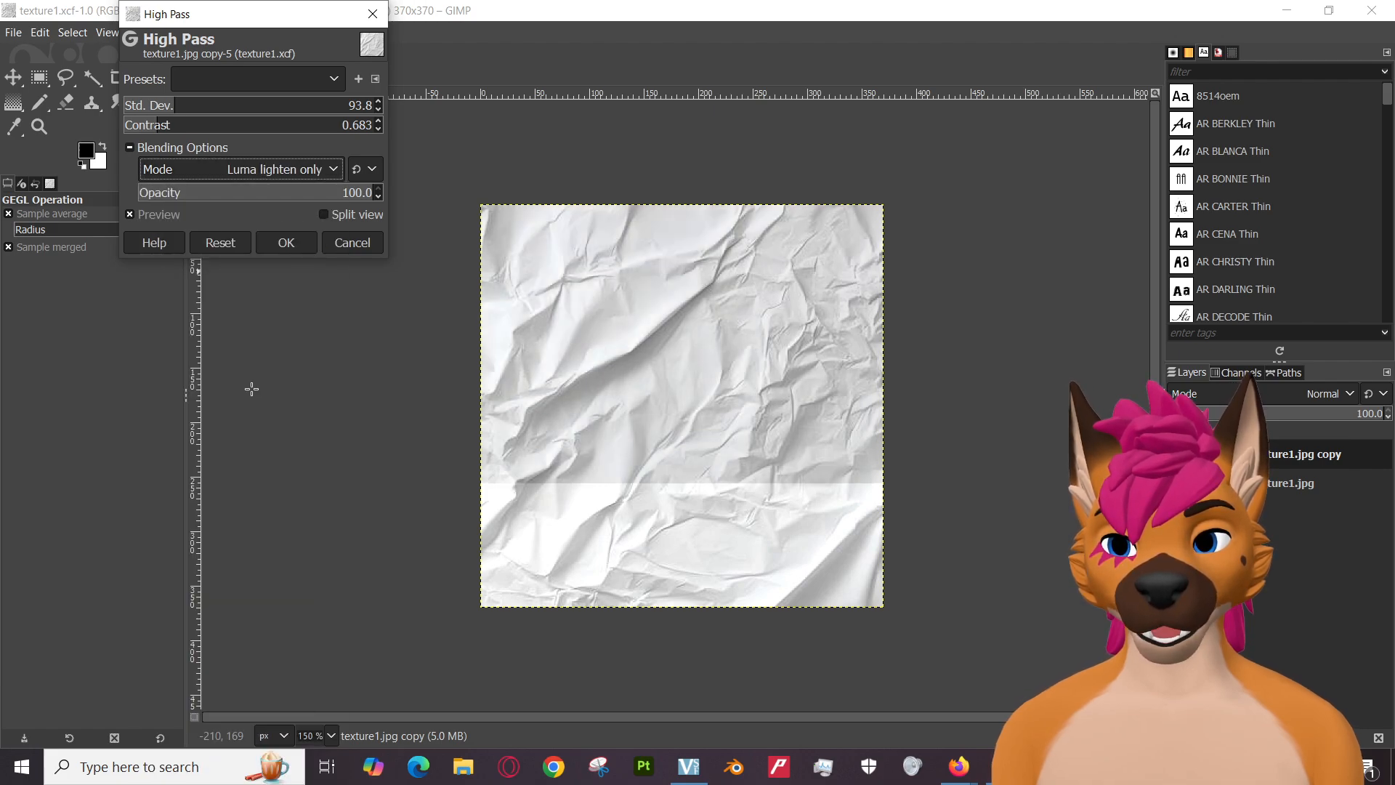
click(294, 242)
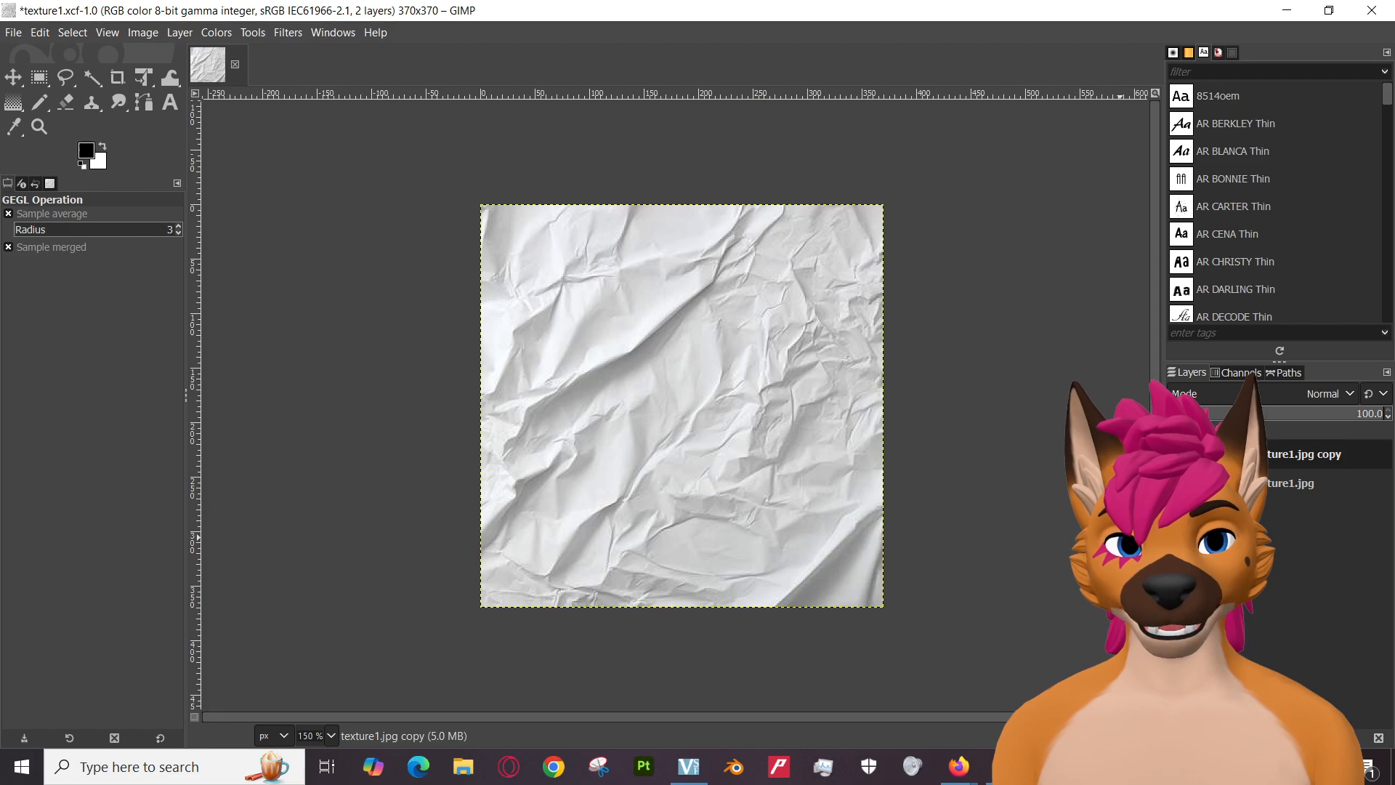
Toggle layer visibility to compare the filtered texture copy with the original layer.
click(1177, 483)
click(1177, 484)
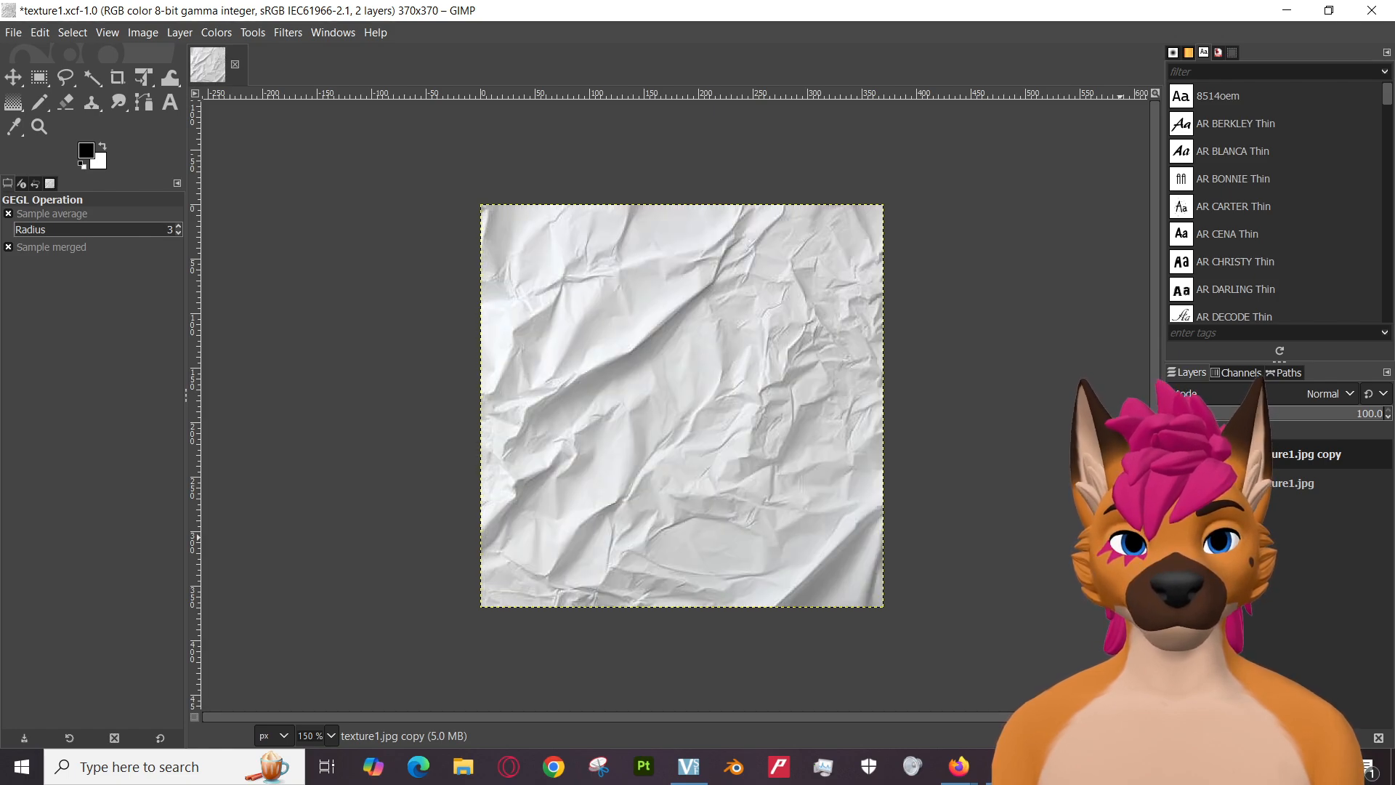
key(Delete)
key(ctrl+z)
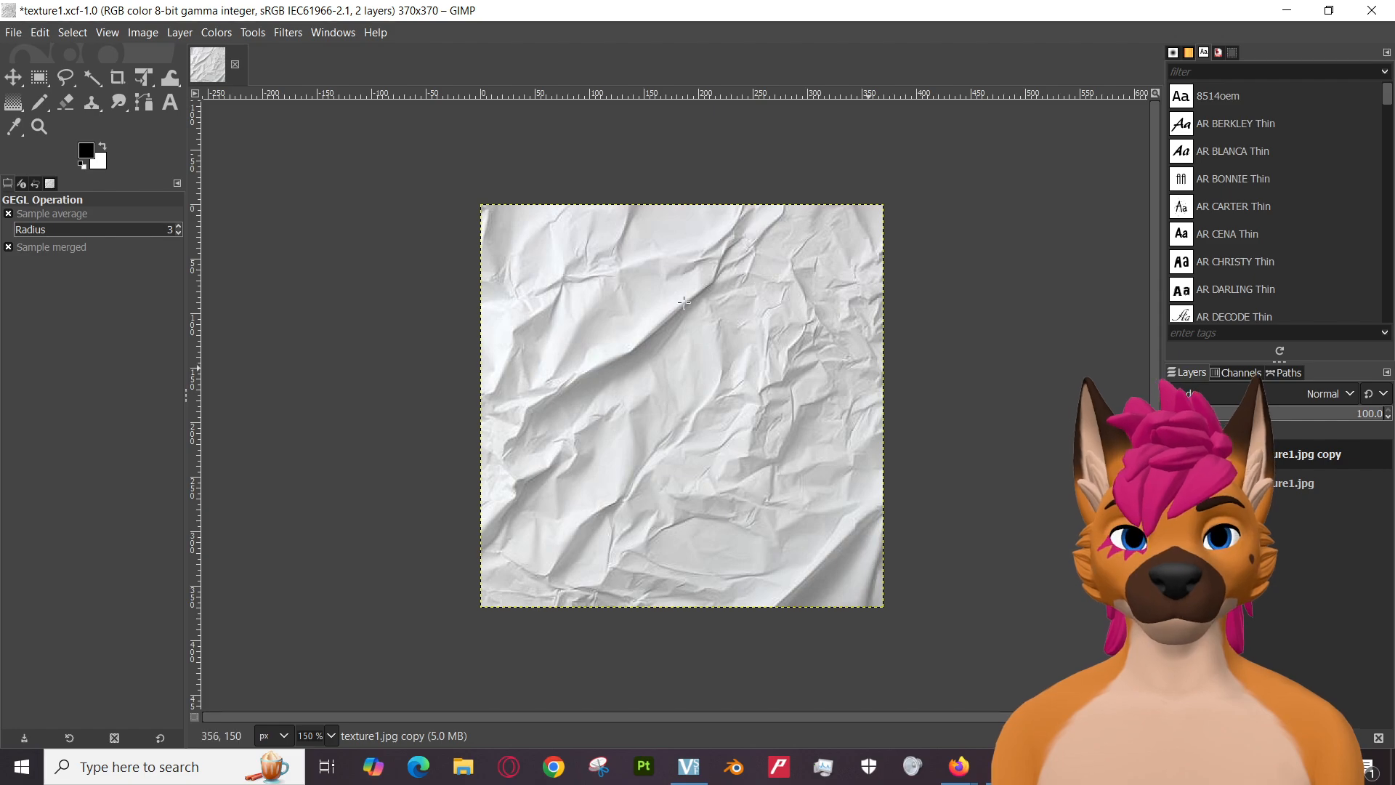
Revert the image through the undo history to the Add Layer state that precedes the High Pass filter.
click(52, 32)
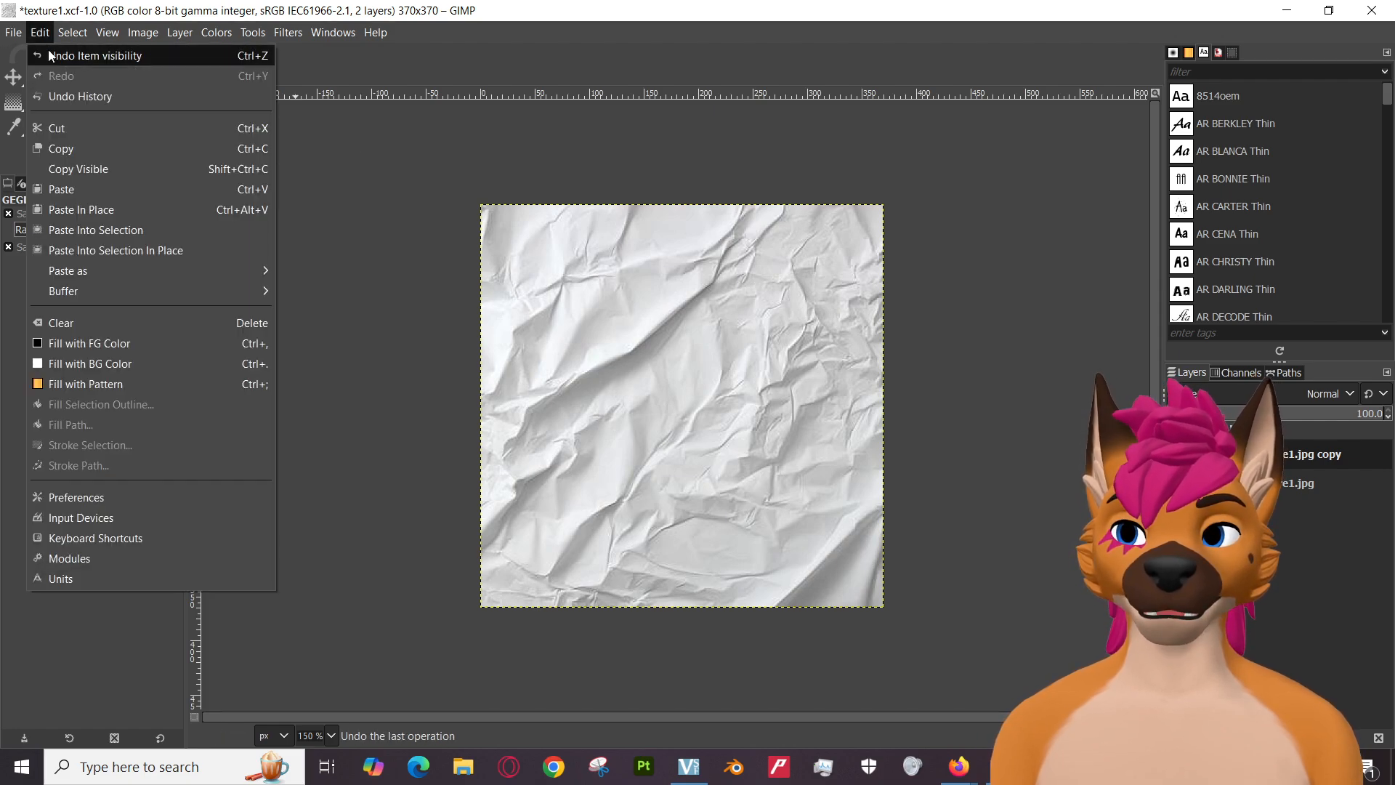
click(48, 50)
click(40, 32)
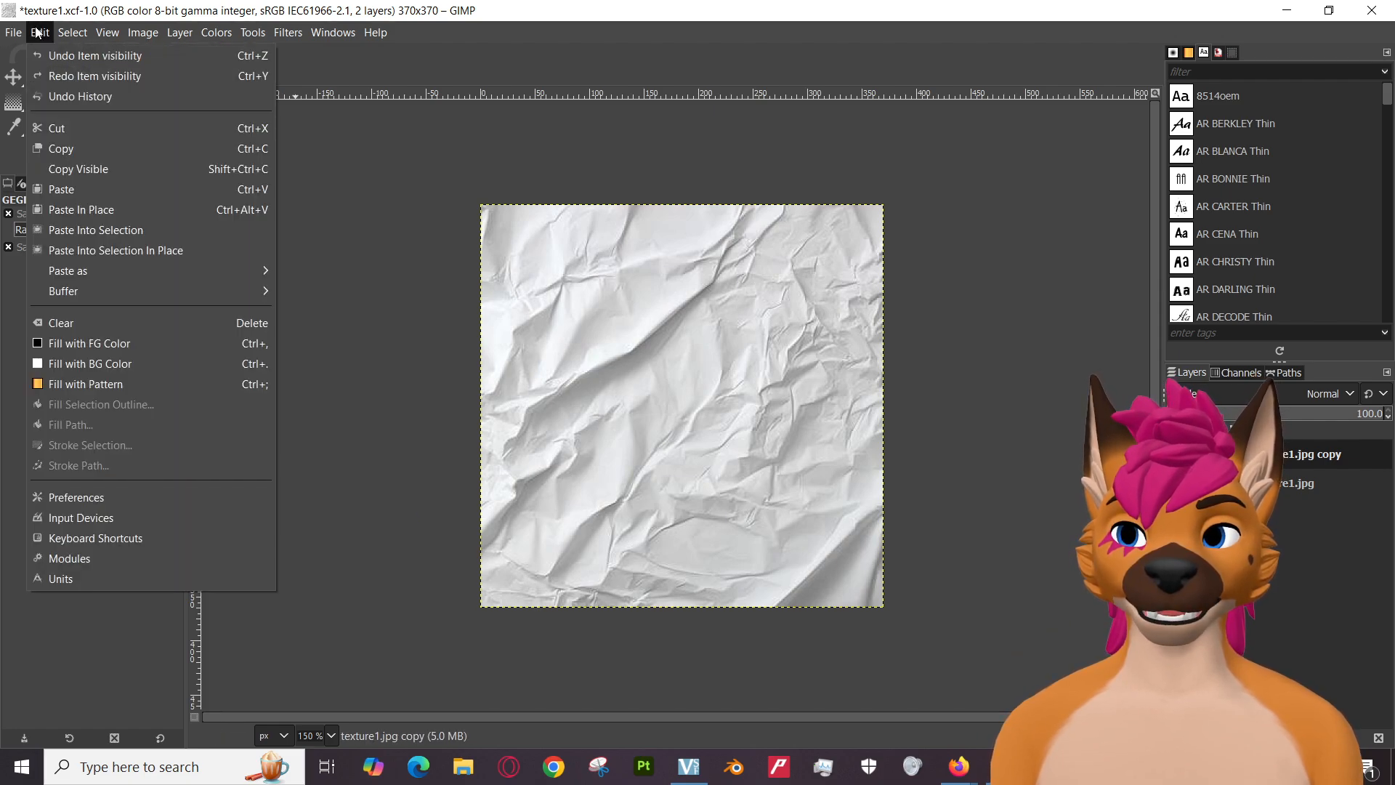
click(73, 96)
scroll(110, 460, up, 5)
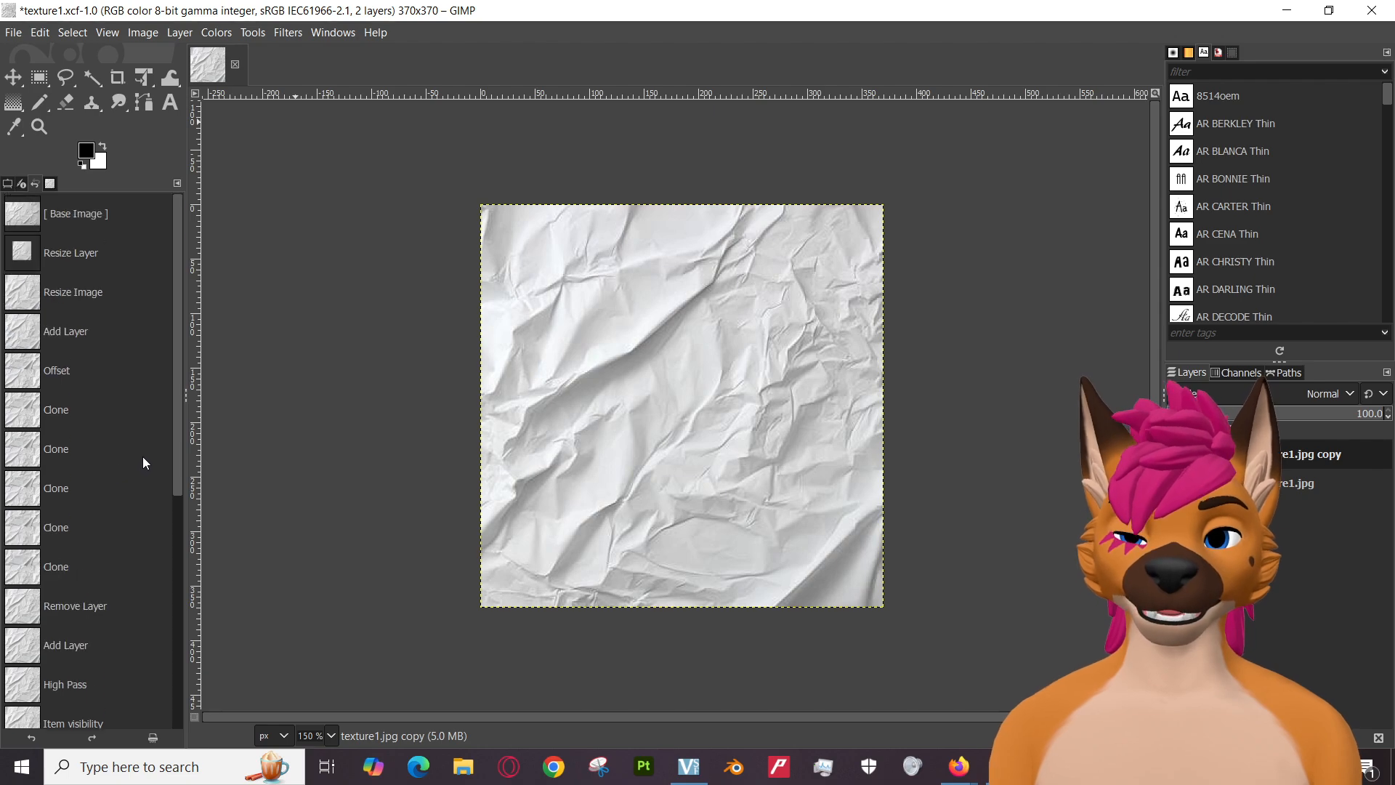
scroll(82, 484, down, 5)
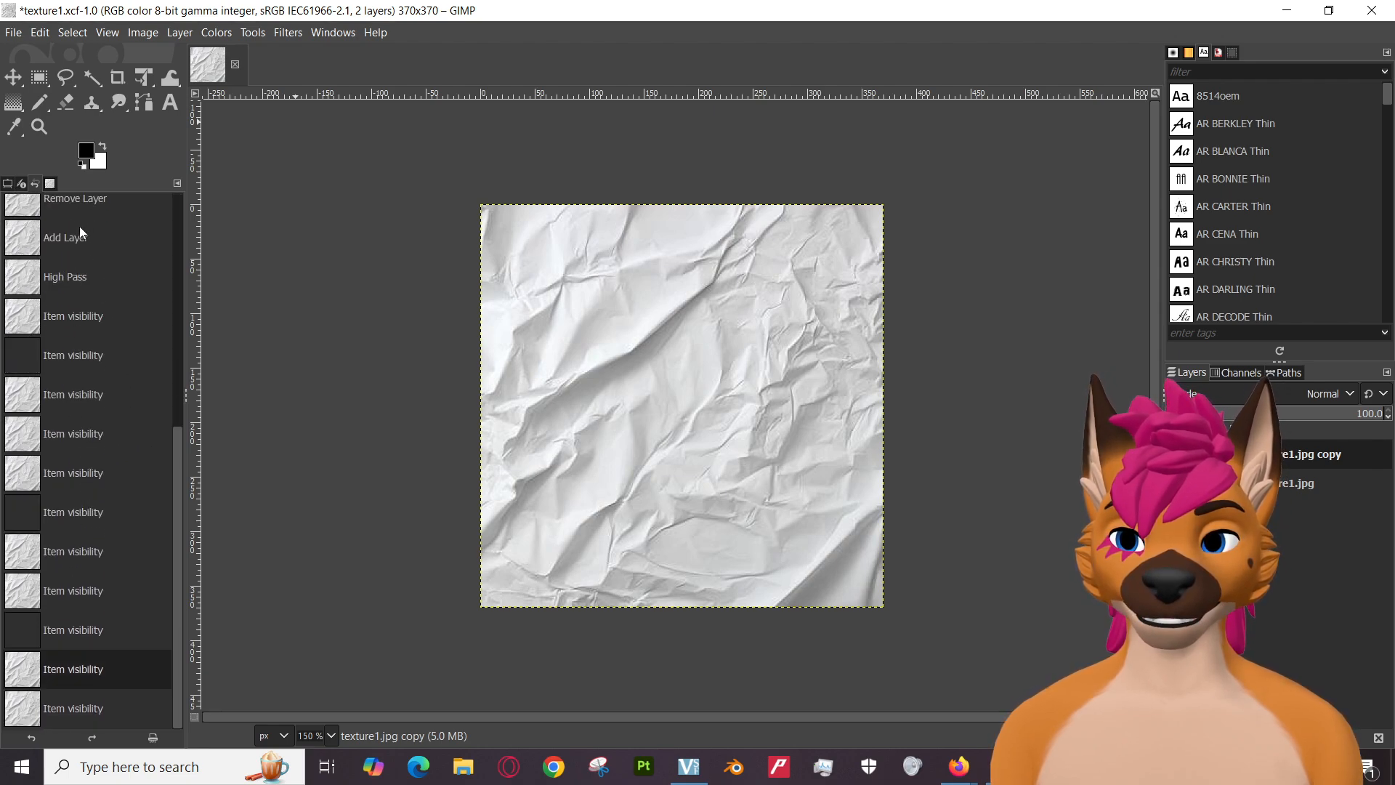
click(74, 247)
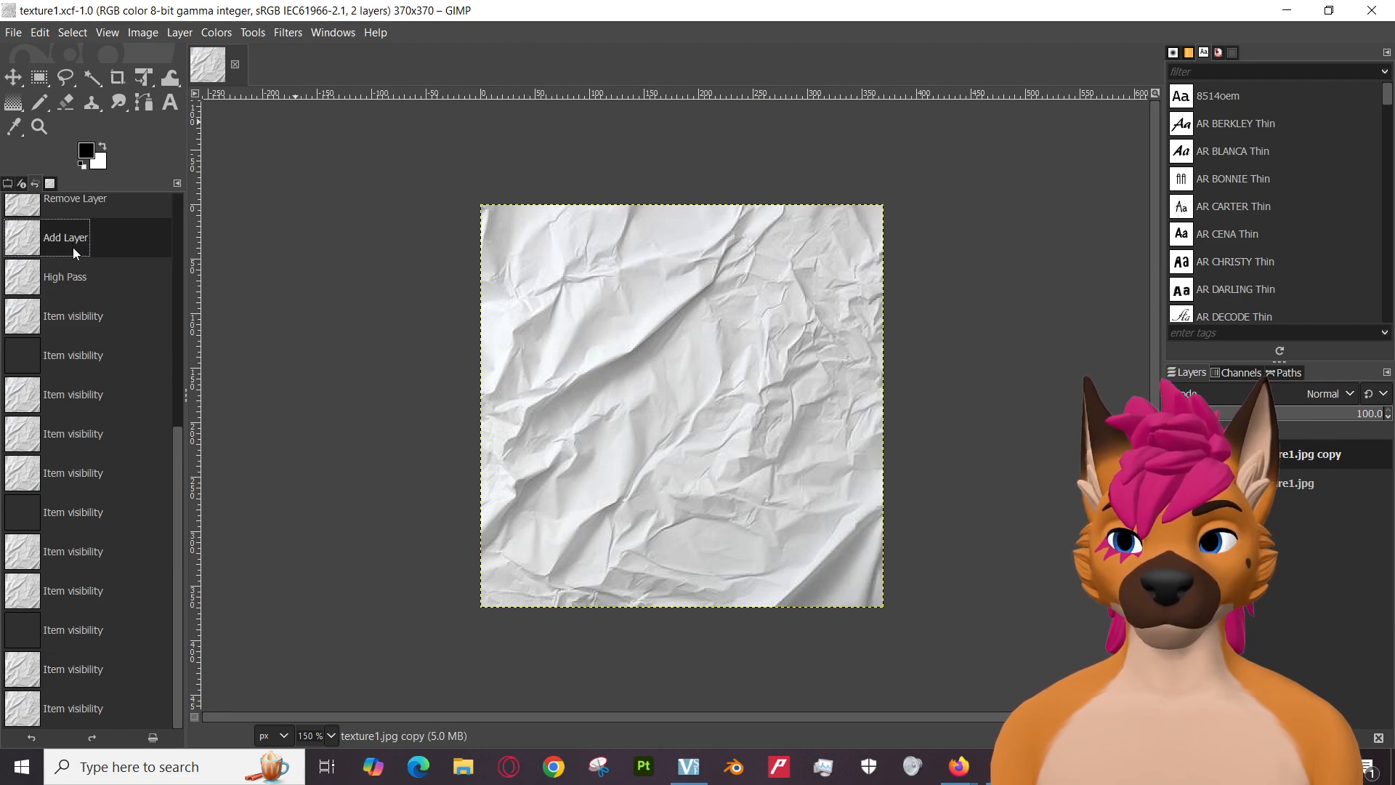
click(80, 207)
click(74, 254)
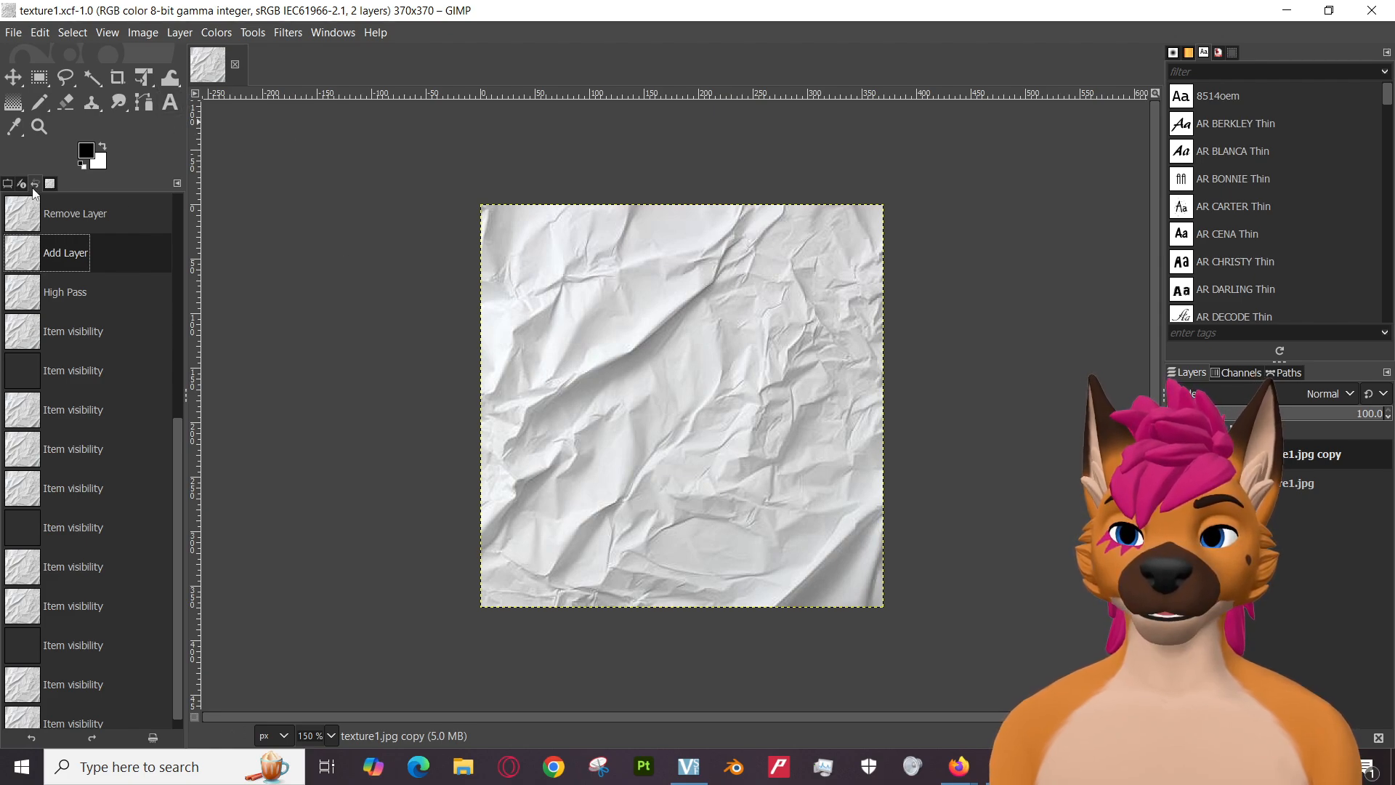
click(7, 184)
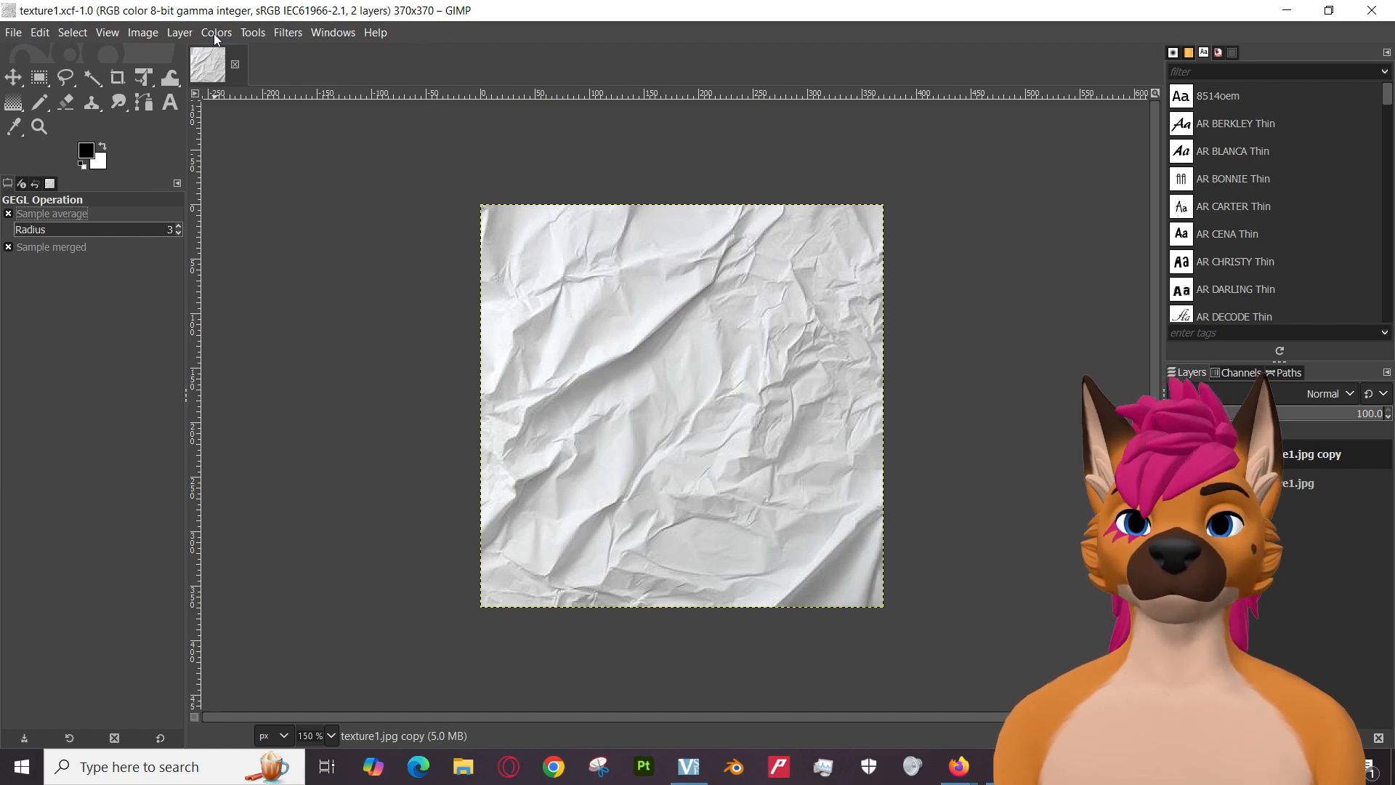
Start the High Pass filter on the texture1.jpg copy layer.
click(216, 34)
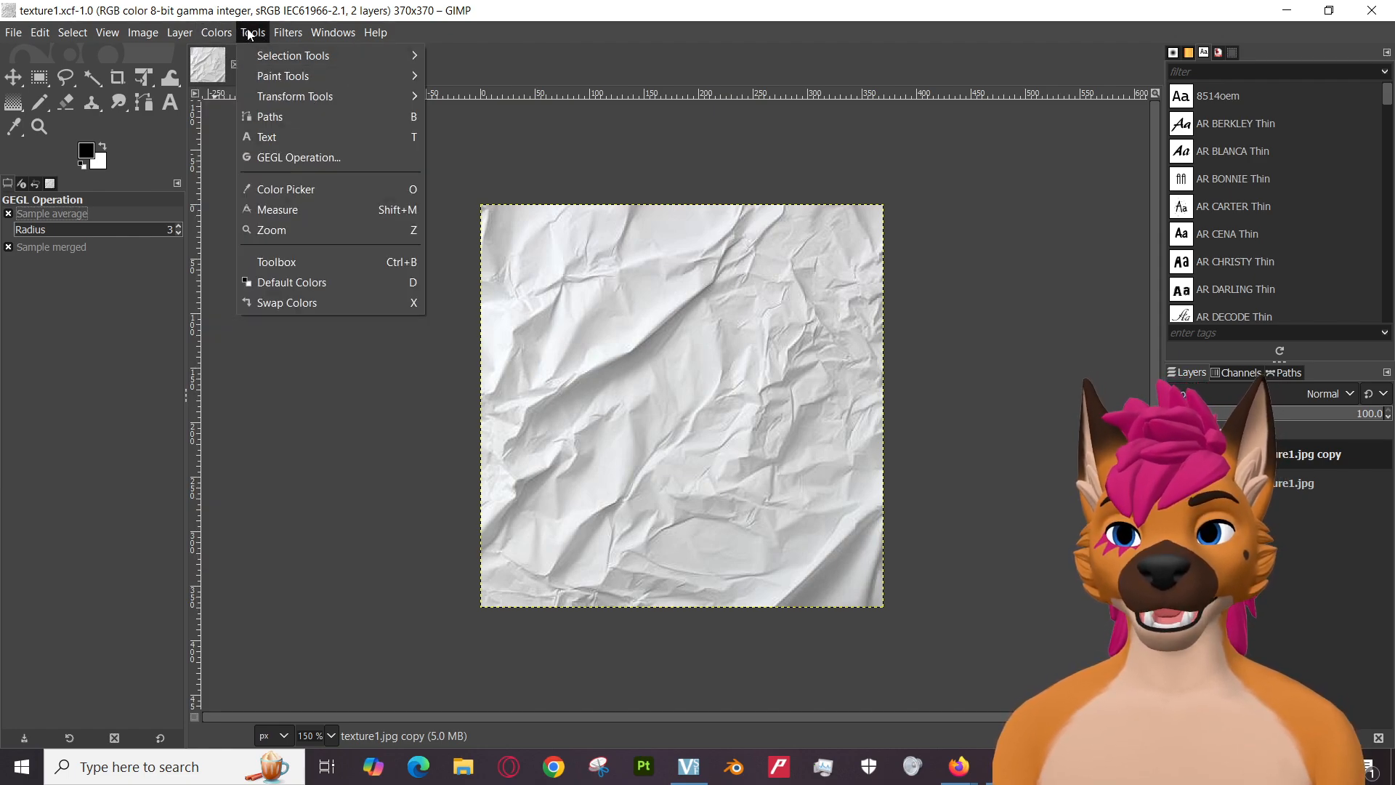
click(248, 34)
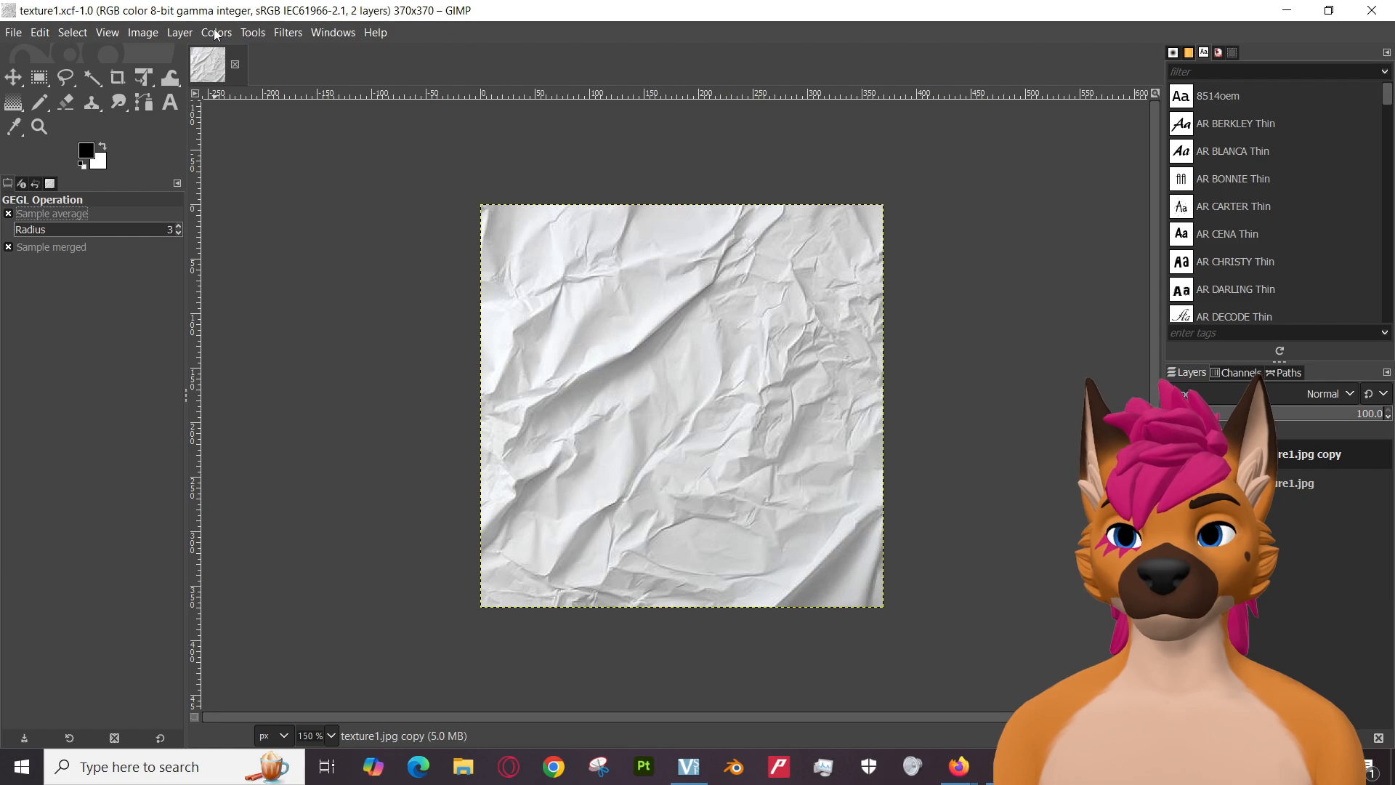
click(216, 33)
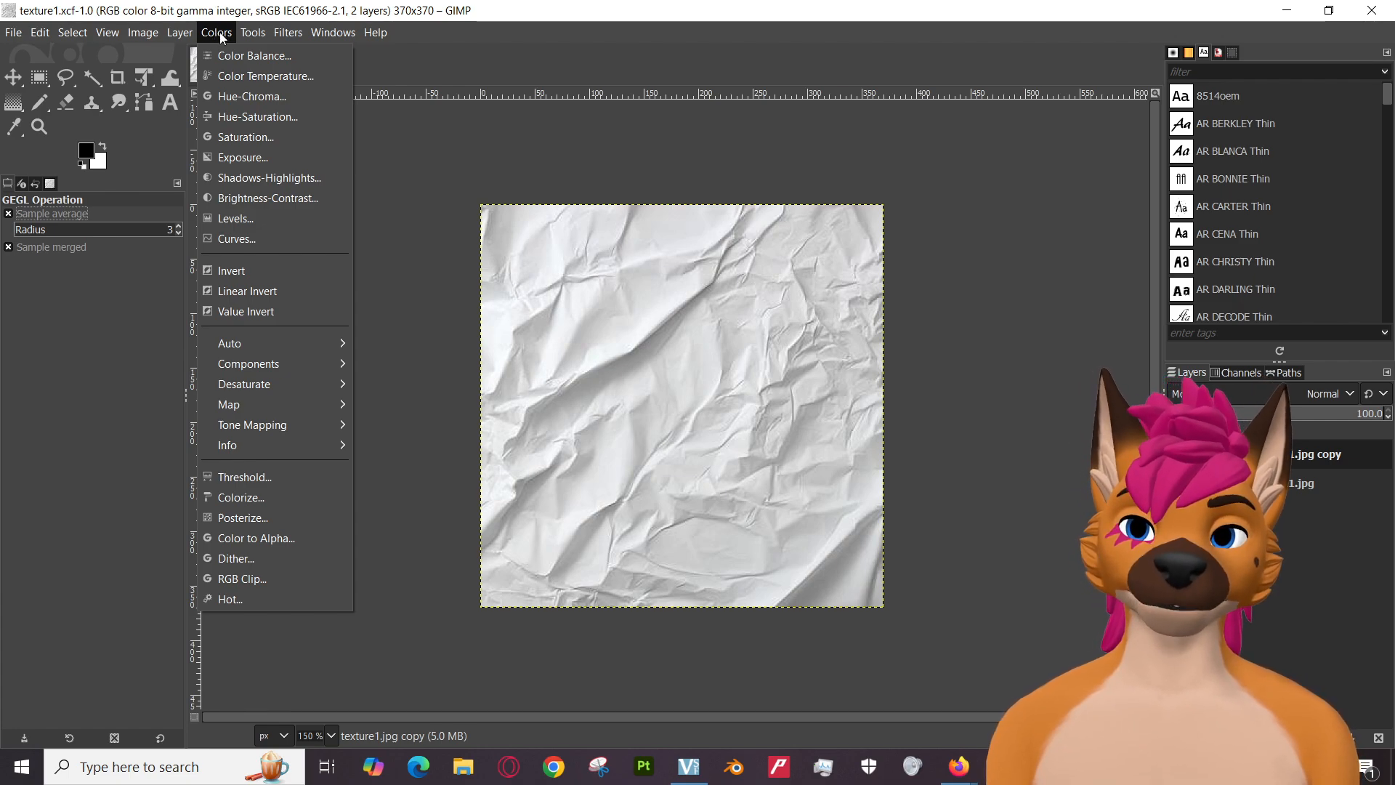
click(219, 32)
click(288, 32)
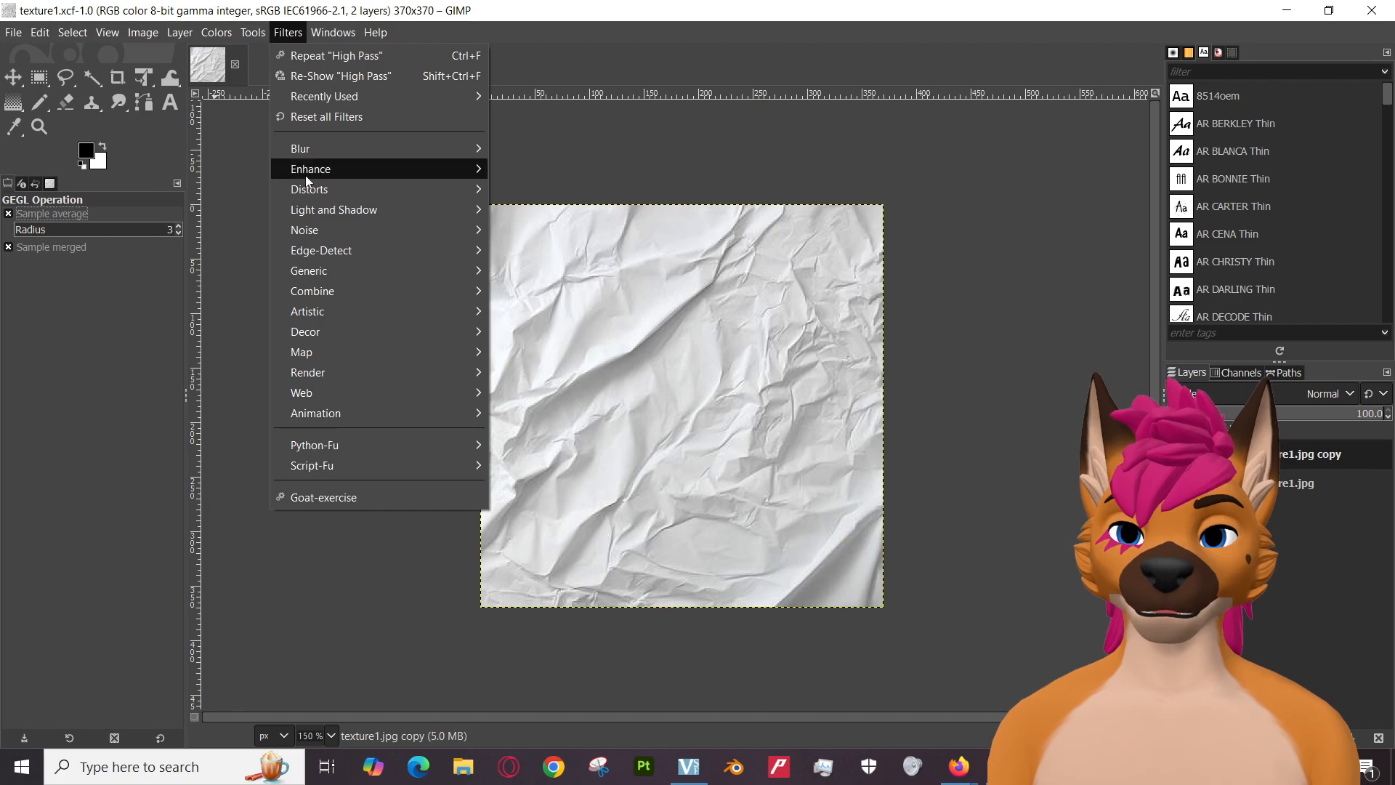
mouse_move(377, 154)
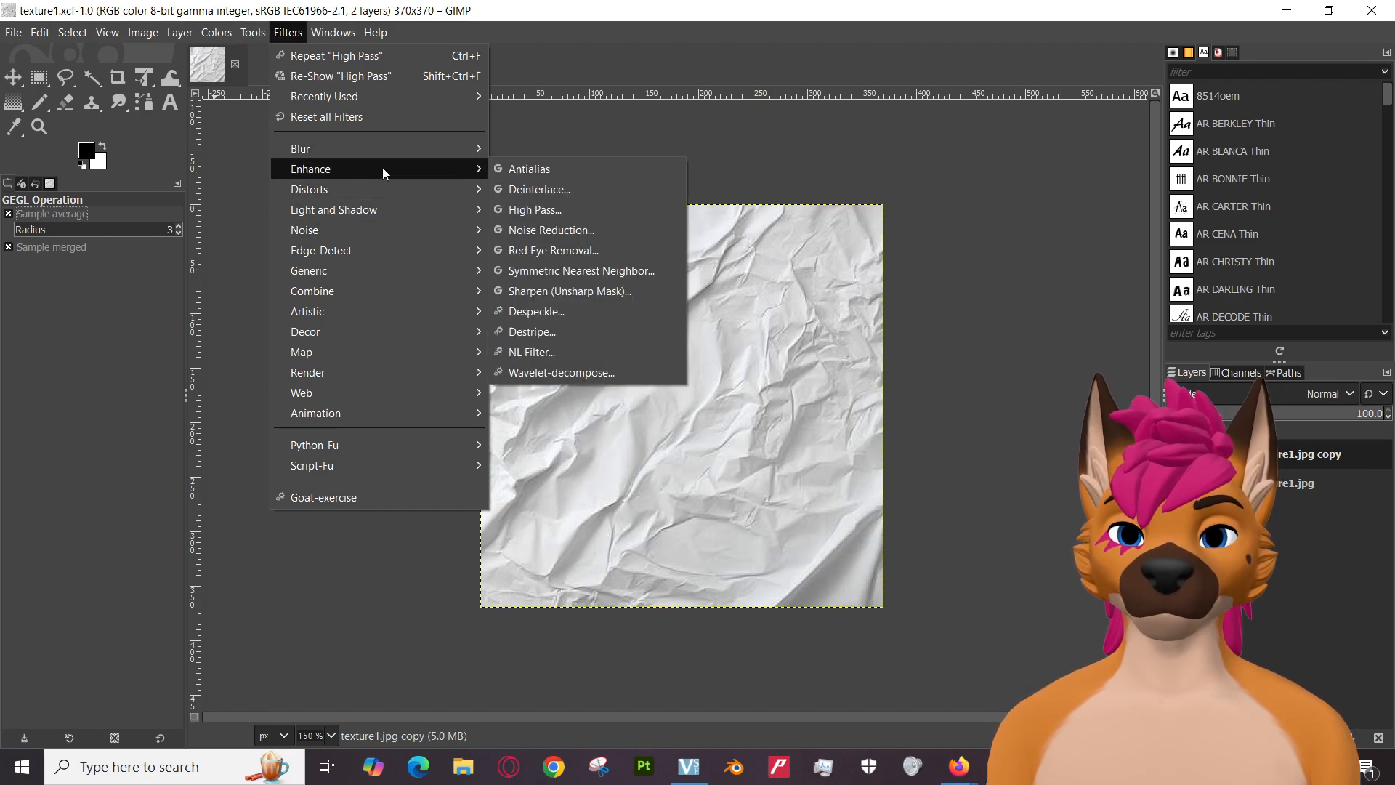
click(532, 211)
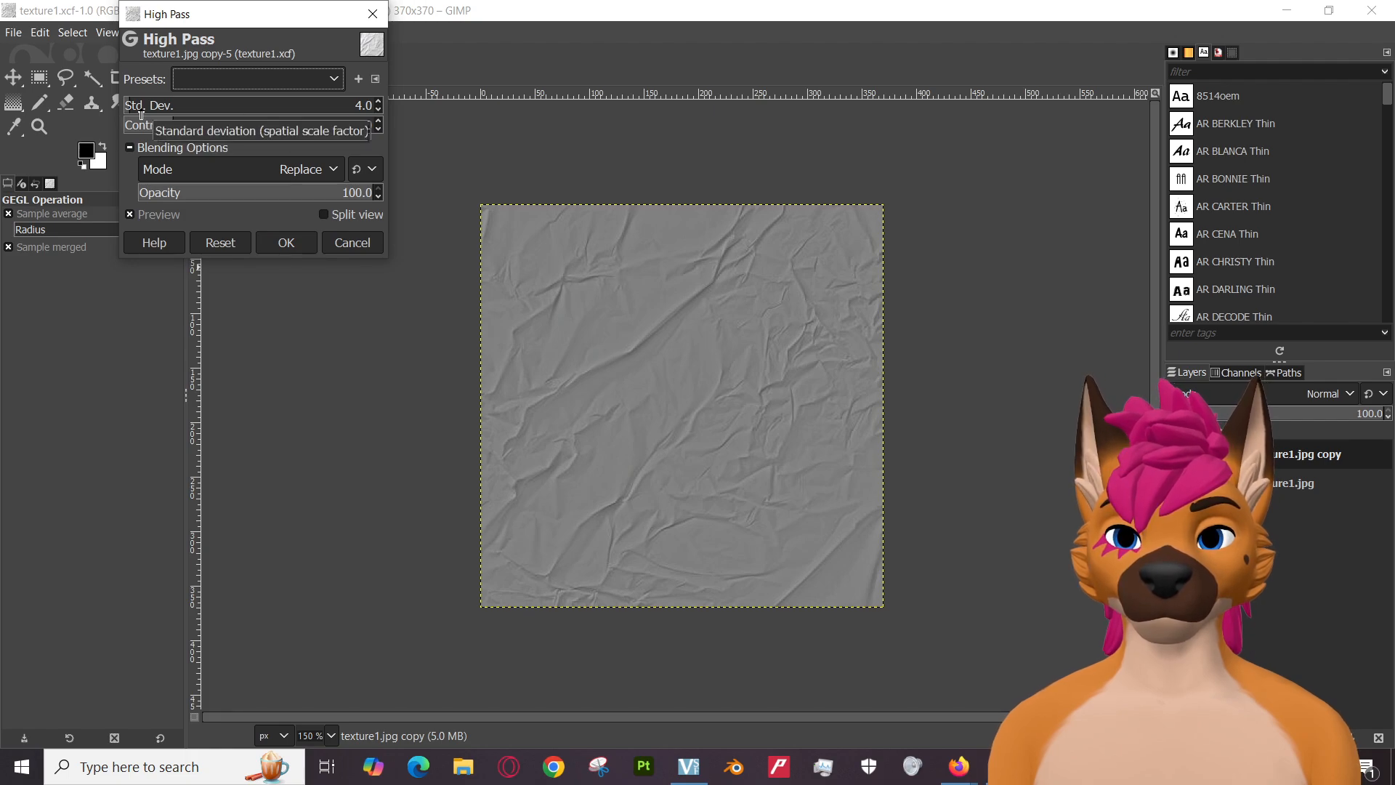
Try the Merge and Addition blending modes, and apply the High Pass filter in Replace mode with its default values.
click(325, 173)
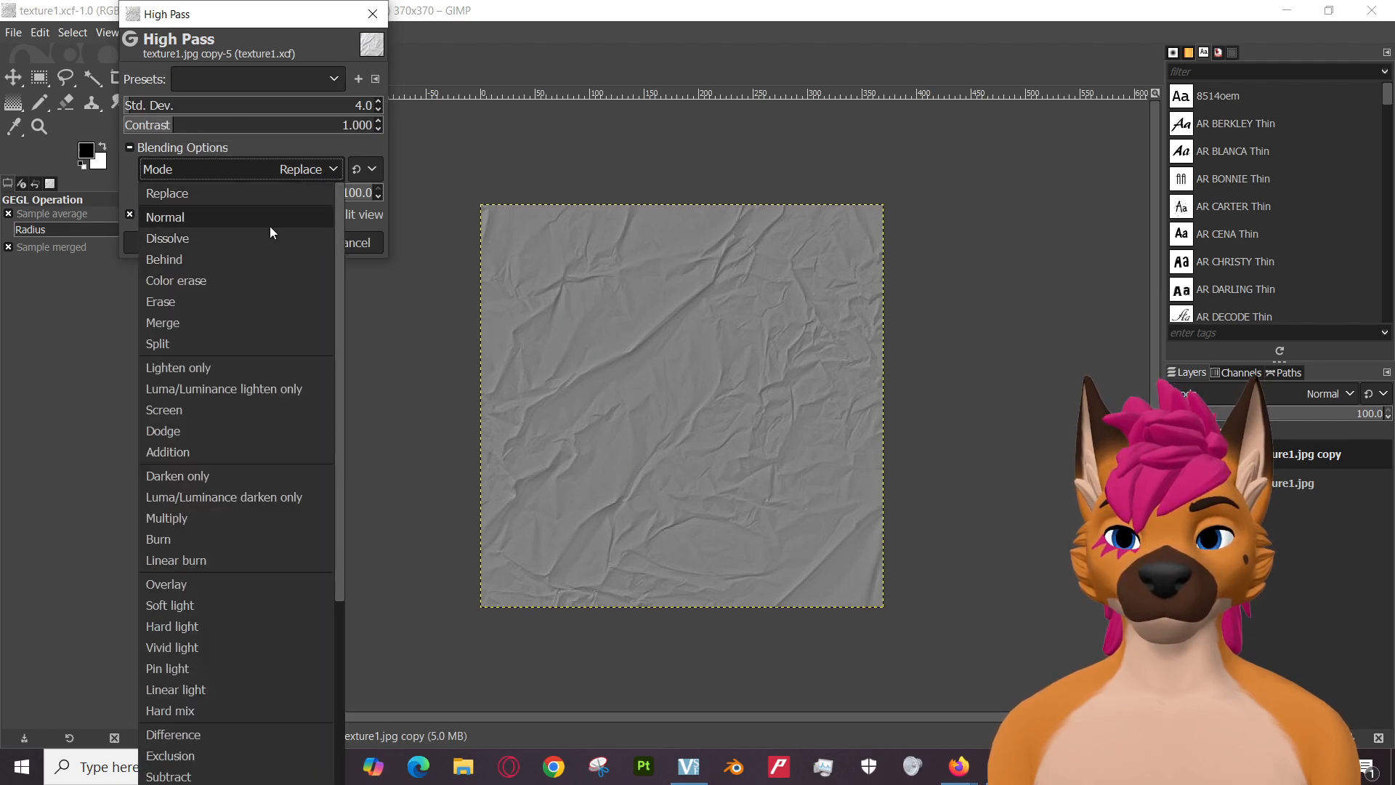
click(189, 328)
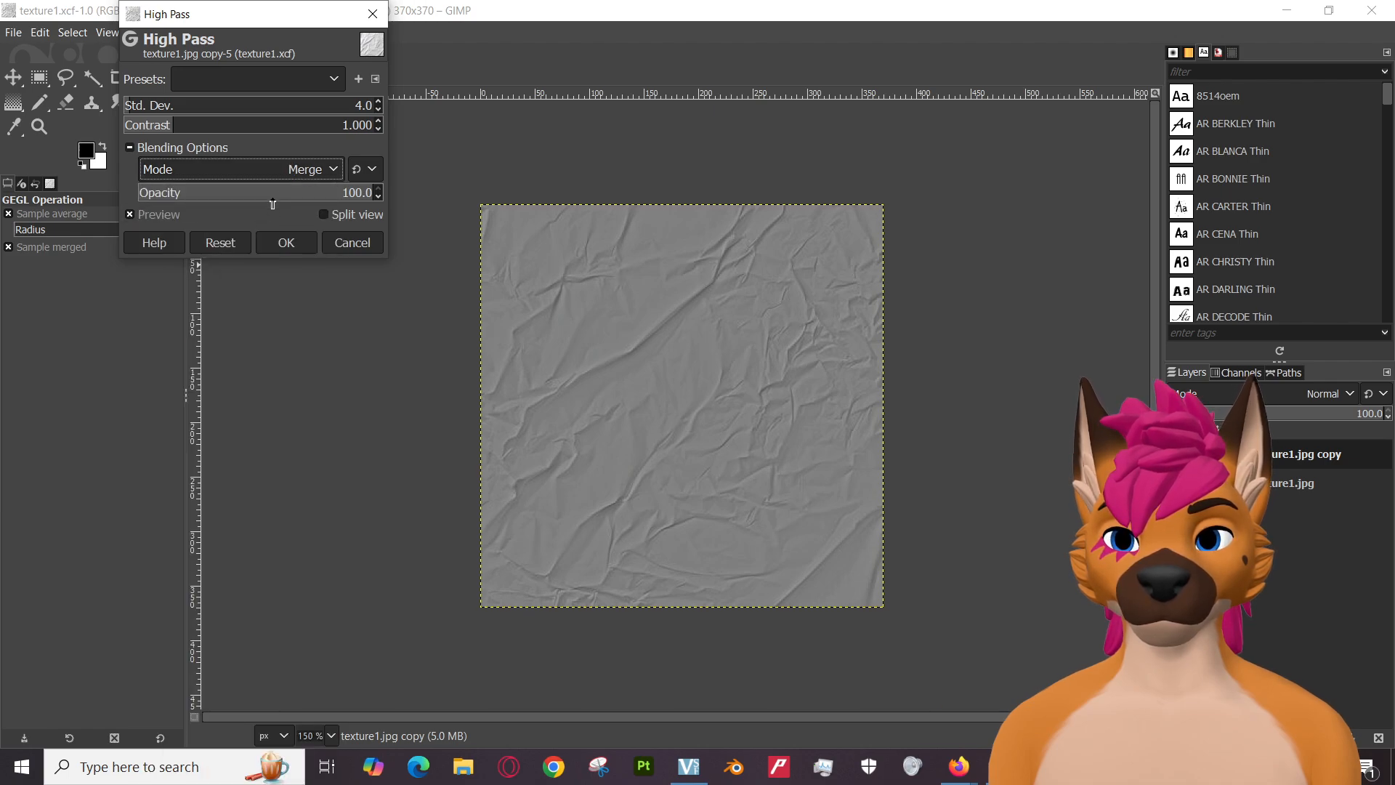
click(316, 169)
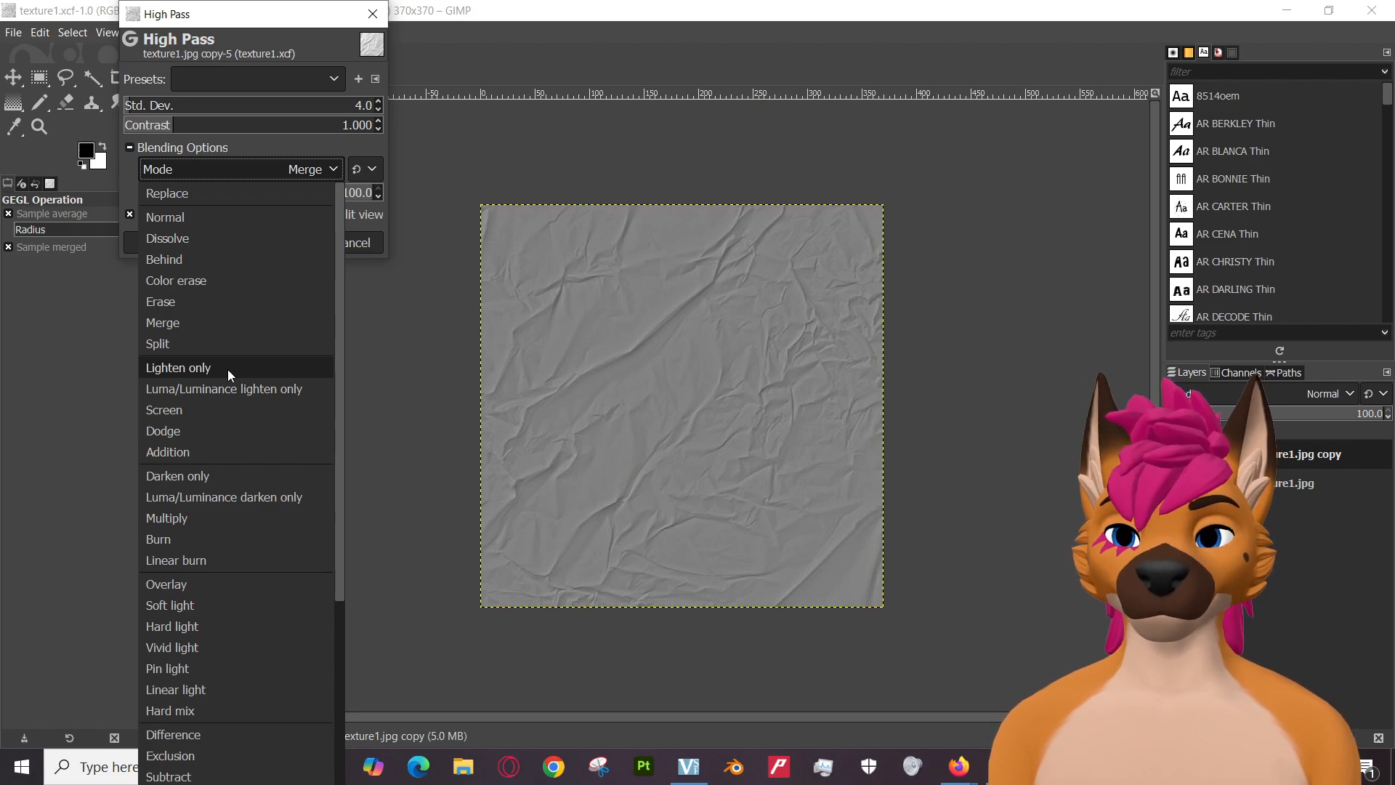
click(224, 456)
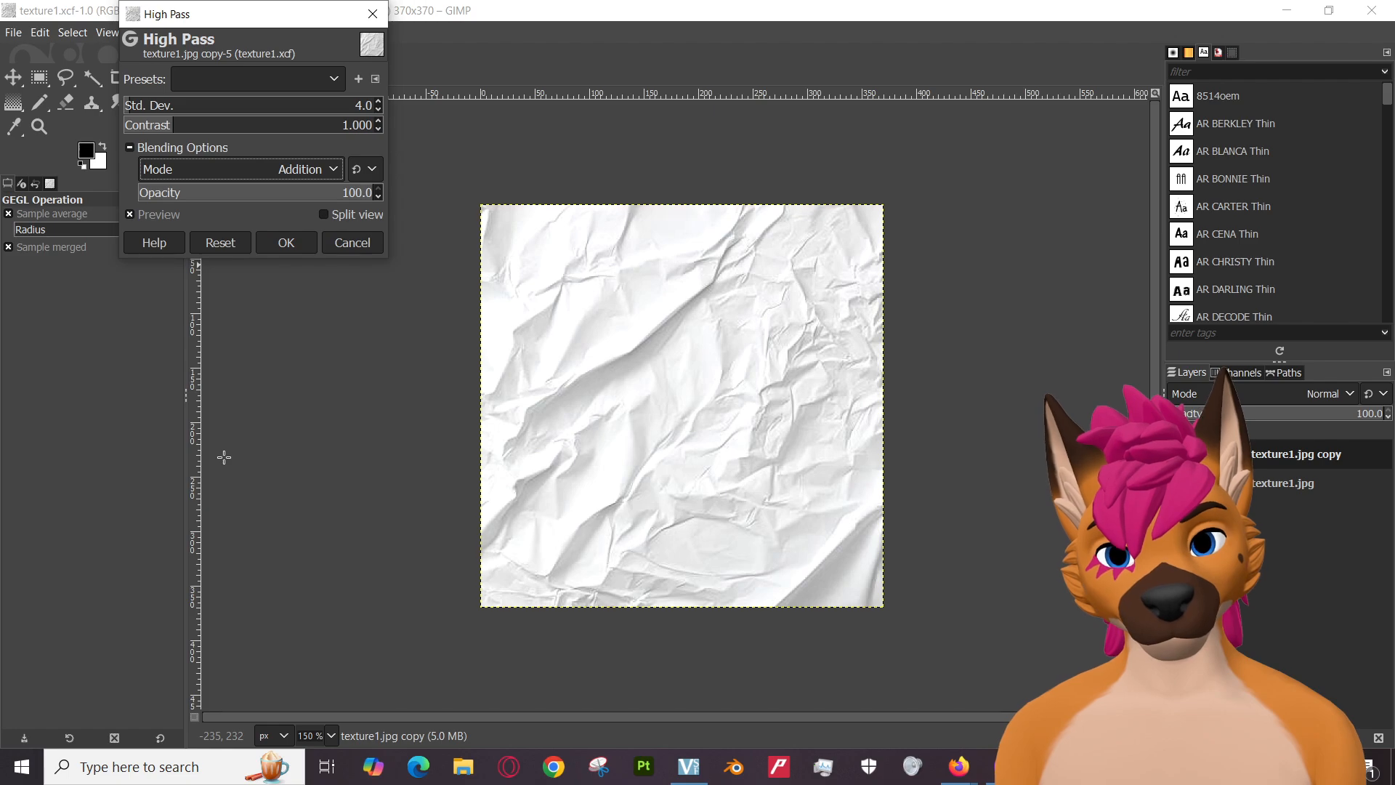
click(262, 168)
click(237, 190)
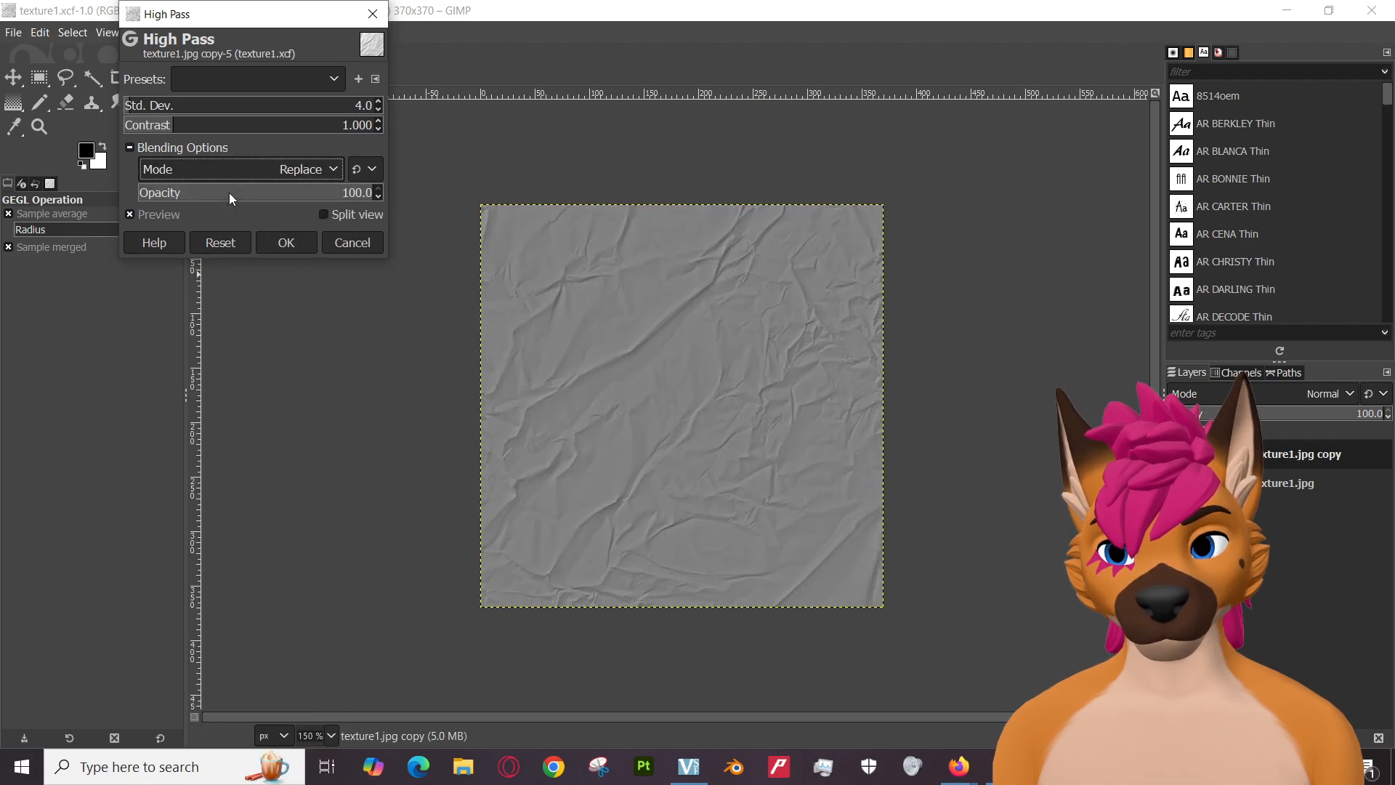
click(283, 243)
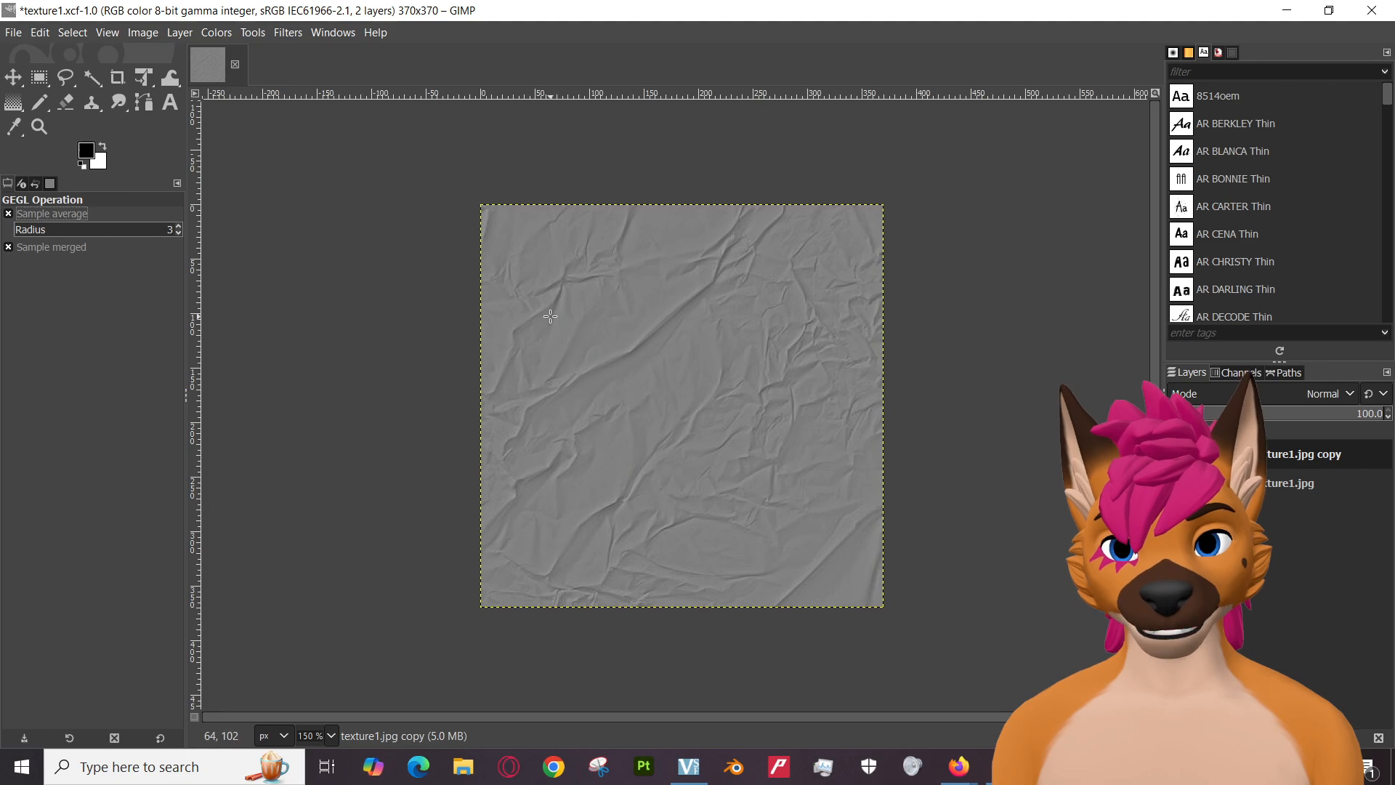
Switch to Firefox and check the high-pass Fade step in the Intro to Texture Maps for 3D tutorial.
click(179, 33)
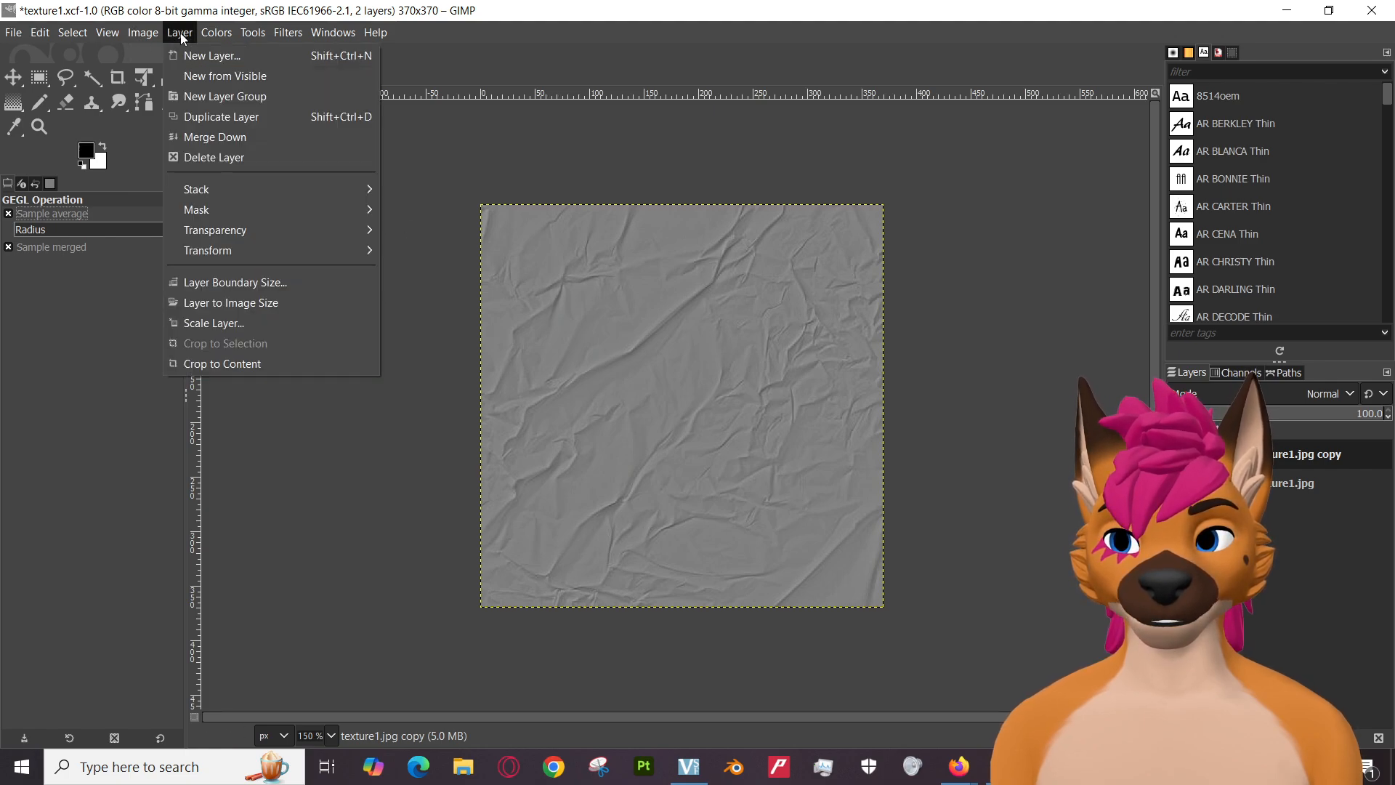
click(180, 33)
mouse_move(965, 778)
click(856, 697)
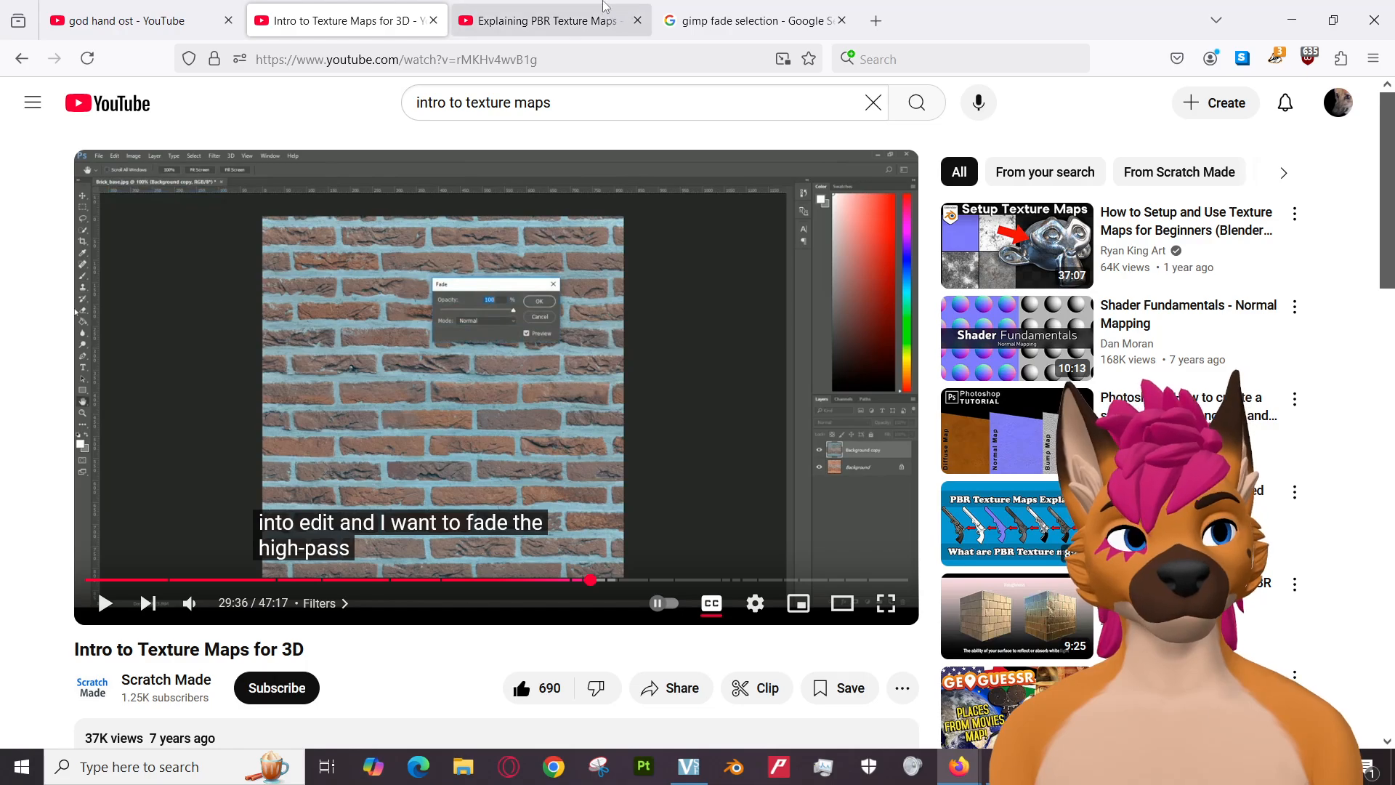
Search Google for "gimp fade image" and expand the question "How do I fade an image in GIMP?".
mouse_move(587, 6)
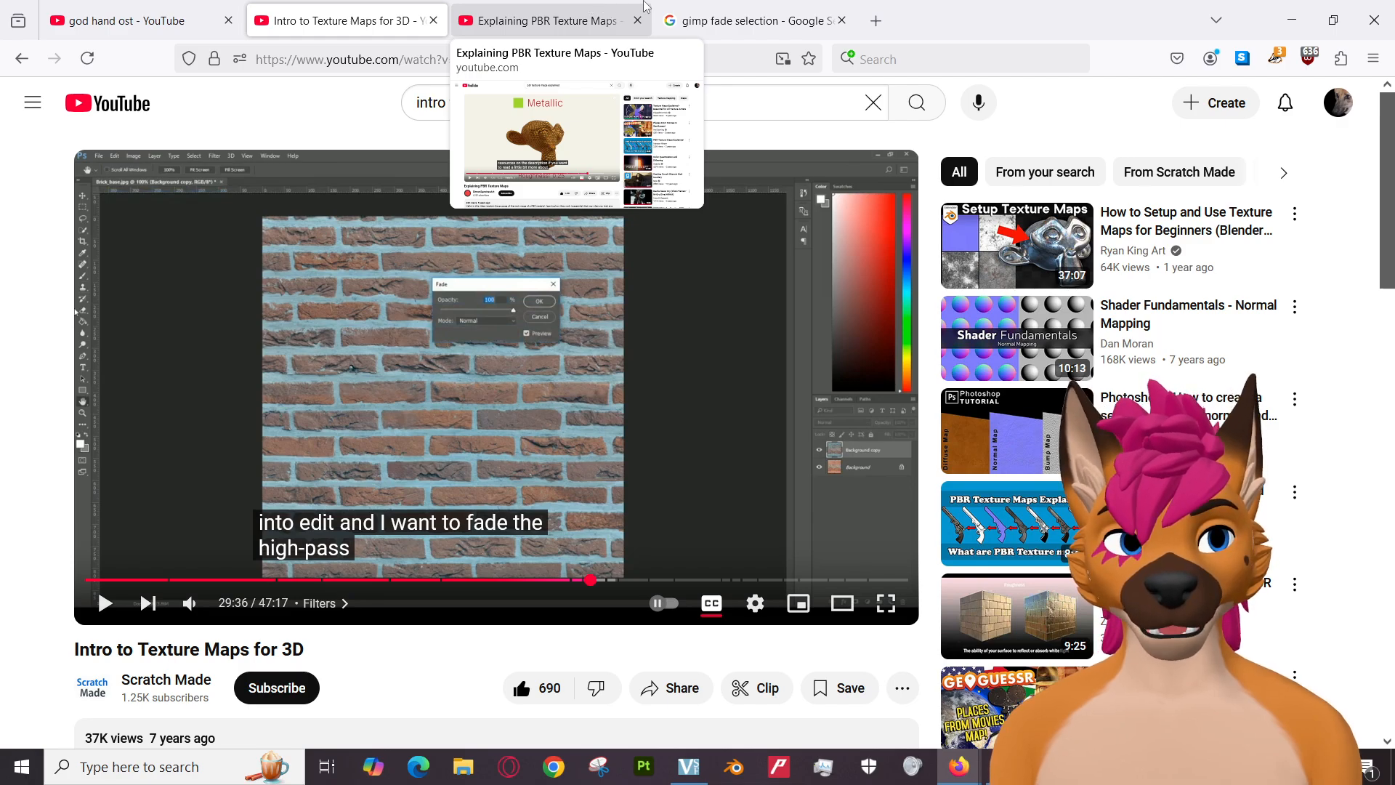
click(703, 6)
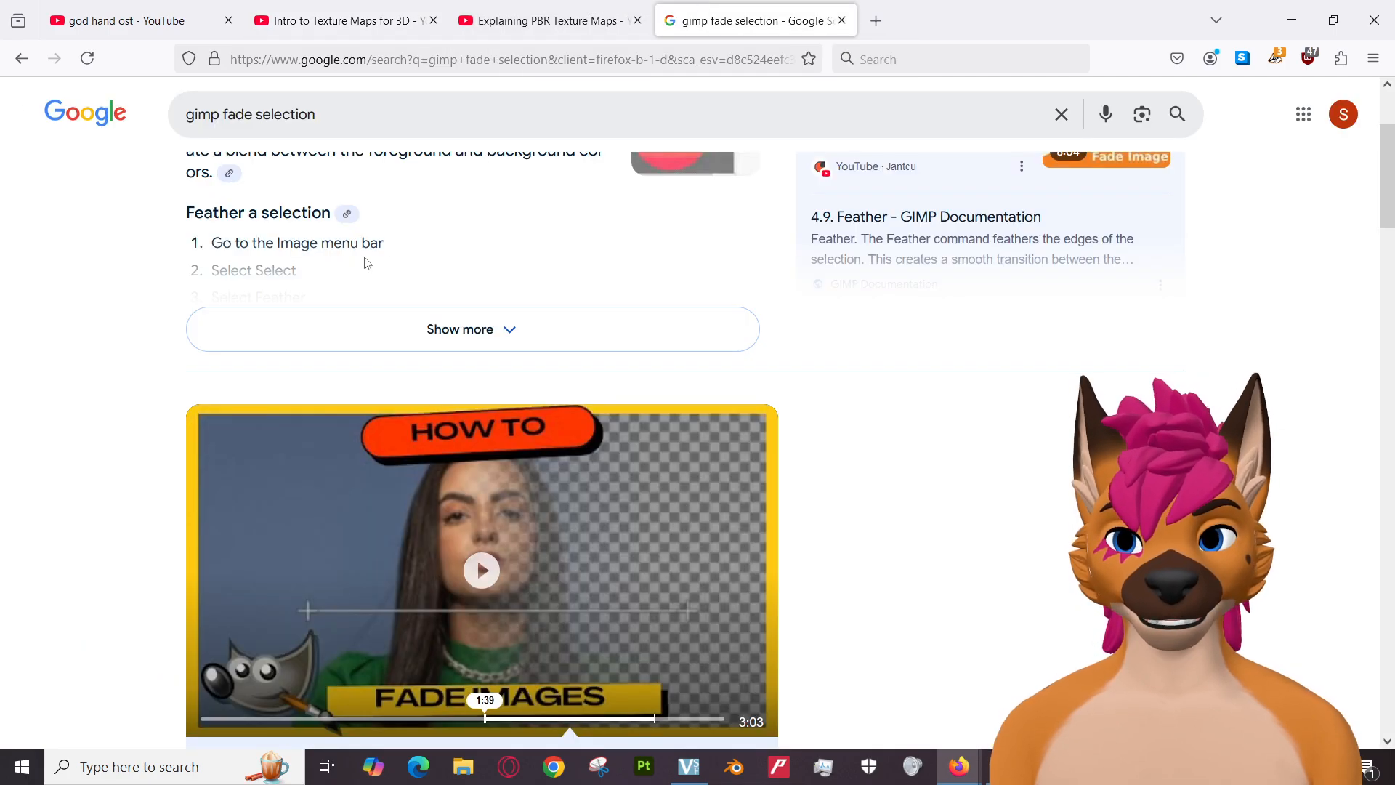
scroll(153, 265, up, 3)
drag(364, 124, 222, 125)
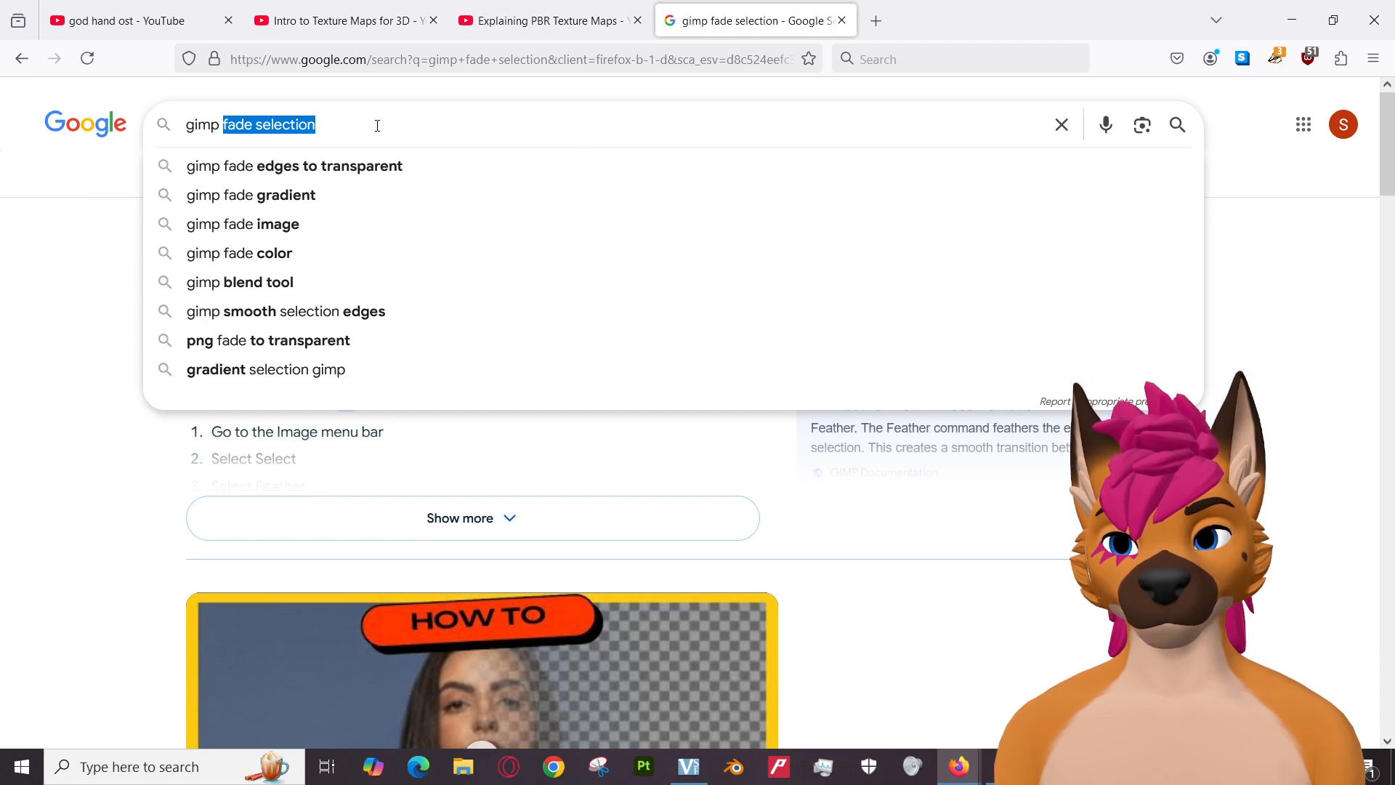
click(323, 223)
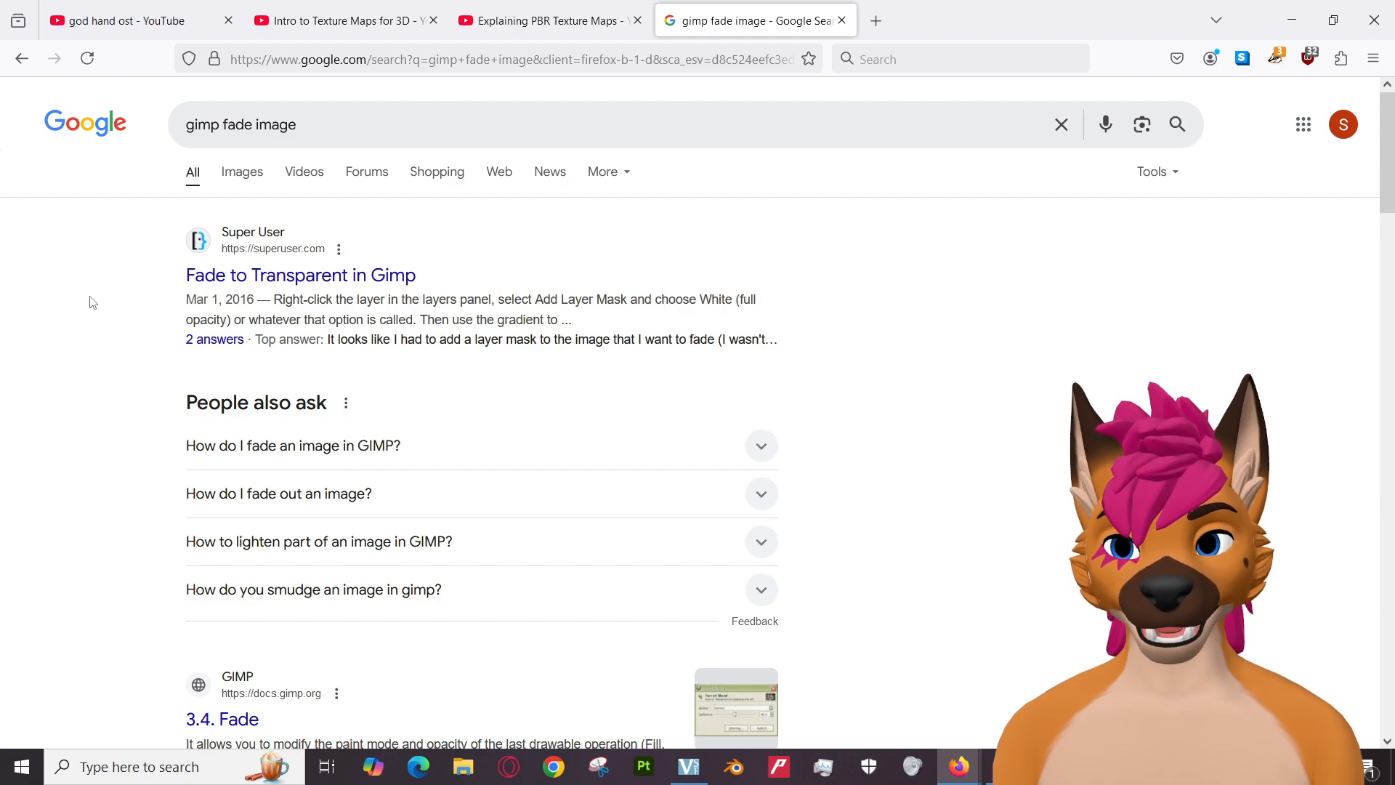
click(276, 441)
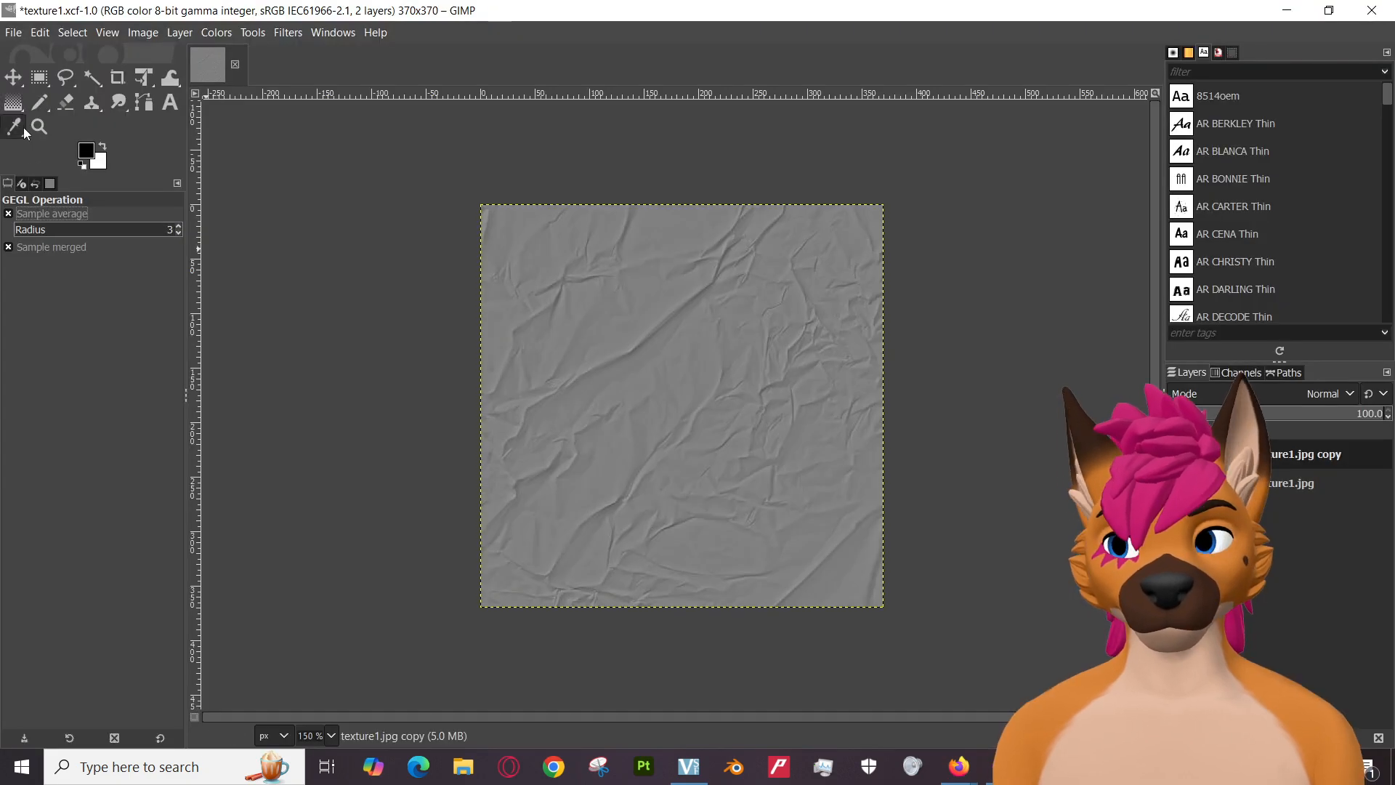
Switch to GIMP to check whether its Edit commands include Fade, and return to the search results in Firefox.
click(33, 33)
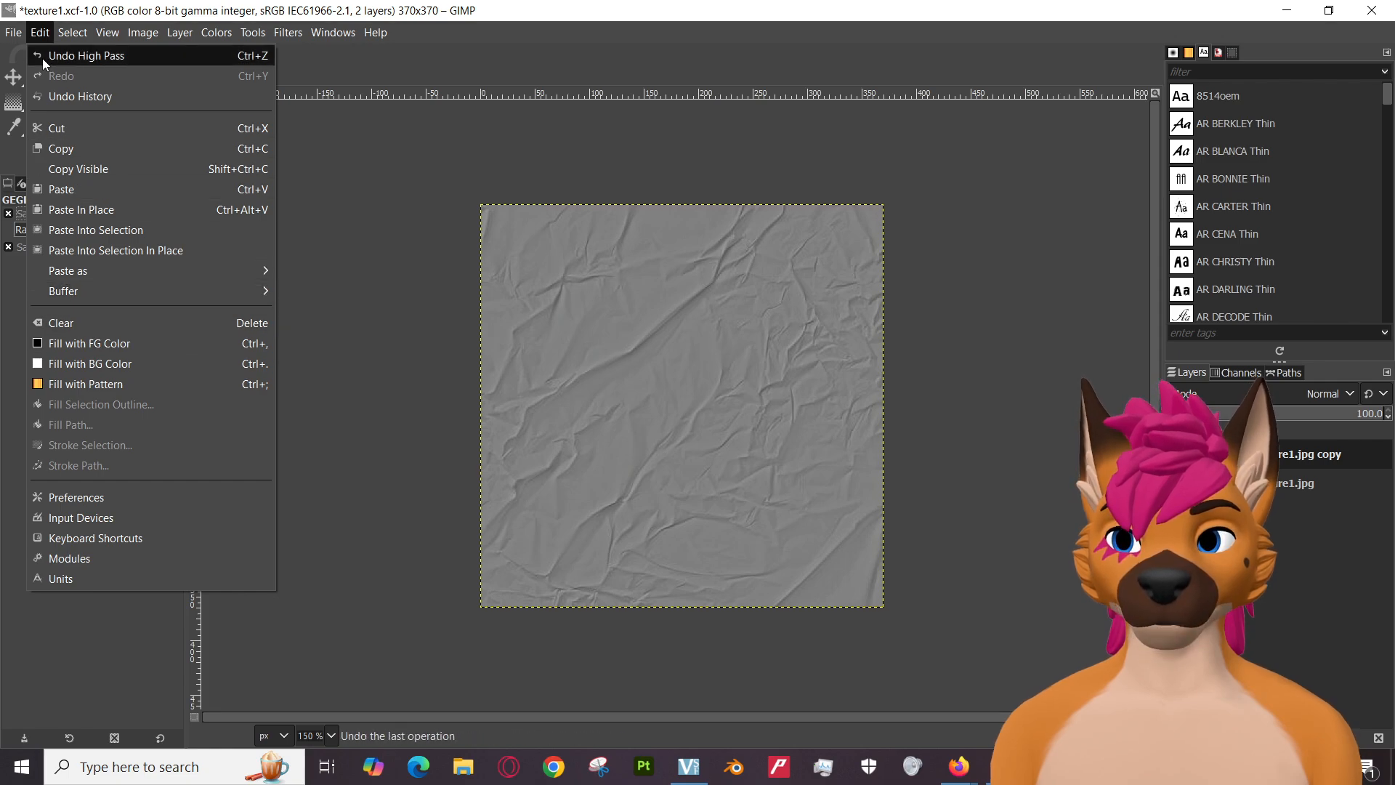
click(48, 33)
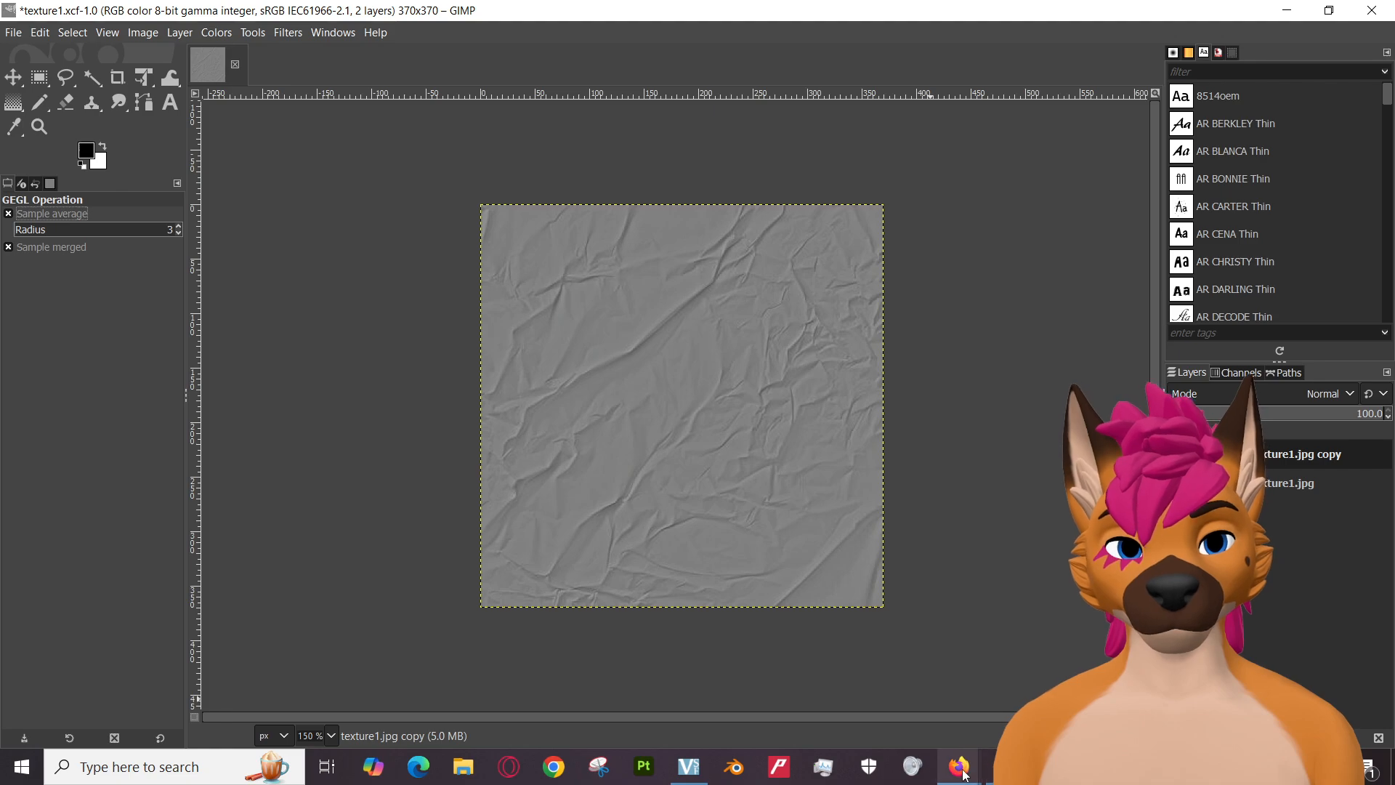
mouse_move(959, 767)
click(917, 721)
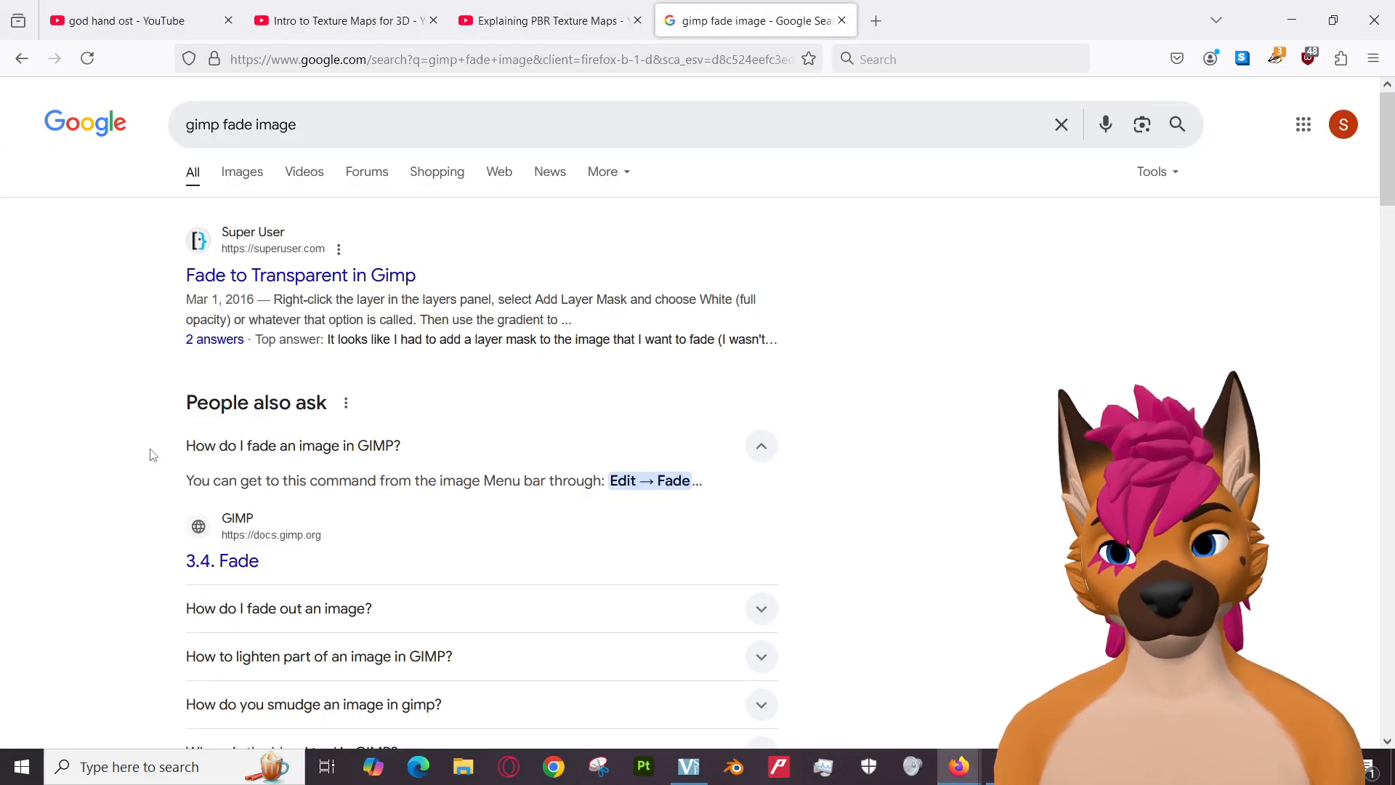
Open the GIMP documentation page "3.4. Fade" and read how the command works and where it is found.
click(231, 560)
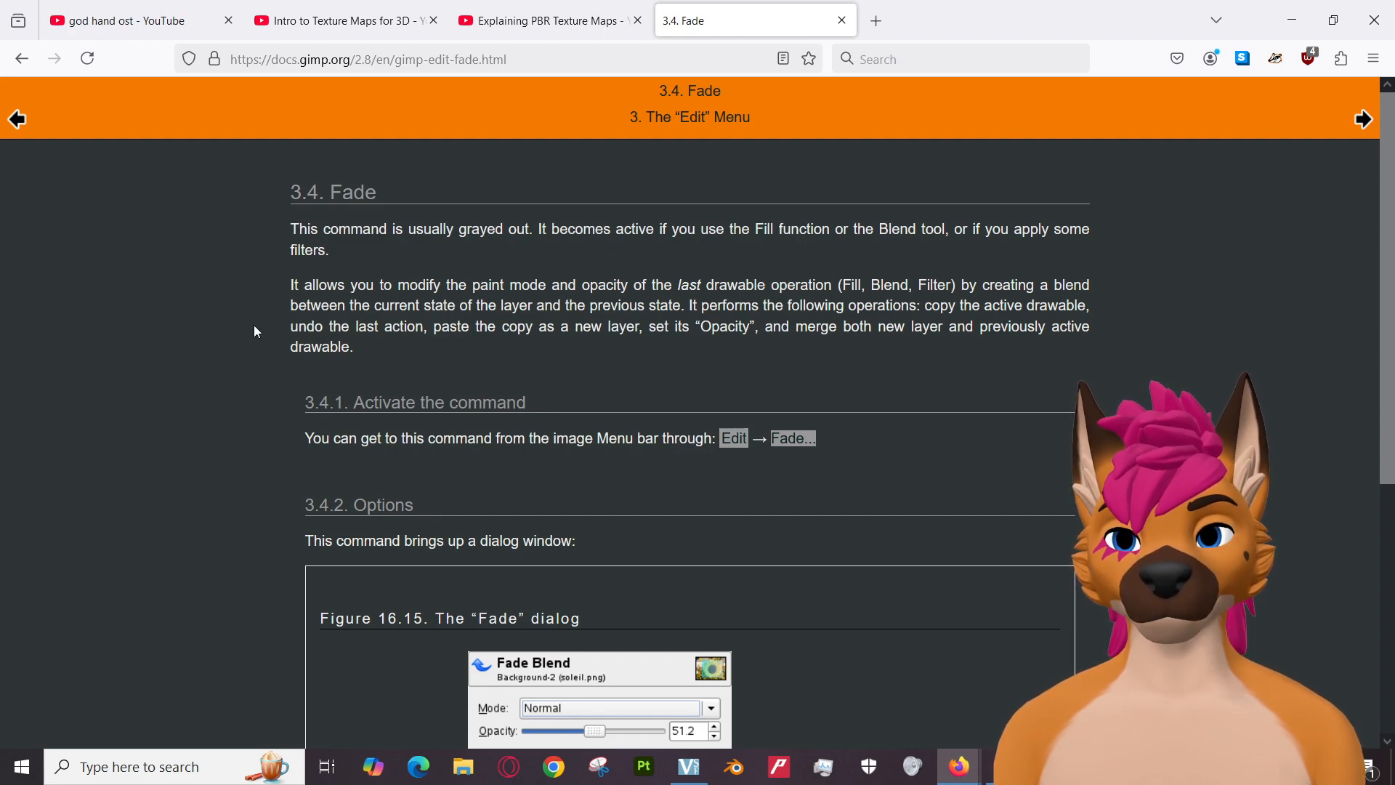
scroll(256, 331, down, 1)
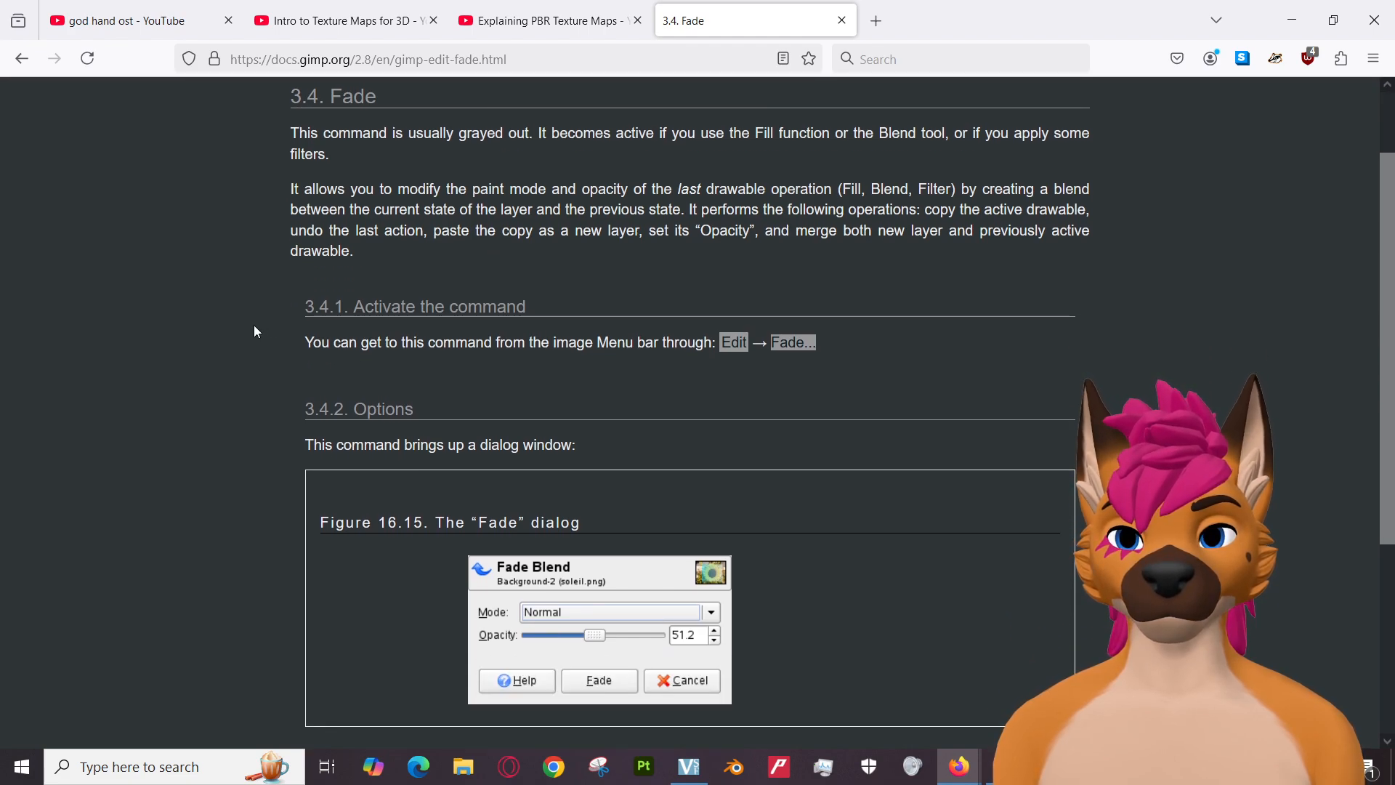
scroll(256, 332, up, 1)
scroll(256, 332, down, 1)
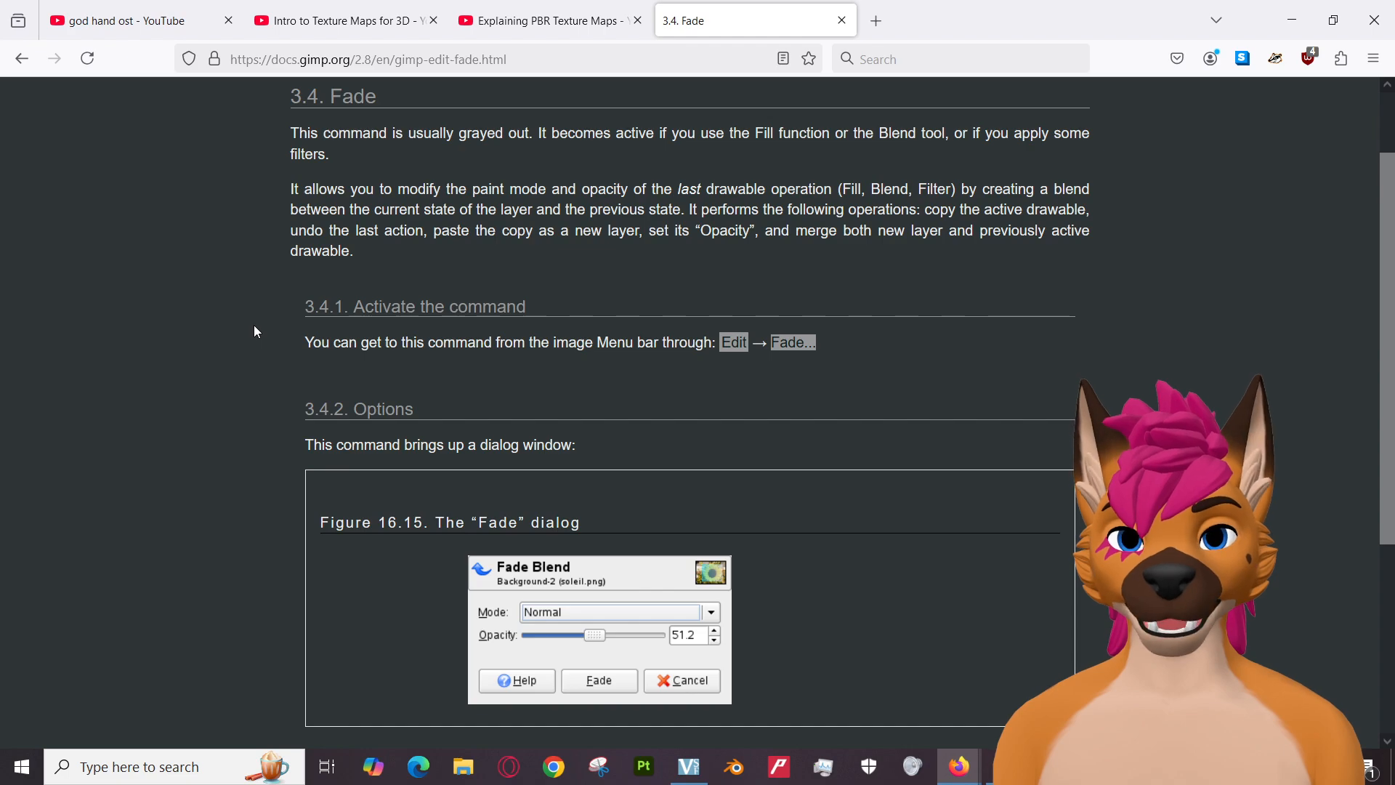
scroll(257, 331, up, 1)
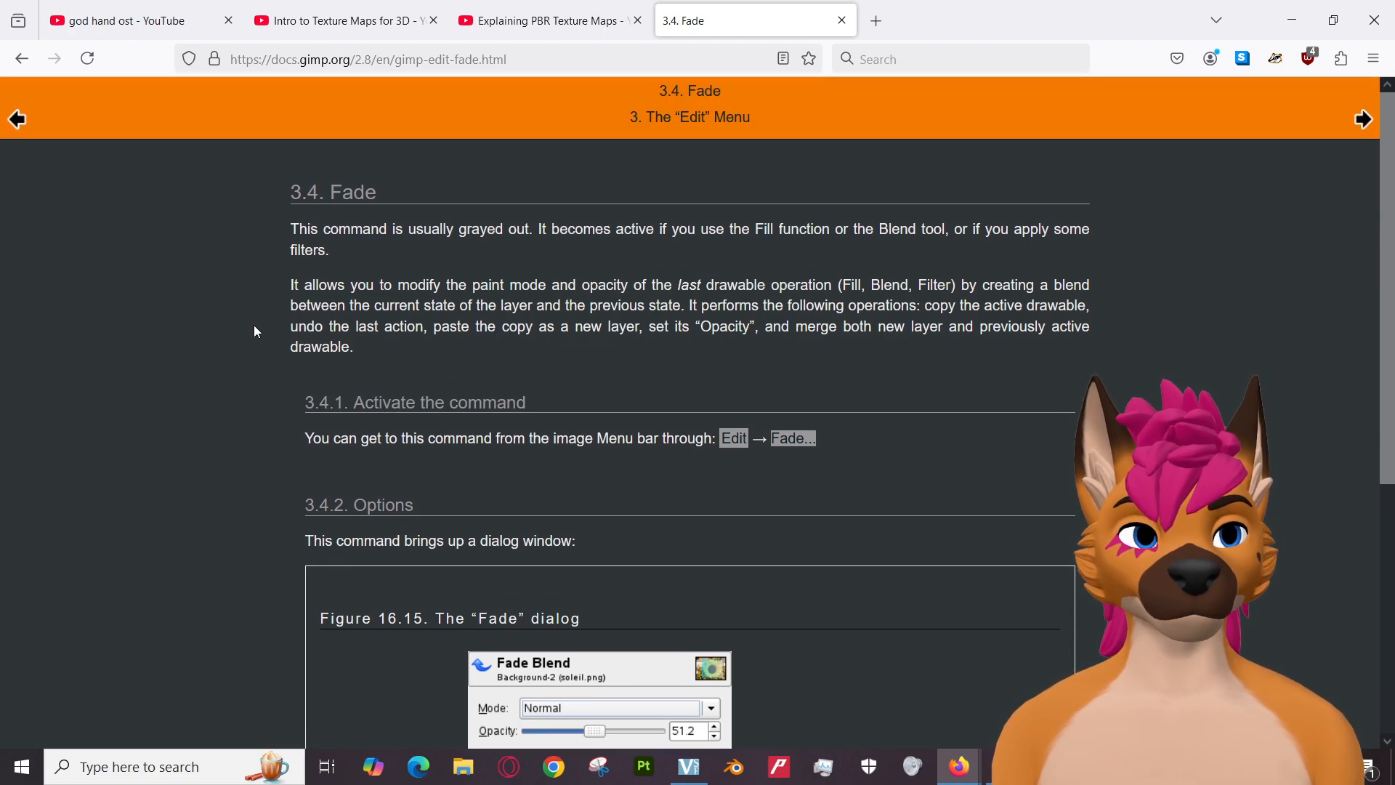
Compare the Fade dialog in the Intro to Texture Maps for 3D video with the documented GIMP Fade mode and opacity options.
click(358, 8)
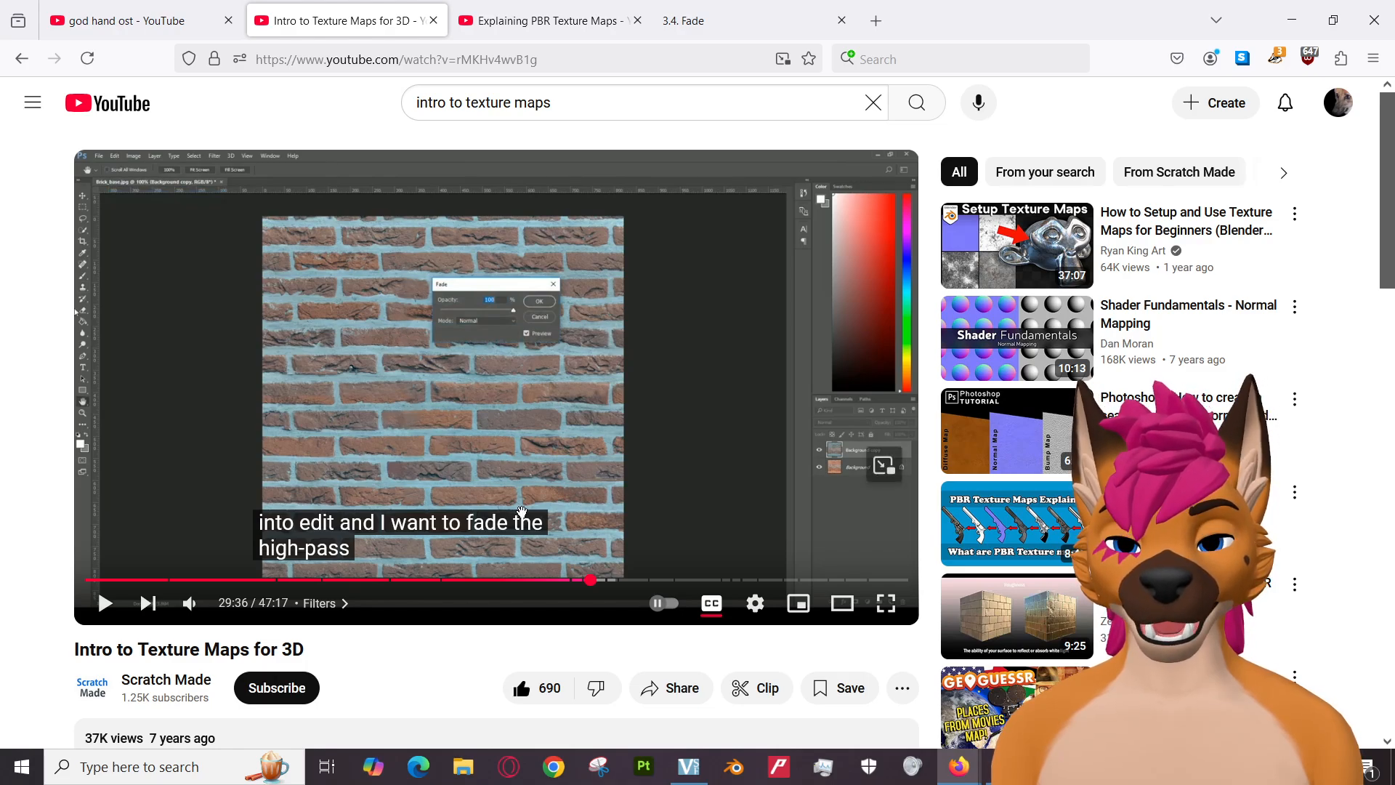
mouse_move(708, 6)
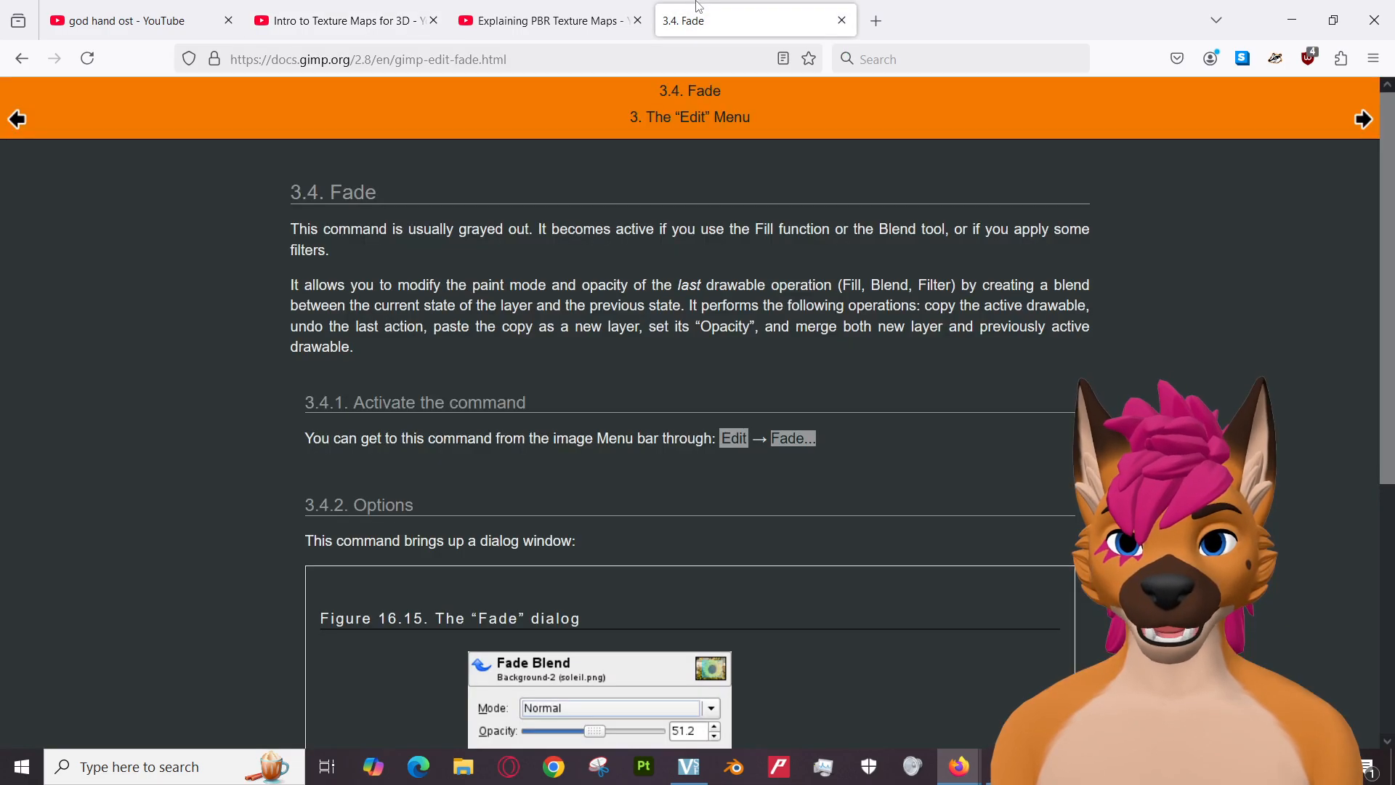
click(748, 20)
scroll(202, 425, down, 2)
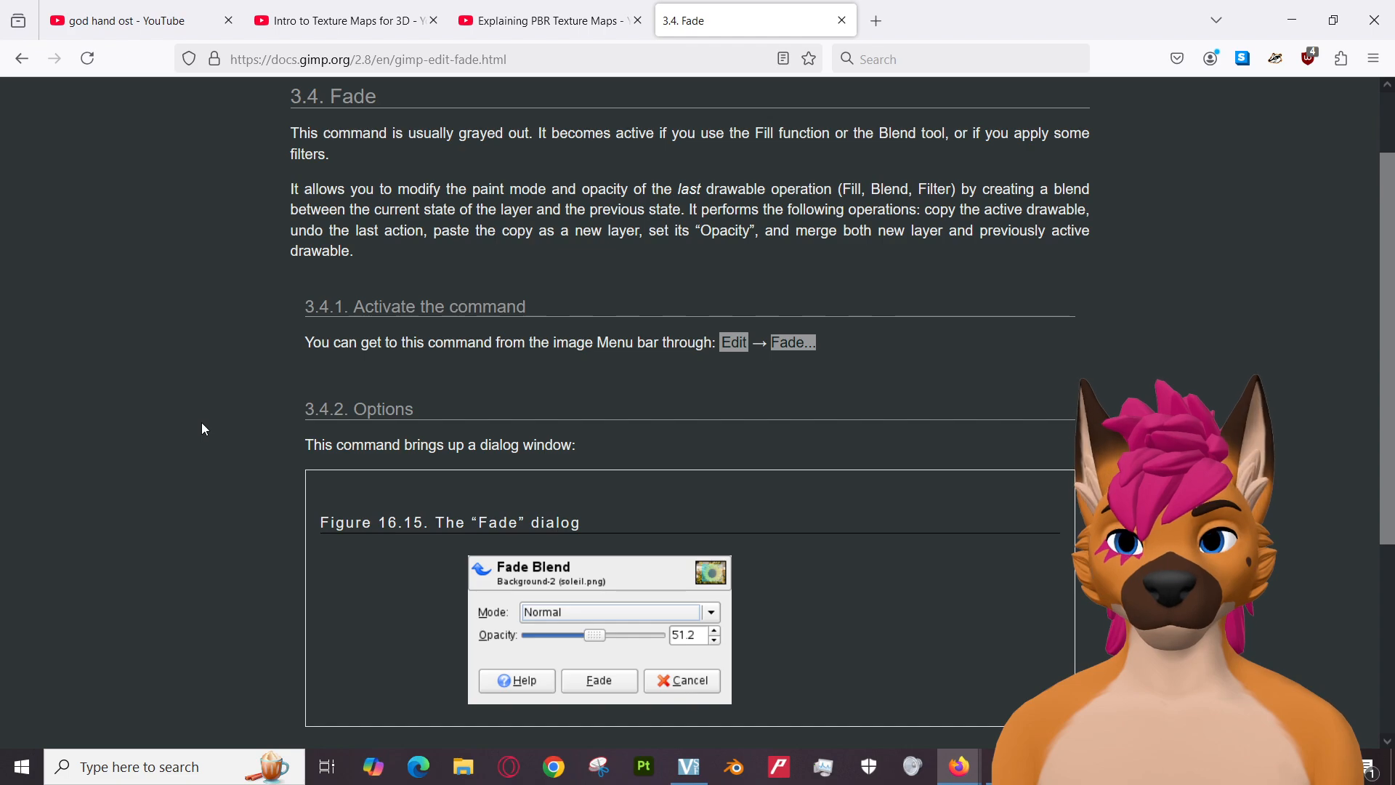
scroll(204, 428, down, 4)
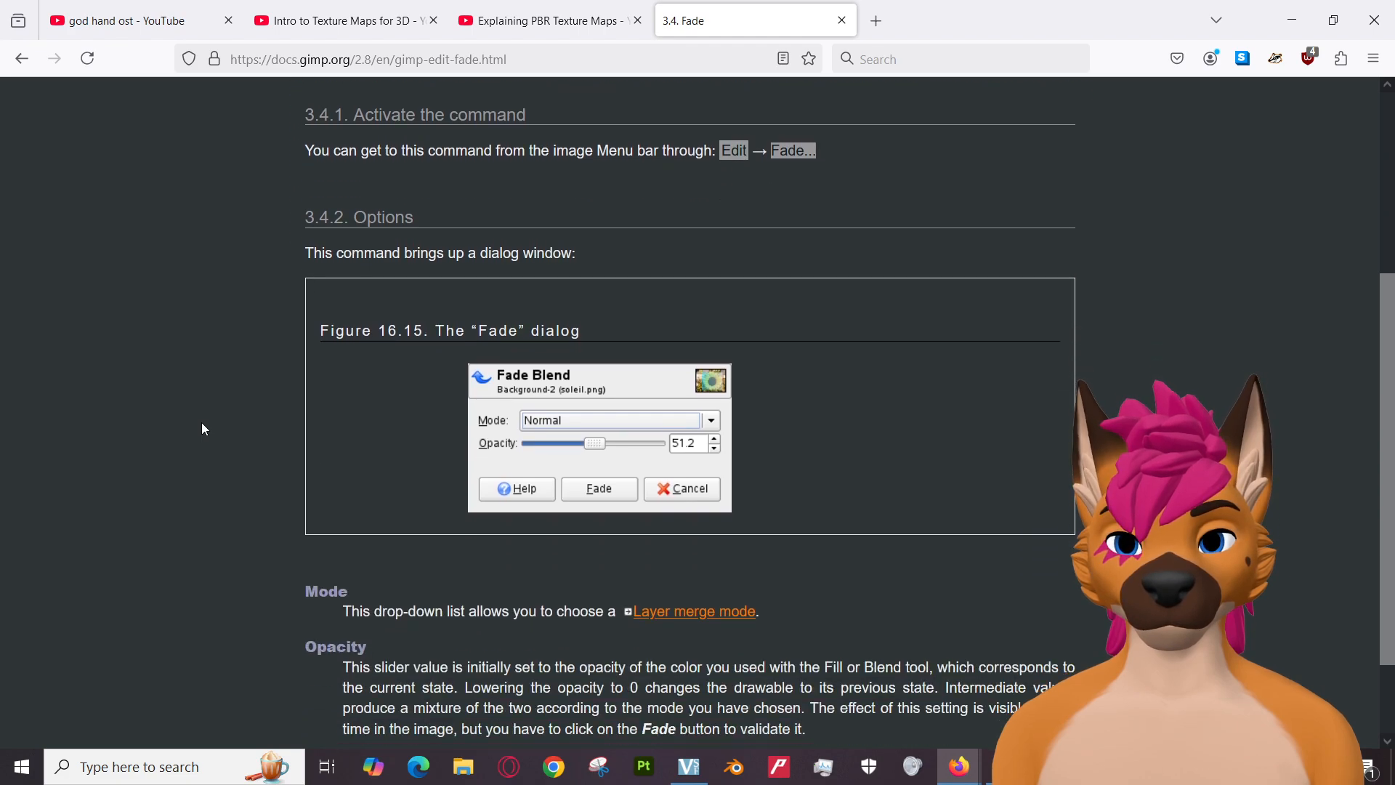
scroll(203, 429, up, 4)
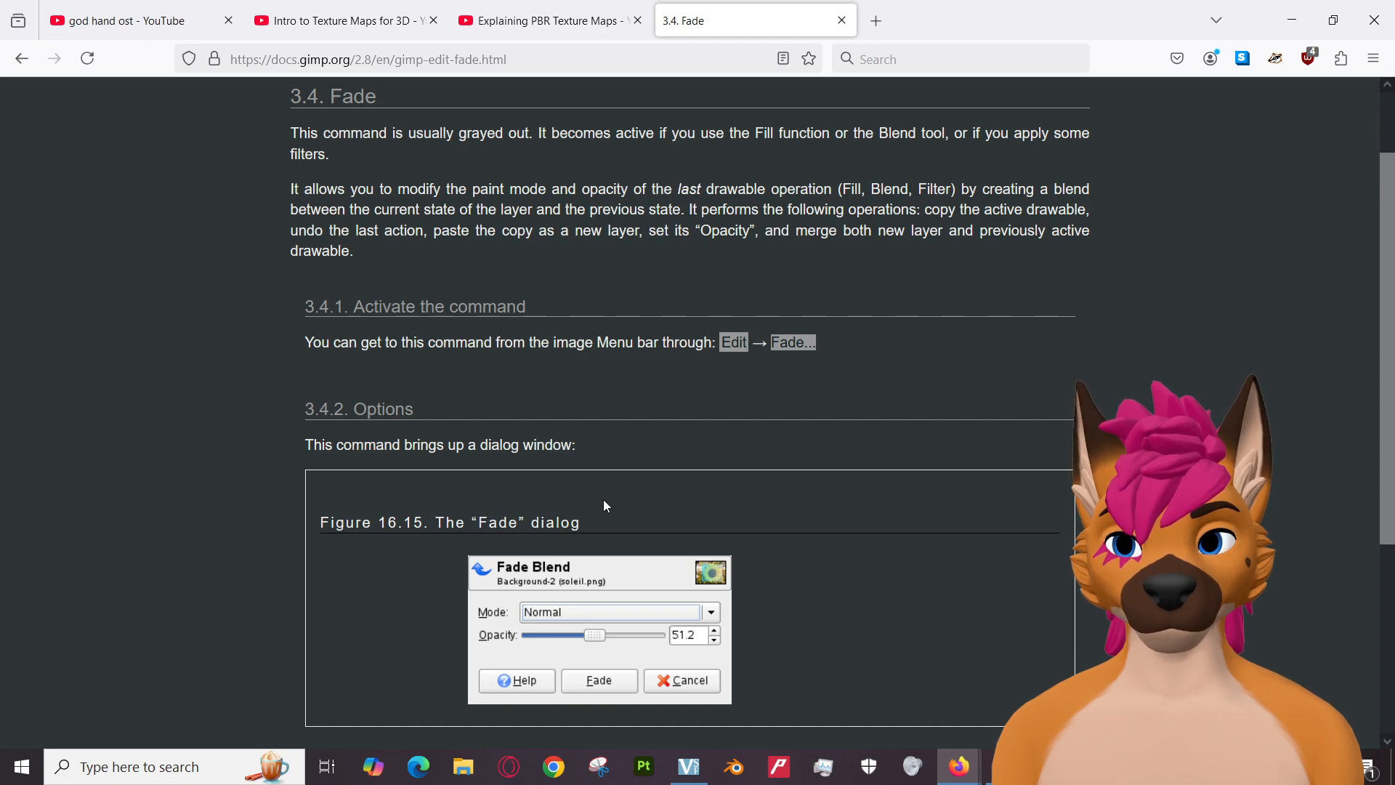
Switch to GIMP and examine the Edit and Select commands for a Fade equivalent.
key(alt+Tab)
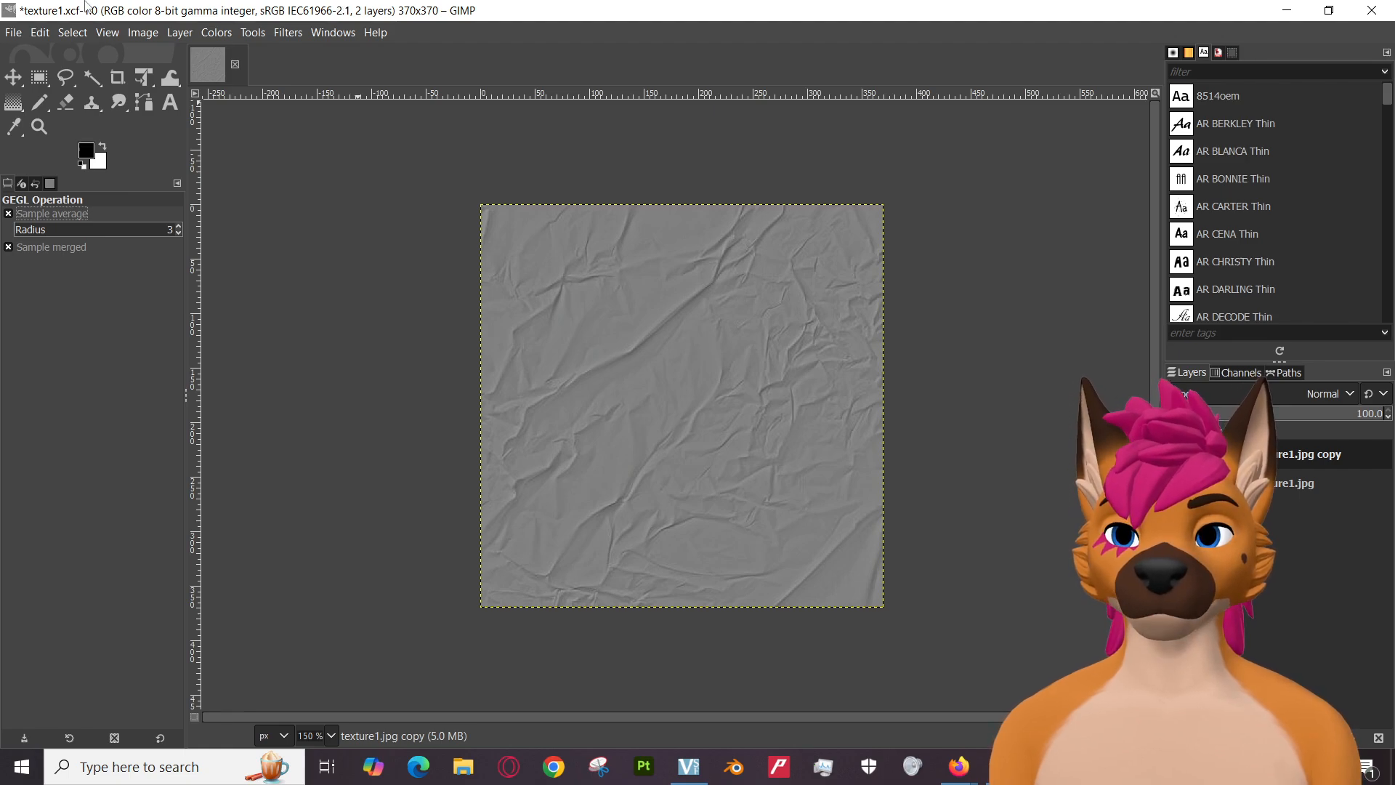
click(39, 33)
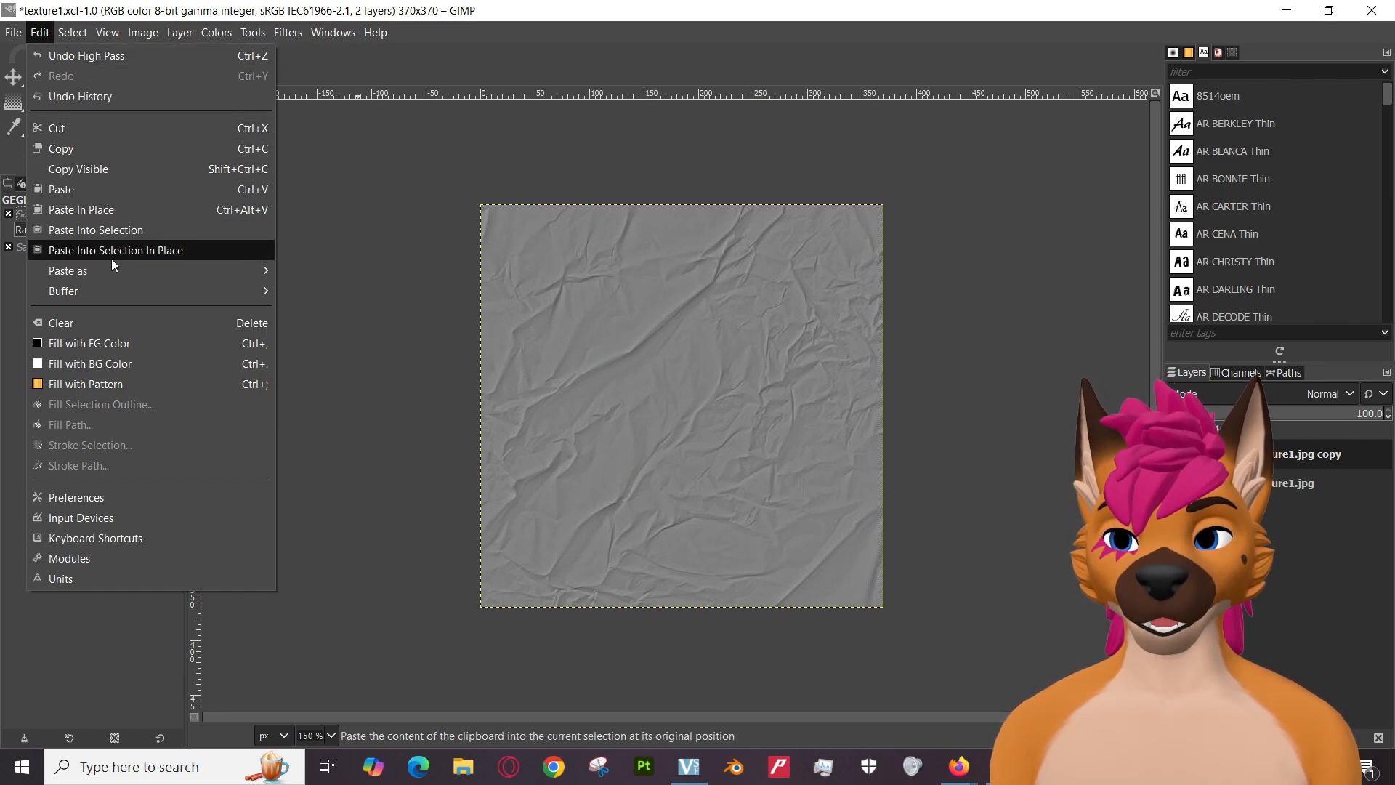
mouse_move(111, 263)
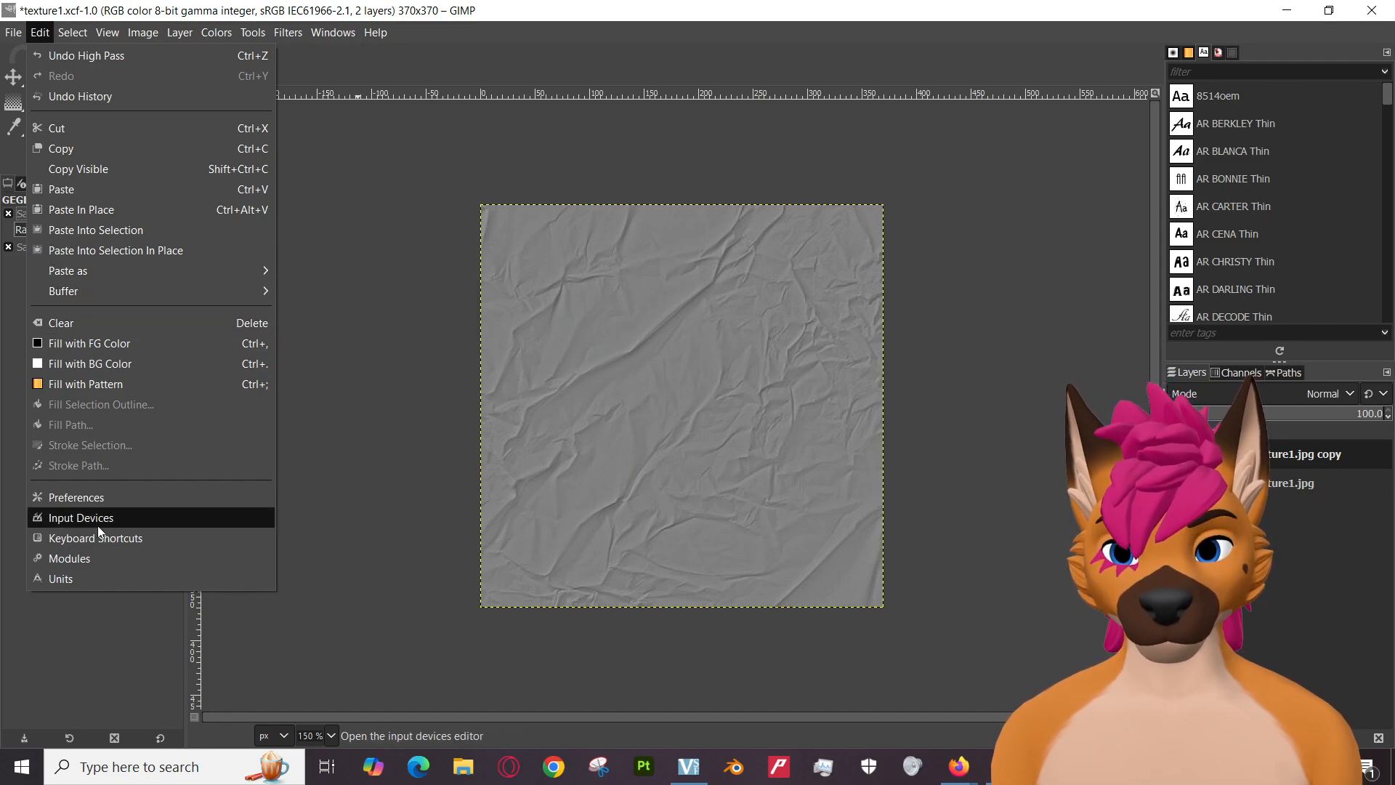
mouse_move(71, 37)
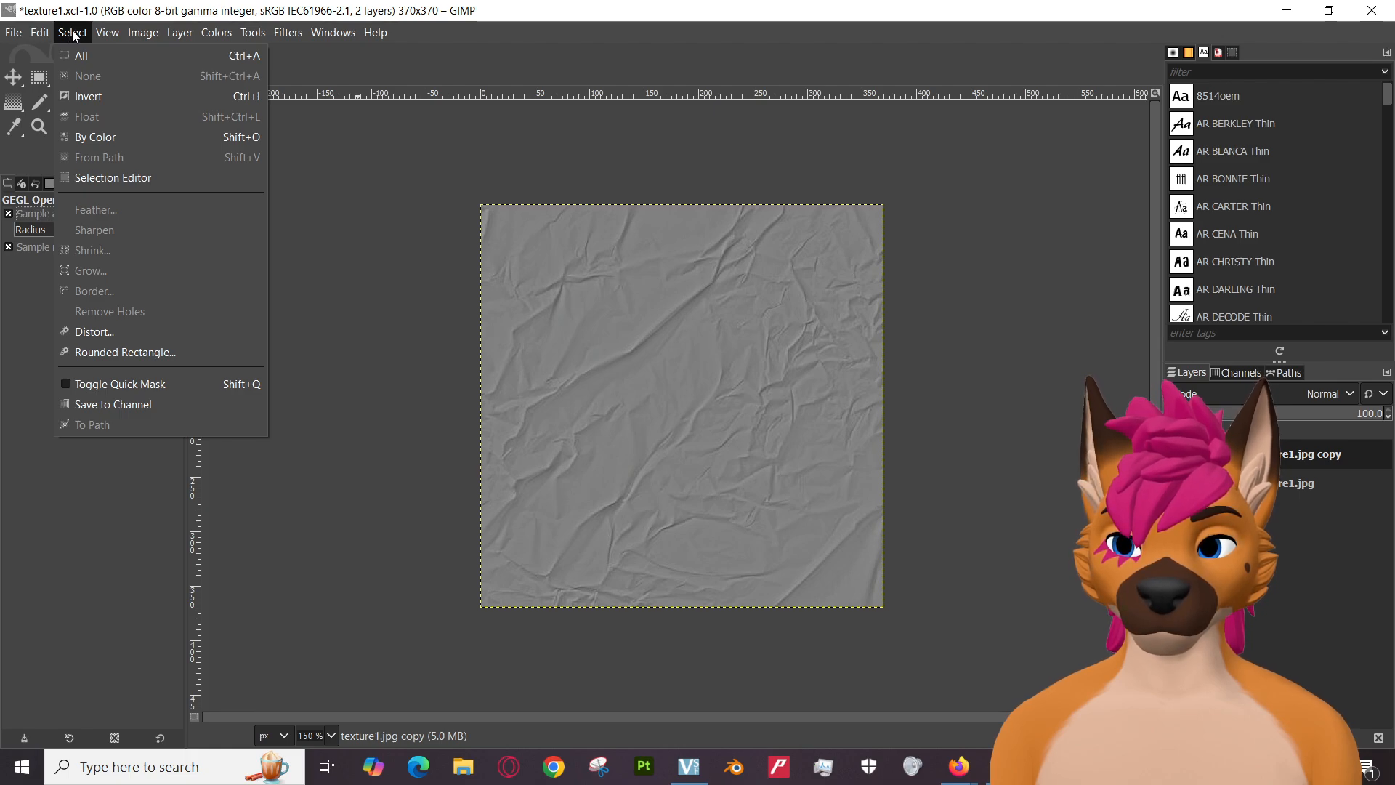
click(105, 34)
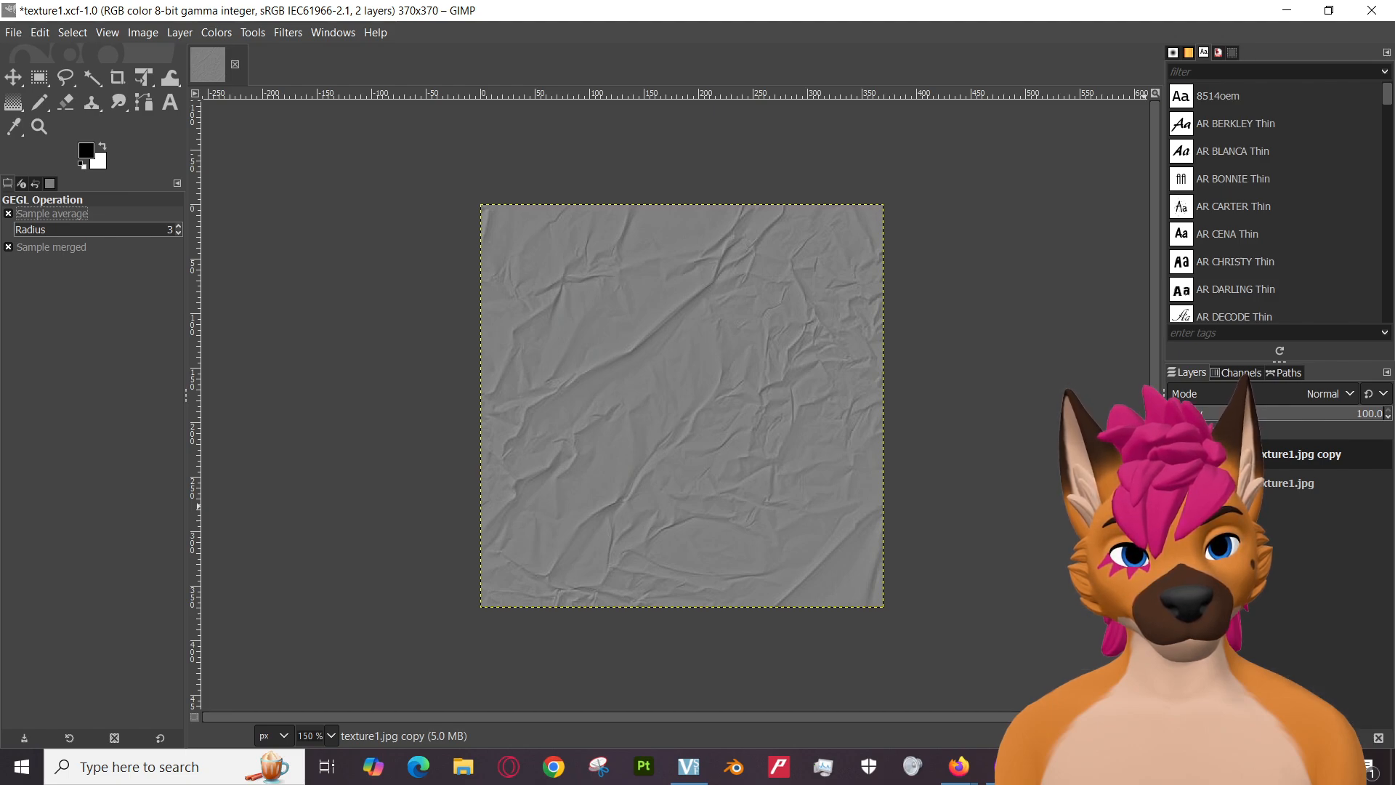
Try merging the texture1.jpg copy layer down, check the Edit commands for Fade, and undo the merge.
click(1322, 737)
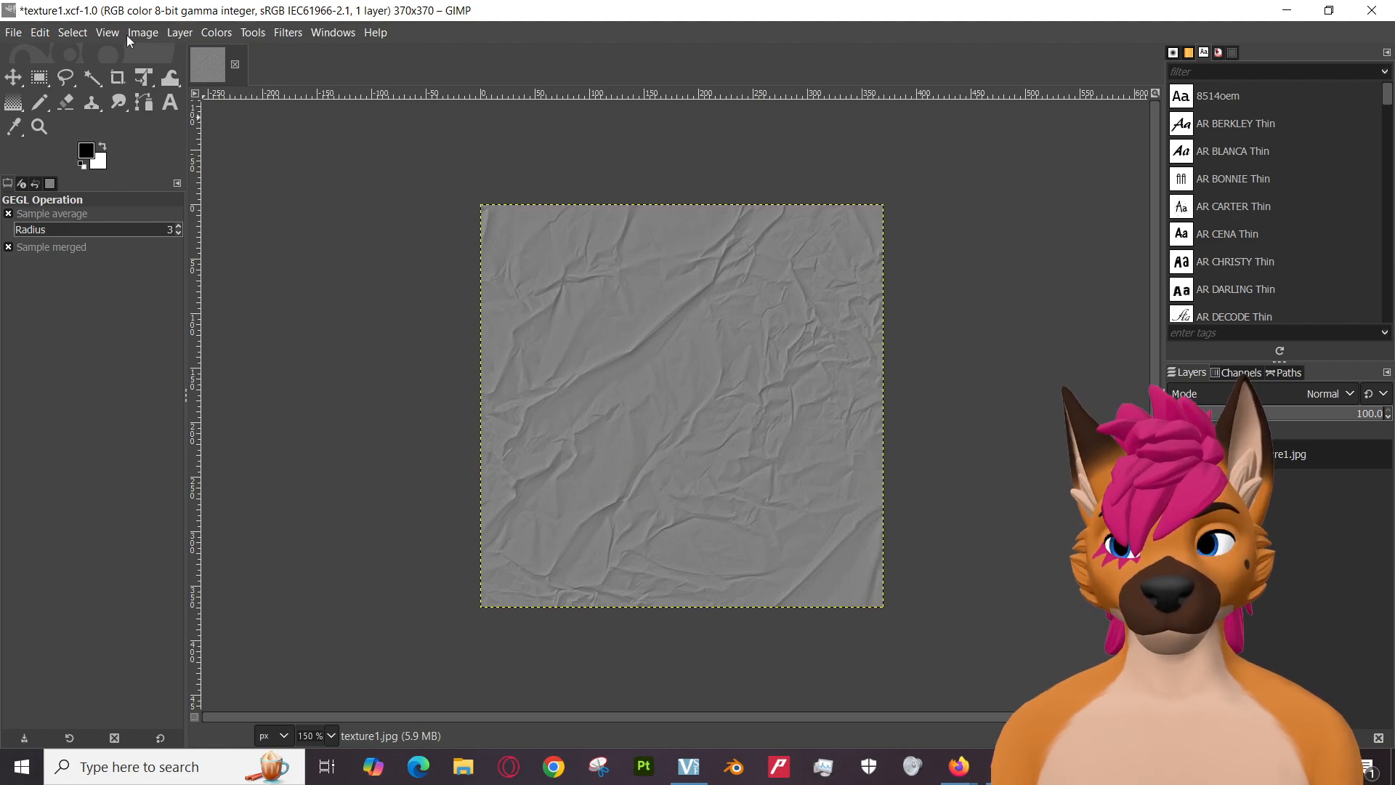
click(40, 32)
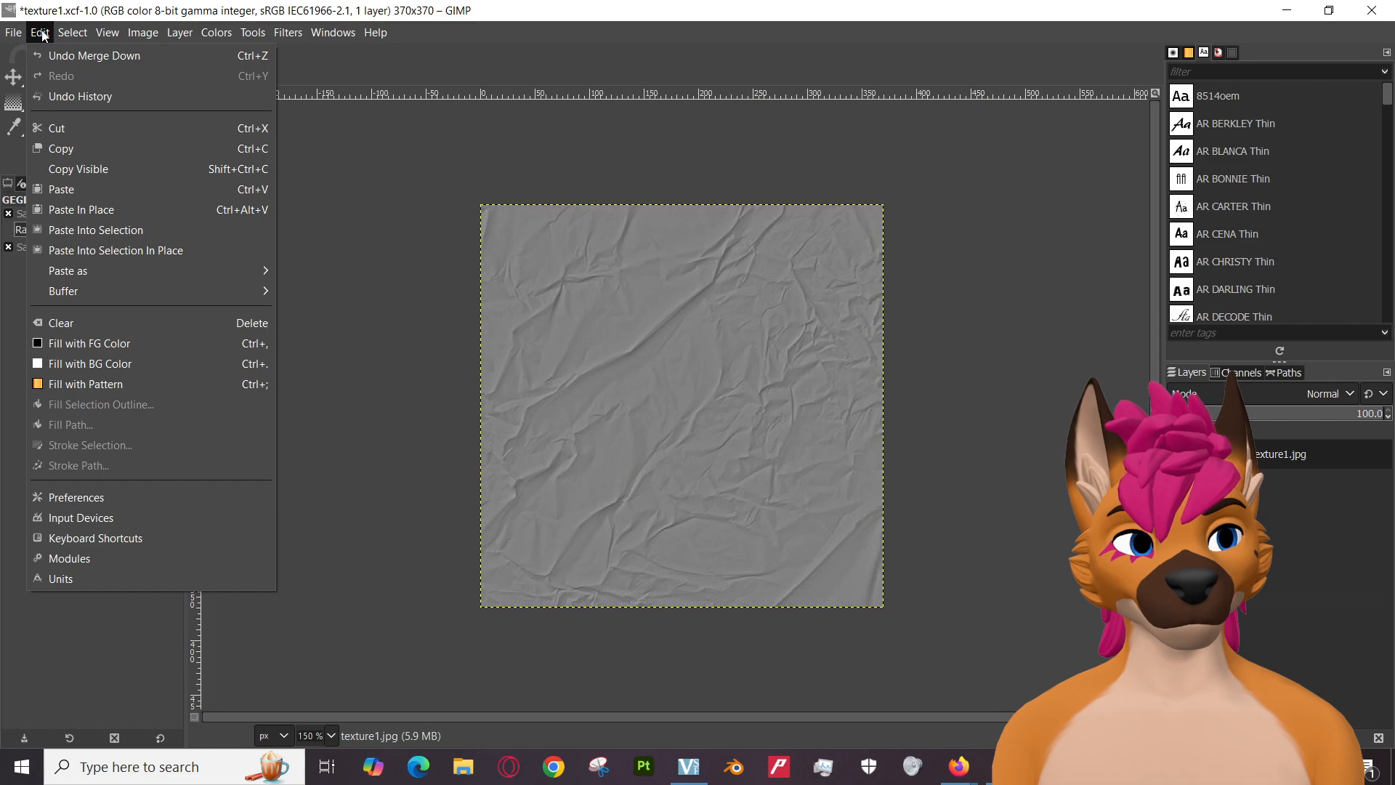
click(43, 34)
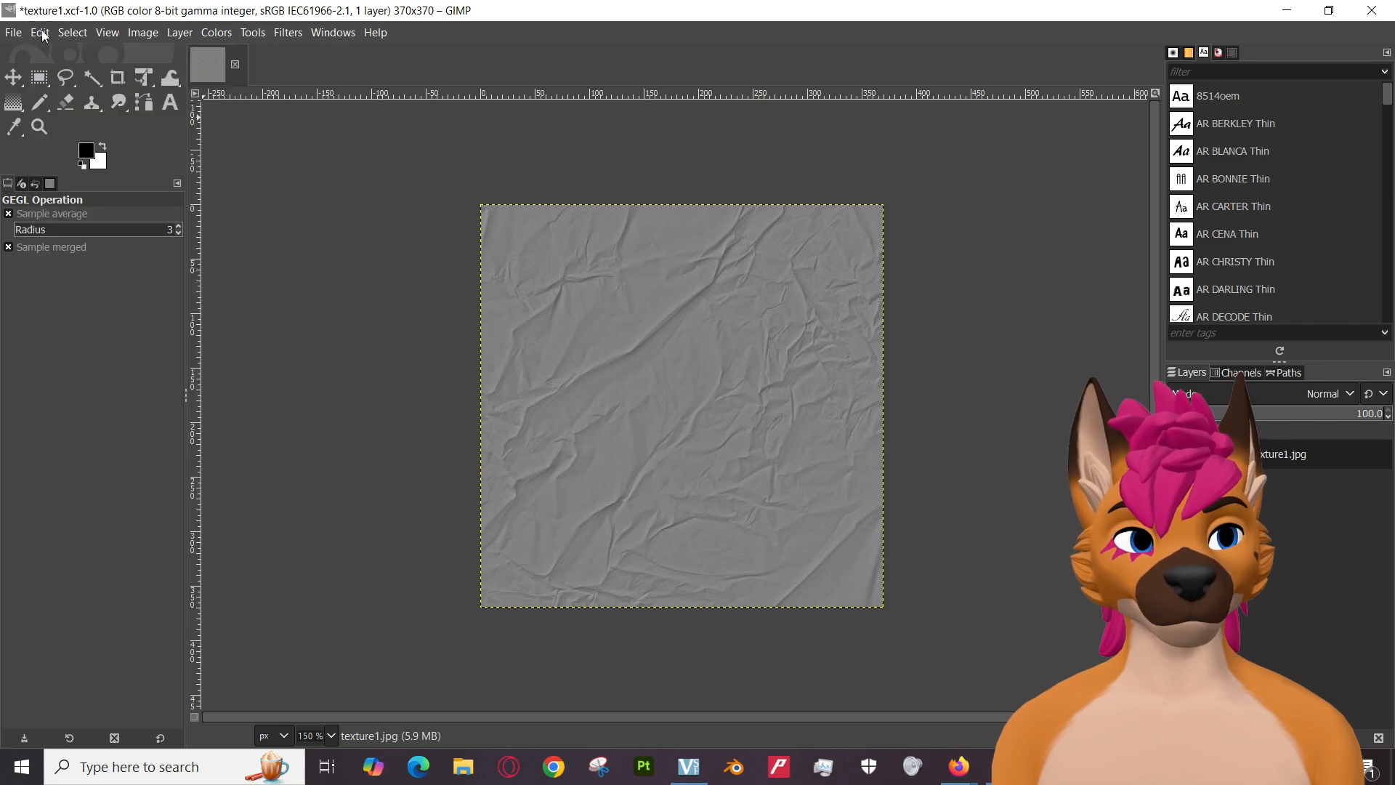
click(41, 32)
click(51, 49)
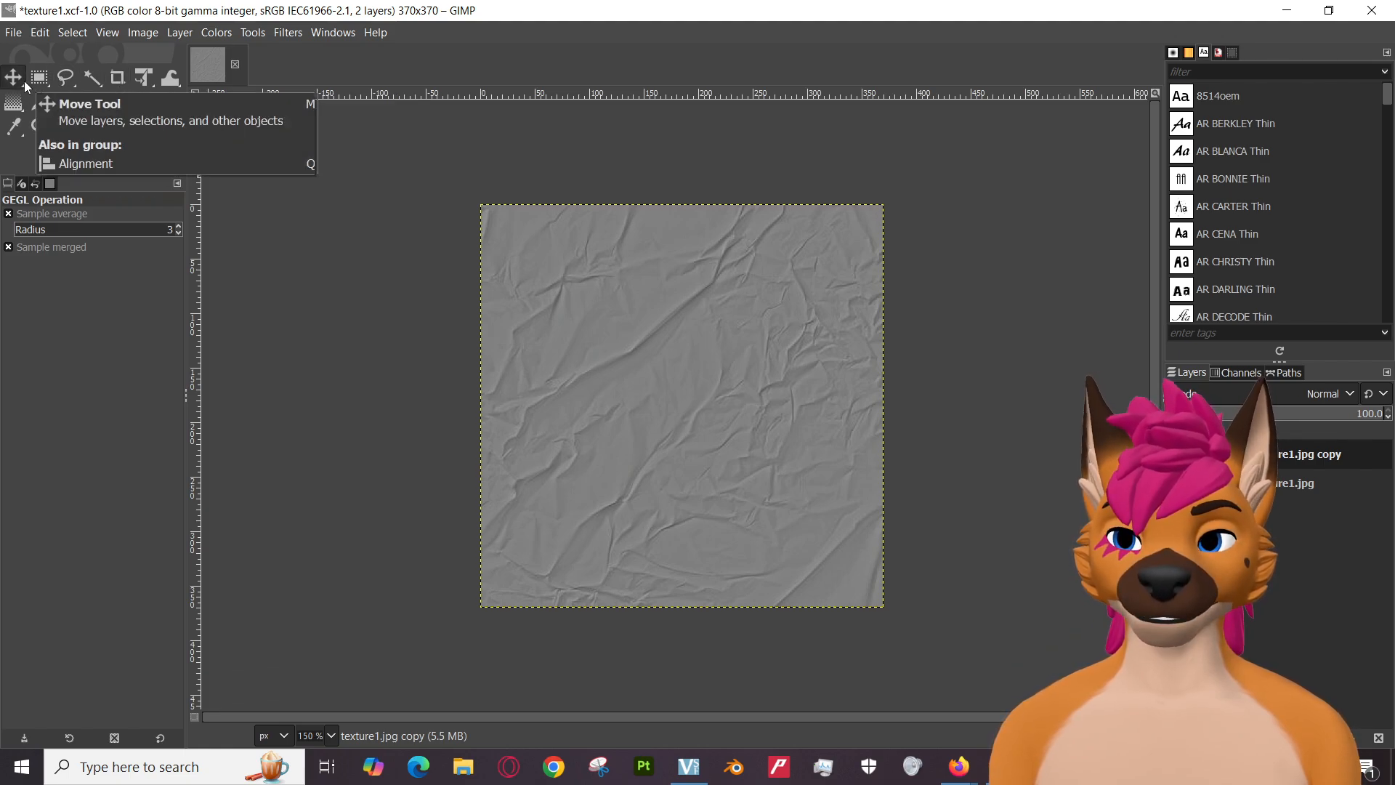
Try to run the Blend animation filter with 3 intermediate frames and a maximum blur radius of 0.
click(41, 34)
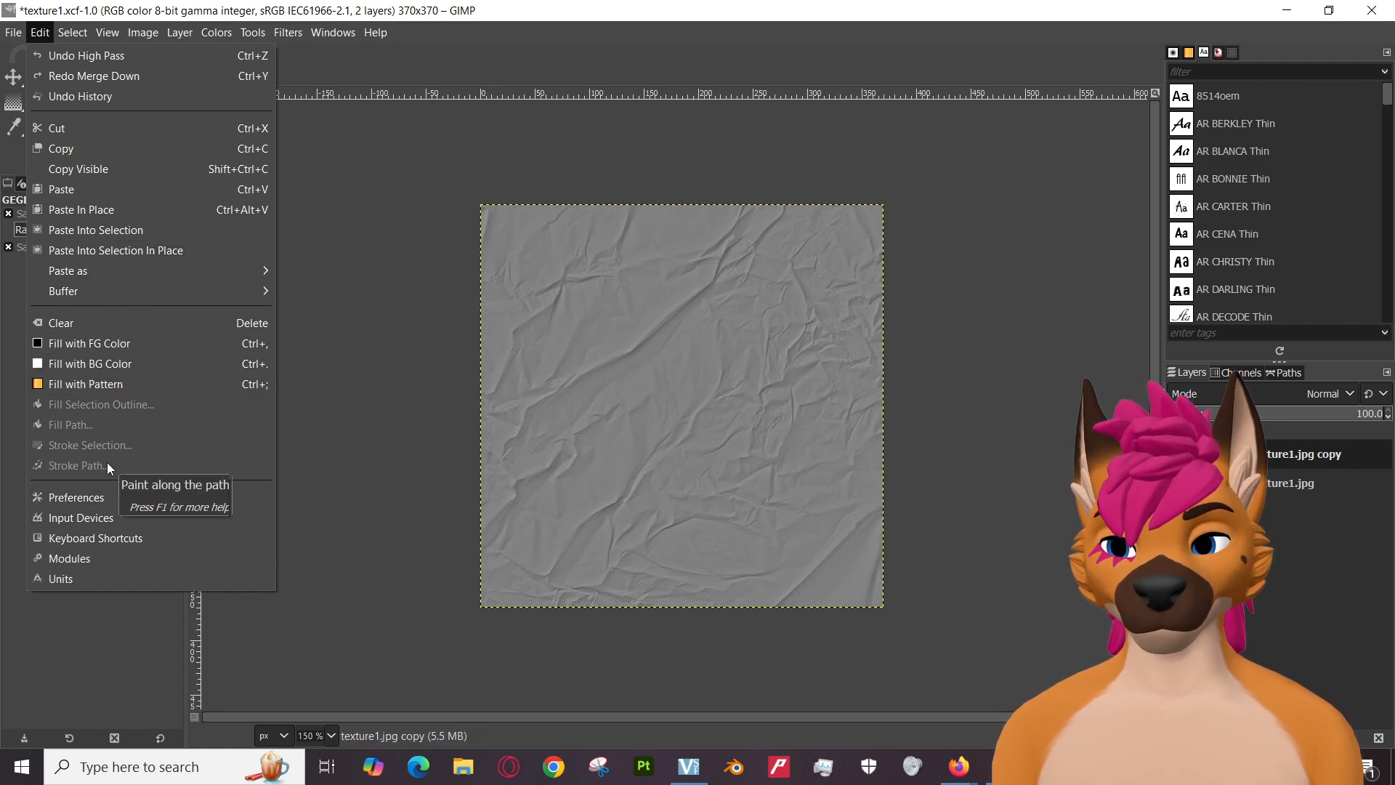
mouse_move(73, 33)
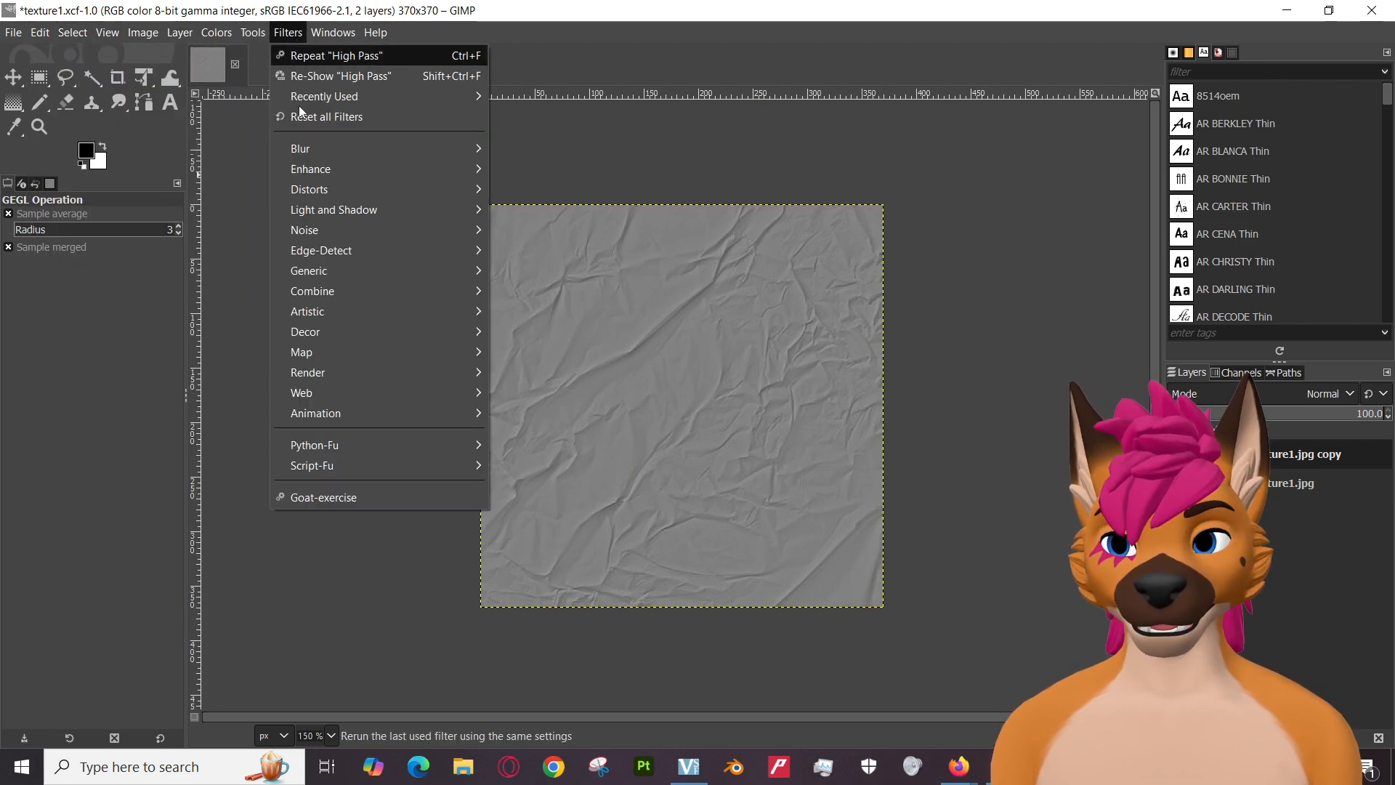
mouse_move(302, 152)
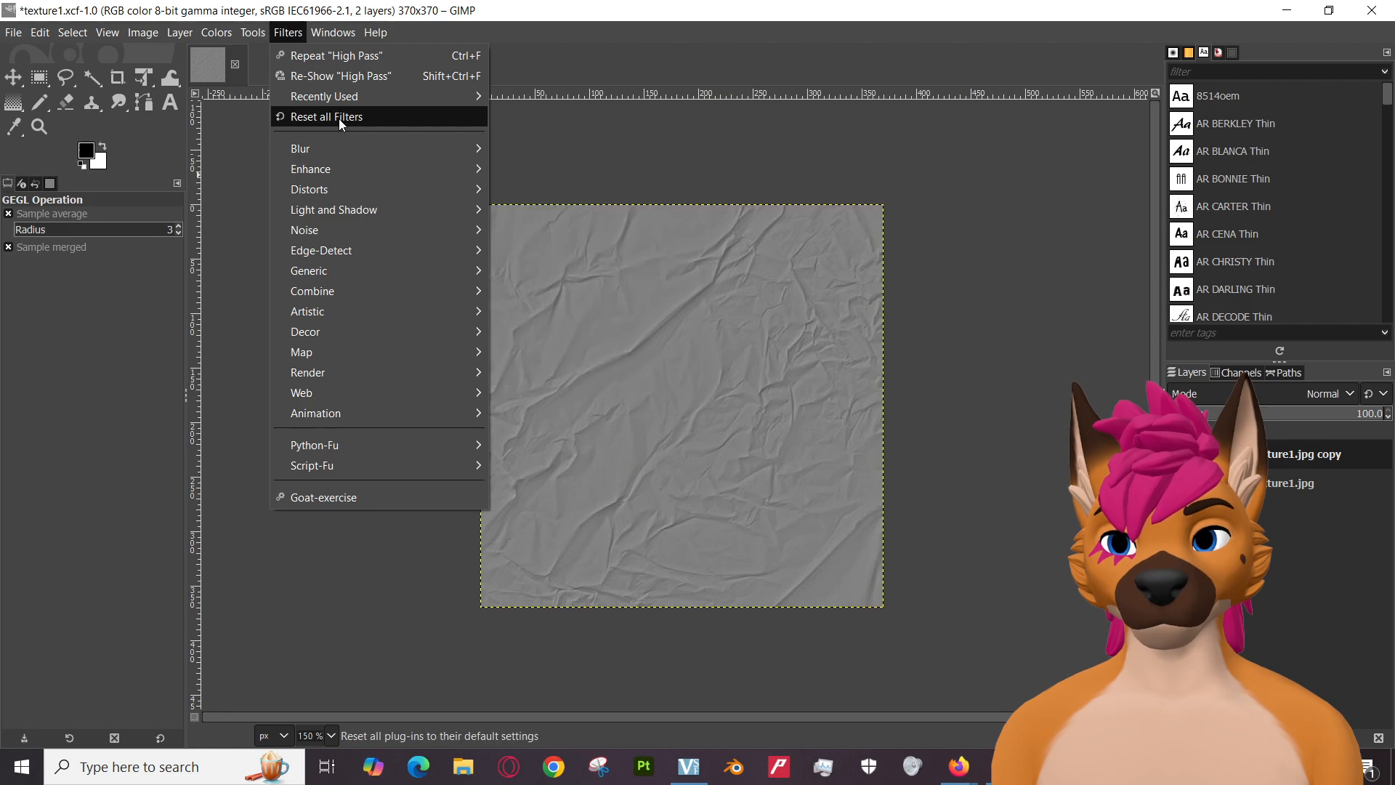
mouse_move(350, 291)
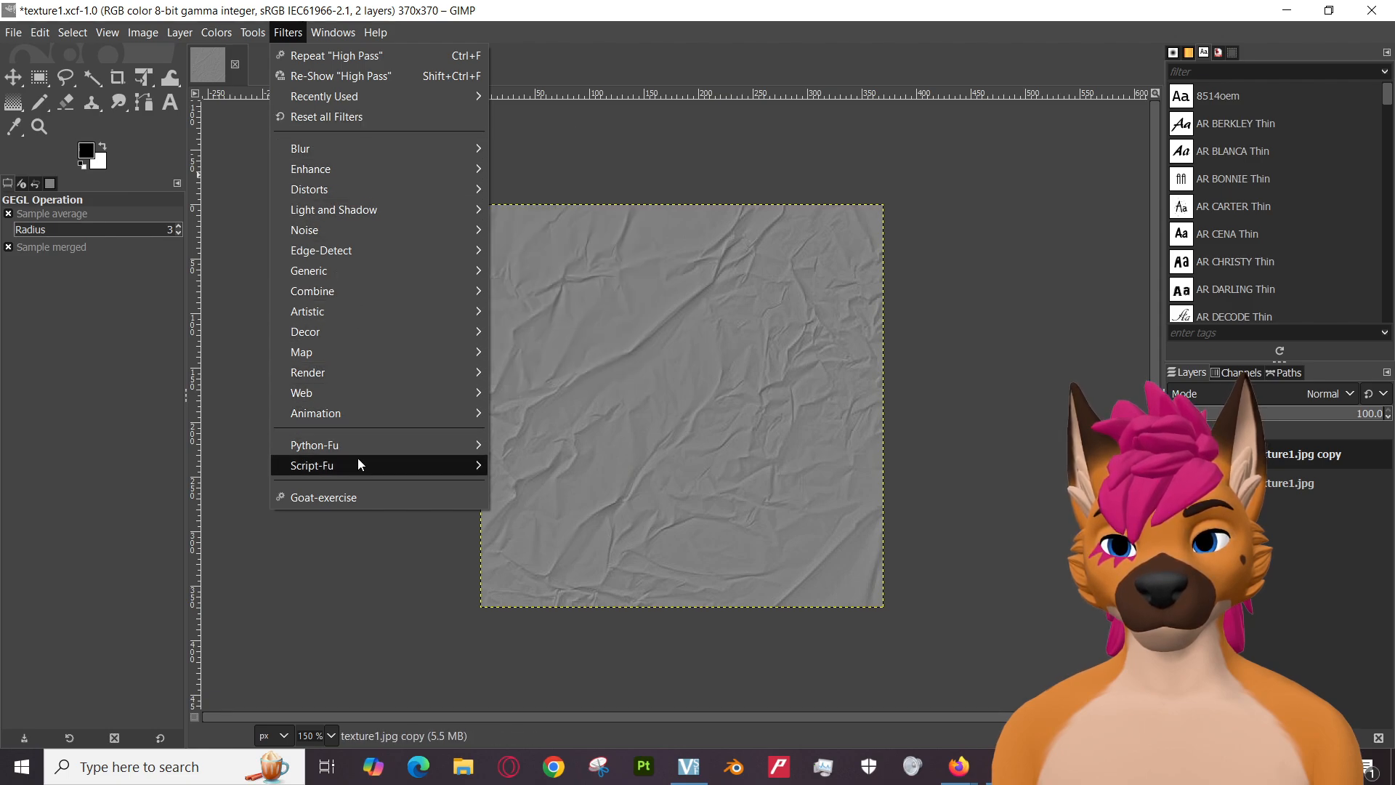
mouse_move(369, 407)
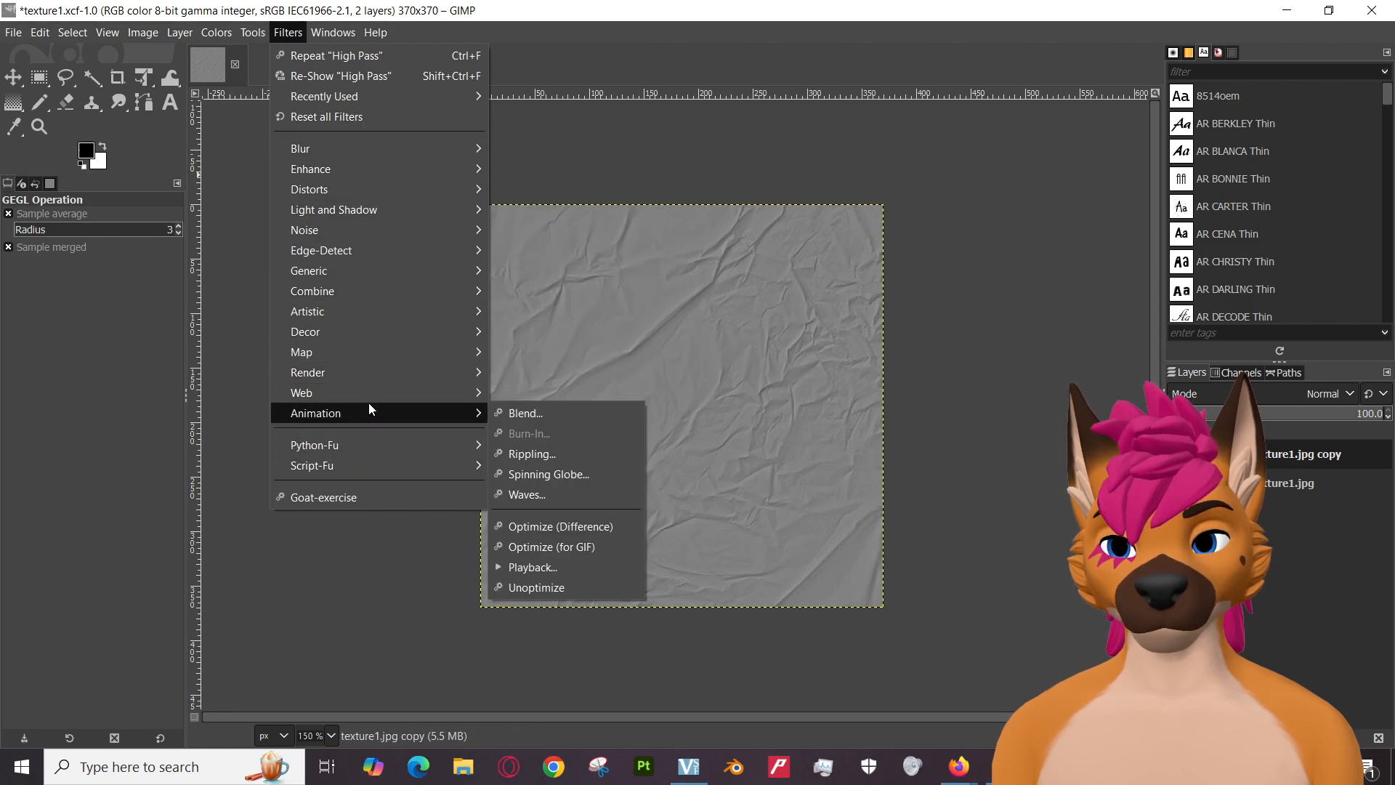
click(537, 416)
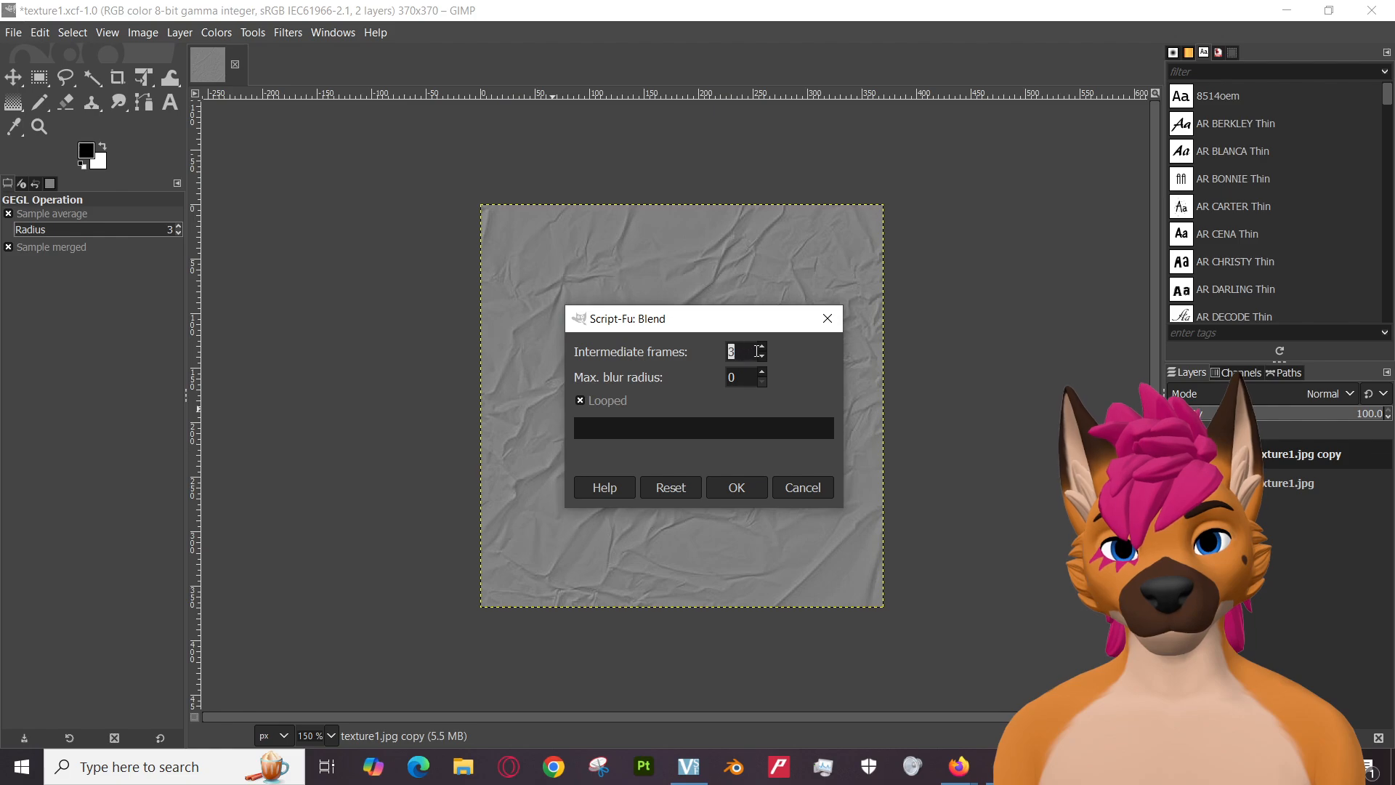
text(6)
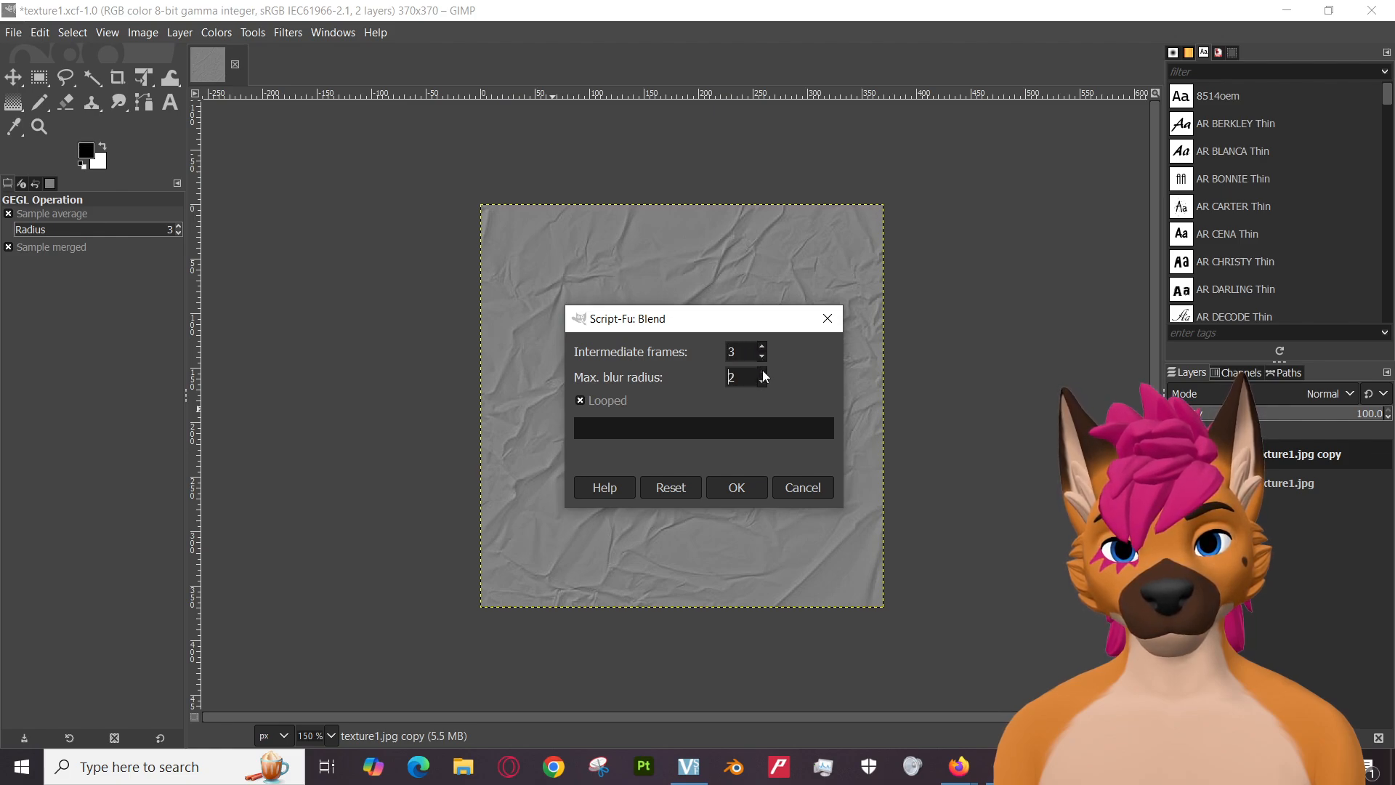
click(762, 381)
click(762, 381)
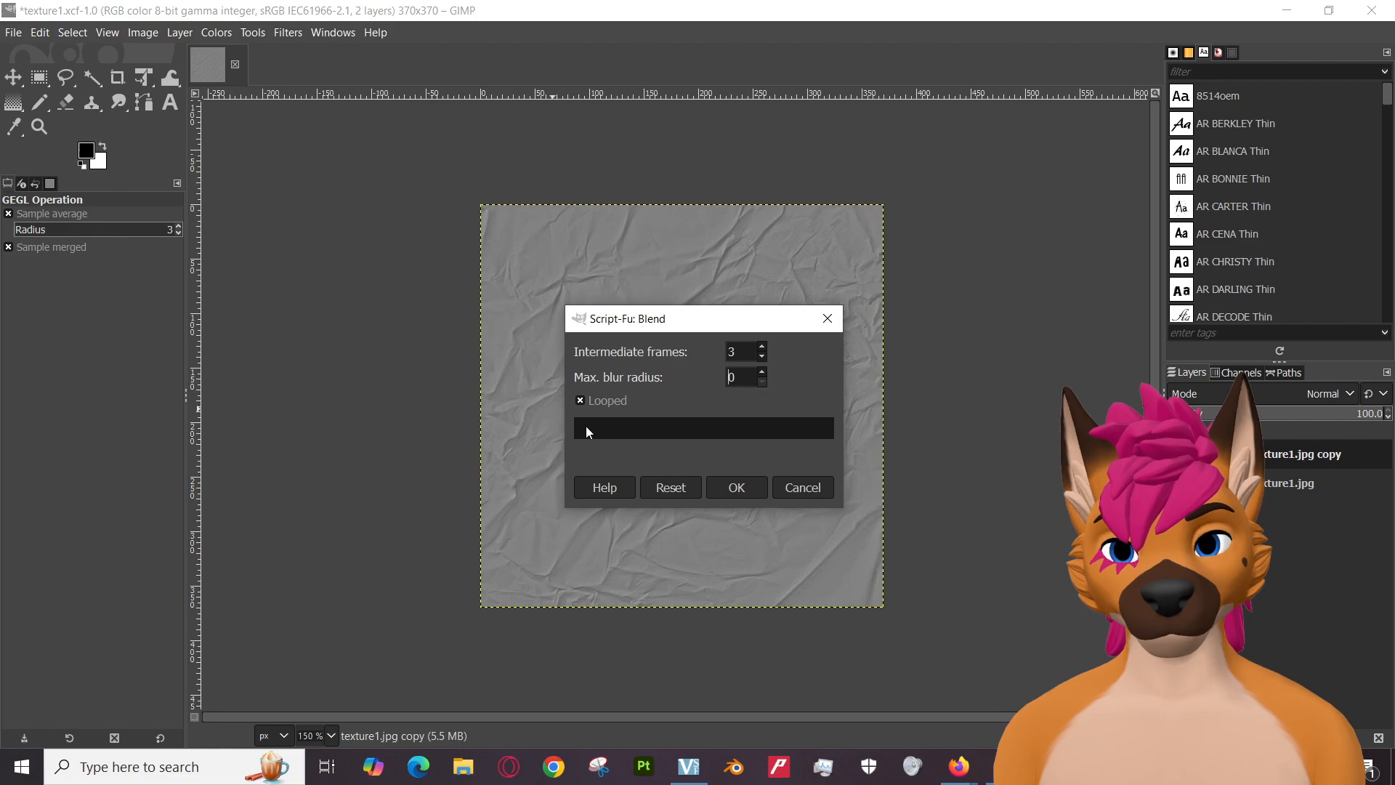
click(579, 400)
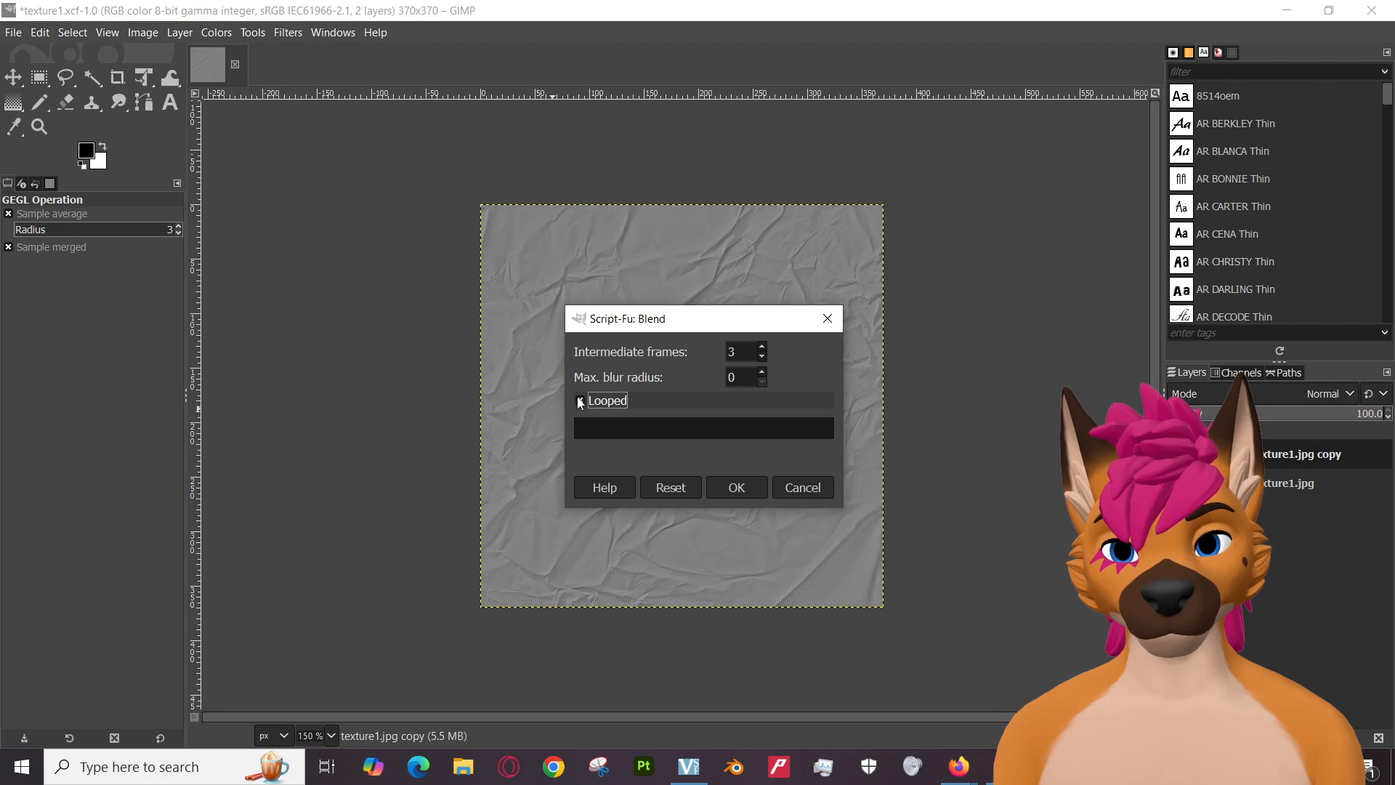
click(736, 486)
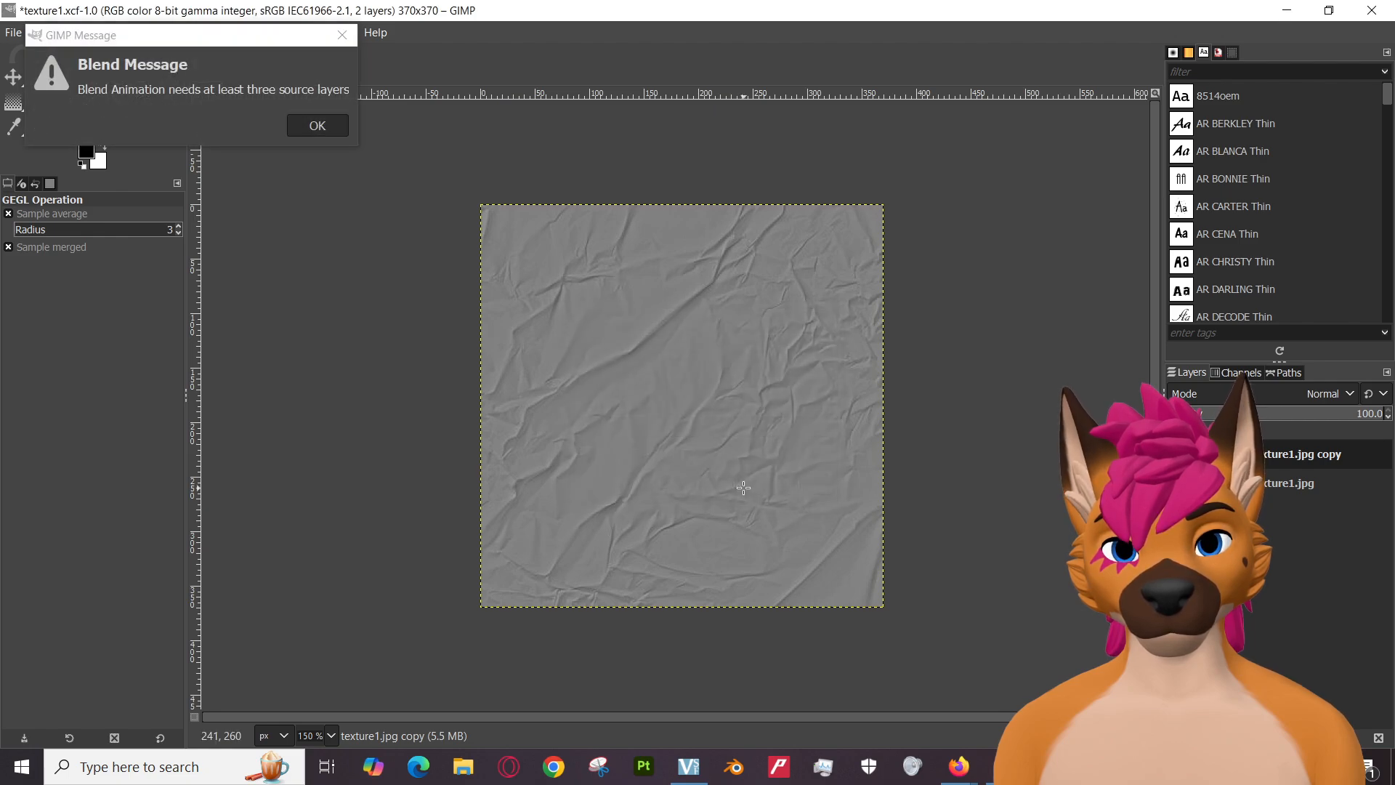
click(304, 134)
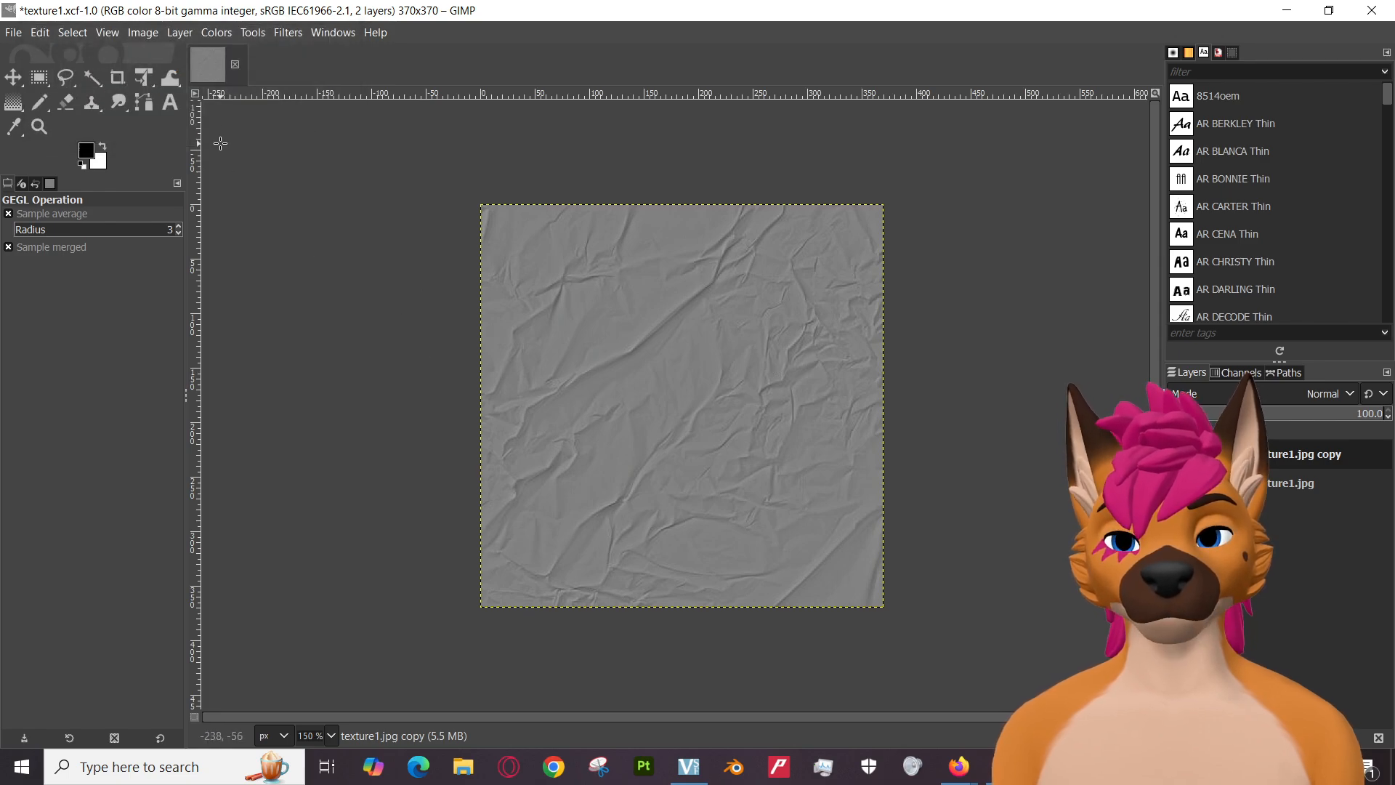
Switch to the GIMP Fade documentation page in Firefox and reread the command's description, location, and mode and opacity options.
click(42, 33)
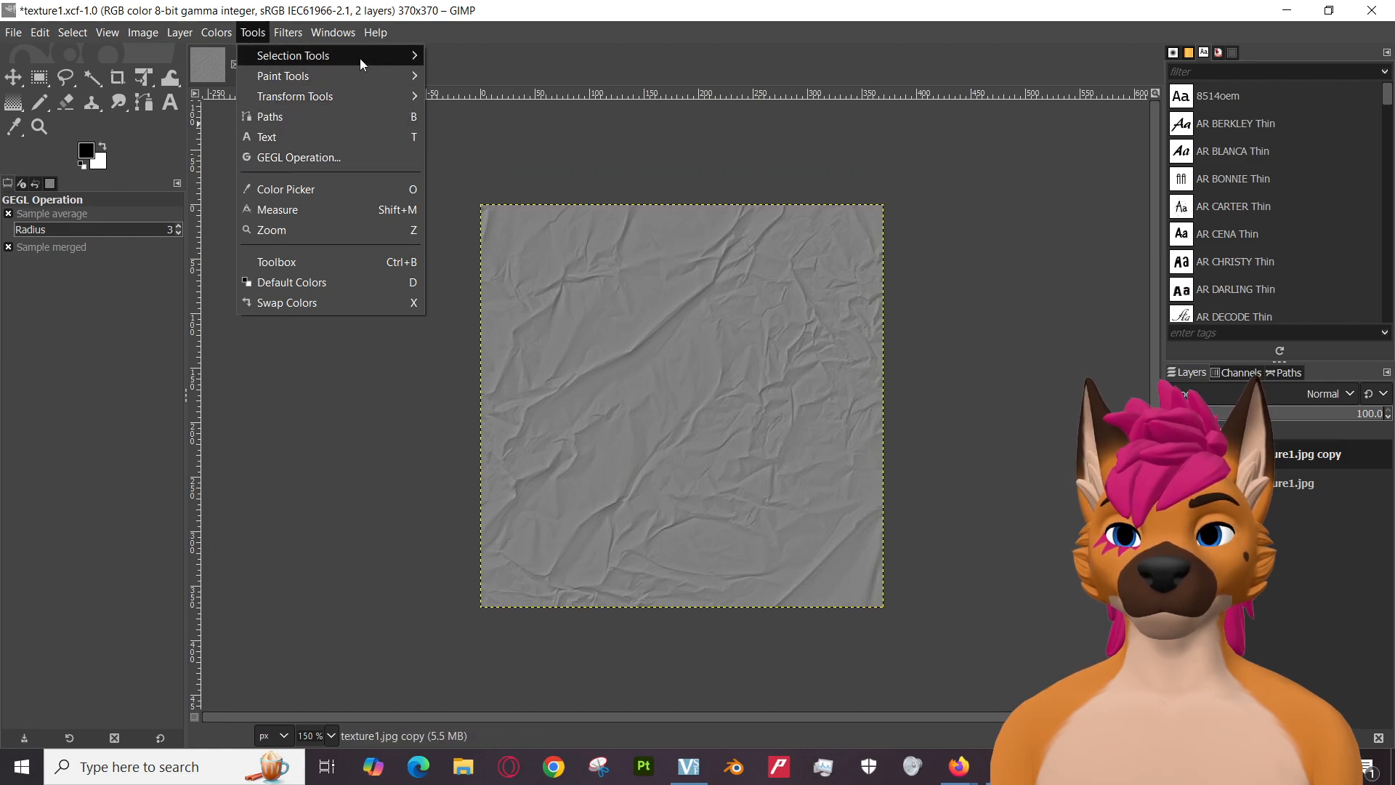
click(261, 45)
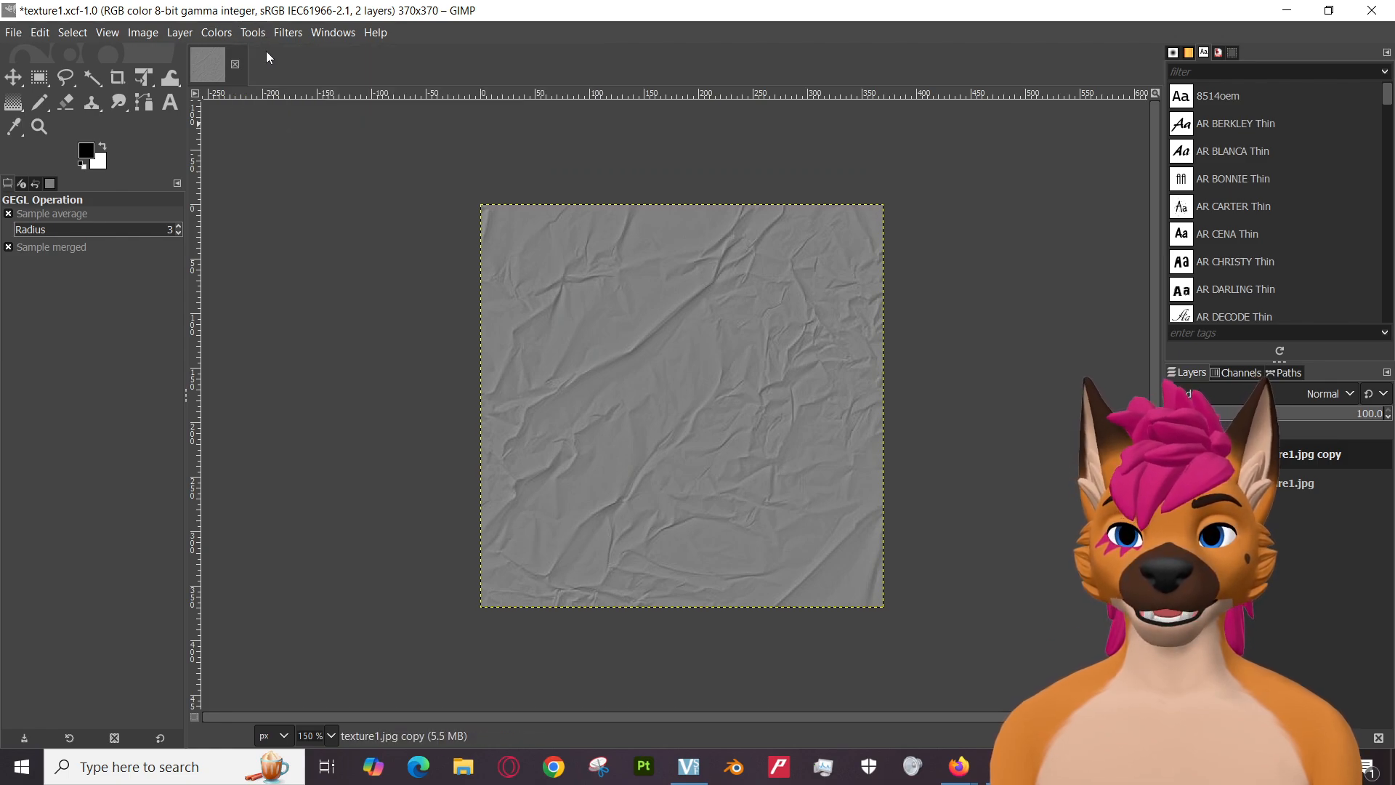
mouse_move(959, 767)
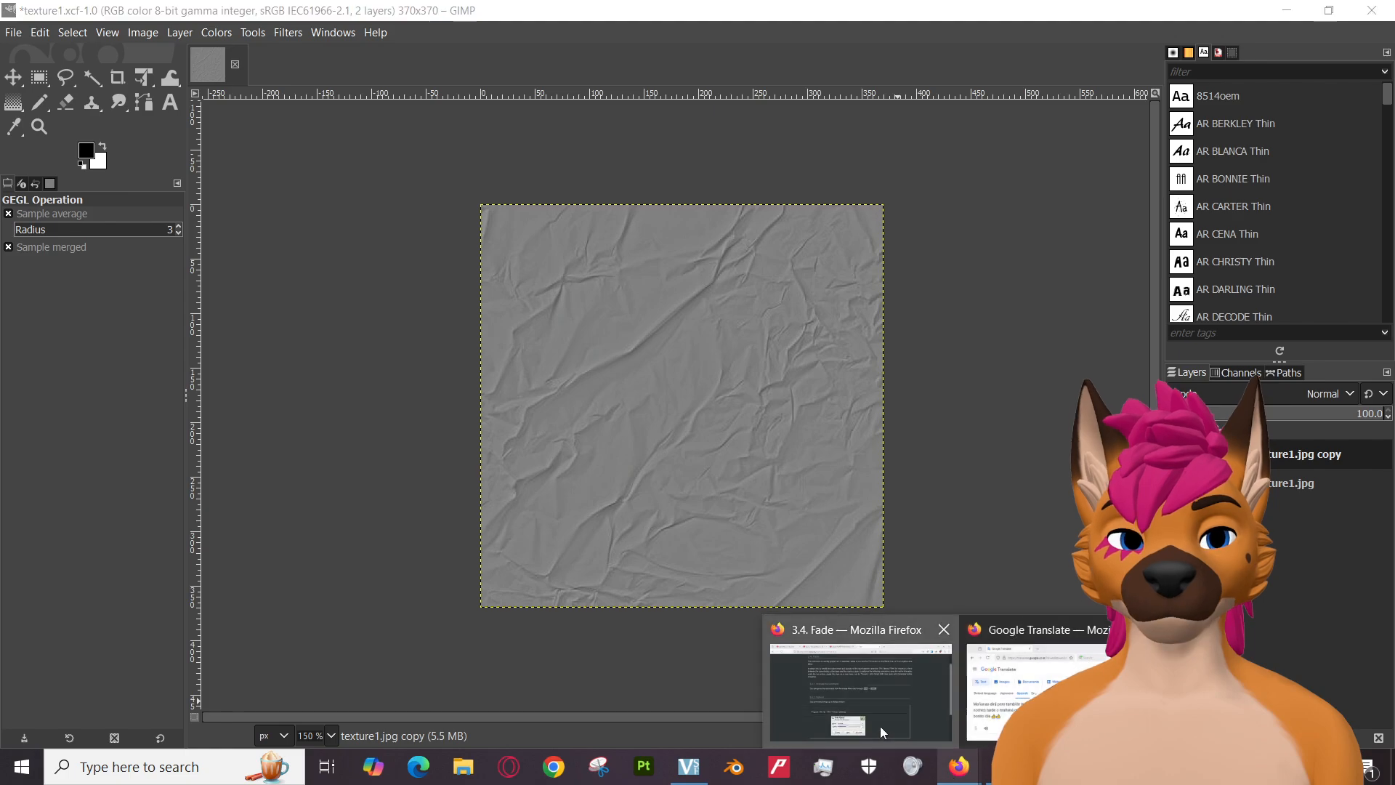
click(880, 731)
key(alt+Tab)
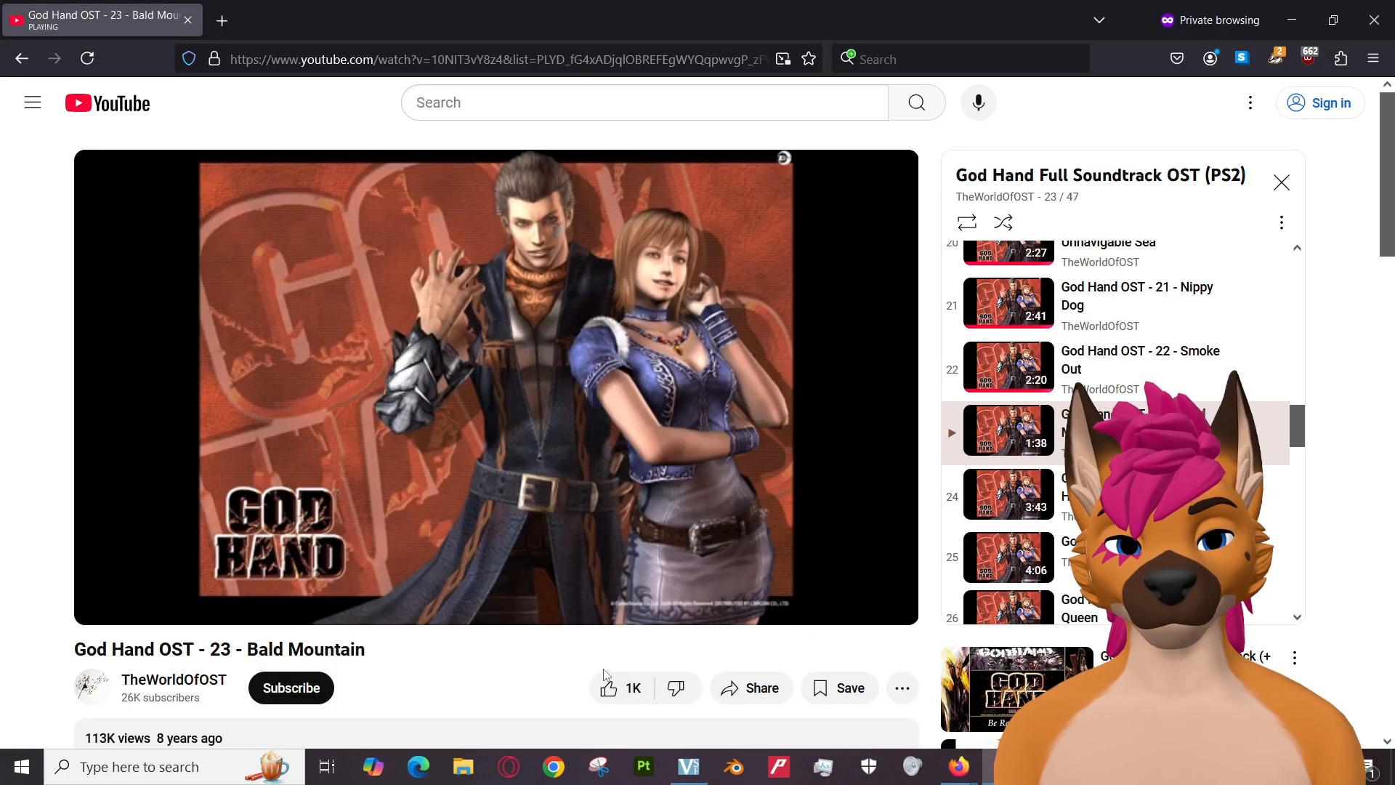
mouse_move(959, 766)
click(857, 691)
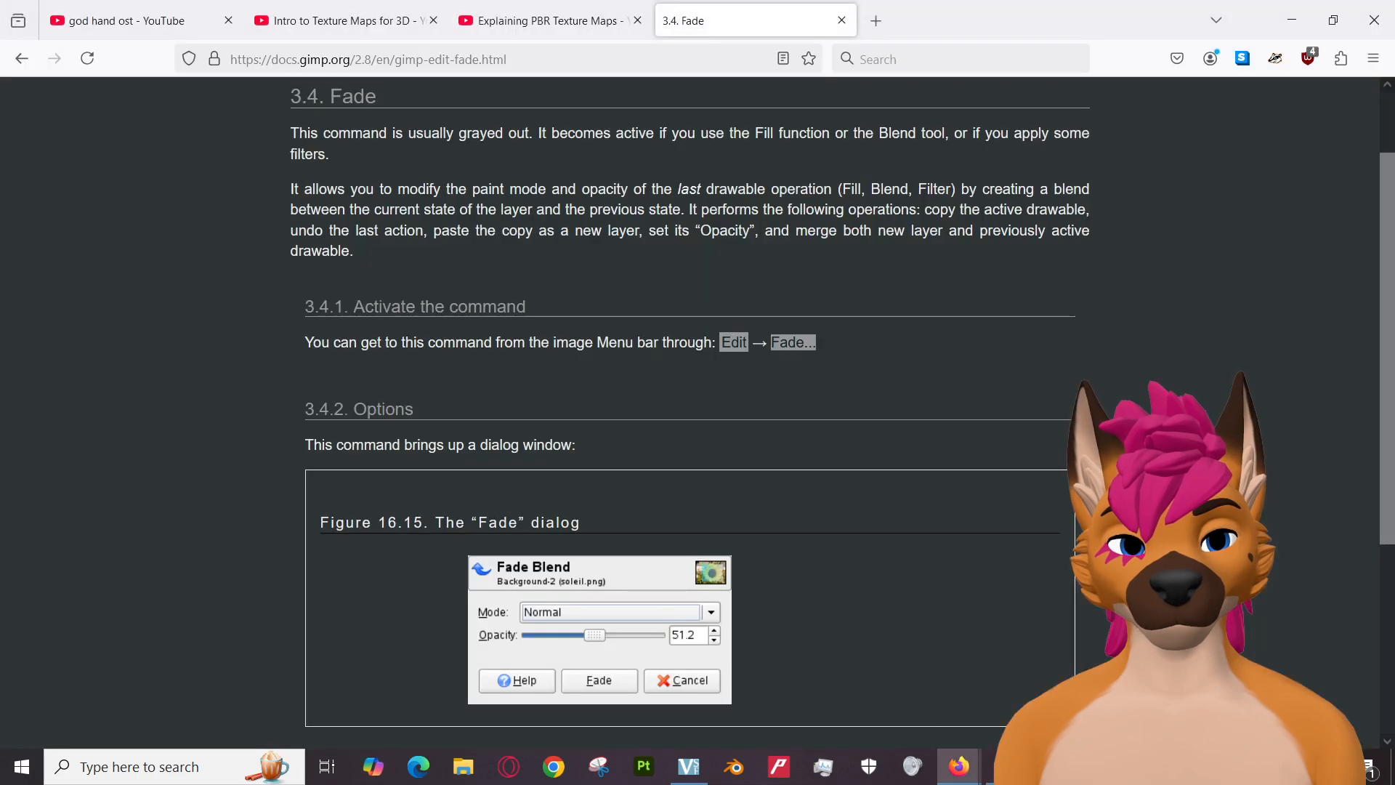
click(1005, 766)
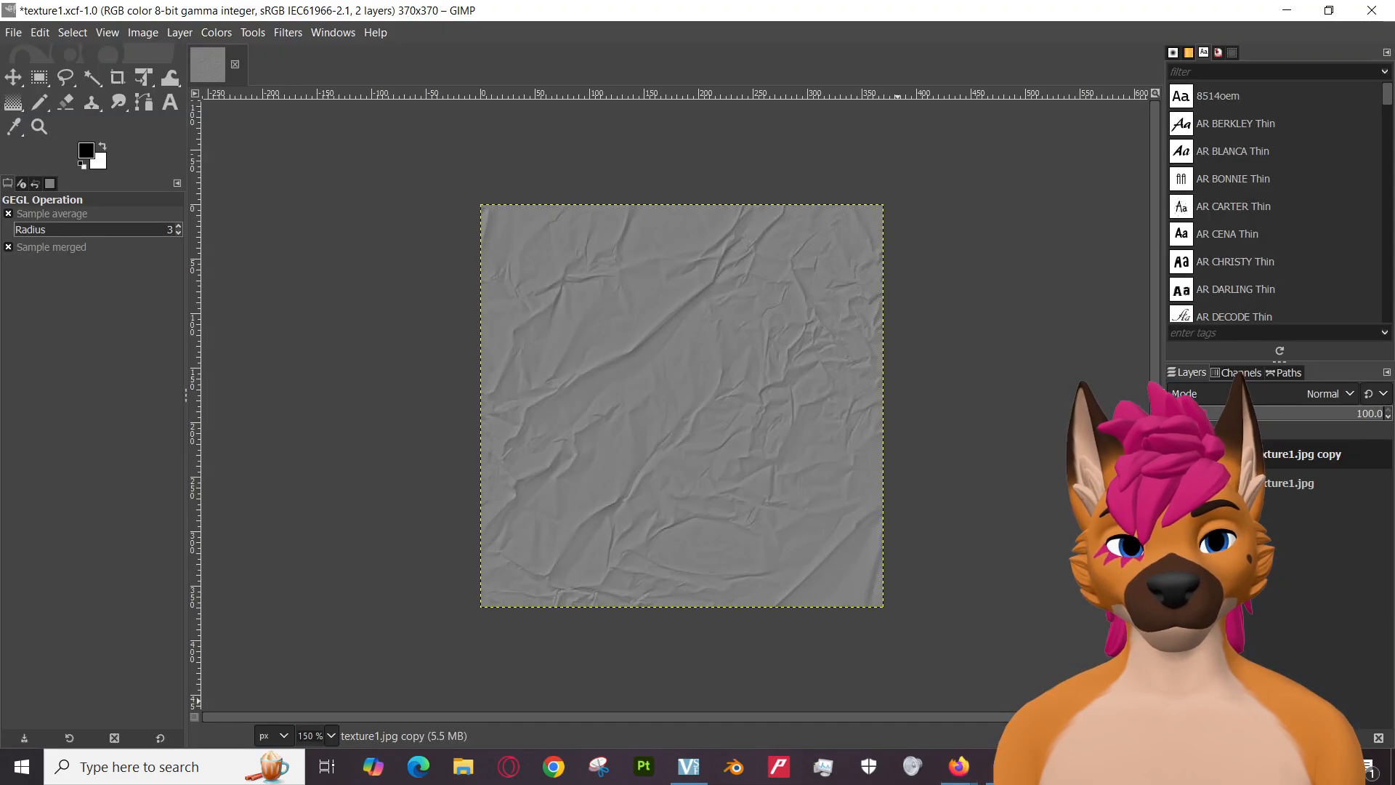
mouse_move(957, 770)
click(917, 706)
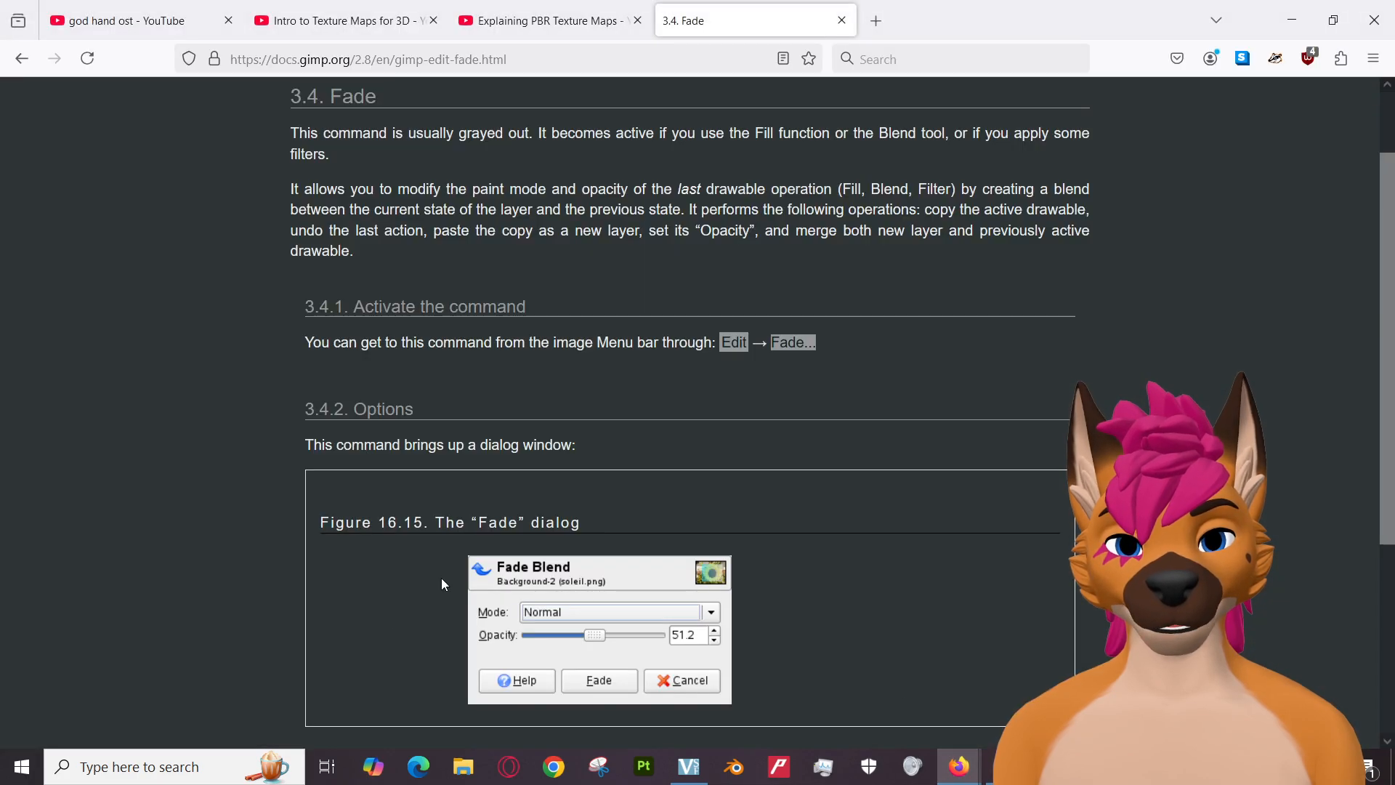
scroll(138, 483, down, 4)
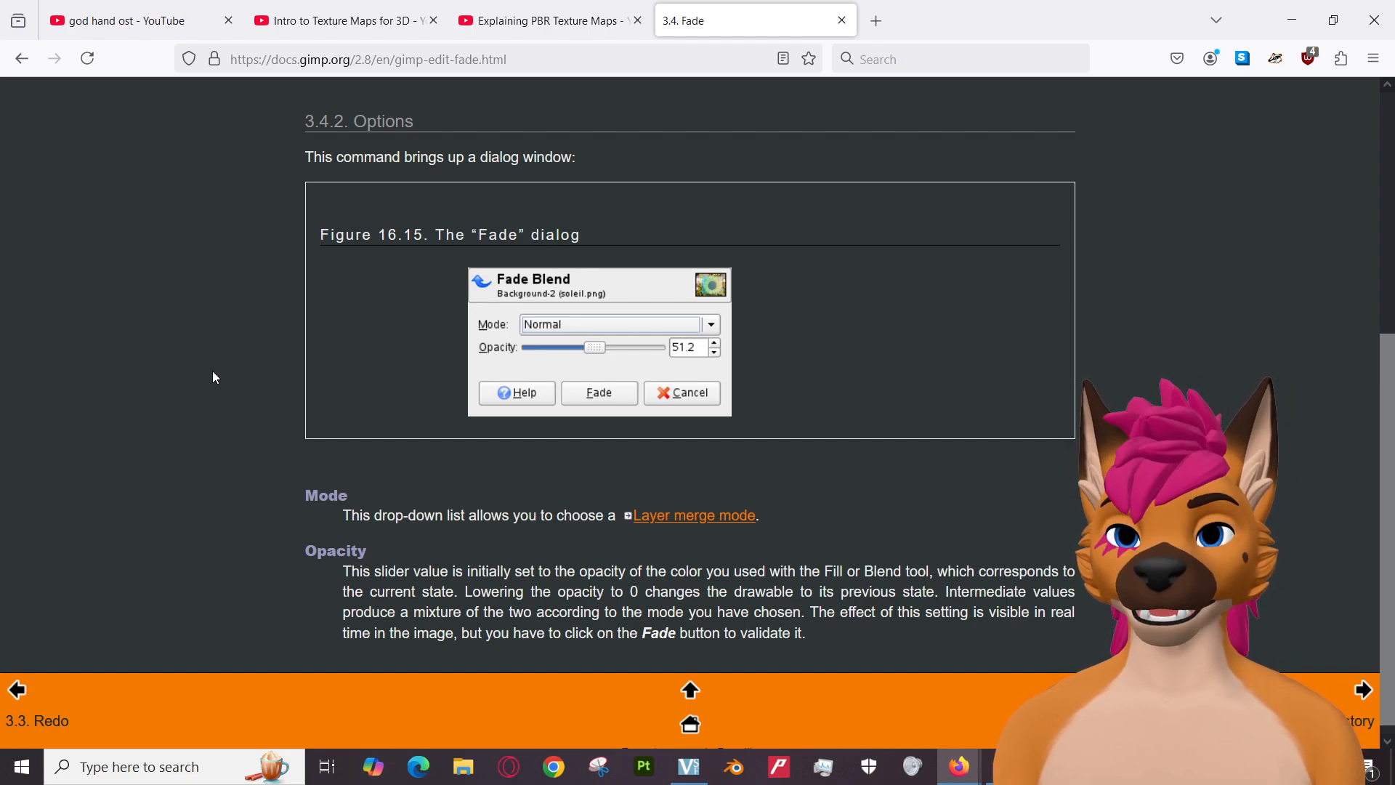
scroll(226, 483, up, 5)
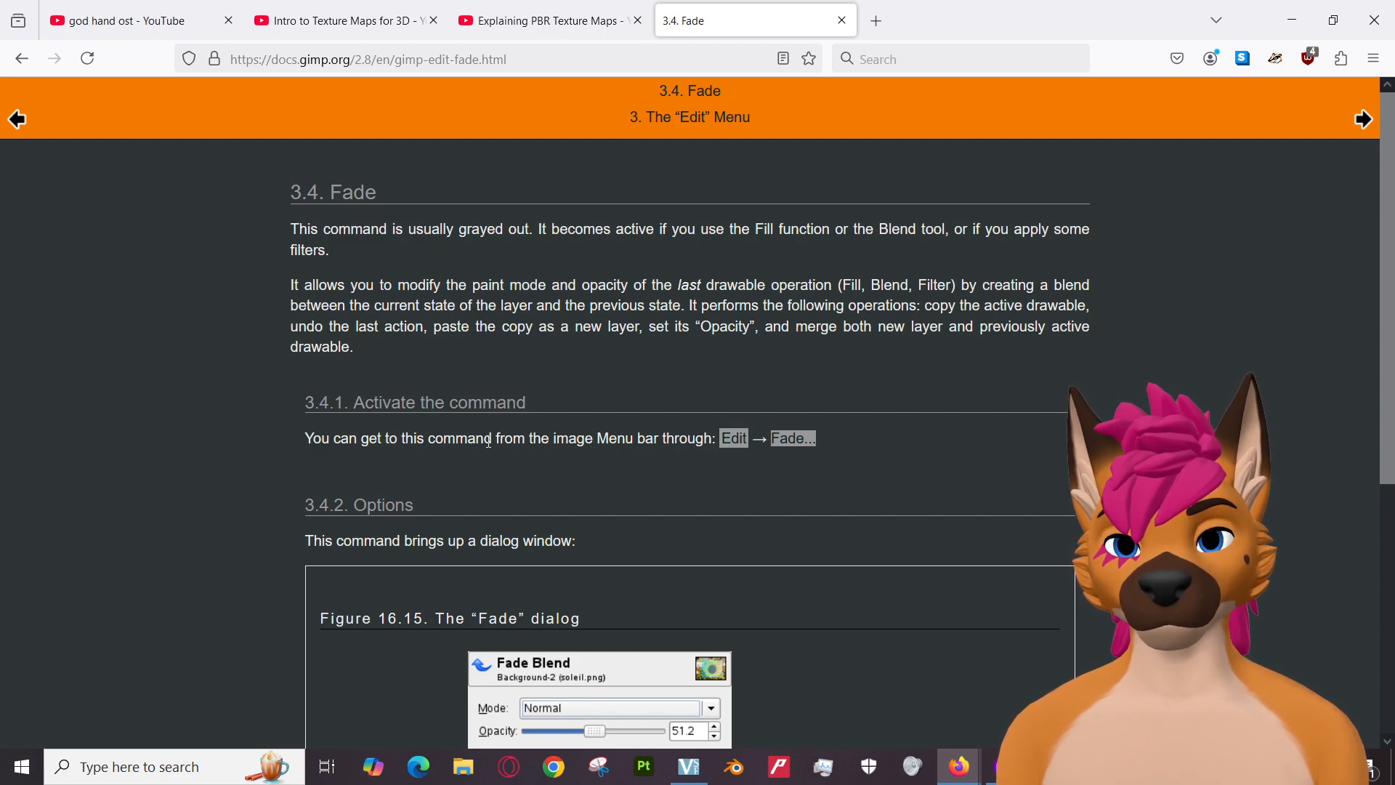
scroll(649, 620, down, 3)
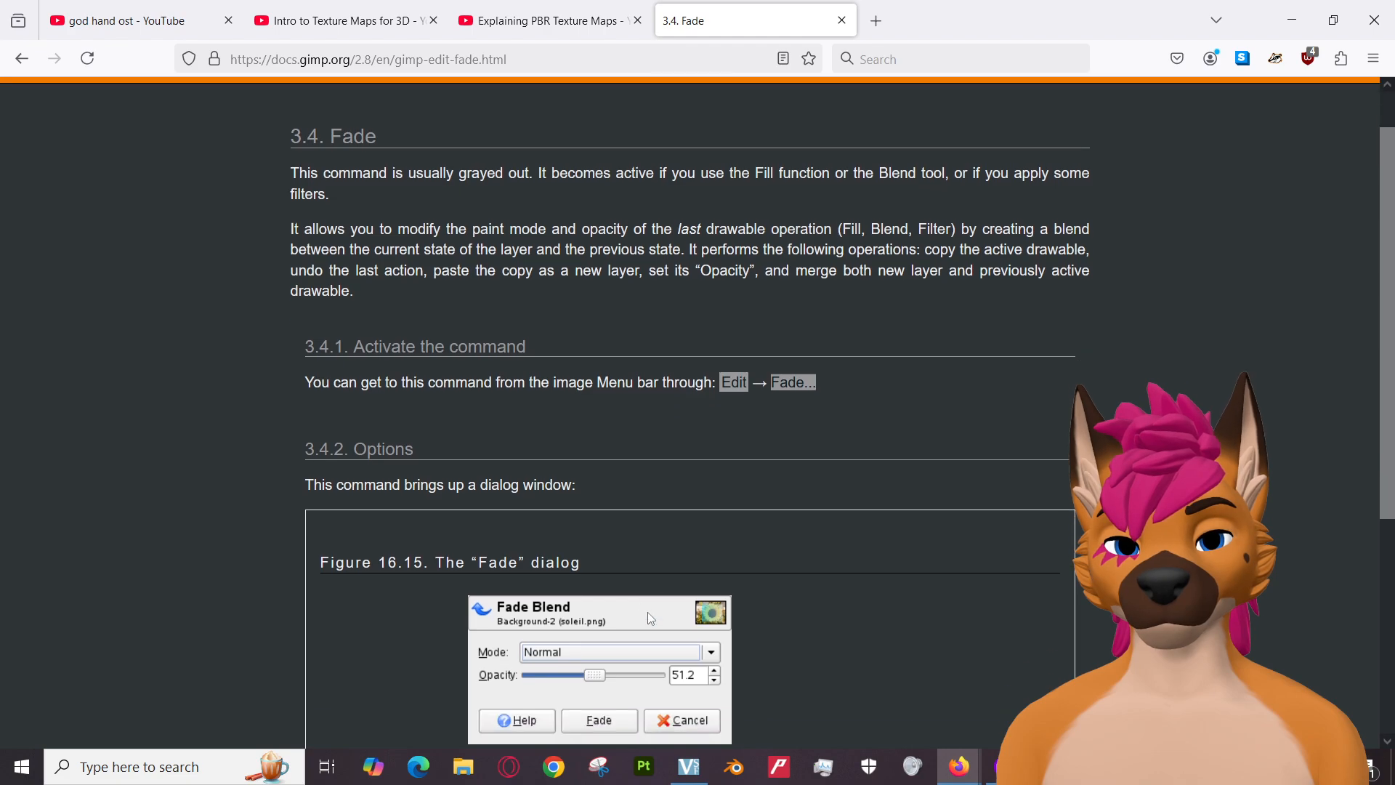
Open the Super User question "Fade to Transparent in Gimp" from the search results, accept necessary cookies only, and read its answers.
click(22, 59)
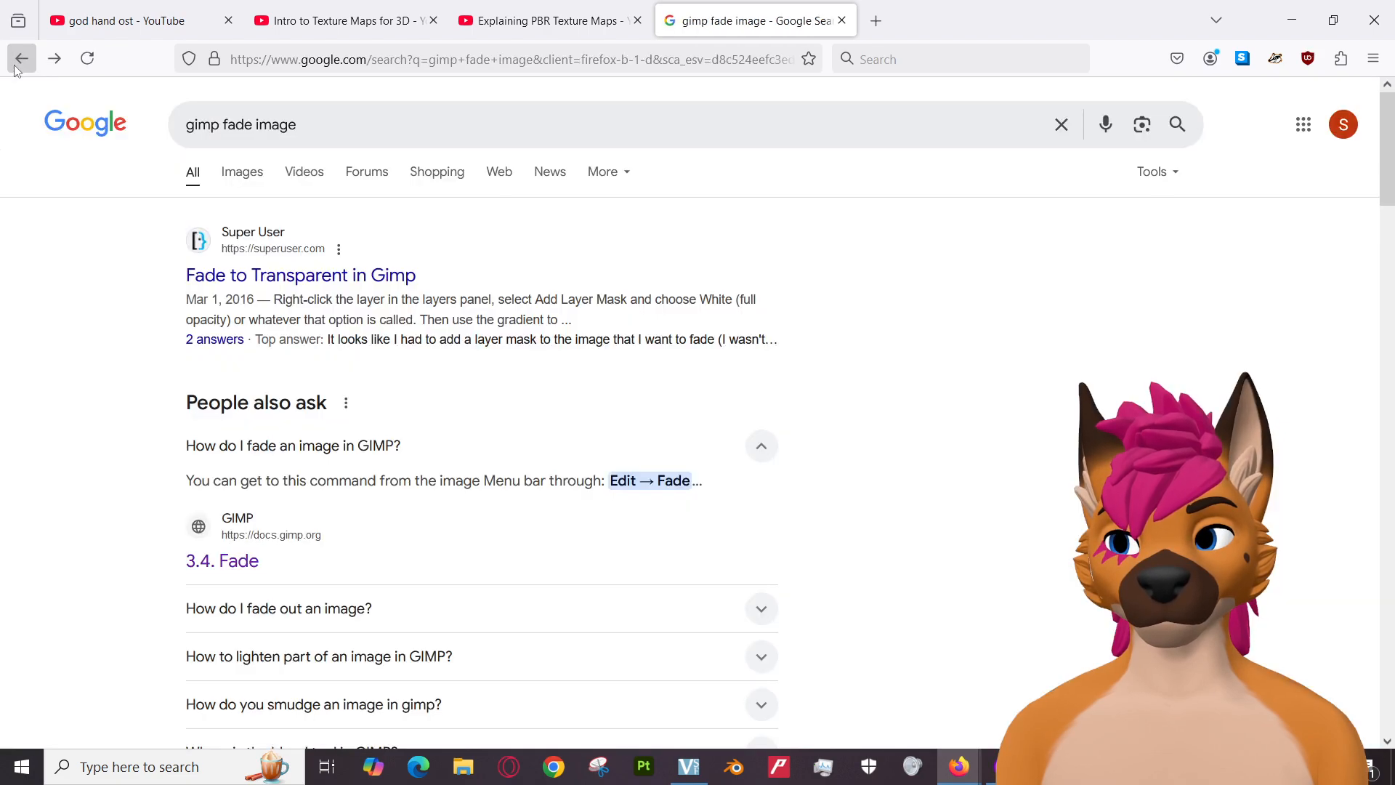
click(317, 281)
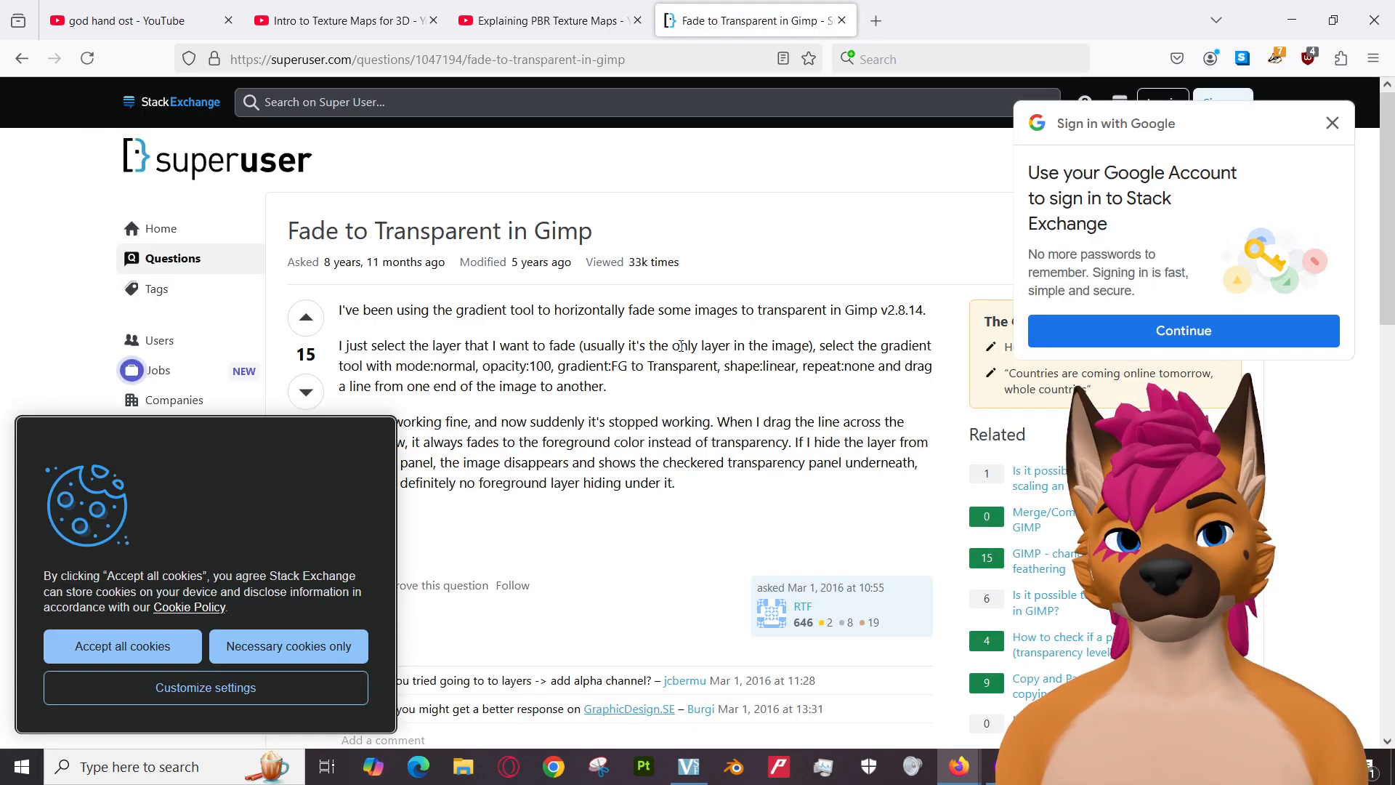
click(1331, 124)
click(282, 647)
scroll(624, 576, down, 5)
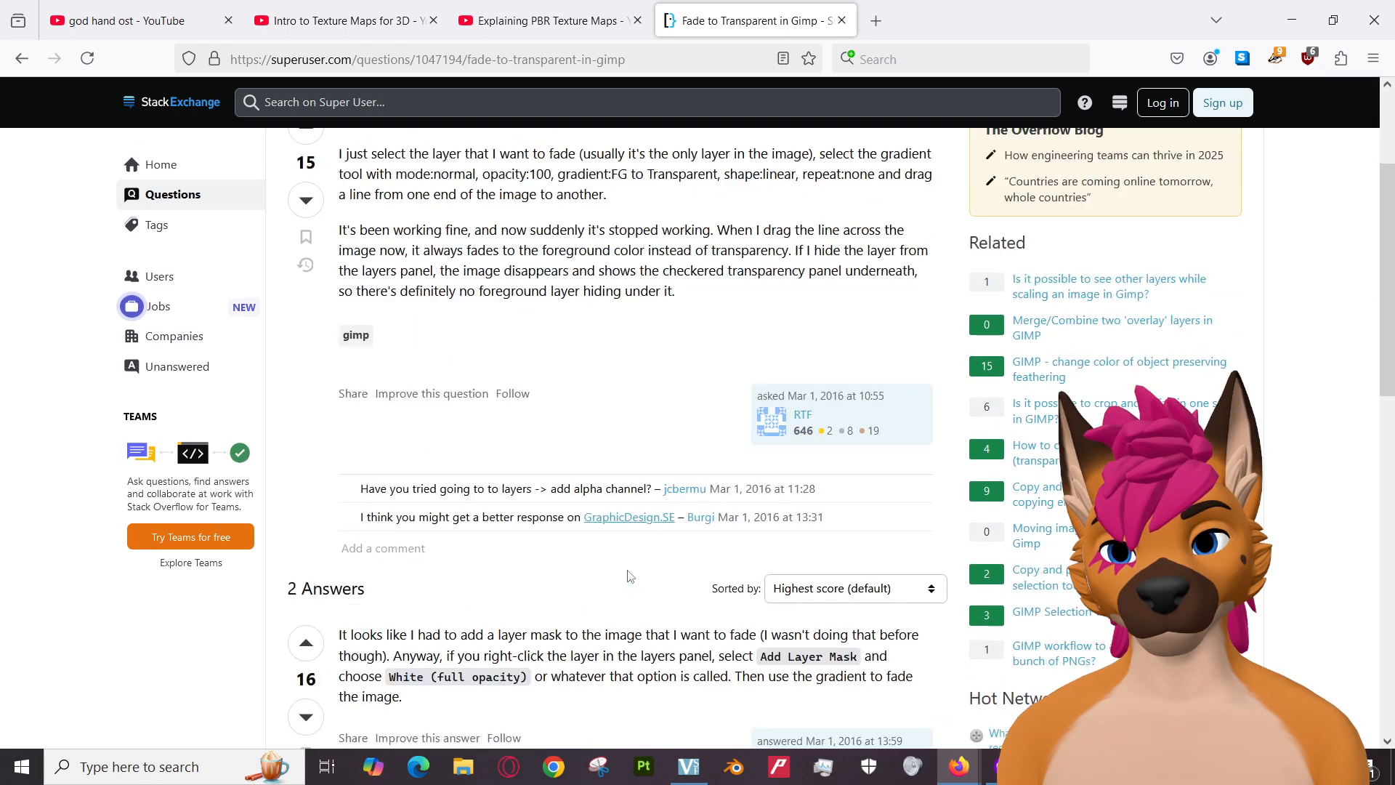
scroll(629, 576, down, 2)
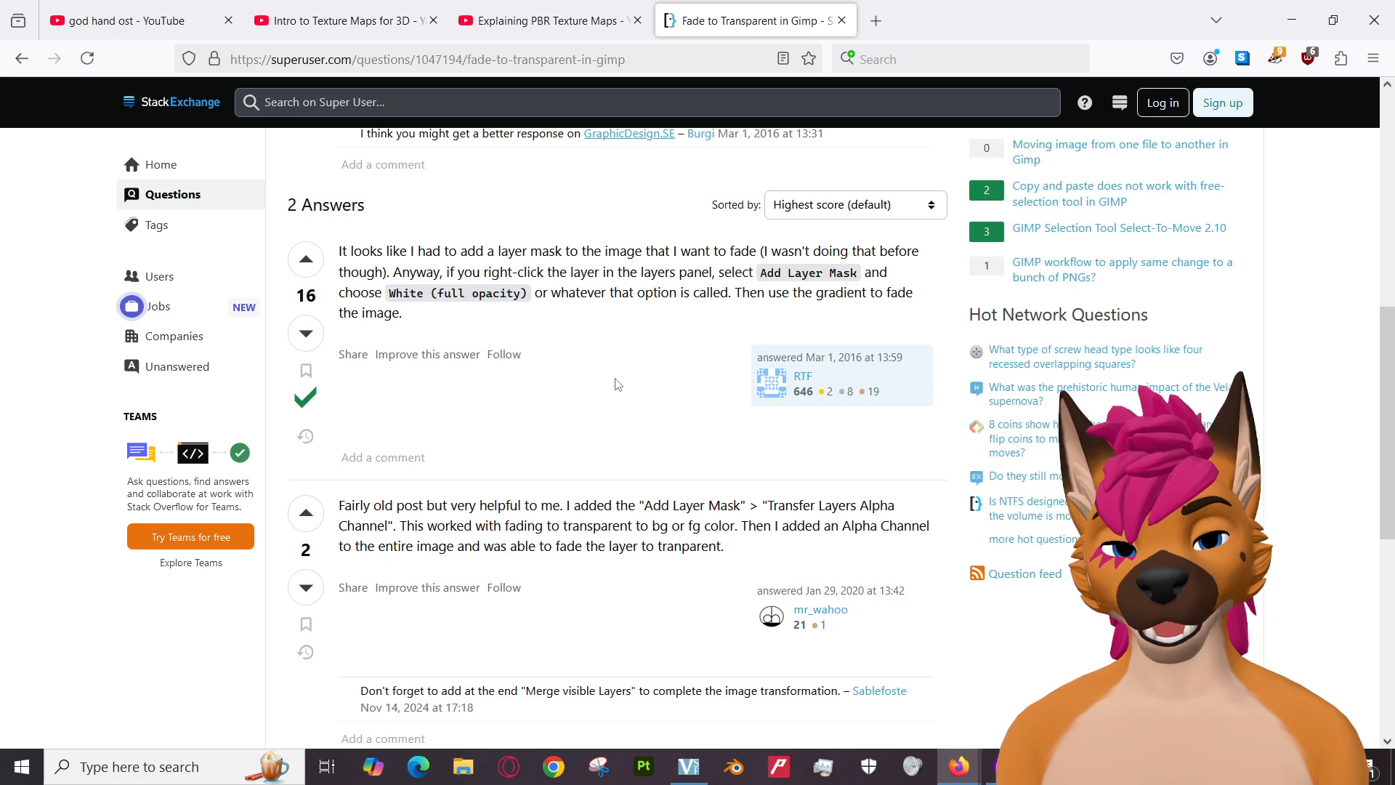
Switch to GIMP and add a layer mask to the texture1.jpg copy layer.
mouse_move(1004, 766)
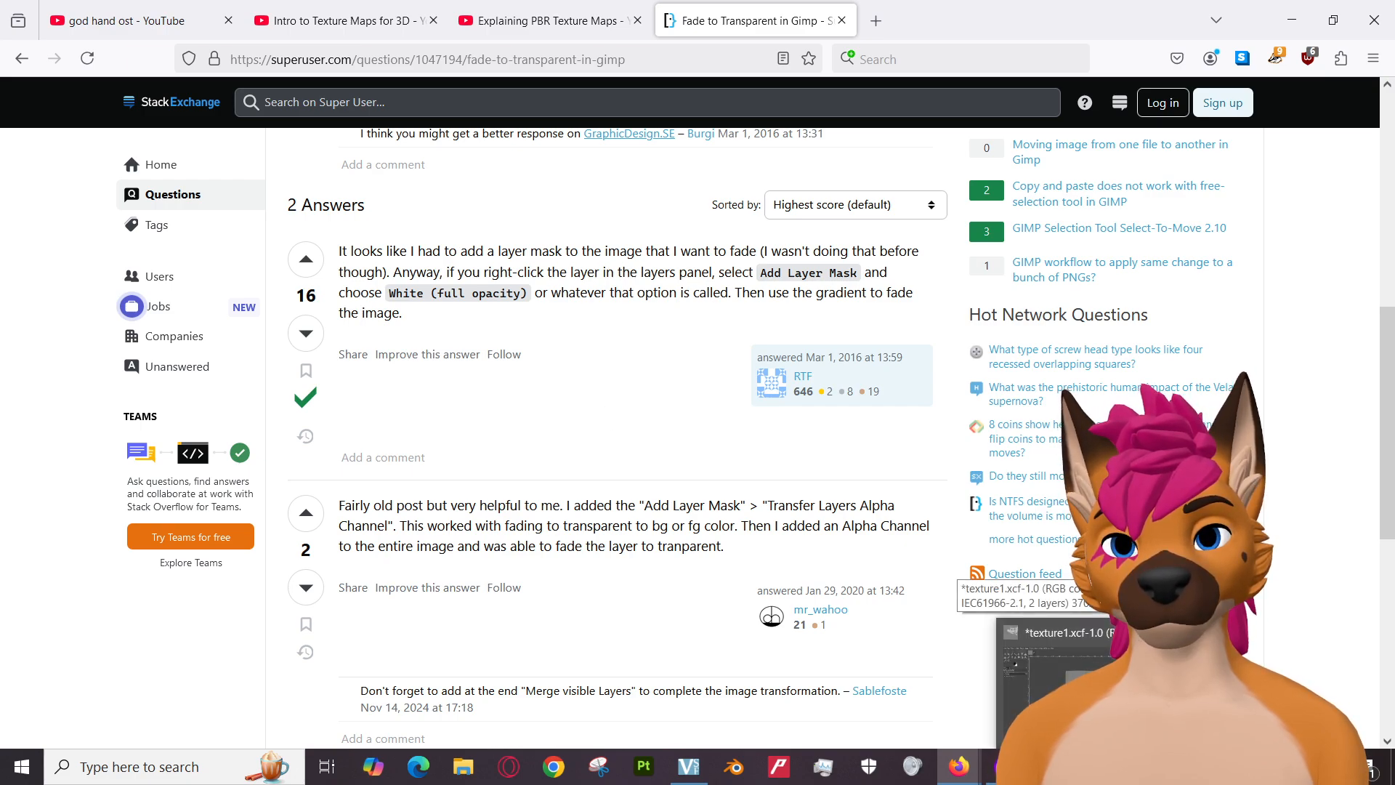
click(1046, 683)
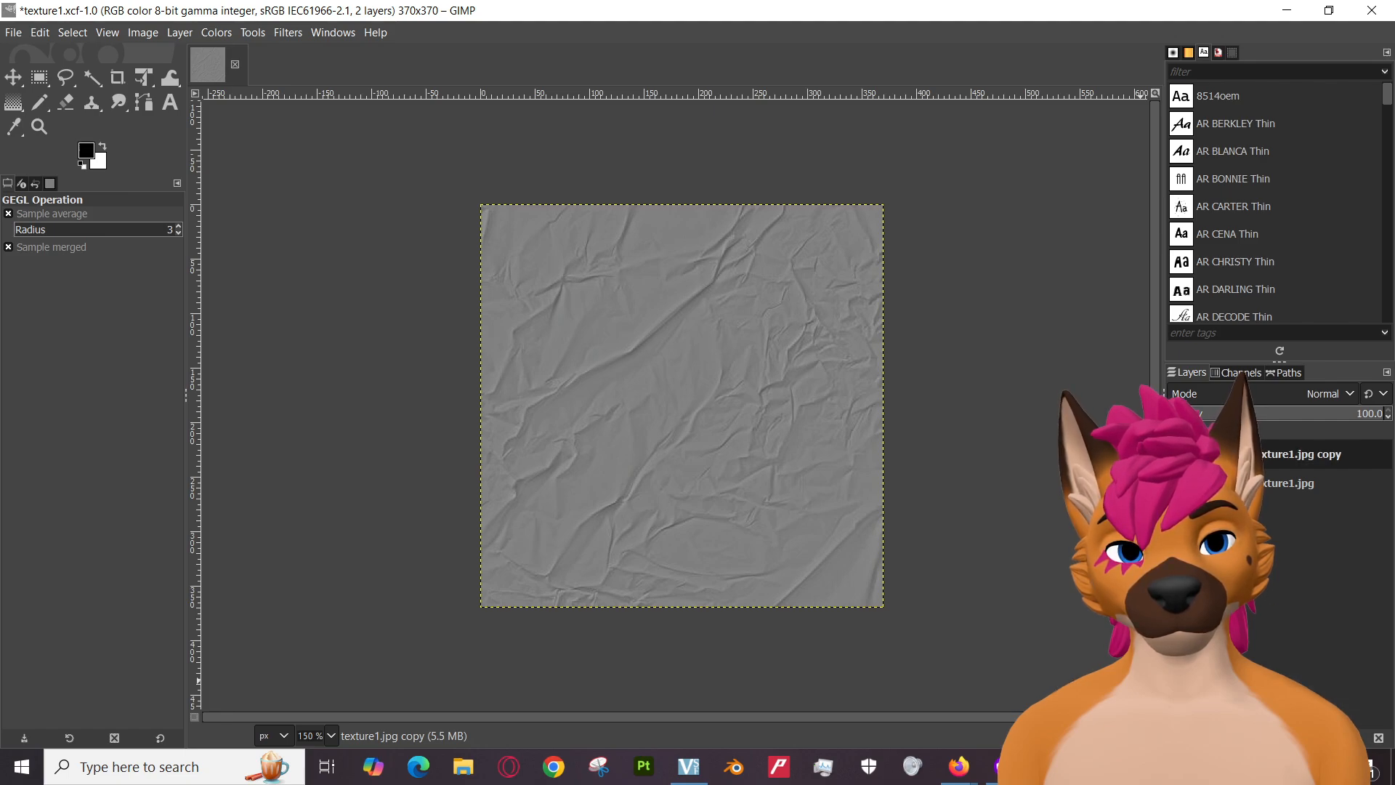
click(1350, 739)
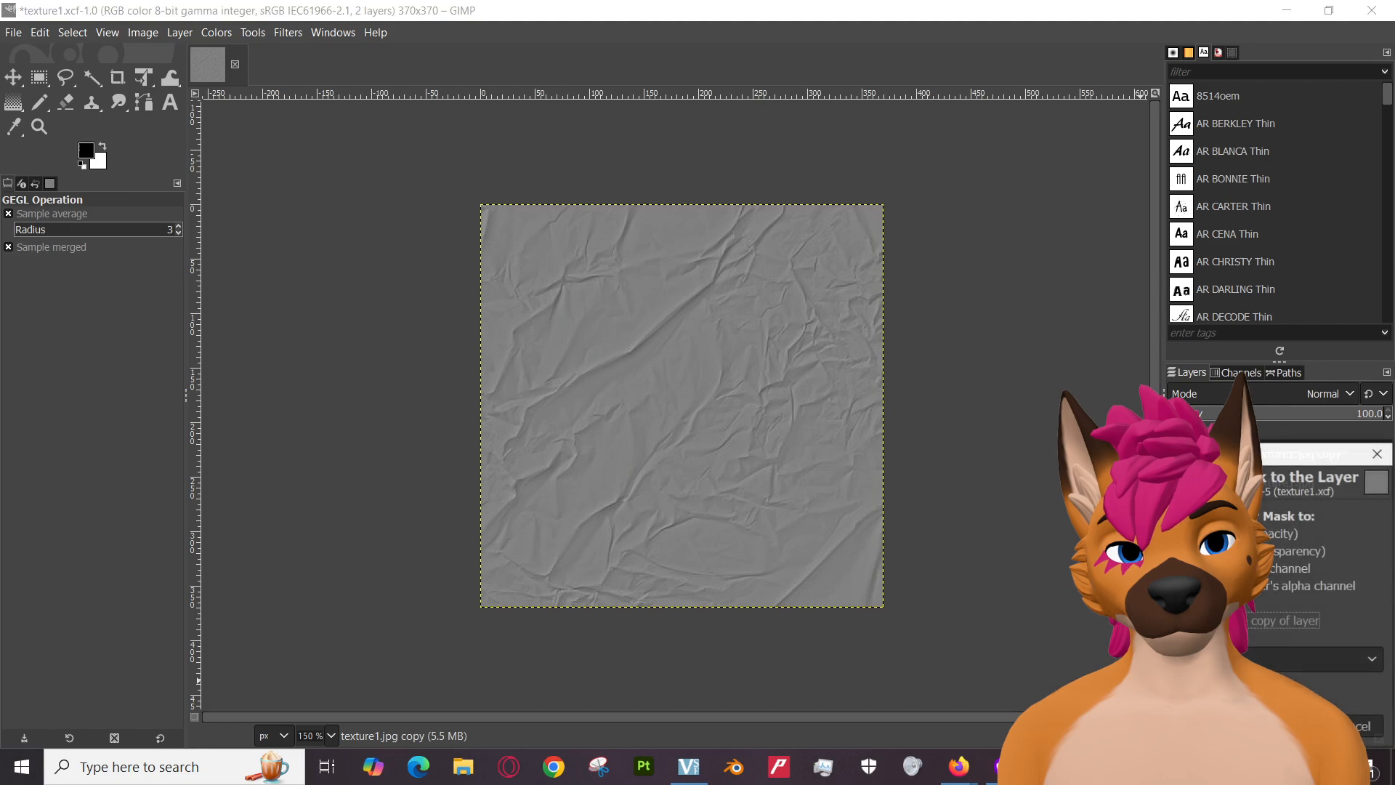
click(1293, 534)
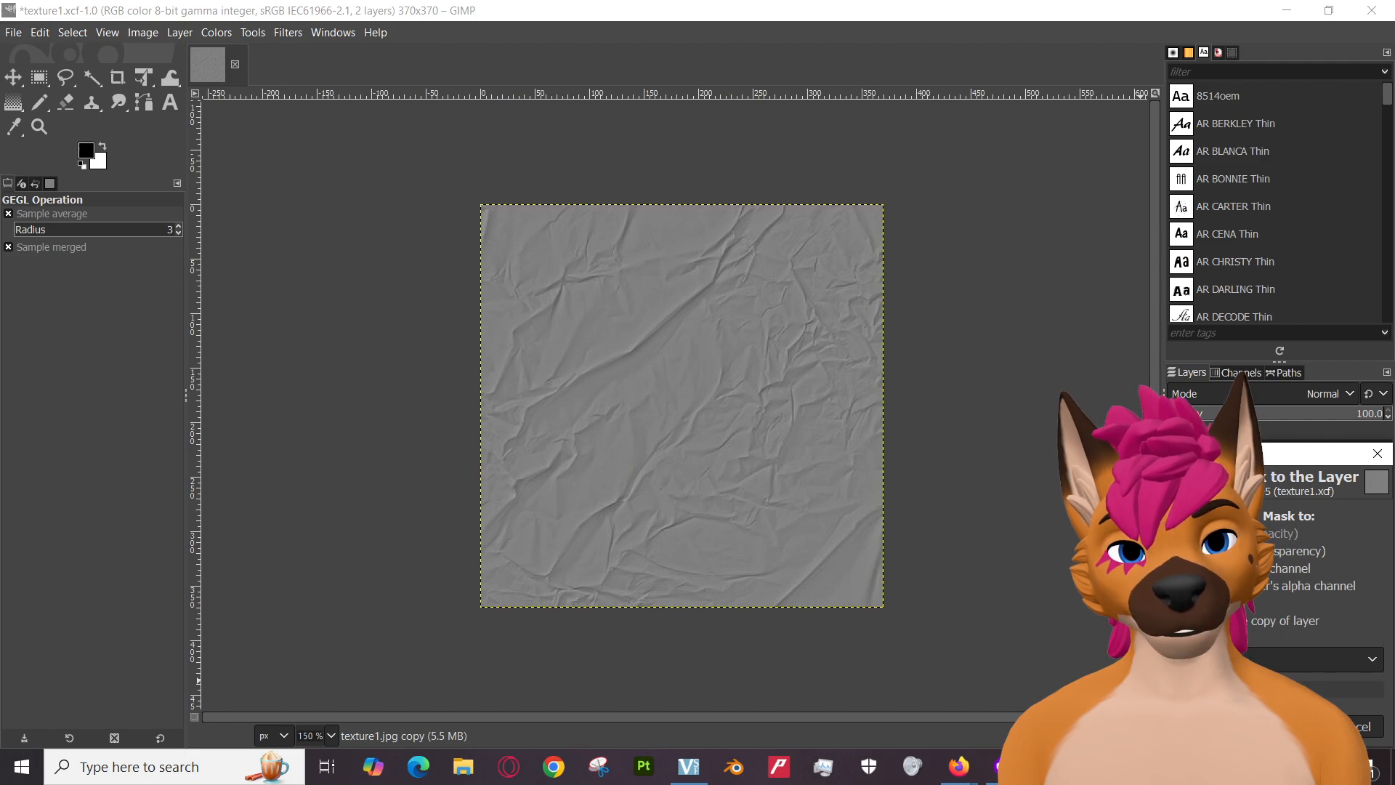
click(1300, 726)
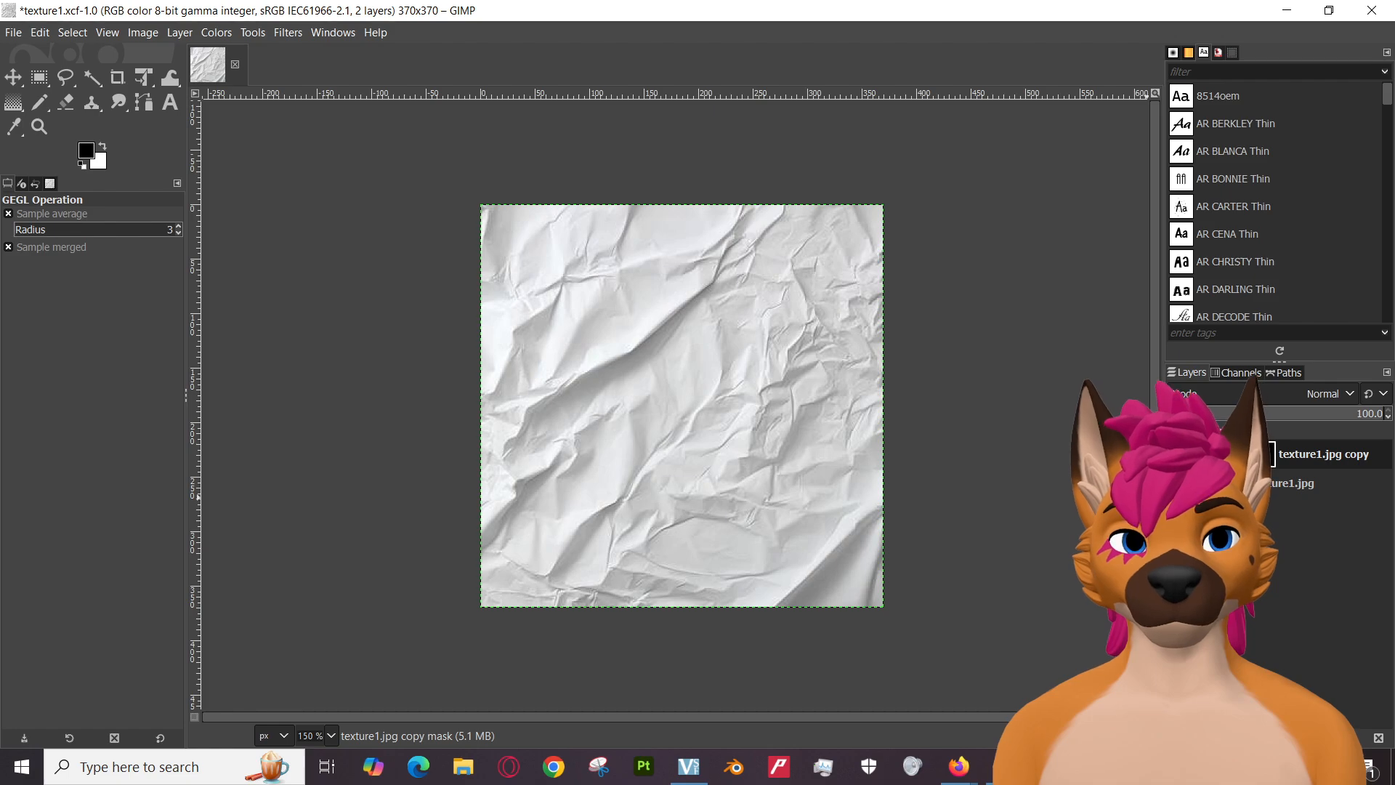
Switch to Firefox and reread the Super User answers on fading an image with a layer mask and gradient.
mouse_move(951, 780)
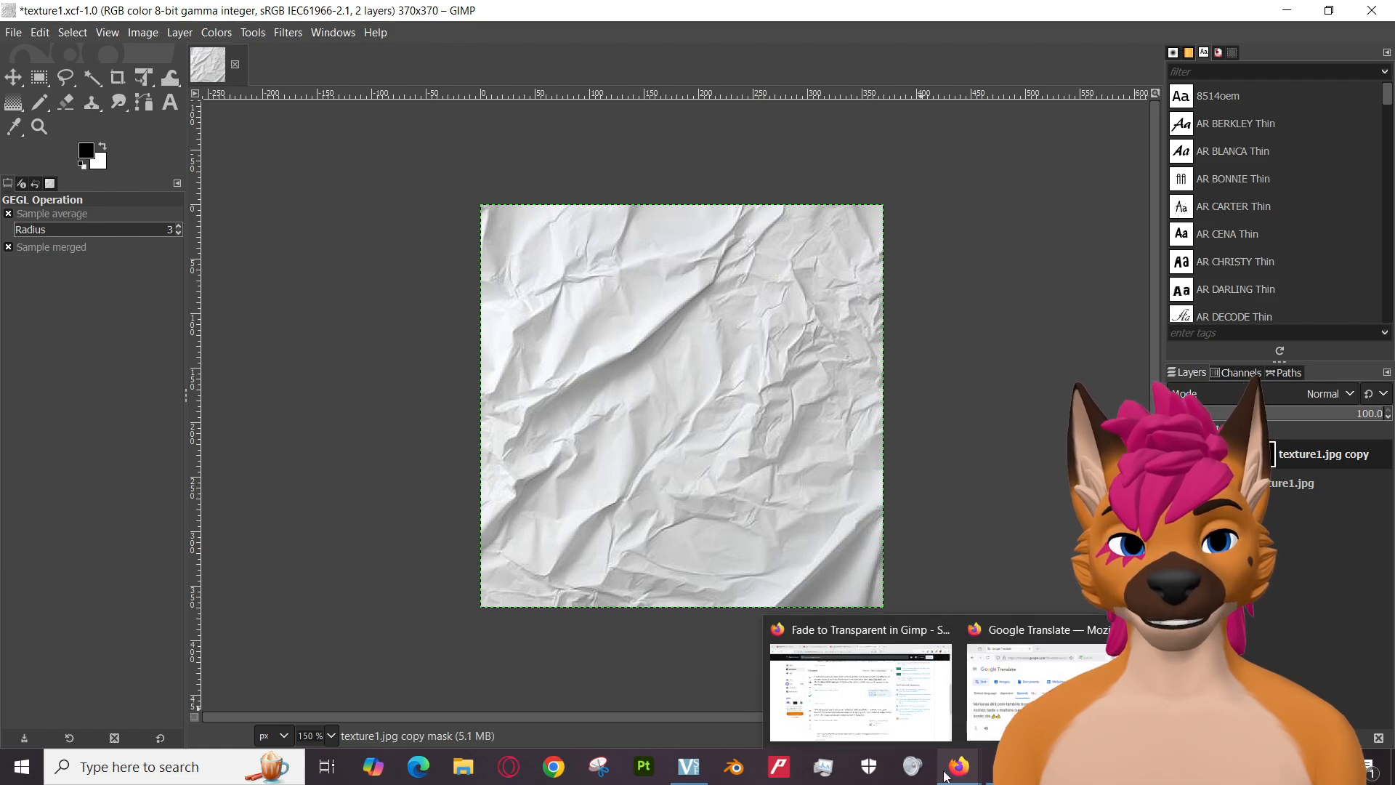
click(860, 691)
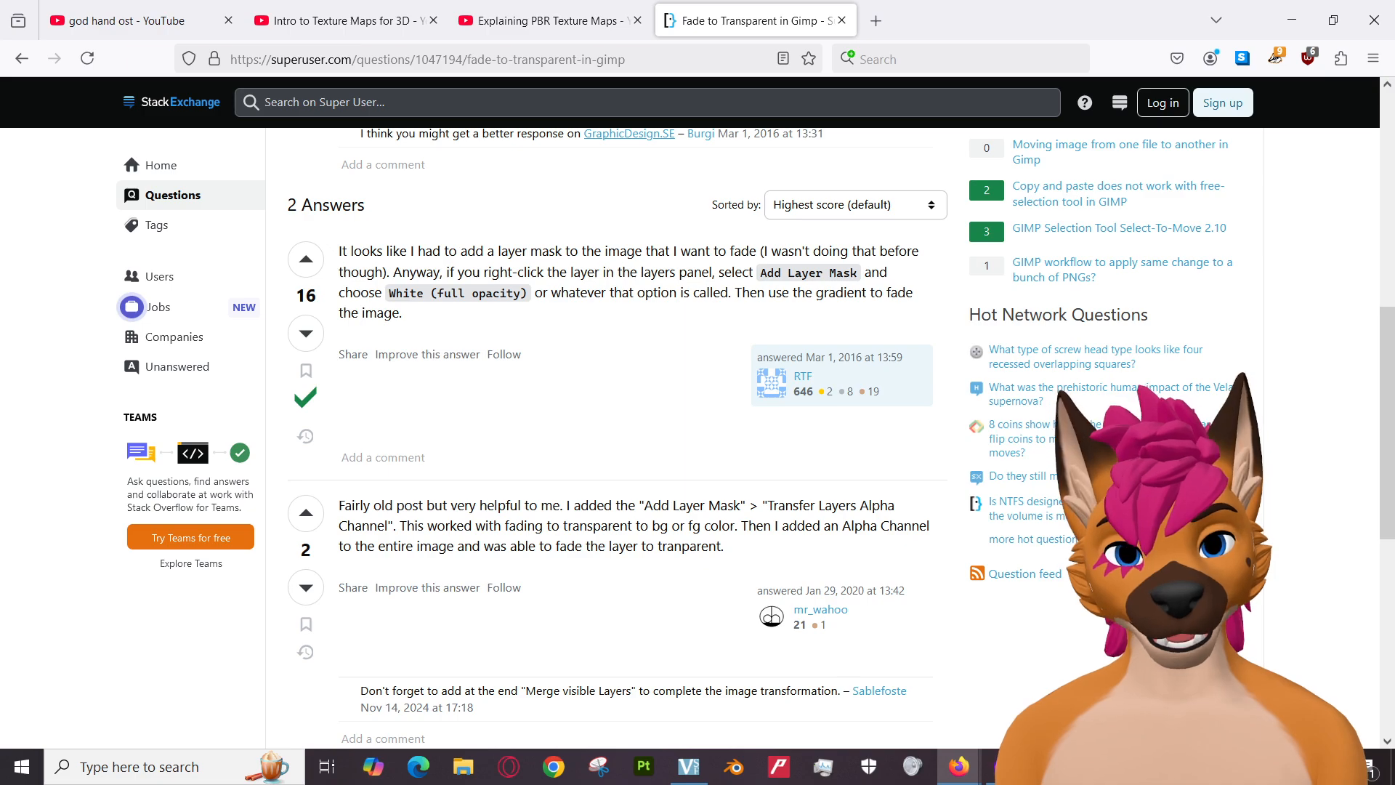
Switch to GIMP and look through its tool, color, image and layer commands for a gradient option to use on the mask.
key(alt+Tab)
click(264, 32)
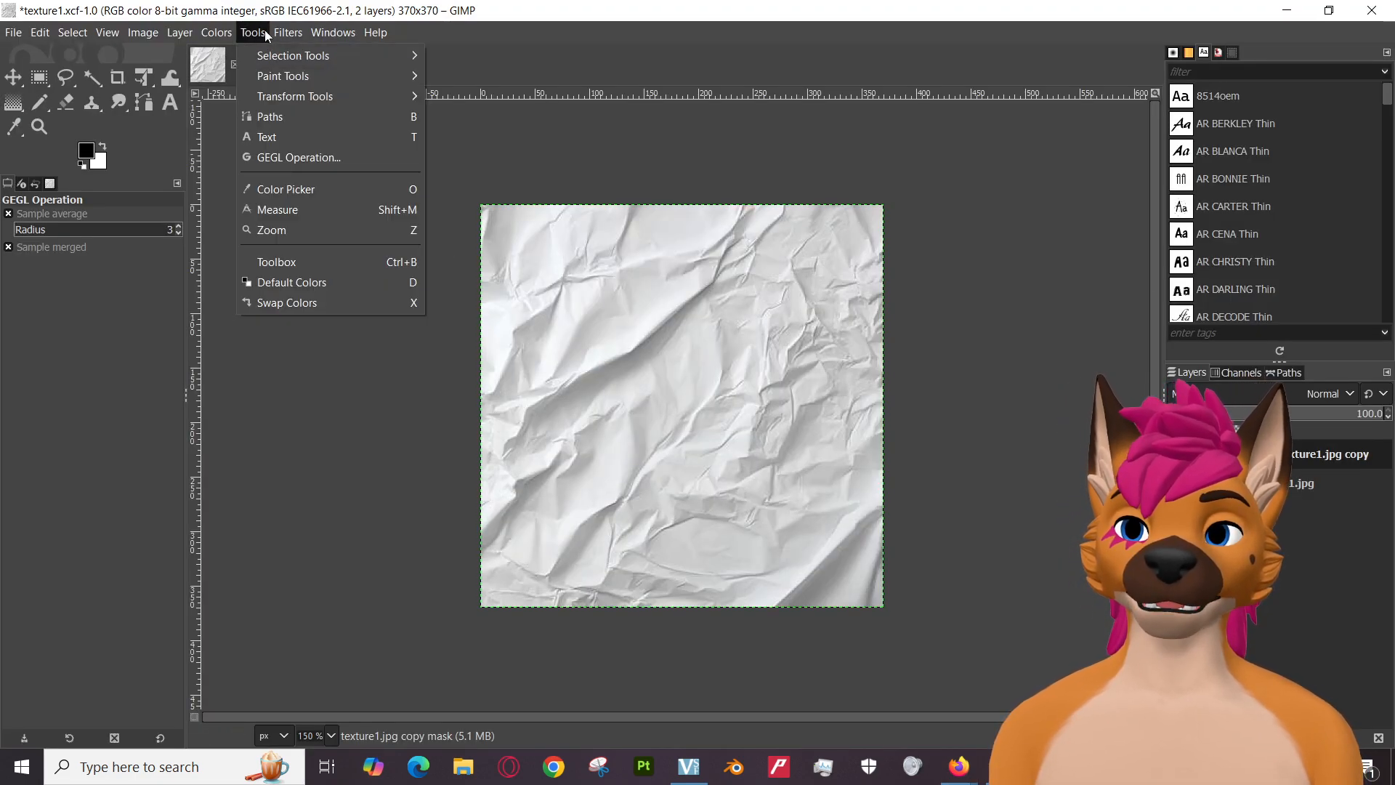
mouse_move(270, 104)
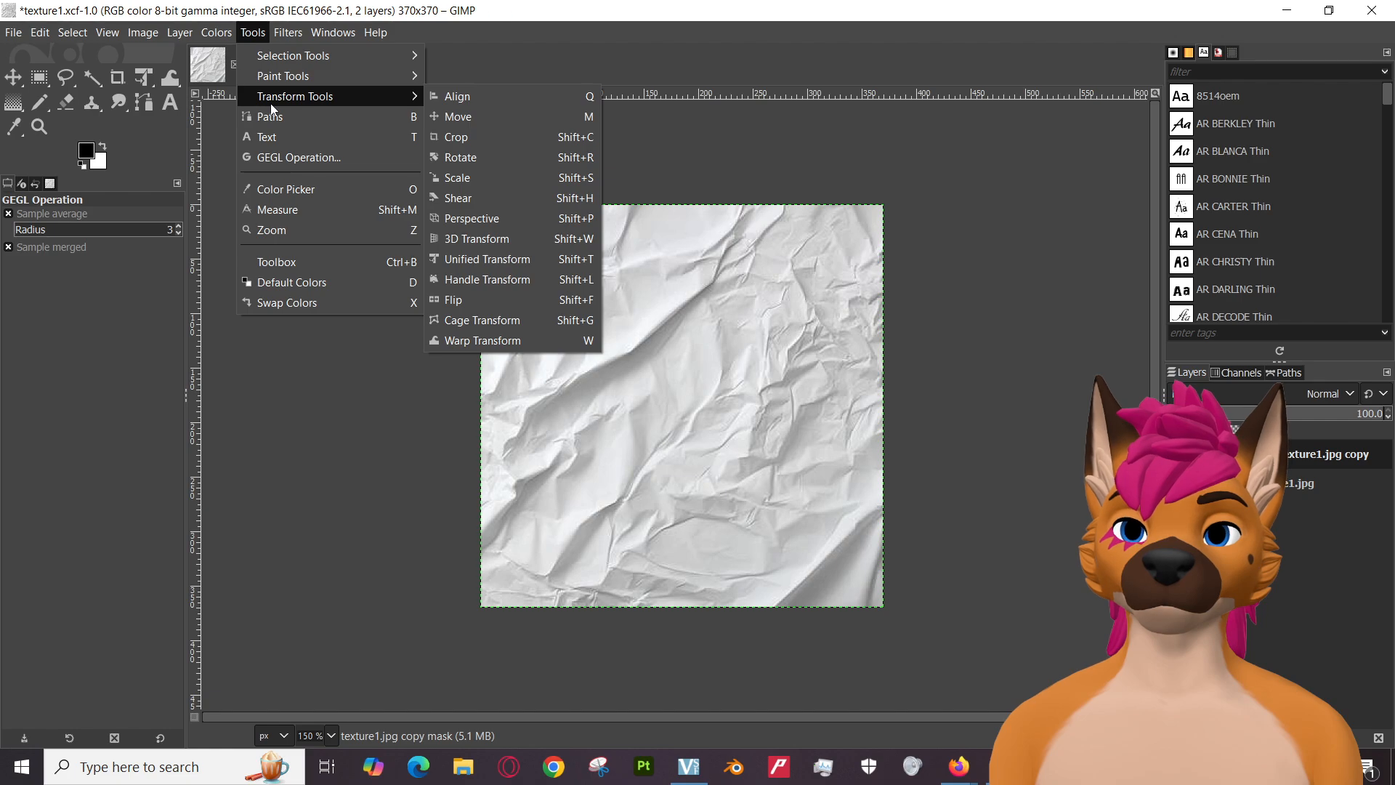
mouse_move(223, 37)
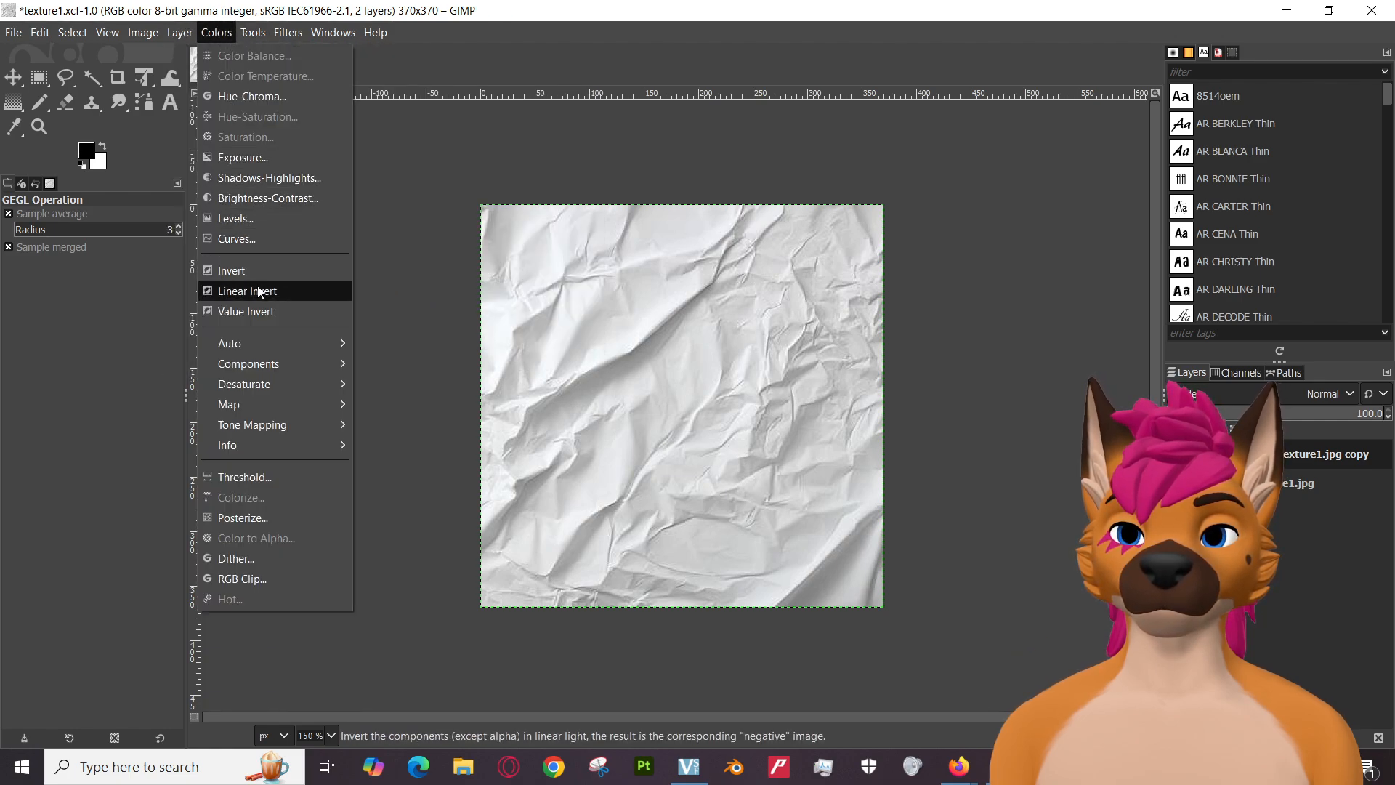
mouse_move(265, 388)
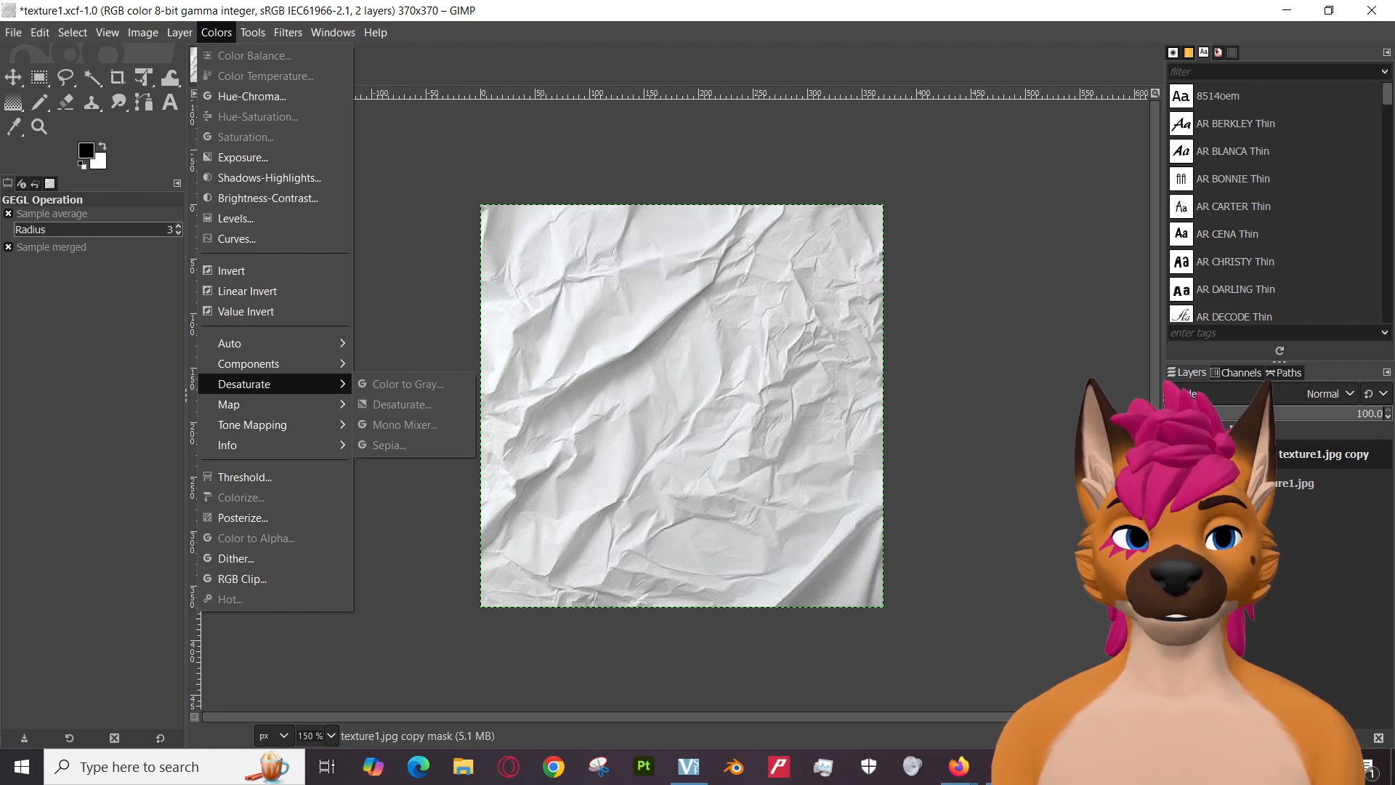
click(1264, 454)
right_click(1264, 454)
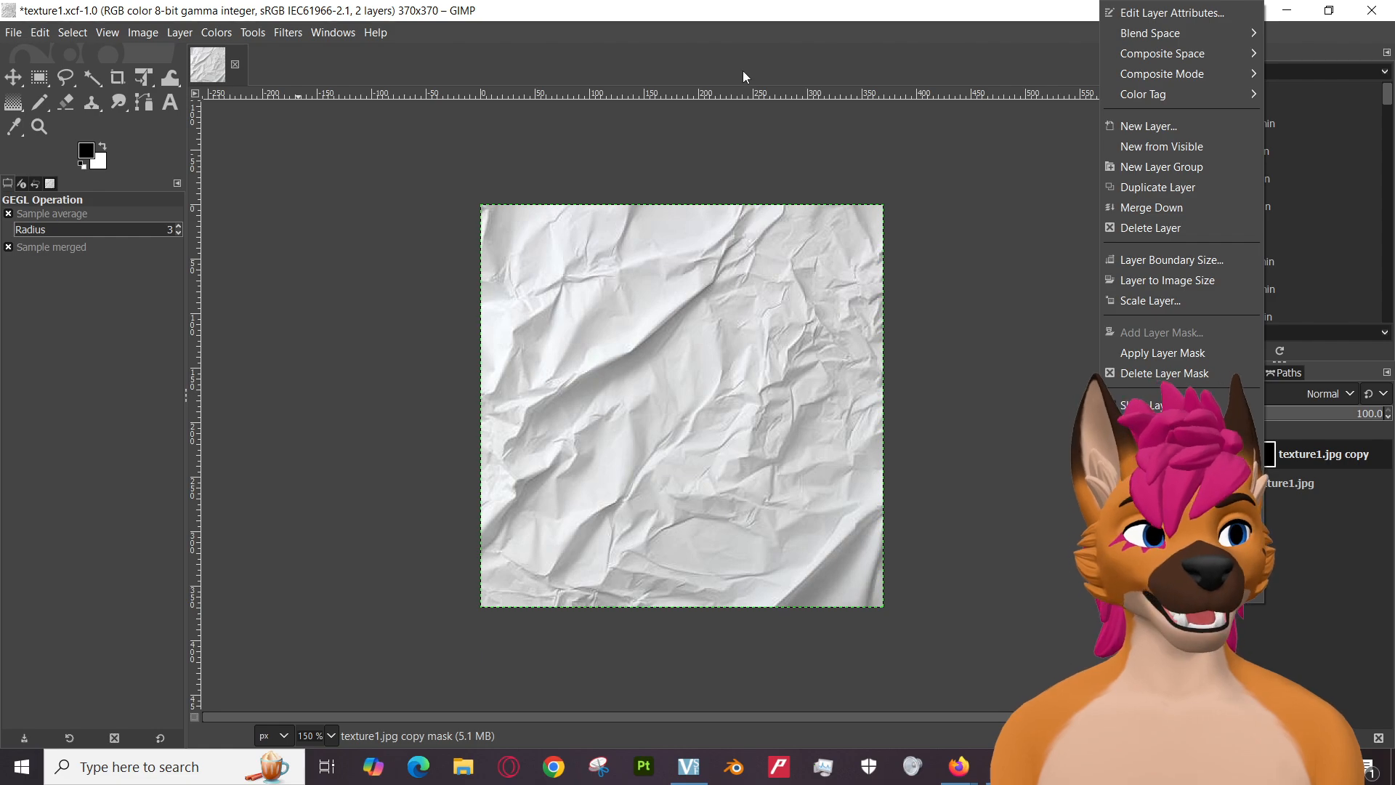
click(247, 38)
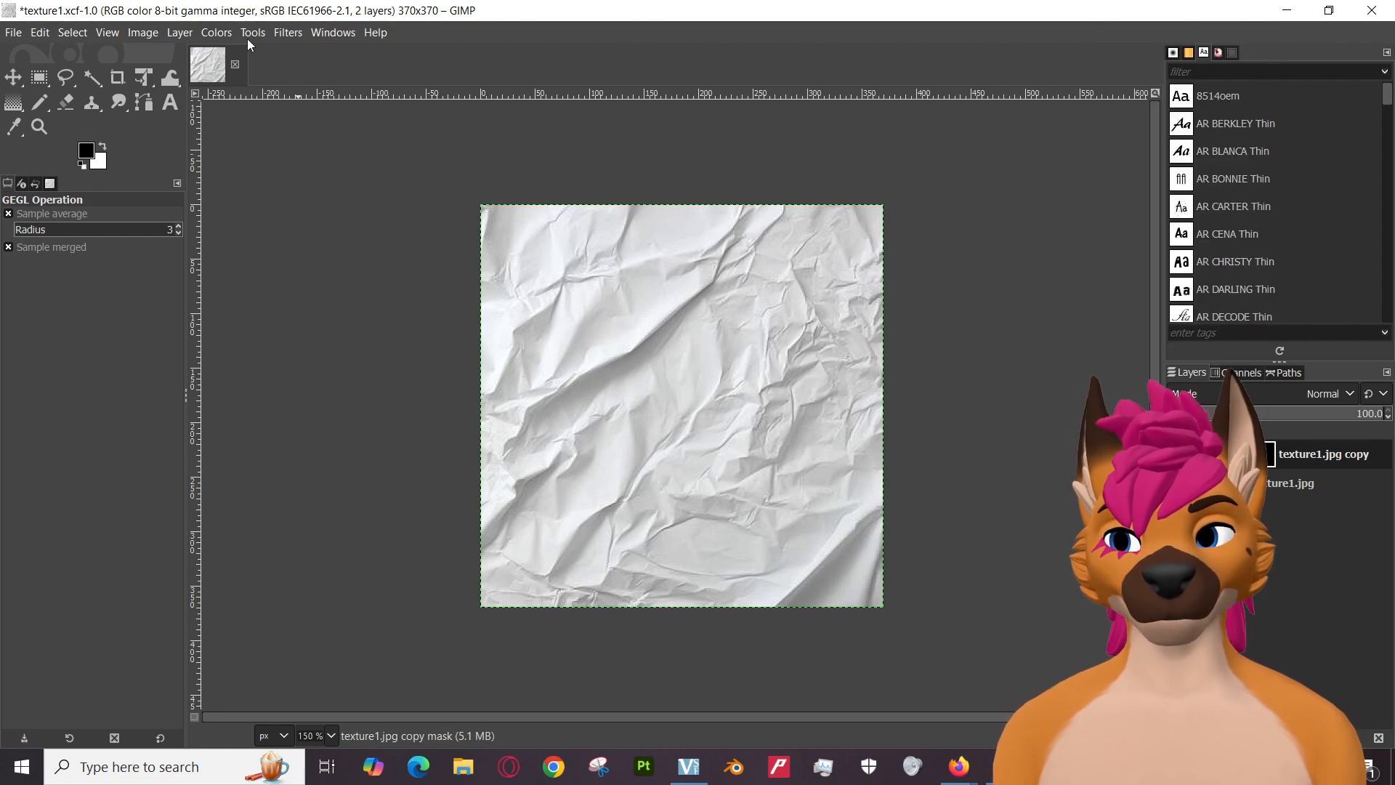
click(257, 34)
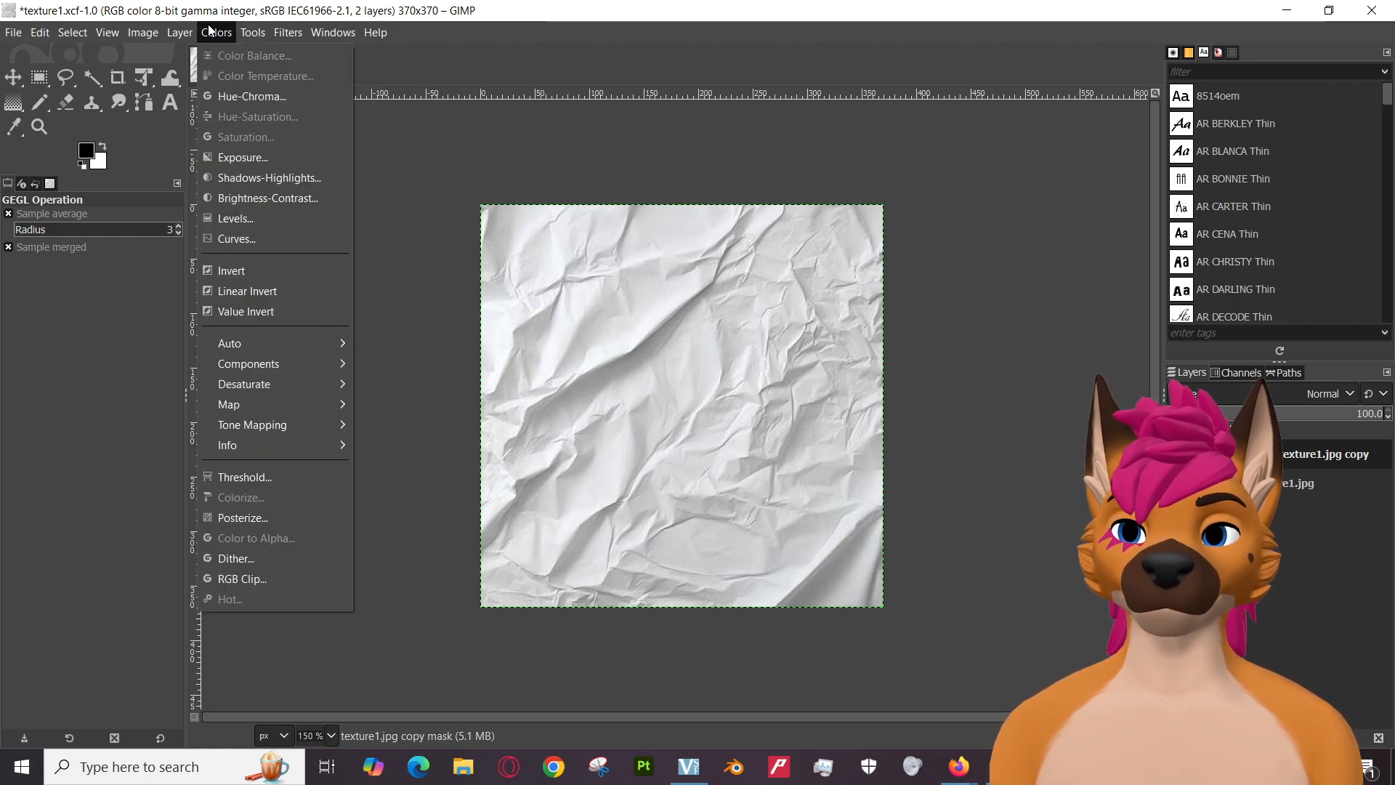
mouse_move(181, 35)
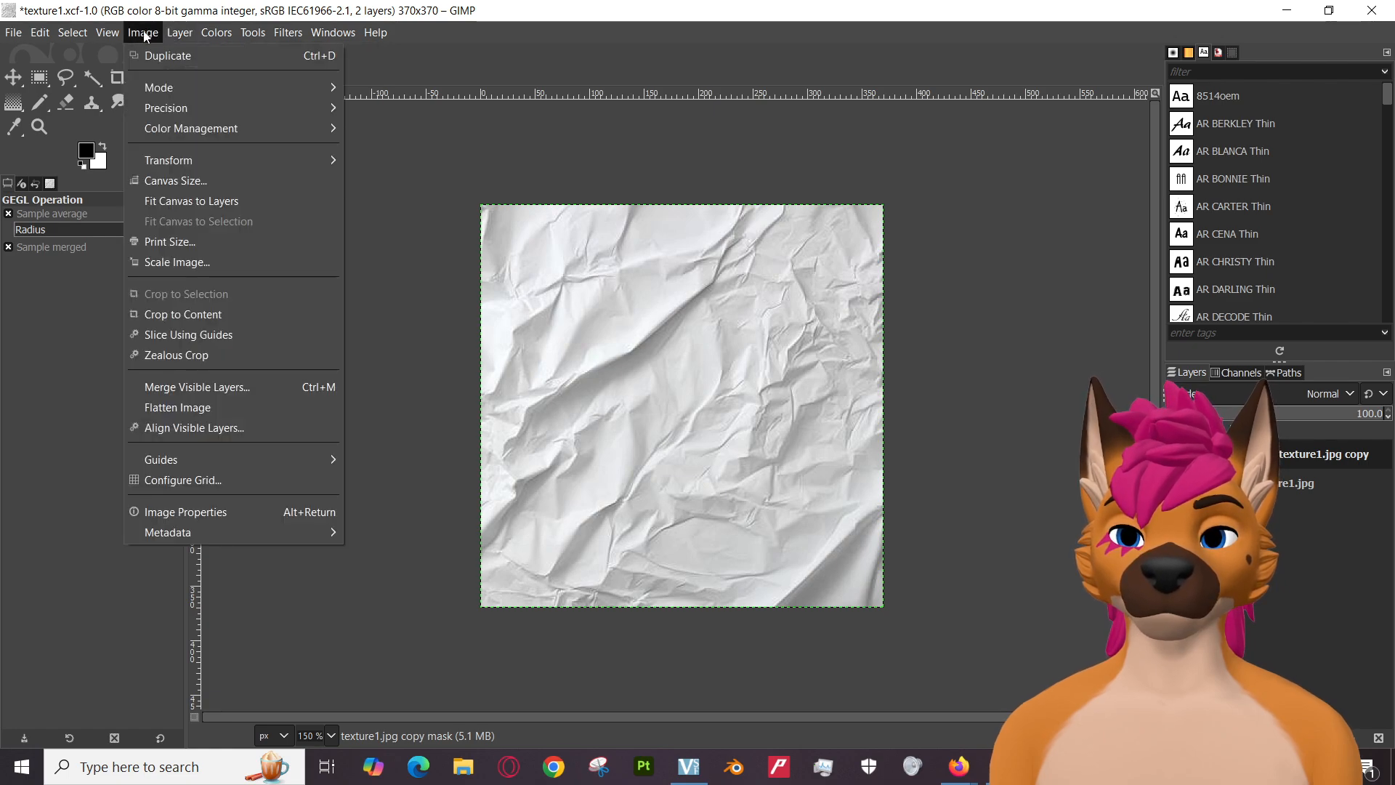
click(67, 36)
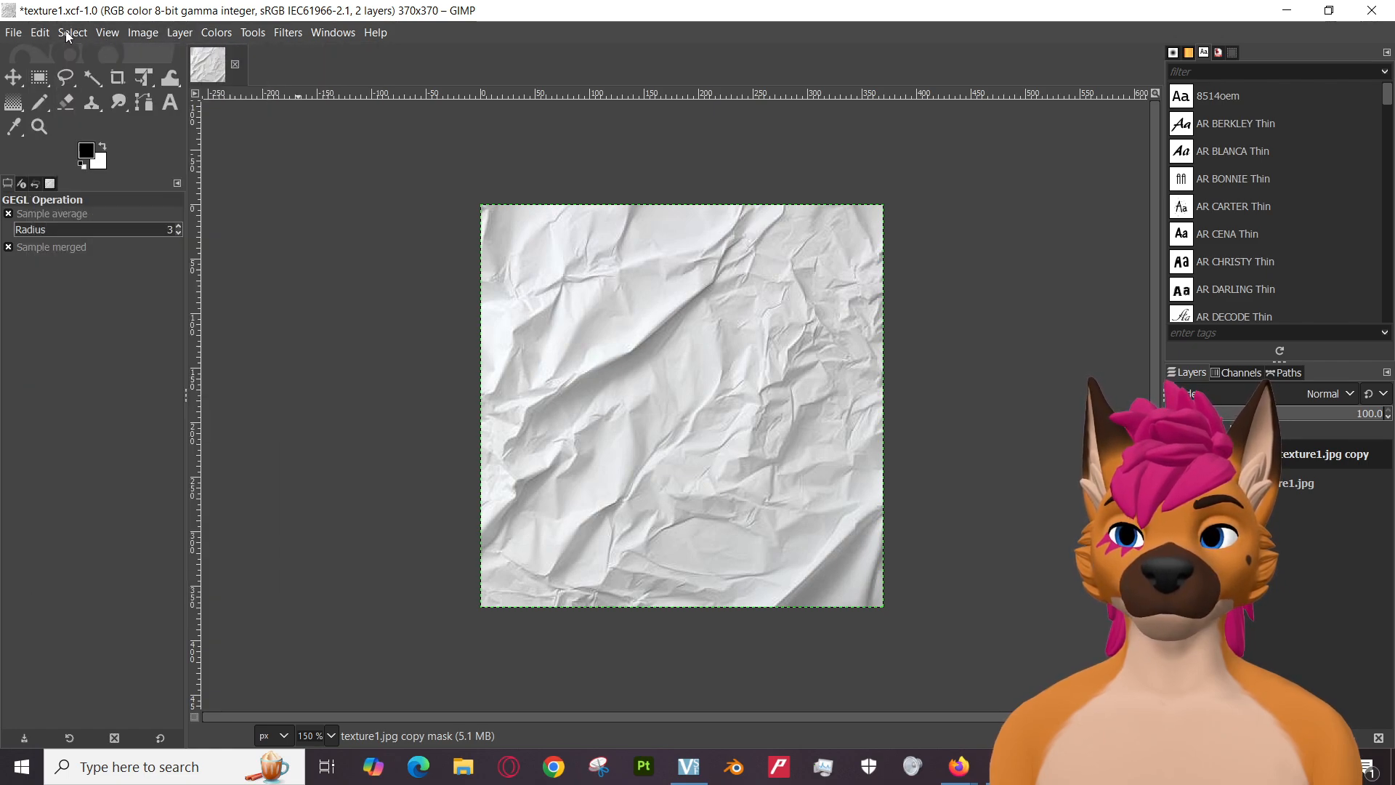
Switch to Firefox, search the web for "gimp gradient tool" and read the GIMP documentation page on the Gradient Tool.
mouse_move(959, 767)
click(860, 690)
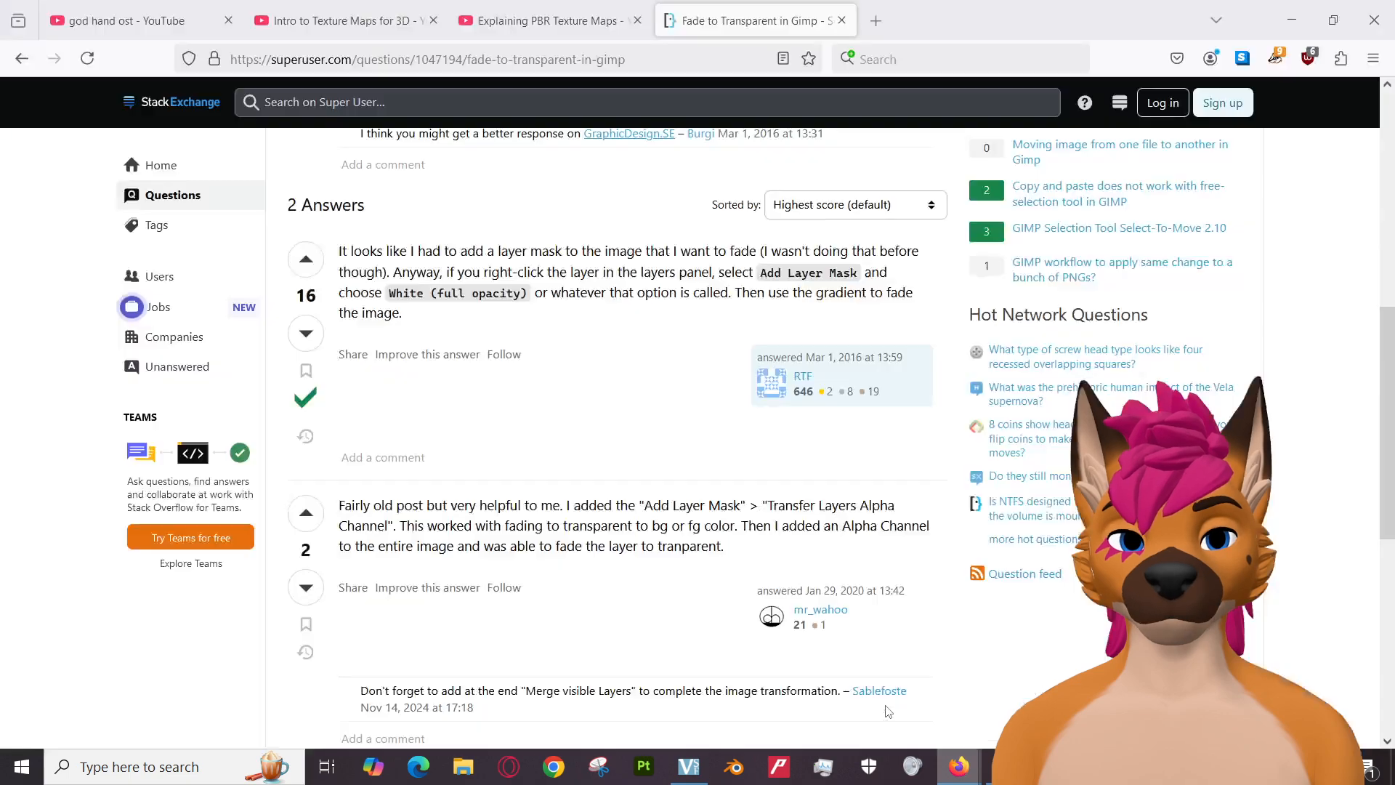
click(876, 20)
text(gim)
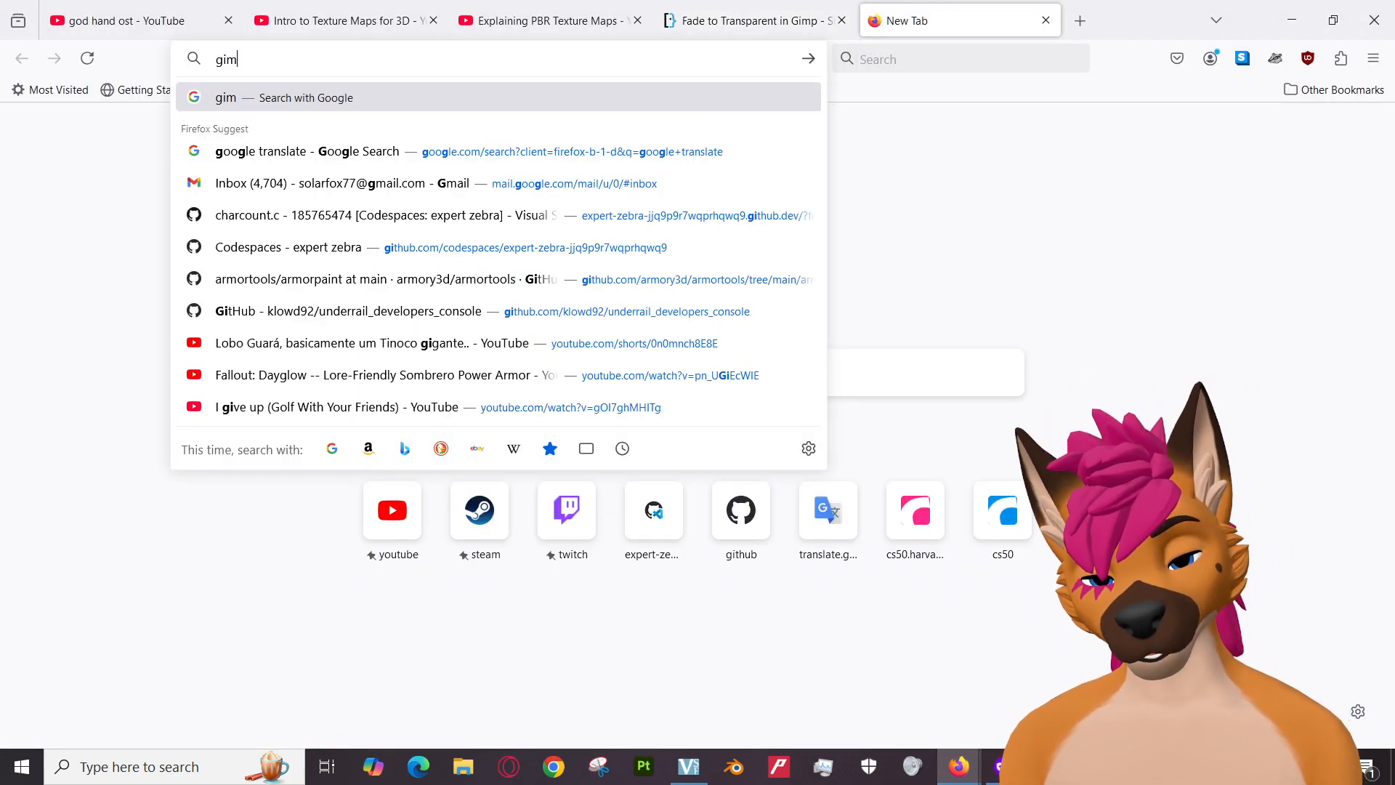
text(p gradient tool)
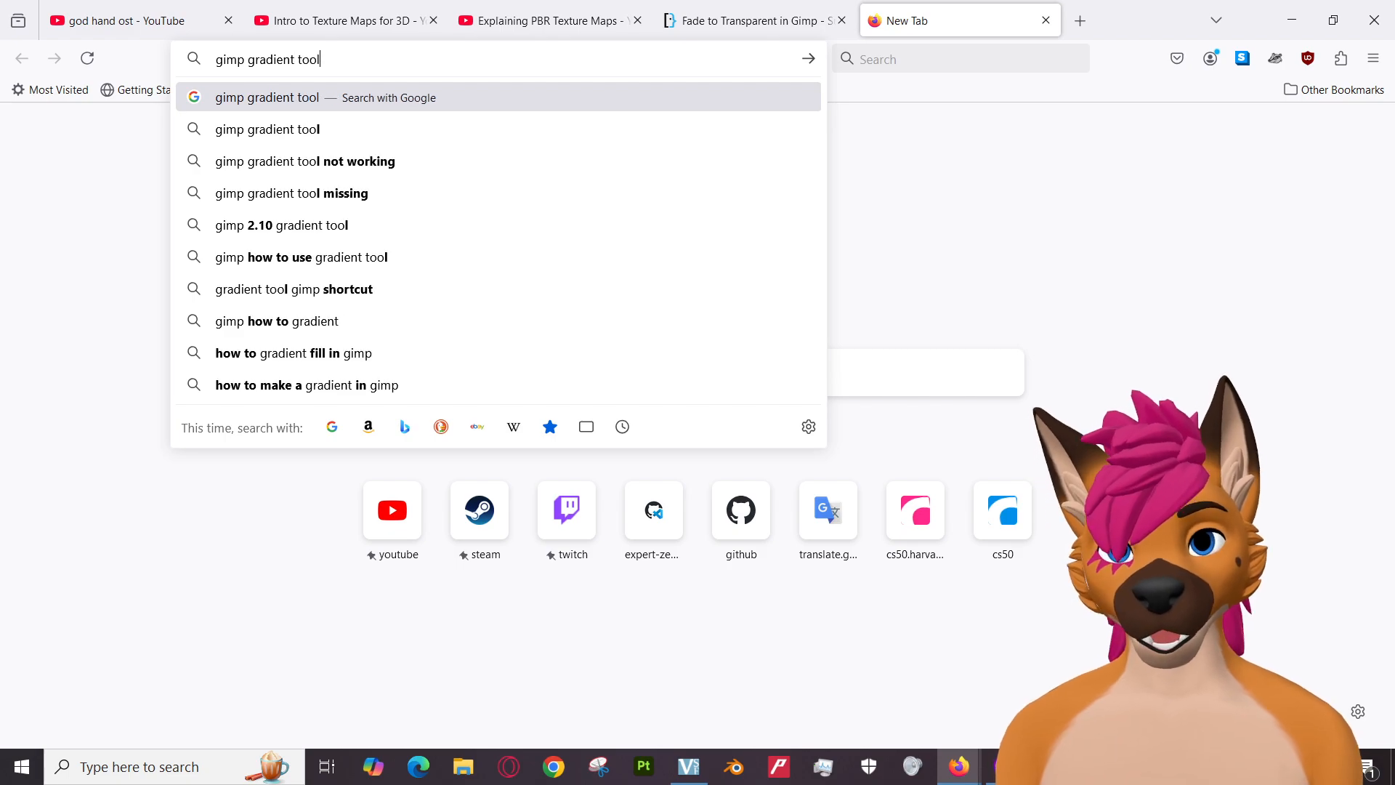
key(Return)
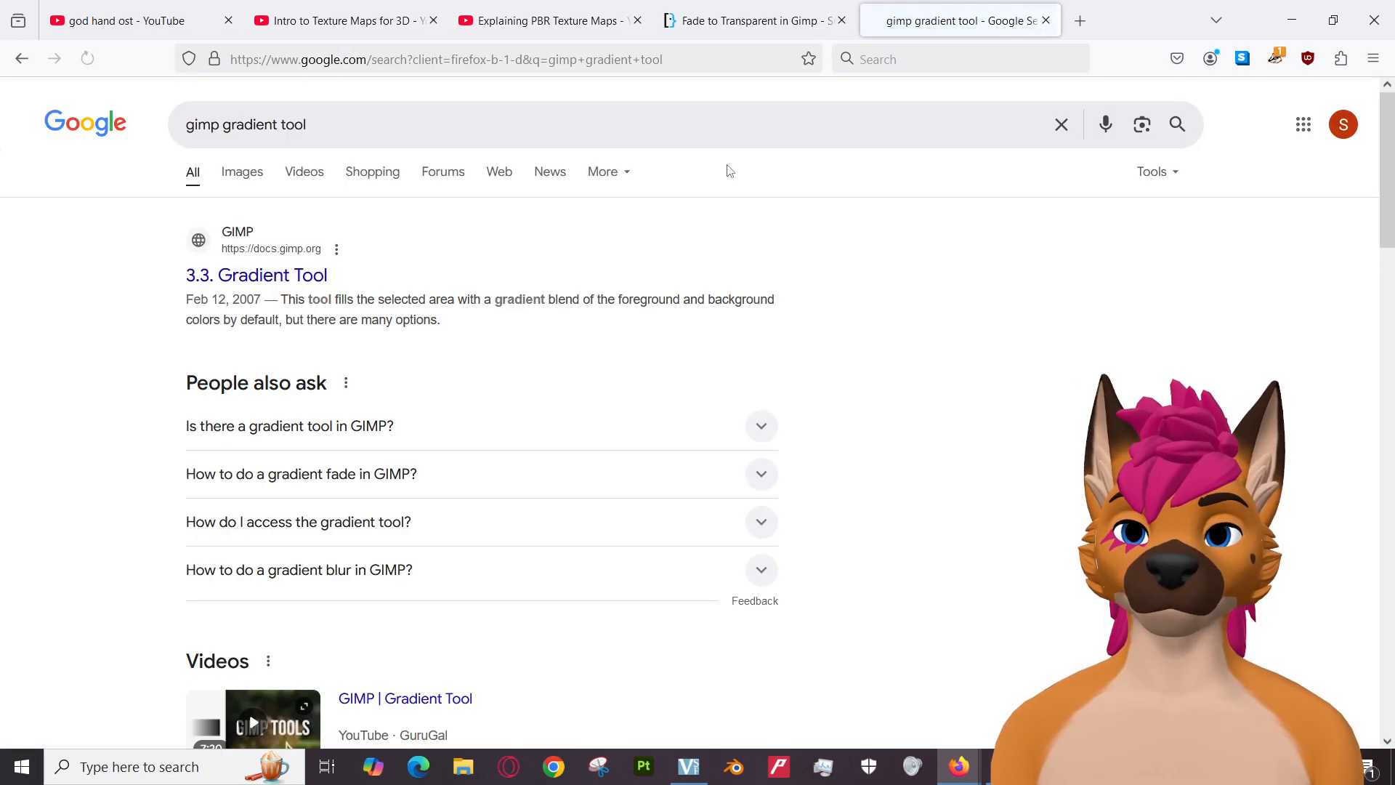
click(287, 284)
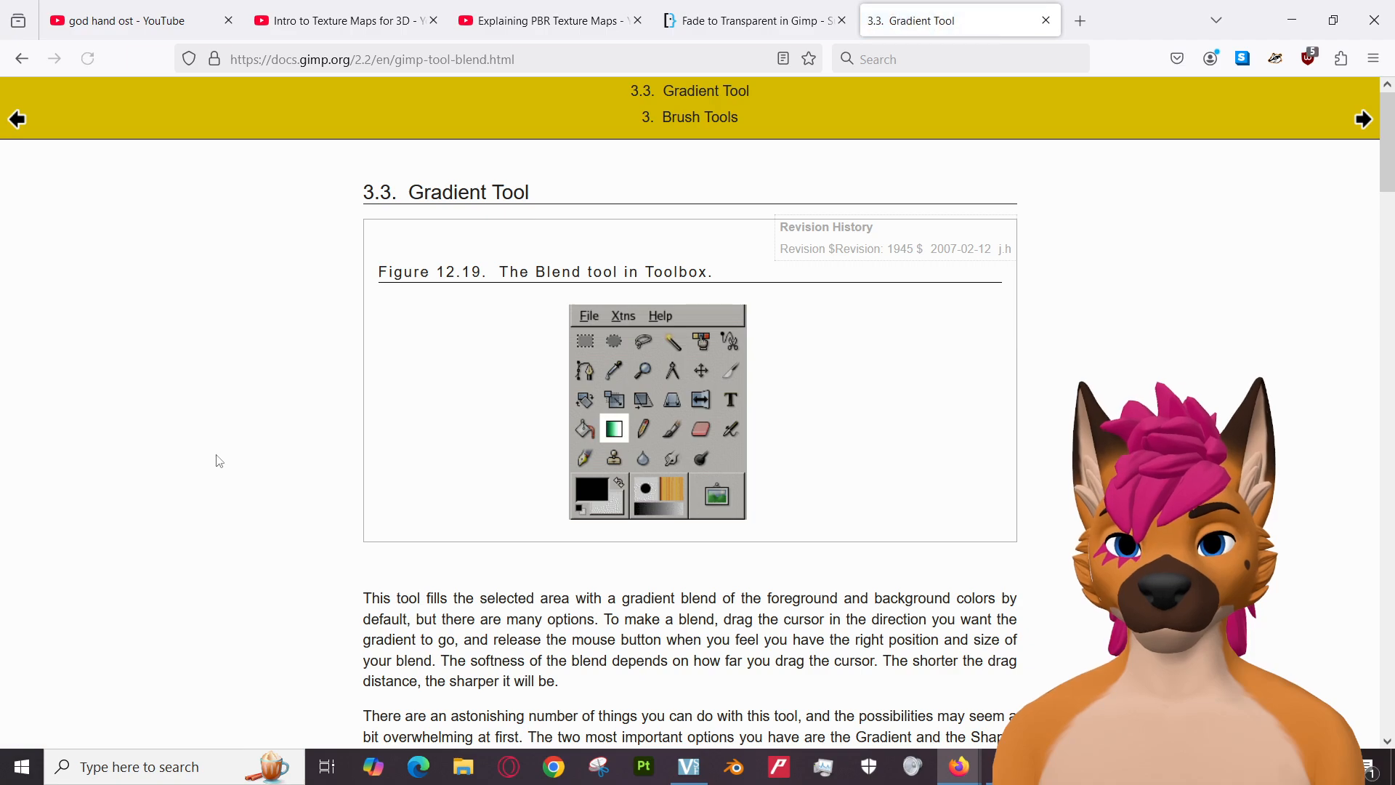
scroll(220, 461, down, 5)
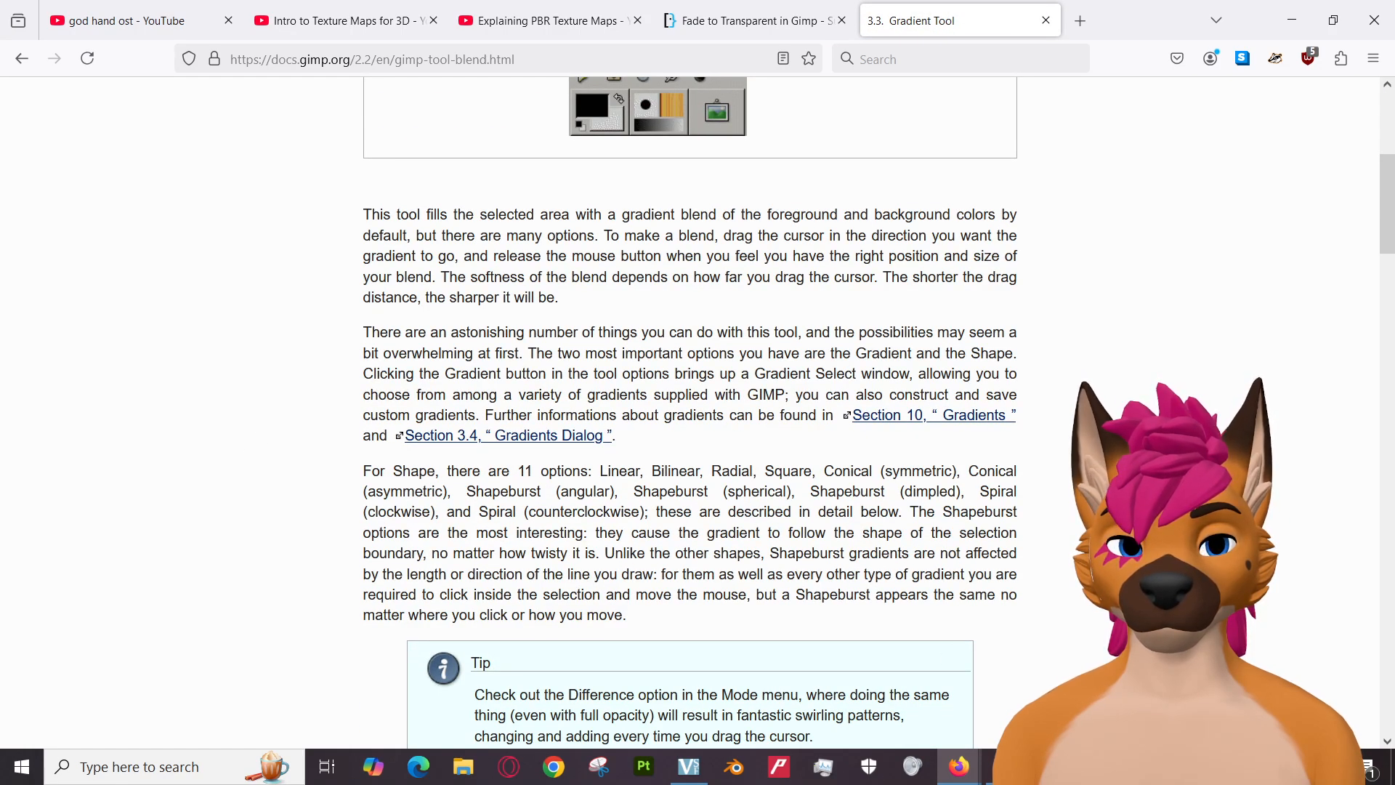
Switch to GIMP and draw a linear Custom gradient diagonally across the texture1.jpg copy mask, ending at about X 429, Y 404 px.
key(alt+Tab)
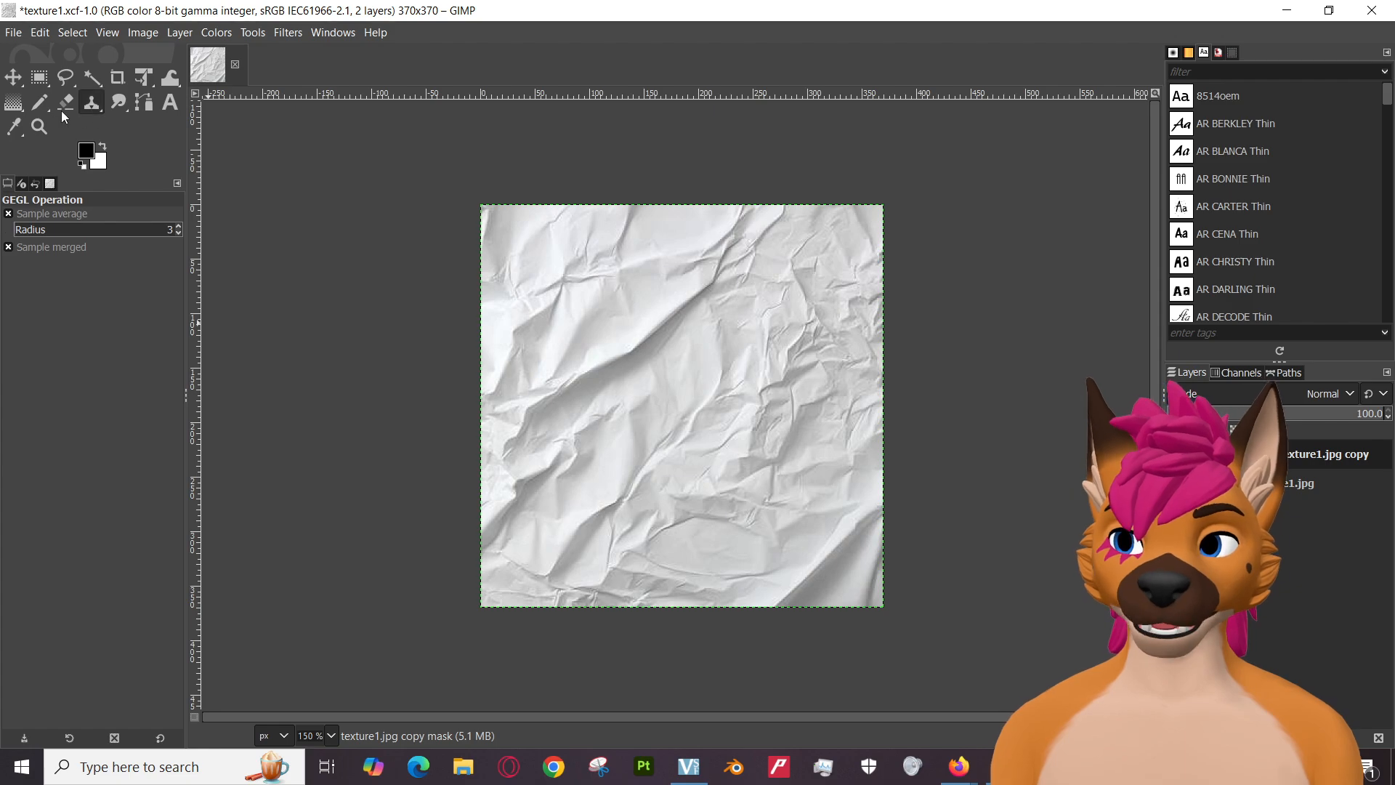
click(12, 104)
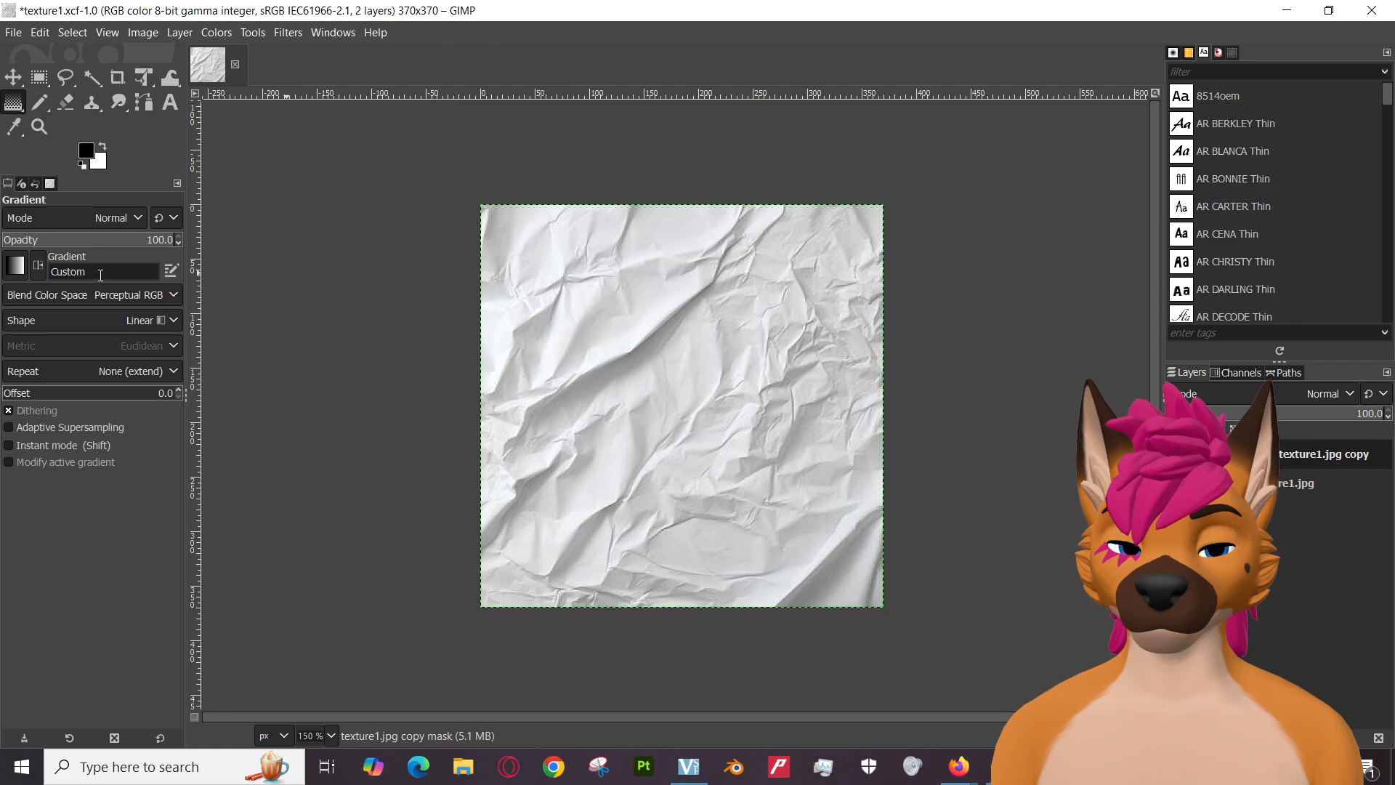
click(173, 272)
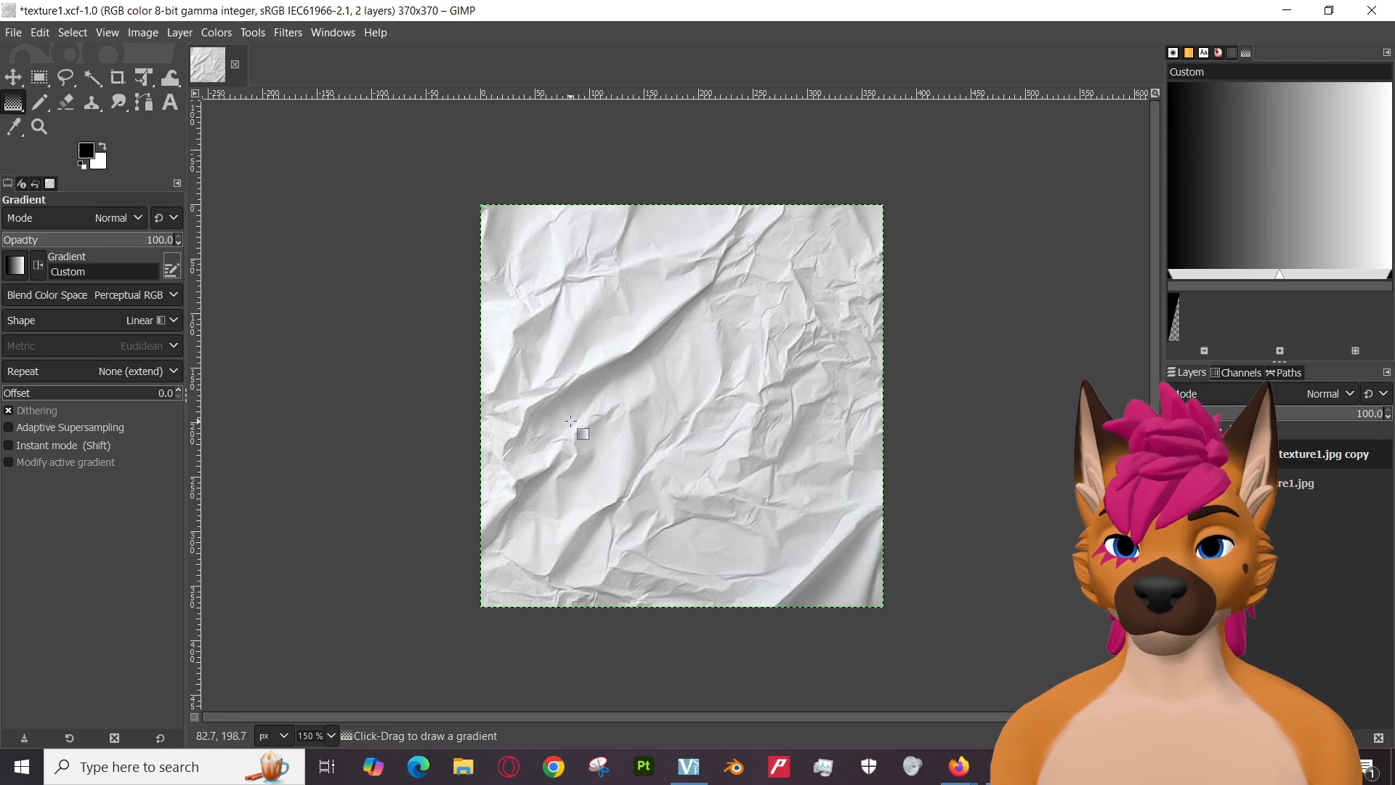
drag(394, 185, 948, 643)
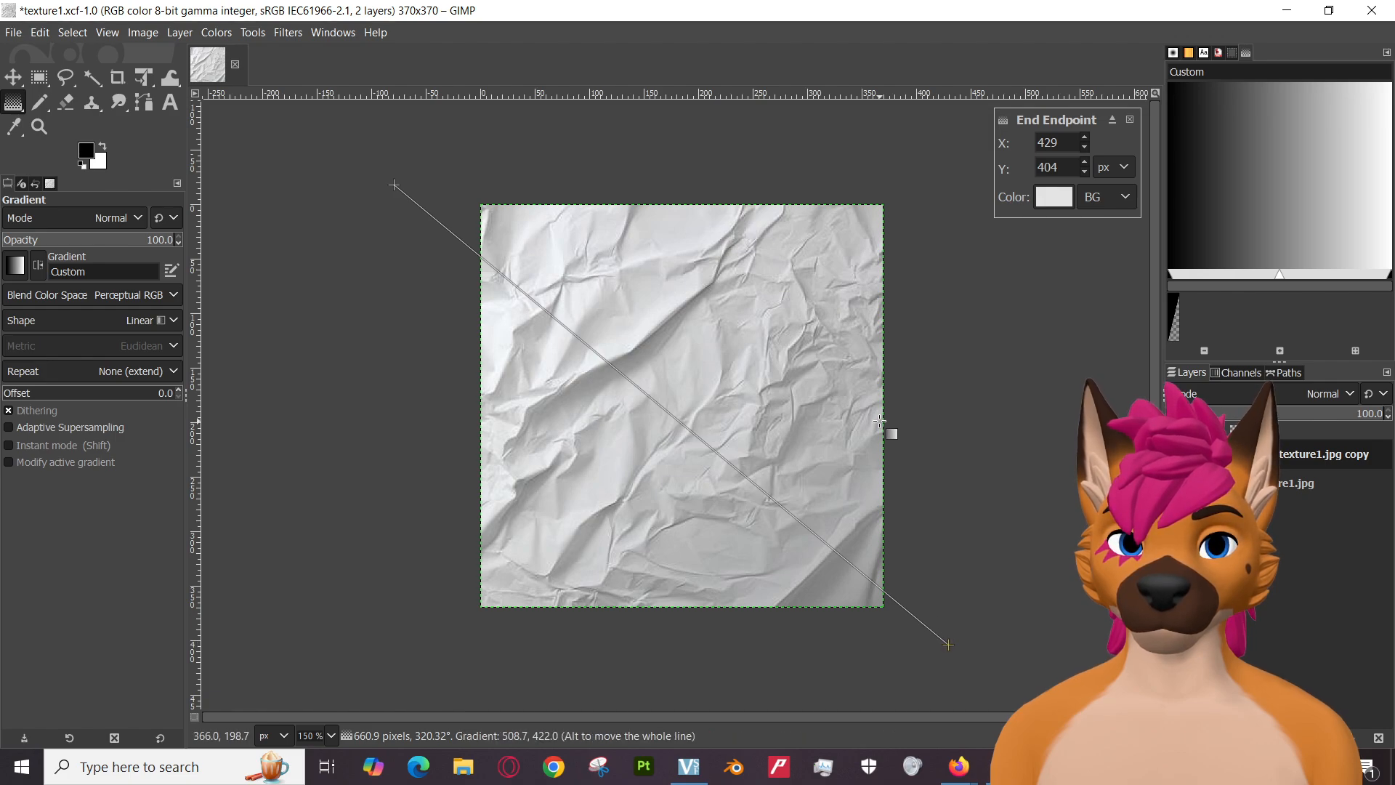
Try the Square gradient shape, return it to Linear, and check the gradient's repeat choices and offset.
click(171, 323)
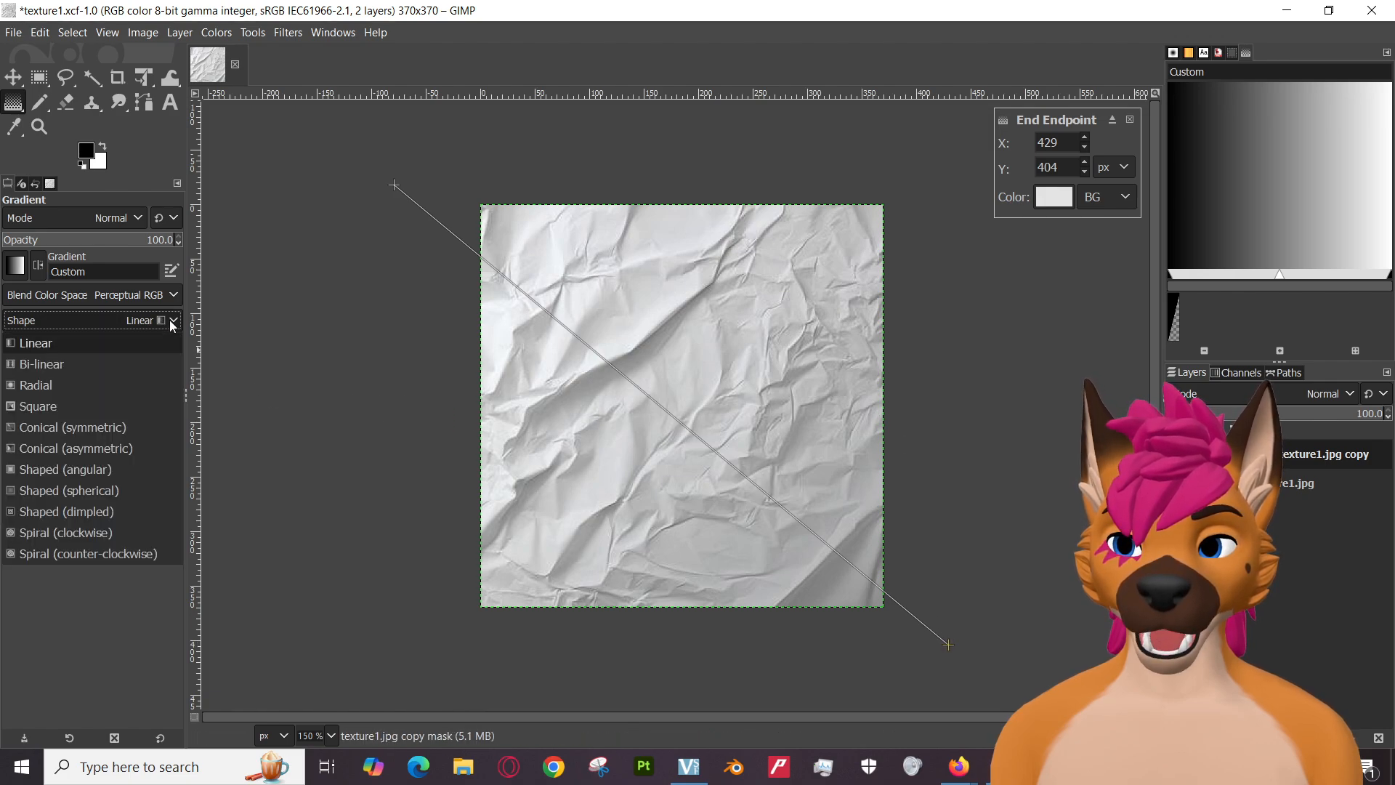
click(43, 407)
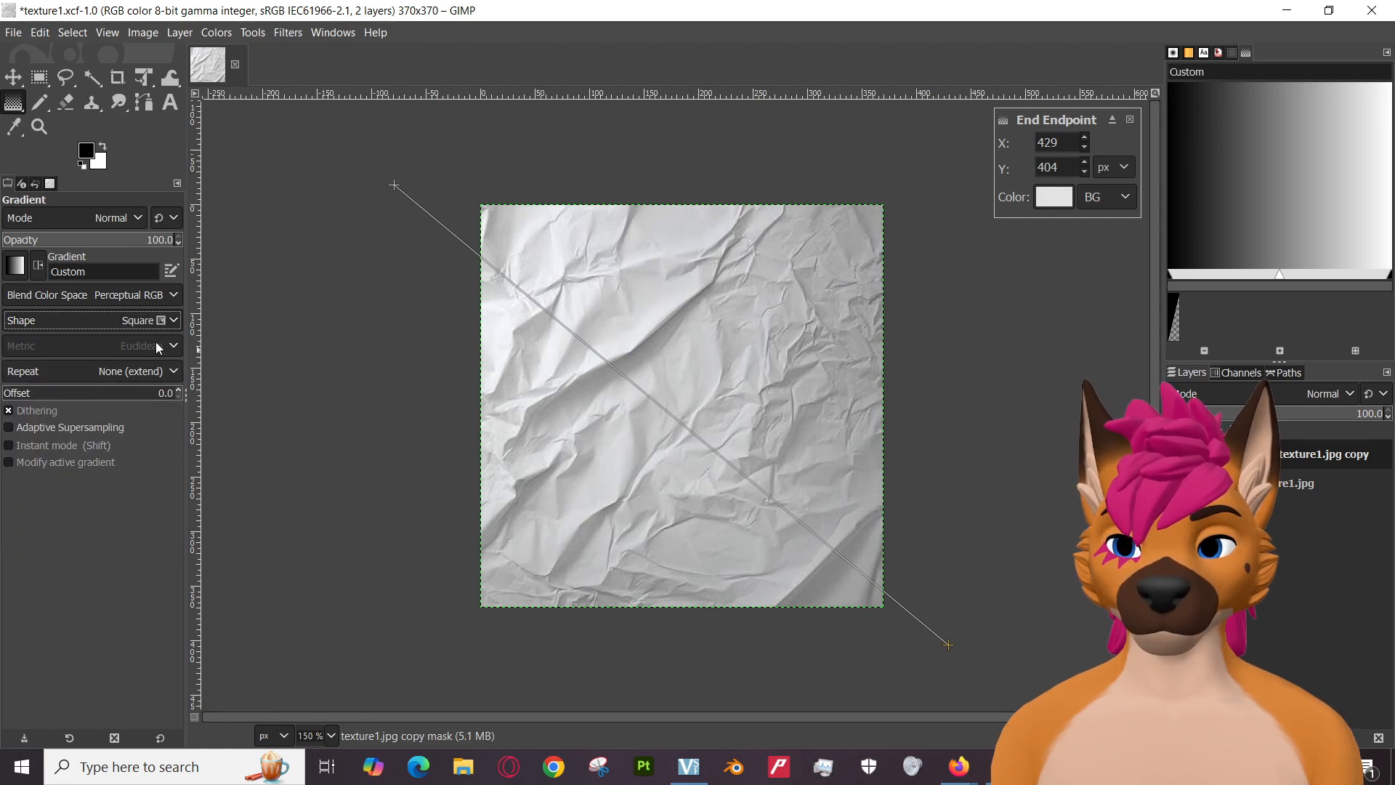
click(172, 321)
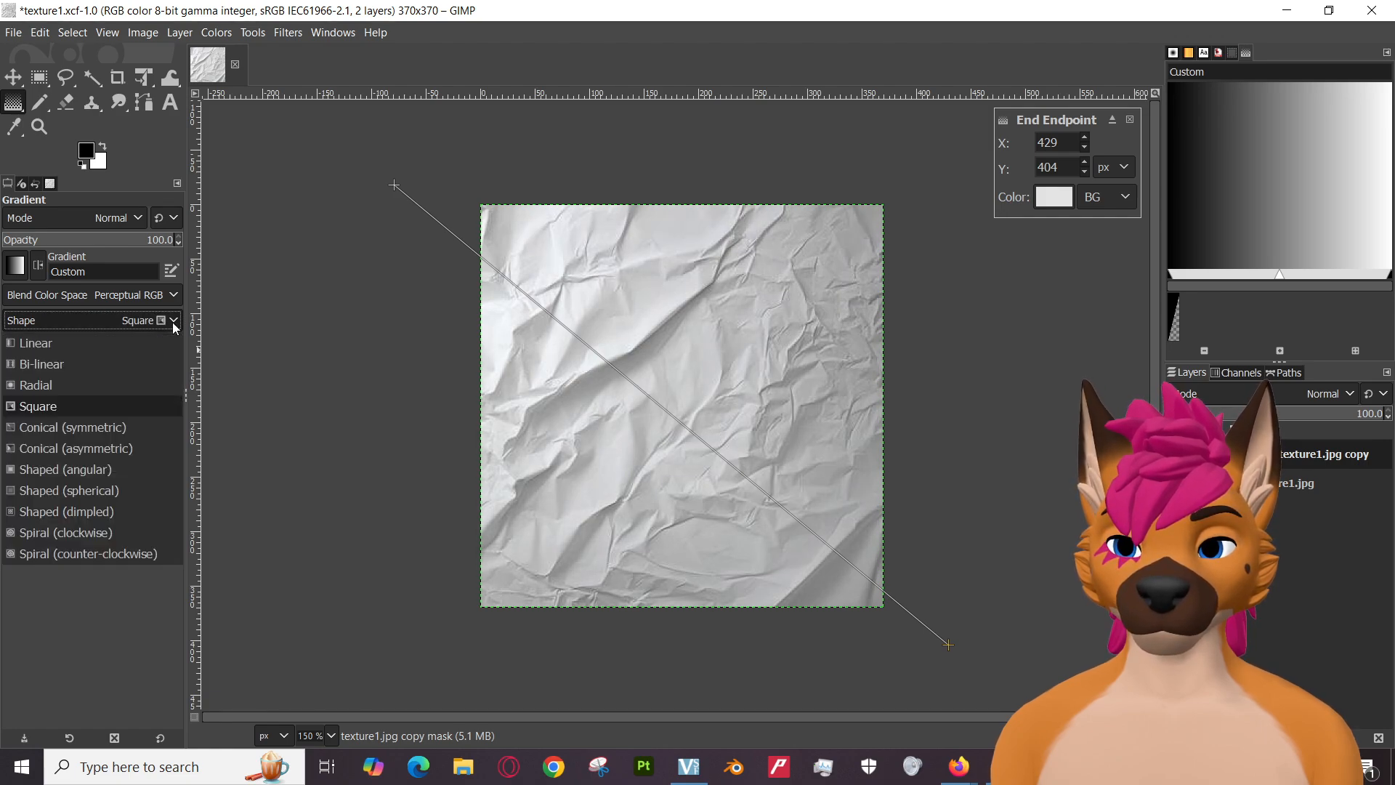
click(55, 344)
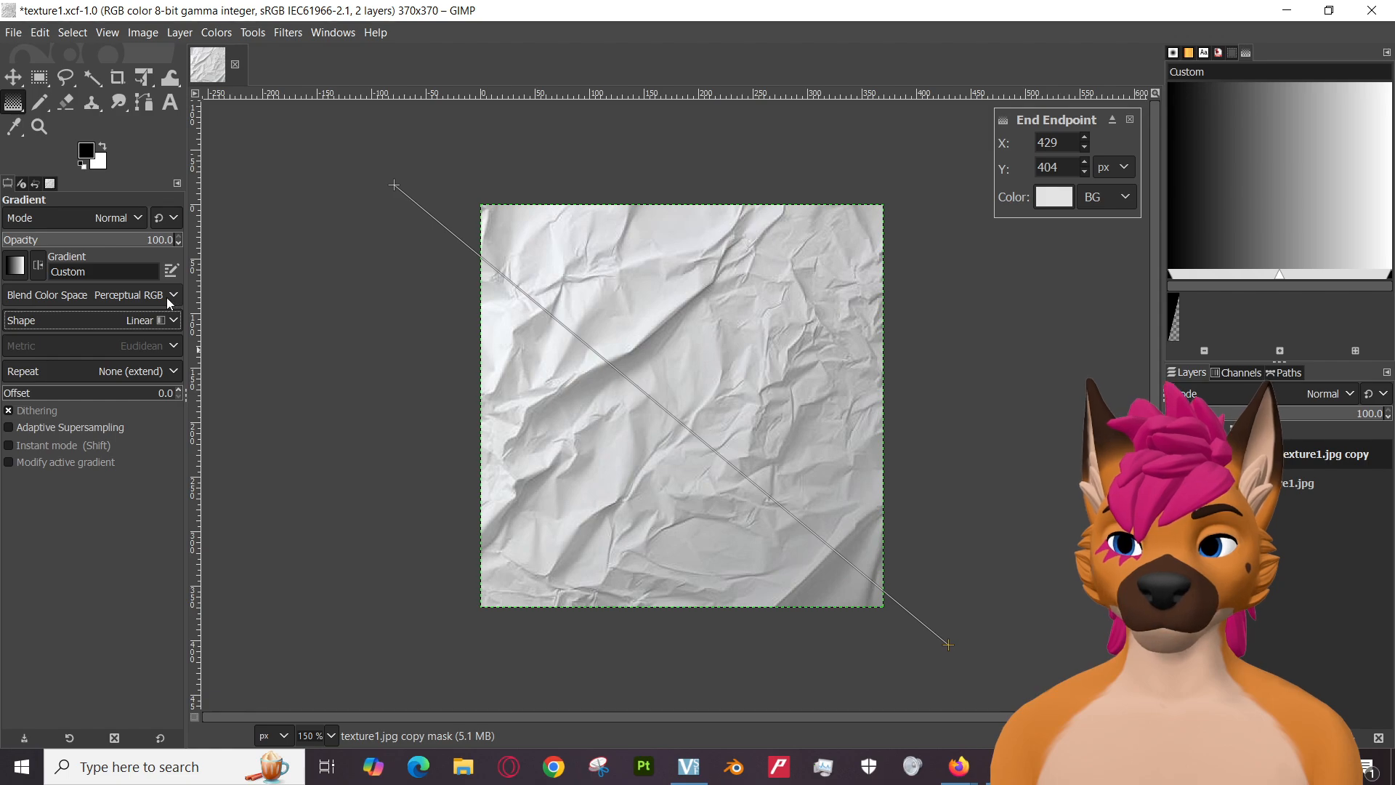
click(172, 372)
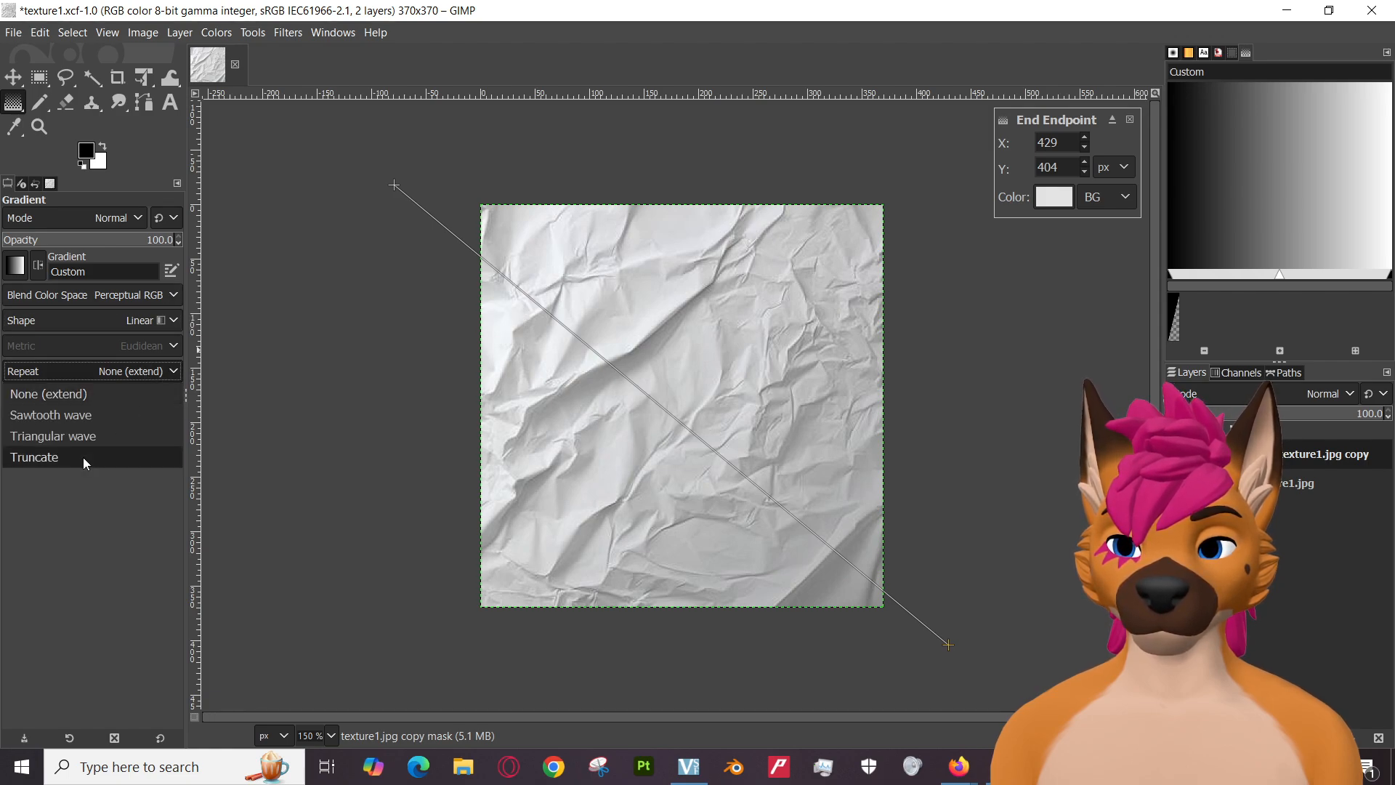
click(175, 375)
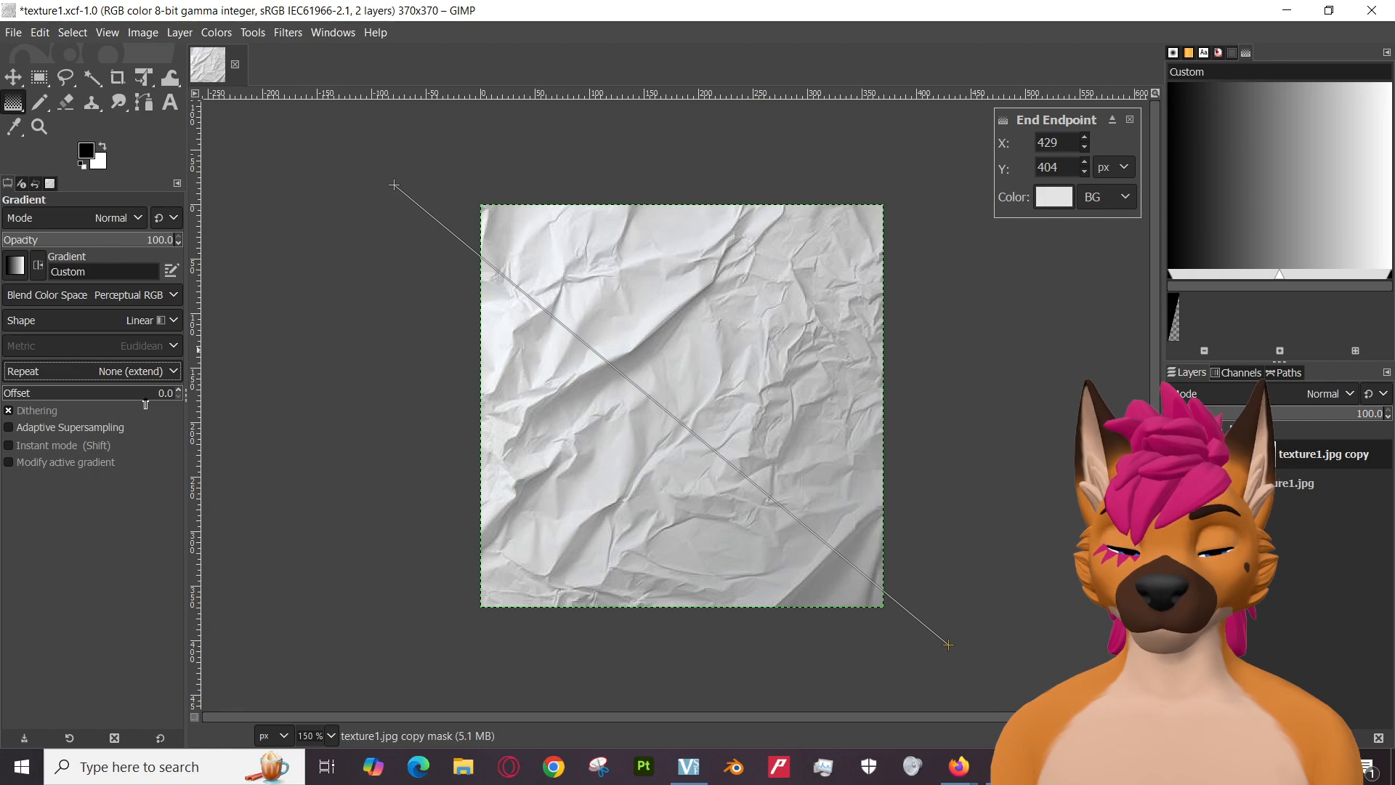
drag(68, 393, 2, 398)
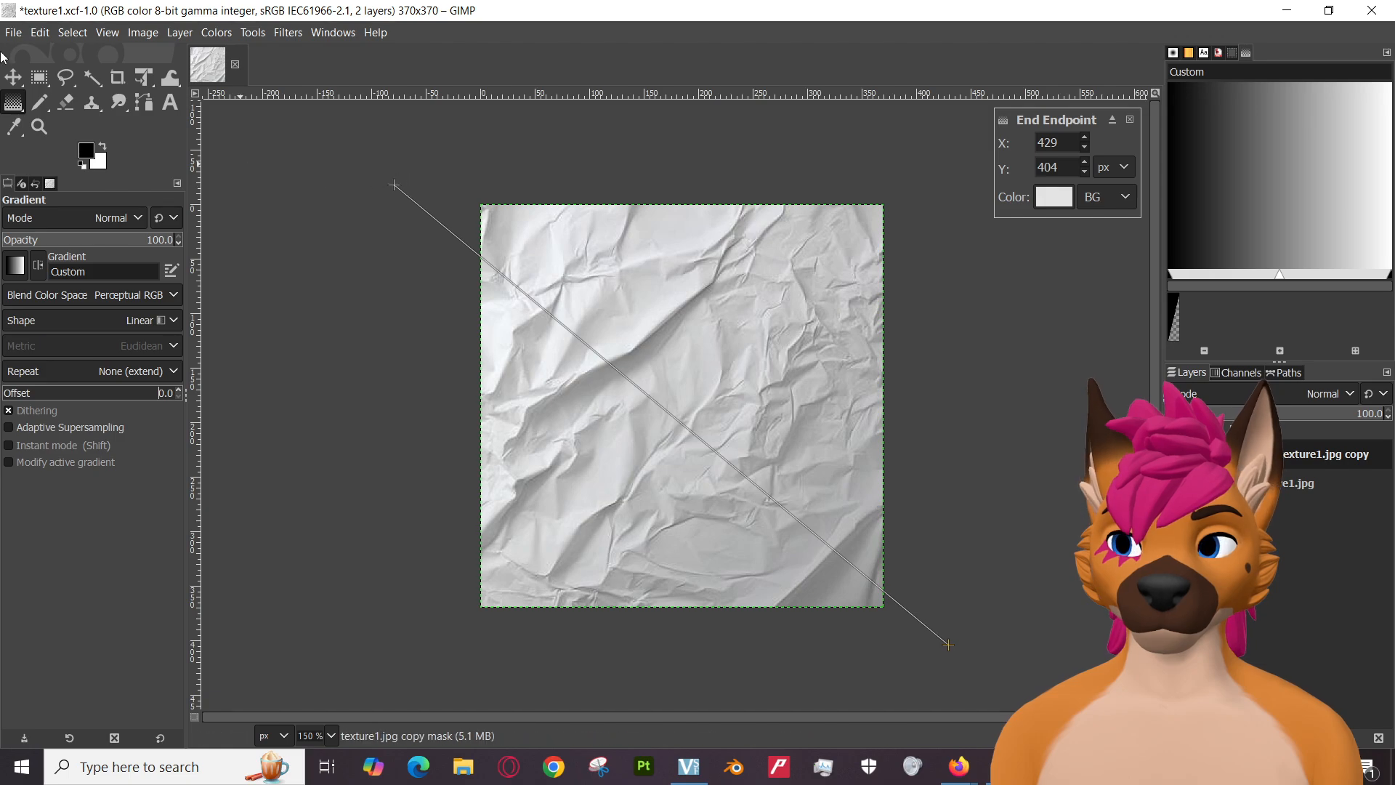
Undo the gradient drawn on the layer mask.
click(39, 32)
click(62, 56)
click(40, 32)
click(42, 34)
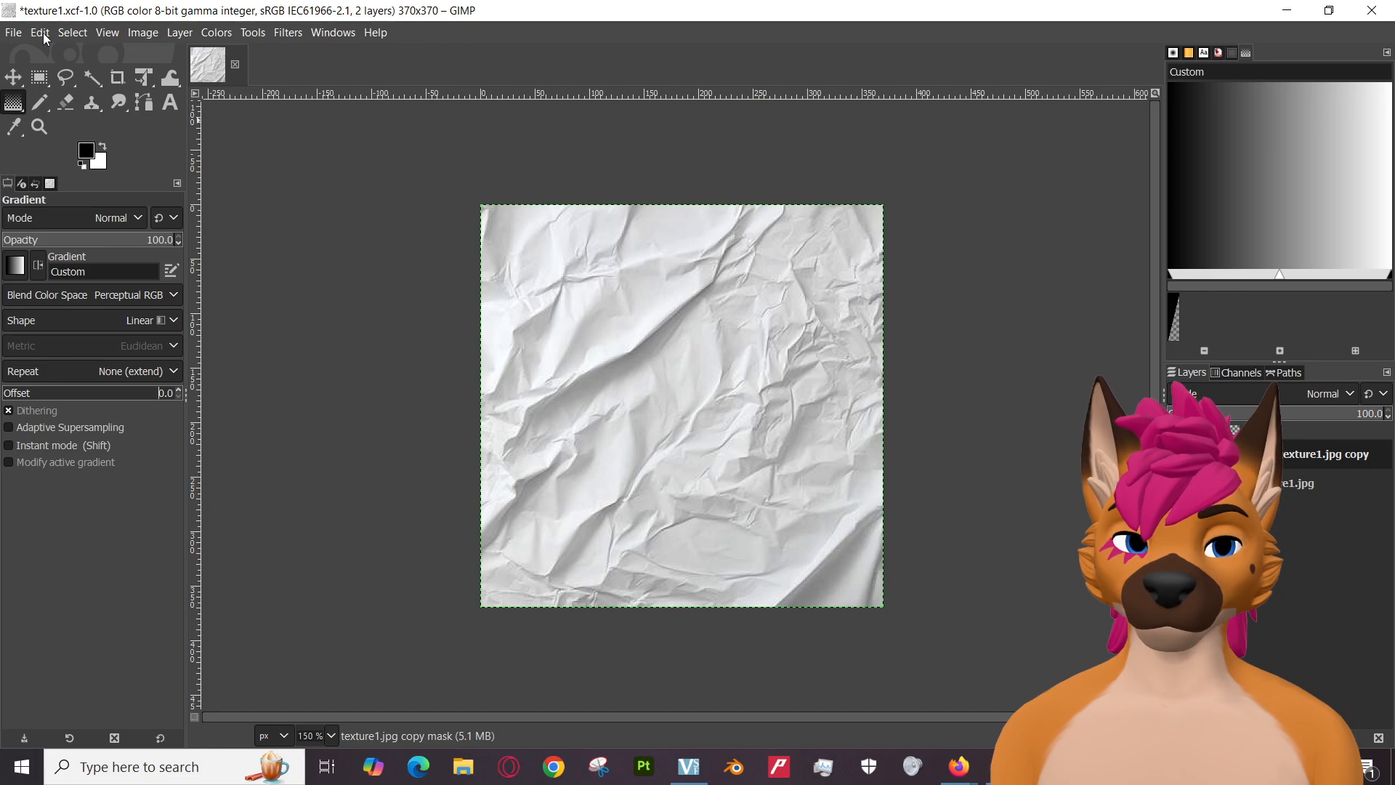
click(134, 220)
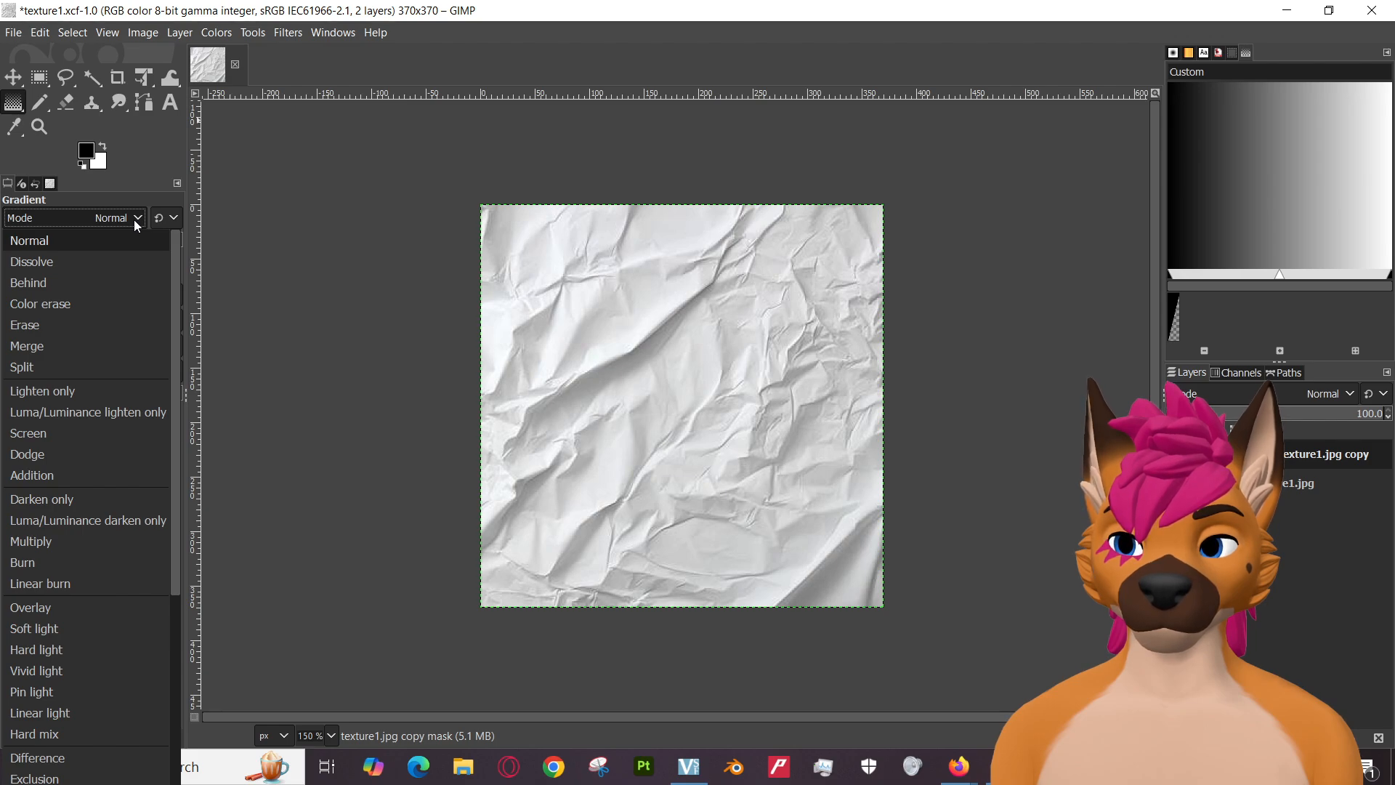
click(133, 220)
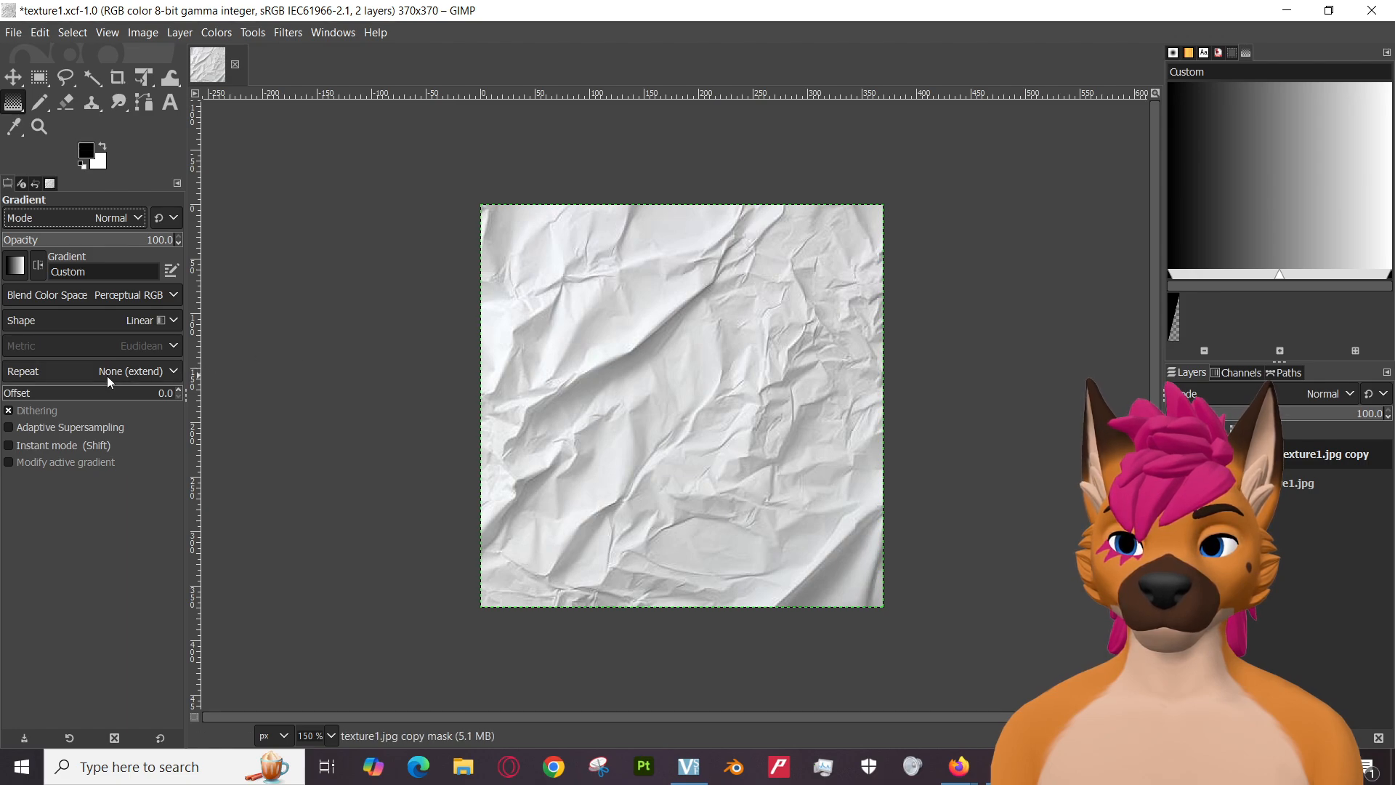
click(150, 375)
click(148, 372)
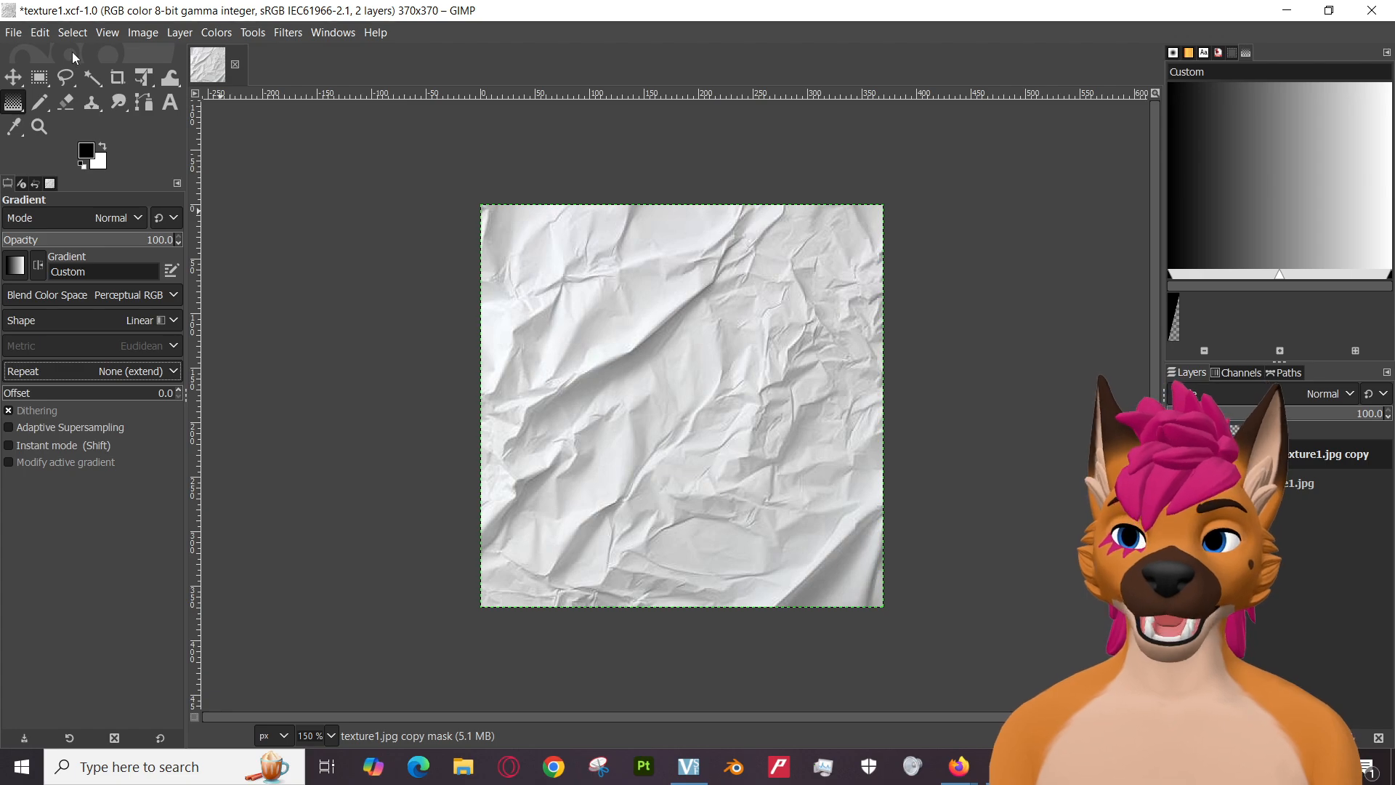
click(145, 36)
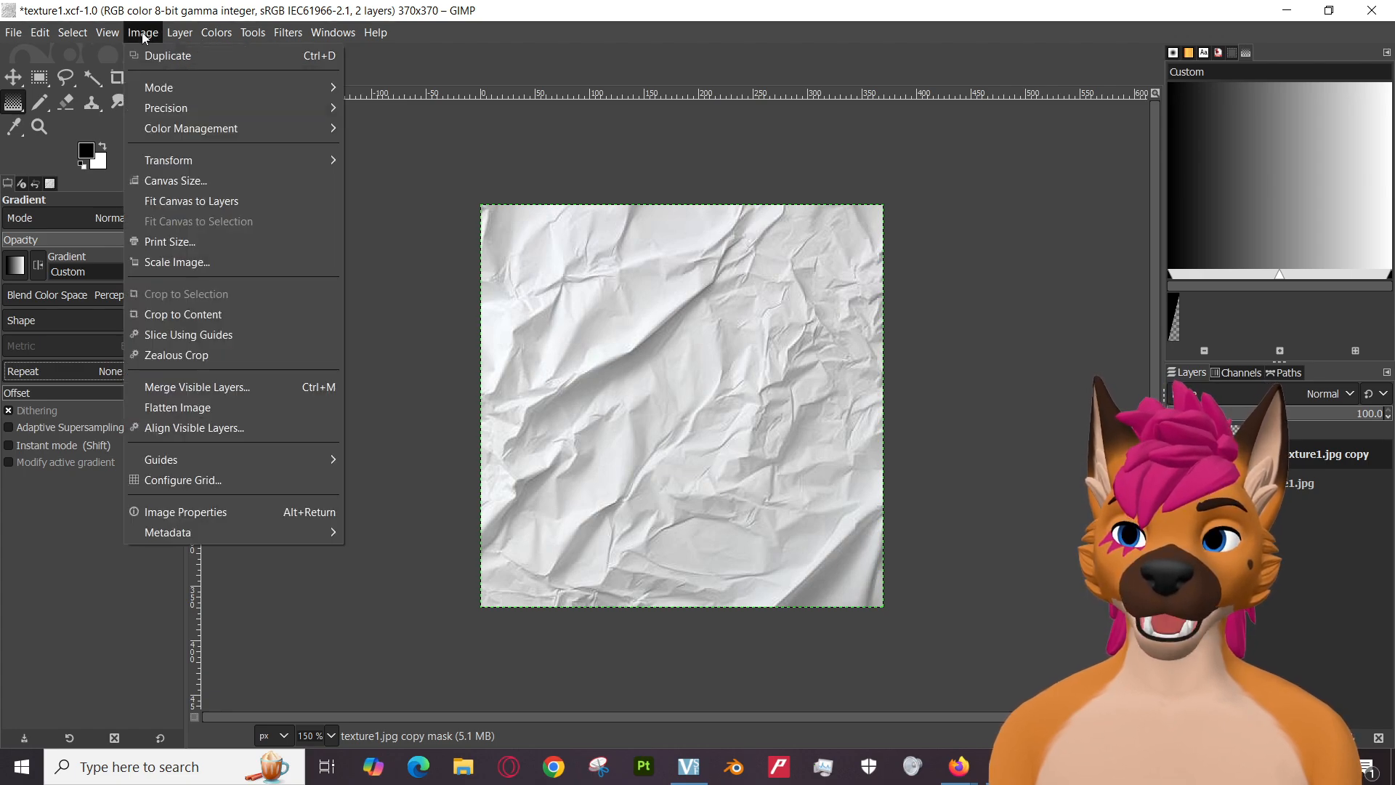
mouse_move(178, 37)
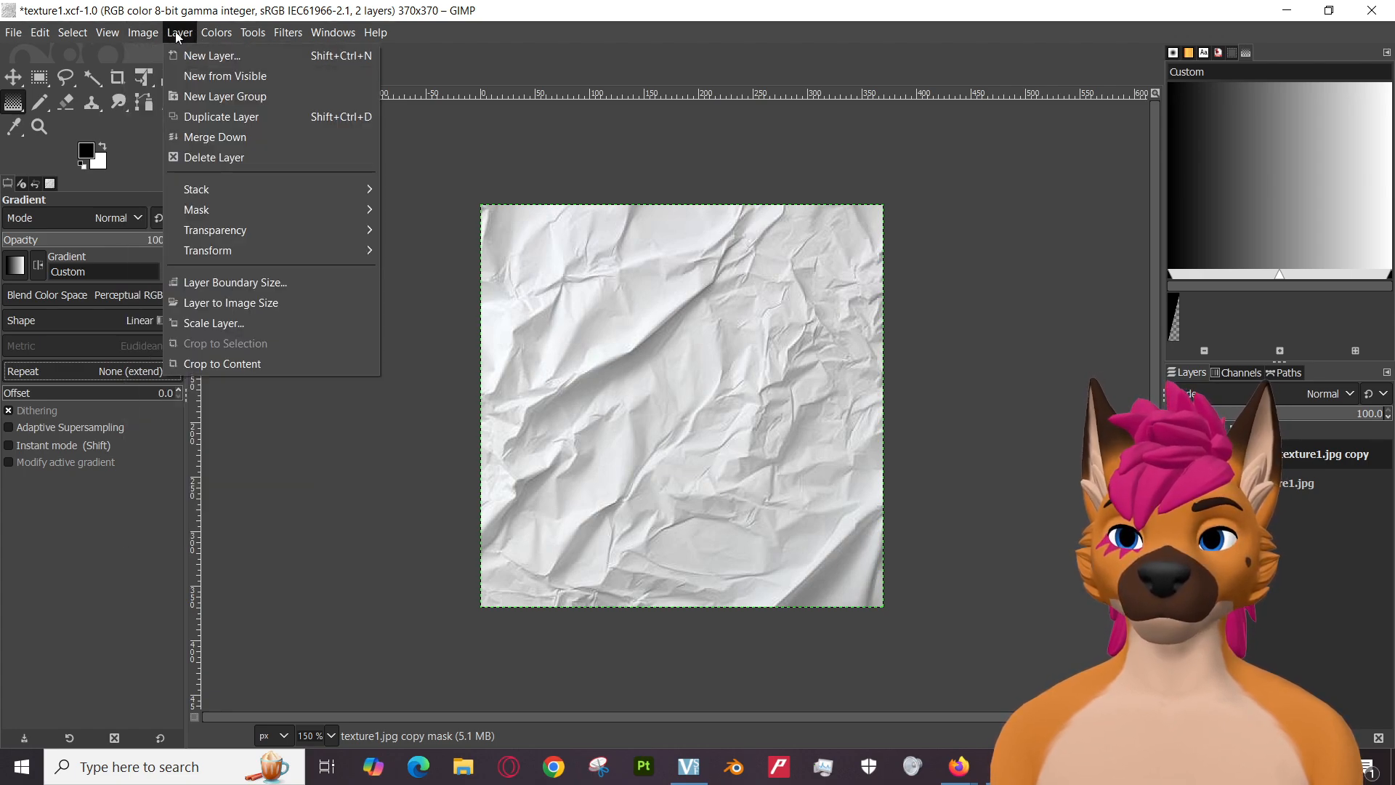
mouse_move(118, 38)
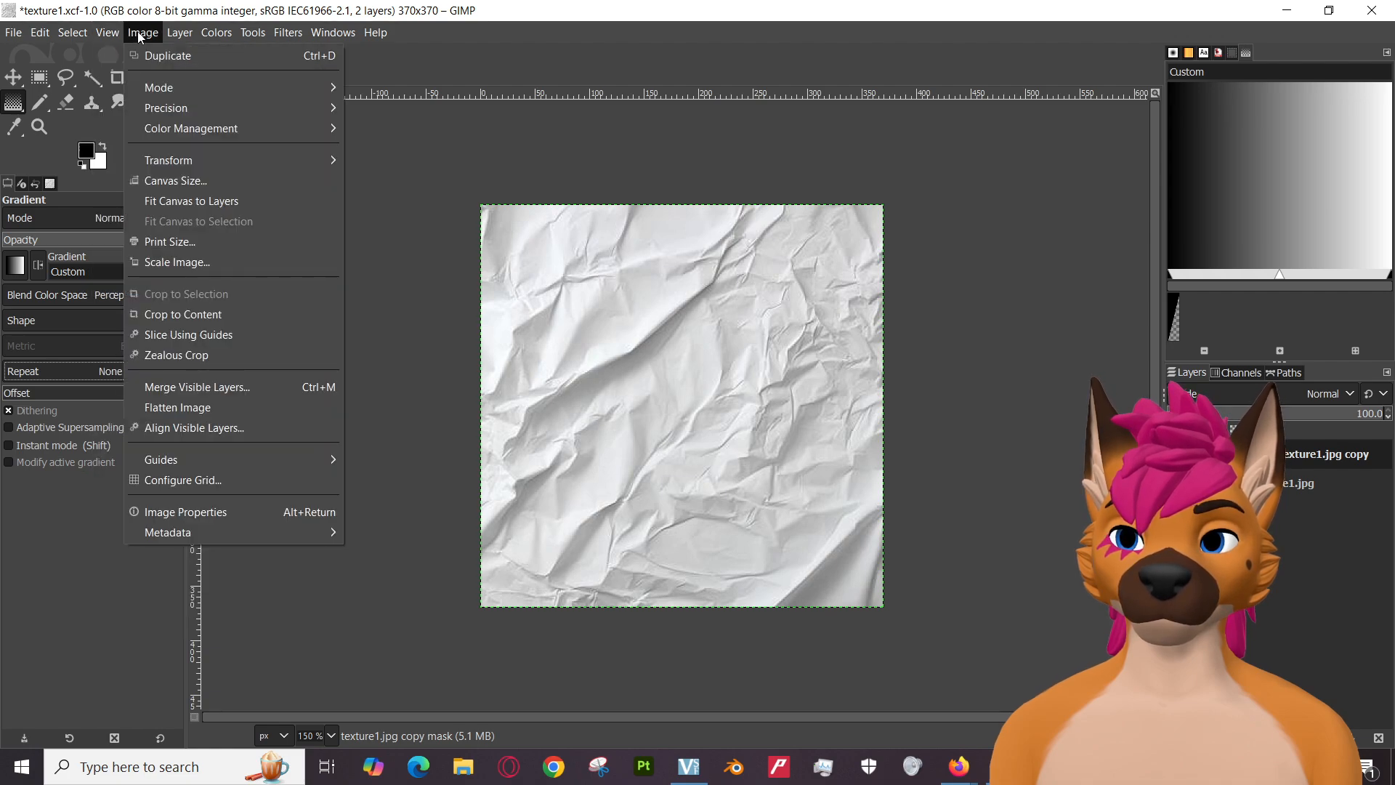
With the Gradient tool, try the Sawtooth wave repeat and then set the gradient's repeat to Truncate.
click(141, 36)
click(14, 106)
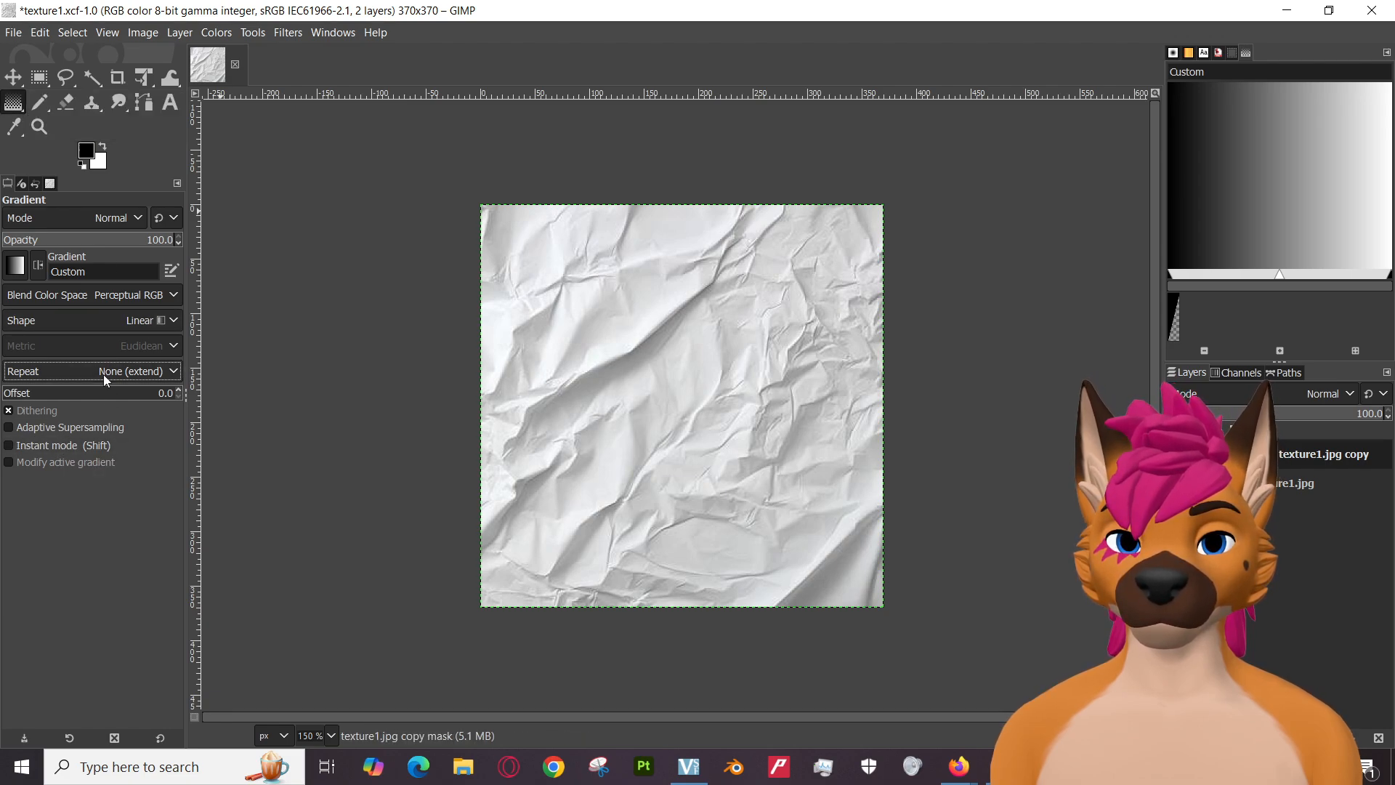
click(174, 295)
click(174, 295)
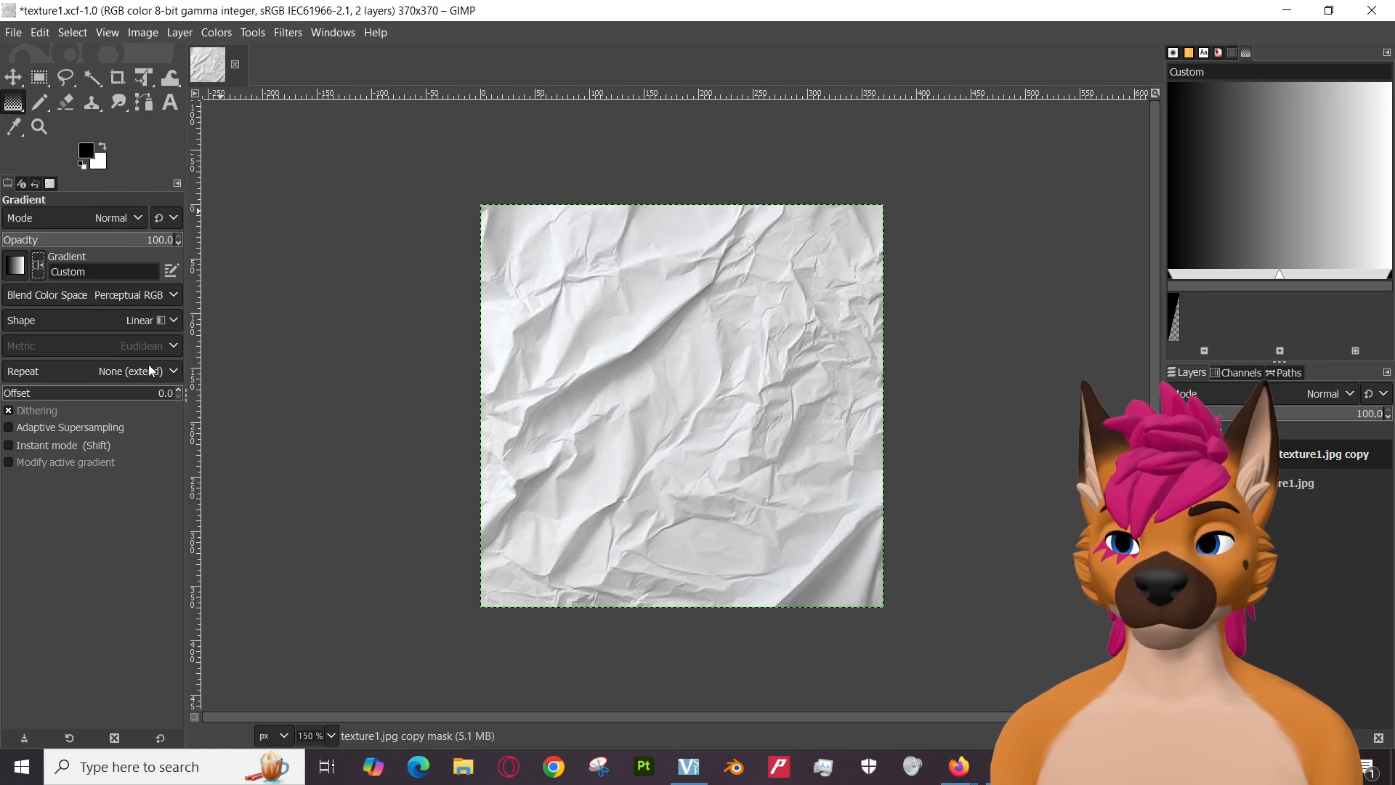
click(174, 372)
click(71, 417)
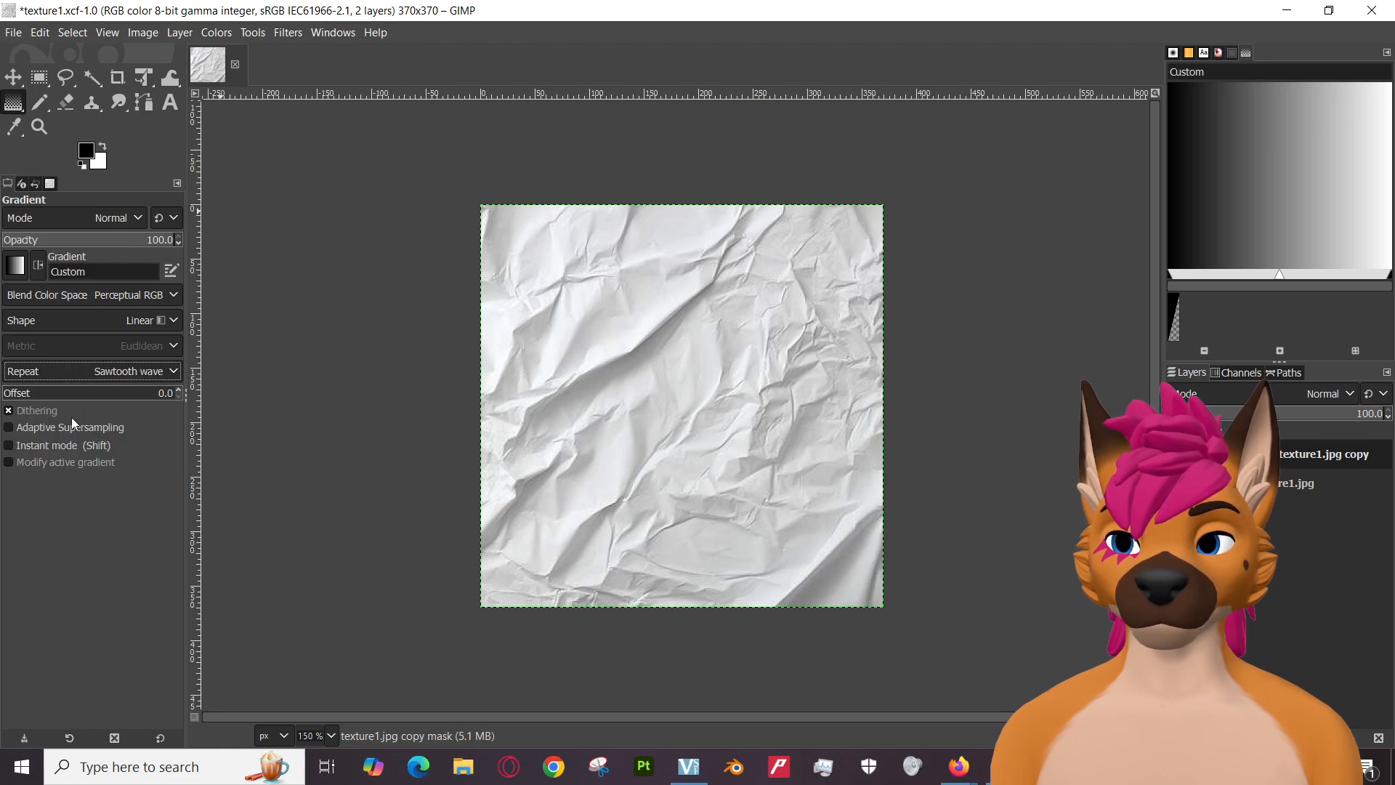
click(164, 369)
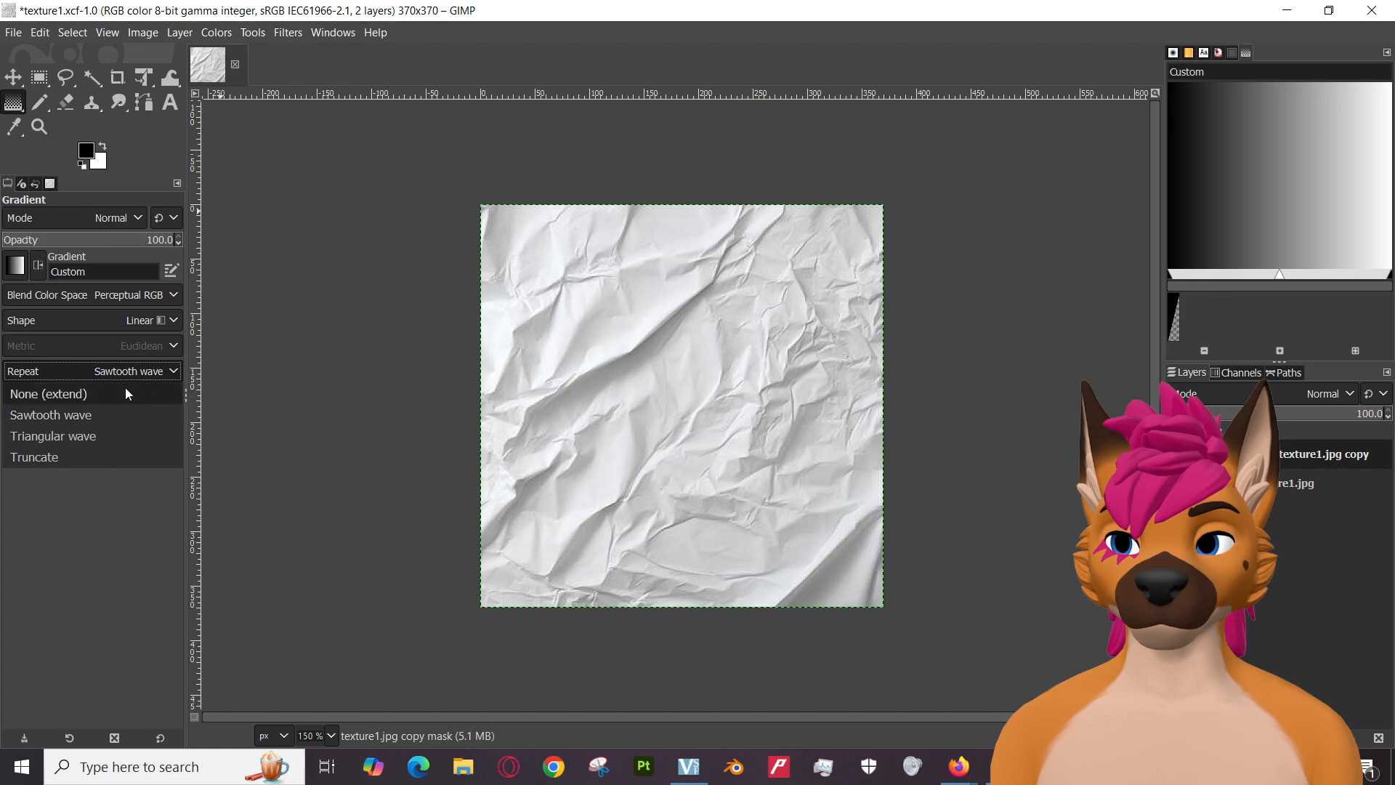
click(64, 457)
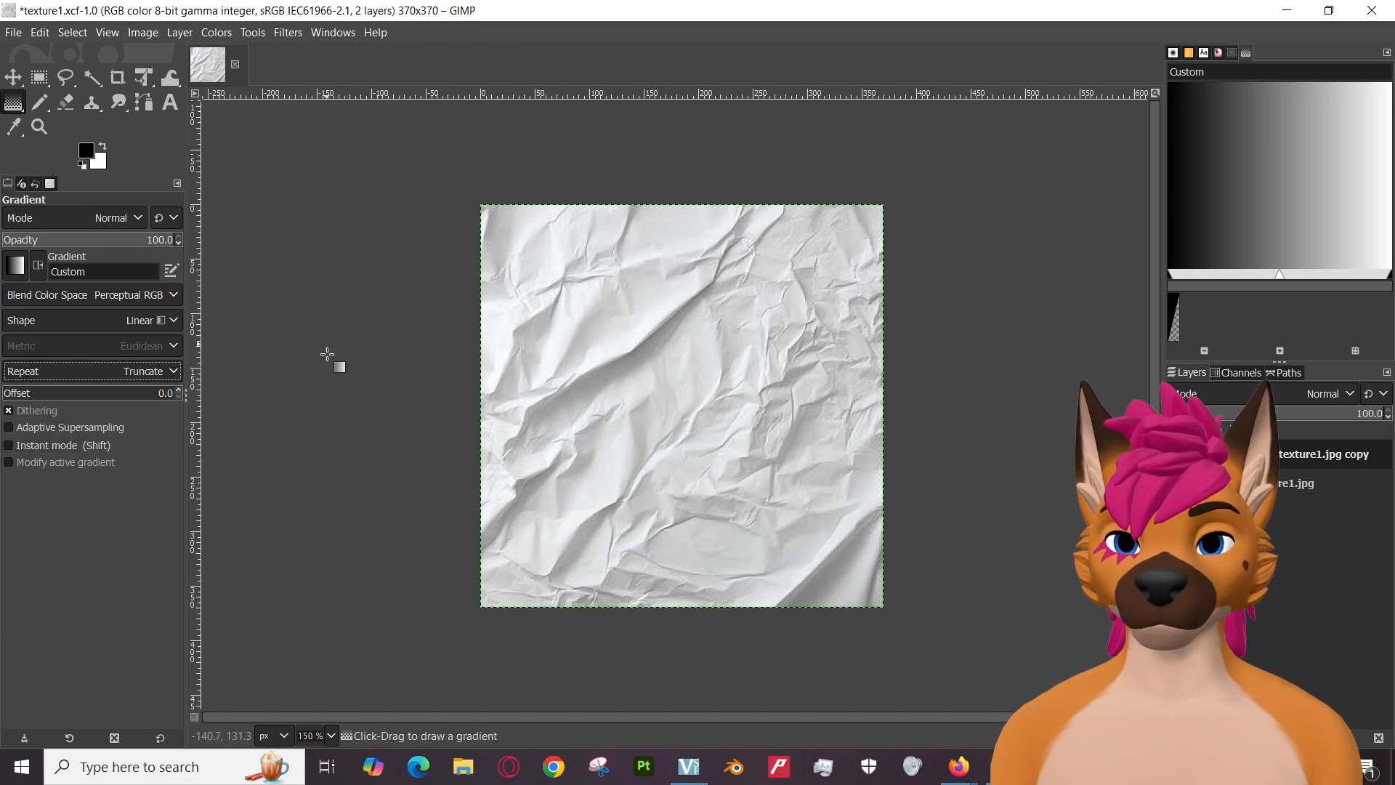
Try a linear gradient drawn horizontally across the texture1.jpg copy mask, ending at about X 462, Y 167 px, and undo it.
click(339, 393)
drag(340, 393, 984, 386)
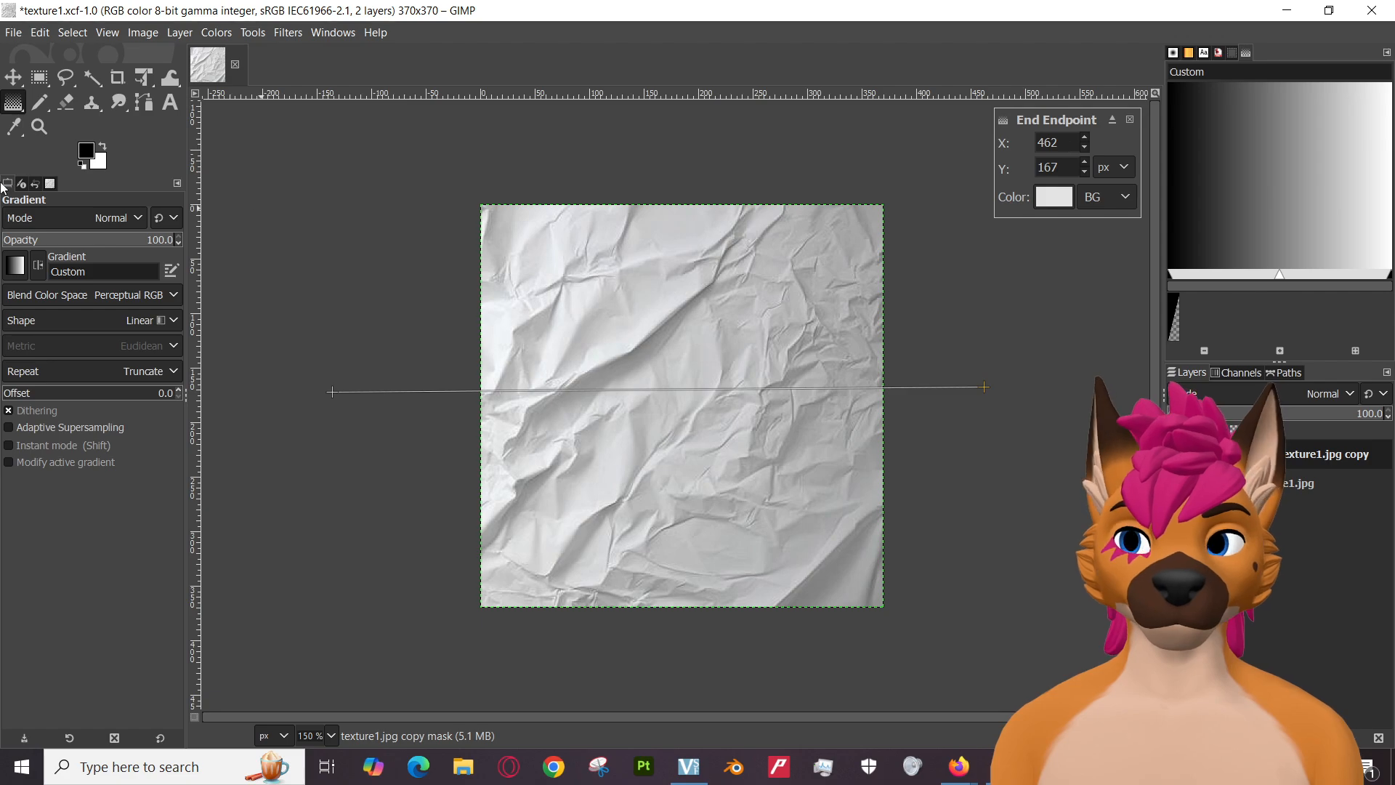
click(39, 32)
click(51, 50)
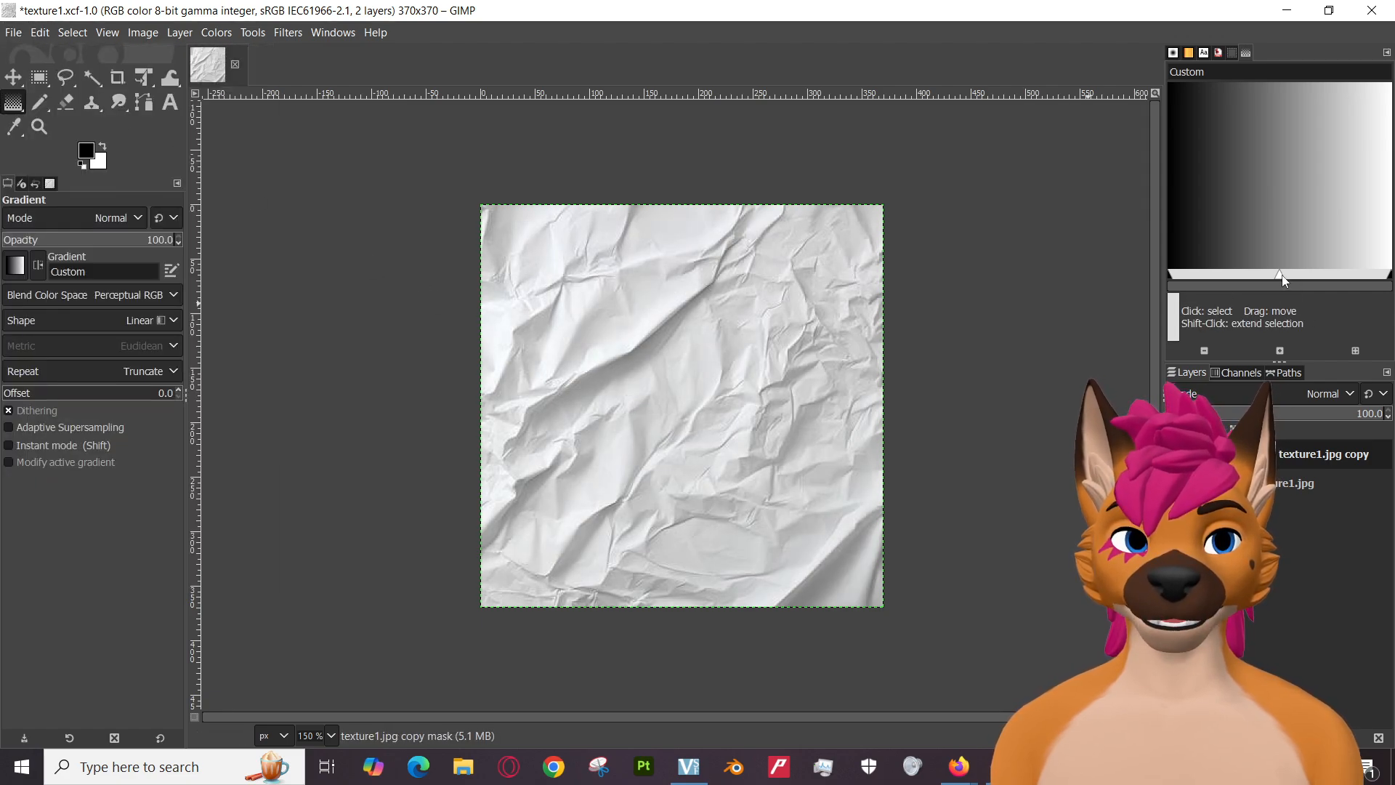
Nudge the Custom gradient's midpoint, set the mode to Merge and apply a diagonal gradient to the mask, ending at about X -116, Y 91 px.
mouse_move(1282, 275)
mouse_down()
mouse_move(1325, 276)
mouse_move(1180, 278)
mouse_move(1366, 279)
mouse_move(1151, 283)
mouse_move(1302, 284)
mouse_move(1283, 283)
mouse_up()
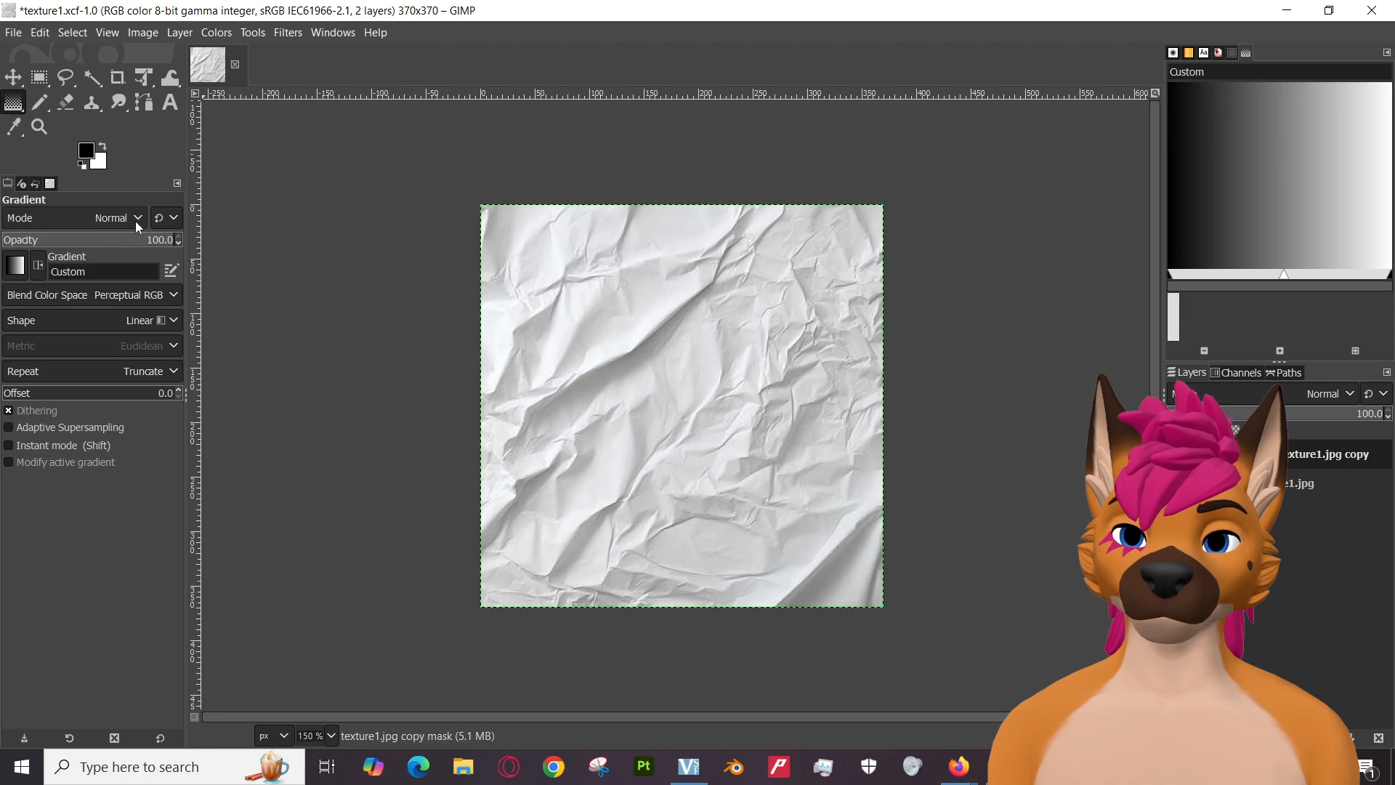
click(135, 221)
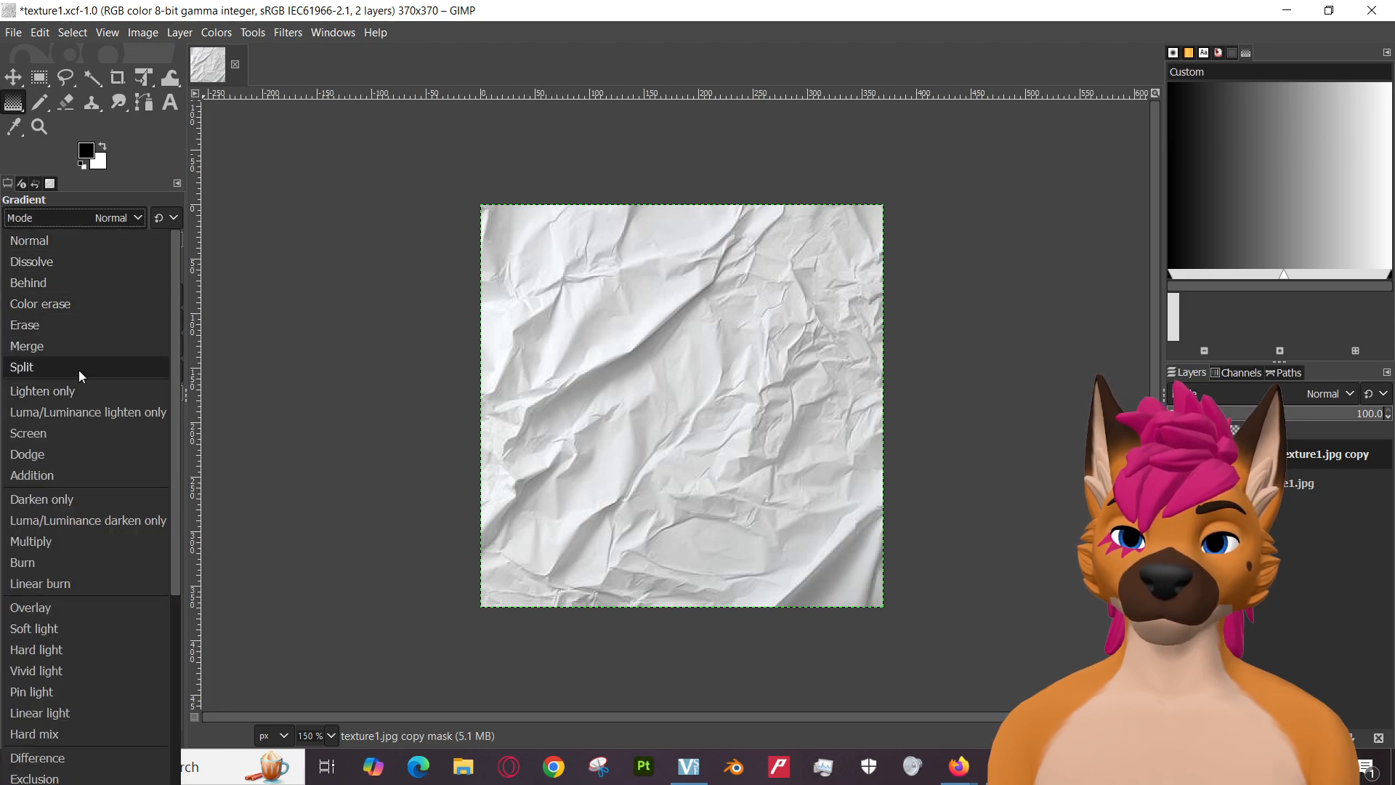
click(50, 349)
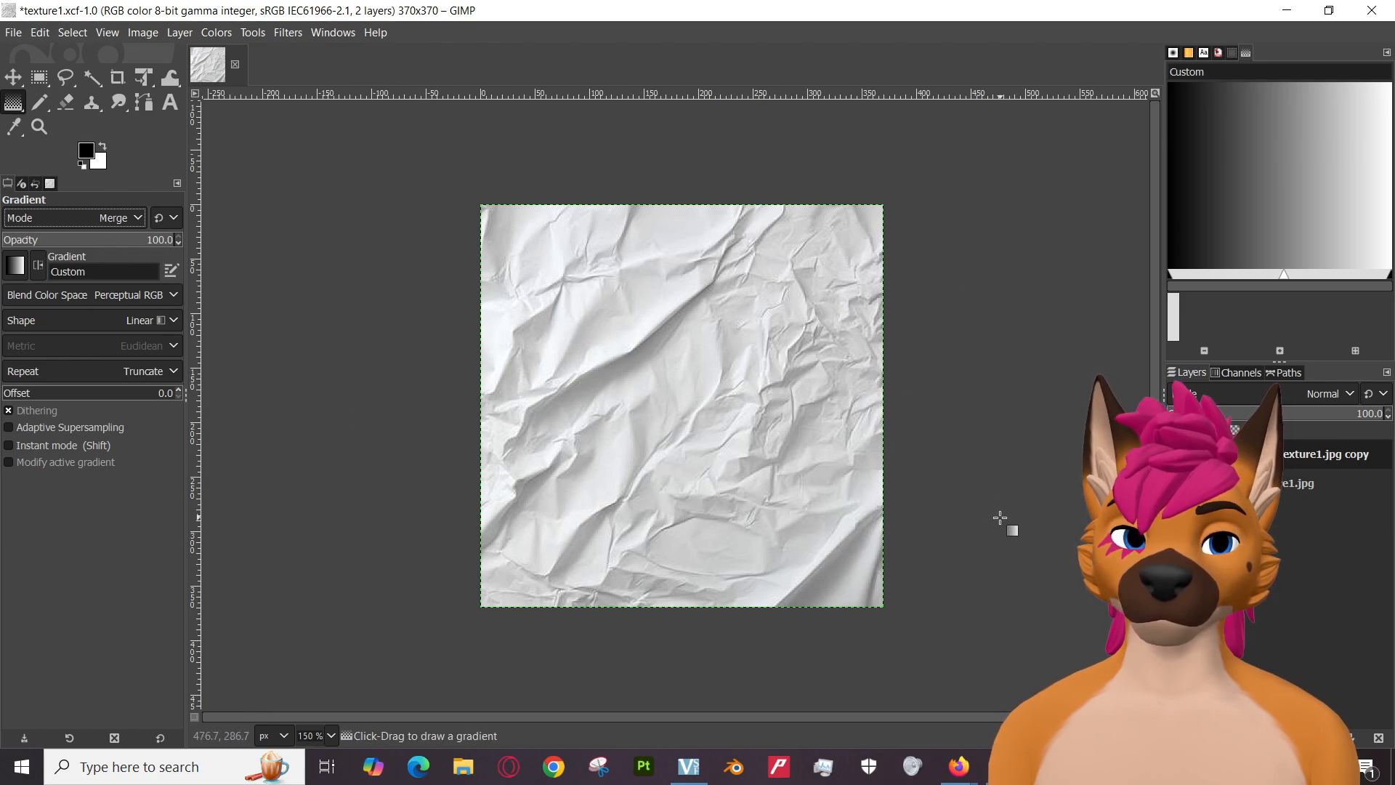
mouse_move(1005, 561)
mouse_down()
mouse_move(772, 429)
mouse_move(353, 303)
mouse_up()
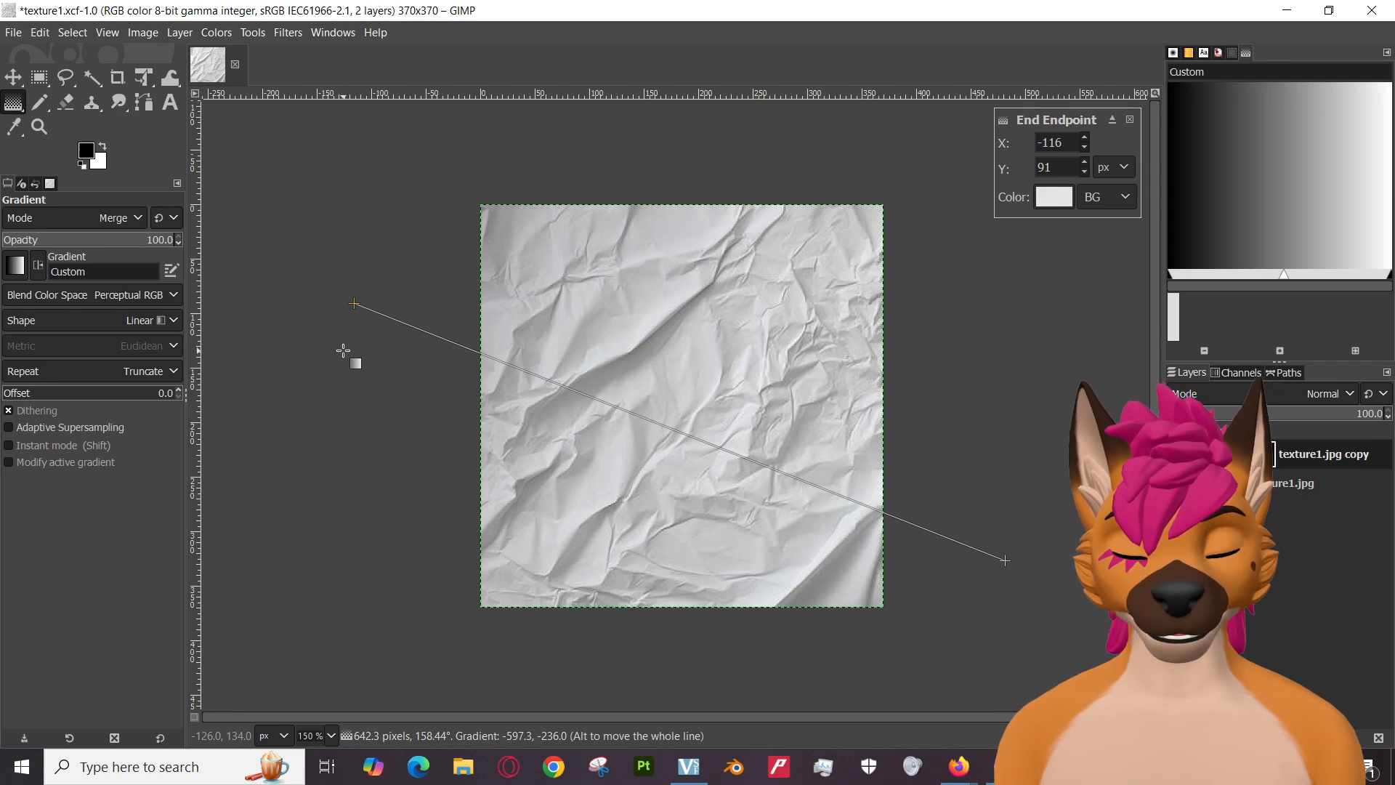
key(Return)
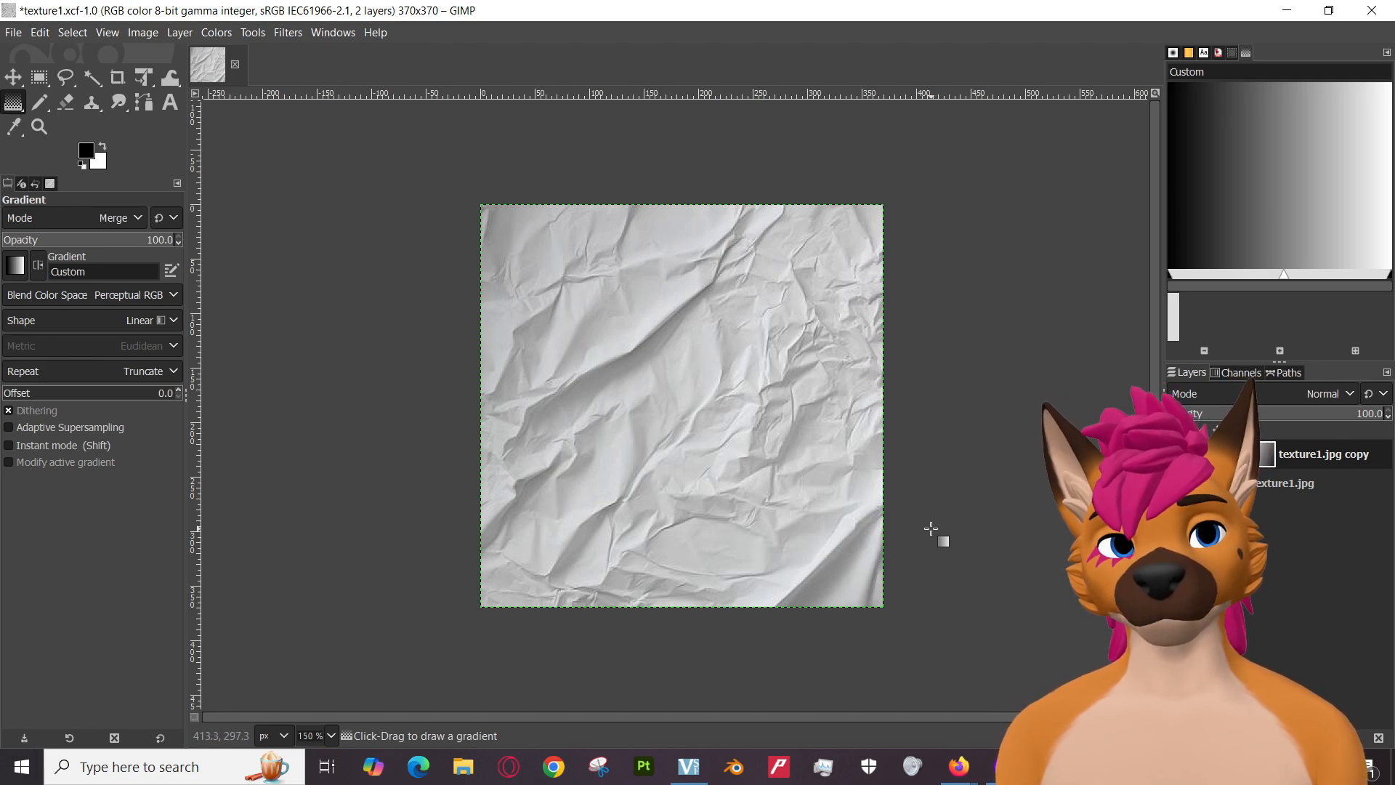
Compare the image with the texture1.jpg copy layer hidden and shown, and save texture1.xcf.
click(1176, 454)
click(1176, 454)
click(1176, 454)
click(1176, 454)
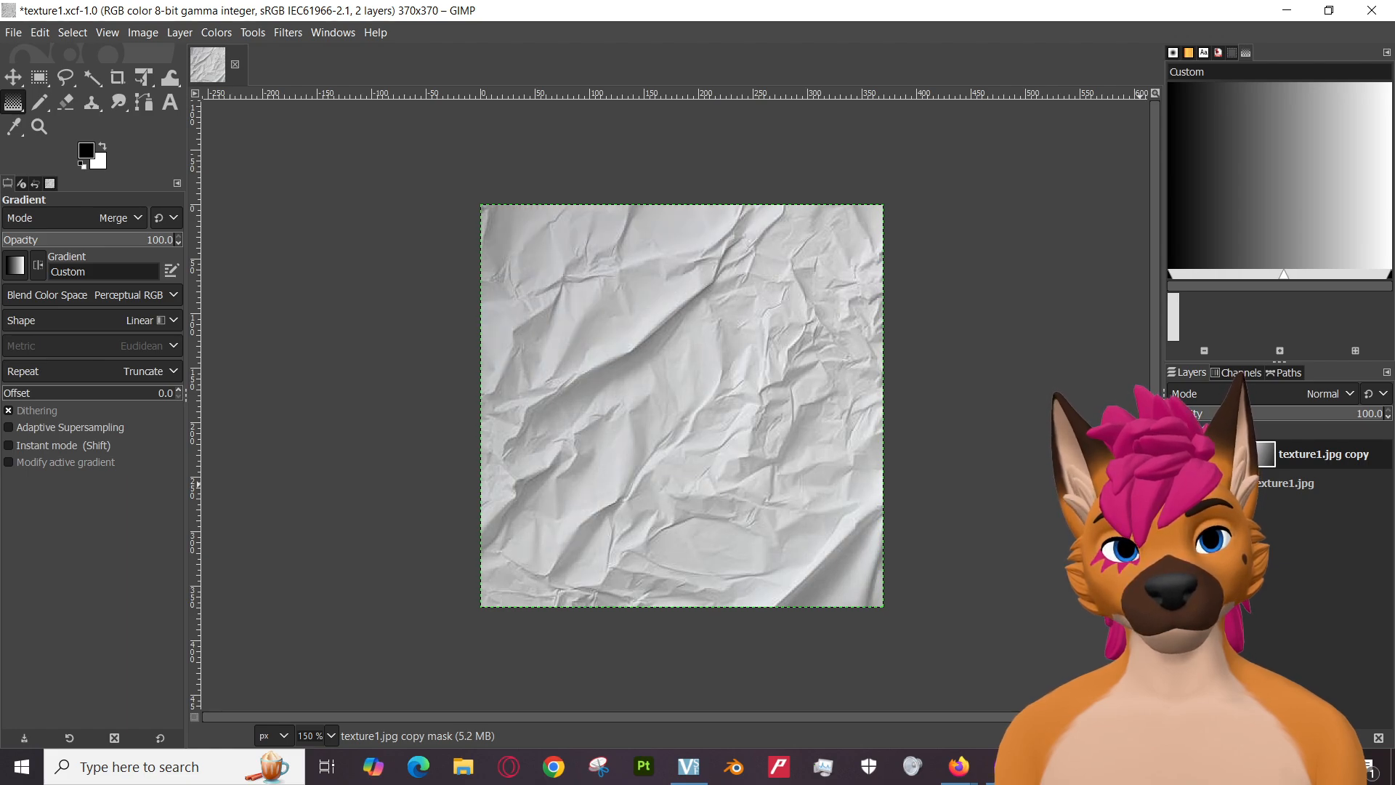
right_click(1269, 461)
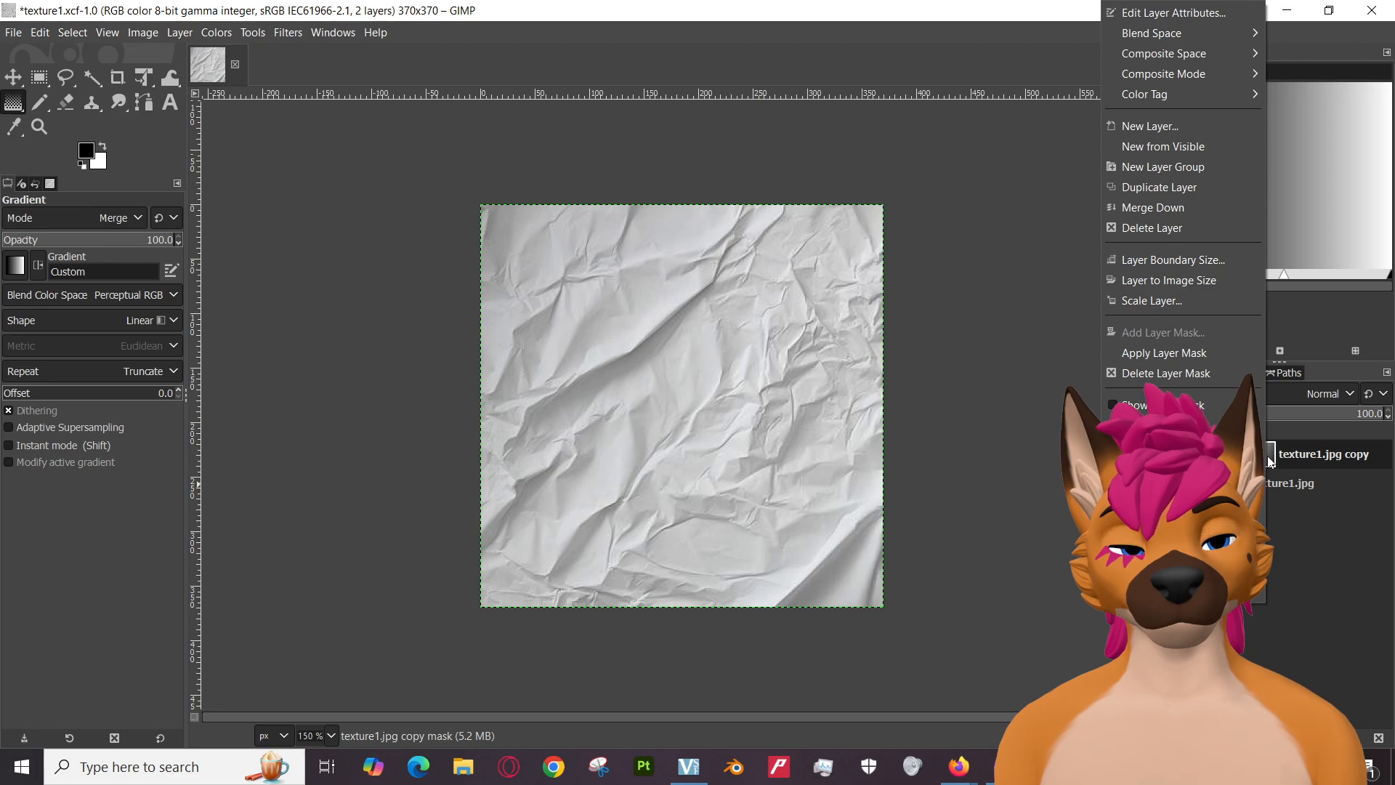
click(1340, 571)
click(13, 32)
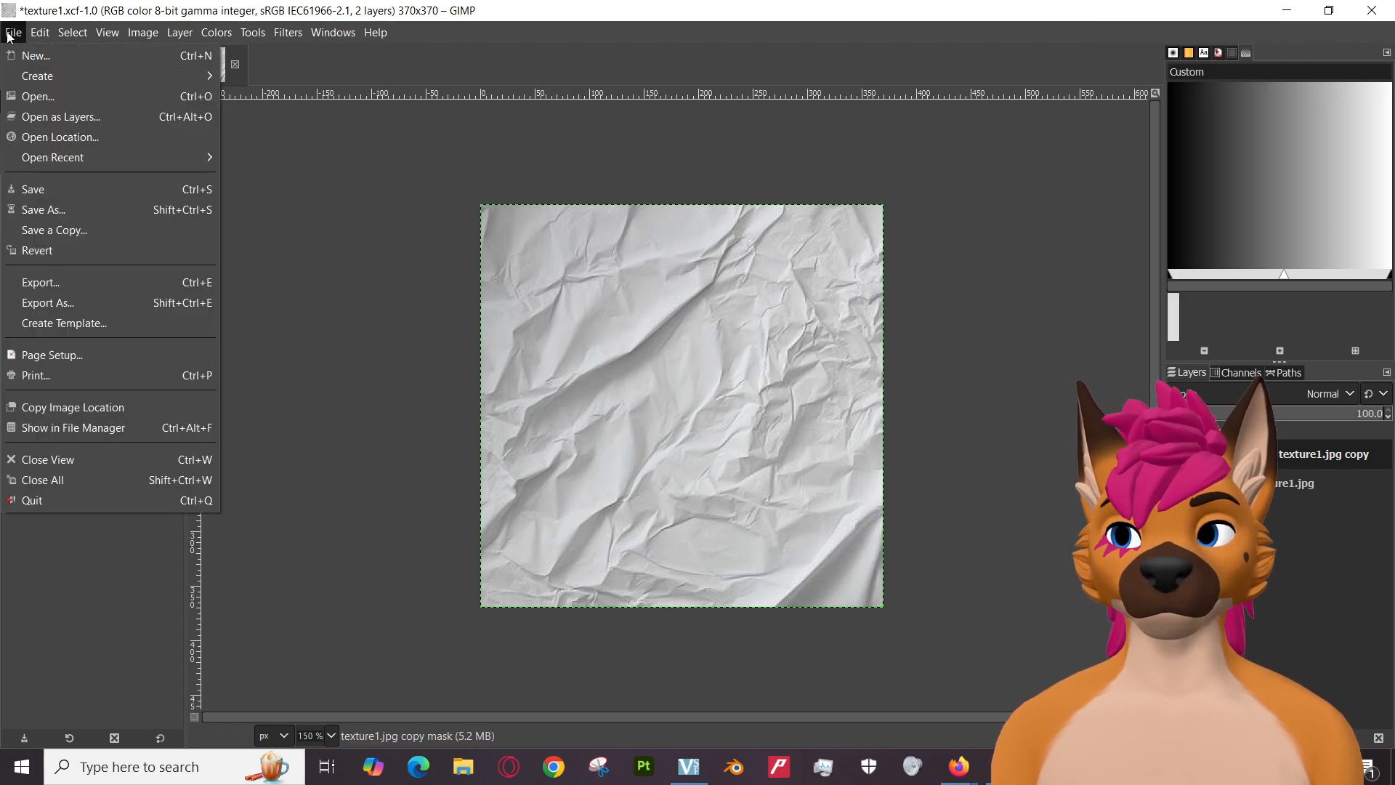
click(57, 189)
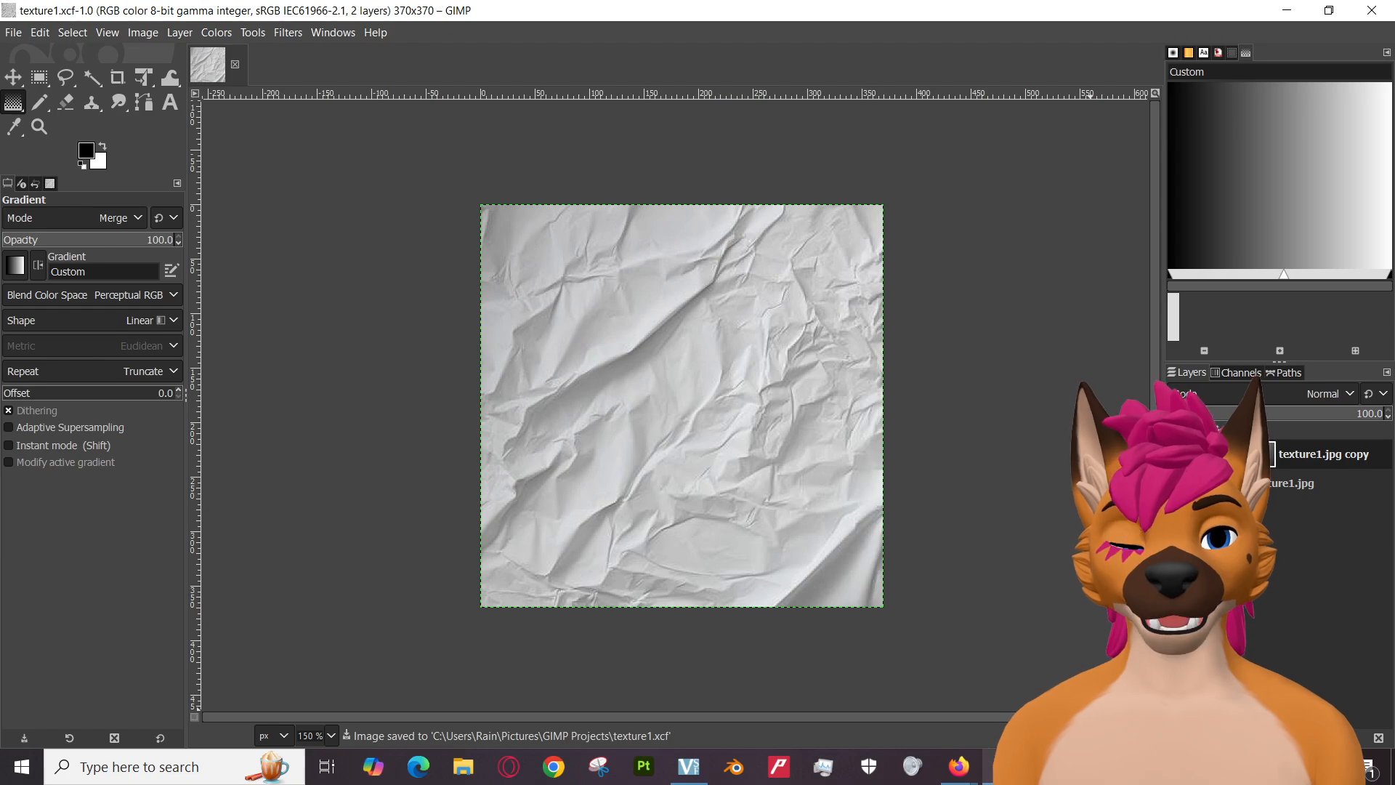
Switch to Firefox and watch the part of the "Intro to Texture Maps for 3D" video about the luminosity setting.
key(alt+Tab)
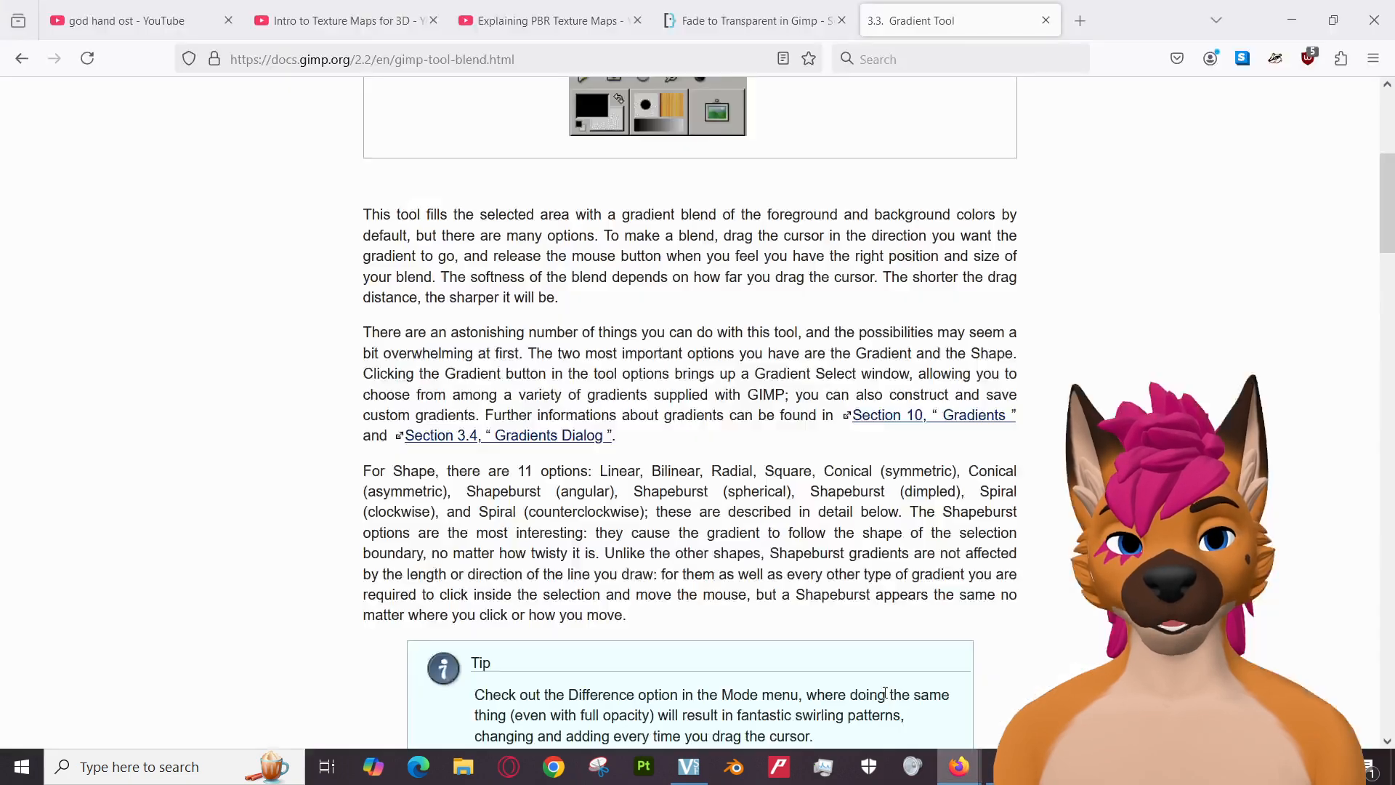
click(399, 7)
click(543, 454)
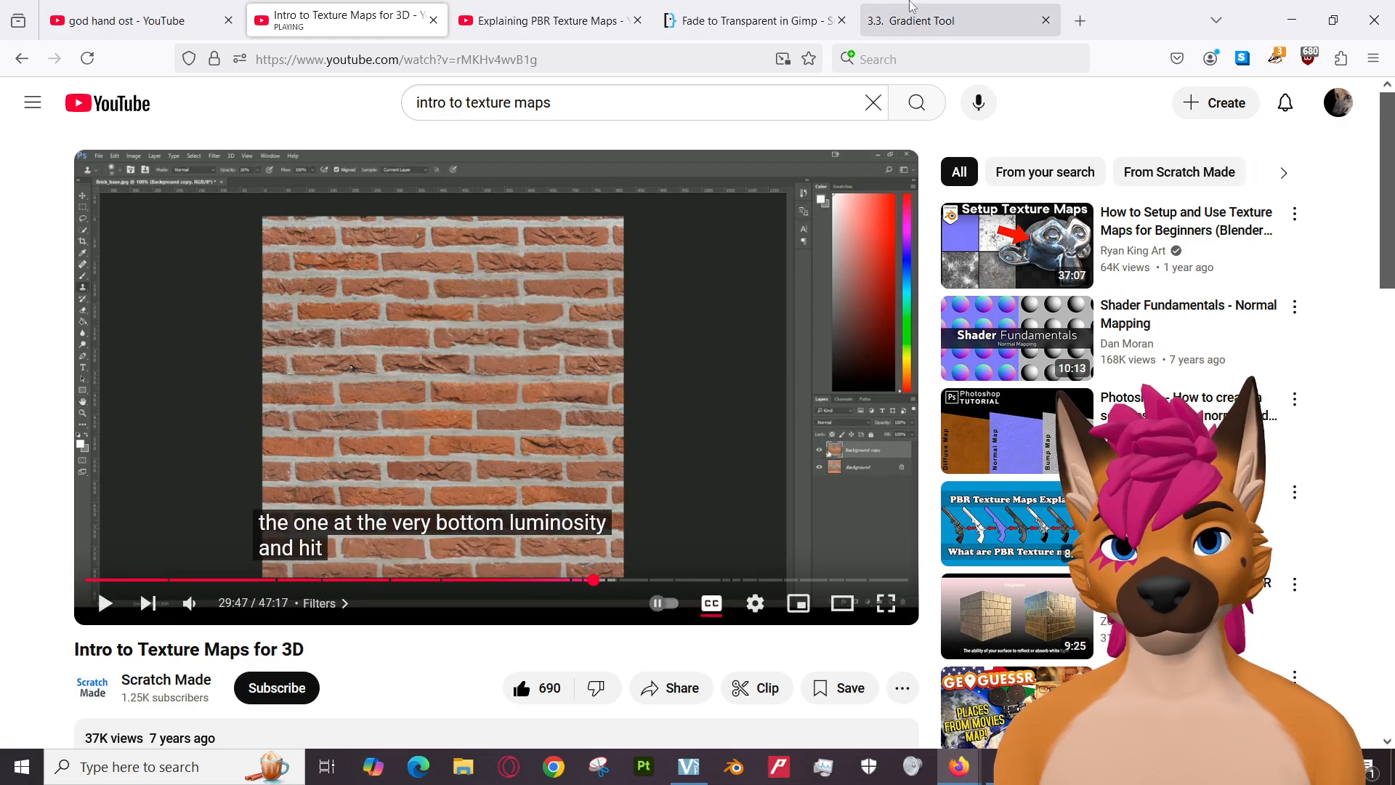
Search the web for "gimp luminosity mask" and open the Luminosity Masks tutorial on the GIMP site.
click(901, 10)
click(22, 58)
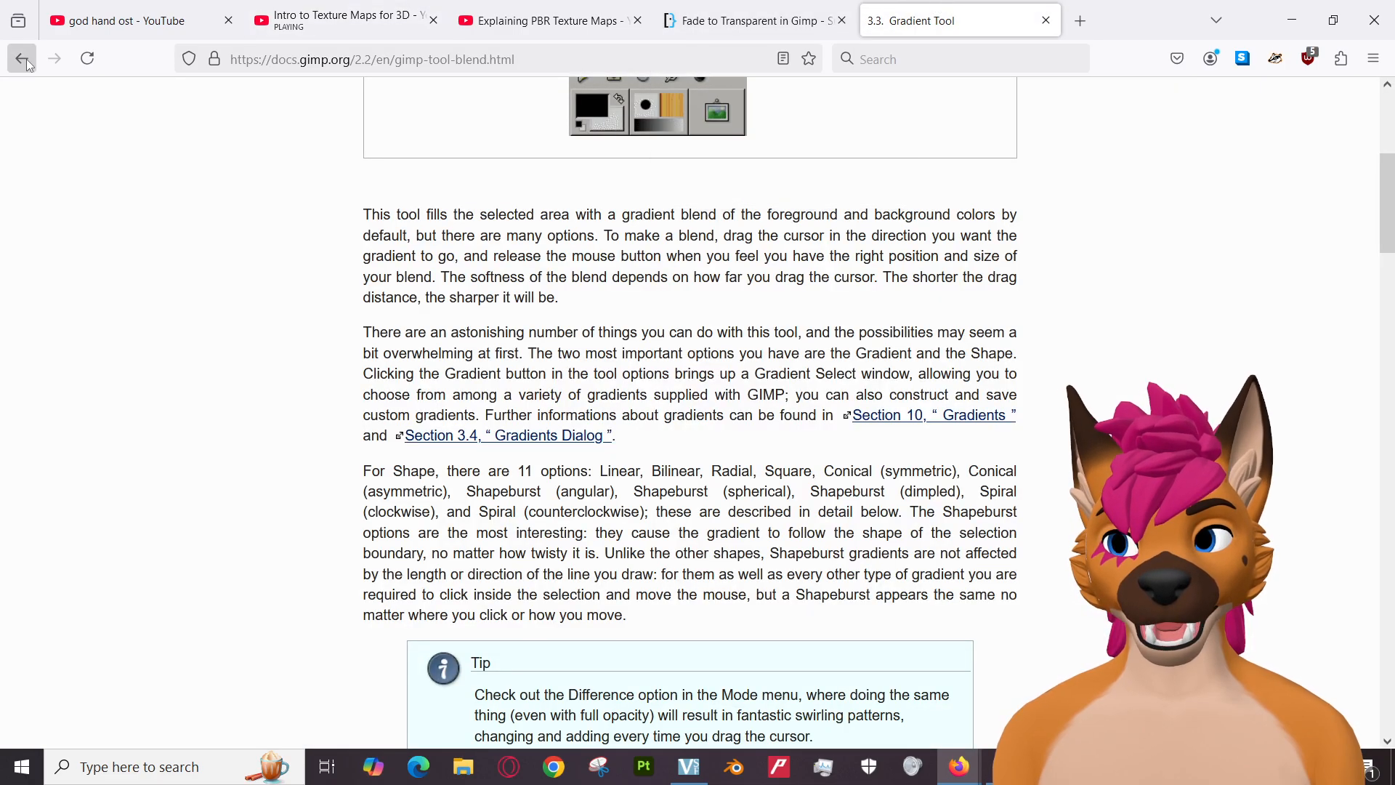
drag(371, 111, 223, 125)
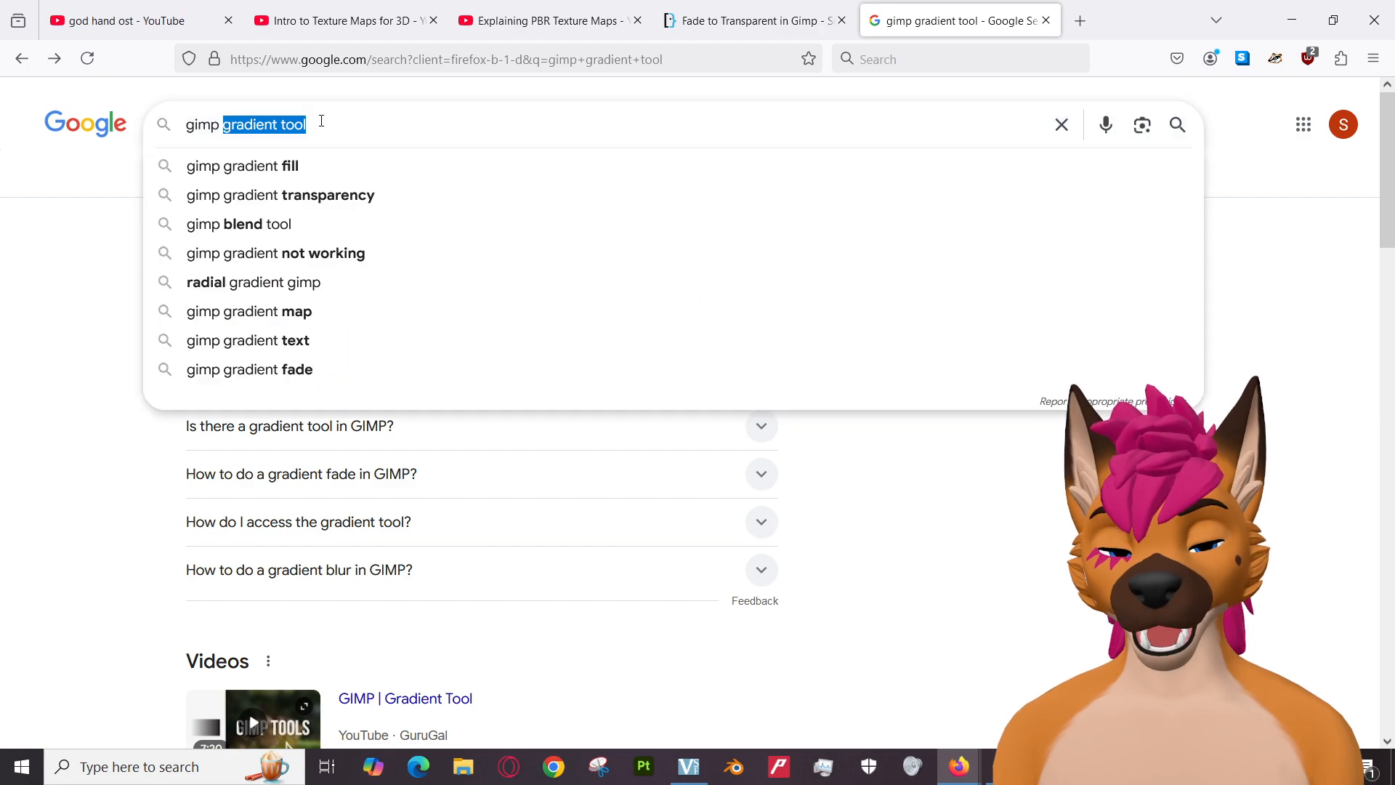
text(lumin)
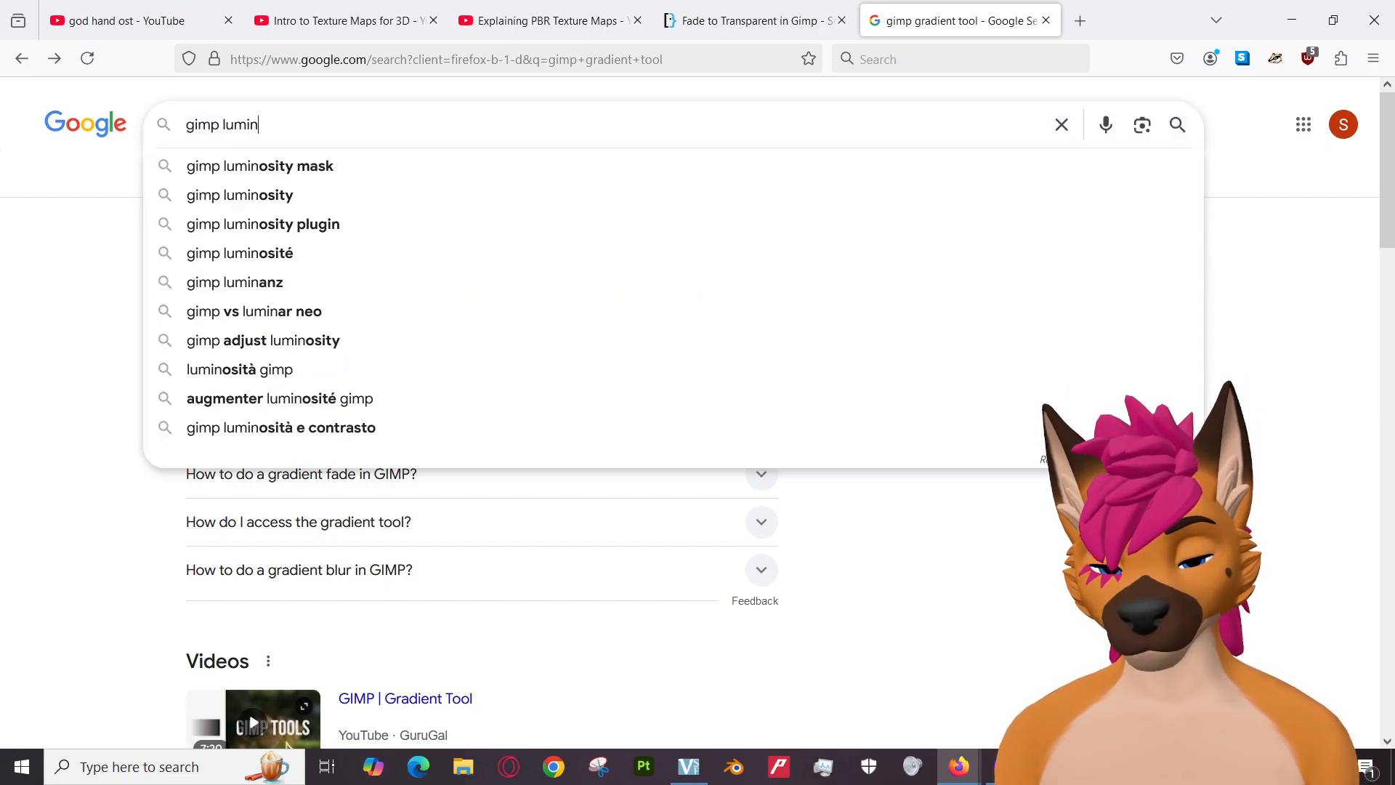
text(osity)
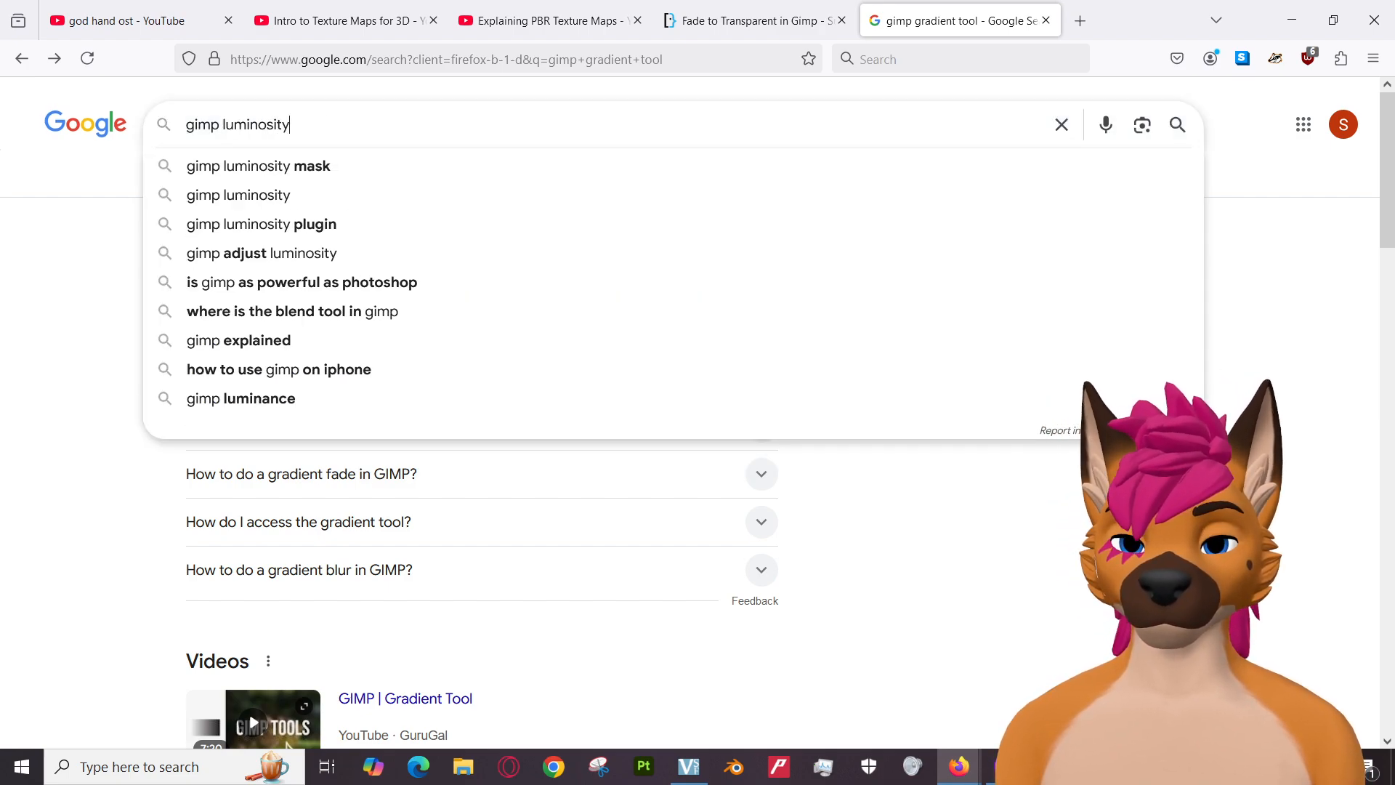
key(Down)
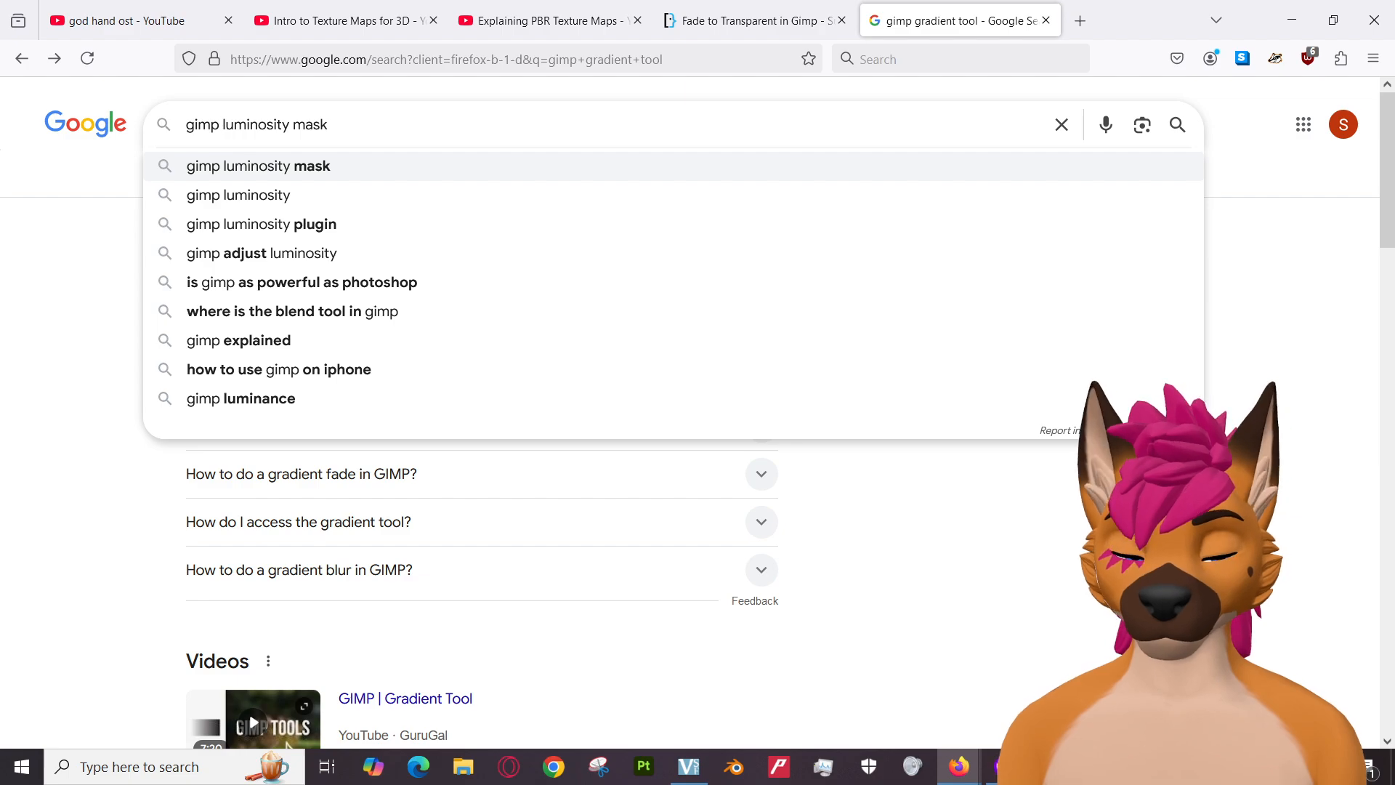
key(Return)
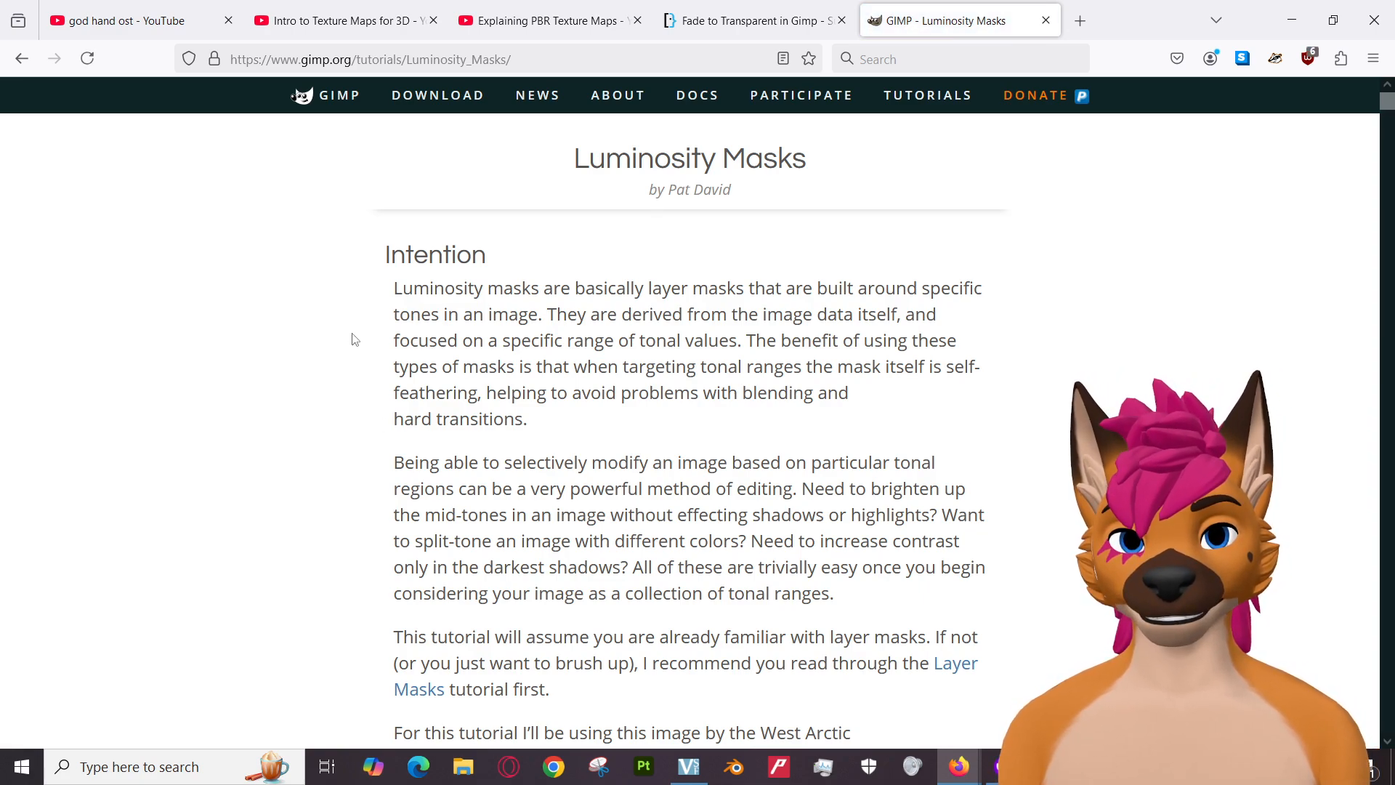
Read the Luminosity Masks tutorial's sections on duplicating and desaturating the base layer and creating the Lights and Darks channels.
scroll(354, 339, down, 4)
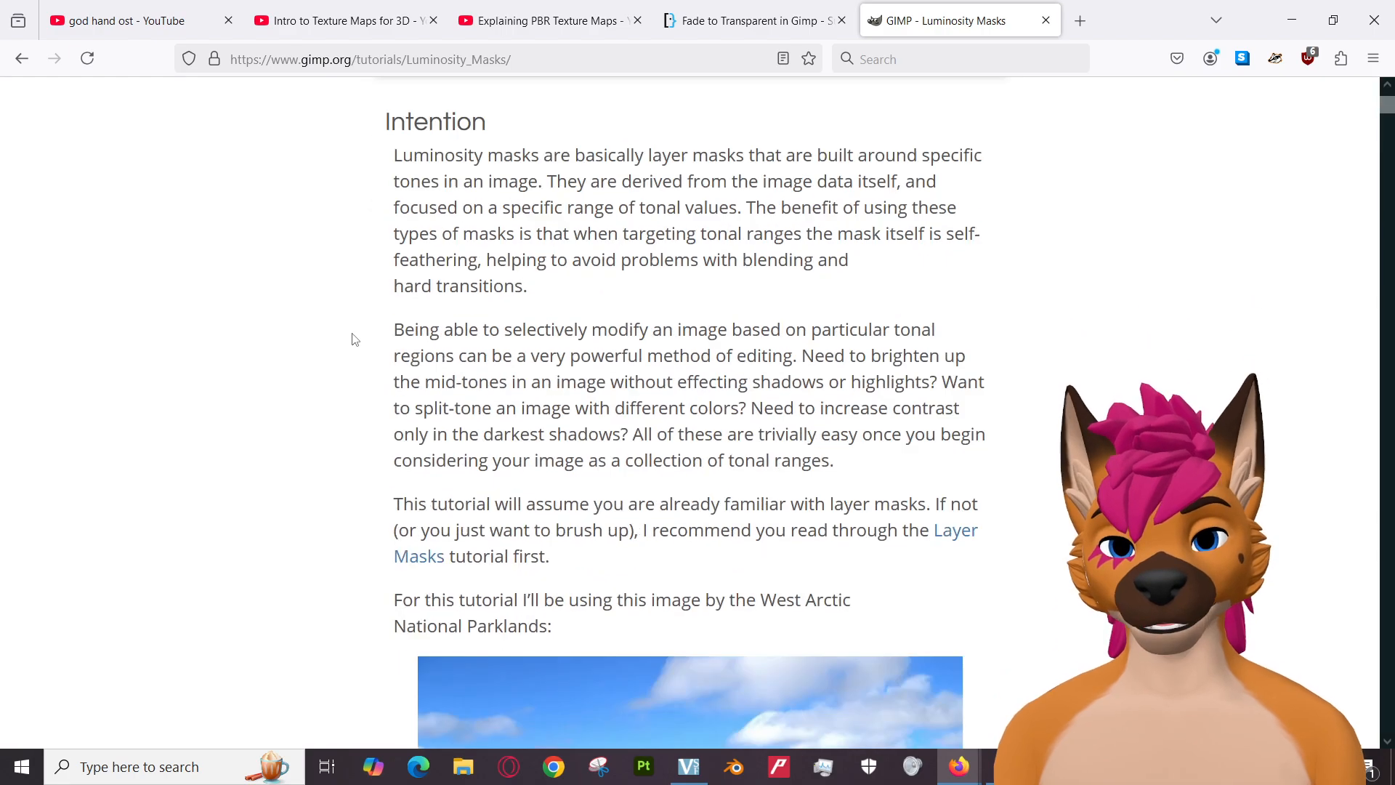
scroll(344, 371, down, 10)
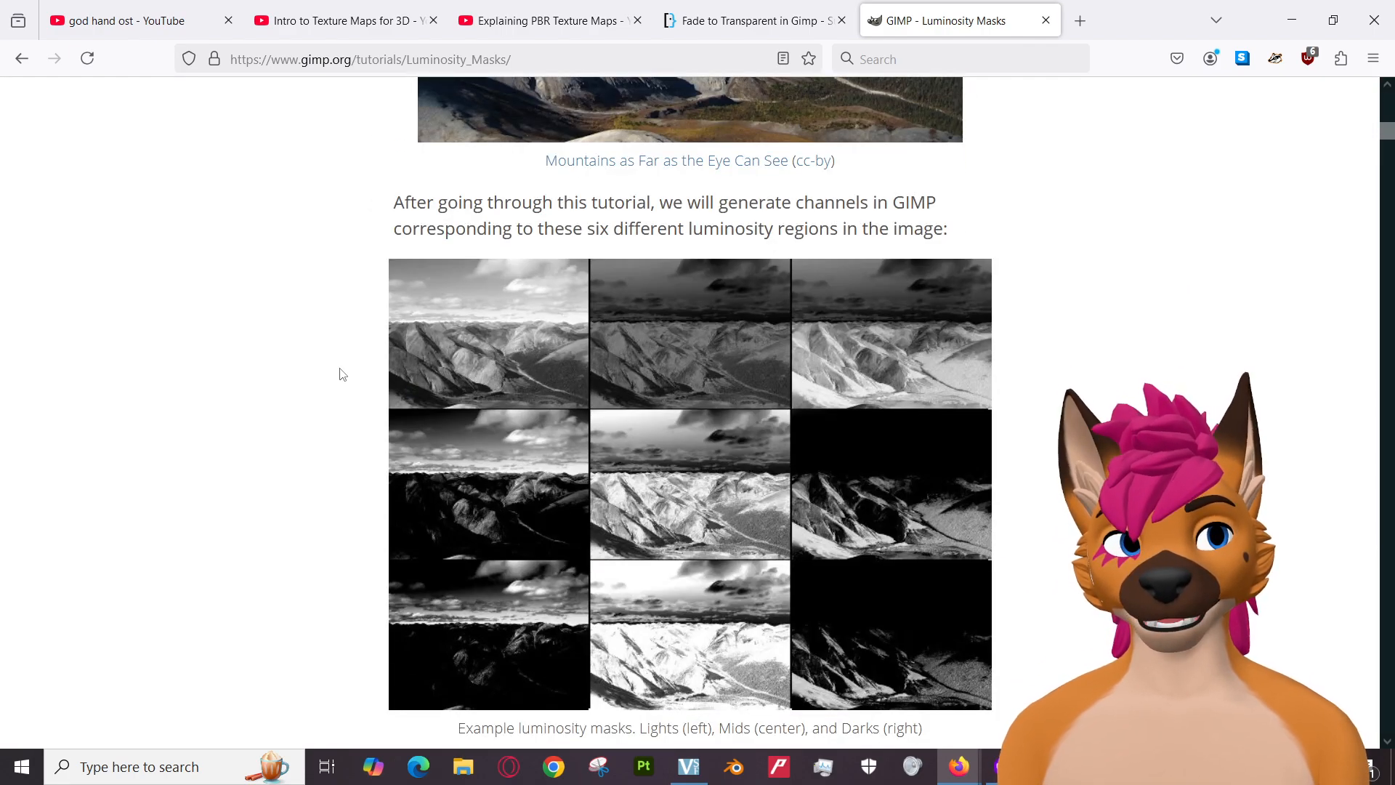
scroll(343, 374, down, 8)
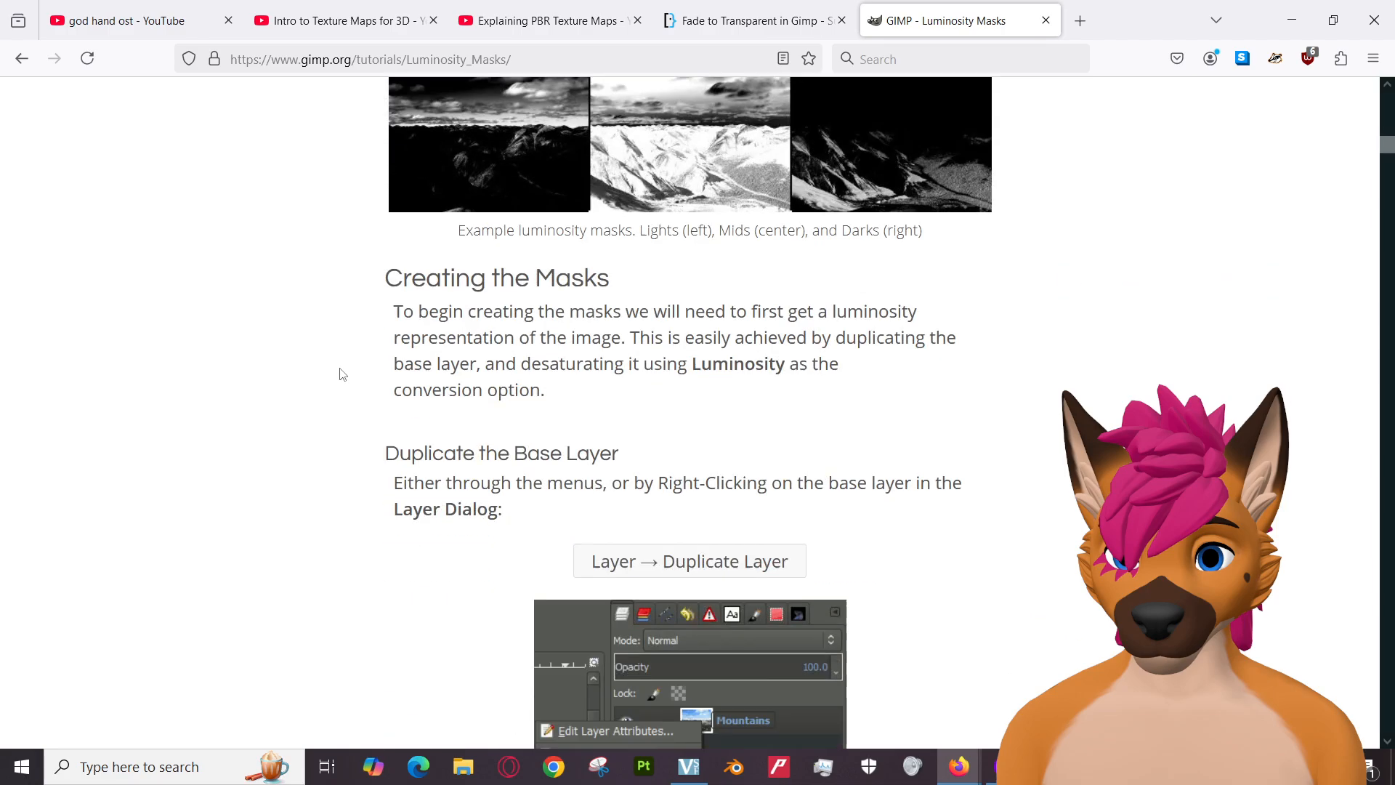
scroll(342, 374, down, 4)
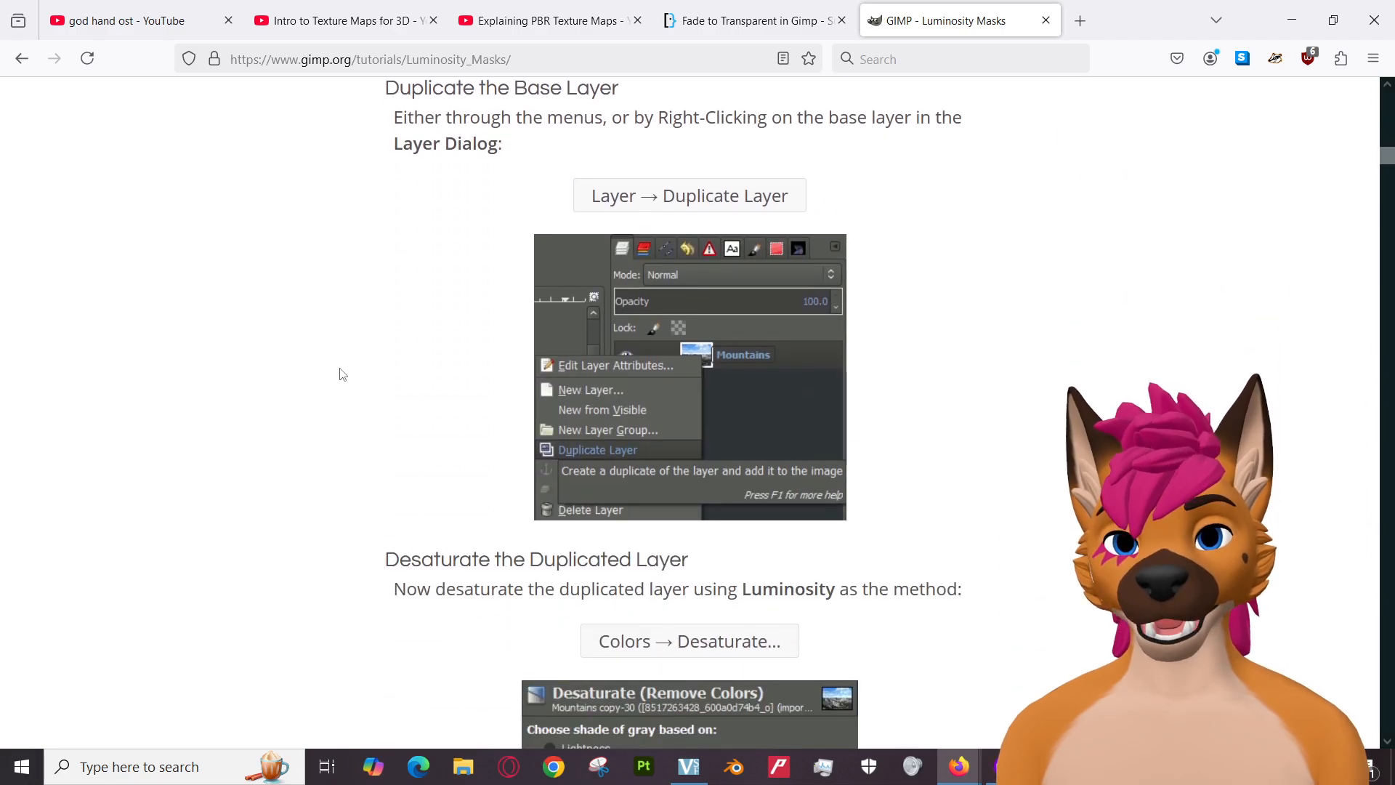
scroll(343, 374, down, 4)
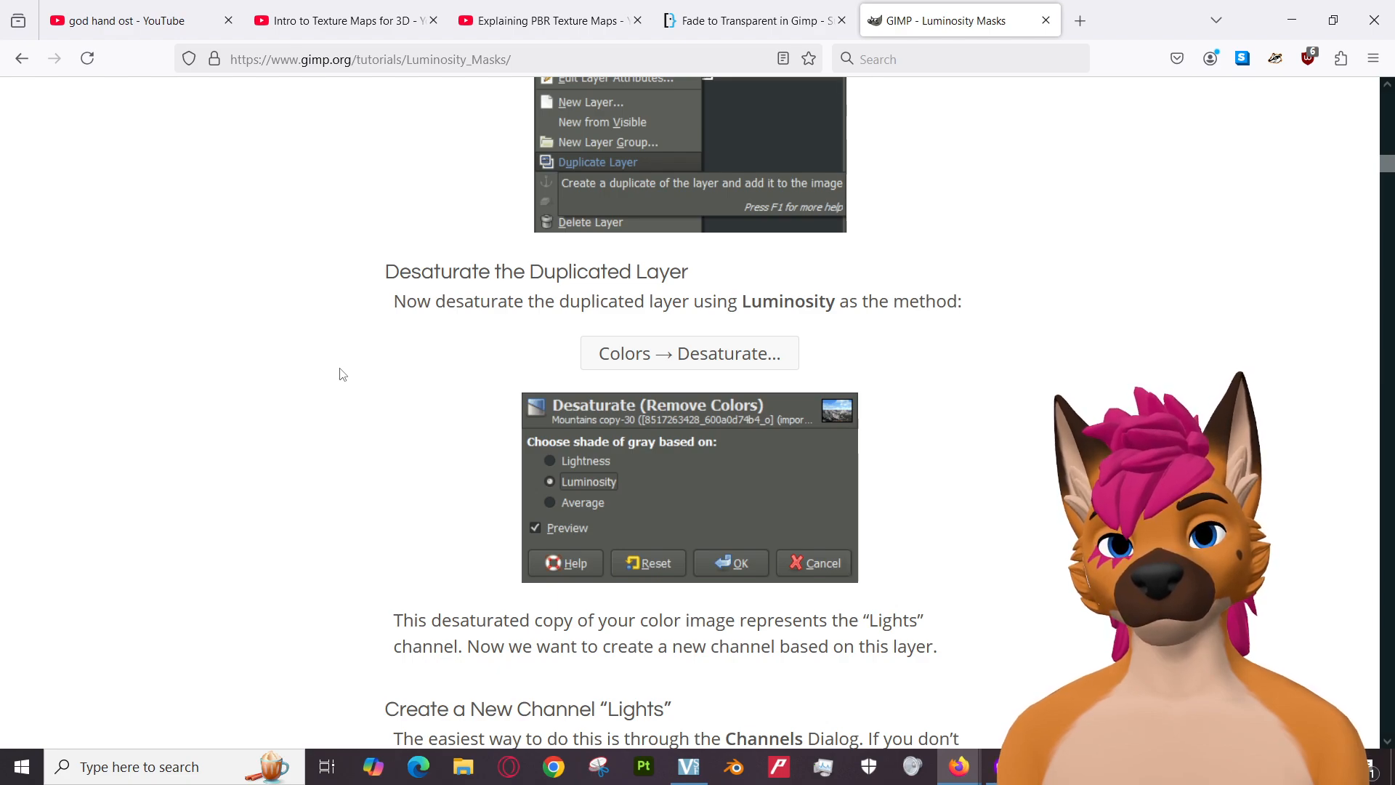
scroll(343, 374, down, 4)
scroll(343, 374, down, 4)
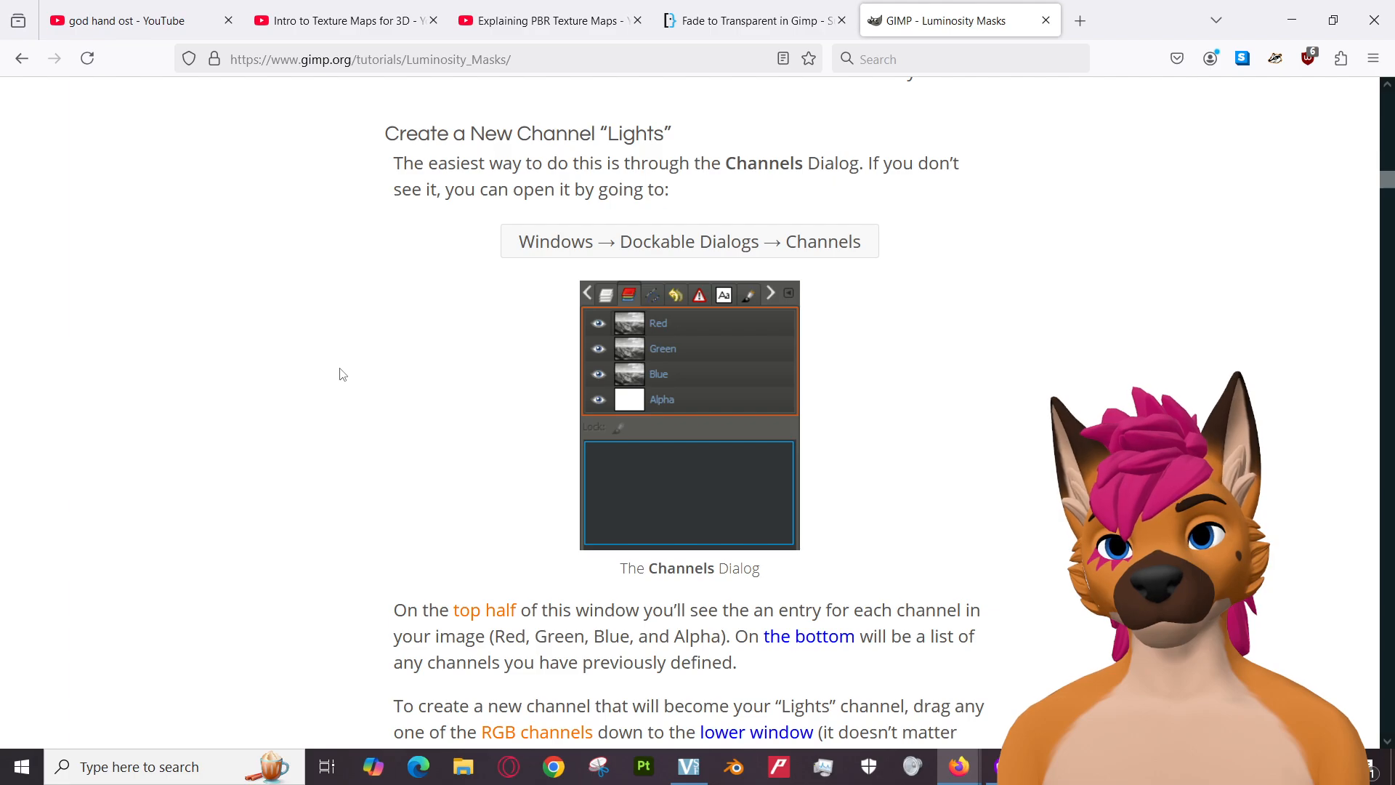
scroll(342, 374, down, 20)
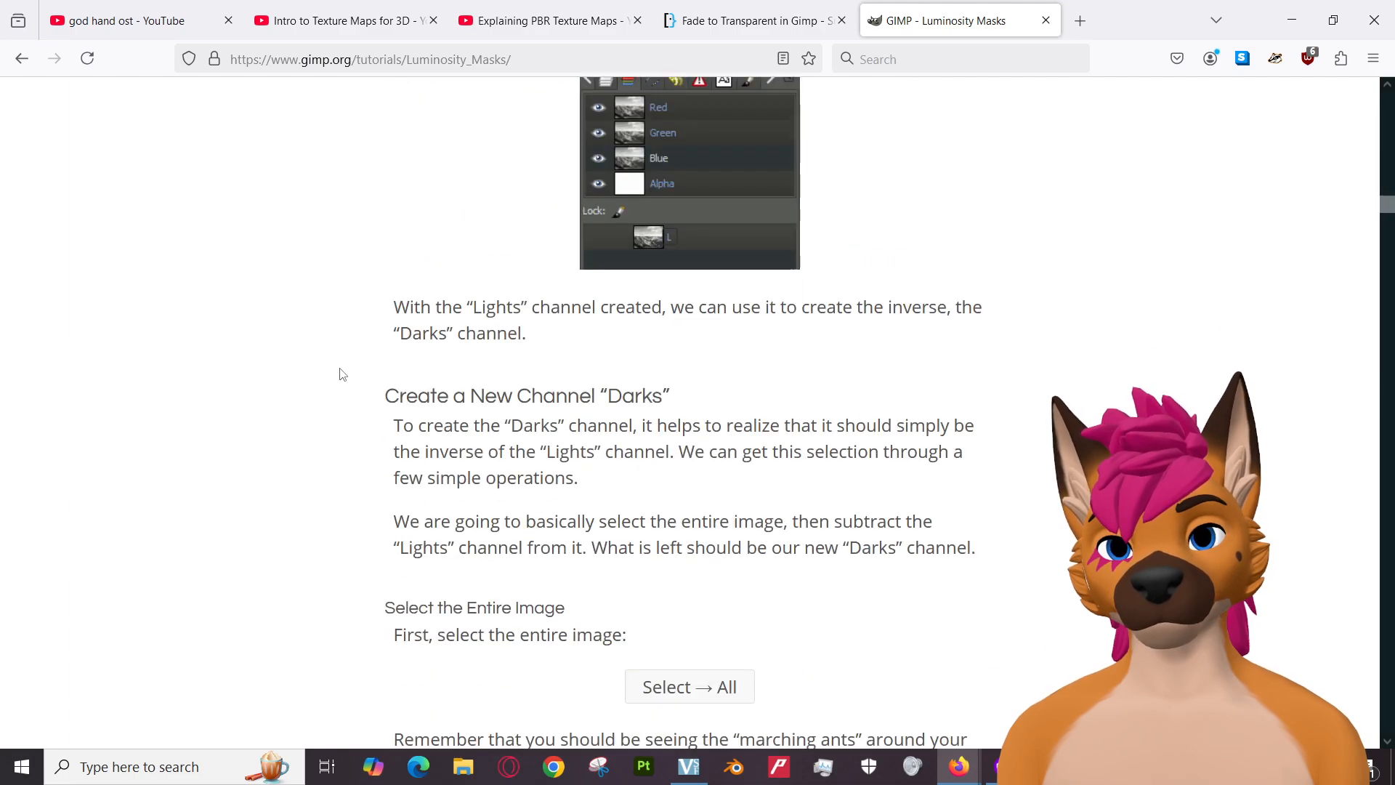
mouse_move(1386, 230)
mouse_down()
mouse_move(1391, 459)
mouse_move(1384, 118)
mouse_move(1368, 228)
mouse_up()
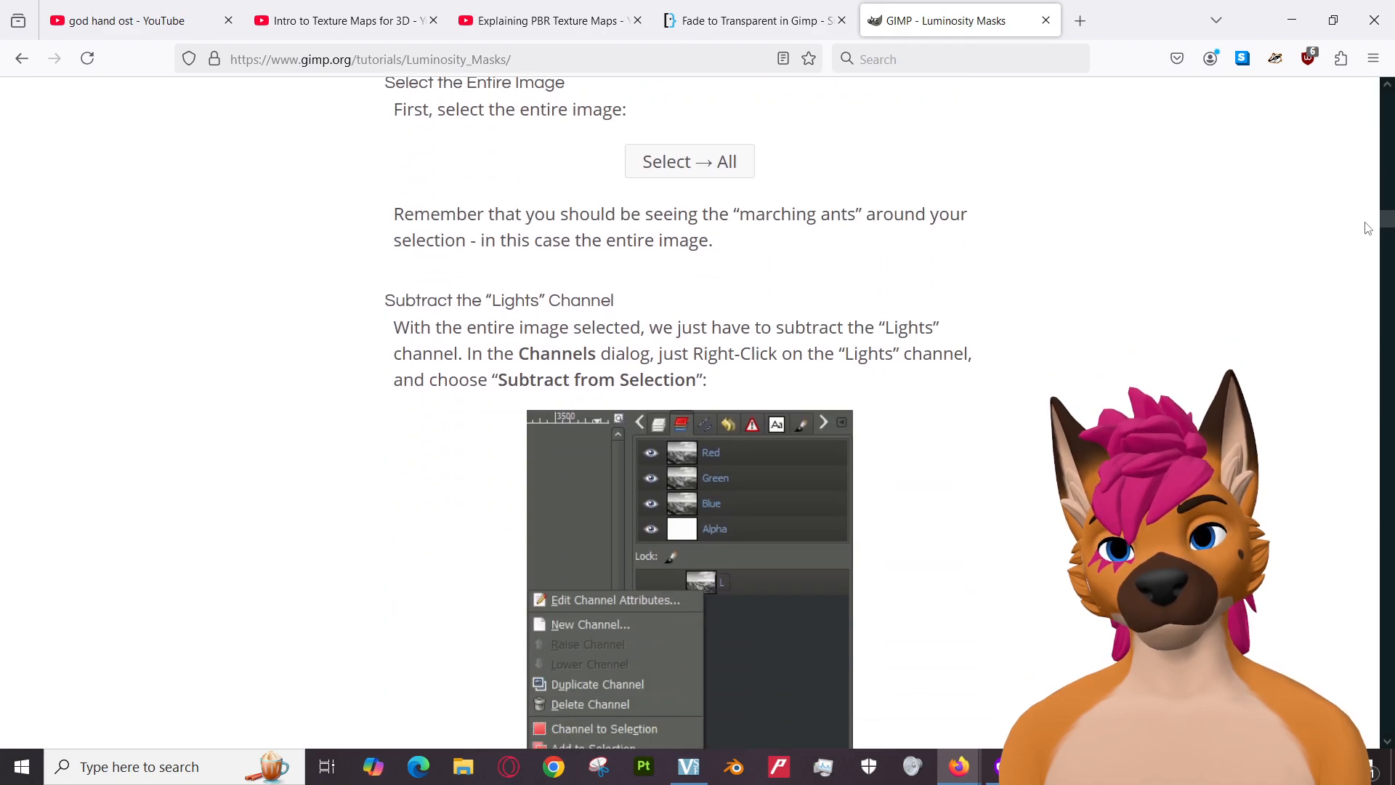
drag(1368, 227, 1363, 101)
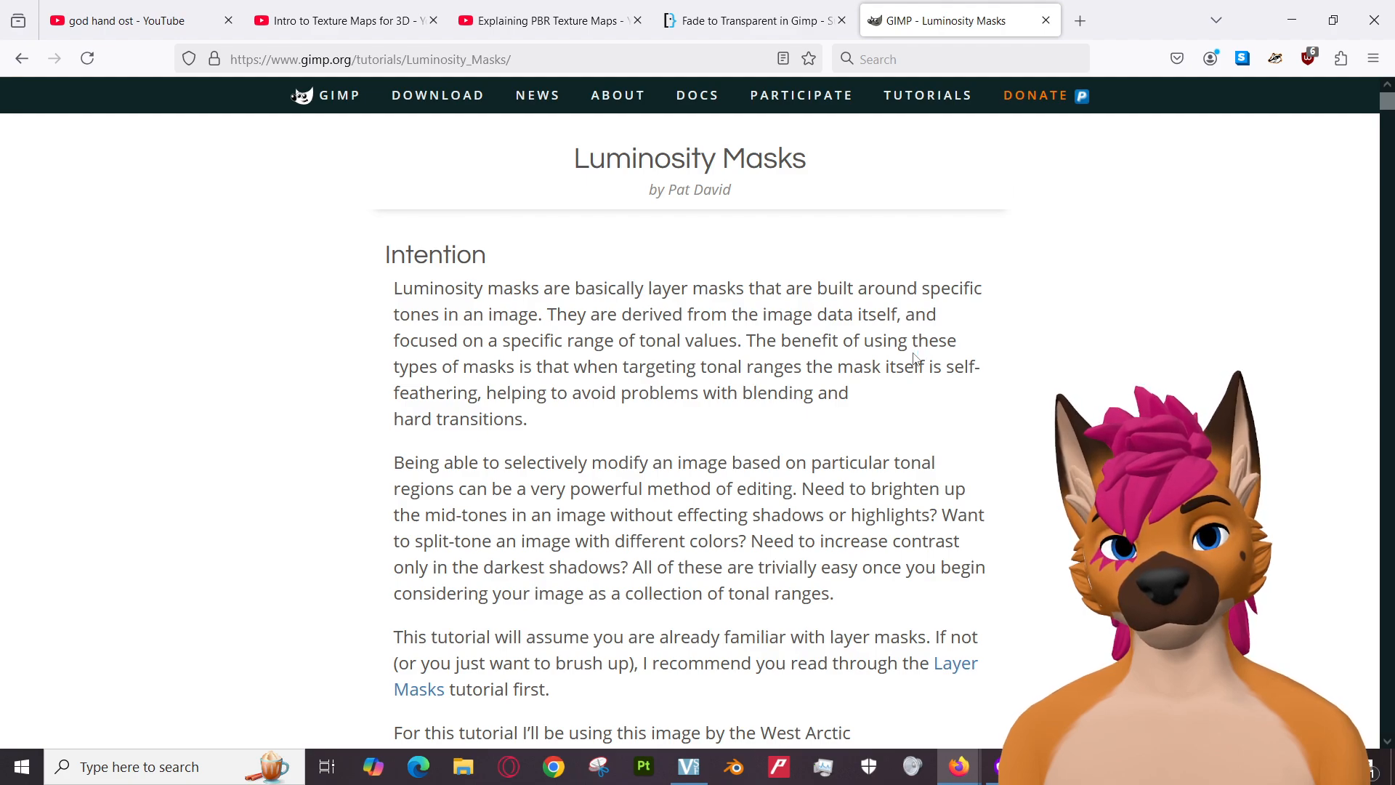
scroll(977, 436, down, 10)
scroll(977, 435, down, 7)
scroll(981, 436, down, 10)
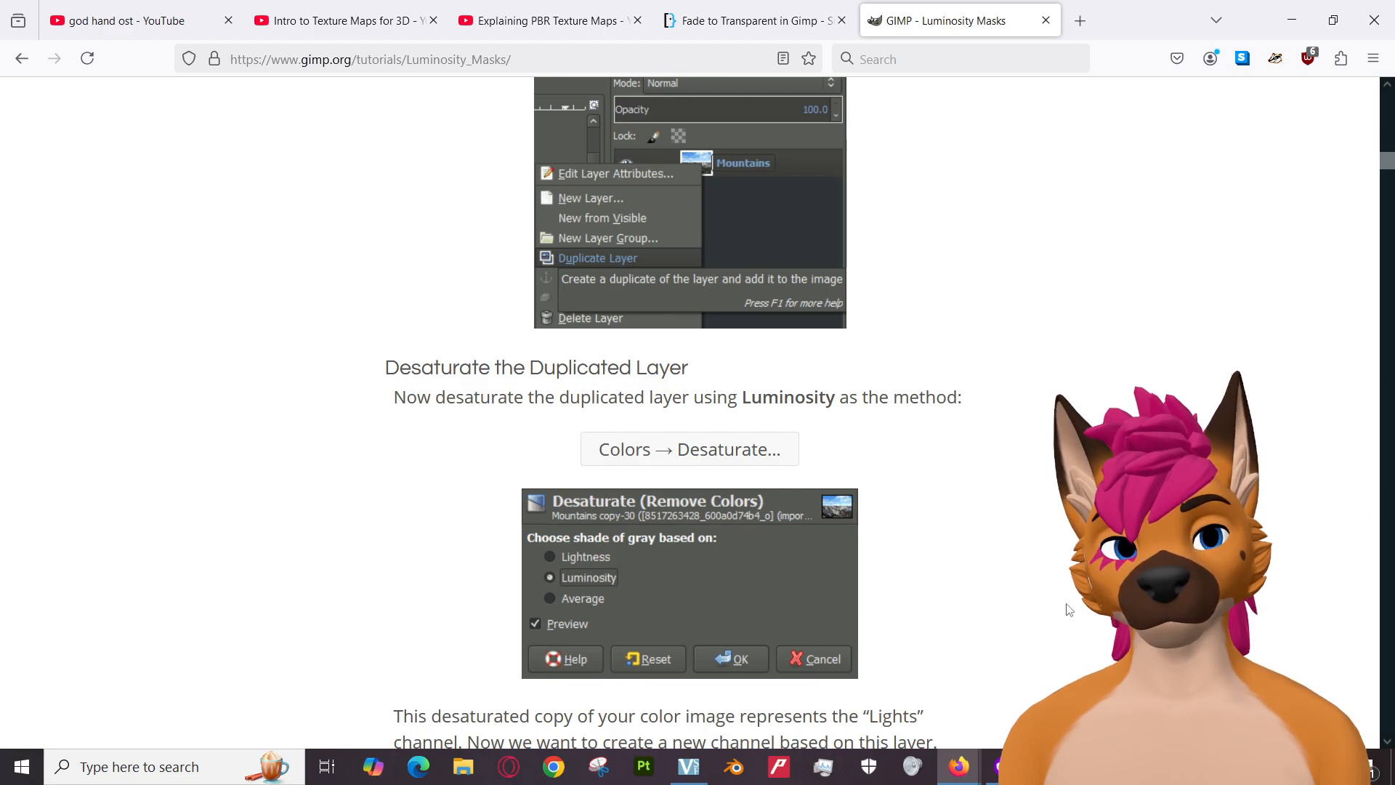
Return to GIMP, duplicate the texture1.jpg layer, and hide the texture1.jpg copy layer.
key(alt+Tab)
right_click(1290, 483)
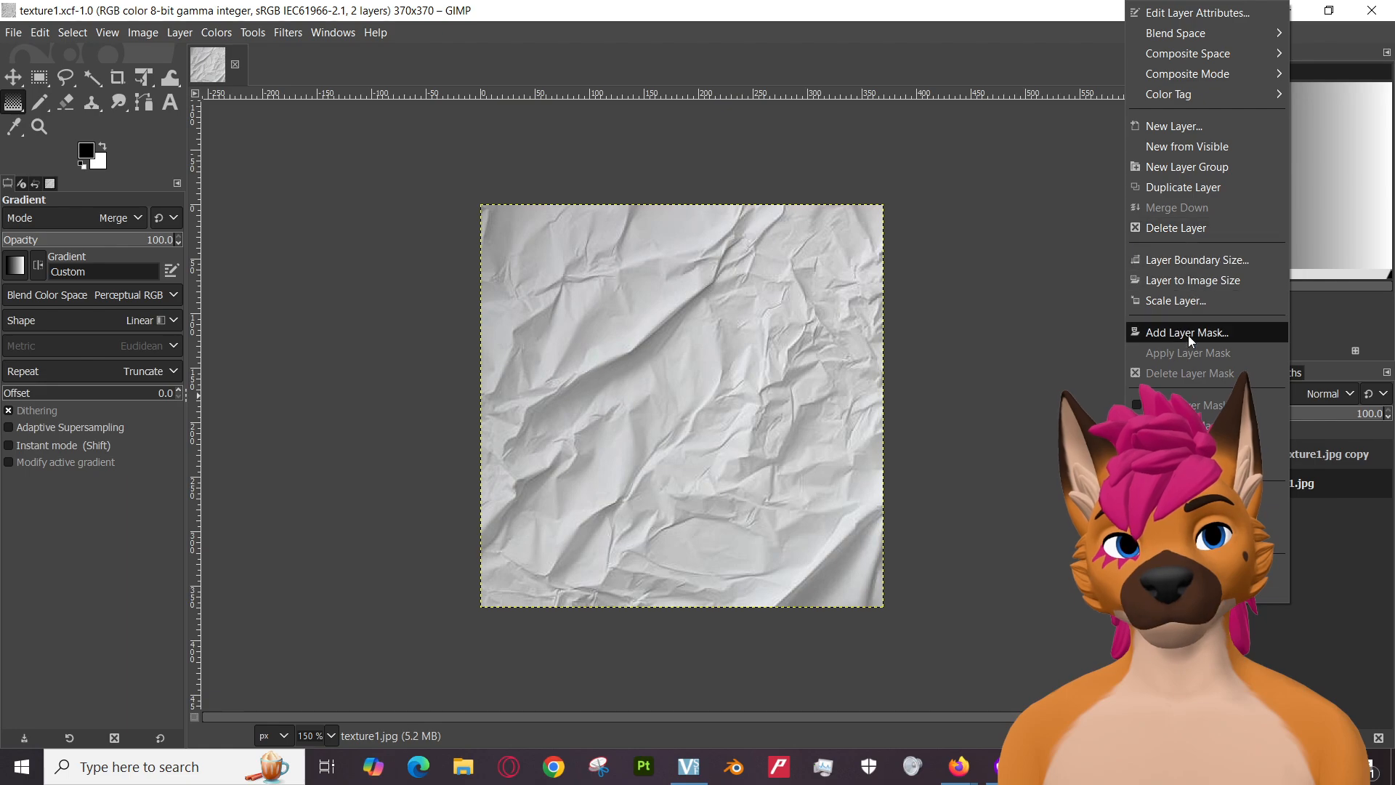
click(1193, 187)
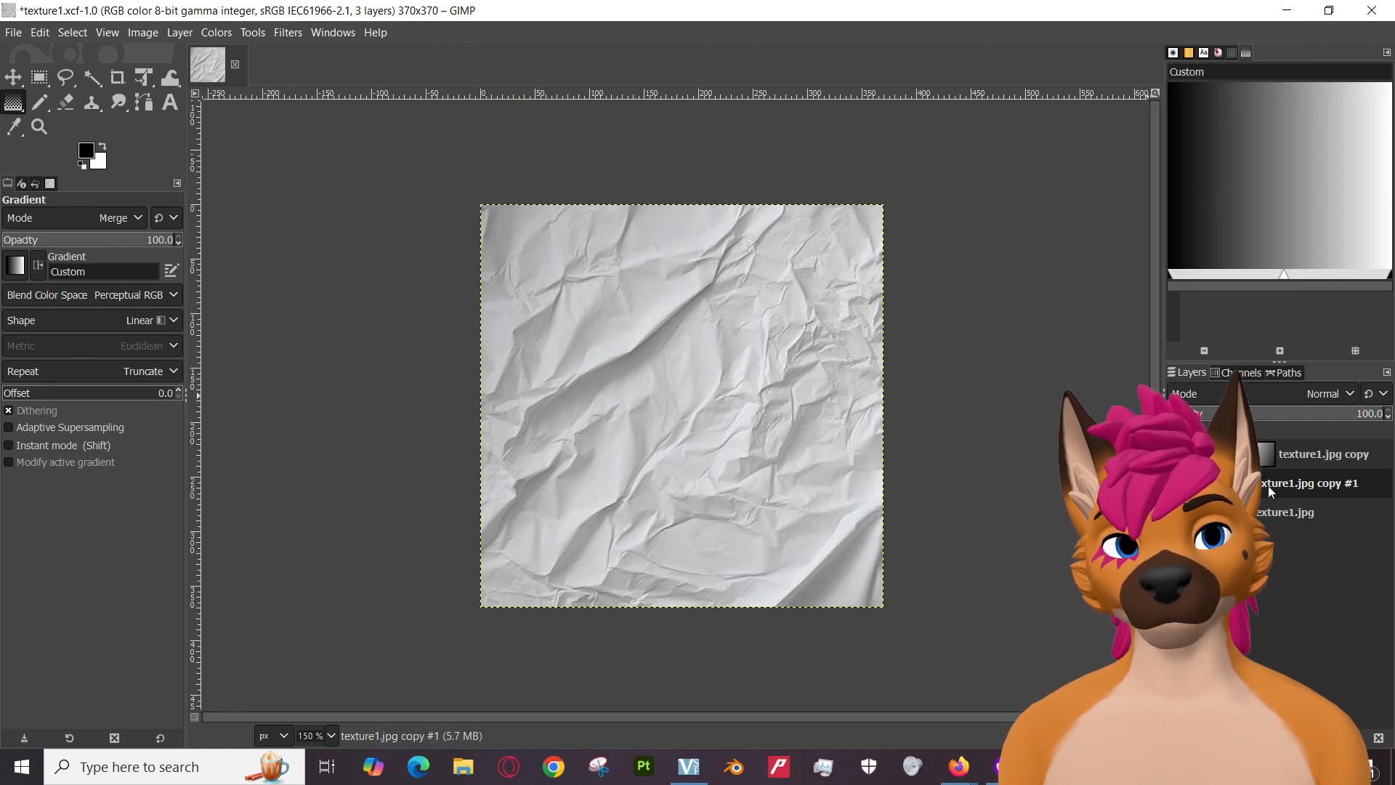
click(1177, 454)
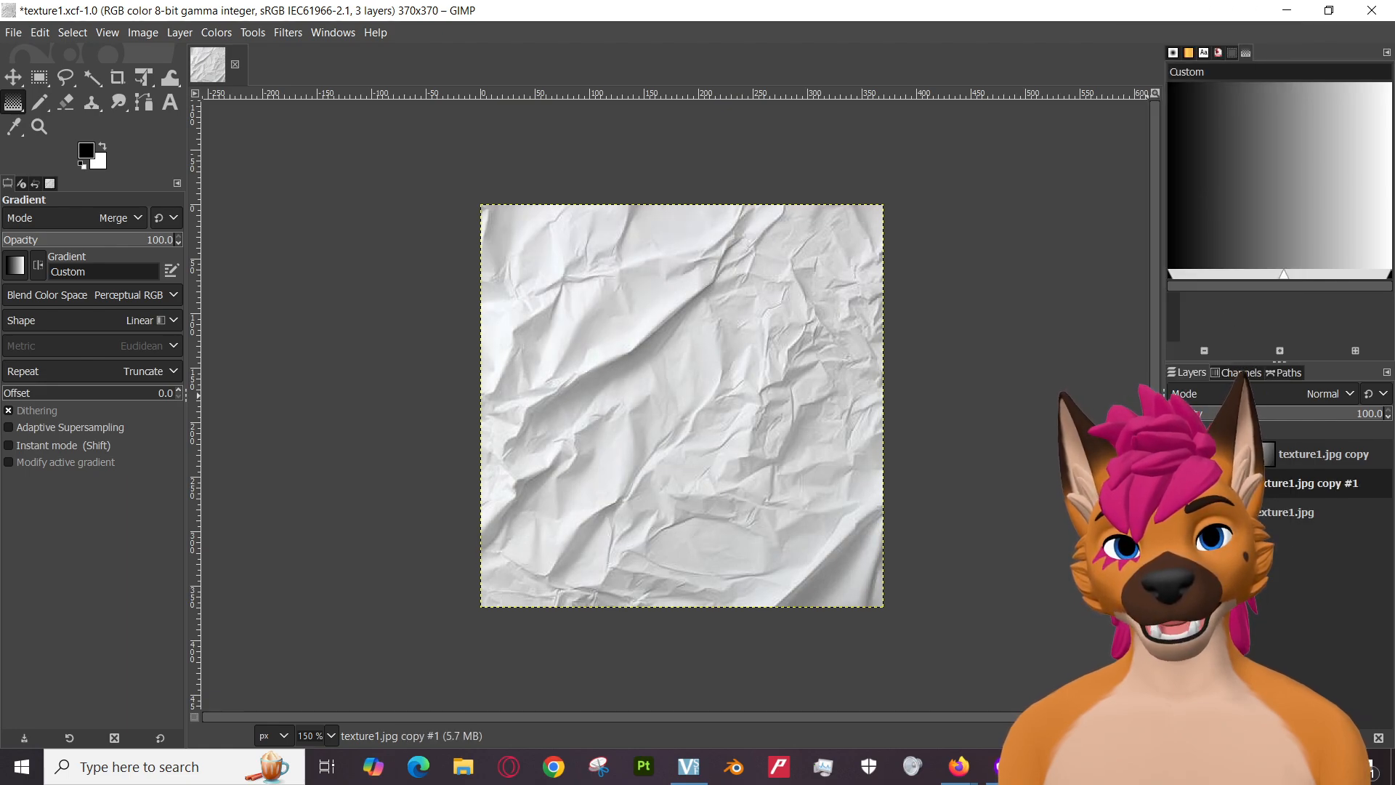
click(215, 32)
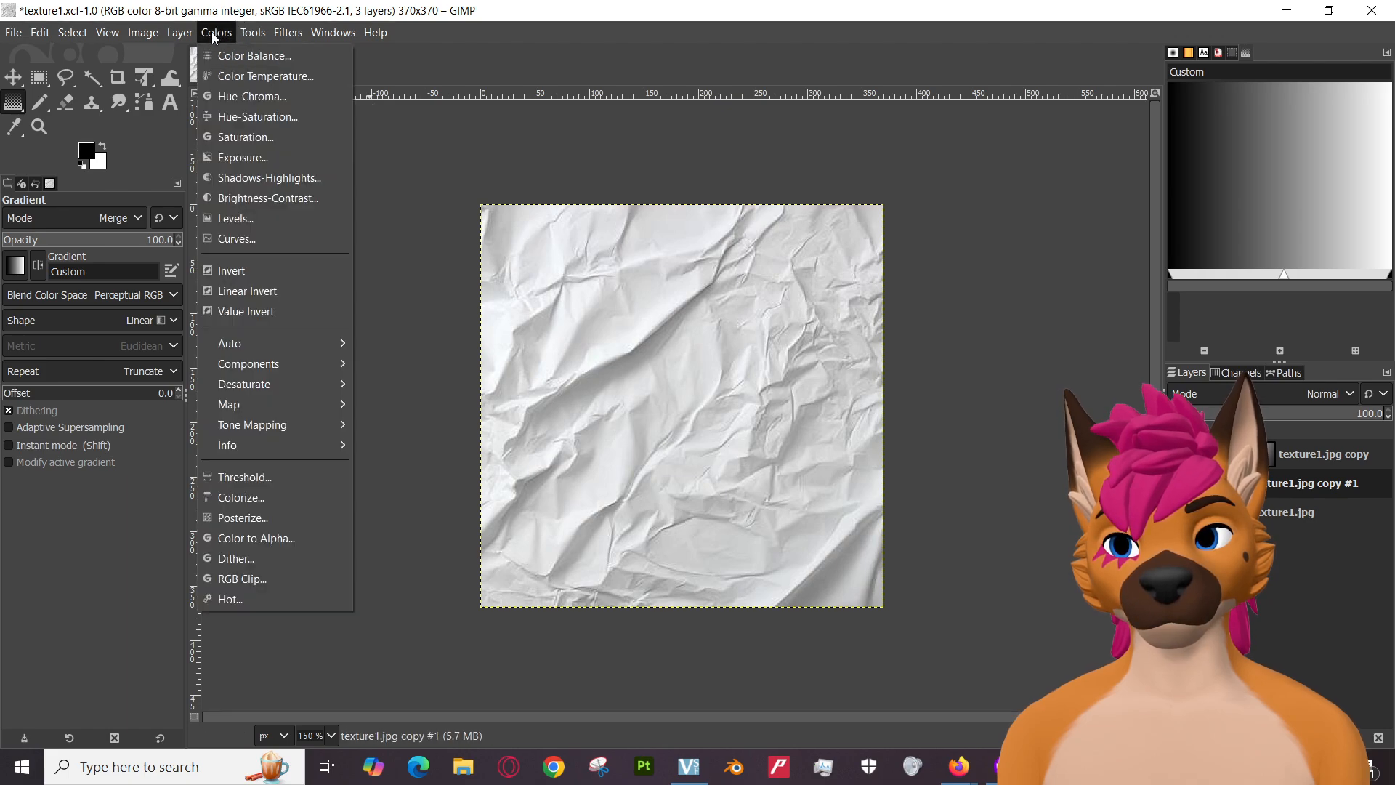
mouse_move(309, 382)
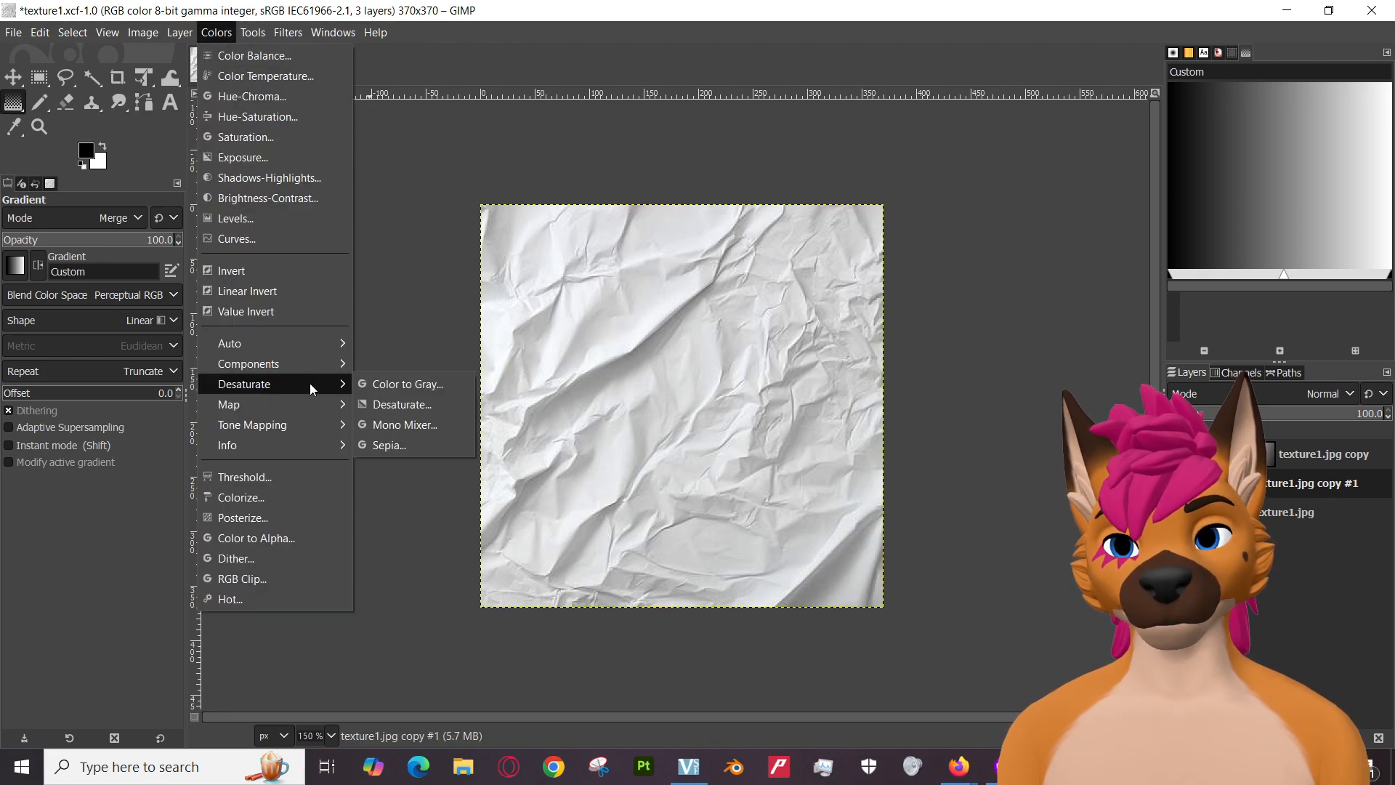
click(234, 33)
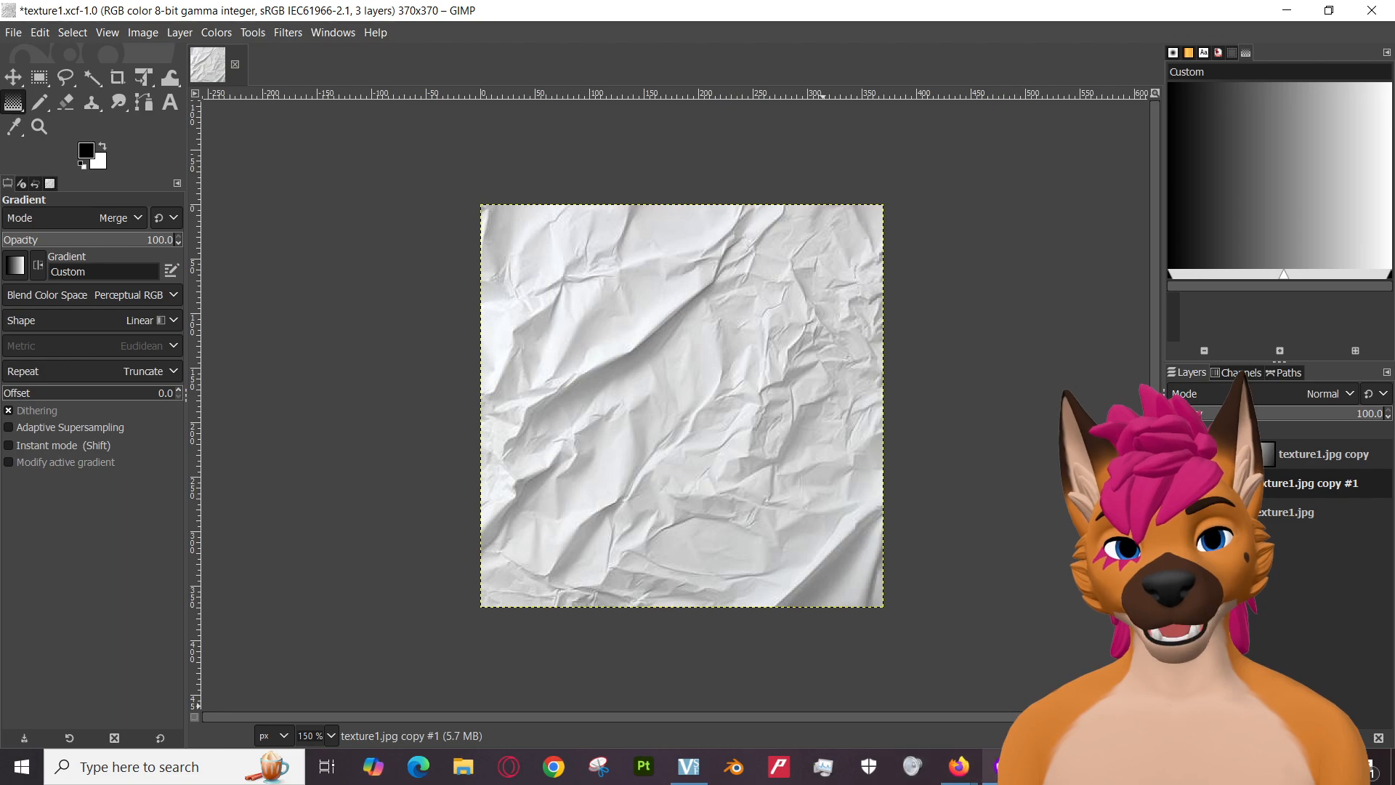
Switch to the YouTube soundtrack playlist, play track 27 "Forgotten Song", and return to GIMP.
key(alt+Tab)
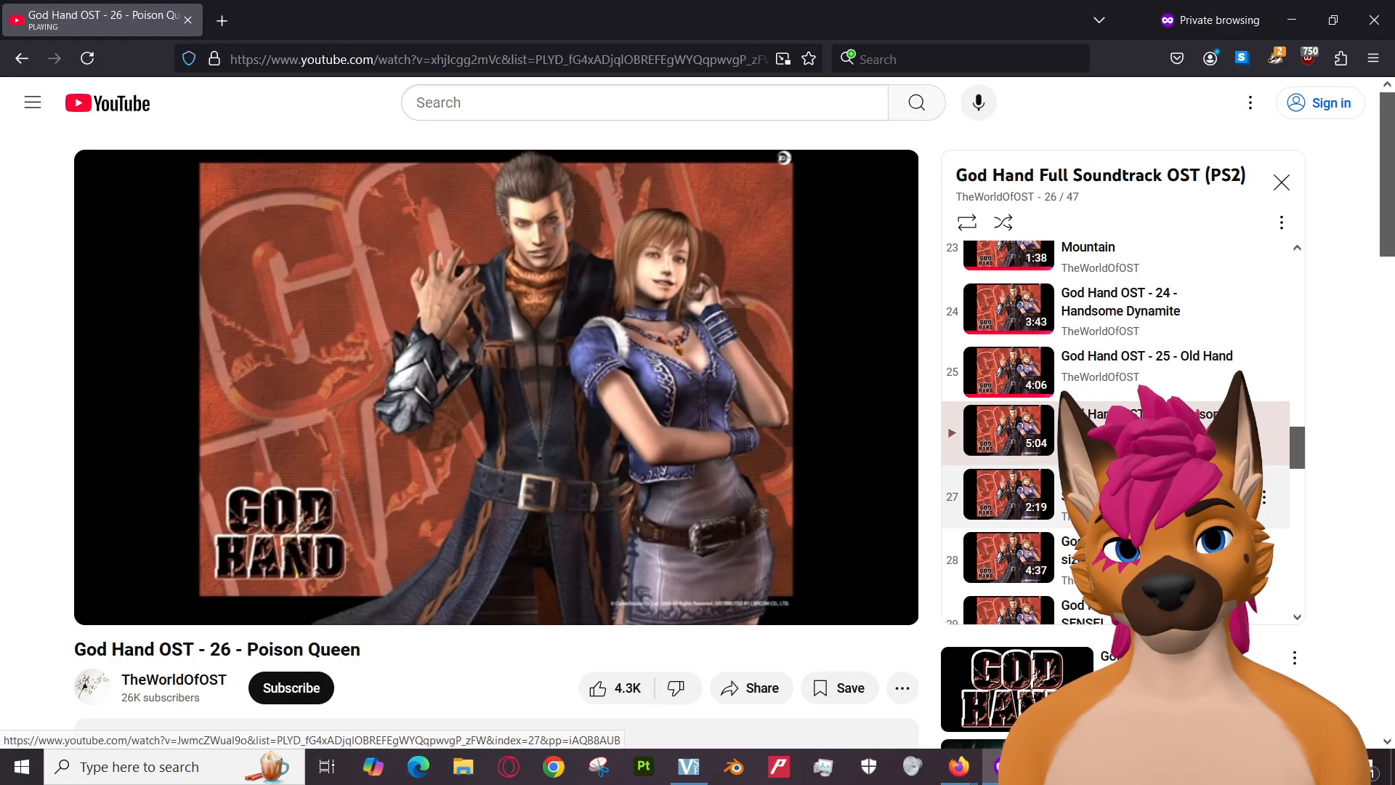
click(1133, 497)
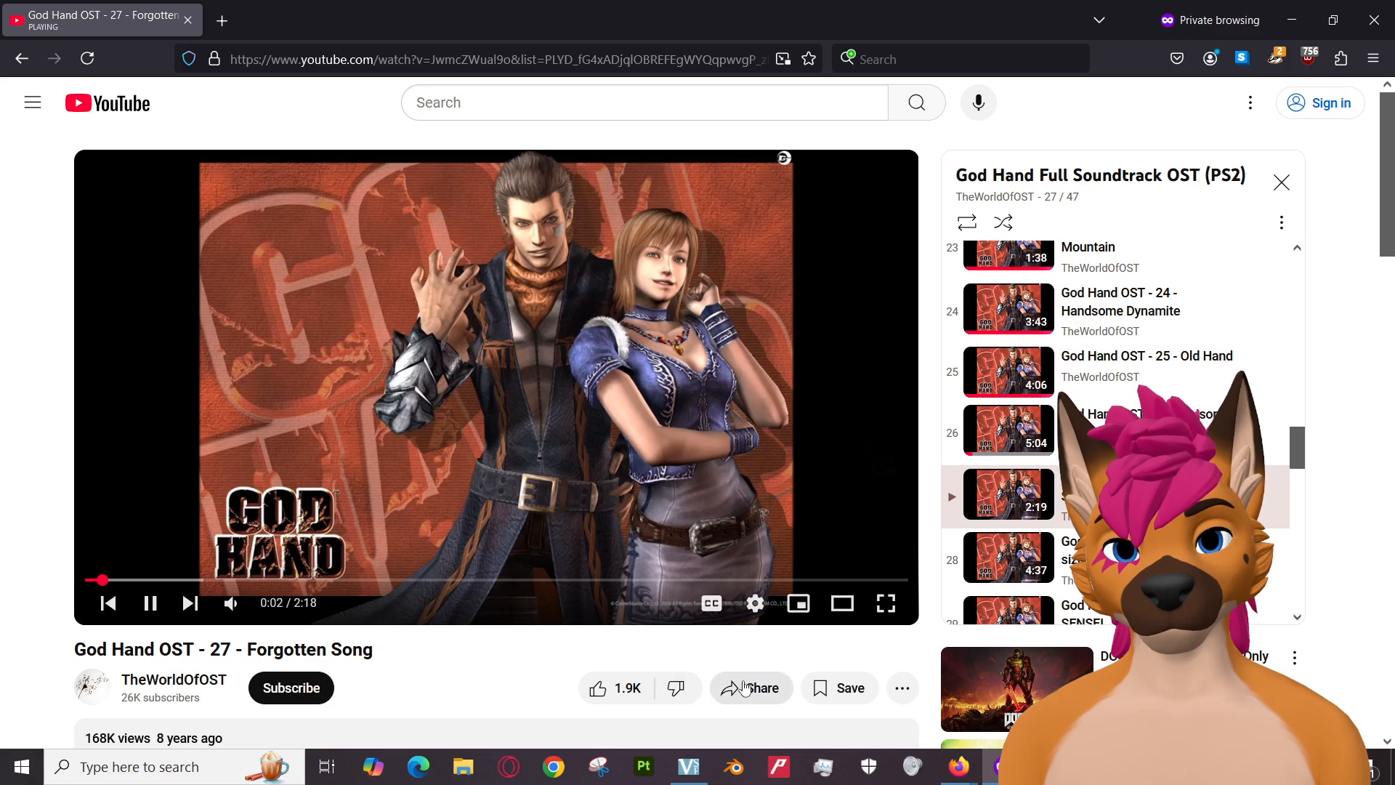
key(alt+Tab)
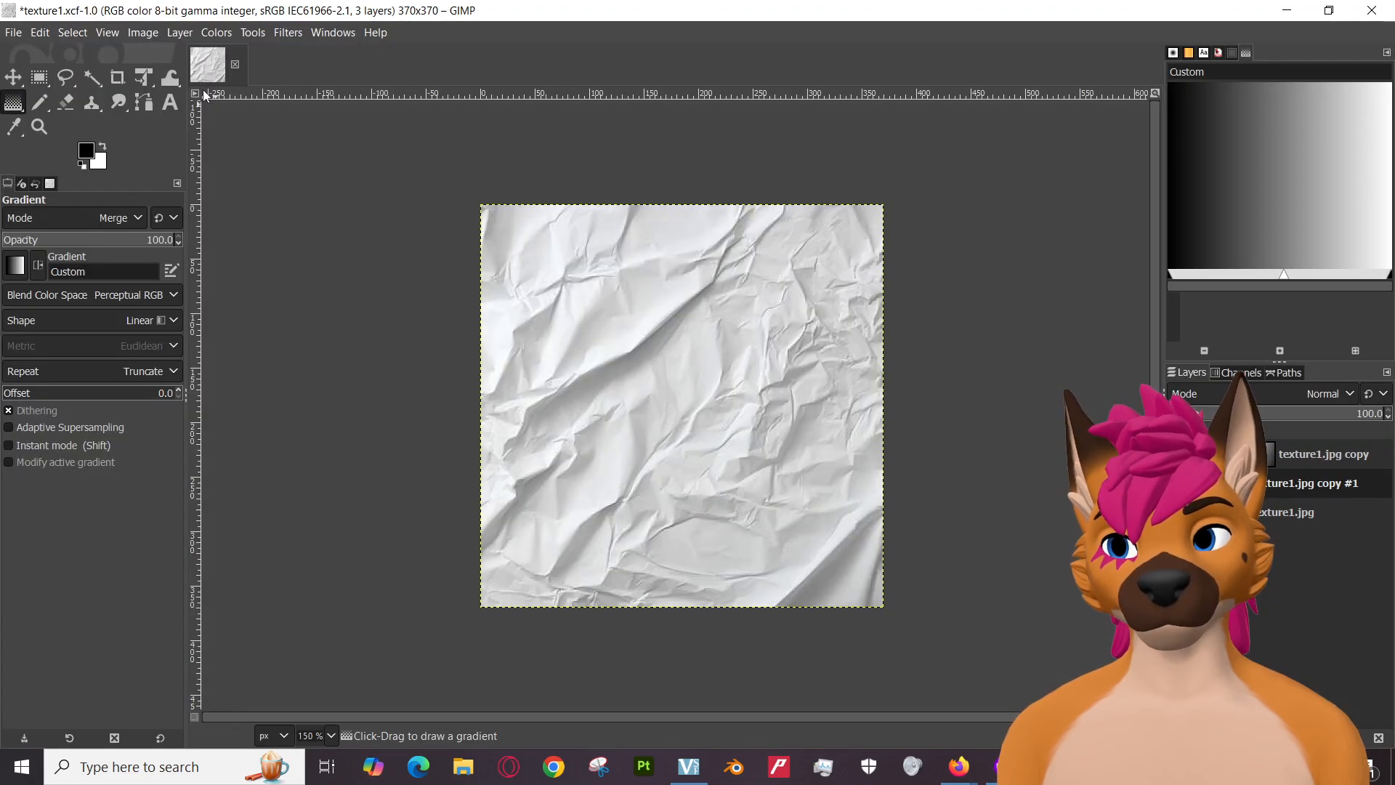
Try Desaturate on the texture1.jpg copy #1 layer with the mode set to Luminance.
click(212, 32)
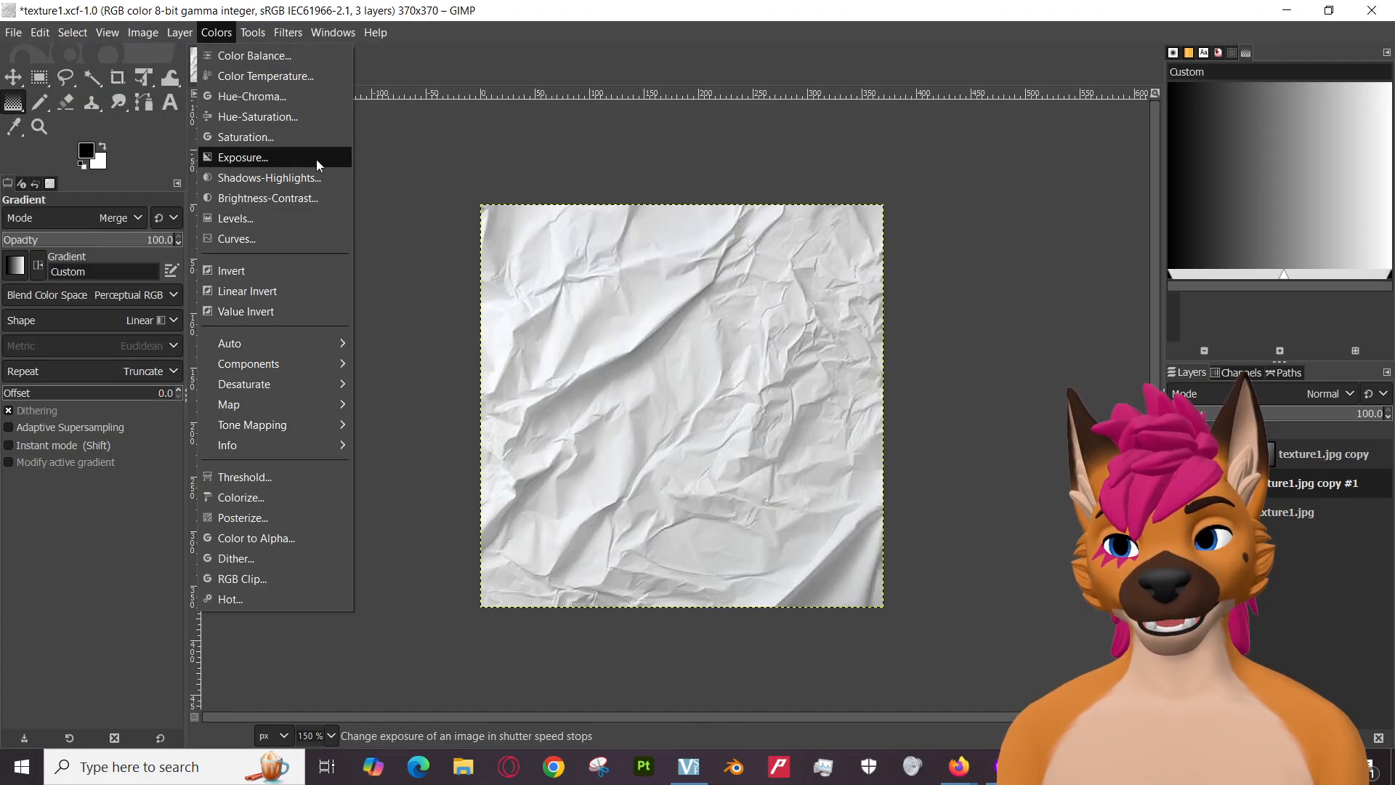
mouse_move(291, 390)
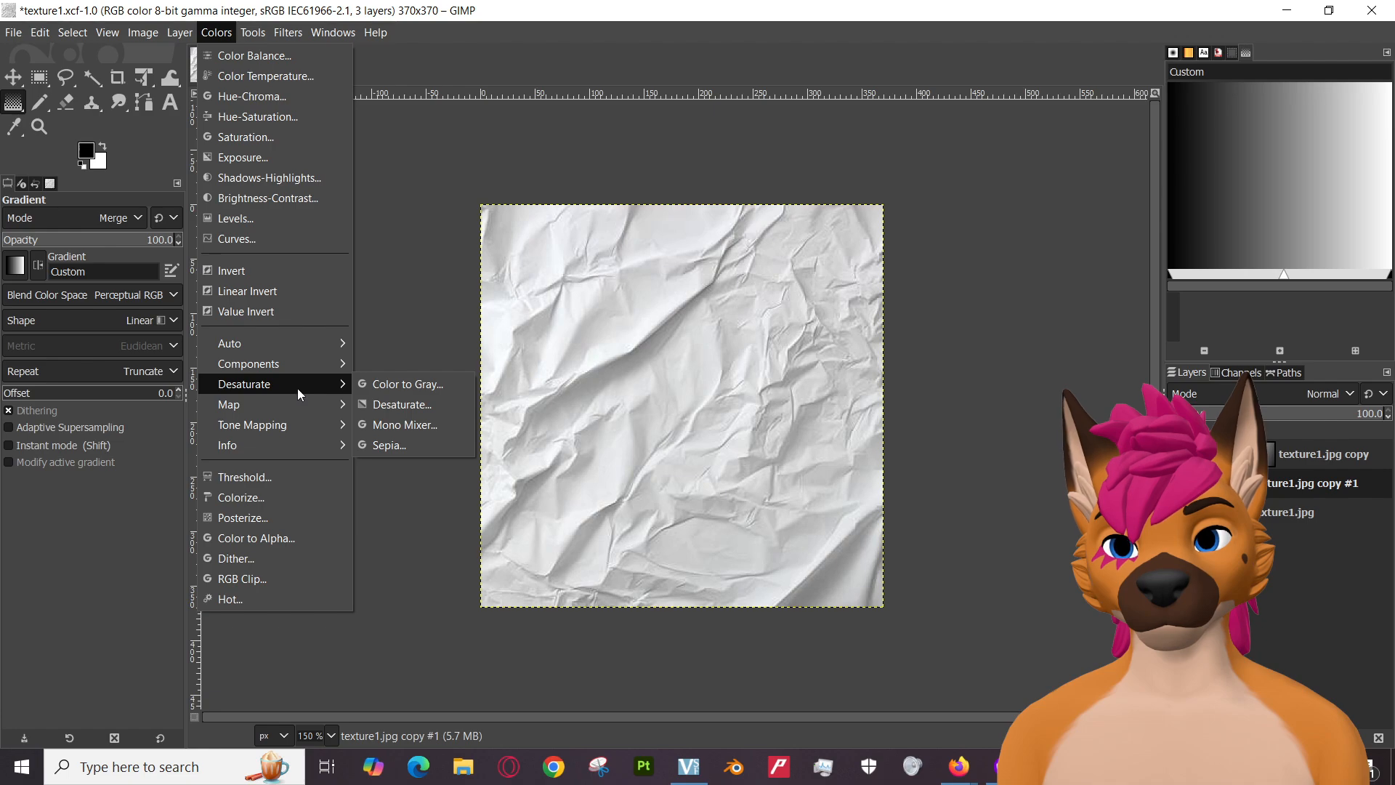
click(408, 409)
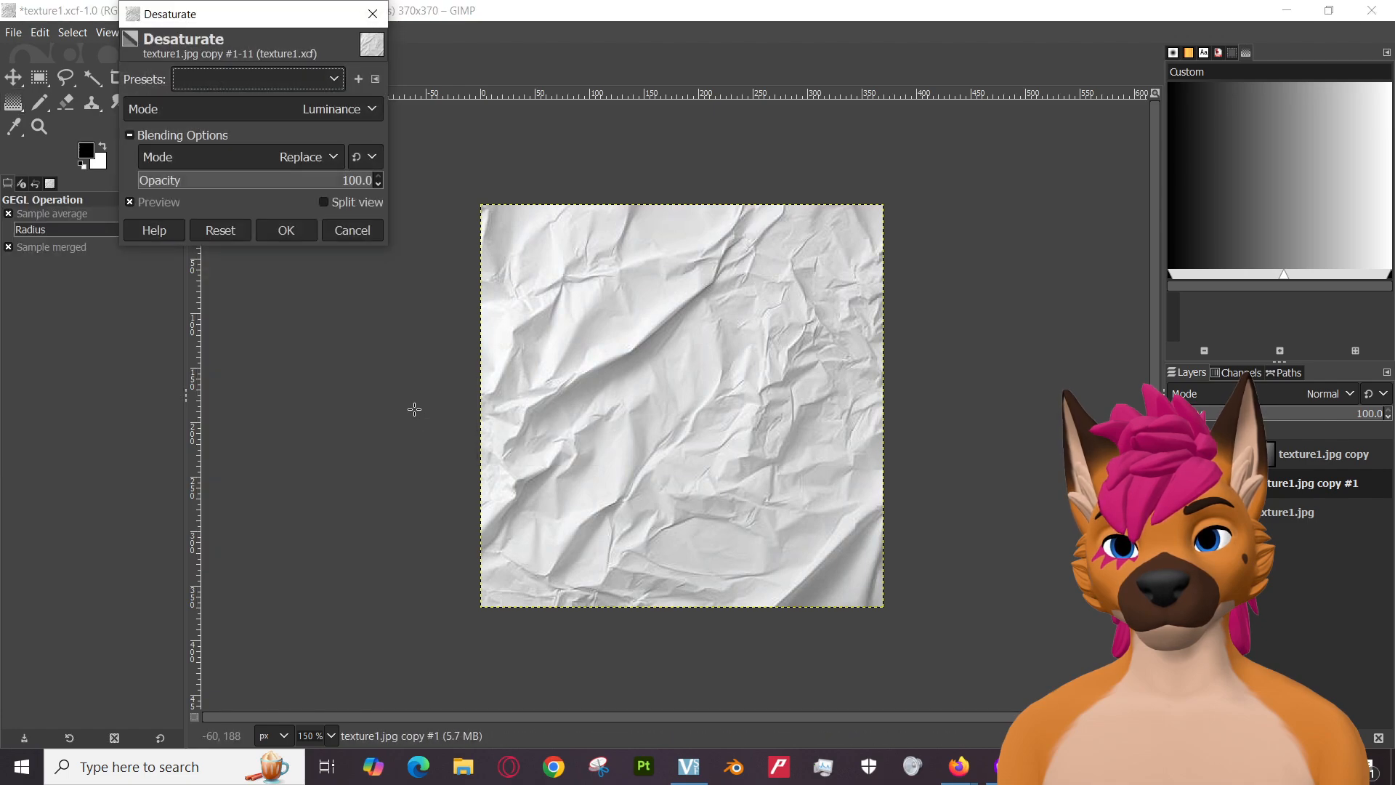
click(320, 113)
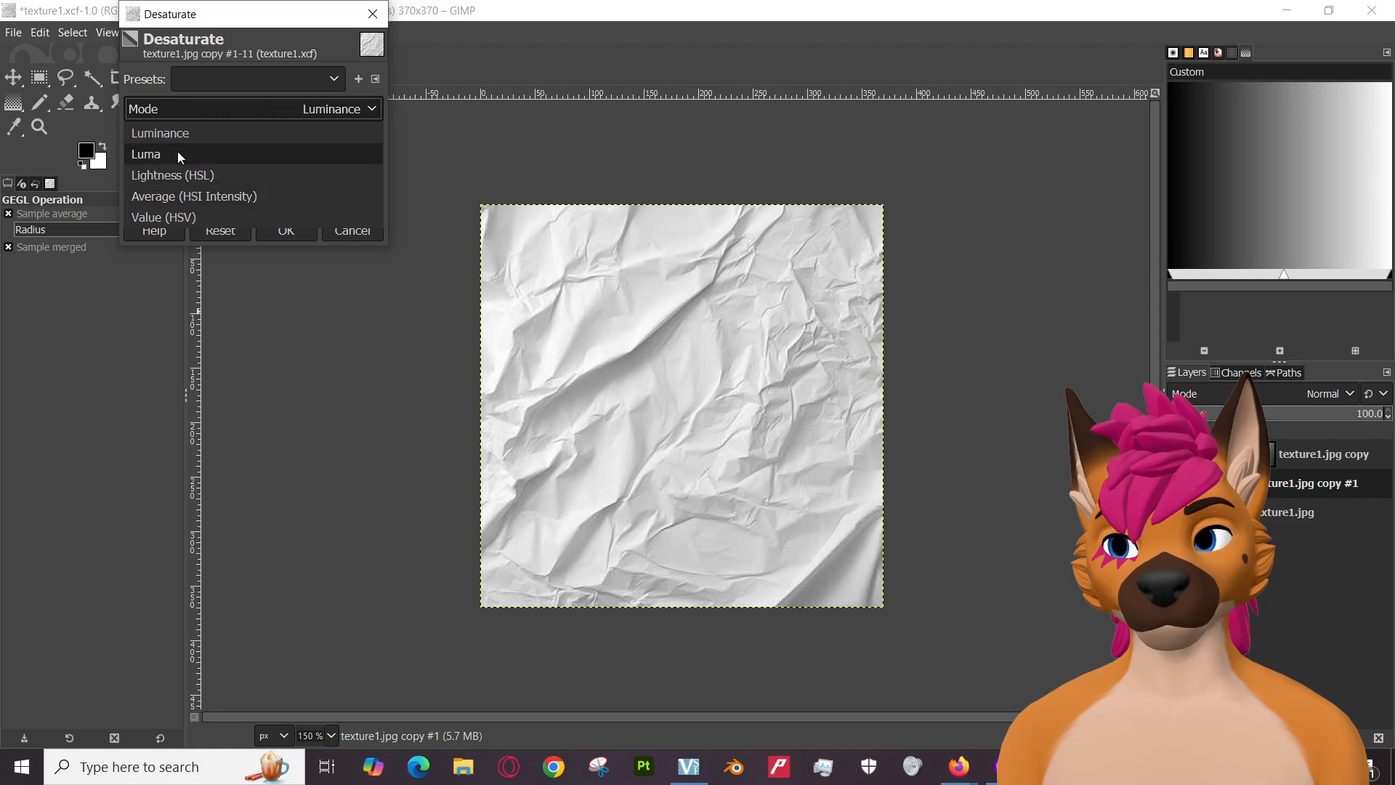
click(186, 131)
click(302, 115)
click(316, 132)
Check the Luminosity Masks tutorial in Firefox for its desaturate method and Lights channel instructions, and return to GIMP.
mouse_move(957, 765)
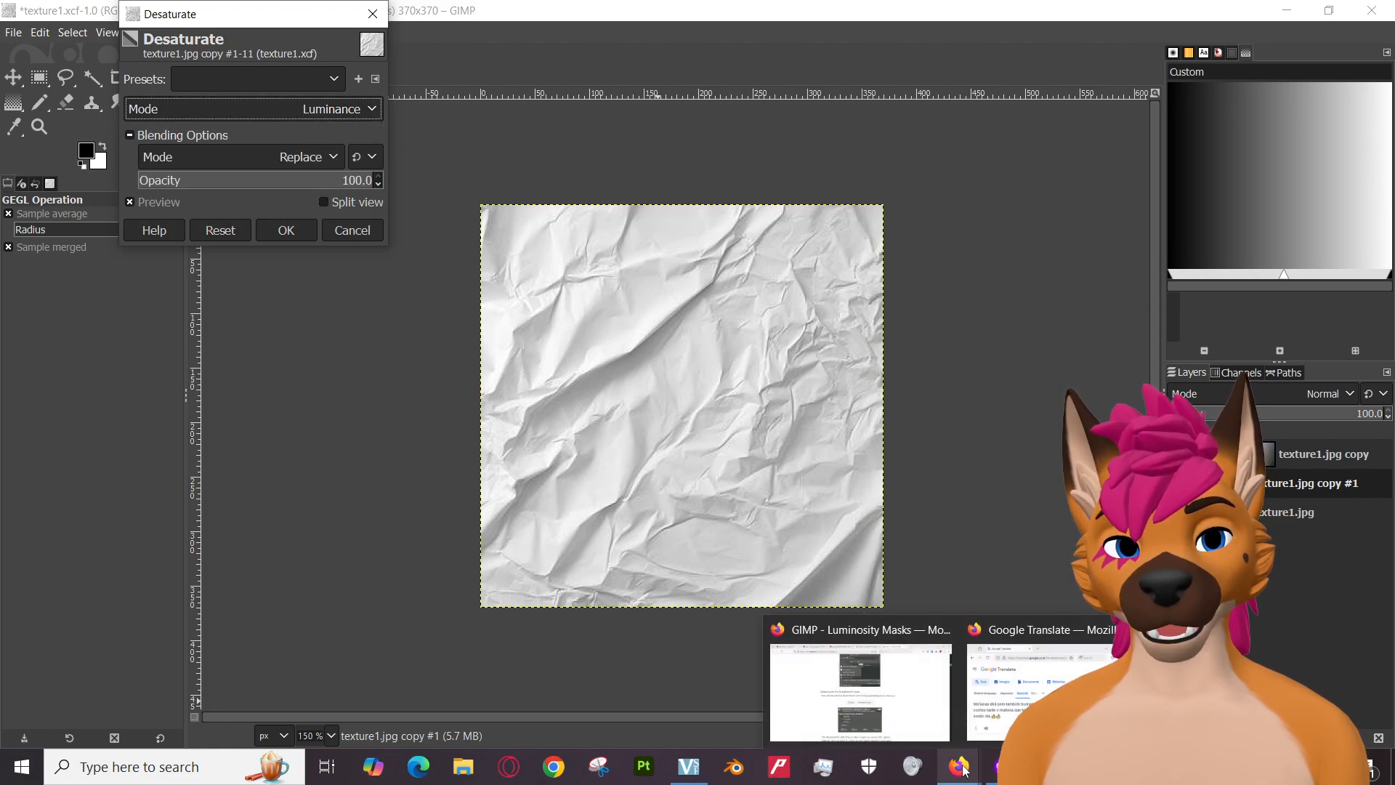
click(857, 676)
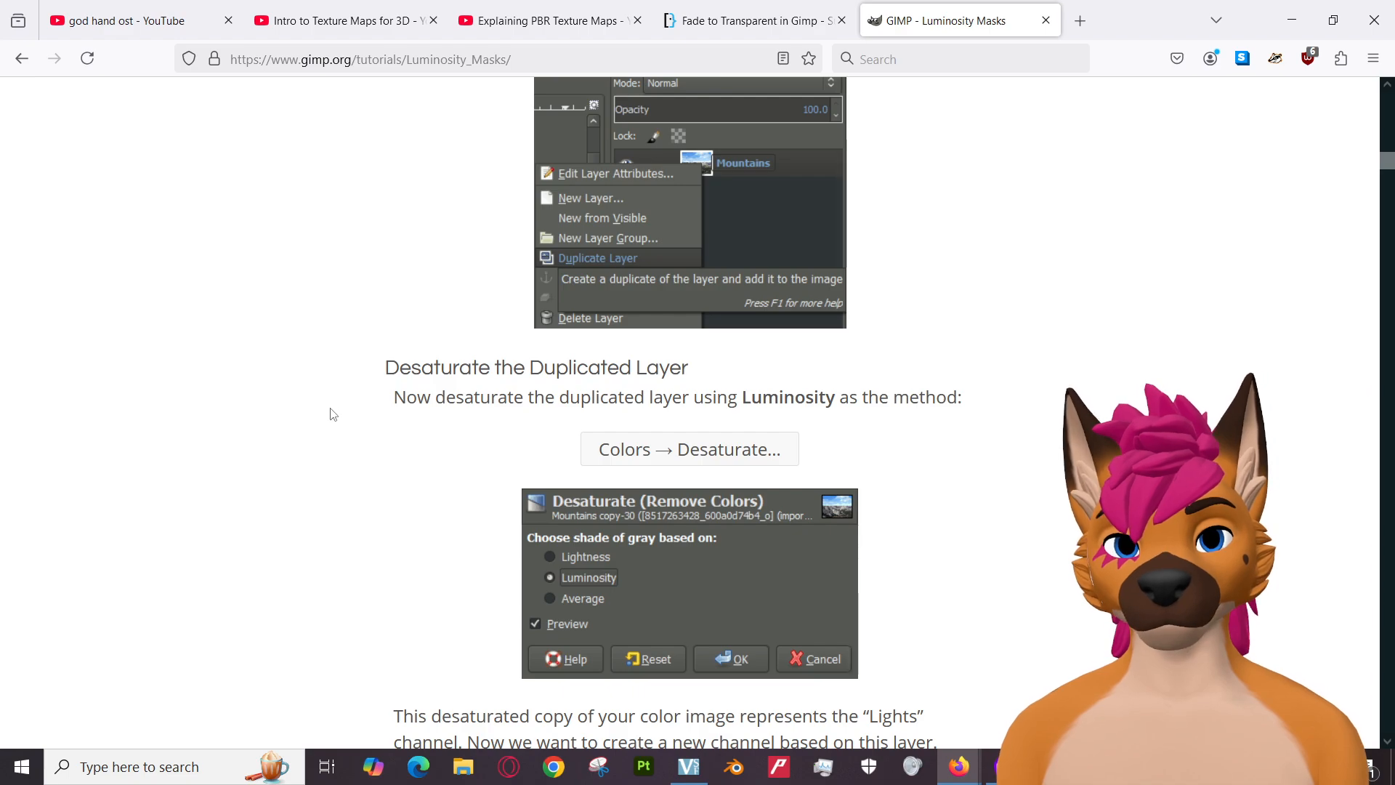
scroll(333, 414, down, 3)
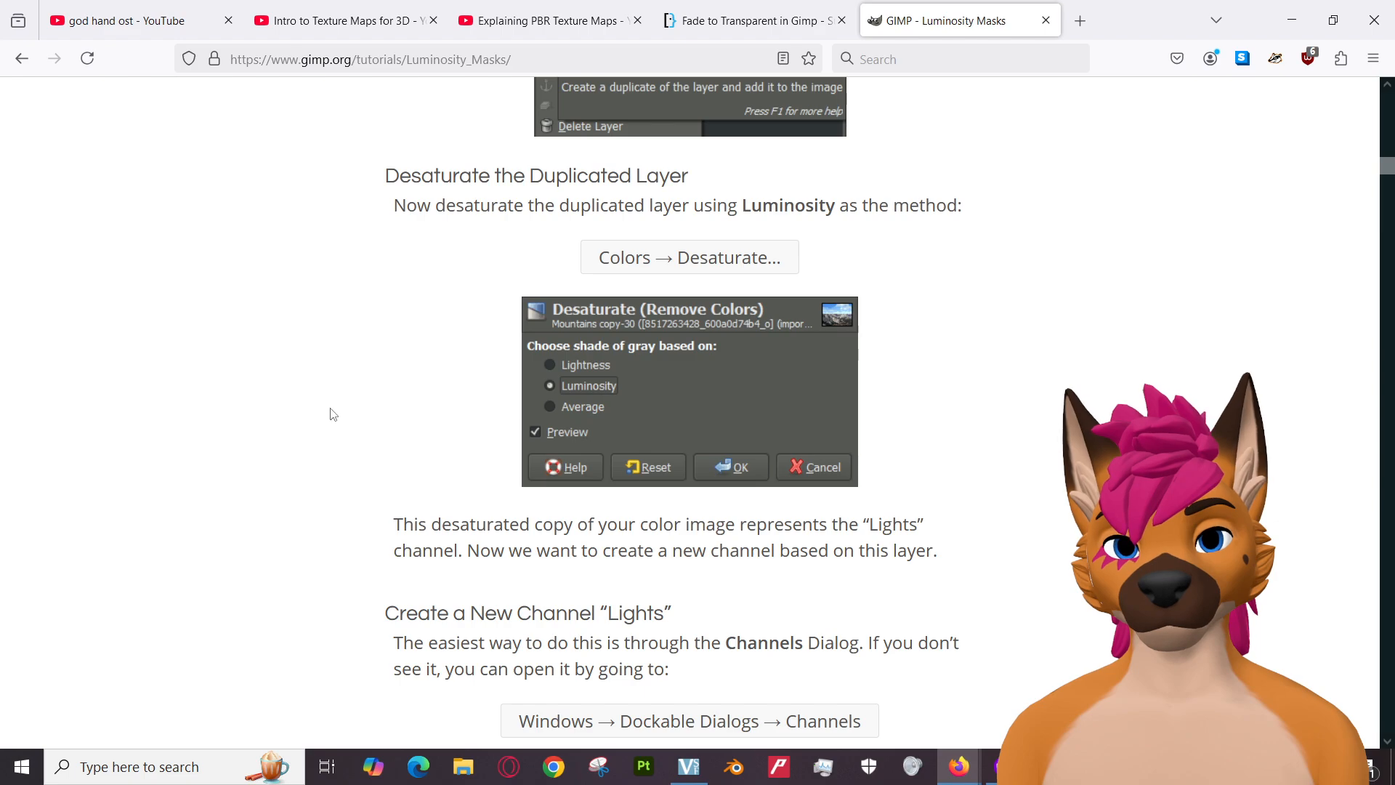
scroll(333, 414, down, 3)
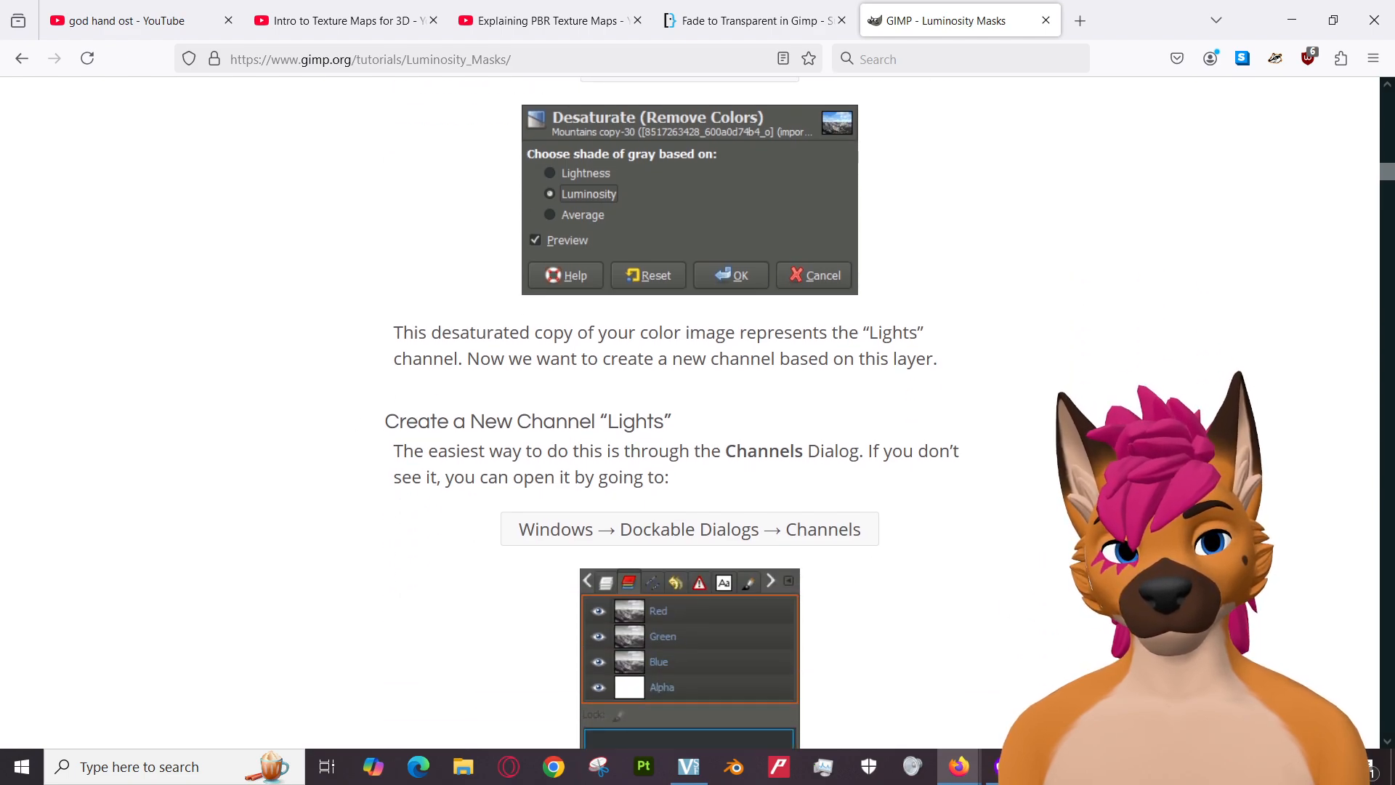
key(alt+Tab)
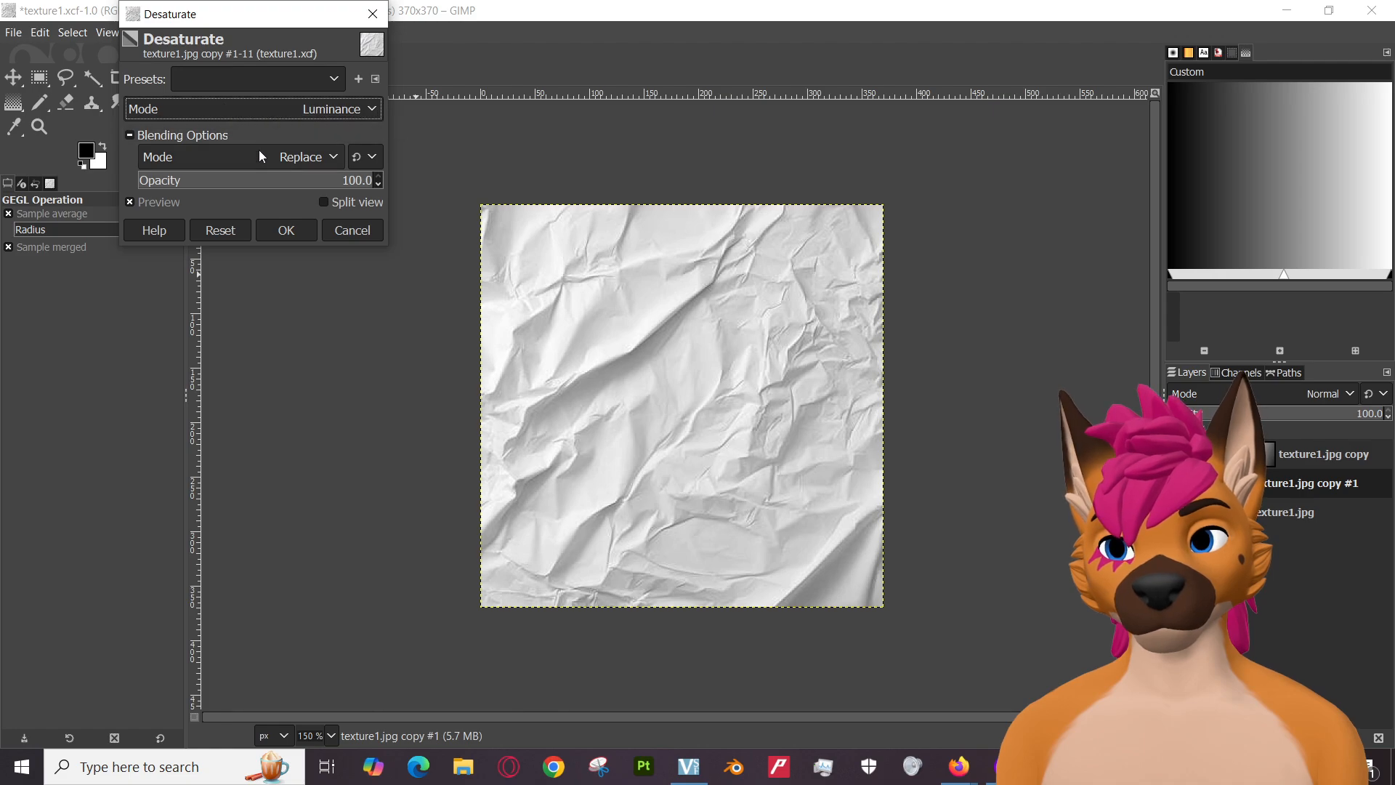
Browse the Desaturate blending modes, turn on the split view, and test different opacity values on the preview.
click(315, 157)
scroll(252, 385, down, 4)
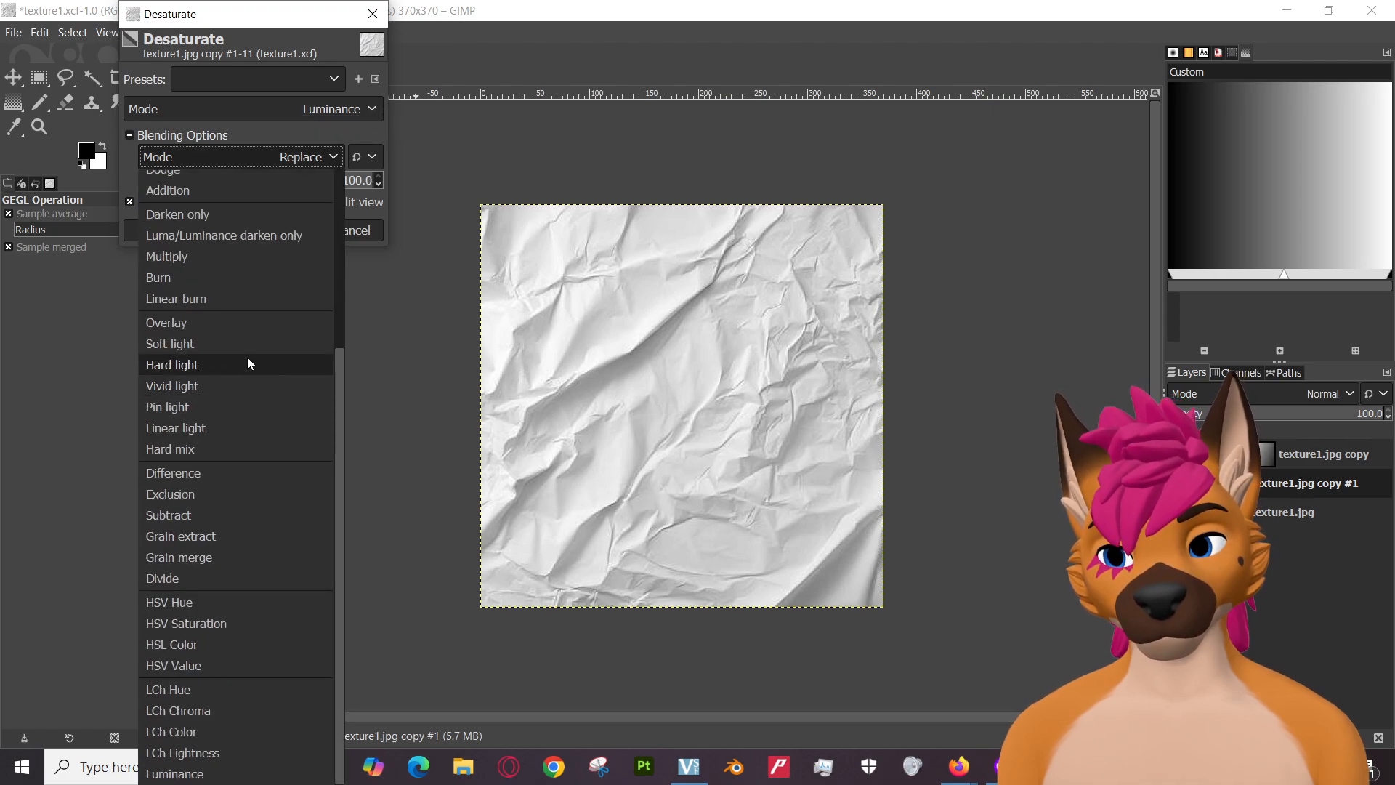
scroll(248, 359, up, 4)
click(300, 157)
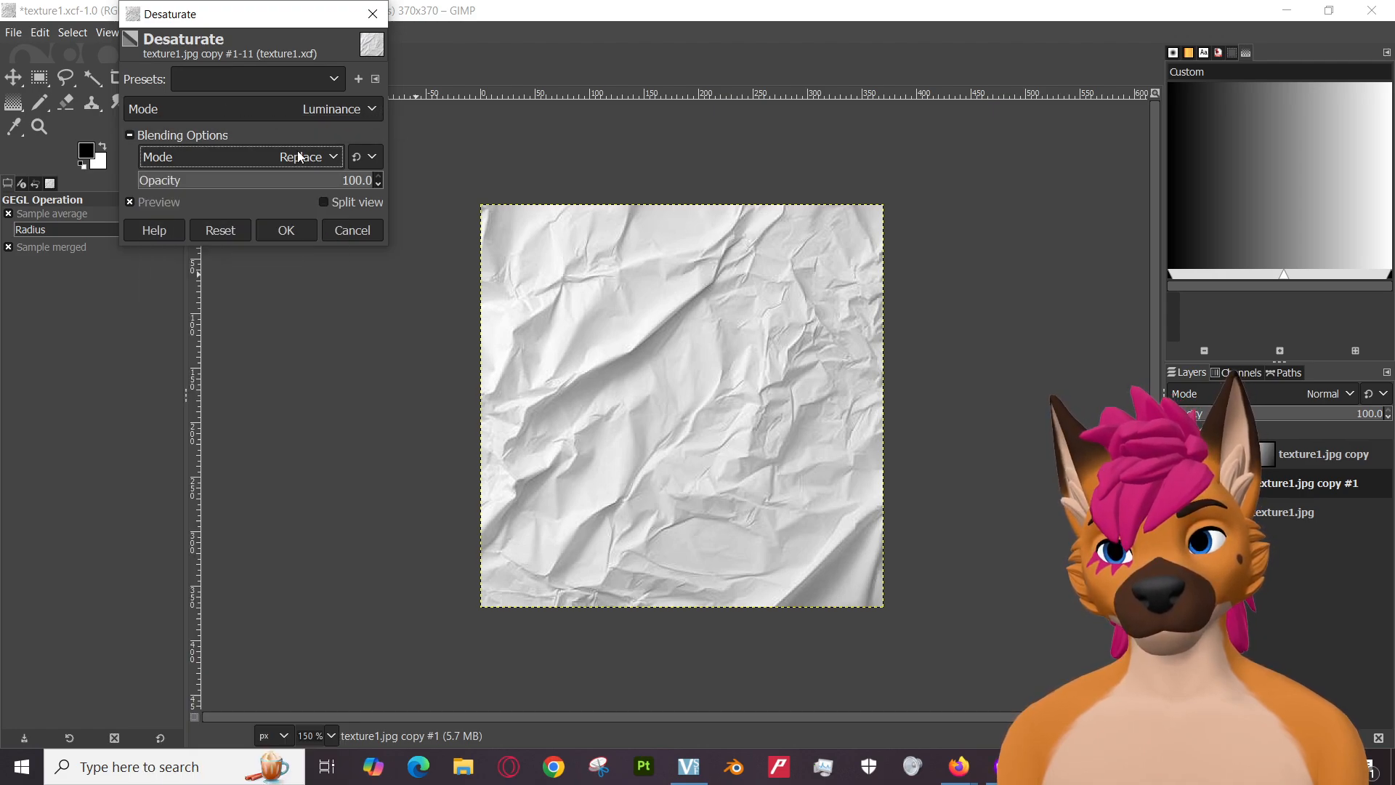
drag(311, 181, 407, 184)
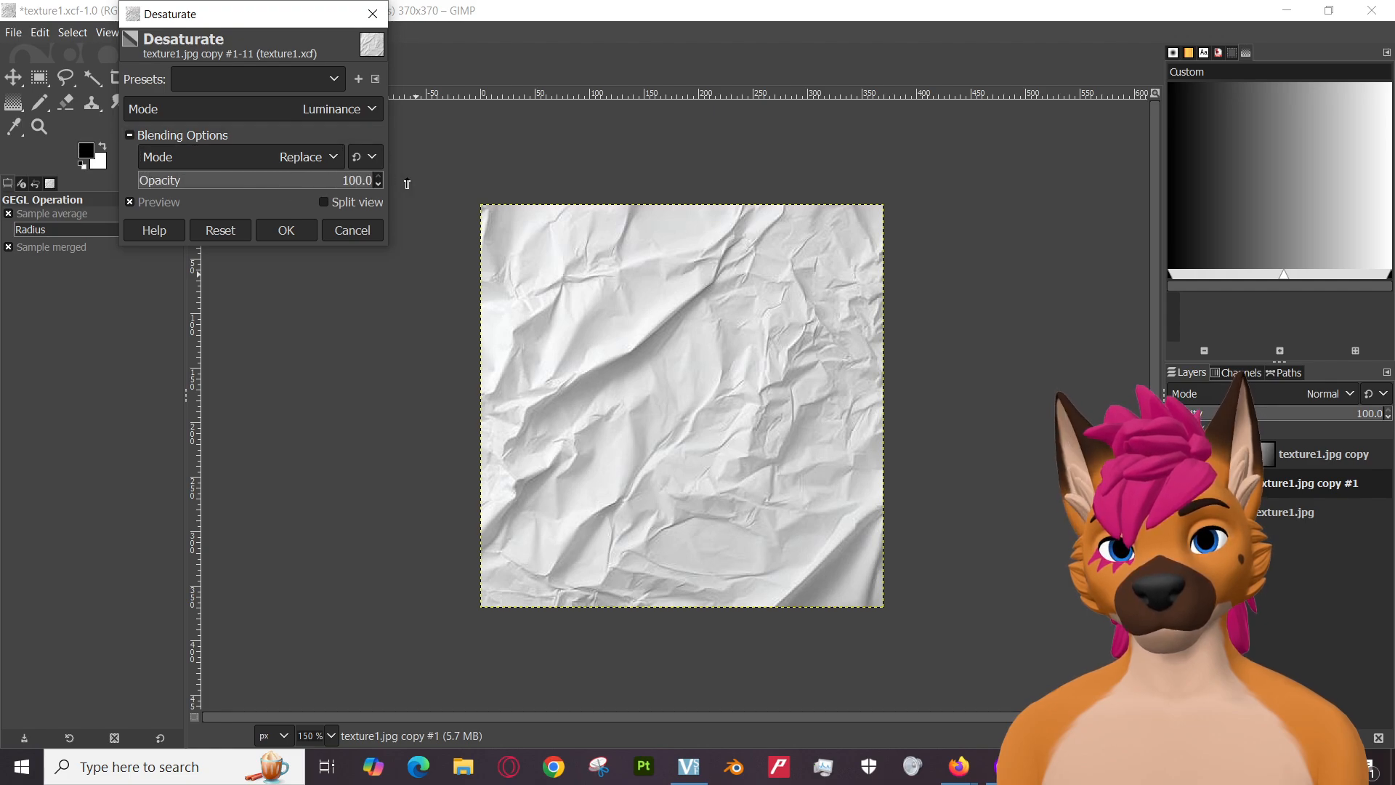
click(323, 202)
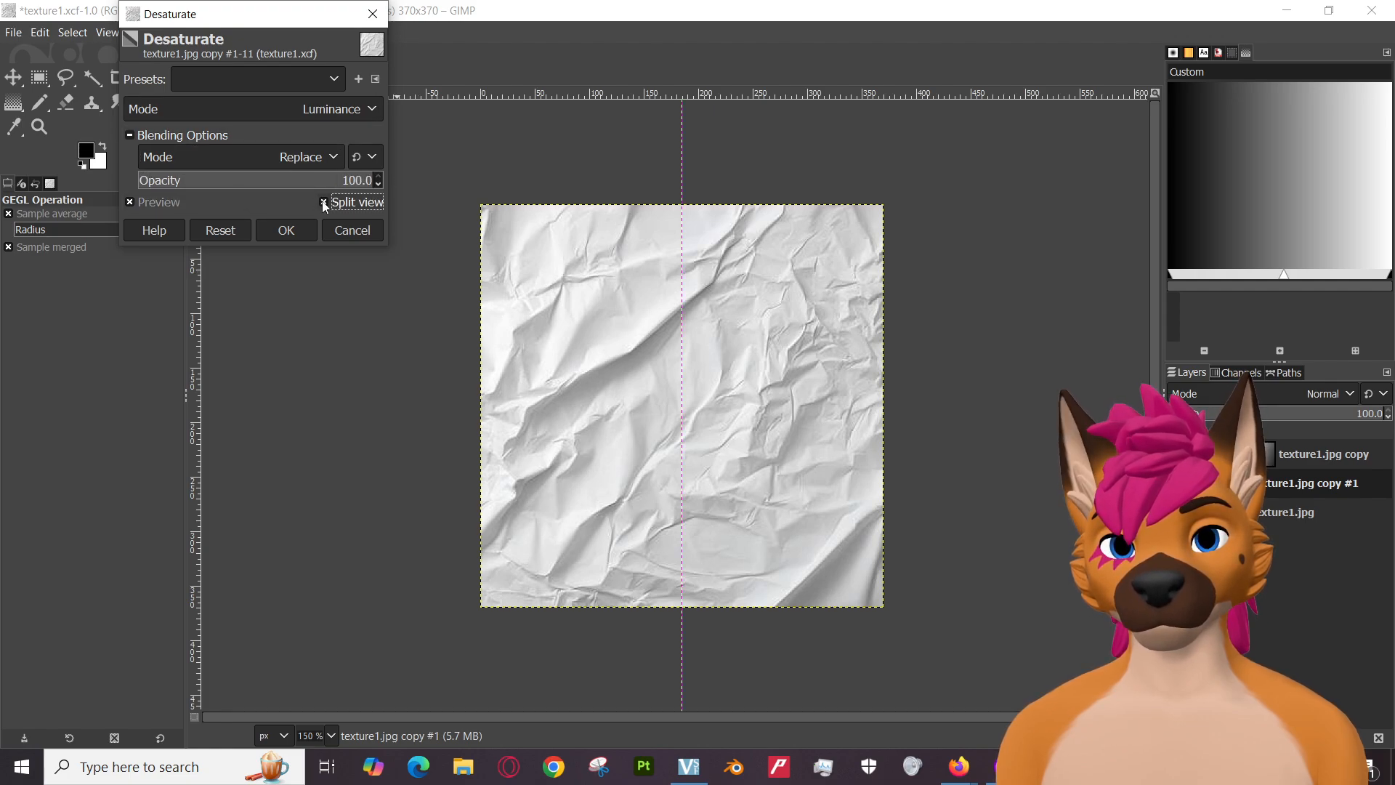
drag(305, 181, 351, 194)
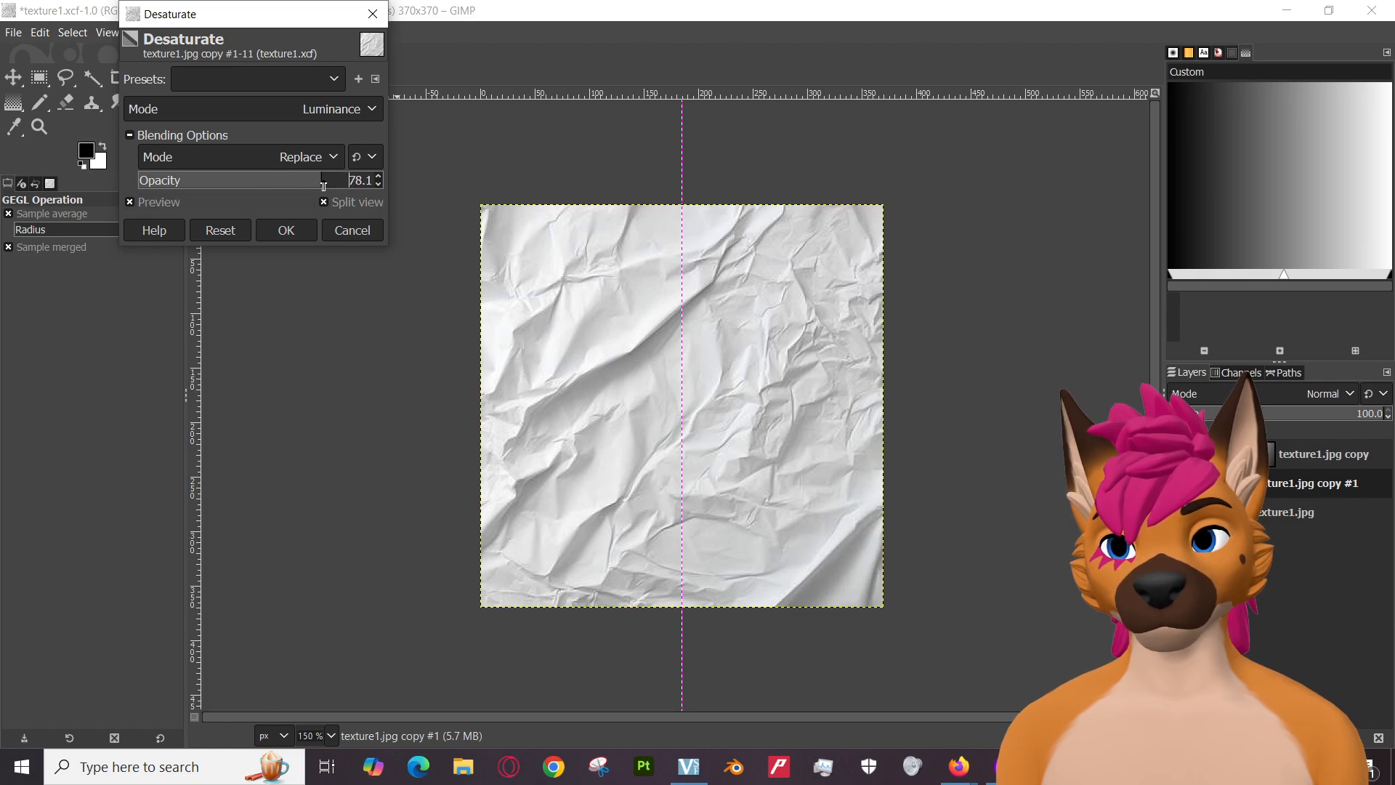
Preview the Luma, Lightness (HSL), Average (HSI Intensity), Value (HSV) and Luminance desaturate modes, and cancel the Desaturate operation.
click(329, 107)
click(216, 150)
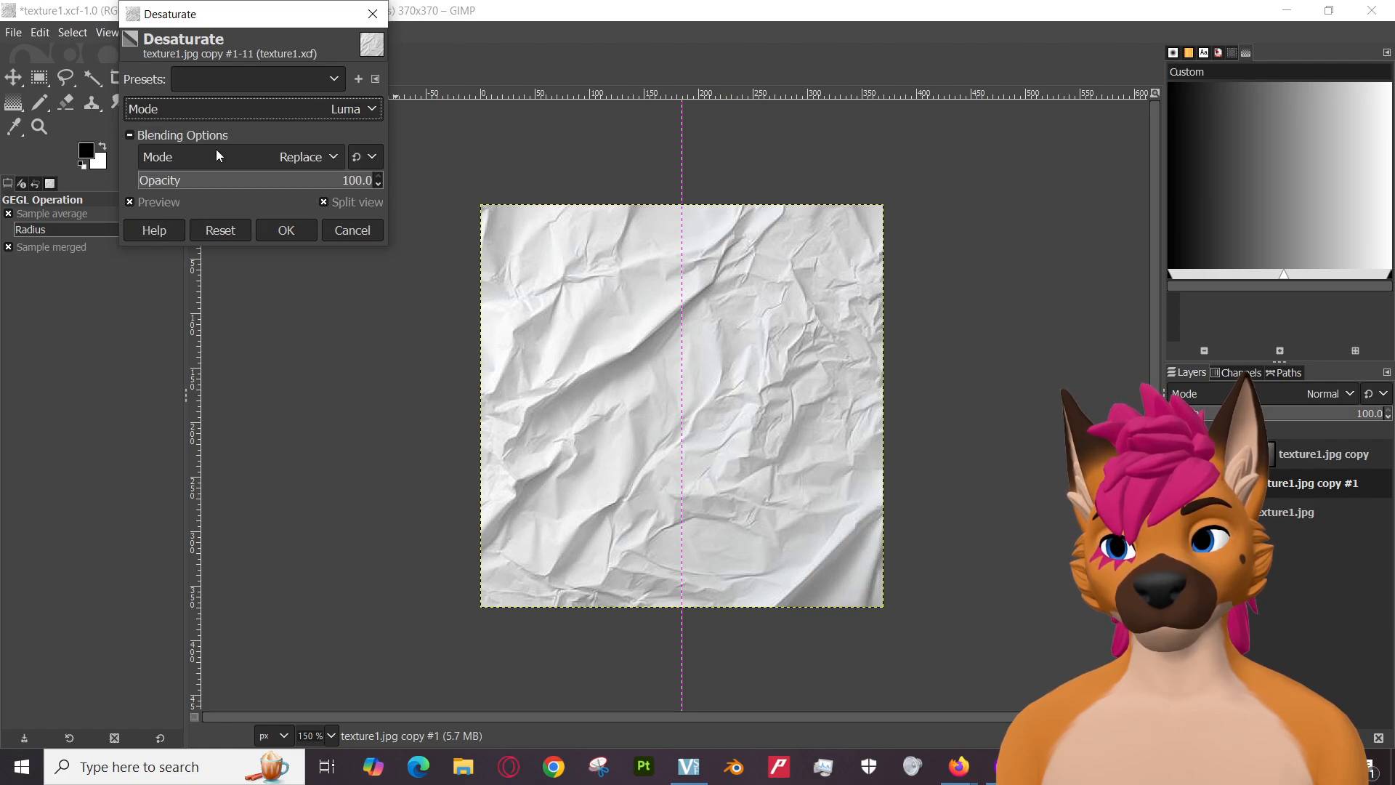
click(320, 107)
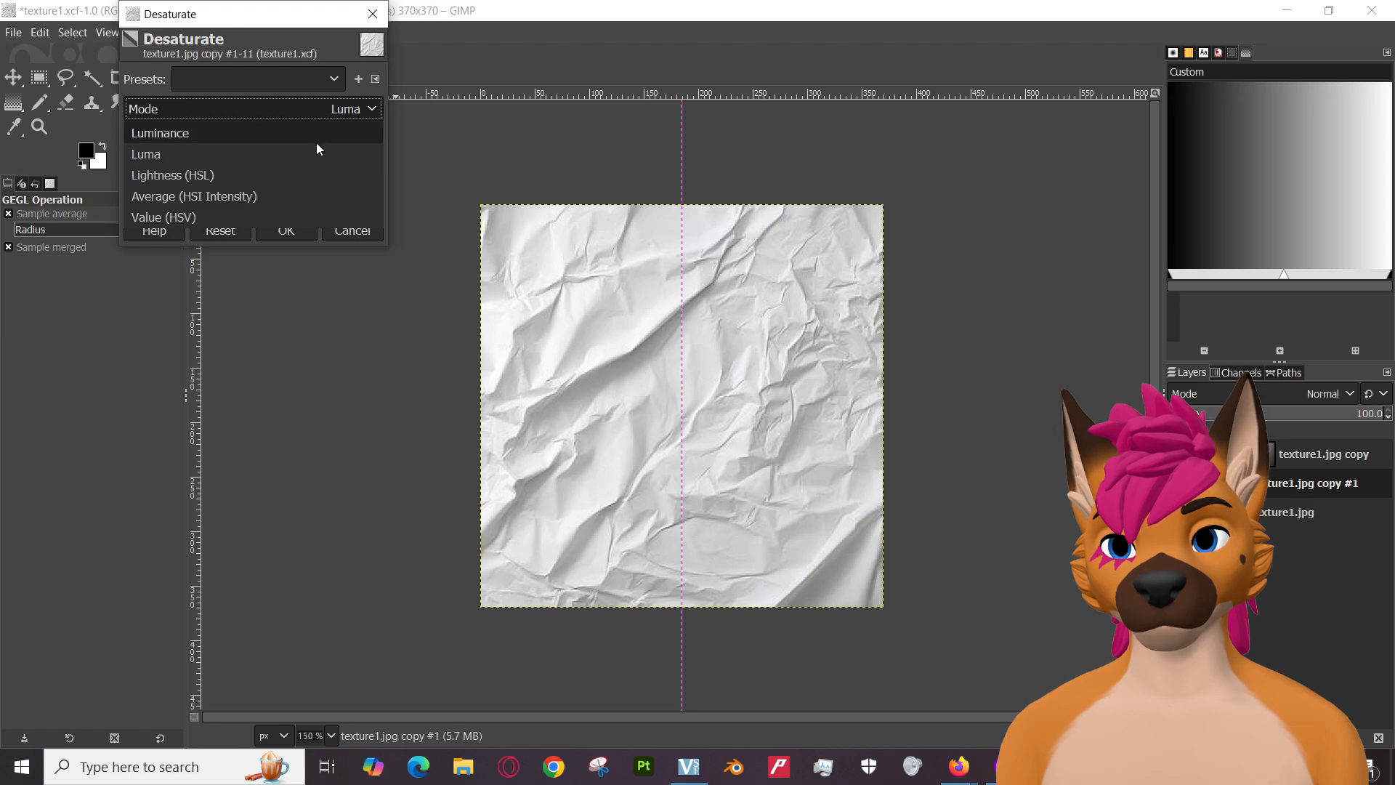
click(263, 171)
click(288, 109)
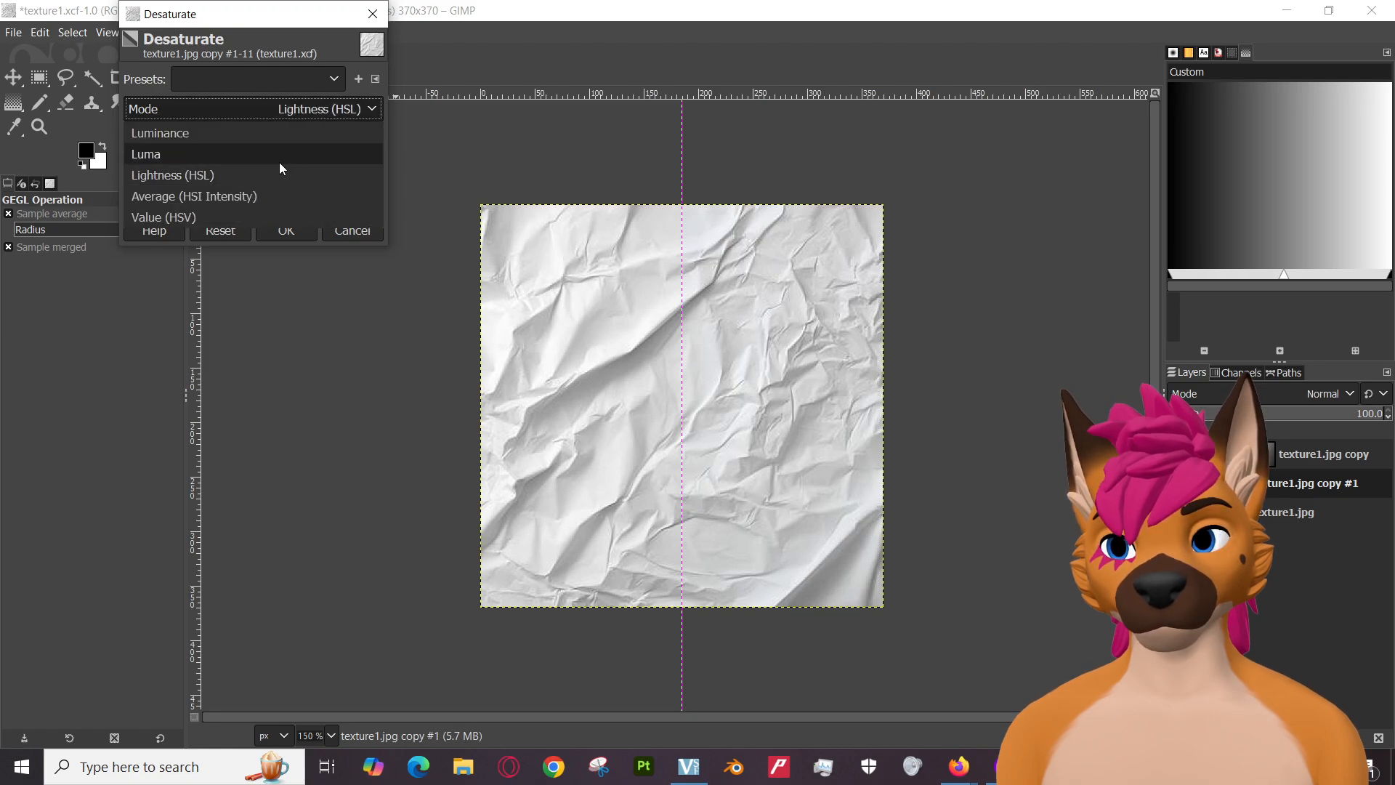
click(263, 194)
click(312, 109)
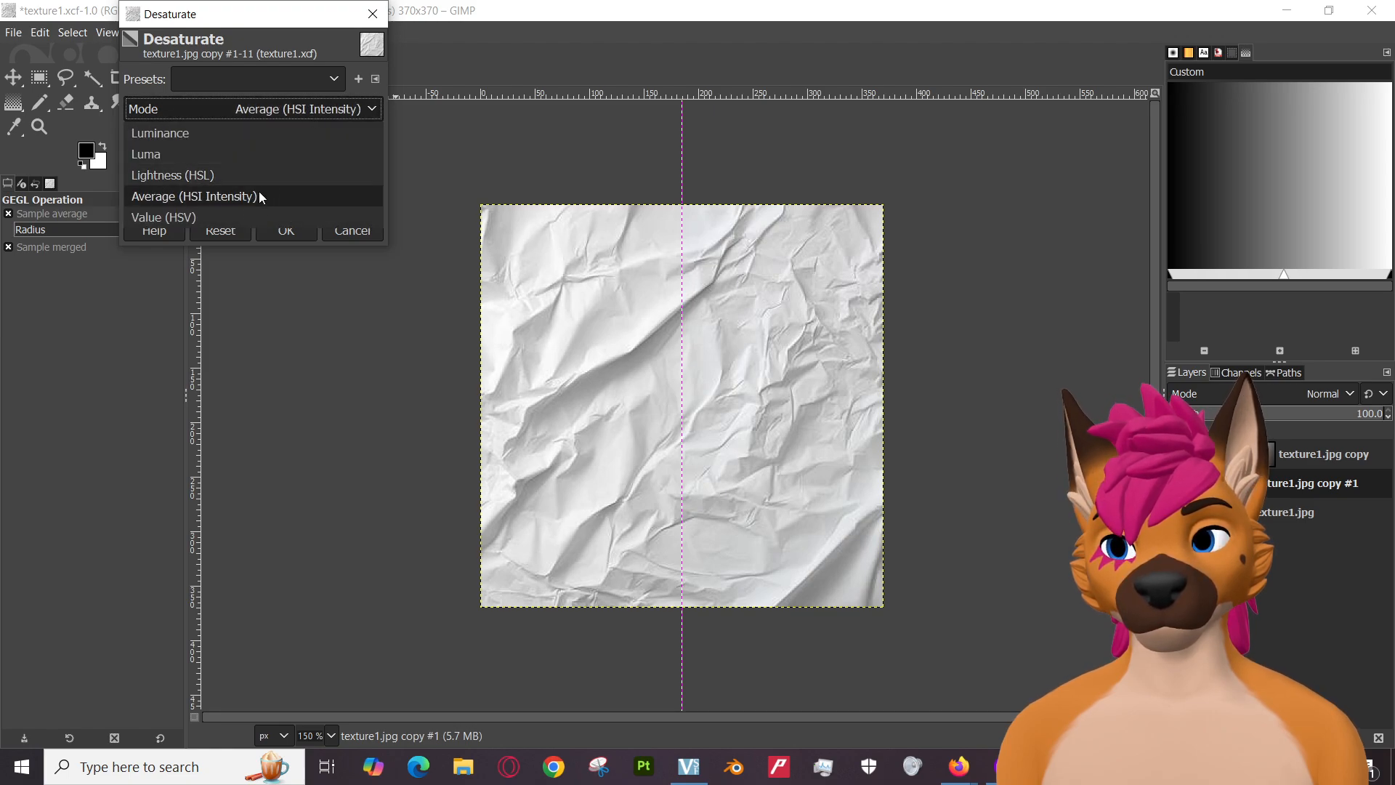
click(221, 212)
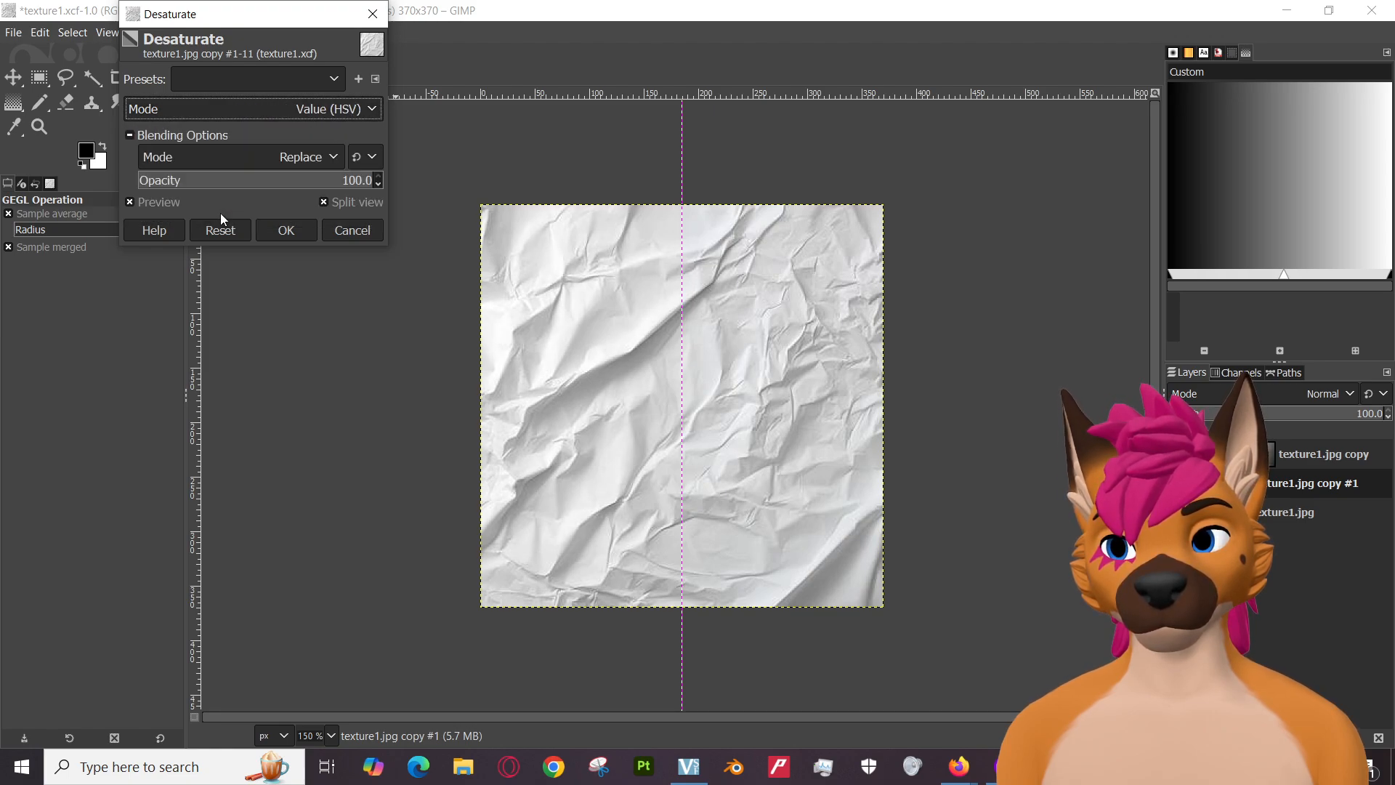
click(292, 115)
click(247, 131)
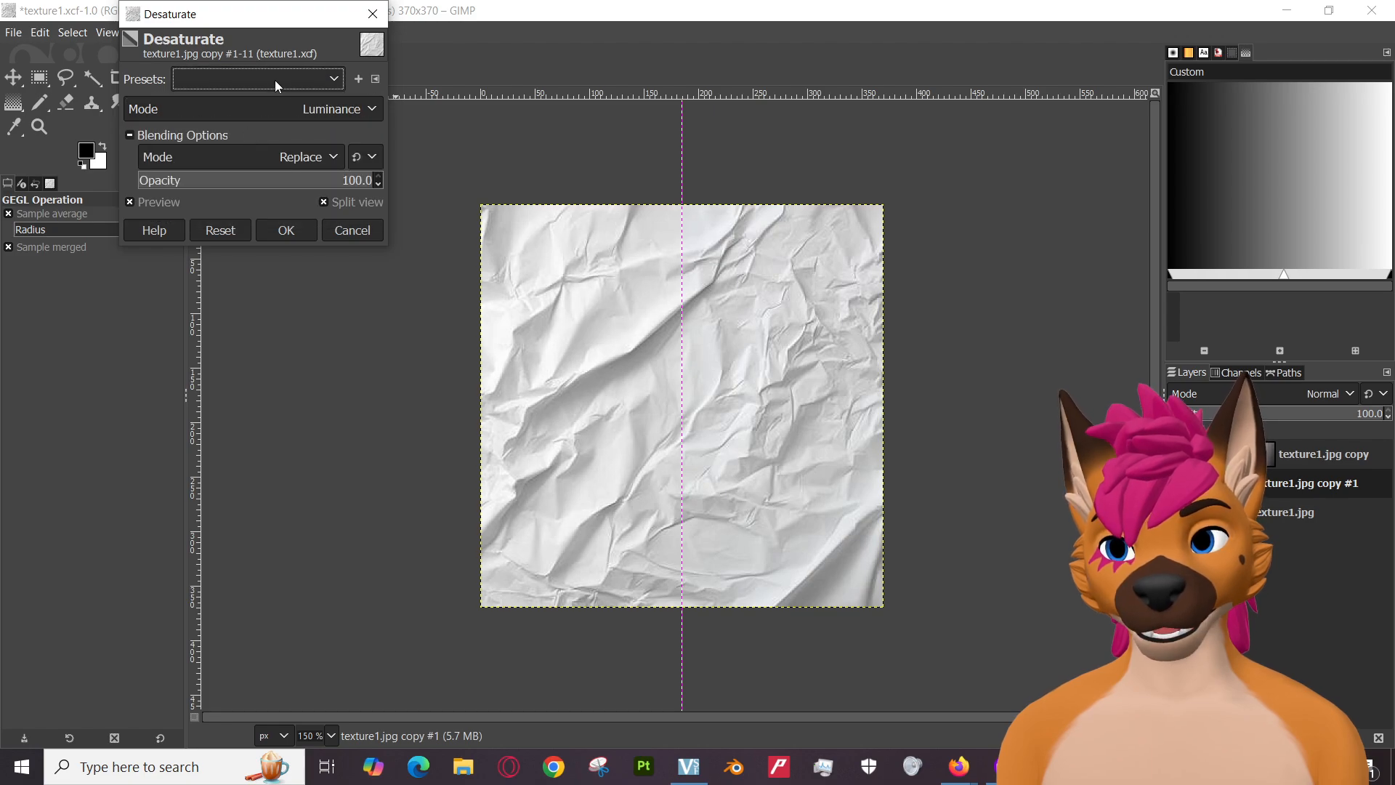
click(336, 158)
click(335, 158)
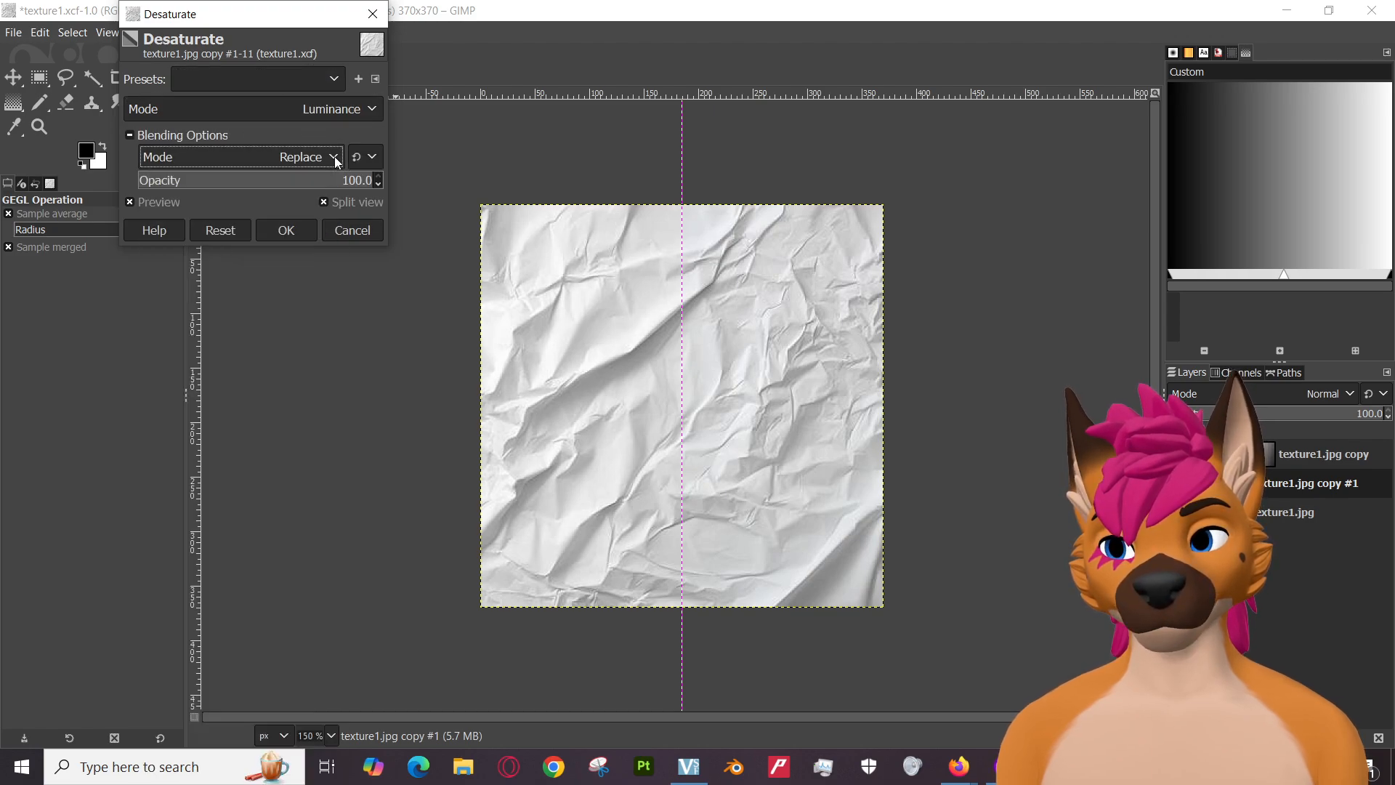
click(352, 231)
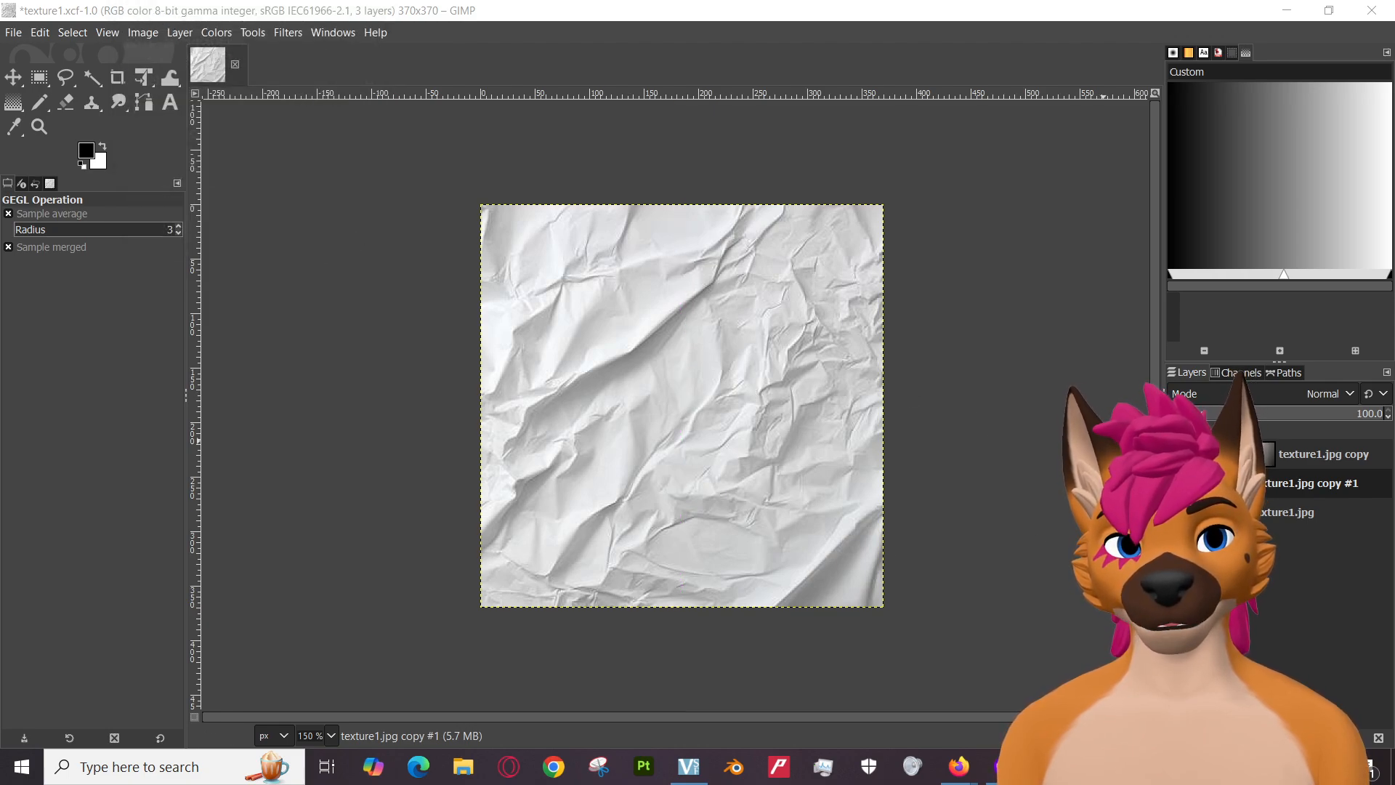
Undo and redo hiding the texture1.jpg copy layer to compare the paper's lighting with and without it.
click(234, 32)
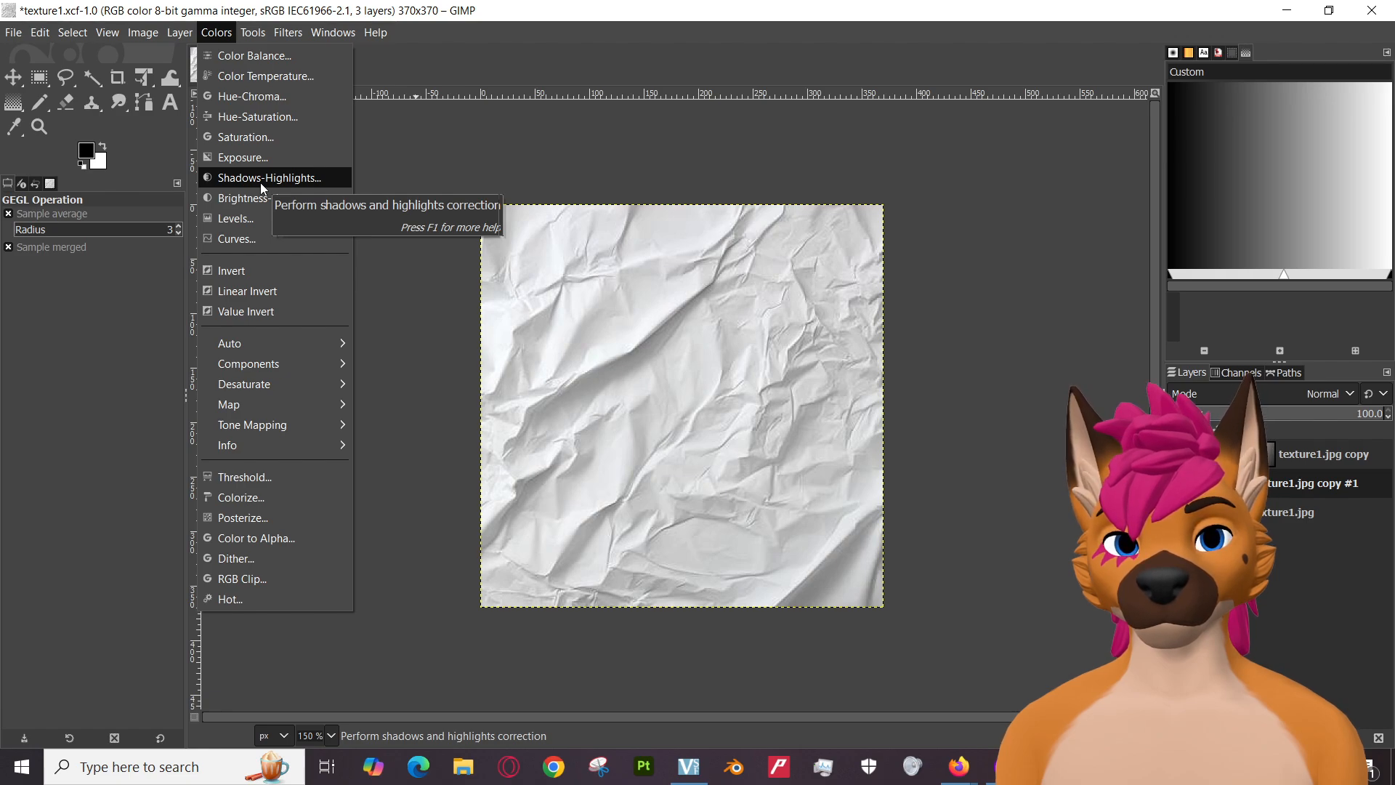
click(228, 35)
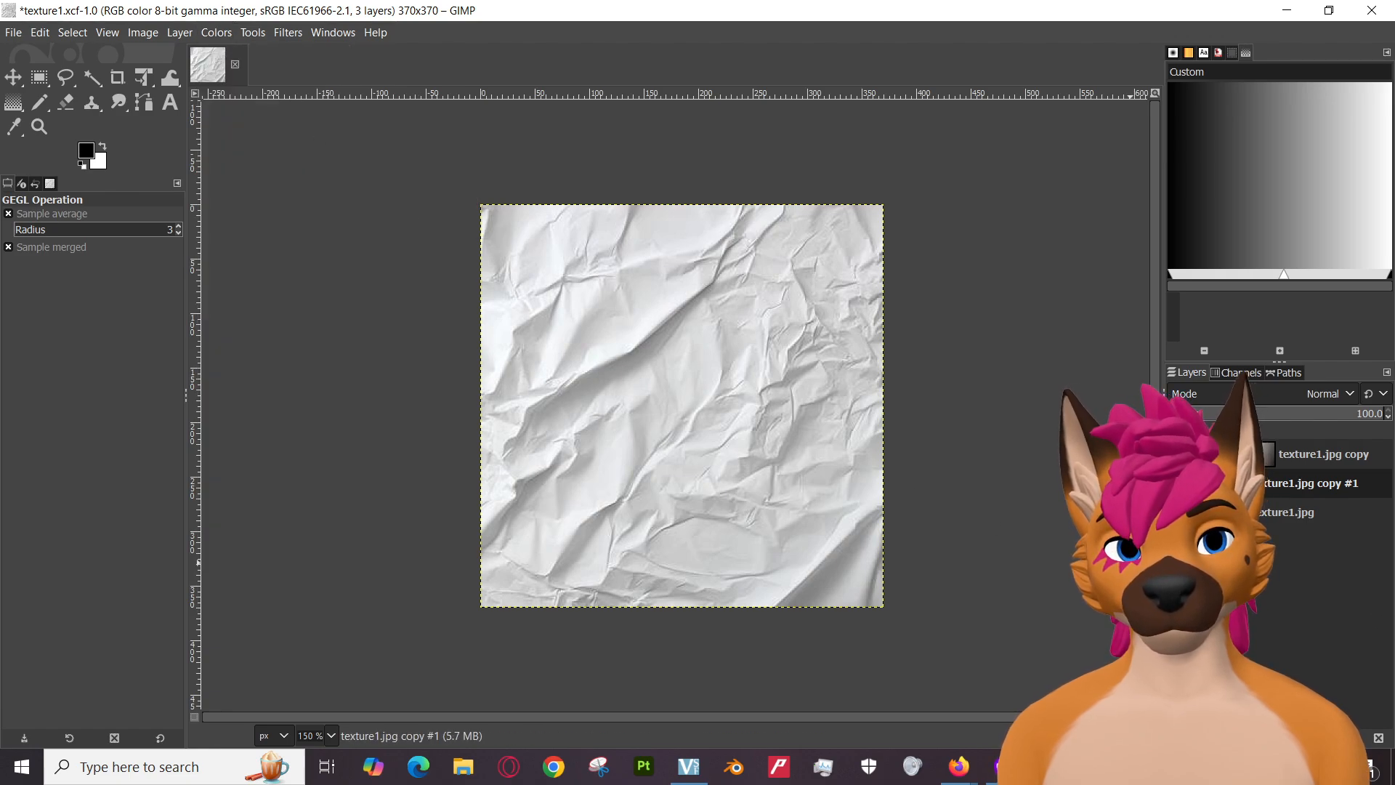
key(ctrl+z)
key(ctrl+y)
key(ctrl+z)
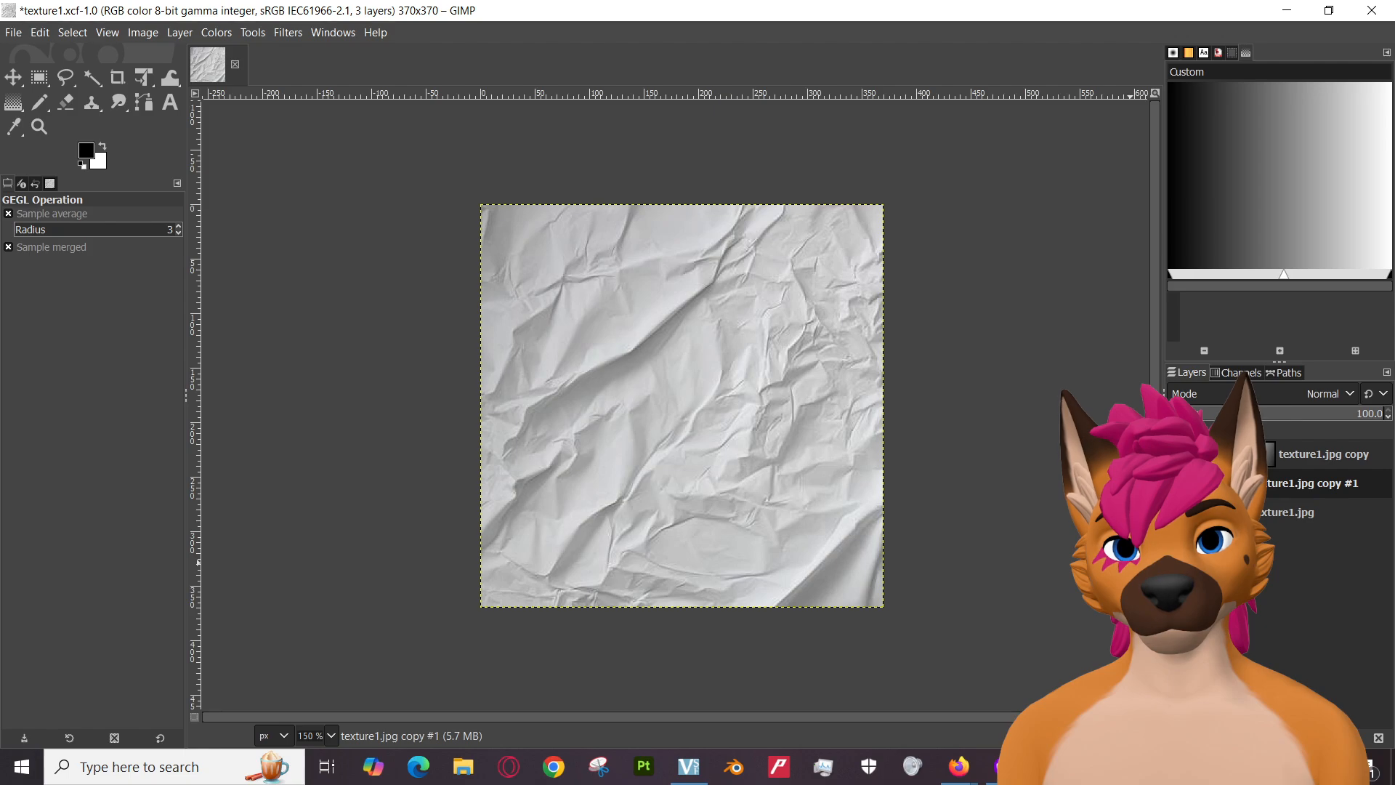
key(ctrl+y)
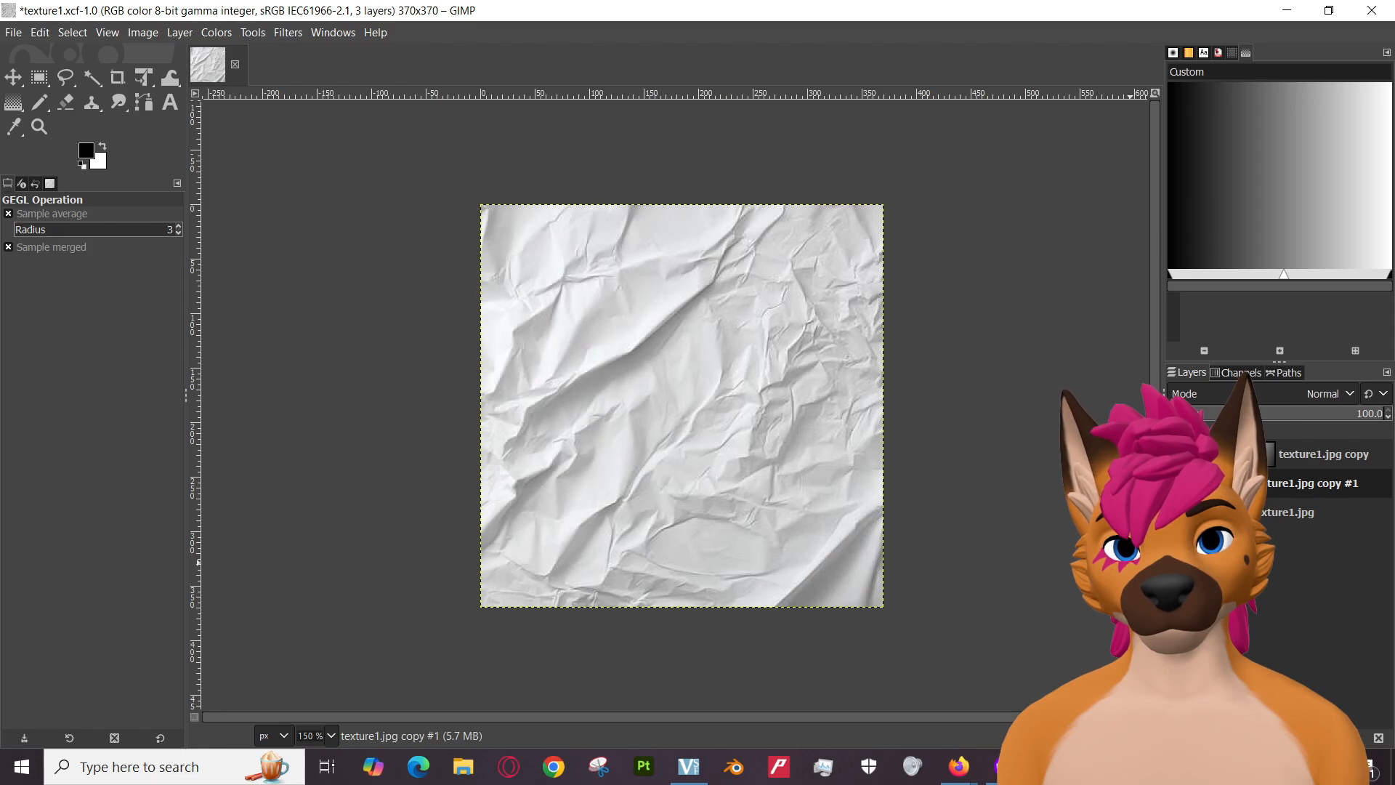
Undo and redo the last change to compare the paper's lighting, and check the Color Balance settings without applying them.
key(ctrl+z)
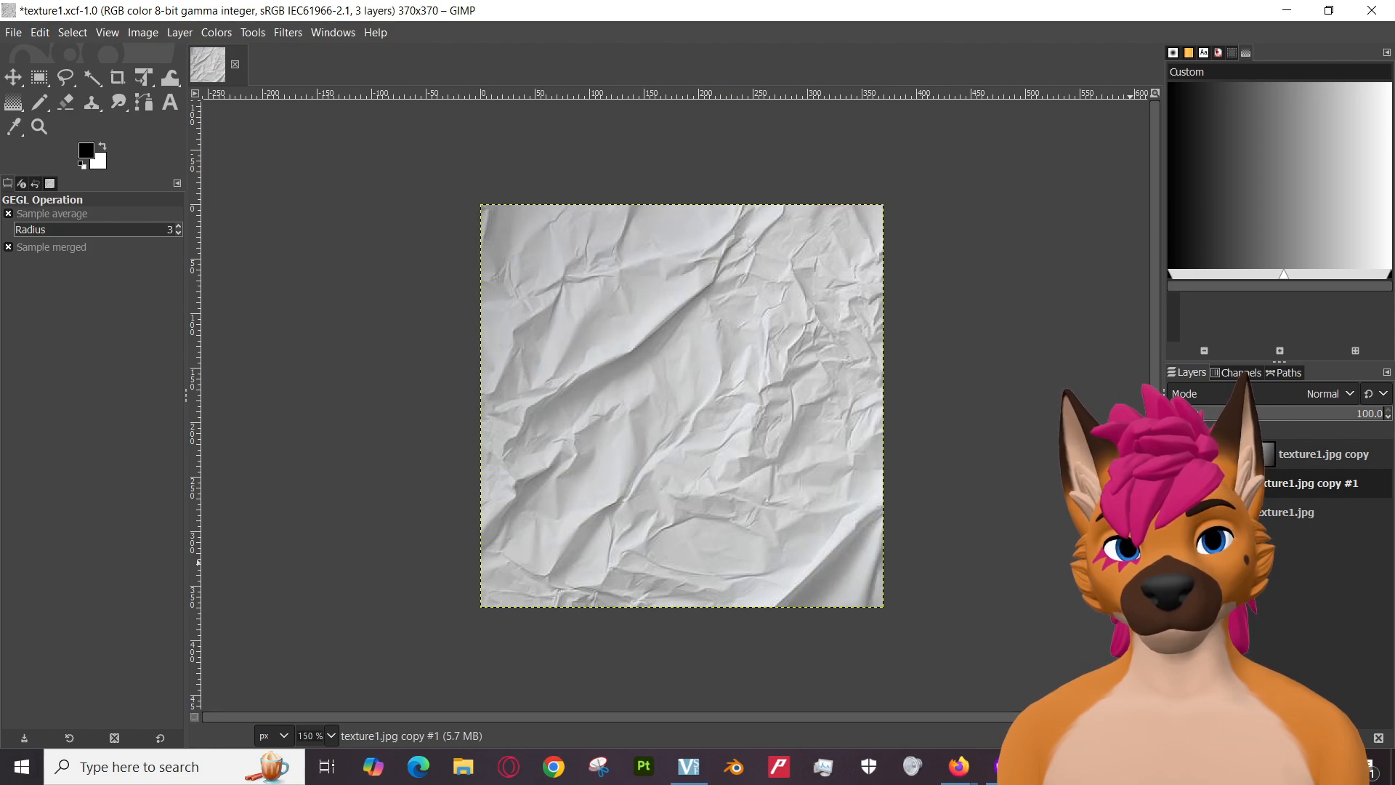
key(ctrl+y)
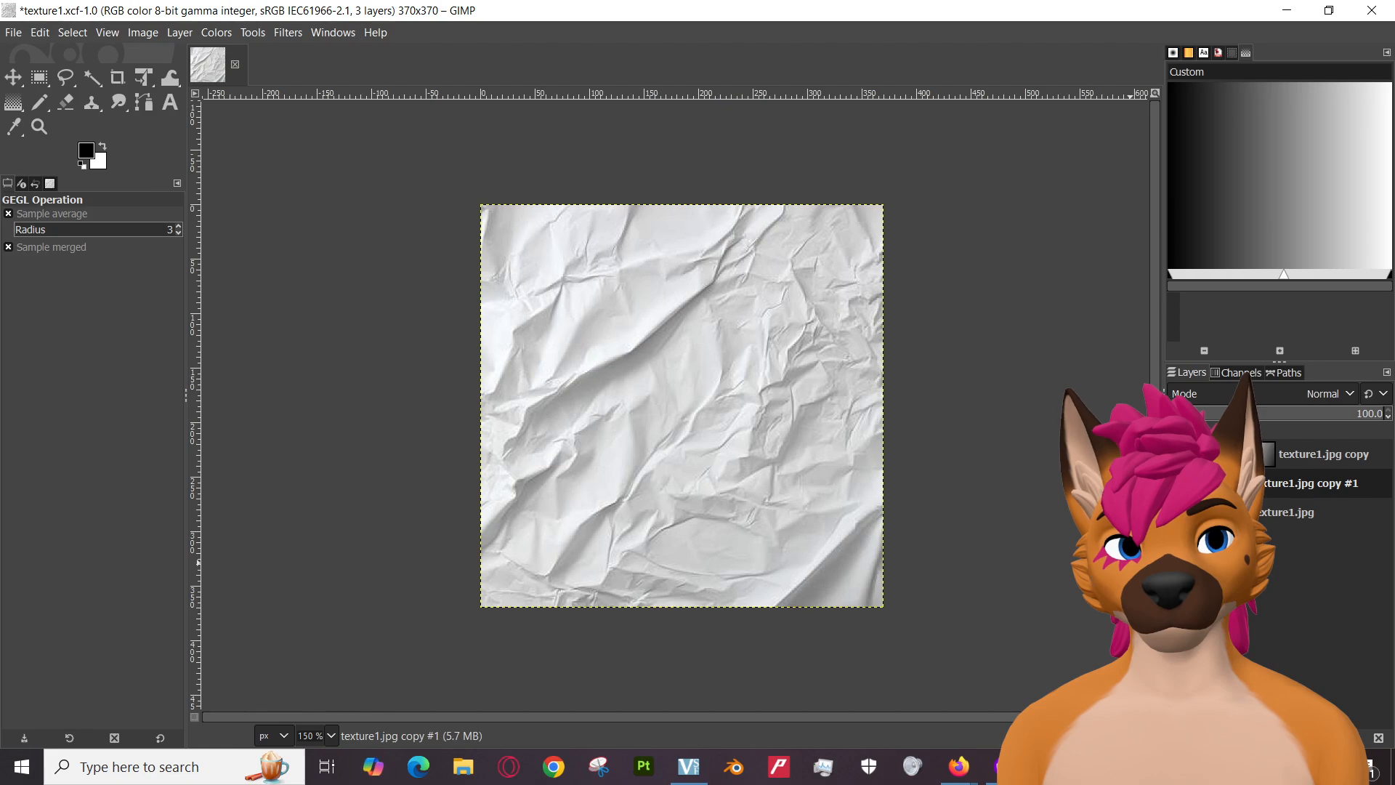
click(215, 32)
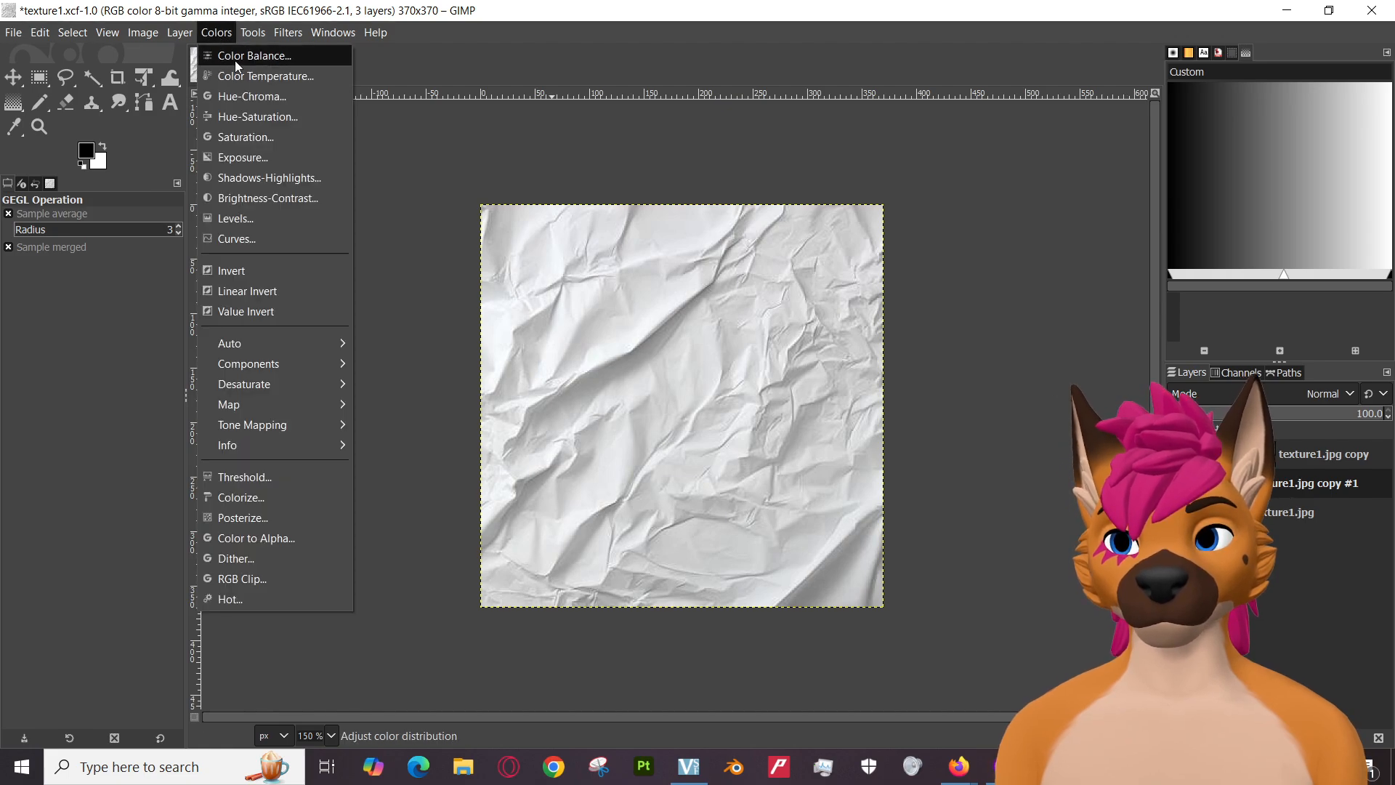
click(239, 57)
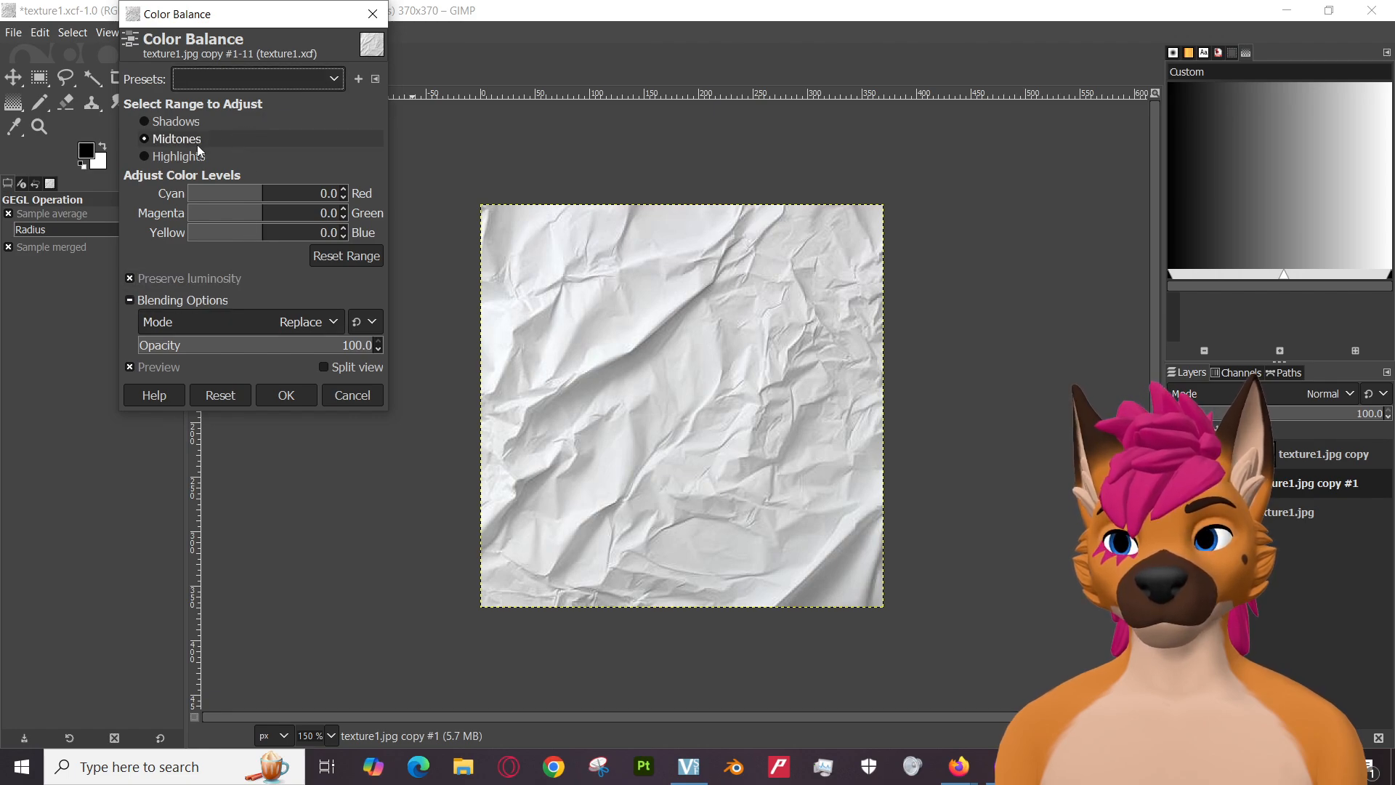
click(350, 397)
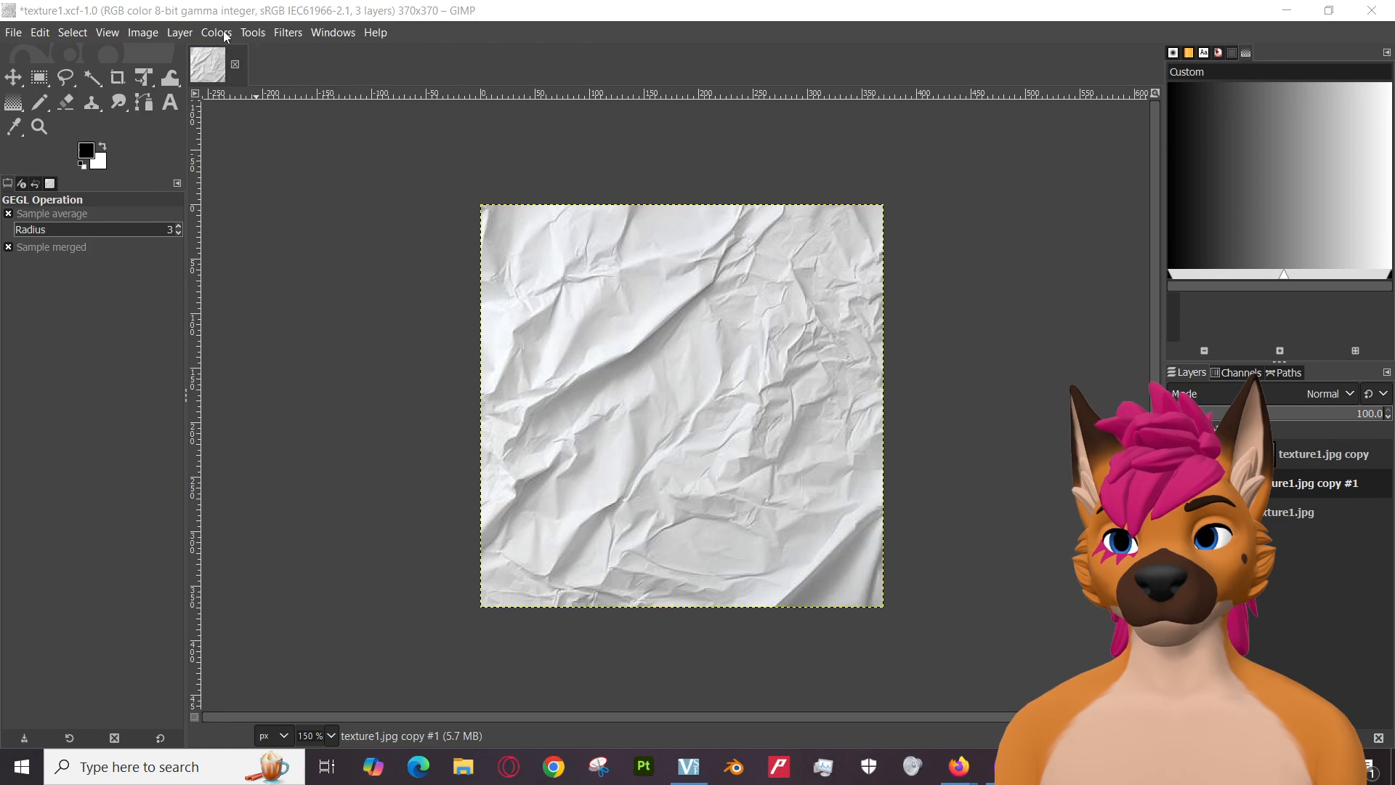
Try a Hue-Saturation adjustment on texture1.jpg copy #1 with hue -7.8, lightness 3.7 and saturation 0.6, and cancel it.
click(225, 34)
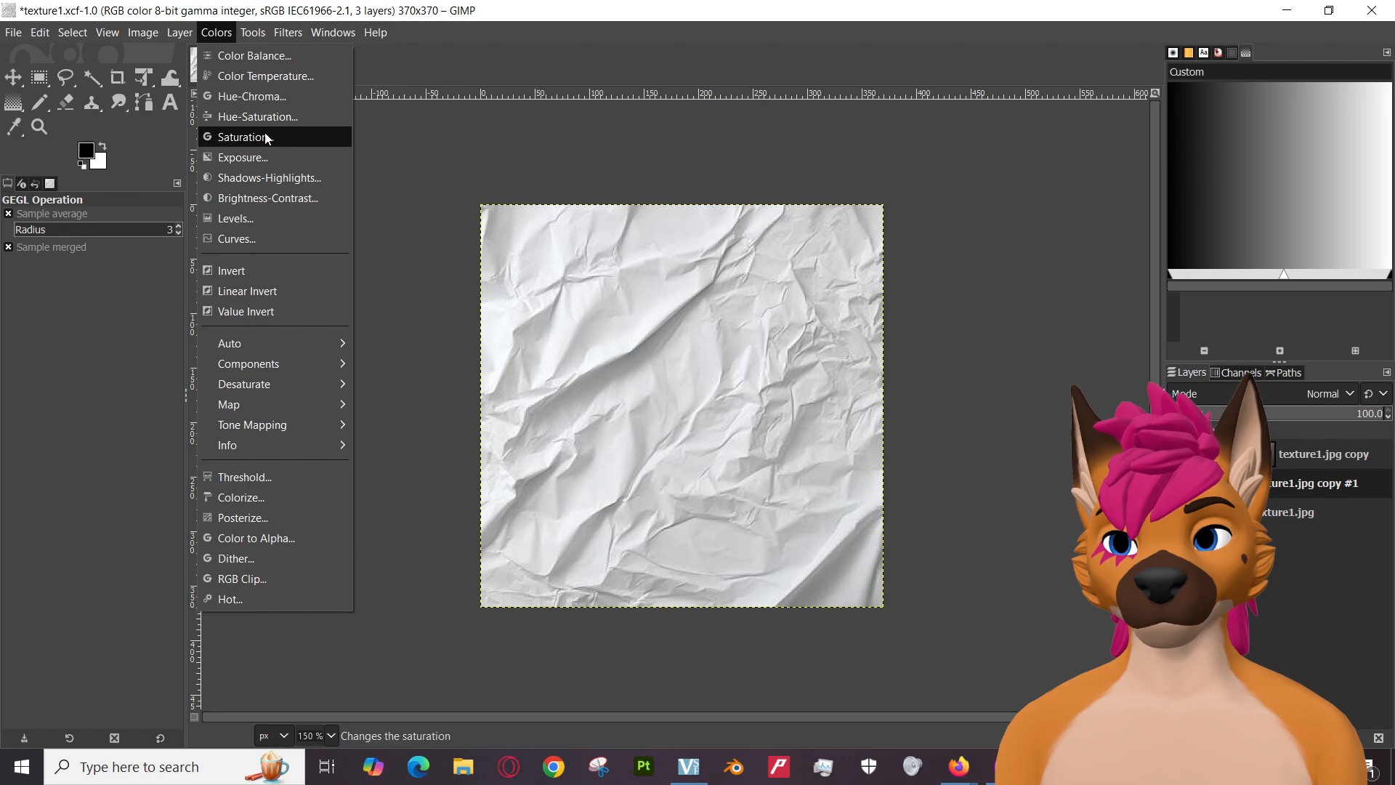
click(267, 116)
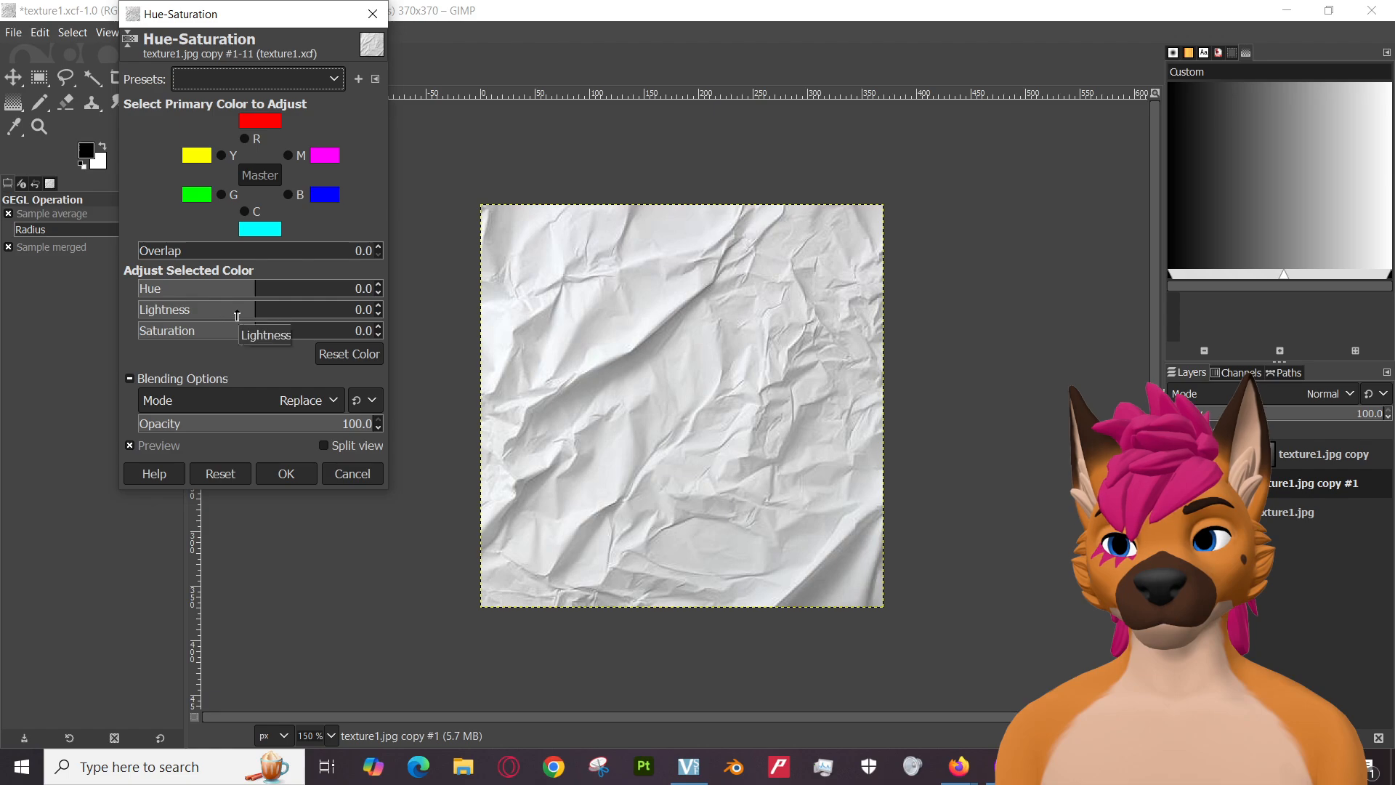
mouse_move(248, 310)
mouse_down()
mouse_move(139, 315)
mouse_move(268, 314)
mouse_up()
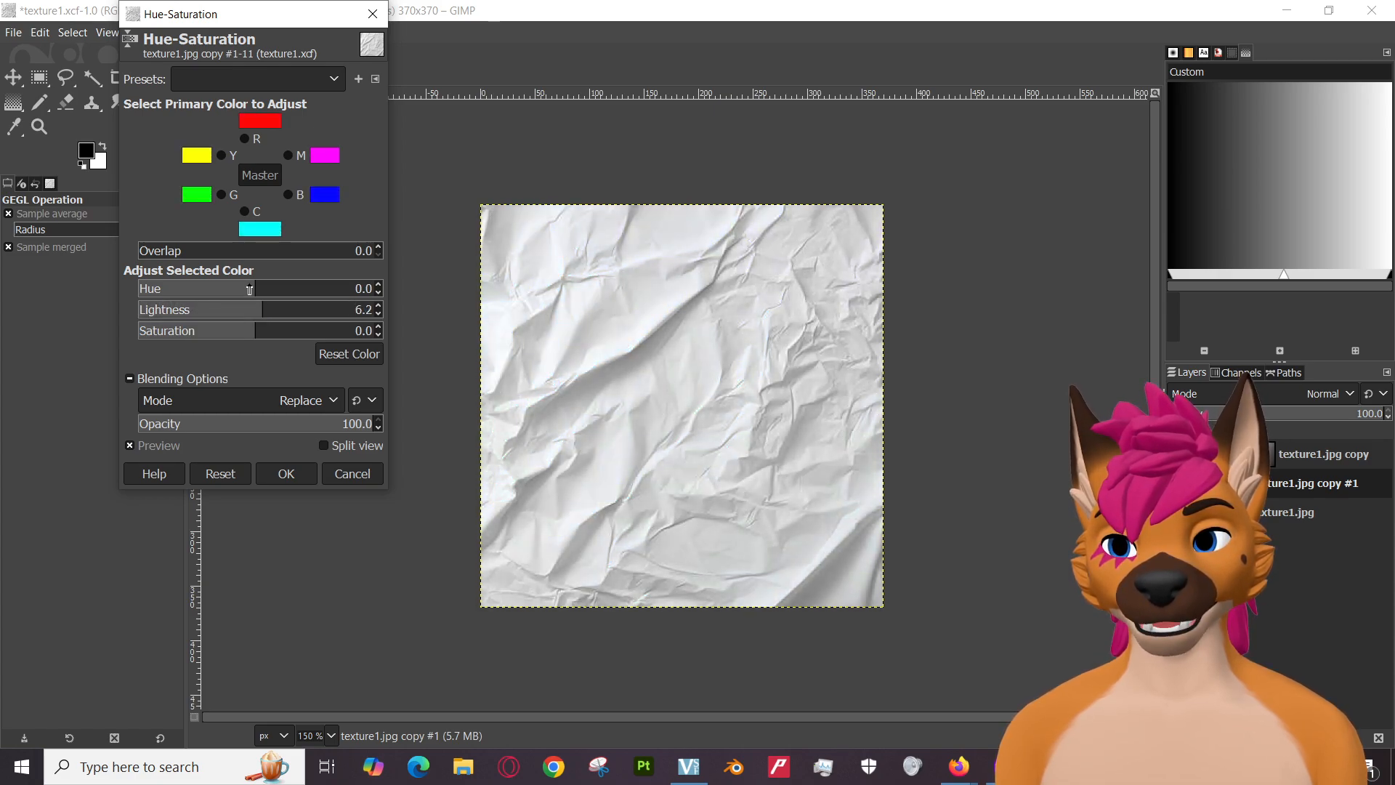
click(177, 287)
drag(177, 288, 251, 289)
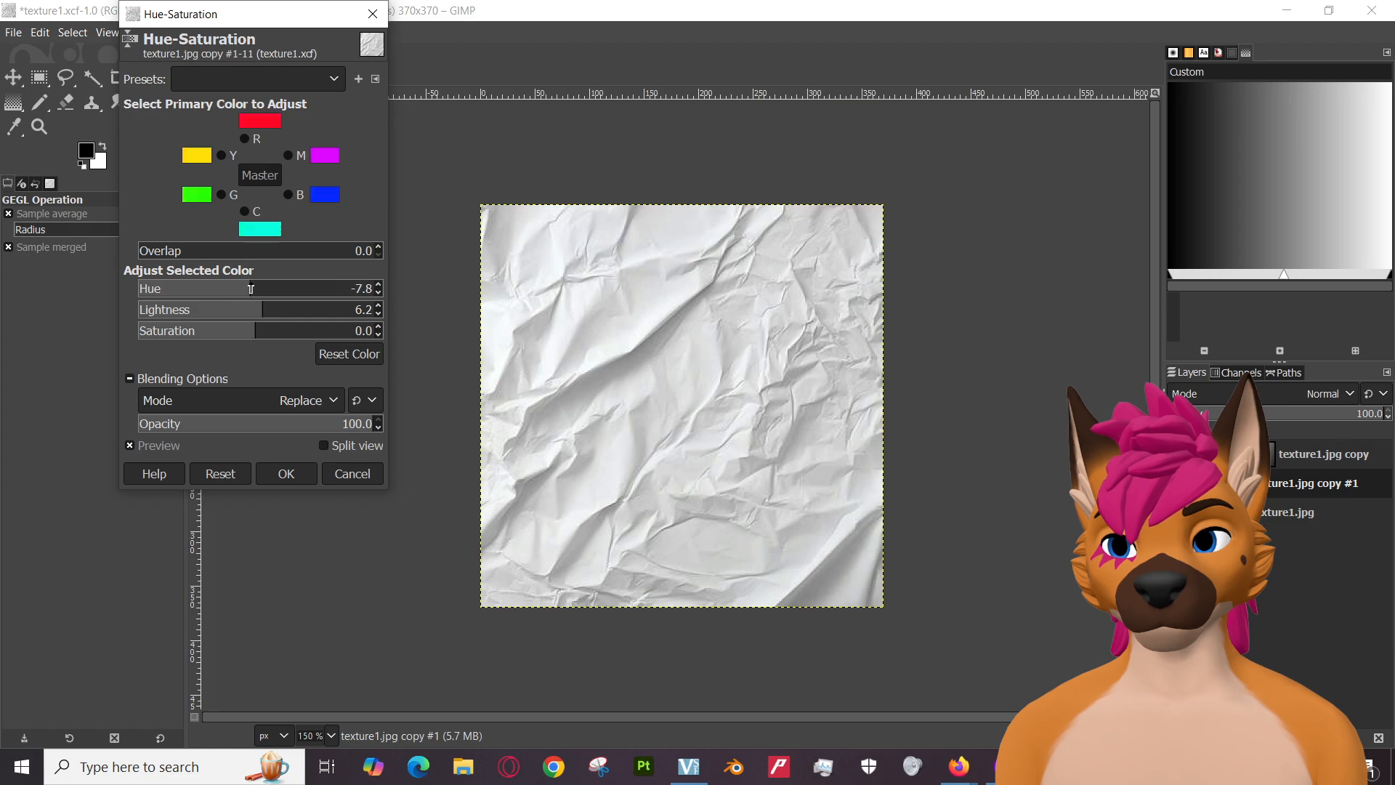
drag(235, 337, 258, 312)
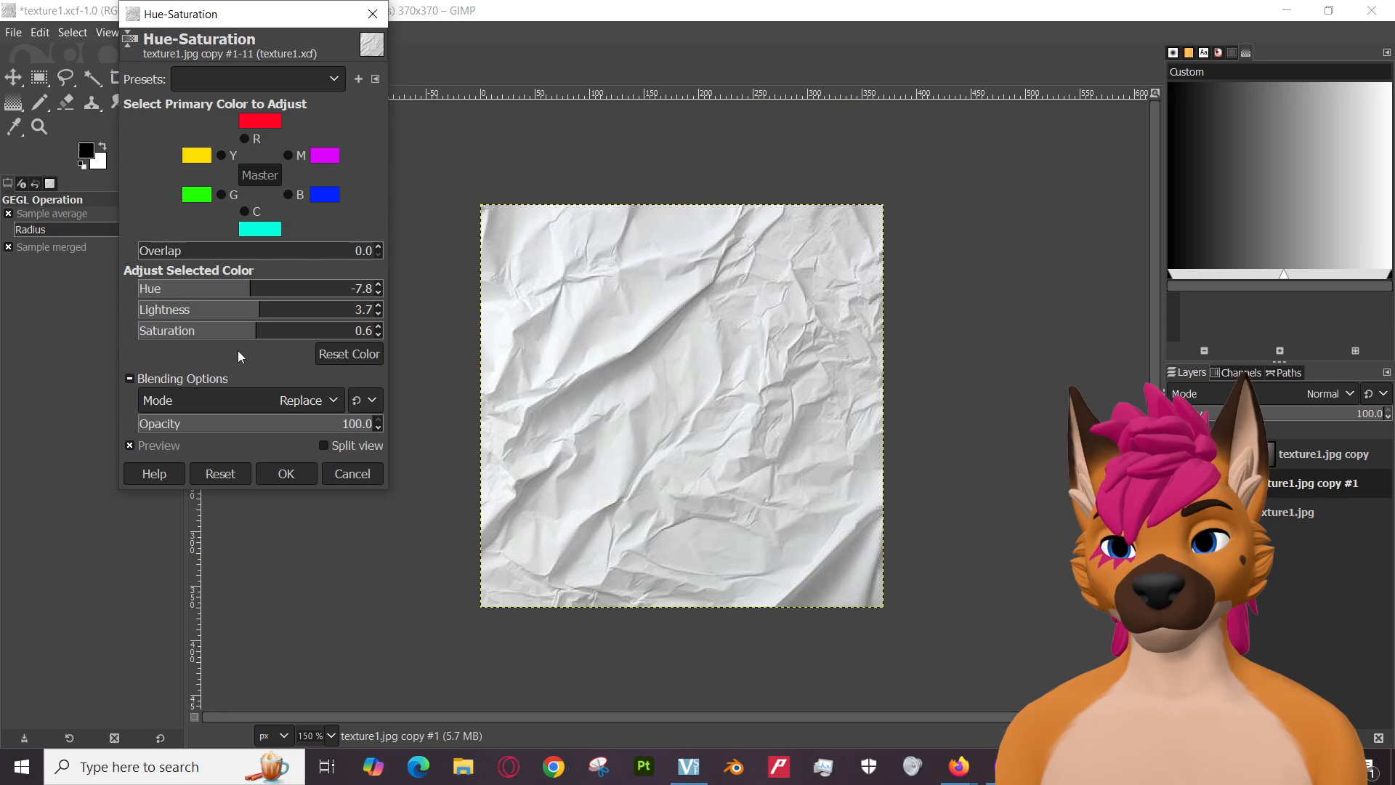
click(350, 473)
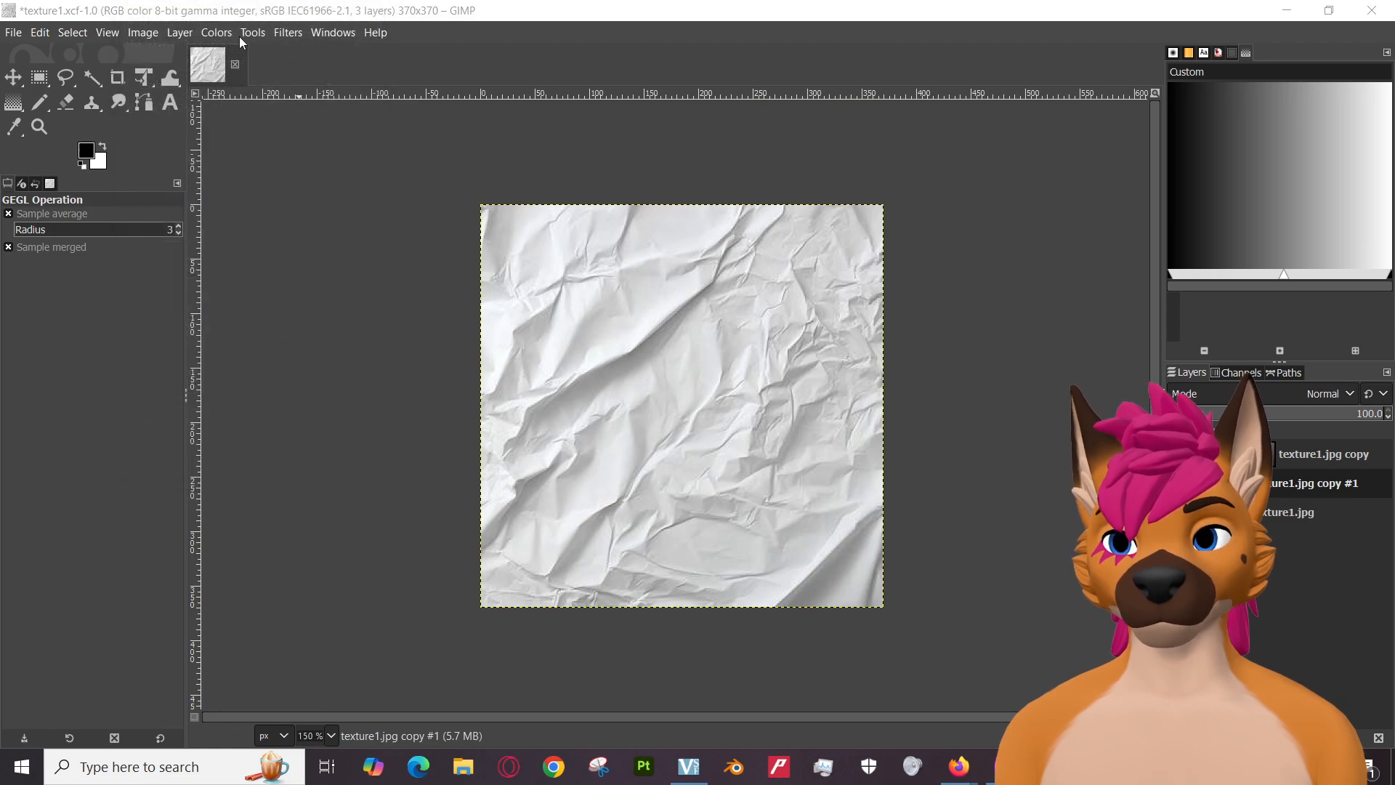
Look over the Saturation operation's interpolation color spaces and blending options, and cancel it.
click(218, 32)
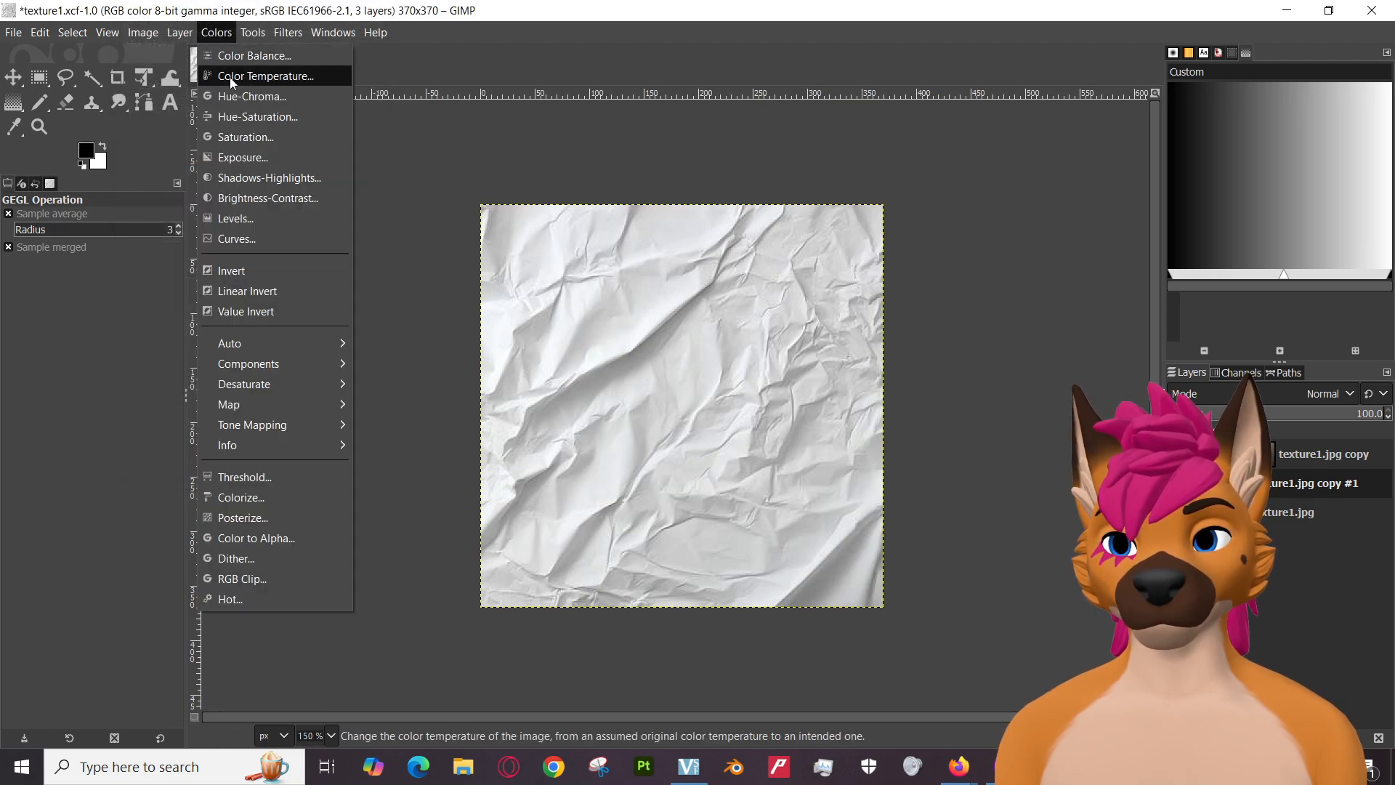
click(216, 34)
click(217, 34)
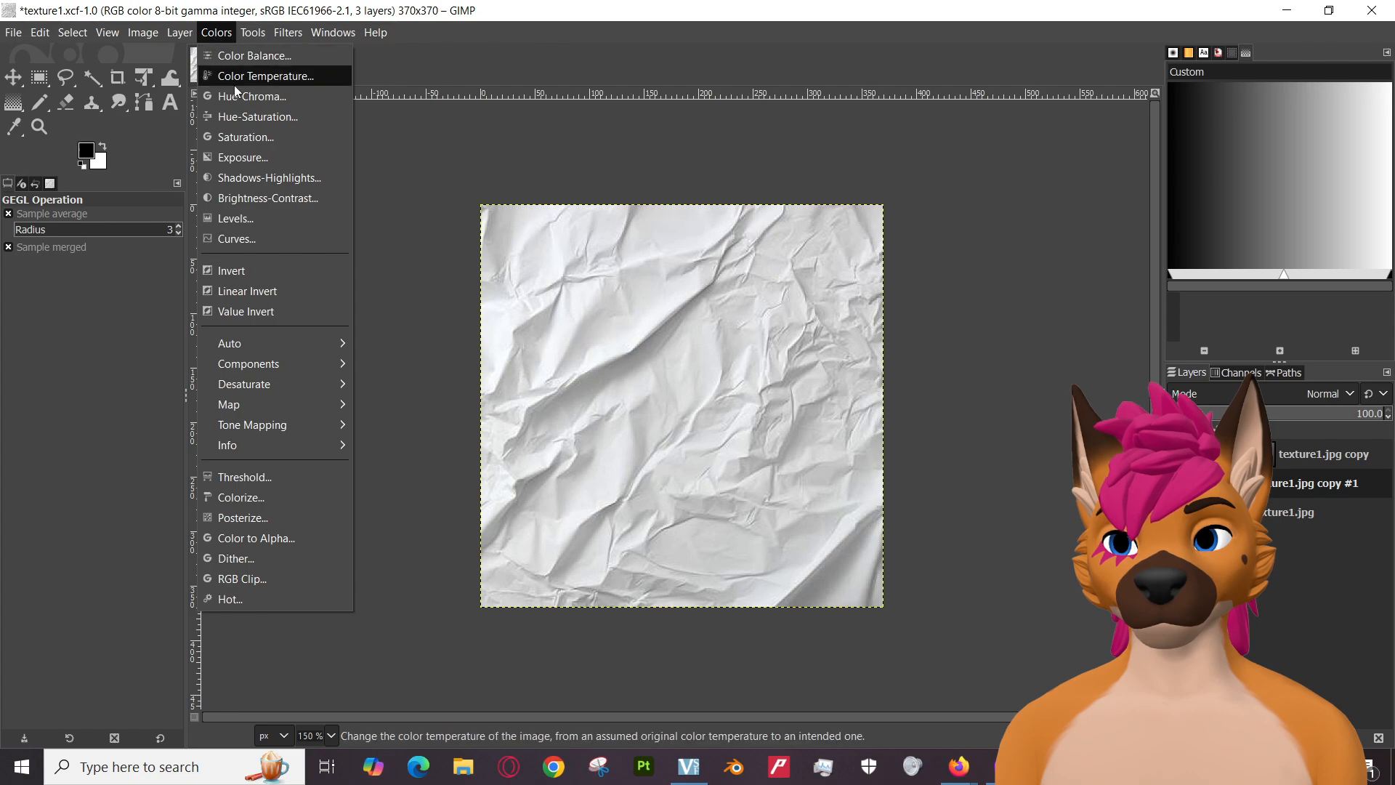
click(268, 141)
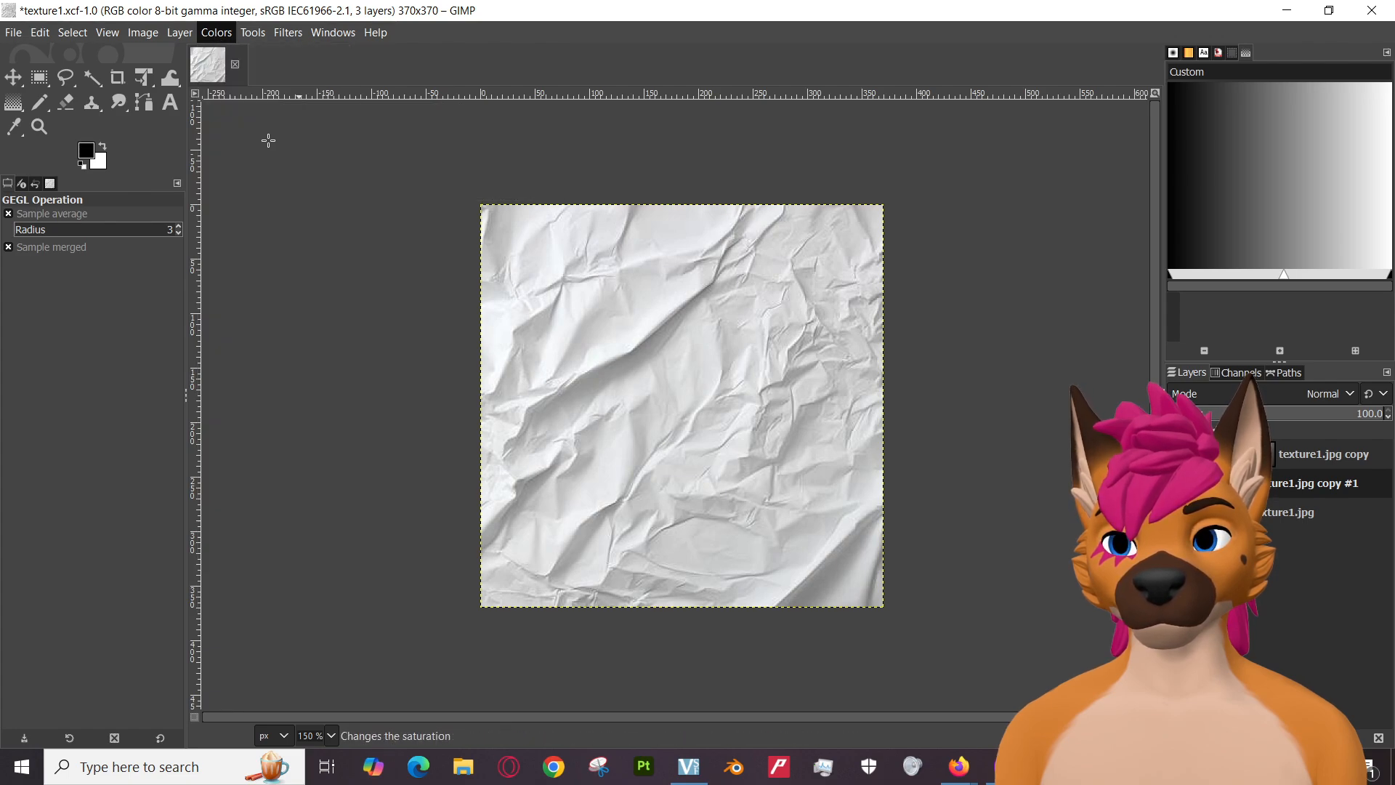
click(246, 131)
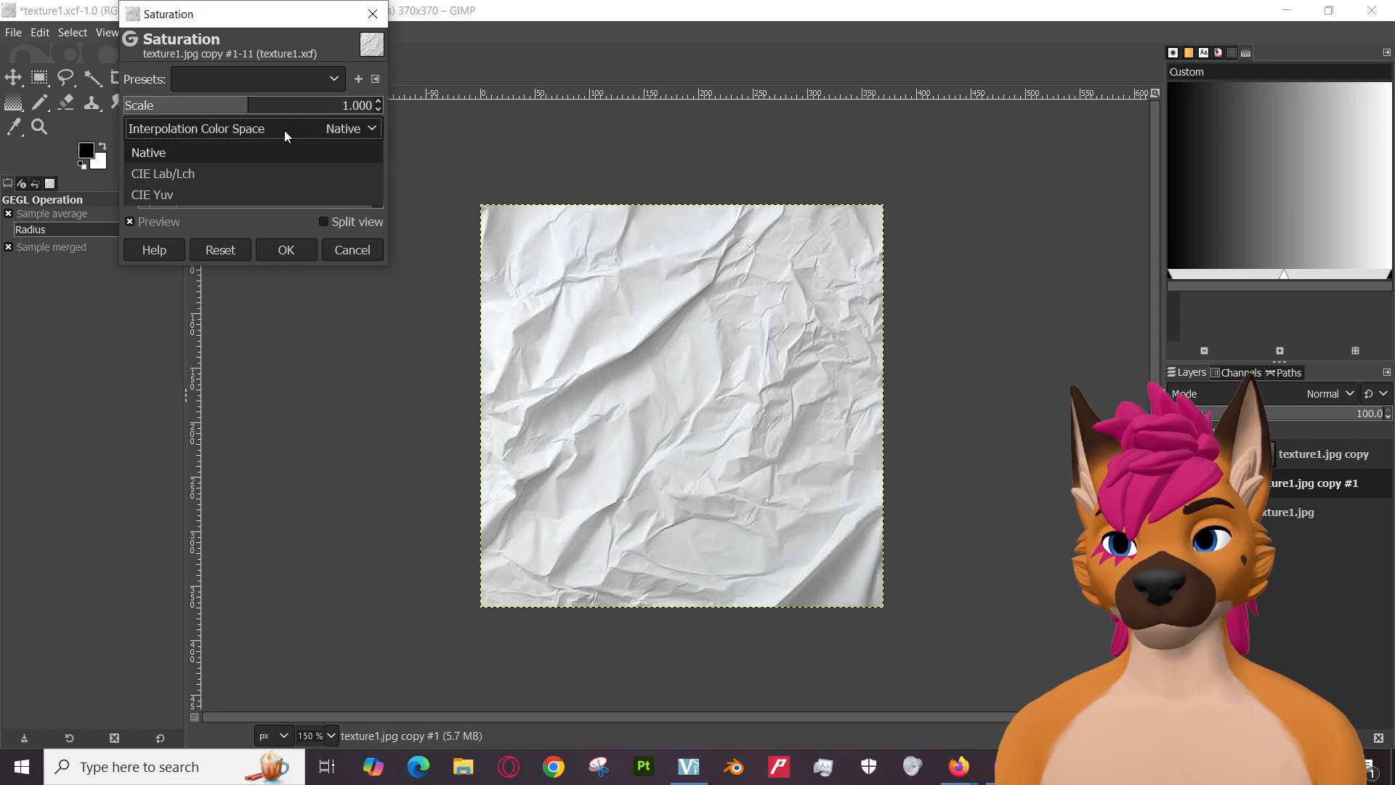
click(285, 129)
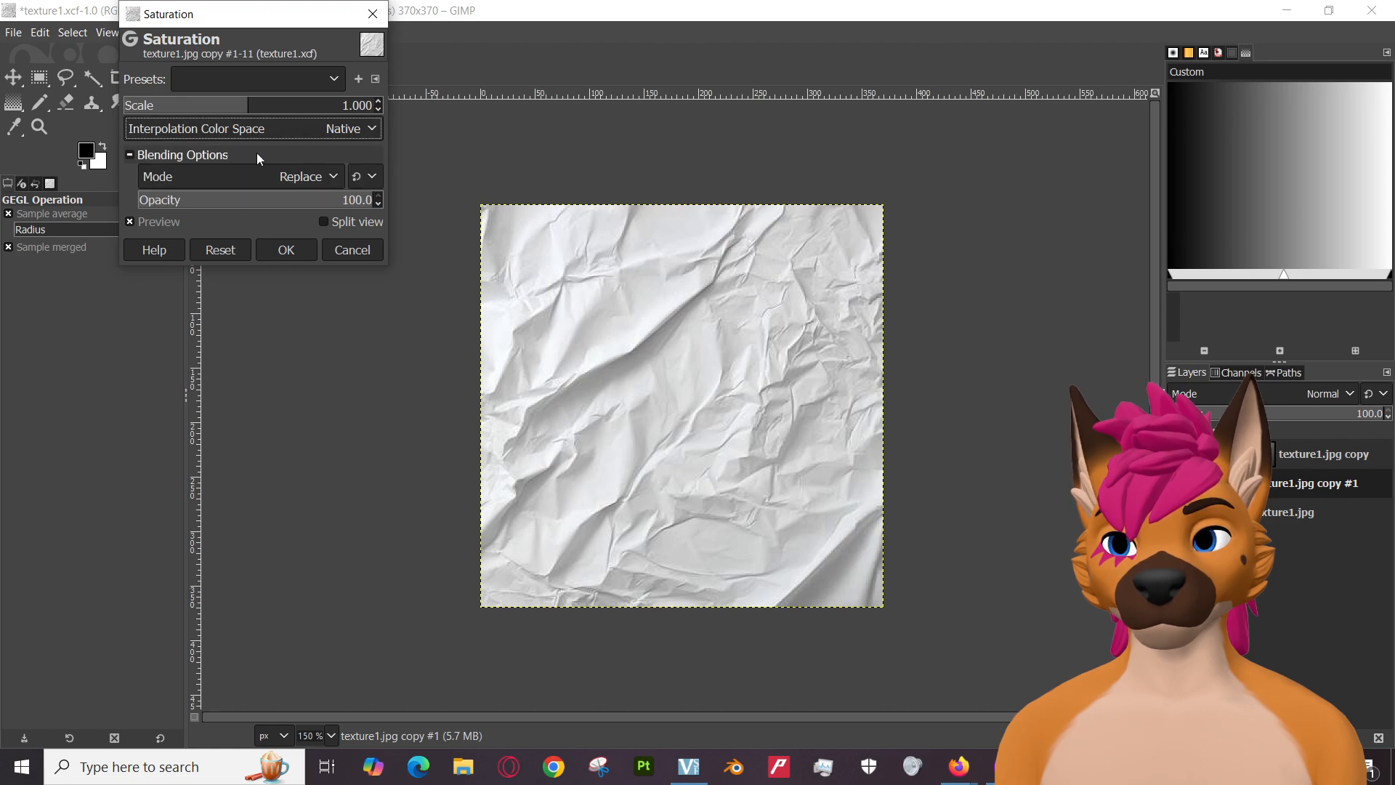
click(249, 172)
click(248, 172)
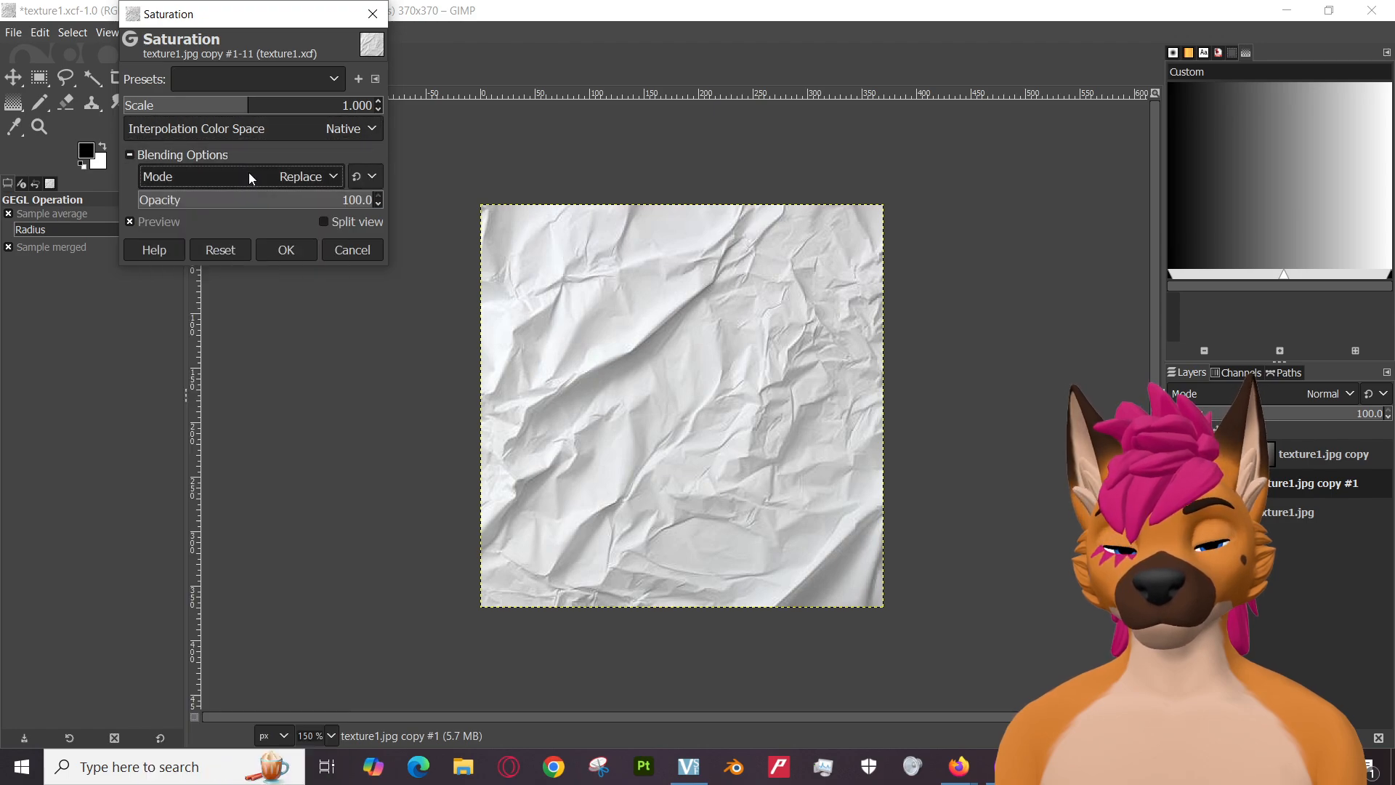
click(328, 253)
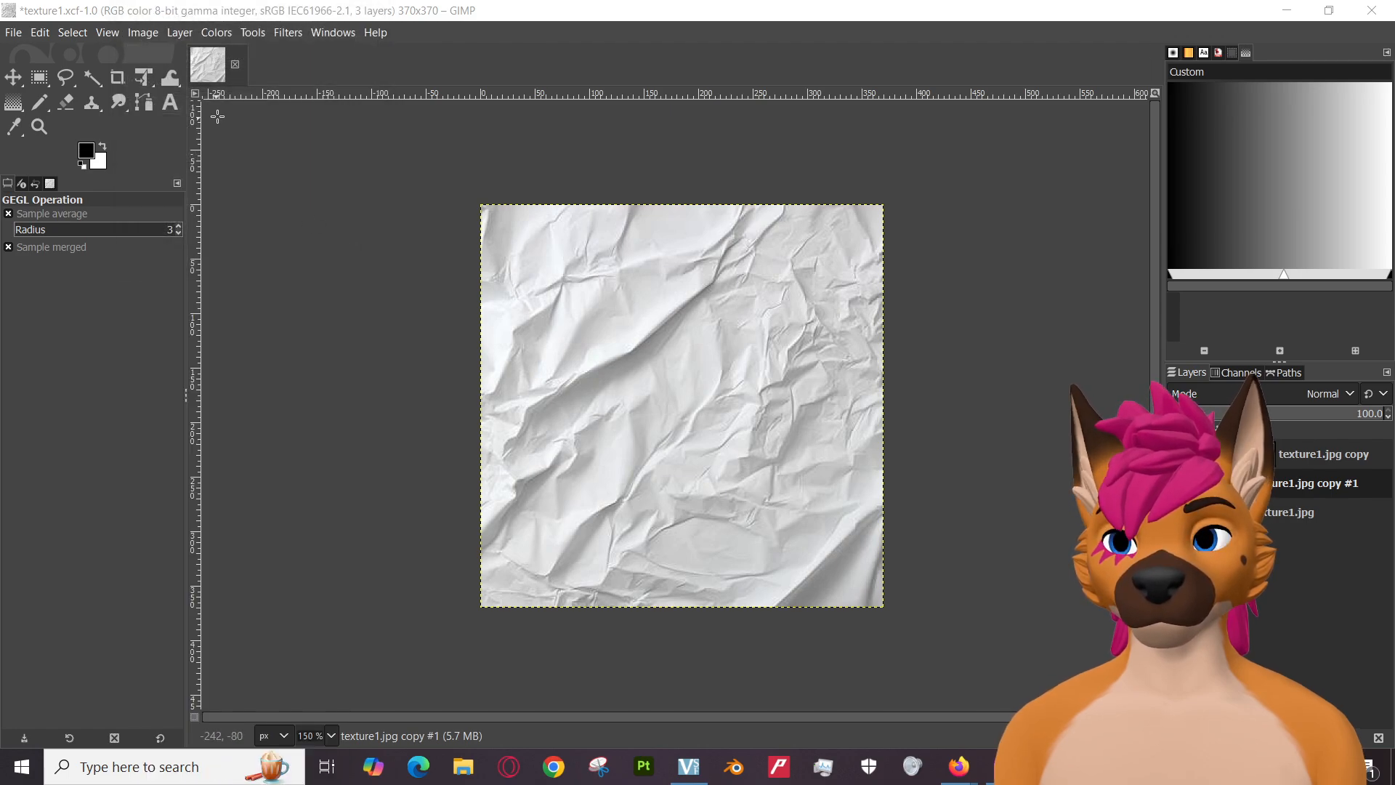
Start a Shadows-Highlights adjustment on texture1.jpg copy #1, testing highlights at -1.85 and white point adjustment at -10.
click(221, 38)
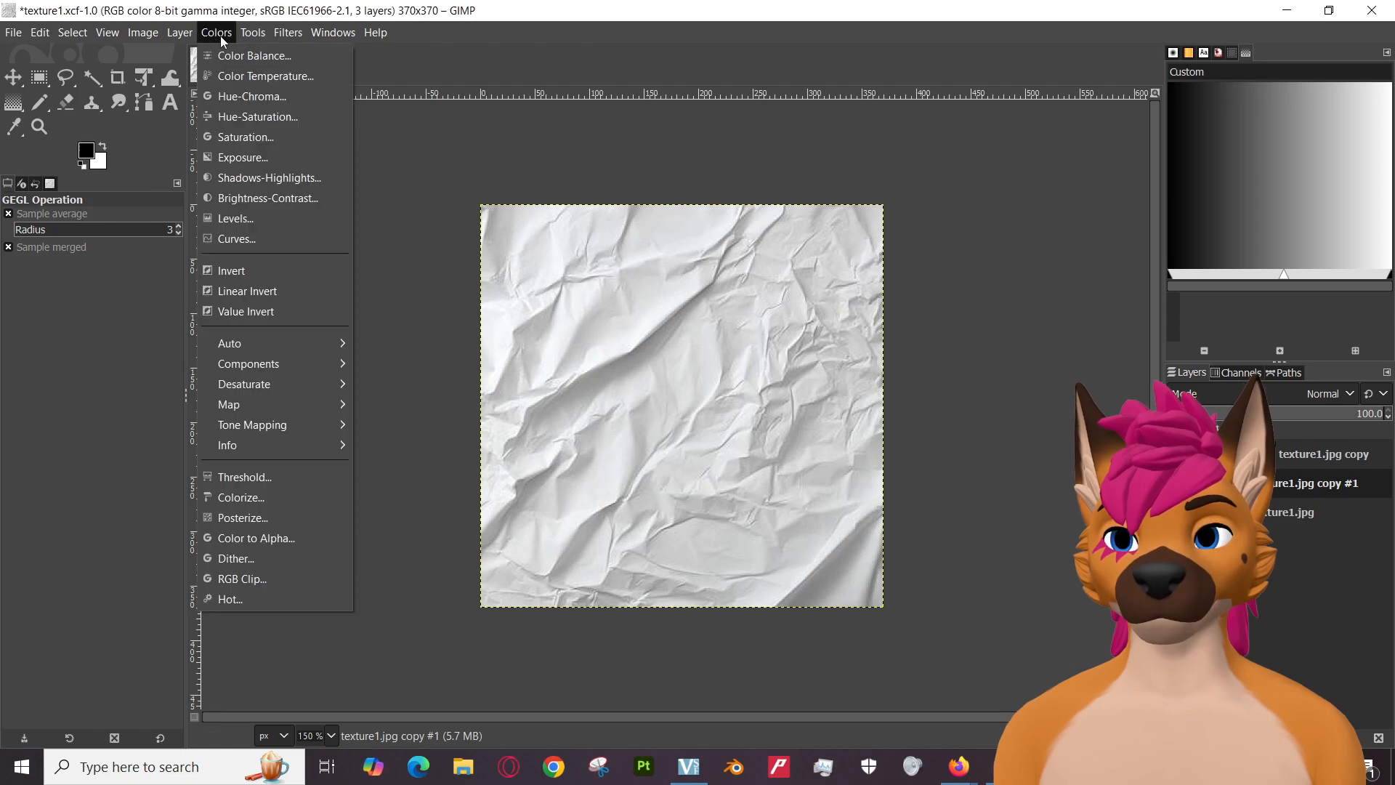
click(276, 184)
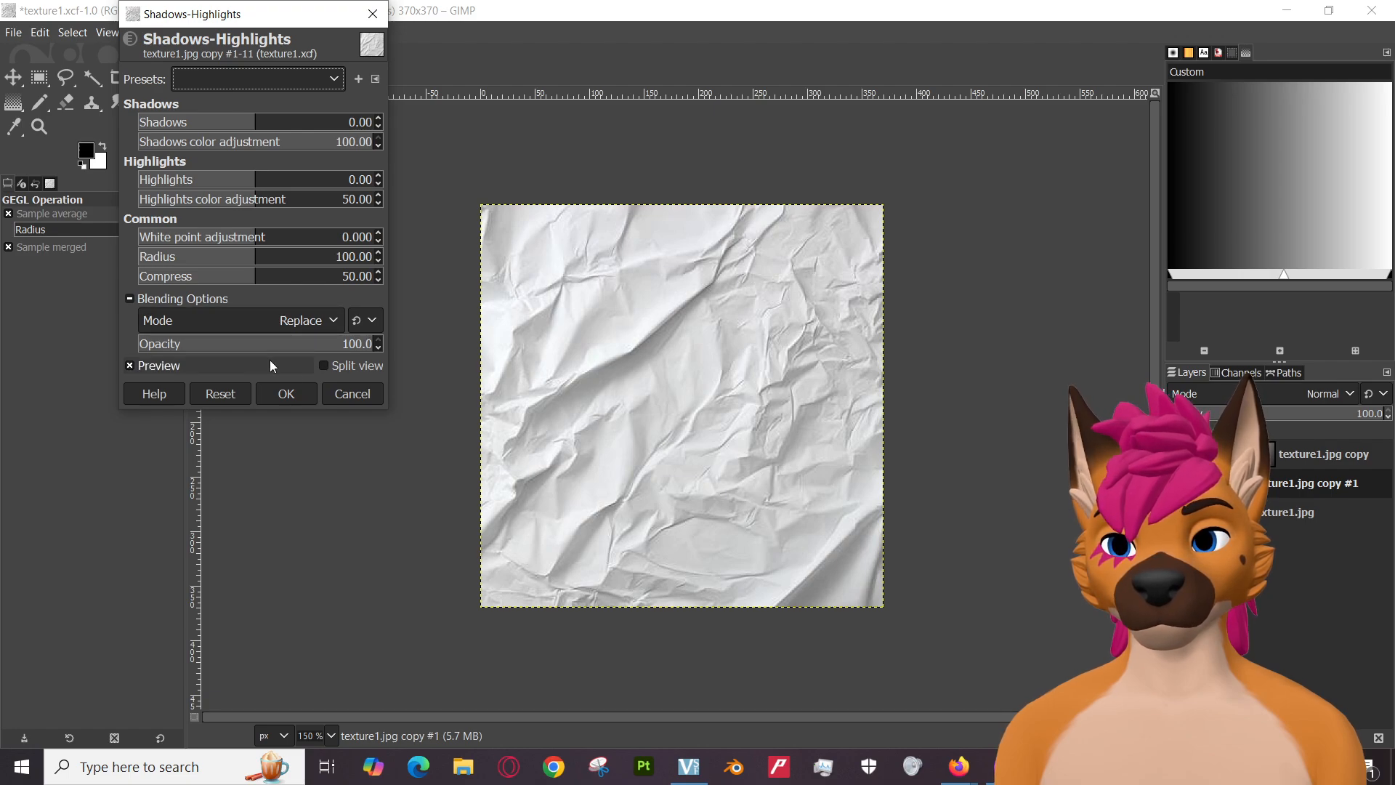
click(323, 365)
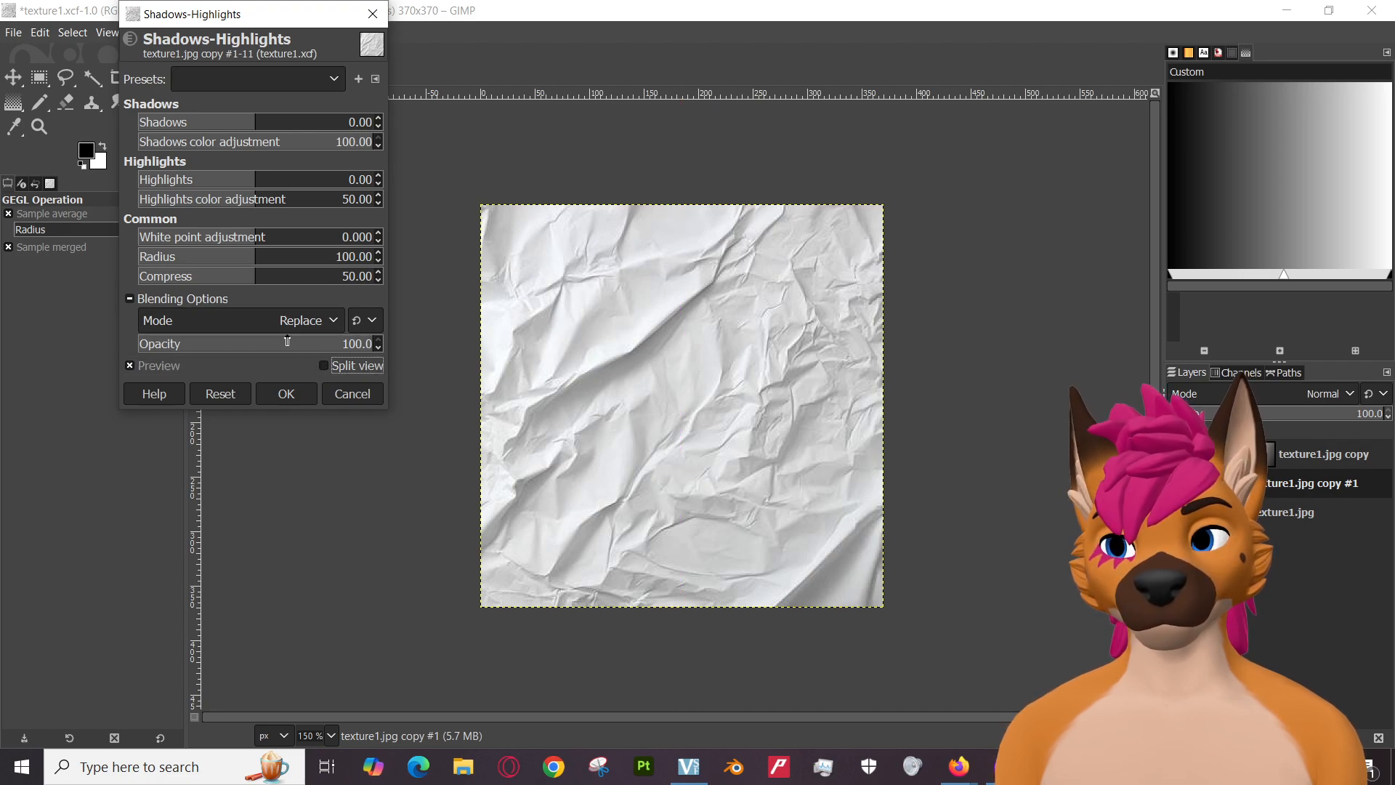
drag(238, 178, 202, 175)
drag(211, 175, 254, 180)
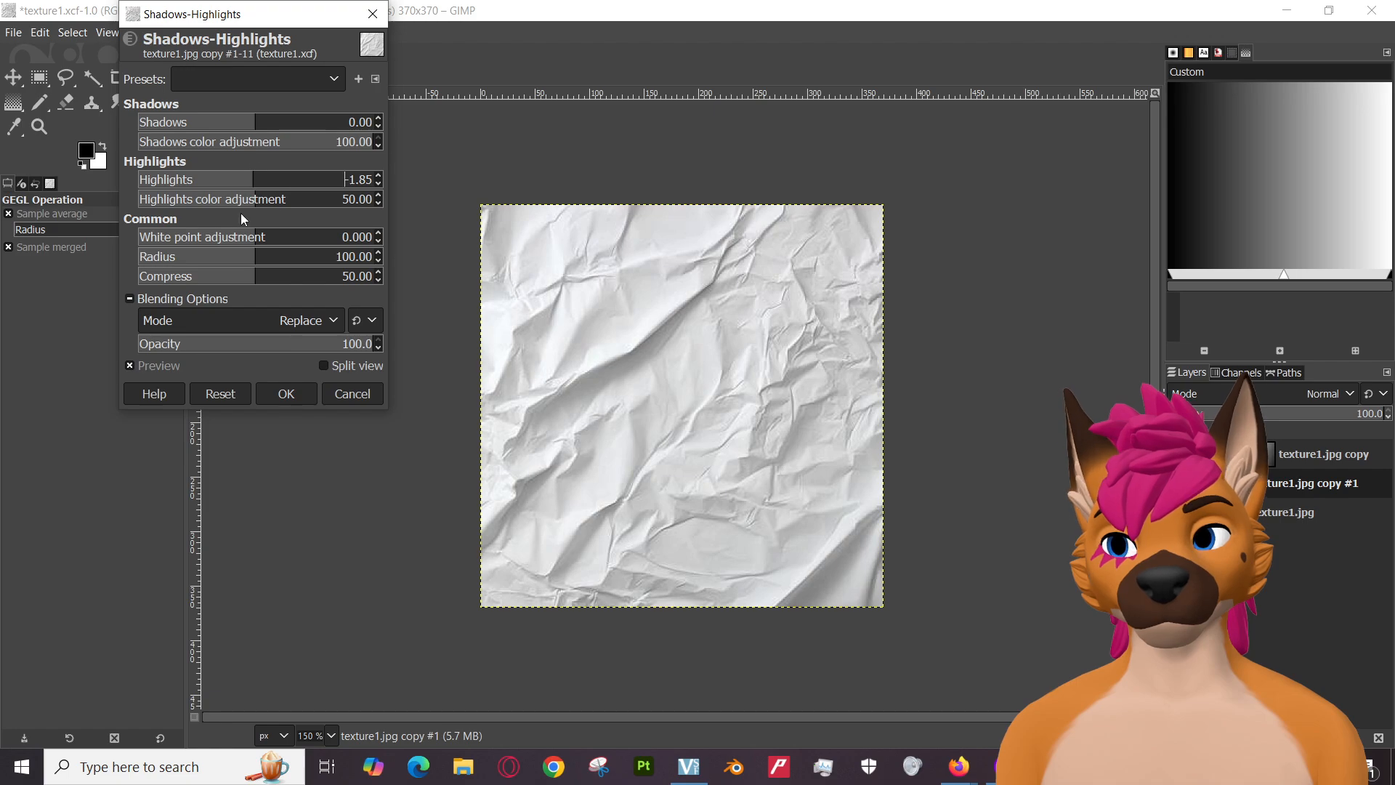
drag(245, 238, 116, 240)
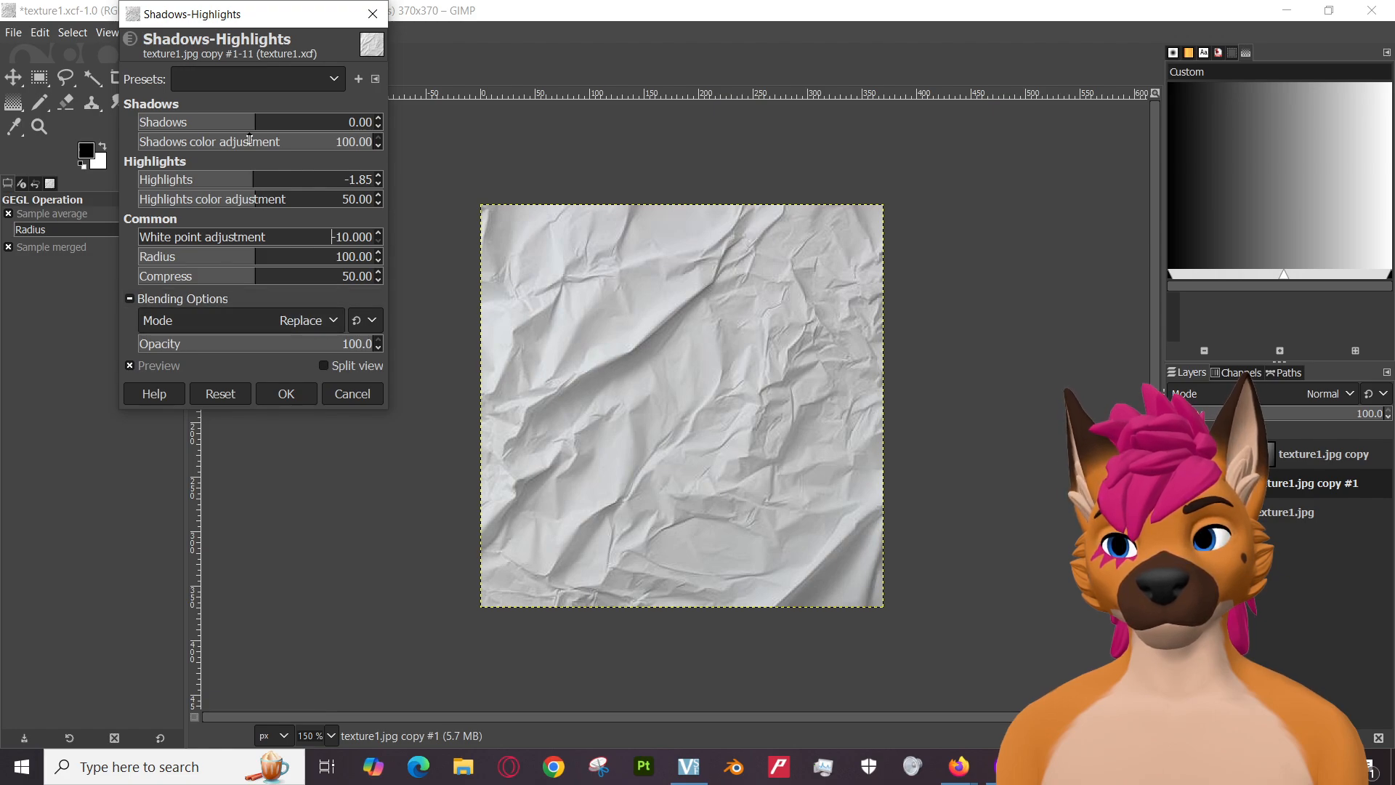
Set highlights to -29.63, highlights color adjustment to 50.93, shadows to 3.70 and white point adjustment to -0.185.
mouse_move(242, 120)
mouse_down()
mouse_move(123, 122)
mouse_move(377, 122)
mouse_move(222, 123)
mouse_move(252, 122)
mouse_up()
drag(253, 179, 187, 180)
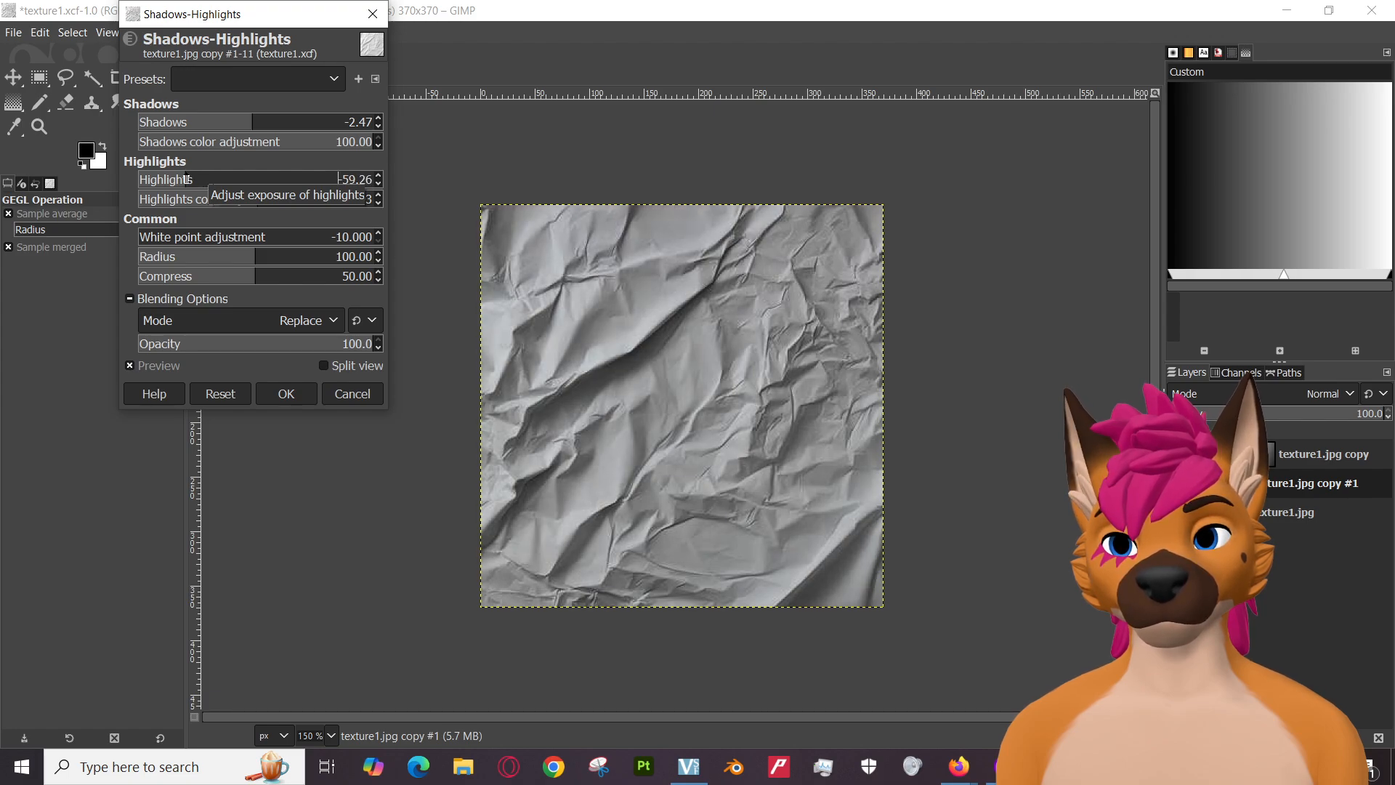
drag(188, 179, 221, 180)
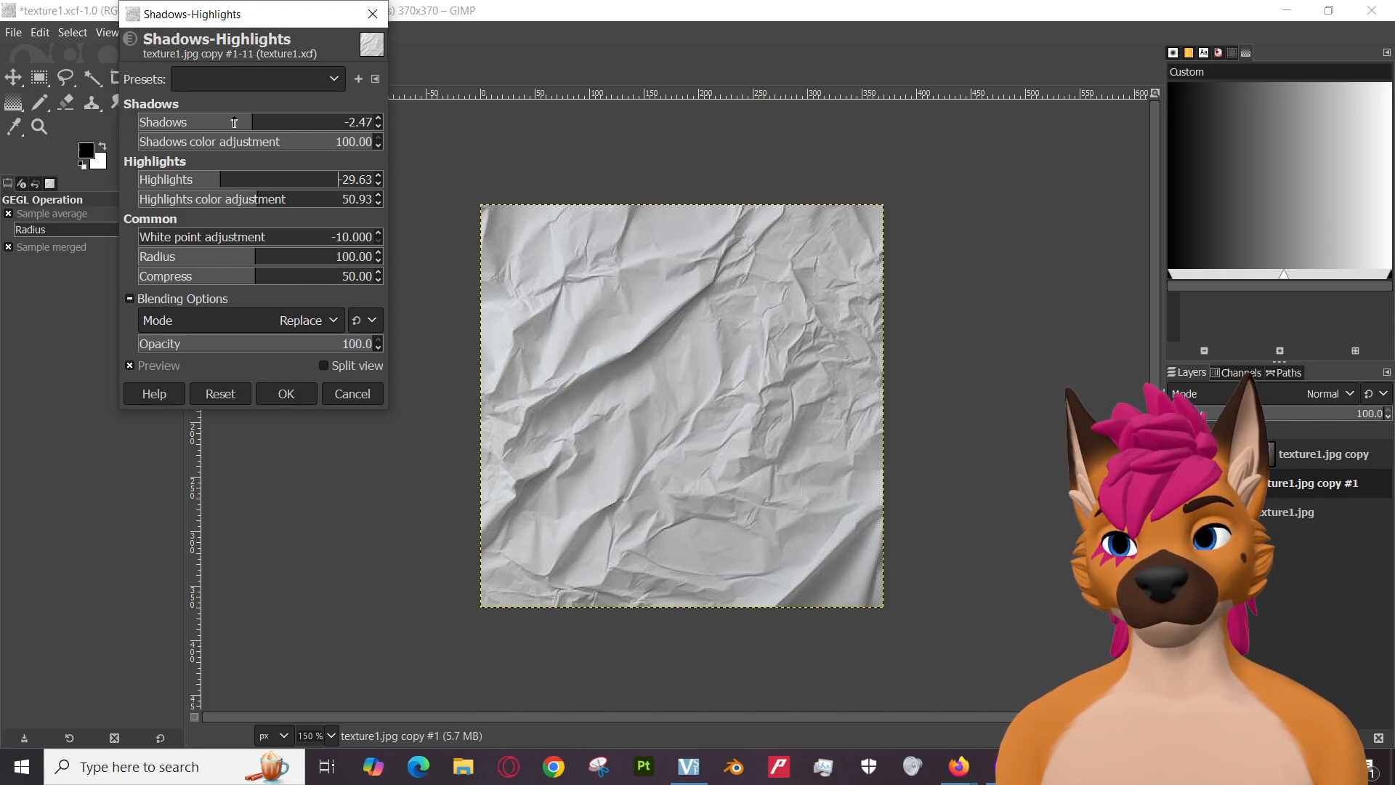
mouse_move(242, 122)
mouse_down()
mouse_move(320, 122)
mouse_move(133, 122)
mouse_move(374, 122)
mouse_move(266, 119)
mouse_up()
drag(167, 236, 254, 236)
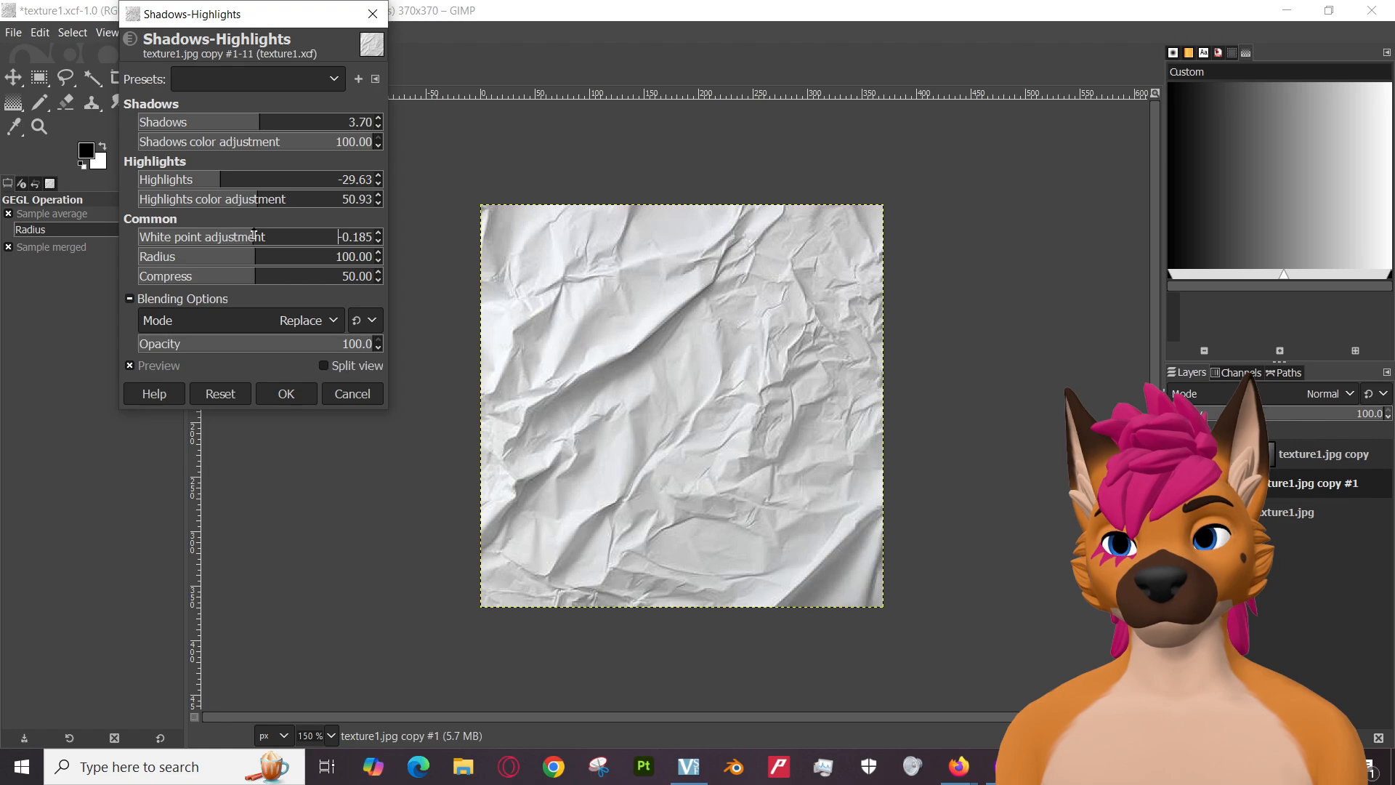
Set shadows to -14.20, shadows color adjustment to 47.53 and highlights to -50.
mouse_move(240, 125)
mouse_down()
mouse_move(129, 124)
mouse_move(238, 120)
mouse_up()
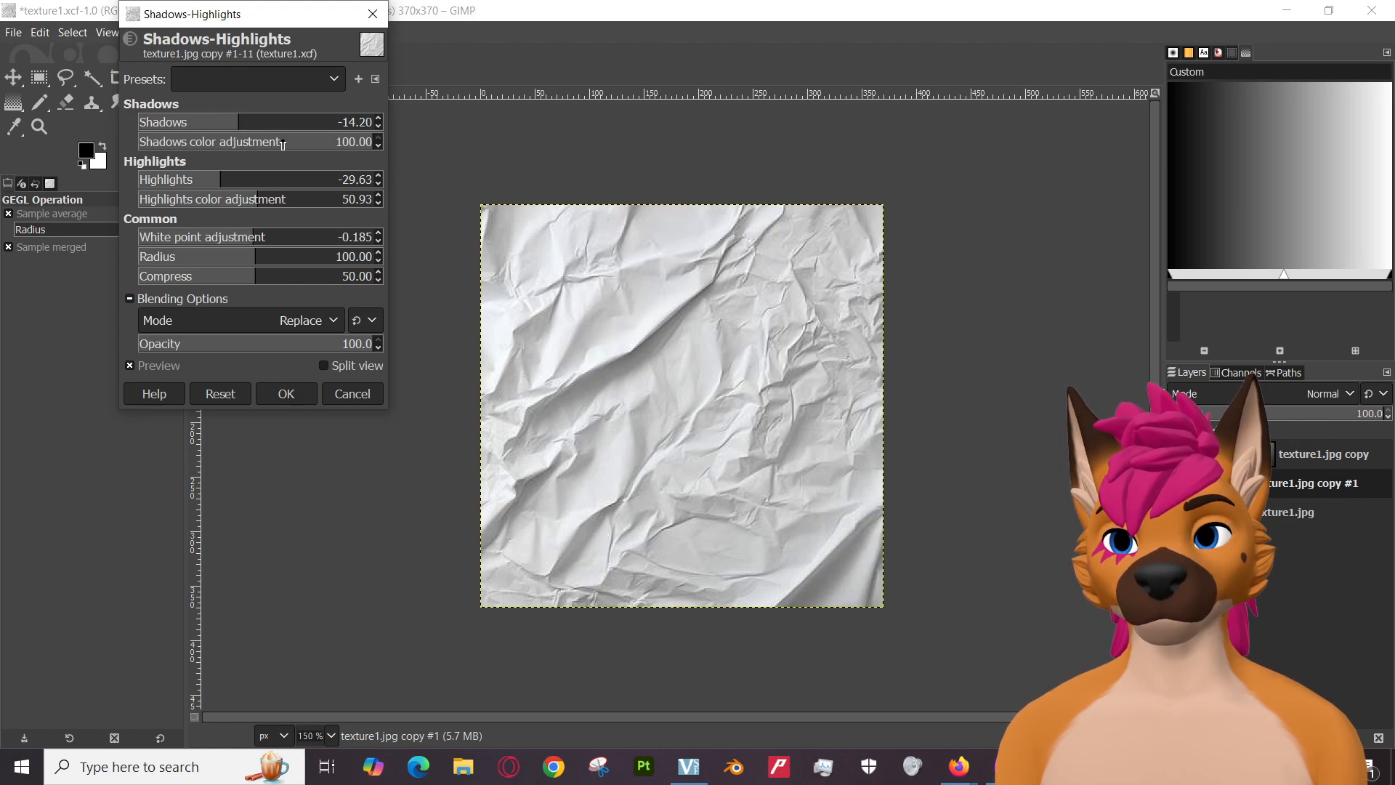
click(239, 143)
click(244, 142)
drag(212, 181, 184, 187)
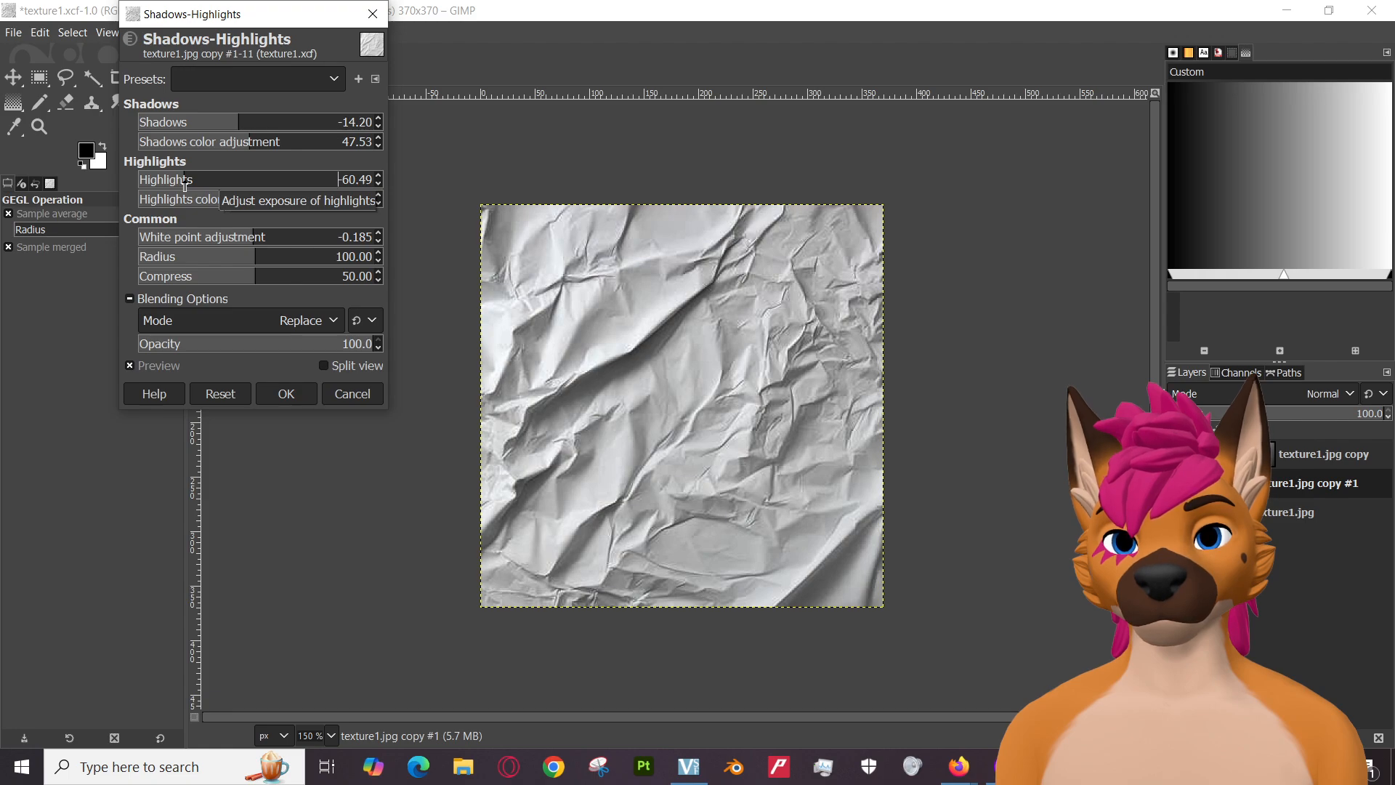
drag(185, 187, 196, 187)
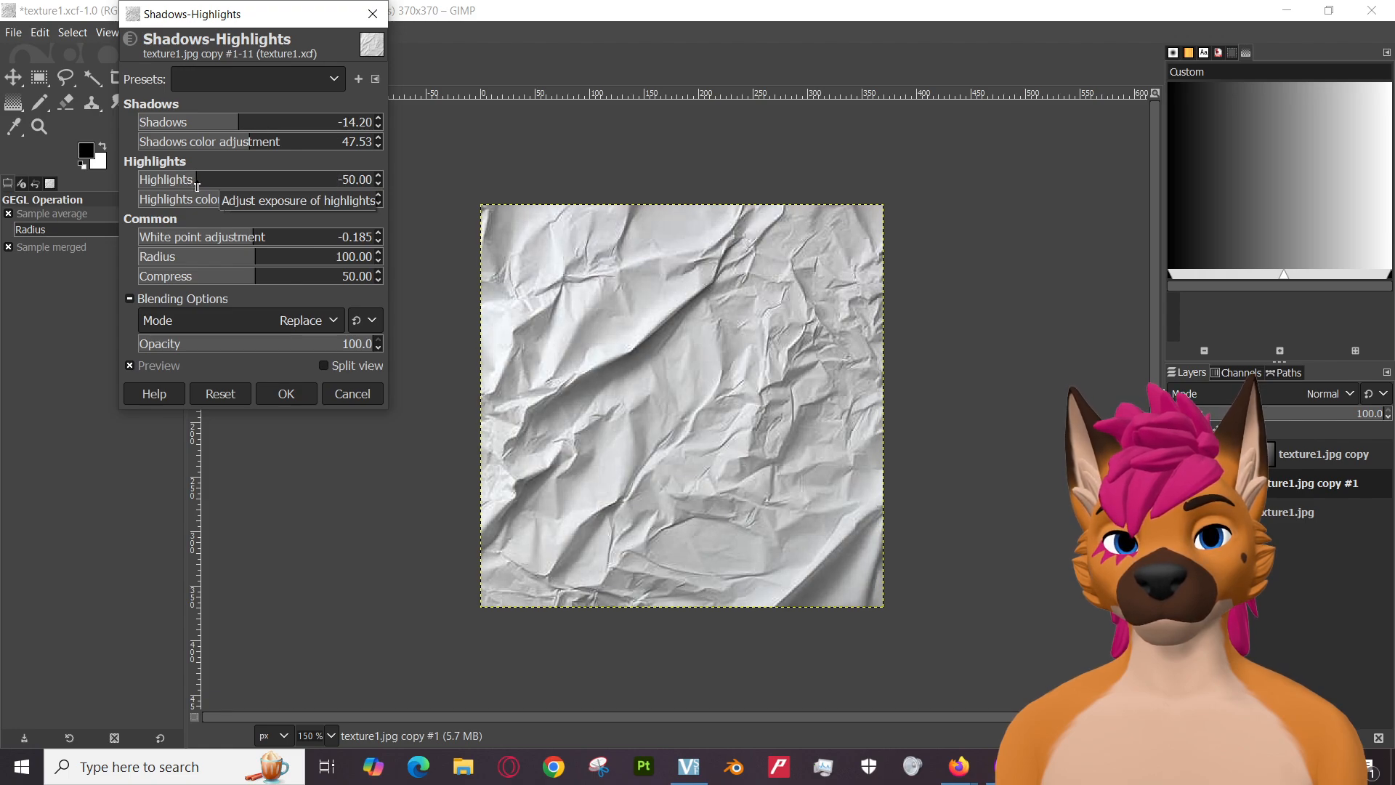
Set the Shadows-Highlights radius to 13.06 and compress to 30.56.
click(238, 260)
drag(237, 261, 153, 263)
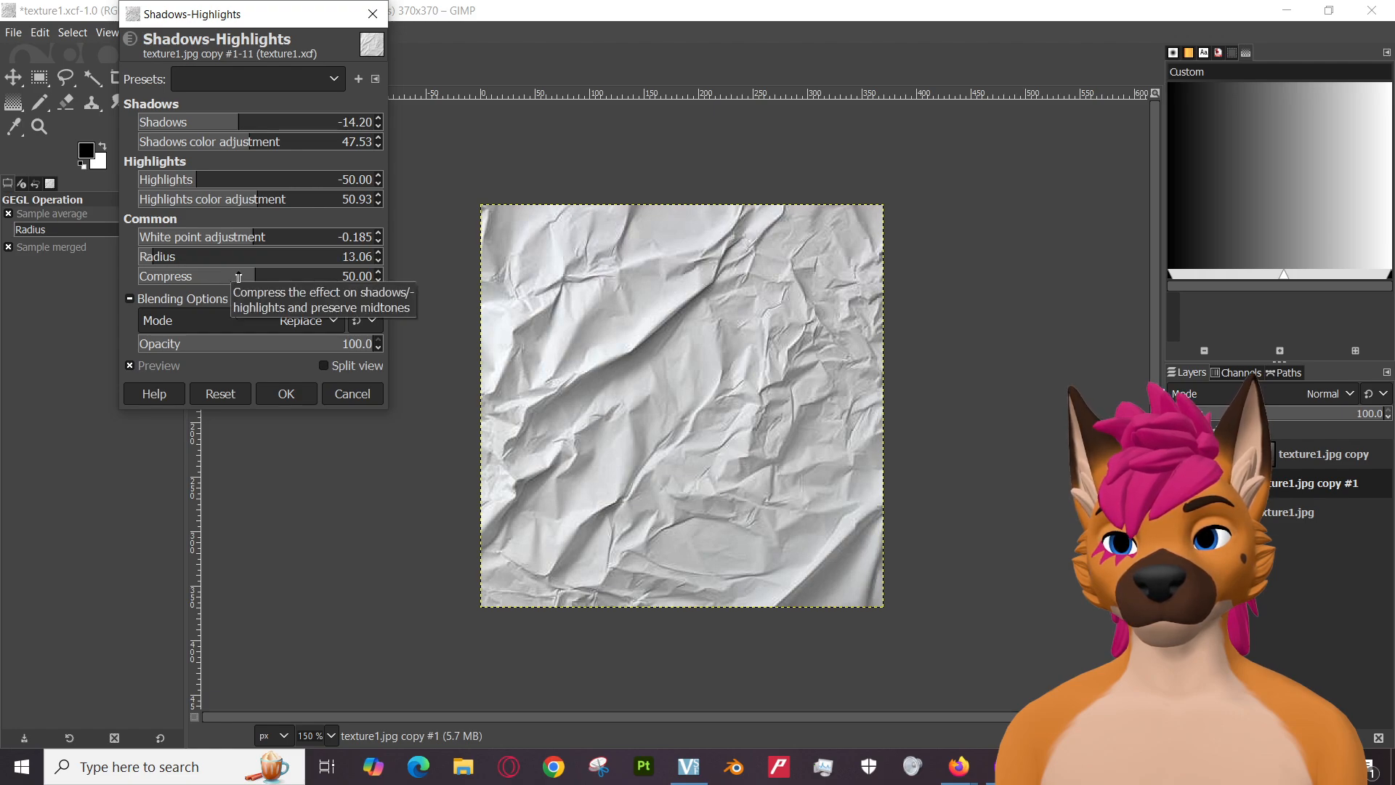
drag(260, 276, 210, 280)
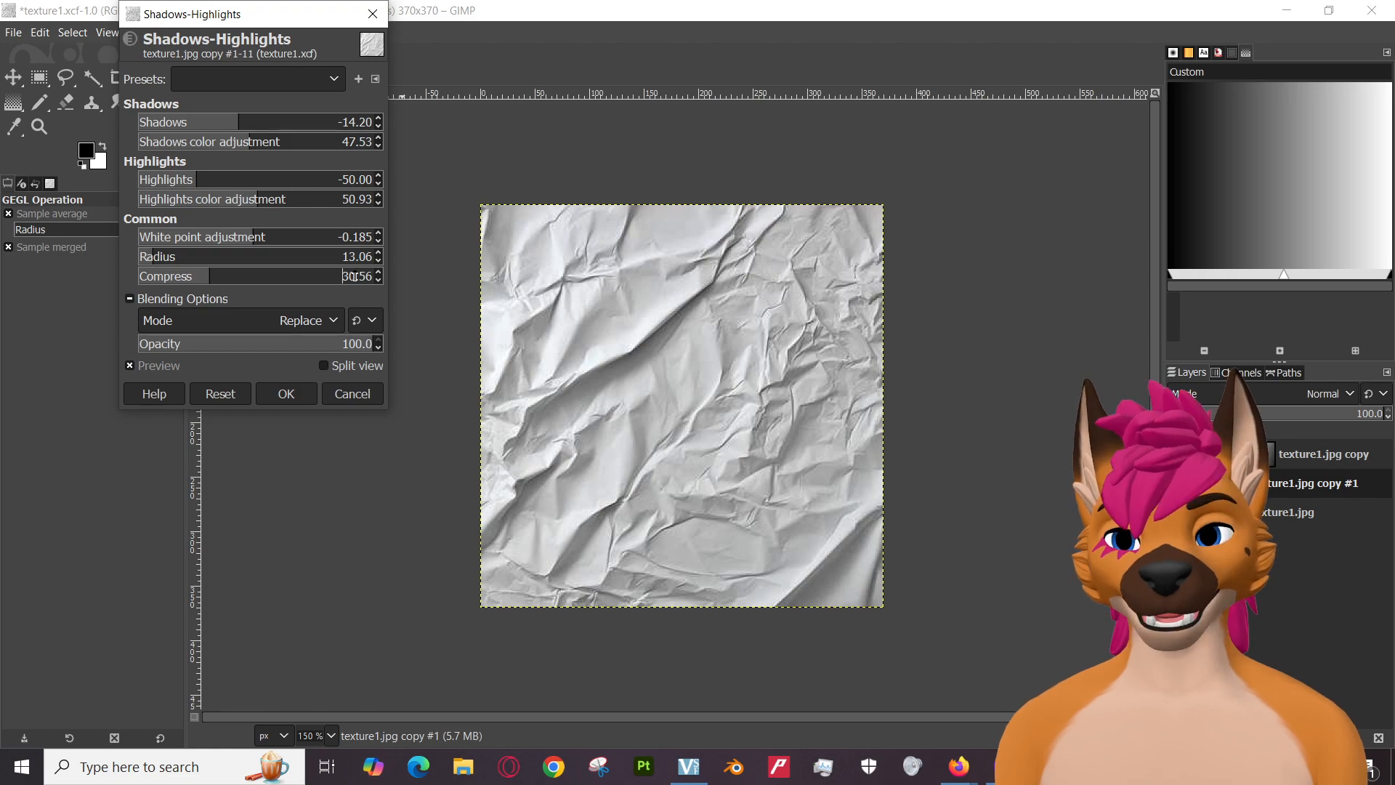
Compare the Shadows-Highlights adjustment with the original paper by switching the split view and the preview on and off.
click(324, 365)
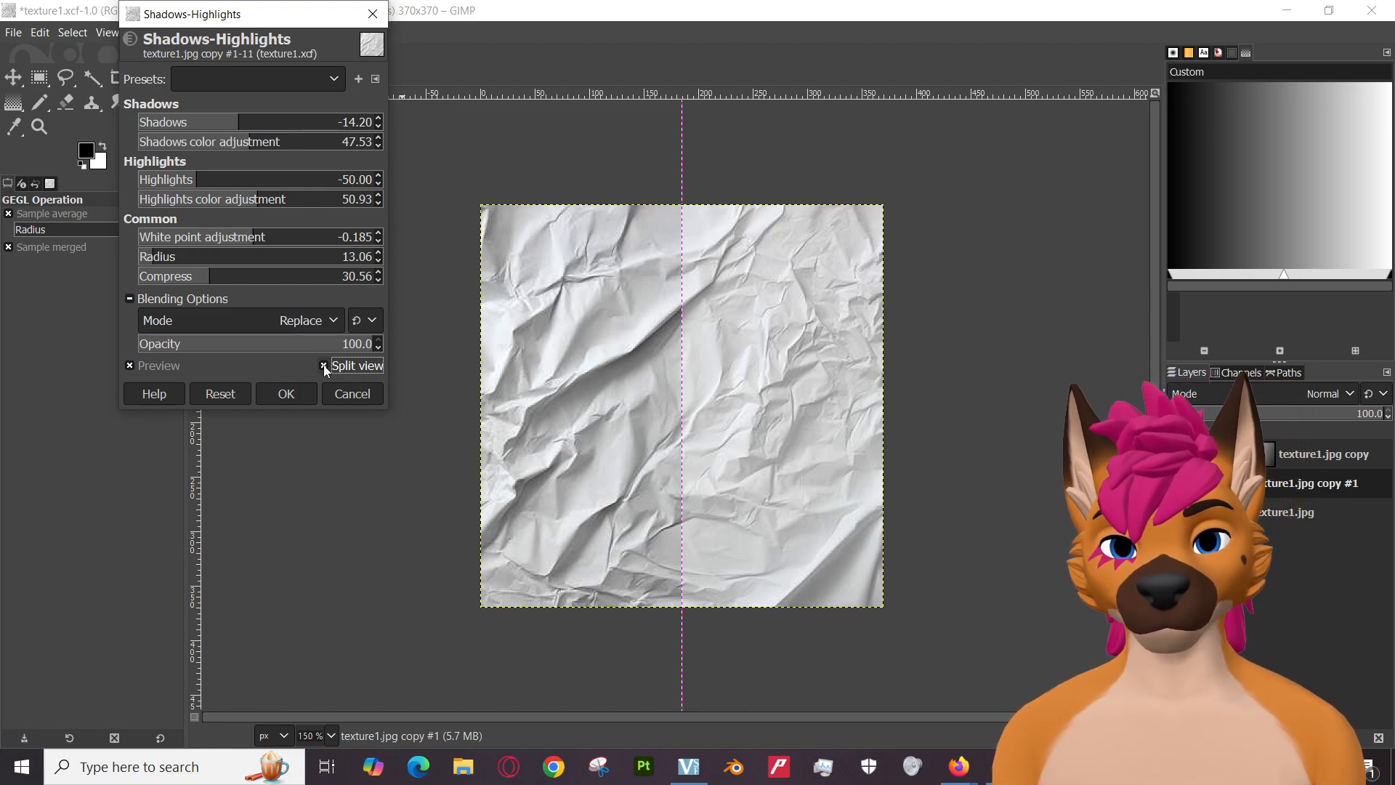
click(324, 366)
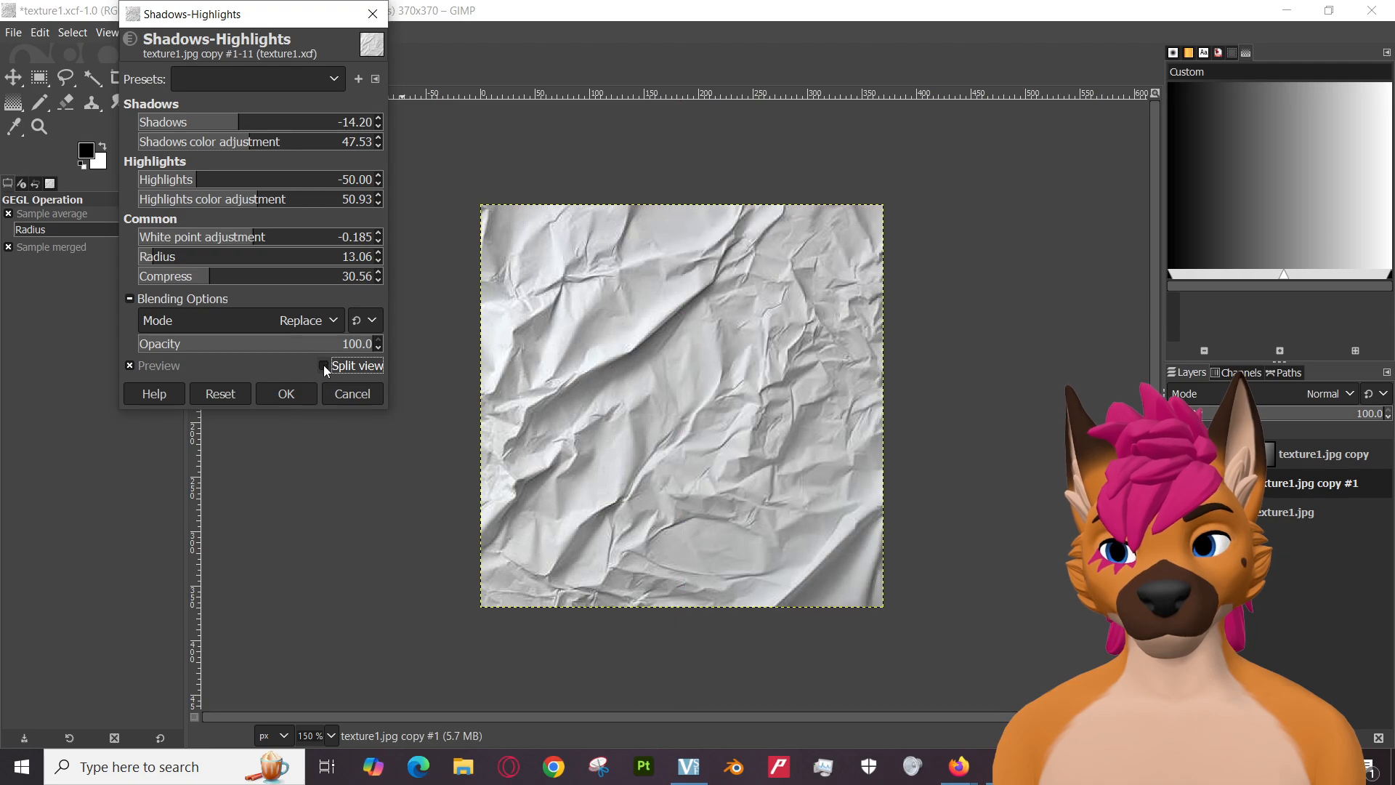
click(130, 368)
click(129, 366)
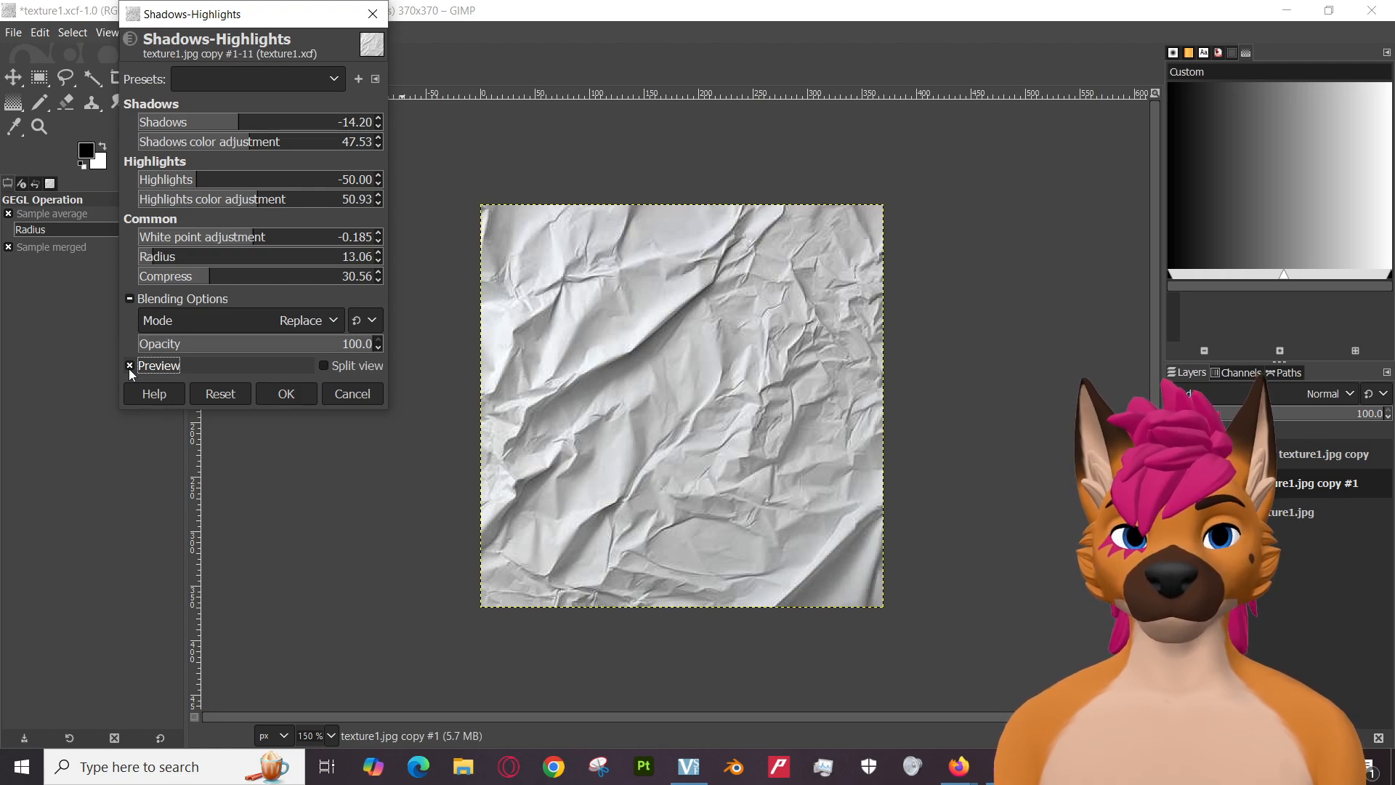
click(129, 367)
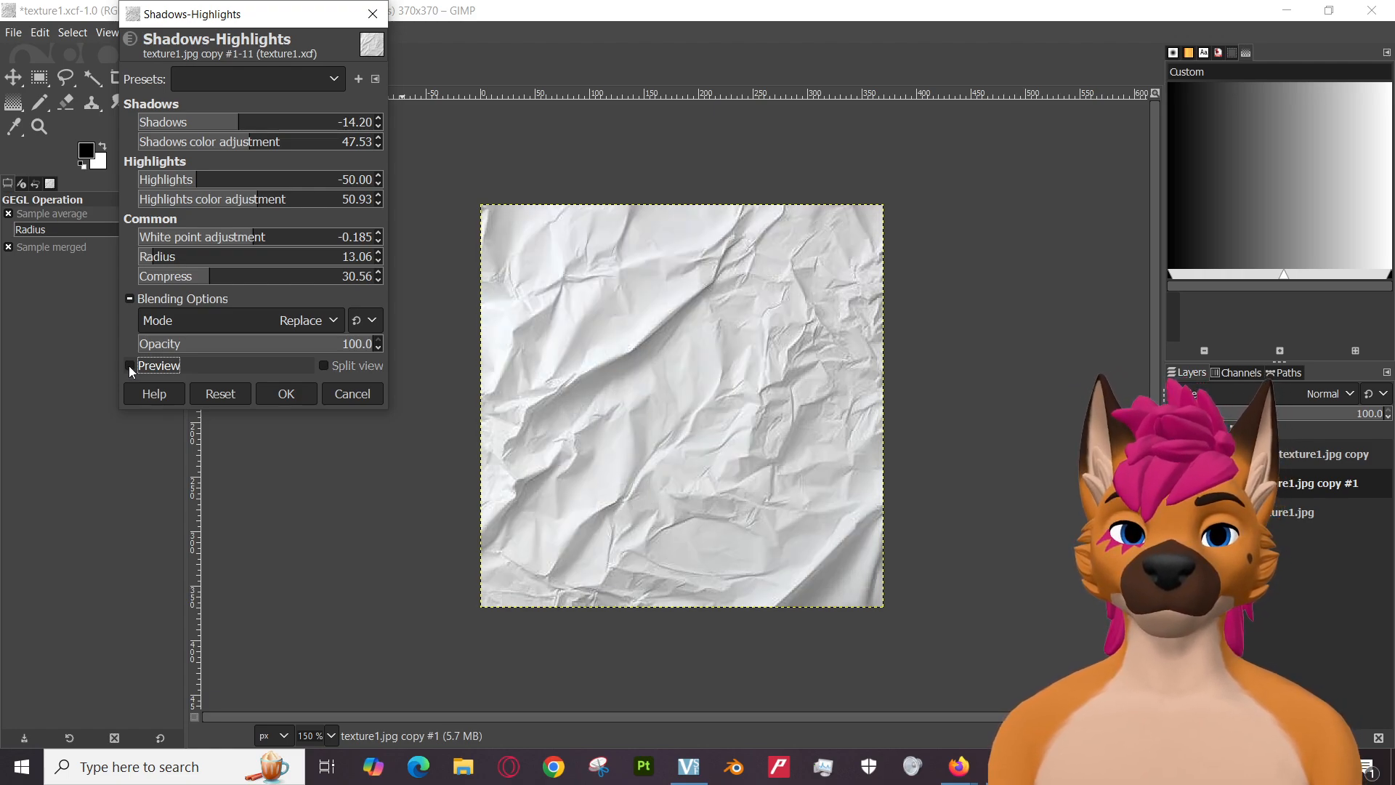
Check the paper texture once more with and without the Shadows-Highlights preview, leaving the preview enabled.
click(129, 367)
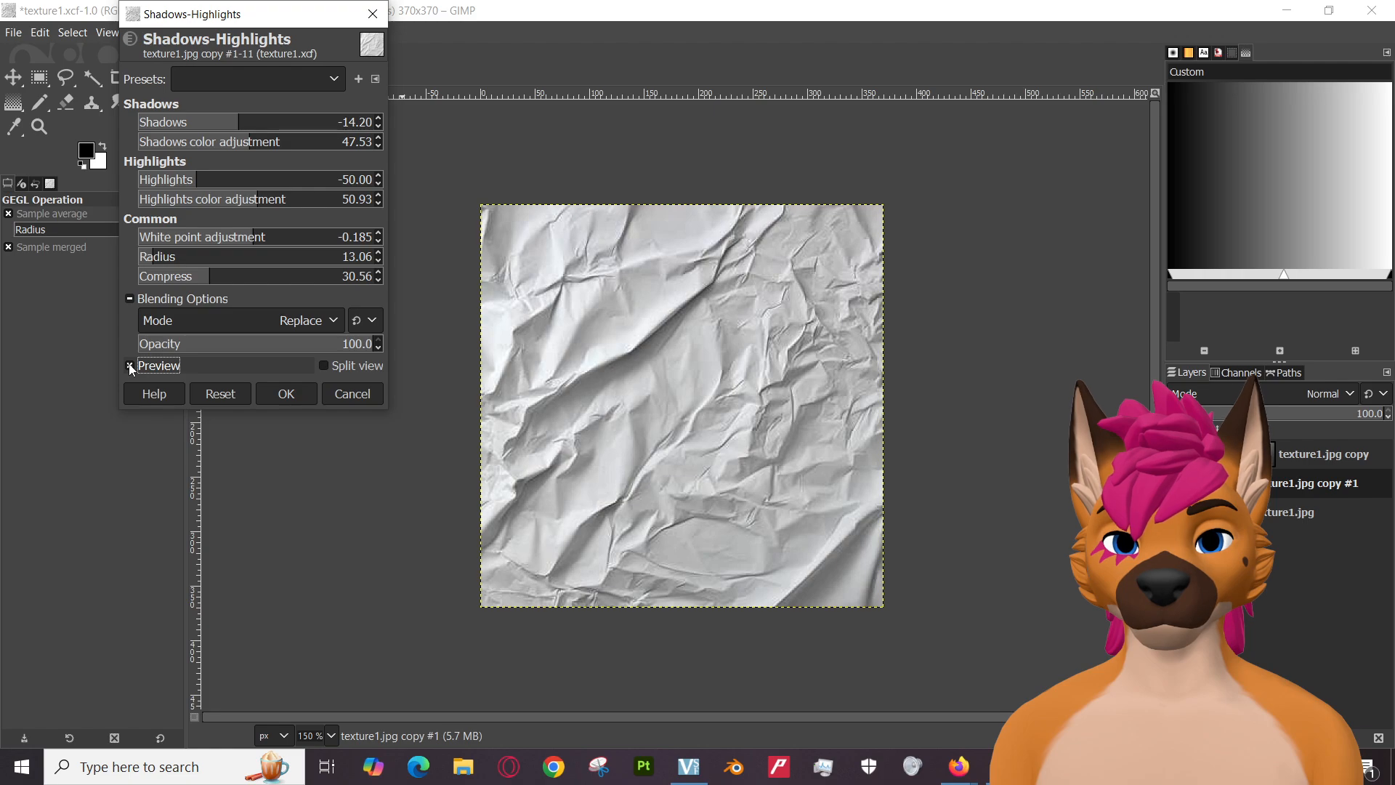
click(129, 367)
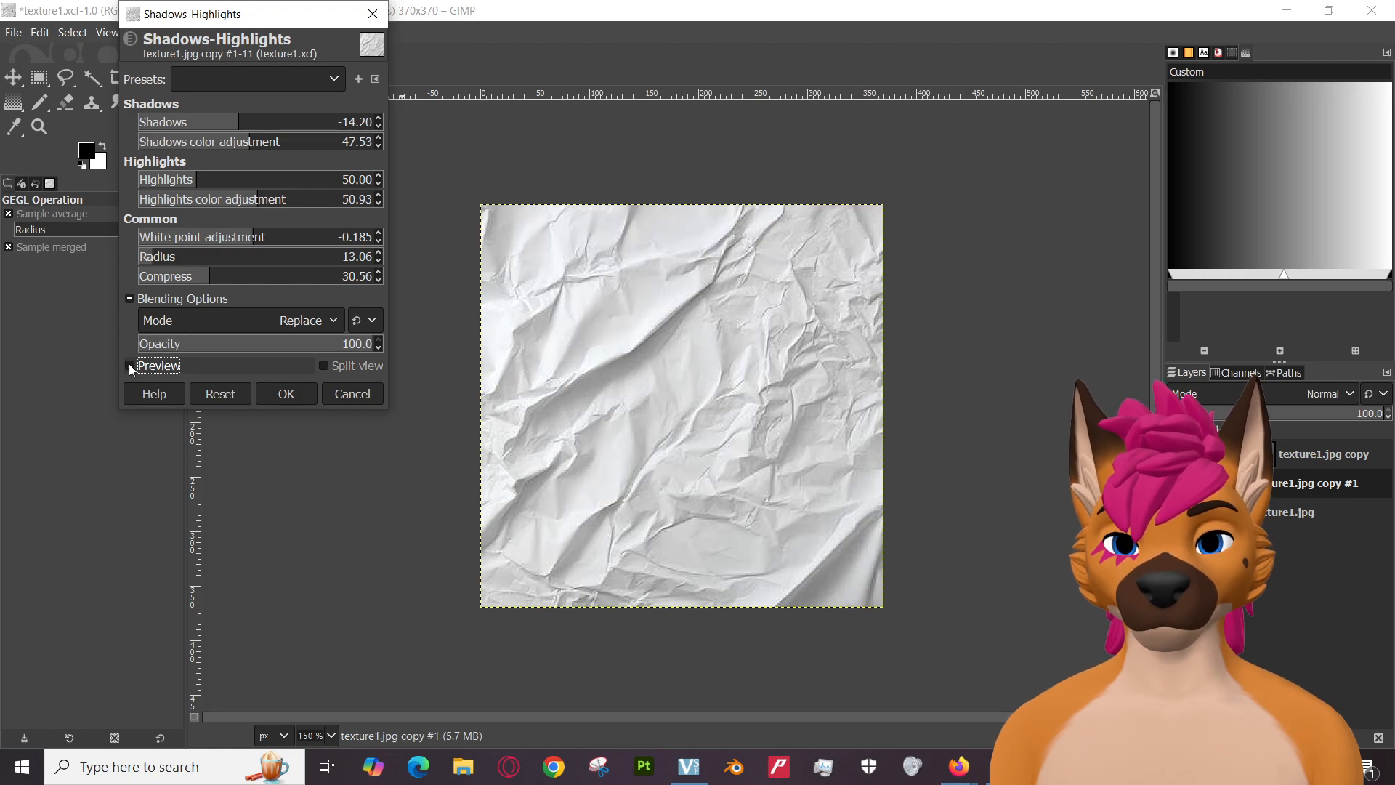
click(129, 367)
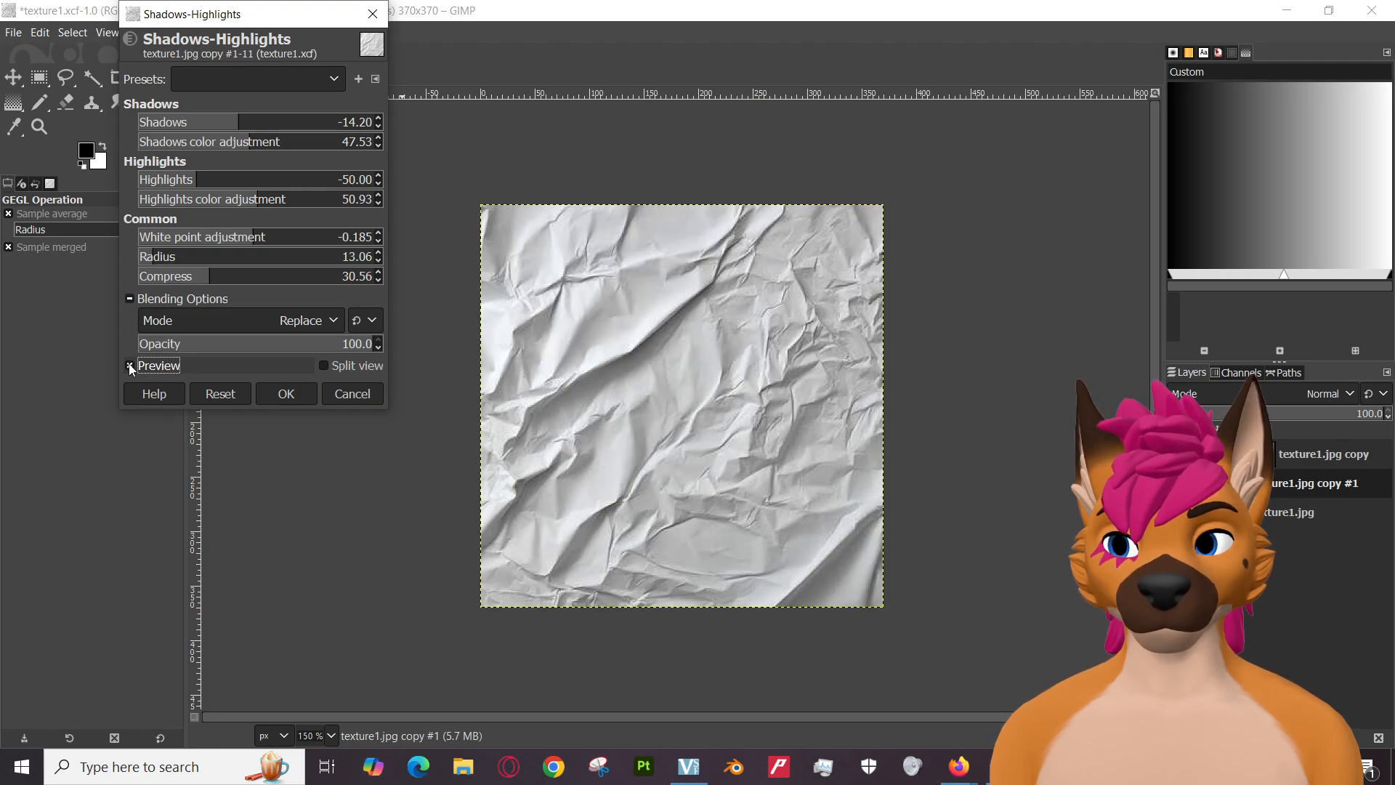
click(283, 400)
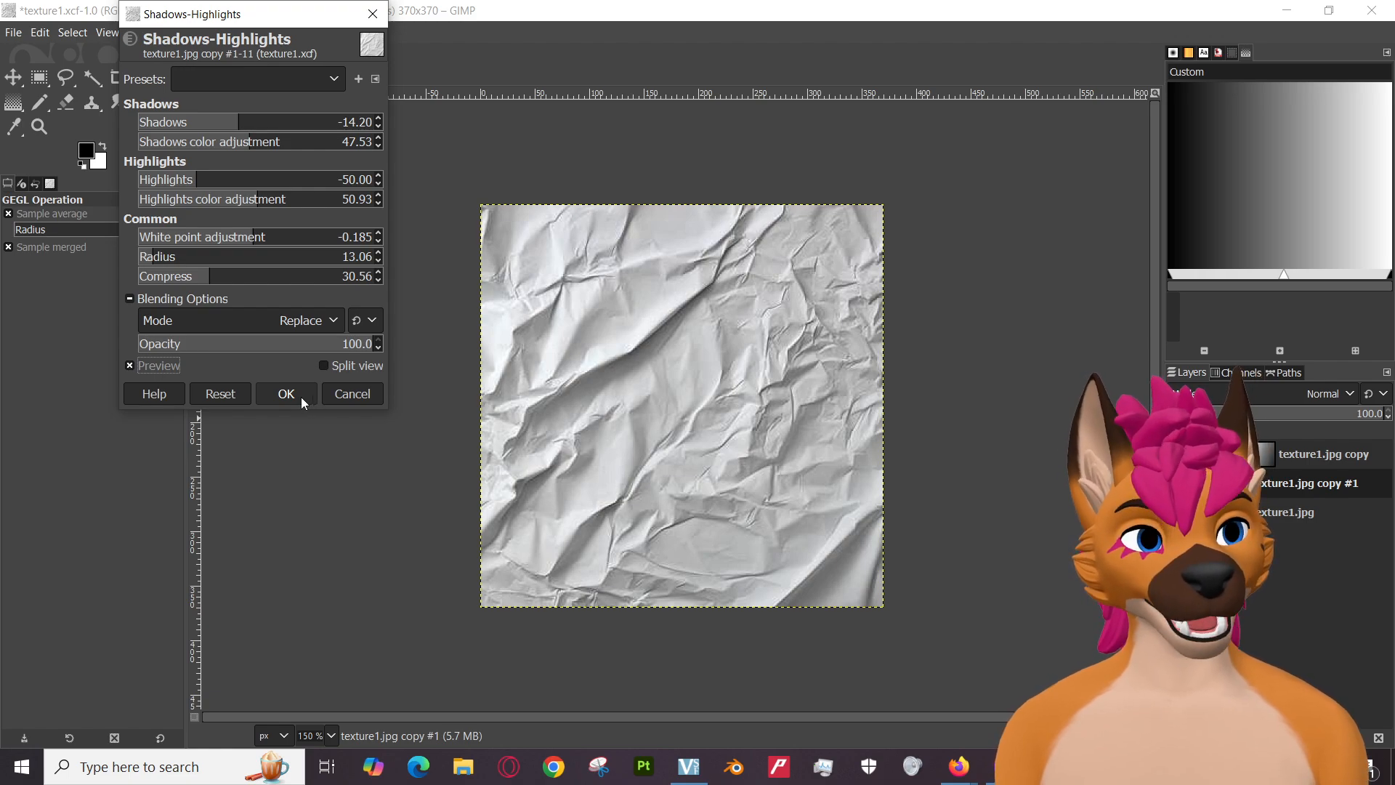
click(301, 397)
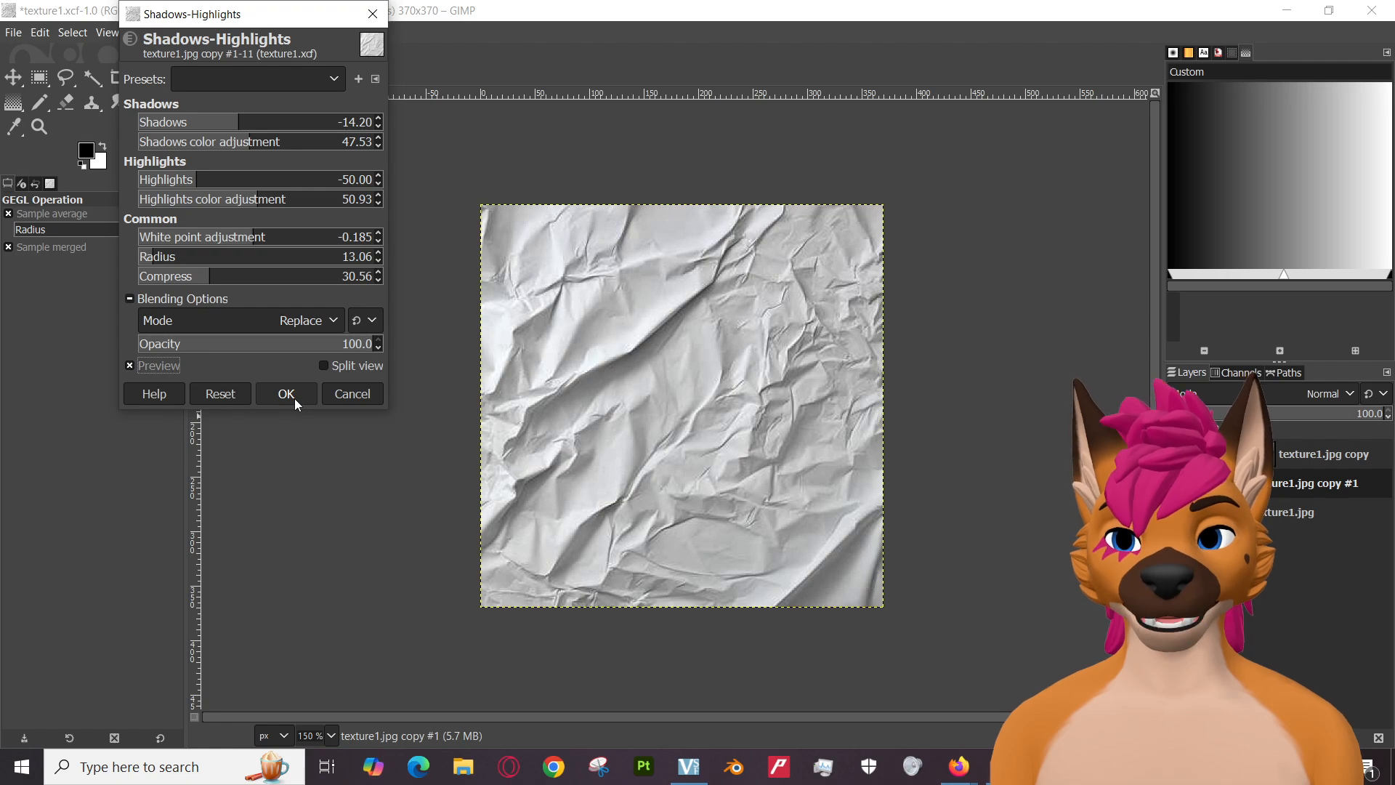
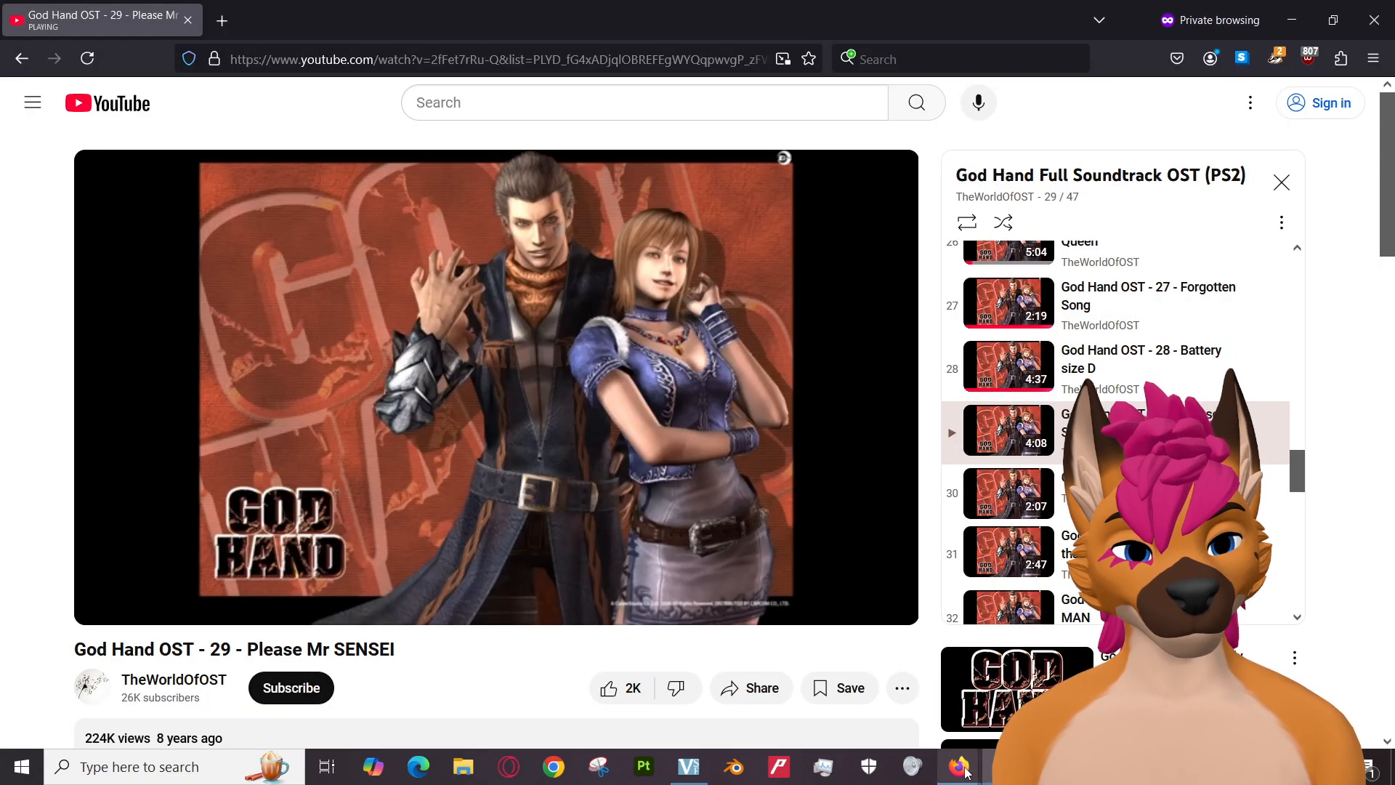
mouse_move(957, 764)
click(843, 679)
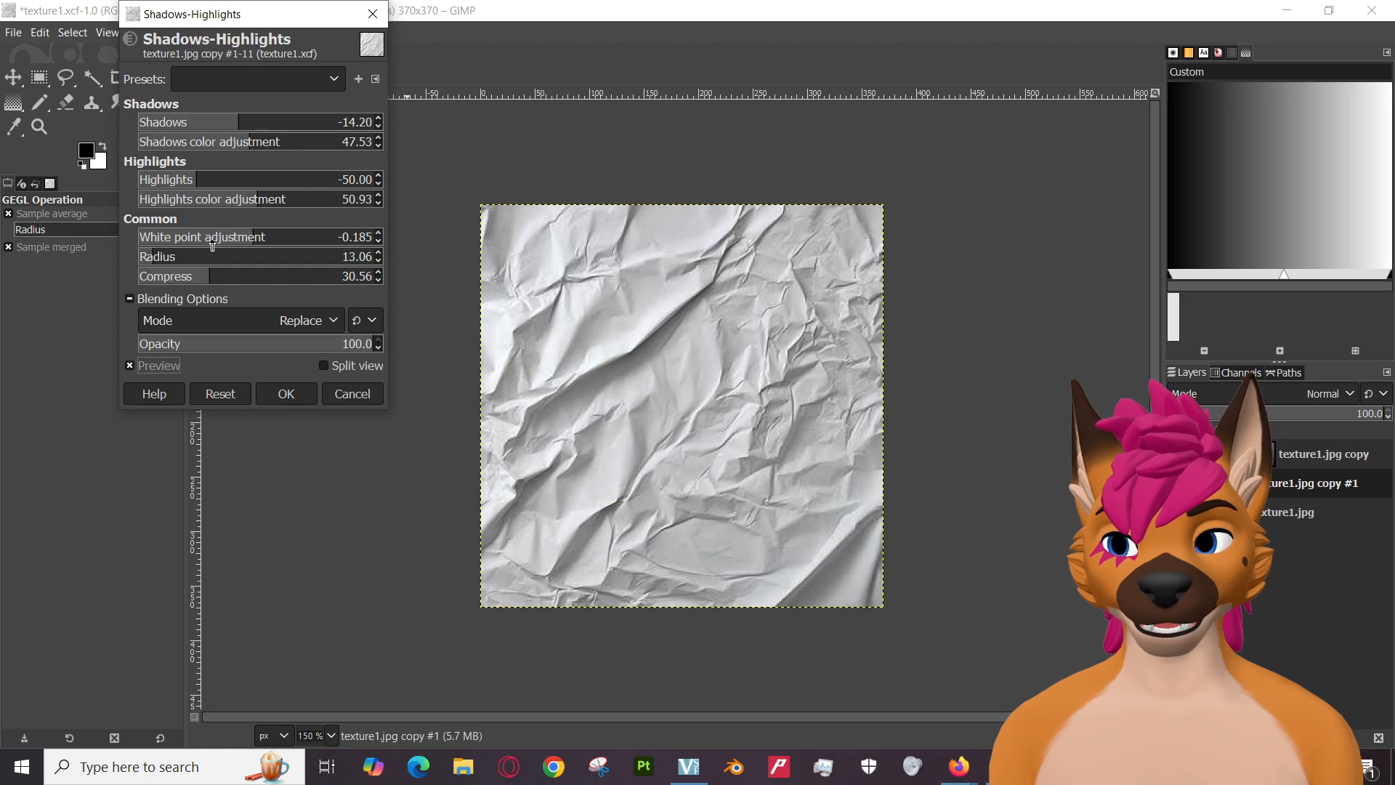
Set the Shadows-Highlights radius to 13.67 and apply the adjustment to the texture1.jpg copy #1 layer.
mouse_move(152, 262)
mouse_down()
mouse_move(219, 260)
mouse_move(133, 260)
mouse_move(172, 260)
mouse_move(150, 260)
mouse_up()
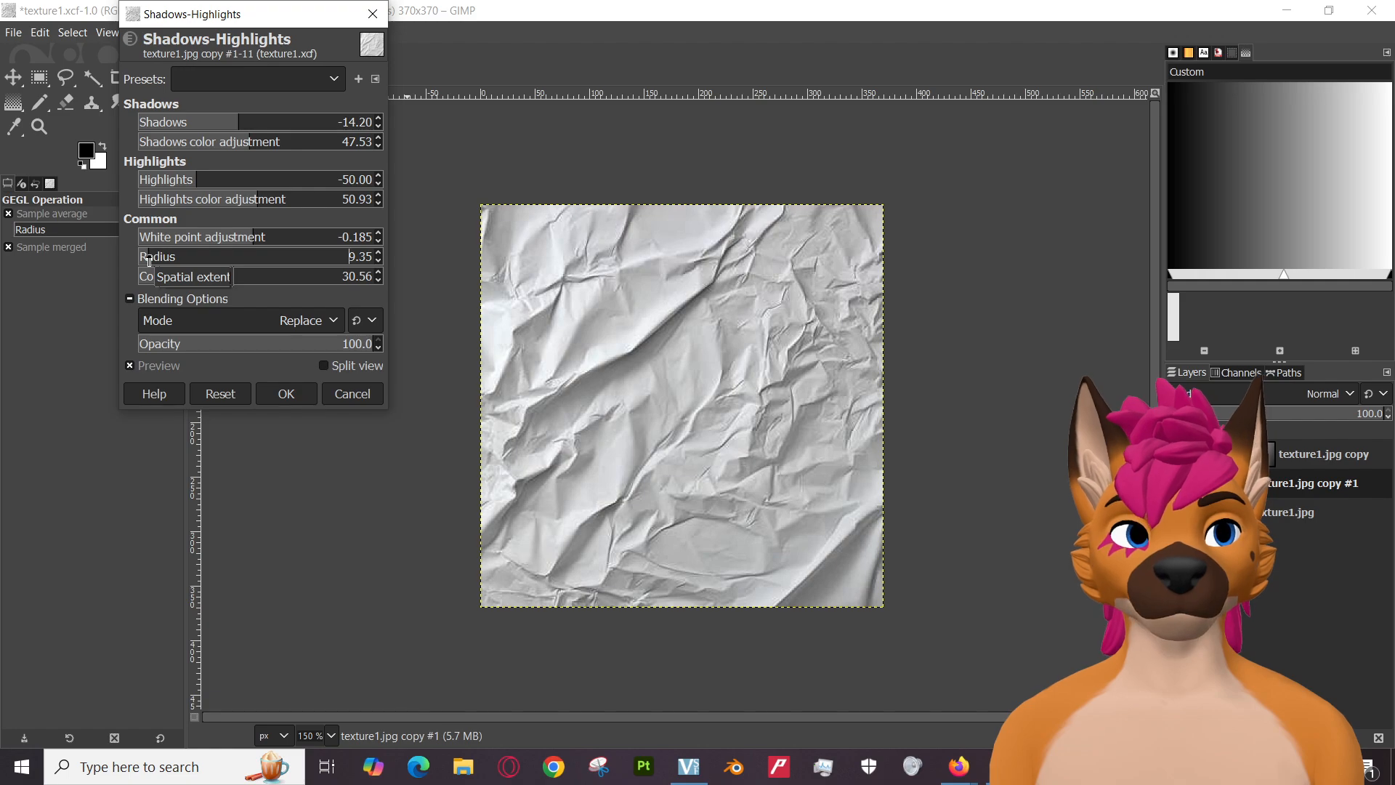
drag(149, 260, 154, 258)
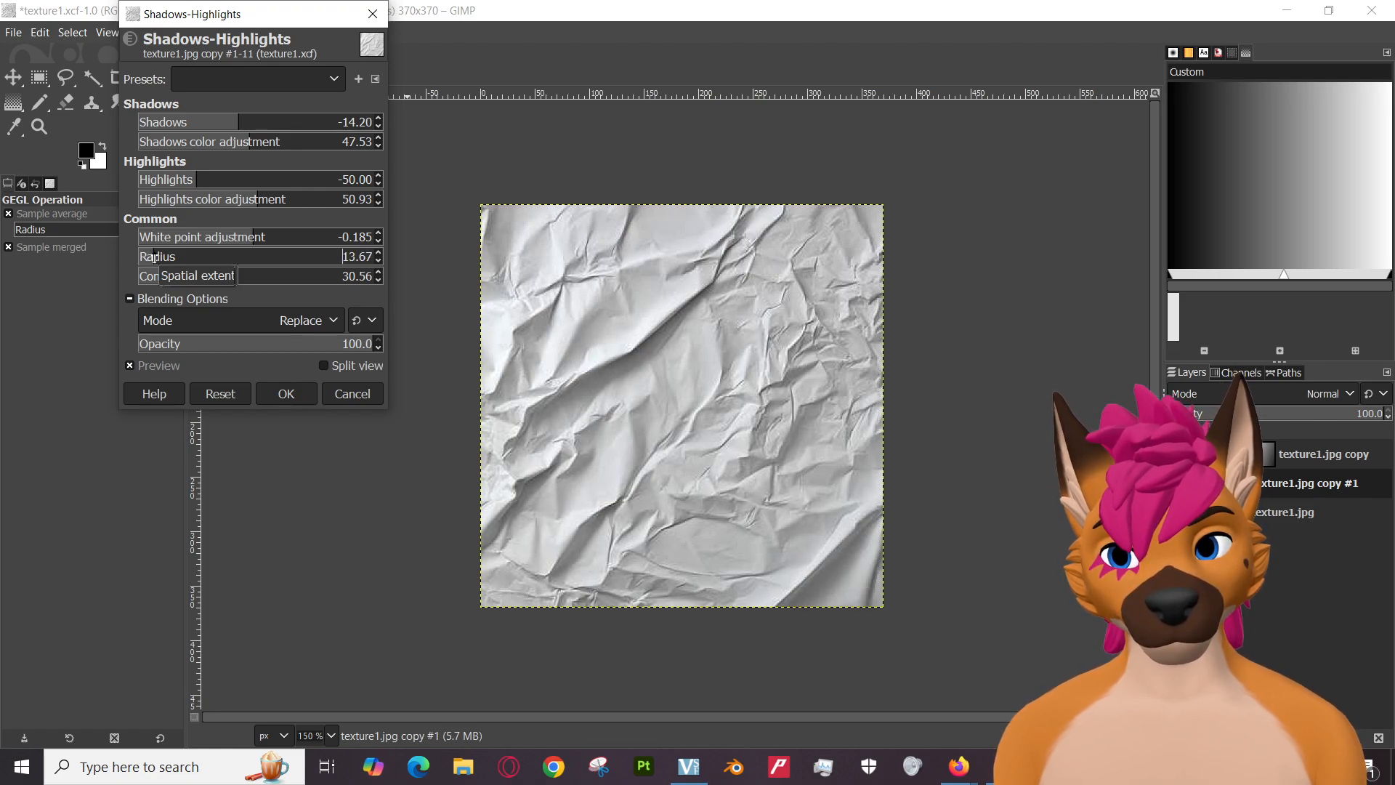
click(286, 395)
Compare the paper before and after Shadows-Highlights by repeatedly undoing and redoing it, ending with the adjustment applied.
key(ctrl+z)
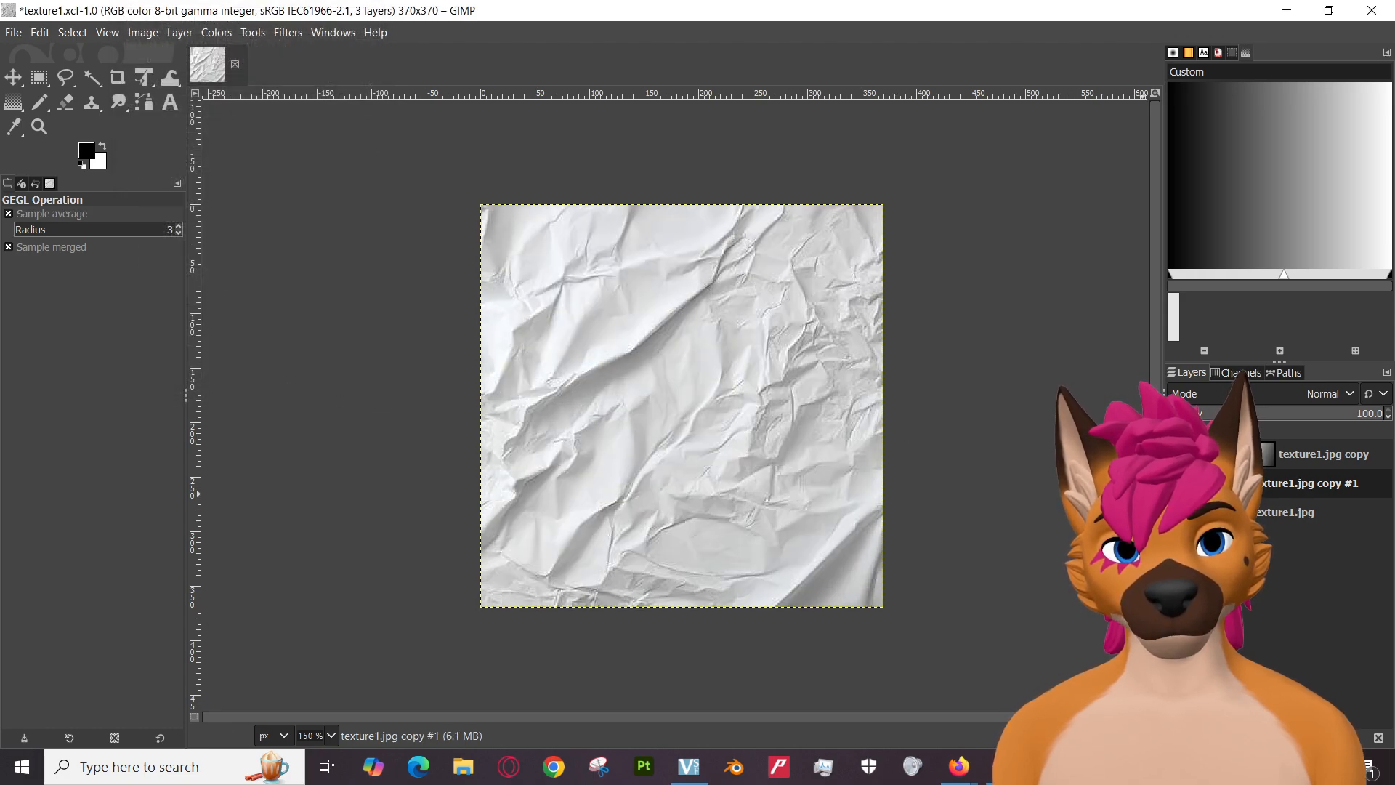
key(ctrl+y)
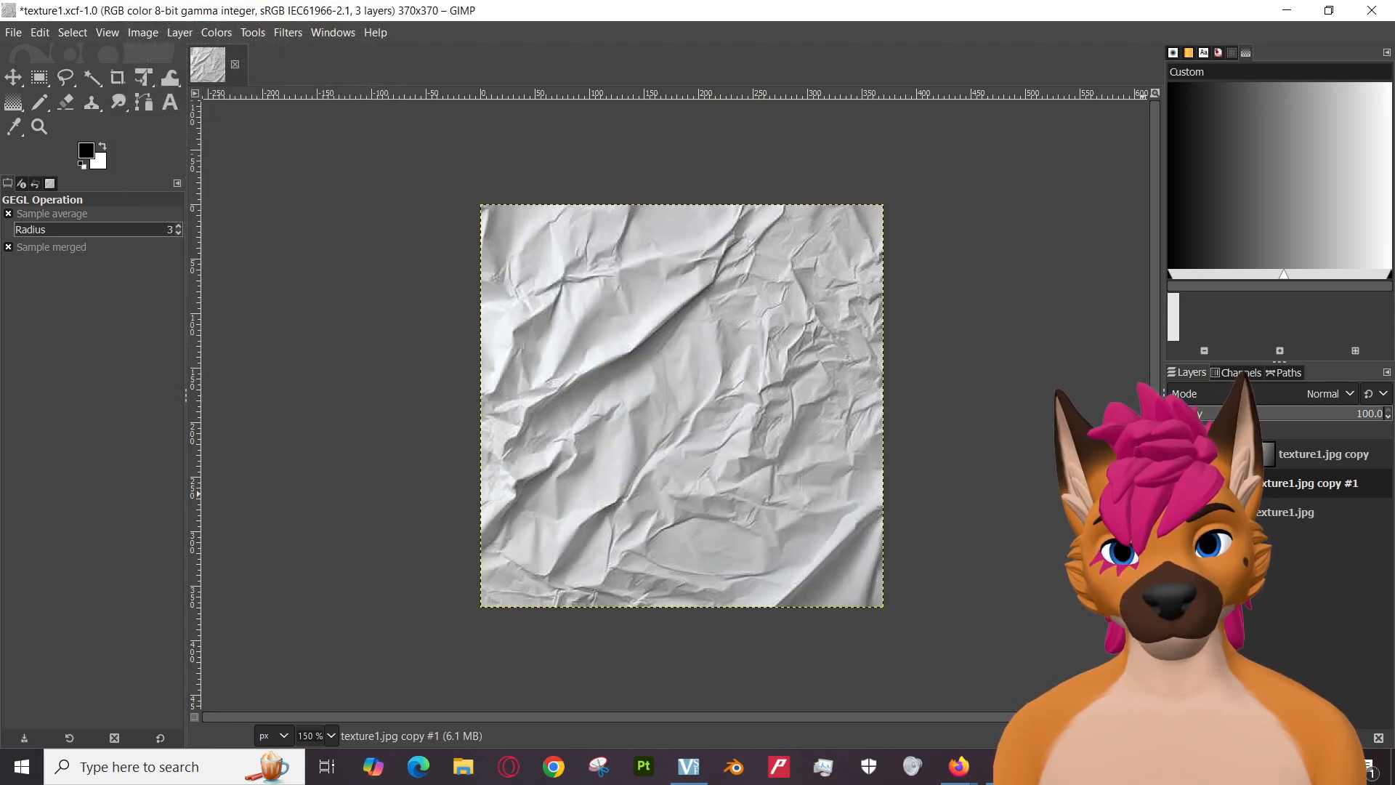
key(ctrl+z)
key(ctrl+y)
key(ctrl+z)
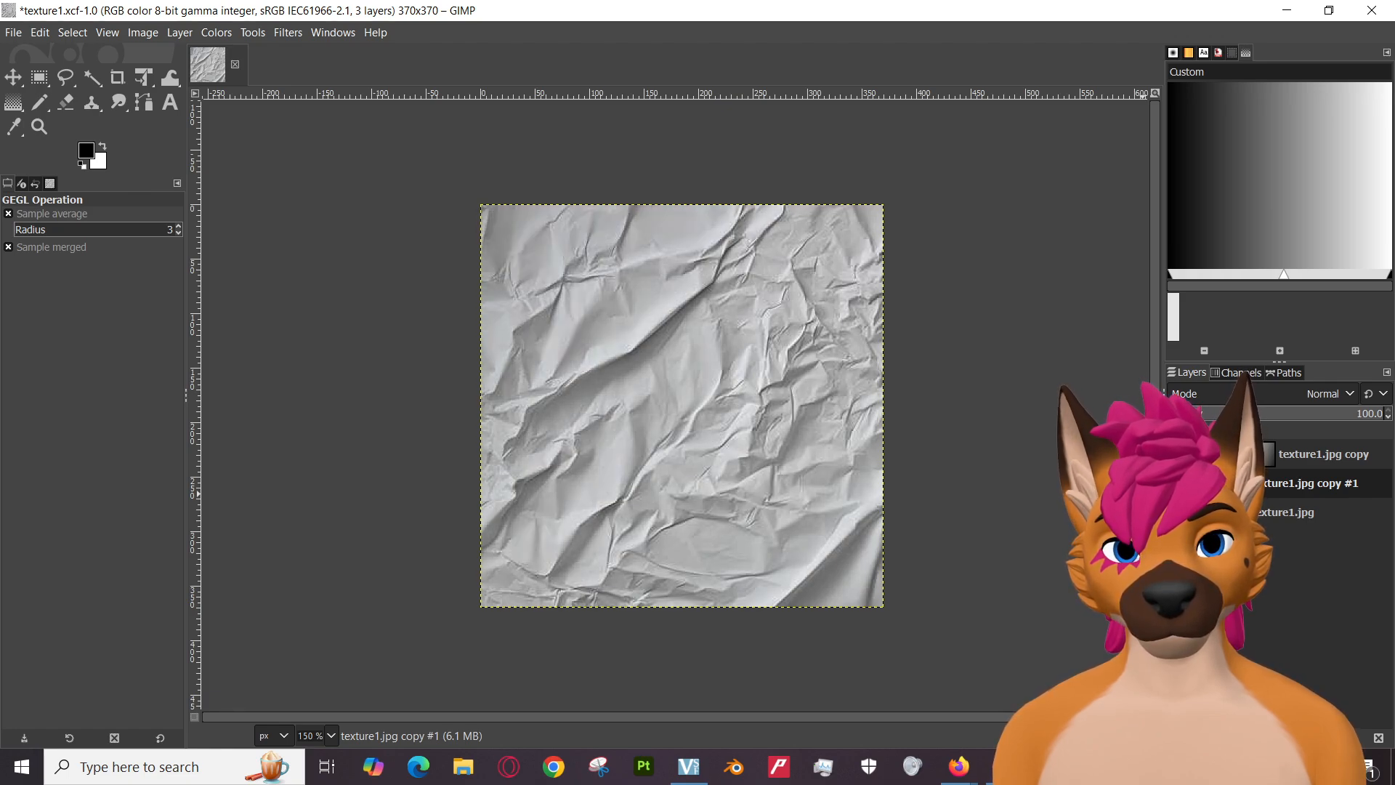
key(ctrl+y)
key(ctrl+z)
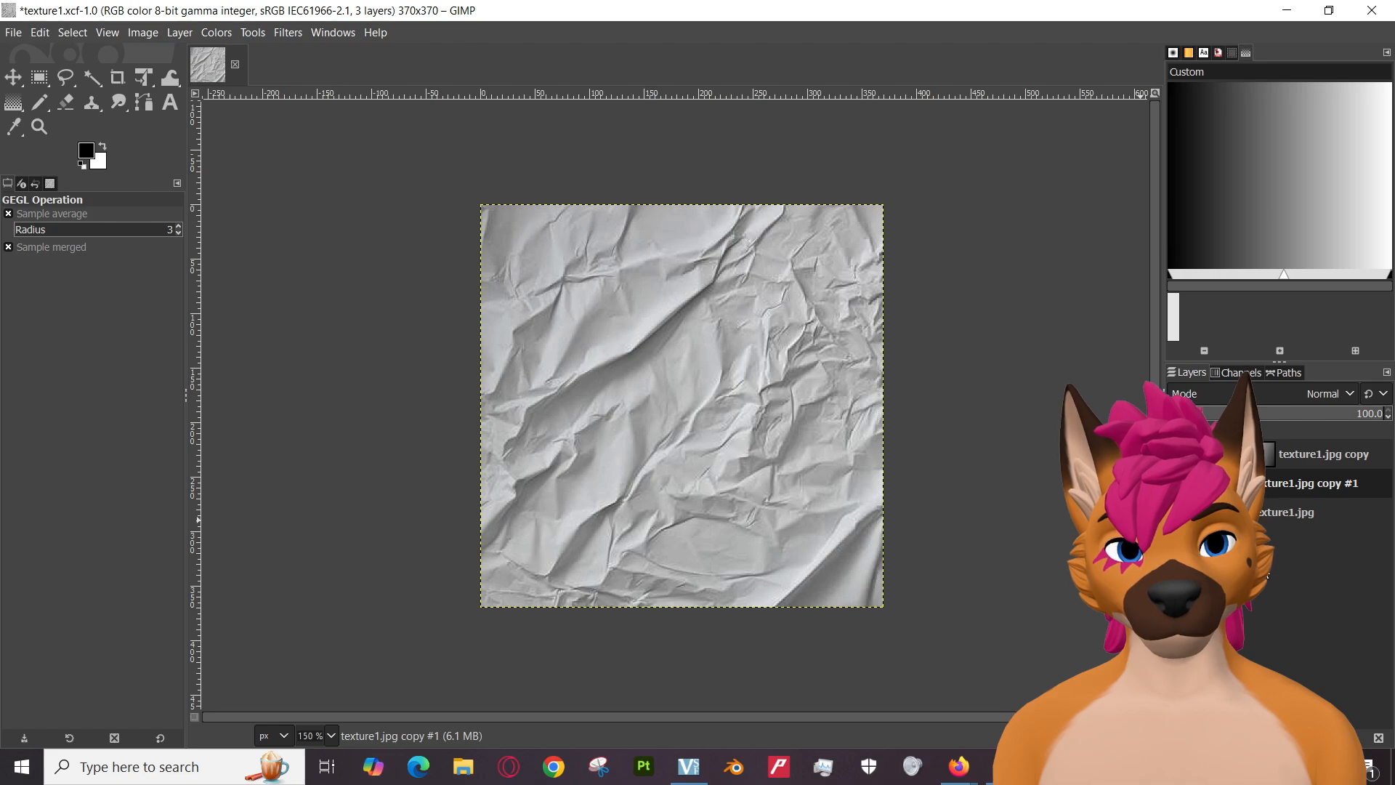
Save the adjusted paper texture project as texture1.xcf.
click(5, 35)
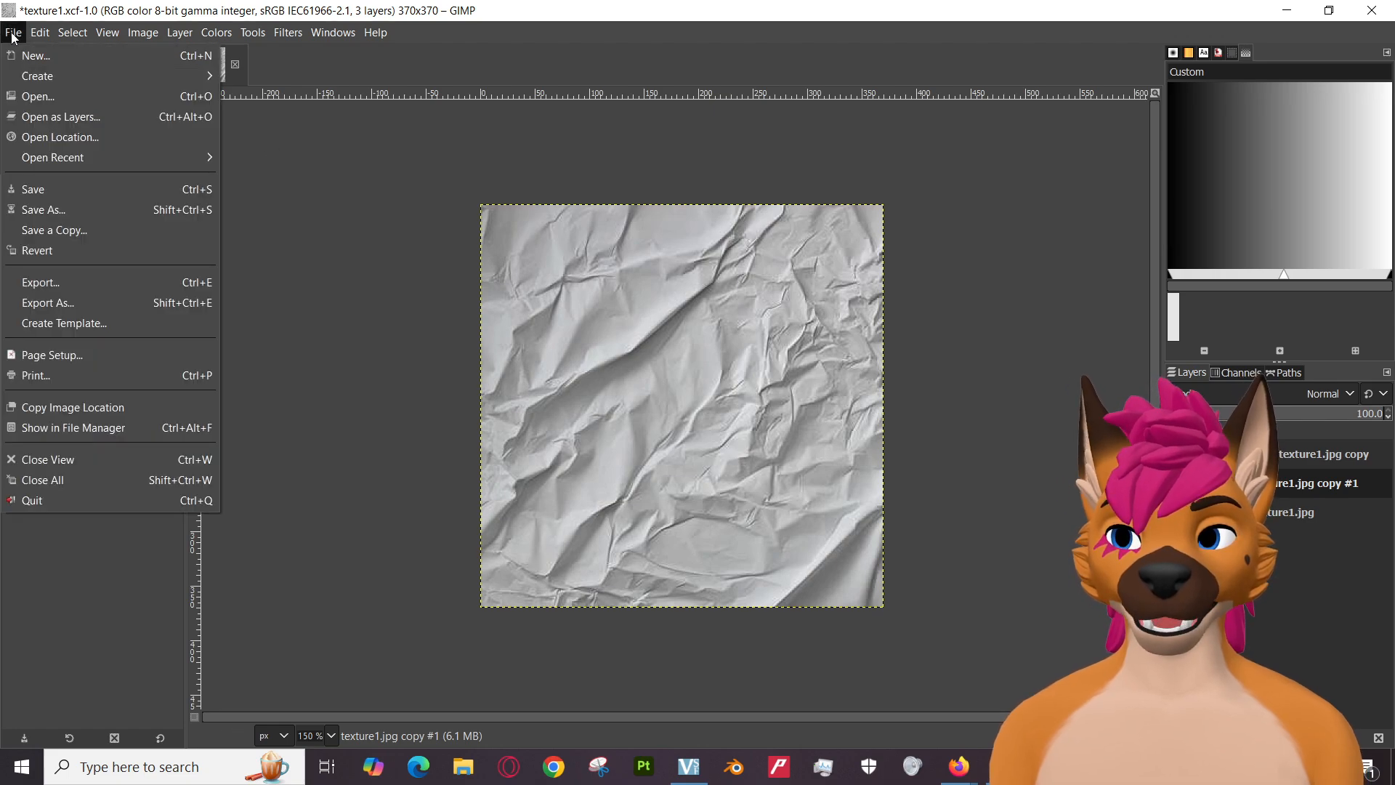
click(59, 188)
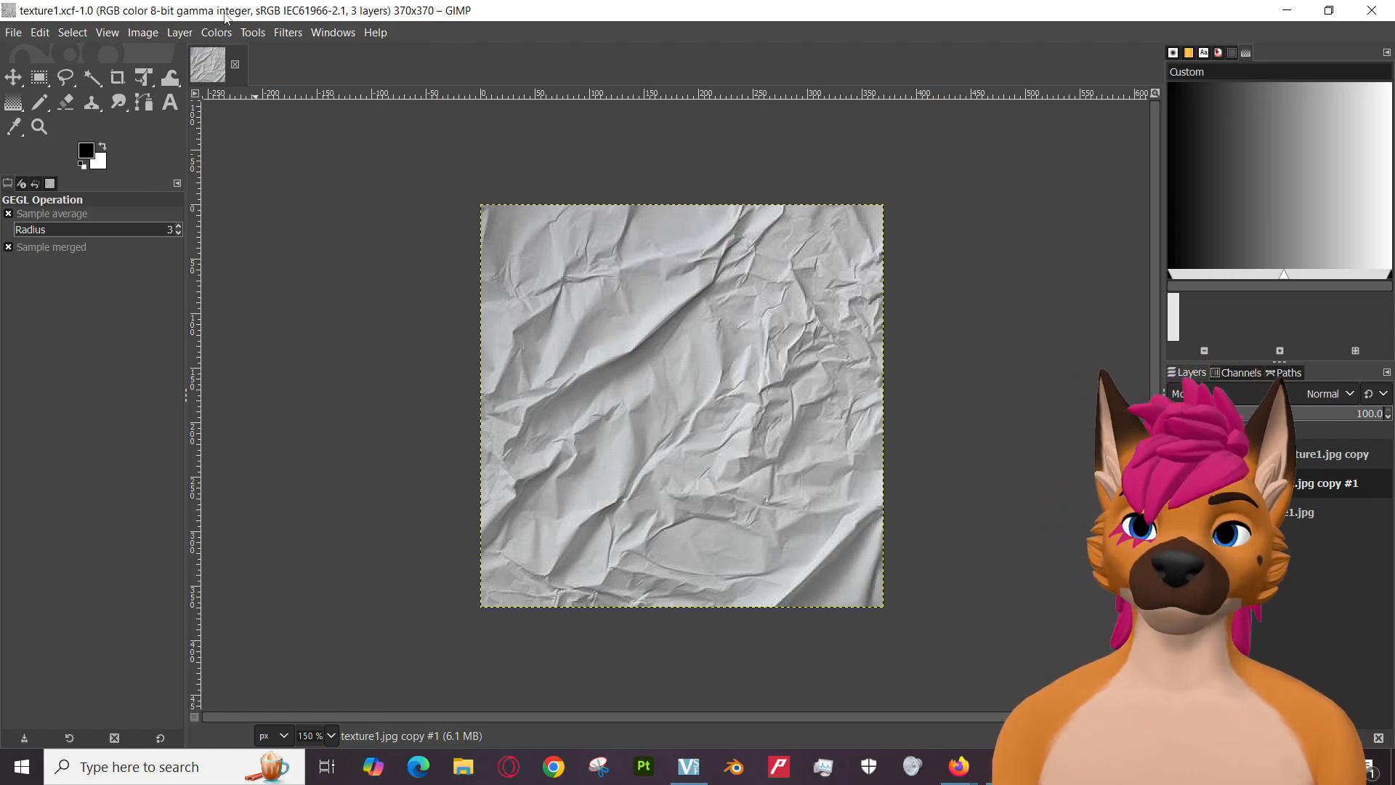
click(216, 34)
click(216, 35)
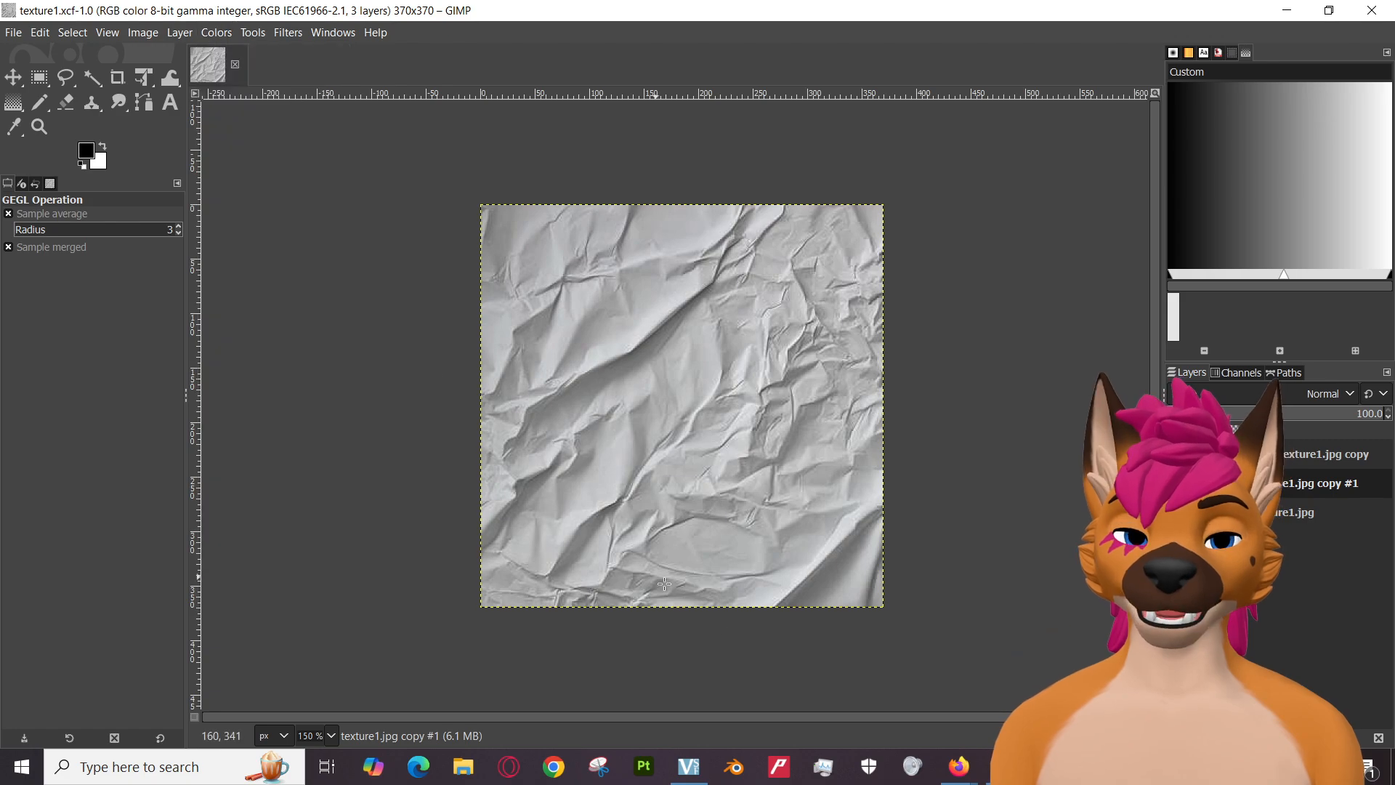
Switch to Firefox, replay the luminosity passage of the "Intro to Texture Maps for 3D" video, pause it and return to GIMP.
mouse_move(964, 771)
click(860, 690)
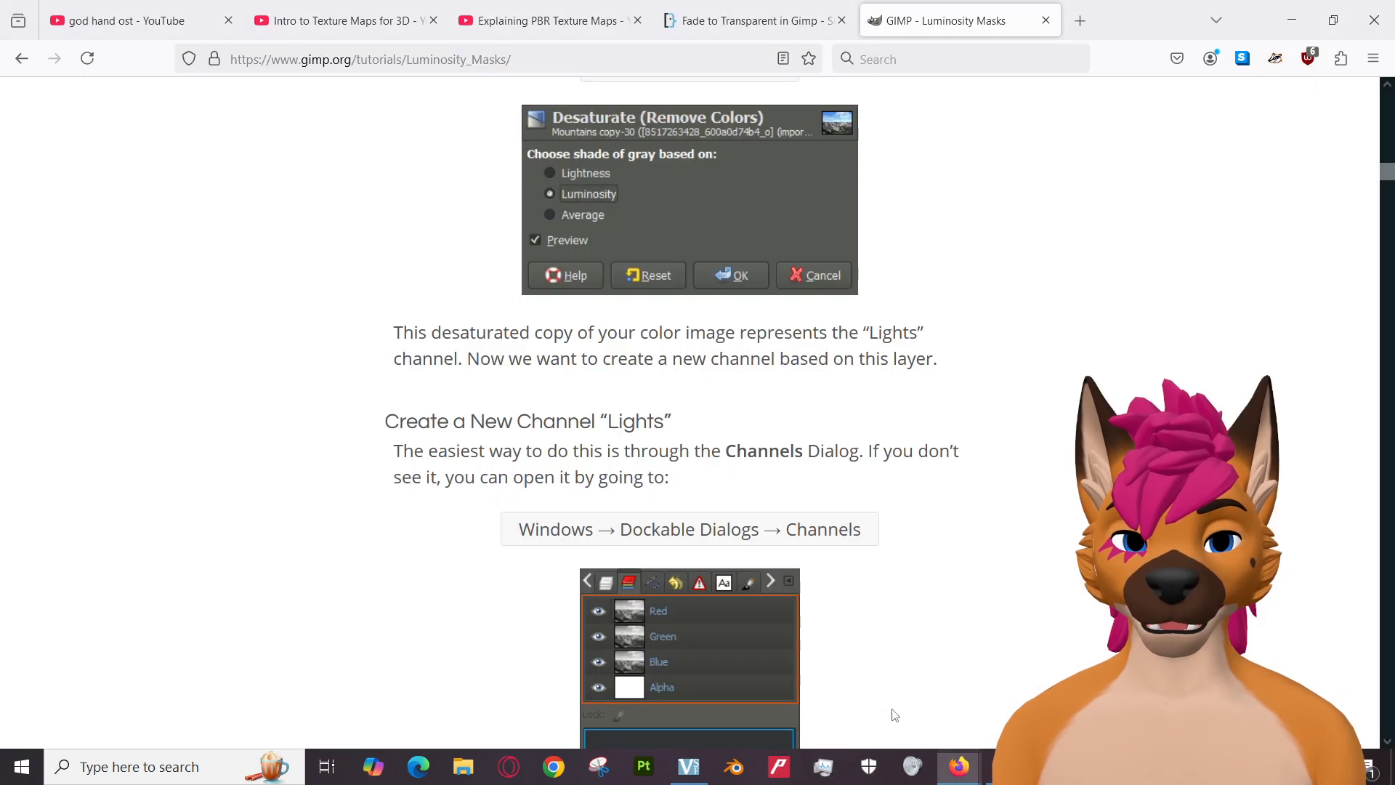
click(348, 20)
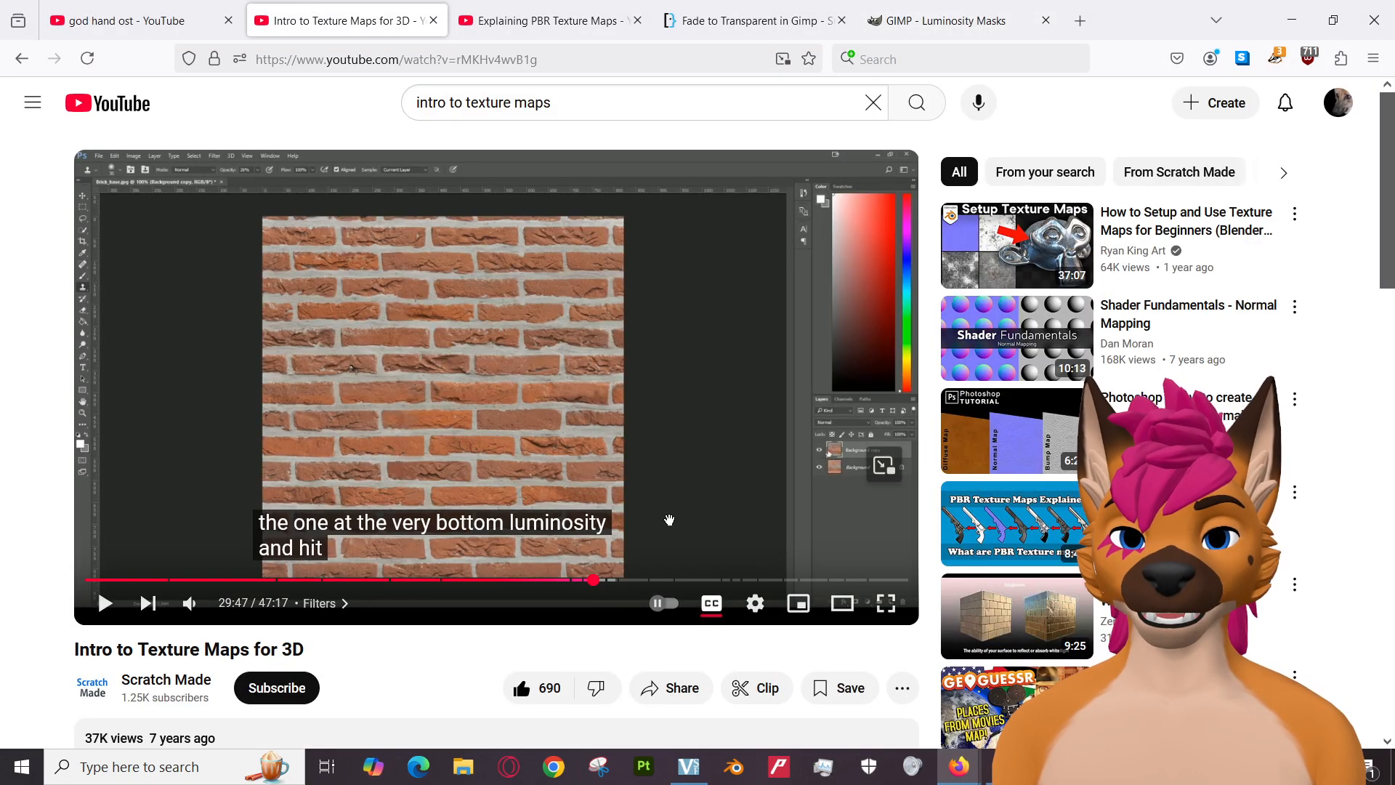
drag(603, 579, 506, 414)
click(506, 415)
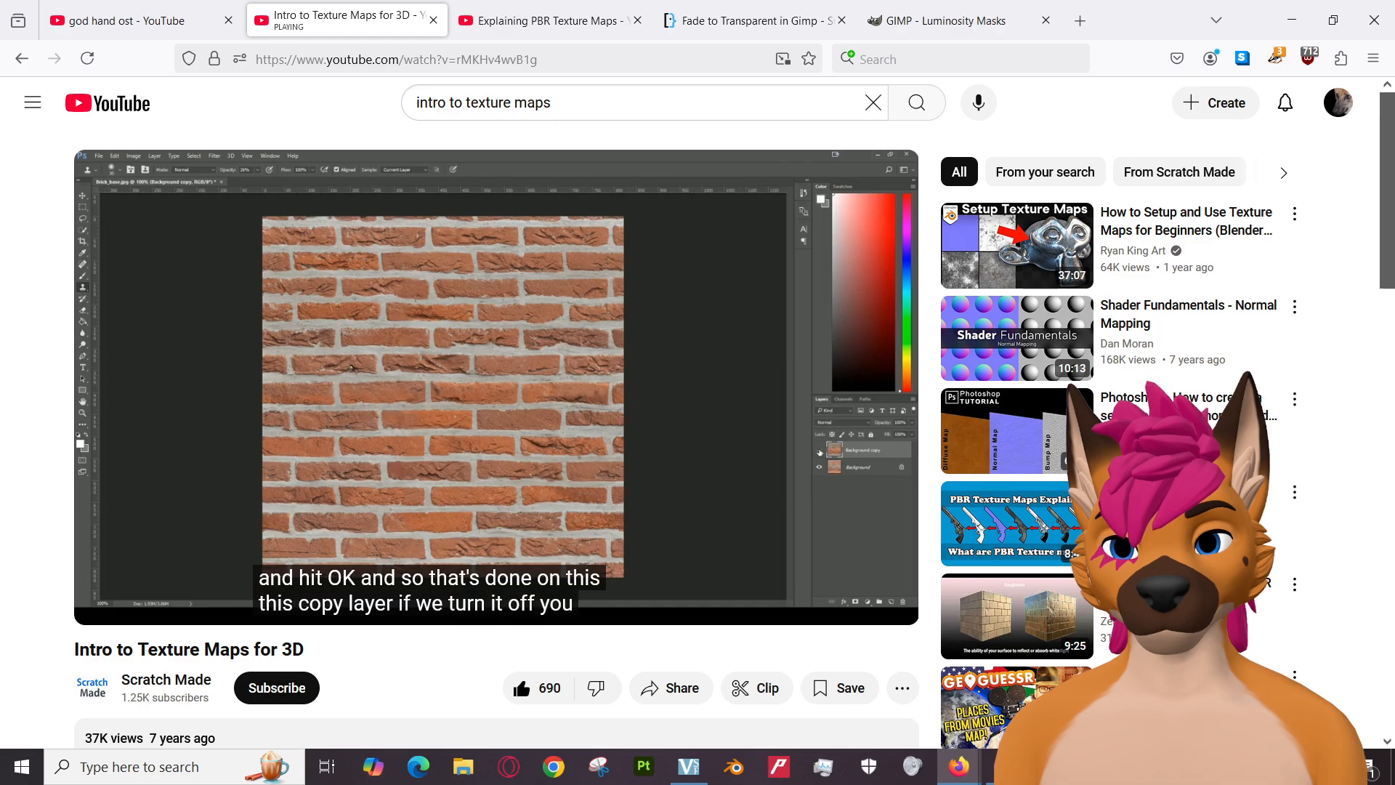
click(506, 420)
key(alt+Tab)
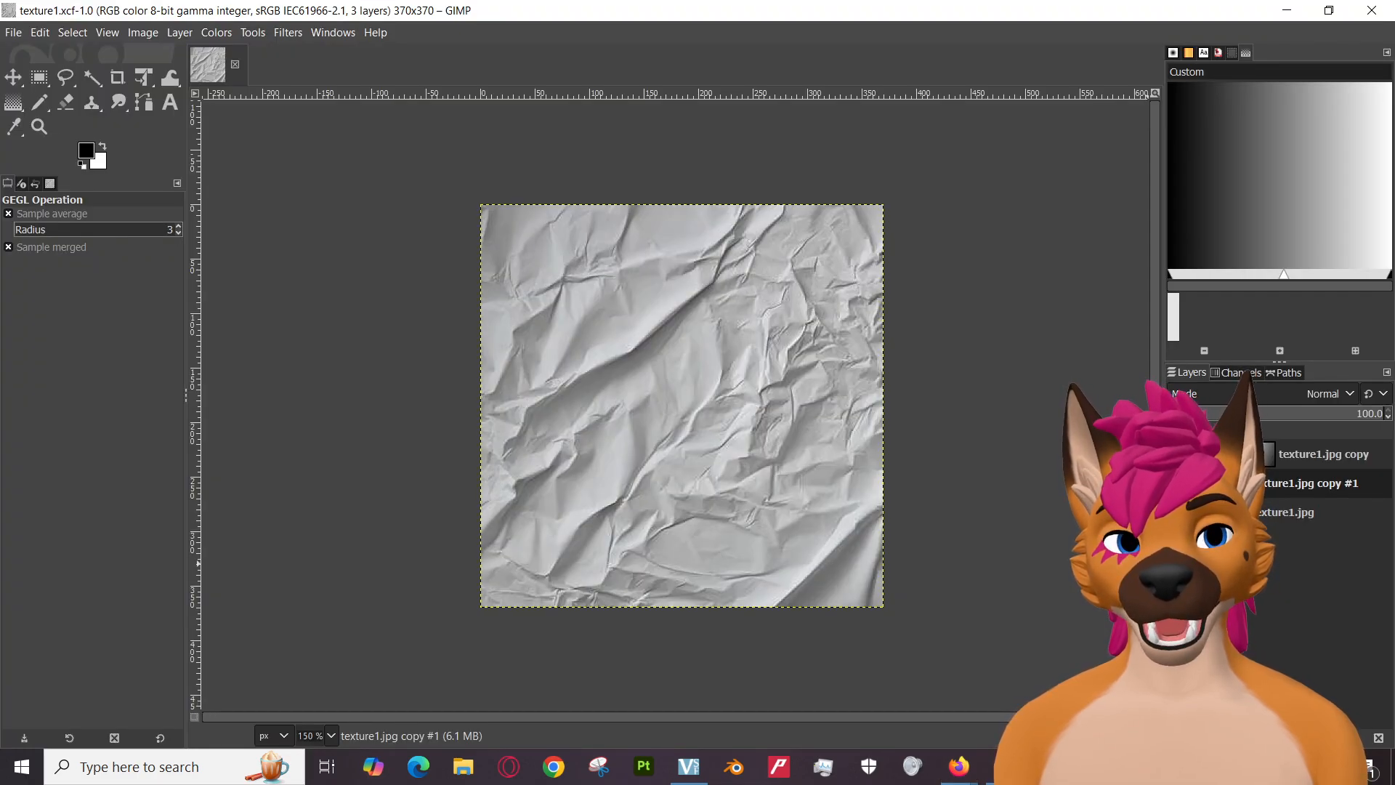
Duplicate the topmost texture1.jpg copy layer, reselect the source layer below the duplicate, and save texture1.xcf.
click(1322, 453)
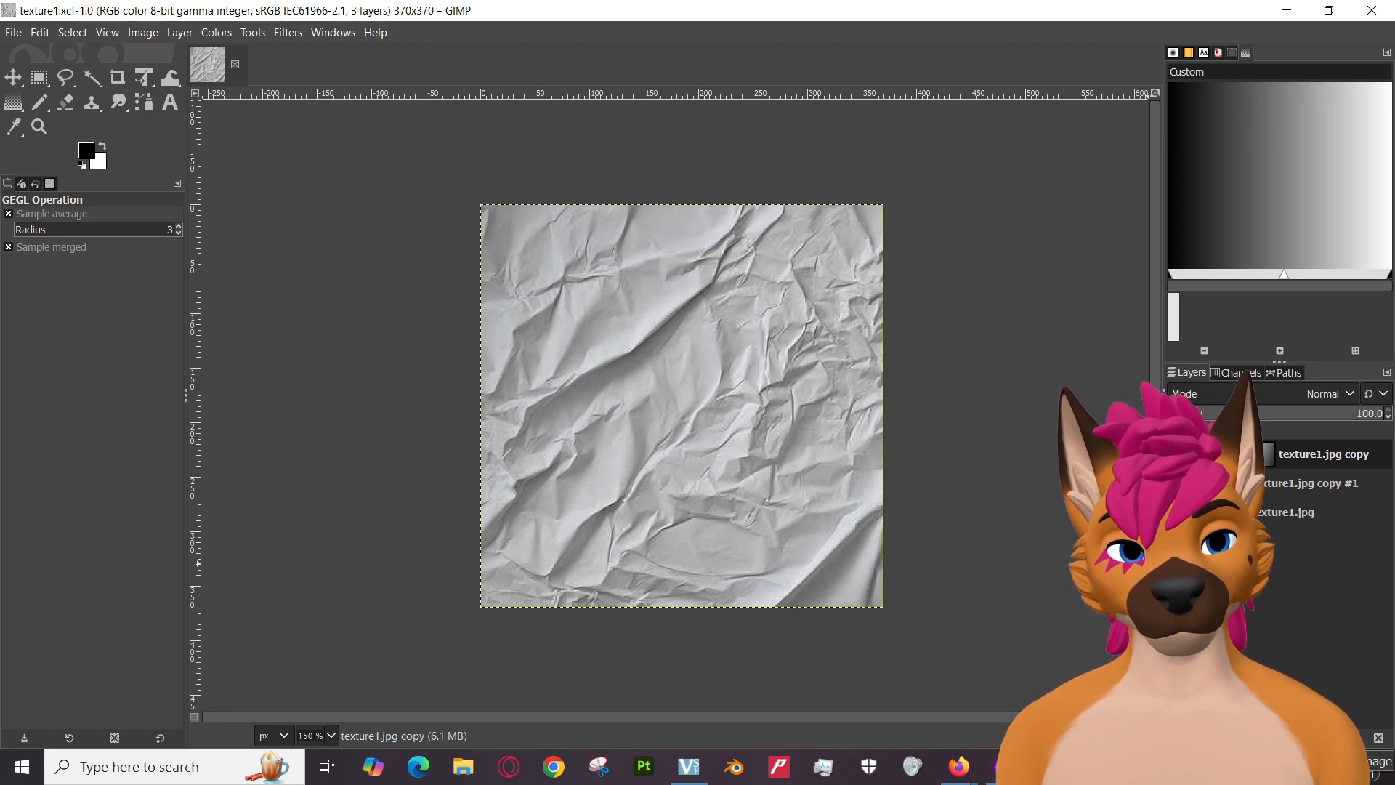
key(shift+ctrl+d)
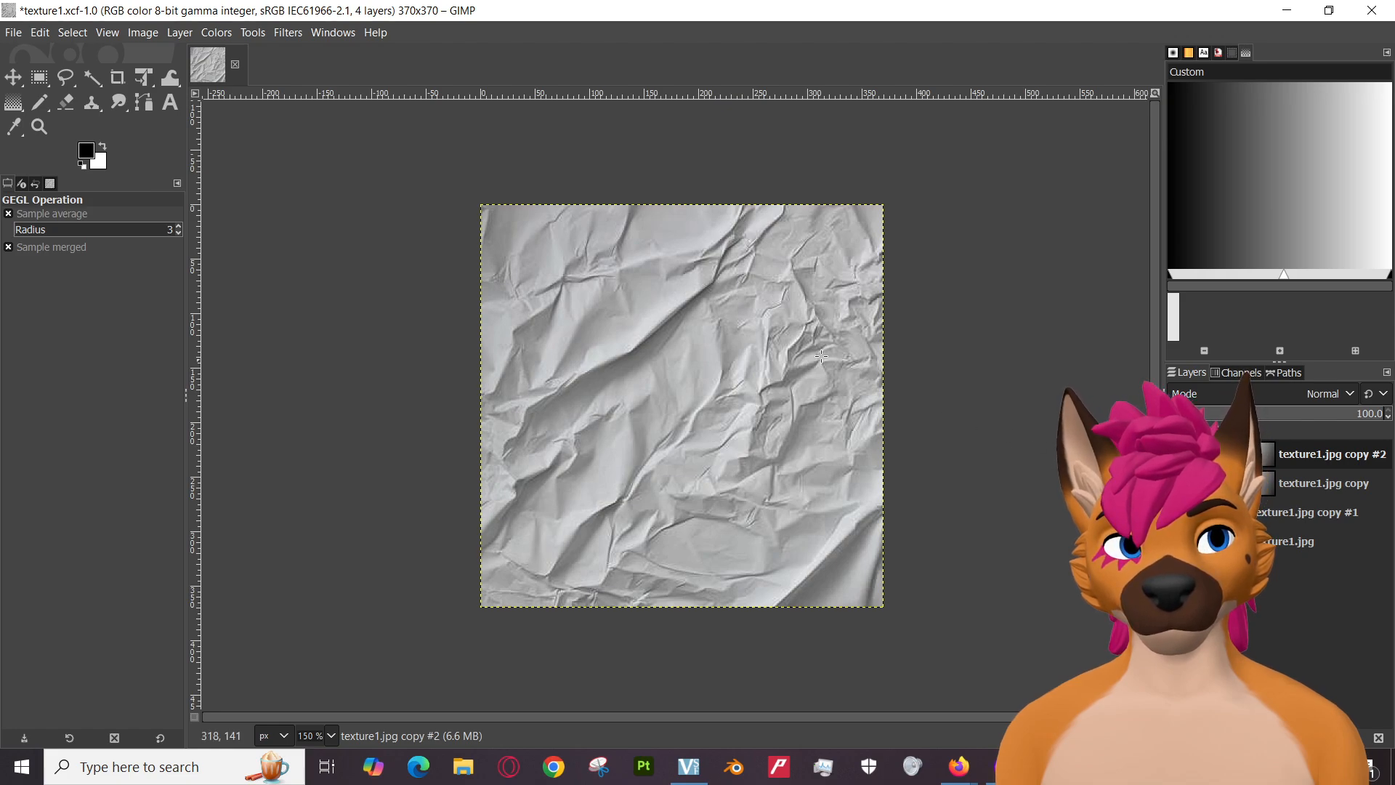
right_click(1302, 485)
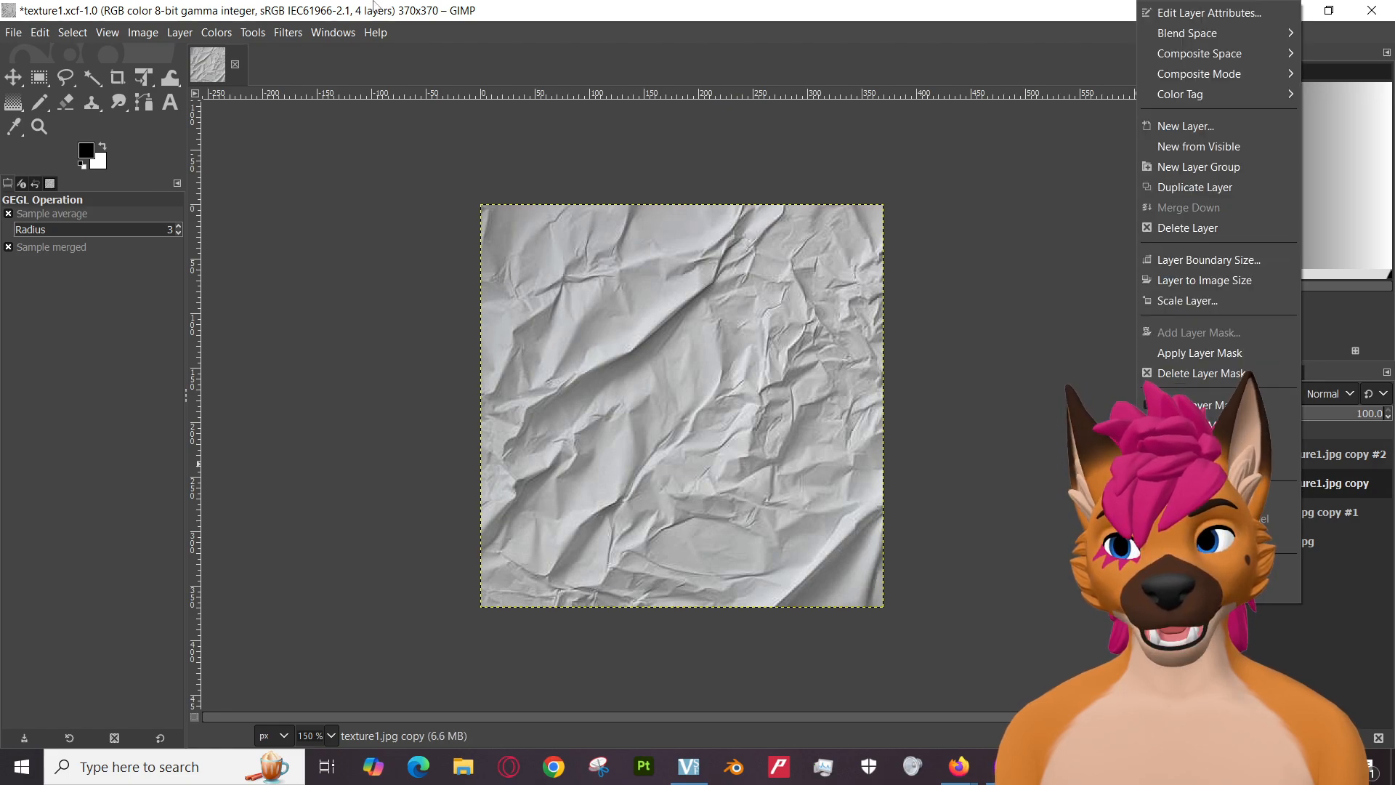
click(13, 32)
click(62, 189)
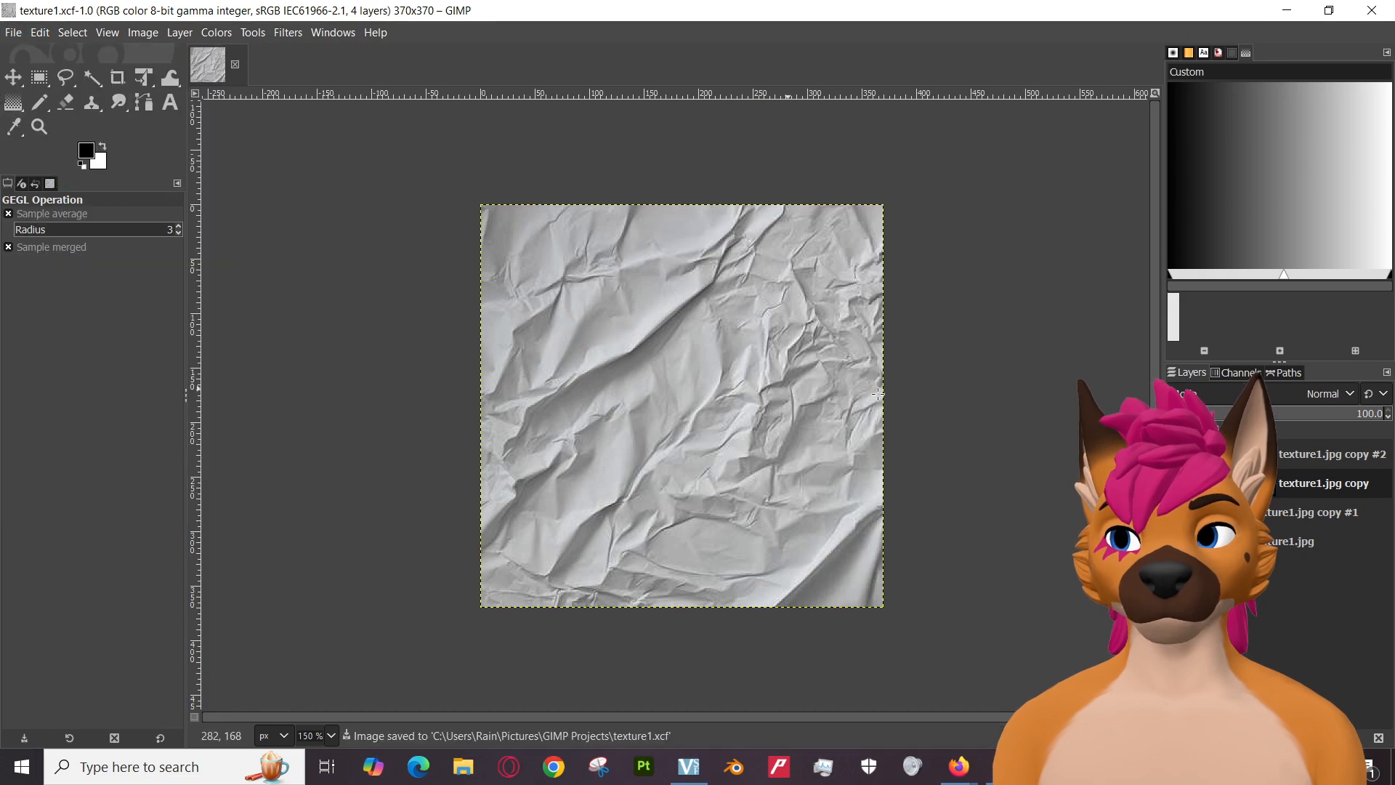
Look through the layer options, the image and tool commands, and the layer blend modes for a way to combine the texture layers.
right_click(1317, 487)
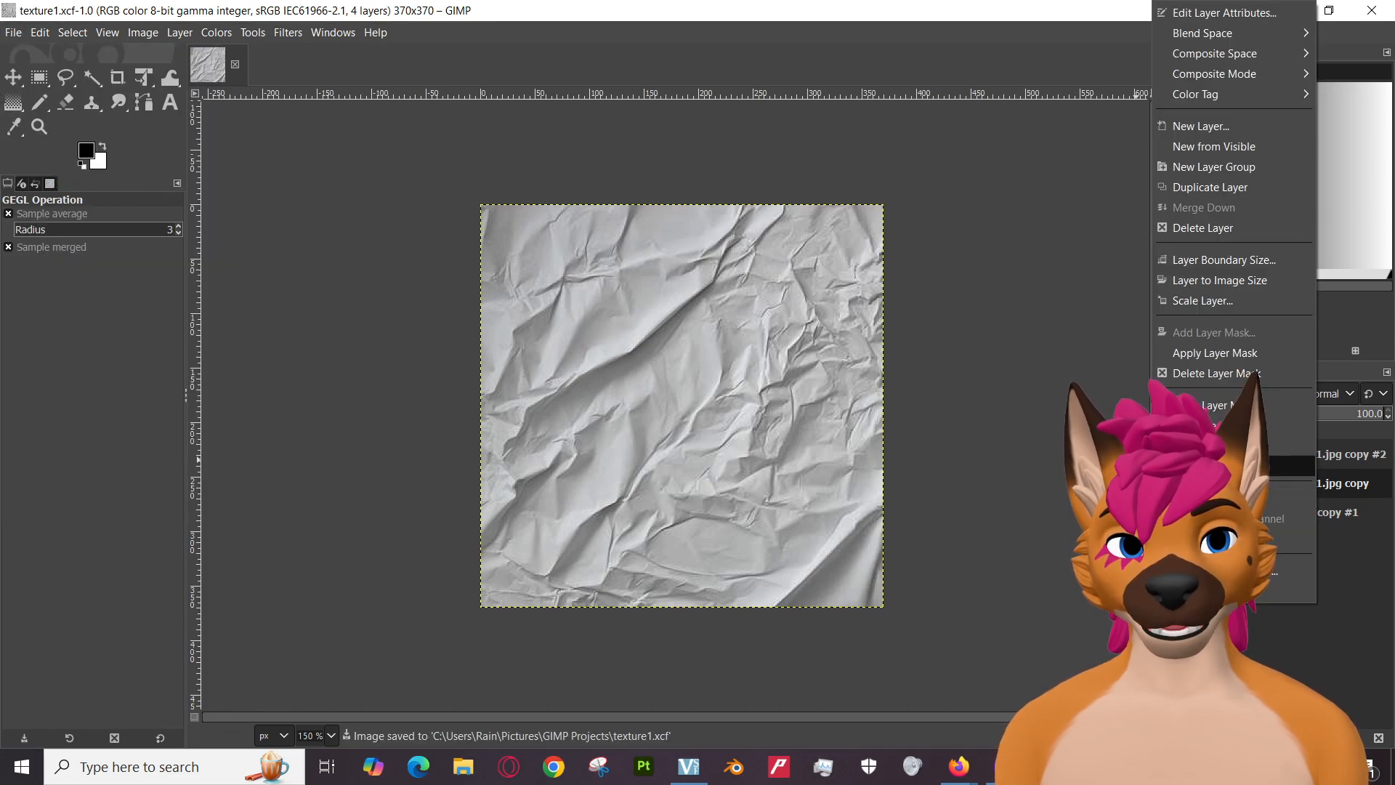
mouse_move(1211, 44)
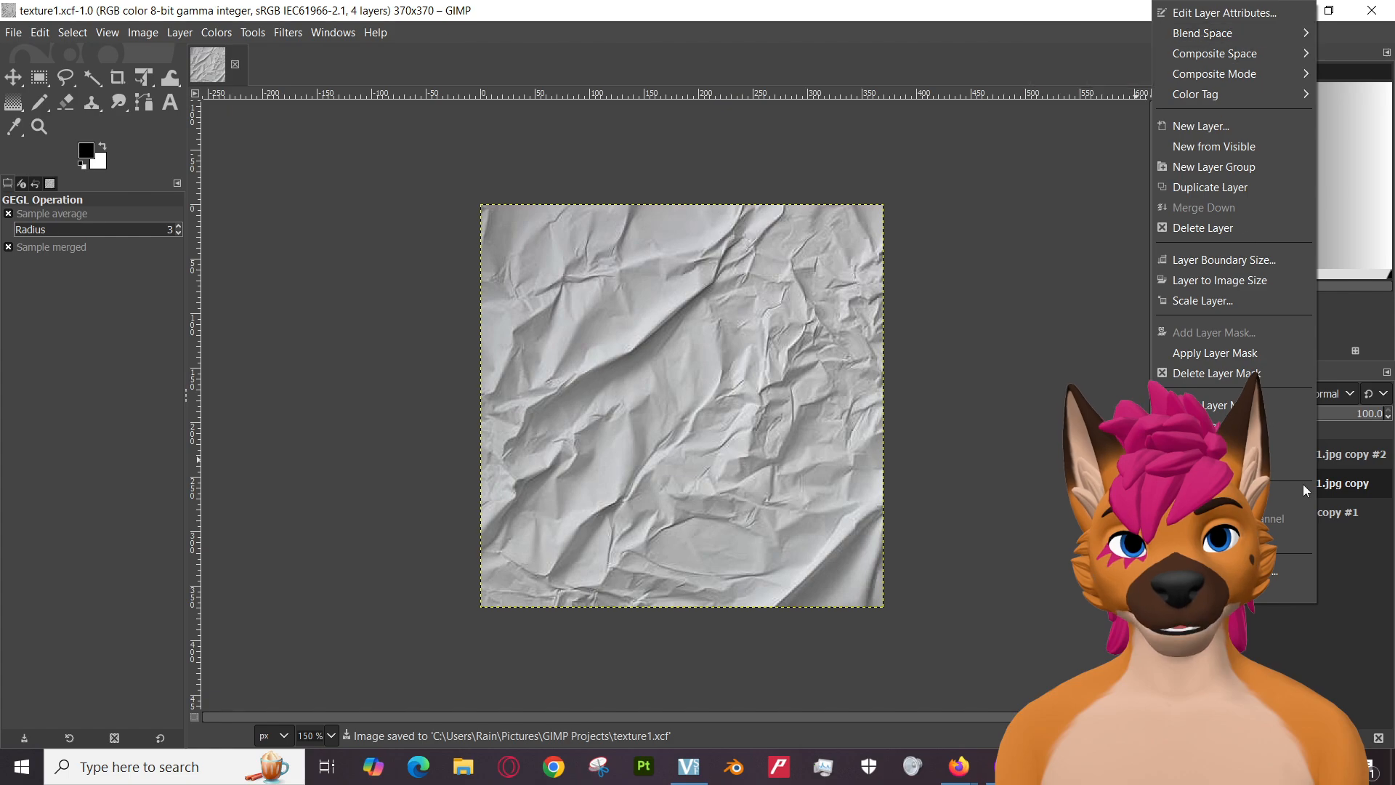
click(1358, 590)
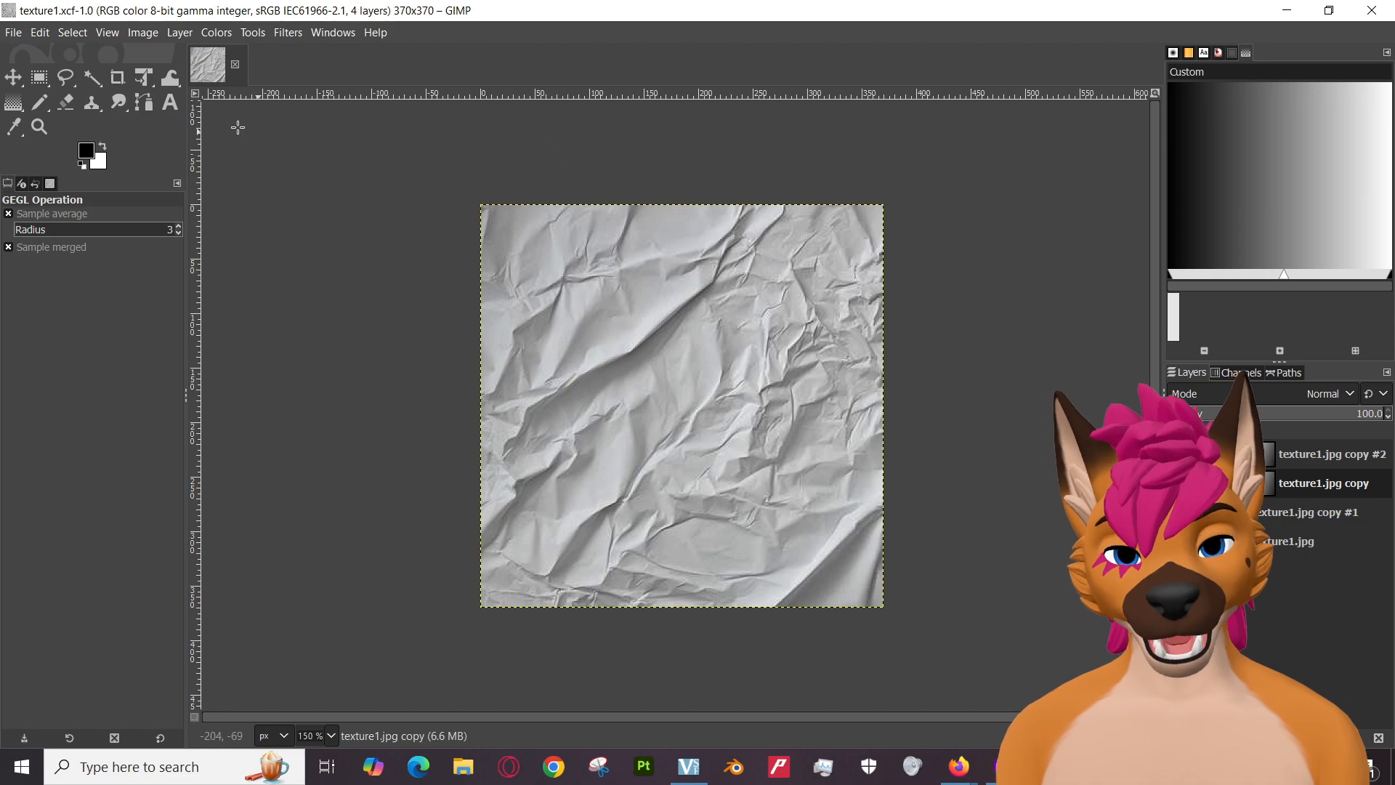
click(72, 33)
mouse_move(18, 35)
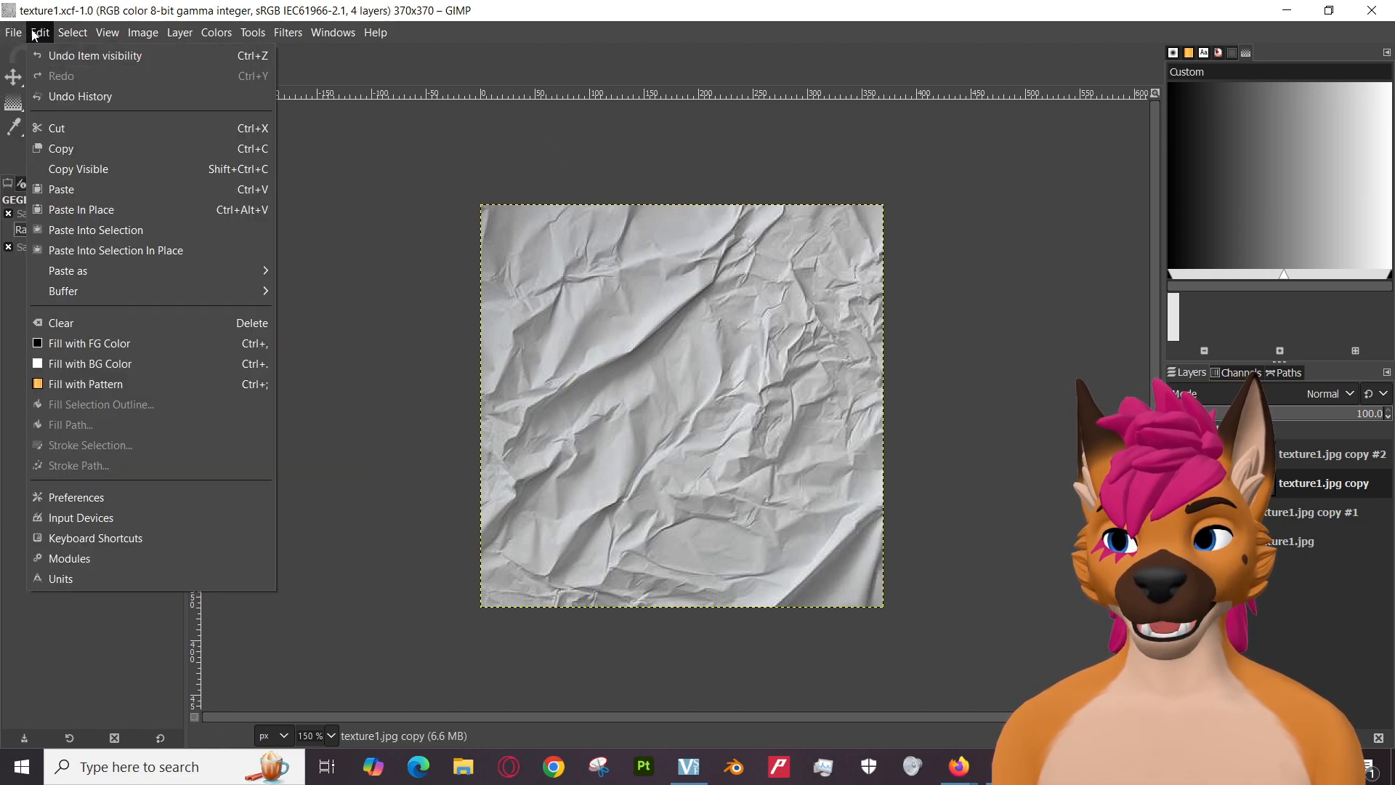
mouse_move(152, 36)
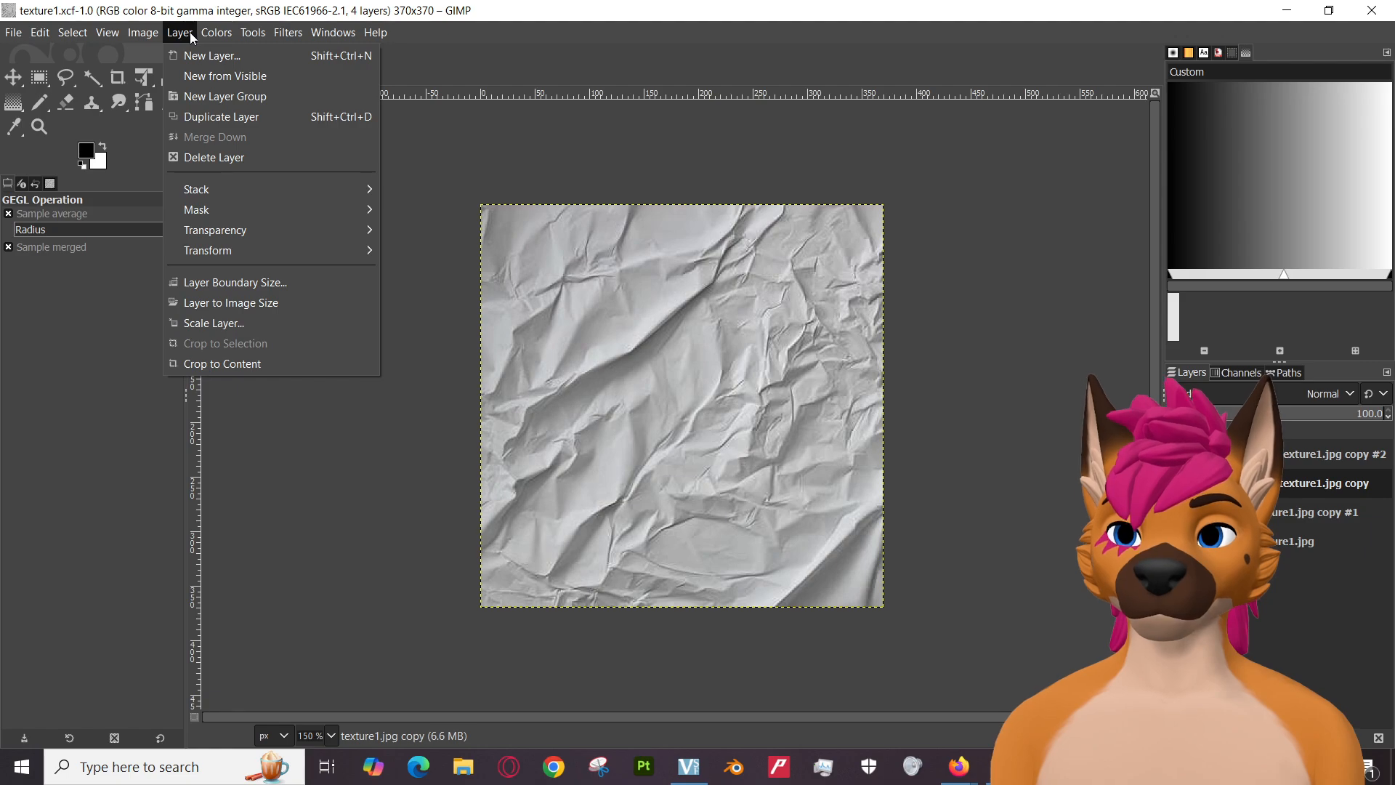
mouse_move(250, 34)
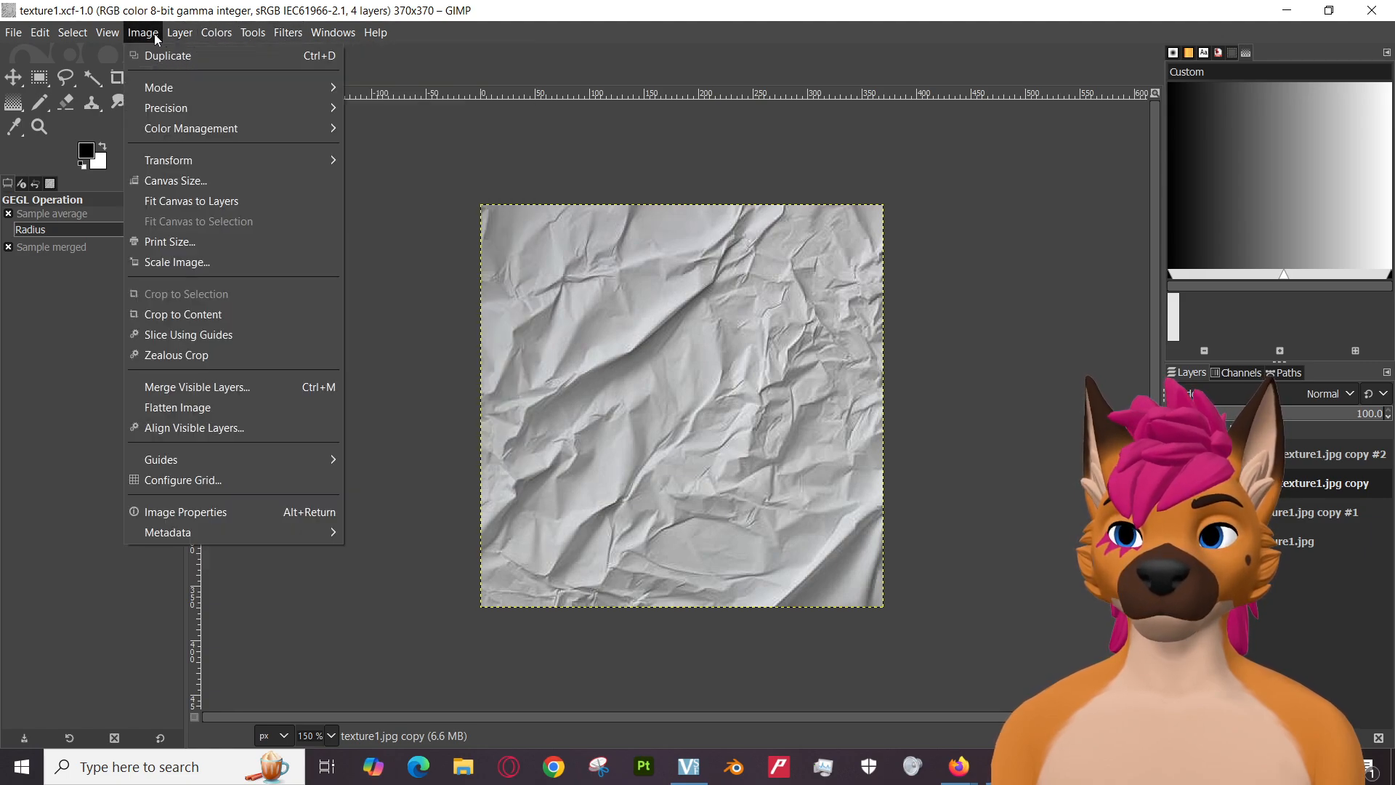
mouse_move(61, 34)
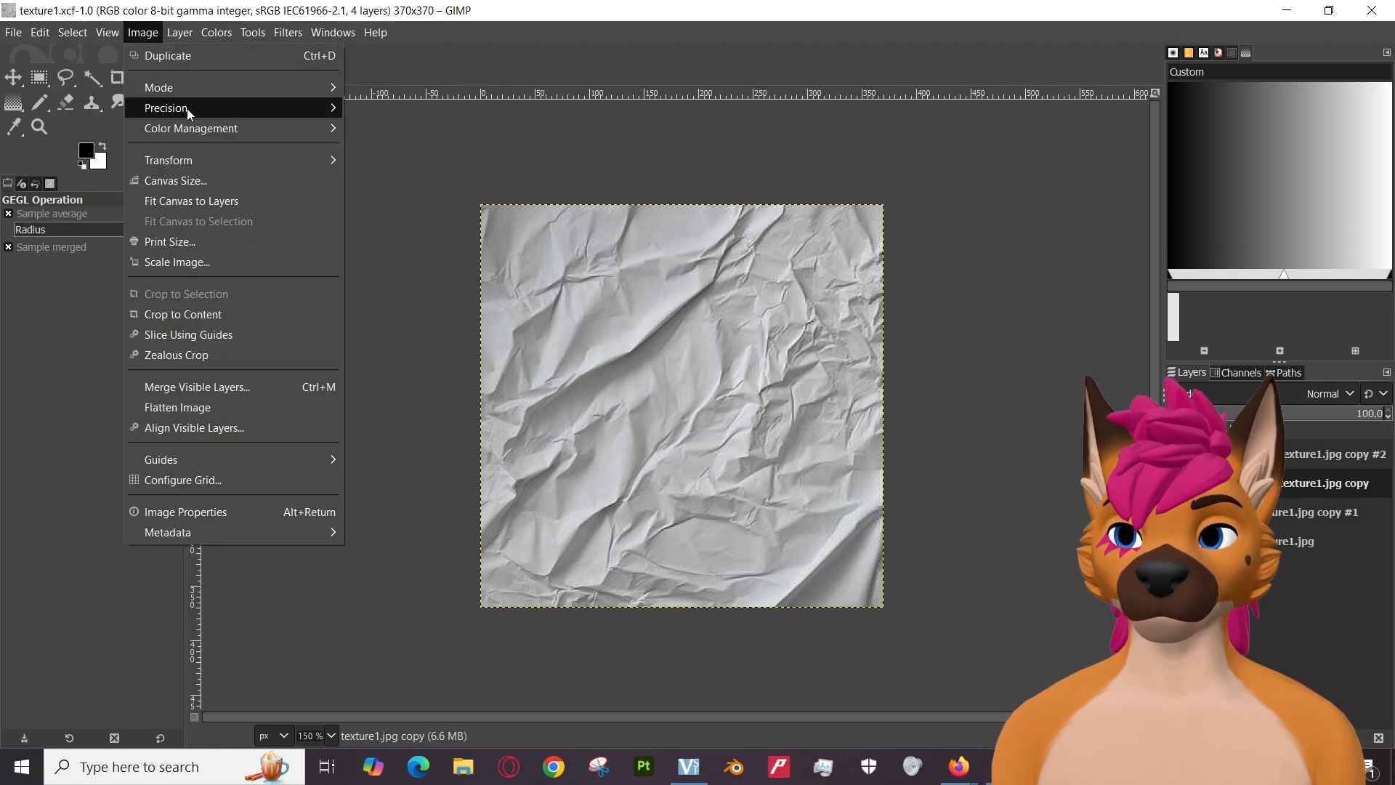
mouse_move(186, 134)
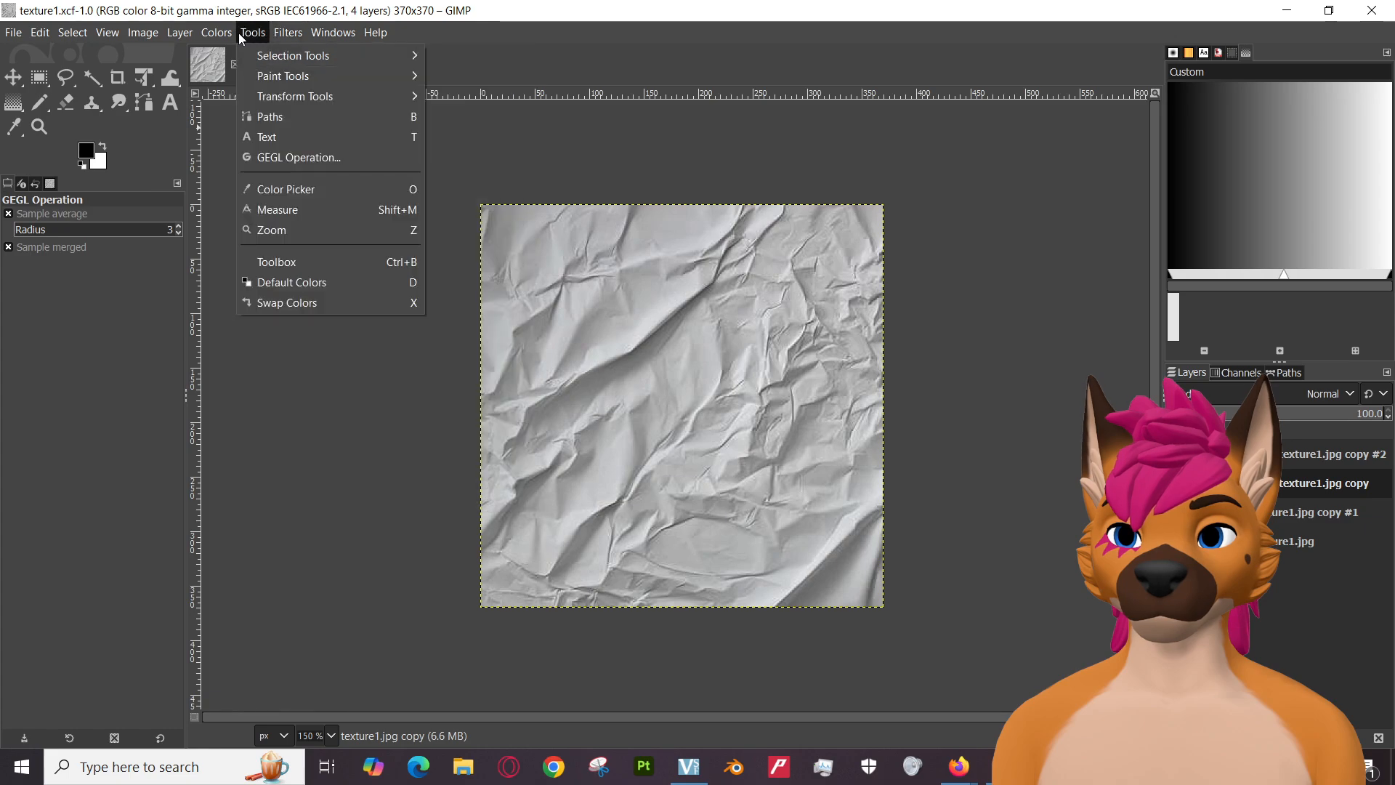
mouse_move(259, 62)
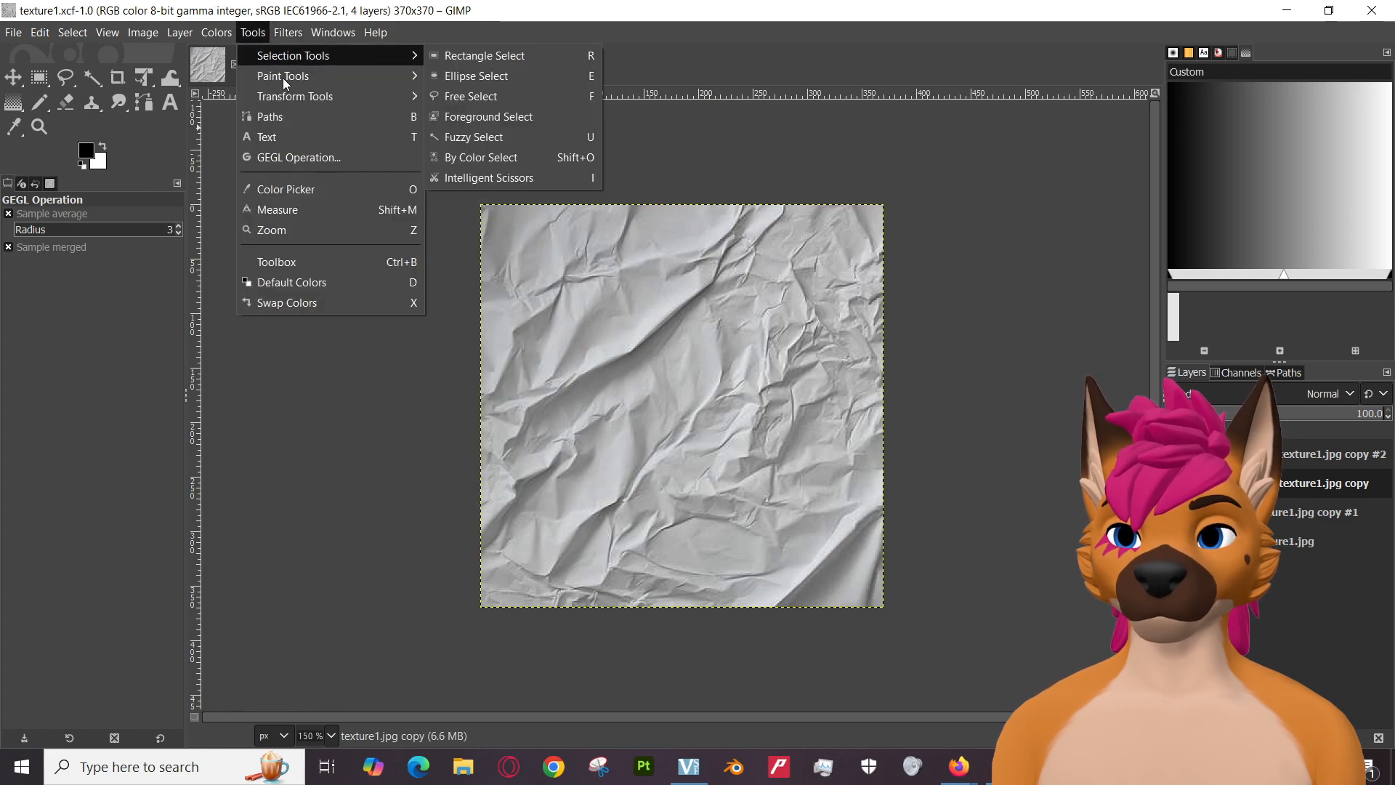
mouse_move(287, 82)
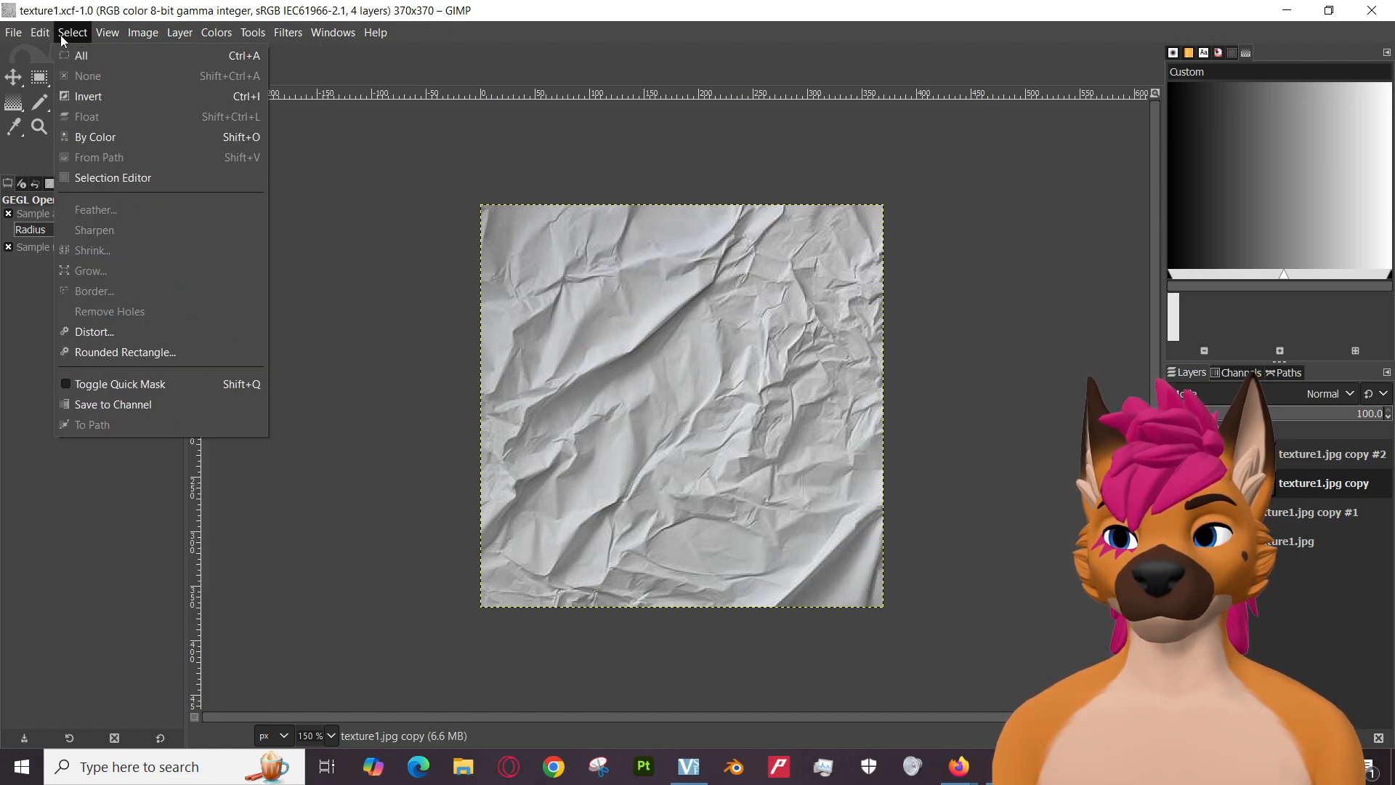
click(10, 33)
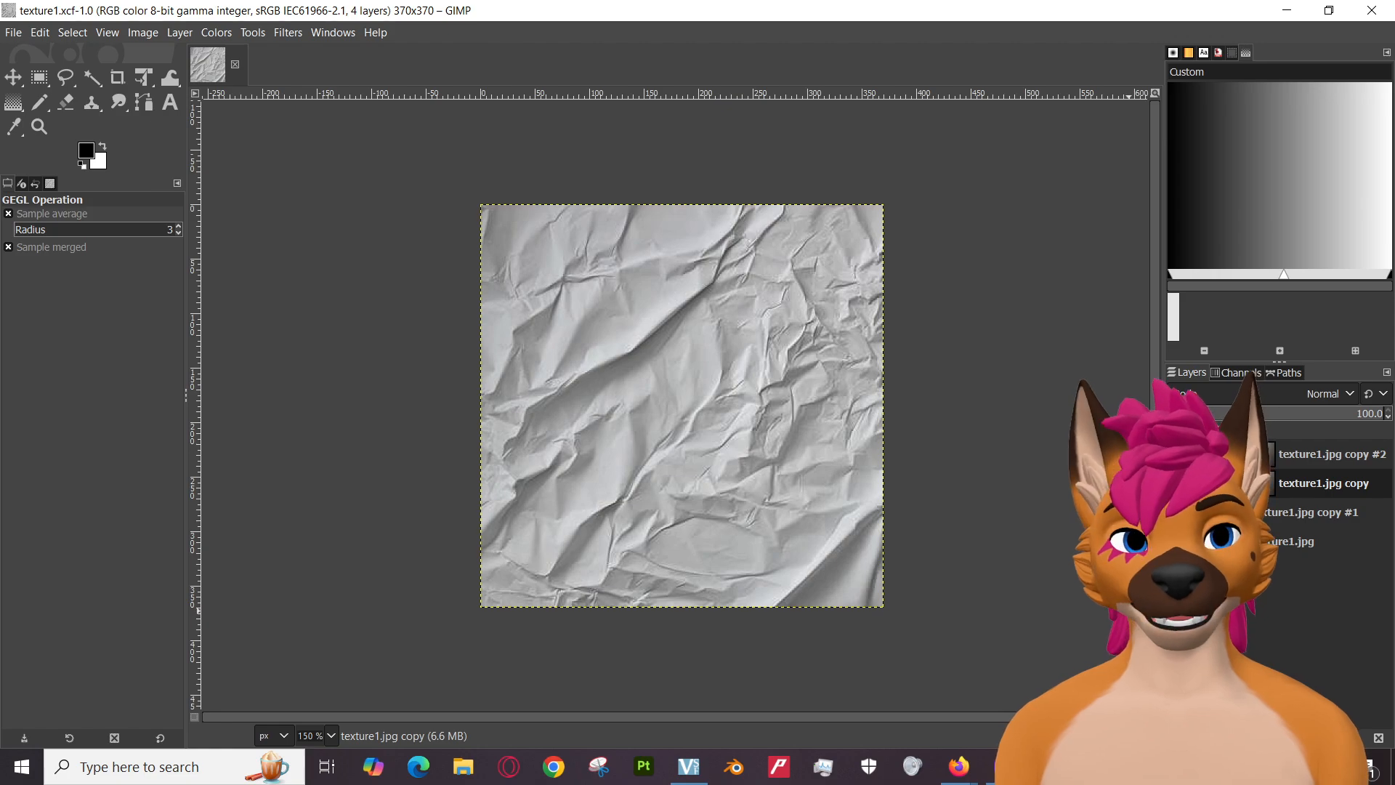
click(1333, 394)
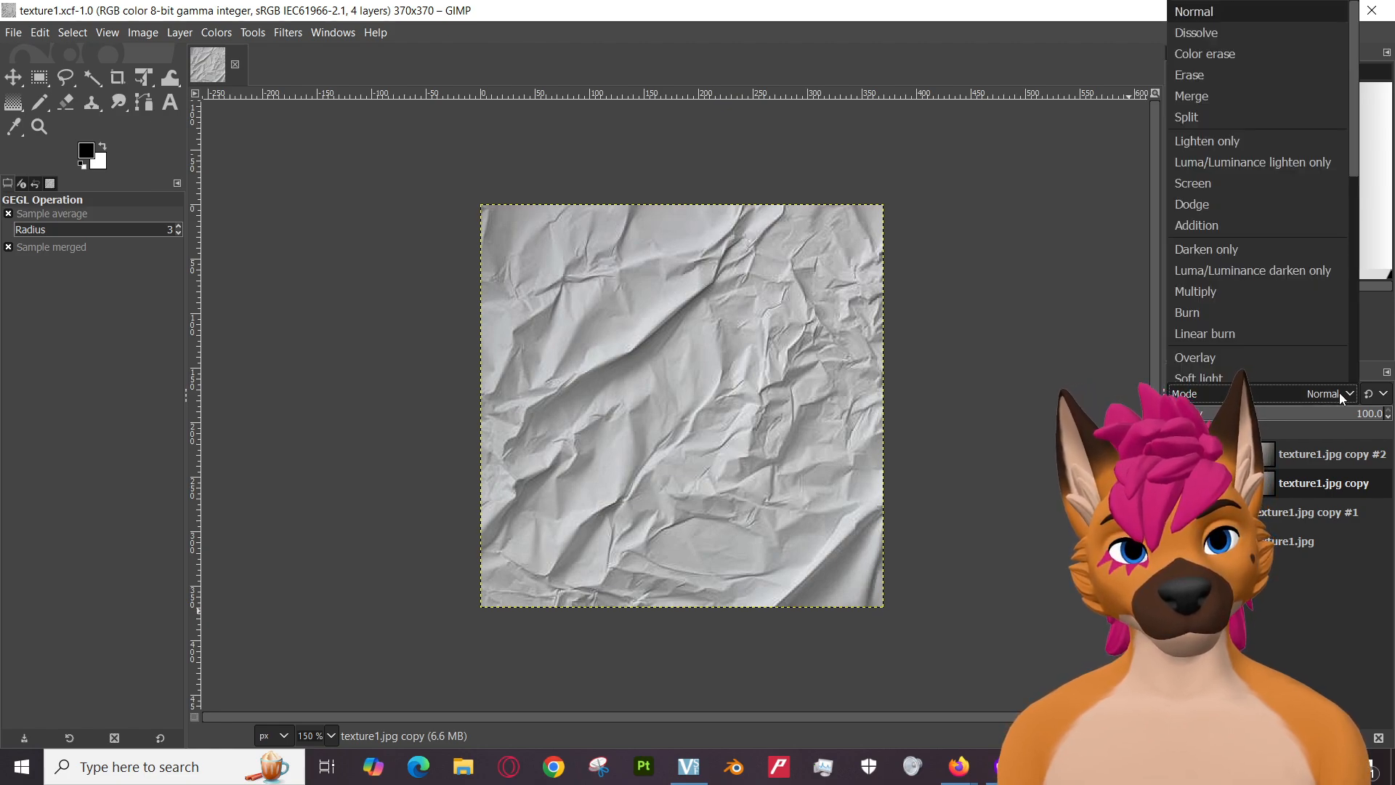
key(Escape)
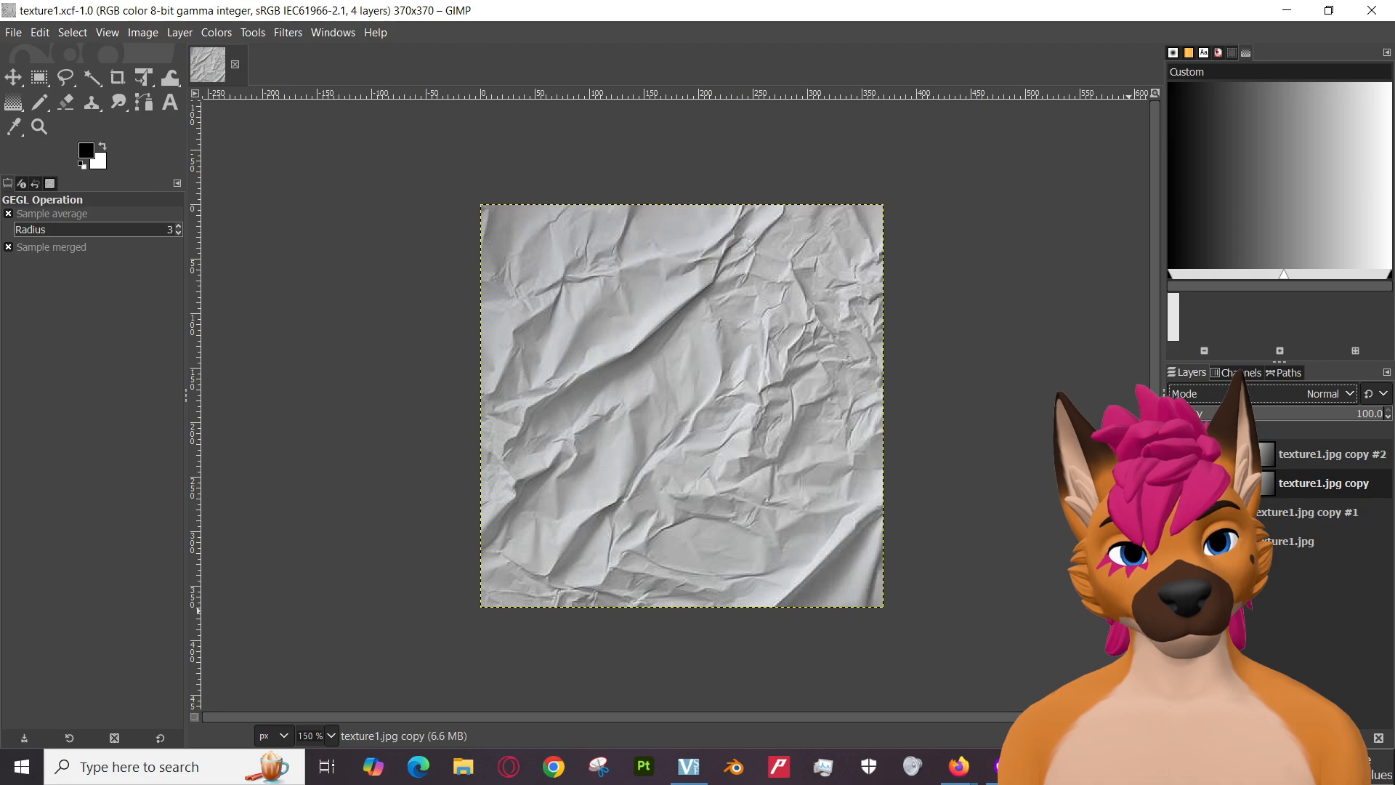
Select the texture1.jpg copy #2 layer and examine its layer options, including the blend space choices.
right_click(1305, 456)
click(1324, 655)
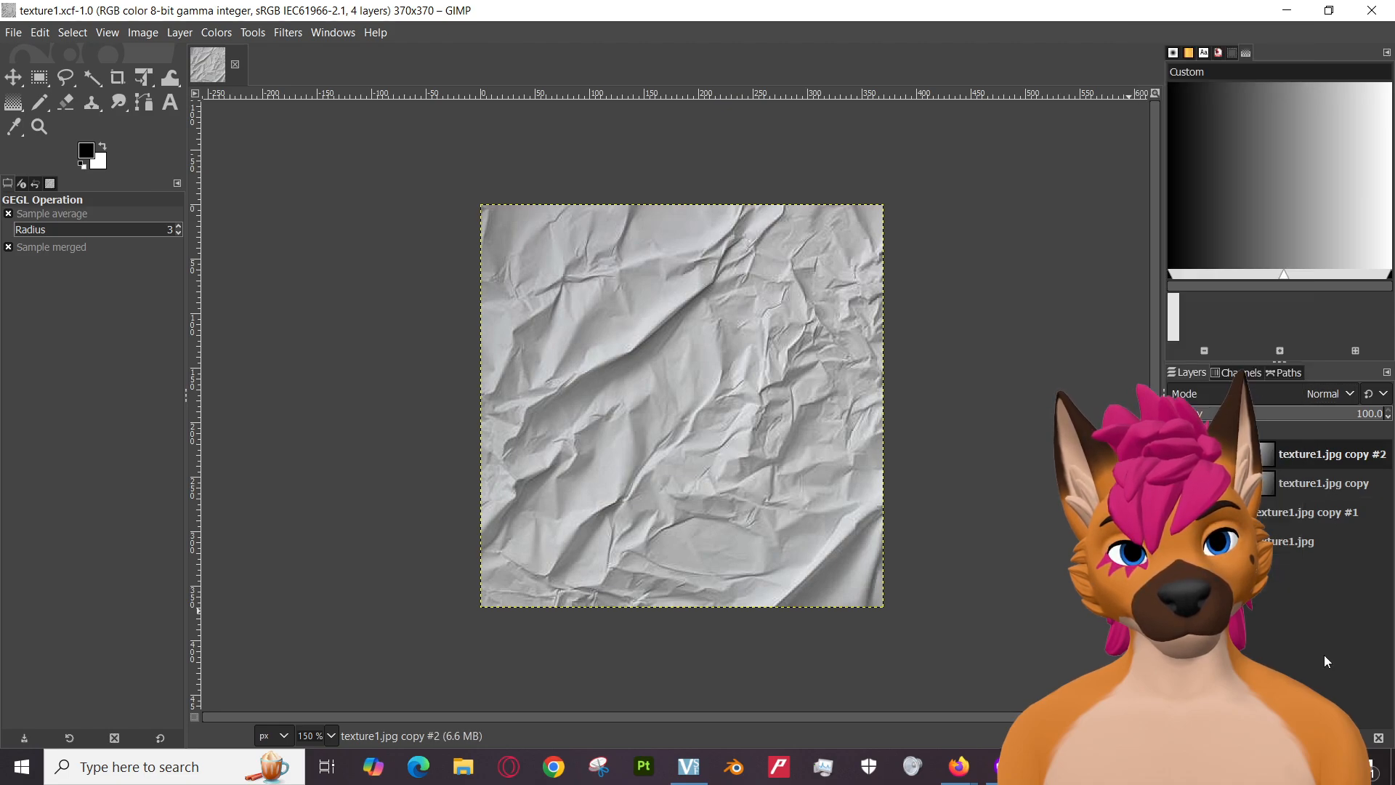
right_click(1289, 454)
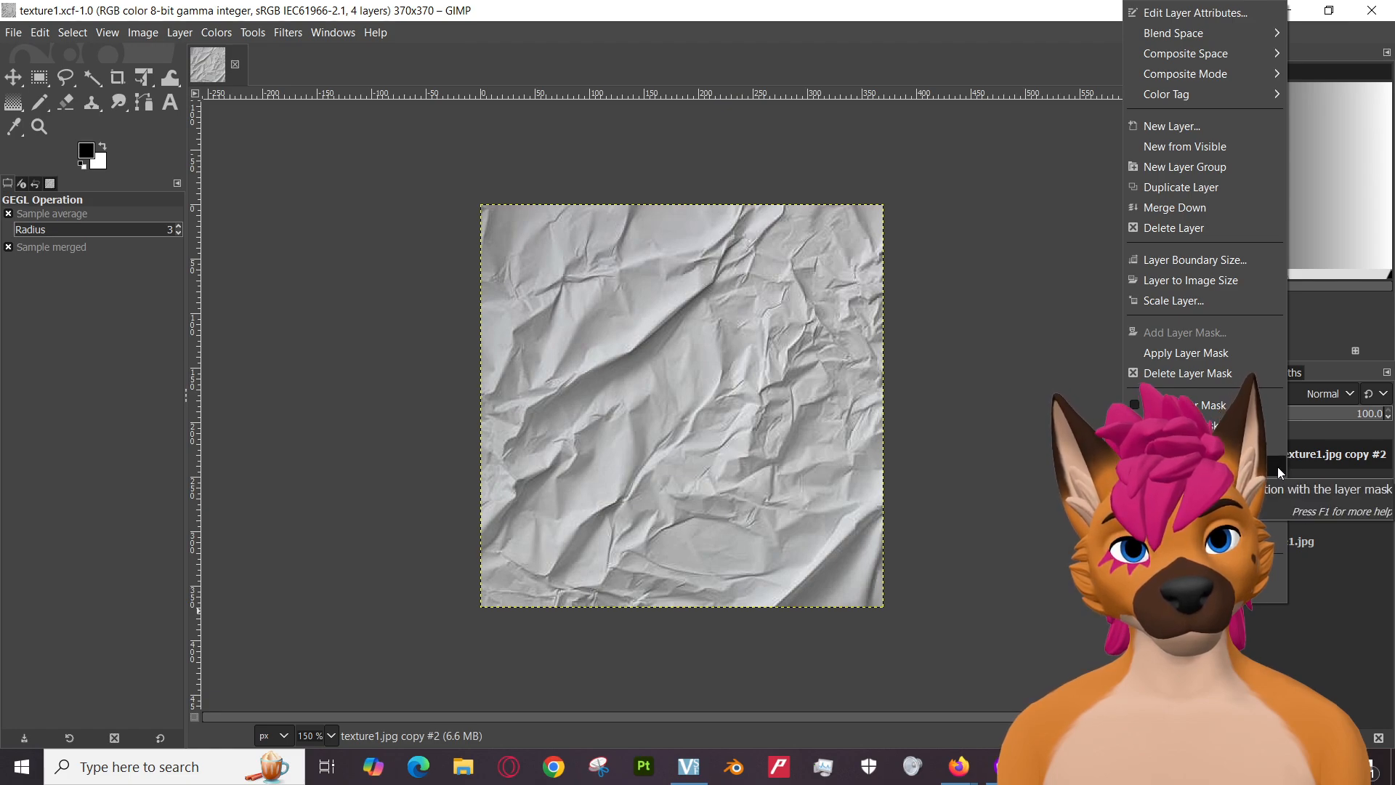
mouse_move(1227, 33)
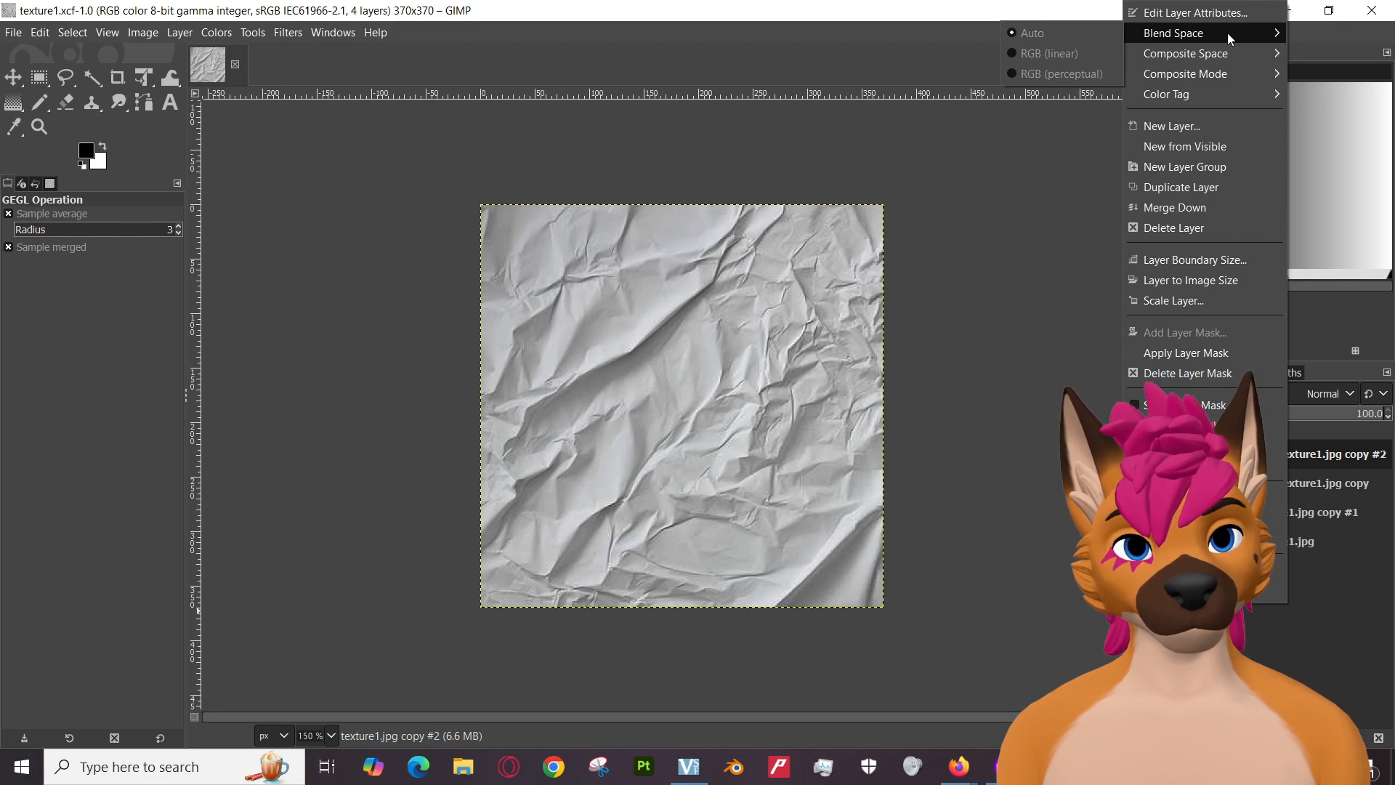
click(1292, 568)
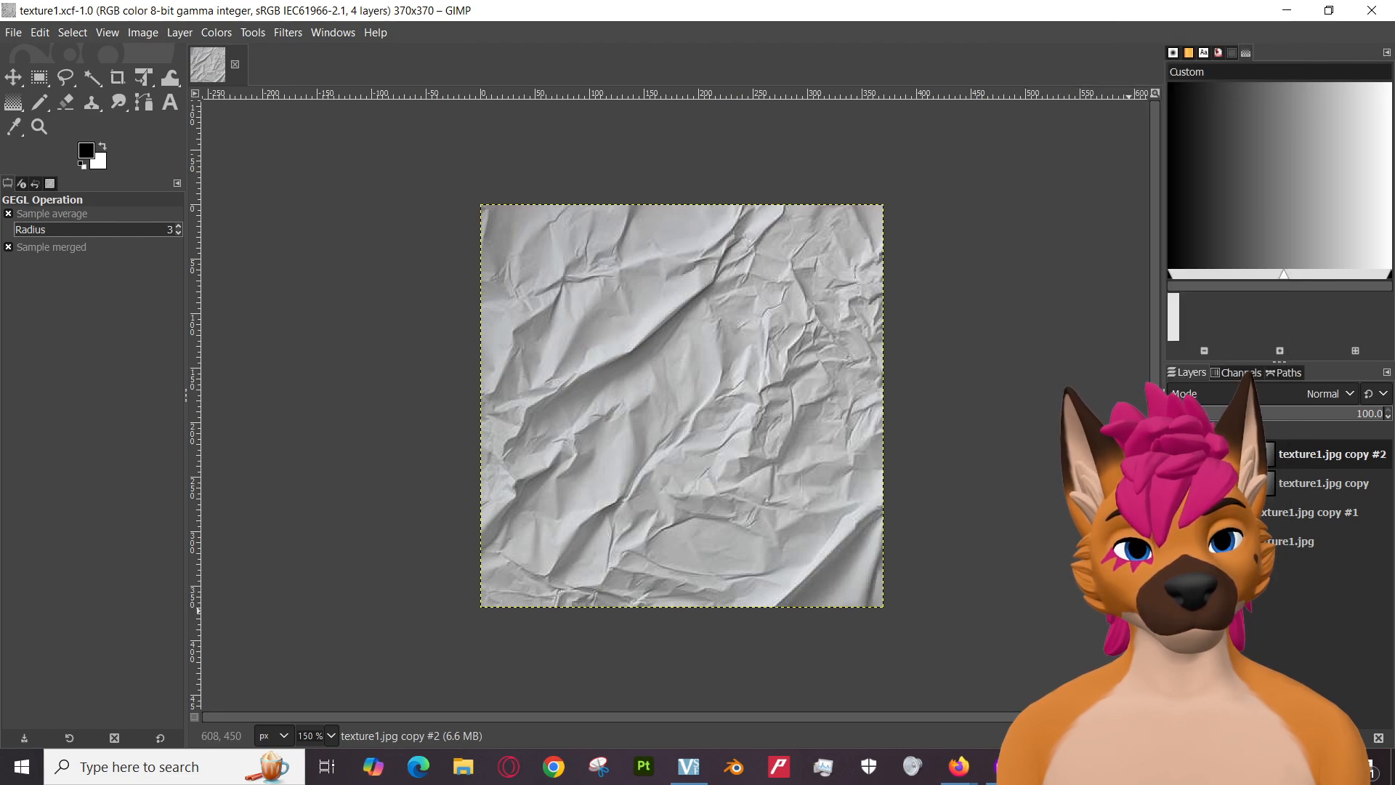
Switch to Firefox, close the GIMP Luminosity Masks page and return to the Google results for gimp fade image.
mouse_move(958, 766)
click(900, 688)
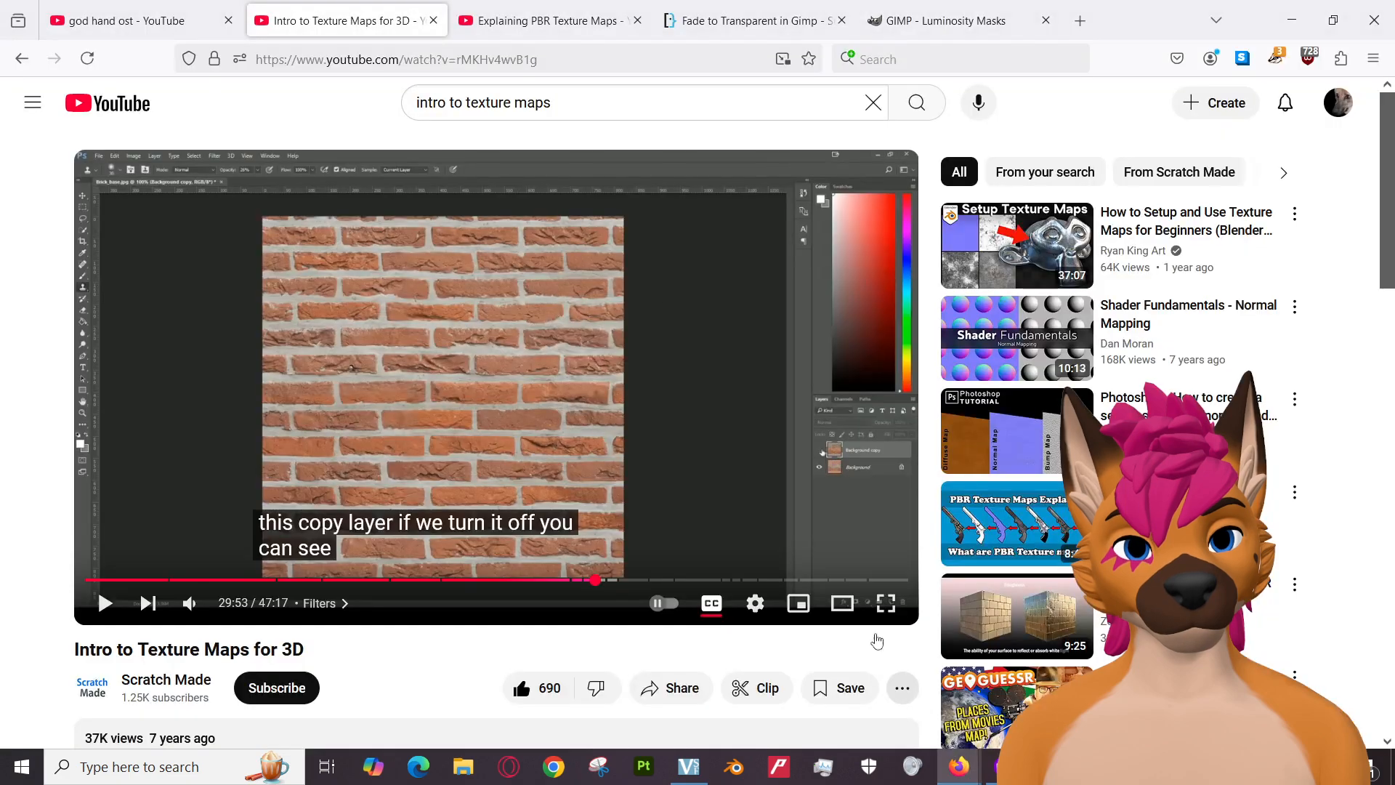
click(755, 20)
click(922, 13)
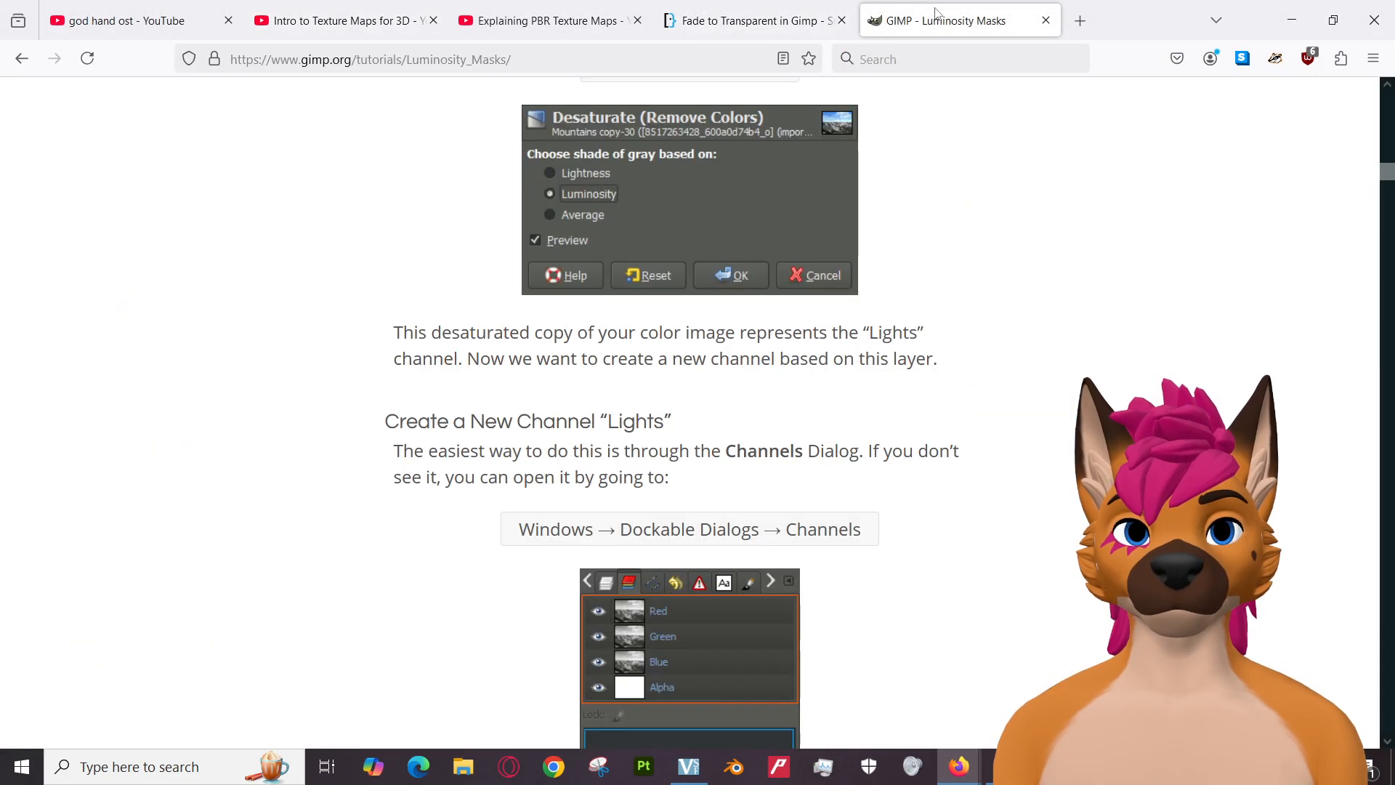
click(1046, 20)
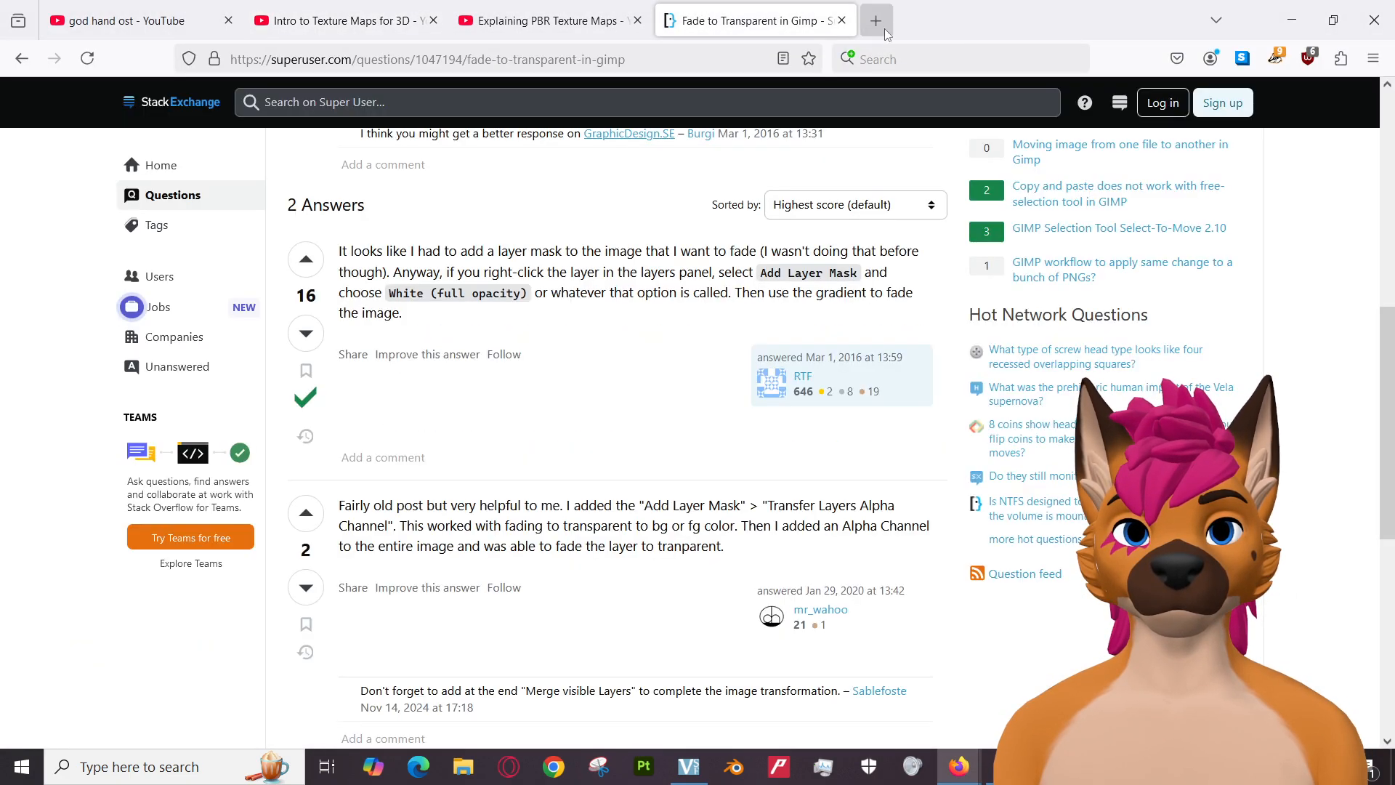
click(21, 58)
drag(367, 124, 227, 125)
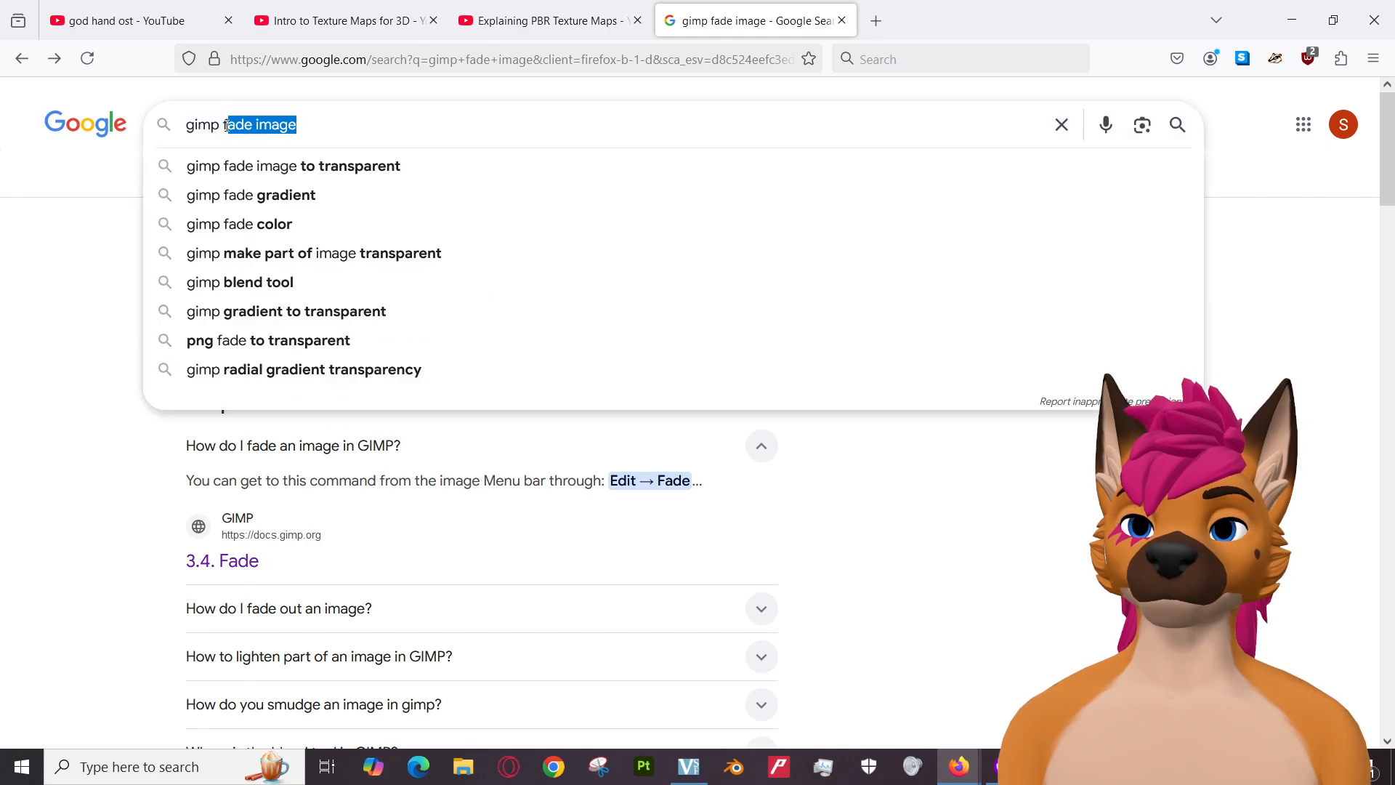
text(blend image)
key(BackSpace)
key(BackSpace)
key(BackSpace)
key(BackSpace)
key(BackSpace)
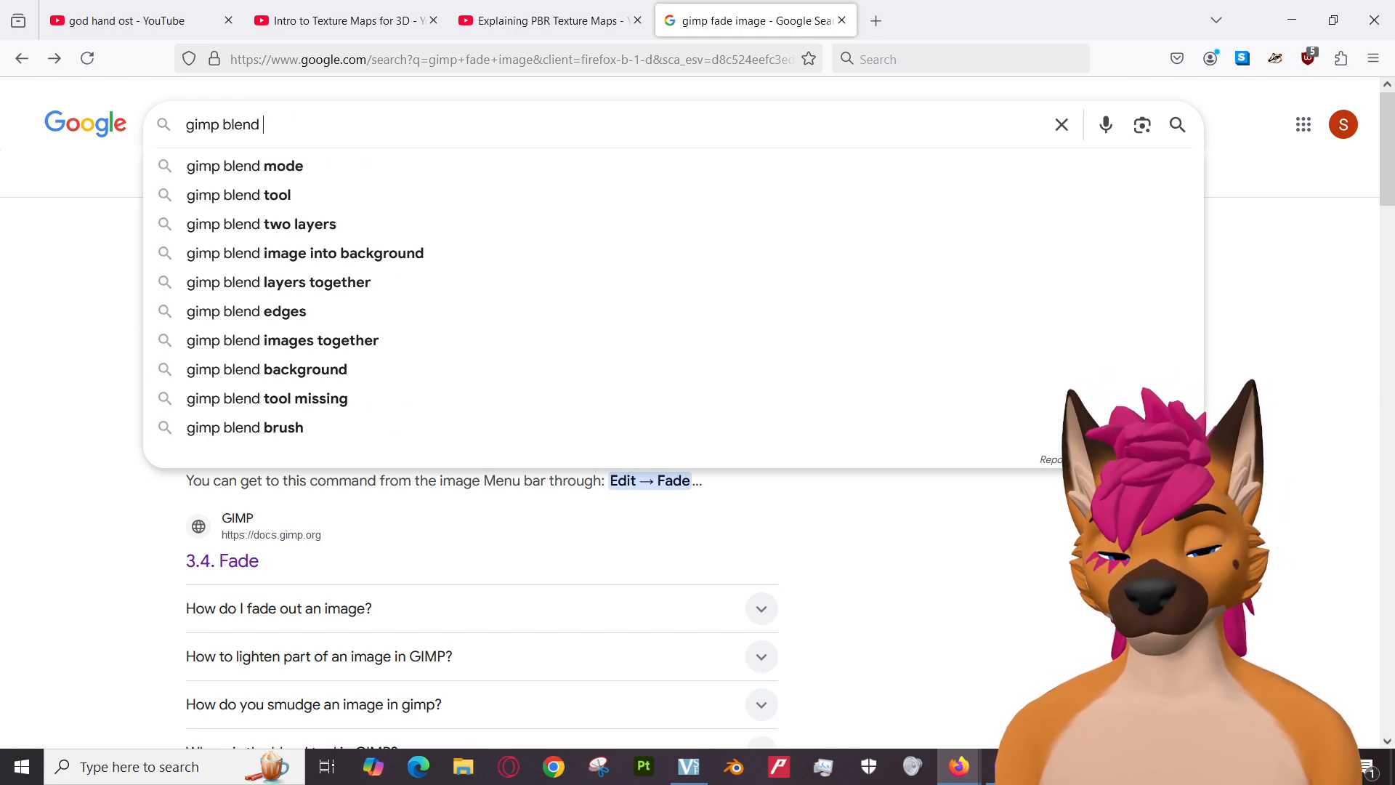
key(BackSpace)
key(BackSpace)
key(BackSpace)
key(BackSpace)
key(BackSpace)
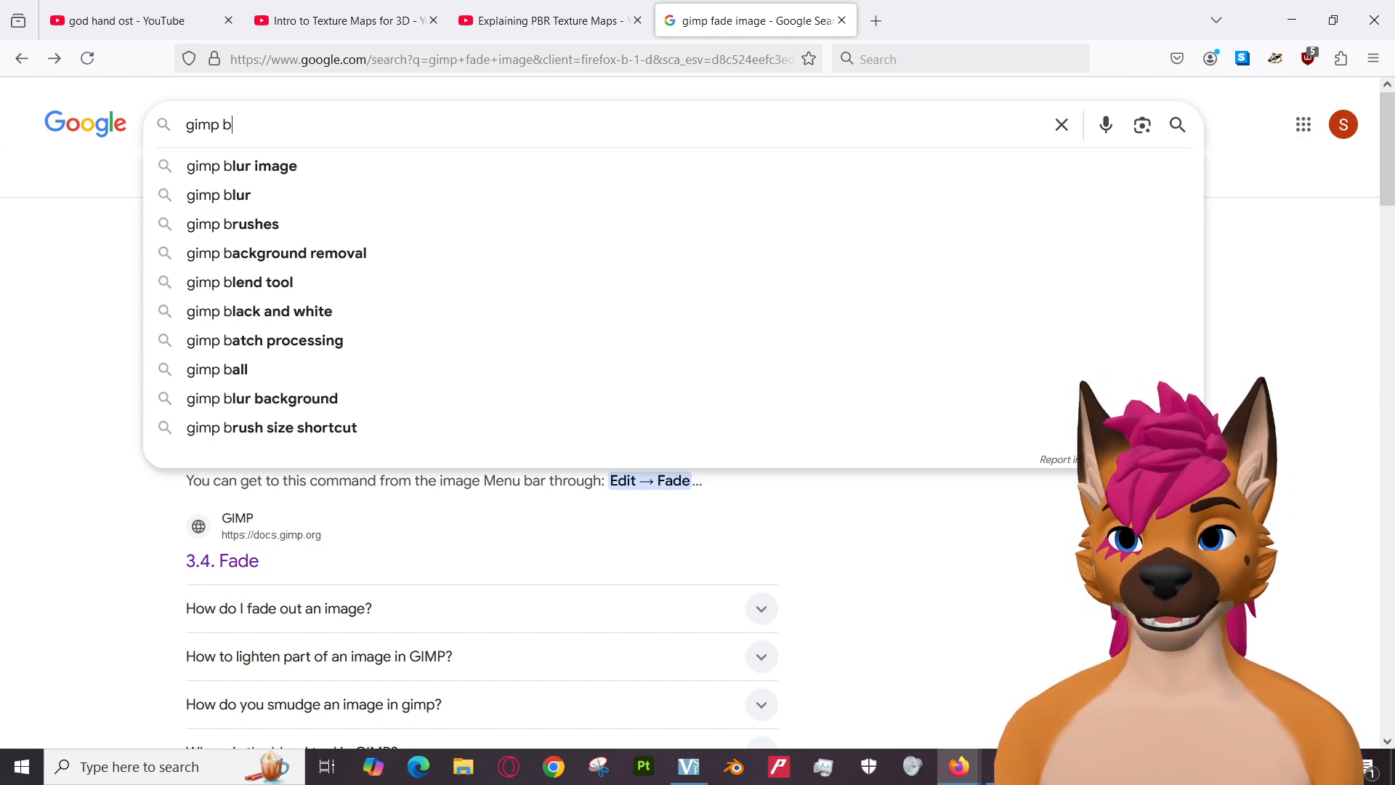
Search Google for gimp merge layers and look over the first results.
text(merge)
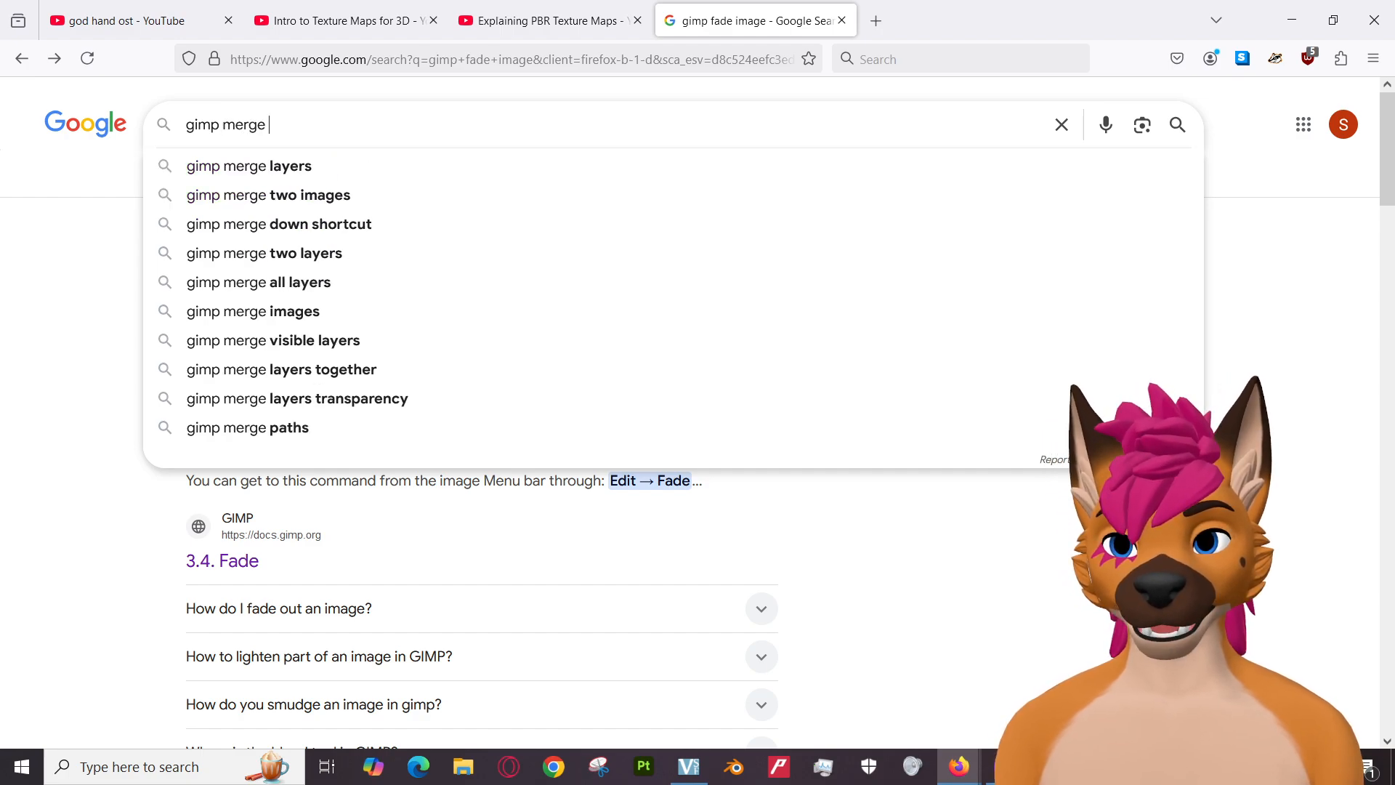
key(Down)
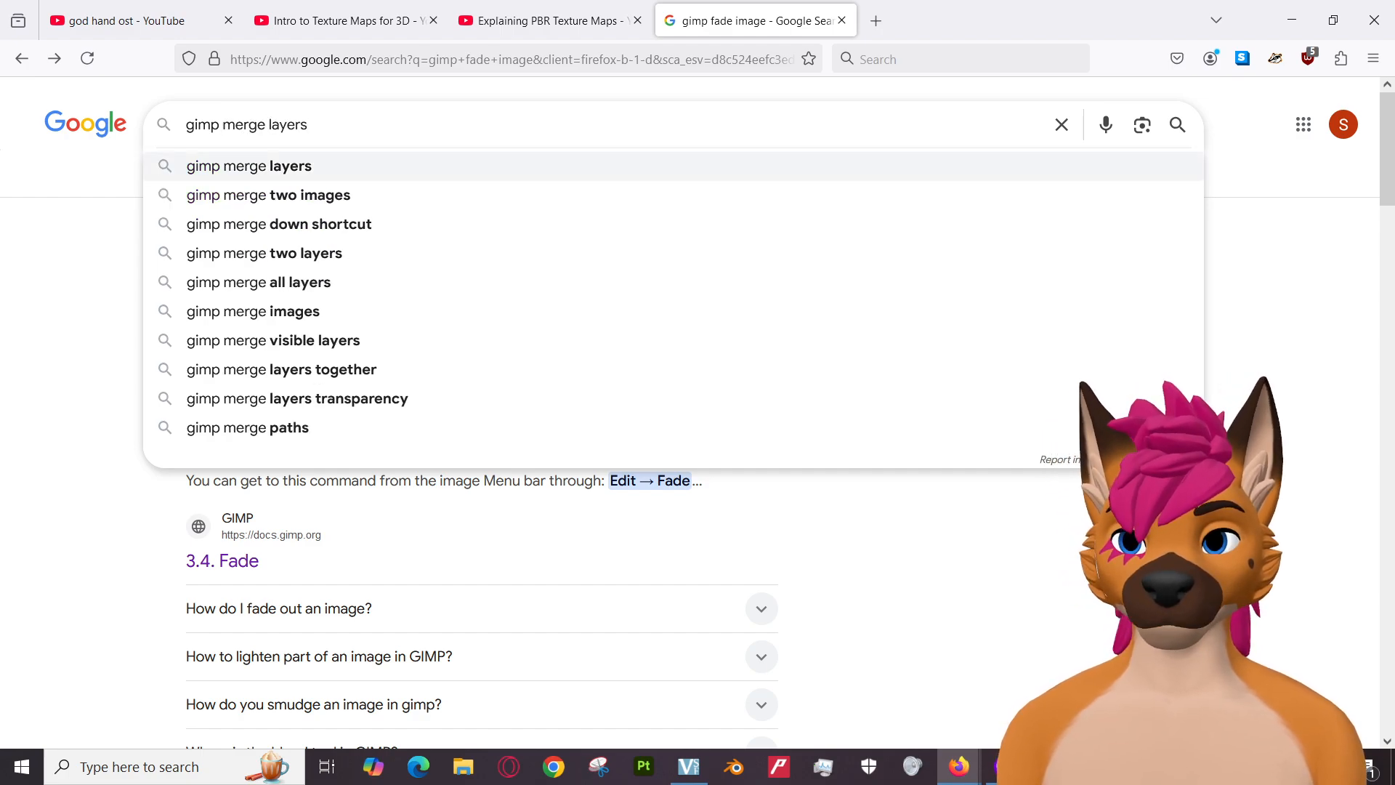
key(Return)
scroll(68, 360, down, 6)
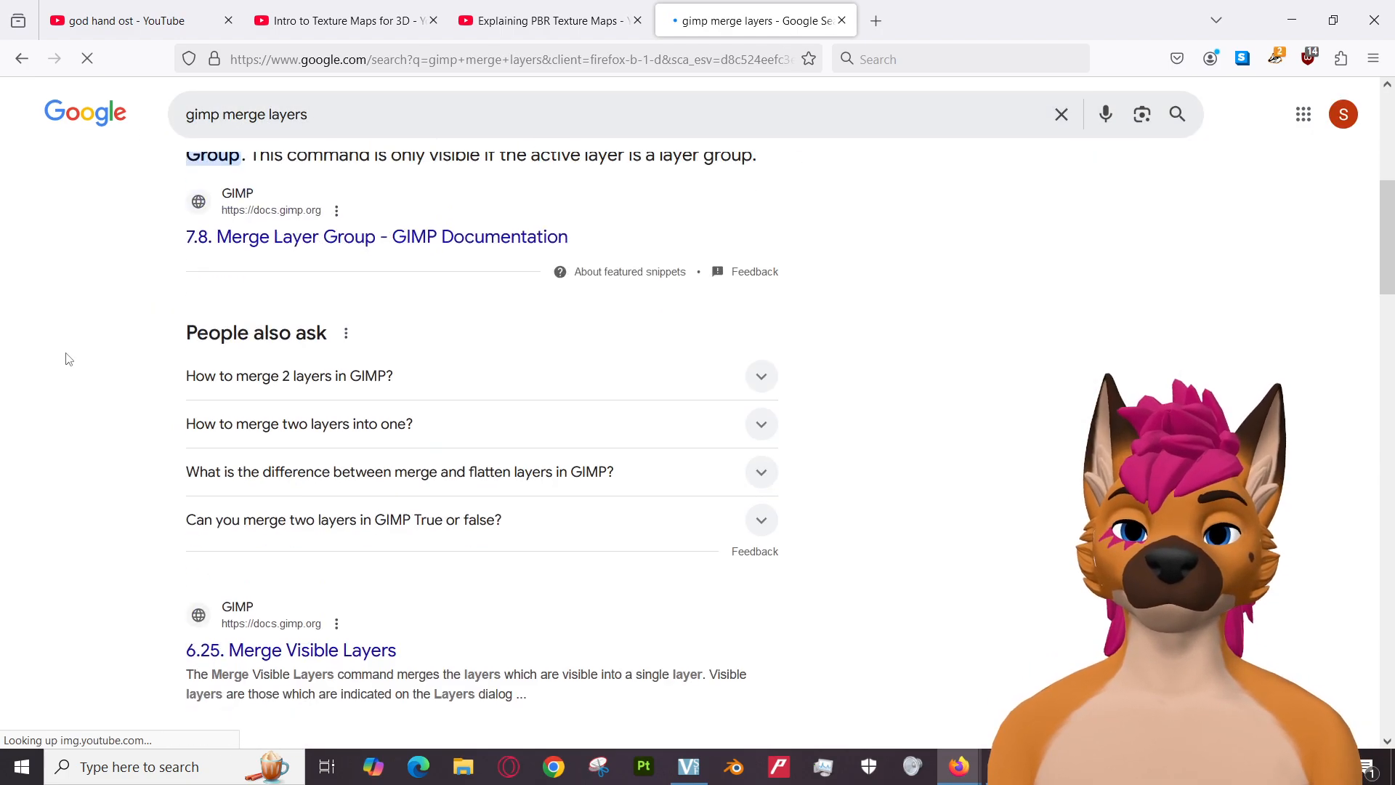
scroll(56, 341, up, 3)
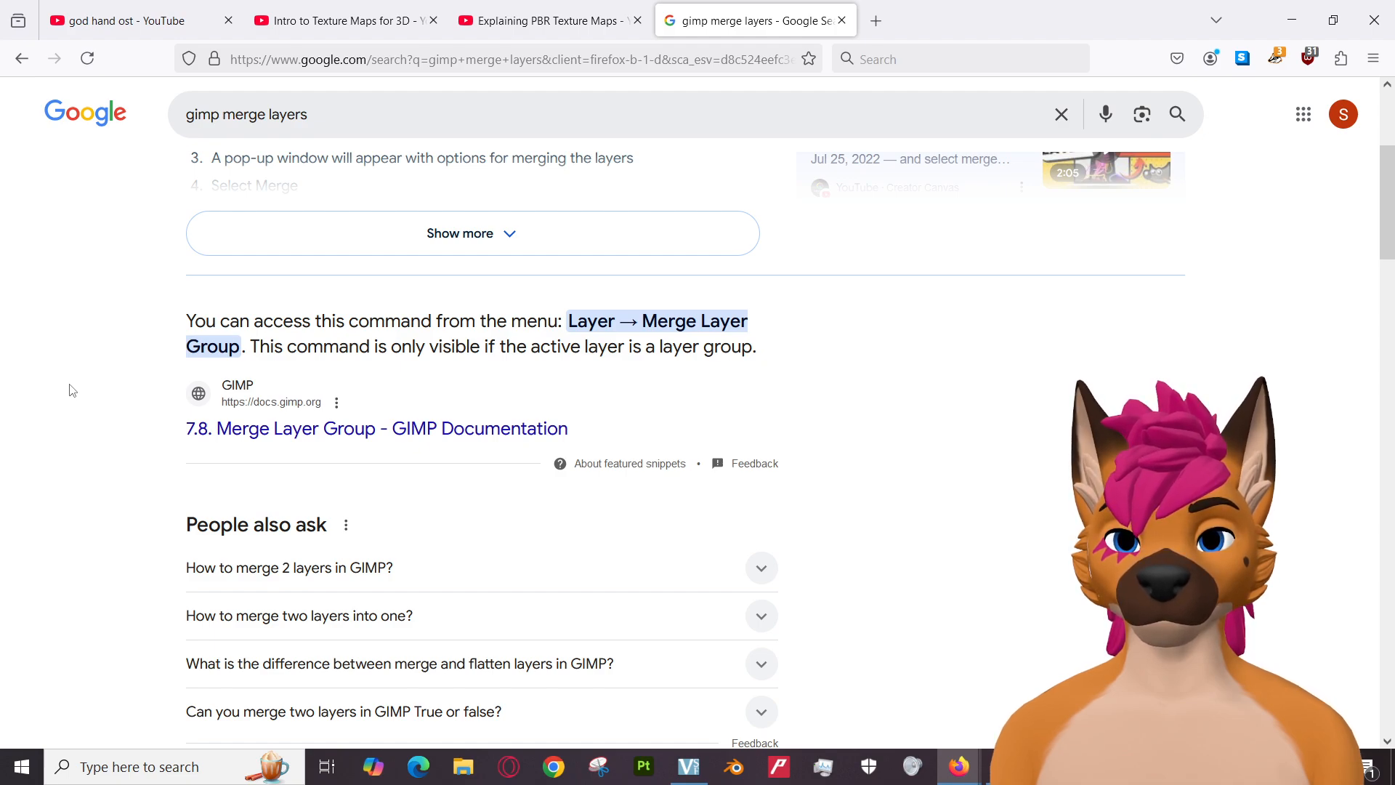
Read the related answers on merging two layers and open the GIMP documentation page on Merge Visible Layers.
click(240, 566)
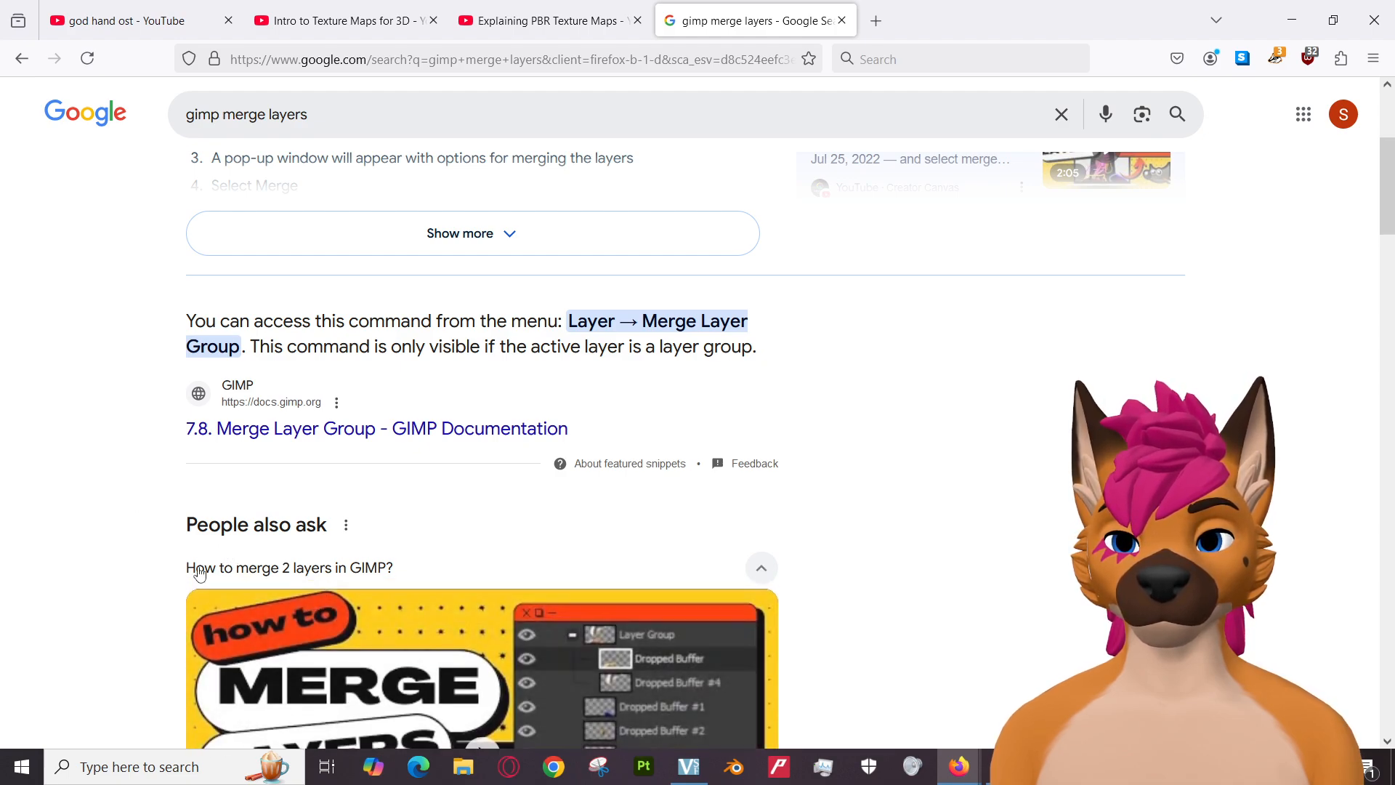
scroll(43, 545, down, 4)
scroll(46, 544, down, 2)
scroll(46, 544, down, 4)
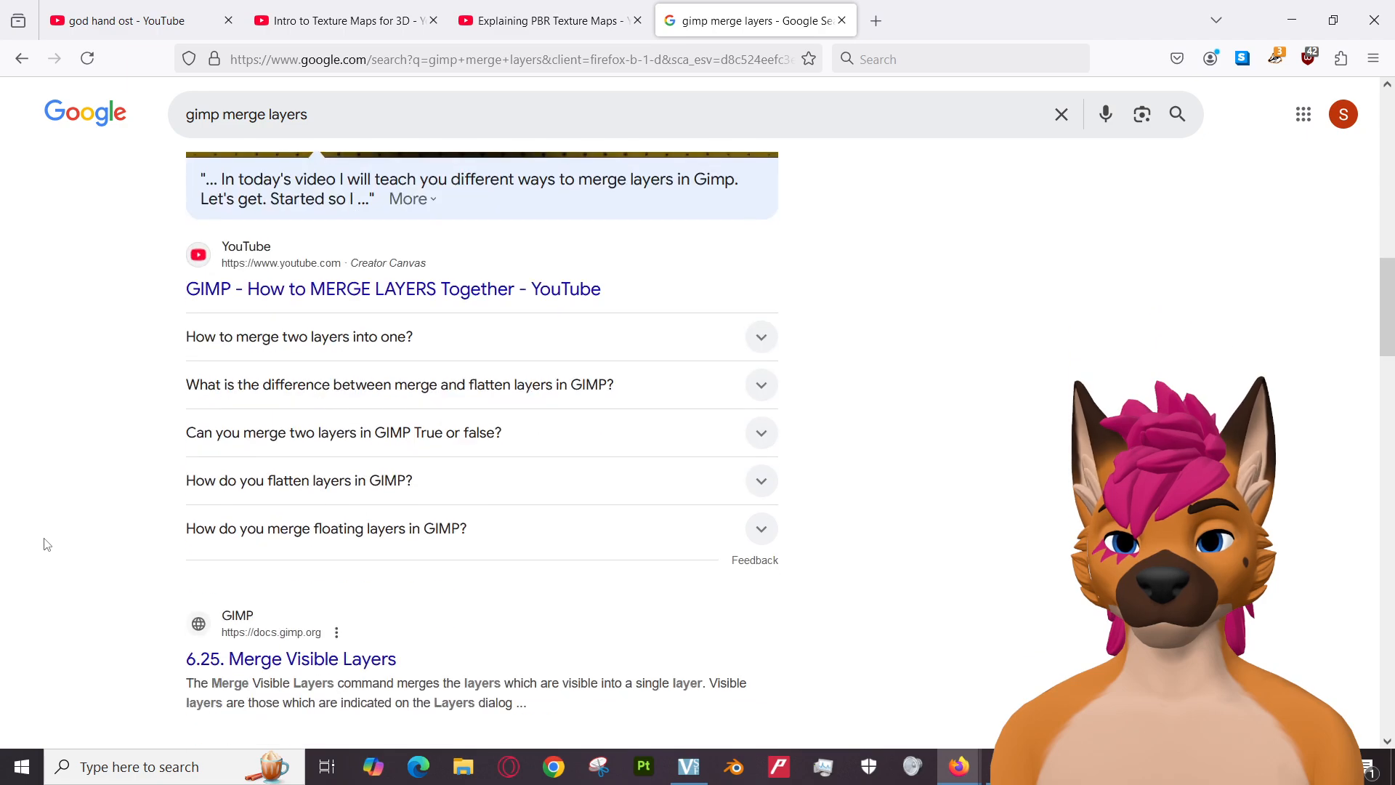
click(373, 357)
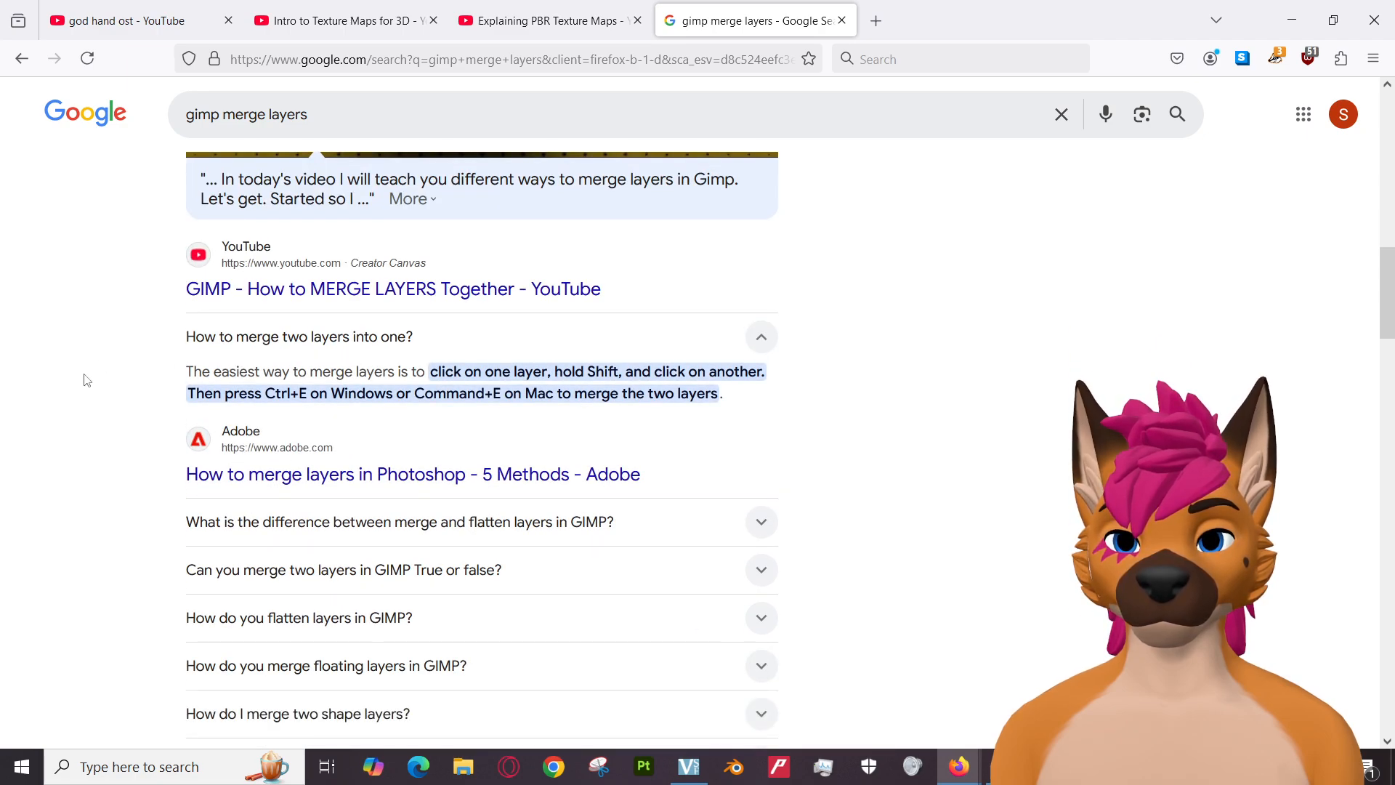
scroll(86, 380, down, 3)
scroll(85, 379, down, 6)
click(266, 379)
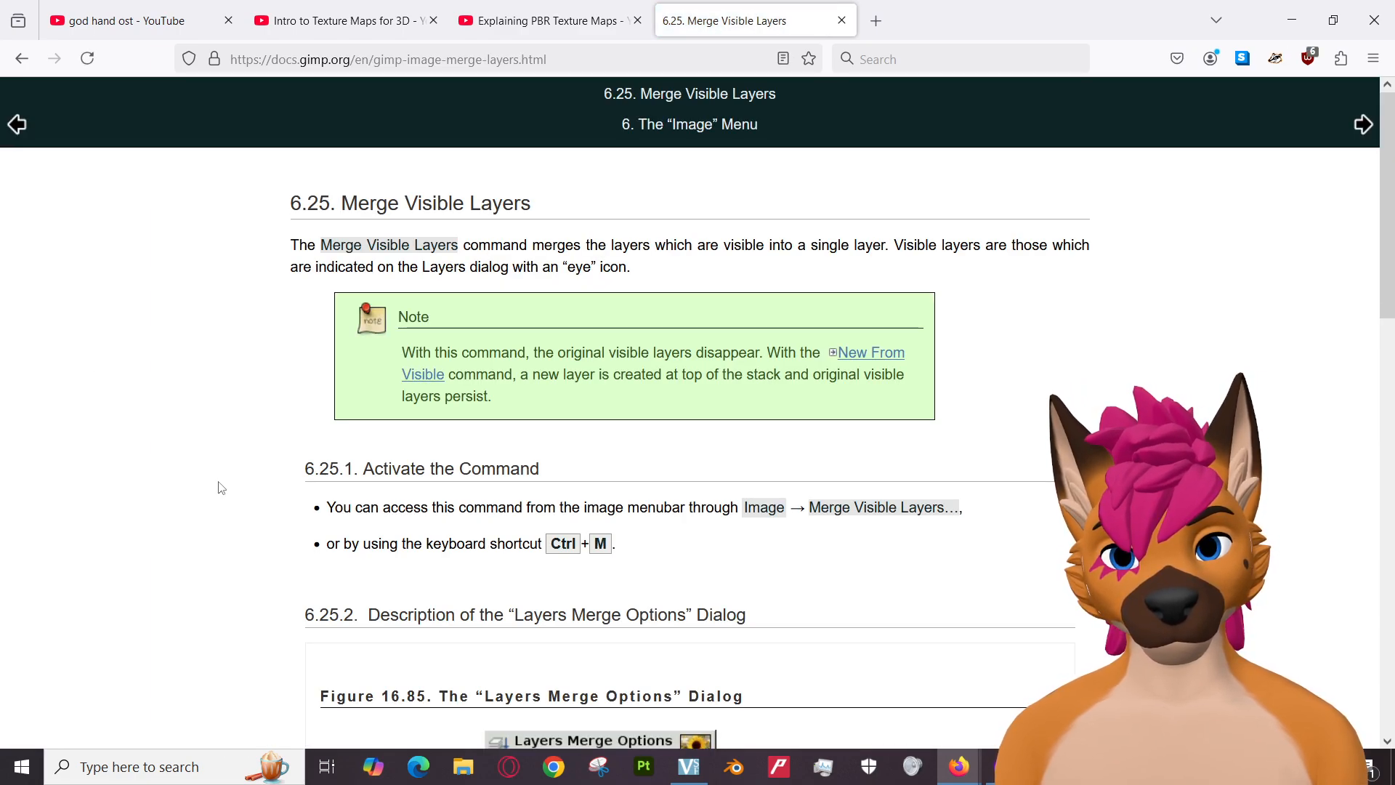
Switch to GIMP and merge the visible layers of texture1.xcf, with the final layer expanded as necessary.
key(alt+Tab)
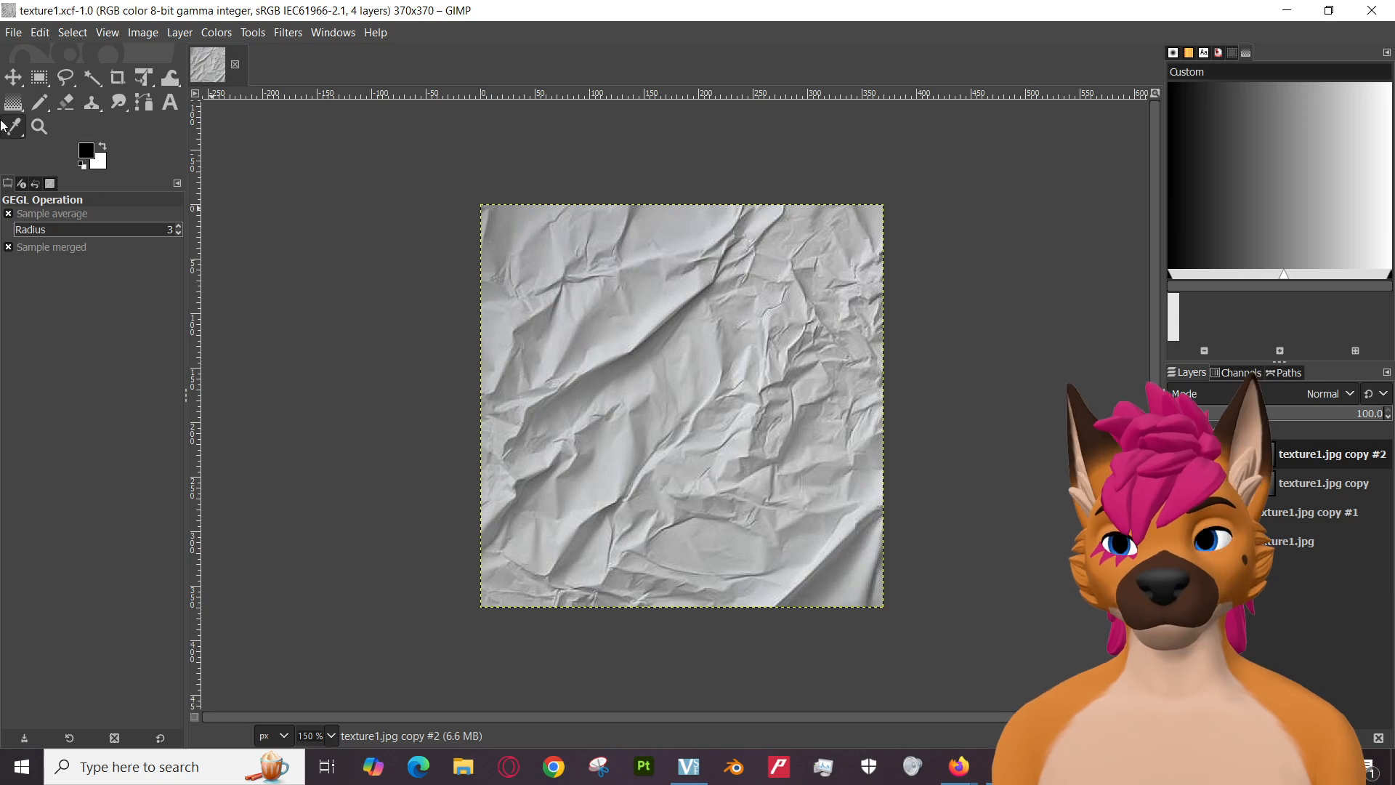
click(142, 33)
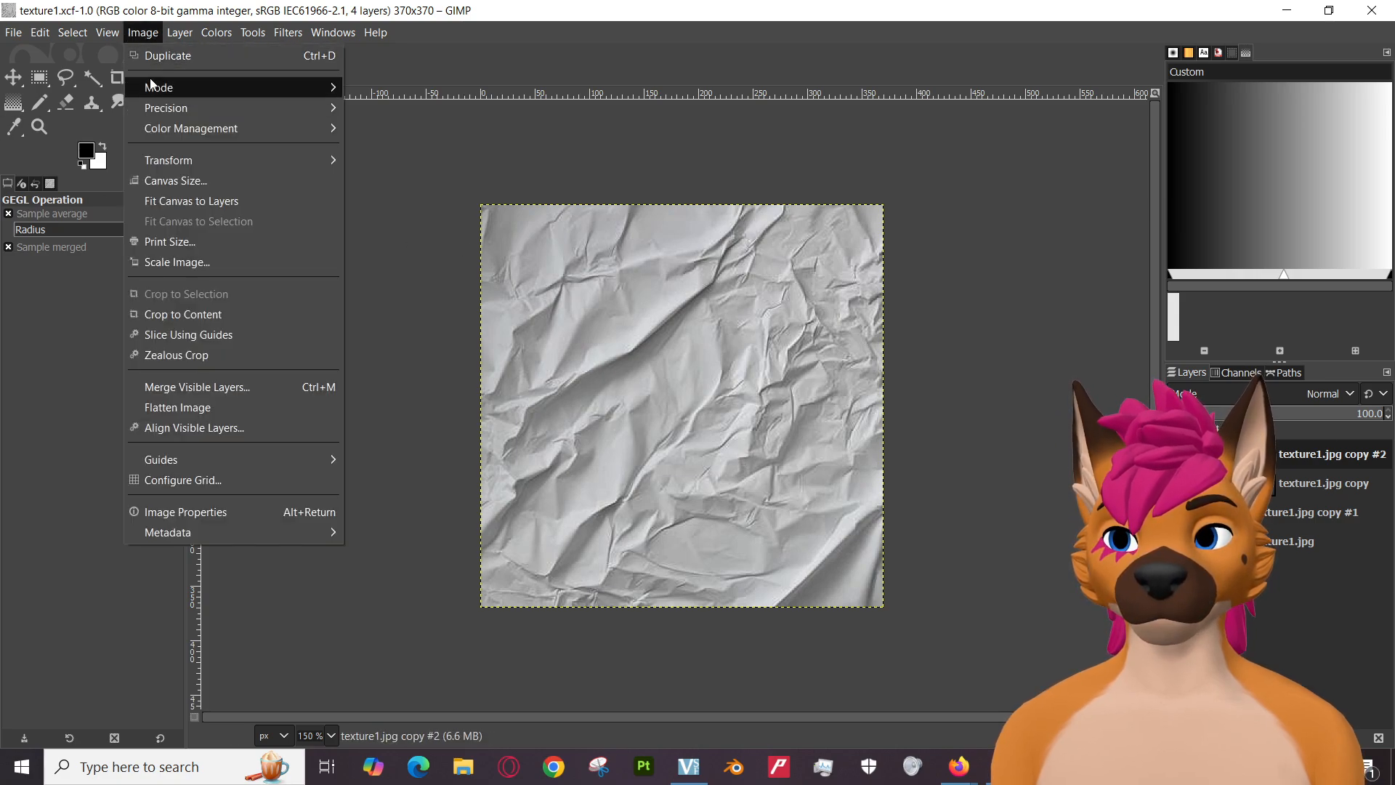
mouse_move(152, 84)
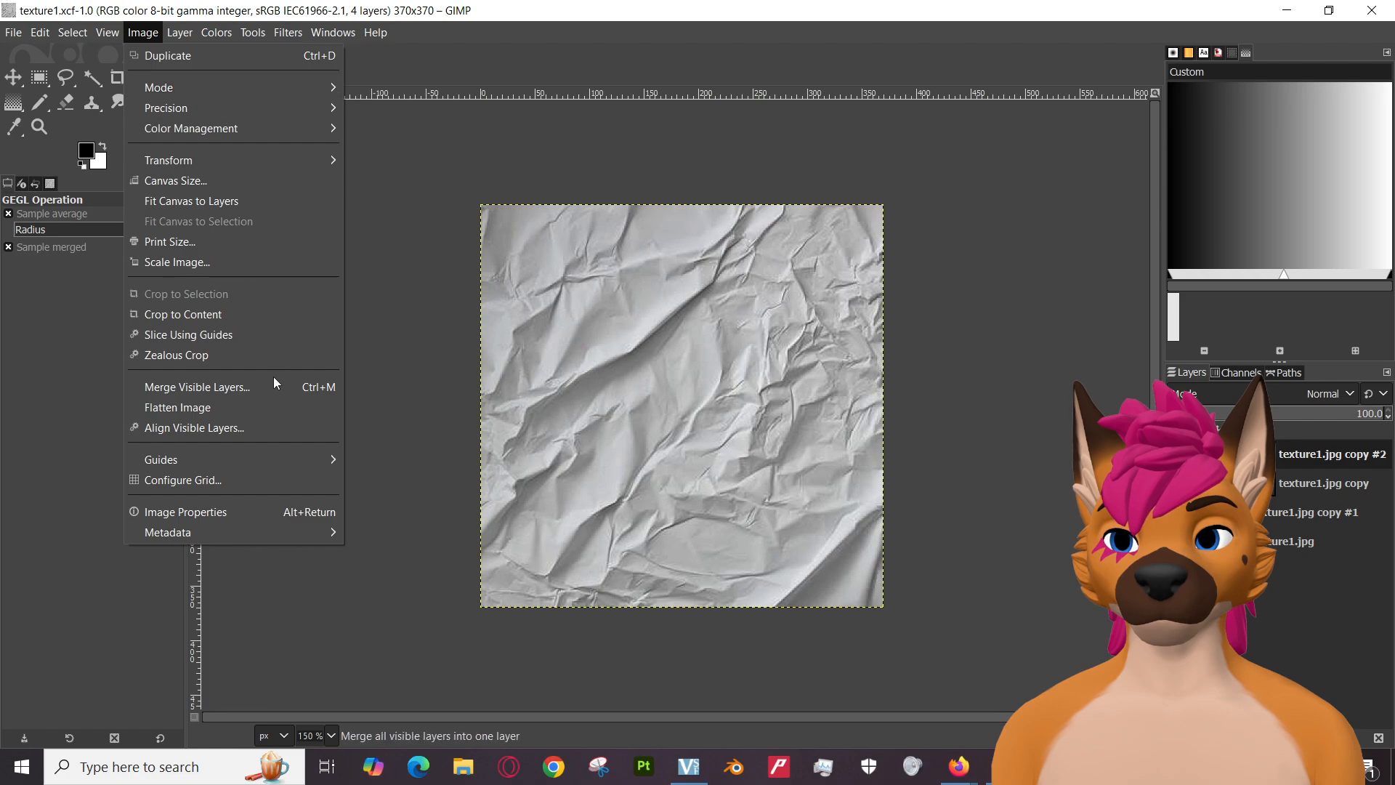
click(258, 387)
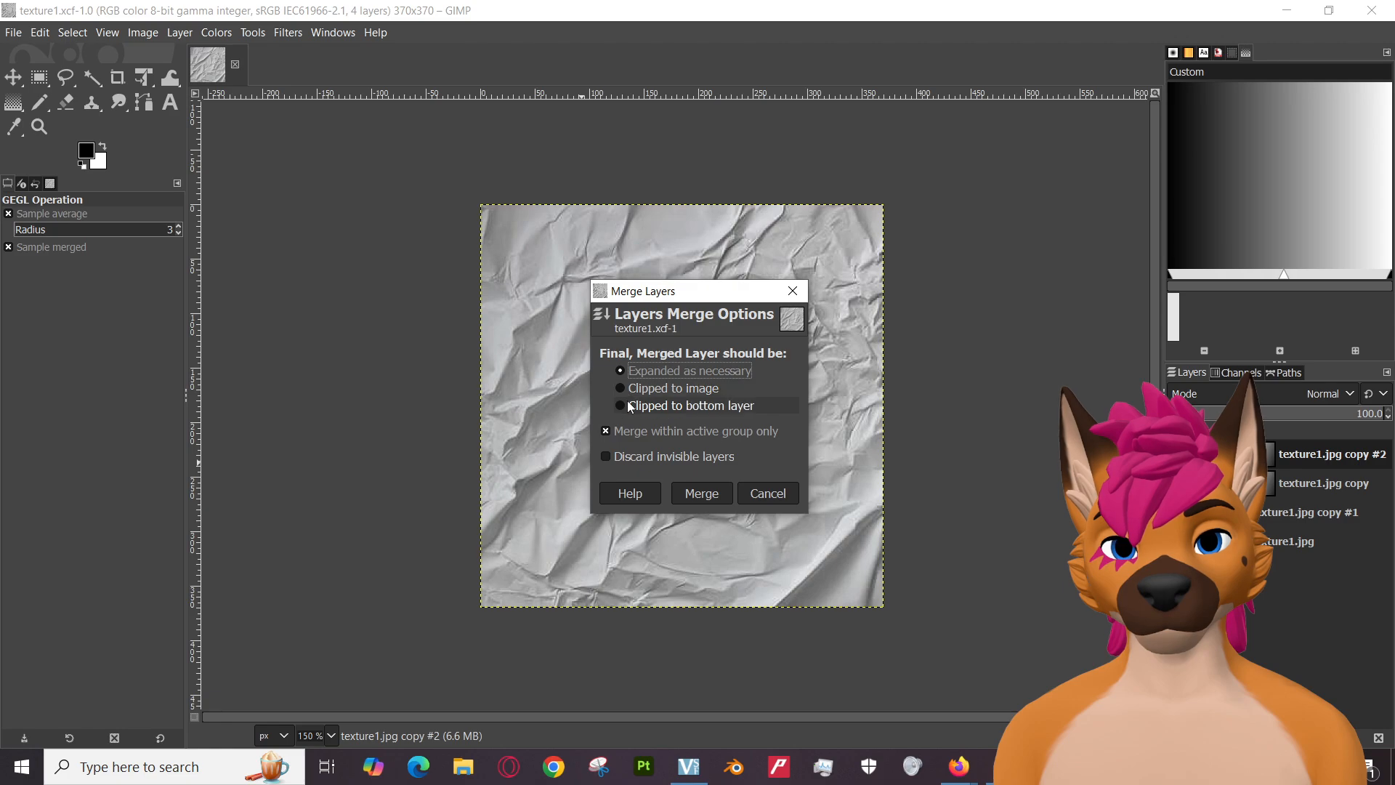
click(697, 498)
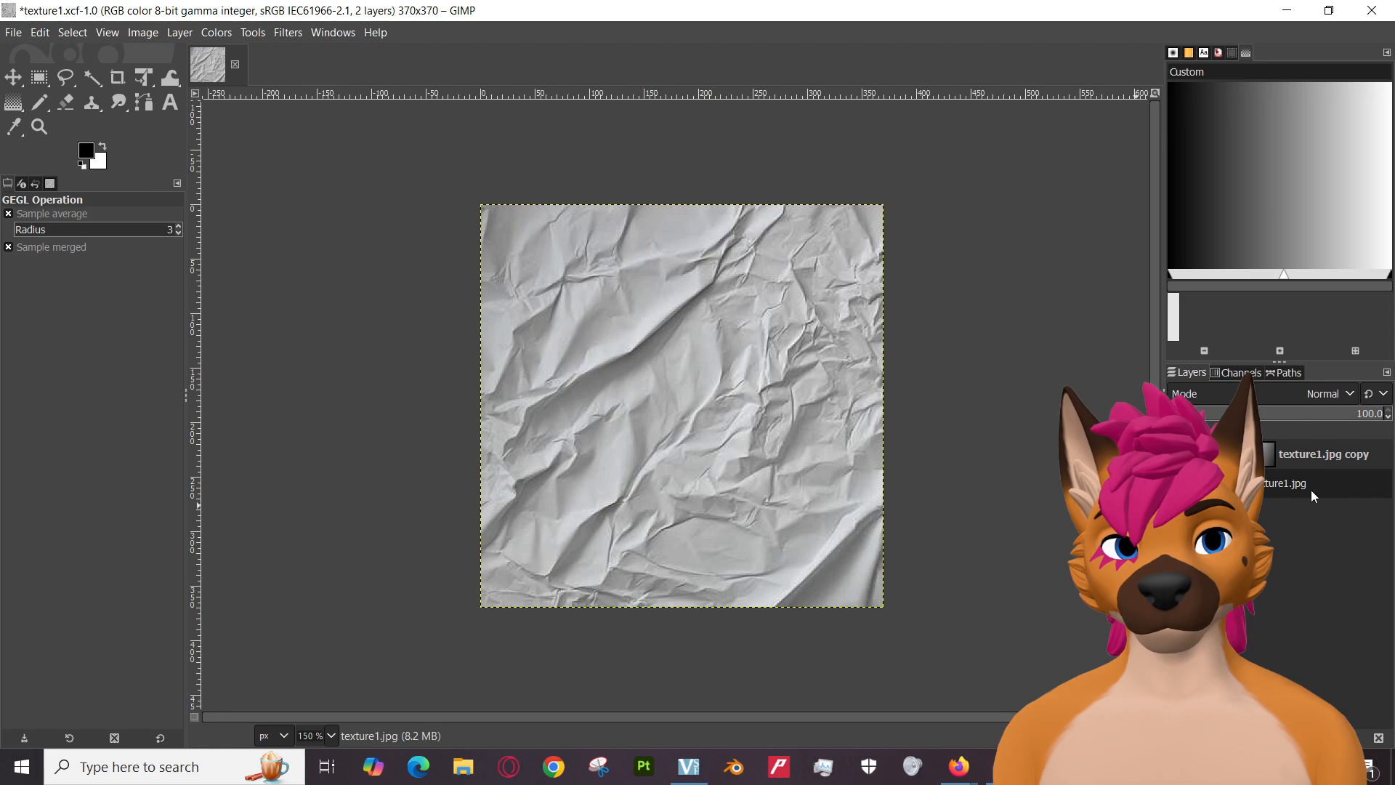
Move the merged texture1.jpg layer above texture1.jpg copy and duplicate it.
click(1178, 454)
click(1179, 454)
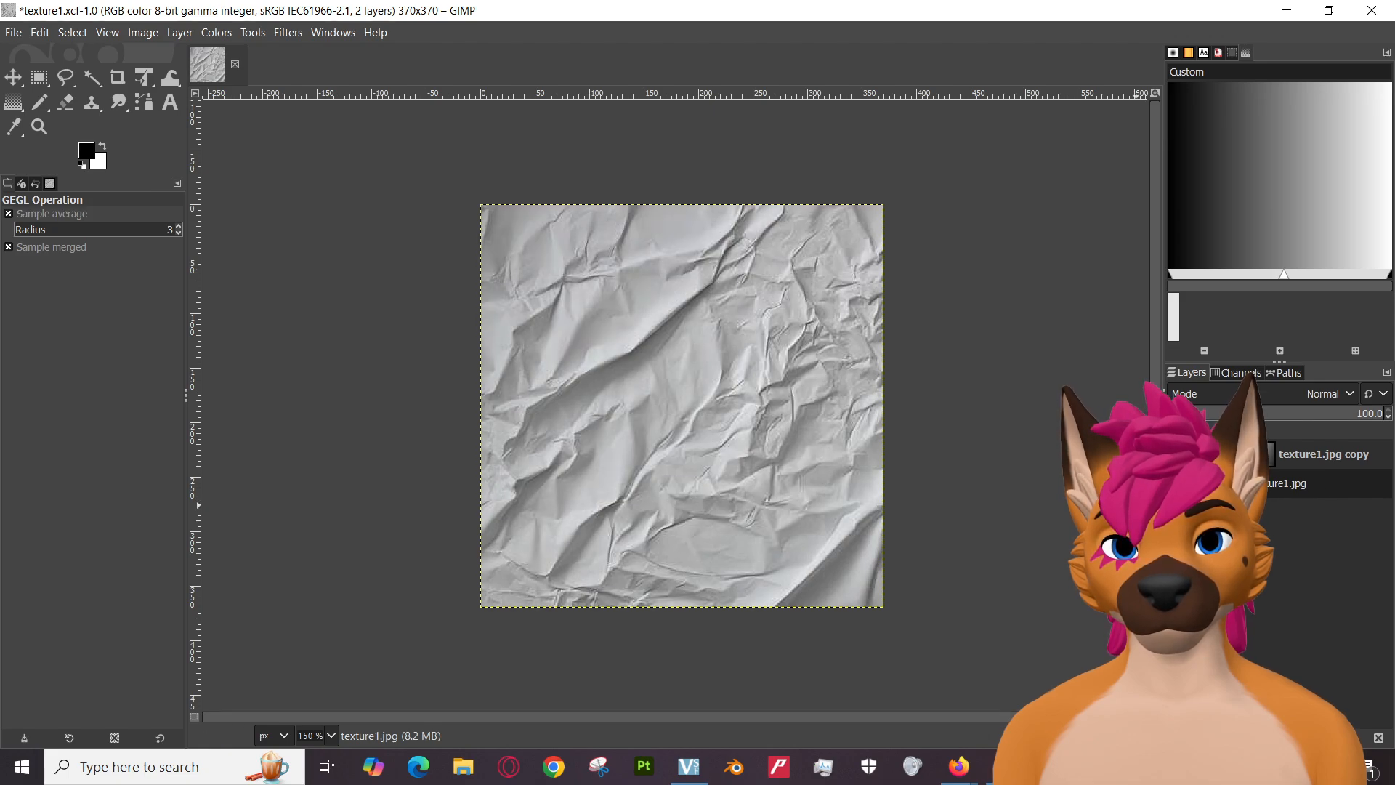
mouse_move(1315, 485)
mouse_down()
mouse_move(1344, 497)
mouse_move(1296, 485)
mouse_move(1304, 473)
mouse_up()
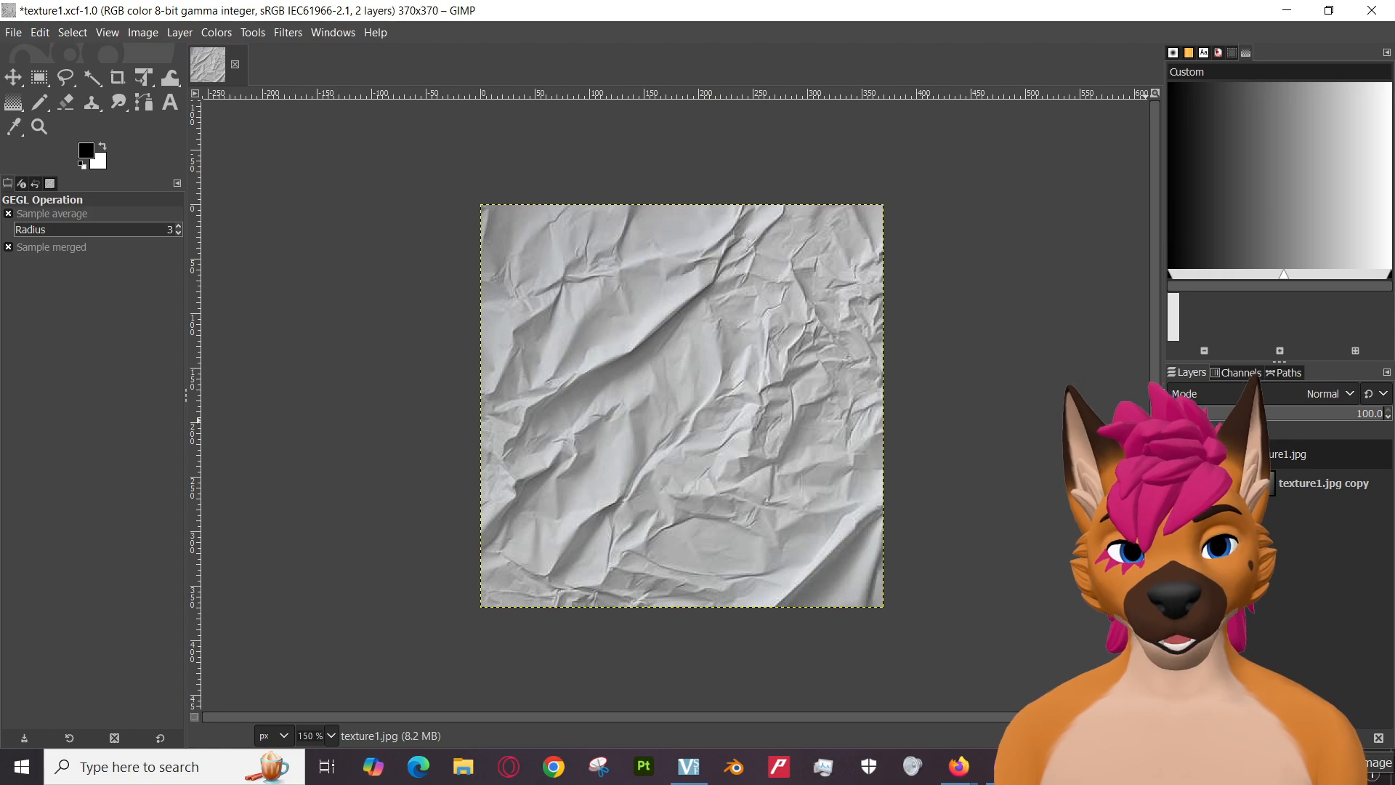
key(shift+ctrl+d)
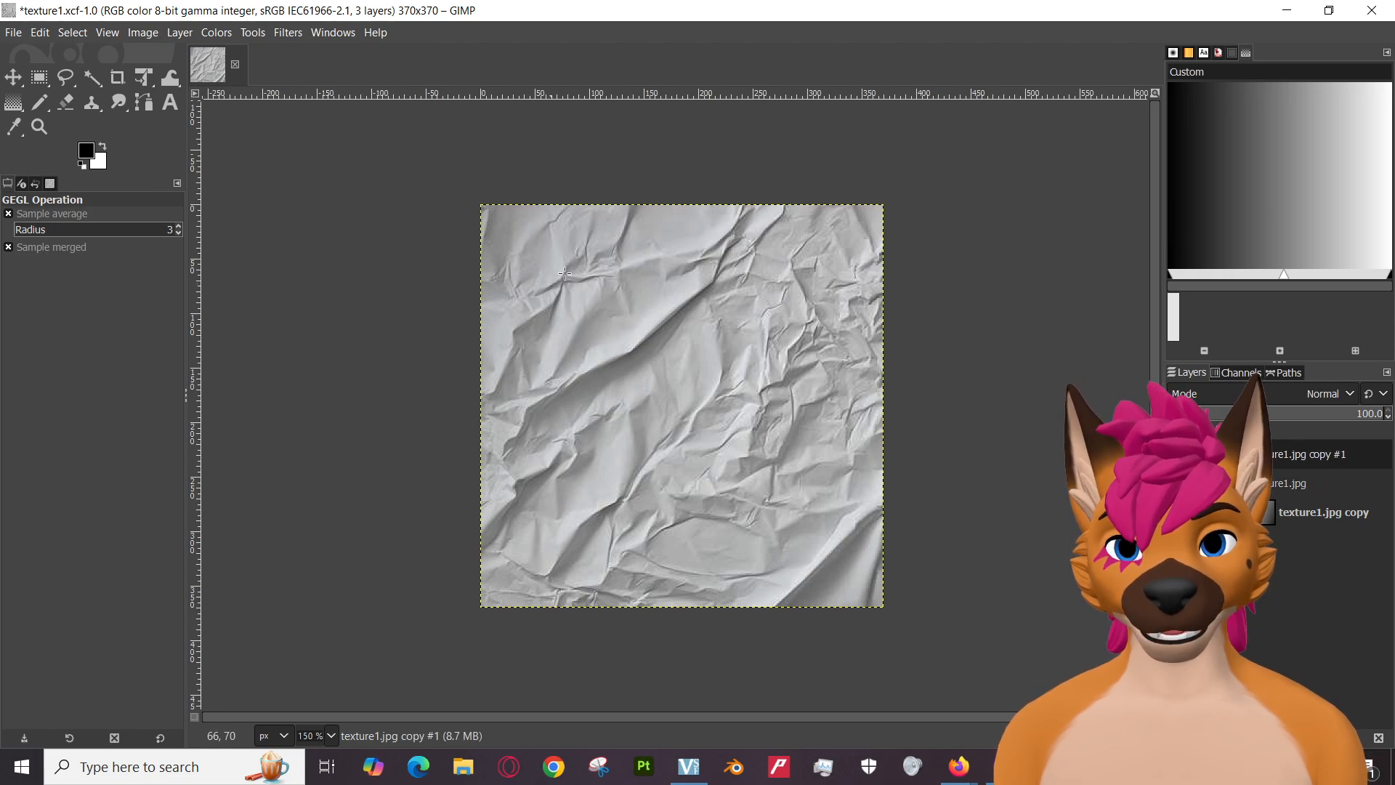
Try a brightness of 36 and a contrast of 23 on the texture1.jpg copy #1 layer and cancel the adjustment.
click(255, 30)
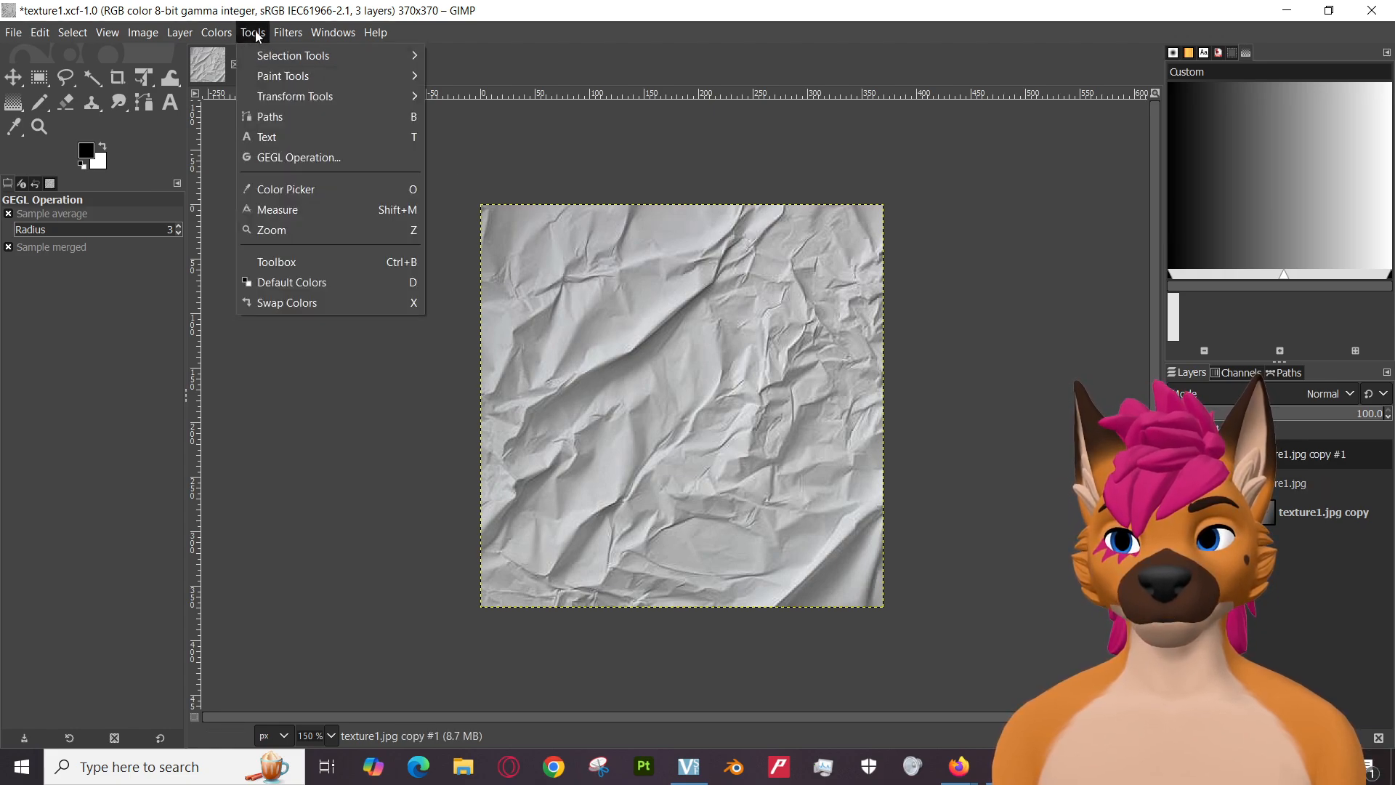
click(219, 31)
click(220, 33)
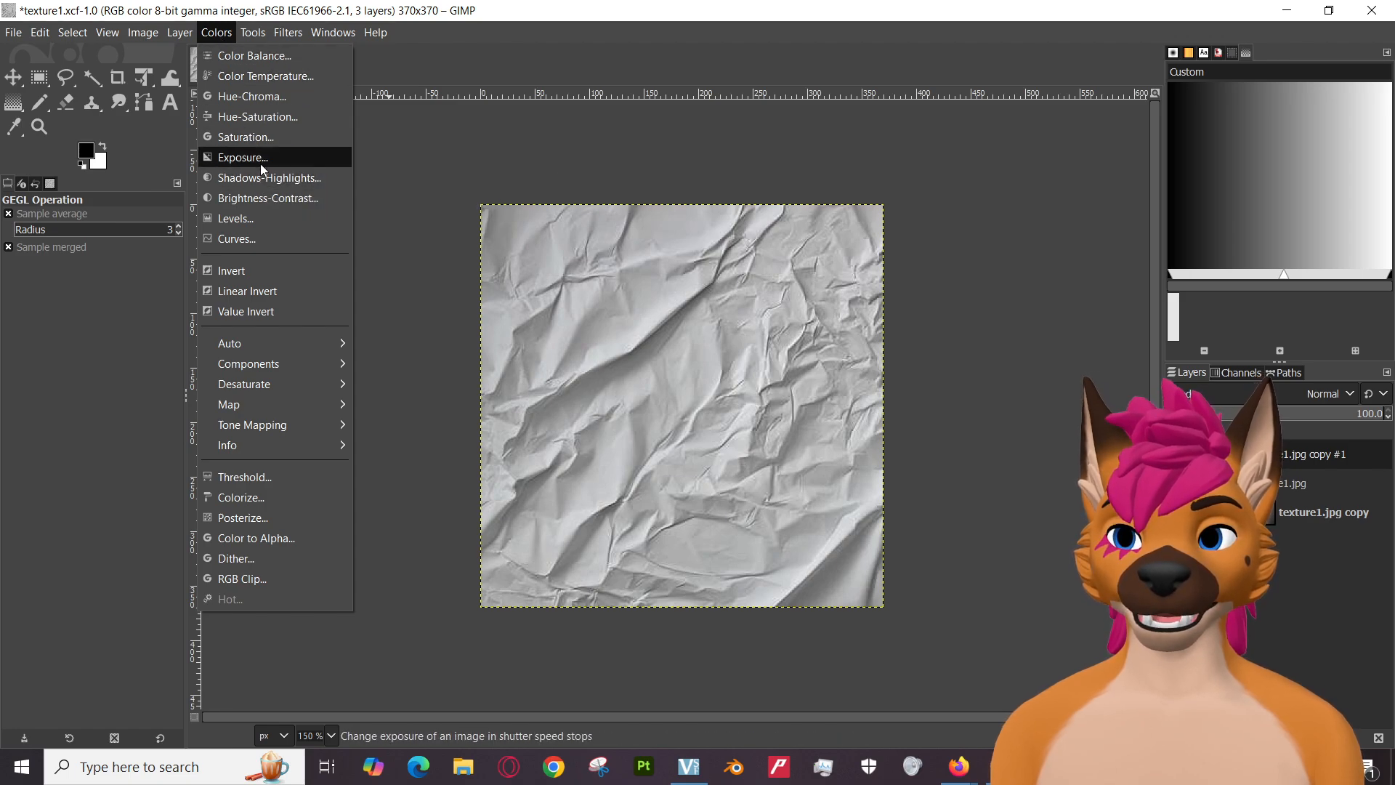
click(268, 198)
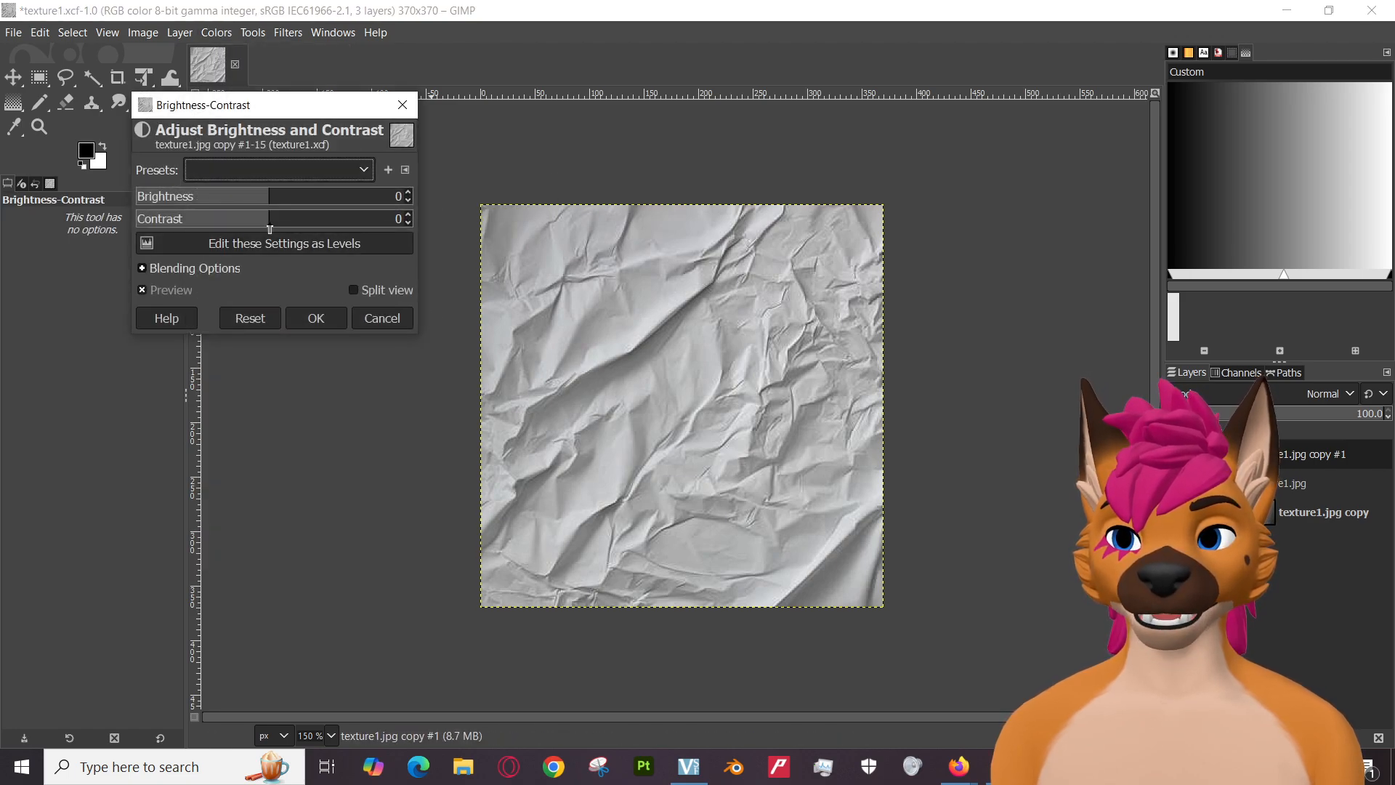
mouse_move(247, 198)
mouse_down()
mouse_move(333, 199)
mouse_move(271, 198)
mouse_up()
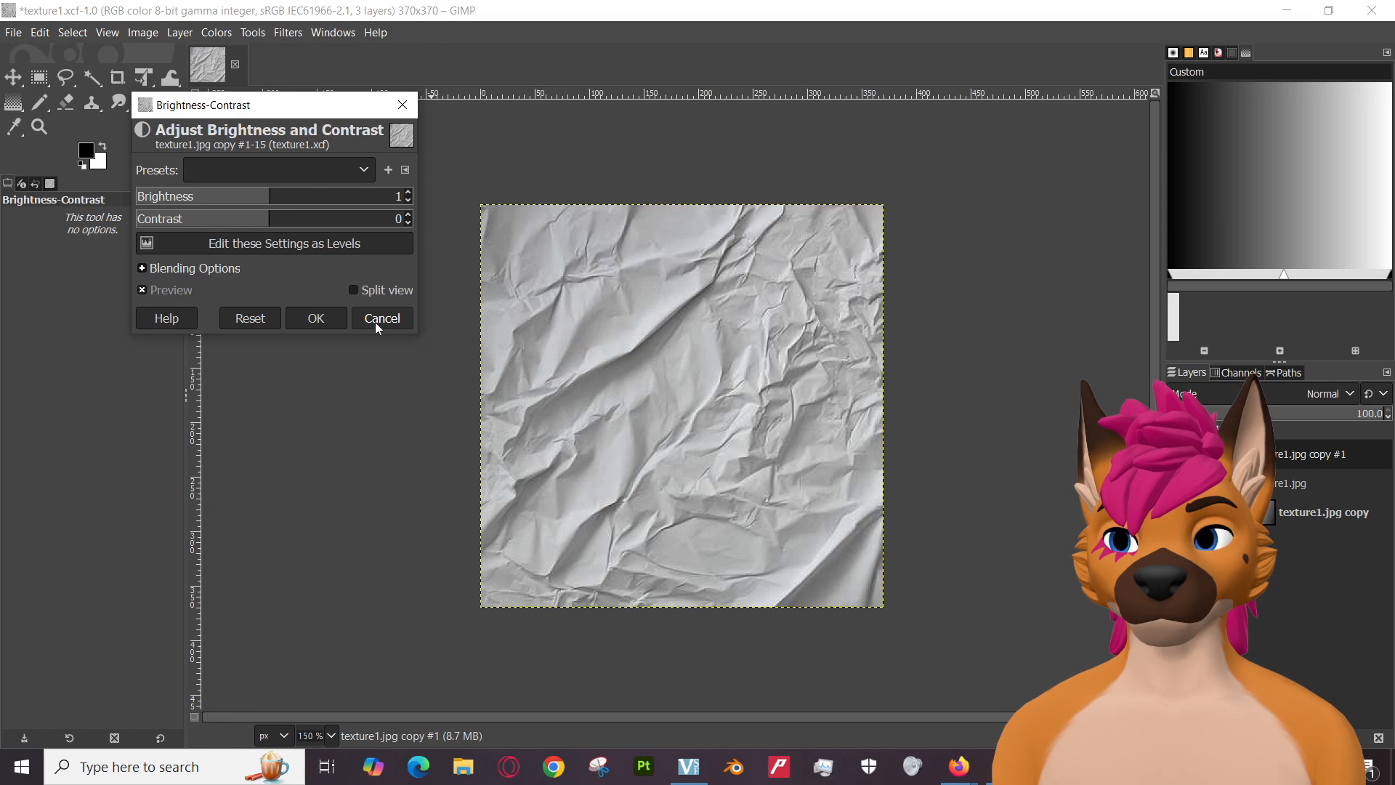
click(354, 290)
click(355, 290)
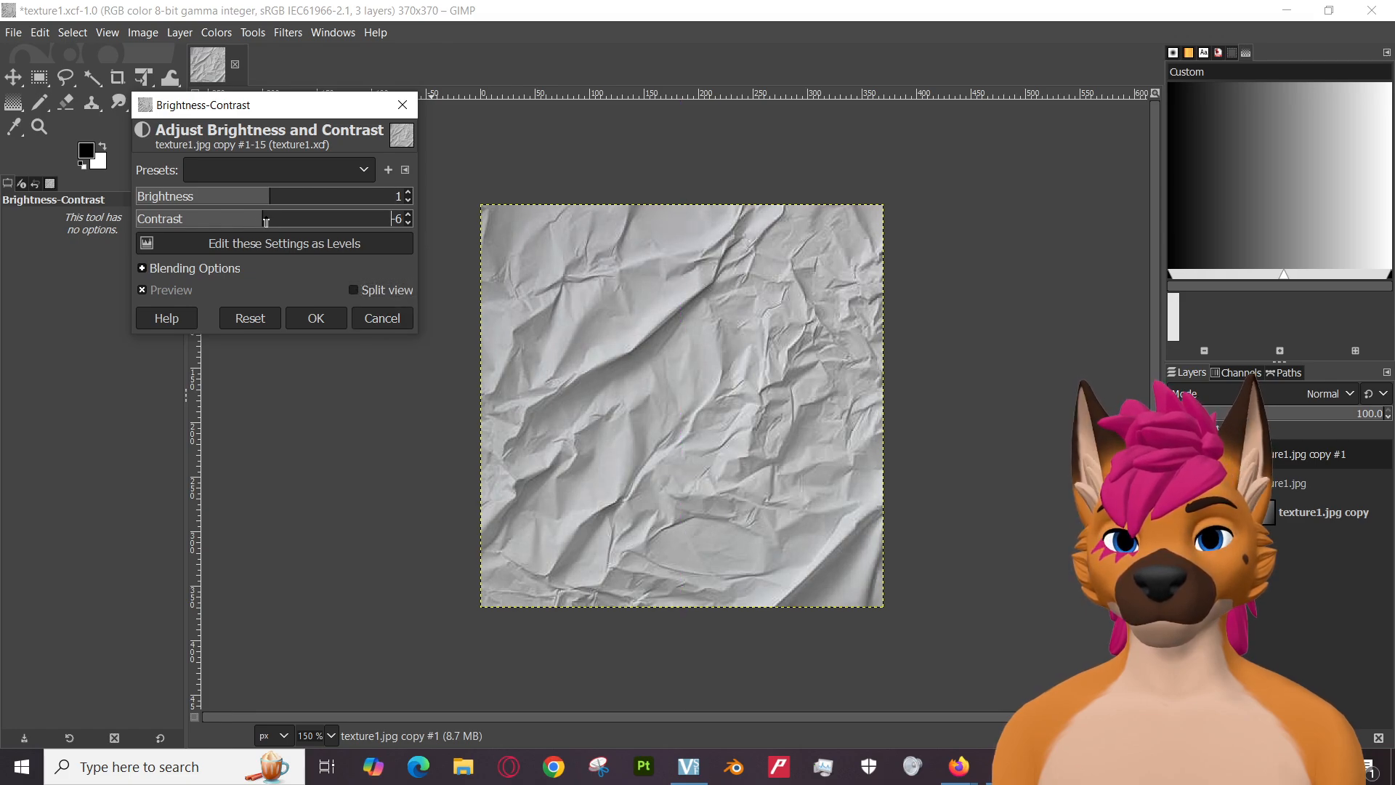
click(302, 220)
drag(302, 221, 294, 220)
click(304, 196)
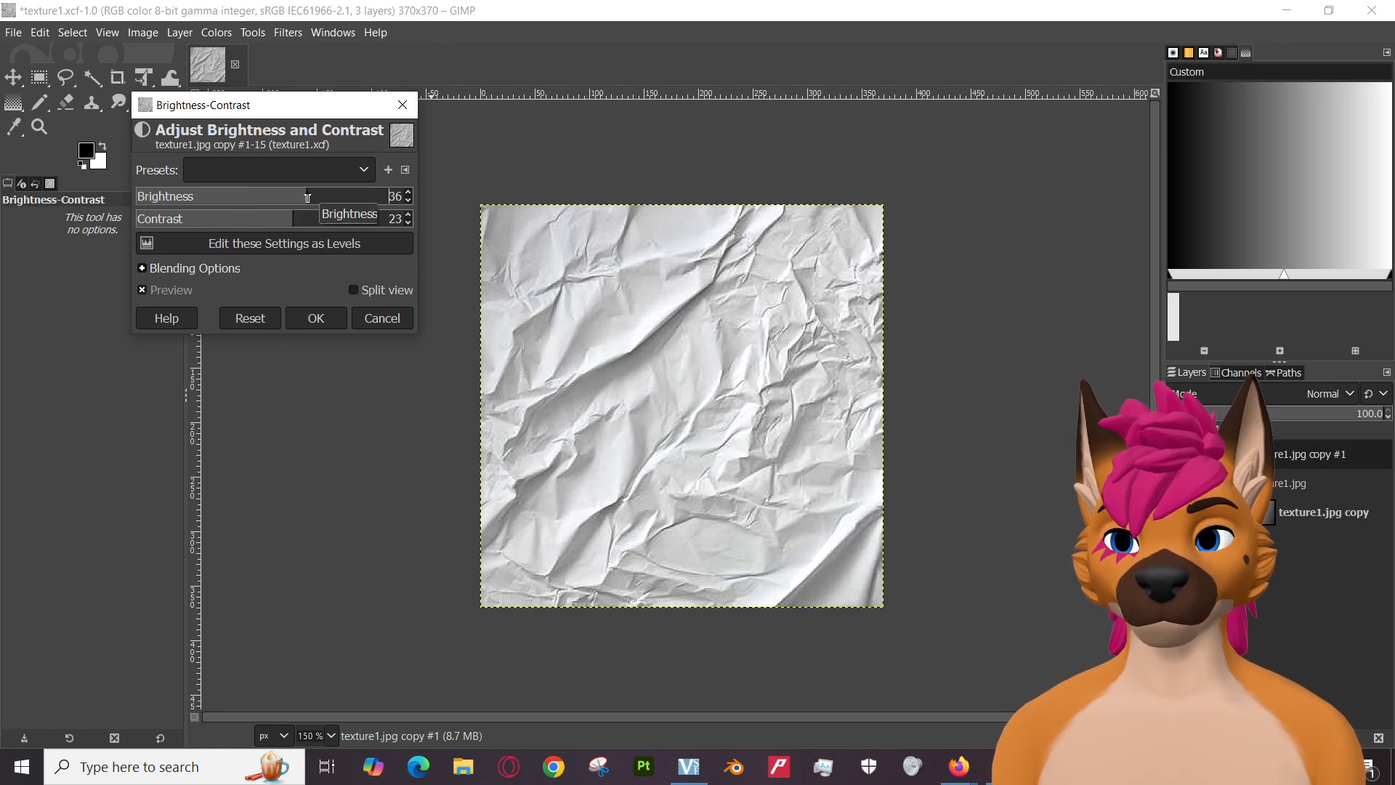
click(378, 318)
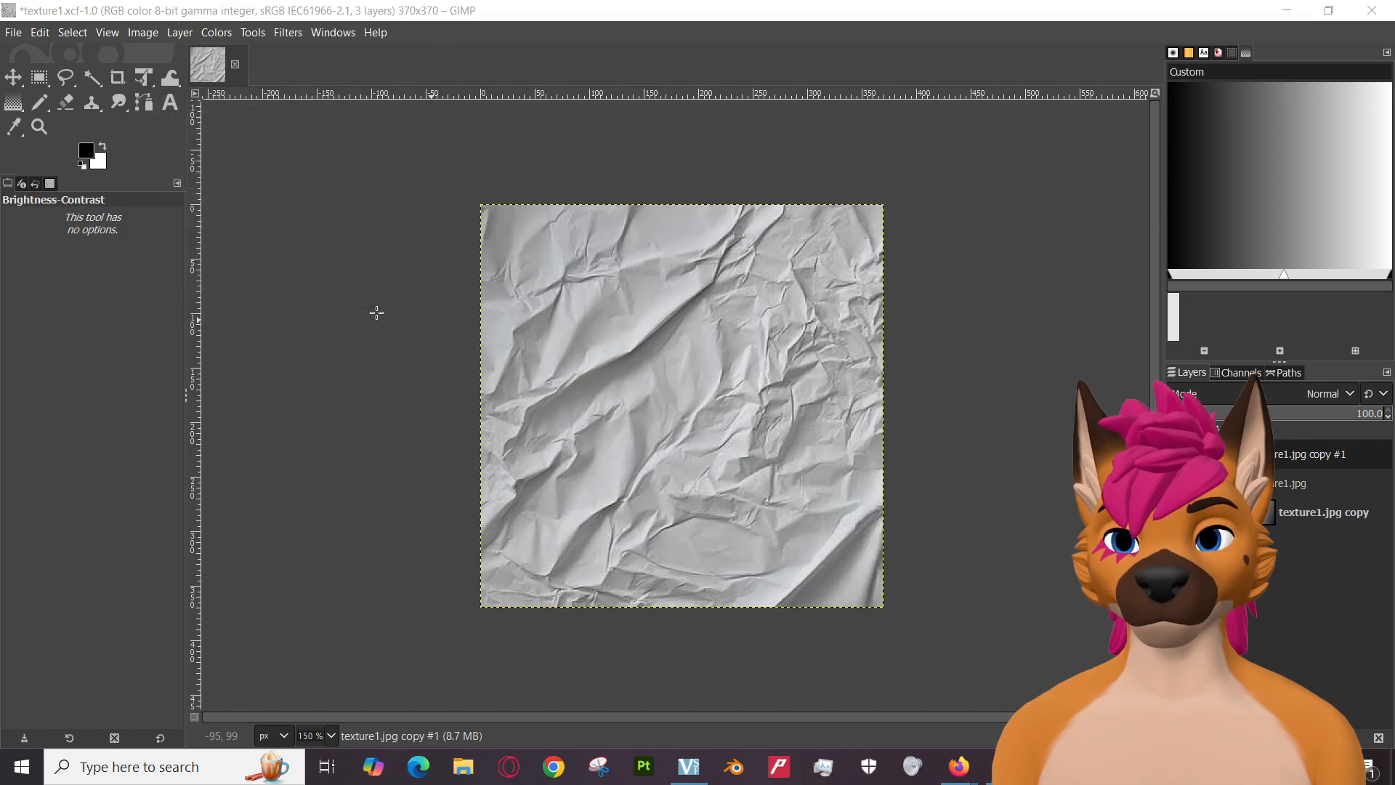
Create a new 370 by 370 pixel transparent layer named Signature above the texture layers.
click(20, 33)
click(20, 32)
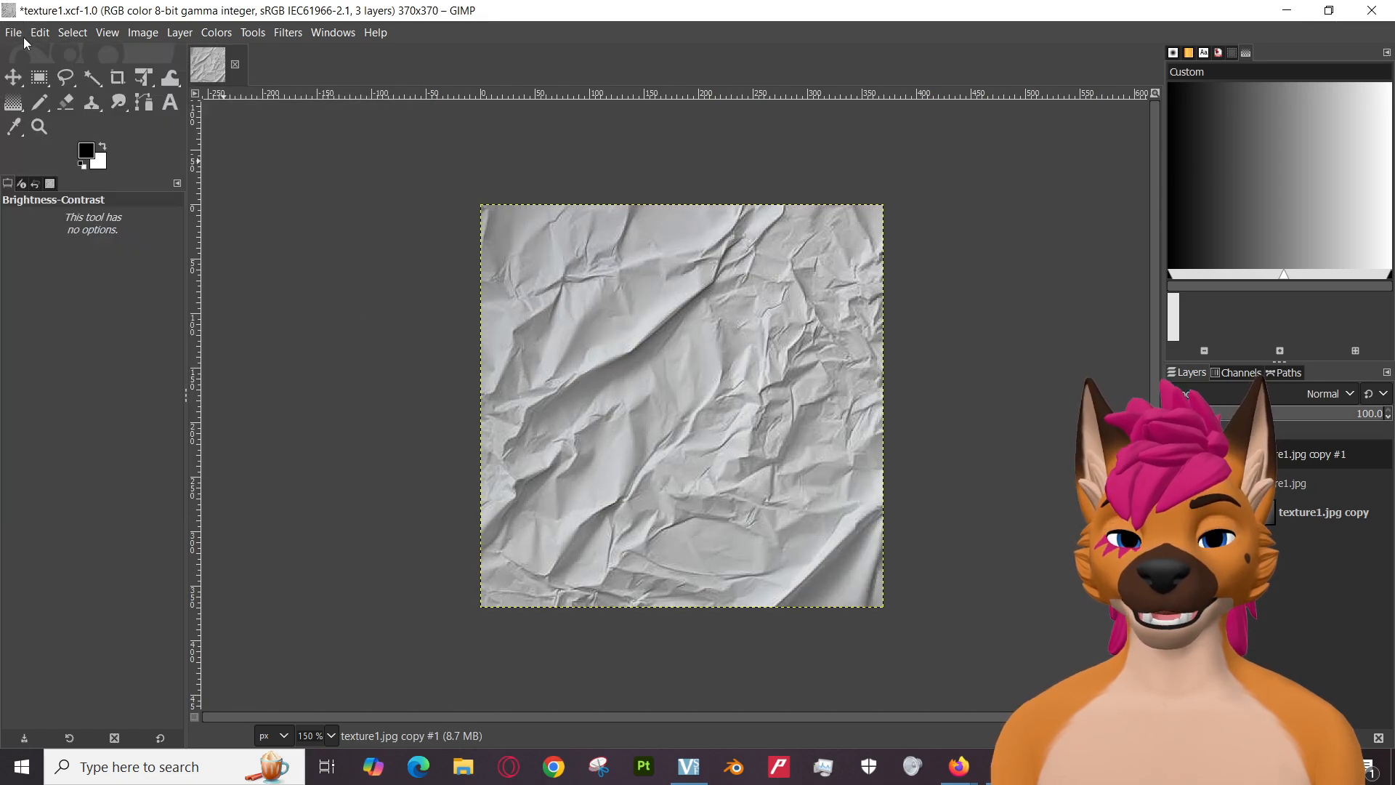
click(9, 34)
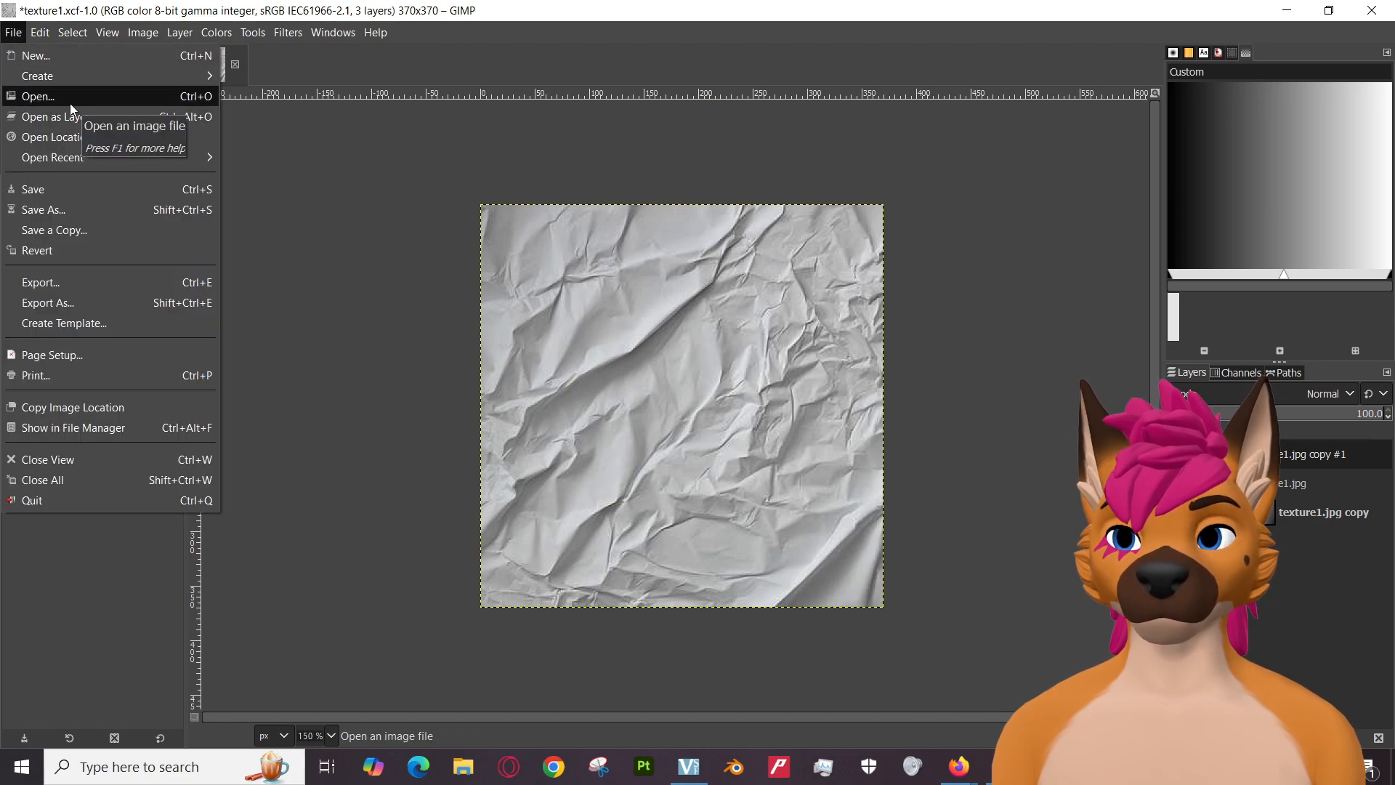
click(8, 33)
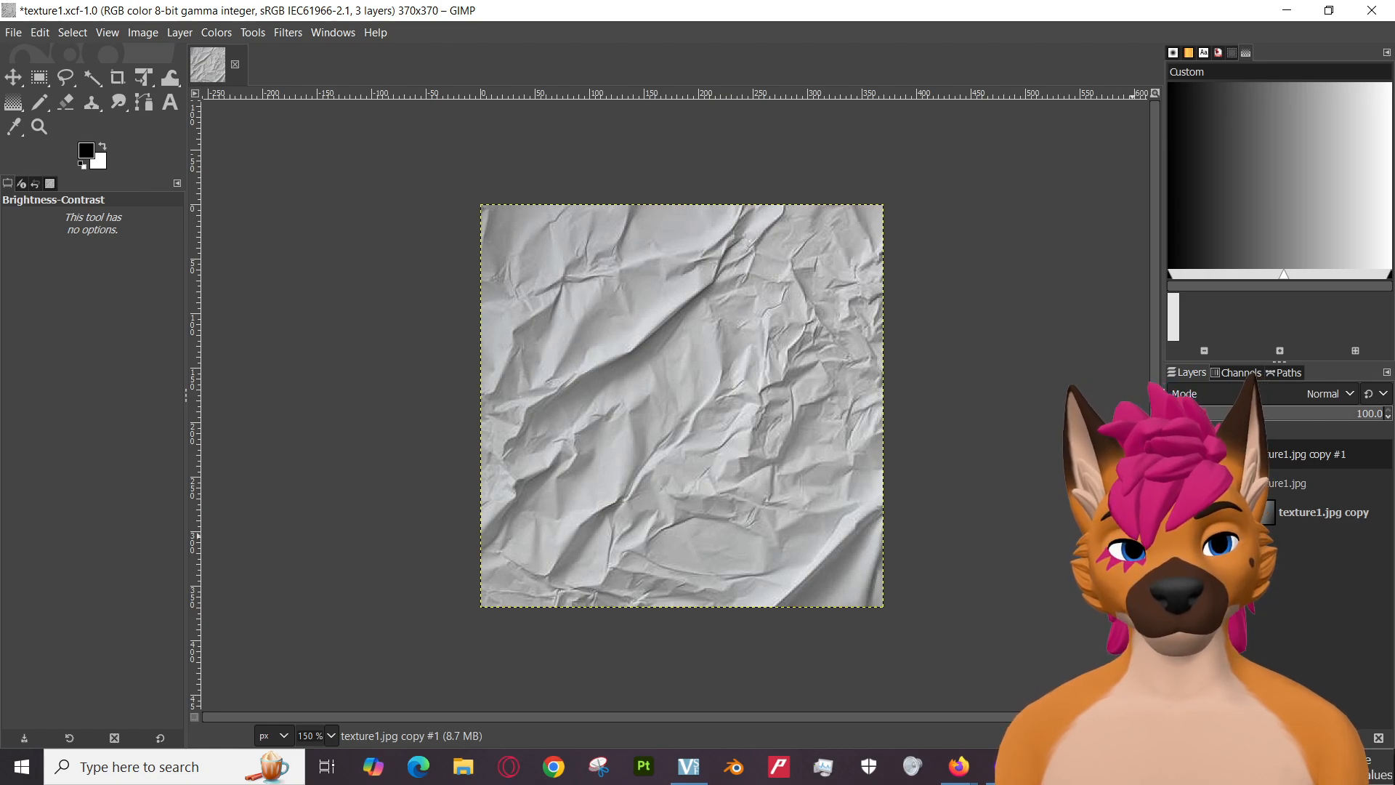
key(shift+ctrl+n)
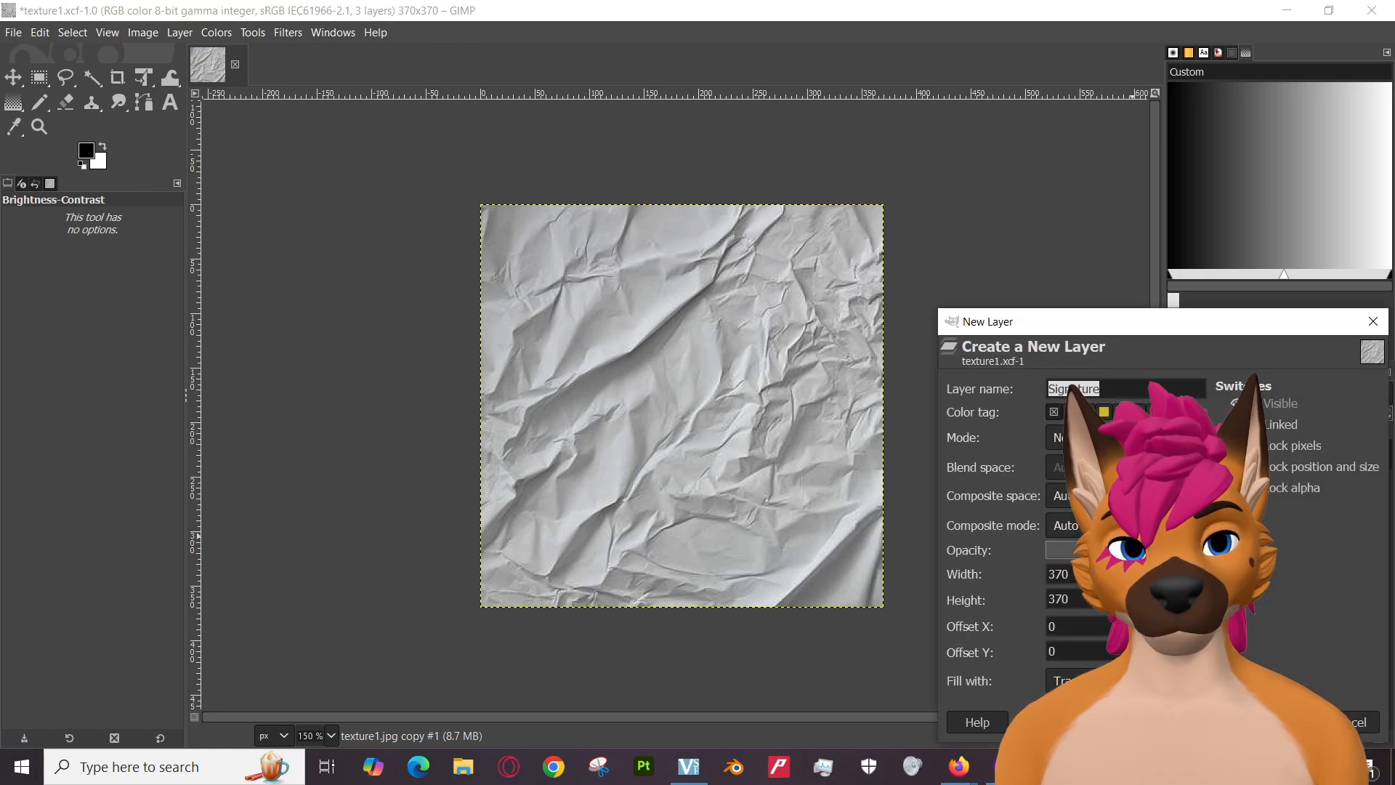
key(Return)
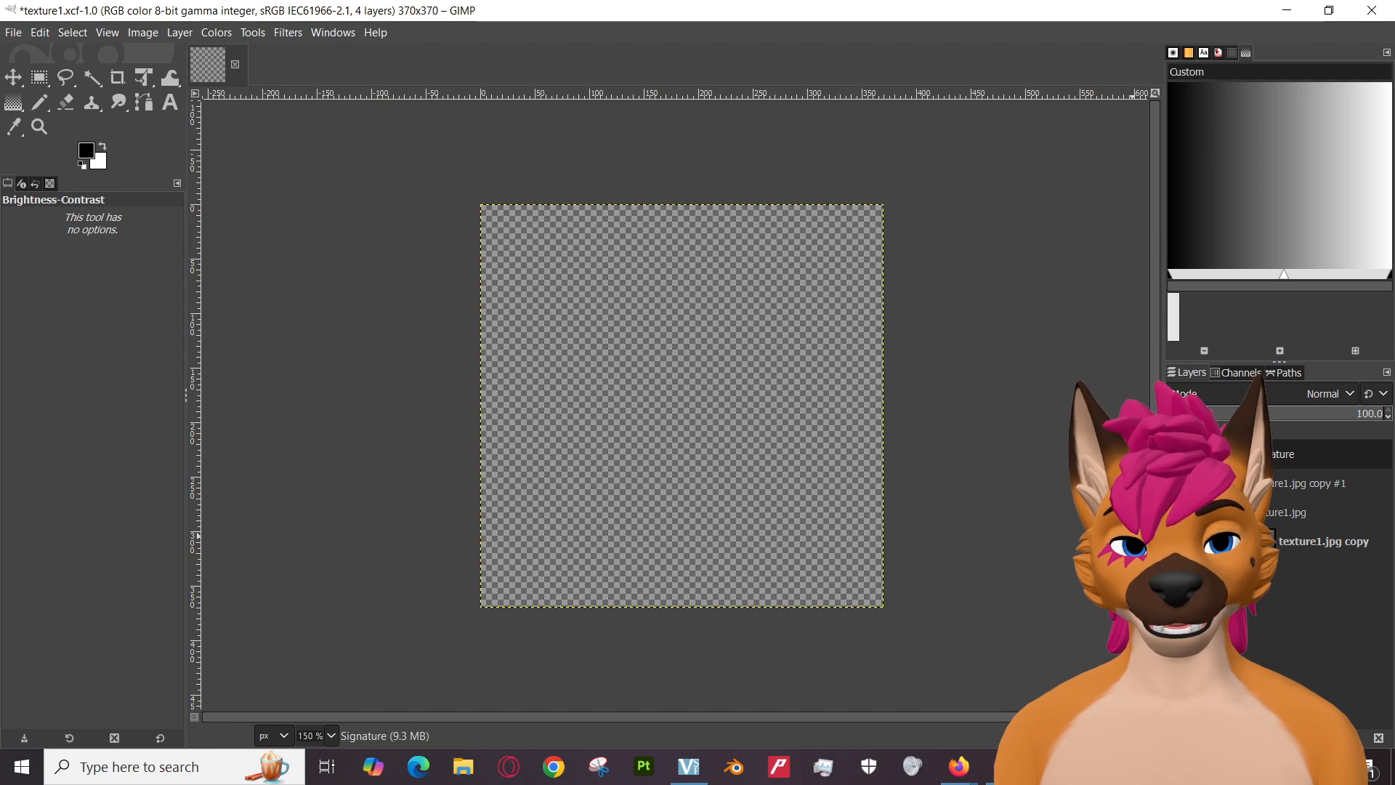
Review the undo history and revert the image to the state just before Merge Visible Layers.
click(21, 33)
mouse_move(38, 33)
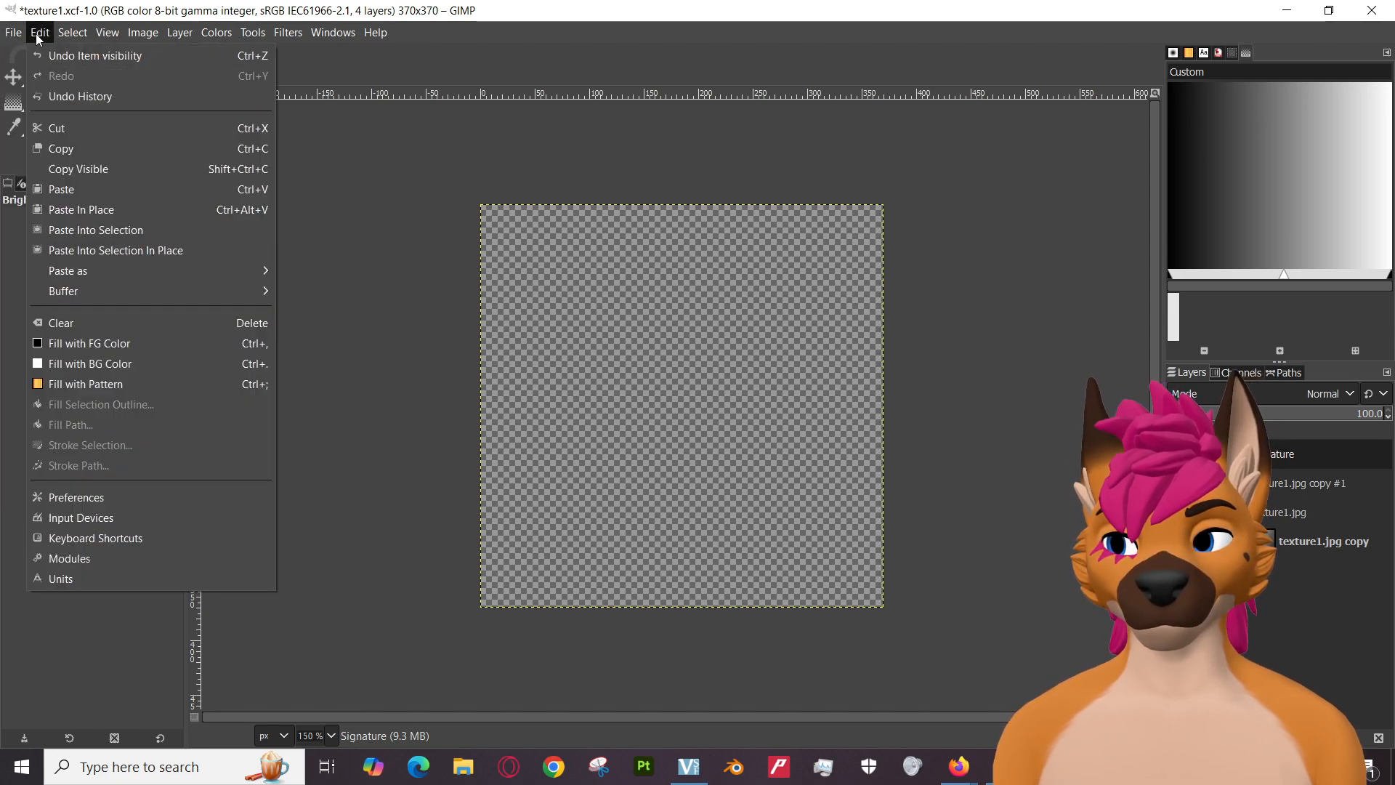
click(66, 99)
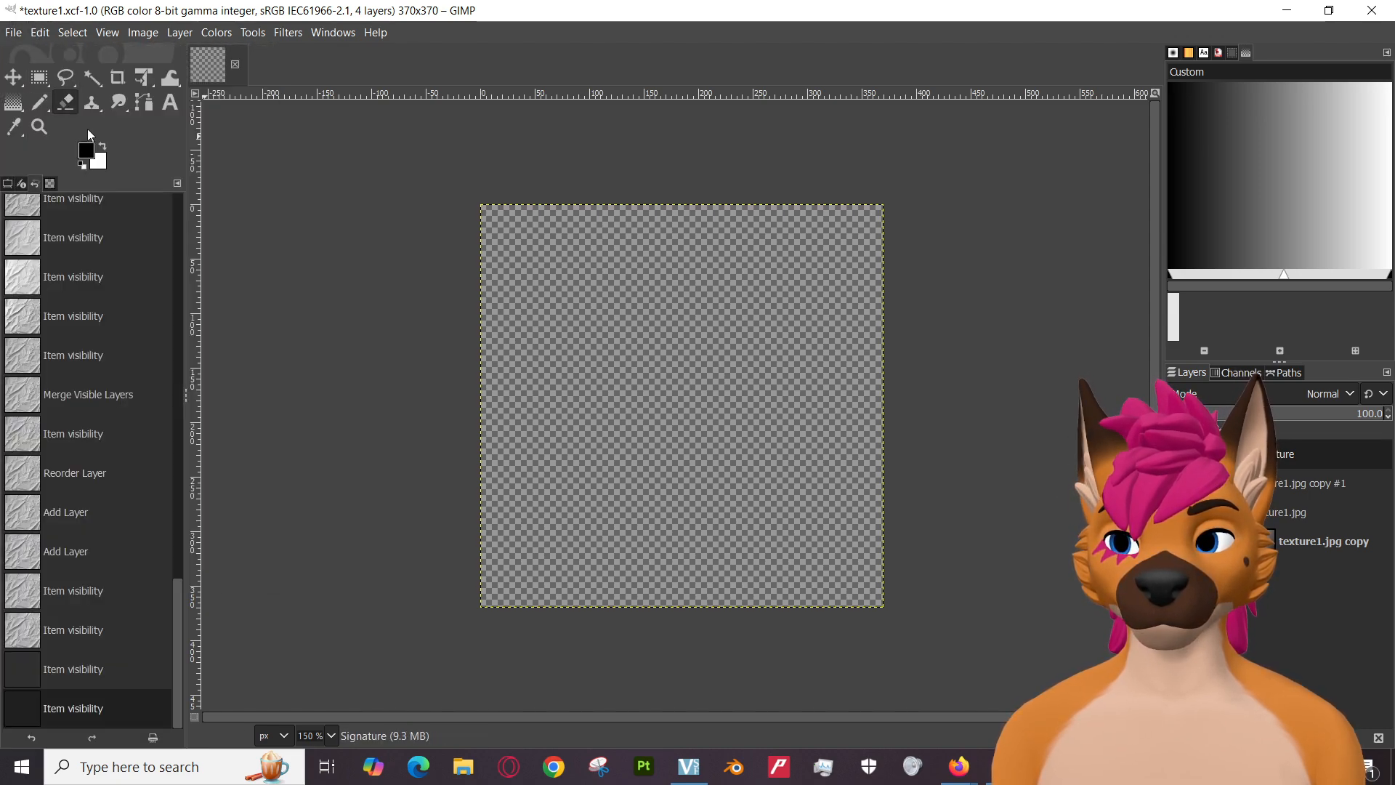
scroll(96, 436, up, 5)
scroll(96, 438, up, 3)
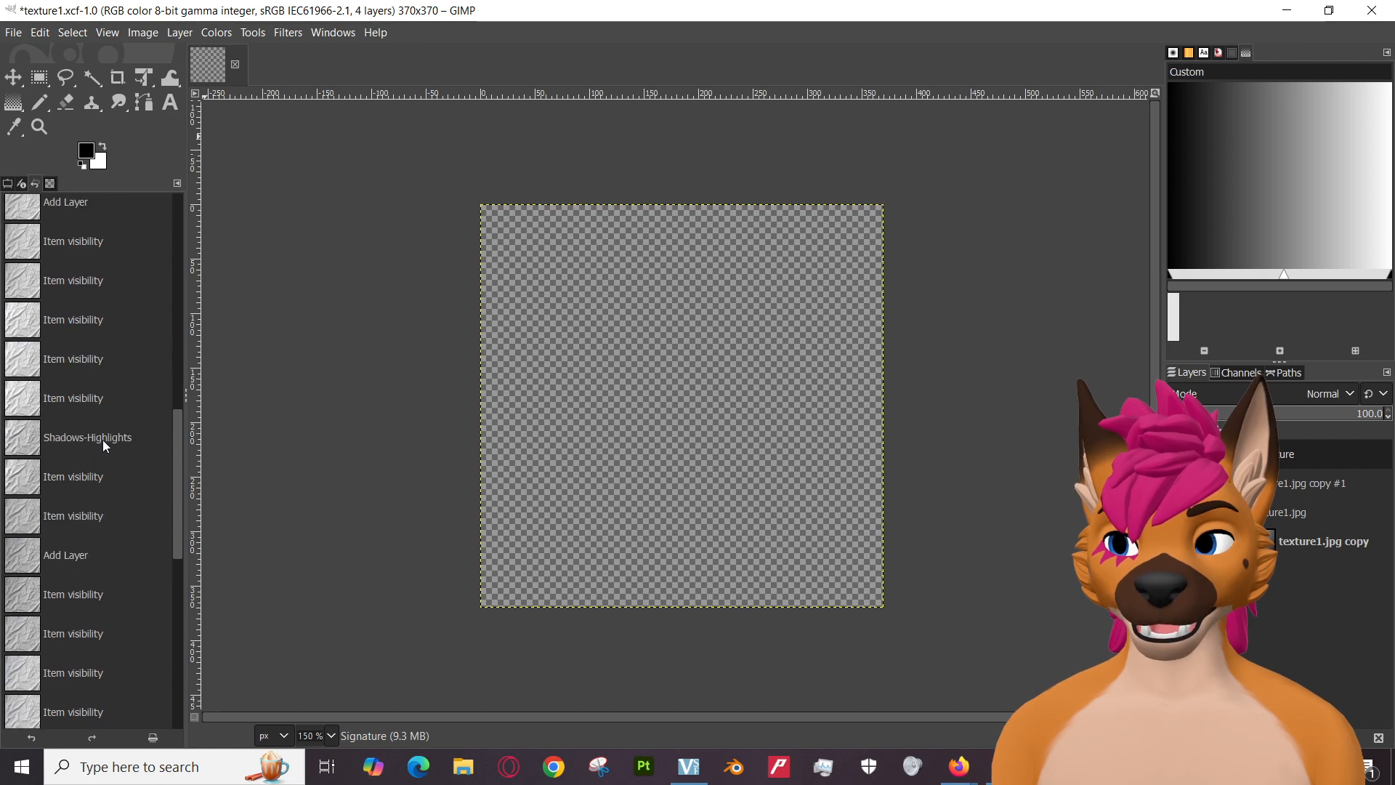
scroll(98, 548, up, 5)
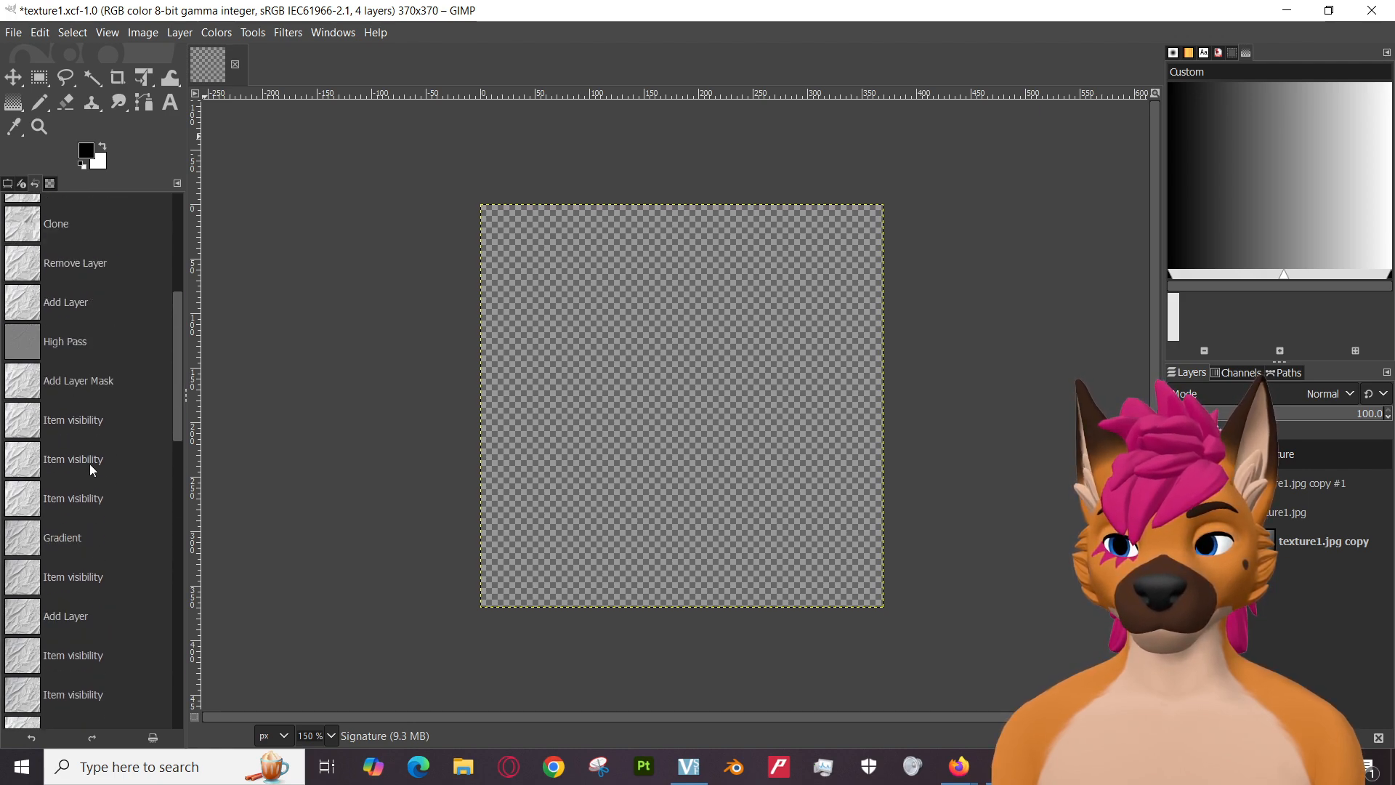
scroll(89, 464, down, 4)
scroll(73, 460, down, 10)
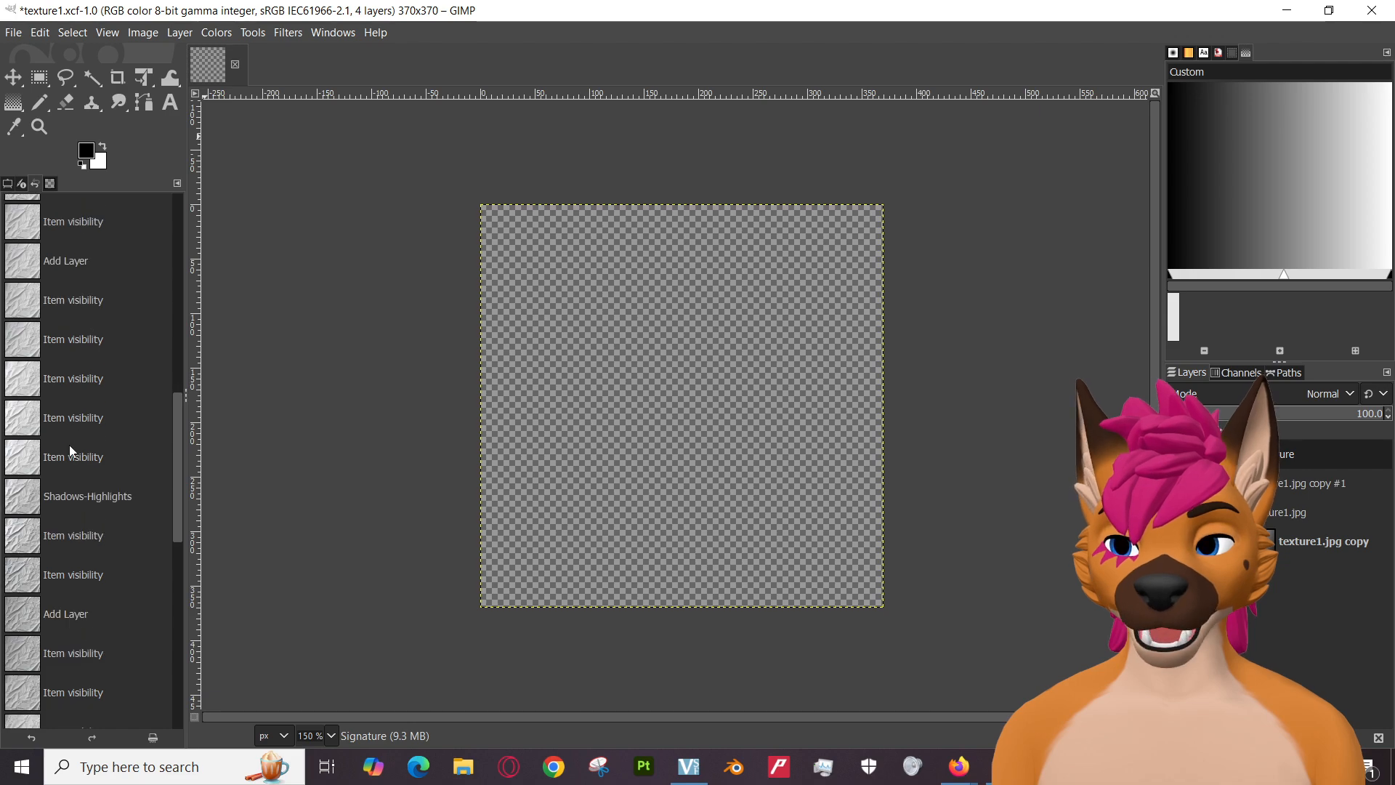
scroll(76, 468, down, 2)
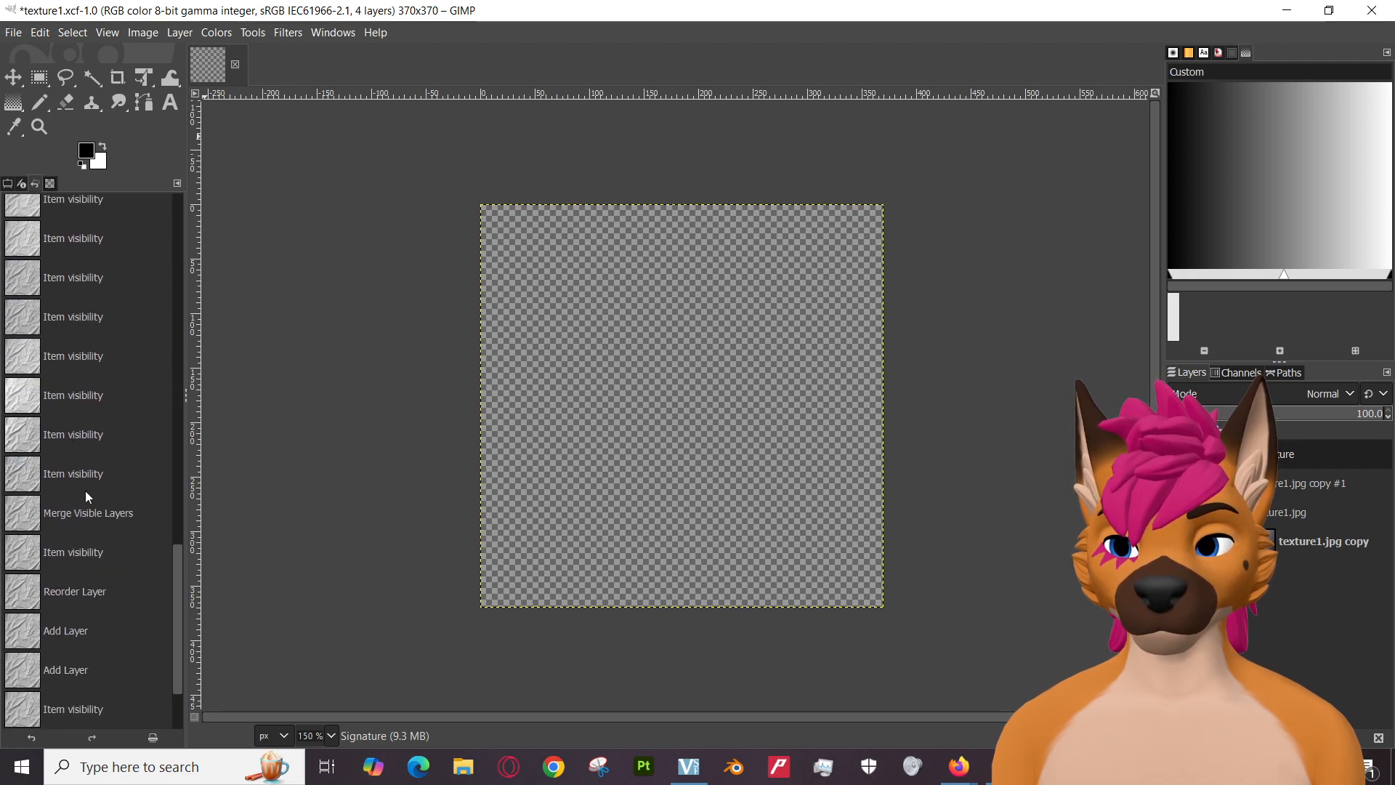
click(95, 509)
scroll(94, 508, down, 2)
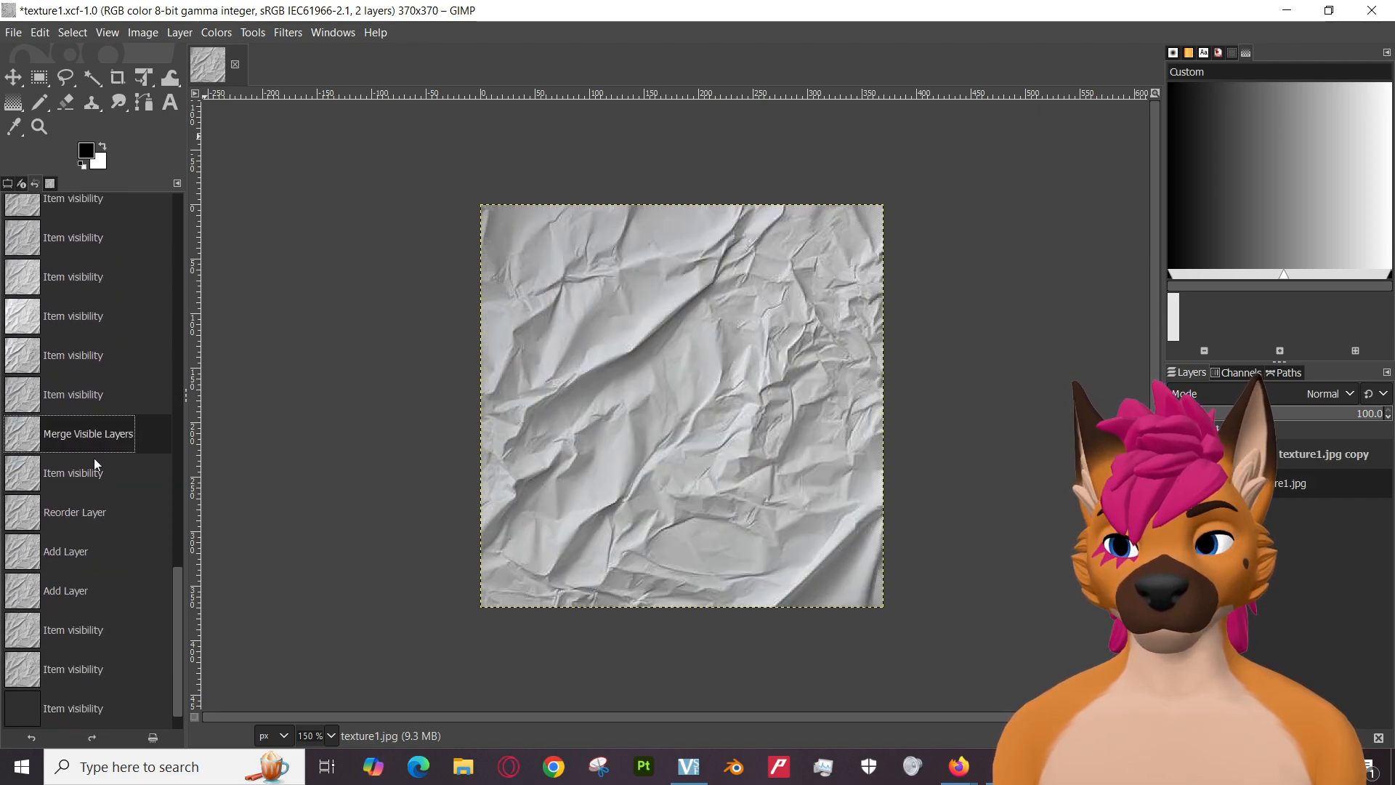
click(87, 396)
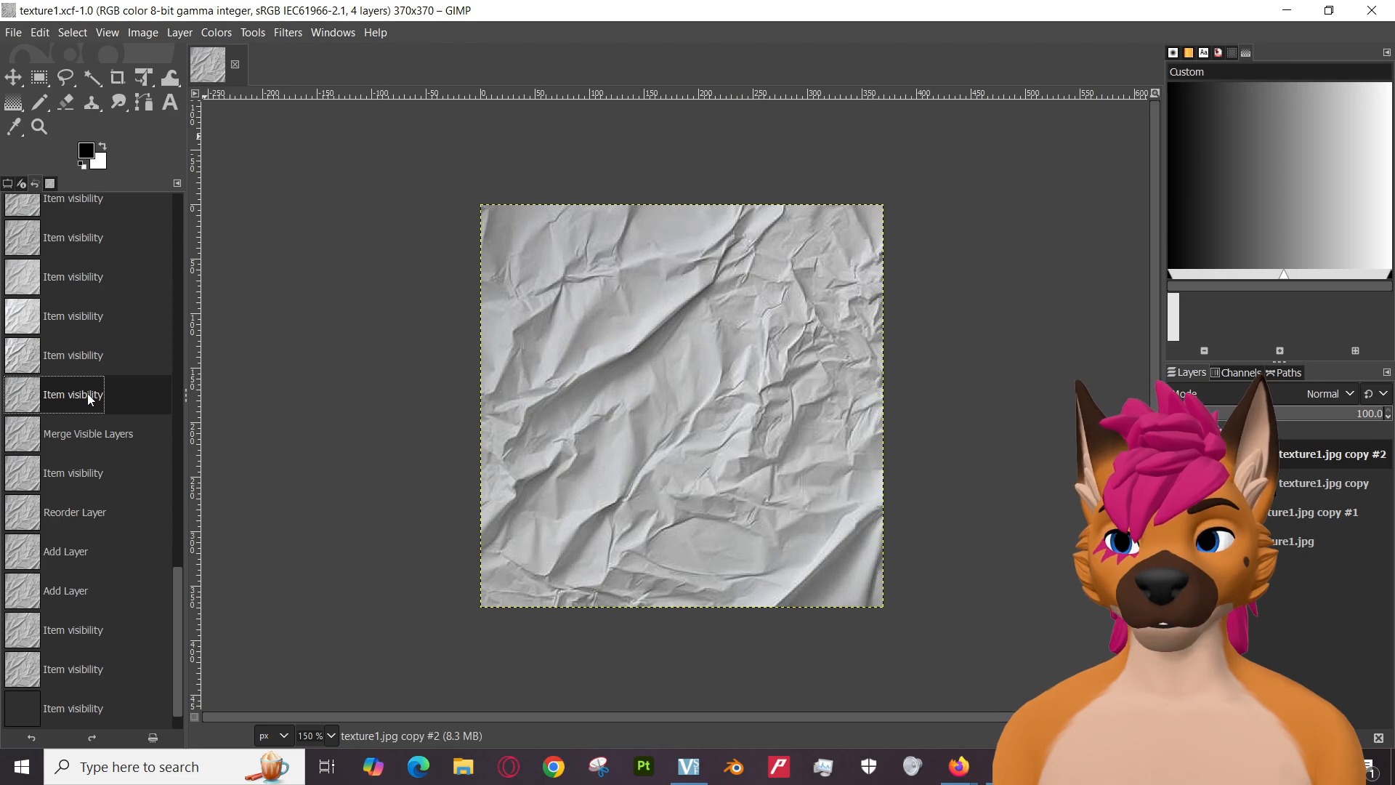
Duplicate the texture1.jpg layer and hide the original at the bottom of the layer stack.
right_click(1274, 539)
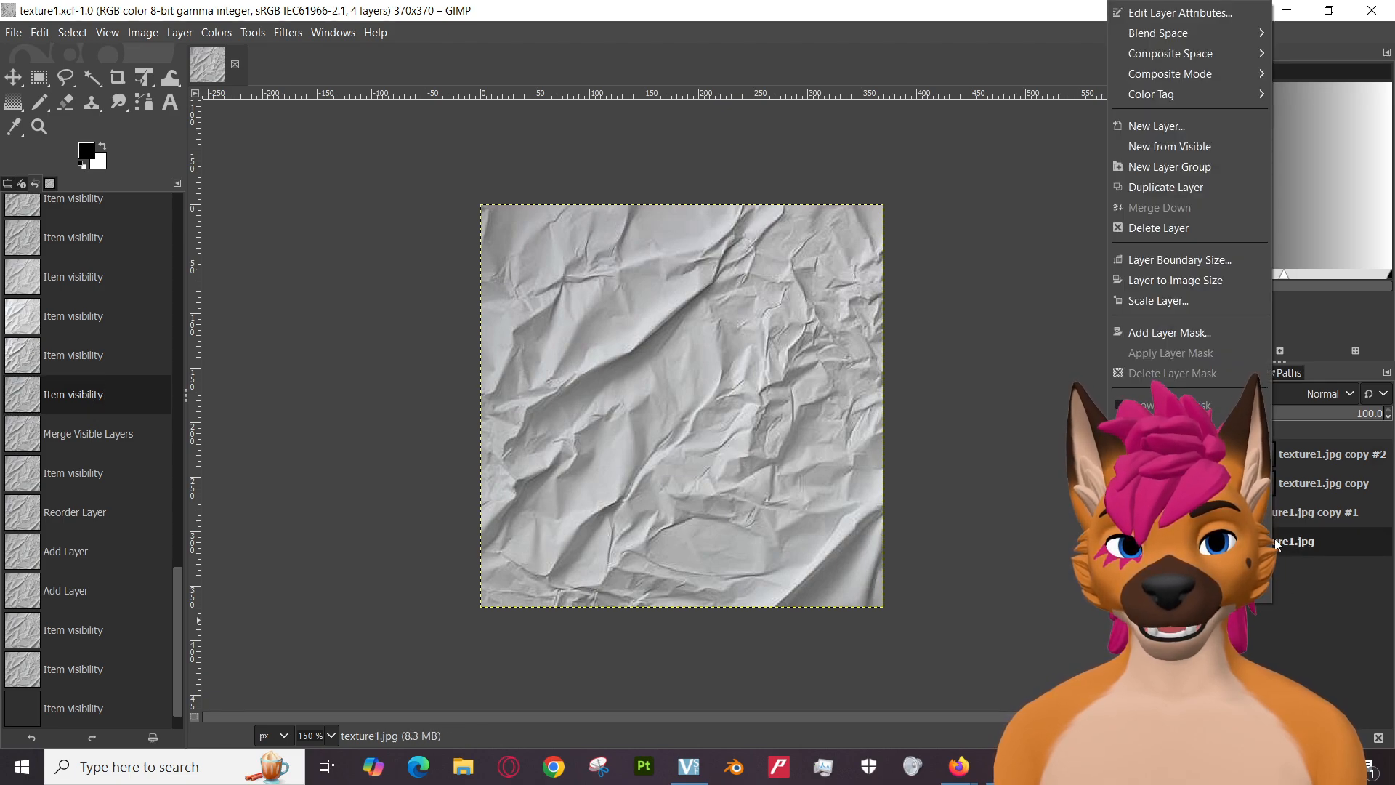
click(1168, 188)
click(1177, 570)
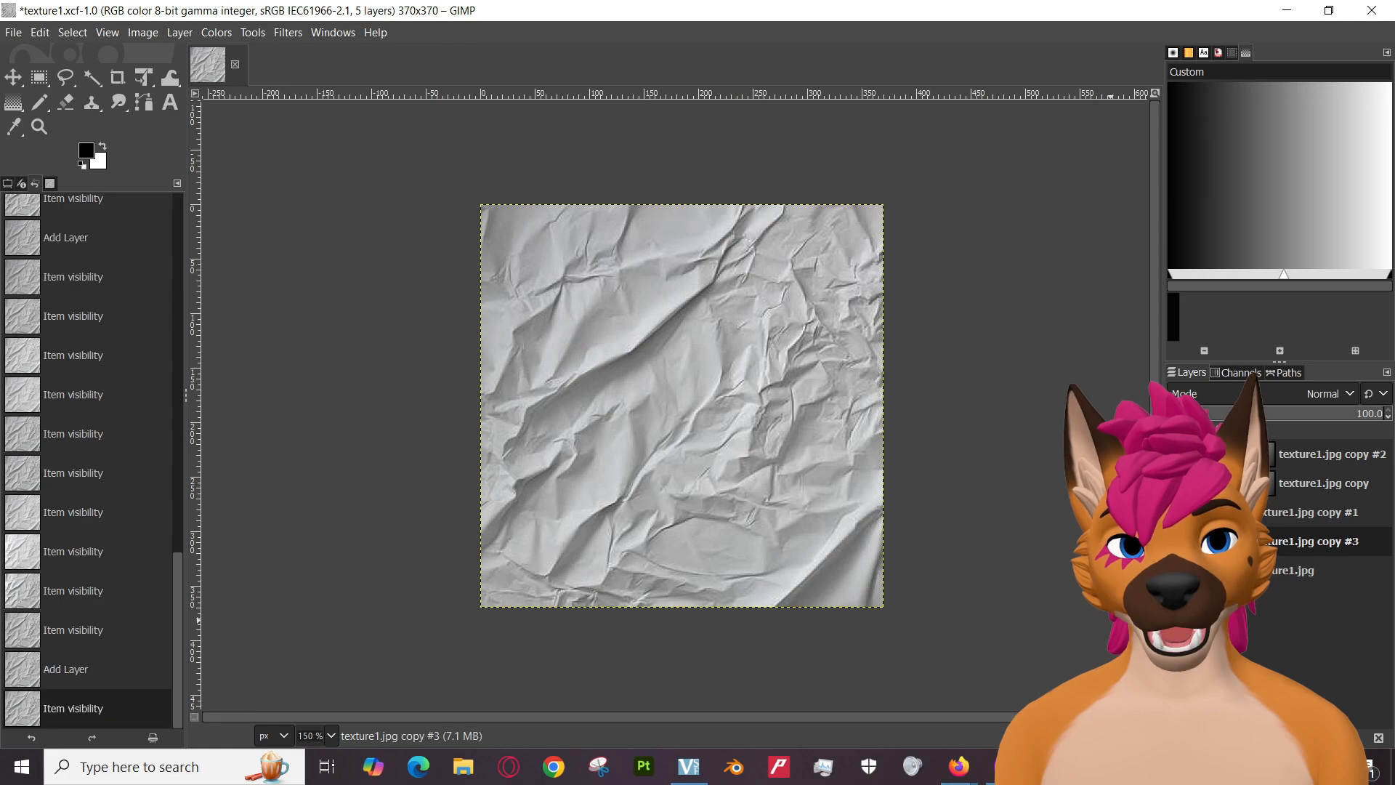
Merge the visible layers into one, expanded as necessary and within the active group only, without discarding the invisible layers.
right_click(1298, 456)
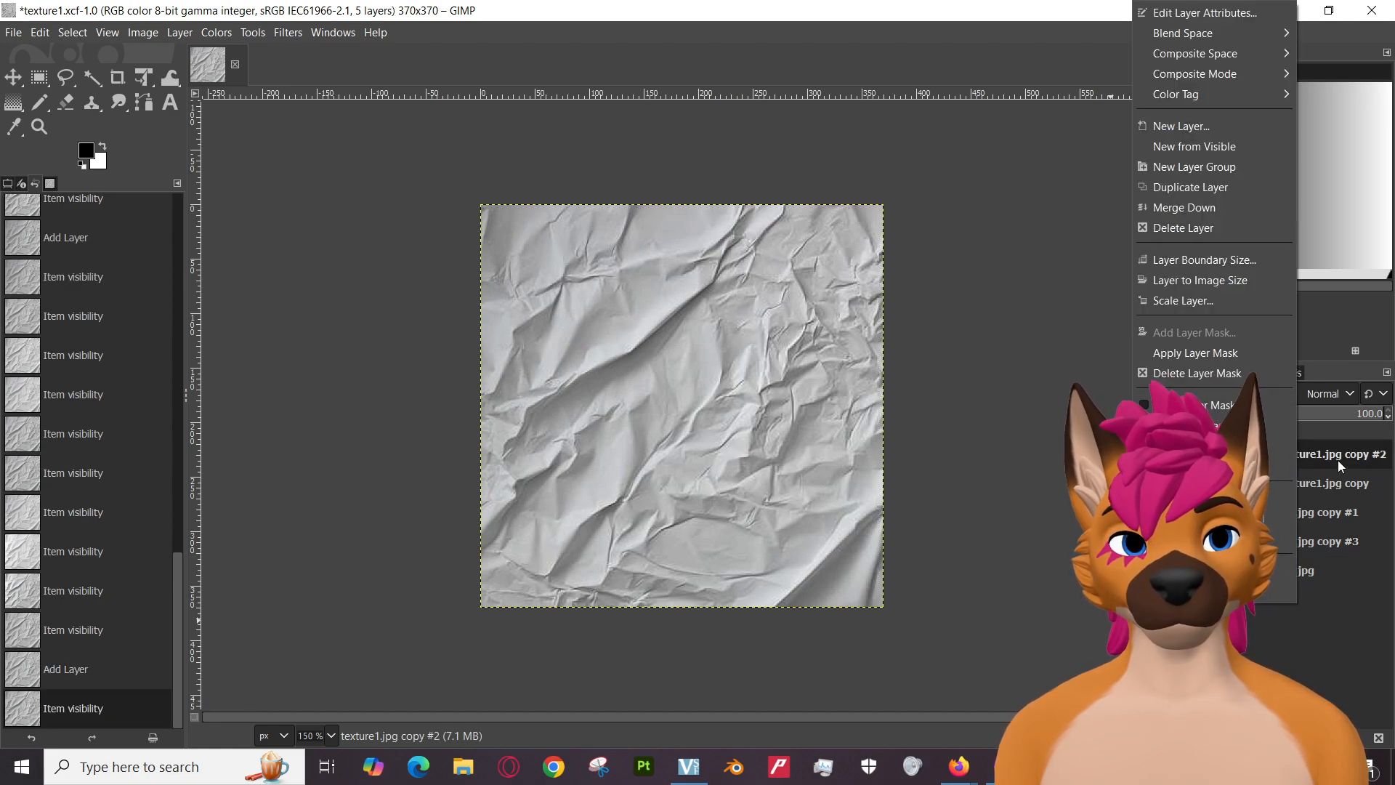
key(Escape)
click(143, 32)
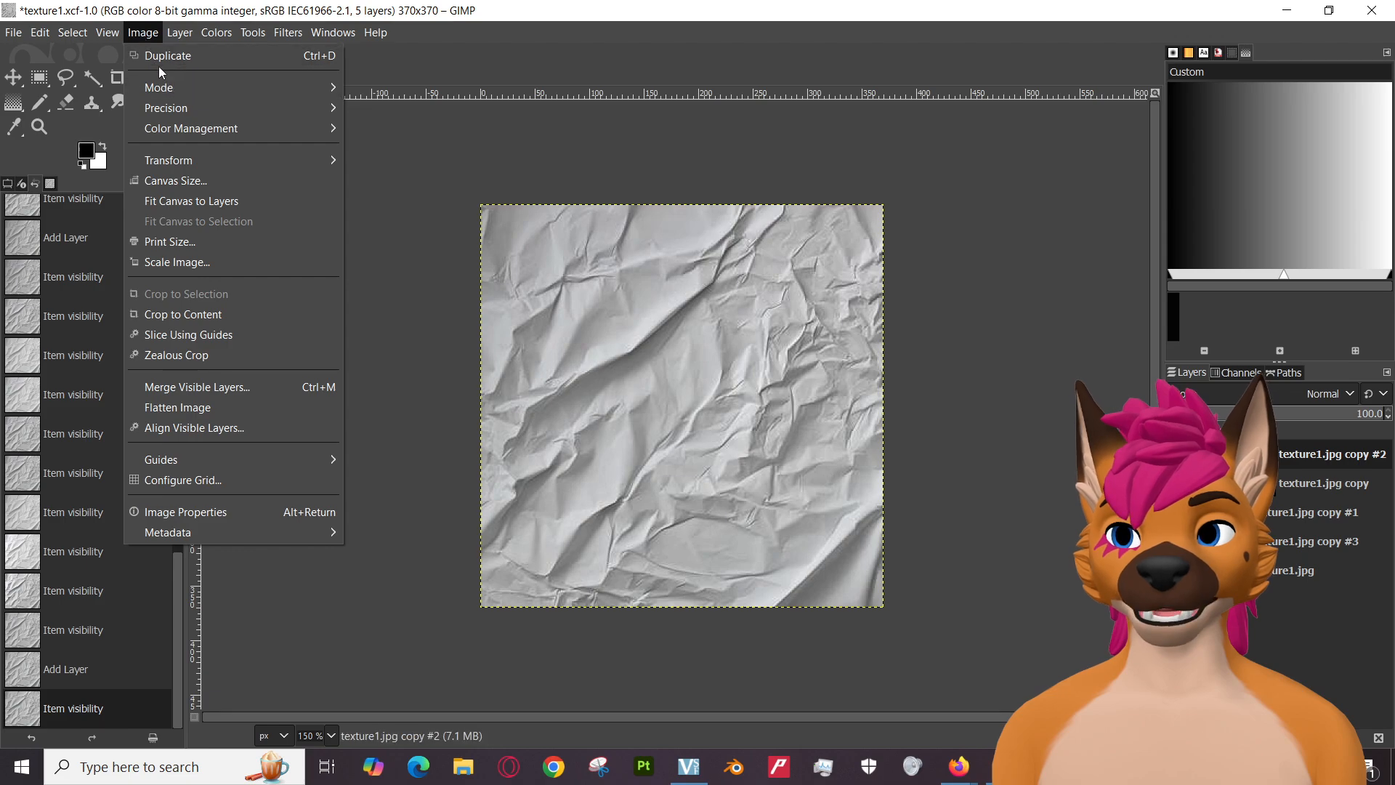
click(148, 36)
click(8, 183)
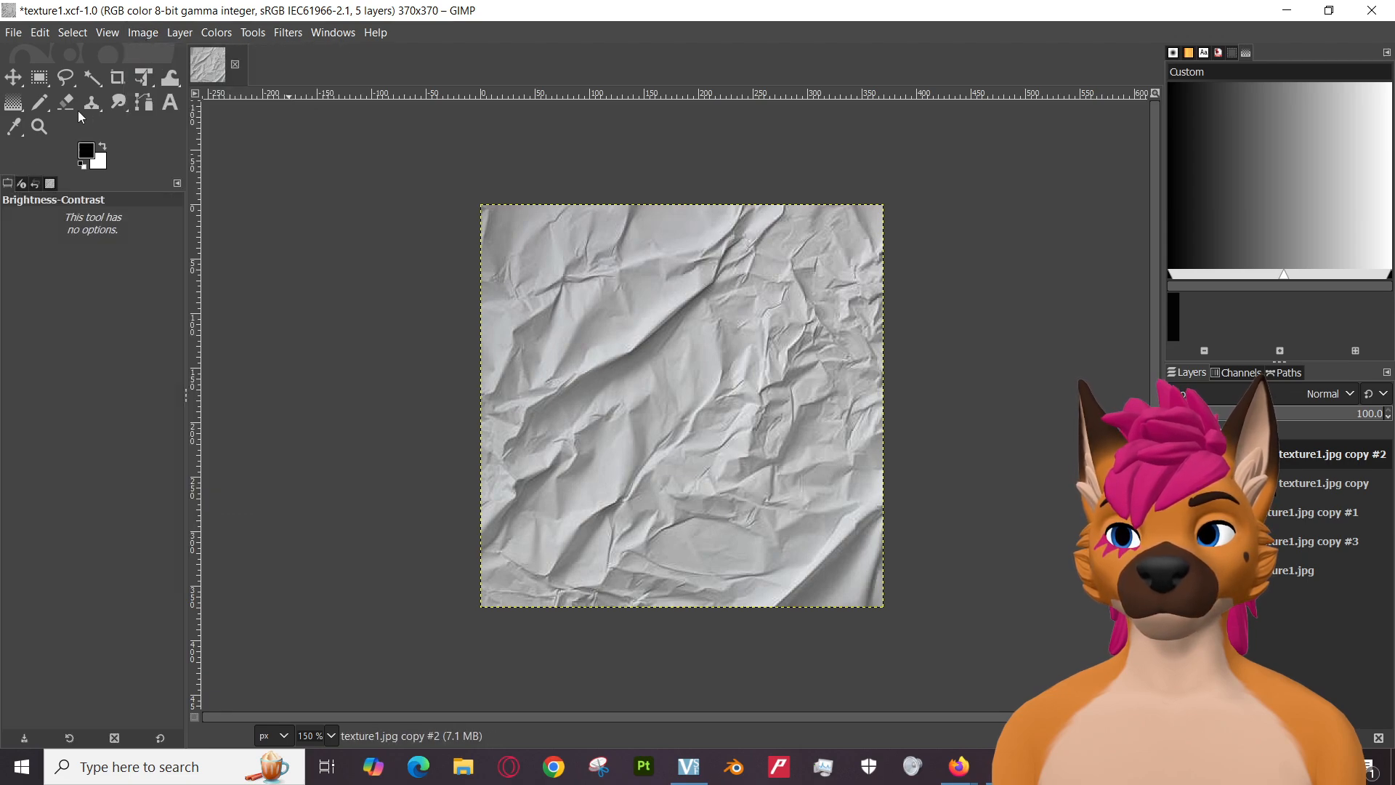
click(143, 32)
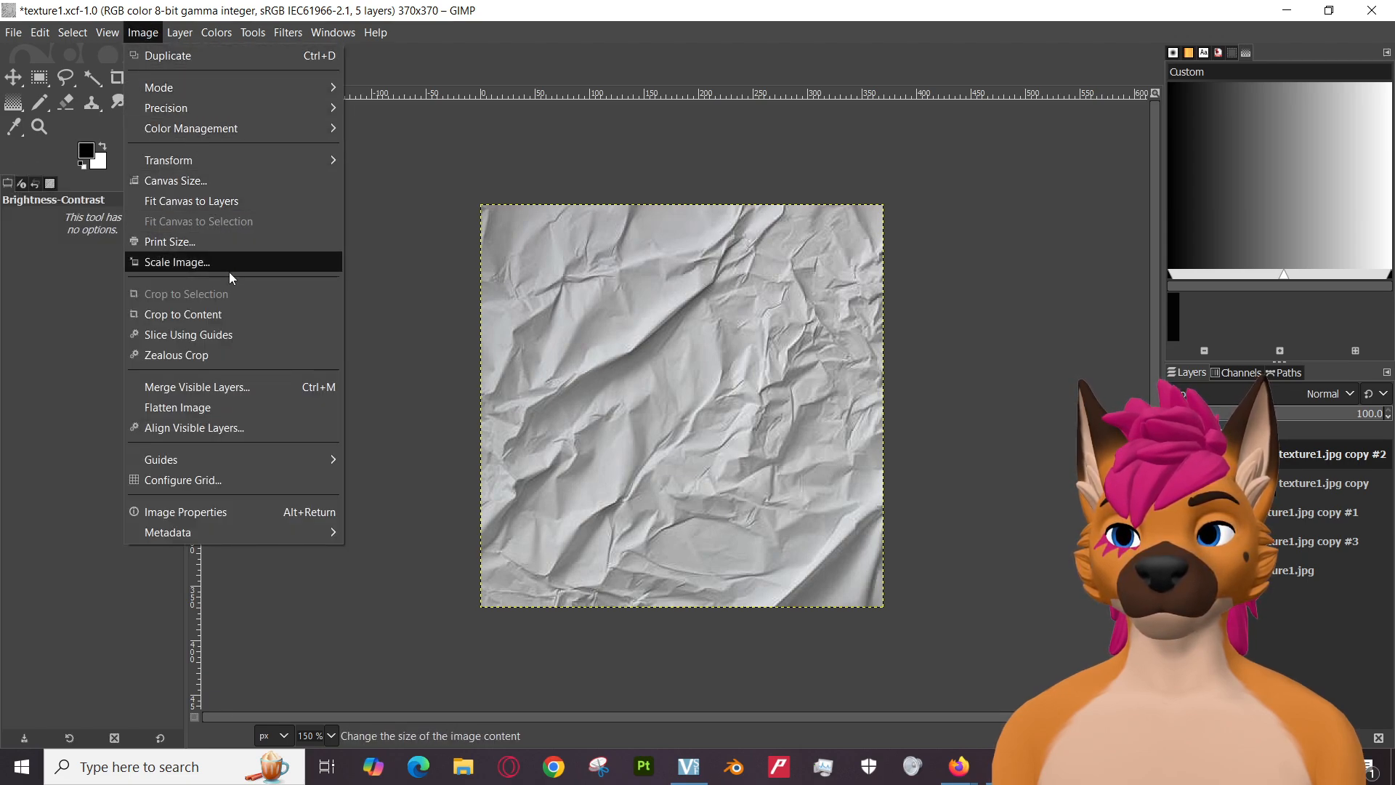
click(249, 392)
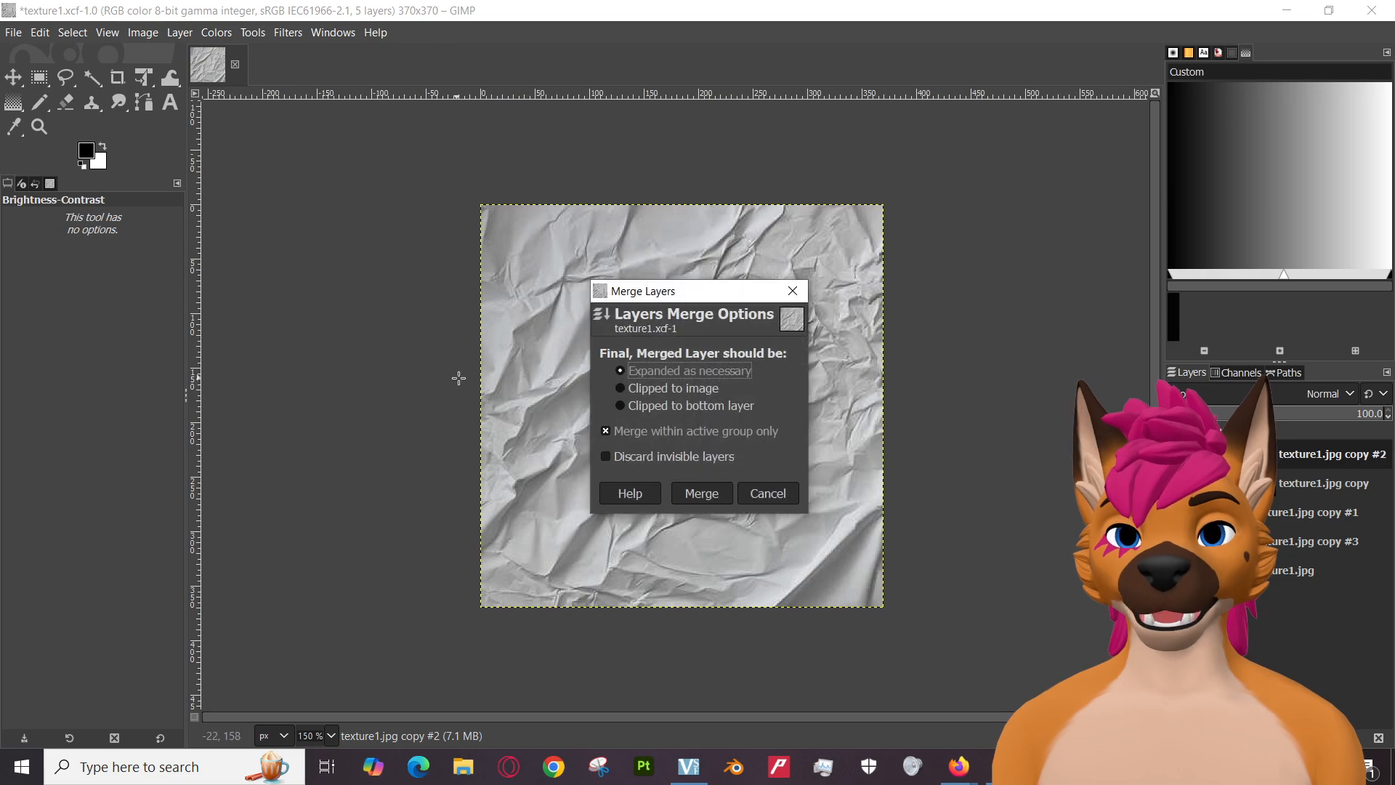
click(710, 497)
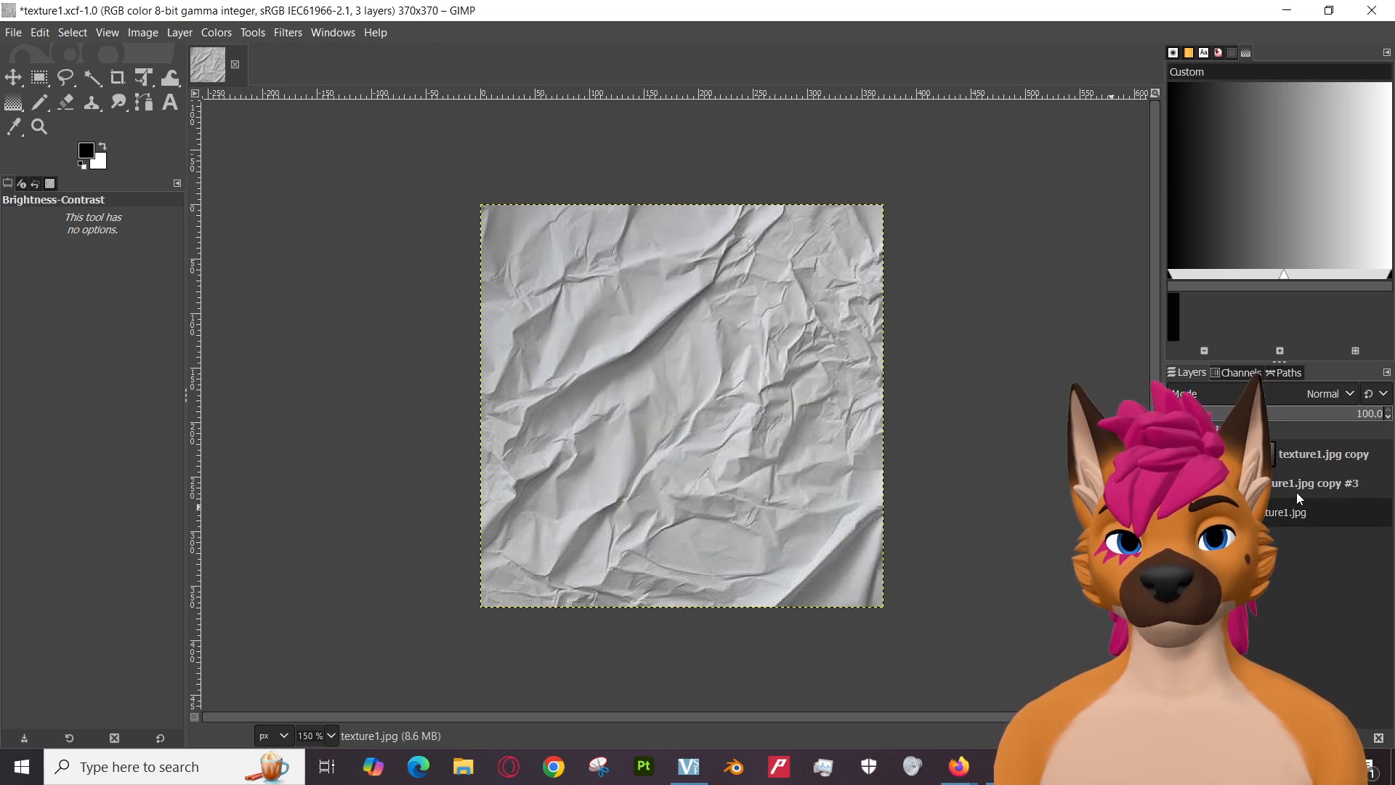
Move the texture1.jpg layer to the top of the layer stack and toggle layer visibility to compare it with texture1.jpg copy #3.
click(1175, 483)
click(1176, 483)
drag(1308, 484, 1301, 446)
click(1175, 512)
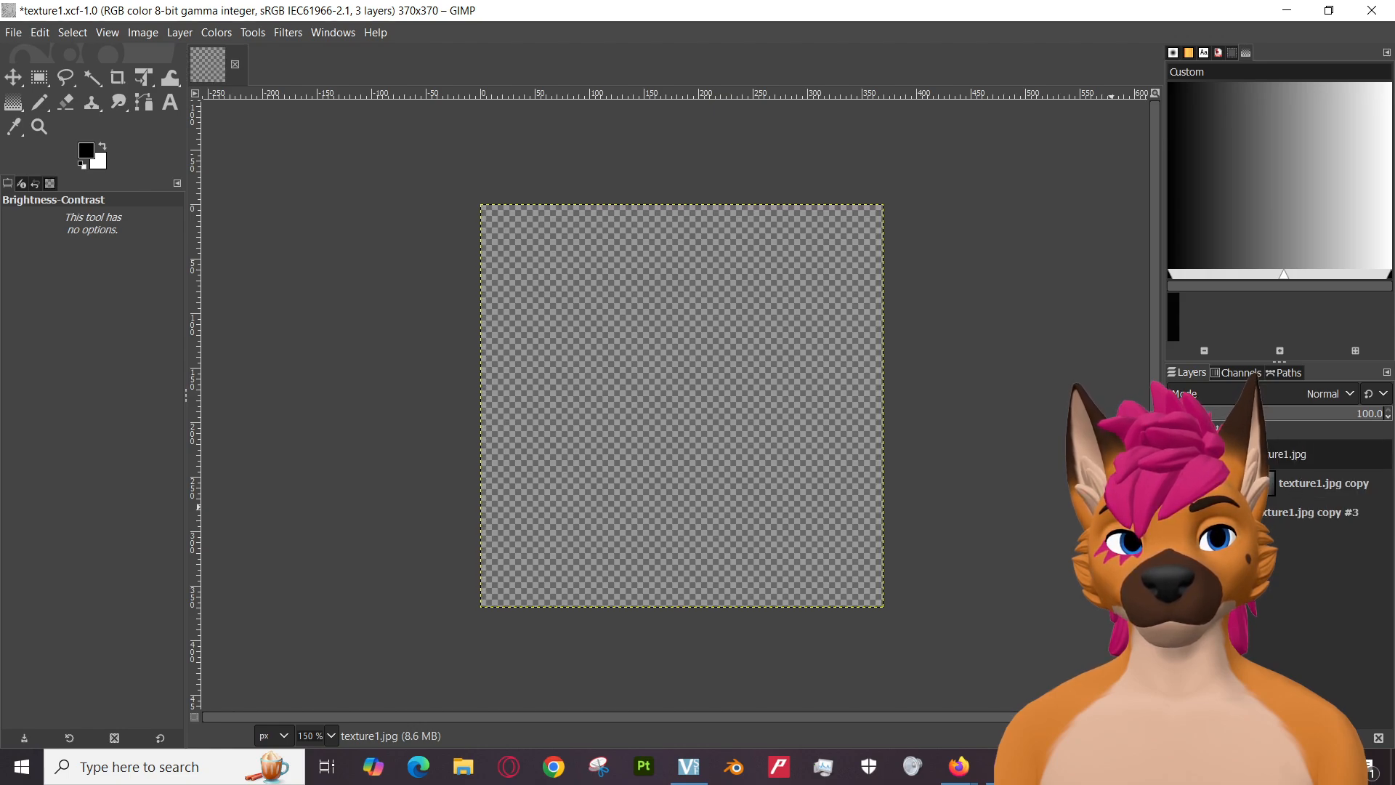
click(1175, 454)
click(1175, 454)
click(1175, 454)
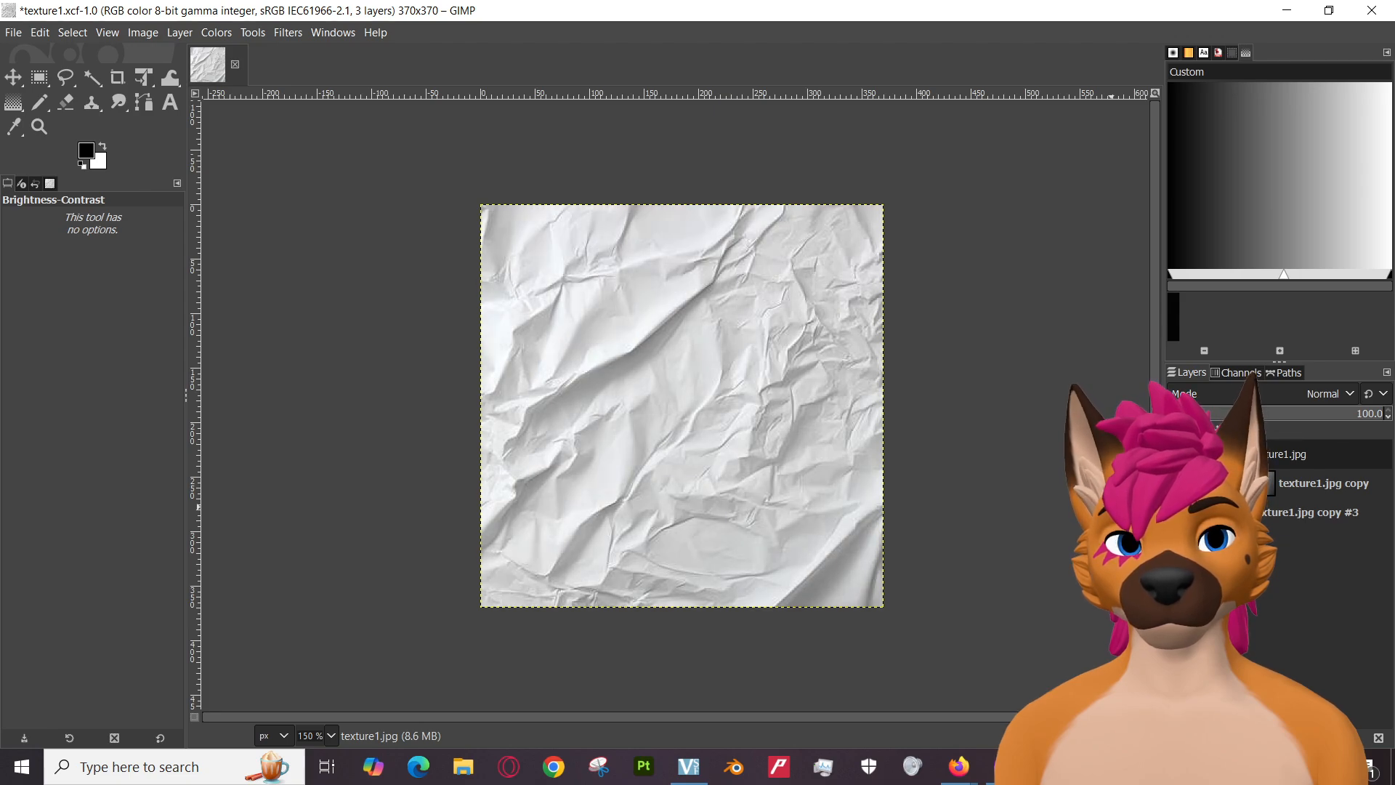
click(1175, 454)
click(1175, 512)
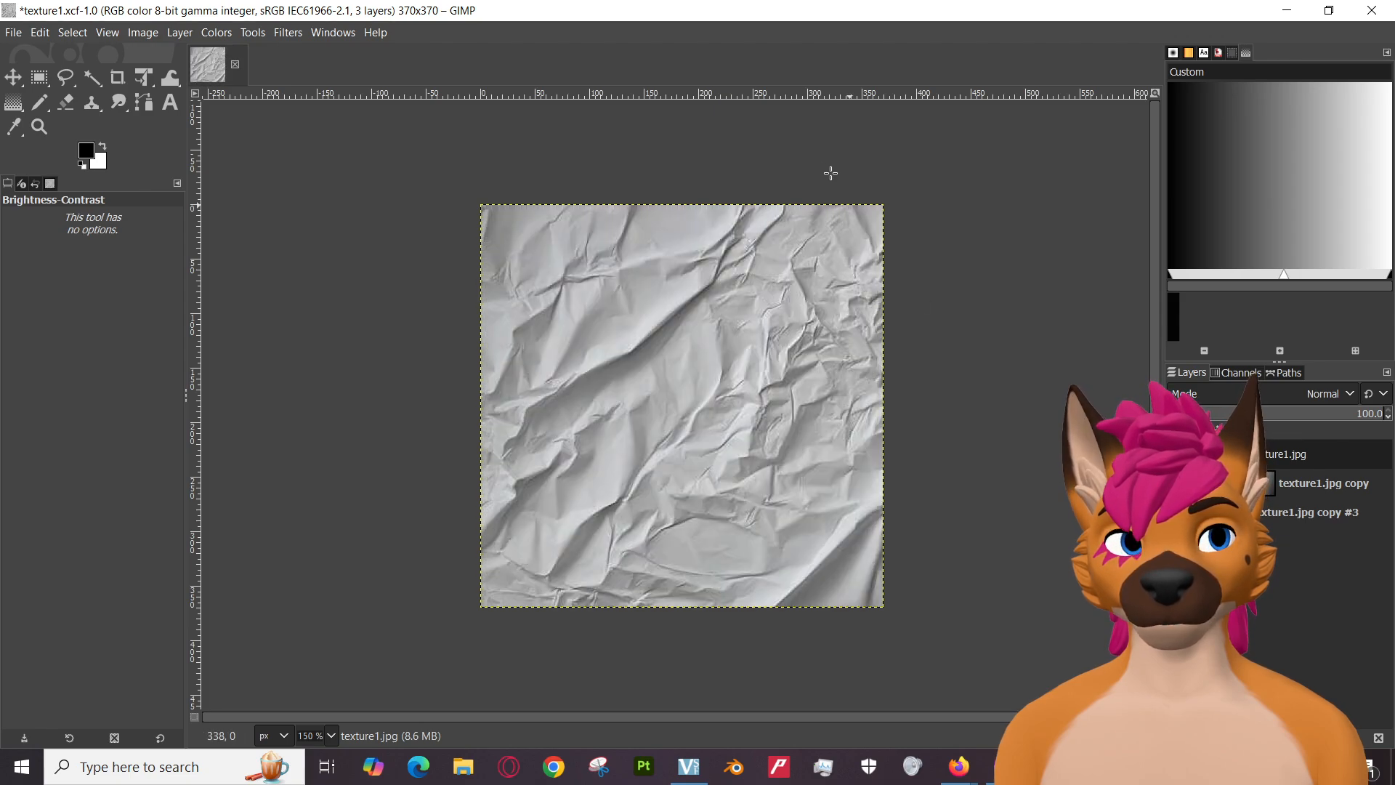
click(250, 33)
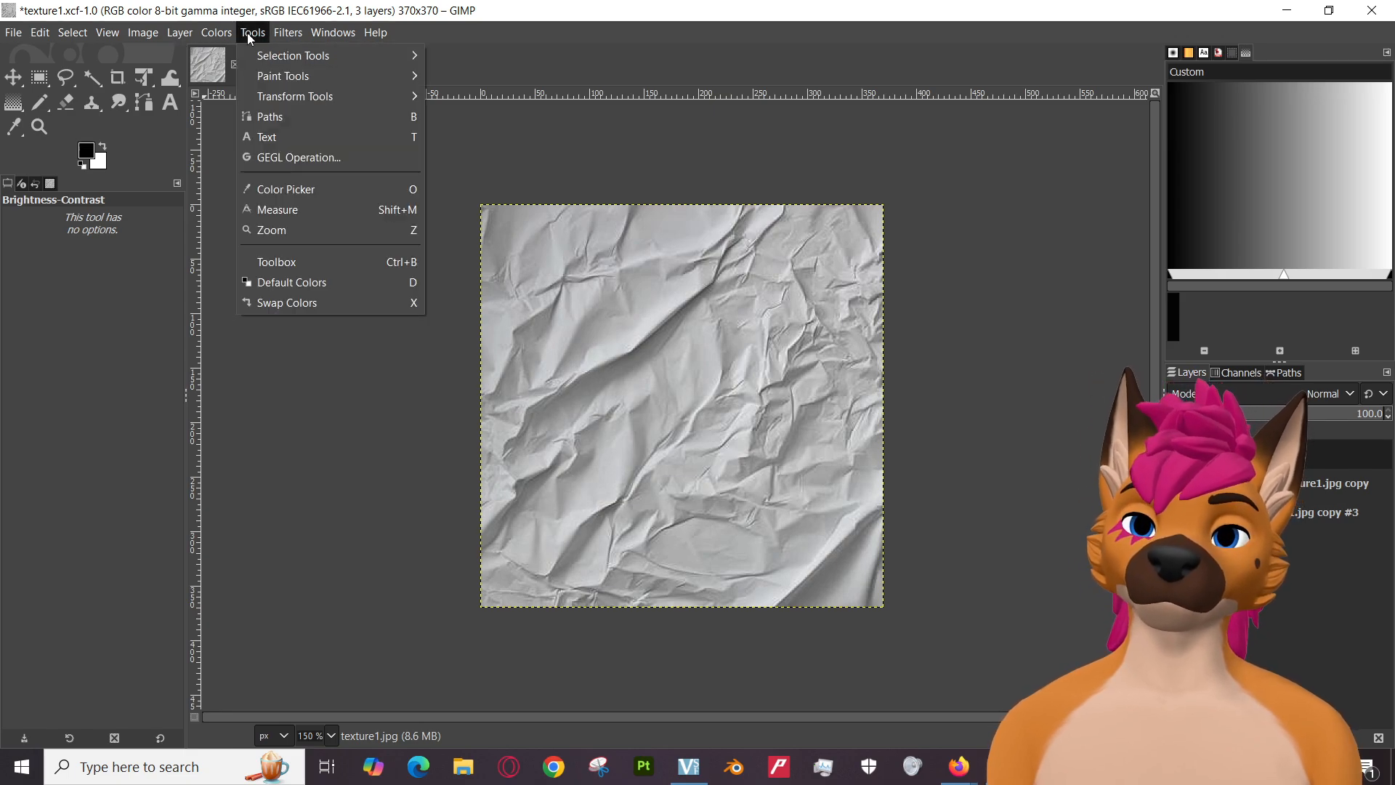
mouse_move(216, 38)
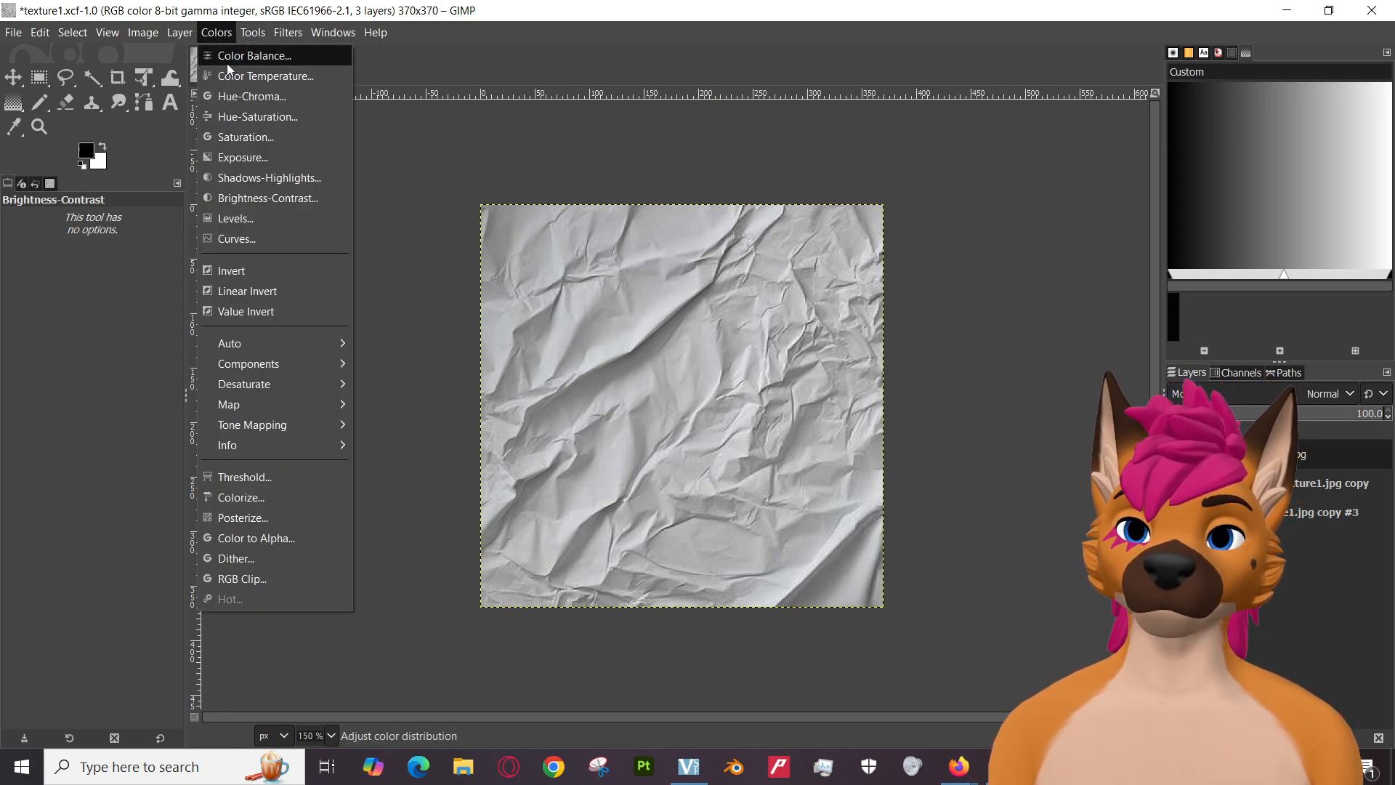
click(239, 57)
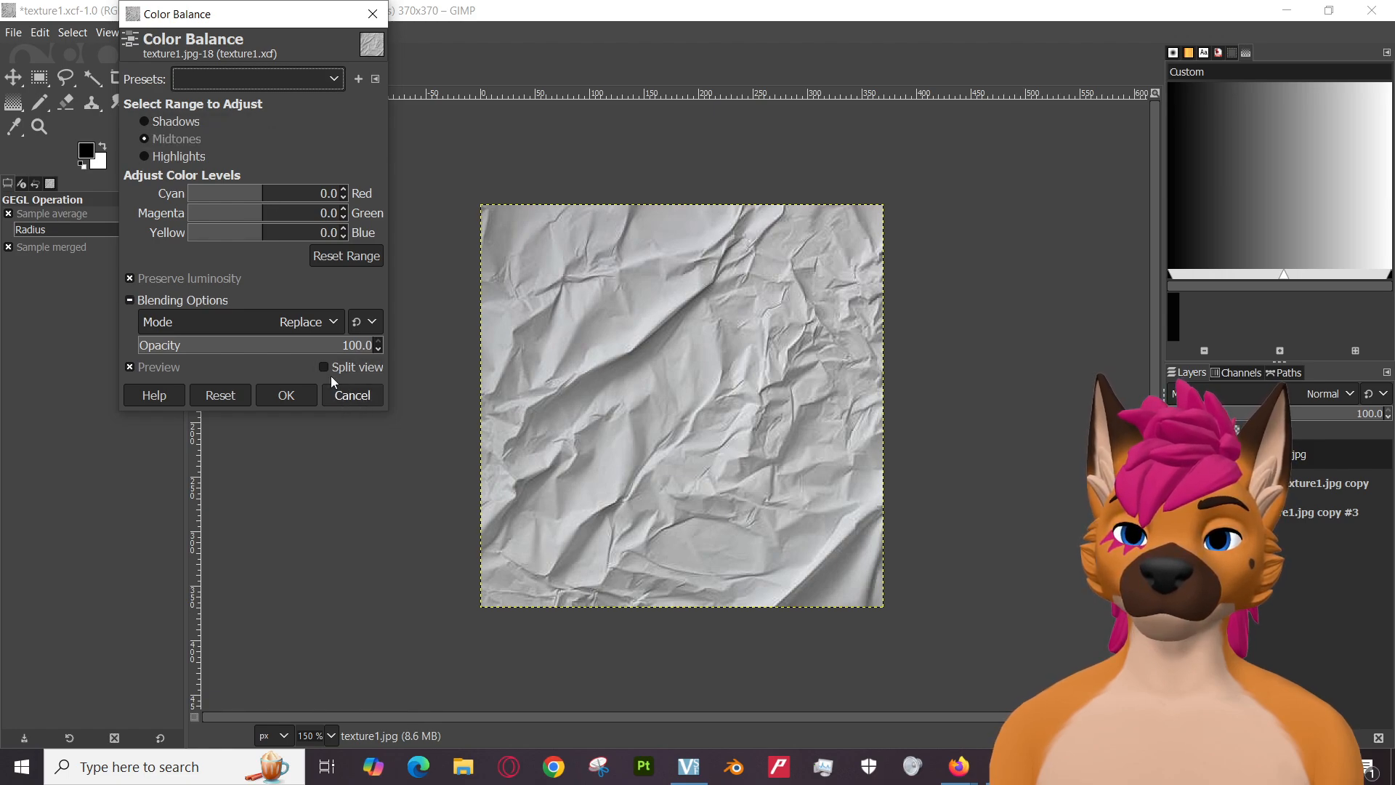
click(312, 321)
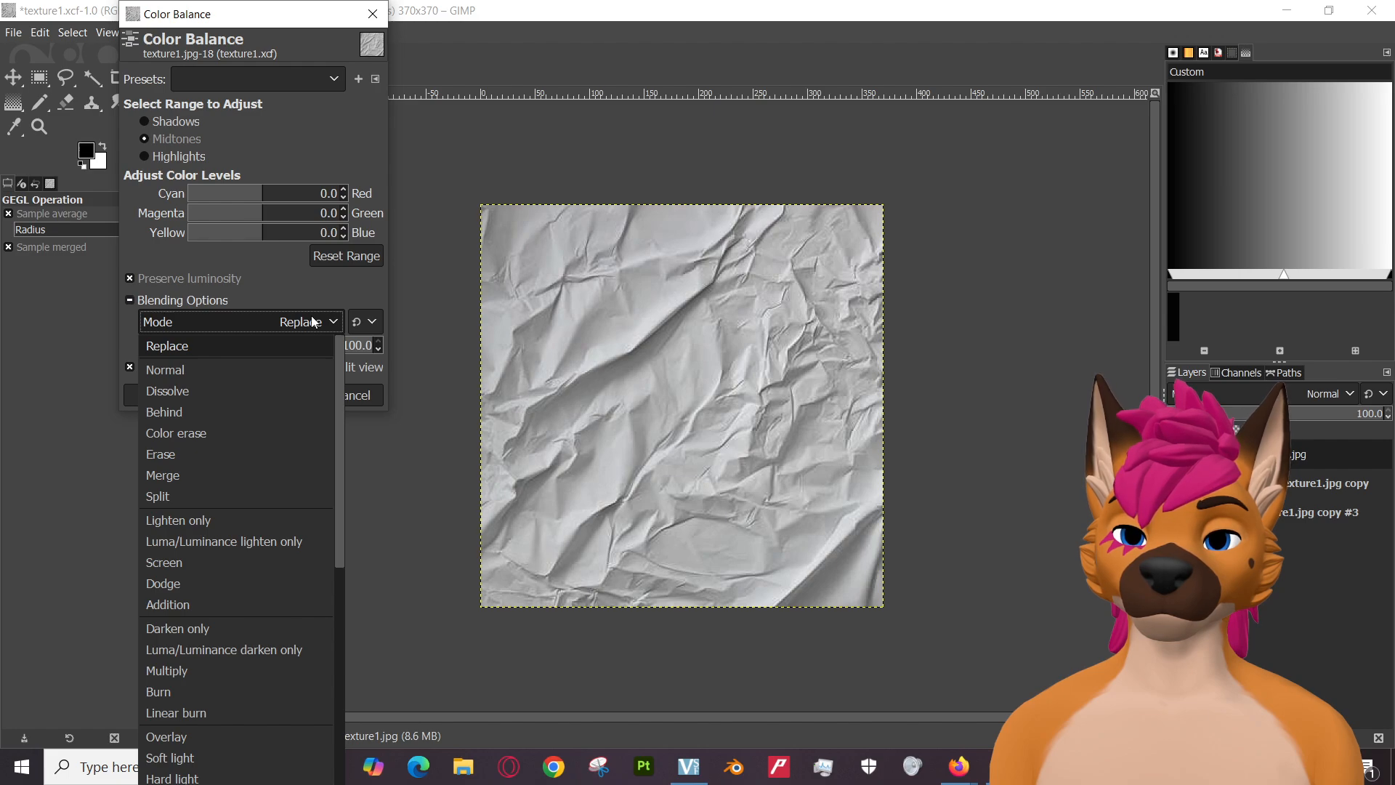
click(312, 321)
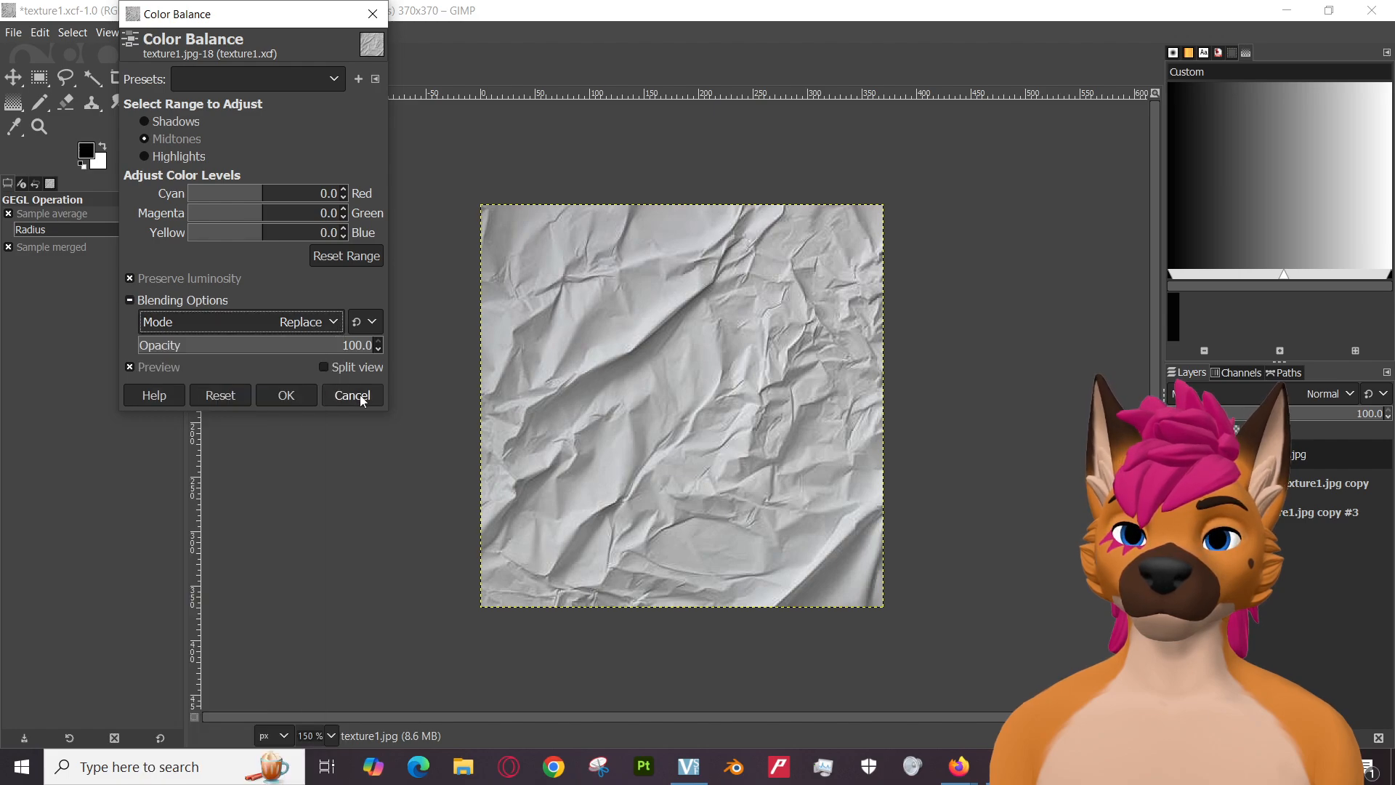
click(360, 399)
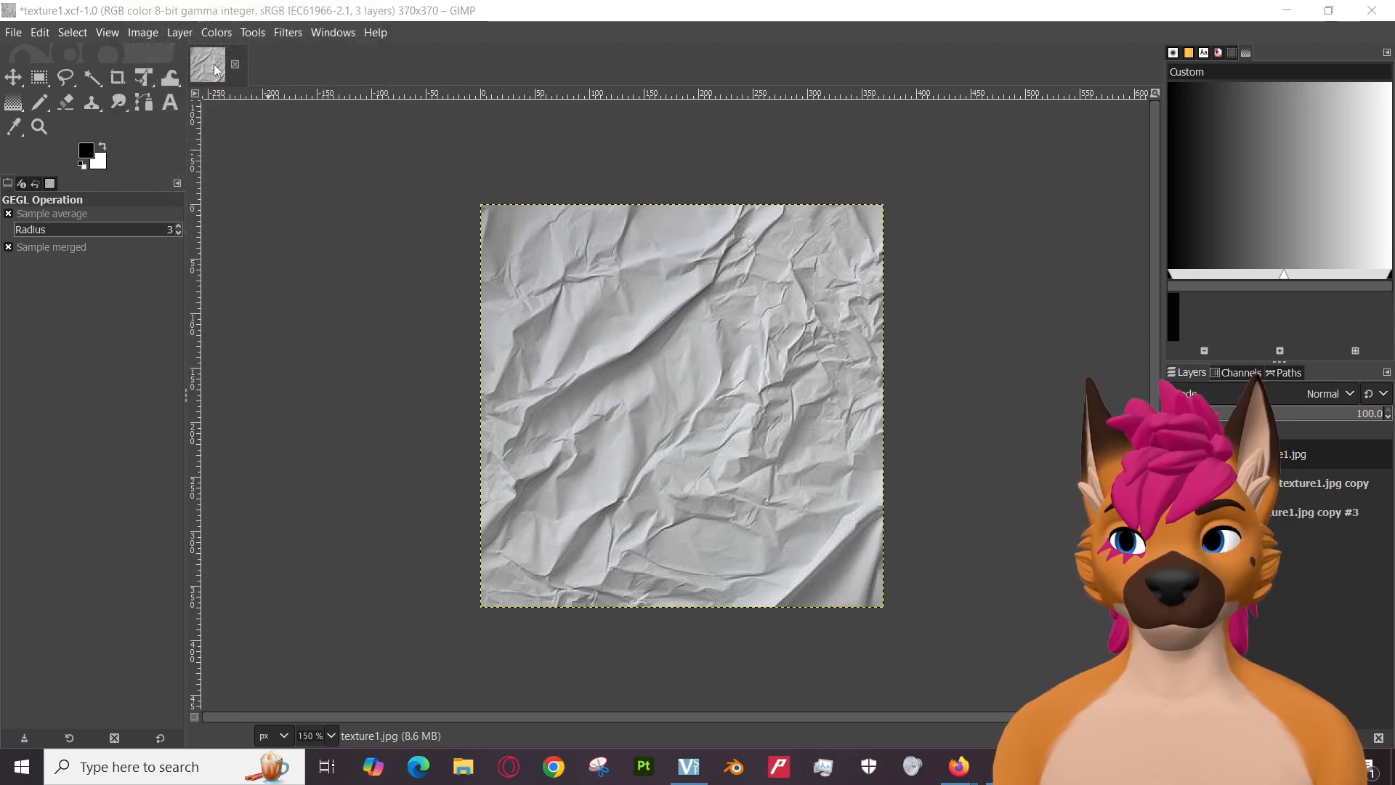
click(251, 34)
click(251, 33)
click(253, 33)
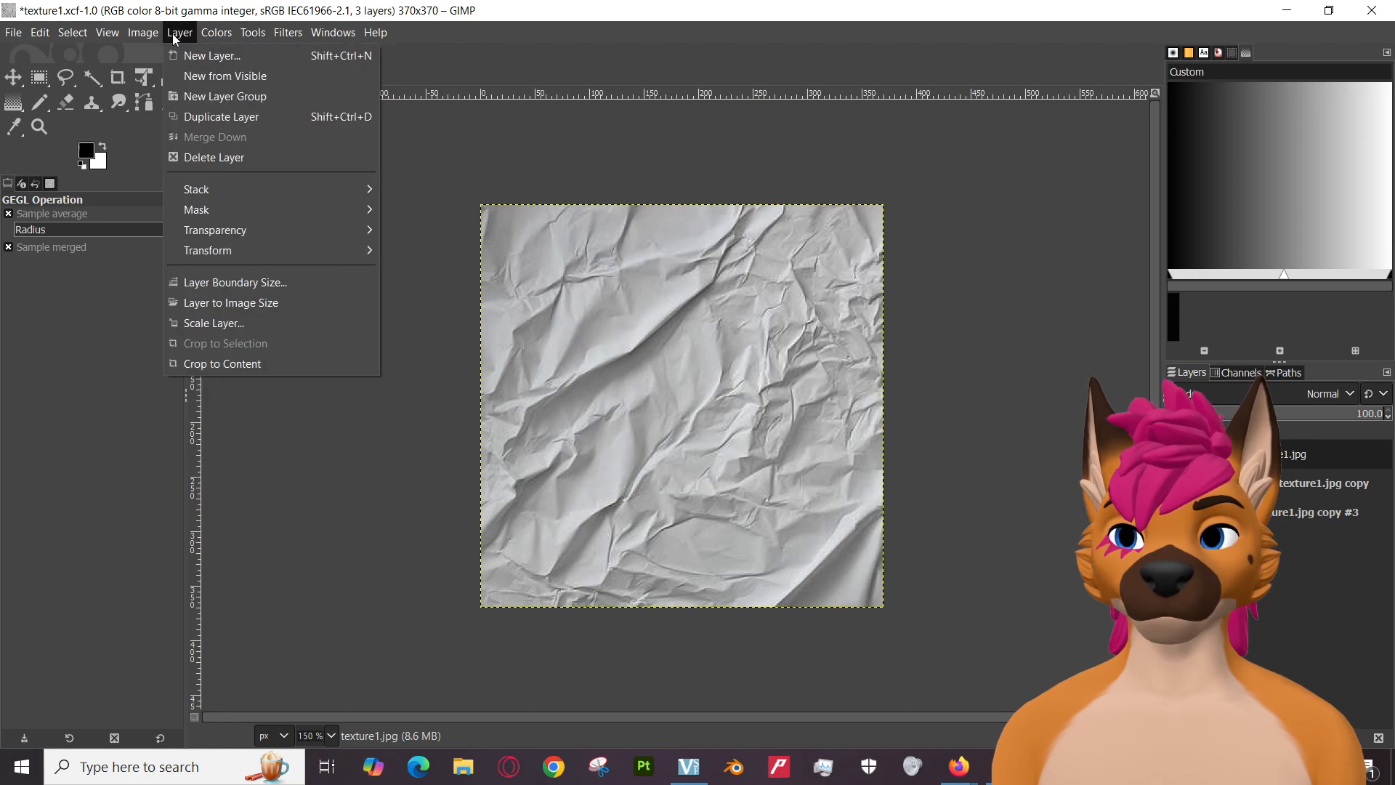
mouse_move(221, 33)
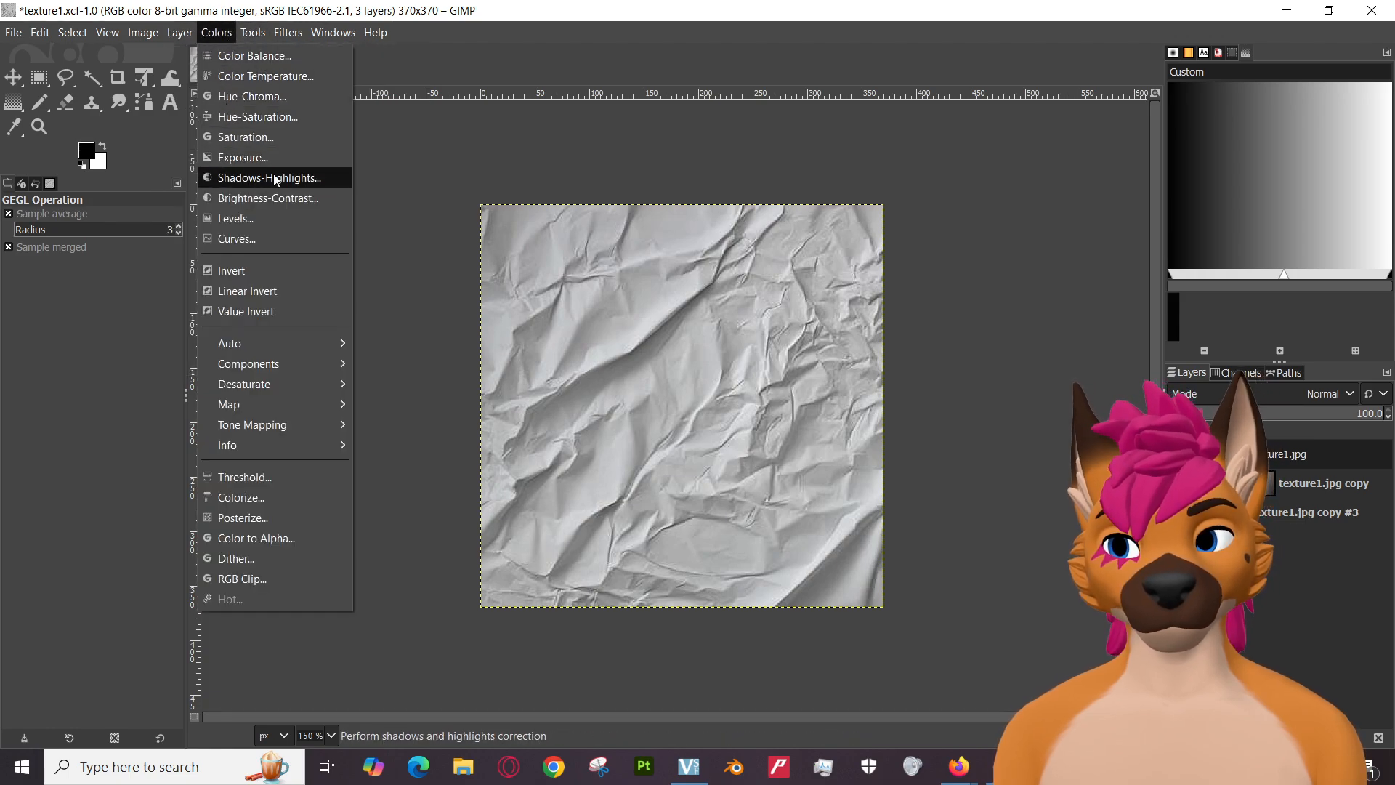
click(263, 138)
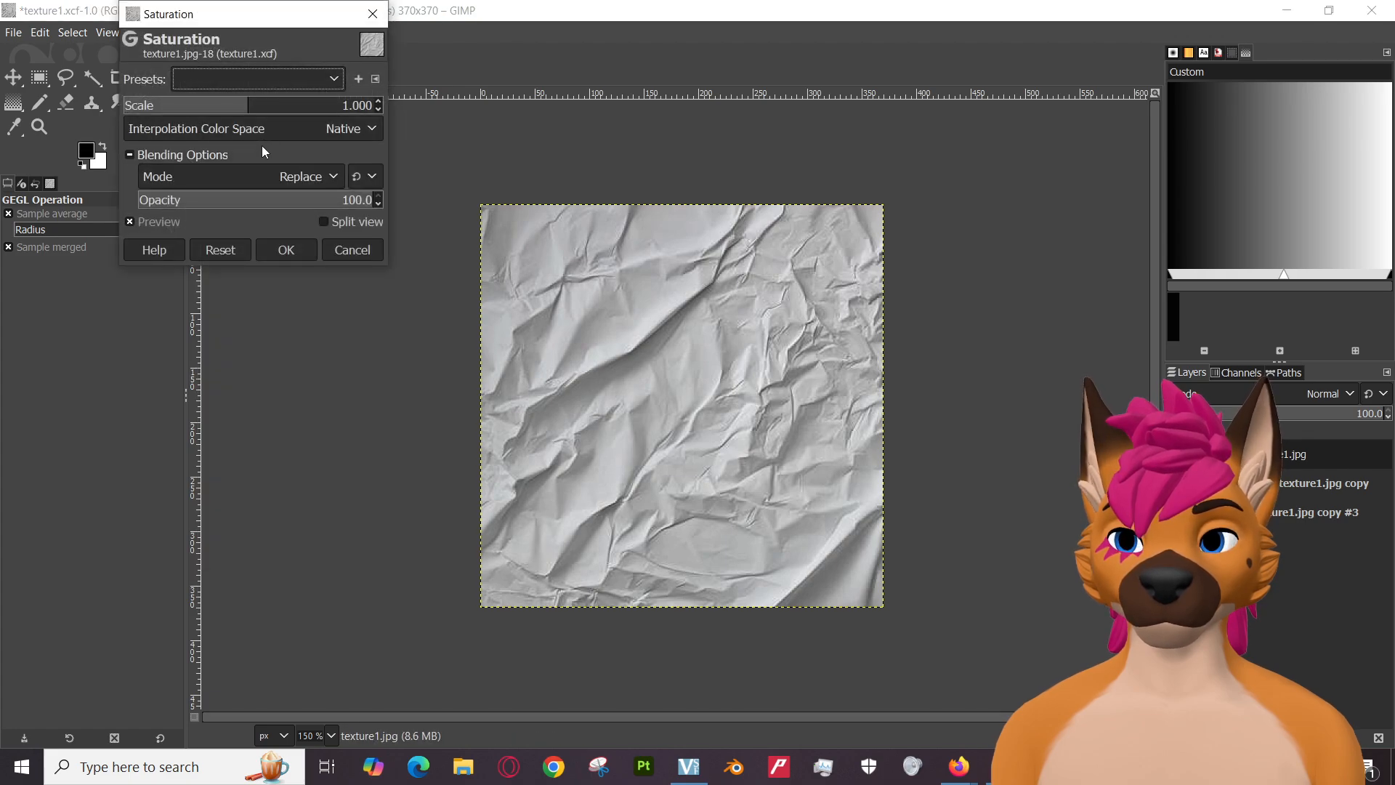
click(364, 249)
click(214, 32)
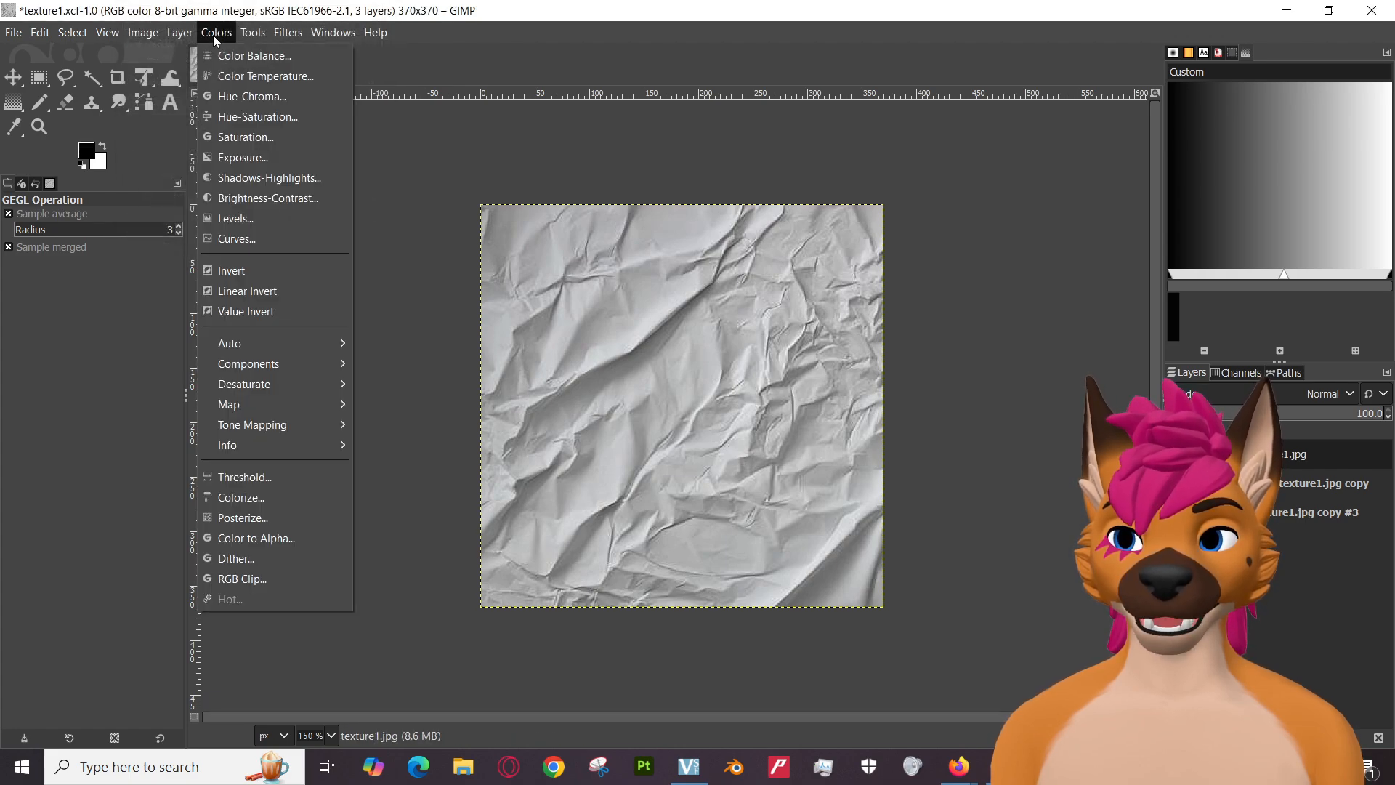
mouse_move(254, 35)
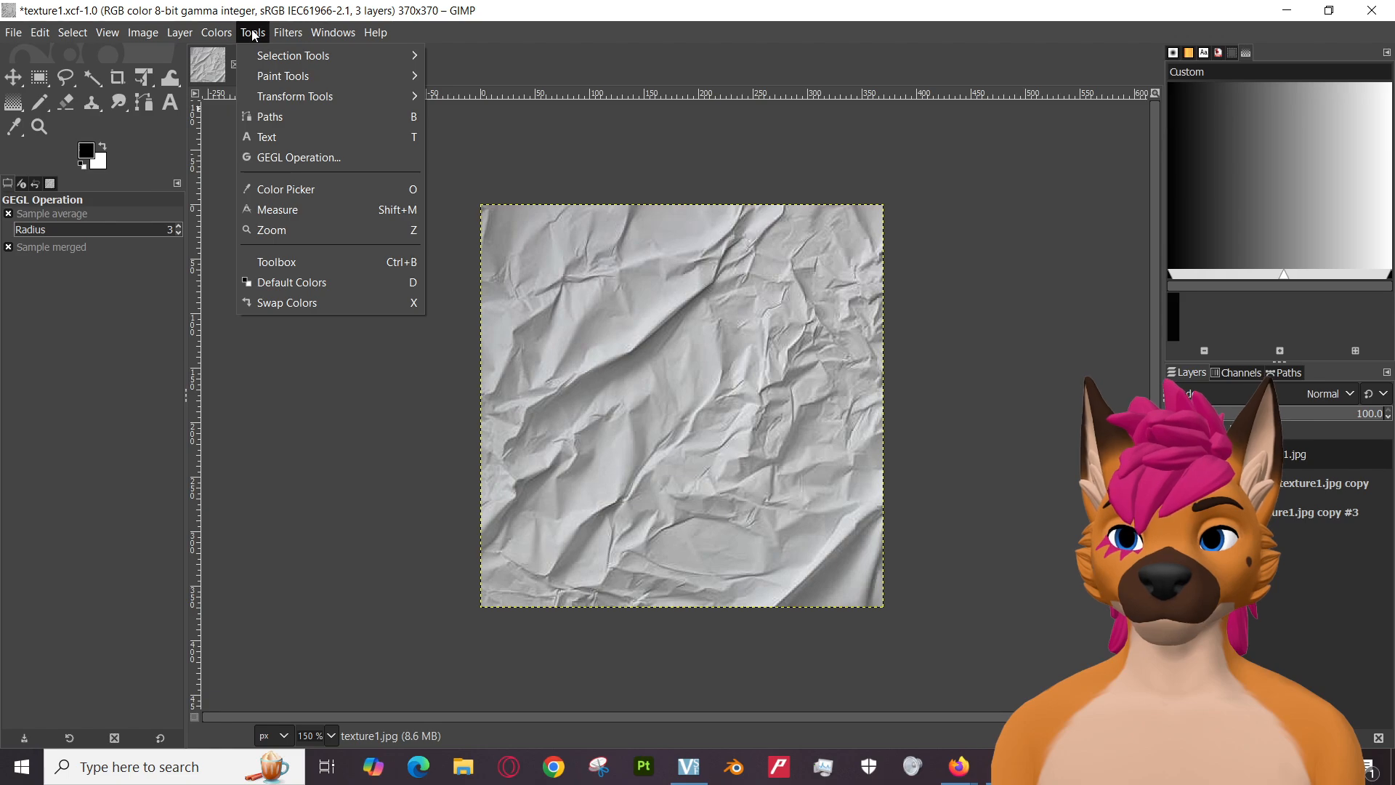
mouse_move(202, 35)
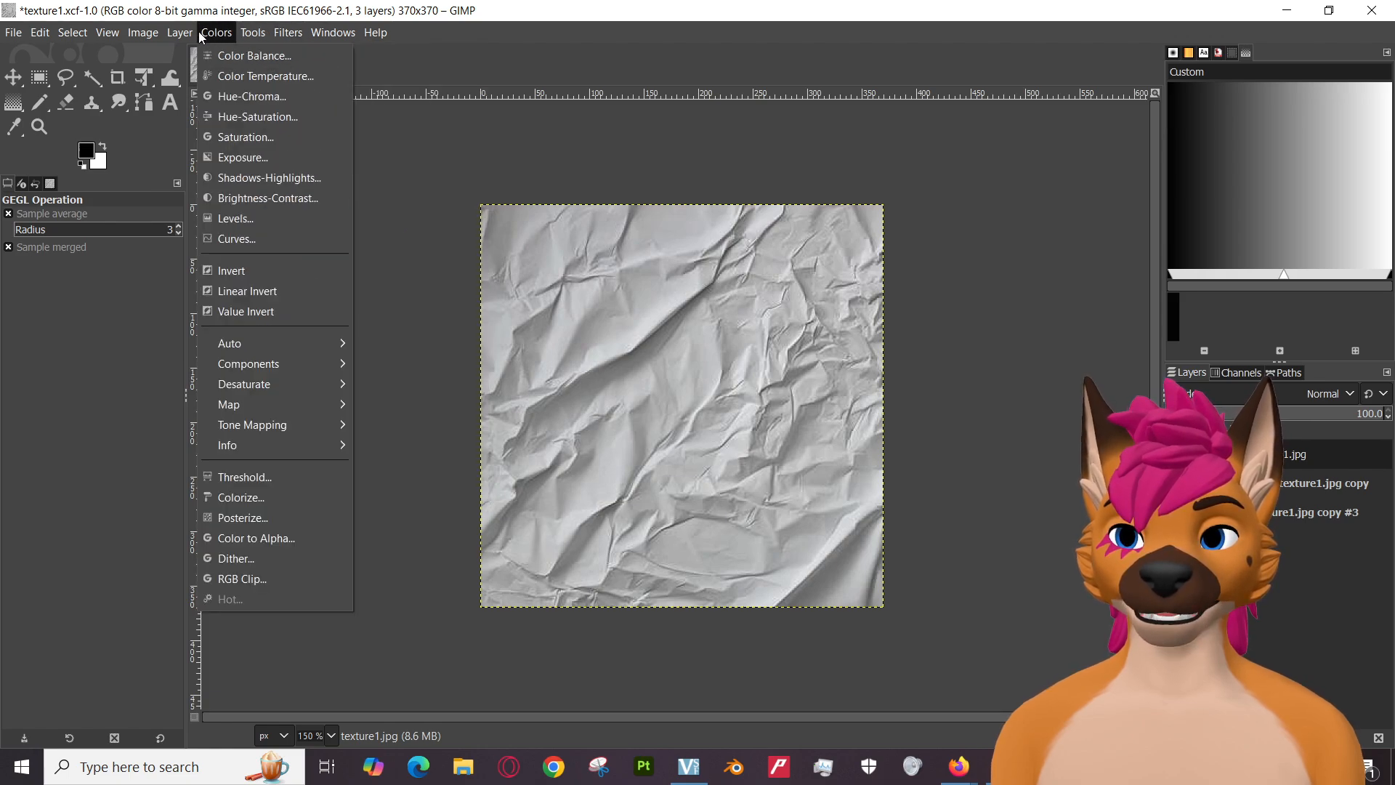
click(232, 219)
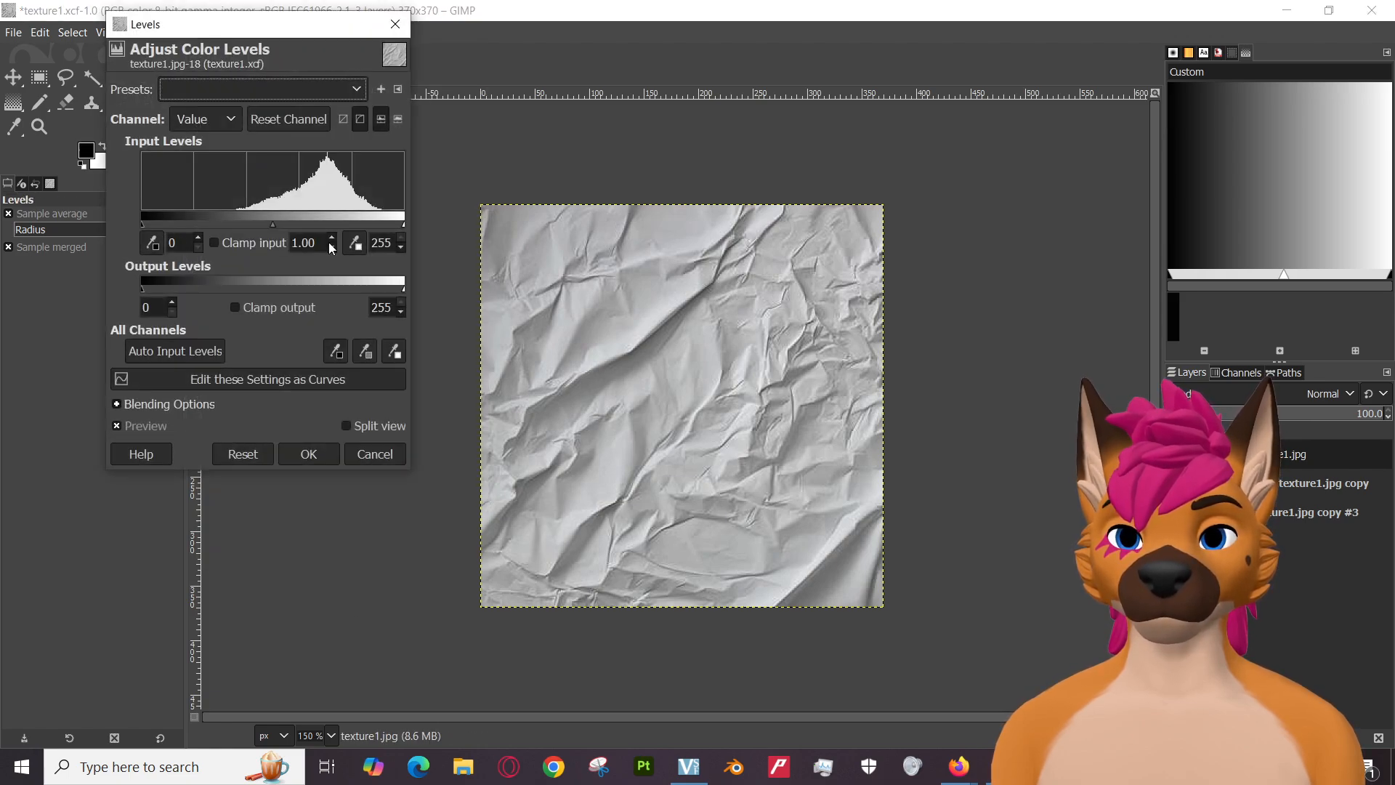
mouse_move(142, 224)
mouse_down()
mouse_move(156, 225)
mouse_move(141, 232)
mouse_up()
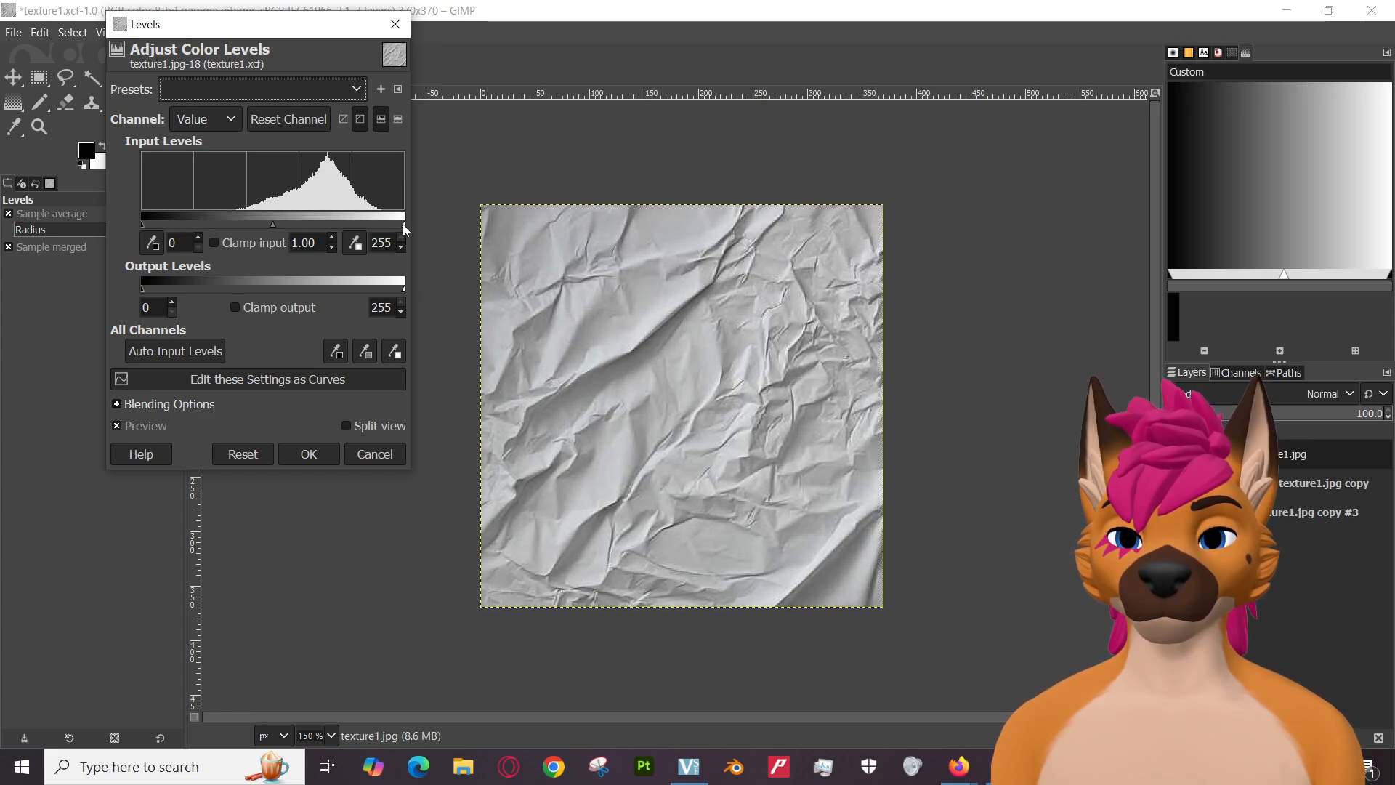
click(373, 453)
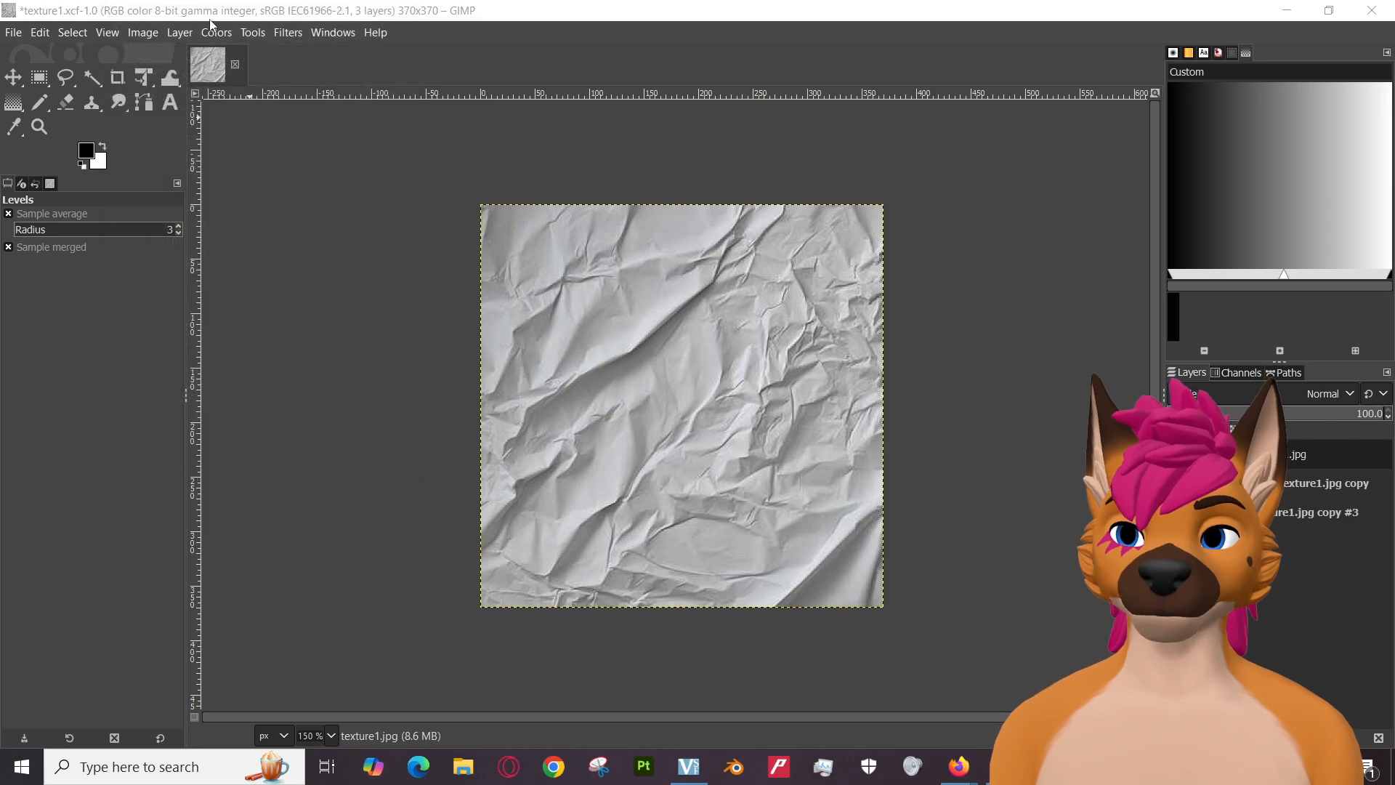
Start a Hue-Saturation adjustment on the texture1.jpg layer with hue 3.3, lightness 52.5 and saturation 5.6.
click(228, 30)
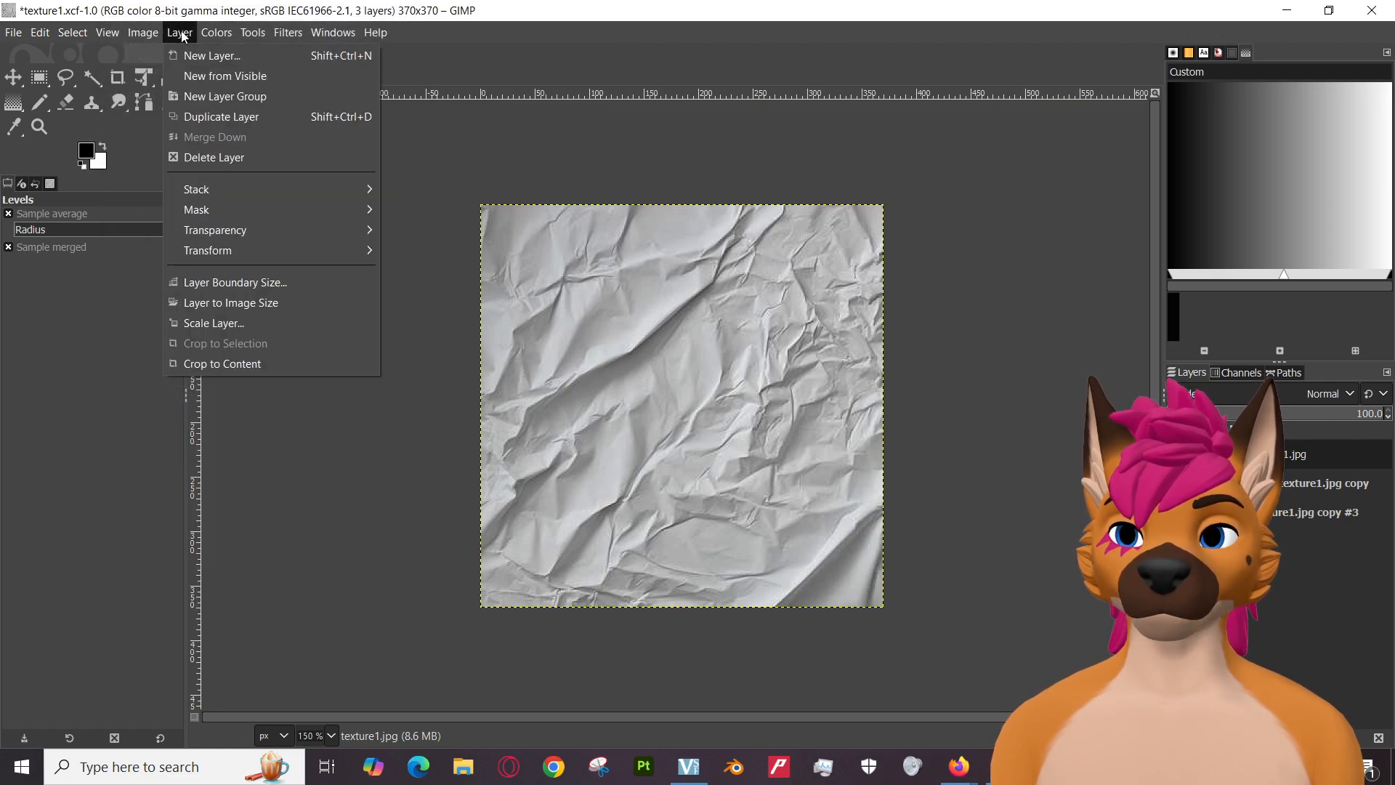
mouse_move(223, 36)
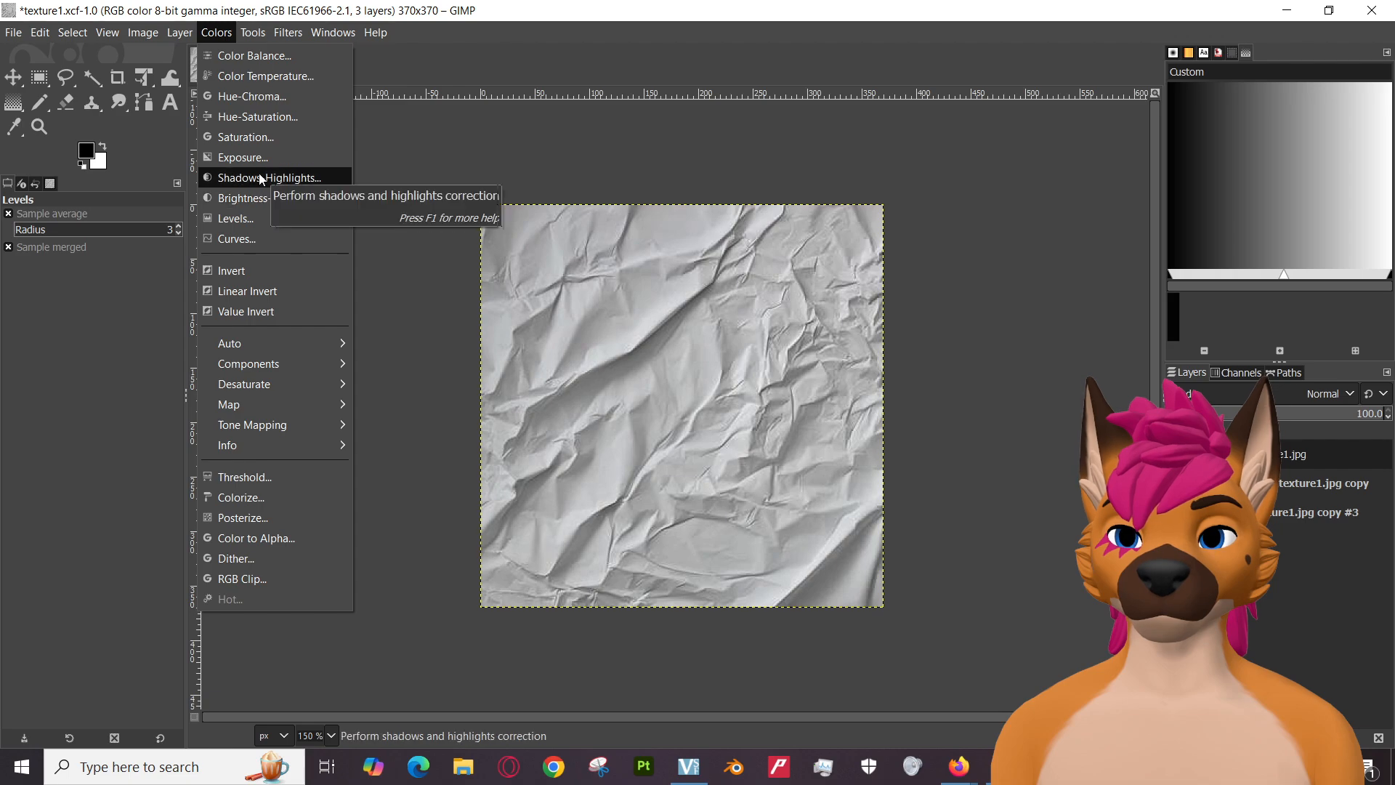
click(257, 117)
drag(245, 311, 286, 310)
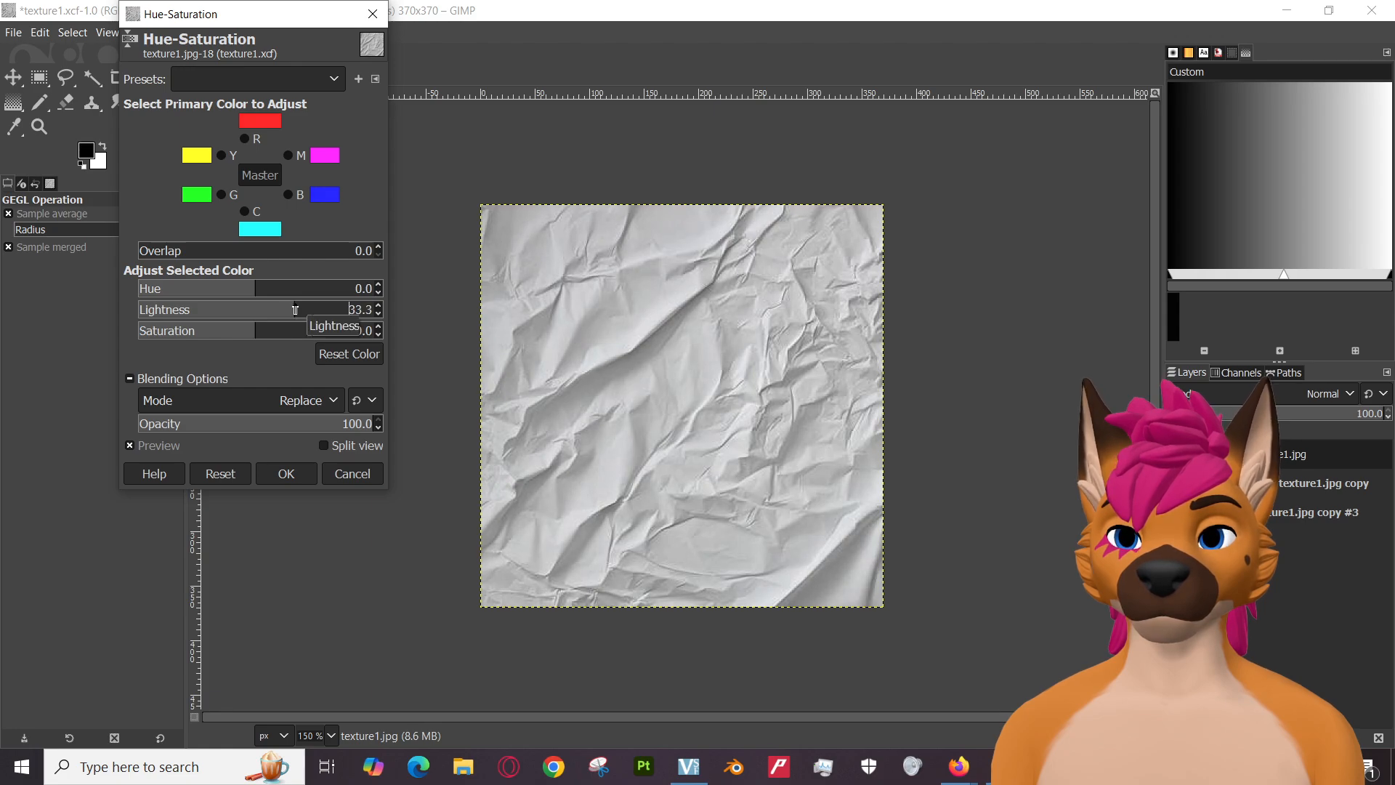
click(294, 309)
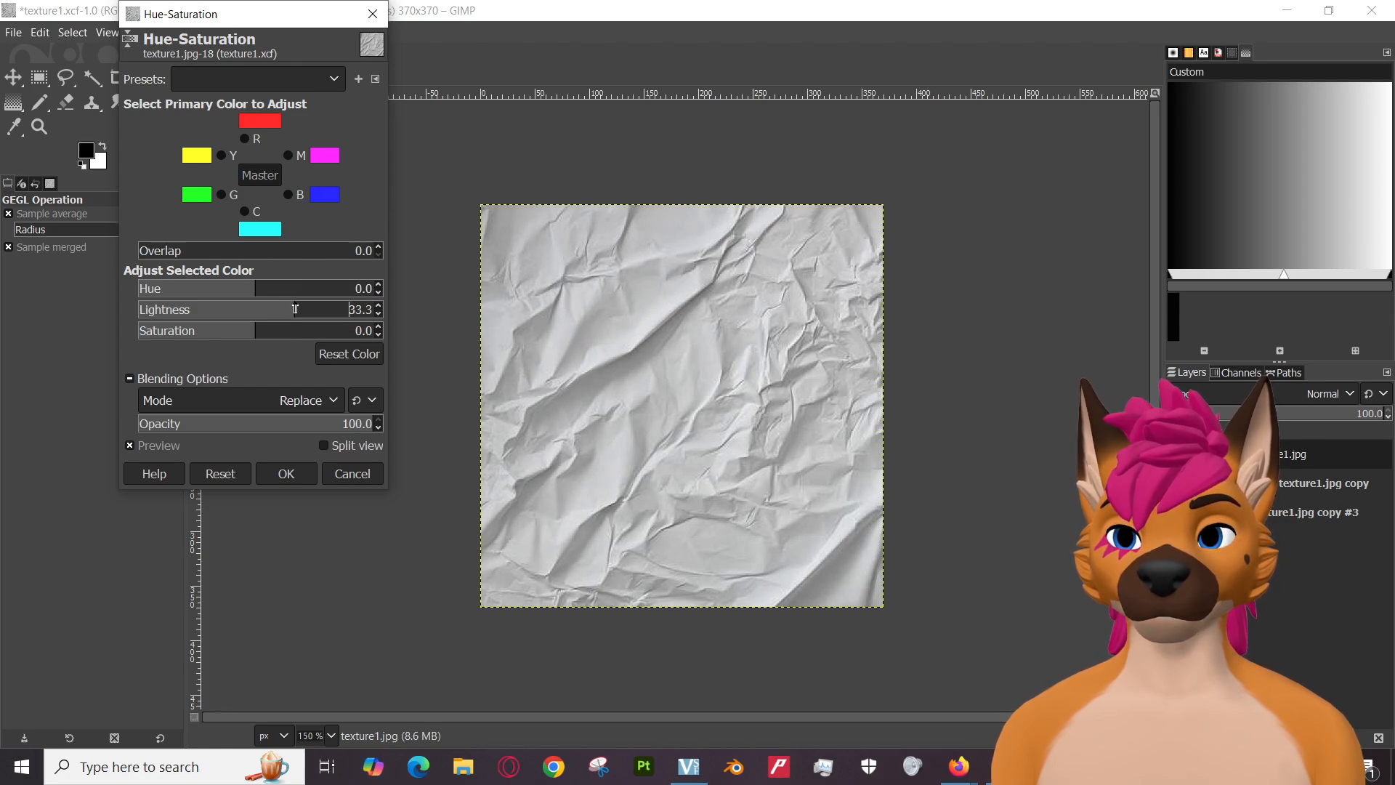
drag(305, 309, 321, 309)
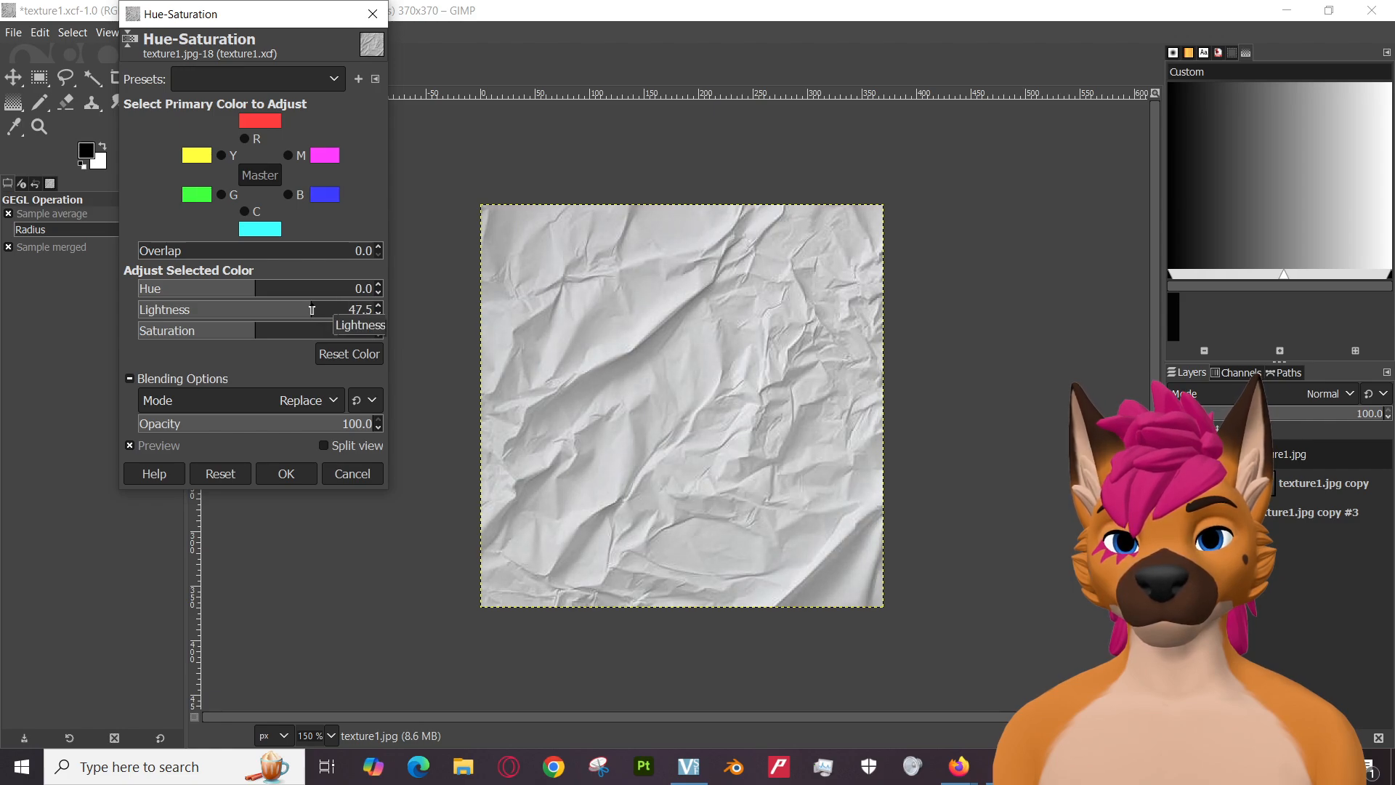
drag(253, 333, 321, 311)
click(252, 288)
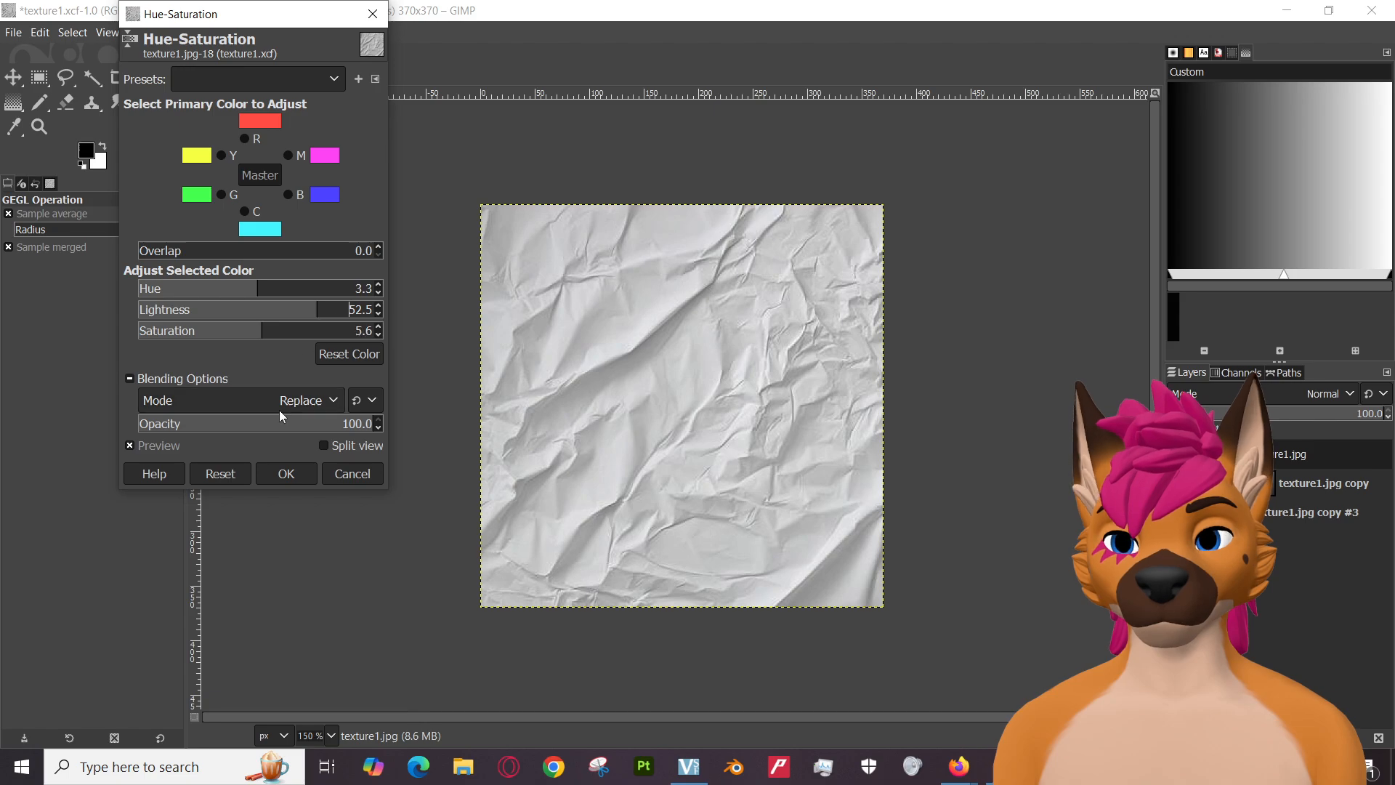
Compare the adjustment in split view, reduce the lightness to 45.7 and apply Hue-Saturation to the layer.
click(323, 445)
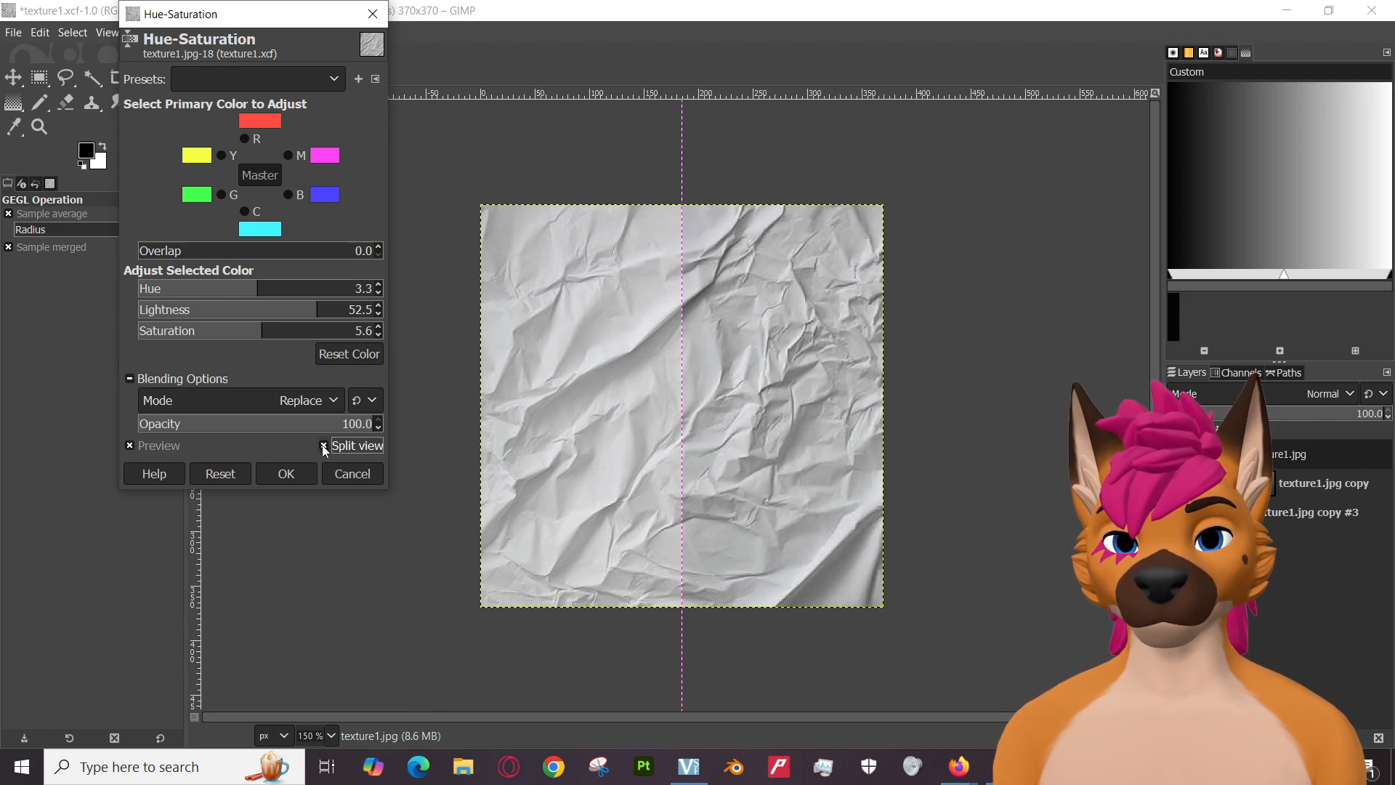
click(322, 445)
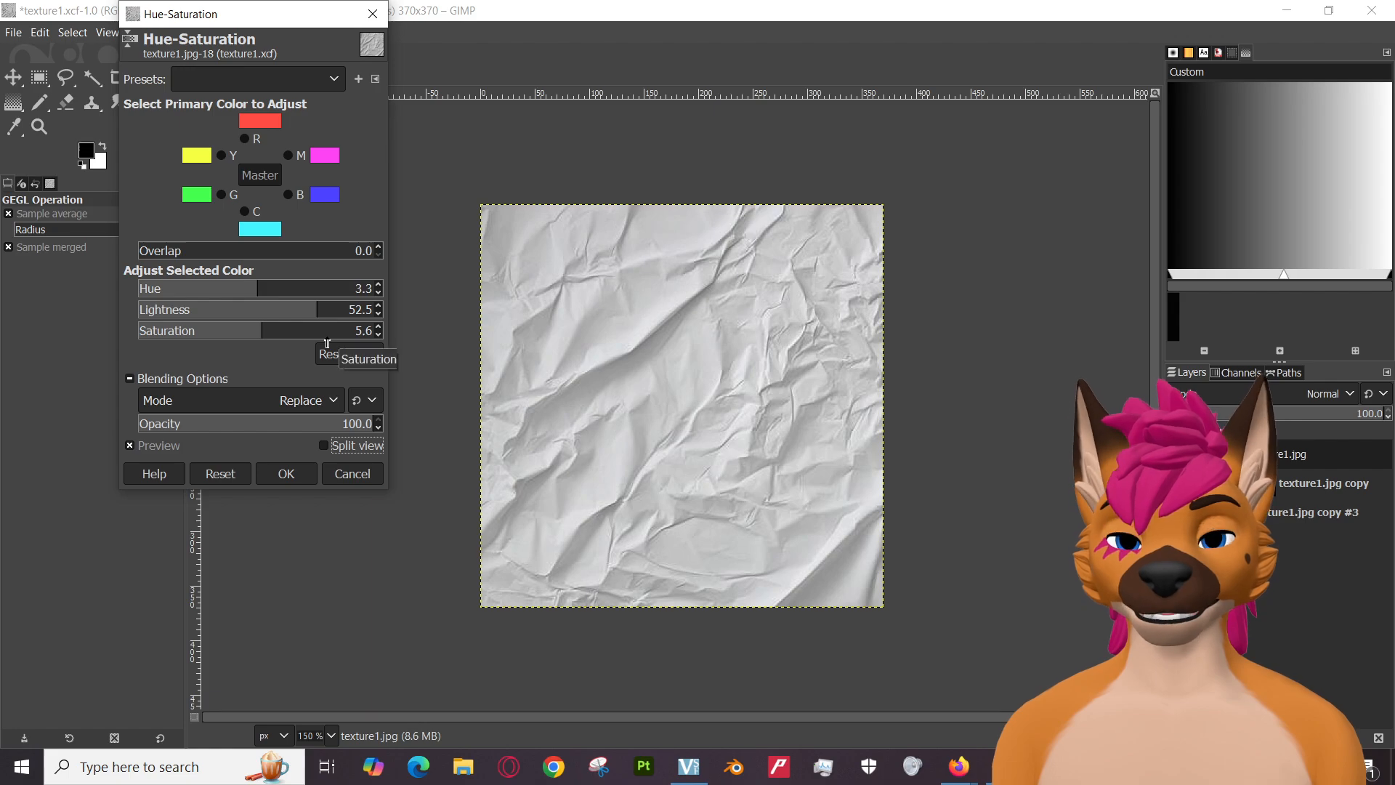
click(303, 310)
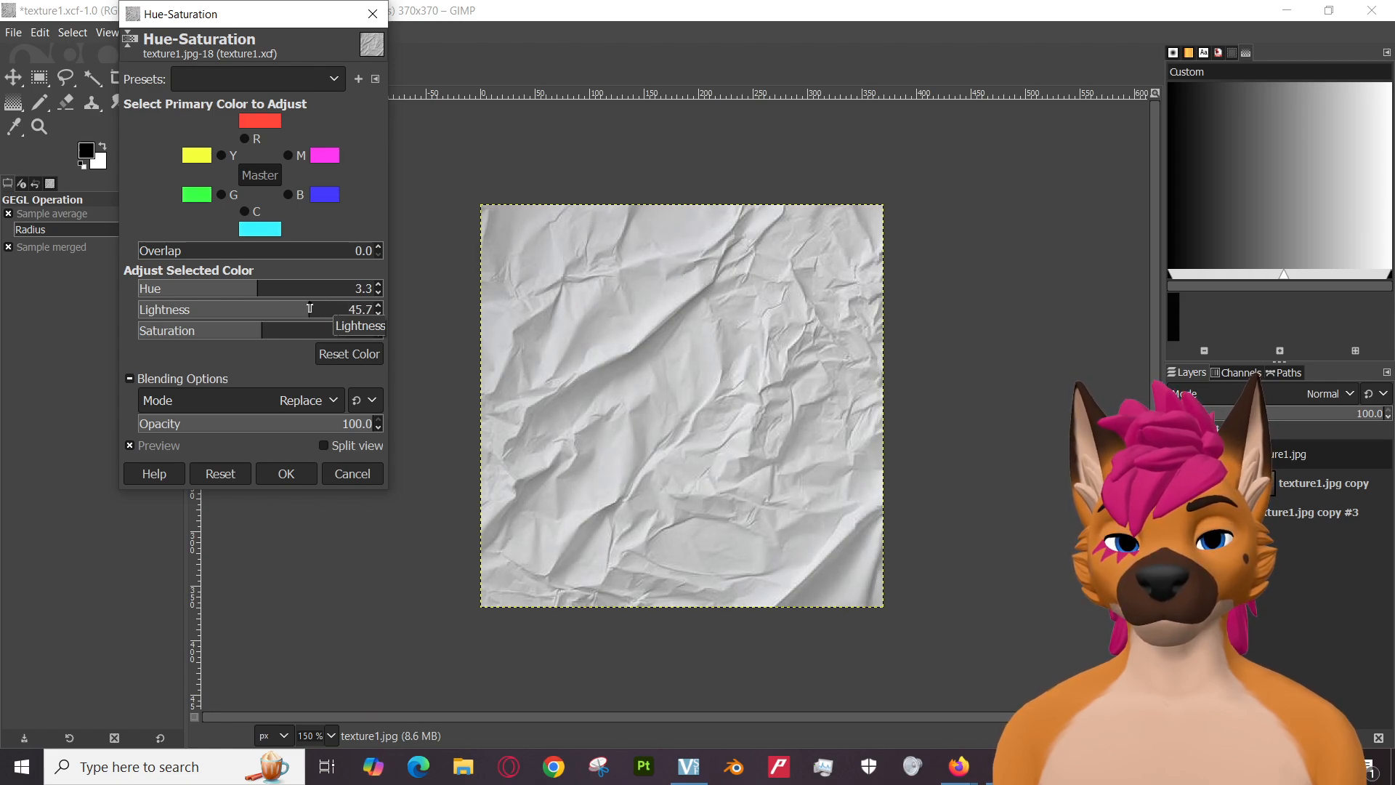
click(298, 473)
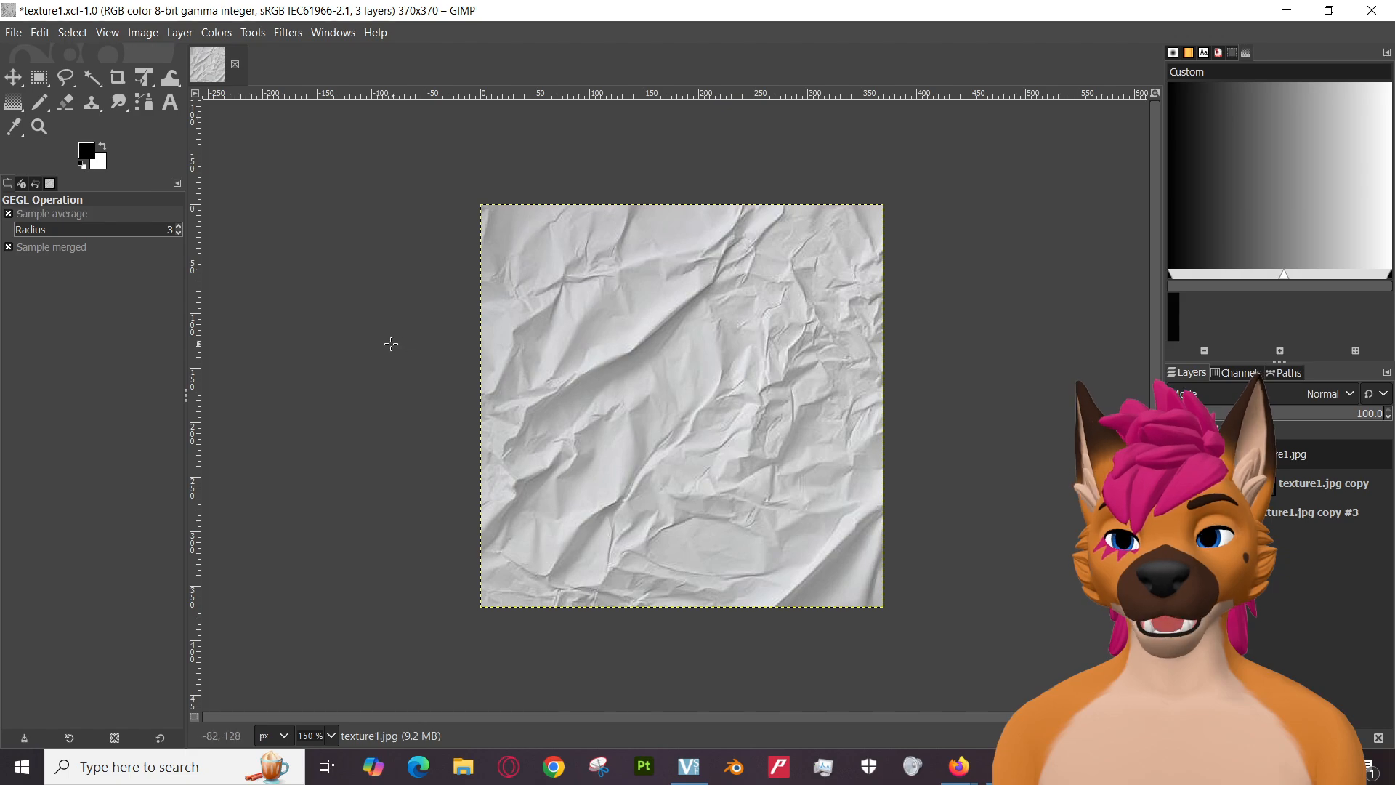
Compare the texture before and after the Hue-Saturation adjustment by undoing and redoing the last change.
key(Delete)
key(ctrl+z)
key(ctrl+z)
key(ctrl+y)
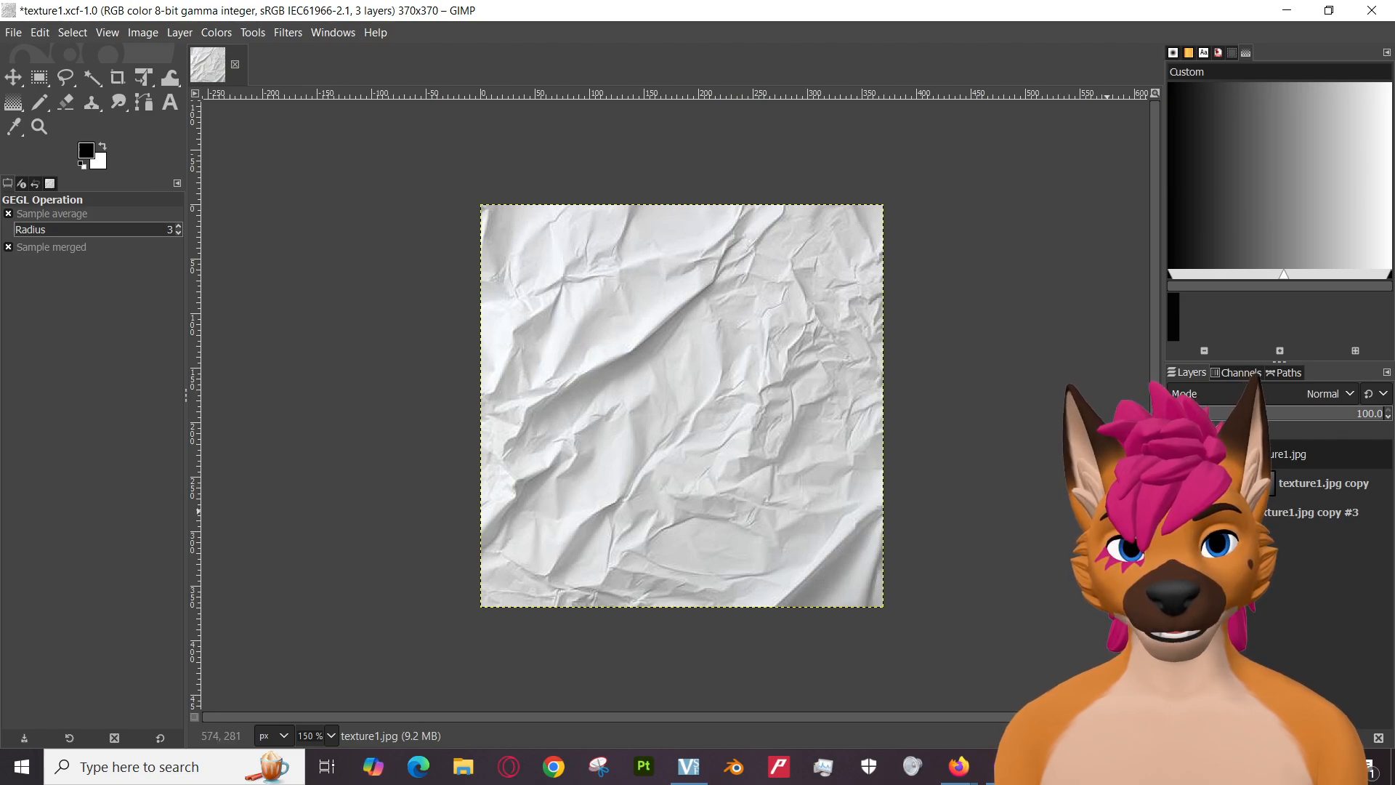
Undo the Hue-Saturation adjustment on the texture1.jpg layer.
key(Delete)
key(ctrl+z)
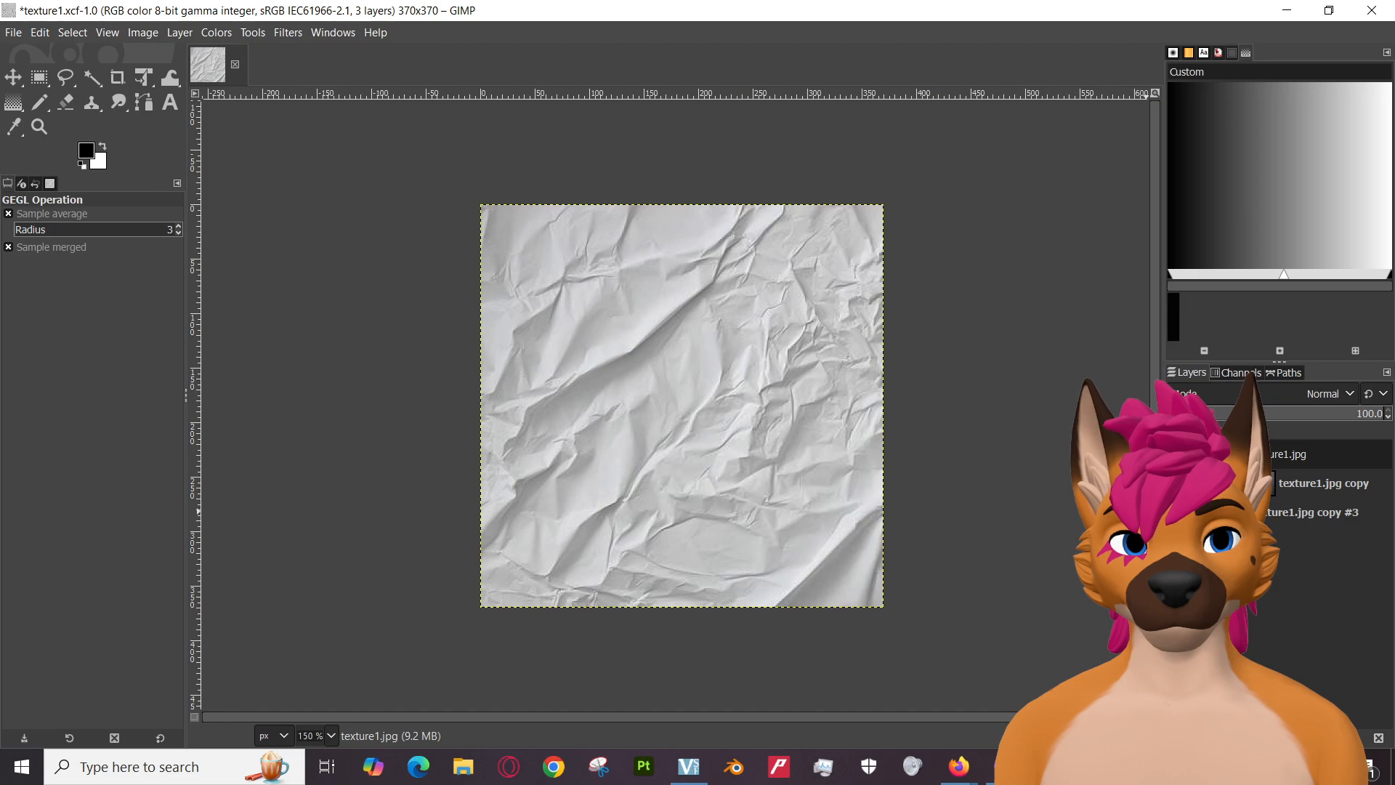
click(242, 36)
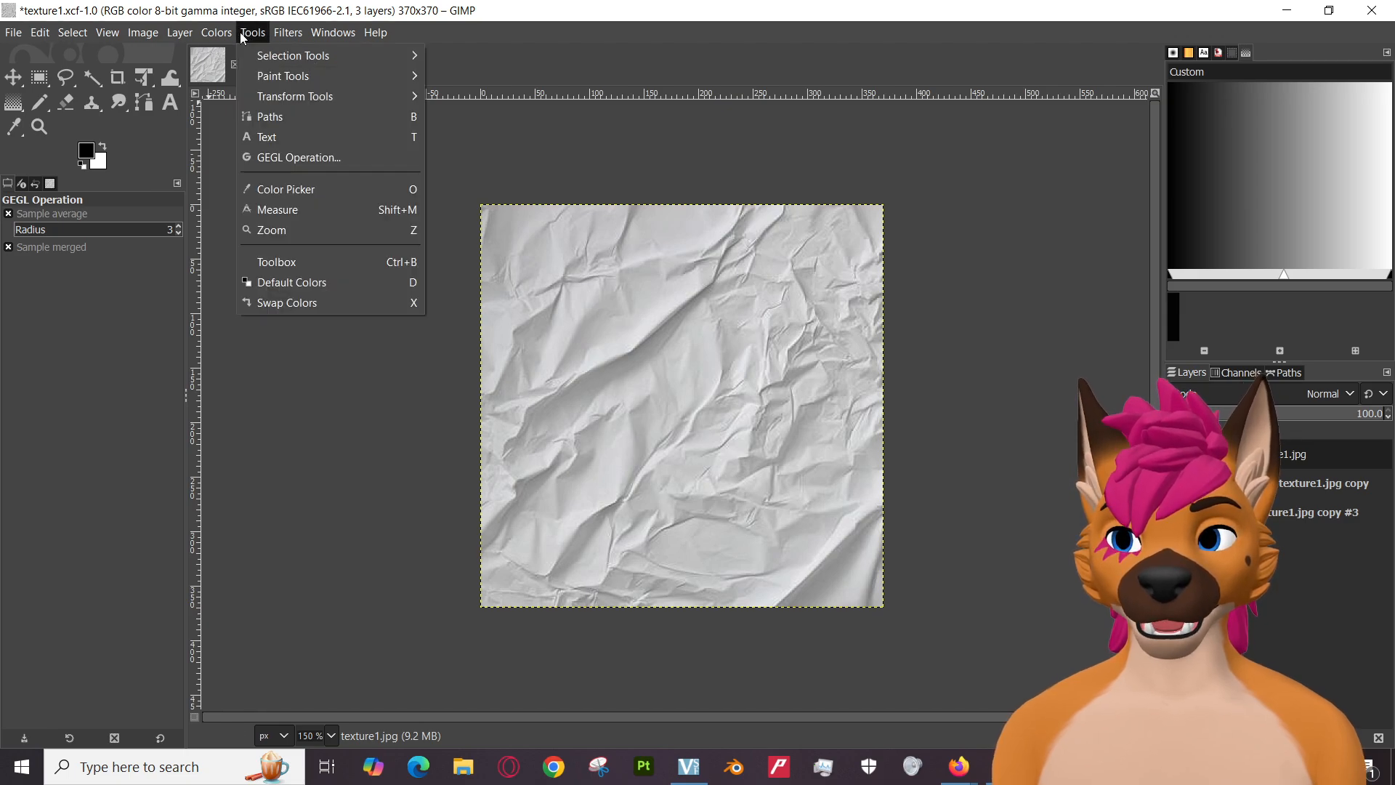
click(216, 32)
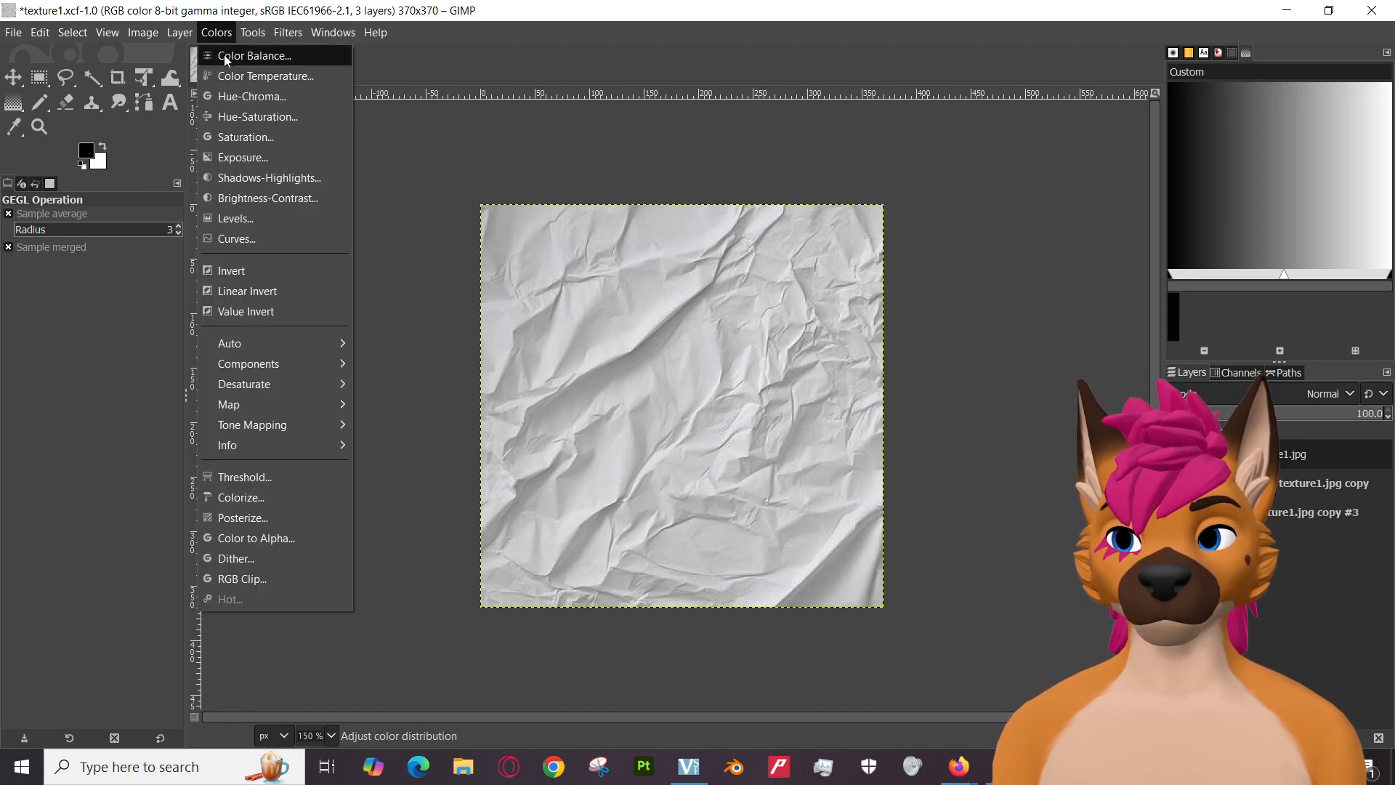
click(244, 122)
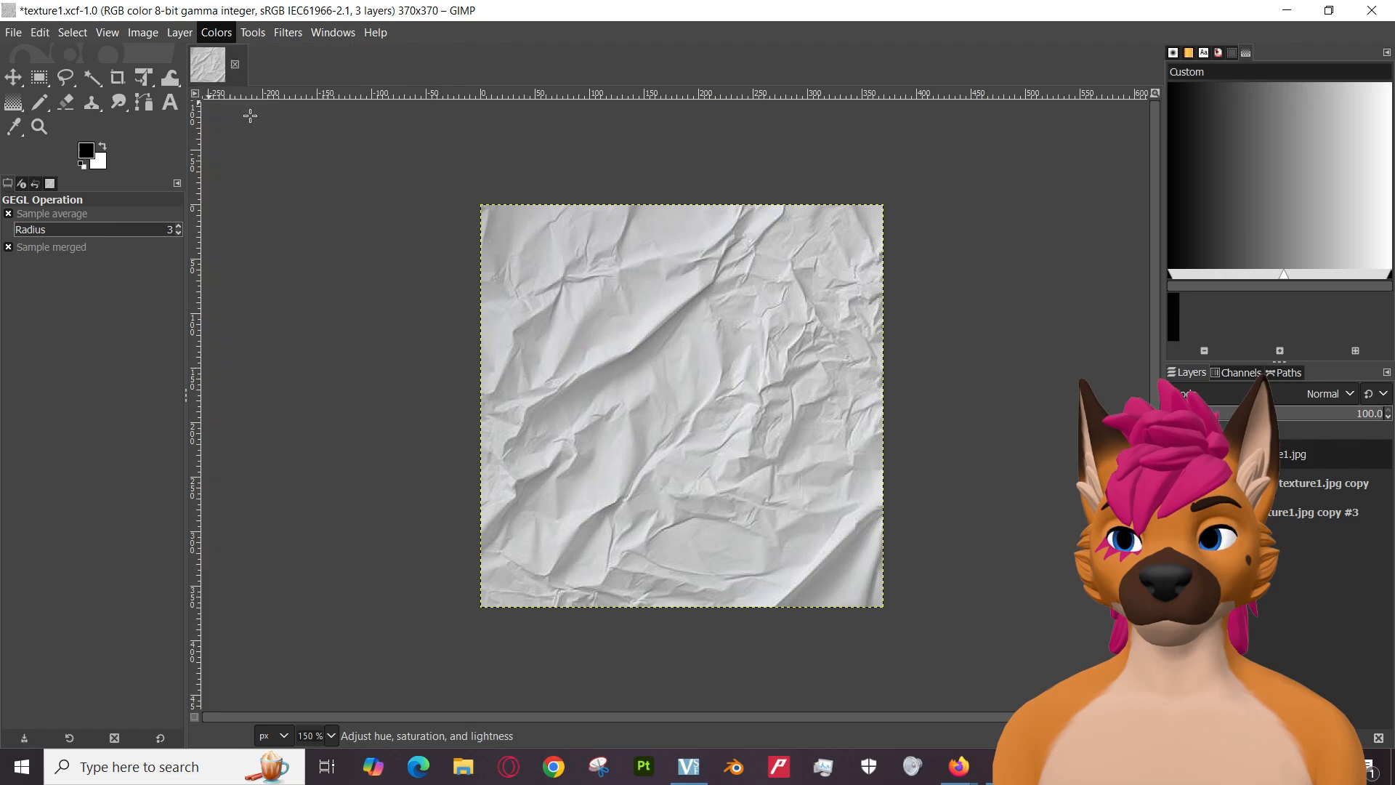
mouse_move(254, 314)
mouse_down()
mouse_move(287, 313)
mouse_move(244, 313)
mouse_up()
click(340, 473)
Apply a Brightness-Contrast adjustment with contrast 21 to the texture1.jpg layer, checking it in split view first.
click(253, 32)
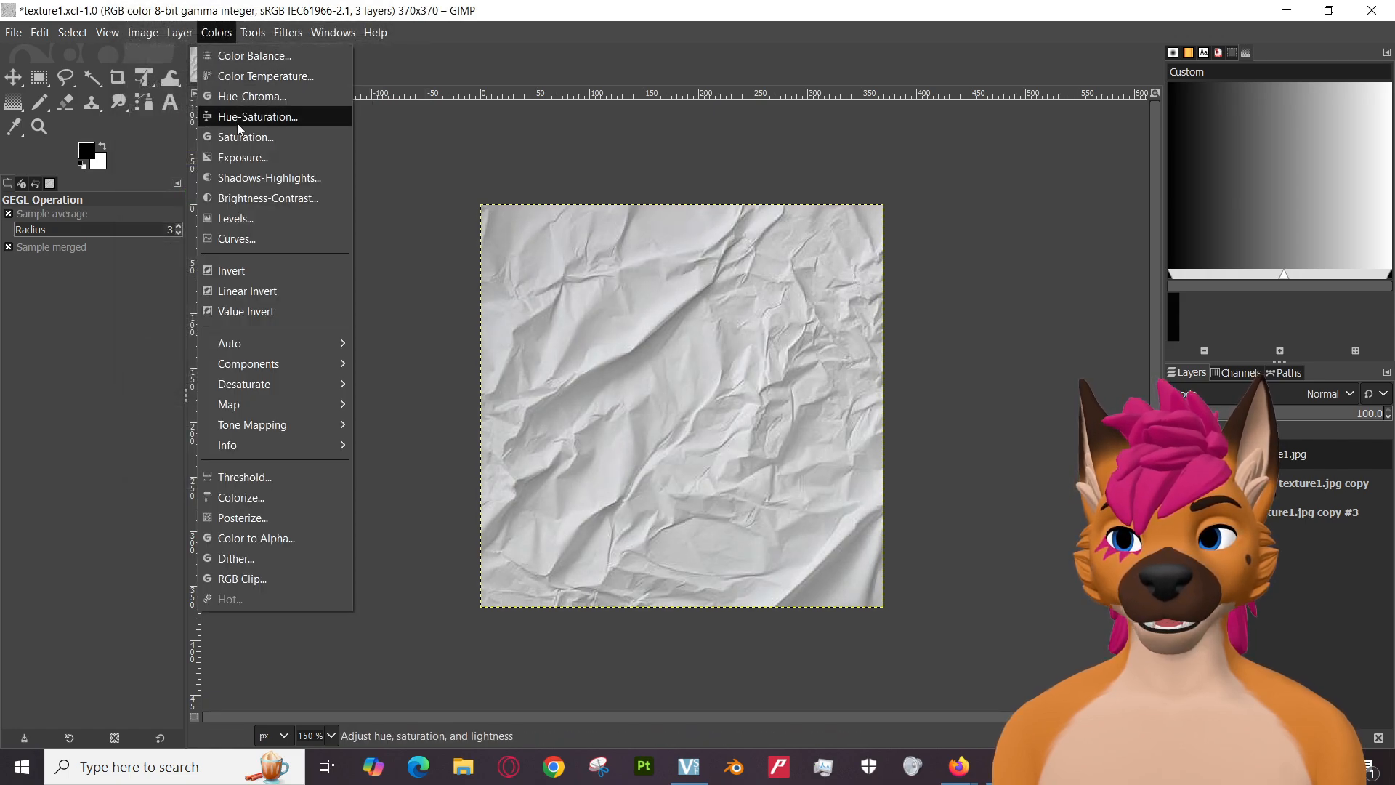
click(268, 198)
drag(266, 219, 292, 219)
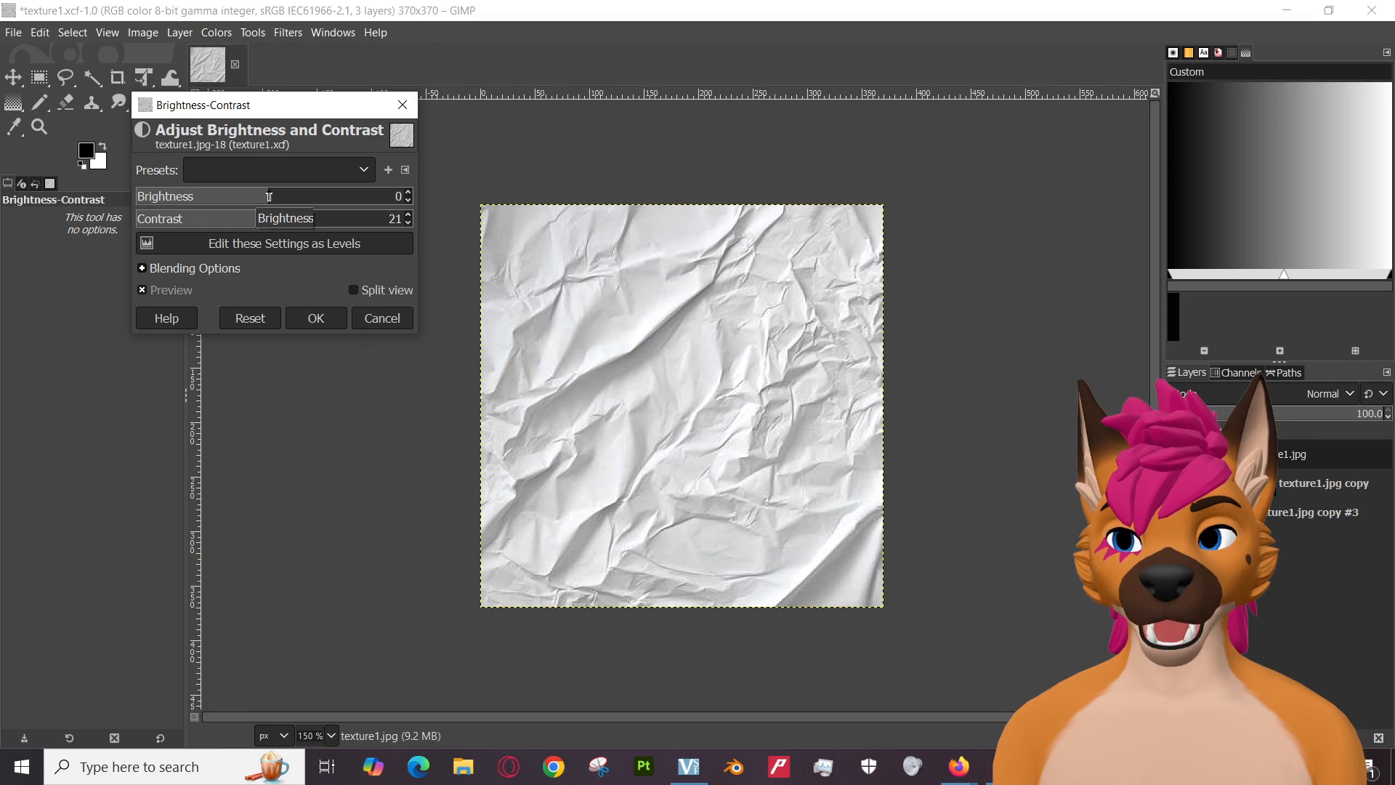
click(355, 289)
click(356, 289)
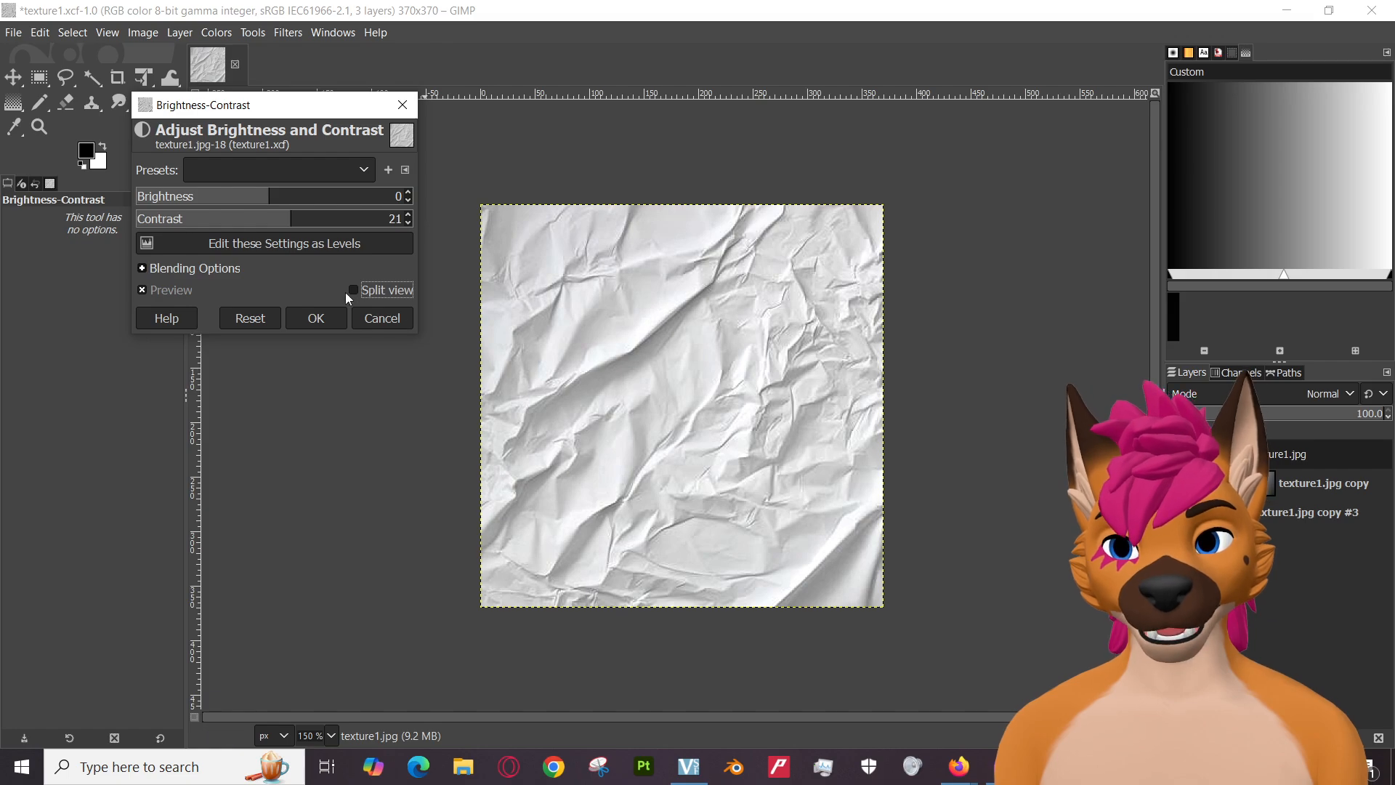
click(315, 321)
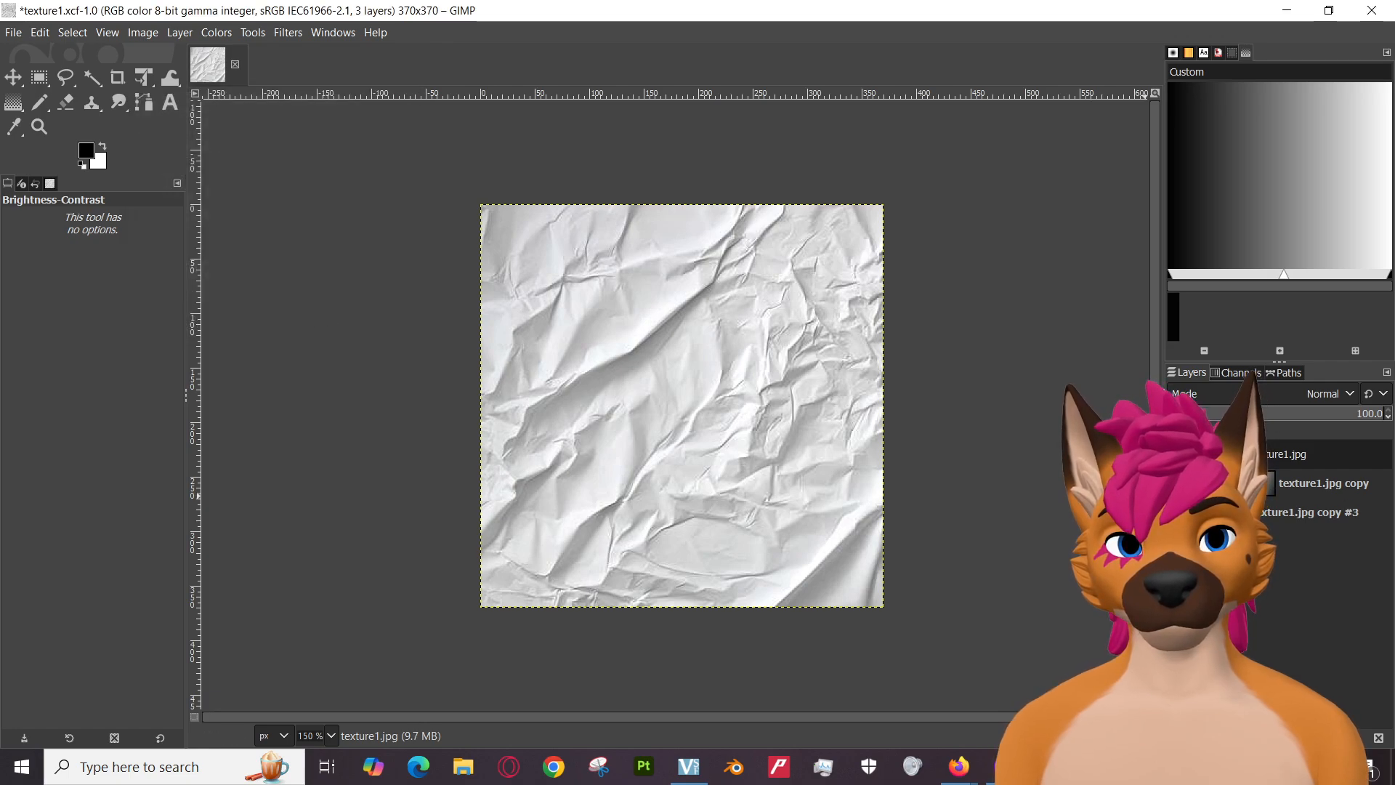
Toggle the texture1.jpg layer's visibility repeatedly to compare the adjusted texture with the layer beneath it.
click(1175, 454)
click(1176, 454)
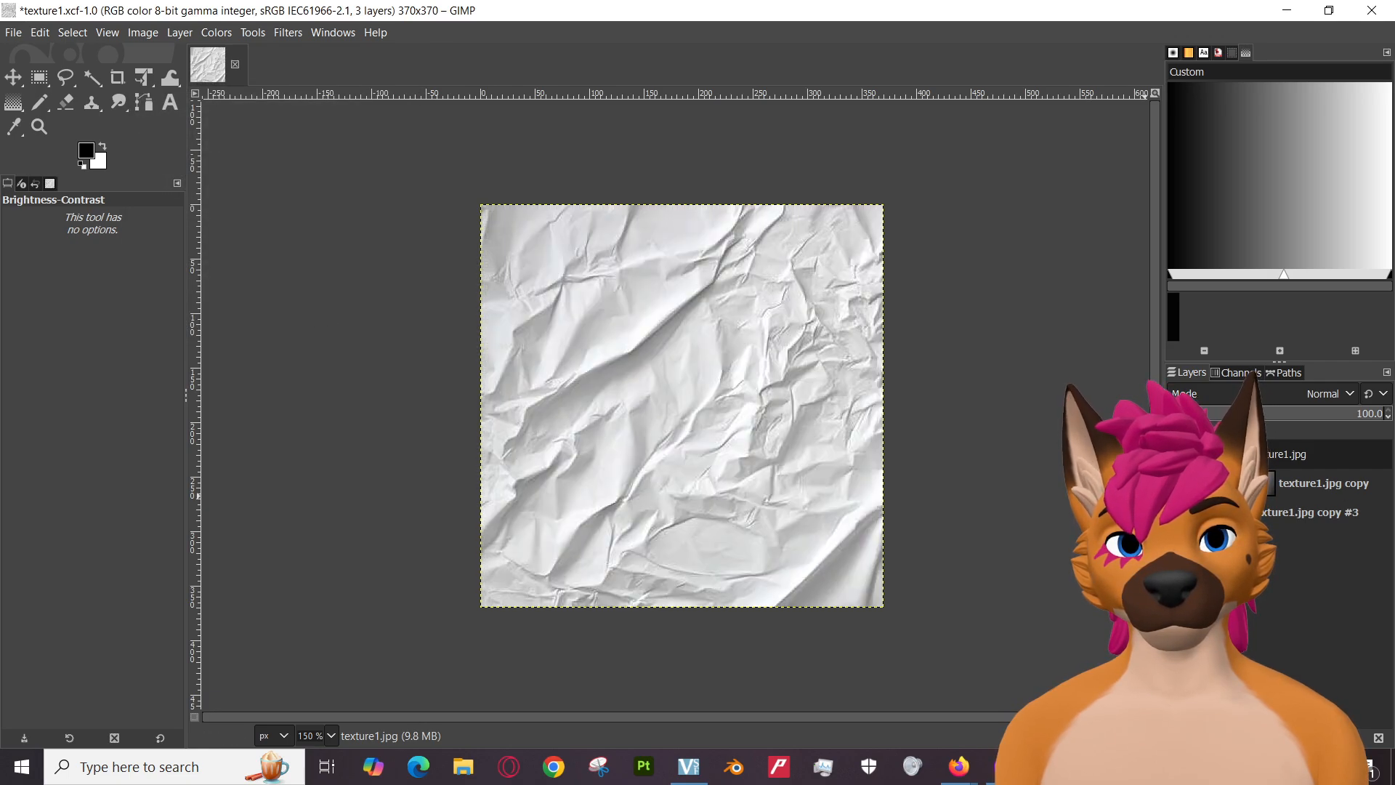
click(1176, 454)
click(1175, 454)
click(1175, 454)
click(1176, 454)
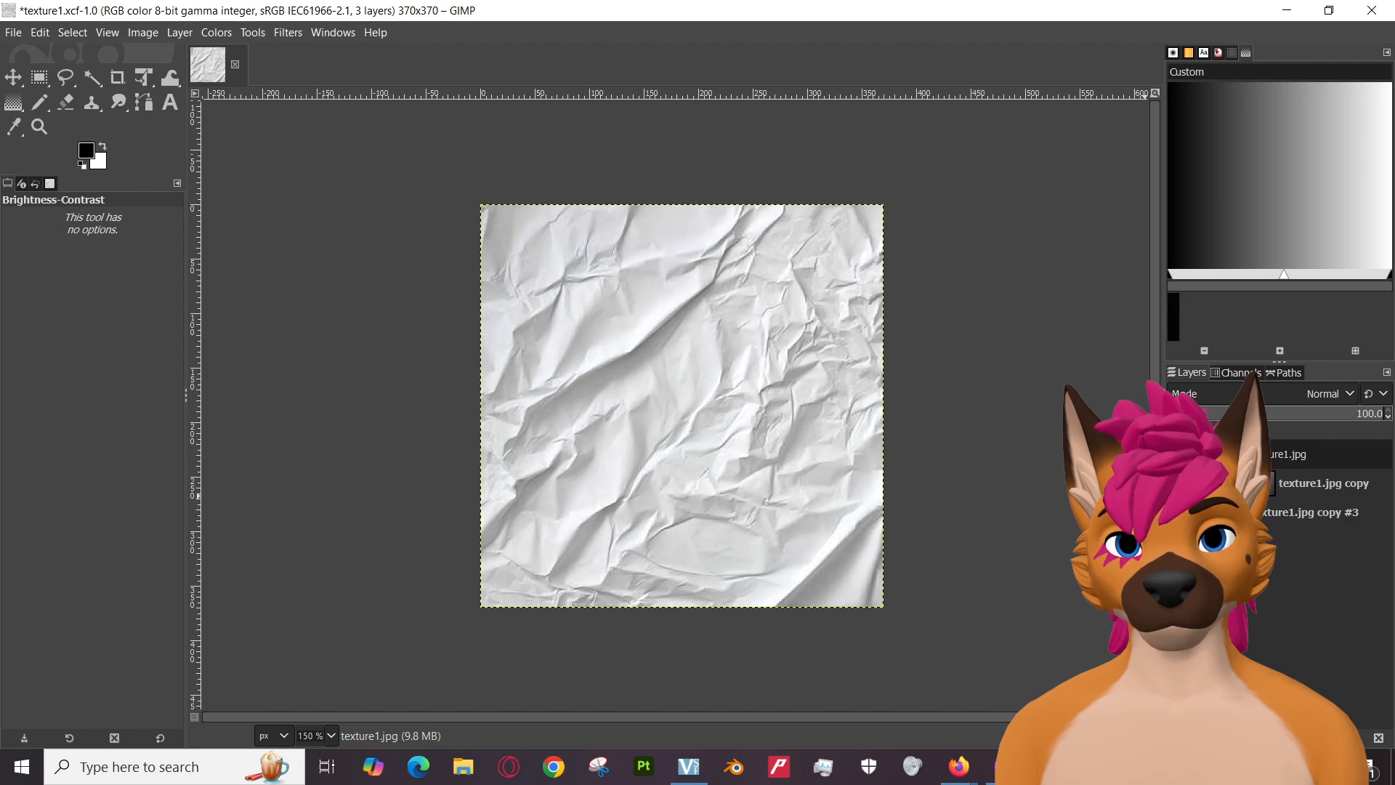
click(1175, 454)
click(1176, 454)
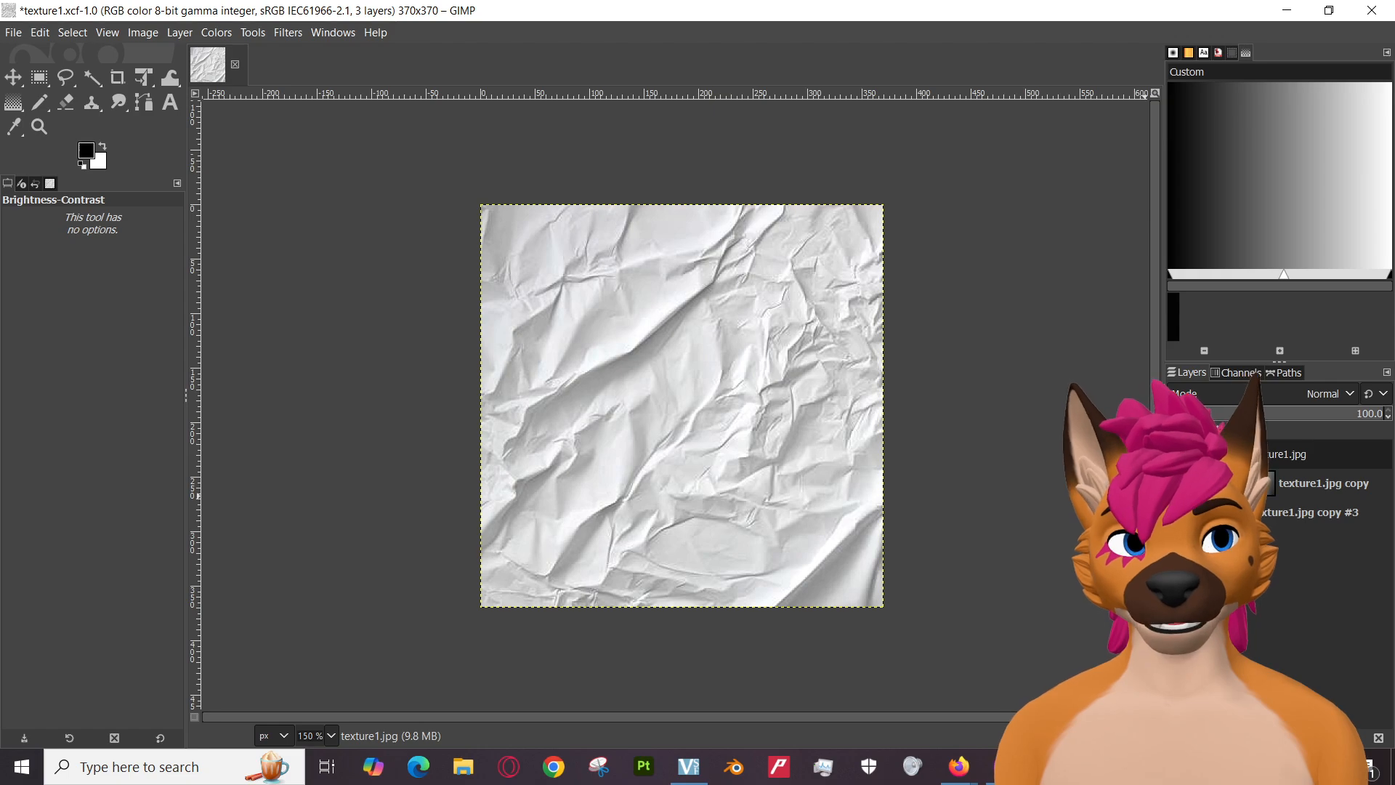
Save the texture1.xcf file.
click(14, 33)
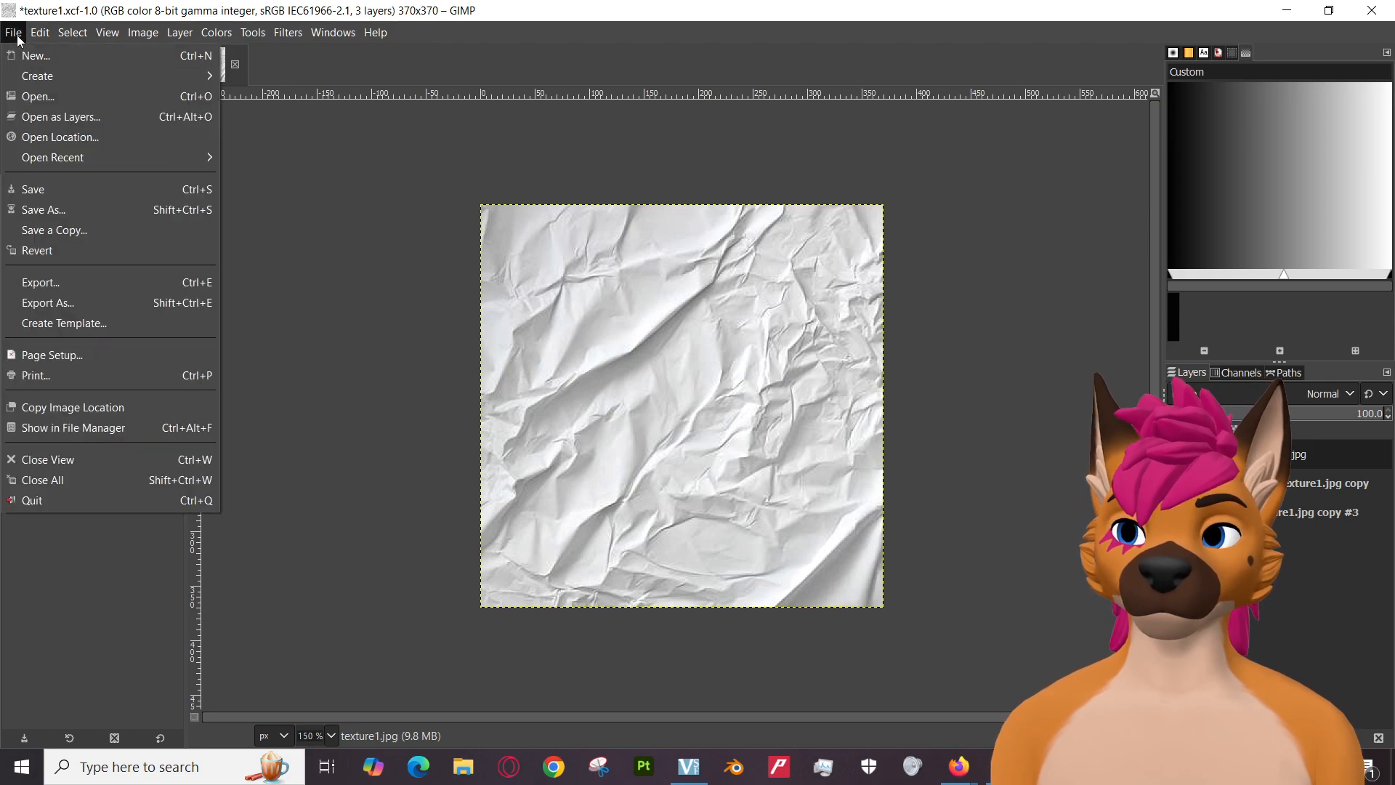
click(51, 190)
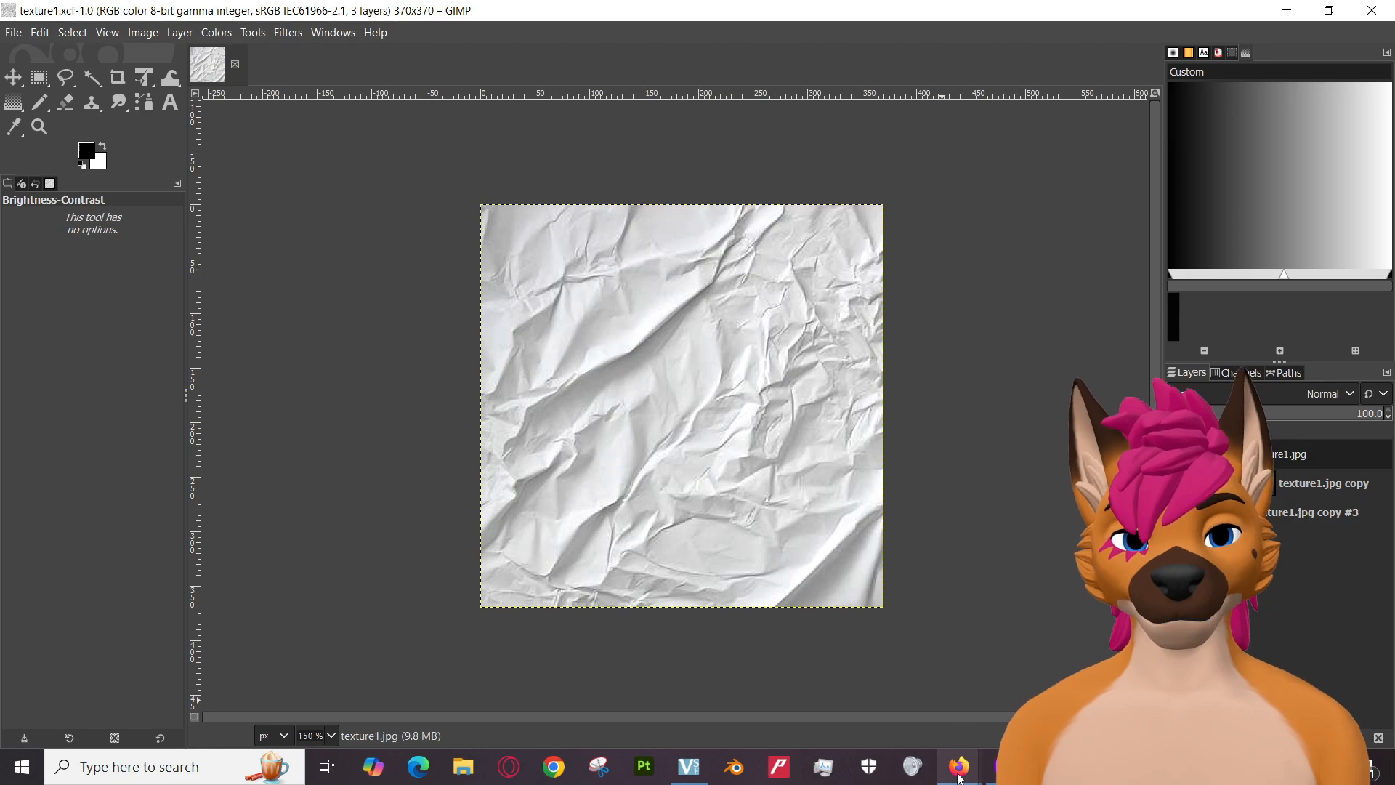
Switch to the Intro to Texture Maps for 3D video in Firefox, play it and pause at 30:08.
mouse_move(959, 766)
click(857, 690)
click(341, 20)
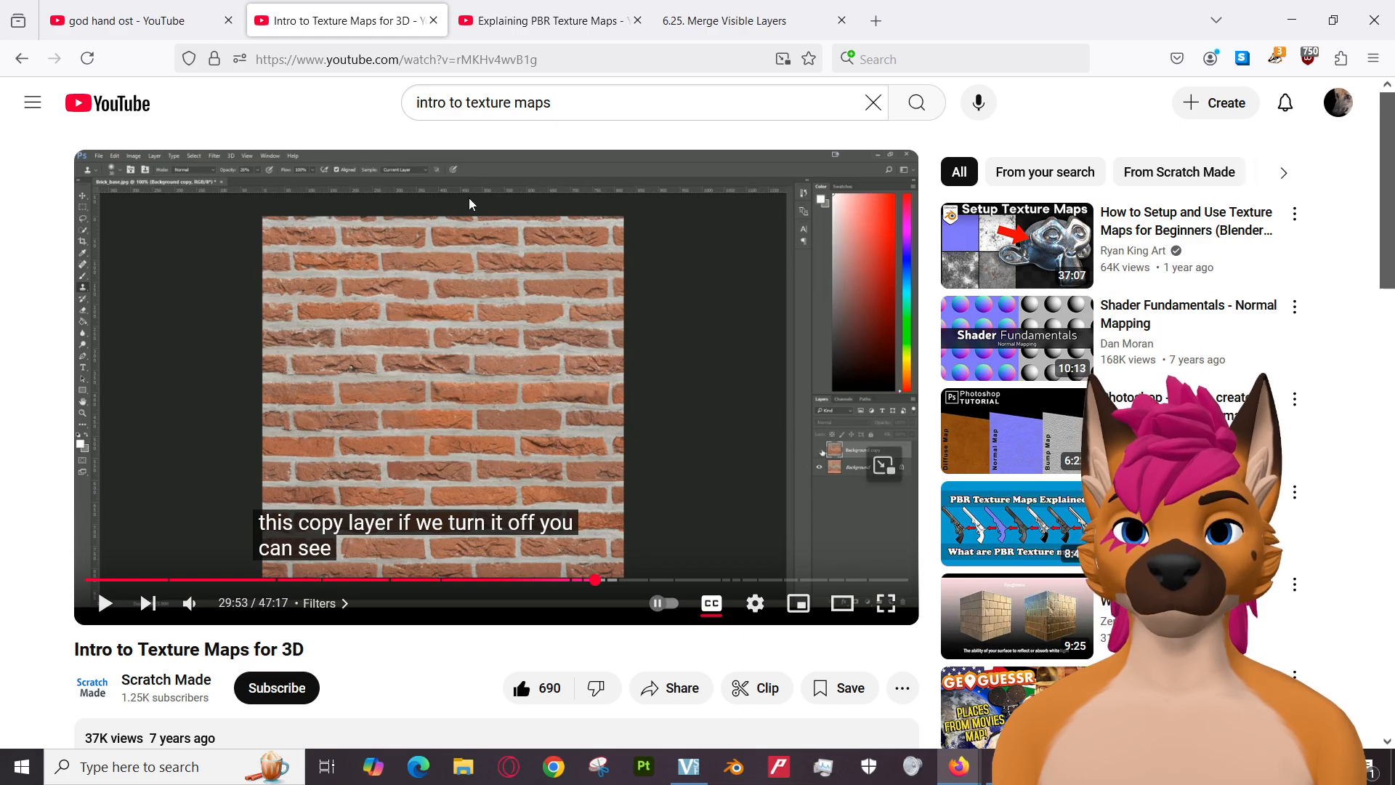
click(458, 346)
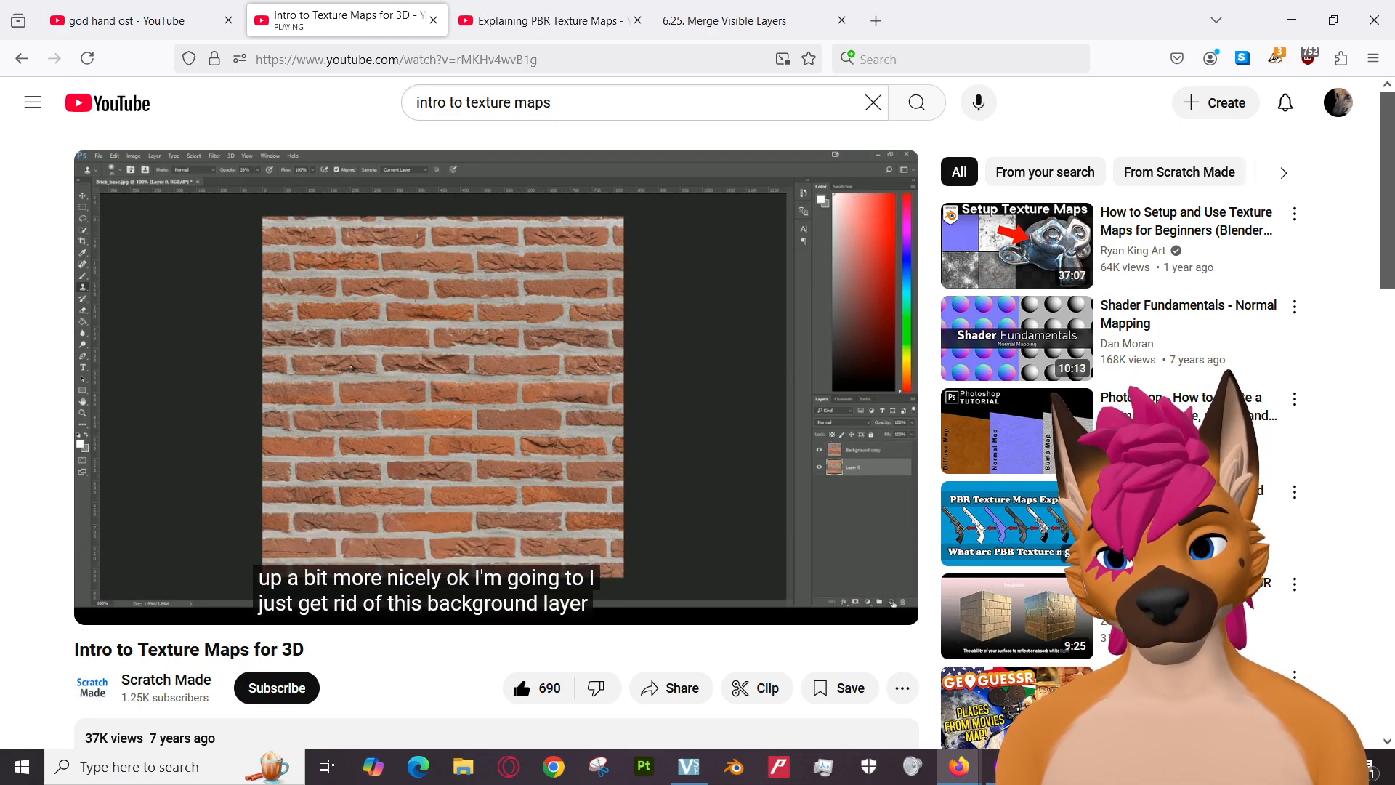
click(555, 389)
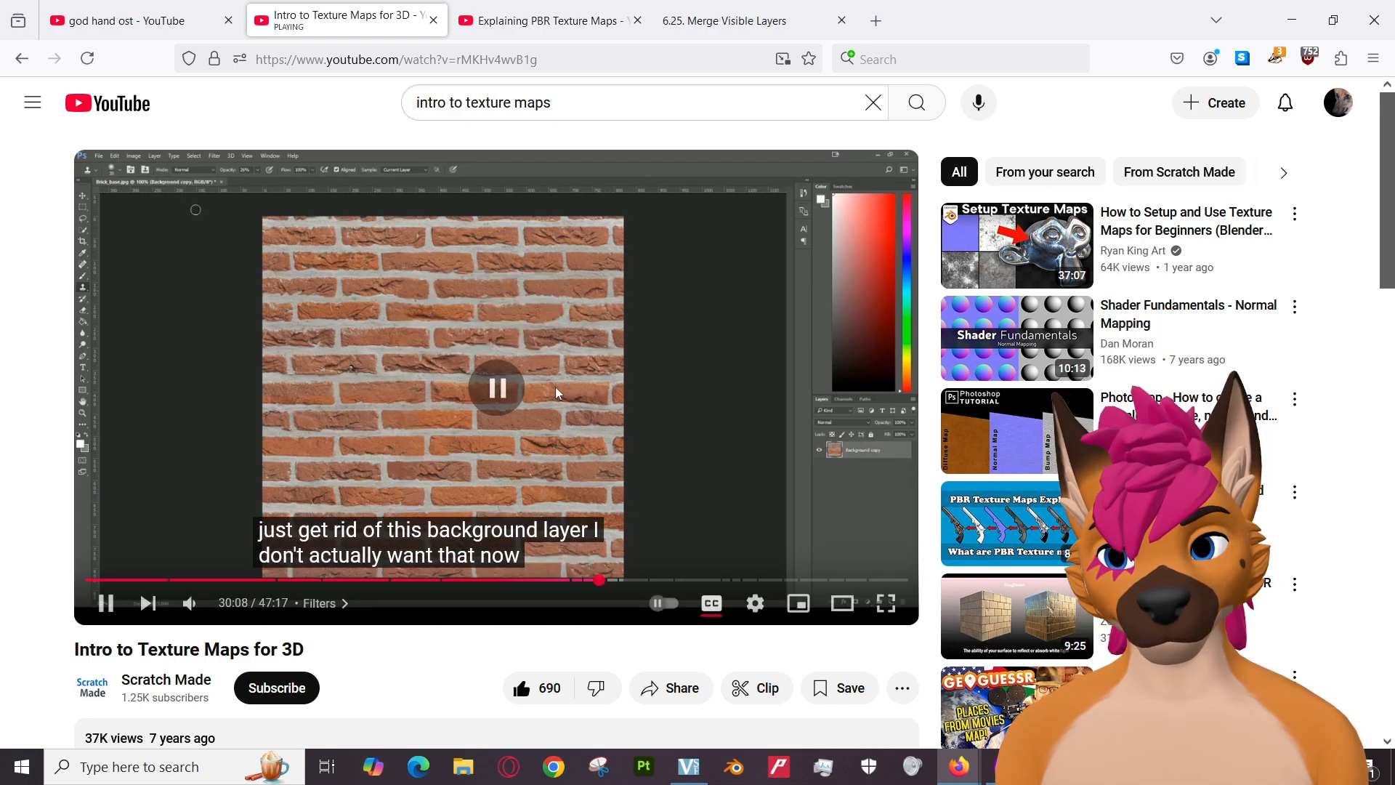
Switch to GIMP, try to delete the texture1.jpg layer and undo the deletion.
key(alt+Tab)
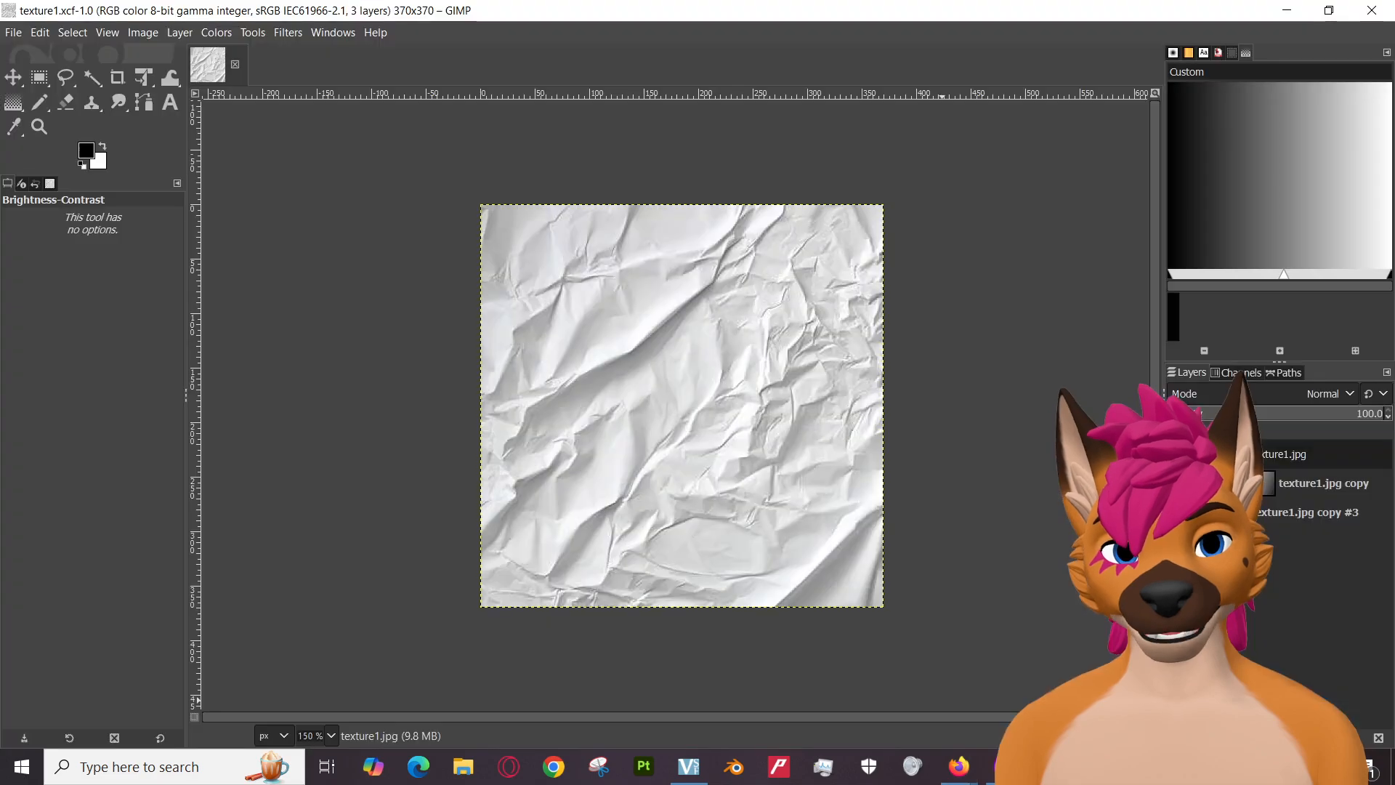
key(Delete)
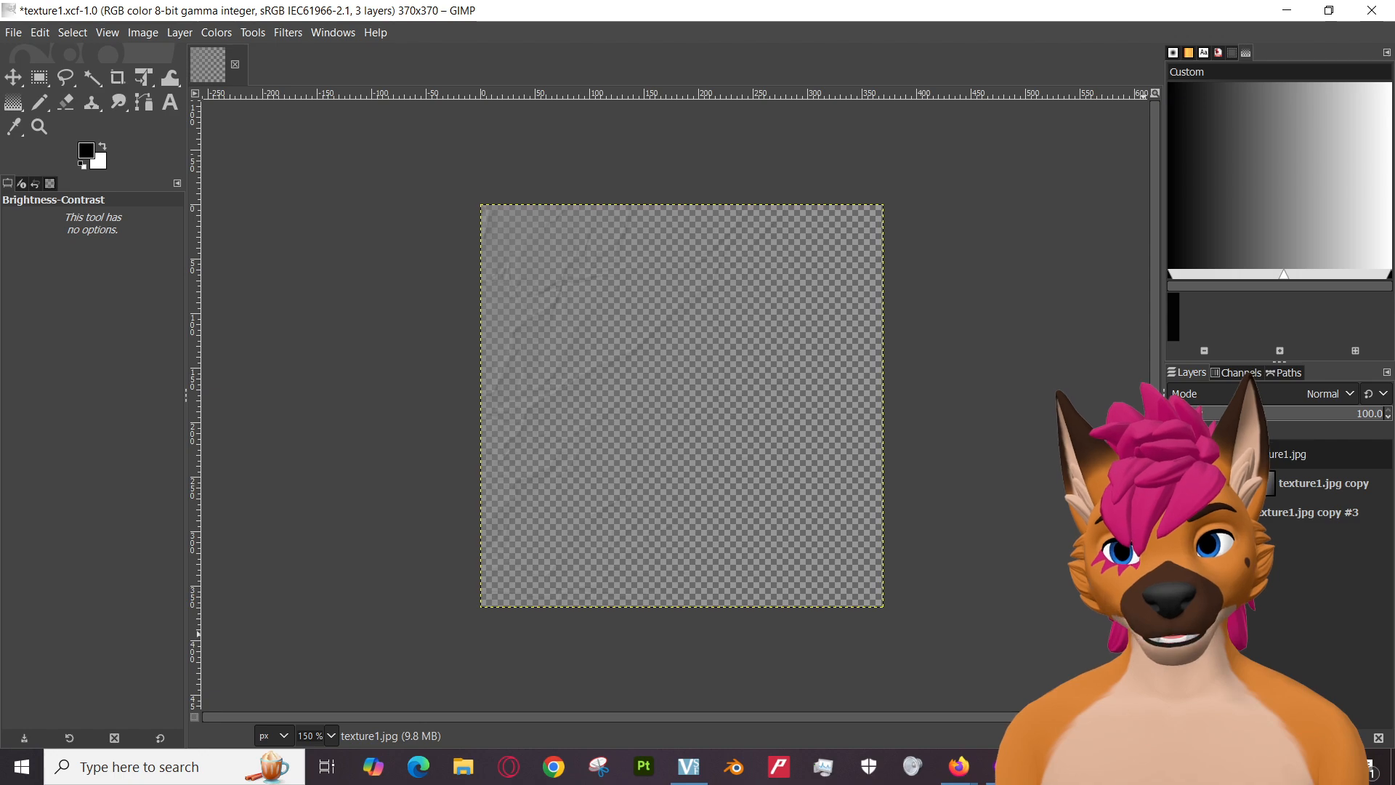
key(ctrl+z)
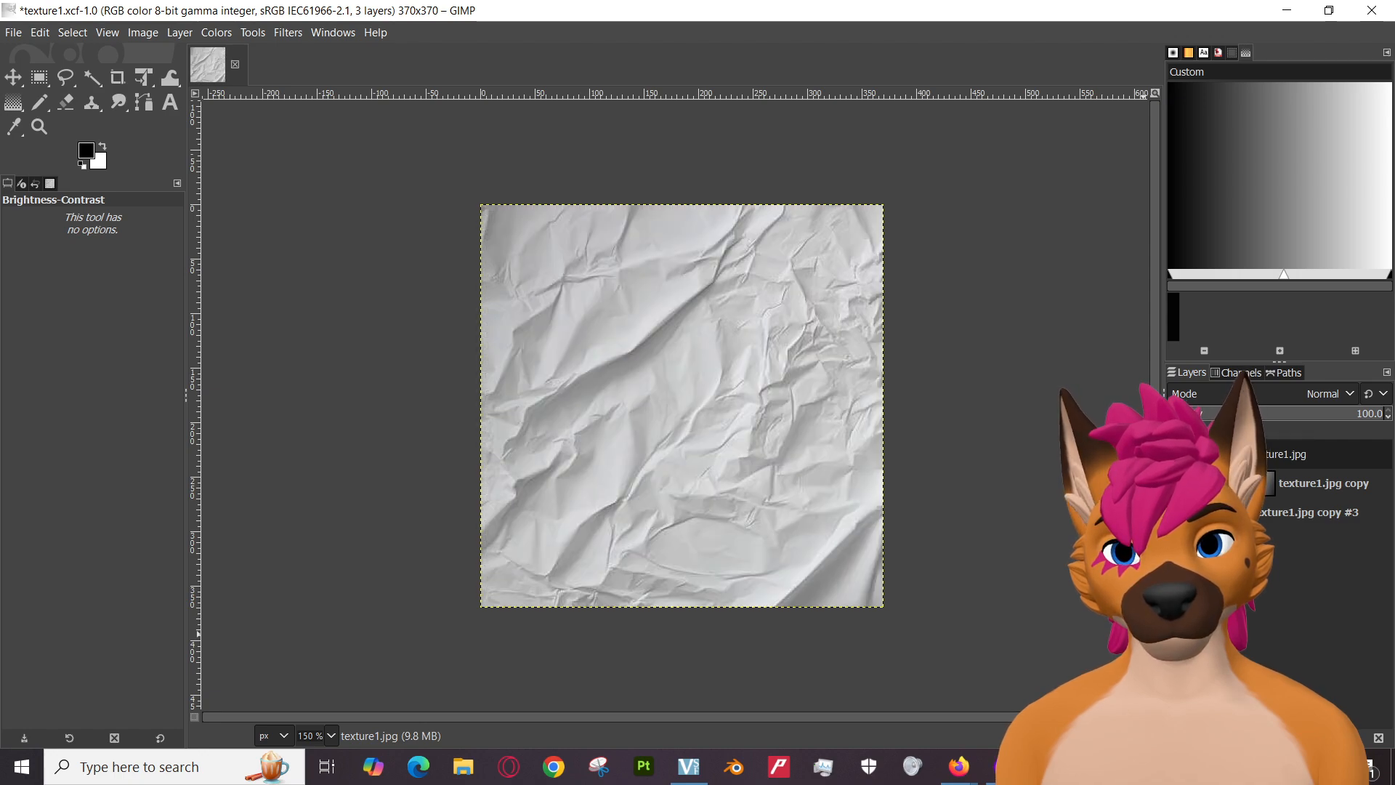
key(ctrl+z)
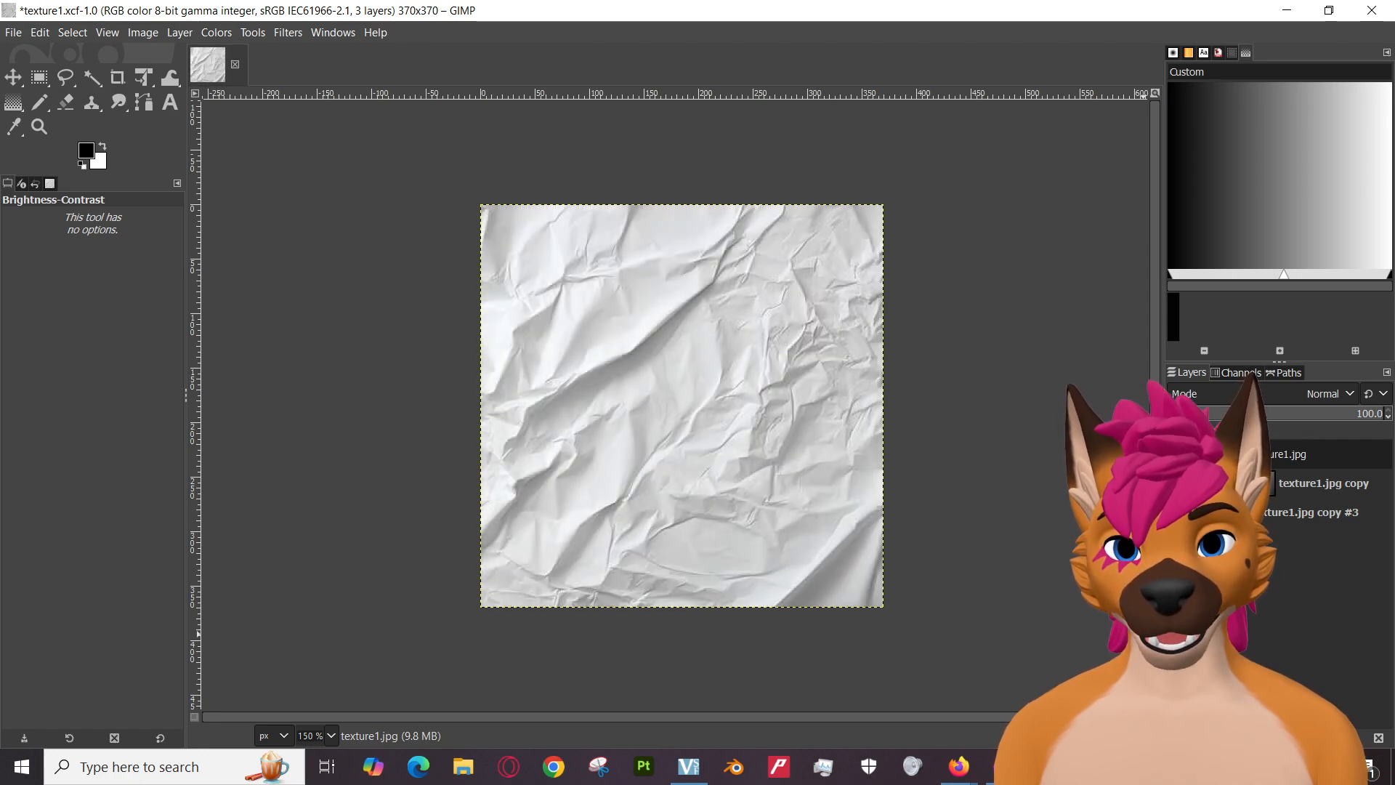
key(ctrl+z)
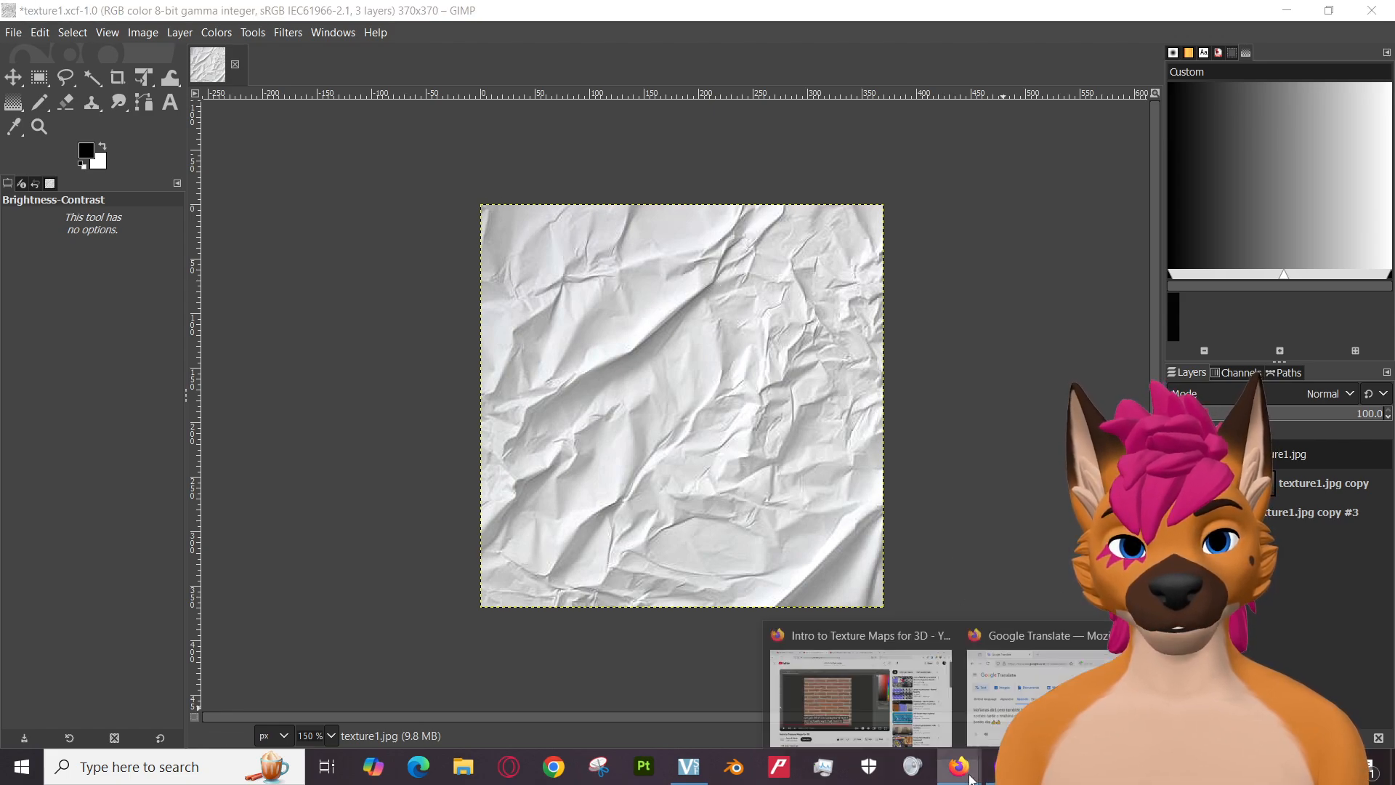
Return to the texture maps video in Firefox and watch the duplicate-layers section, pausing at 31:15.
click(861, 682)
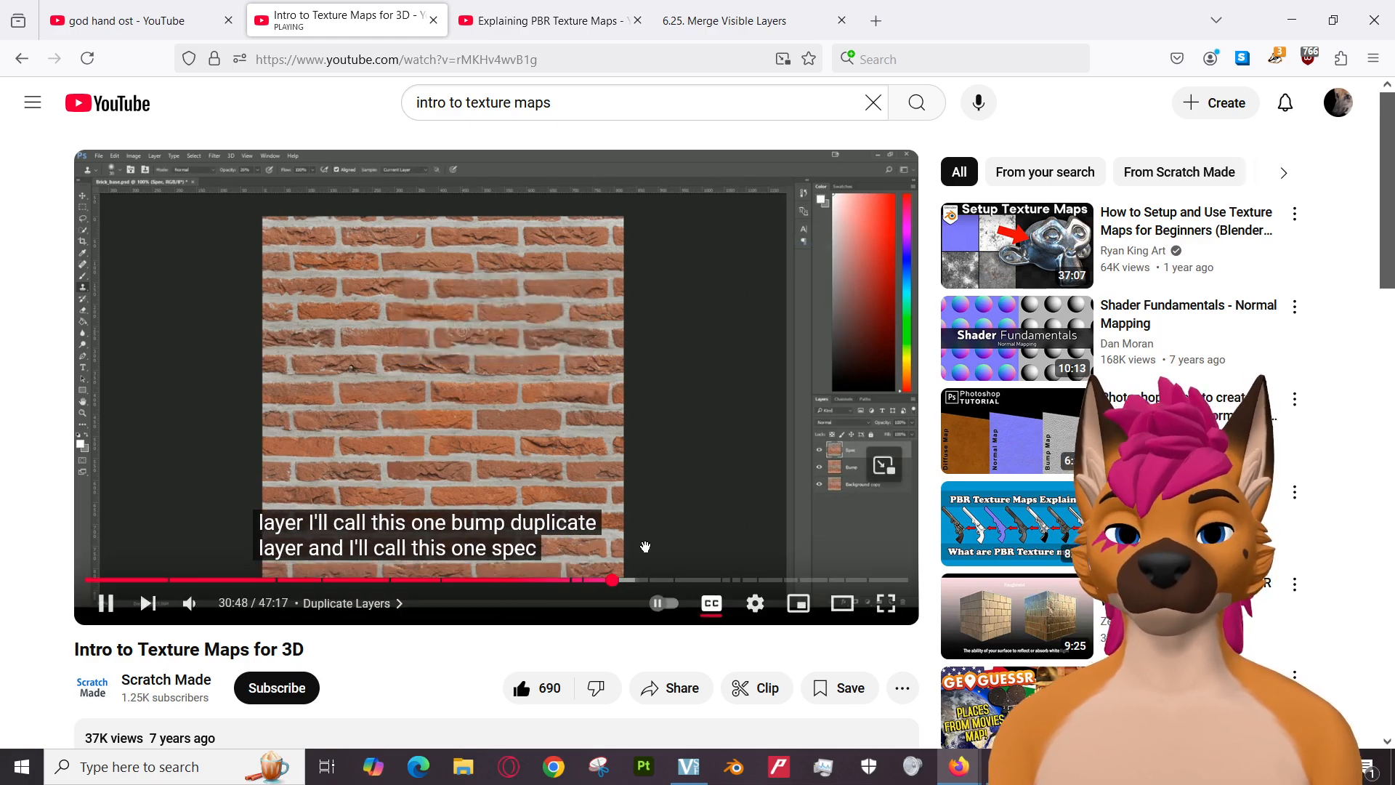
key(alt+Tab)
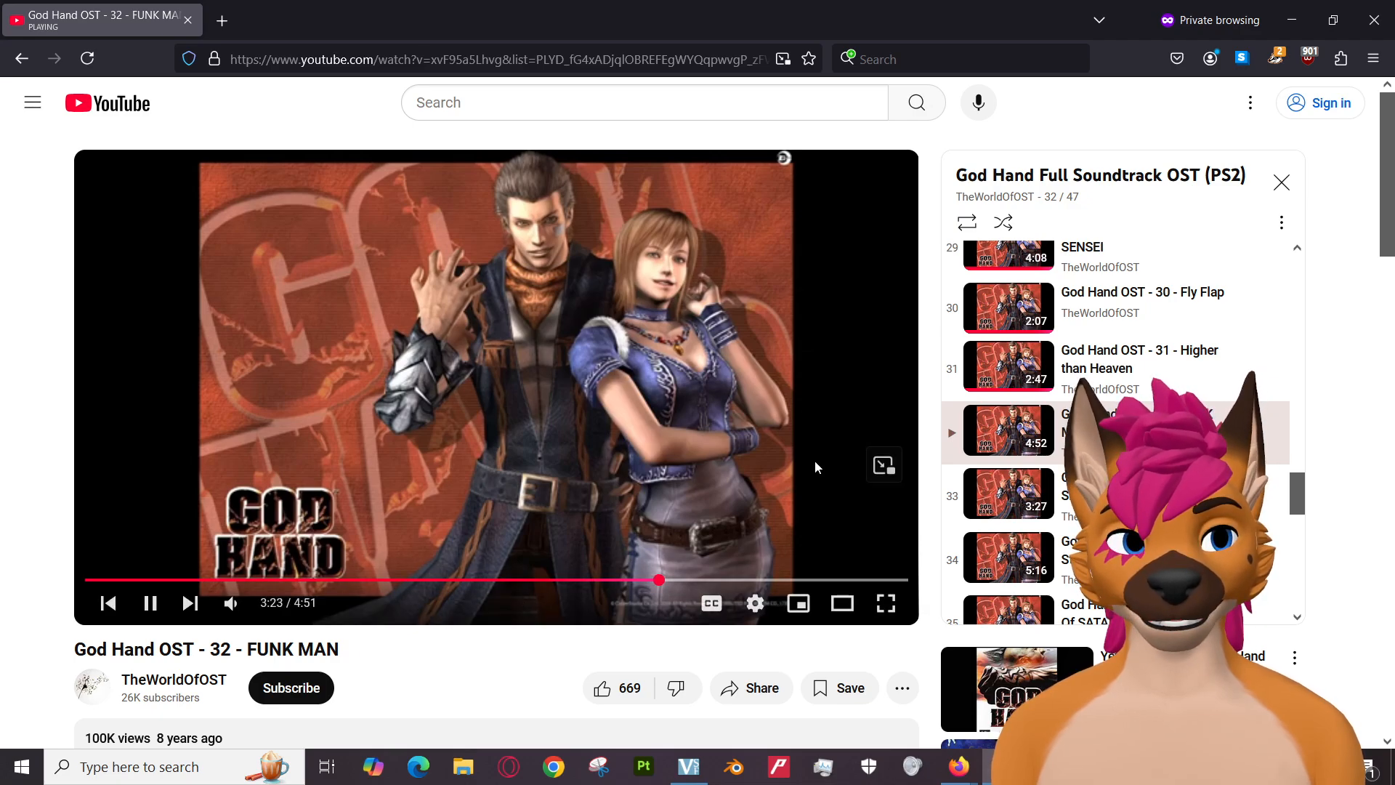
mouse_move(959, 767)
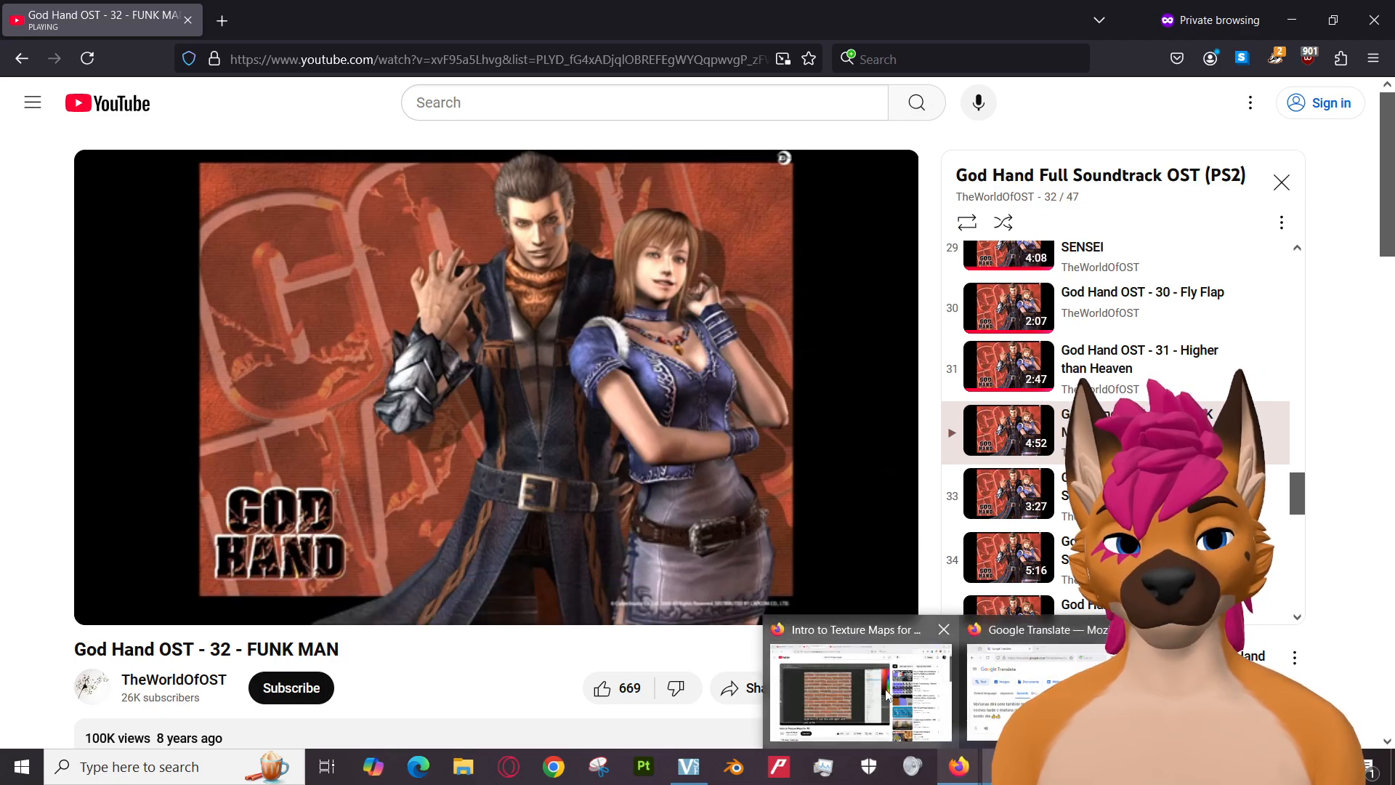
click(835, 698)
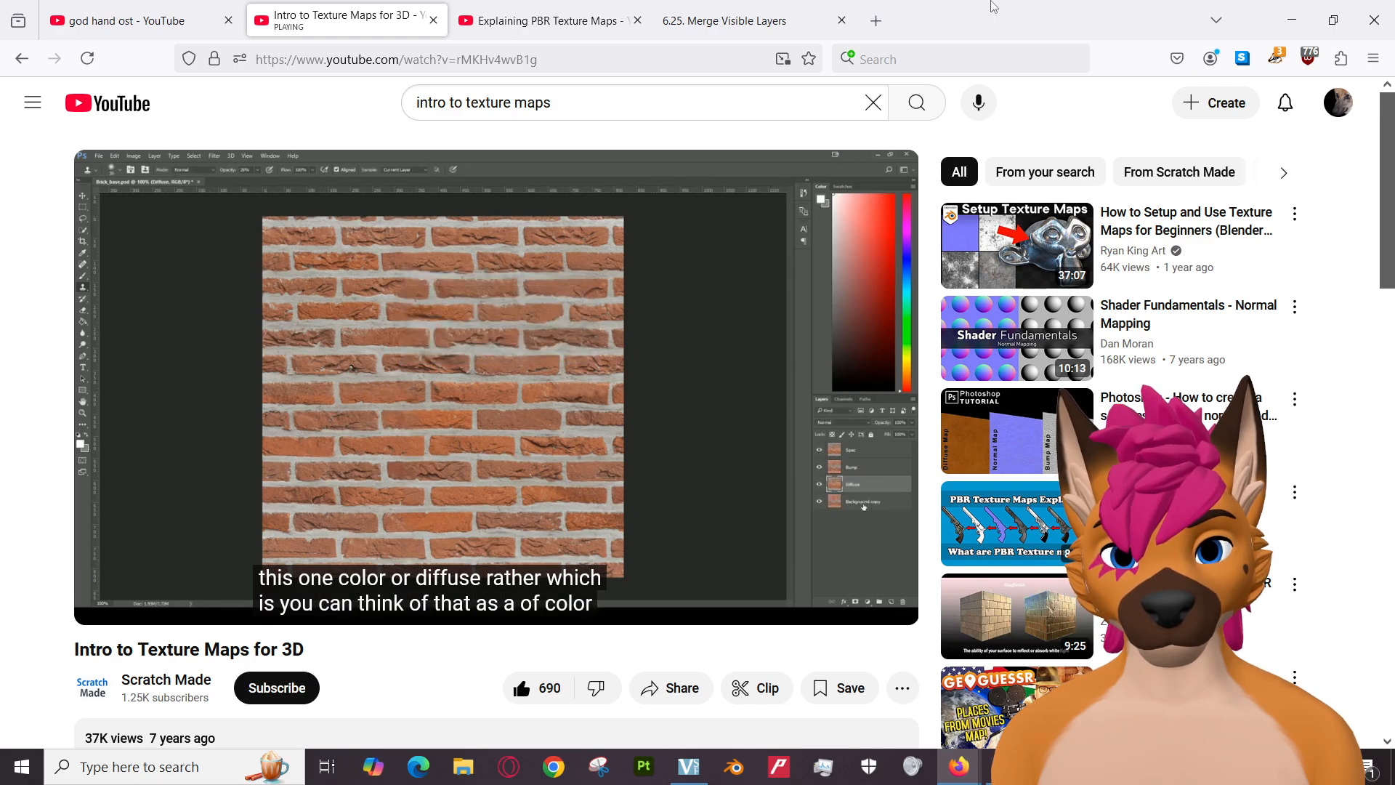
mouse_move(573, 330)
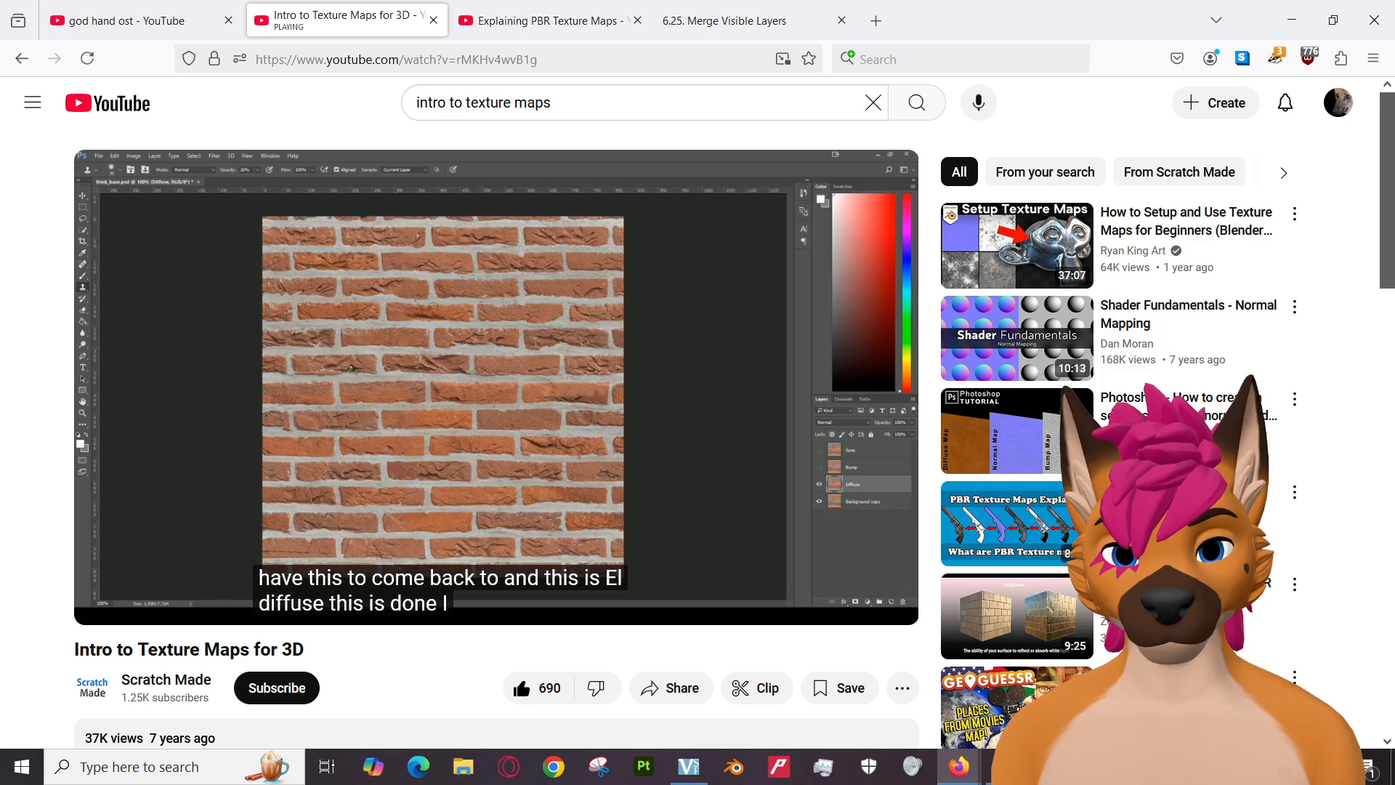
click(561, 325)
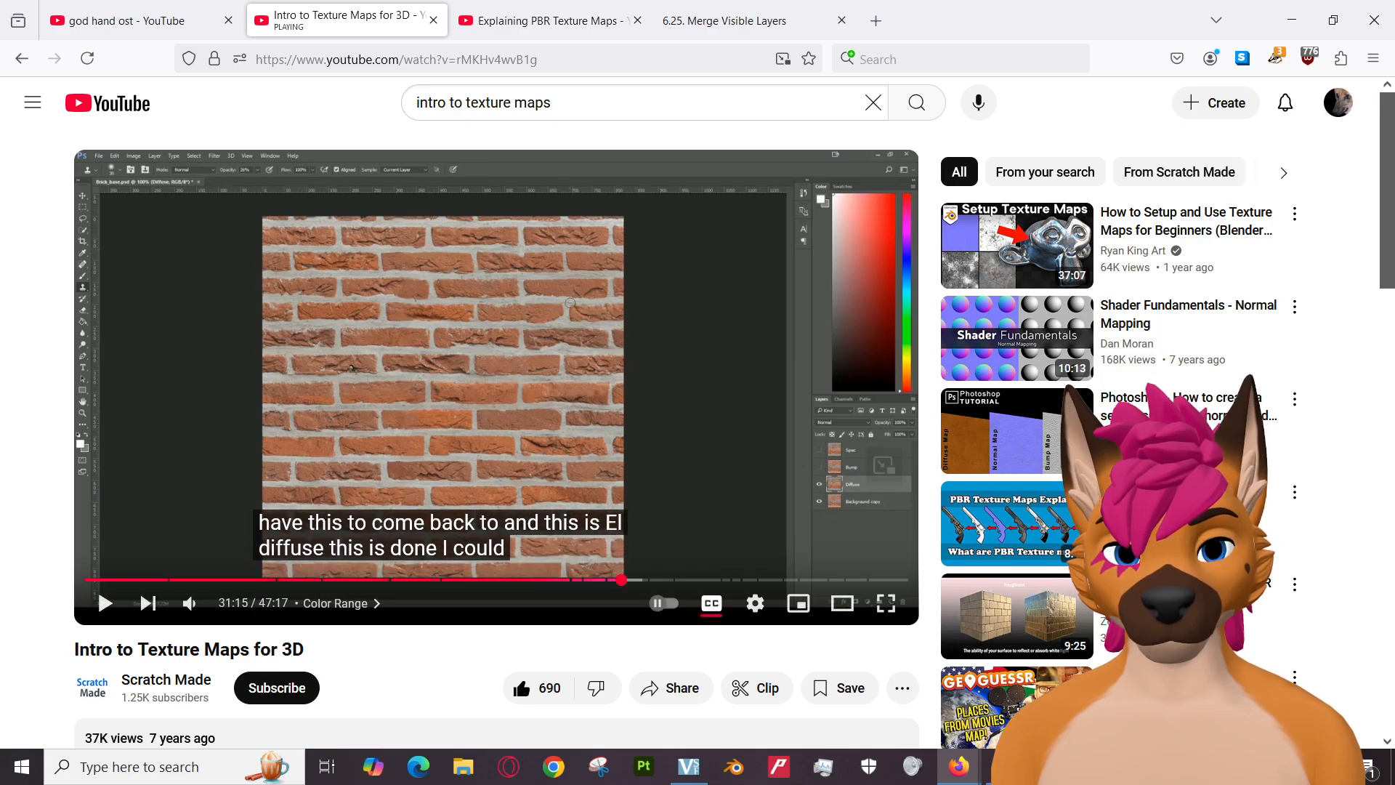
Skip slightly ahead in the texture maps video and watch the bump map introduction, pausing at 31:22.
click(1003, 766)
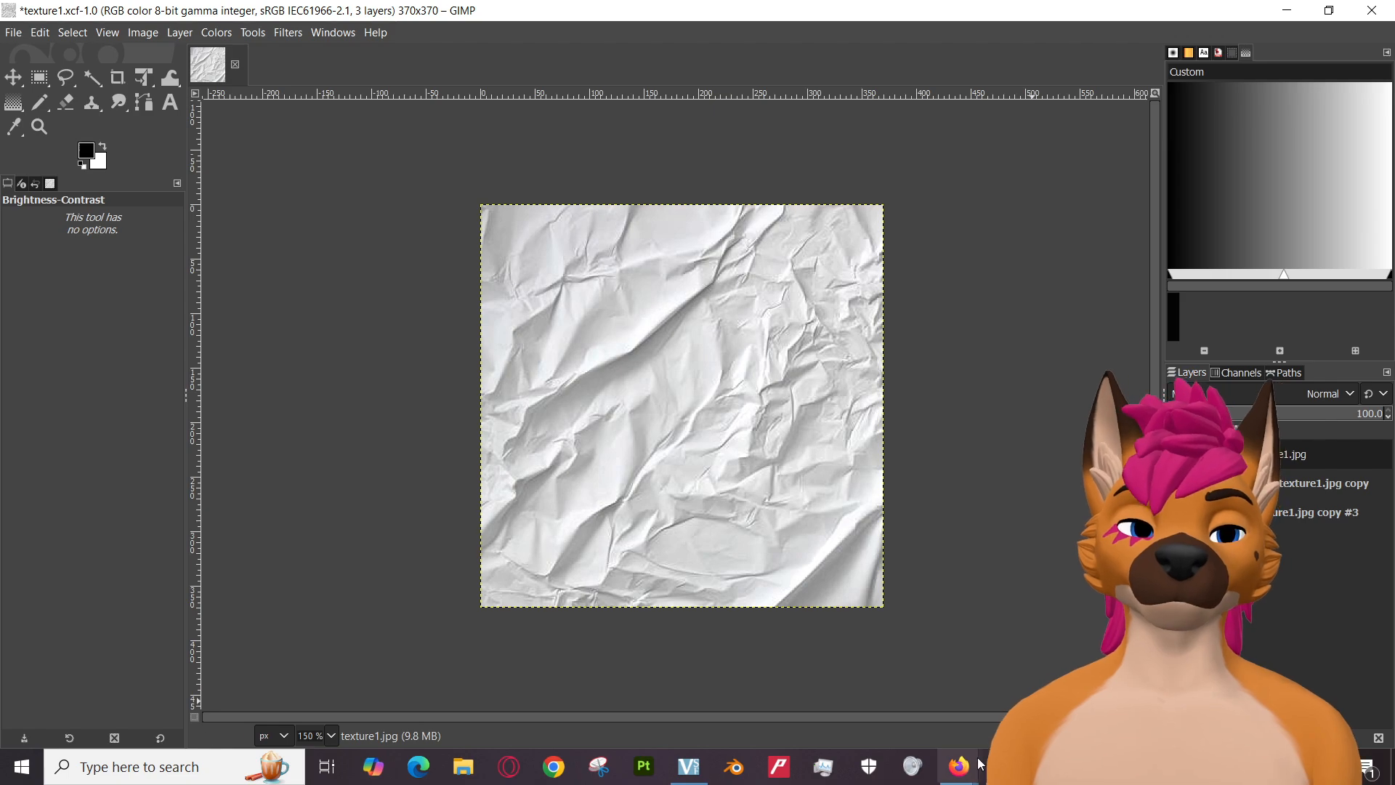
mouse_move(973, 770)
click(863, 686)
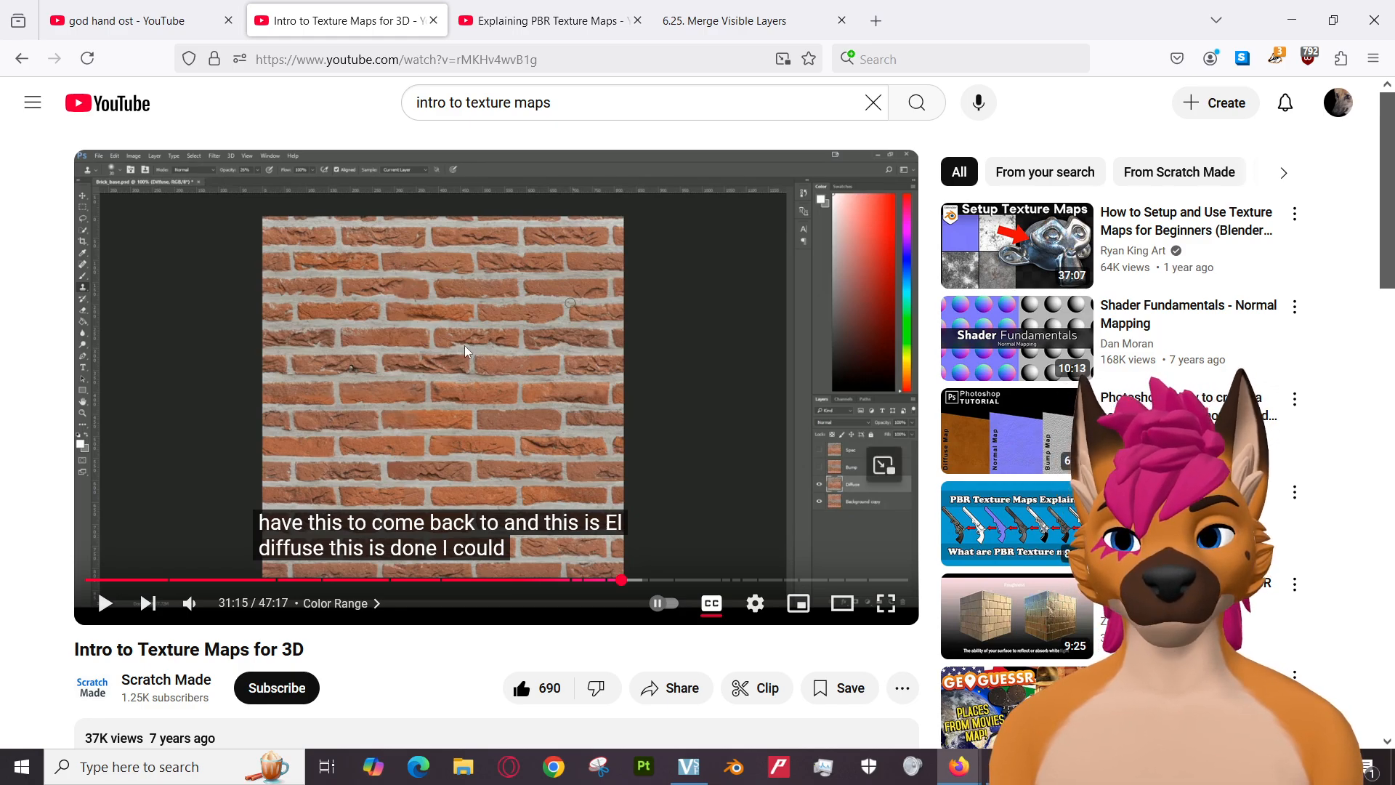
drag(630, 583, 629, 584)
click(433, 415)
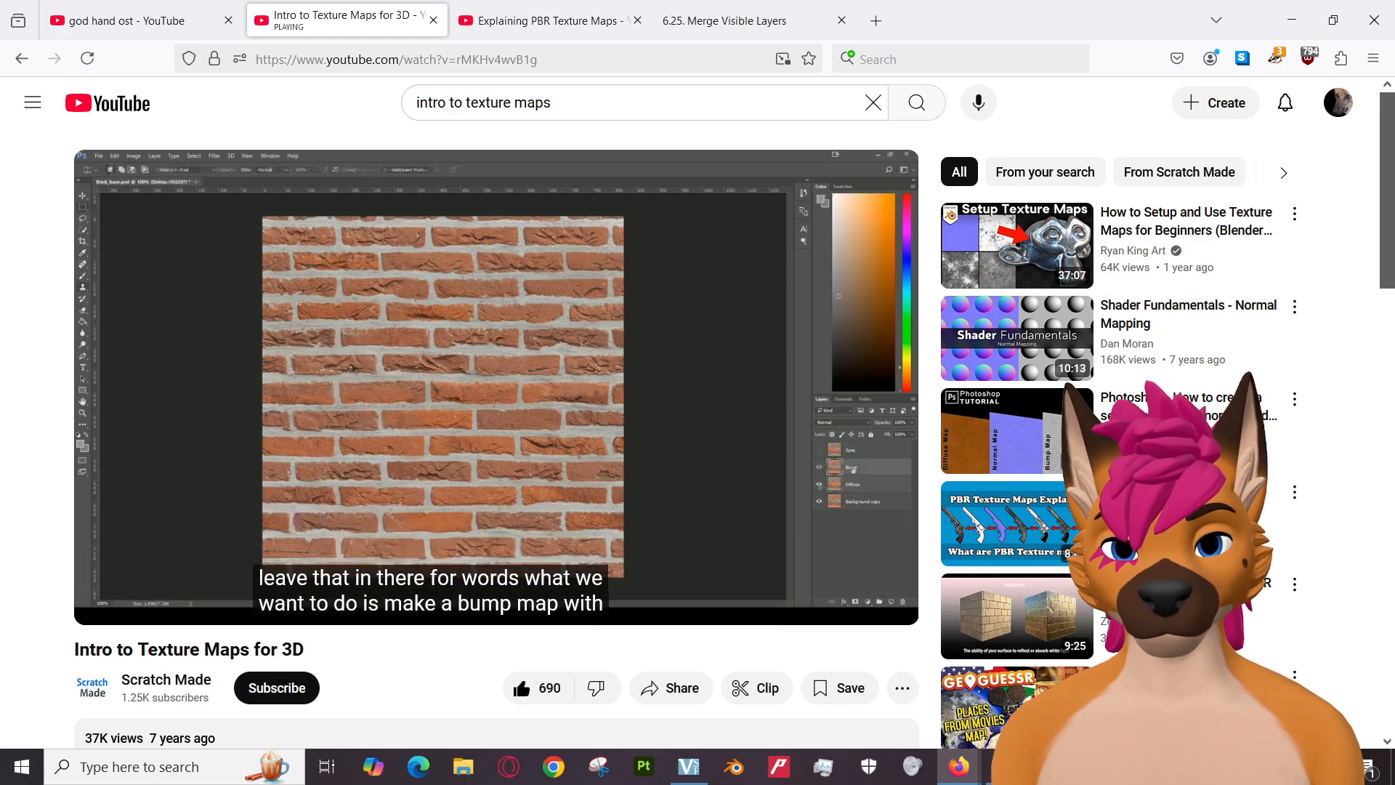
key(space)
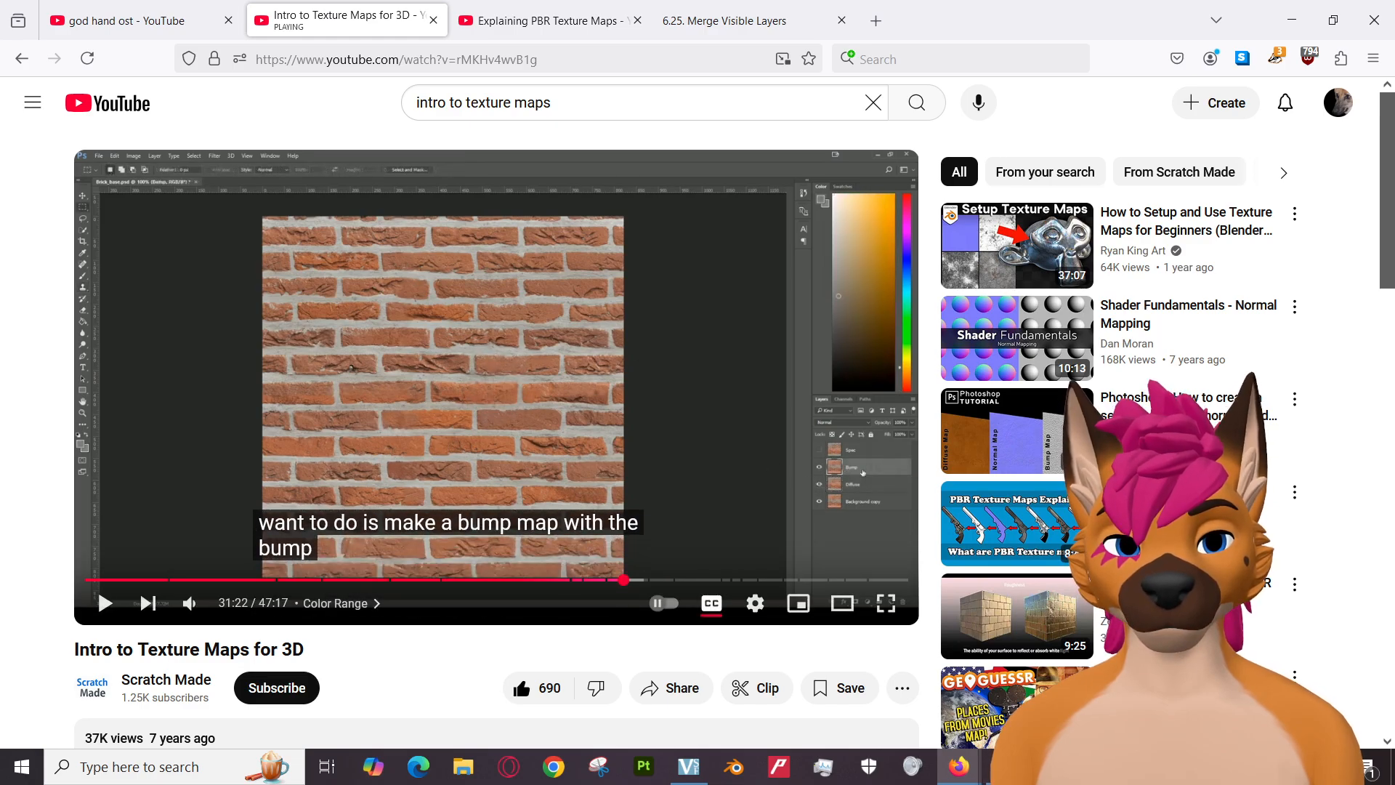
Switch to GIMP and duplicate the texture1.jpg layer.
key(alt+Tab)
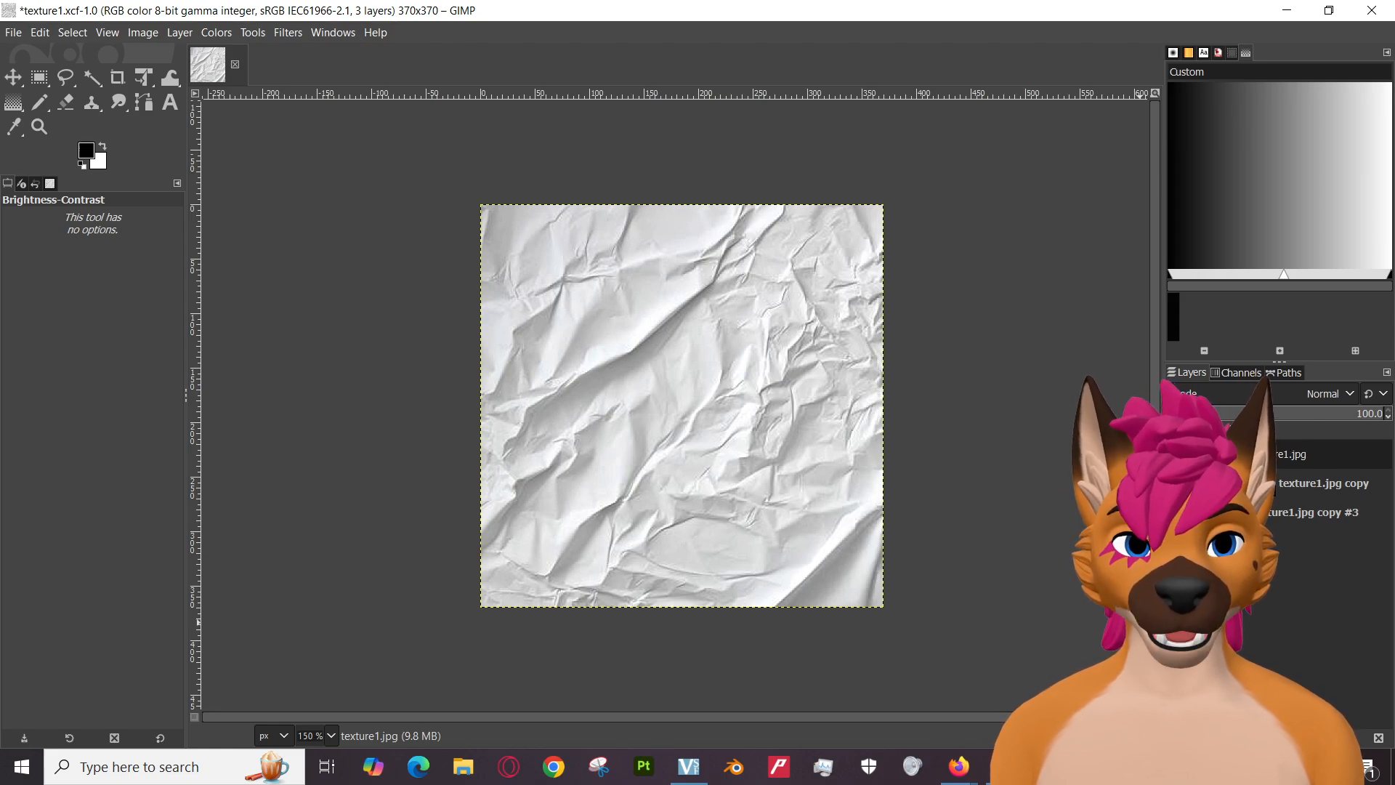
right_click(1292, 452)
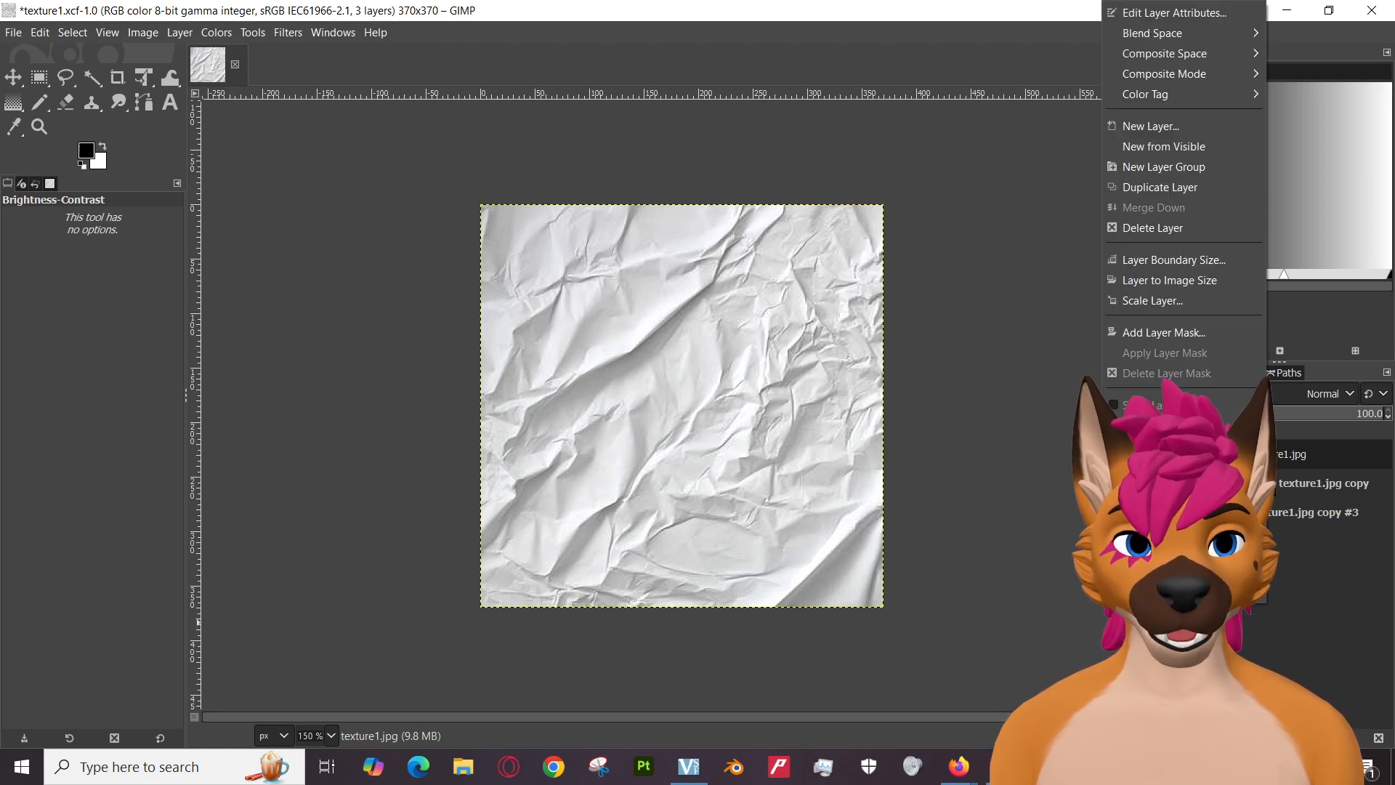
click(1158, 188)
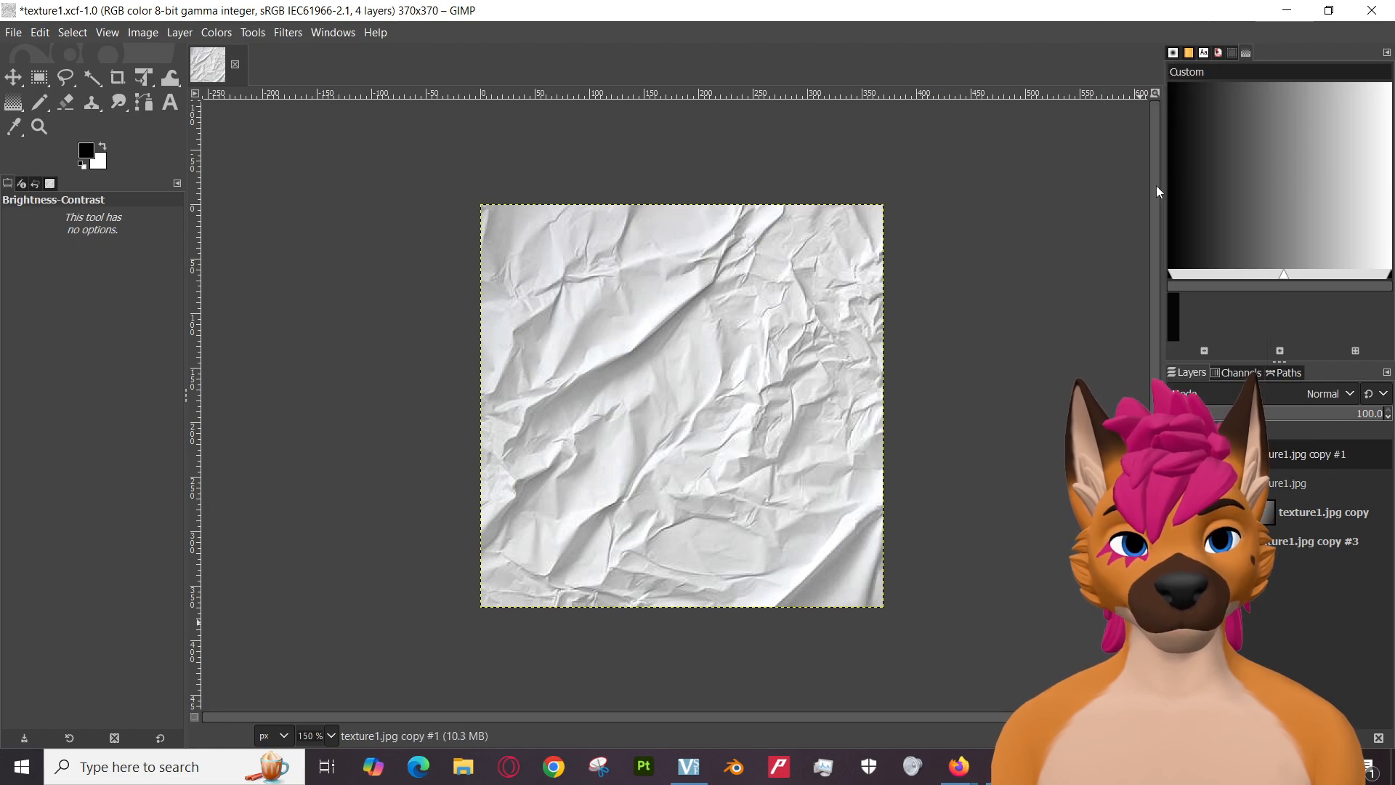
Duplicate the texture1.jpg copy #1 layer, and duplicate the resulting copy once more.
right_click(1286, 455)
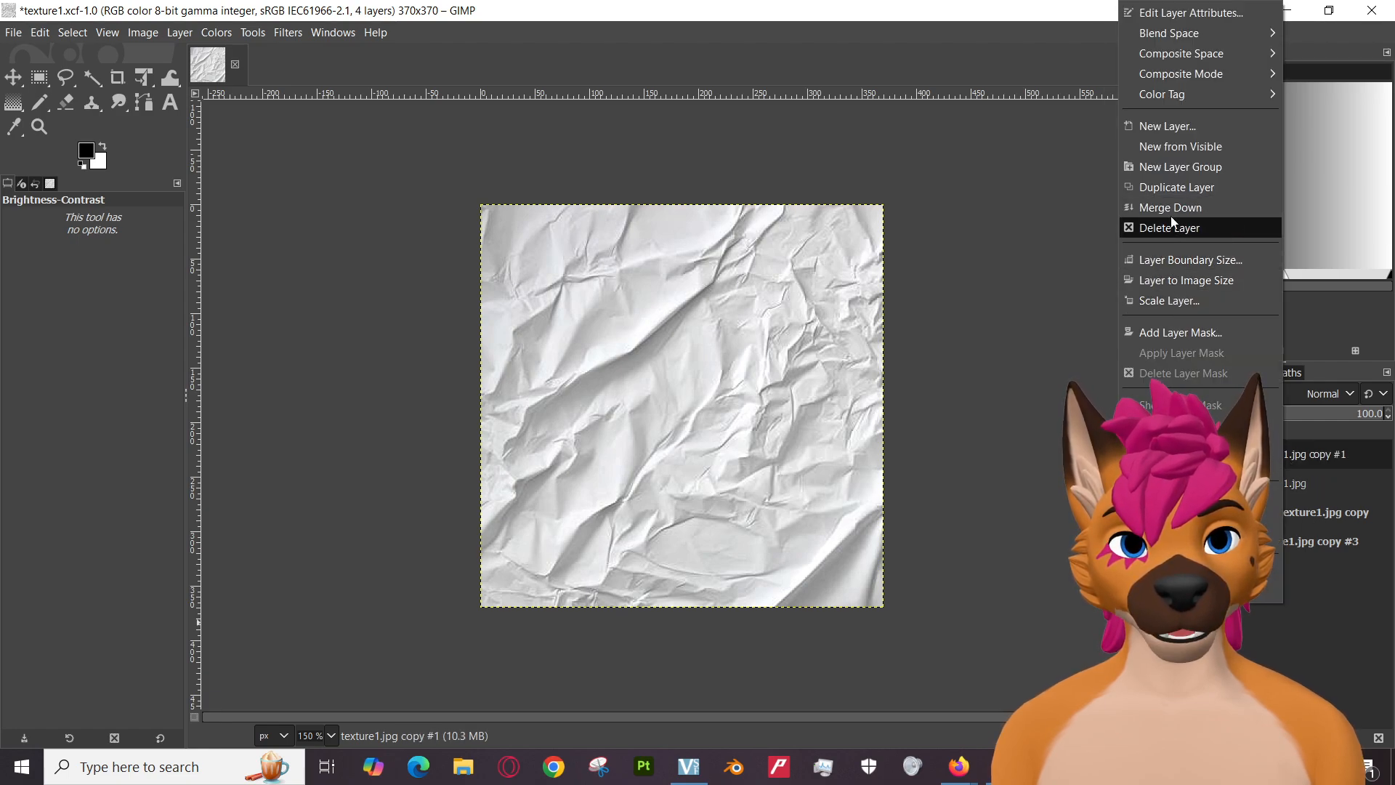
click(1170, 189)
right_click(1265, 455)
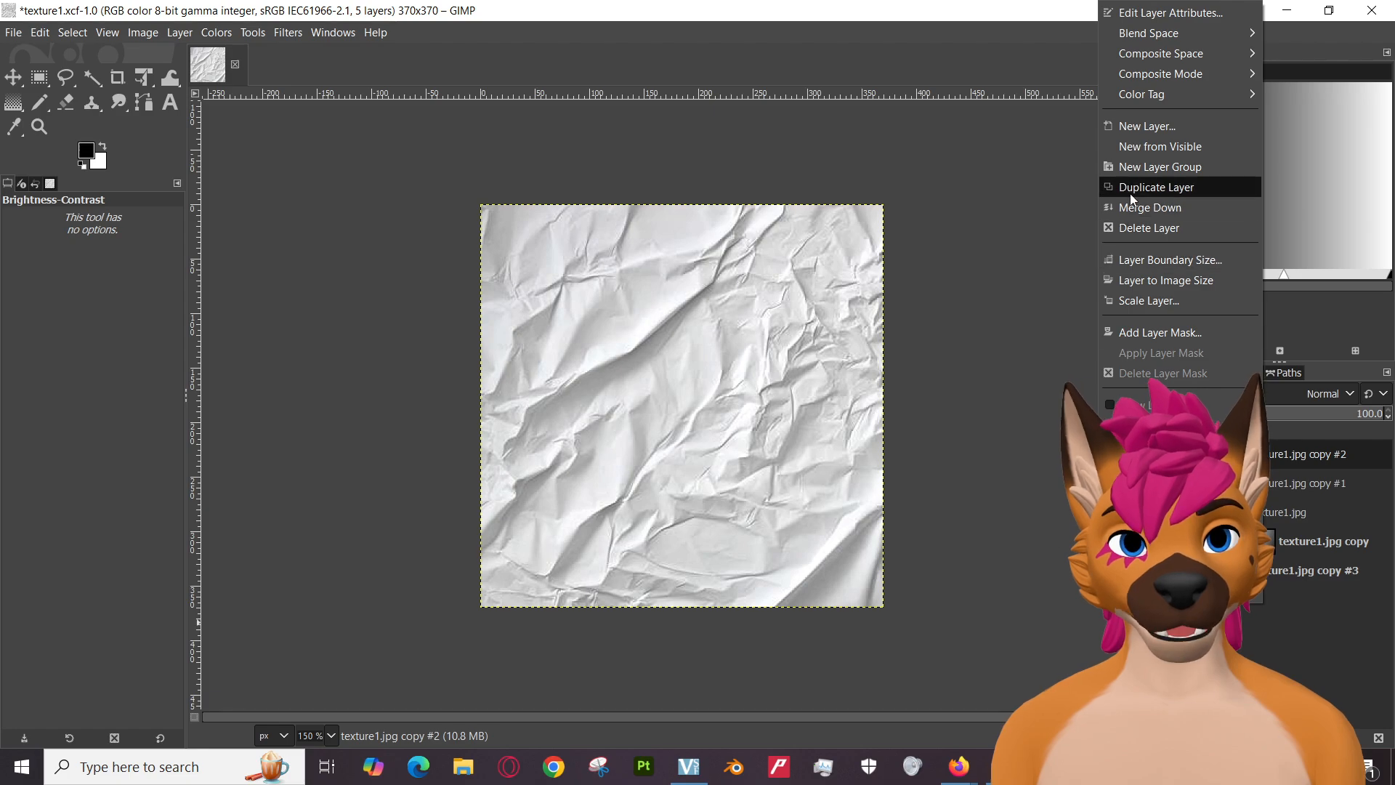
click(1152, 187)
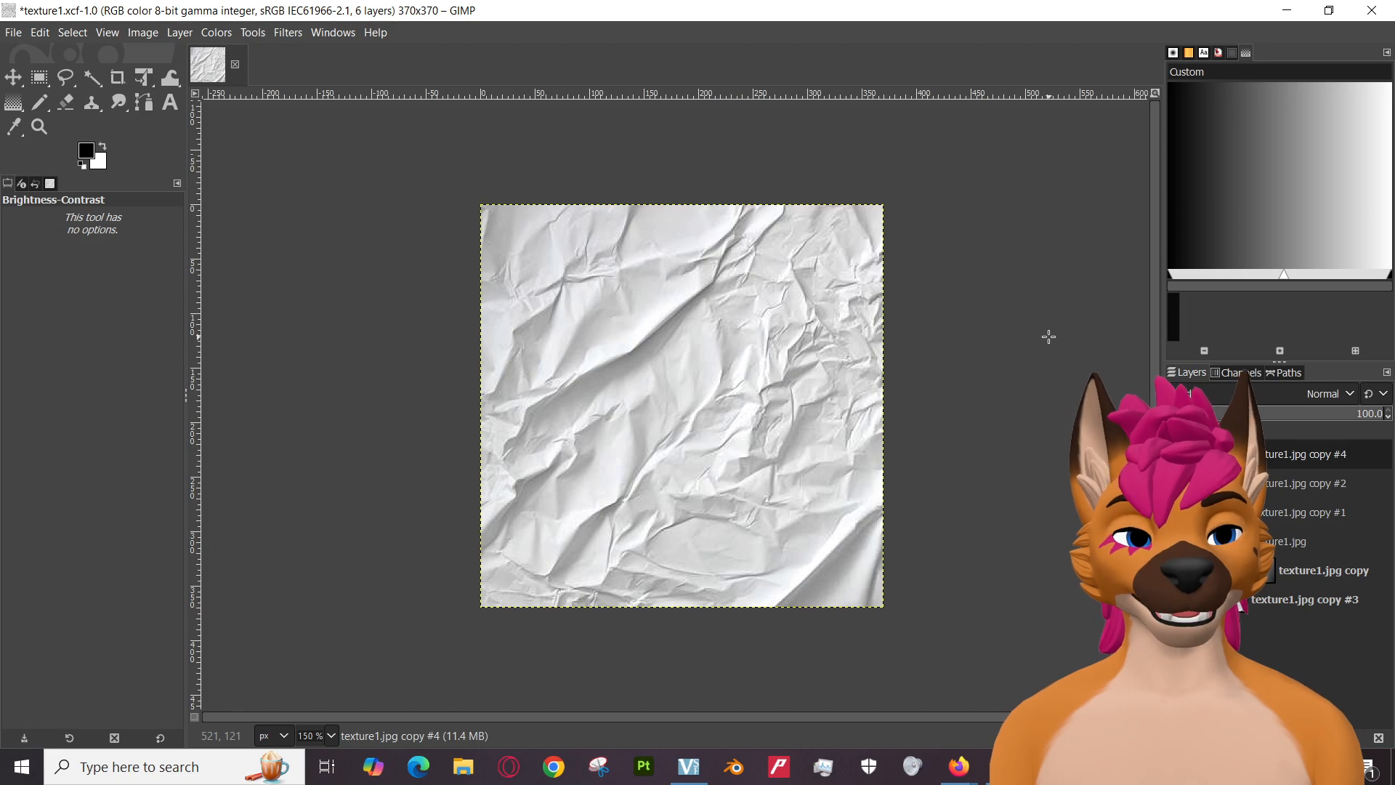
right_click(1283, 456)
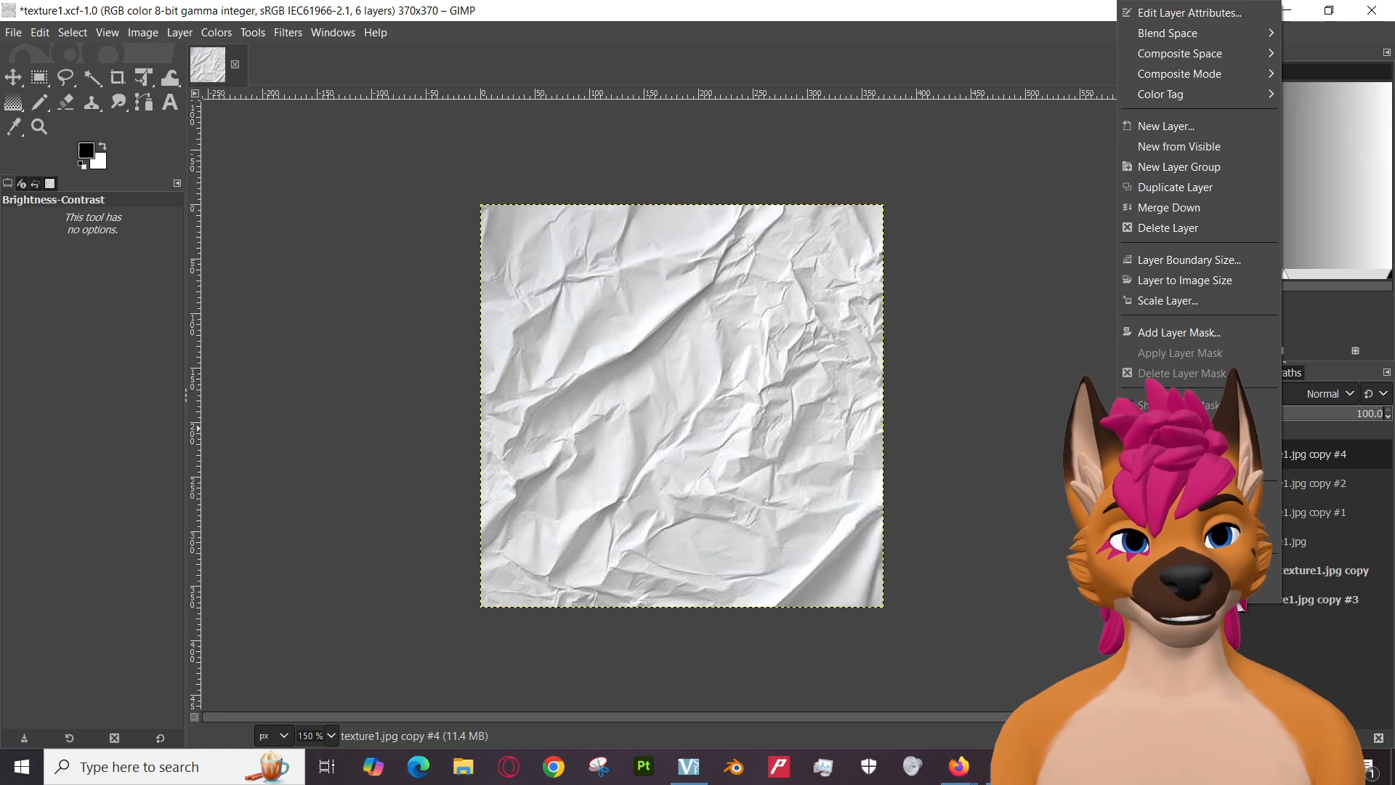
click(1314, 457)
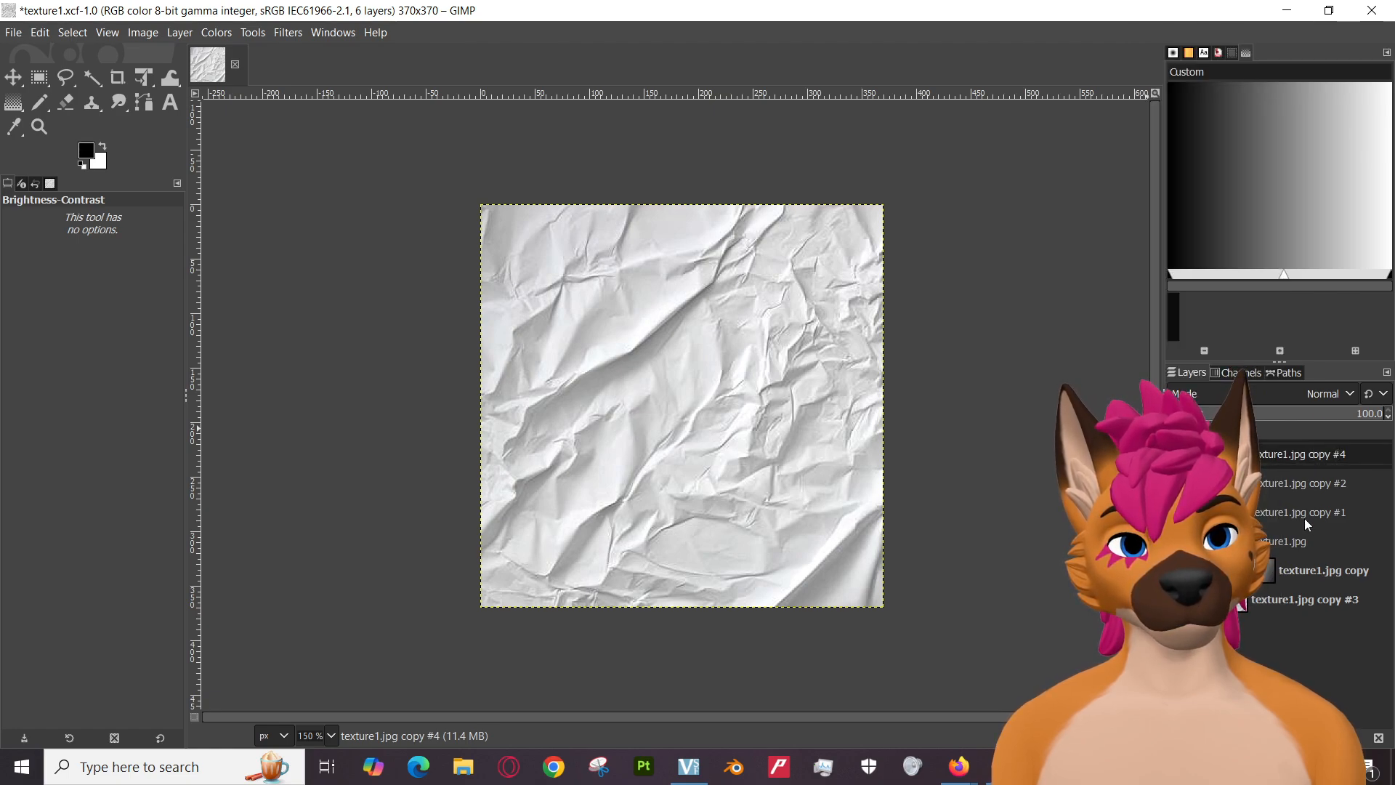
double_click(1274, 542)
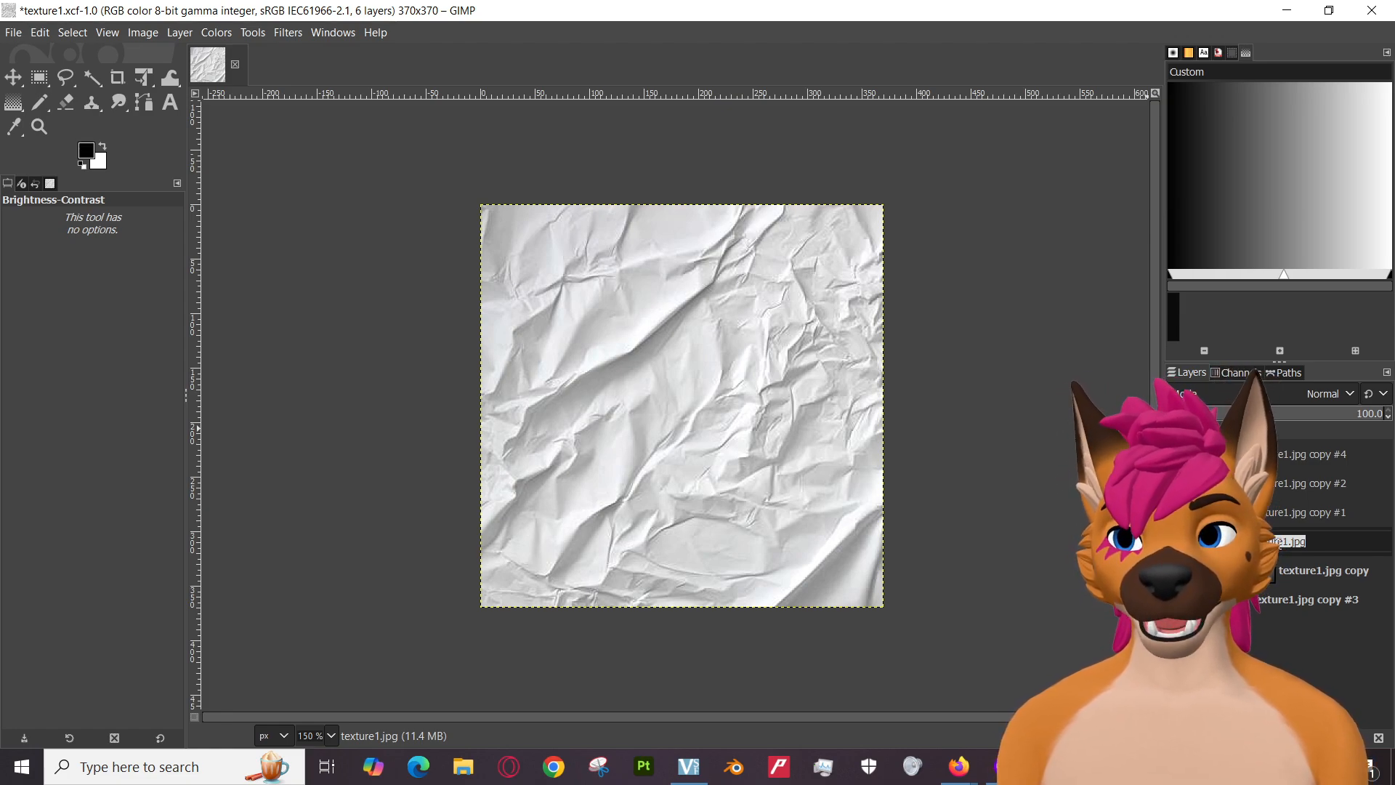
click(12, 32)
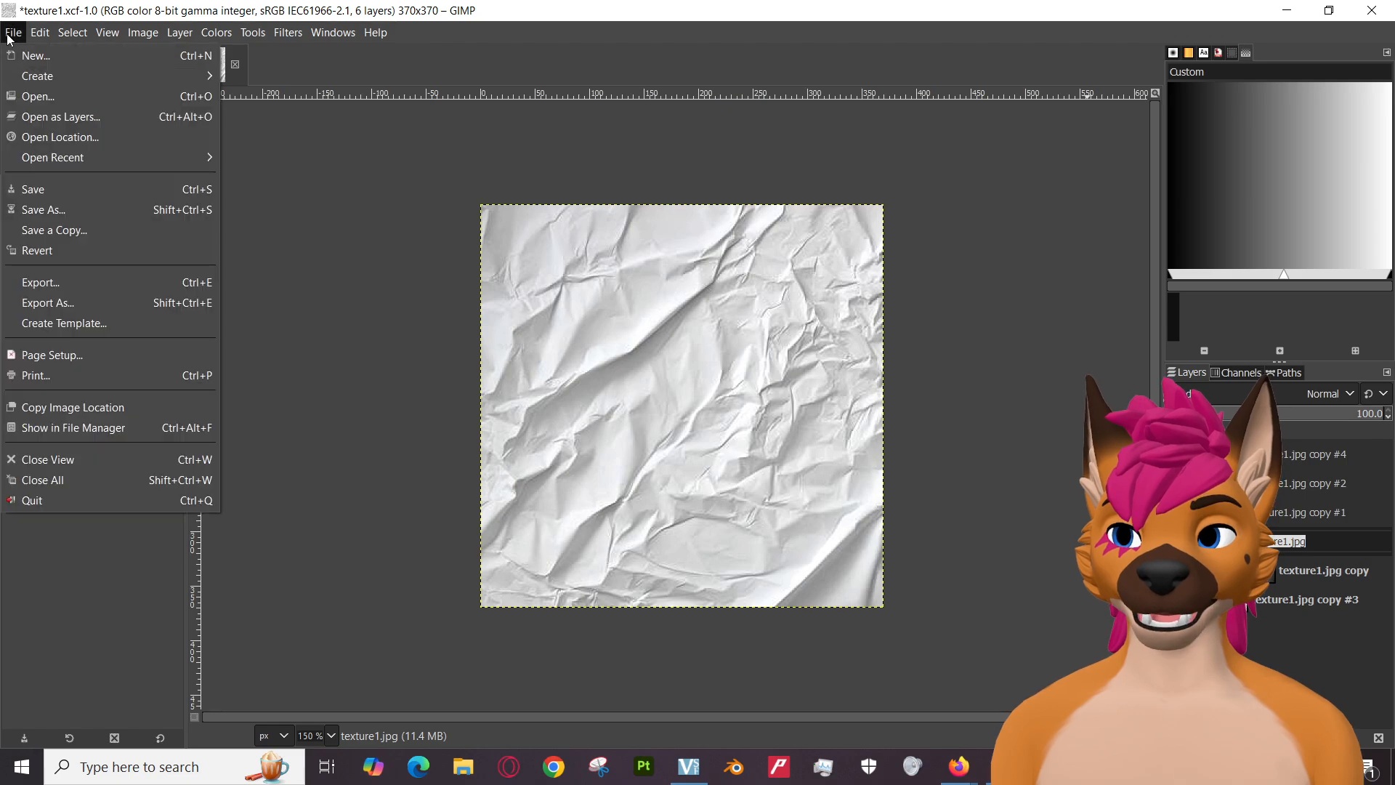
click(80, 207)
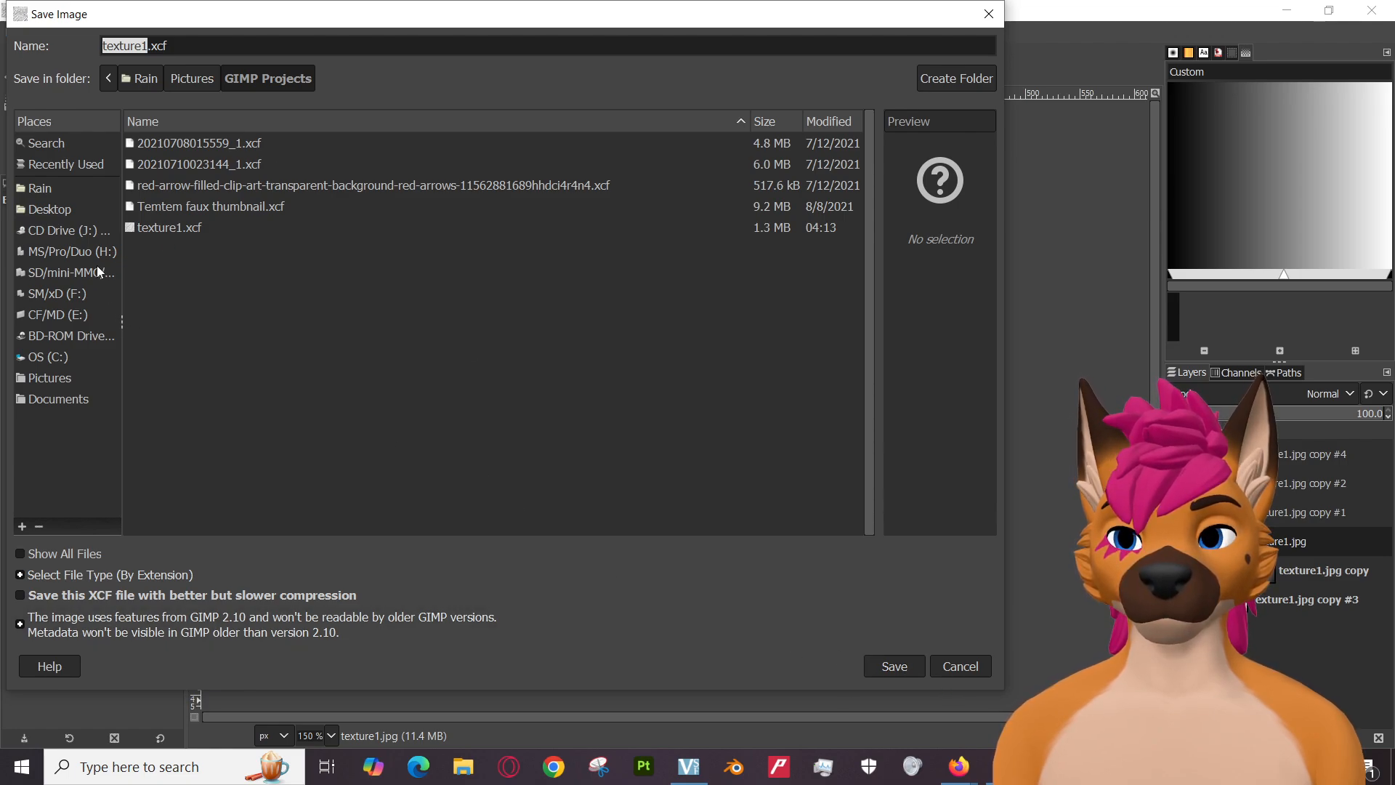
click(167, 225)
right_click(168, 229)
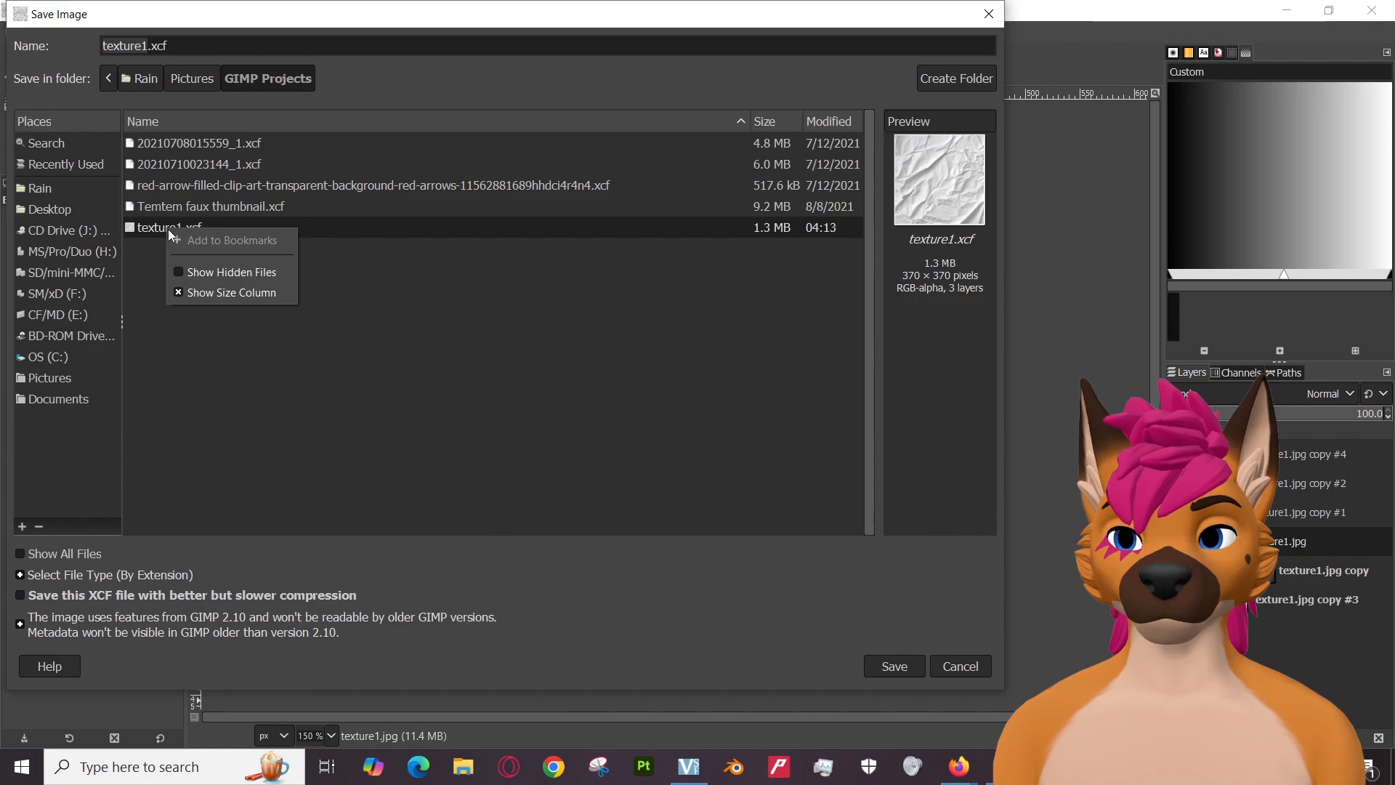
click(955, 669)
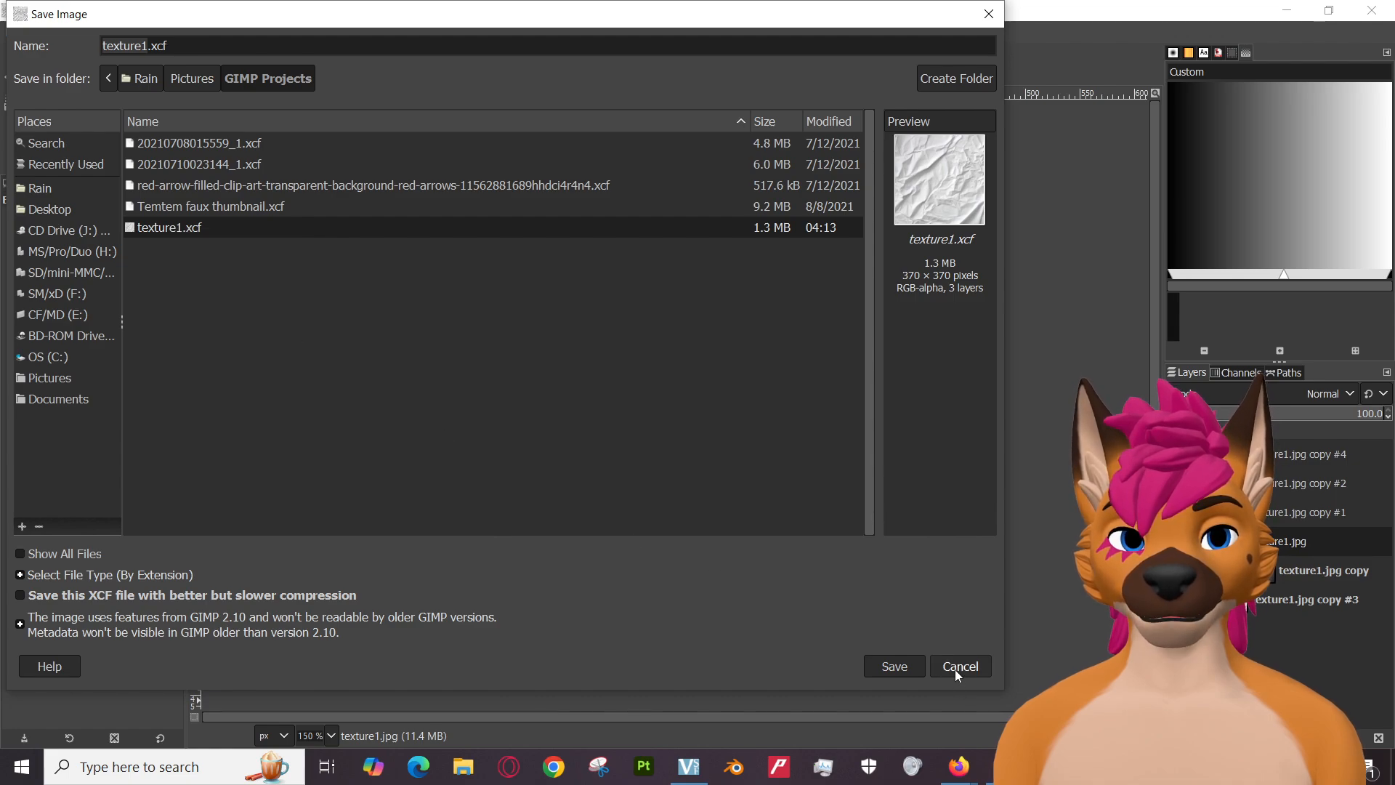
click(954, 669)
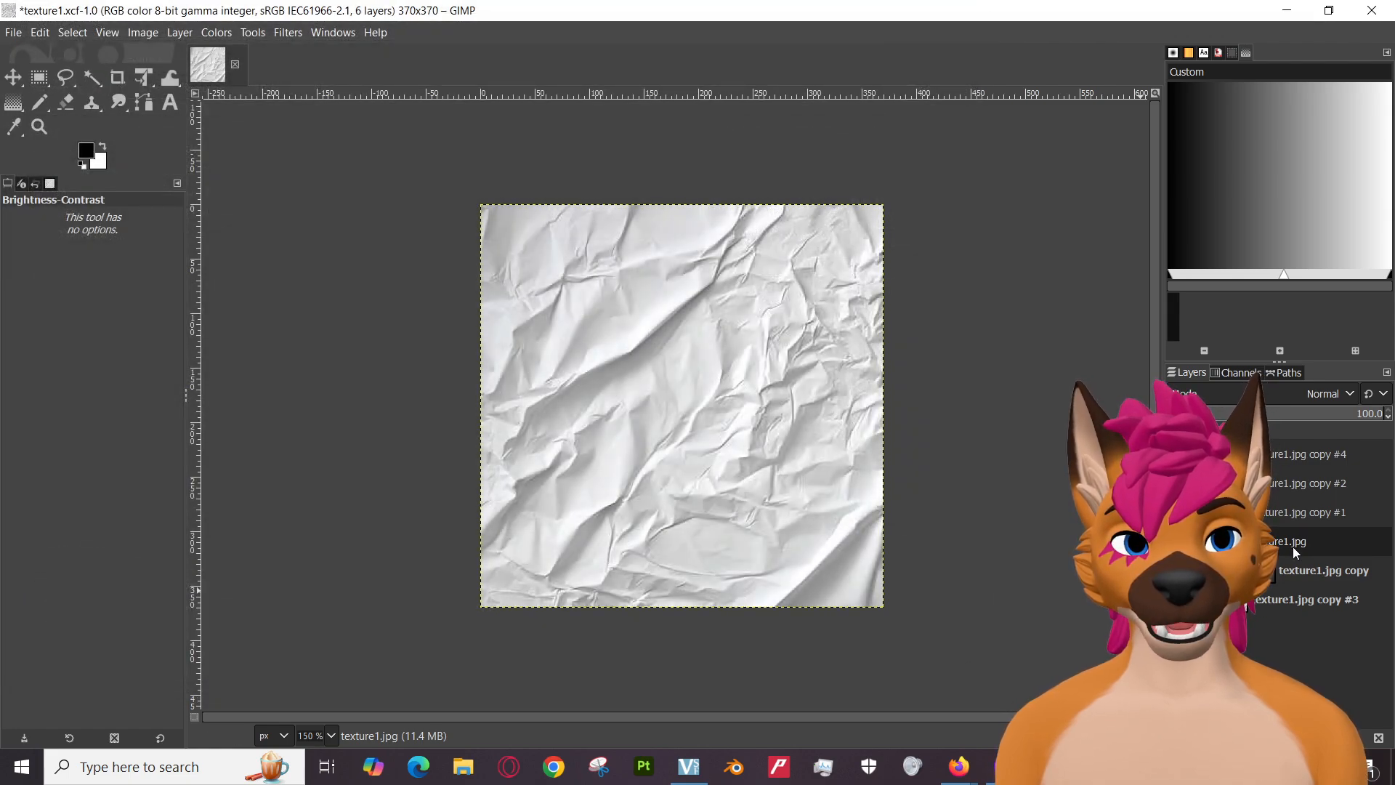
Rename the texture1.jpg copy #1 layer as bump and open the name of texture1.jpg copy #2 for editing.
click(1288, 512)
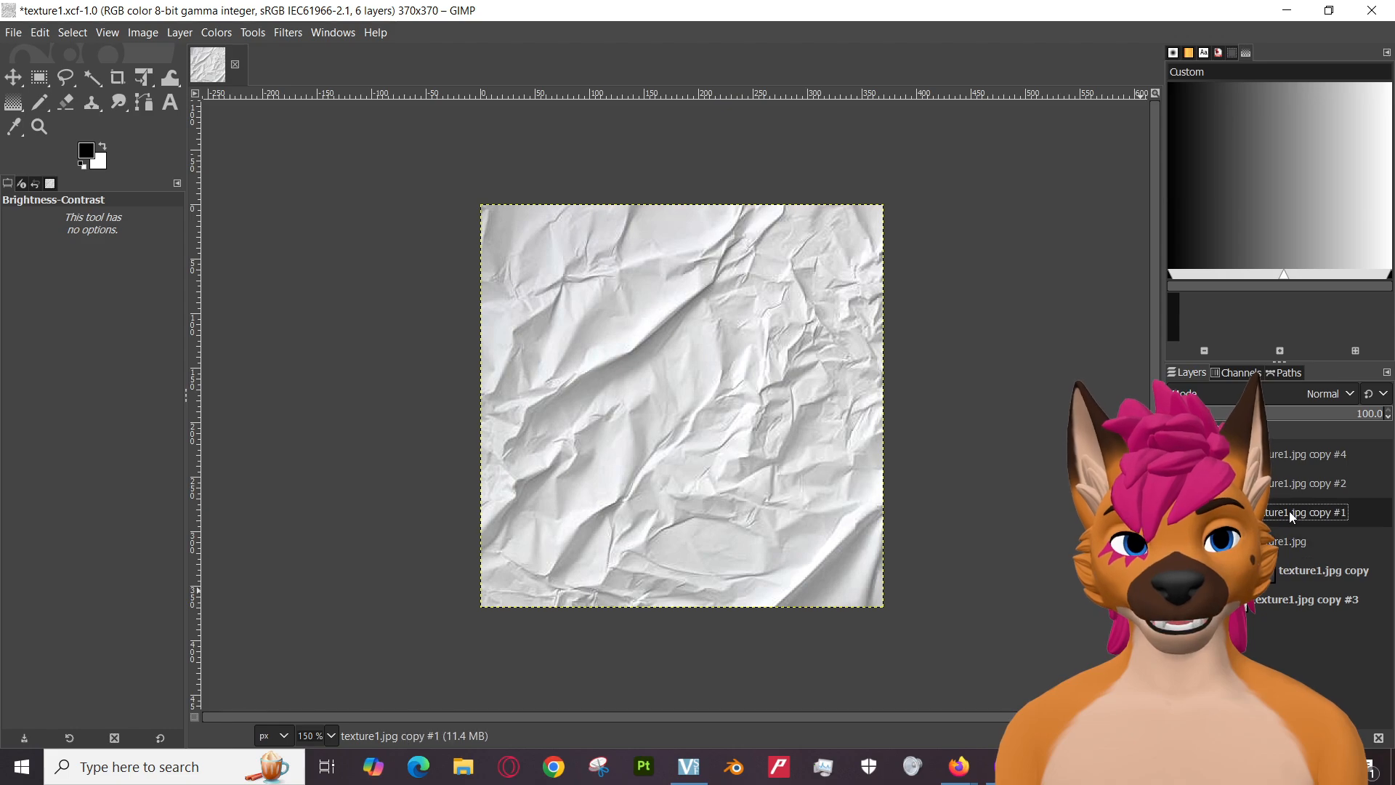
double_click(1289, 511)
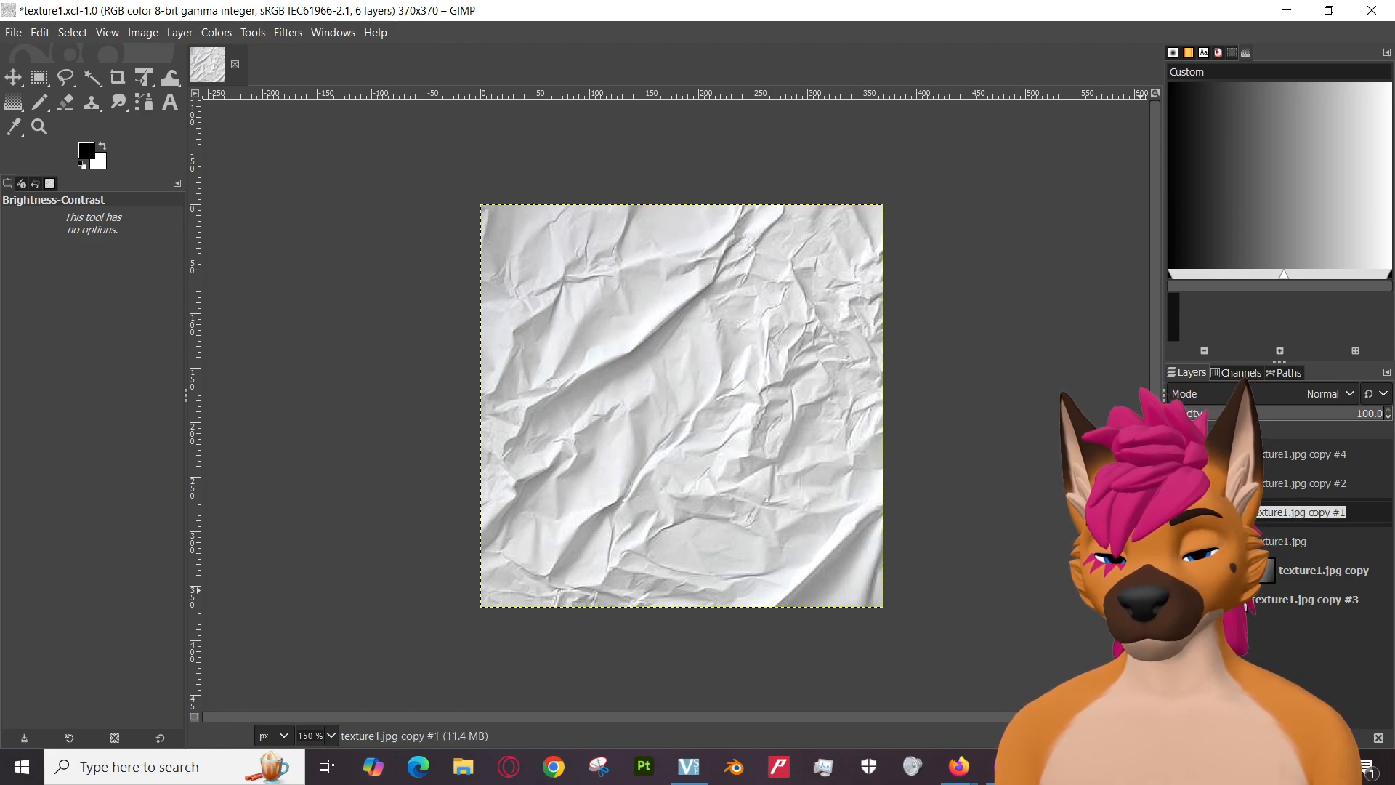
text(bump)
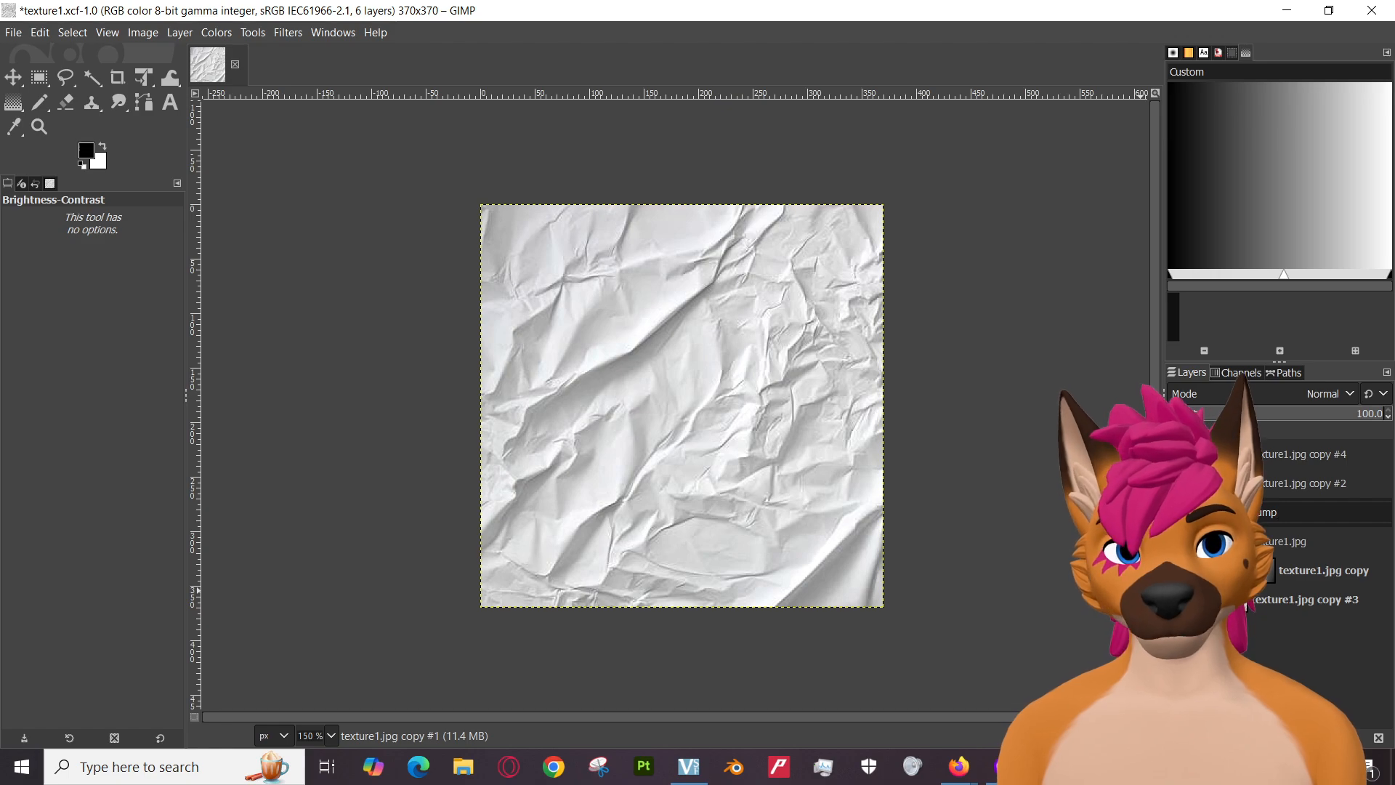
key(Return)
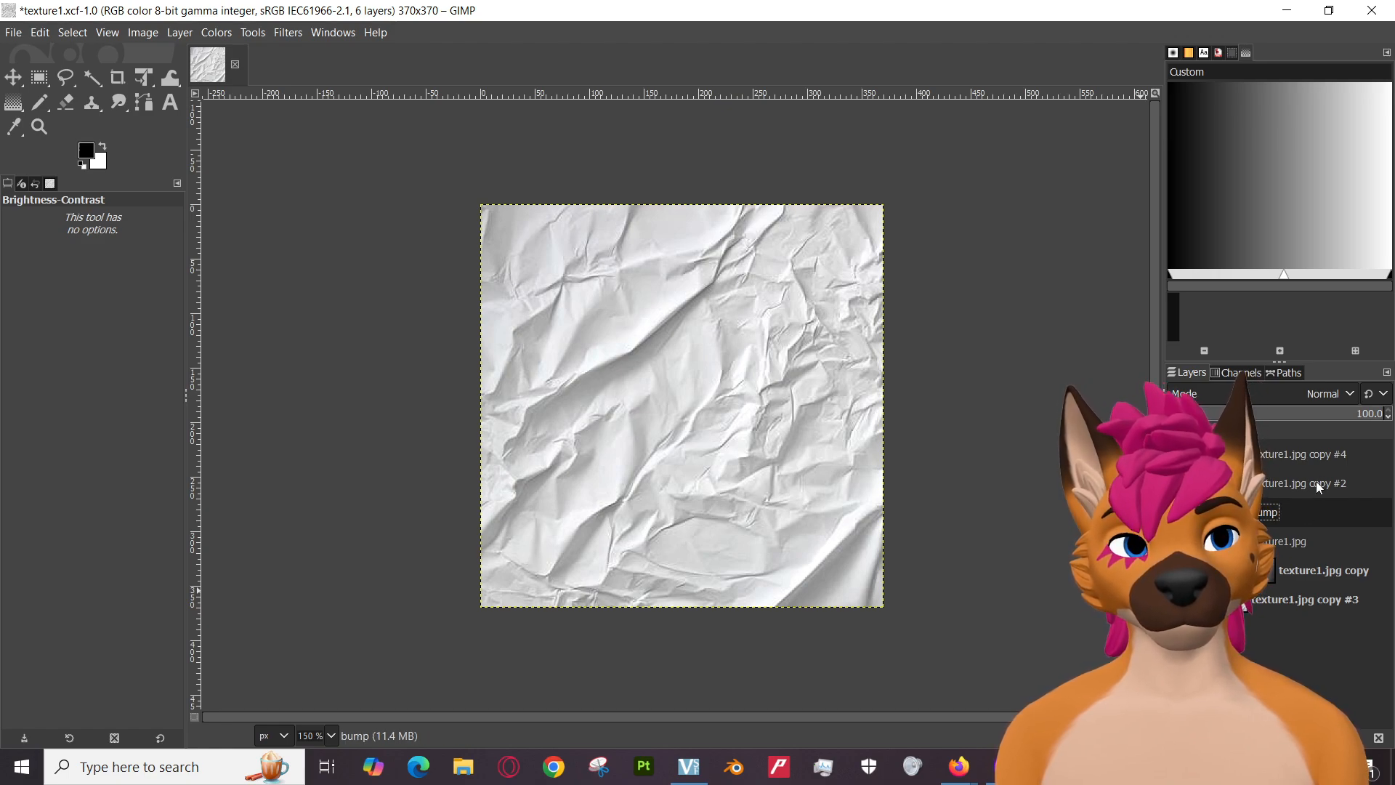
double_click(1314, 482)
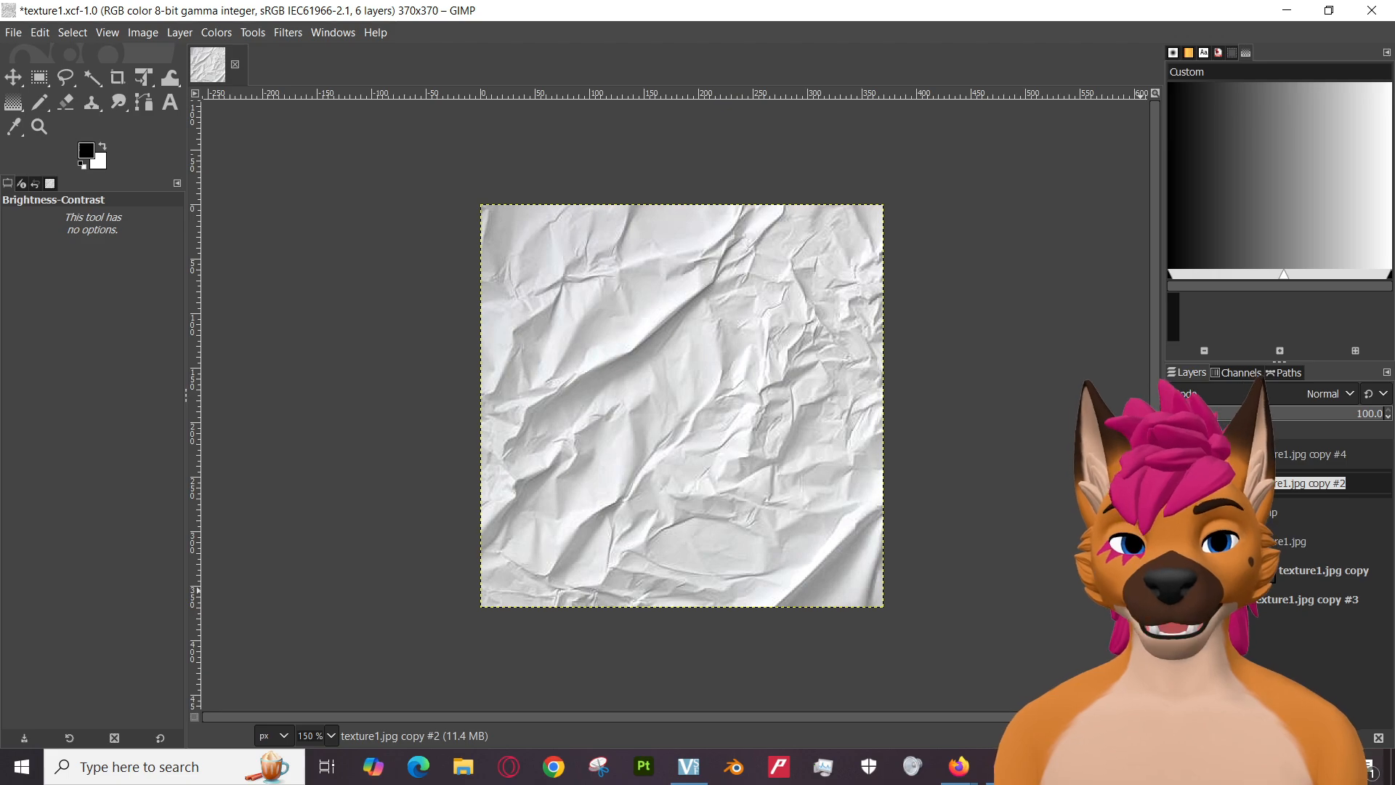
Switch to Firefox and check the order of the layer names in the paused texture maps video, enlarged to full screen.
mouse_move(975, 775)
click(857, 676)
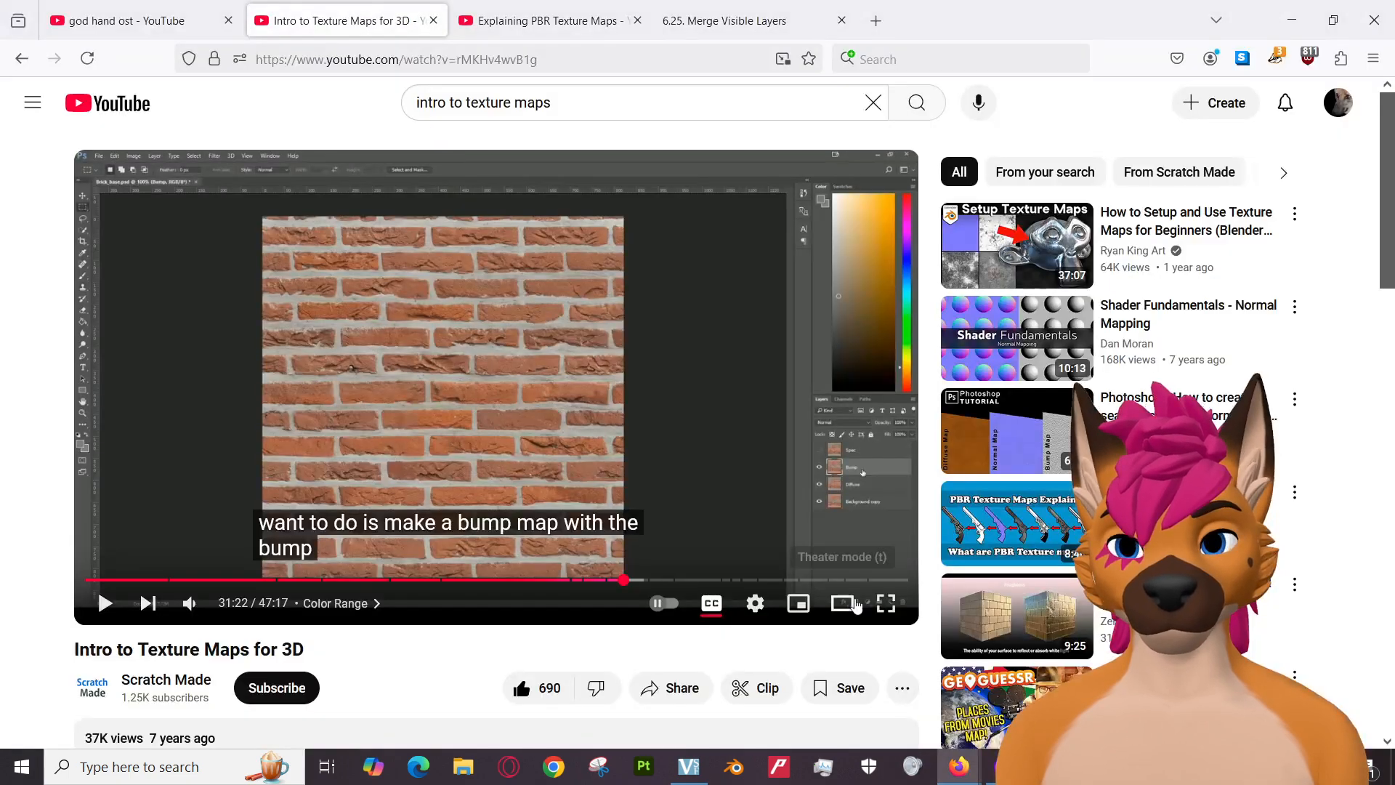
double_click(805, 498)
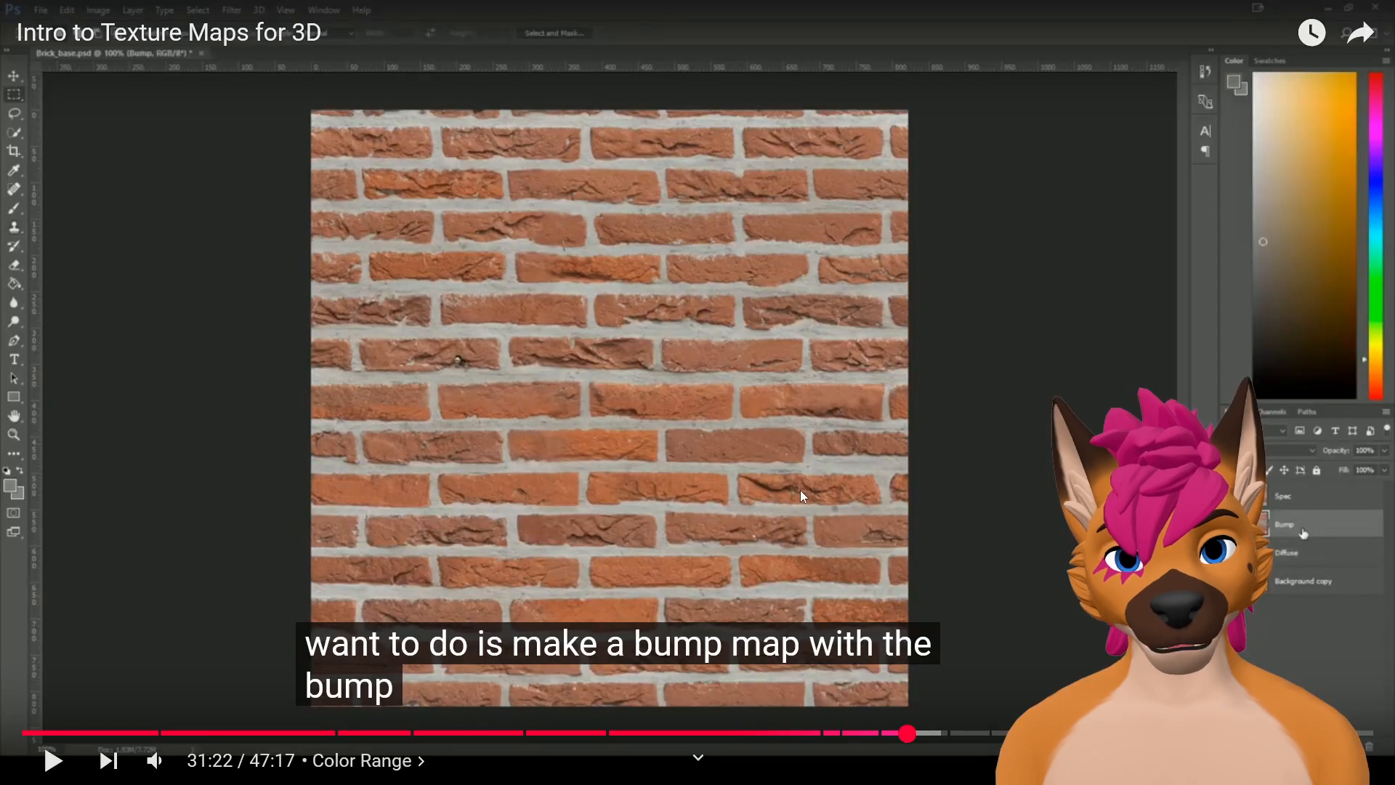
double_click(843, 486)
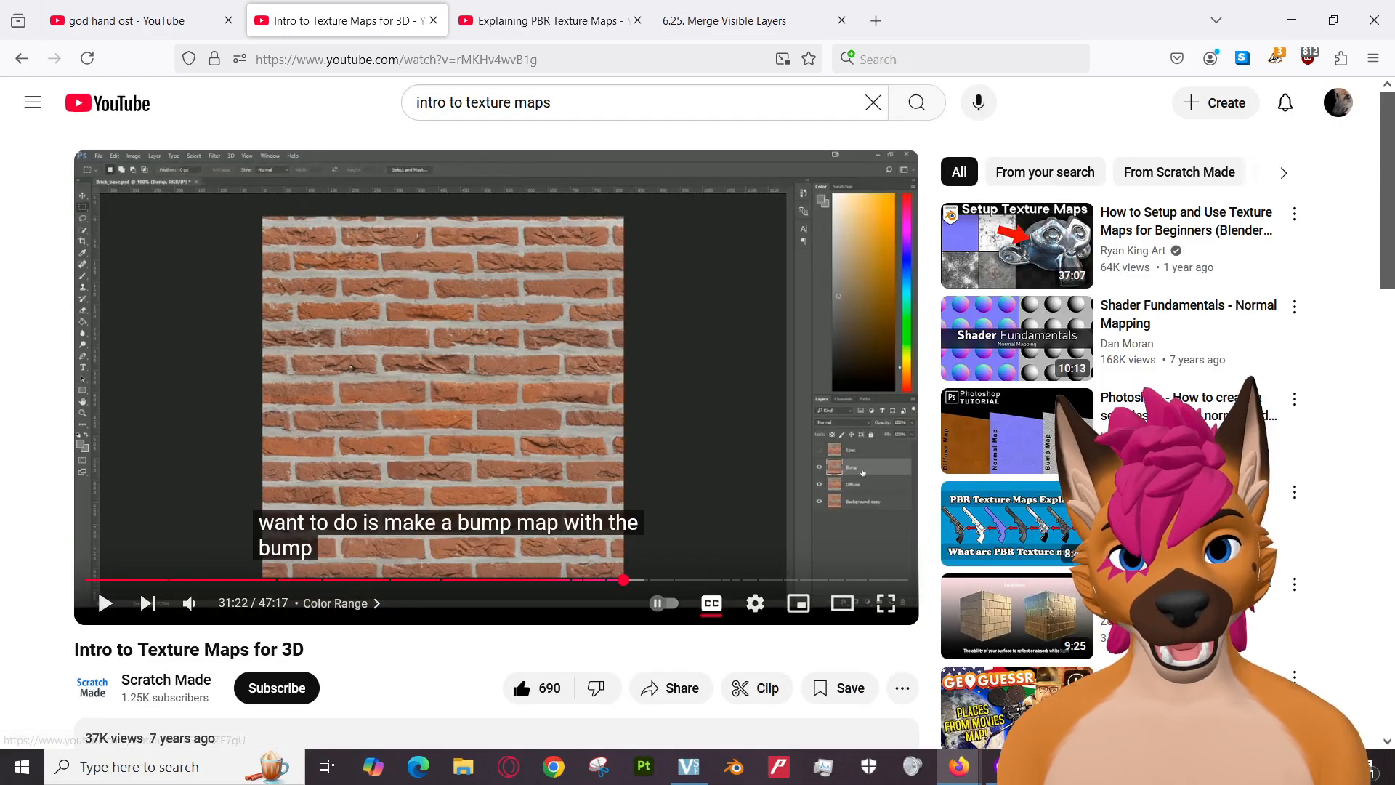
Switch to GIMP and rename the bump layer as diffuse, texture1.jpg copy #2 as bump, and texture1.jpg copy #4 as spec.
key(alt+Tab)
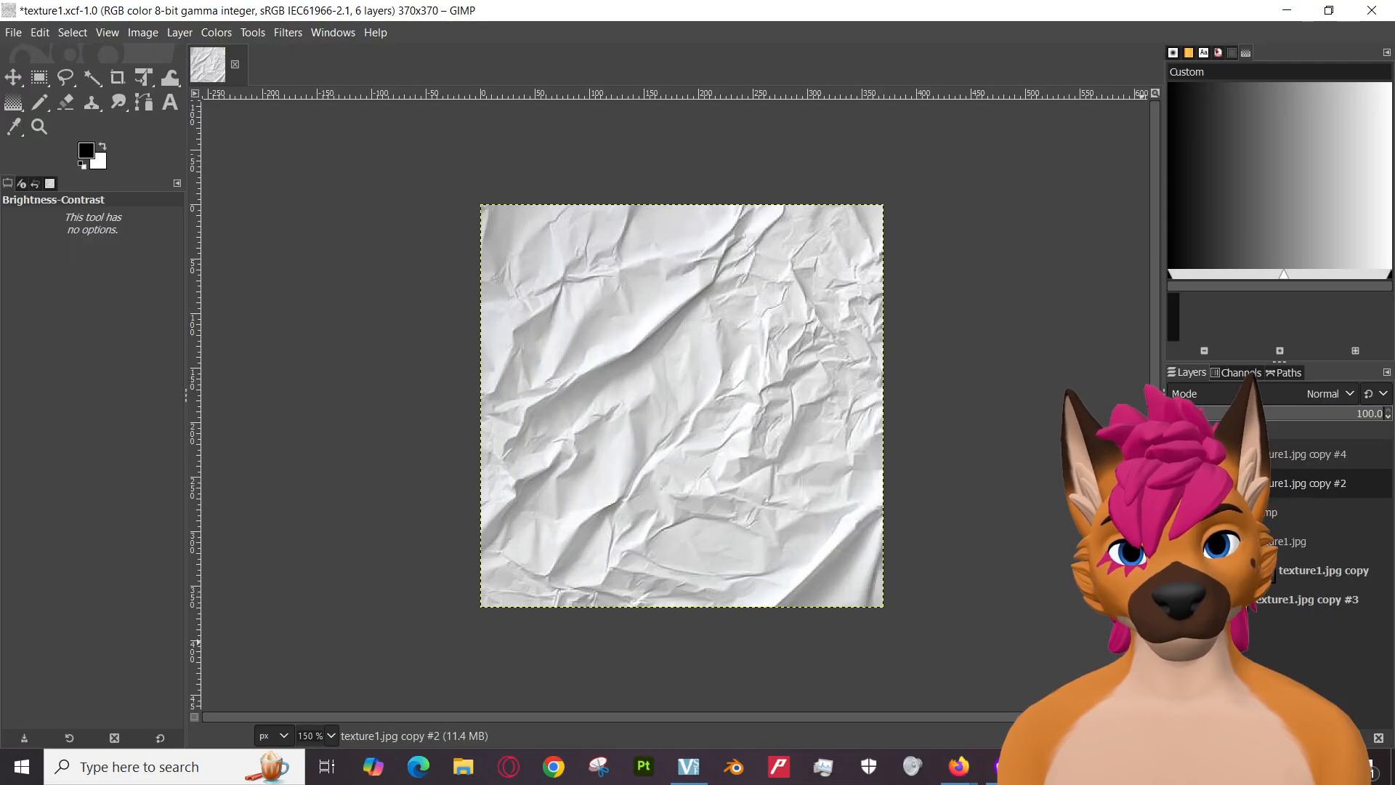
click(1275, 517)
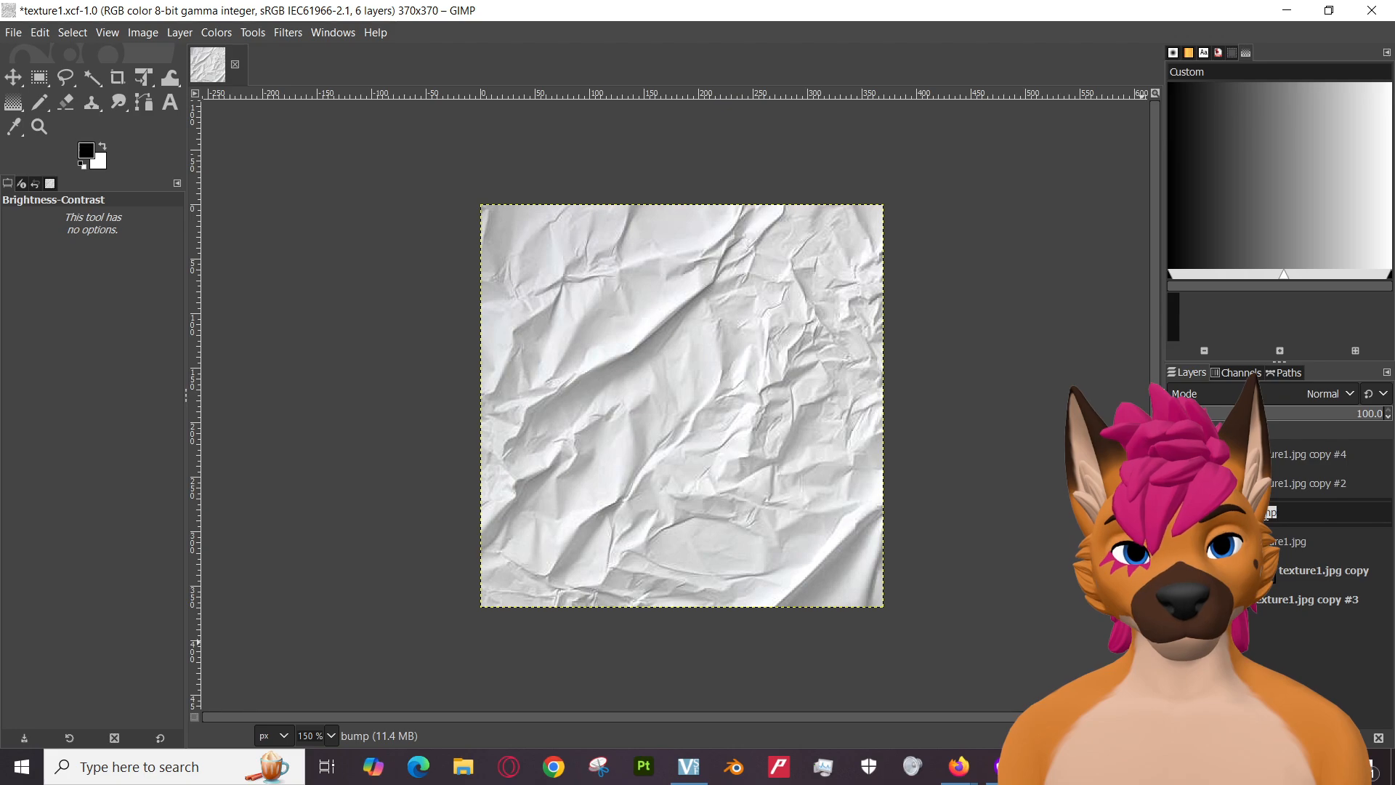
text(diff)
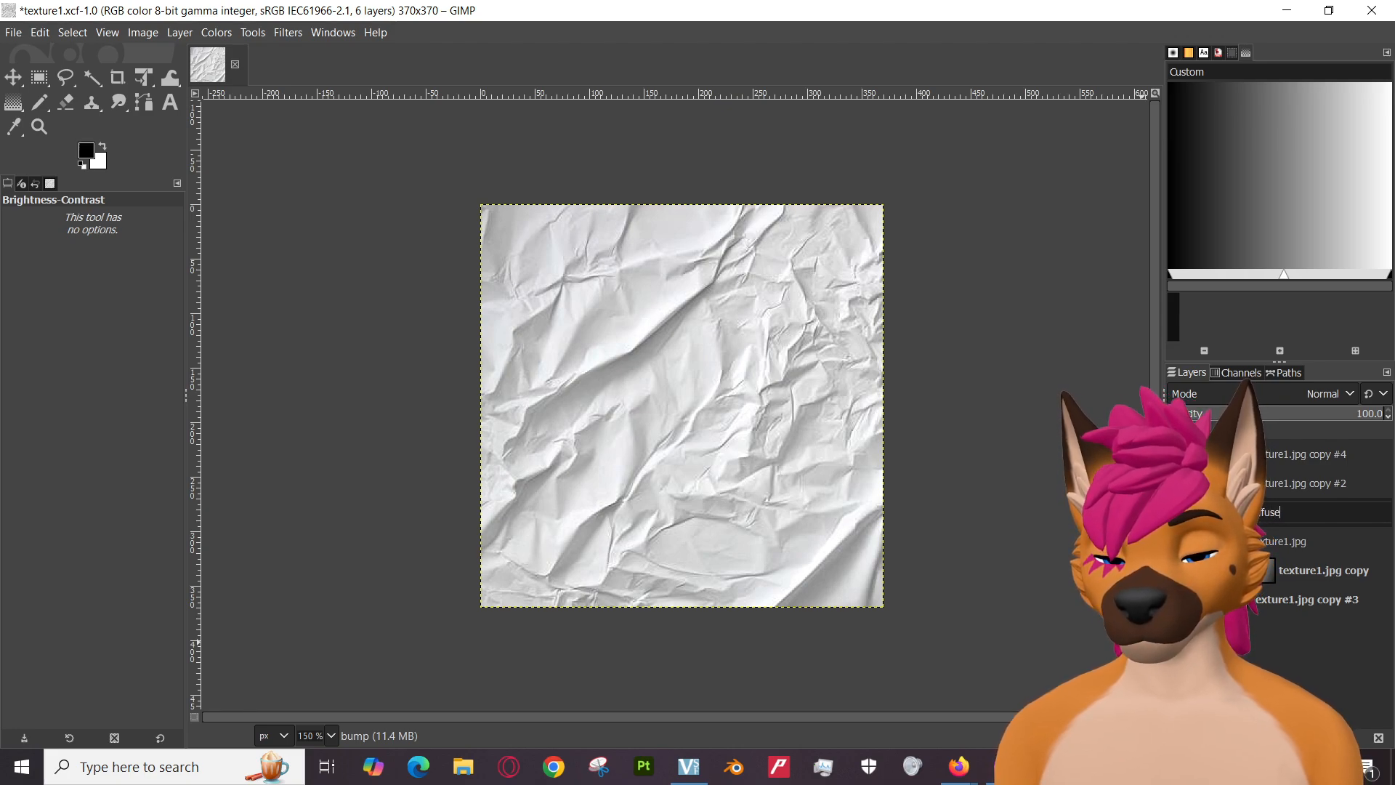
double_click(1300, 482)
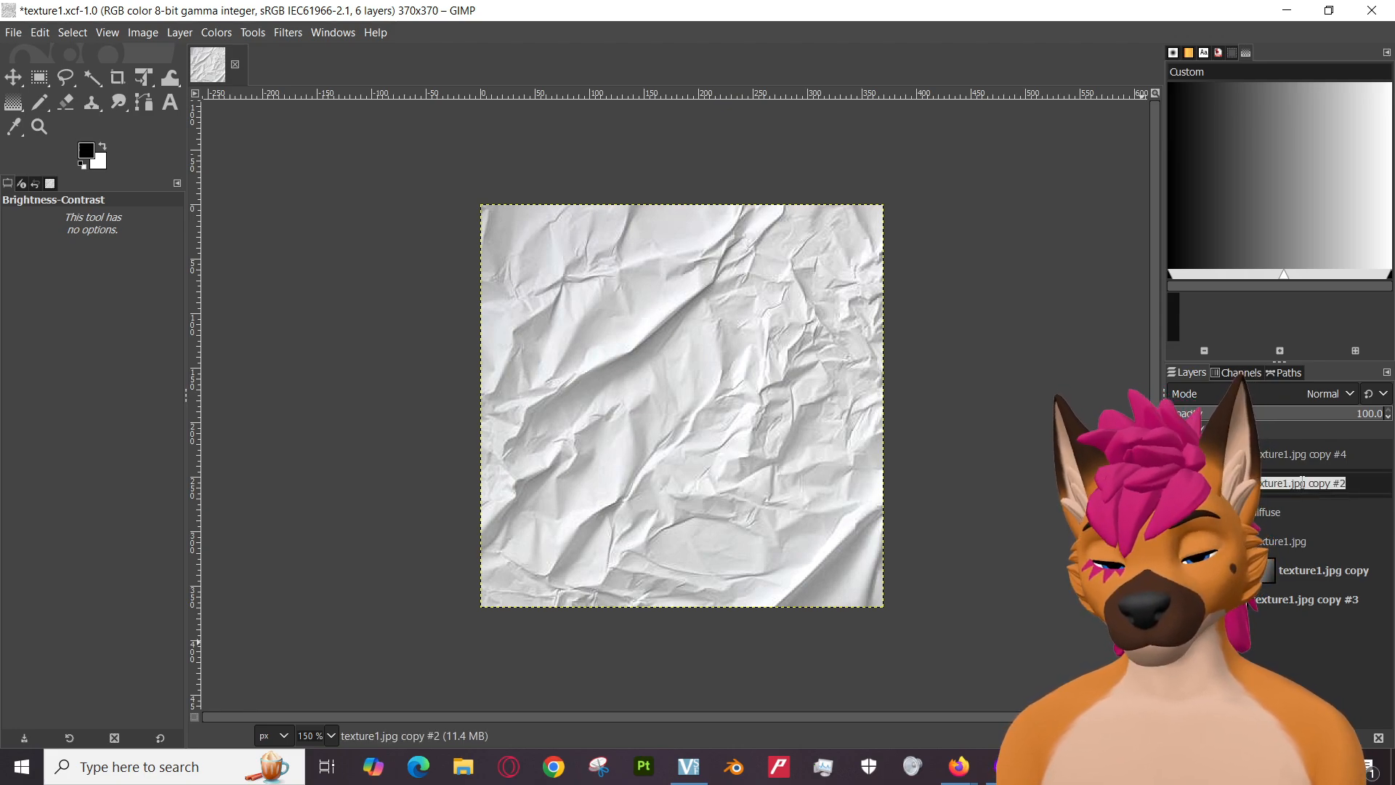
text(bump)
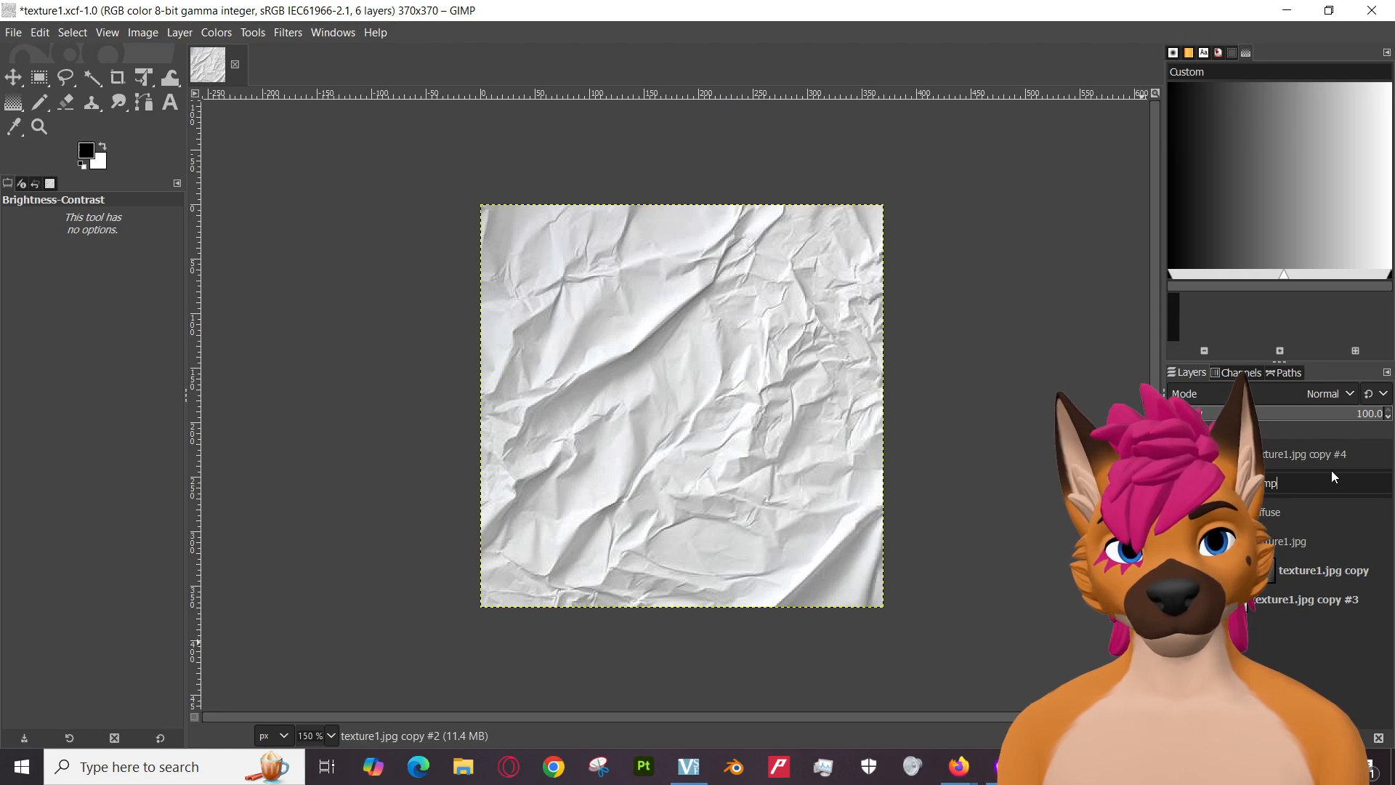
double_click(1295, 454)
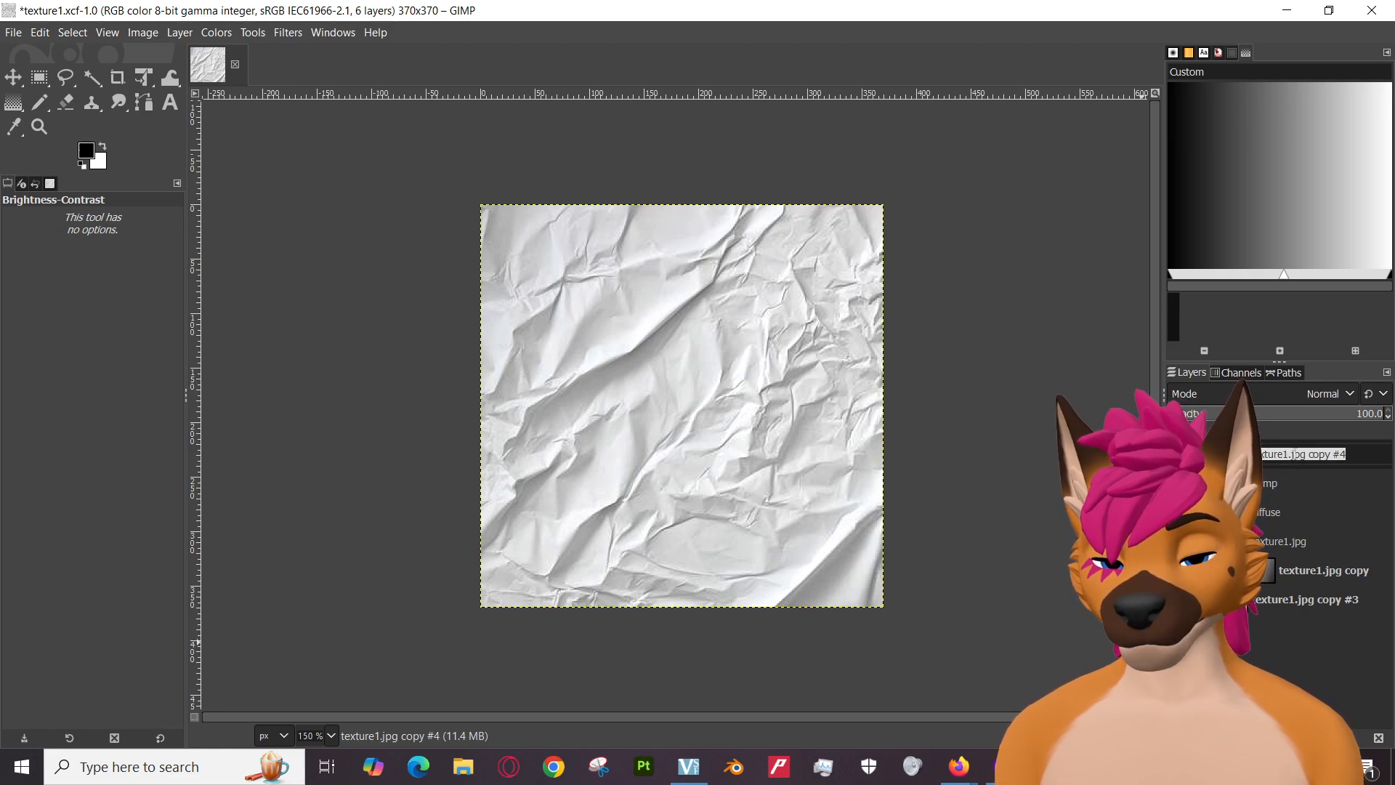
text(spec)
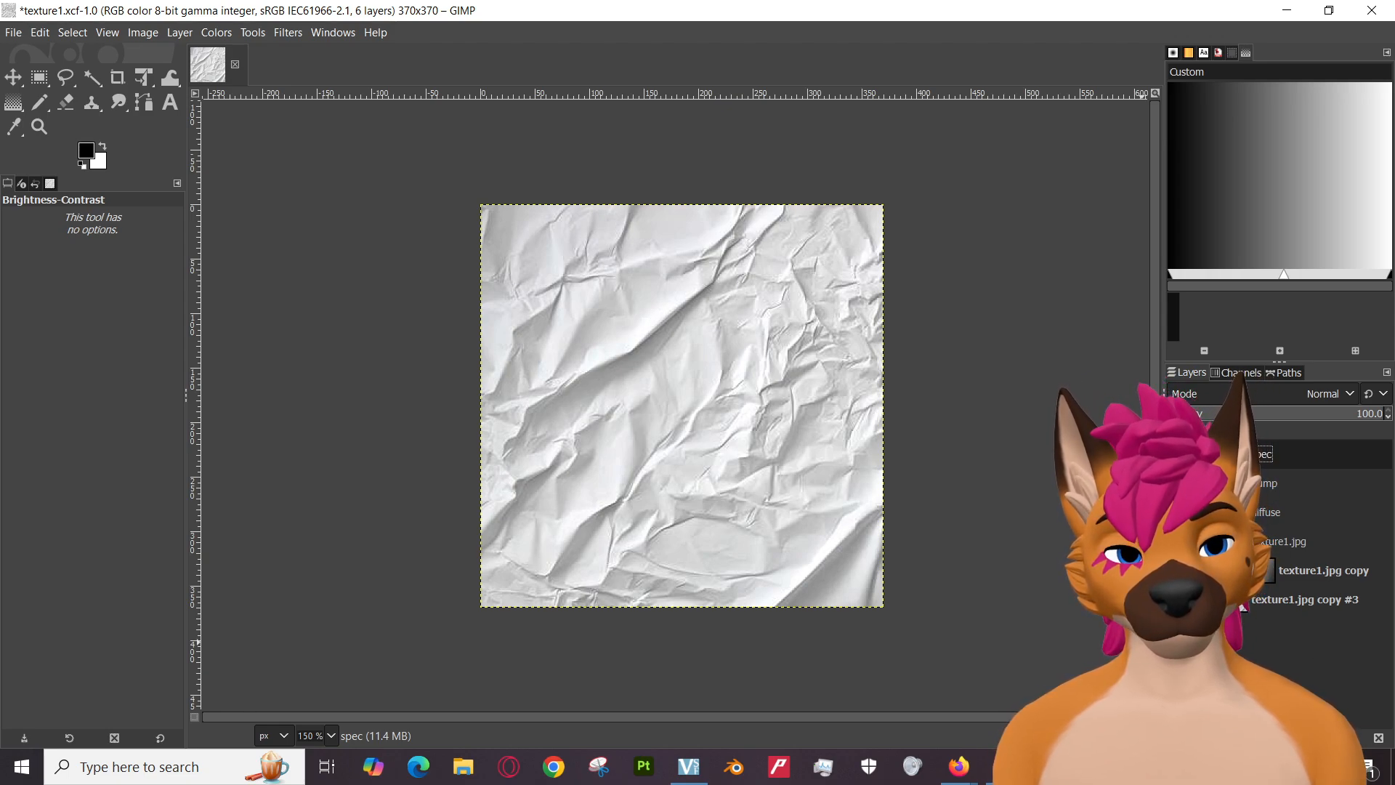
Select the texture1.jpg layer and save the project to the existing texture1.xcf file.
click(1300, 541)
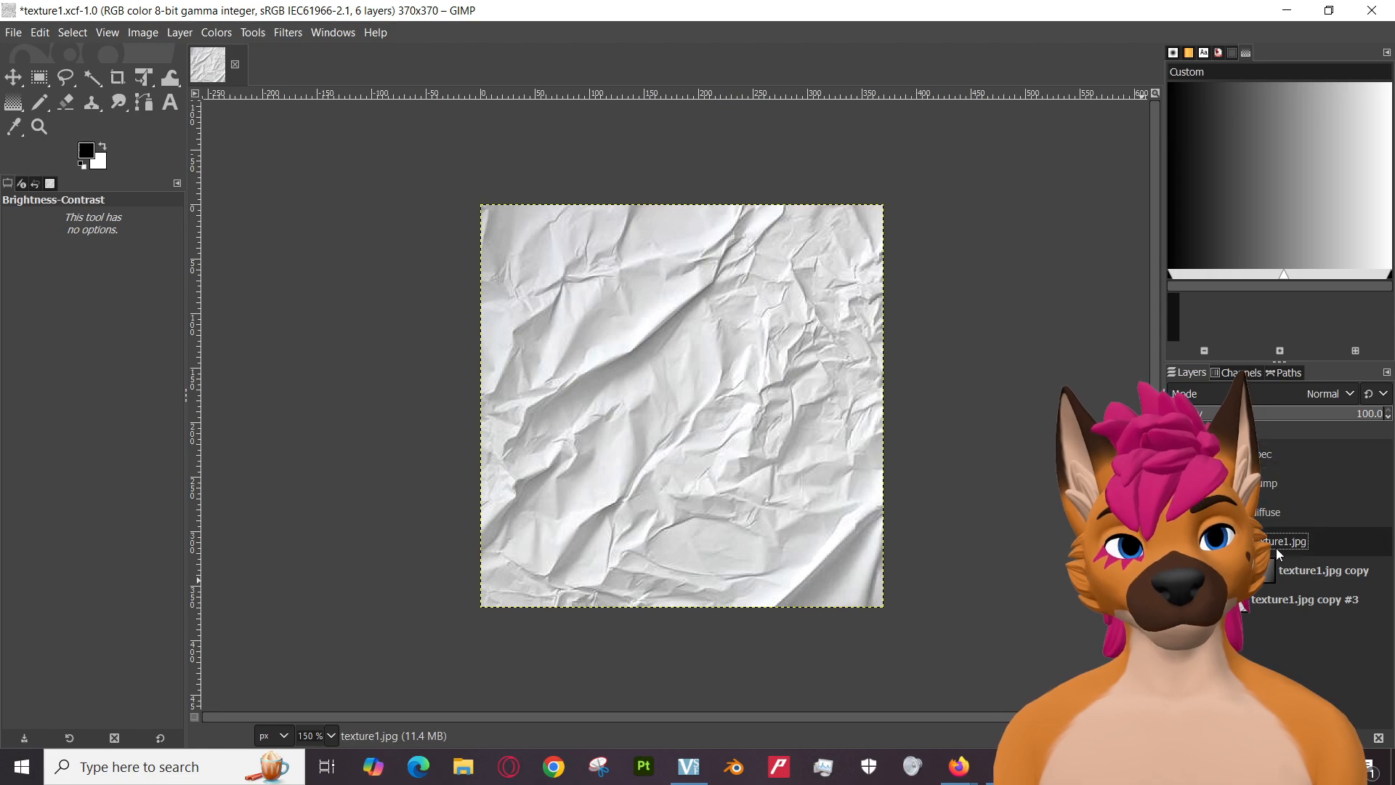
click(13, 32)
click(48, 192)
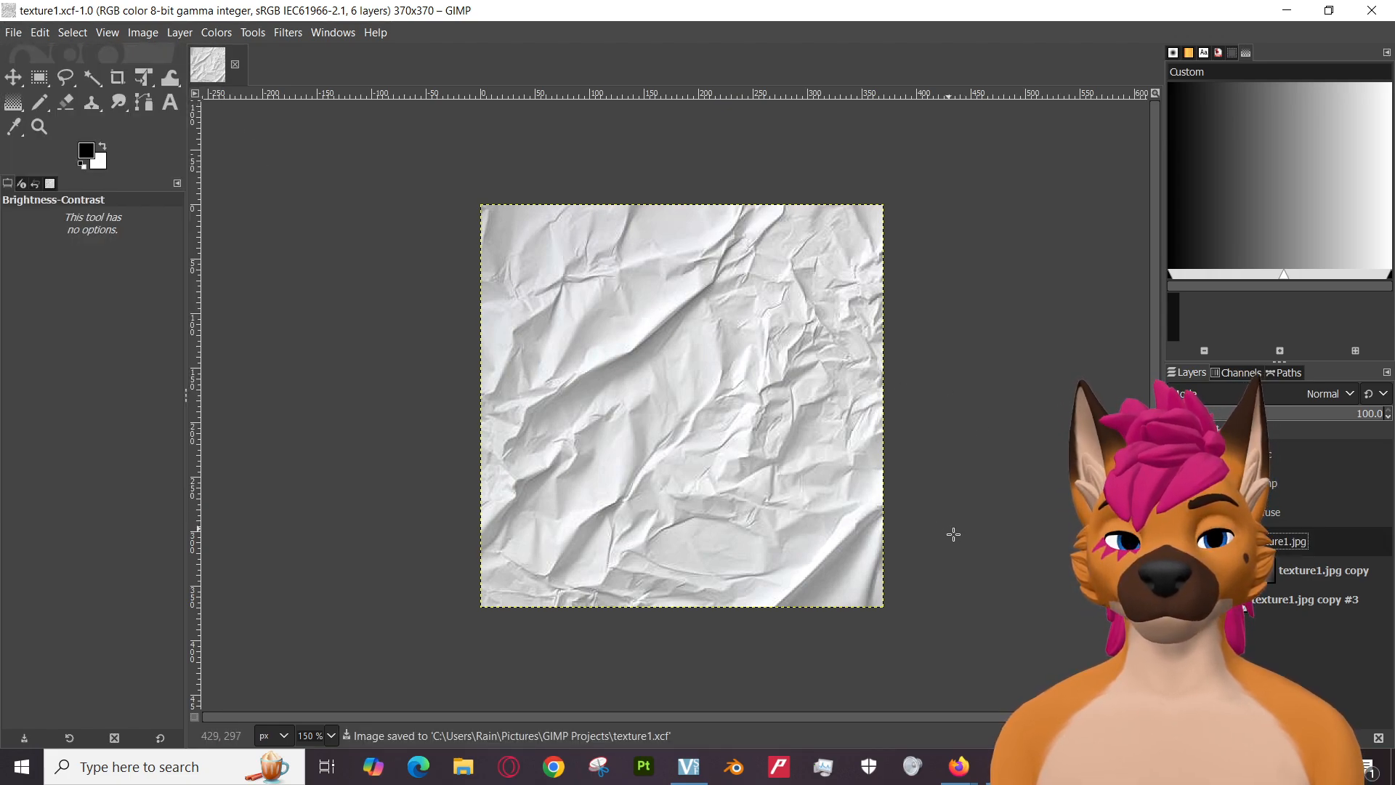
Switch to Firefox and watch the bump map's Color Range selection section, rewinding 15 seconds to replay it before pausing.
mouse_move(959, 767)
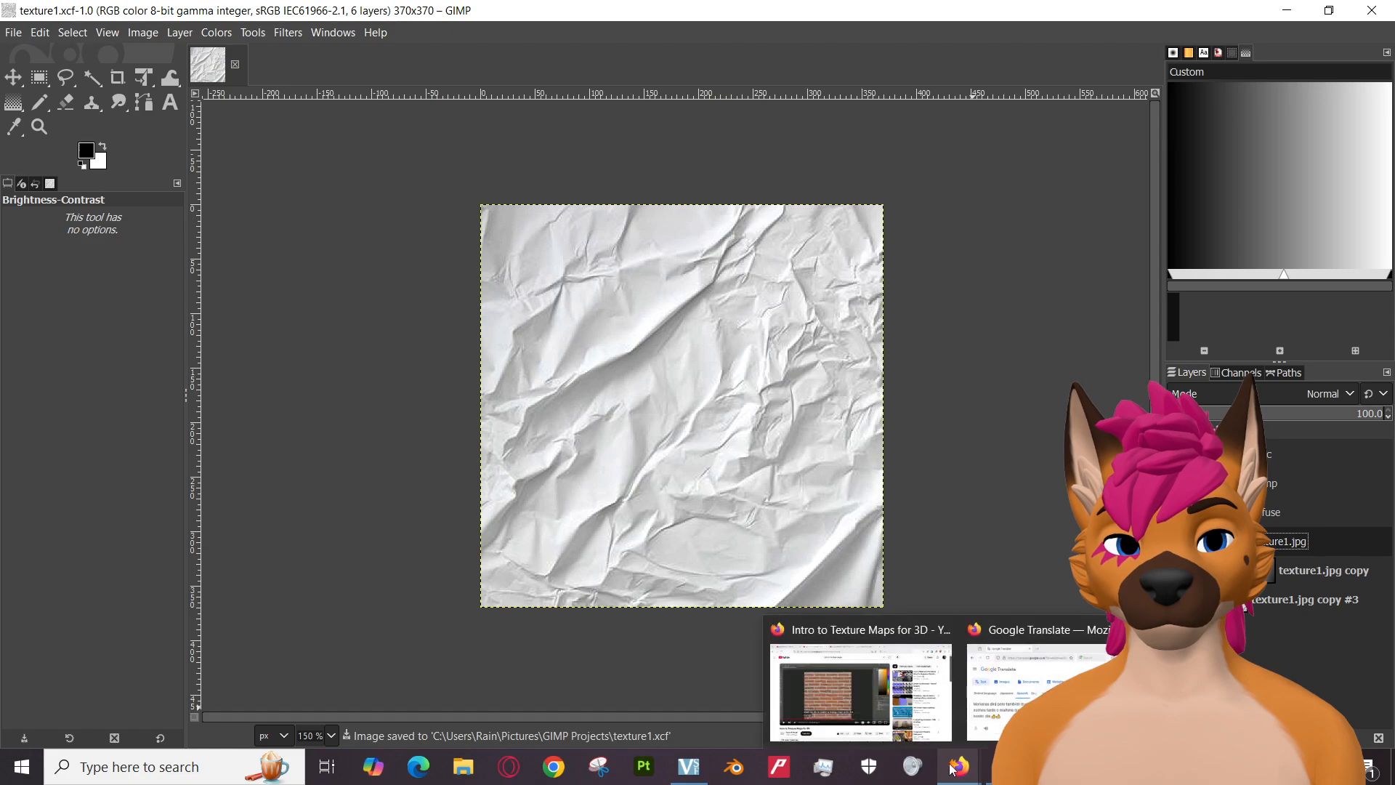
click(863, 679)
click(433, 423)
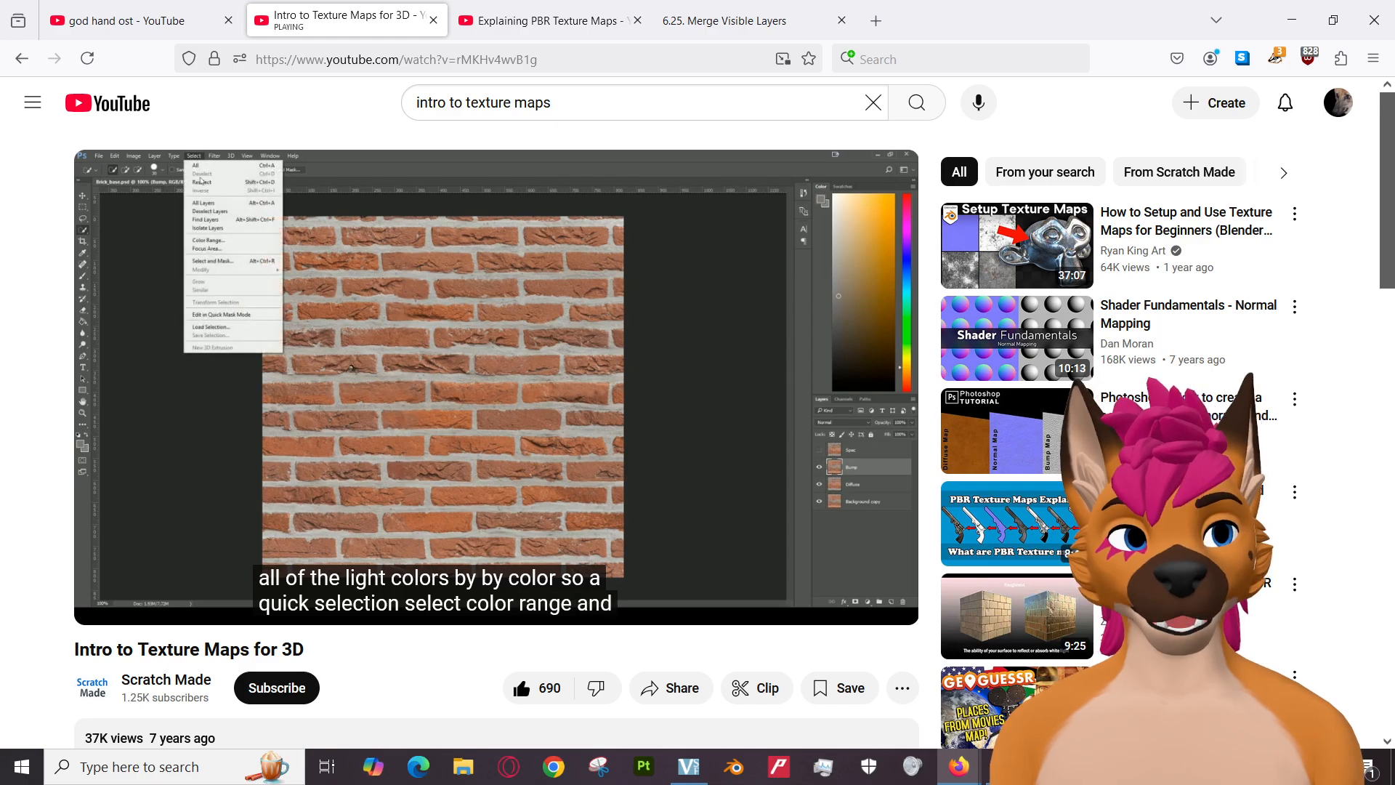
mouse_move(496, 368)
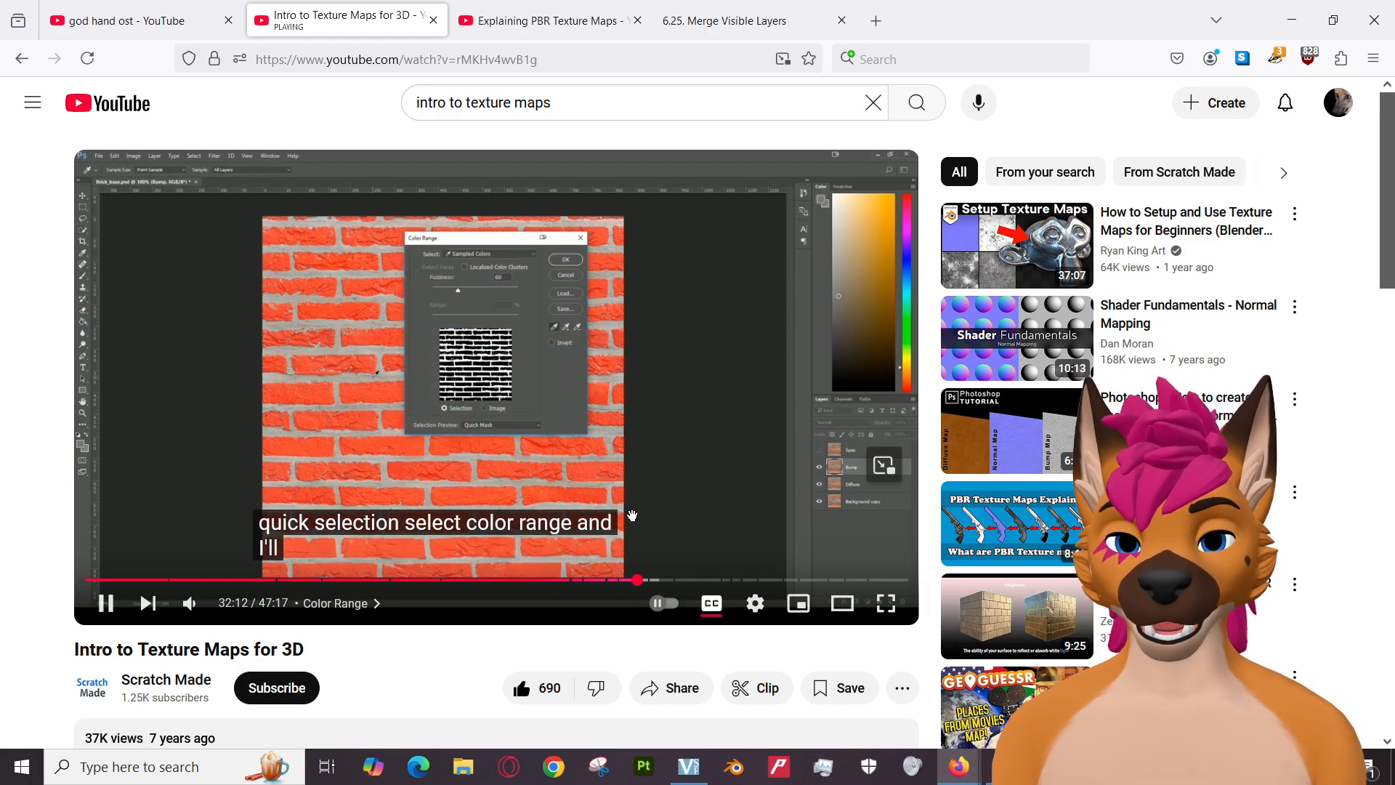
key(Left)
key(Left)
key(Left)
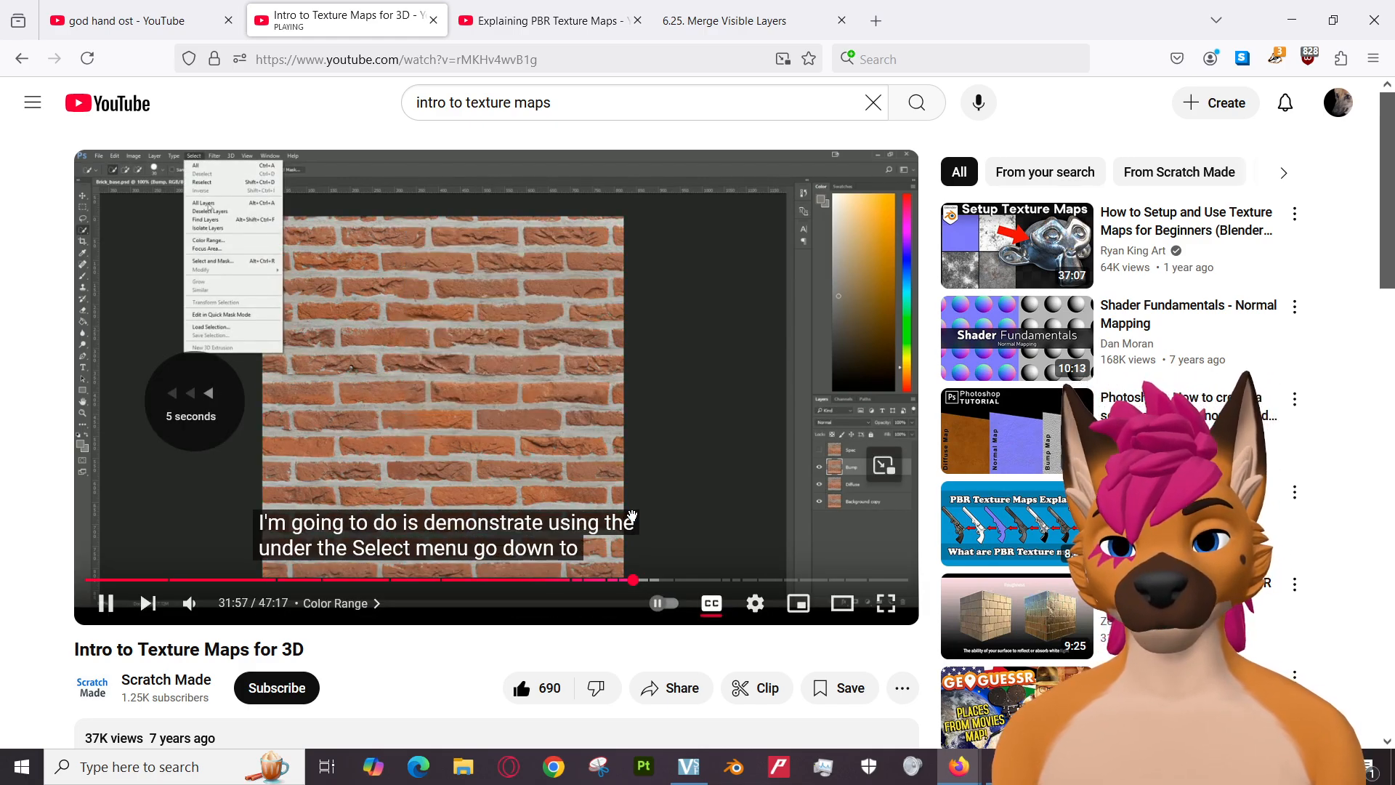
click(472, 432)
click(472, 432)
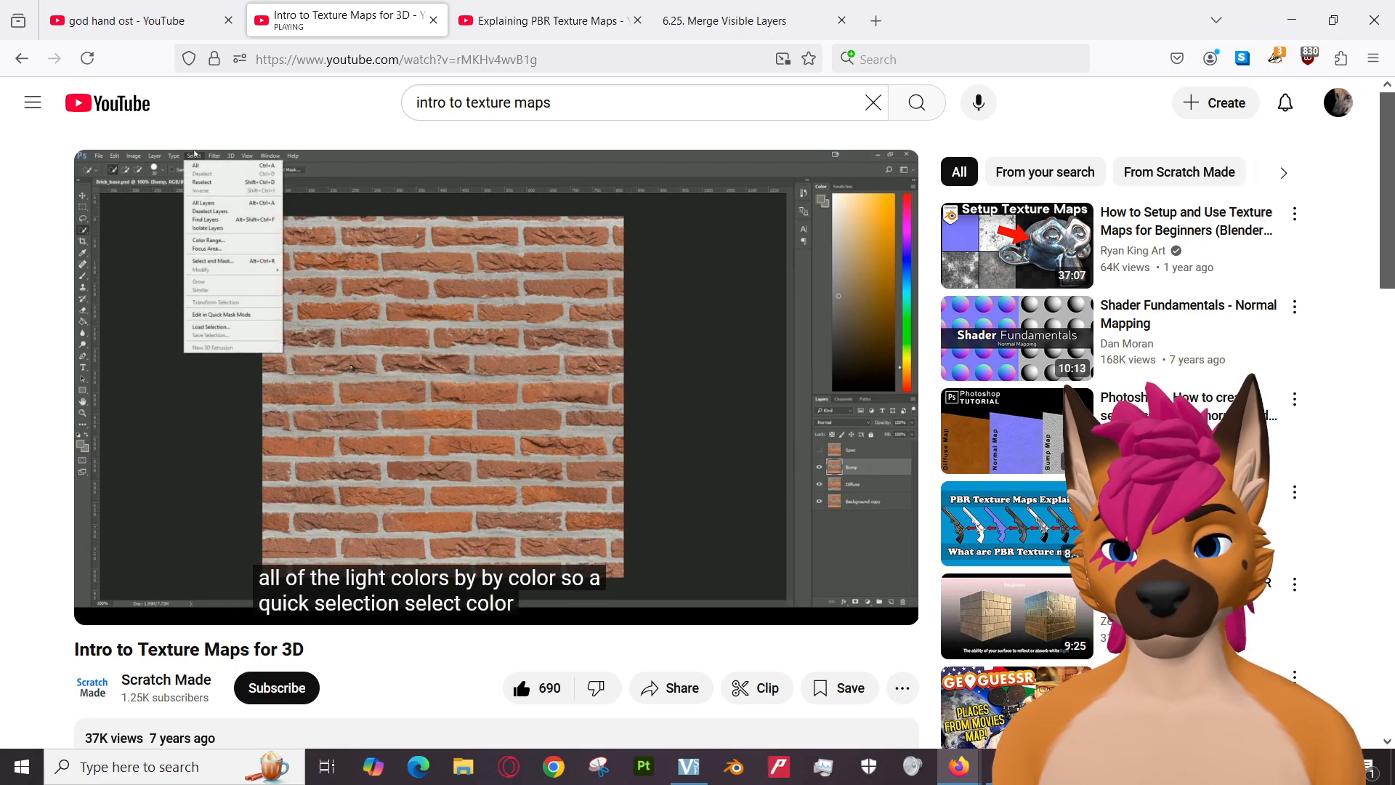
click(500, 430)
Switch to GIMP and activate the Select by Color tool.
key(alt+Tab)
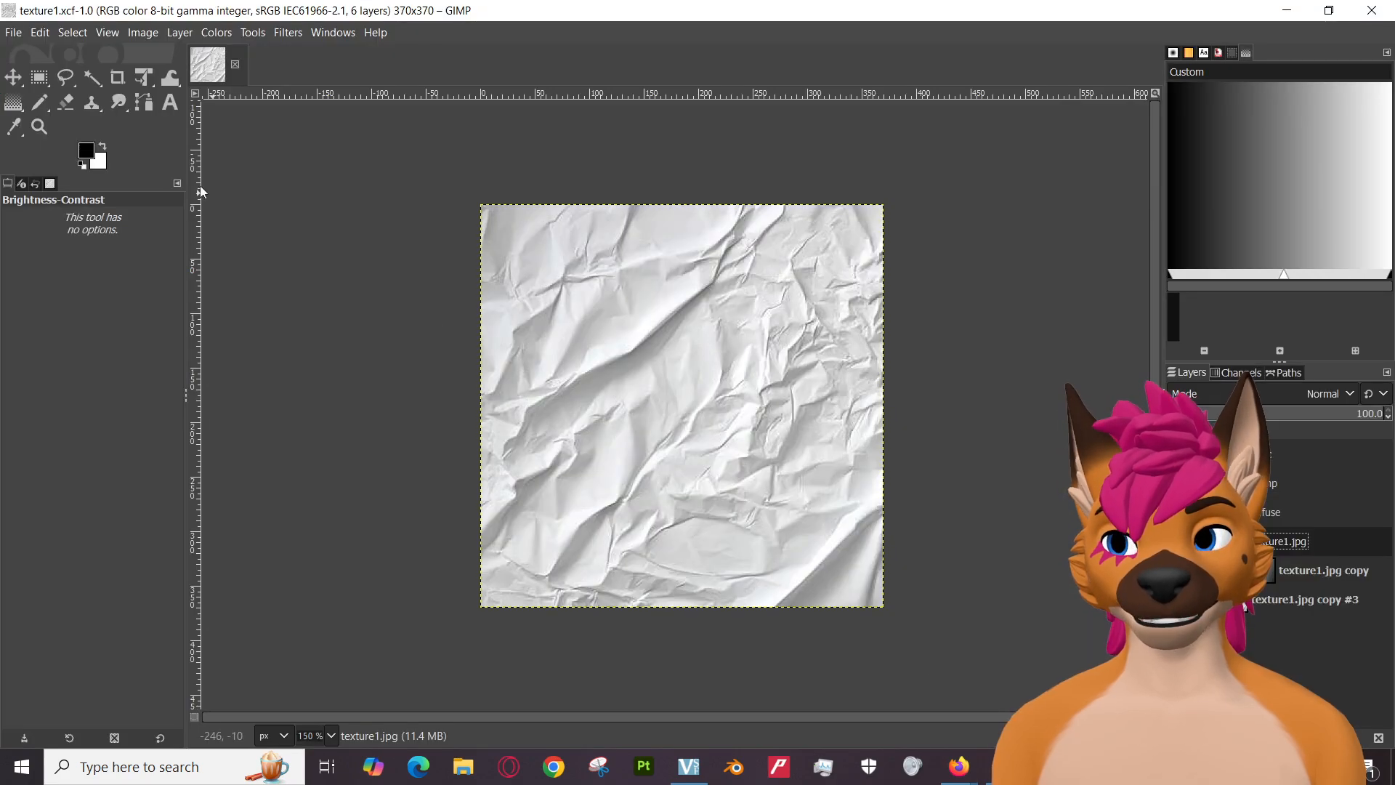
click(269, 33)
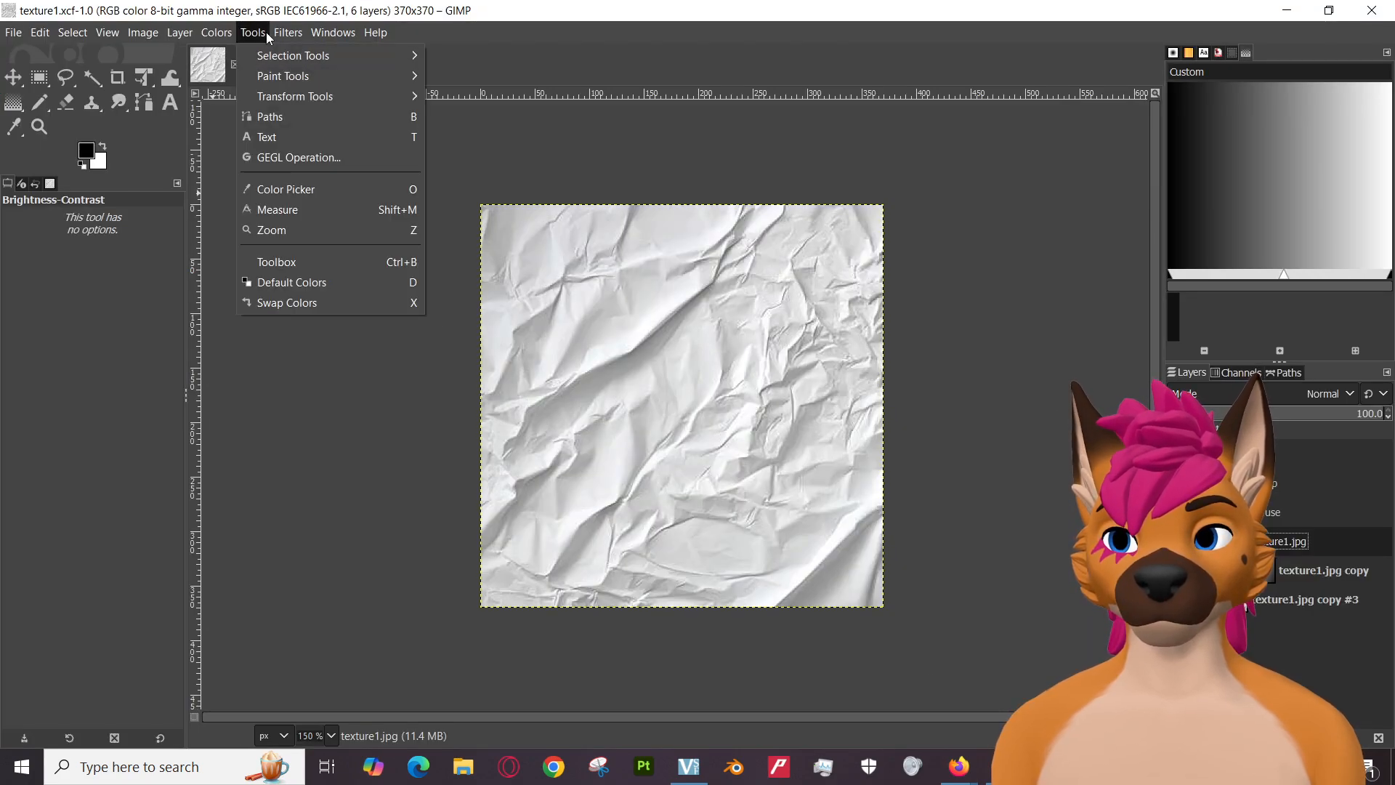
mouse_move(266, 58)
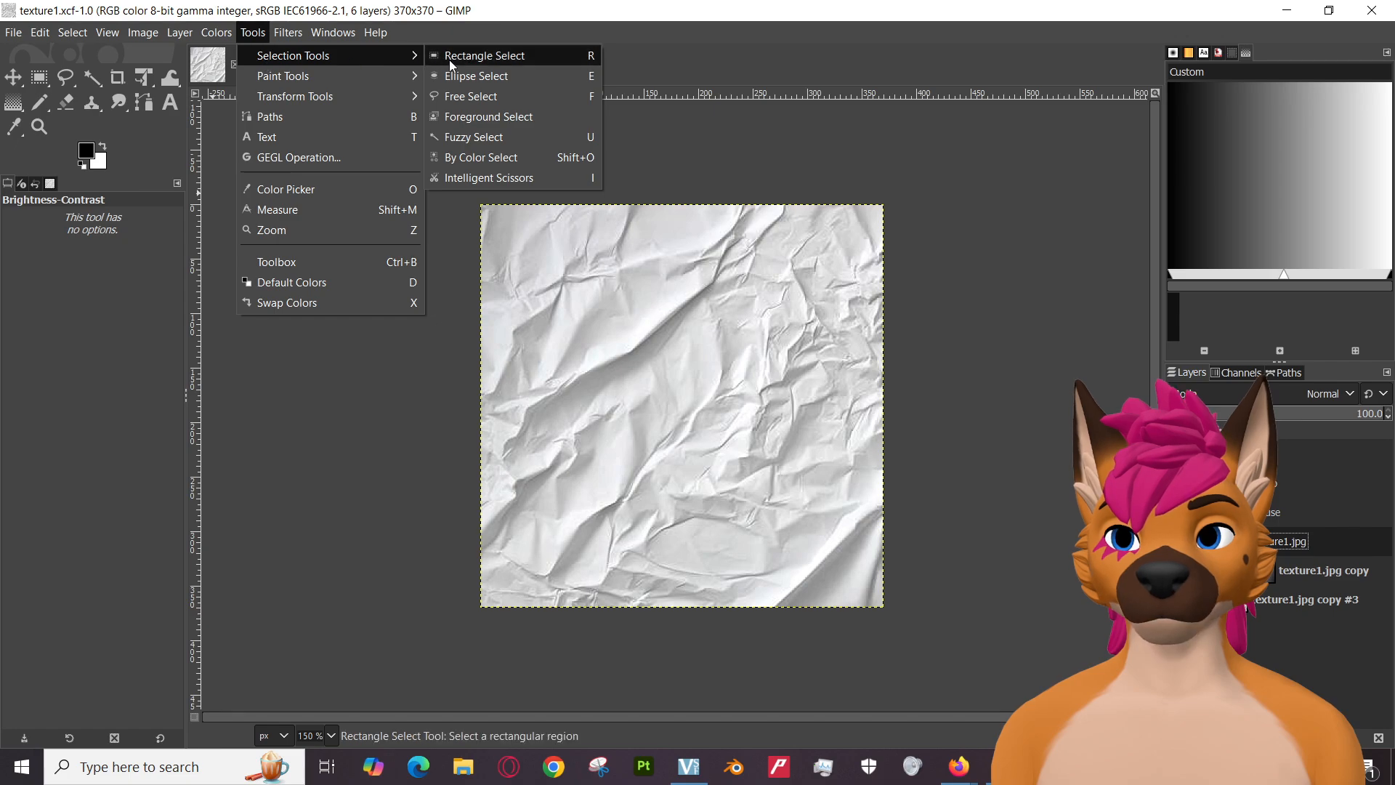
click(467, 159)
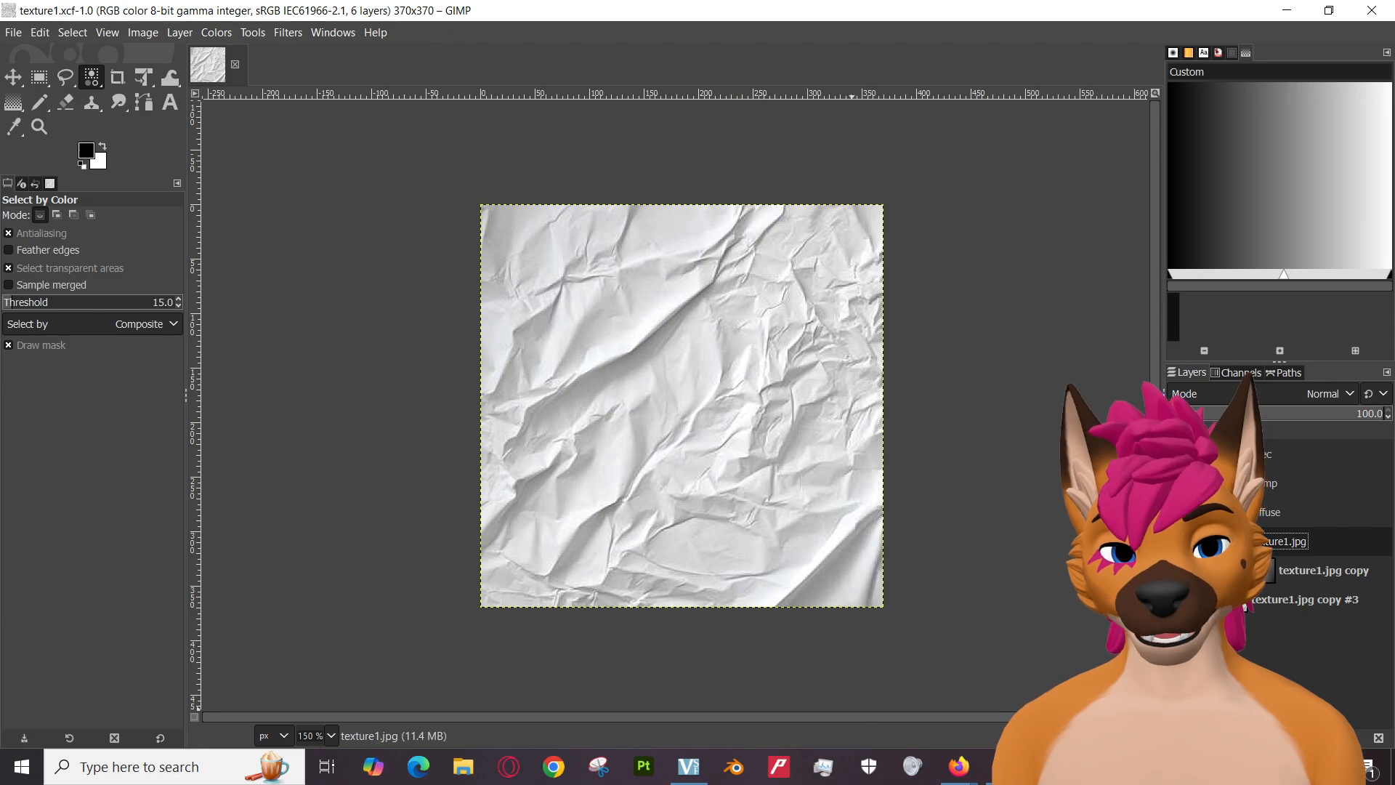
Switch to Firefox, pause the texture maps video, and search Google for "gimp color range".
mouse_move(959, 776)
click(881, 703)
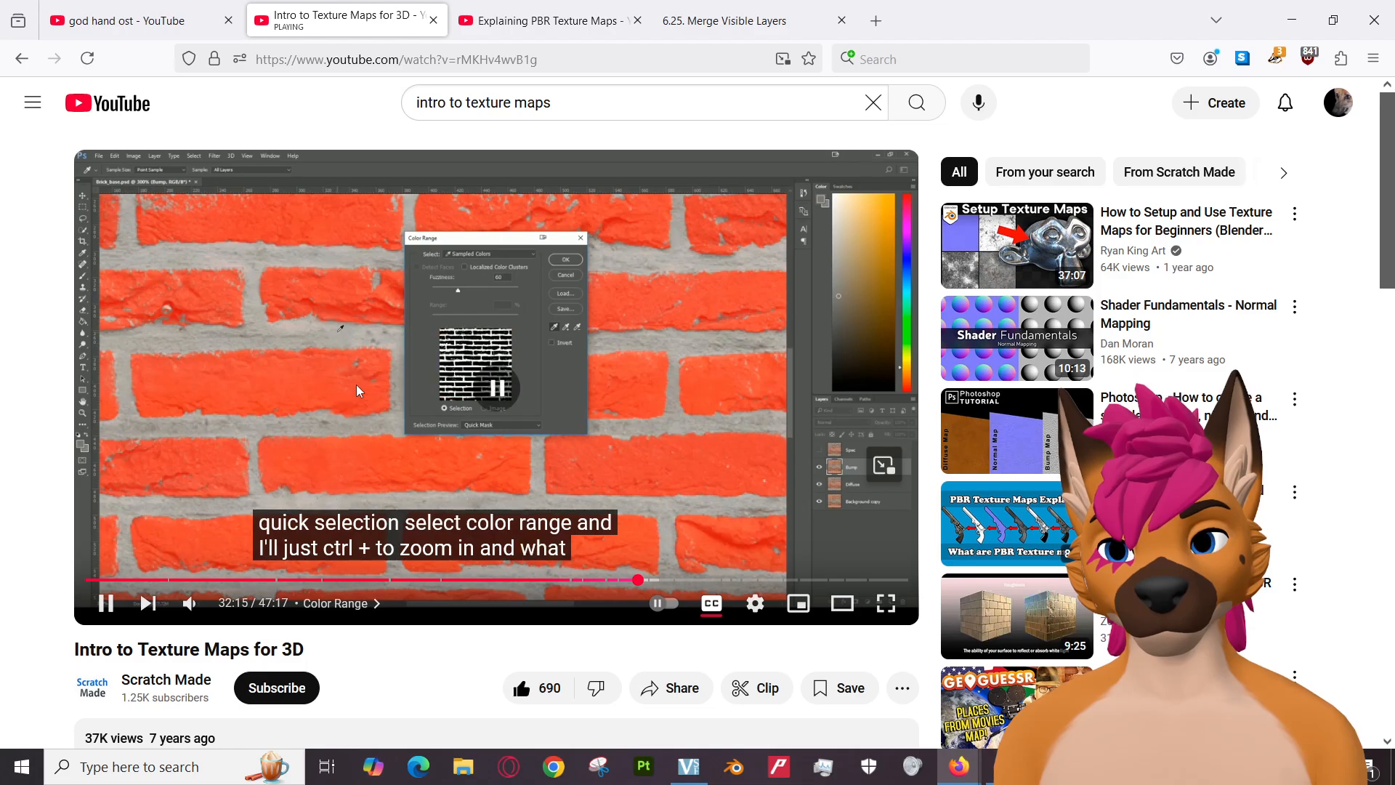
click(356, 386)
click(726, 21)
click(22, 59)
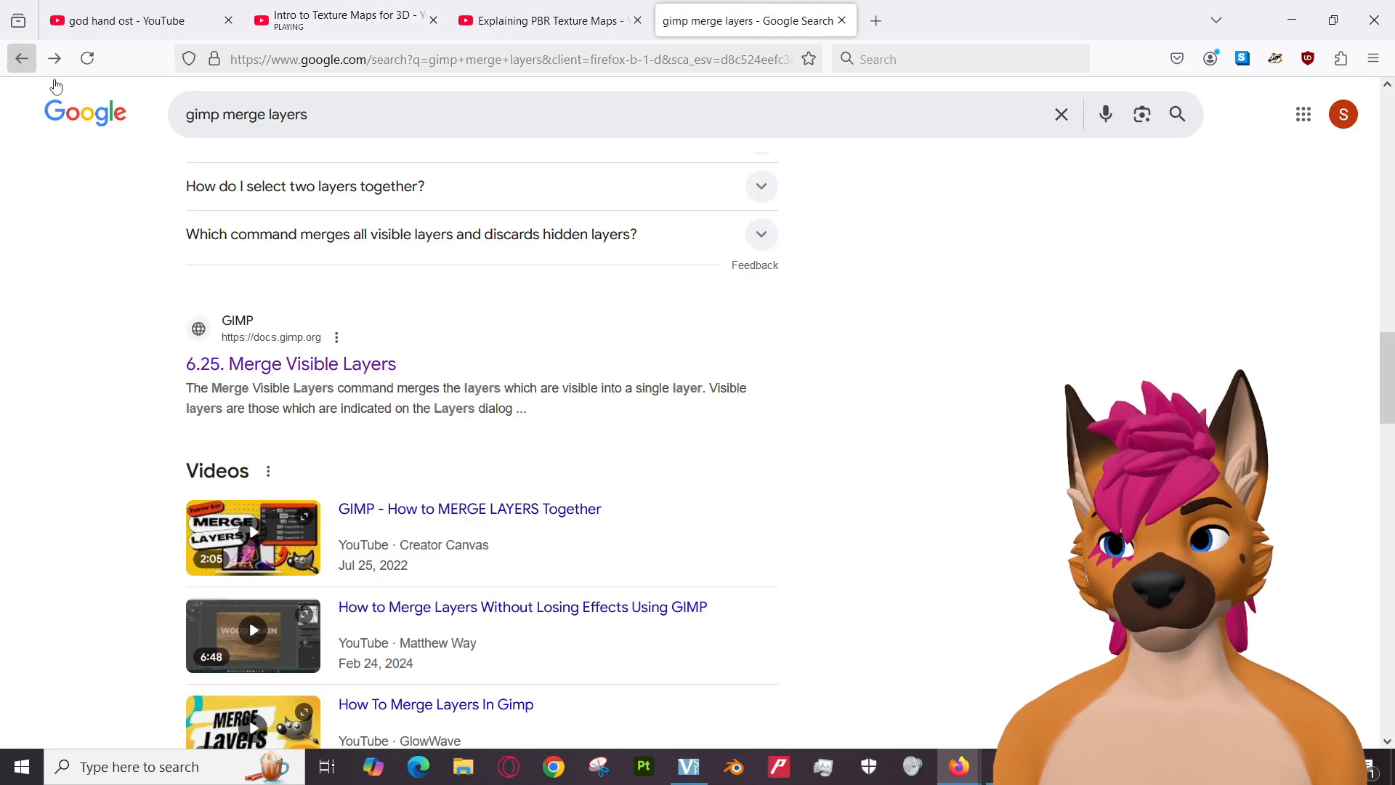
drag(340, 122, 223, 115)
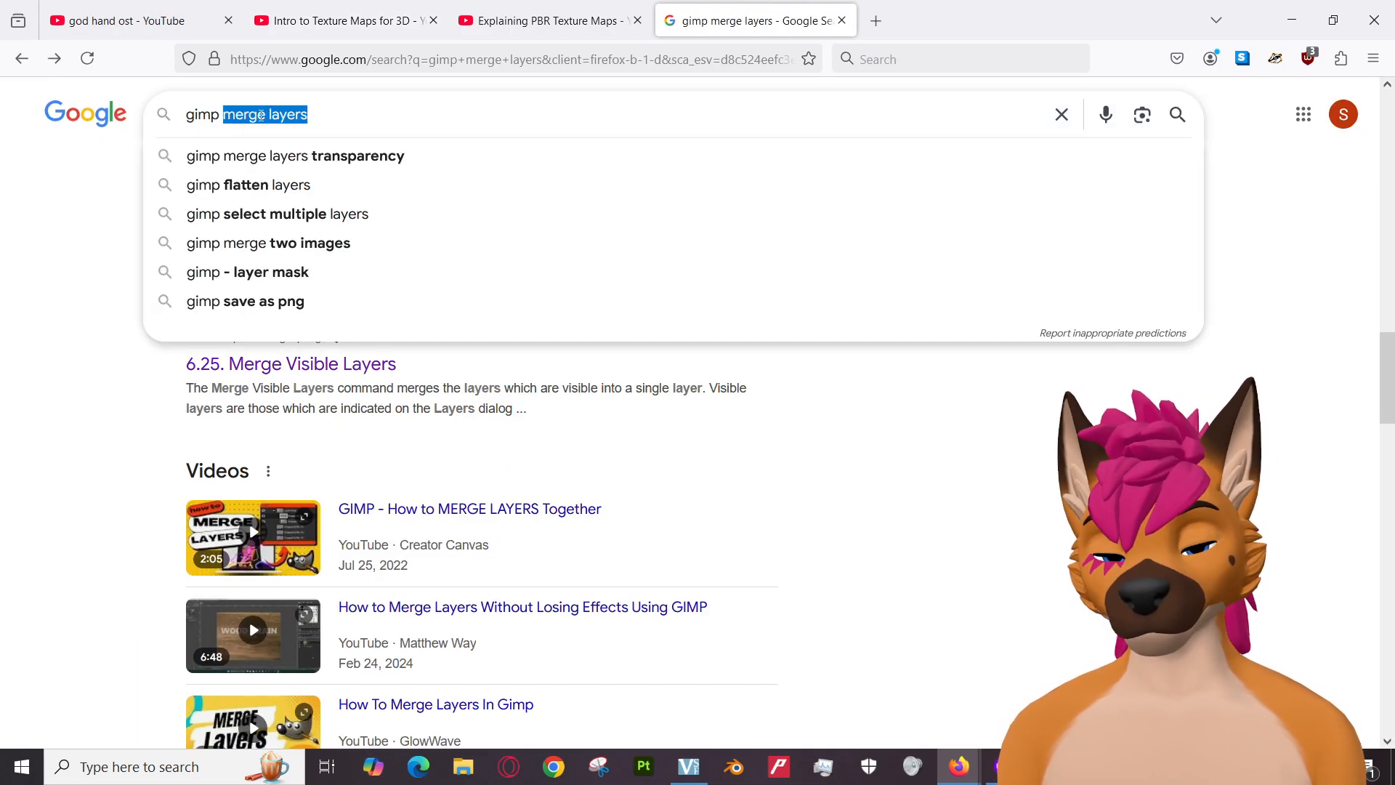
text(color range)
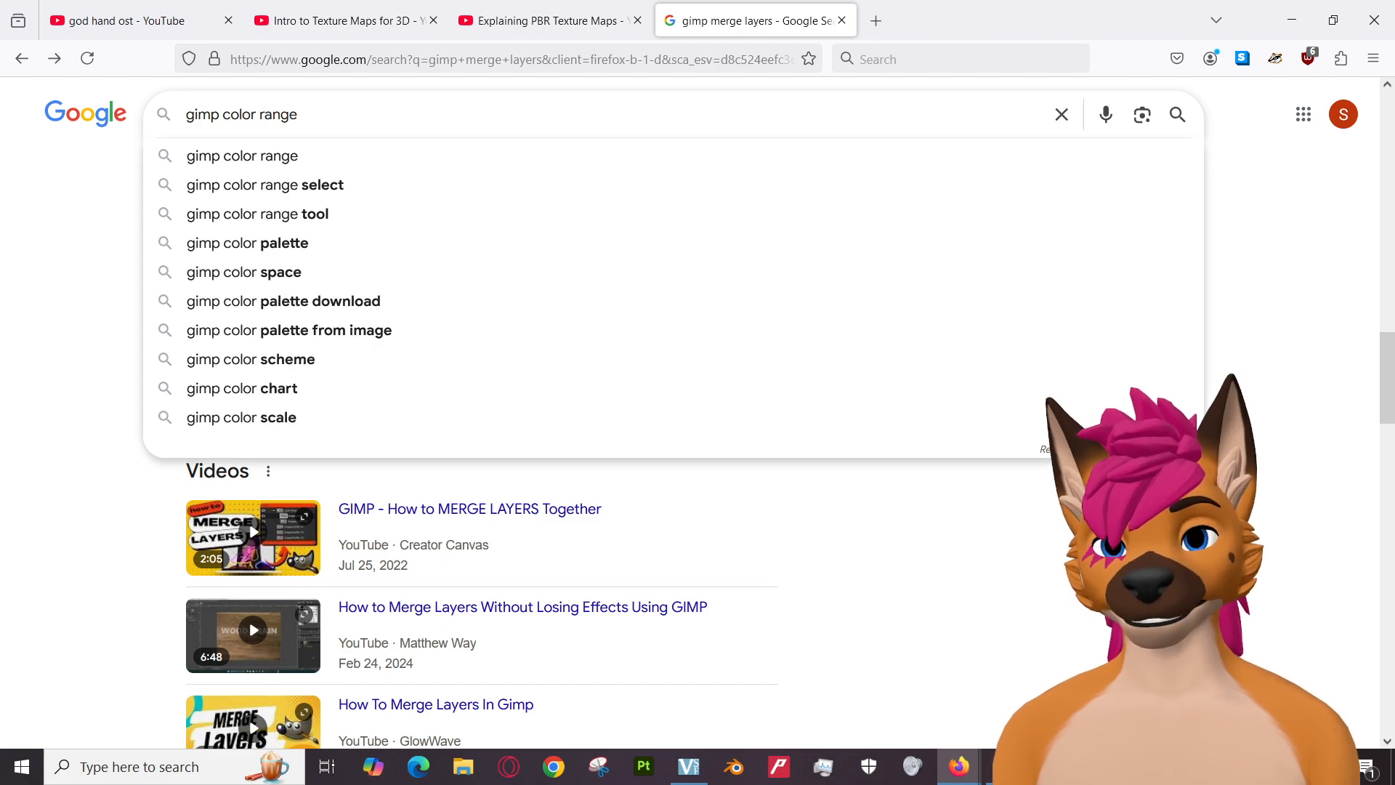
key(Return)
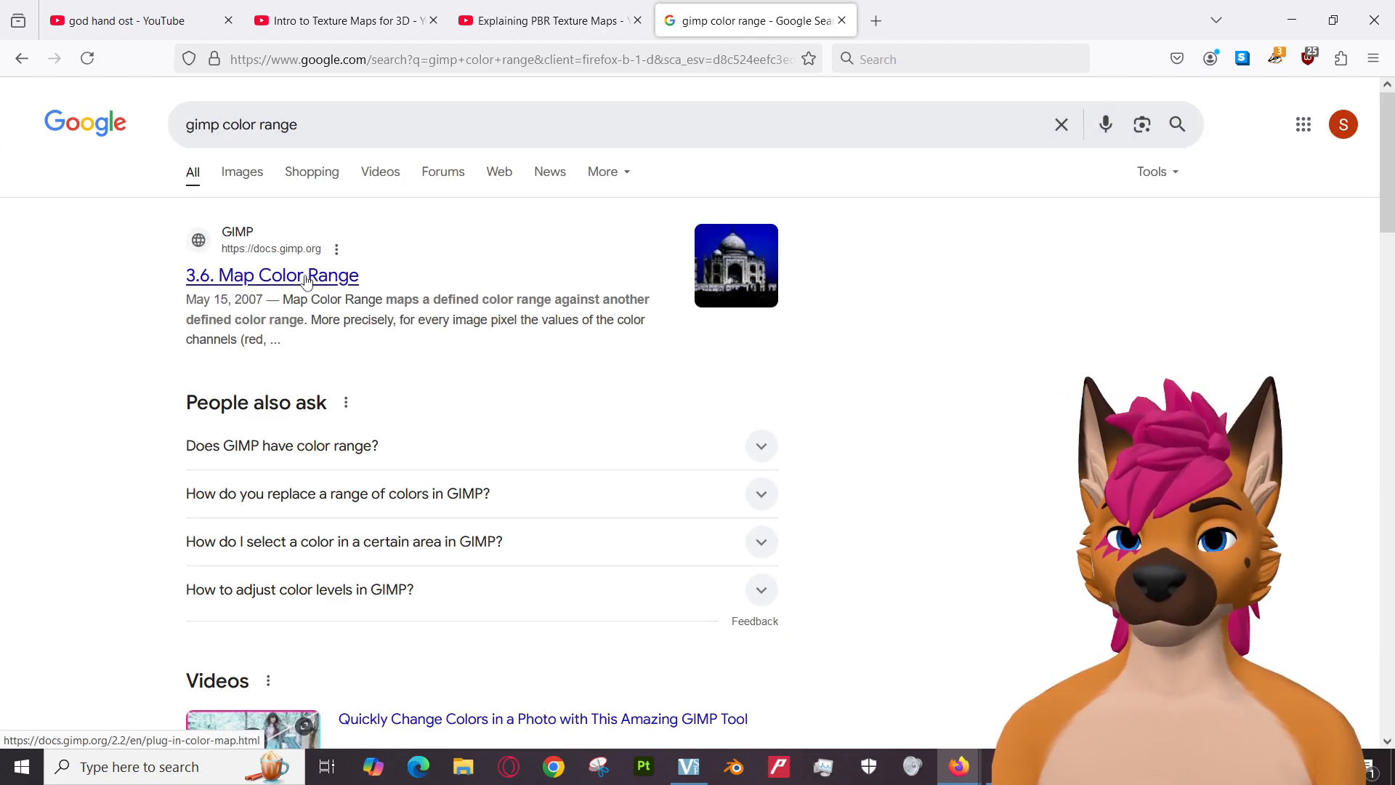
Open the GIMP manual's Map Color Range page and read where the filter is located and how it works.
click(307, 280)
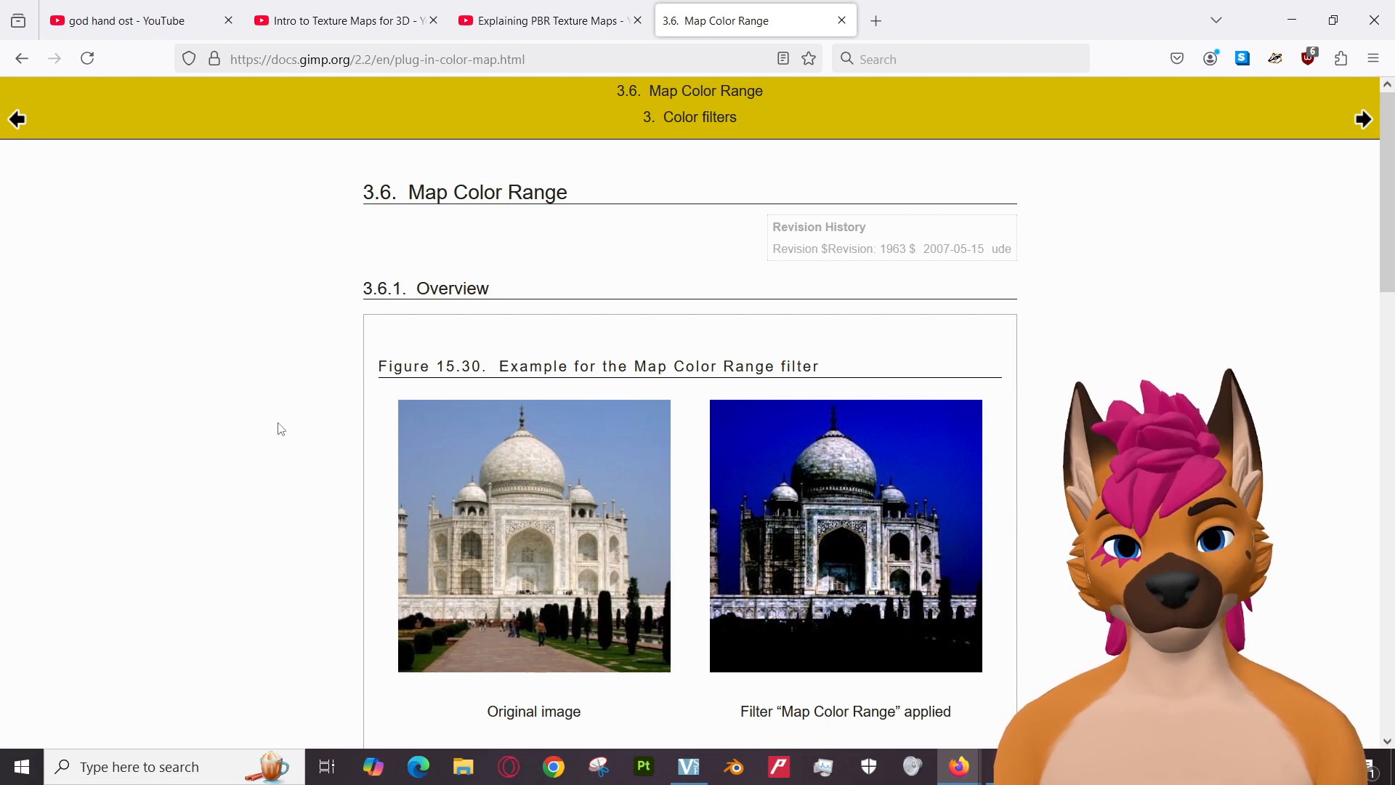
scroll(281, 428, down, 5)
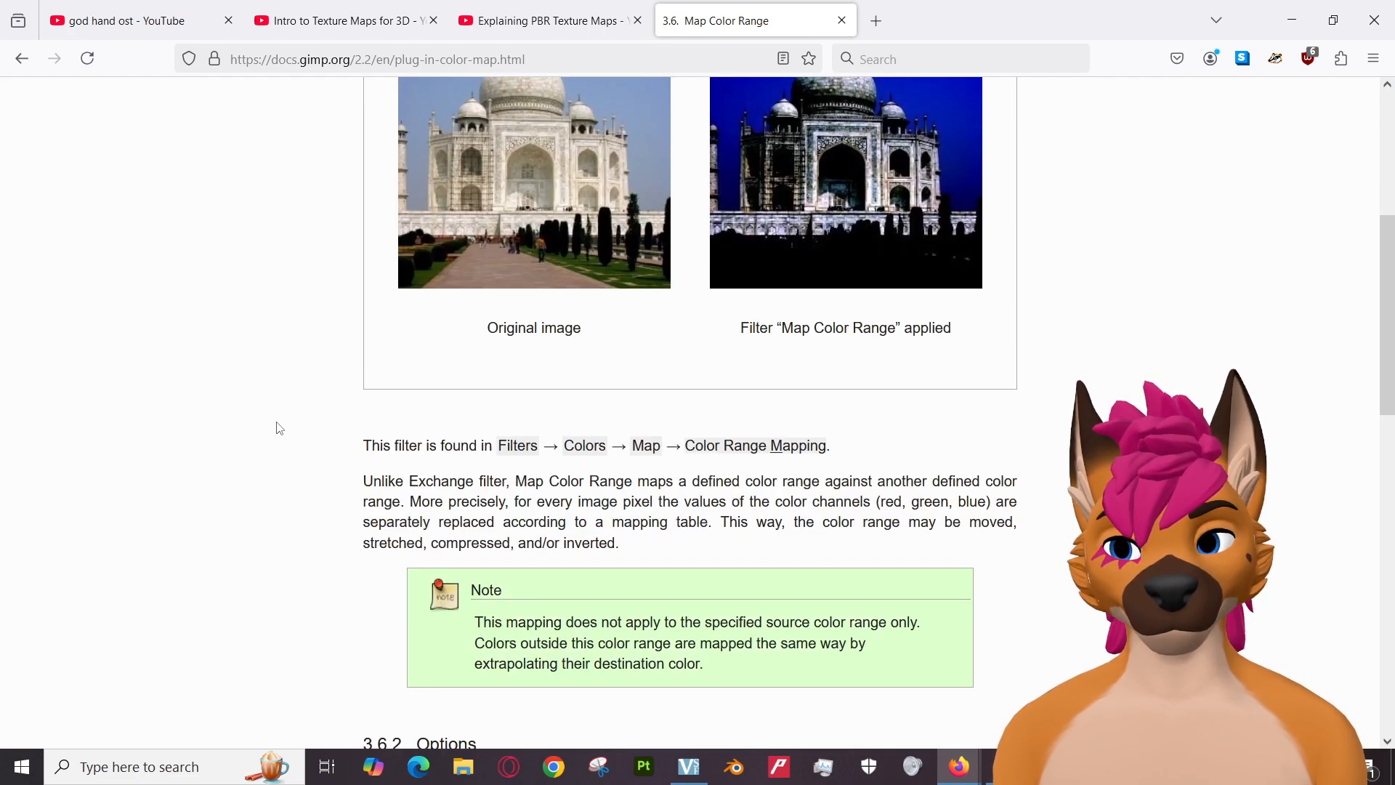
scroll(280, 428, down, 3)
scroll(279, 428, down, 2)
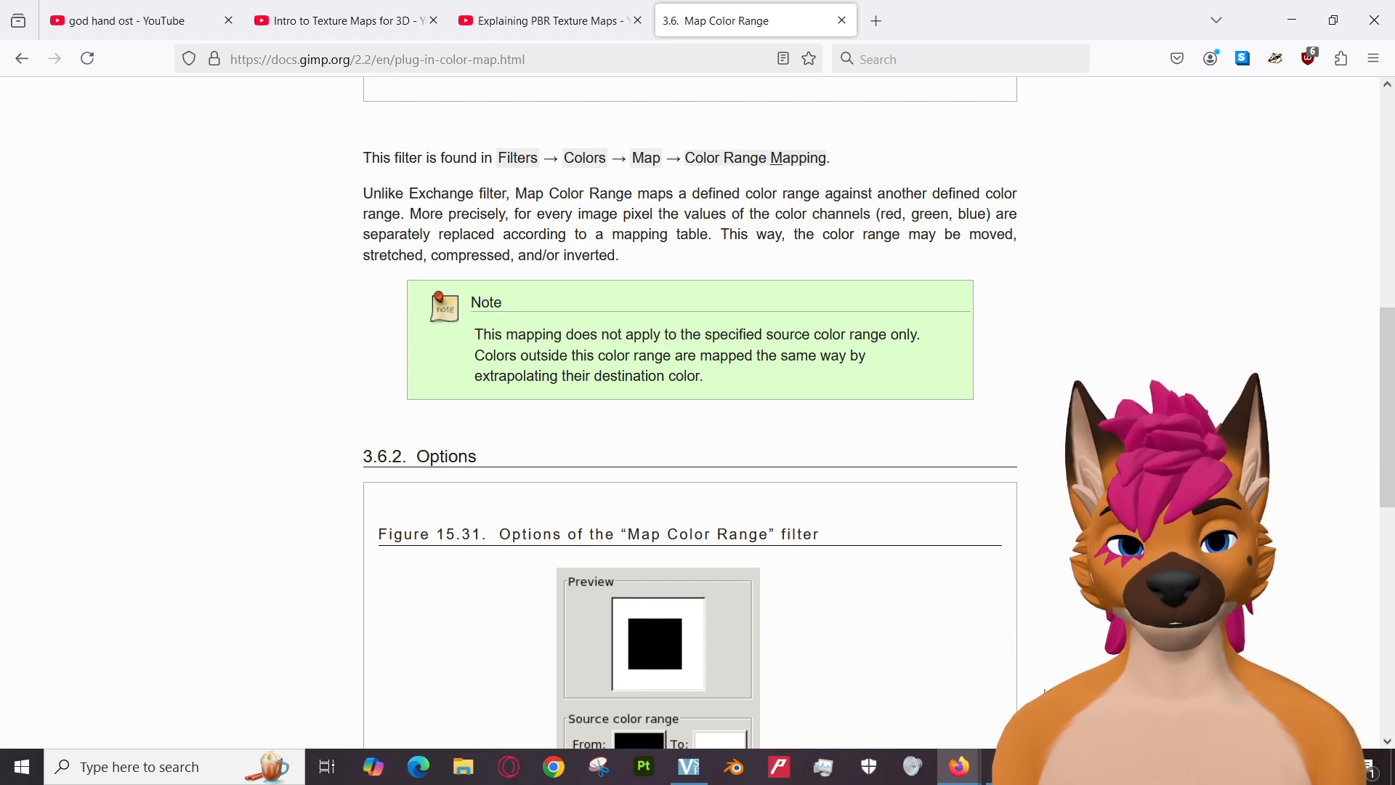
Switch to GIMP and look for the Color Range Mapping filter among the edit, color and filter commands.
key(alt+Tab)
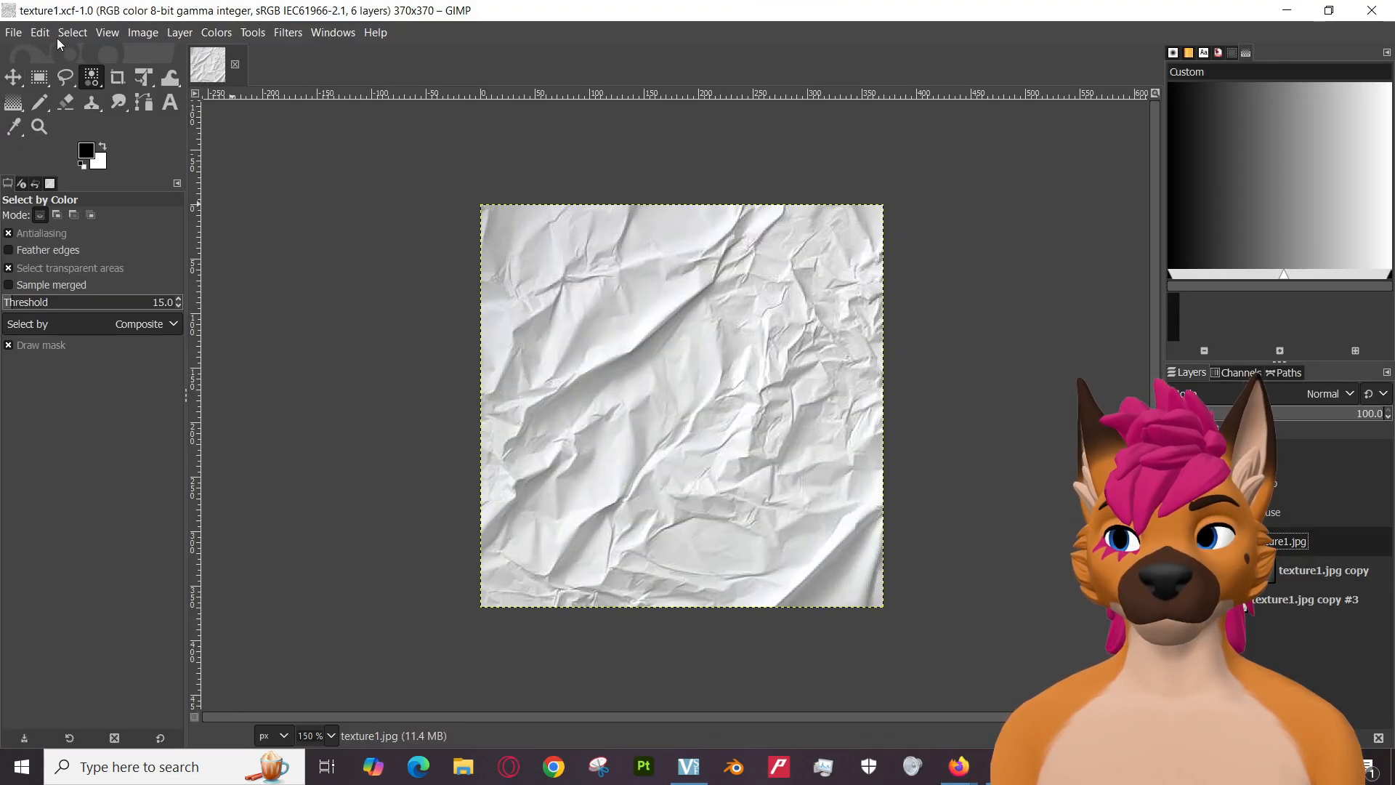
click(36, 33)
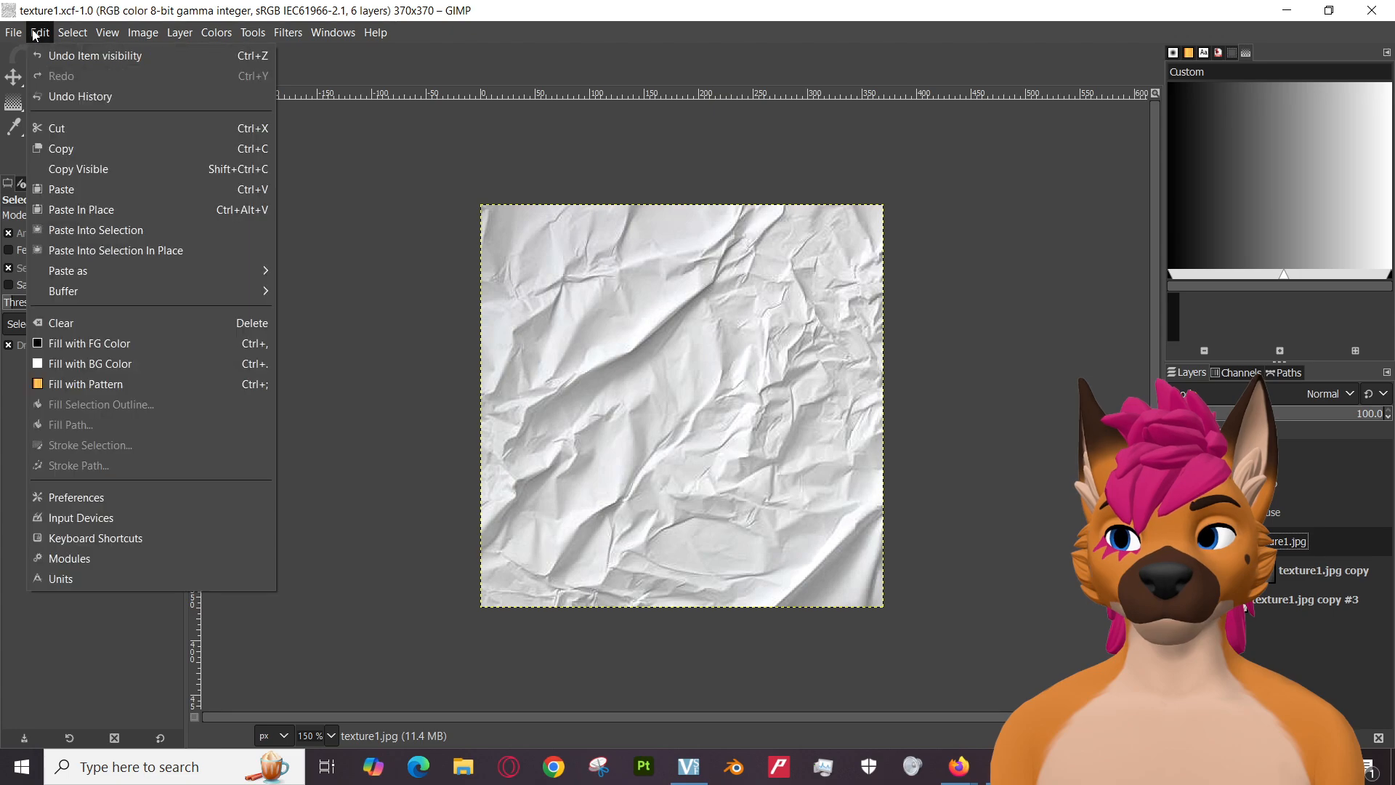
click(42, 35)
click(221, 36)
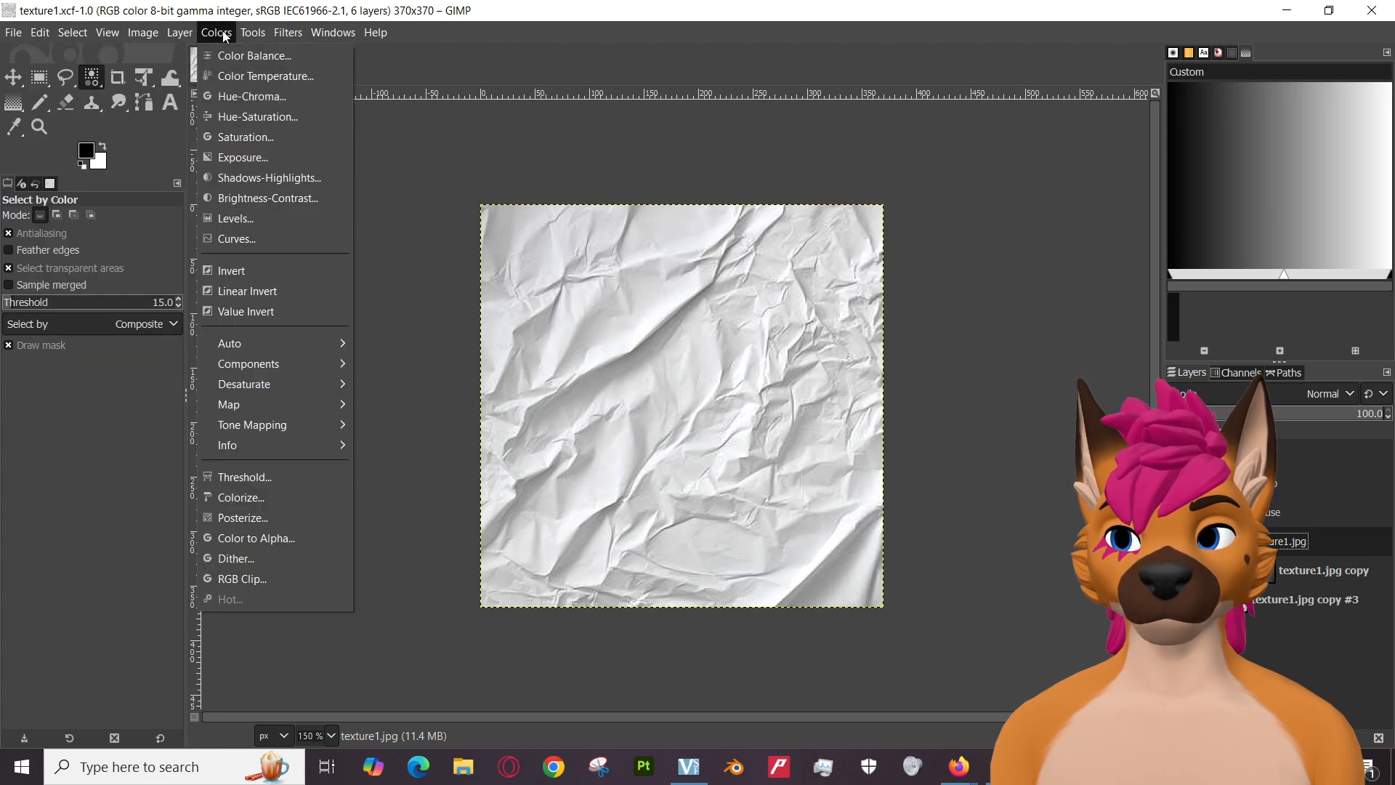
mouse_move(275, 35)
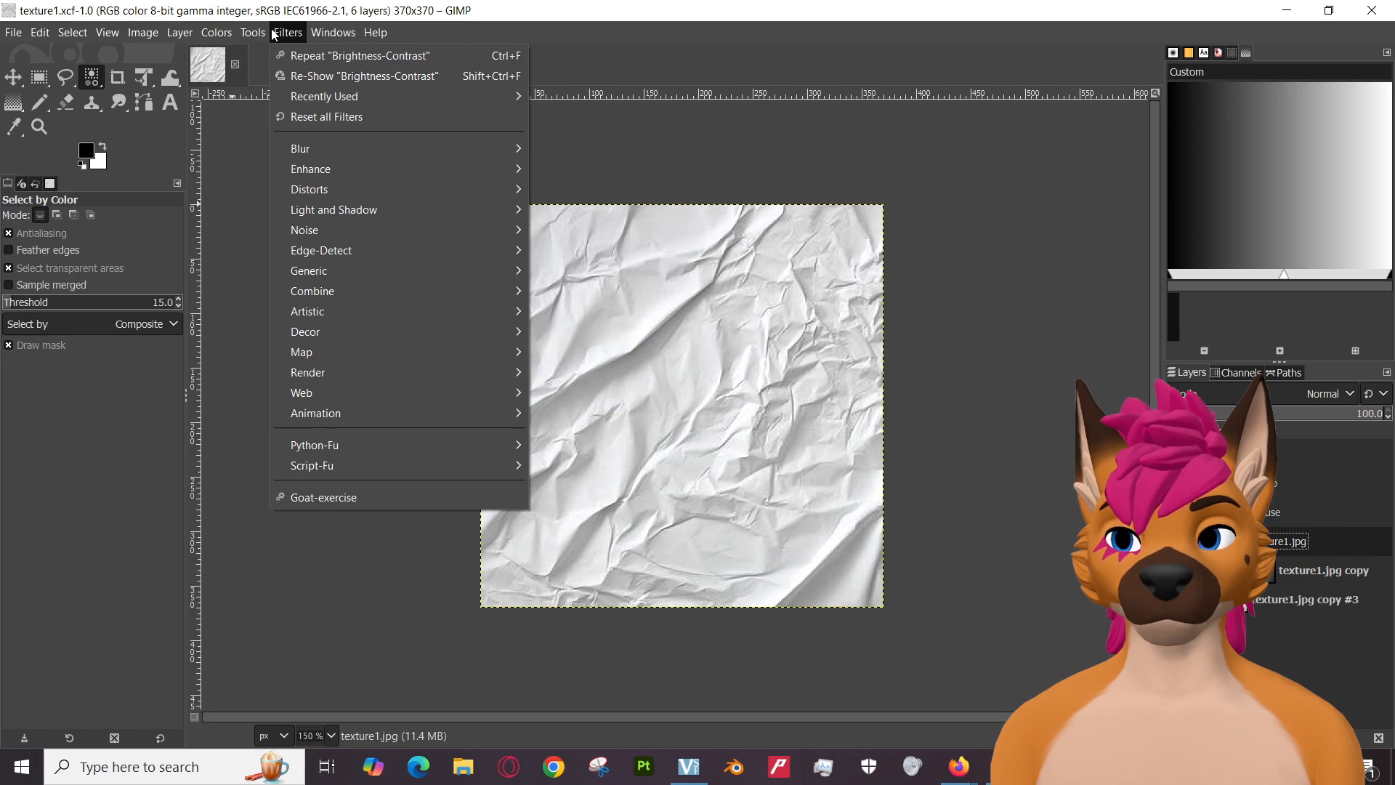
click(274, 35)
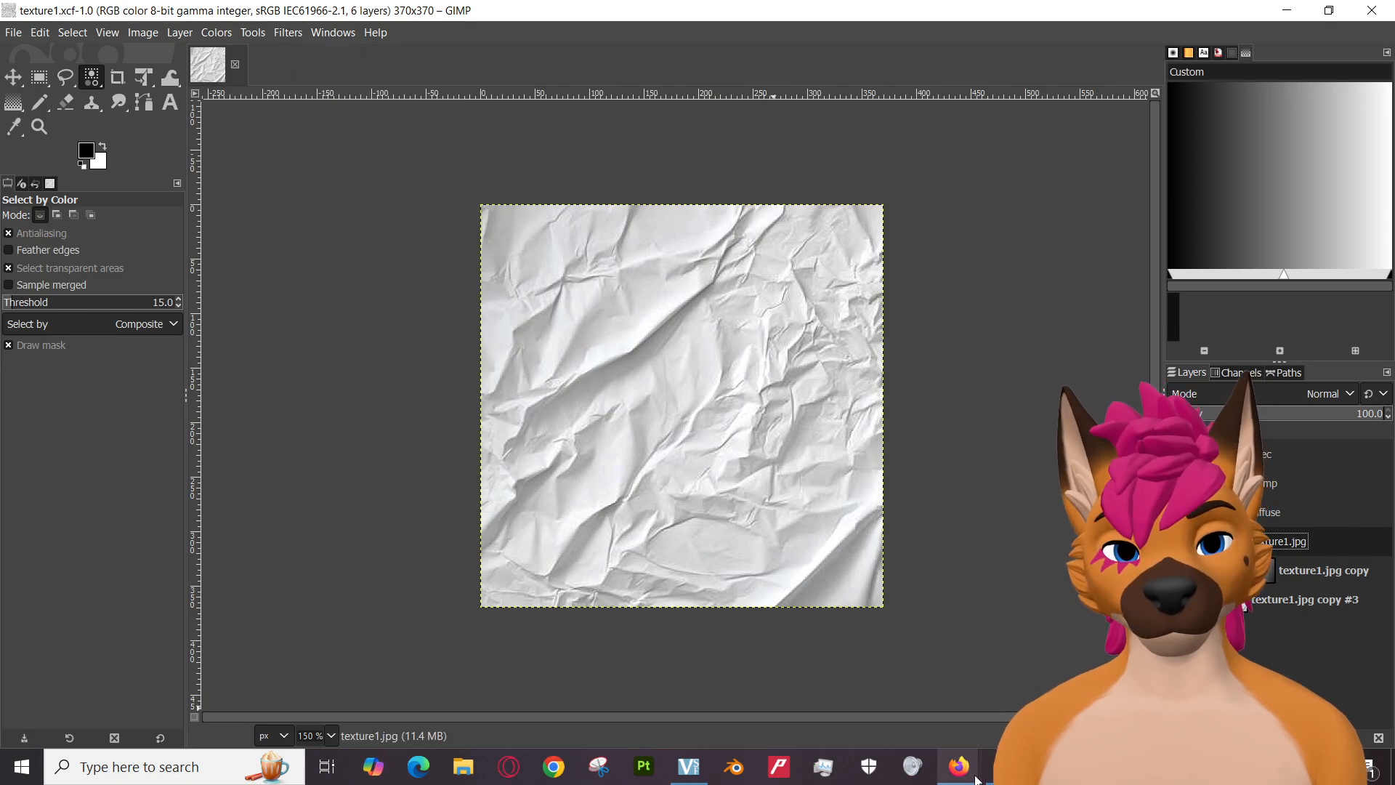
Recheck the filter's location on the manual page in Firefox and look through GIMP's filter categories for Color Range Mapping.
mouse_move(976, 779)
click(860, 715)
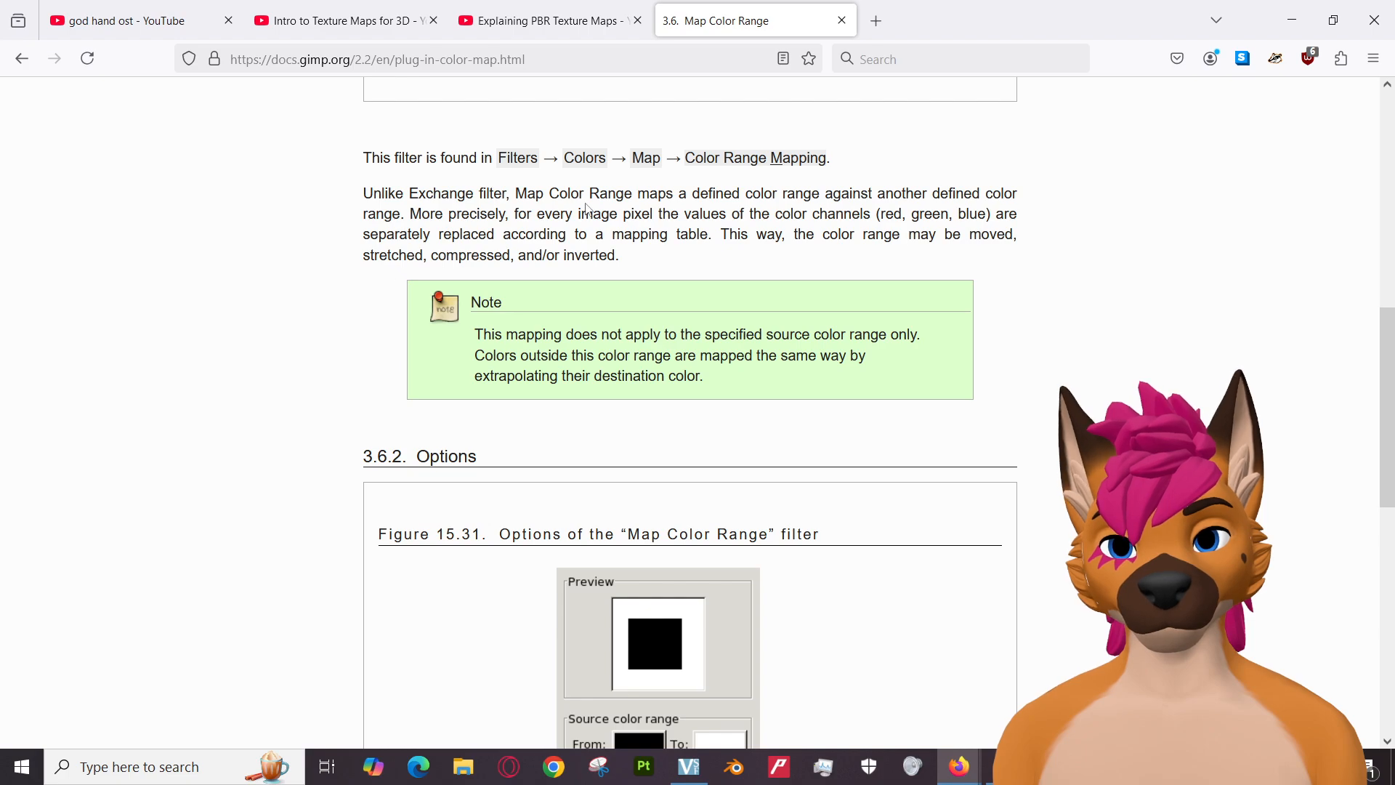
key(alt+Tab)
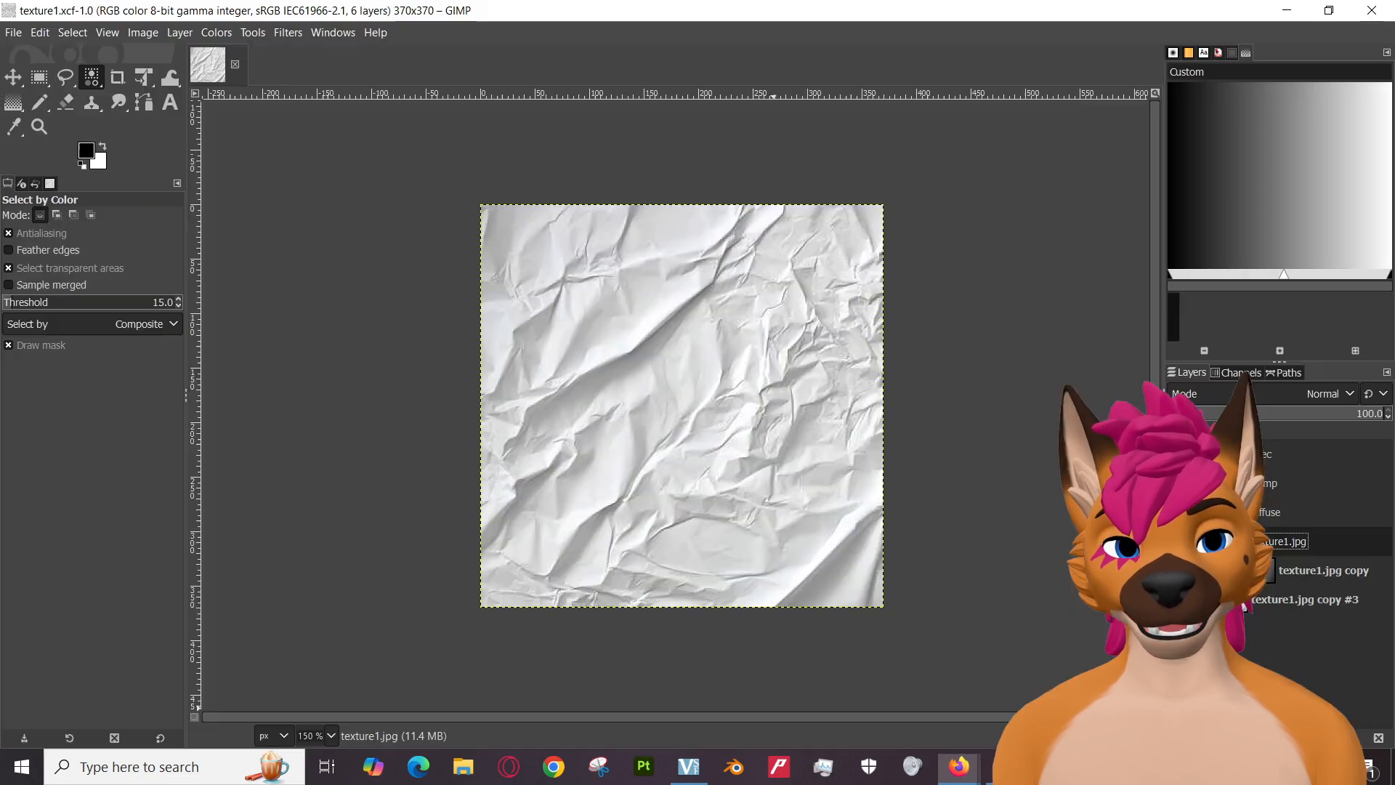
click(287, 32)
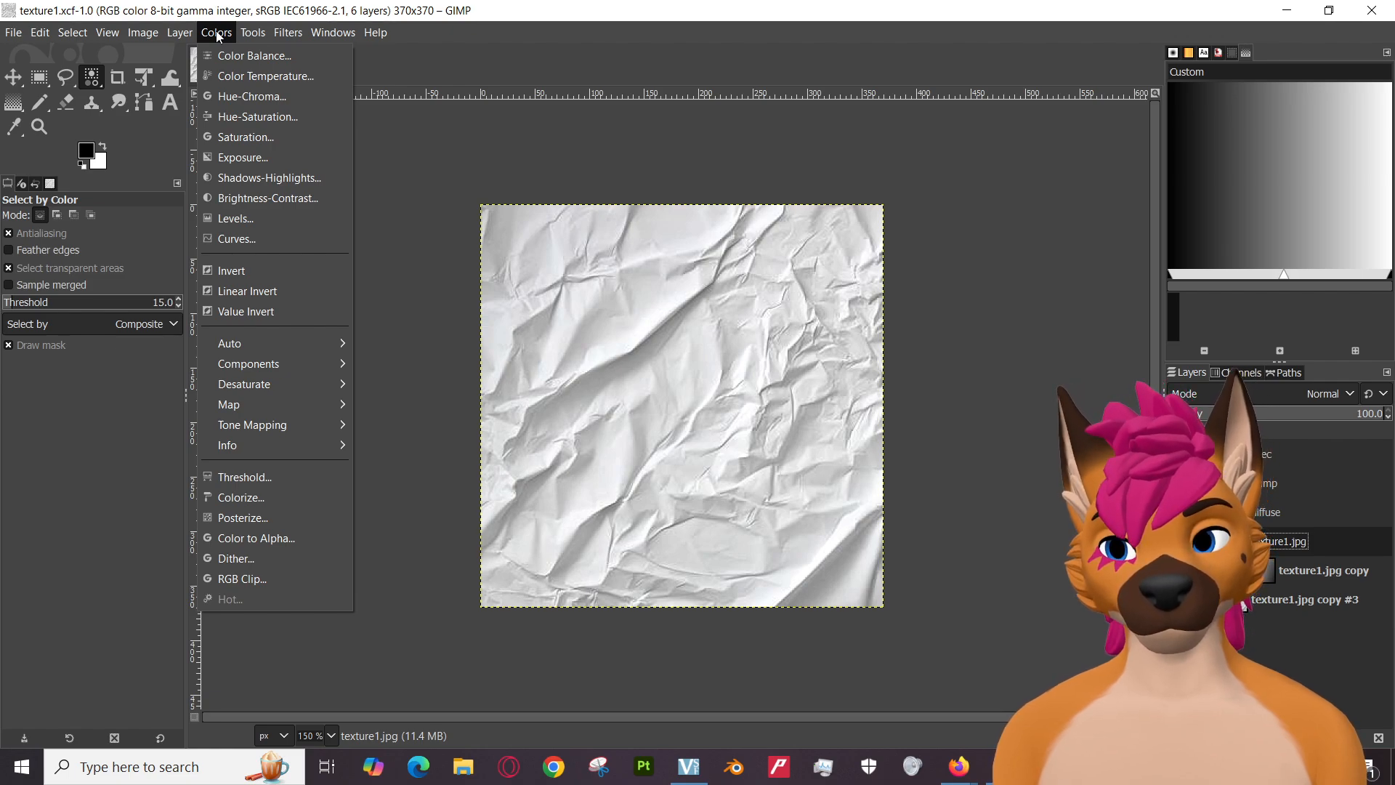
mouse_move(272, 34)
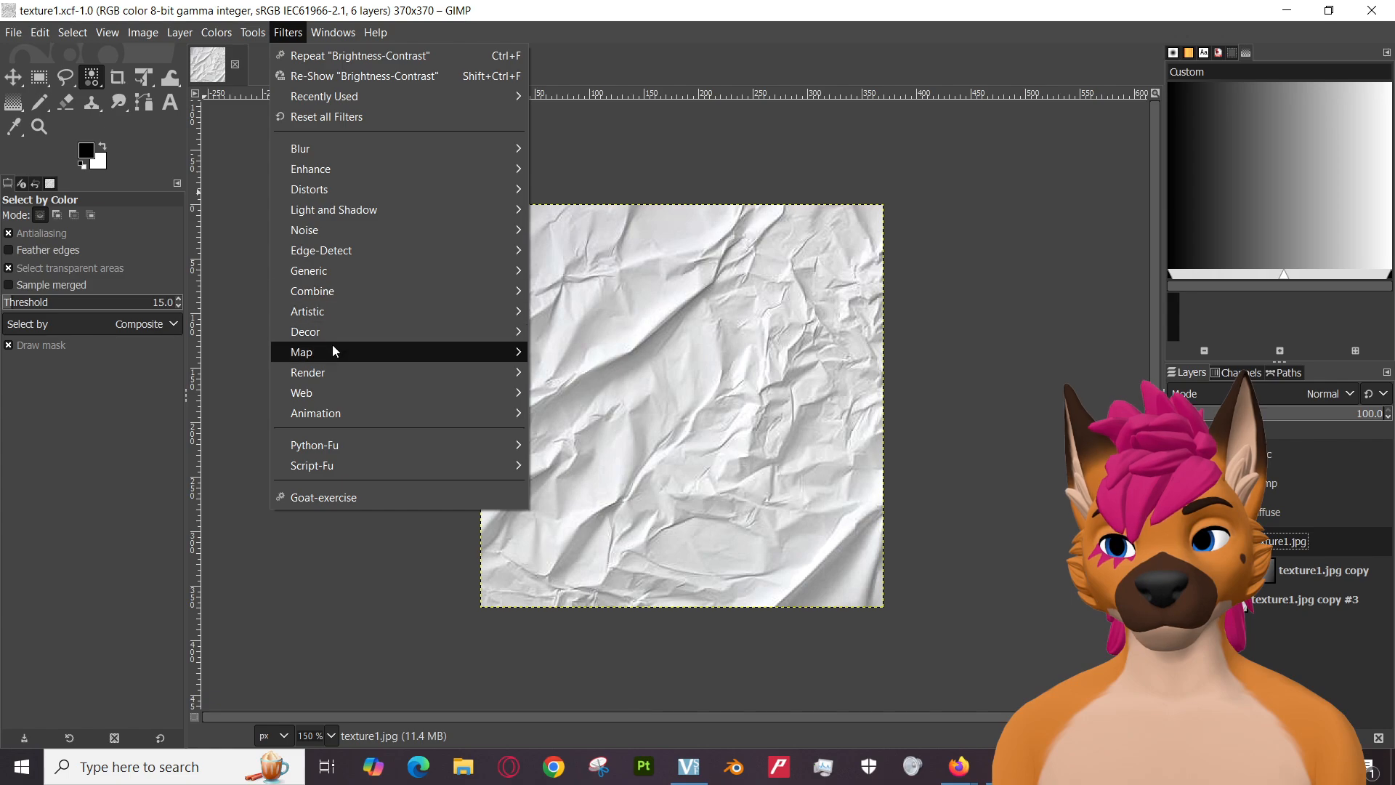
mouse_move(332, 169)
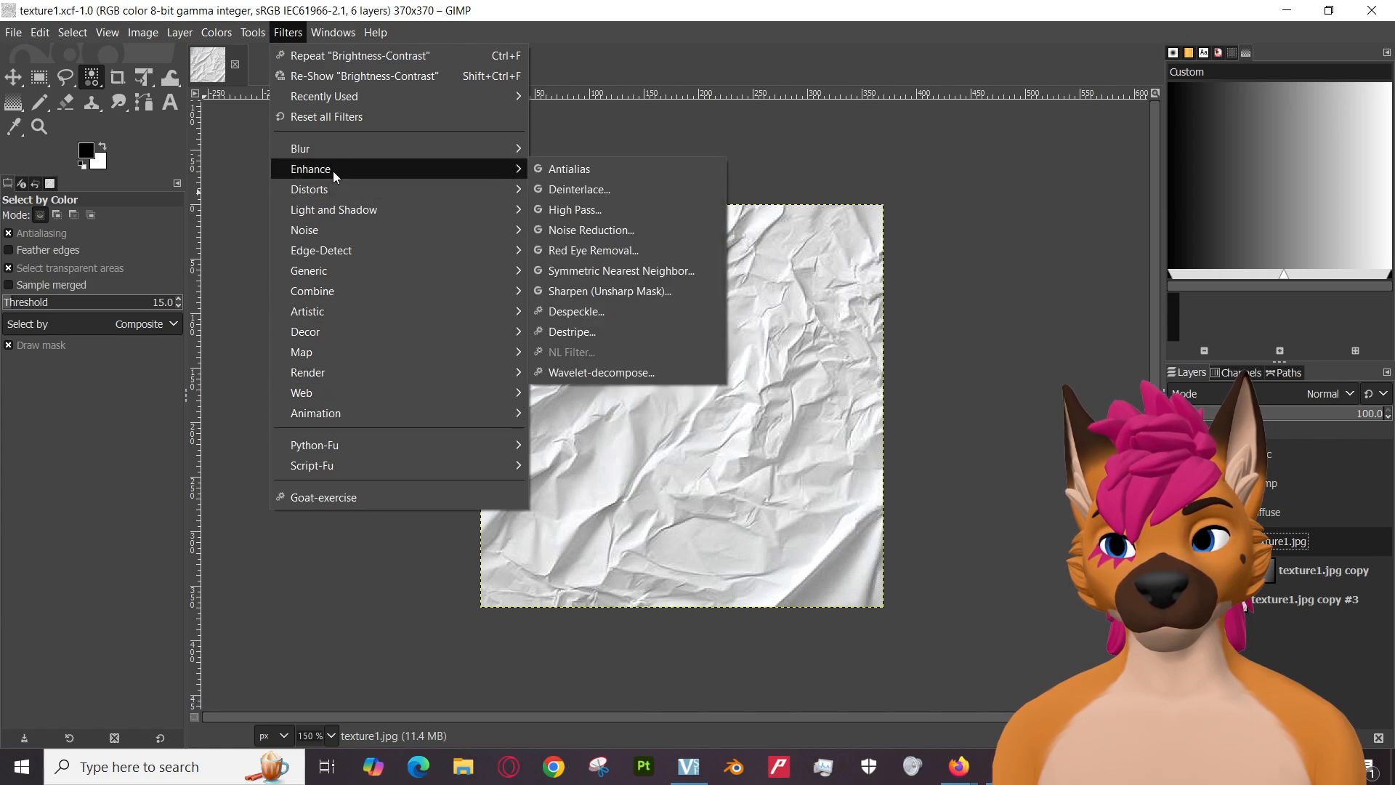
mouse_move(333, 194)
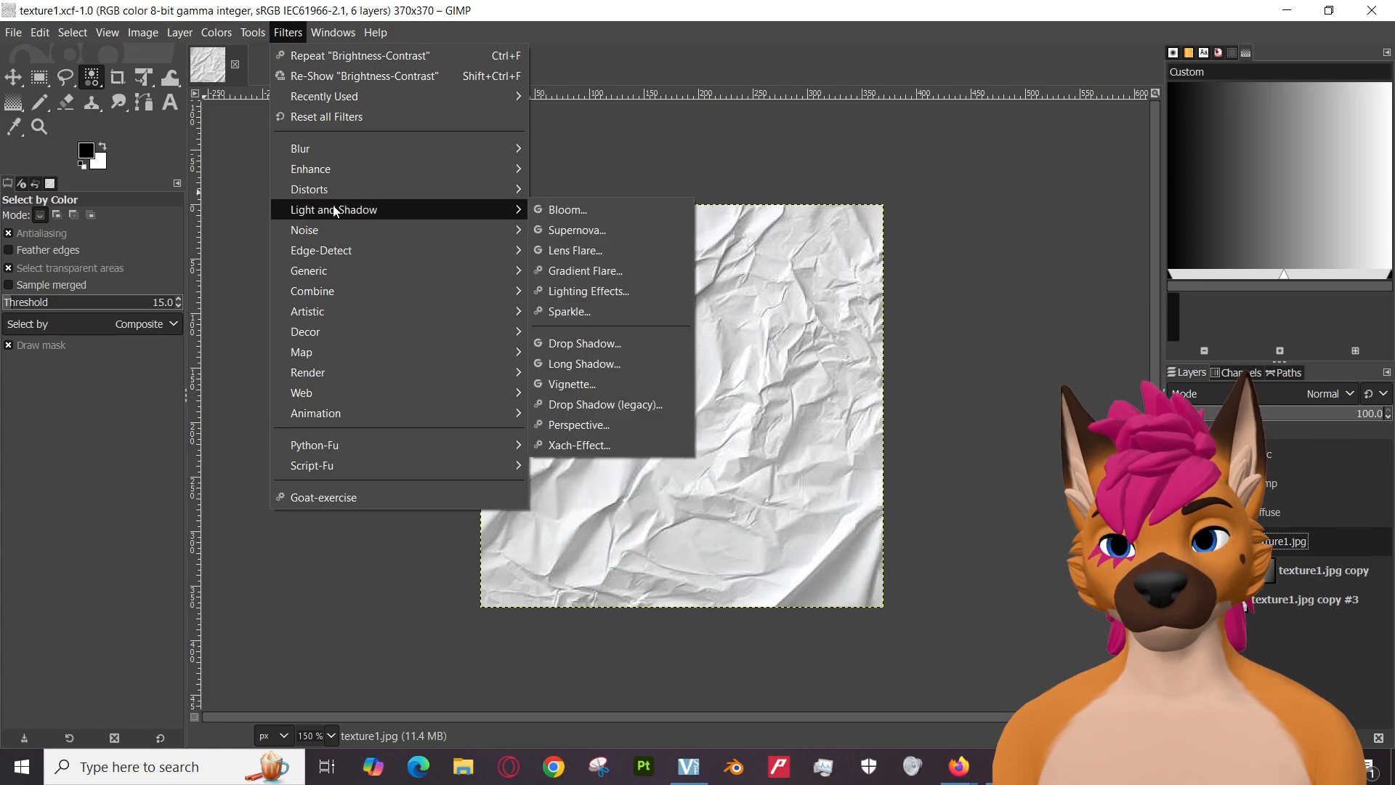
mouse_move(332, 230)
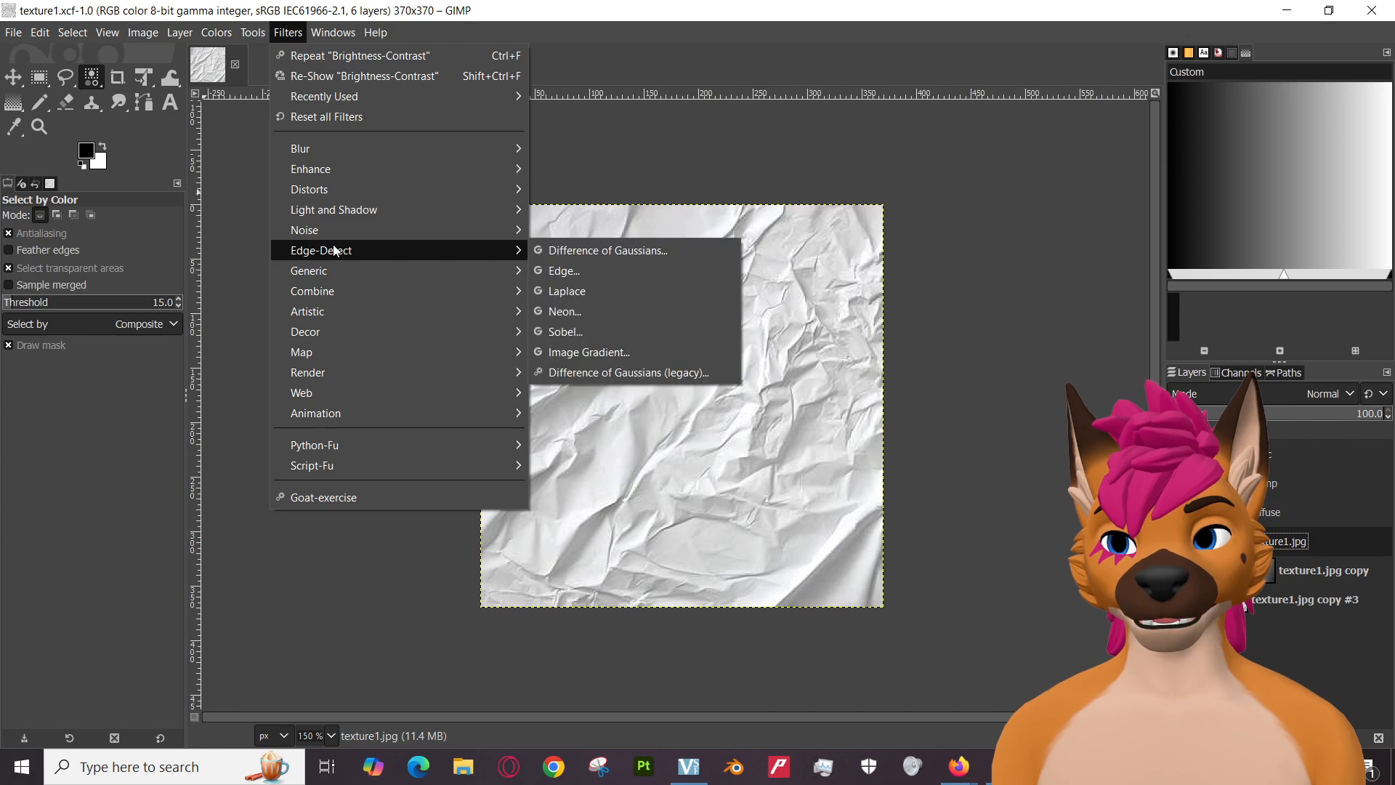
mouse_move(334, 279)
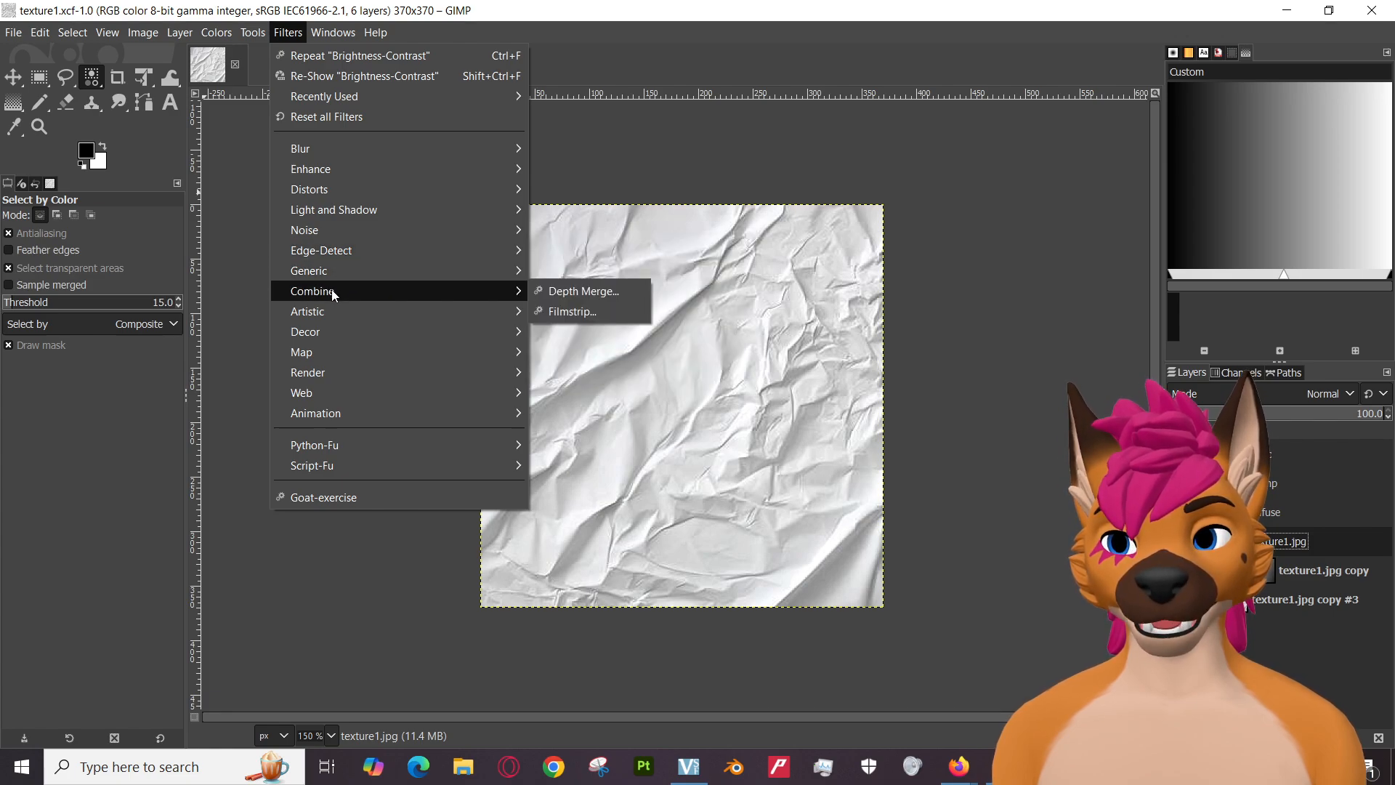
mouse_move(329, 313)
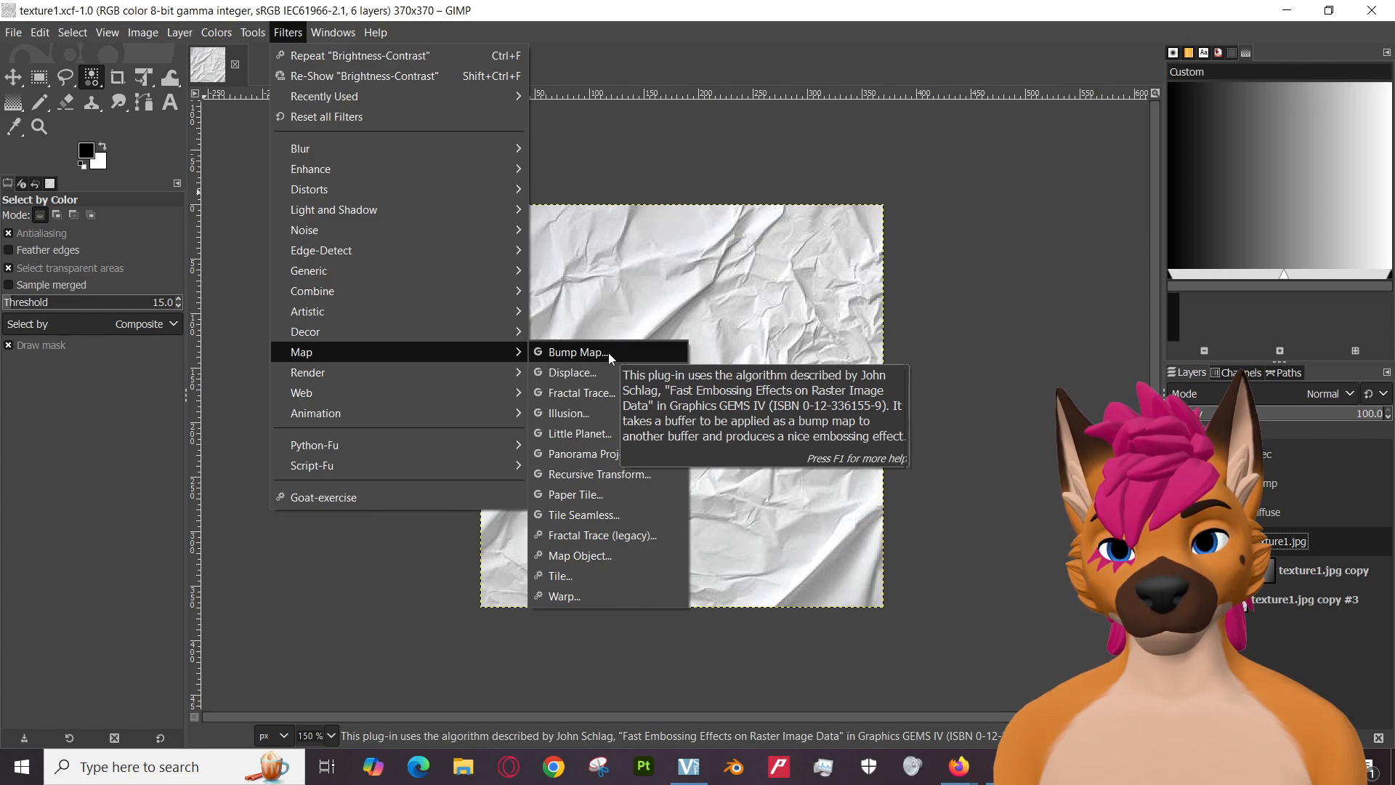
mouse_move(392, 378)
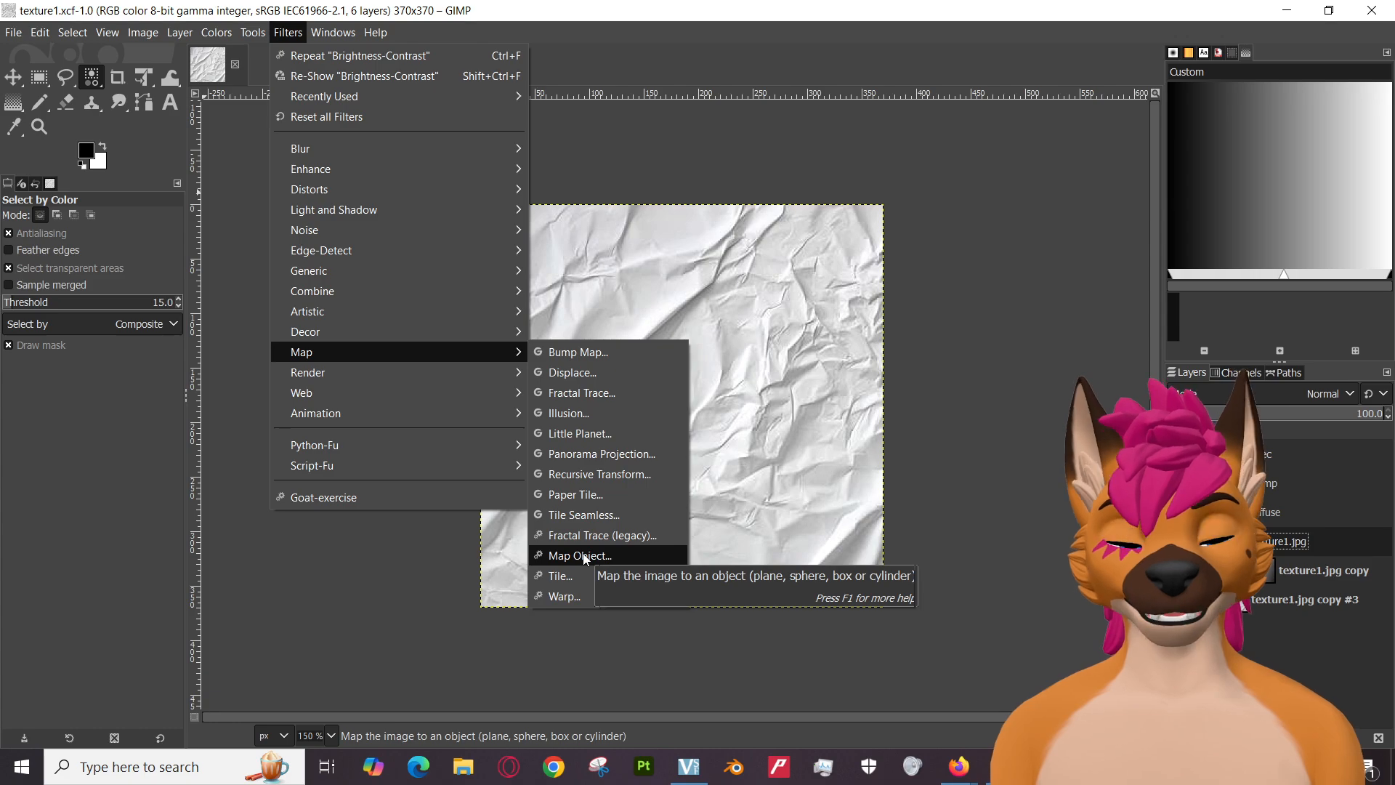
Try the Bump Map filter on the texture1.jpg layer in split view, with azimuth 111.04, elevation 41.61, depth 8, waterlevel 0.108 and ambient lighting 0.328.
click(575, 353)
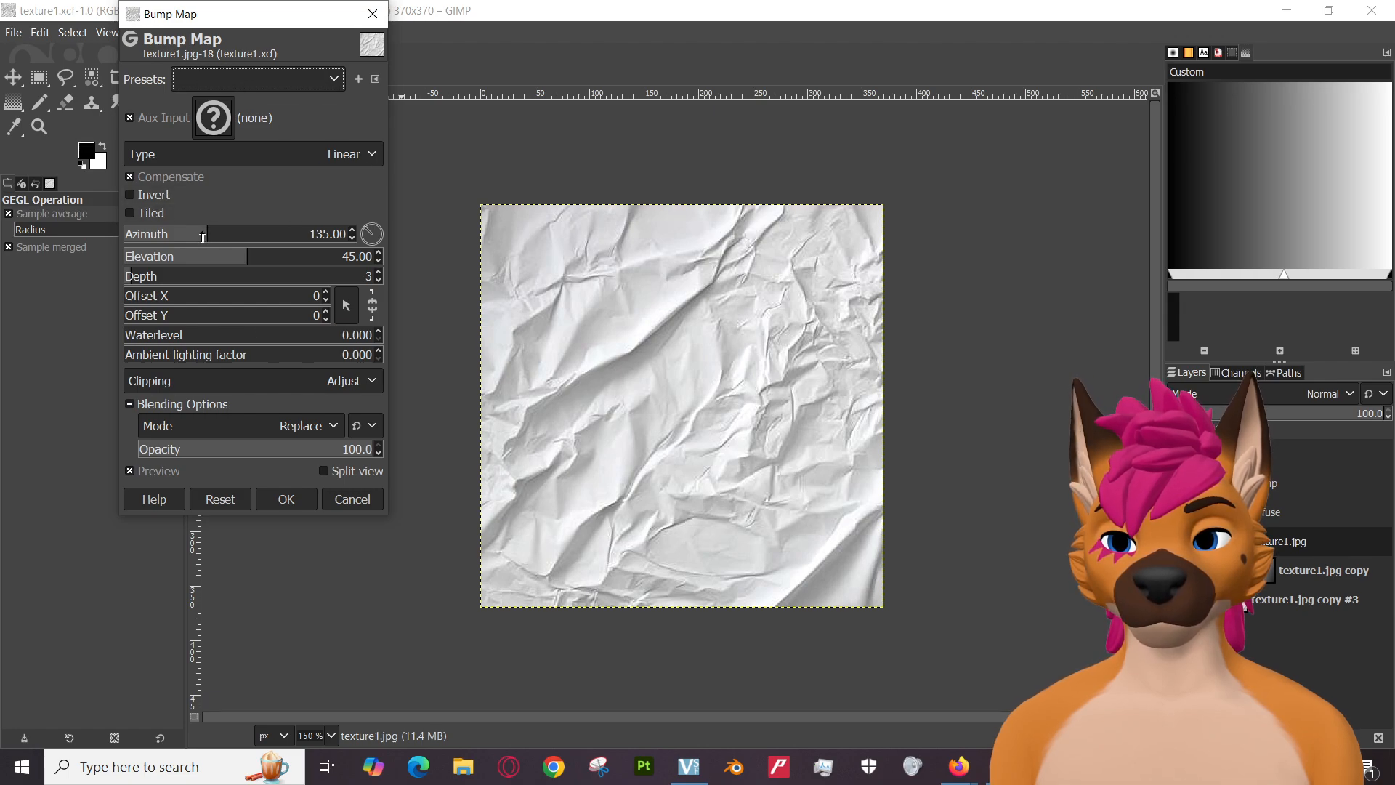
click(322, 471)
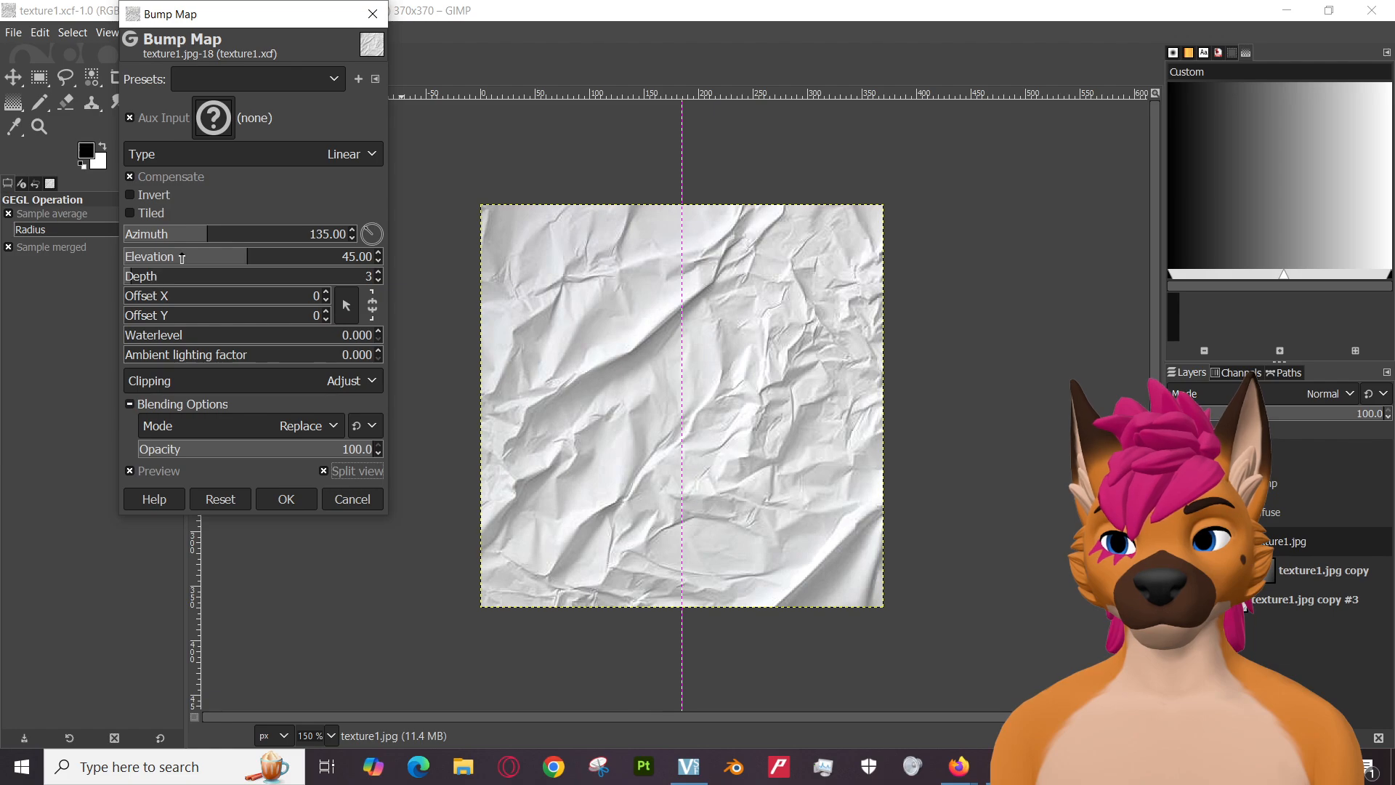
drag(240, 256, 193, 234)
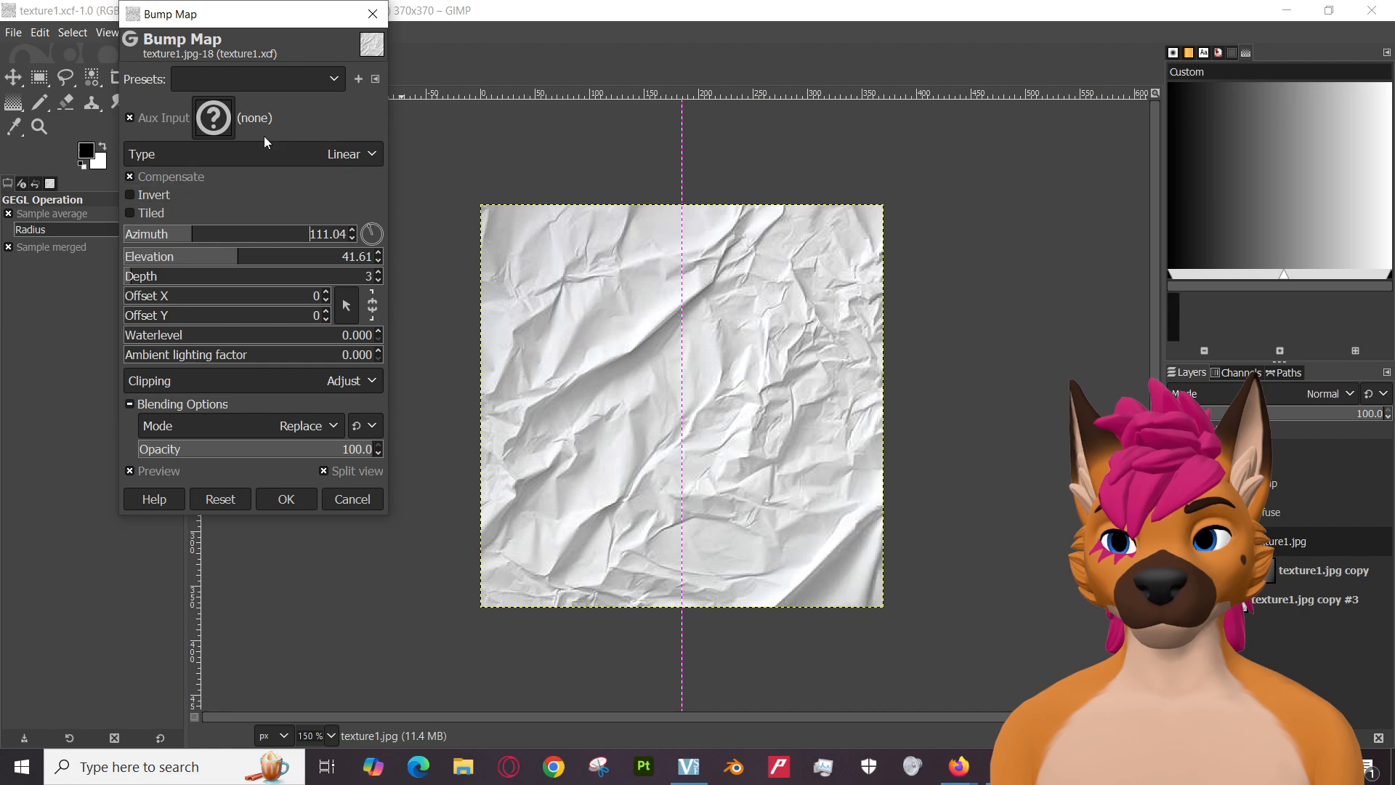
drag(141, 277, 175, 284)
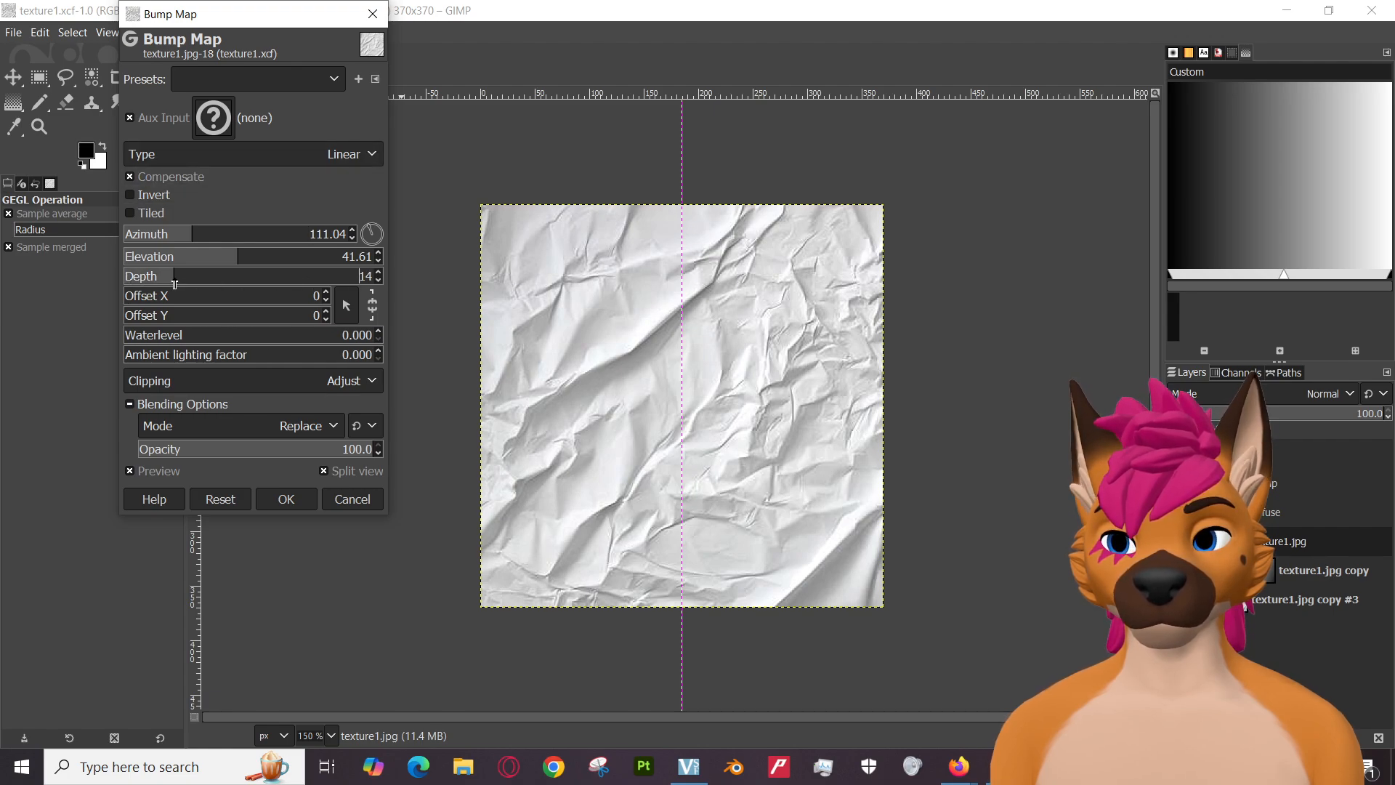
drag(172, 335, 220, 357)
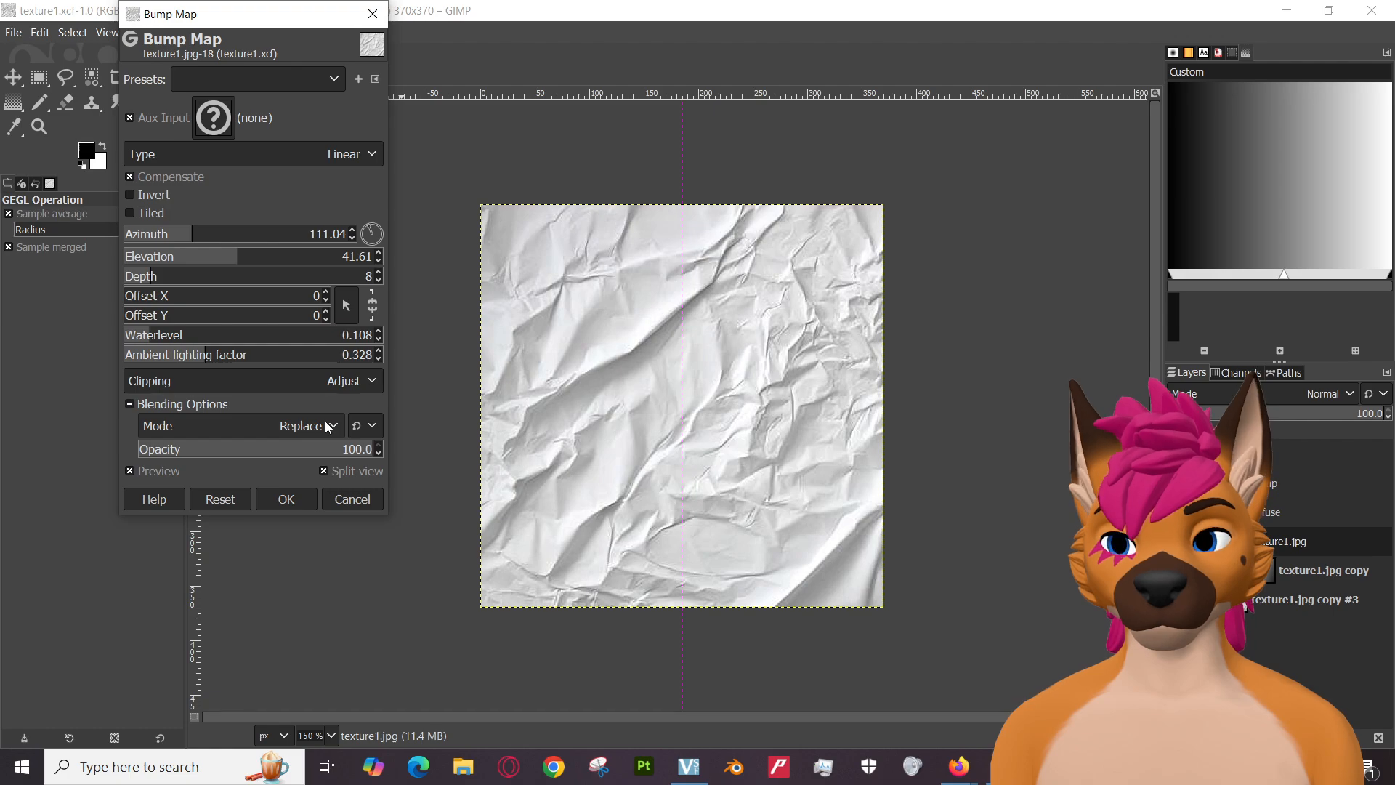
click(350, 507)
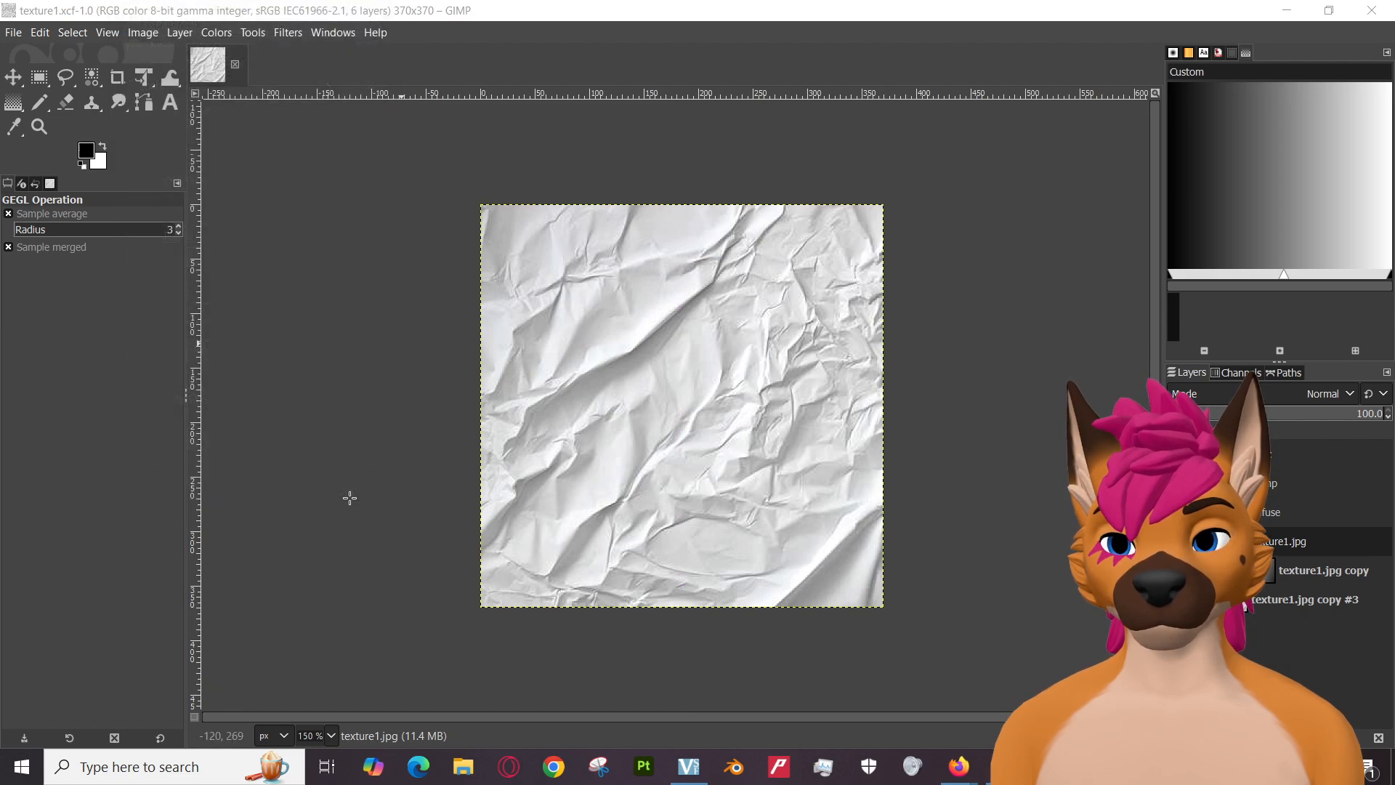
Activate Select by Color and select the areas of the texture1.jpg layer that match a bright crease near the paper's centre.
click(150, 34)
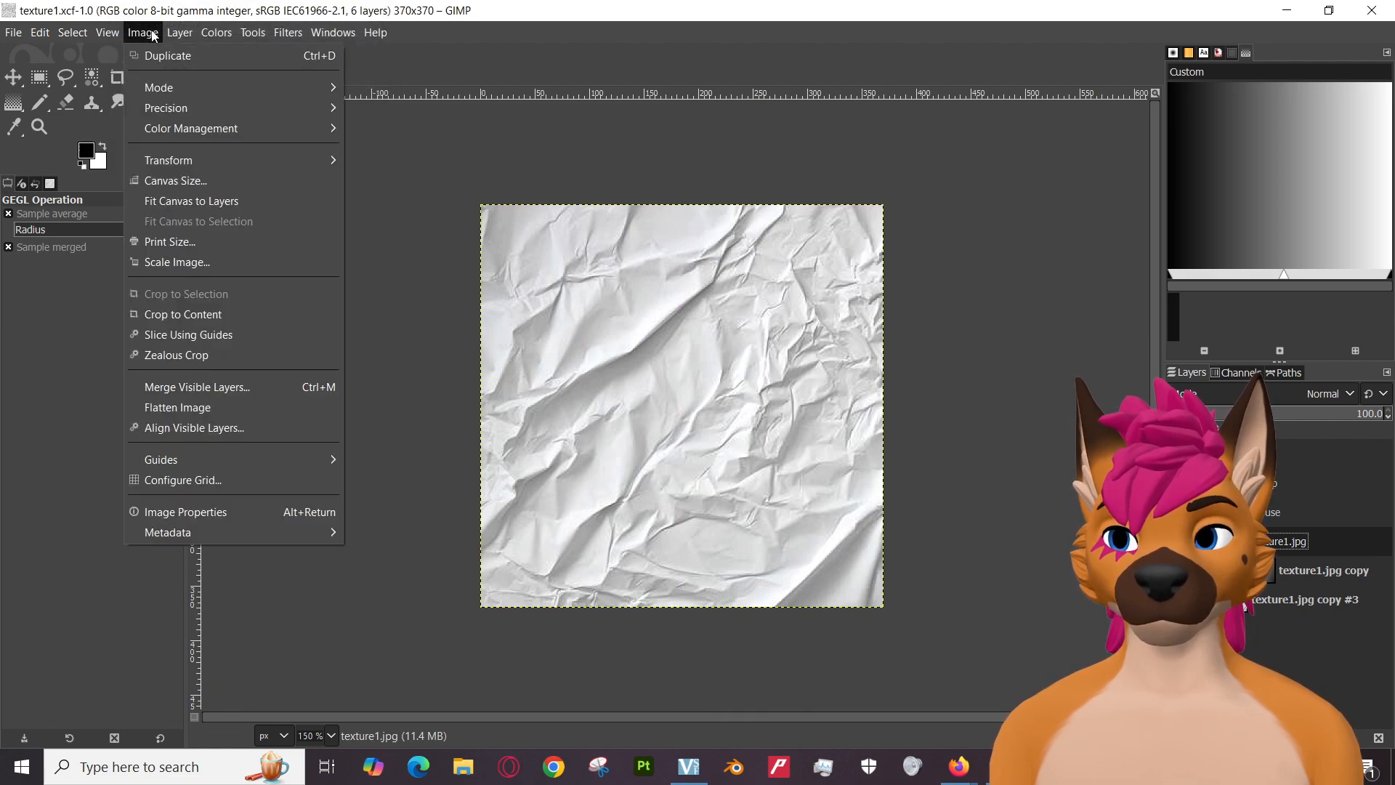
click(153, 35)
click(193, 32)
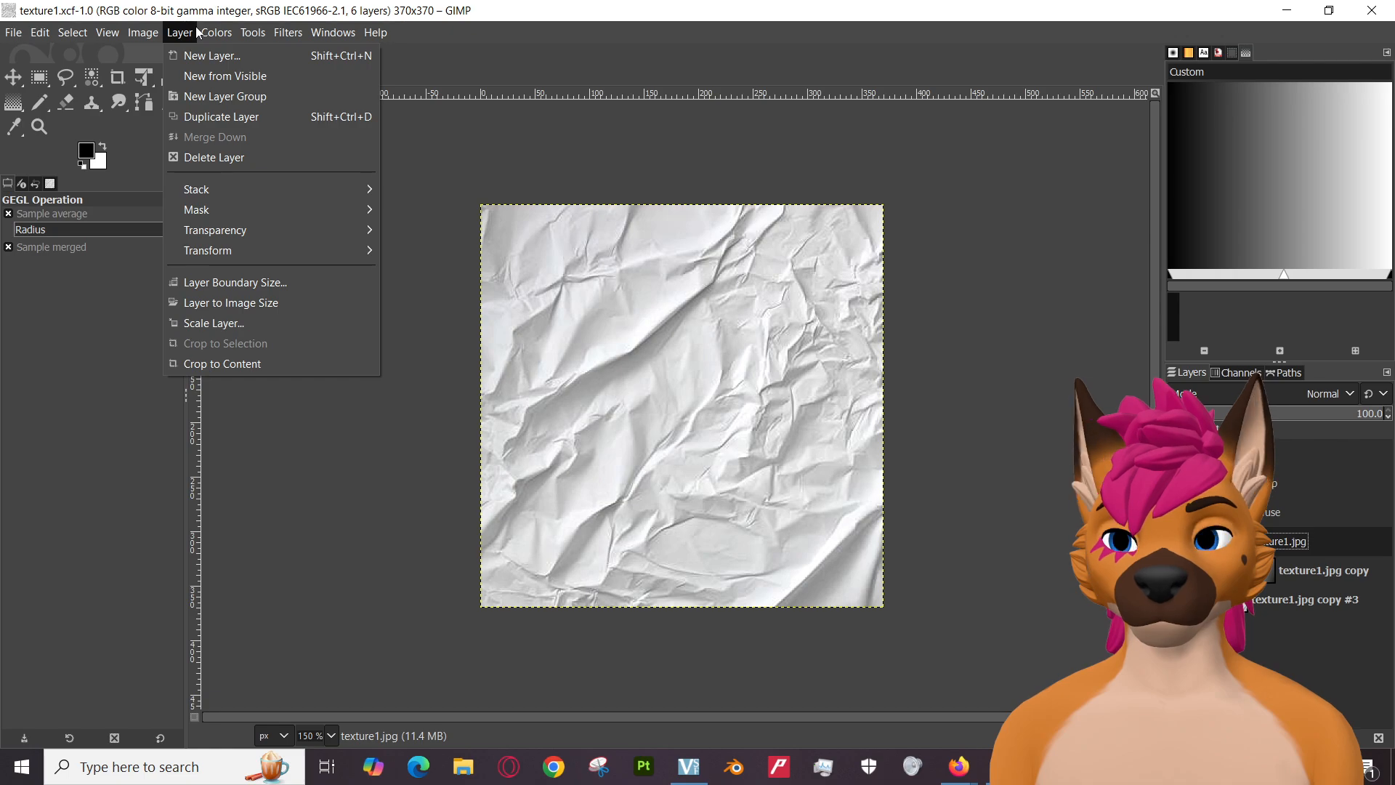
mouse_move(211, 35)
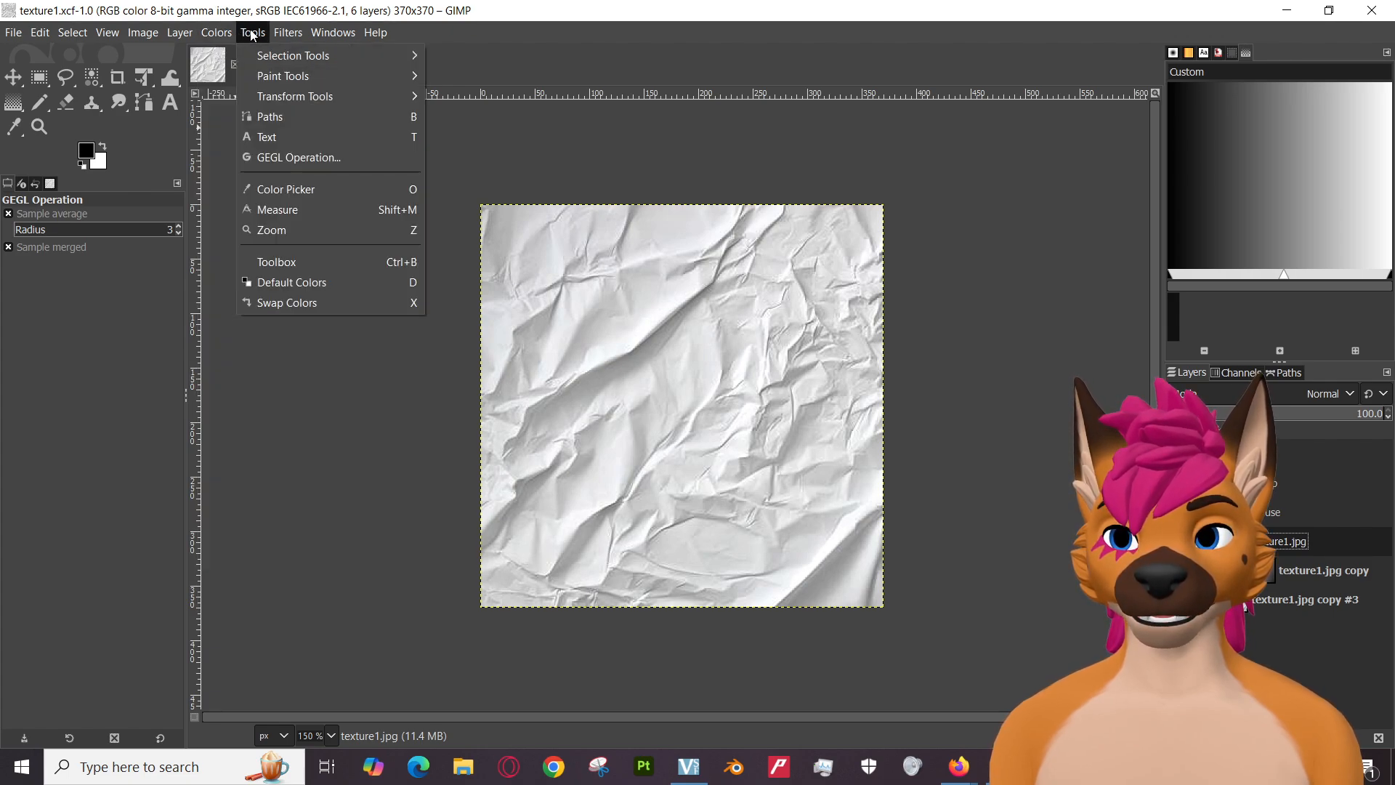
mouse_move(273, 58)
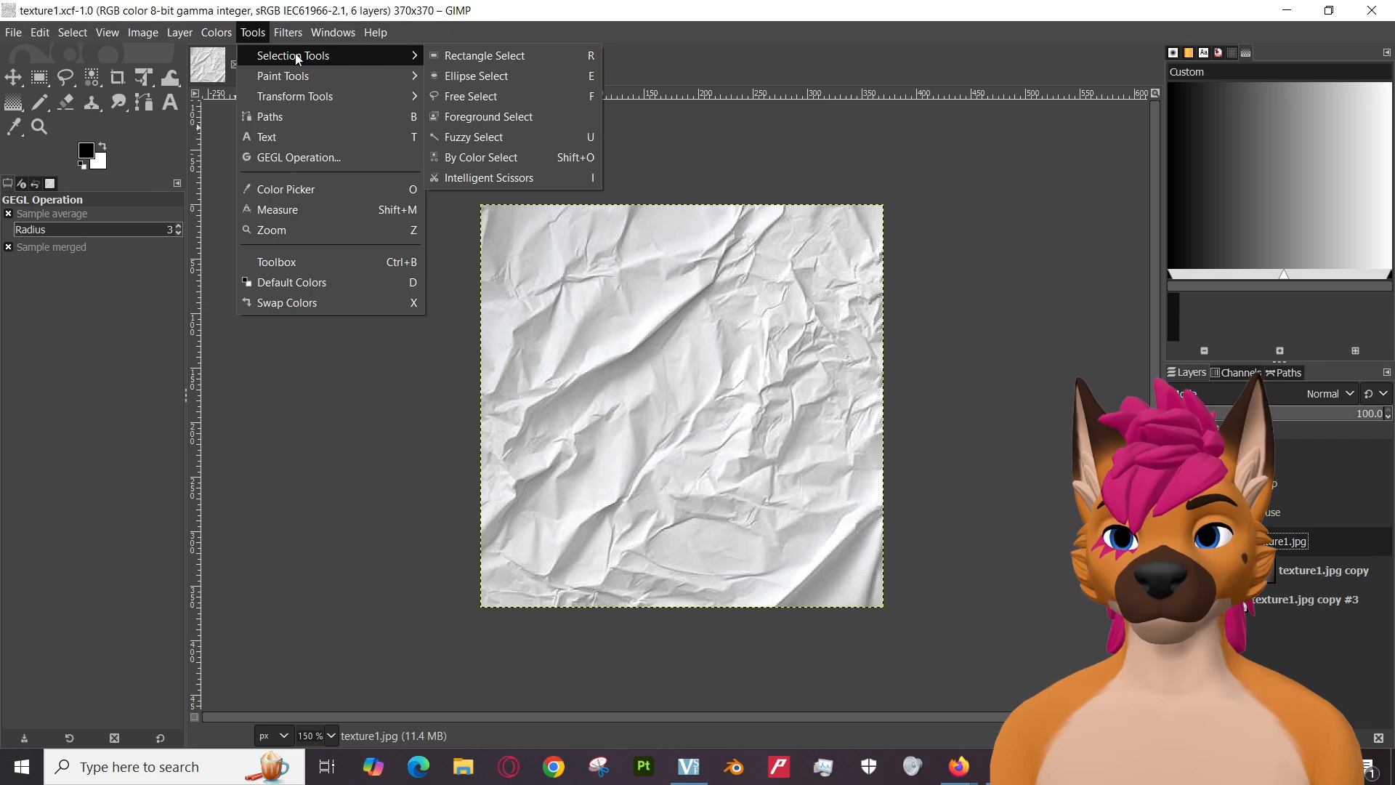
click(526, 158)
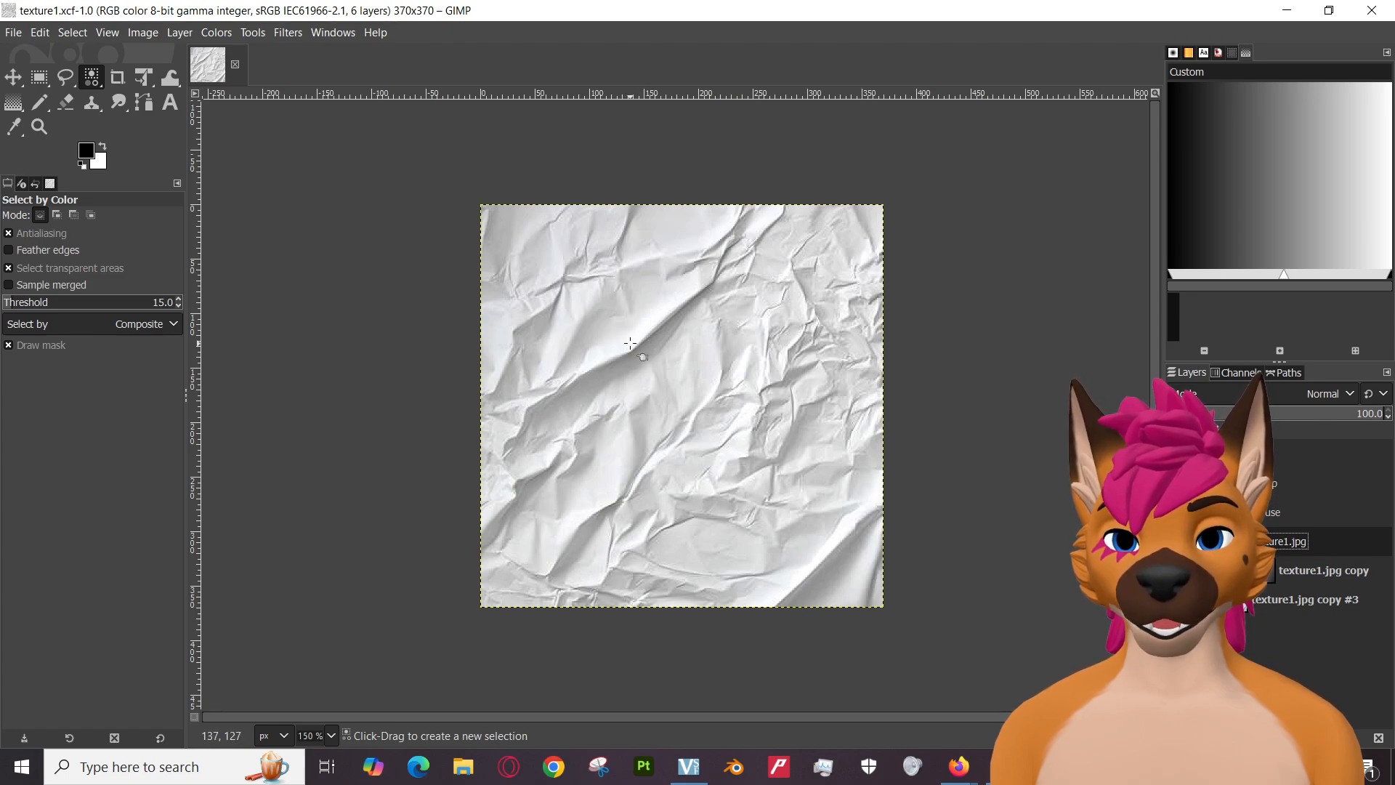
click(630, 343)
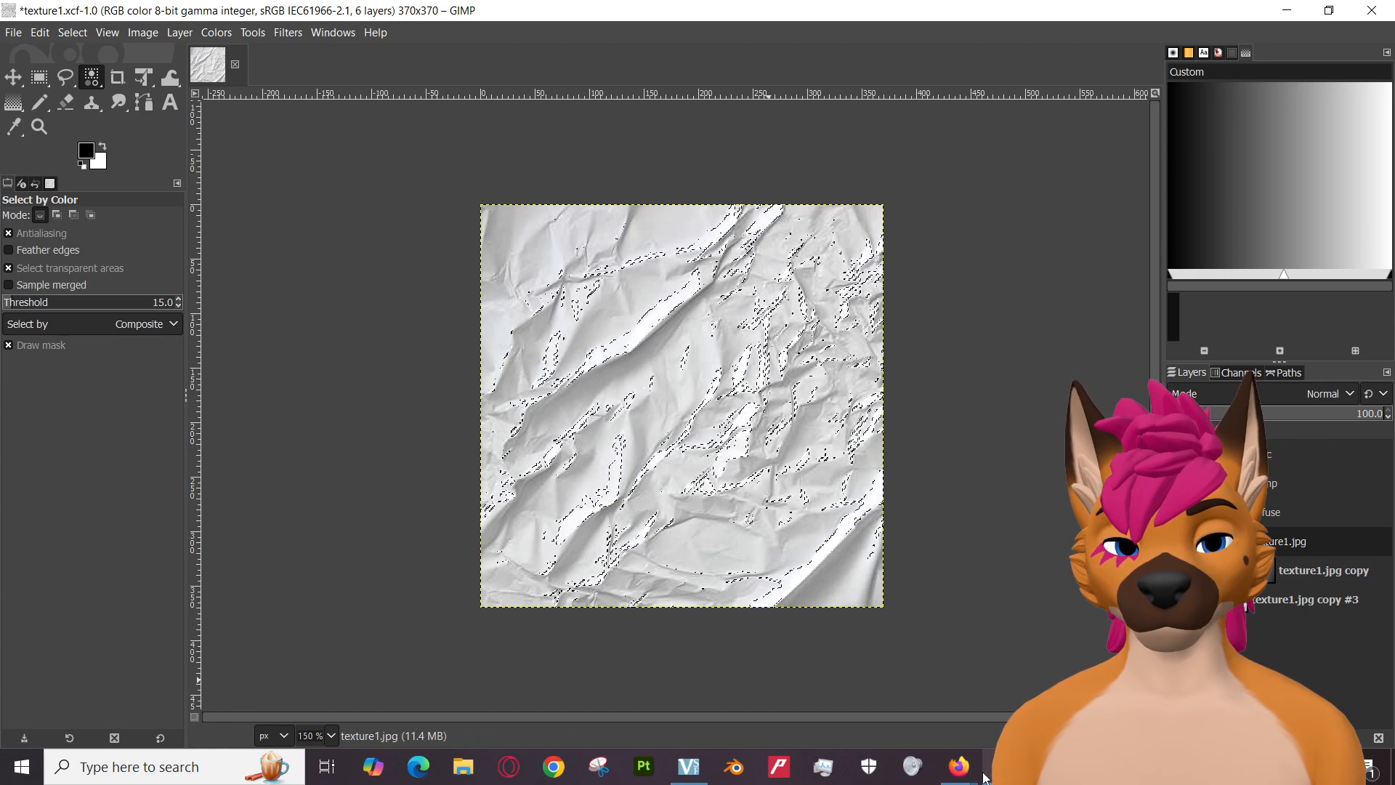
Switch to Firefox and watch the Color Range section of the Intro to Texture Maps for 3D video.
click(853, 698)
click(340, 20)
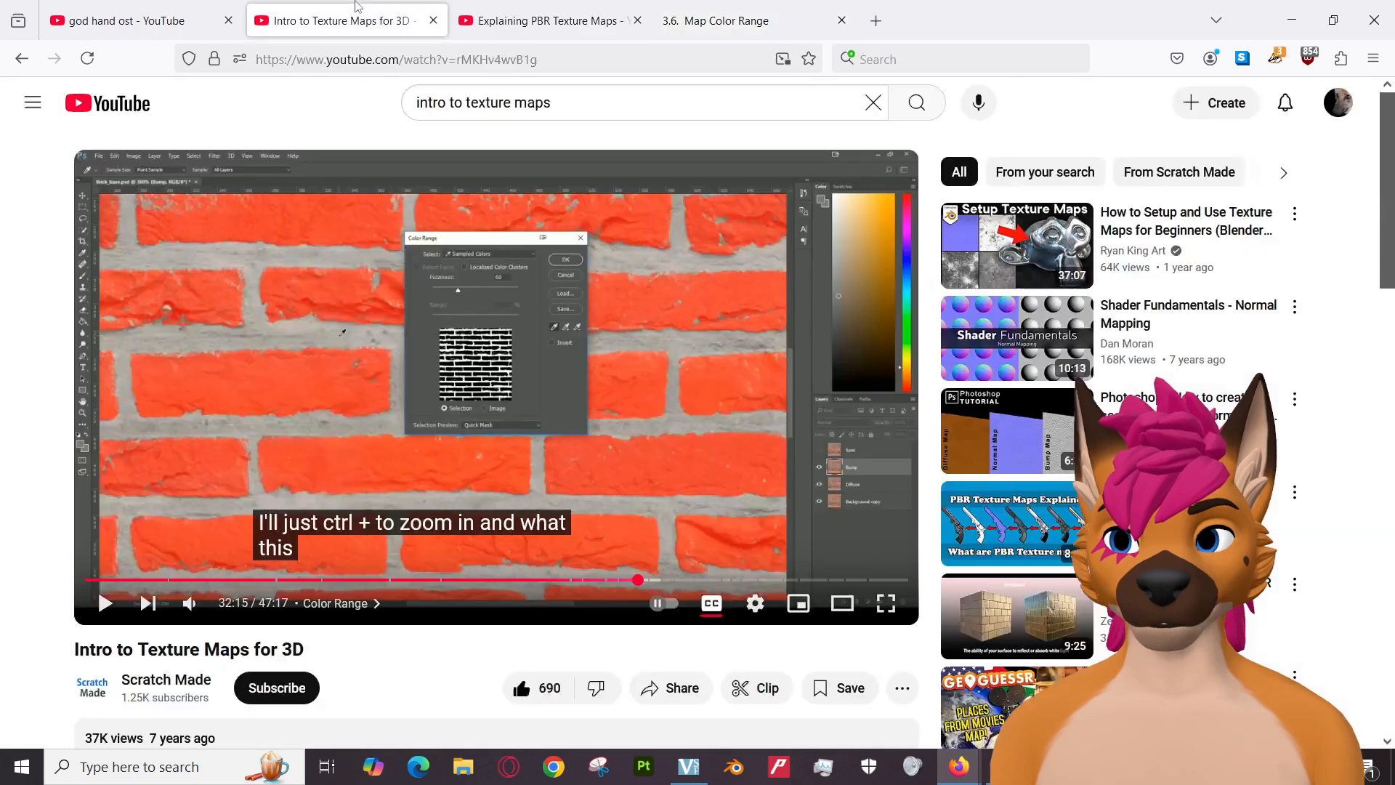
click(399, 330)
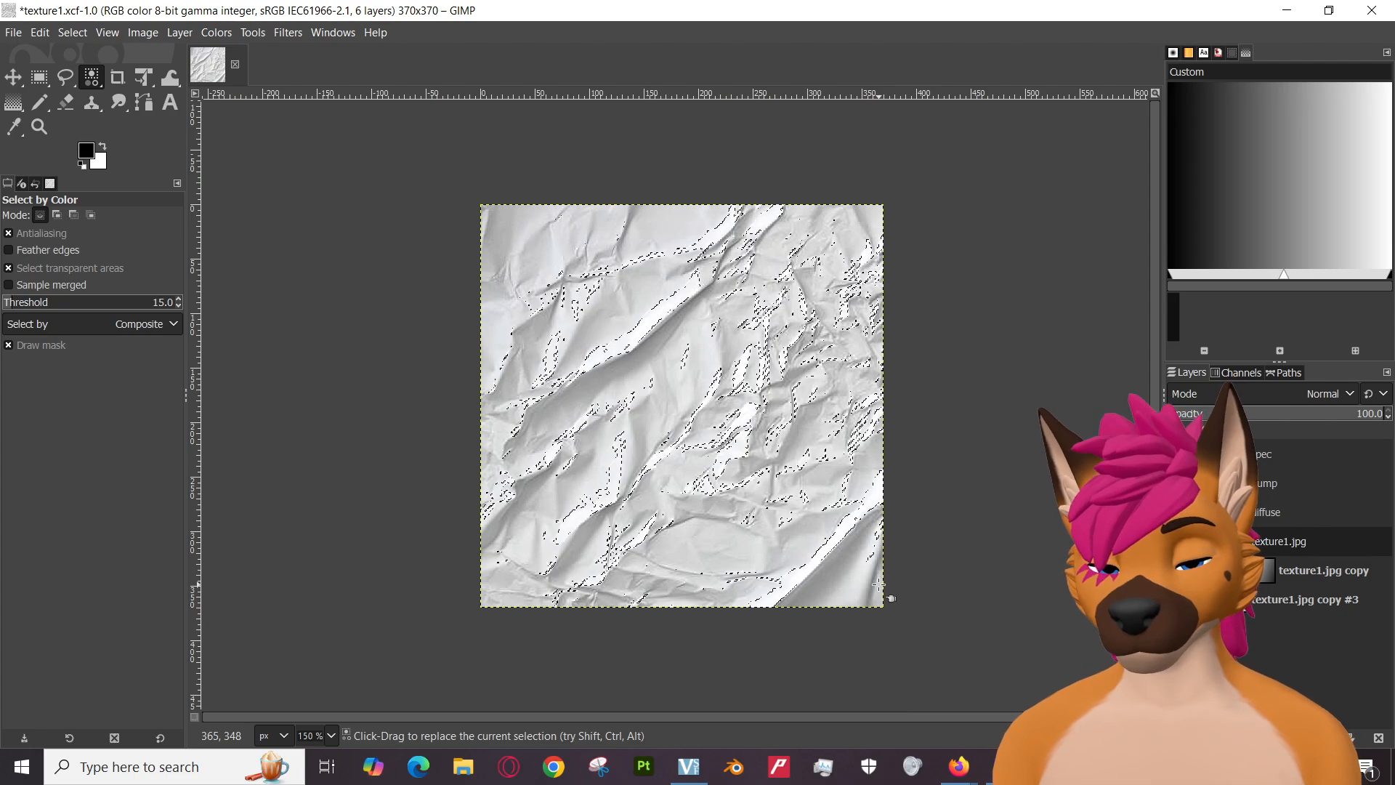
Return to GIMP and examine the color selection's outlines along the paper creases, both up close and across the whole texture.
scroll(879, 583, up, 2)
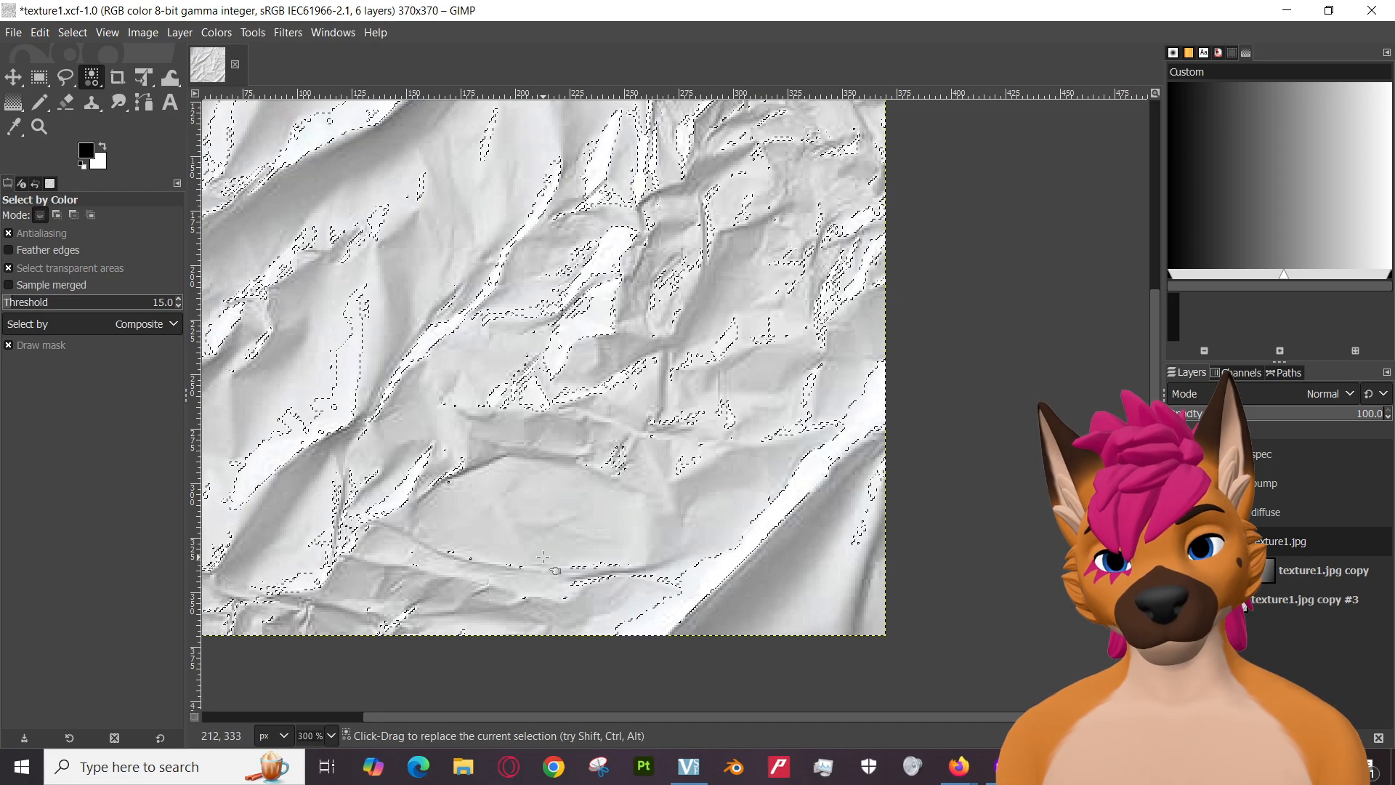
scroll(572, 556, down, 1)
scroll(573, 557, down, 5)
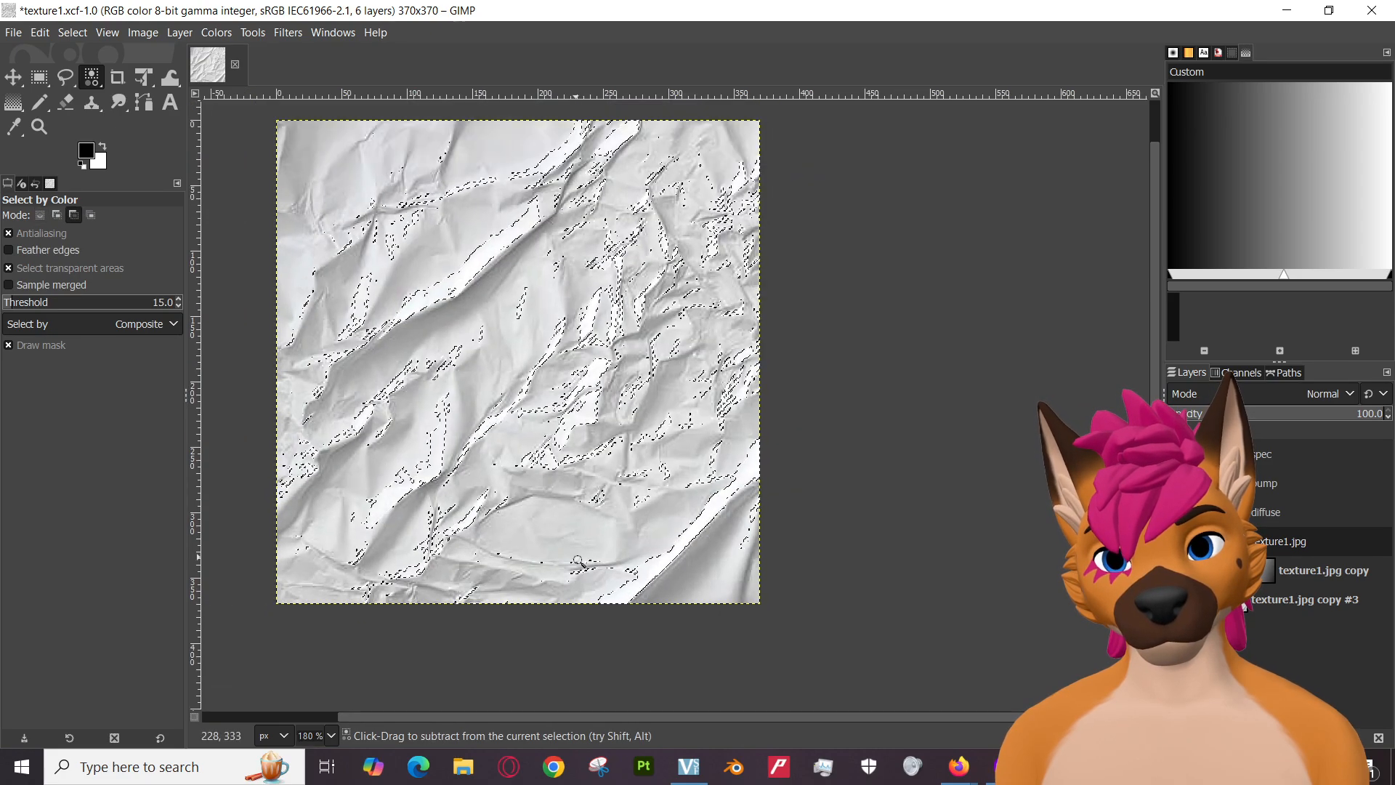
scroll(581, 560, up, 6)
scroll(587, 558, down, 1)
scroll(586, 558, down, 1)
right_click(764, 543)
click(772, 556)
drag(747, 514, 832, 545)
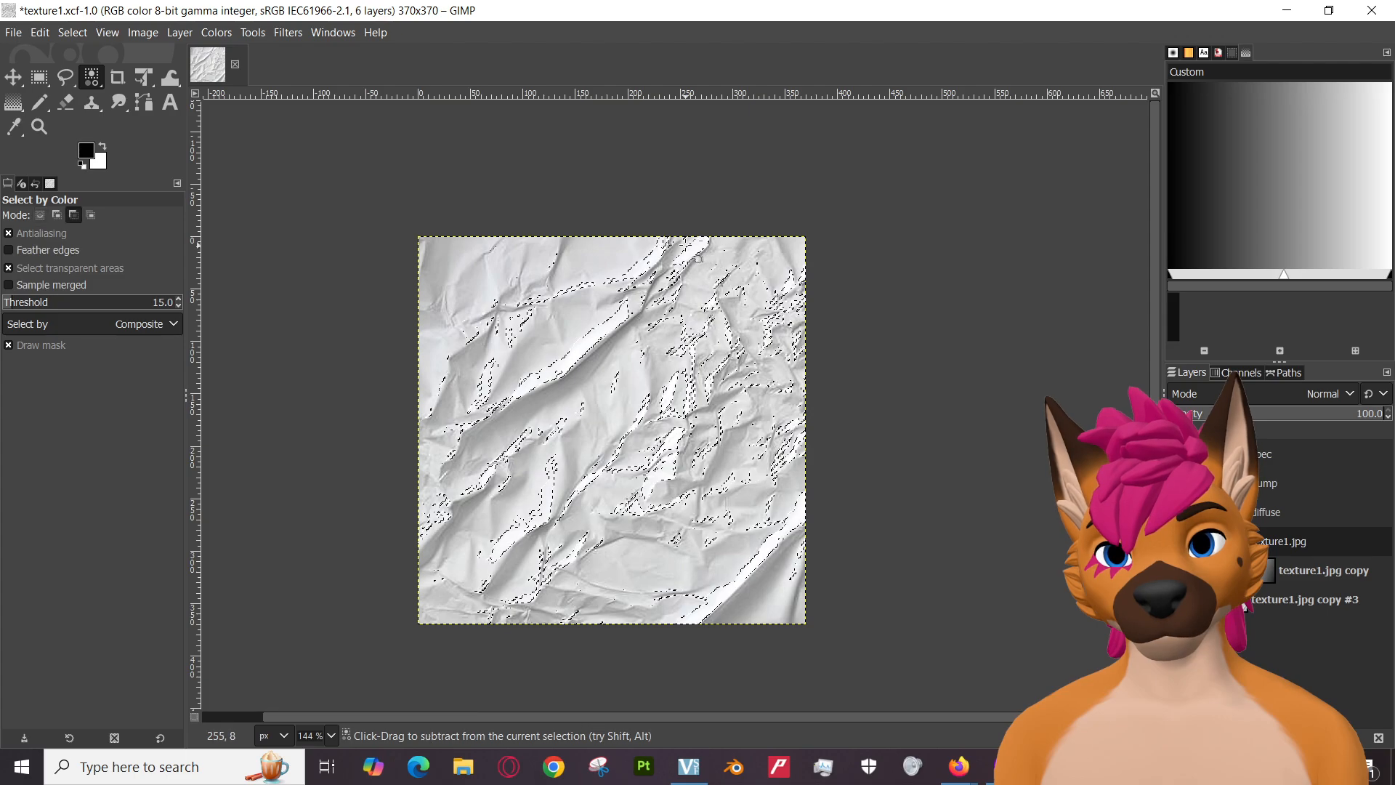
scroll(710, 252, up, 2)
scroll(690, 265, down, 1)
scroll(682, 273, down, 8)
scroll(682, 274, up, 8)
drag(941, 369, 943, 486)
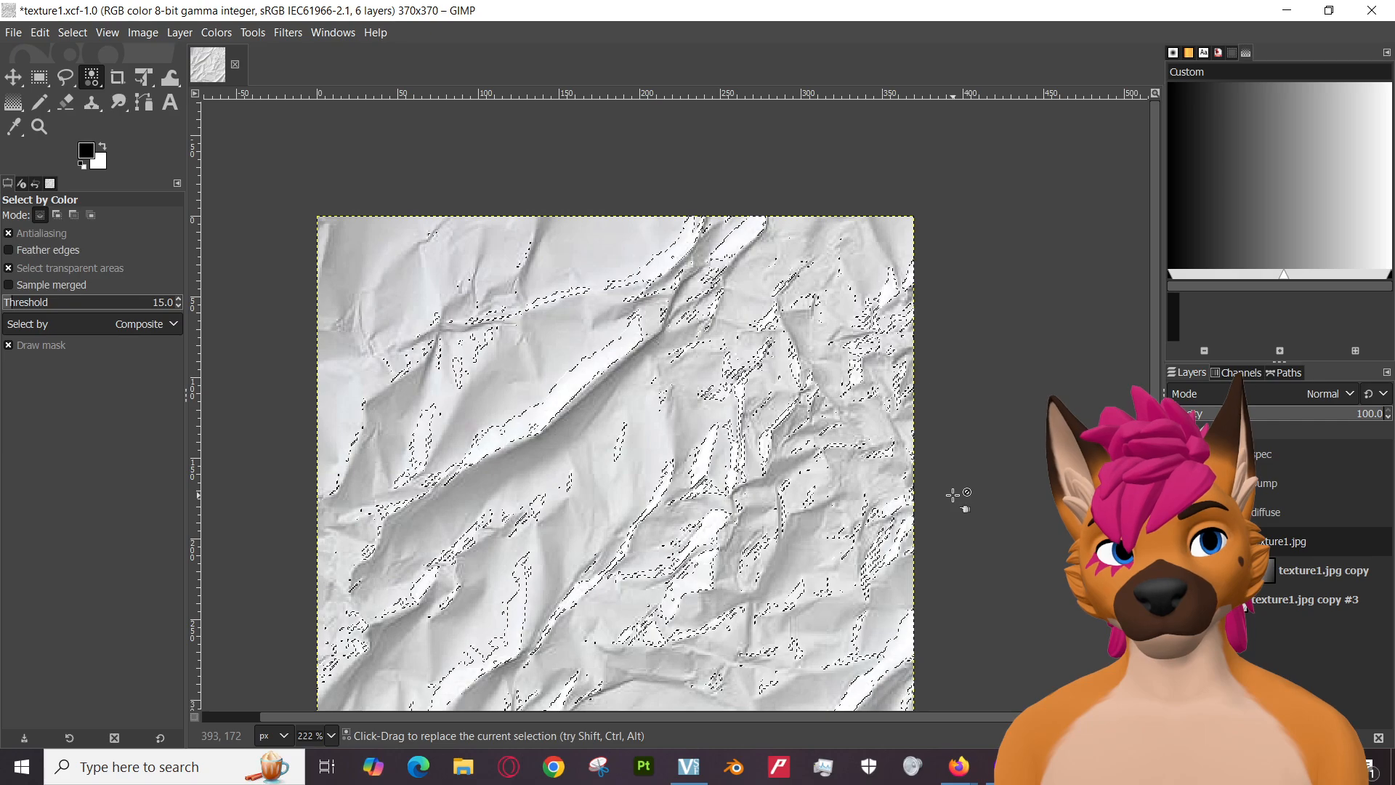
ctrl+scroll(953, 494, up, 4)
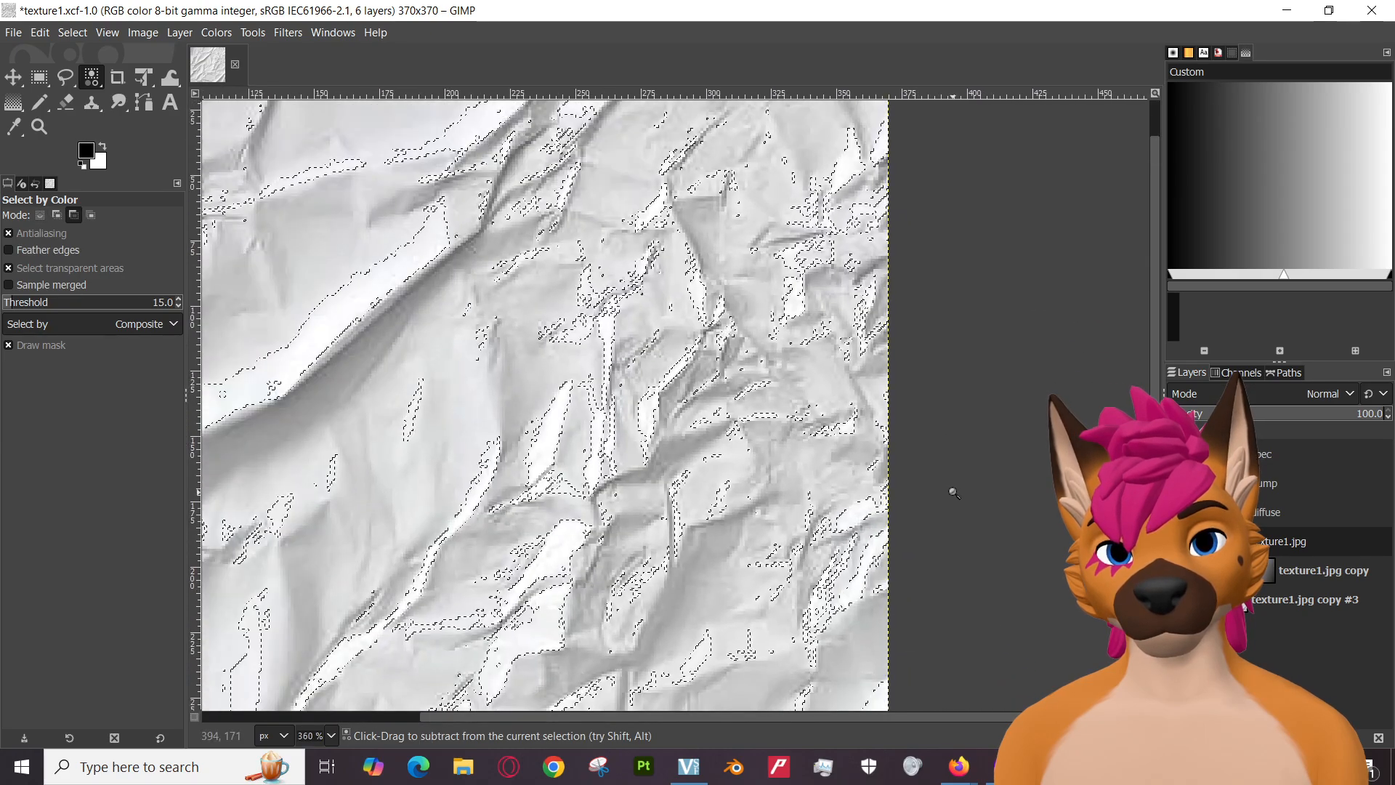
ctrl+scroll(954, 494, down, 7)
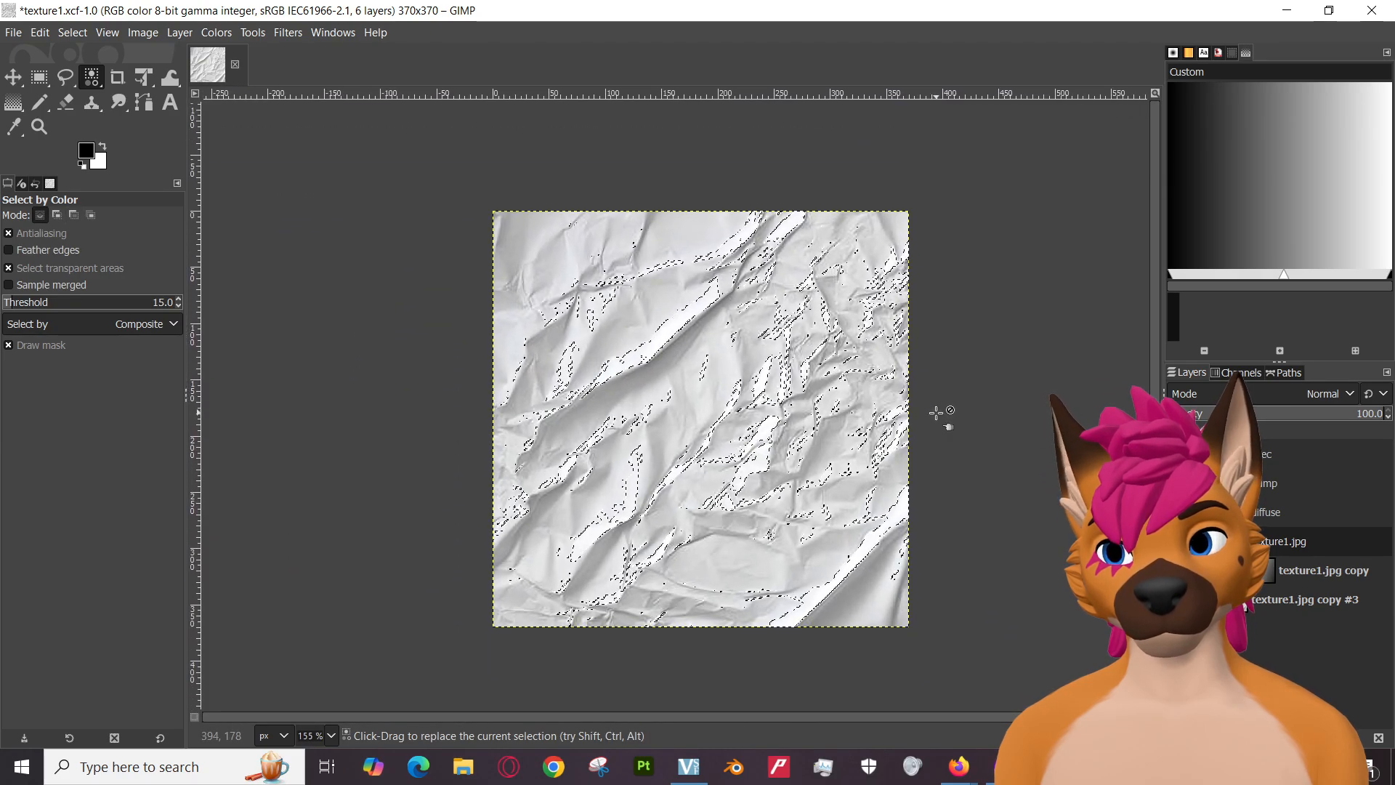
ctrl+scroll(952, 428, up, 5)
ctrl+scroll(952, 428, down, 6)
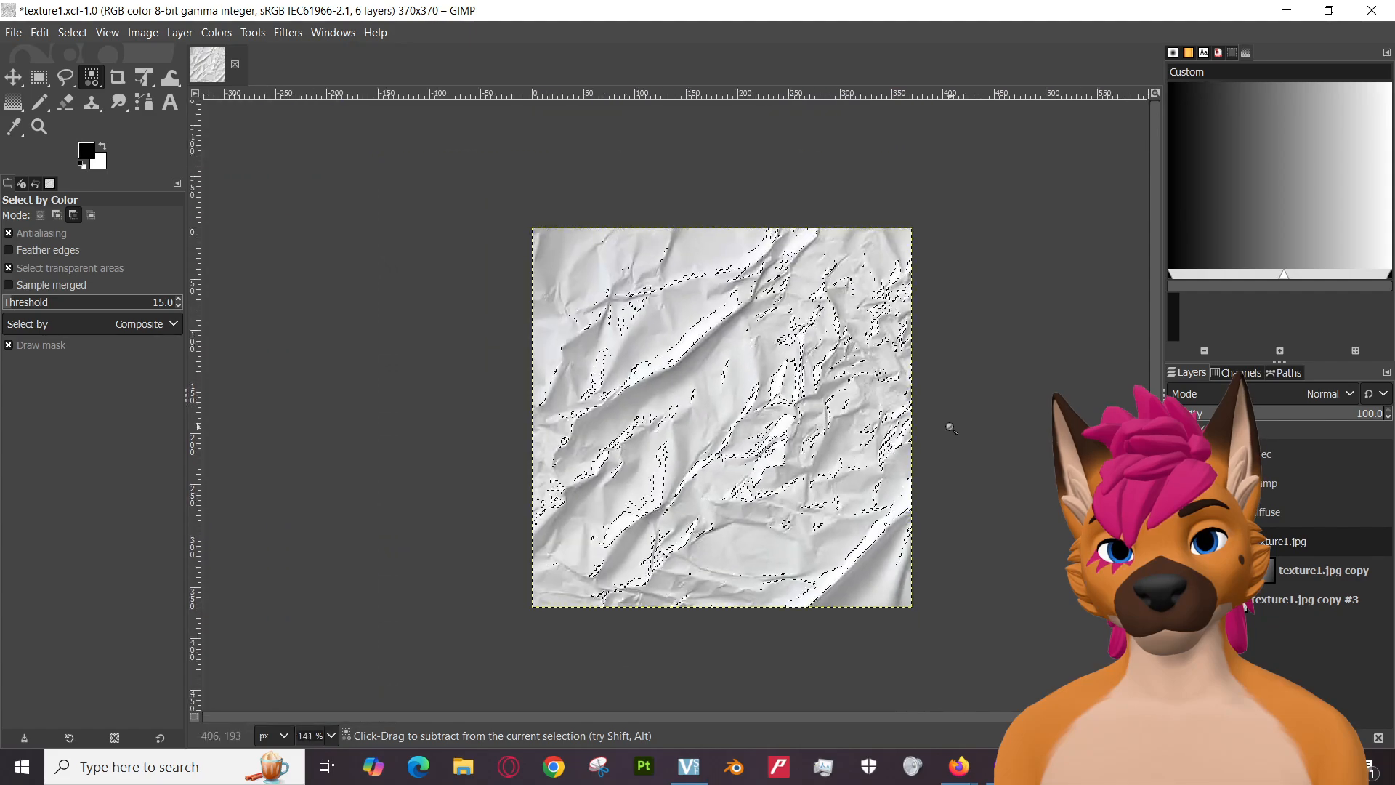
ctrl+scroll(951, 427, up, 1)
ctrl+scroll(953, 427, up, 1)
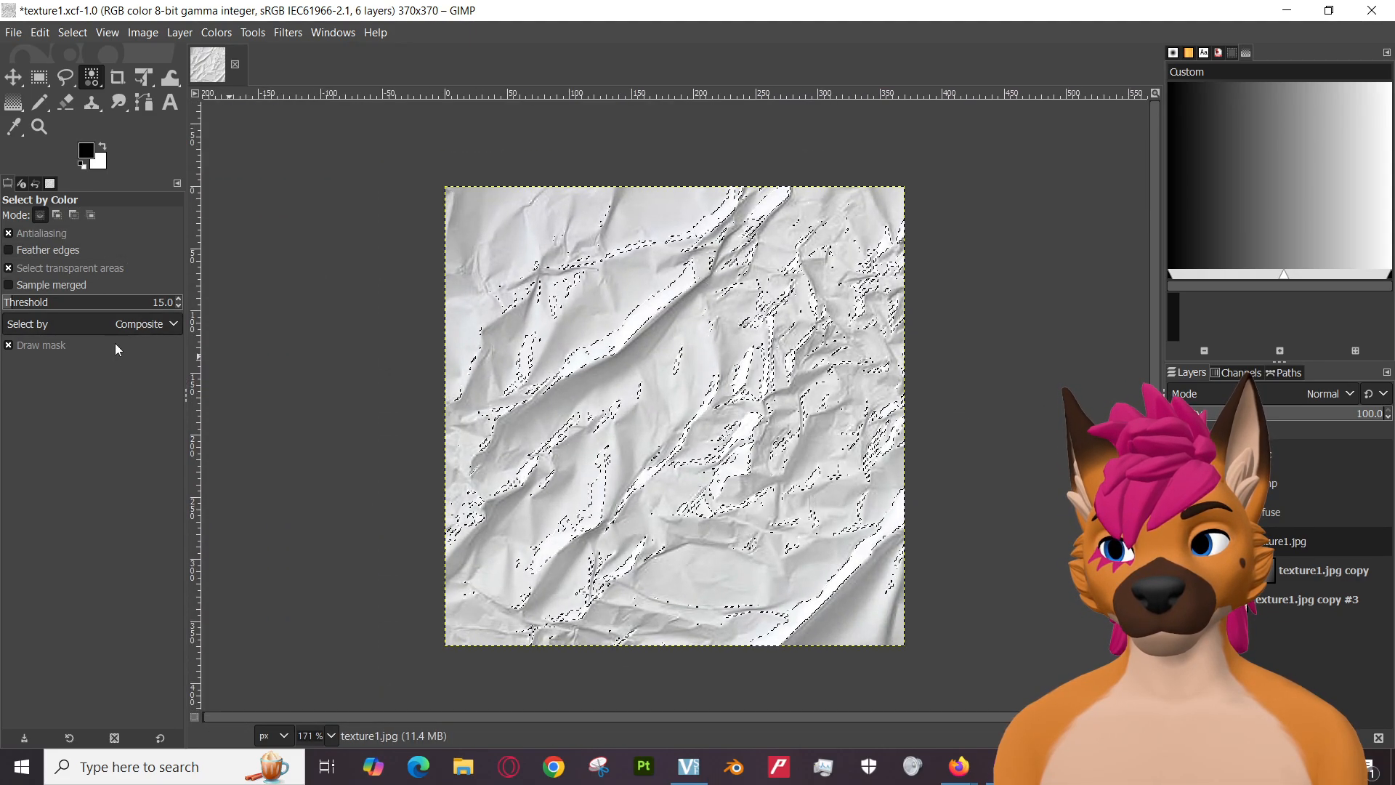
Set the Select by Color threshold to 11.8 and keep Composite as the selection criterion.
click(12, 305)
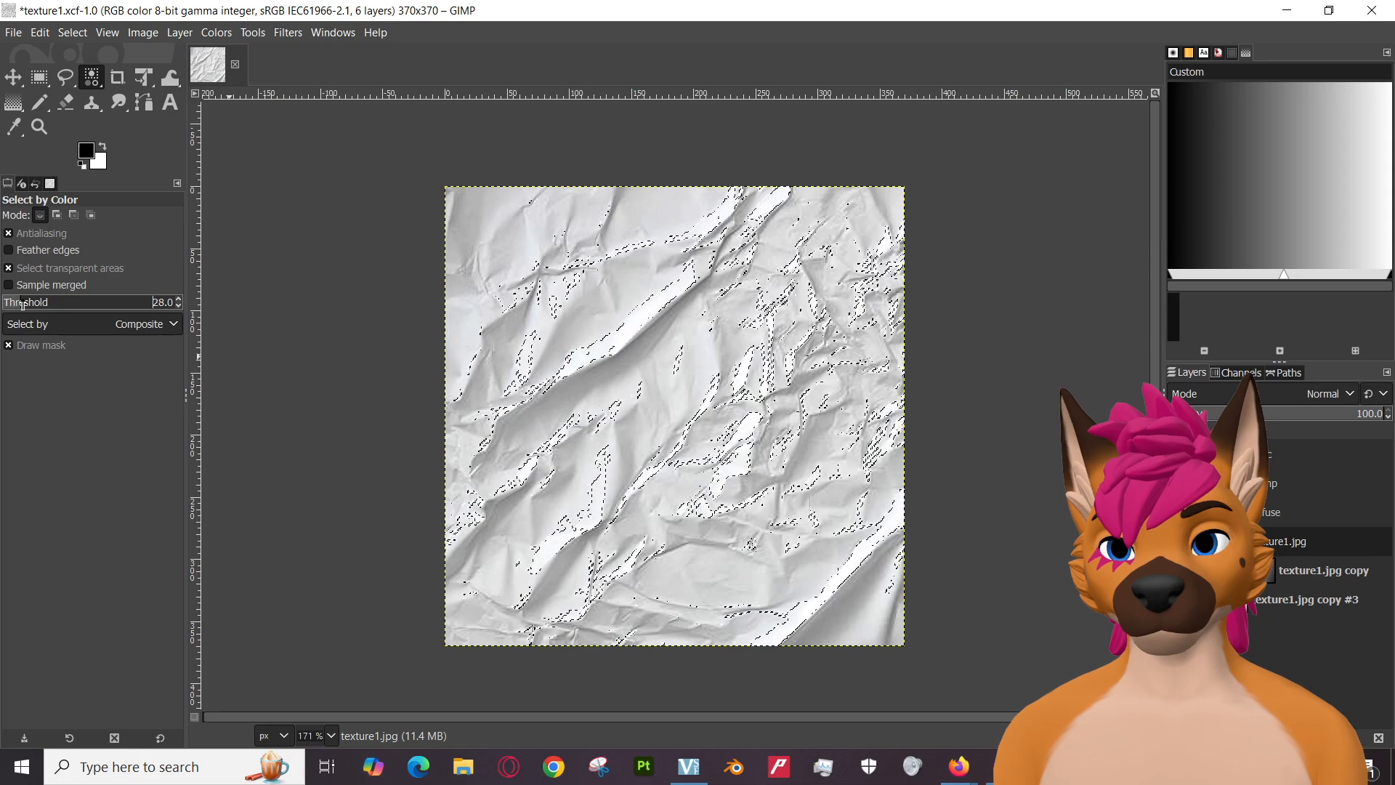
drag(37, 303, 121, 304)
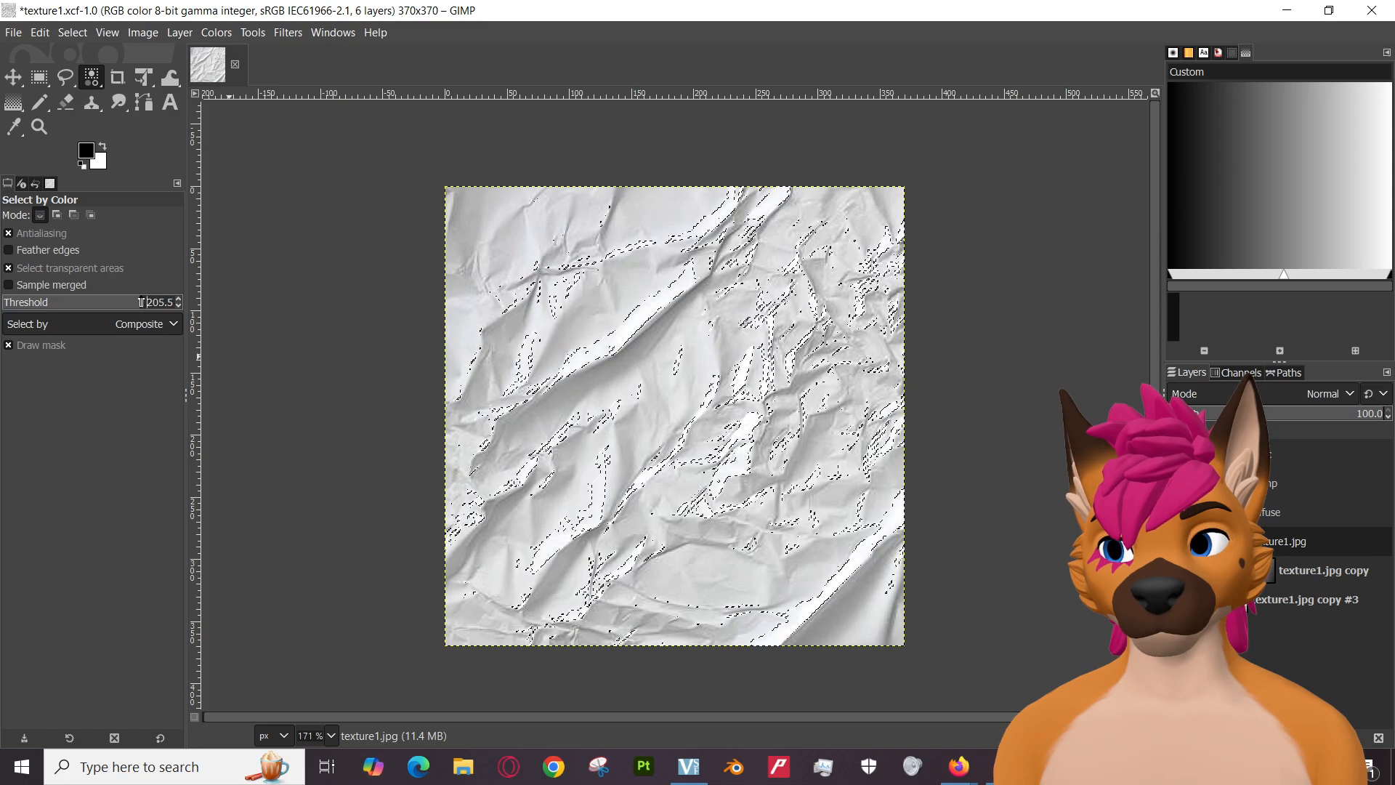
drag(163, 302, 24, 303)
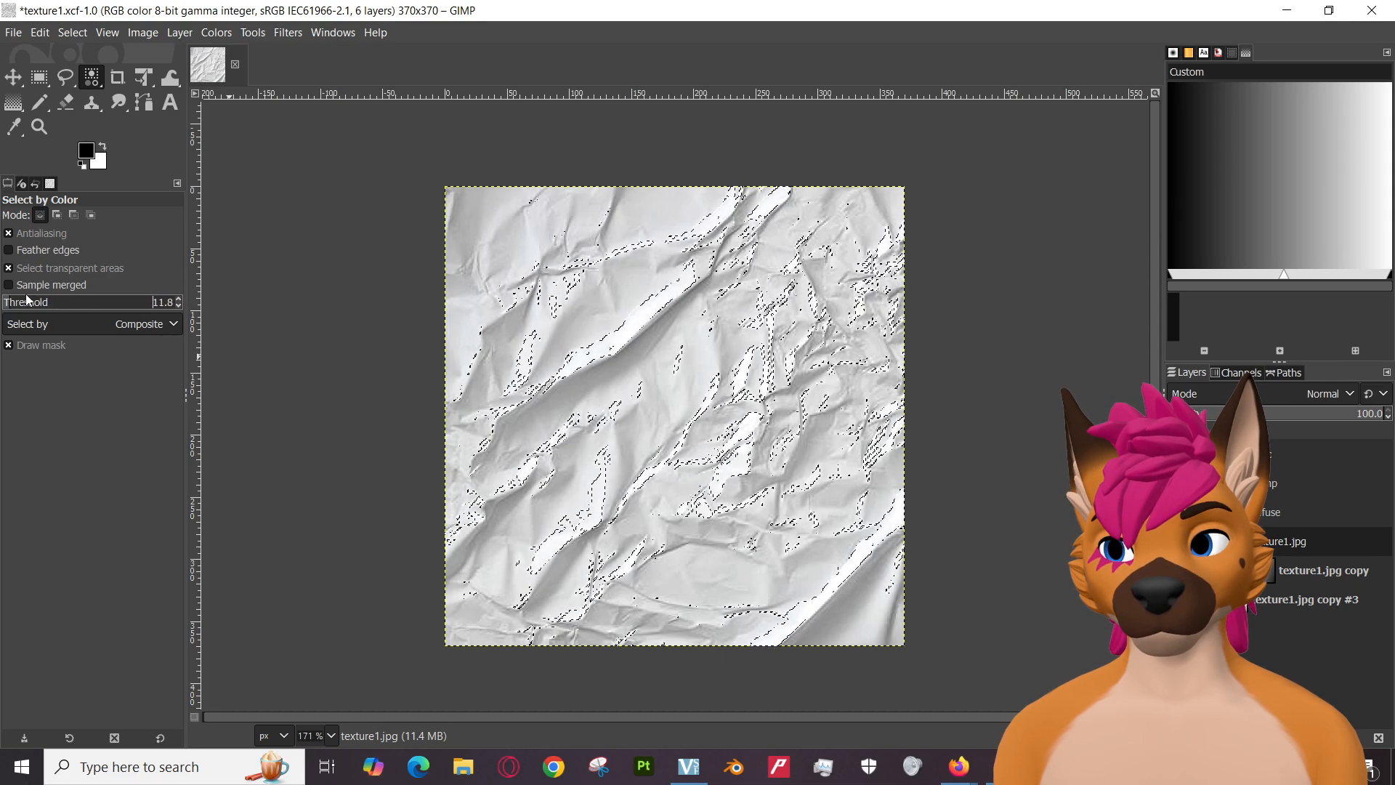
click(159, 325)
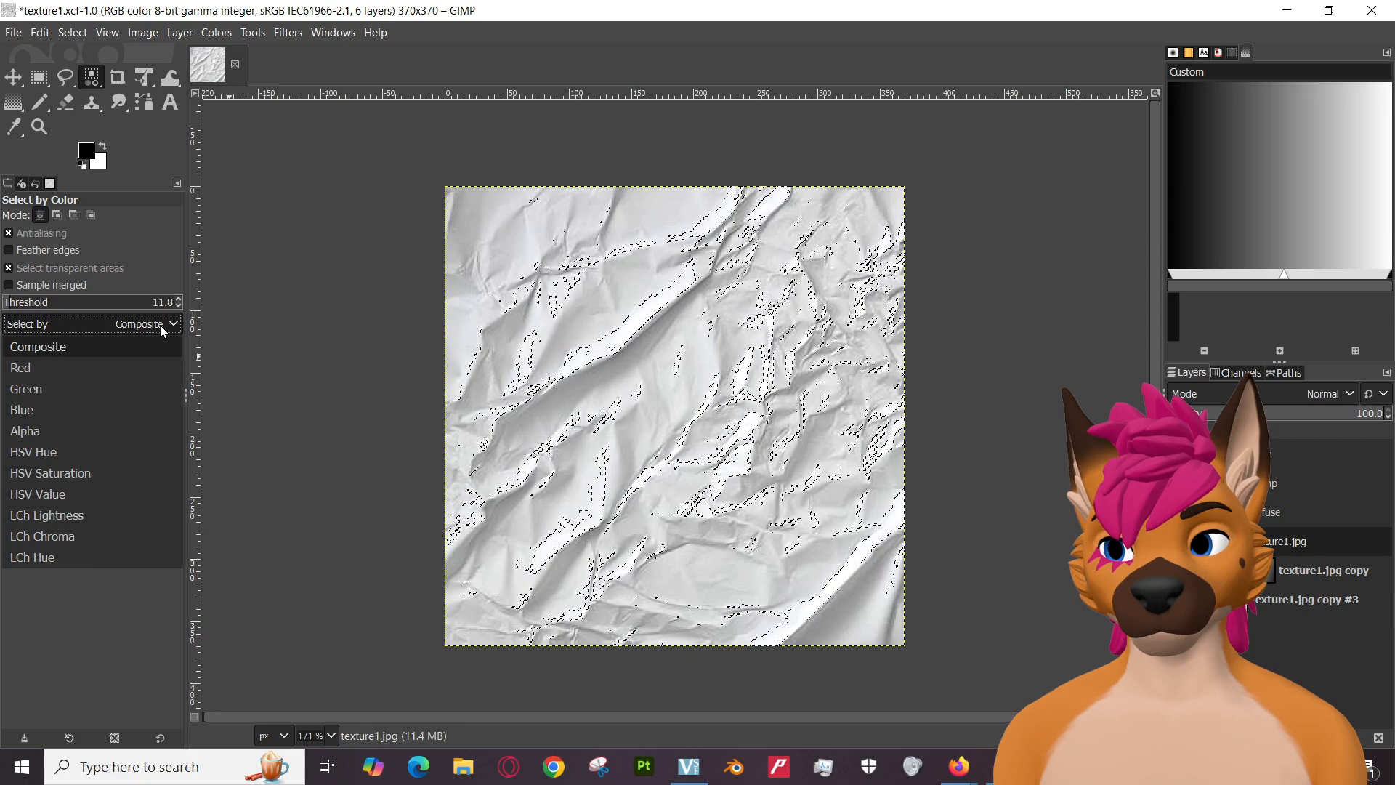
click(160, 325)
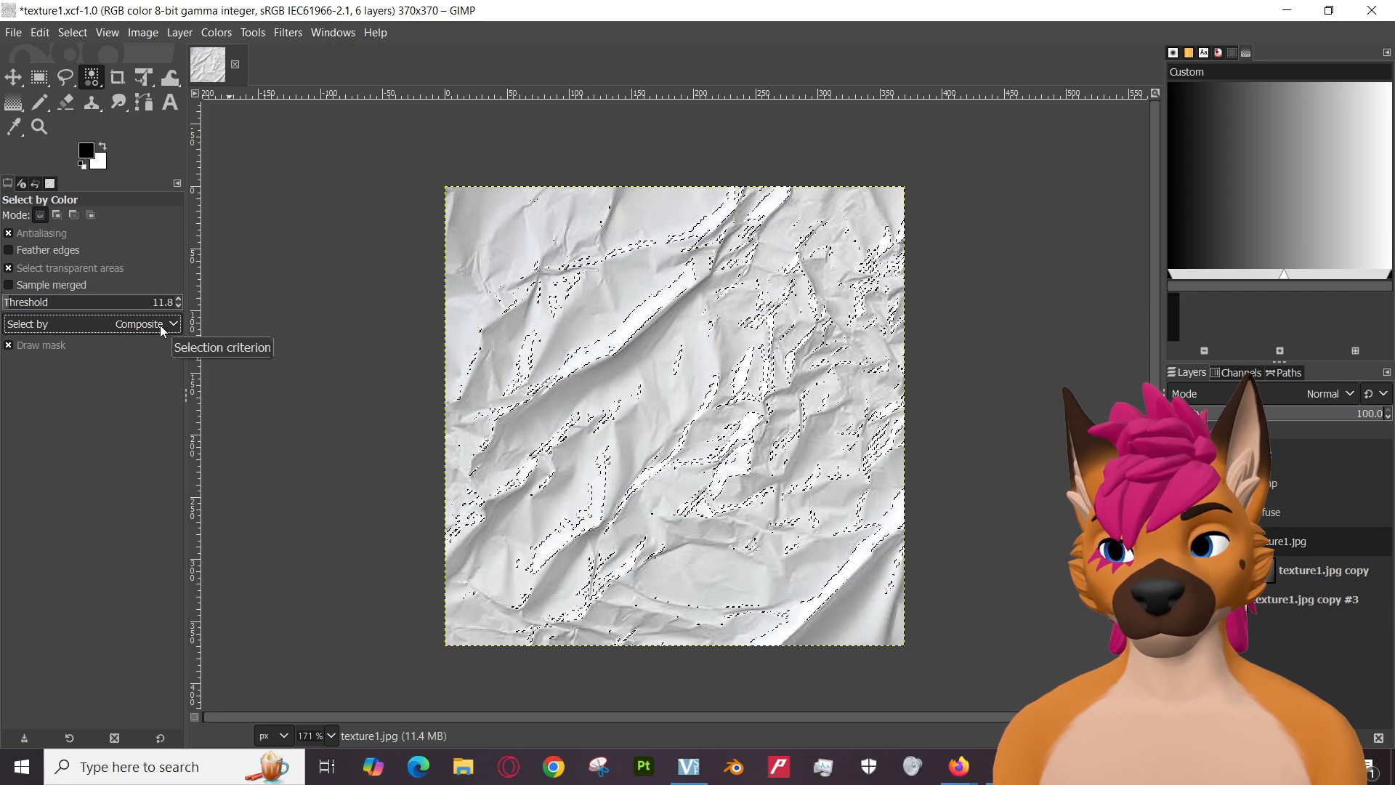
Try feathered edges for Select by Color with different radius values, and turn feathering back off.
click(9, 250)
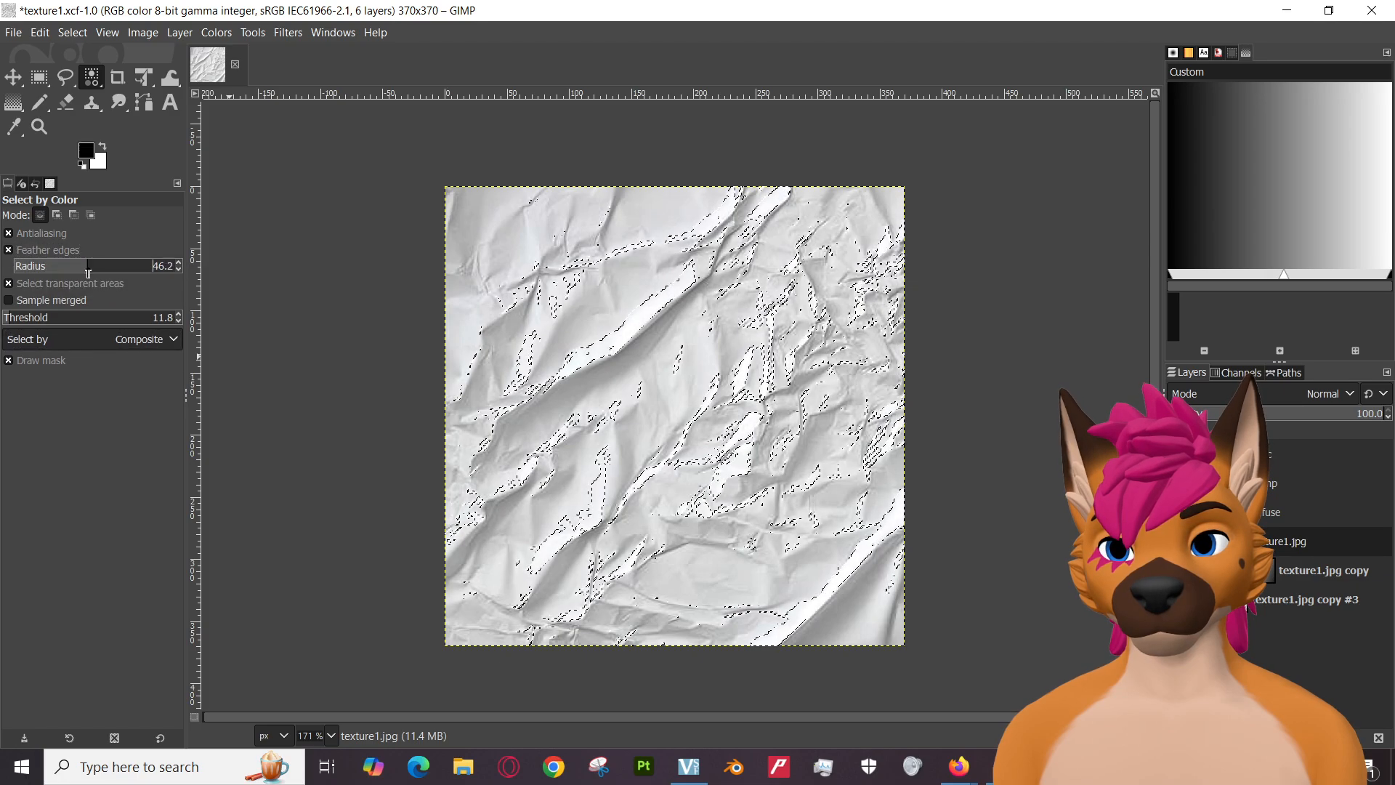
drag(88, 272, 34, 268)
click(9, 251)
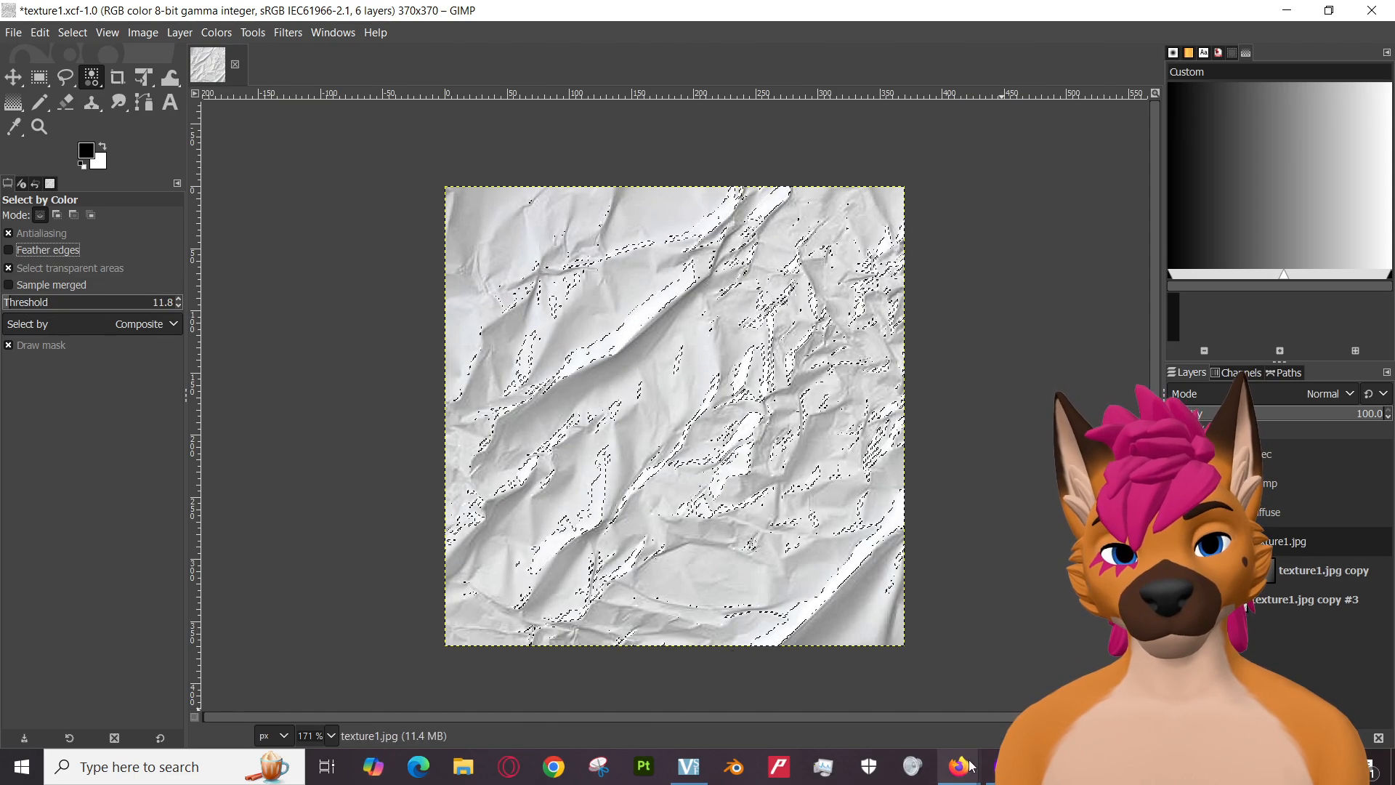
Switch to Firefox and watch the Refine Edge section on selection shift edge and smooth settings, partly in full screen.
mouse_move(959, 767)
click(875, 689)
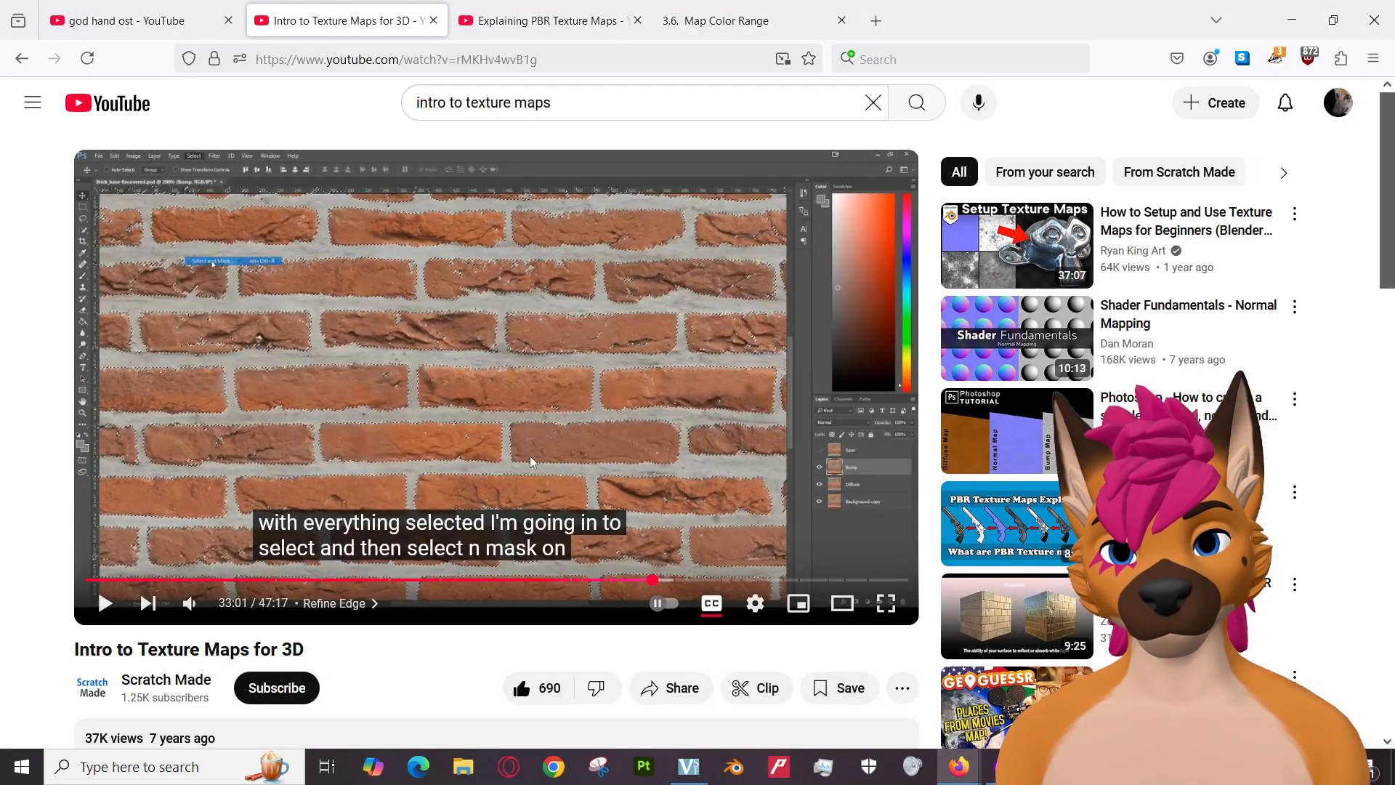
click(404, 381)
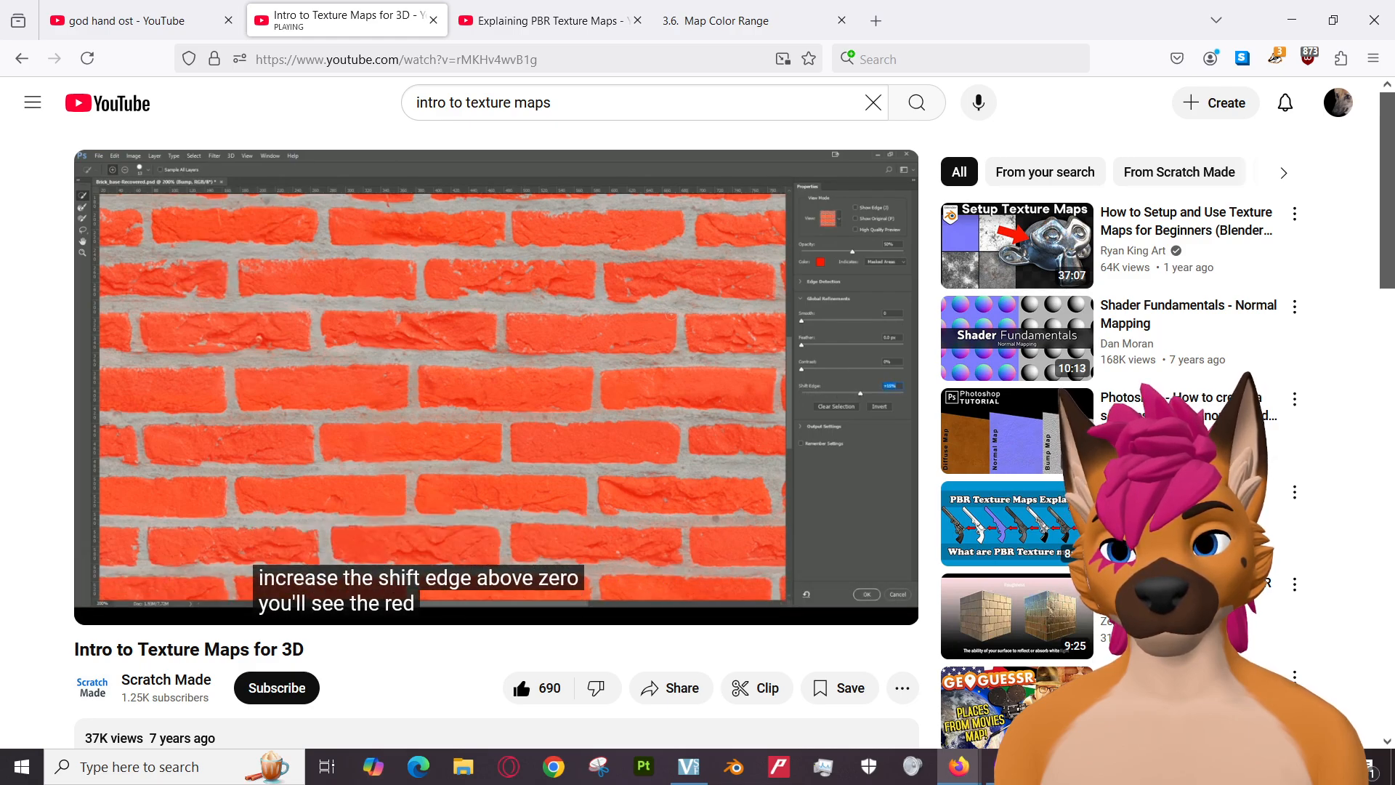
mouse_move(578, 399)
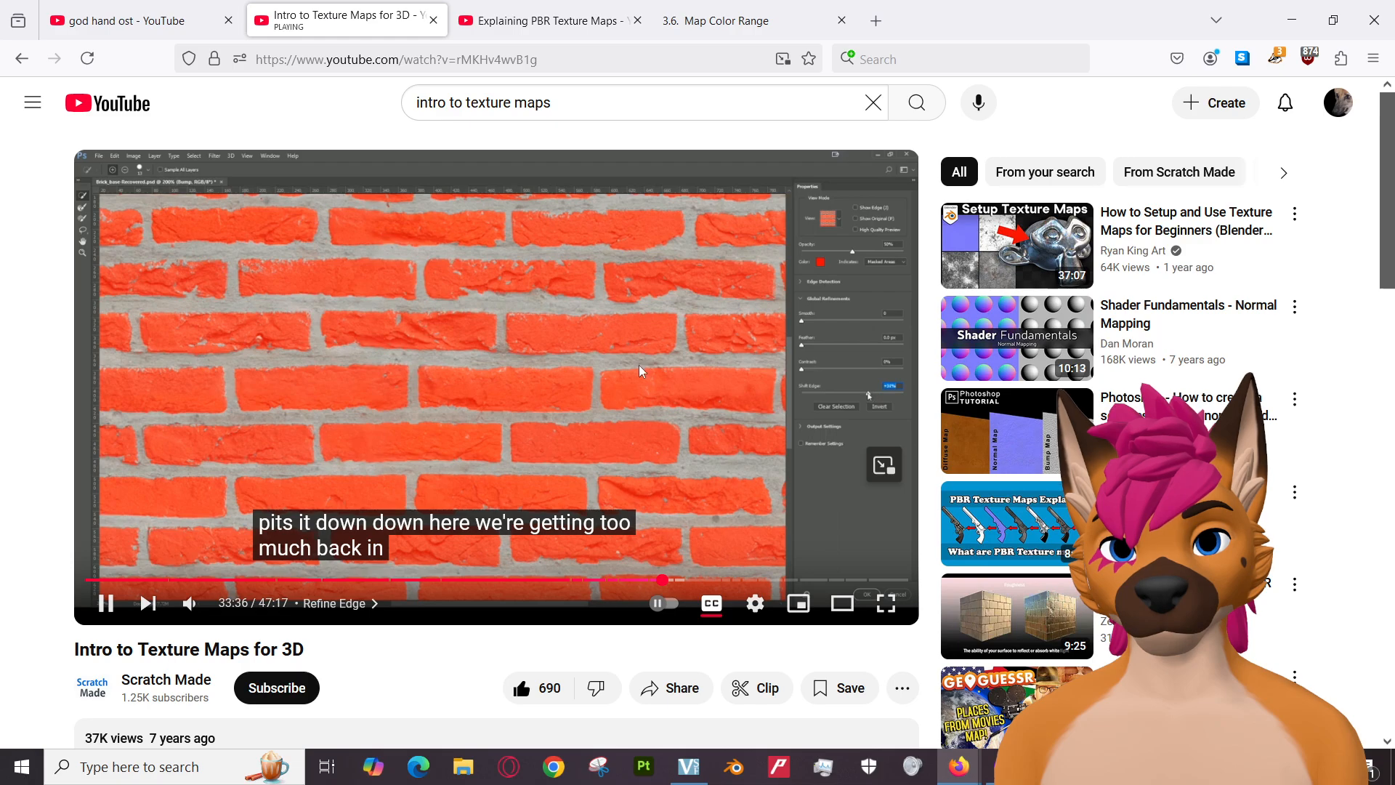
double_click(643, 326)
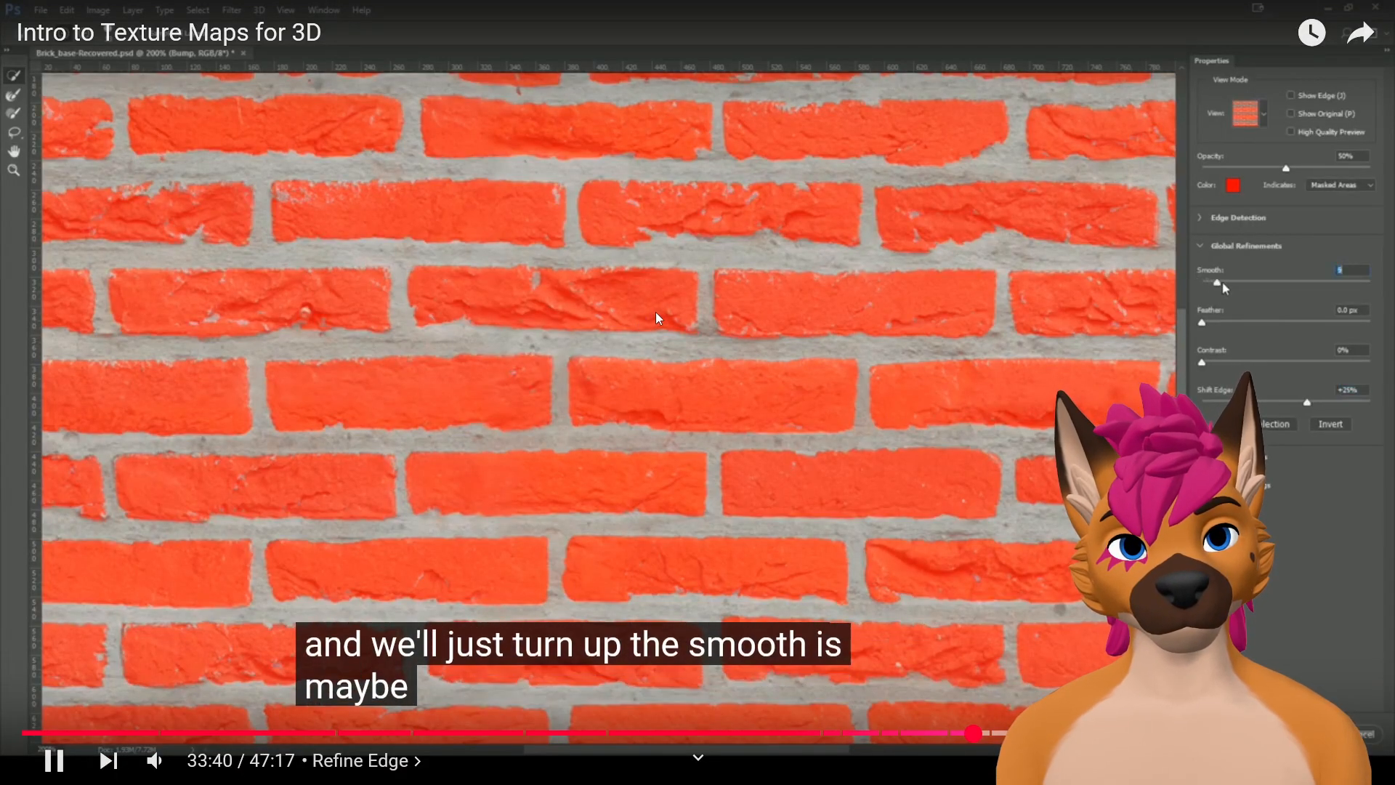
double_click(655, 312)
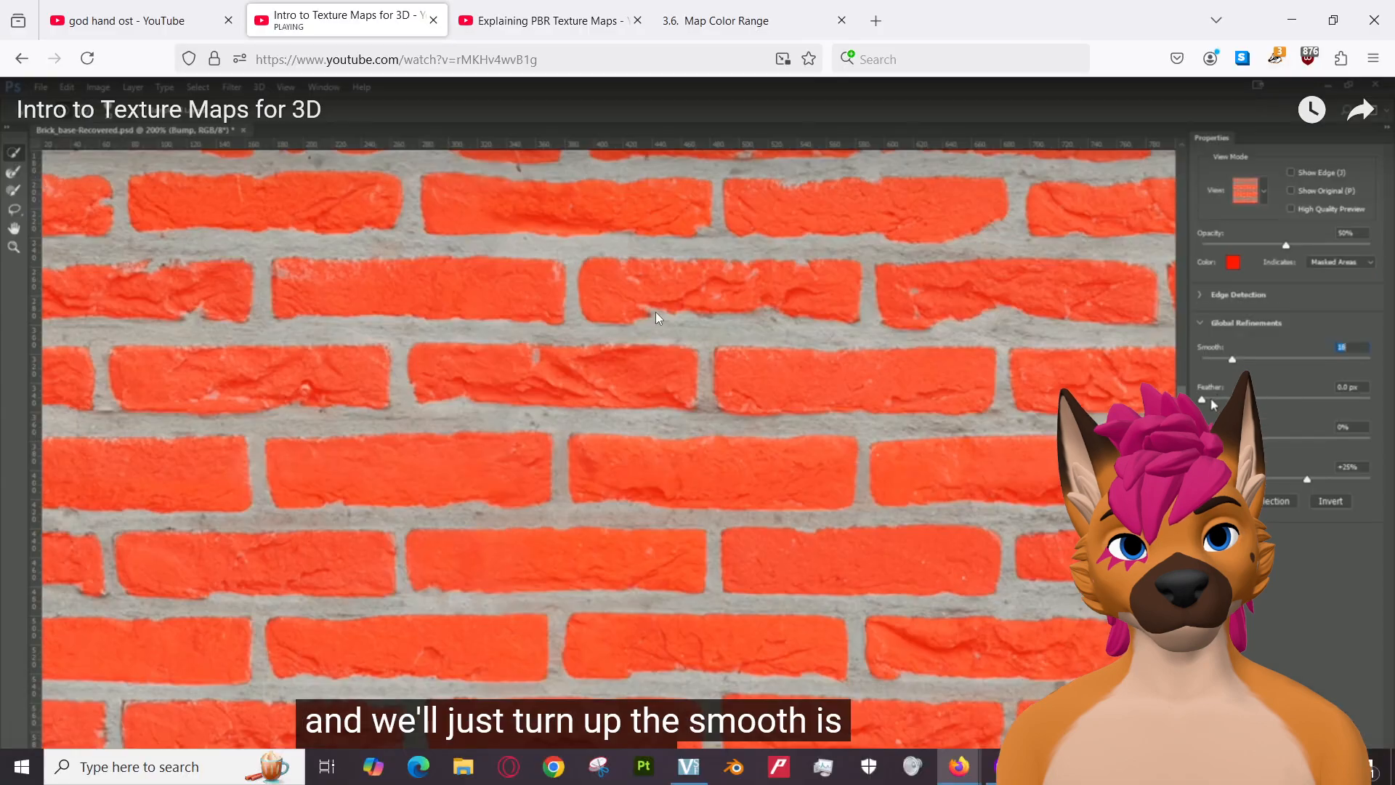
click(657, 398)
Switch to GIMP, enable feathered edges with a radius of 11.3 for Select by Color and exclude transparent areas.
mouse_move(1031, 766)
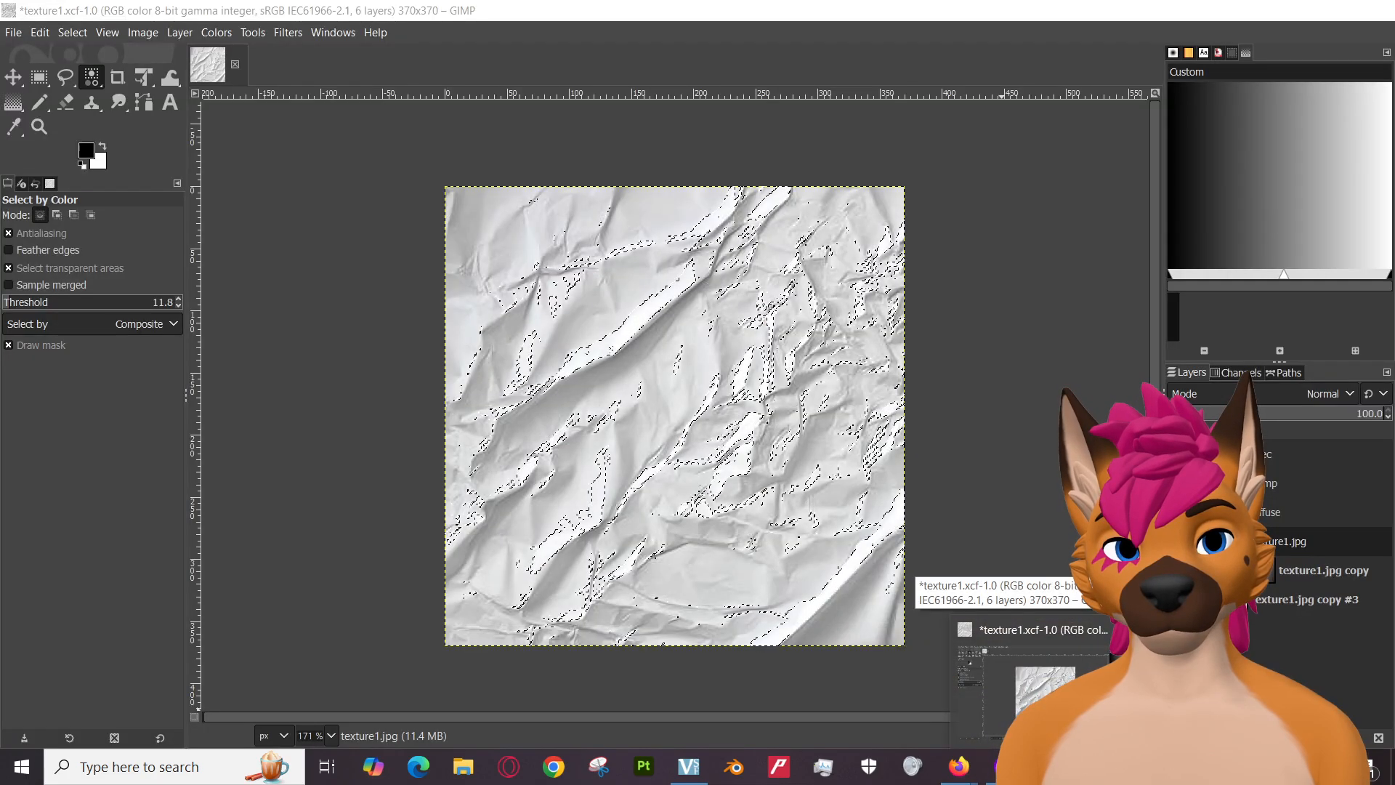
right_click(1031, 675)
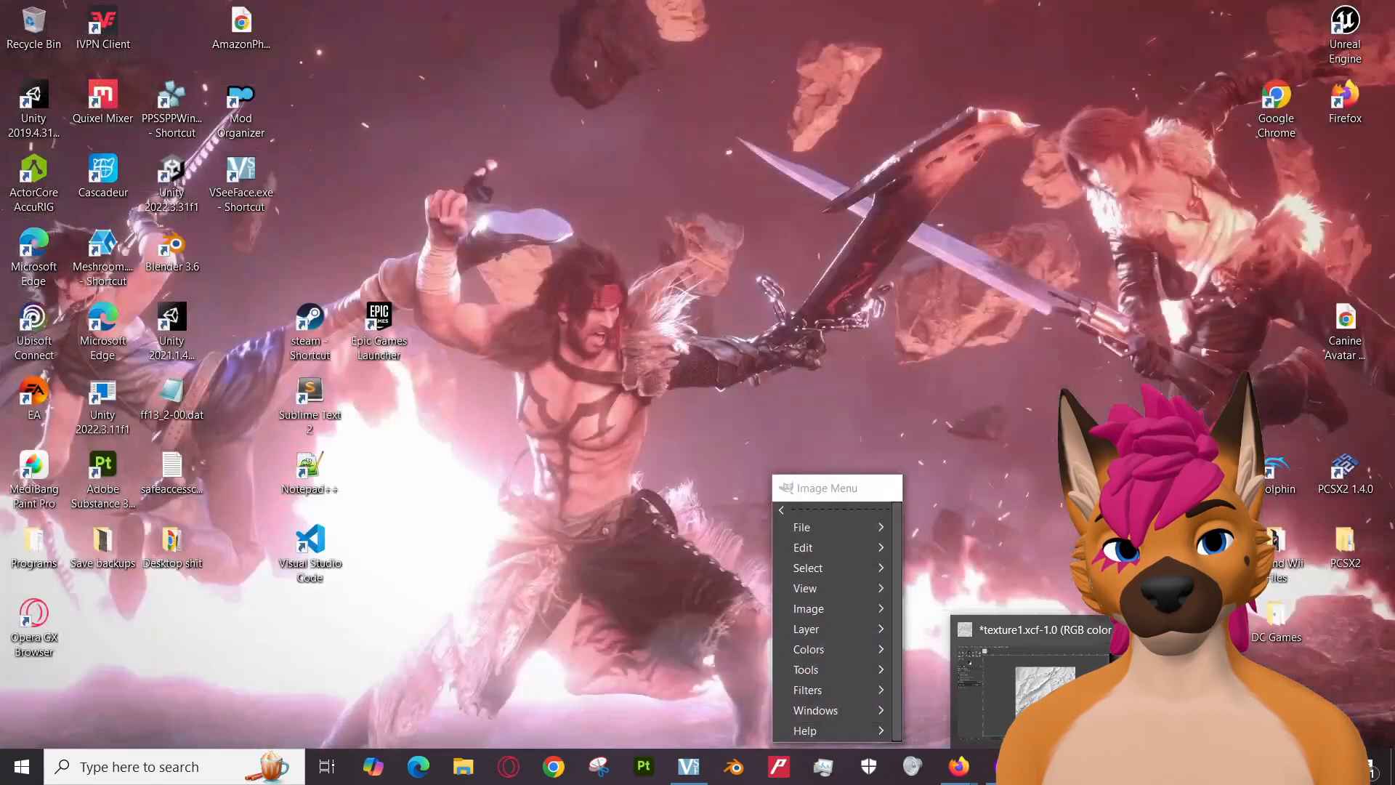
click(1032, 676)
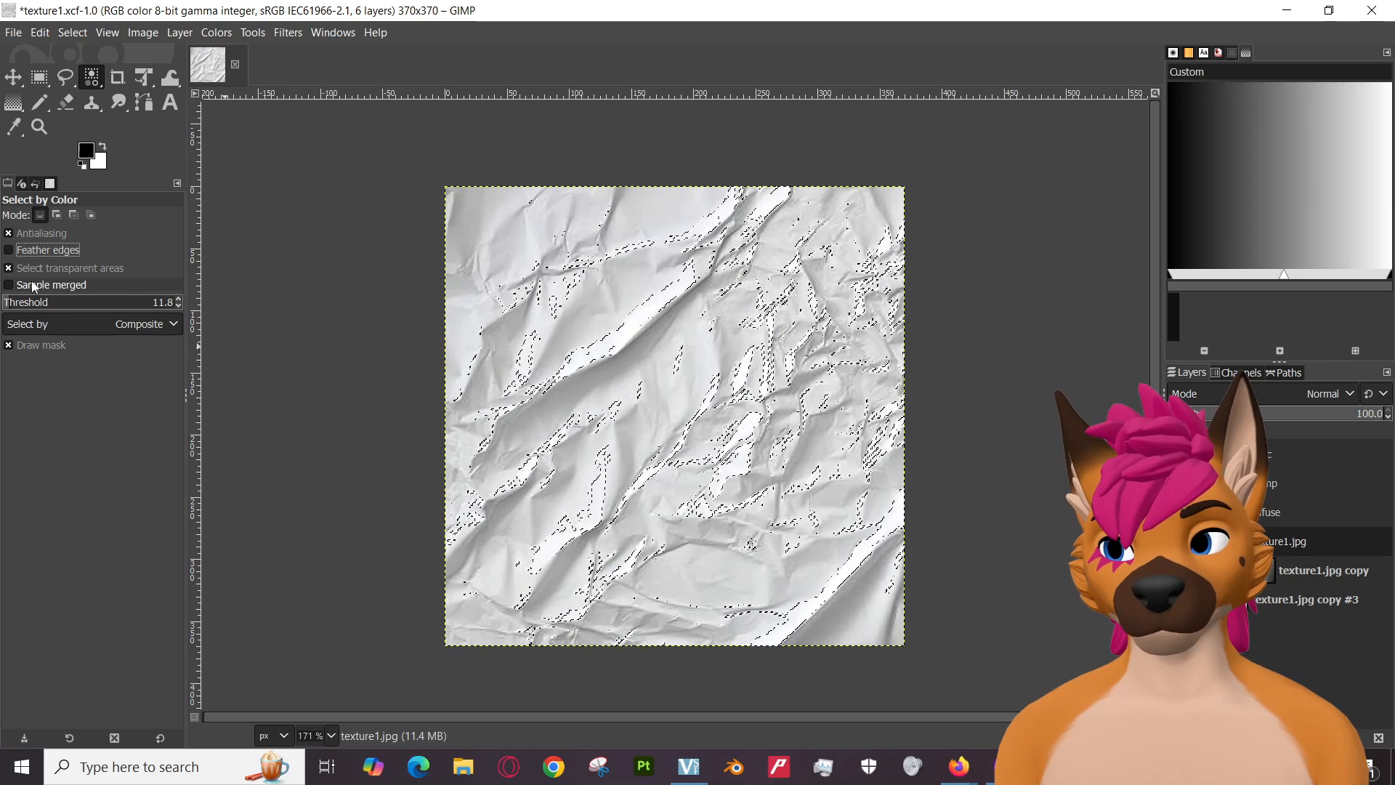
click(30, 250)
drag(29, 268, 53, 265)
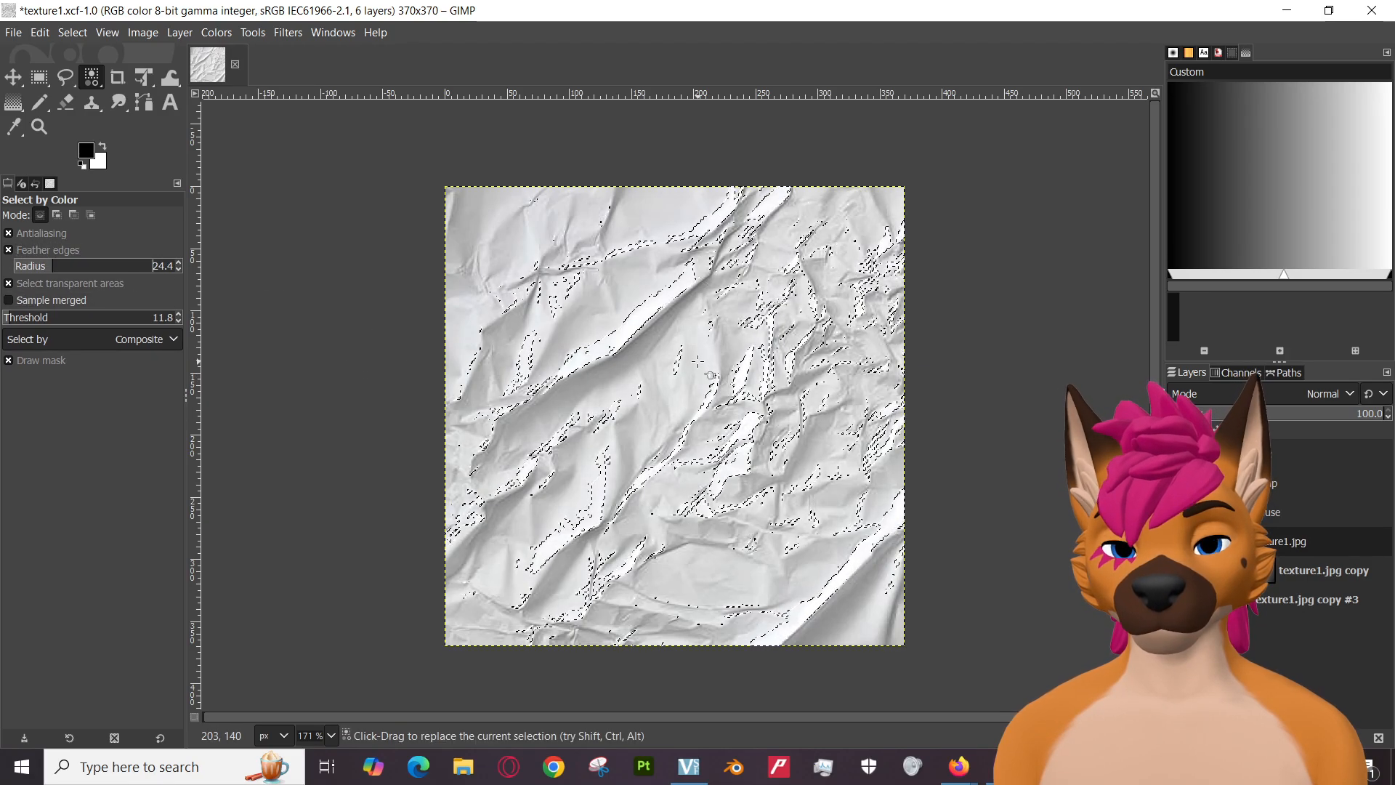
scroll(709, 361, up, 4)
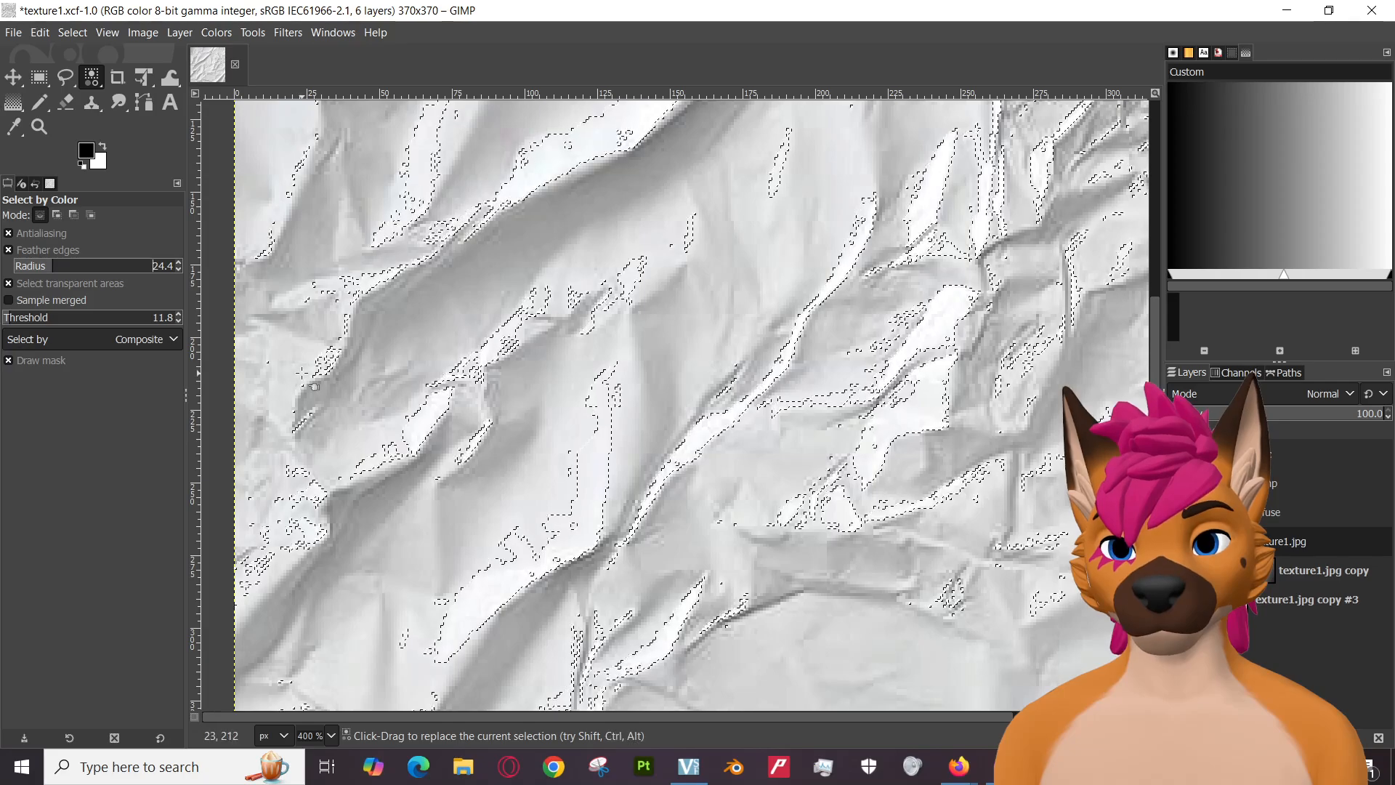
click(106, 266)
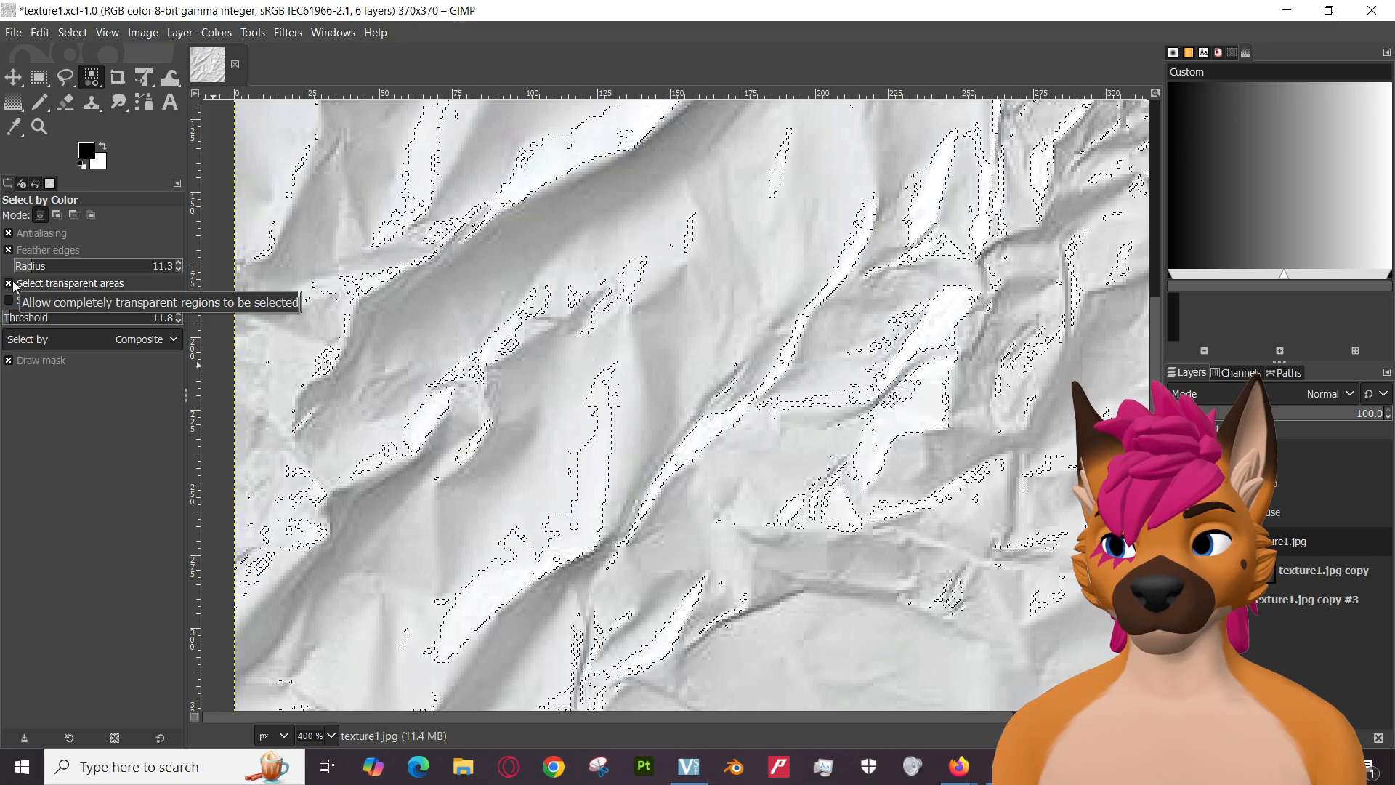
click(9, 285)
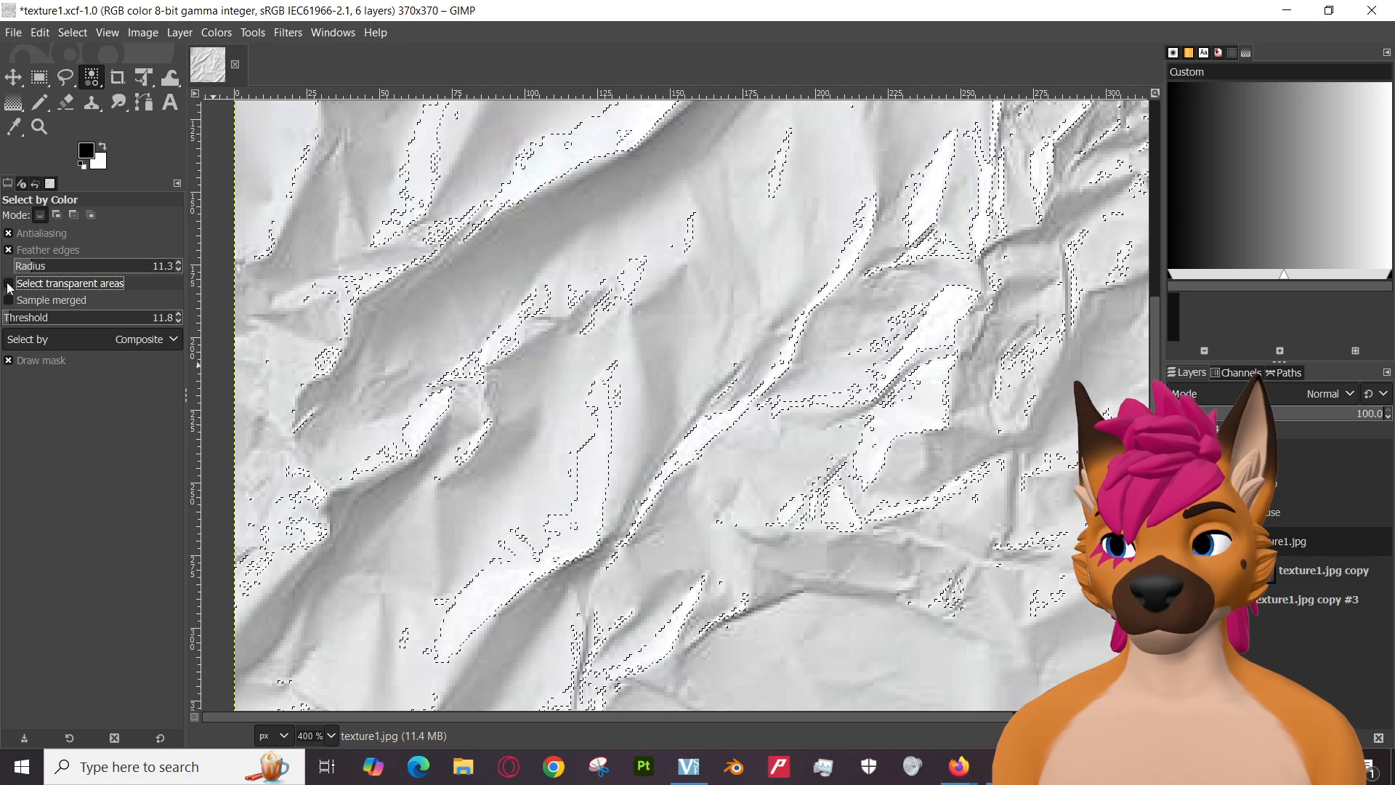
Include transparent areas again for Select by Color, keeping antialiasing on and Composite as the selection criterion.
click(10, 285)
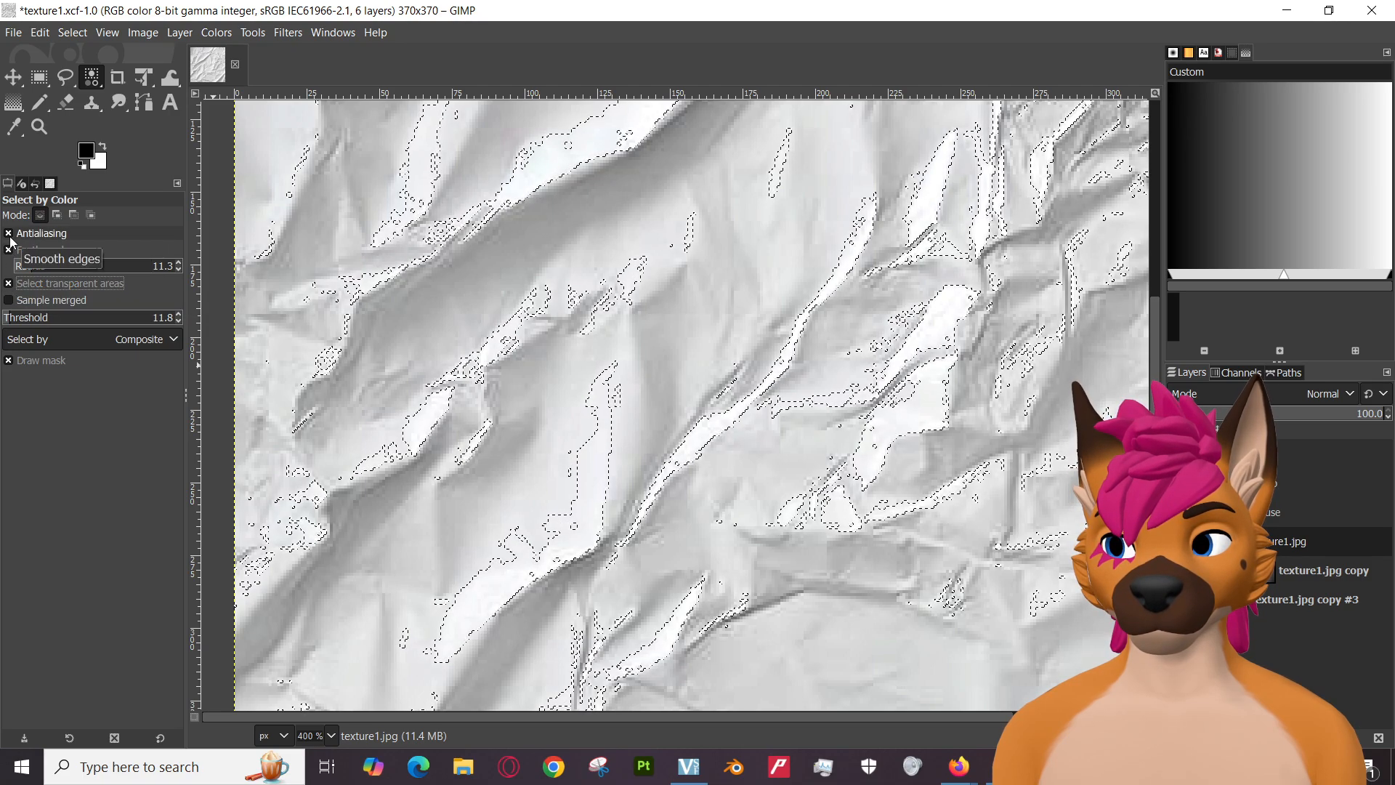
click(10, 236)
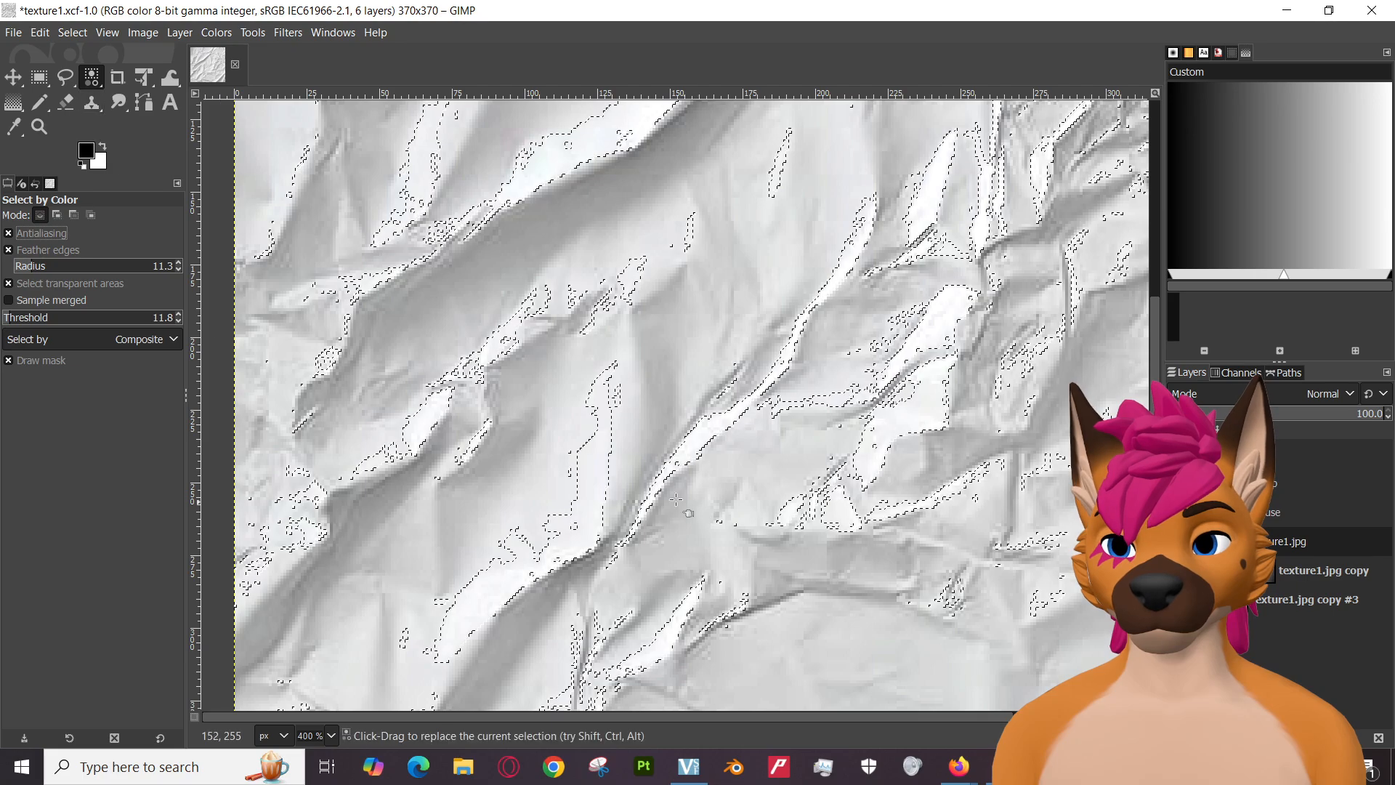
scroll(536, 456, down, 2)
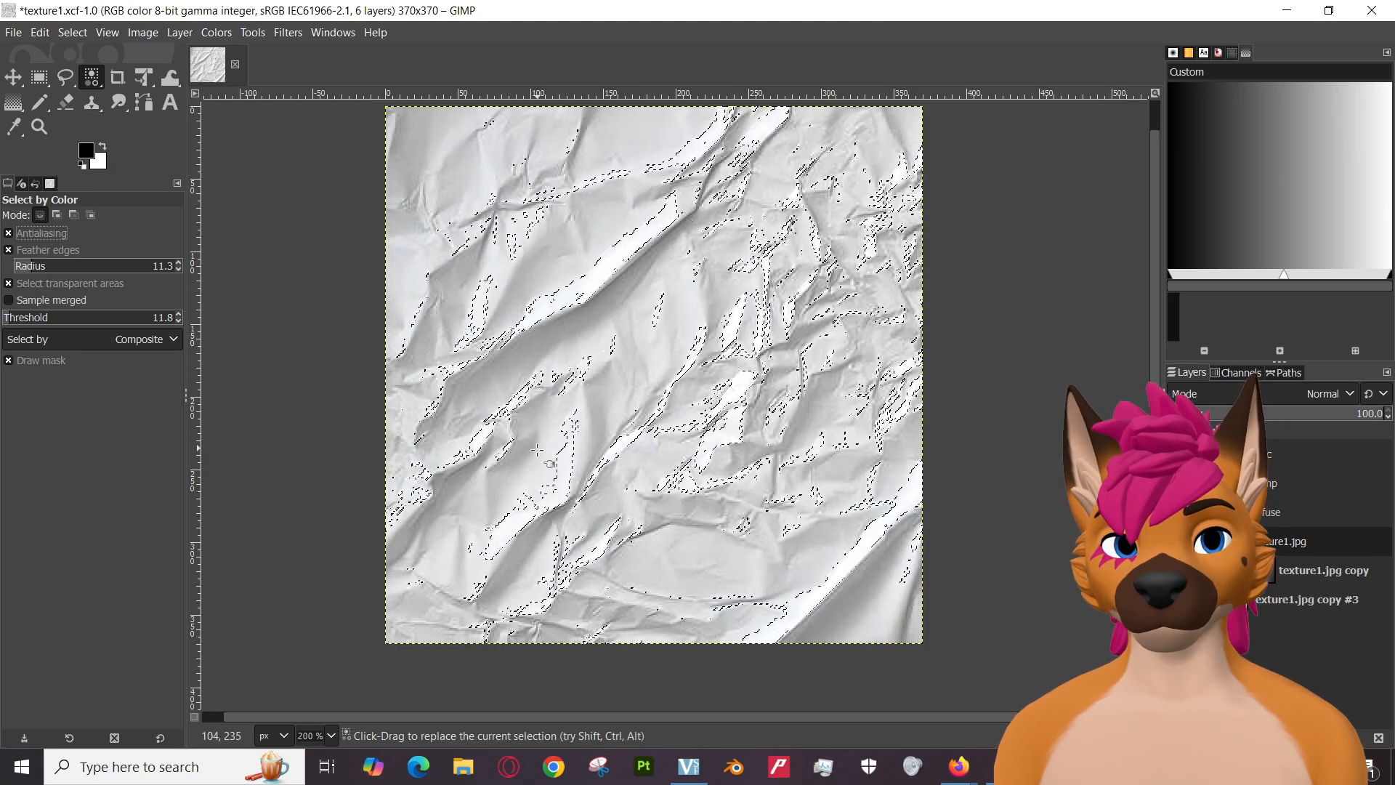
click(171, 339)
click(166, 338)
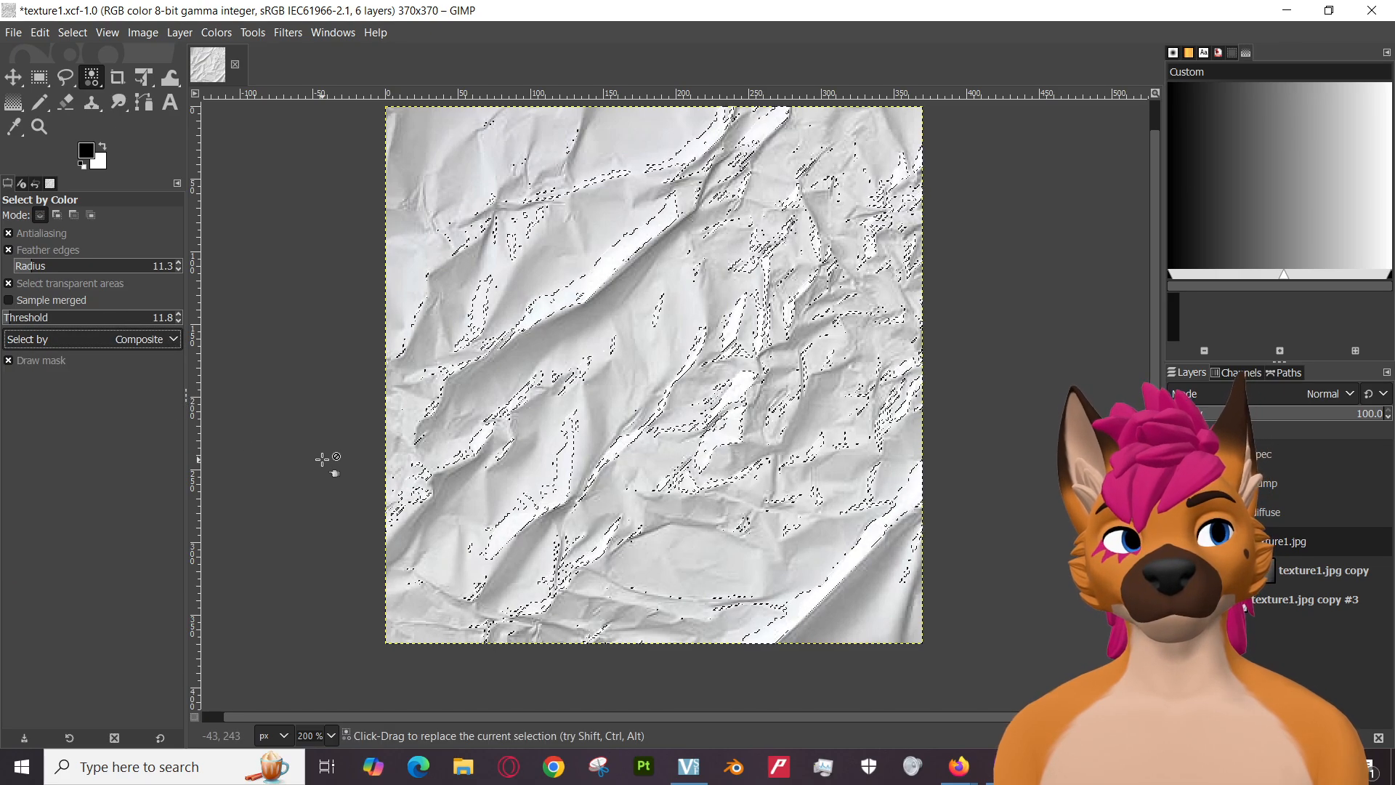
scroll(336, 454, down, 4)
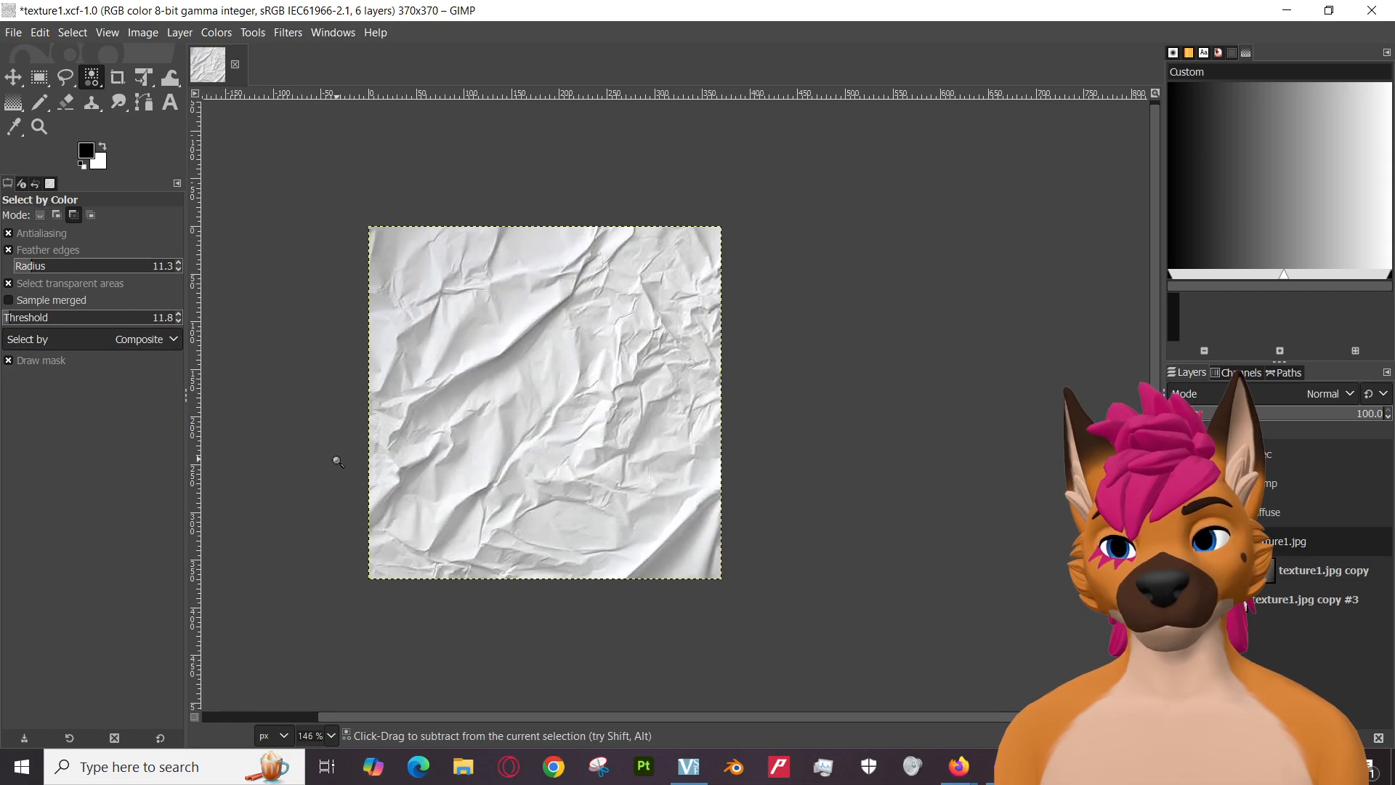
scroll(336, 458, up, 3)
scroll(336, 458, up, 3)
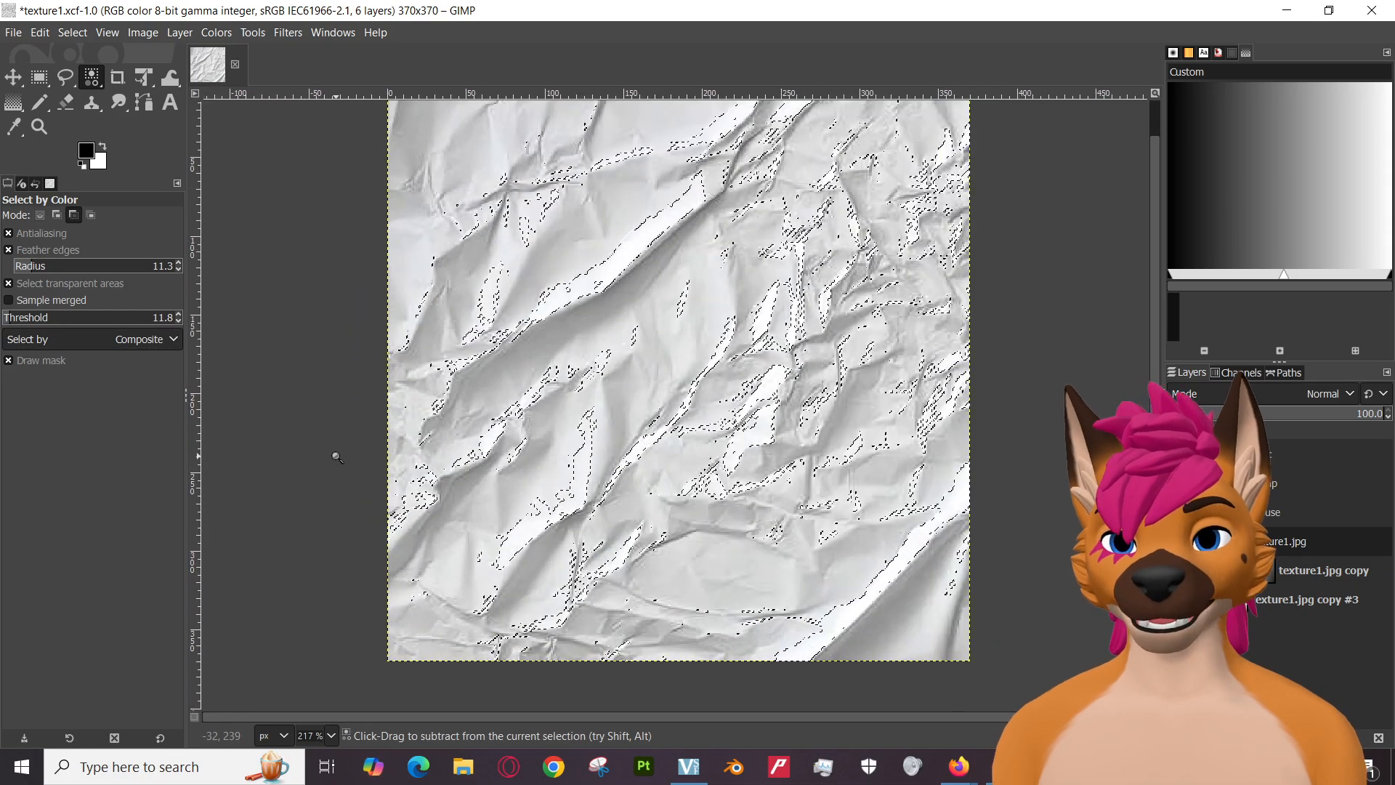
scroll(337, 457, down, 1)
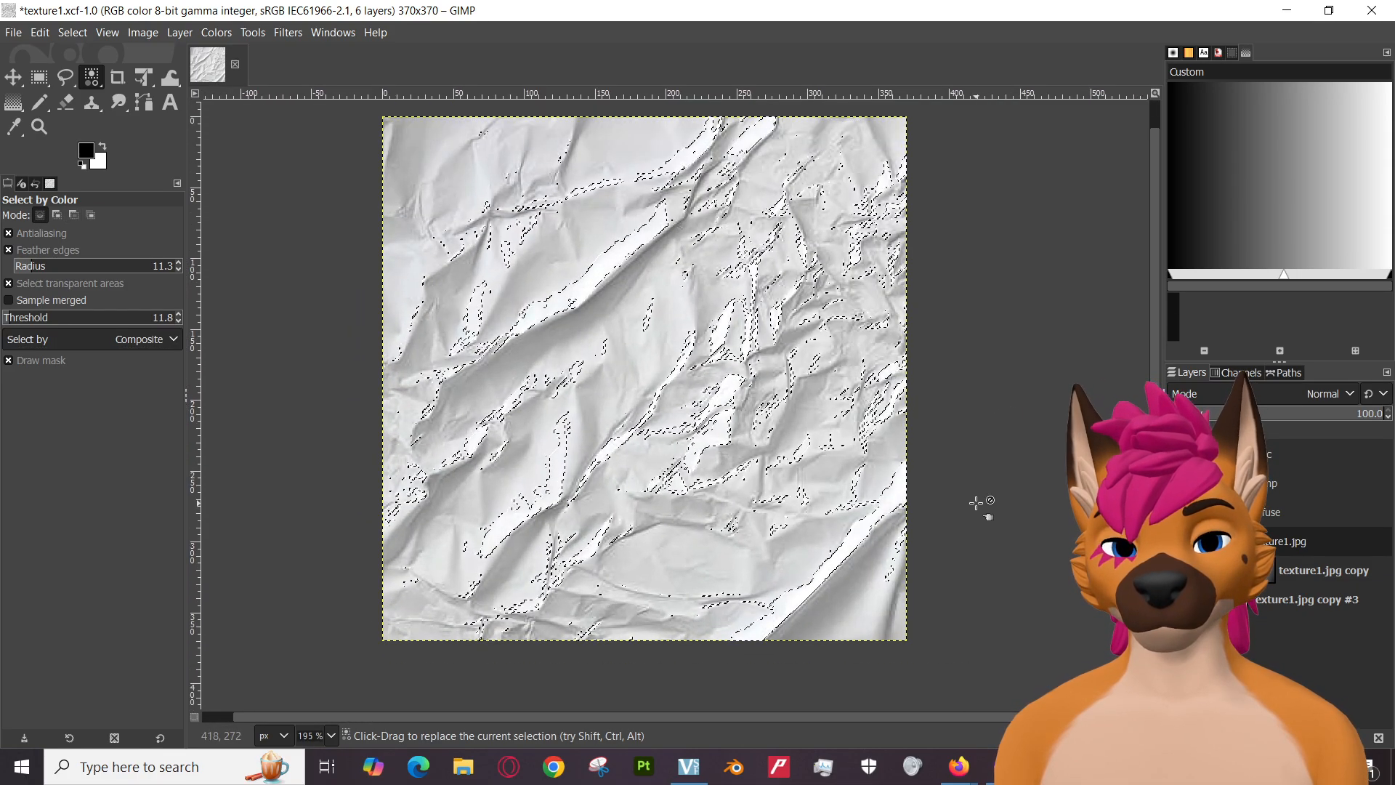
scroll(977, 513, up, 2)
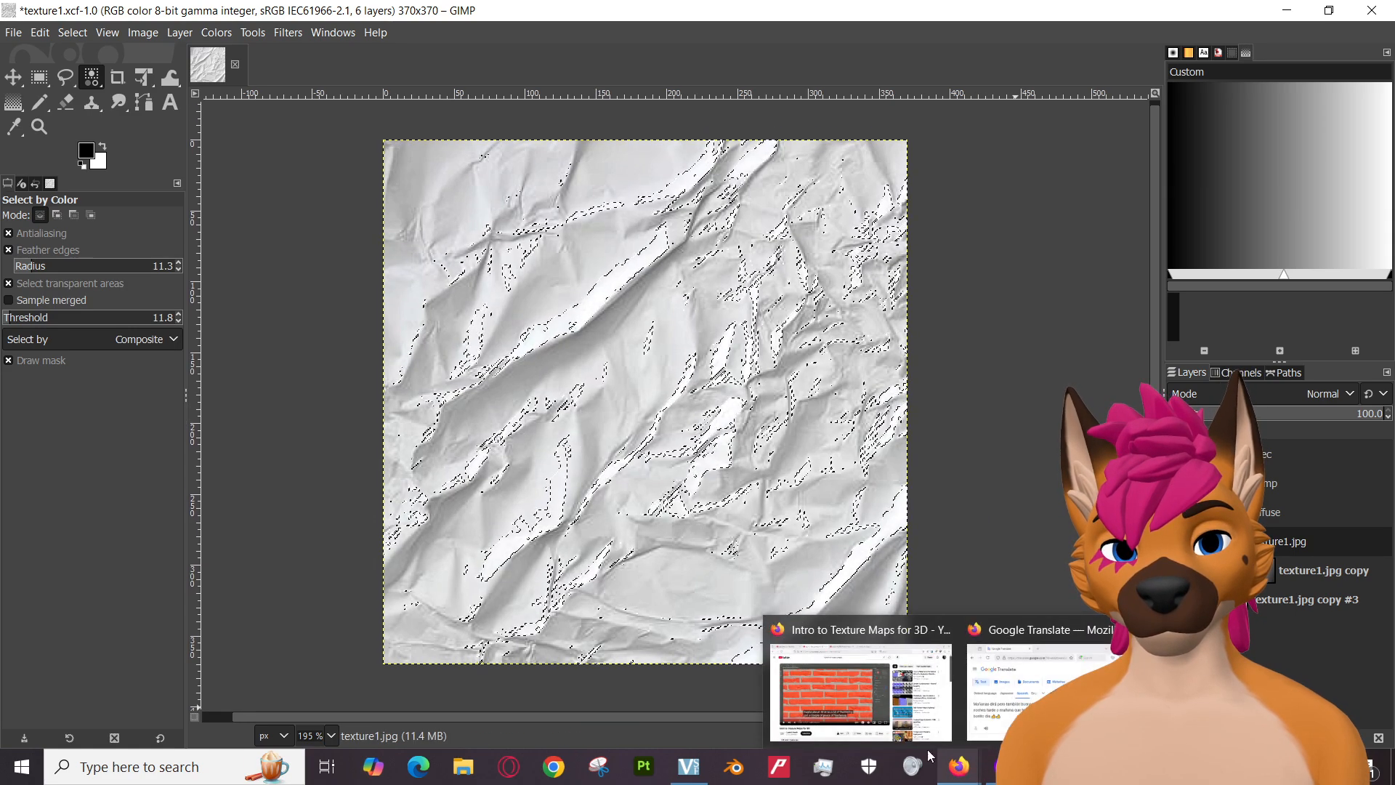
Switch to Firefox and watch the Refine Edge section on shift edge, smooth and feather settings, partly in full screen, then pause it.
click(864, 690)
click(431, 384)
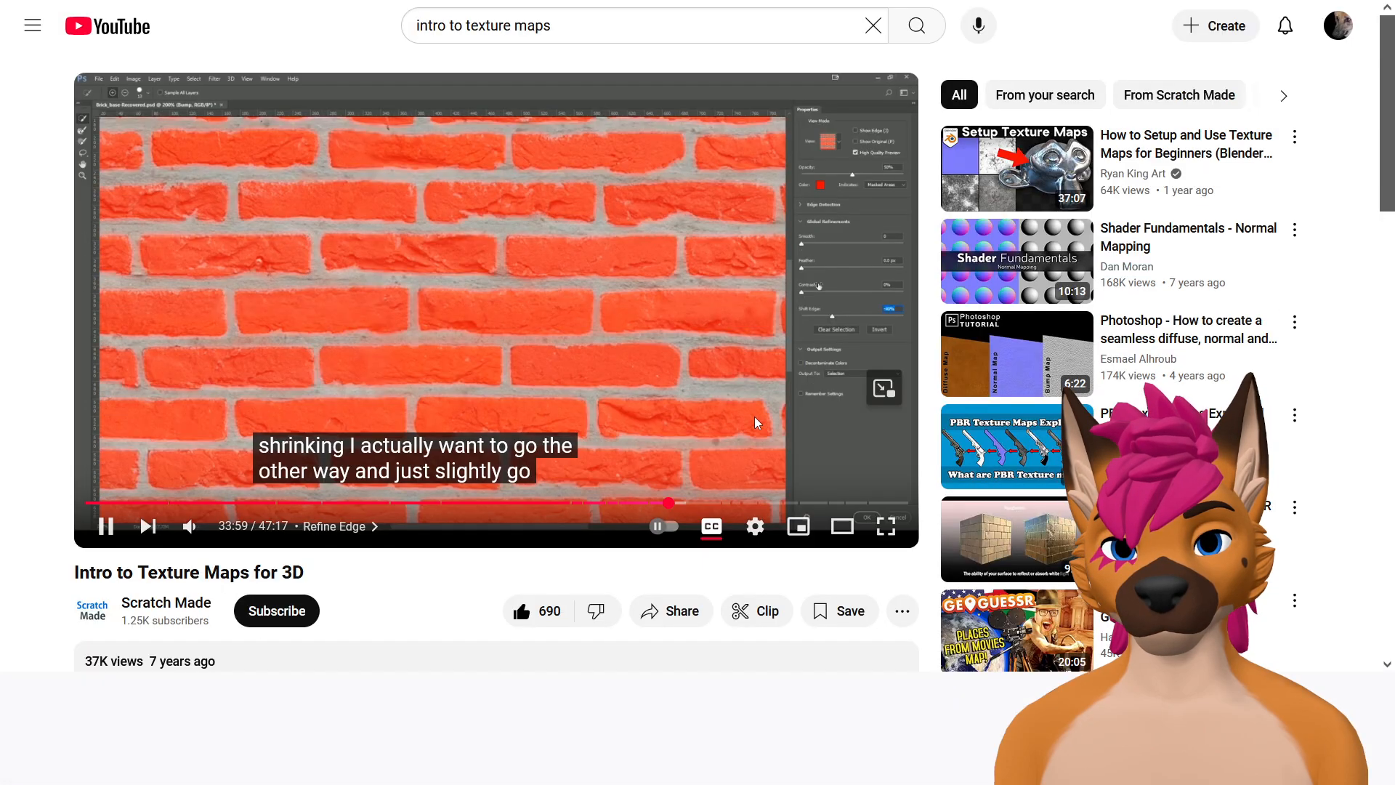
double_click(754, 416)
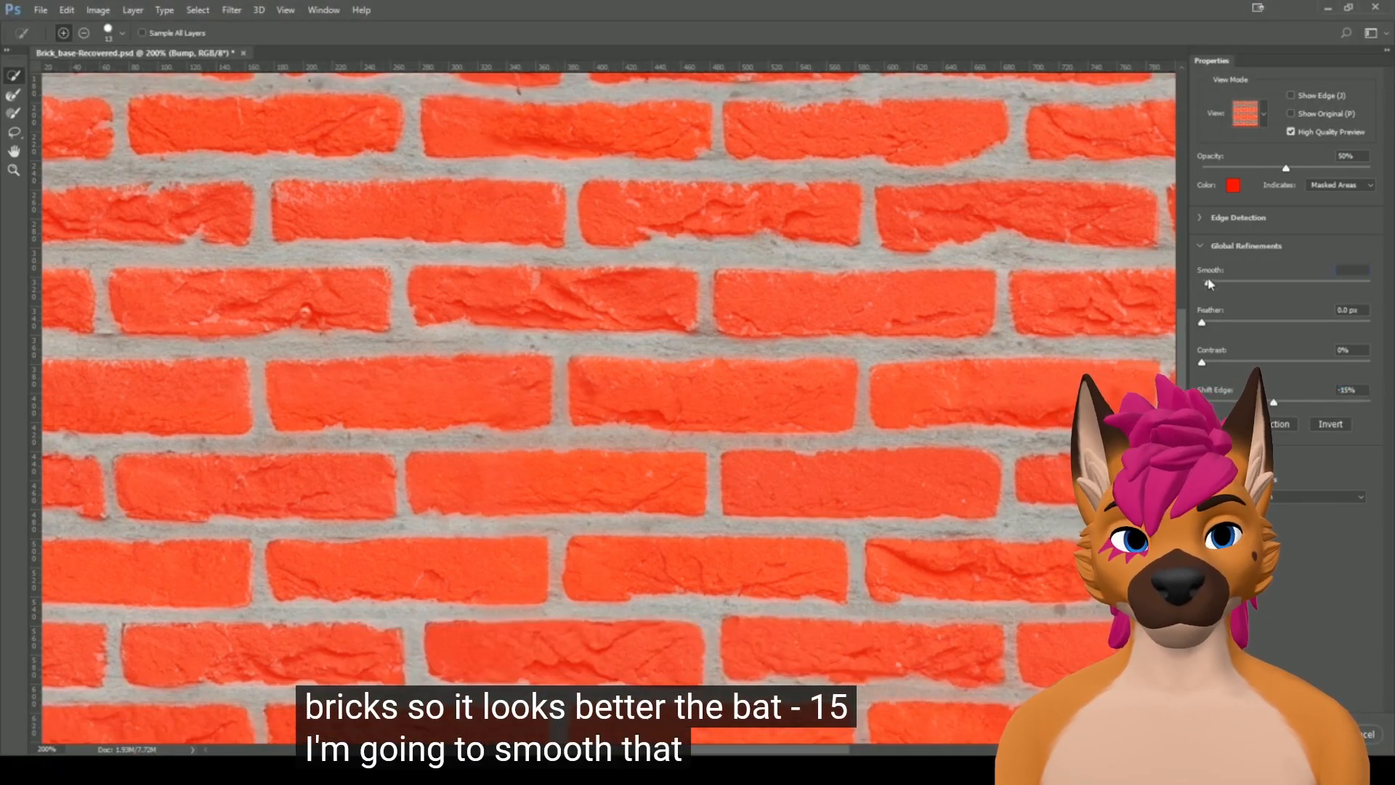
mouse_move(750, 406)
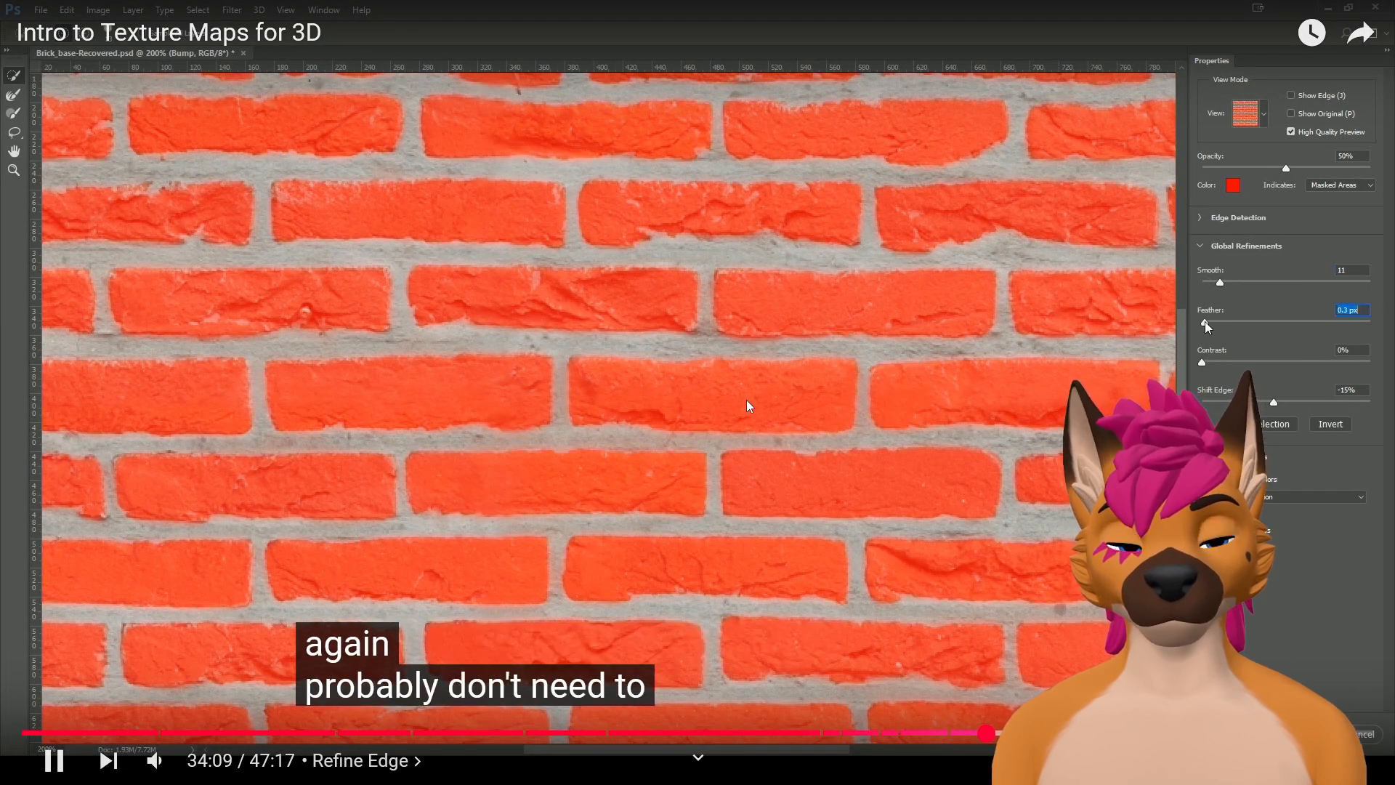
key(Escape)
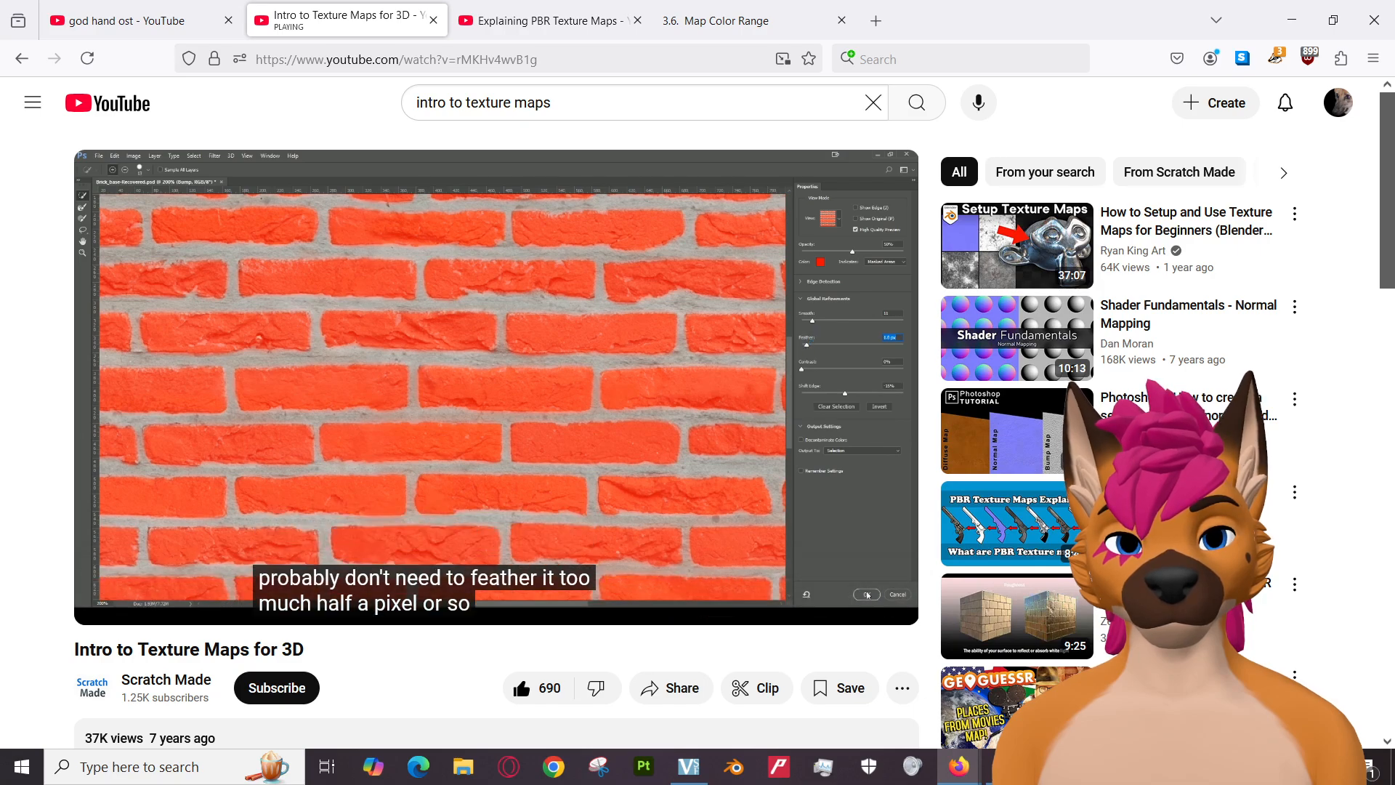
click(648, 458)
Switch to the private browsing window and play track 07, Broncobuster, from the God Hand soundtrack playlist.
key(alt+Tab)
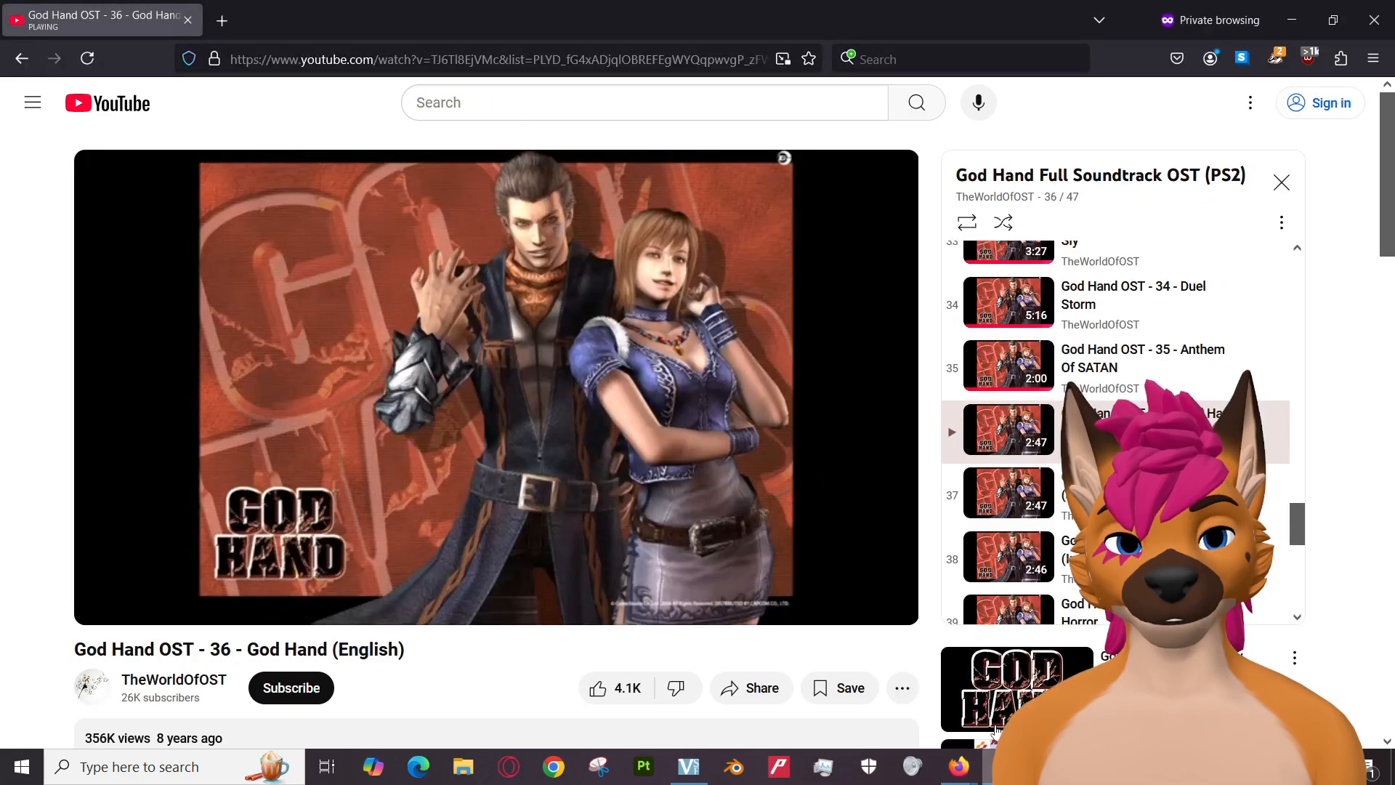
scroll(1128, 318, down, 3)
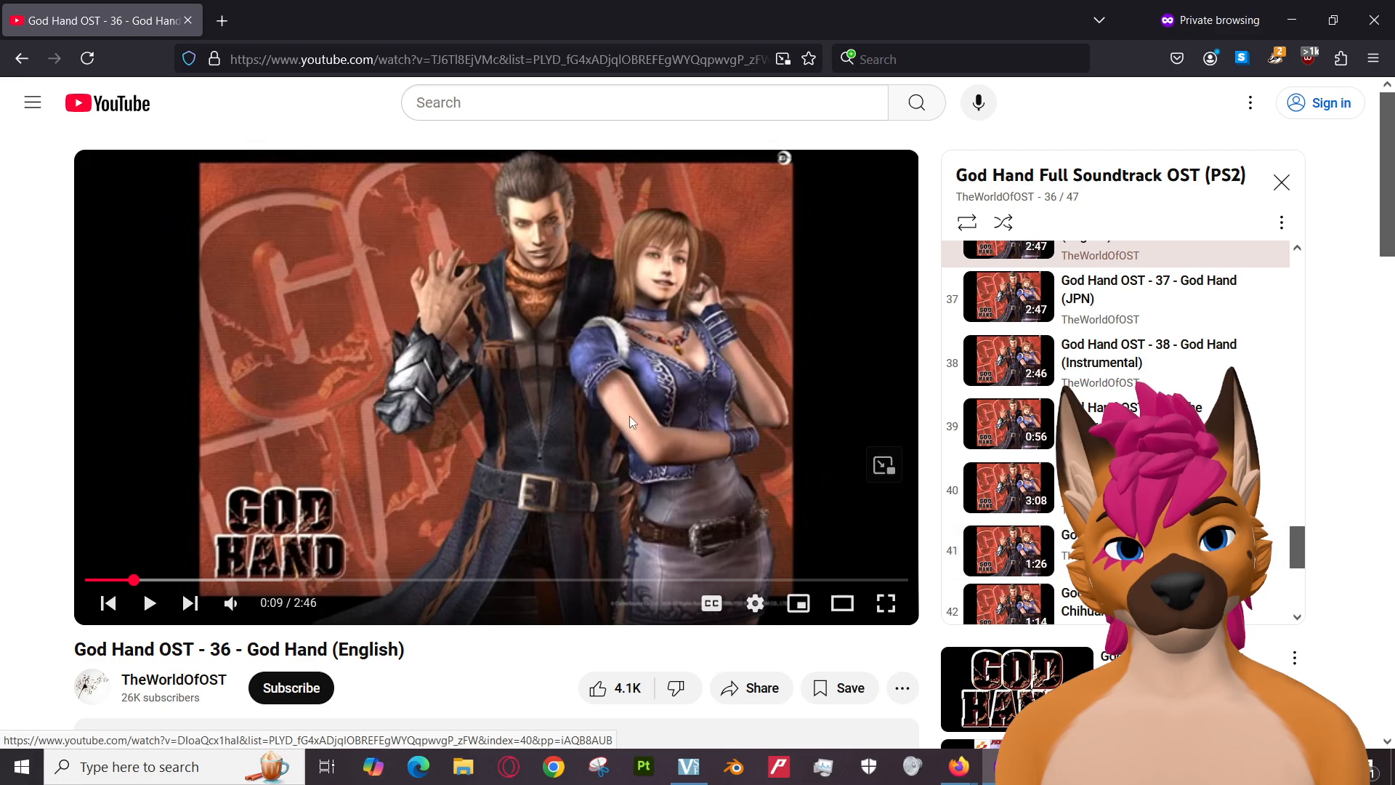
scroll(1116, 432, up, 4)
scroll(1146, 306, up, 9)
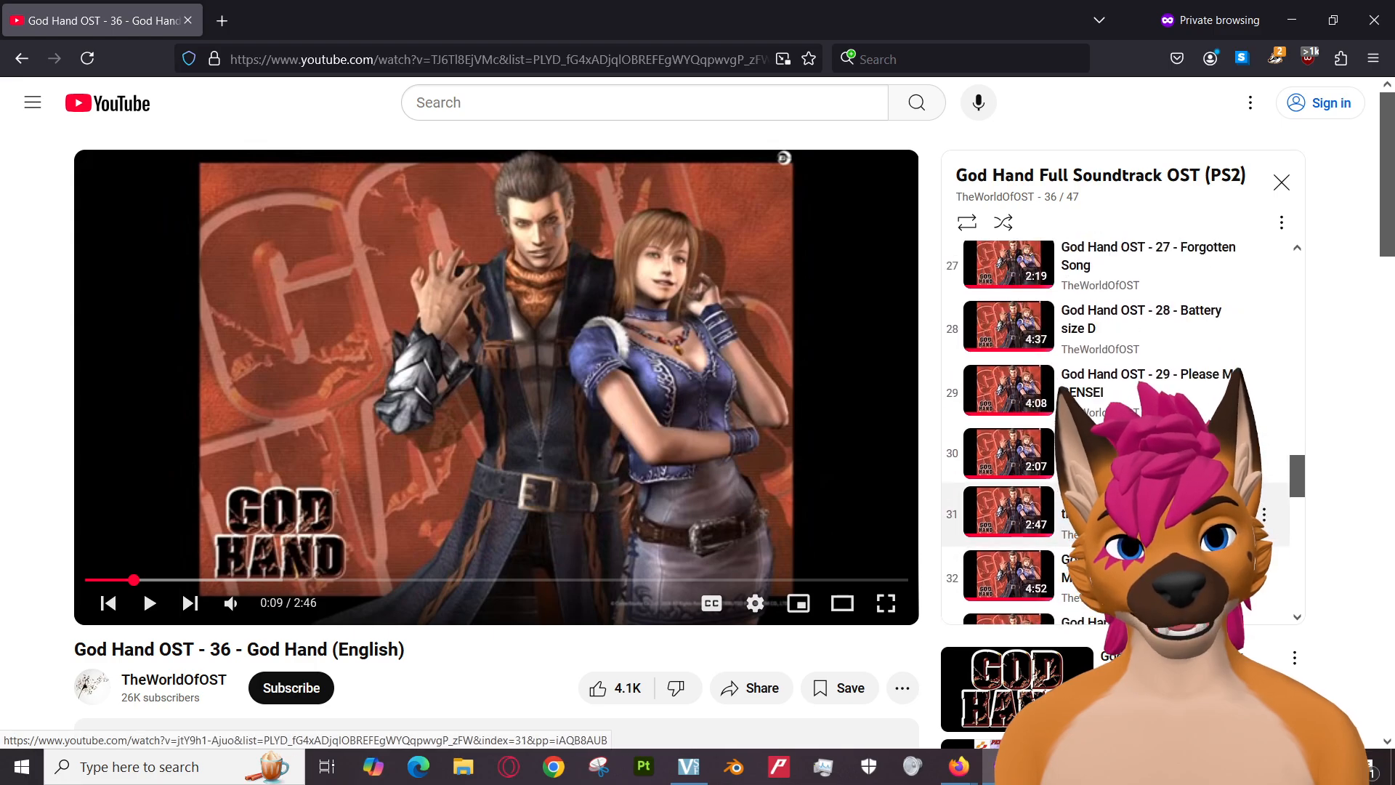
scroll(1146, 307, up, 14)
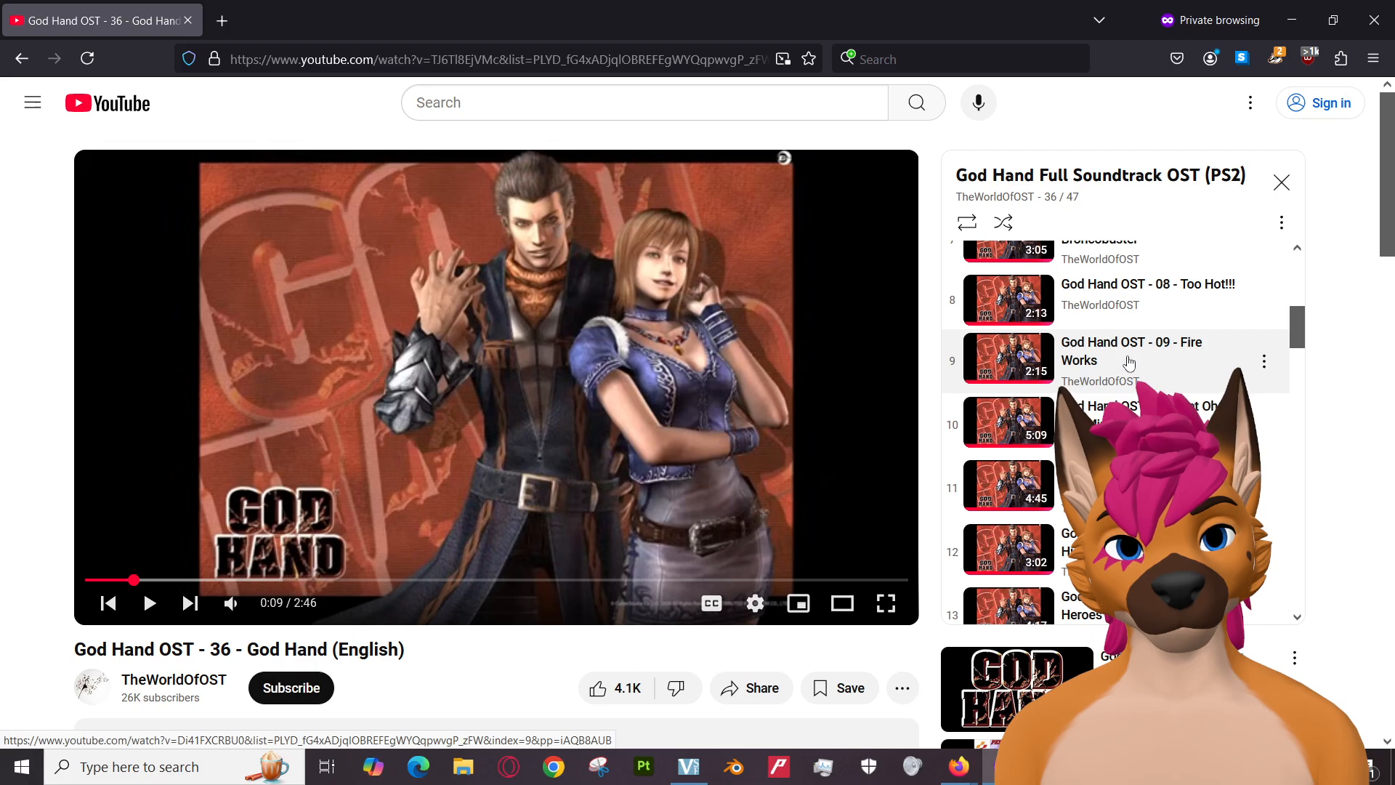
scroll(1128, 362, up, 2)
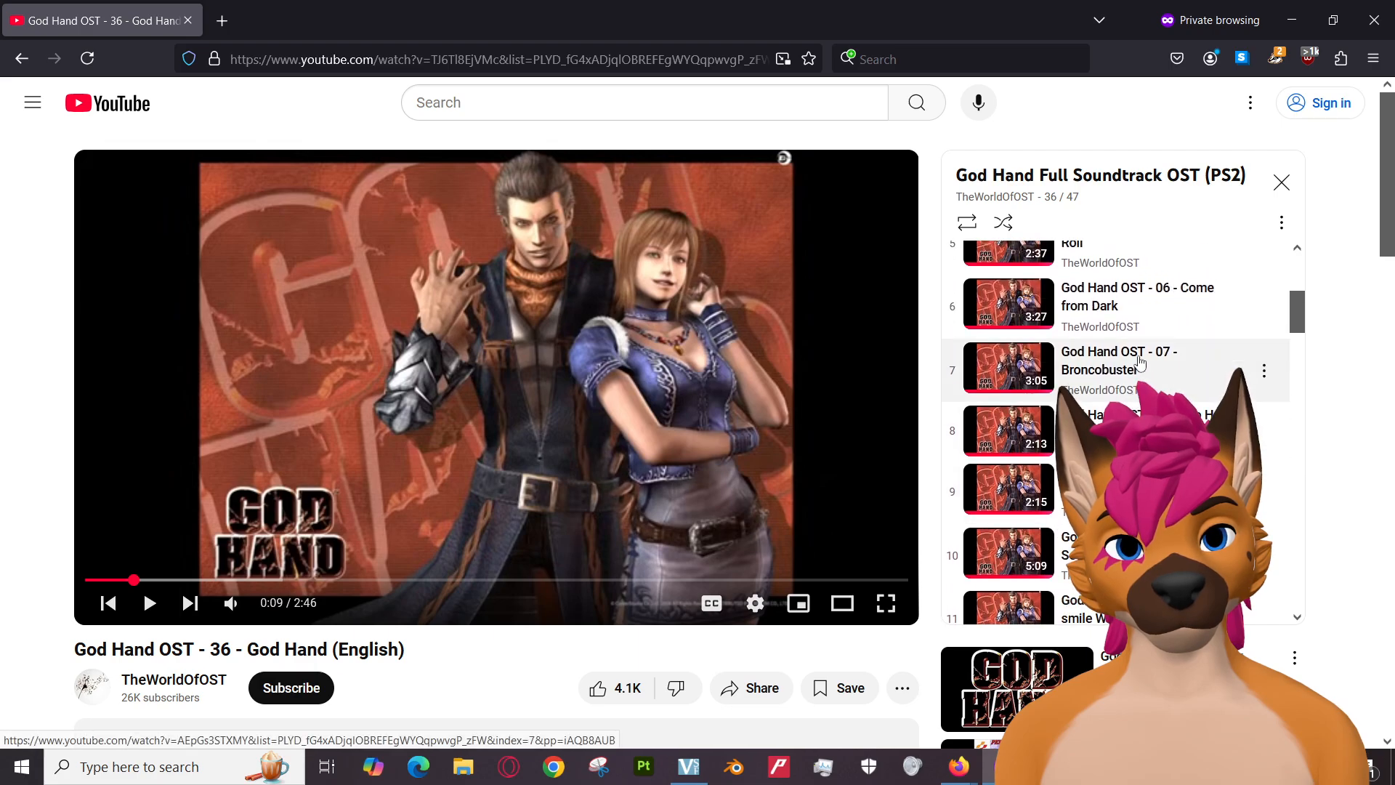
click(1124, 371)
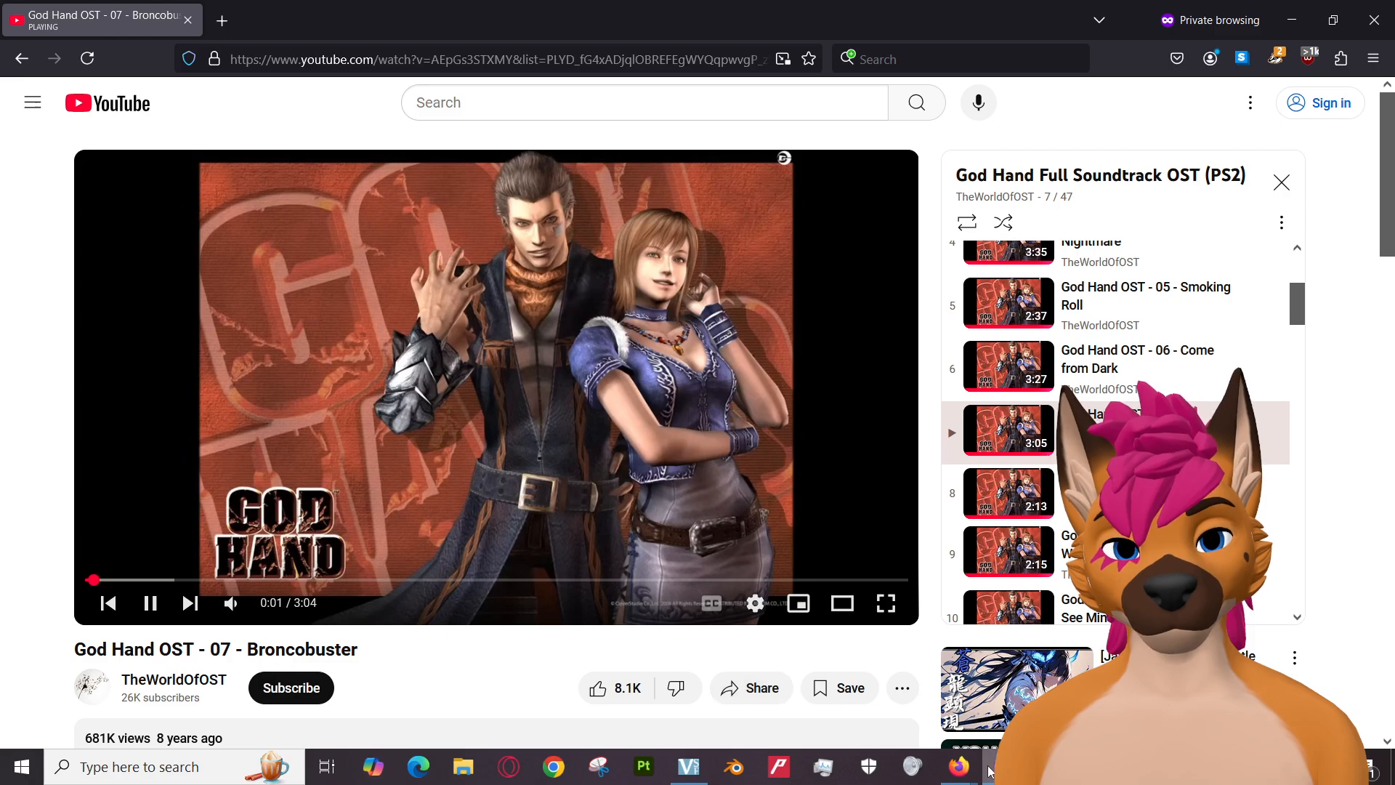
Return to the Intro to Texture Maps for 3D video and watch how the bump layer is duplicated for masking.
mouse_move(974, 774)
click(857, 688)
click(341, 417)
click(342, 416)
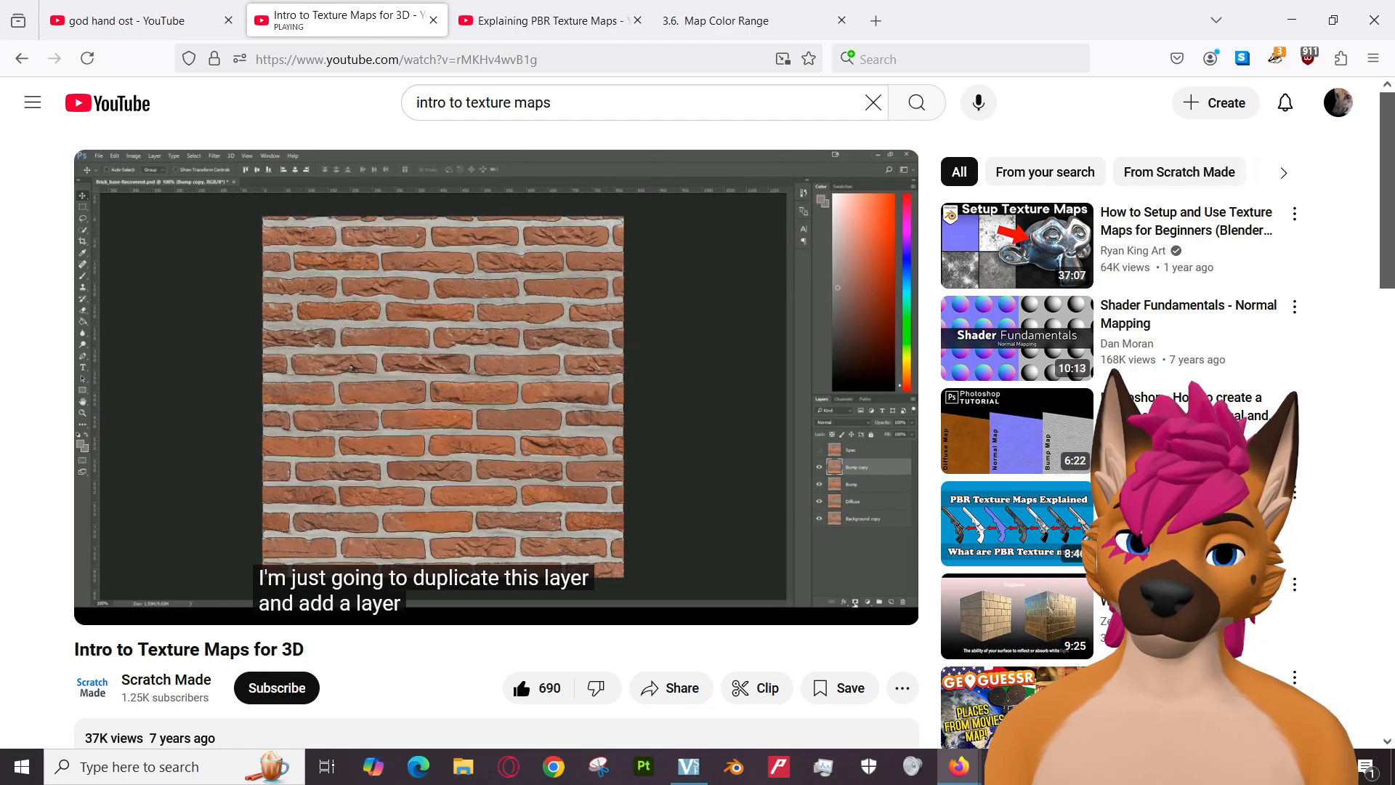
click(714, 429)
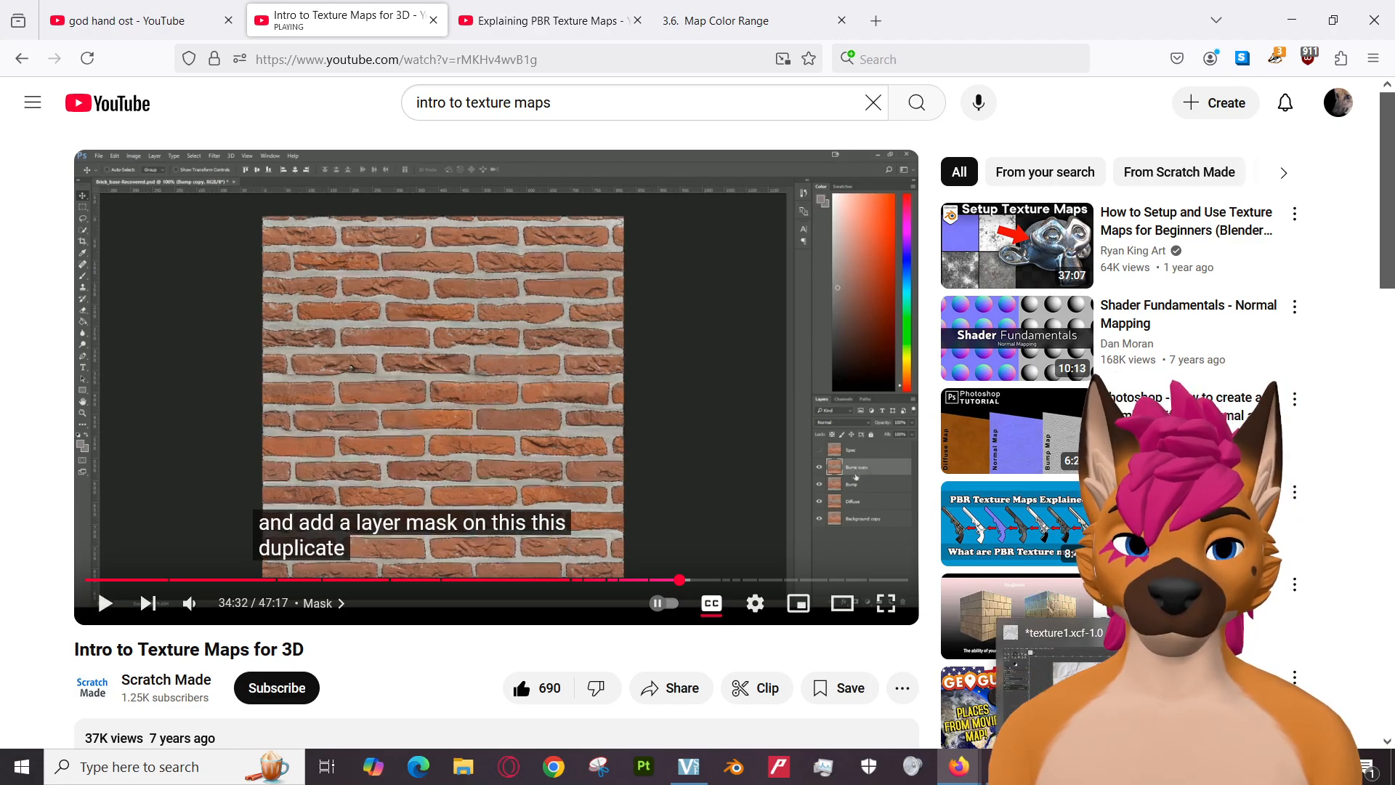
Switch to GIMP and duplicate the texture1.jpg layer.
key(alt+Tab)
right_click(1267, 541)
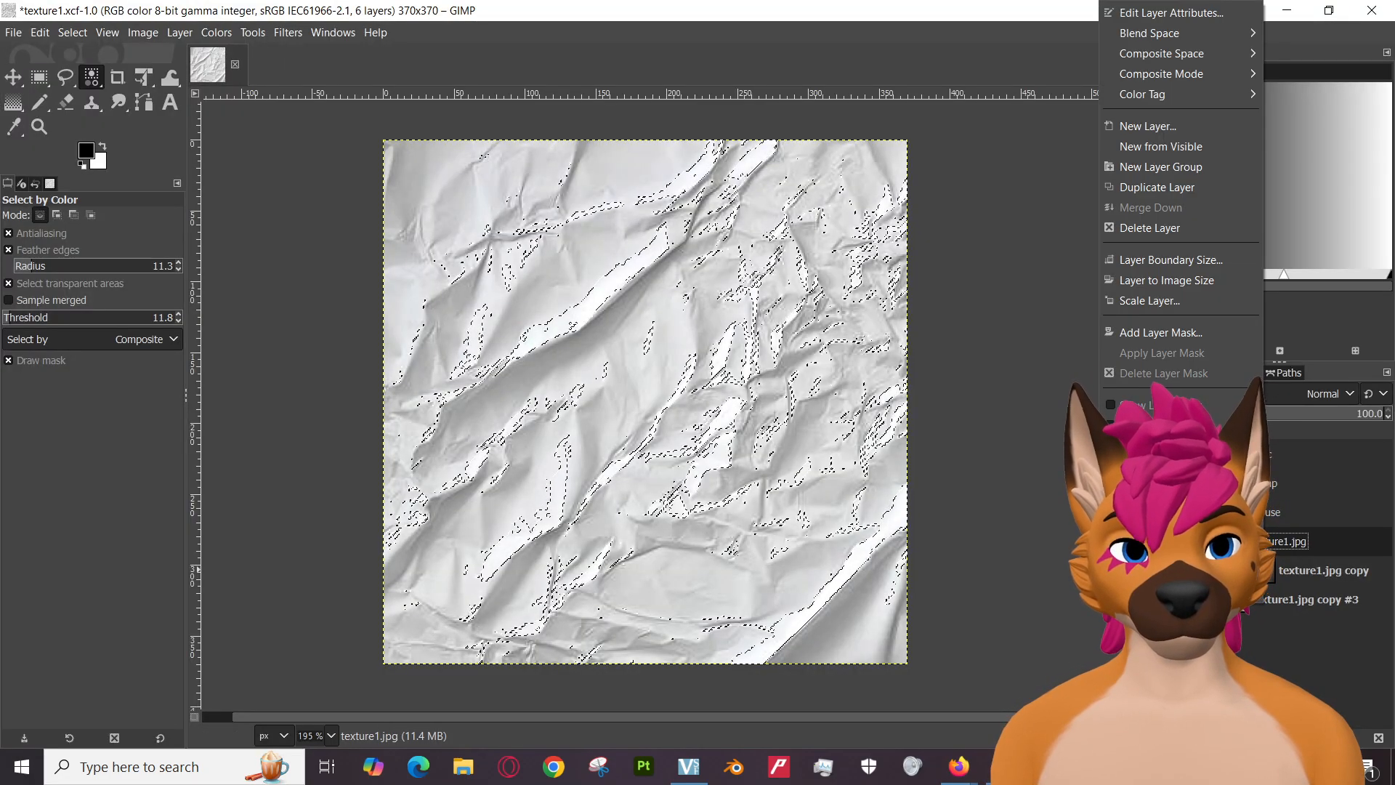
click(1153, 187)
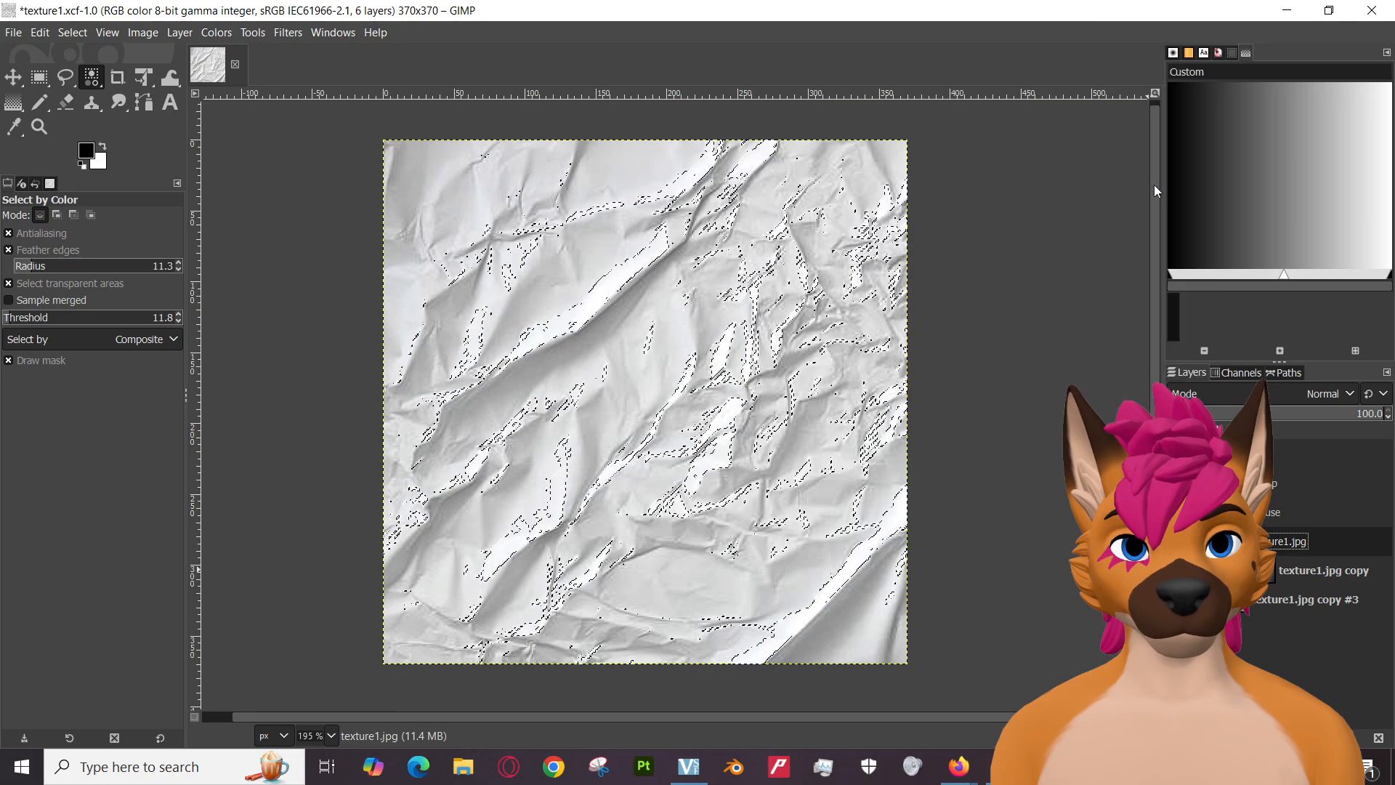
Switch to Firefox and watch the Mask section on adding a layer mask to the duplicated bump layer.
mouse_move(958, 766)
click(857, 683)
click(546, 395)
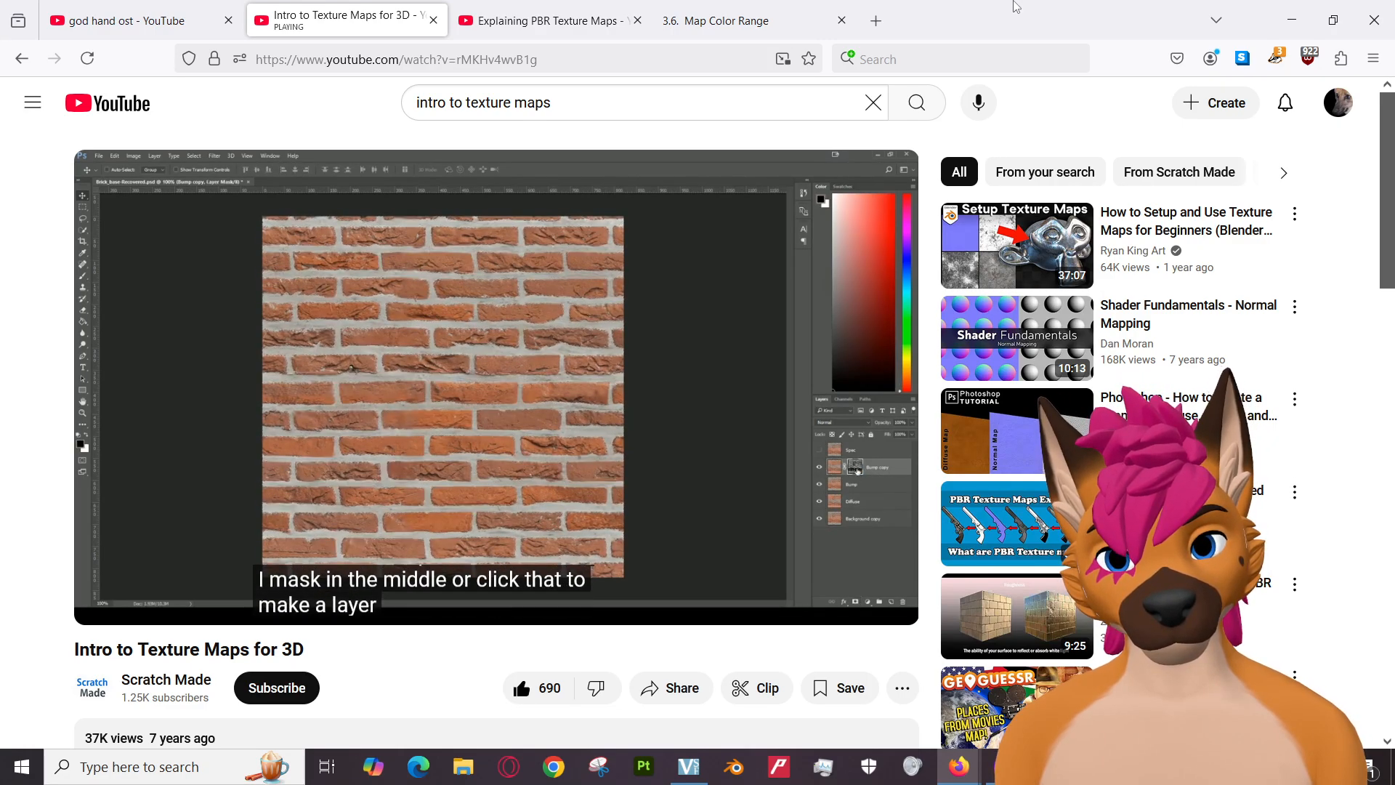
mouse_move(594, 199)
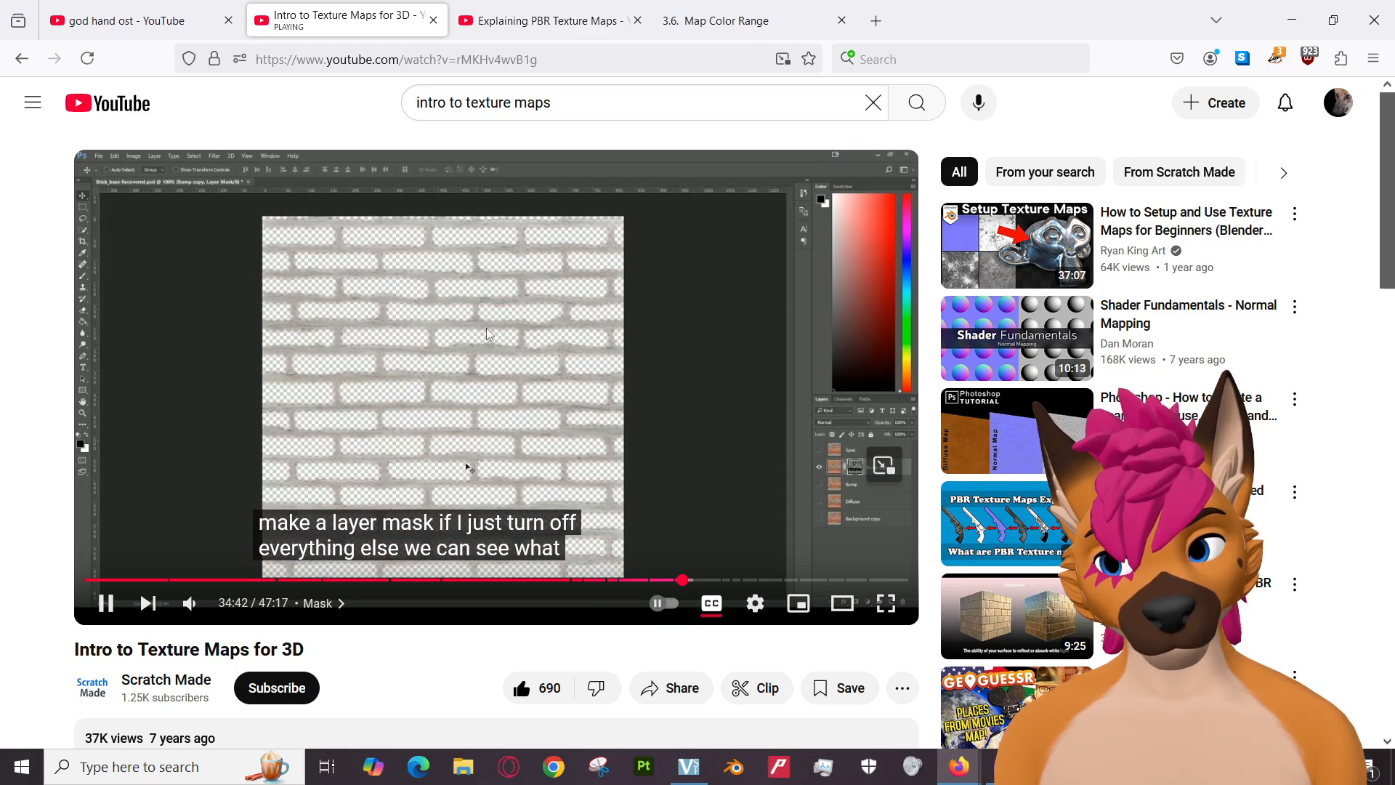
click(617, 465)
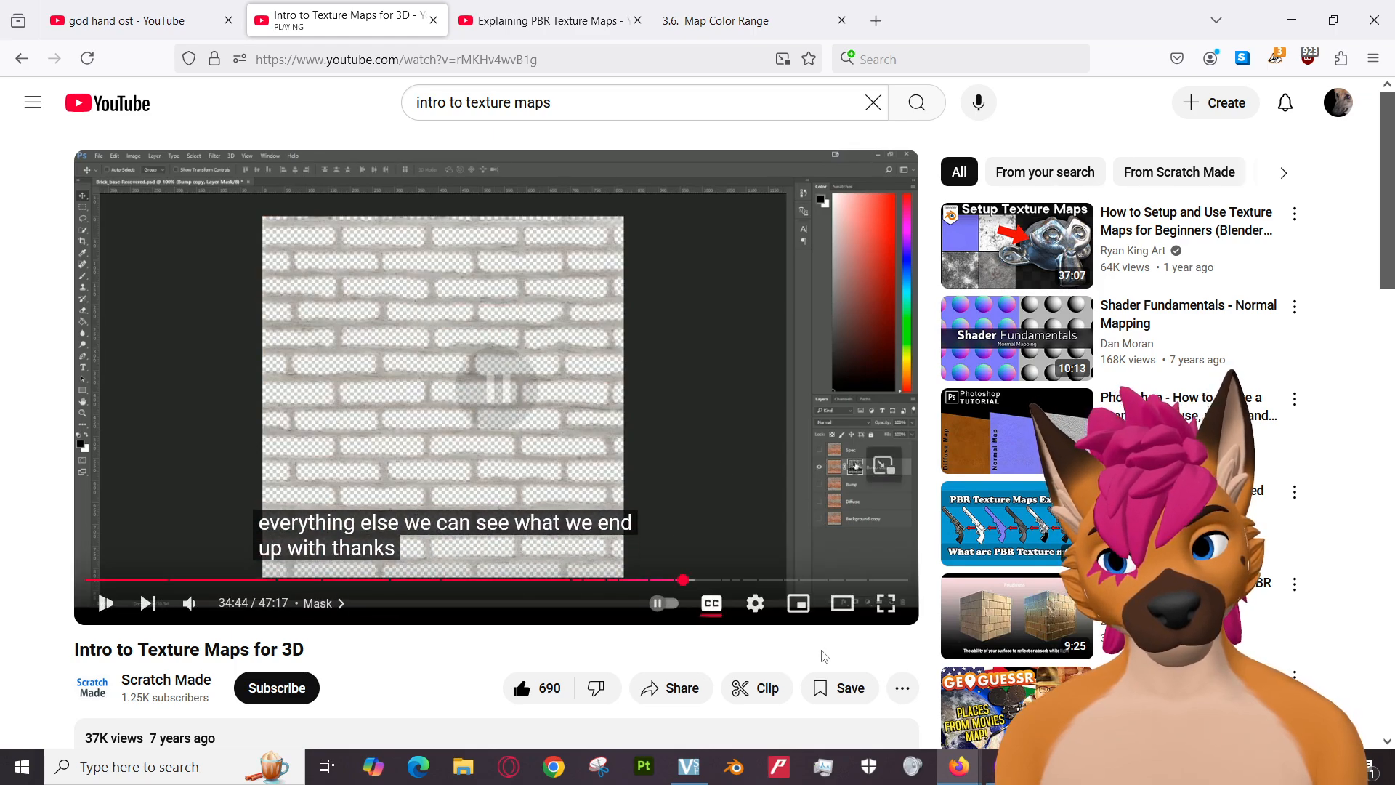
Switch to GIMP, try a layer mask on texture1.jpg copy #1, show the texture1.jpg layer below, and delete the mask.
mouse_move(1094, 767)
click(1064, 676)
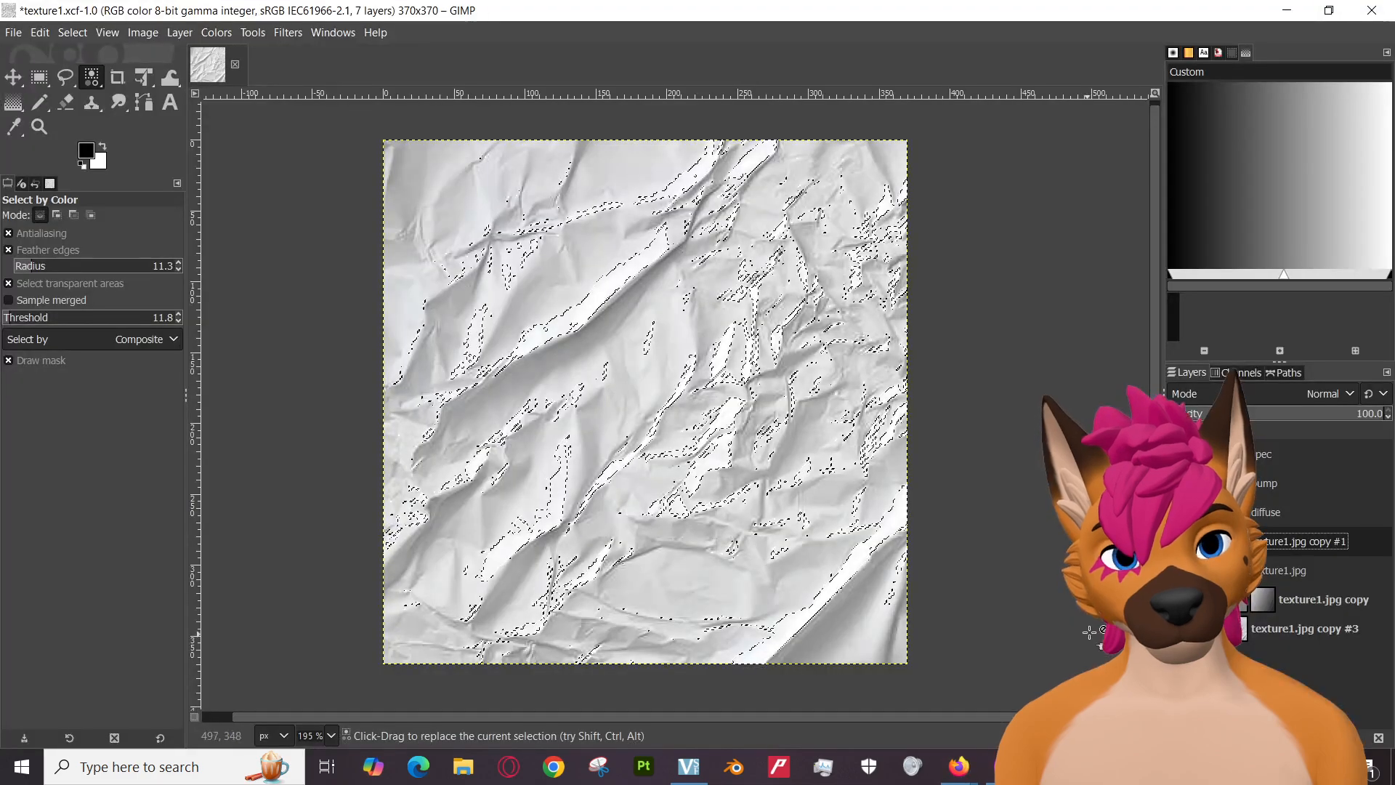
right_click(1277, 545)
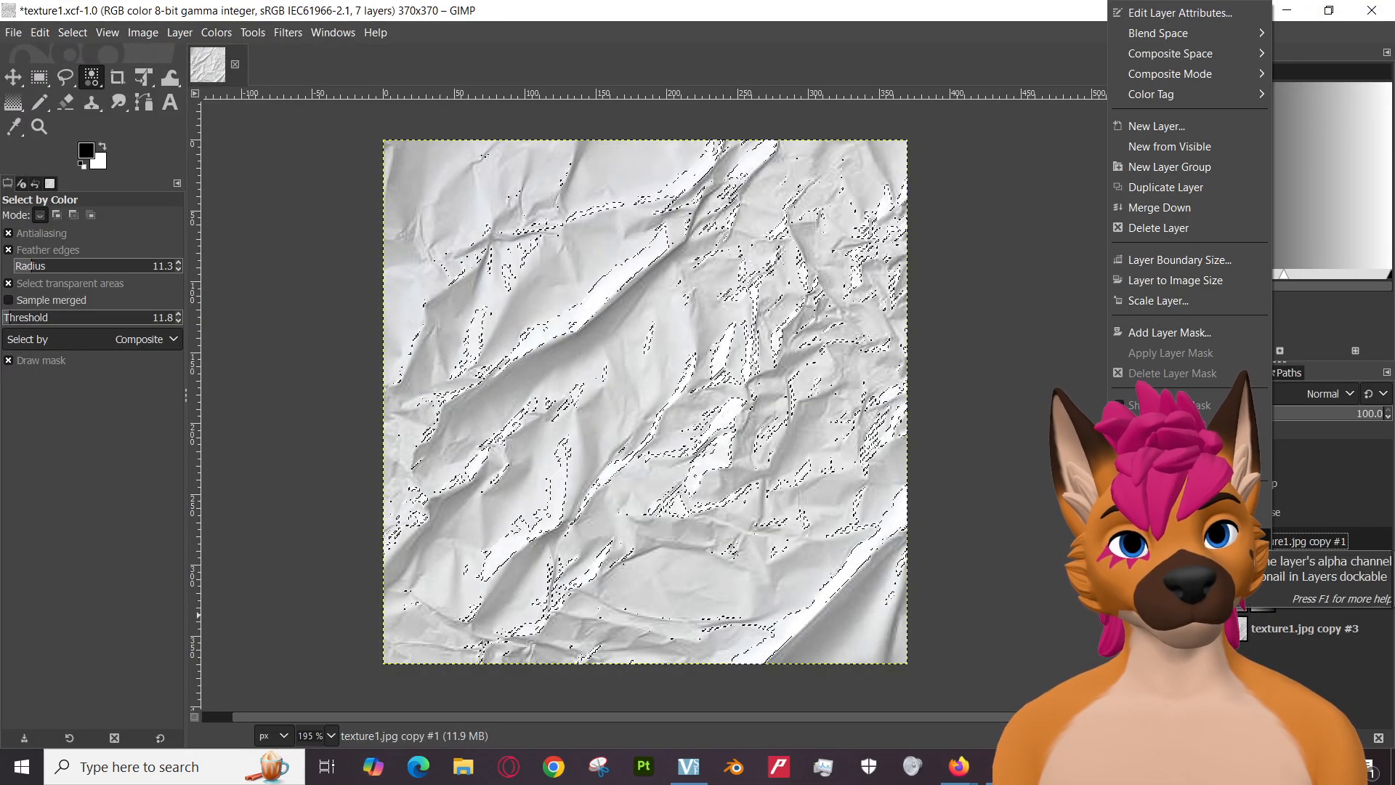
click(1176, 334)
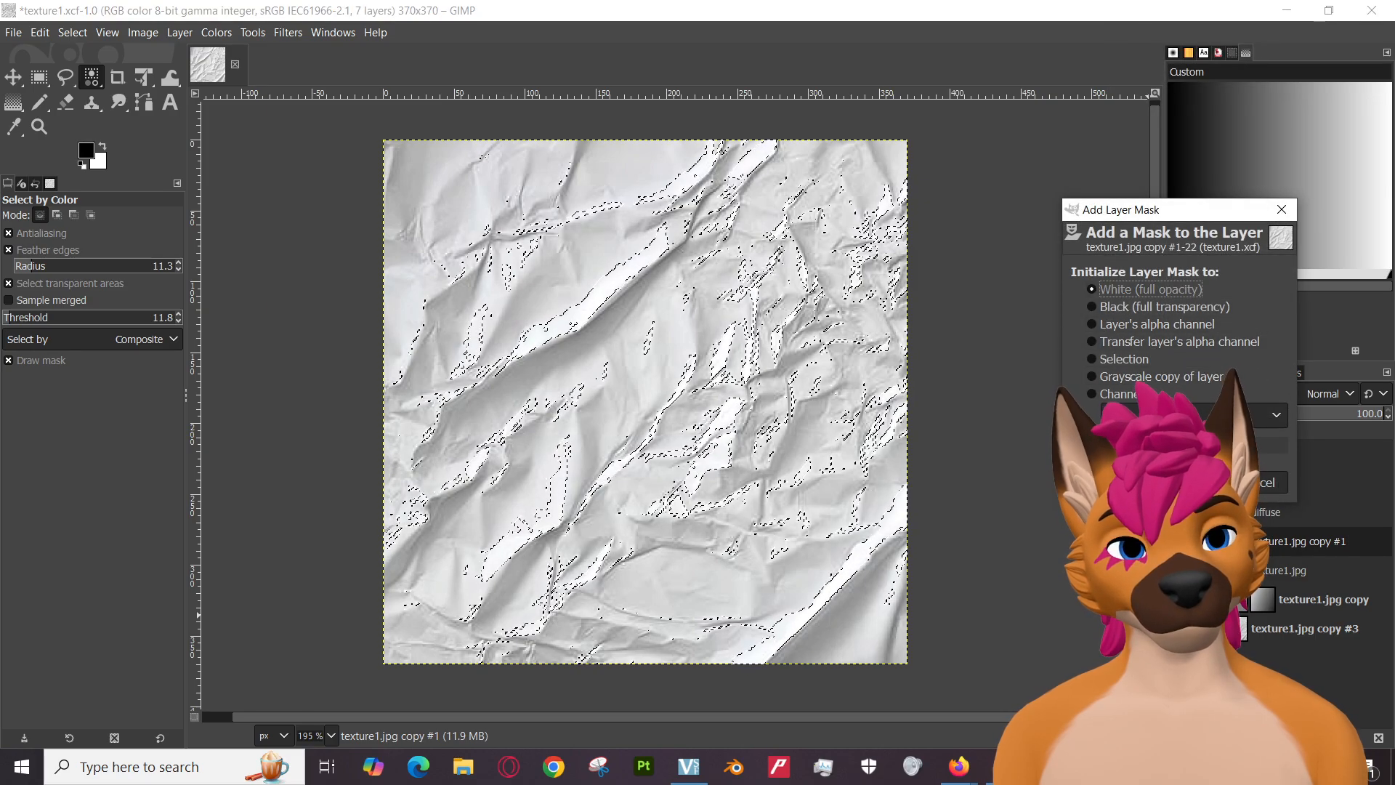
click(1181, 482)
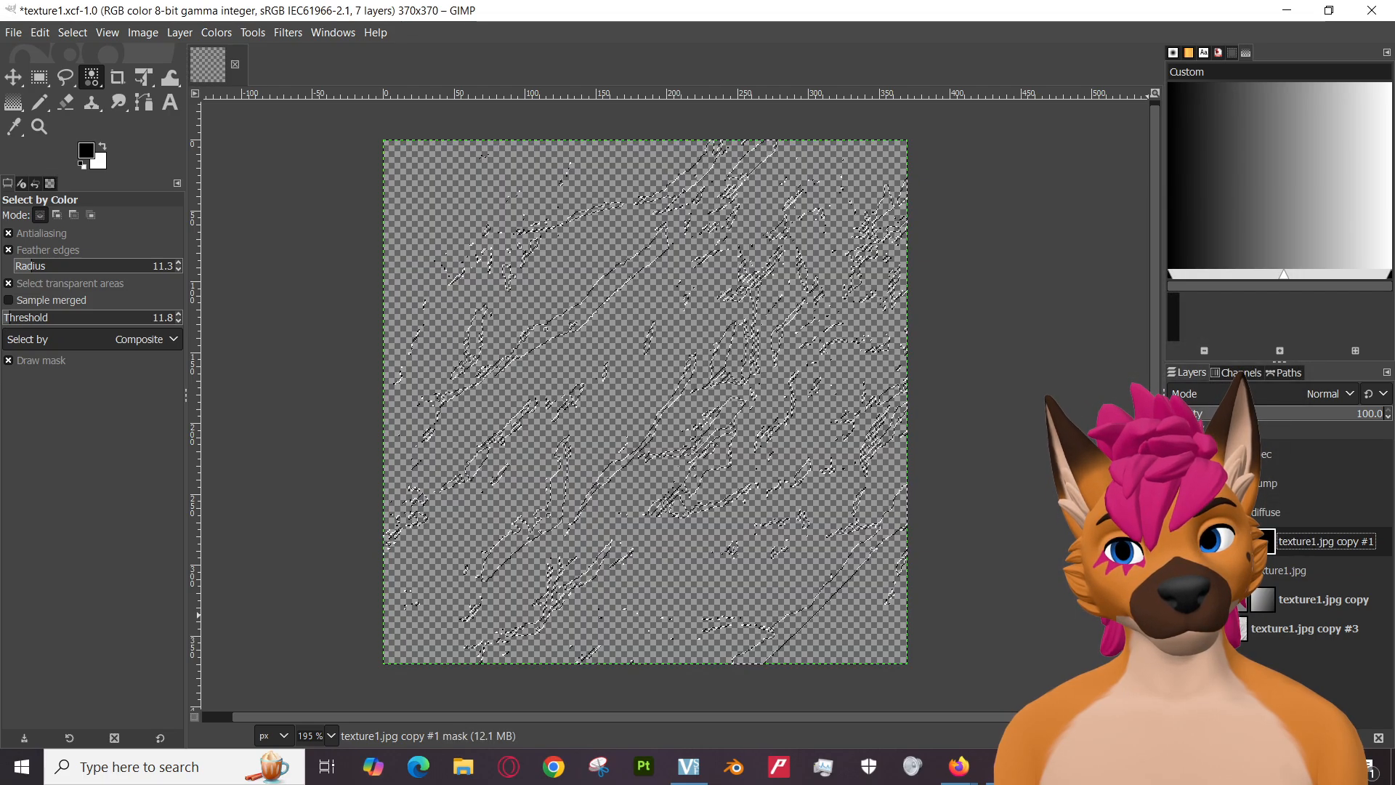
click(1176, 570)
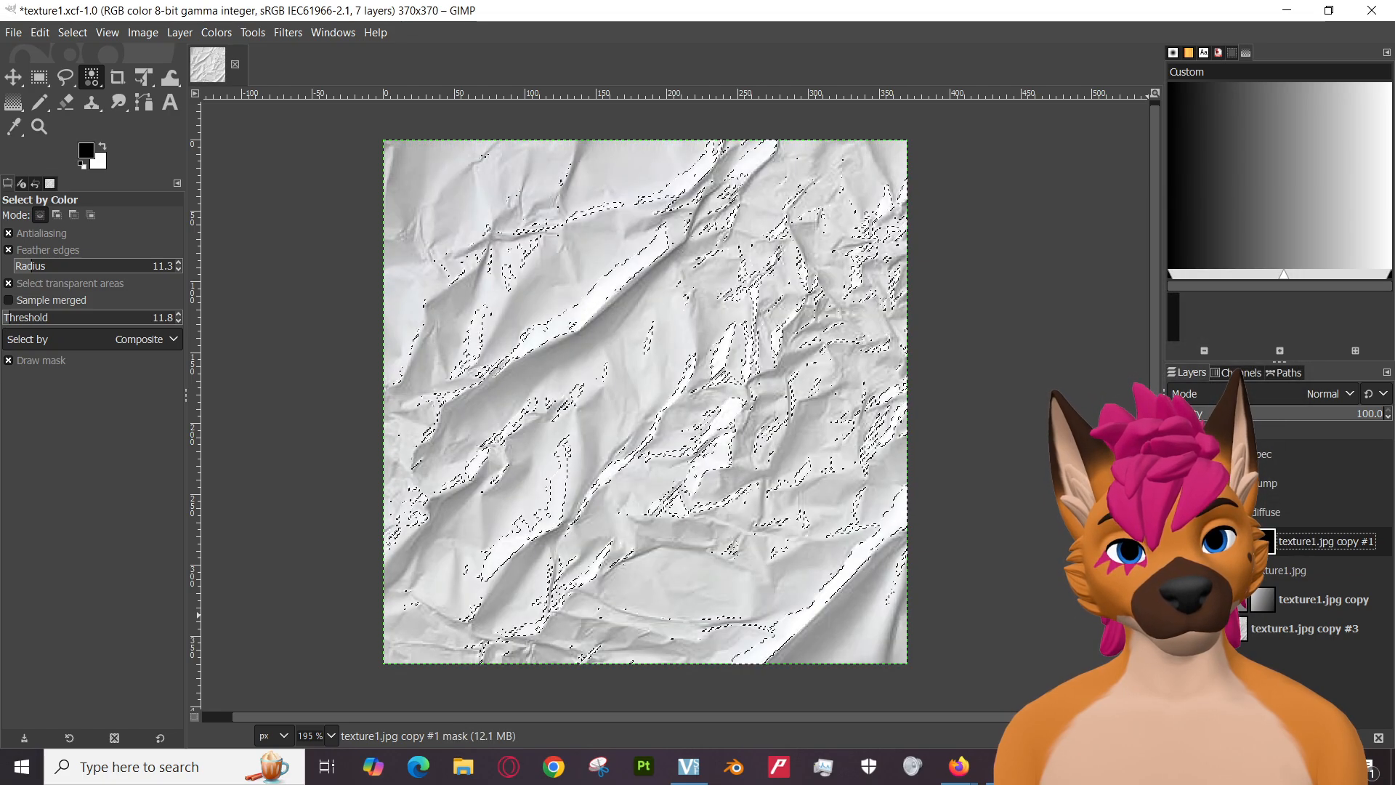
right_click(1290, 556)
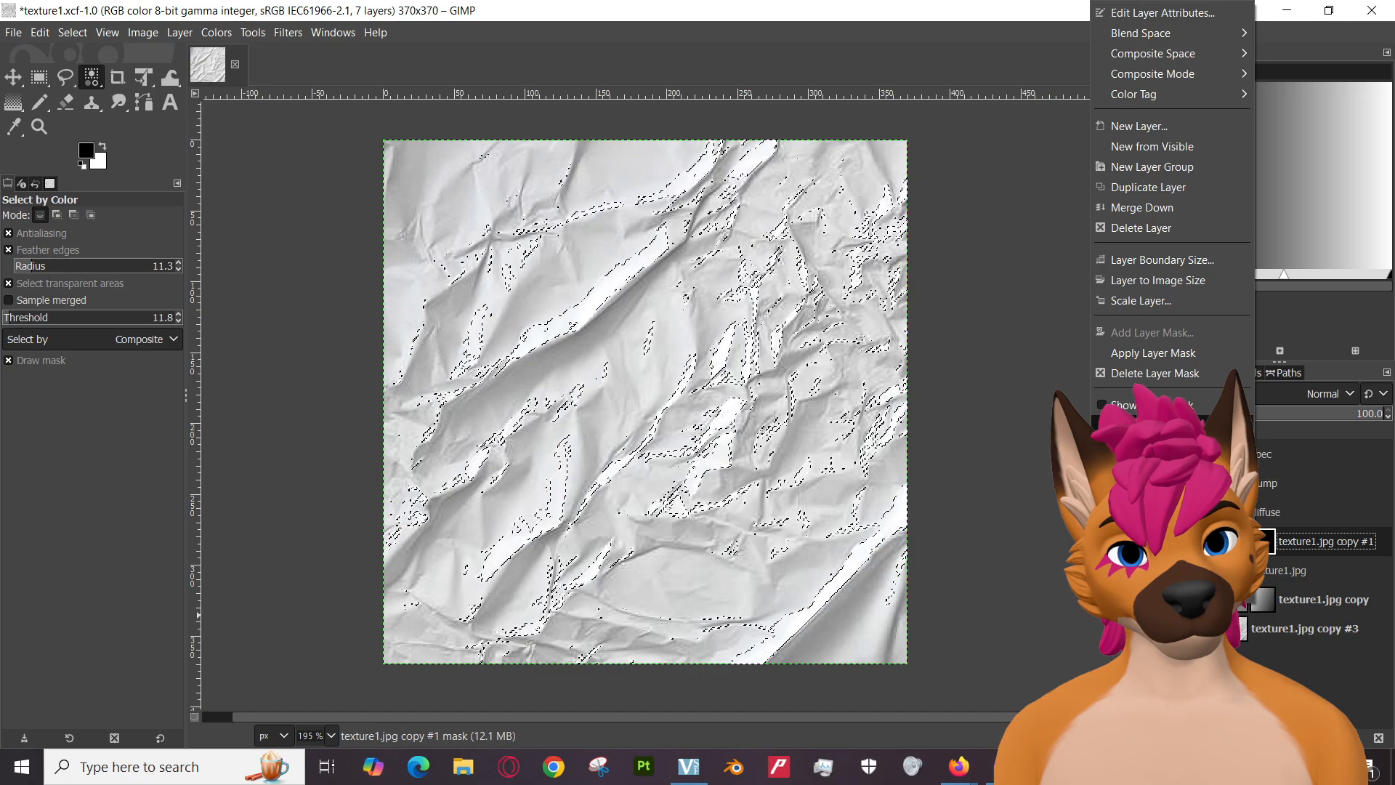
click(1155, 373)
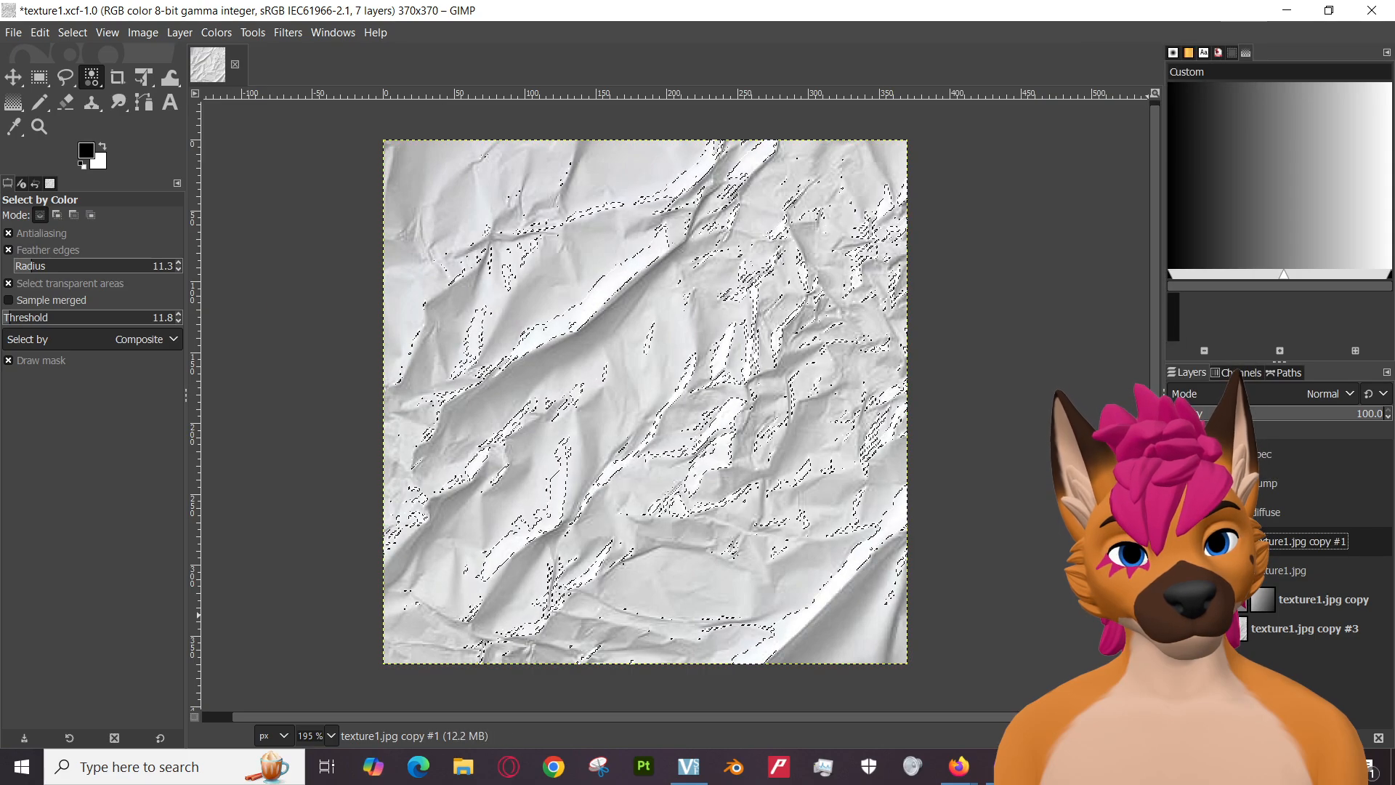
Add a new layer mask to texture1.jpg copy #1, trying the Black (full transparency) initialization.
right_click(1151, 541)
click(1137, 334)
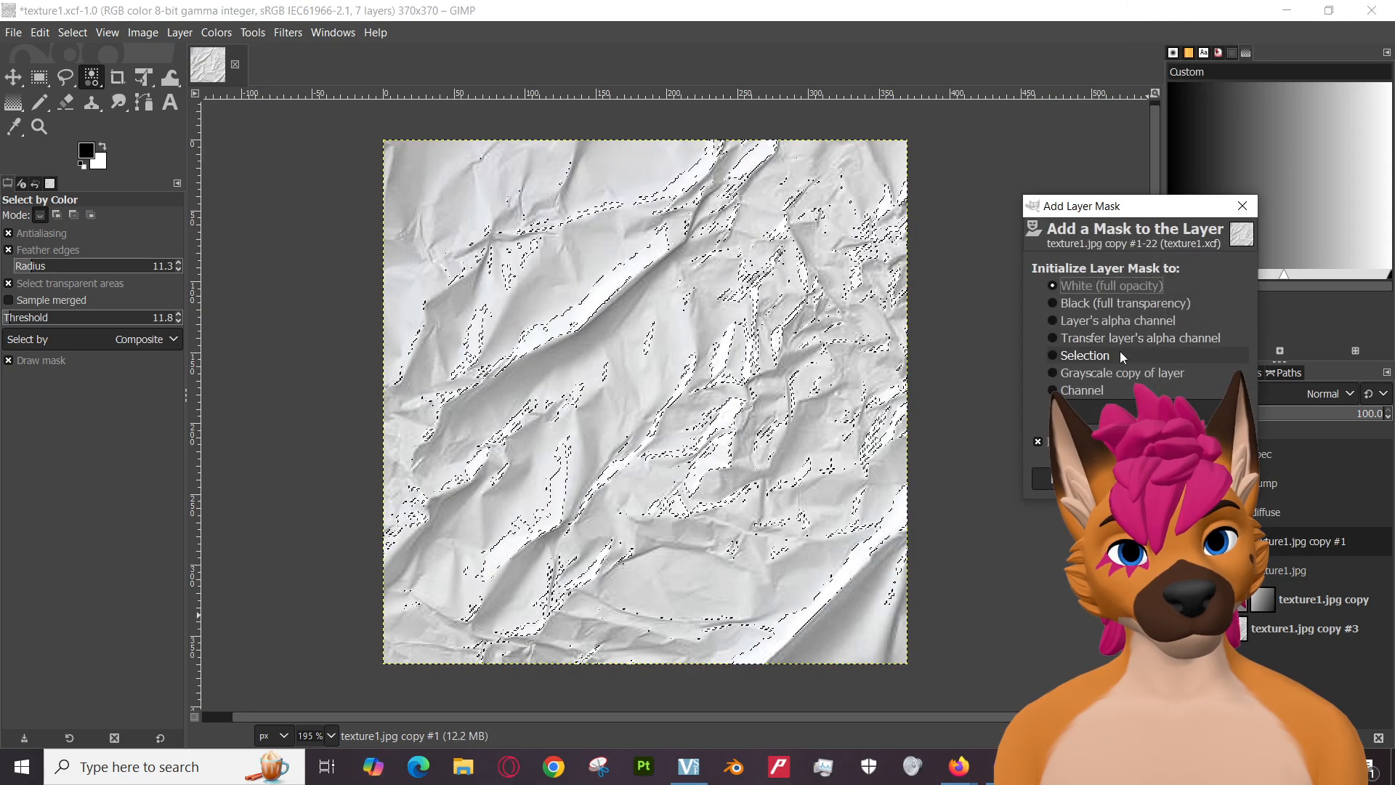
click(1054, 302)
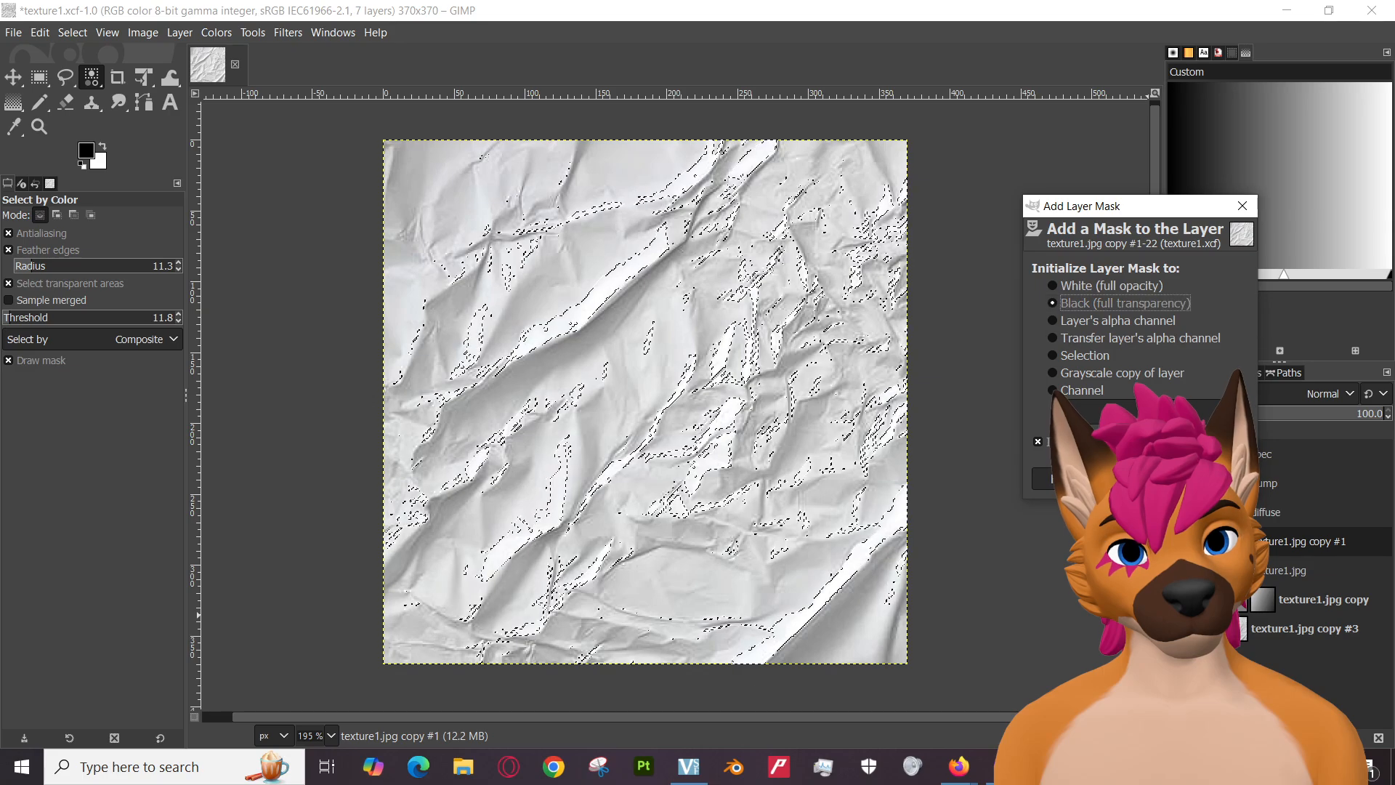
key(Return)
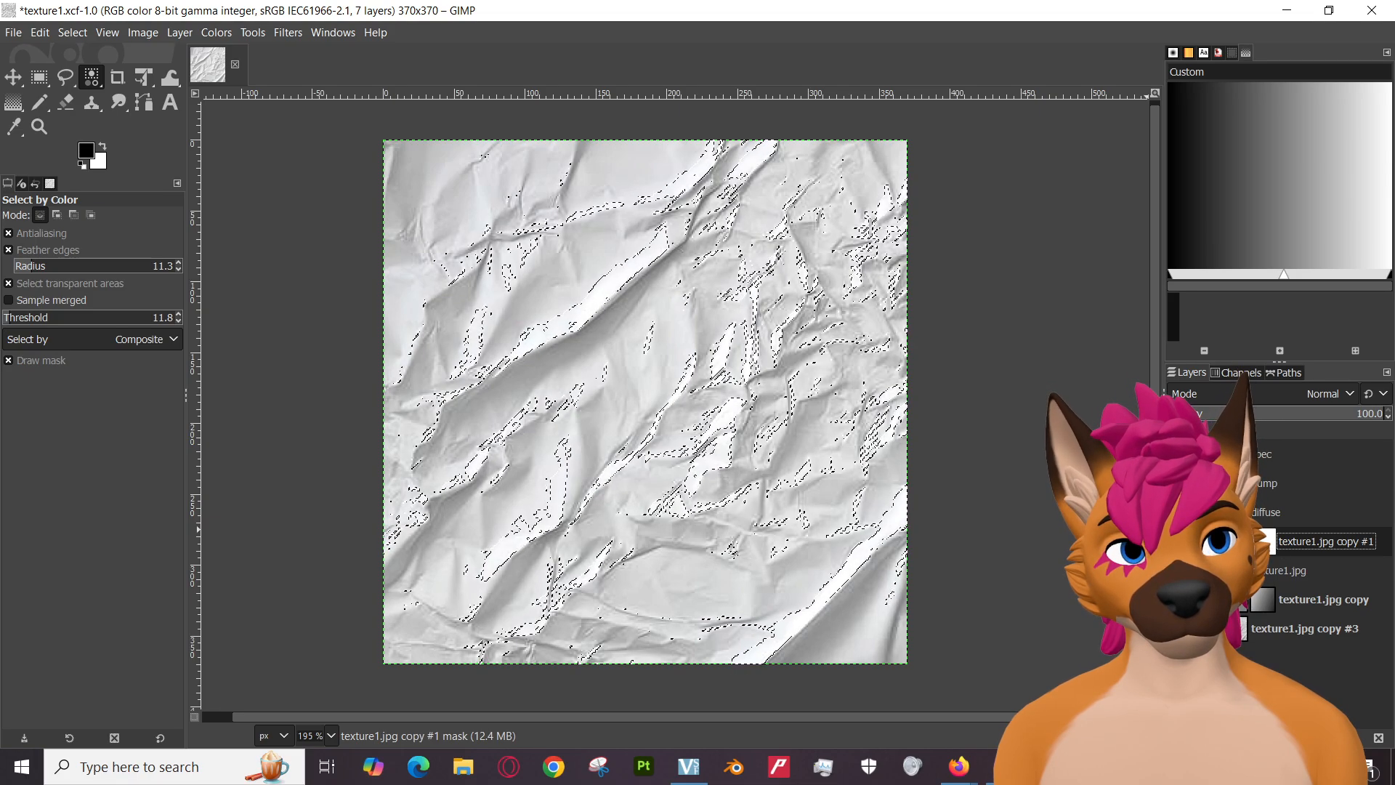
Replace the layer mask on texture1.jpg copy #1 with one initialized to Selection.
right_click(1264, 541)
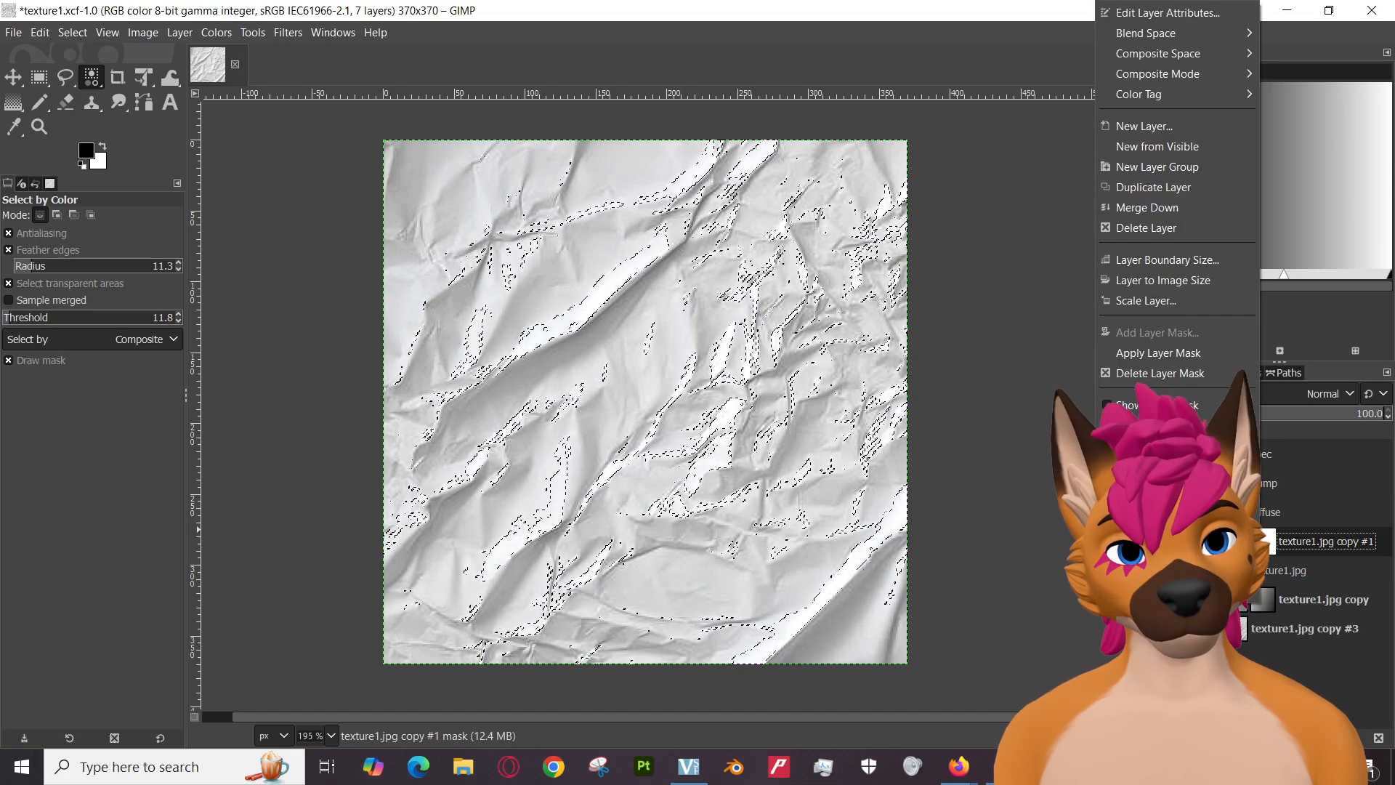
click(1149, 373)
right_click(1264, 542)
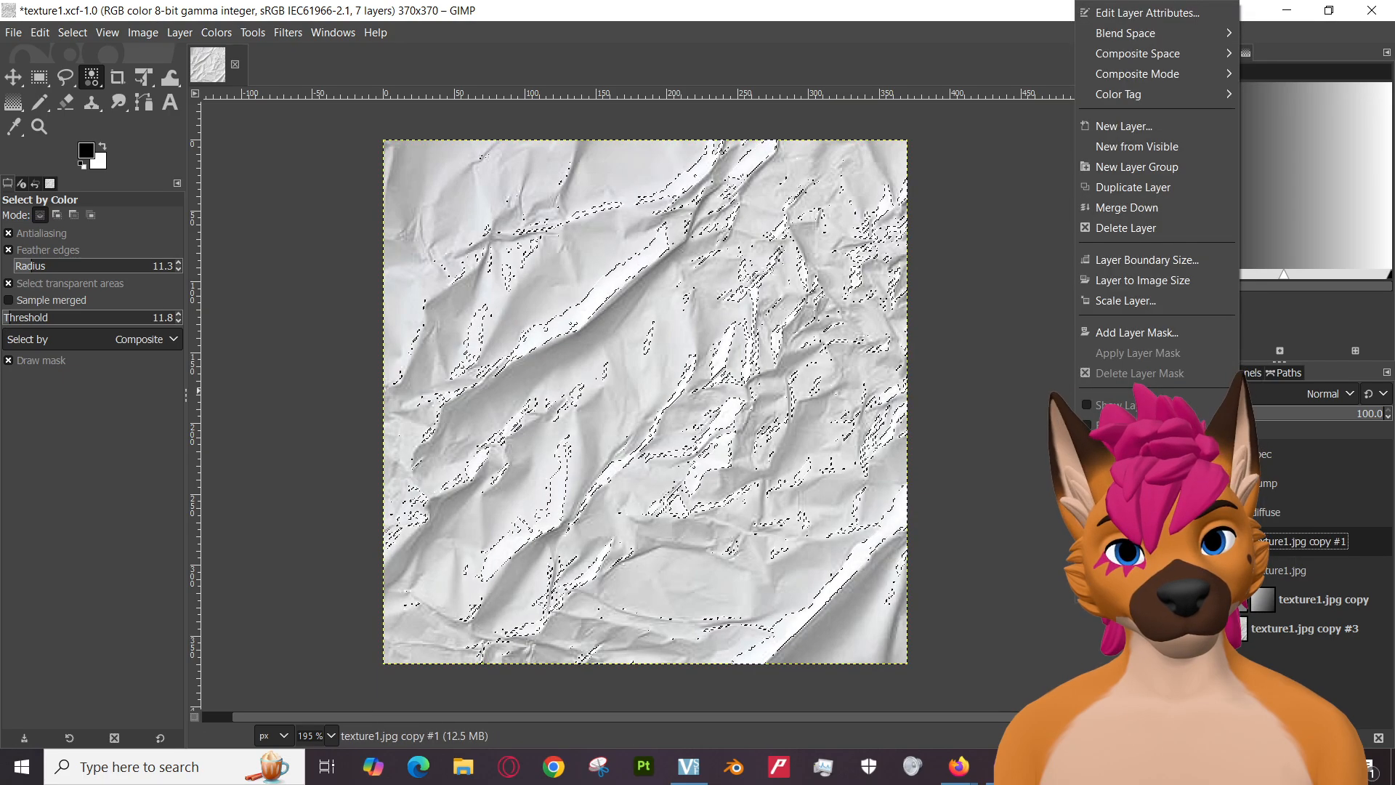
click(1144, 331)
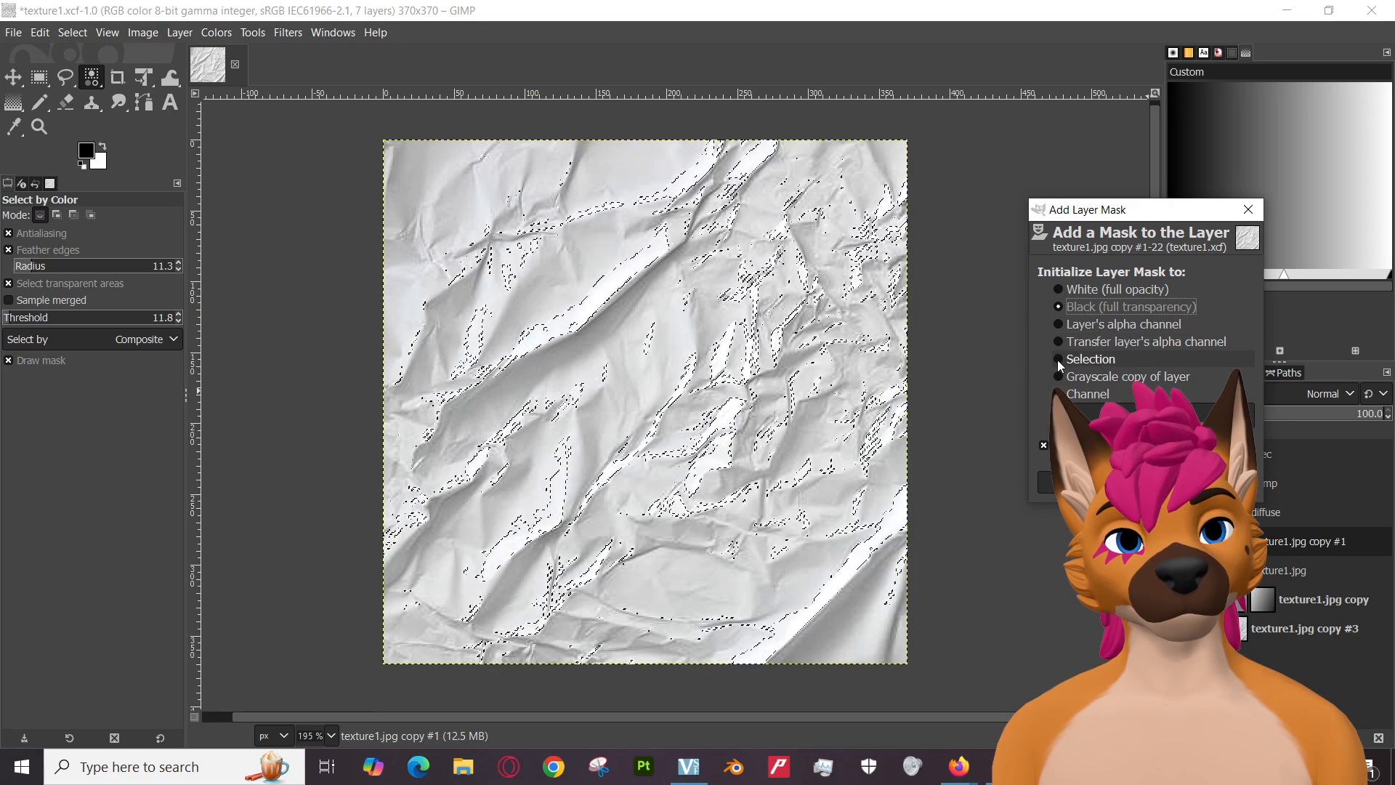
click(1057, 360)
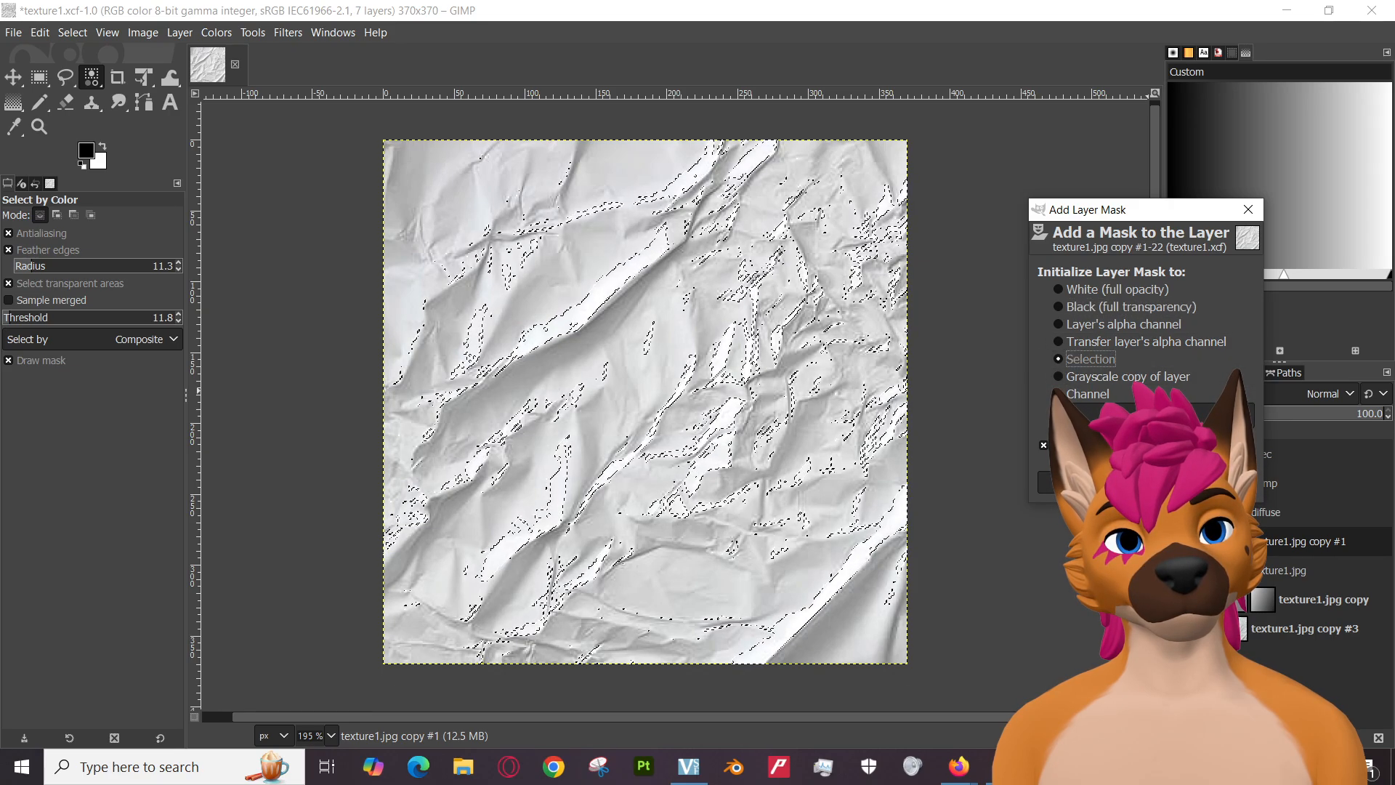
click(1147, 482)
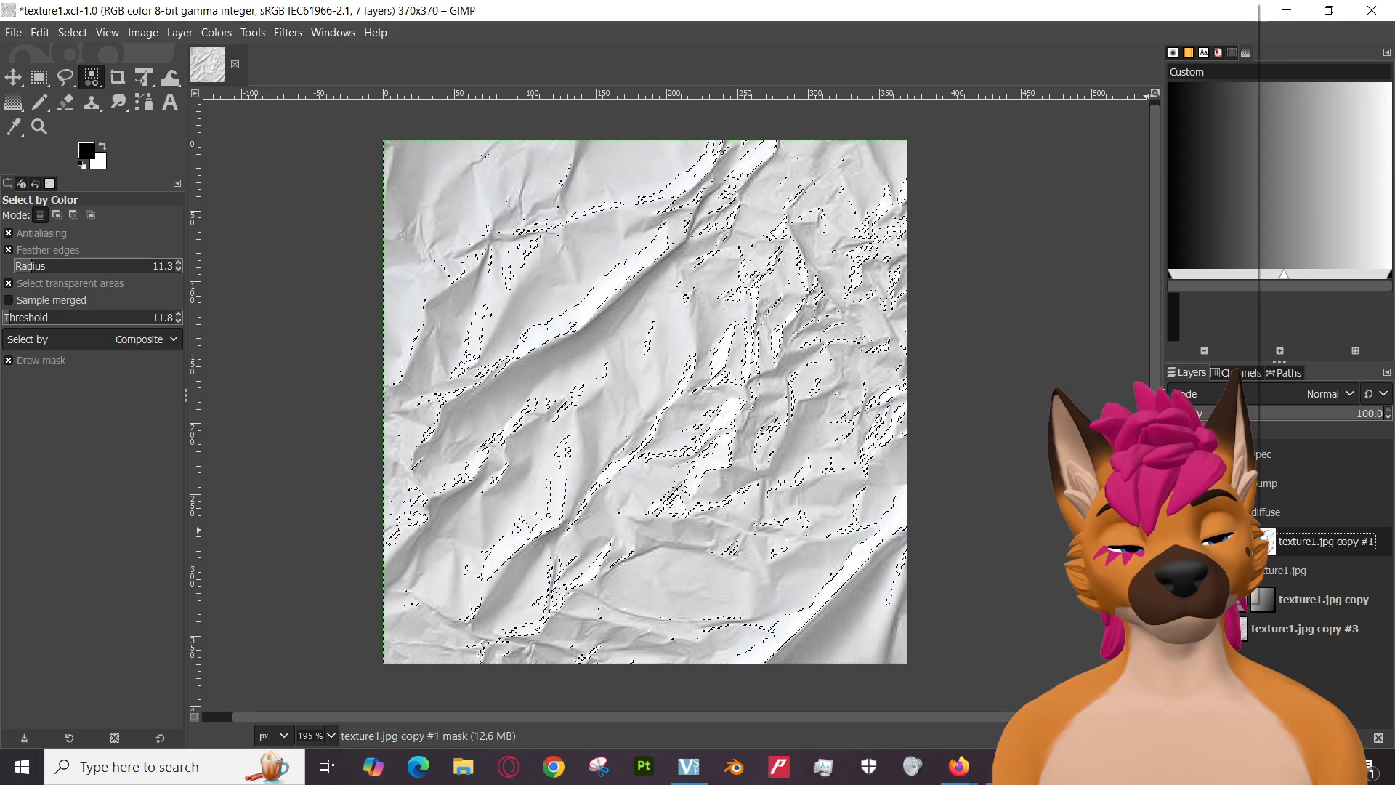
Delete the mask from texture1.jpg copy #1, then open the mask initialization options and close them without adding a mask.
right_click(1262, 541)
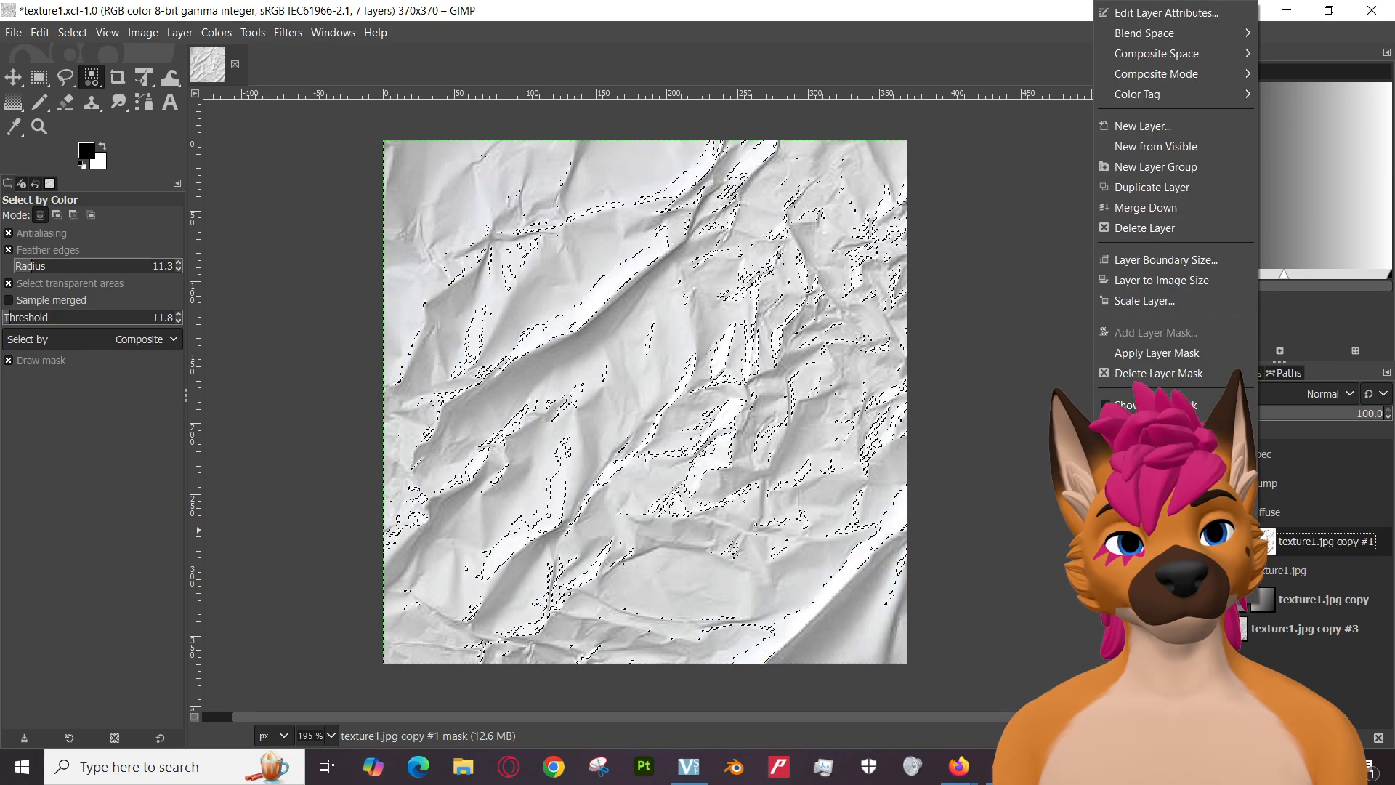
click(1148, 373)
right_click(1239, 541)
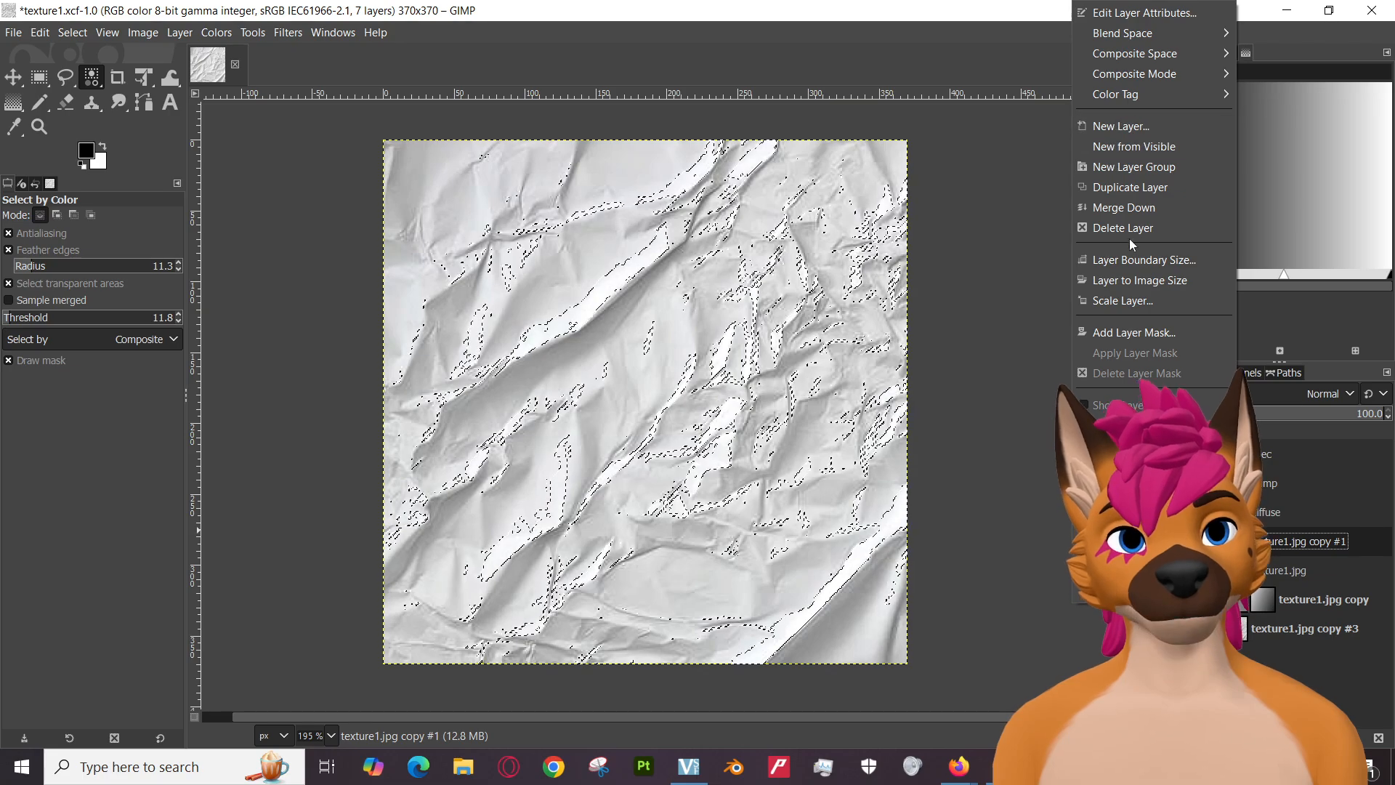
click(1130, 333)
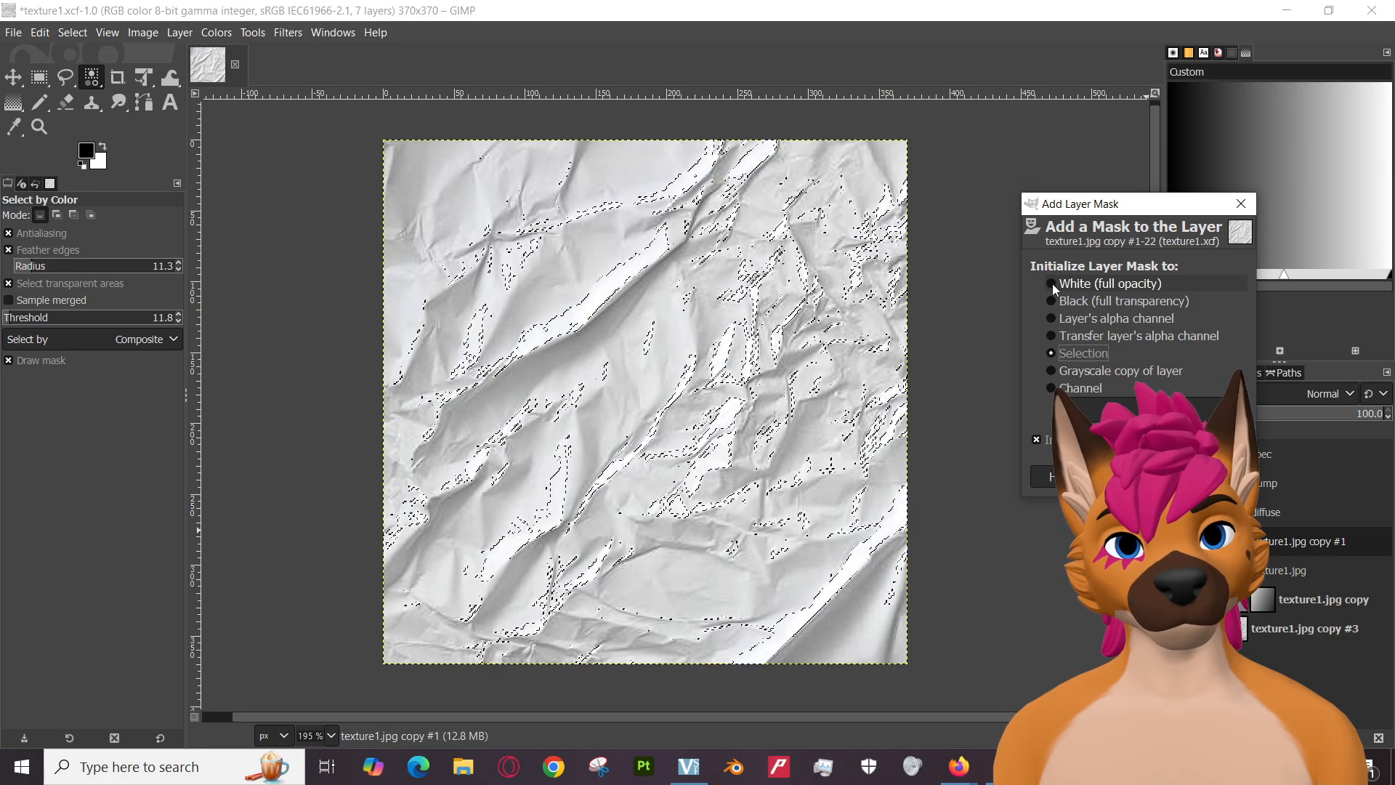
click(1223, 476)
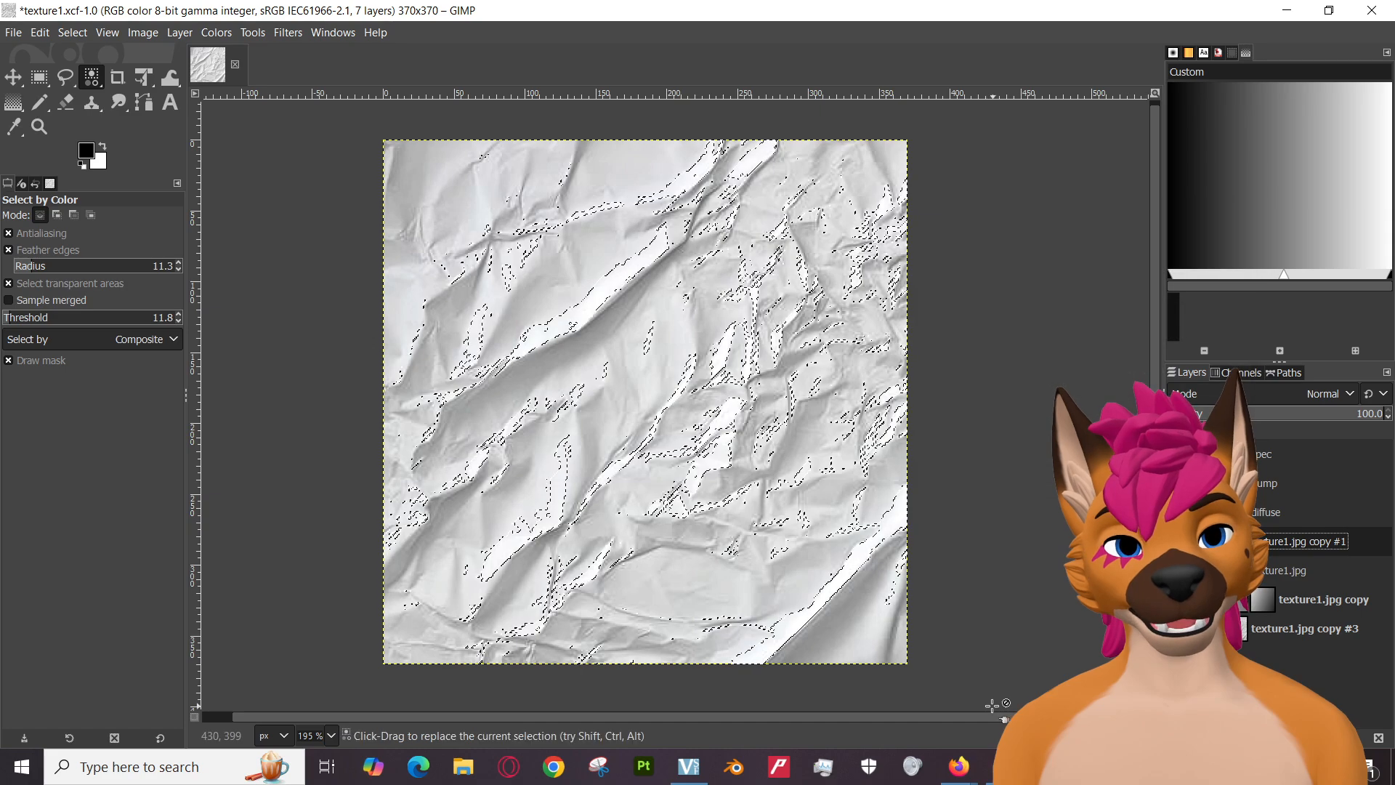
Switch to Firefox to check the masked brick layer in the tutorial, and return to GIMP.
mouse_move(968, 771)
click(857, 676)
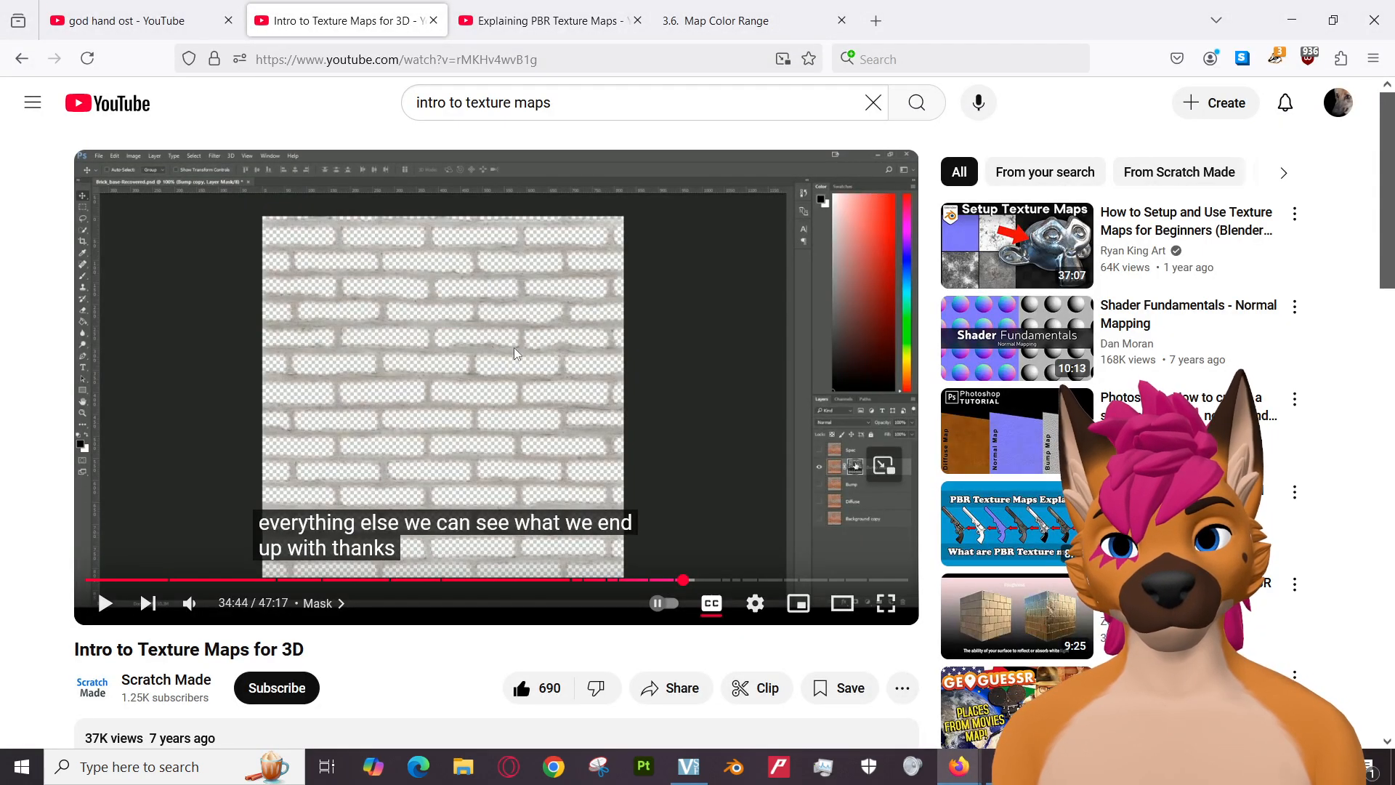
mouse_move(1046, 768)
click(1054, 683)
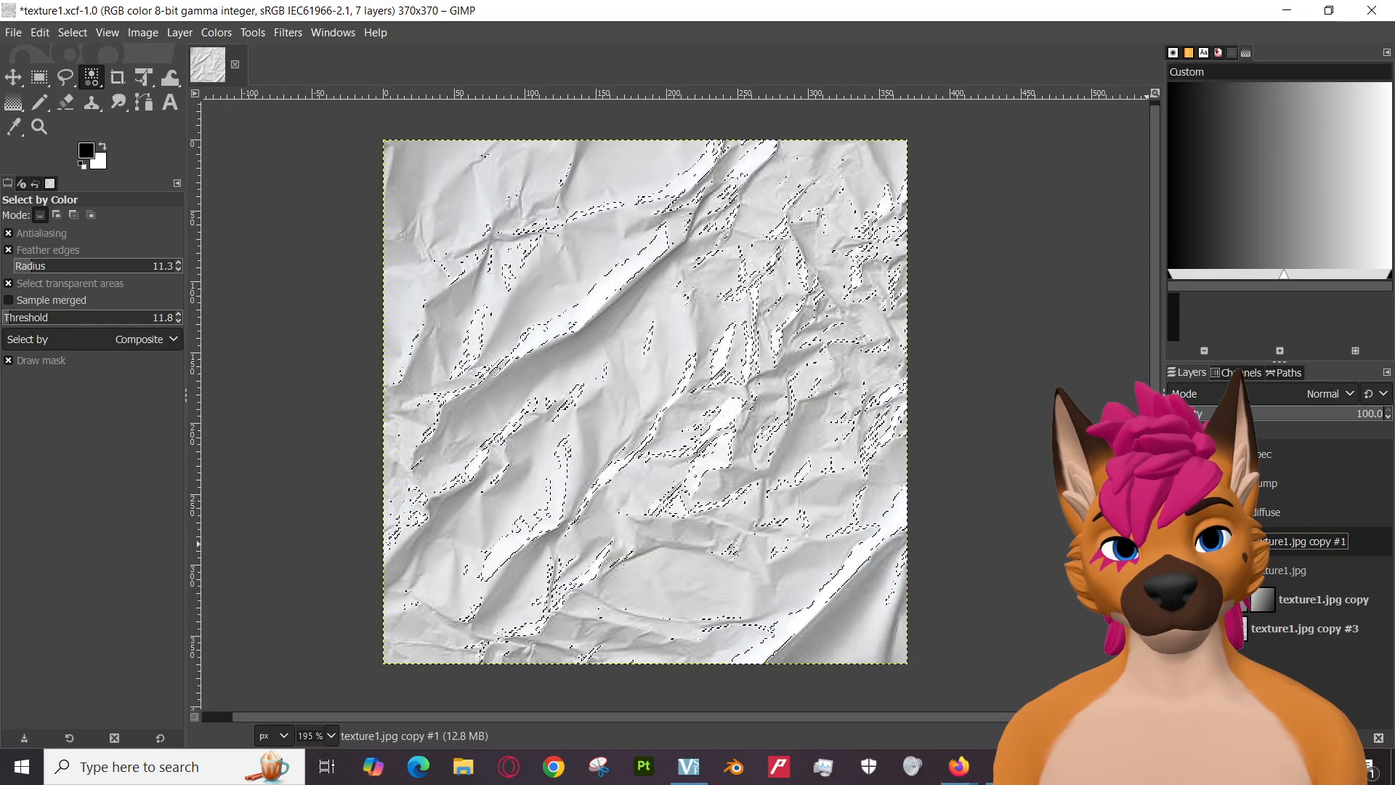
Make texture1.jpg the active layer, activate the Move tool and check which operations can be undone.
click(1273, 572)
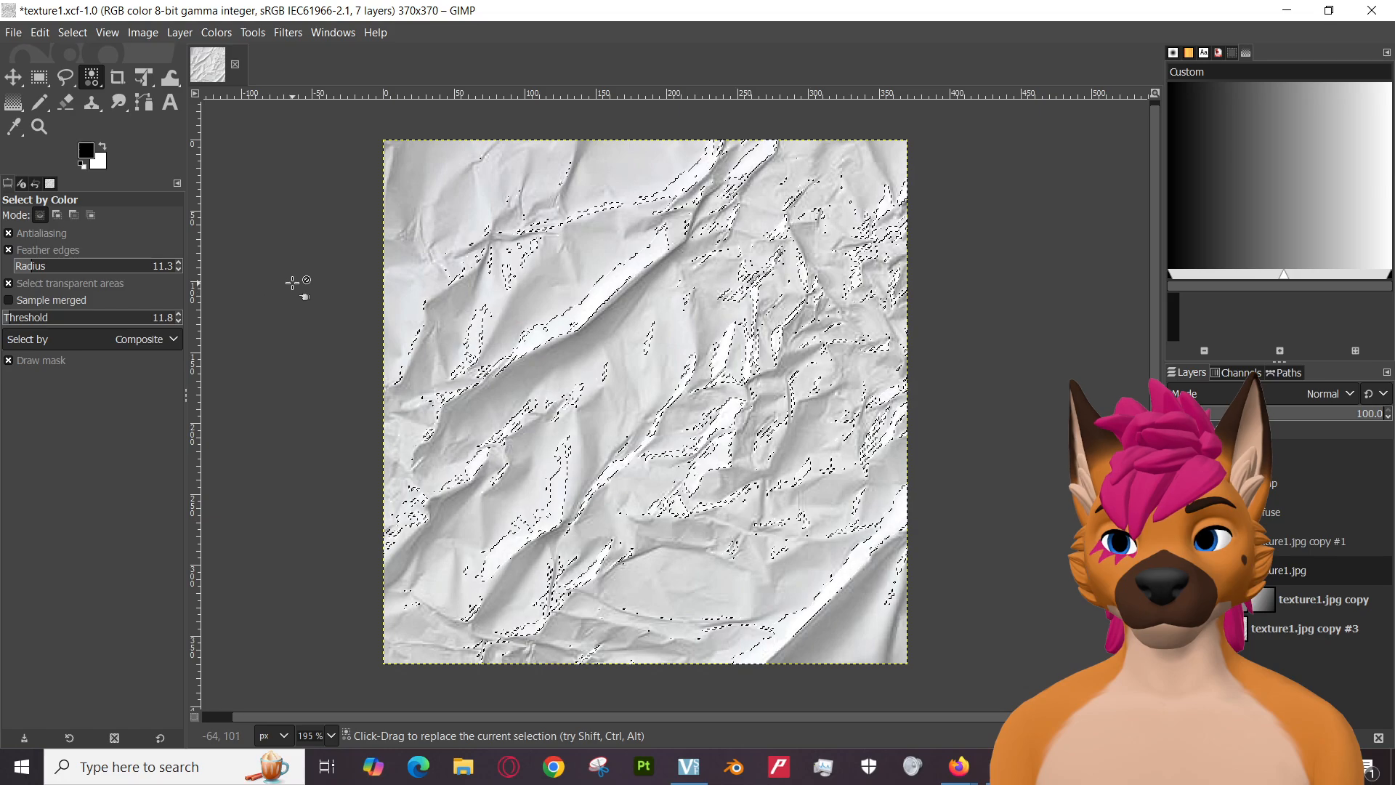
click(13, 78)
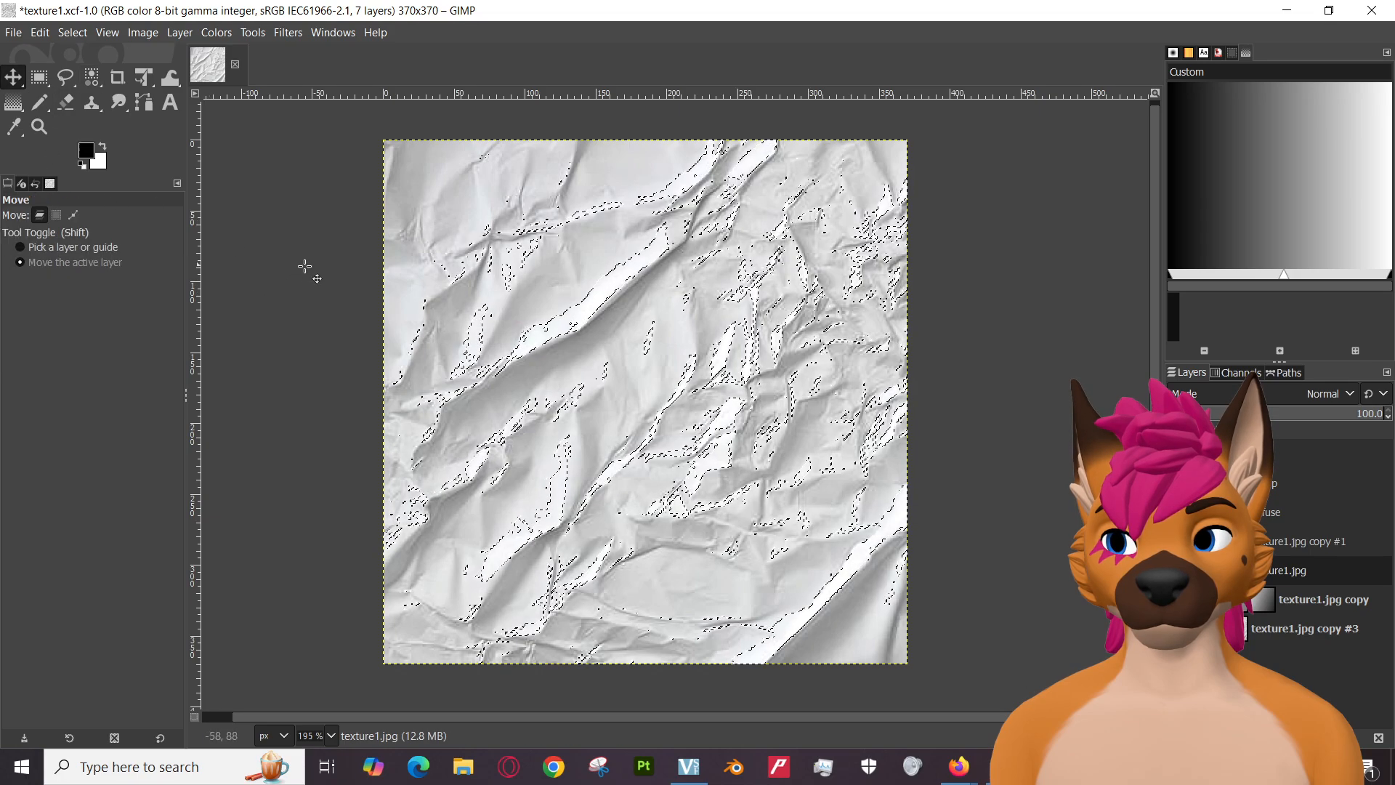
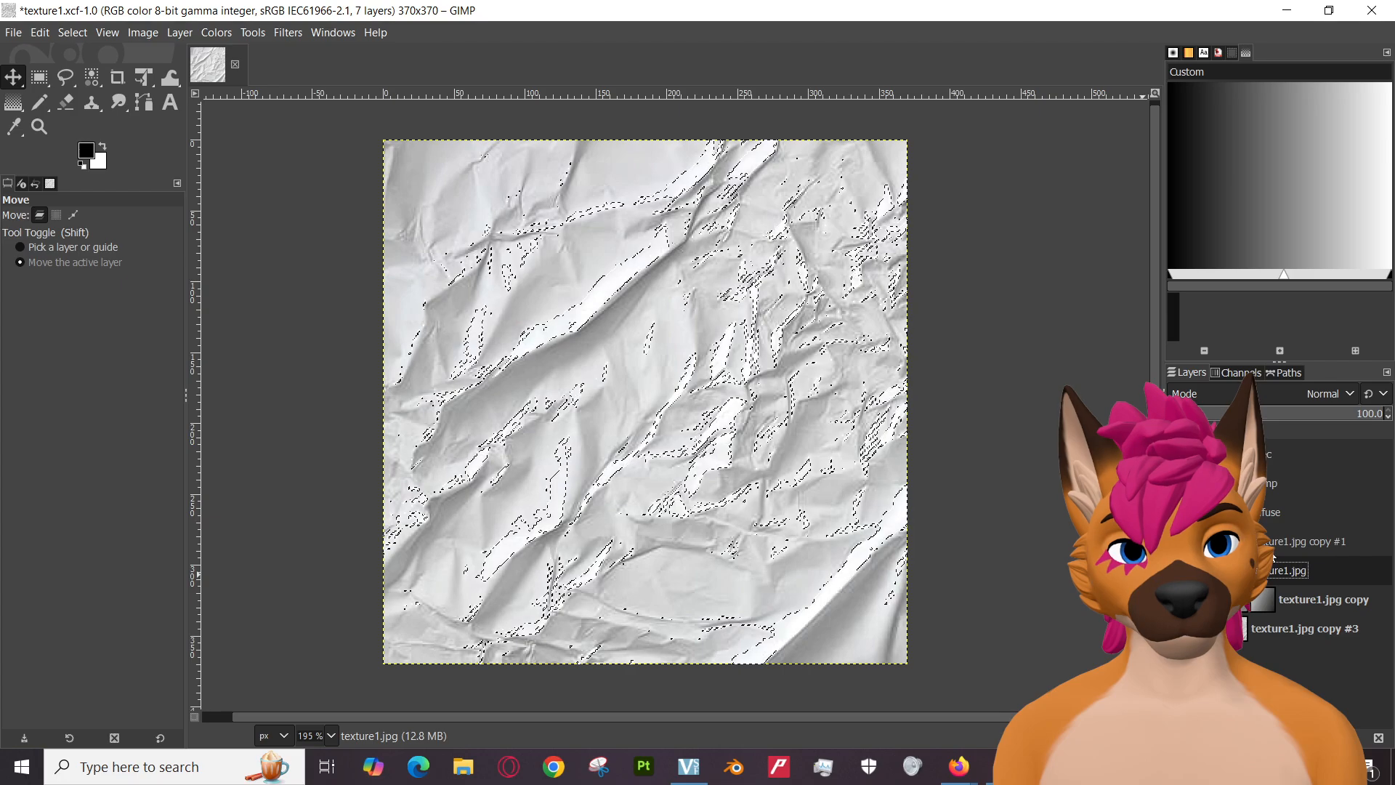
click(40, 33)
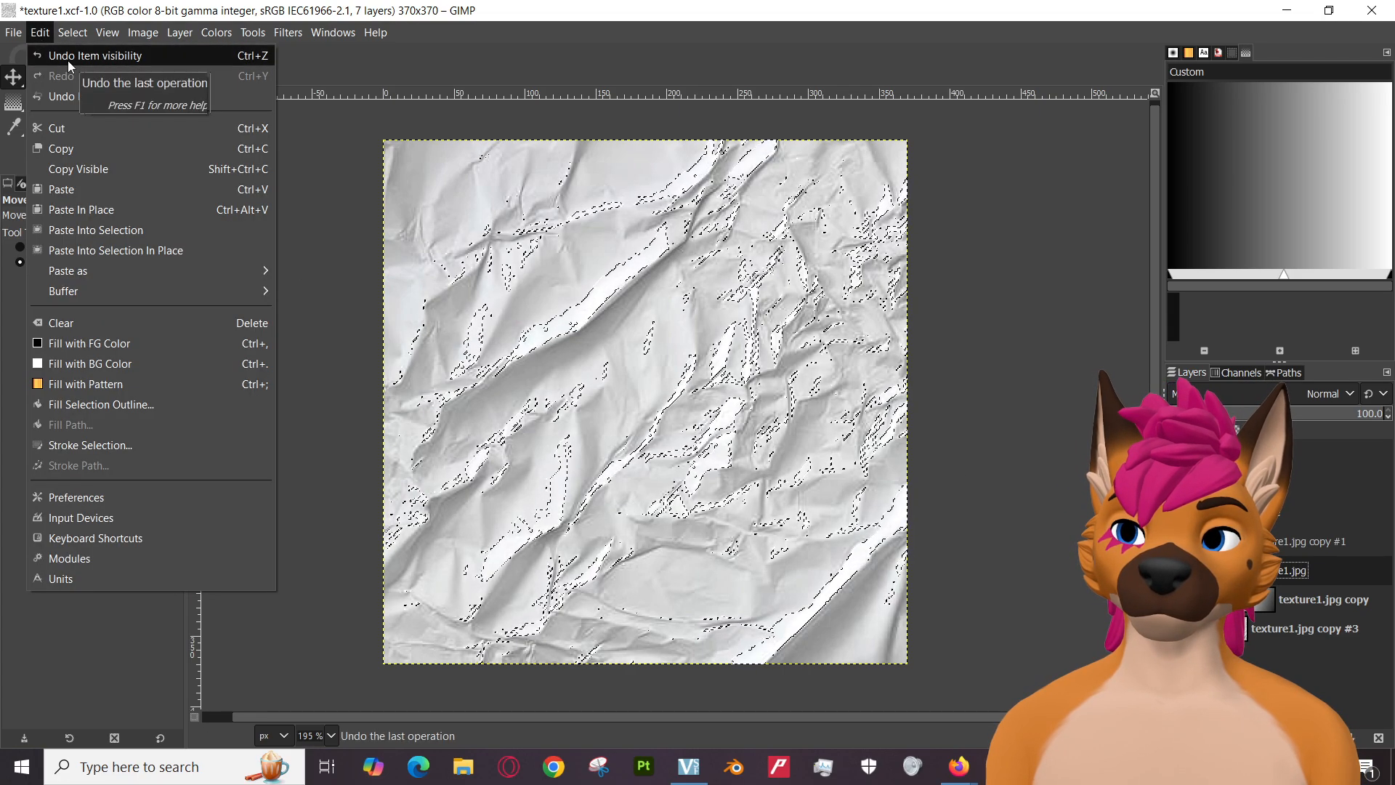
click(44, 33)
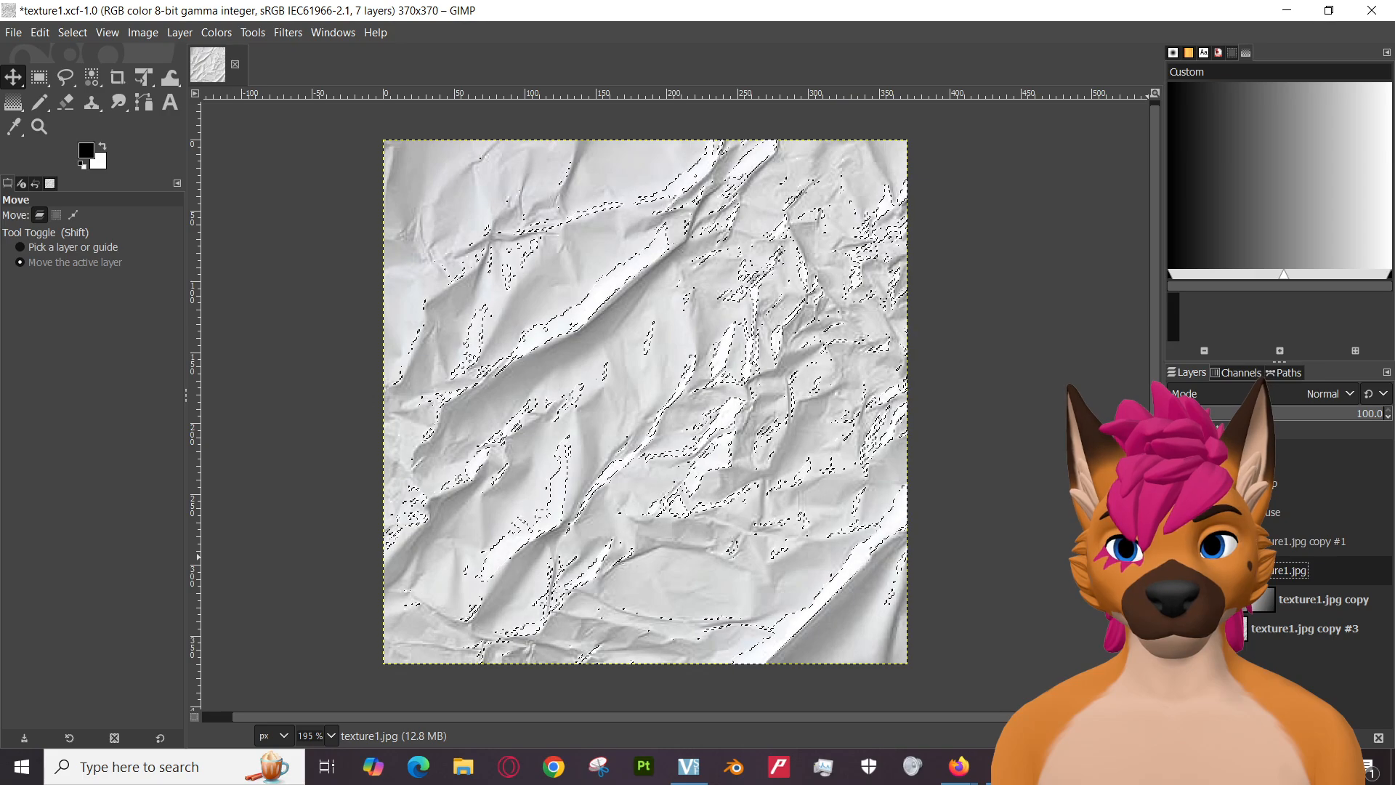
Close all images while discarding the changes, and reopen texture1.xcf from the recent files.
click(13, 33)
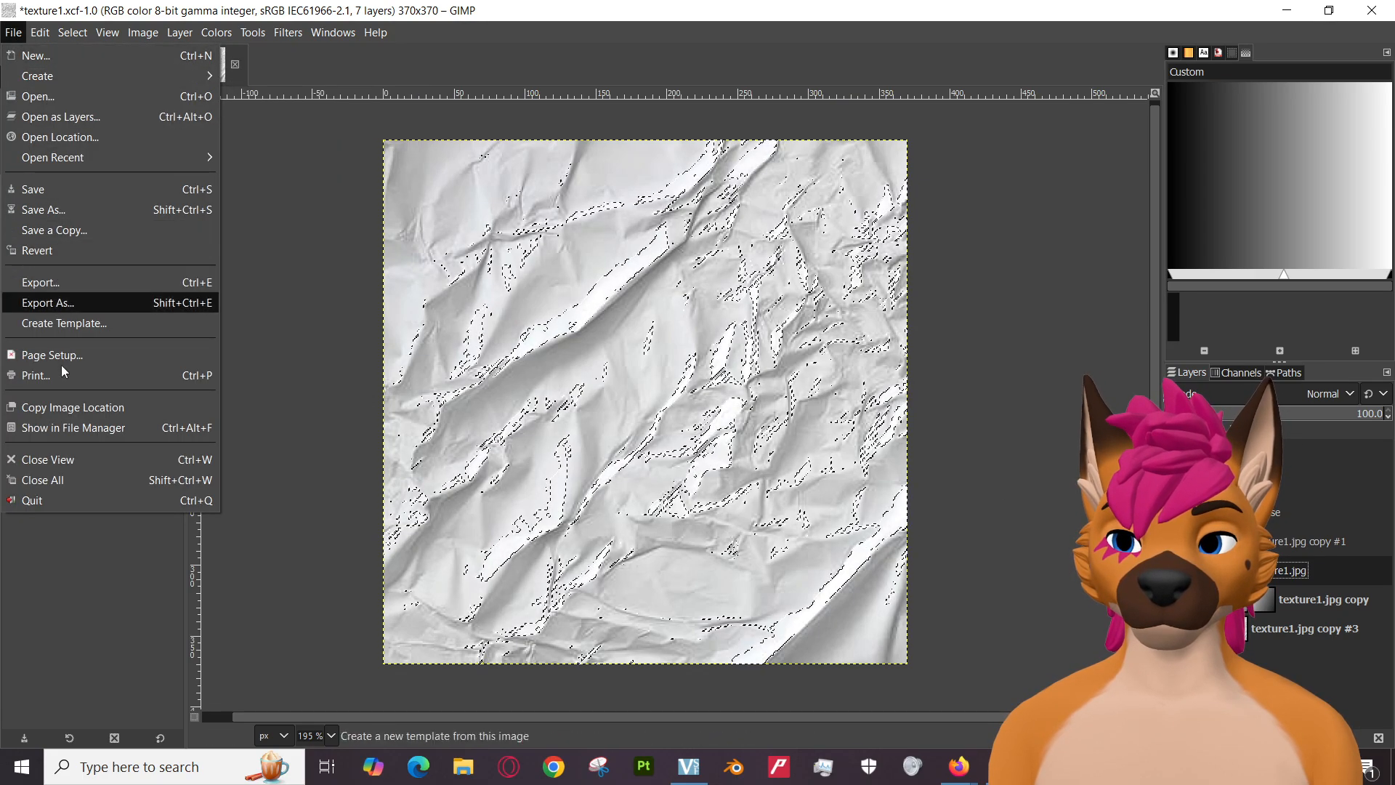
click(62, 479)
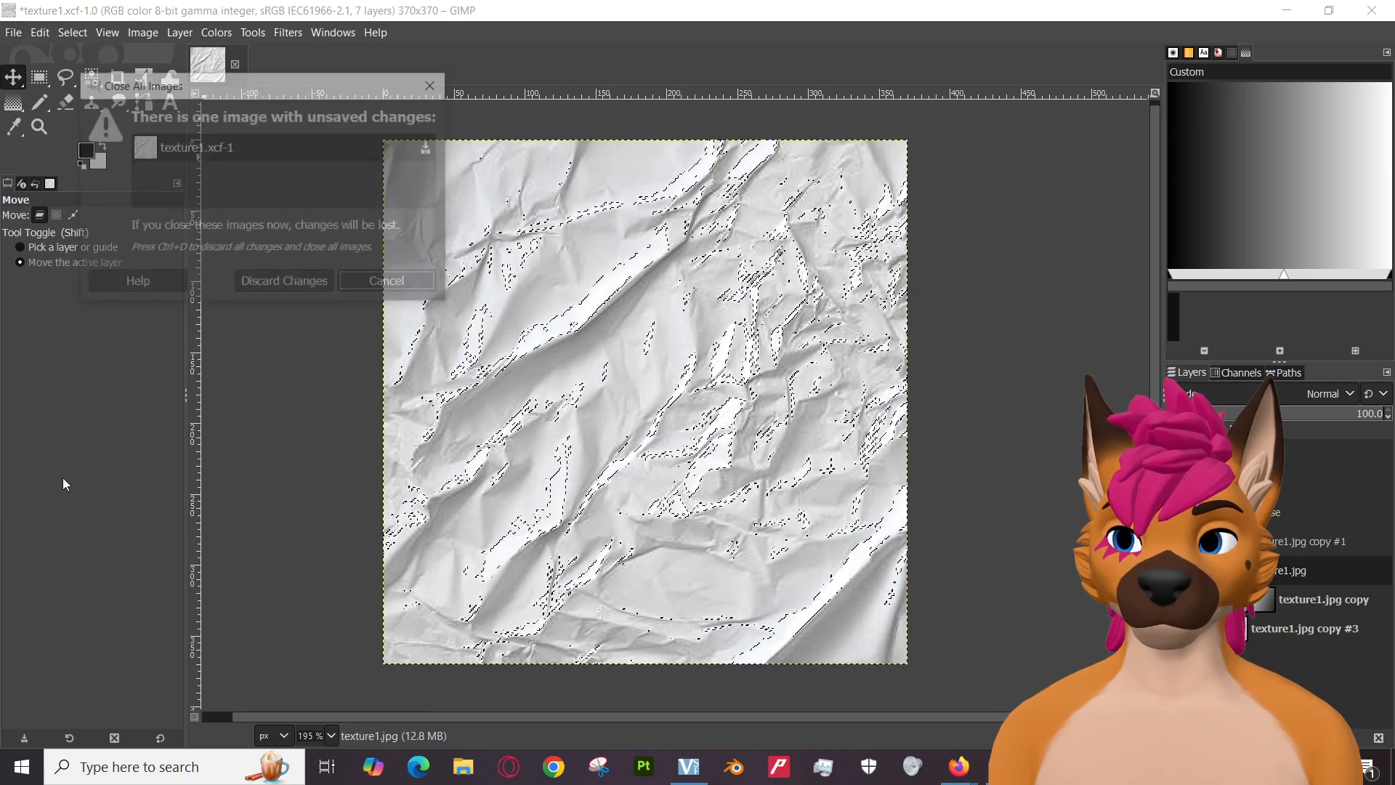
click(307, 283)
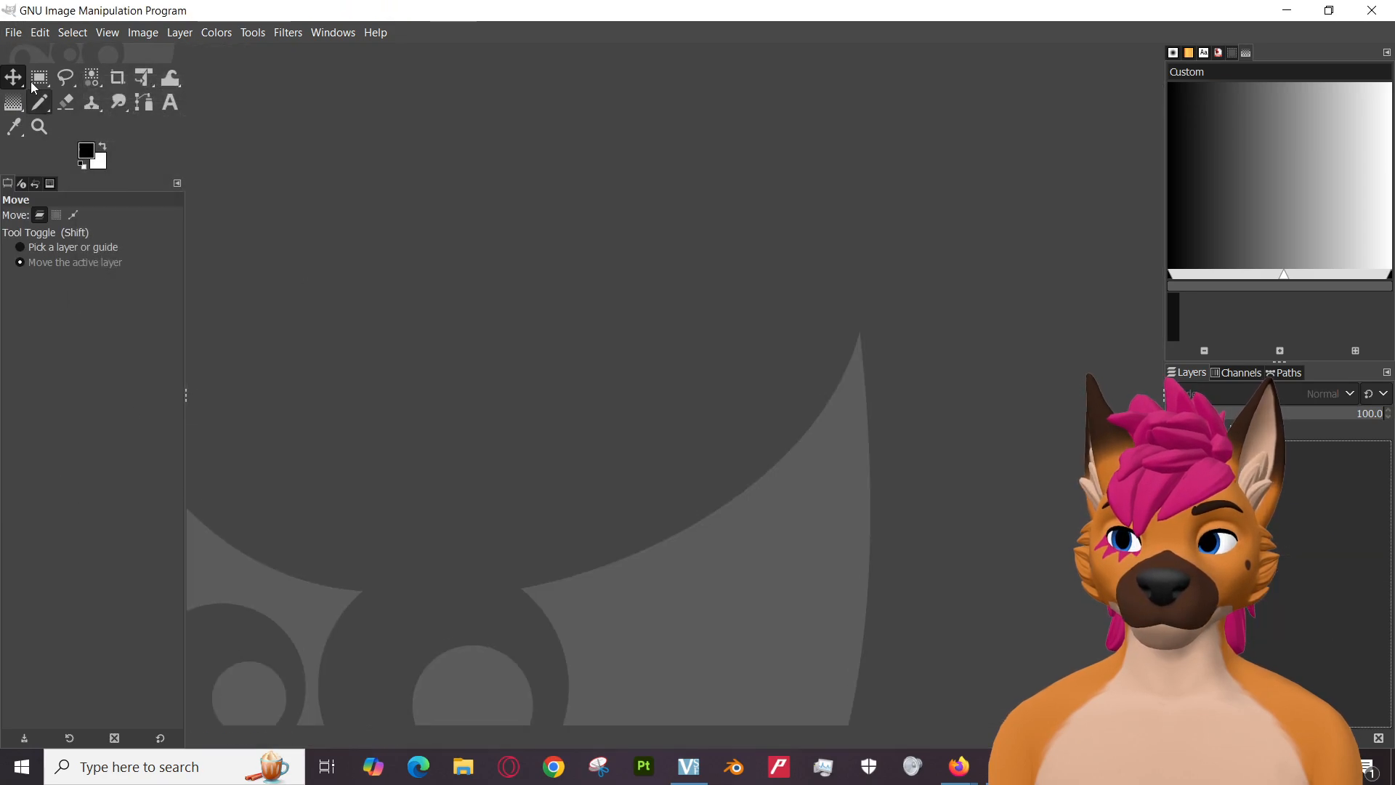
click(14, 32)
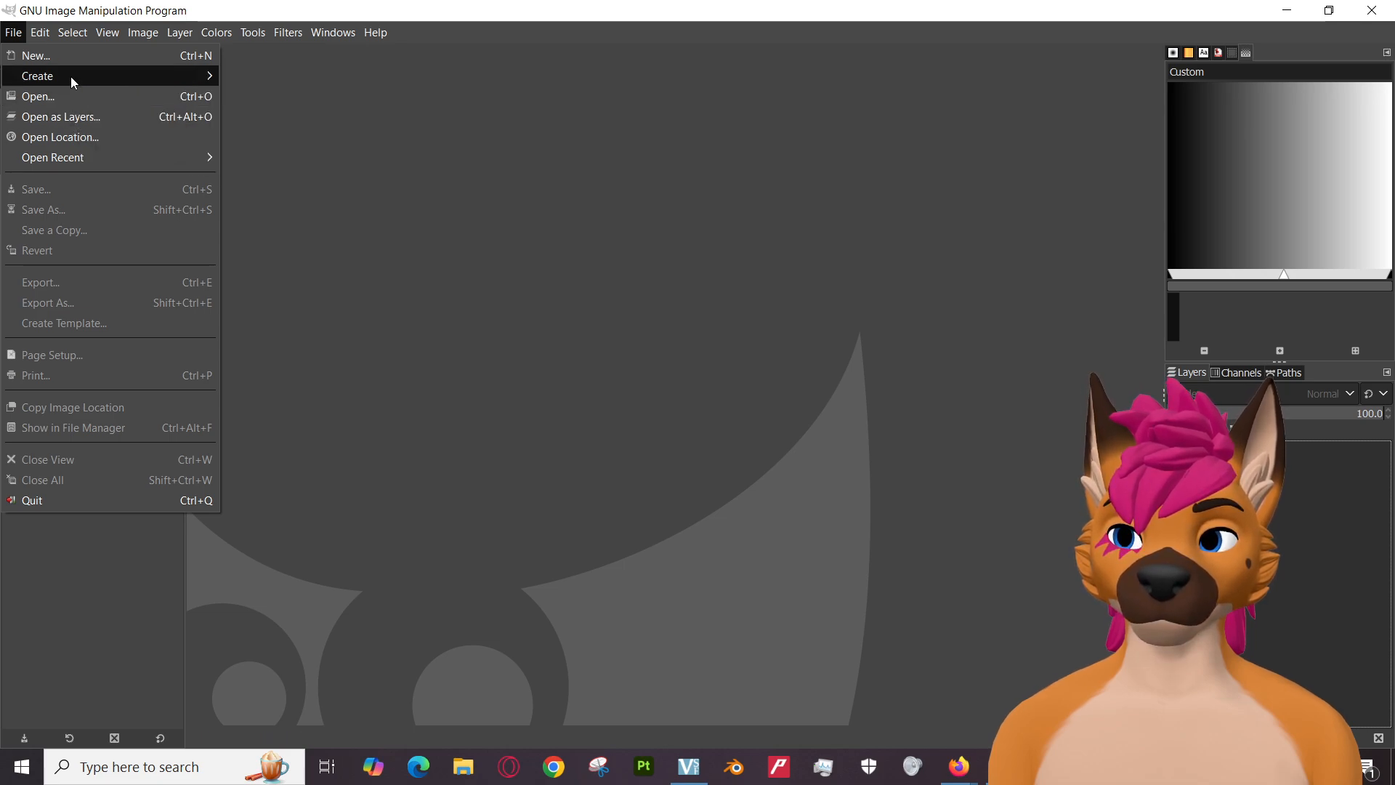
mouse_move(90, 155)
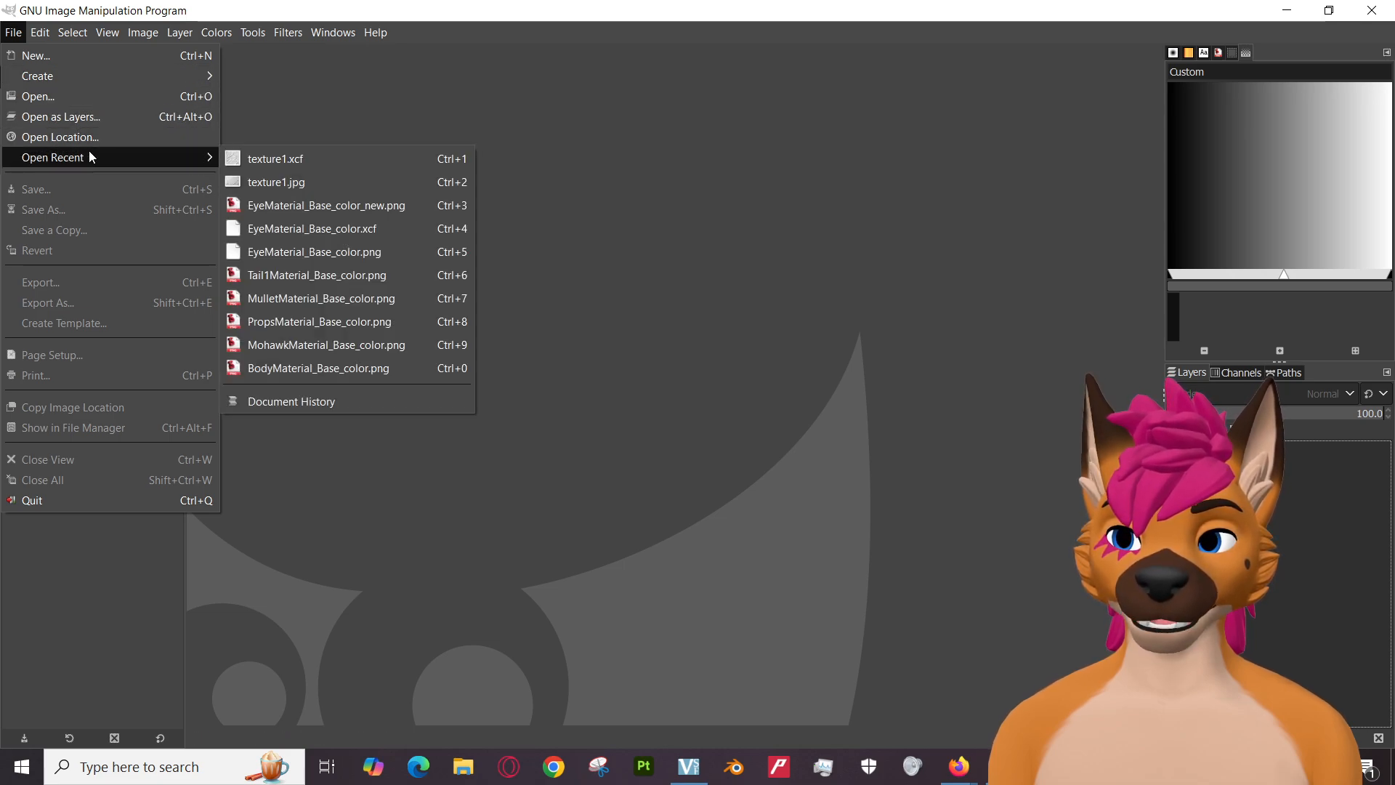
click(307, 162)
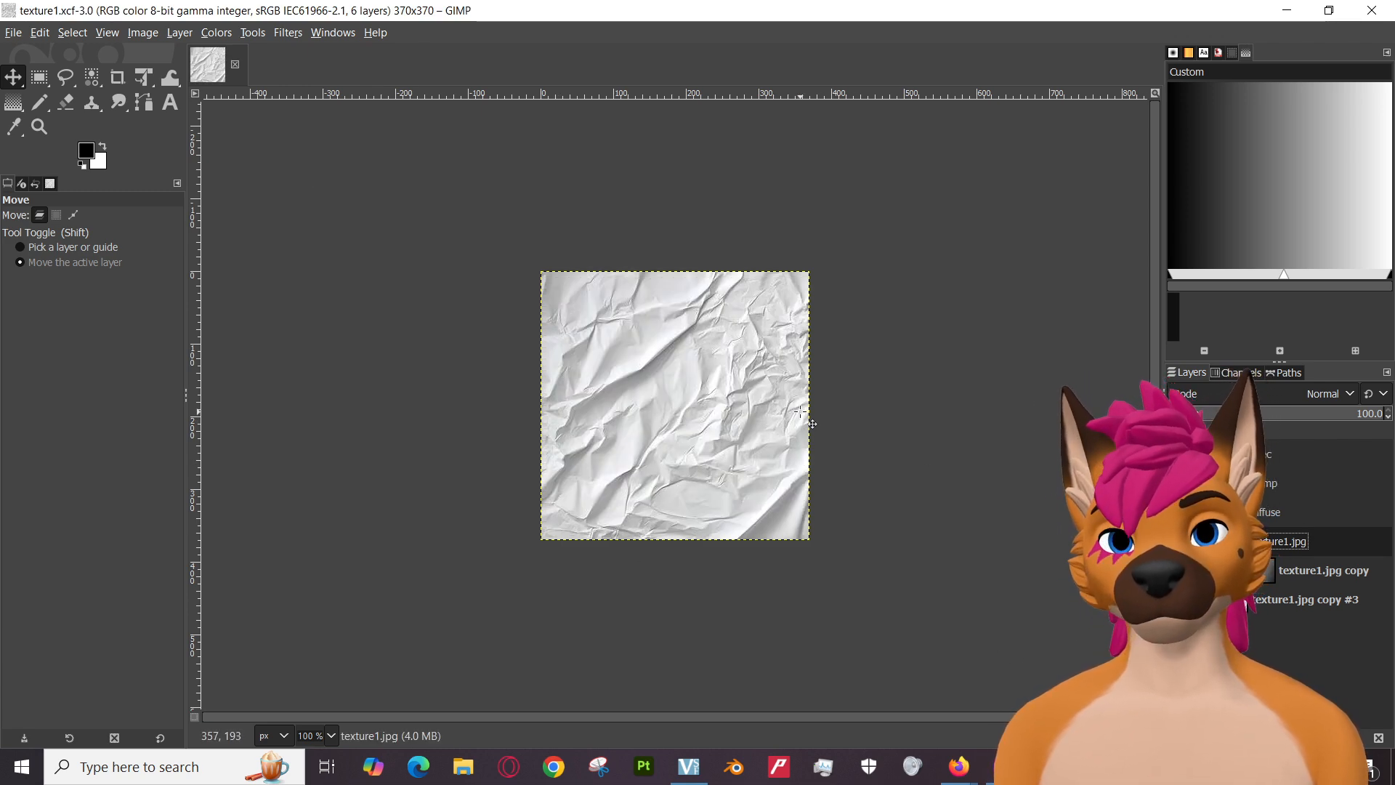
Make the bump layer active in the reopened texture1.xcf and toggle its visibility.
scroll(617, 407, up, 2)
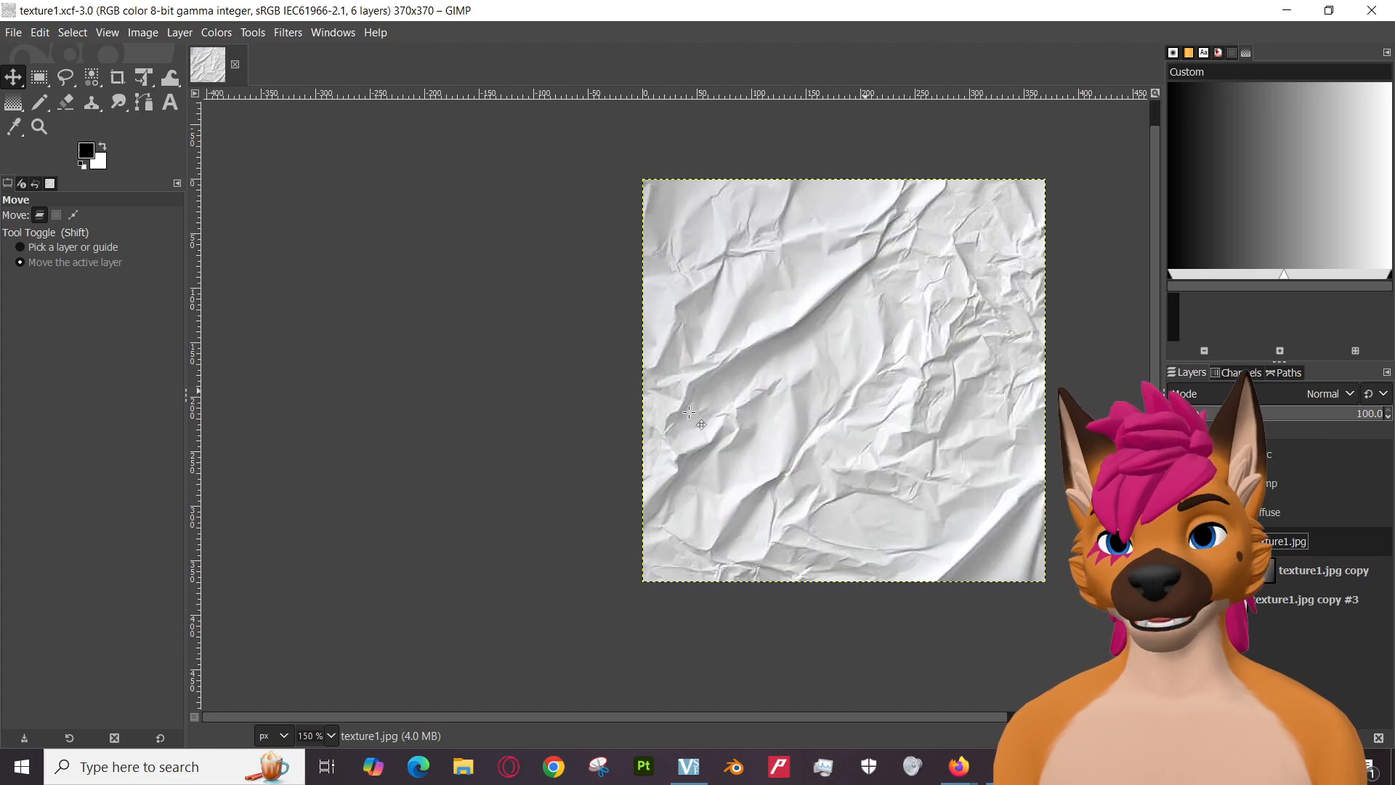
drag(585, 401, 377, 439)
click(1271, 483)
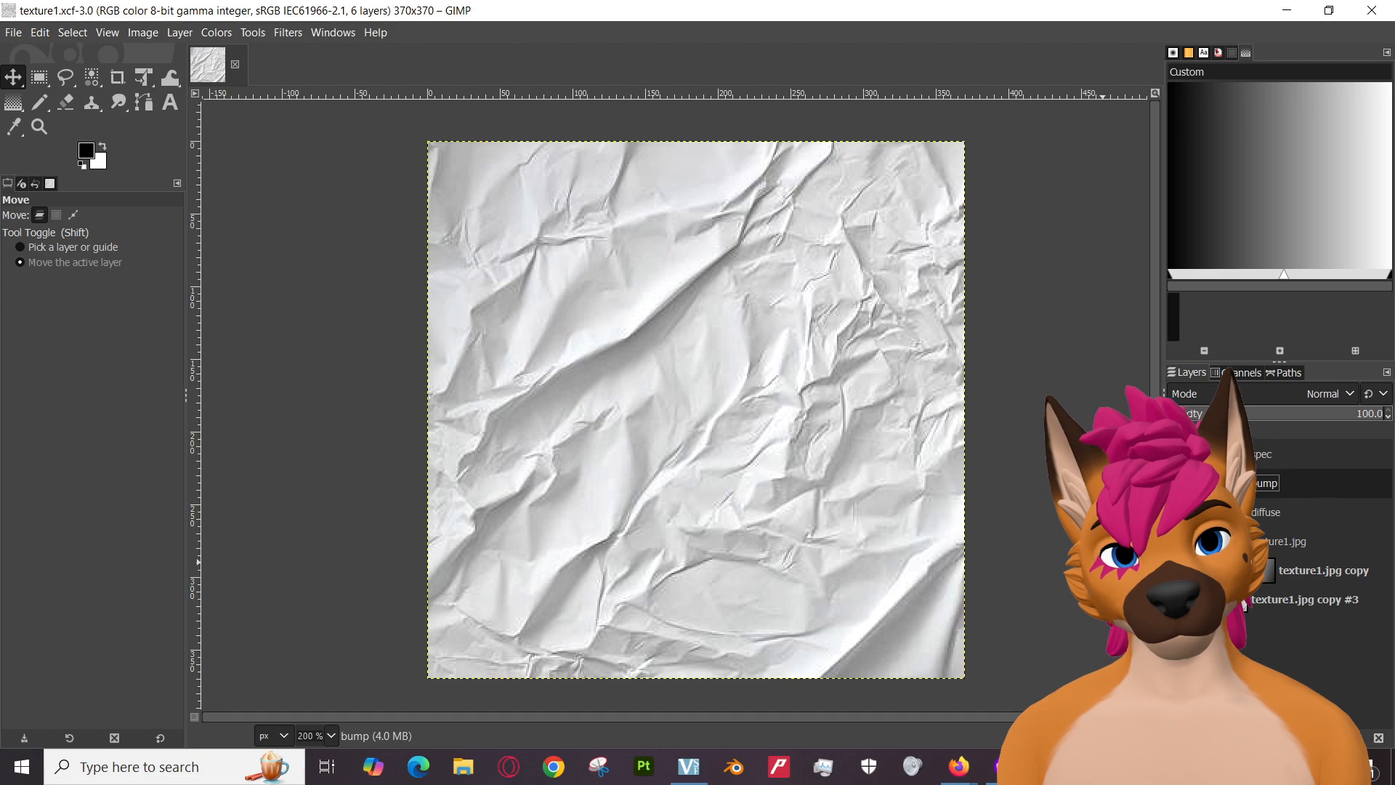
click(1175, 483)
click(1175, 483)
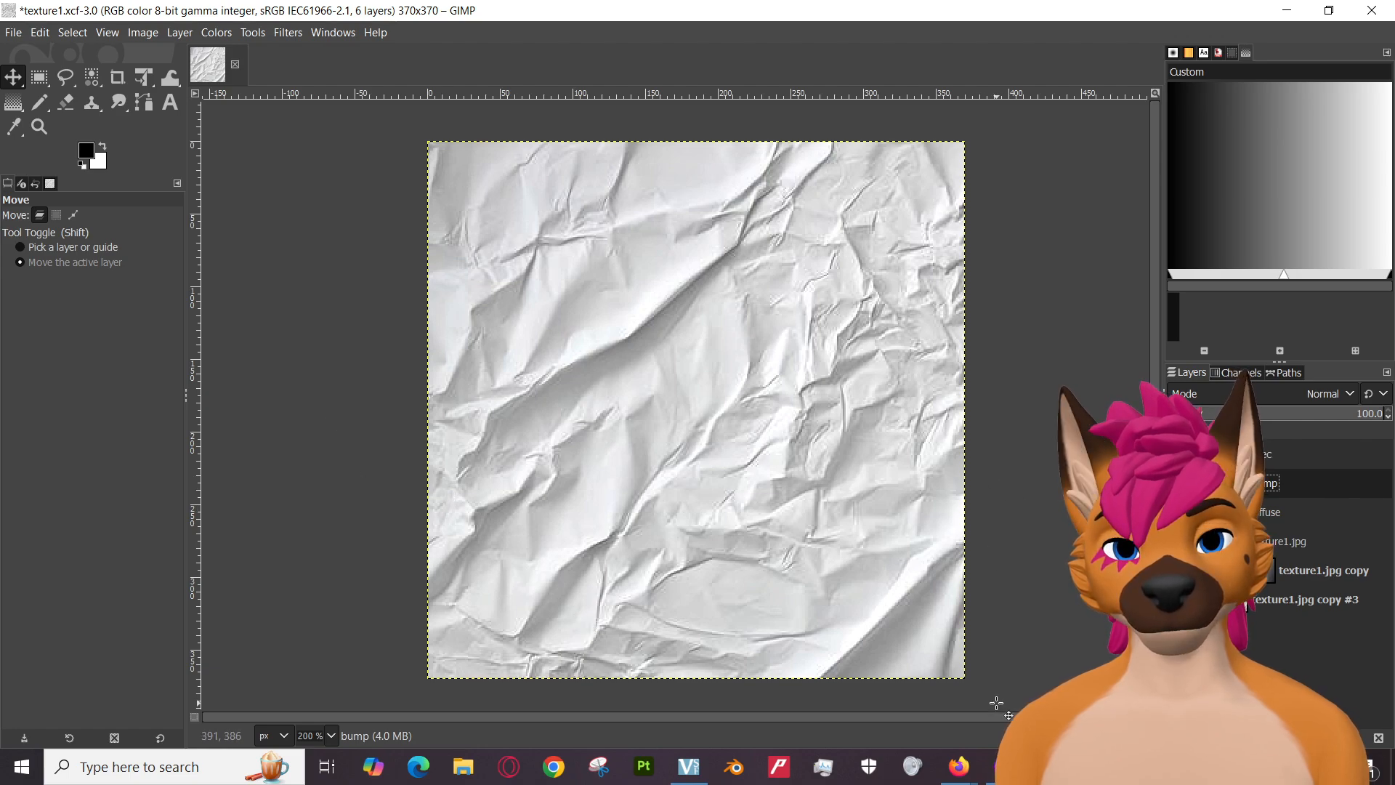
Switch to Firefox and resume the Intro to Texture Maps for 3D video to watch its Mask section.
mouse_move(970, 770)
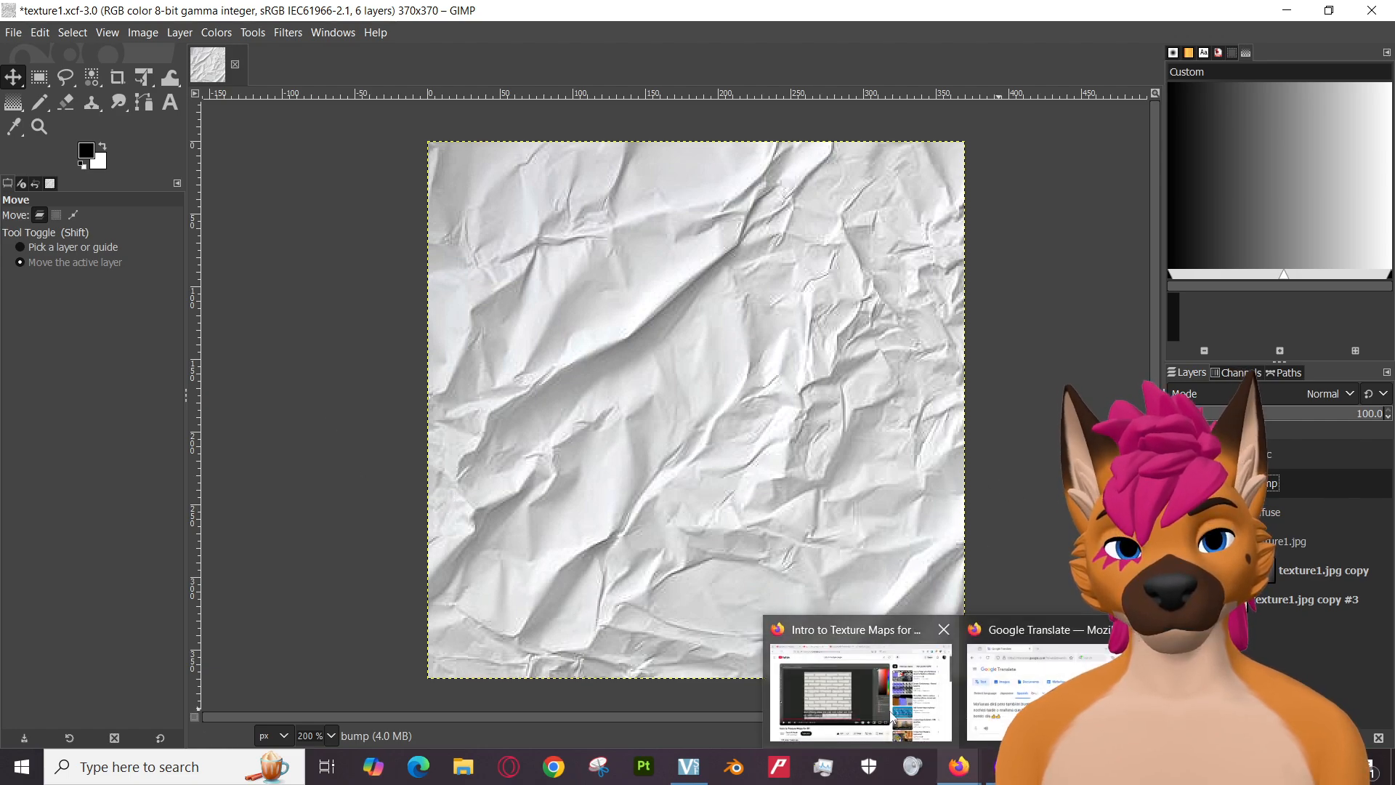
click(880, 710)
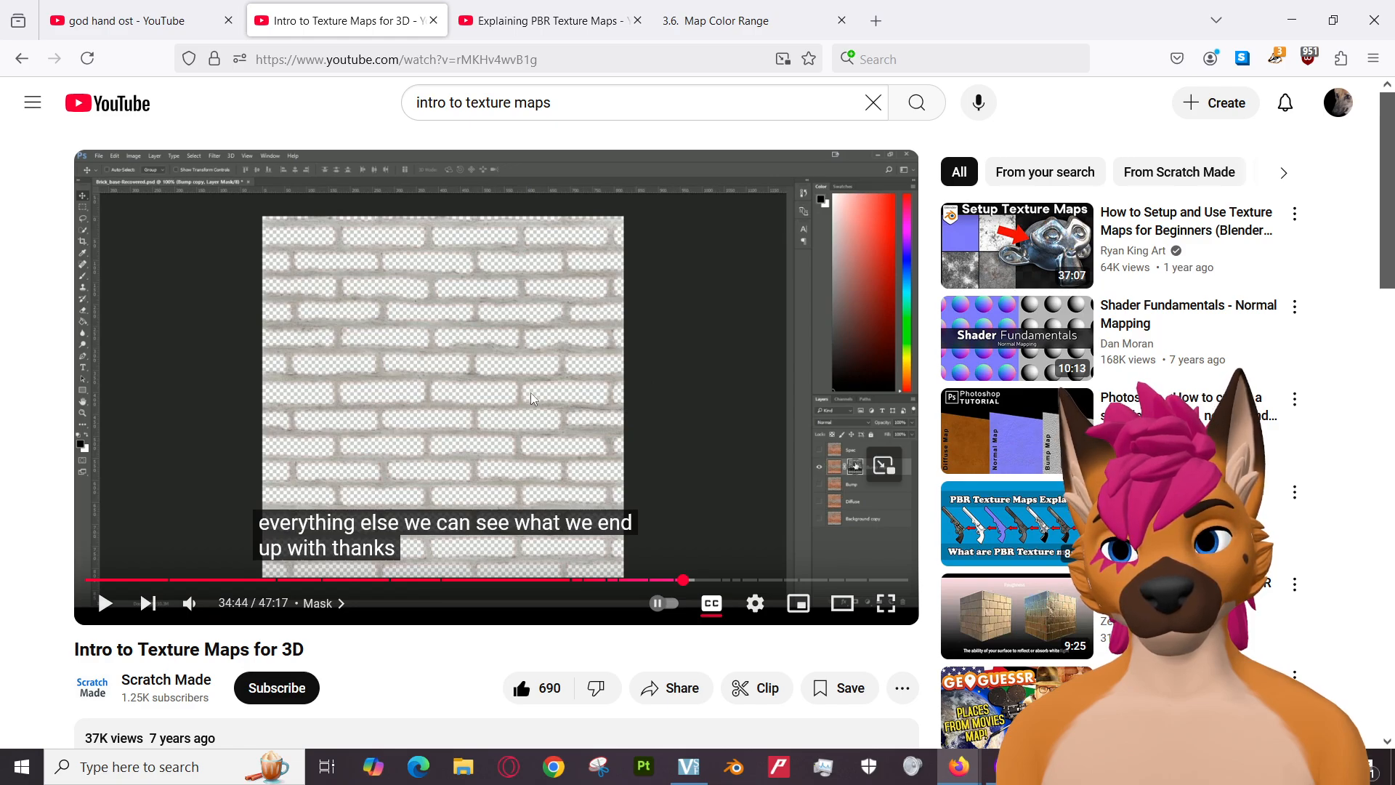
click(476, 440)
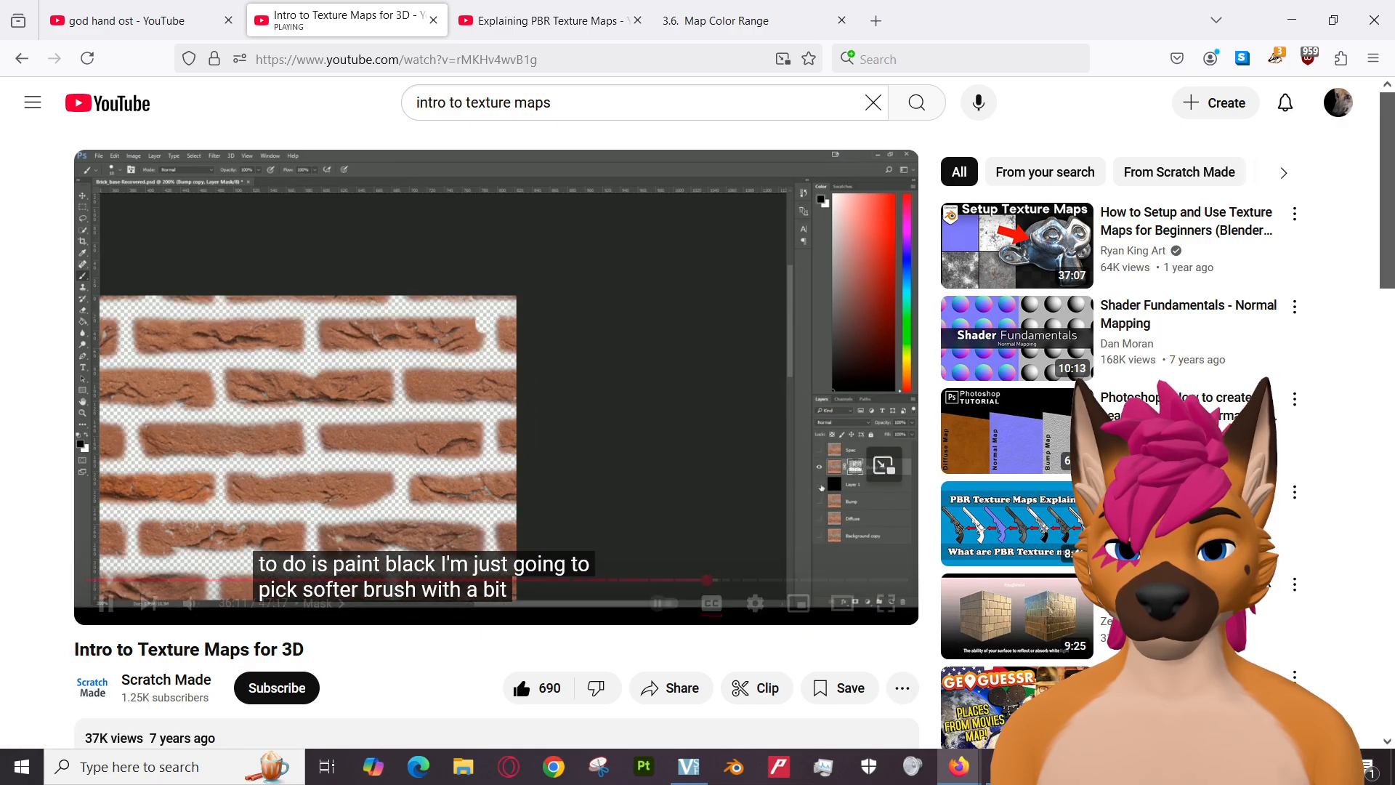
Switch to the private Firefox window and play God Hand OST - 10 - Yet Oh See Mind.
mouse_move(959, 766)
click(1015, 722)
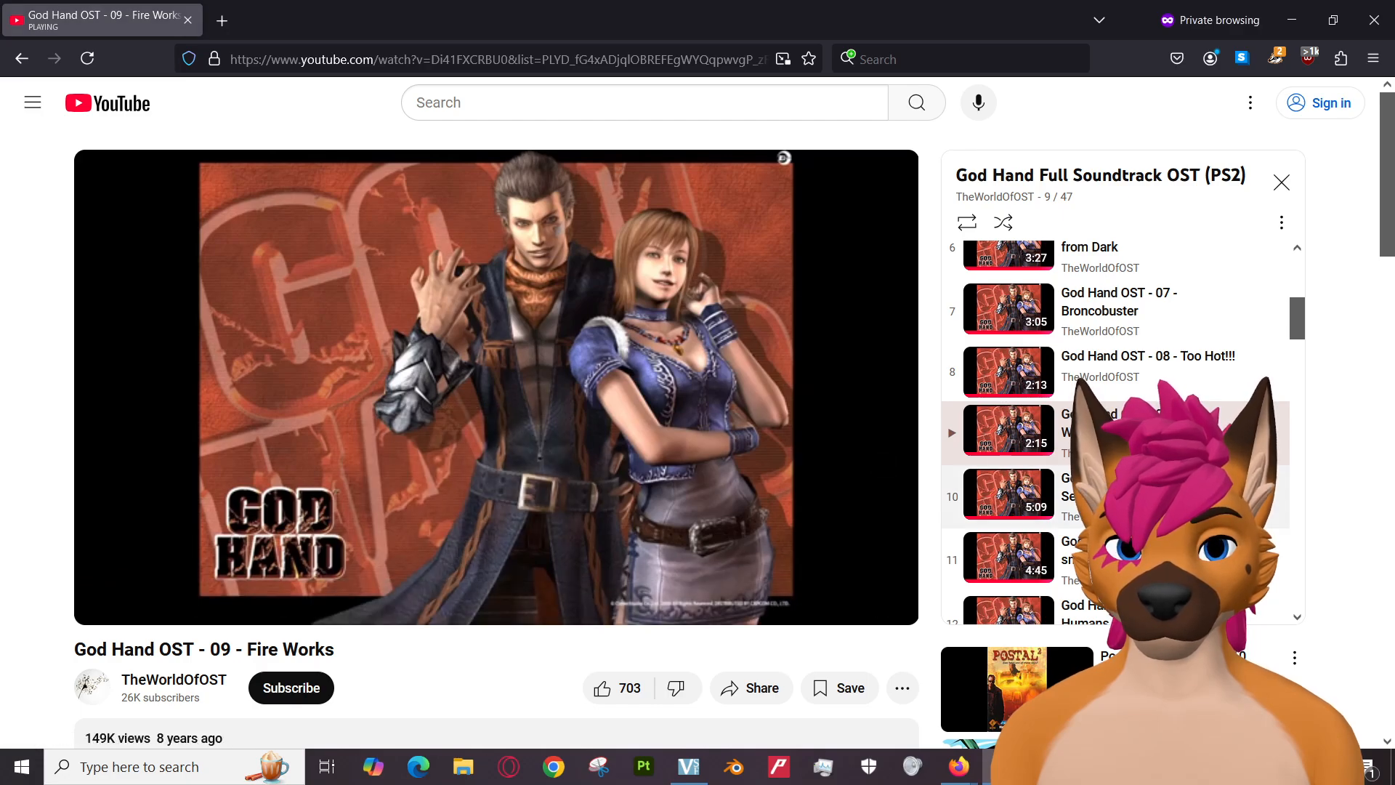
click(1046, 496)
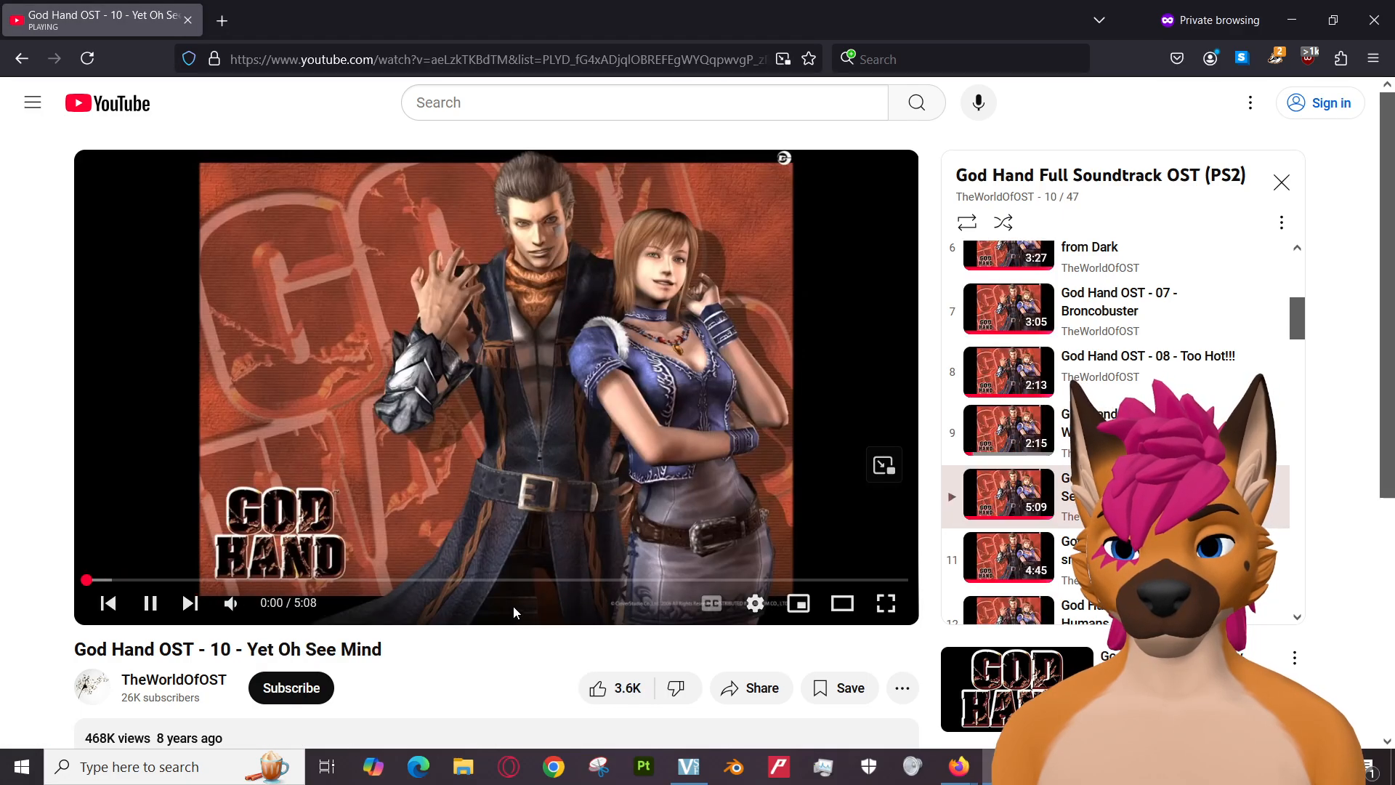
mouse_move(958, 766)
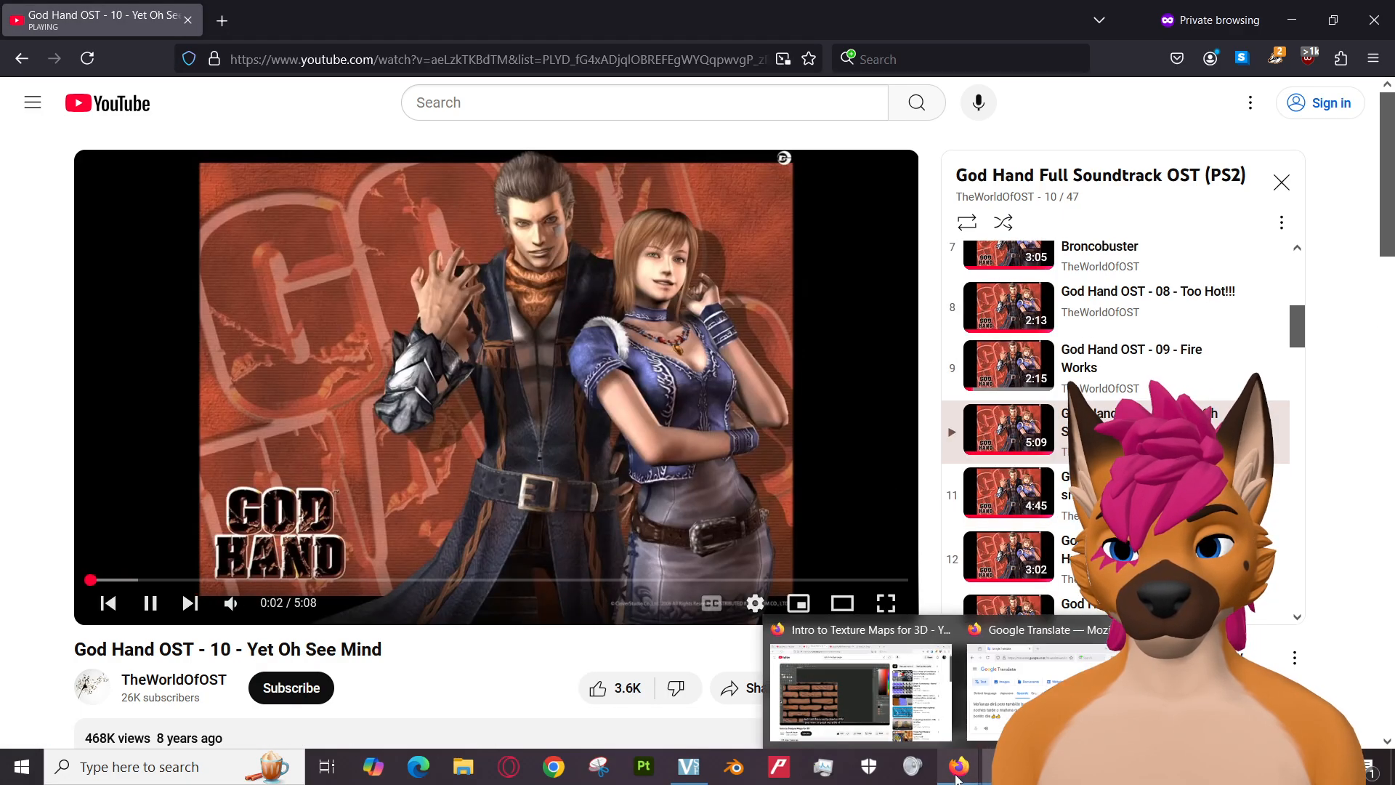
Return to the Intro to Texture Maps for 3D video, pause it and jump back within the Mask section.
click(933, 731)
click(500, 459)
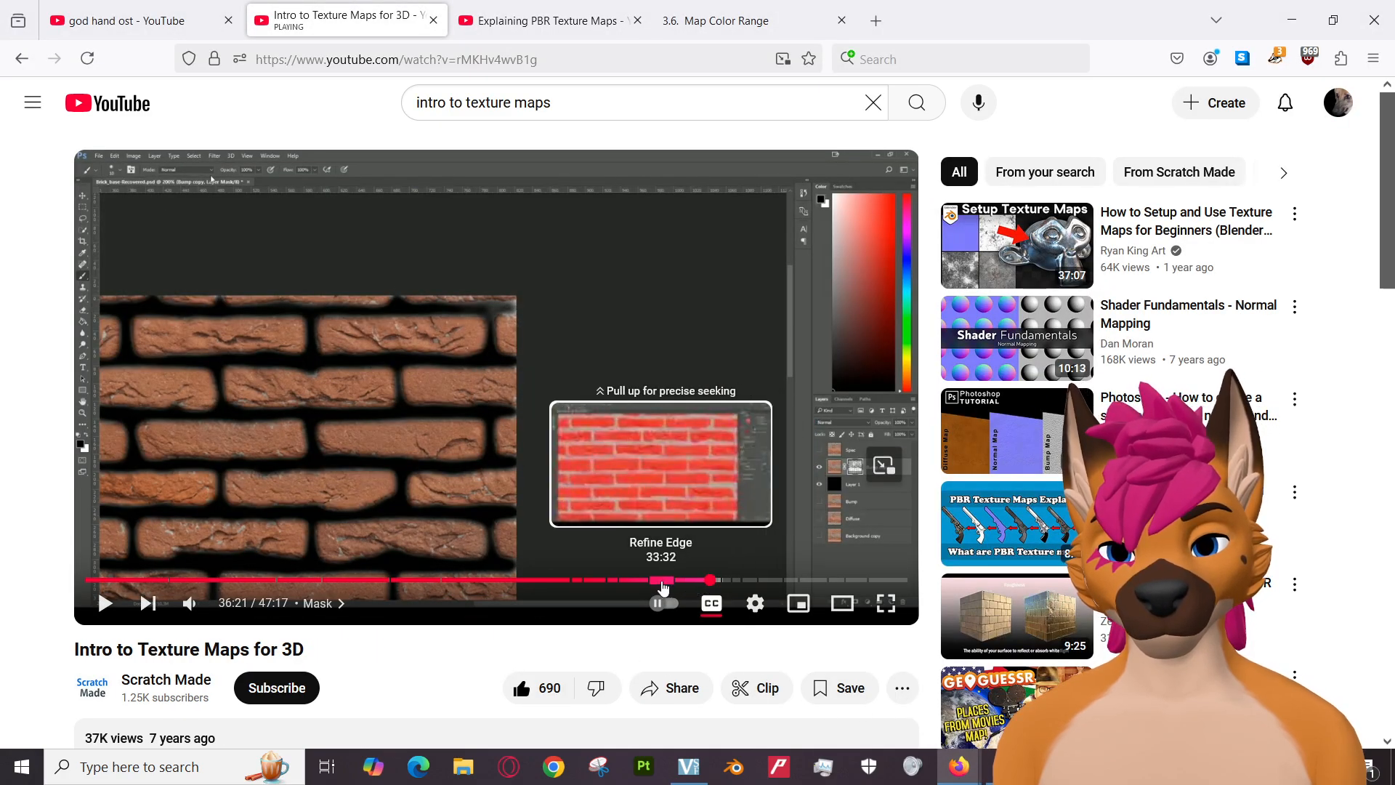
click(696, 581)
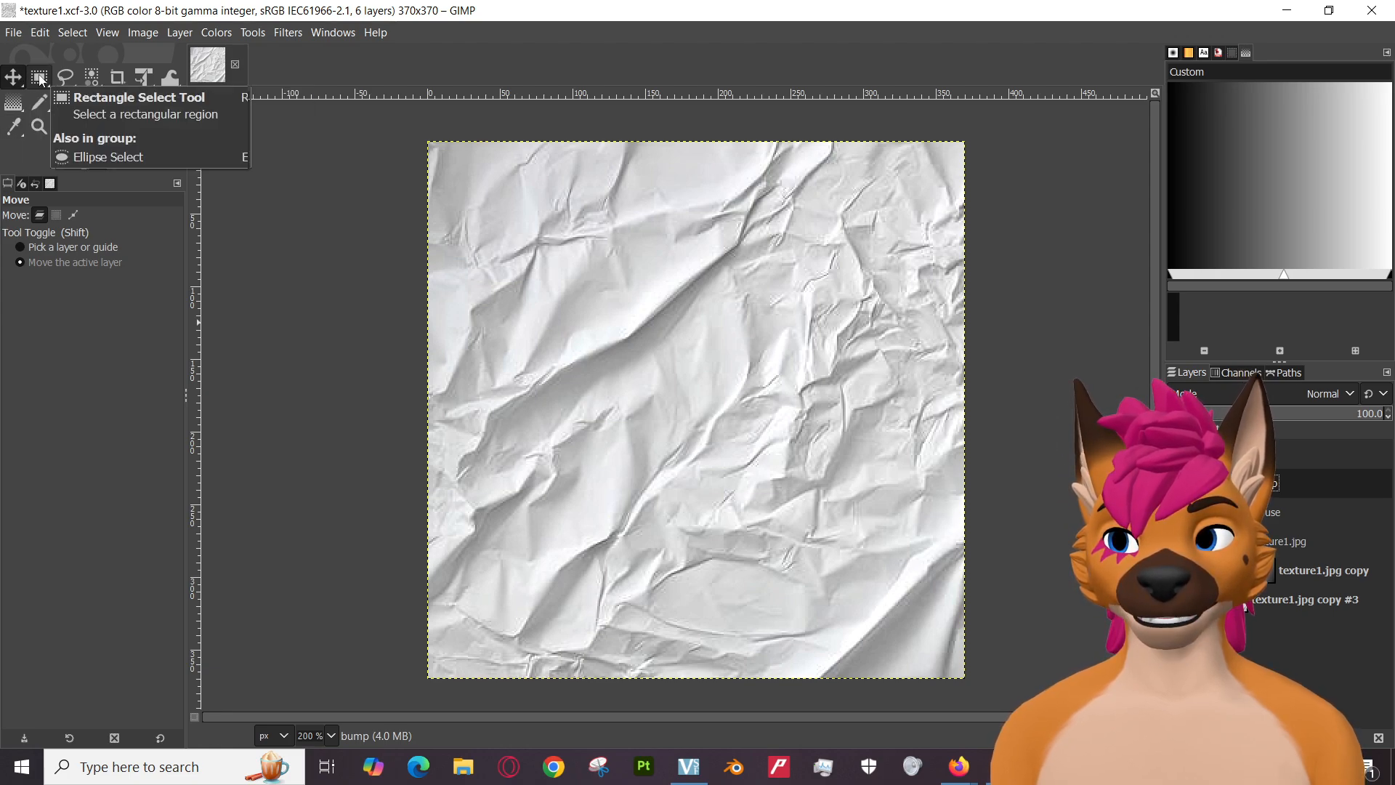
Switch to GIMP and select the bright crease highlights of the bump layer with Select by Color.
click(93, 79)
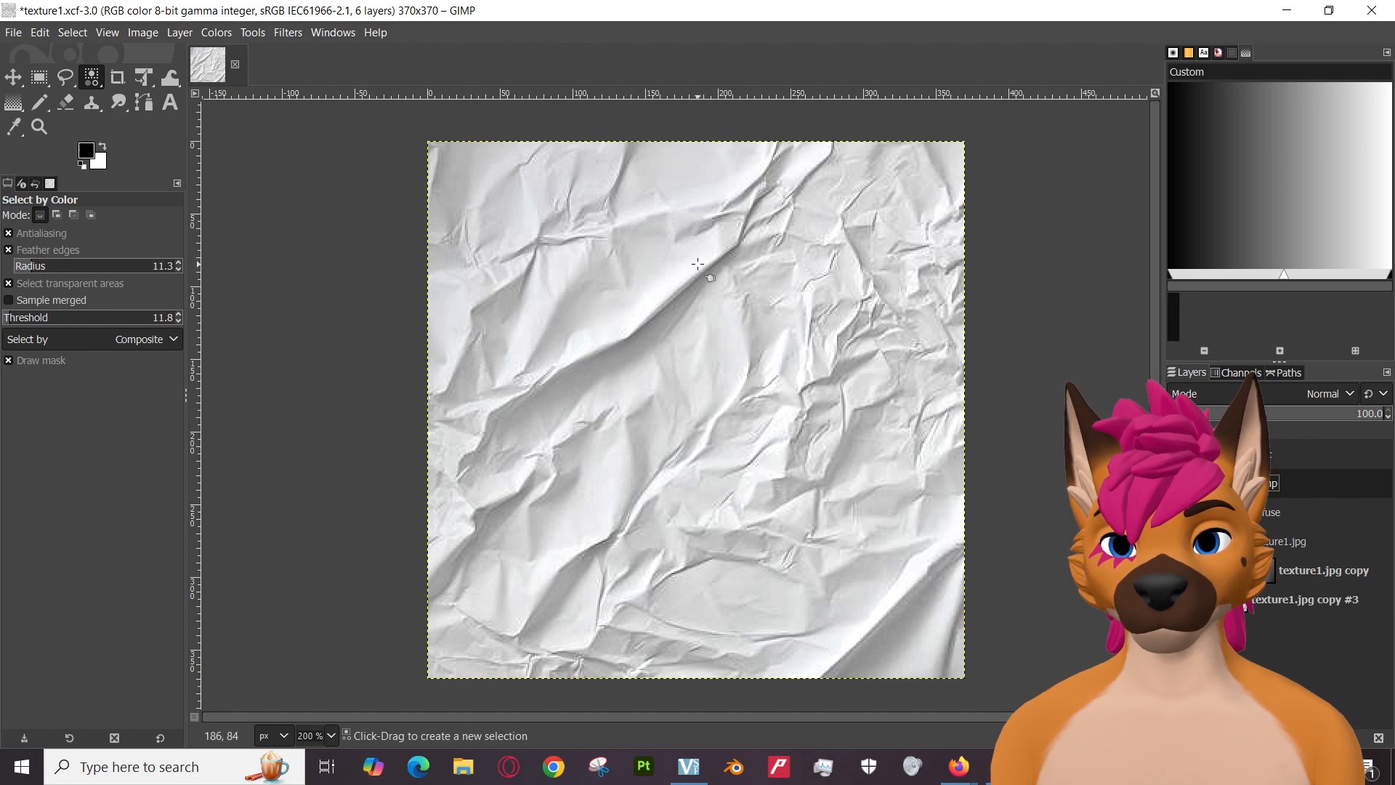
drag(701, 264, 698, 264)
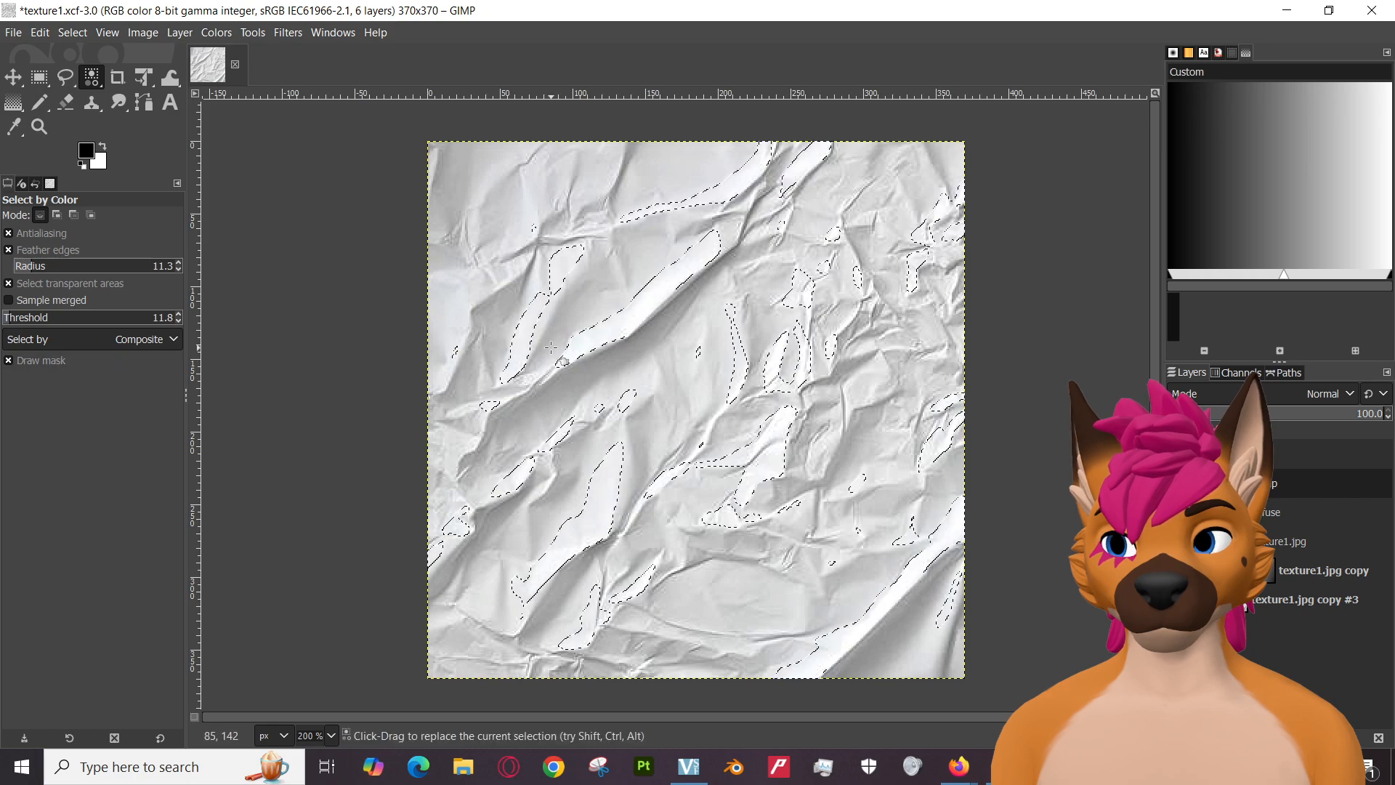
Duplicate the bump layer.
right_click(1270, 491)
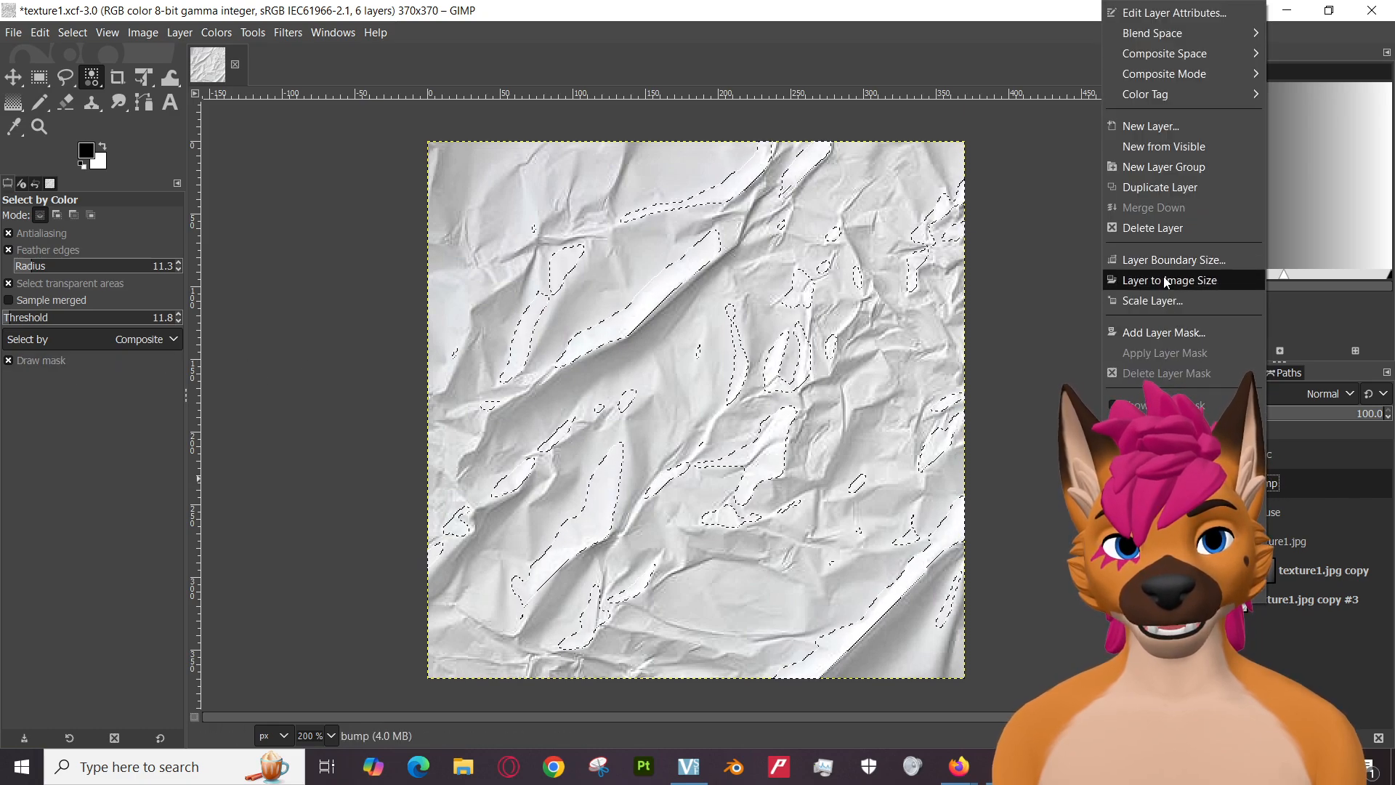
click(1161, 189)
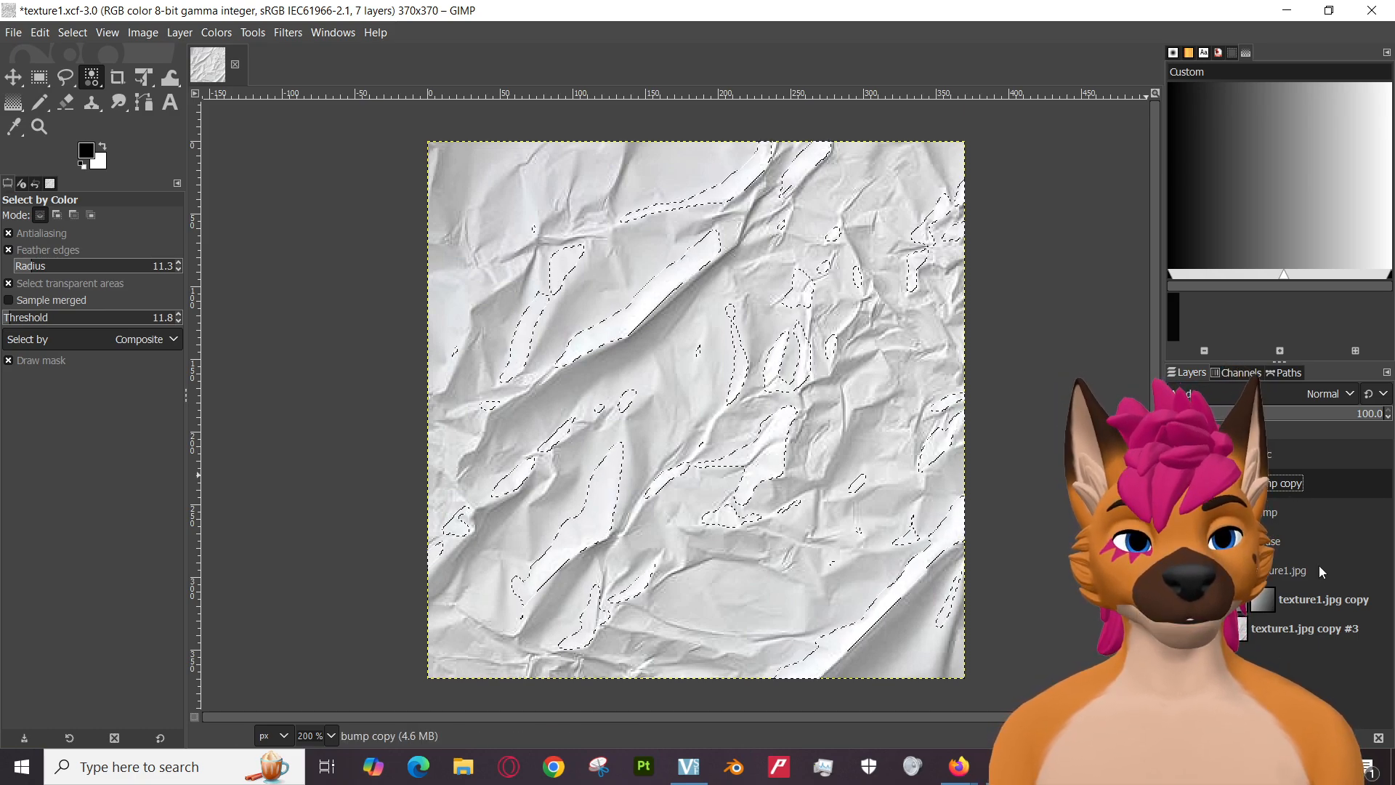
Try a White (full opacity) layer mask on the bump copy layer and delete that mask.
right_click(1305, 600)
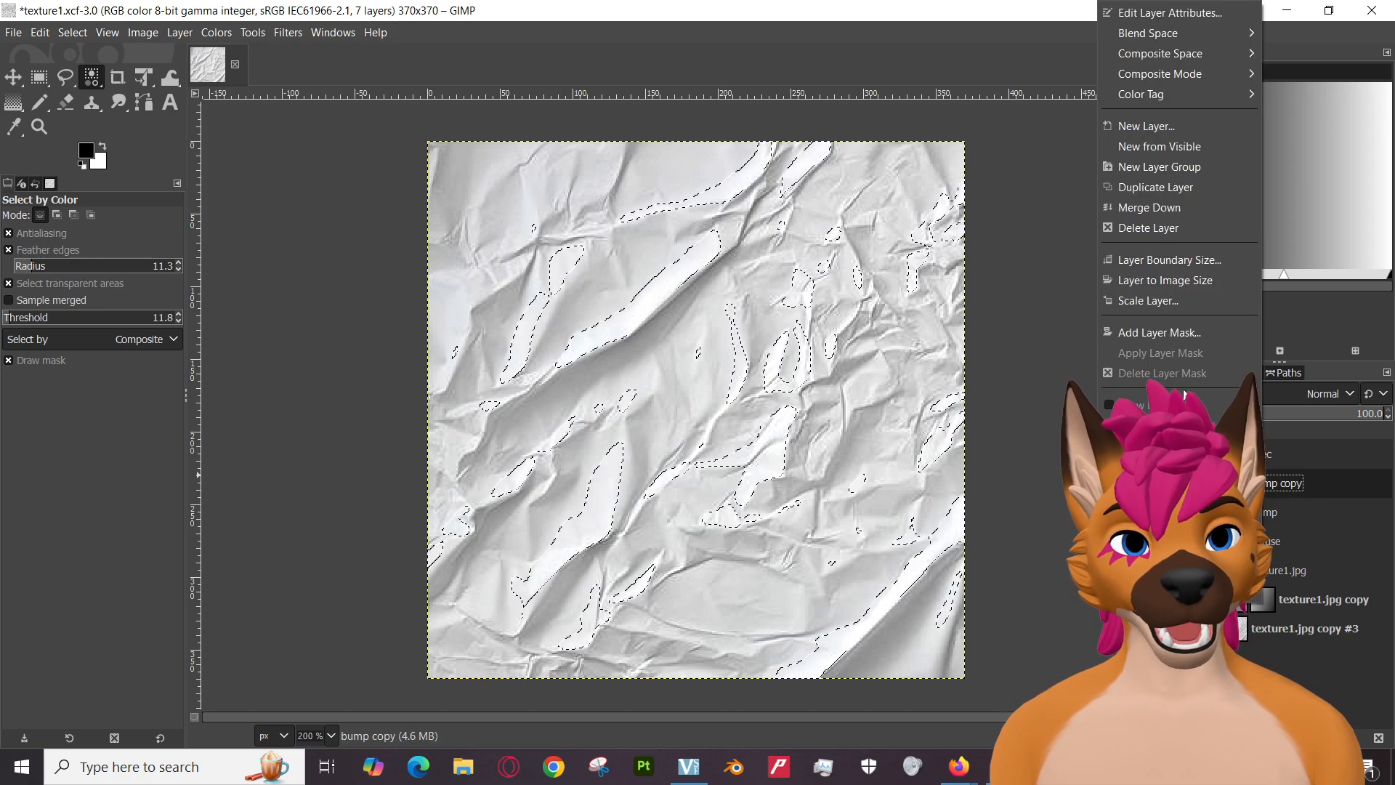
click(1156, 333)
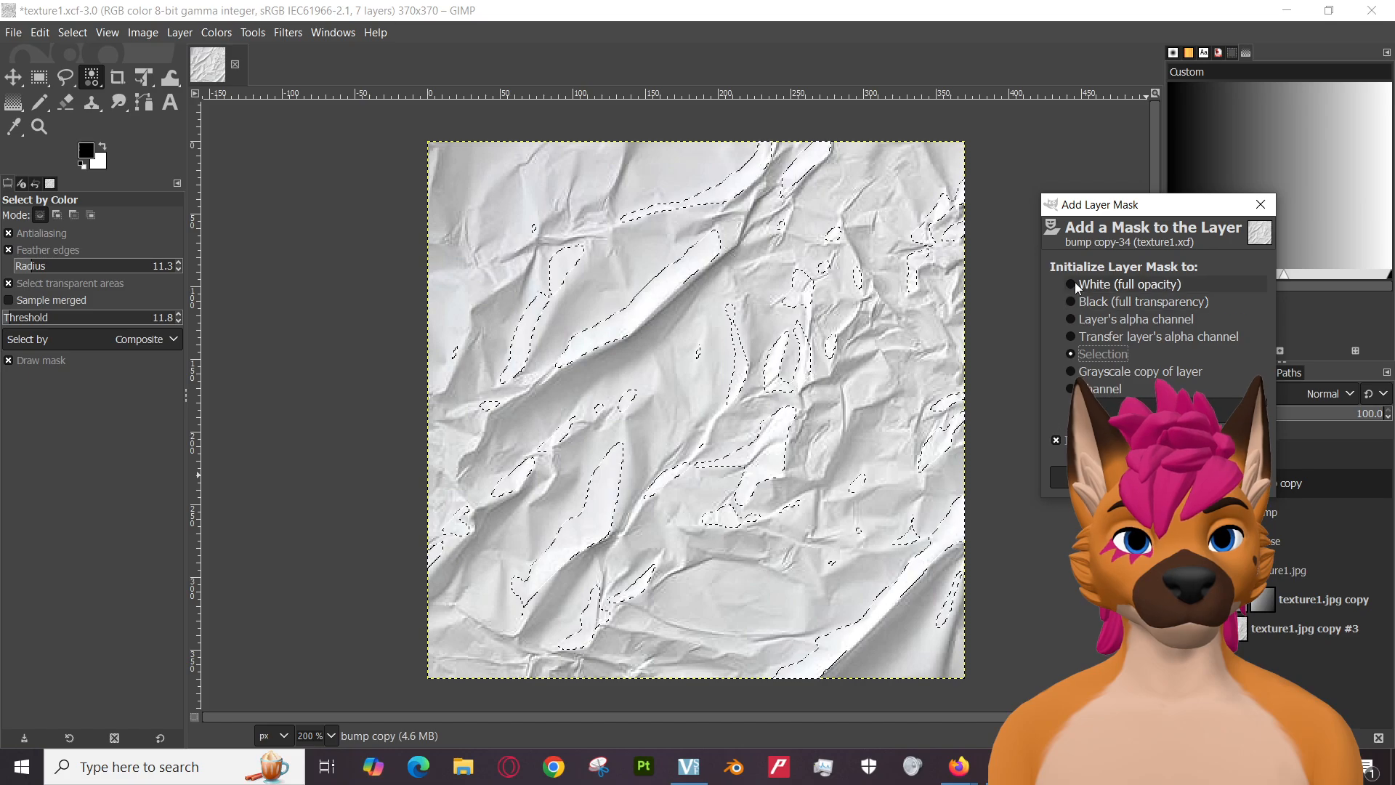
click(1235, 477)
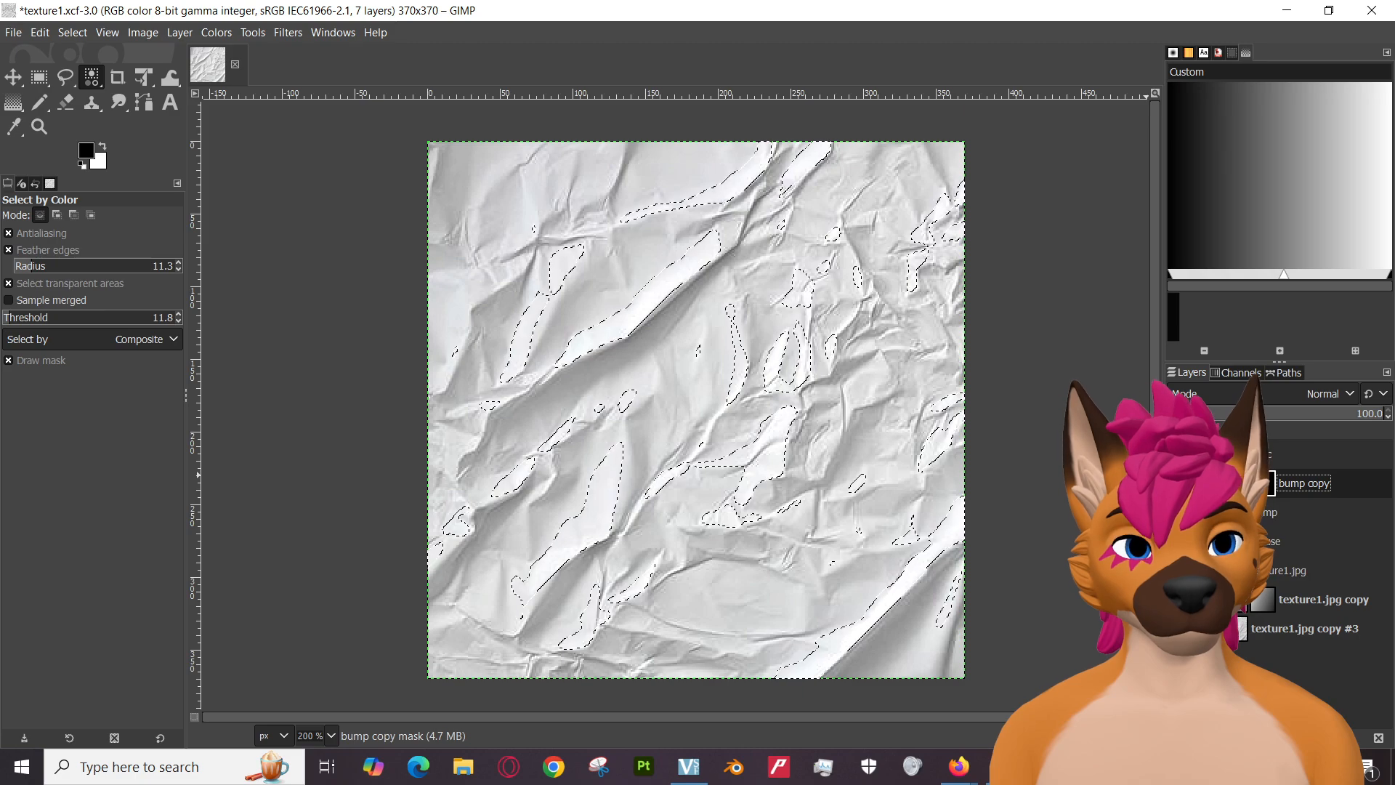
right_click(1269, 491)
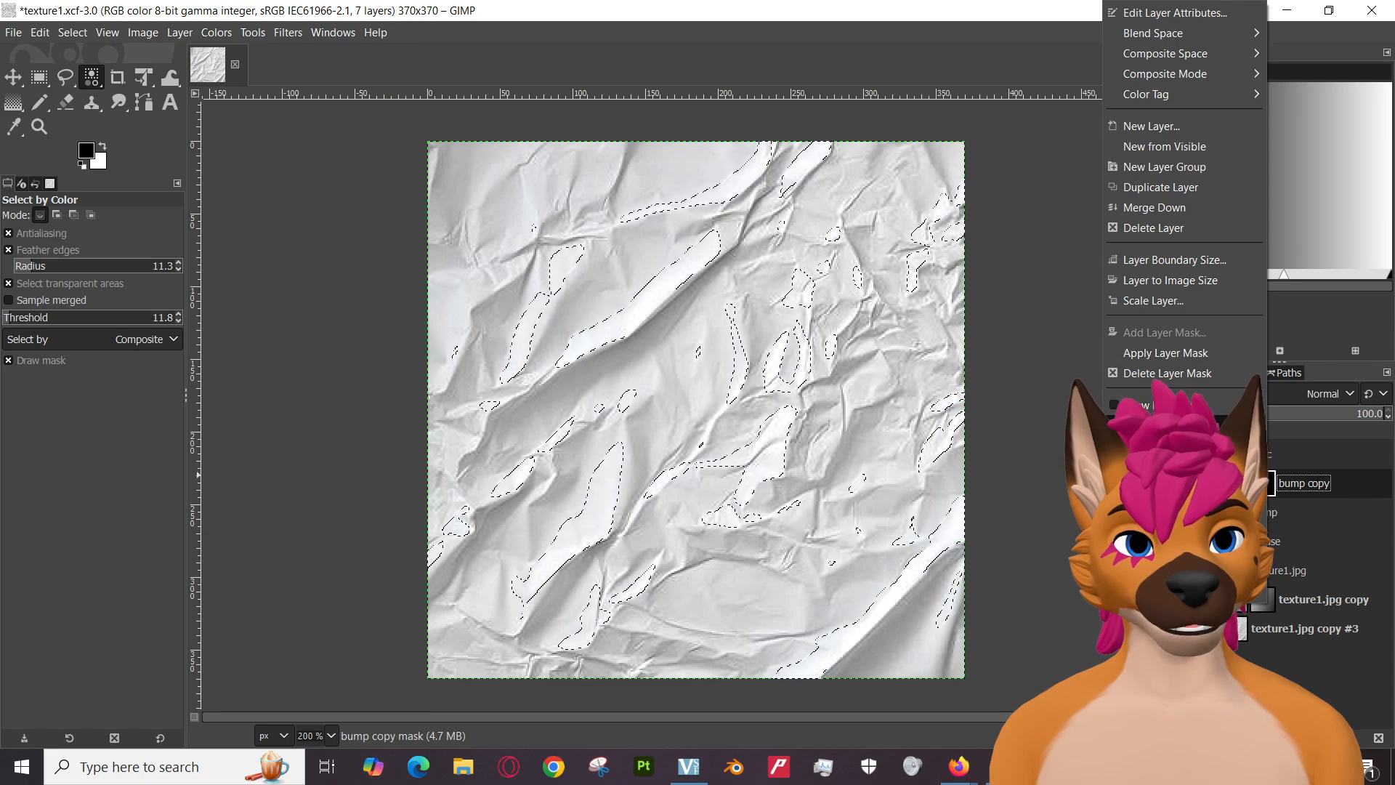
click(1155, 371)
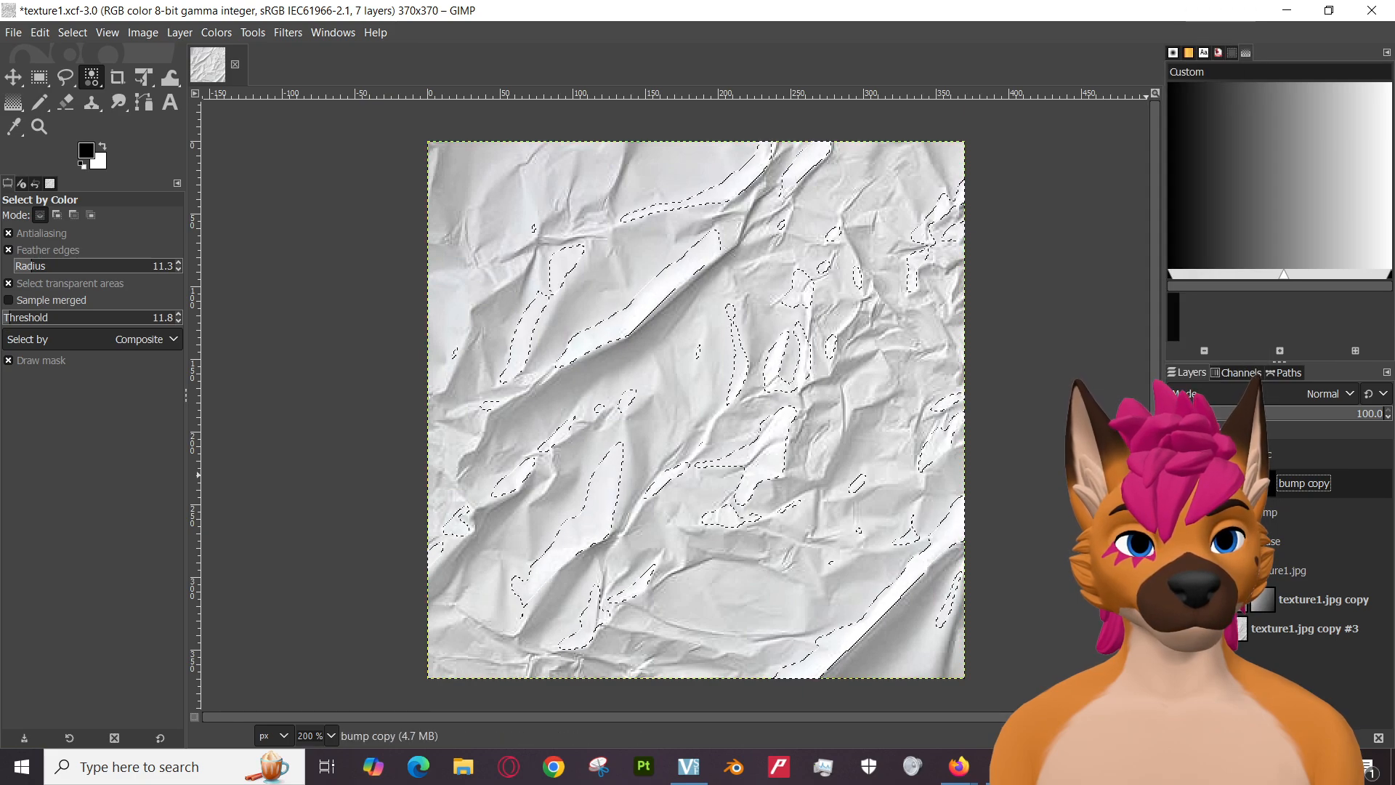
click(1268, 483)
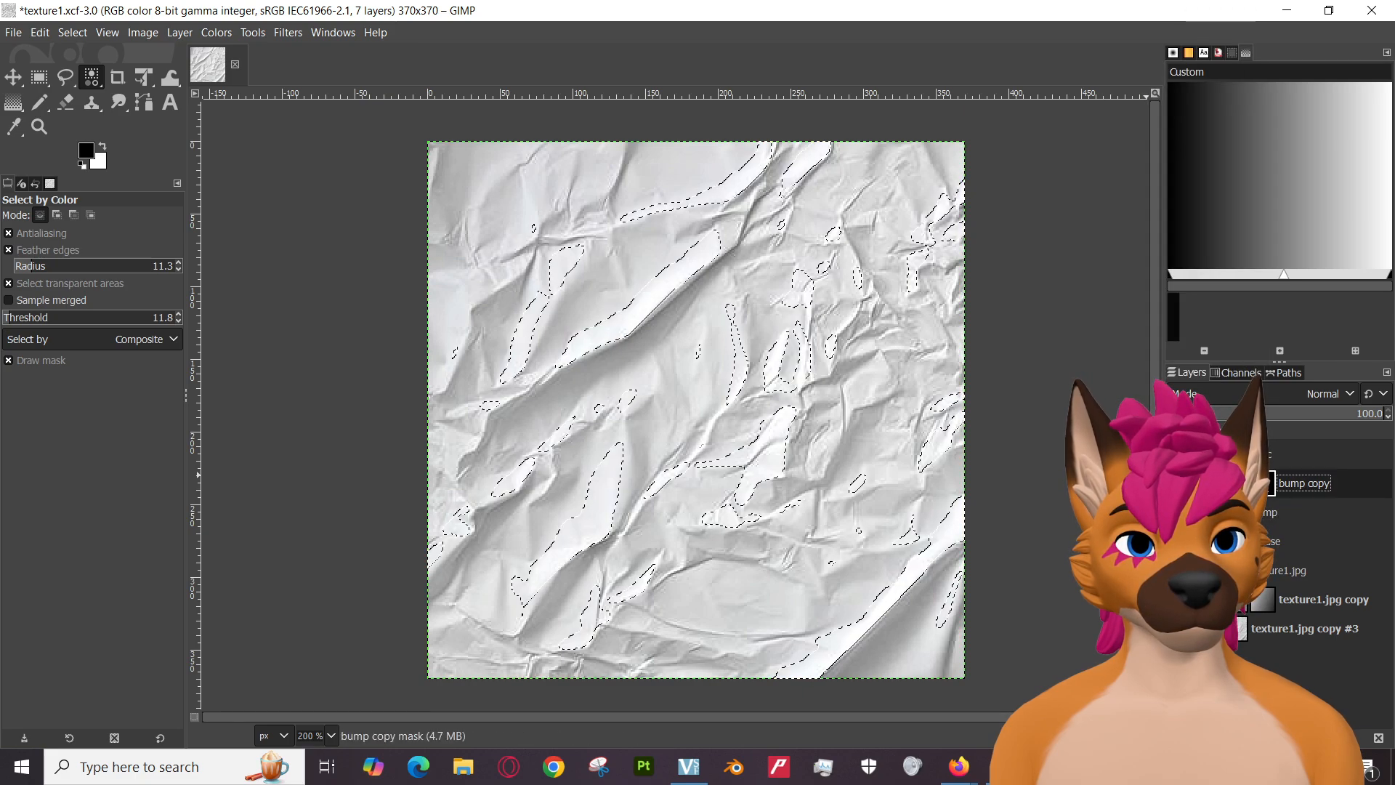
right_click(1267, 483)
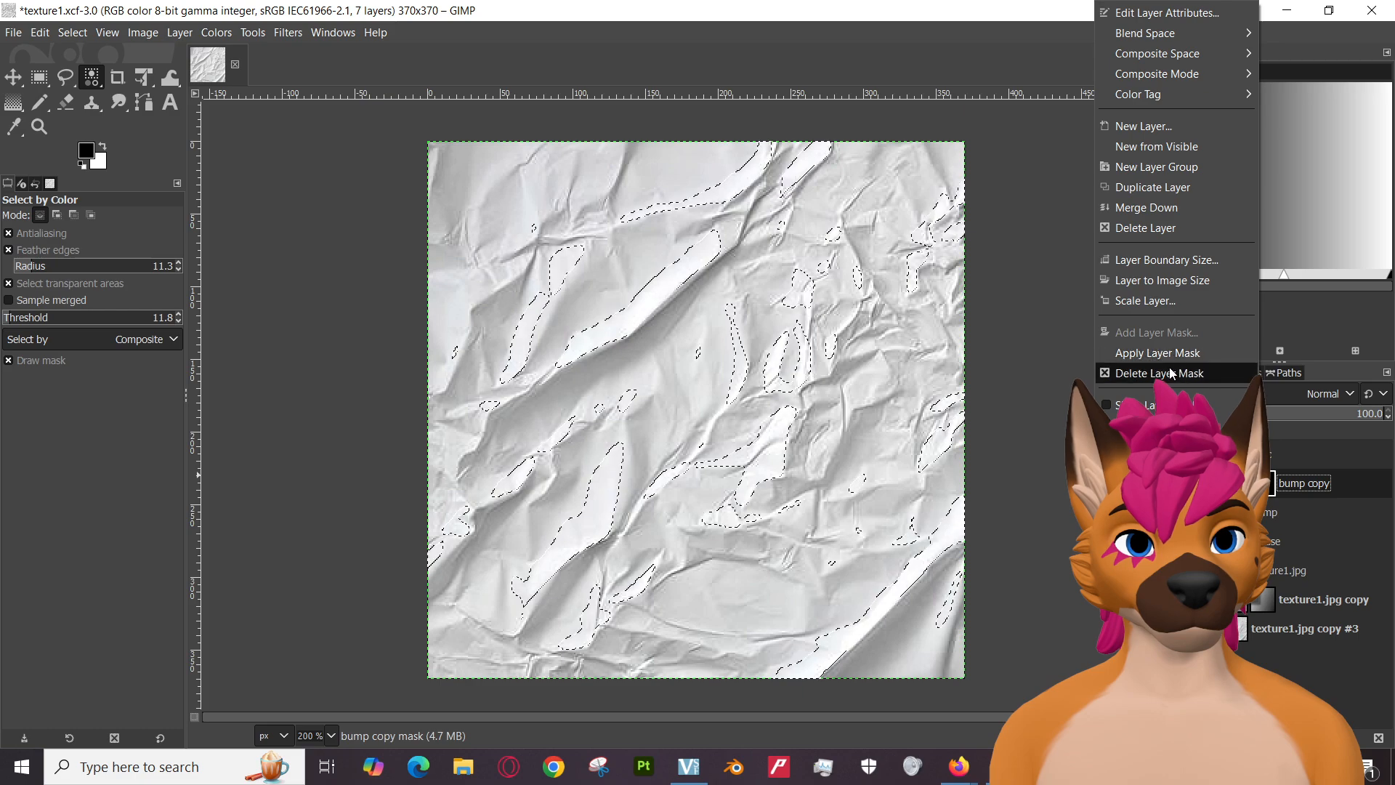
click(1155, 373)
Try an inverted layer mask from the layer's alpha channel on the bump copy and delete it.
right_click(1267, 483)
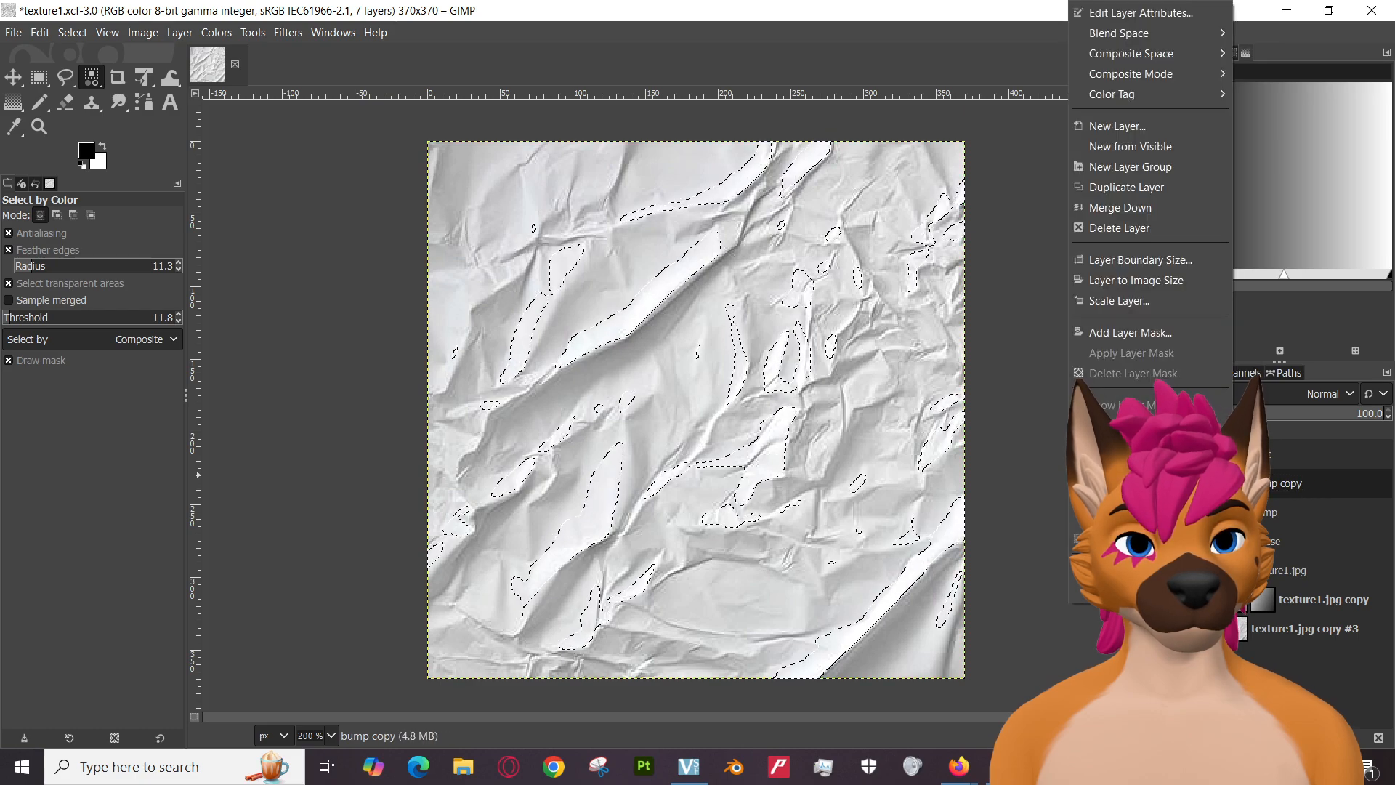
click(1118, 340)
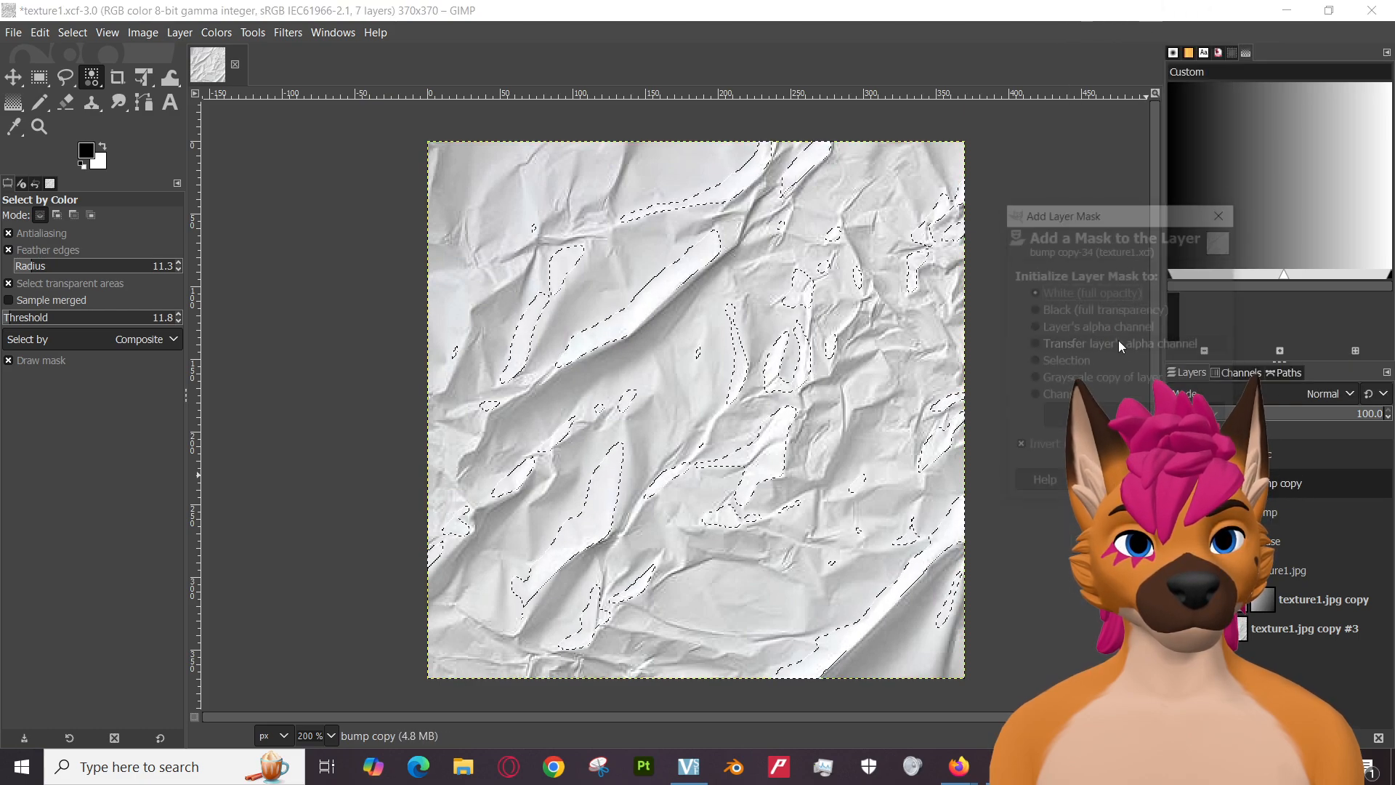
click(1033, 328)
click(1195, 485)
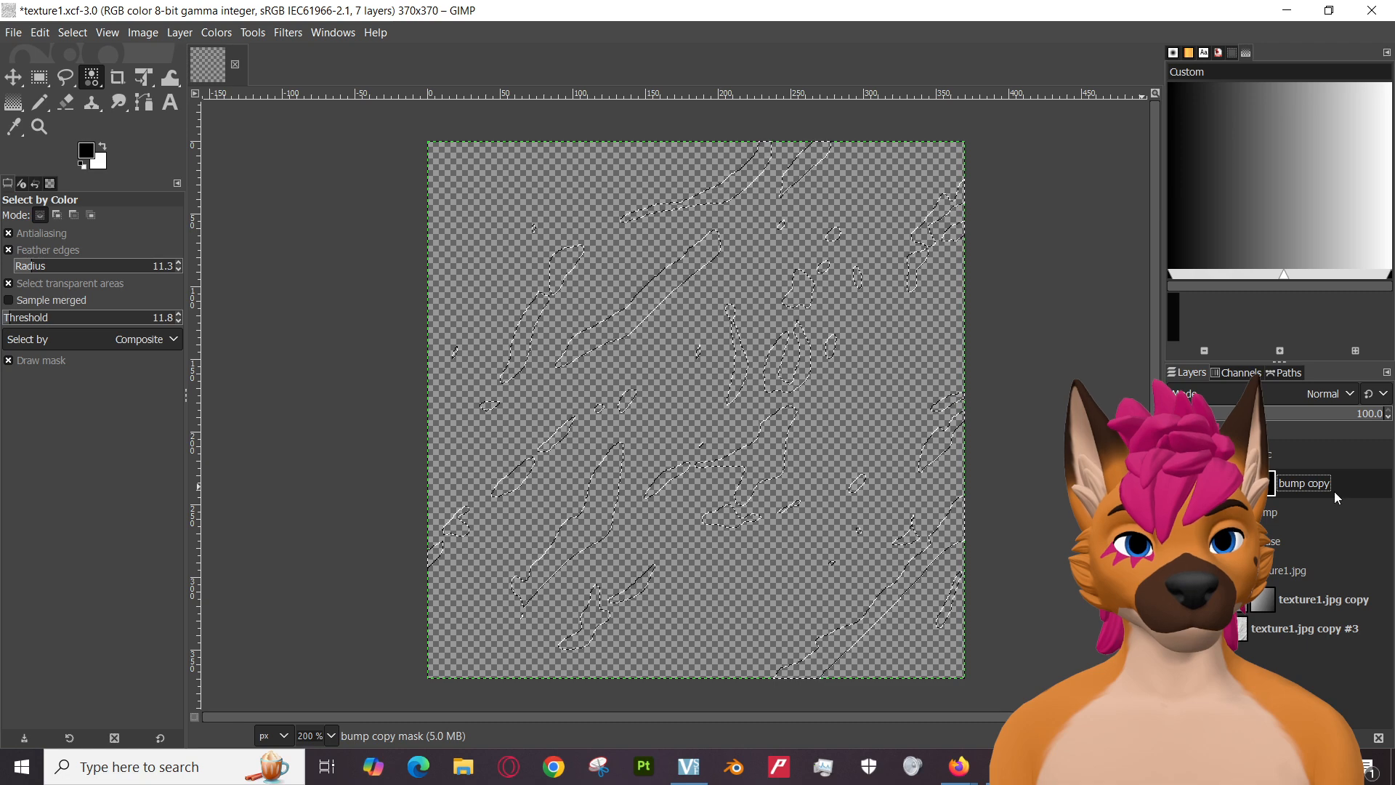
right_click(1339, 496)
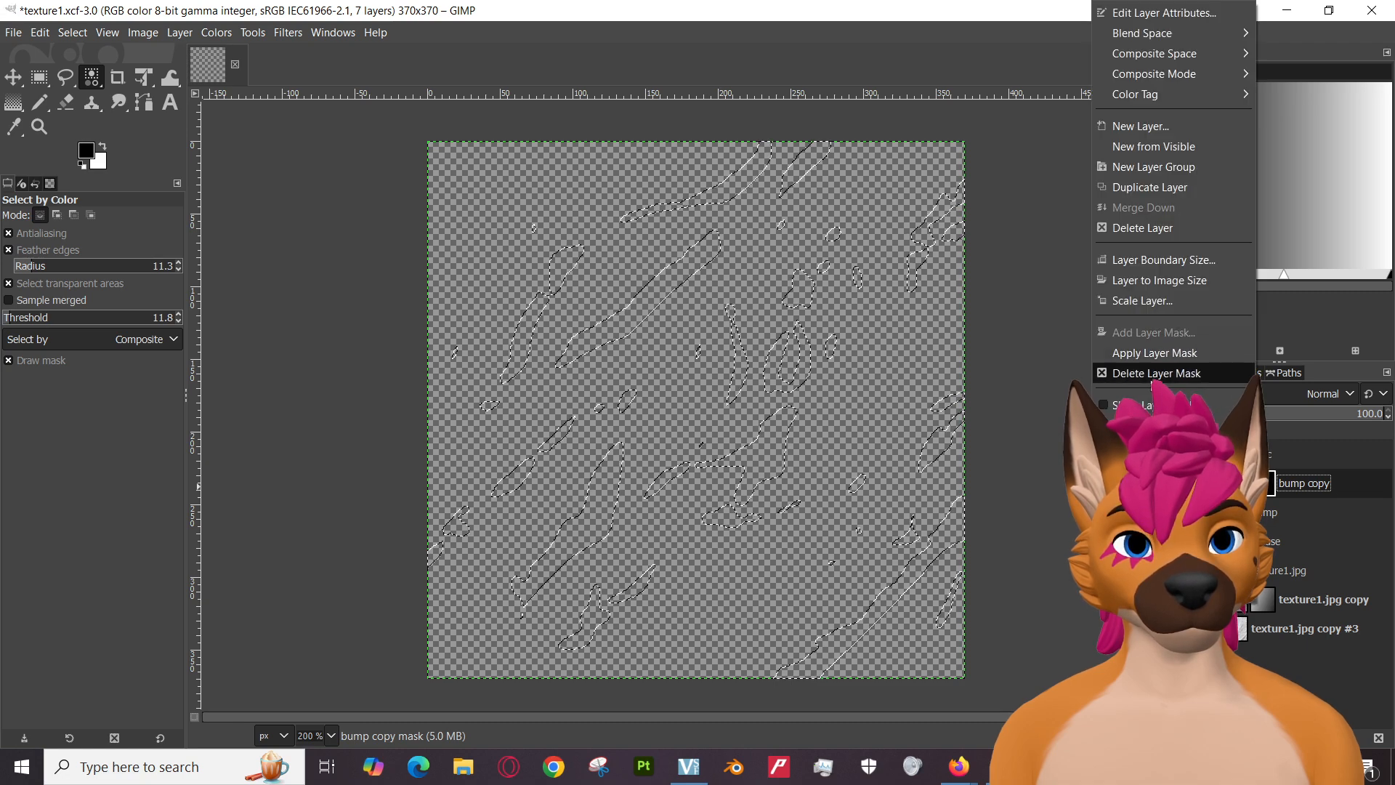
click(1155, 373)
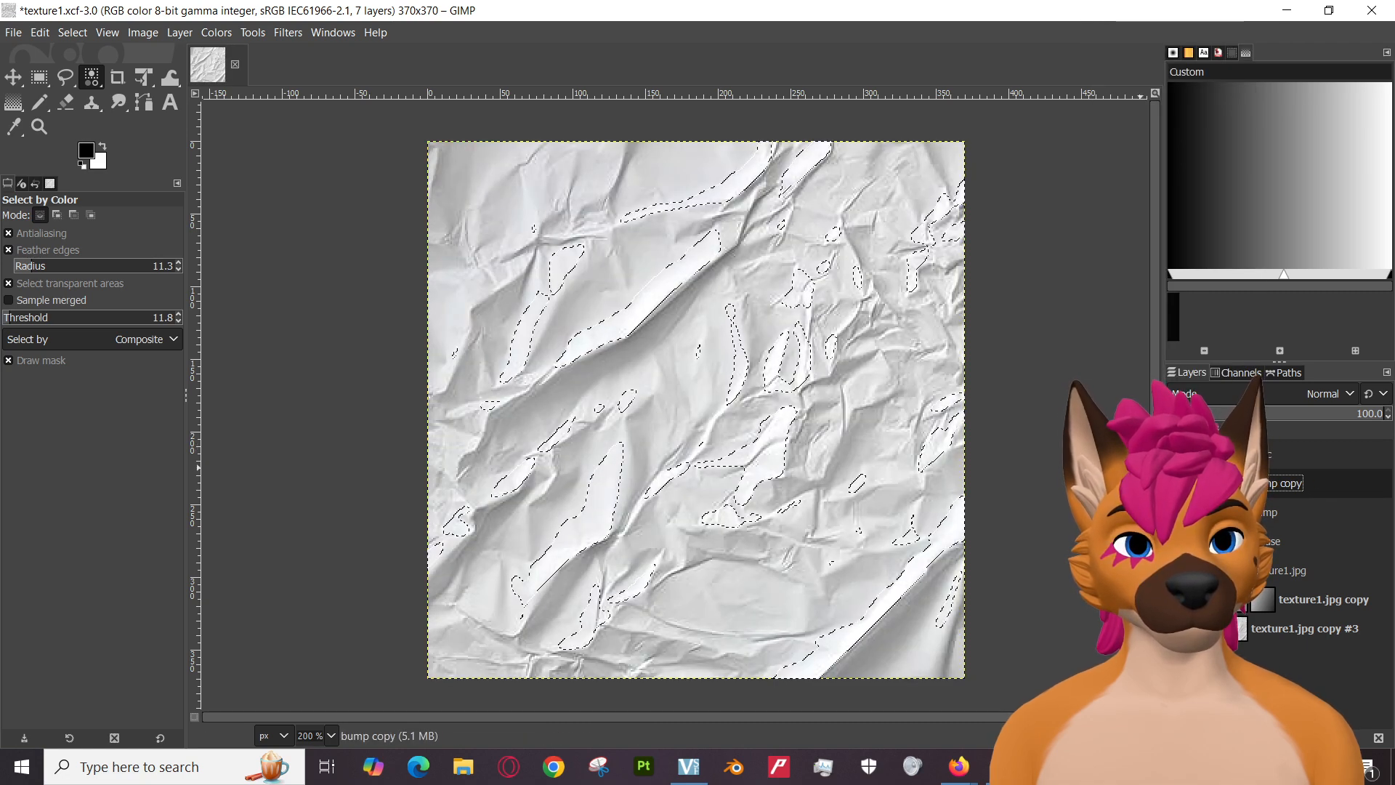
Try an inverted Black (full transparency) layer mask on the bump copy and remove it.
right_click(1318, 483)
click(1134, 332)
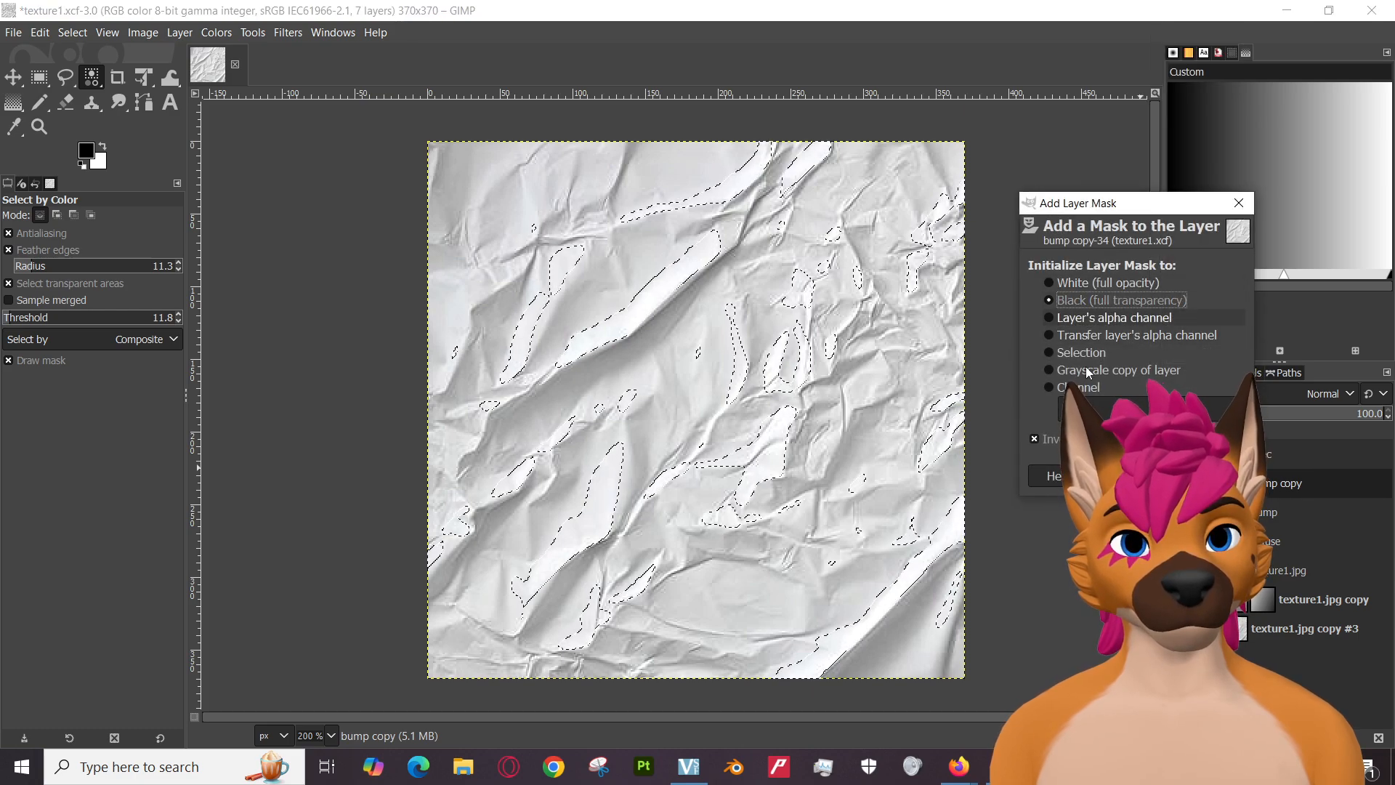
click(1162, 476)
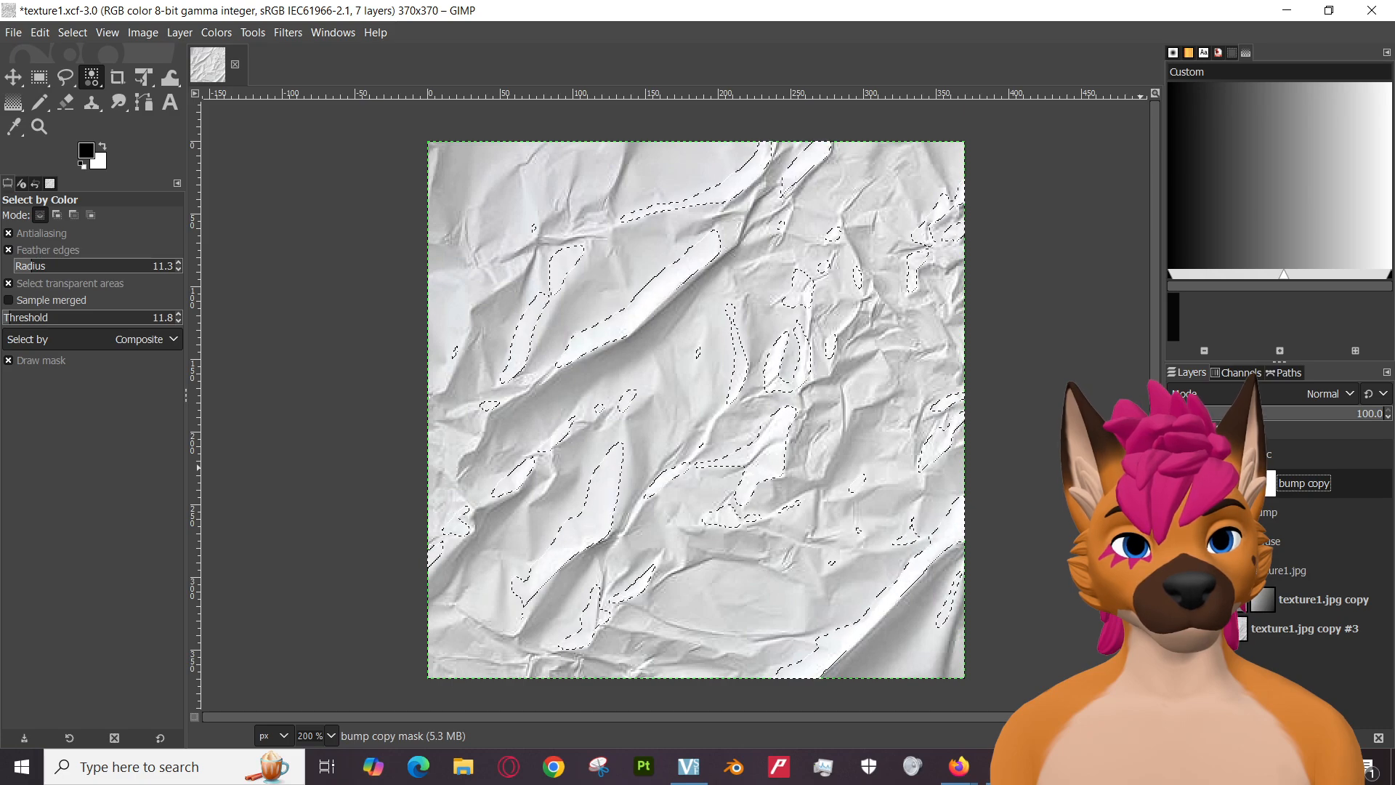
right_click(1268, 492)
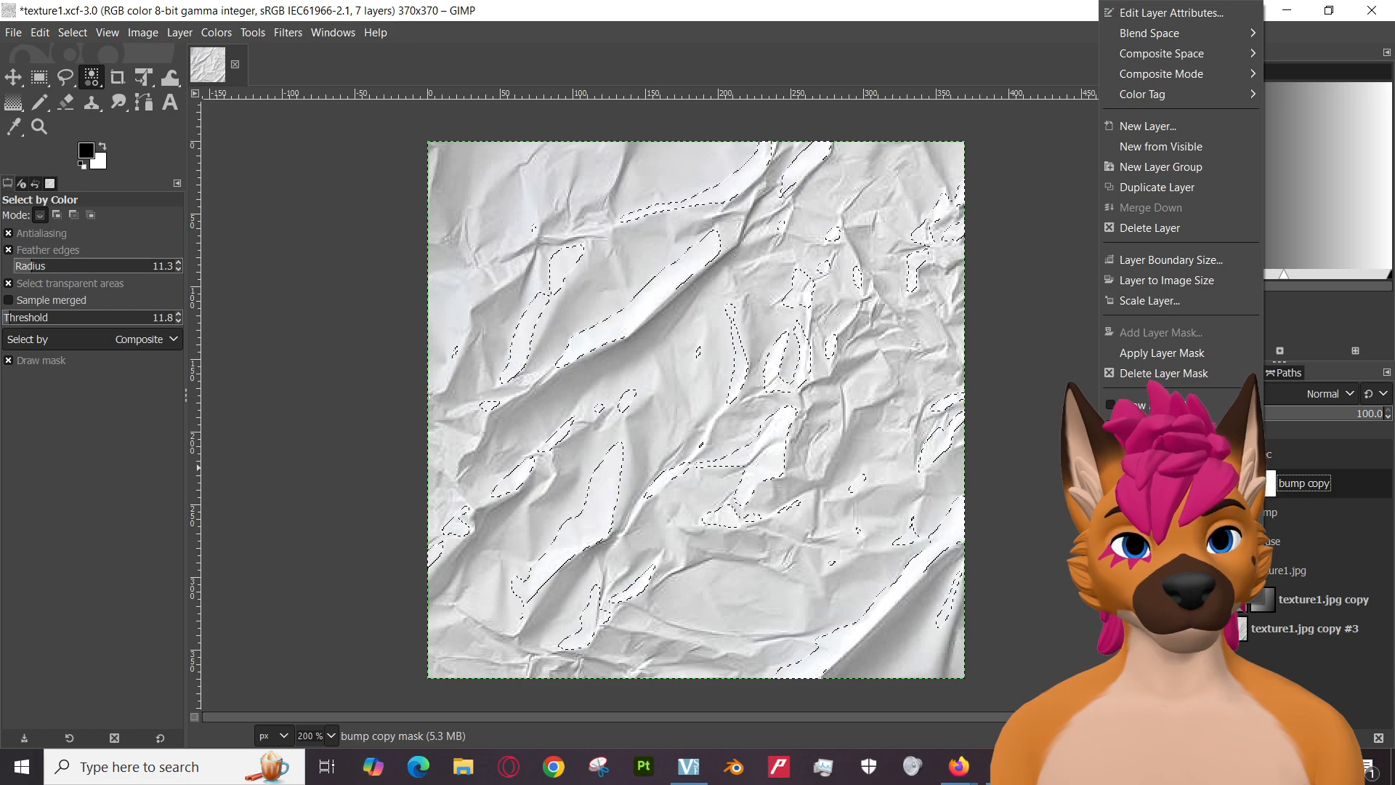
click(1166, 374)
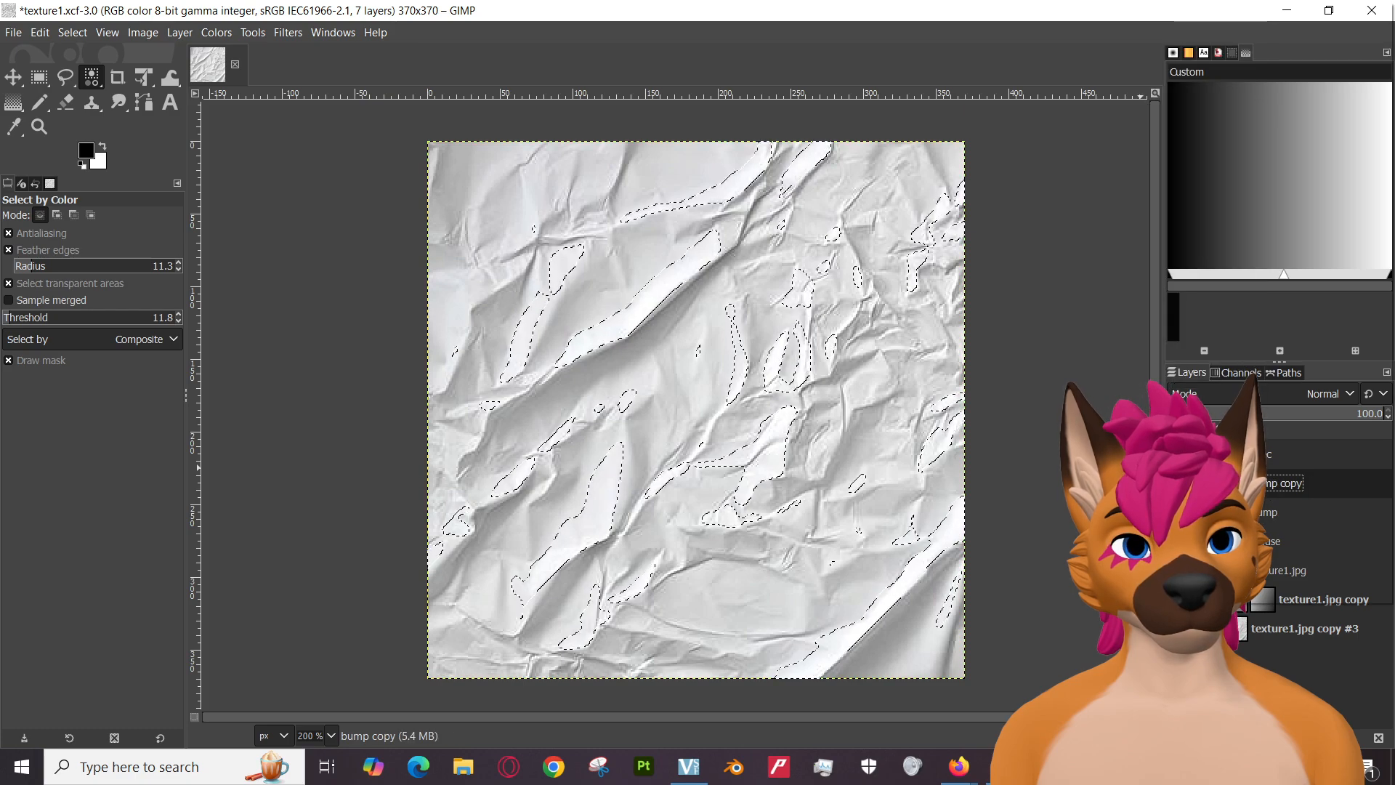
Try an inverted layer mask made from the current selection on the bump copy and delete it.
right_click(1261, 517)
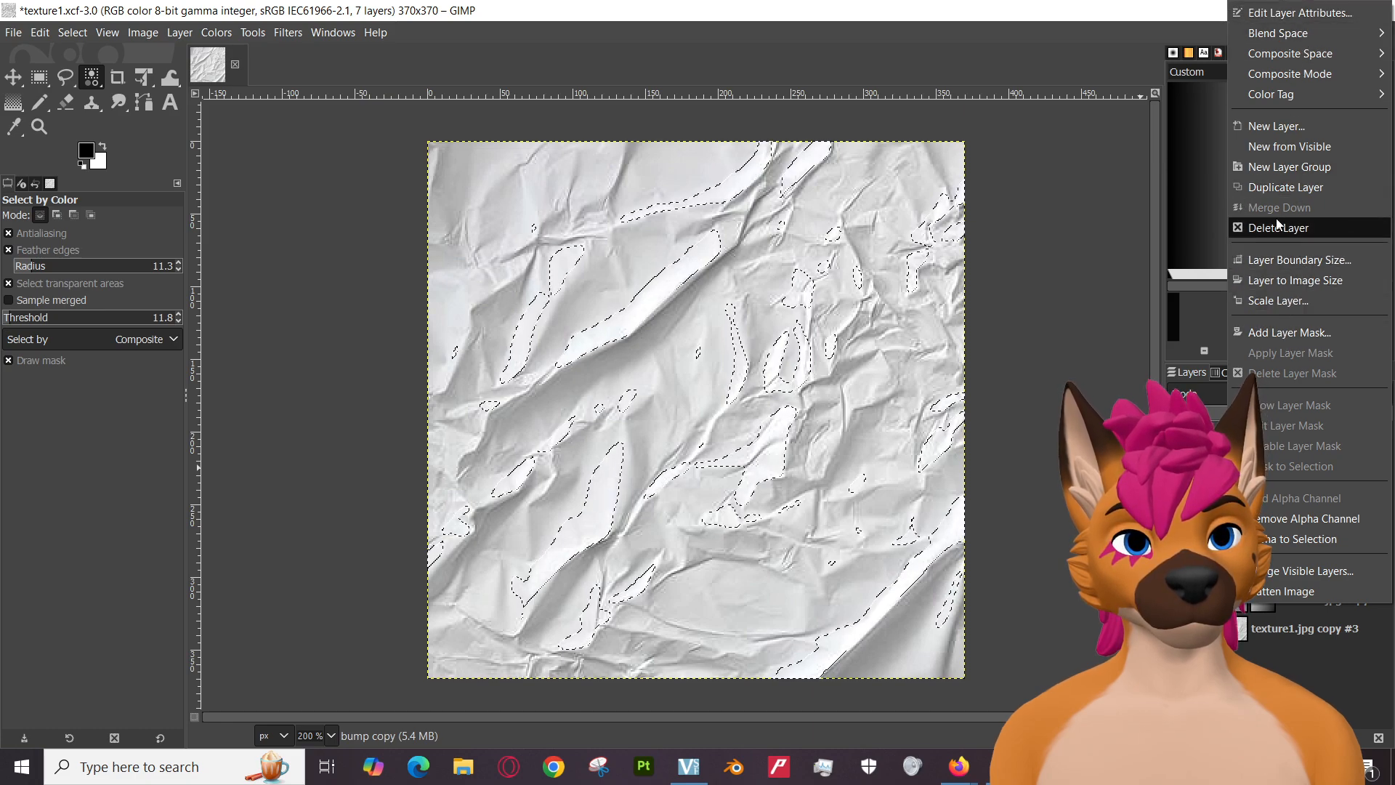
click(1276, 334)
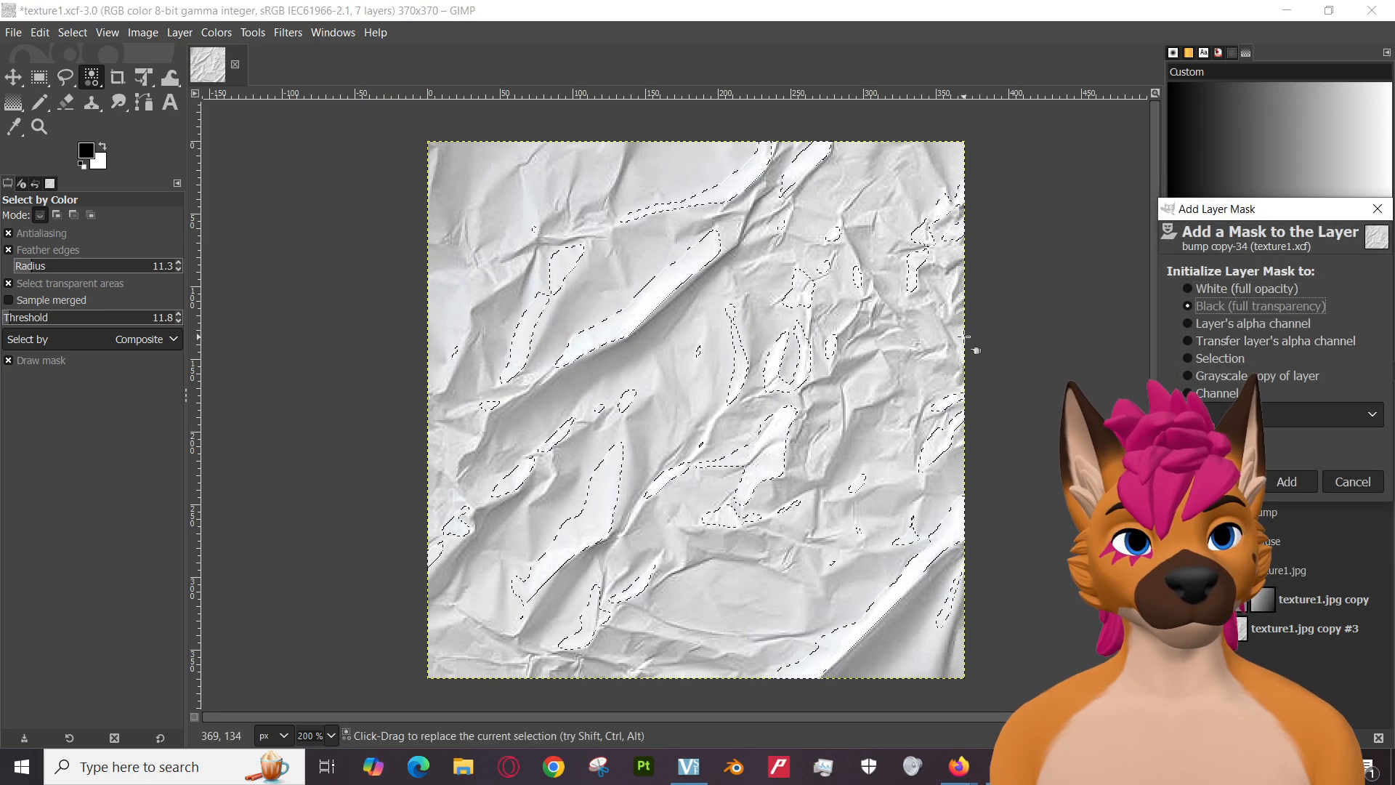
click(1188, 358)
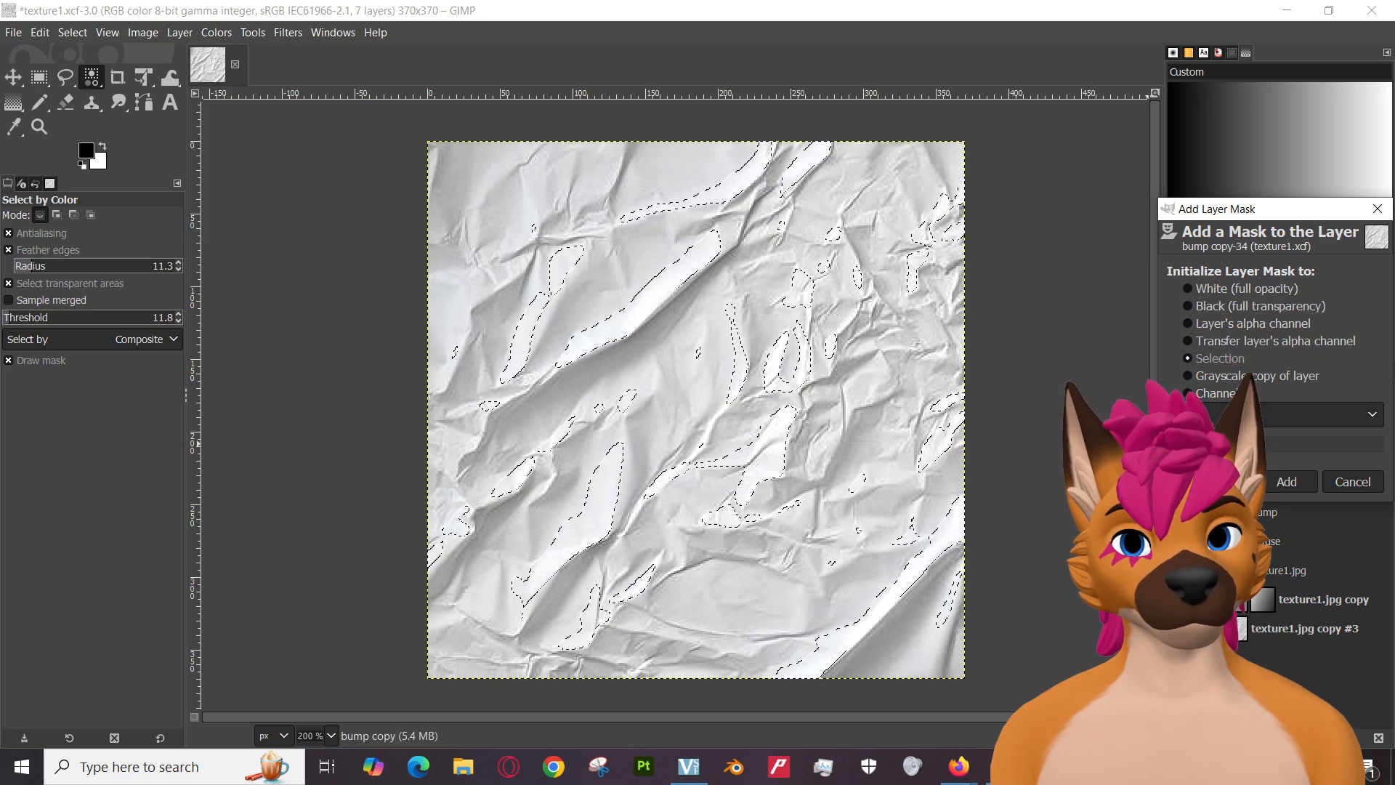
click(1287, 482)
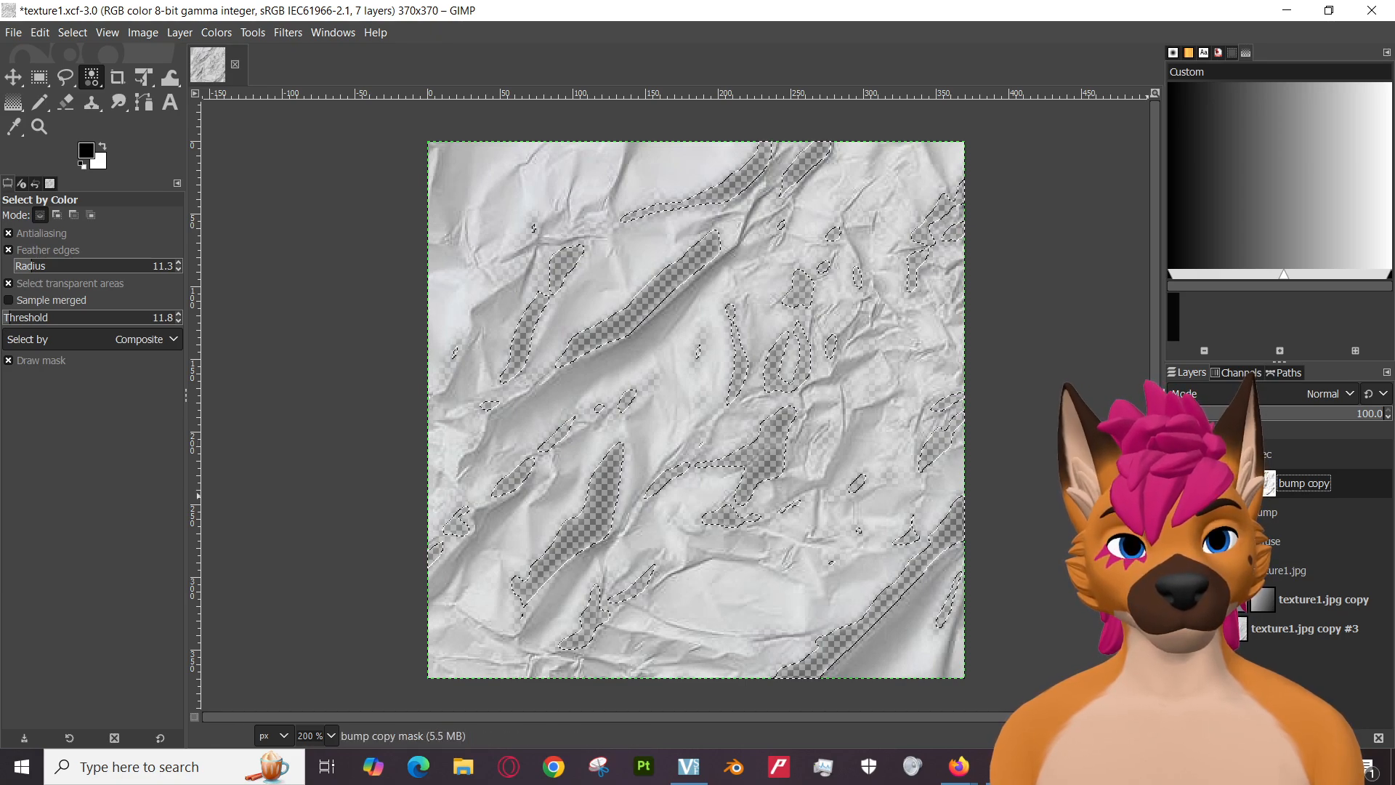
right_click(1292, 496)
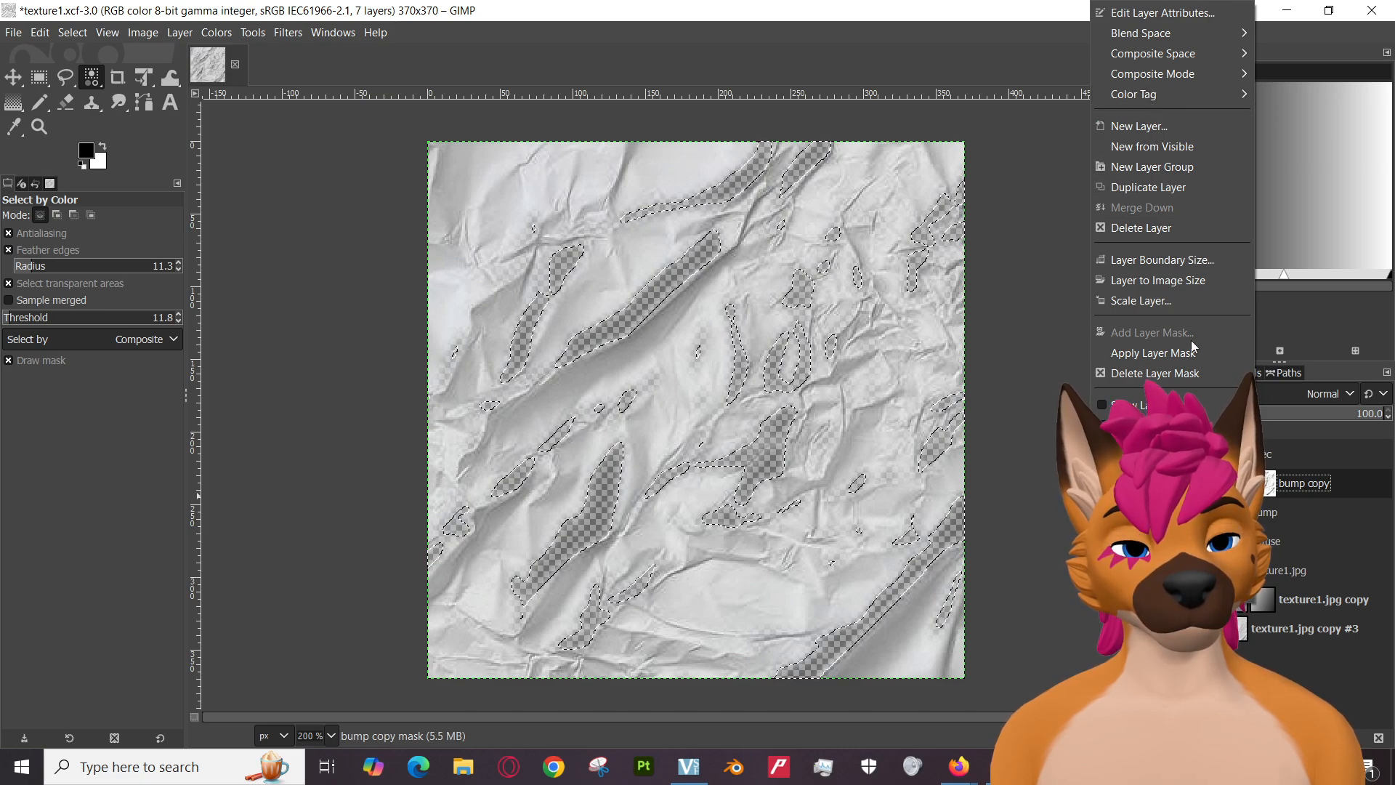
right_click(1265, 492)
right_click(1265, 492)
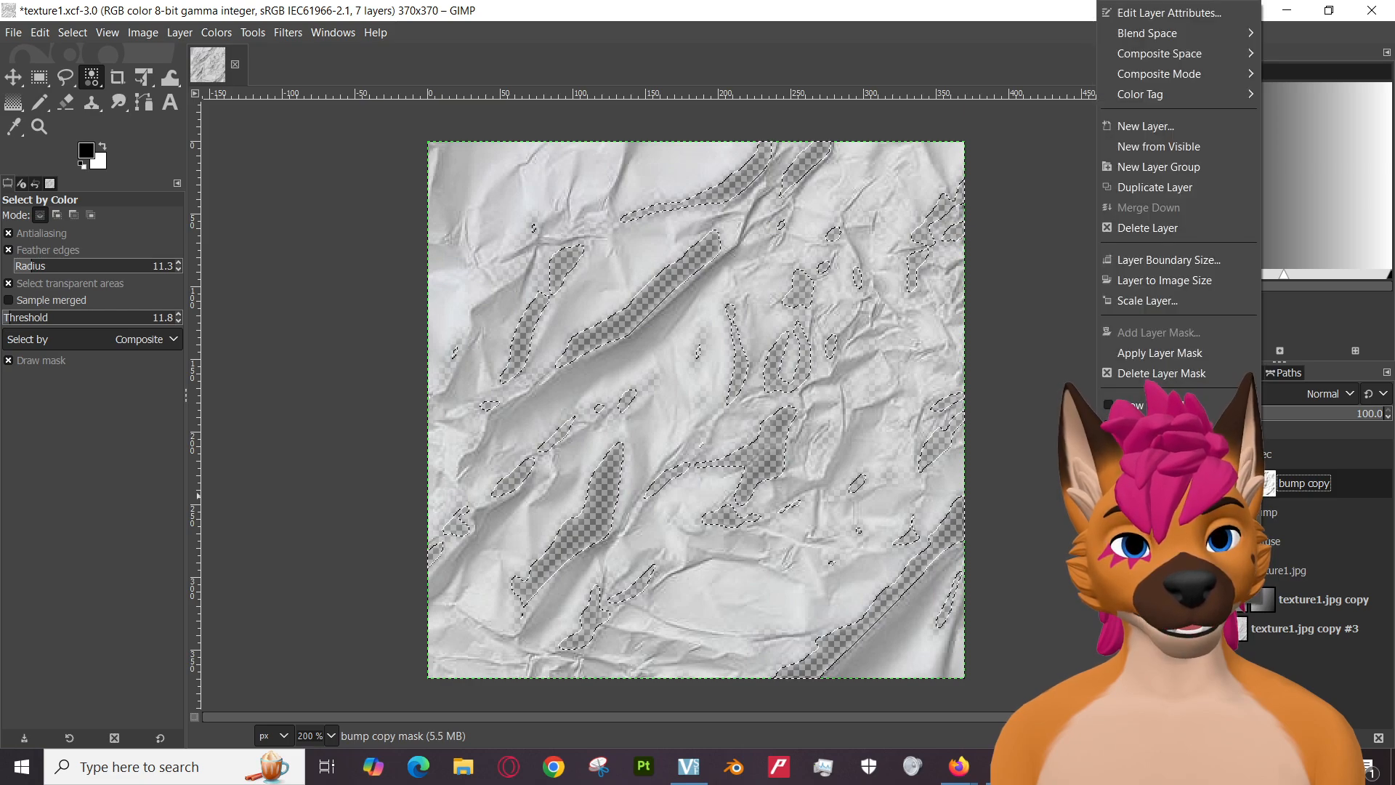
click(1157, 374)
Add a layer mask from the current selection to the bump copy with Invert mask off, and save the image.
right_click(1235, 483)
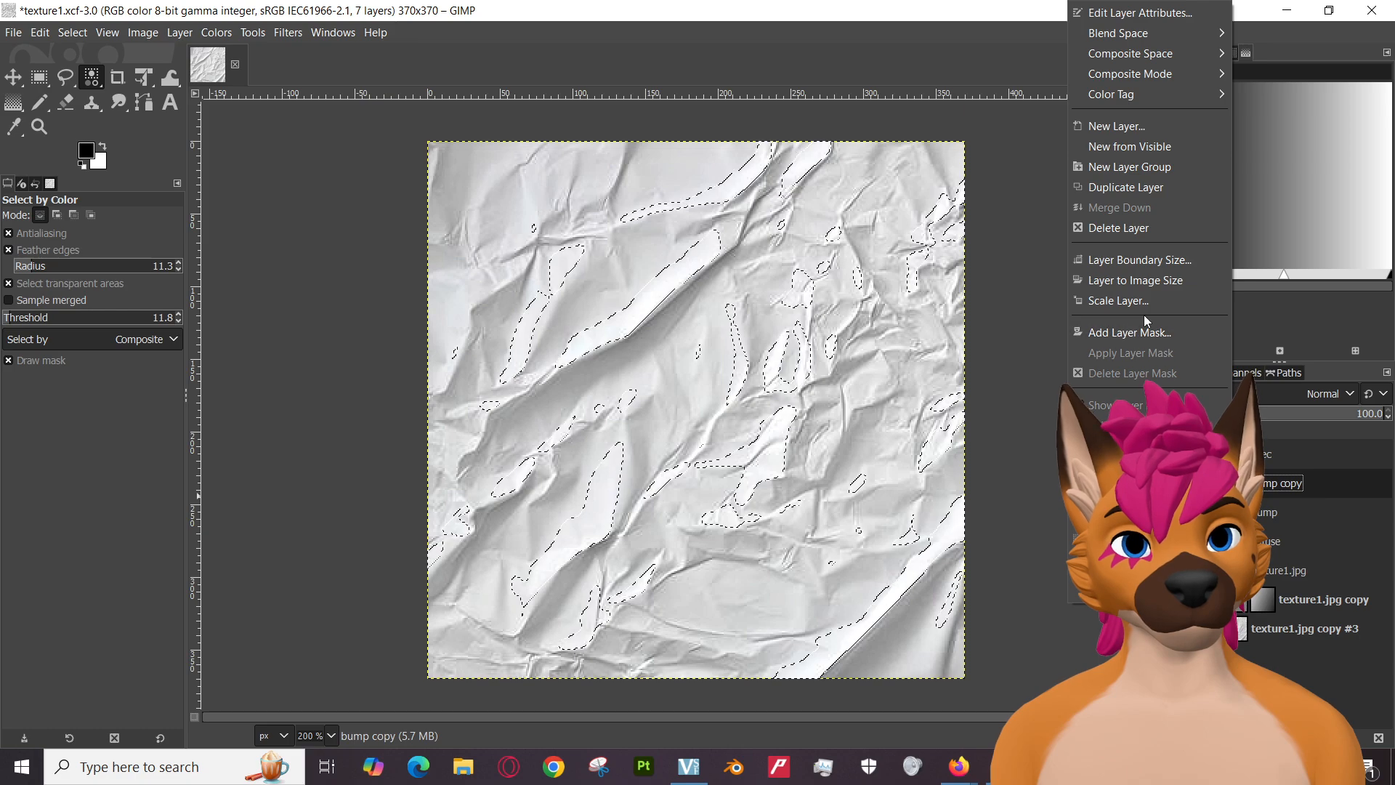
click(1135, 332)
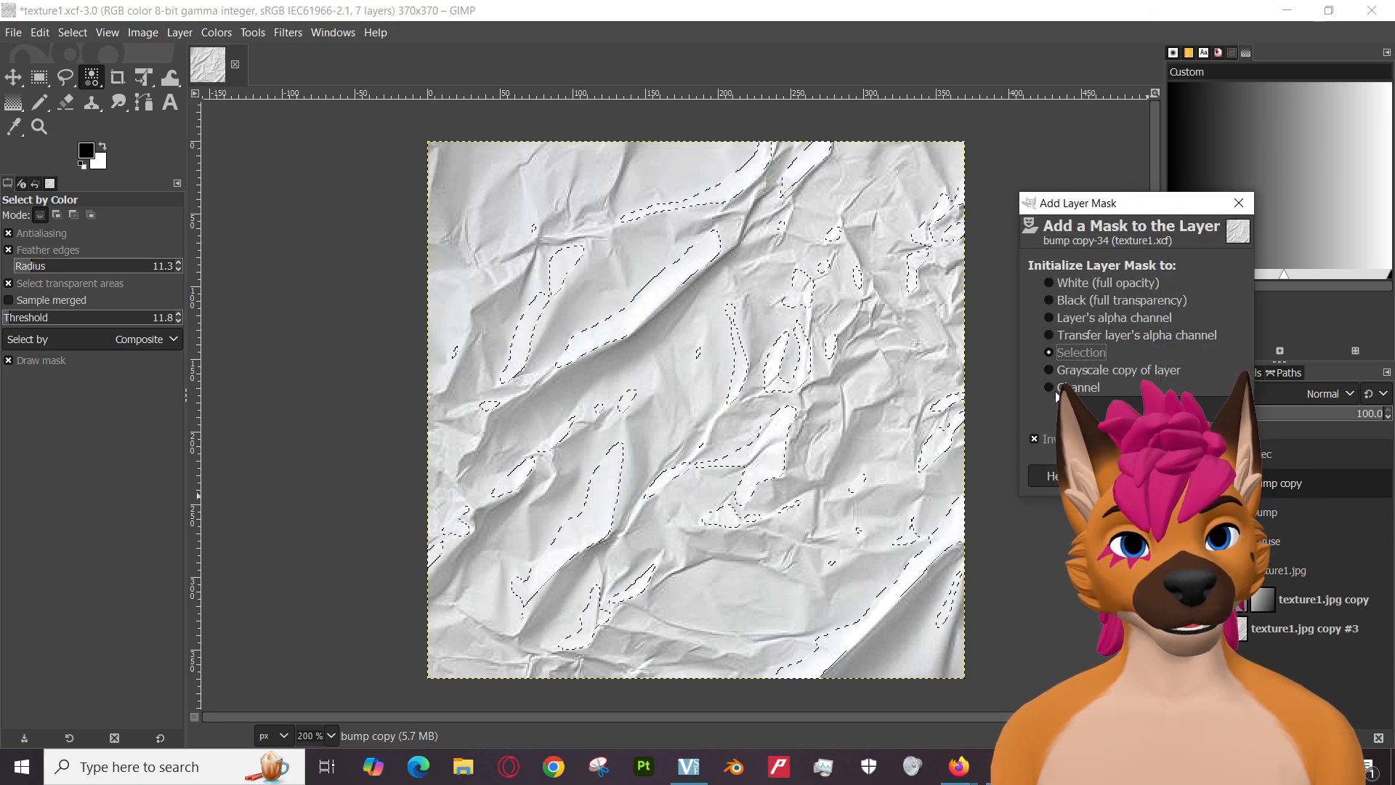
click(1034, 439)
key(Return)
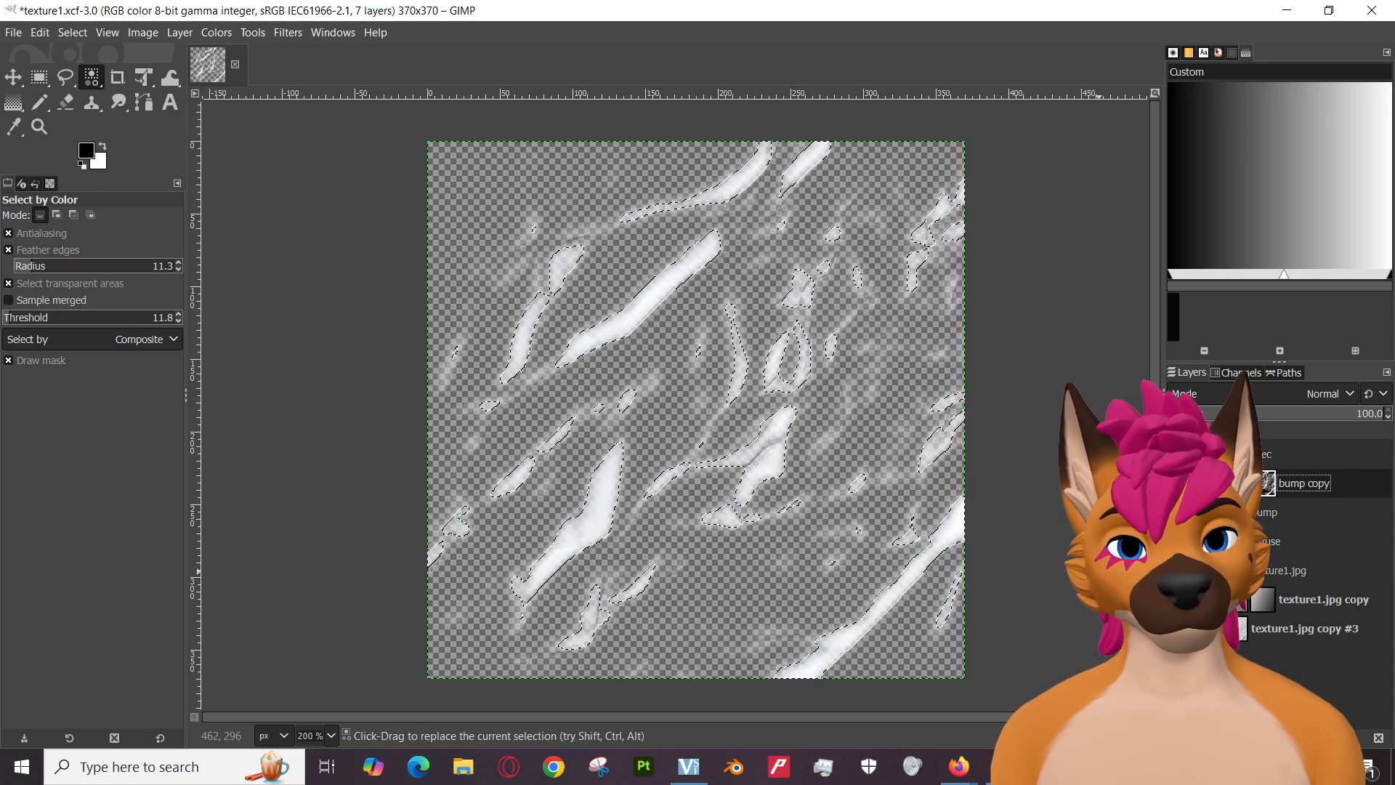
click(13, 32)
click(55, 187)
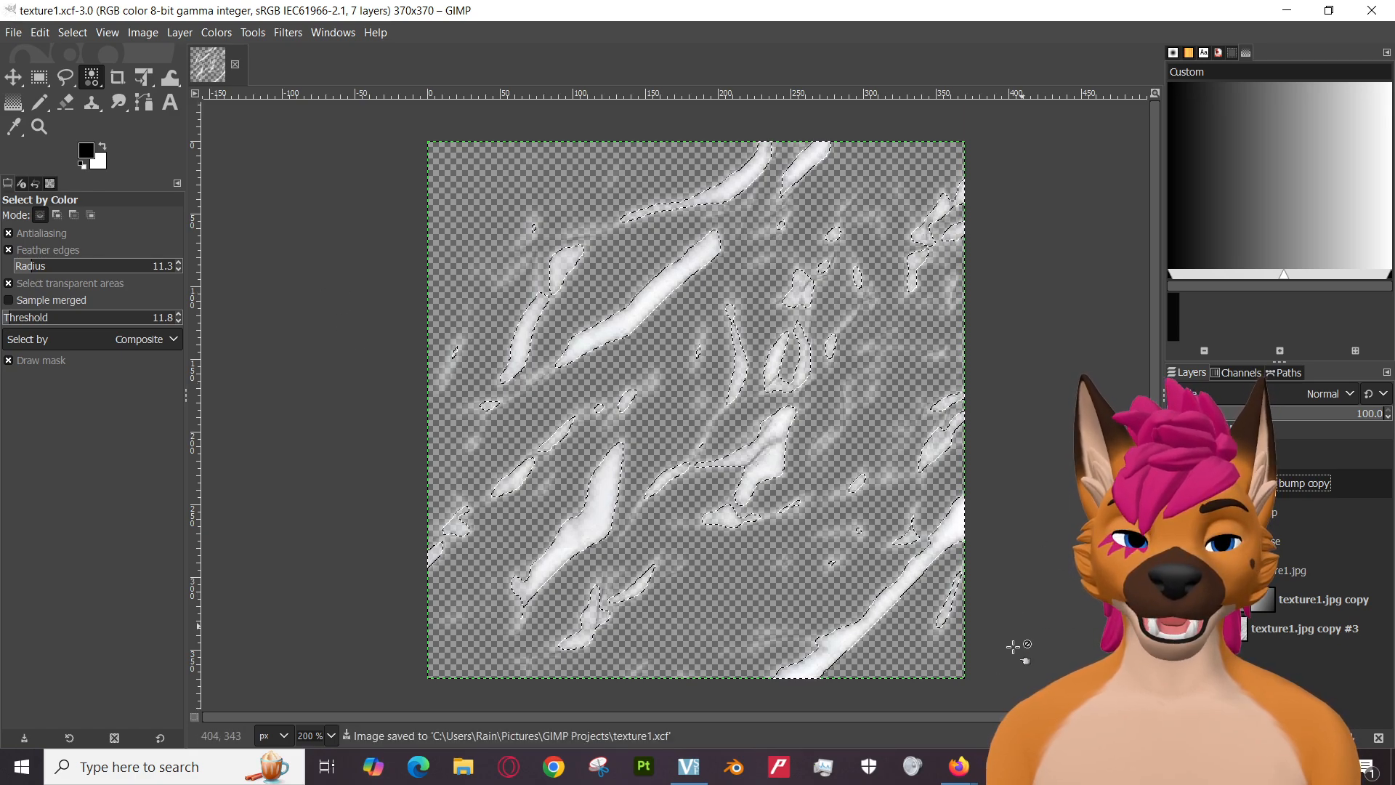
Switch to Firefox, replay the Mask section of Intro to Texture Maps for 3D on the black fill, and pause it.
mouse_move(953, 772)
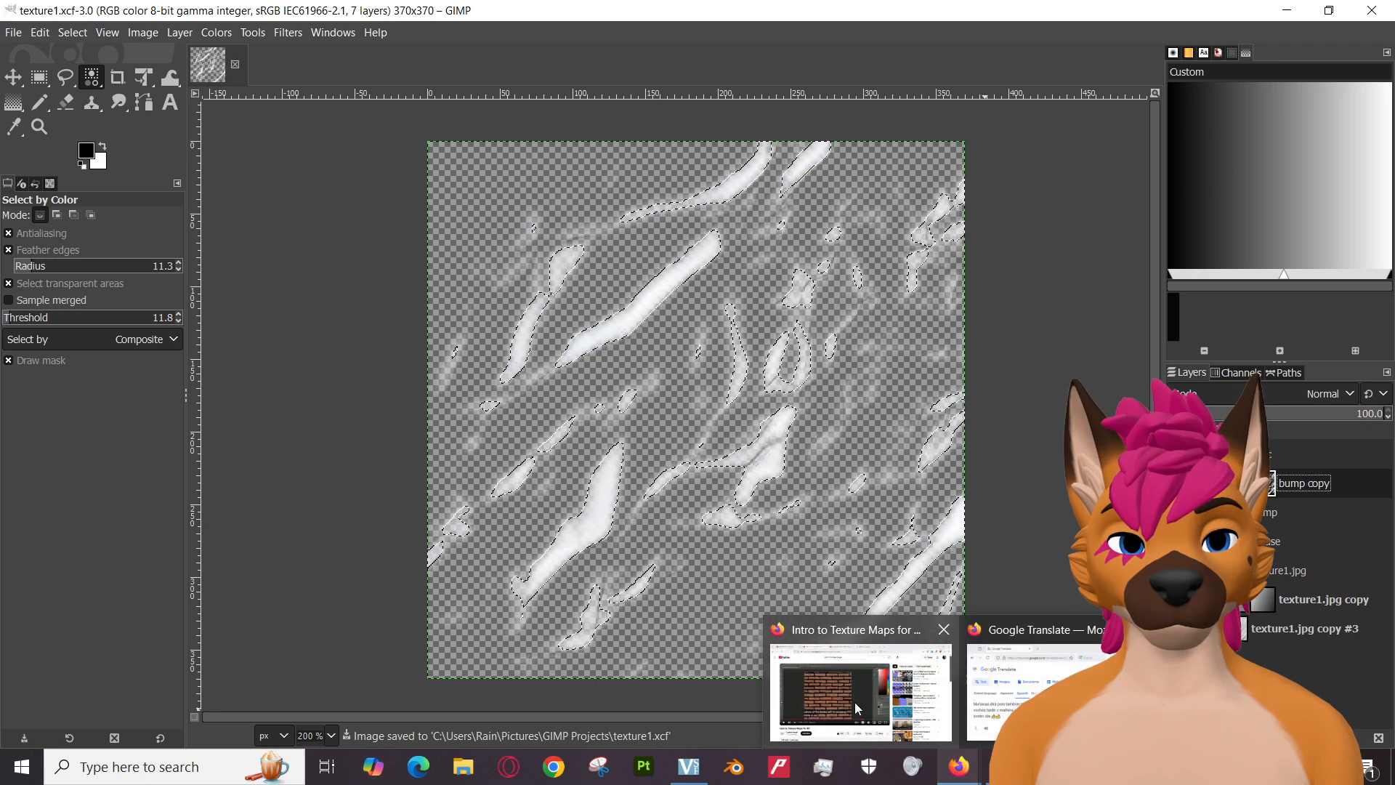
click(862, 675)
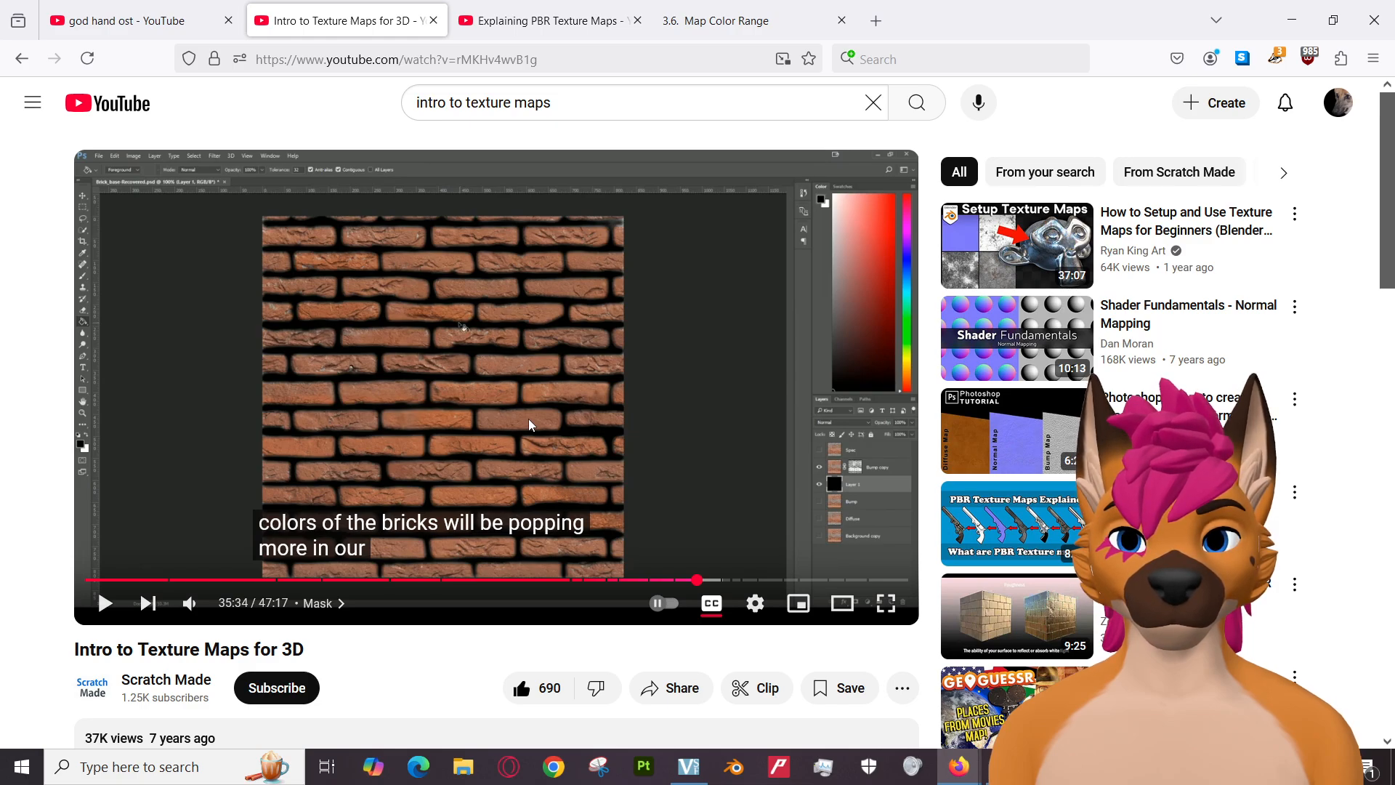
click(529, 418)
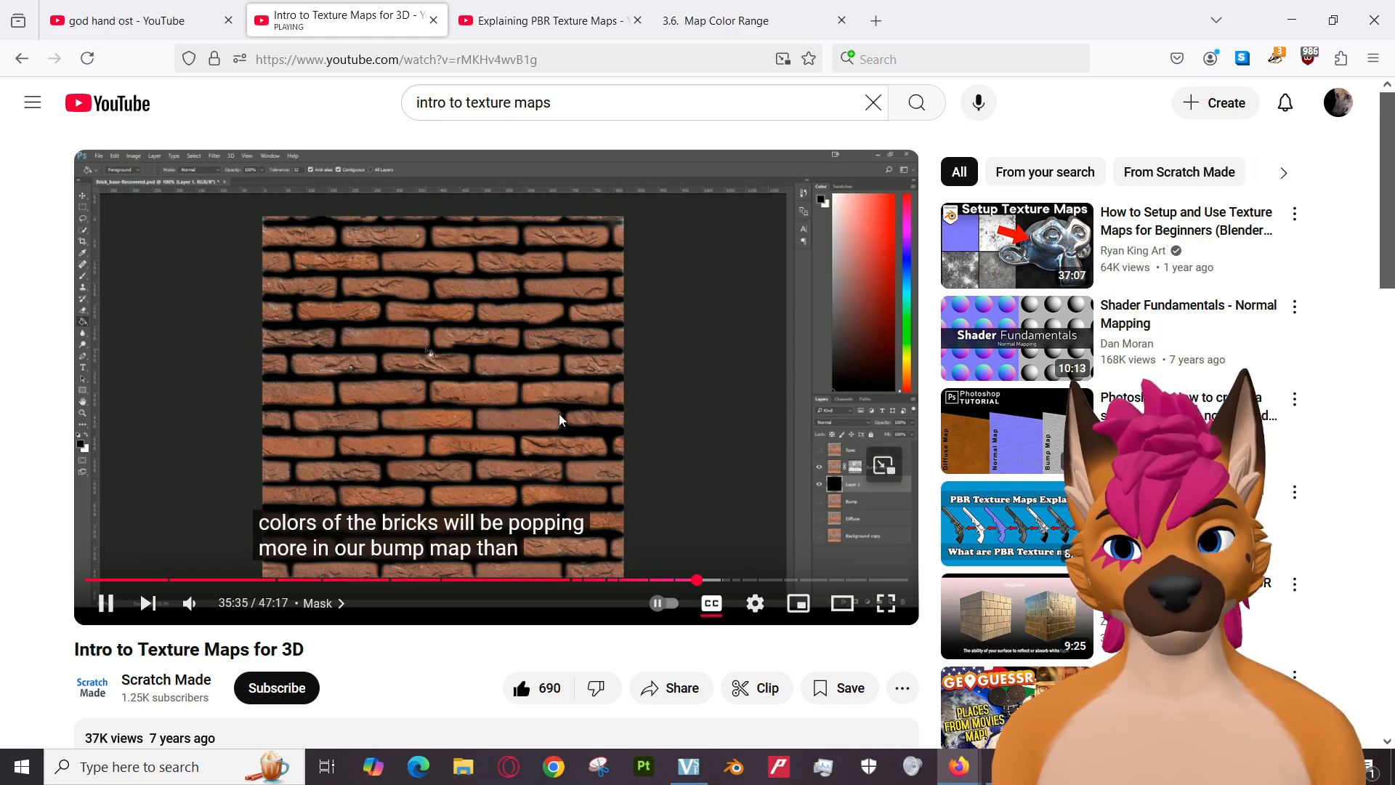
key(Left)
key(Left)
key(Left)
key(Left)
key(Left)
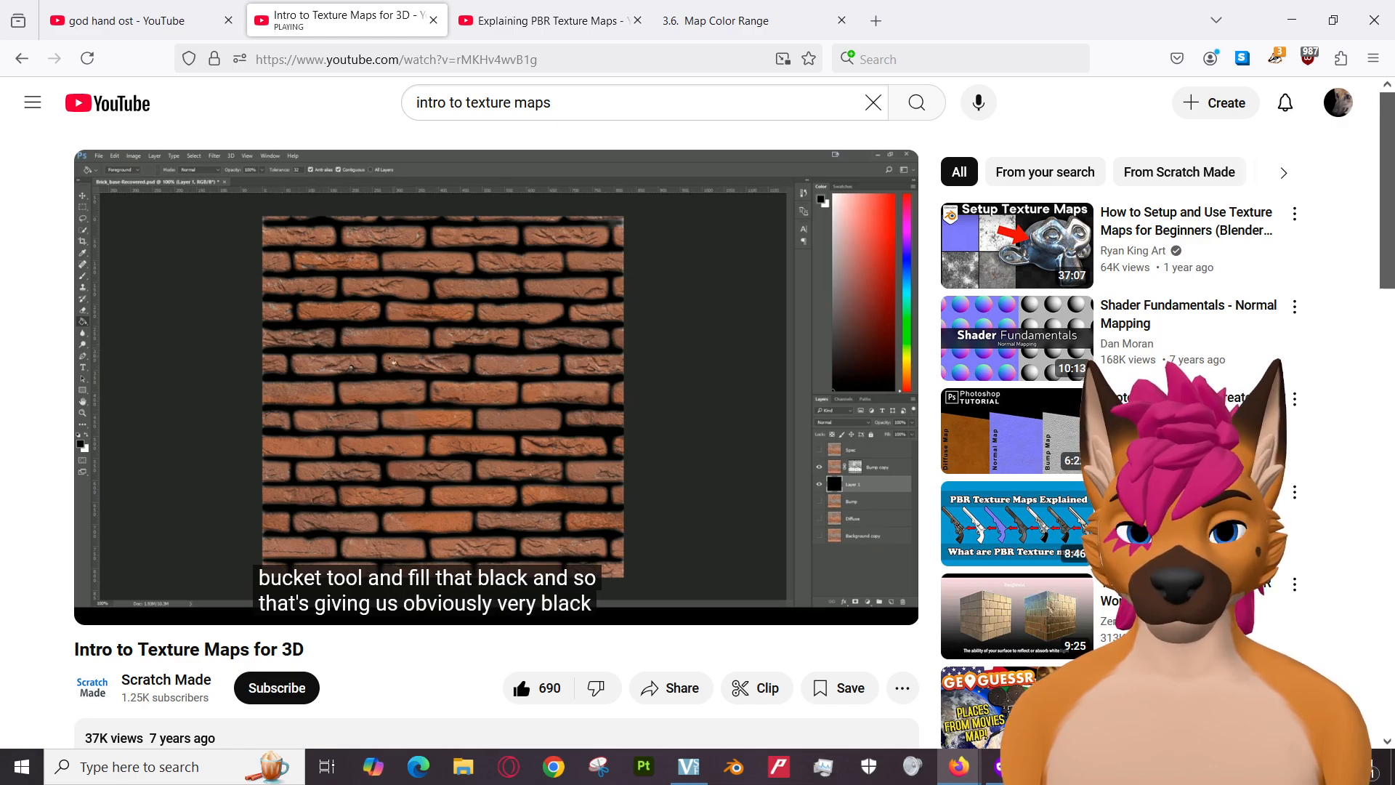
click(693, 497)
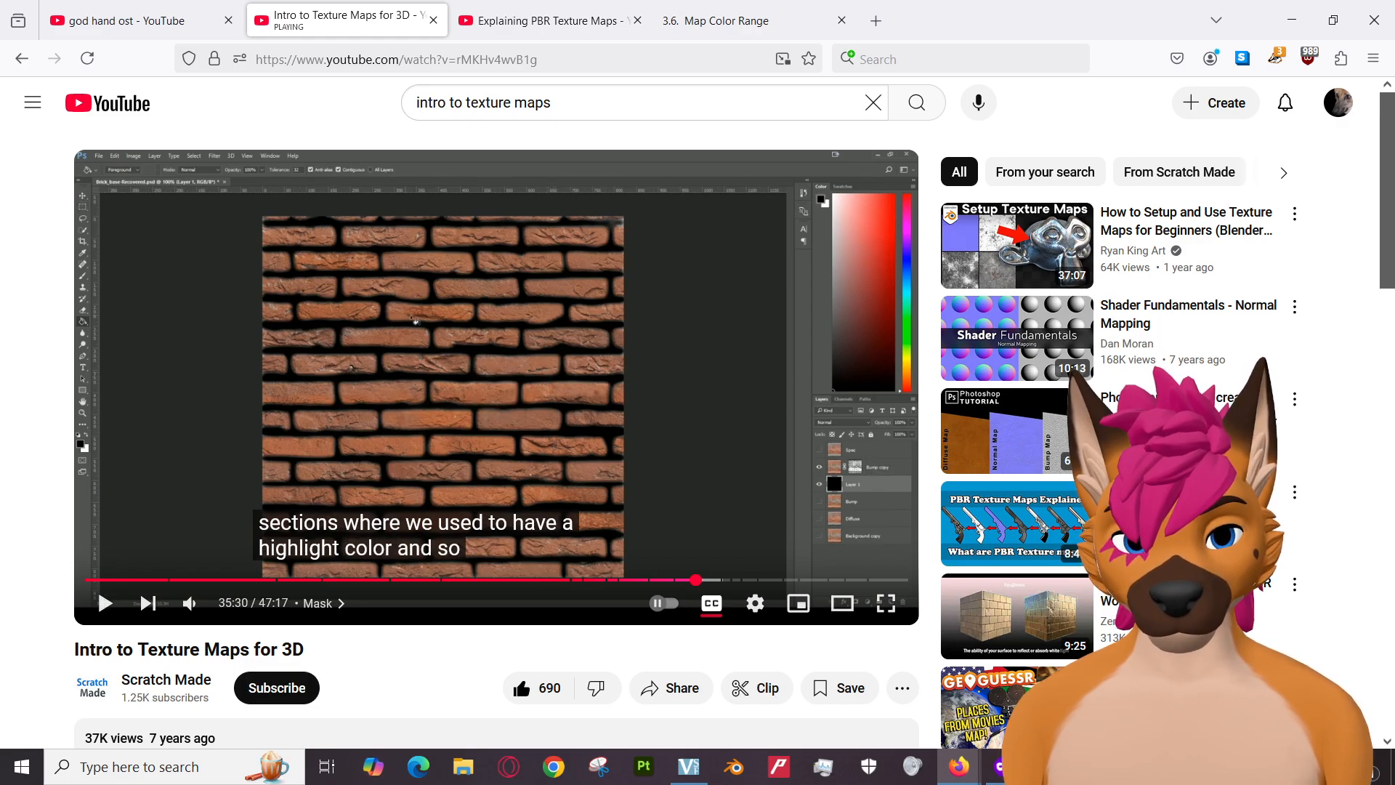
Switch to GIMP, add a new 370 × 370 px layer named Signature directly above bump, and hide bump copy.
key(alt+Tab)
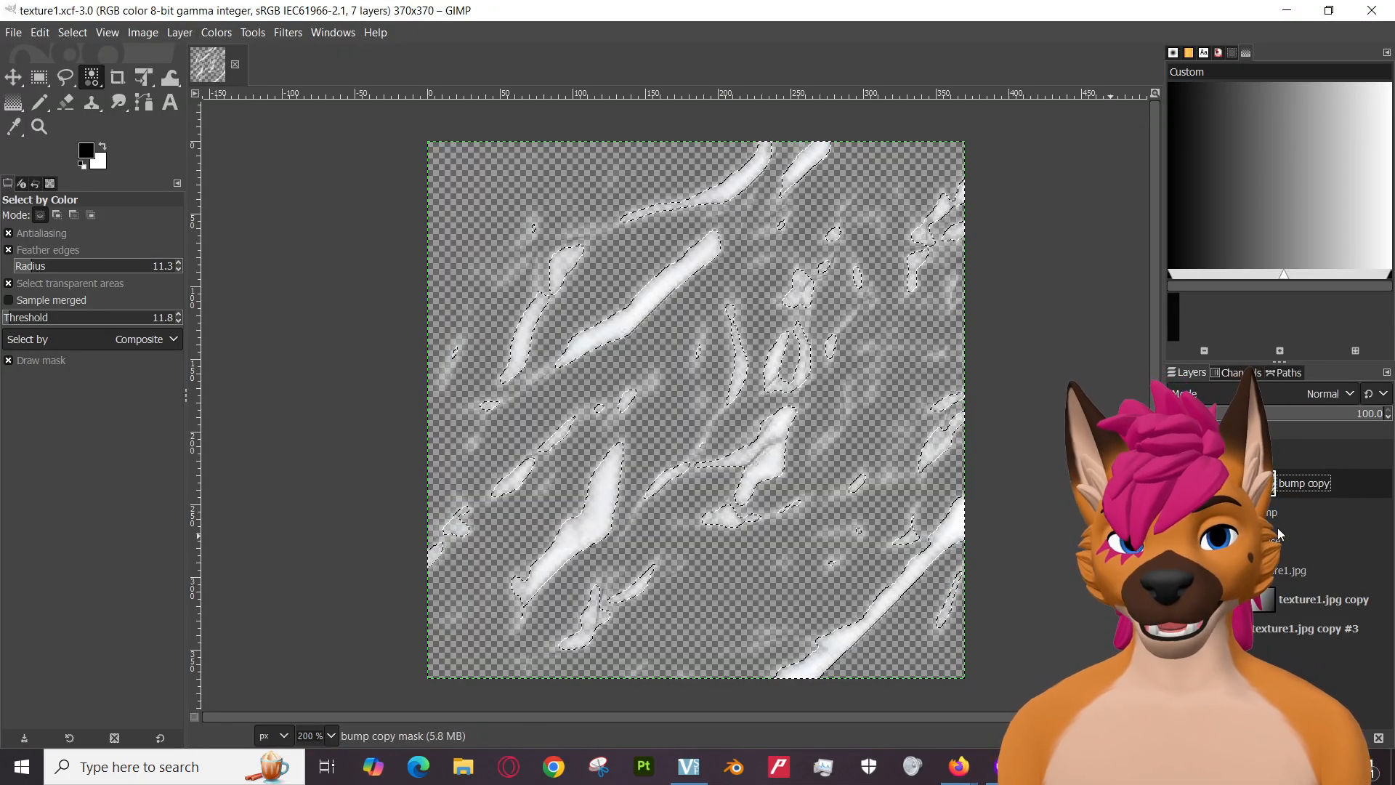
right_click(1264, 512)
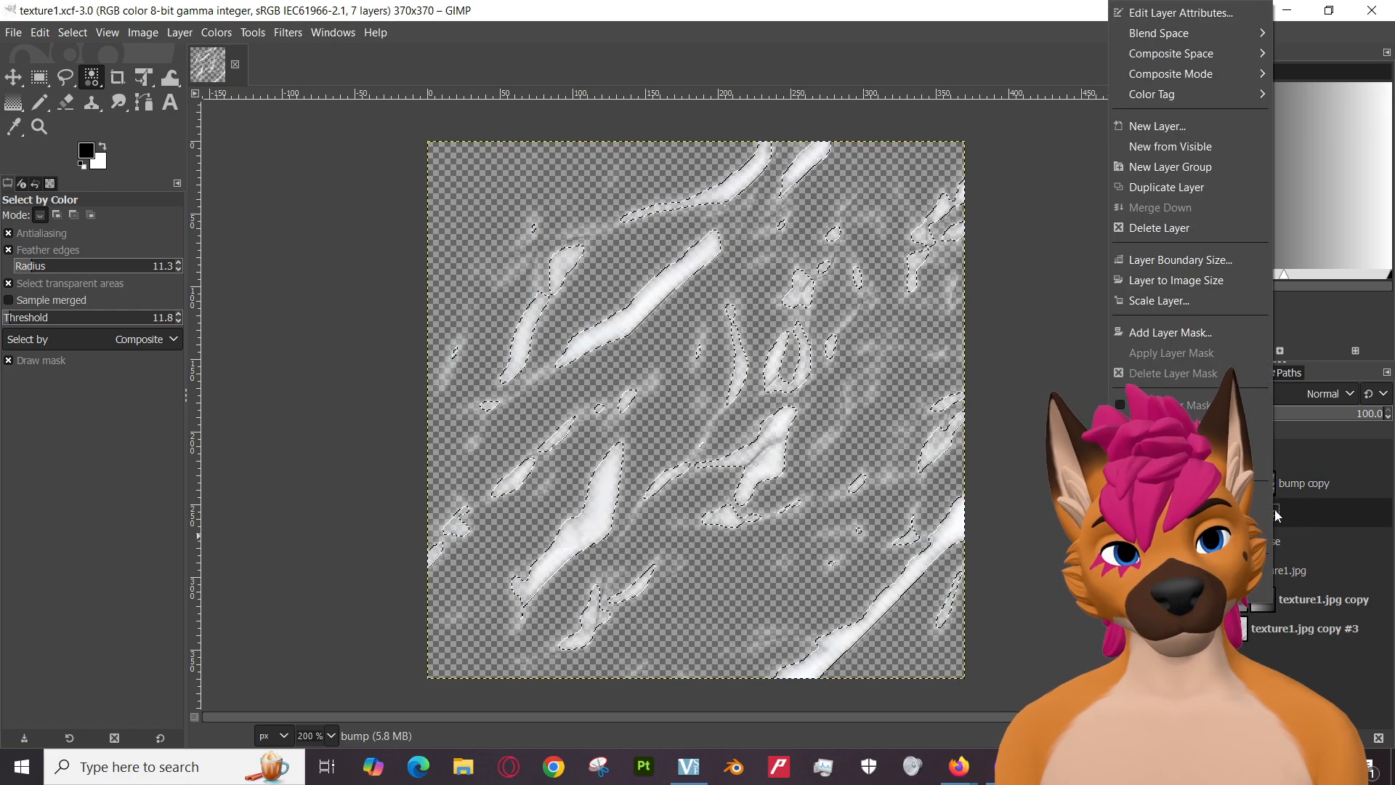
key(Escape)
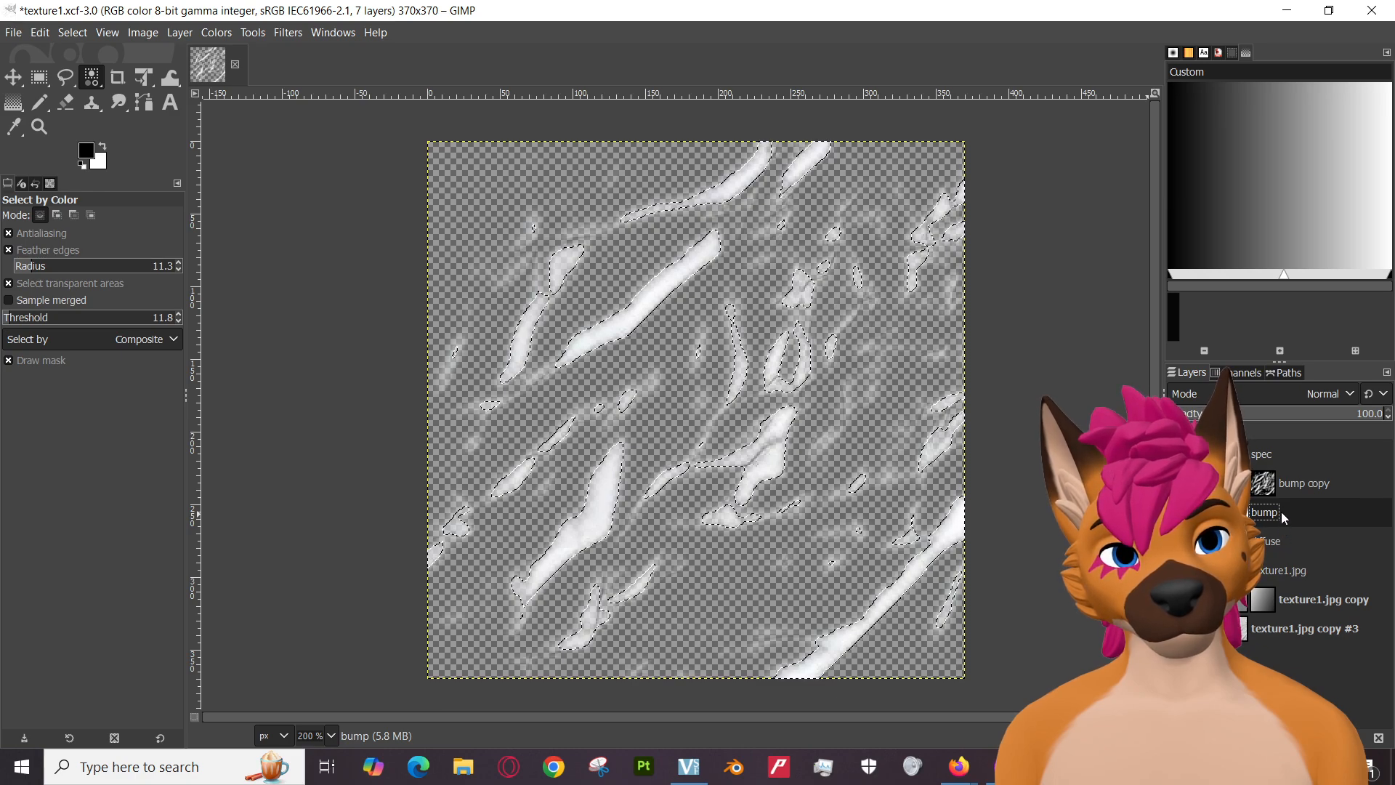
key(shift+ctrl+n)
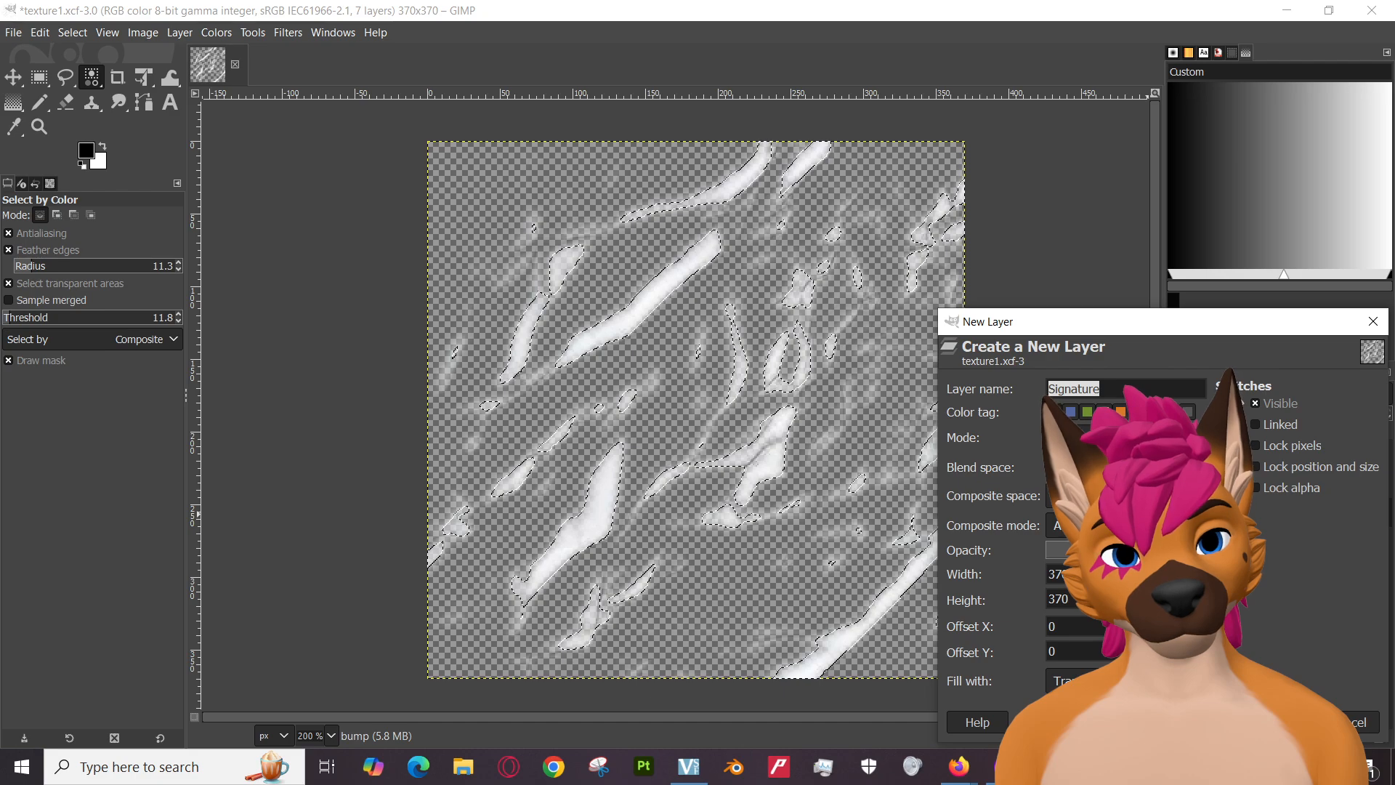
key(Return)
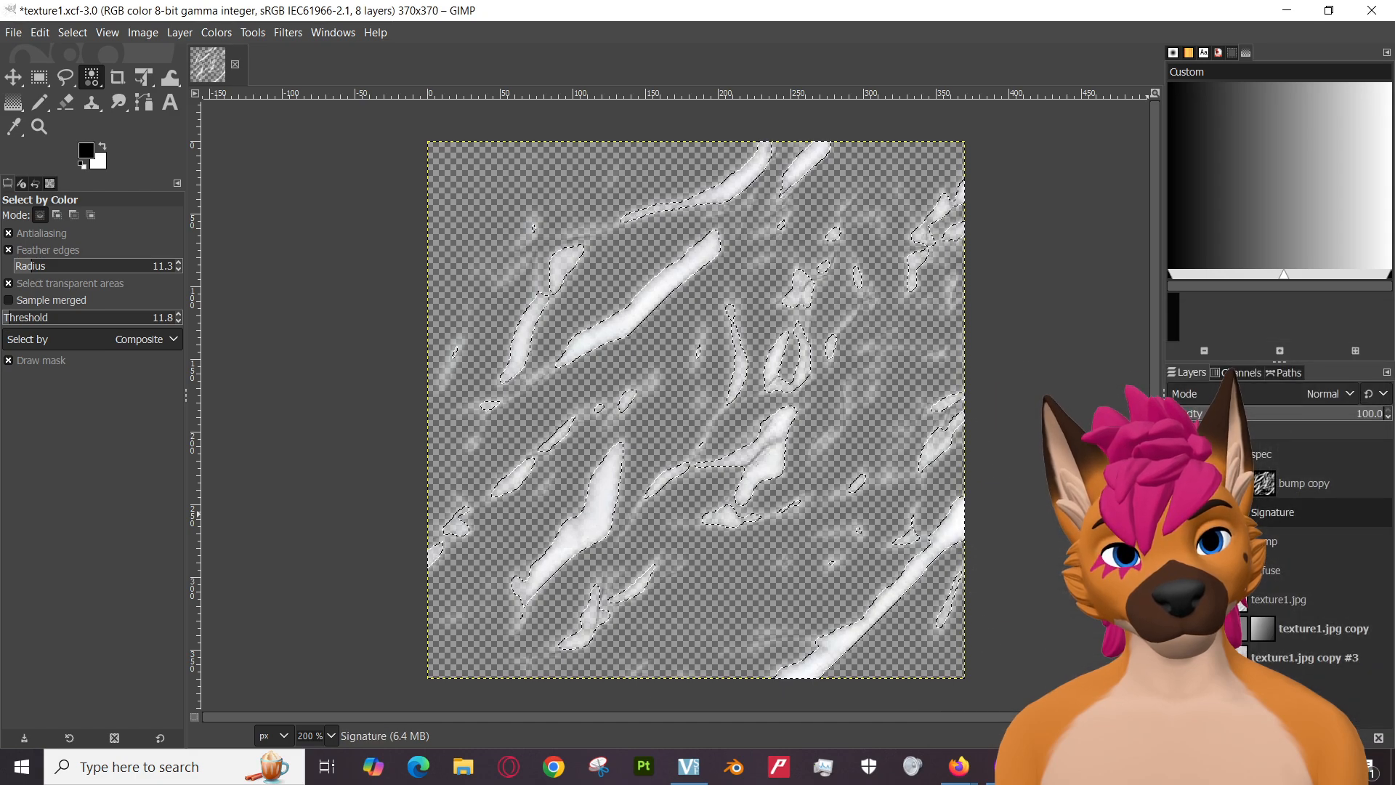
click(1177, 541)
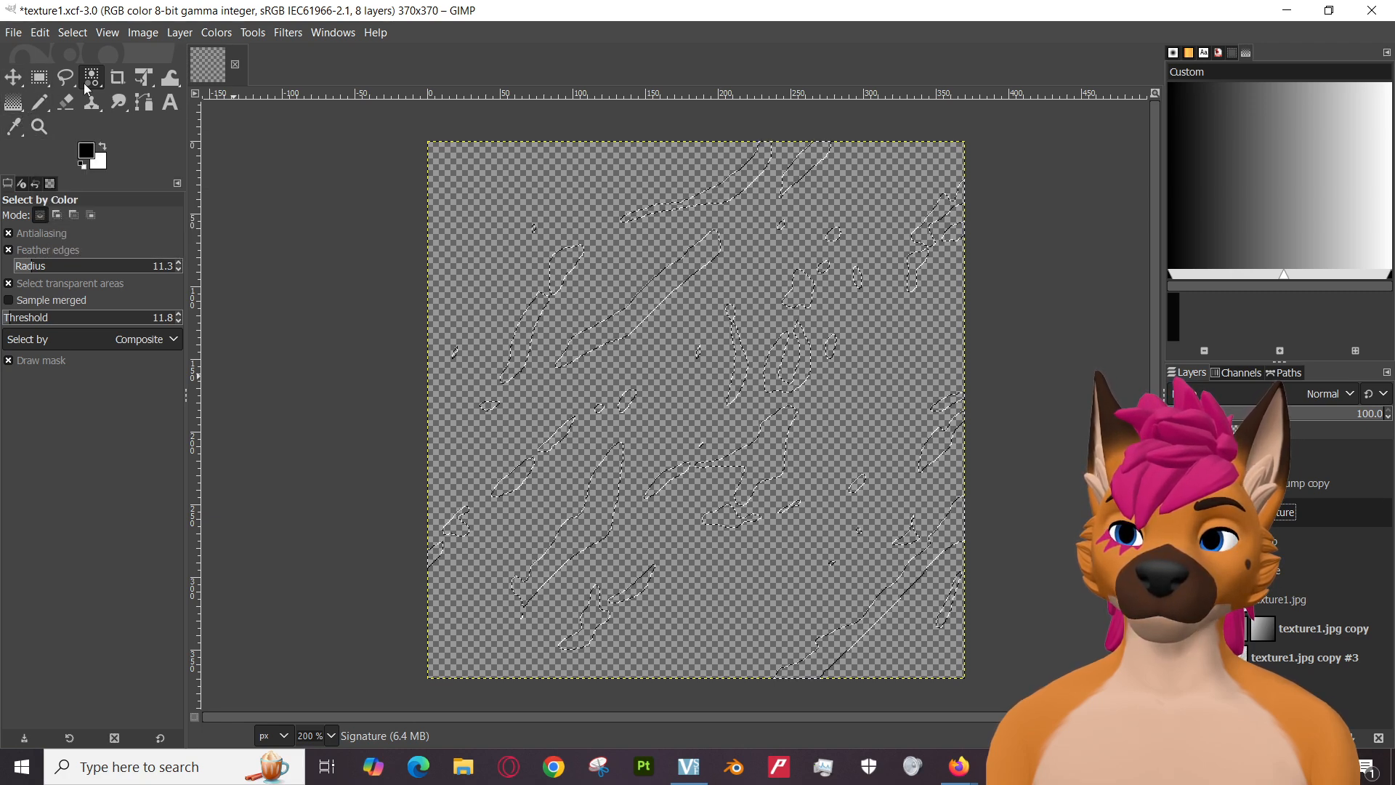
Try a black Bucket Fill on the Signature layer with the highlight selection active, and undo the fill.
click(48, 101)
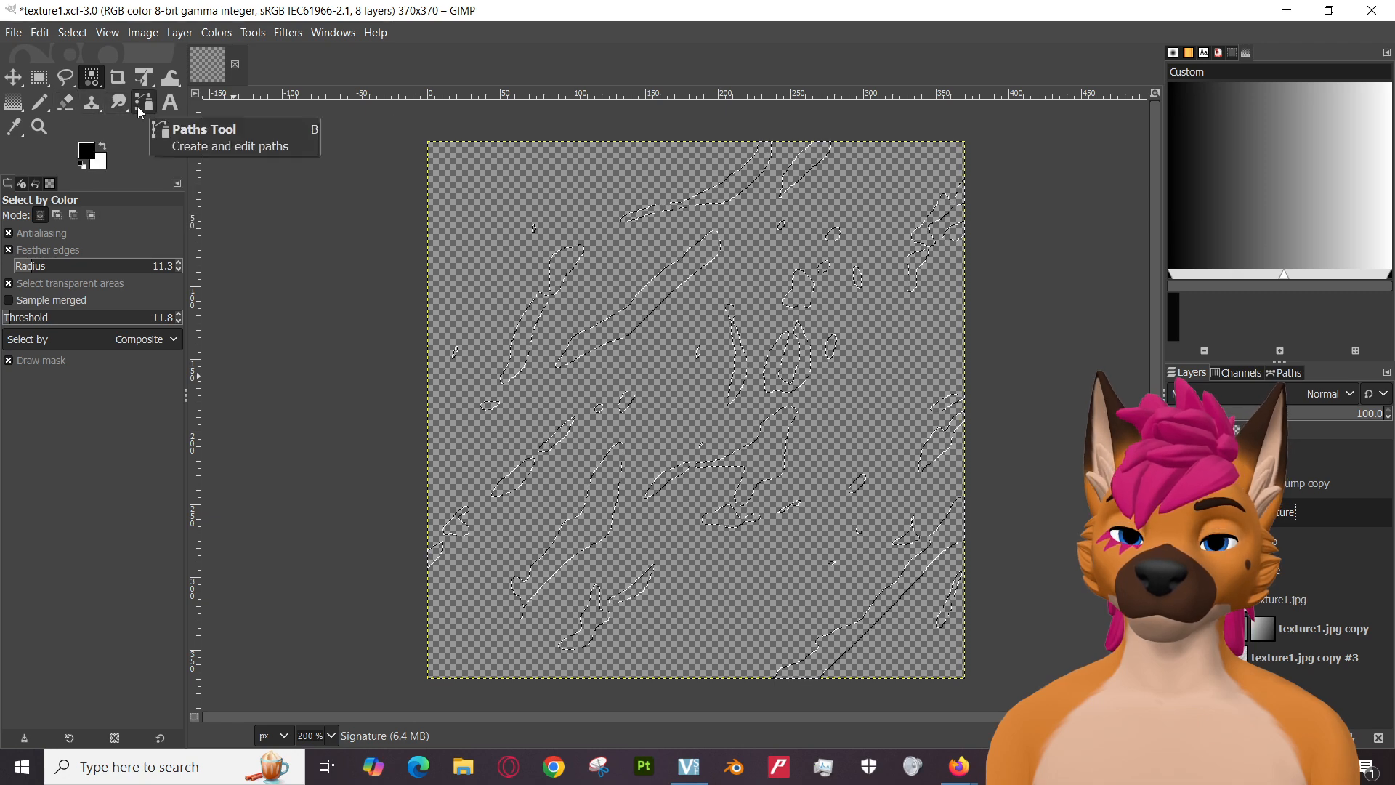
click(24, 111)
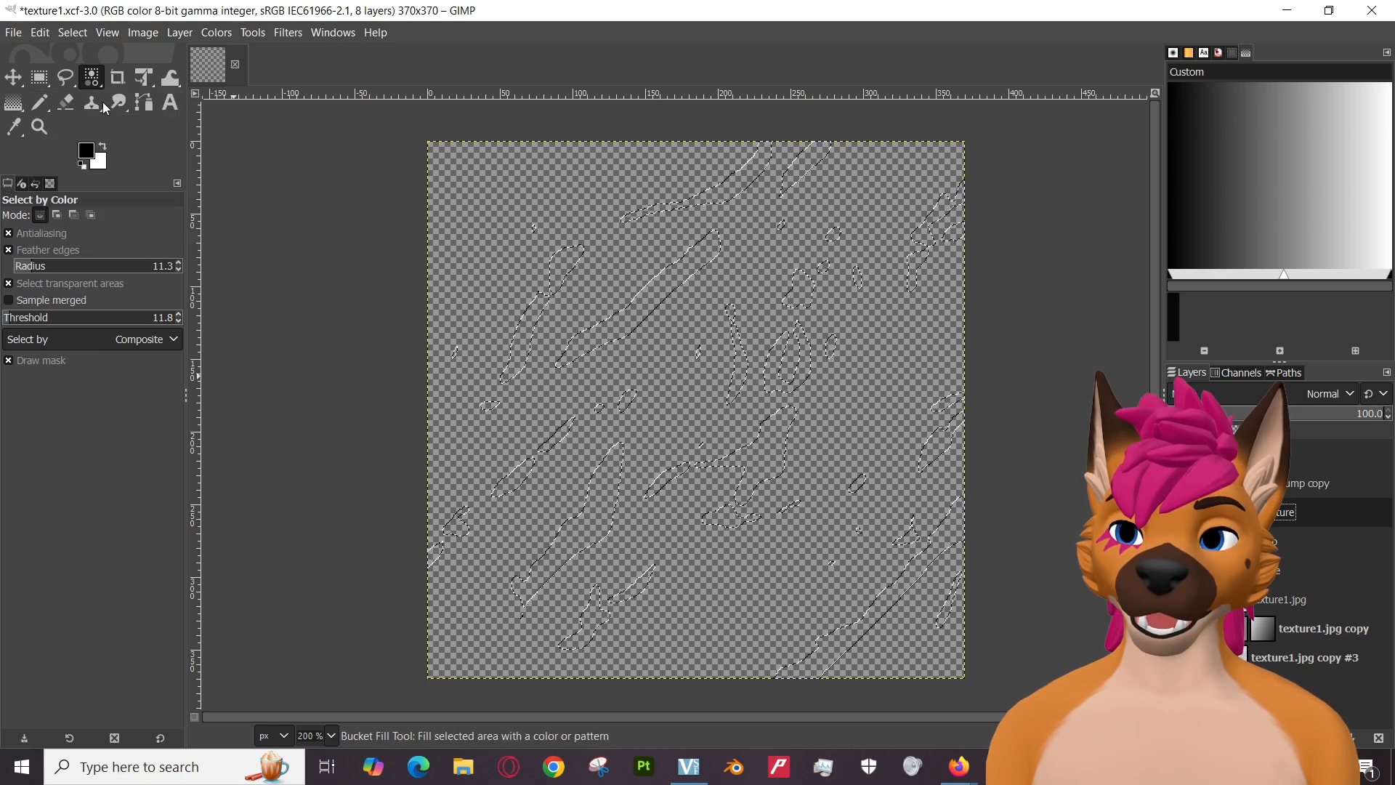
click(87, 97)
click(86, 155)
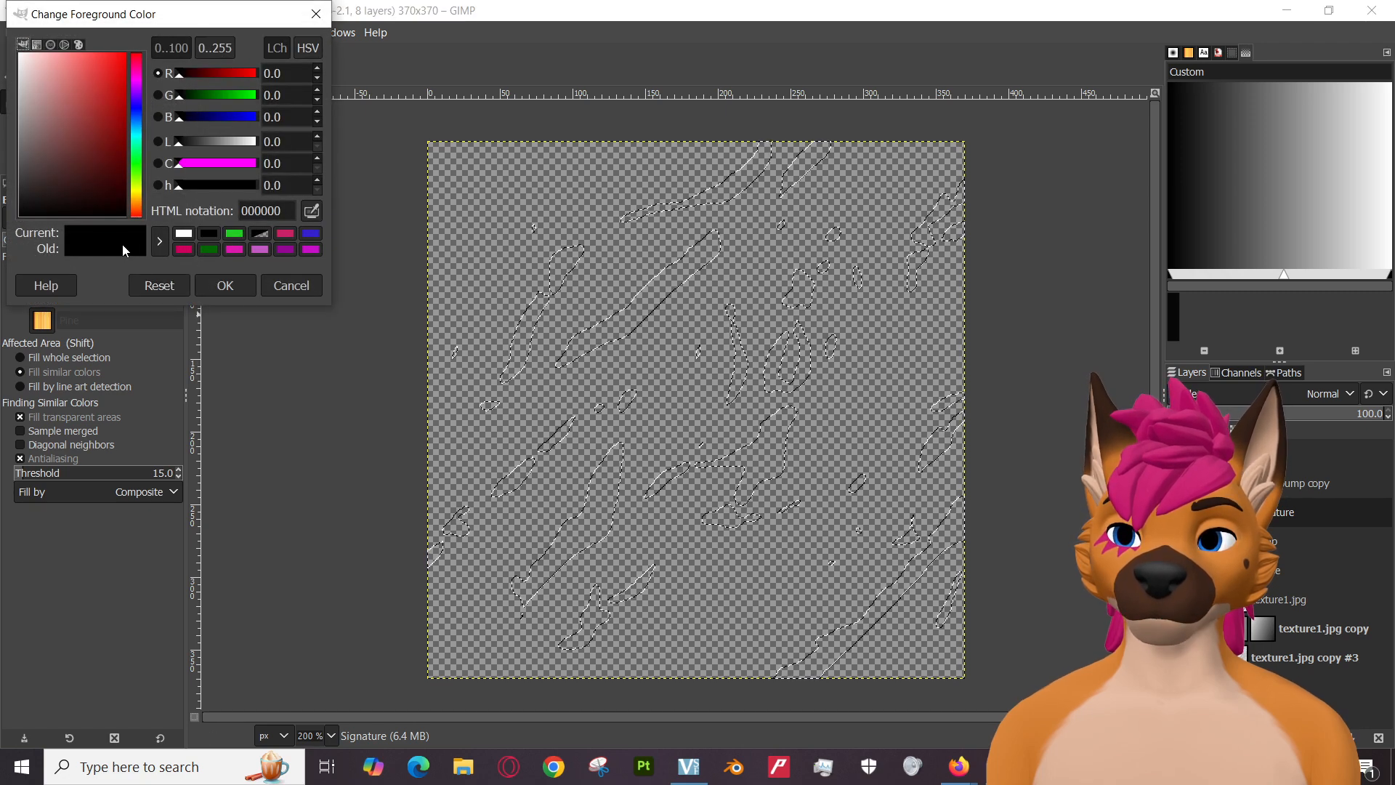
click(271, 289)
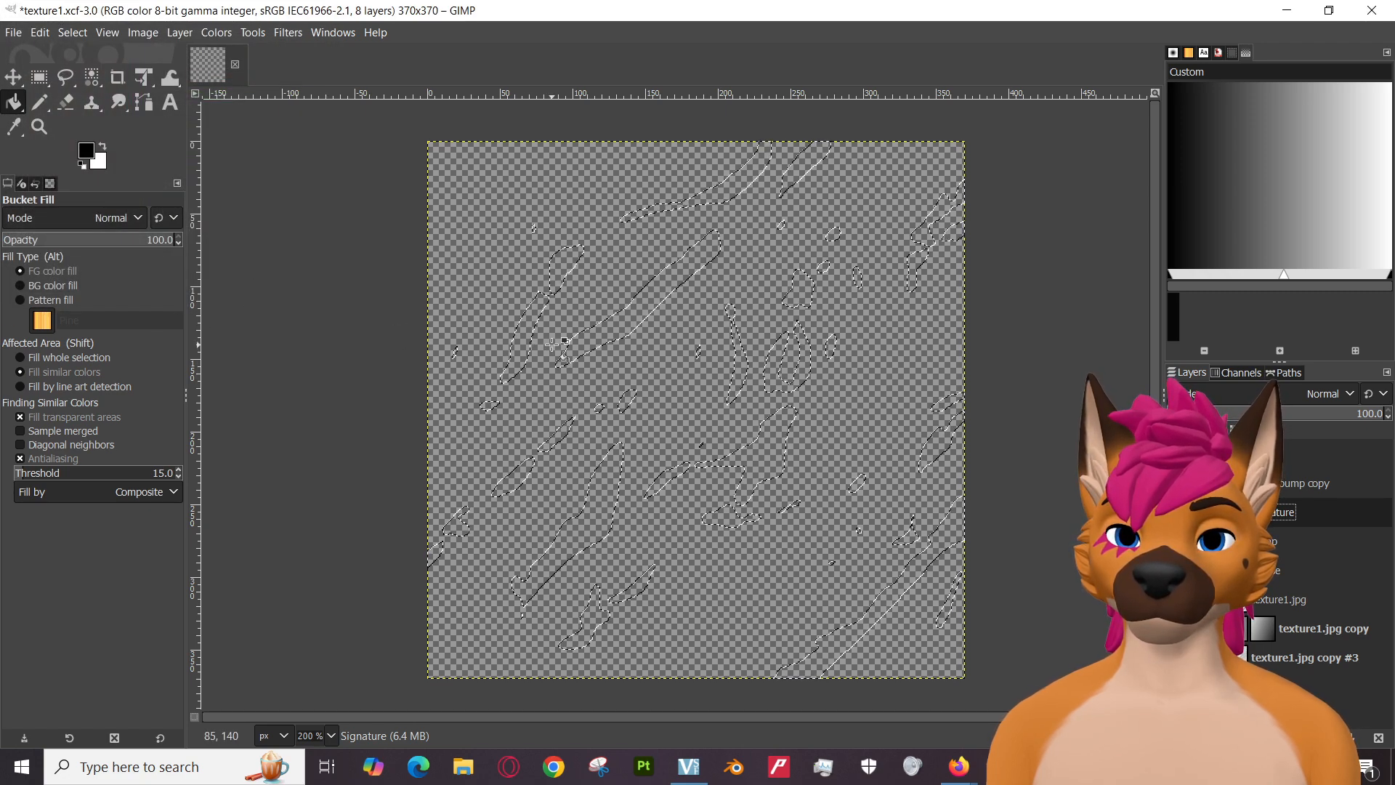
click(503, 266)
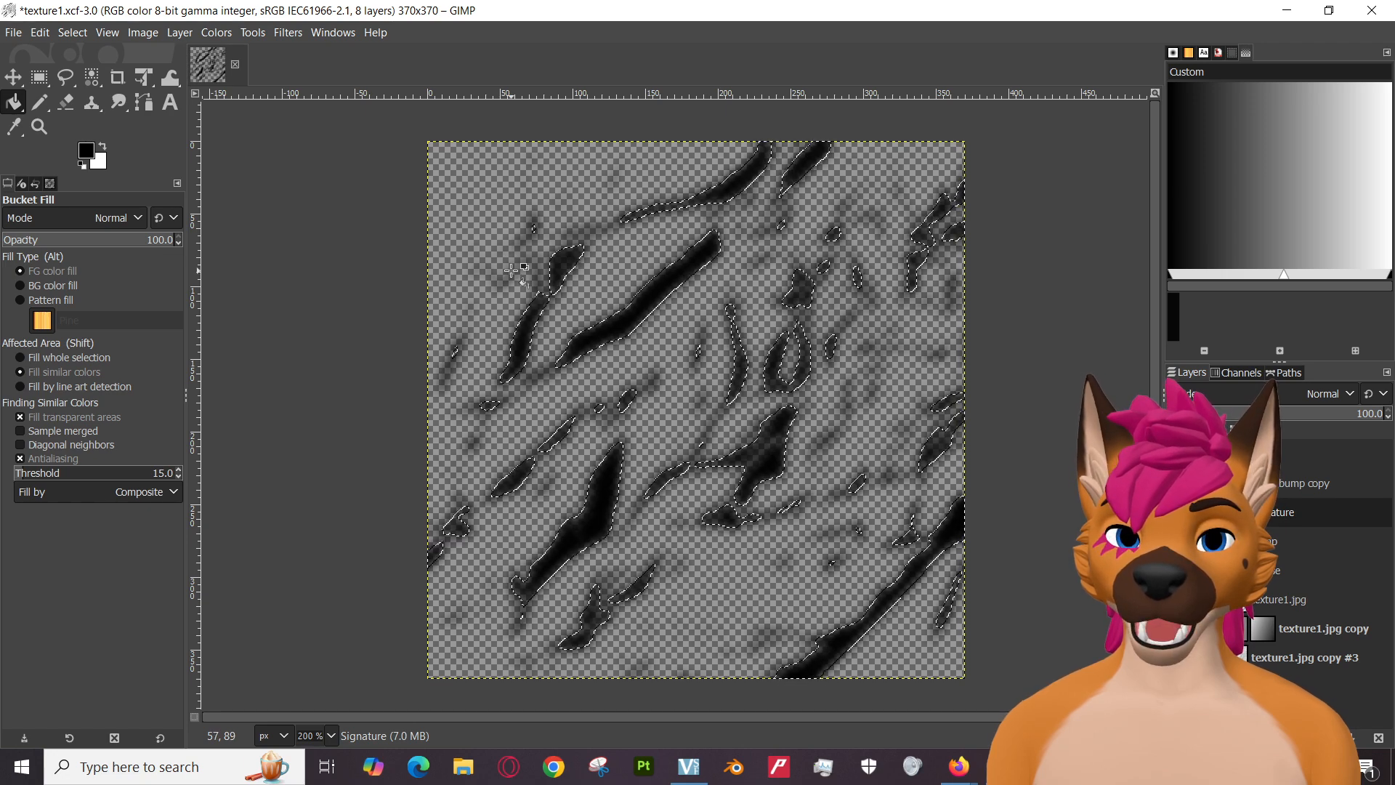
click(40, 32)
click(53, 59)
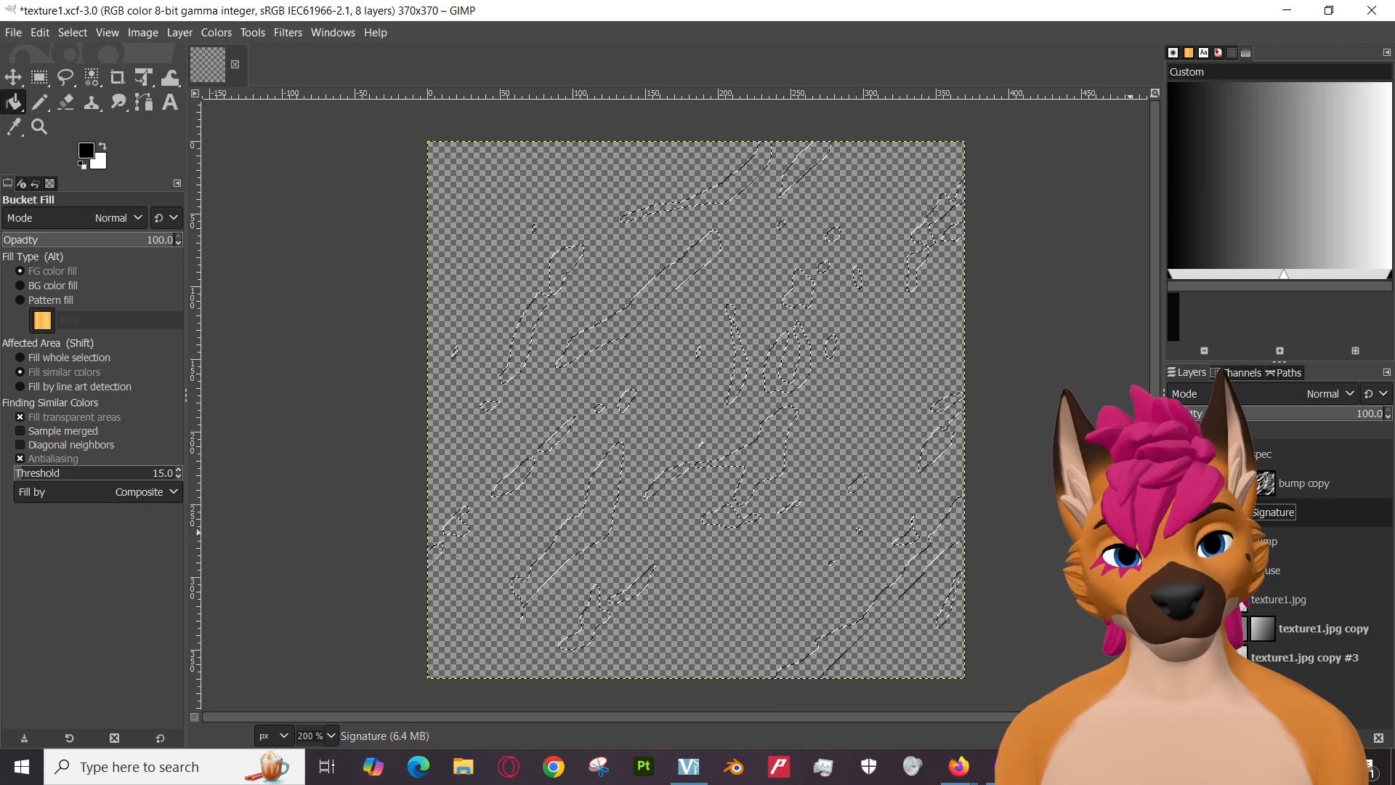
Show the diffuse layer briefly for comparison, hide it again, and keep the image open.
click(1176, 571)
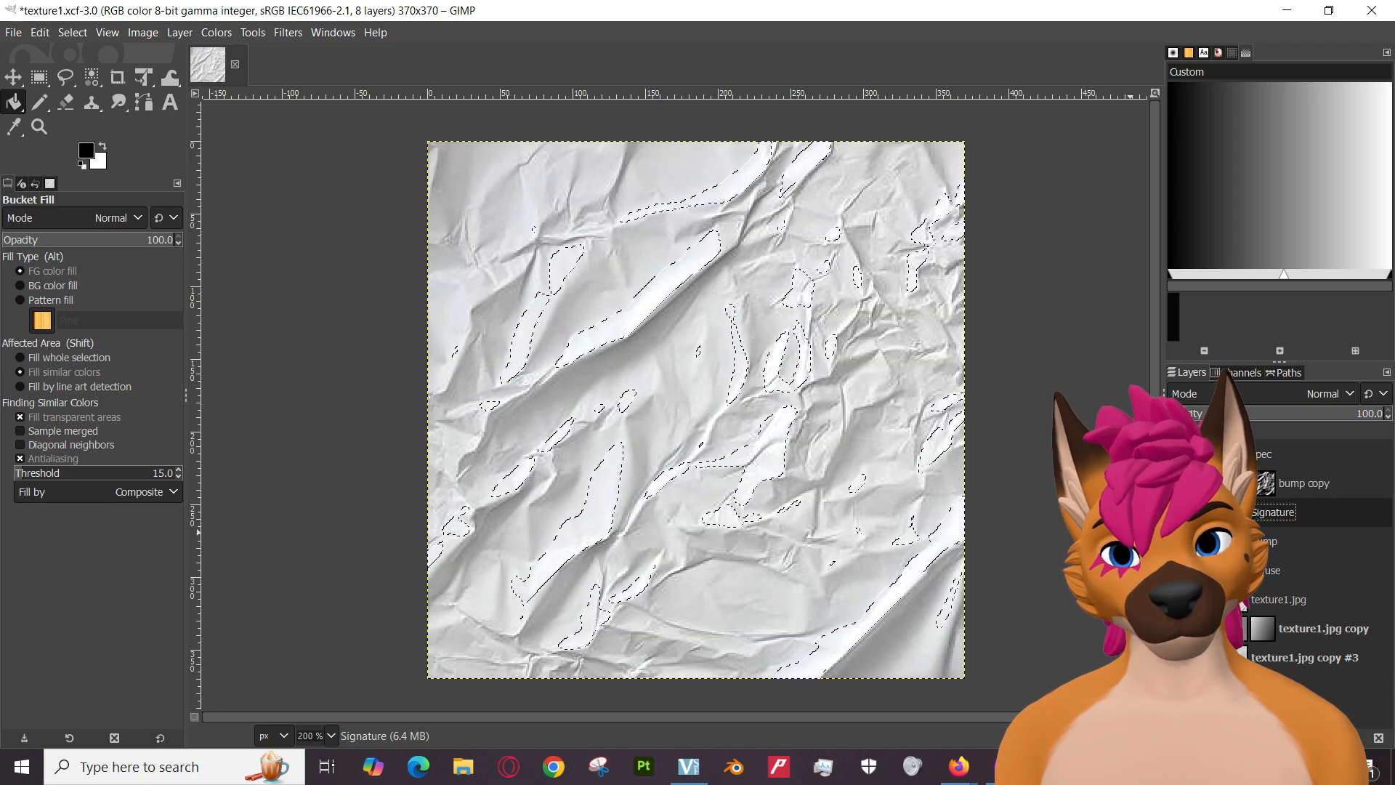
click(1175, 570)
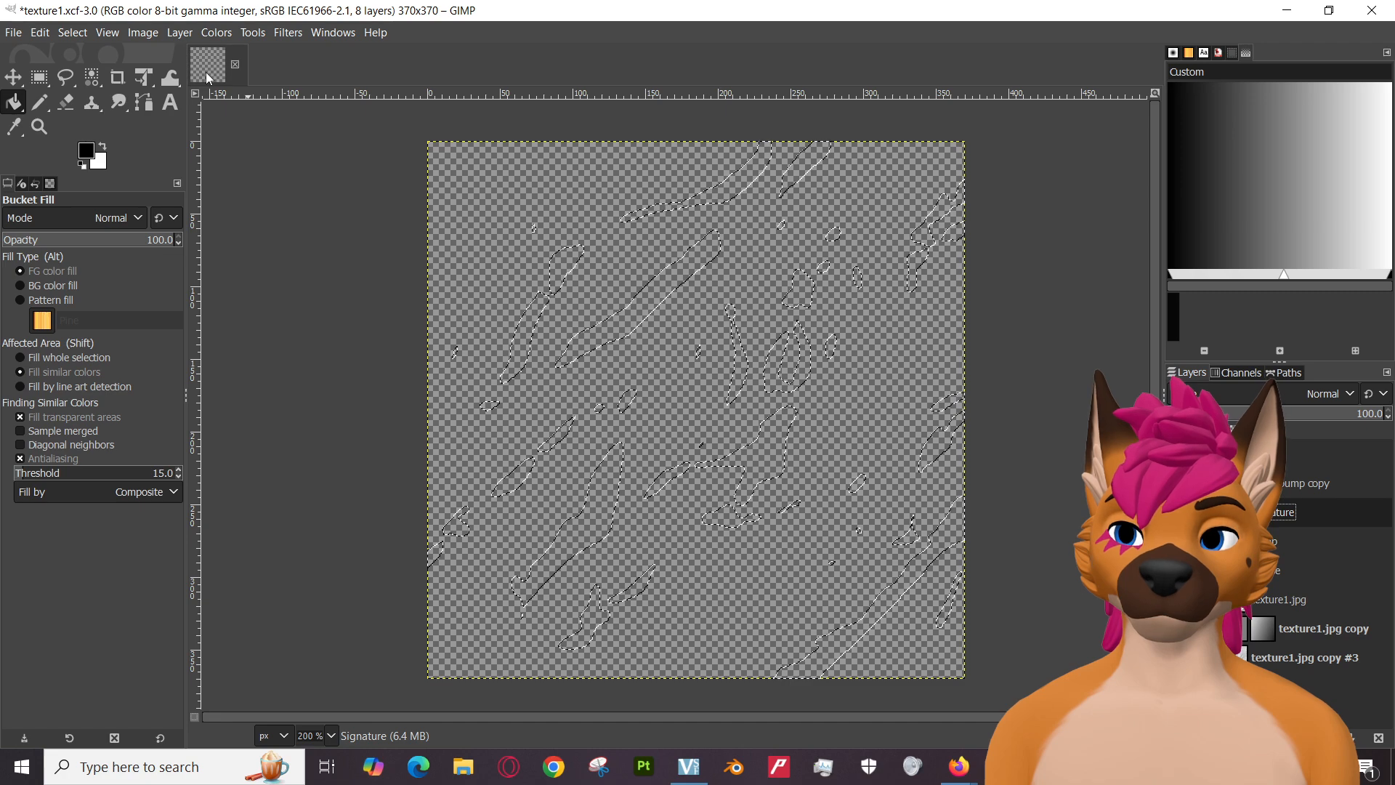
click(236, 65)
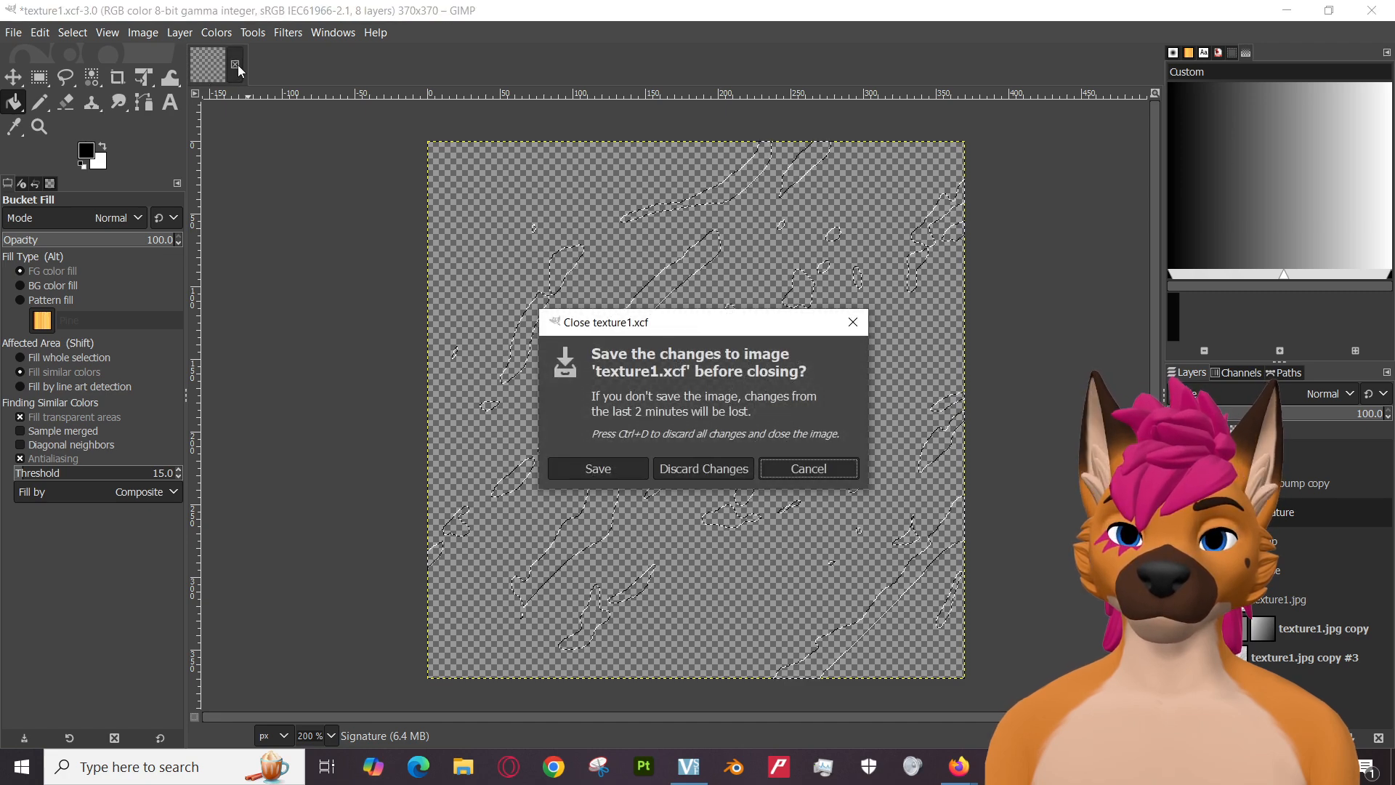
click(816, 466)
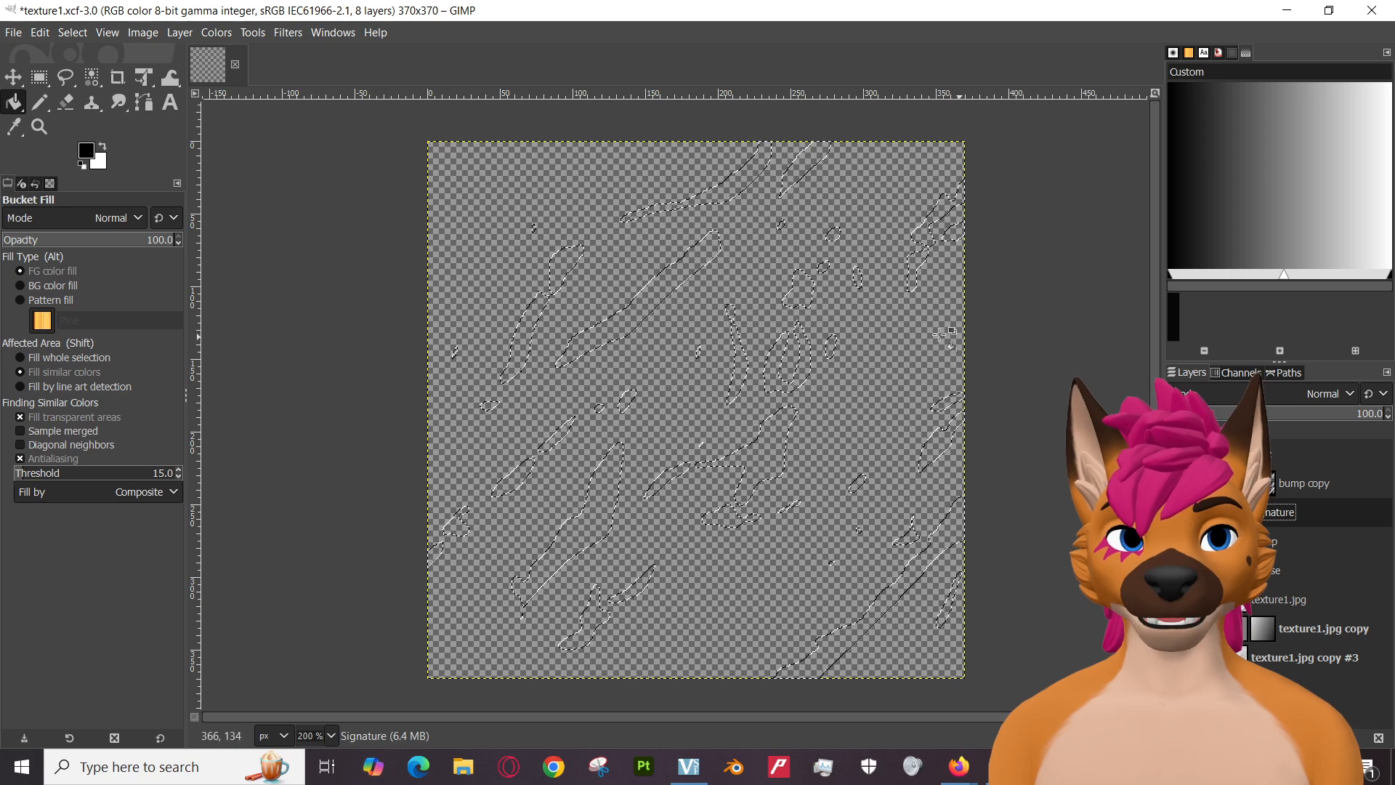
Clear the highlight selection and fill the entire Signature layer with black using Bucket Fill.
click(15, 82)
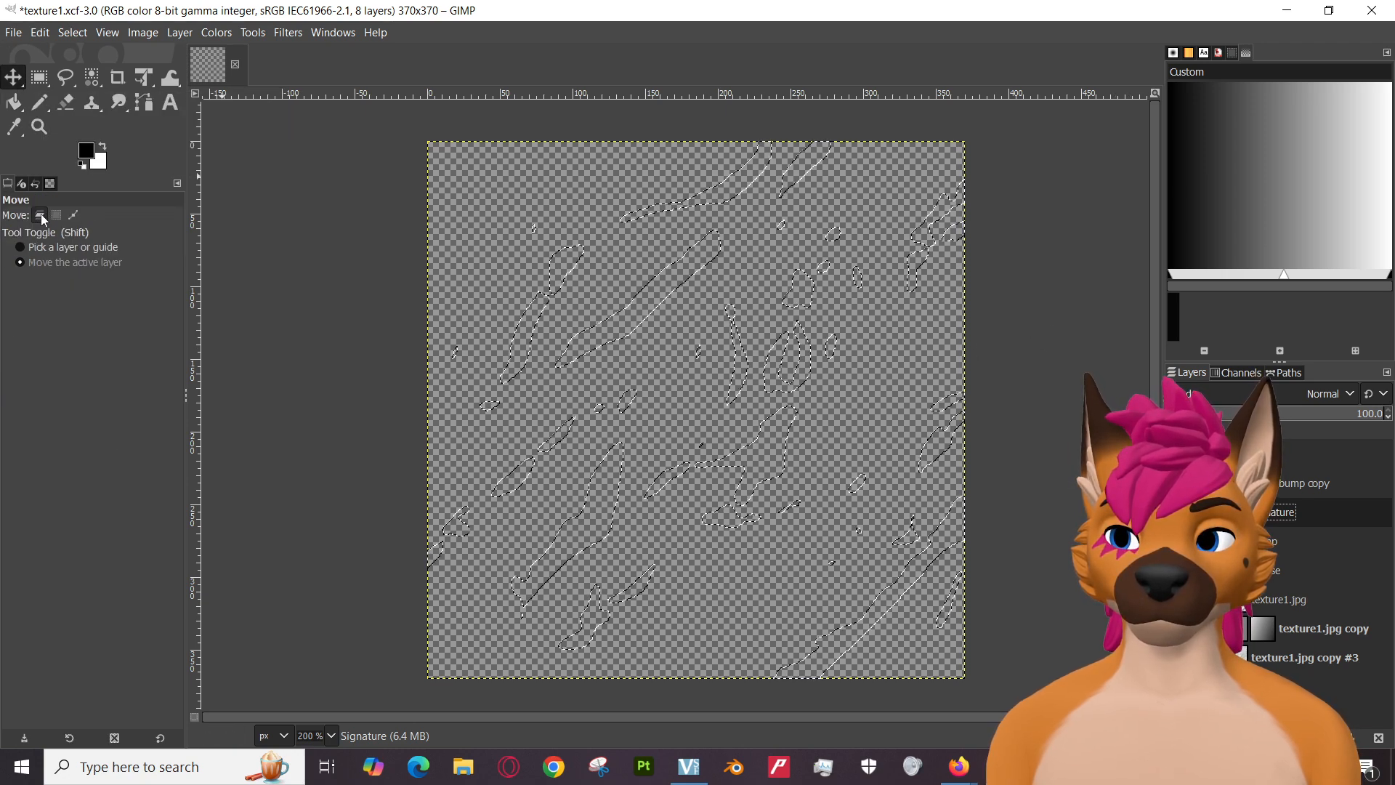
click(38, 32)
mouse_move(73, 33)
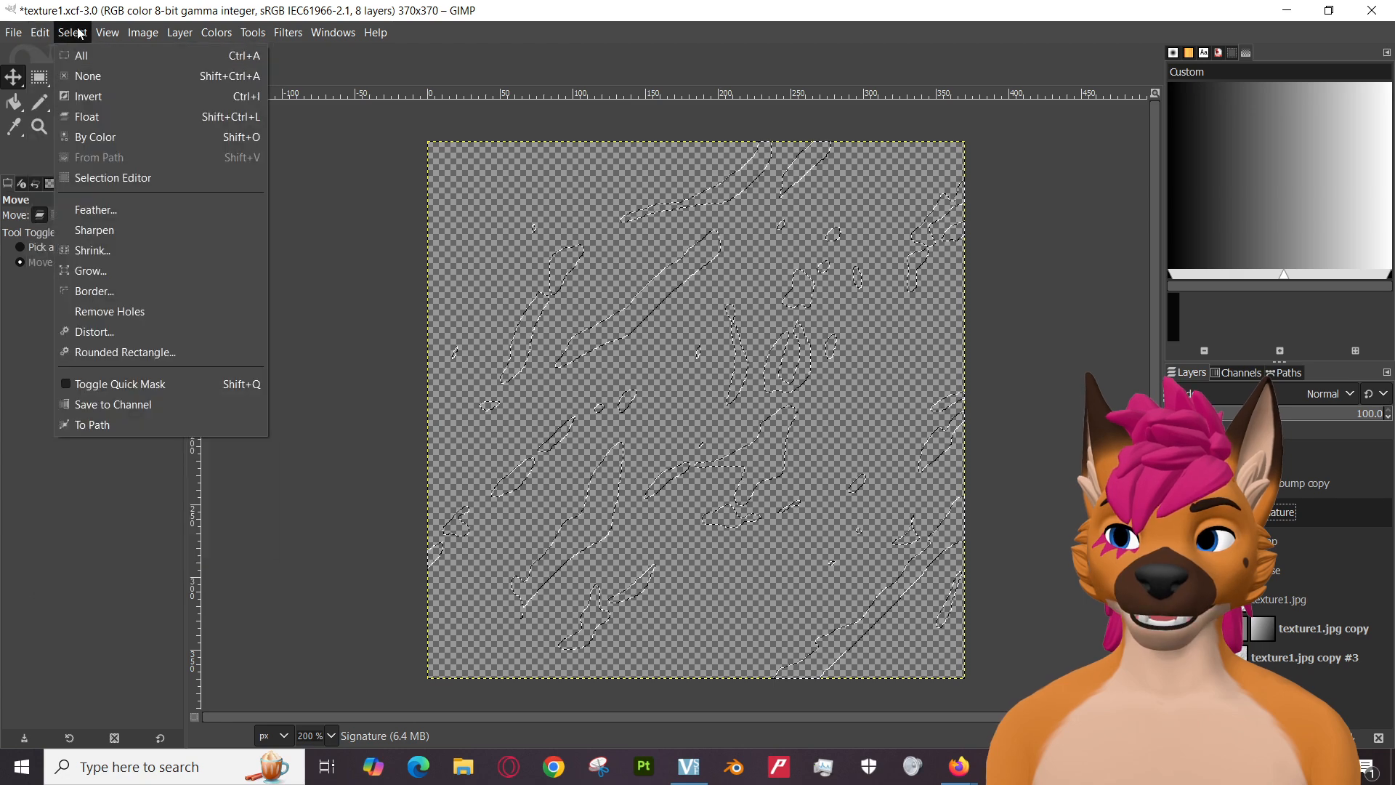
click(84, 77)
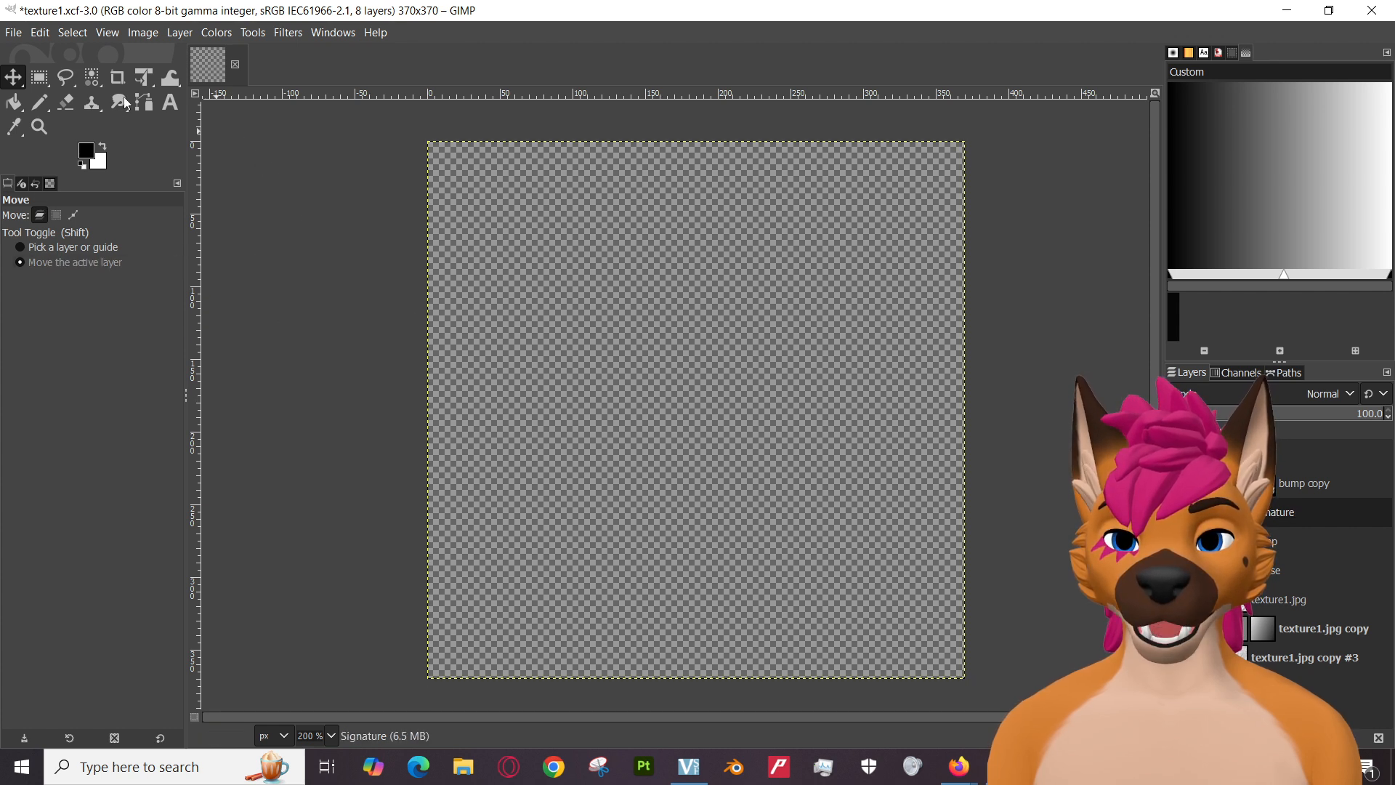
click(39, 32)
click(54, 51)
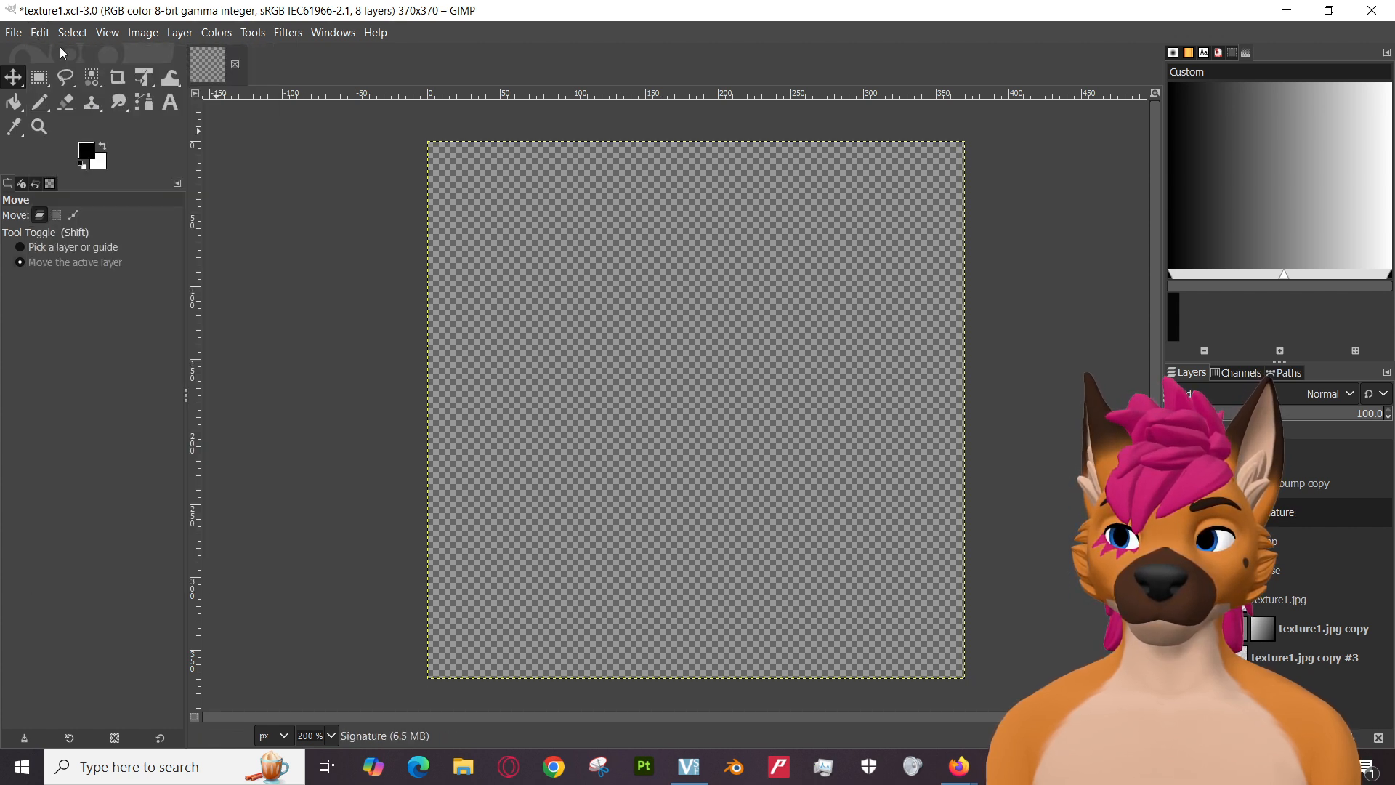
click(13, 102)
click(732, 434)
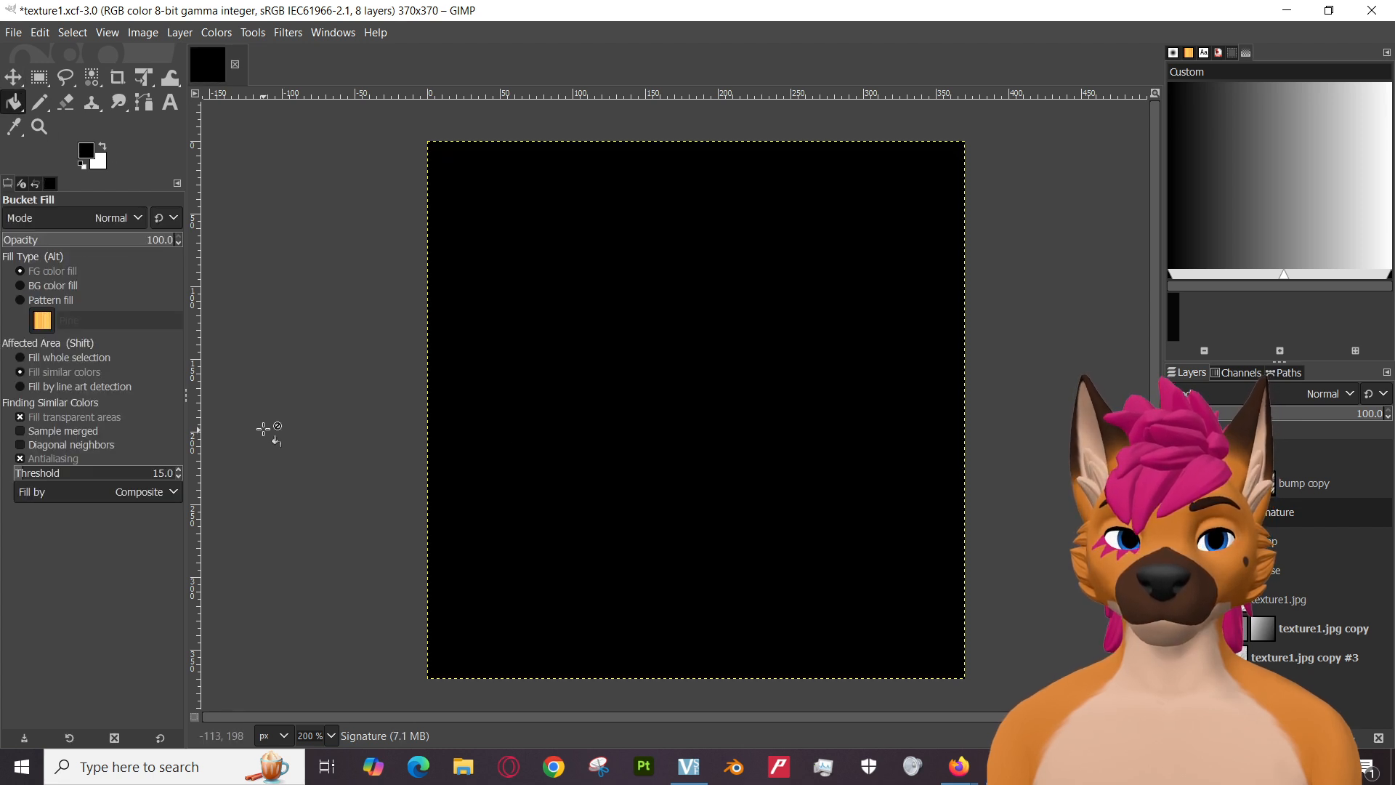
Switch to the Move tool and save the texture1.xcf project.
click(13, 77)
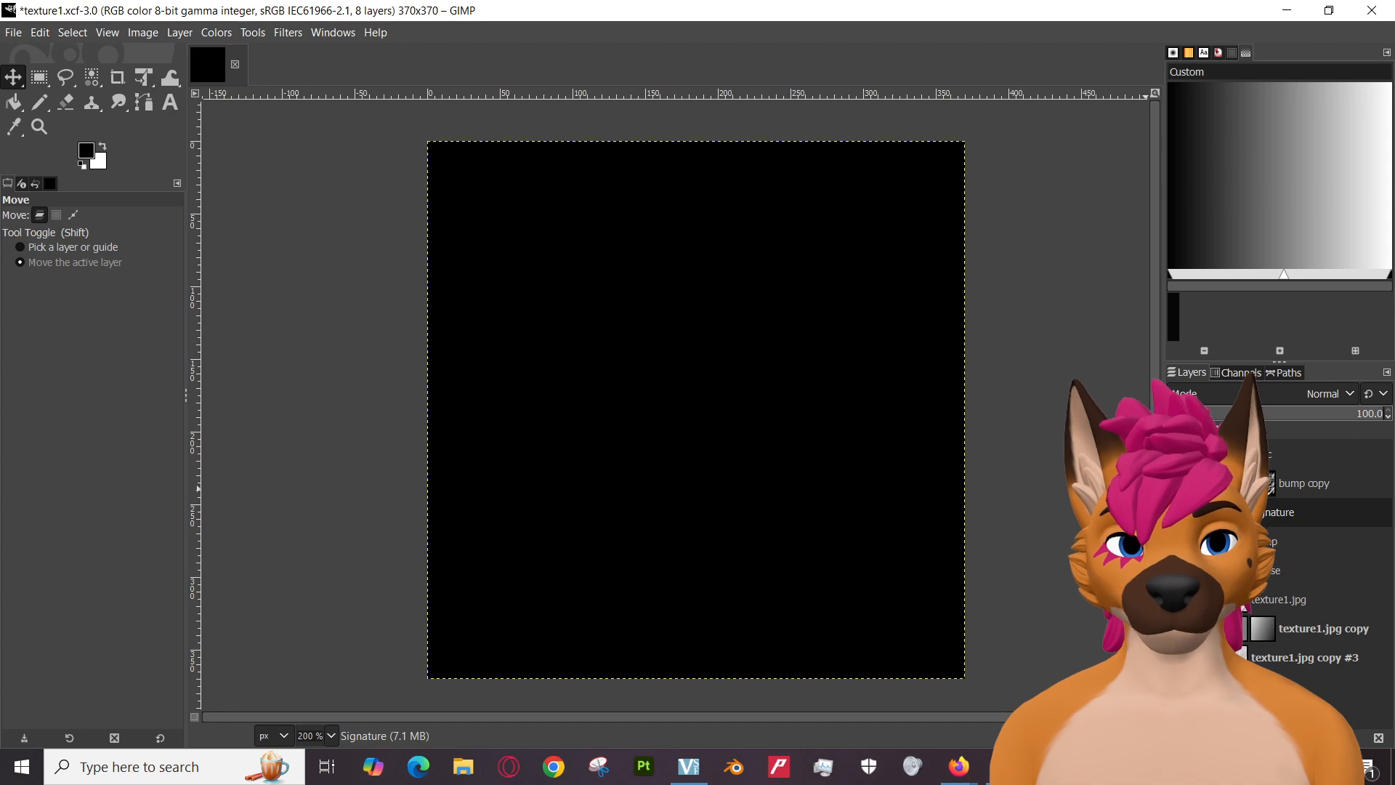
click(13, 33)
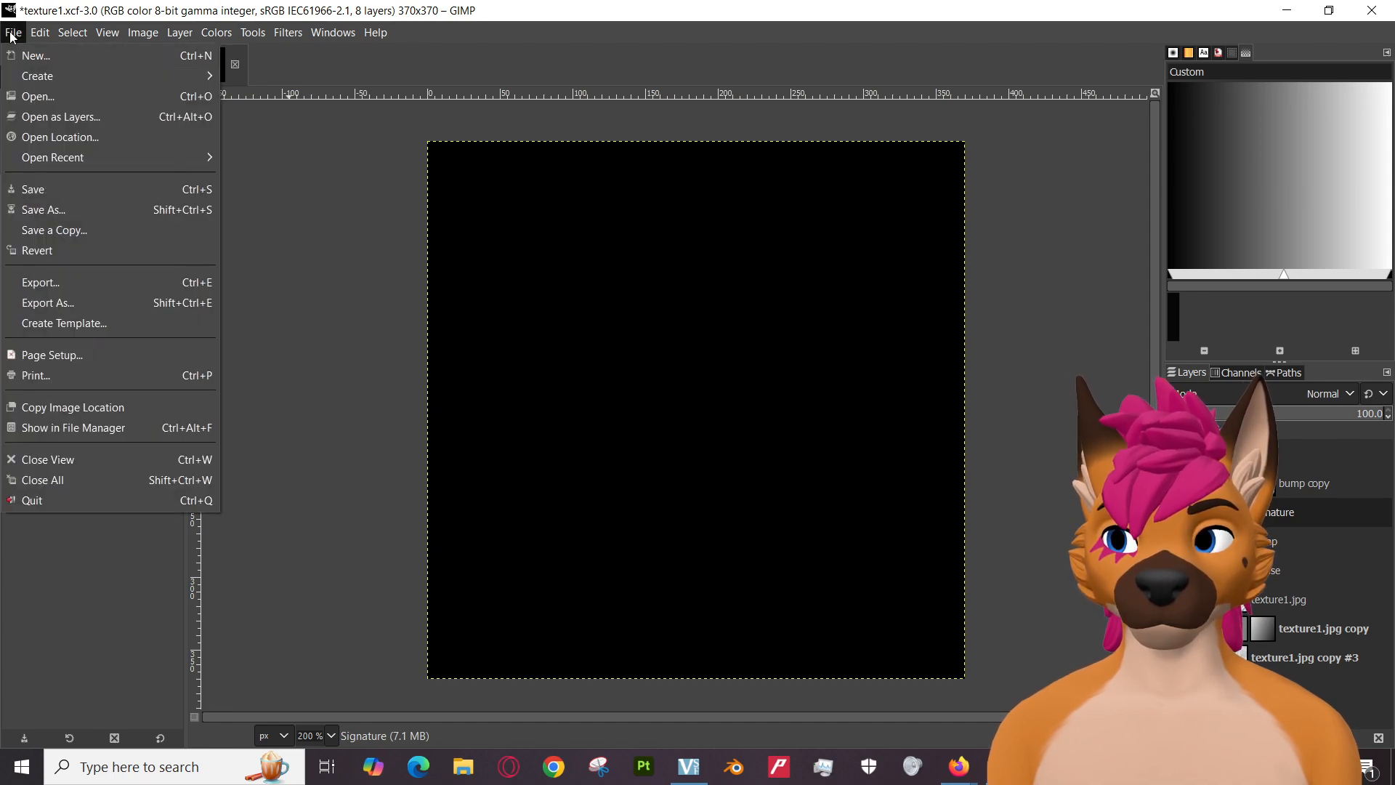
click(56, 187)
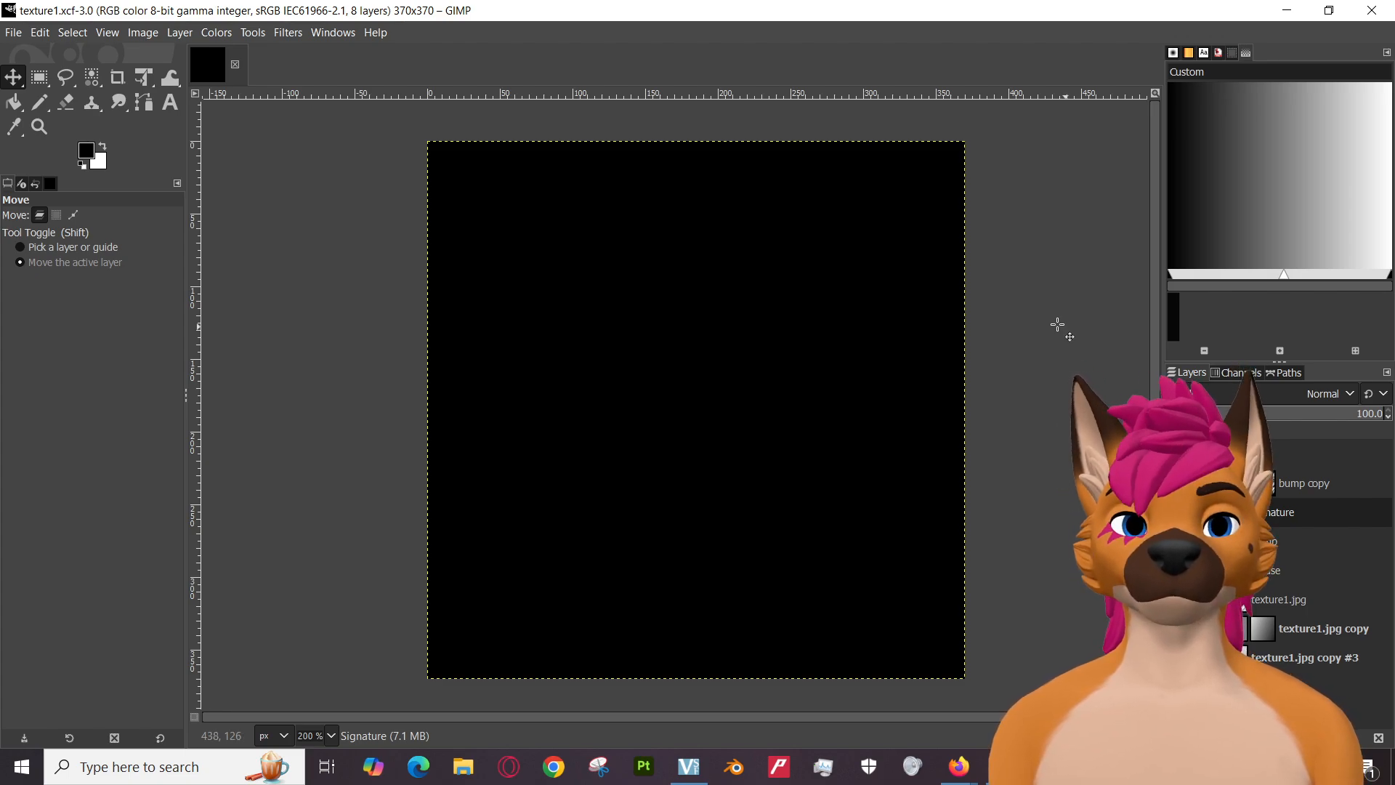
Switch to the Intro to Texture Maps for 3D video in Firefox, replay its black layer fill passage and pause it.
mouse_move(959, 766)
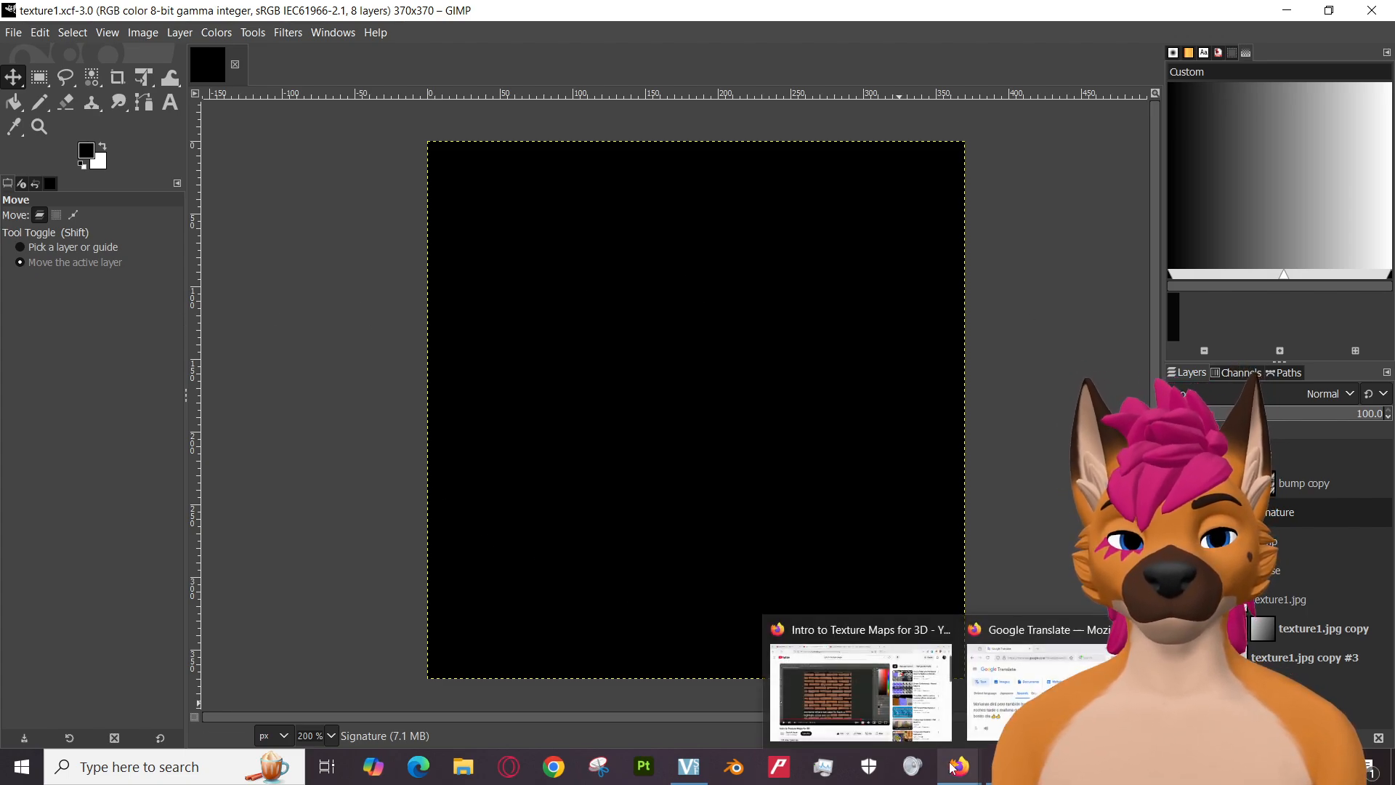
click(896, 724)
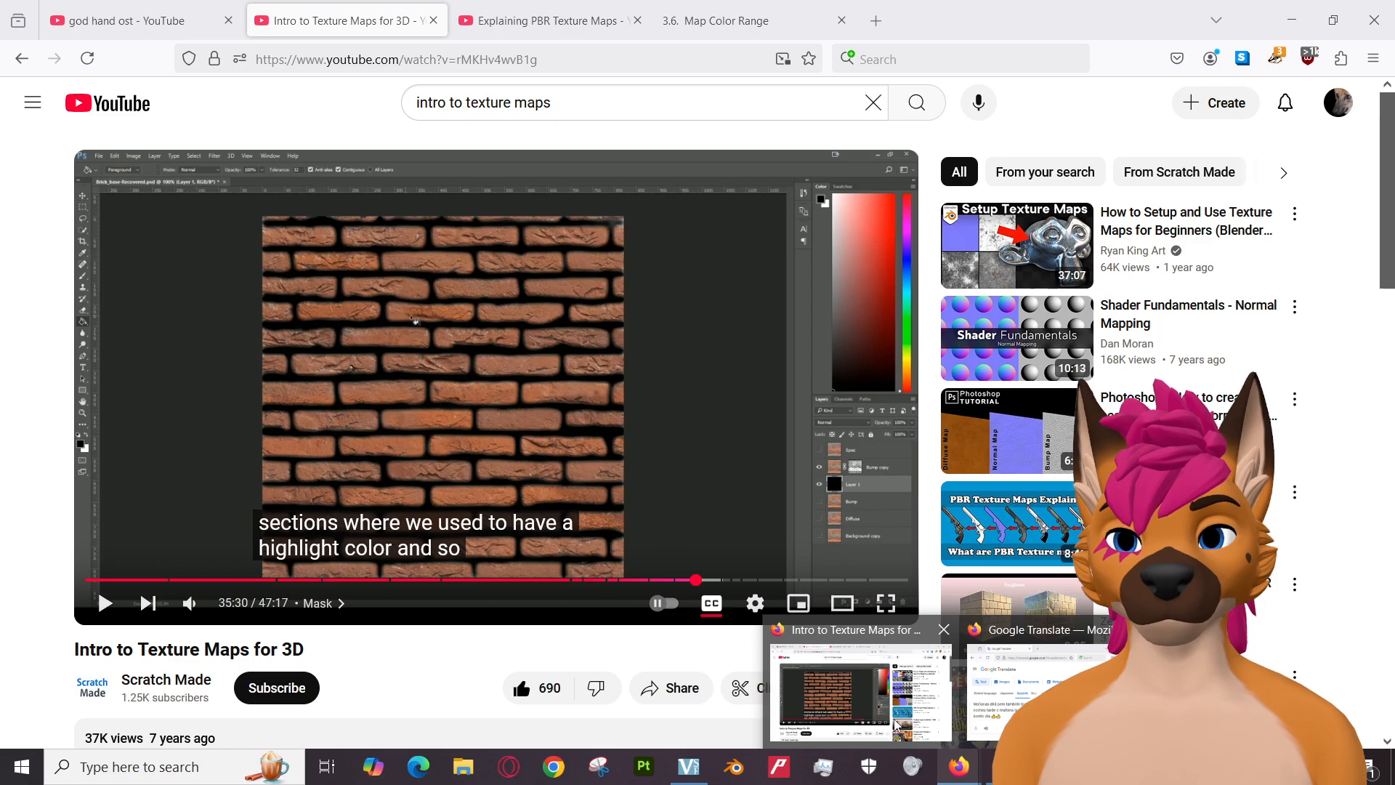
click(497, 429)
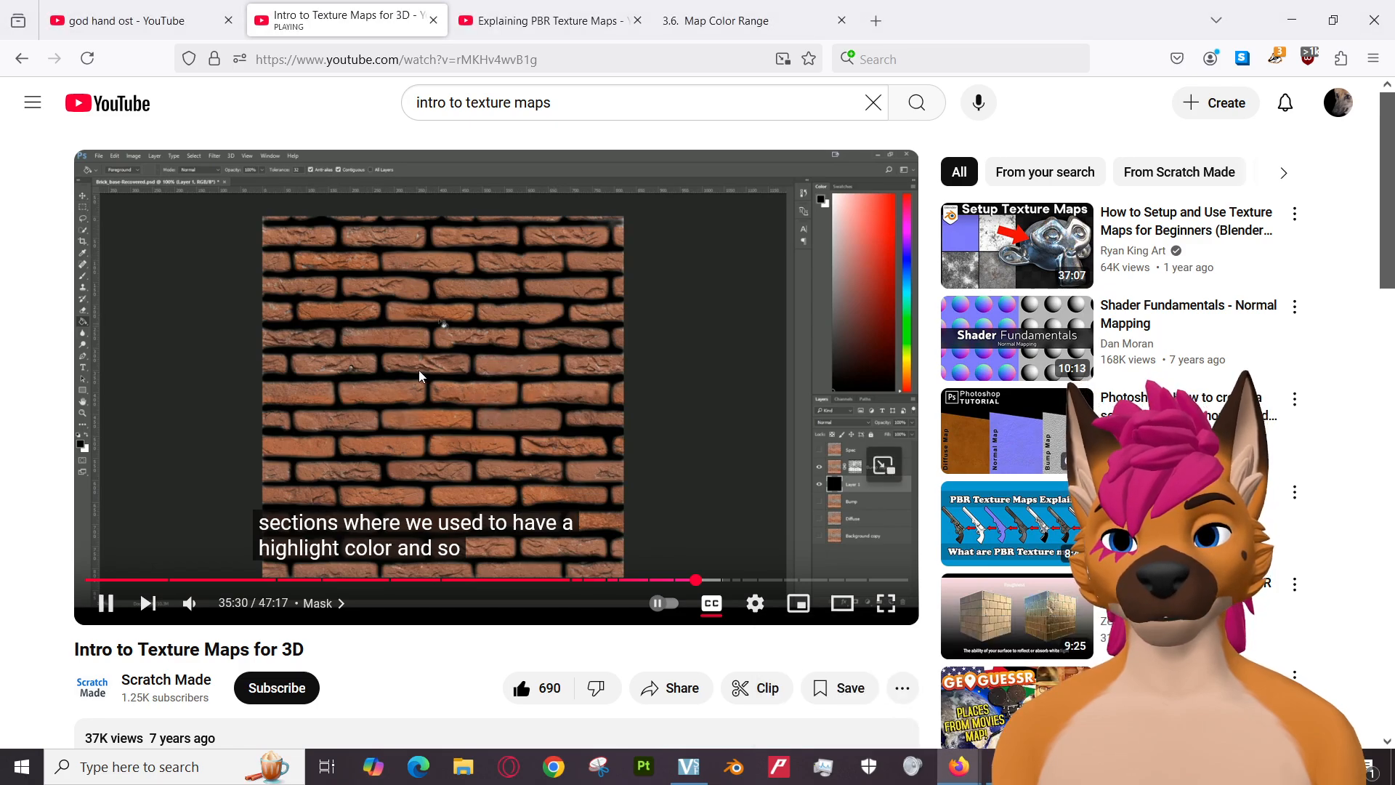
key(Left)
key(Left)
key(Left)
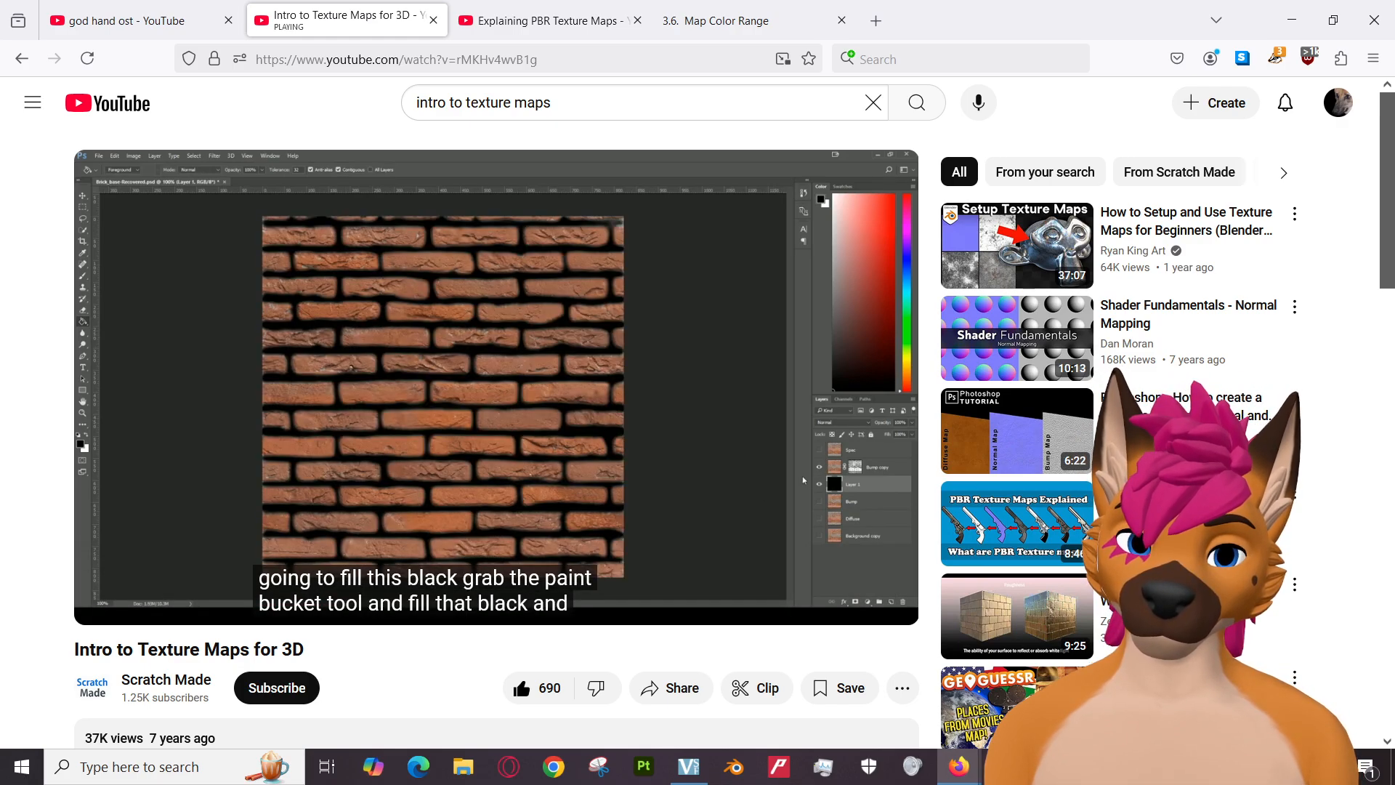
click(555, 324)
Return to GIMP, show the hidden masked wrinkle texture above the black Signature layer, and save texture1.xcf.
key(alt+Tab)
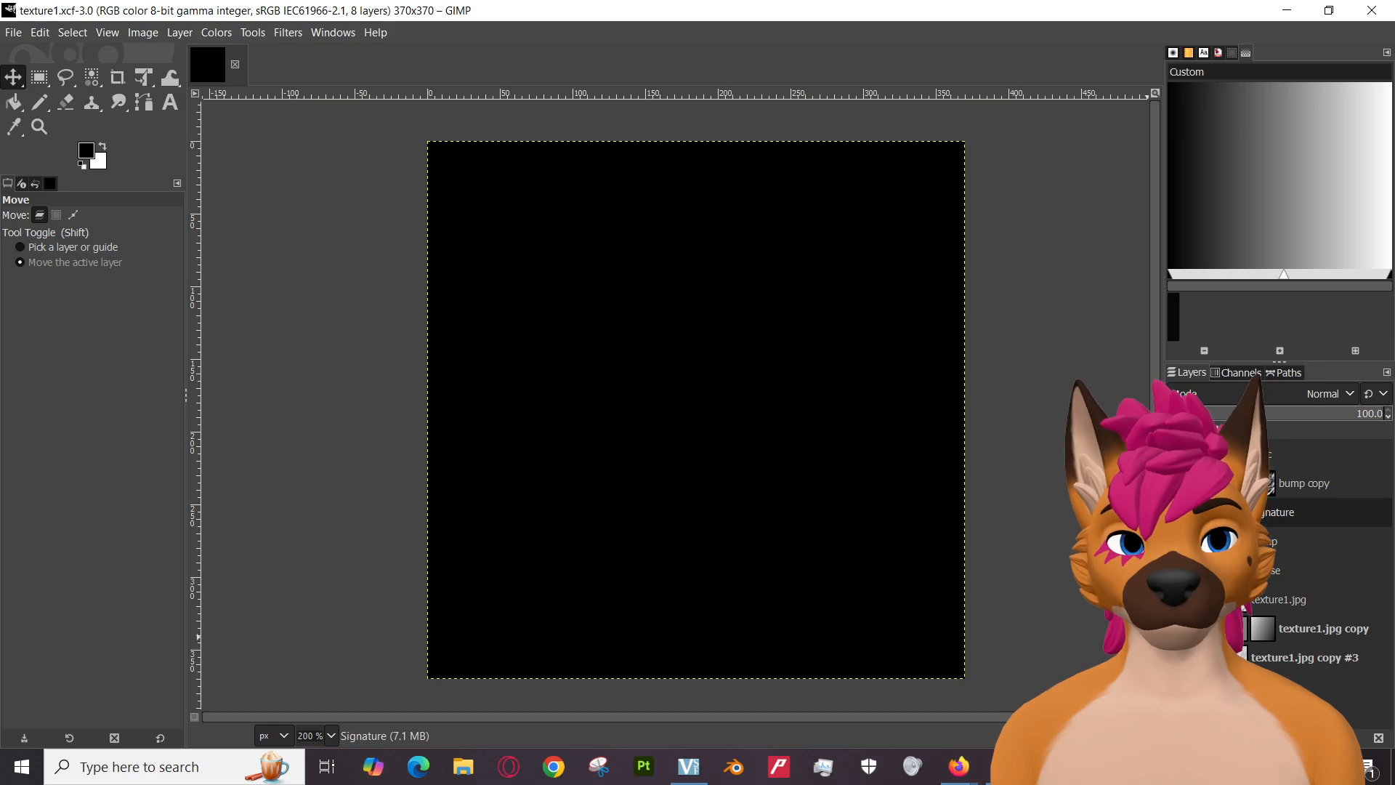
click(1175, 454)
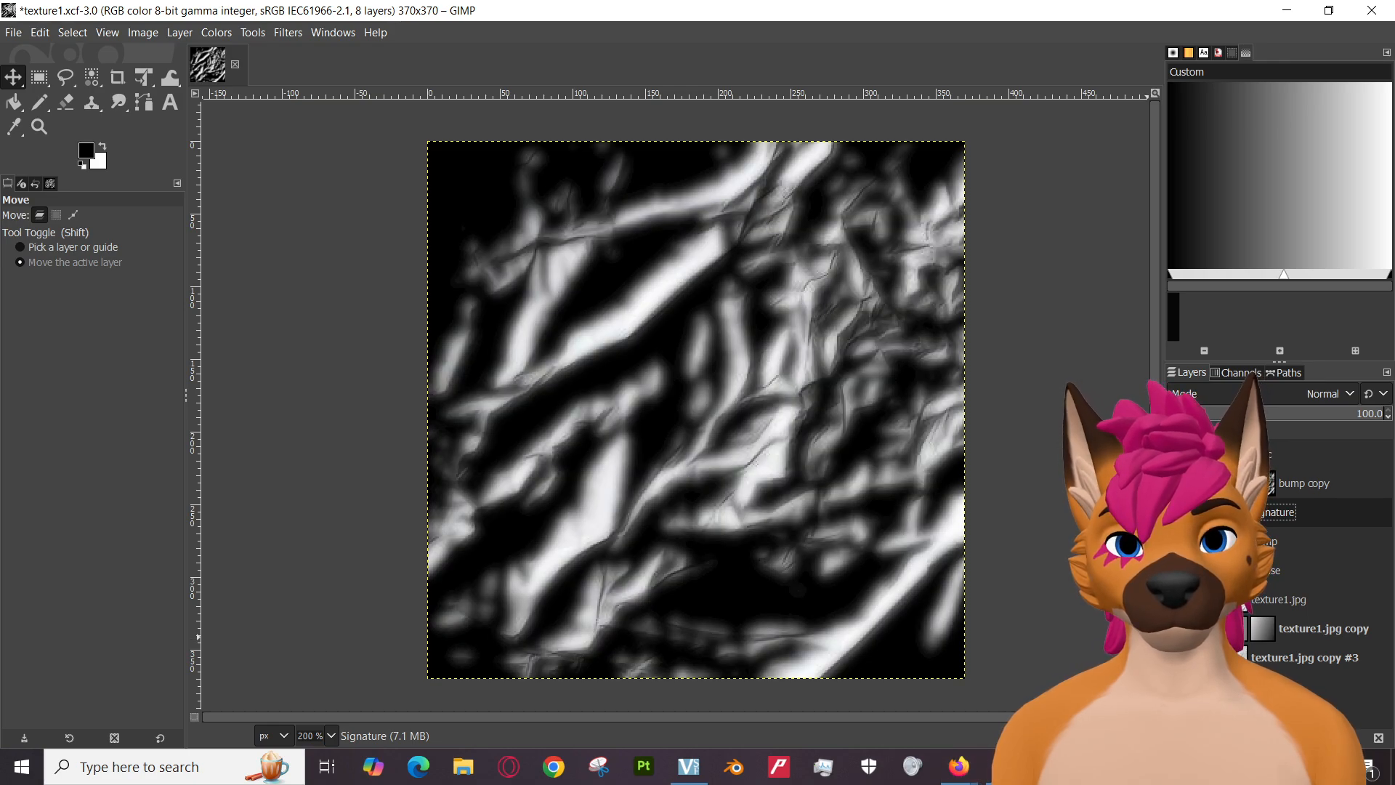
click(13, 33)
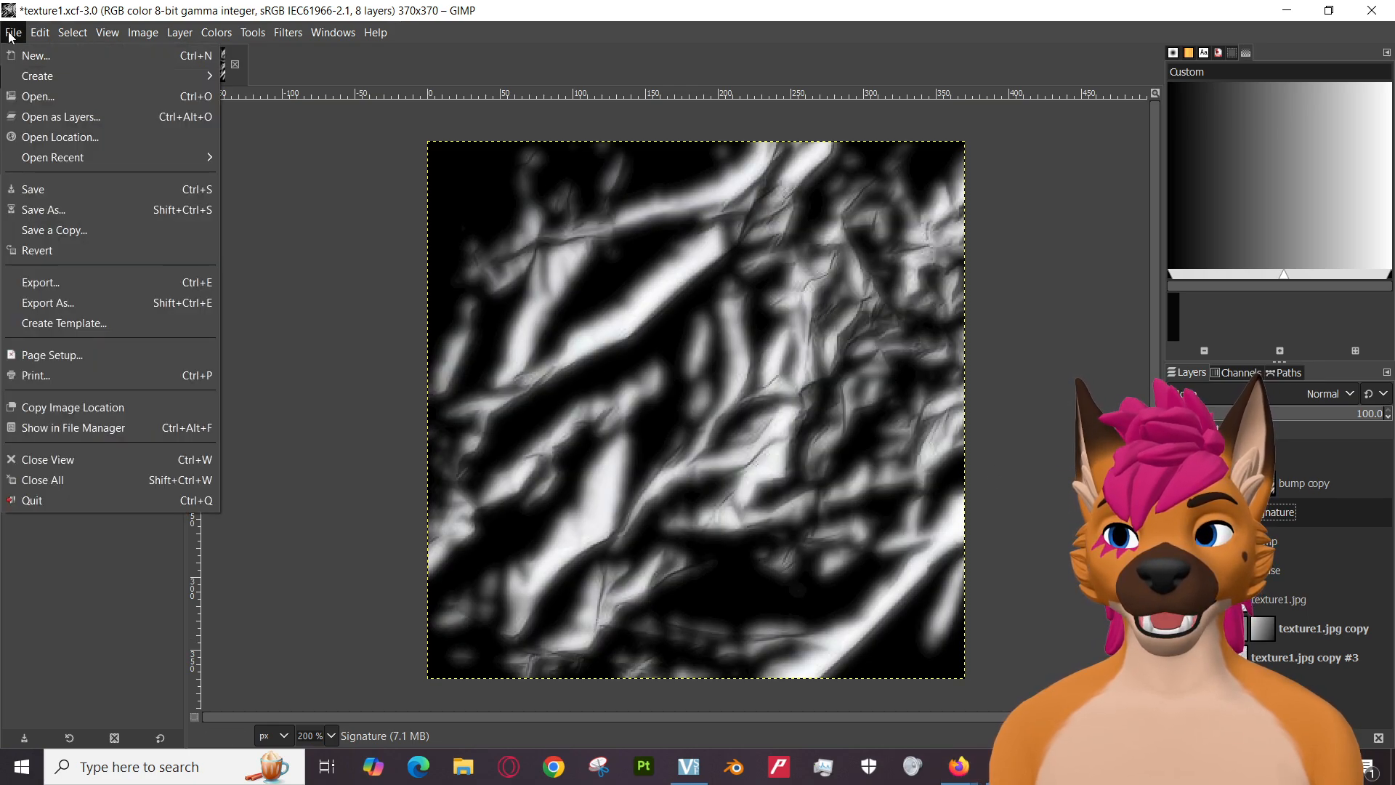
click(51, 191)
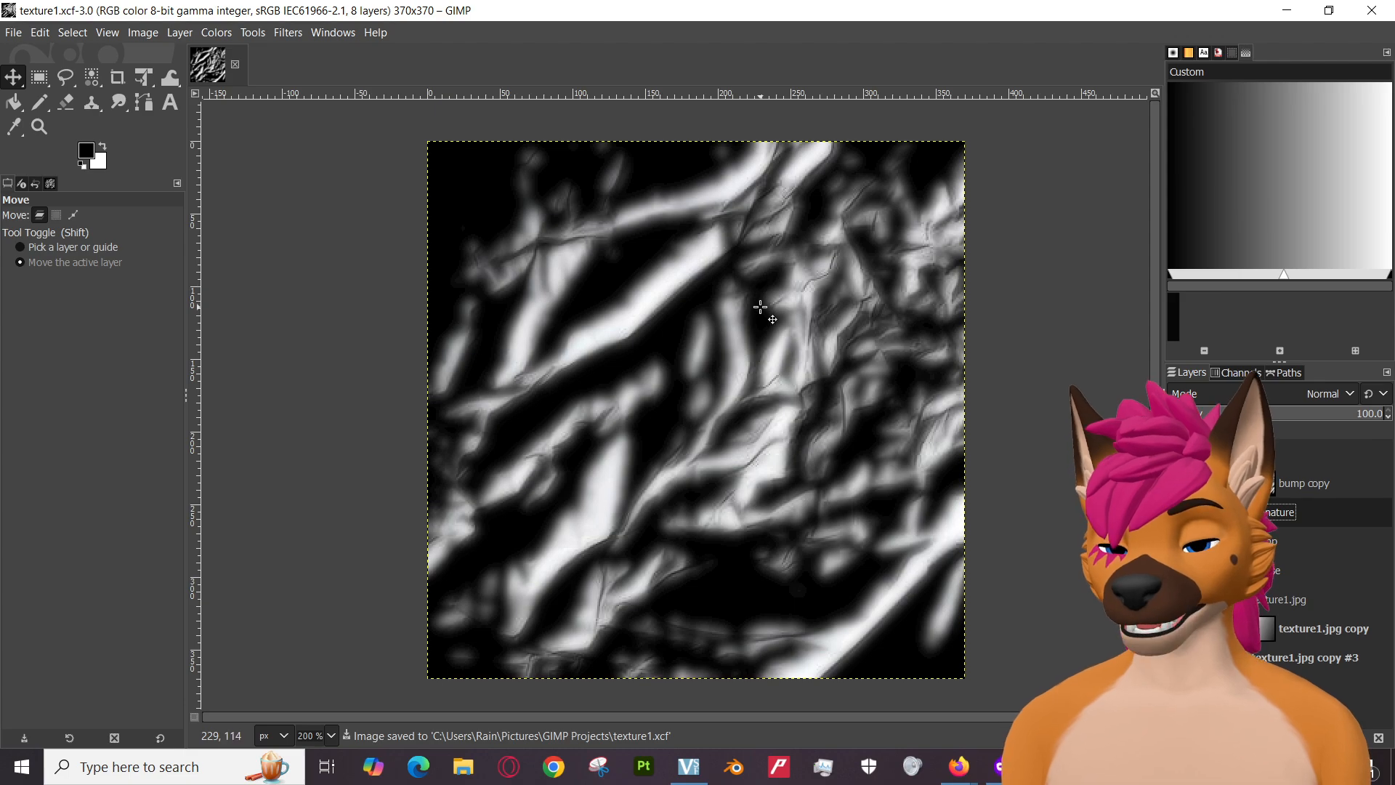
Switch to Firefox, continue watching the tutorial's mask section, and mute its sound.
mouse_move(954, 776)
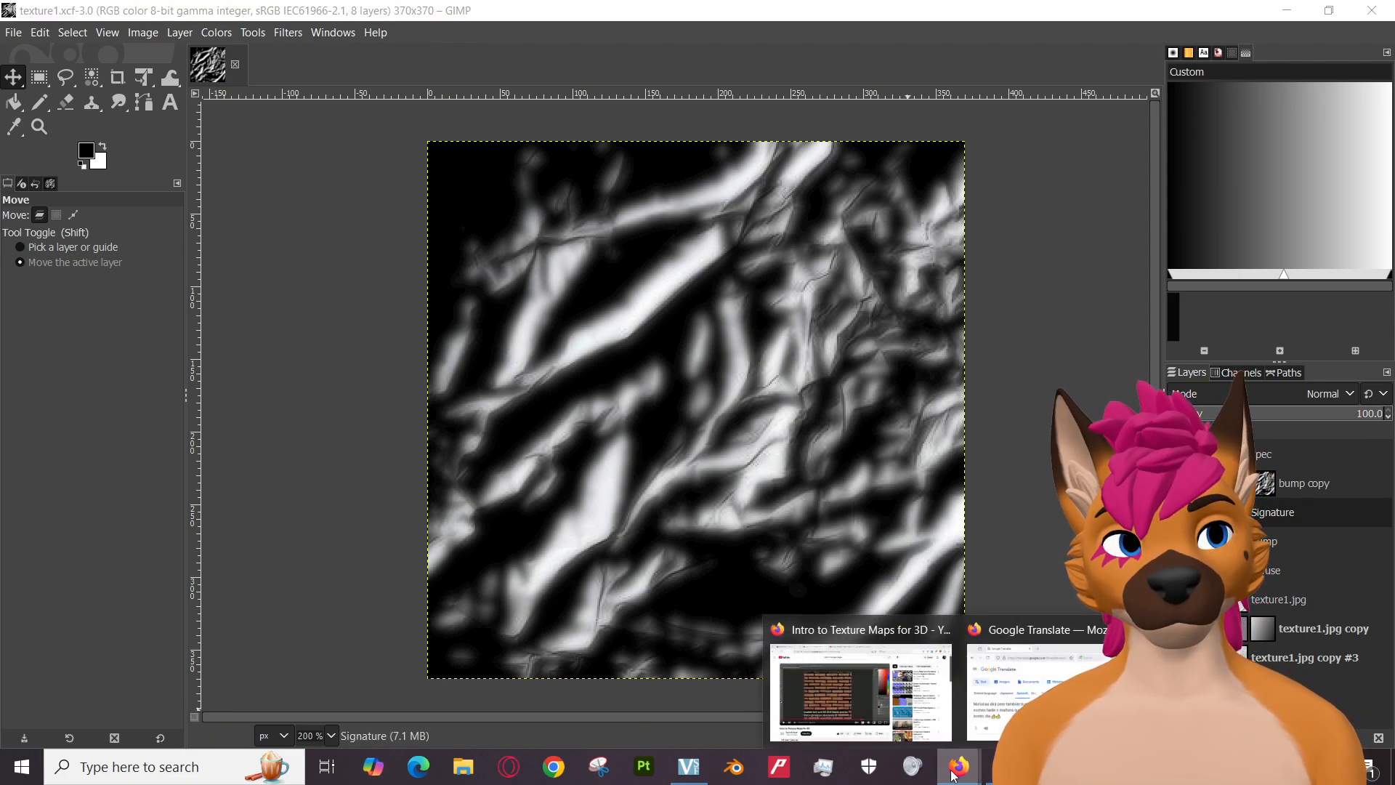
click(869, 696)
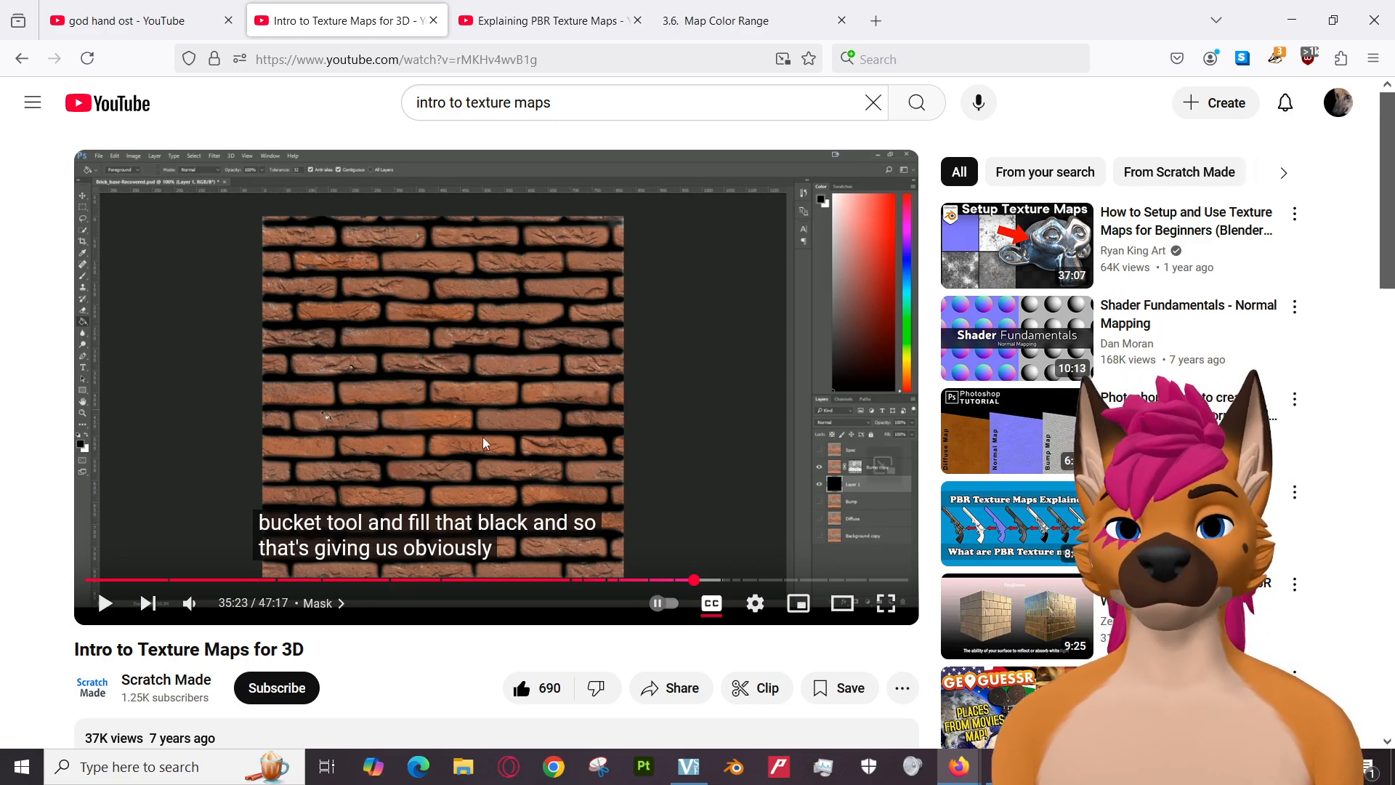
click(491, 416)
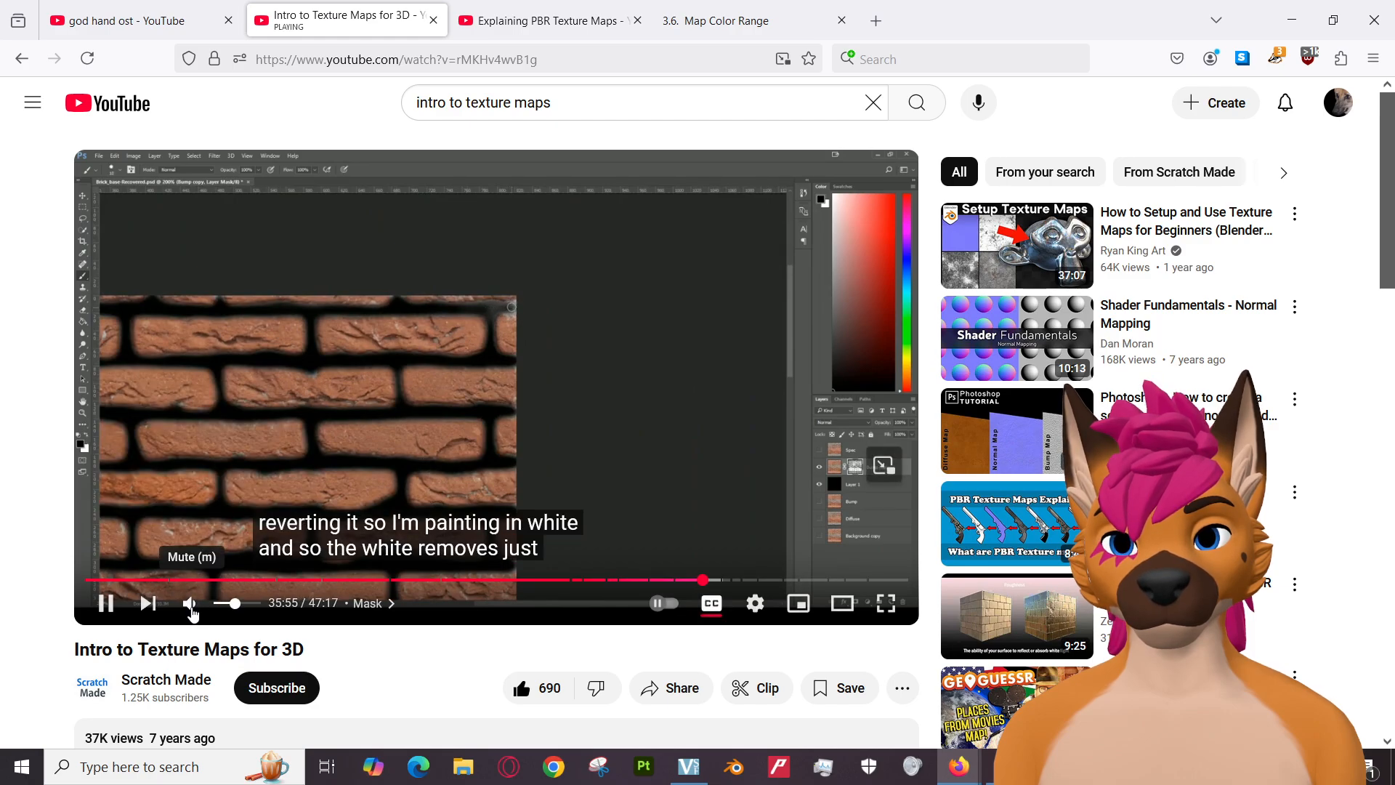
click(189, 605)
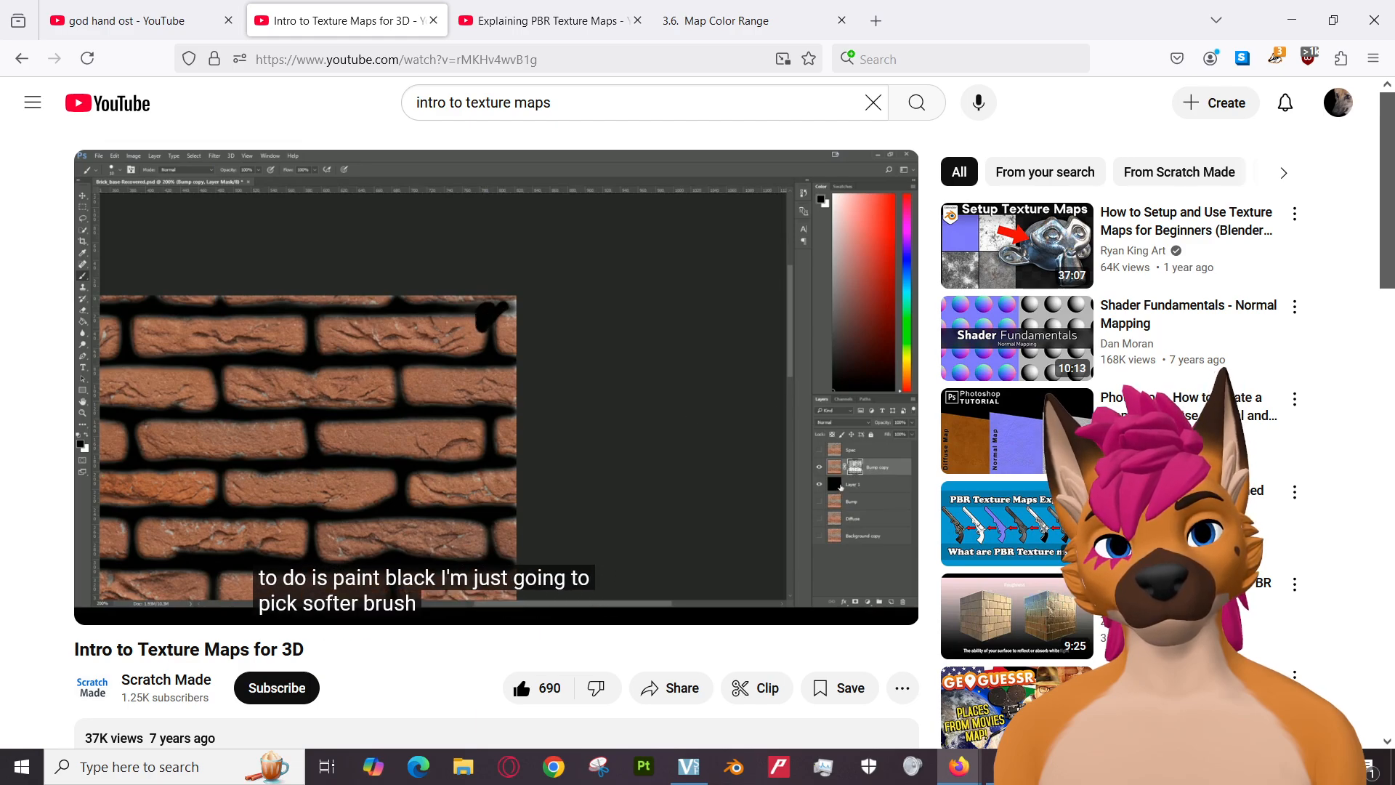
mouse_move(434, 398)
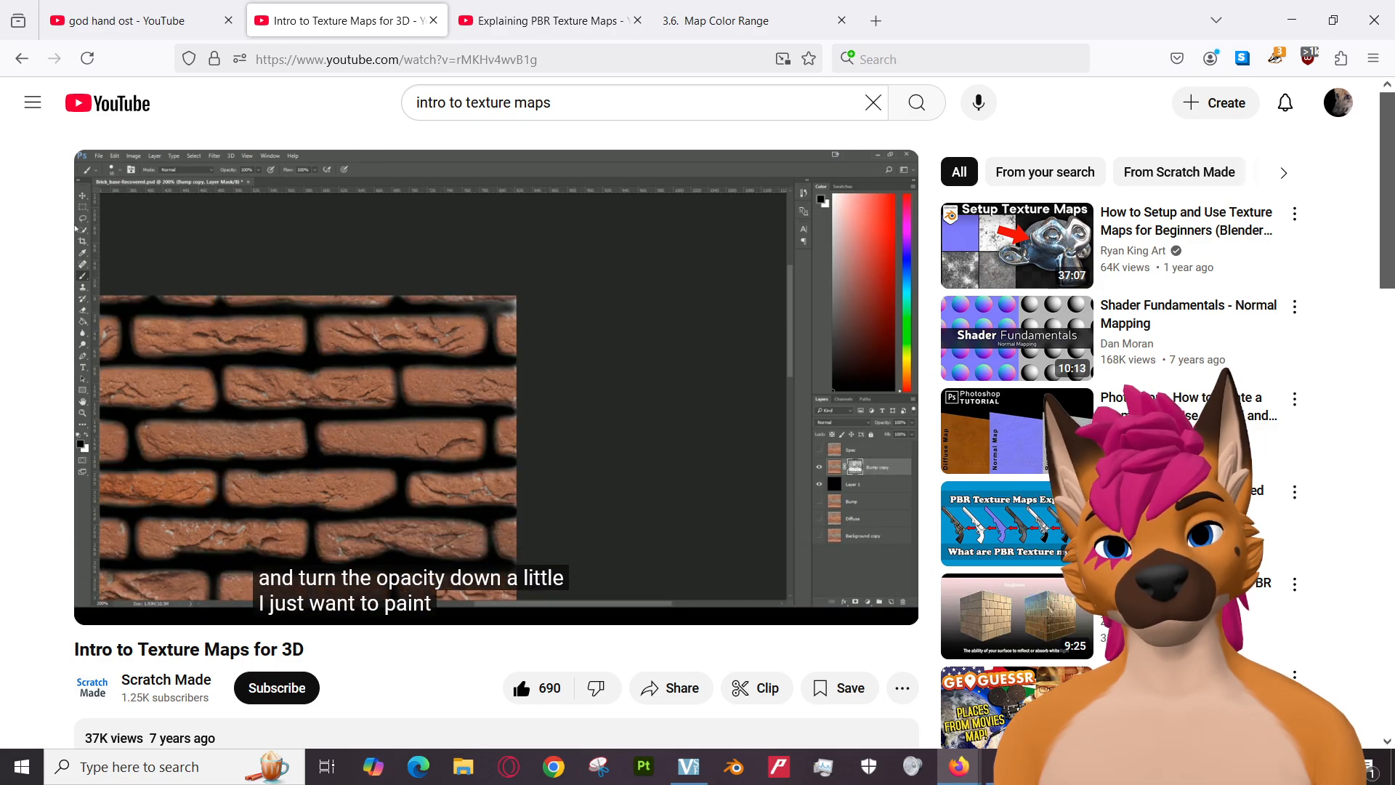
mouse_move(490, 384)
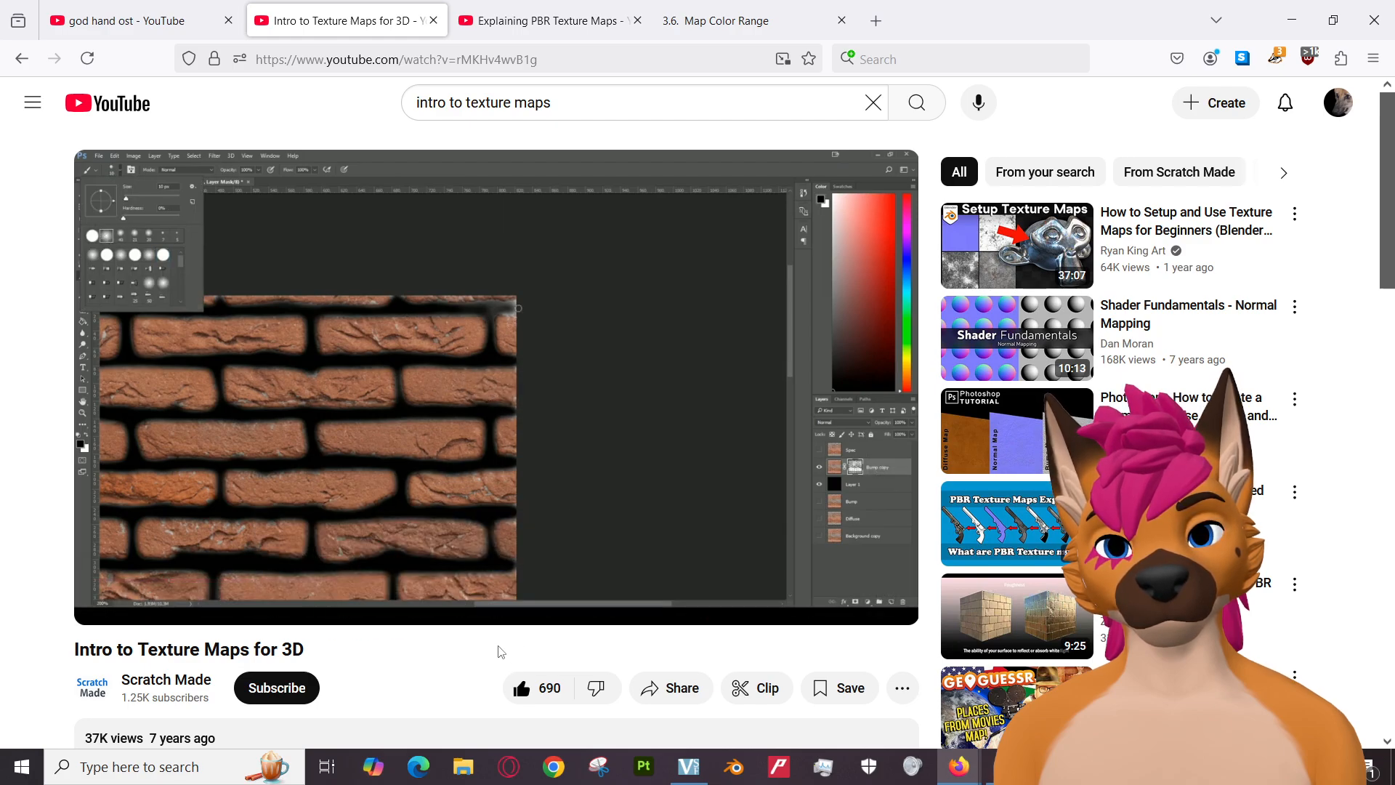
mouse_move(487, 531)
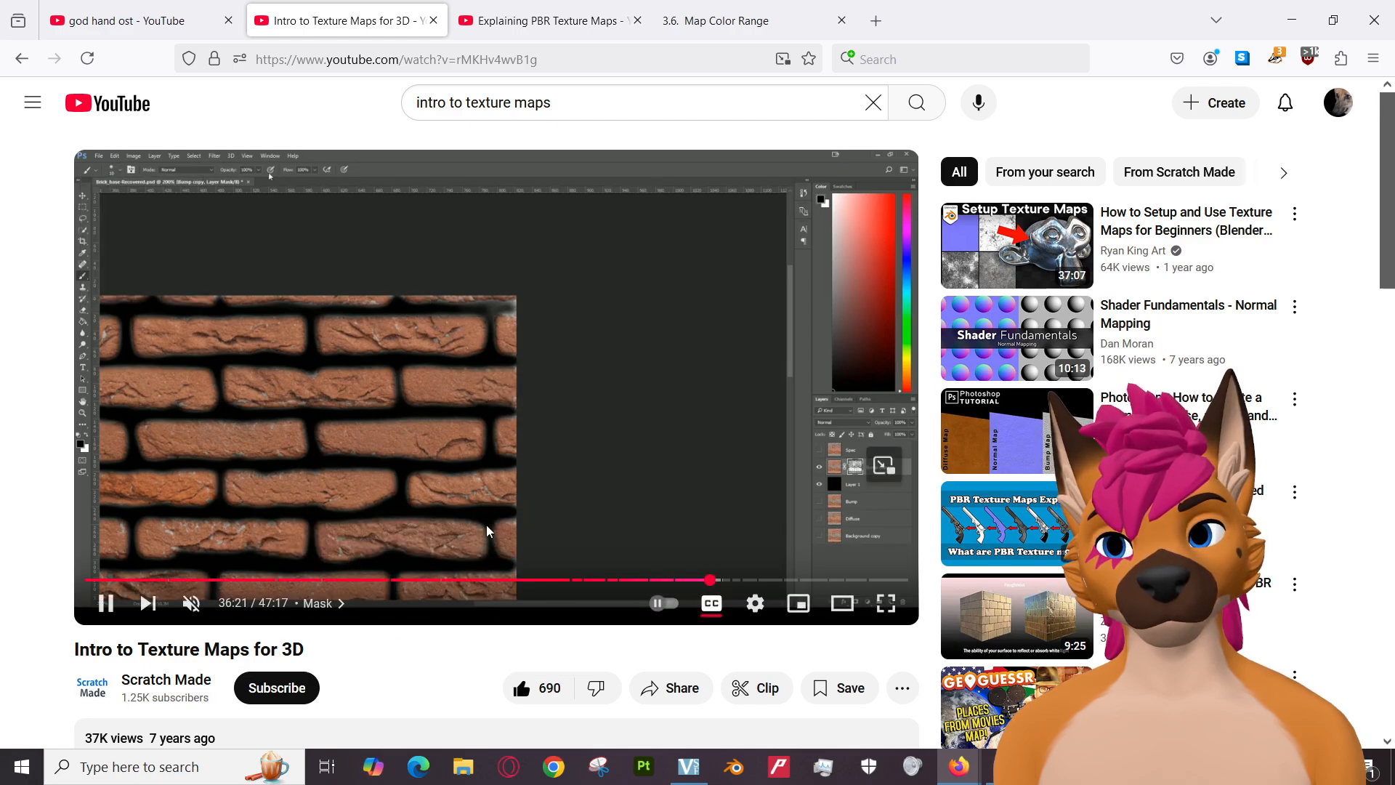
Skip the muted tutorial ahead through the mask painting to the end of the Mask chapter.
key(Right)
key(Right)
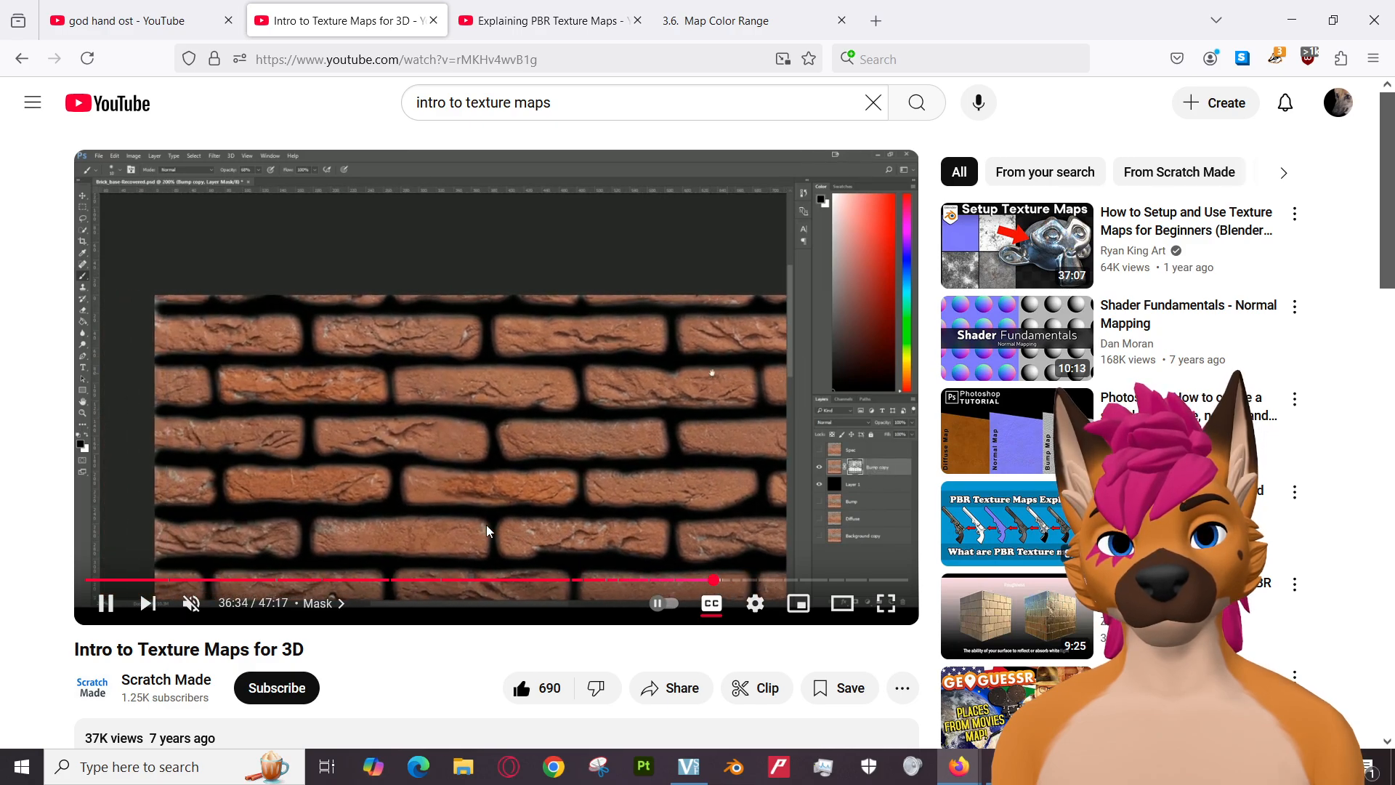
key(Right)
key(Right)
key(Right)
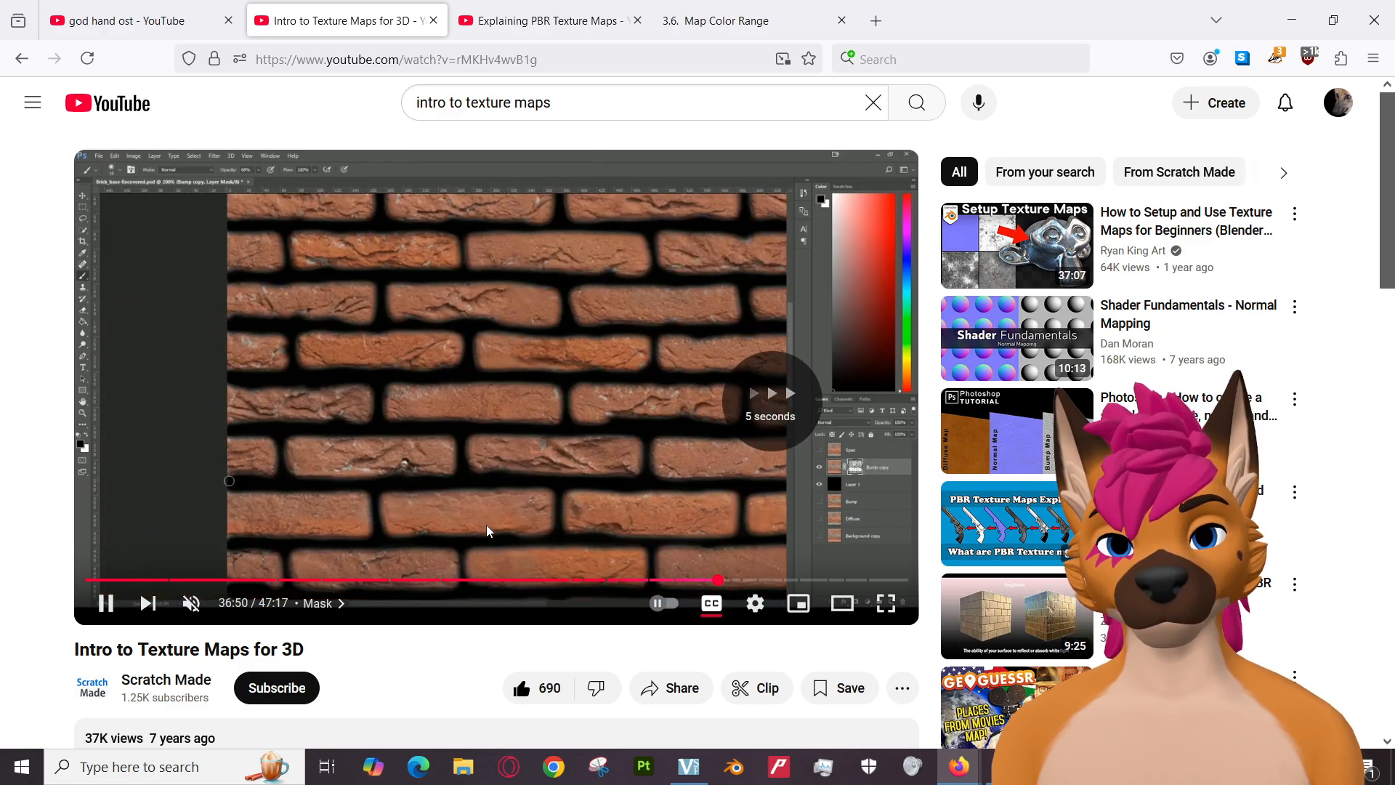
key(Right)
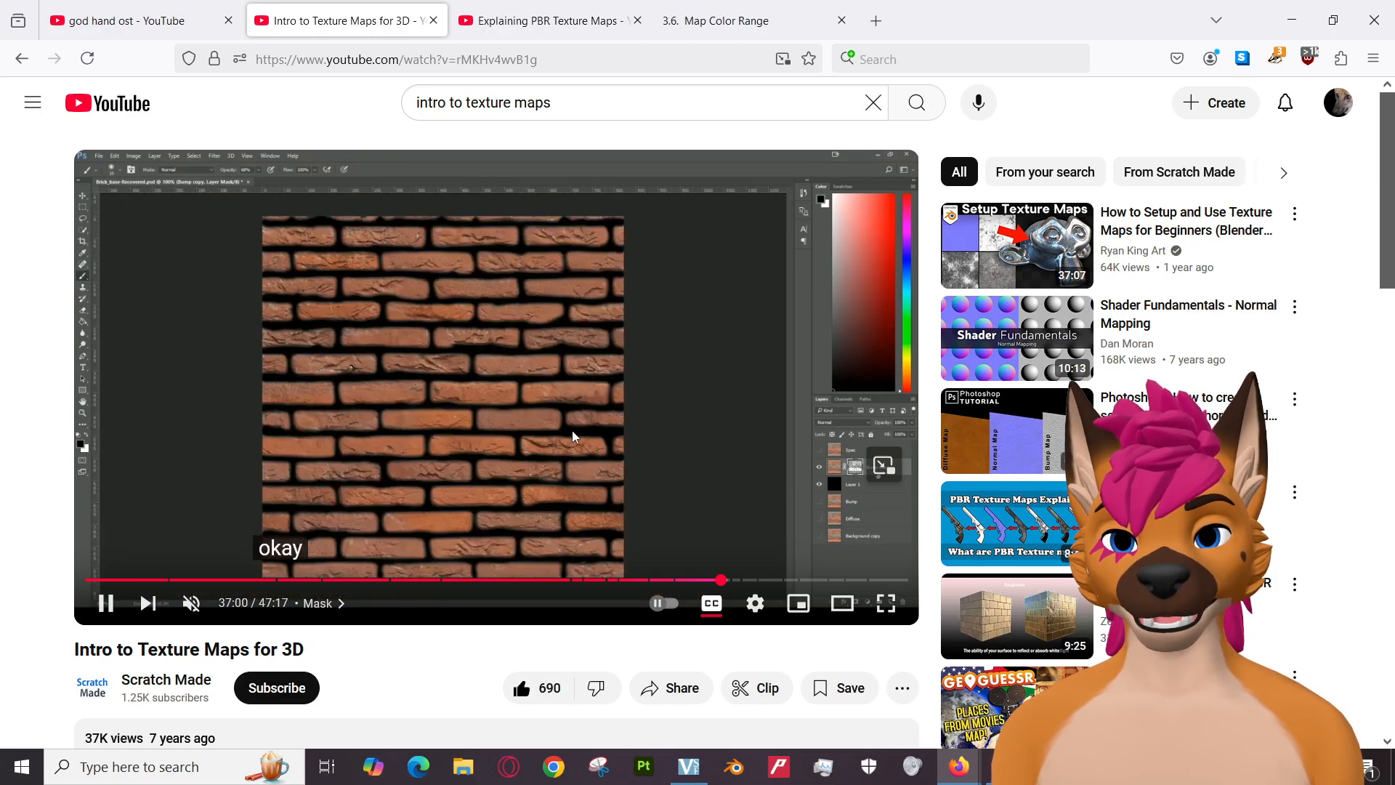
Unmute the tutorial, watch how the Hue/Saturation layer removes the saturation, and pause the video.
click(191, 603)
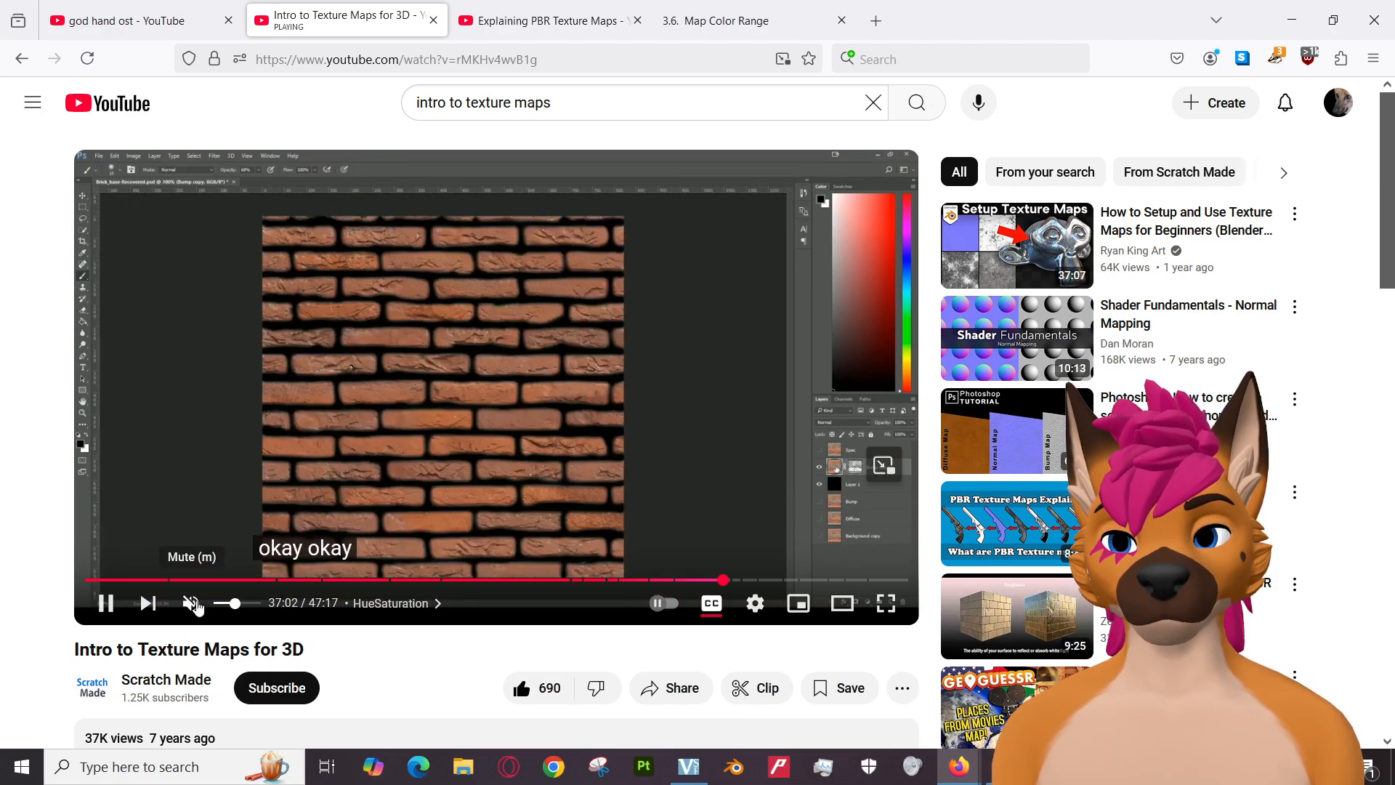
click(494, 429)
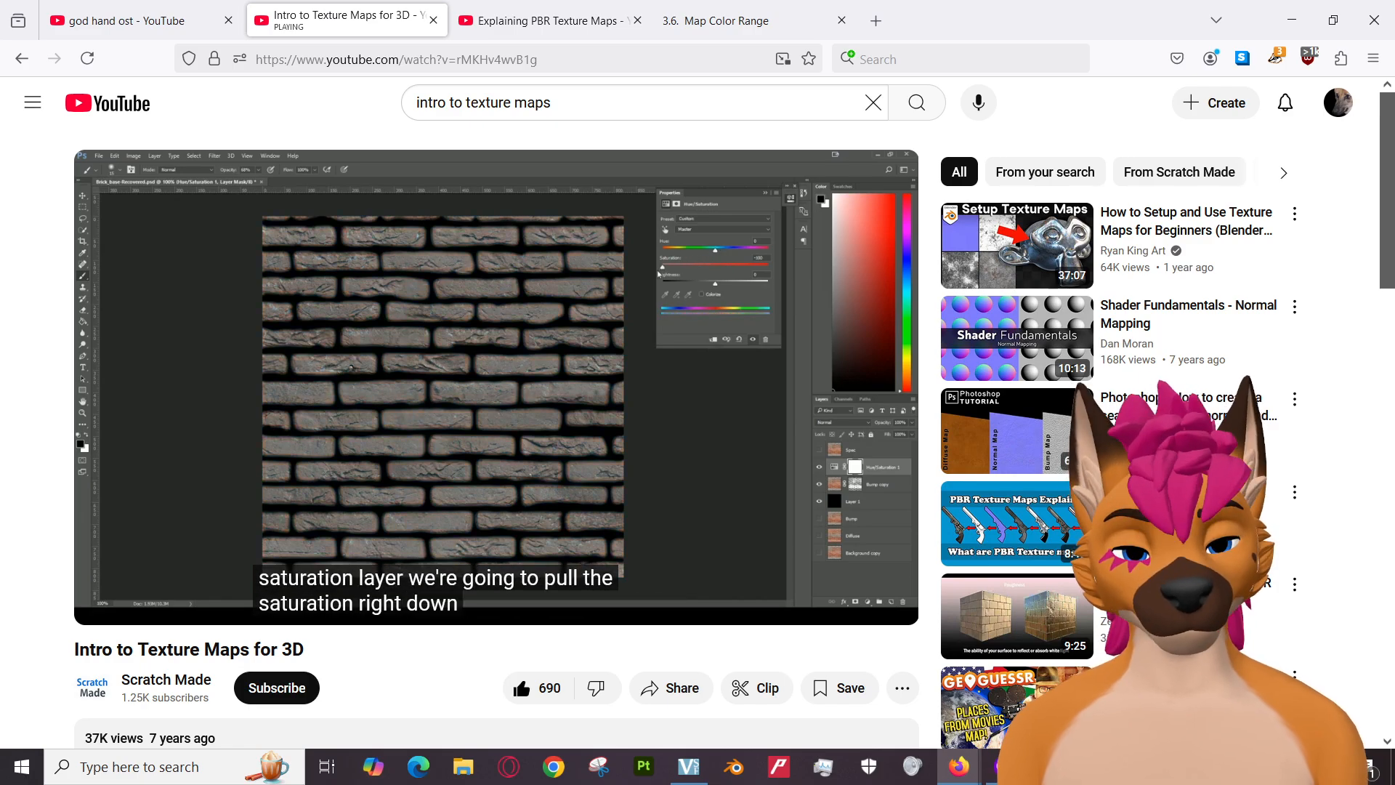
click(476, 459)
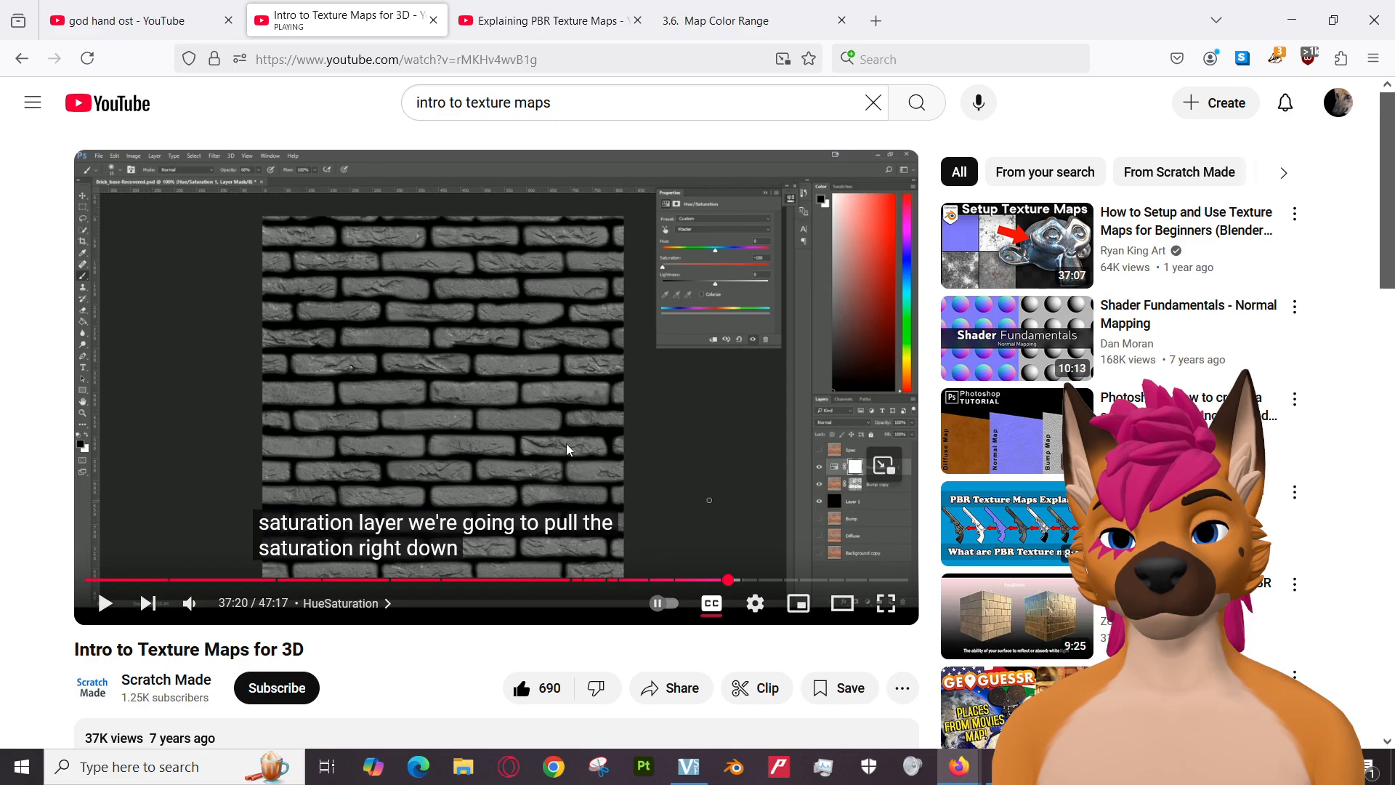
Switch back to GIMP and save the texture1.xcf project again.
key(alt+Tab)
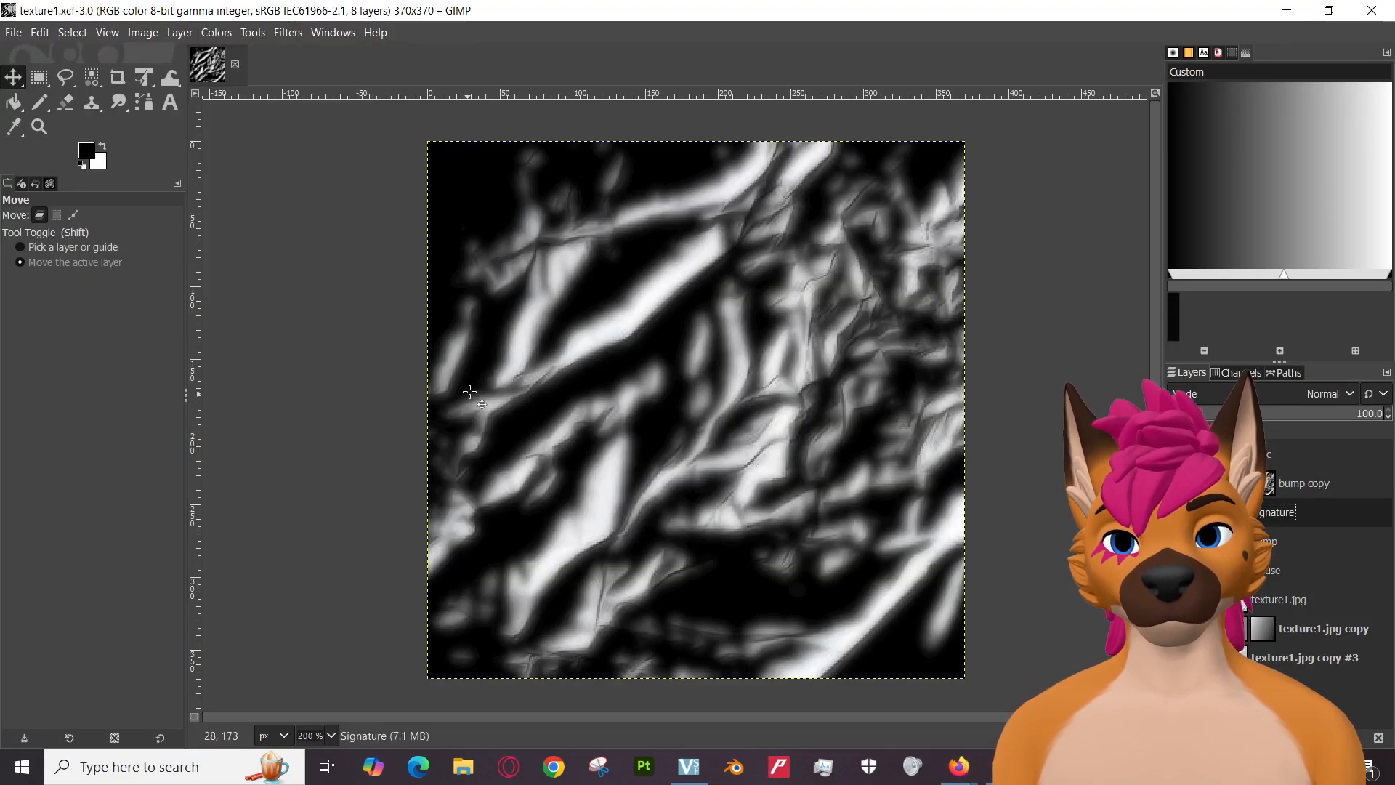
click(13, 32)
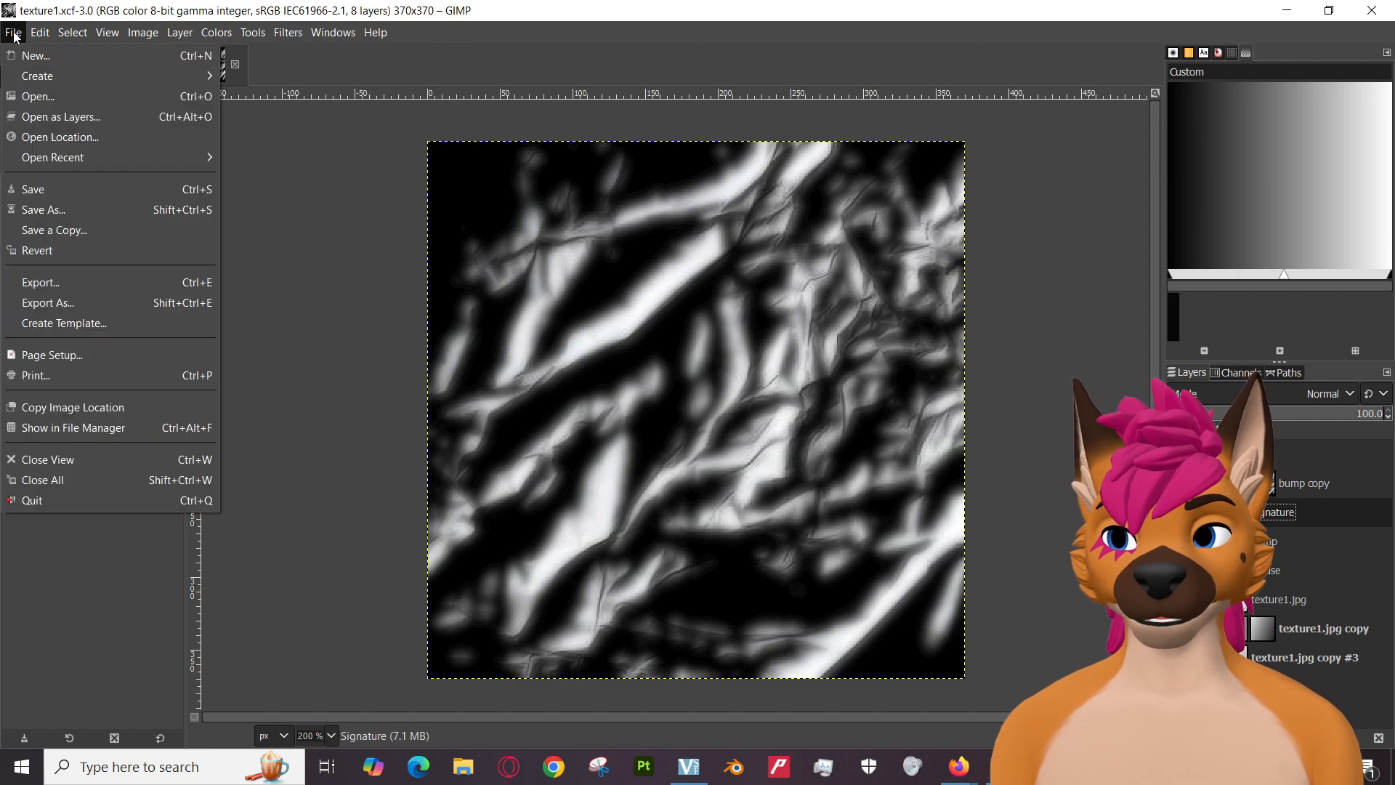
click(36, 189)
click(254, 32)
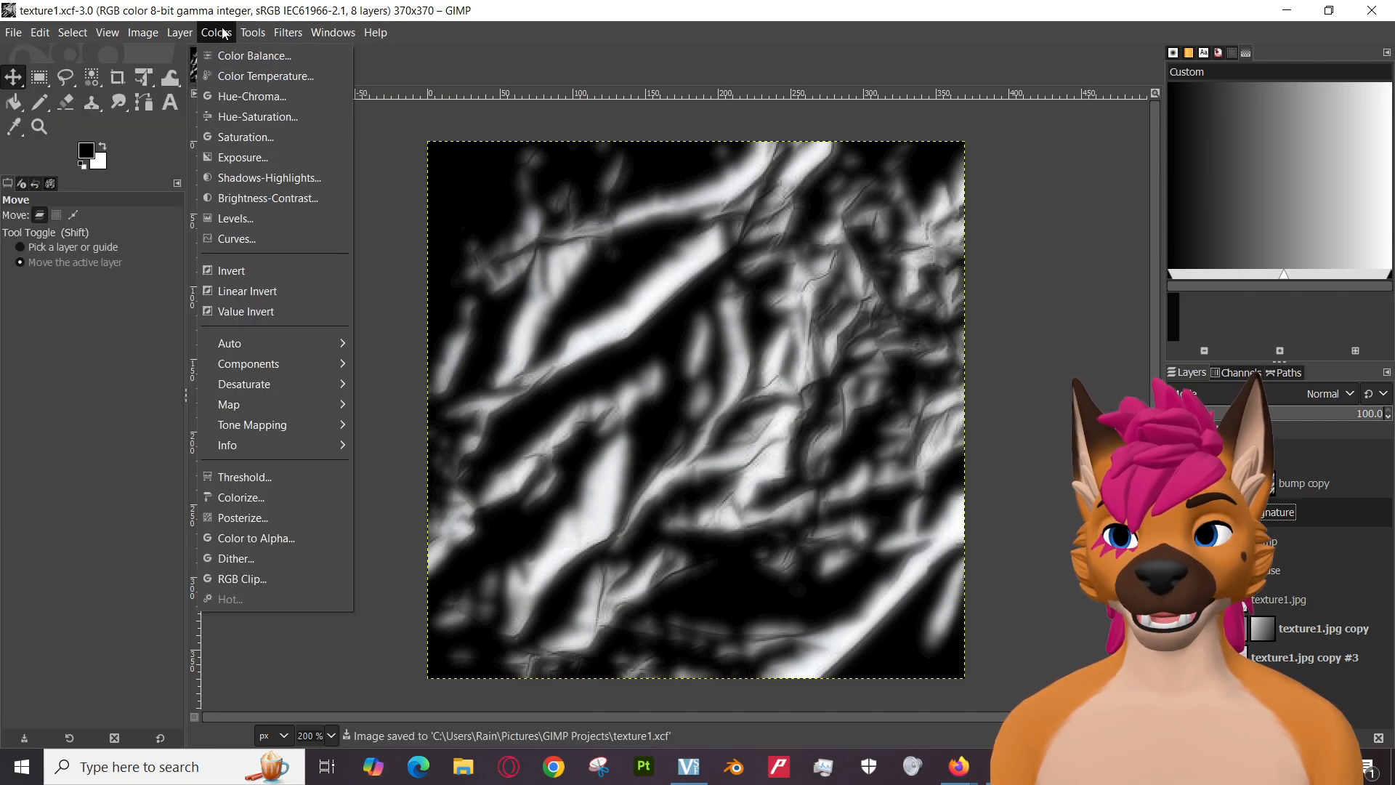
click(247, 123)
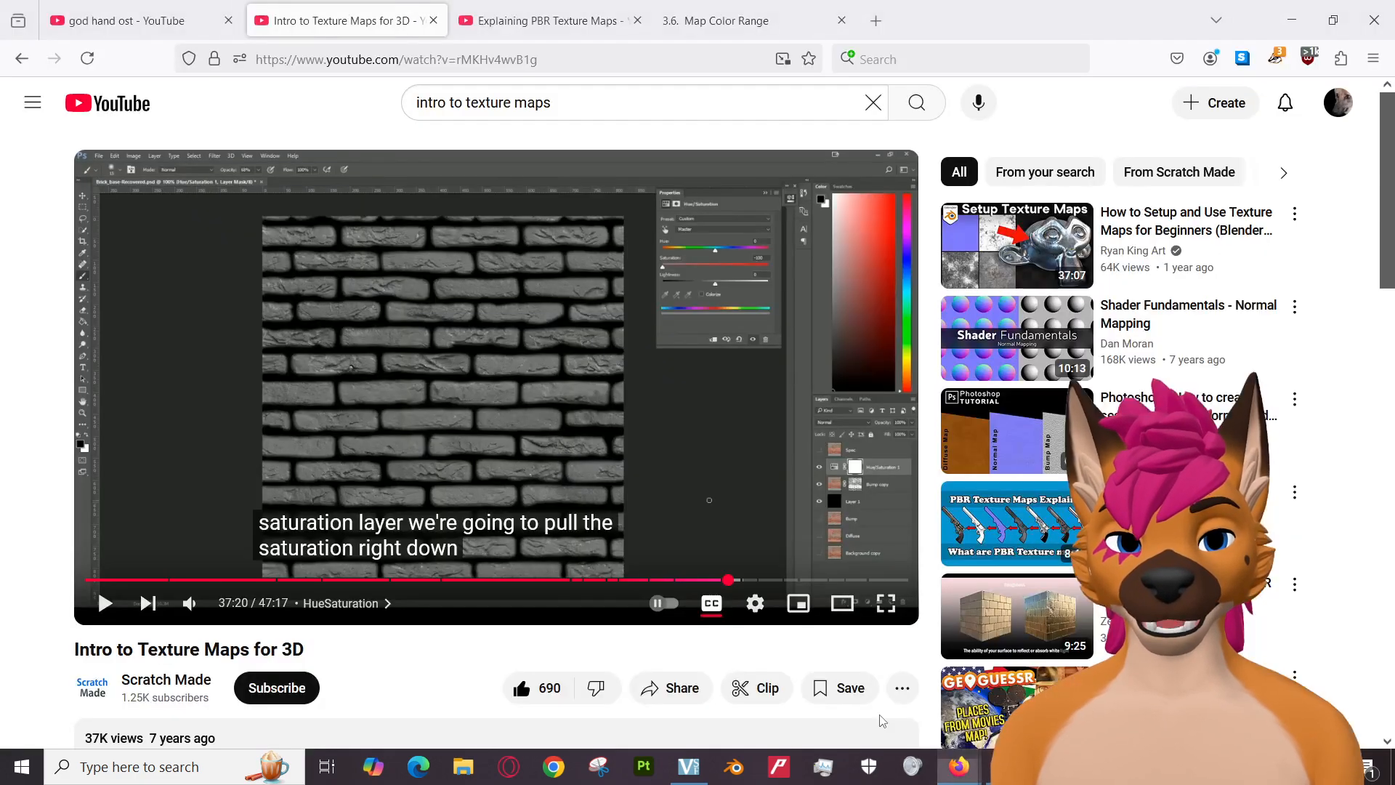
click(864, 675)
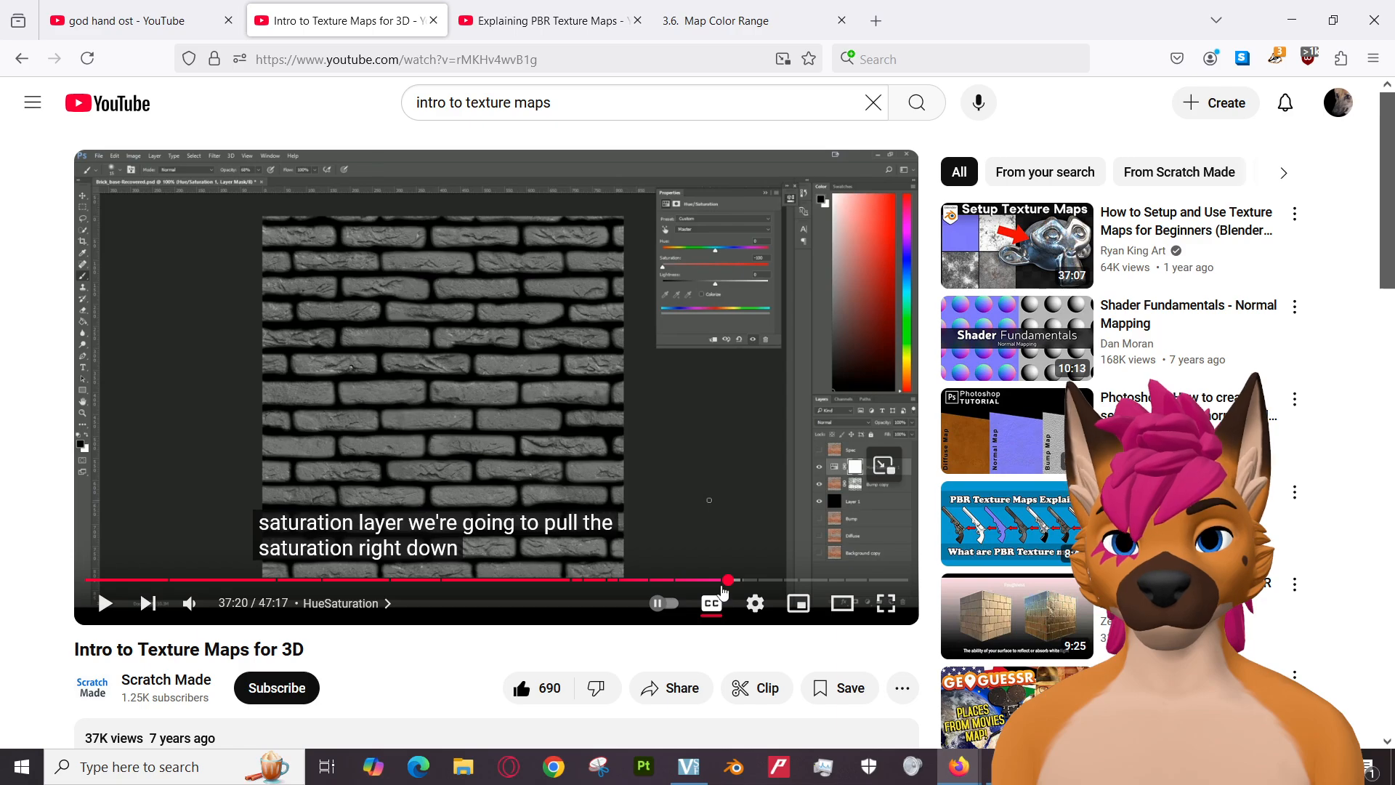
key(alt+Tab)
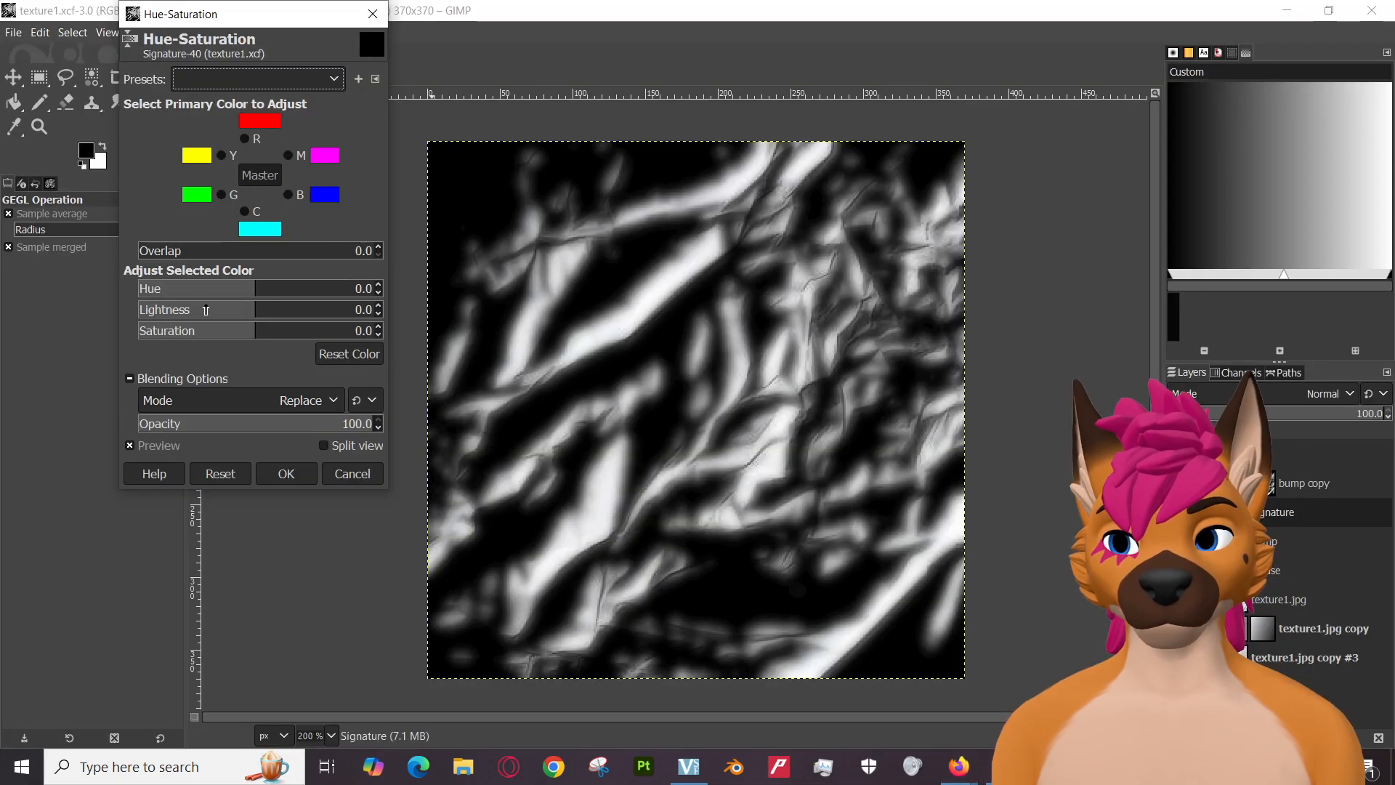
drag(240, 334, 208, 312)
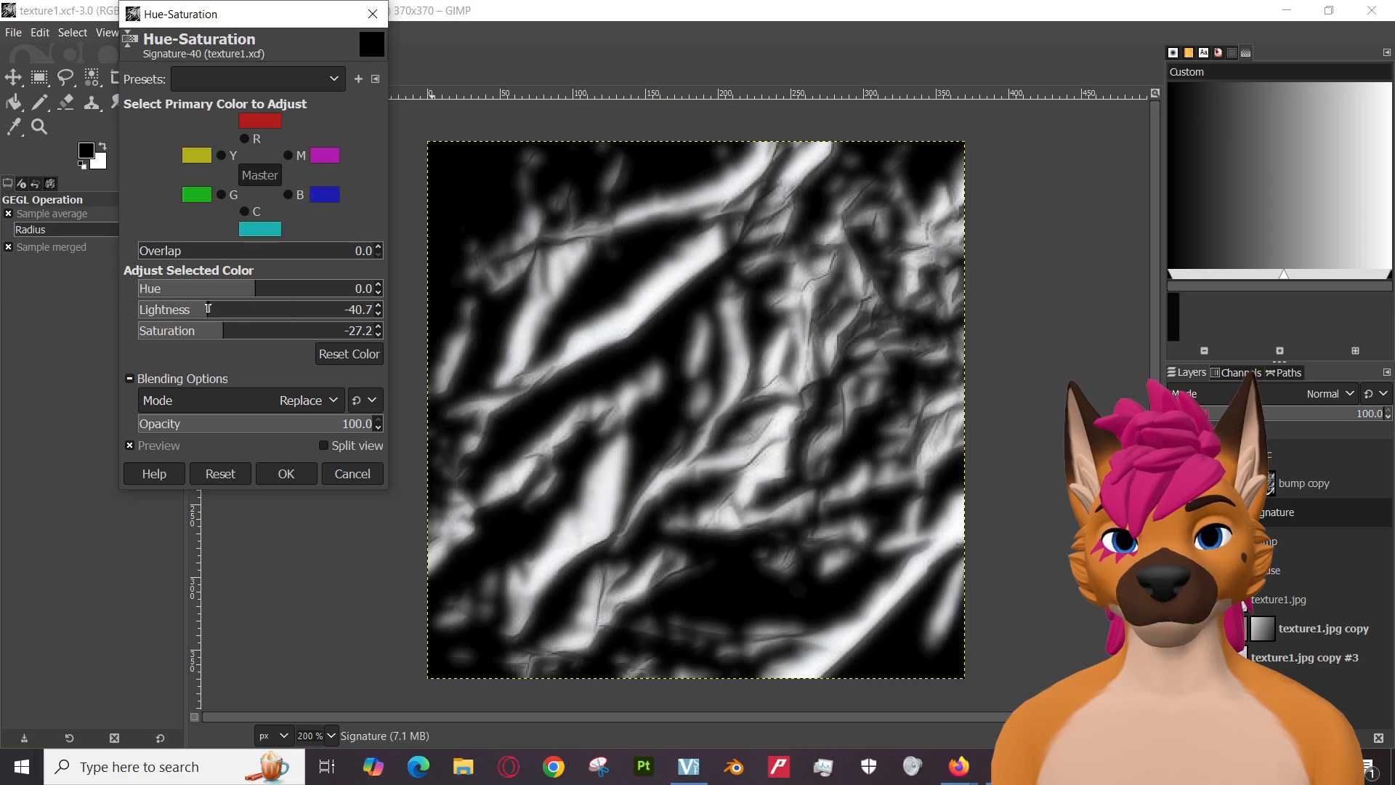
click(353, 473)
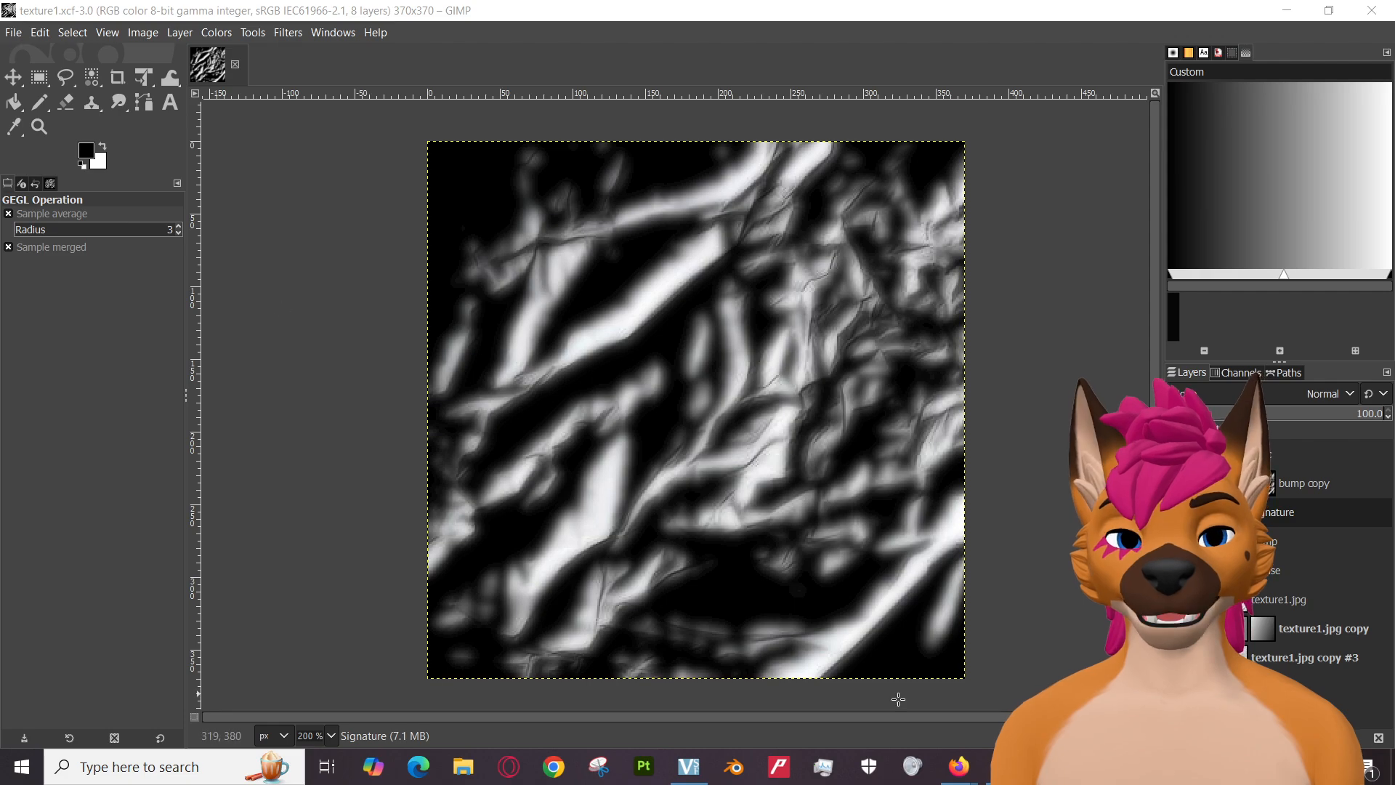
Switch to Firefox, watch the tutorial's Color Overlay section up to the opacity adjustment, and pause it.
mouse_move(950, 778)
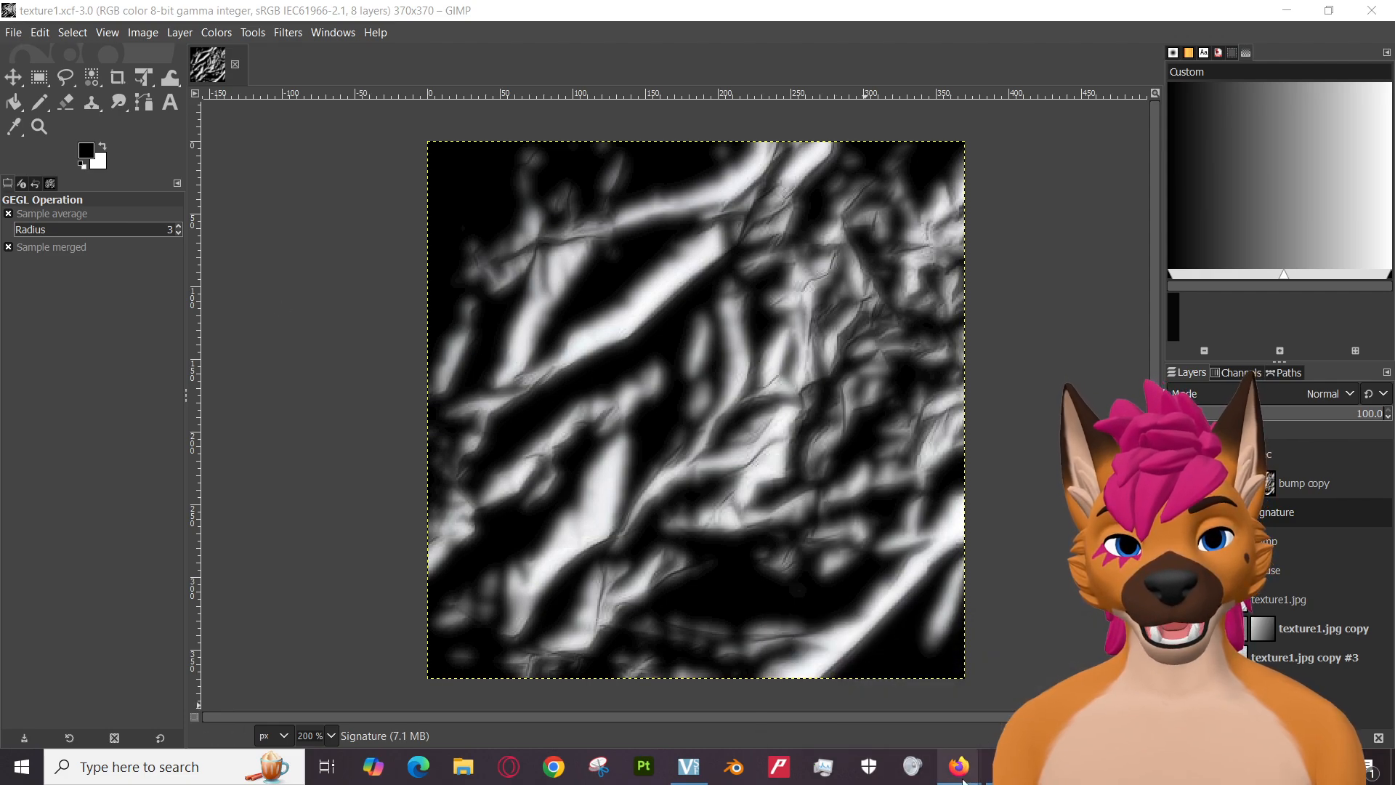
click(860, 694)
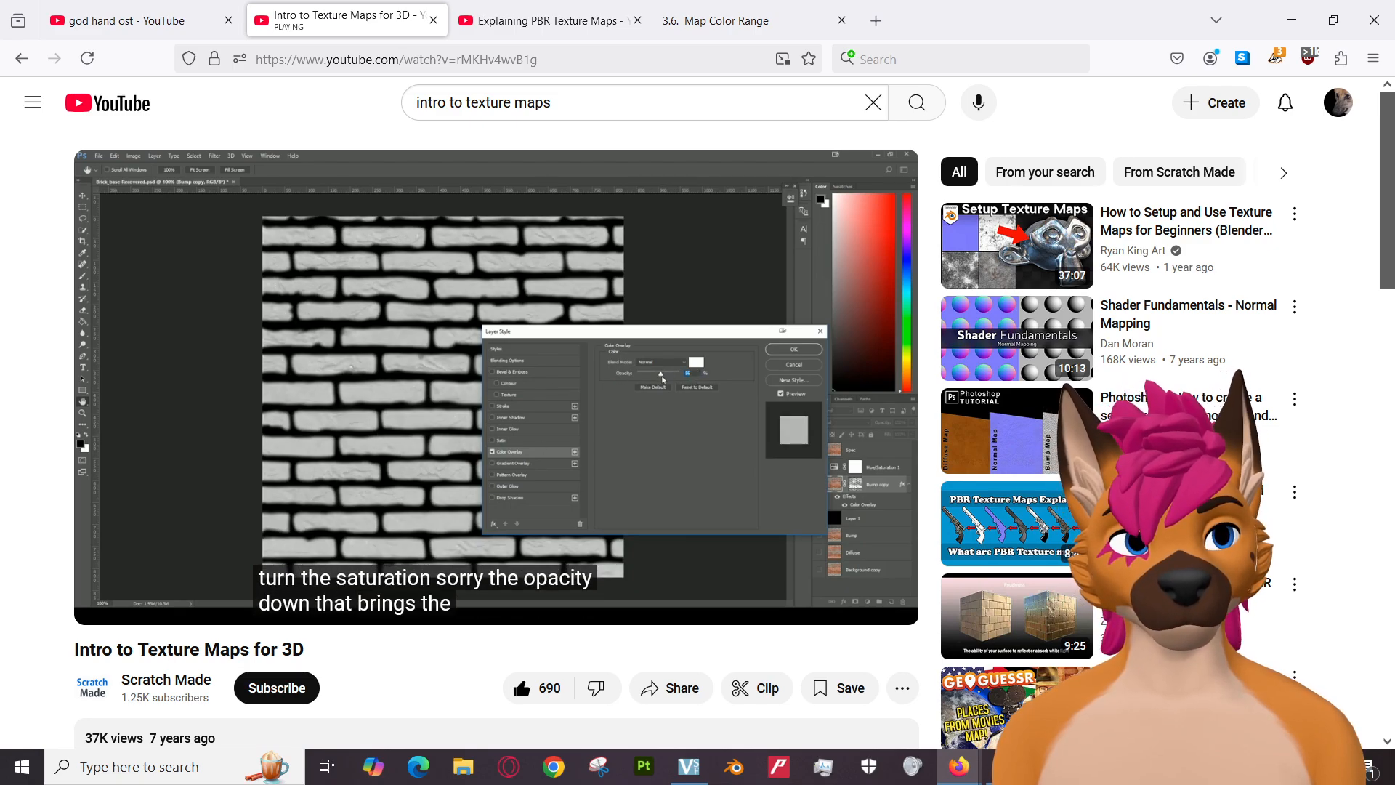
click(458, 393)
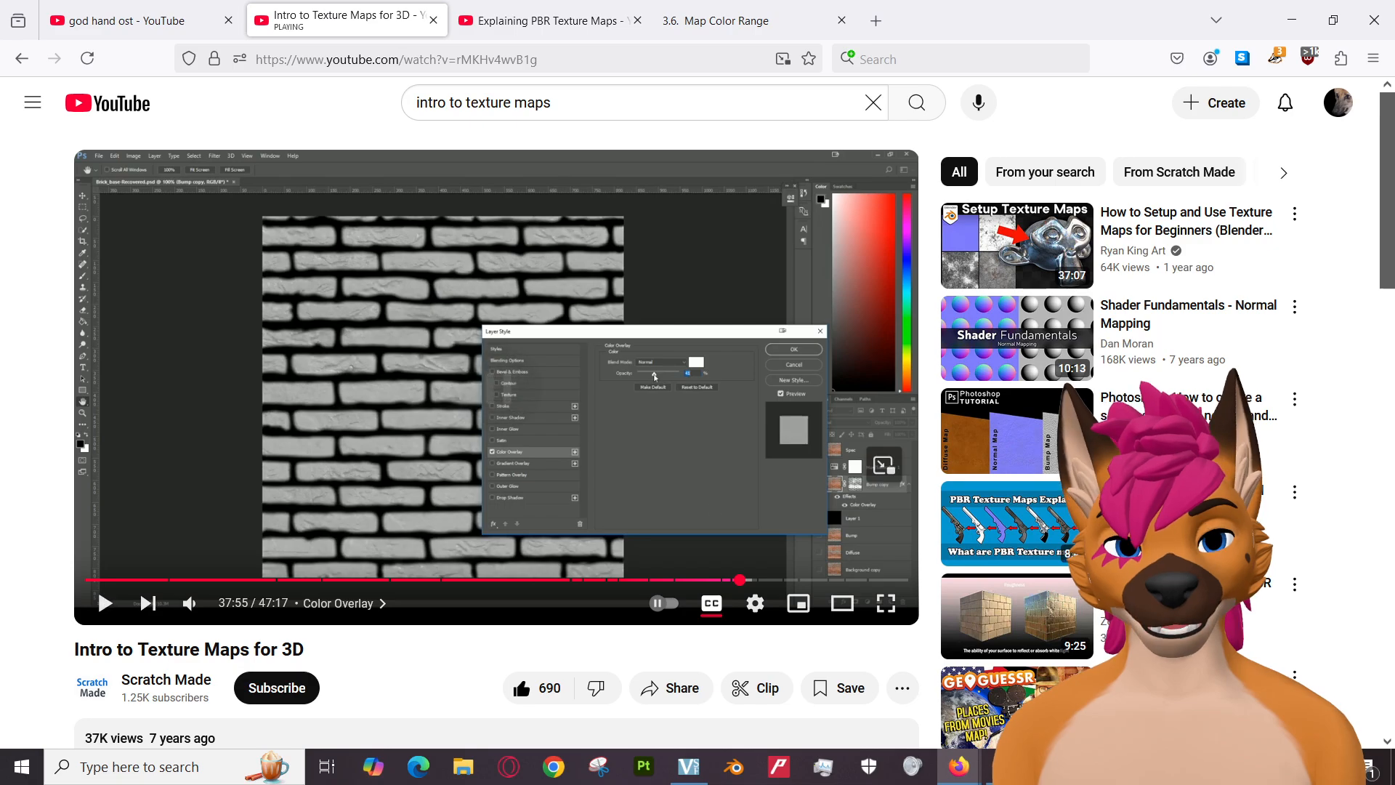
key(alt+Tab)
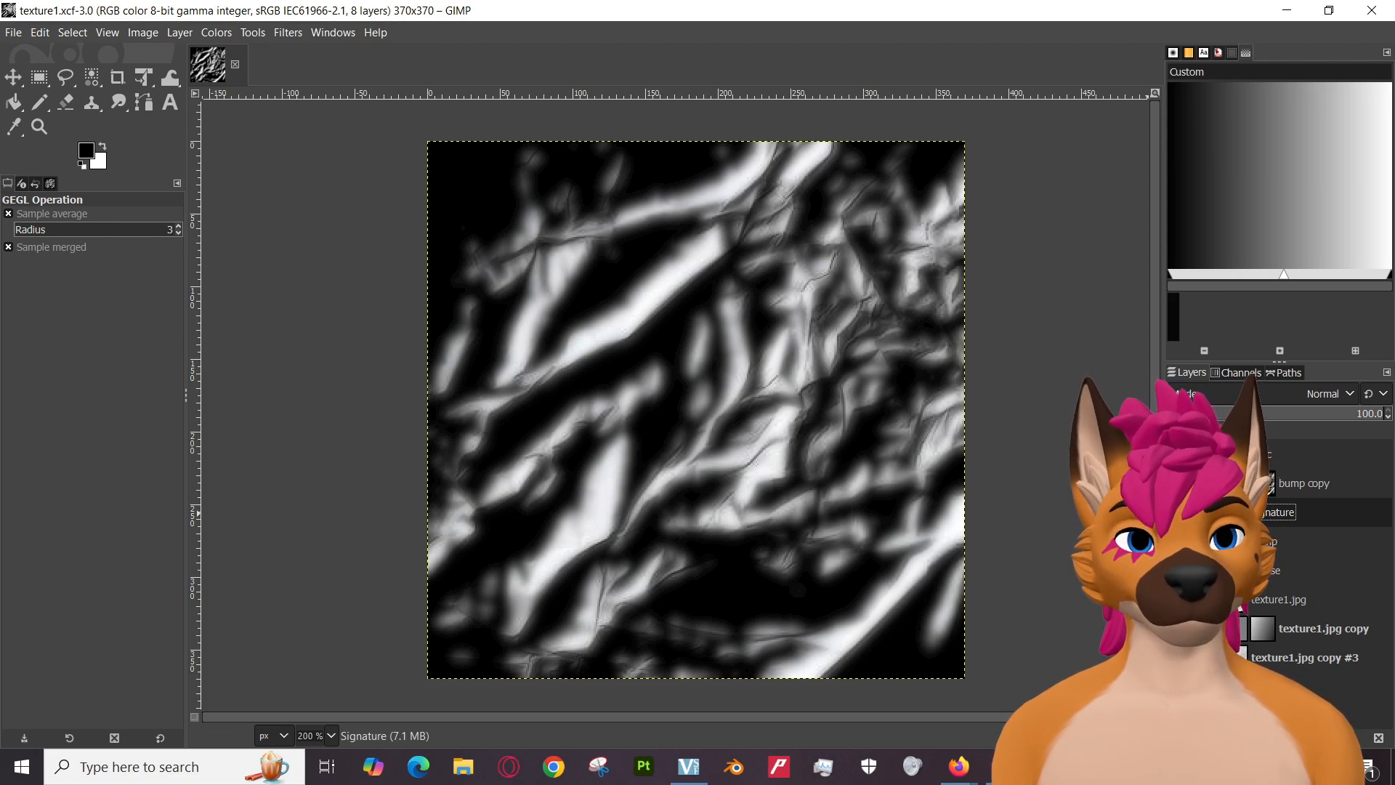
key(Delete)
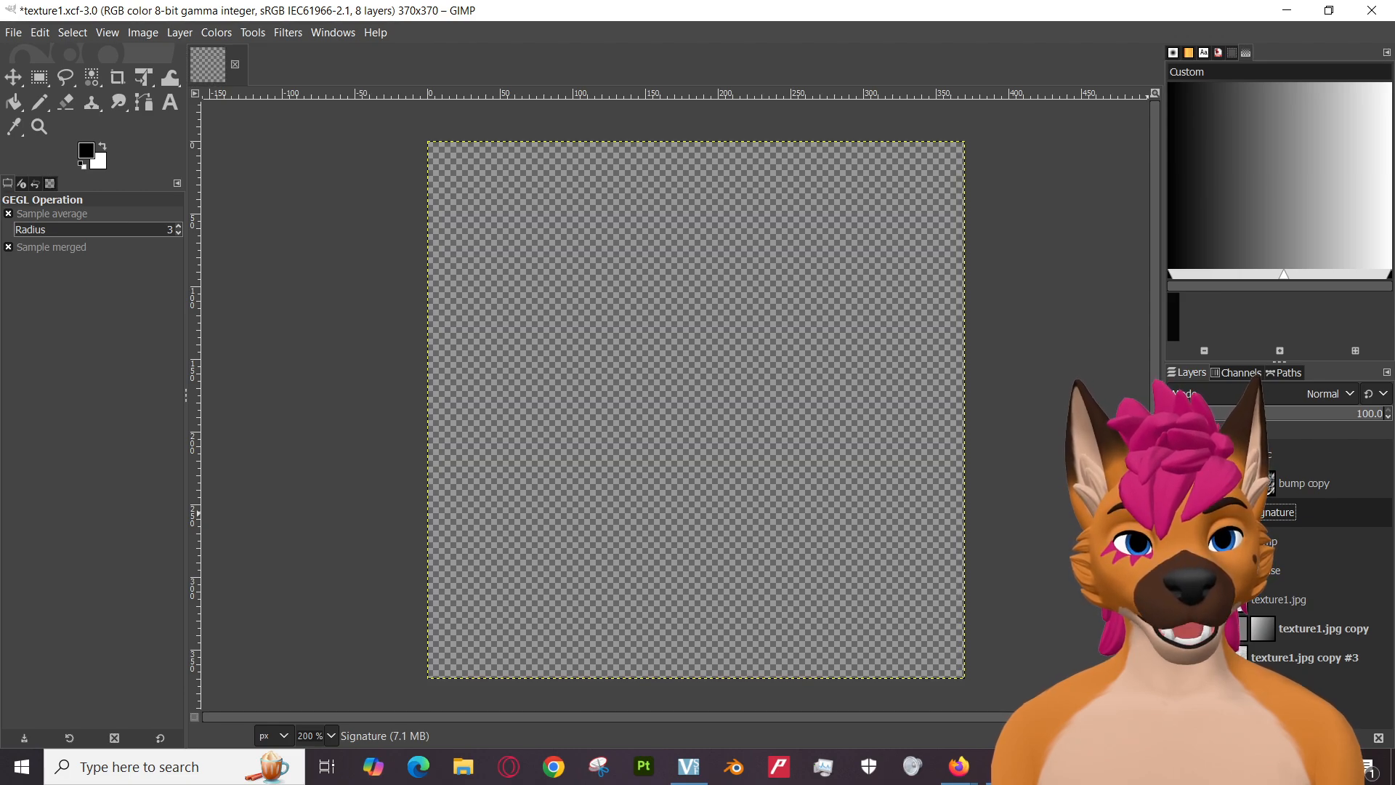
key(ctrl+z)
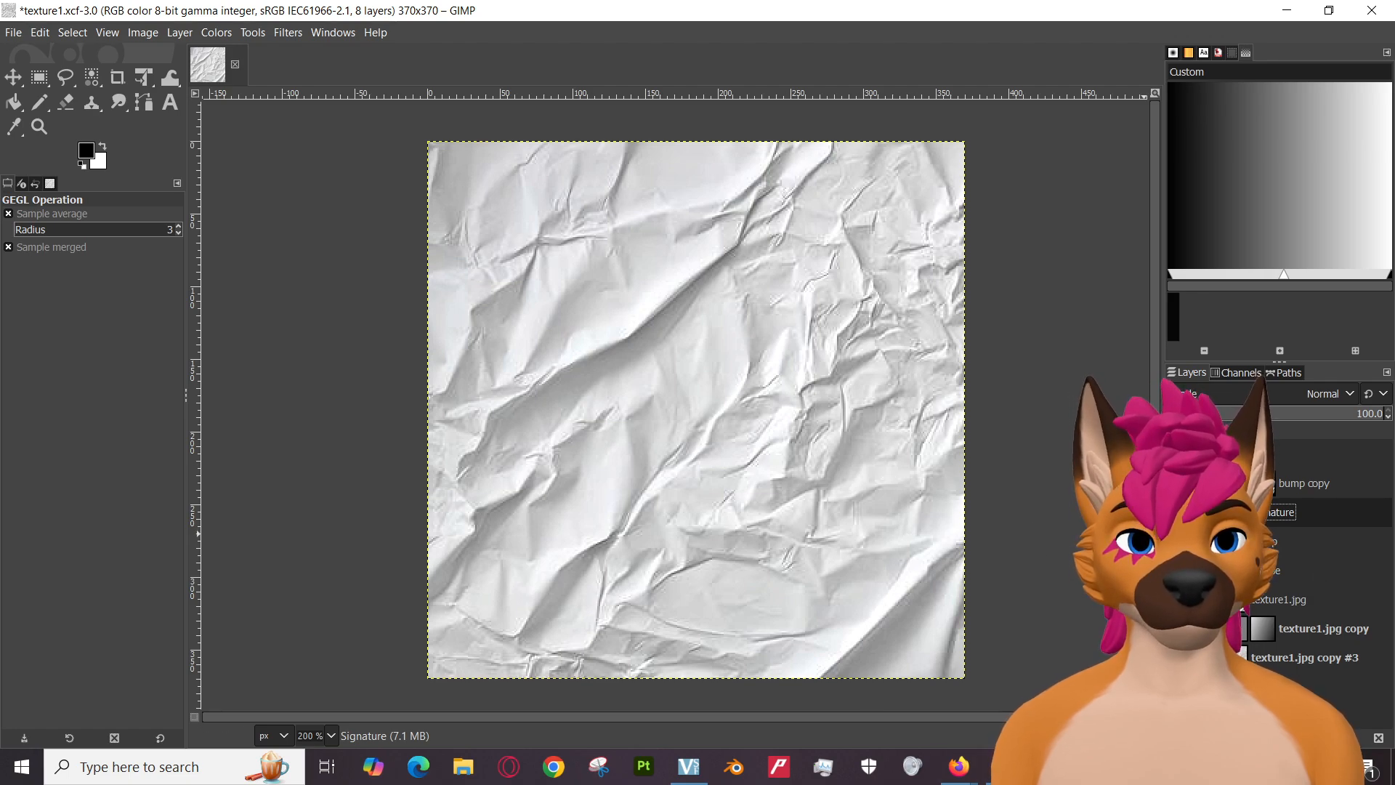
key(ctrl+z)
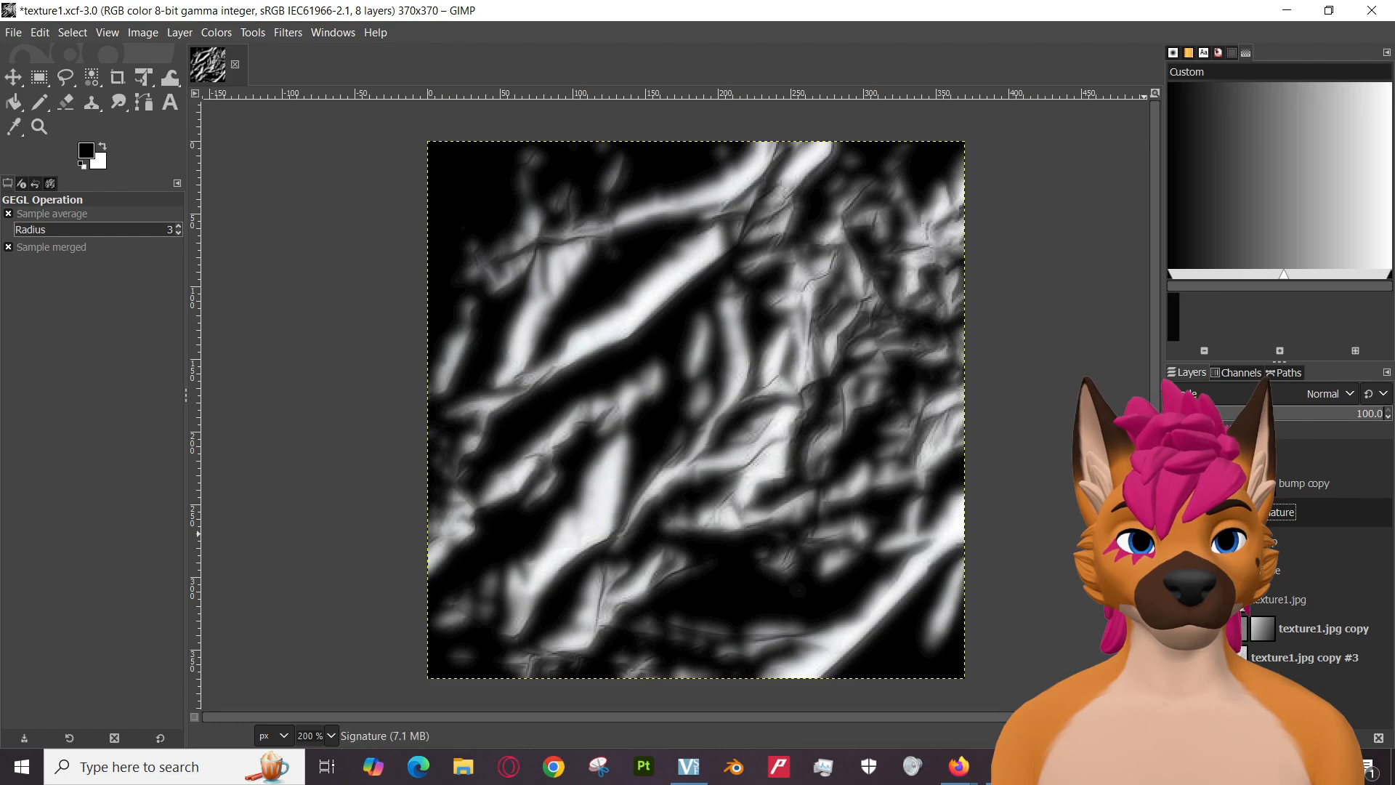
key(ctrl+y)
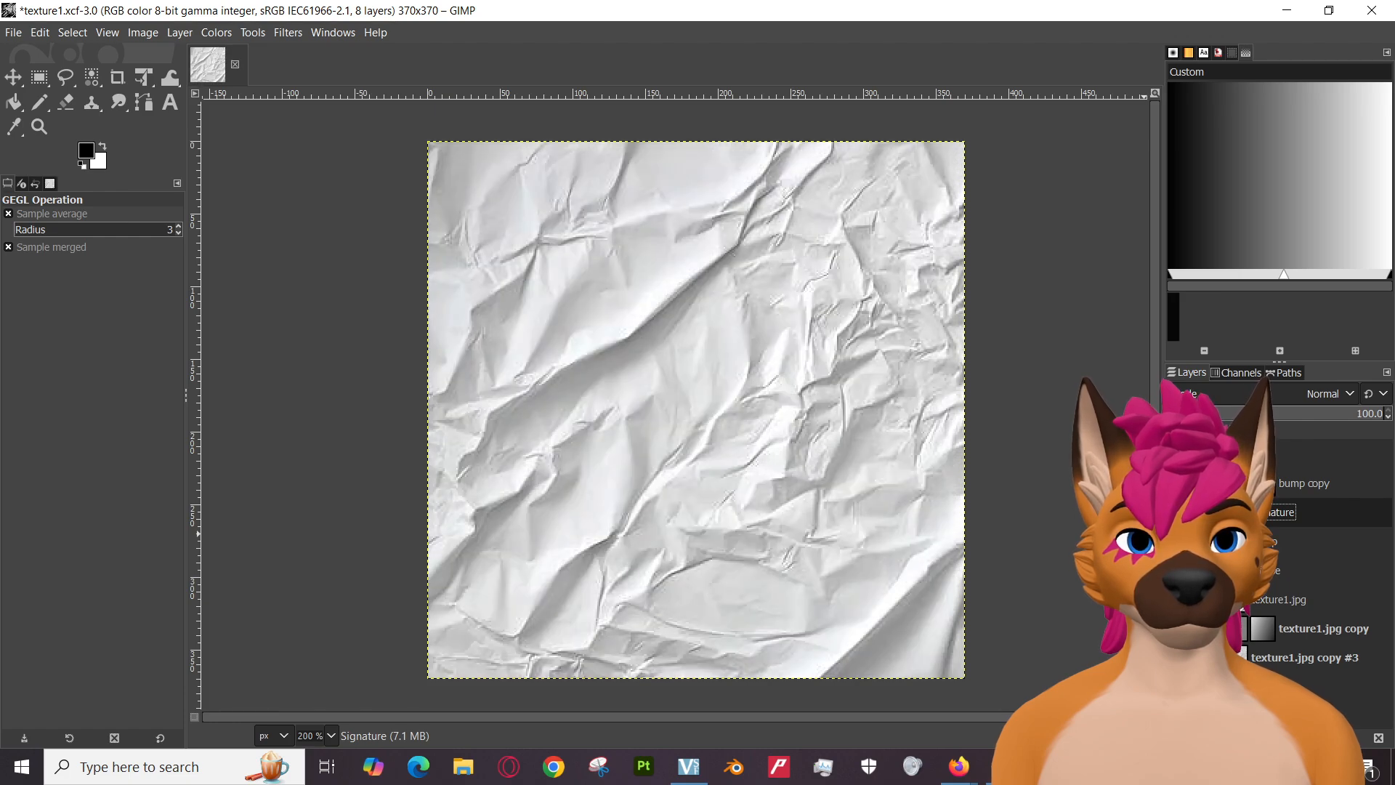
key(ctrl+z)
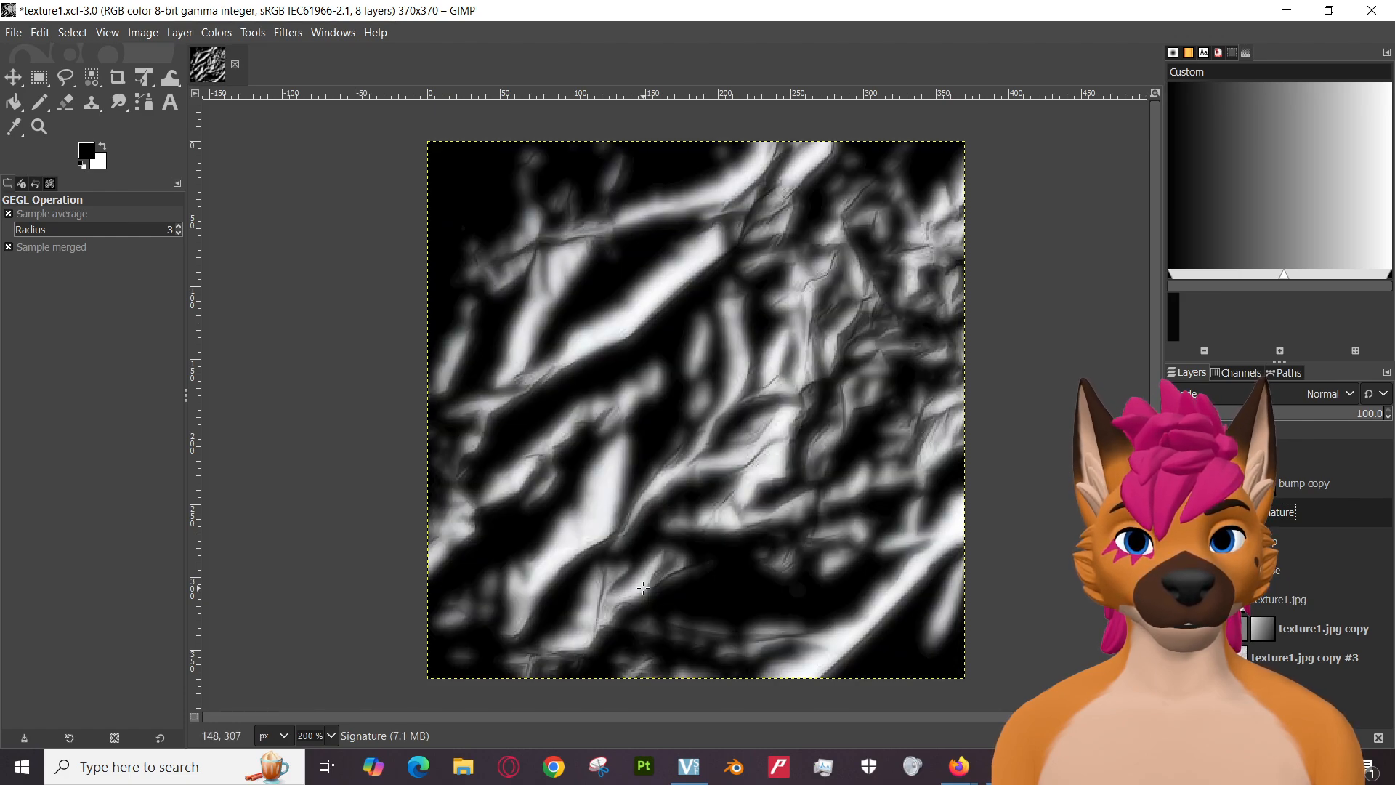
Switch to Firefox, watch the tutorial up to the start of its Adding Detail section, and pause it.
mouse_move(968, 768)
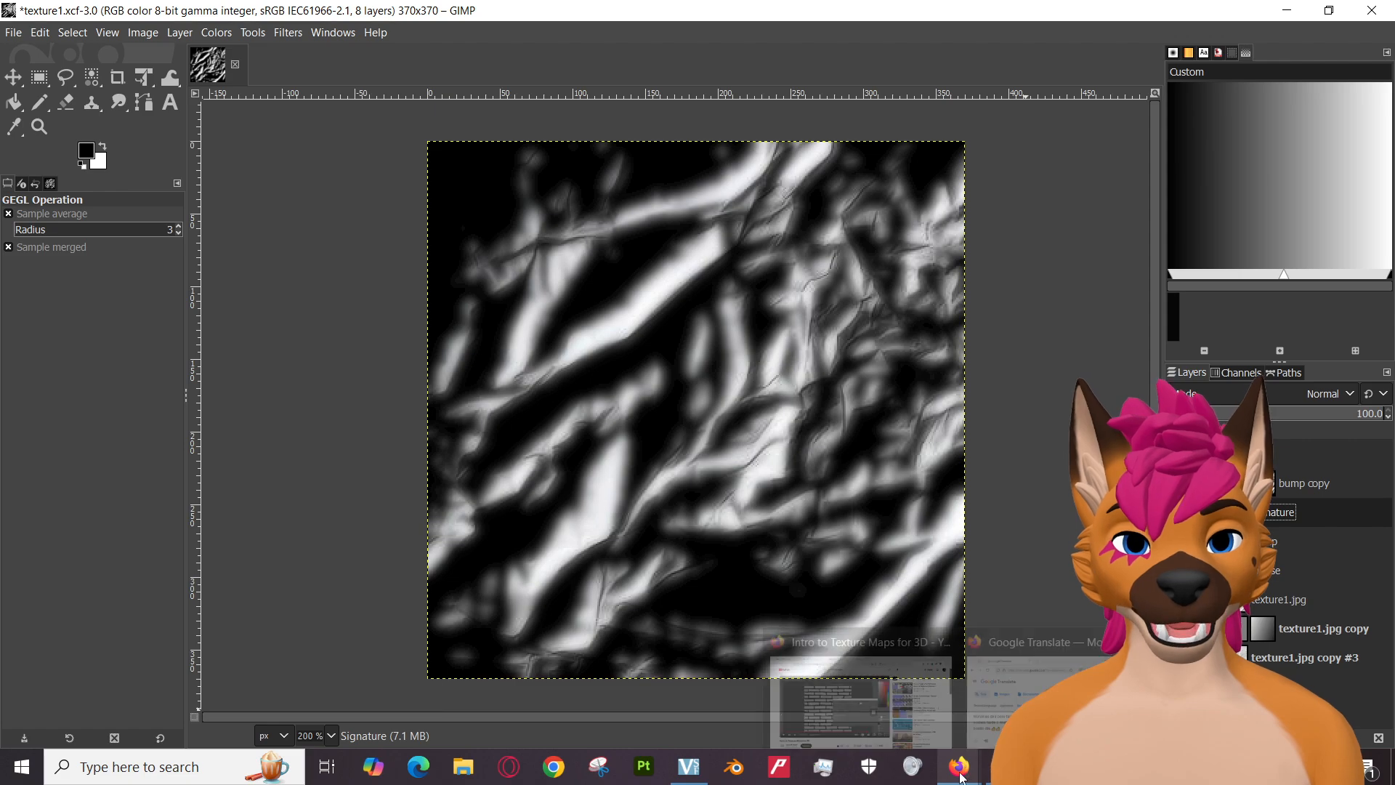
click(861, 691)
click(434, 343)
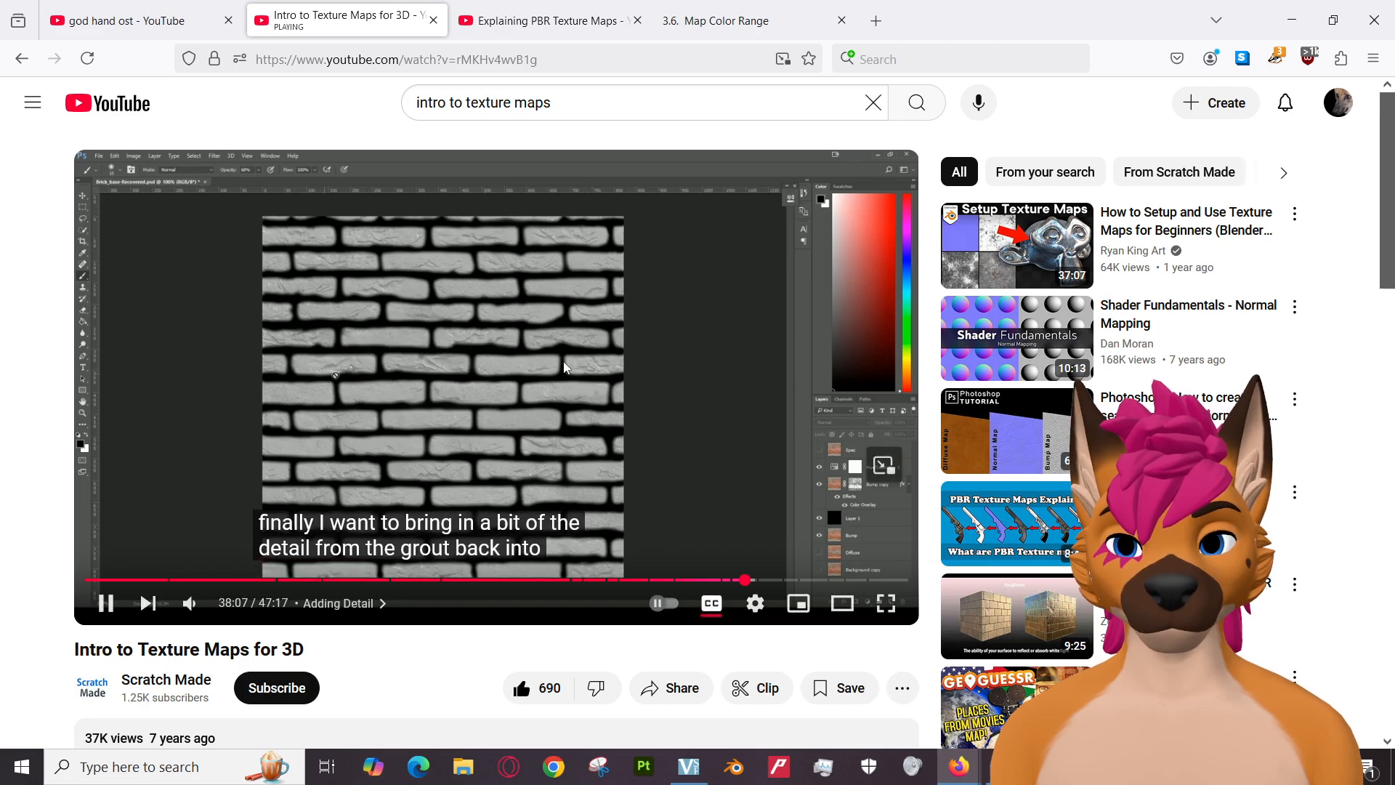
click(468, 359)
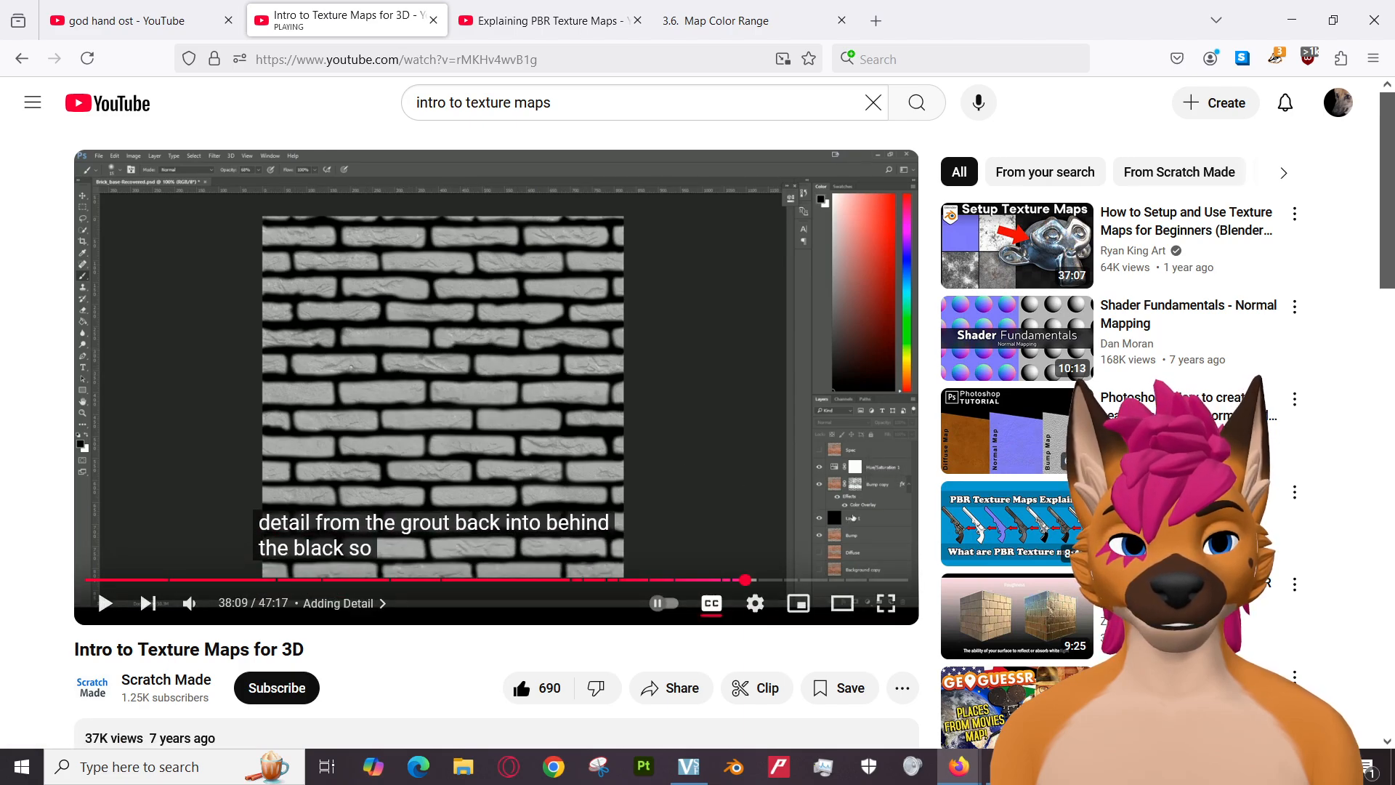
Switch to GIMP and open the layer attributes of the Signature layer.
click(1004, 767)
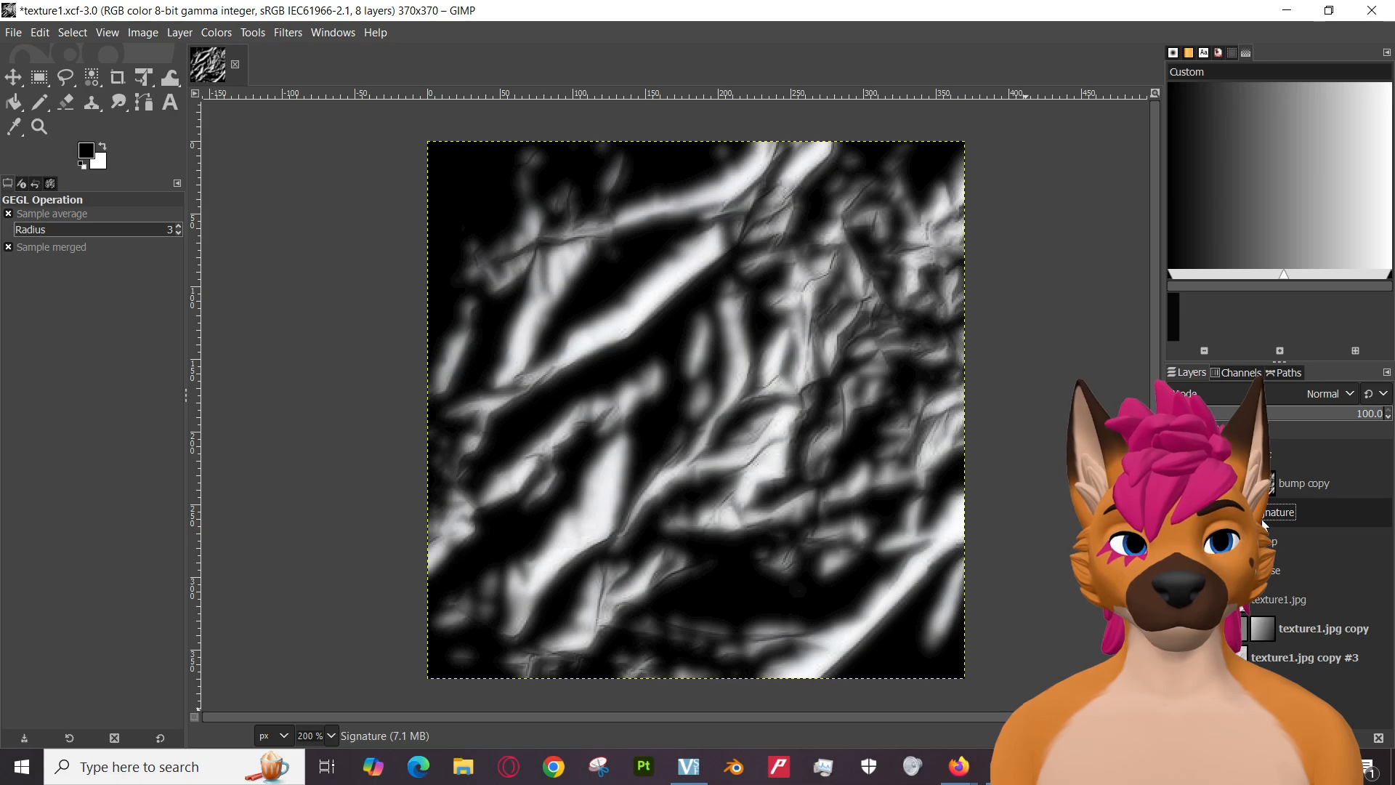
right_click(1235, 512)
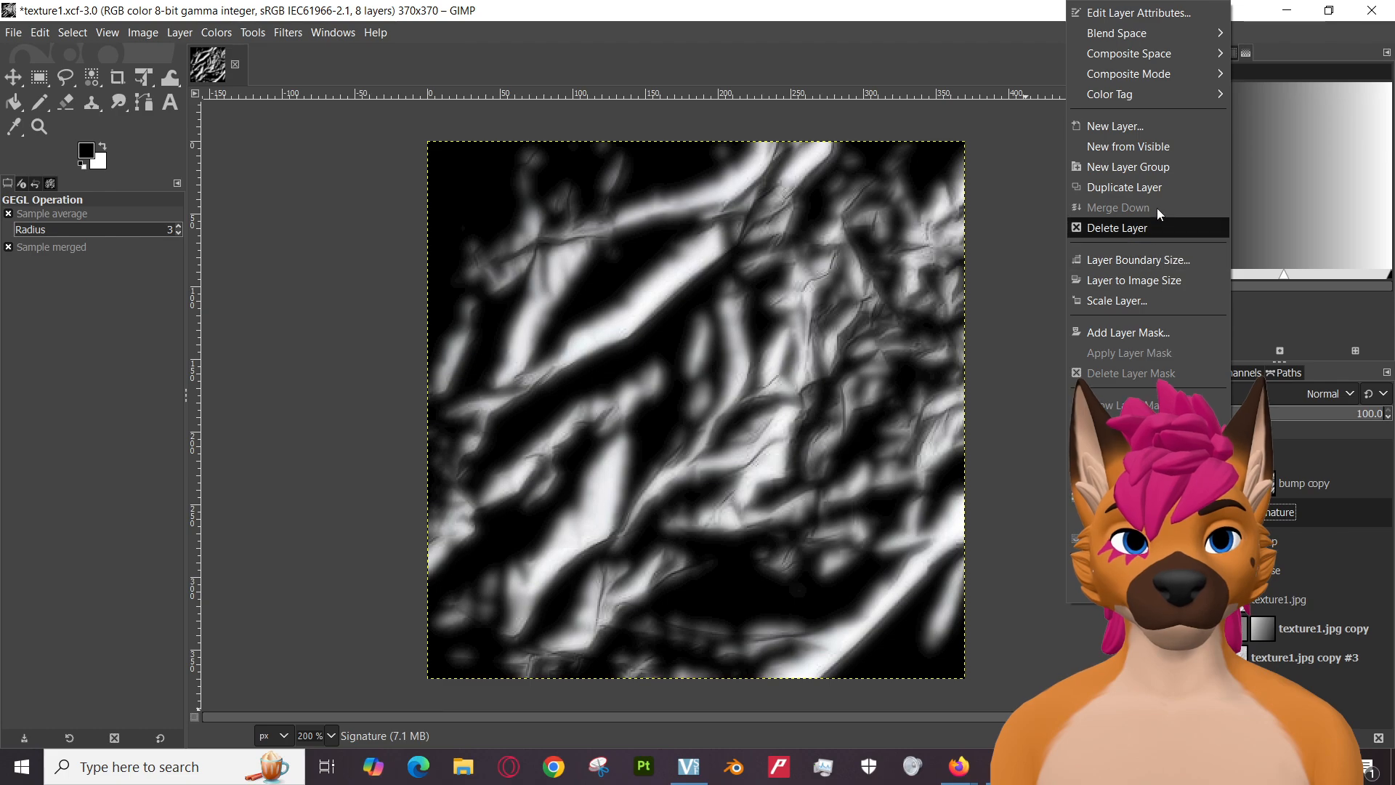
mouse_move(1143, 93)
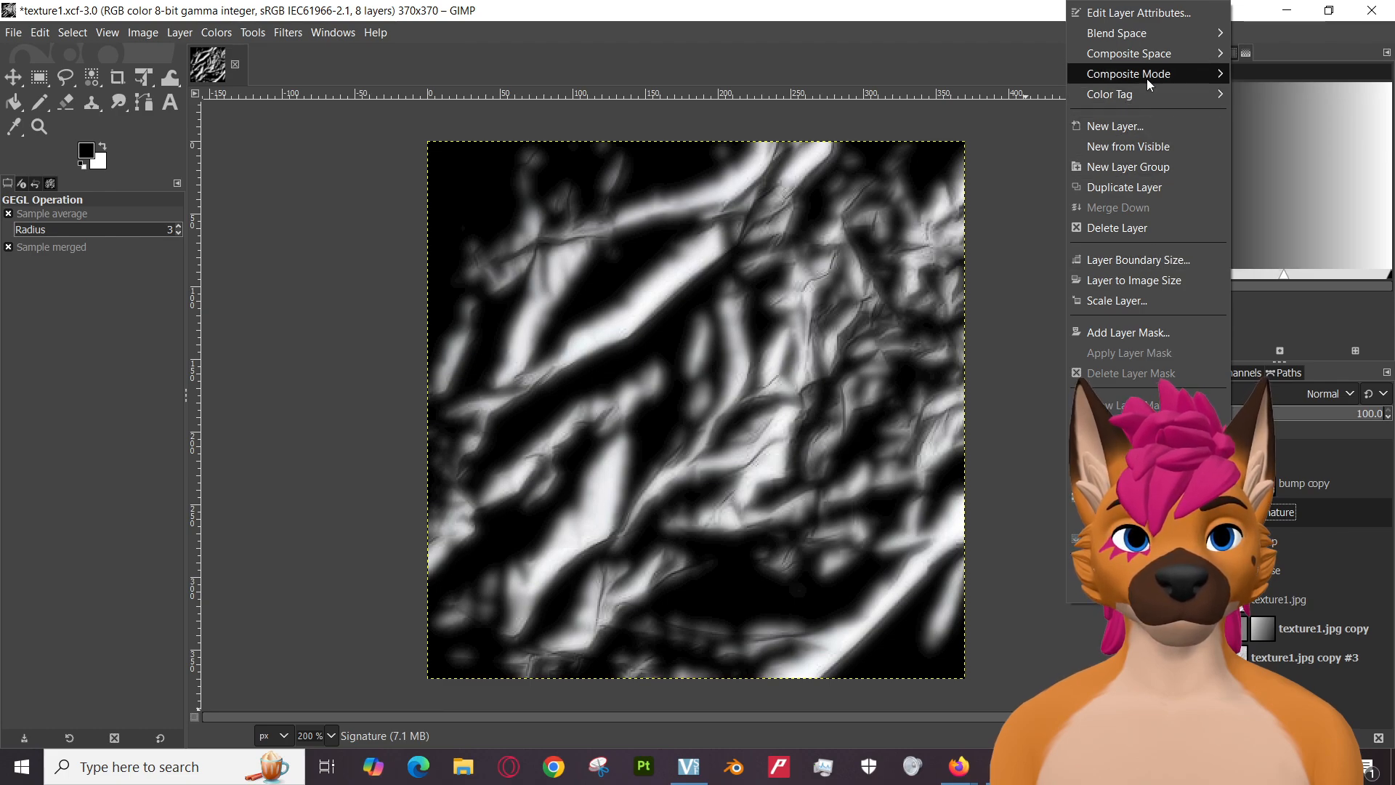
click(1141, 20)
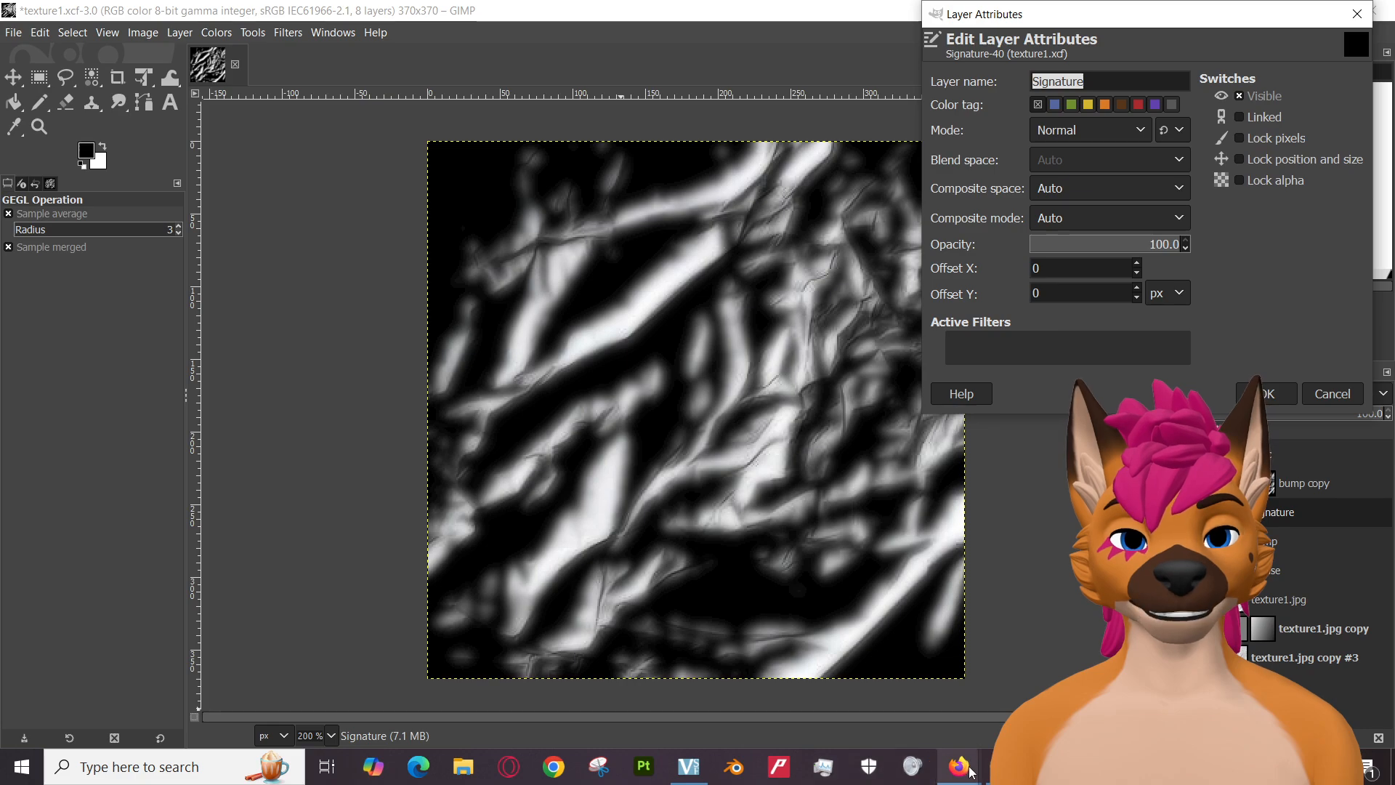
Return to the tutorial in Firefox and rewind it to the white overlay in the Color Overlay section.
click(857, 676)
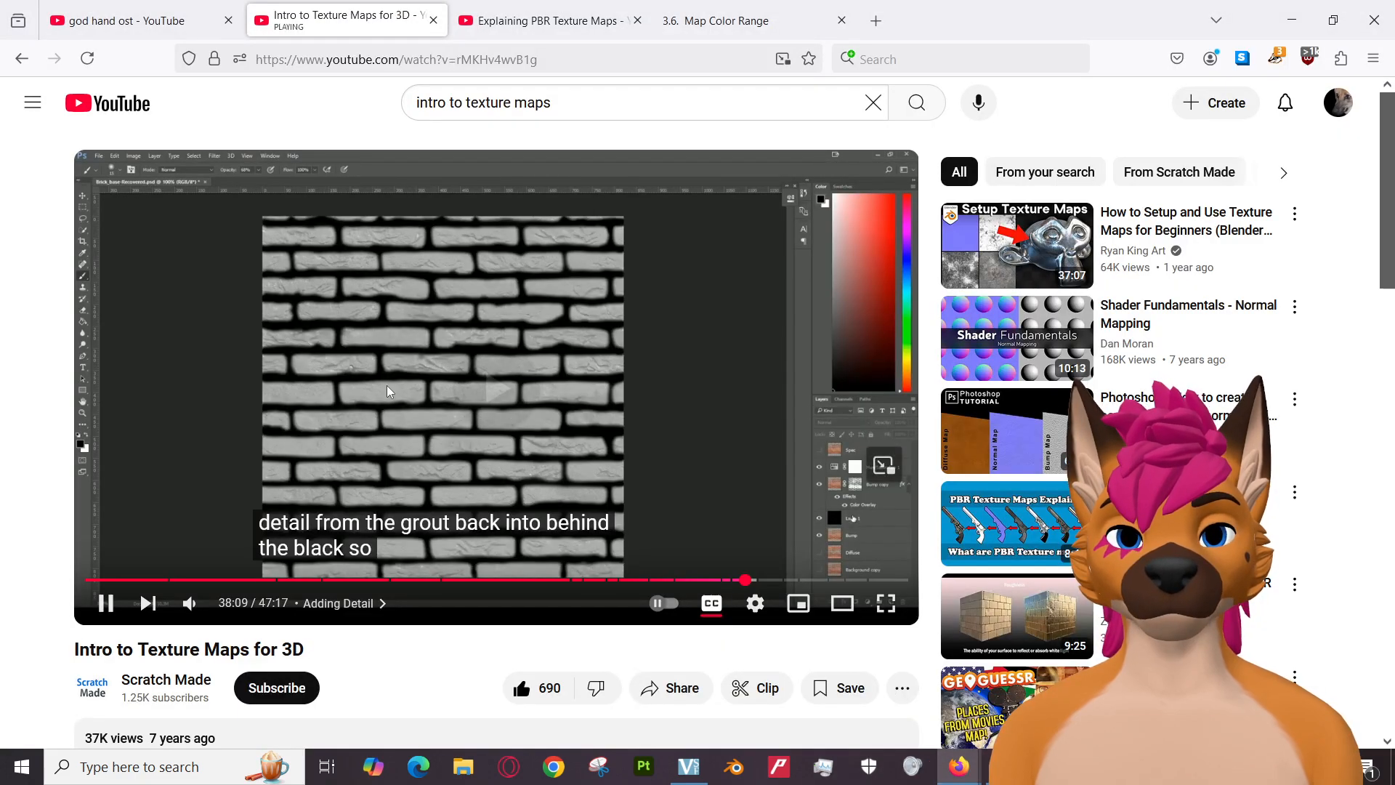
key(Left)
key(Left)
key(Left)
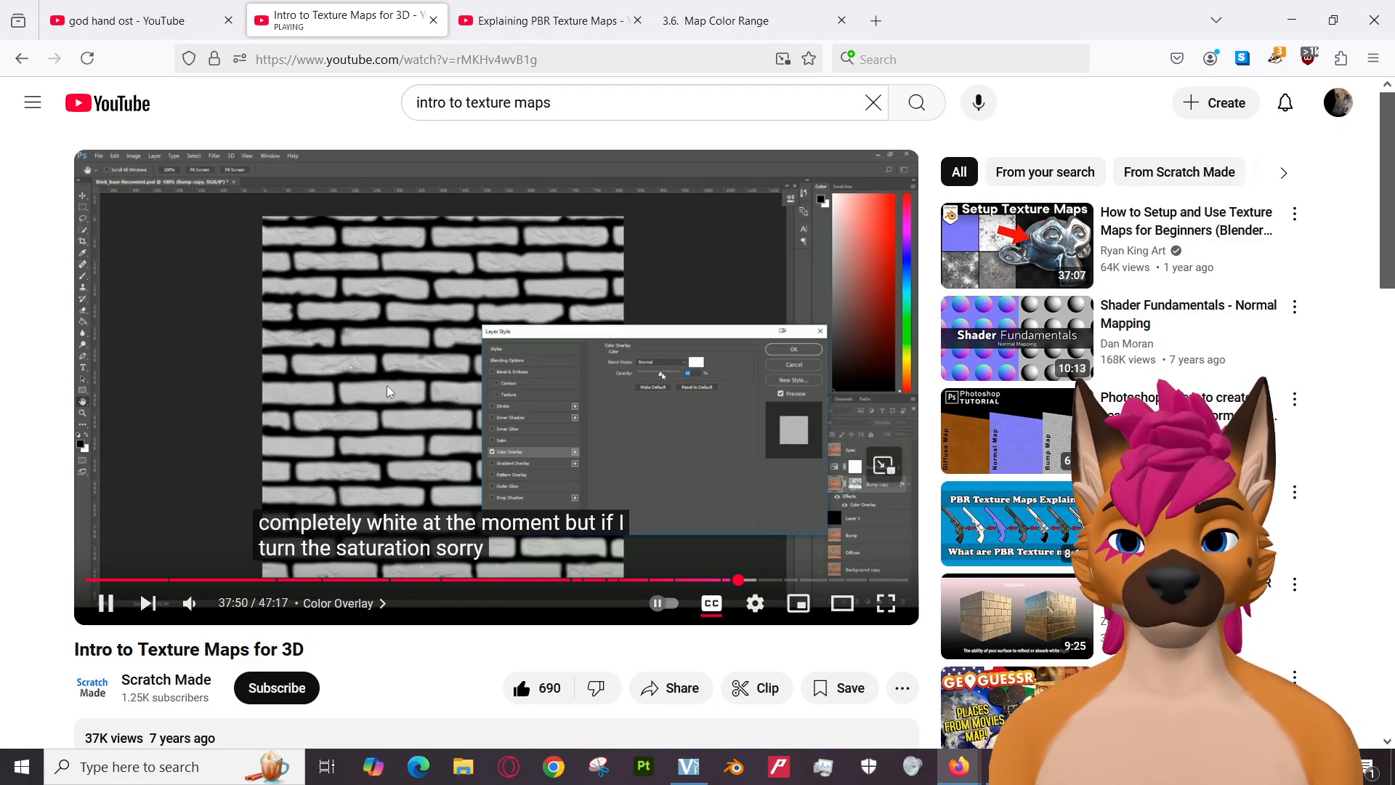
key(Left)
key(Left)
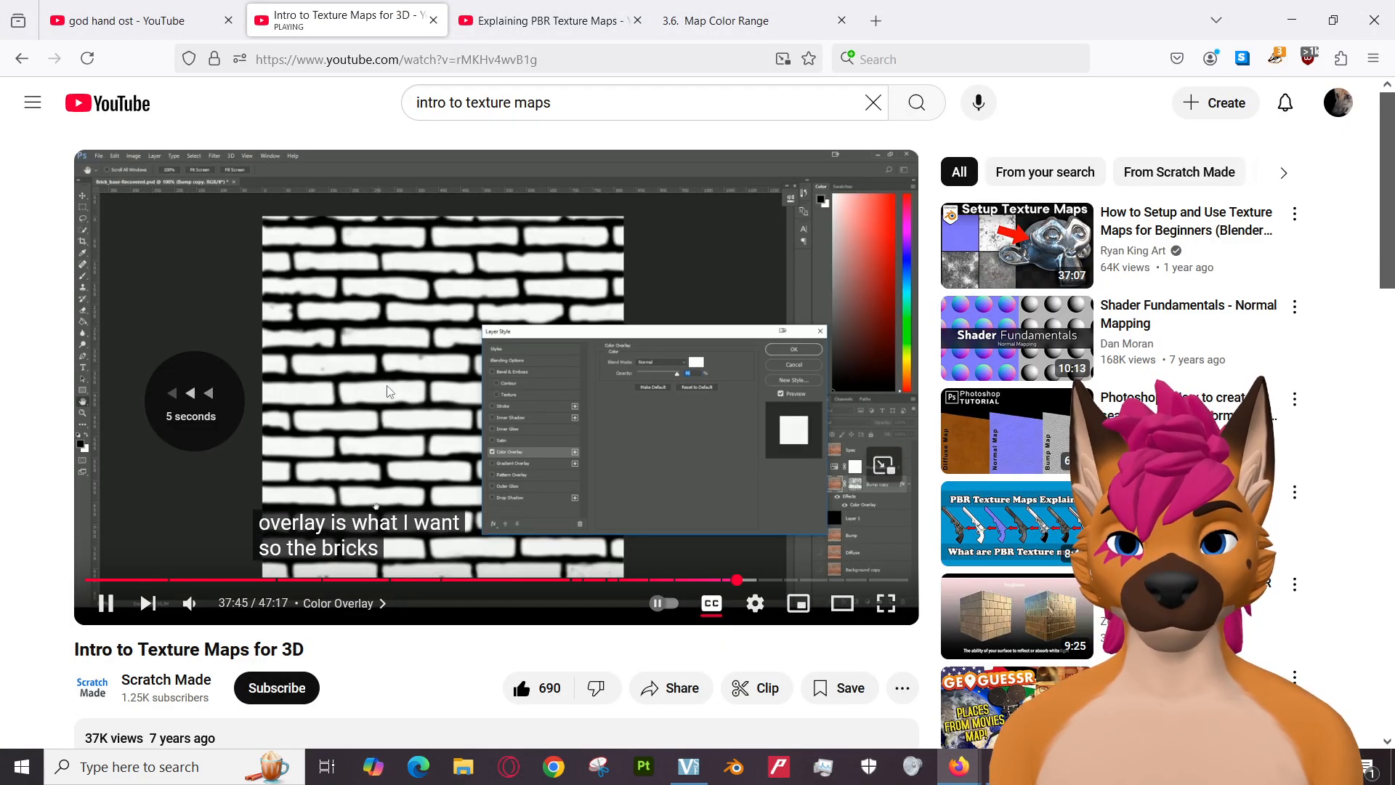
key(Left)
Rewatch how the Color Overlay opacity is lowered, partly in full screen, and pause the video.
key(f)
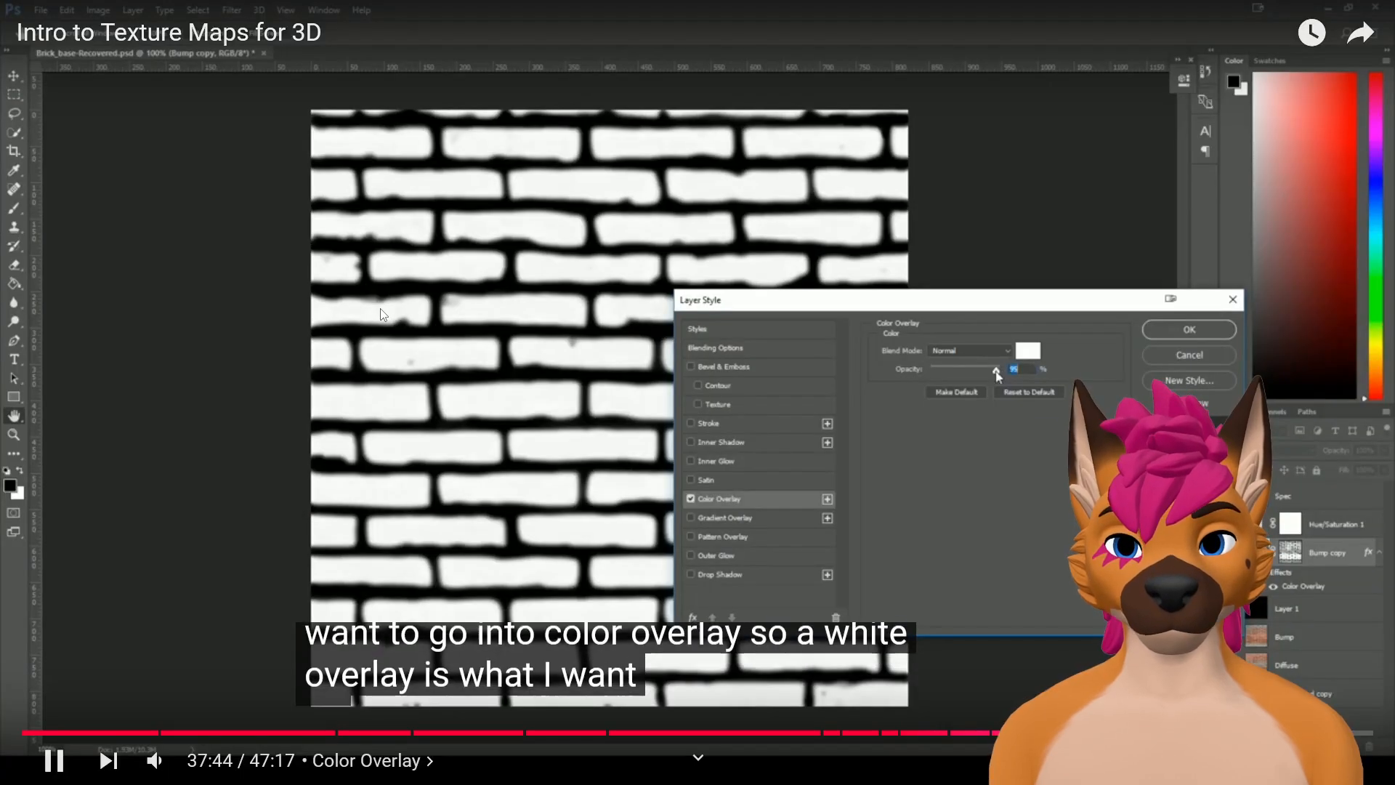
key(f)
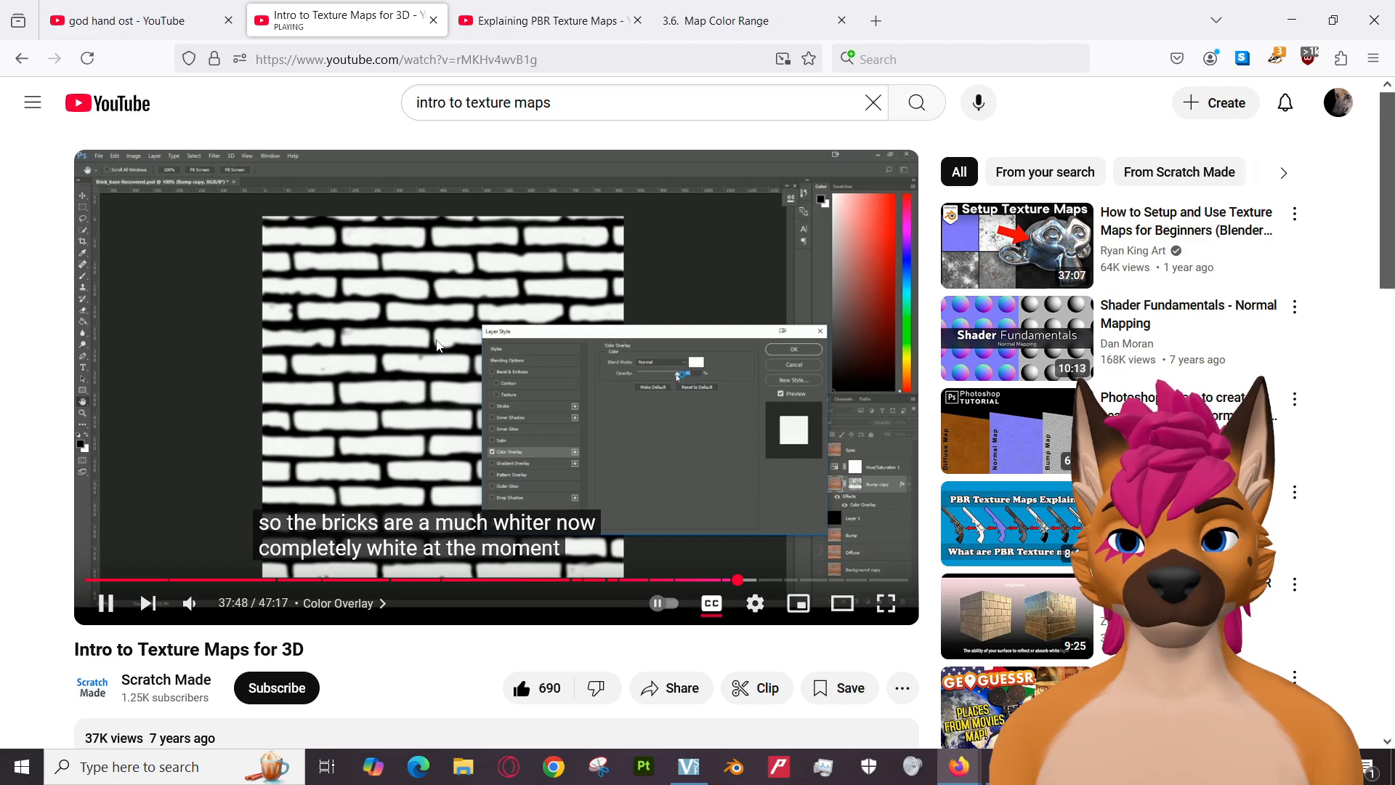
key(f)
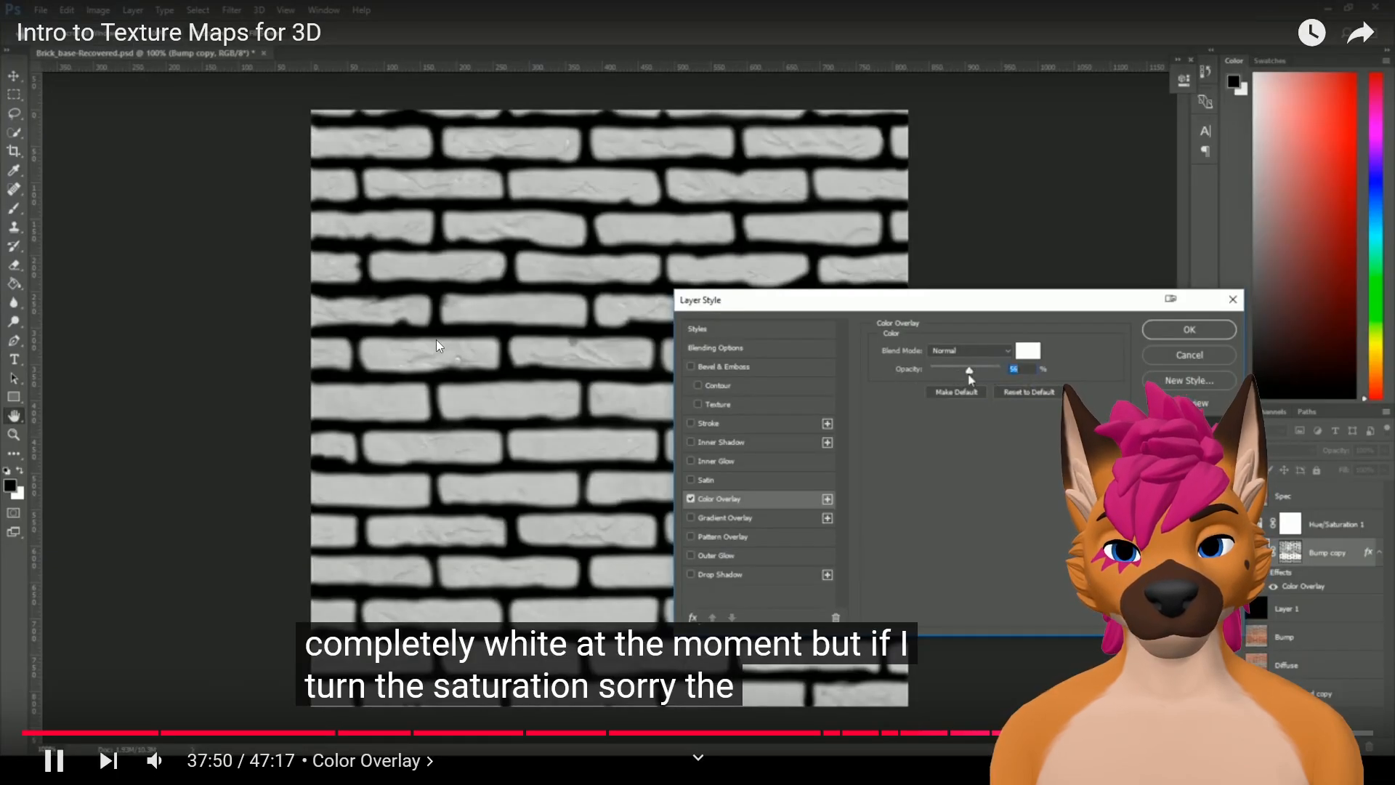
key(f)
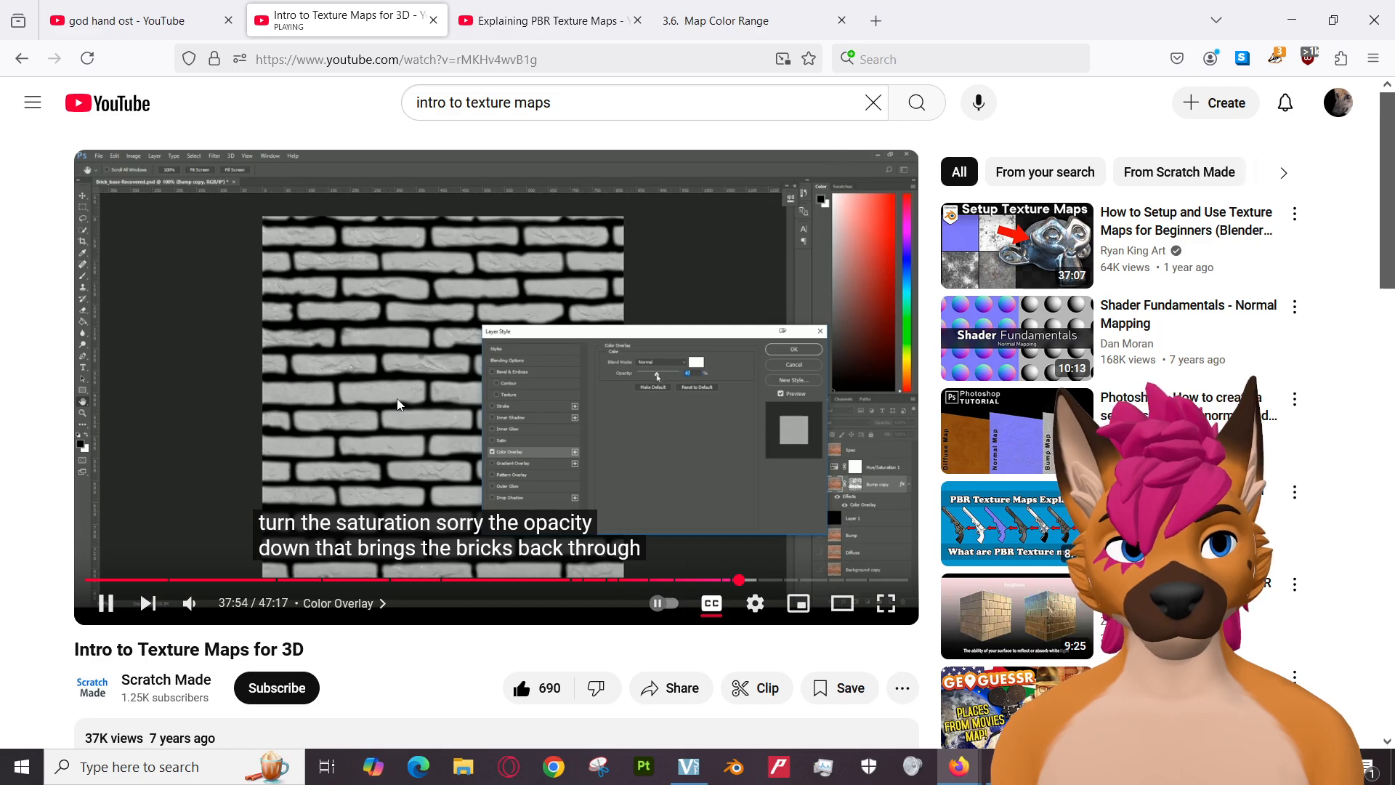
key(k)
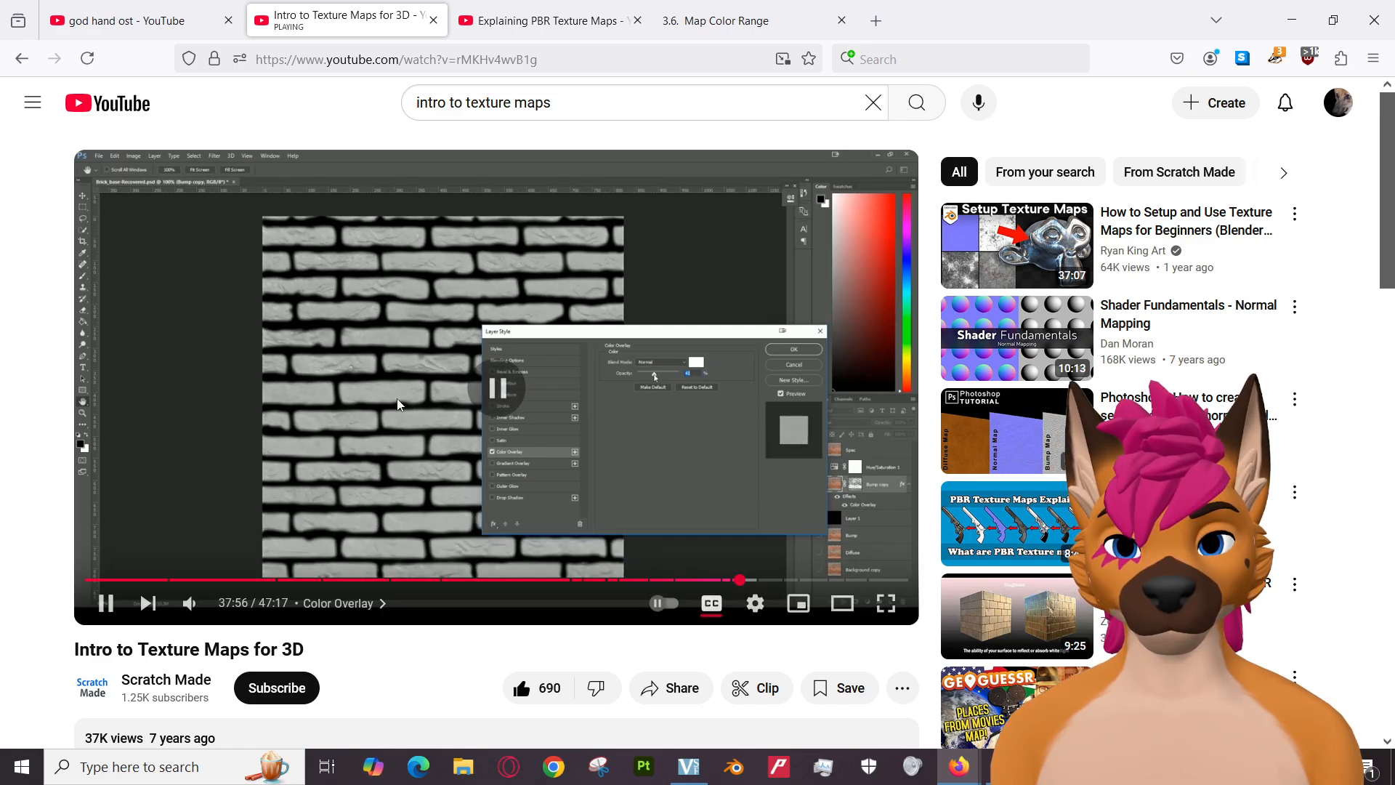
Switch to GIMP, explore the mode, composite and opacity settings in the Signature layer's attributes, and cancel the dialog.
mouse_move(1004, 767)
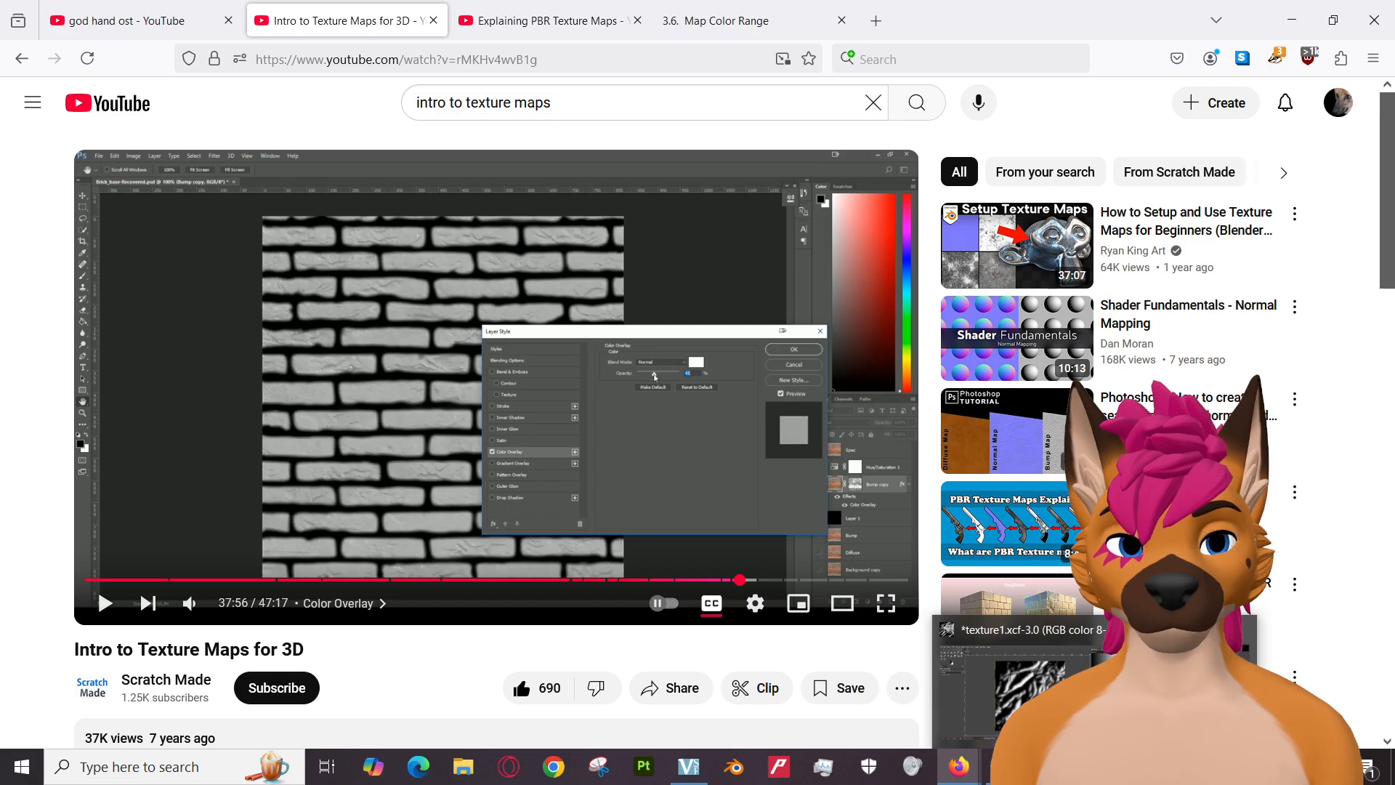
click(1017, 687)
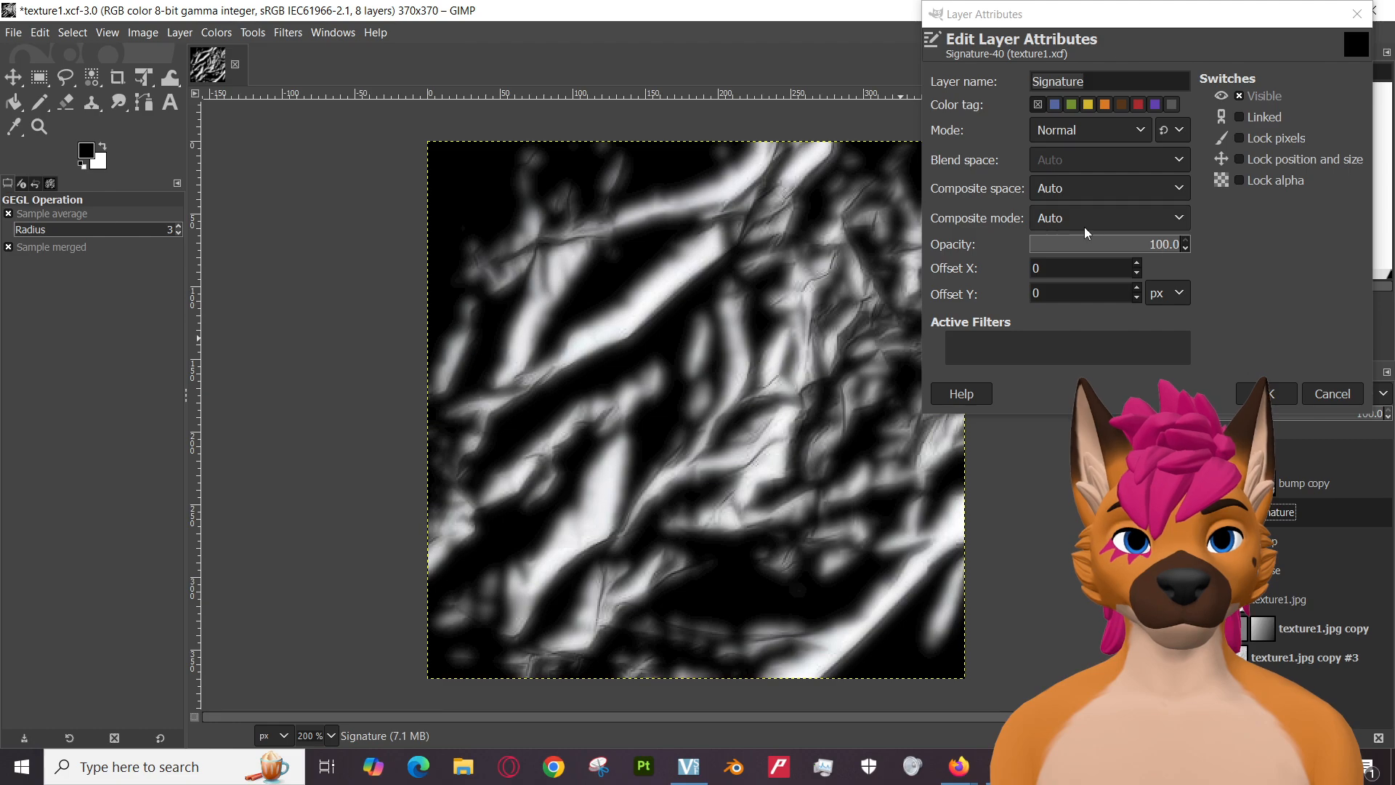
click(1069, 193)
click(1070, 194)
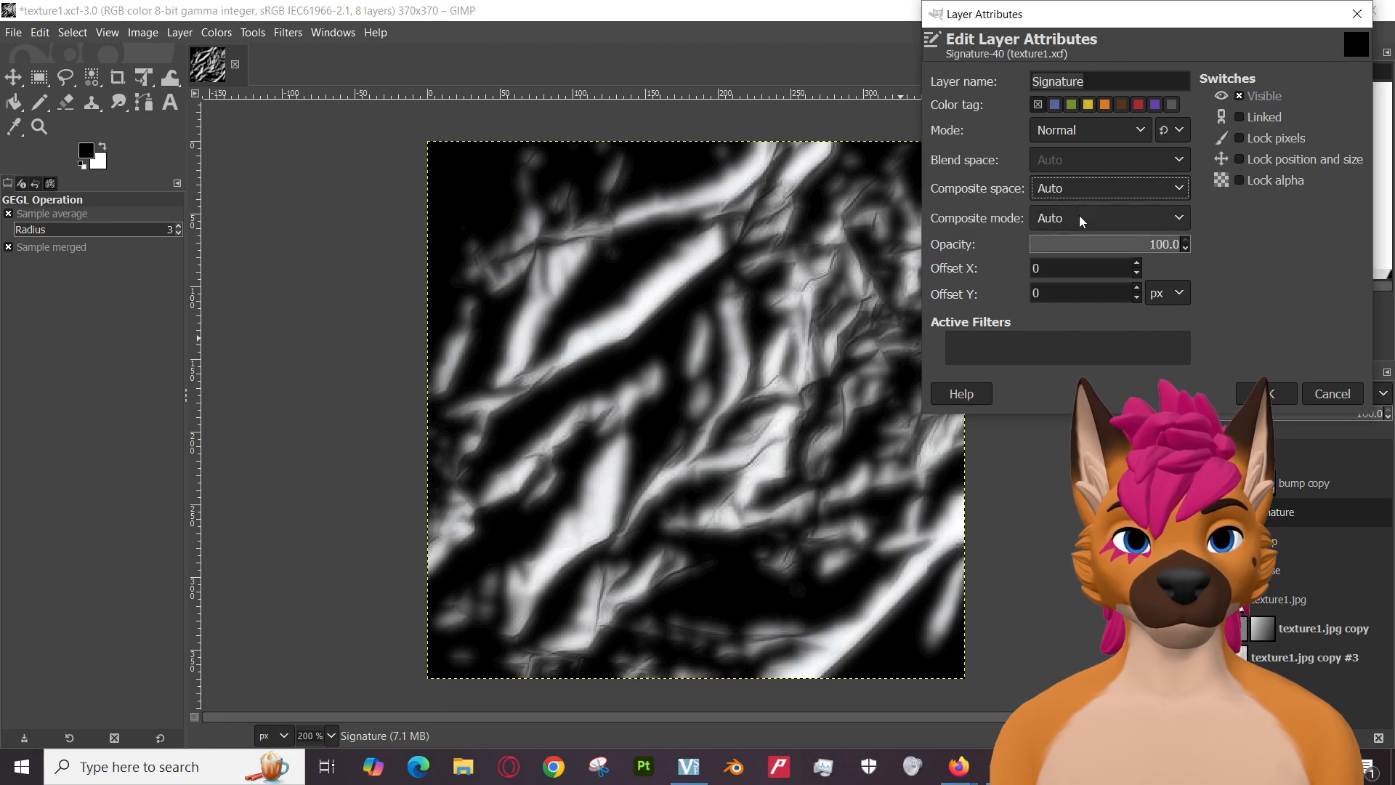
click(1079, 216)
click(1079, 216)
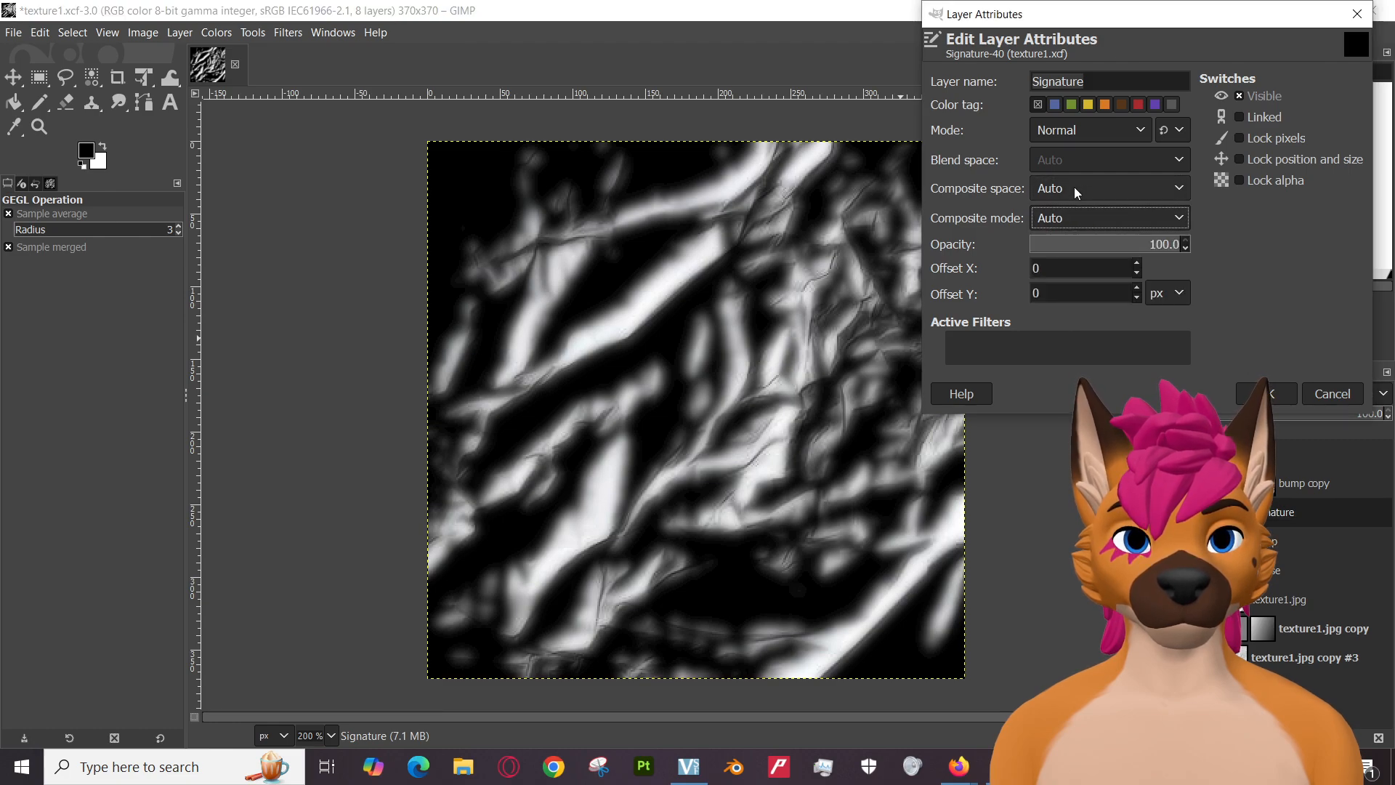
click(1139, 130)
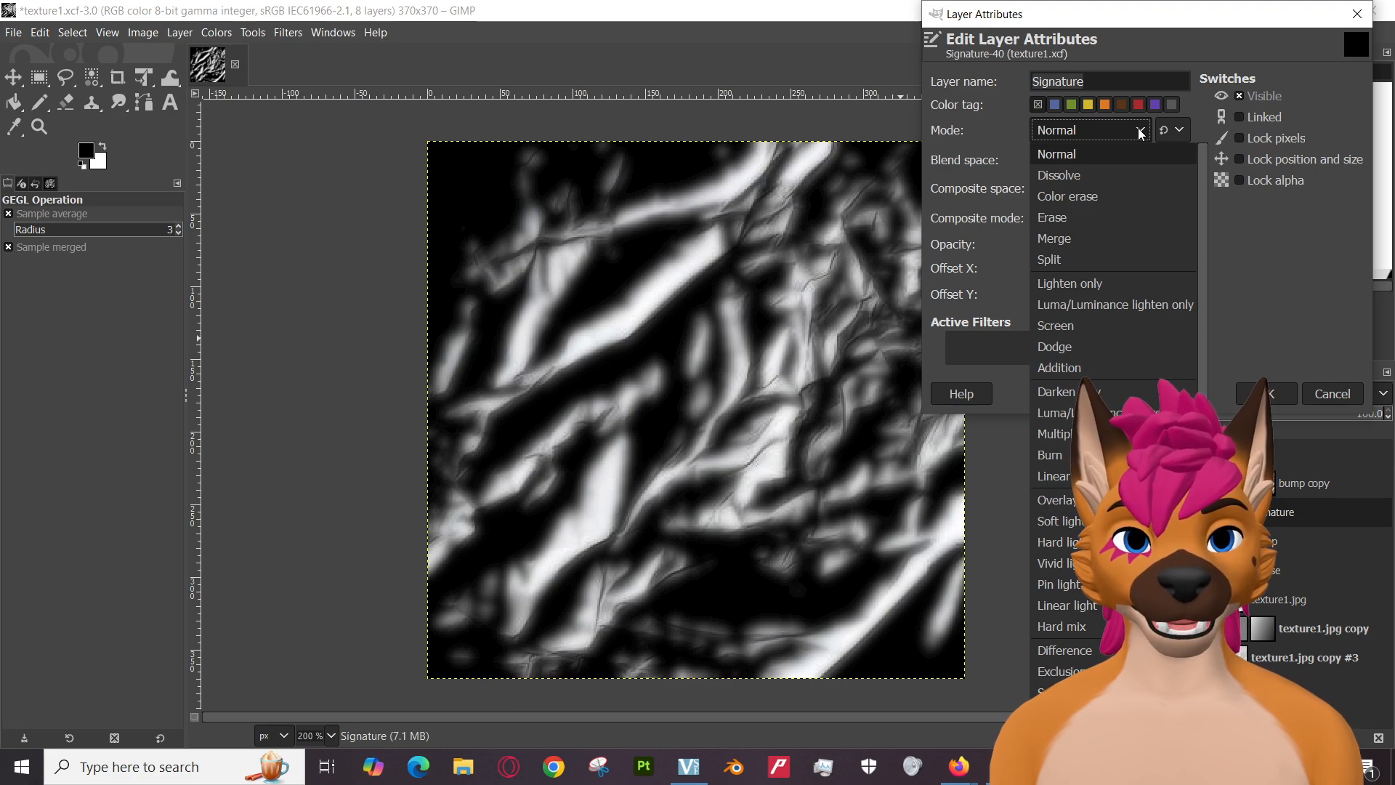
click(1136, 148)
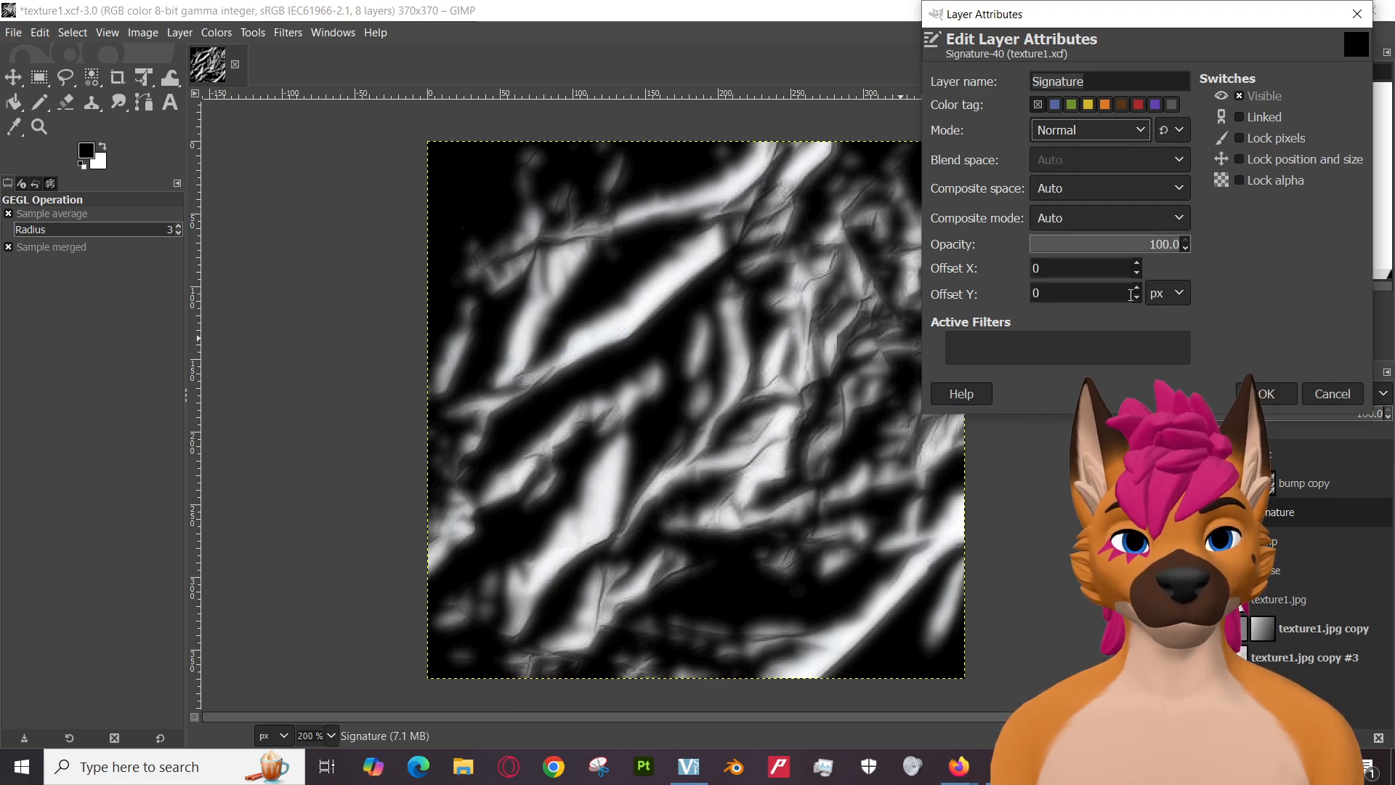
click(1170, 244)
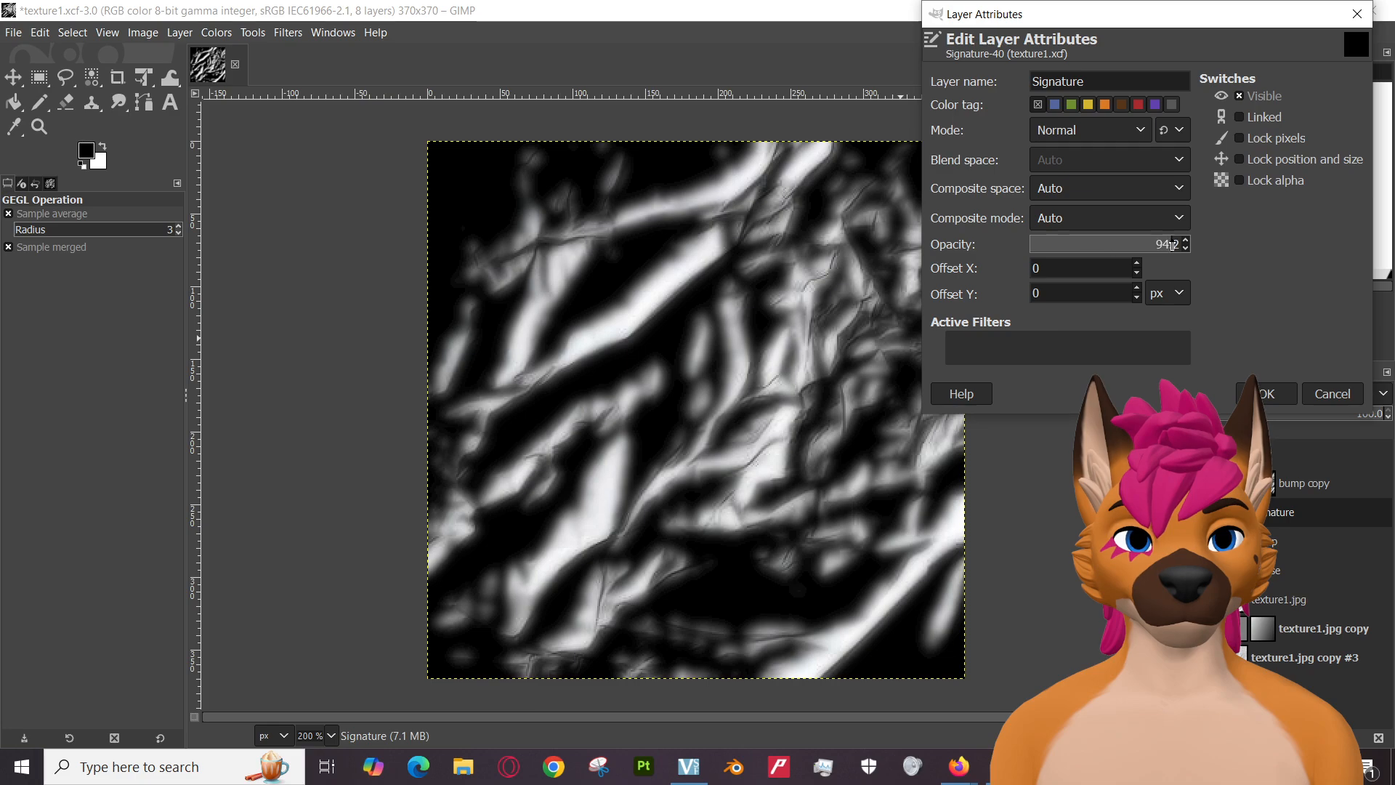
drag(1170, 244, 1195, 244)
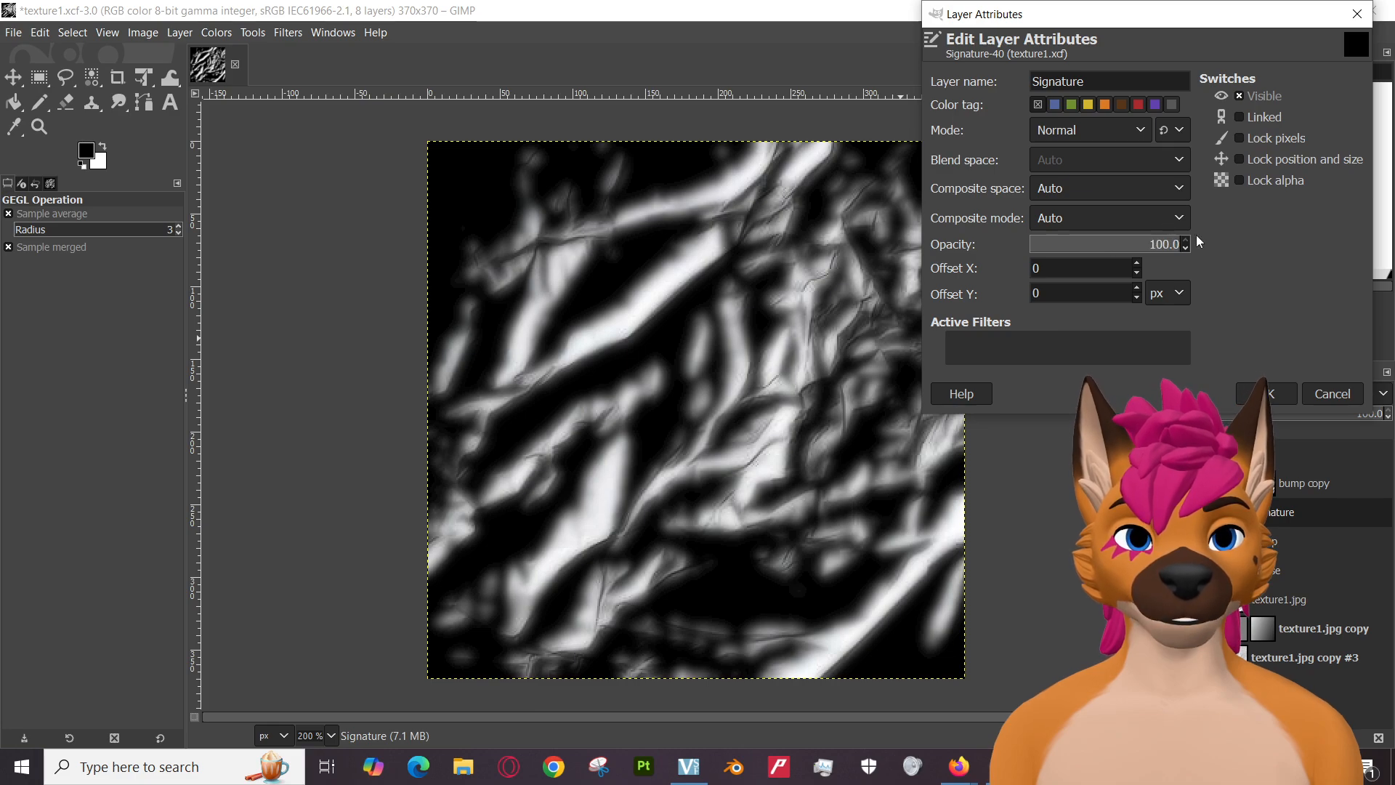
click(1089, 194)
click(1087, 194)
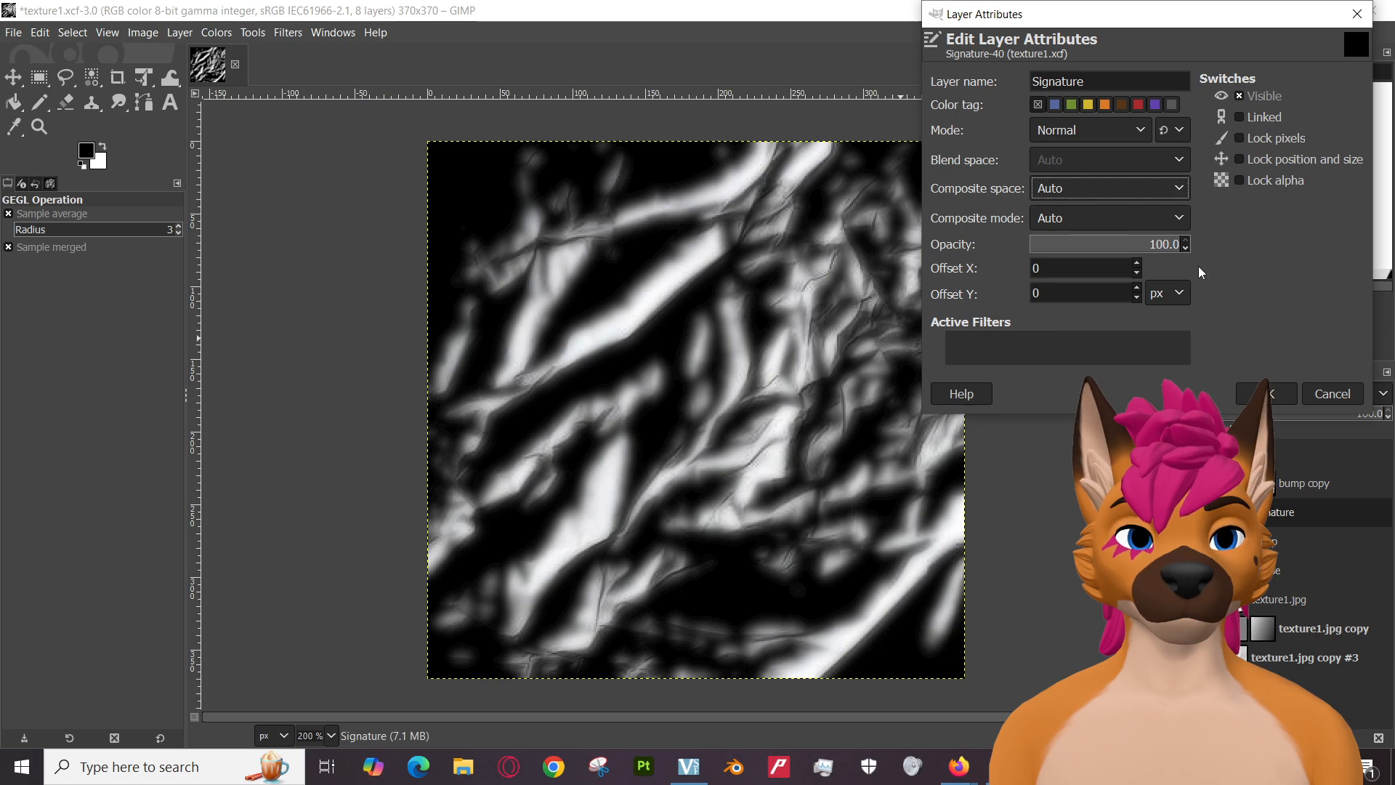
click(1332, 395)
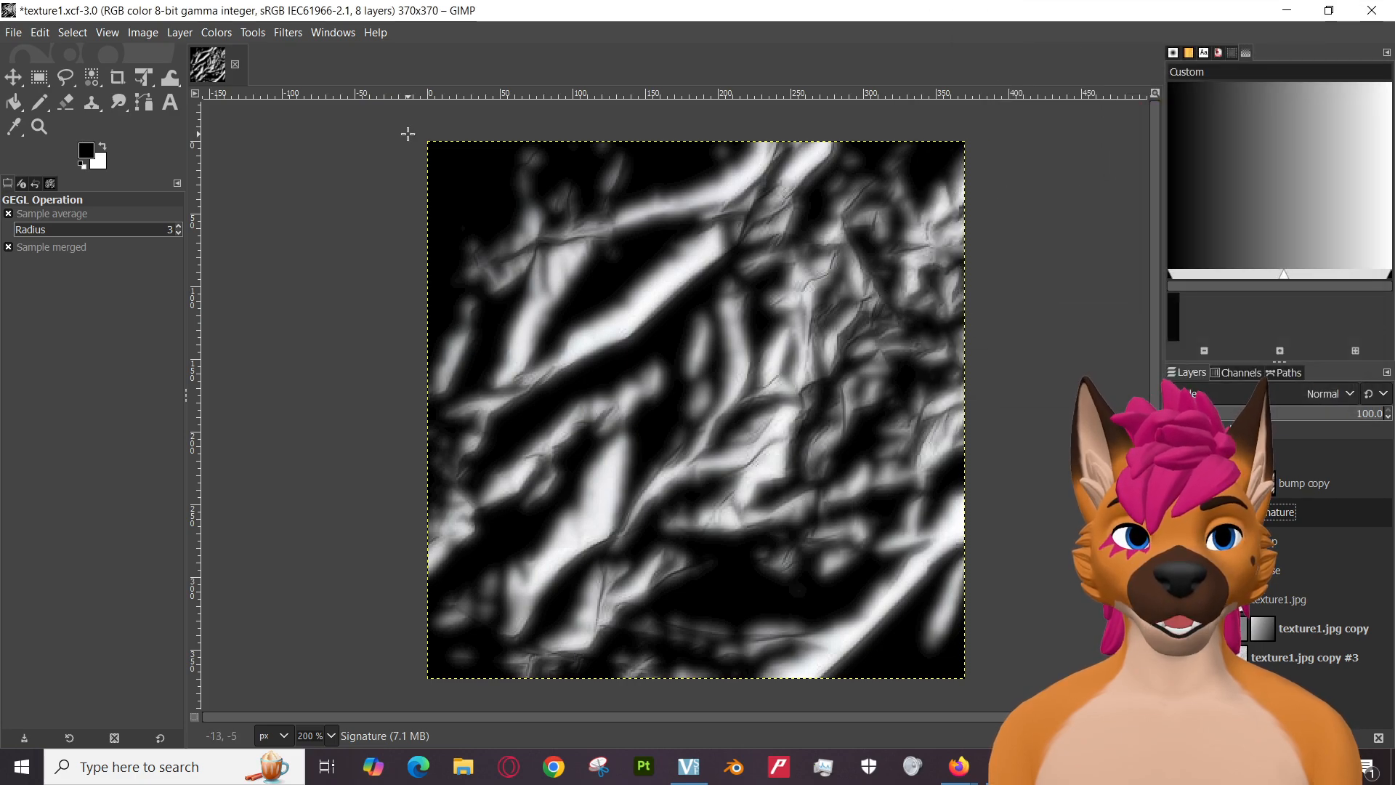
Select the bump copy layer and open its layer attributes for editing.
click(15, 80)
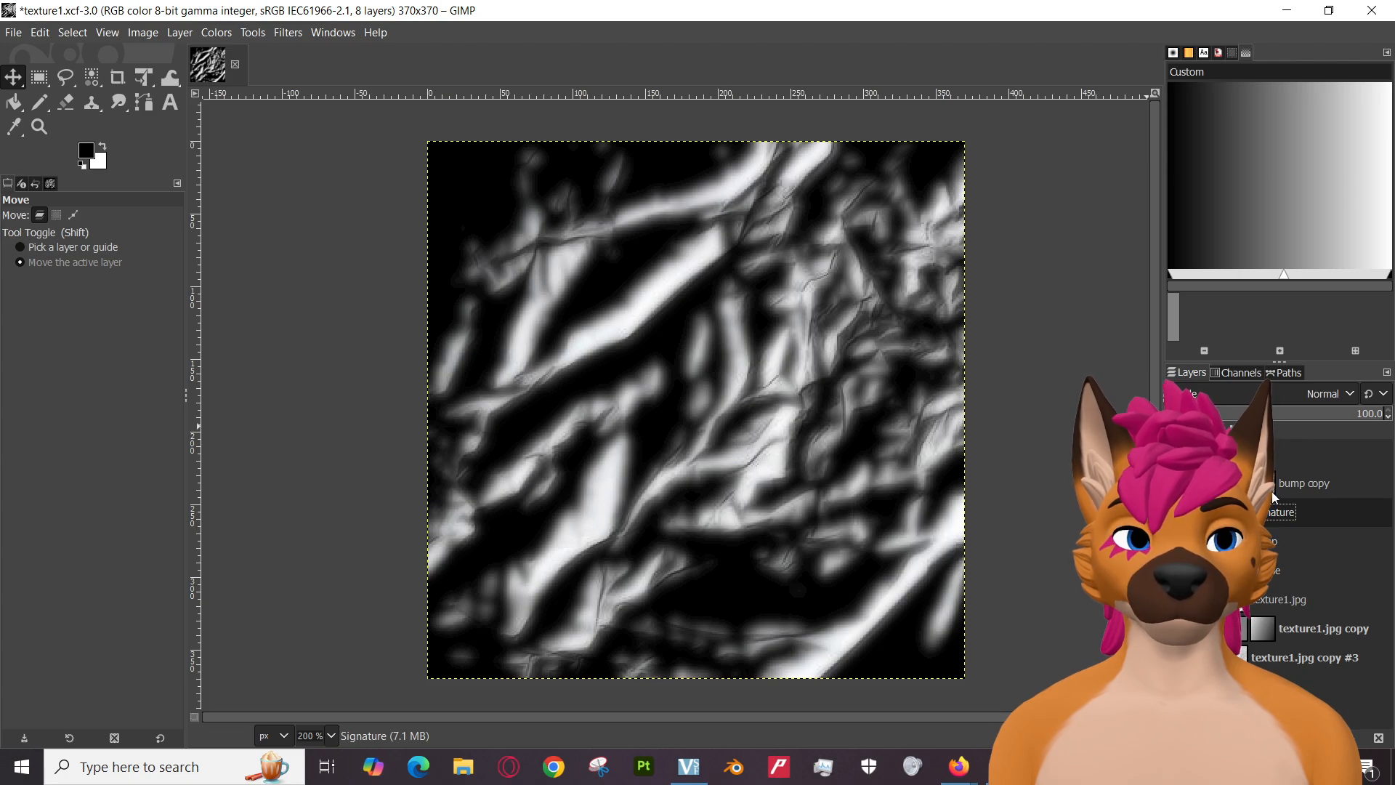
click(1235, 483)
right_click(1235, 483)
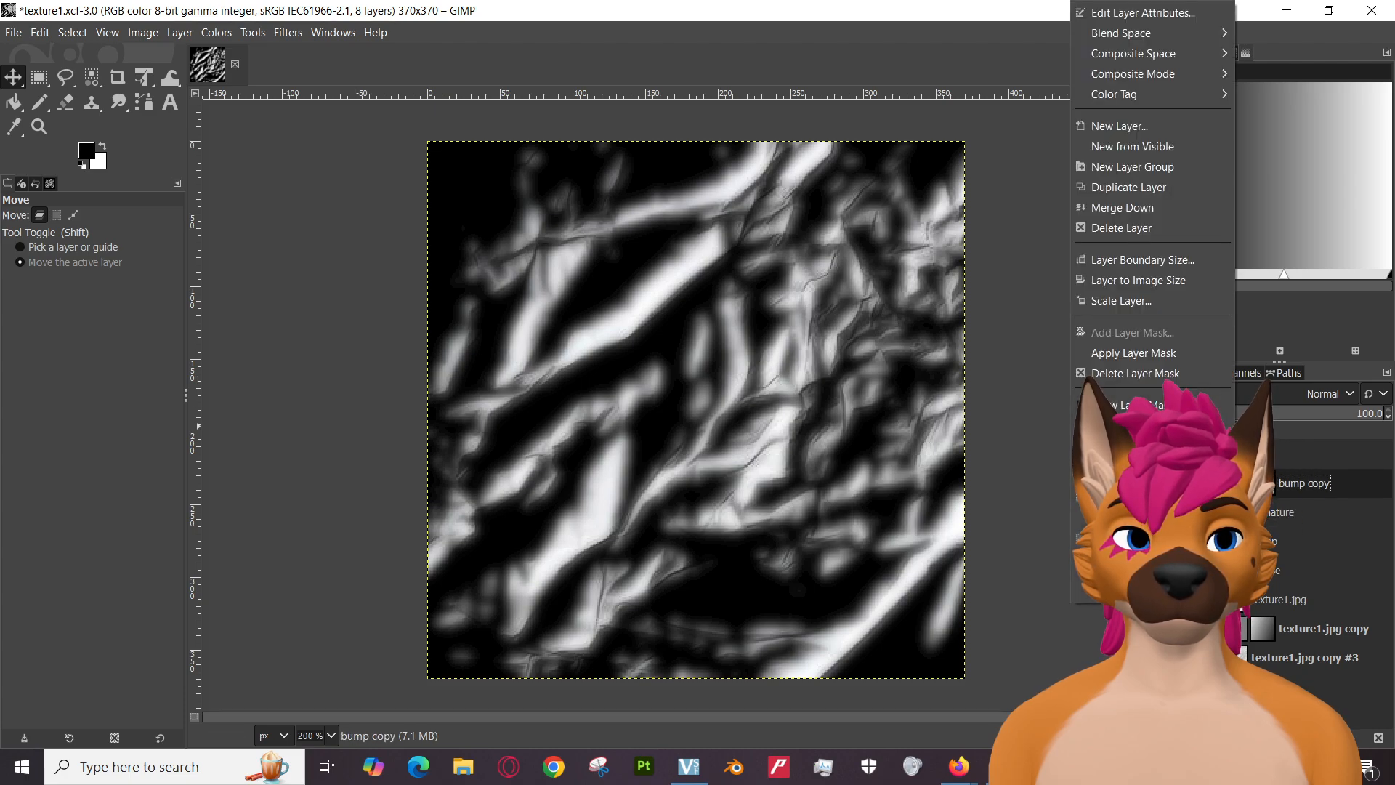
click(1122, 14)
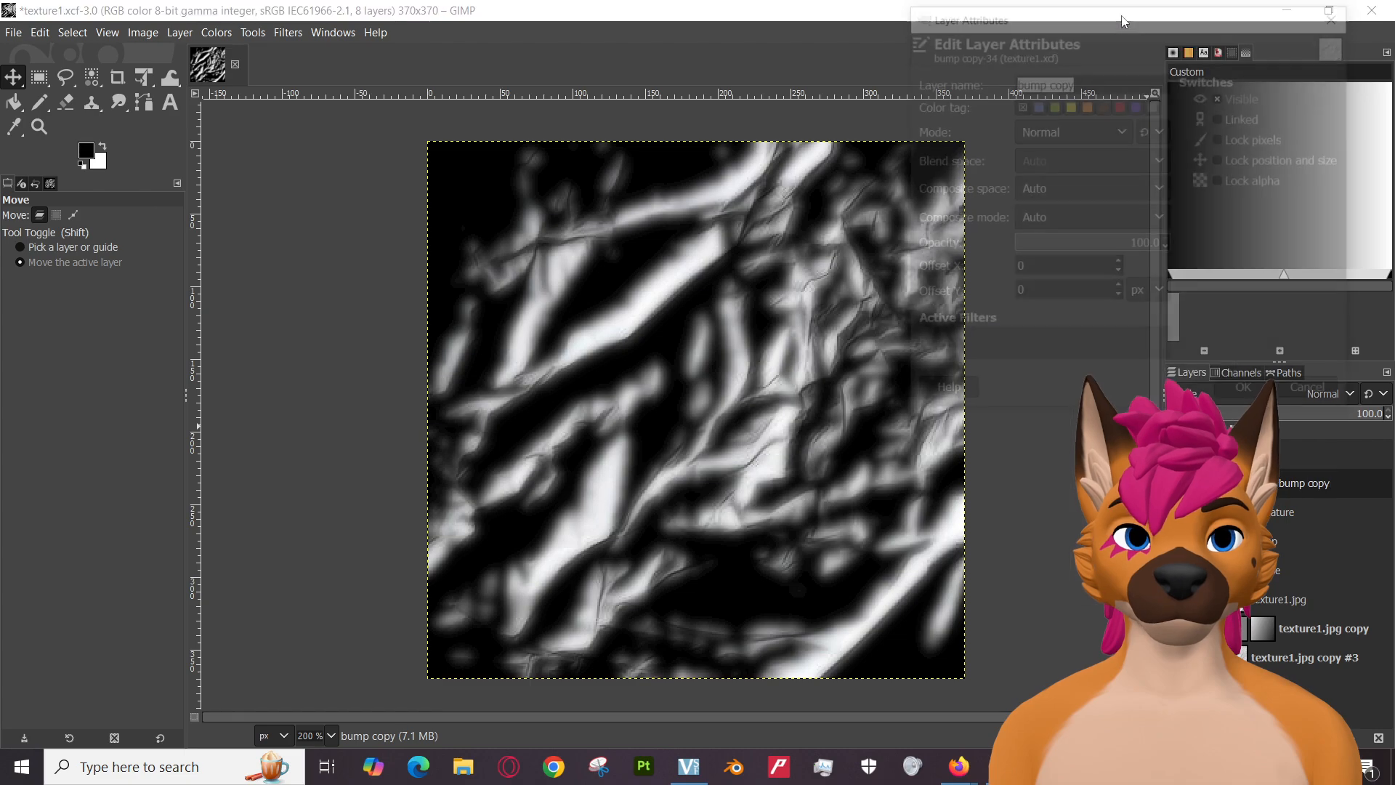
Examine the mode, composite, opacity, active filter and color tag settings in the bump copy layer's attributes, and cancel the dialog.
click(1087, 133)
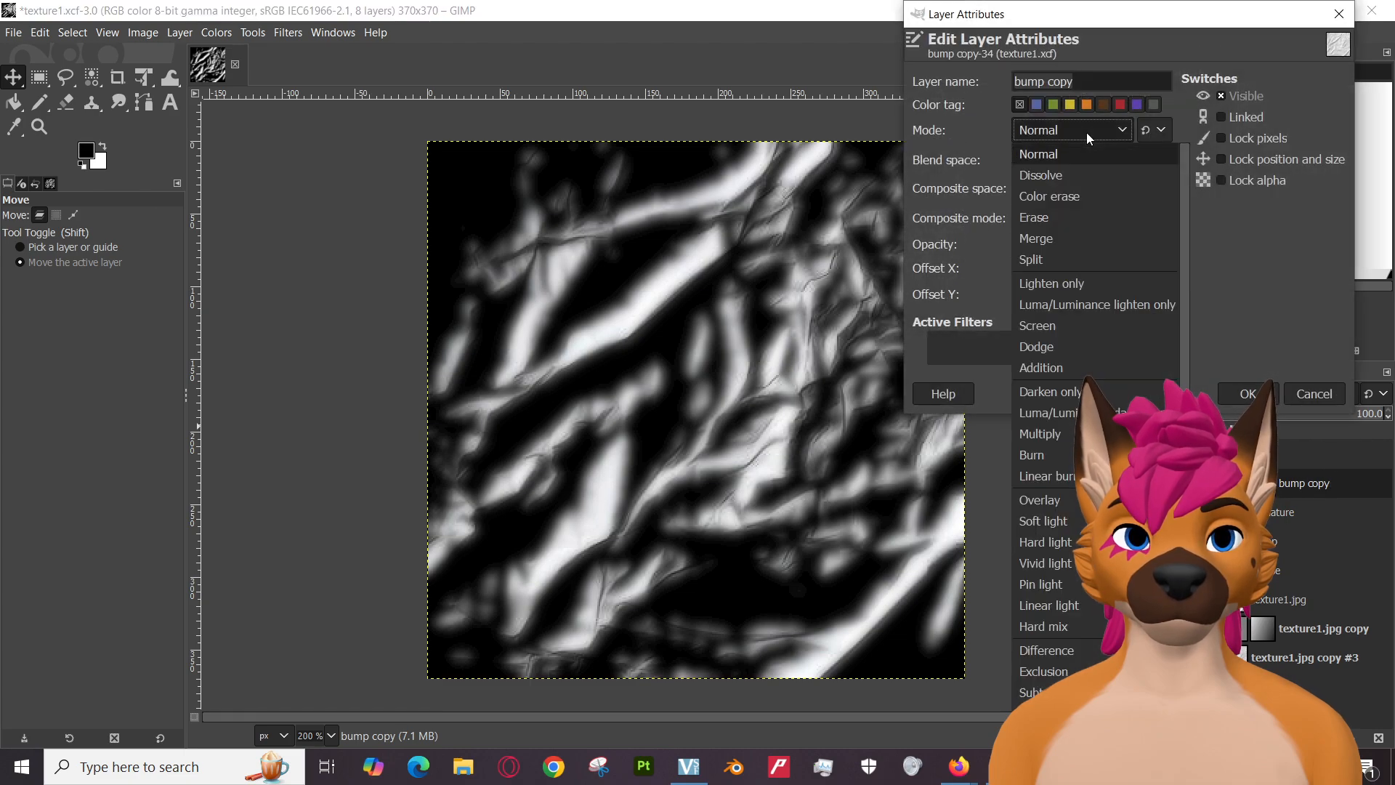
click(1087, 133)
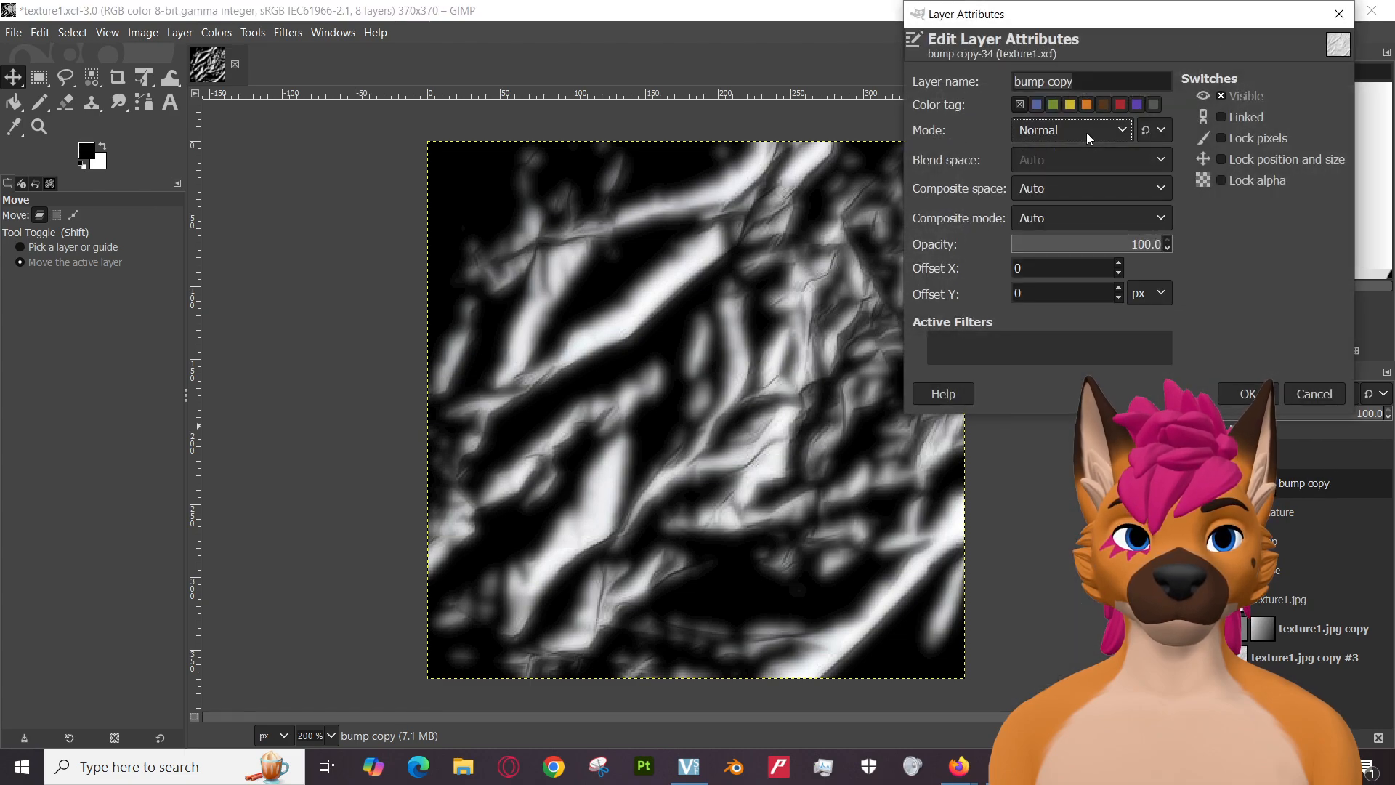
click(1086, 182)
click(1071, 231)
click(1076, 189)
click(1062, 212)
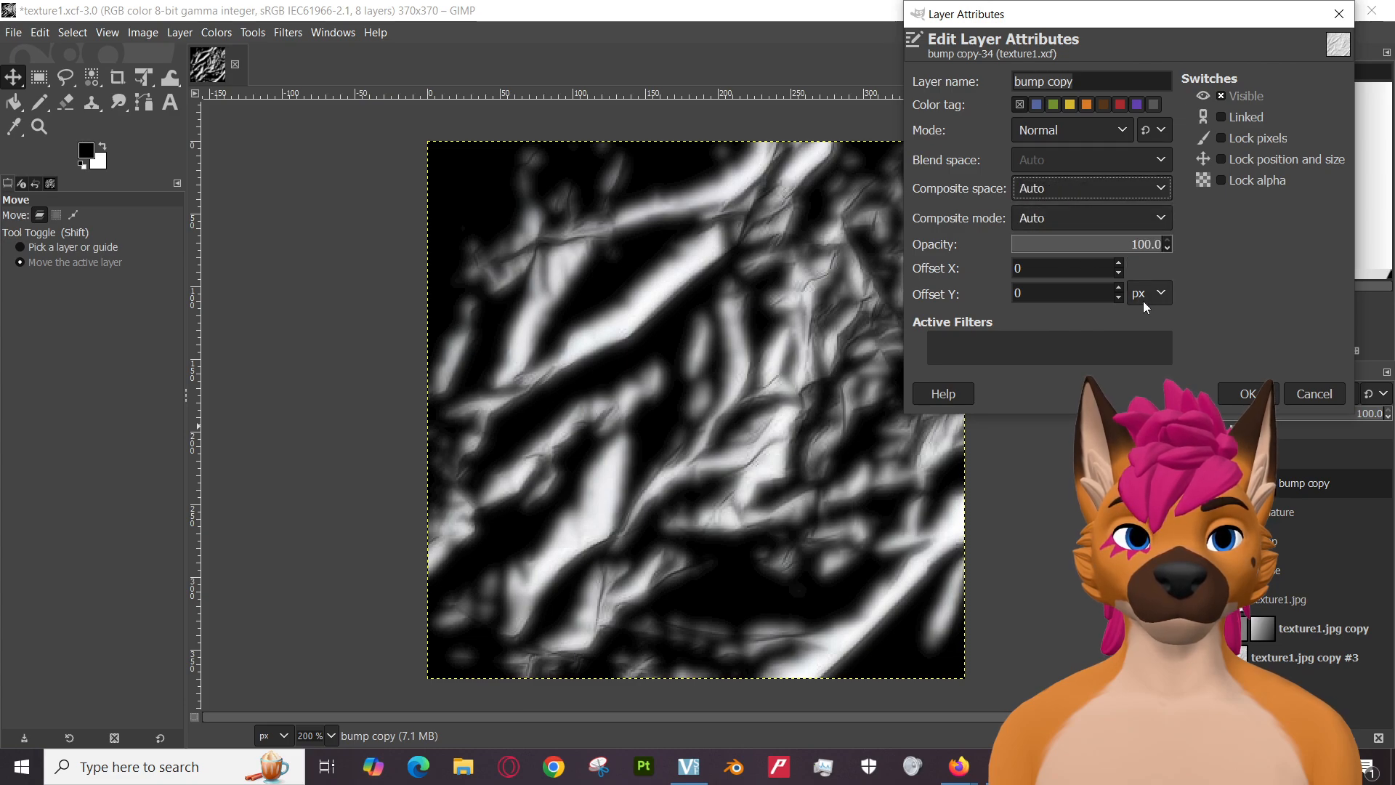
click(1080, 247)
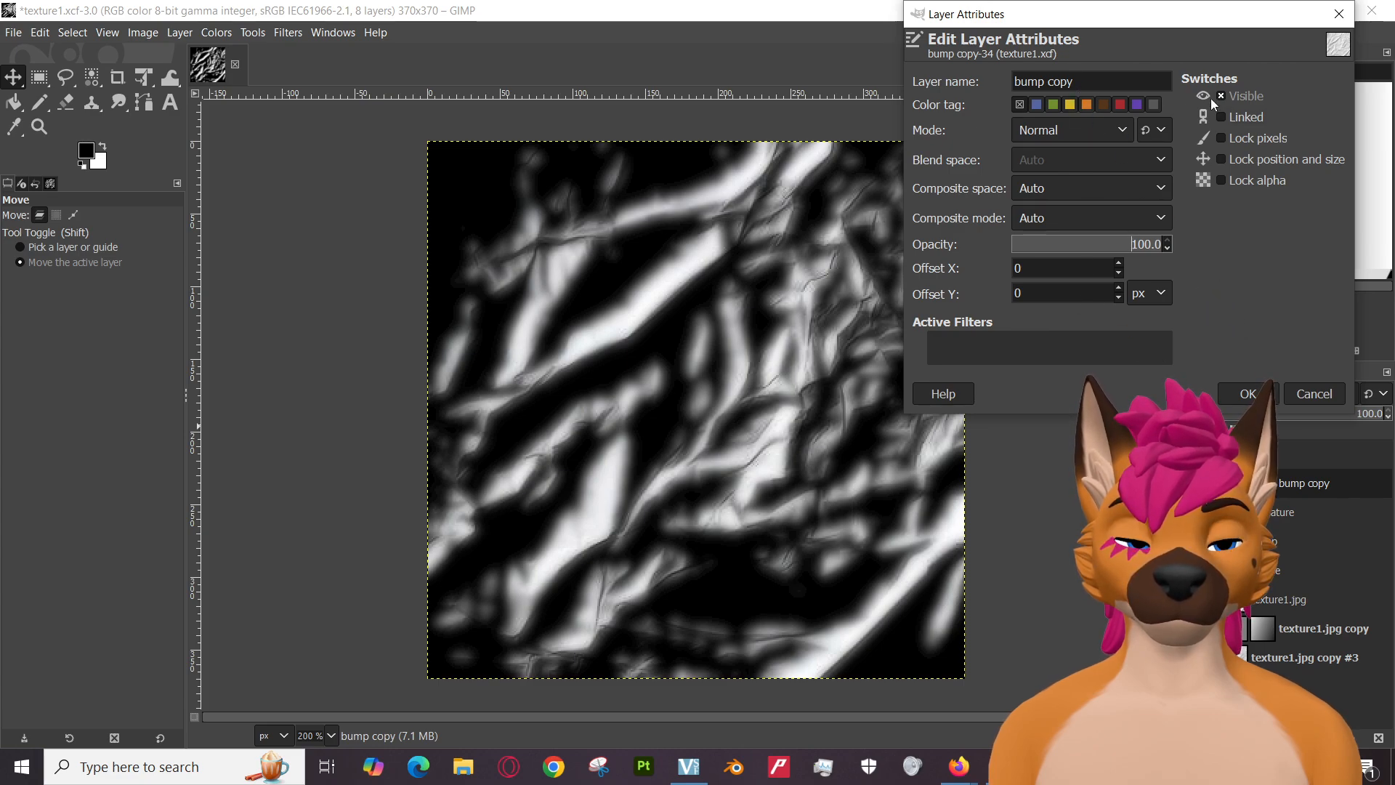
click(1000, 350)
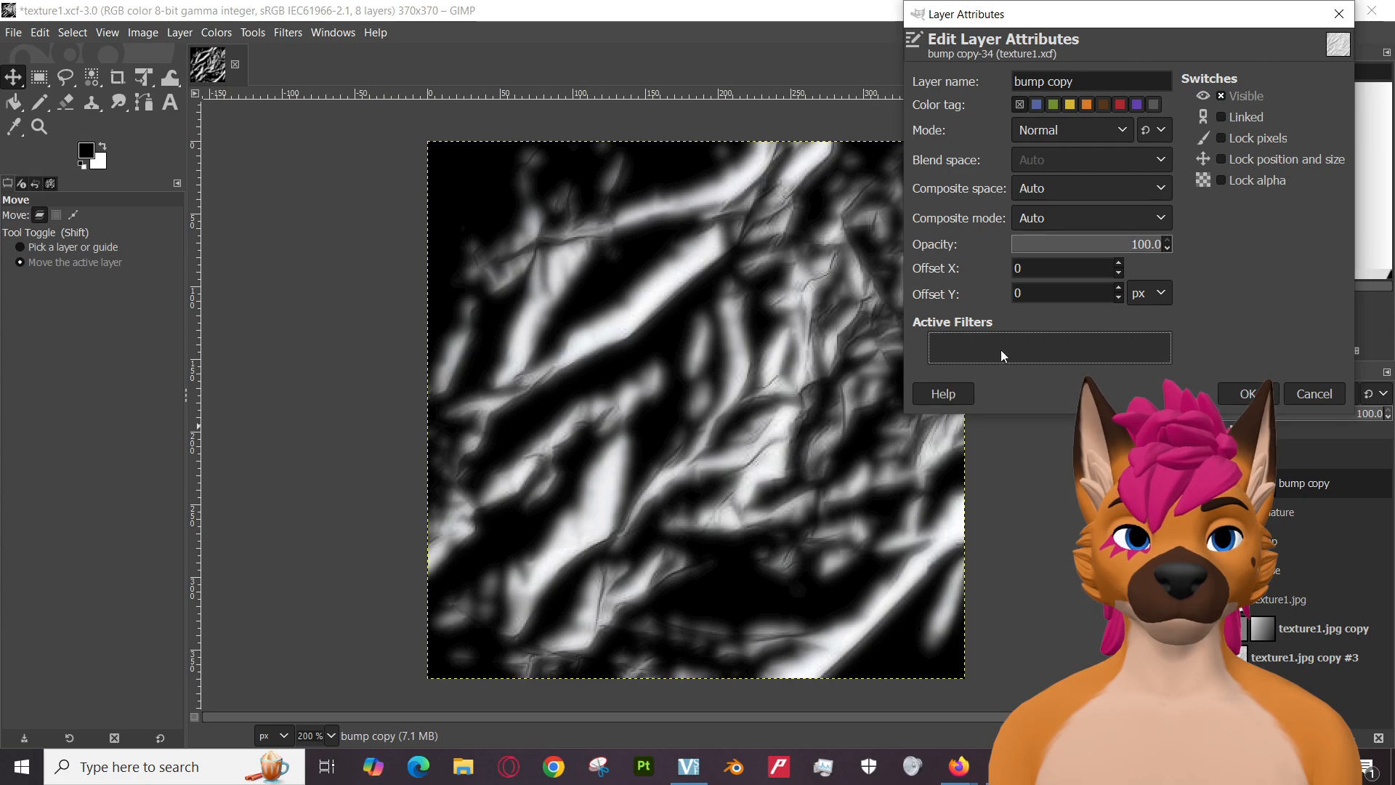
click(1020, 105)
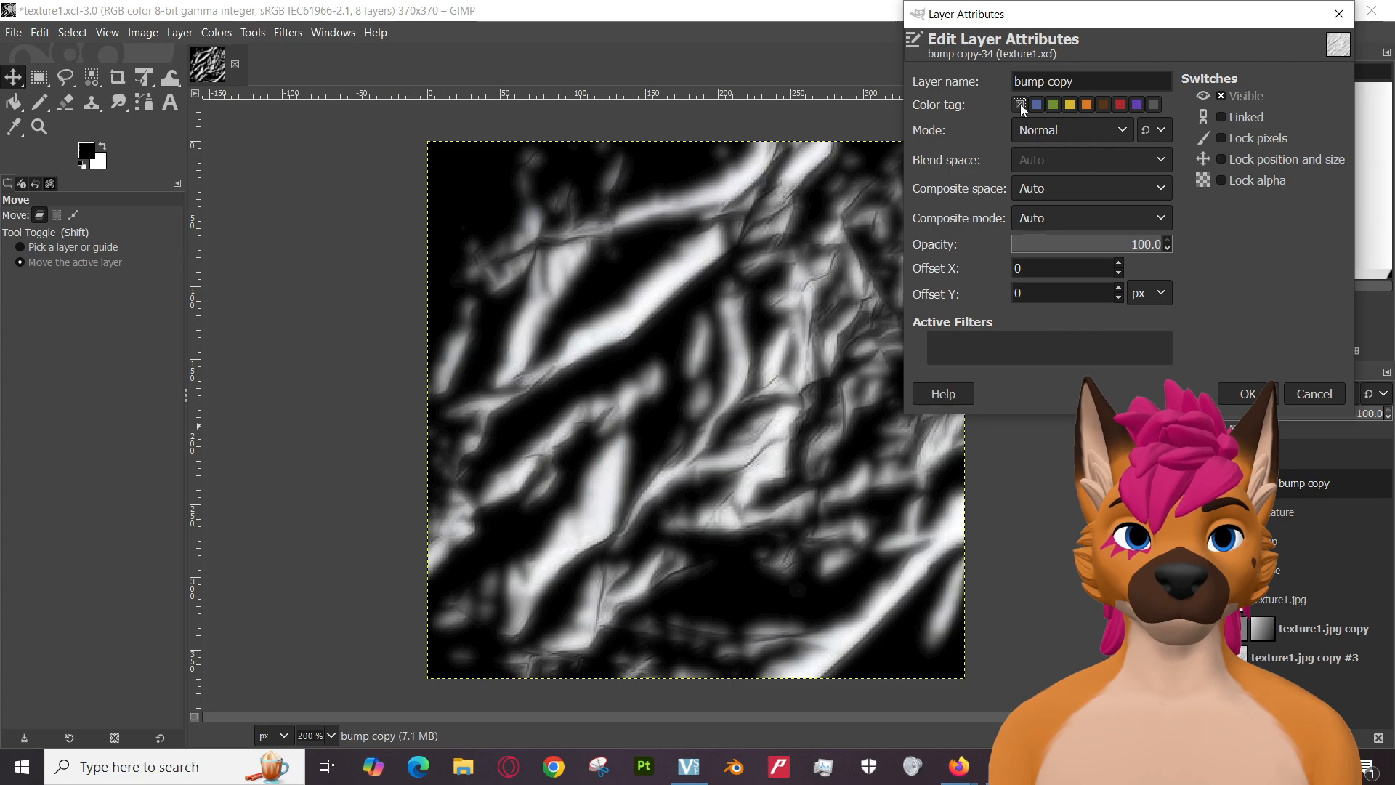
click(1153, 103)
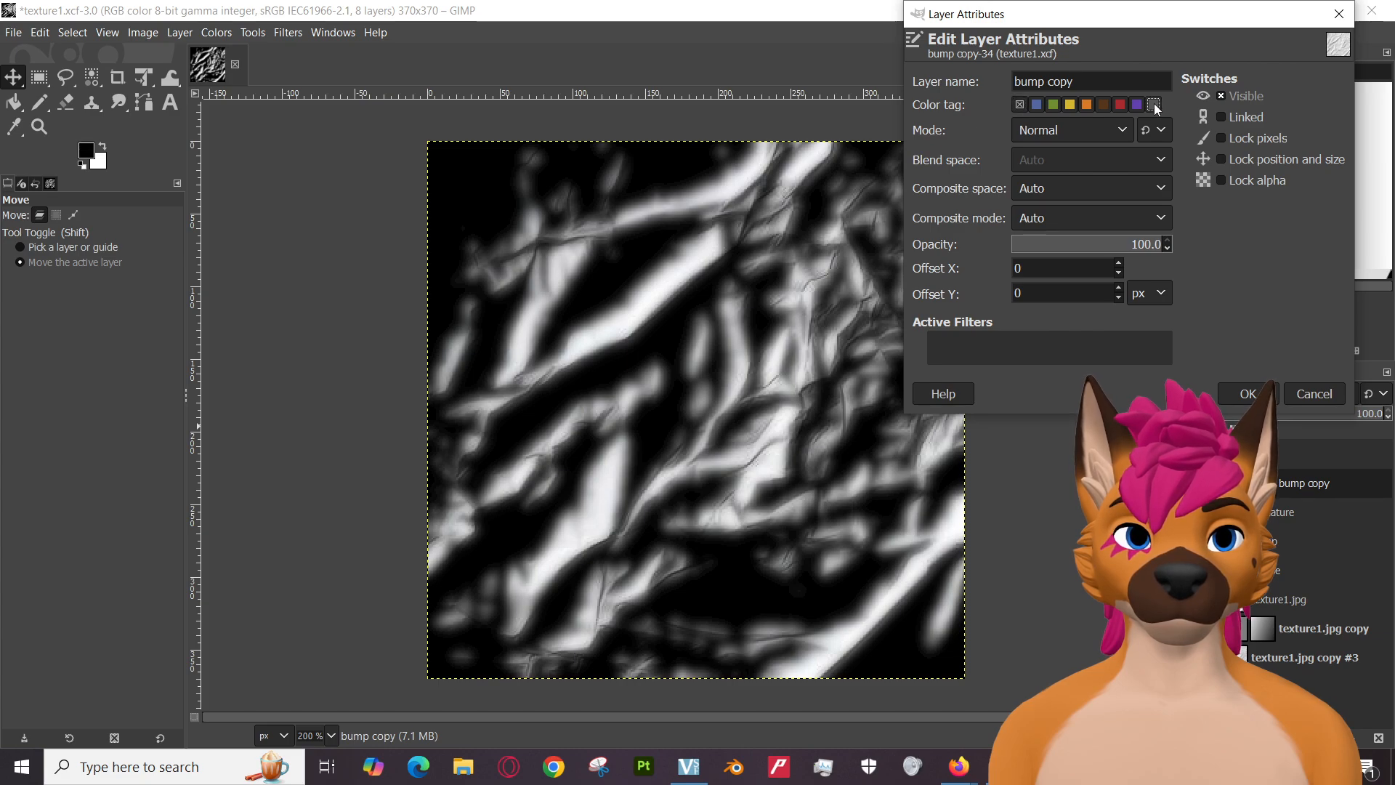
click(1313, 395)
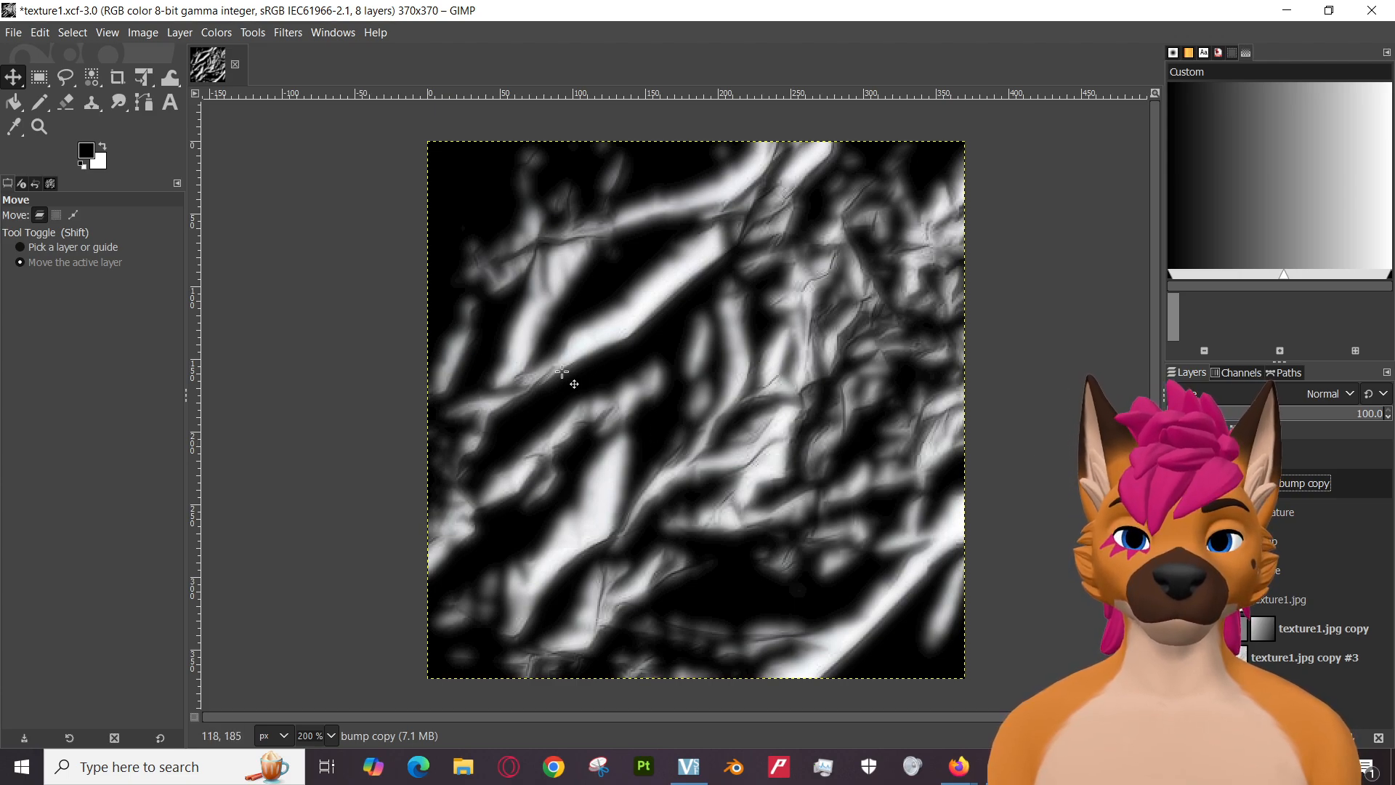
click(220, 33)
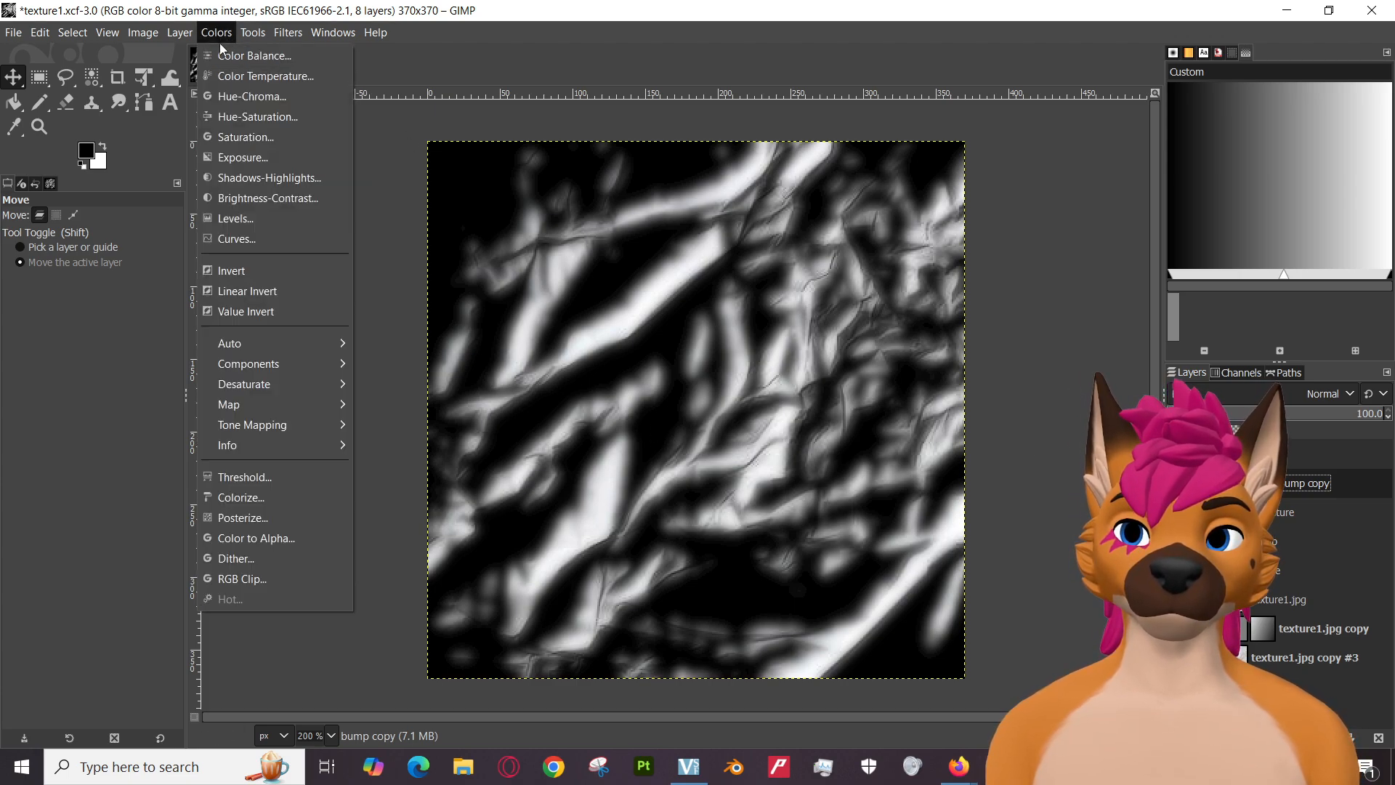
click(222, 55)
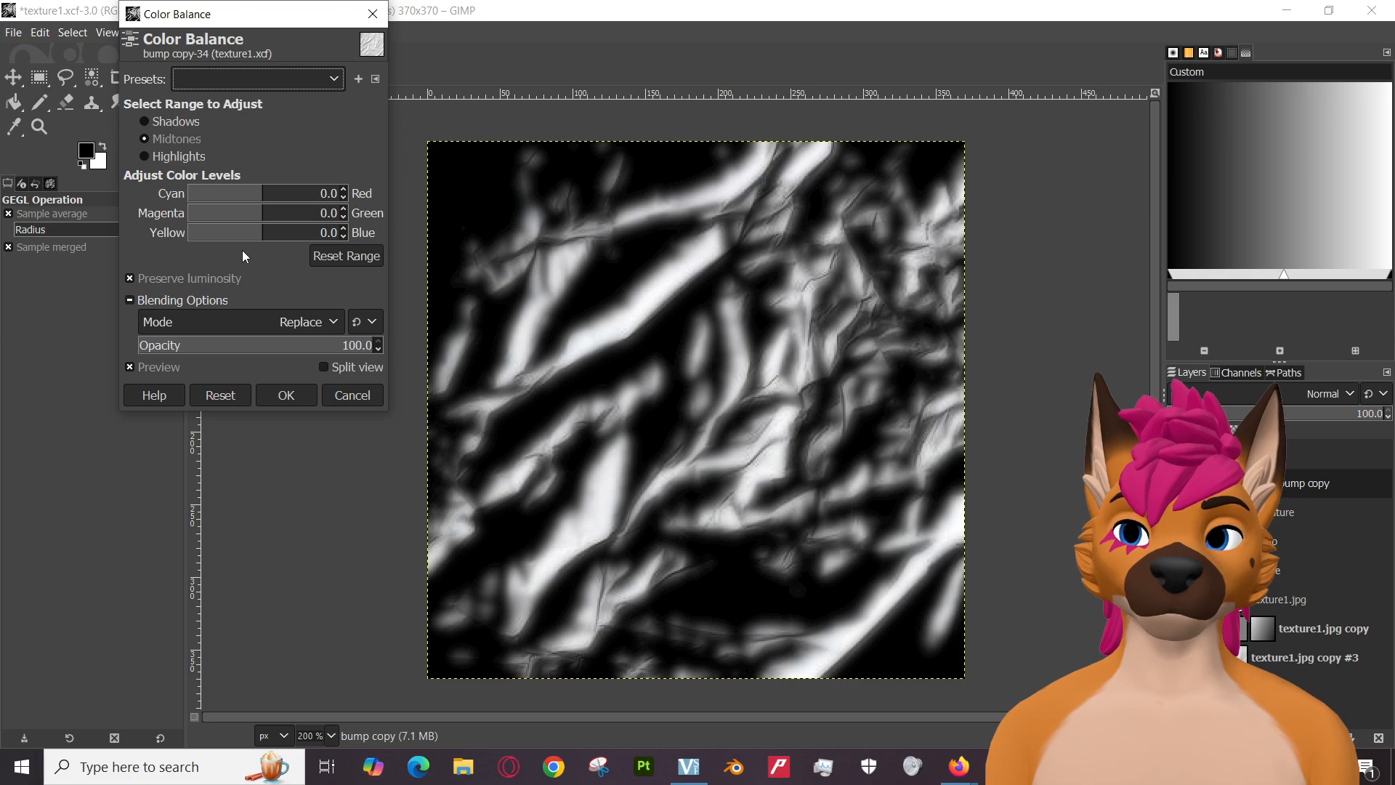
click(304, 399)
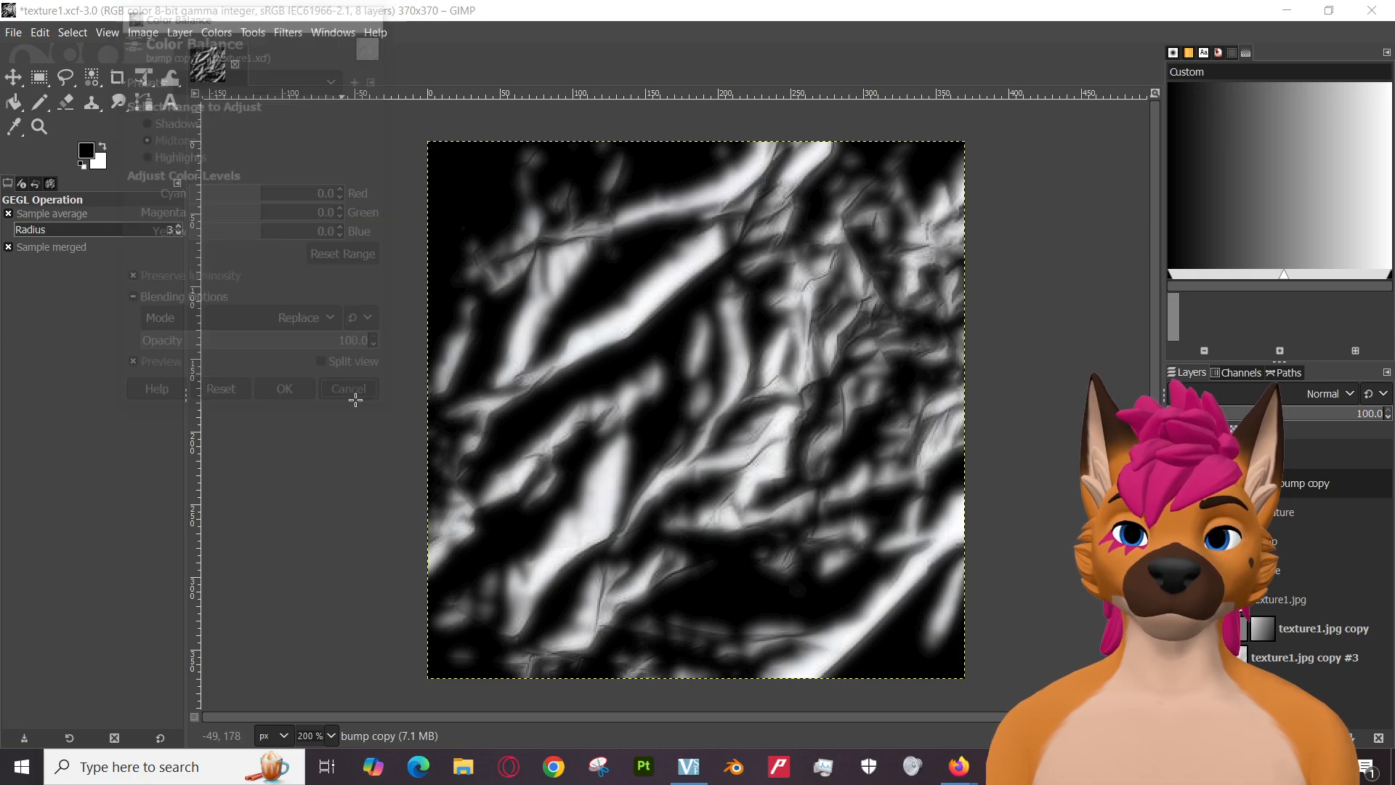
click(252, 32)
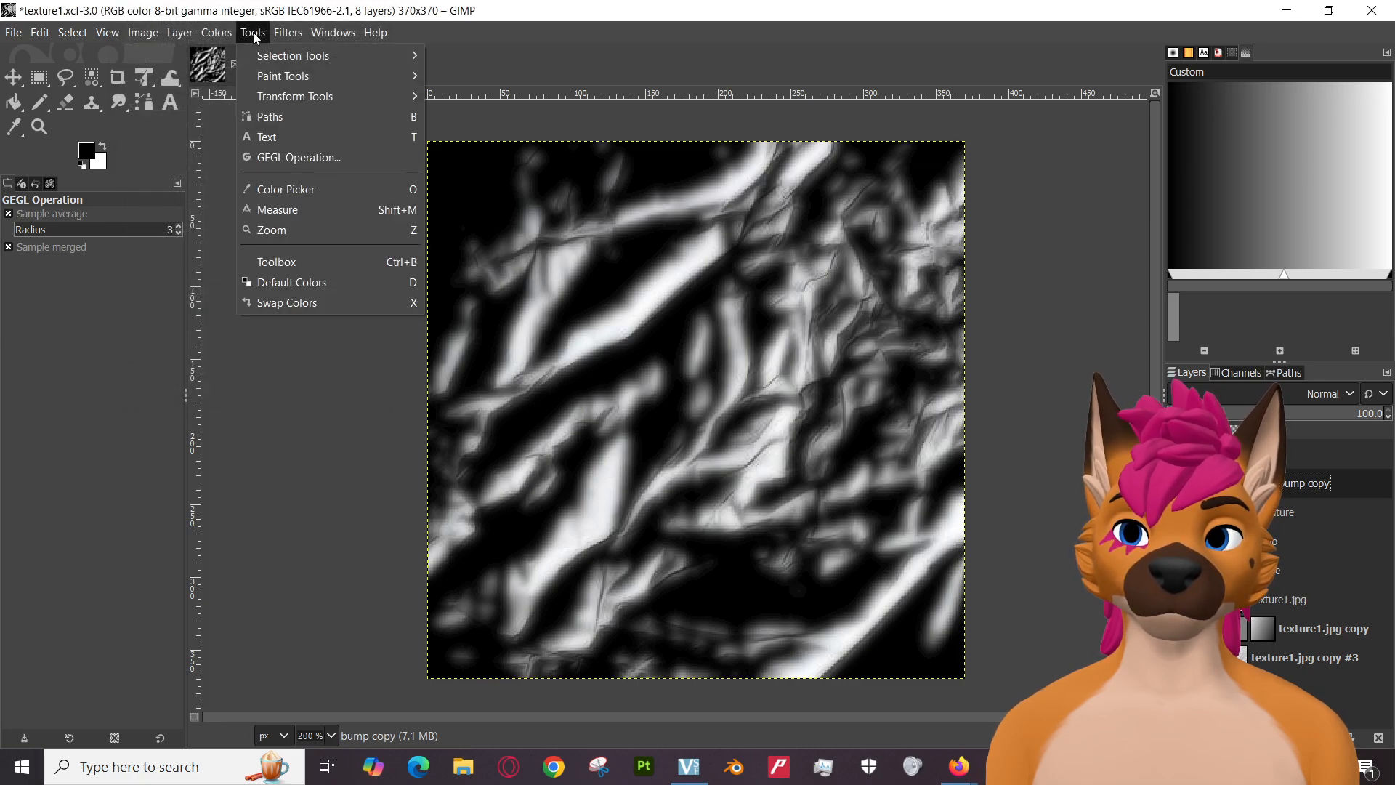
mouse_move(265, 57)
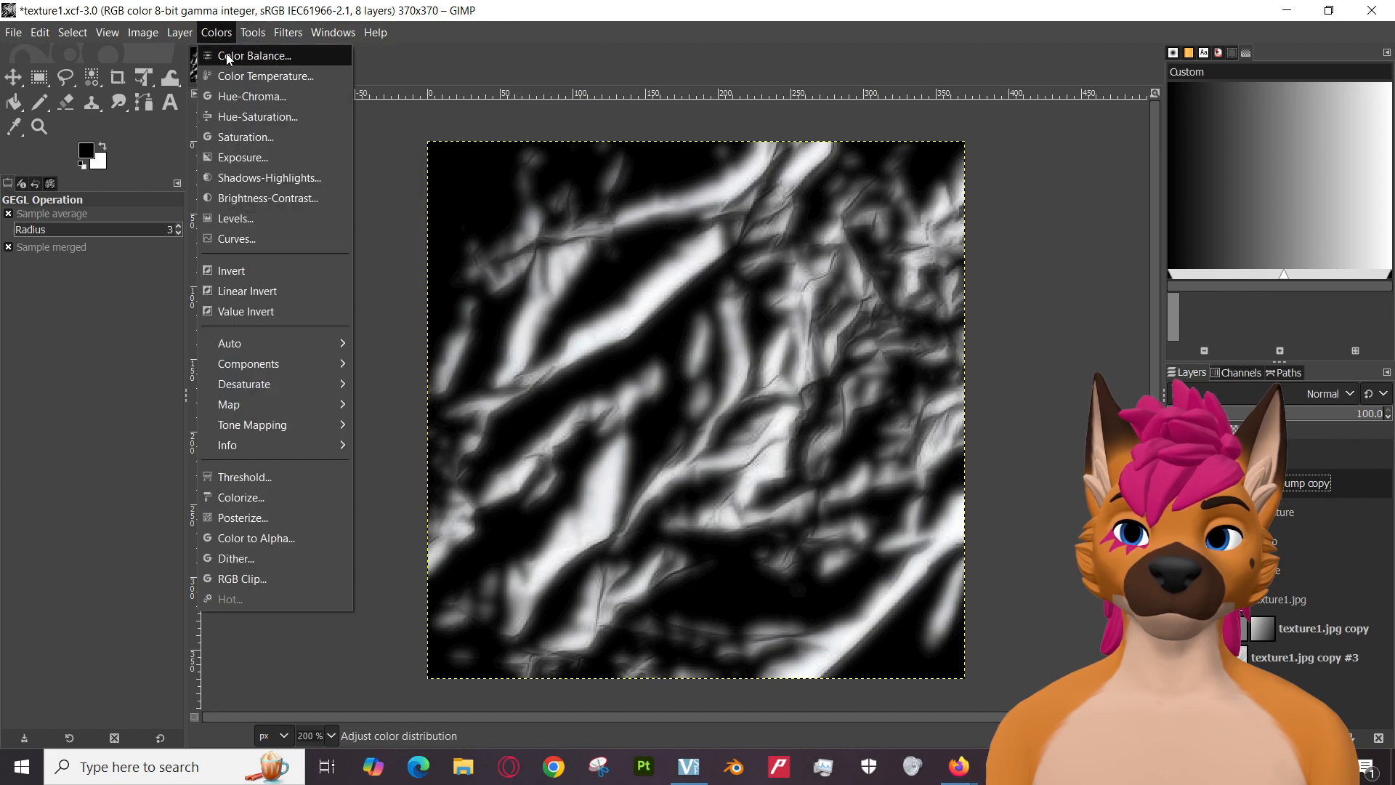
Try a Color Temperature adjustment on bump copy in split view, with original temperature 5025.2 and intended temperature 5580.4, and cancel it.
click(238, 81)
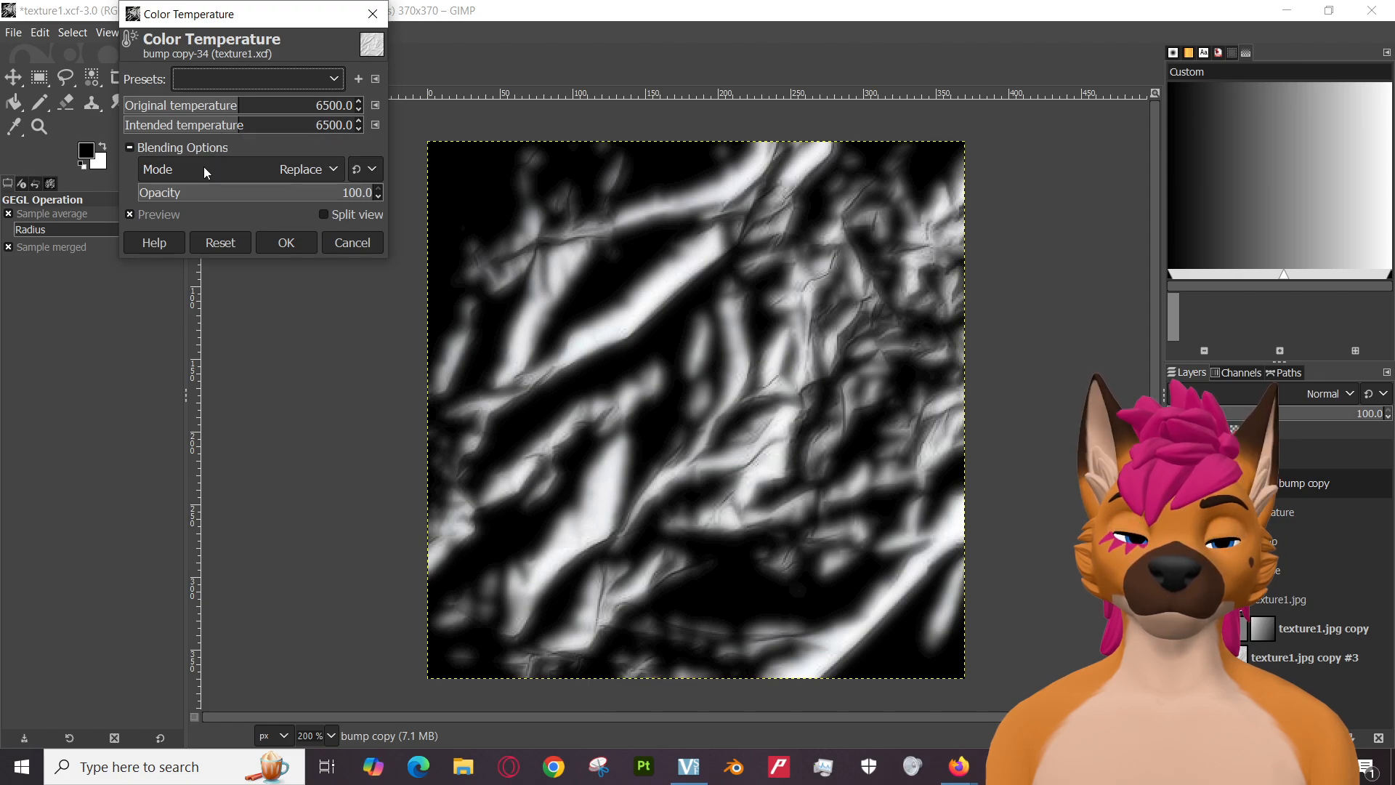
click(324, 214)
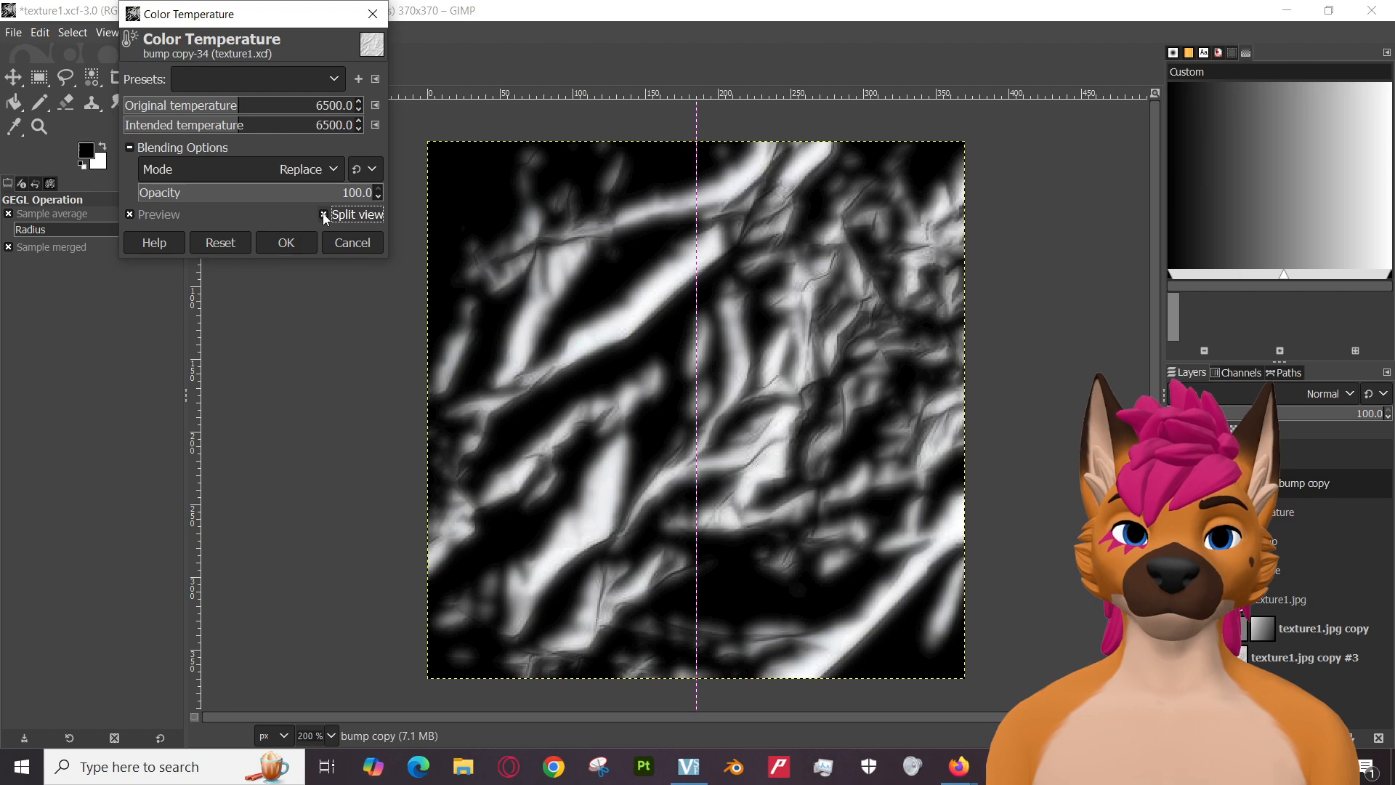
drag(218, 105, 220, 134)
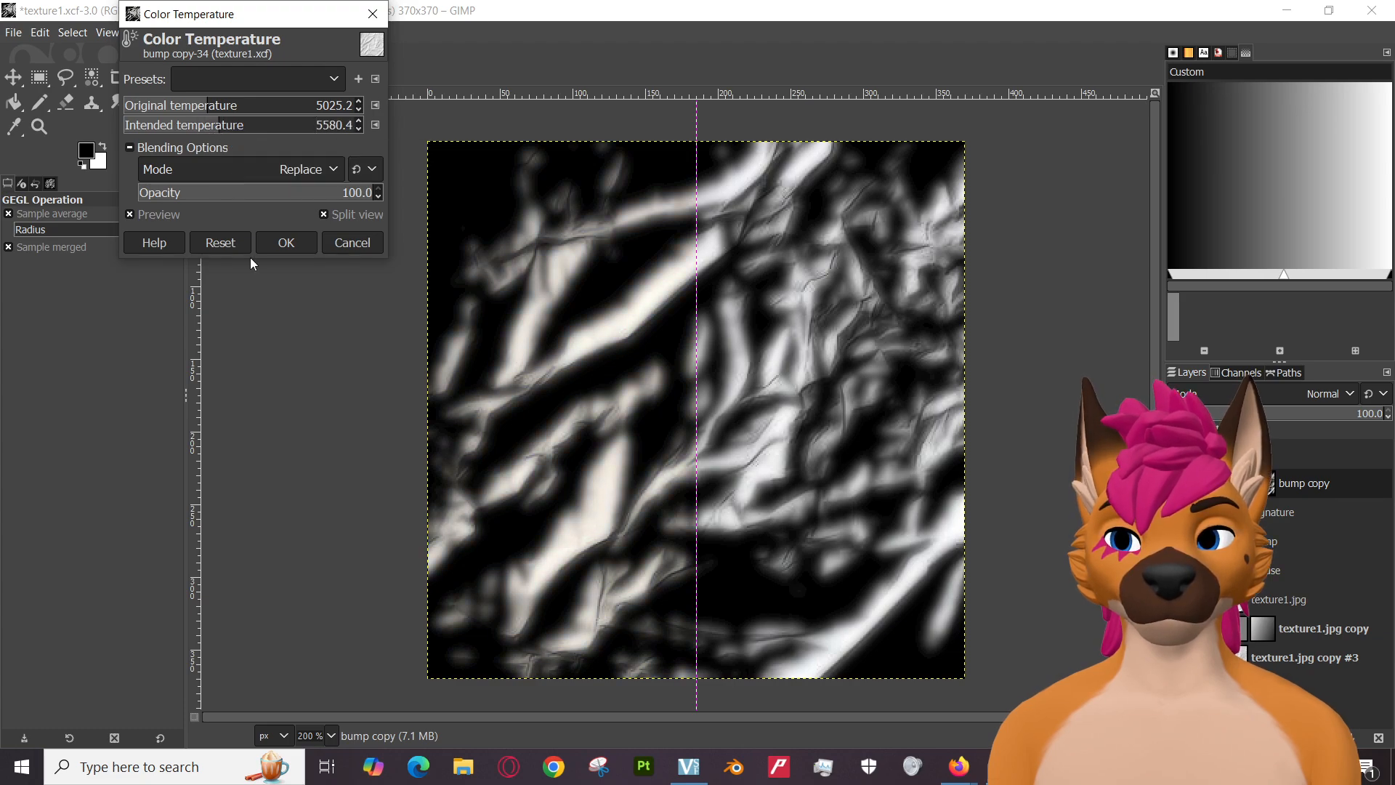
click(354, 244)
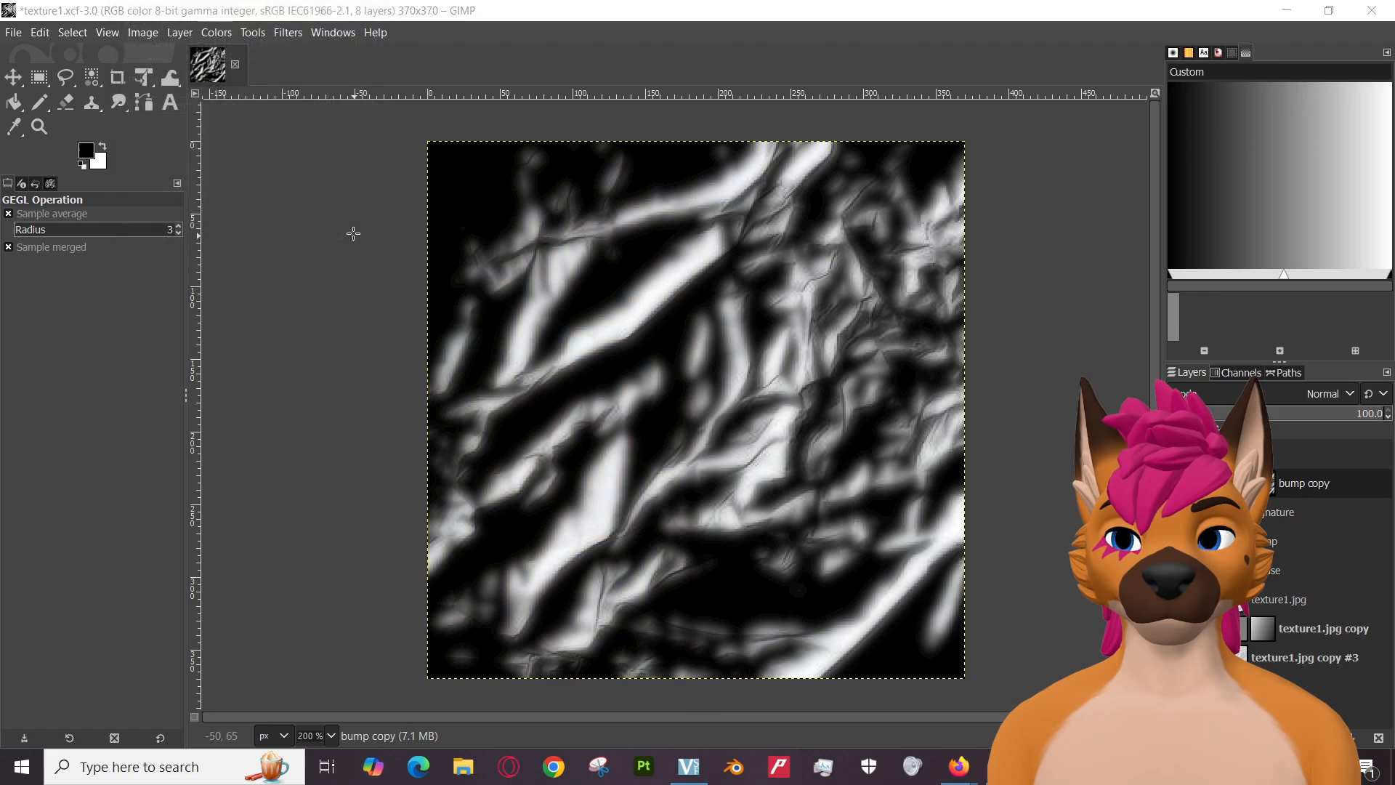
Start a Brightness-Contrast adjustment on the bump copy layer and lower the brightness to -28.
click(222, 32)
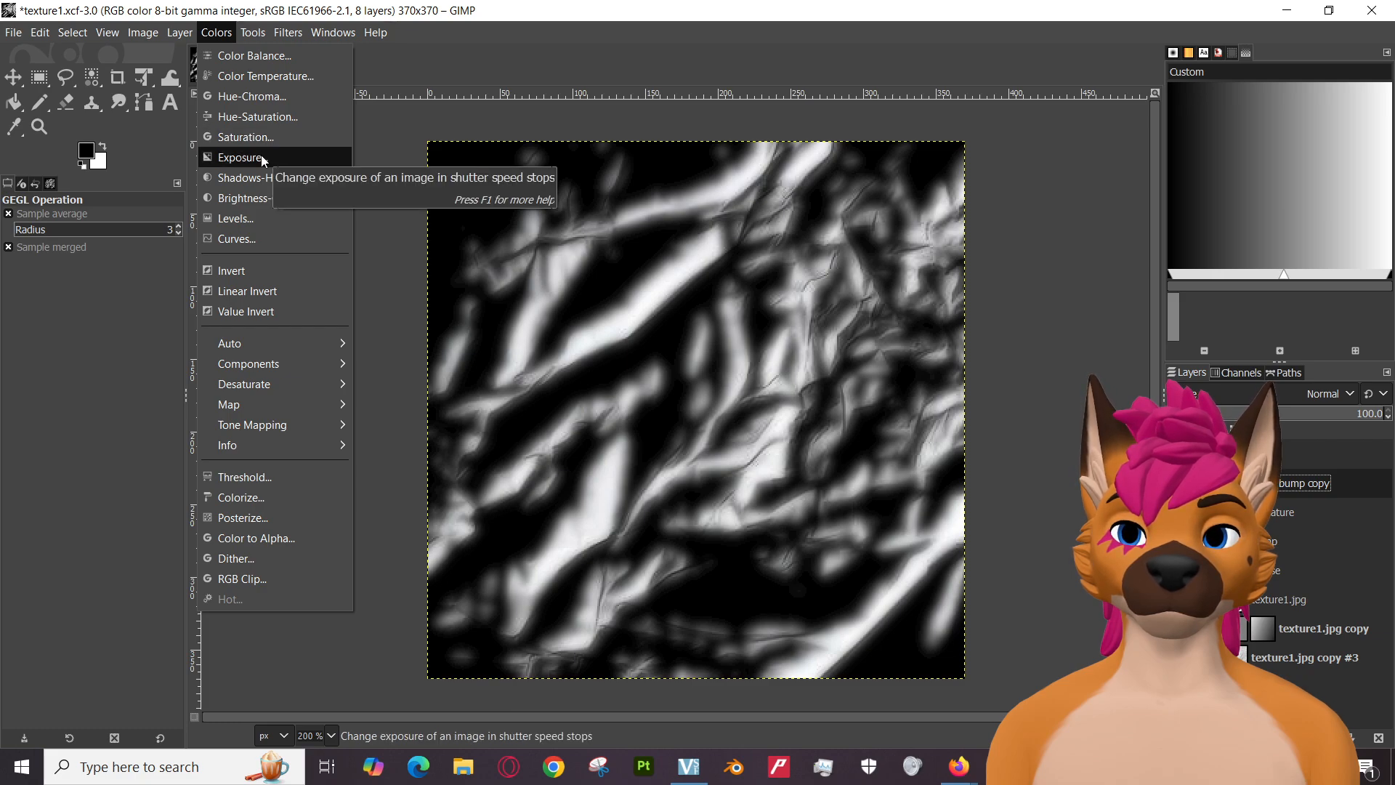
click(266, 198)
drag(260, 197, 226, 198)
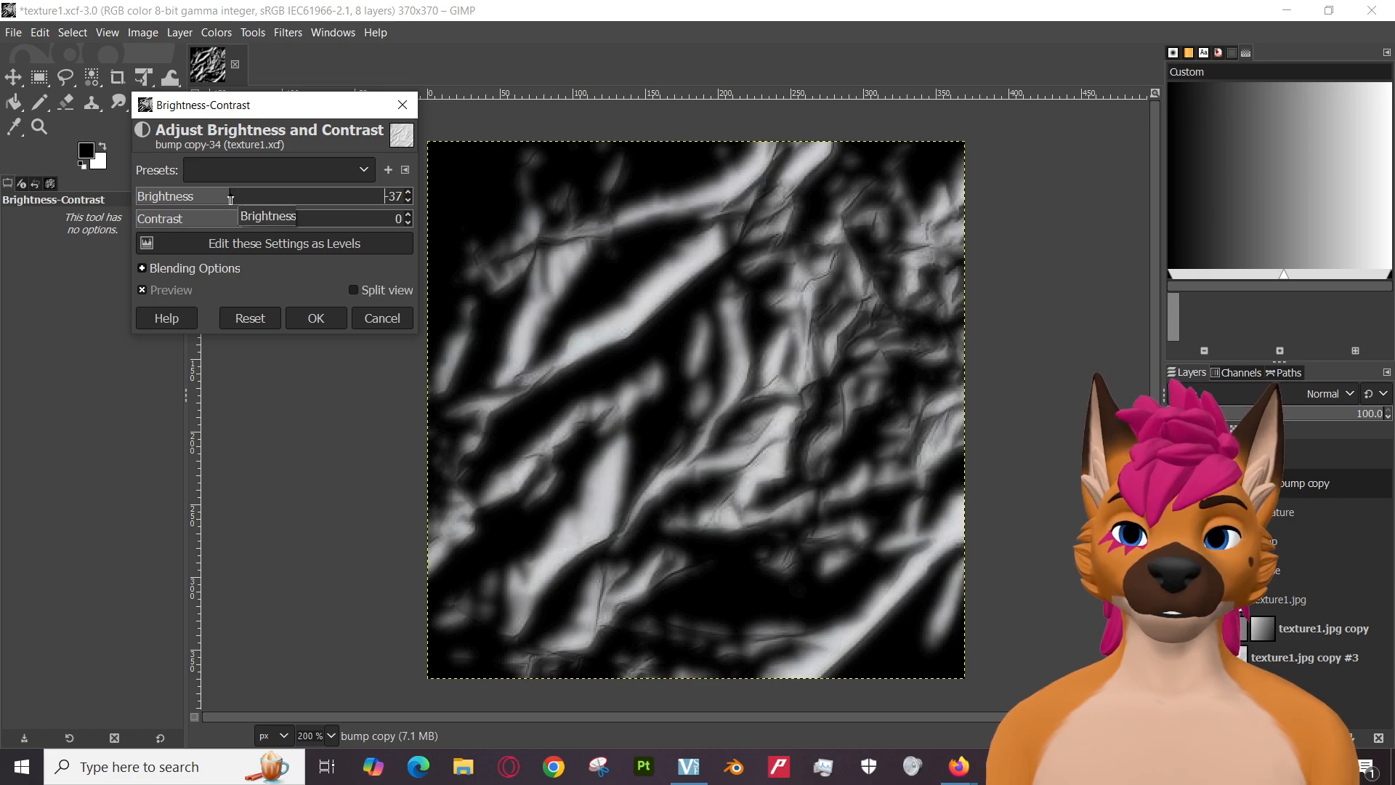
mouse_move(233, 199)
mouse_down()
mouse_move(258, 199)
mouse_move(228, 199)
mouse_up()
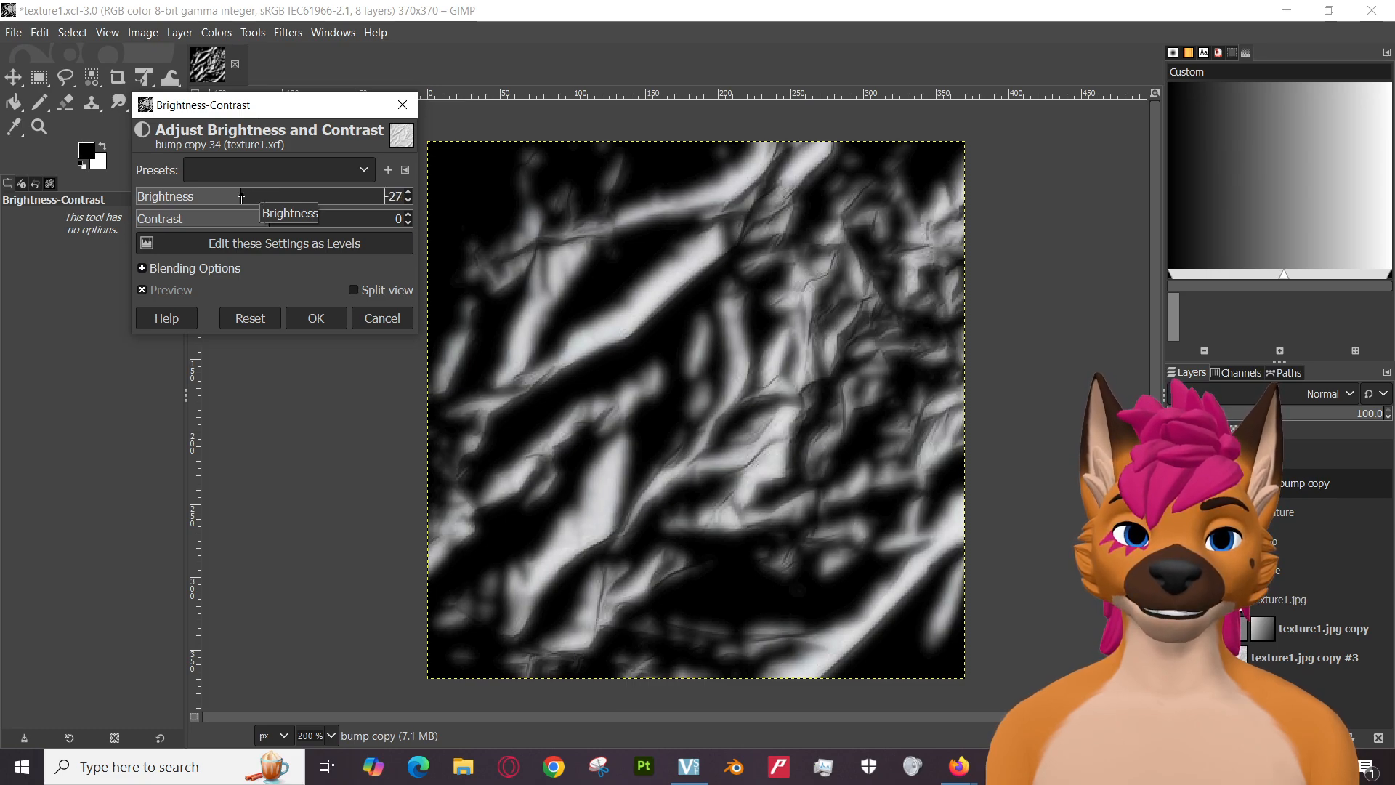
drag(249, 200, 233, 199)
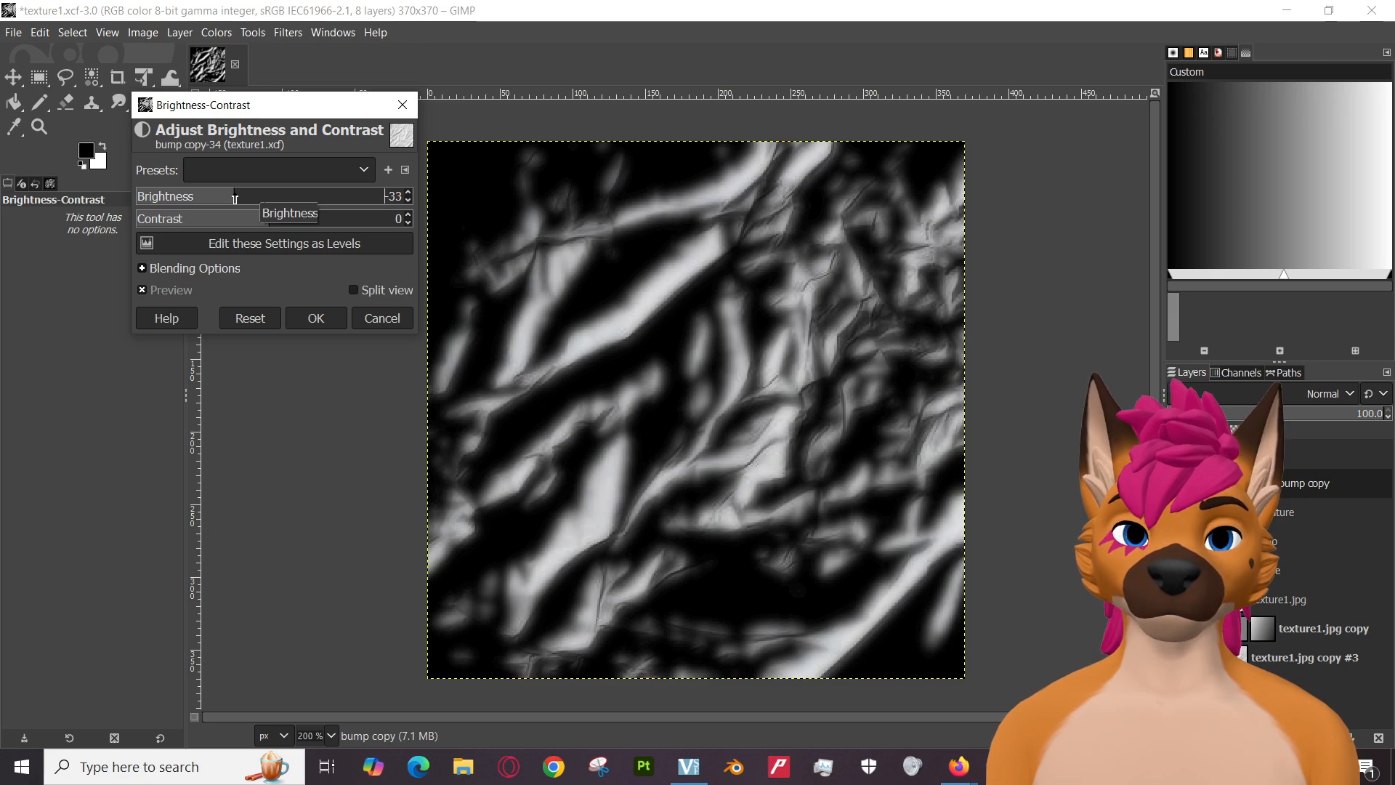
mouse_move(240, 197)
mouse_down()
mouse_move(216, 197)
mouse_move(240, 197)
mouse_up()
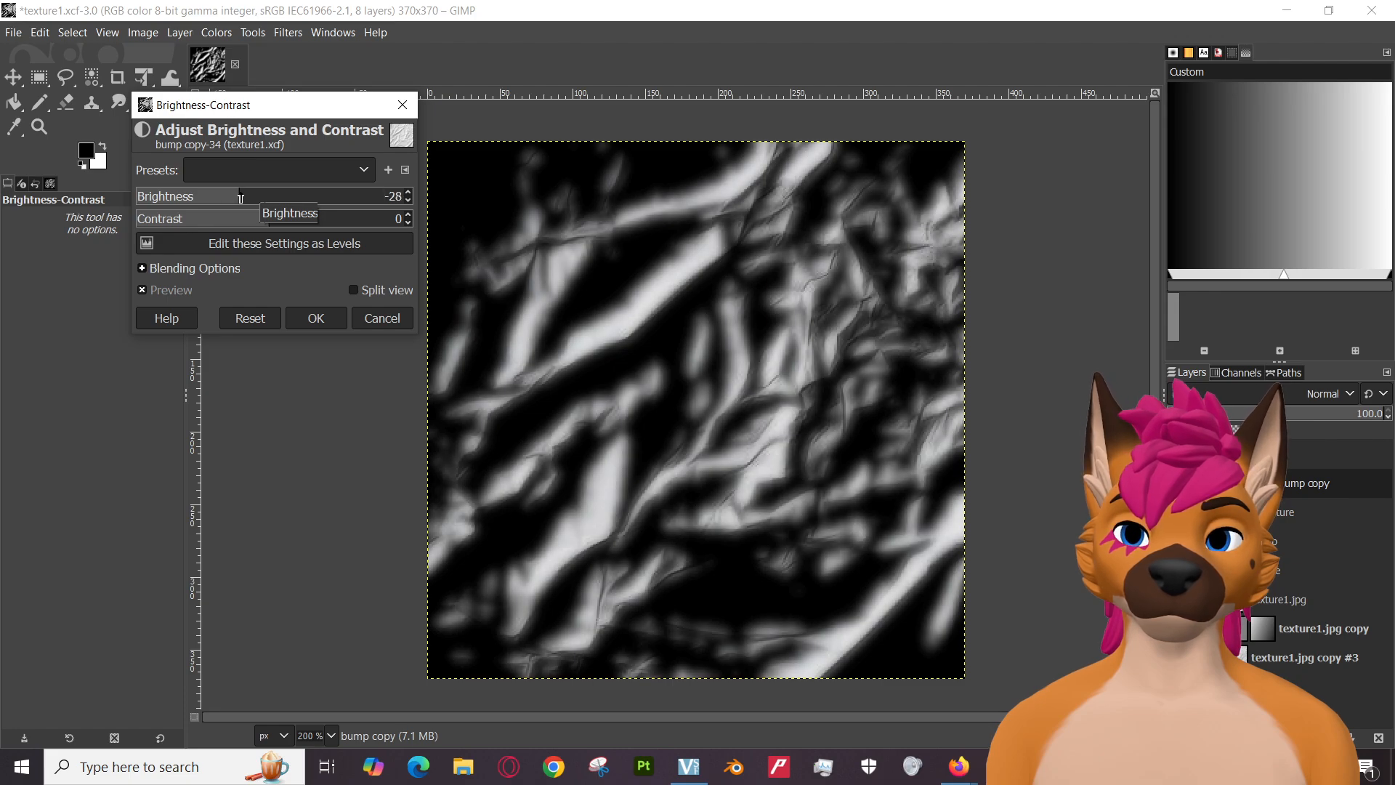
Try a stronger Brightness-Contrast effect on the bump copy layer with contrast 57 and brightness -74.
click(233, 219)
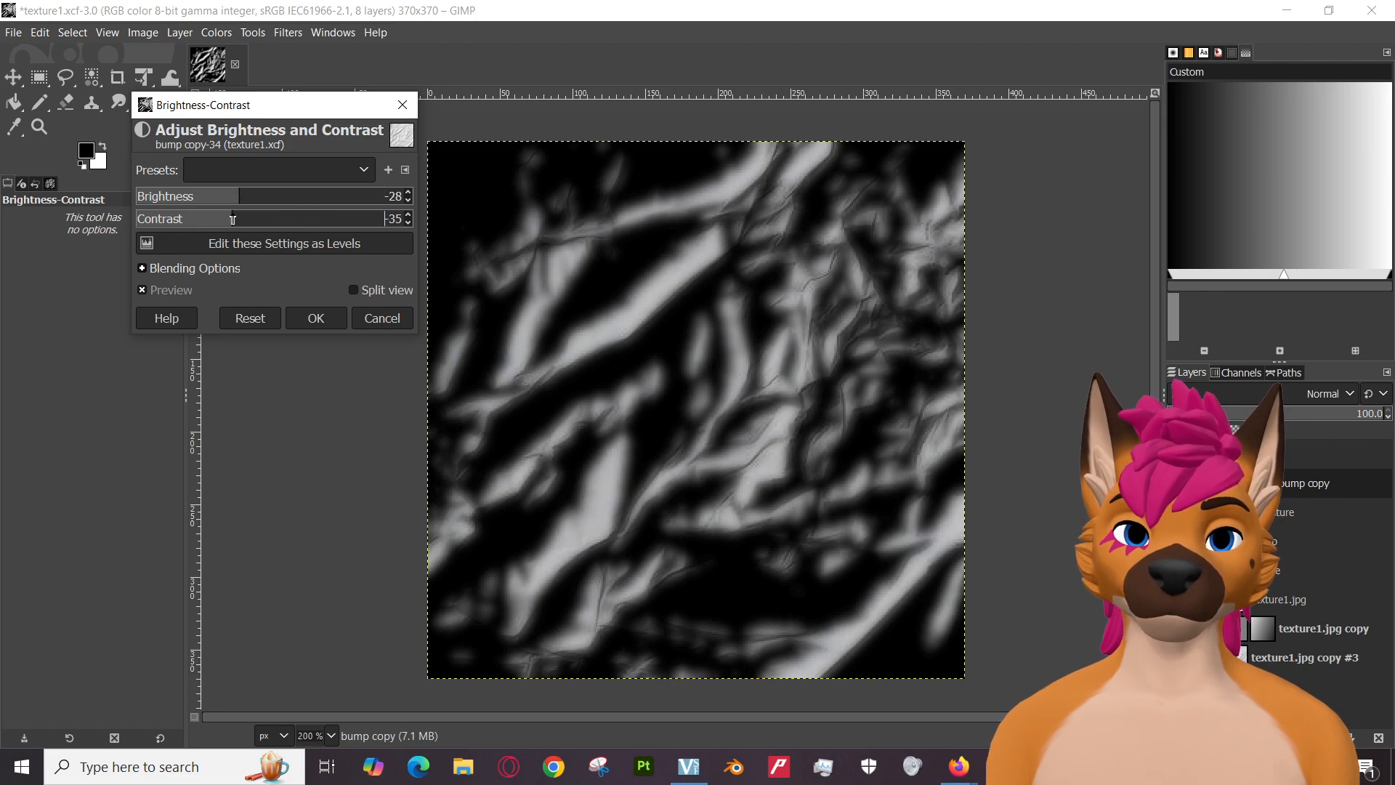
click(319, 220)
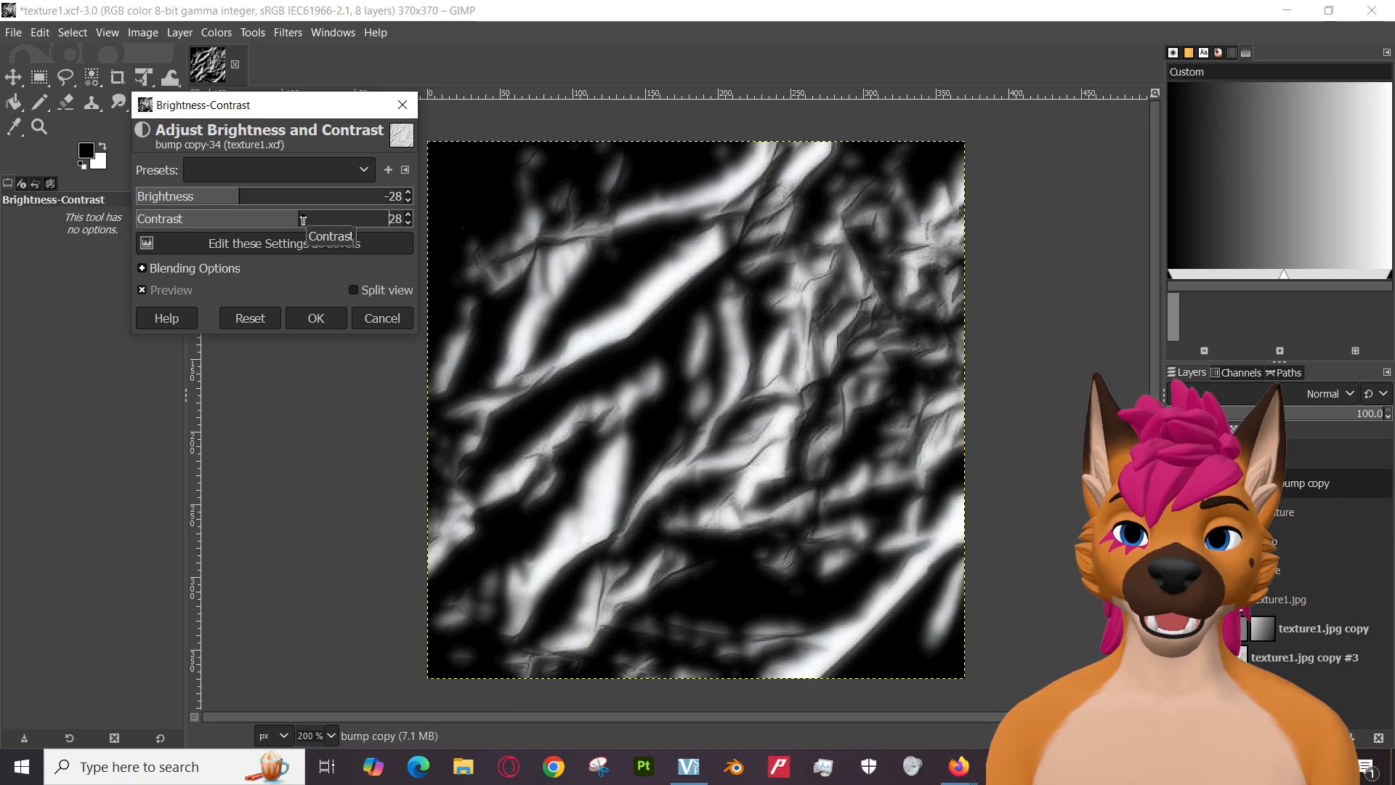
drag(309, 220, 205, 197)
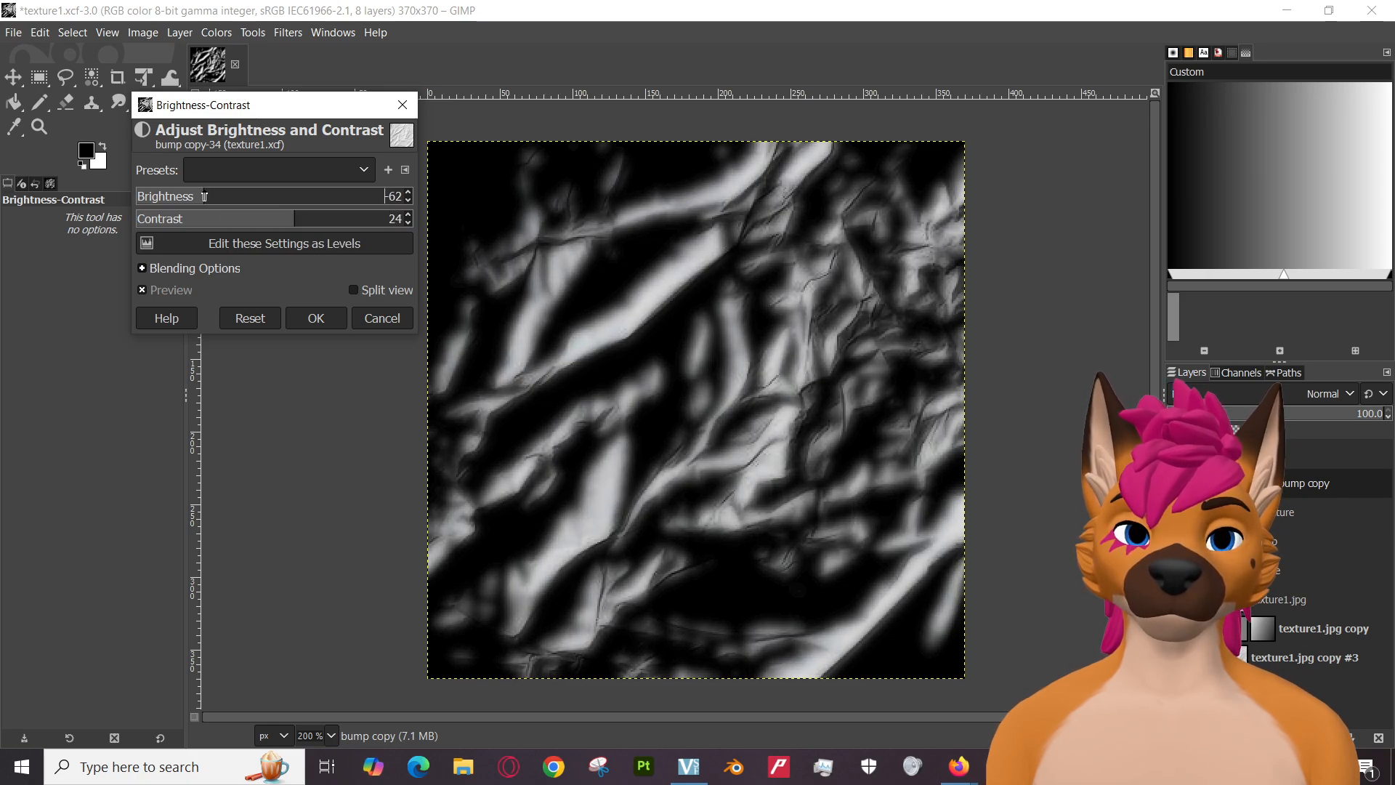
click(330, 218)
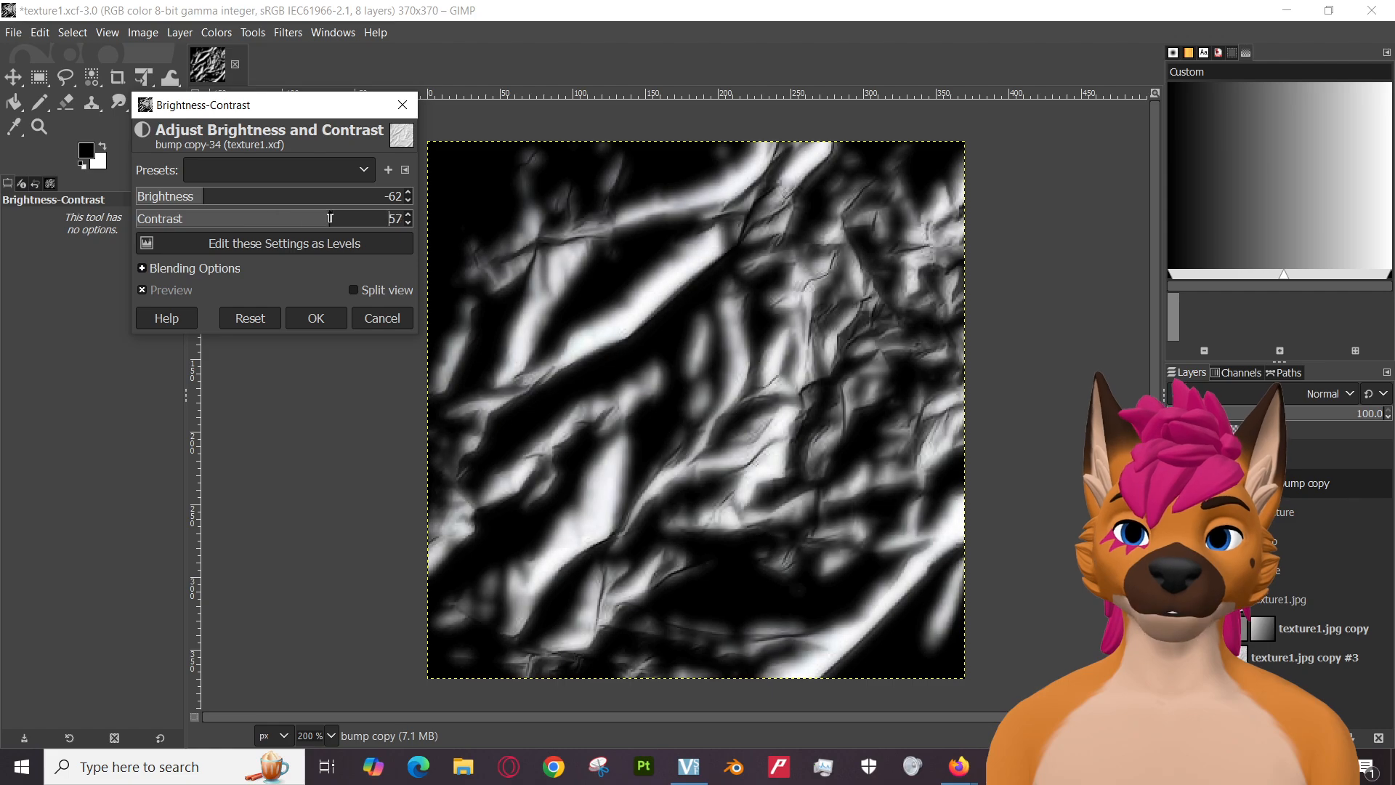
mouse_move(199, 203)
mouse_down()
mouse_move(177, 203)
mouse_move(189, 203)
mouse_up()
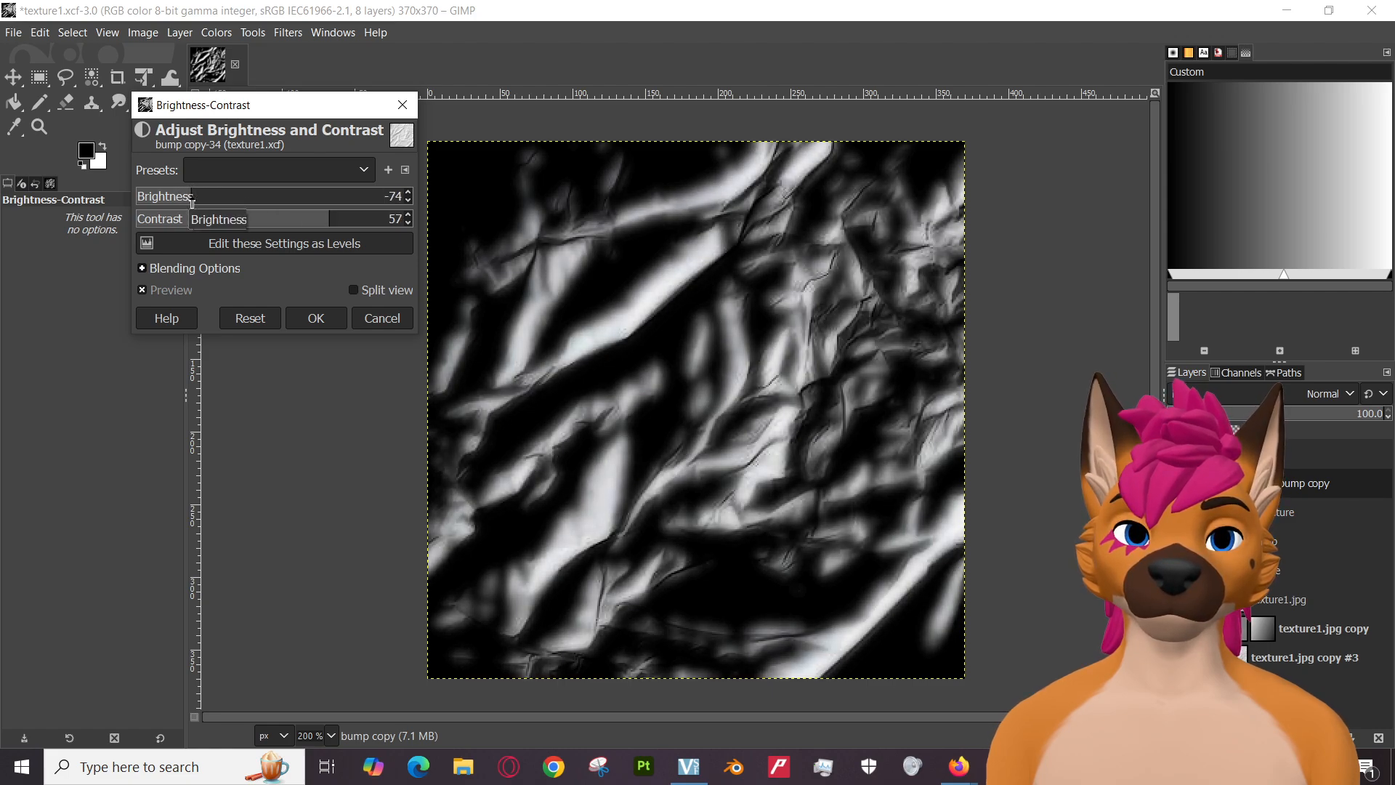
Set the contrast to 37 and the brightness to -55, and apply the adjustment to the bump copy layer.
drag(326, 221, 320, 221)
drag(191, 195, 209, 194)
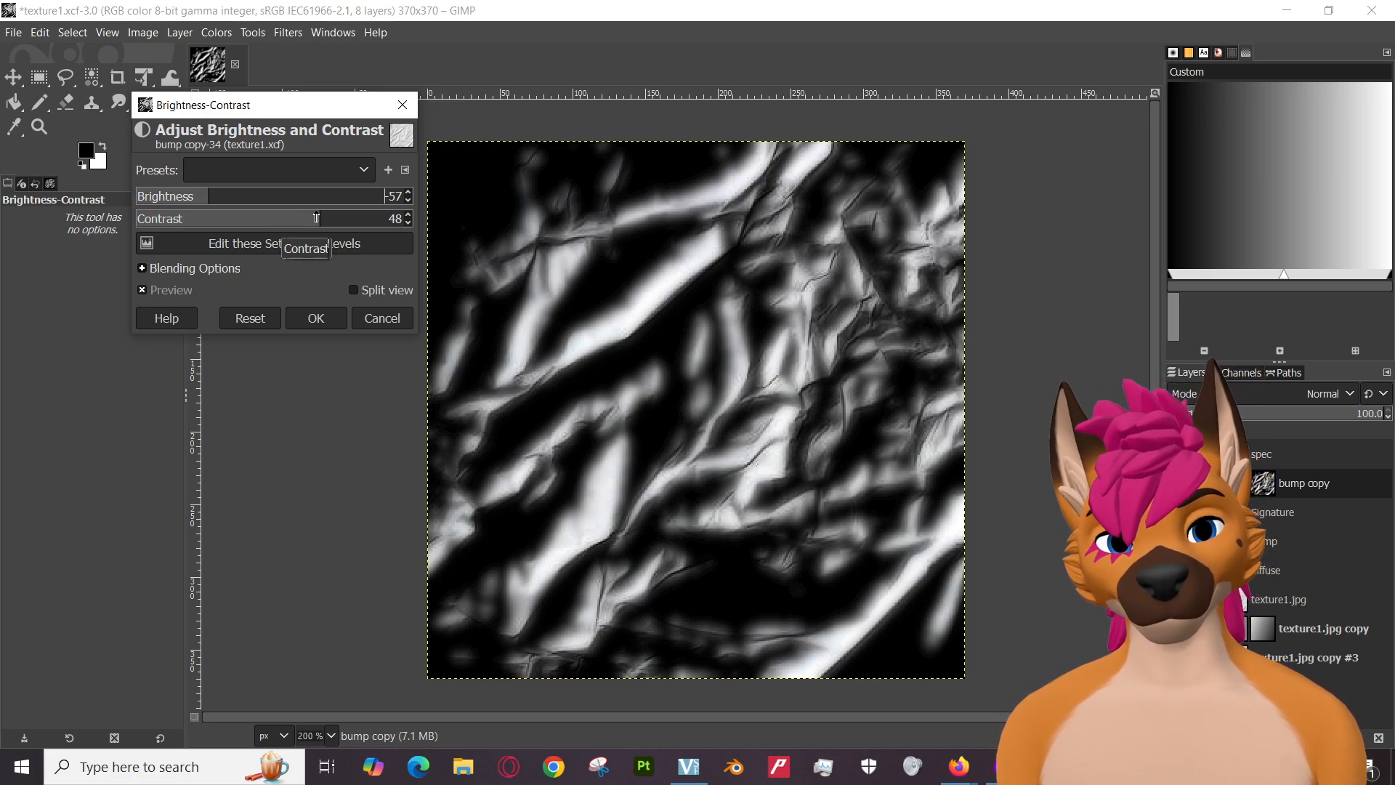
scroll(316, 218, down, 4)
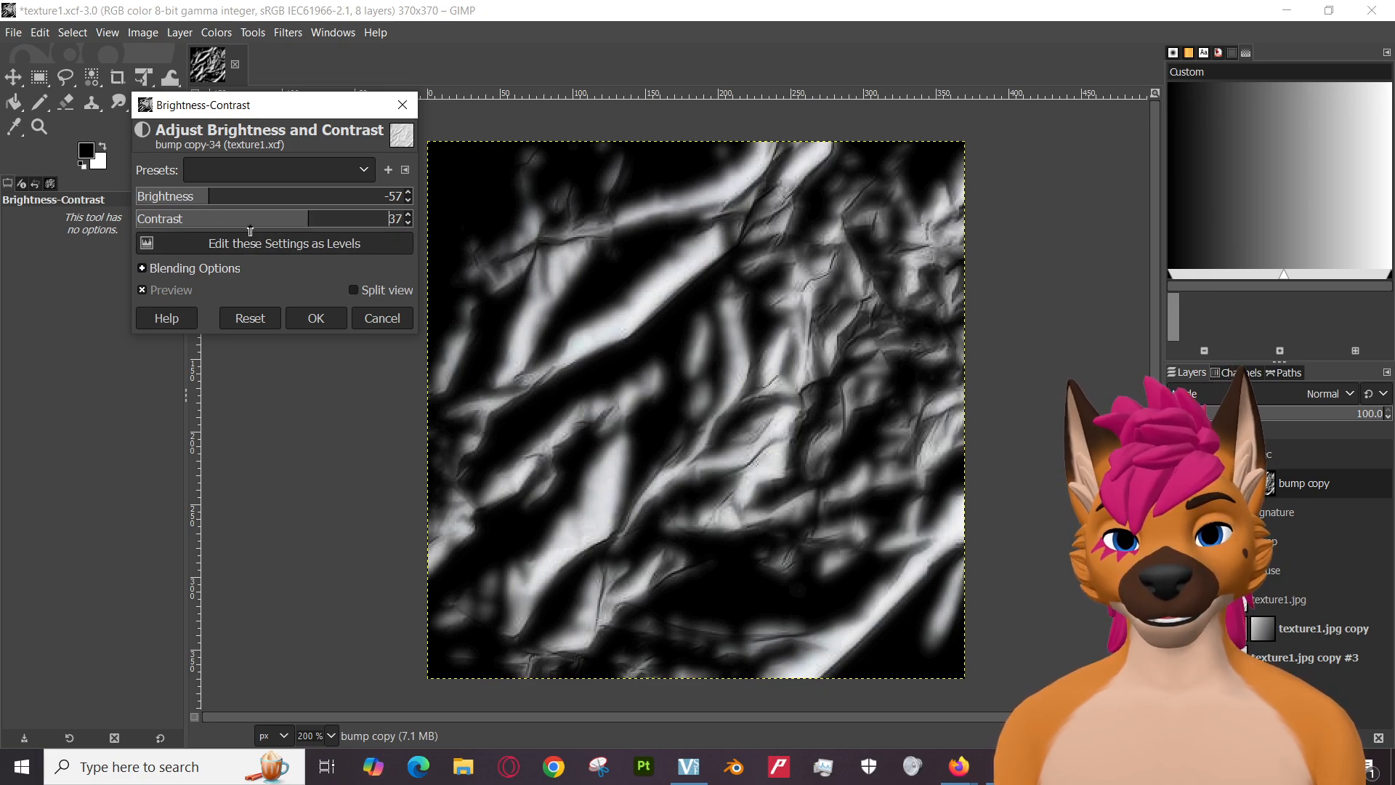
drag(208, 196, 215, 196)
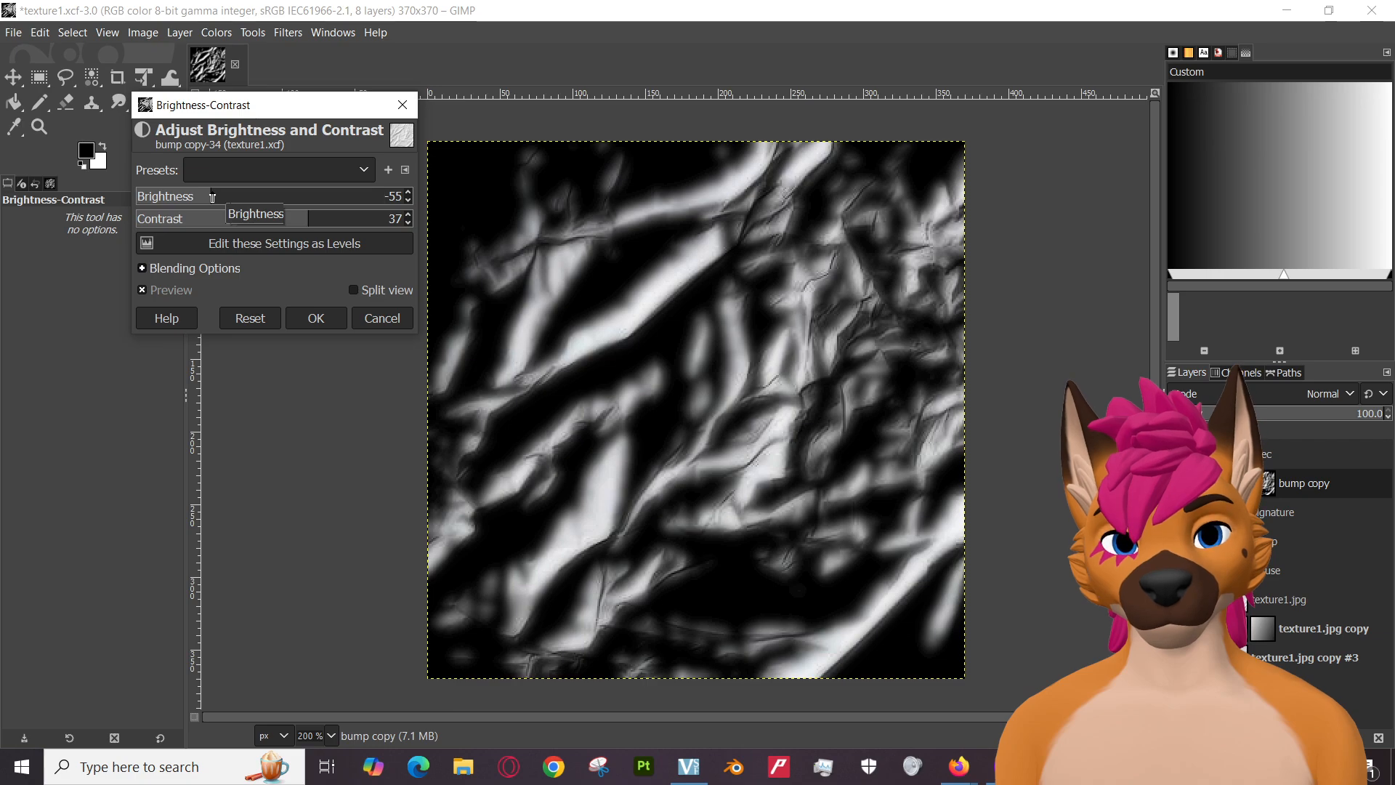
click(314, 317)
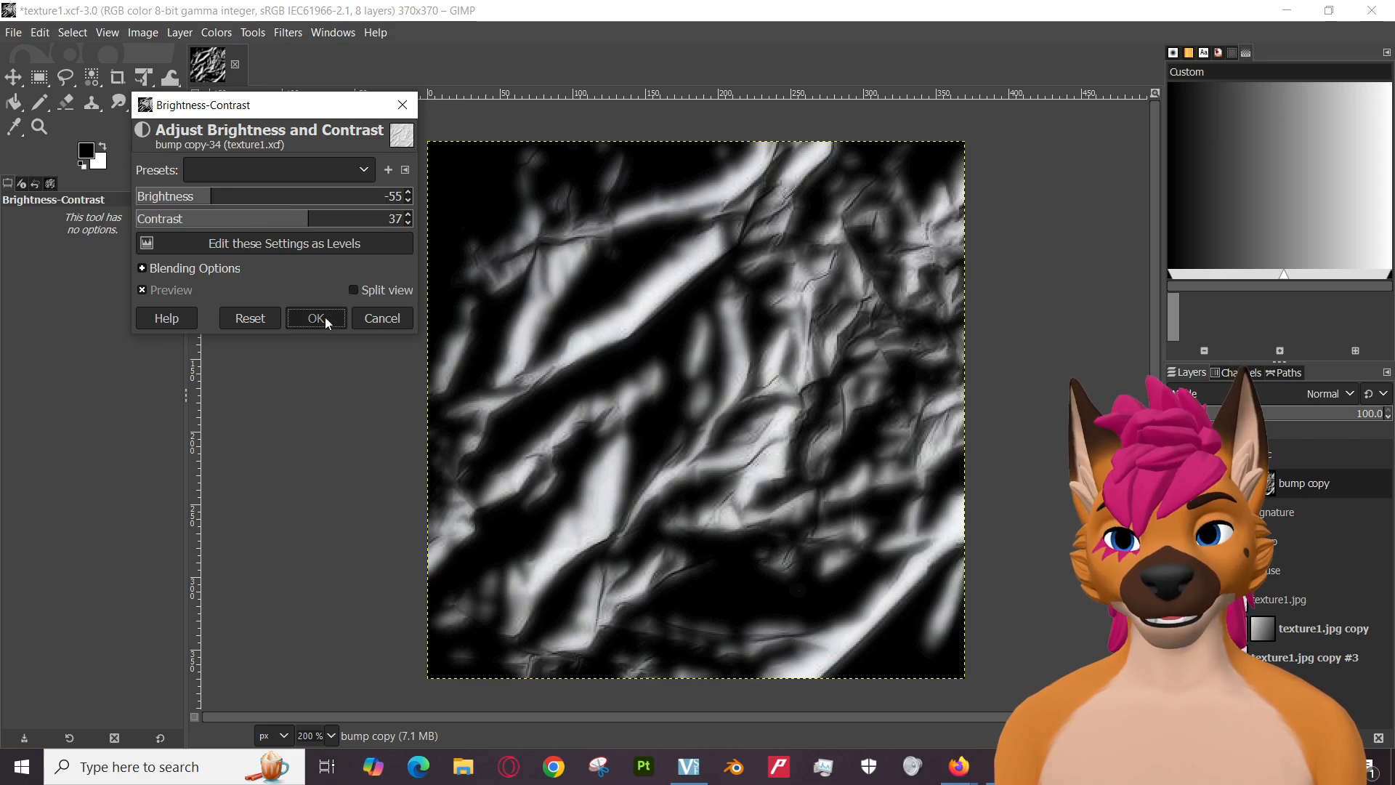
Save the texture1.xcf project.
click(13, 32)
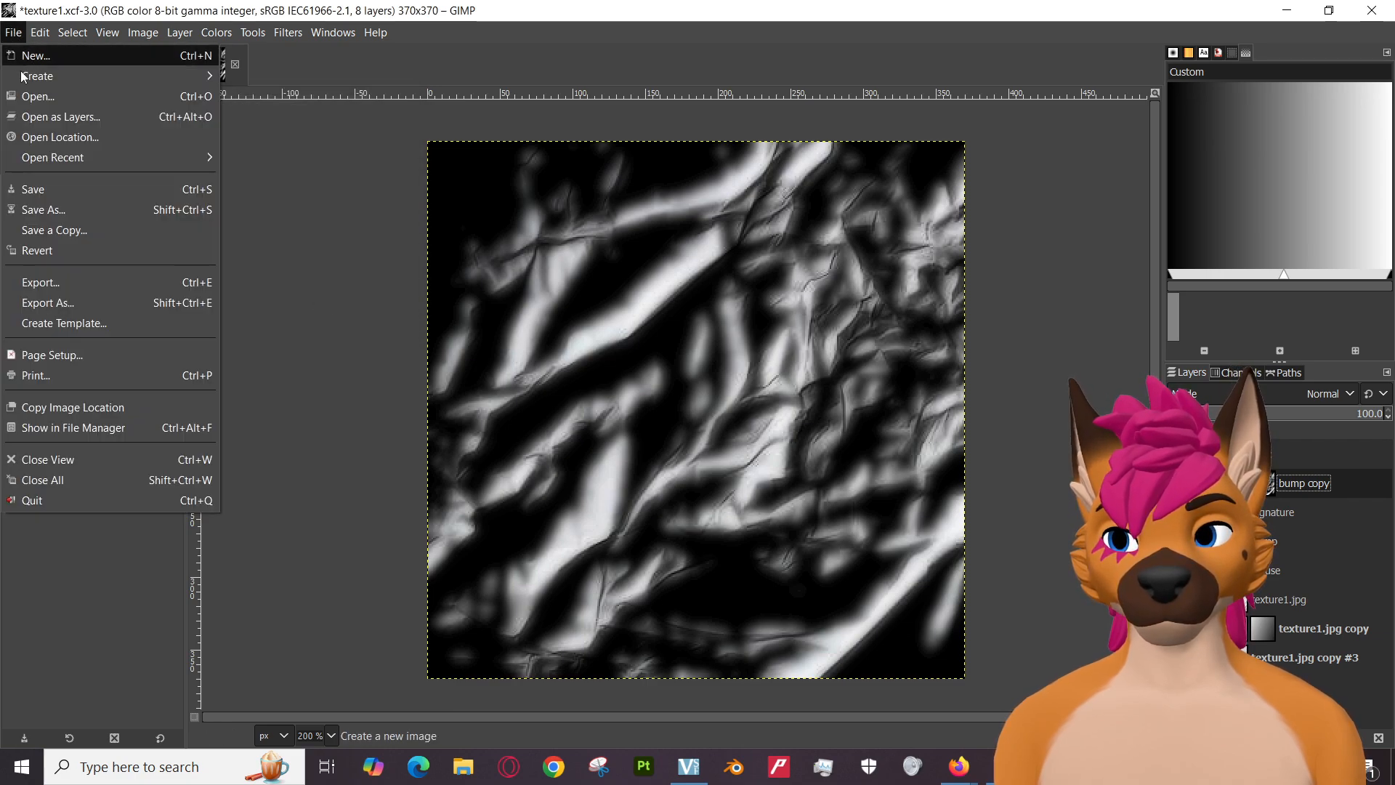
click(102, 188)
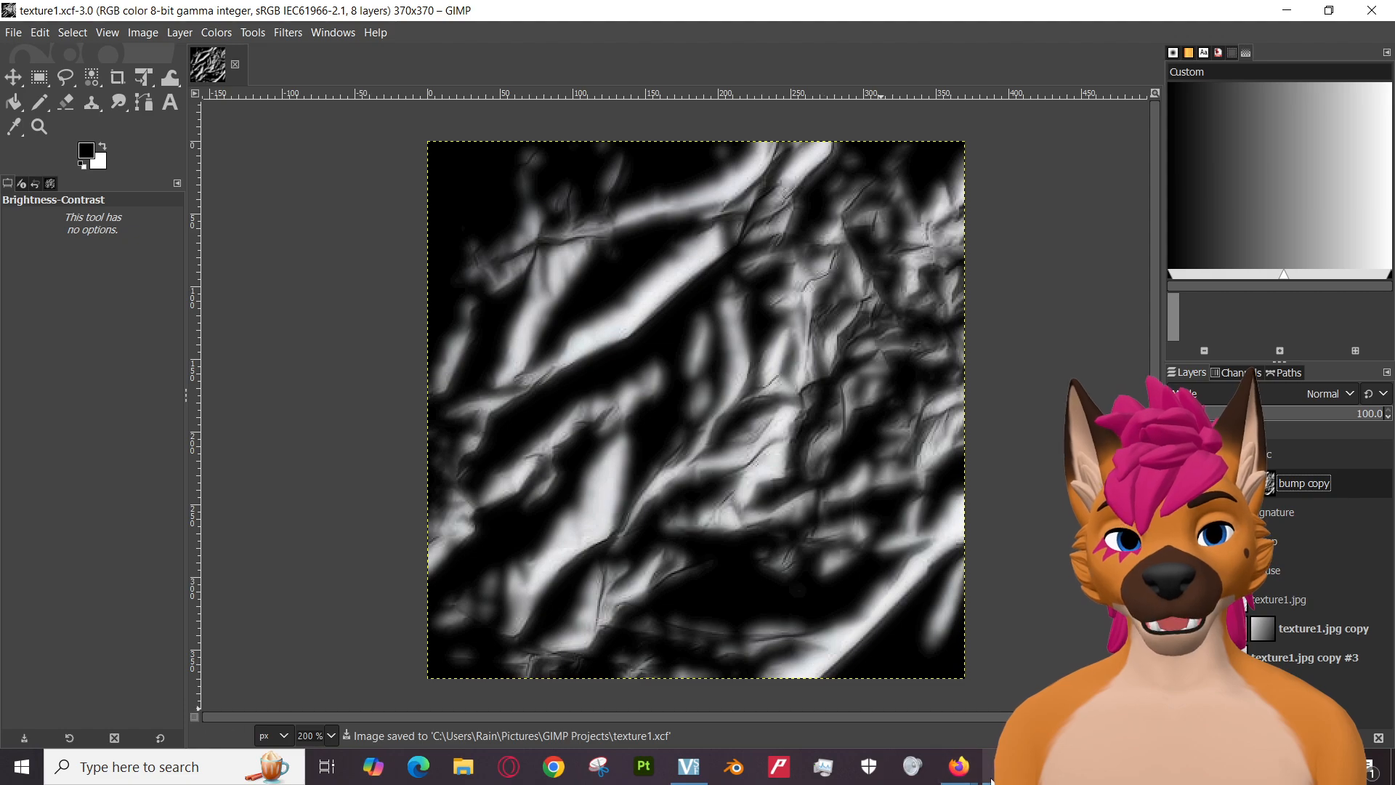
Switch to Firefox, play more of the Displacement Map section of Intro to Texture Maps for 3D, and bring up the Explaining PBR Texture Maps video.
click(860, 697)
click(451, 397)
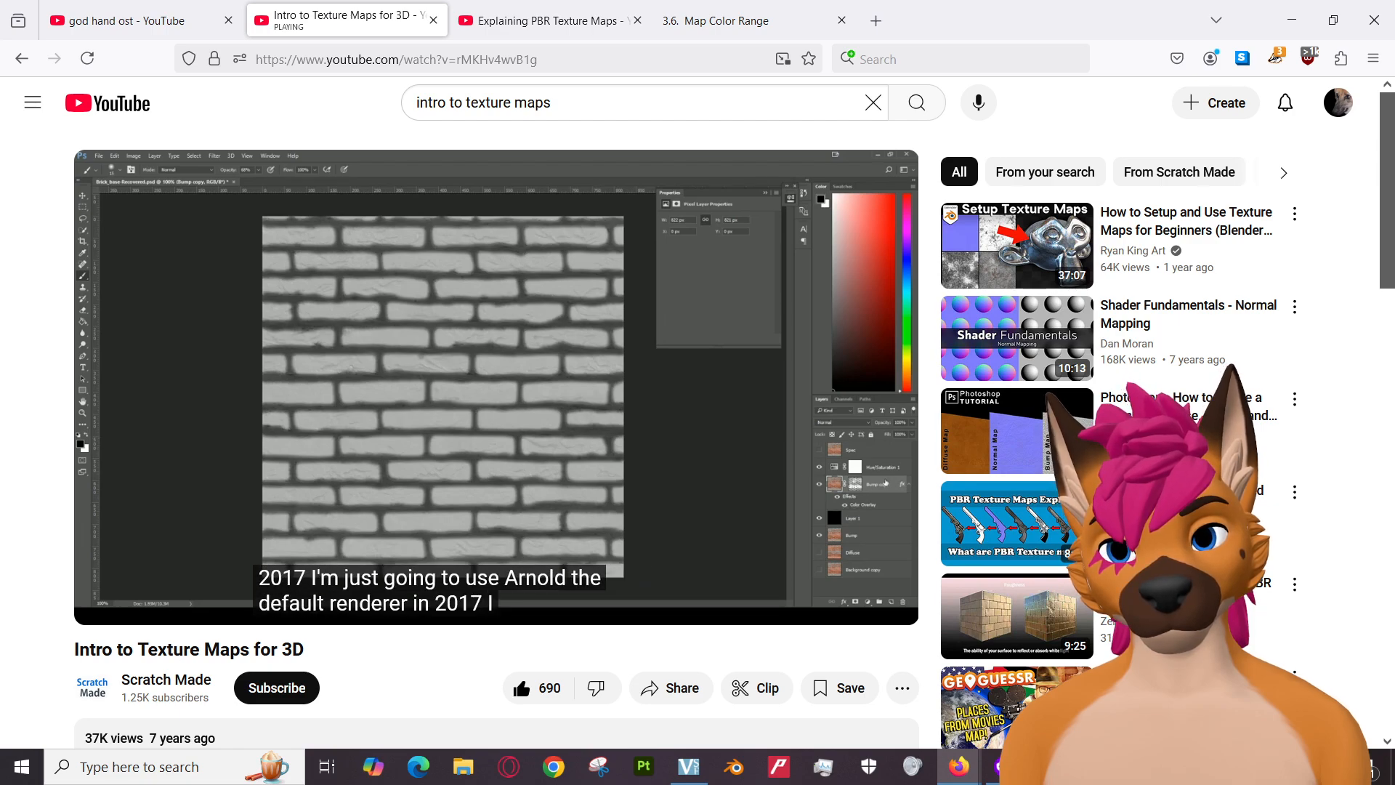
mouse_move(502, 338)
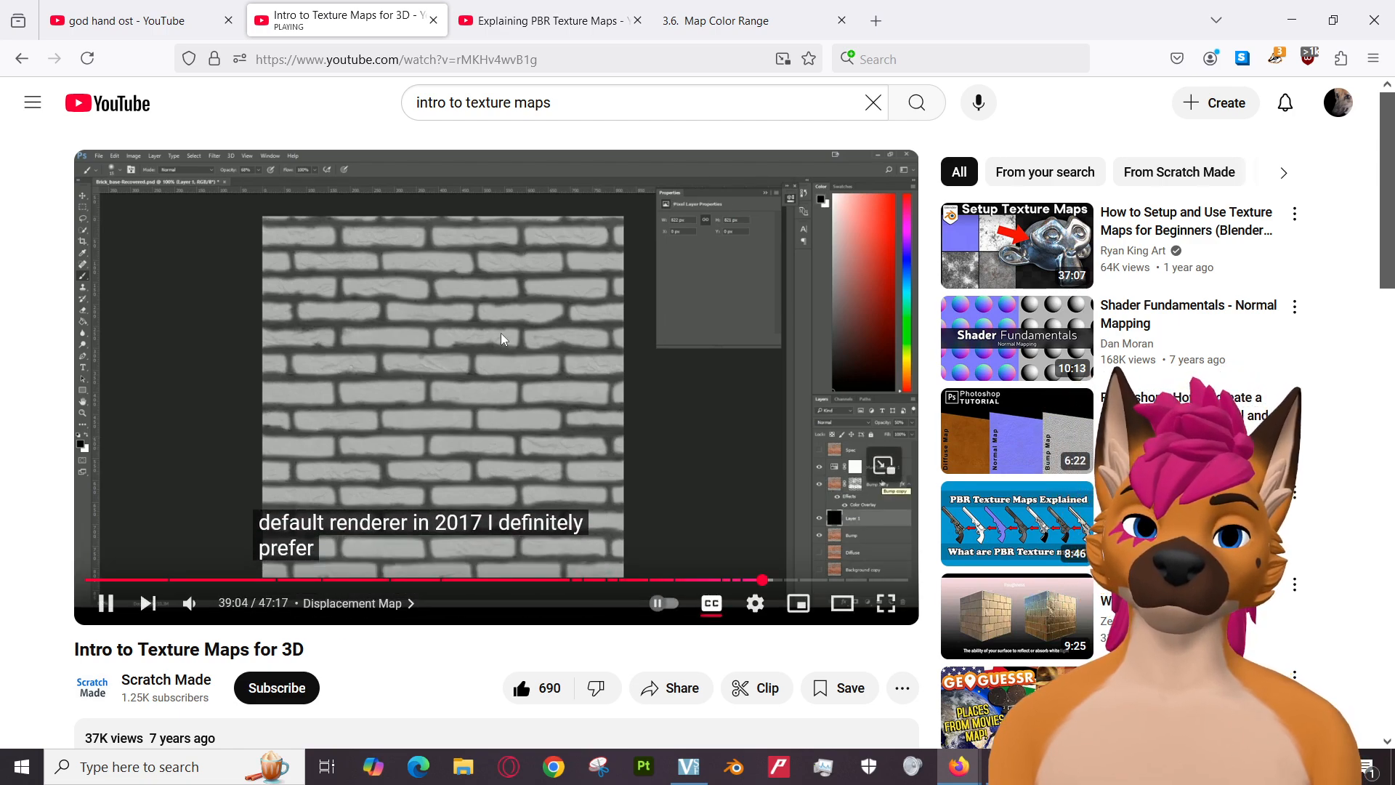
click(511, 372)
click(545, 20)
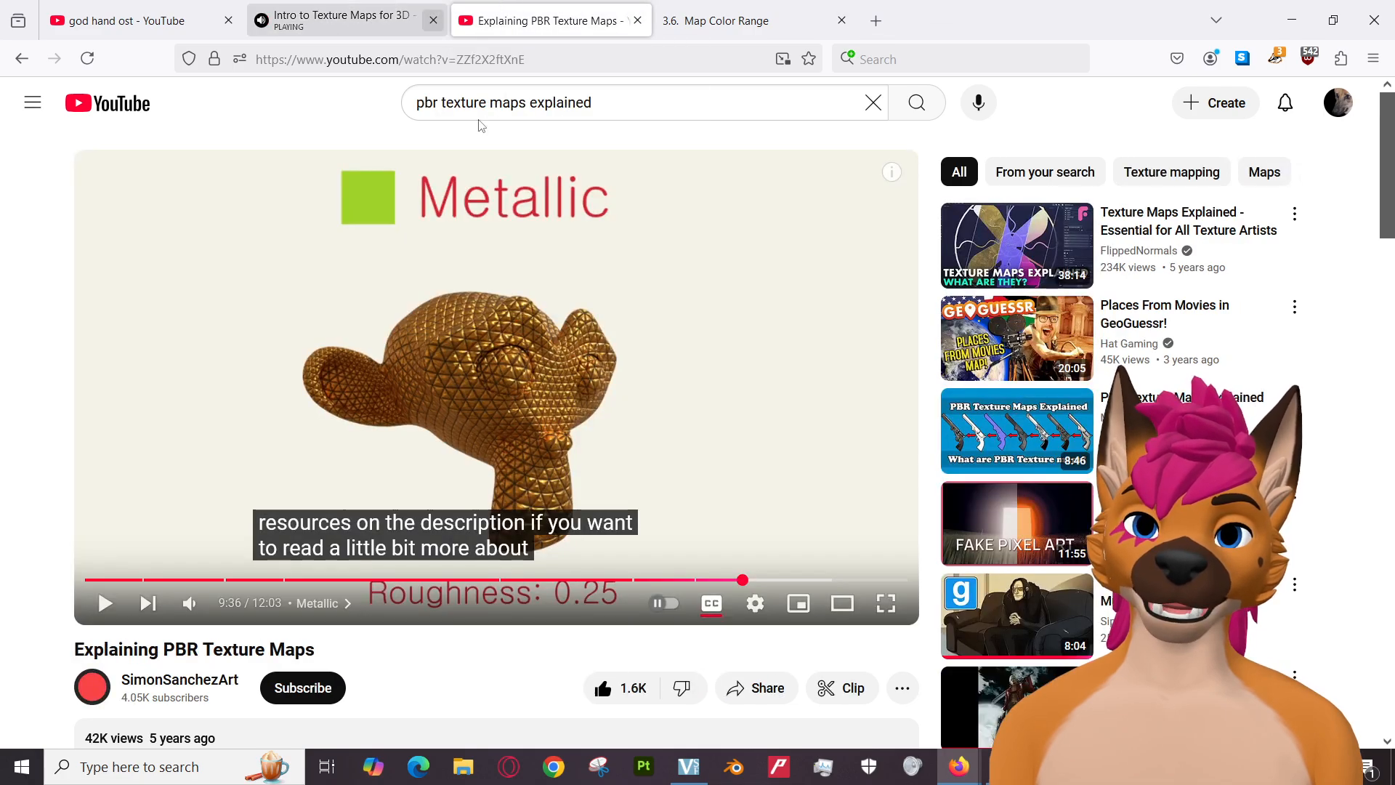
Switch the background music to God Hand OST - 19 - The Gang Of Venice and return to the tutorial browser window.
key(alt+Tab)
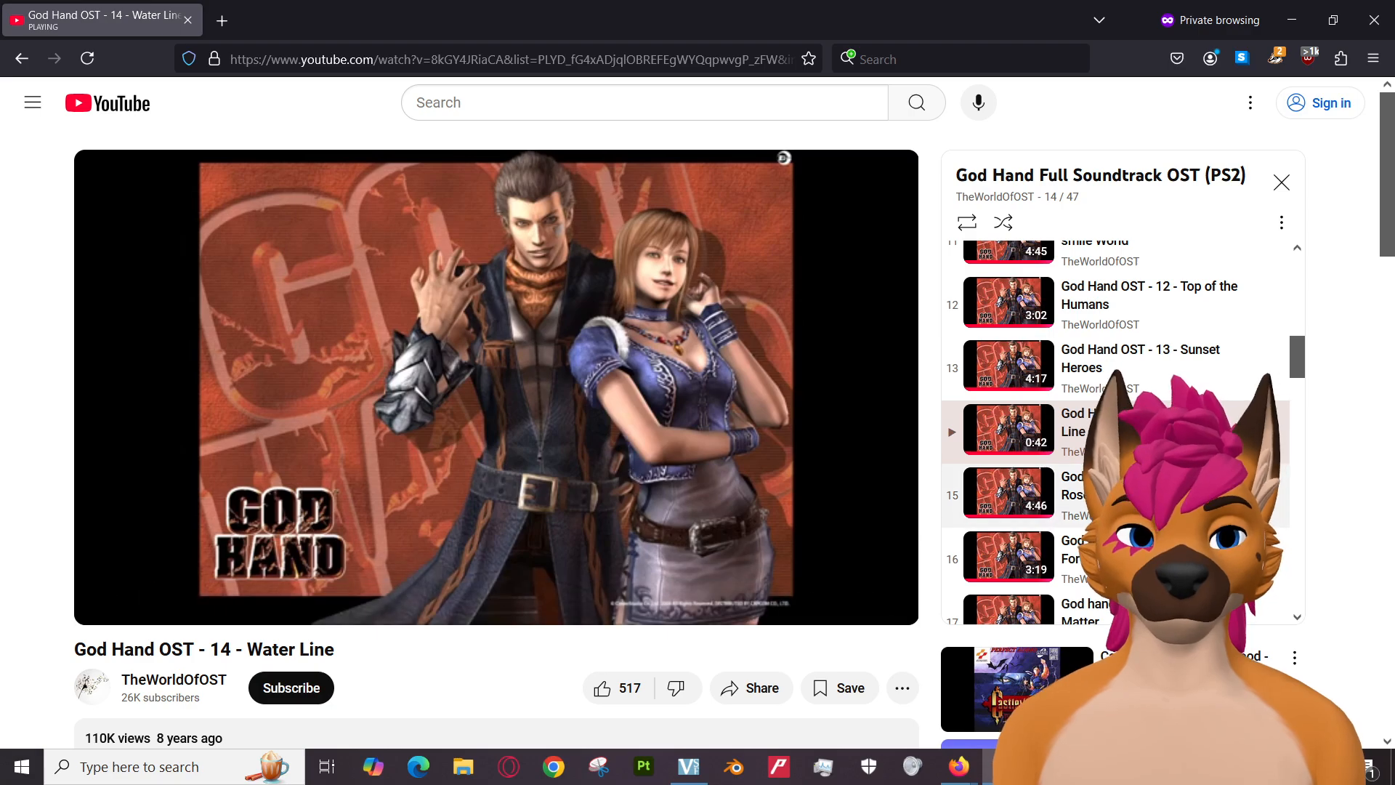
scroll(1119, 522, down, 5)
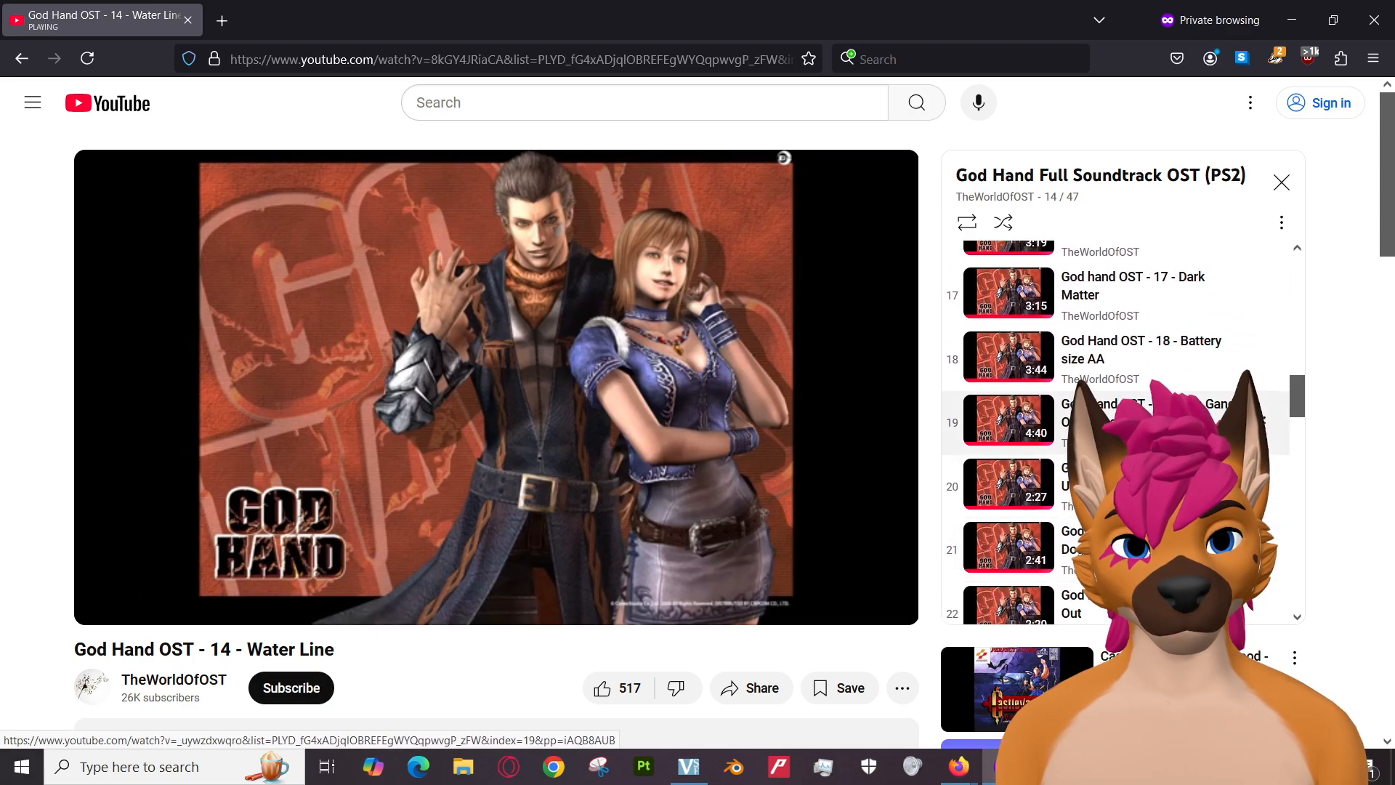
click(1089, 425)
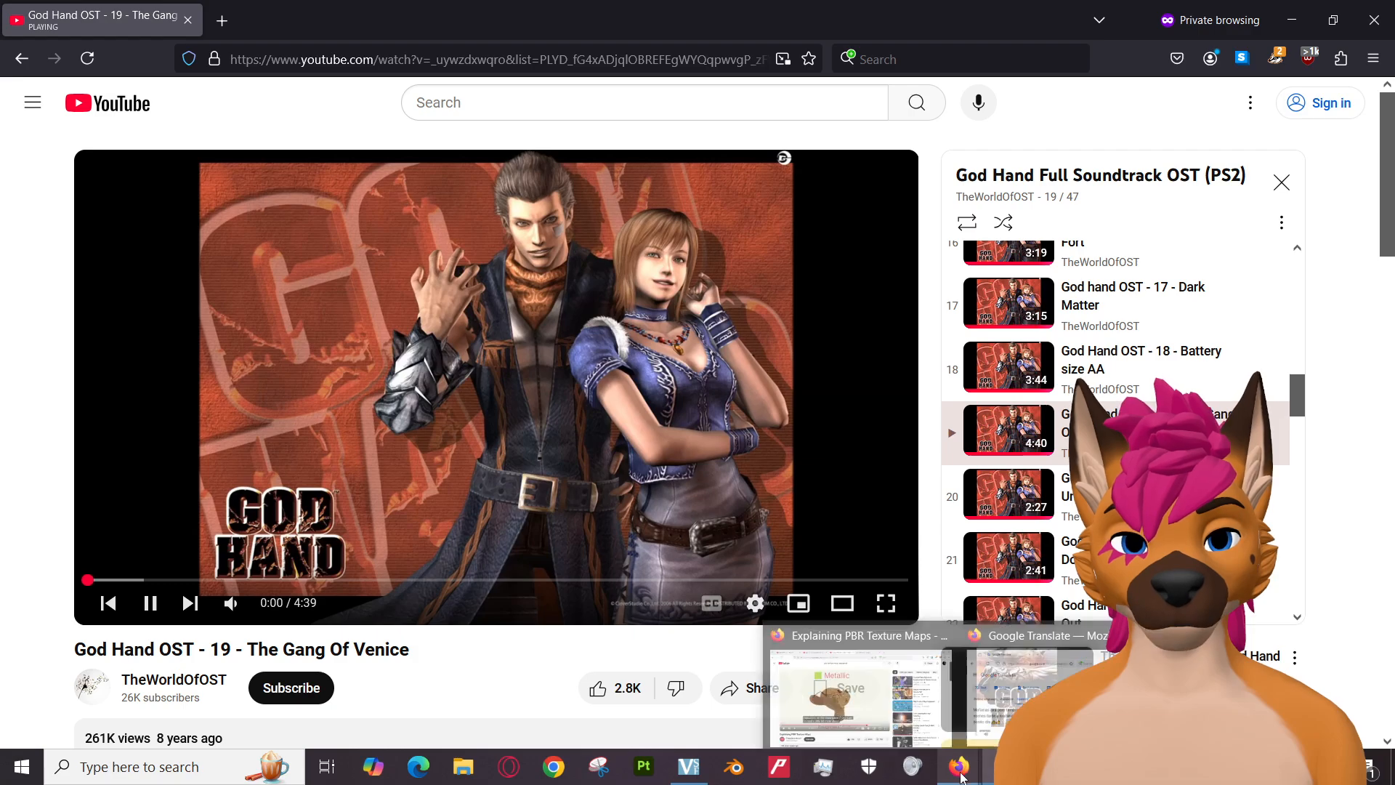
click(922, 690)
Search Google for "bump map examples" in a new tab and show the image results.
click(341, 20)
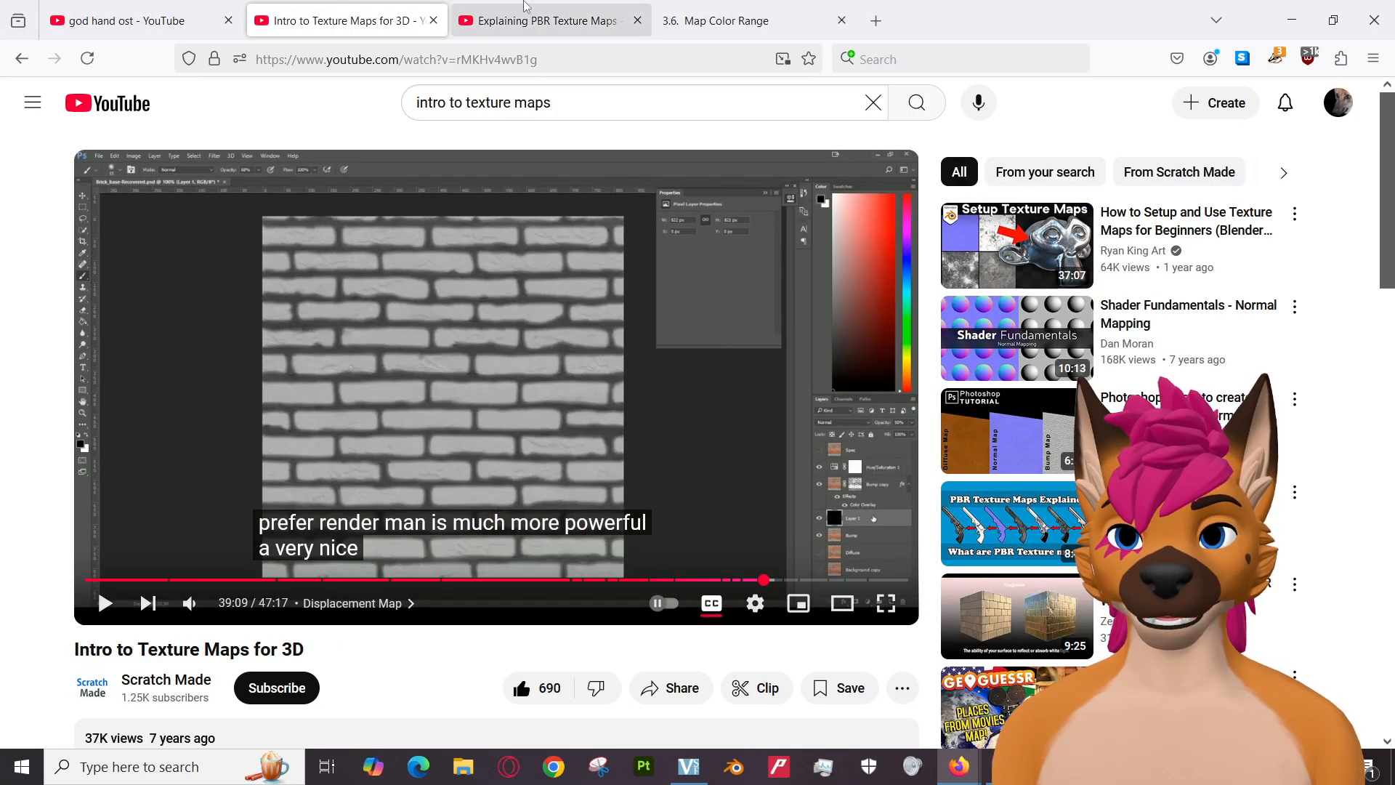
click(542, 20)
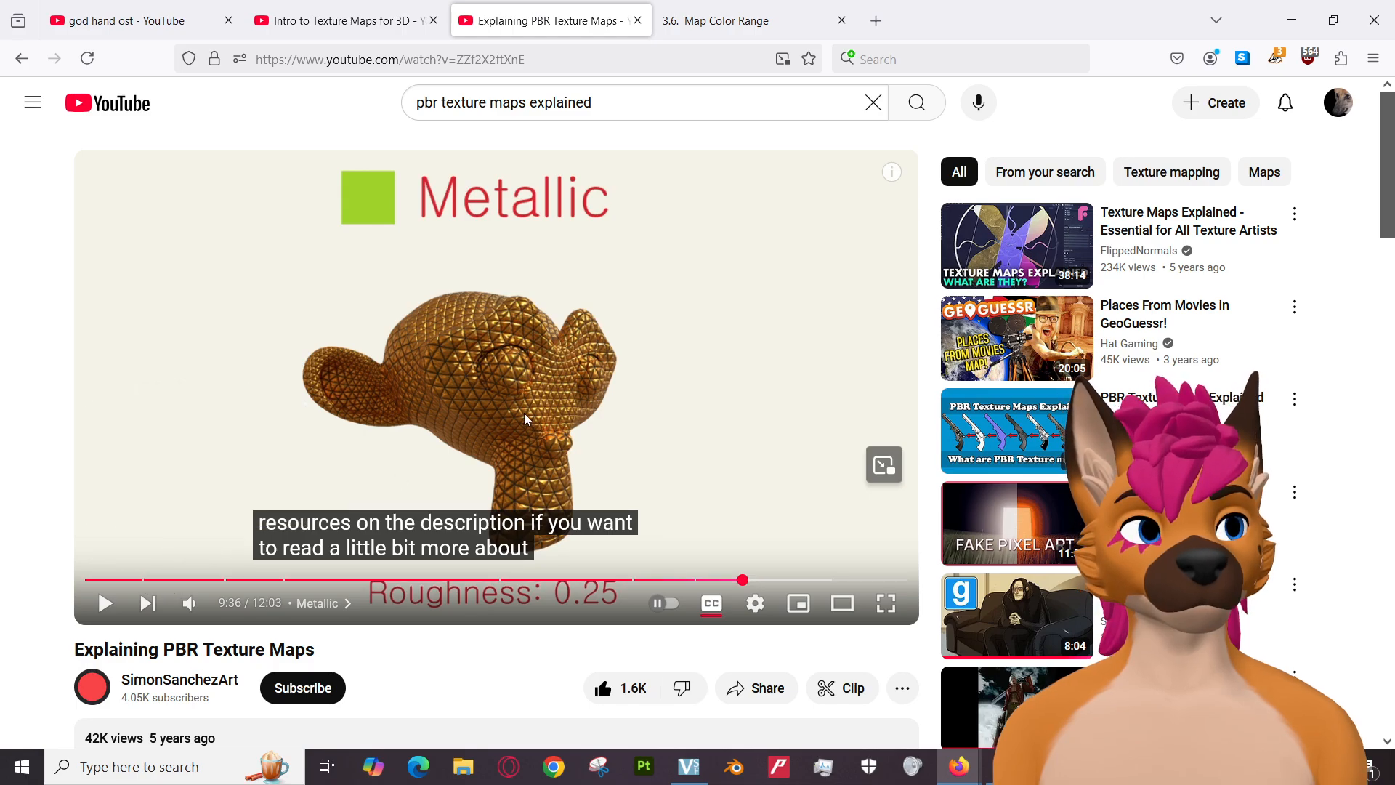
click(875, 20)
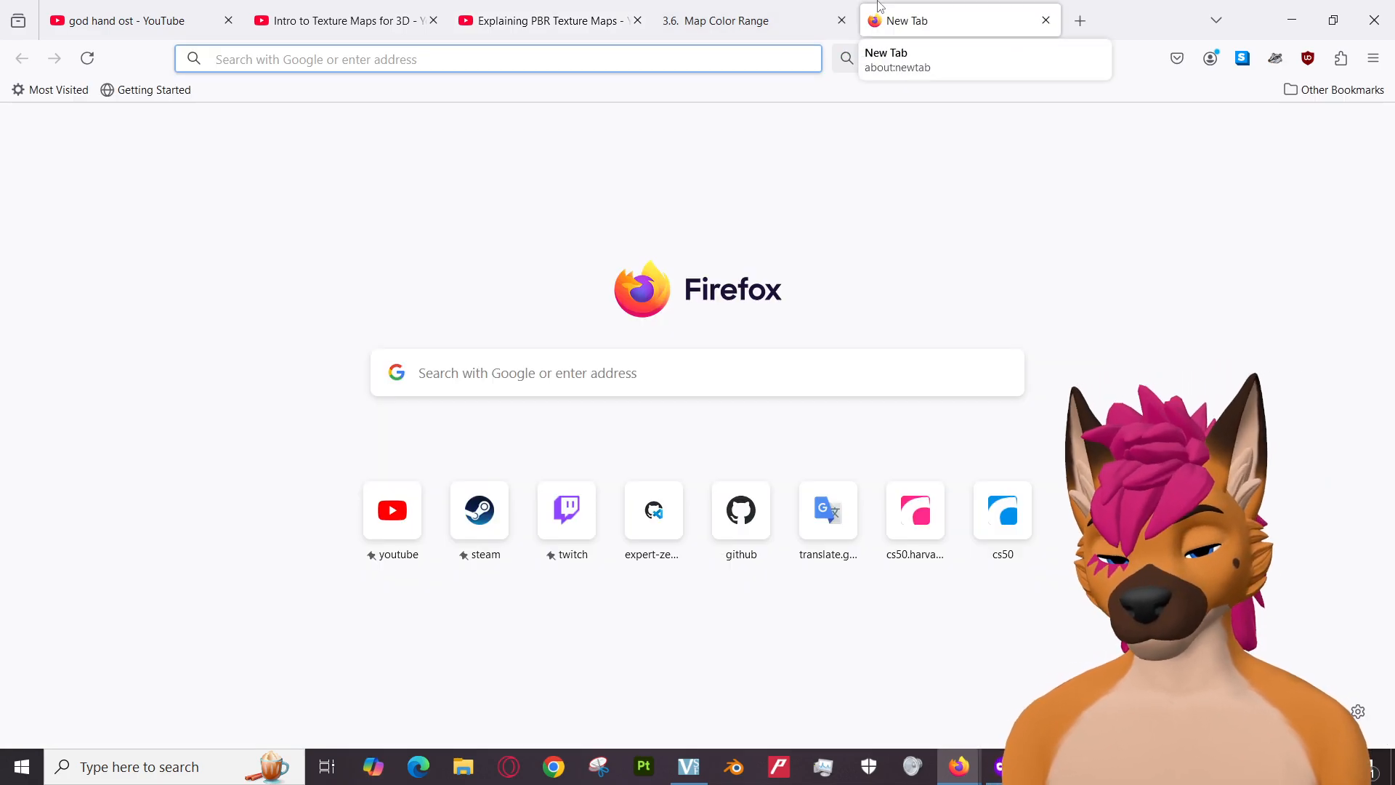
text(bum)
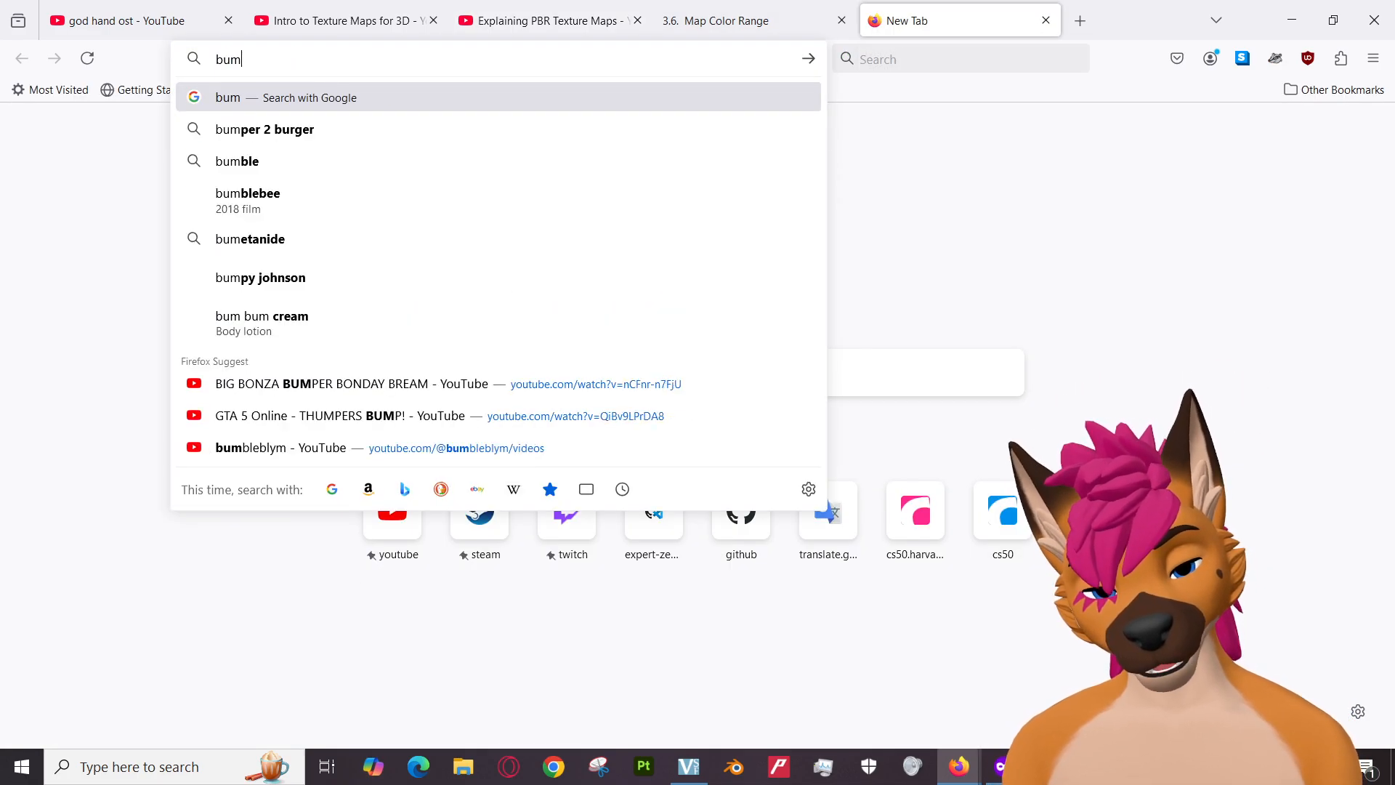
text(p map e)
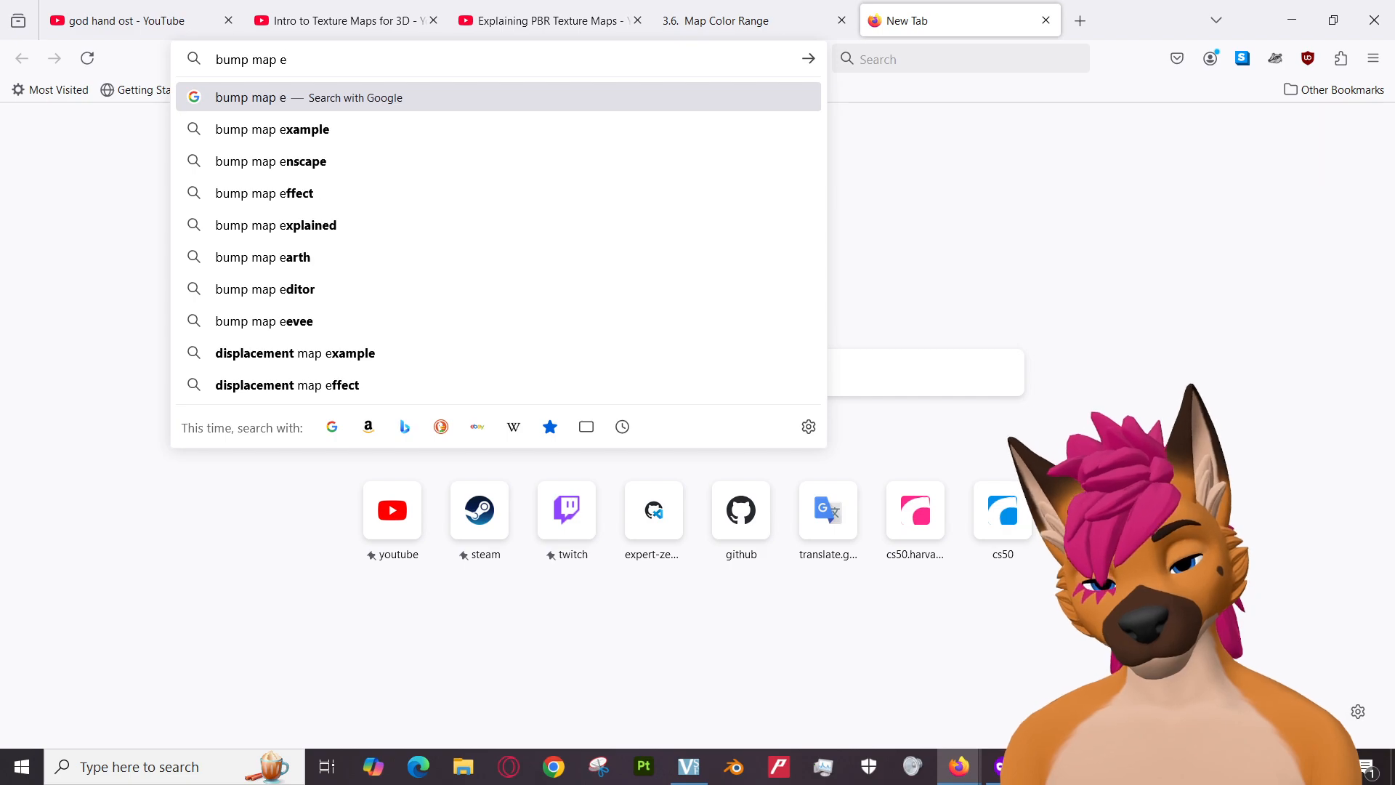
text(xamples)
key(Return)
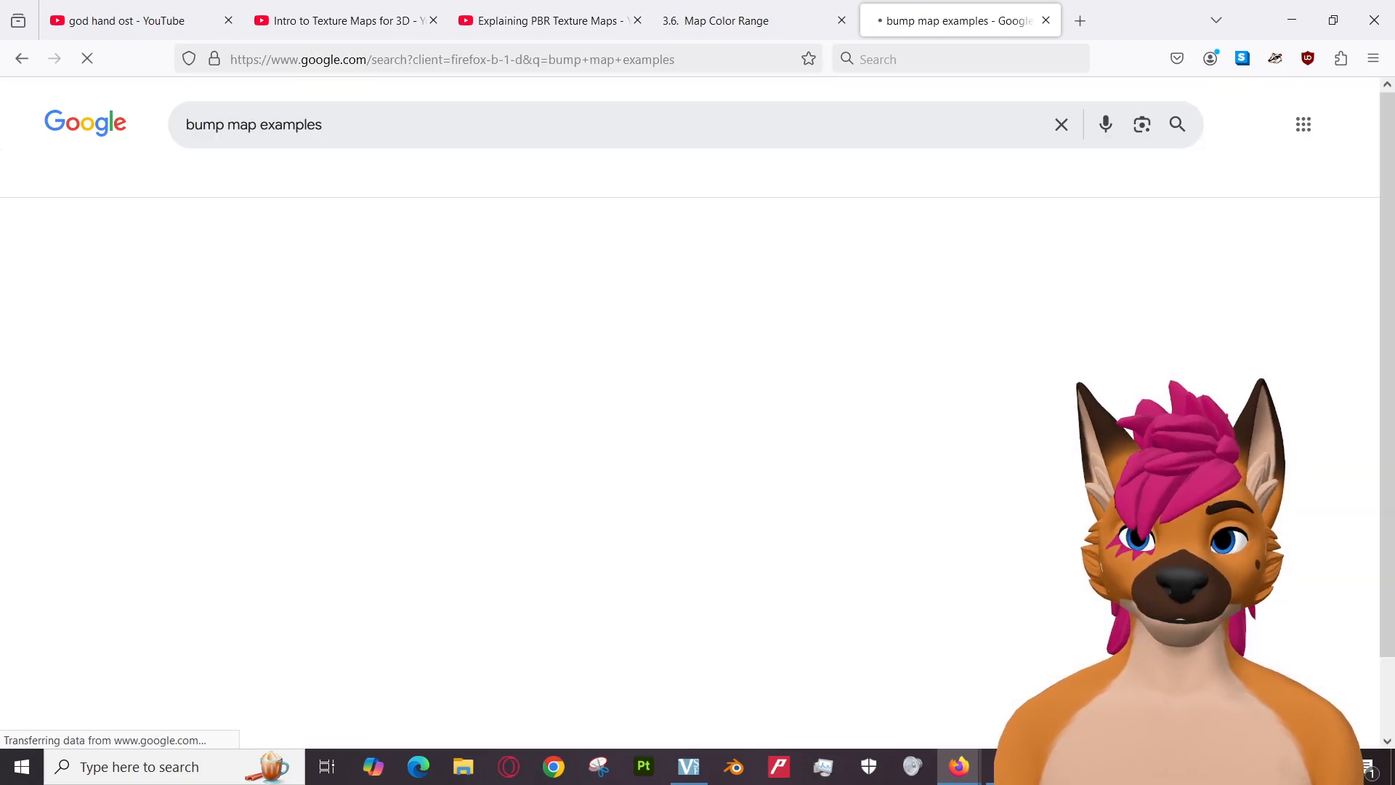
click(243, 187)
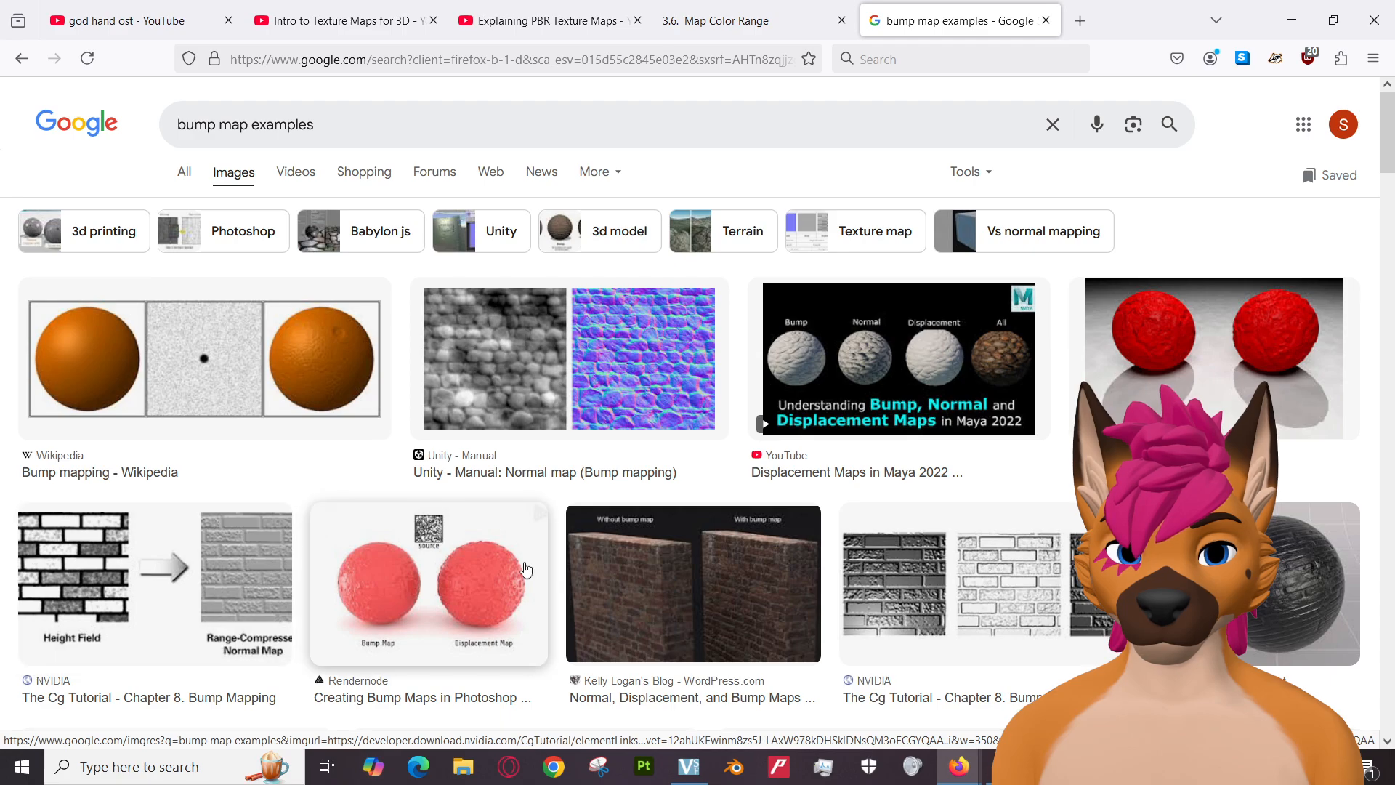
Browse the bump map example images and open CGDirector's bump, normal and displacement comparison image in its own tab.
scroll(679, 554, down, 3)
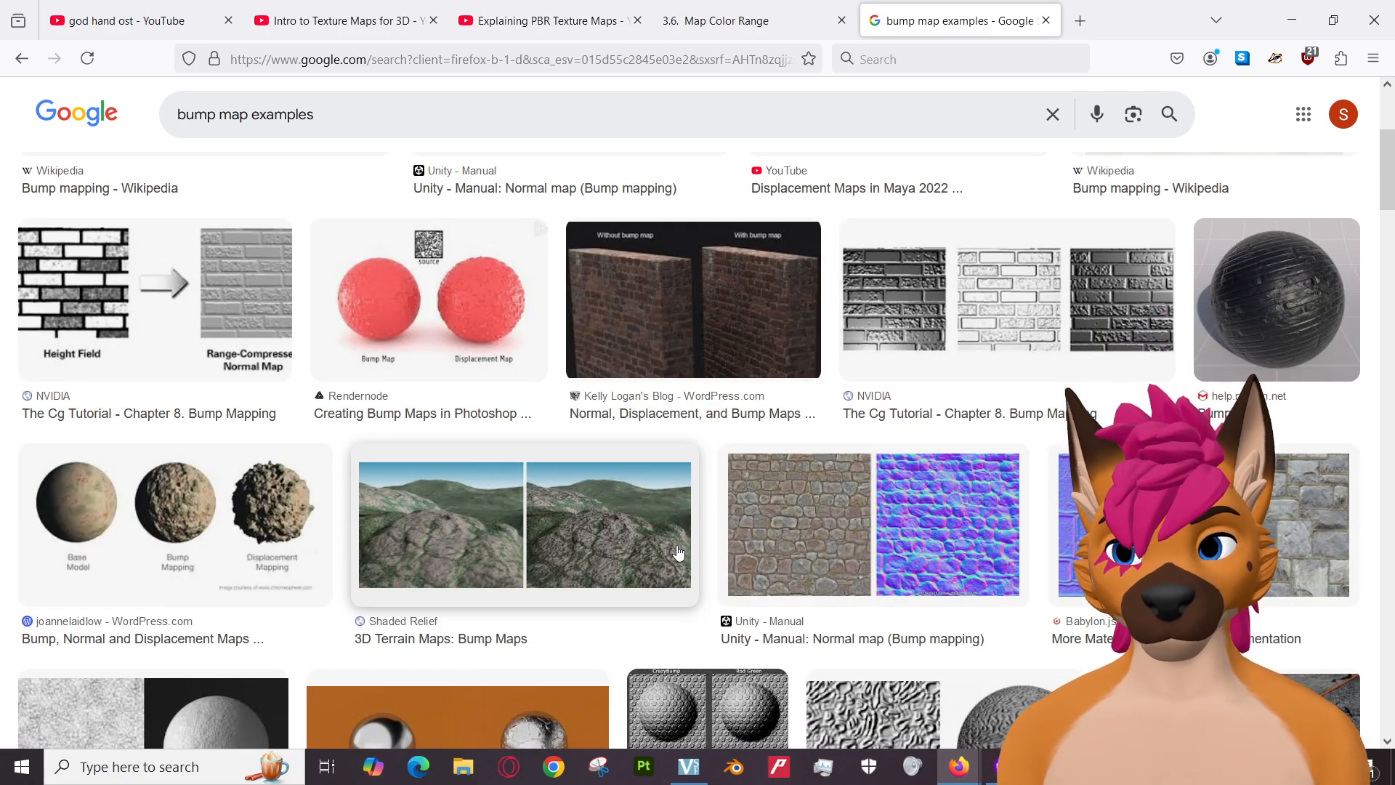
scroll(679, 553, down, 3)
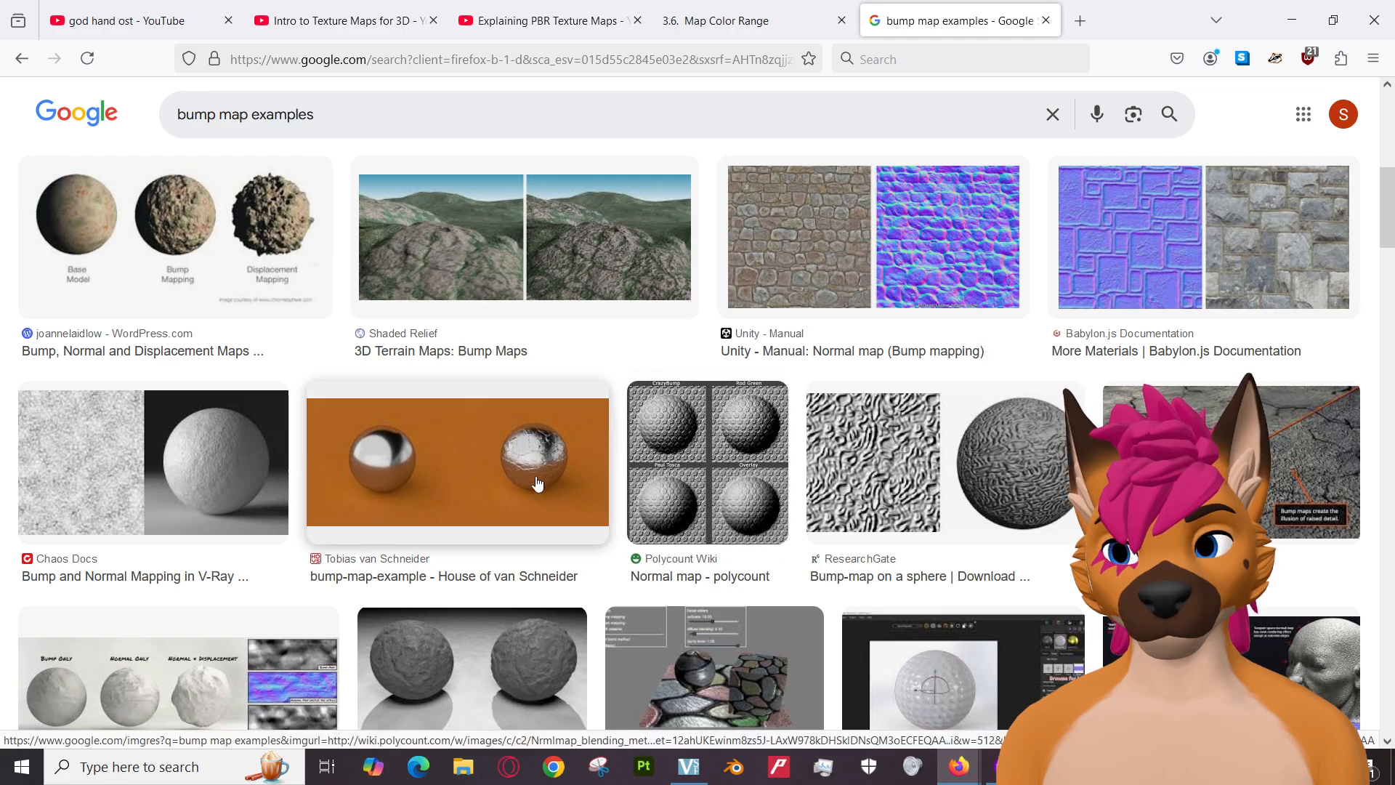
scroll(453, 524, down, 2)
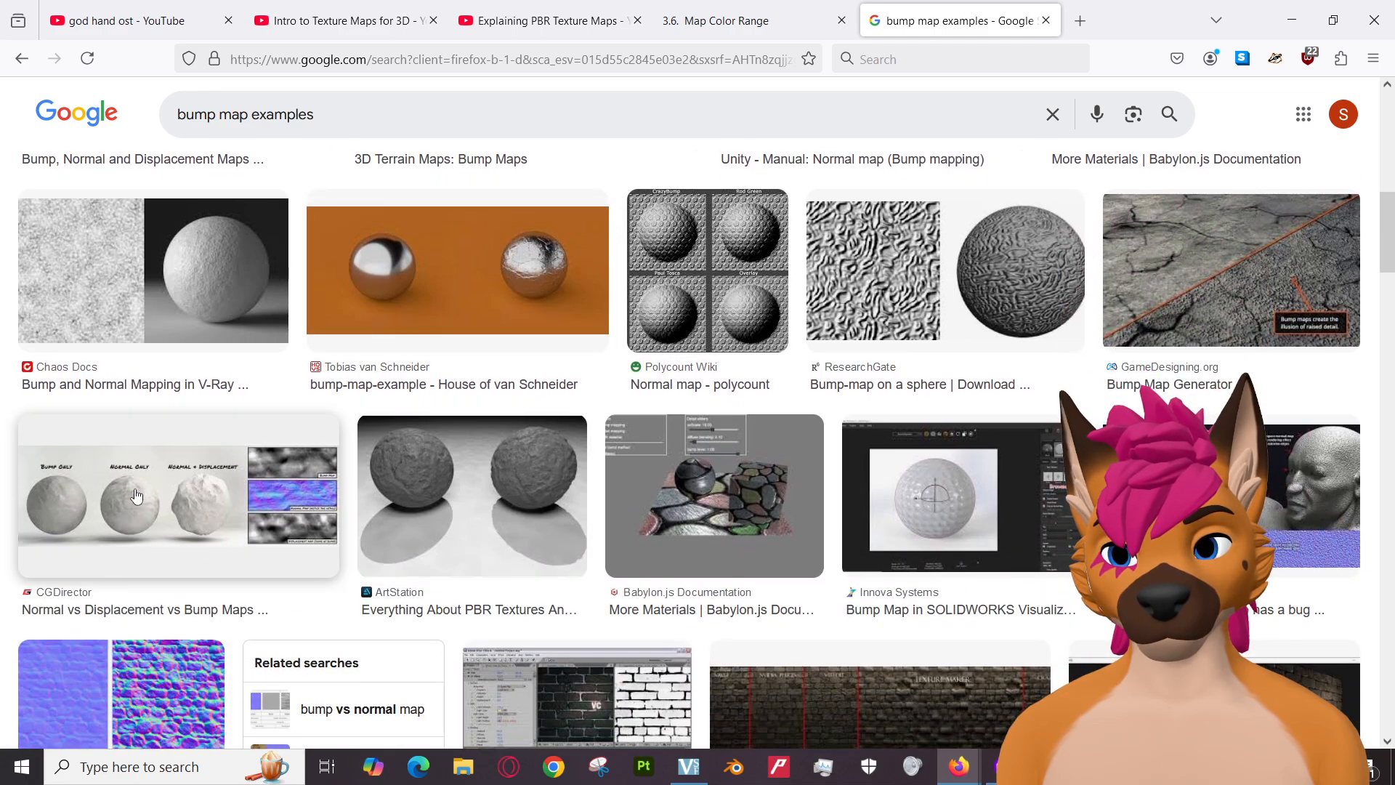
click(136, 496)
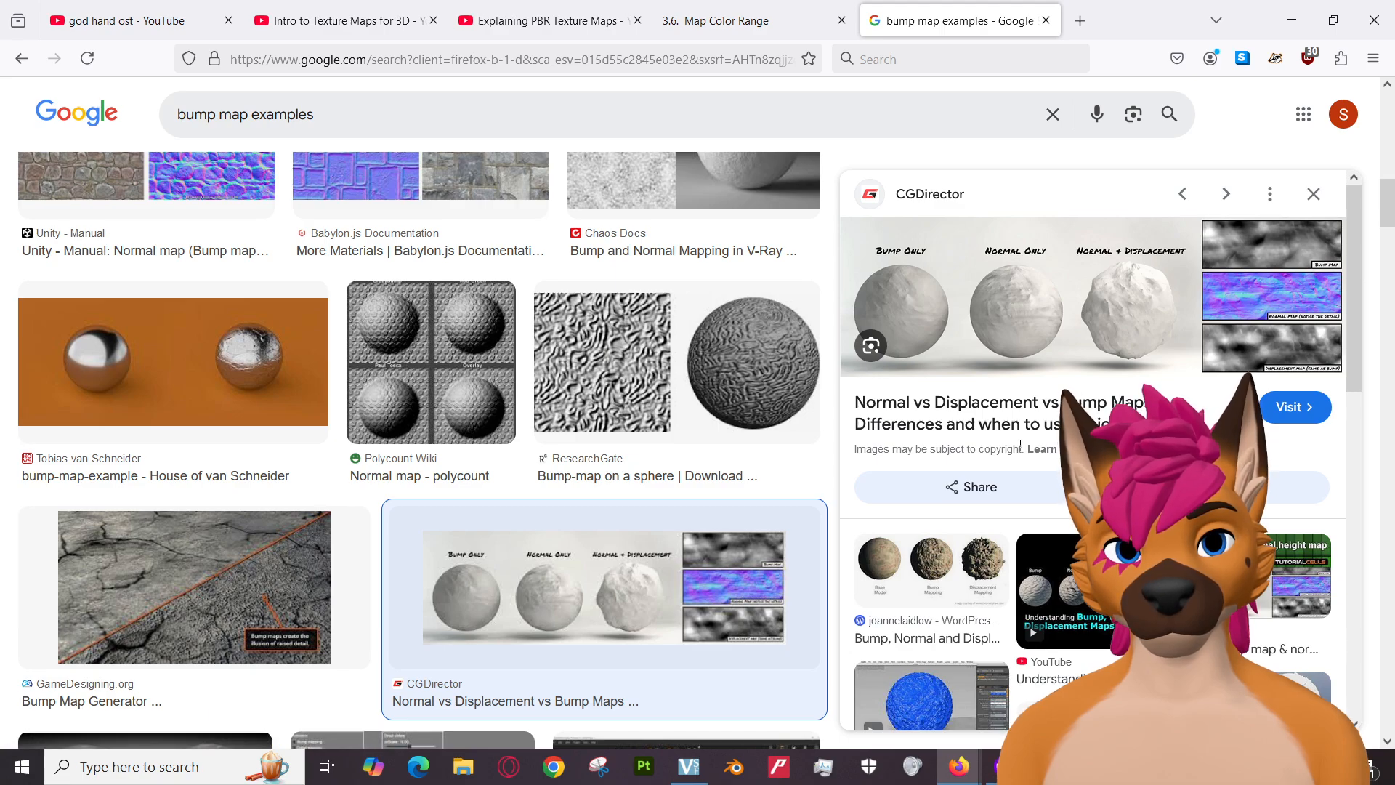
right_click(1183, 241)
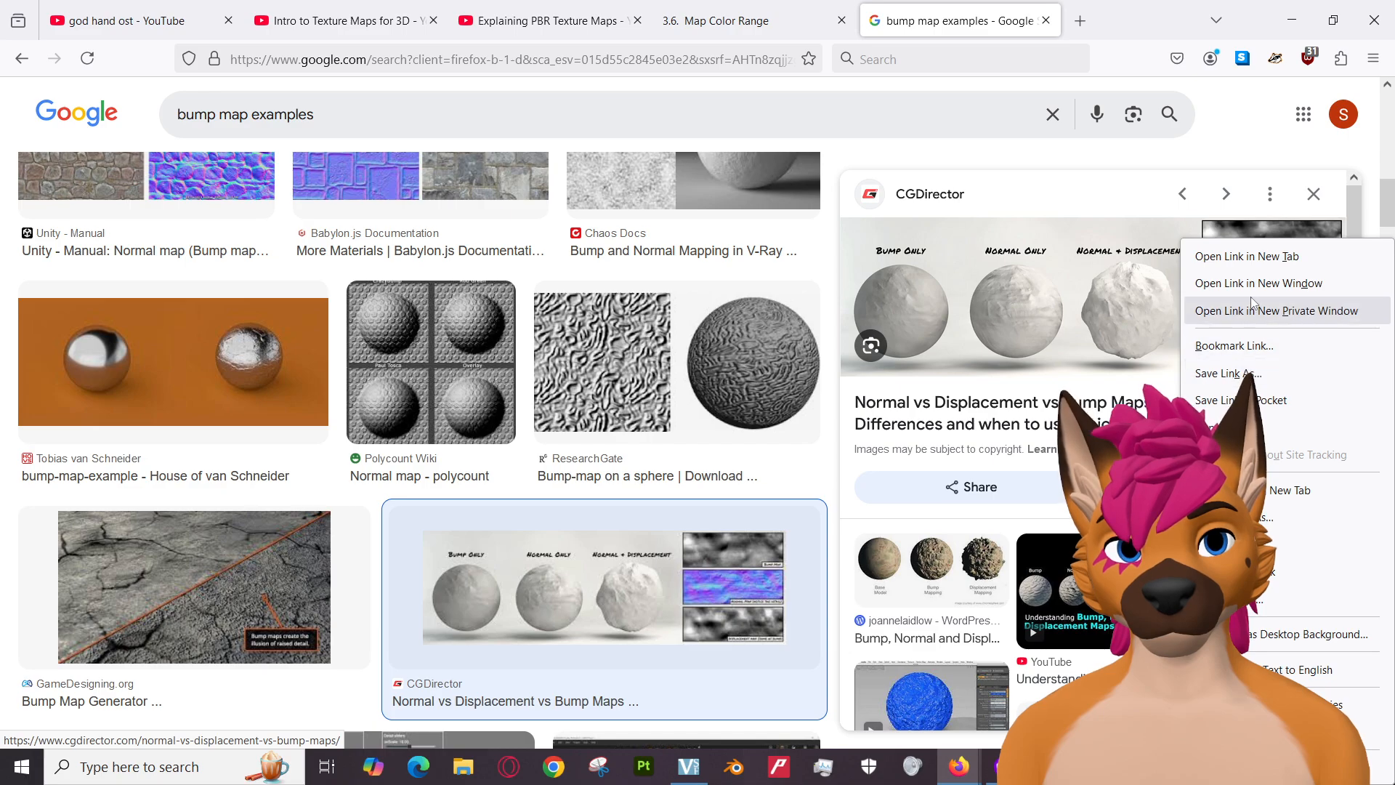
click(1293, 490)
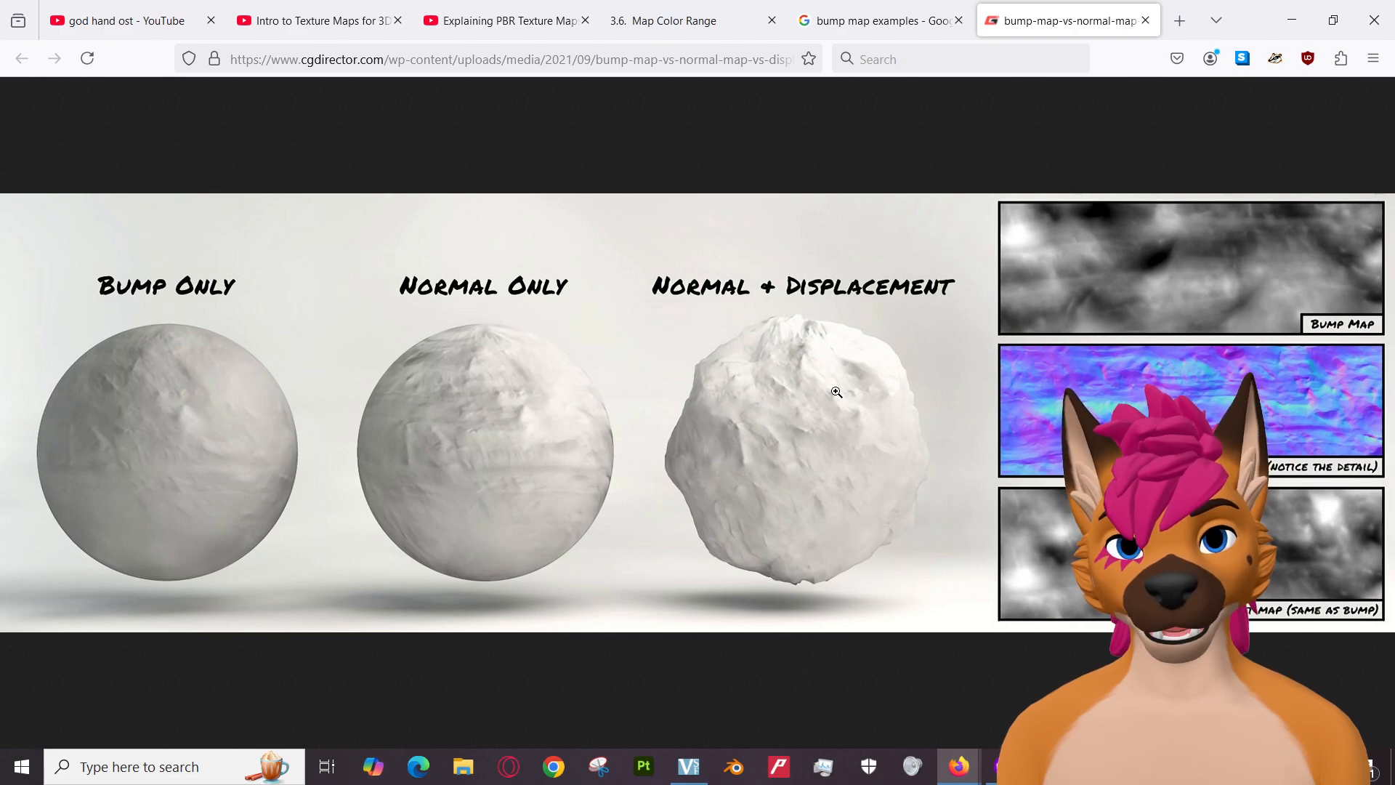
Play the Height section of the Explaining PBR Texture Maps video from about 3:07 and pause it.
click(494, 6)
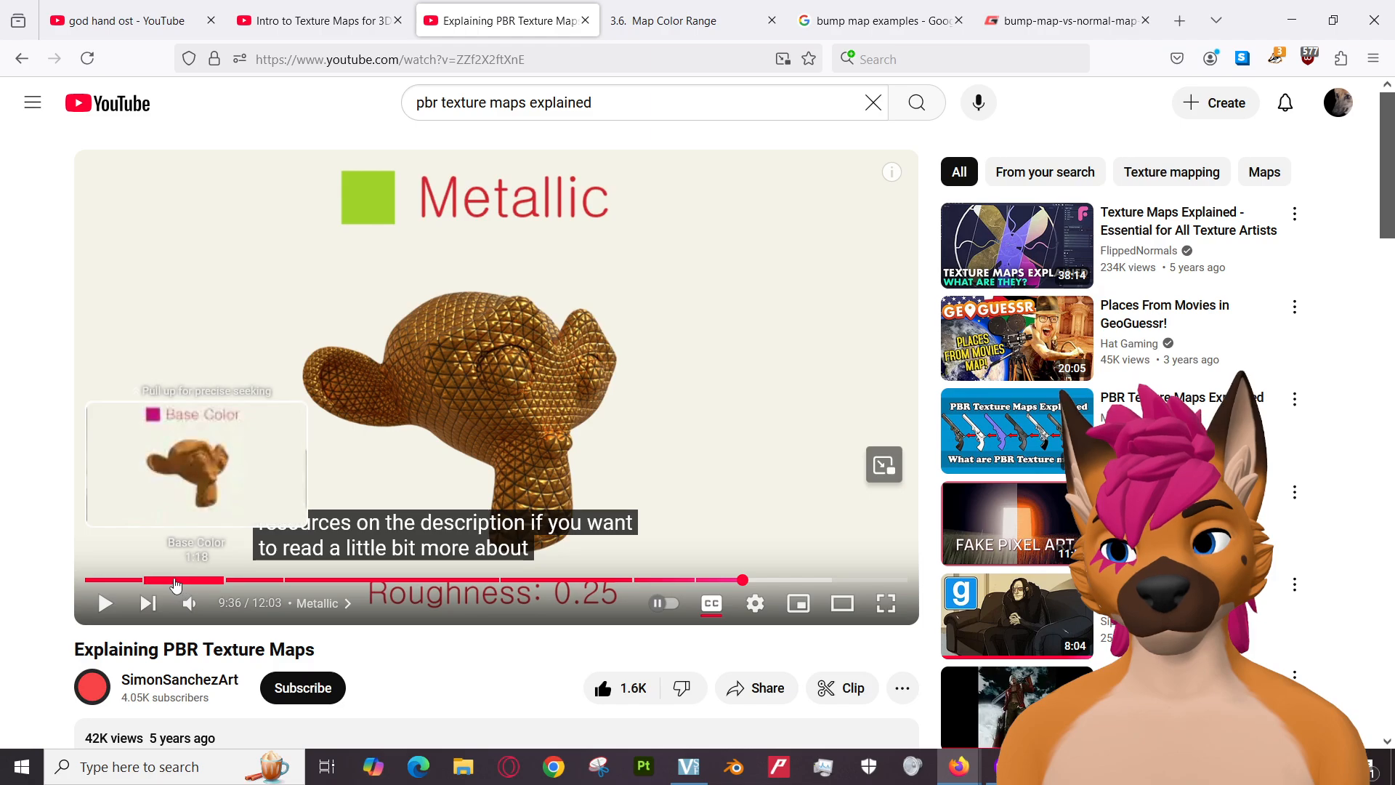
drag(176, 583, 301, 586)
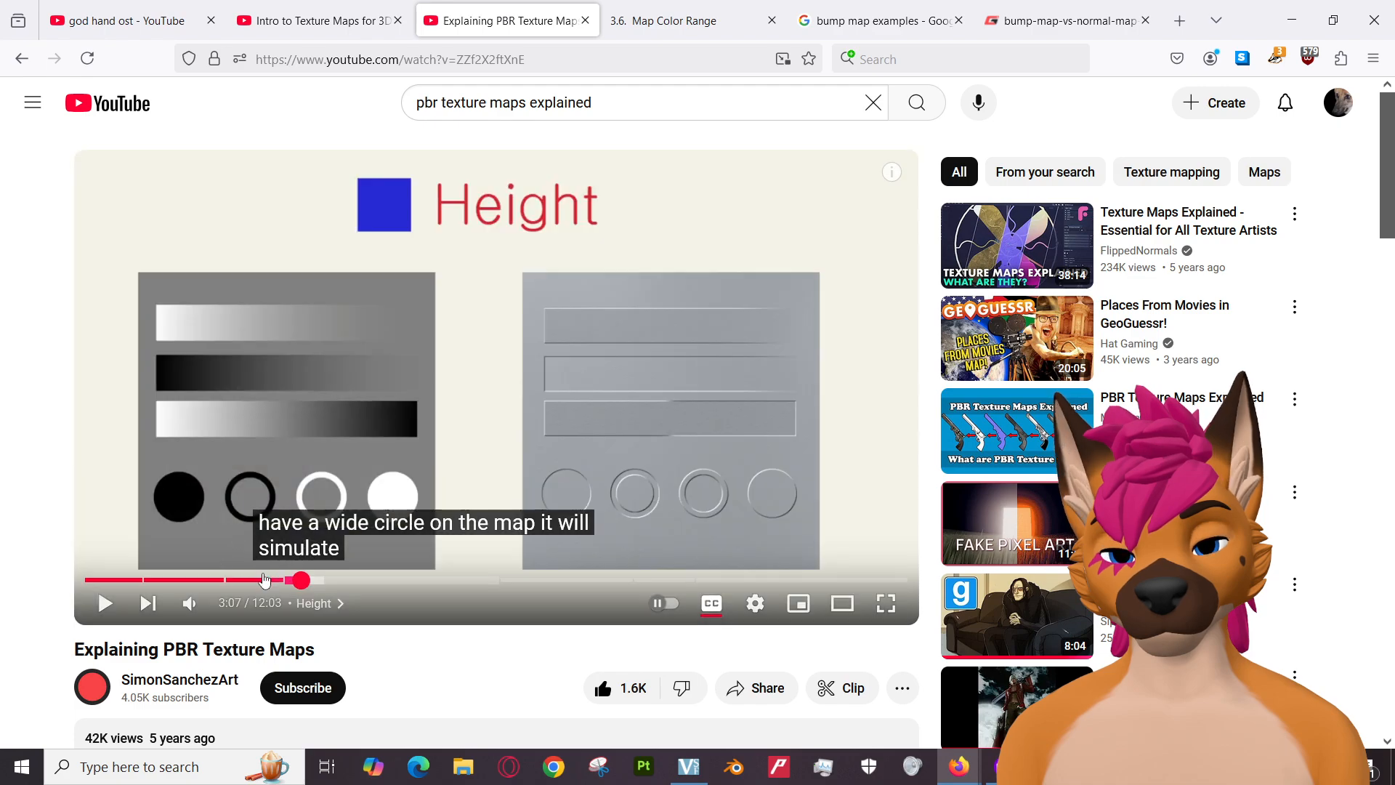
click(243, 428)
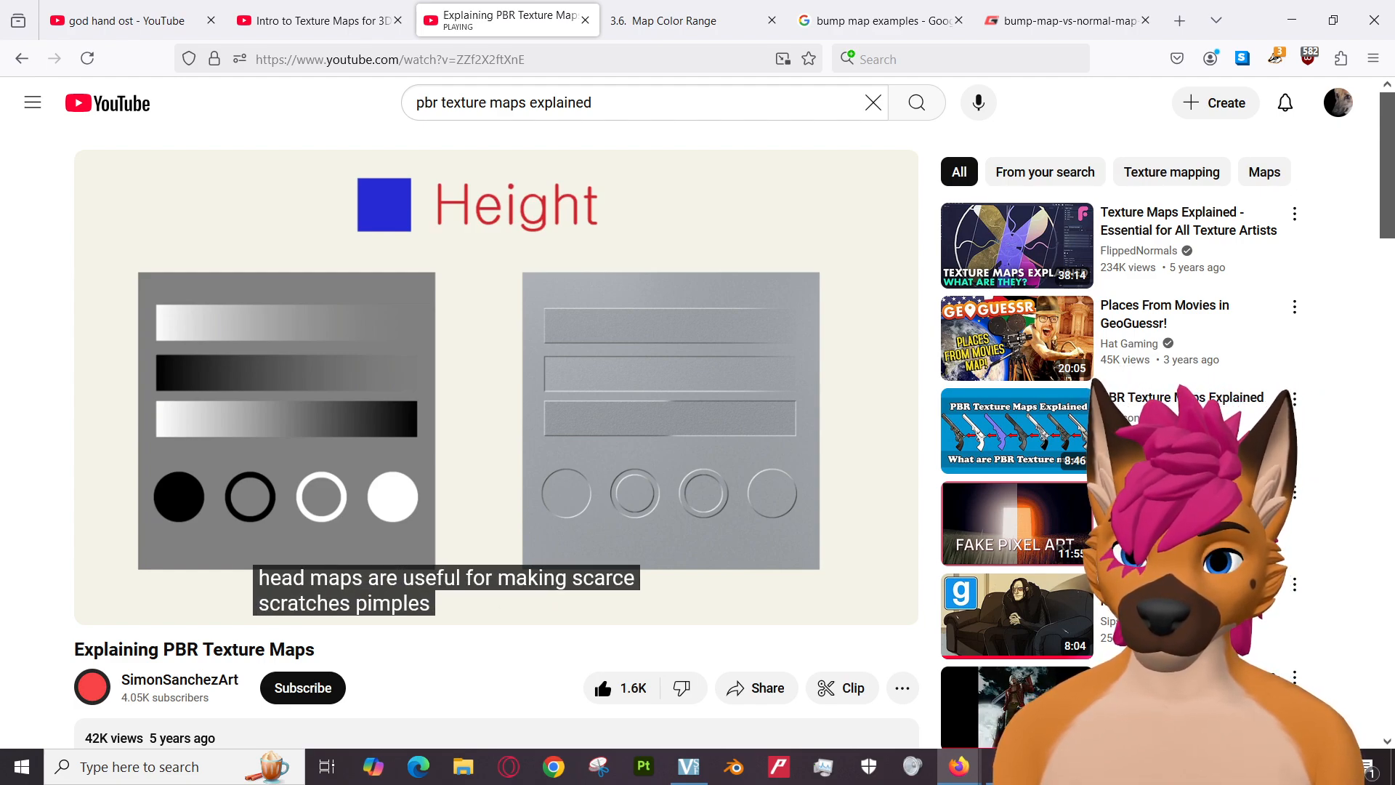
mouse_move(340, 592)
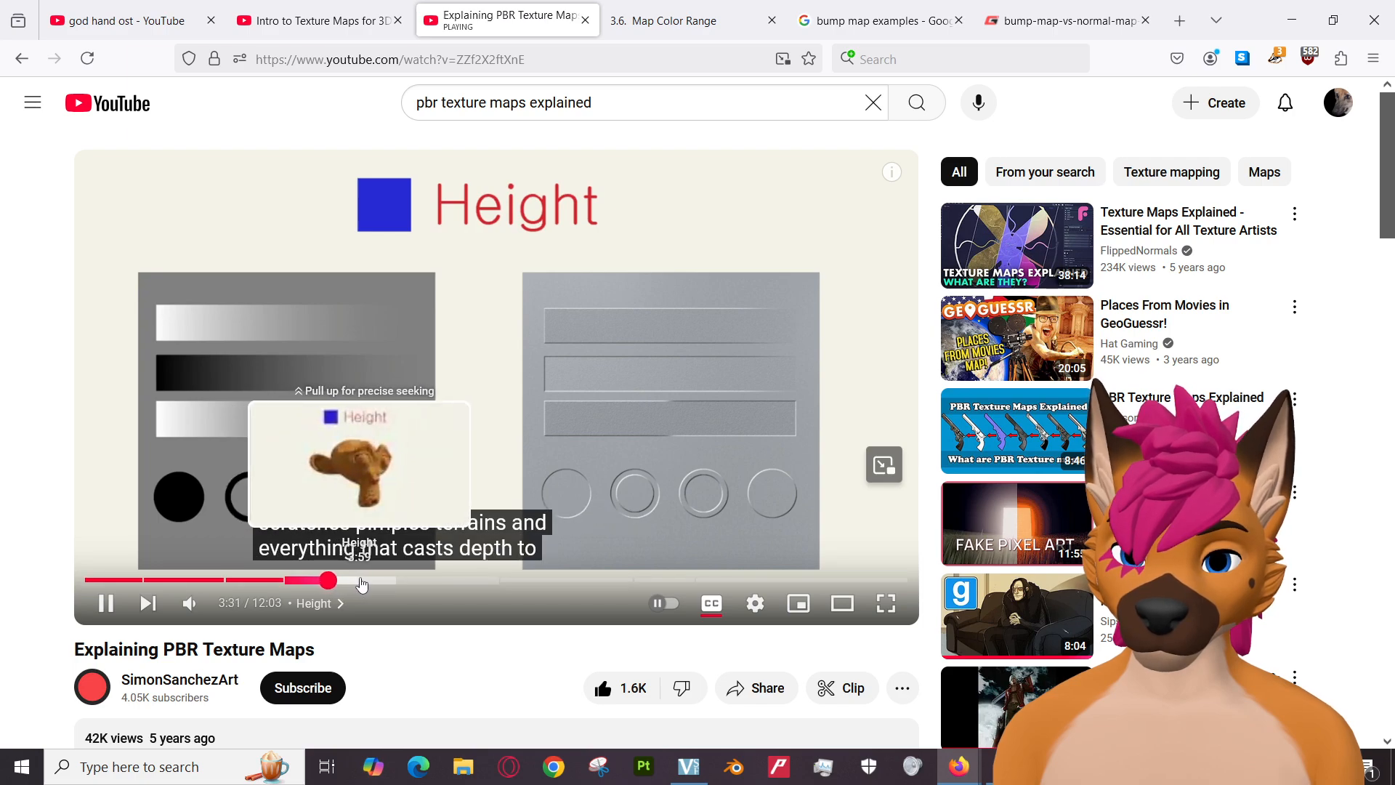
click(509, 341)
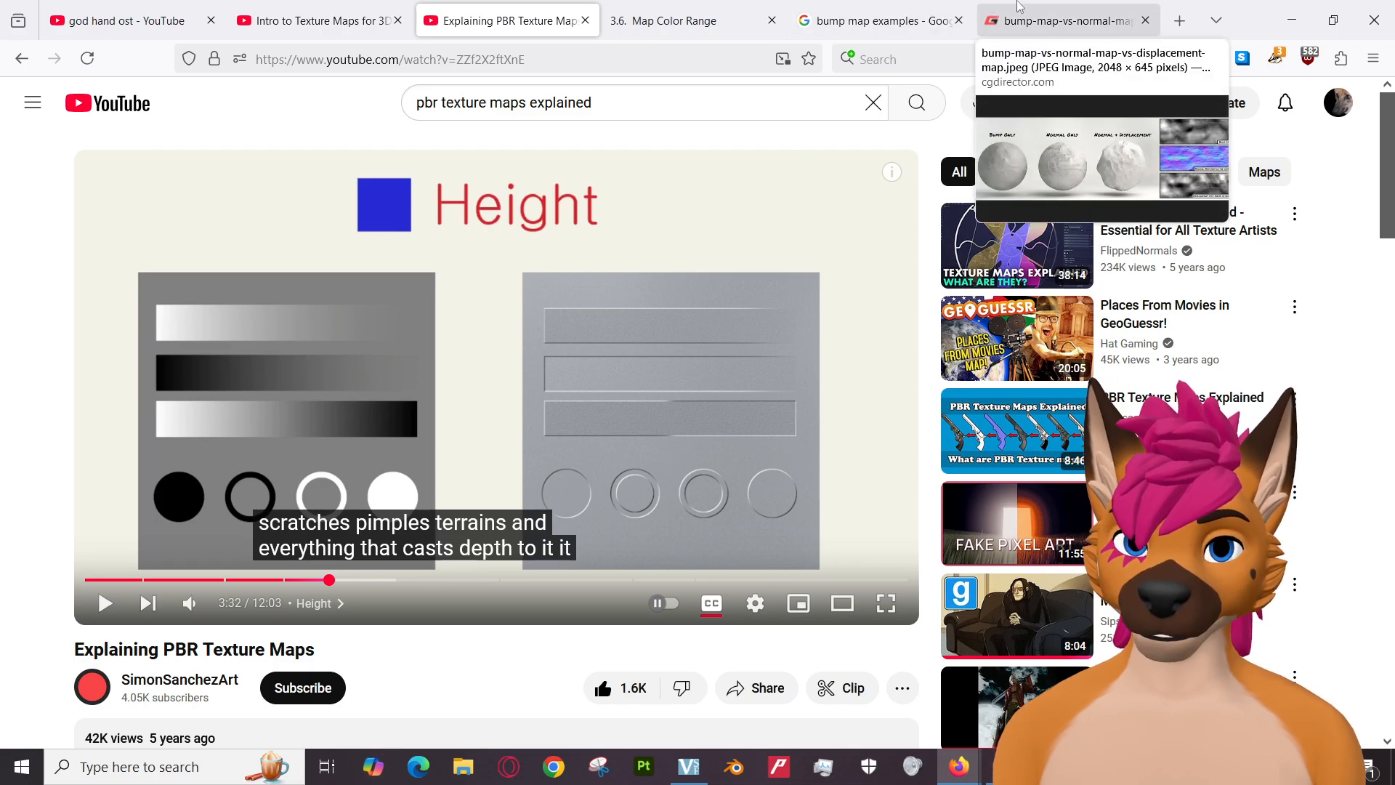
Close the CGDirector comparison image and its preview, and look through more of the bump map example images.
click(1064, 21)
click(1146, 21)
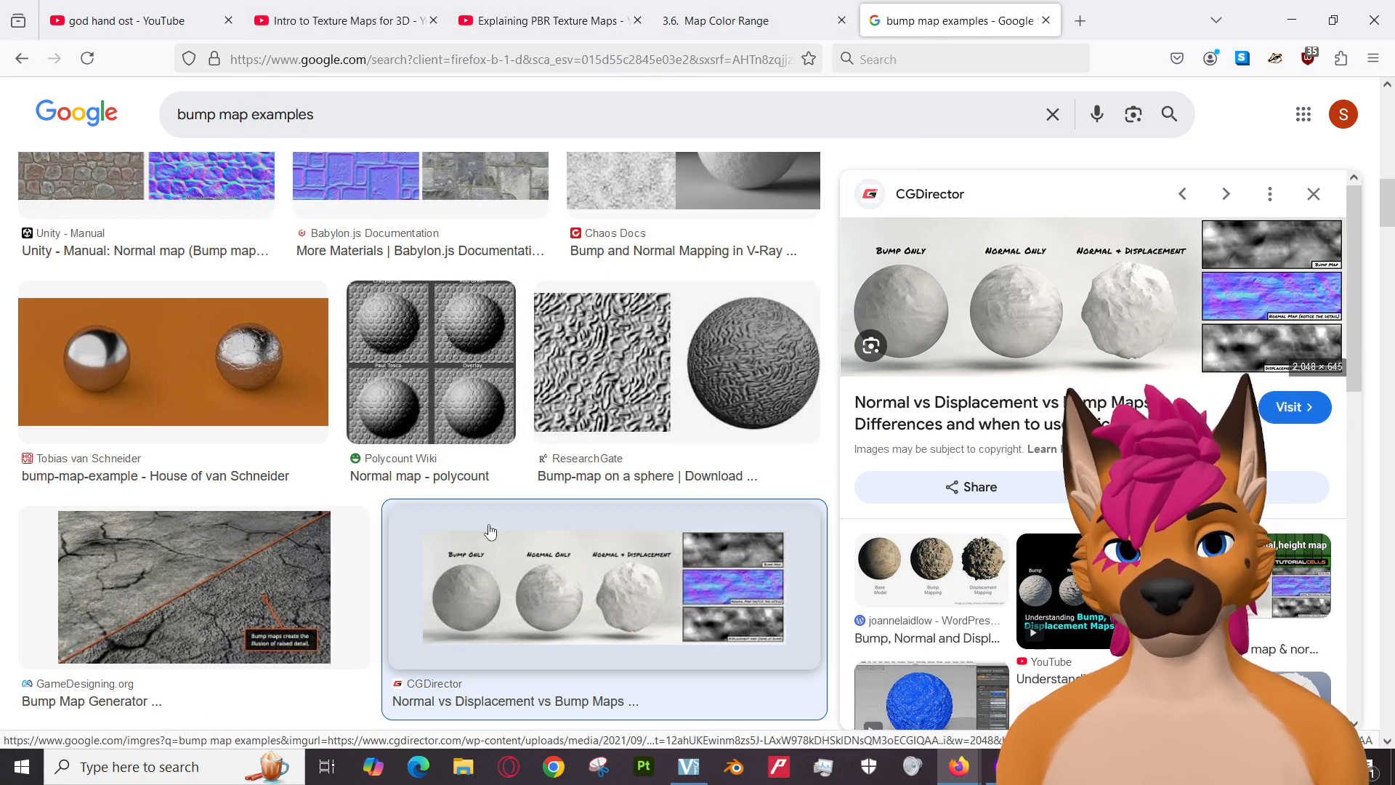
click(1313, 200)
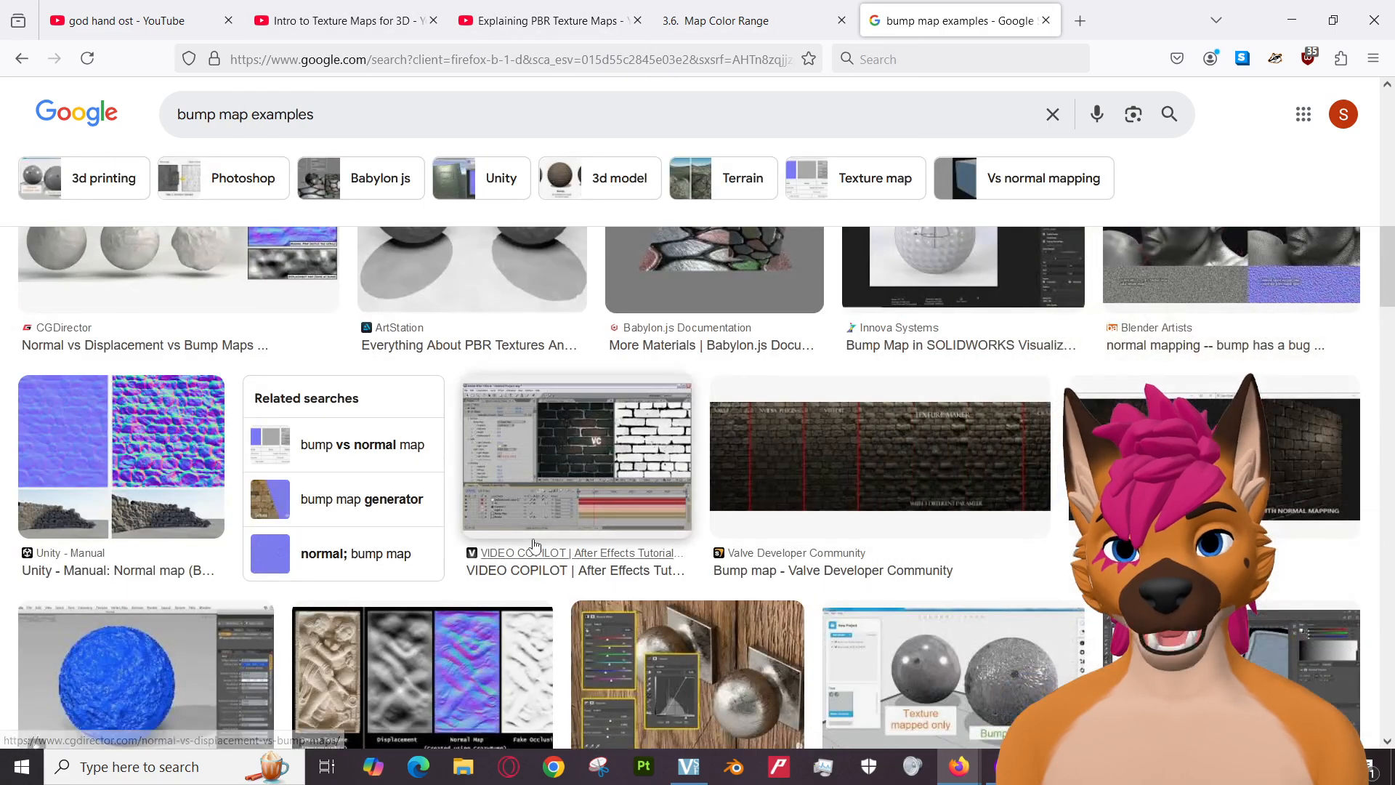
scroll(537, 540, down, 4)
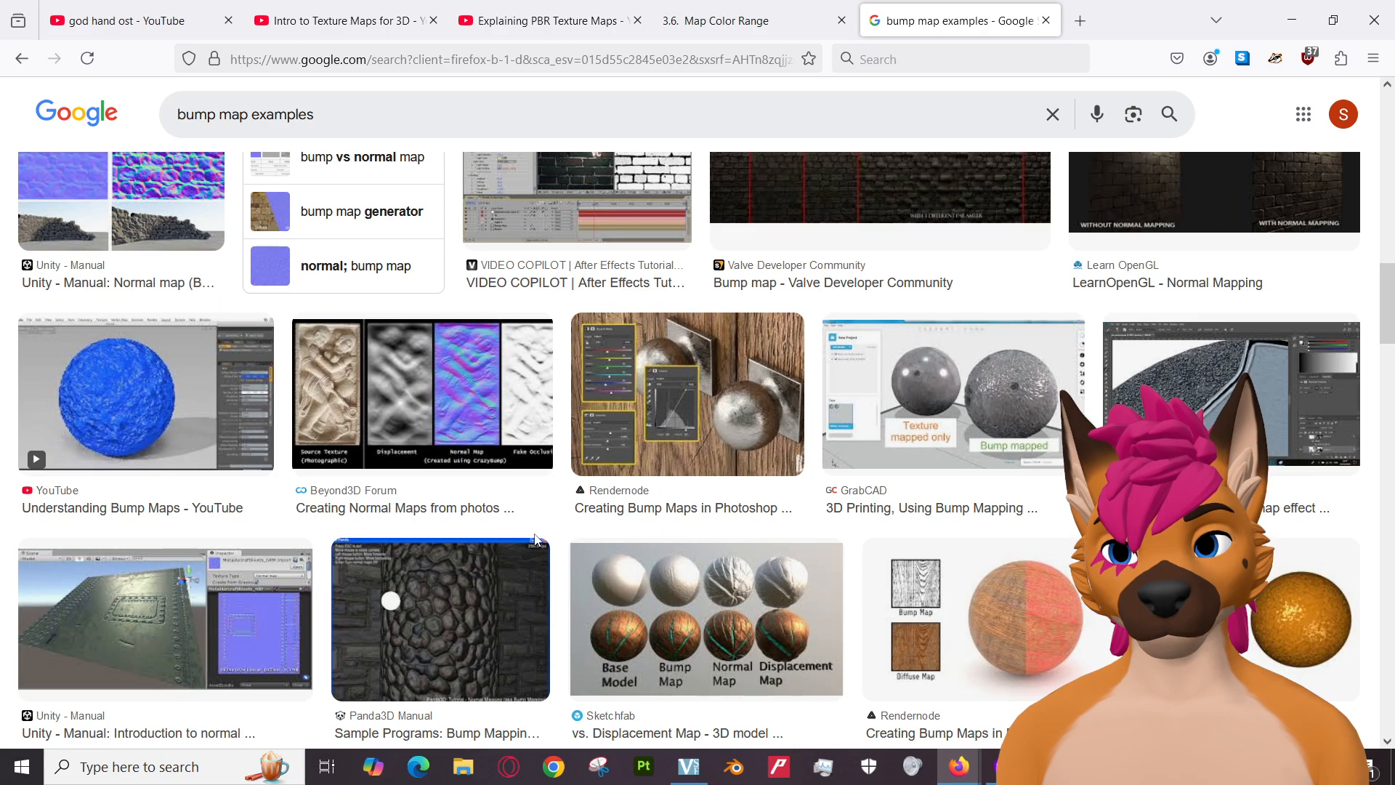
scroll(537, 540, down, 4)
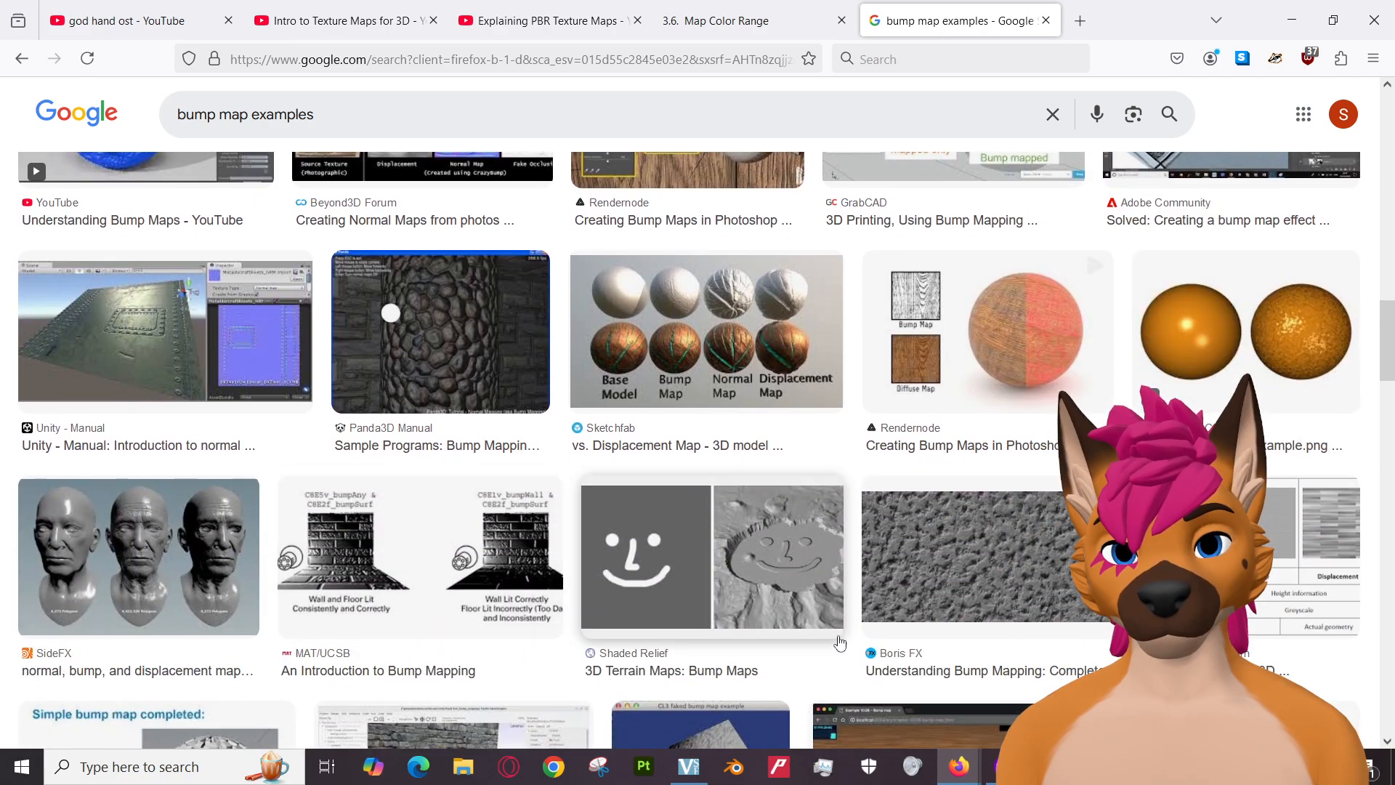
Switch back to GIMP and toggle the visibility of the layer directly below Signature.
key(alt+Tab)
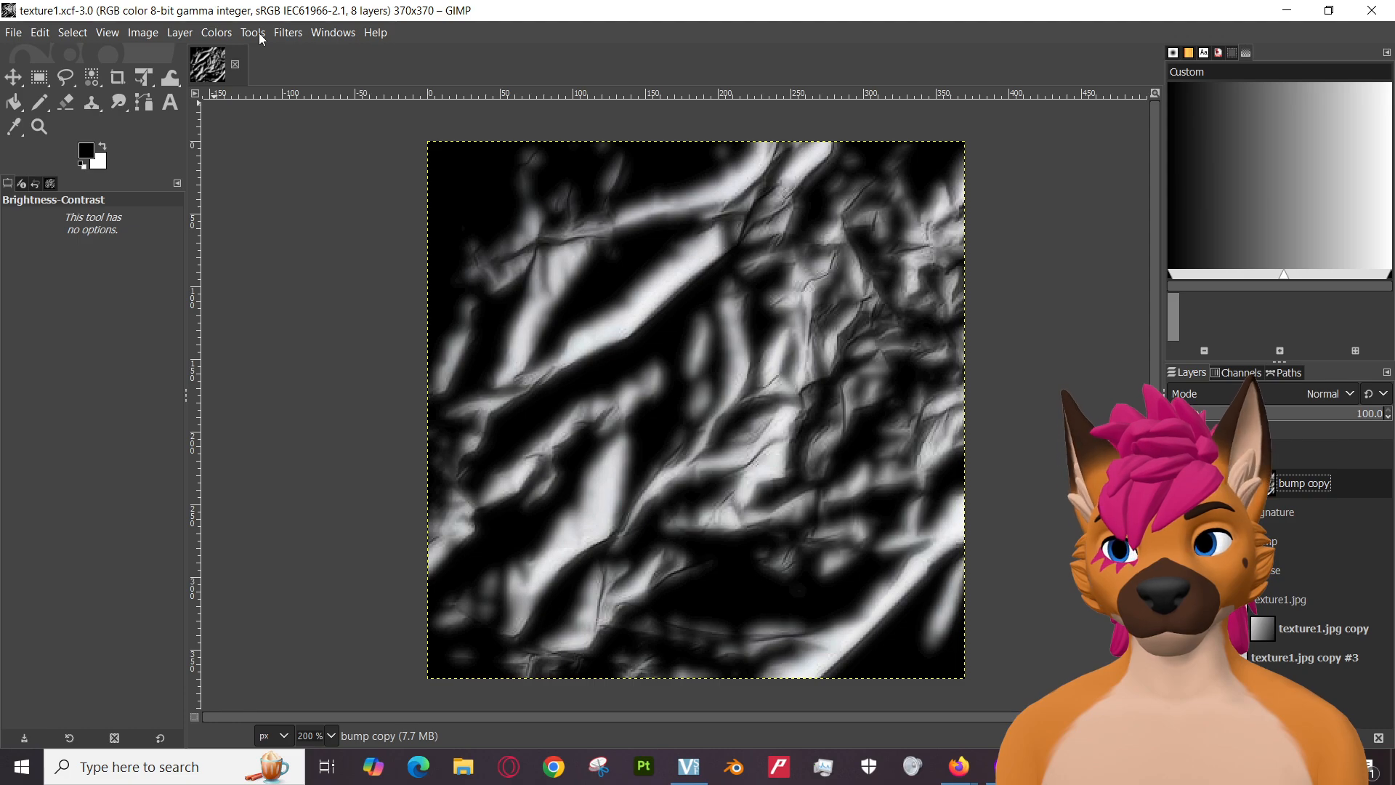
click(1175, 541)
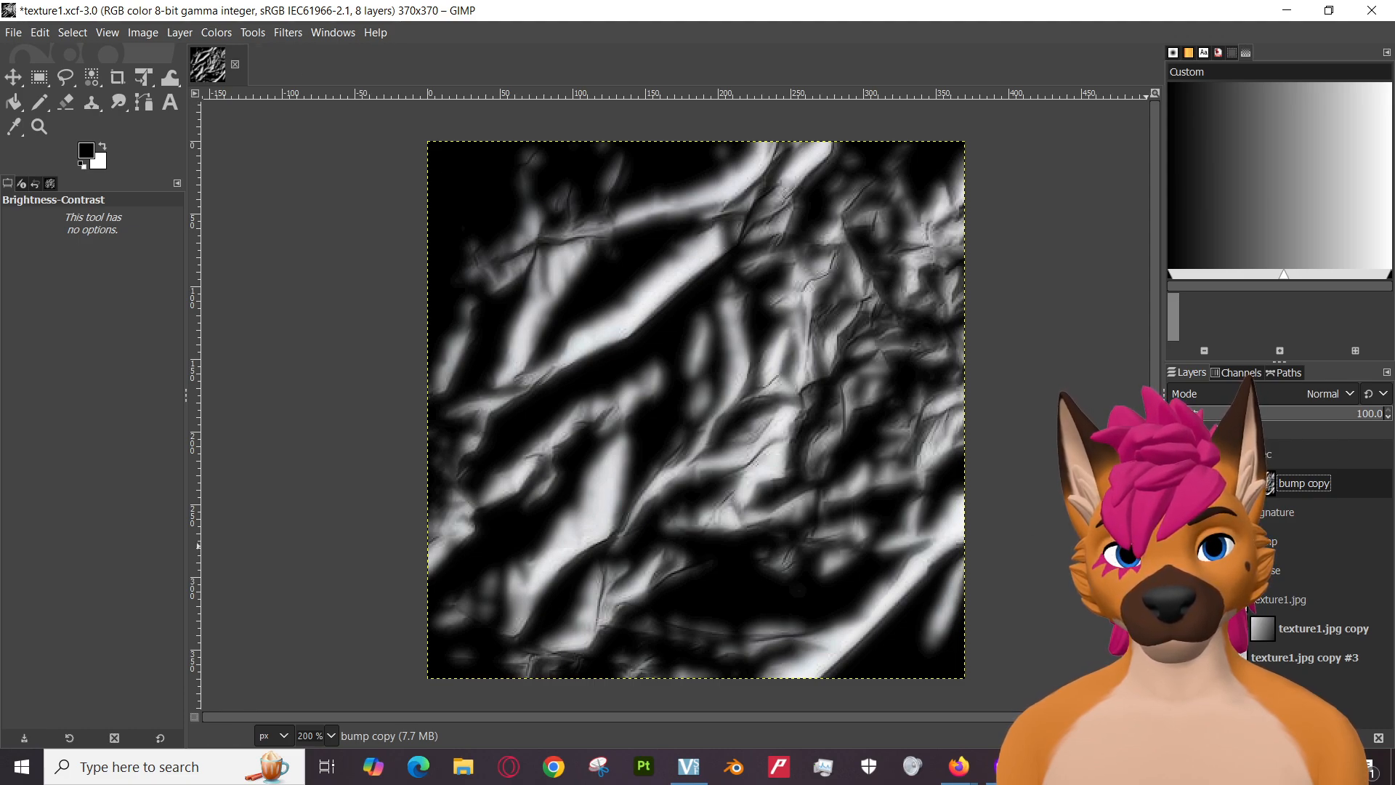
Select the Signature layer and try lowering its colour intensity with the Saturation adjustment.
click(1240, 512)
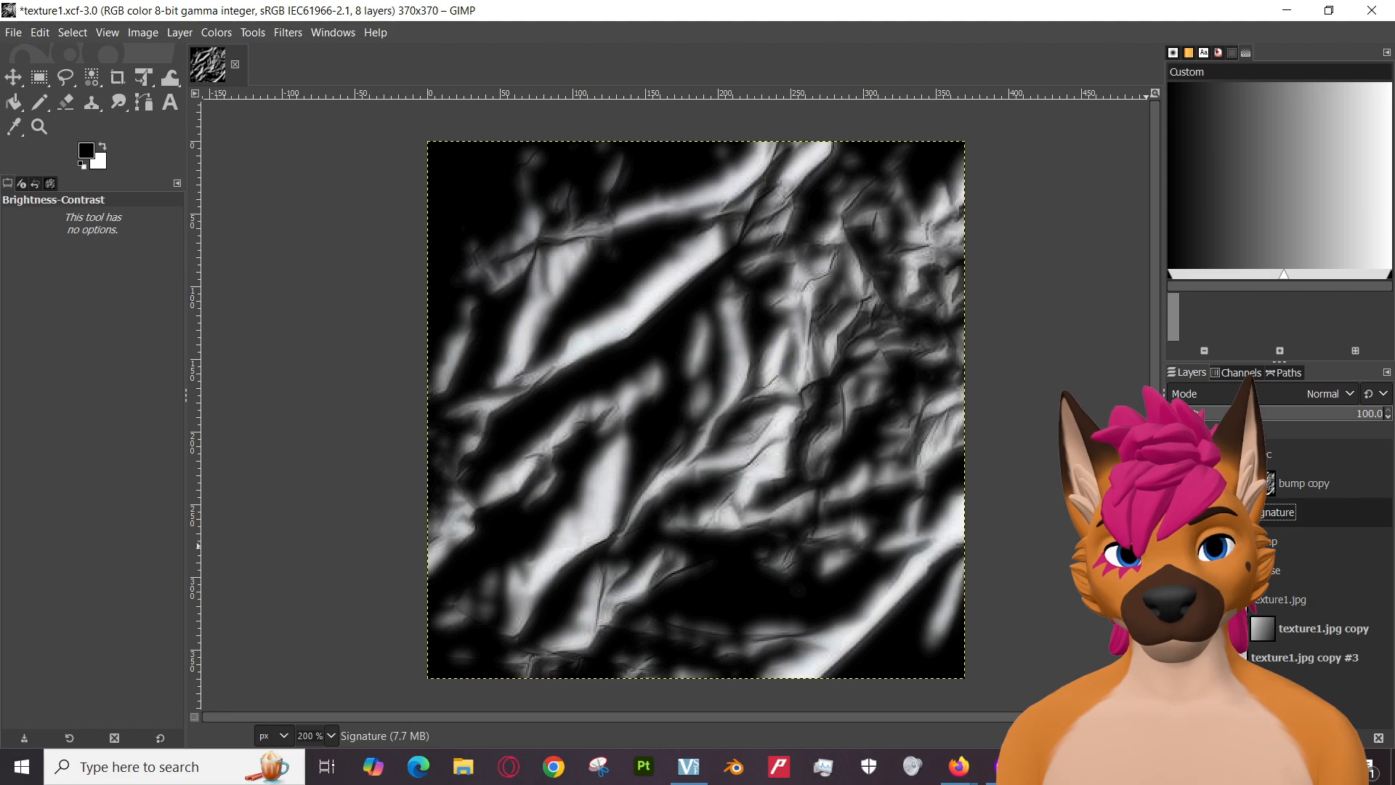
click(219, 34)
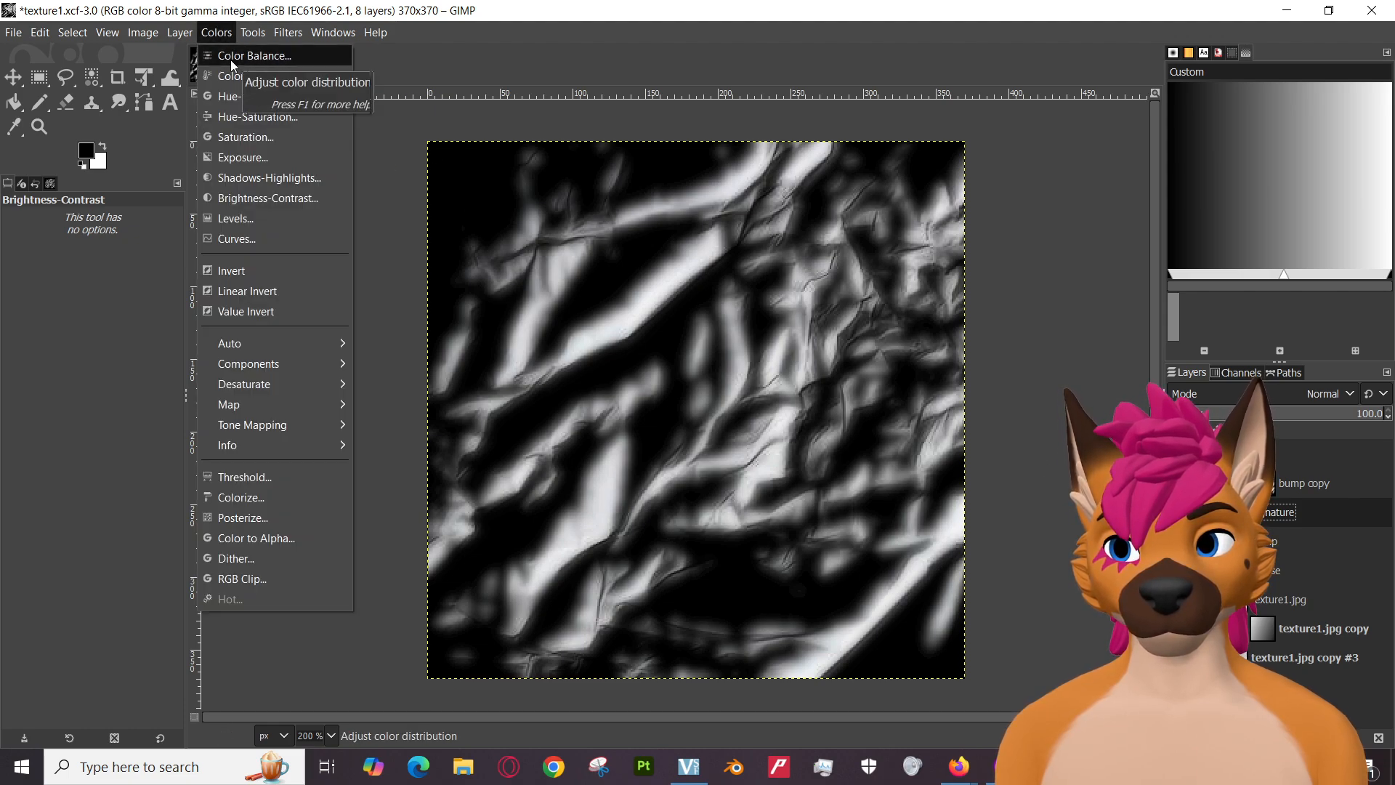
click(268, 143)
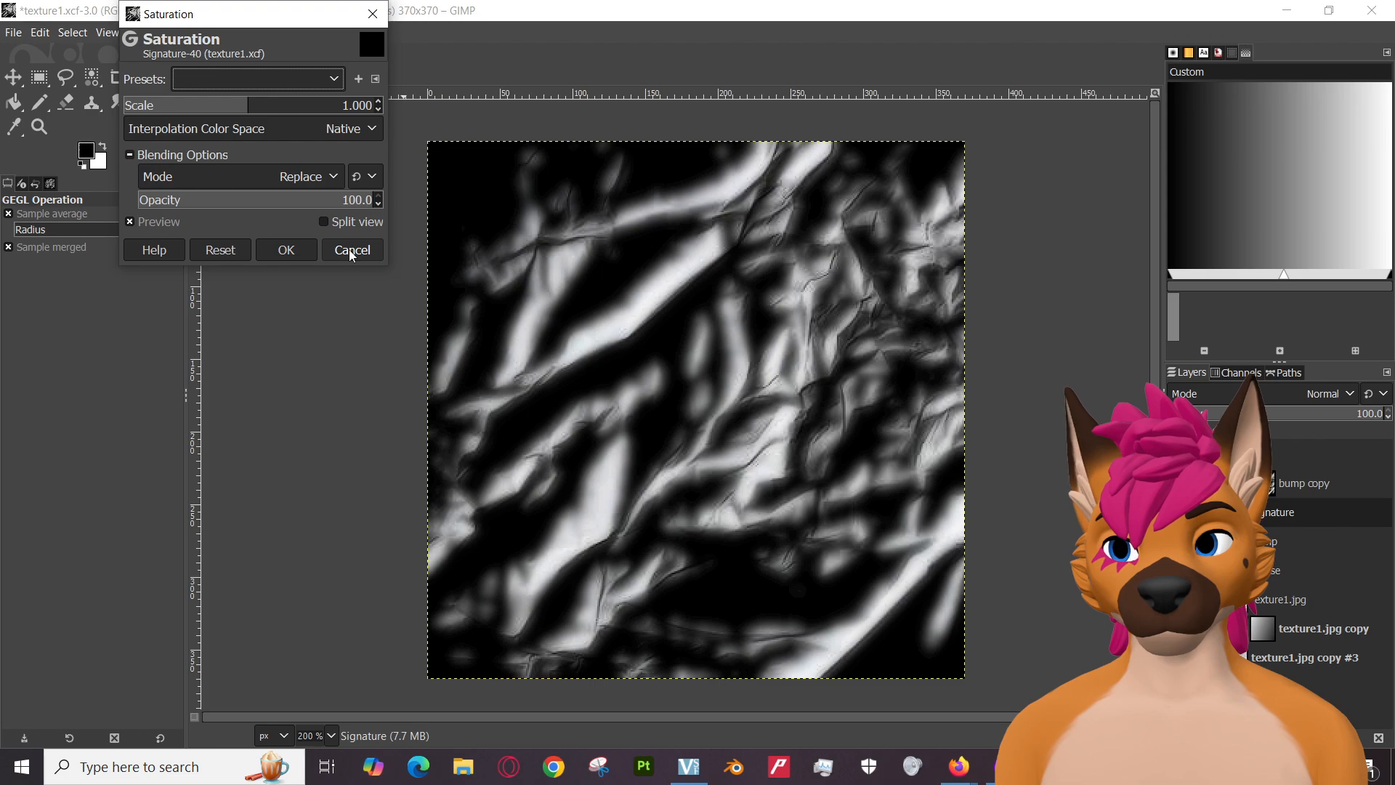
drag(243, 105, 167, 106)
click(375, 251)
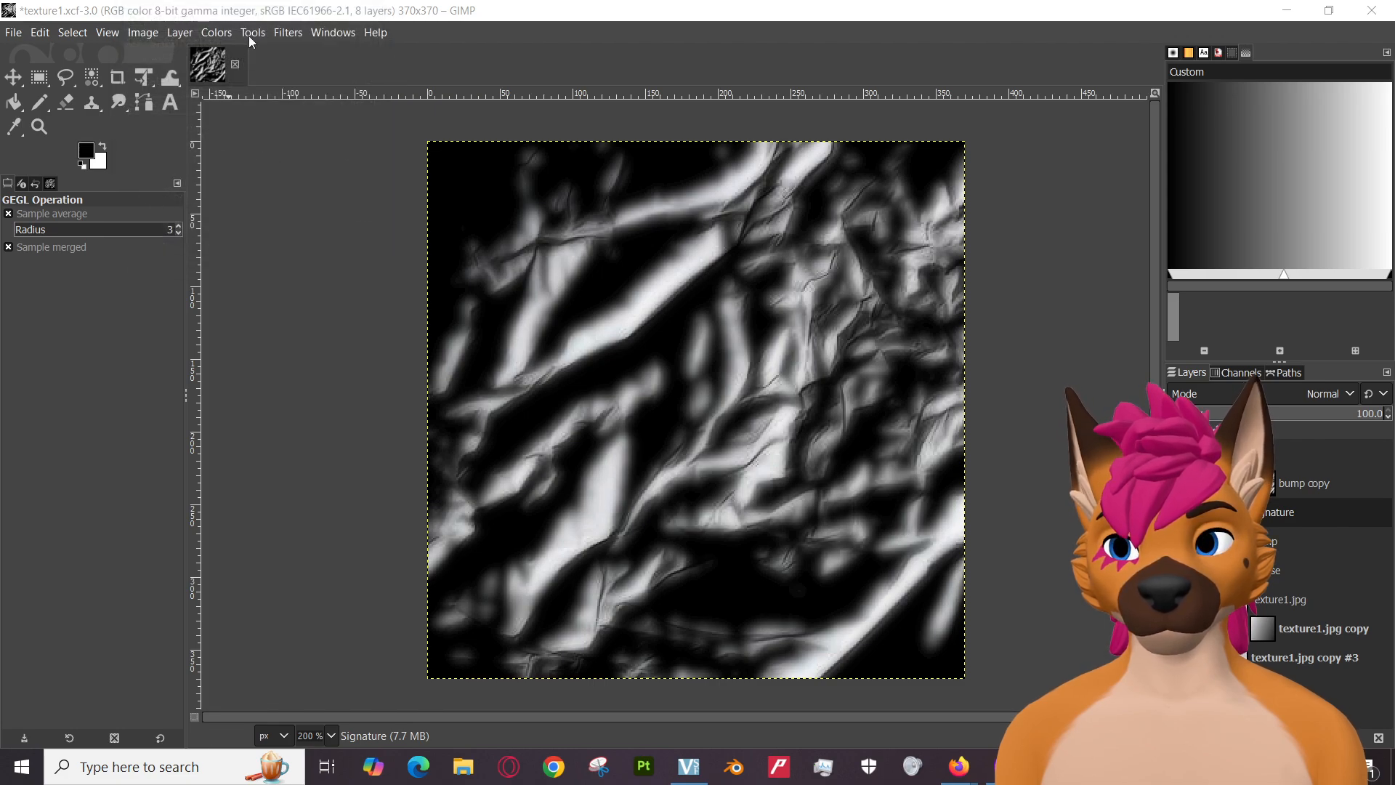
Apply Hue-Saturation to the Signature layer with Lightness at -15.4 and save texture1.xcf.
click(208, 32)
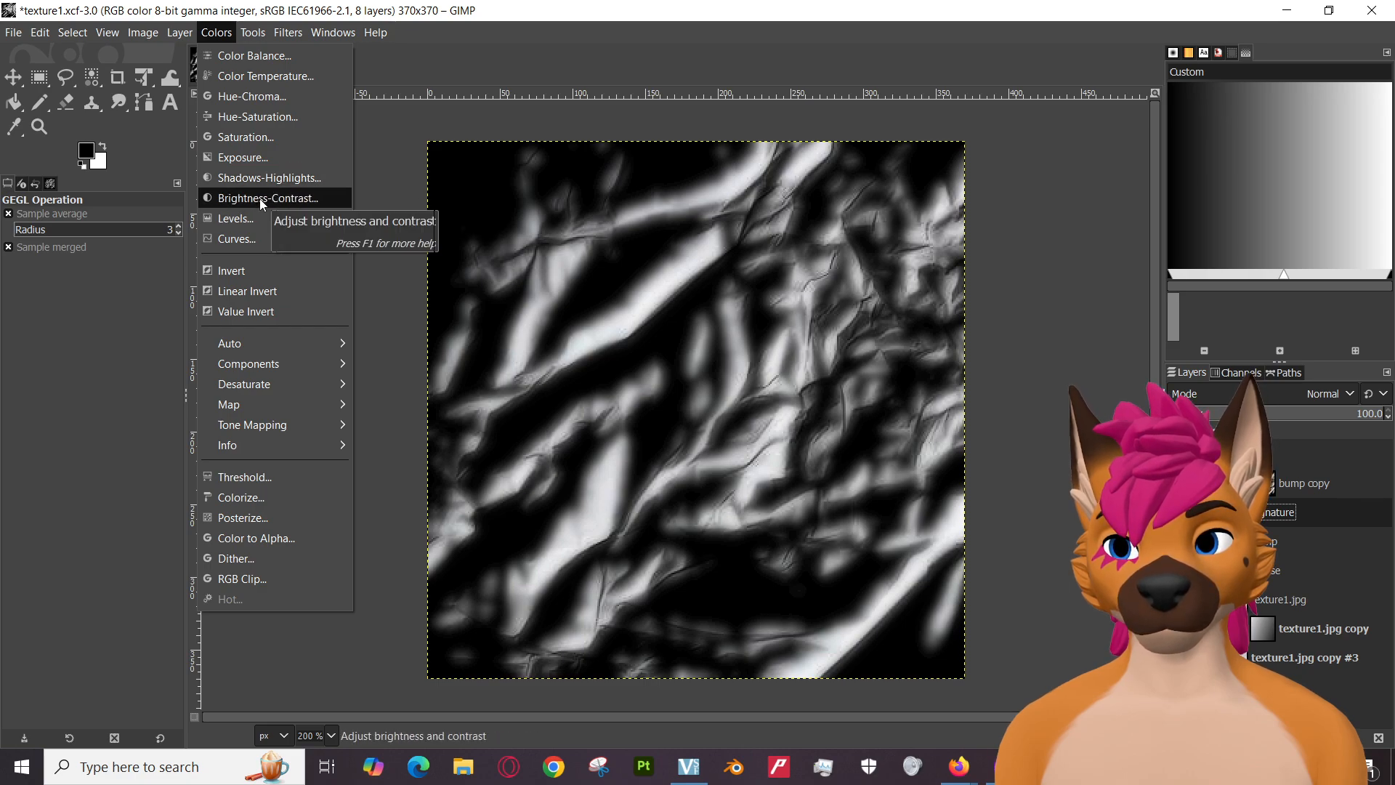
click(260, 117)
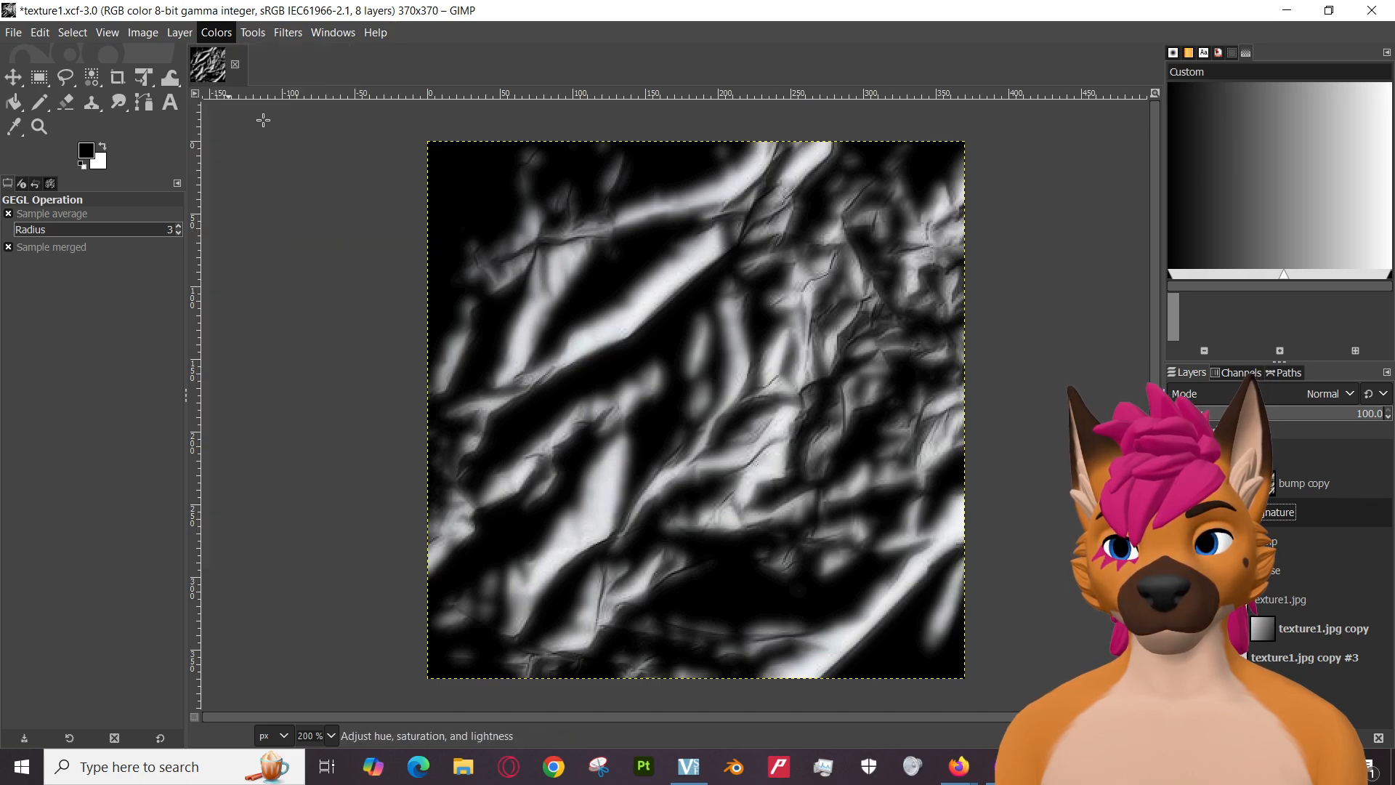
drag(219, 312, 305, 318)
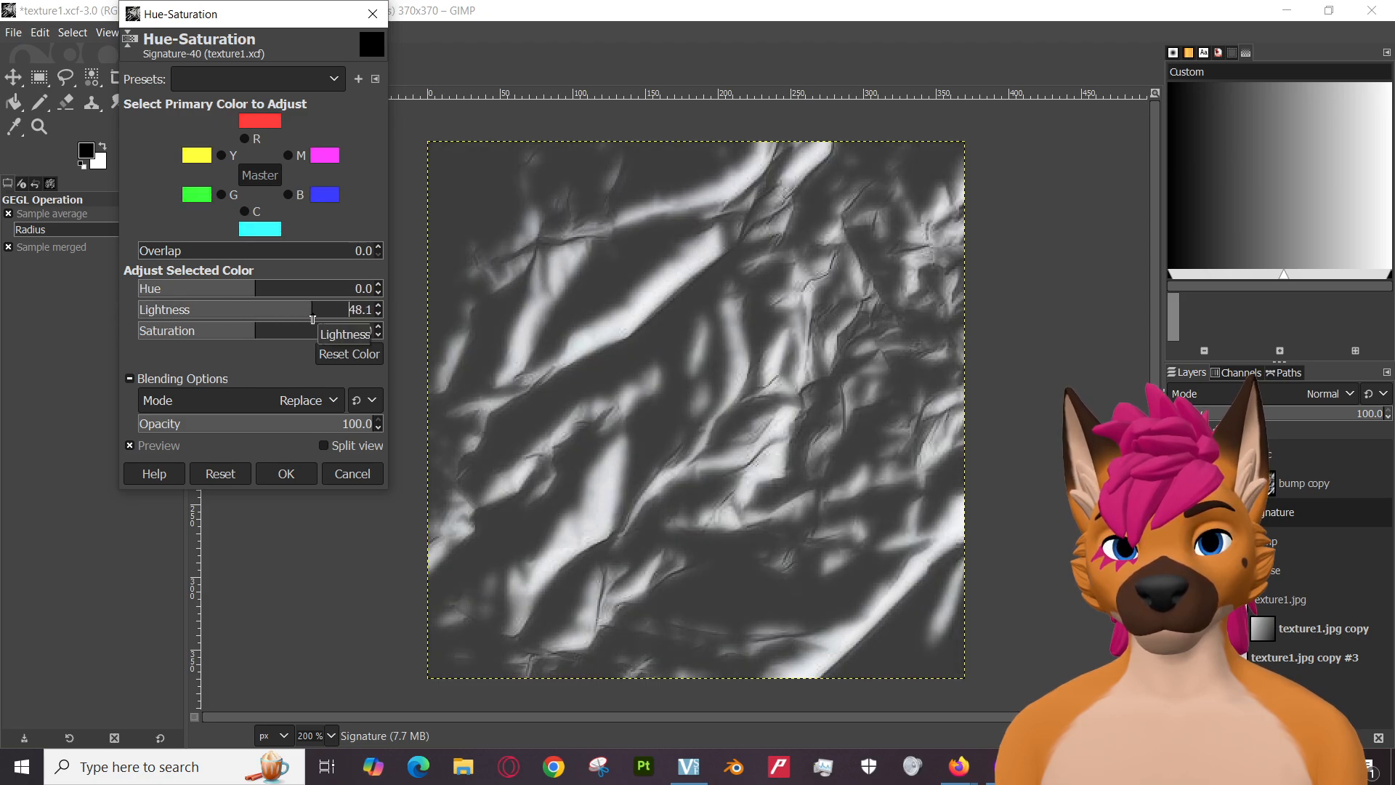
drag(295, 318, 237, 313)
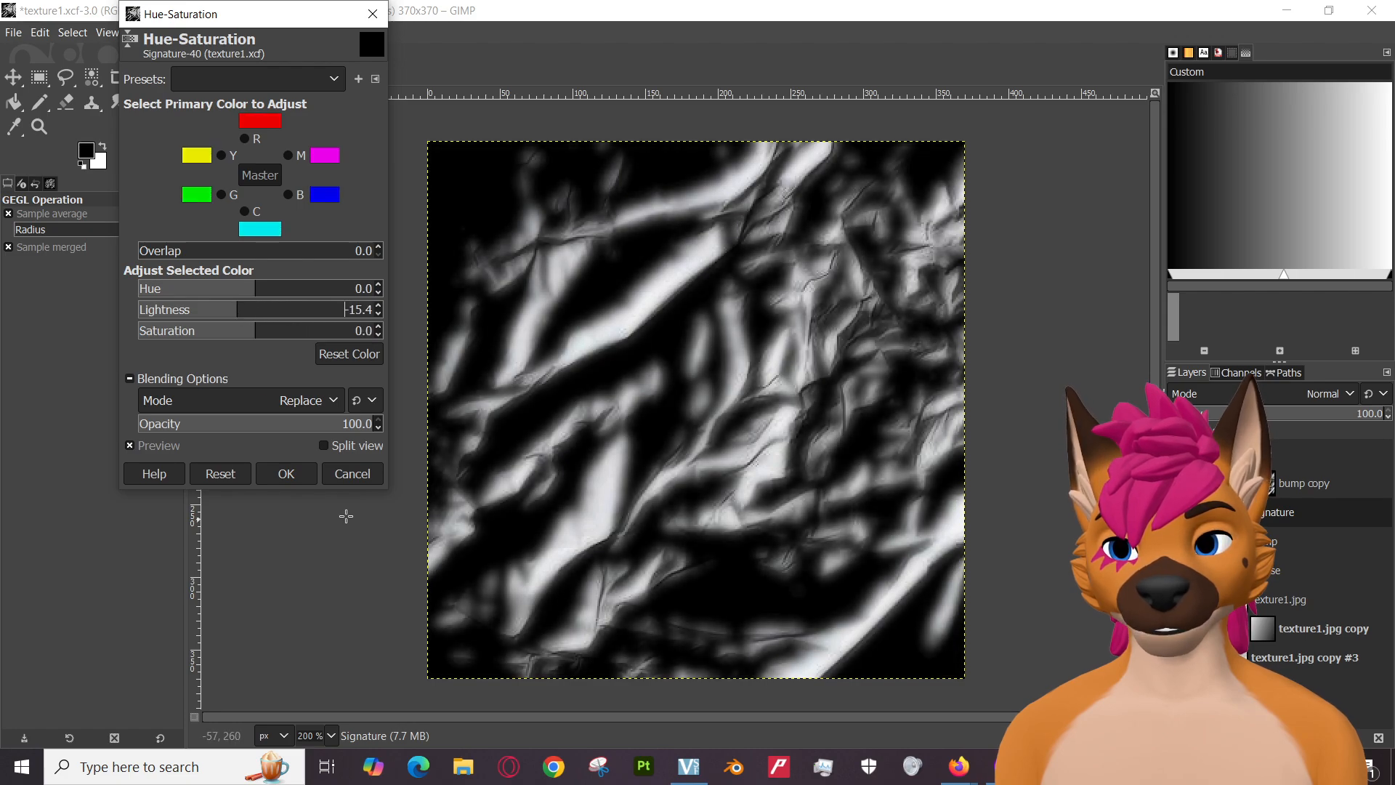
click(286, 473)
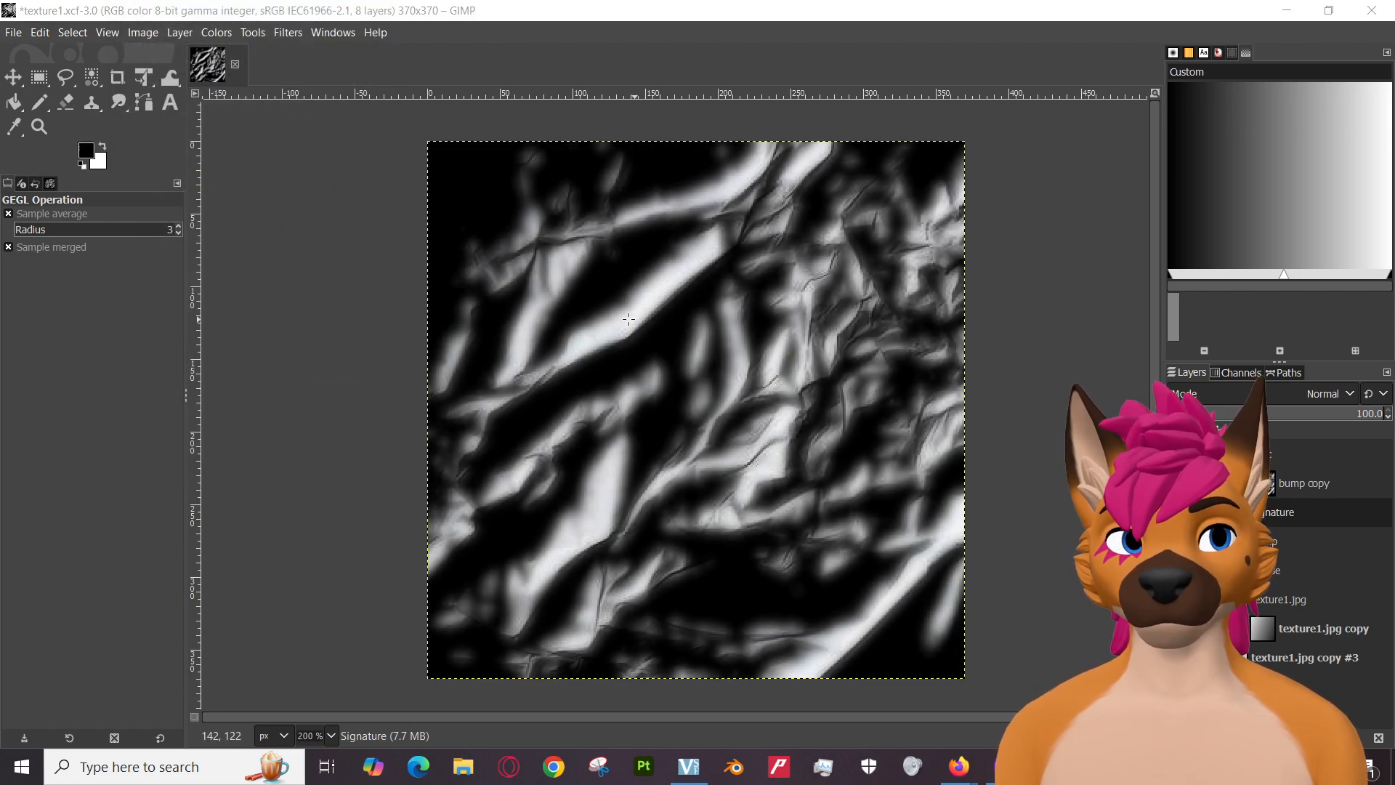
click(13, 31)
click(44, 192)
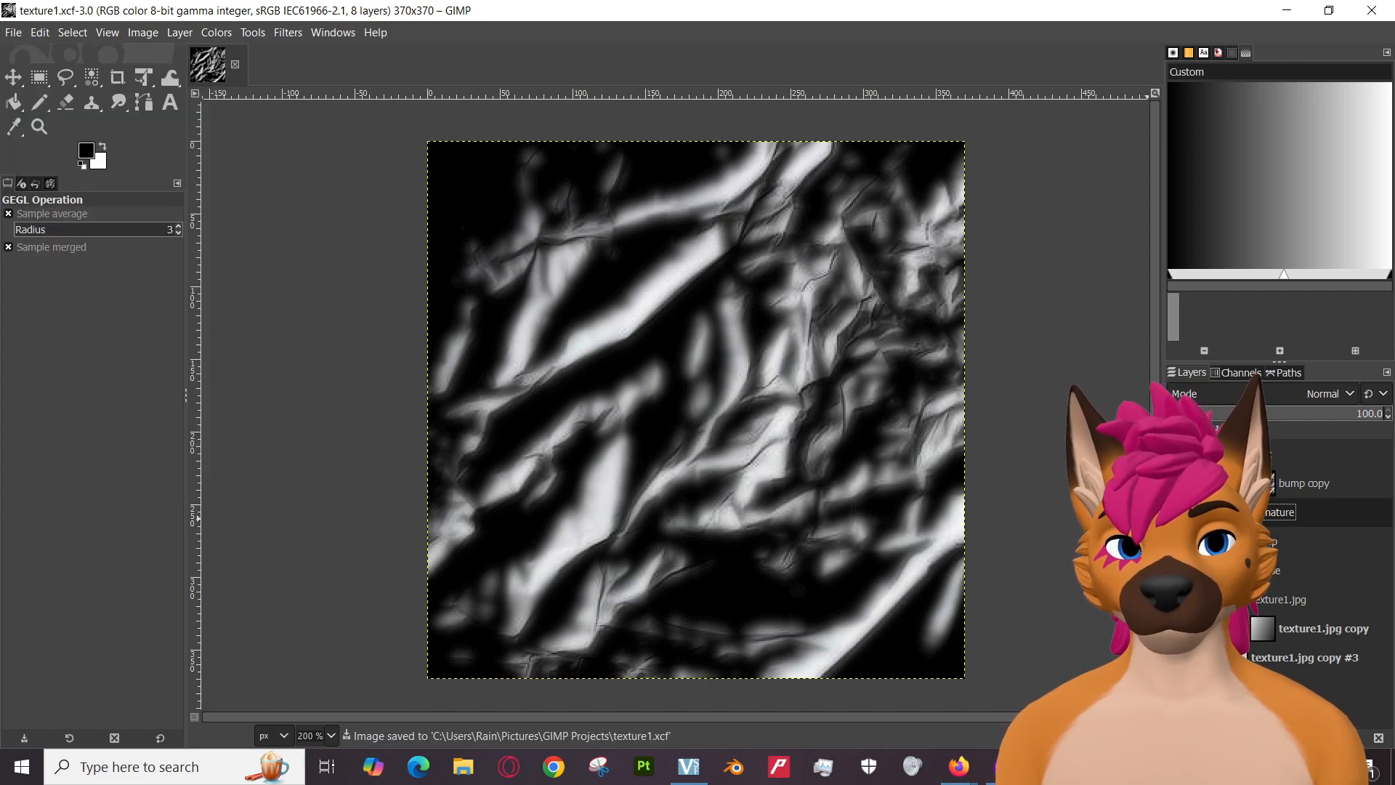
Select the bump copy layer, switch to Firefox and watch the Intro to Texture Maps for 3D video.
click(1301, 484)
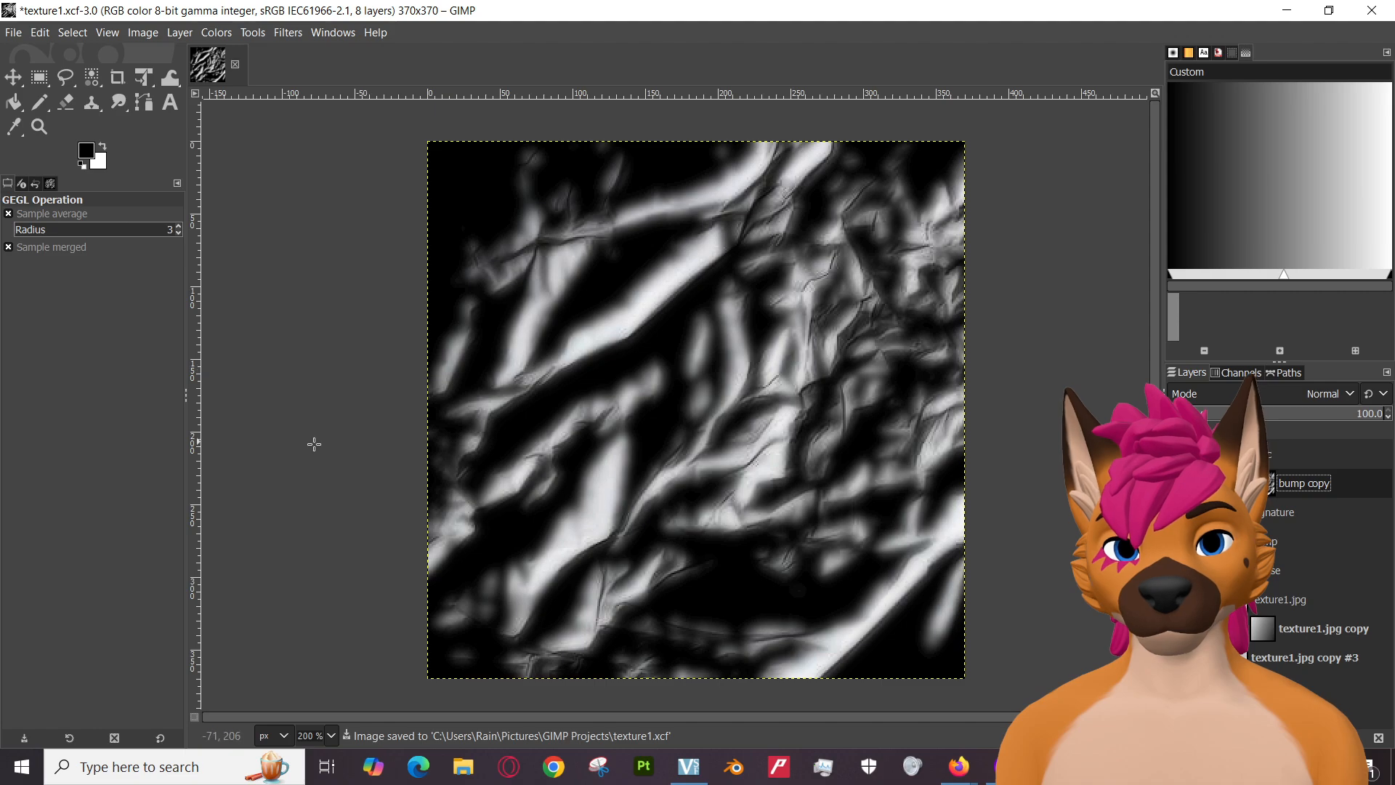
mouse_move(958, 766)
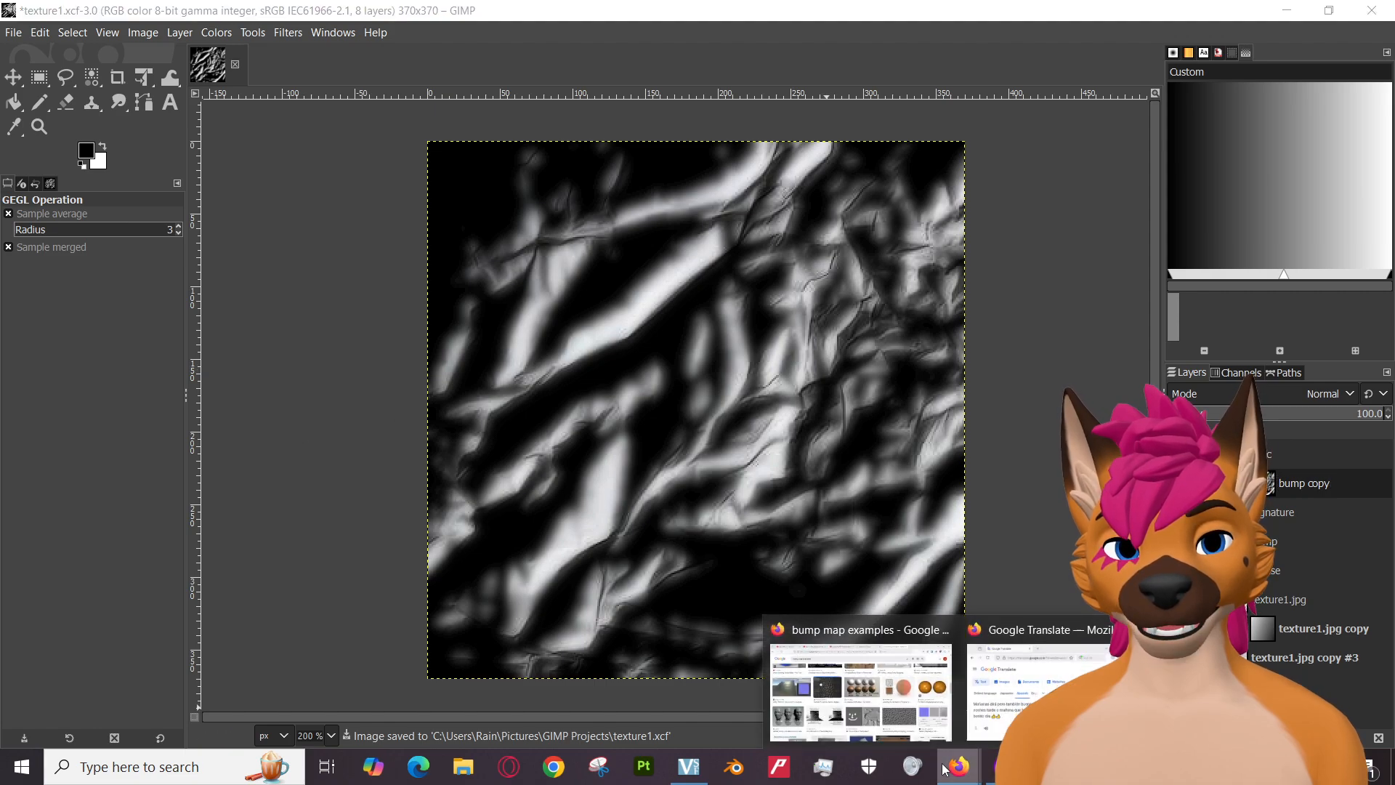
click(864, 683)
click(305, 19)
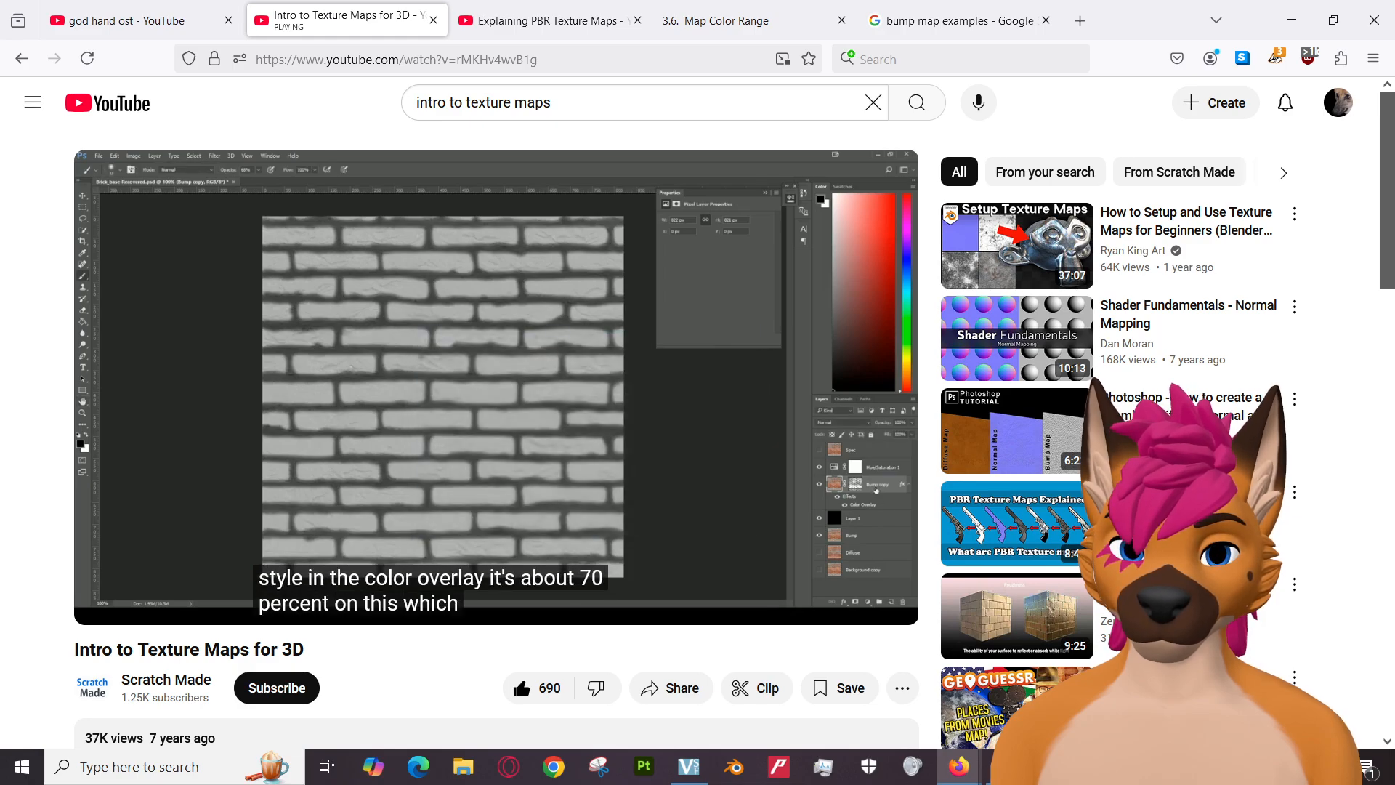
Leave the Map Color Range documentation and search Google for "displacement map vs bump map".
click(716, 20)
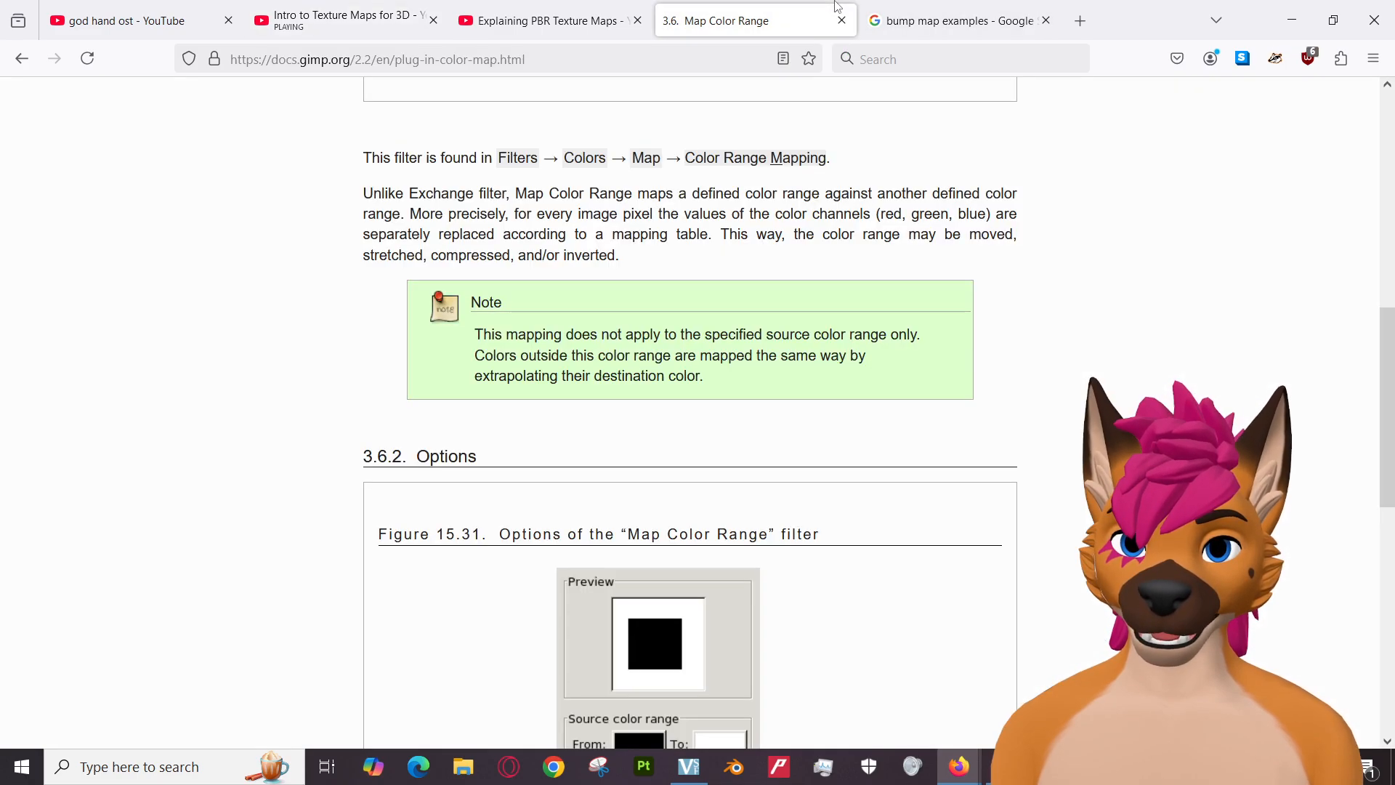
click(22, 58)
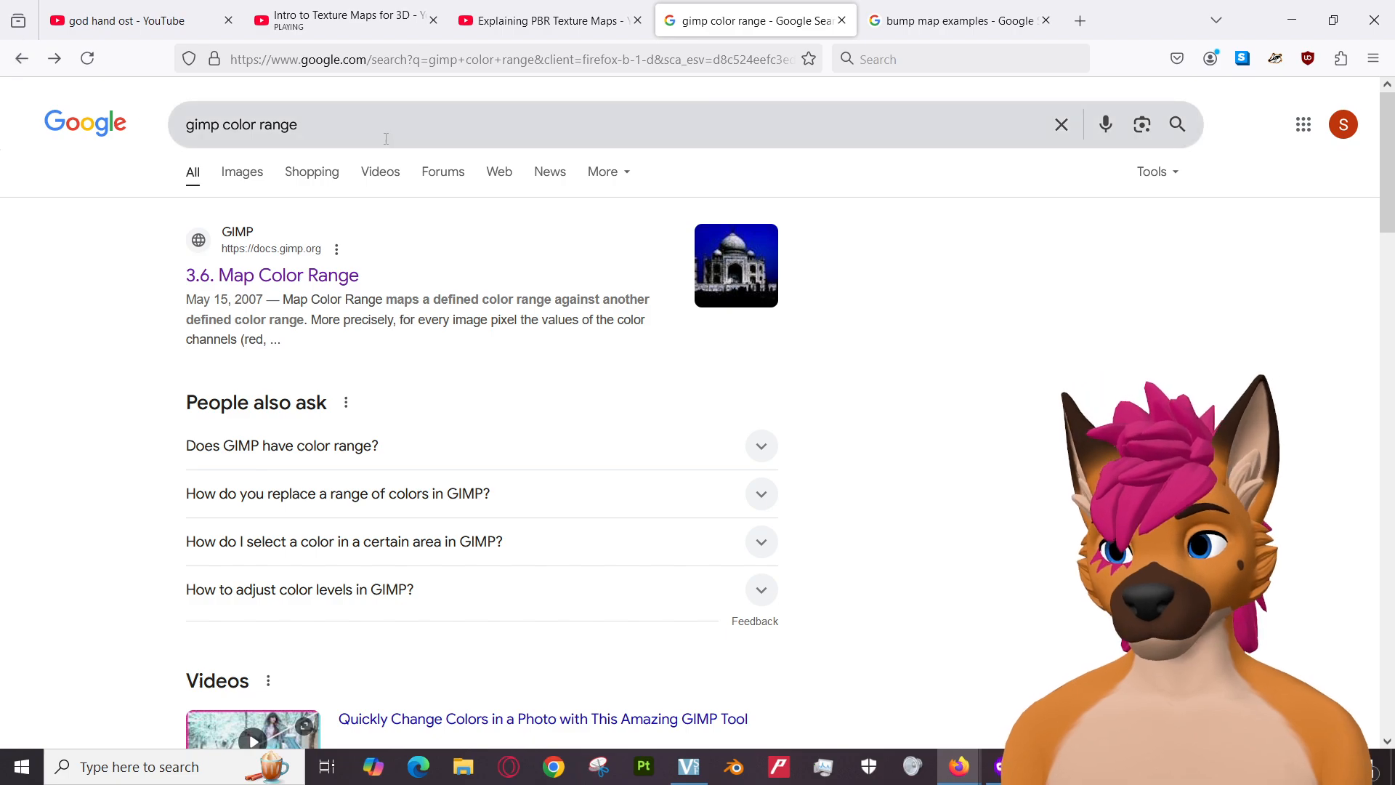
drag(298, 125, 173, 134)
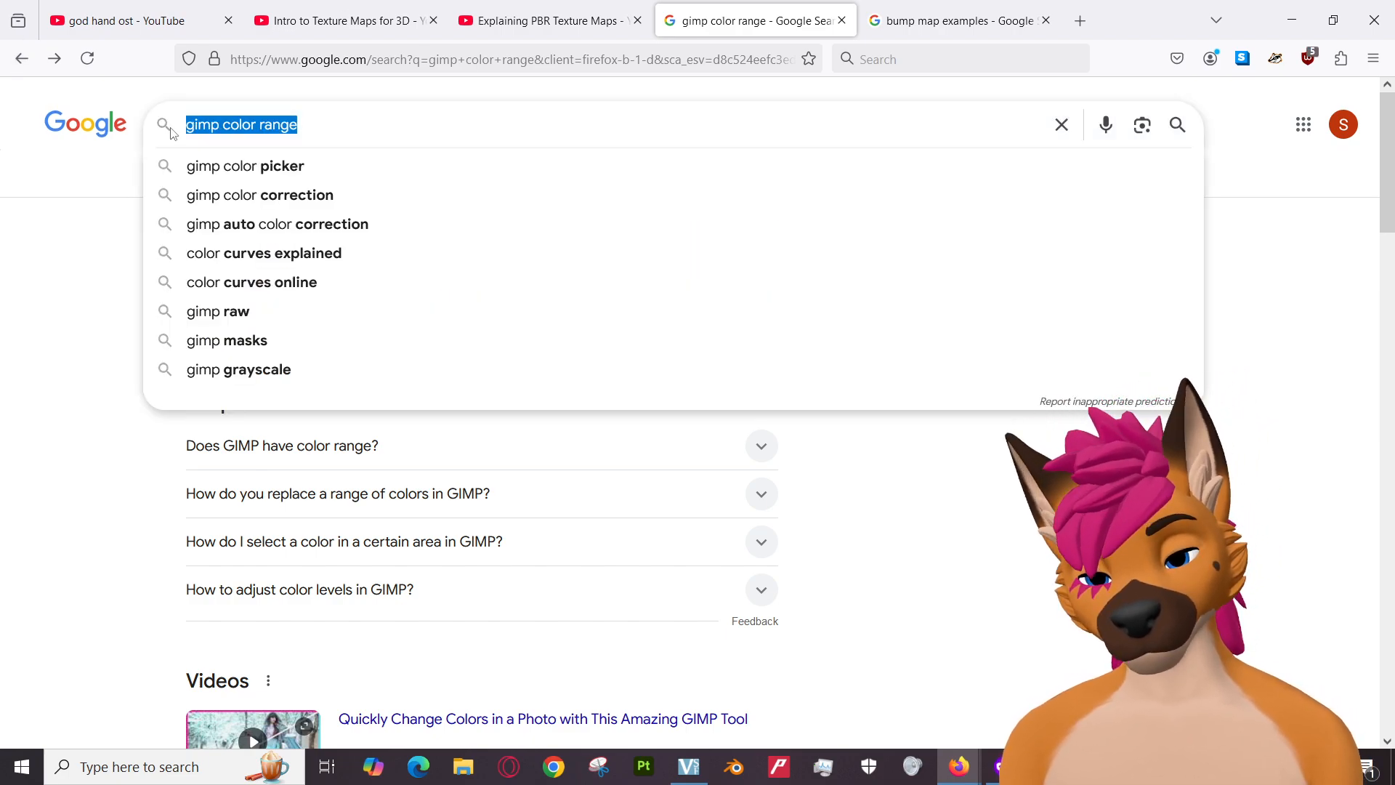
text(displacemn)
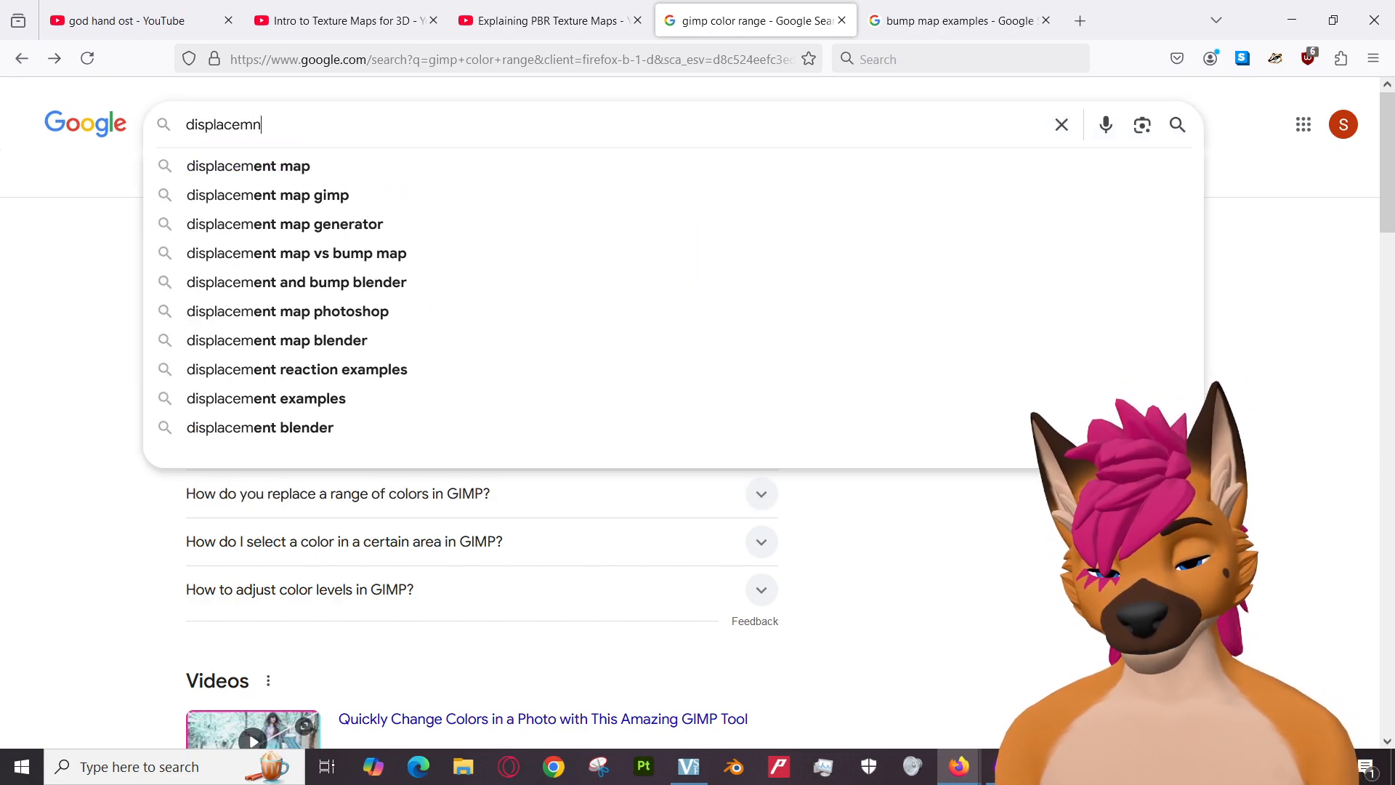
key(BackSpace)
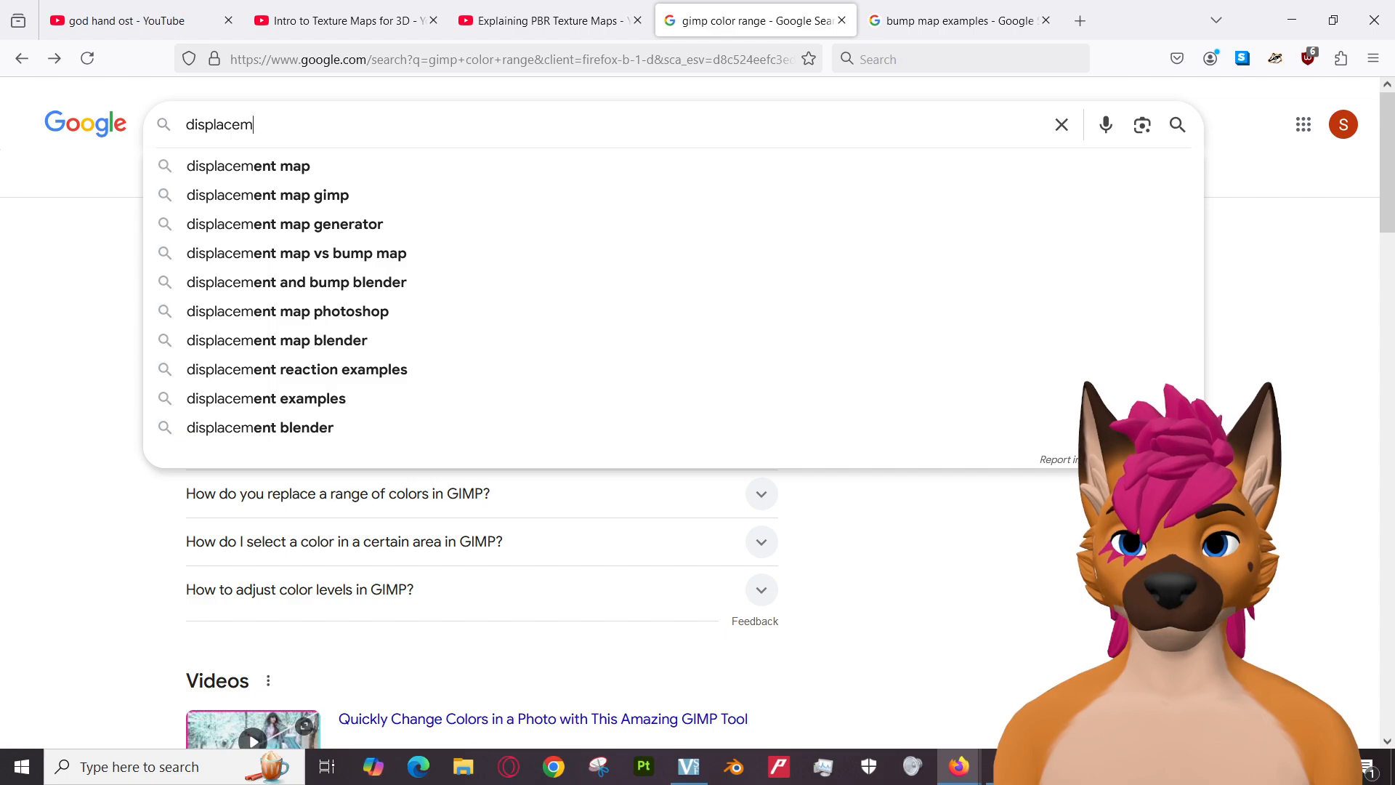
click(312, 252)
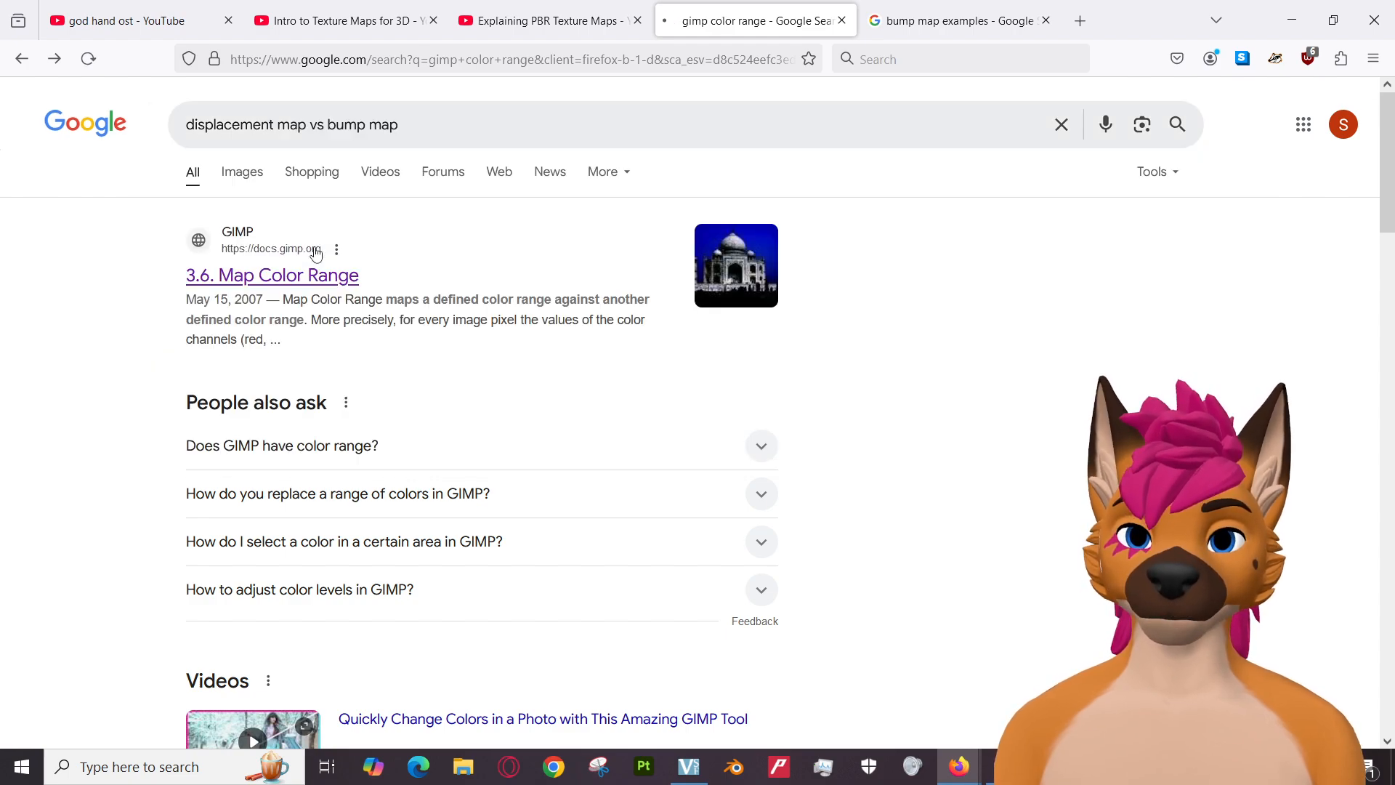
Read the answers on the difference between bump and displacement mapping and on whether displacement is the same as bump.
scroll(47, 373, down, 6)
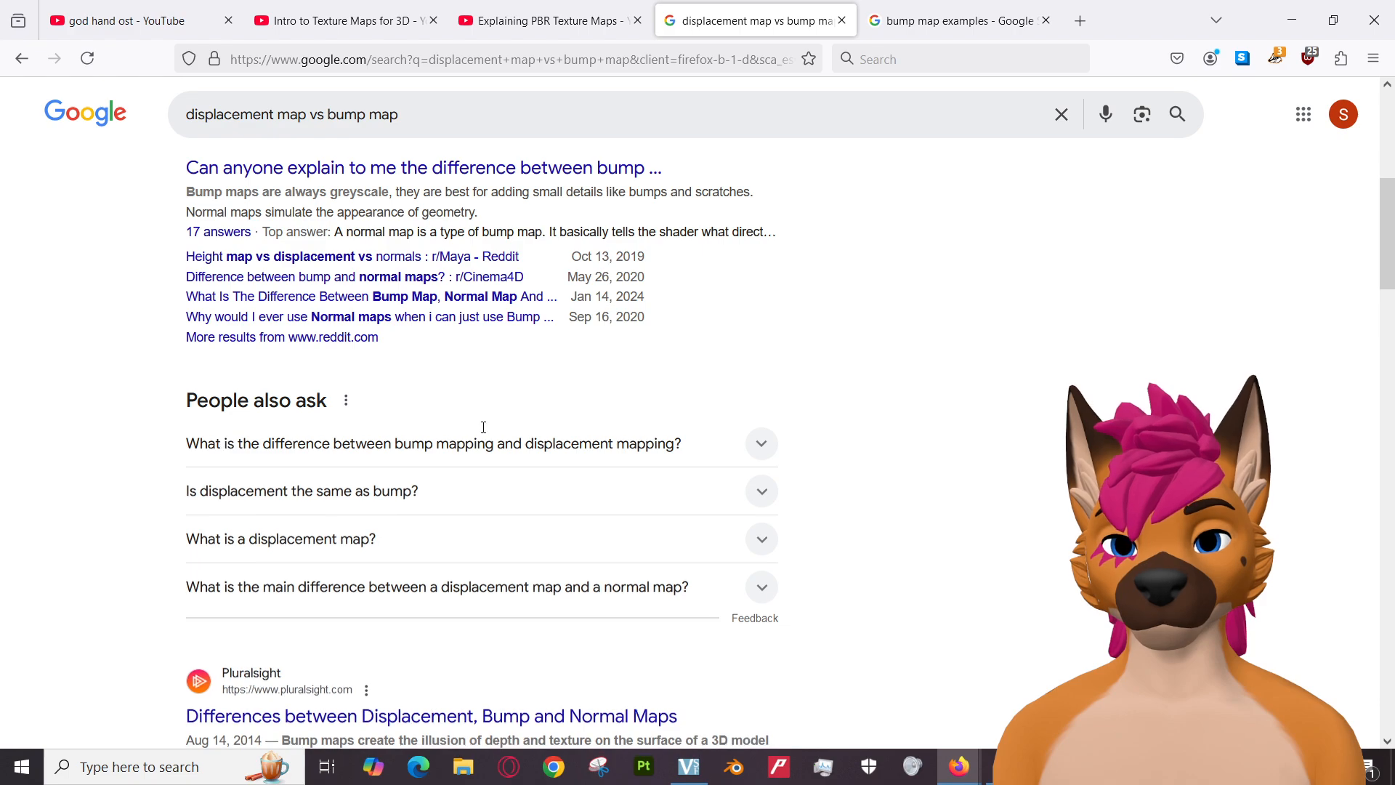
click(483, 432)
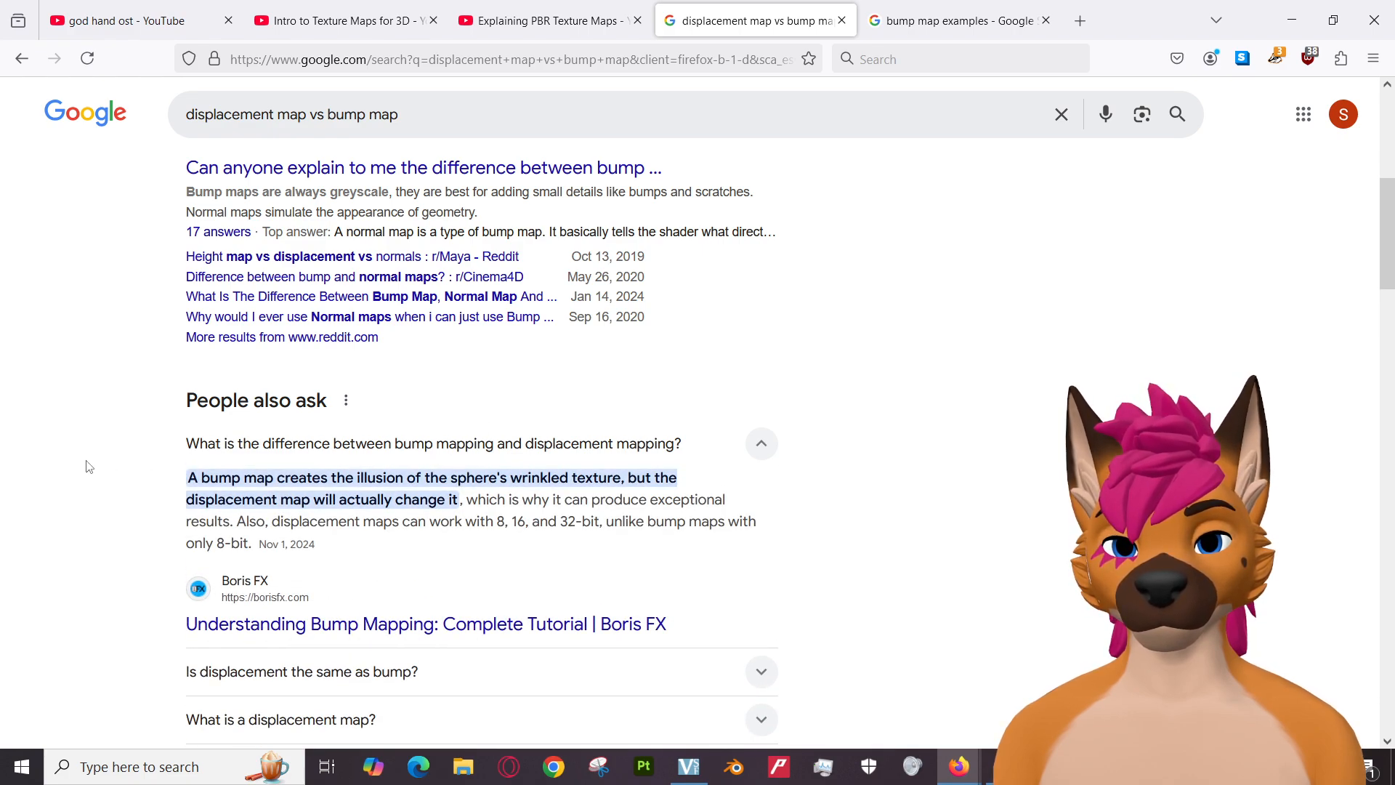
scroll(89, 466, down, 4)
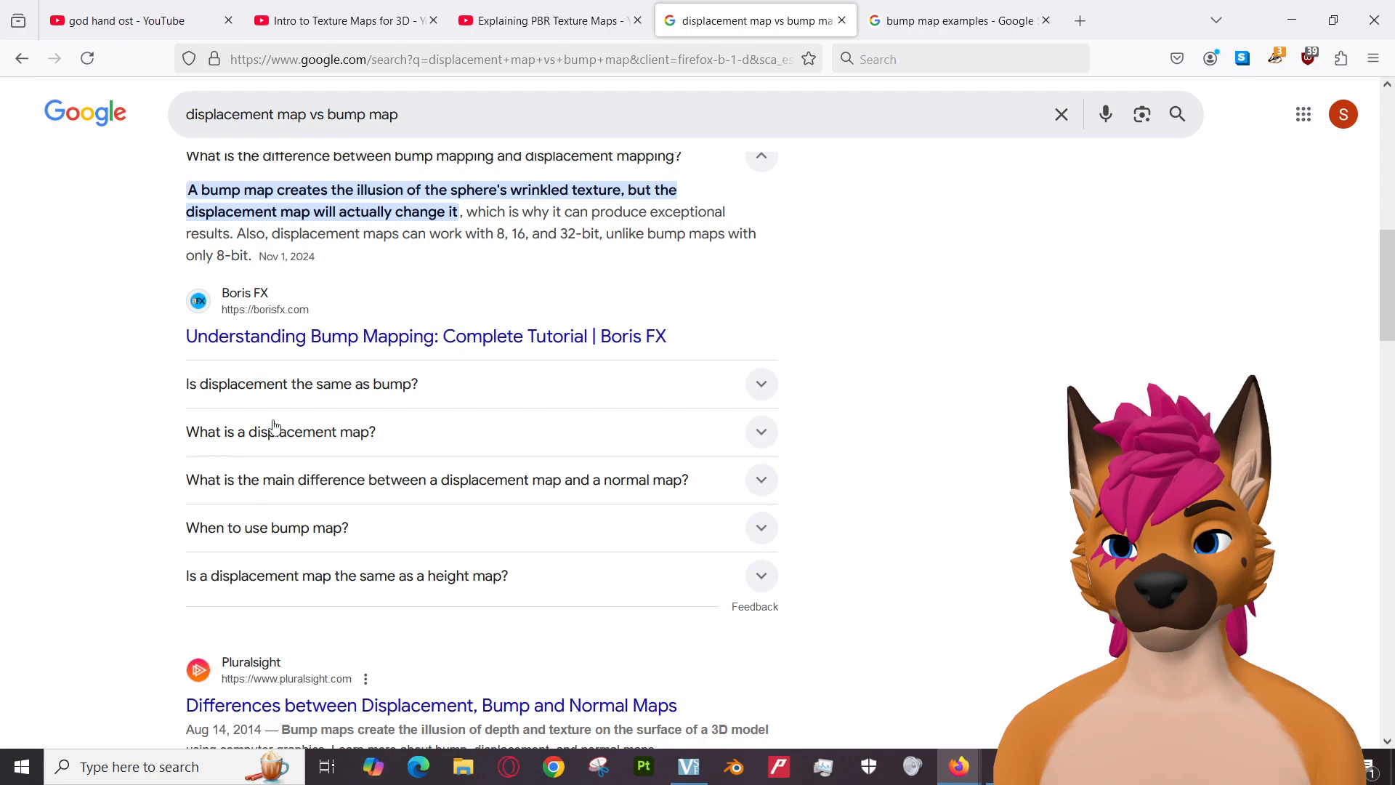
click(359, 393)
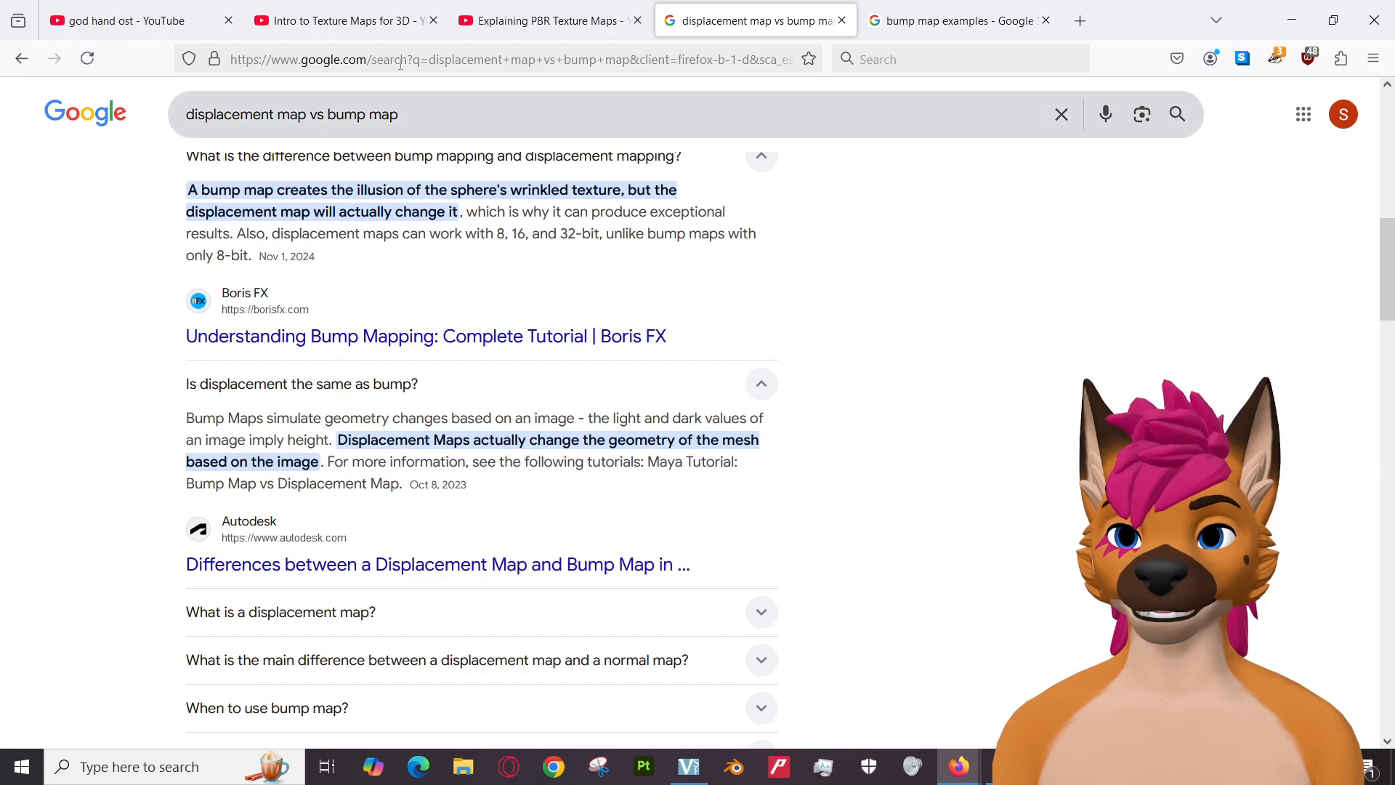
Replay the end of the Displacement Map section in the Intro to Texture Maps video, pause at about 40:30, and switch back to GIMP.
click(393, 20)
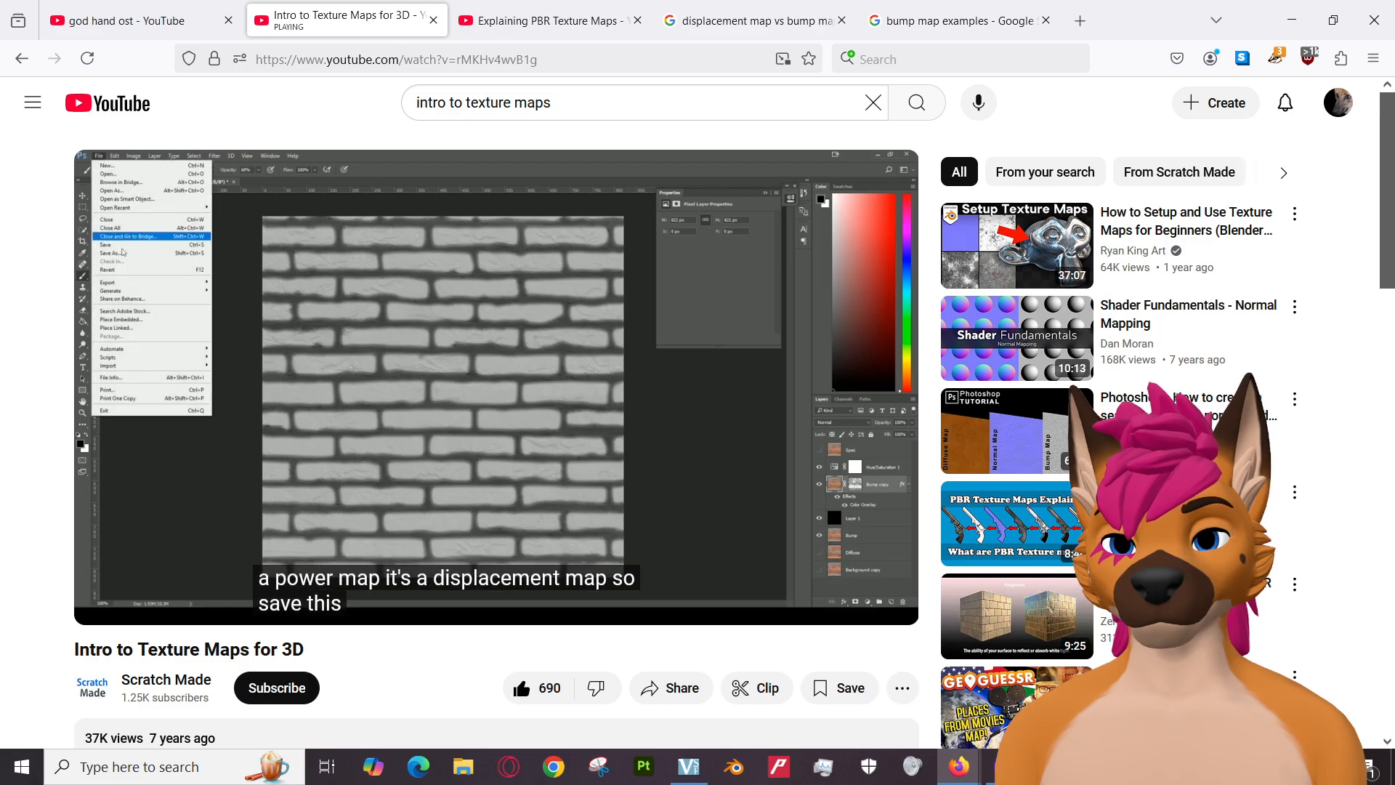
key(Left)
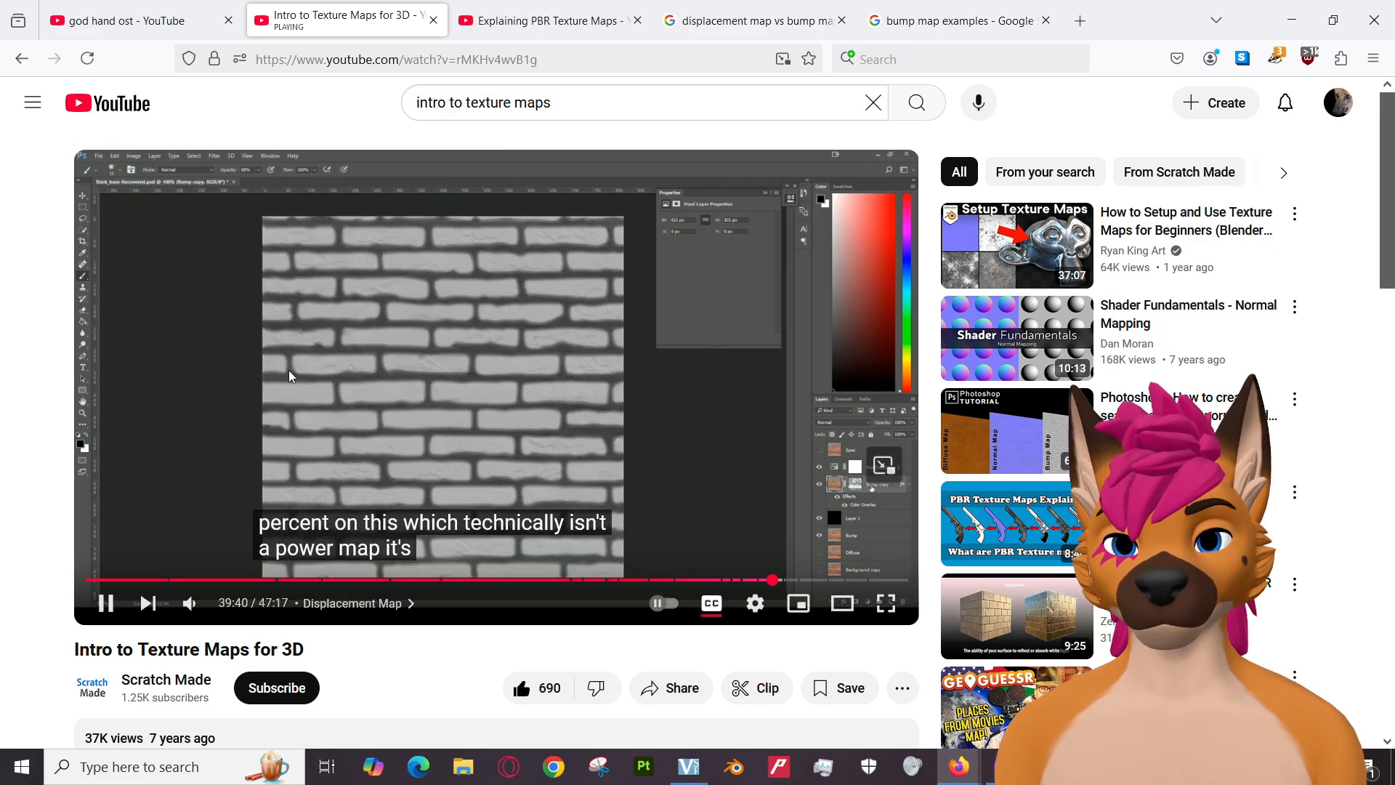
key(Left)
key(Left)
key(Left)
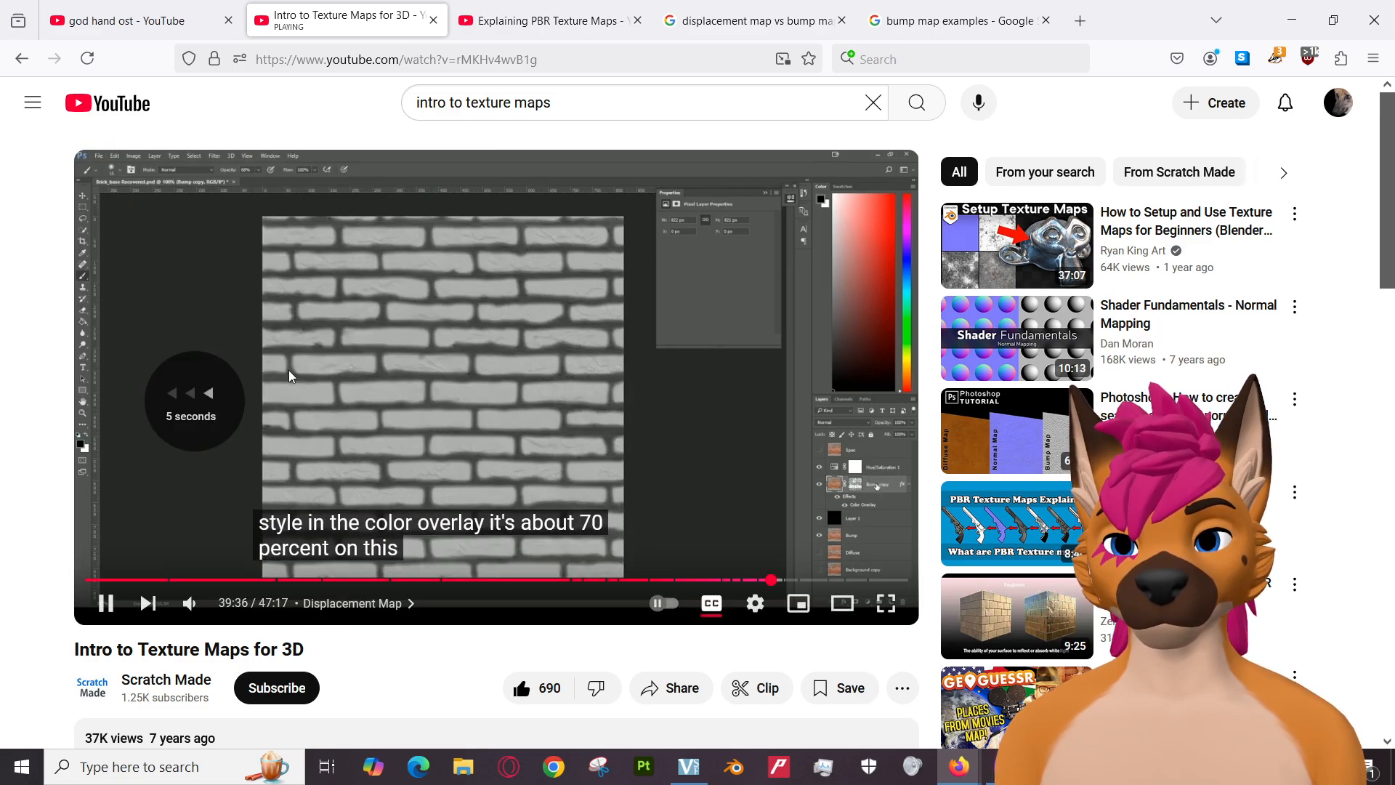
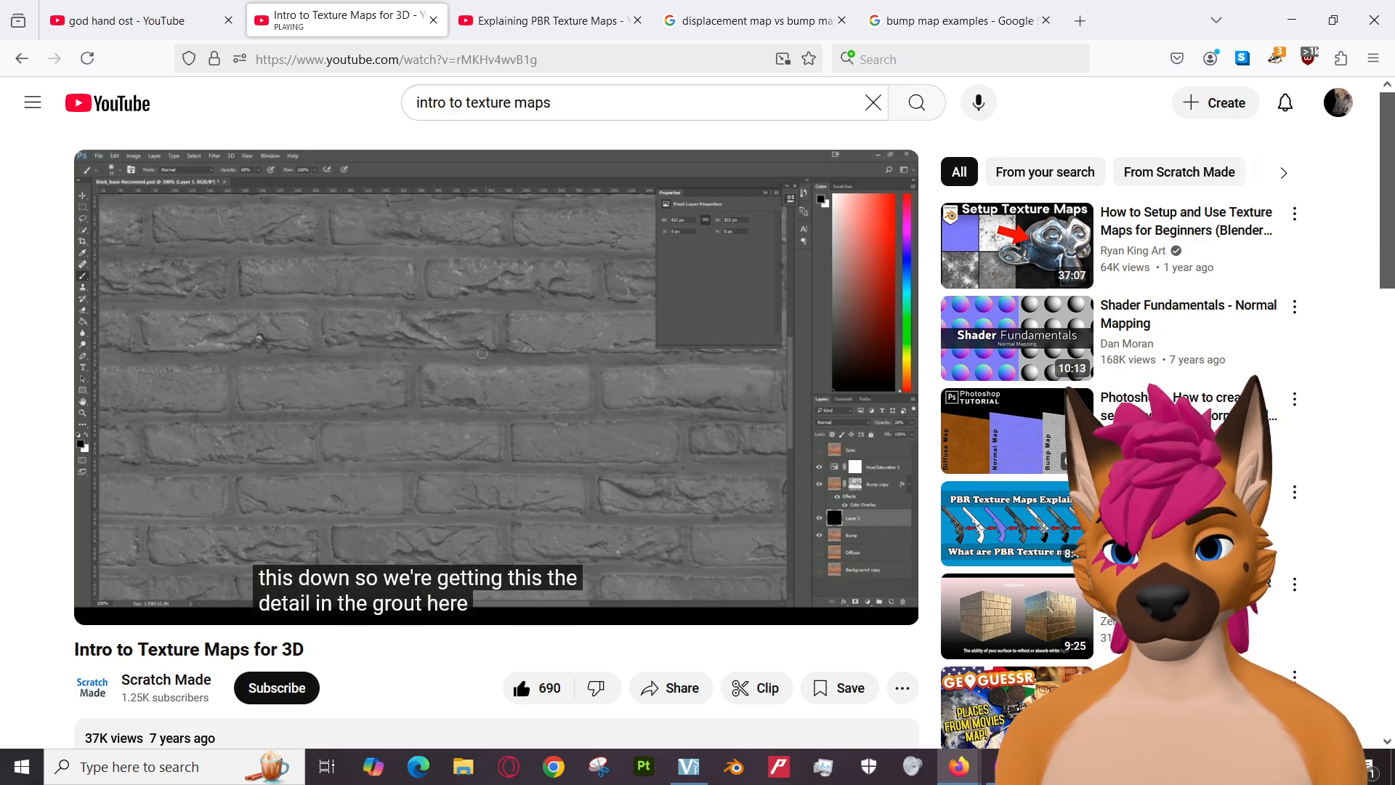
mouse_move(351, 434)
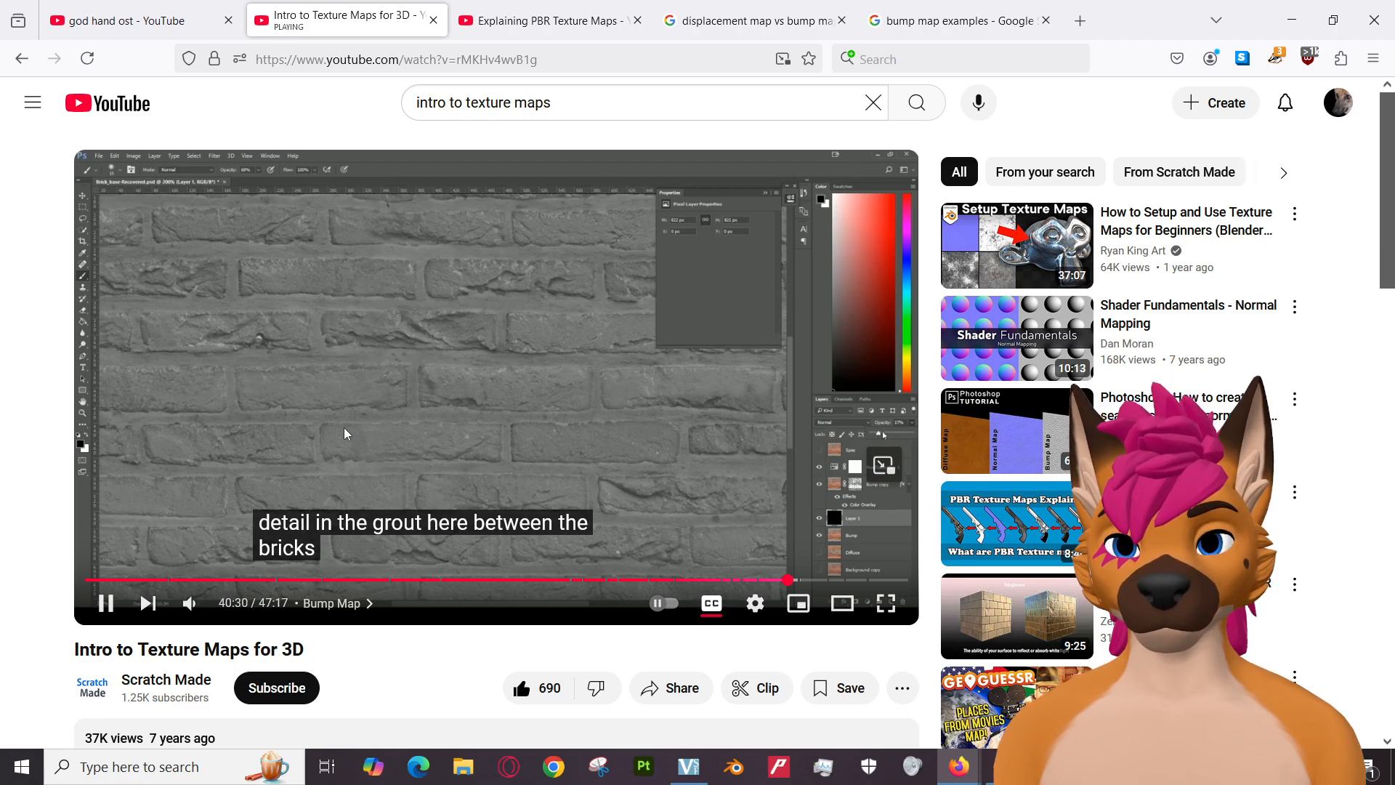
click(343, 427)
key(alt+Tab)
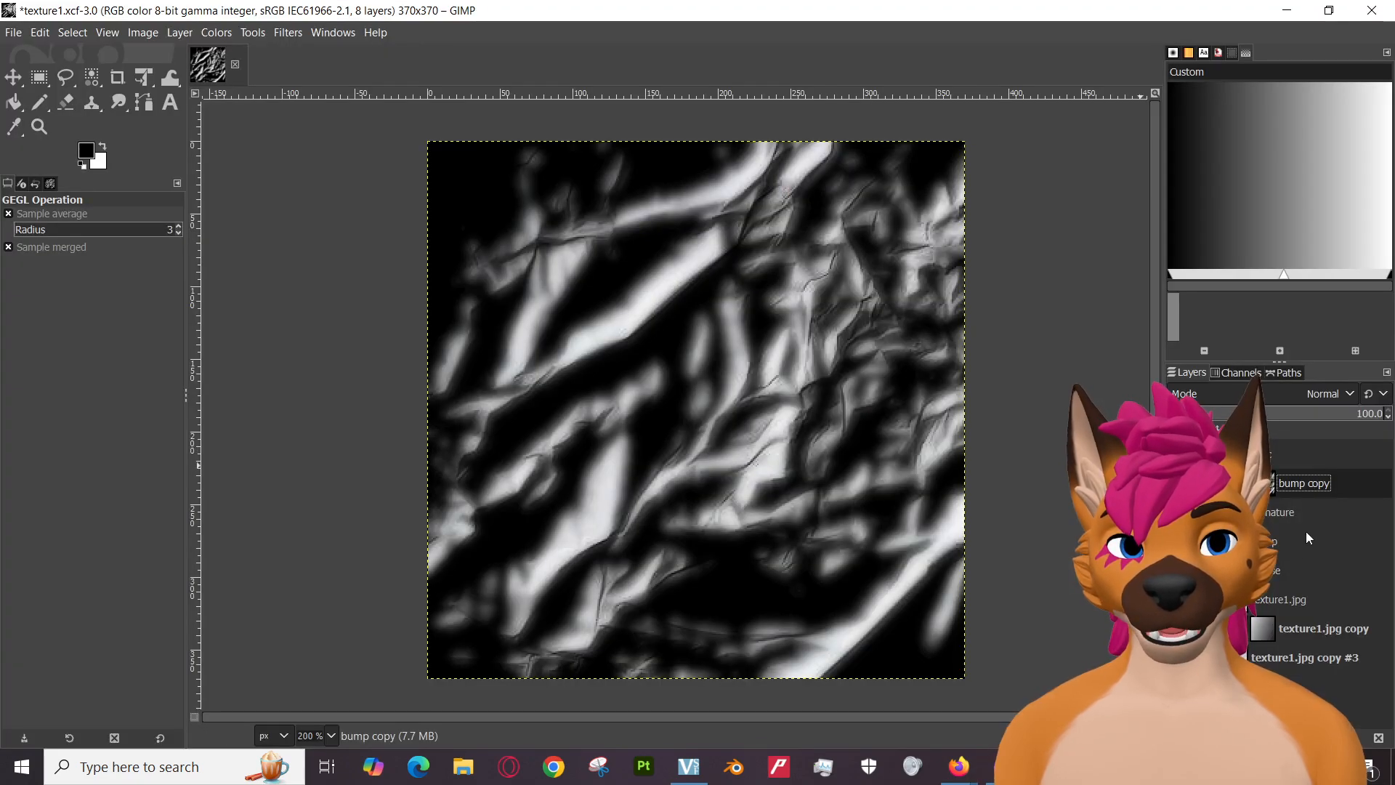
Try reduced opacities such as 28.1 and 93.3 on the Signature layer and return it to full opacity.
click(1300, 513)
drag(1264, 413, 1222, 417)
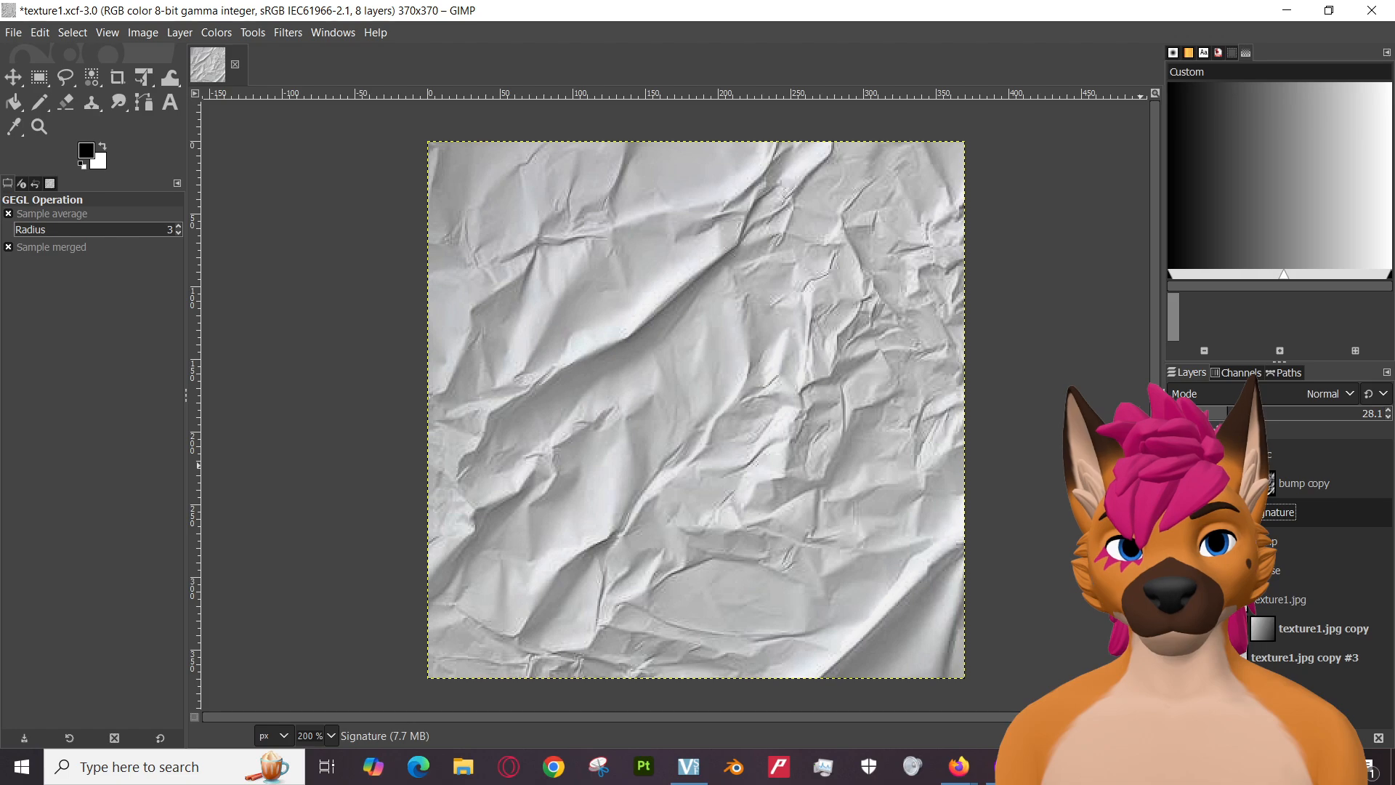
drag(1225, 416, 1371, 413)
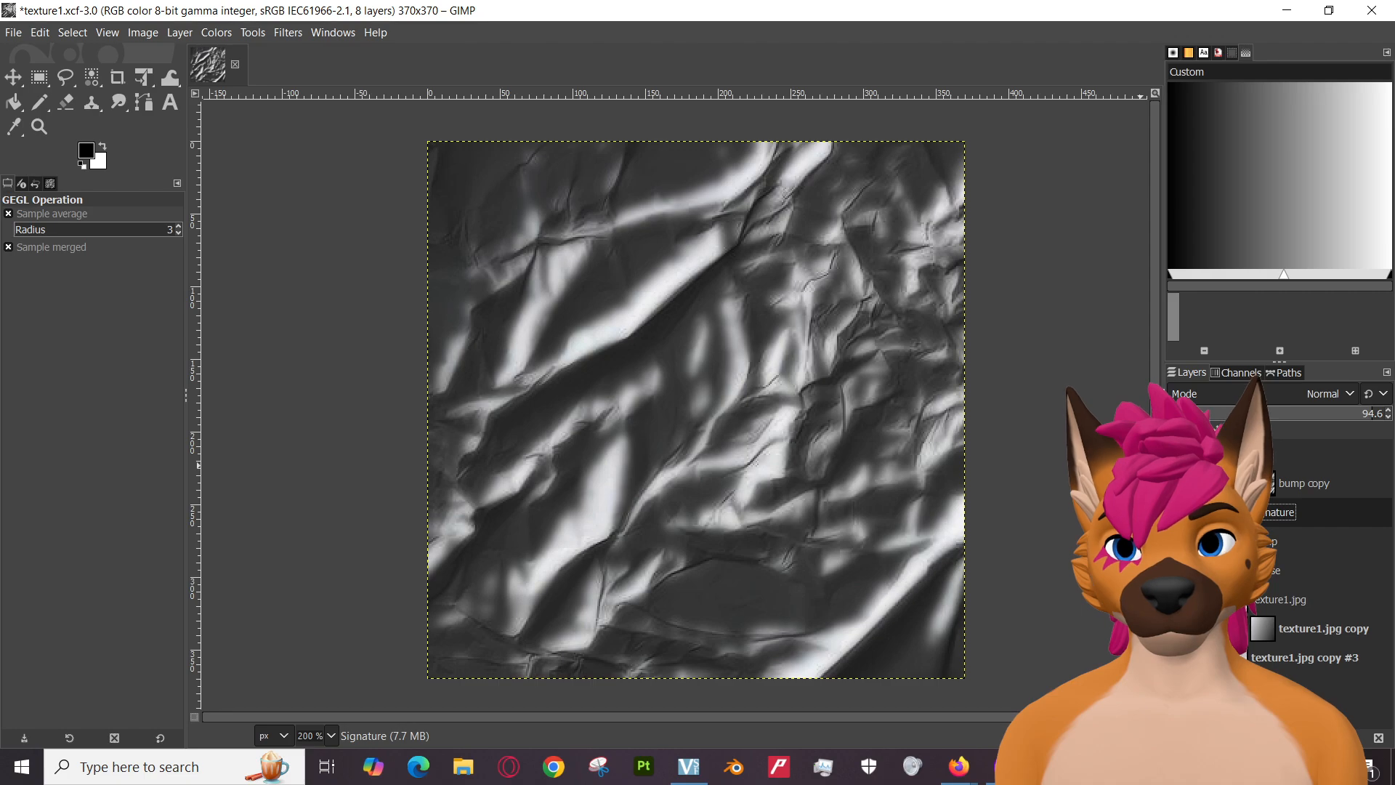
drag(1320, 413, 1388, 413)
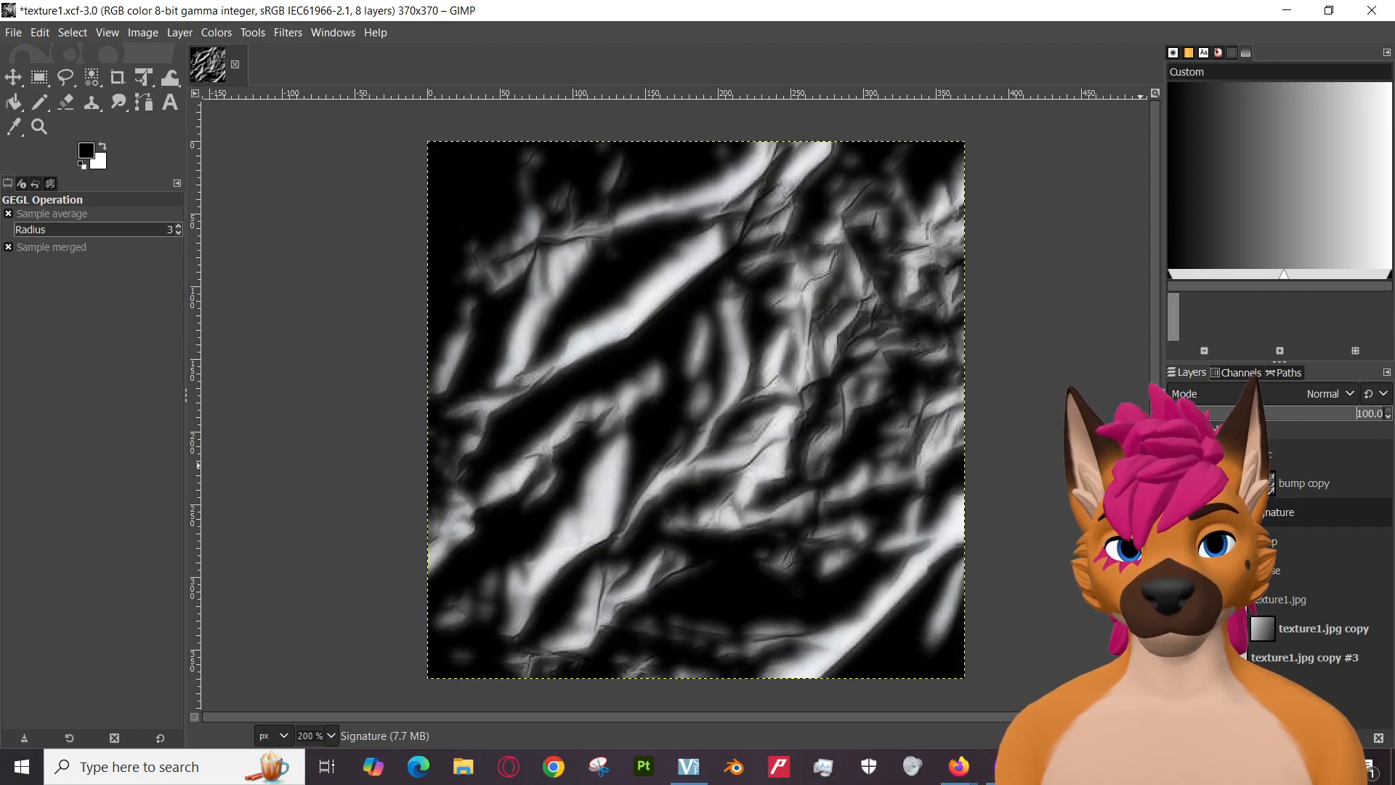
mouse_move(1382, 415)
mouse_down()
mouse_move(1289, 414)
mouse_move(1382, 414)
mouse_move(1369, 416)
mouse_up()
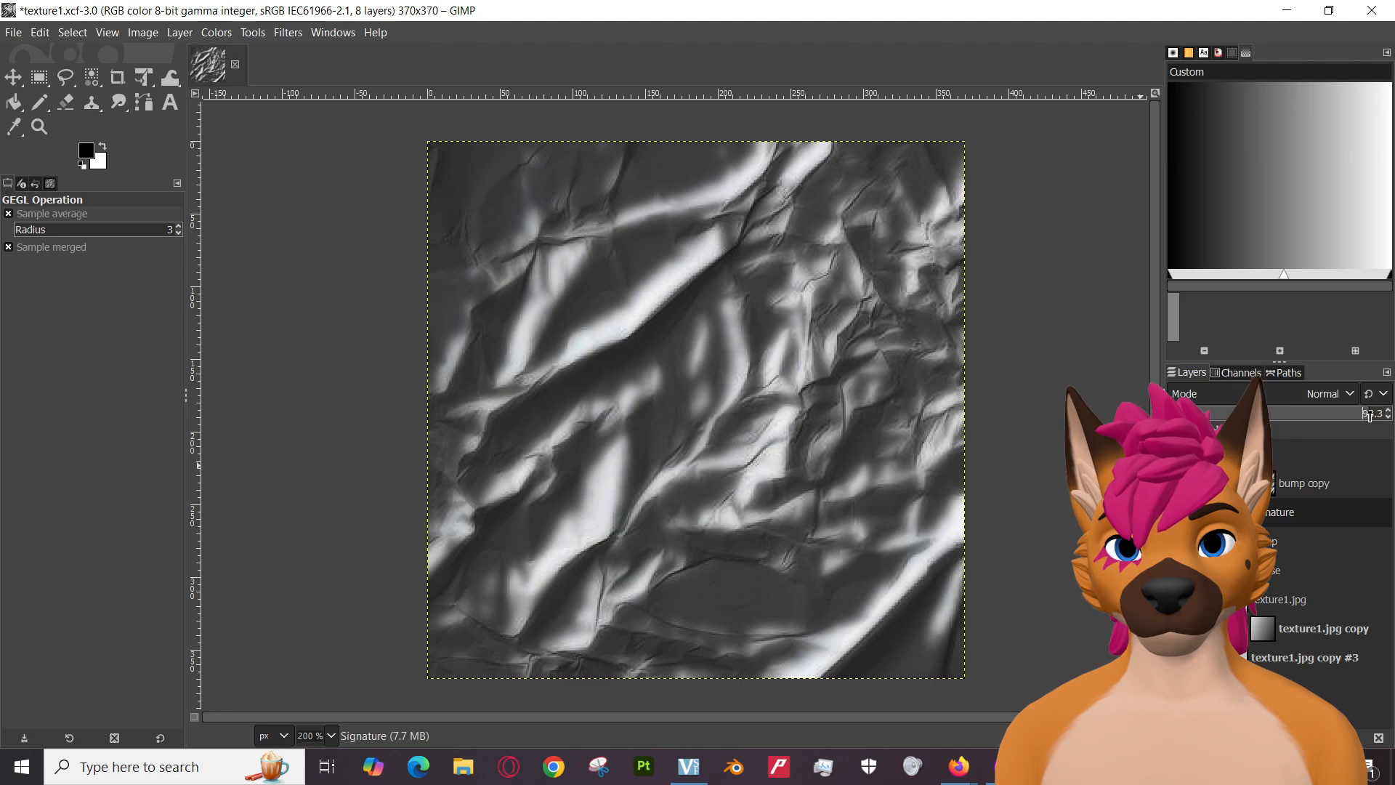
drag(1368, 415, 1389, 416)
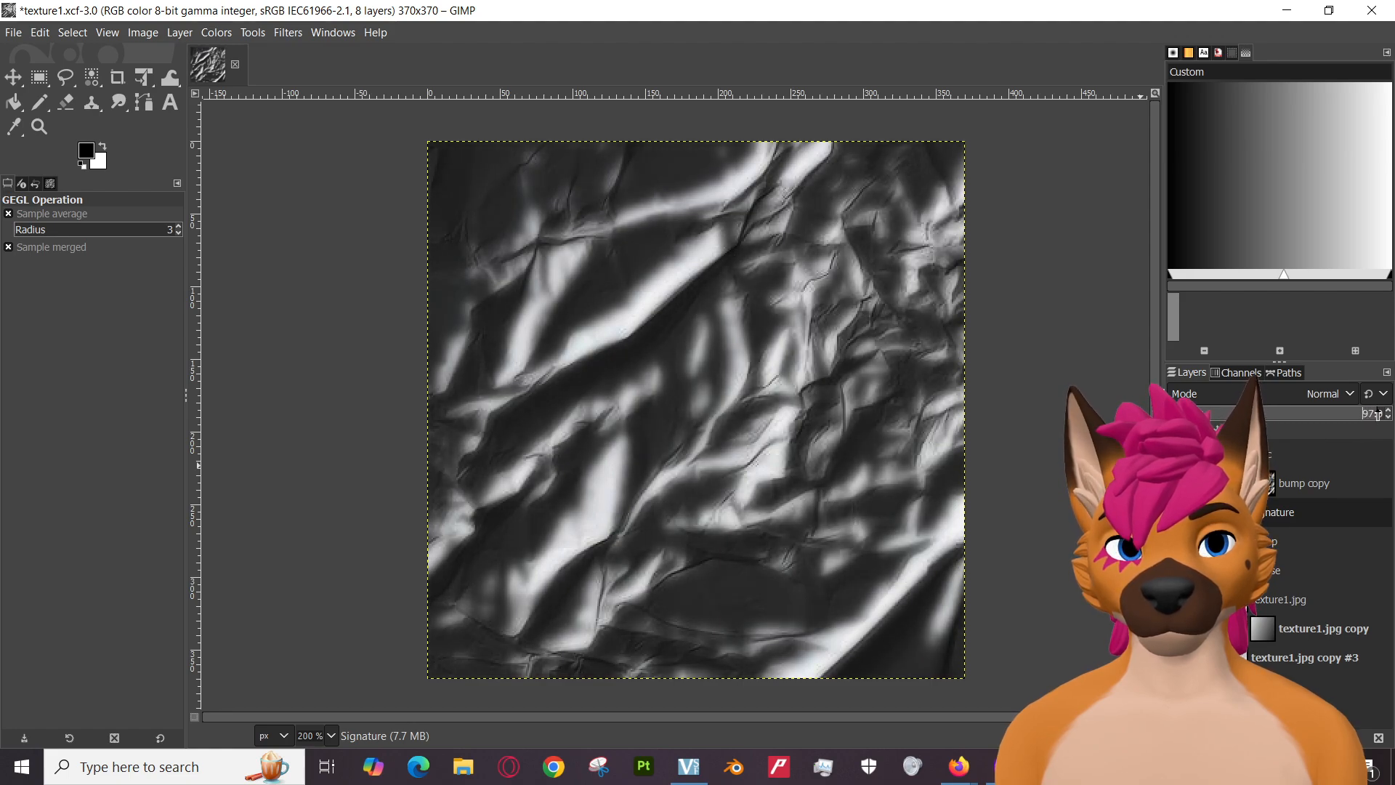
click(1267, 494)
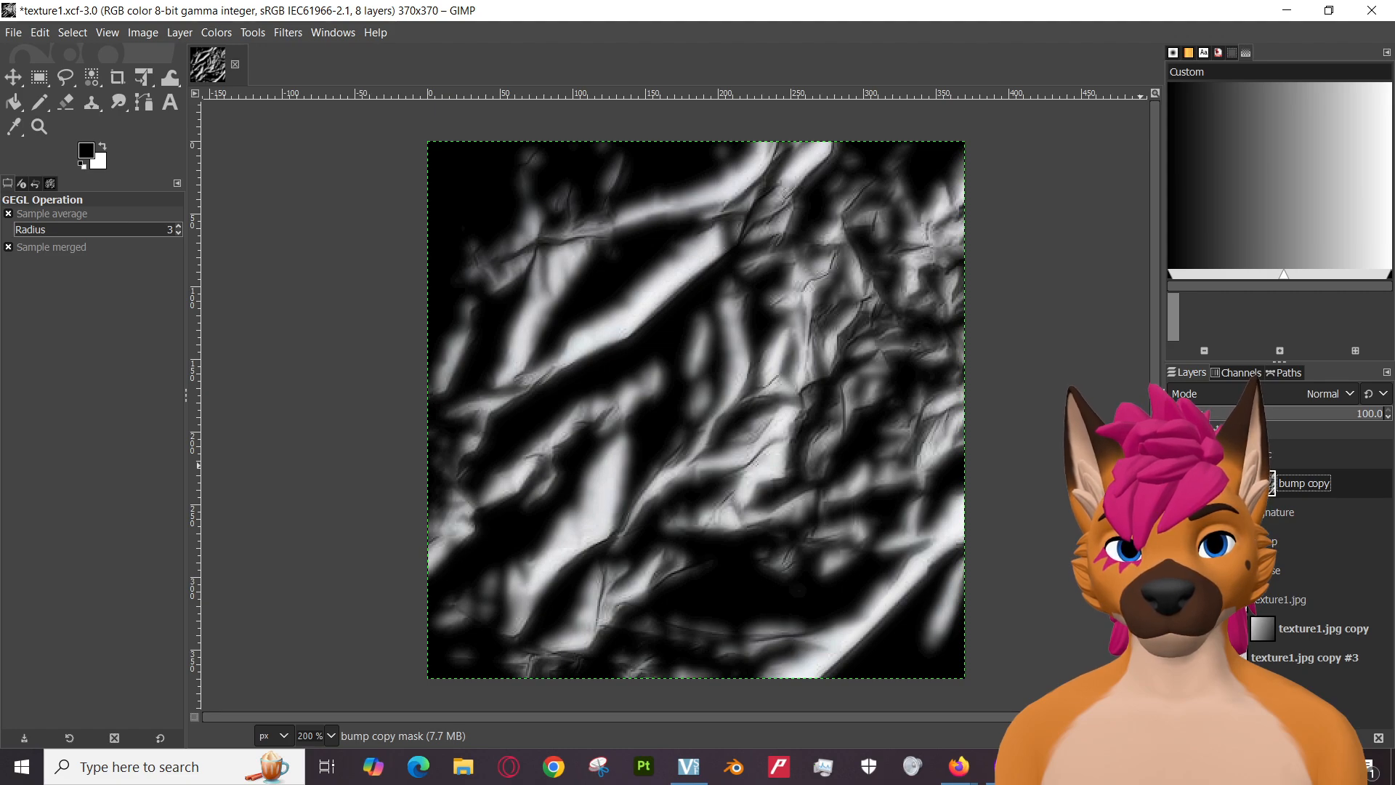
alt+click(1268, 483)
ctrl+click(1268, 483)
ctrl+click(1267, 483)
alt+click(1268, 483)
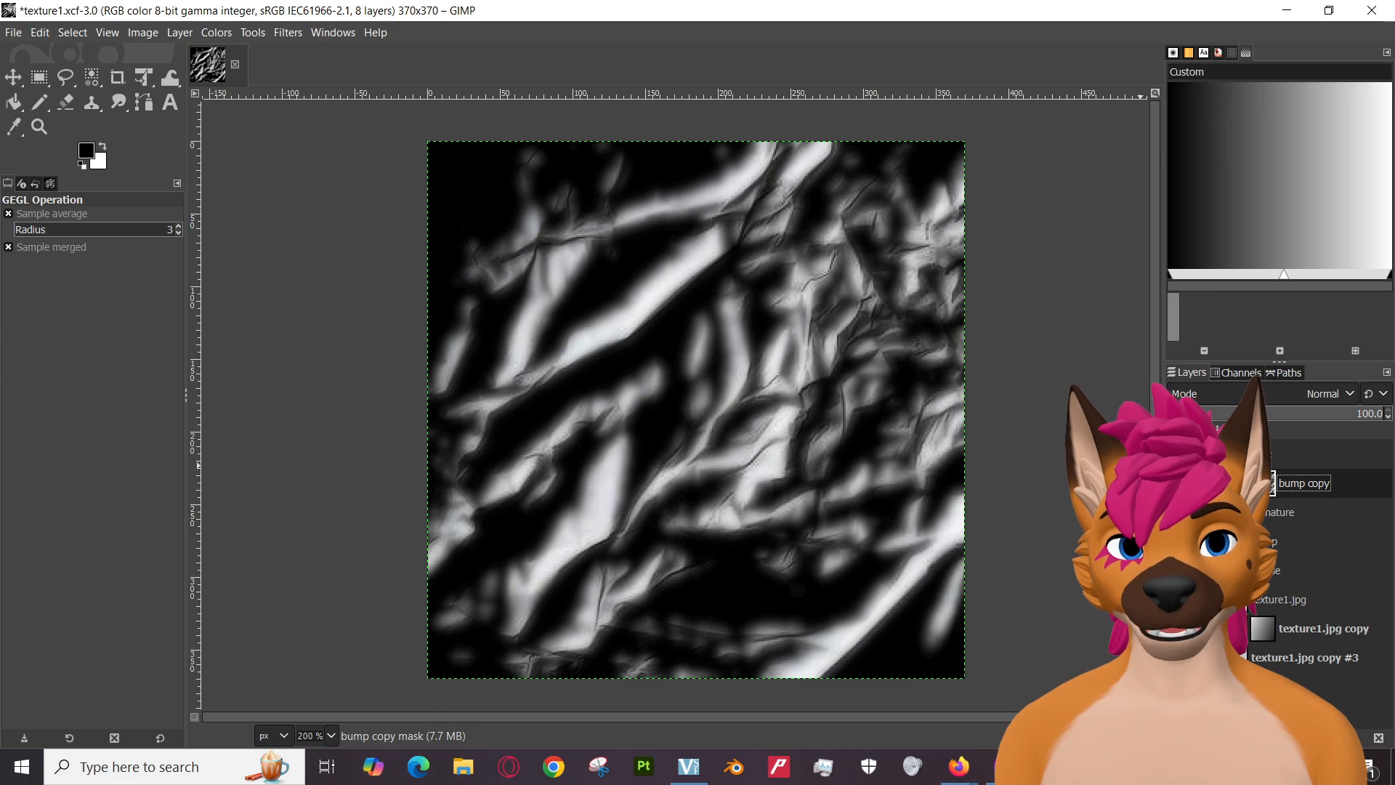
click(212, 32)
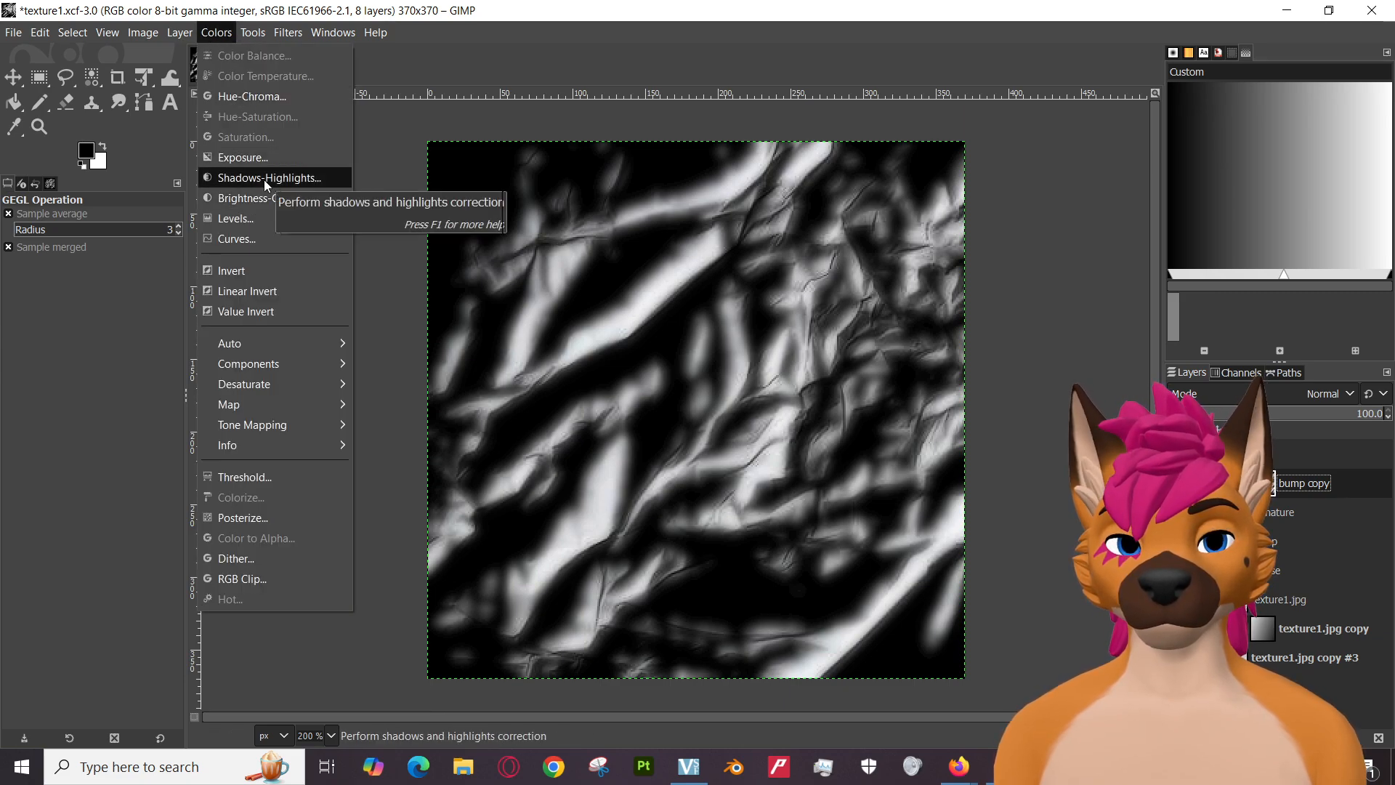
key(Escape)
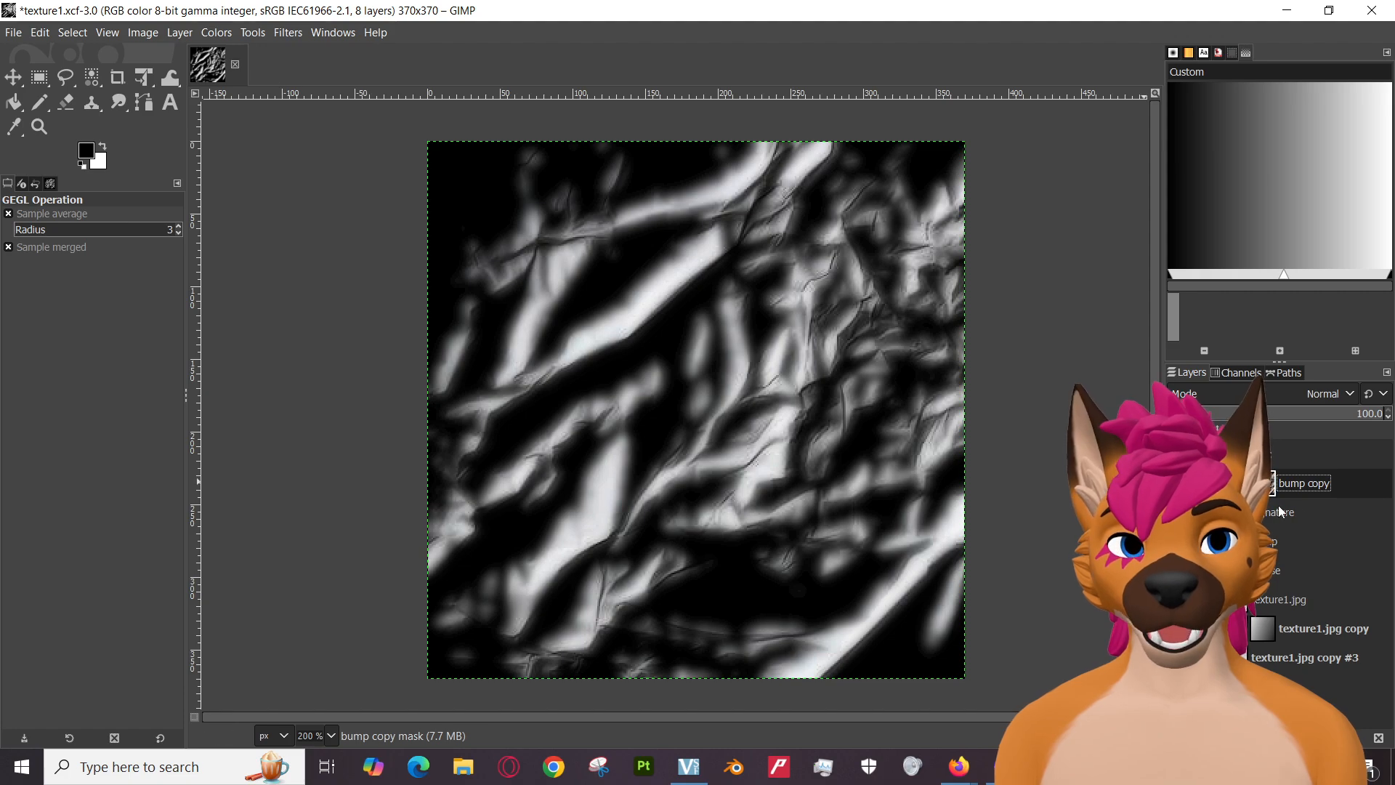
Delete the layer mask from the bump copy layer and undo the deletion.
click(1248, 484)
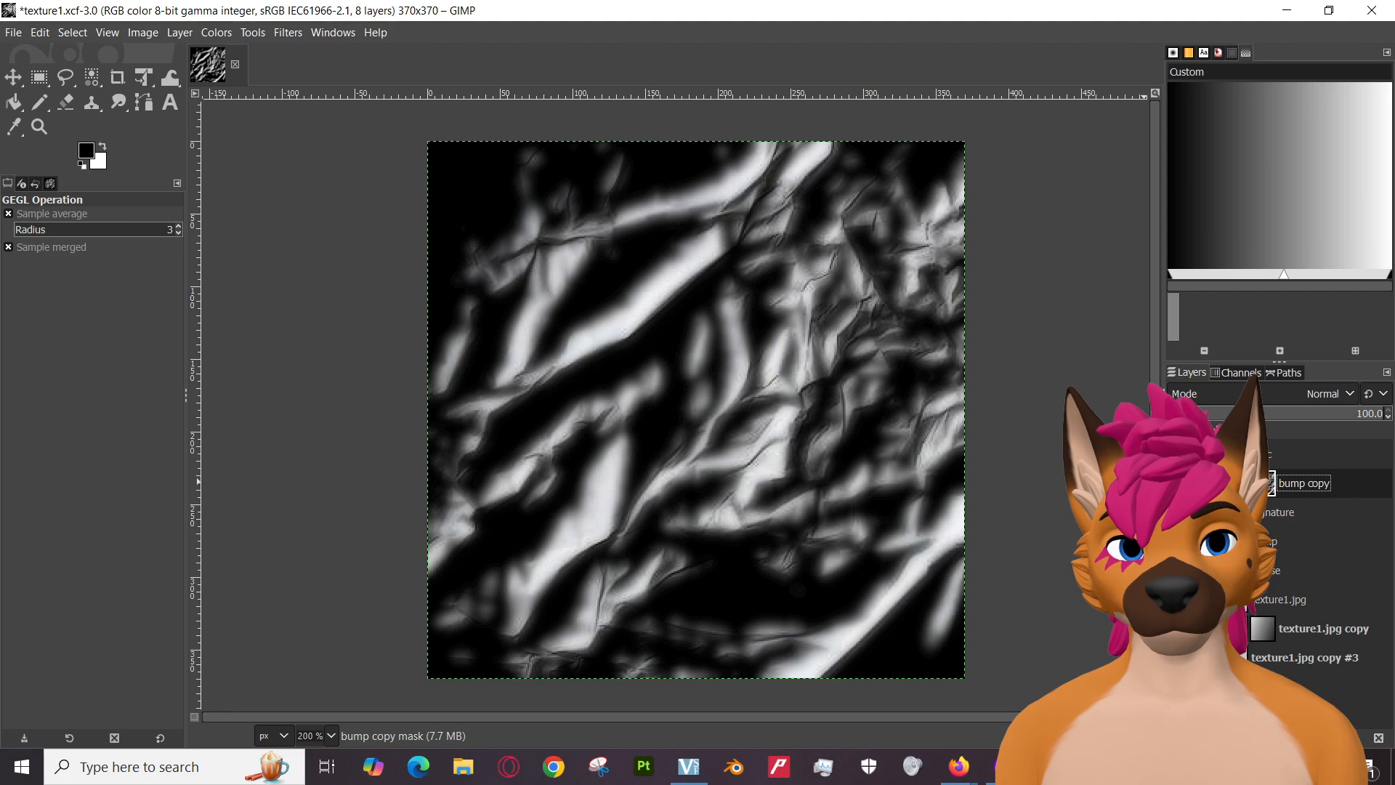
right_click(1267, 483)
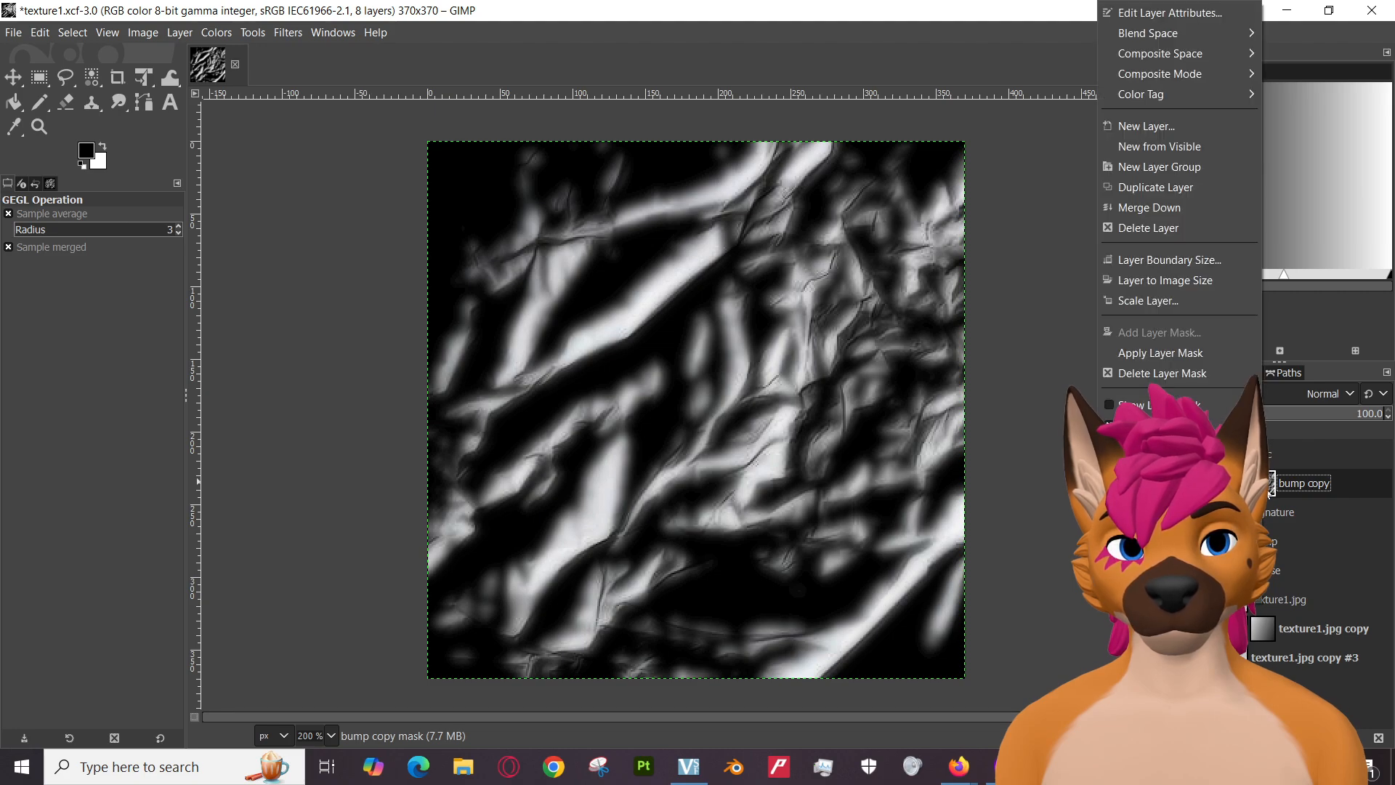
click(1157, 375)
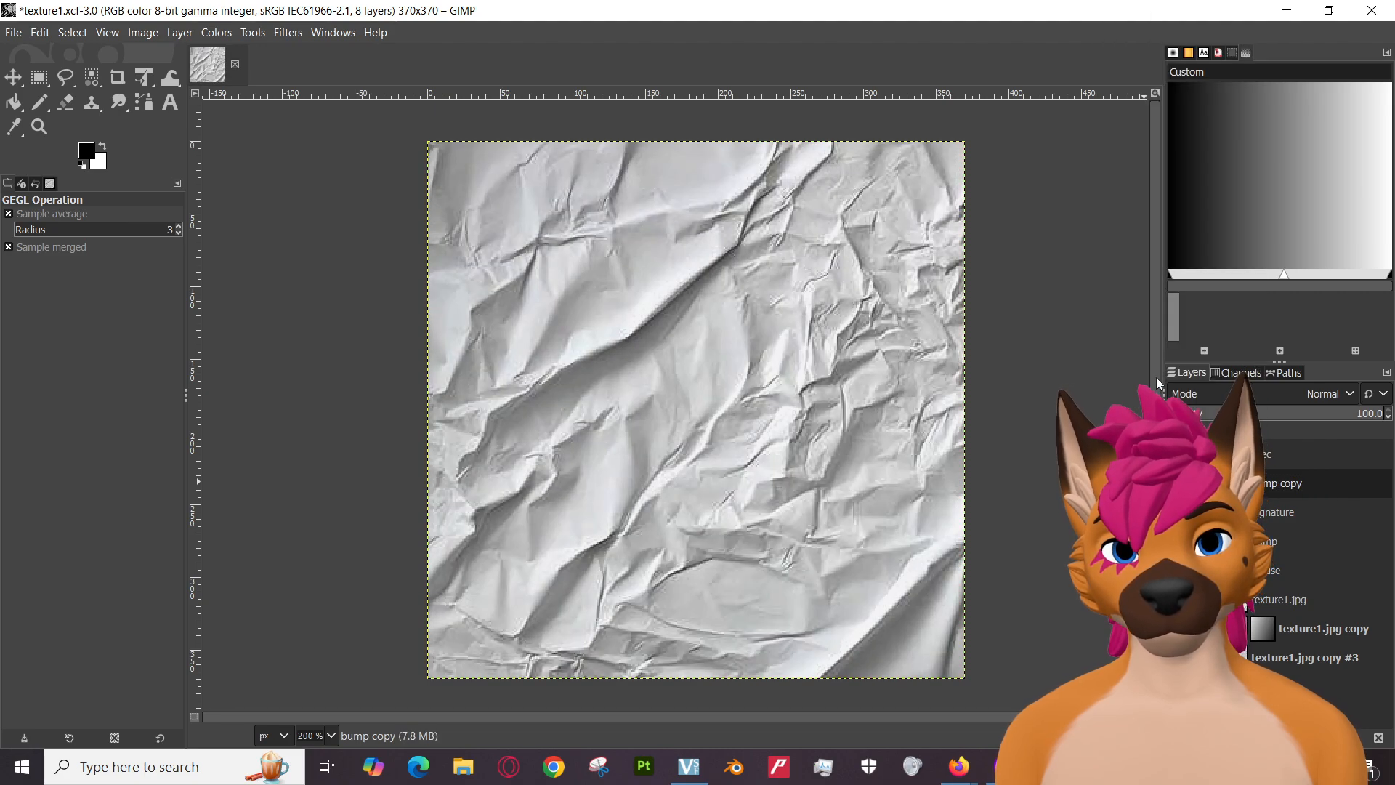
click(40, 33)
click(44, 52)
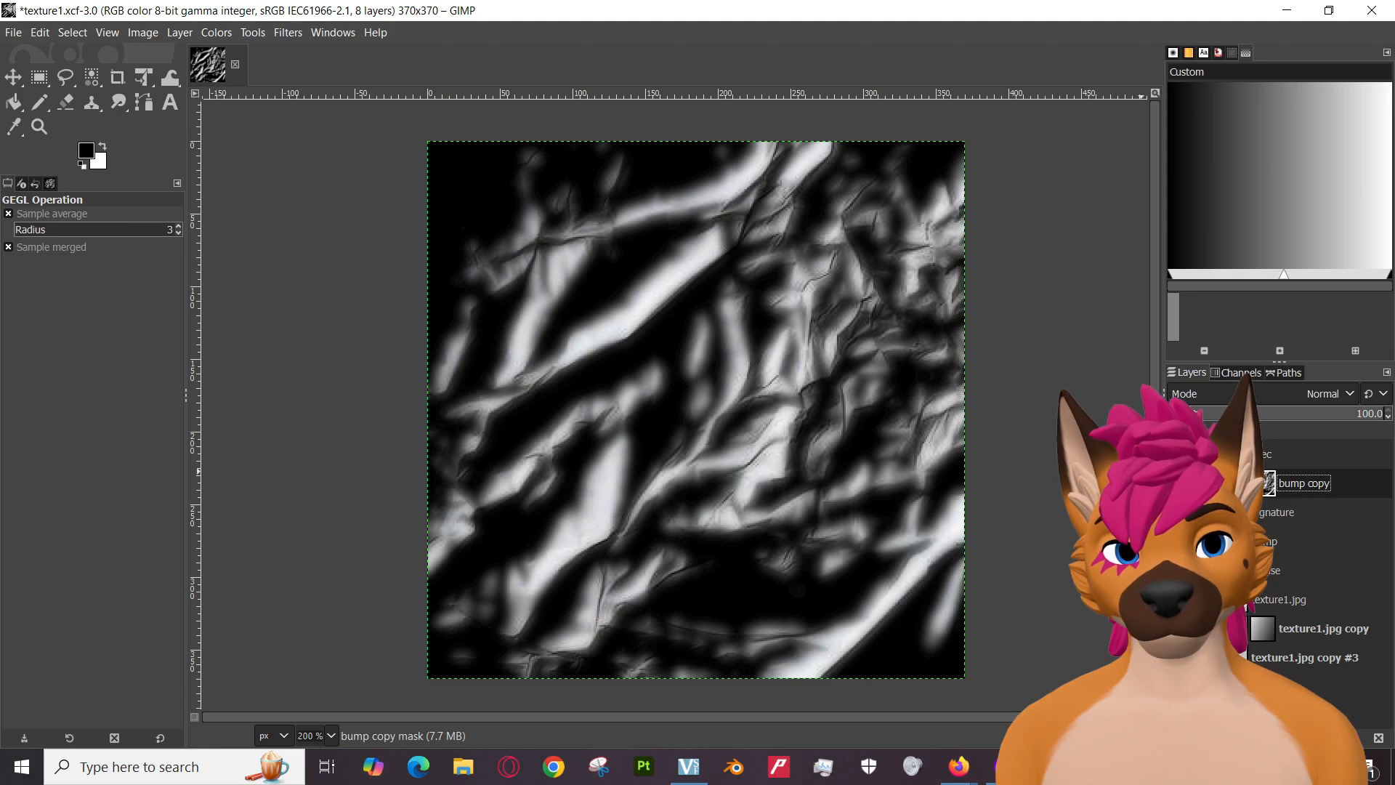
Try Hue-Saturation lightness values such as 8.6 and -0.6 on the bump copy layer and cancel the adjustment.
click(1243, 483)
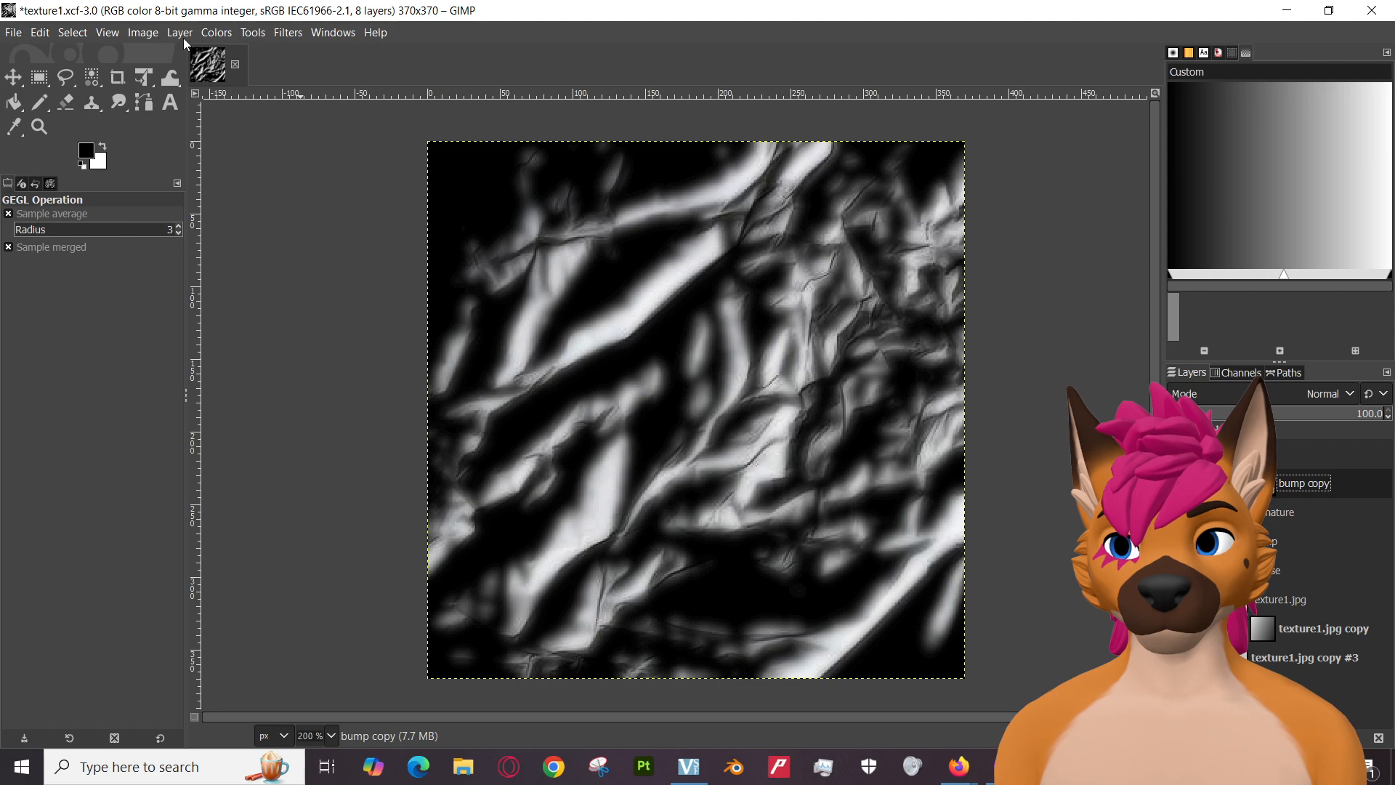
click(146, 35)
mouse_move(167, 36)
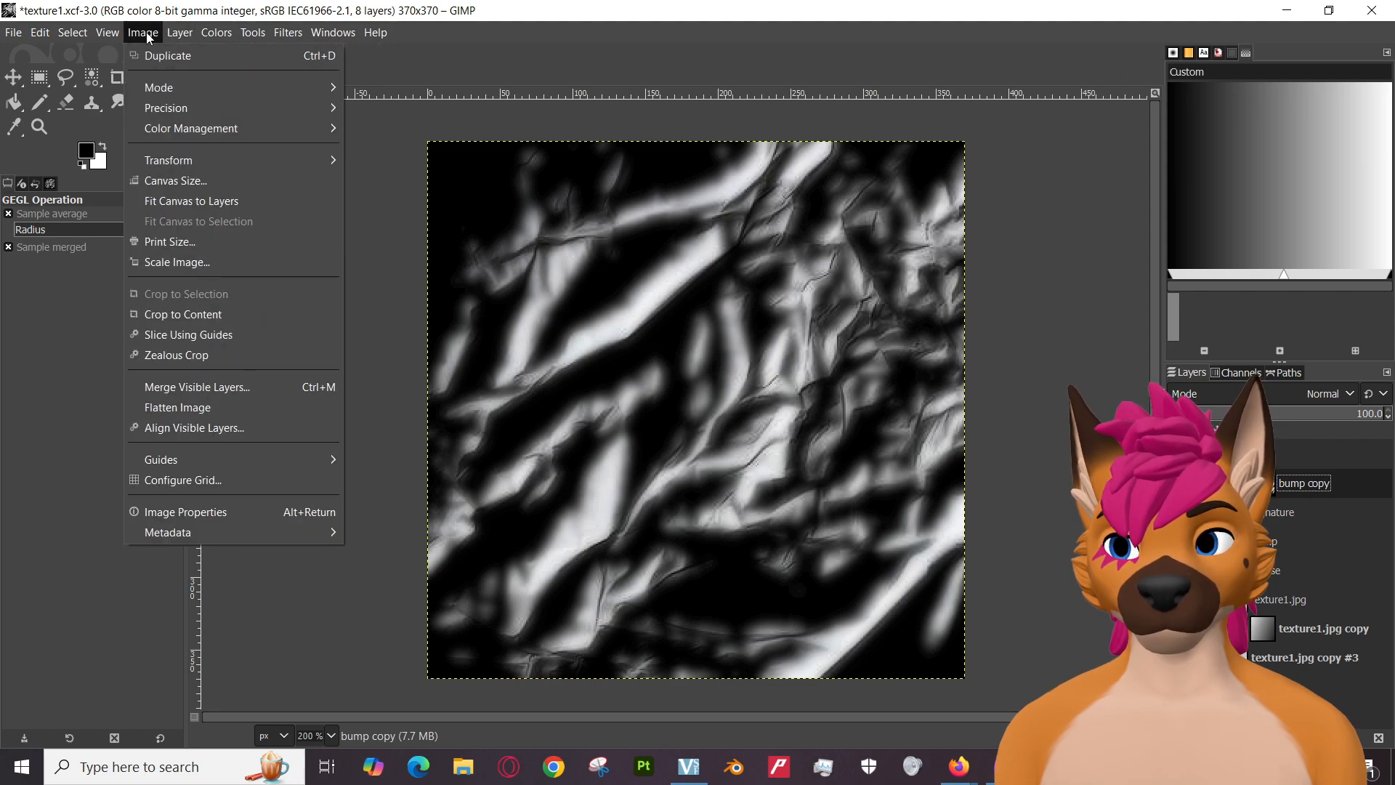
mouse_move(216, 32)
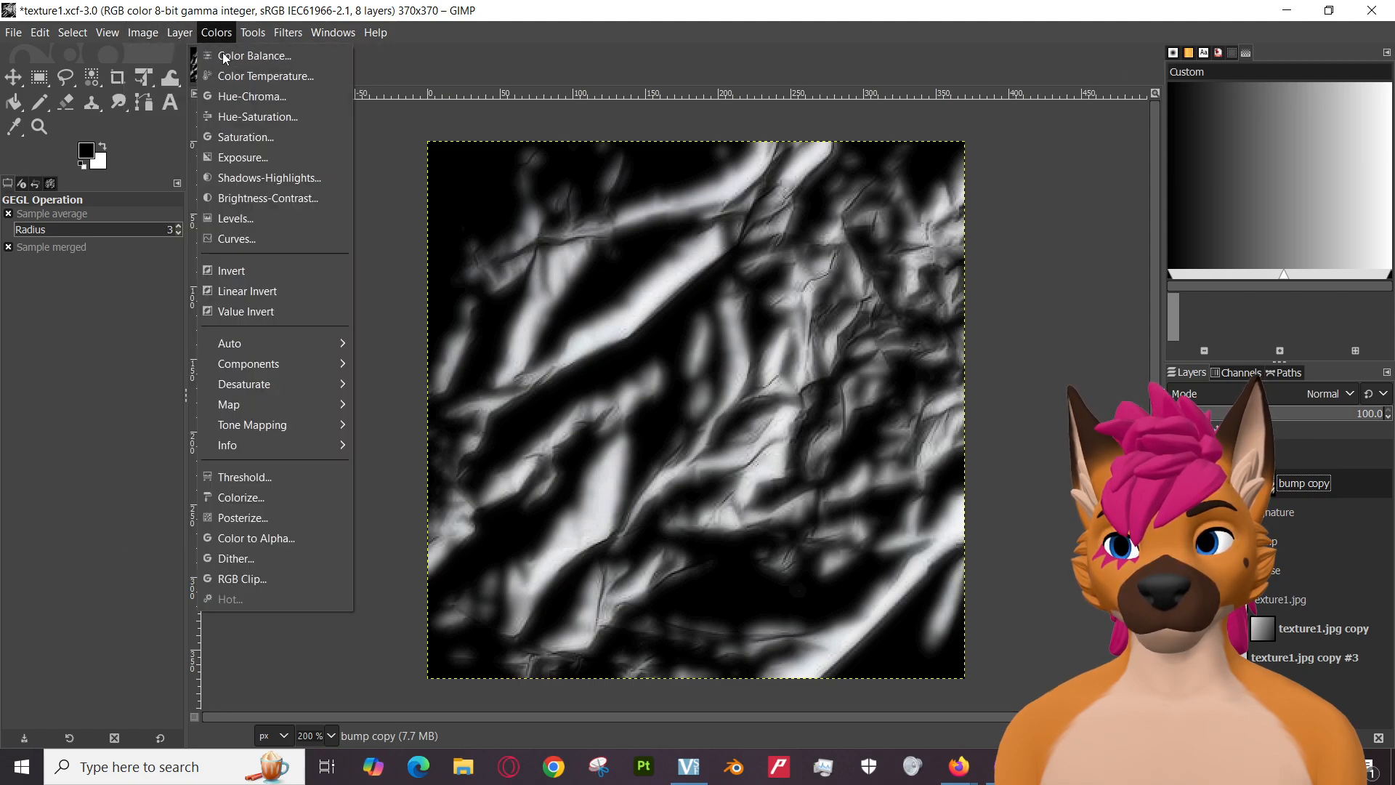
click(266, 117)
mouse_move(245, 310)
mouse_down()
mouse_move(152, 310)
mouse_move(254, 313)
mouse_up()
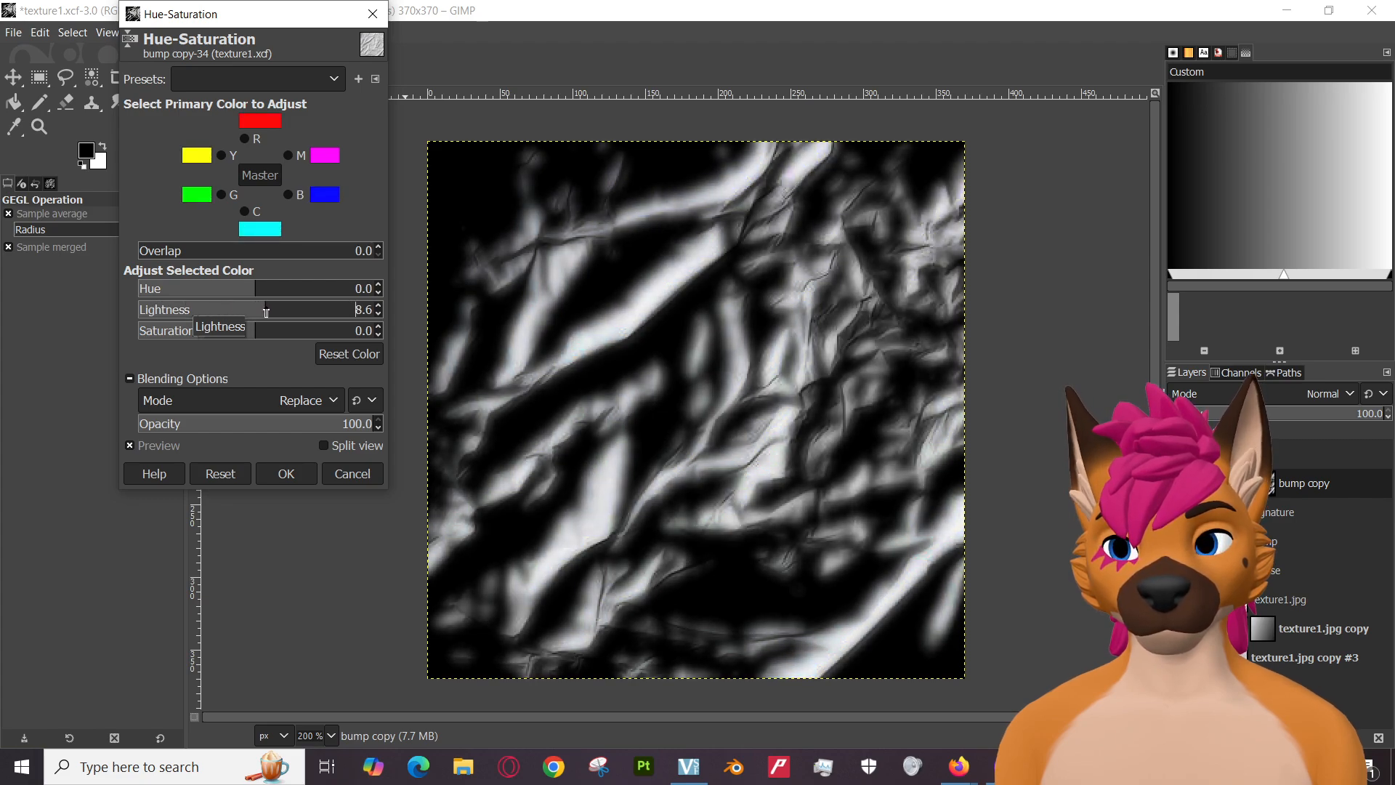
mouse_move(268, 313)
mouse_down()
mouse_move(135, 313)
mouse_move(244, 313)
mouse_up()
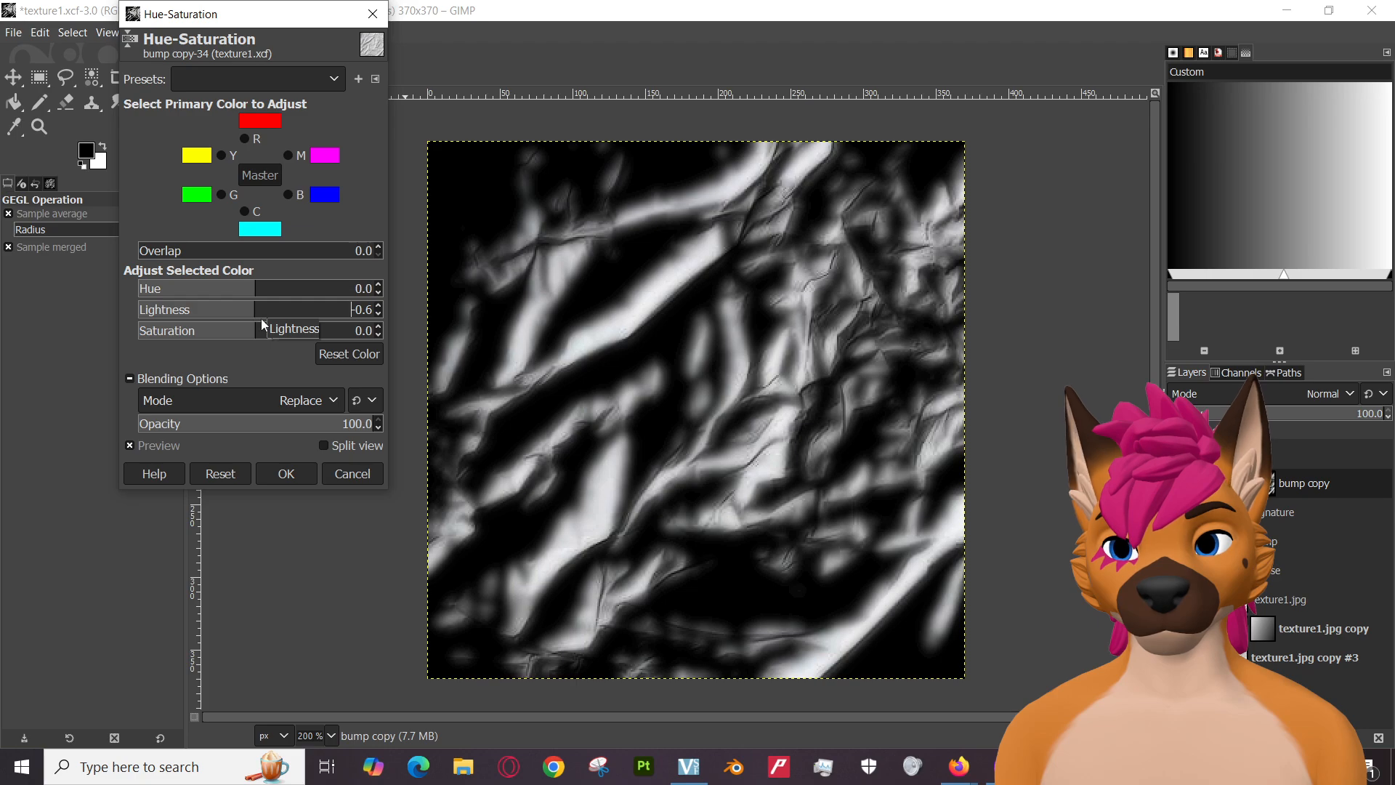
drag(326, 427, 390, 430)
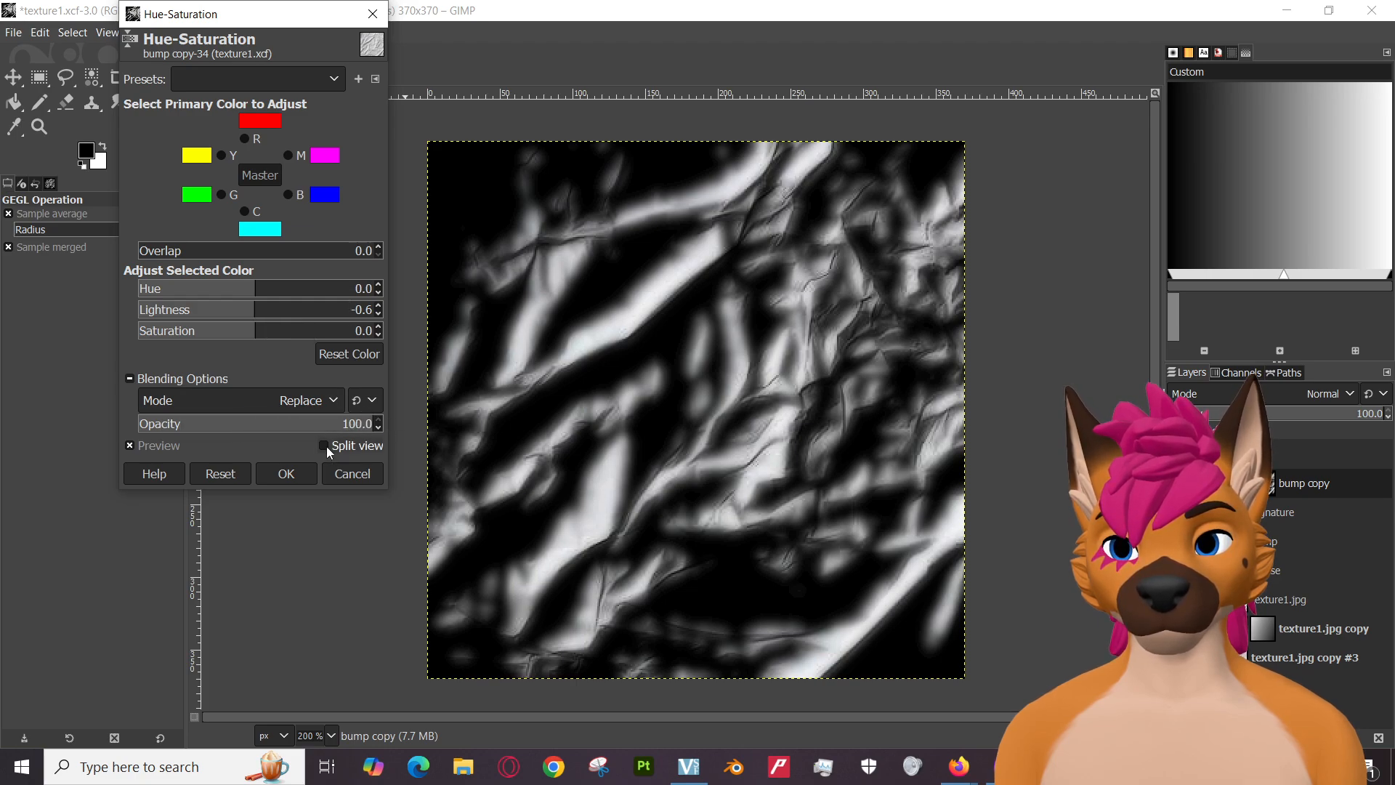
click(352, 473)
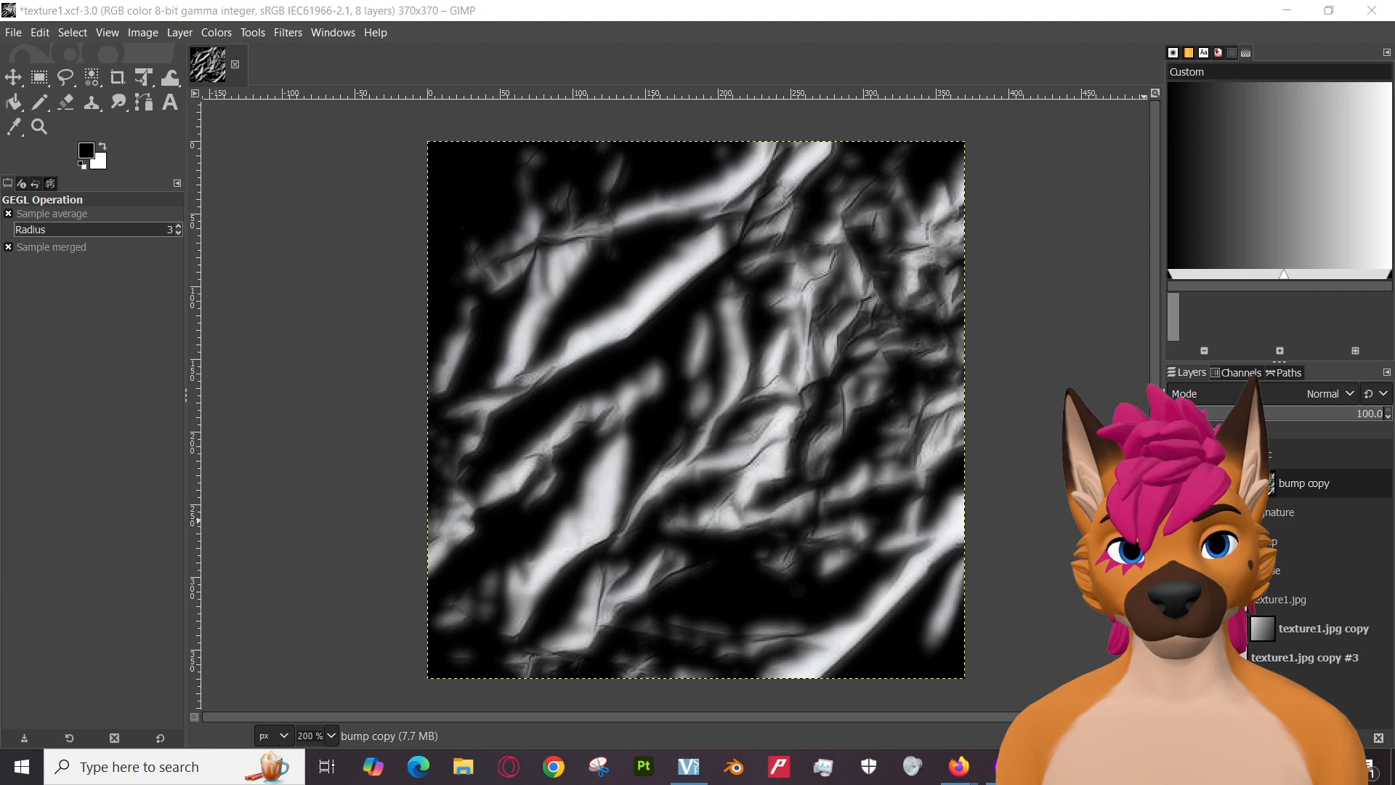
Try several reduced opacities on the Signature layer, such as 83.9 and 58.2, and set it to 87.3.
click(1320, 513)
click(1368, 416)
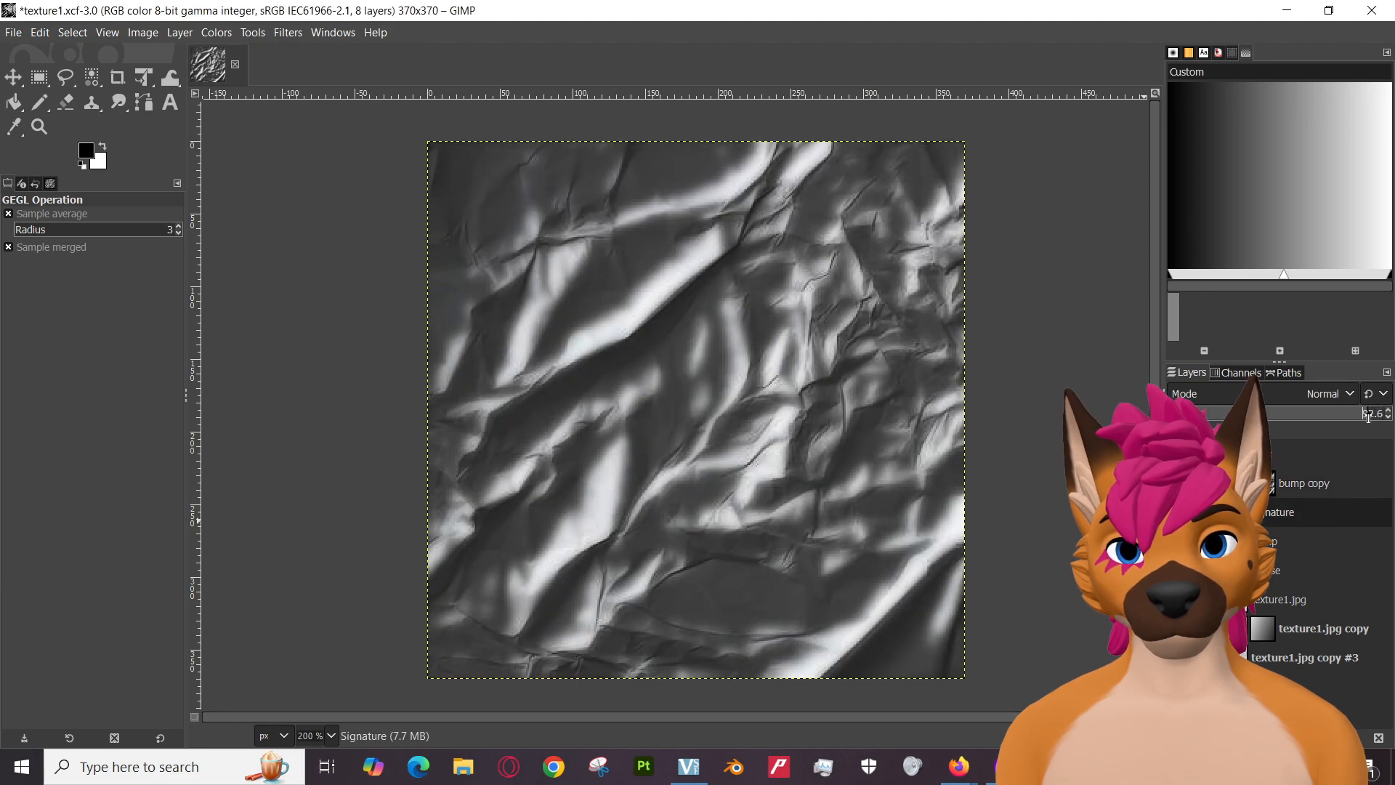
drag(1368, 415, 1363, 416)
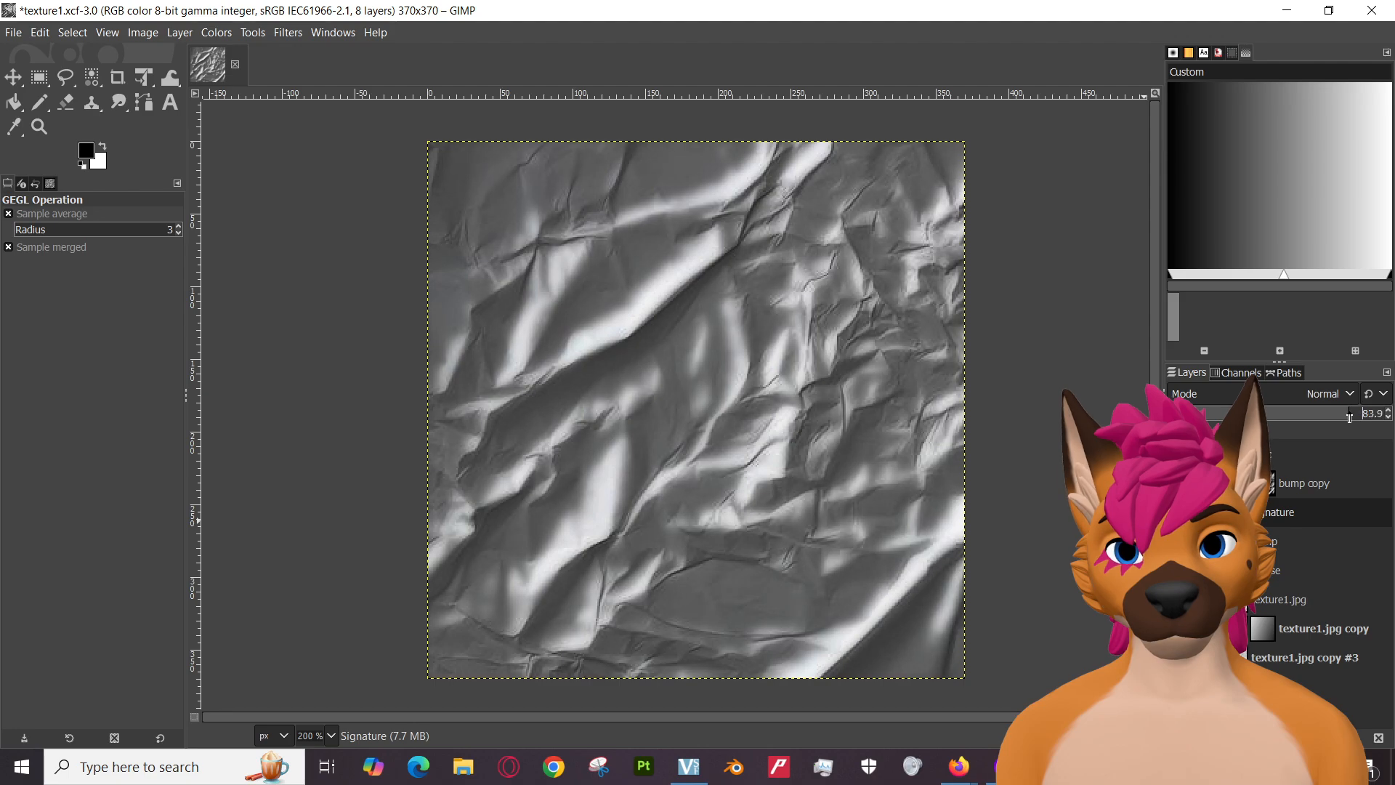
drag(1347, 416, 1281, 425)
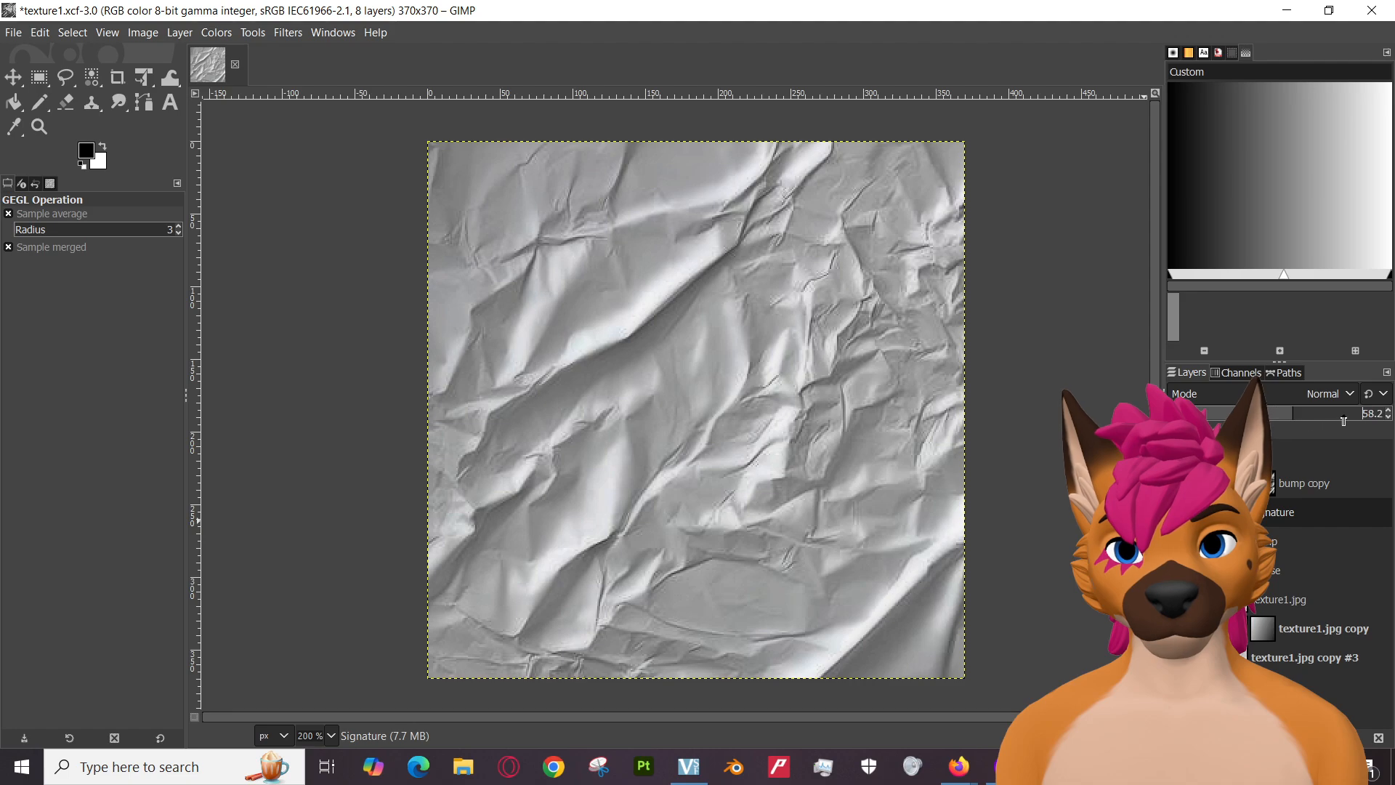
click(1343, 420)
drag(1371, 414, 1356, 414)
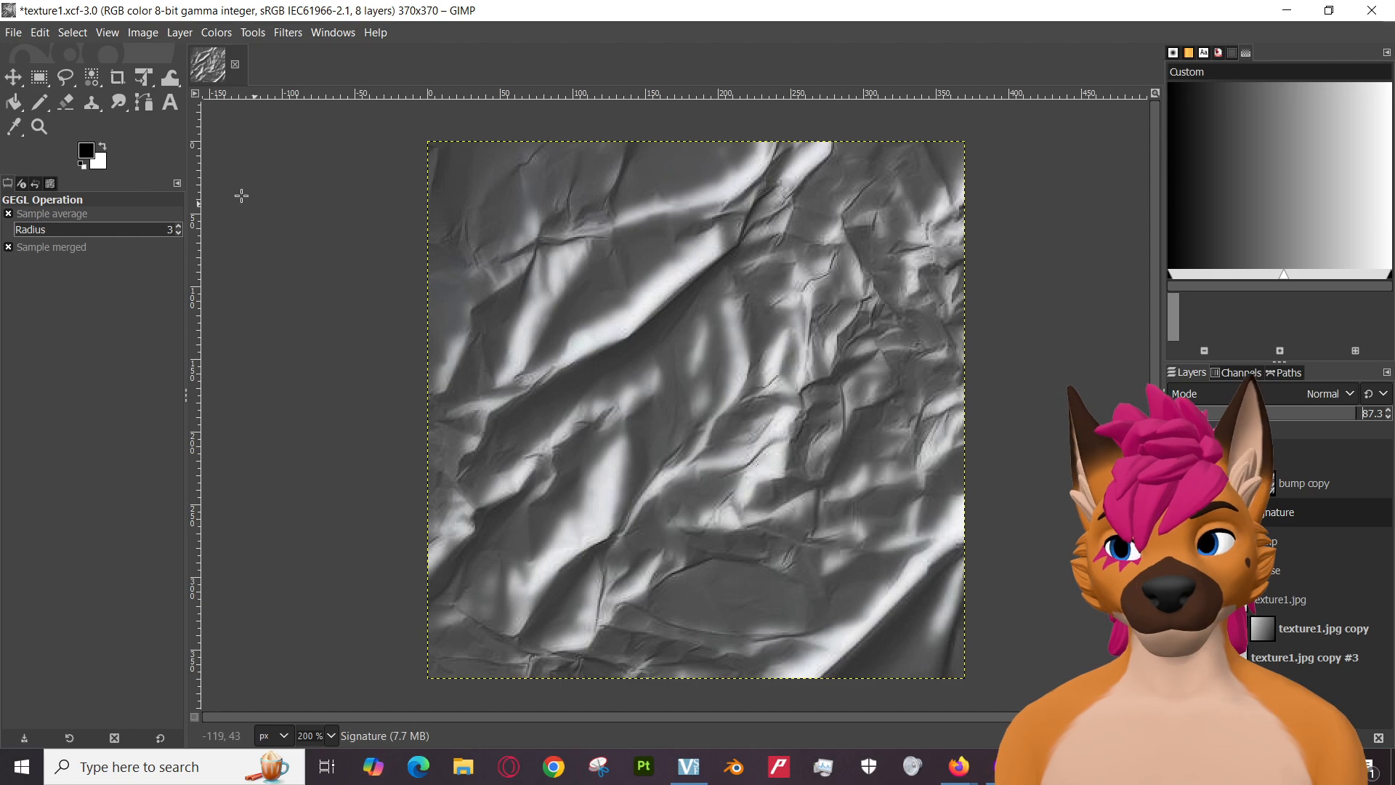
click(218, 32)
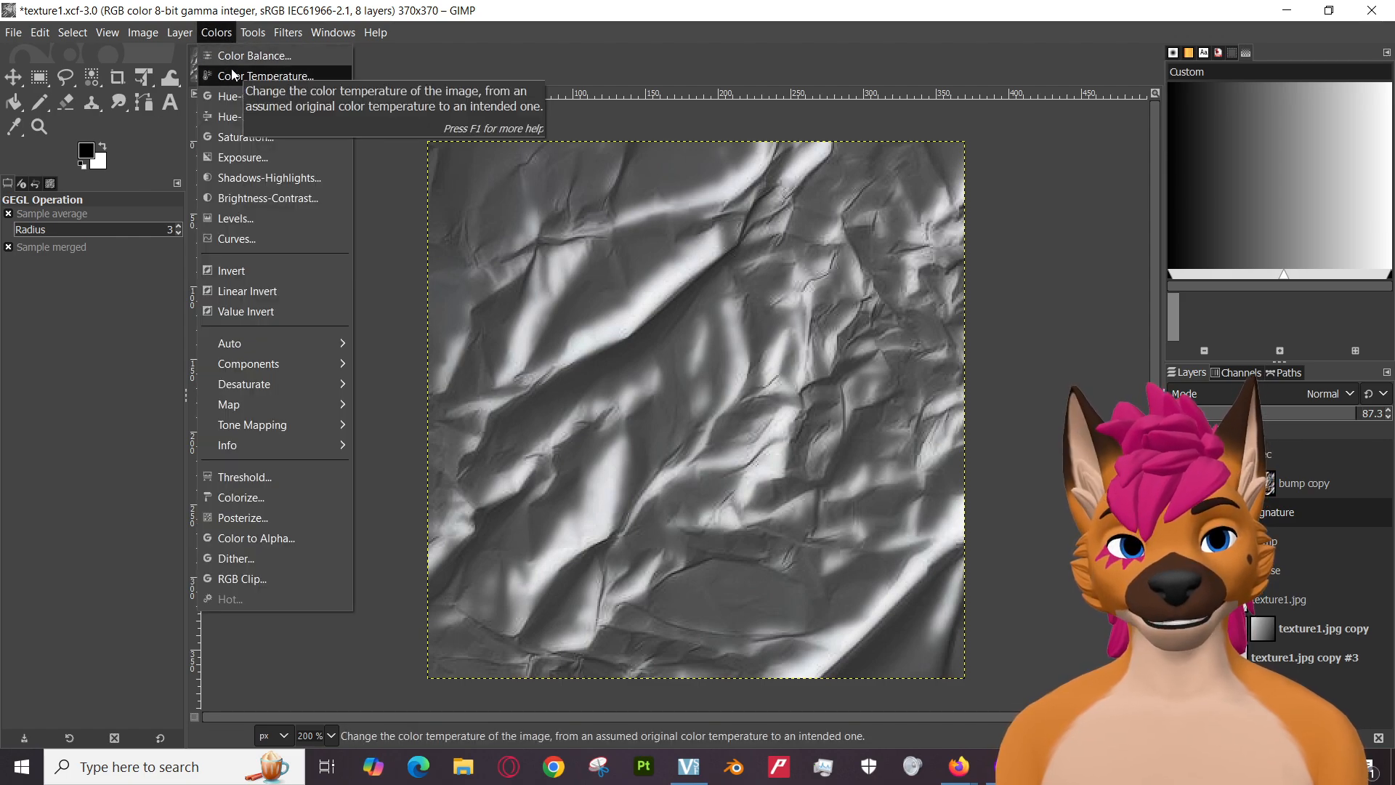
click(218, 31)
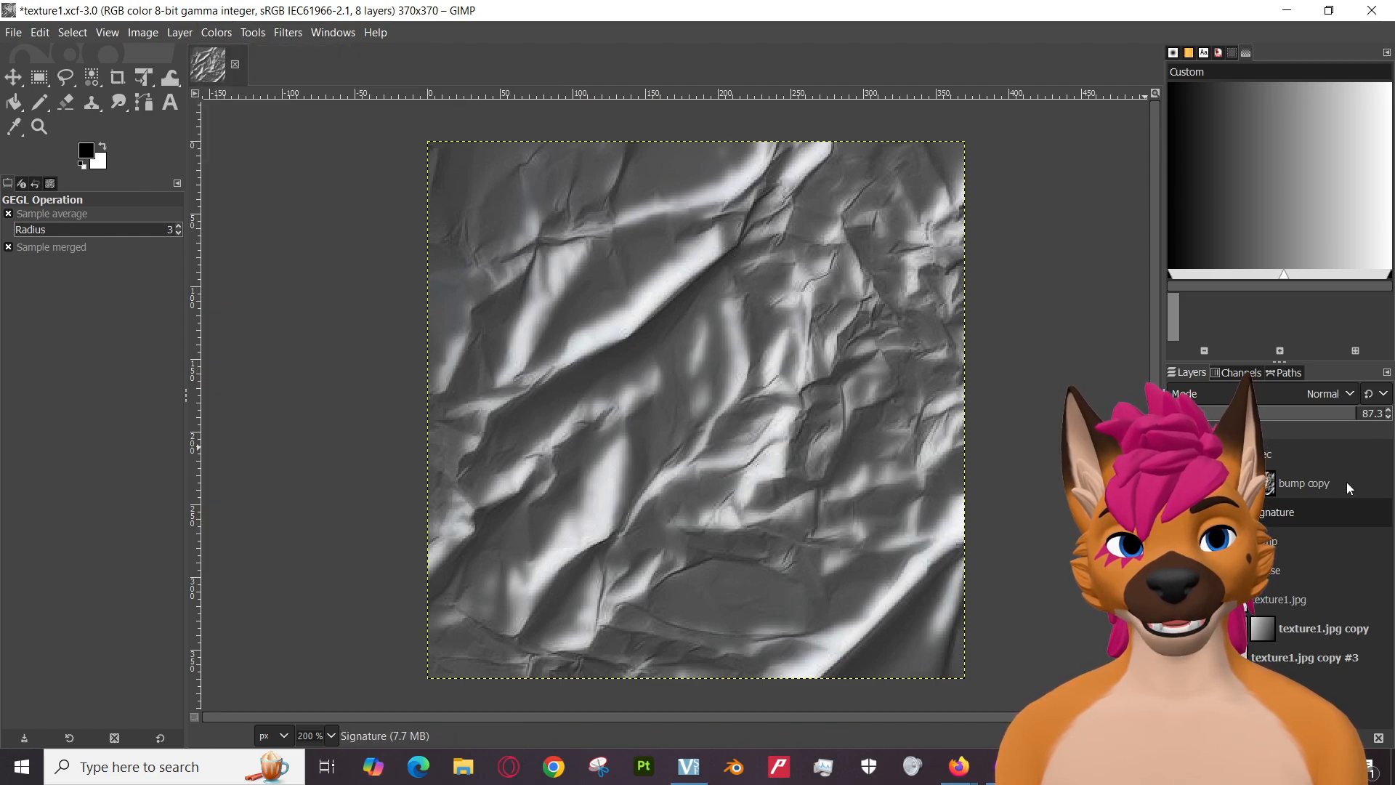
click(1343, 482)
click(217, 32)
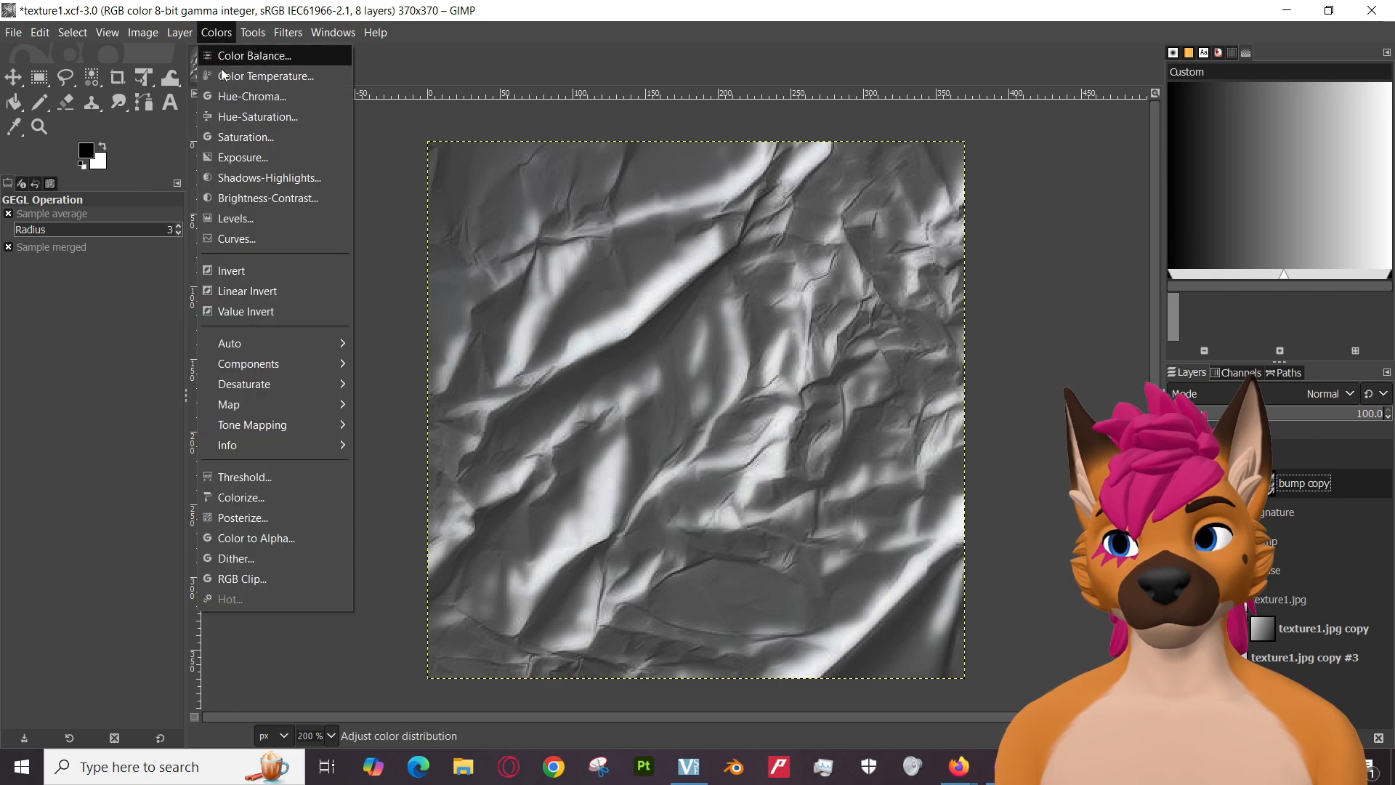
click(264, 118)
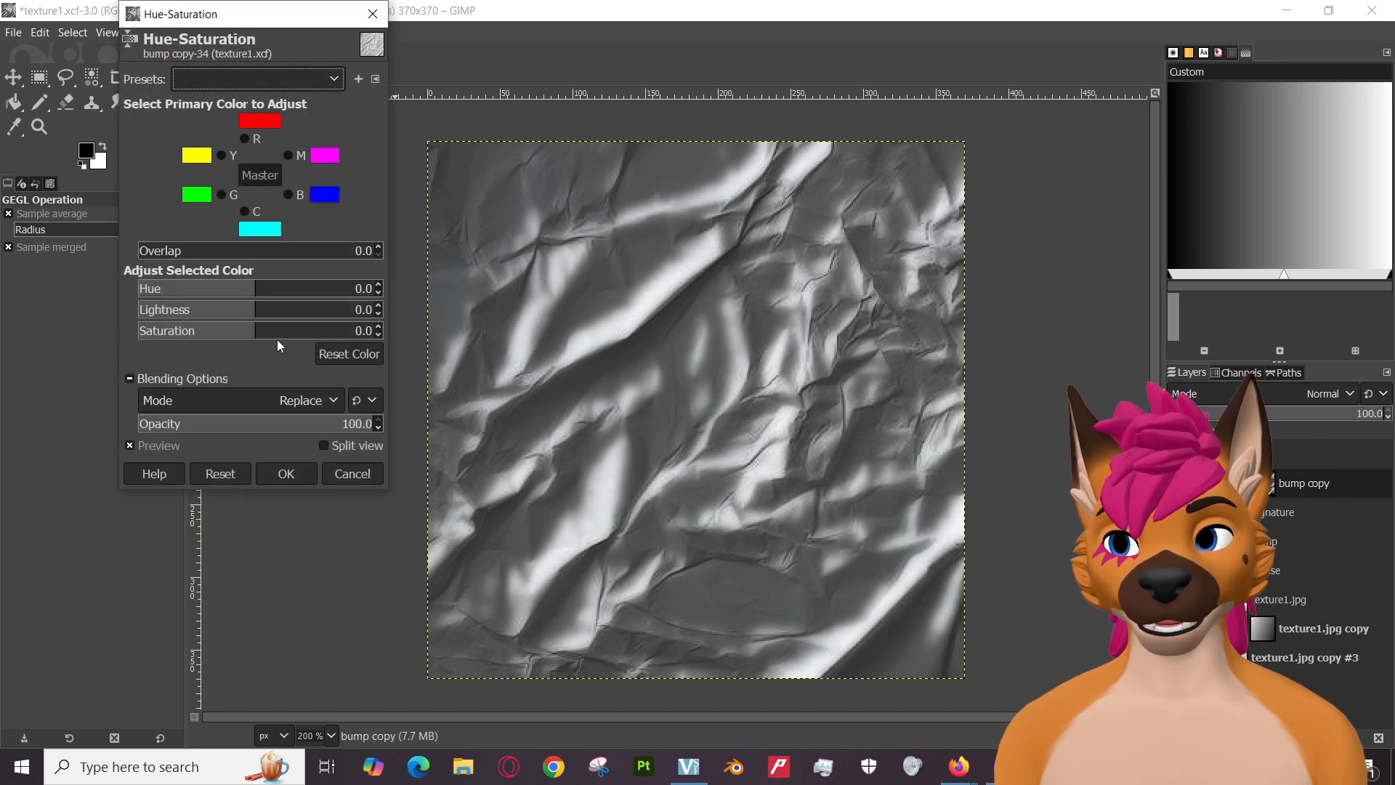
click(347, 481)
Adjust the bump copy layer with Brightness-Contrast, setting brightness to -127 and contrast to 64.
click(217, 32)
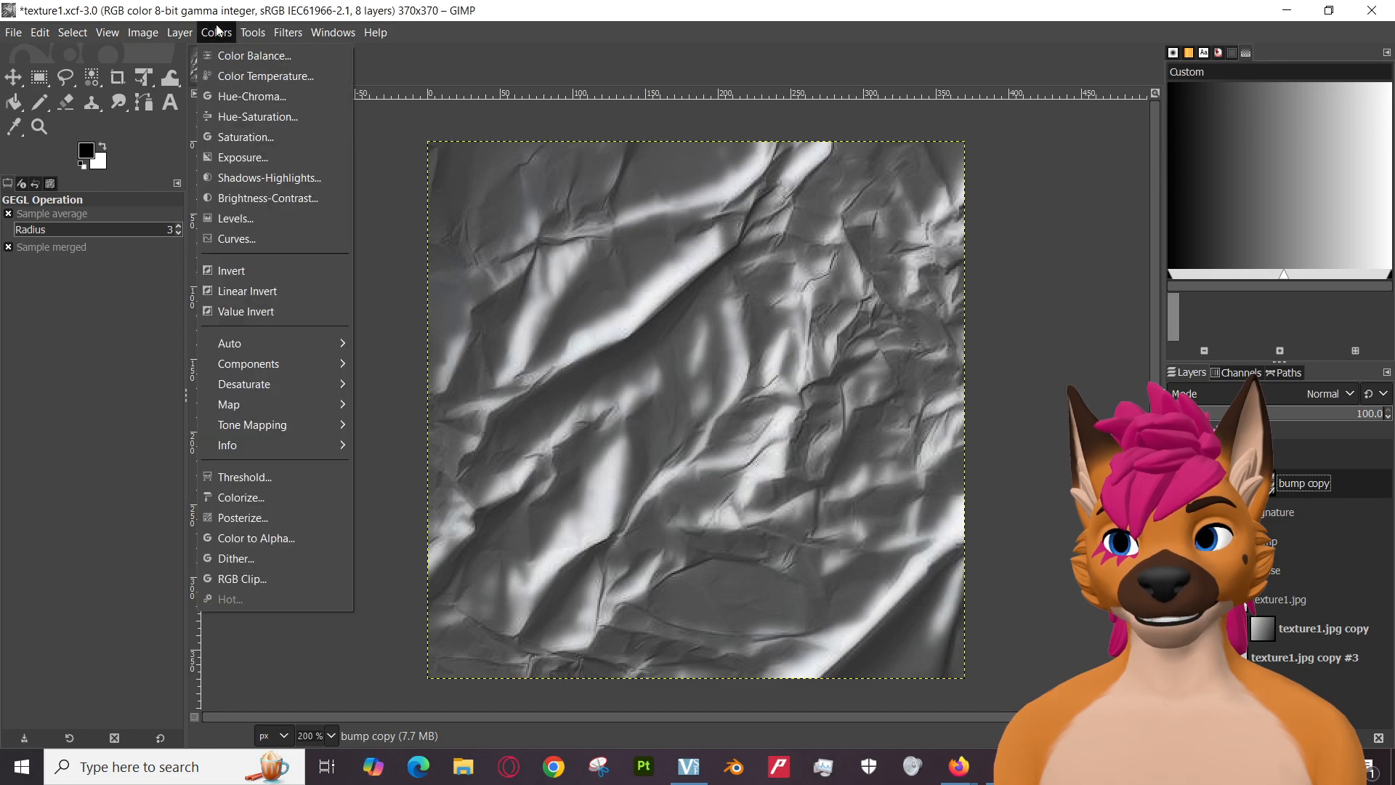
click(254, 198)
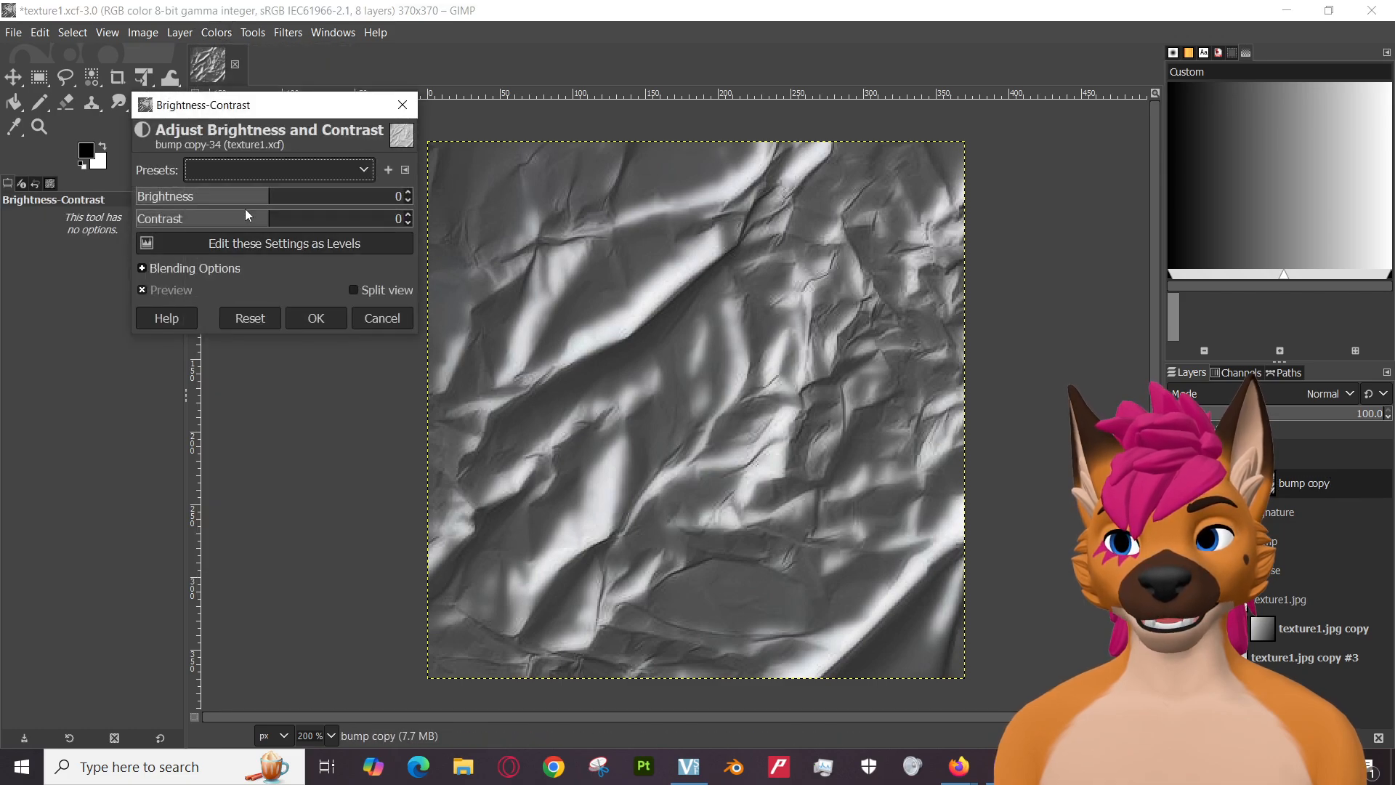
drag(254, 203, 186, 201)
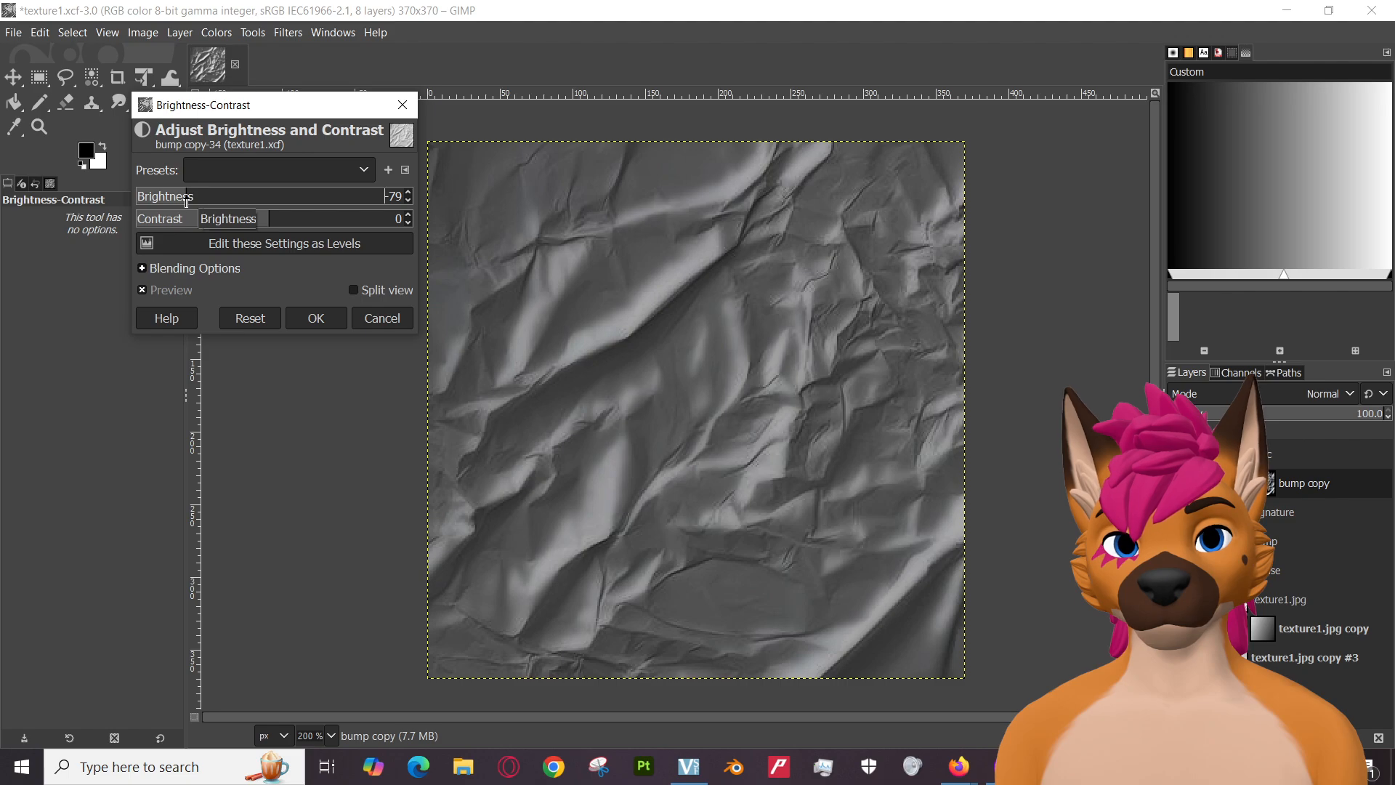
drag(186, 201, 303, 220)
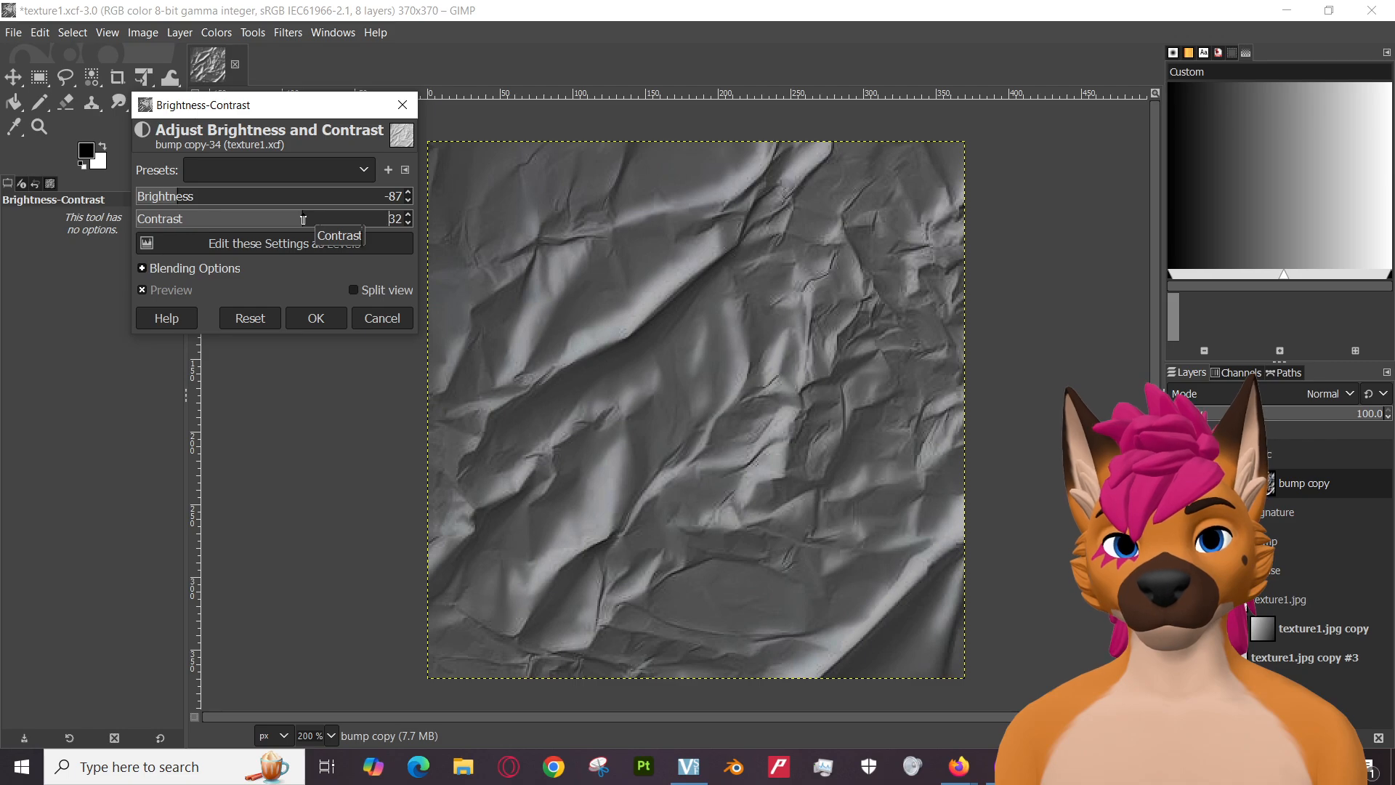
drag(175, 196, 135, 197)
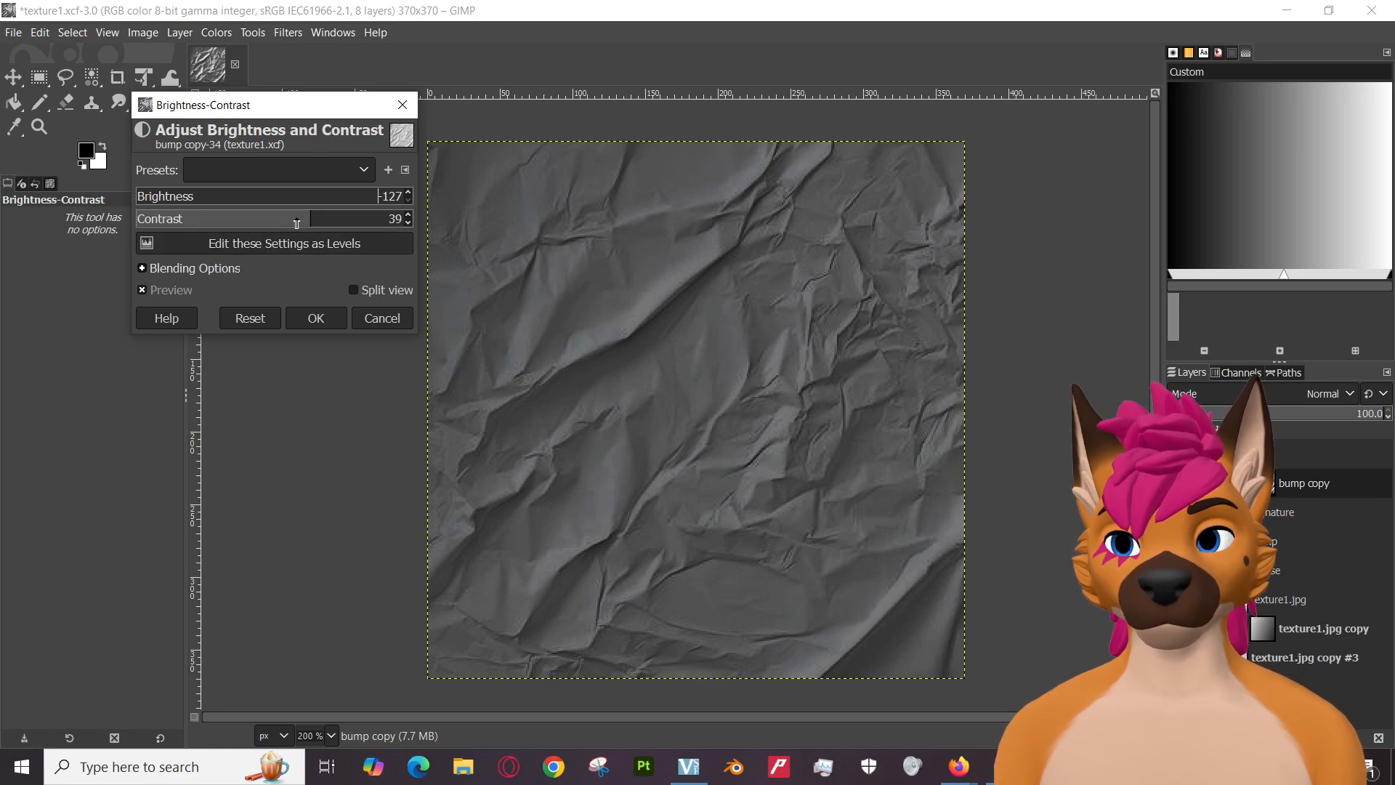
mouse_move(310, 218)
mouse_down()
mouse_move(280, 218)
mouse_move(386, 221)
mouse_move(178, 220)
mouse_move(447, 228)
mouse_move(210, 228)
mouse_move(356, 228)
mouse_move(334, 228)
mouse_up()
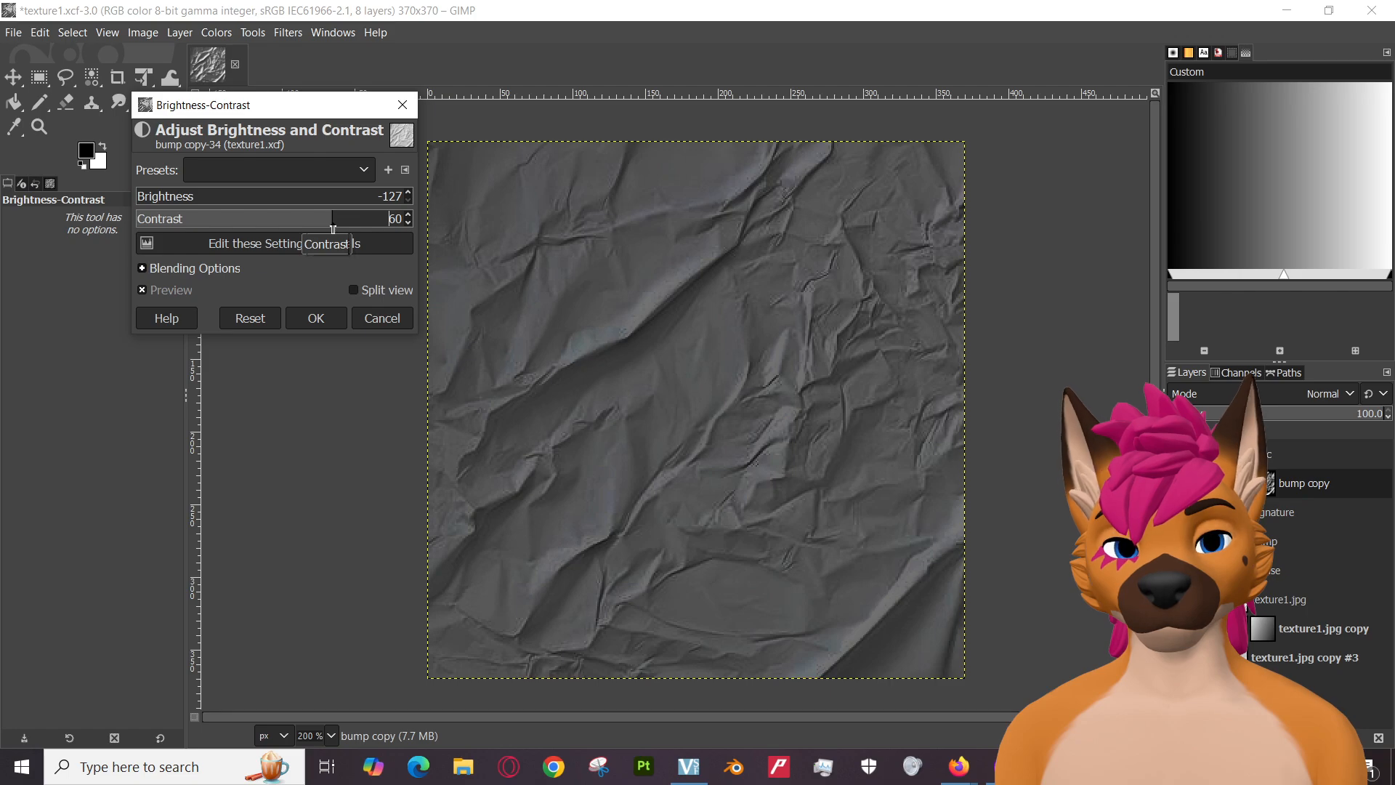
drag(333, 228, 337, 228)
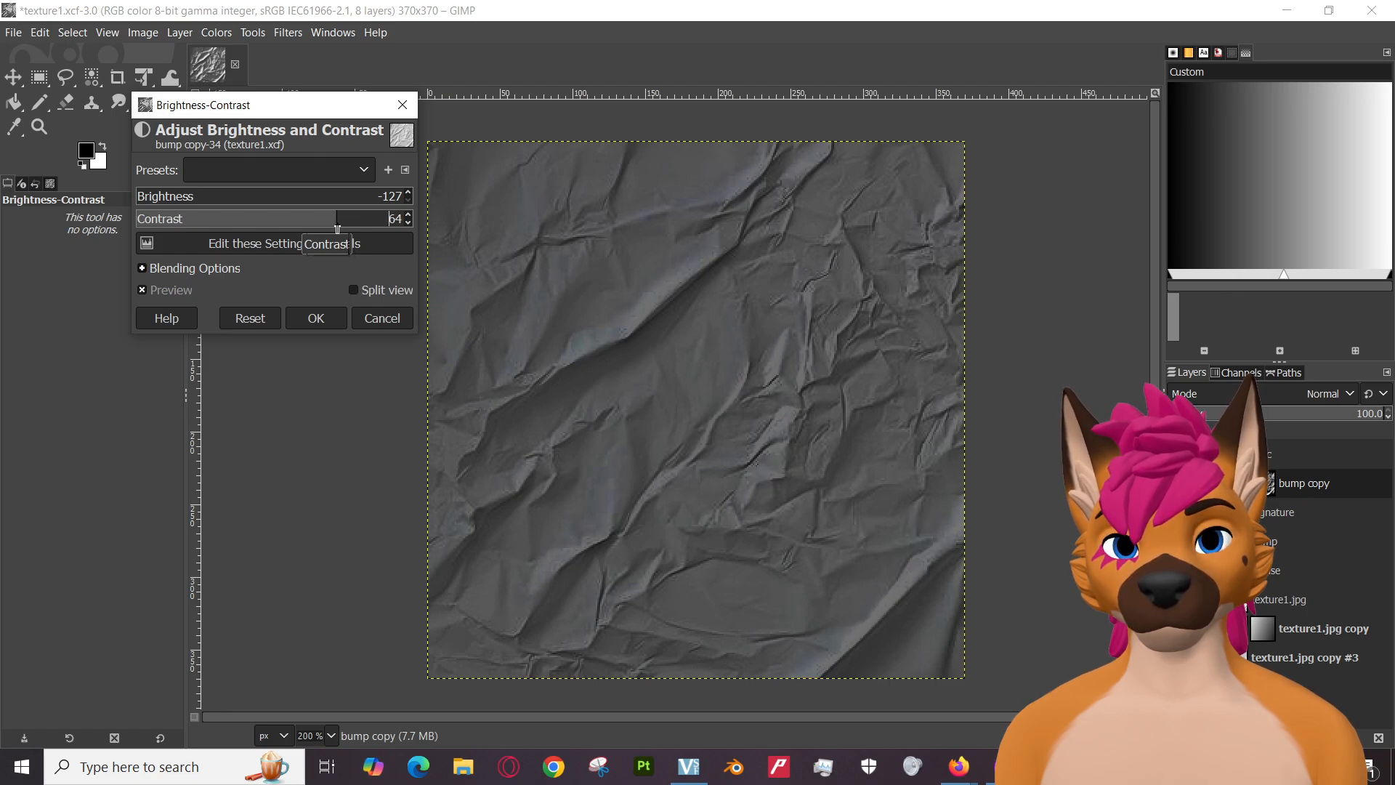
drag(337, 229, 337, 229)
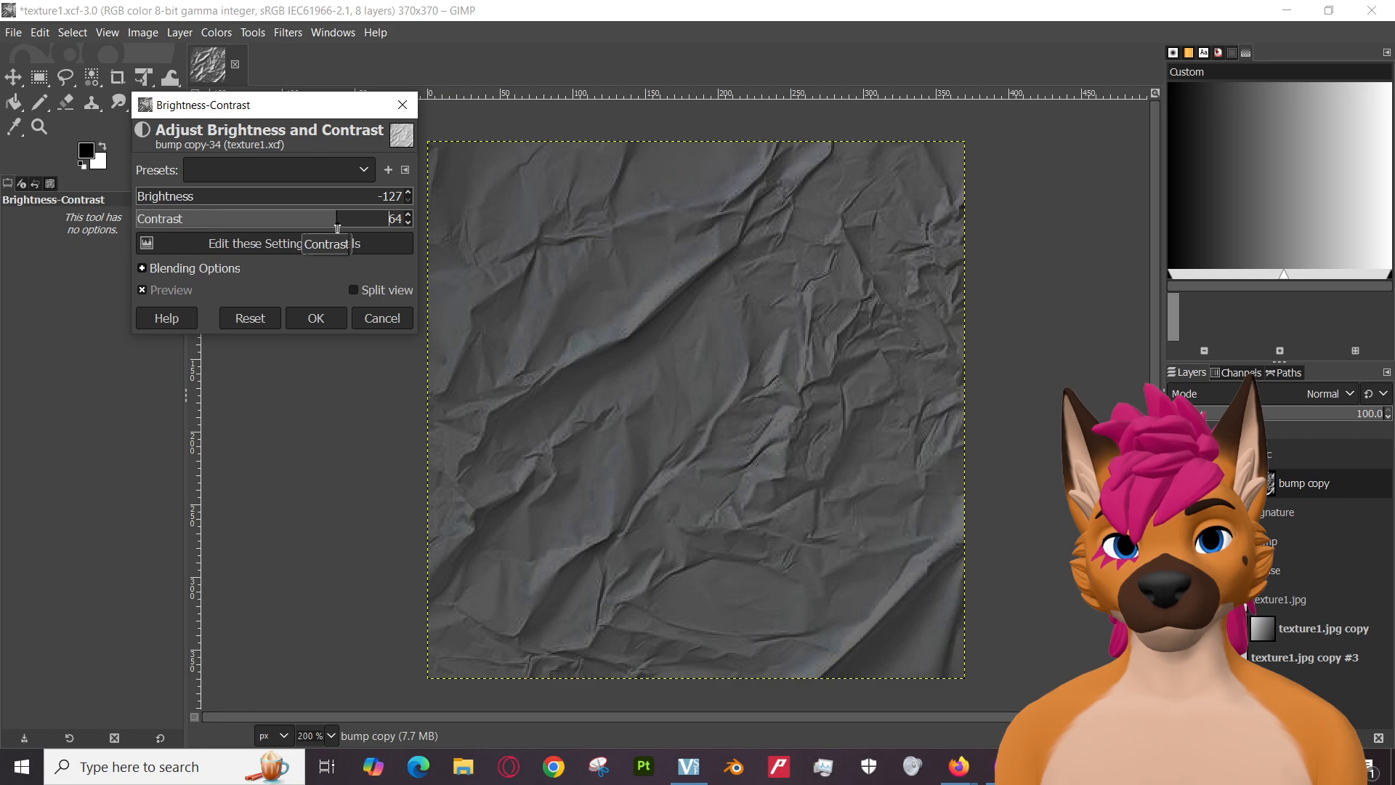
click(315, 318)
click(215, 33)
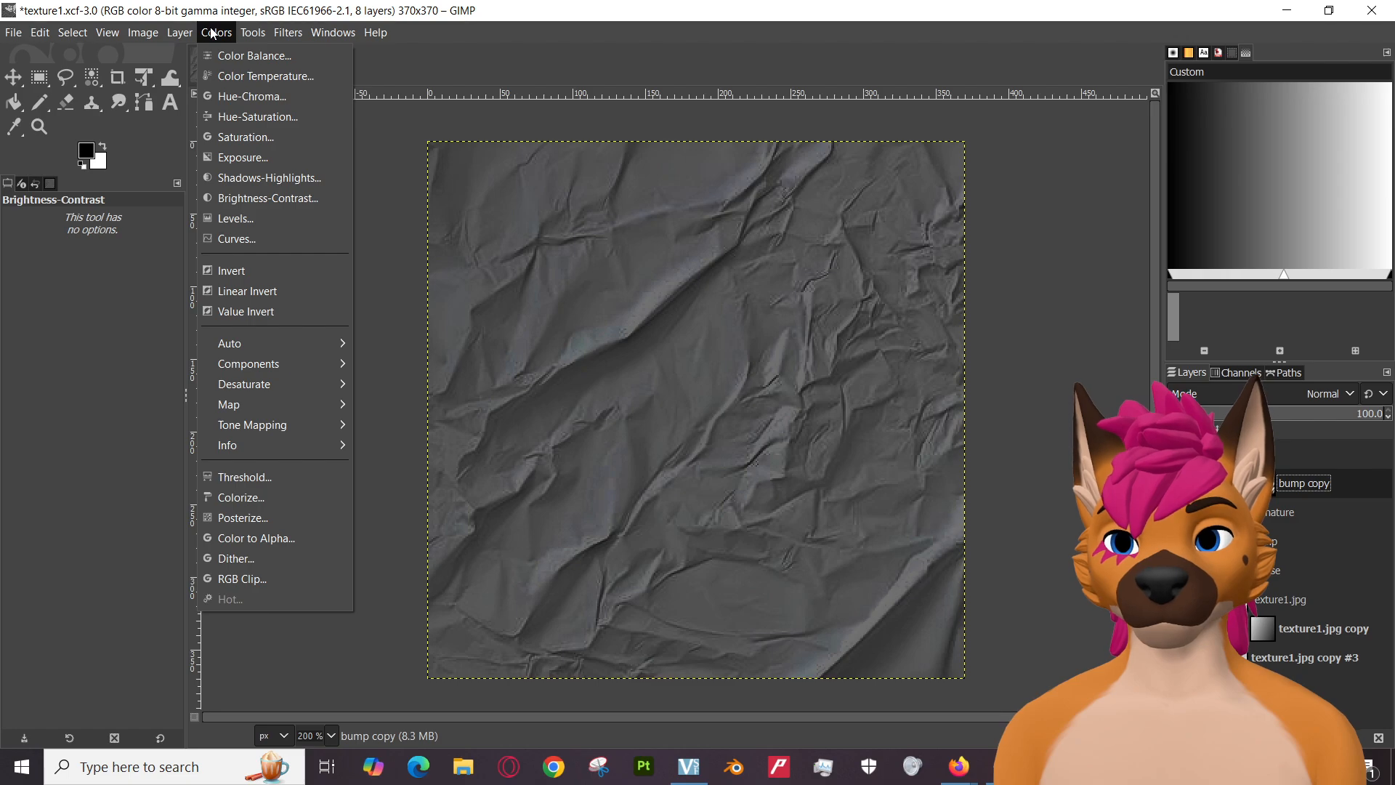
mouse_move(252, 34)
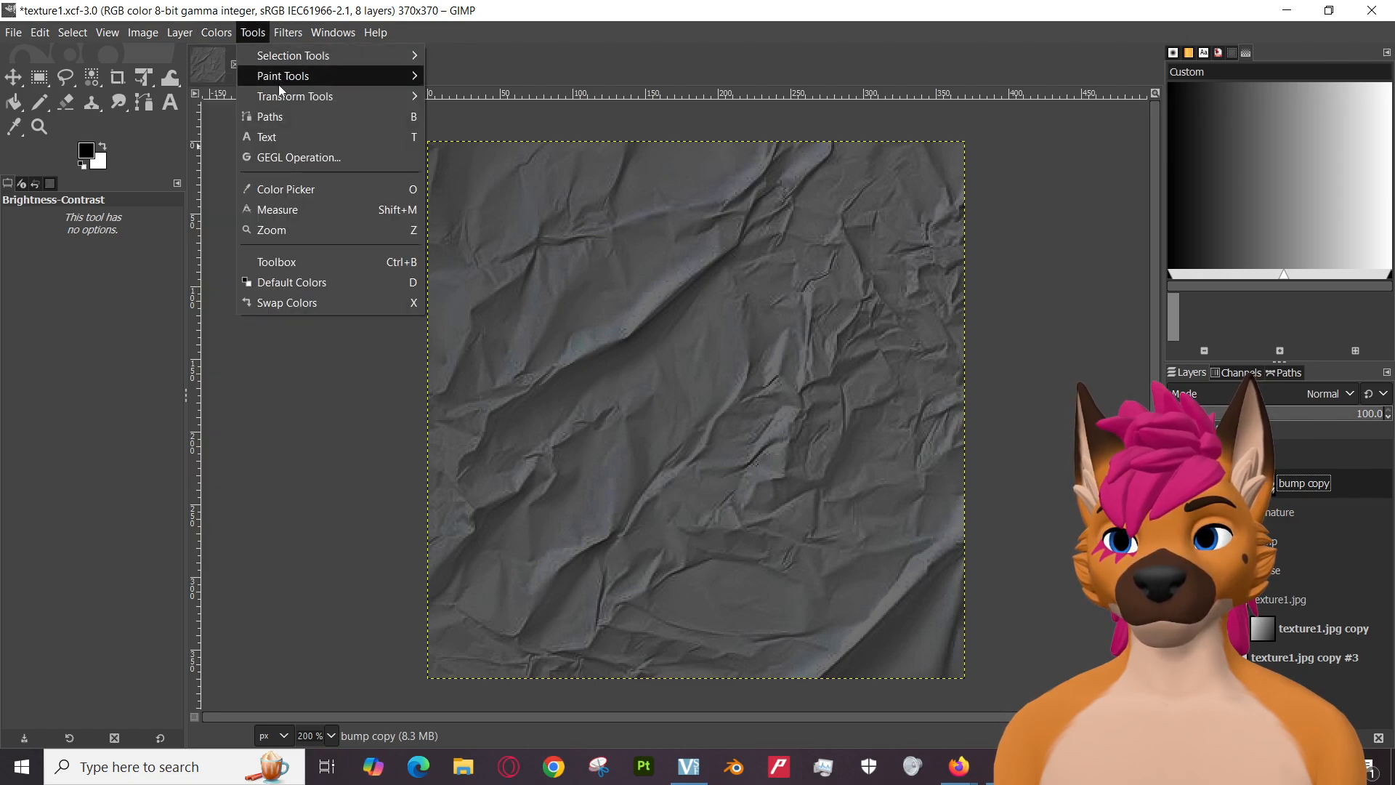
mouse_move(299, 63)
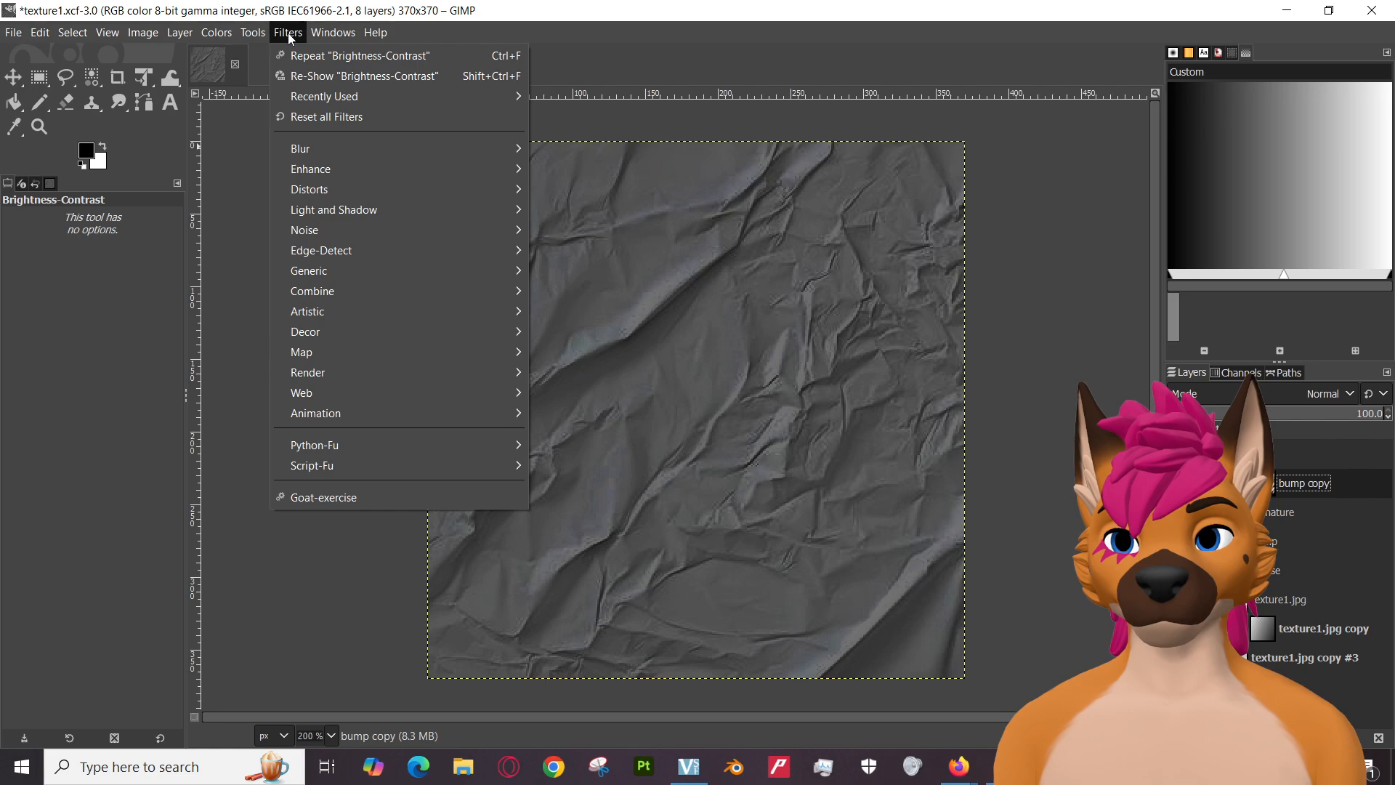
mouse_move(329, 190)
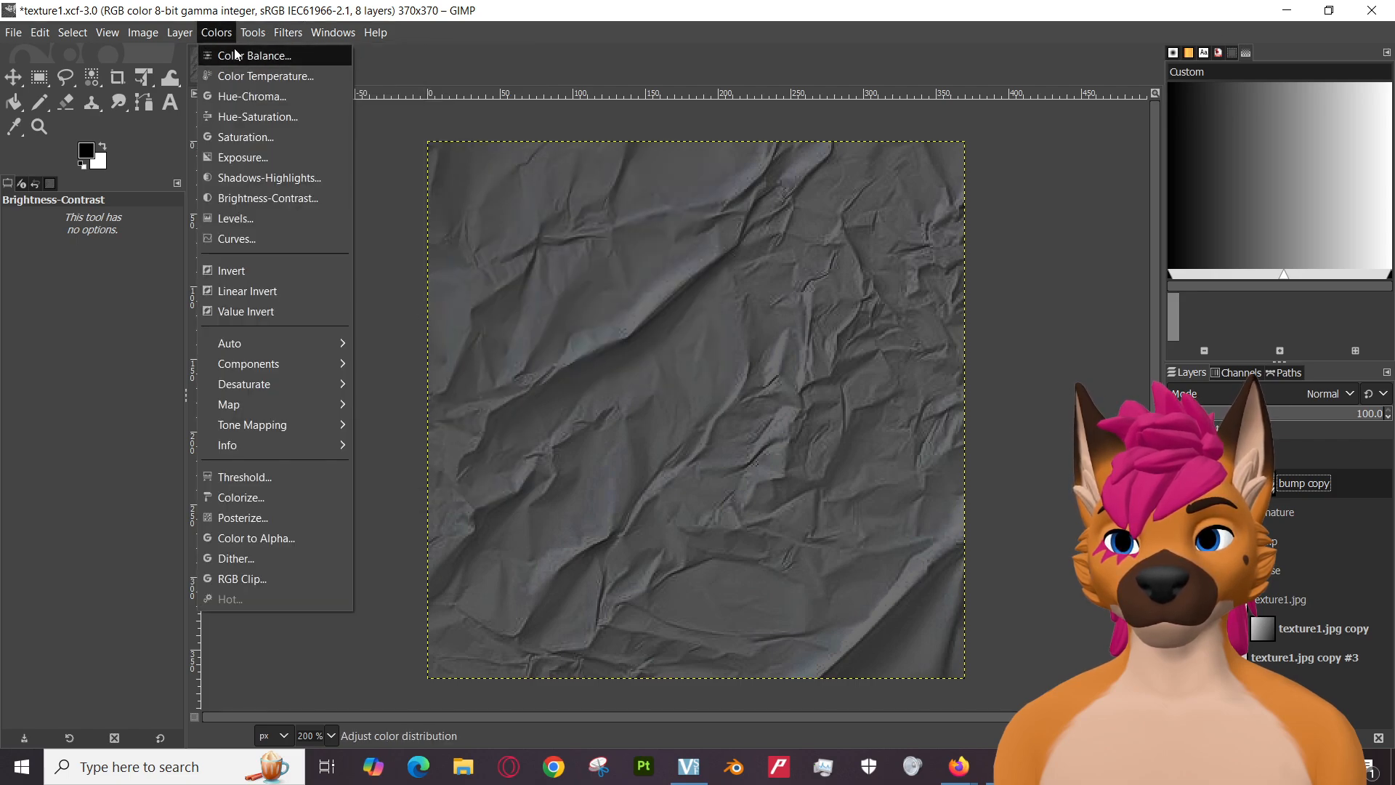
Apply Color Balance to the bump copy layer, setting all midtone and shadow color levels to -100 and lowering the highlight levels.
click(236, 55)
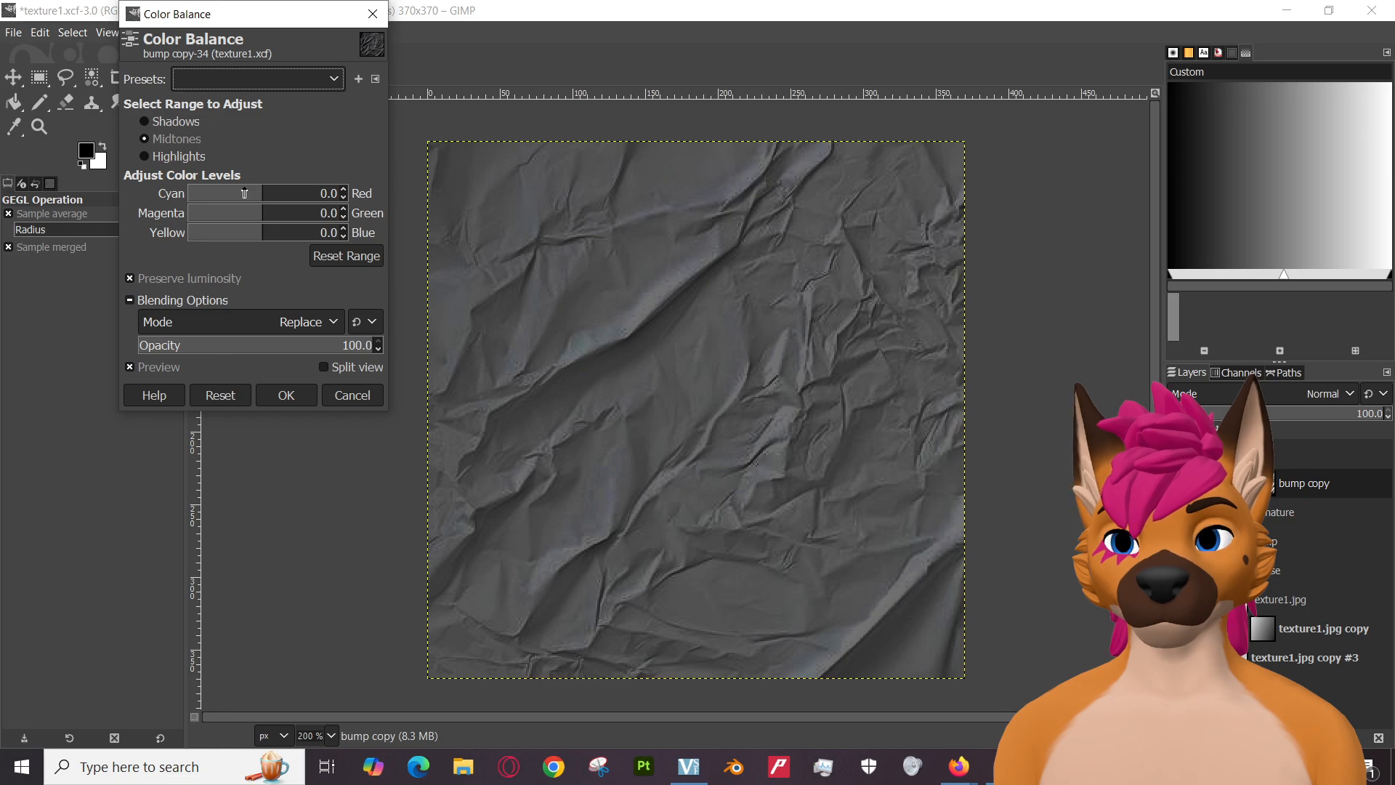
drag(244, 193, 72, 195)
drag(237, 213, 137, 236)
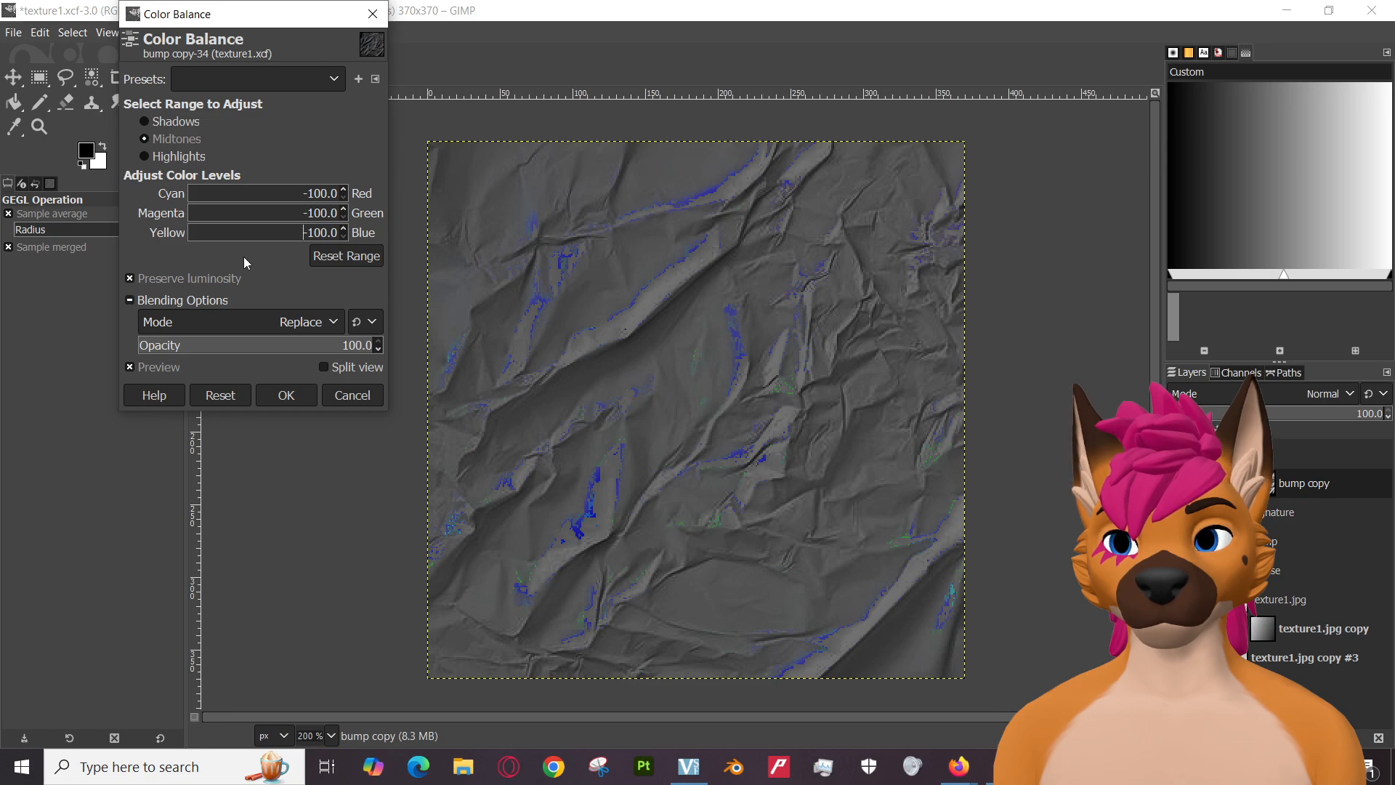
click(169, 156)
drag(237, 195, 116, 212)
drag(226, 231, 163, 232)
click(147, 121)
drag(237, 193, 124, 202)
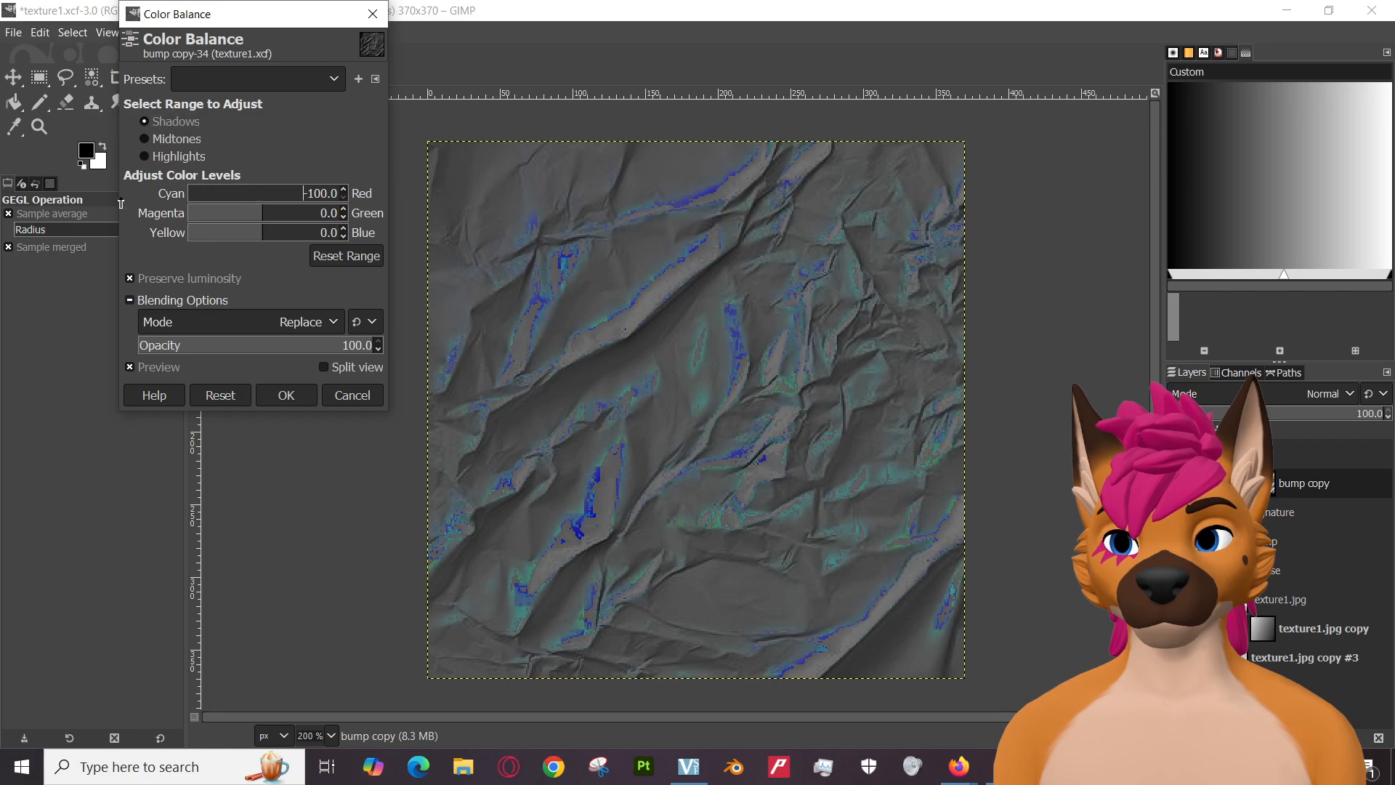
drag(216, 207, 65, 224)
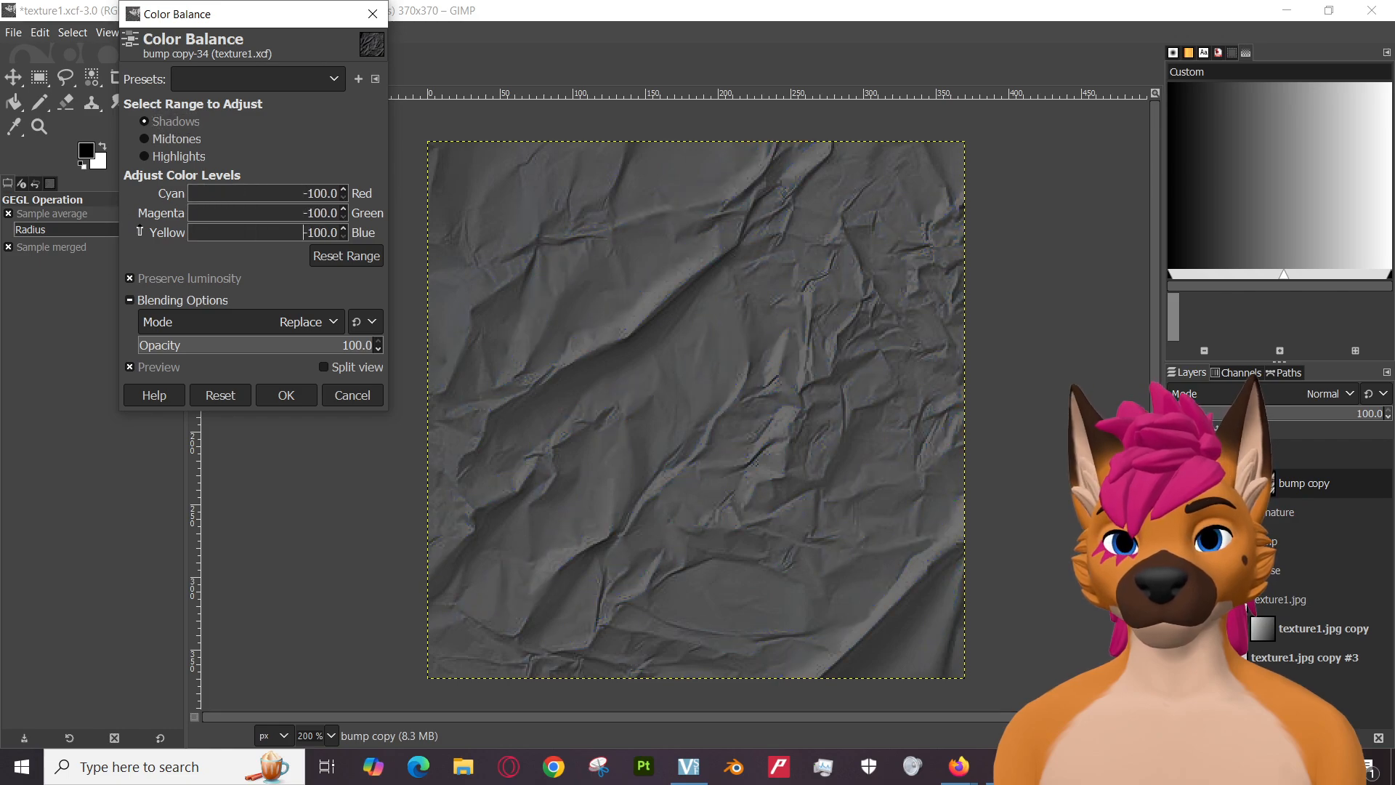
click(287, 395)
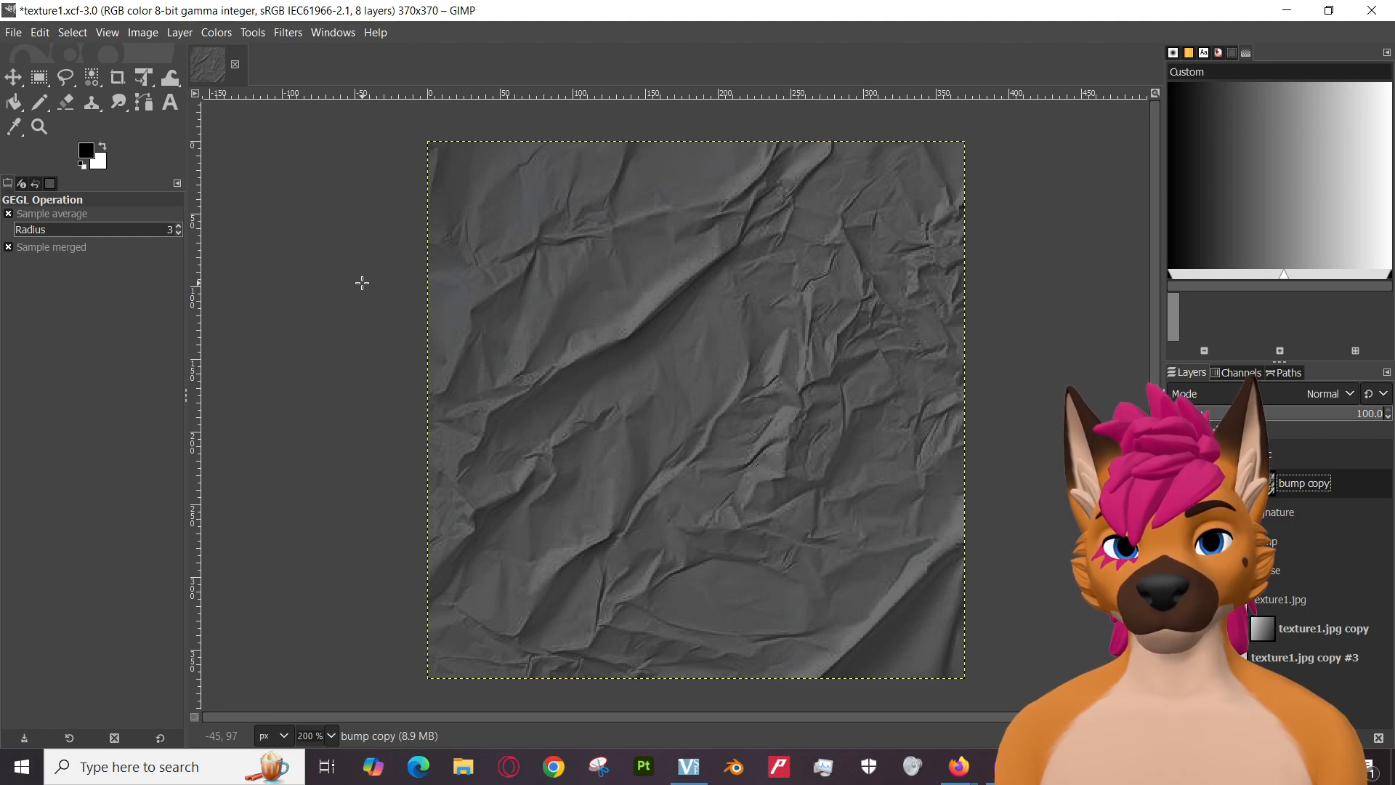
Adjust the bump copy layer with Brightness-Contrast, setting brightness to -95 and contrast to -43.
click(230, 33)
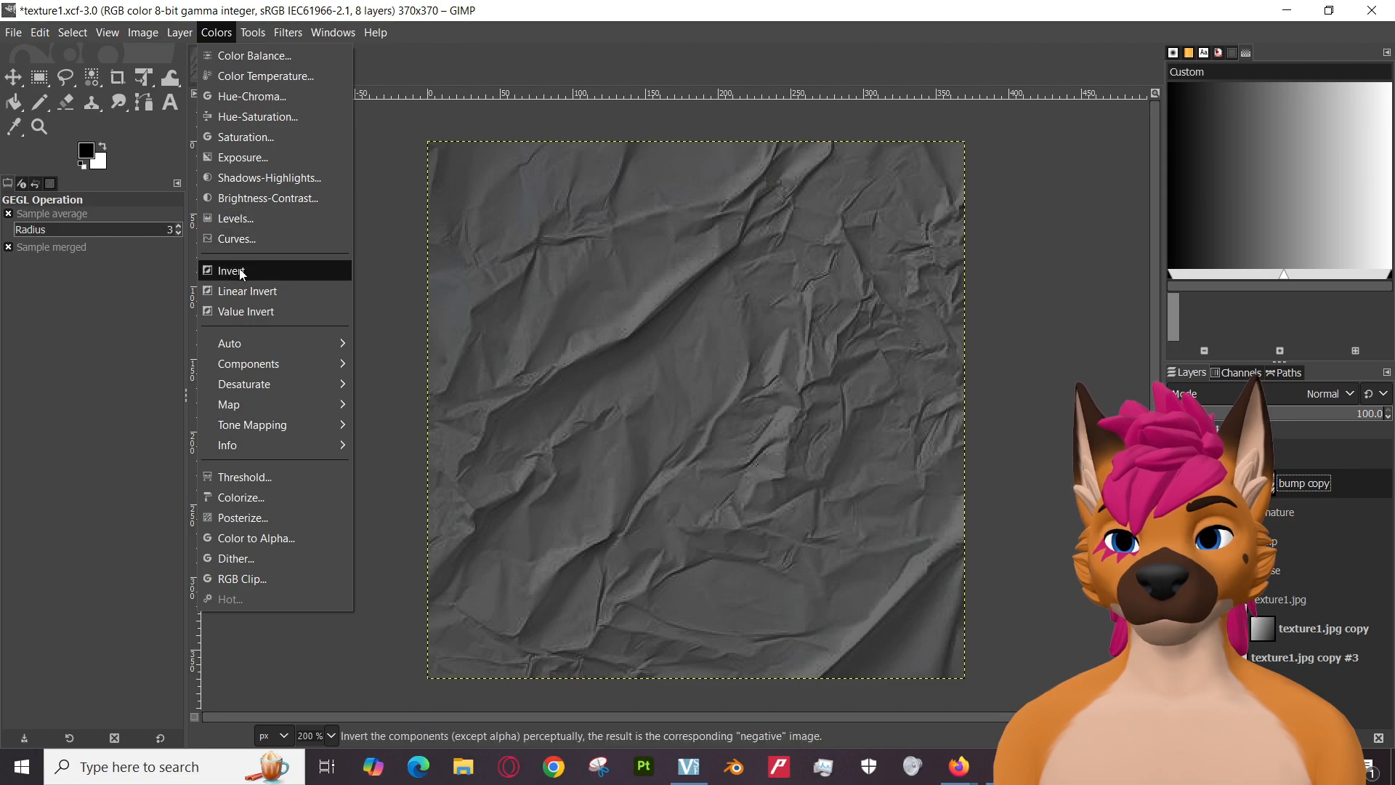
click(253, 198)
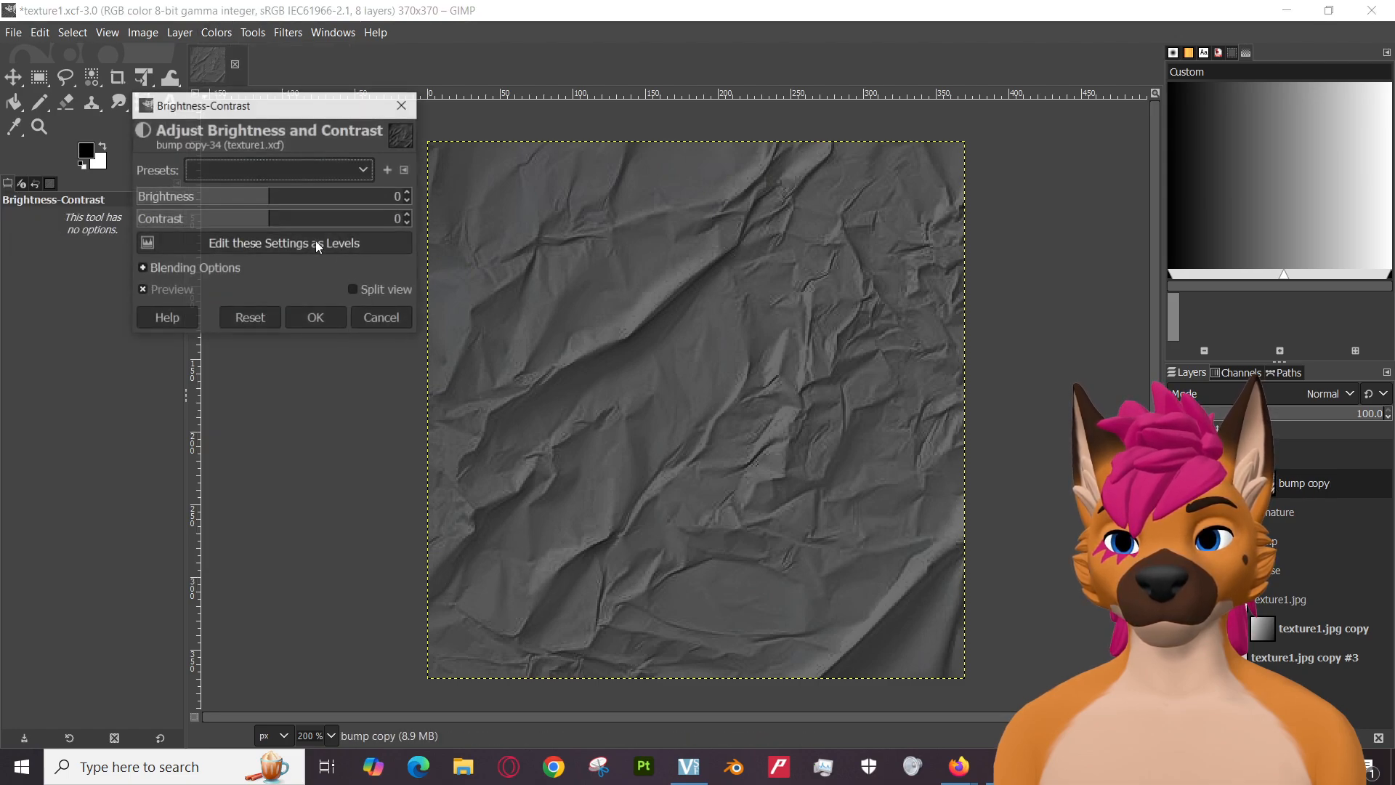
click(288, 196)
drag(289, 197, 224, 223)
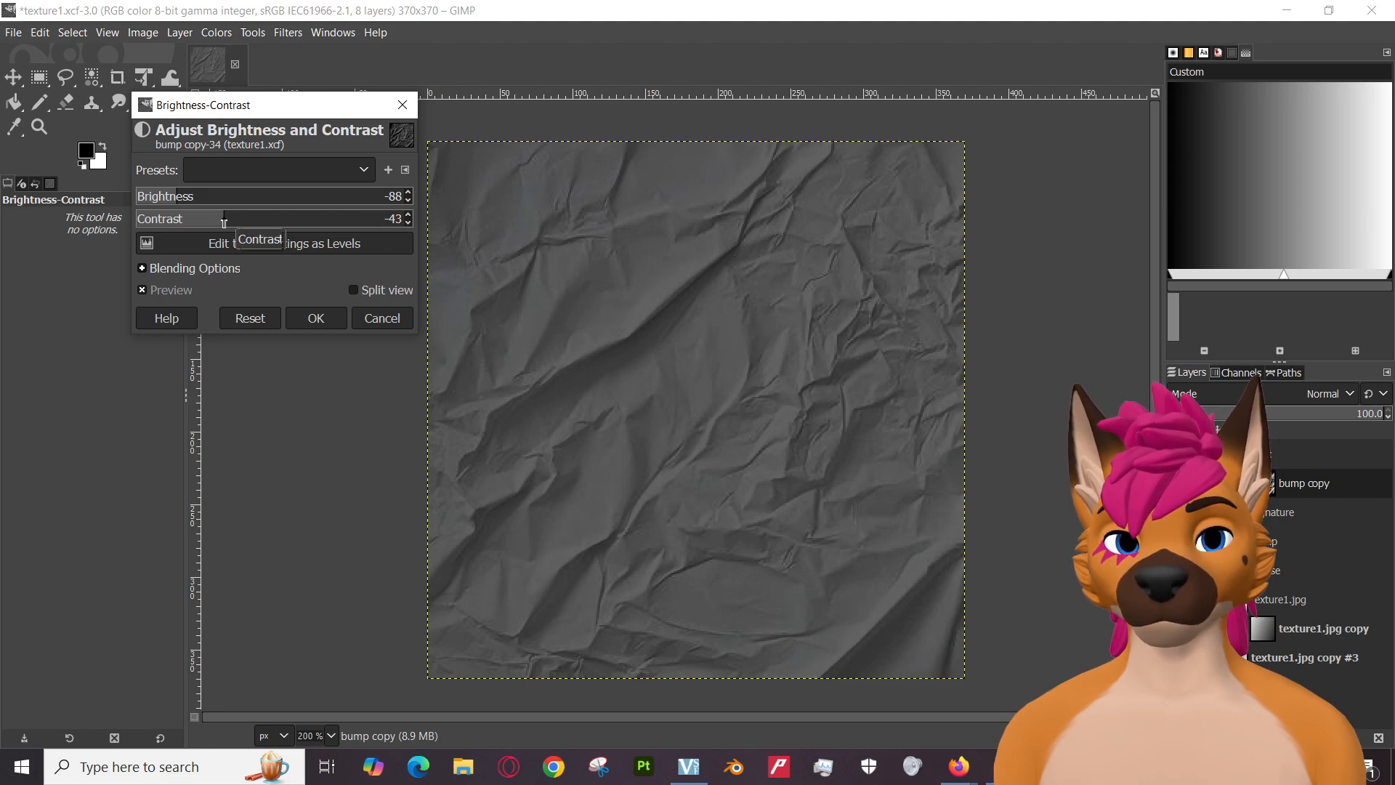
drag(172, 198, 131, 199)
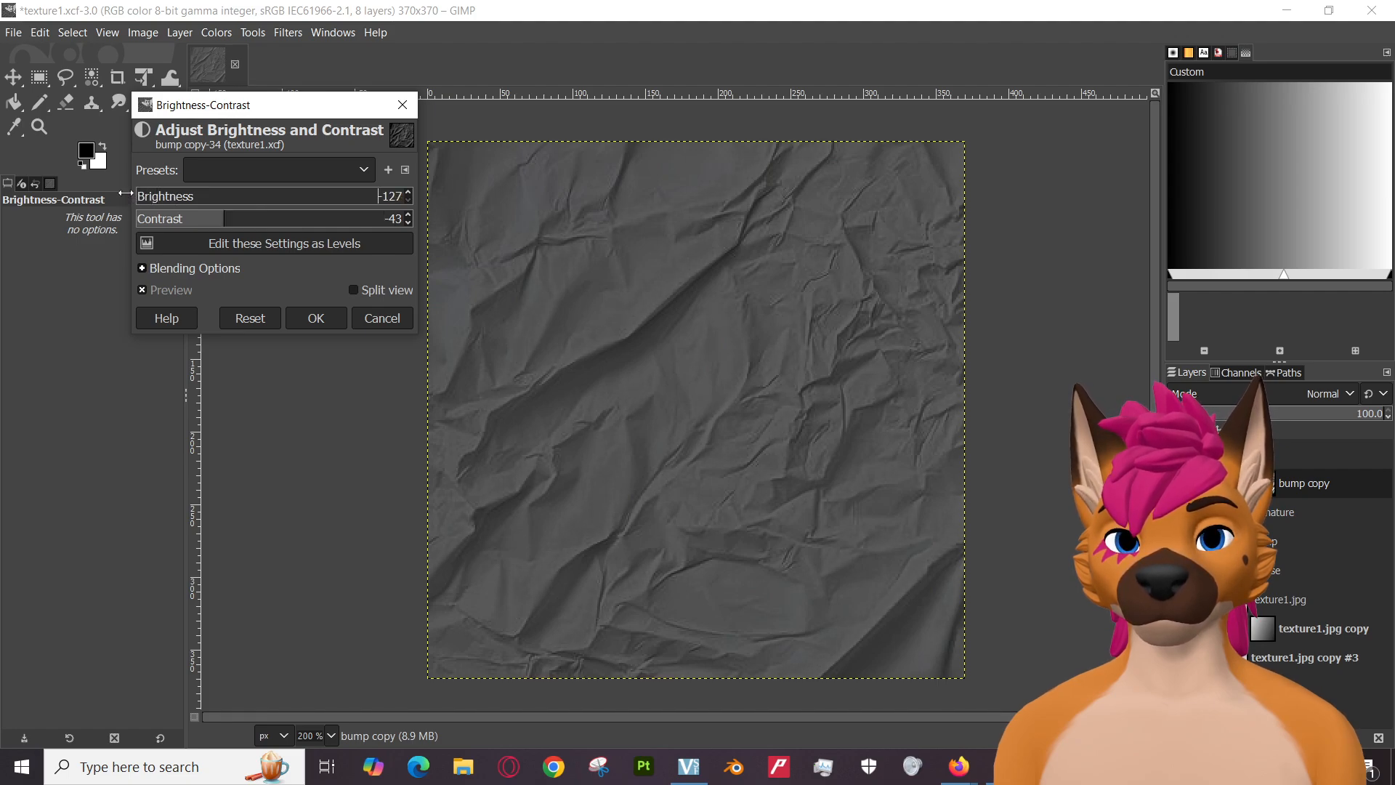
mouse_move(149, 197)
mouse_down()
mouse_move(236, 197)
mouse_move(81, 200)
mouse_move(157, 198)
mouse_up()
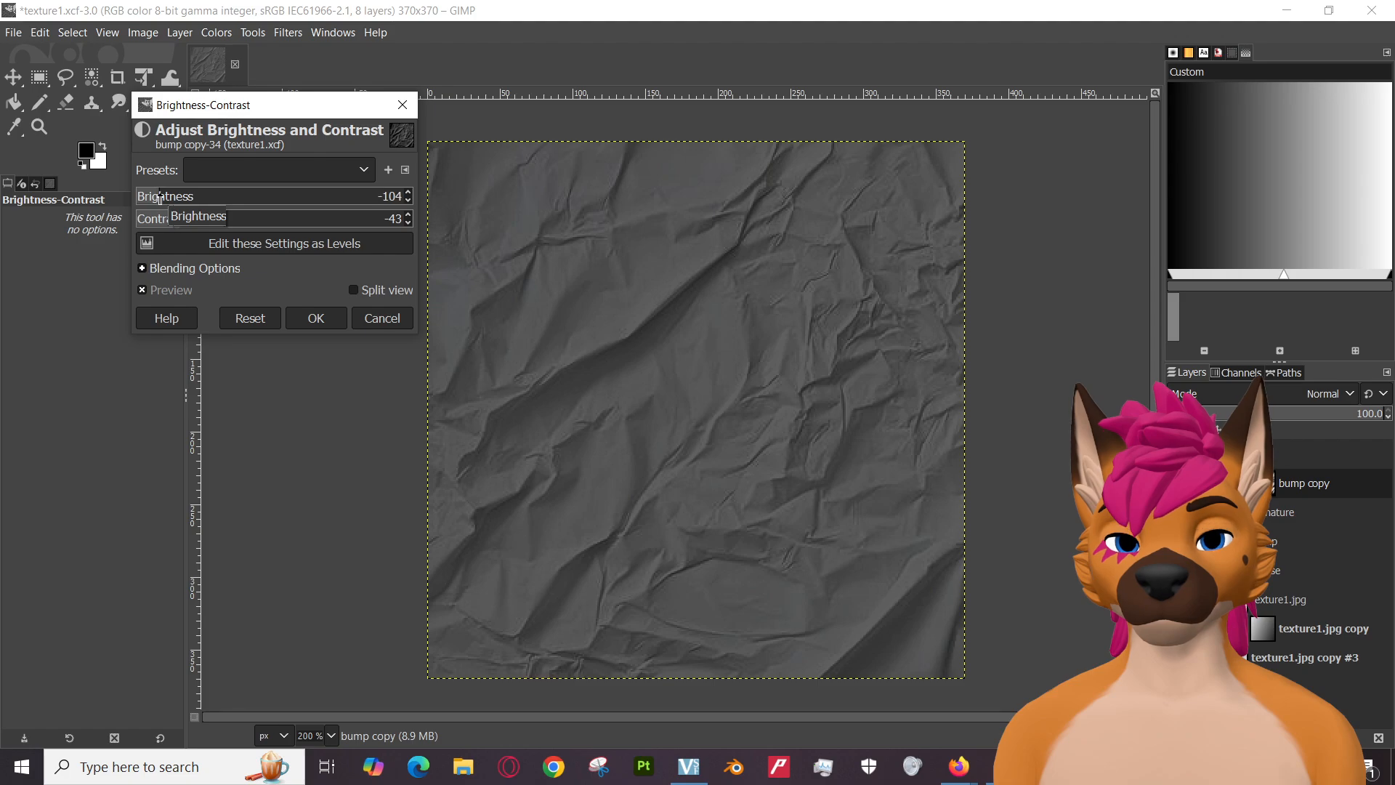
drag(170, 198, 199, 196)
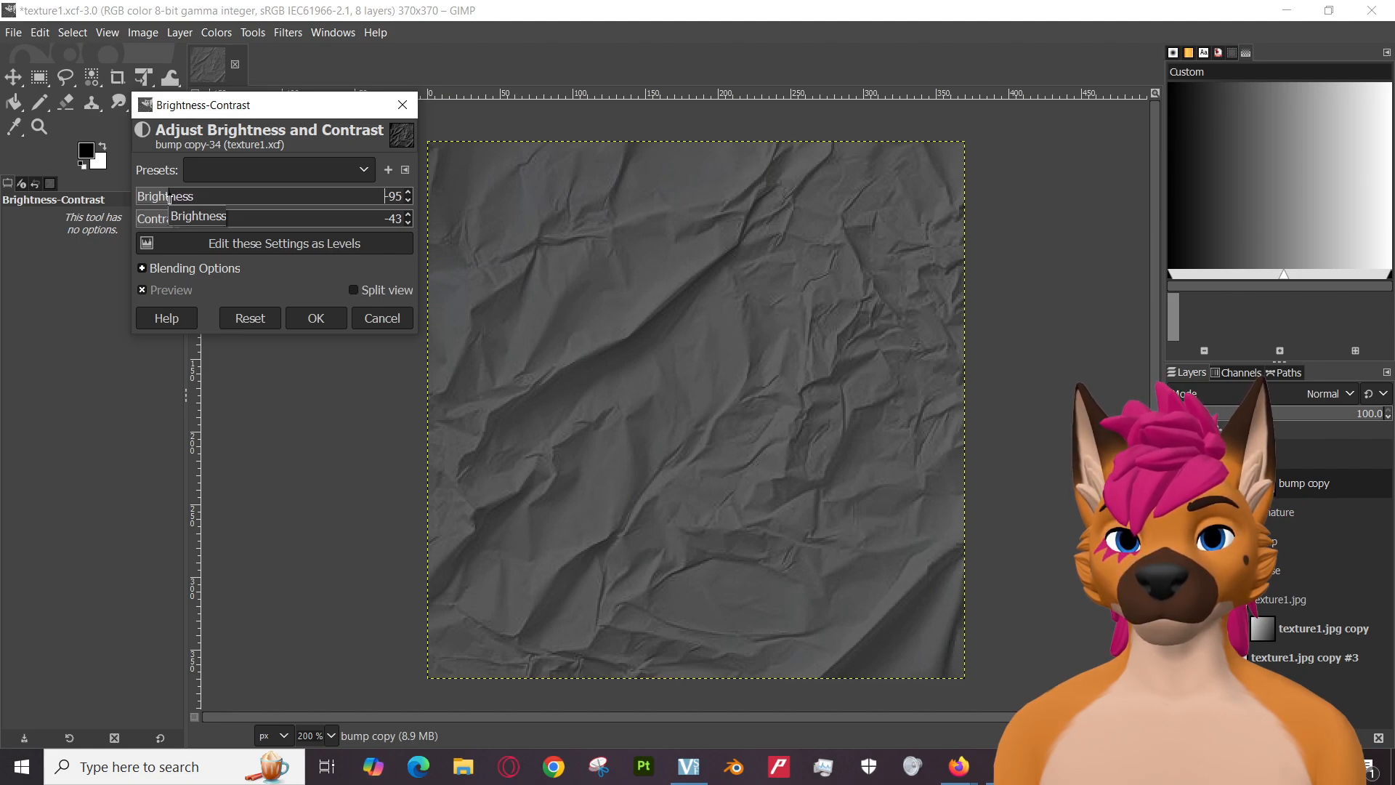
click(316, 320)
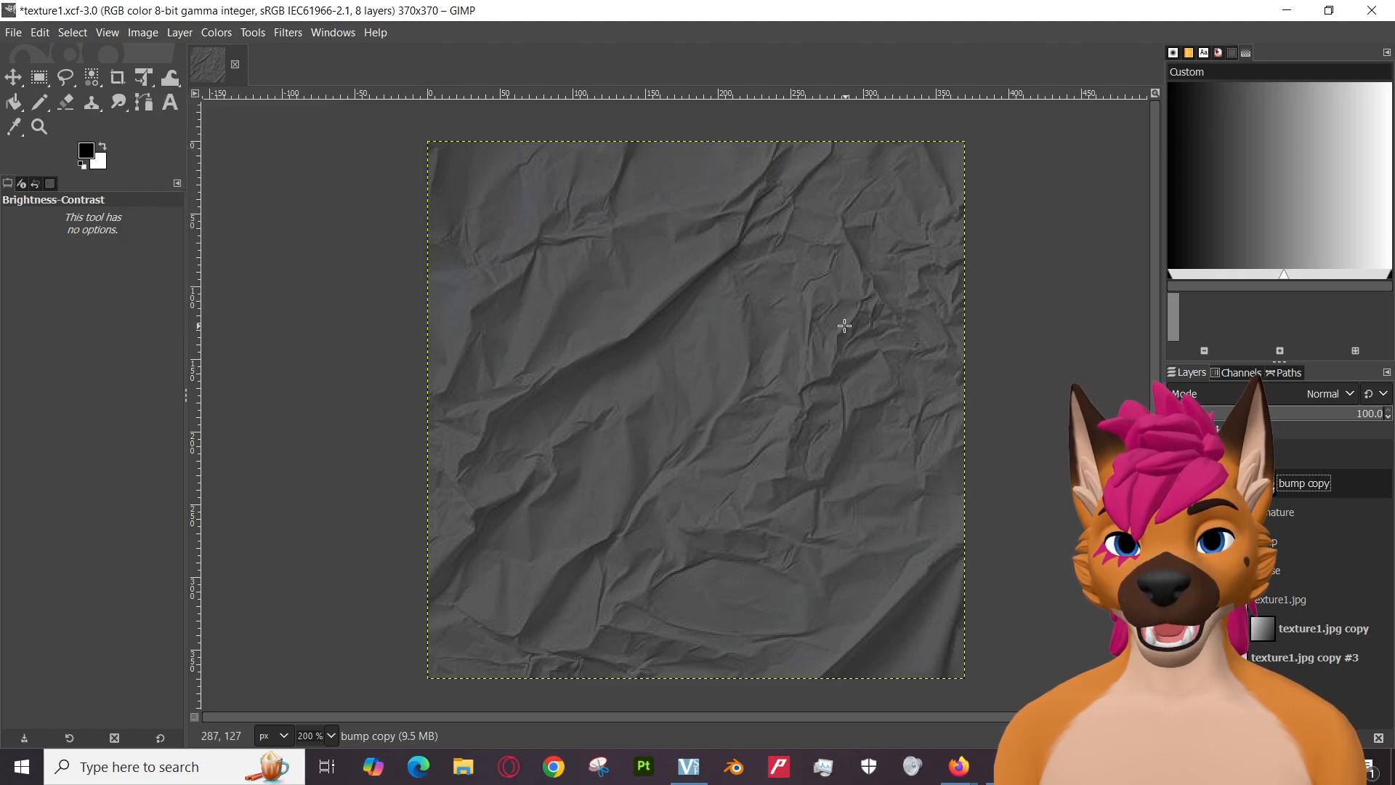
Switch to Firefox to check the brick bump map in the Intro to Texture Maps for 3D video and return to GIMP.
mouse_move(959, 767)
click(902, 719)
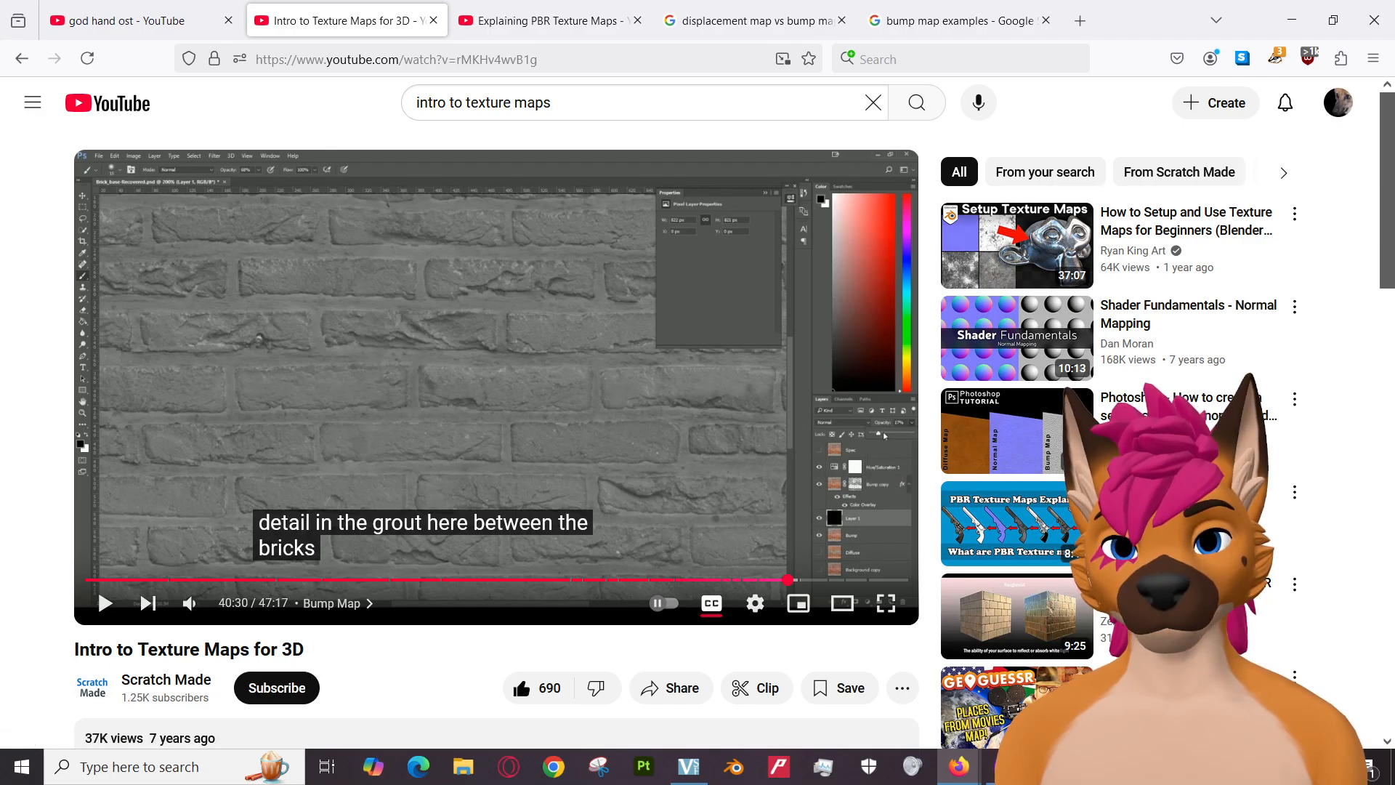
key(alt+Tab)
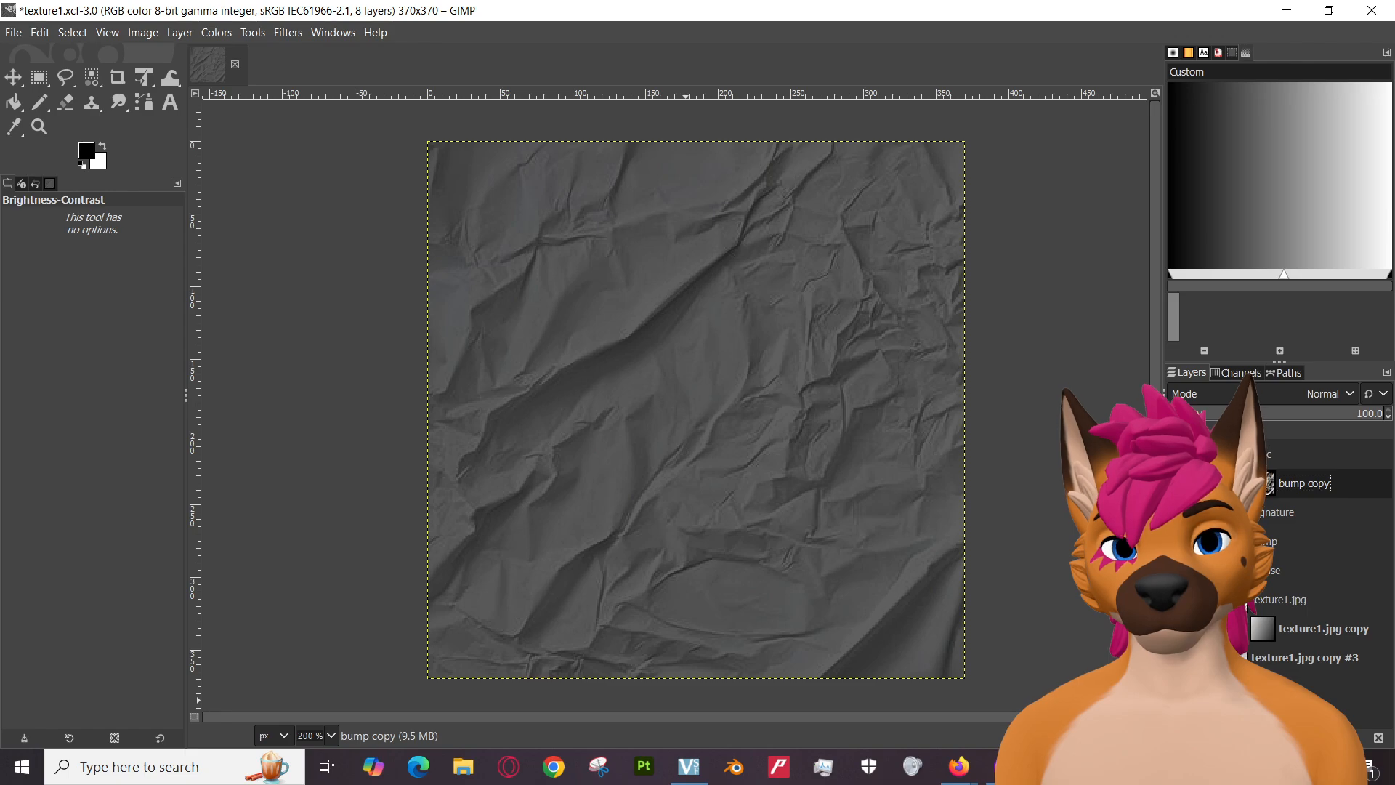
Try Shadows-Highlights on the bump copy layer with shadows -47.53, highlights 27.78 and radius 41.44, and cancel the adjustment.
click(215, 32)
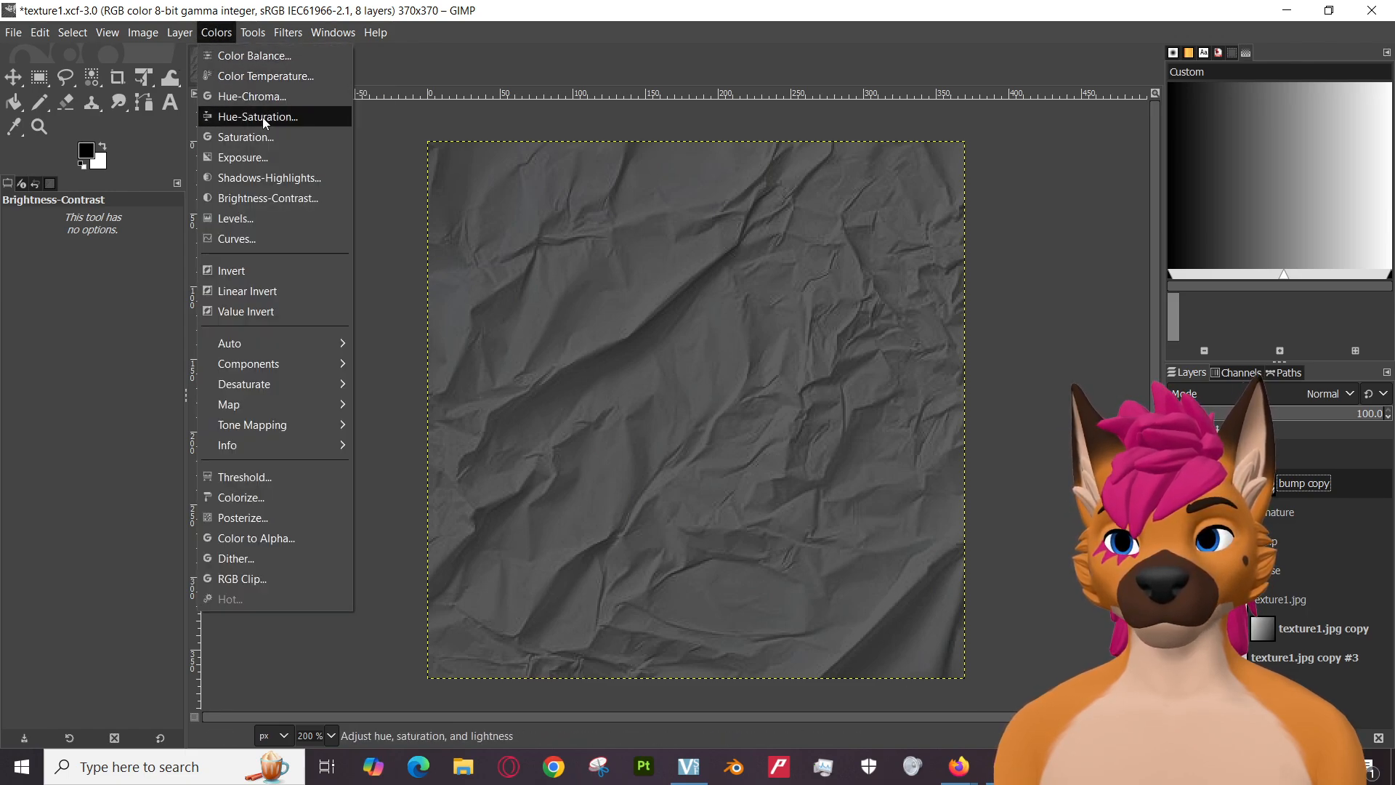
click(261, 179)
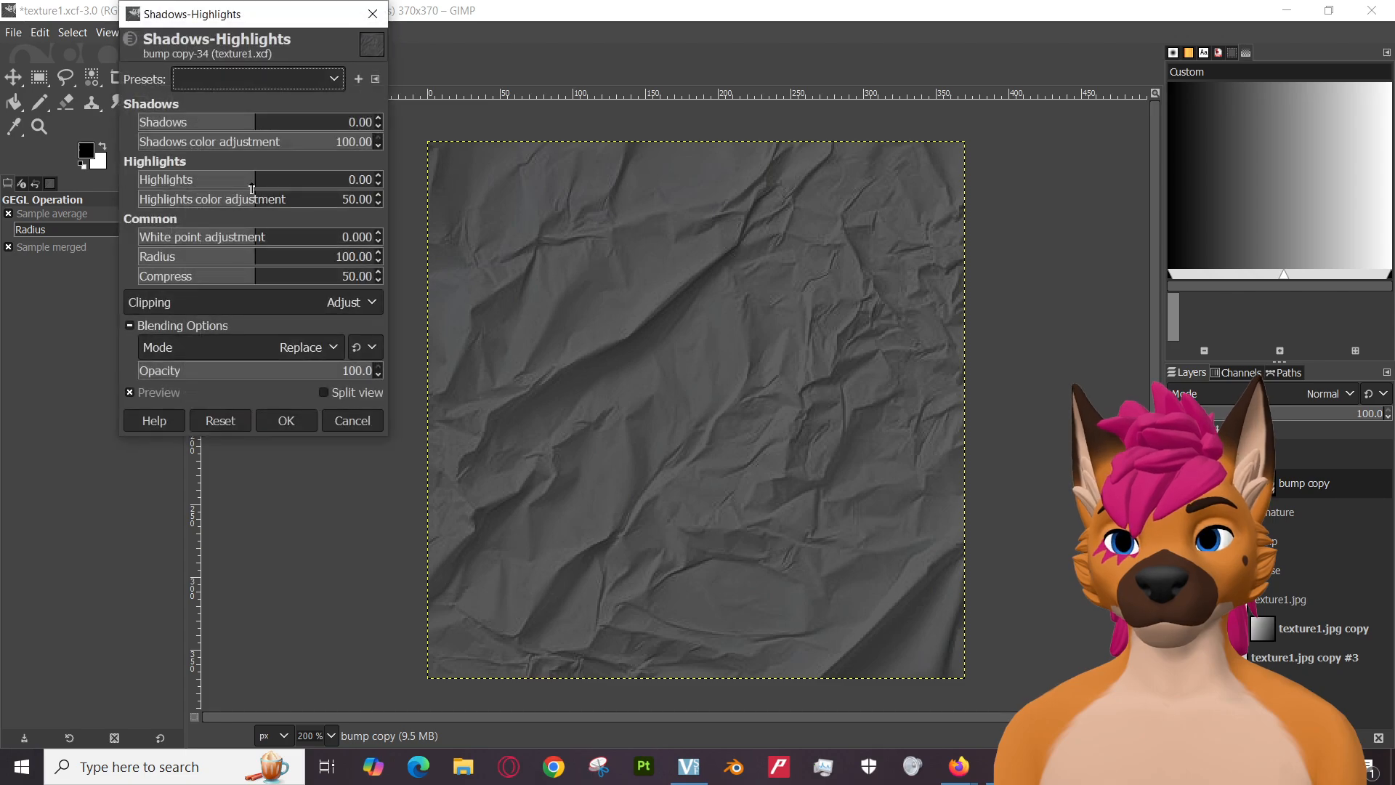
drag(247, 124, 212, 126)
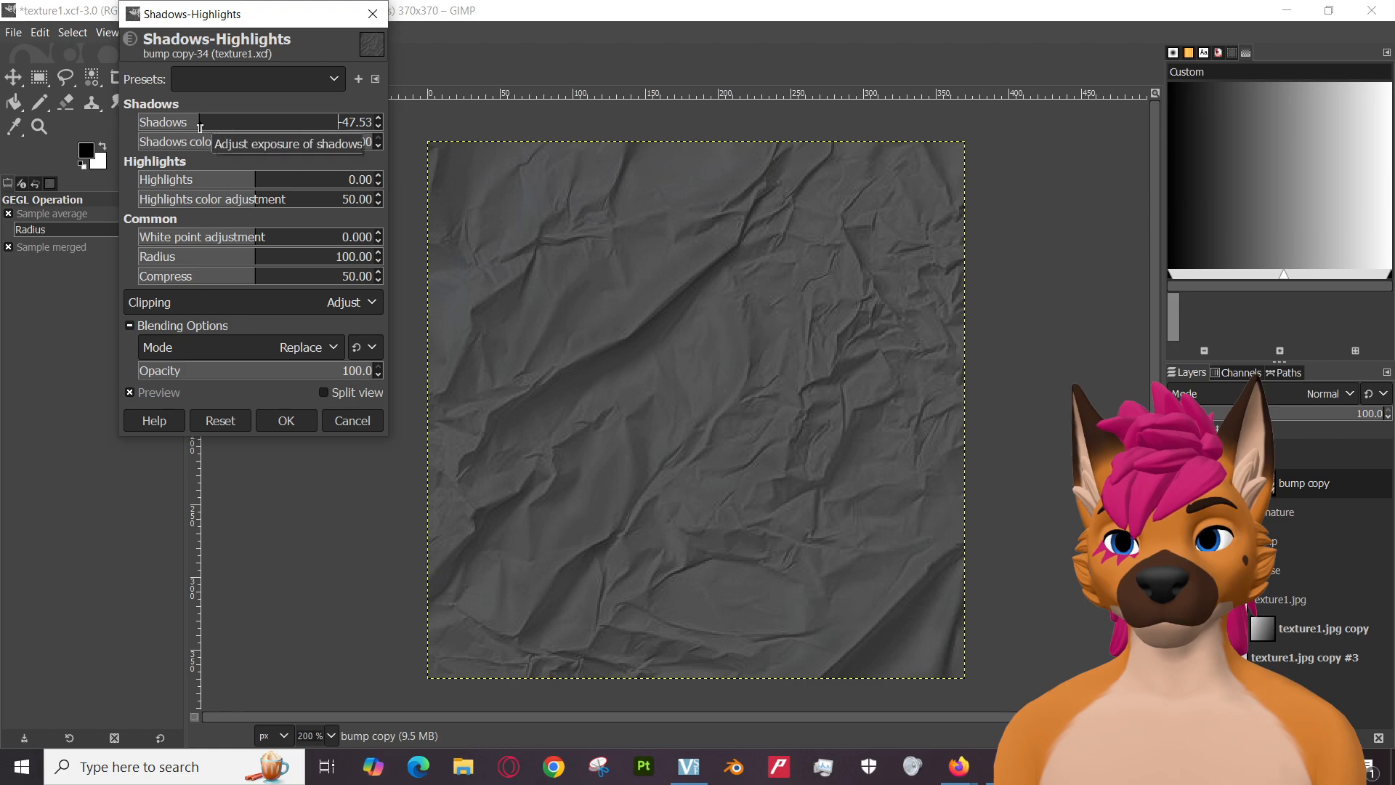
click(247, 181)
drag(266, 183, 187, 278)
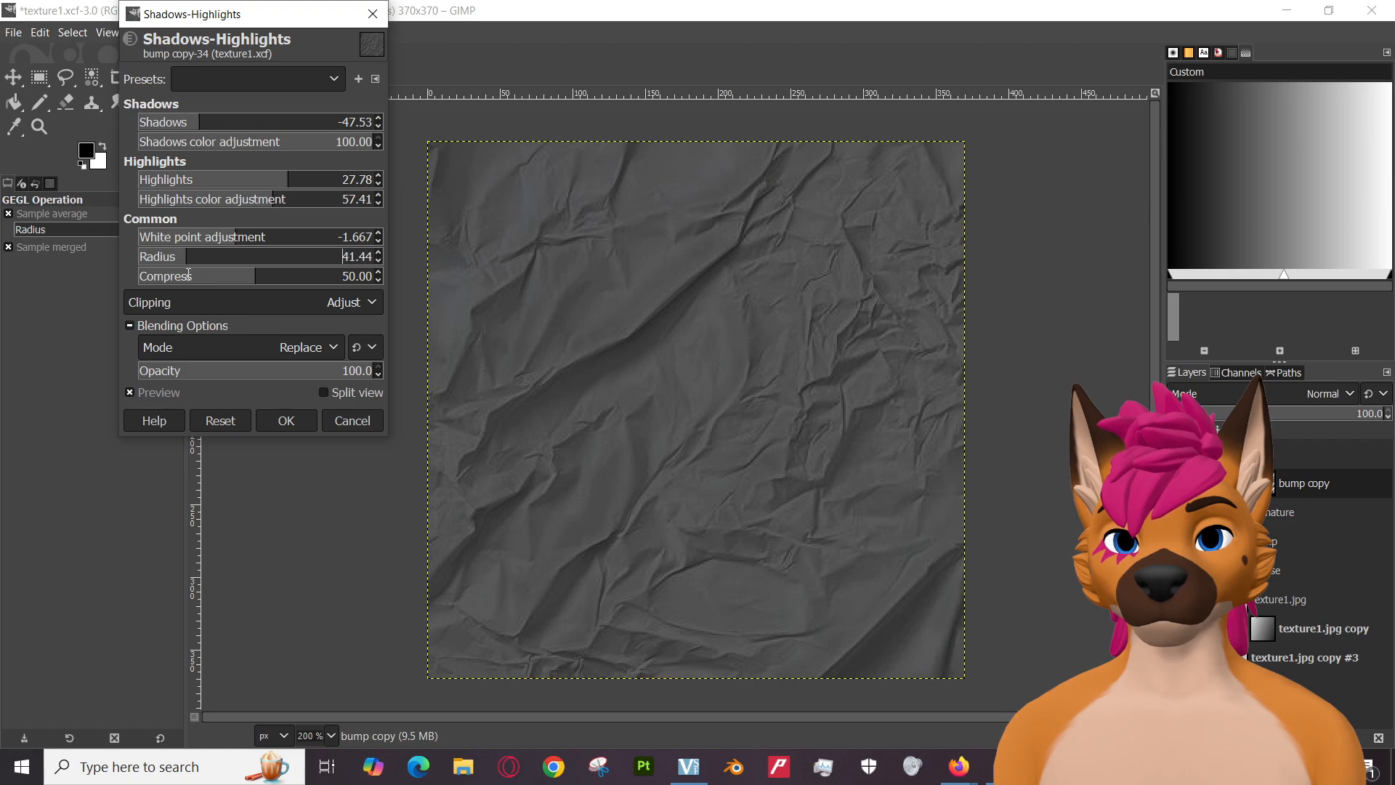
click(355, 426)
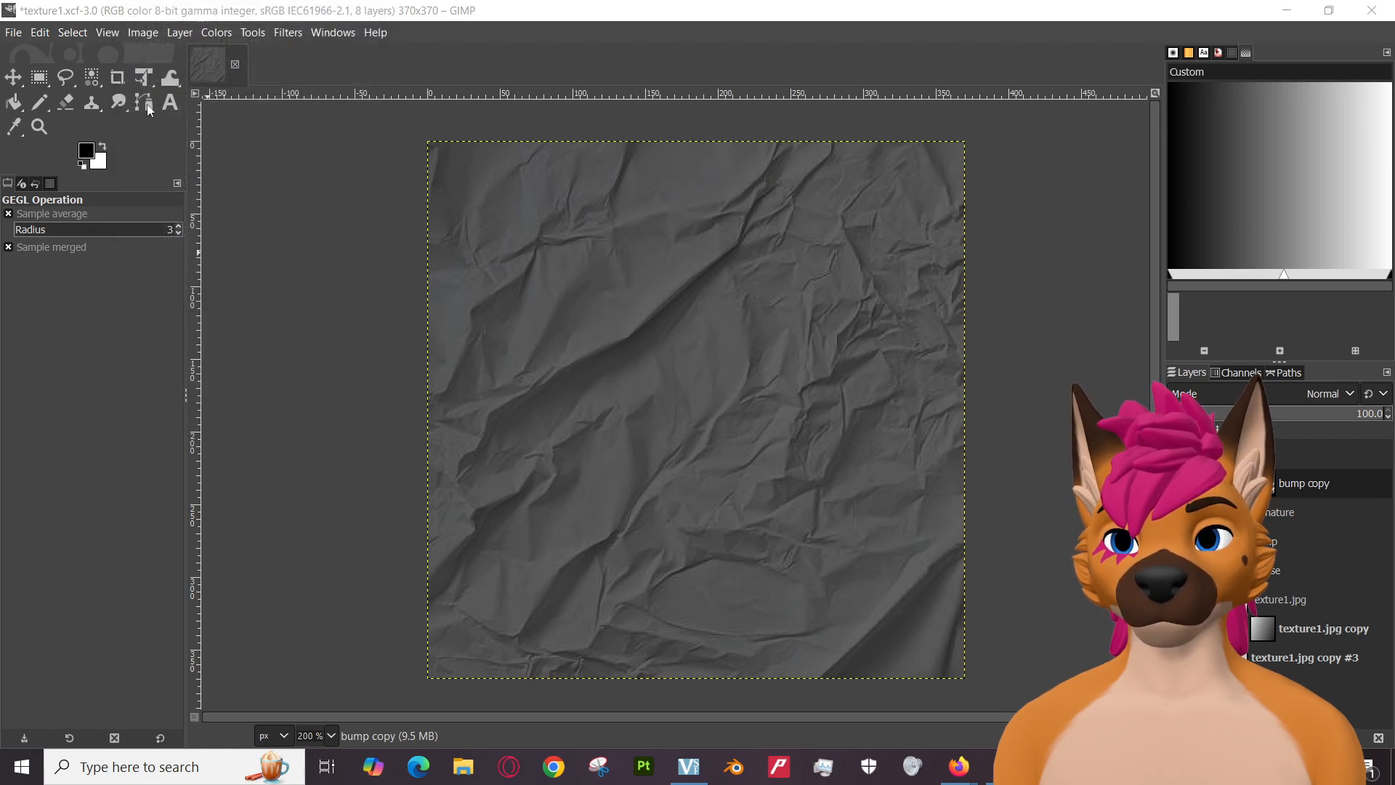
Try Hue-Saturation on the bump copy layer with lightness 20.4 and 3.7 and saturation 3.1, and cancel the adjustment.
click(216, 33)
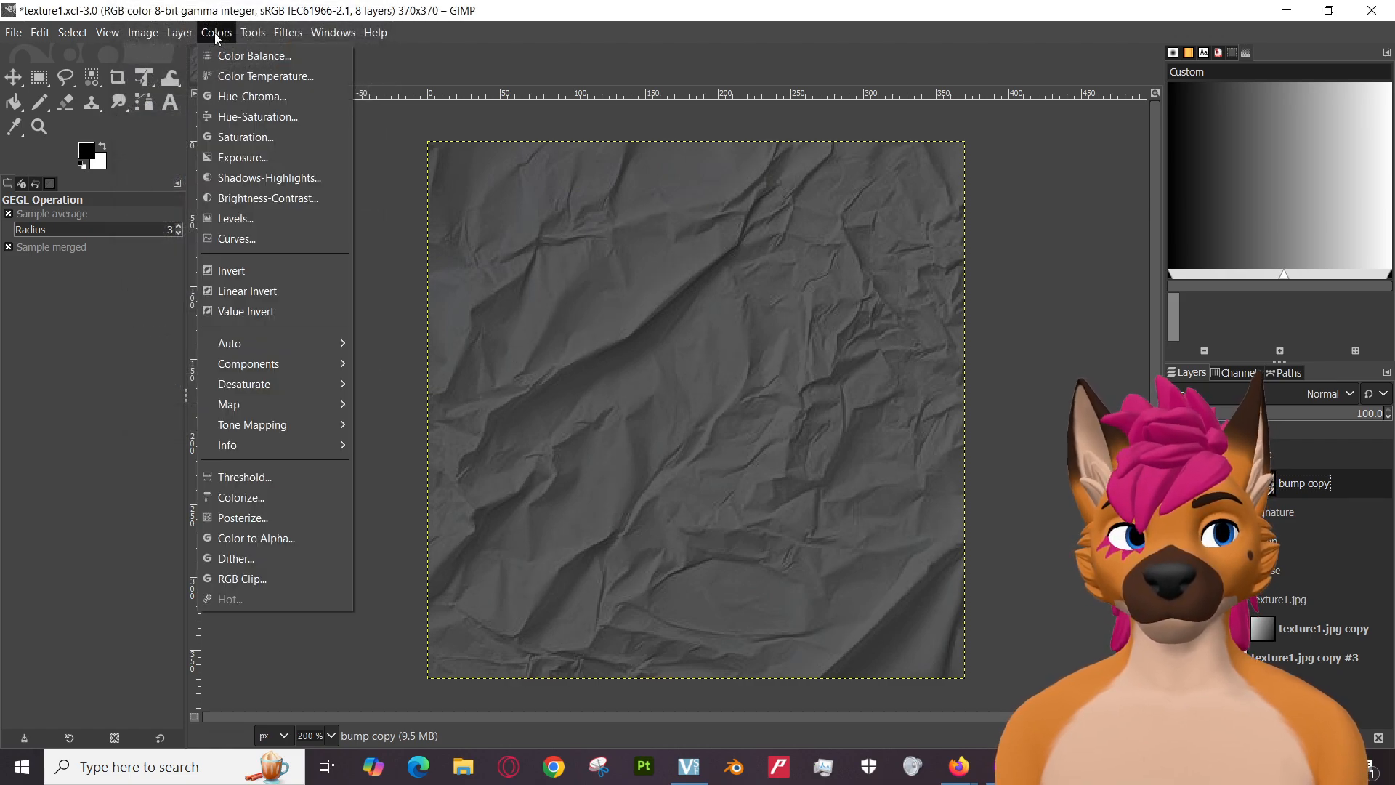
click(255, 116)
click(277, 310)
drag(277, 310, 244, 316)
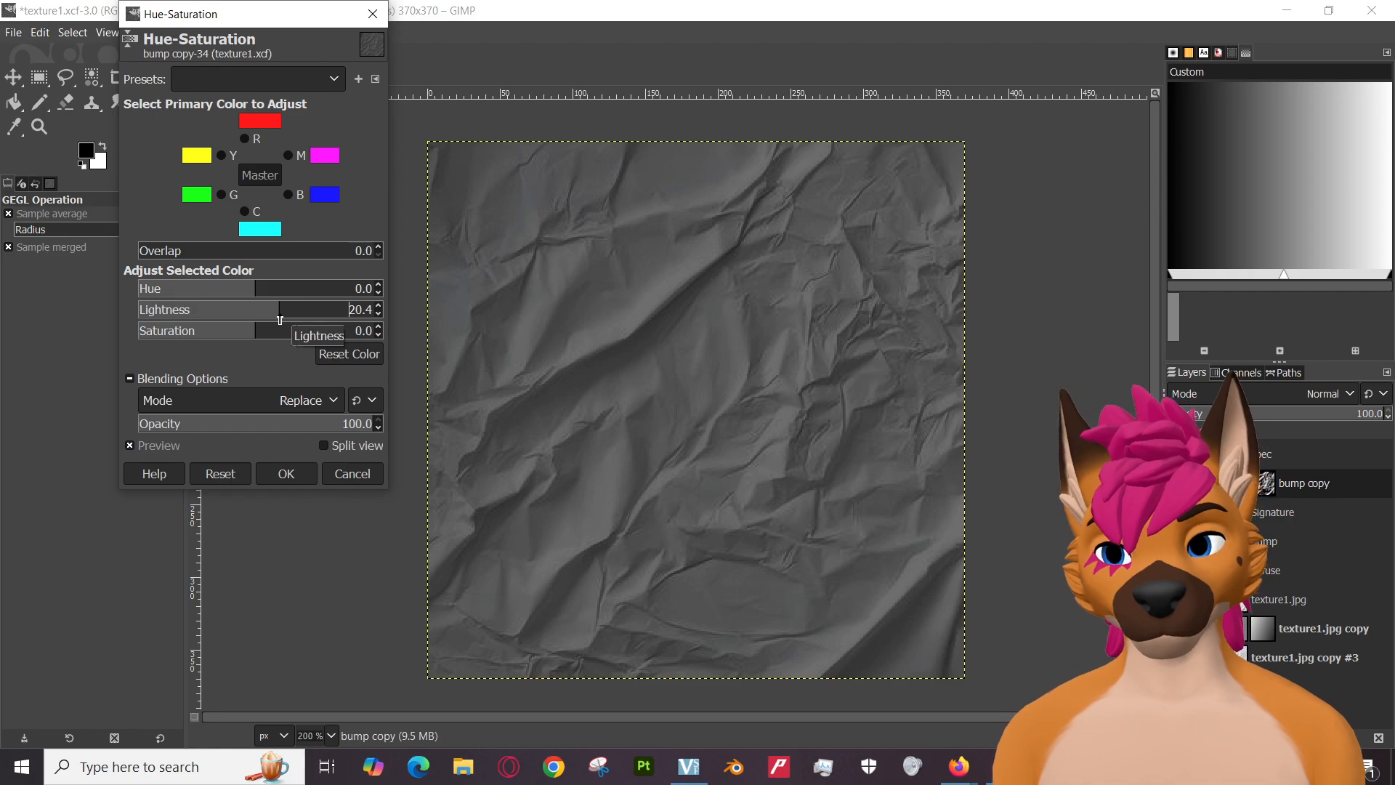
drag(287, 334, 259, 338)
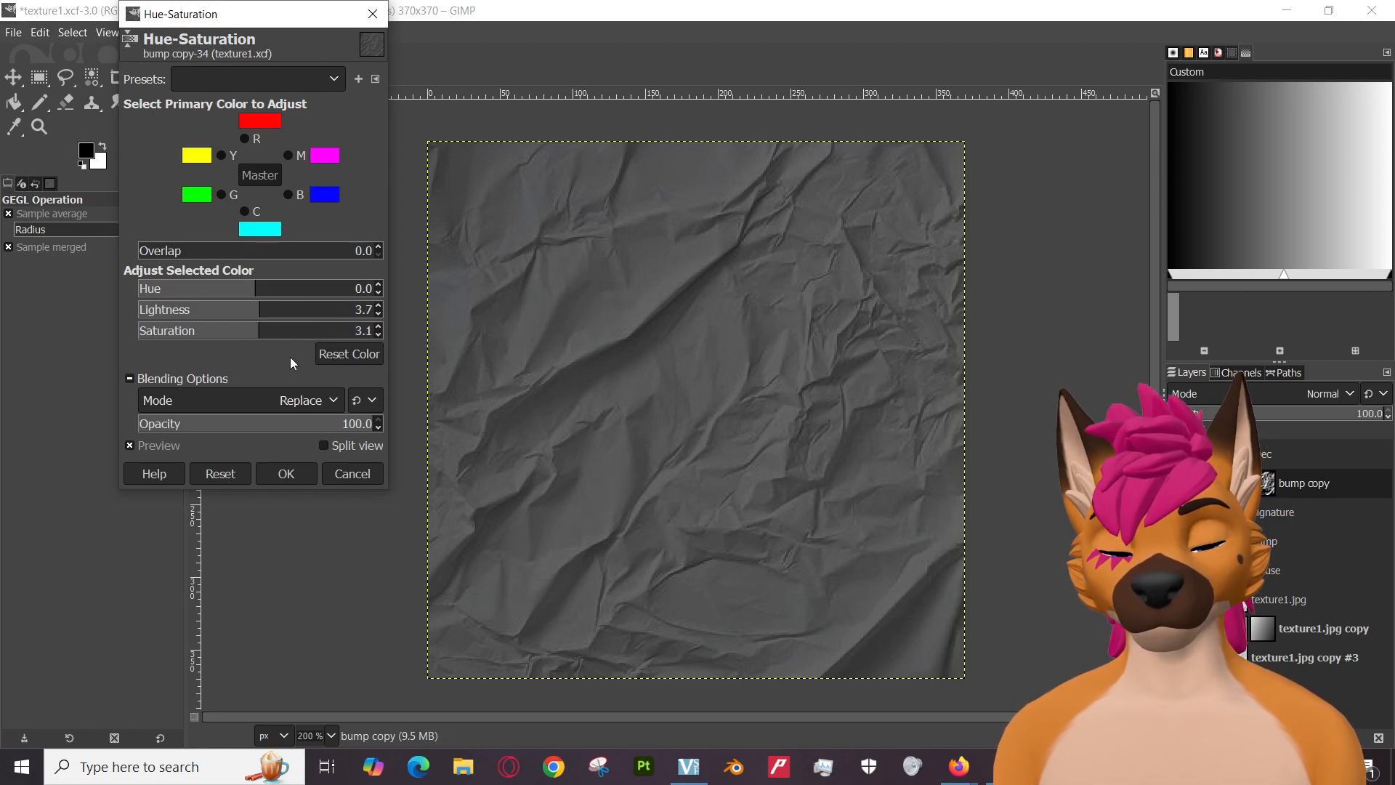
click(354, 479)
Try an Exposure adjustment on the bump copy layer with black level -0.006 and exposure -0.872, and cancel it.
click(189, 36)
mouse_move(220, 33)
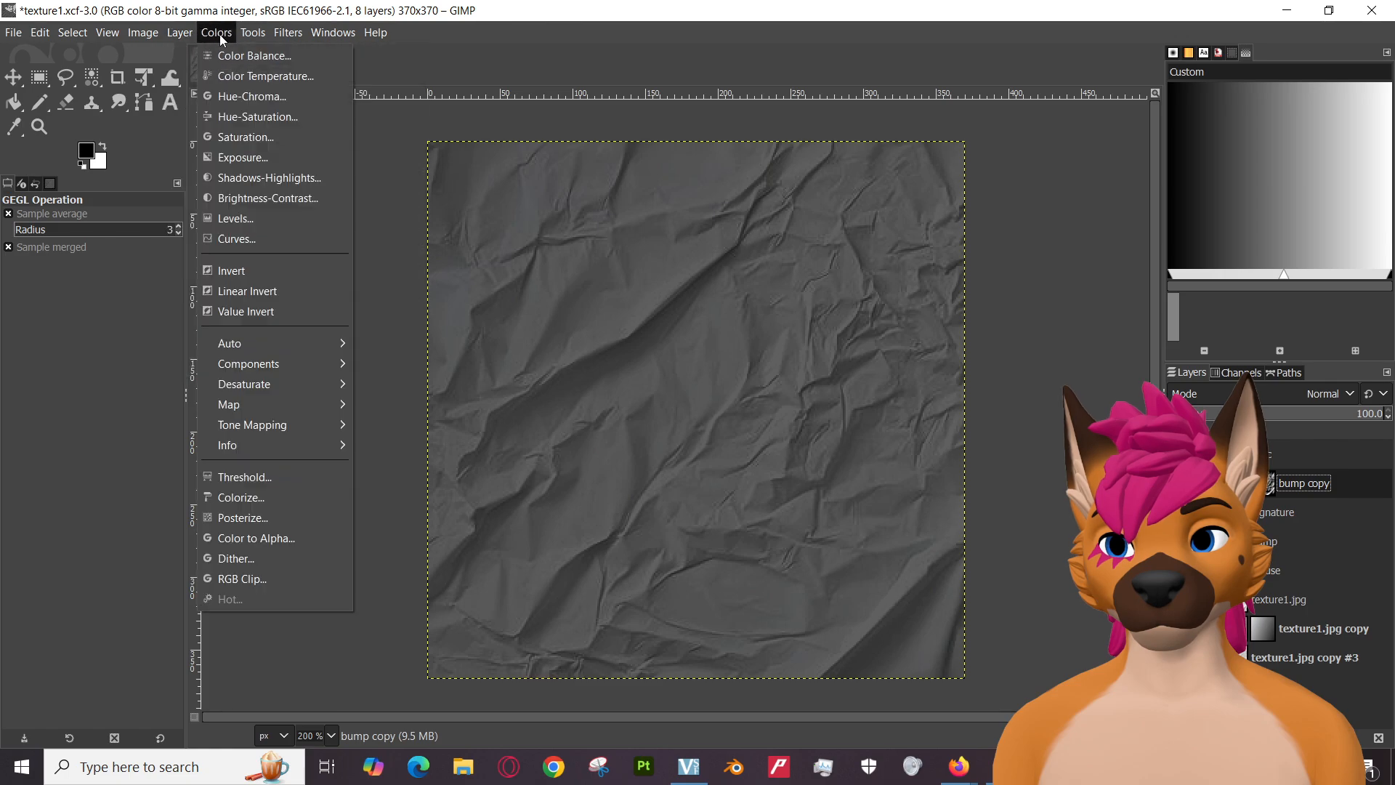
click(240, 159)
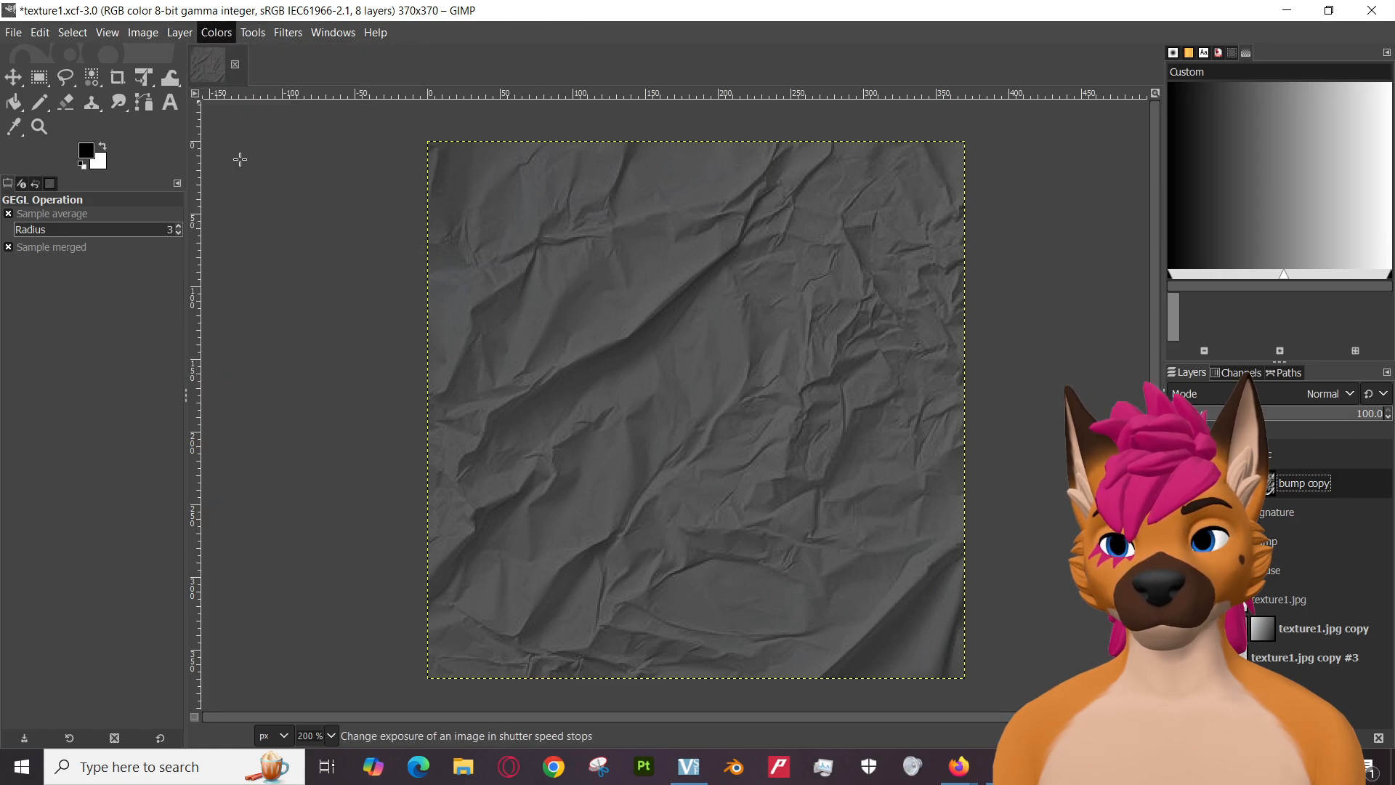
mouse_move(235, 113)
mouse_down()
mouse_move(180, 109)
mouse_move(344, 116)
mouse_move(241, 115)
mouse_move(231, 130)
mouse_move(295, 132)
mouse_move(237, 129)
mouse_up()
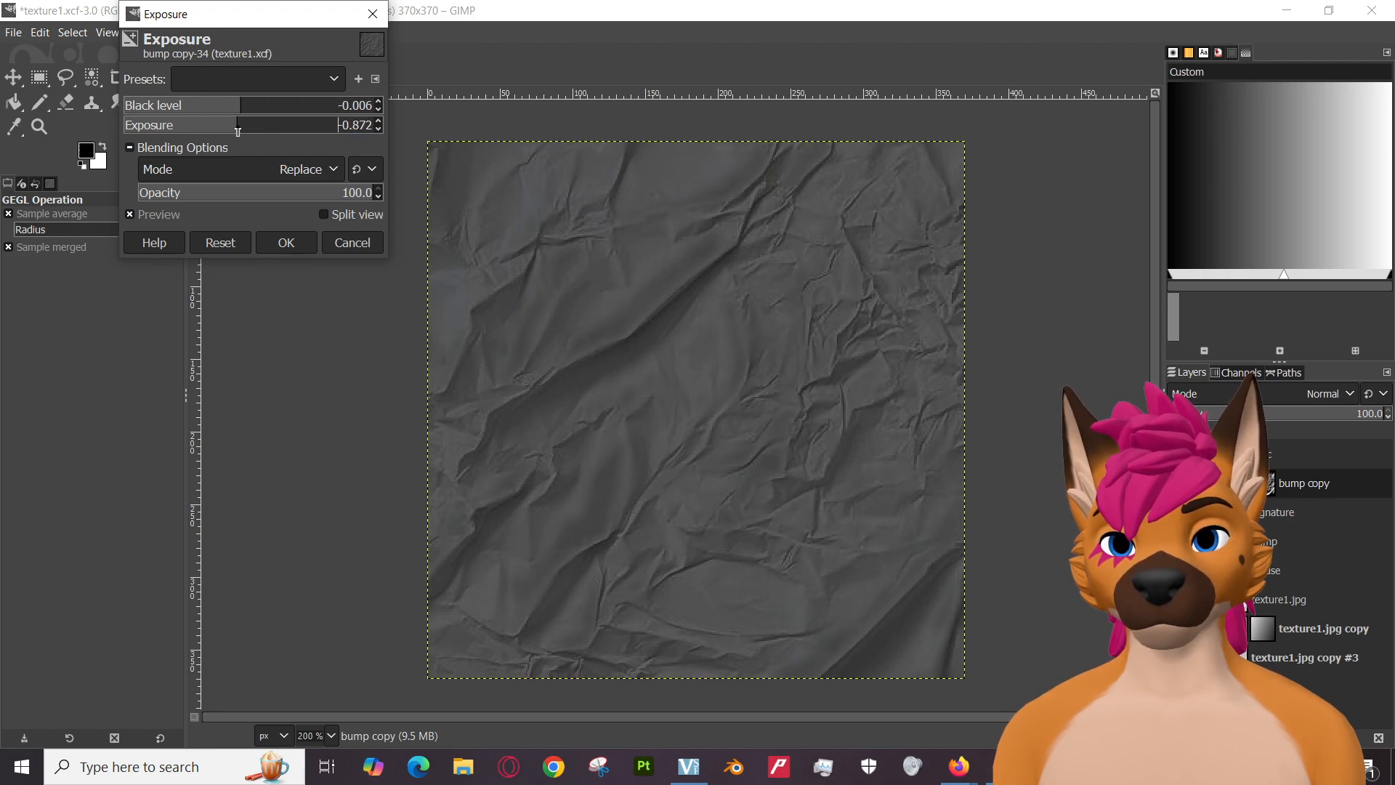
click(342, 244)
Try Levels on the bump copy layer with input gamma 1.24 and output maximums of 138, 178 and 189, and cancel the adjustment.
click(226, 35)
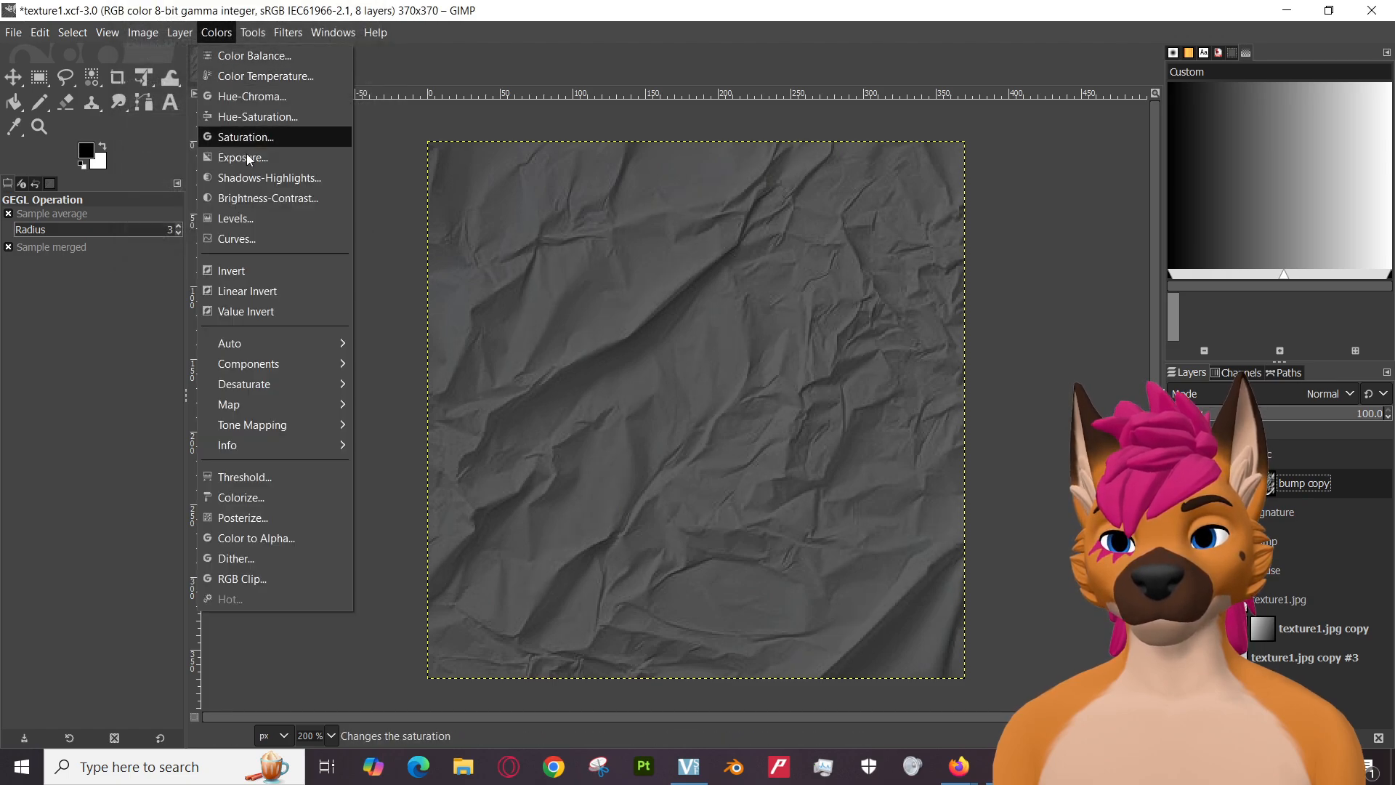
click(254, 211)
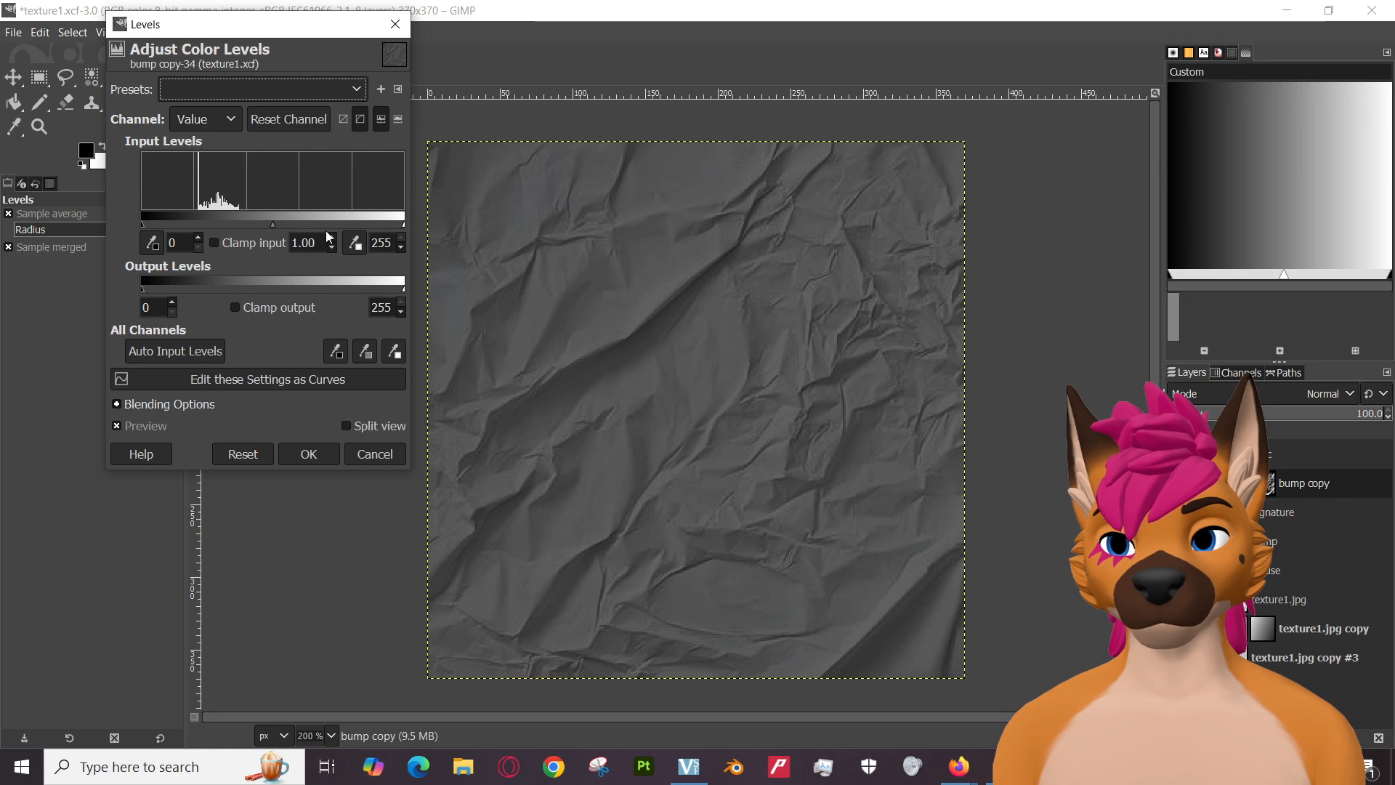
drag(401, 227, 430, 234)
mouse_move(142, 226)
mouse_down()
mouse_move(224, 221)
mouse_move(137, 219)
mouse_up()
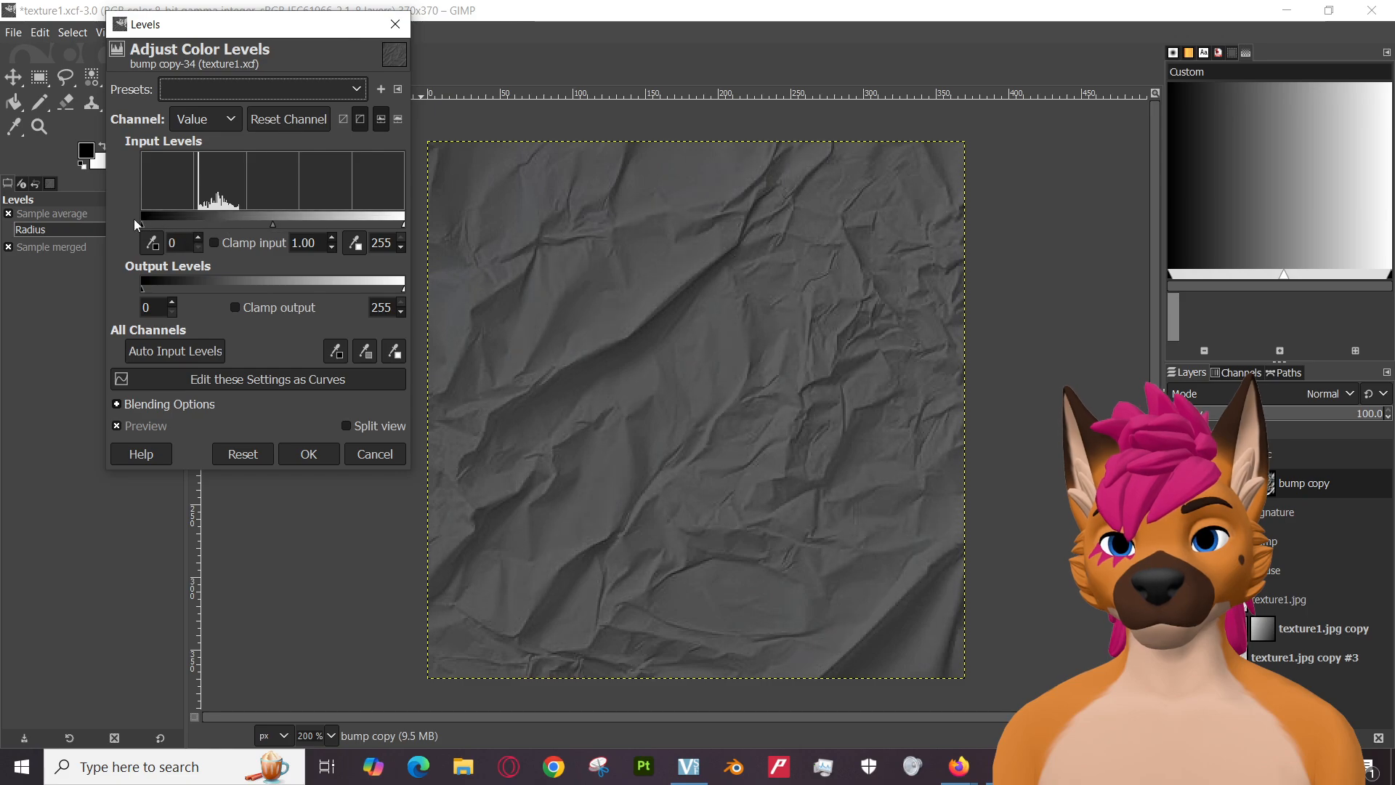
mouse_move(272, 226)
mouse_down()
mouse_move(206, 226)
mouse_move(286, 228)
mouse_move(260, 233)
mouse_up()
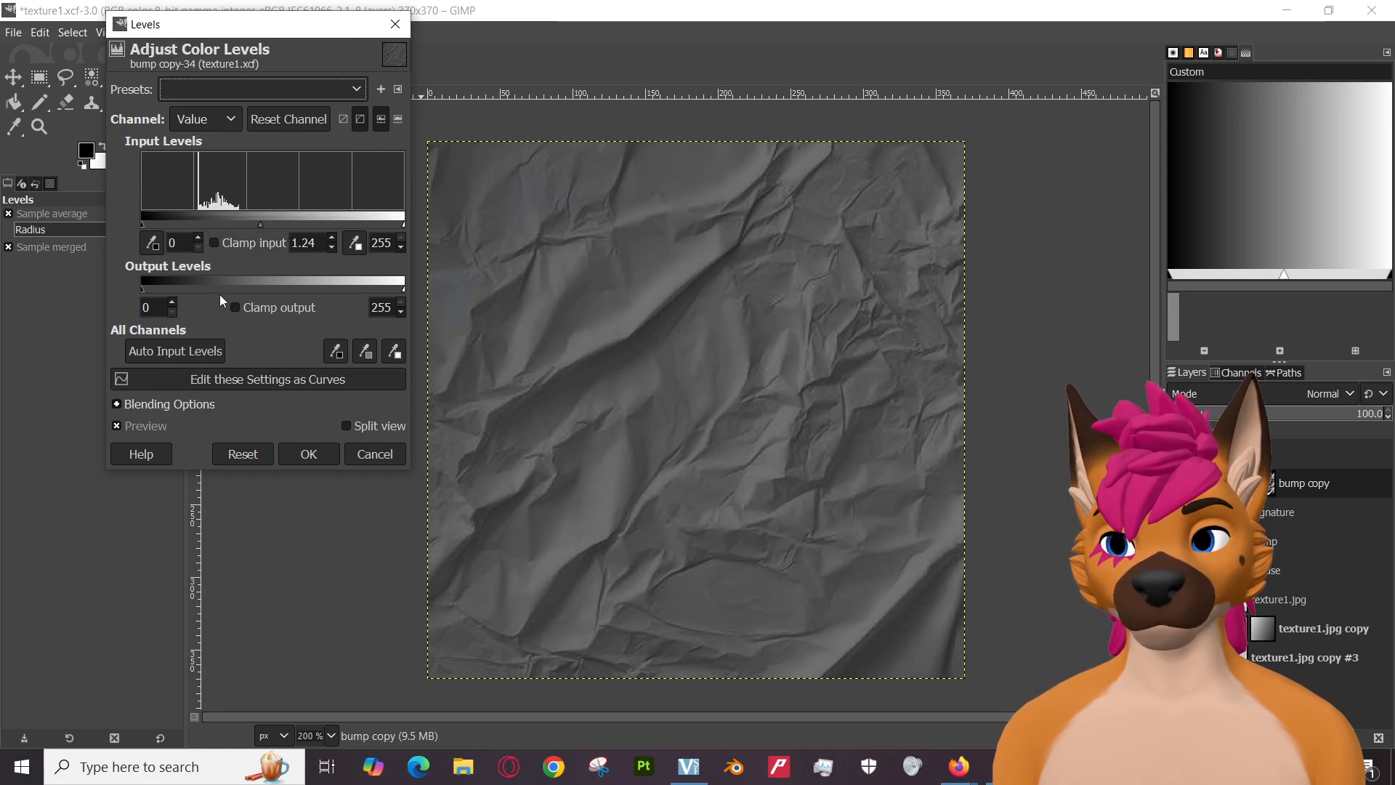
drag(144, 288, 114, 291)
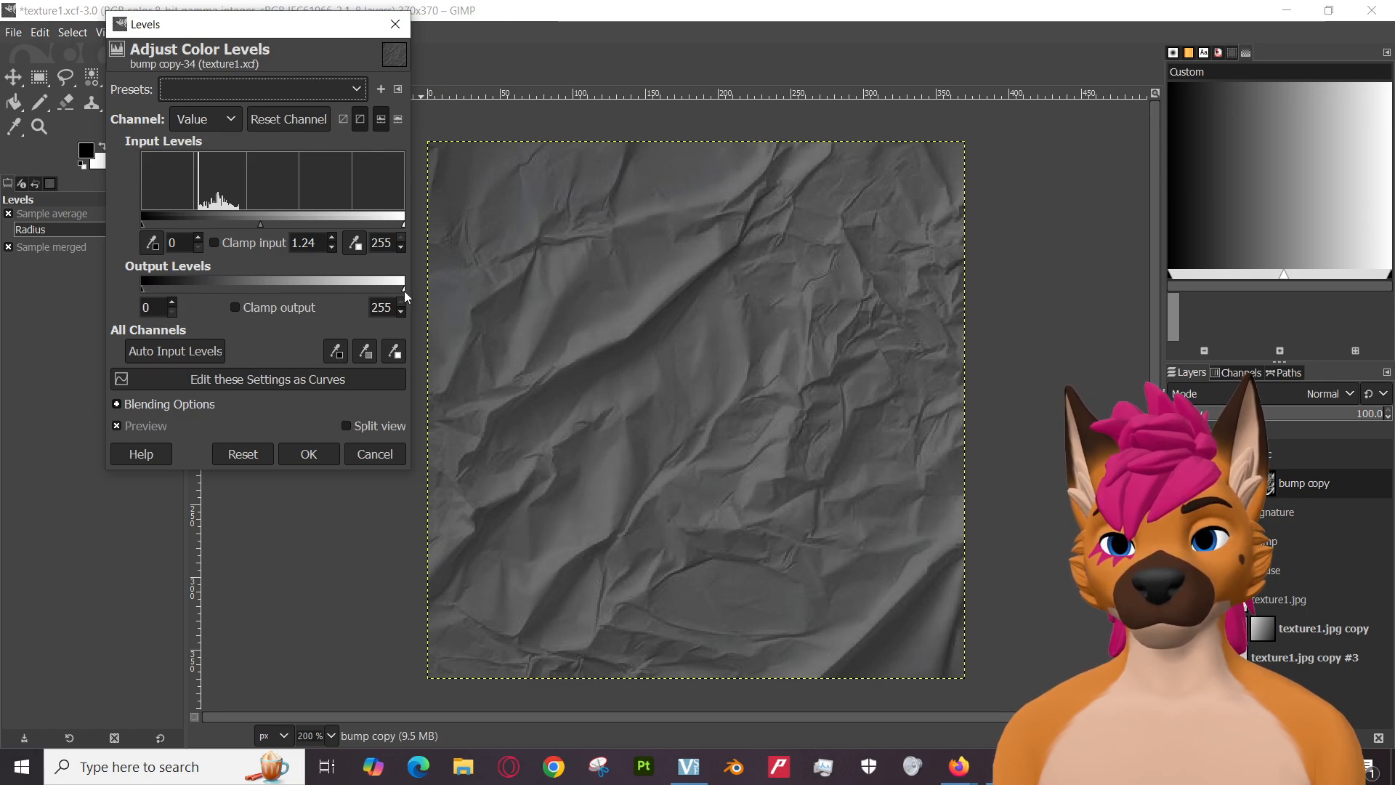
drag(403, 290, 284, 296)
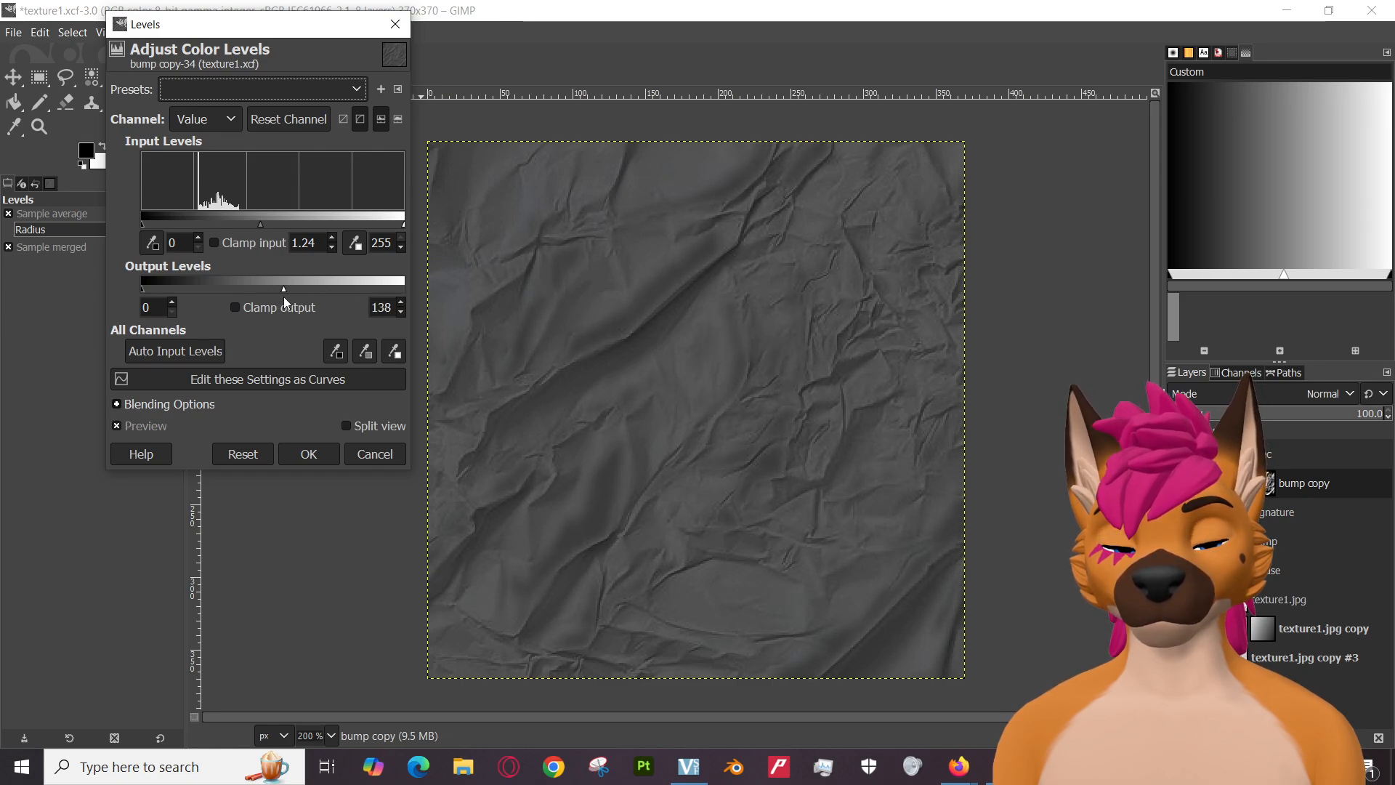
drag(283, 297, 325, 298)
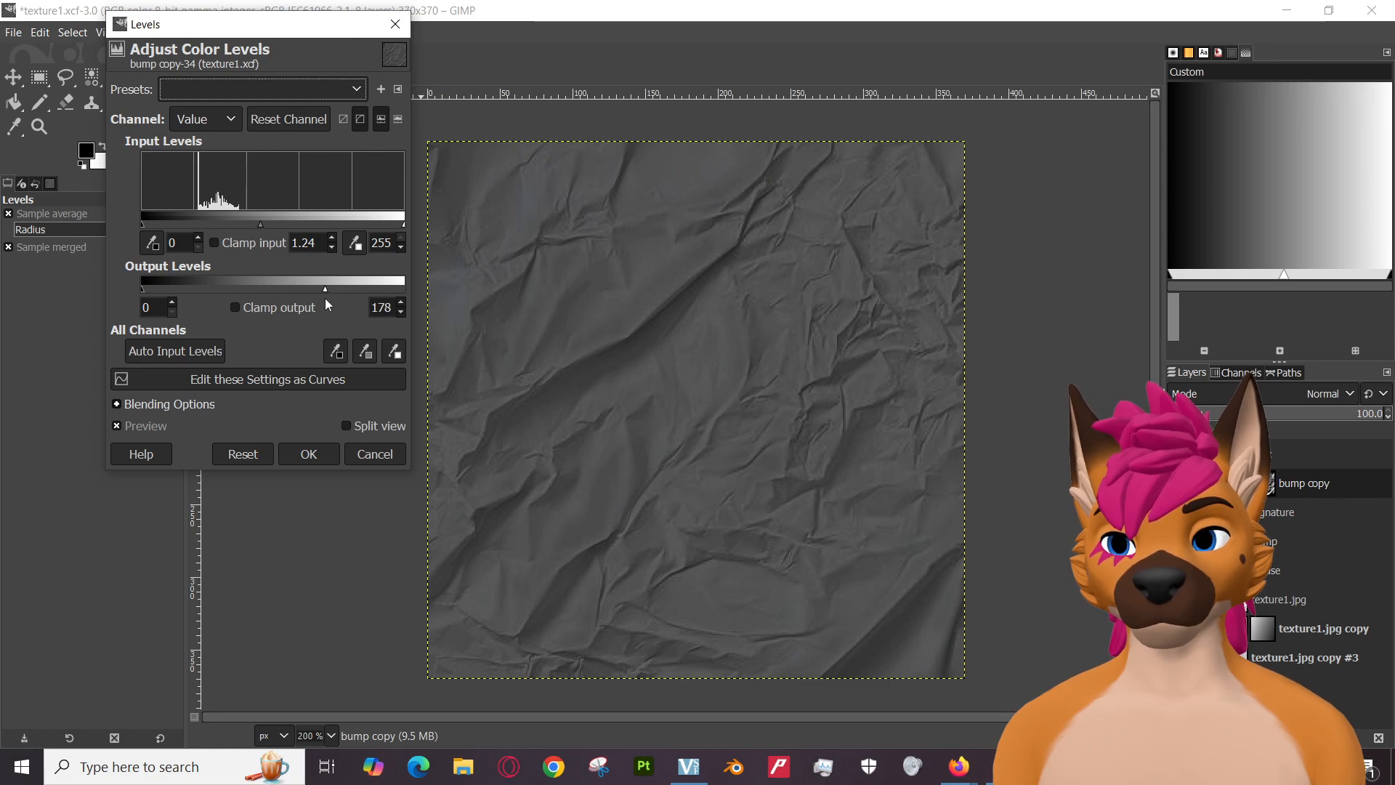
drag(325, 298, 335, 298)
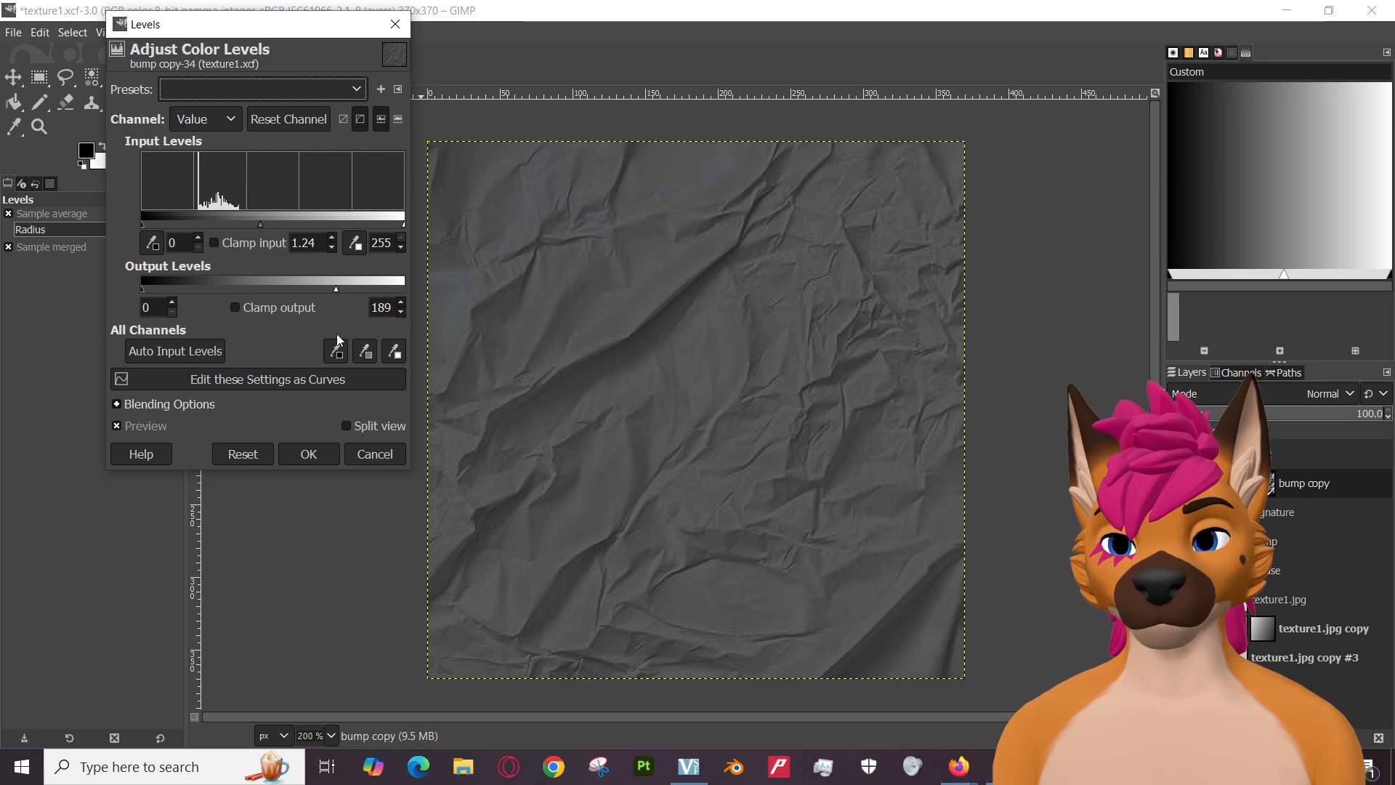
click(363, 455)
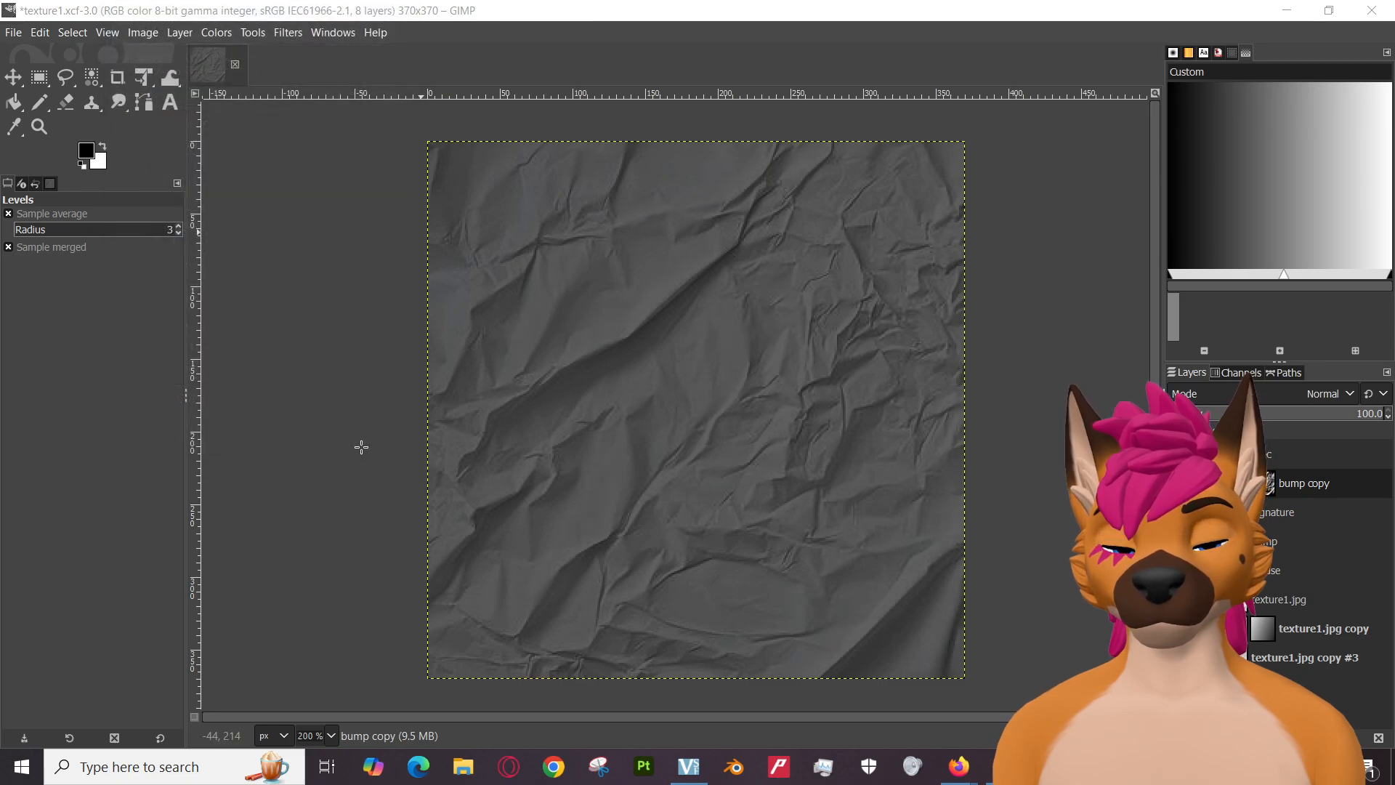
Save the texture1.xcf project and toggle the visibility of the texture1.jpg and bump copy layers.
click(13, 32)
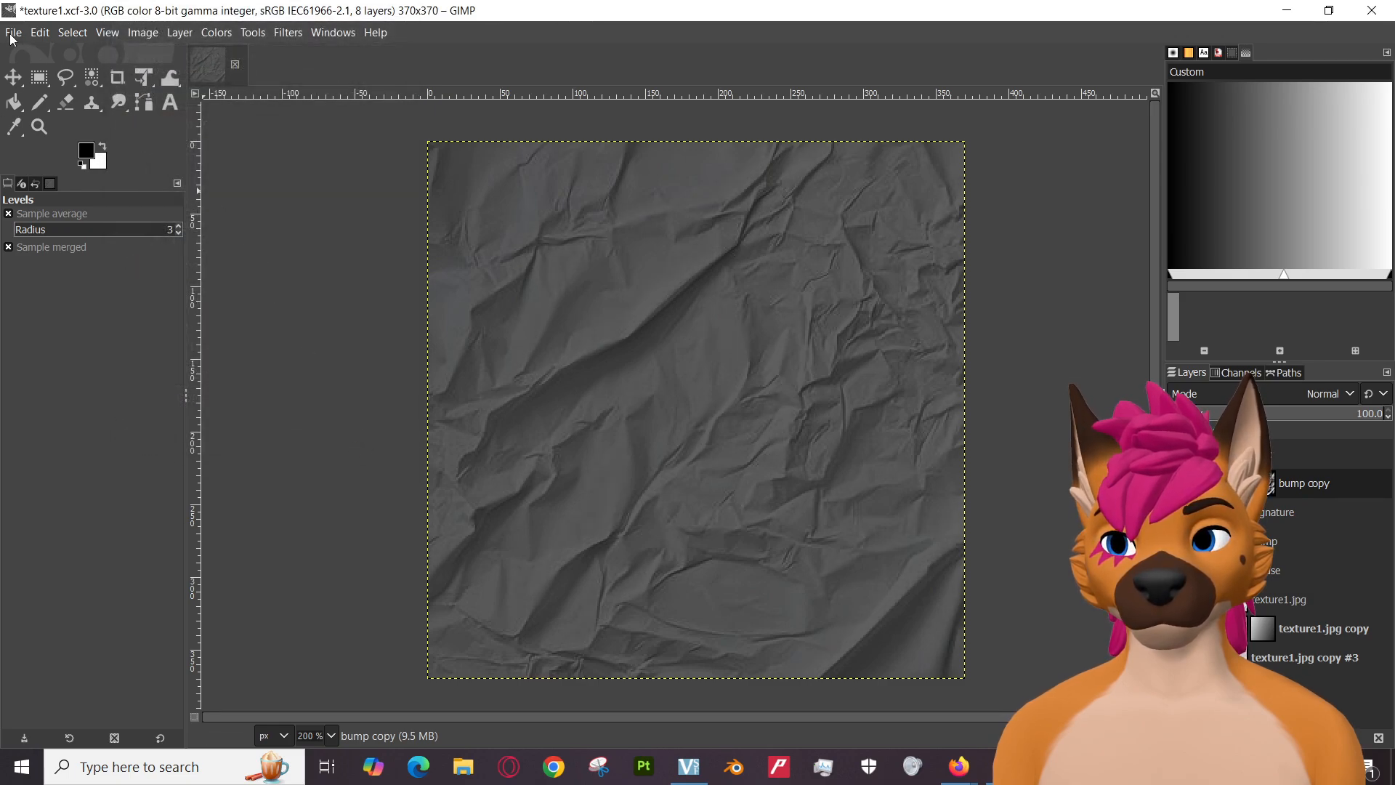
click(38, 190)
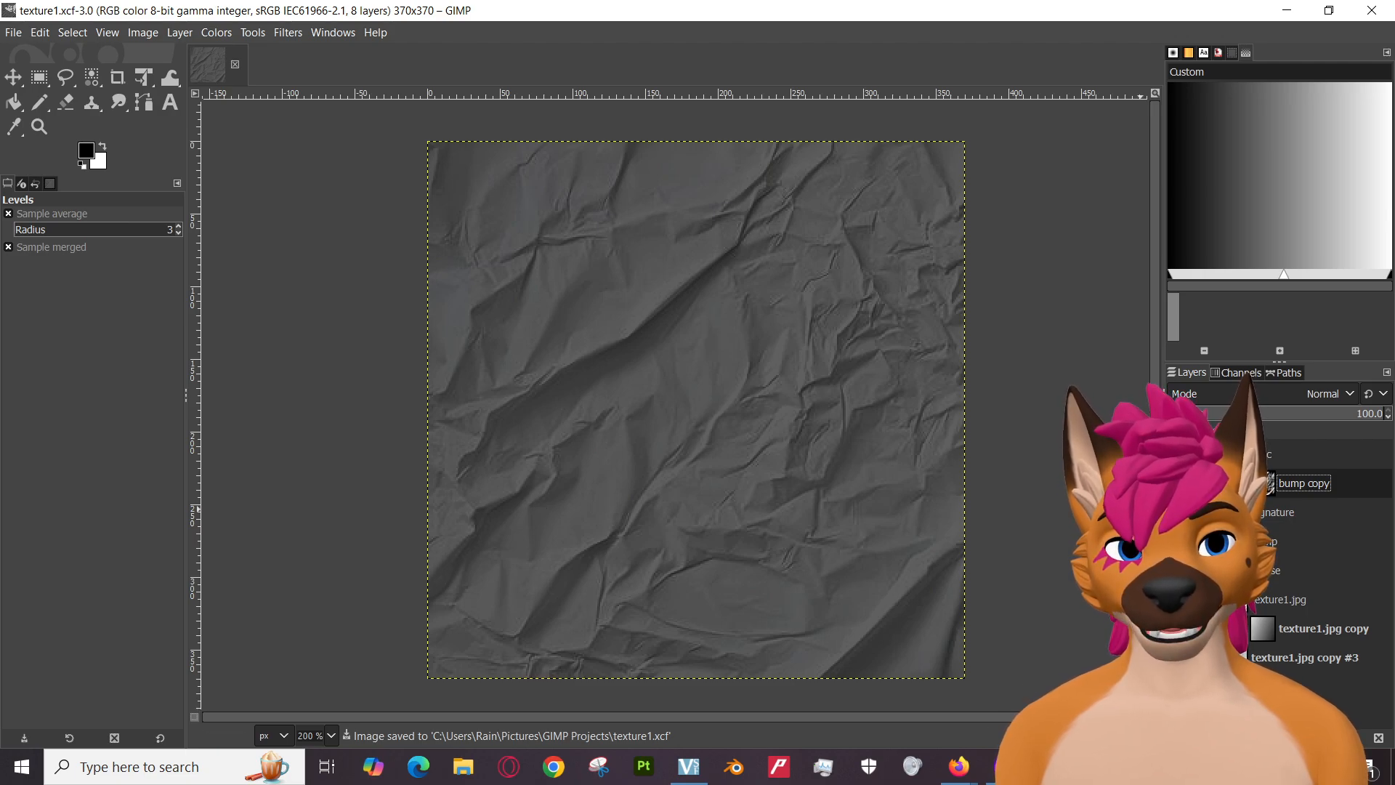
click(1181, 599)
click(1178, 483)
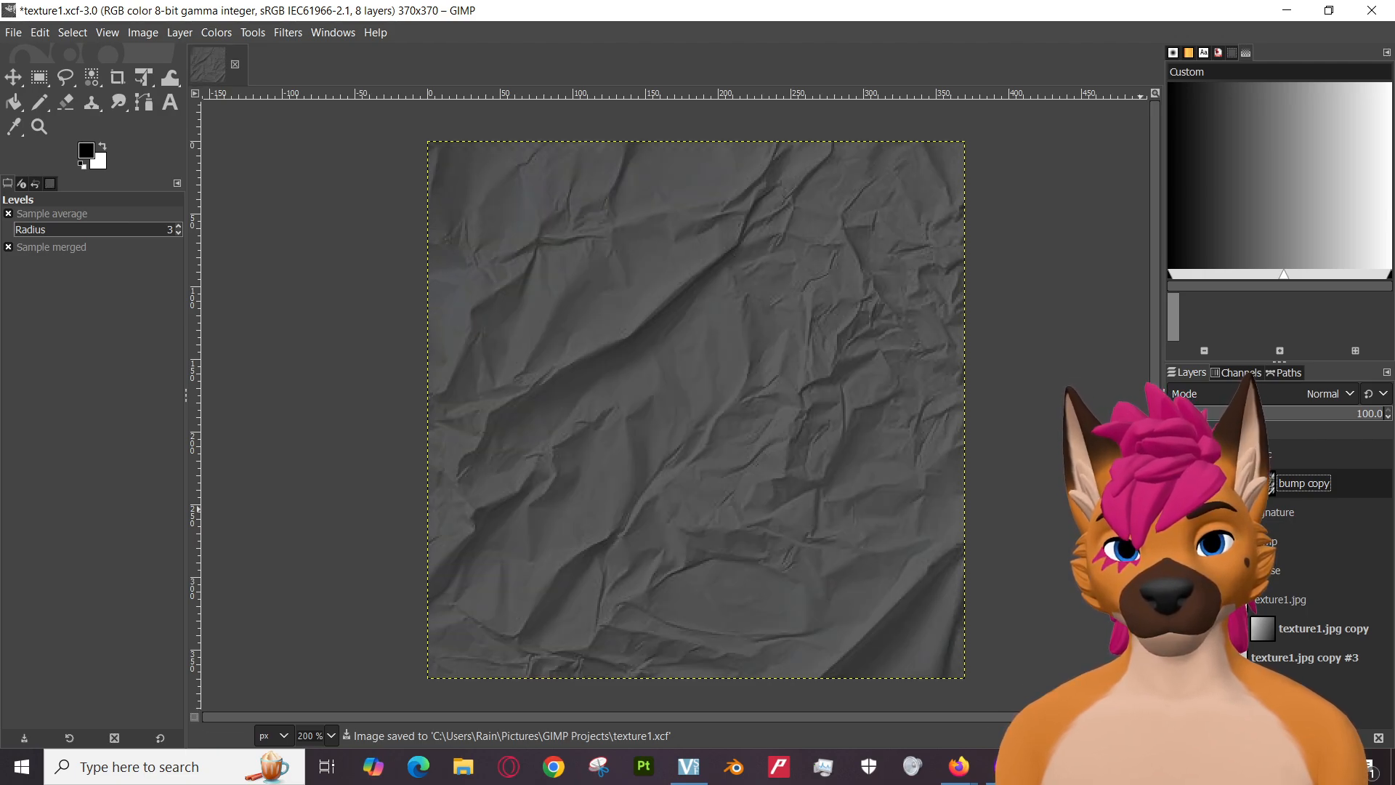
right_click(1337, 488)
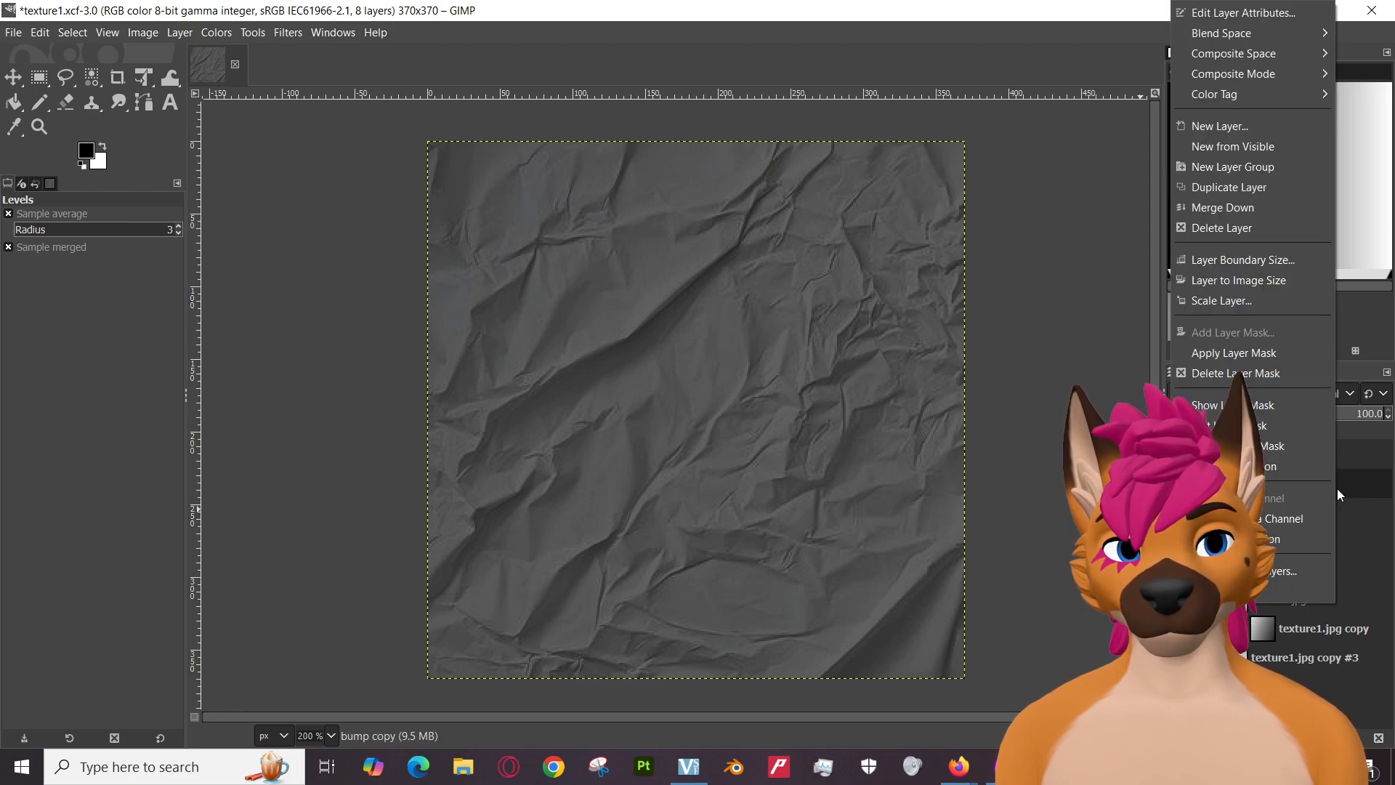
click(135, 36)
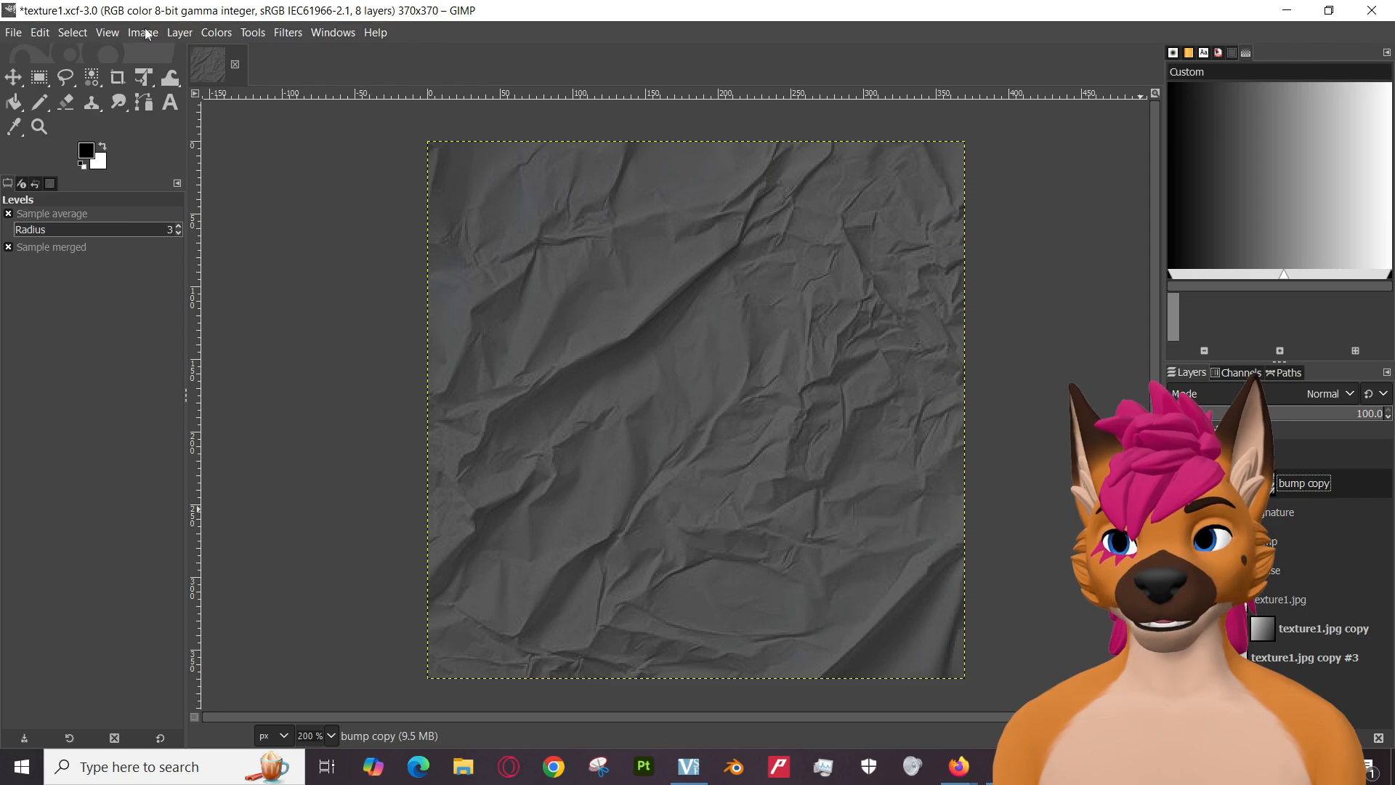
click(133, 36)
mouse_move(46, 33)
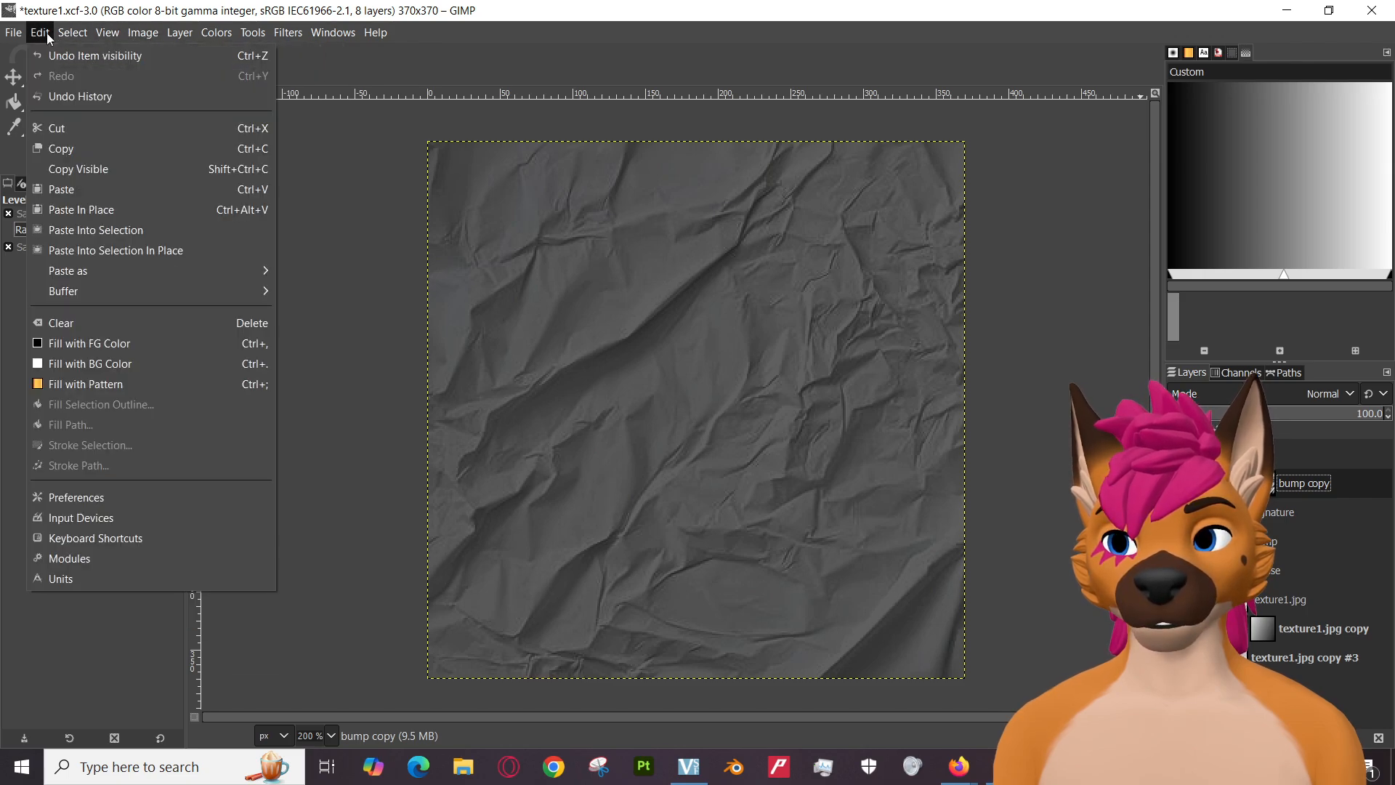
mouse_move(194, 33)
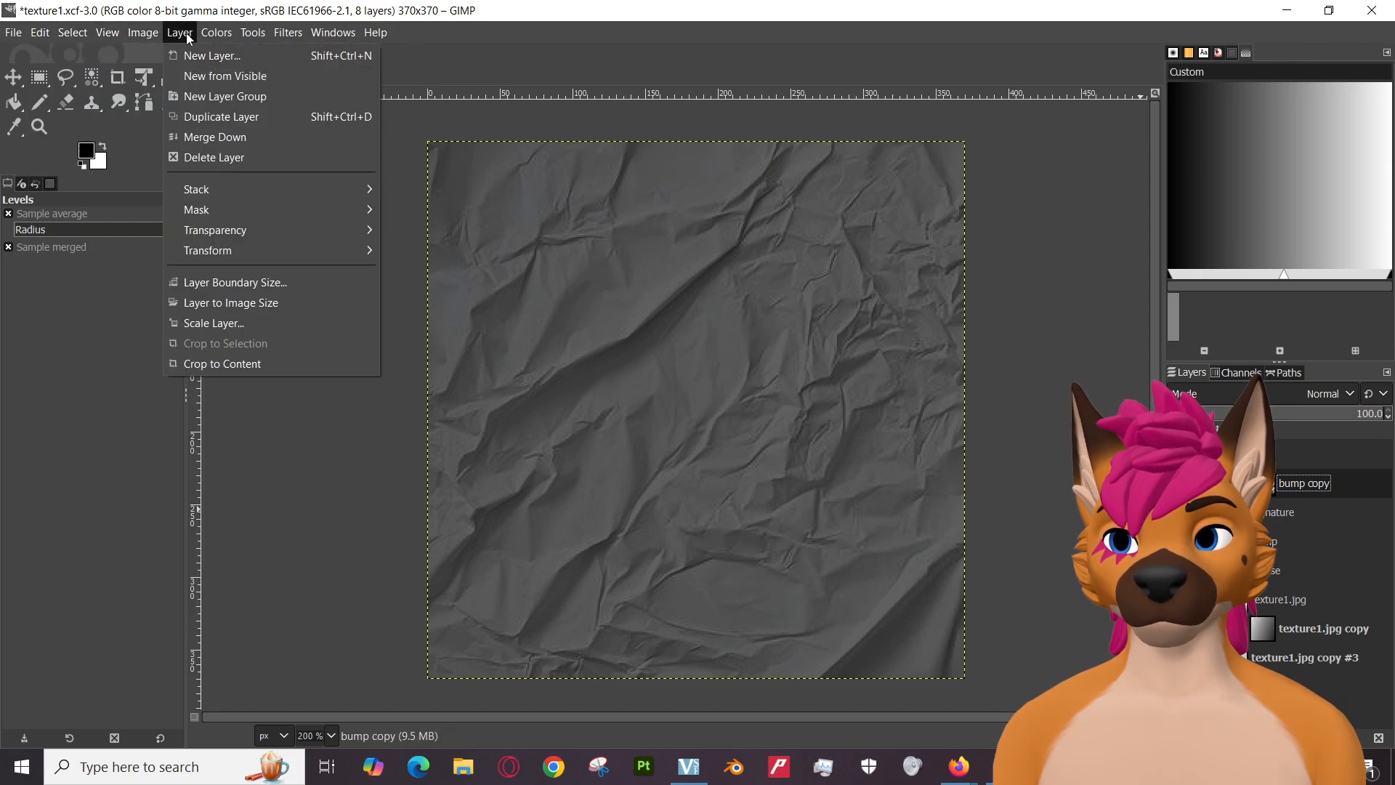
click(262, 32)
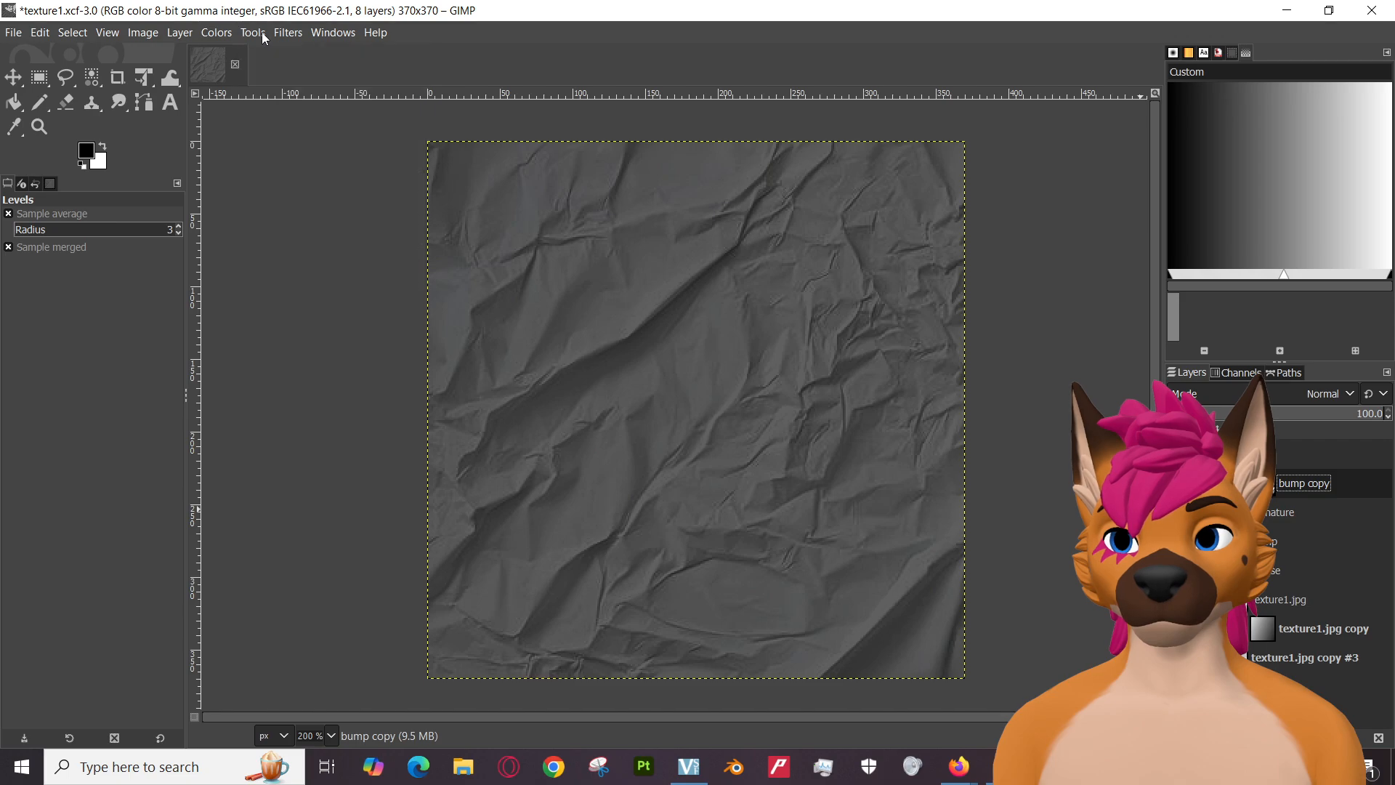
click(125, 33)
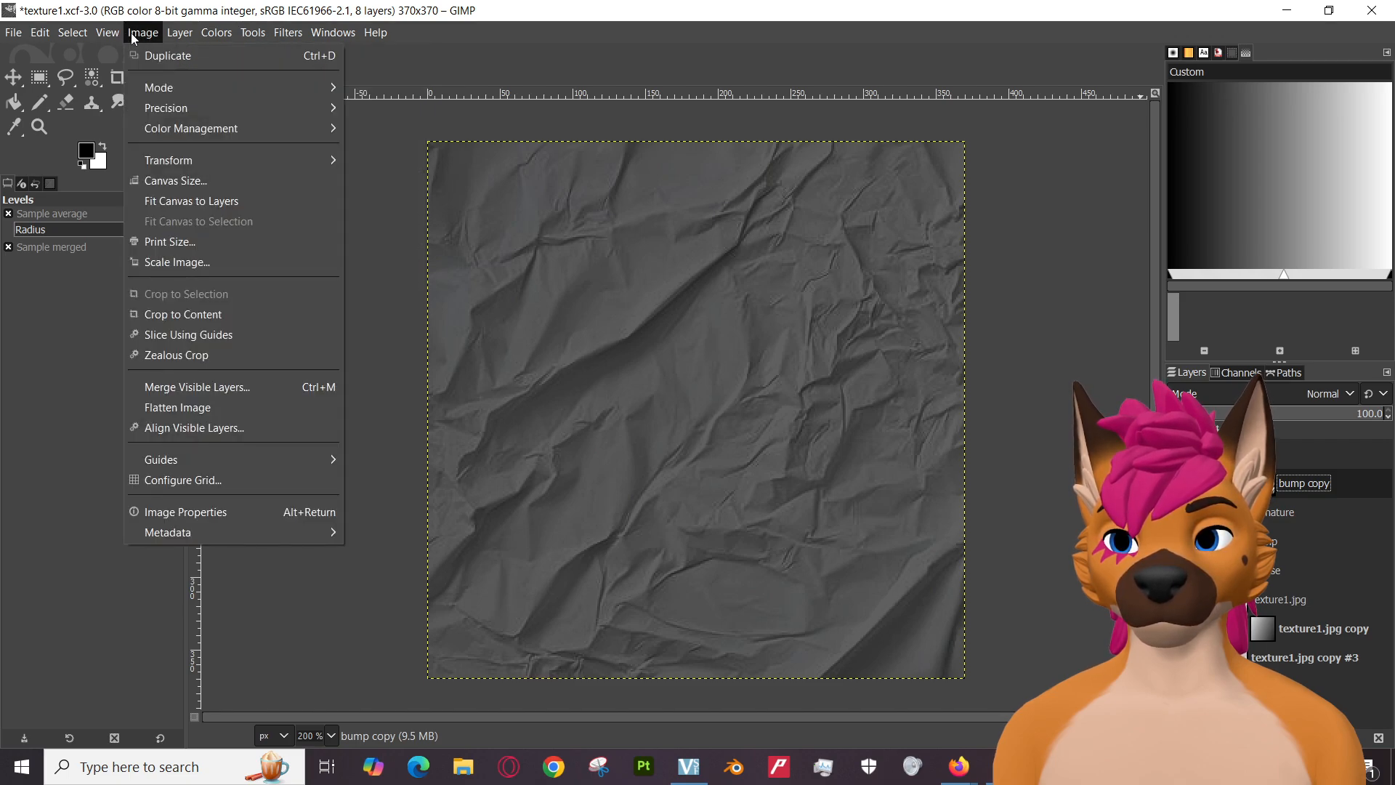
click(132, 33)
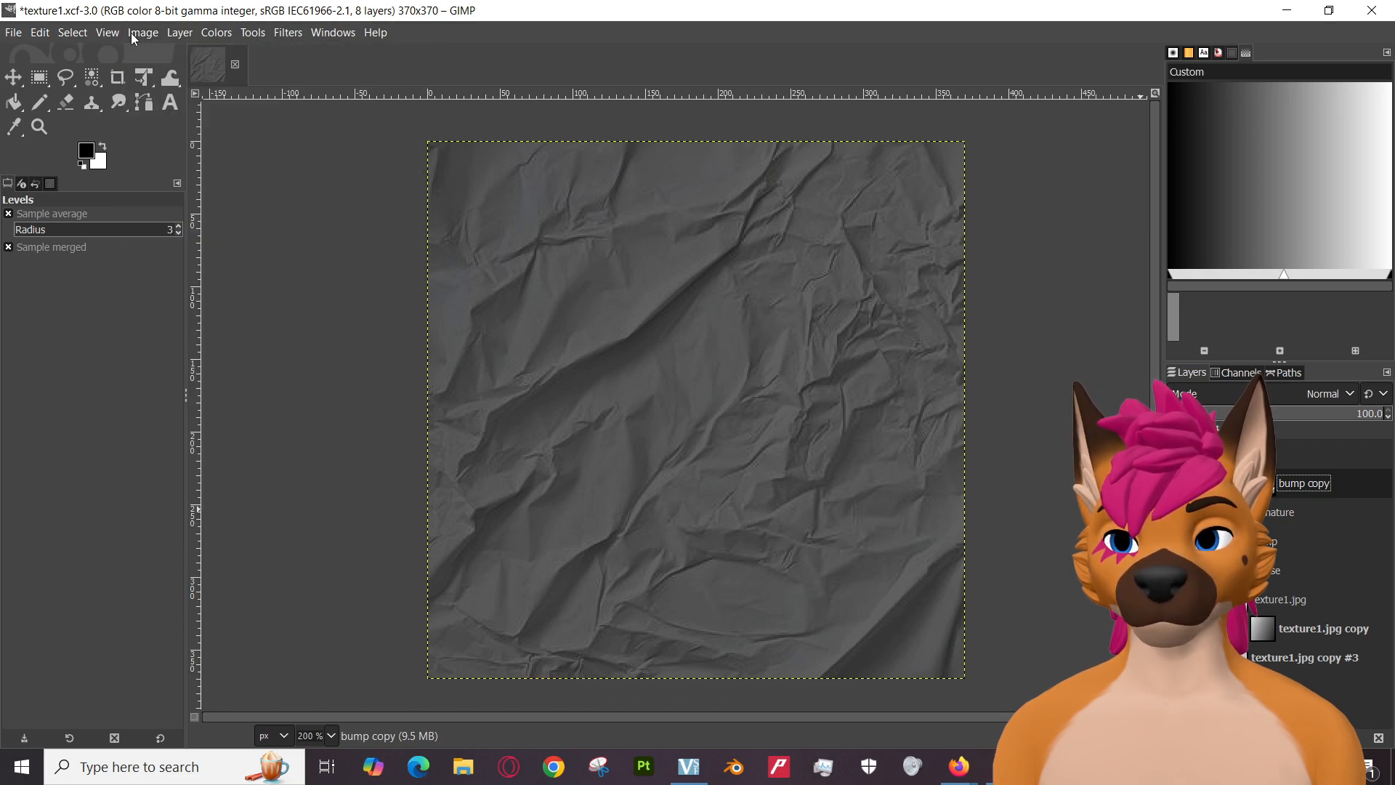
Merge the visible layers of the bump map into one layer, keeping the default merge options.
right_click(1359, 485)
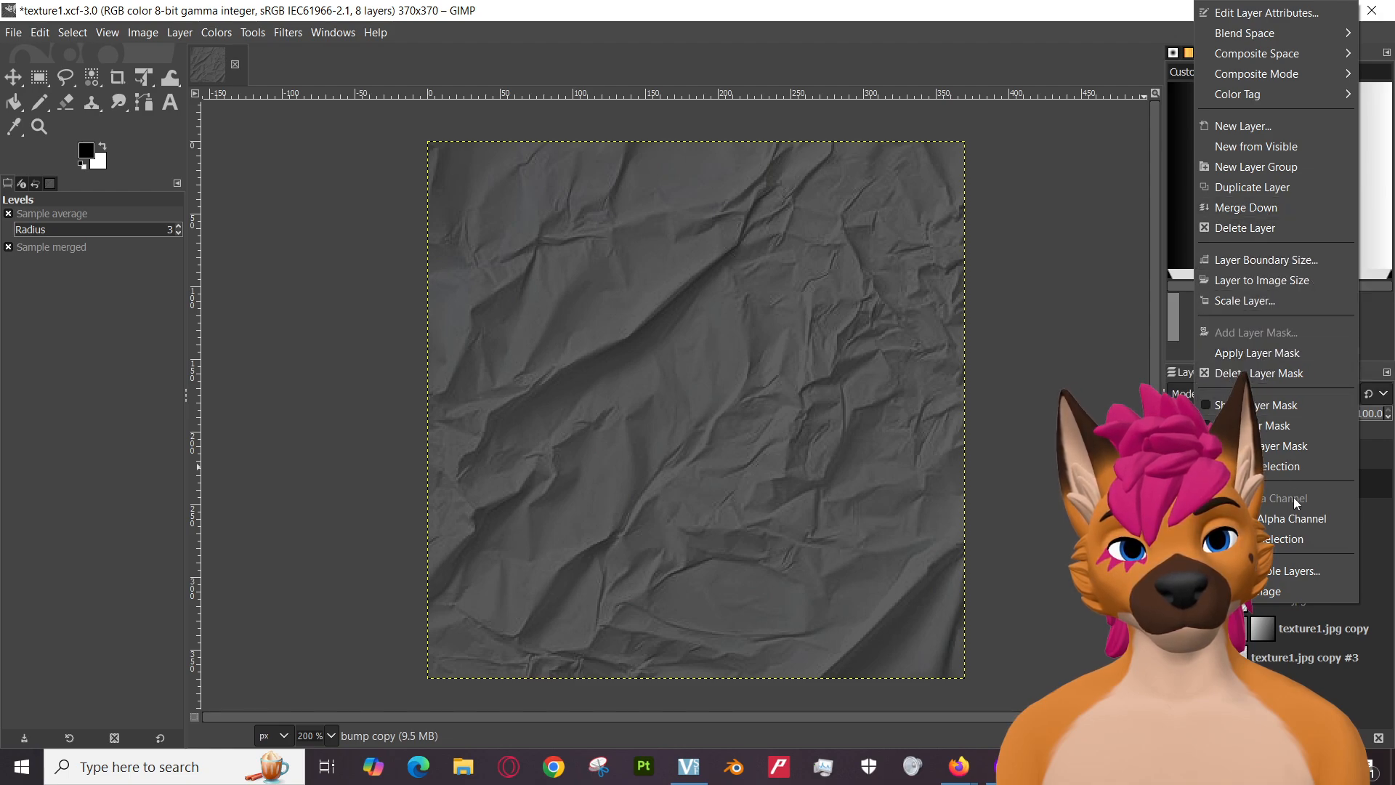
click(1293, 570)
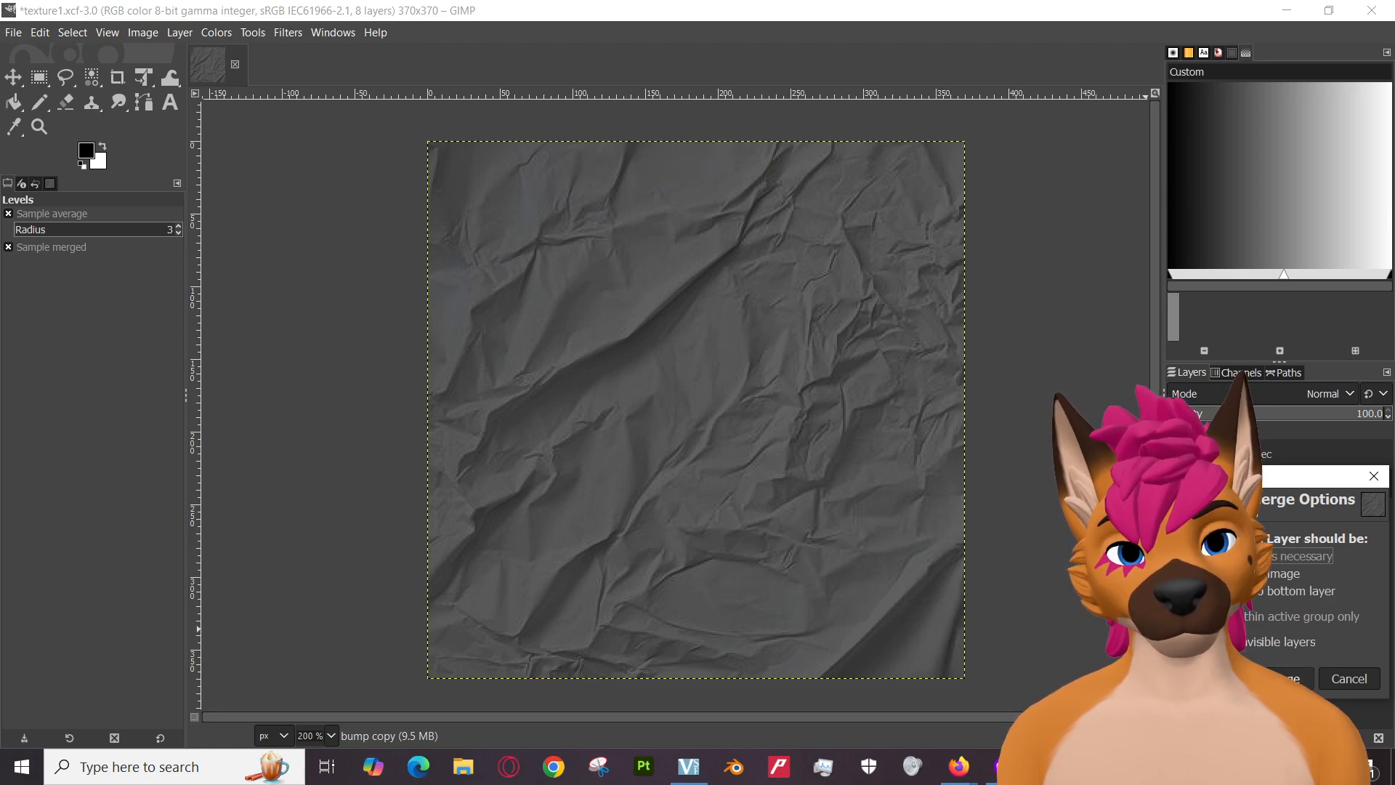
key(Return)
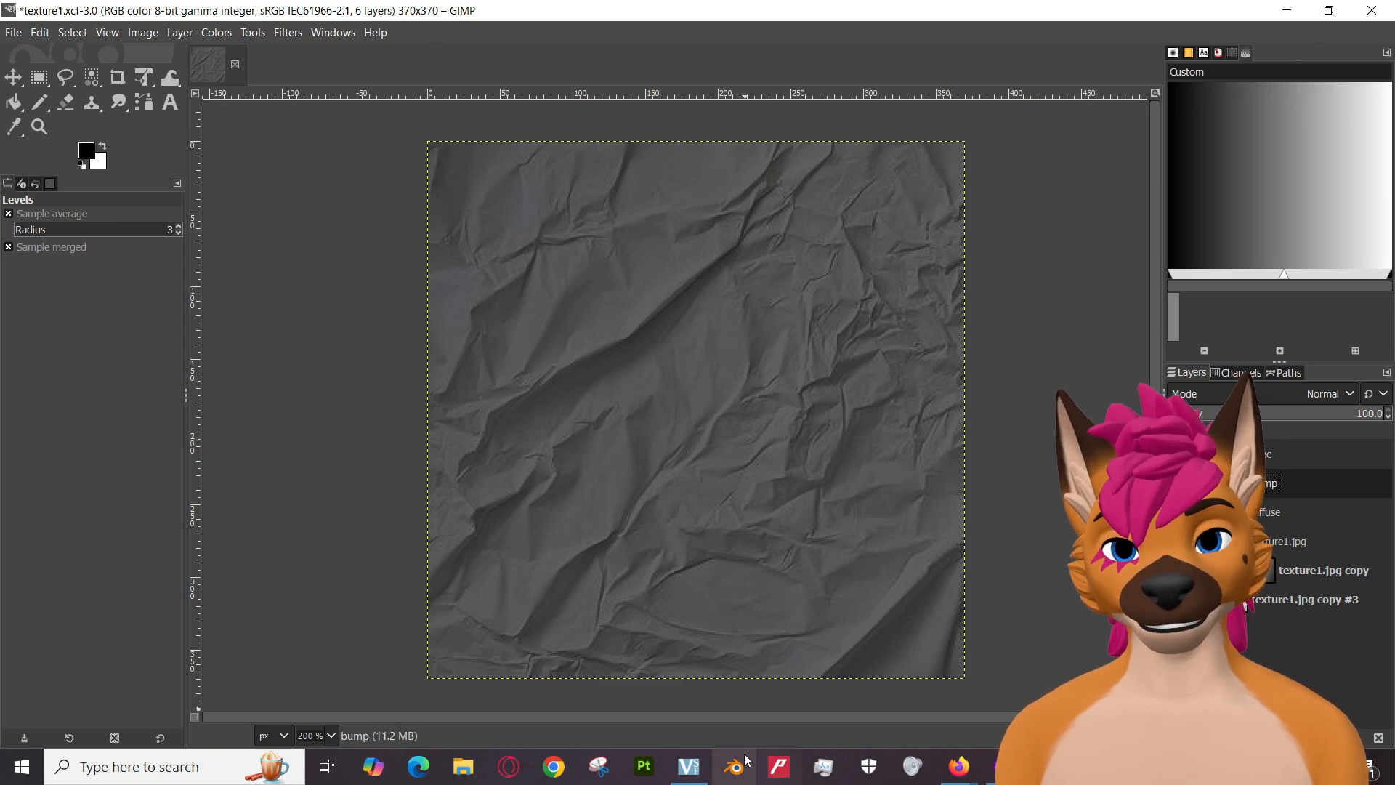
Export the merged bump map as texture1bump.png in the GIMP Projects folder with the default PNG options.
click(13, 32)
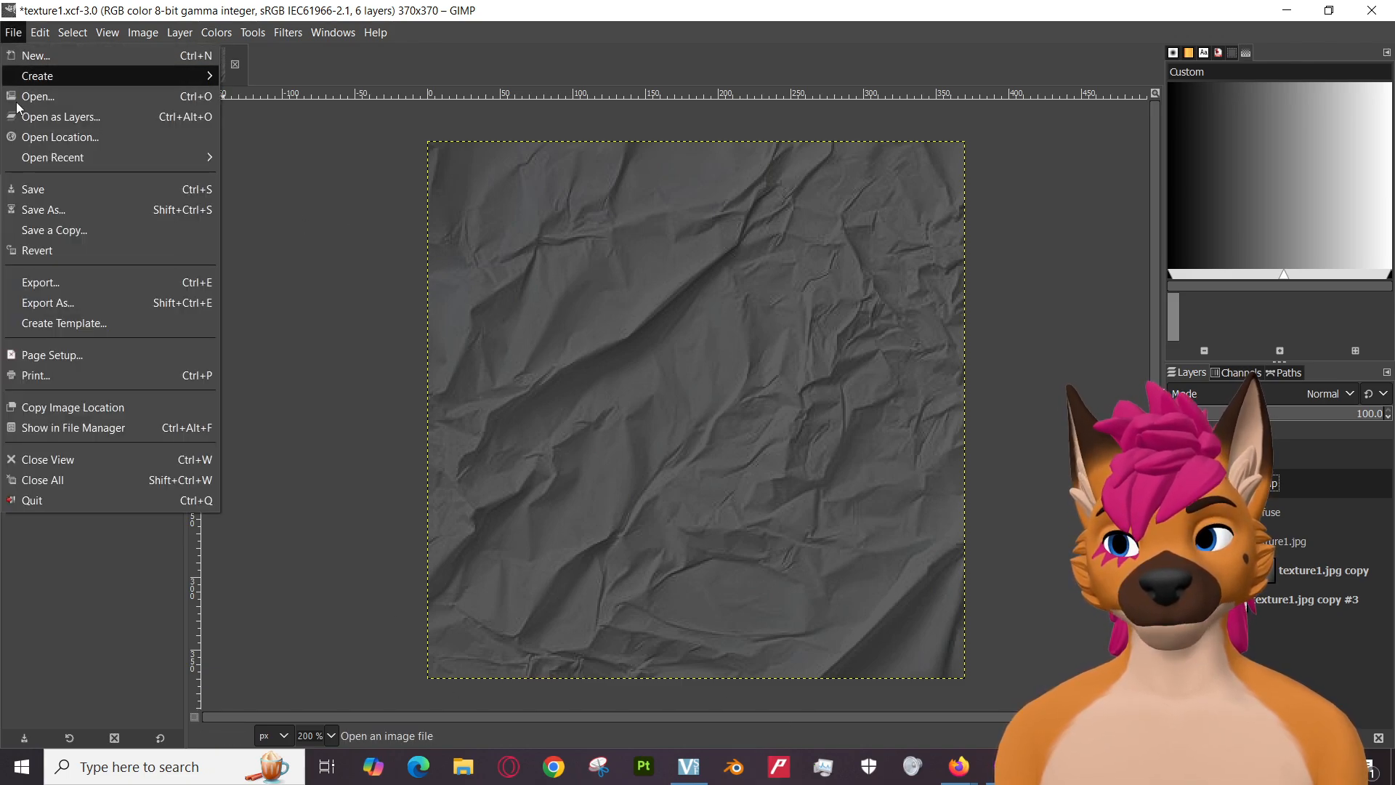
click(63, 307)
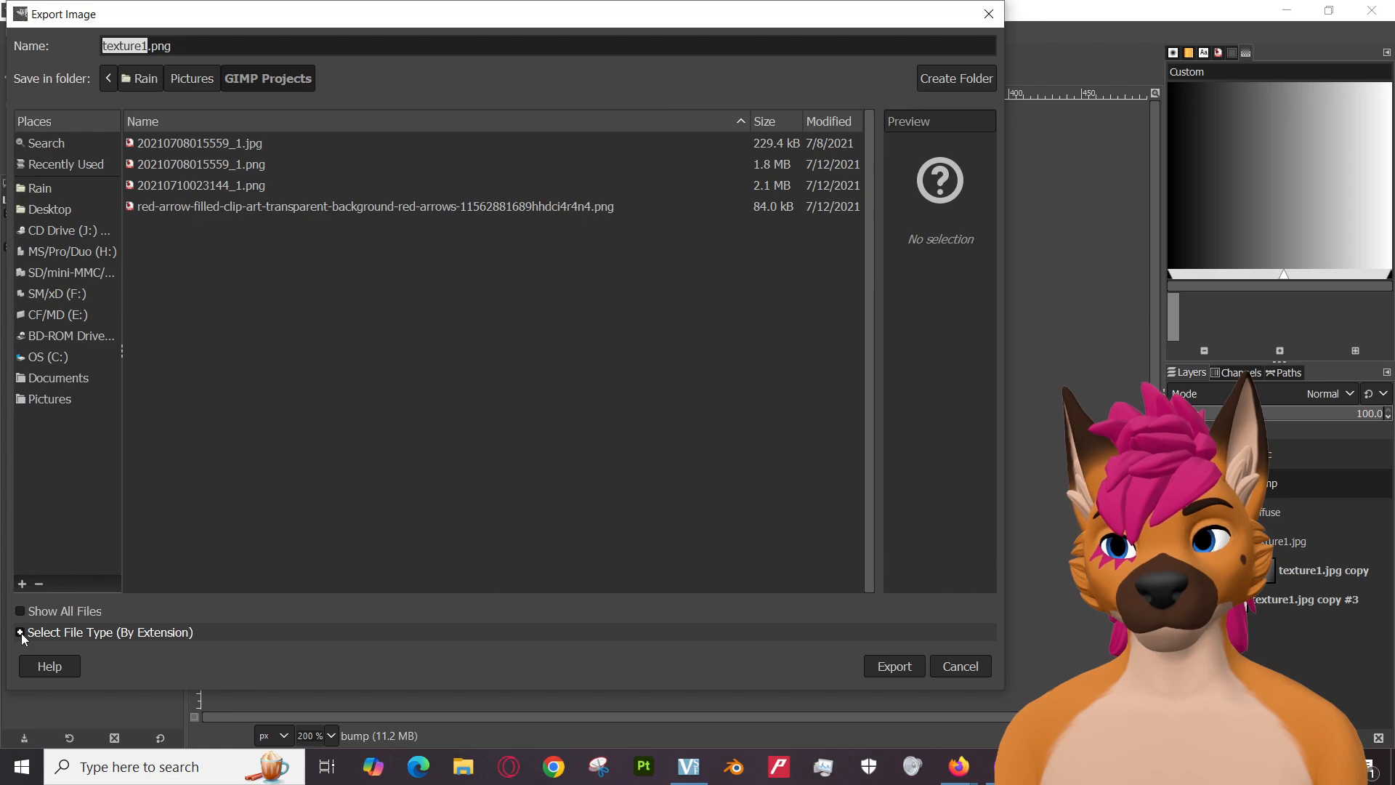
click(145, 50)
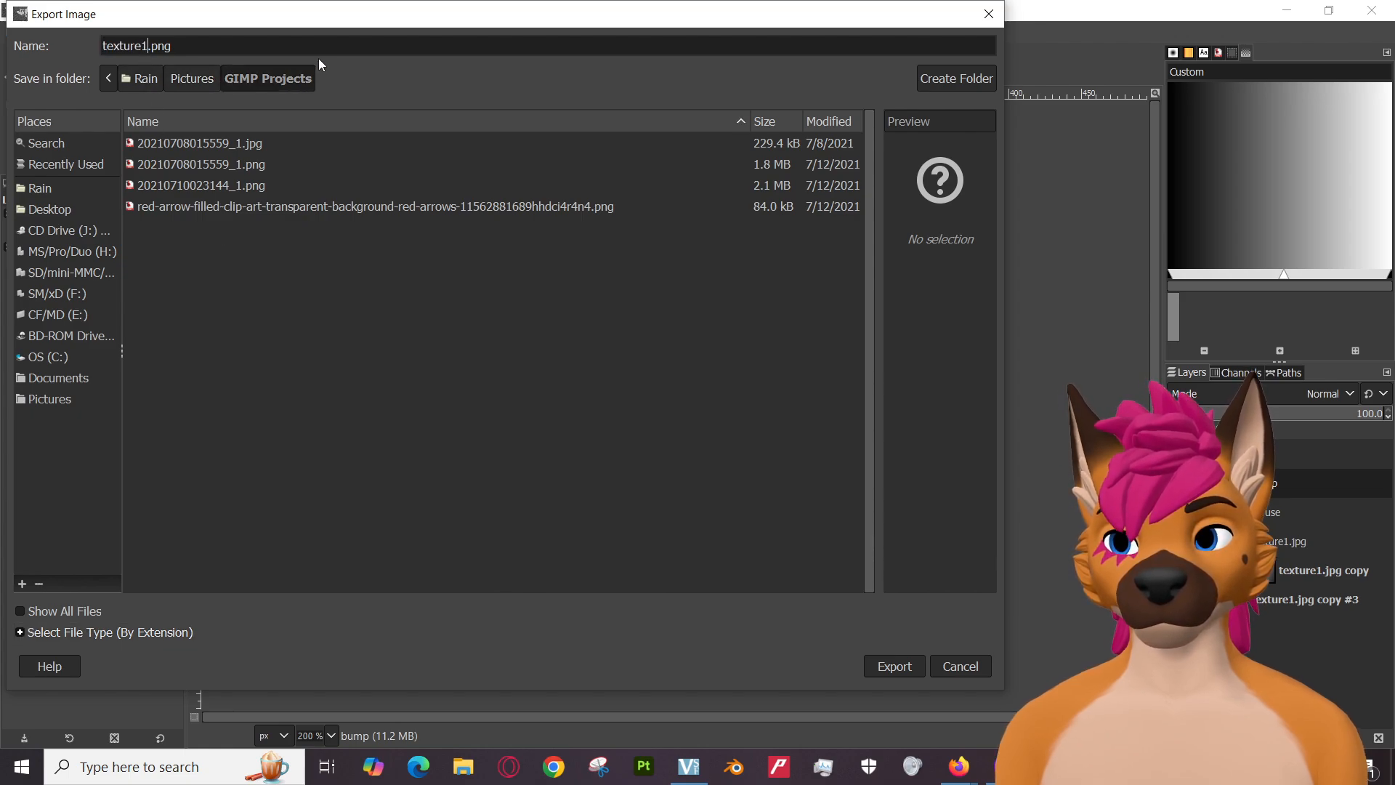
text(bump)
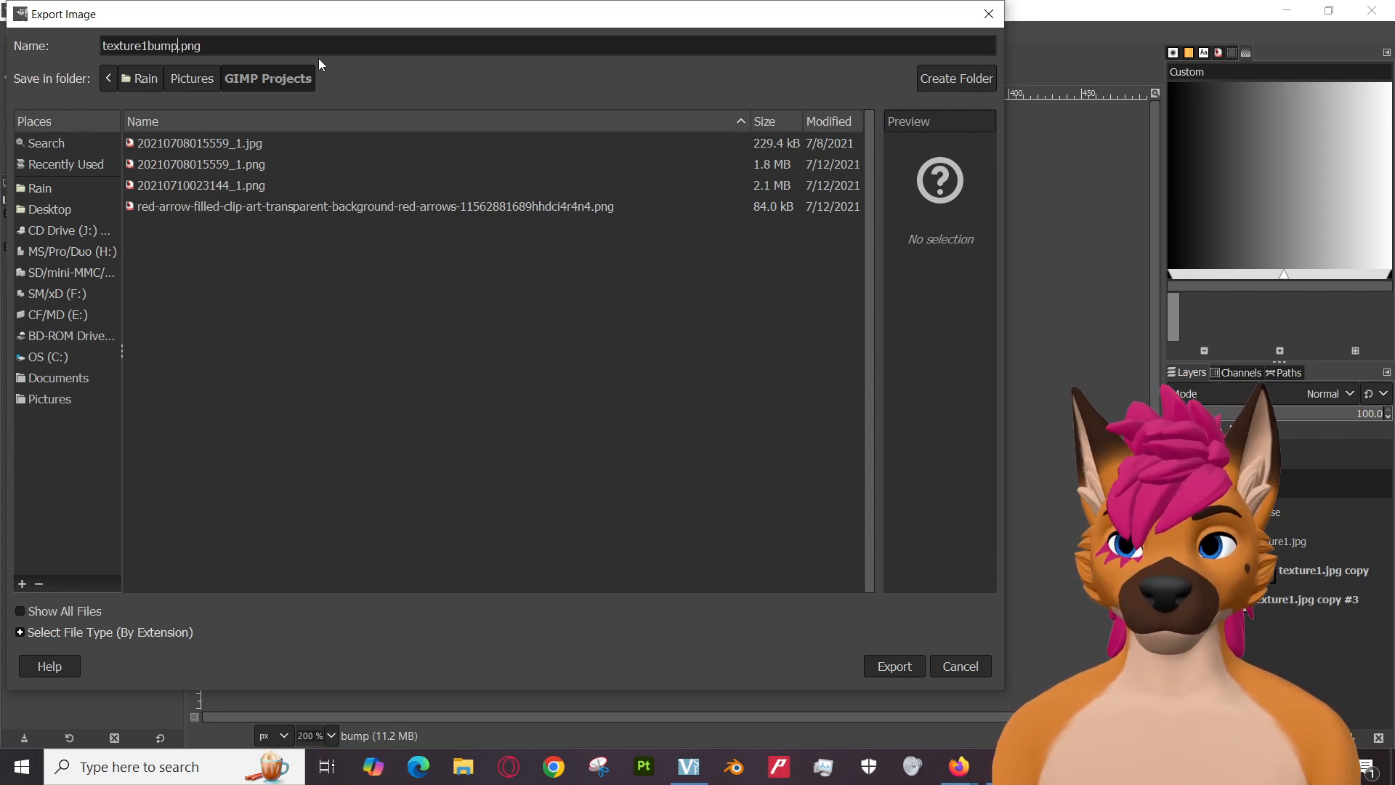
key(Return)
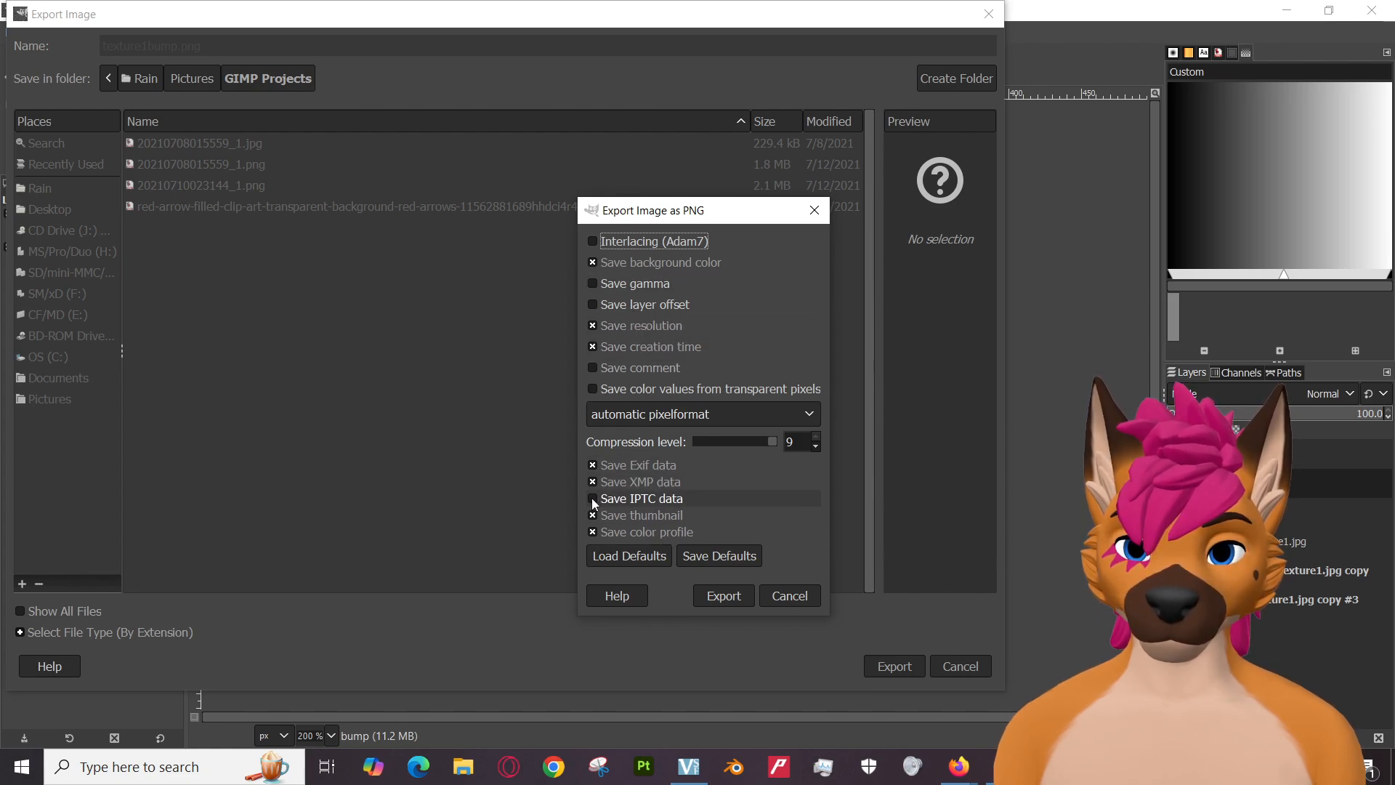
click(712, 597)
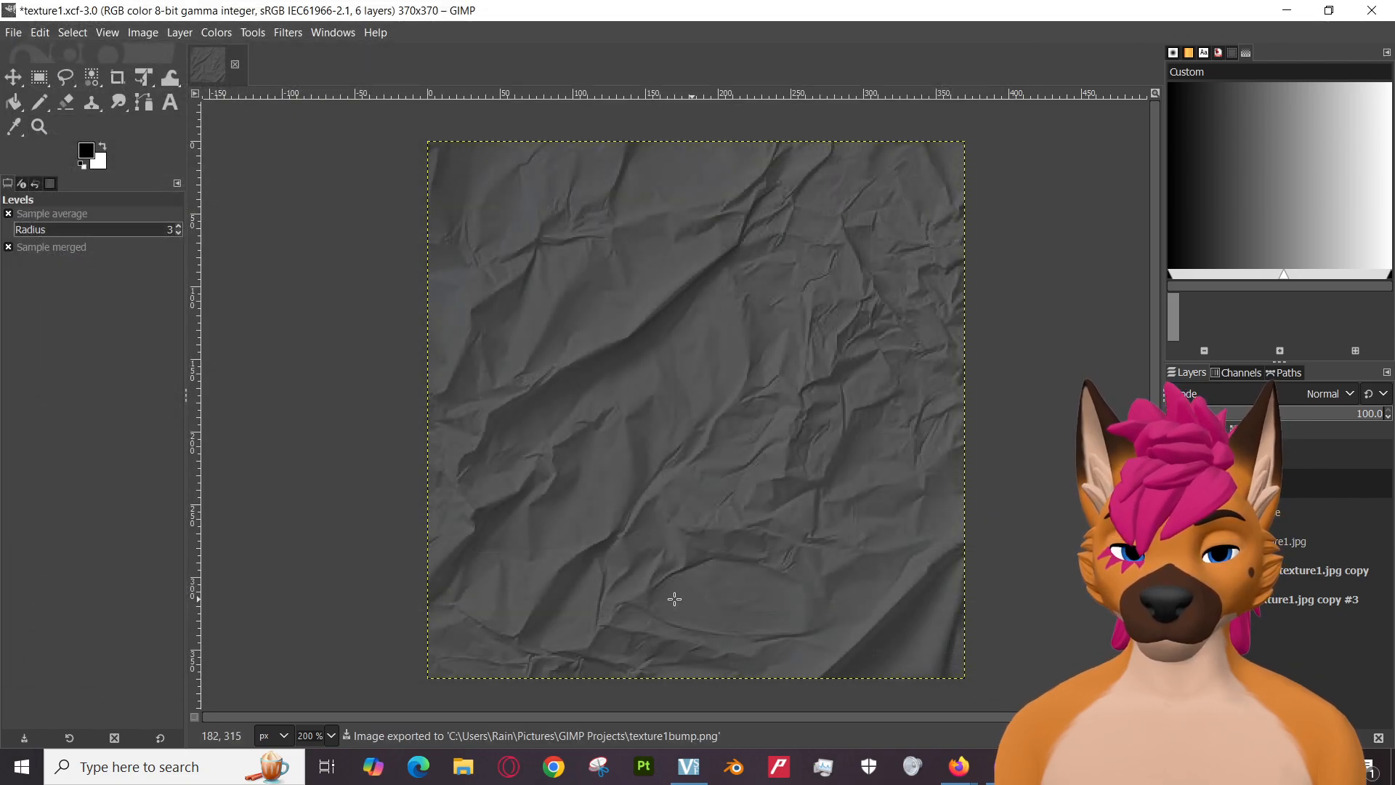
Switch to File Explorer and open the GIMP Projects folder inside Pictures.
click(462, 766)
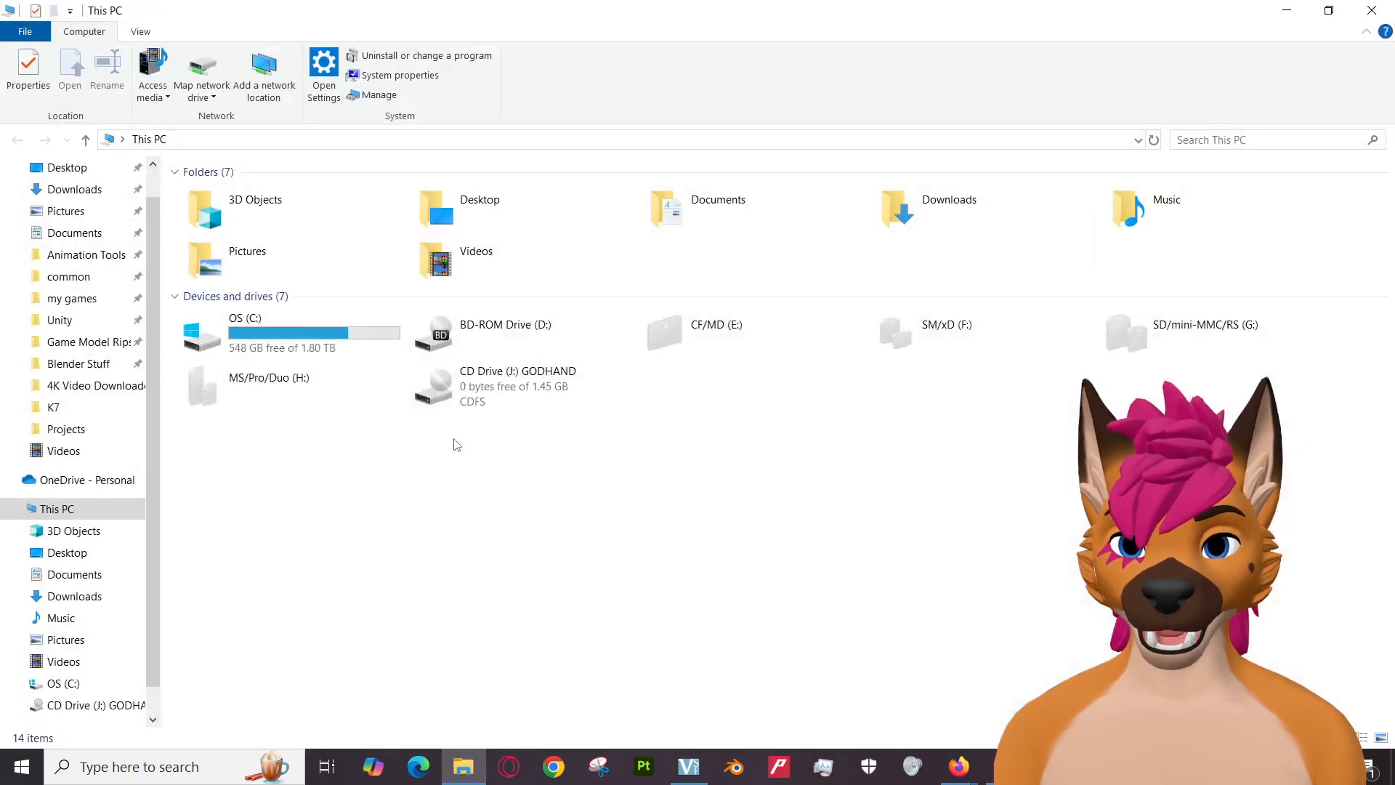
double_click(313, 274)
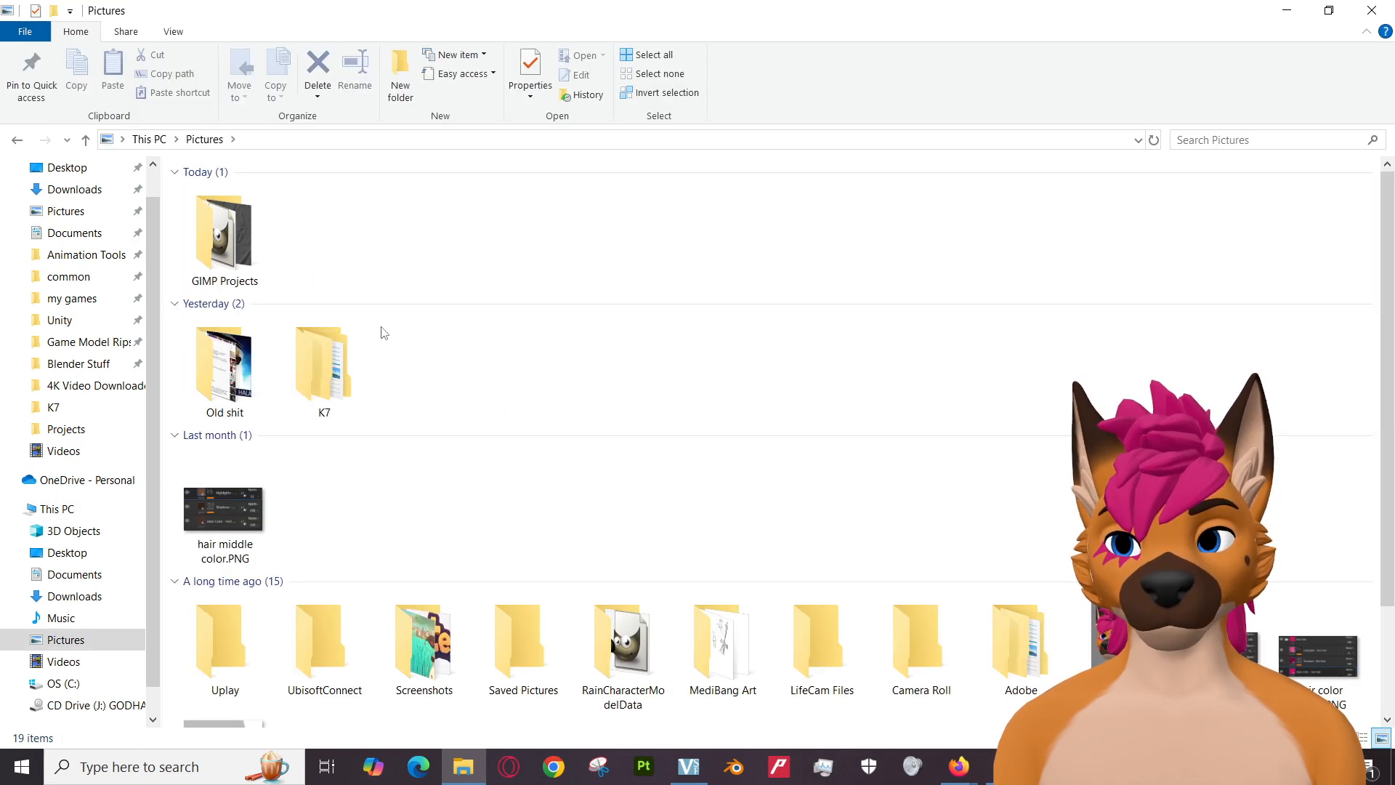
double_click(224, 263)
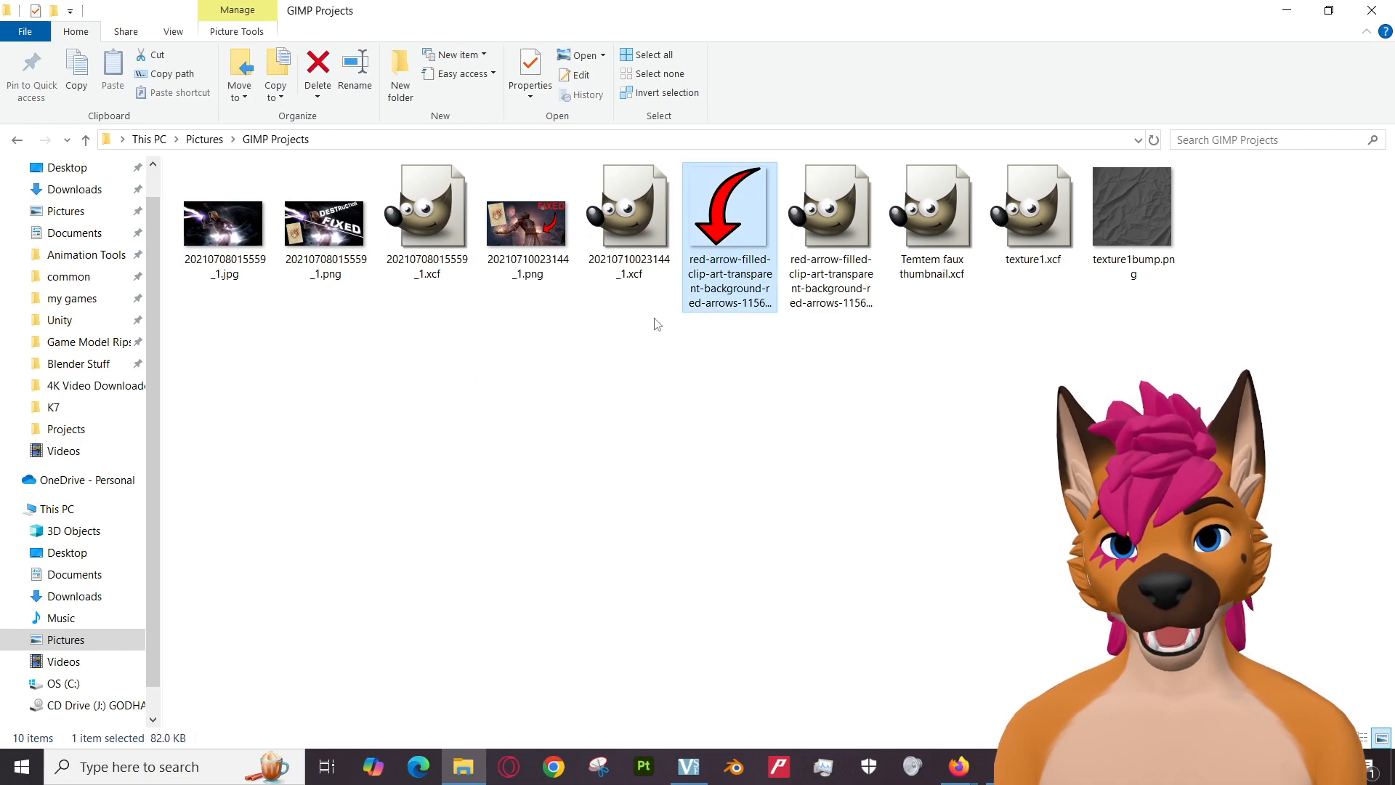
right_click(723, 261)
click(558, 687)
click(748, 445)
right_click(525, 225)
click(500, 412)
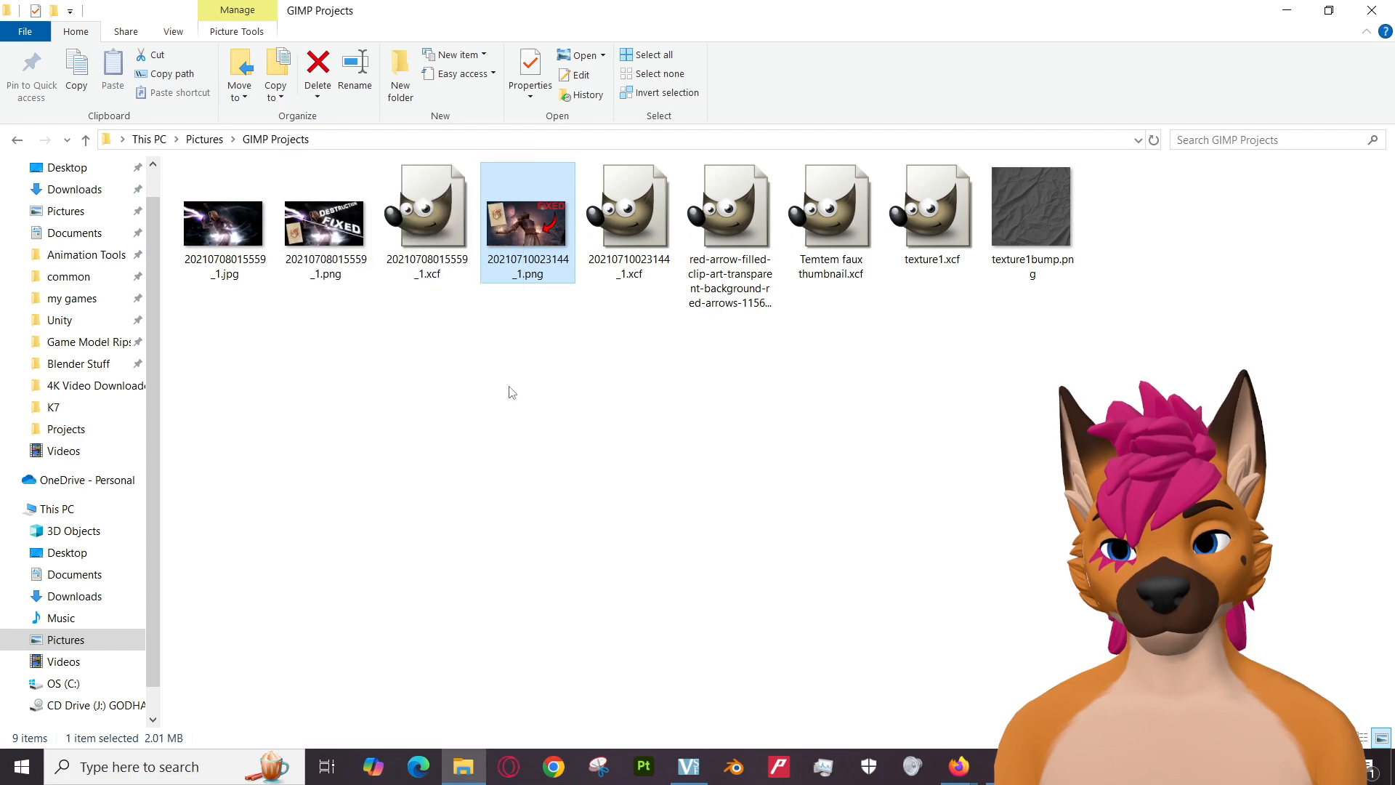
right_click(526, 276)
click(347, 688)
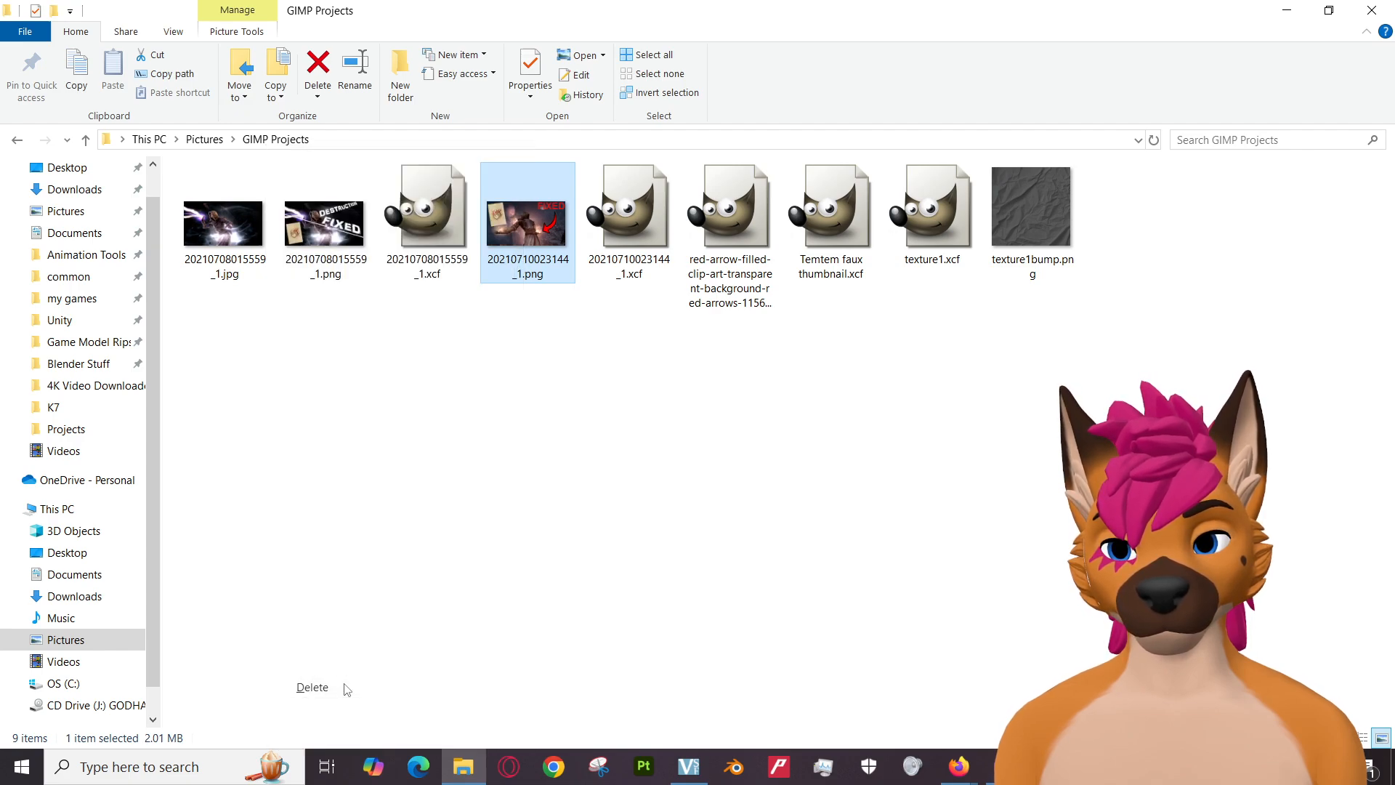
key(Return)
drag(335, 320, 251, 250)
right_click(252, 249)
click(105, 687)
click(762, 401)
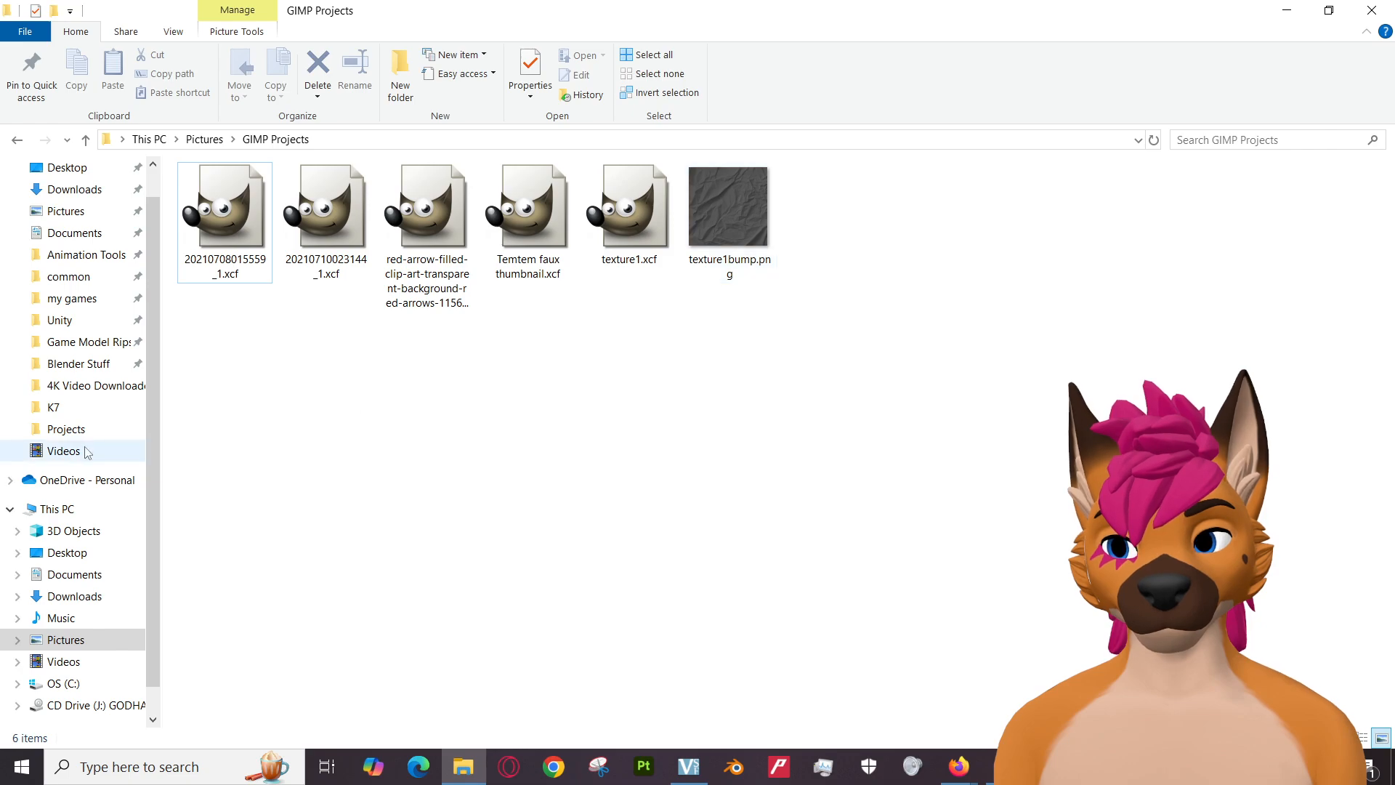
View texture1bump.png, compare it with the brick bump map in the YouTube tutorial in Firefox, and return to GIMP.
double_click(717, 242)
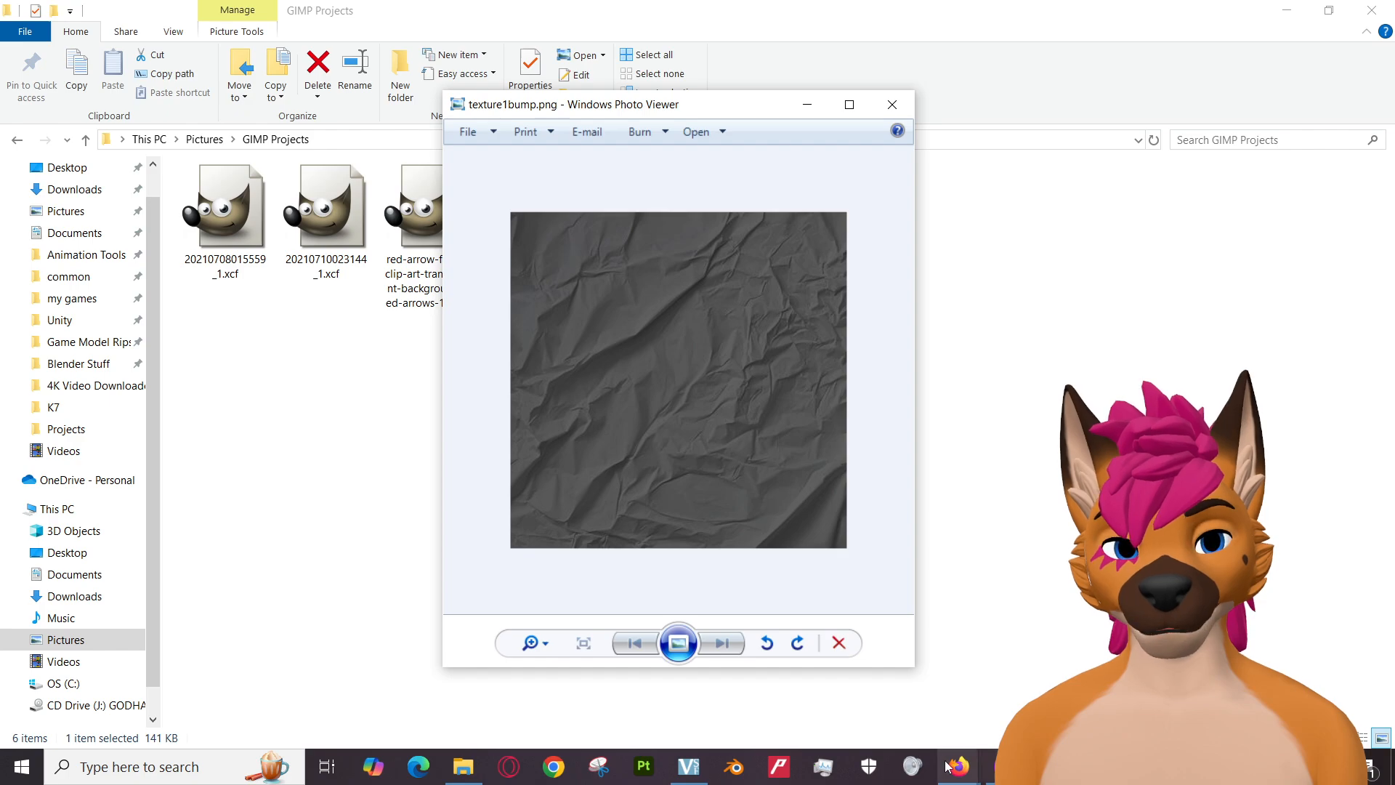
click(966, 719)
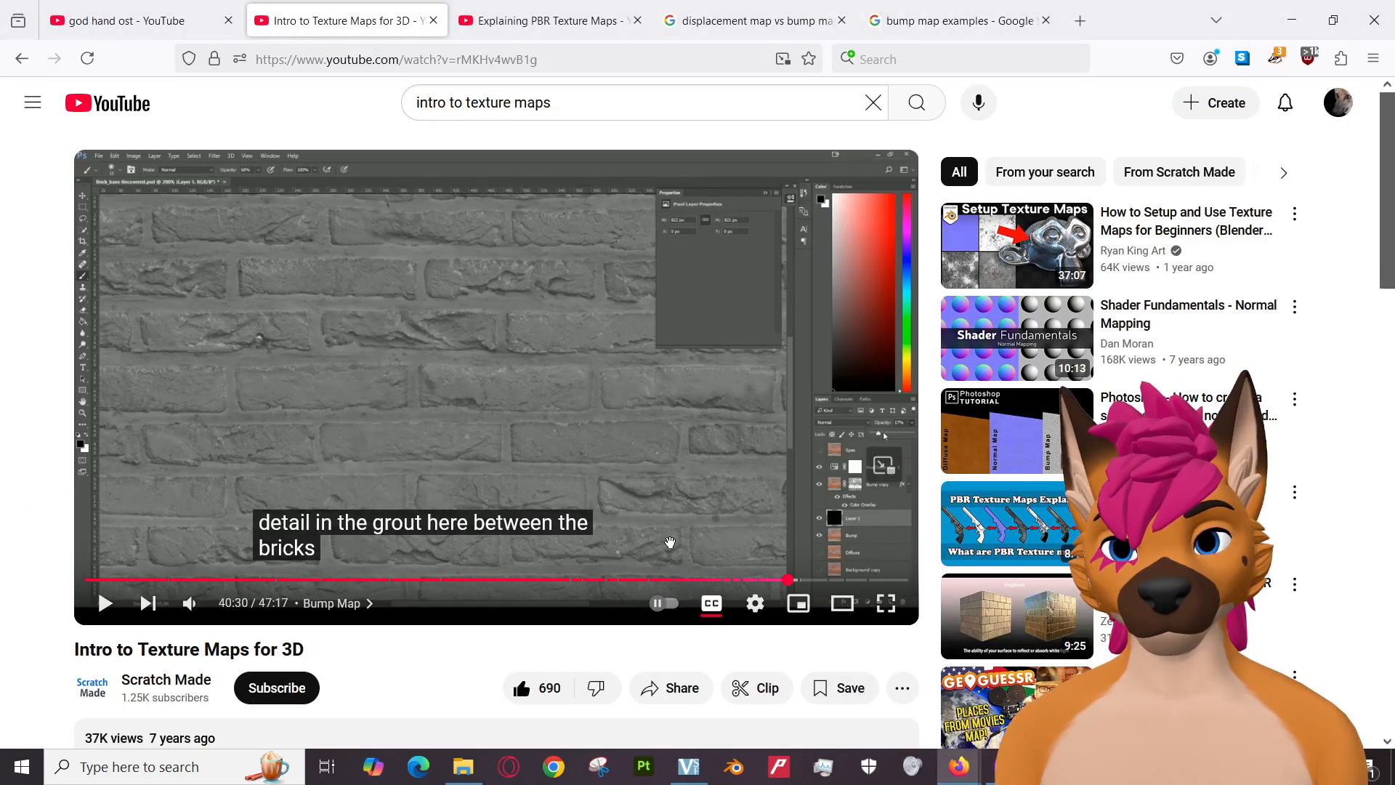
mouse_move(955, 770)
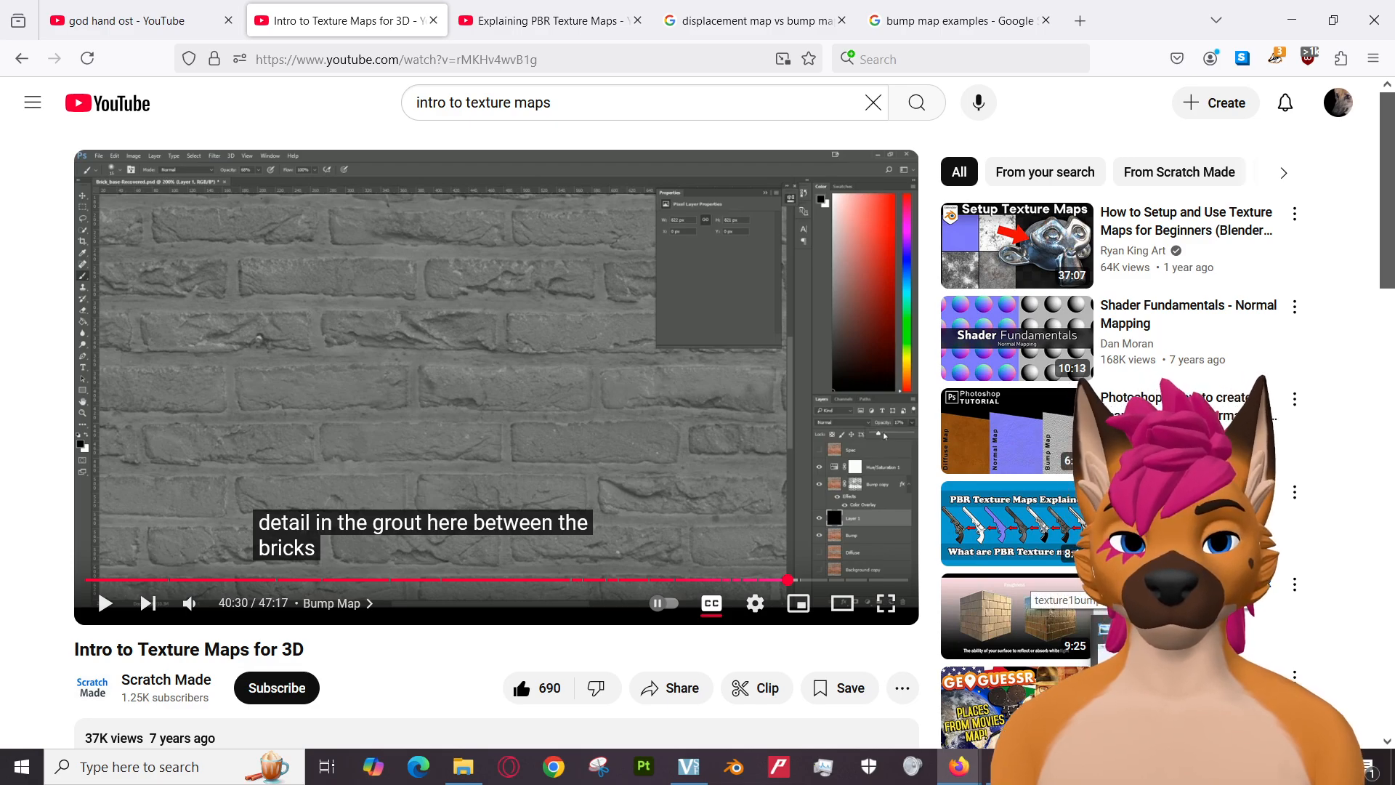
click(1135, 683)
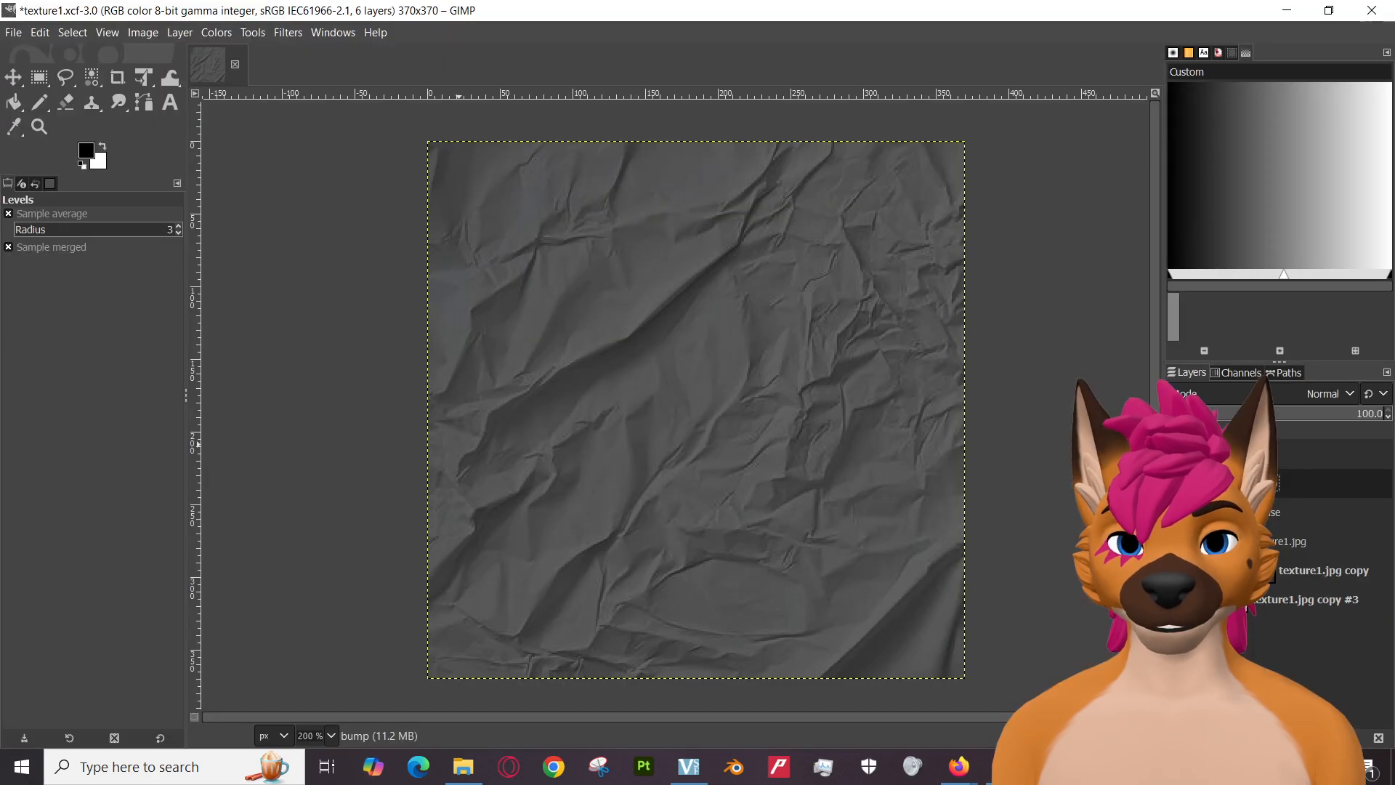
Set the bump layer's lightness to 30.2 with Hue-Saturation and export the image again over texture1bump.png.
click(209, 35)
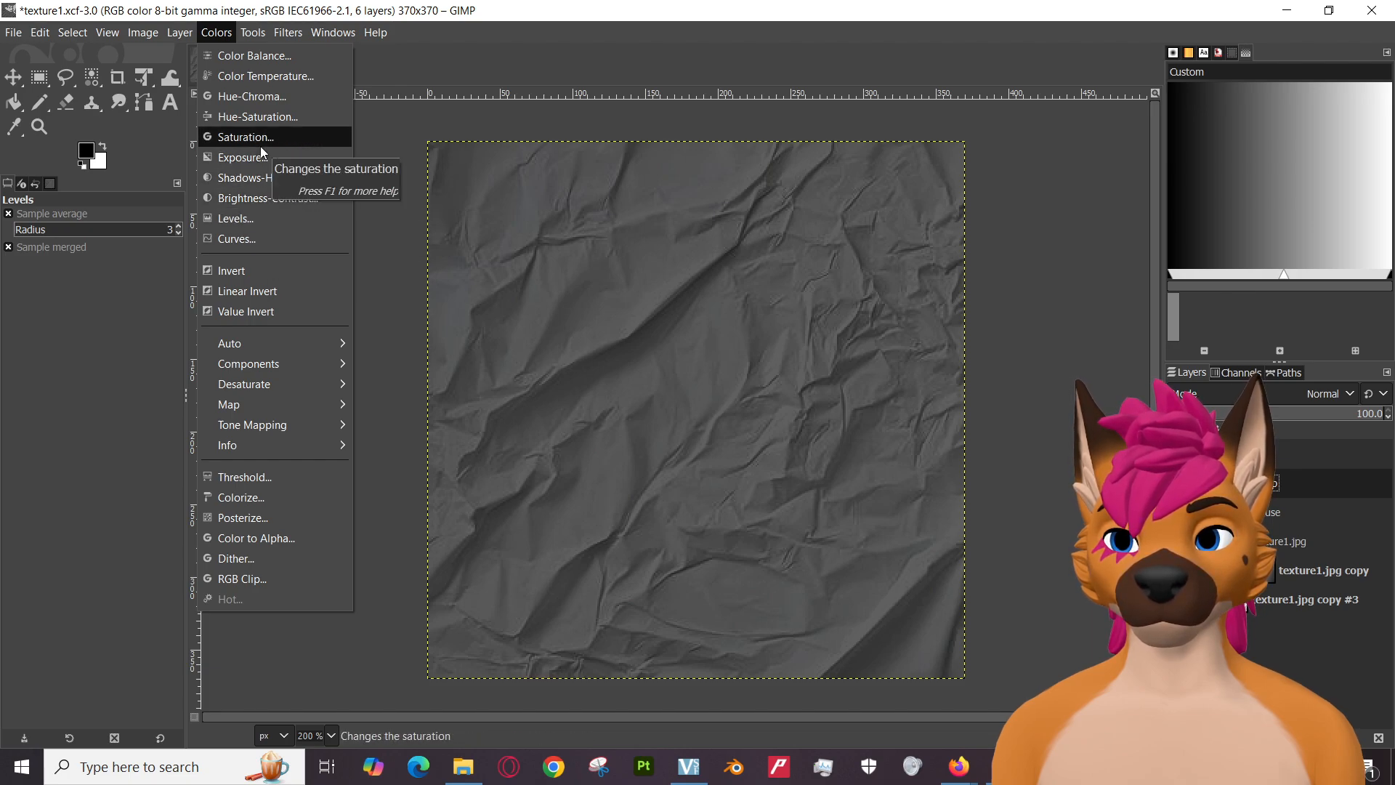
click(264, 120)
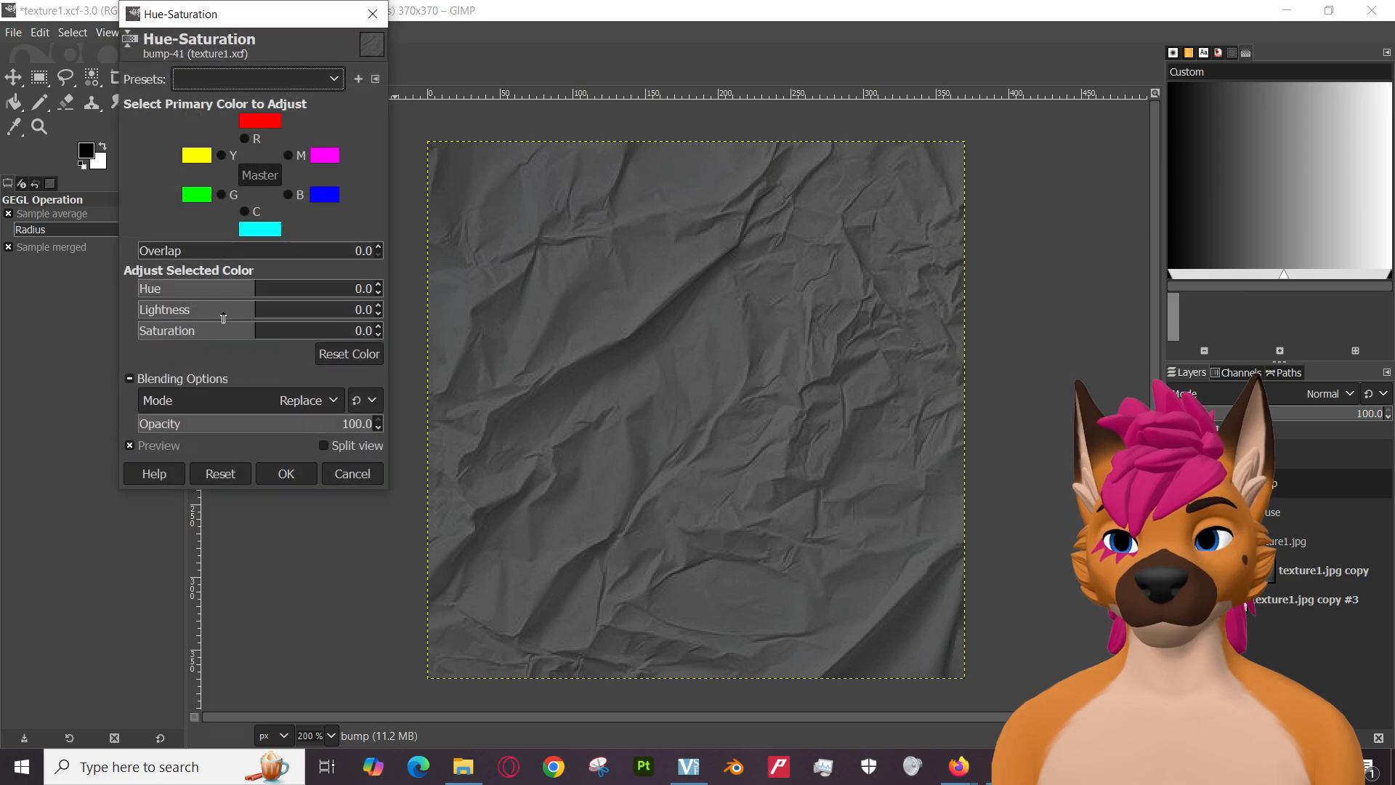
drag(259, 312, 285, 311)
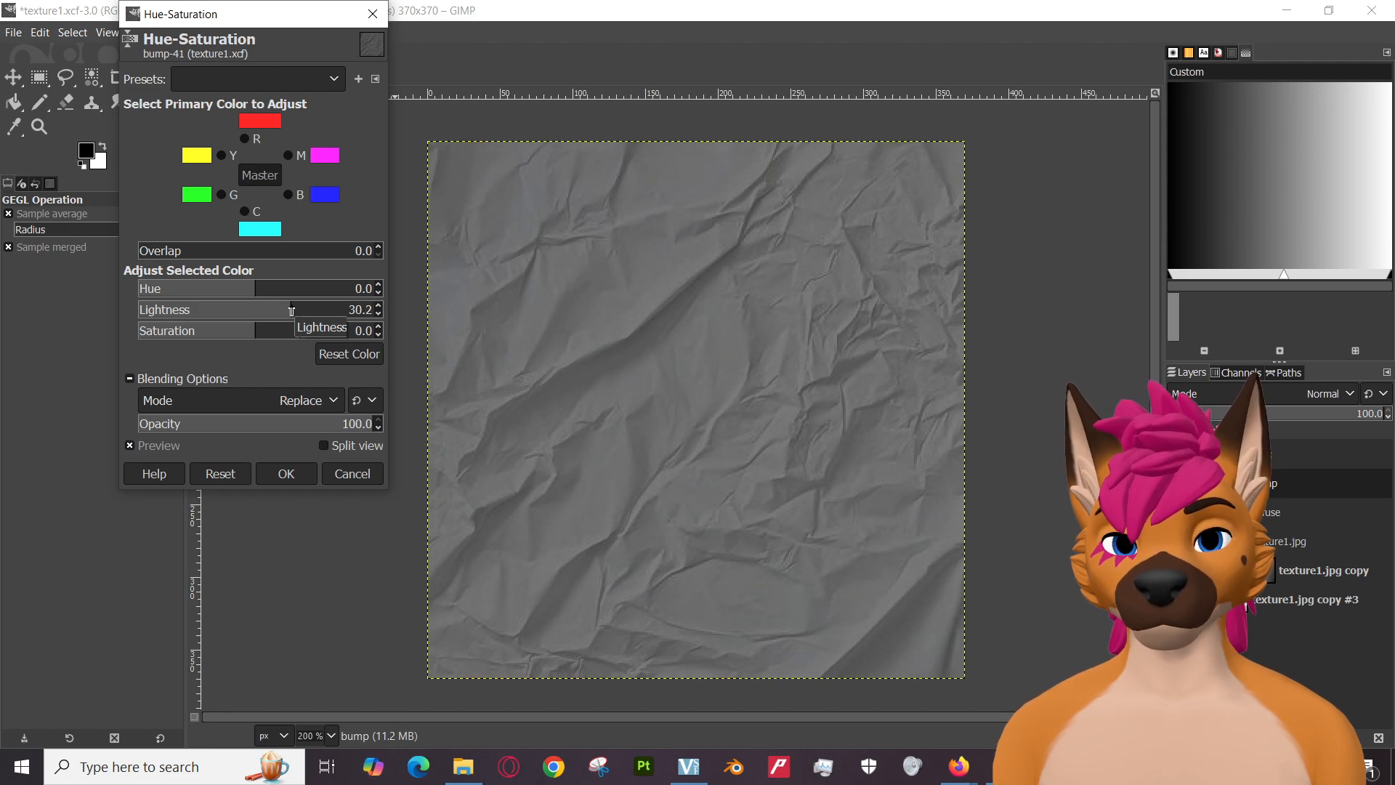
click(286, 472)
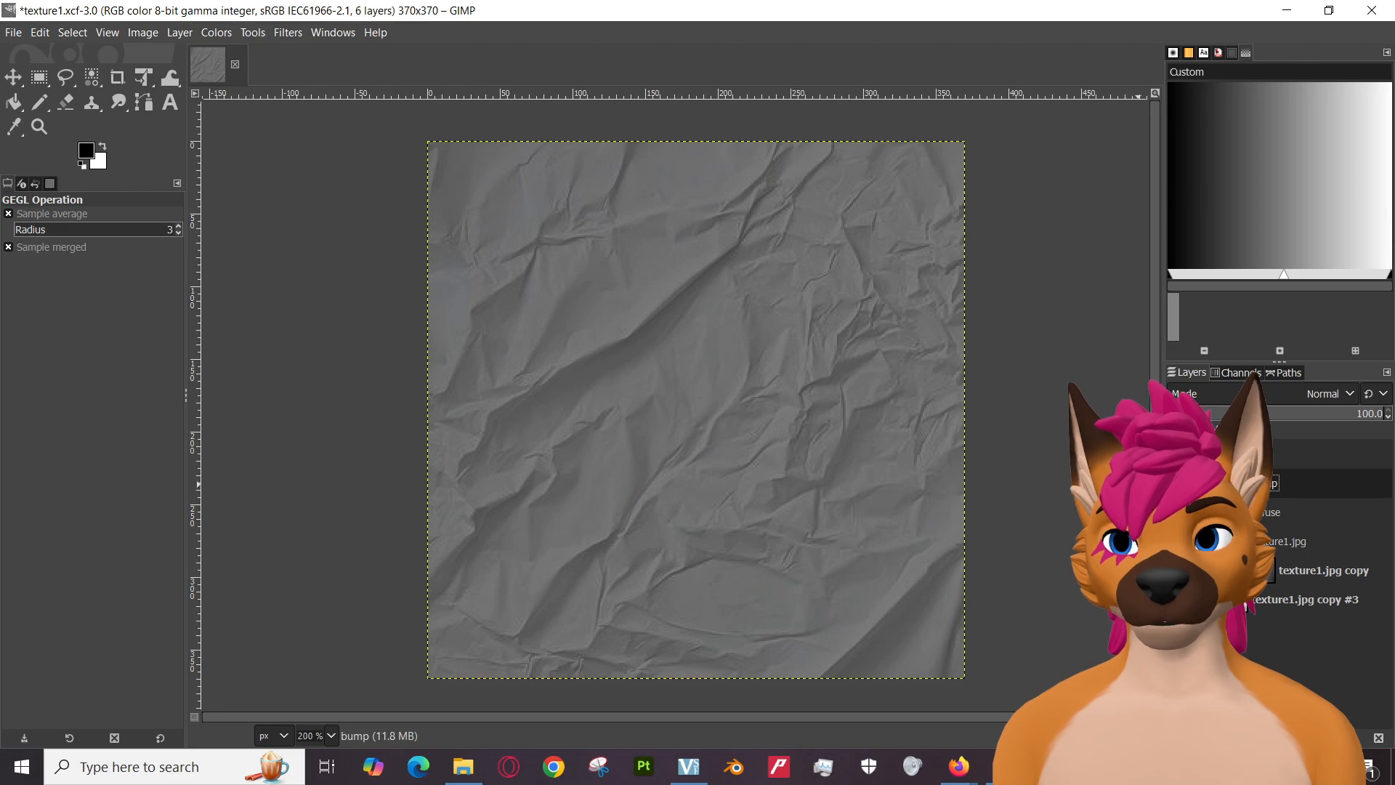
click(13, 34)
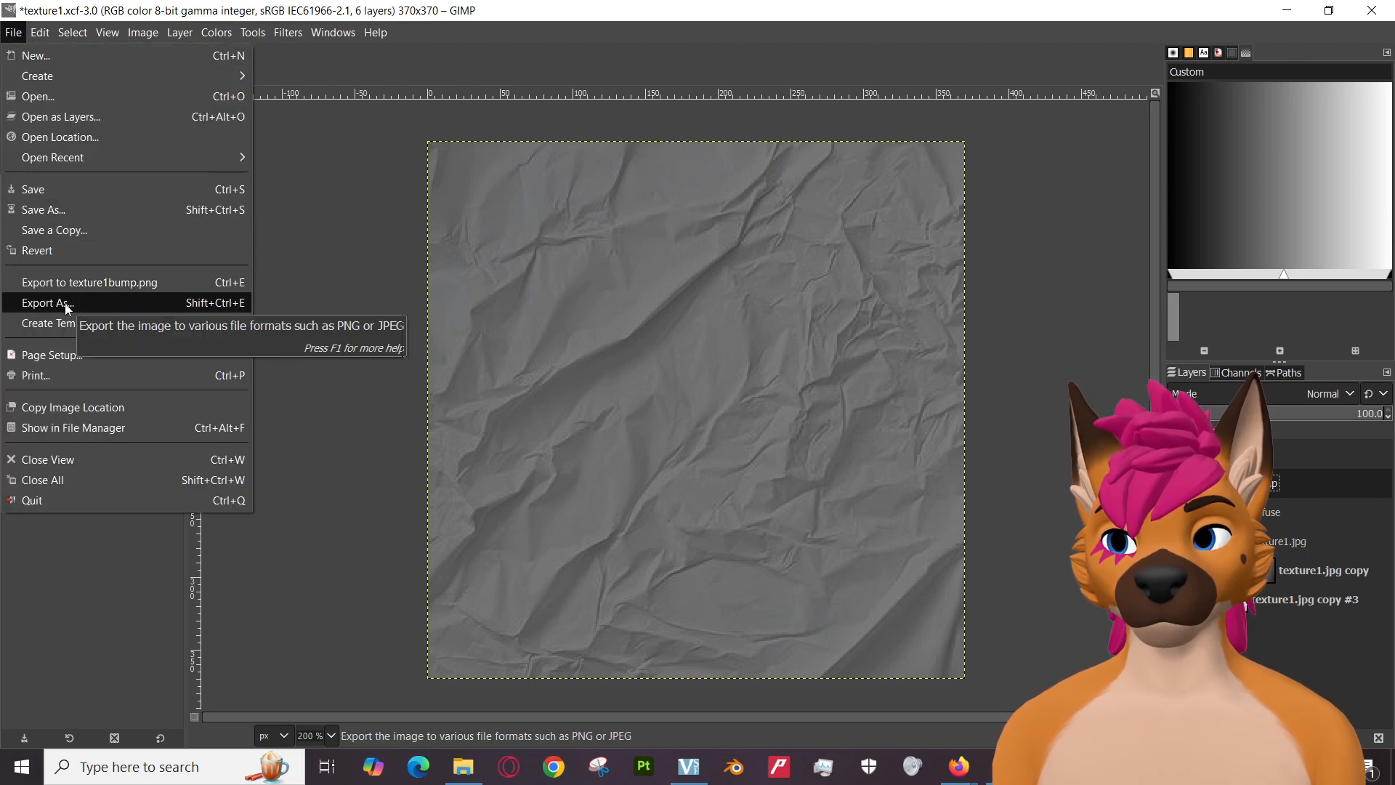
click(103, 285)
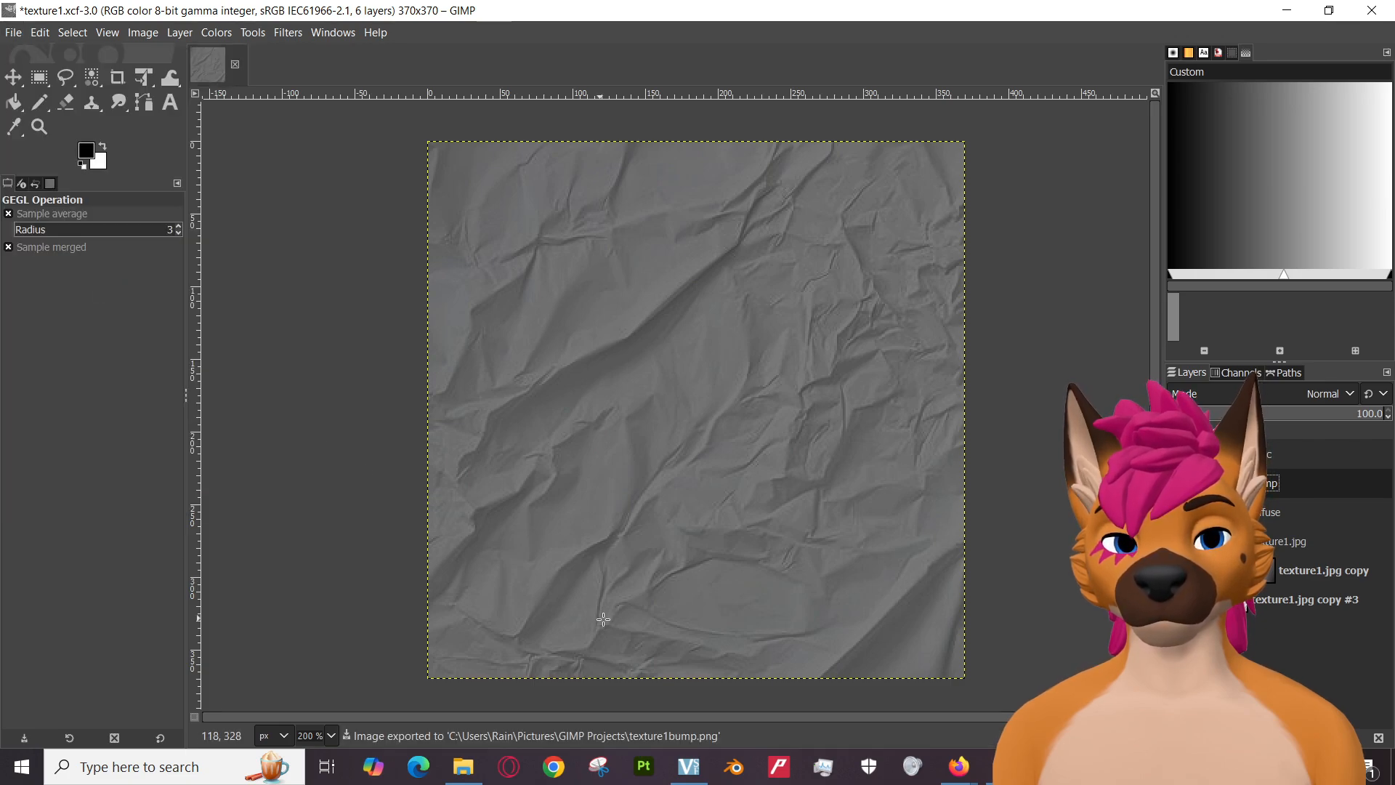
View the exported texture1bump.png beside the brick bump map in the YouTube tutorial in Firefox, then close the image.
click(1048, 766)
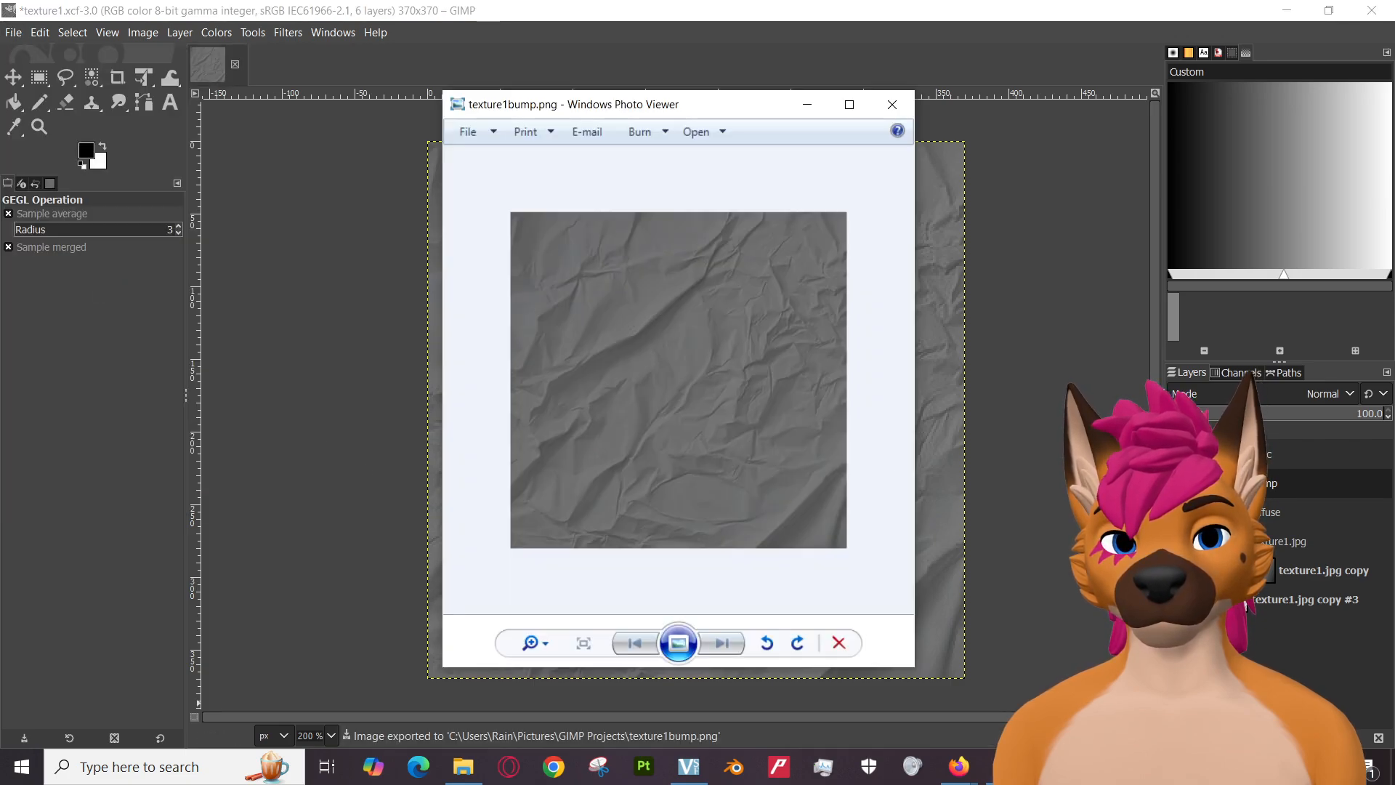
click(891, 106)
click(469, 772)
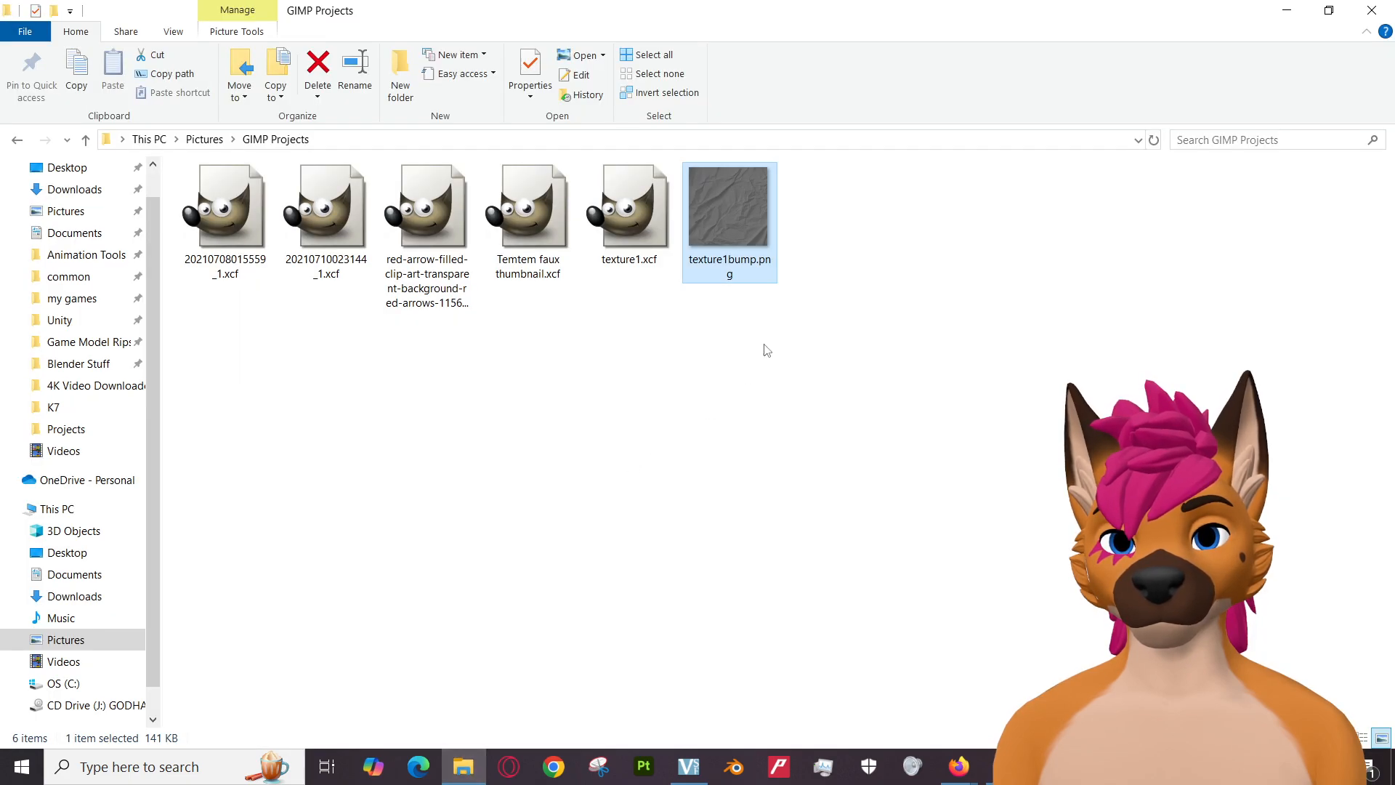
double_click(727, 214)
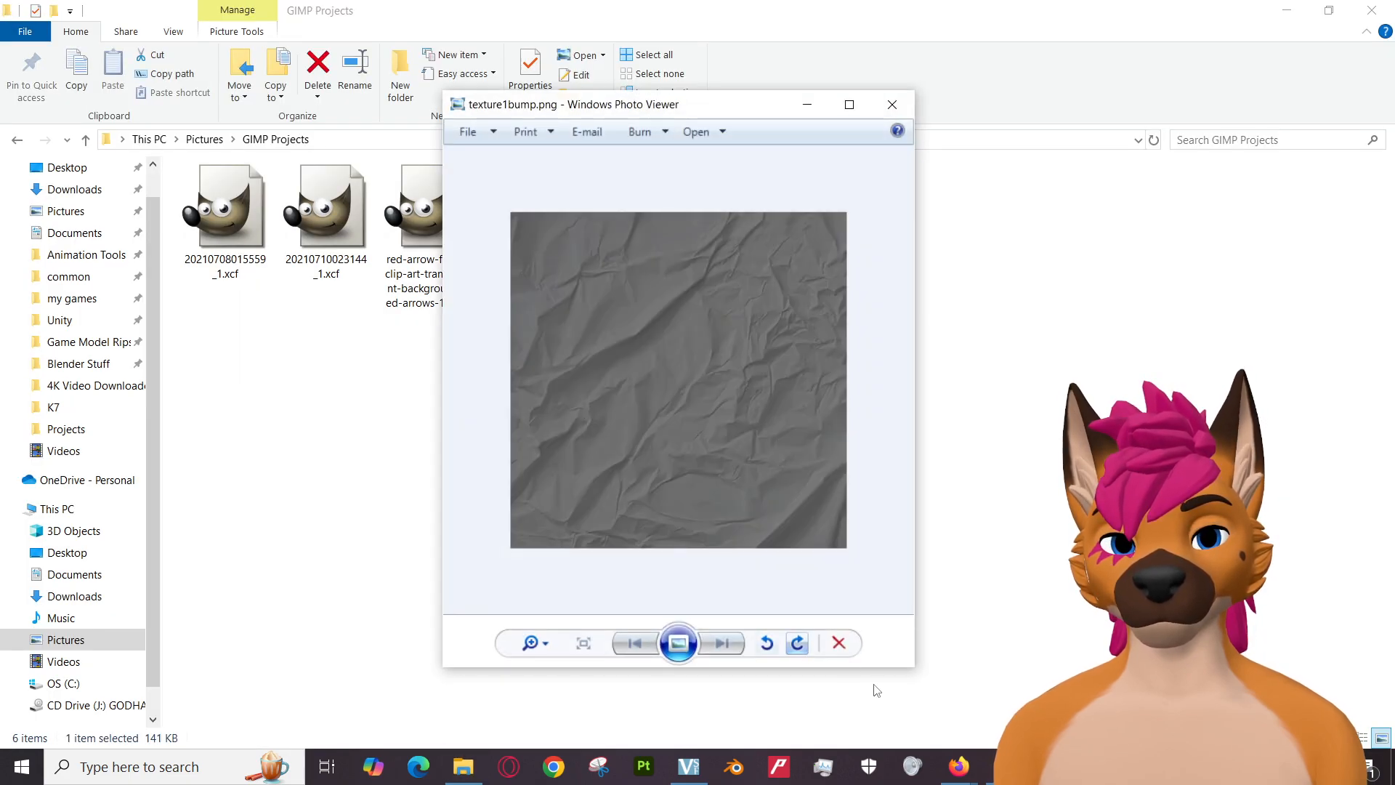
mouse_move(957, 765)
click(910, 719)
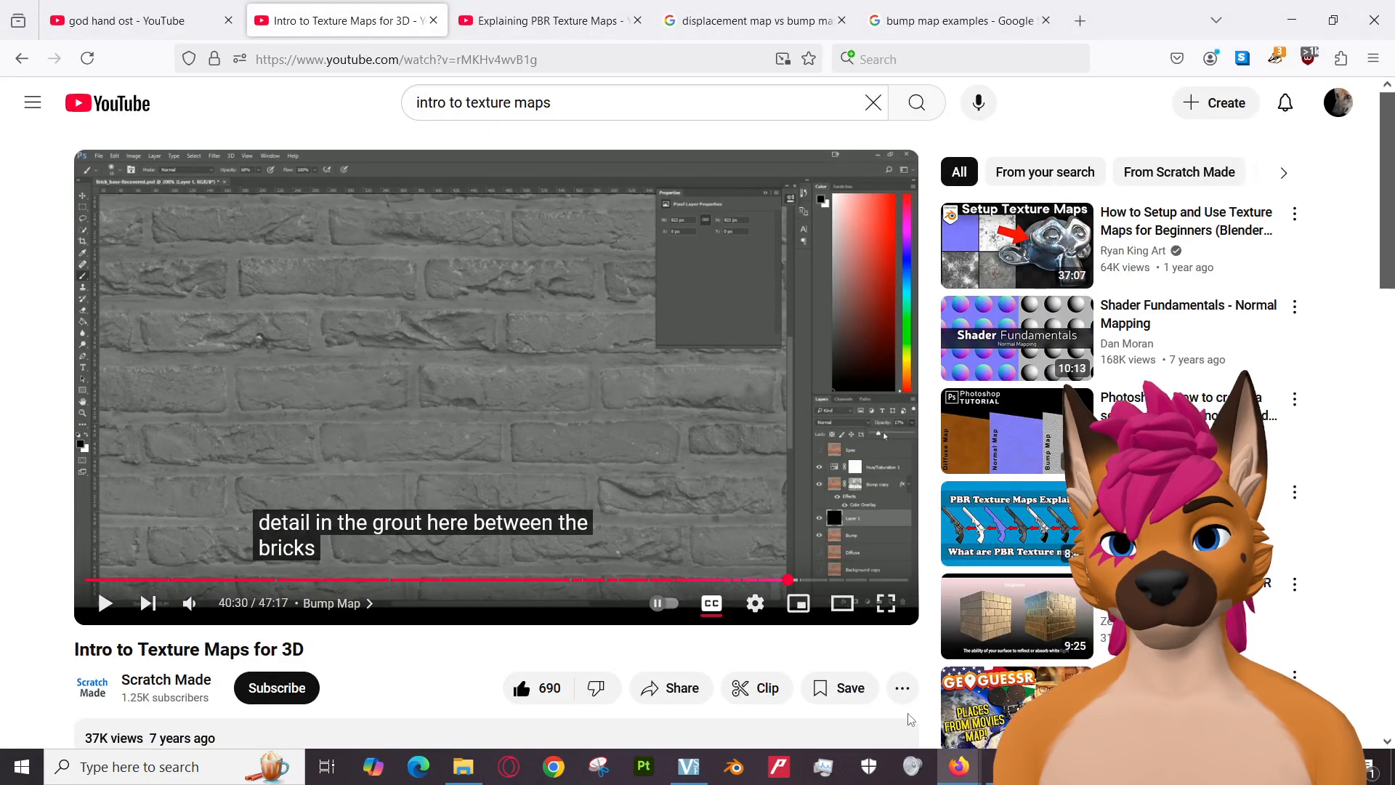
key(alt+Tab)
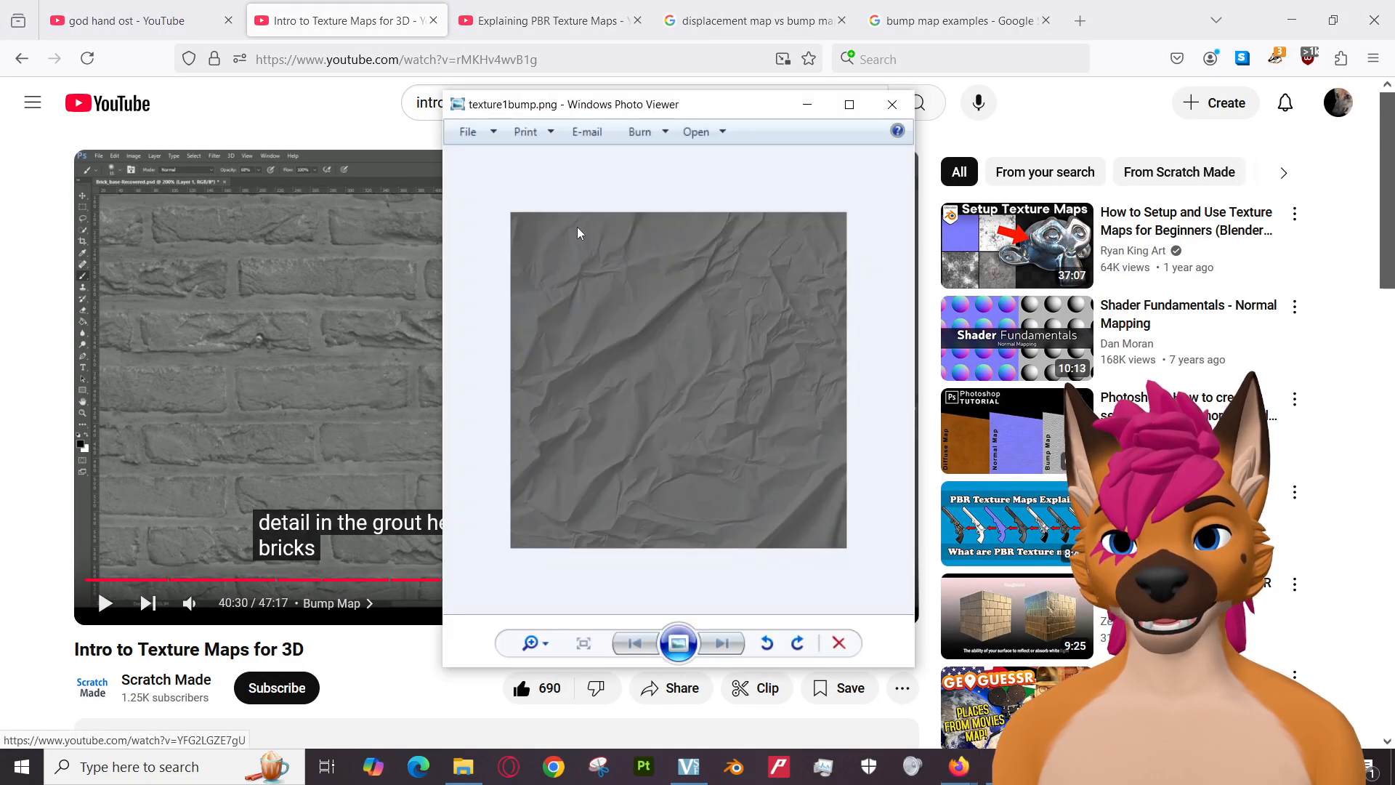
drag(639, 113, 872, 91)
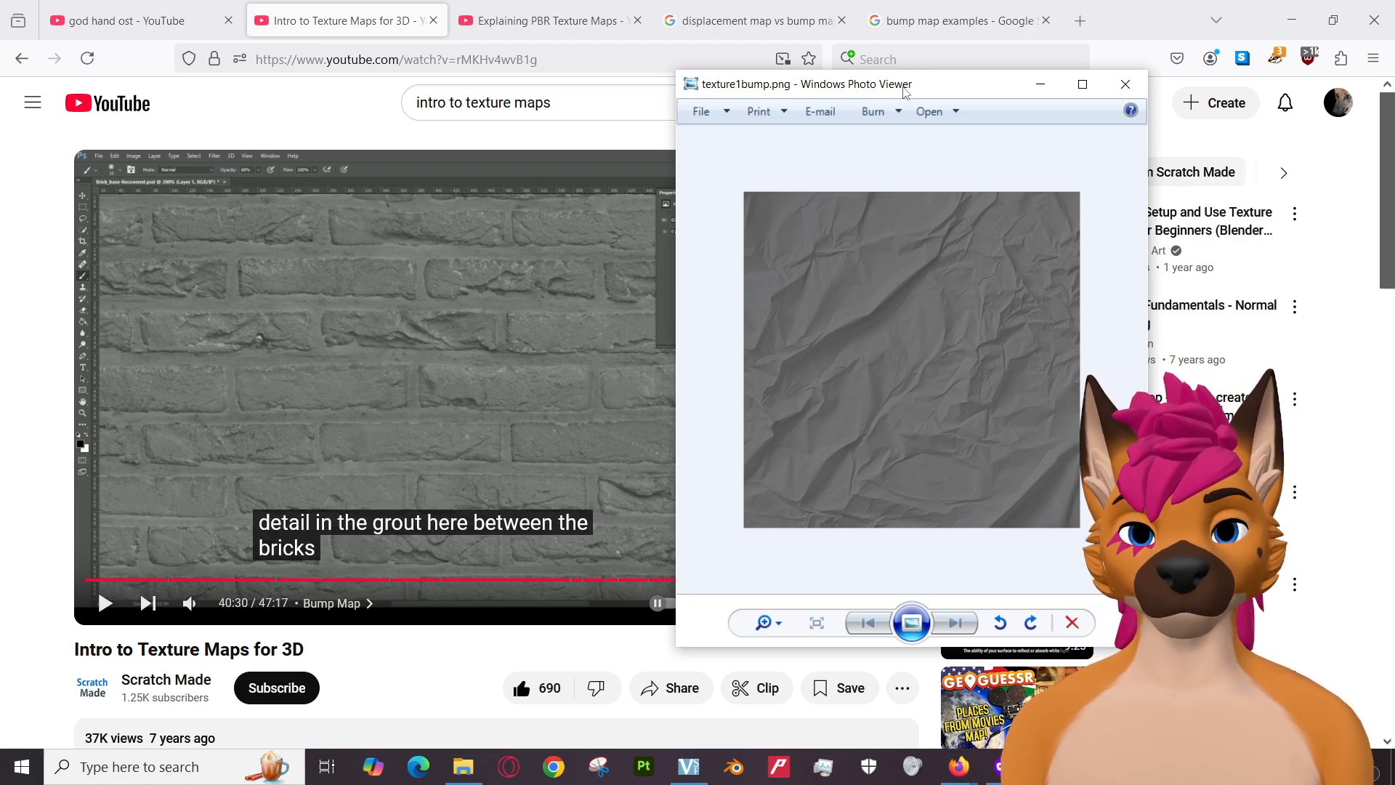
key(alt+F4)
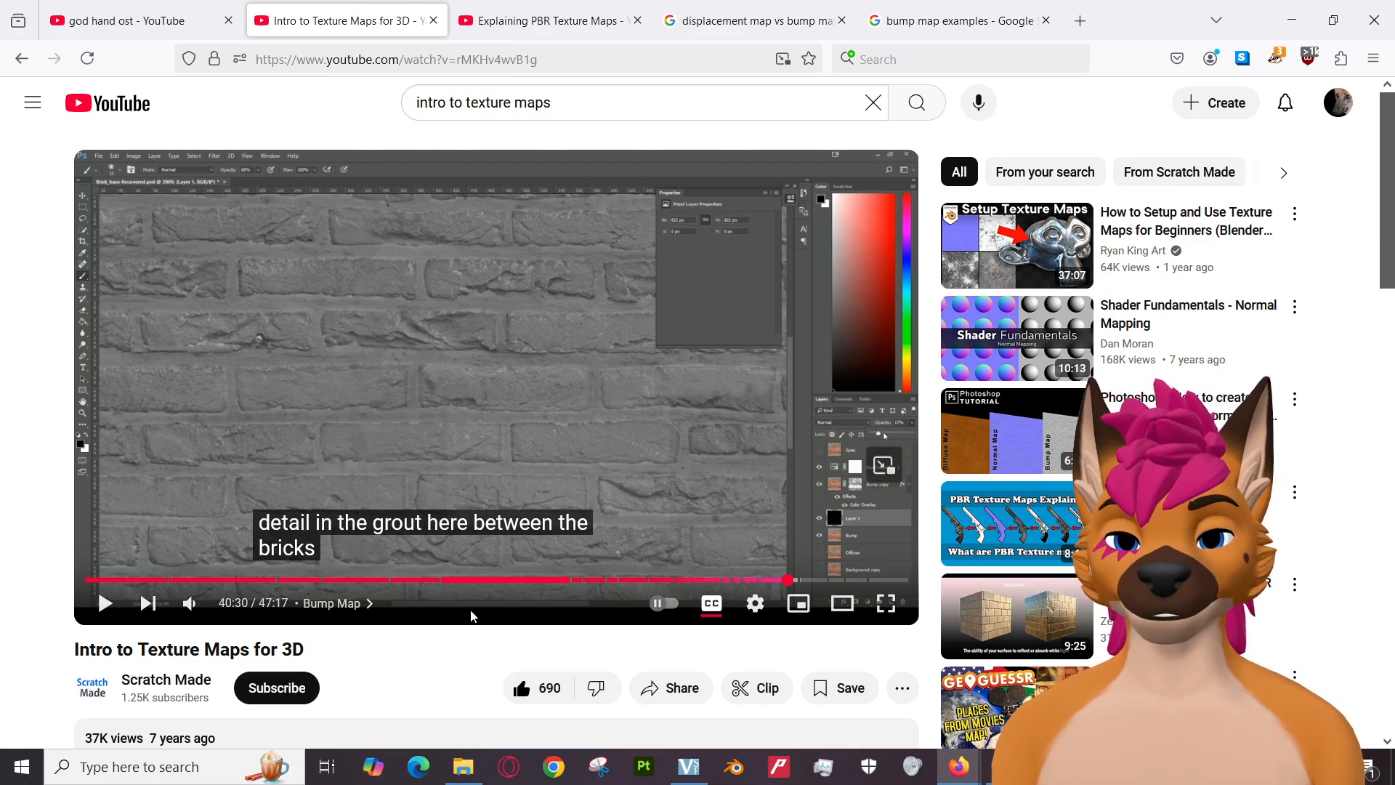
Launch Materialize.exe from the Materialize_1.78 folder inside the Blender Stuff folder.
click(458, 770)
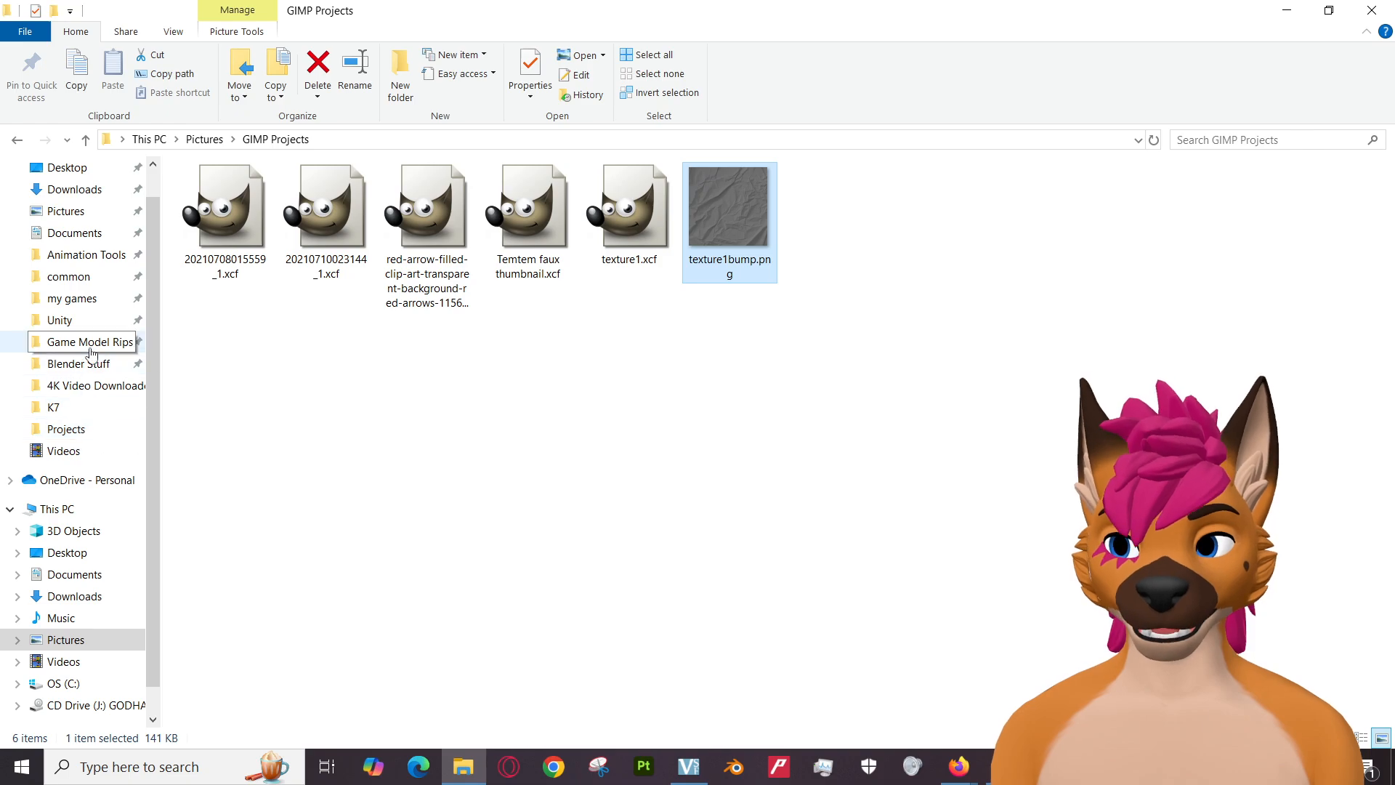
click(88, 371)
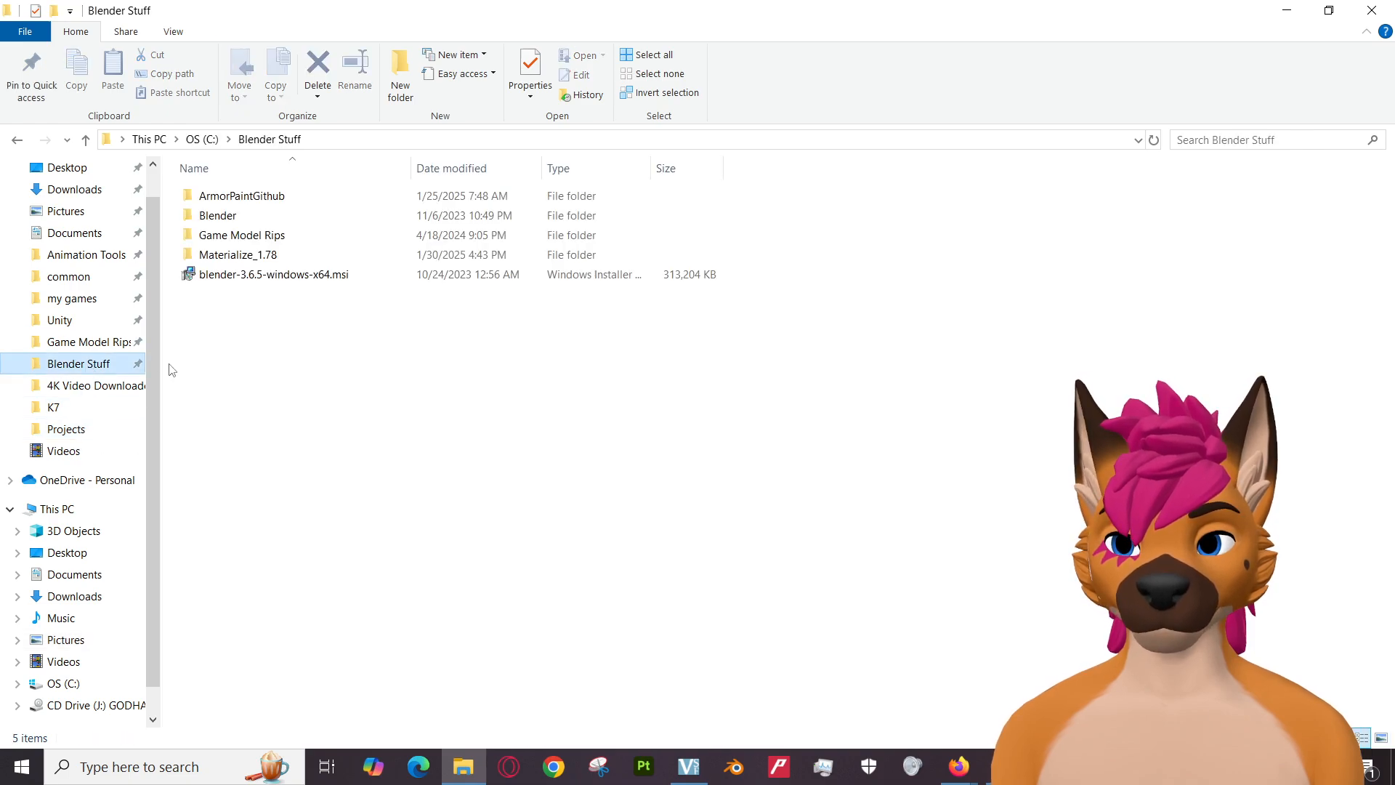
double_click(240, 255)
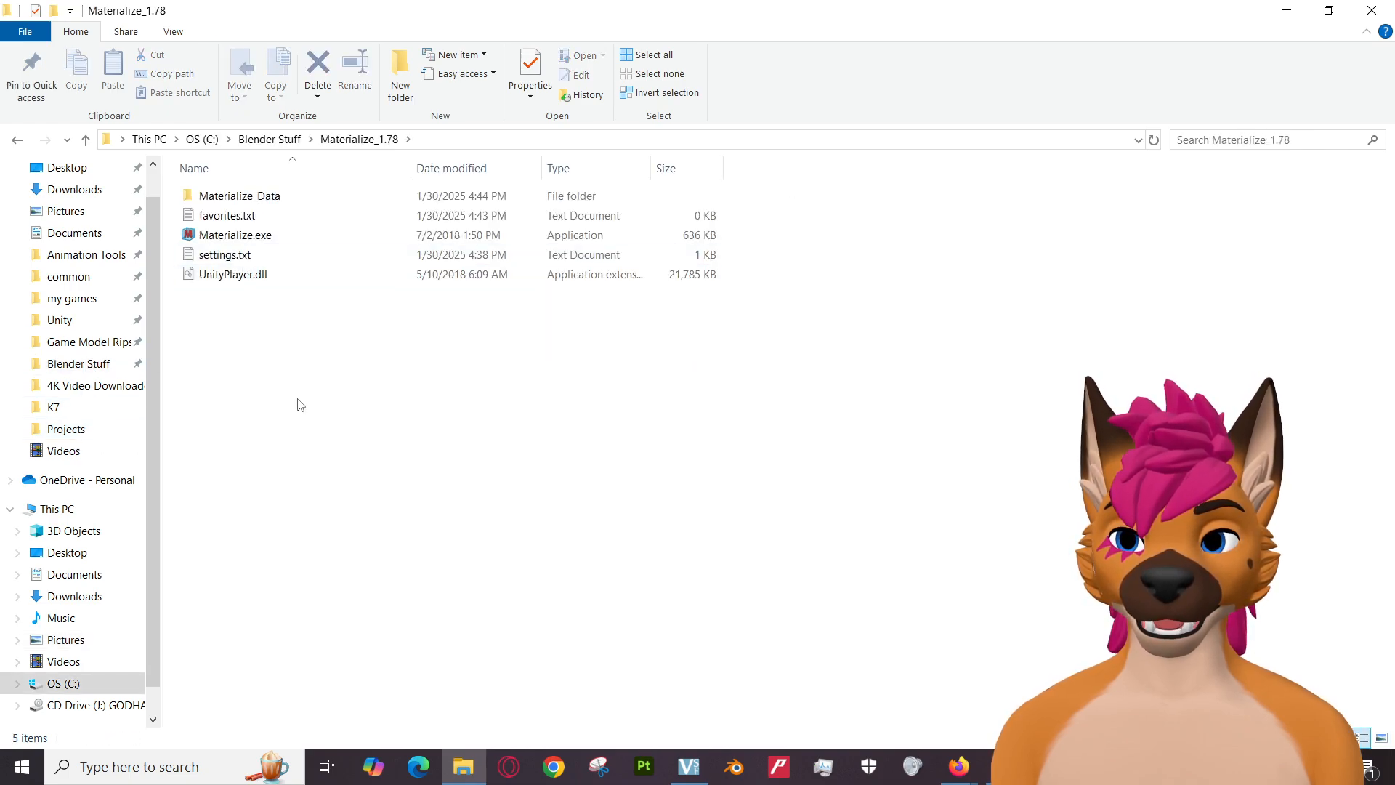
click(245, 236)
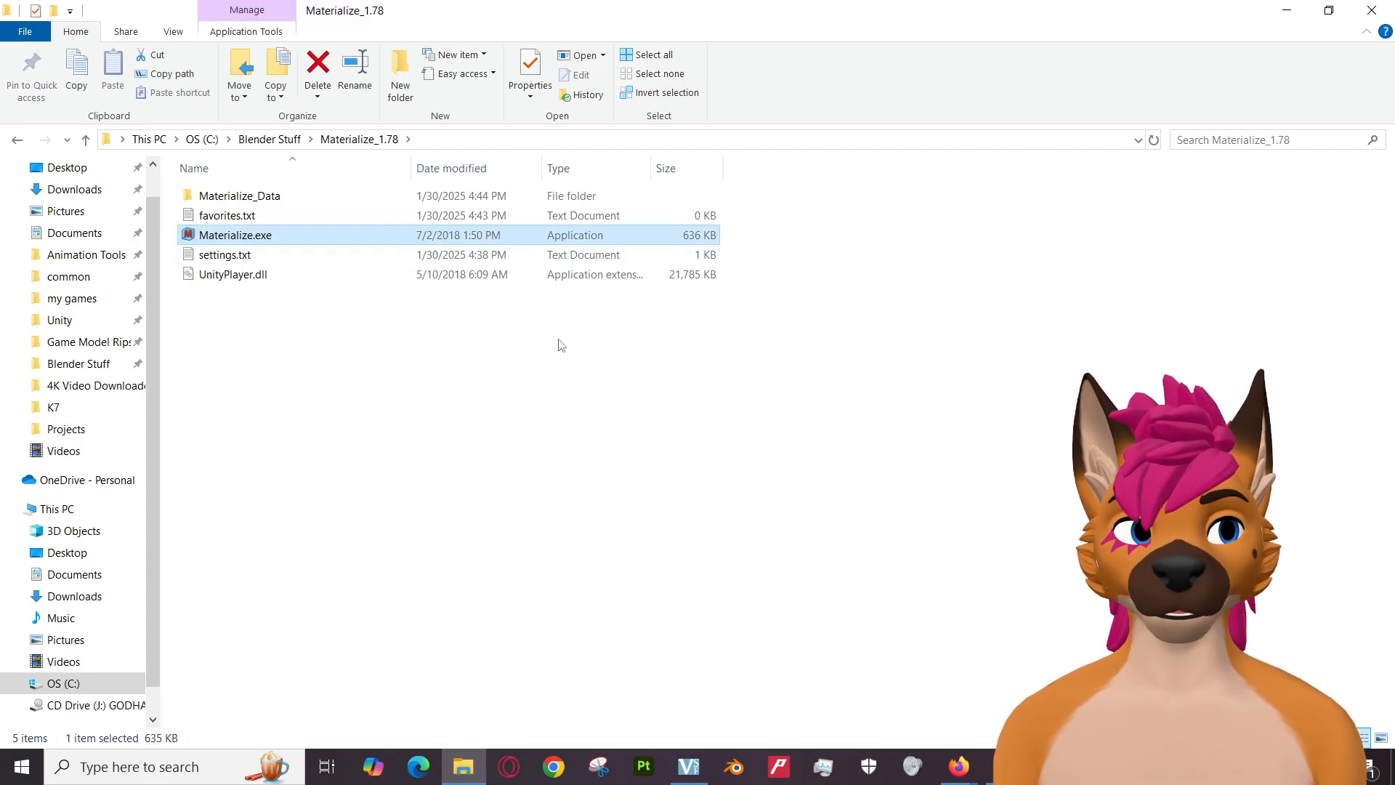
key(Return)
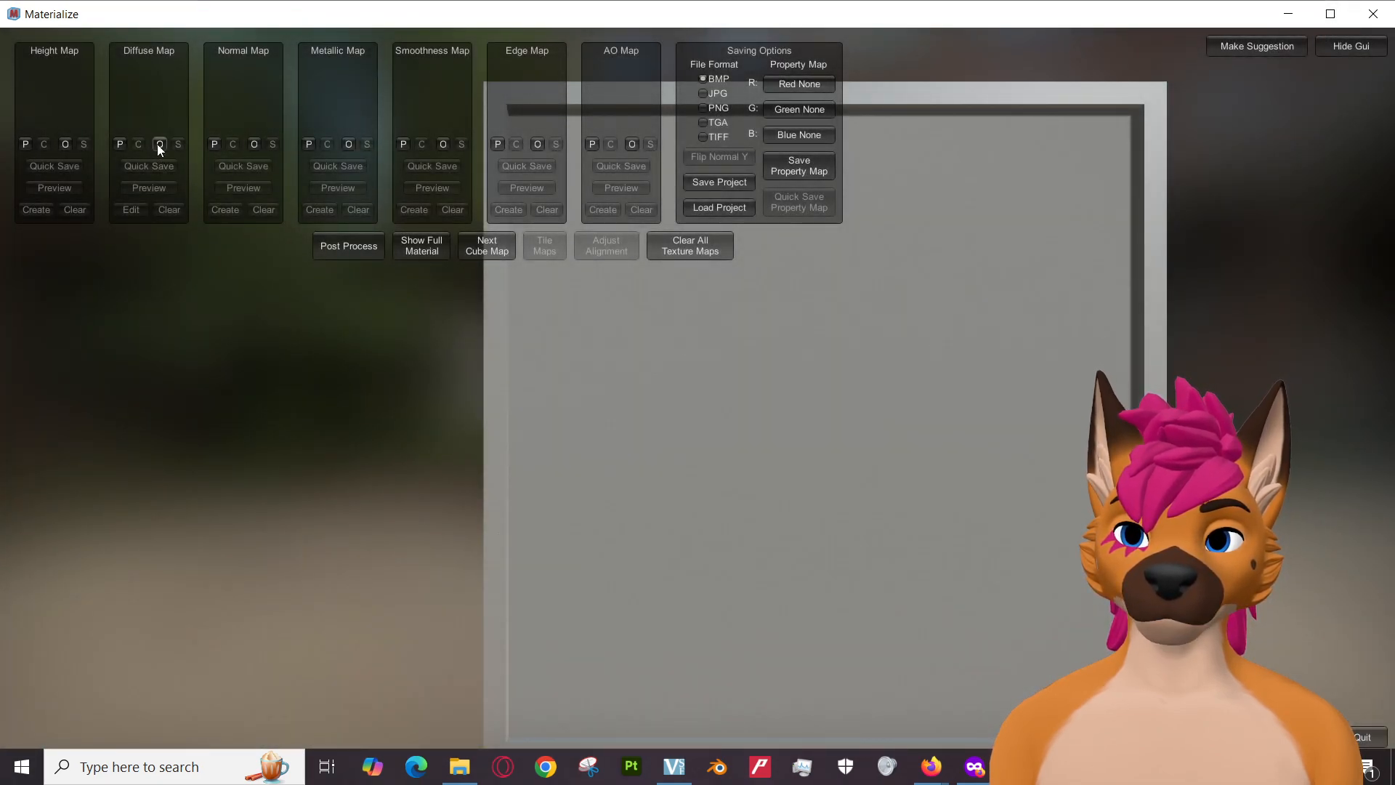
Start opening a diffuse map file and browse to the Users folder on the C: drive.
click(159, 145)
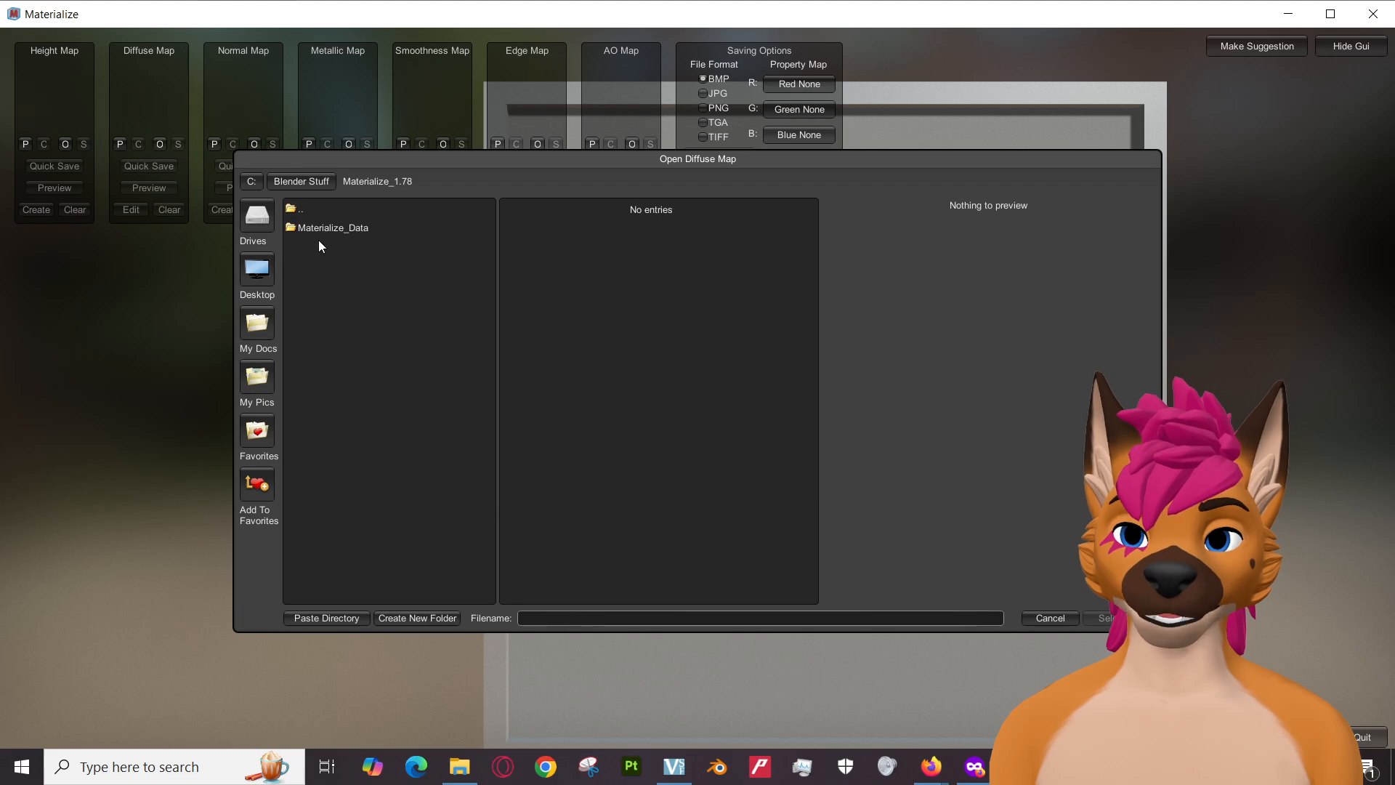
click(247, 182)
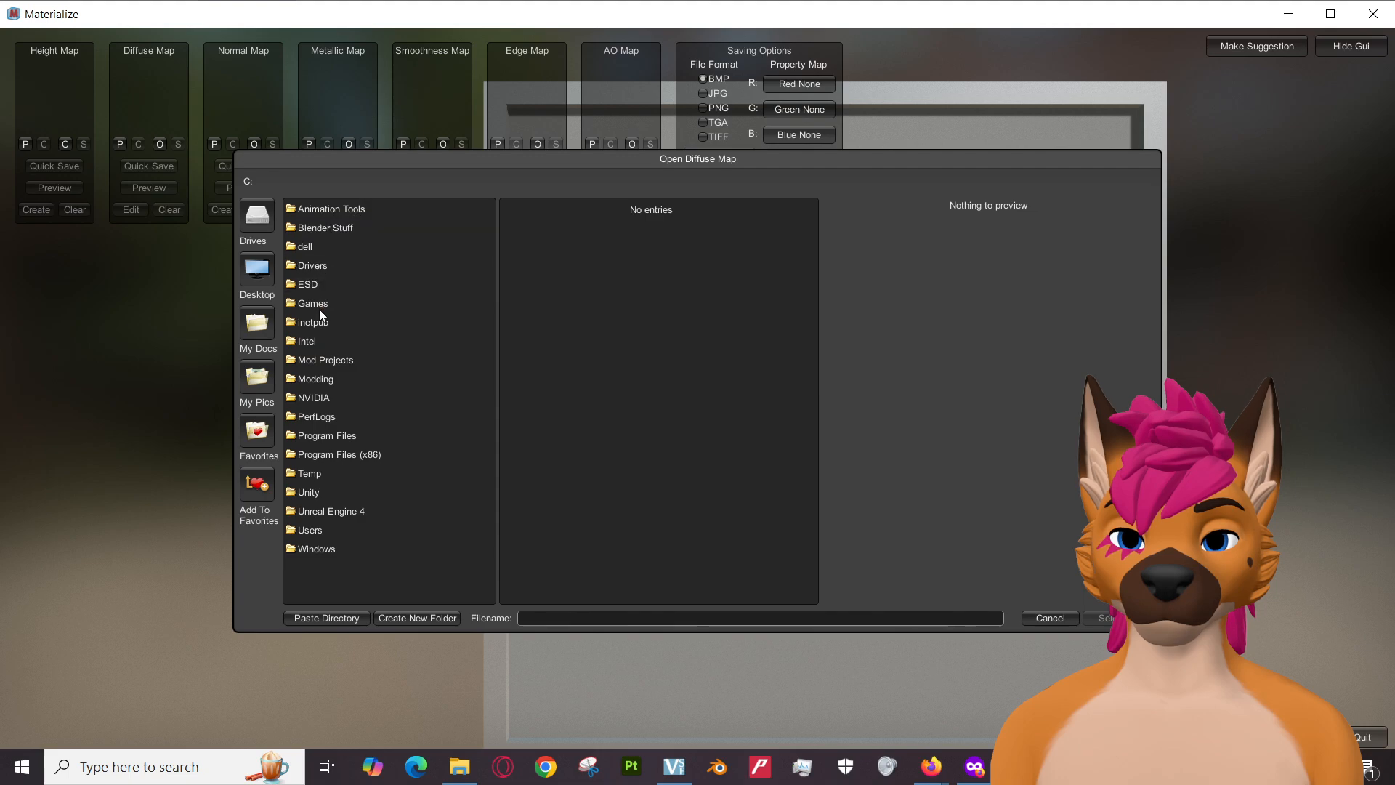
double_click(313, 529)
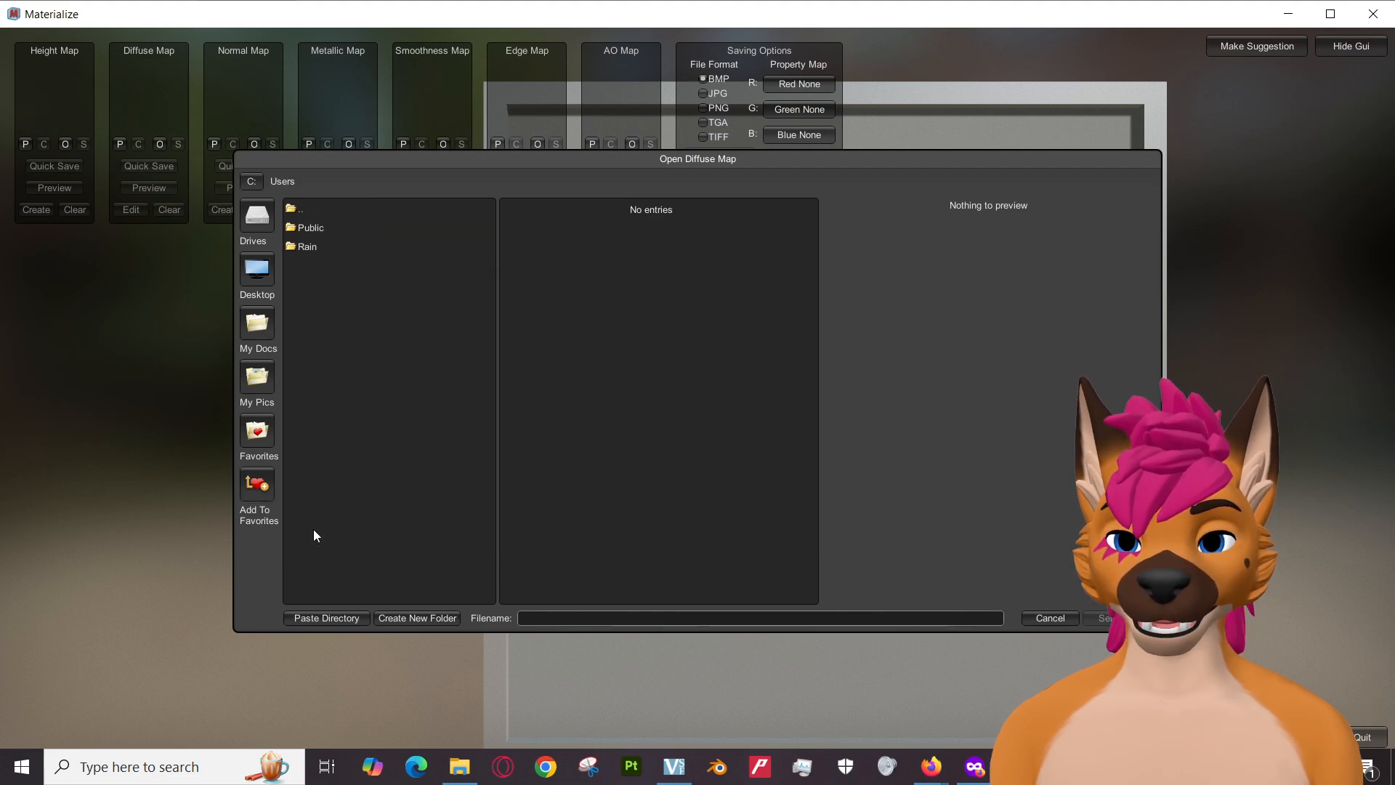
double_click(310, 233)
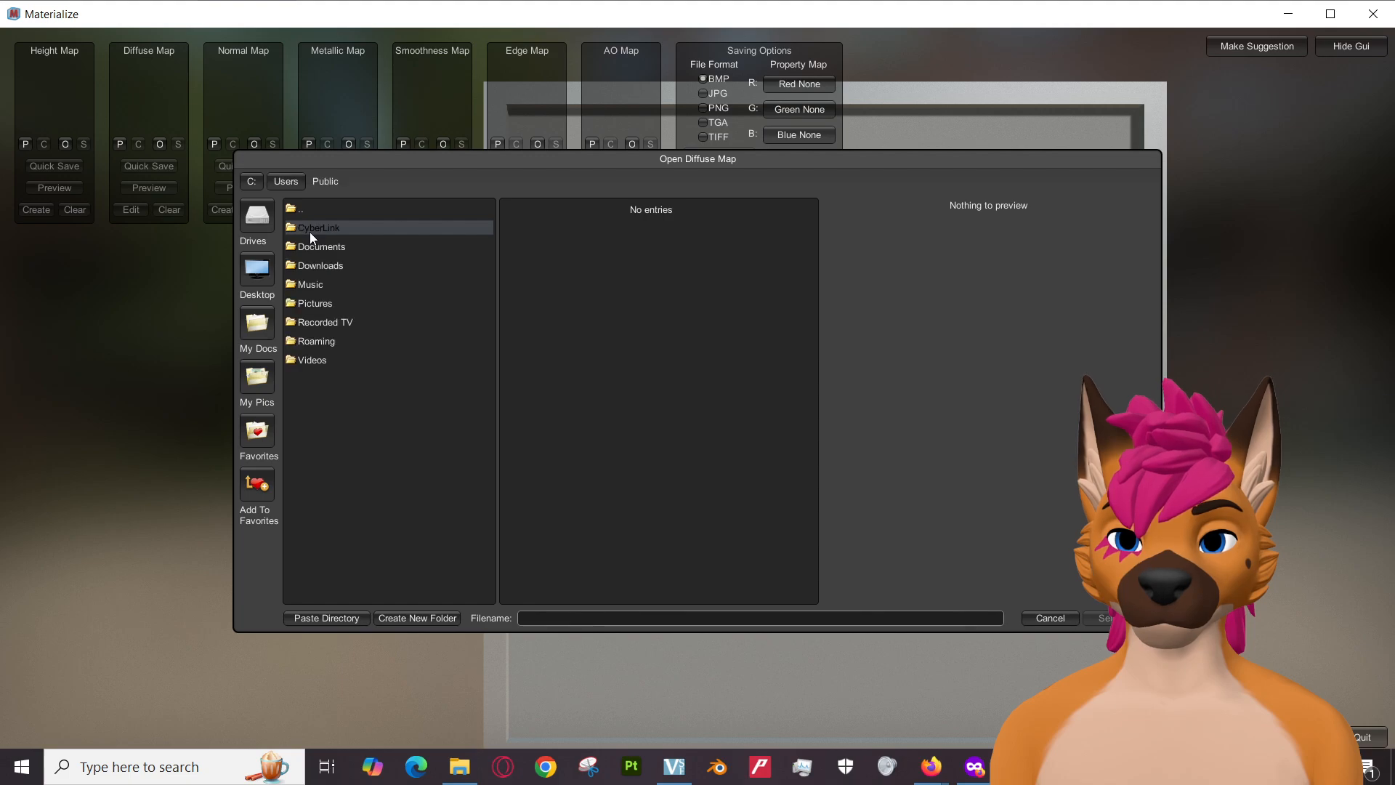
double_click(325, 269)
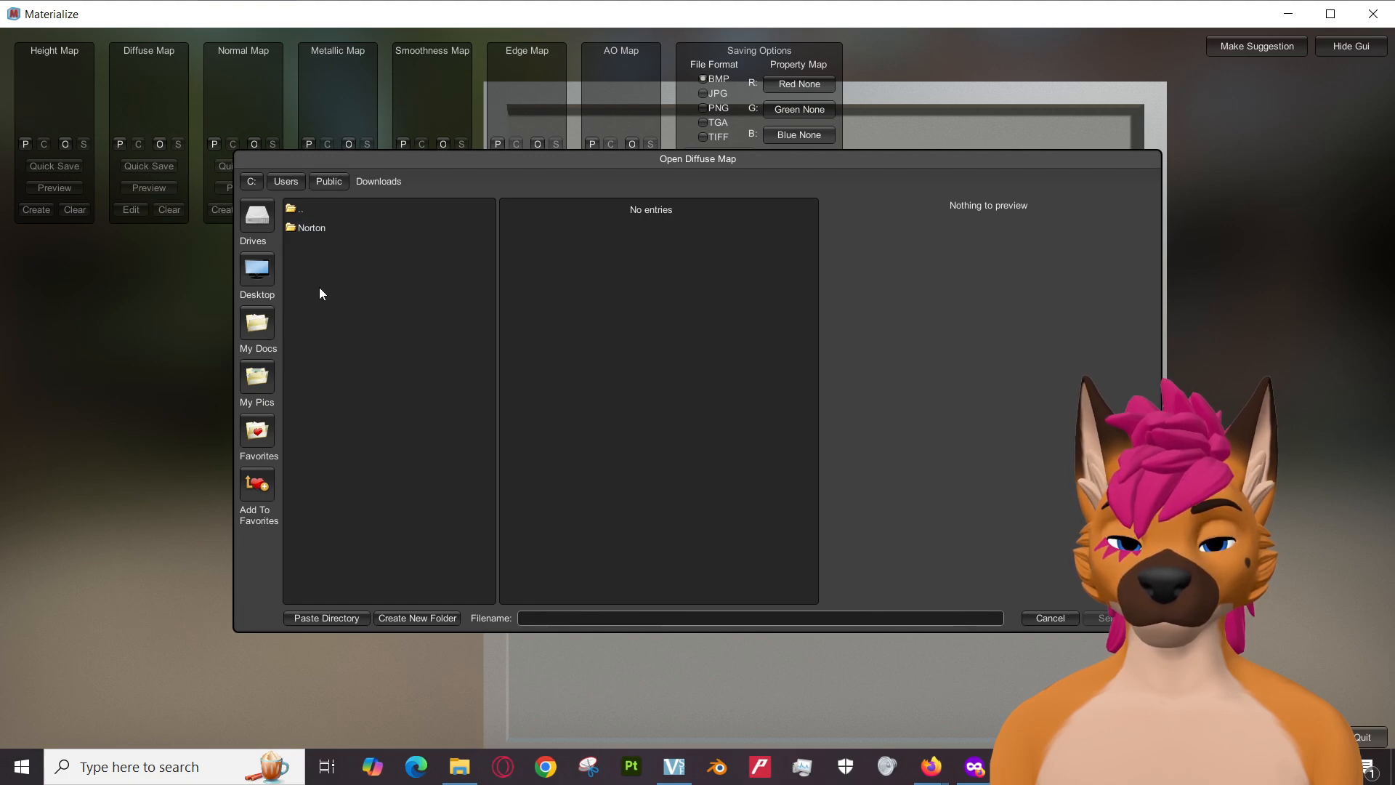
click(294, 184)
Load texture1.jpg from the personal user account's Downloads folder as the diffuse map.
double_click(295, 246)
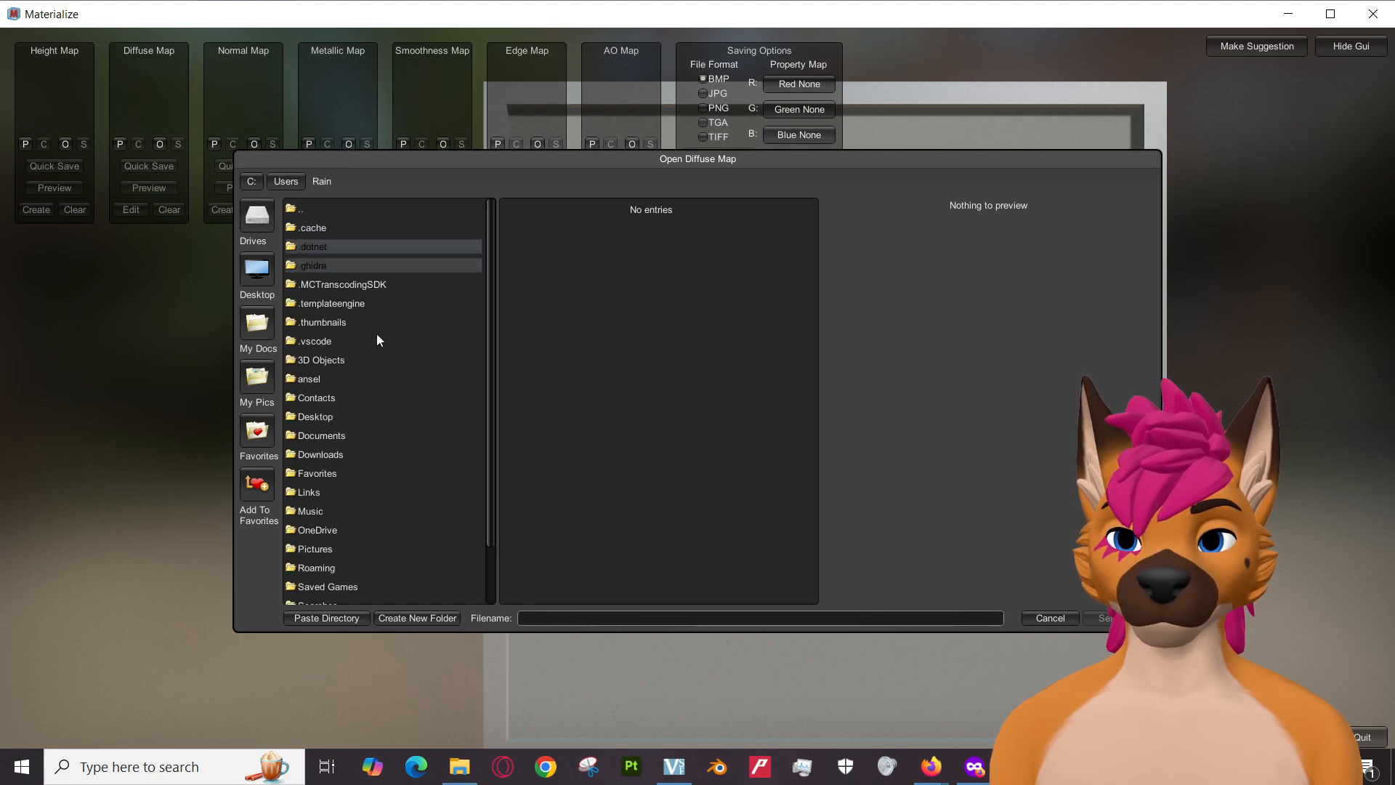
scroll(377, 396, down, 2)
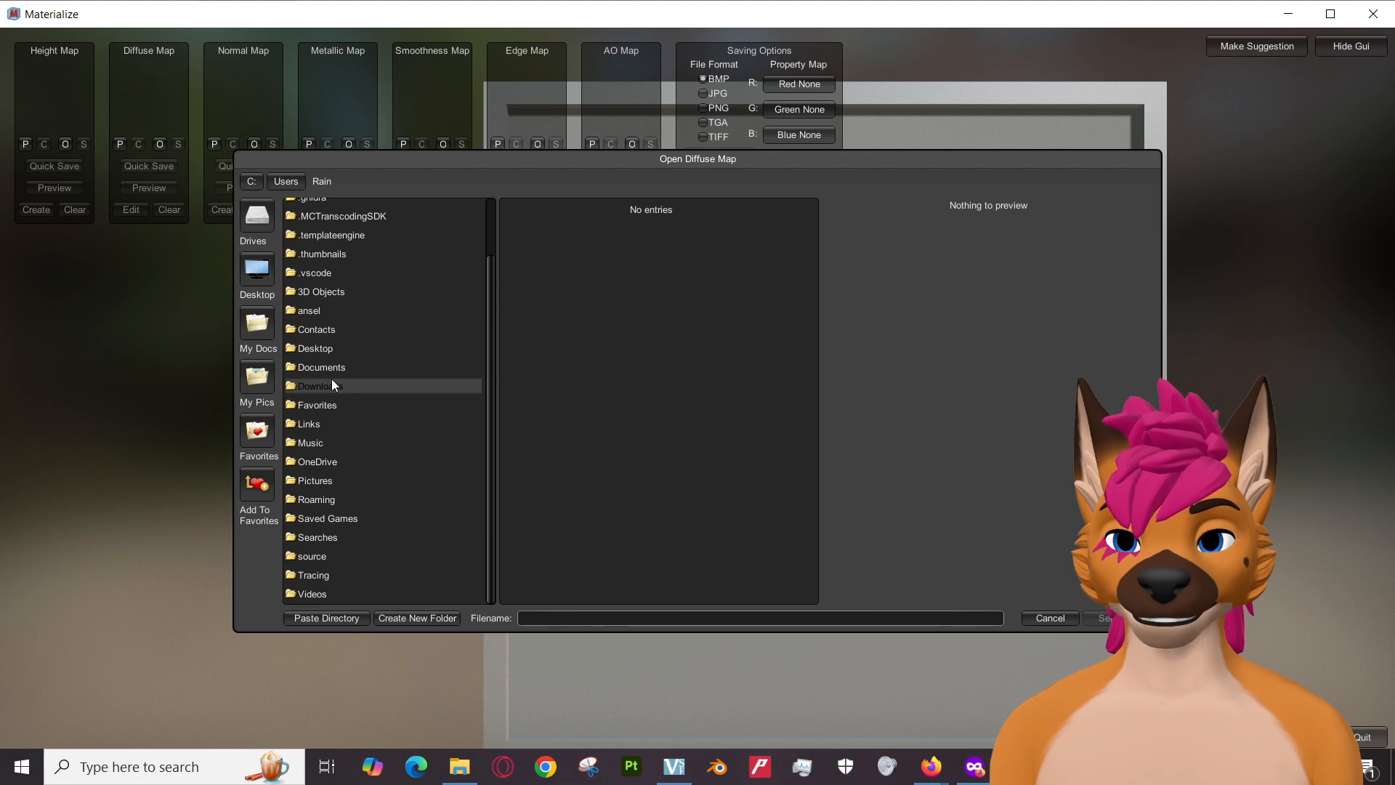
double_click(330, 387)
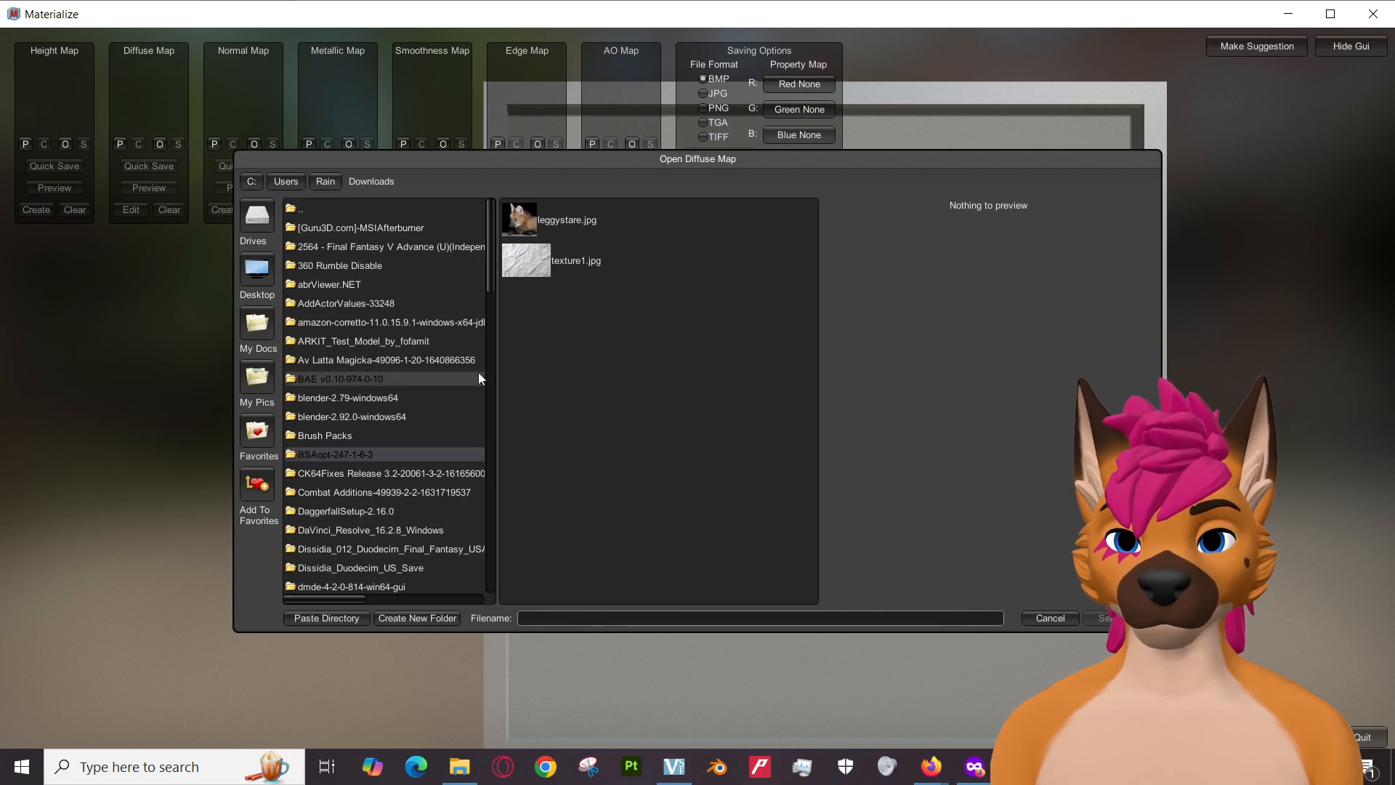
click(574, 260)
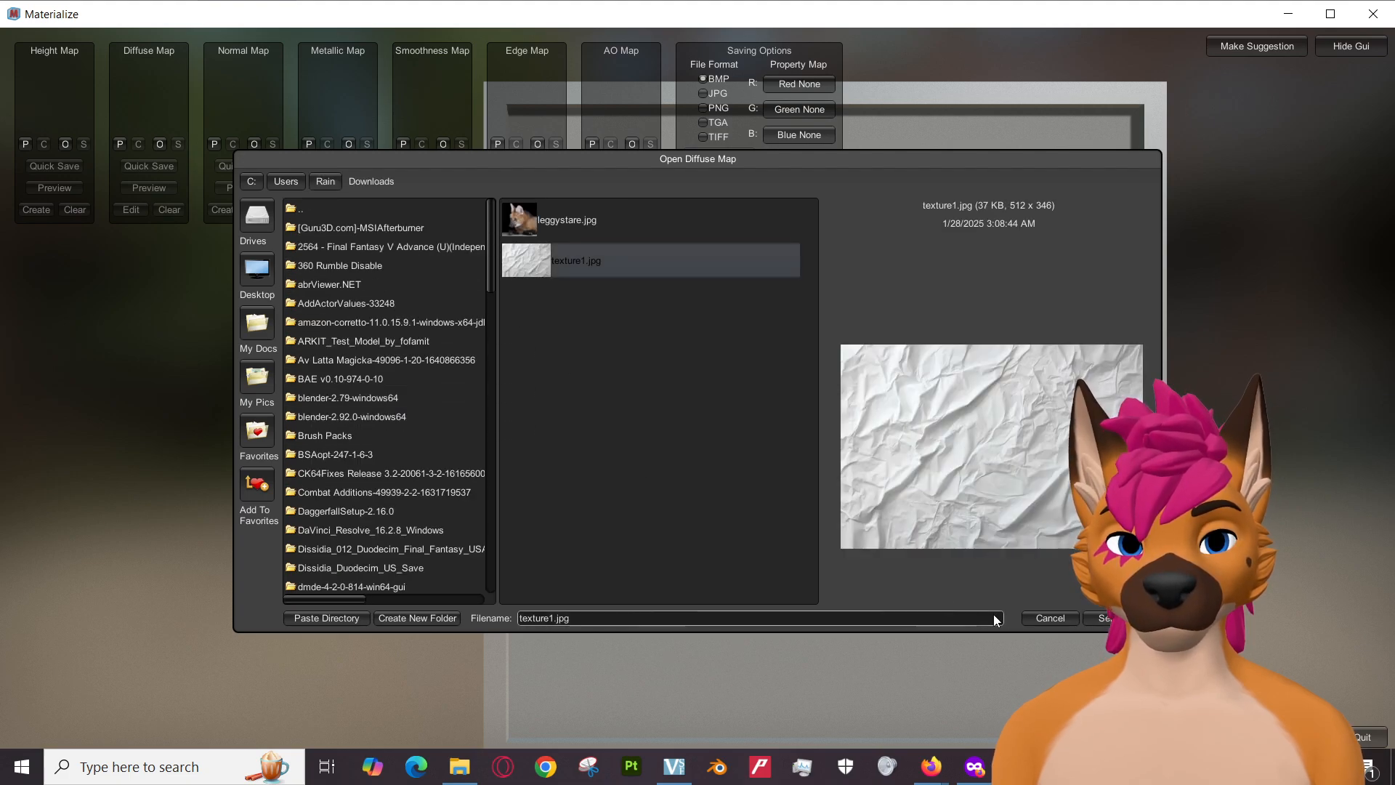
click(1104, 618)
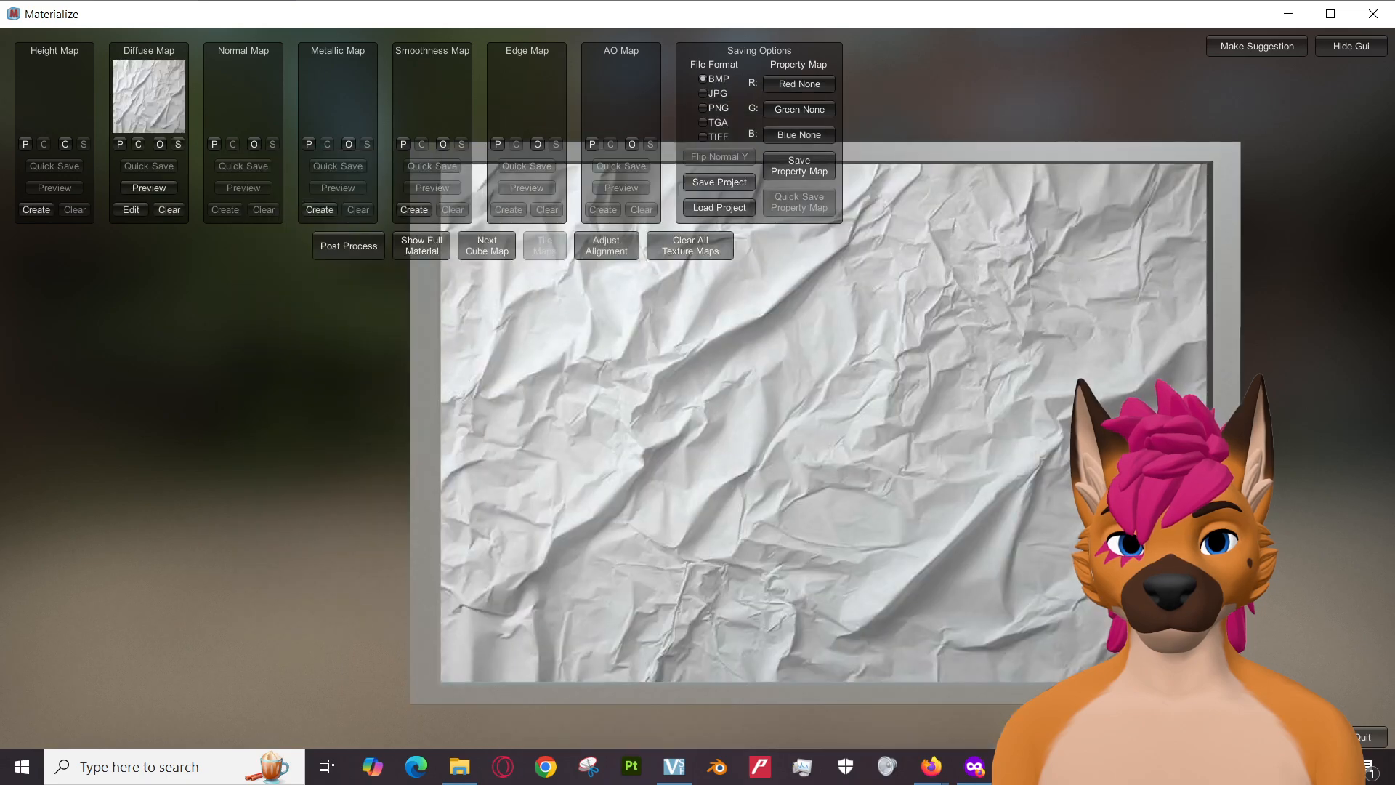
Create a height map from the diffuse, reveal it across the whole preview, and set final gain to -0.115 and final bias to 0.0480.
drag(701, 482, 634, 390)
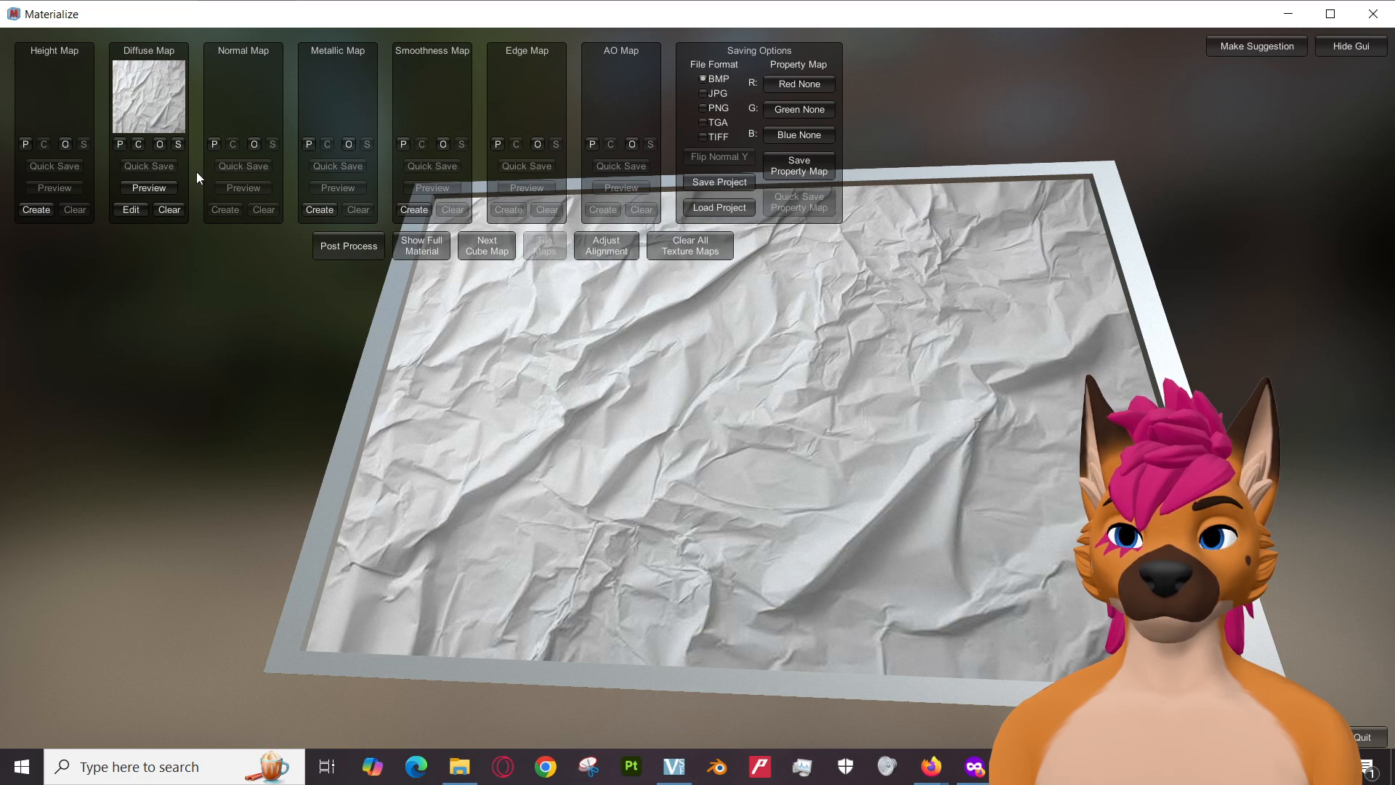
click(37, 211)
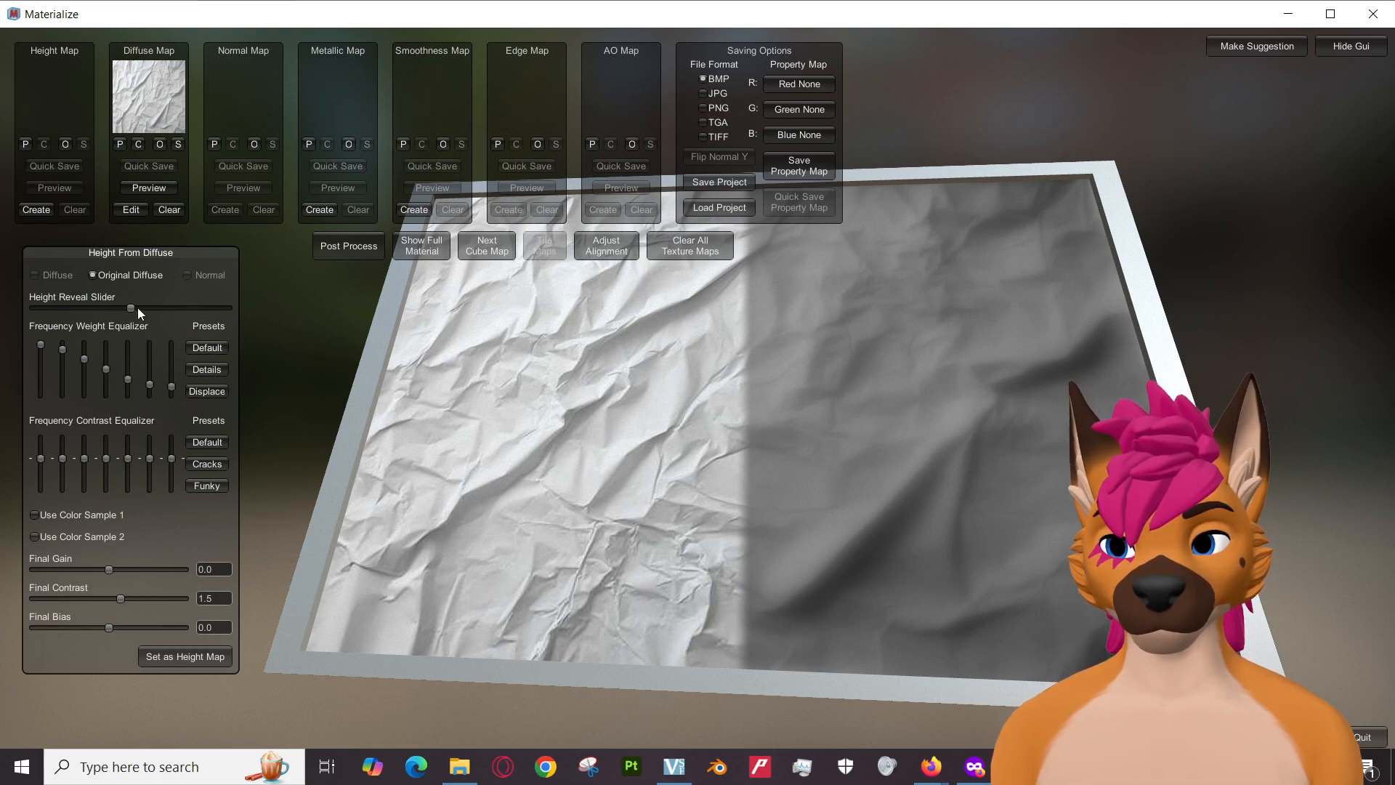
mouse_move(128, 308)
mouse_down()
mouse_move(146, 308)
mouse_move(30, 312)
mouse_up()
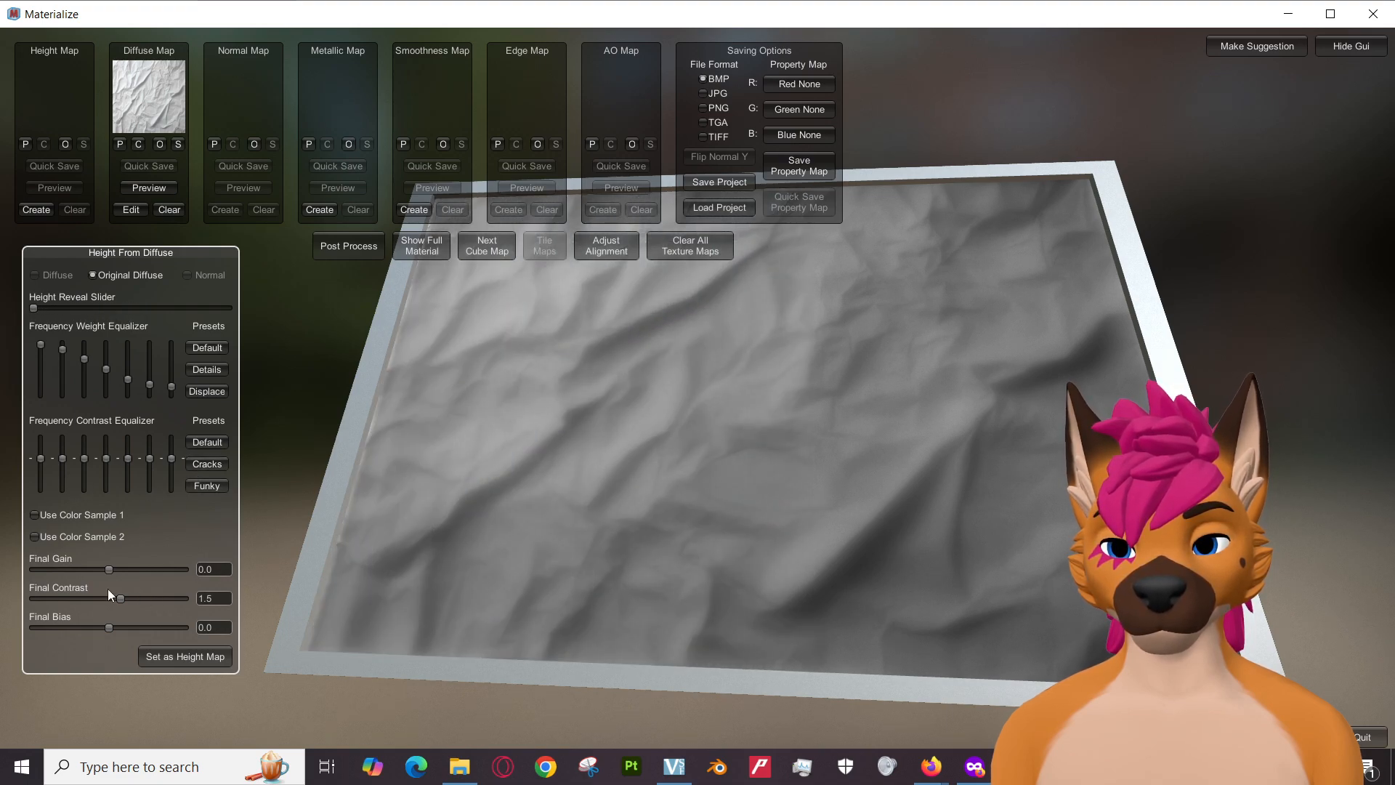
mouse_move(109, 570)
mouse_down()
mouse_move(138, 572)
mouse_move(92, 573)
mouse_up()
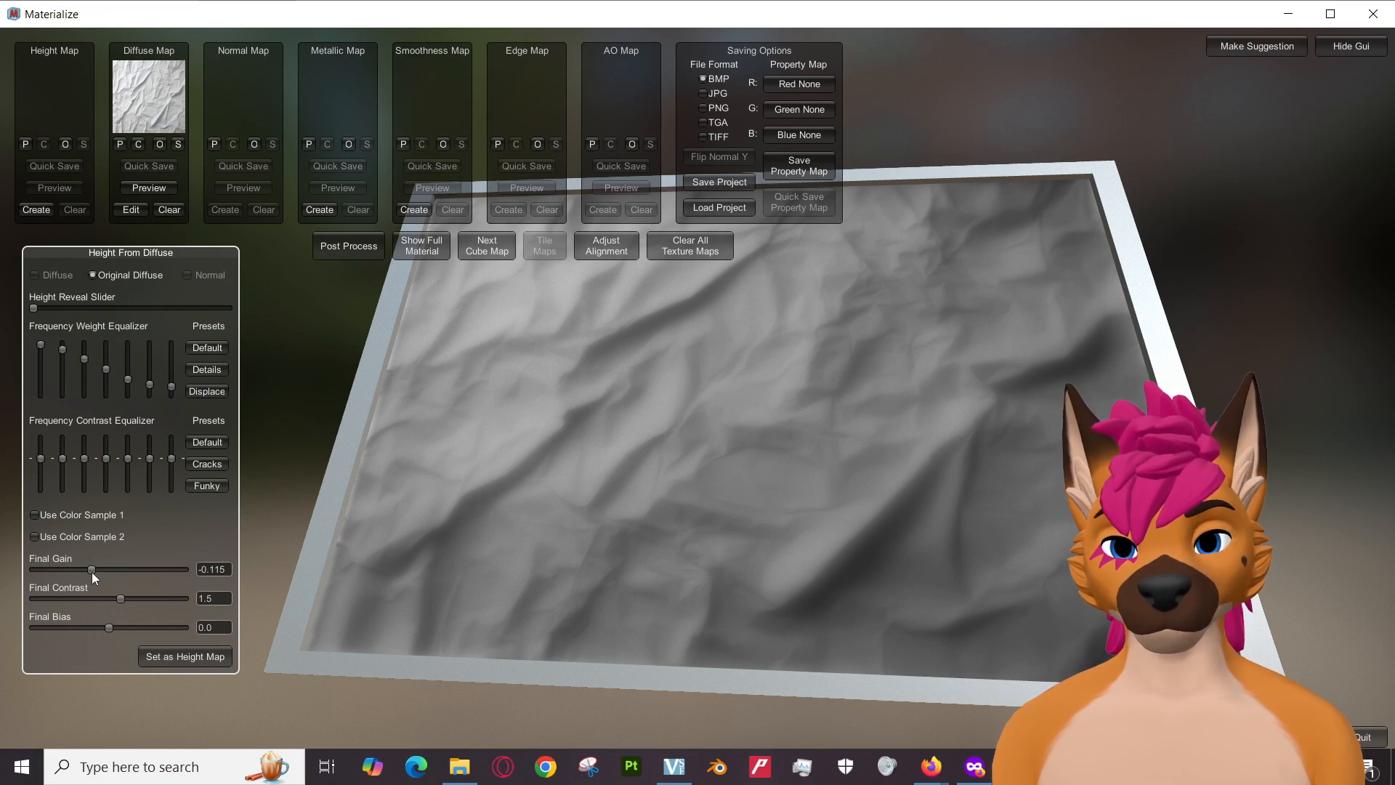
mouse_move(119, 602)
mouse_down()
mouse_move(160, 597)
mouse_move(137, 600)
mouse_move(150, 600)
mouse_move(151, 625)
mouse_move(138, 599)
mouse_move(149, 599)
mouse_move(154, 625)
mouse_move(141, 626)
mouse_up()
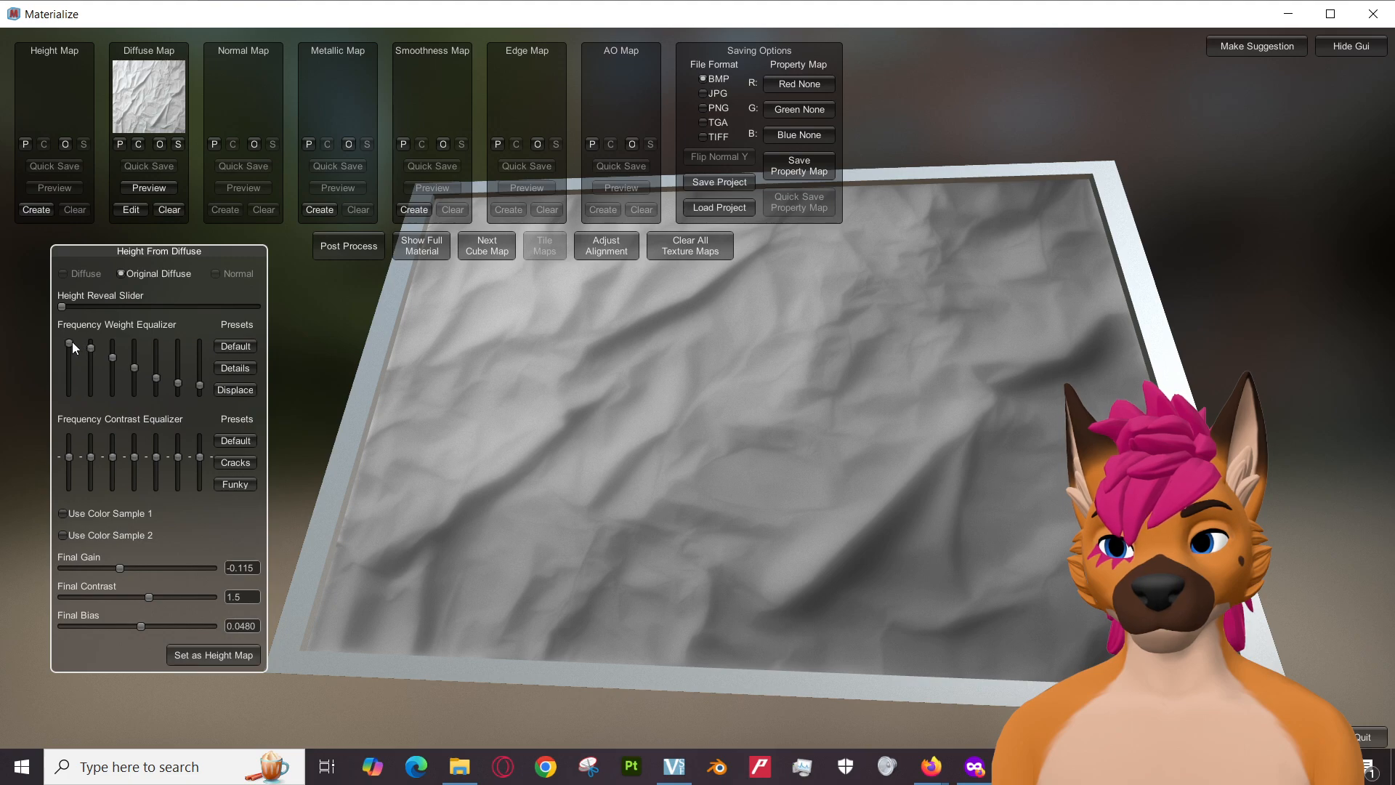
Lower the first six frequency weight bands to minimum with the seventh just above, and set the result as the height map.
mouse_move(69, 372)
mouse_down()
mouse_move(61, 399)
mouse_move(89, 409)
mouse_up()
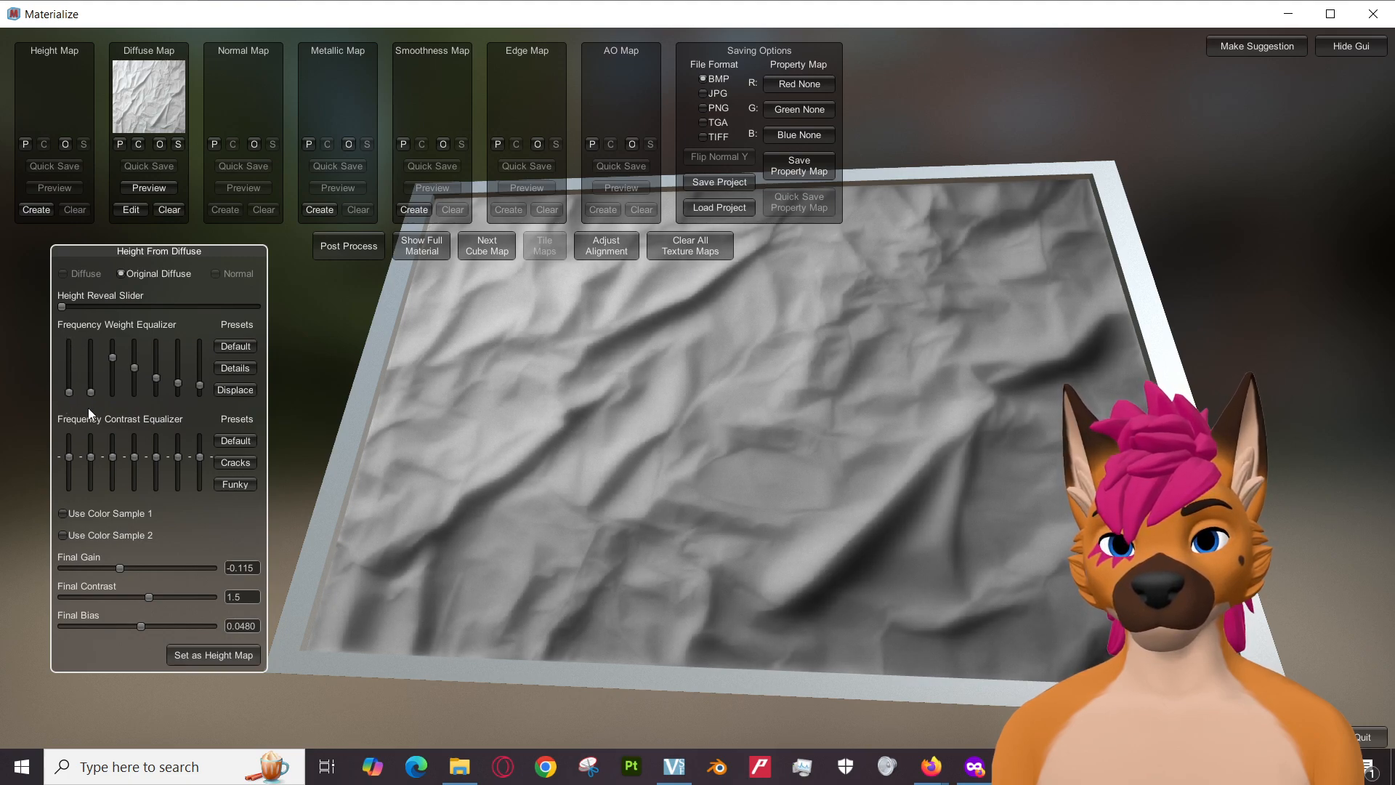
mouse_move(112, 361)
mouse_down()
mouse_move(112, 396)
mouse_move(137, 430)
mouse_up()
mouse_move(155, 377)
mouse_down()
mouse_move(156, 404)
mouse_move(200, 399)
mouse_move(203, 386)
mouse_up()
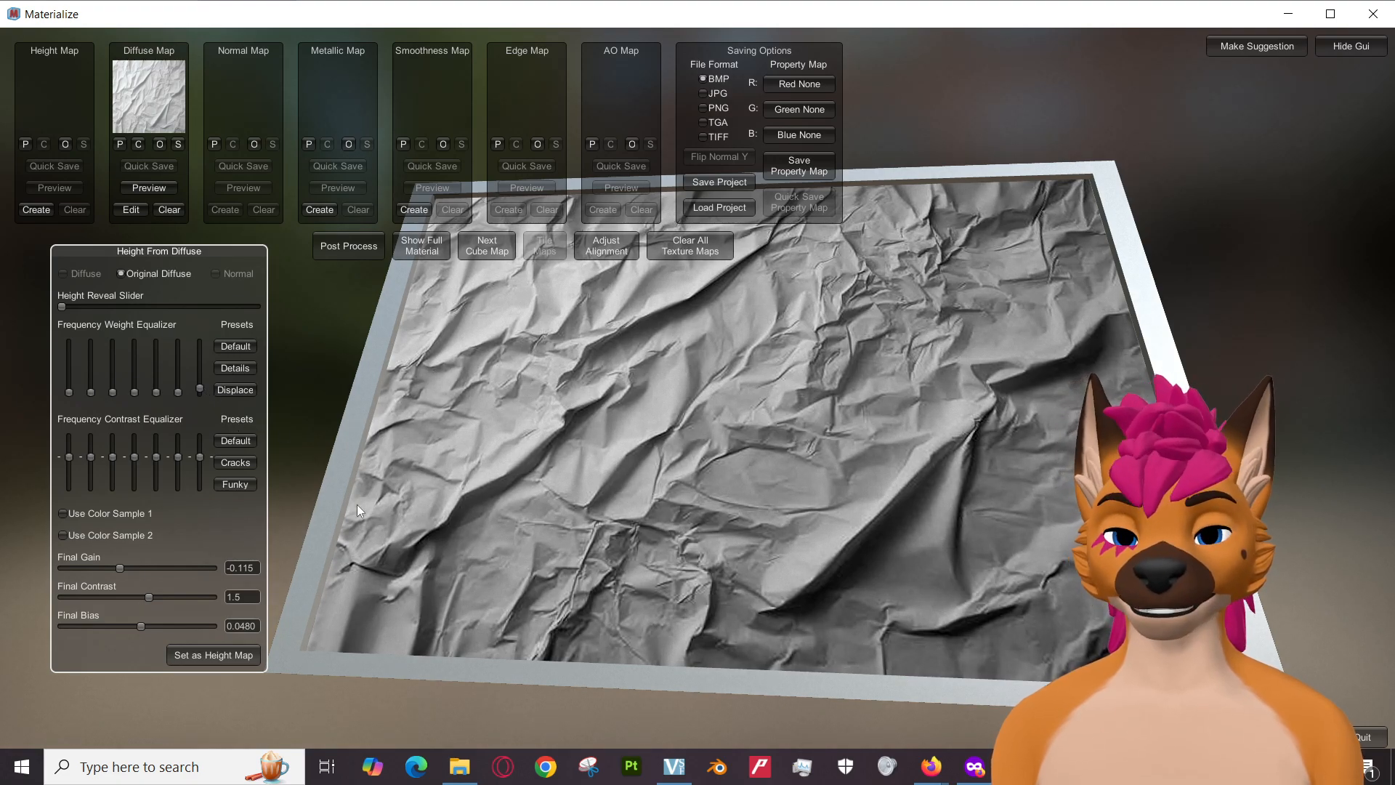
click(218, 655)
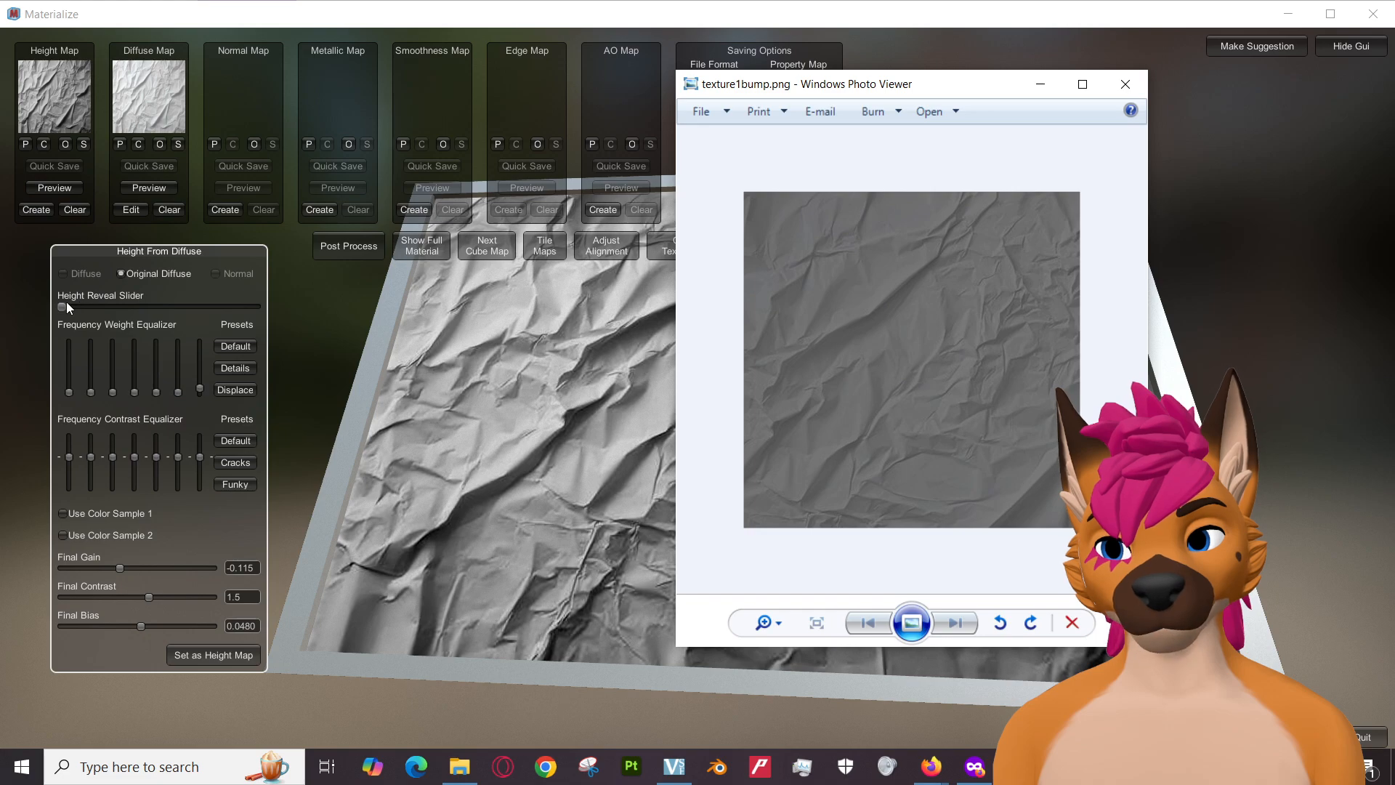
Apply the Cracks contrast preset, compare the frequency weight presets, and set the Details version as the height map.
drag(65, 303, 21, 320)
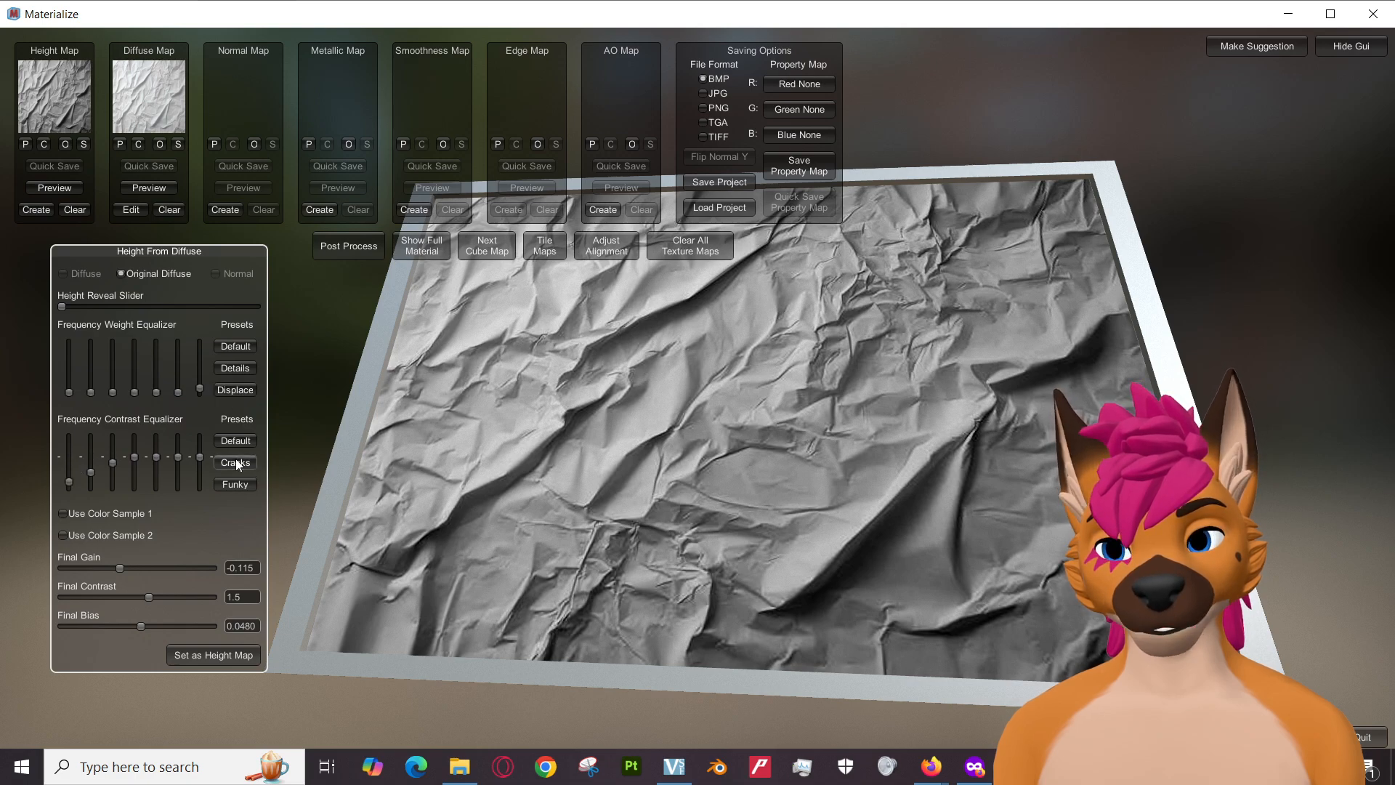
click(237, 389)
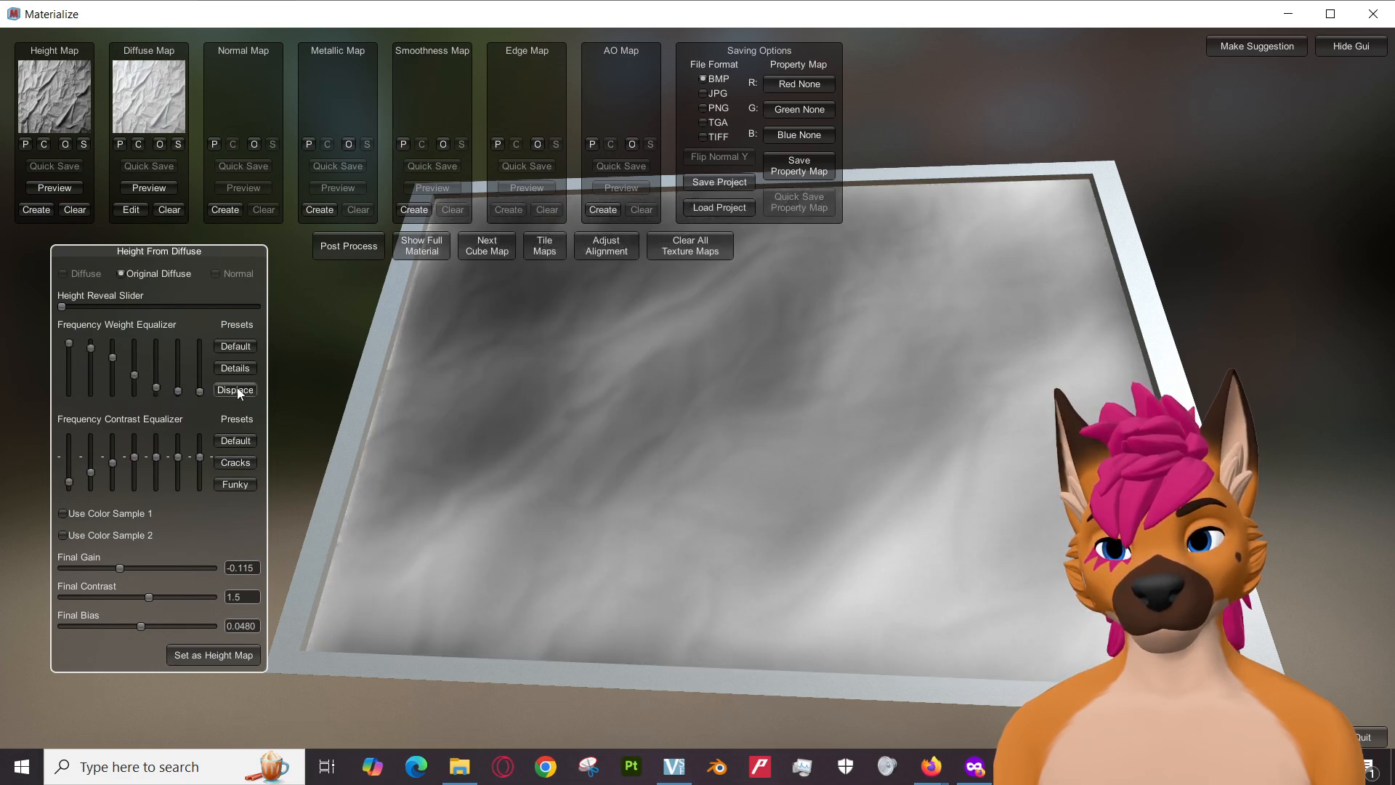
click(234, 368)
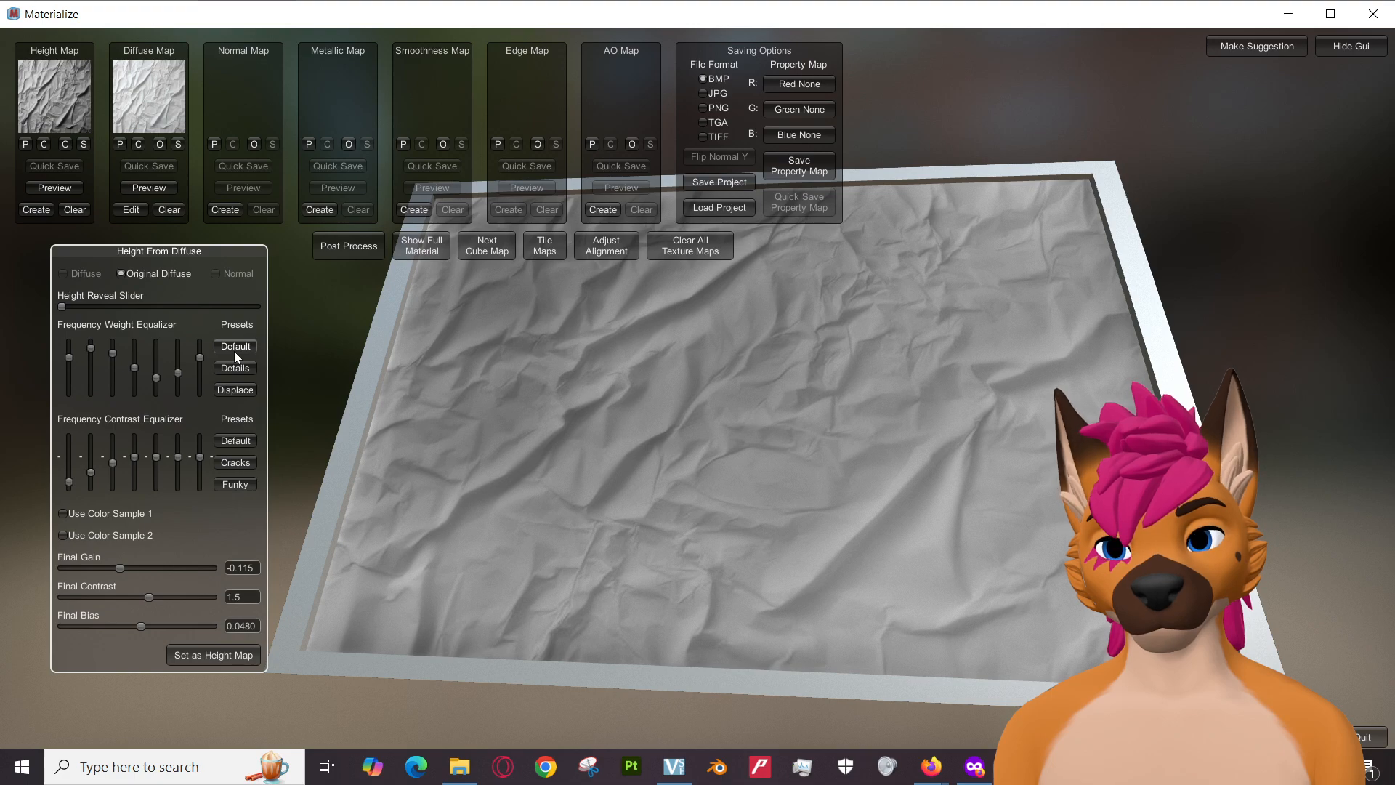
click(234, 345)
click(234, 365)
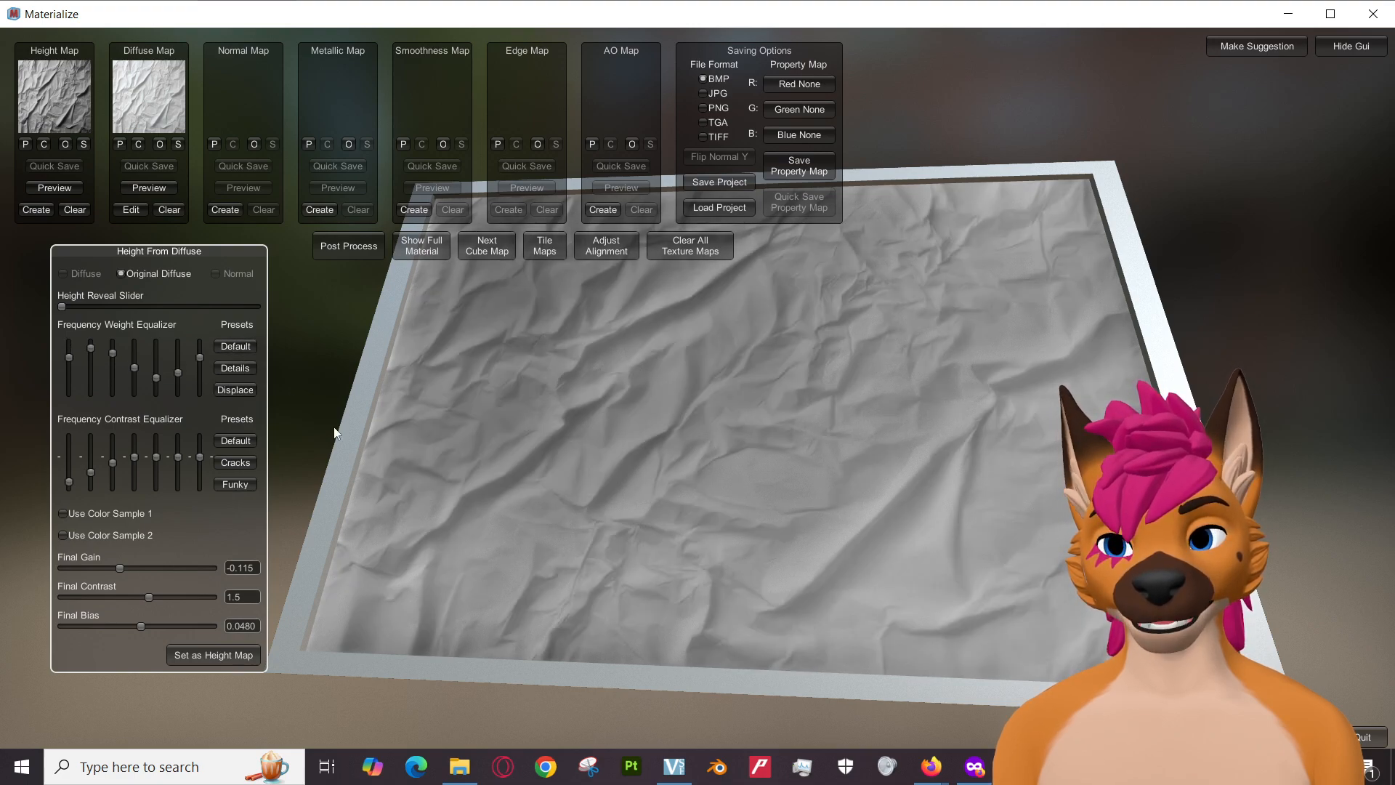
click(219, 659)
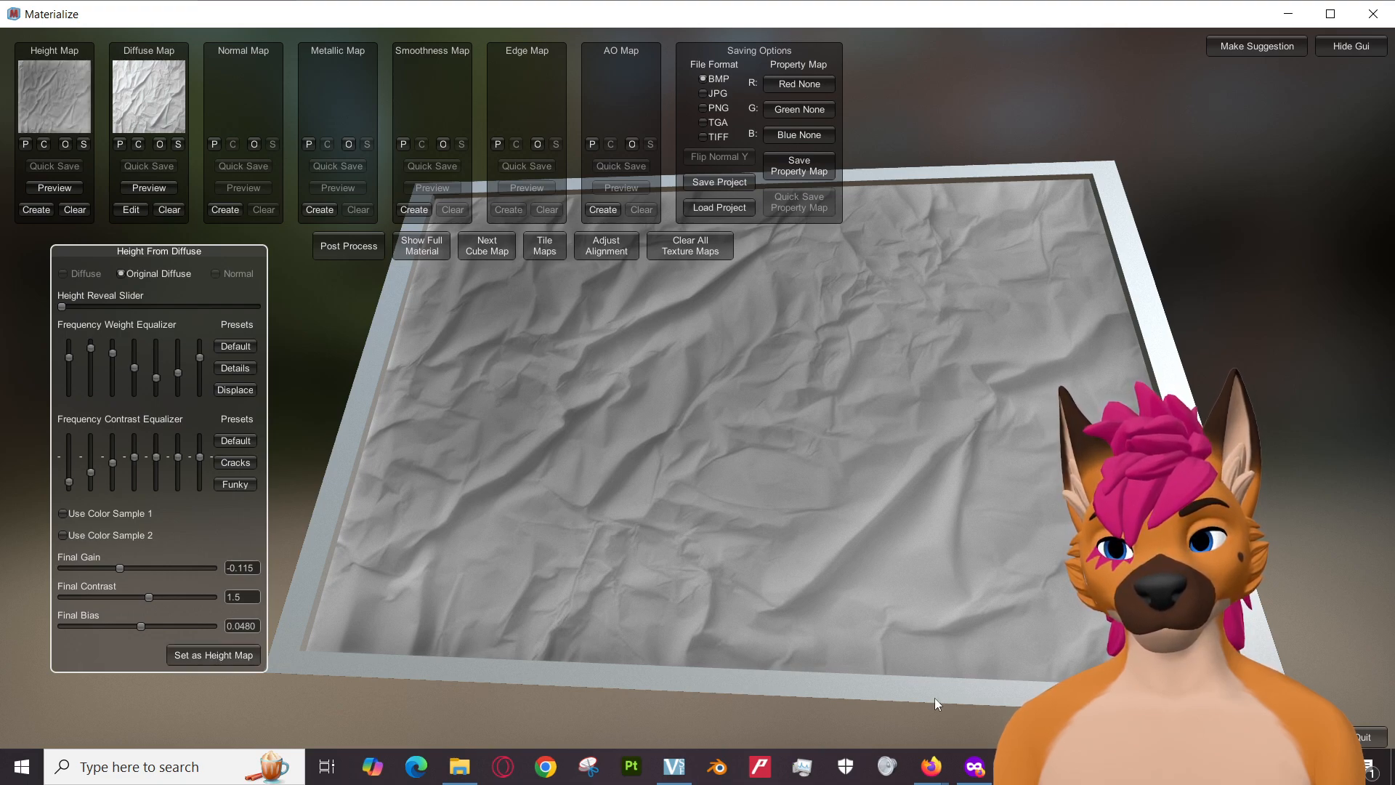
Compare the height preview with texture1bump.png in Windows Photo Viewer, and set the current result as the height map.
key(alt+Tab)
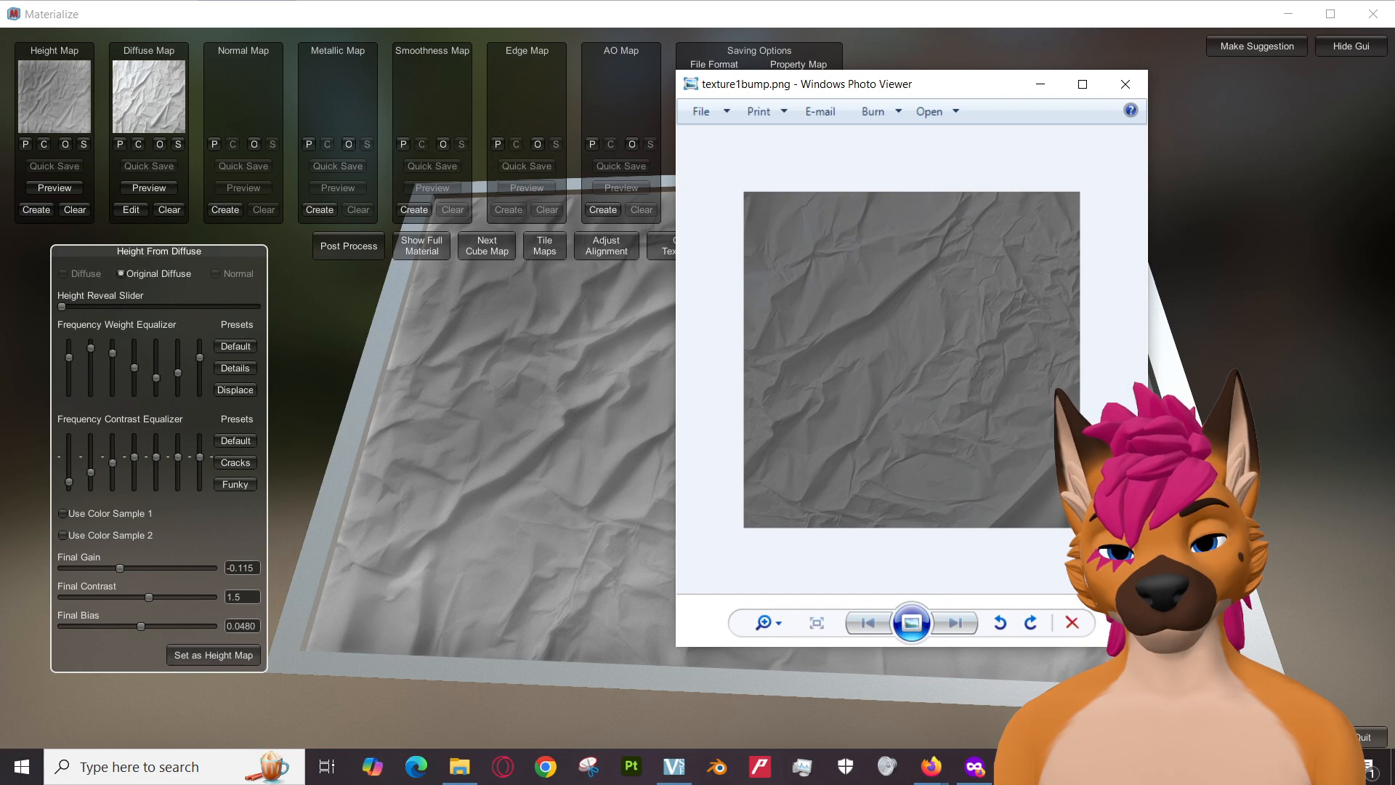
key(alt+Tab)
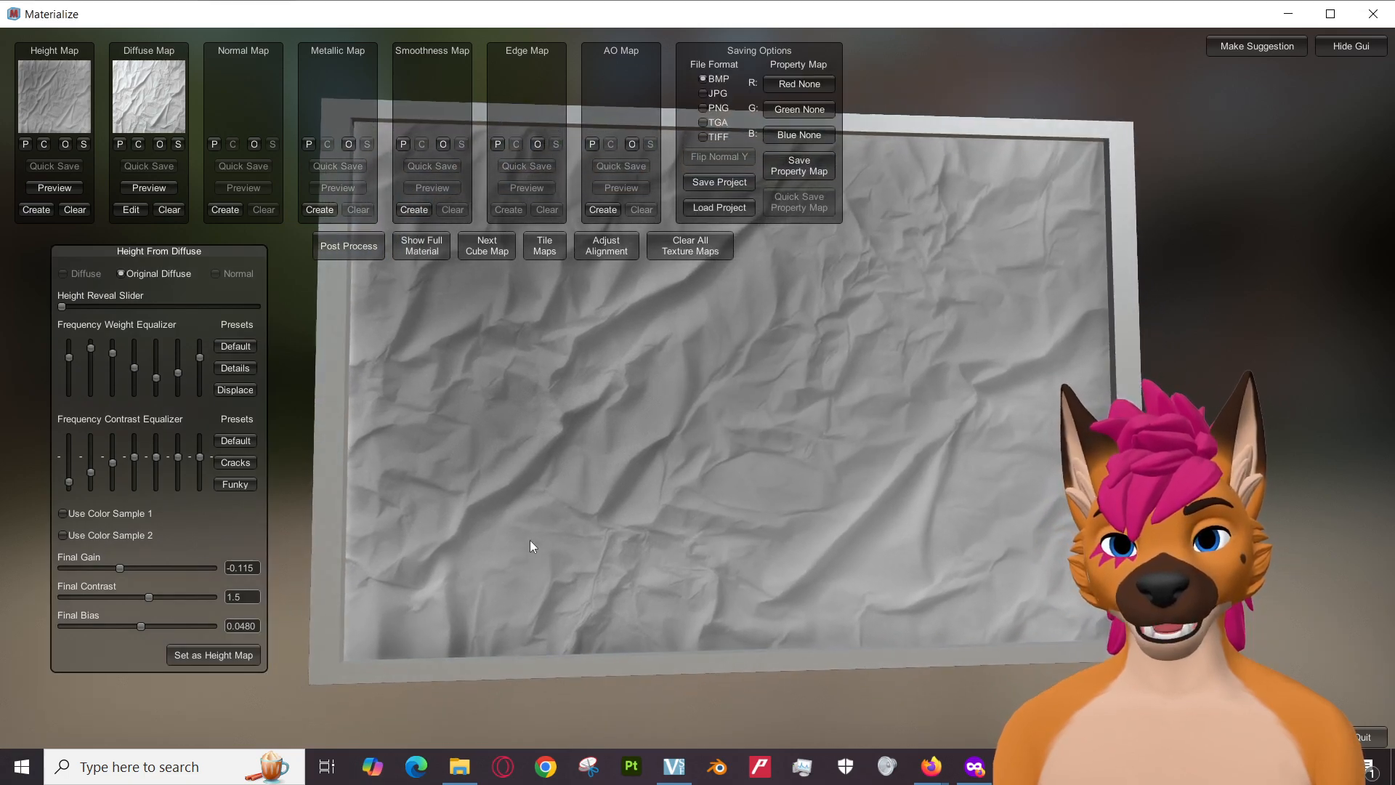
key(alt+Tab)
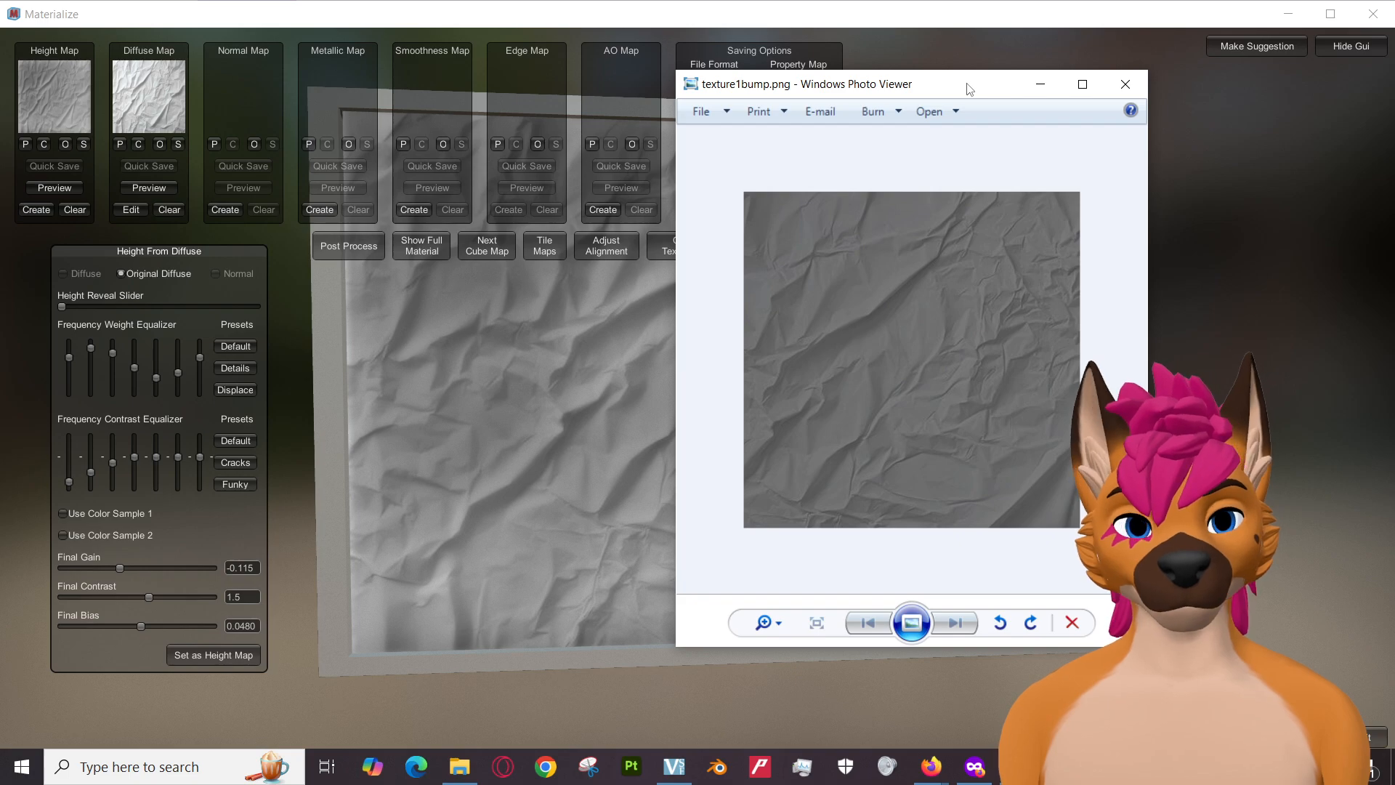
drag(948, 89, 1006, 136)
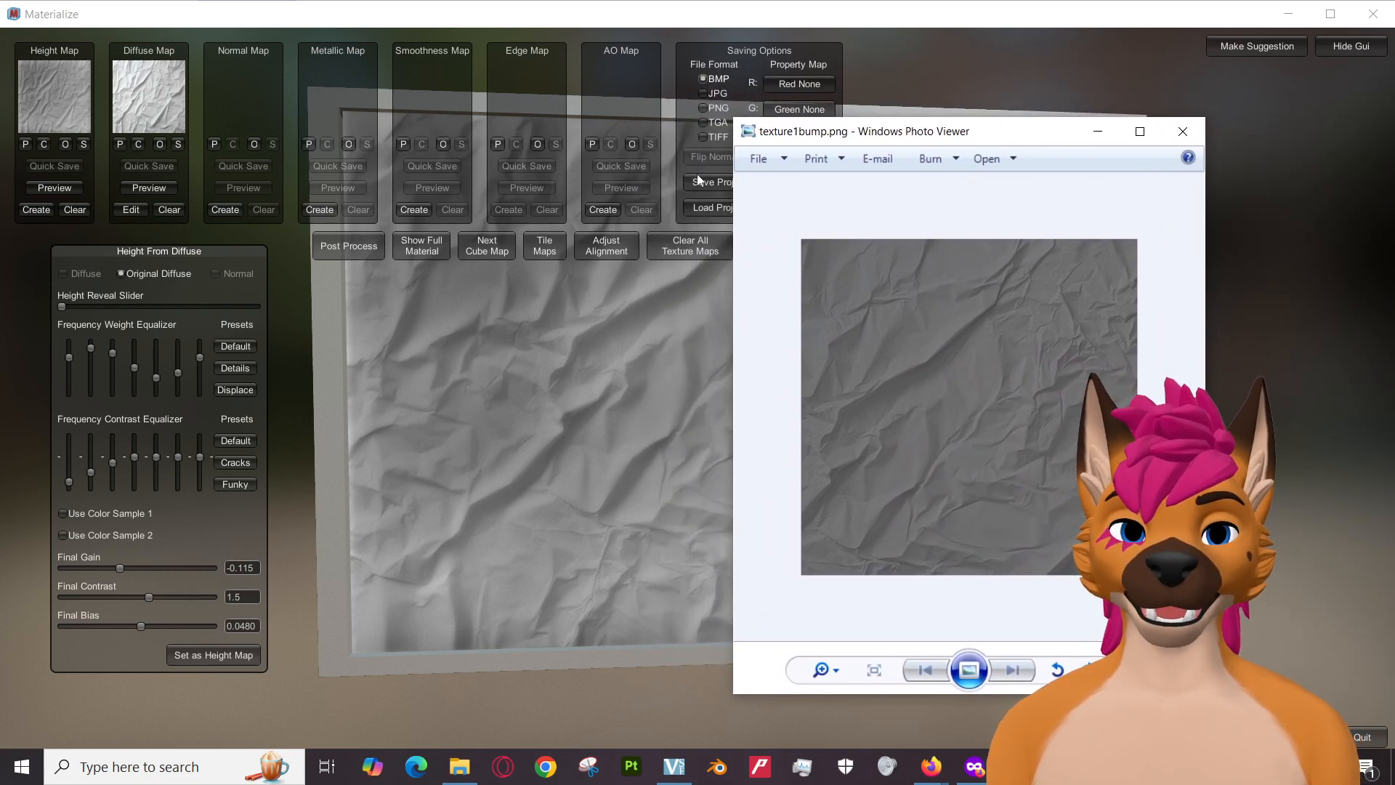
click(203, 655)
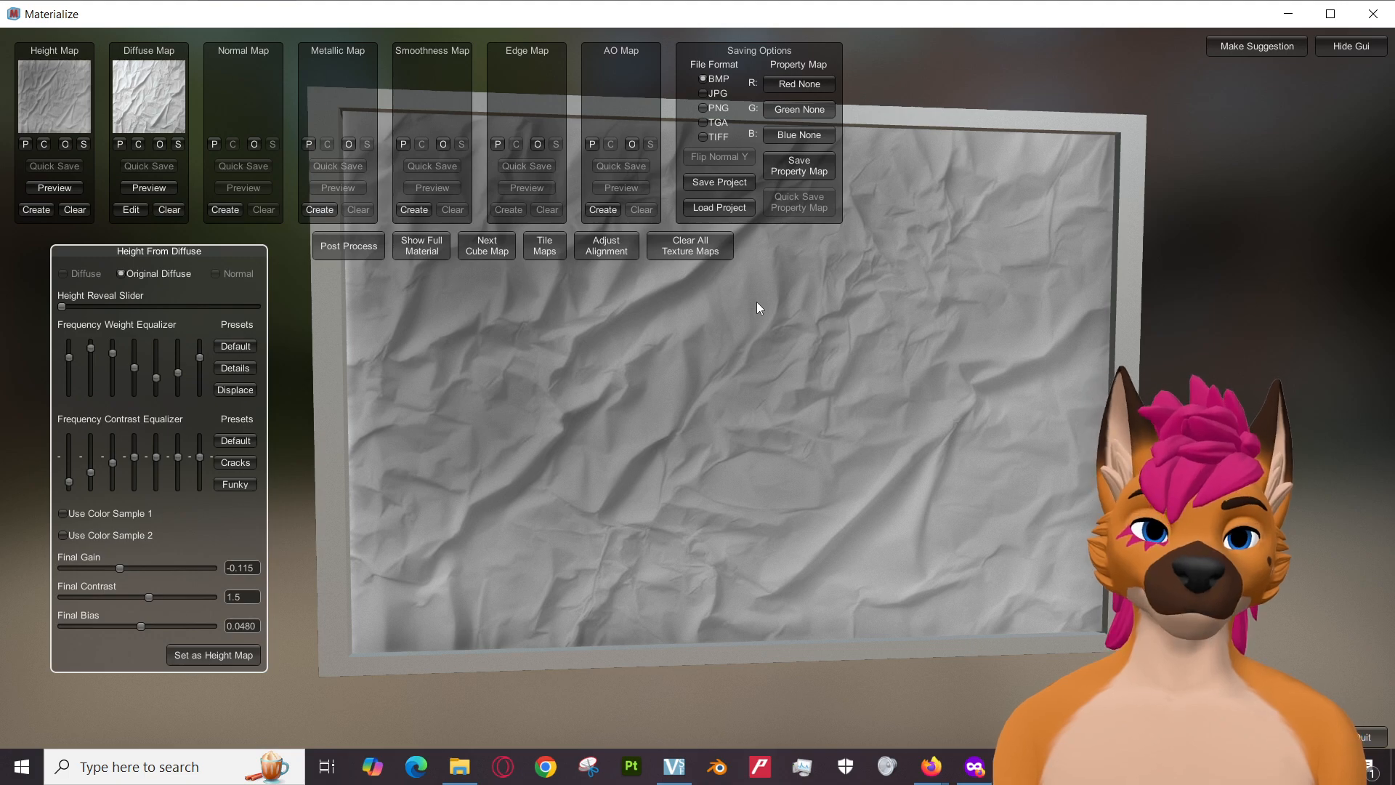
drag(839, 436, 835, 349)
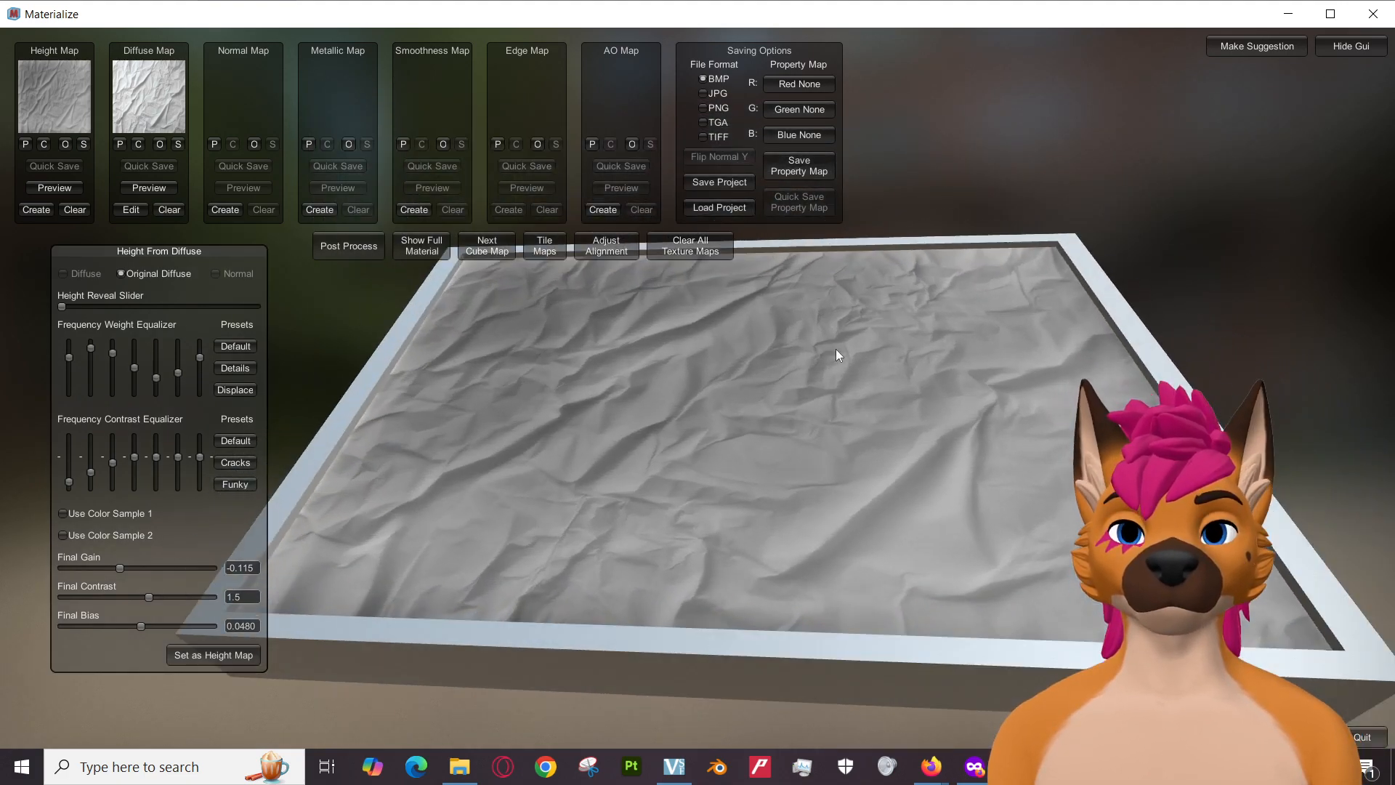
Create a normal map from the height map, compare the Crisp and Smooth presets, and set the Default version as the normal map.
click(226, 209)
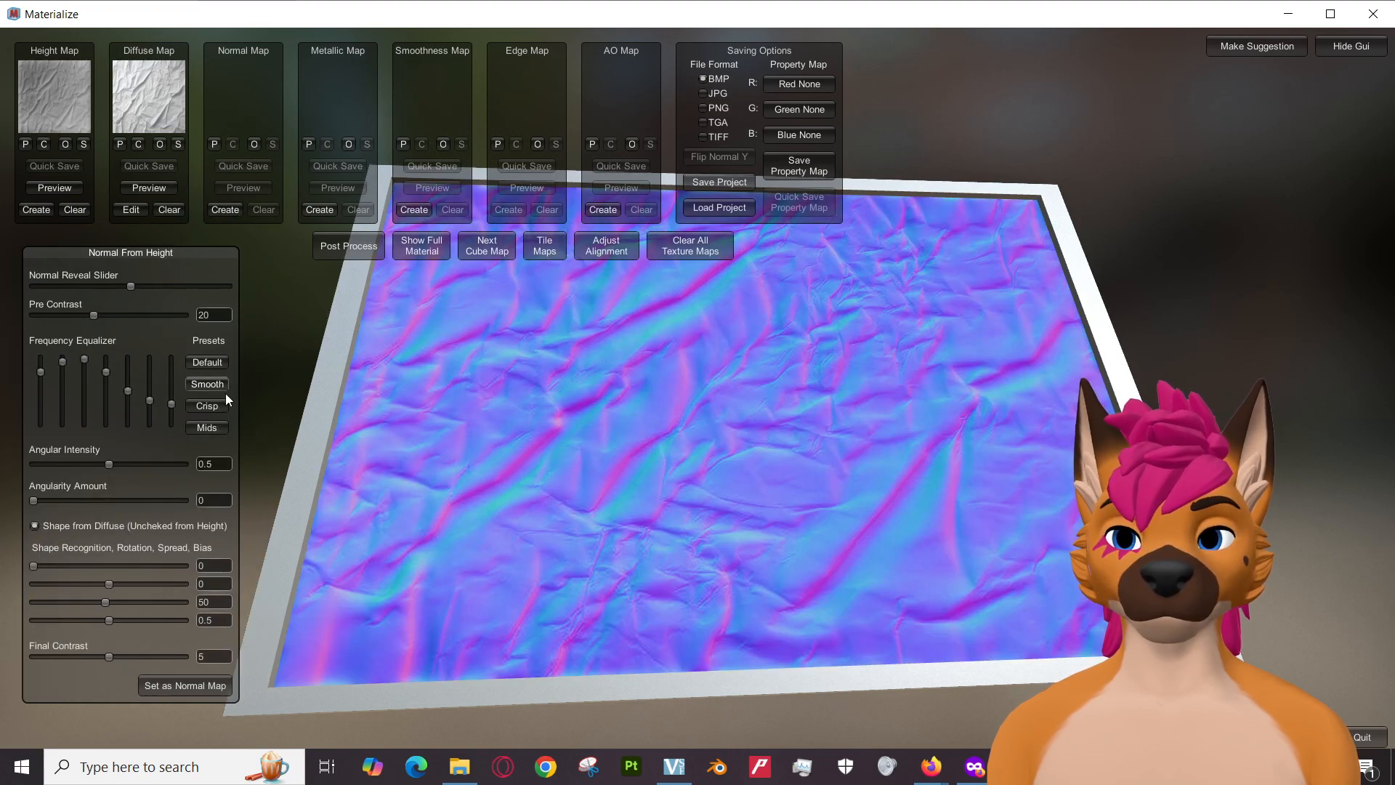
click(207, 405)
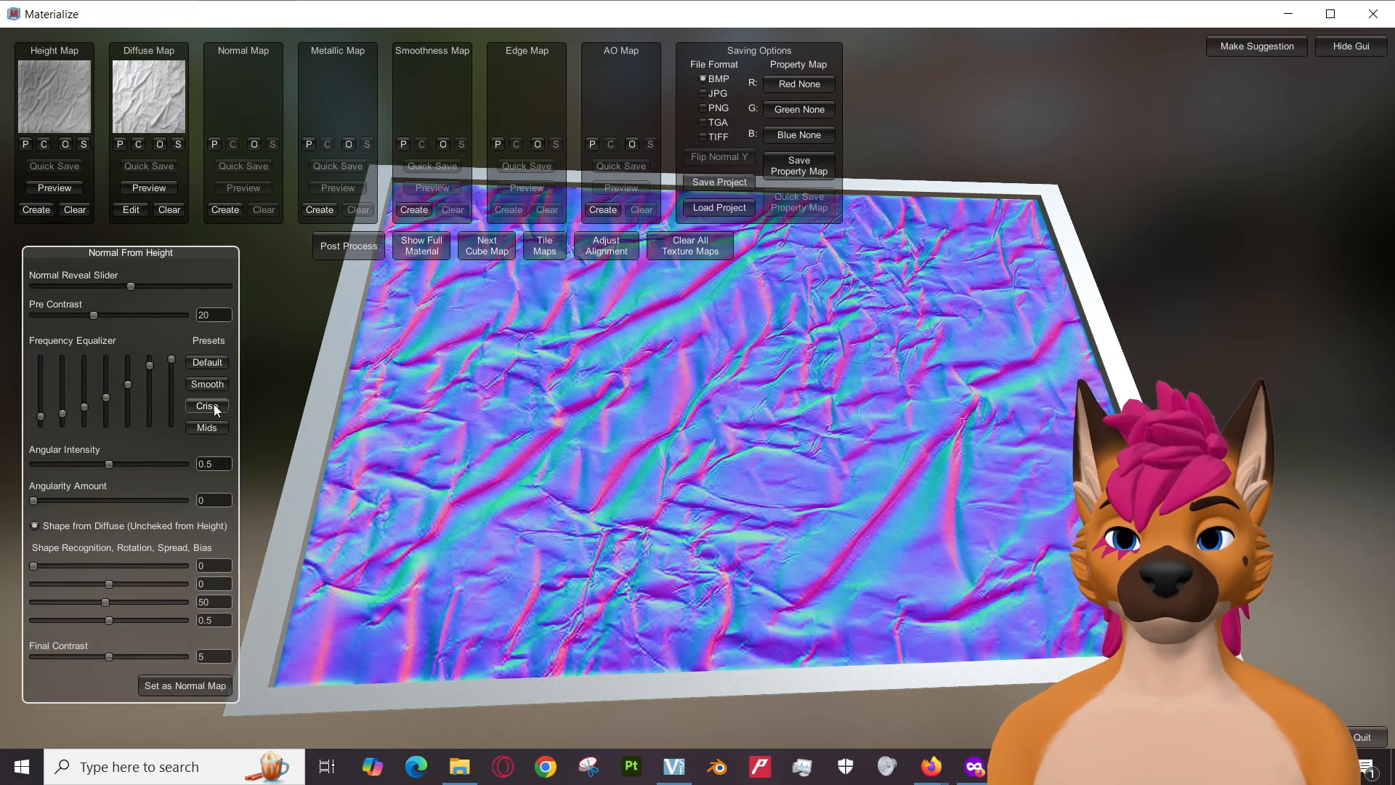
click(213, 385)
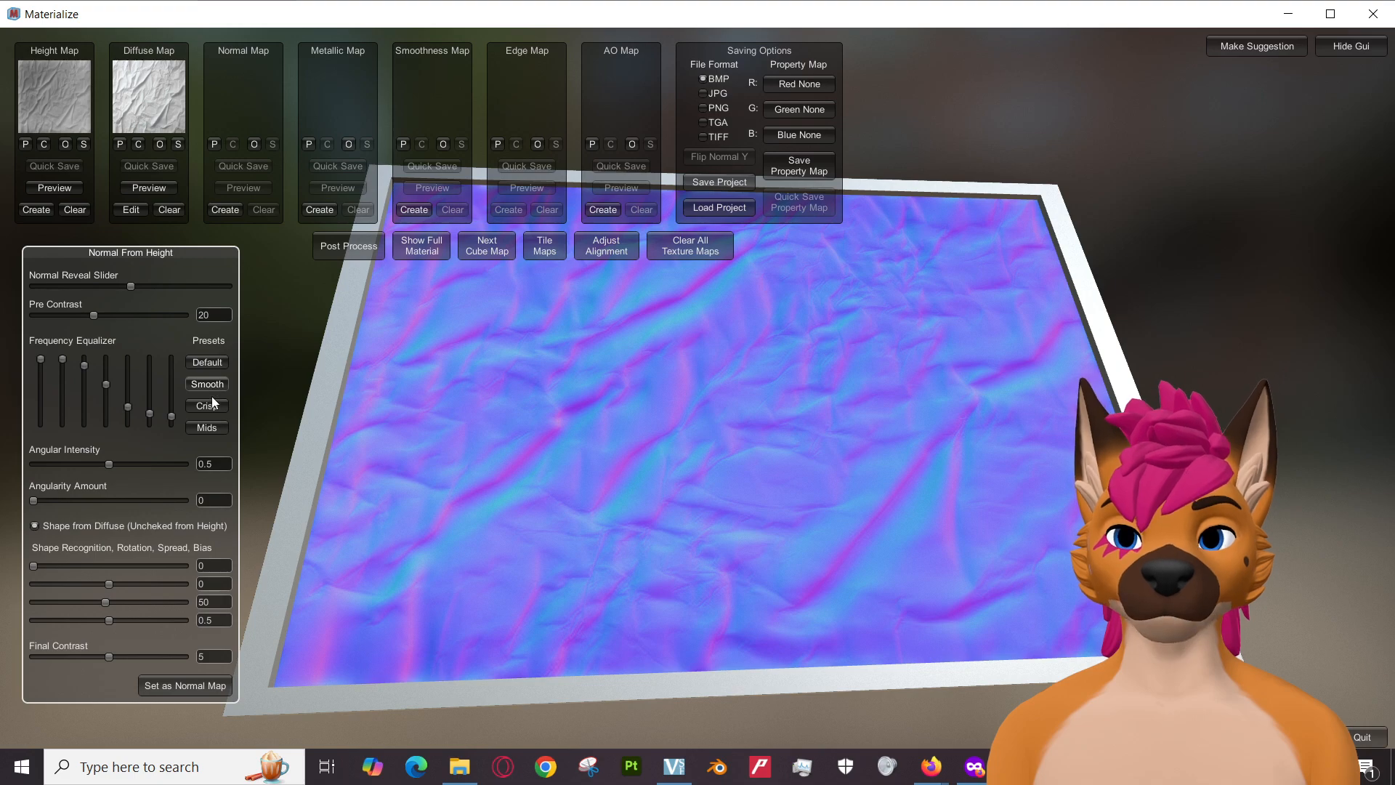
click(209, 363)
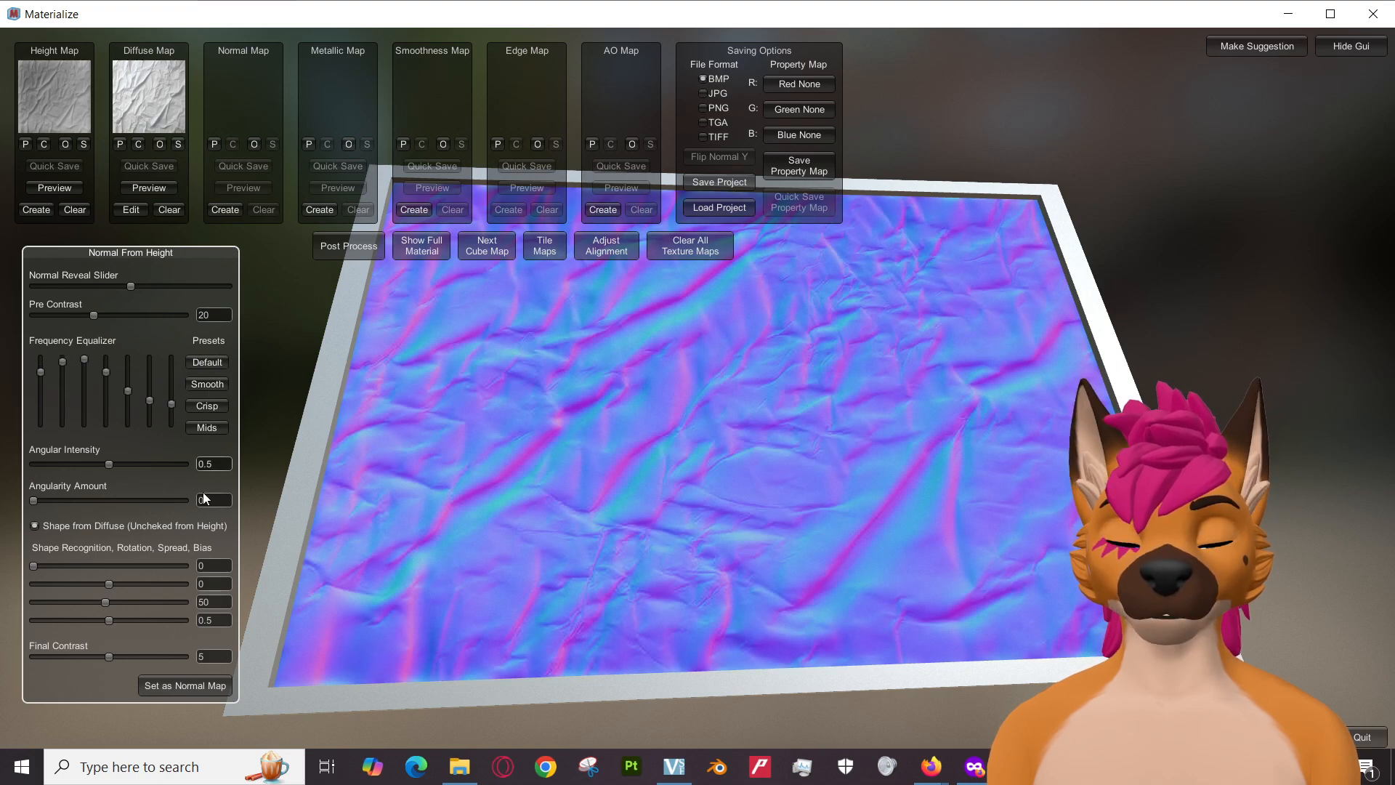
click(200, 686)
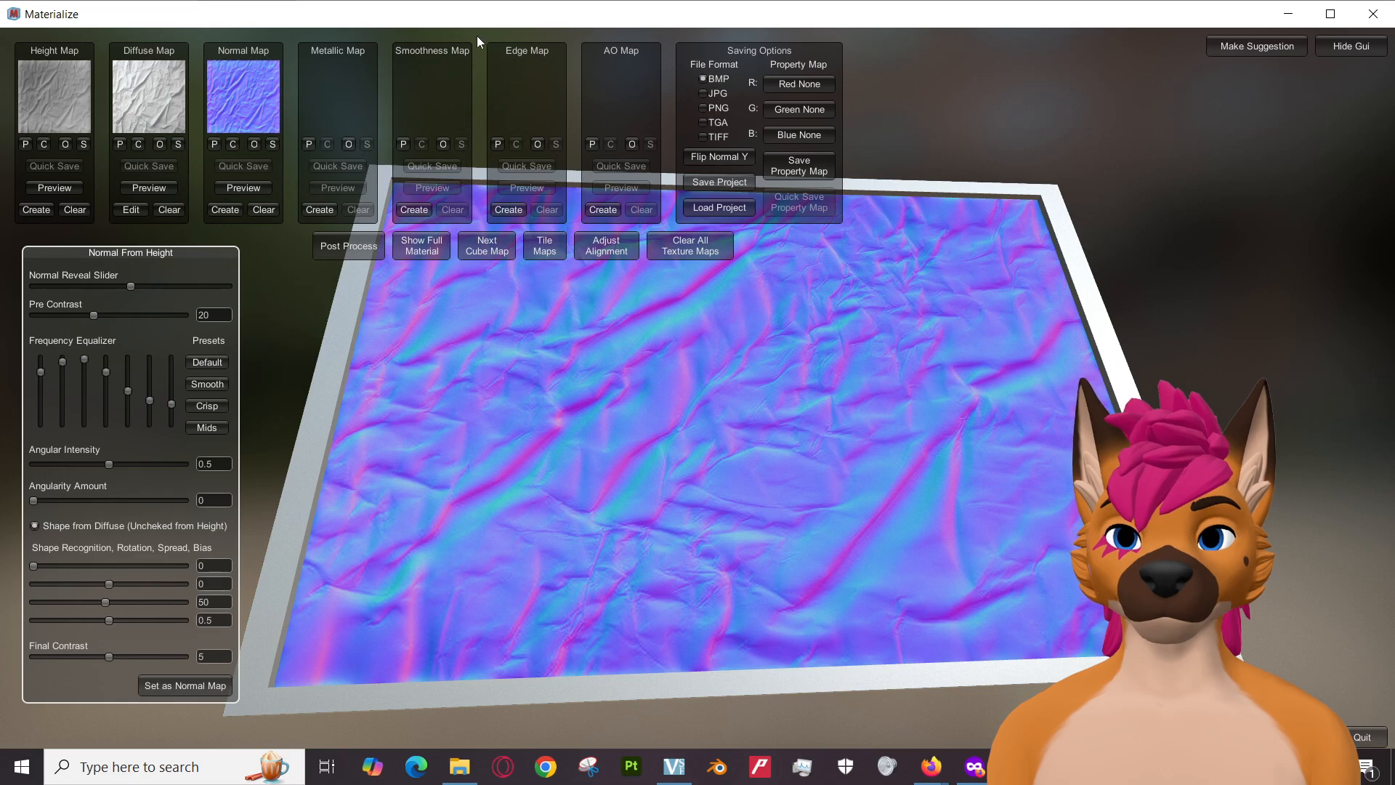
Create an ambient occlusion map from the normal and depth with the default settings, and set it as the AO map.
click(602, 209)
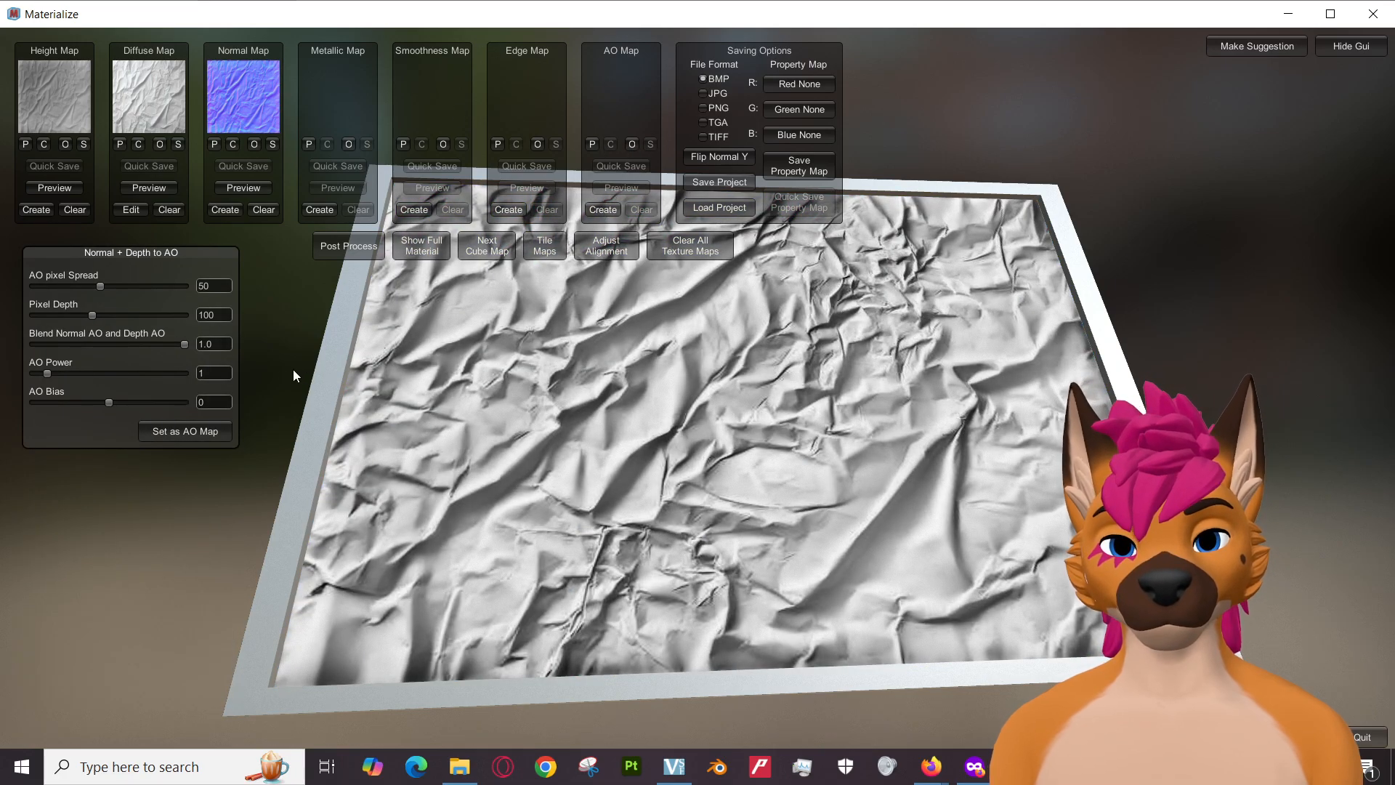
click(194, 430)
mouse_move(660, 481)
mouse_down()
mouse_move(530, 424)
mouse_move(481, 365)
mouse_move(590, 303)
mouse_move(709, 348)
mouse_move(743, 454)
mouse_move(657, 485)
mouse_up()
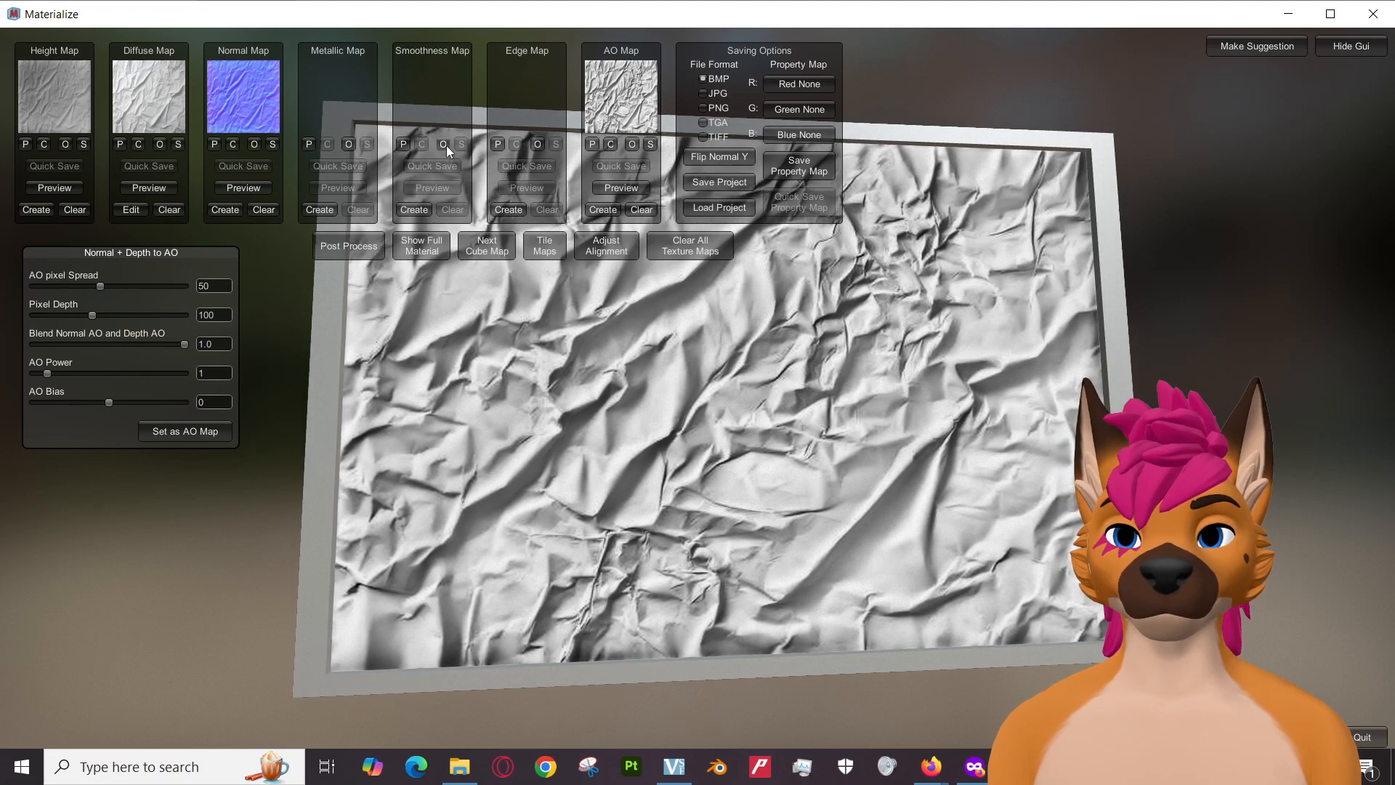
Try a smoothness map from the diffuse with metal smoothness 0.8778, and clear it again.
click(414, 209)
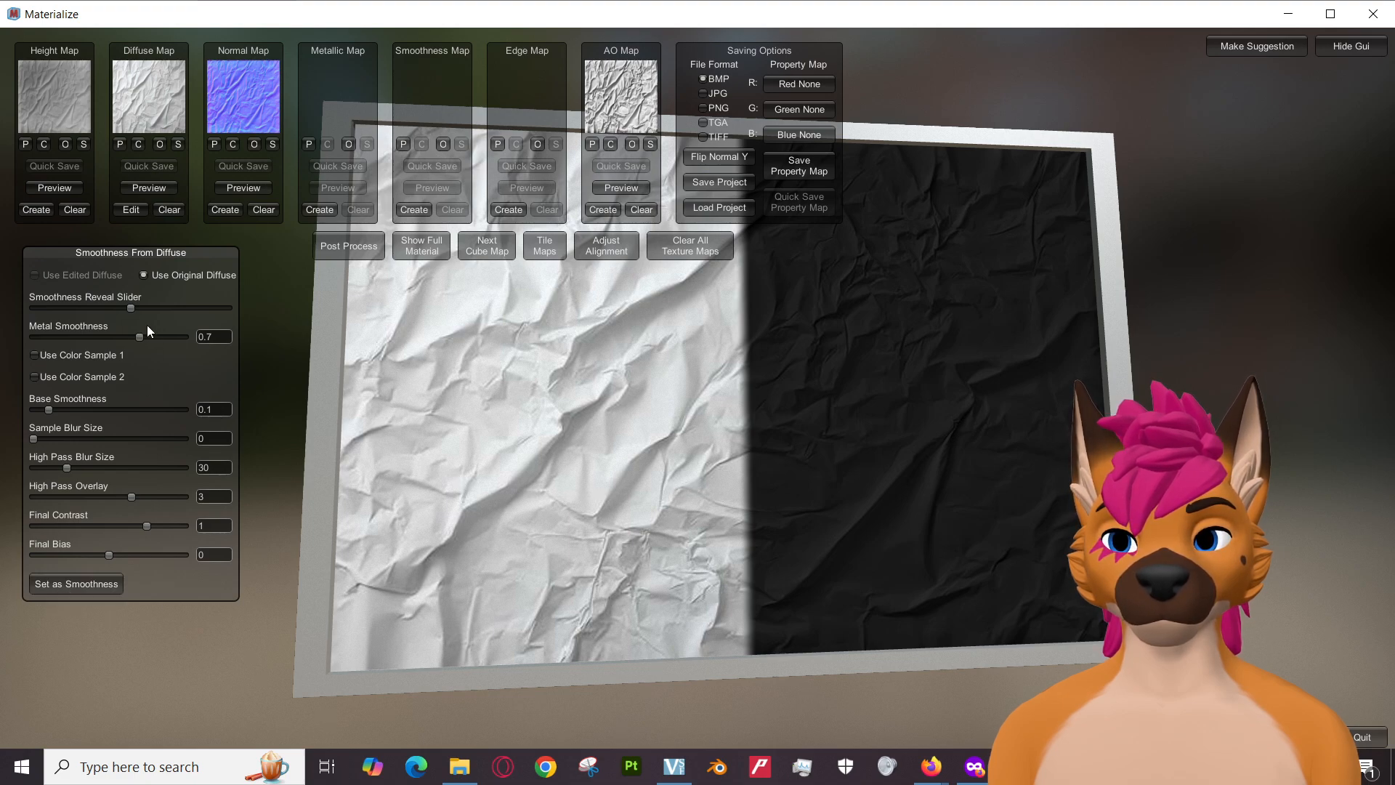
mouse_move(139, 338)
mouse_down()
mouse_move(102, 339)
mouse_move(166, 340)
mouse_up()
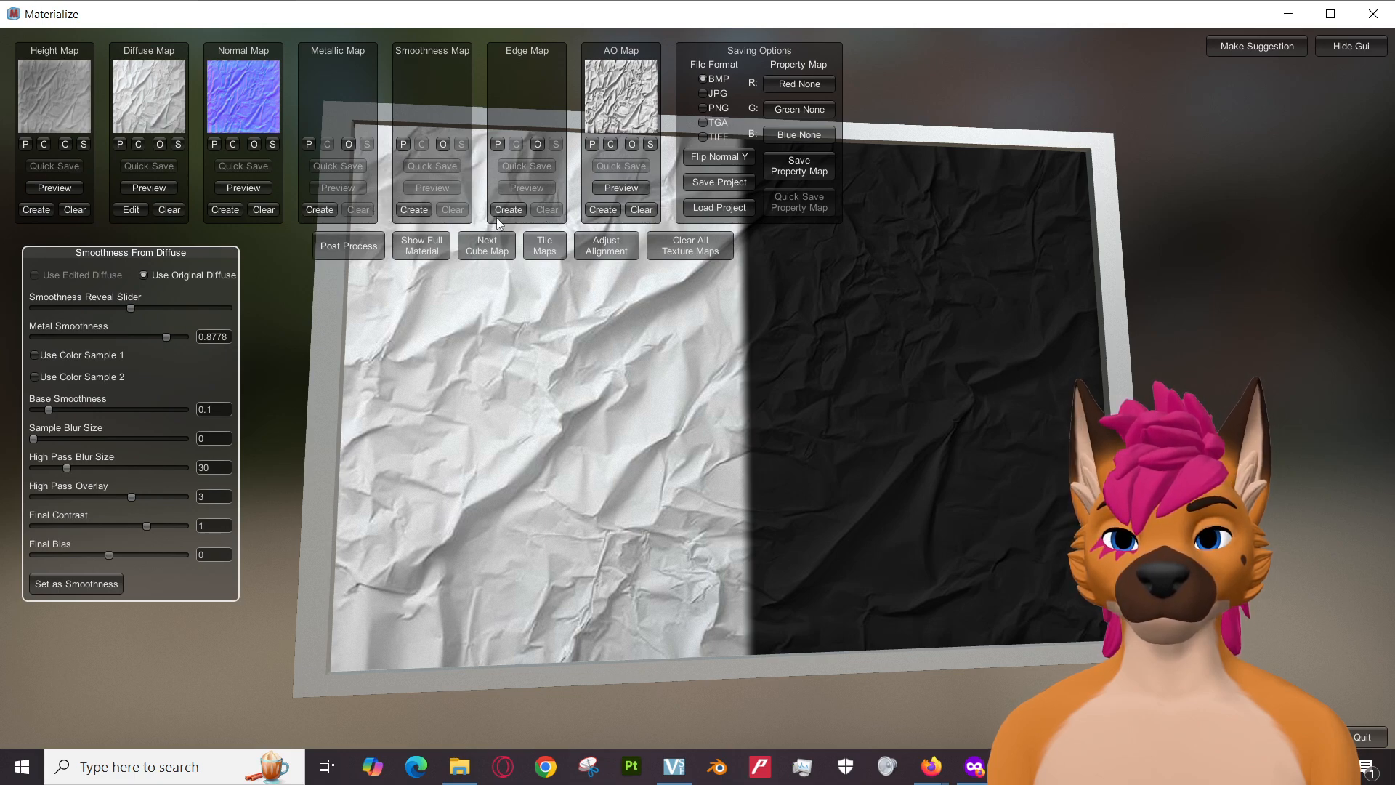
click(89, 585)
click(443, 208)
drag(817, 510, 857, 503)
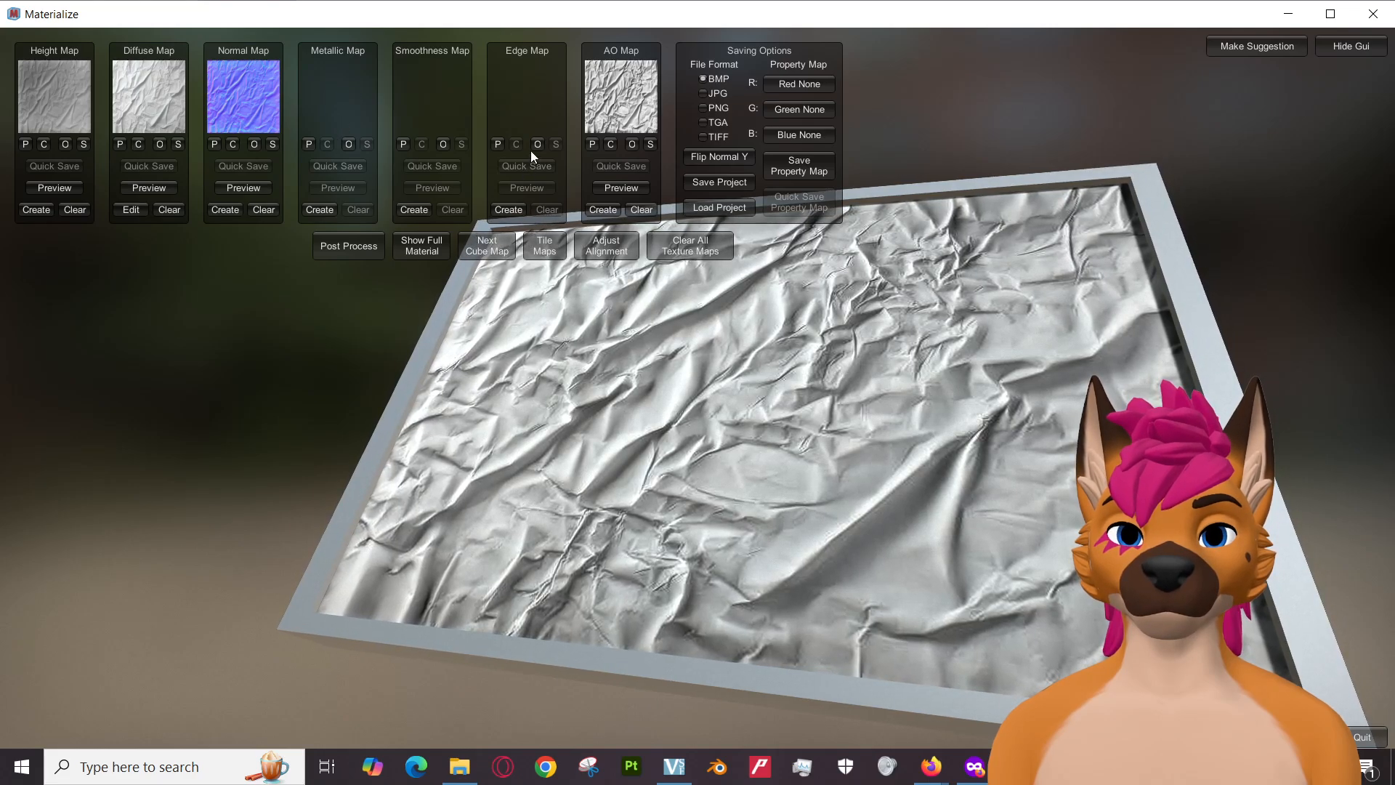
Create an edge map from the normal map, compare the Displace and Soft presets, and set the Tight version as the edge map.
click(508, 210)
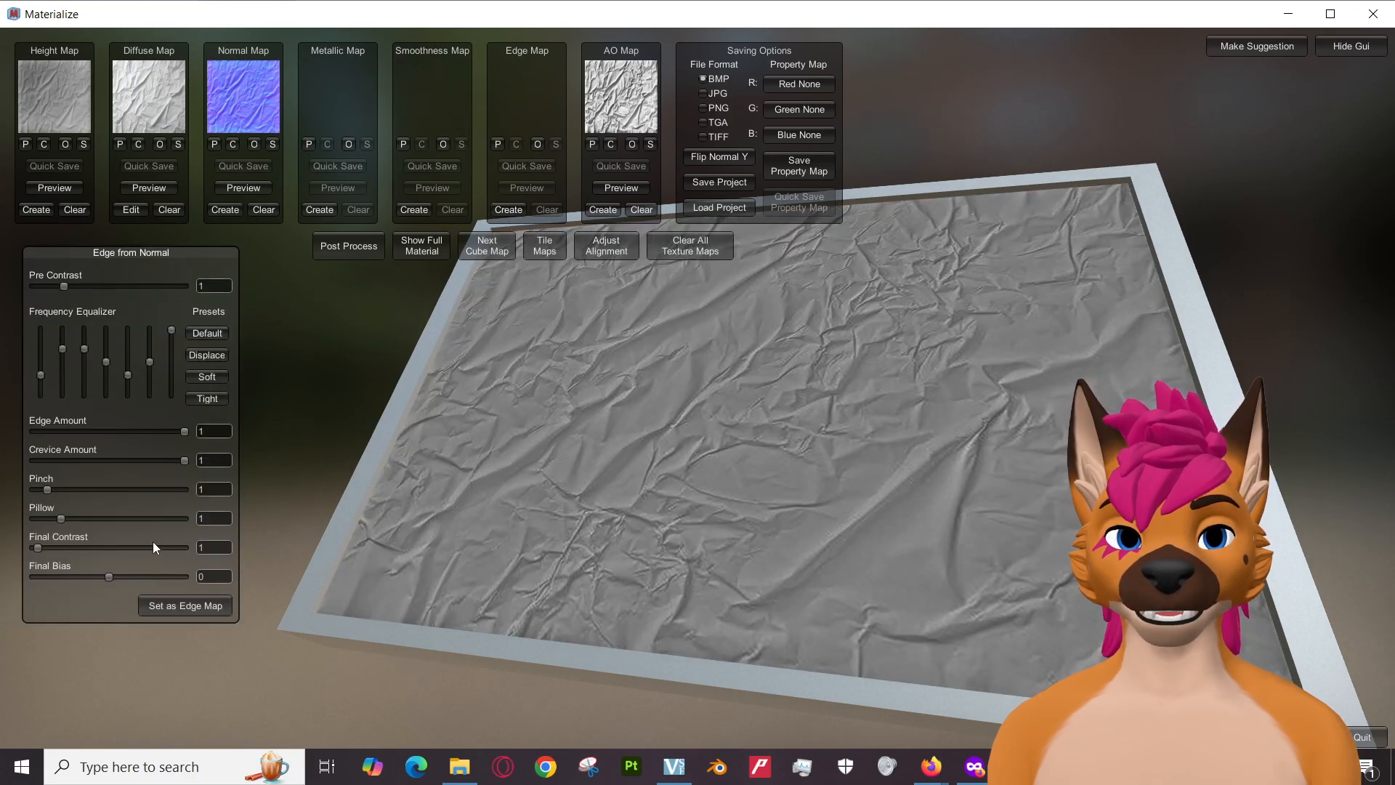
click(211, 355)
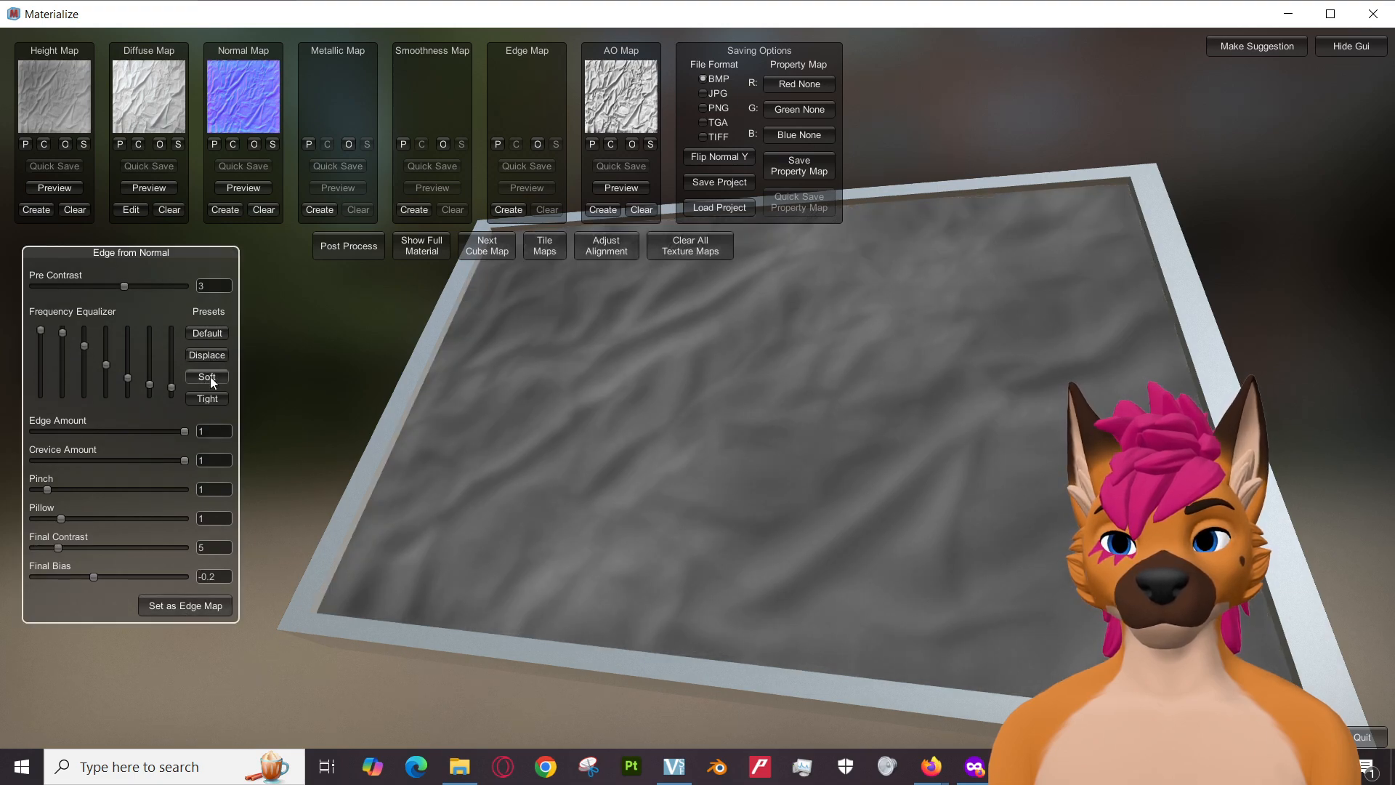
click(211, 376)
click(206, 401)
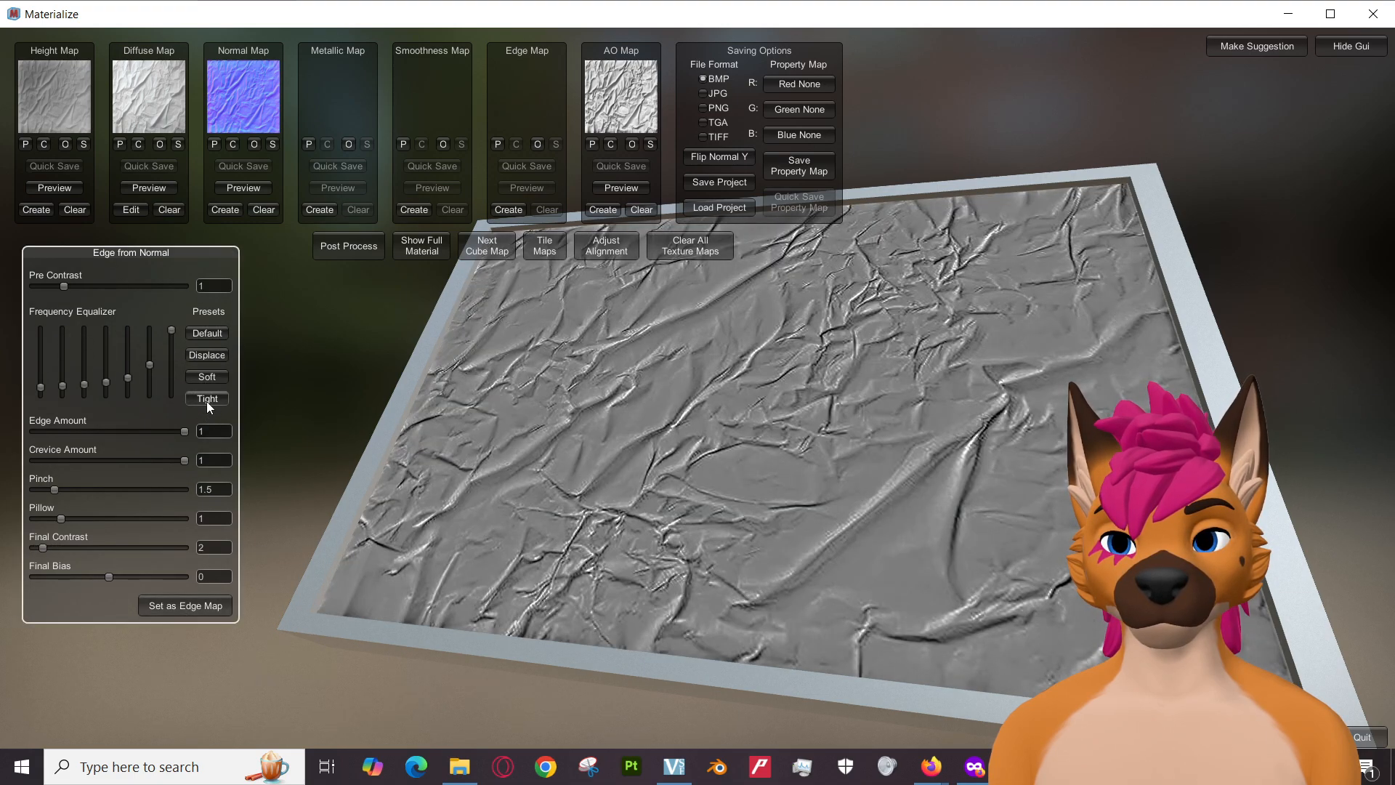
click(198, 607)
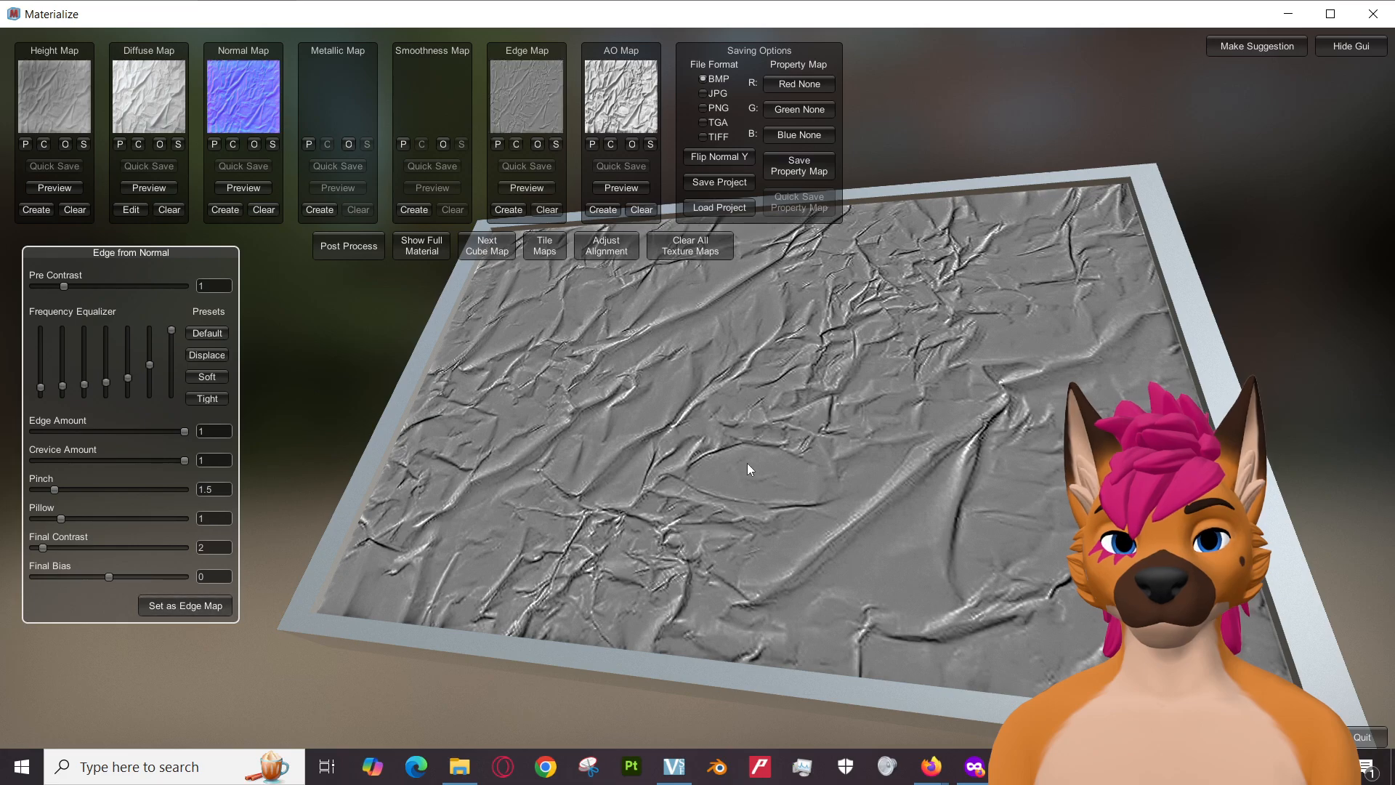
Show the full material on the preview plane and clear the edge map.
drag(744, 463, 714, 440)
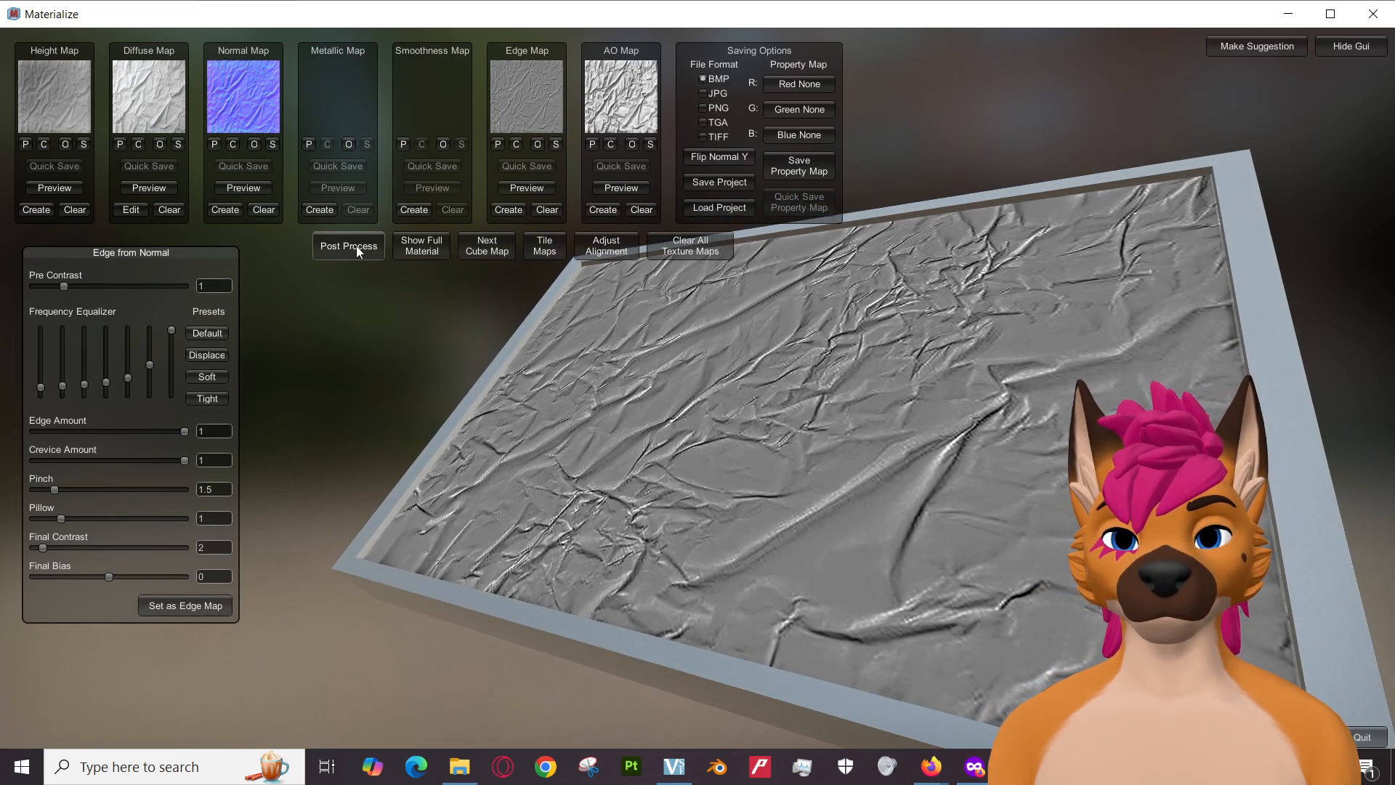
click(422, 247)
drag(773, 517, 935, 483)
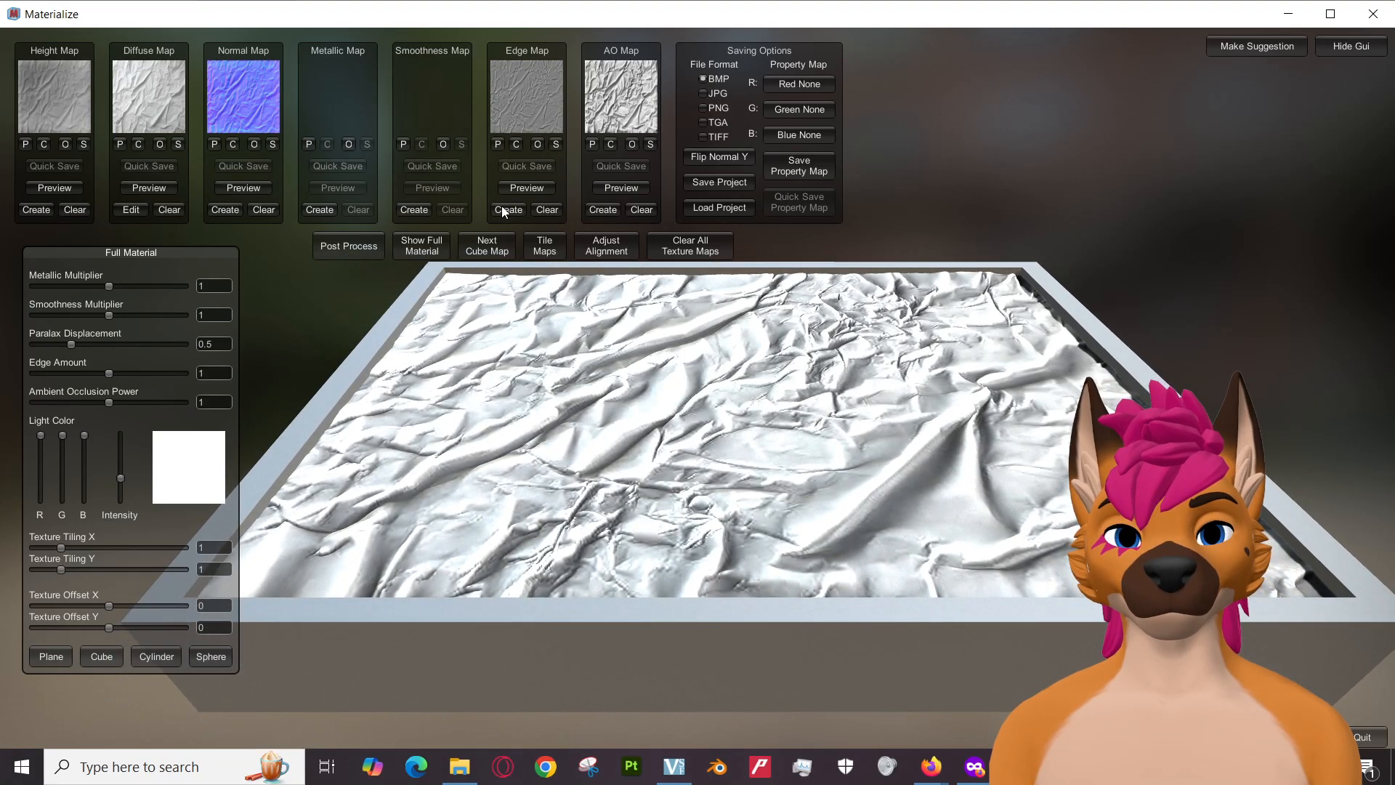
click(546, 212)
Examine the crumpled-paper material's relief under different light directions and from tilted viewing angles.
drag(879, 521, 732, 580)
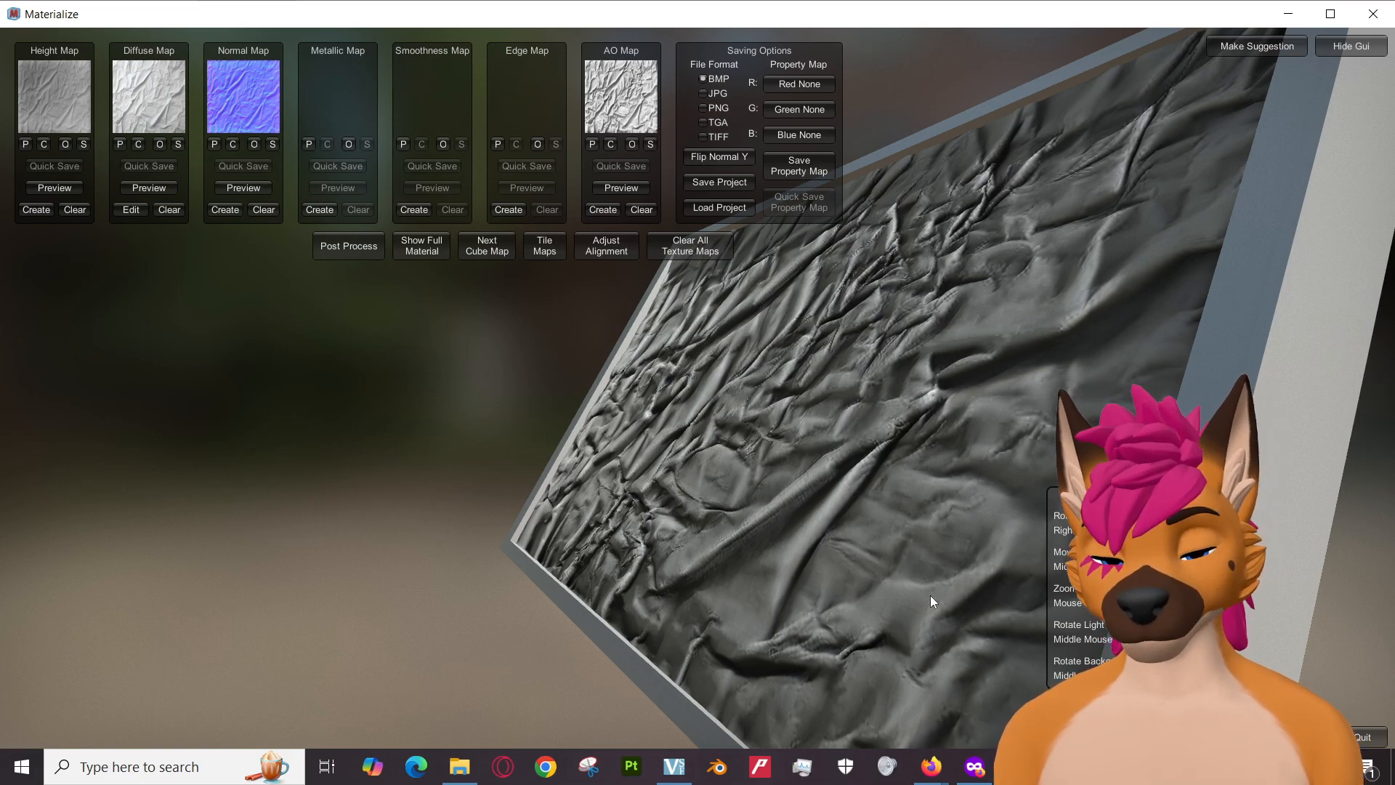
mouse_move(846, 386)
mouse_down()
mouse_move(713, 422)
mouse_move(844, 403)
mouse_move(972, 411)
mouse_move(866, 440)
mouse_up()
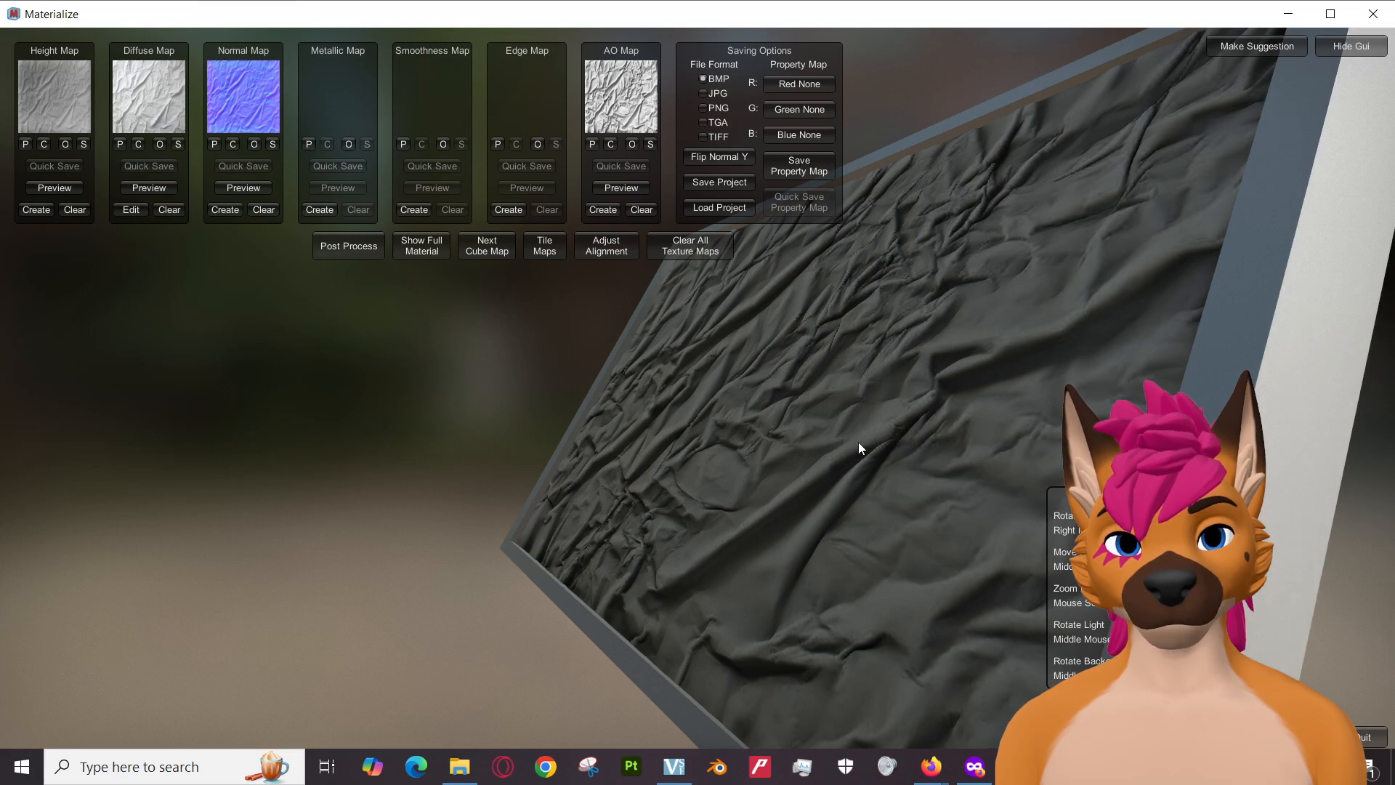
drag(808, 475, 771, 492)
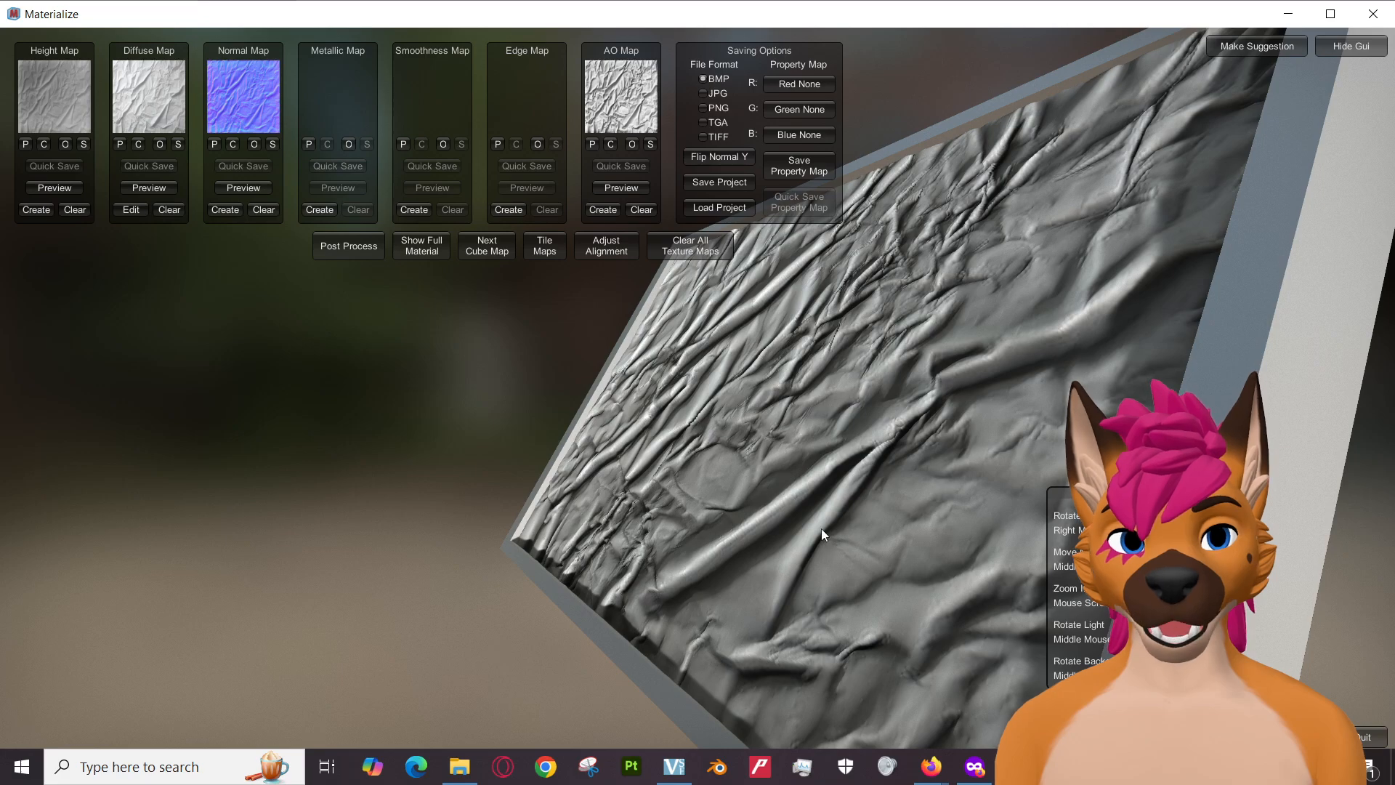
drag(744, 541, 774, 407)
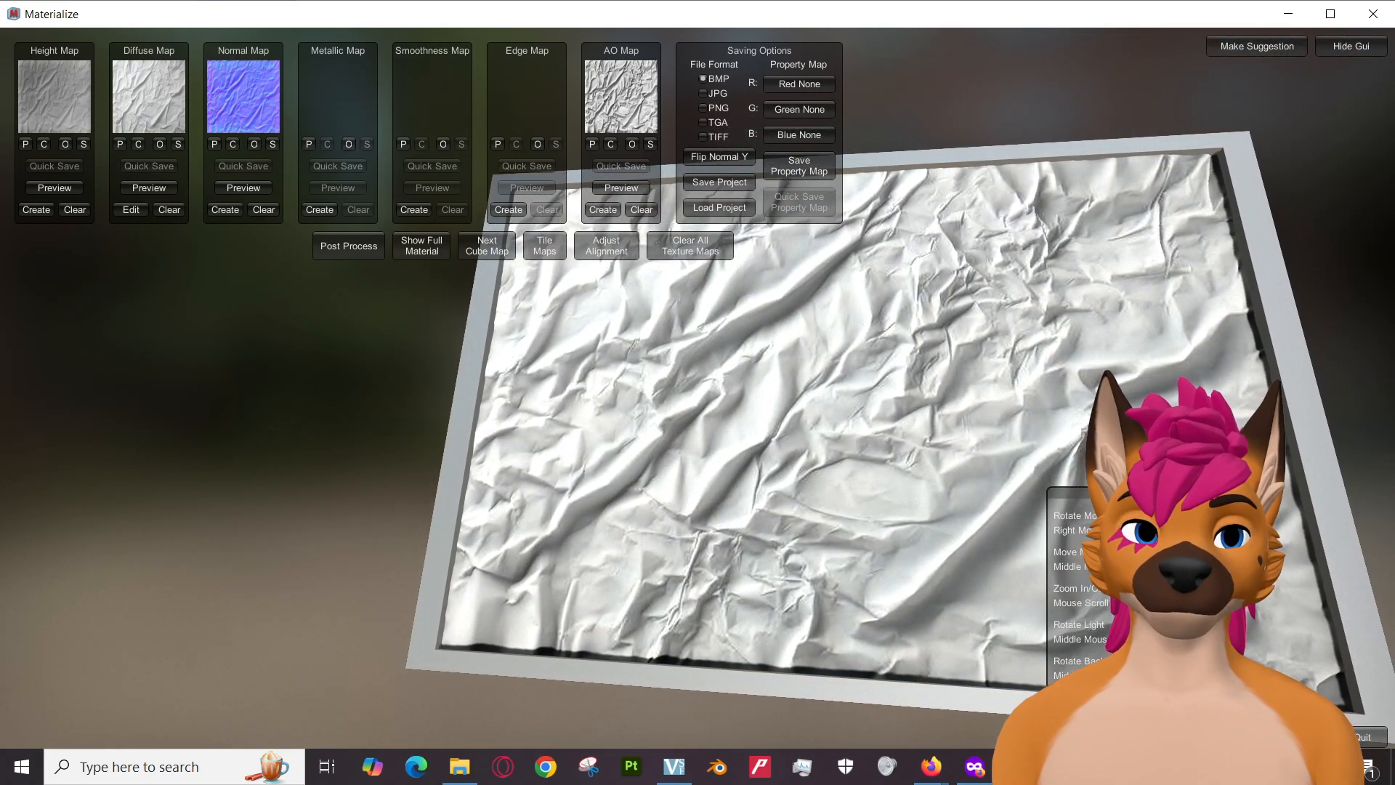
mouse_move(1024, 526)
mouse_down()
mouse_move(979, 476)
mouse_move(1032, 545)
mouse_up()
drag(1016, 462, 1012, 498)
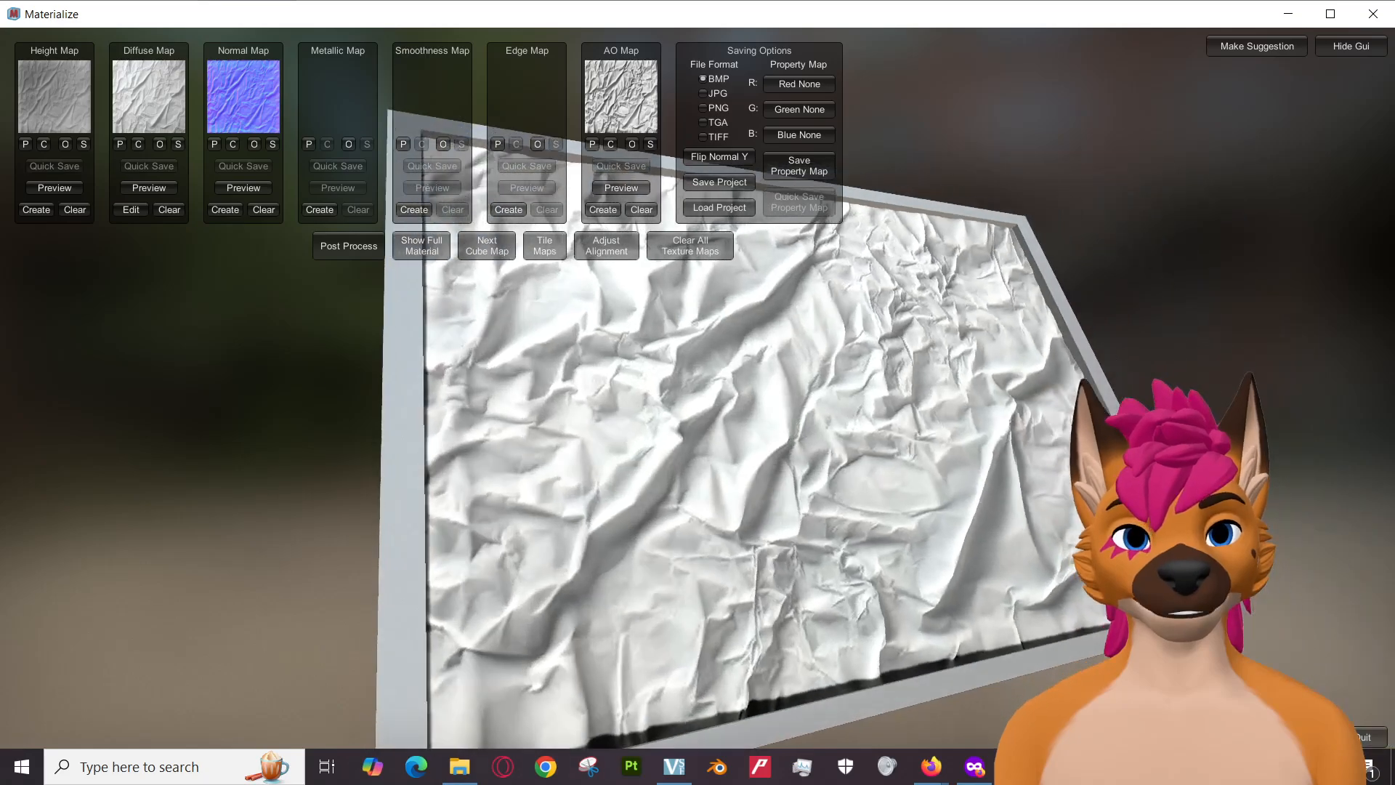
Switch to the browser and pick another track from the God Hand soundtrack playlist on YouTube.
key(alt+Tab)
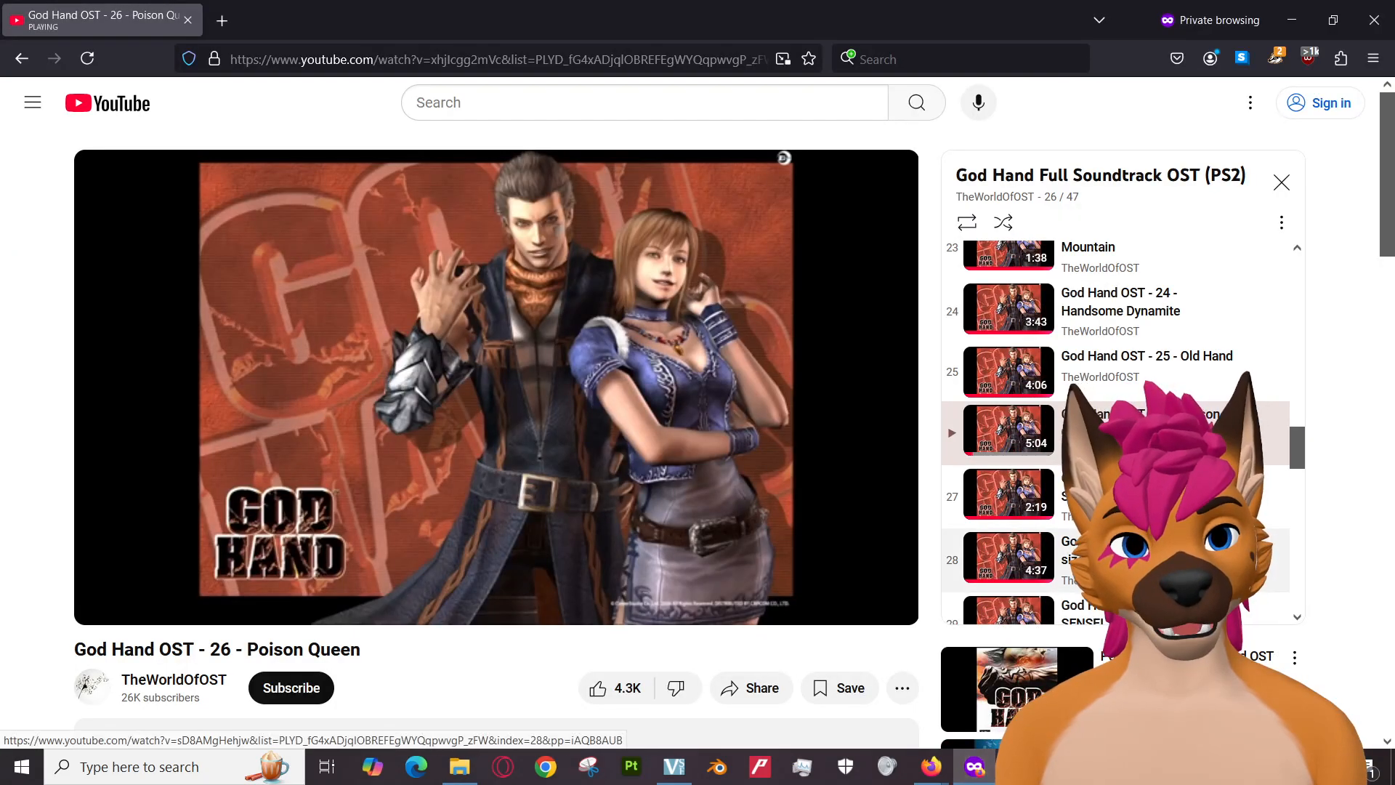
scroll(1118, 435, down, 4)
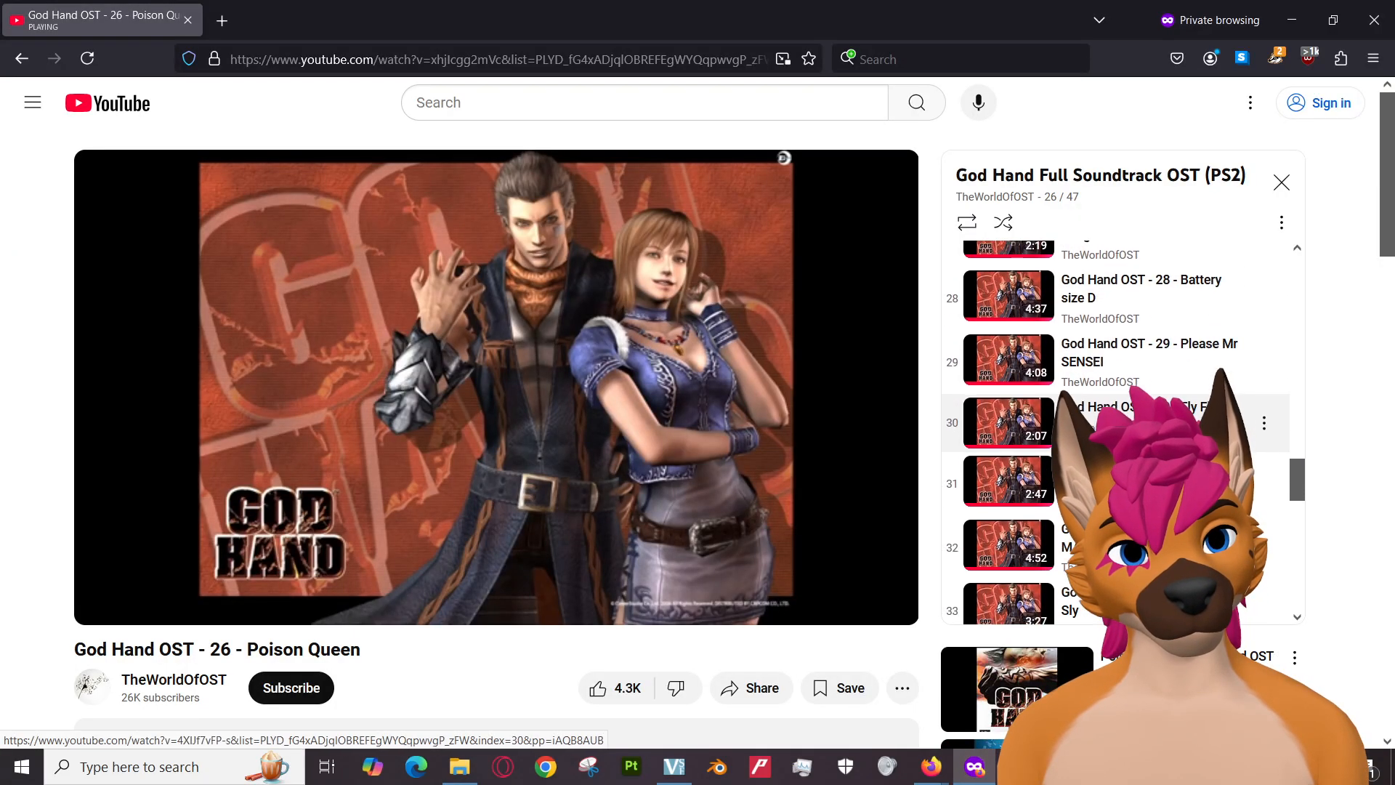
click(1145, 369)
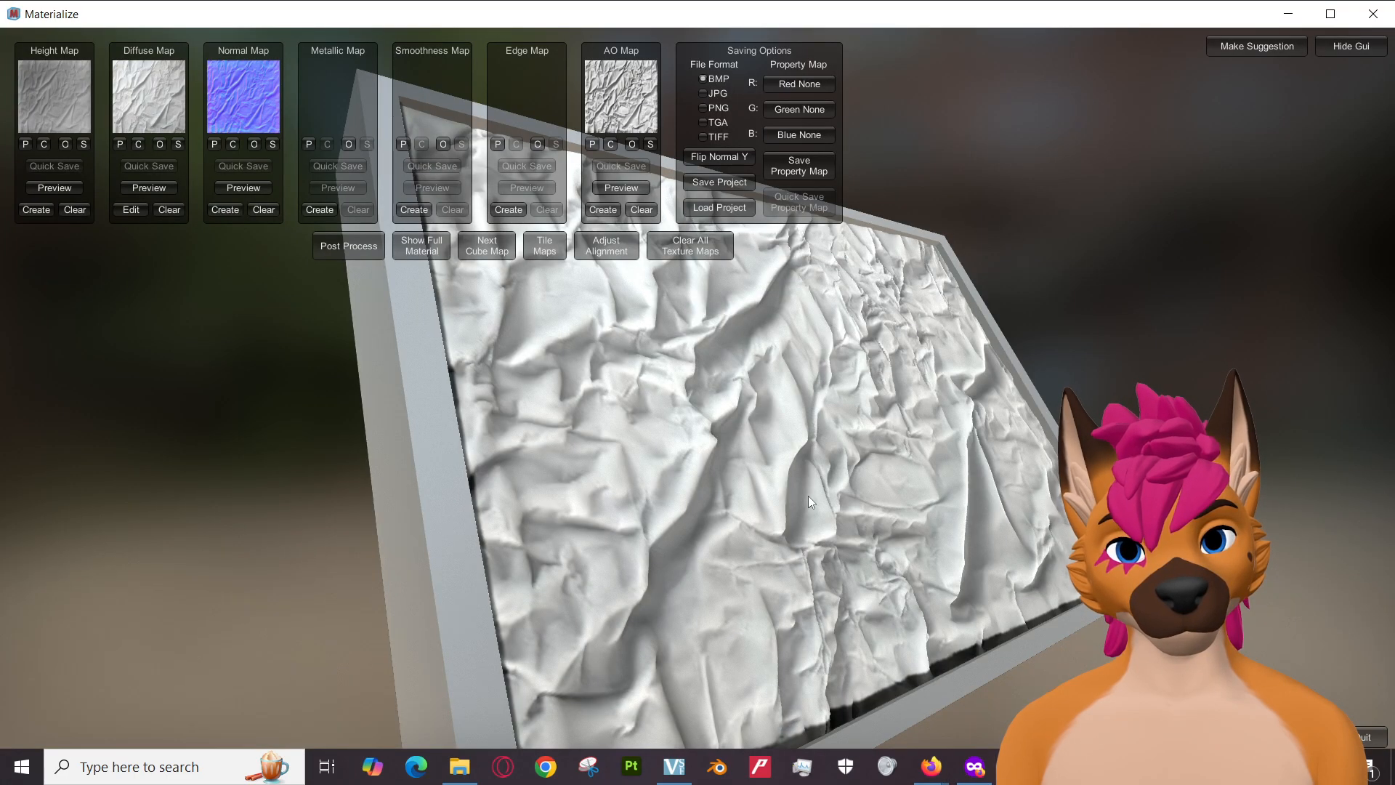
Examine the displacement depth of the full material in Materialize from steep, frontal and low side angles.
drag(808, 496, 627, 498)
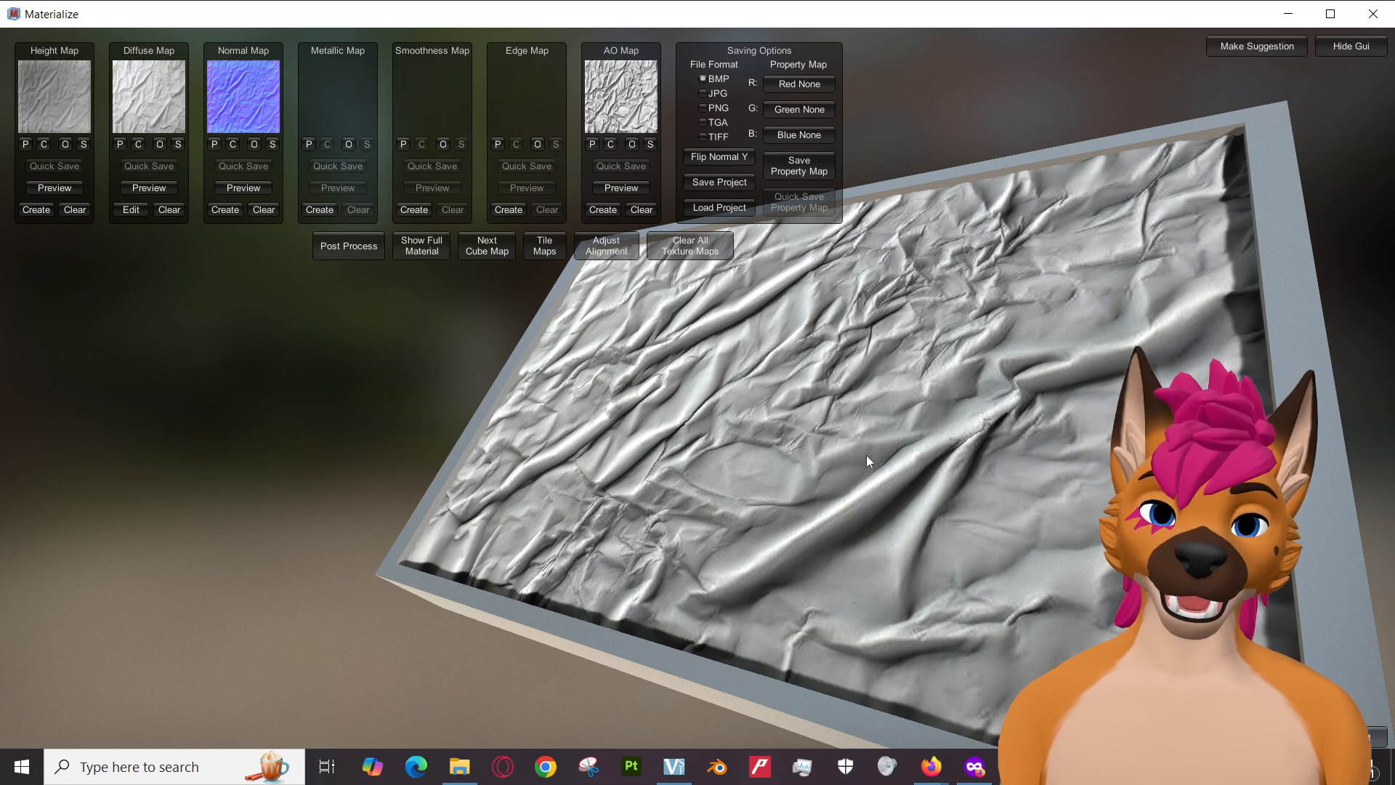
drag(924, 513, 1053, 581)
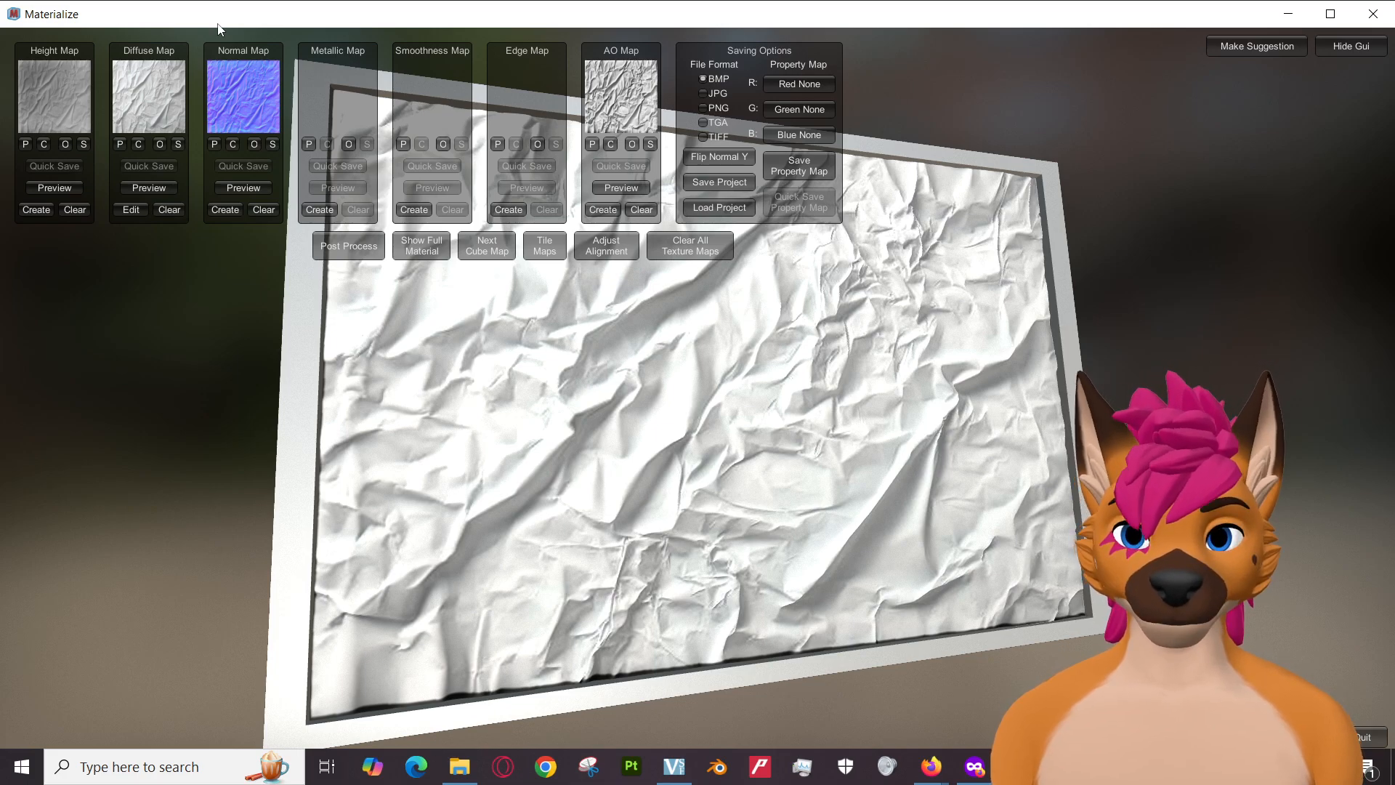
drag(768, 412, 679, 521)
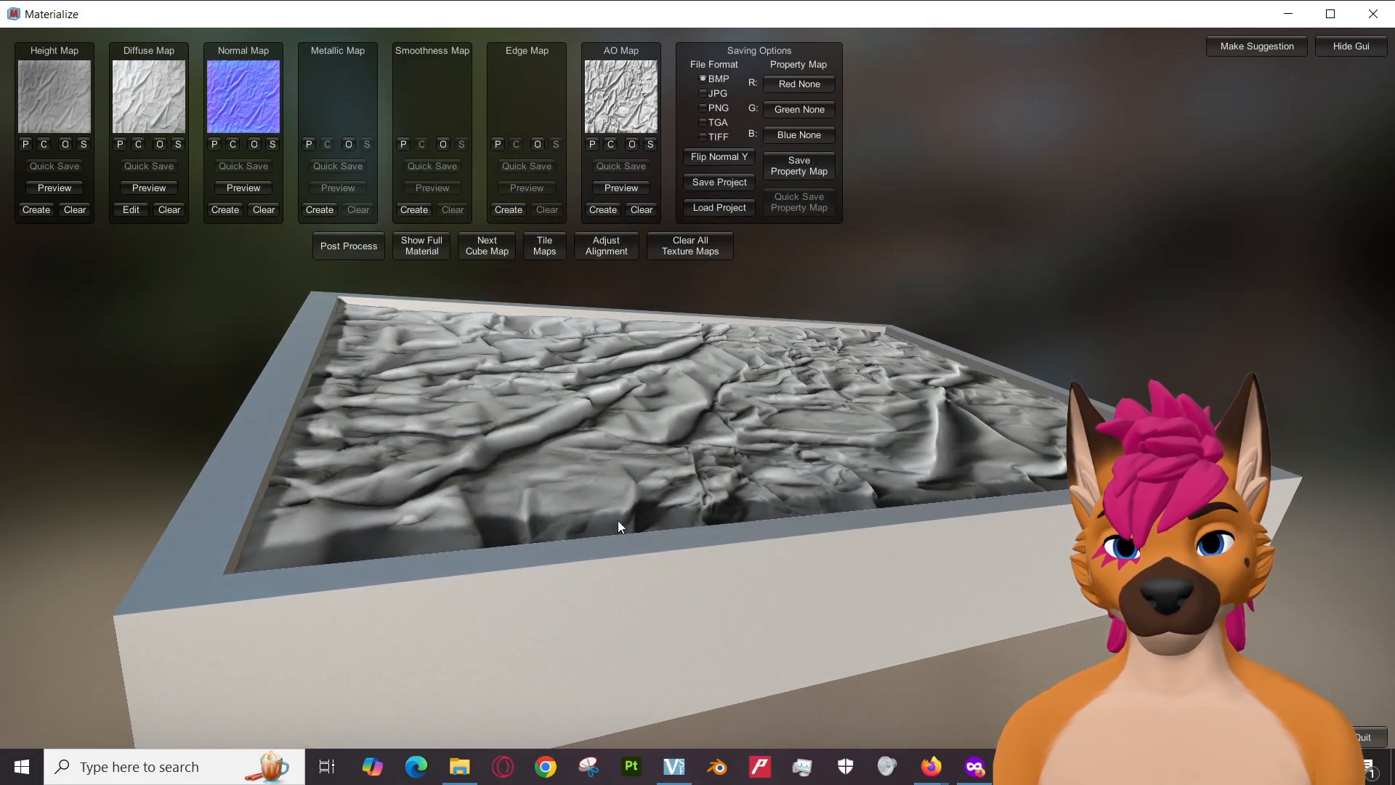
mouse_move(741, 499)
mouse_down()
mouse_move(681, 504)
mouse_move(599, 547)
mouse_move(803, 501)
mouse_move(800, 558)
mouse_move(1035, 542)
mouse_move(660, 473)
mouse_move(792, 429)
mouse_move(748, 427)
mouse_move(751, 491)
mouse_up()
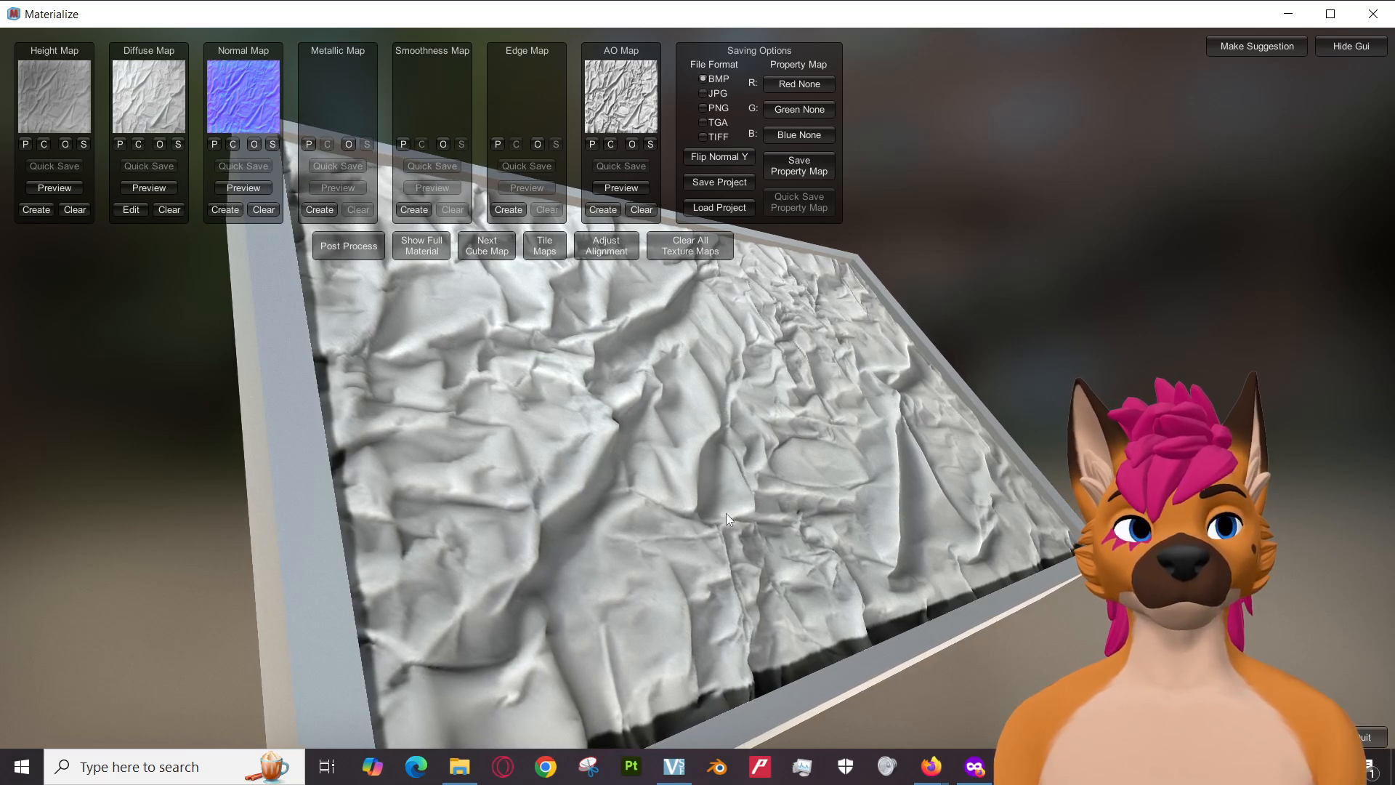
drag(771, 455, 665, 451)
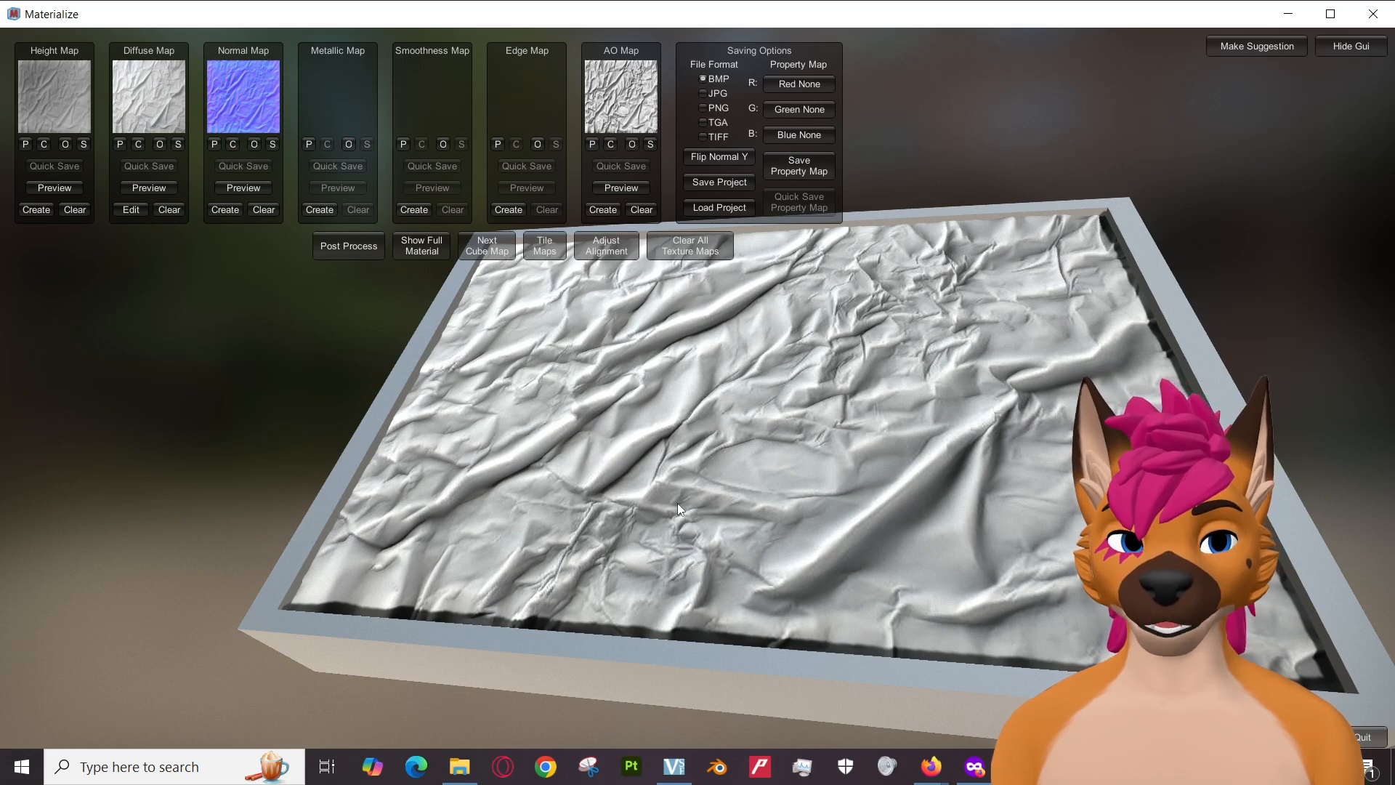
Compare the crumpled-paper material's displacement from low and raised viewing angles in Materialize with the bump layer in GIMP.
drag(586, 491, 684, 456)
drag(844, 433, 817, 386)
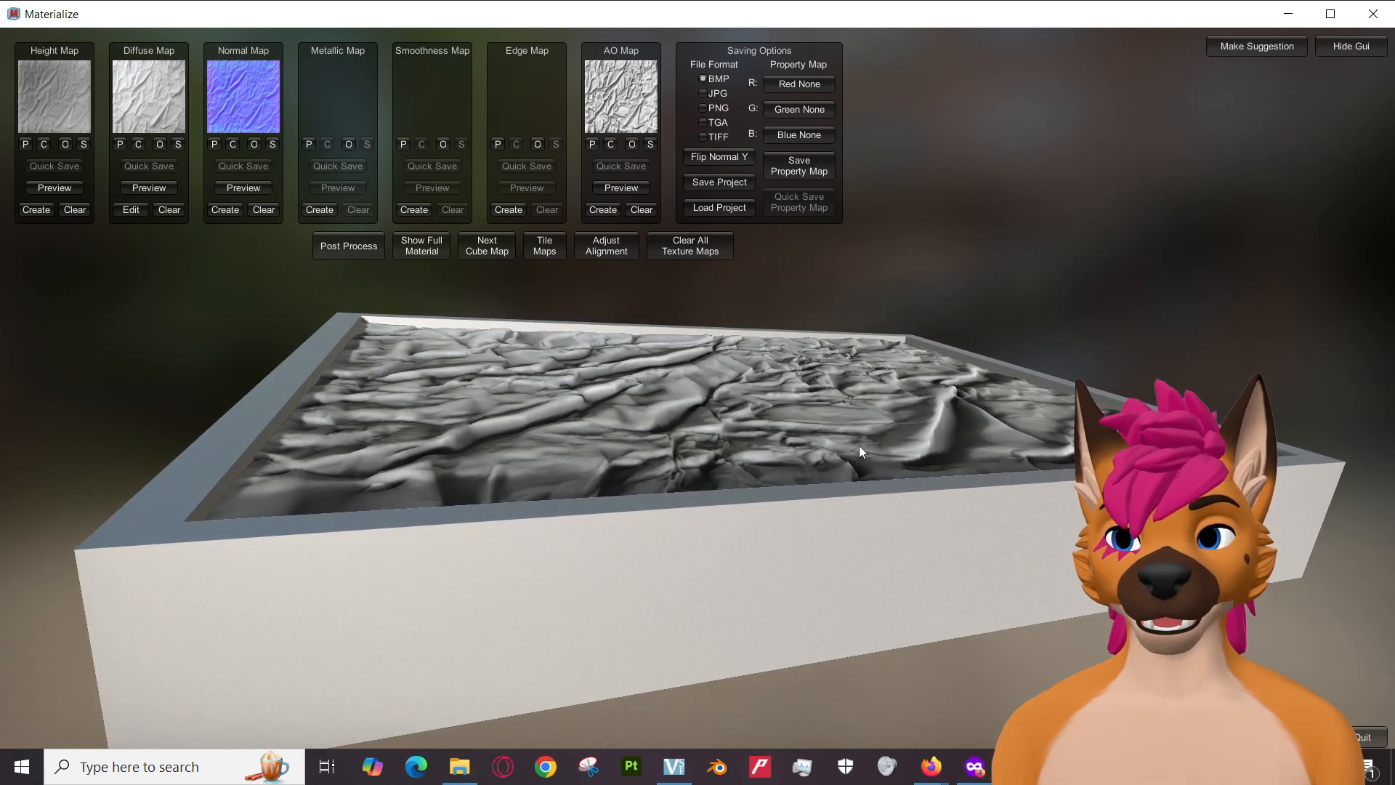
key(alt+Tab)
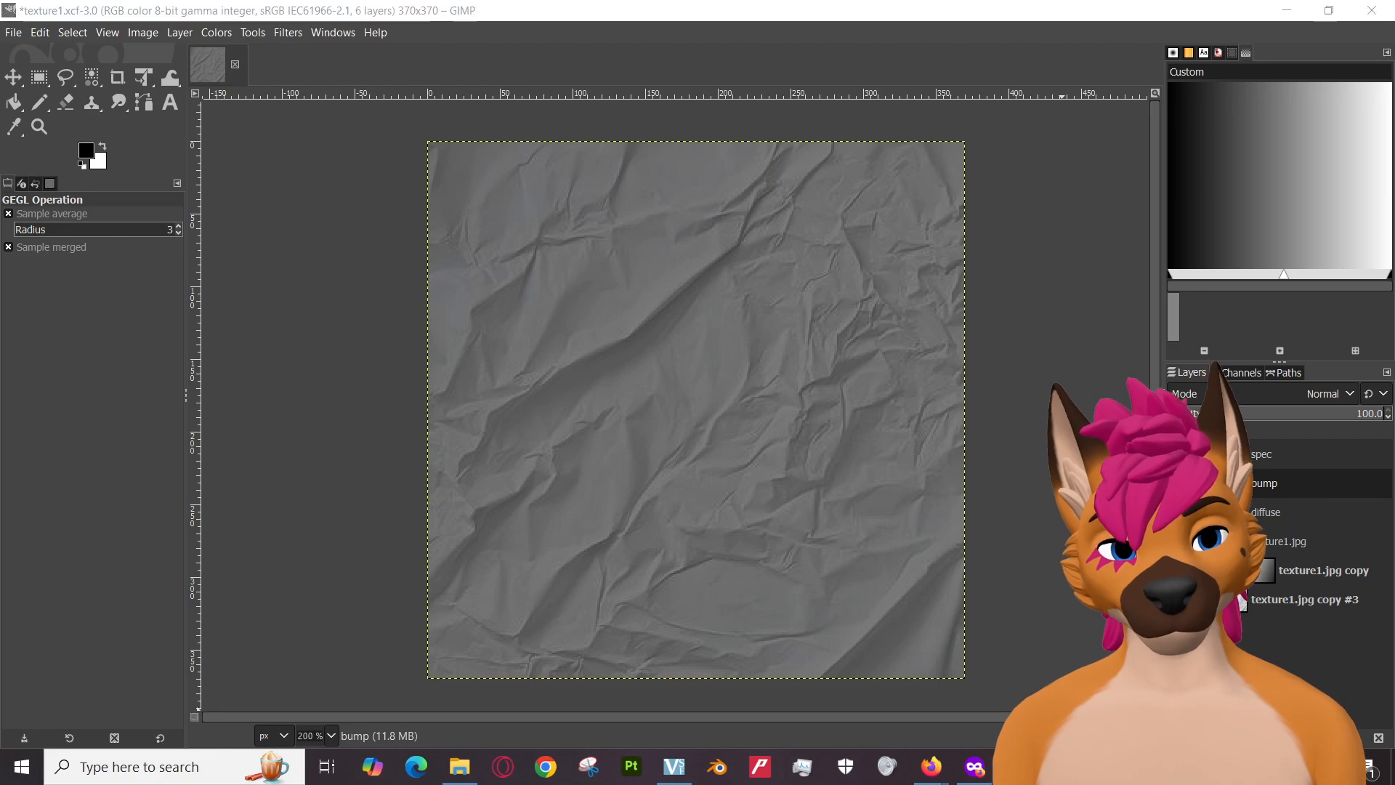
key(alt+Tab)
drag(758, 504, 946, 429)
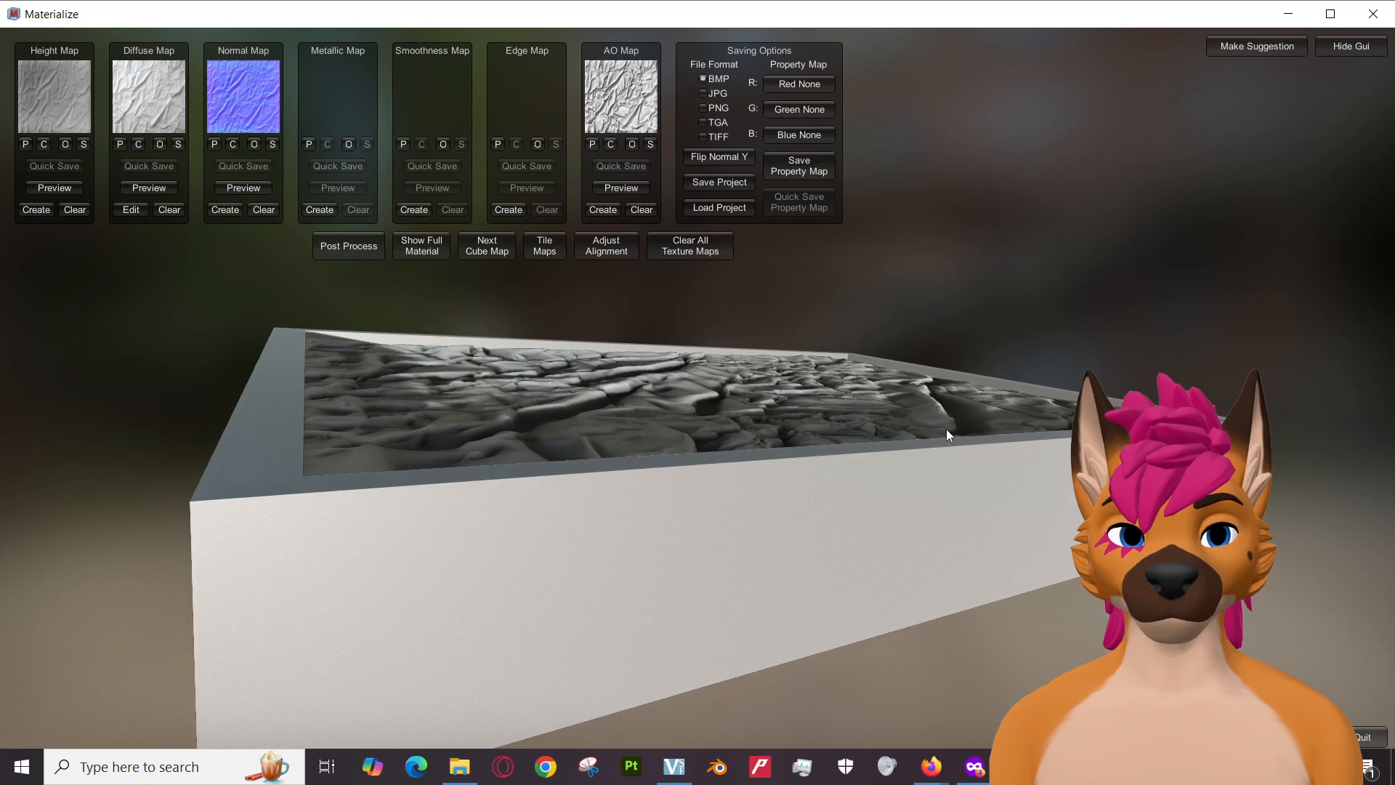
drag(882, 420, 991, 342)
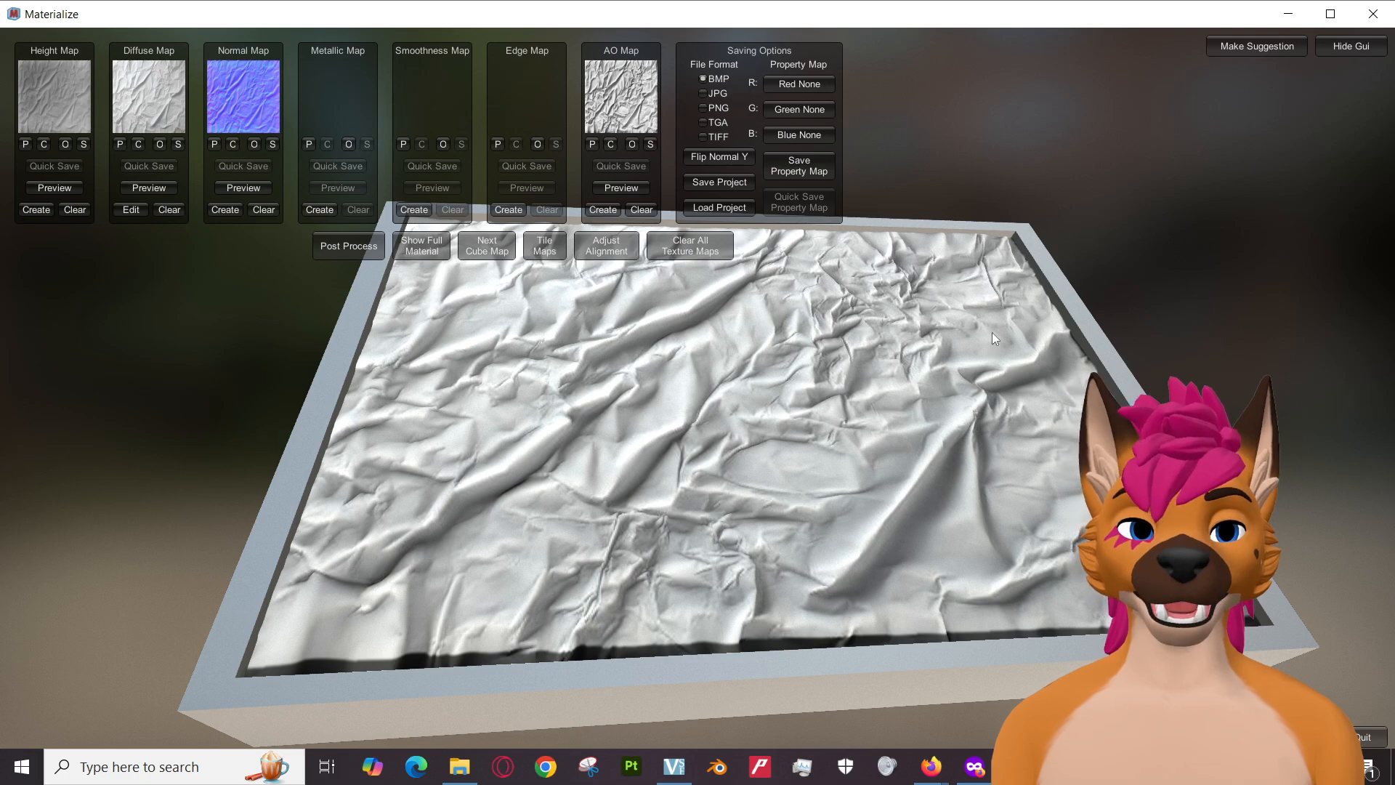
Switch to Firefox and compare the paused bump map tutorial with the height section of the Explaining PBR Texture Maps video.
mouse_move(939, 773)
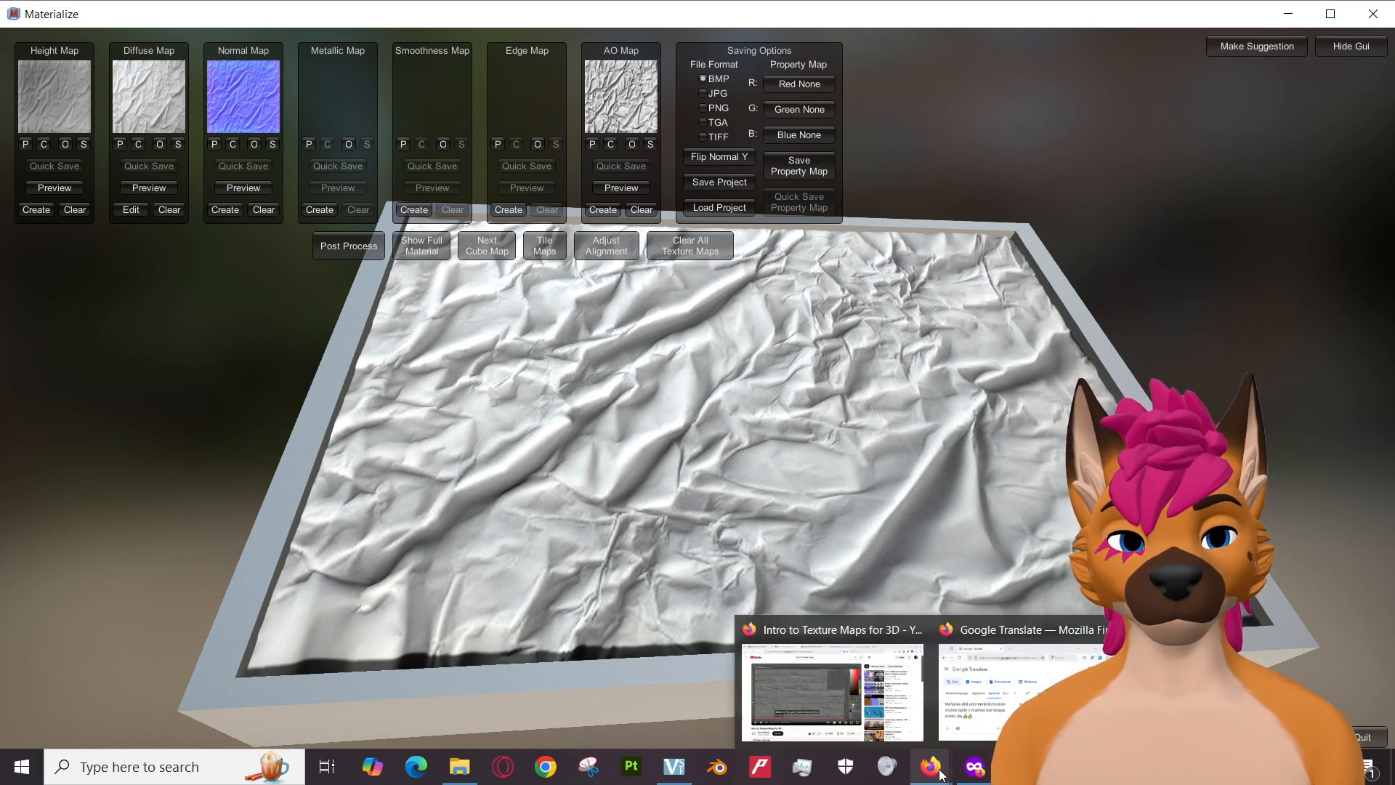
click(821, 676)
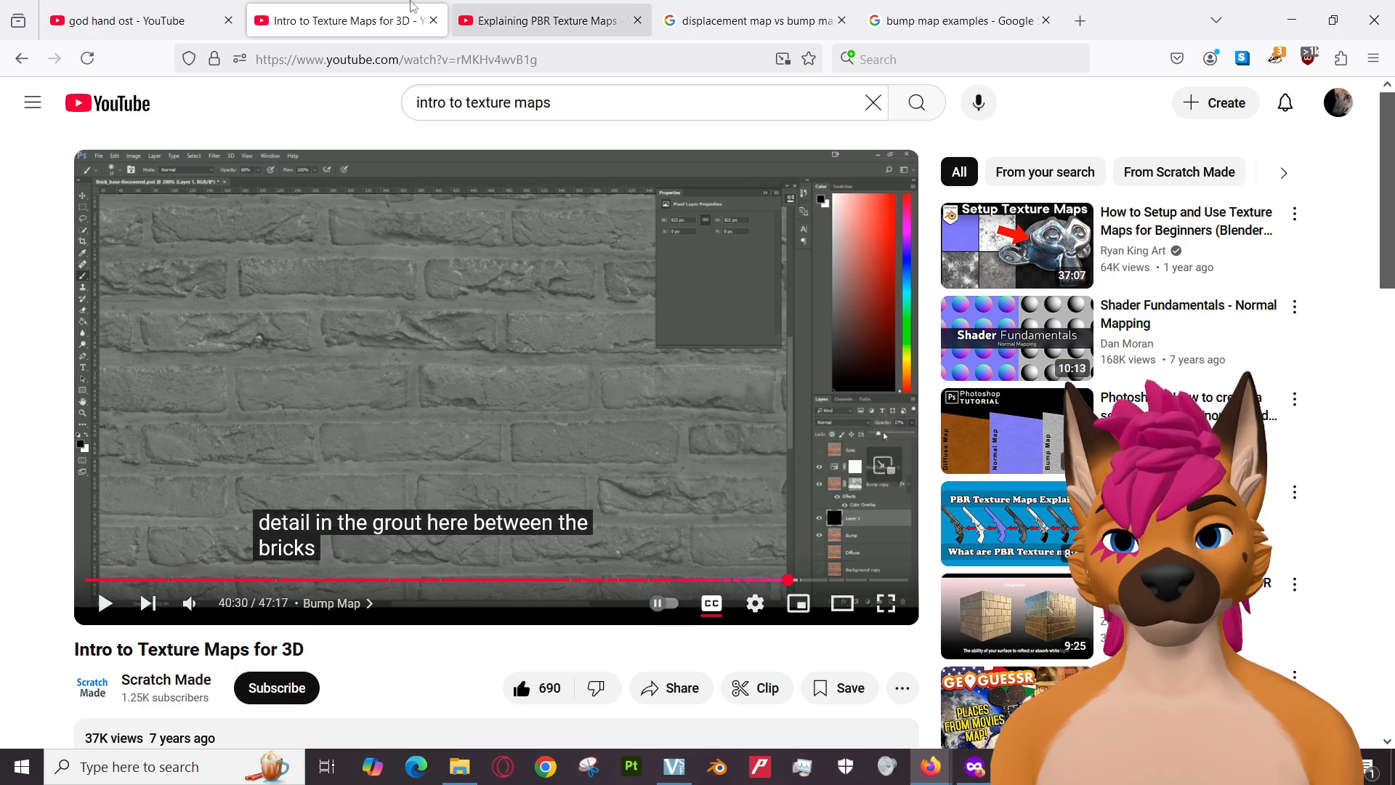
click(483, 10)
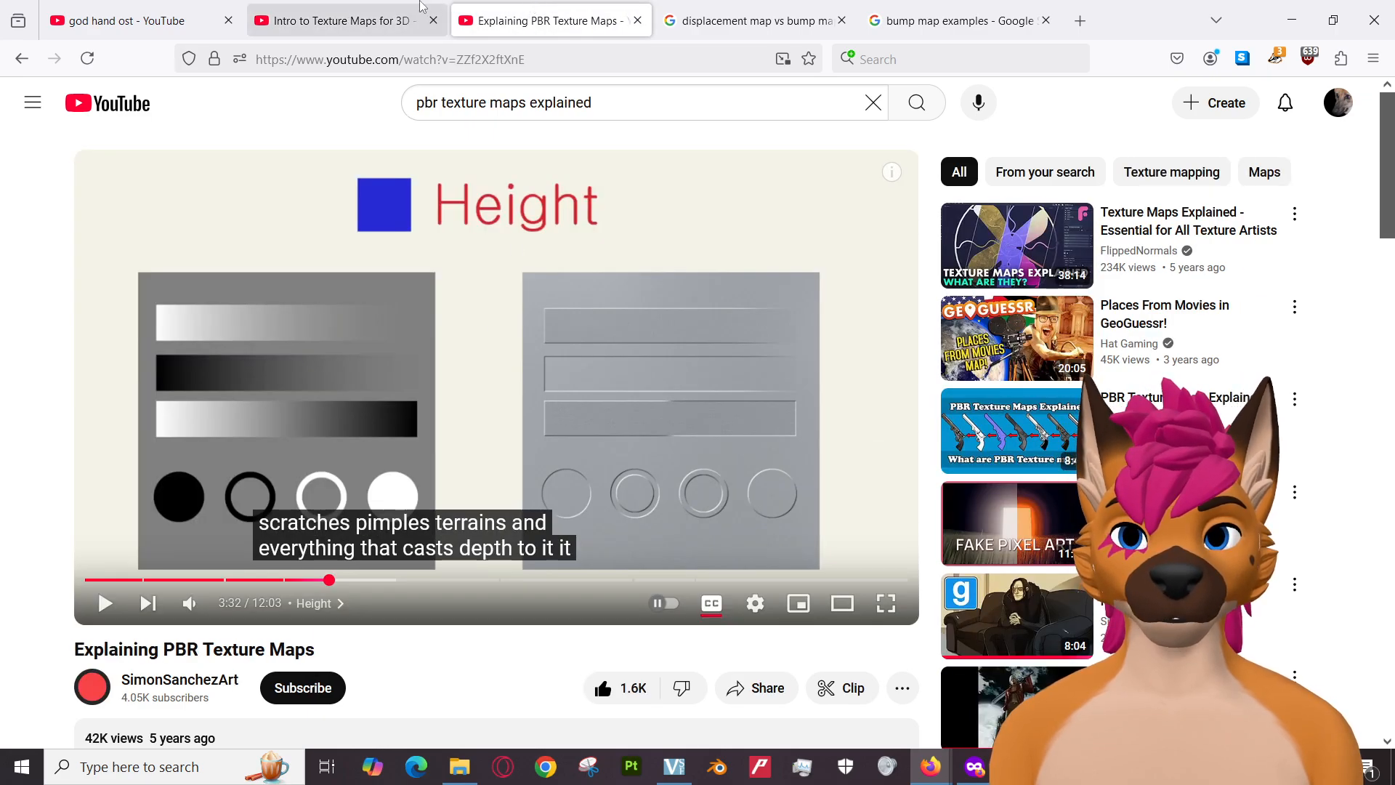
click(415, 22)
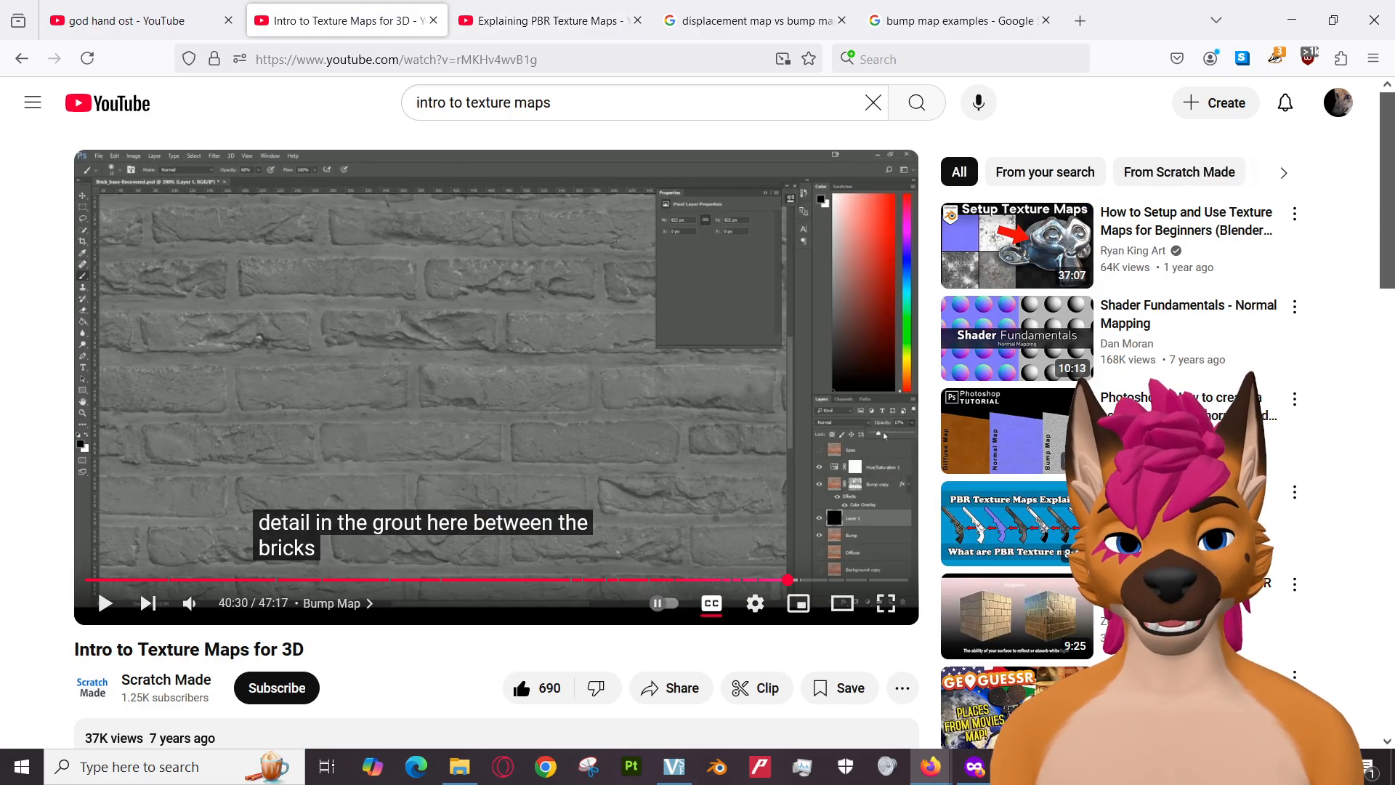
Switch to GIMP and save the layered texture1.xcf project.
key(alt+Tab)
click(13, 32)
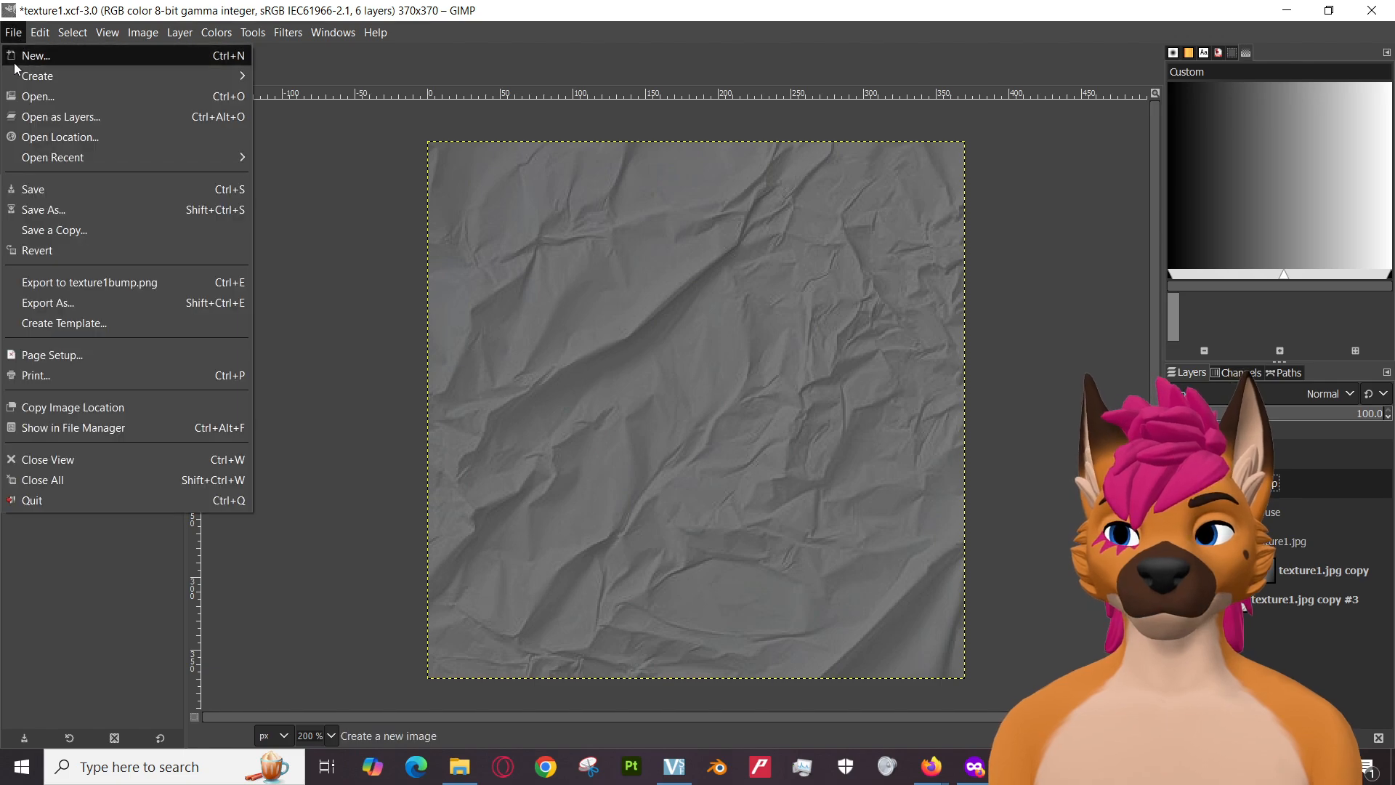
click(55, 194)
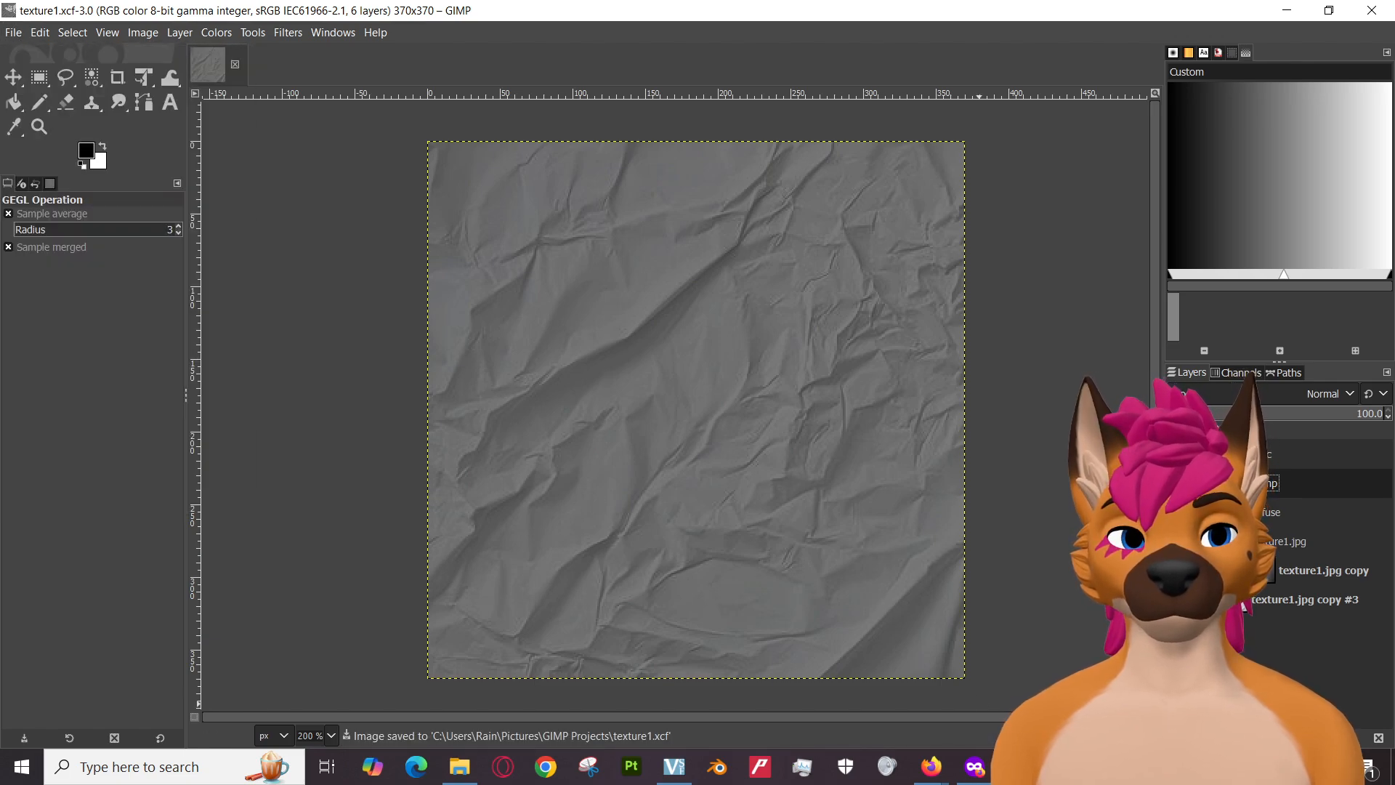
Return to Materialize and examine the paper material's folds from near-frontal and oblique side views.
key(alt+Tab)
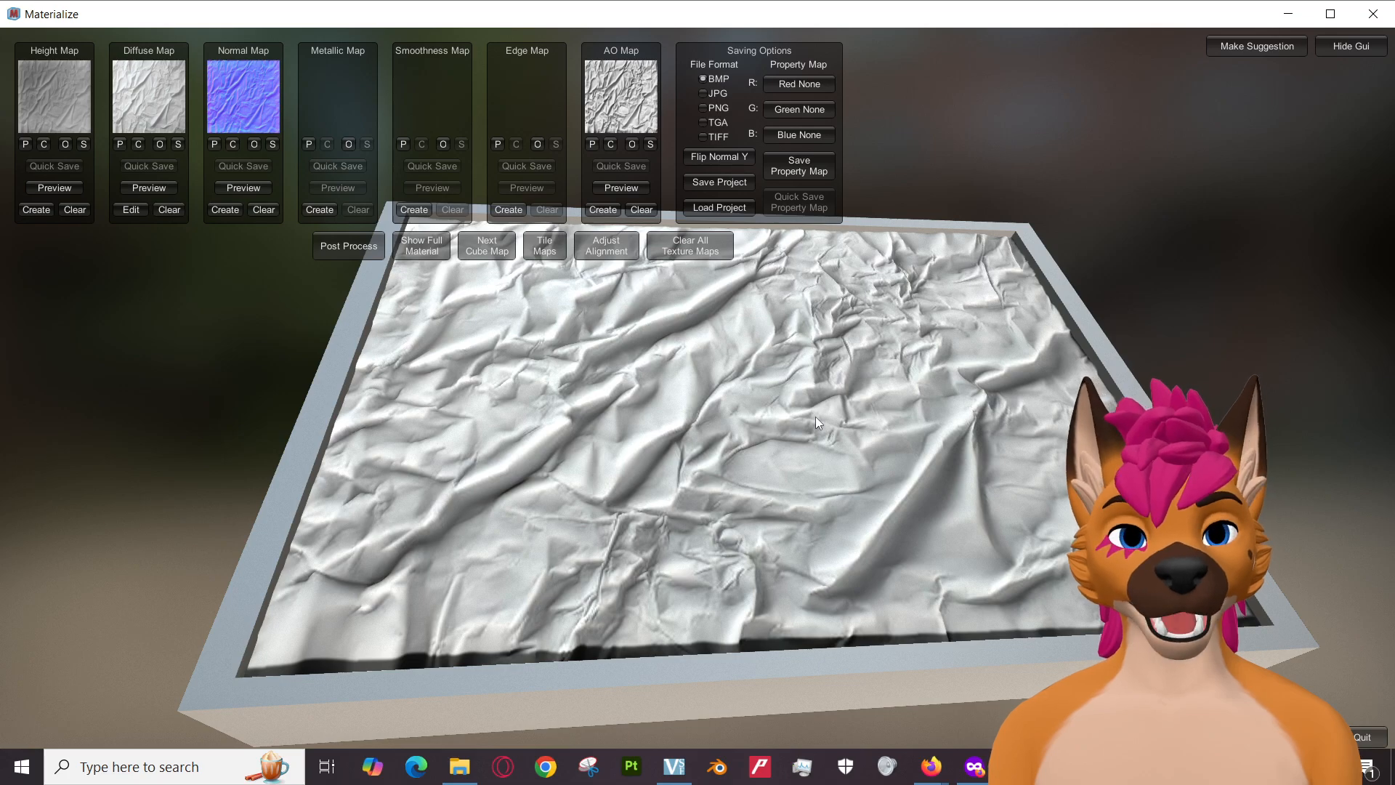
drag(869, 529, 854, 610)
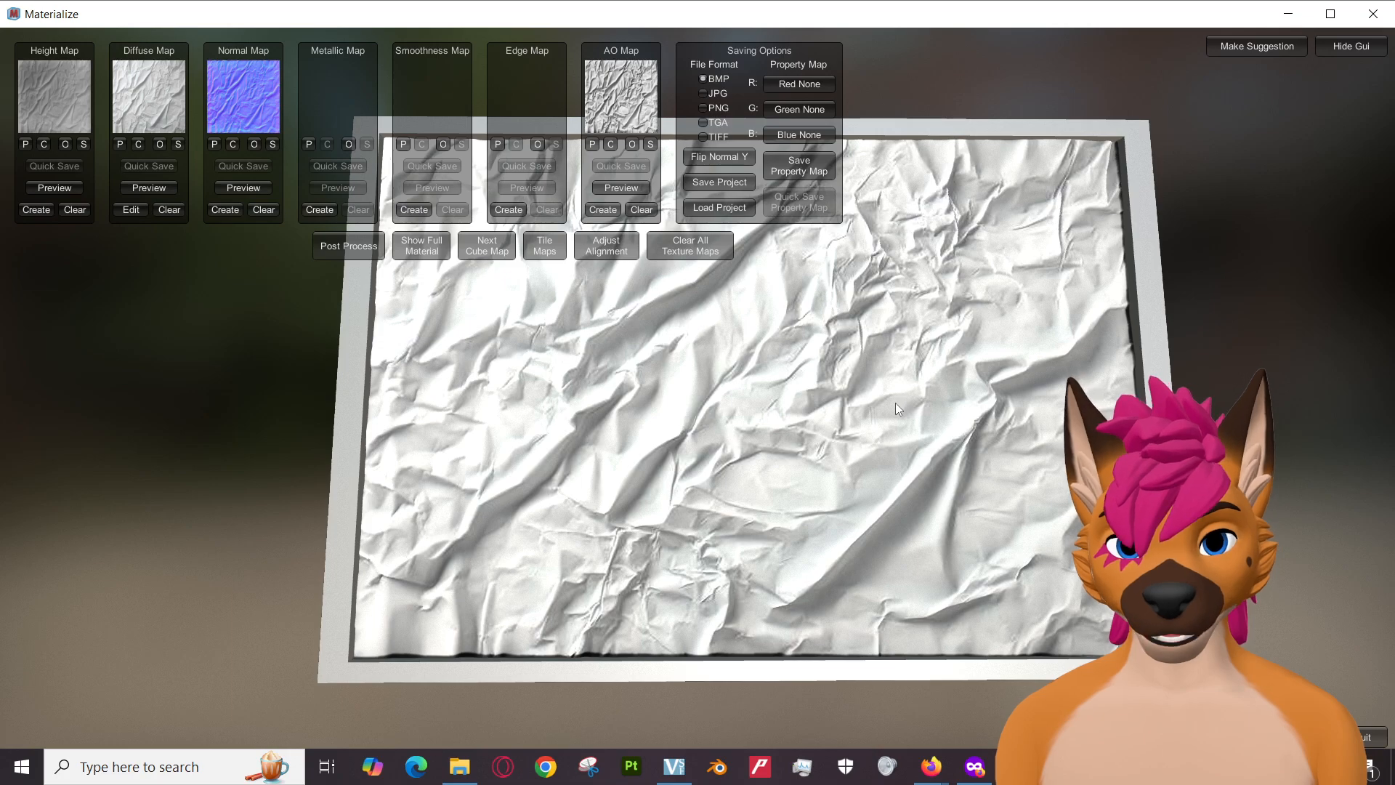
drag(895, 403, 814, 389)
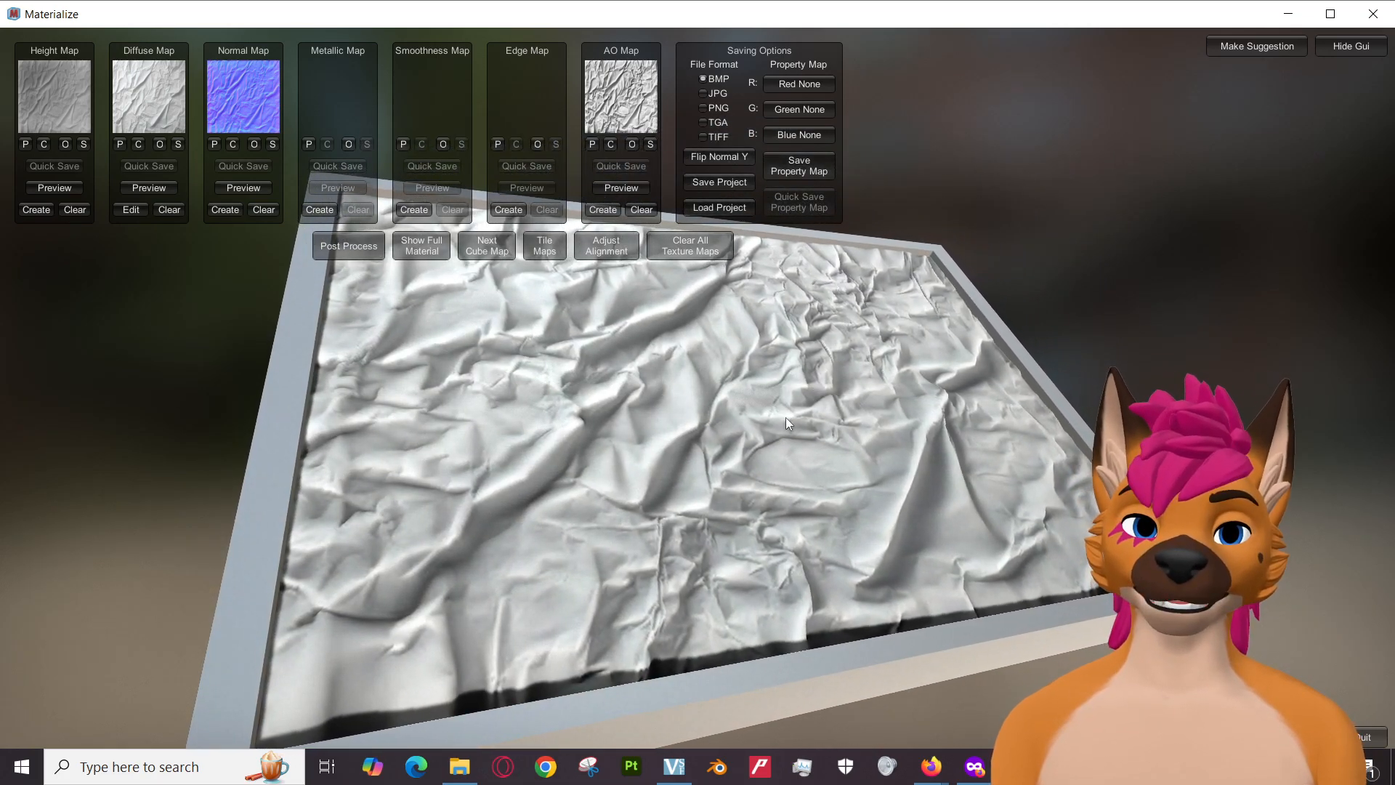
drag(843, 448, 843, 506)
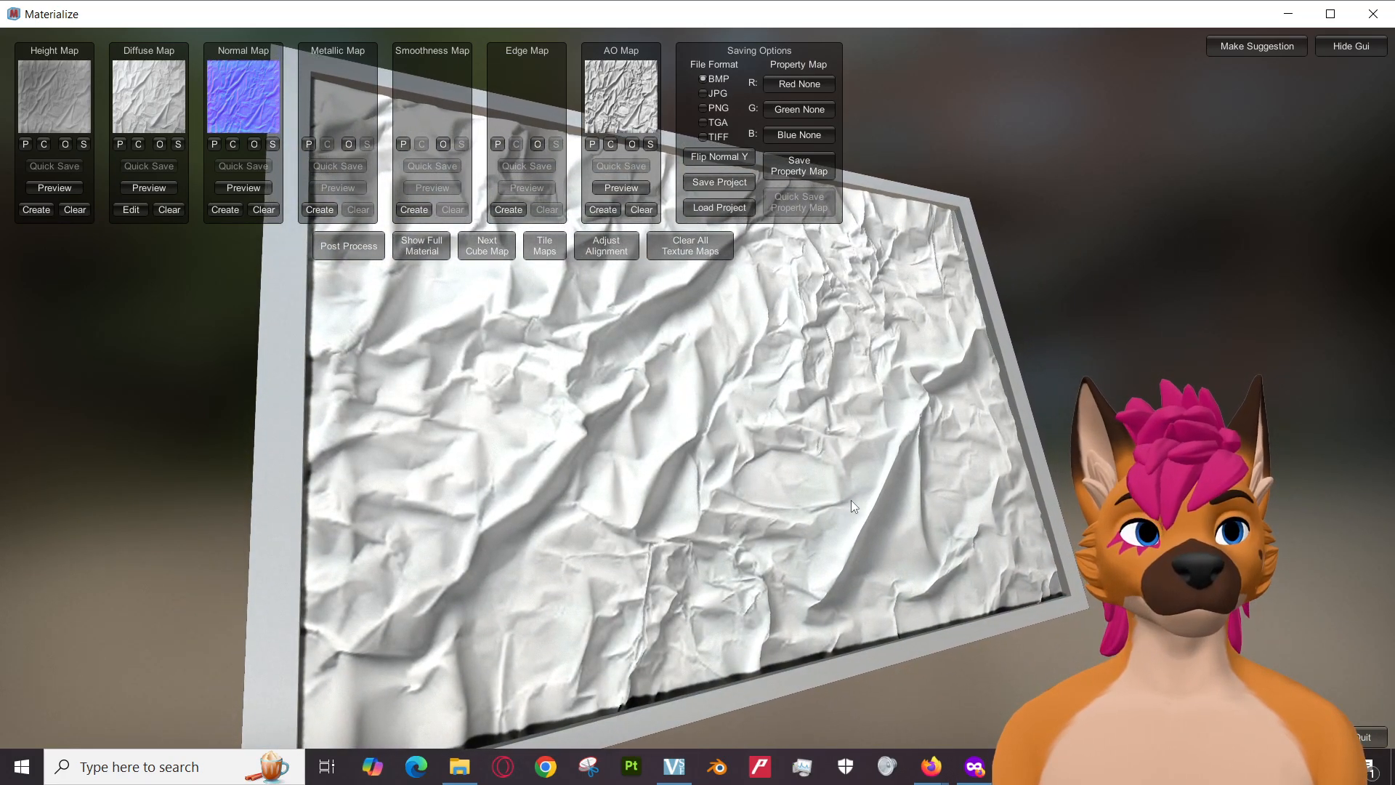